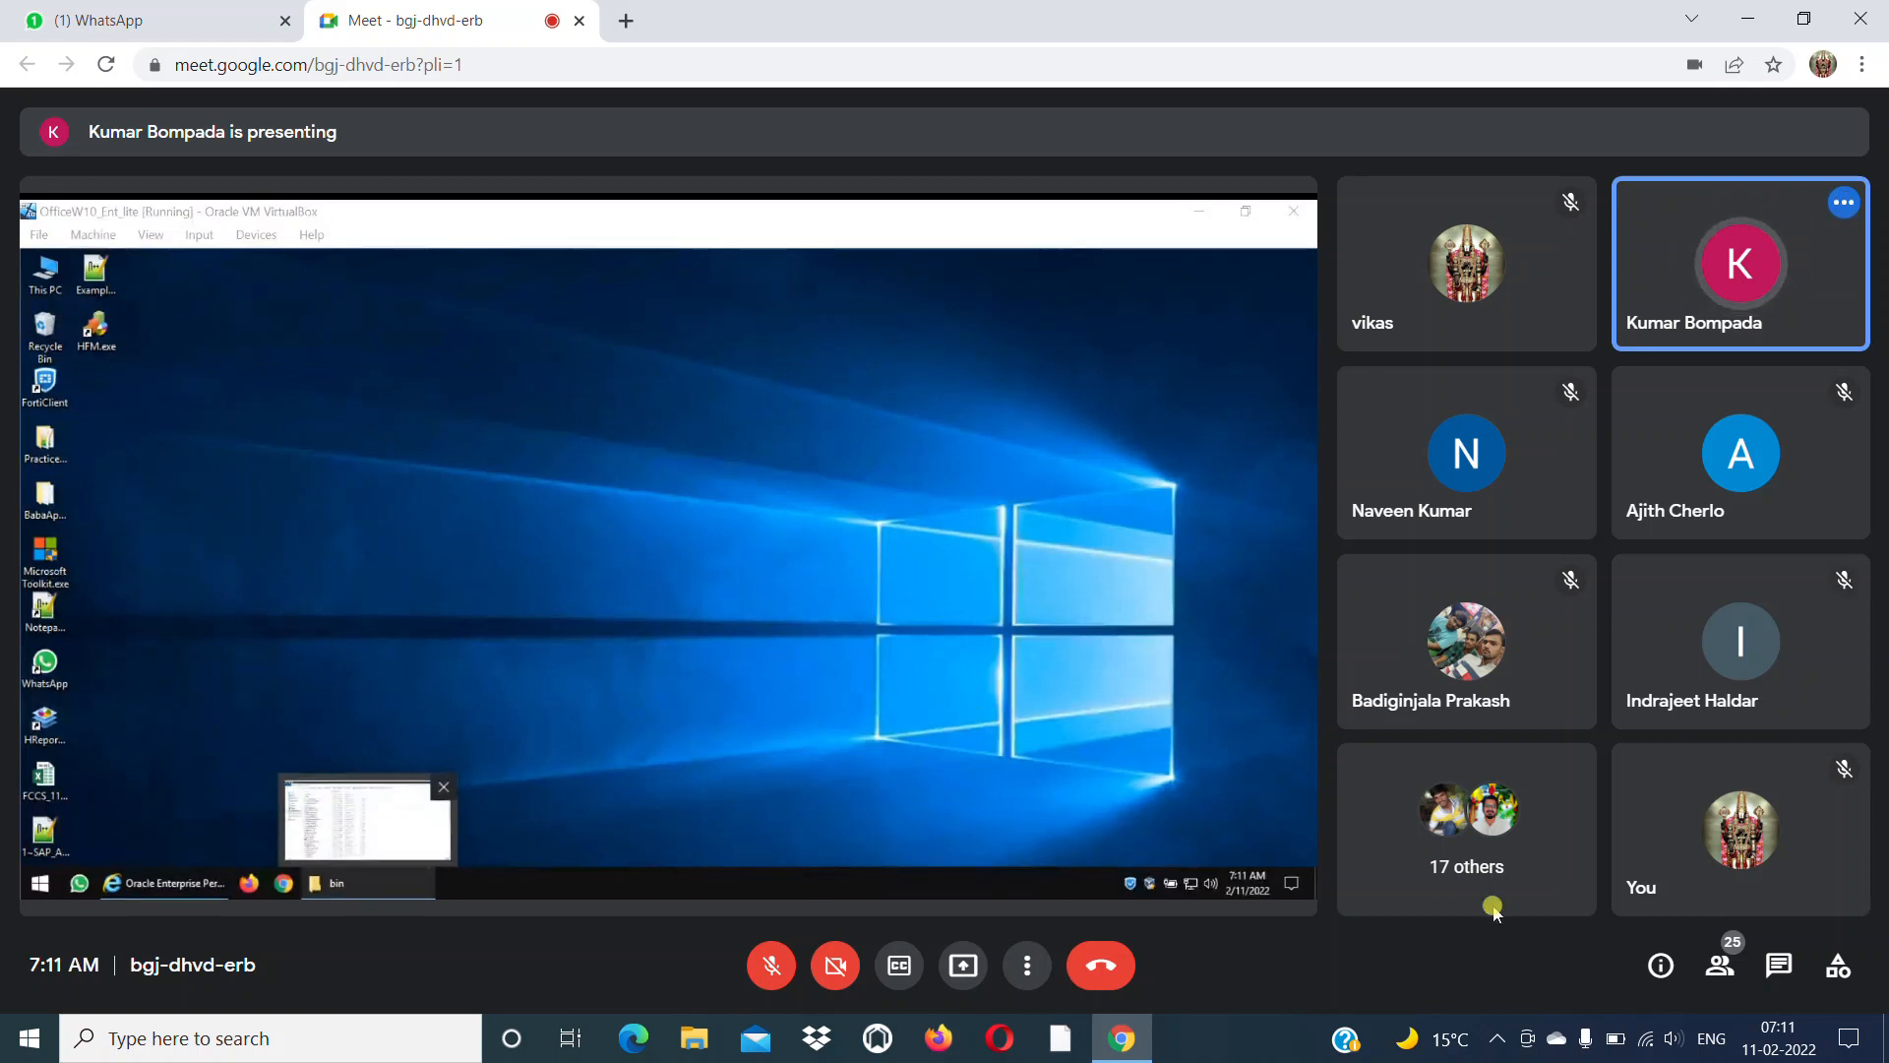
click(1497, 1040)
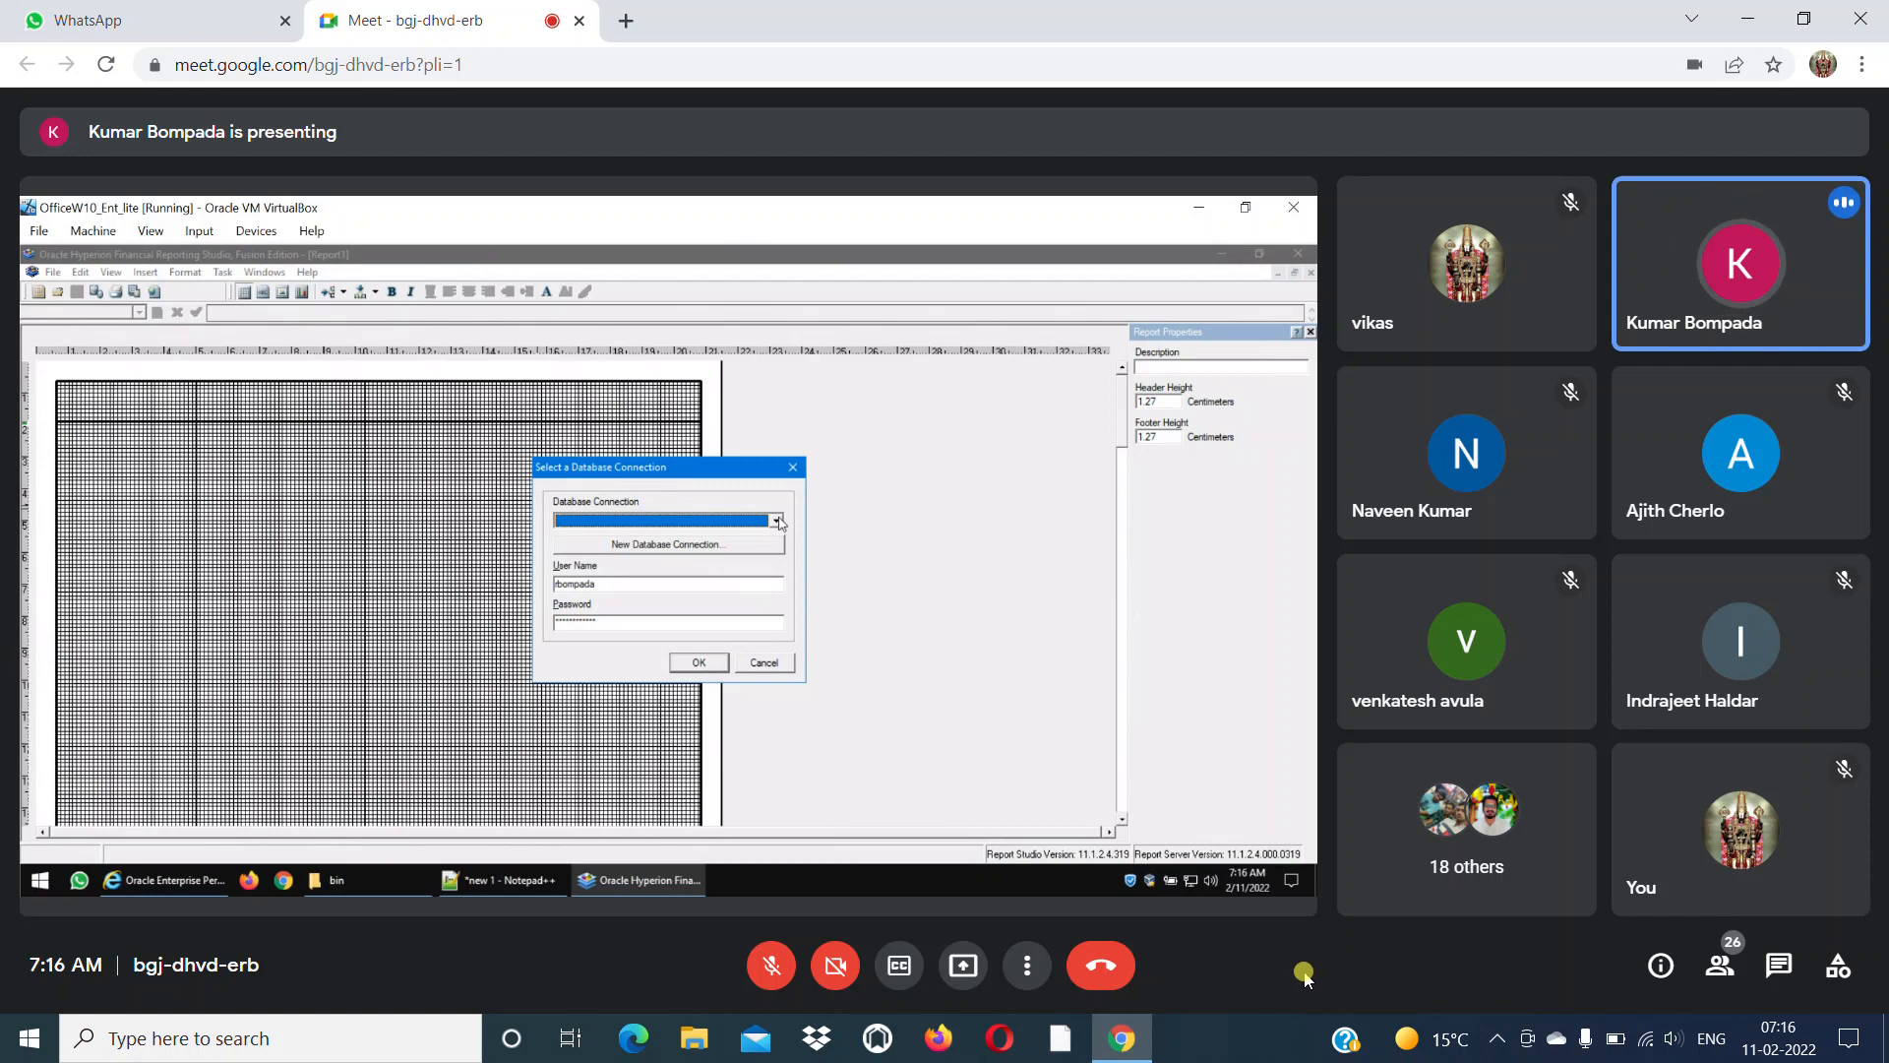
Open the properties for a new database connection and move the dialog aside.
click(655, 546)
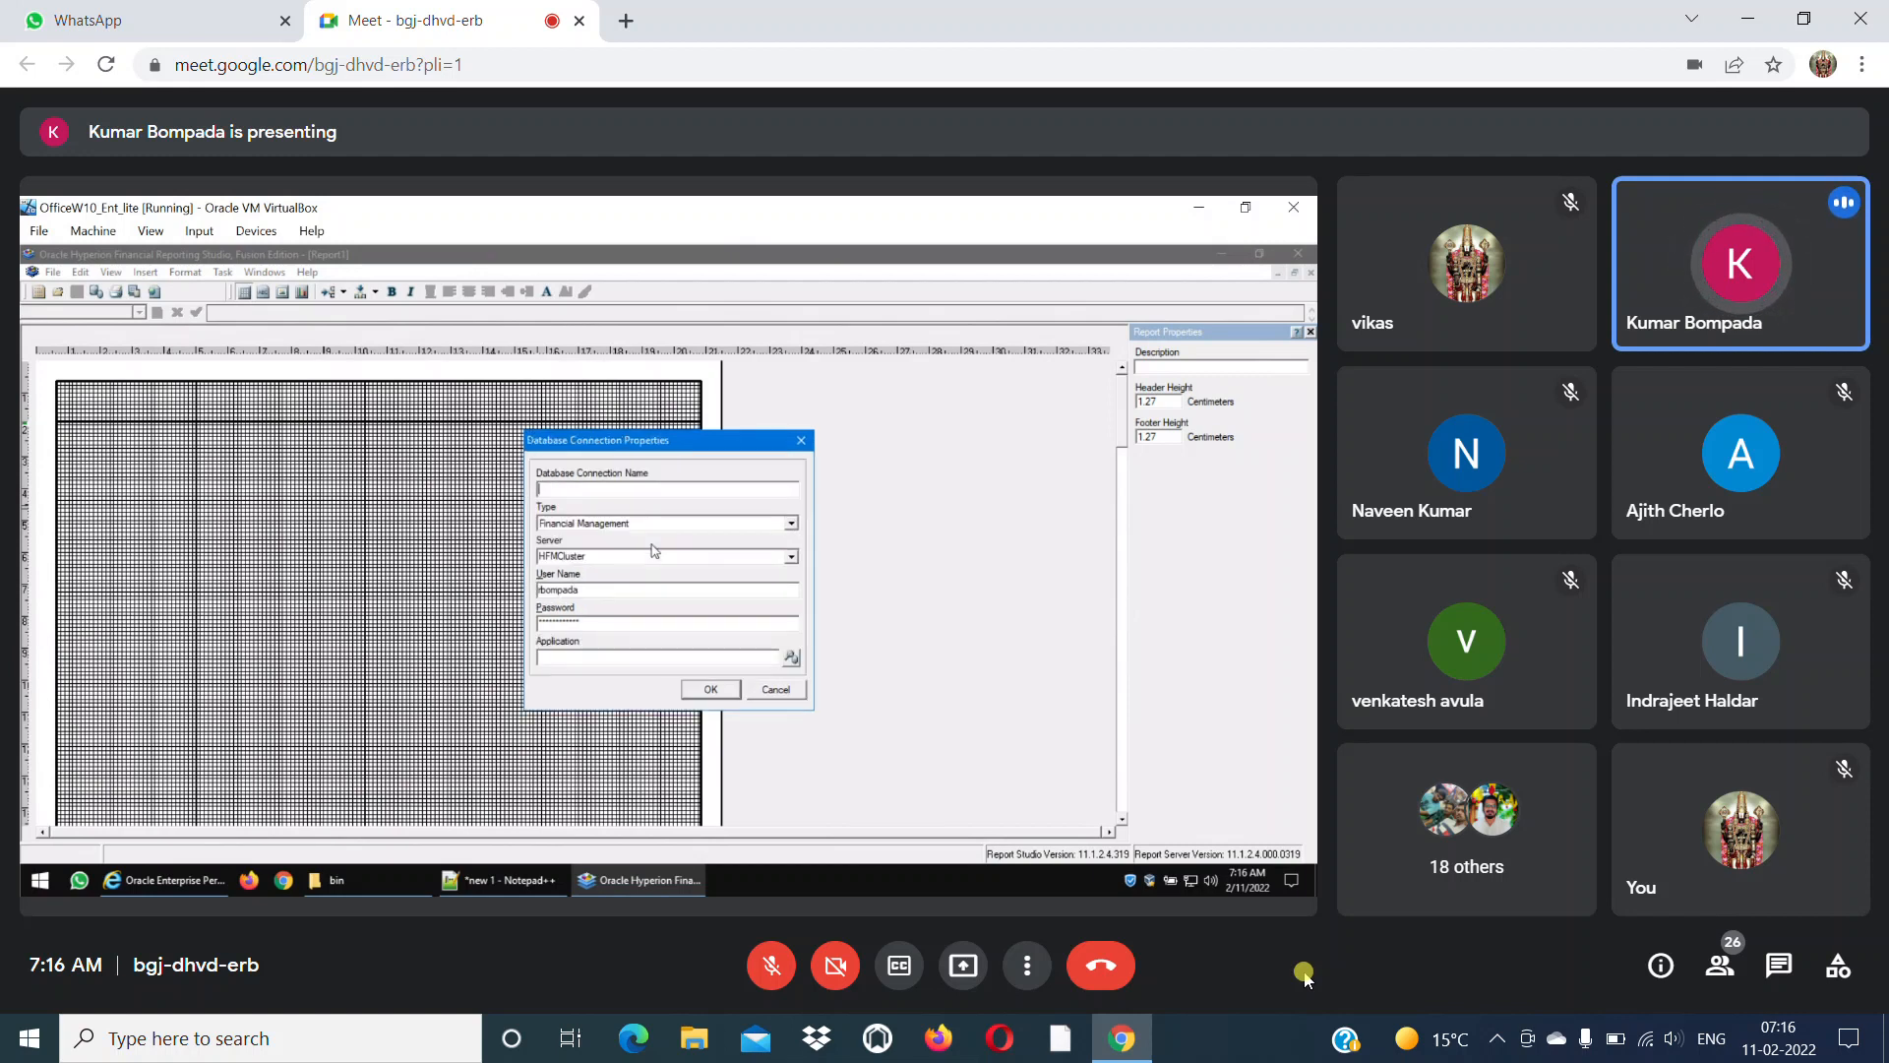
drag(655, 451, 530, 446)
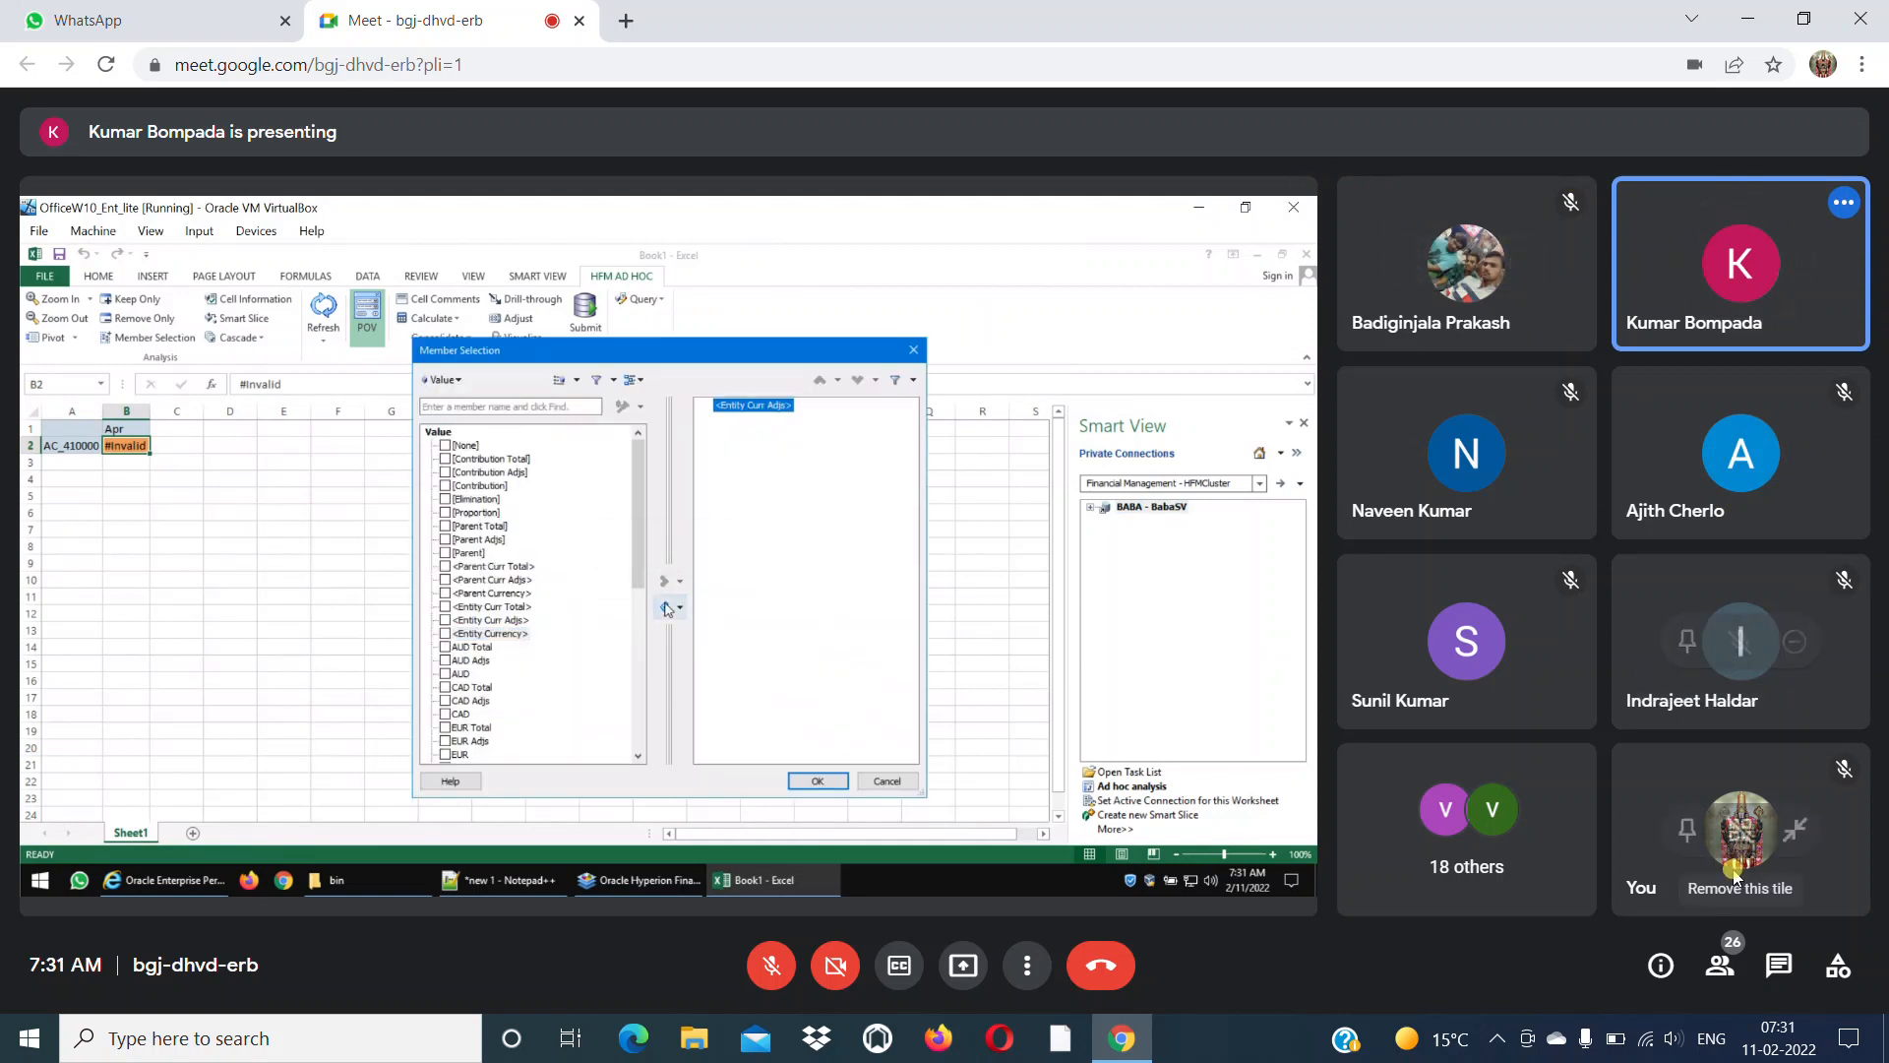
click(1859, 994)
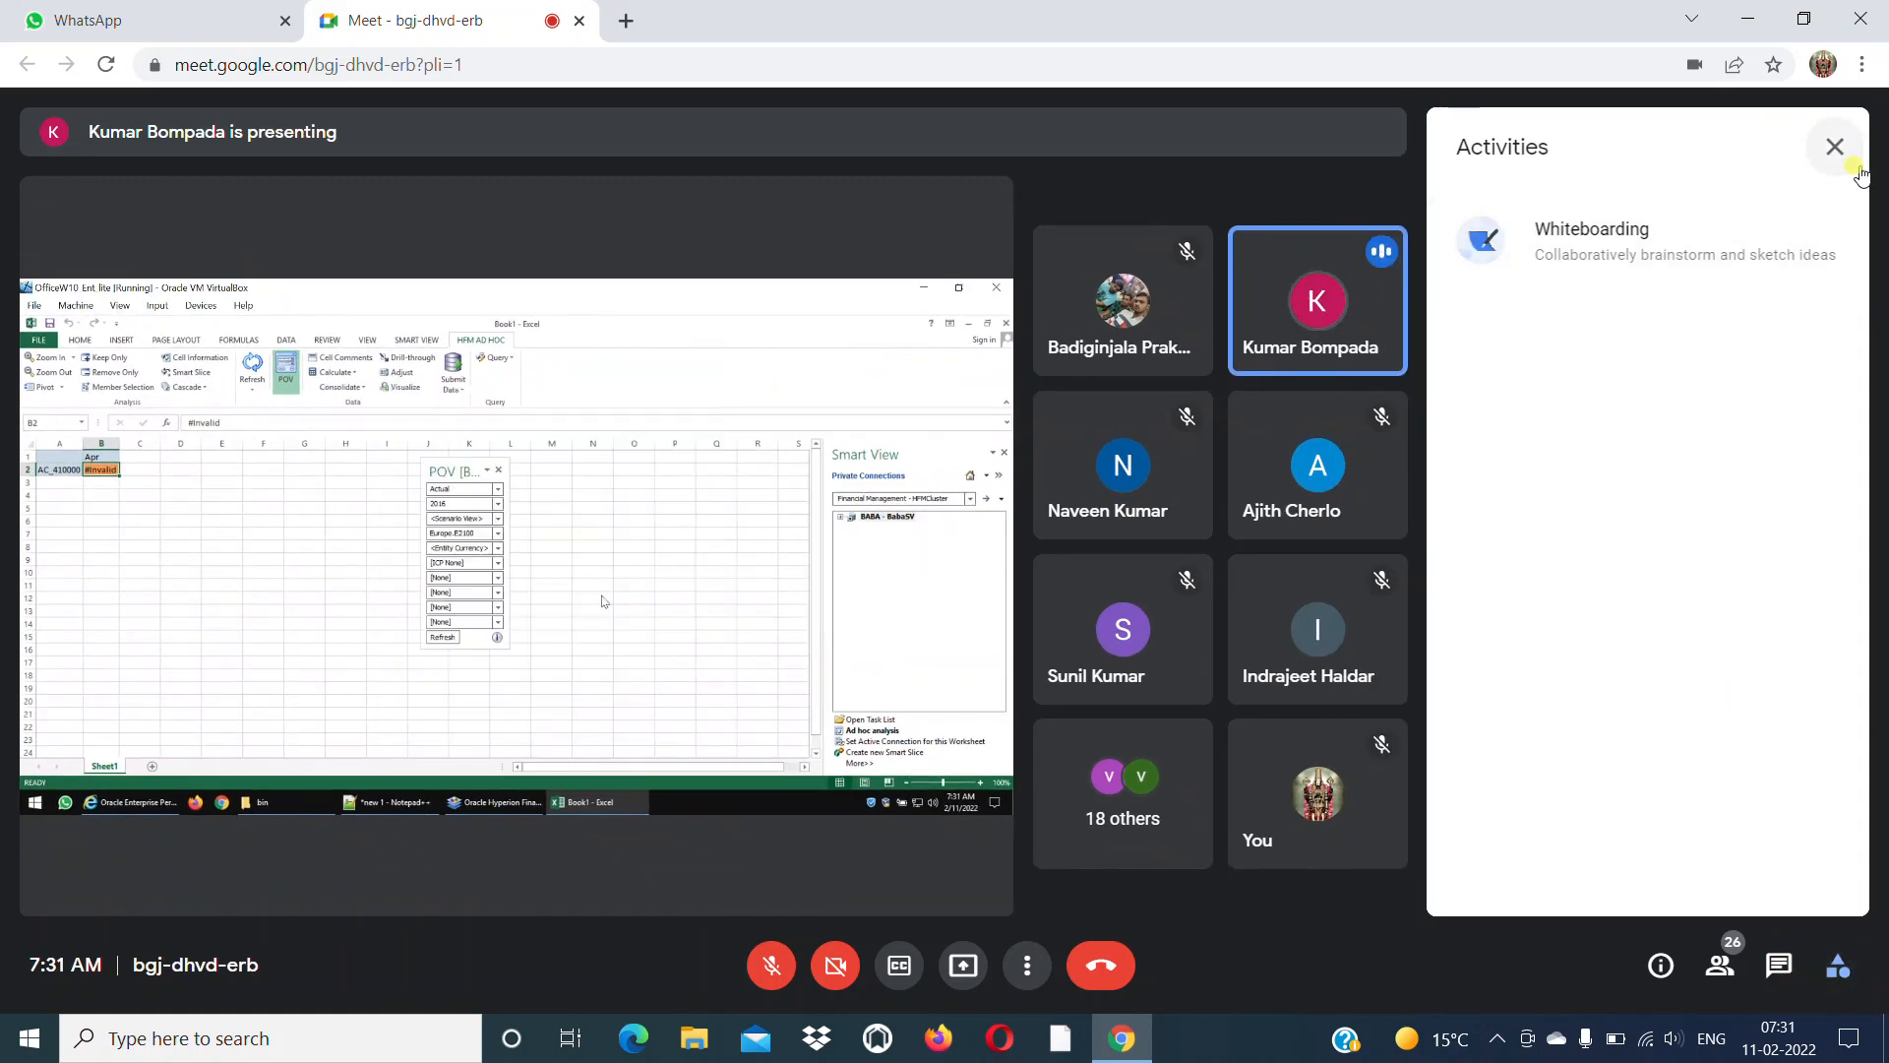
click(1835, 152)
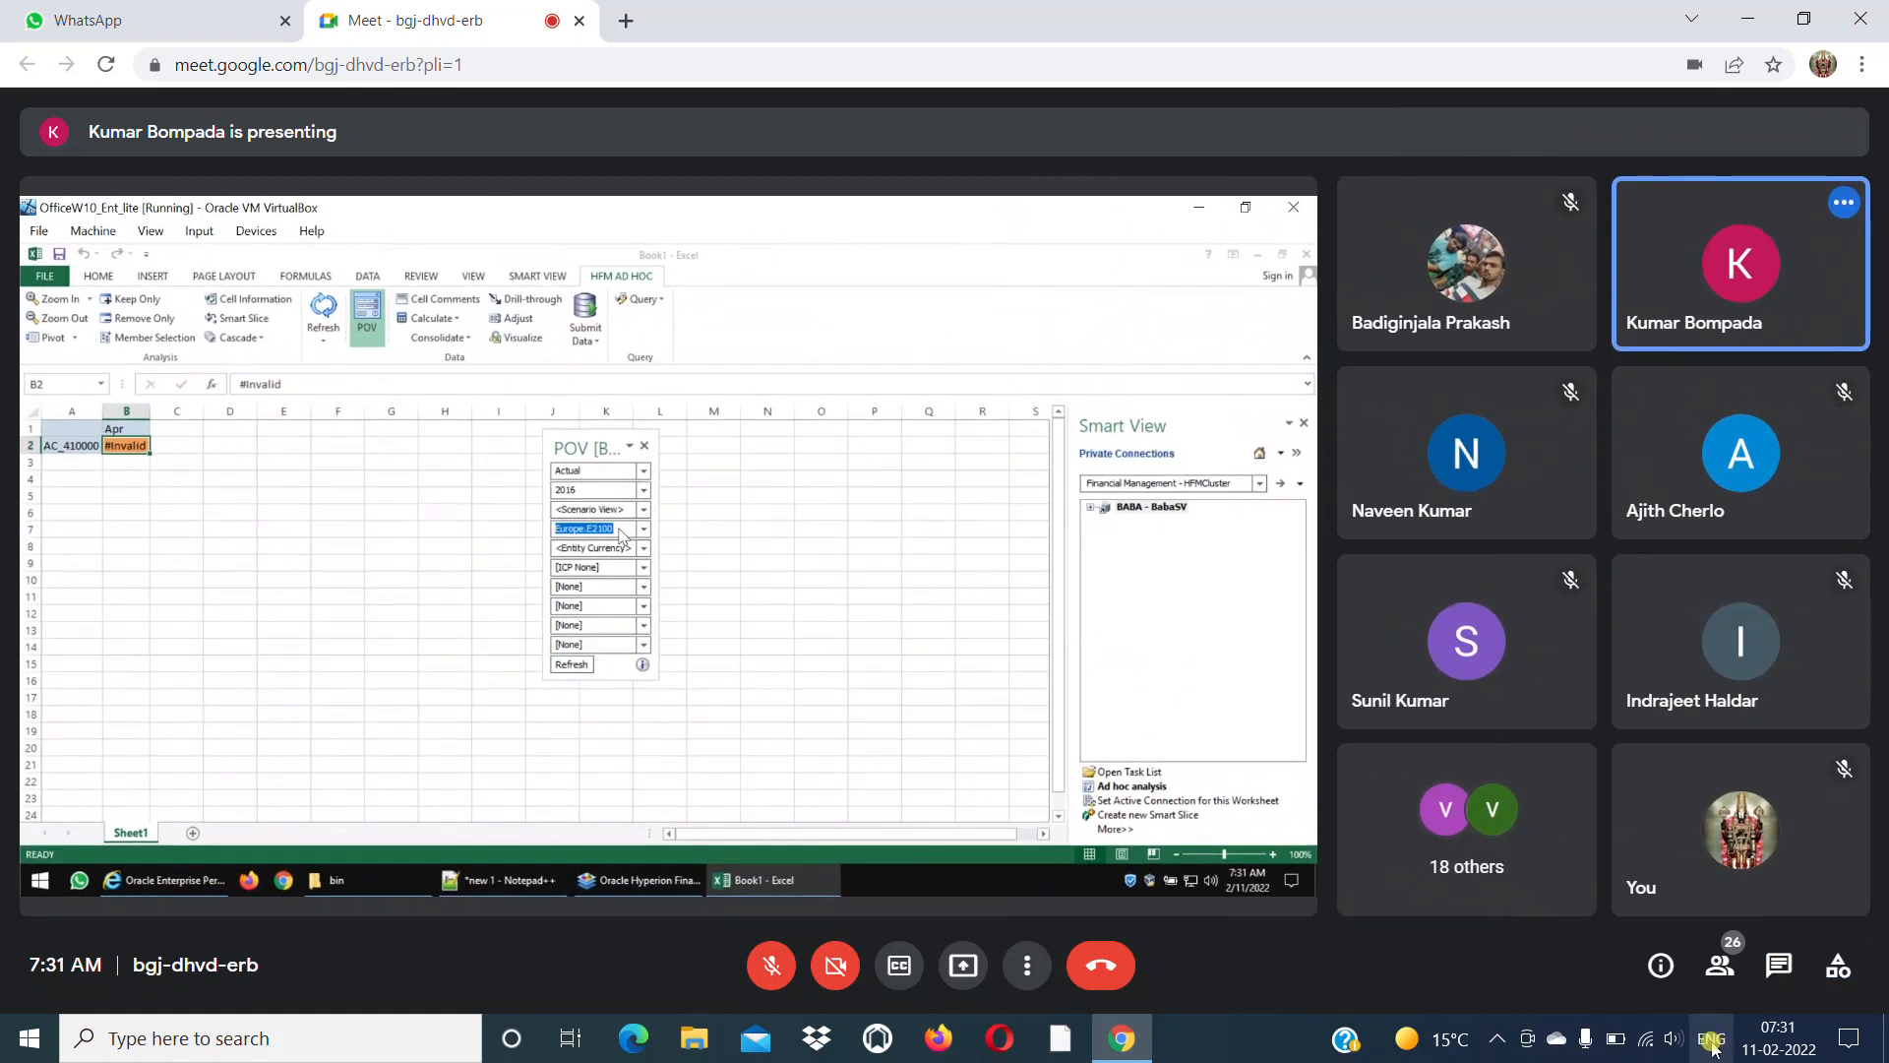
click(1659, 965)
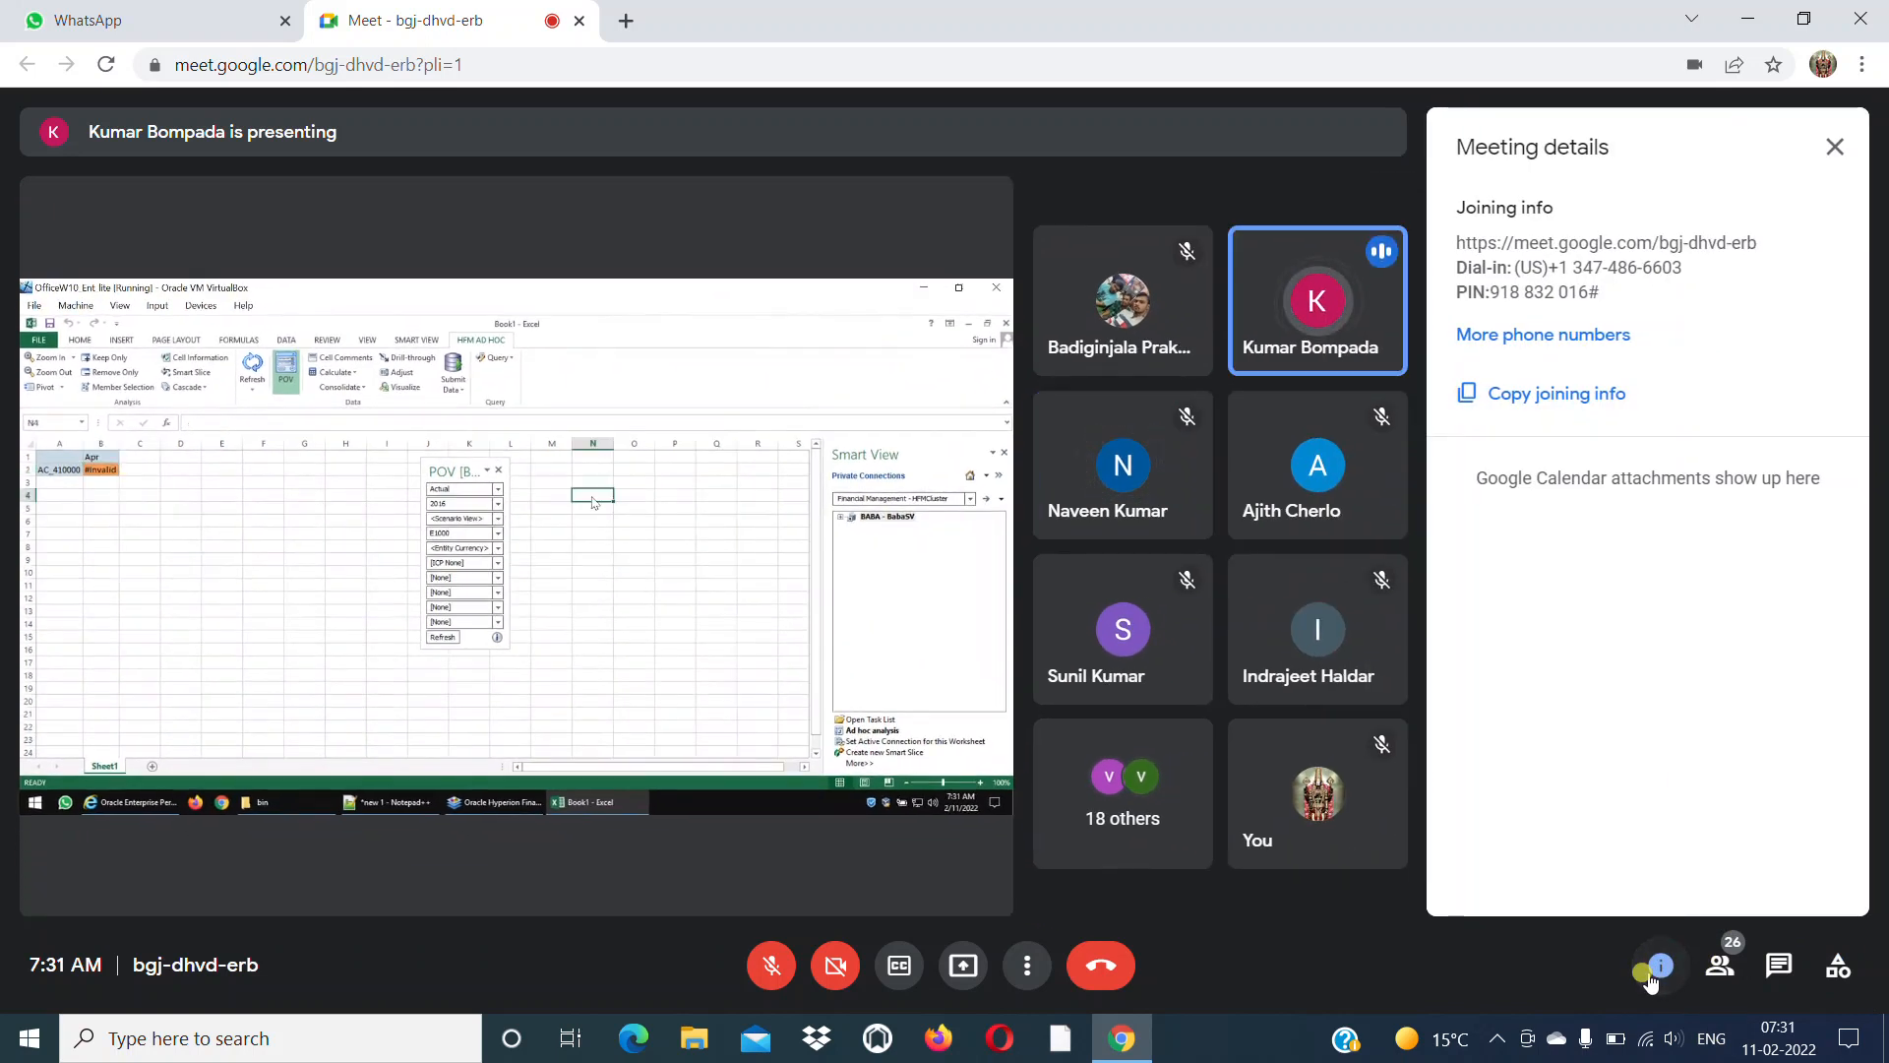
click(1834, 148)
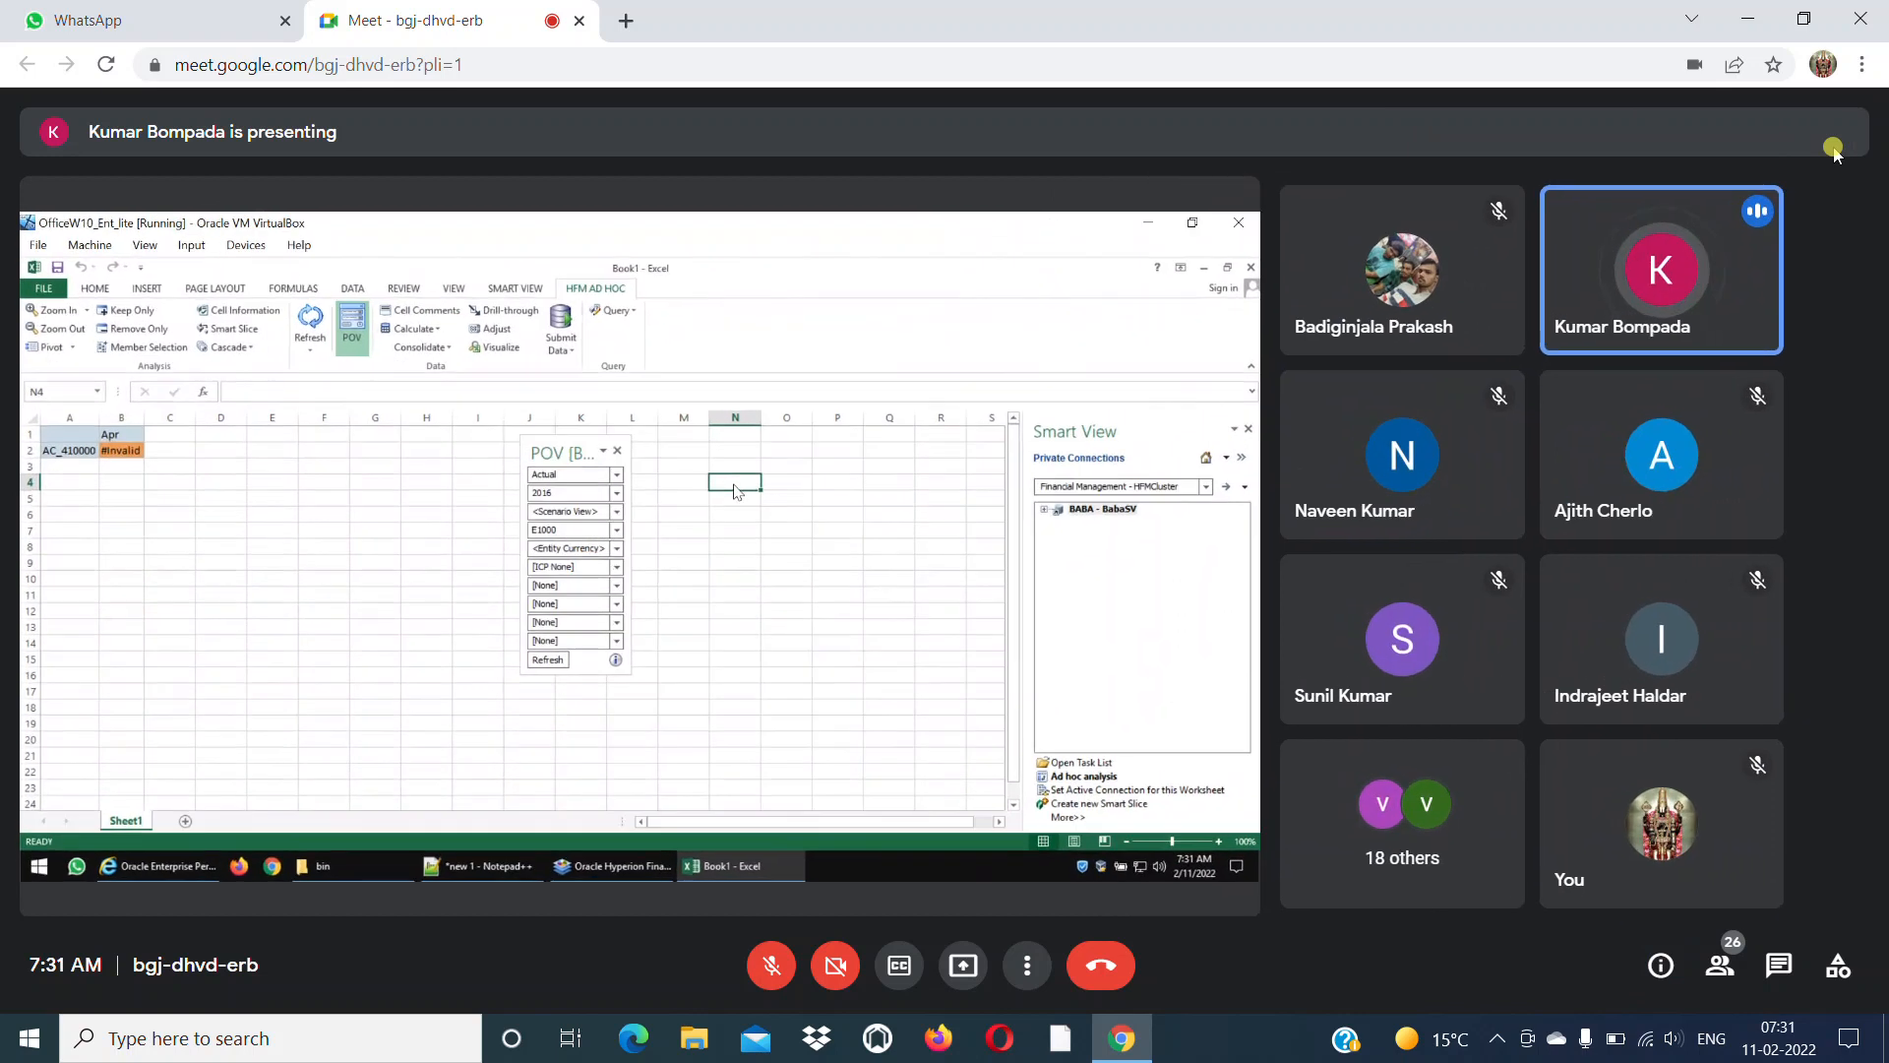
click(1712, 987)
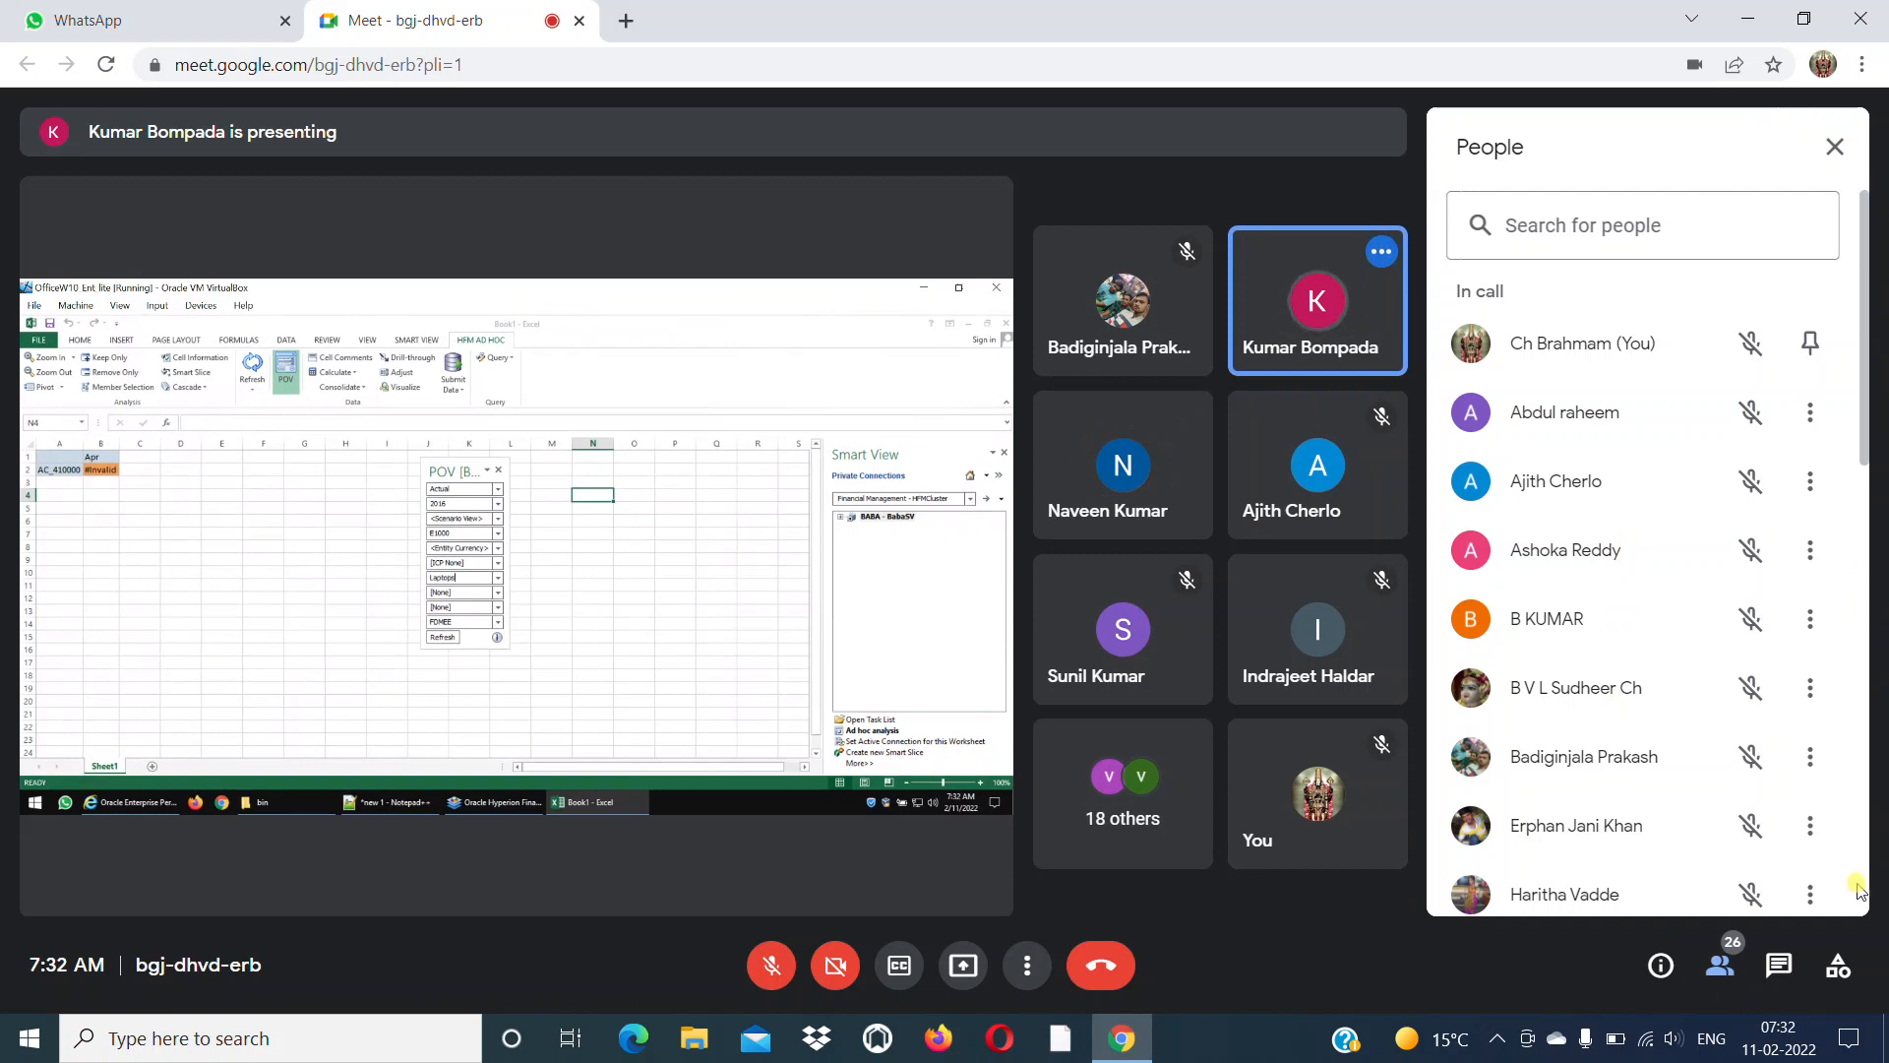
scroll(1869, 900, down, 10)
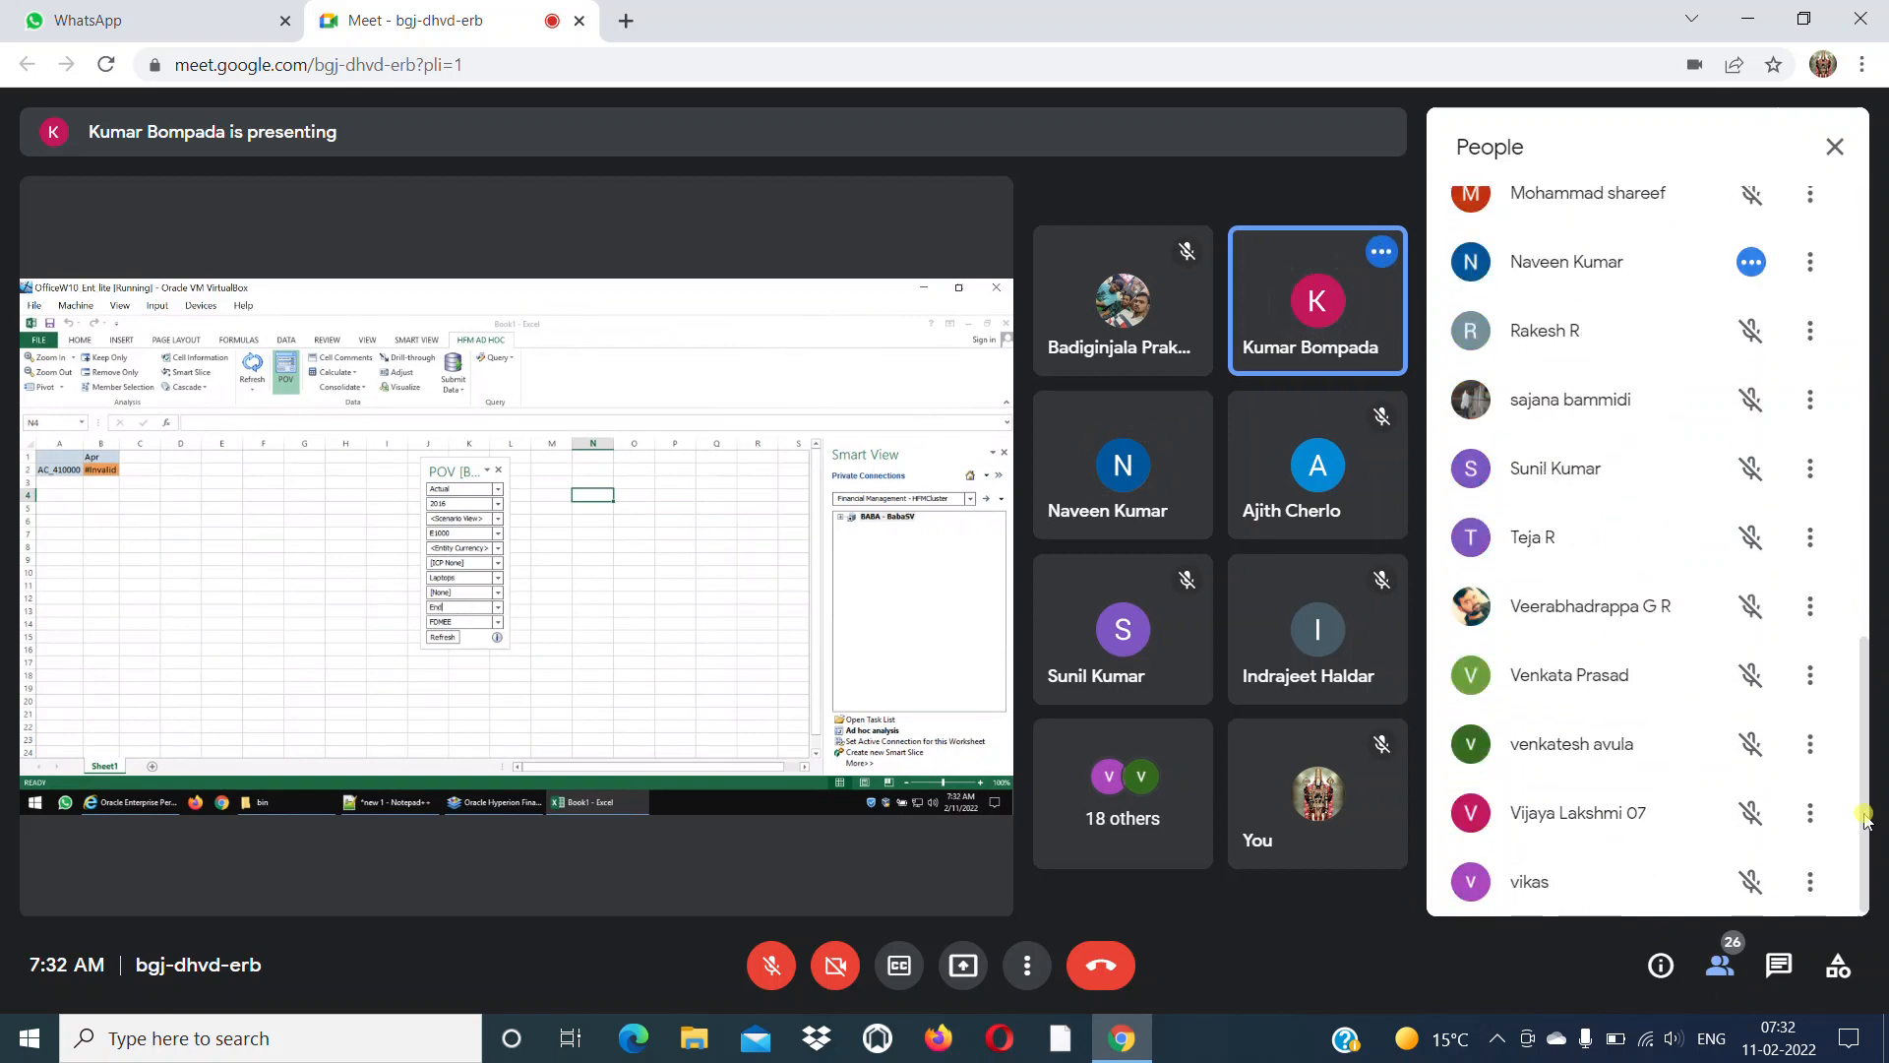
click(1833, 163)
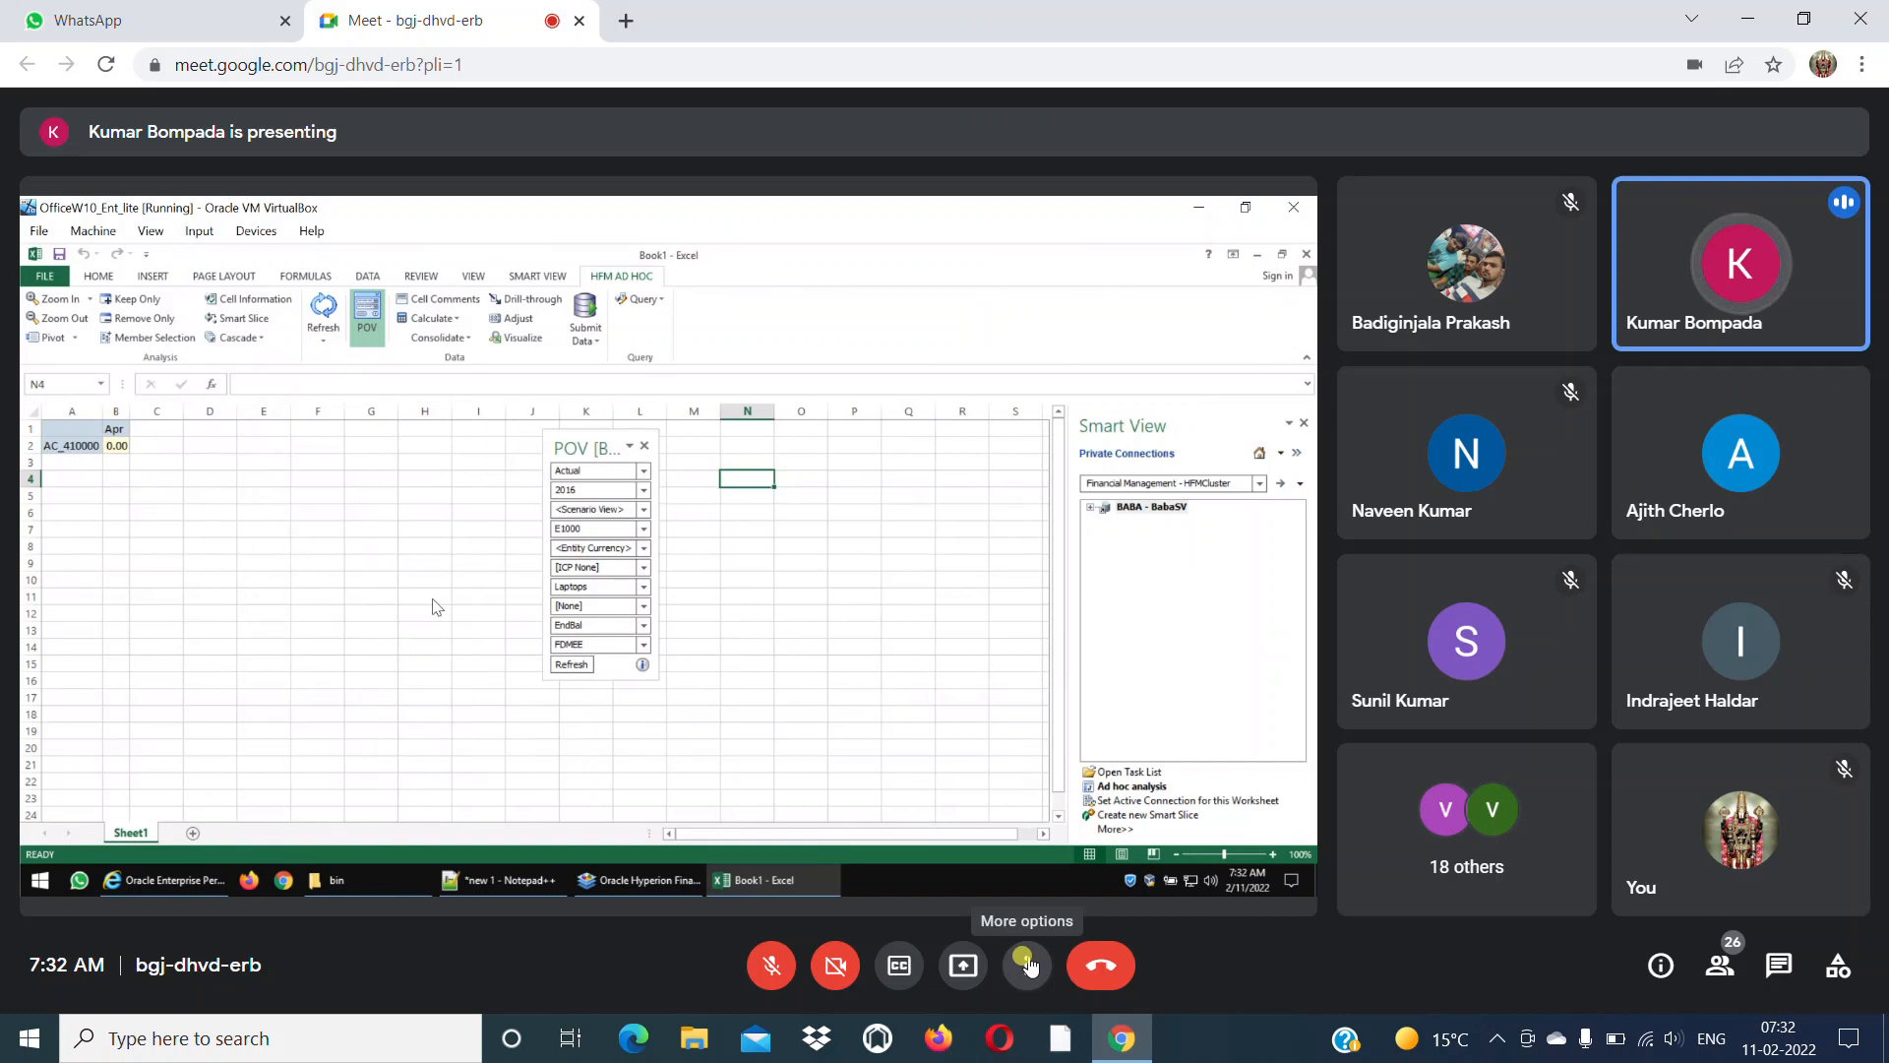
Show the meeting in full screen and set its layout to Spotlight.
click(1029, 967)
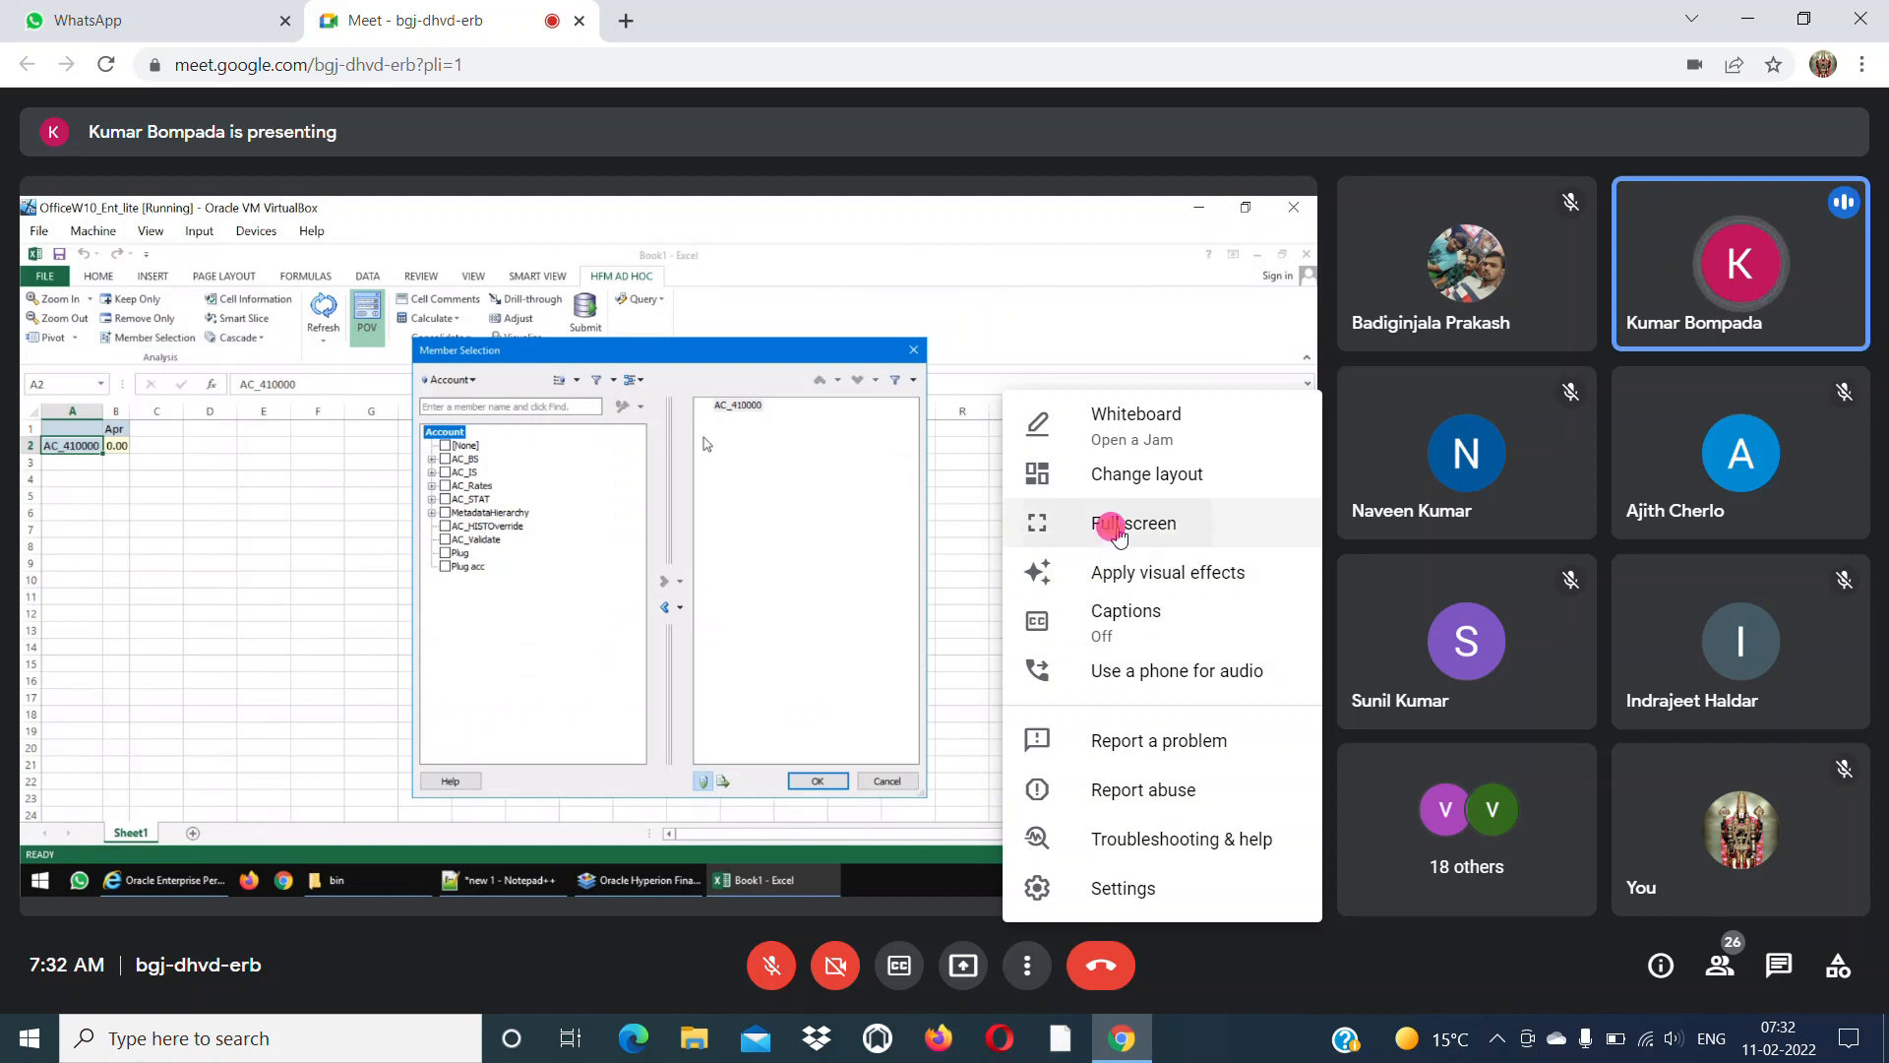
click(1107, 527)
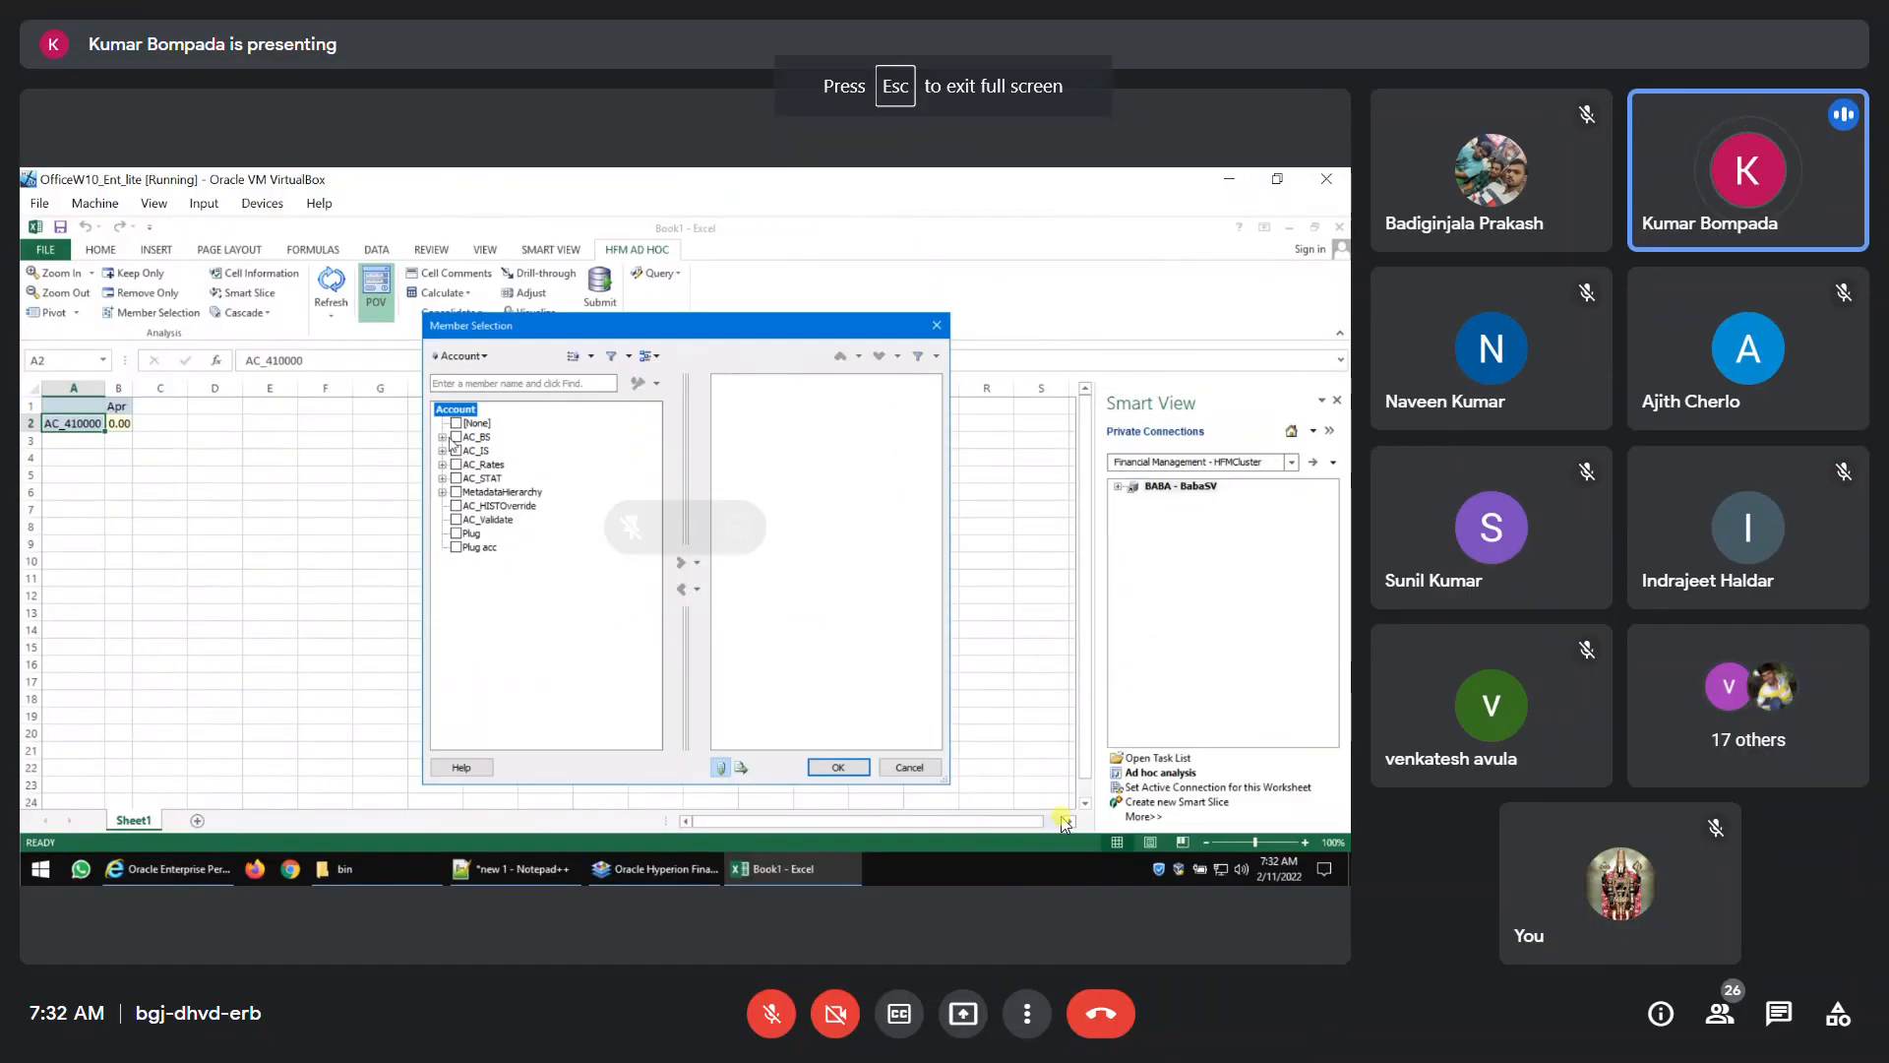
click(1028, 1025)
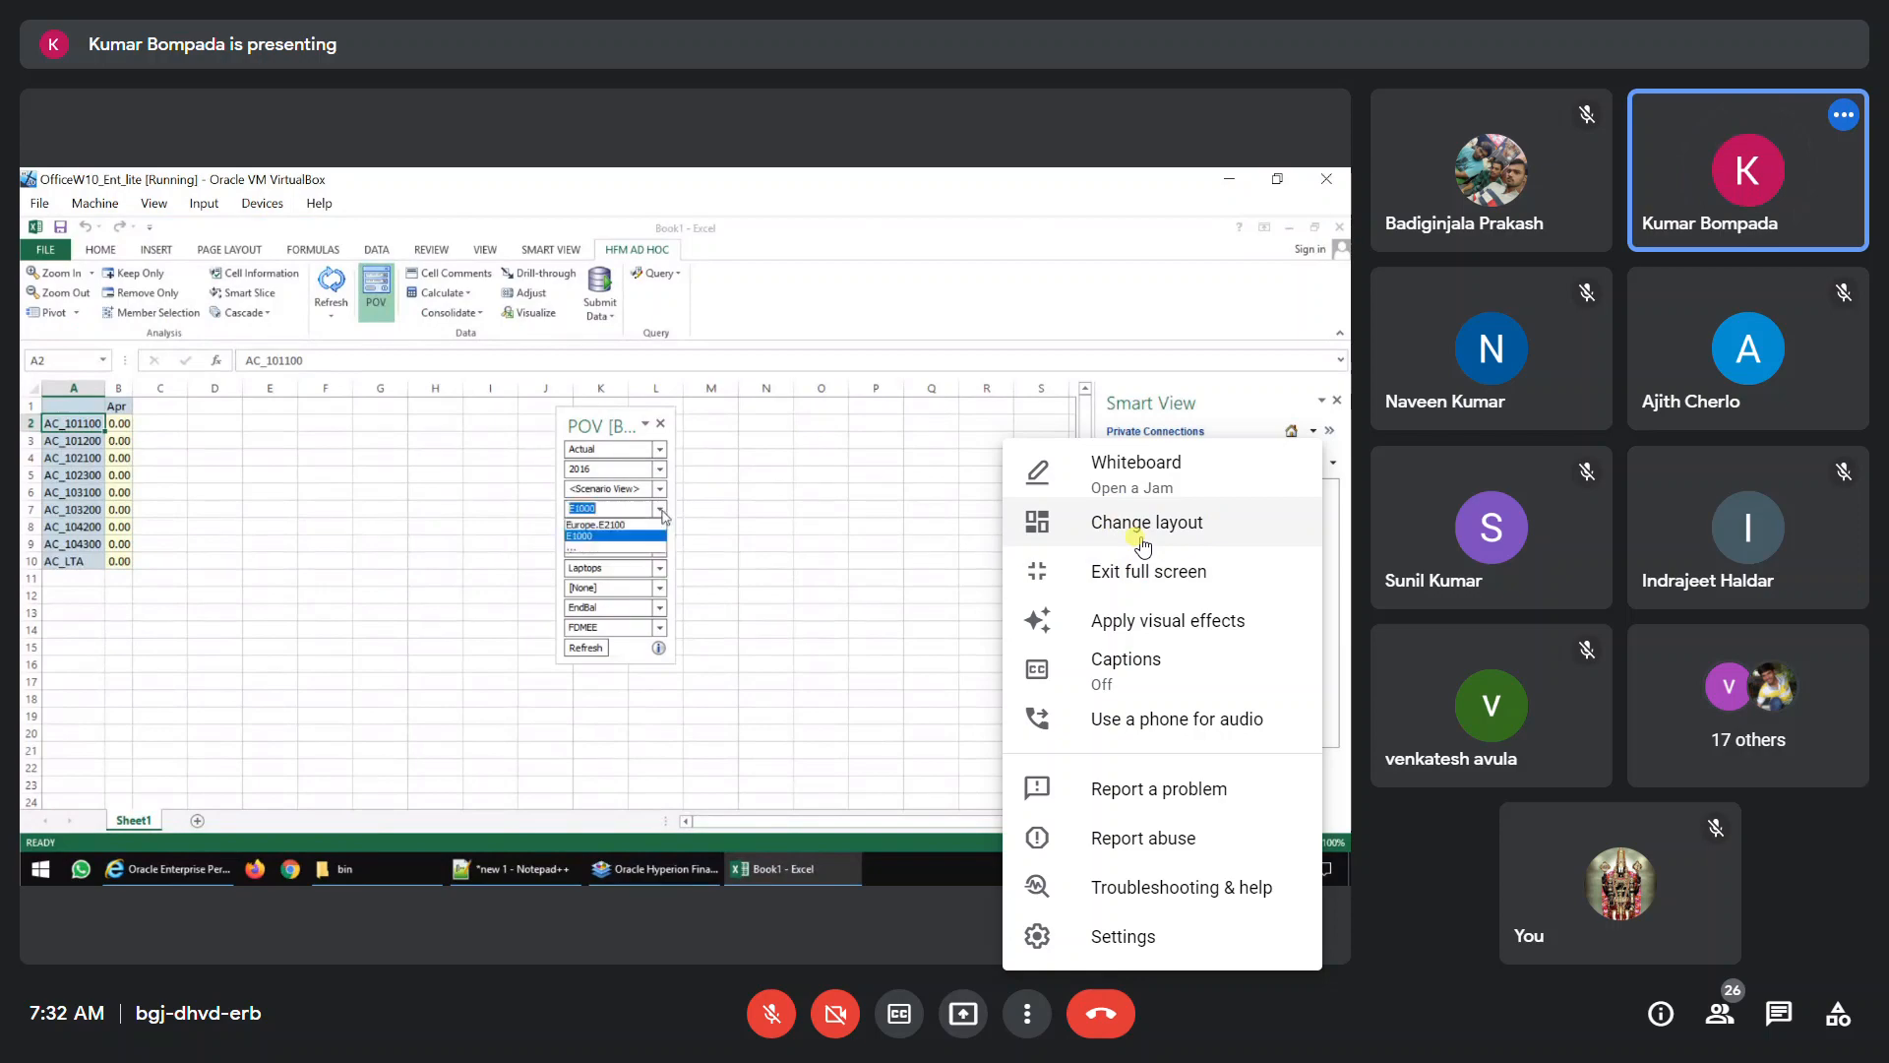
click(1141, 526)
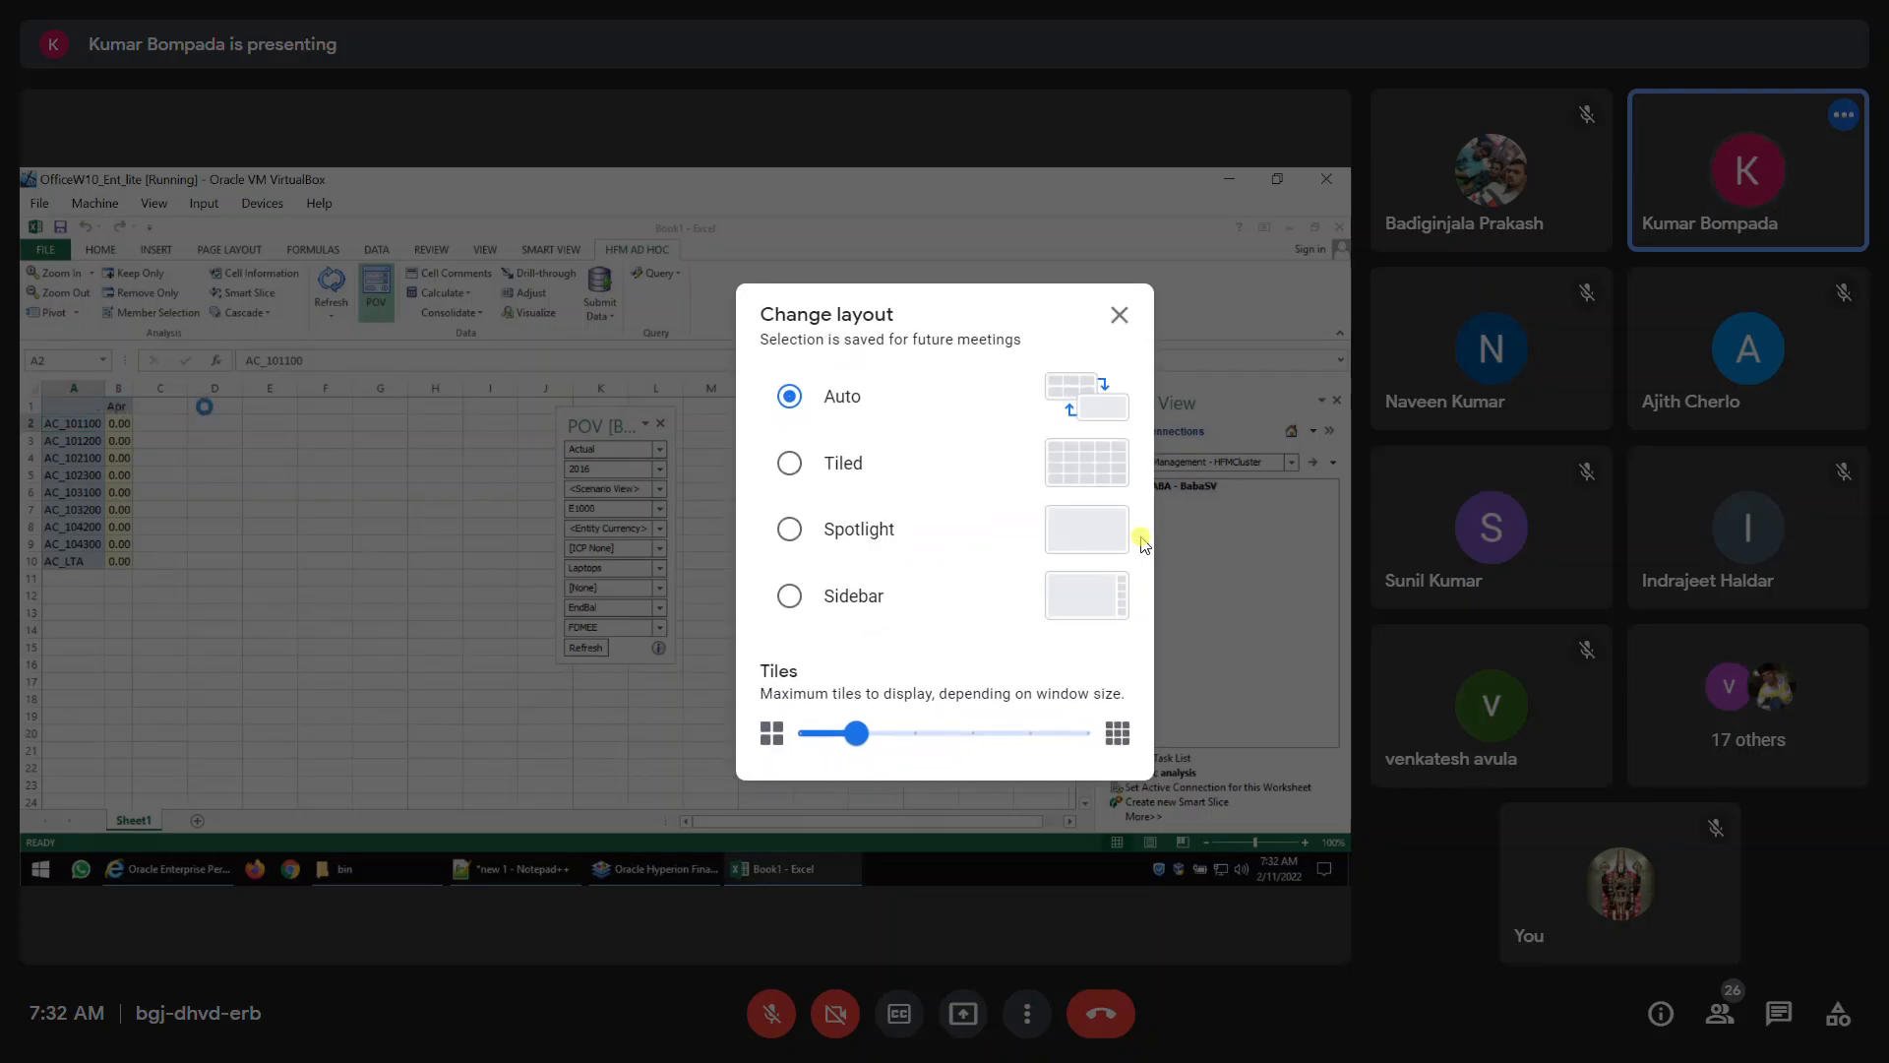
click(789, 528)
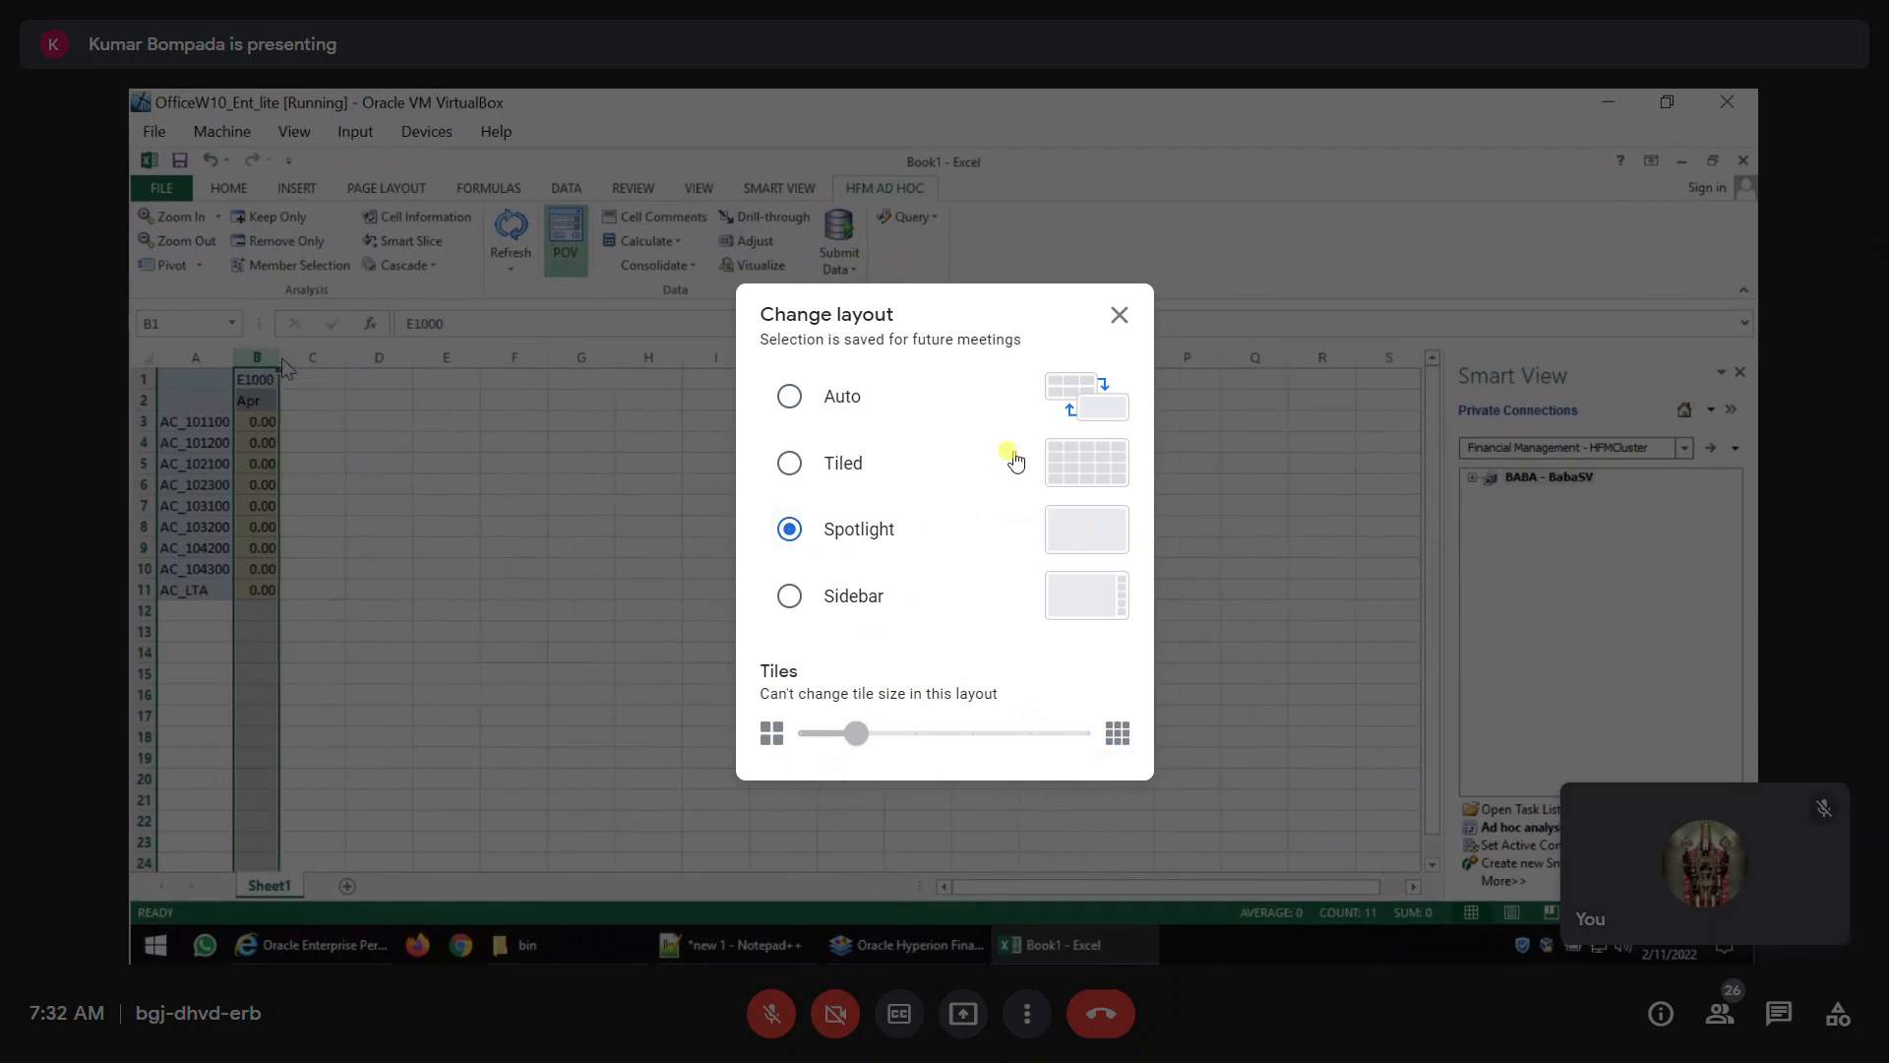
click(1119, 315)
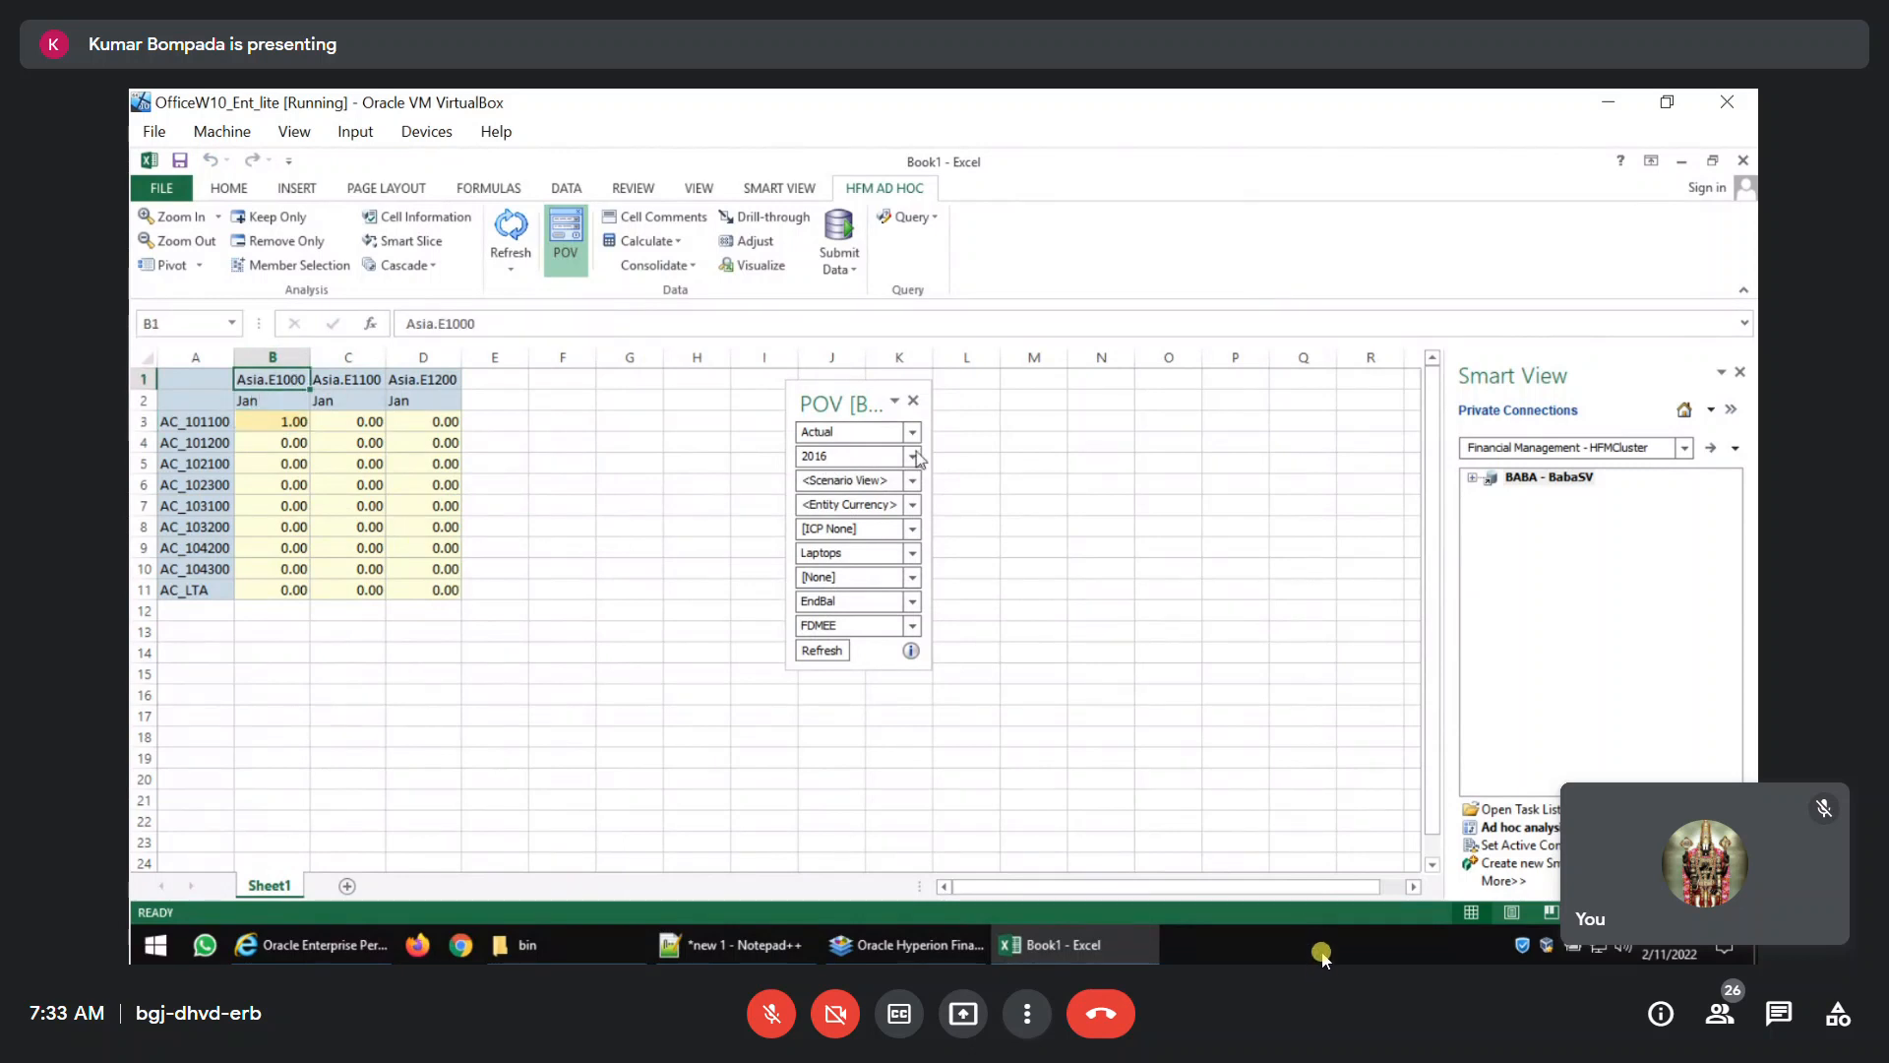
Move the 2016 year member from the POV into the column headers, set the first column's year to 2022 and submit the modified cells.
drag(912, 460, 457, 386)
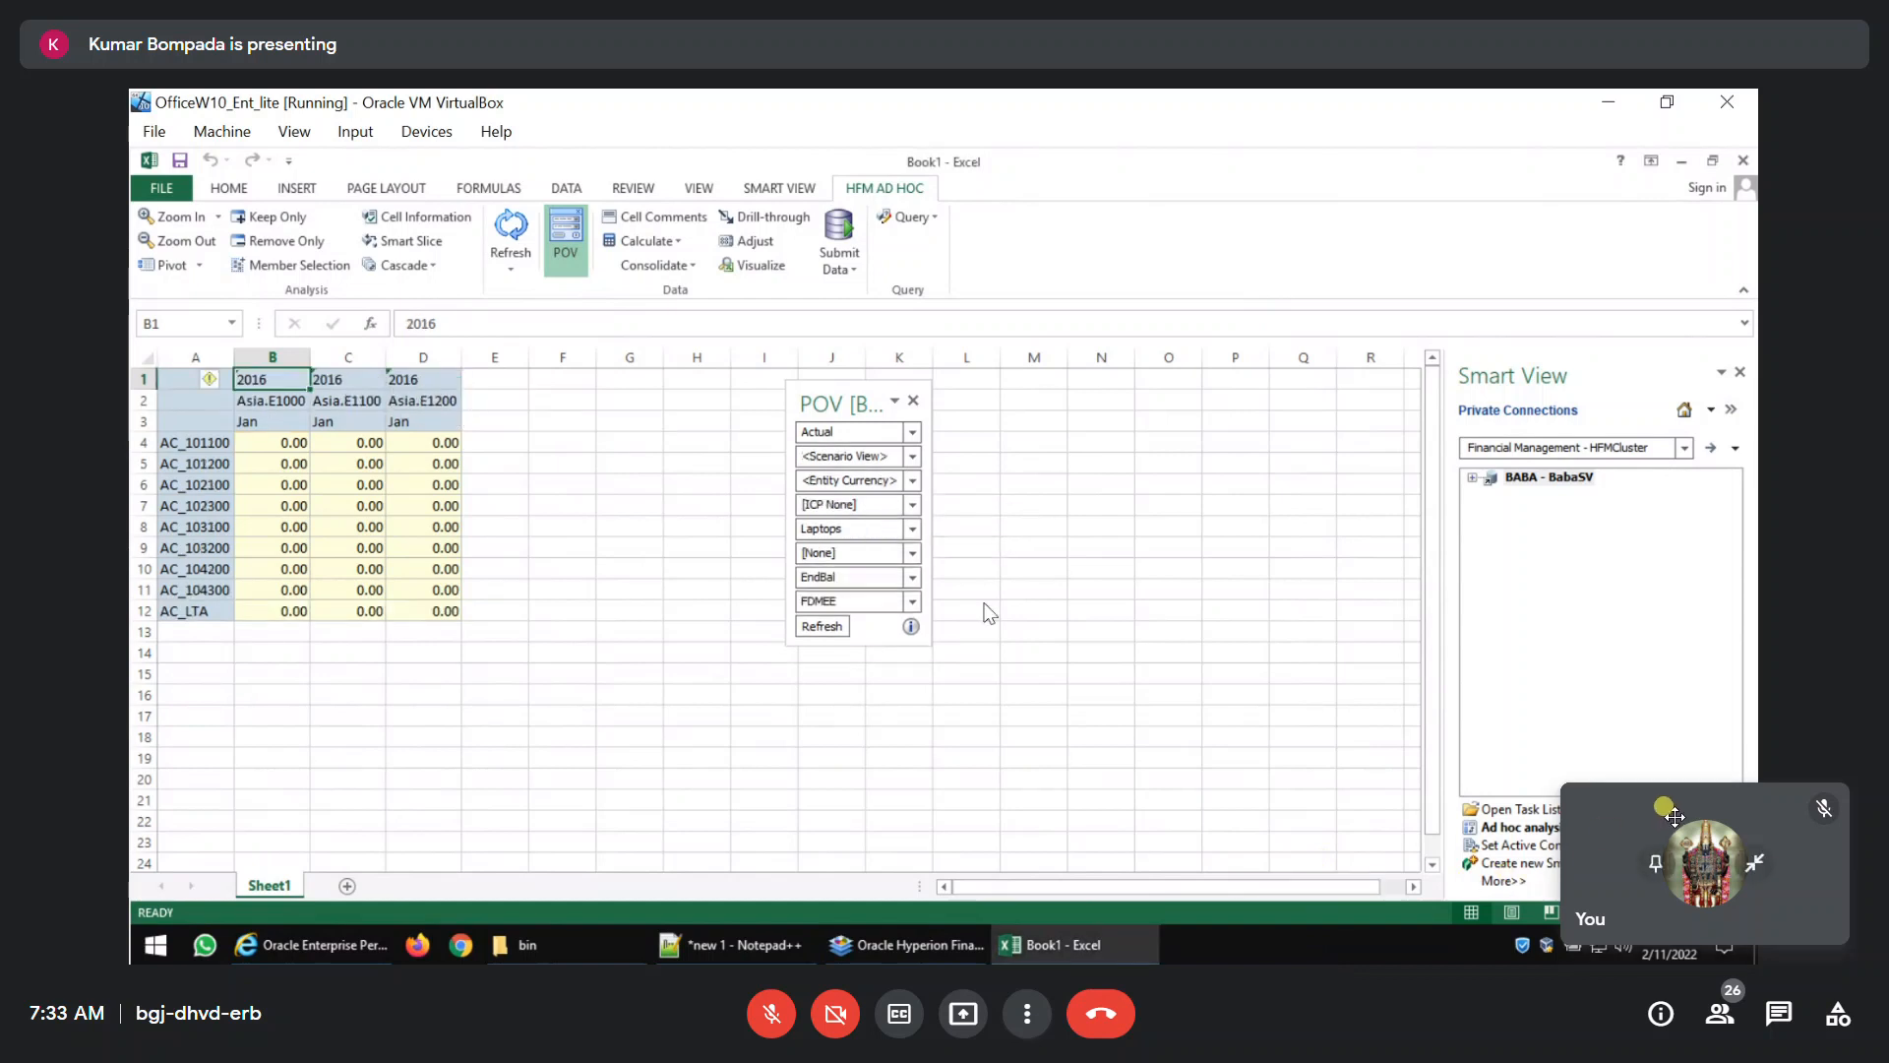
text(2022)
key(Return)
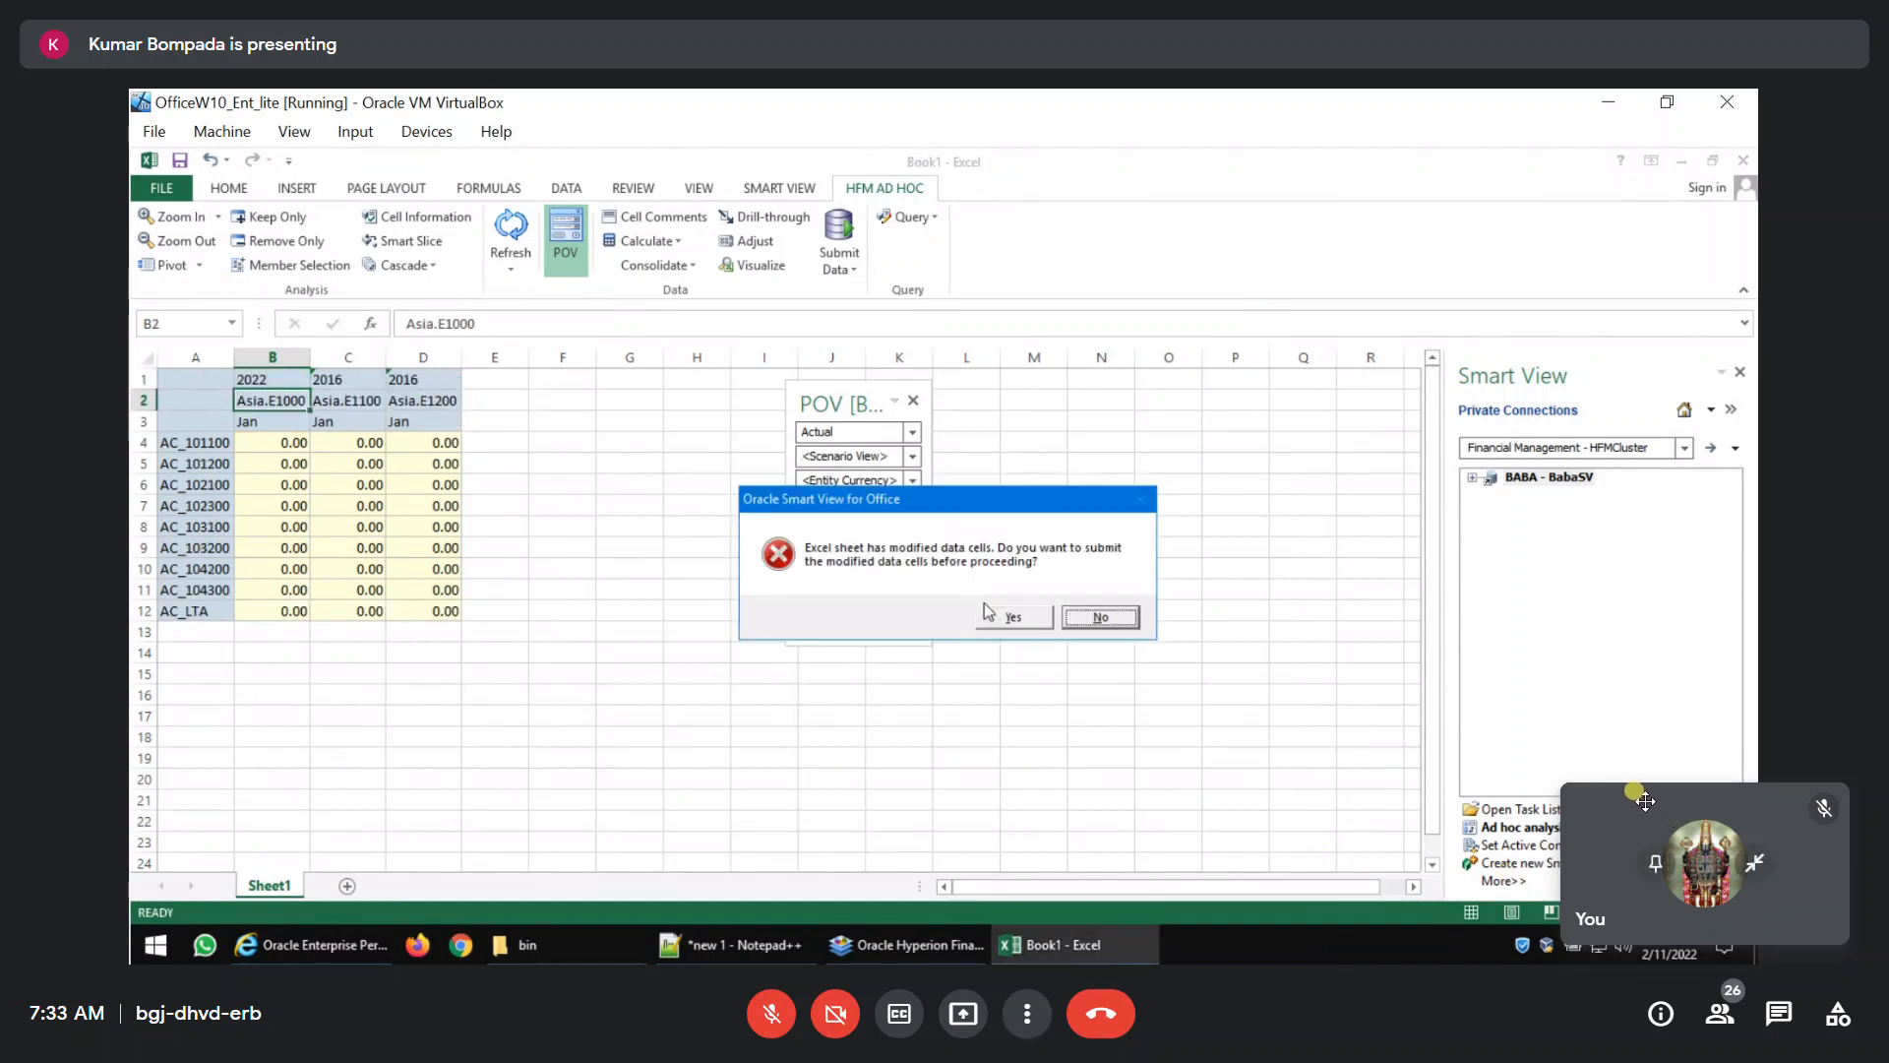
click(1041, 620)
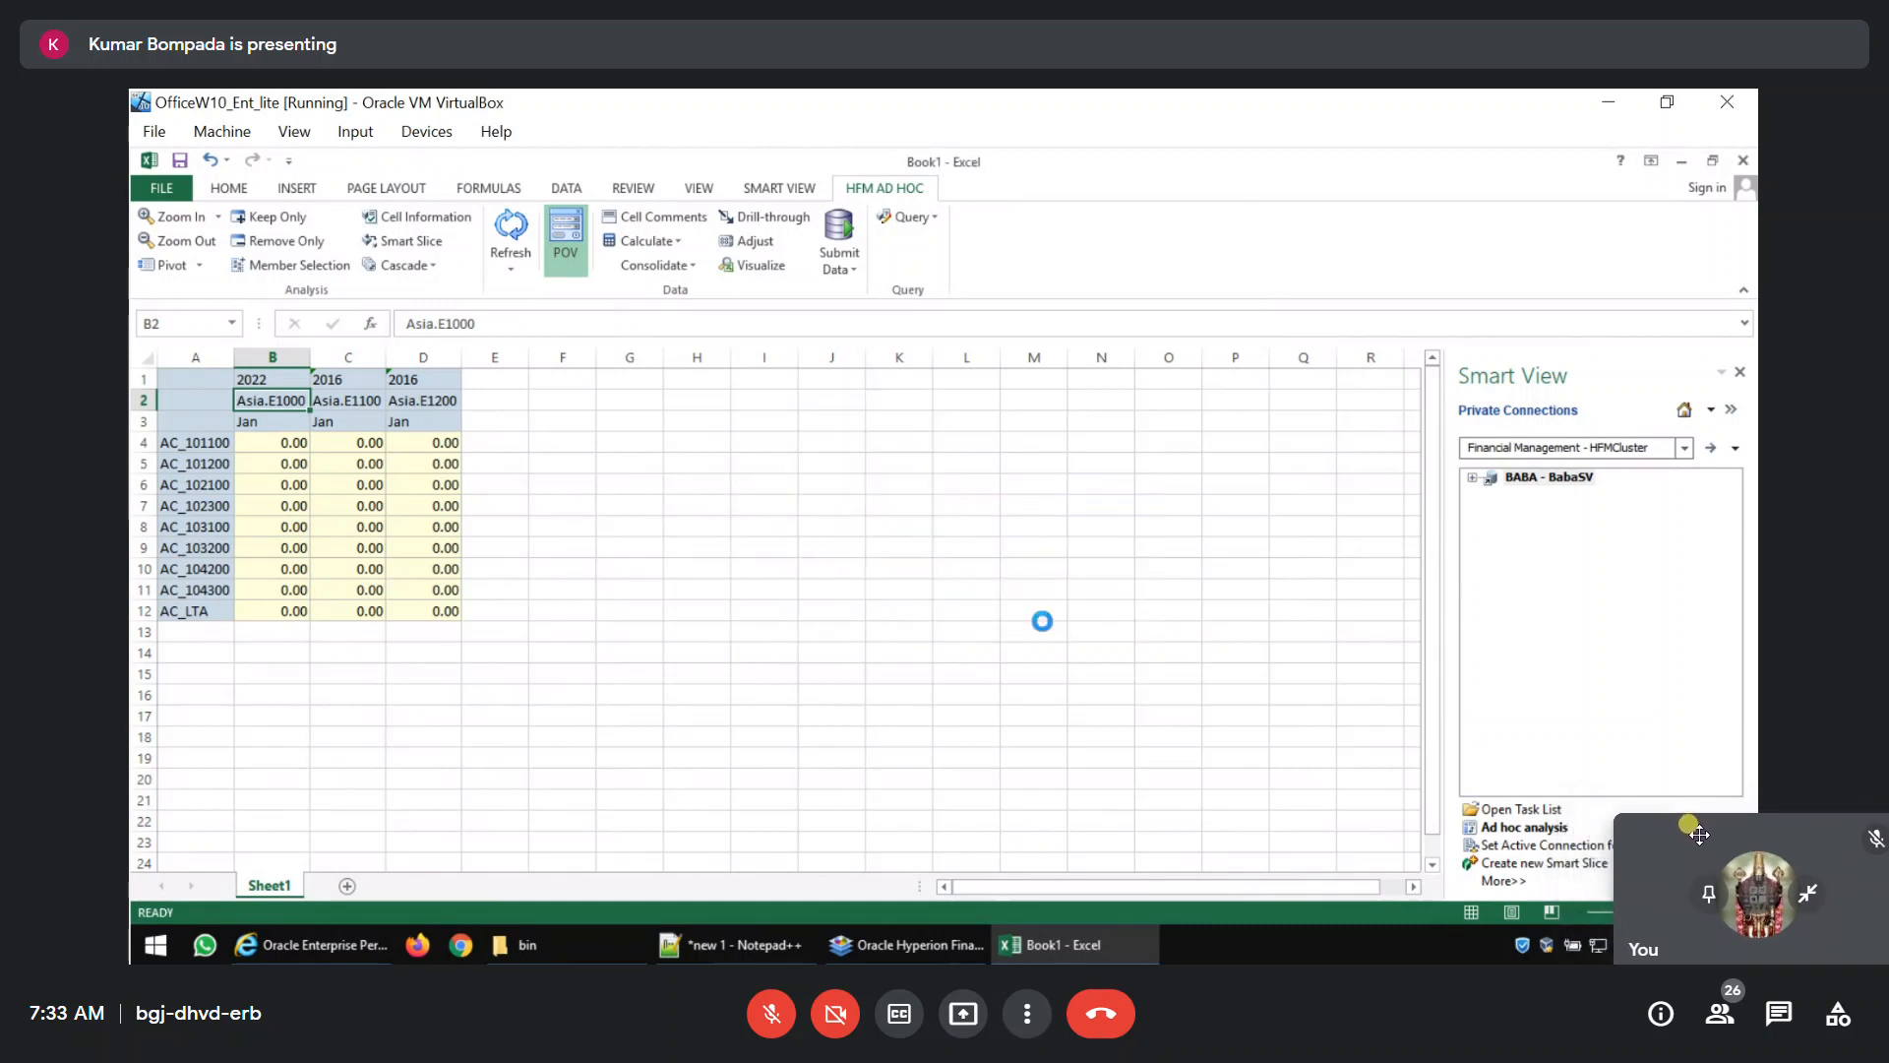
Fill the year 2022 from cell B1 across to D1 for the three Asia entities.
drag(1716, 861, 1751, 981)
click(273, 379)
key(ctrl+shift+Right)
key(ctrl+shift+Right)
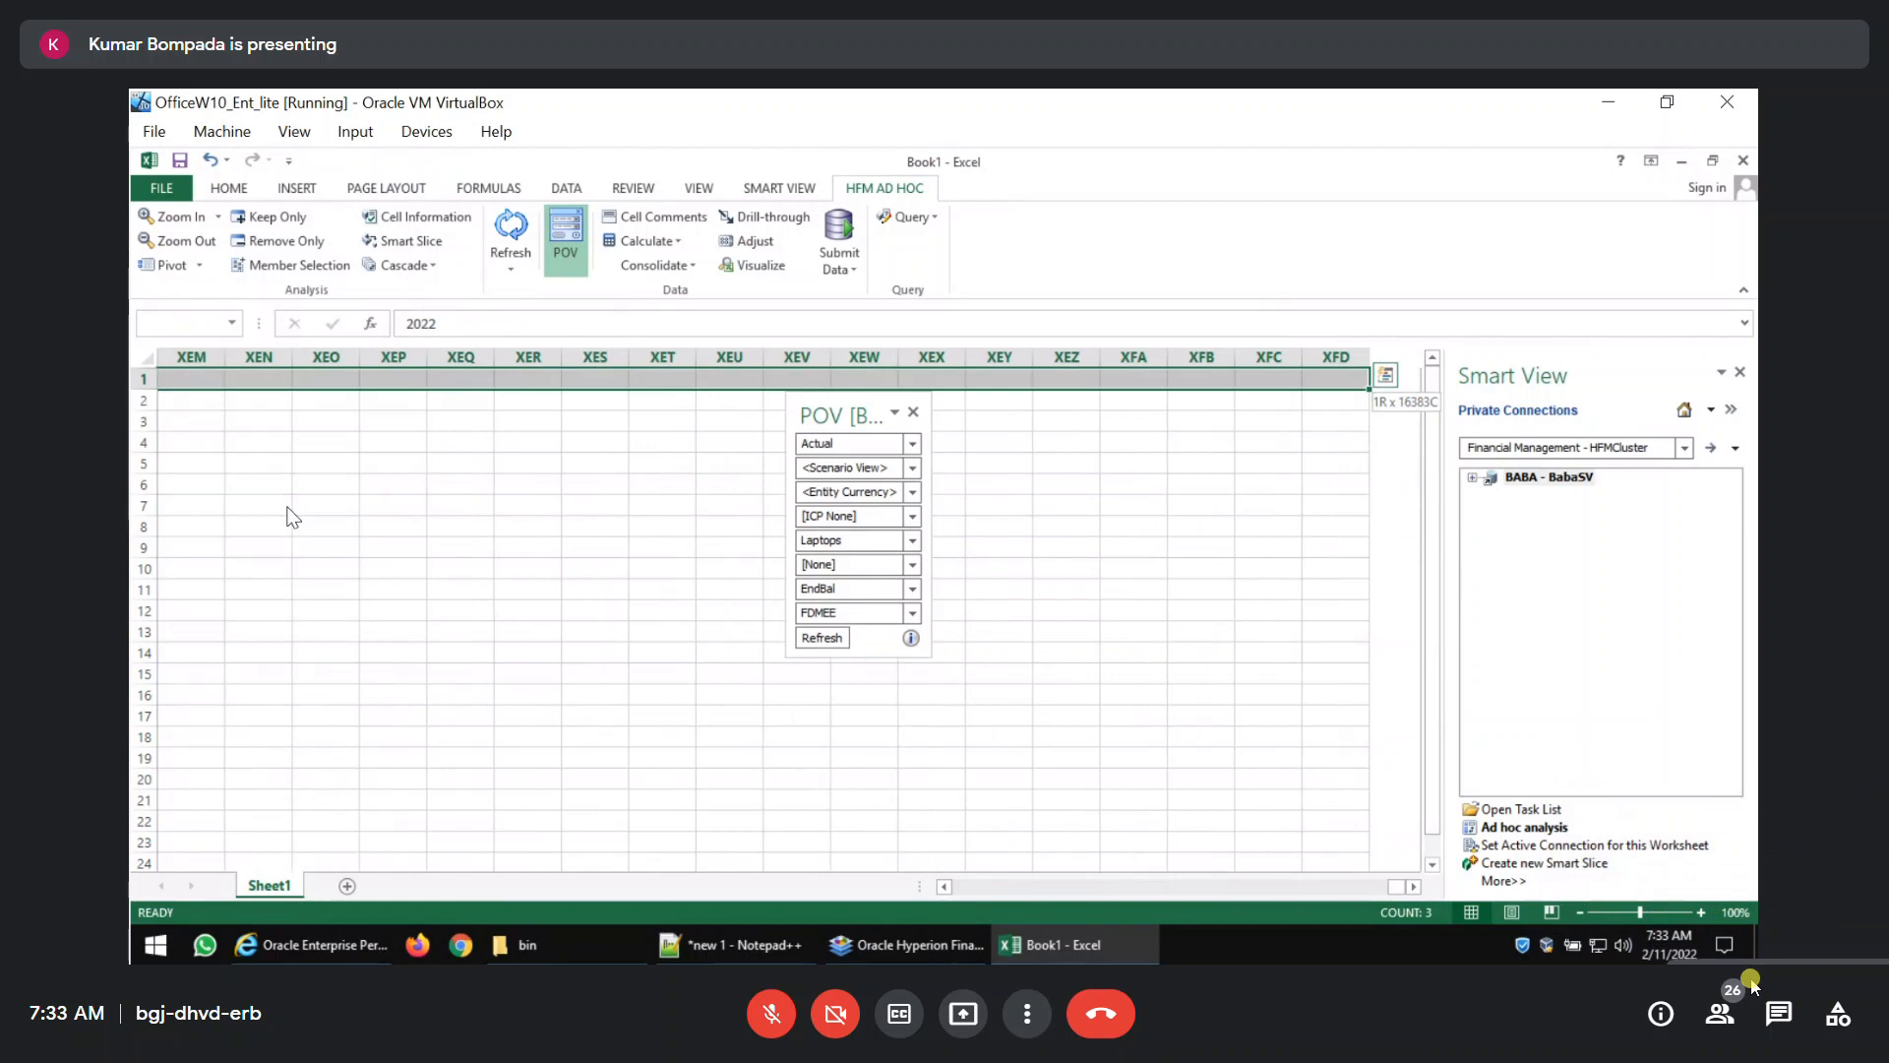
key(ctrl+shift+Left)
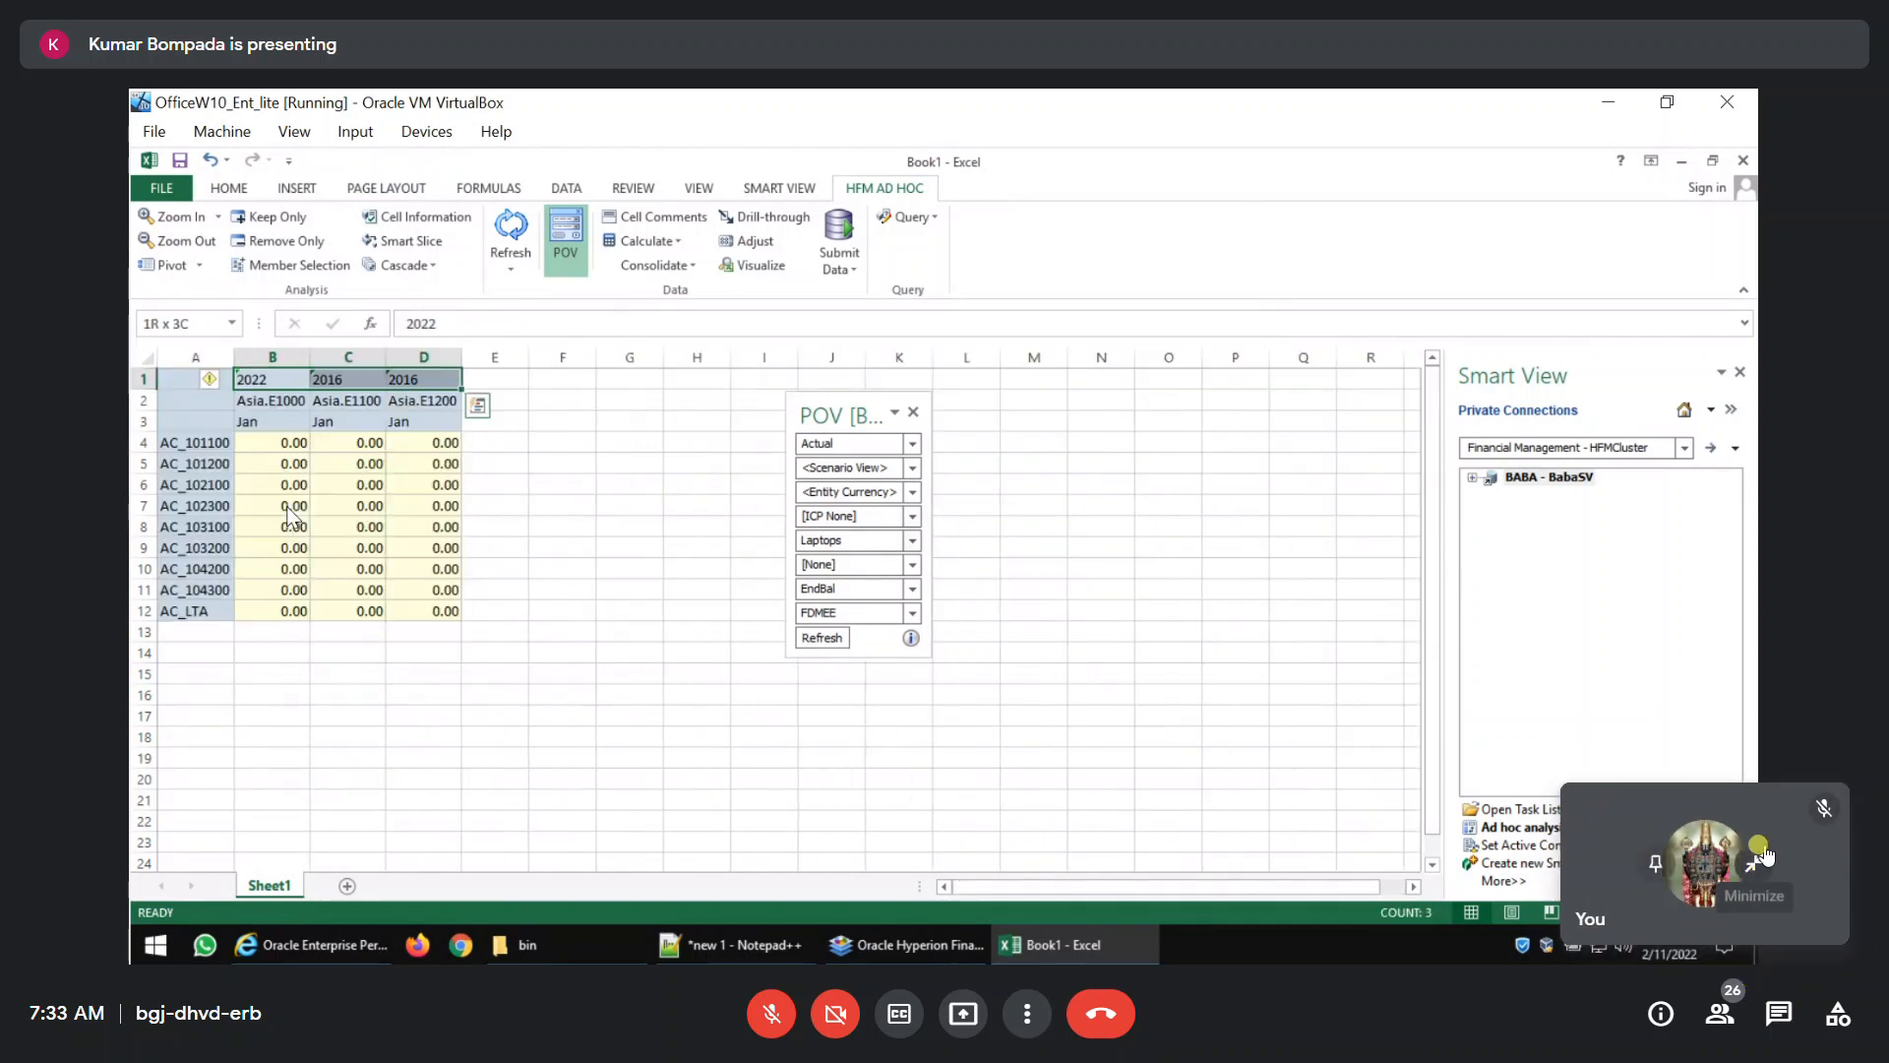
key(ctrl+r)
Copy the three-column block with its headers and paste it twice, starting in columns E and H.
drag(1649, 792, 1369, 998)
key(ctrl+shift+Down)
key(ctrl+c)
key(Right)
key(Right)
key(Right)
key(ctrl+v)
key(Right)
key(Right)
key(Right)
key(ctrl+v)
Enter the year 2021 in cell E1 and fill it across to J1.
key(Left)
key(Left)
key(Left)
text(2021)
key(Return)
key(Up)
key(shift+Right)
key(shift+Right)
key(shift+Right)
key(shift+Right)
key(shift+Right)
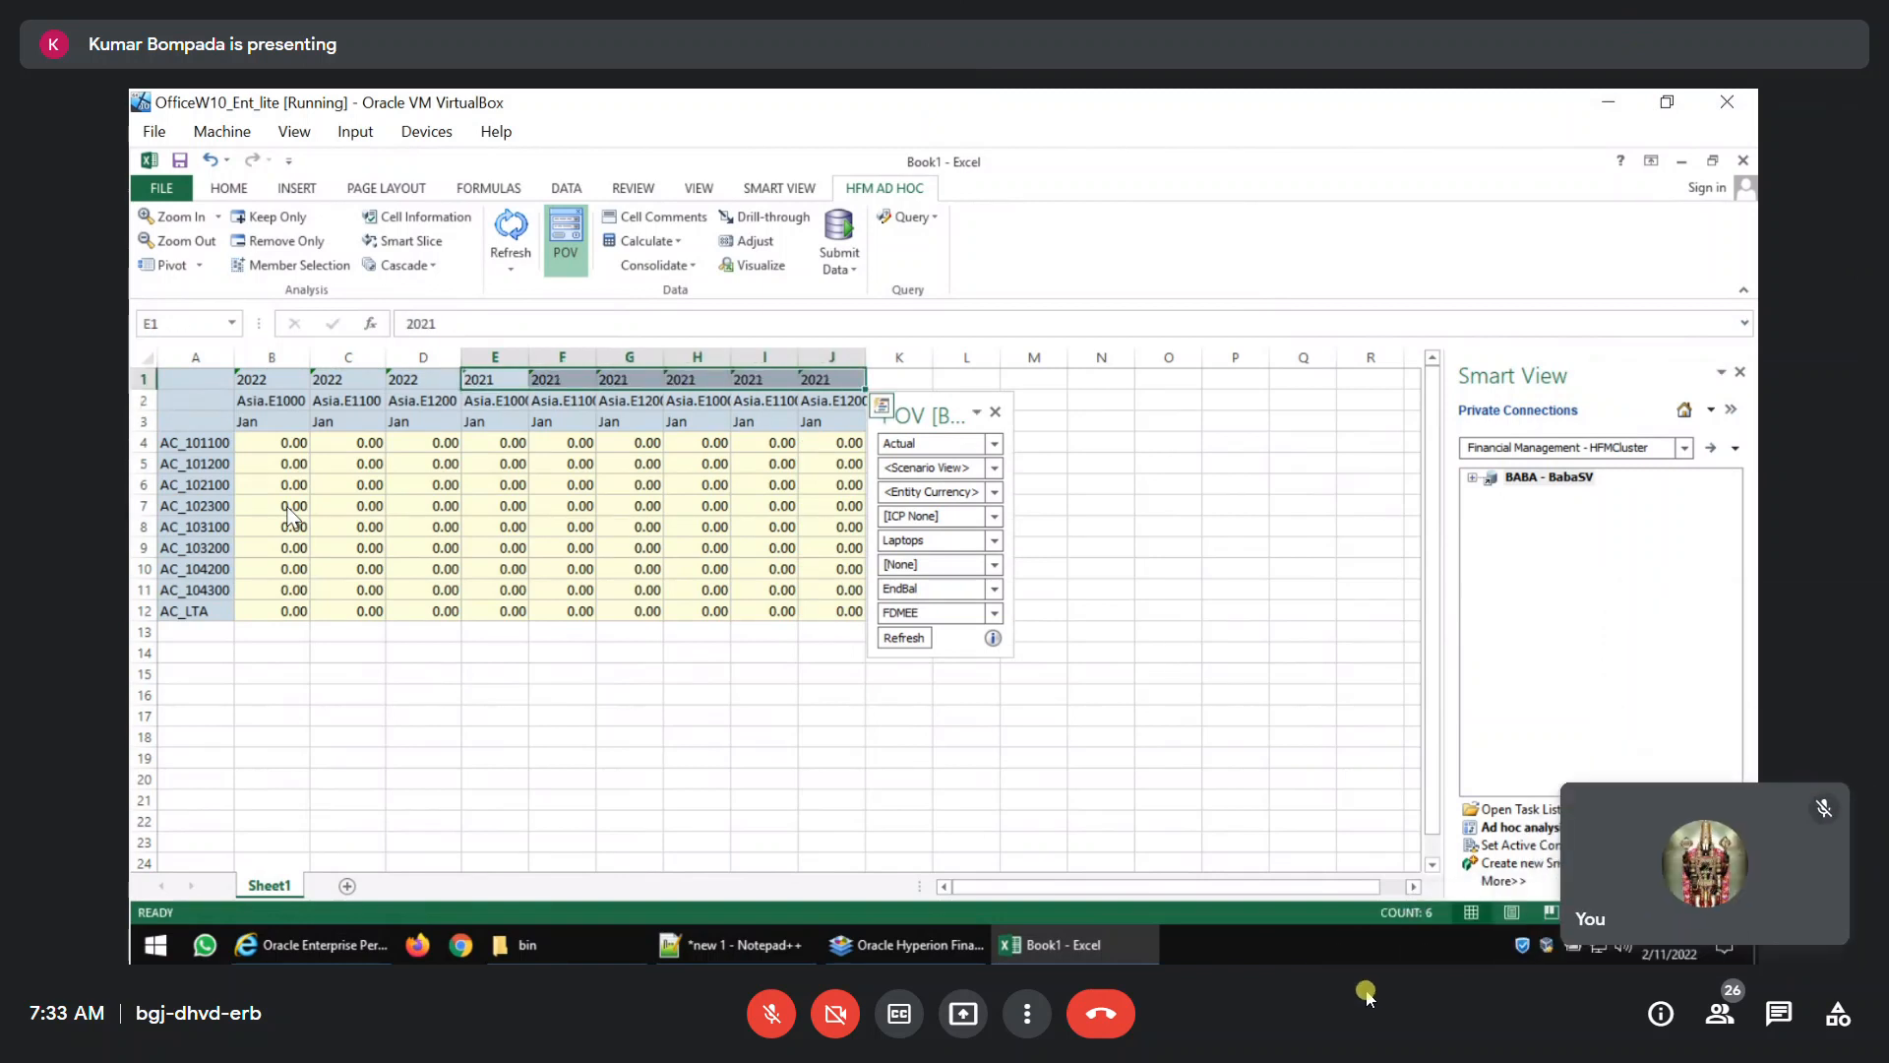
key(ctrl+r)
Enter the year 2020 in cell H1, fill it across to J1 and refresh the ad hoc grid.
key(Right)
key(Right)
key(Right)
text(20)
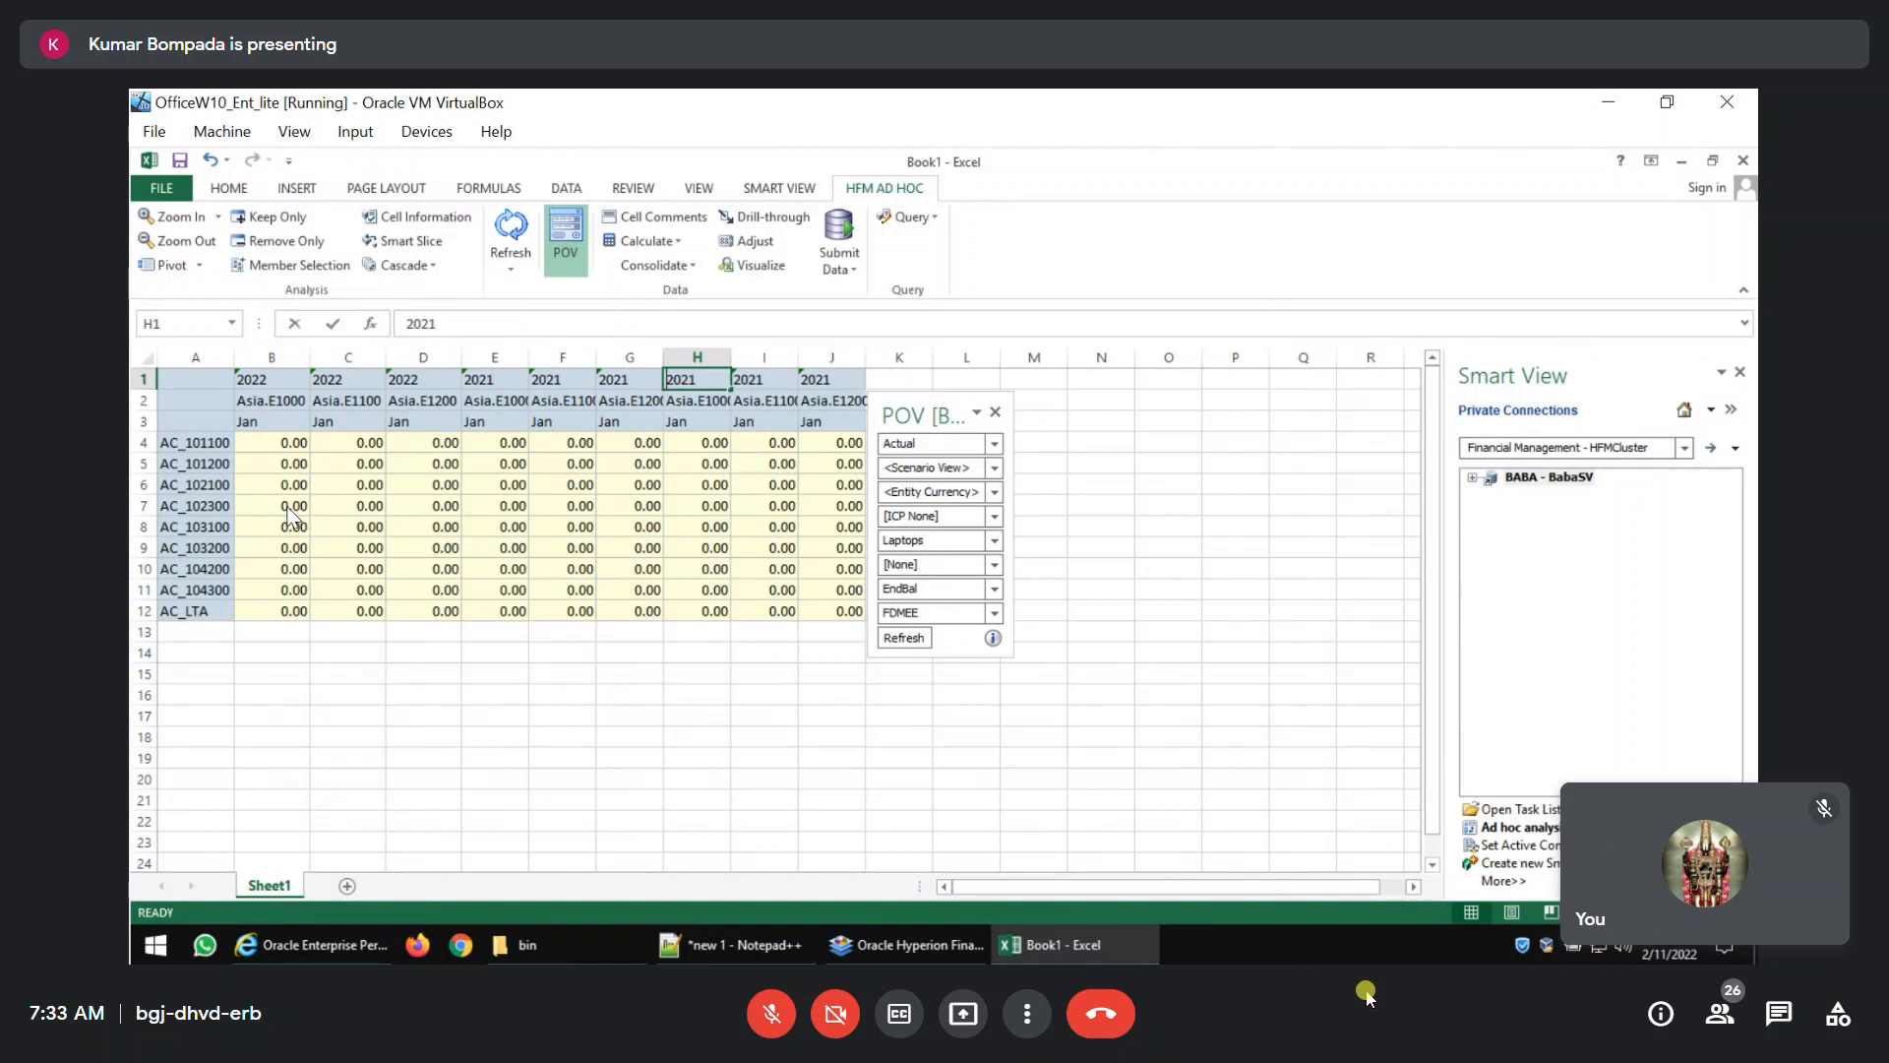
key(Return)
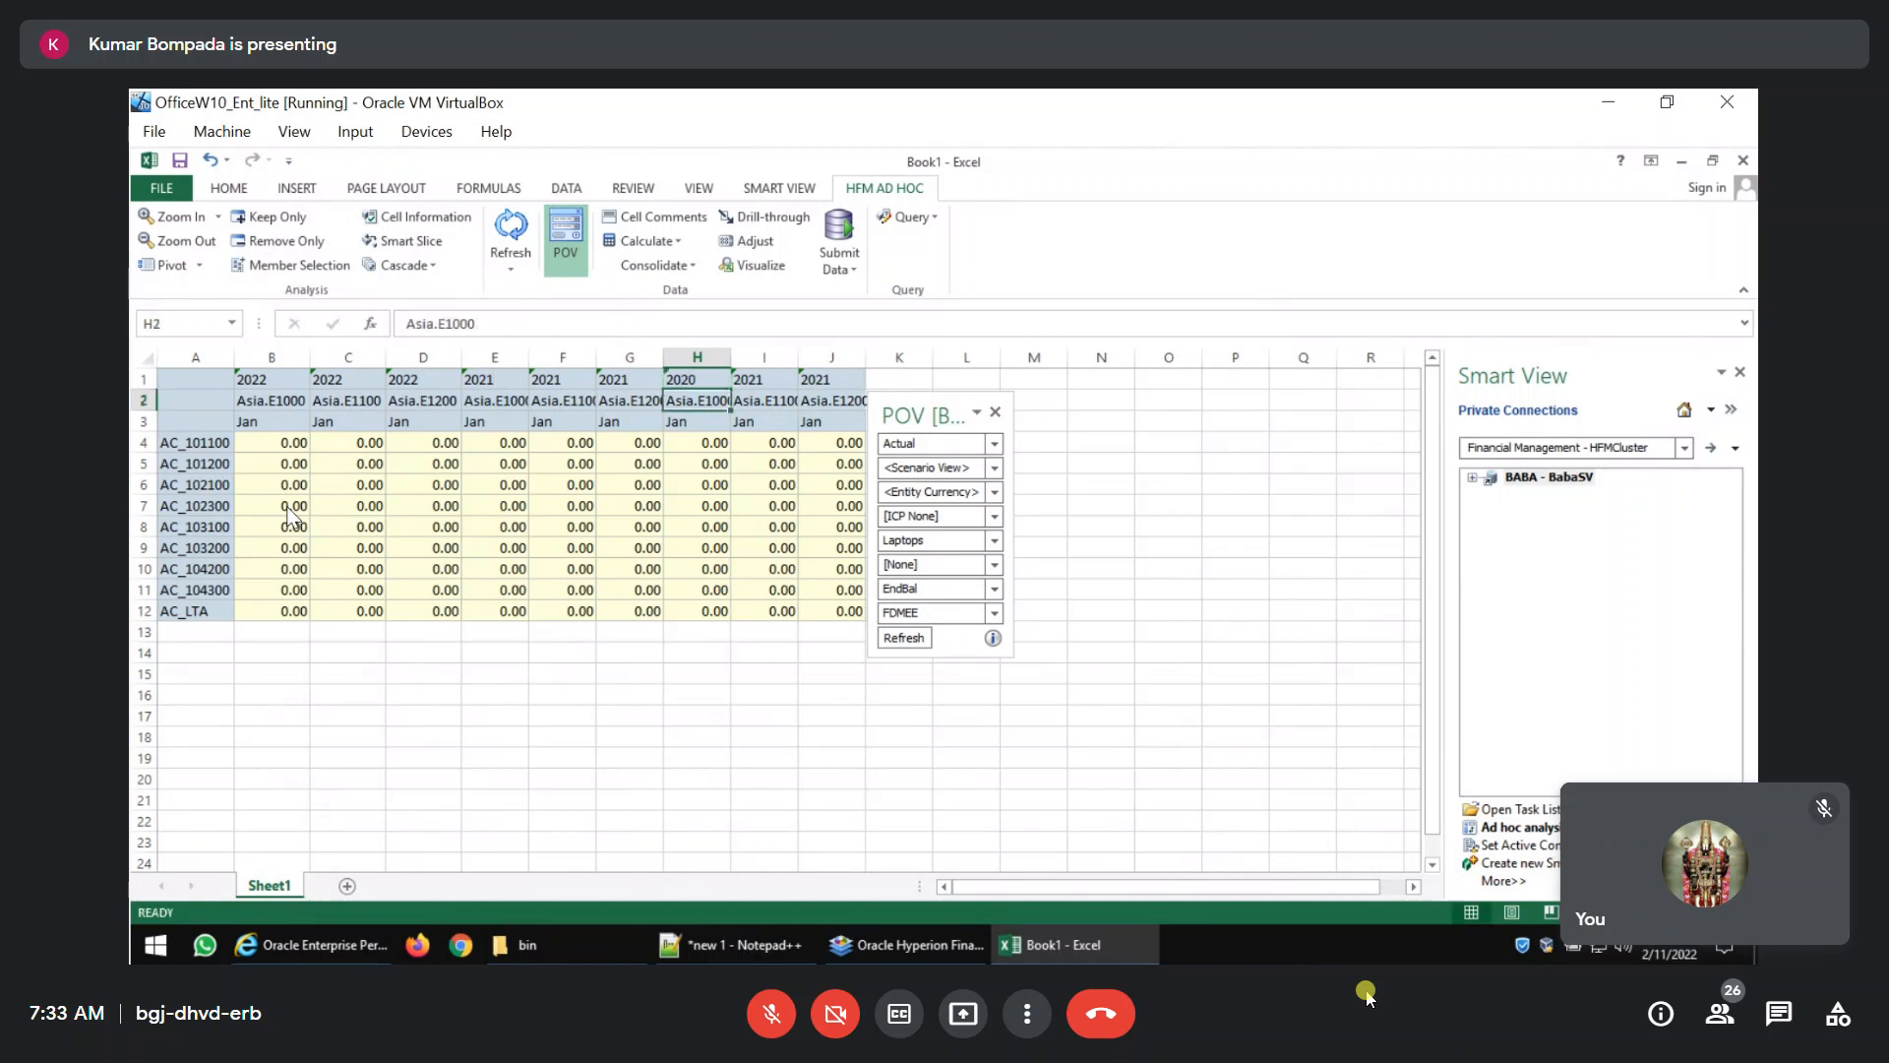
key(Up)
key(shift+Right)
key(shift+Right)
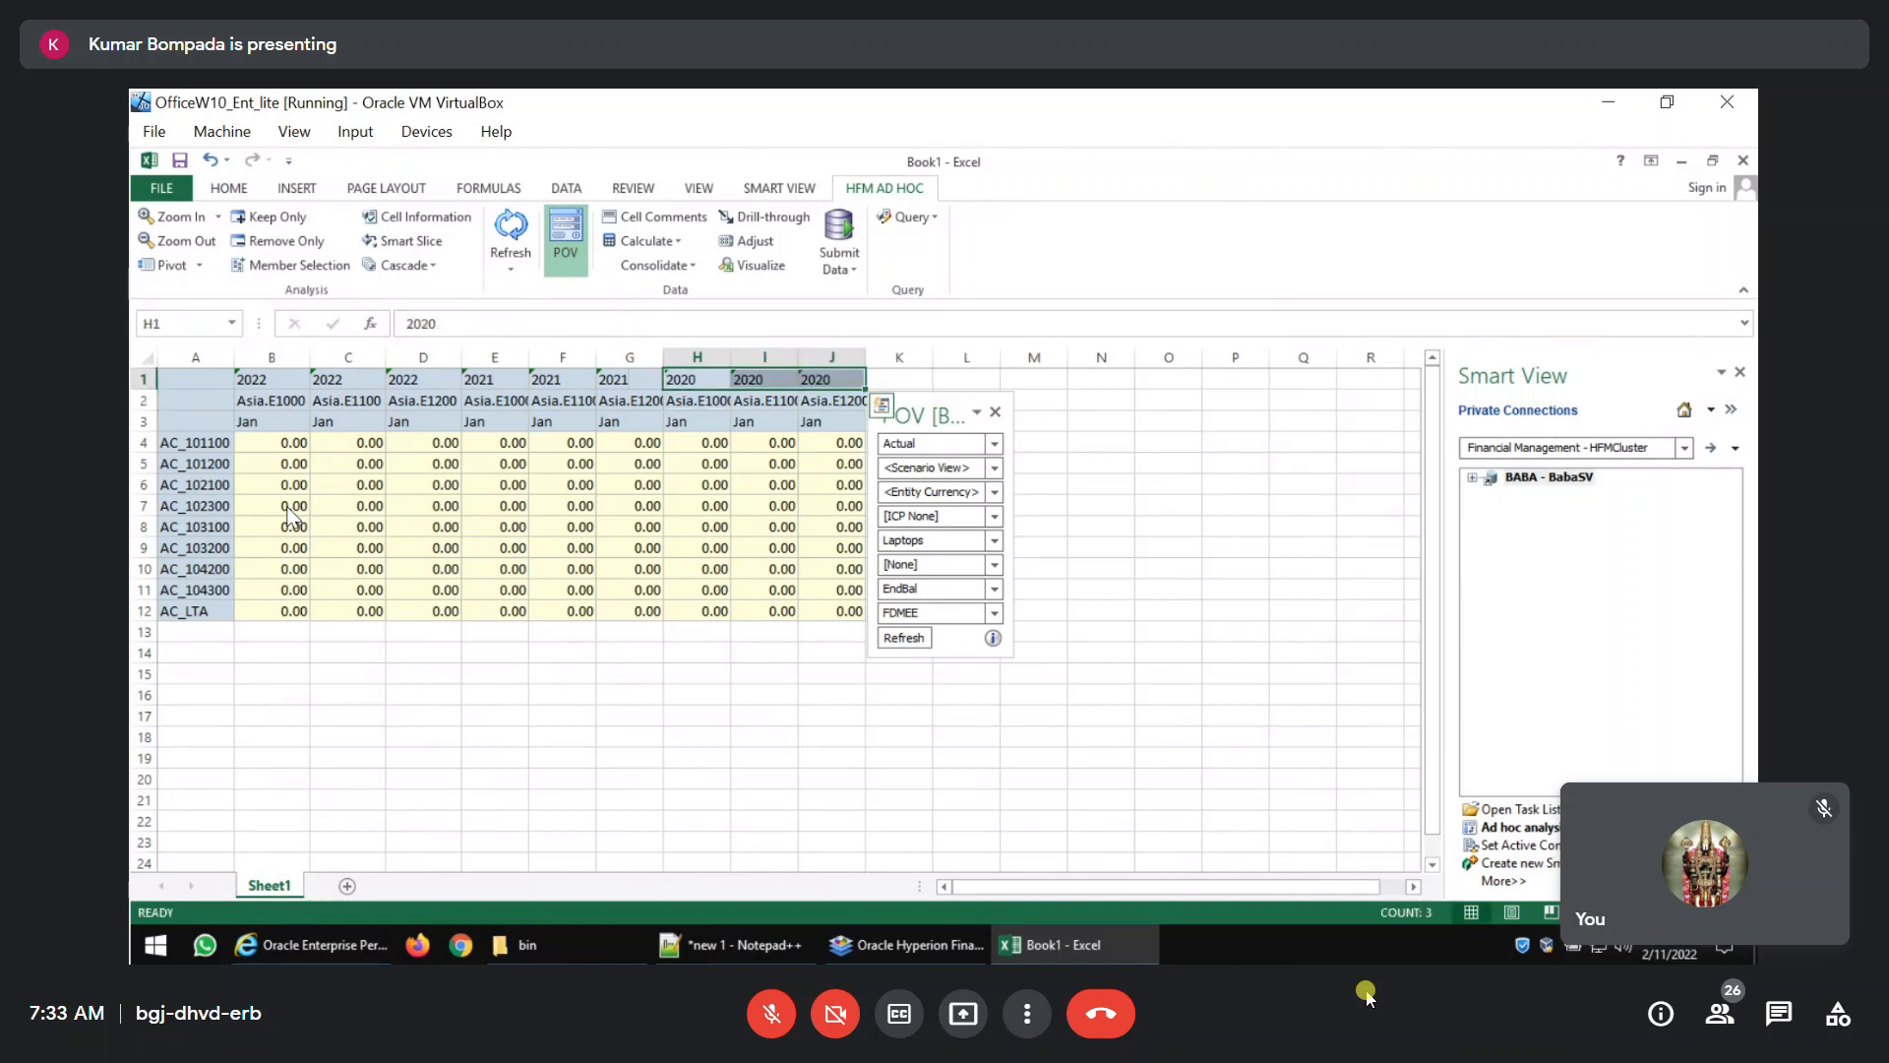
click(901, 638)
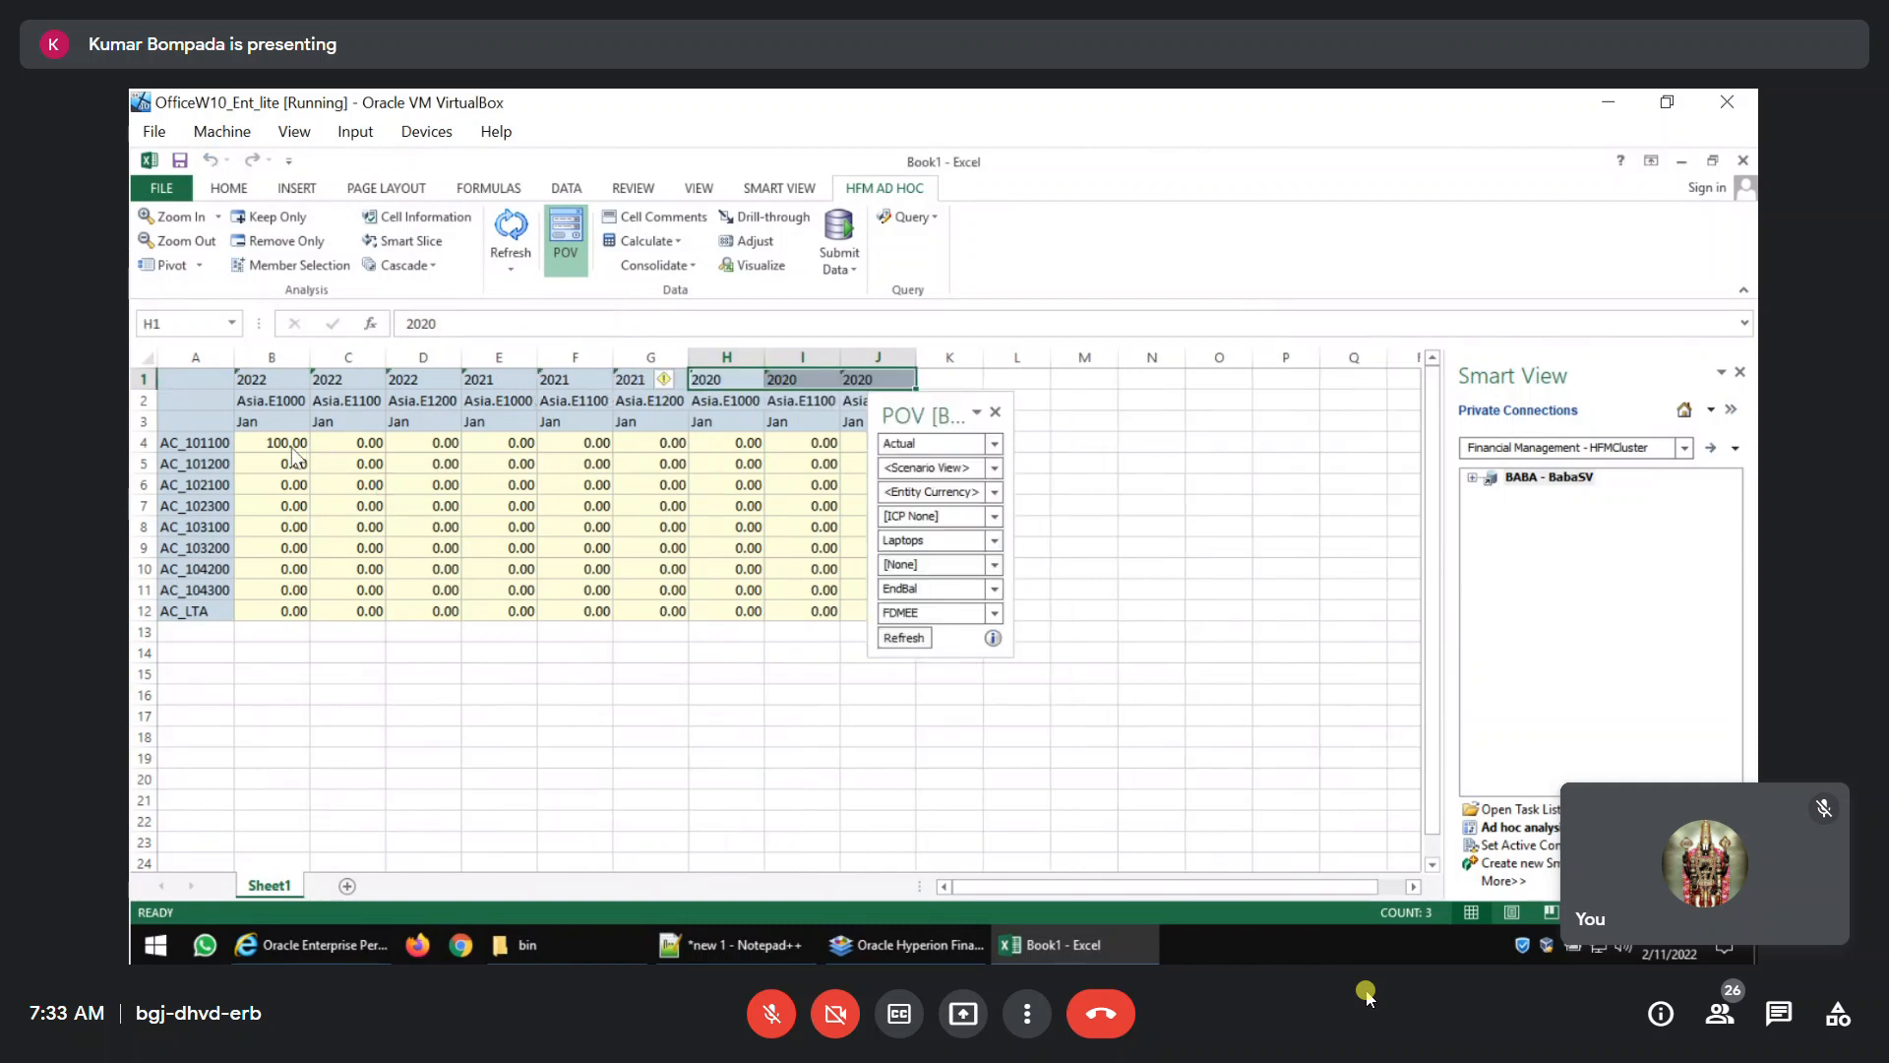
Enter 1 in cell B4 and fill the AC_101100 row across to column J with a linear series.
text(1)
key(Return)
key(Up)
key(ctrl+shift+Right)
key(alt+e)
key(i)
key(s)
key(Return)
Extend the selection down to the AC_LTA row, fill the block with a linear series by rows and submit the data.
key(ctrl+shift+Down)
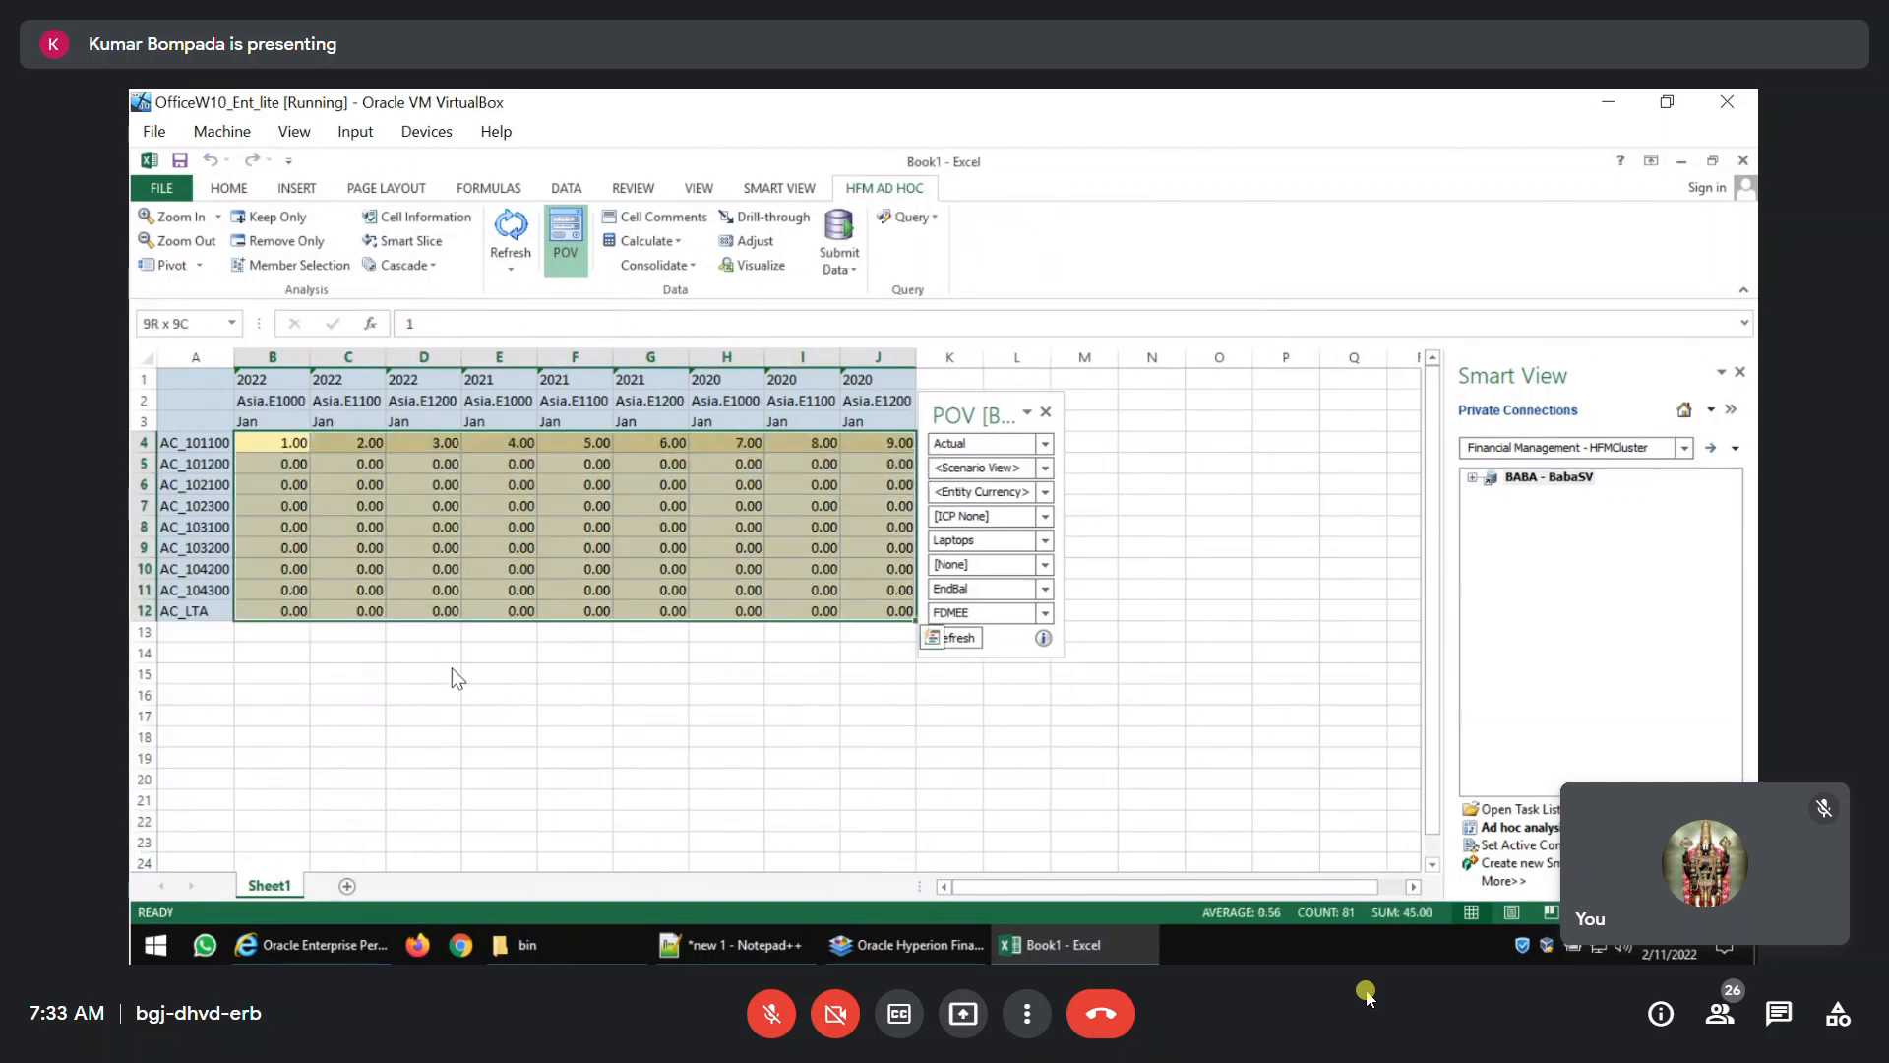
key(alt+e)
key(i)
key(s)
key(Return)
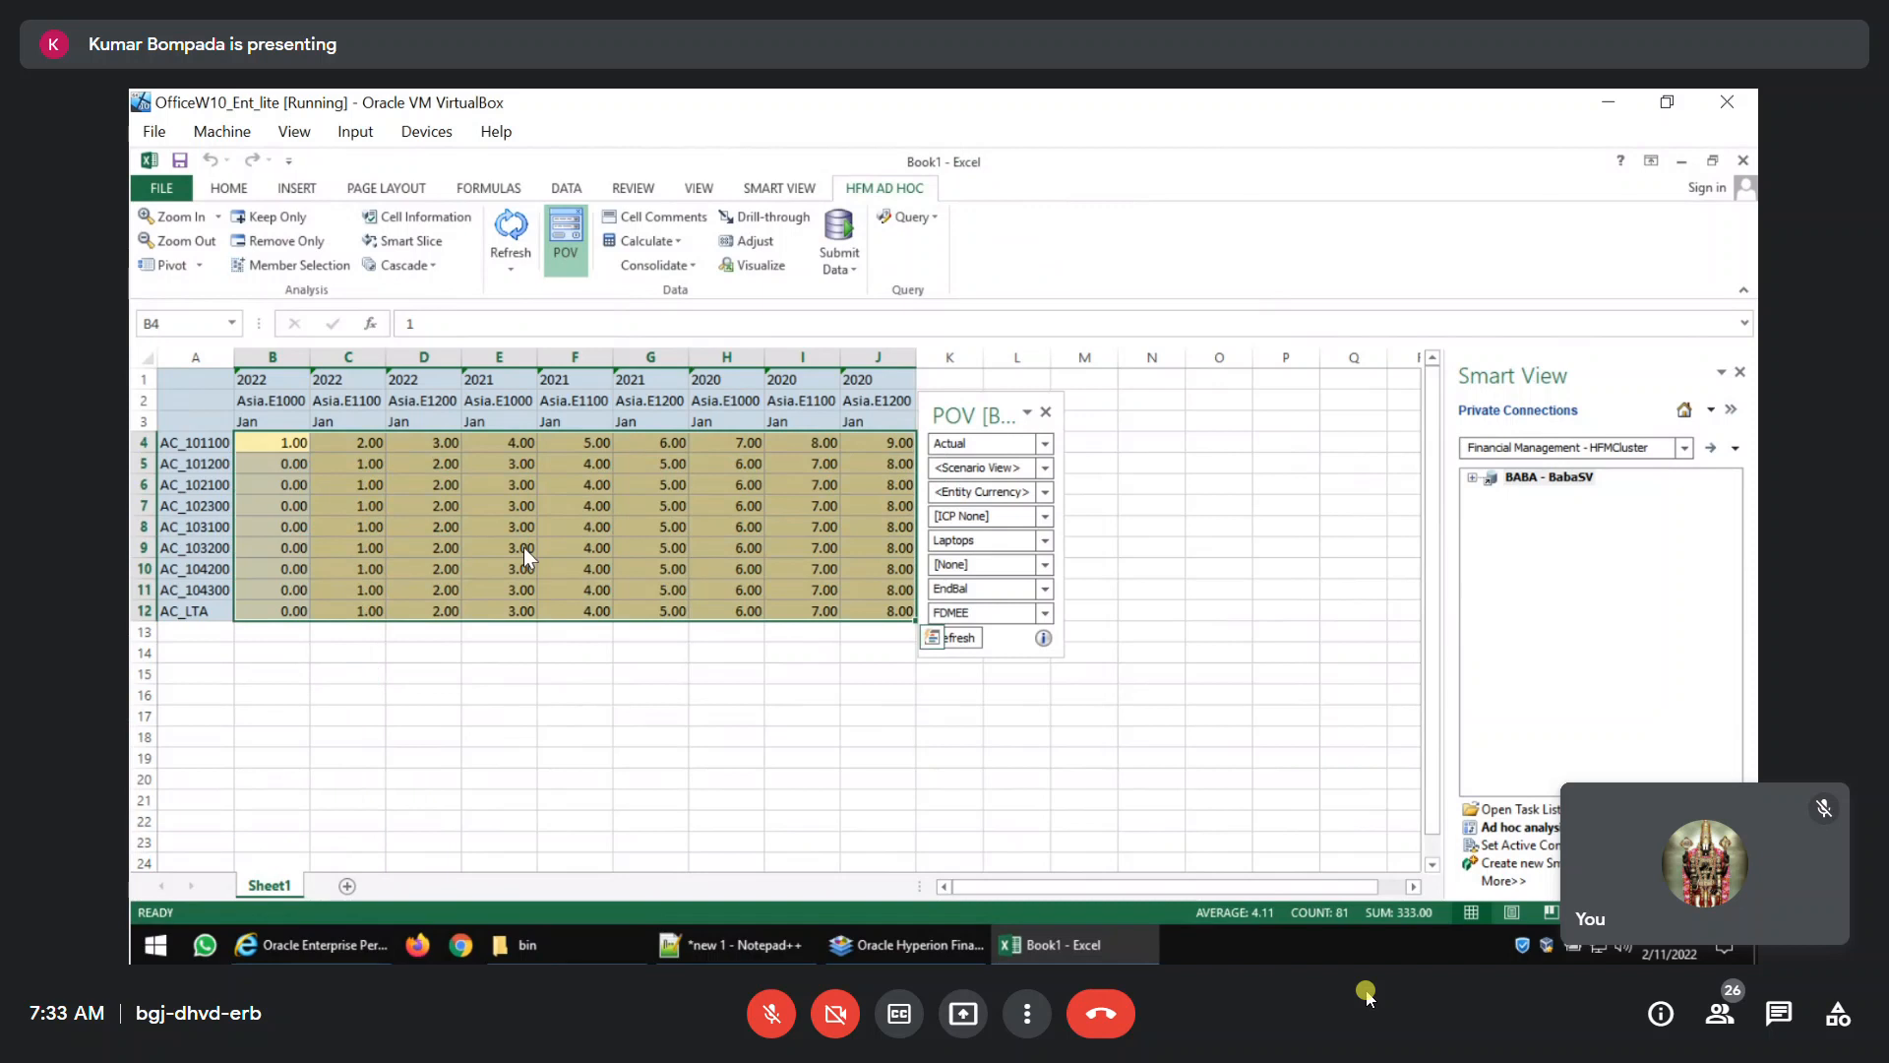
click(840, 227)
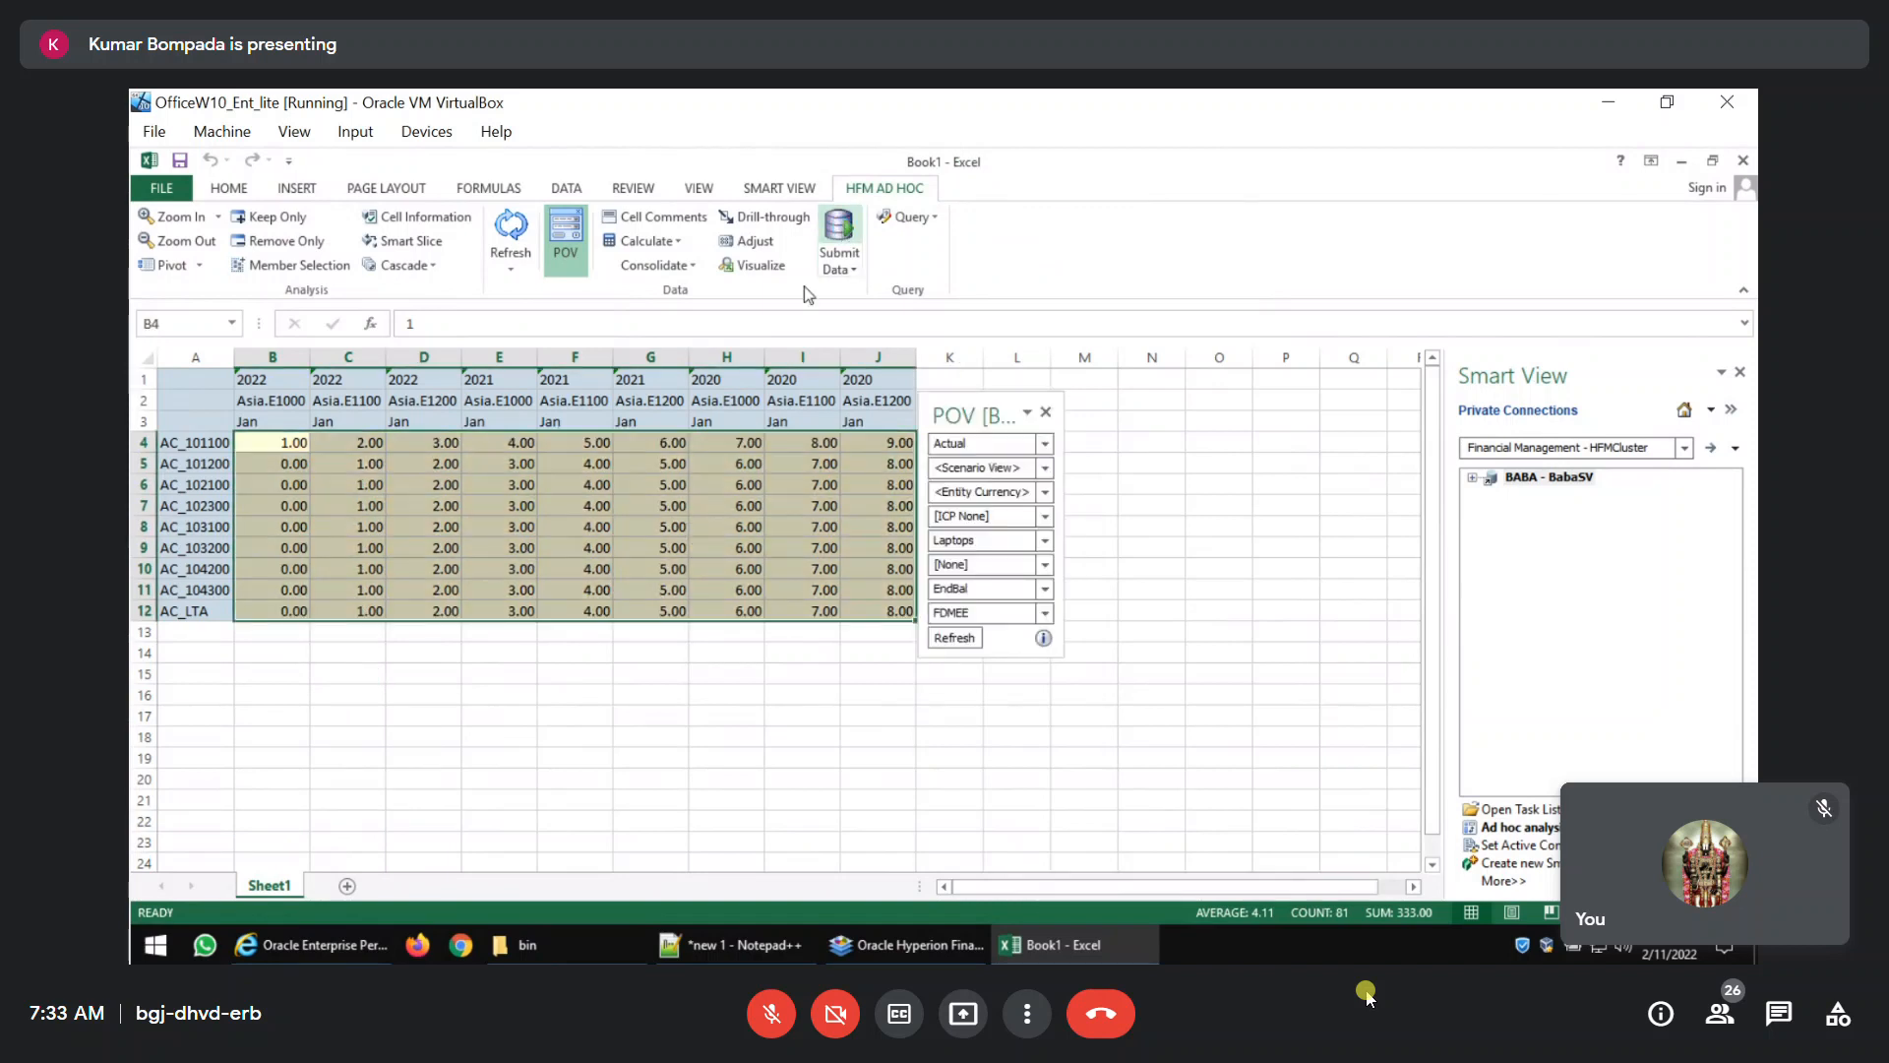
Try the linear series fill by rows again on the same block B4:J12, then deselect it.
key(alt+e)
key(i)
key(s)
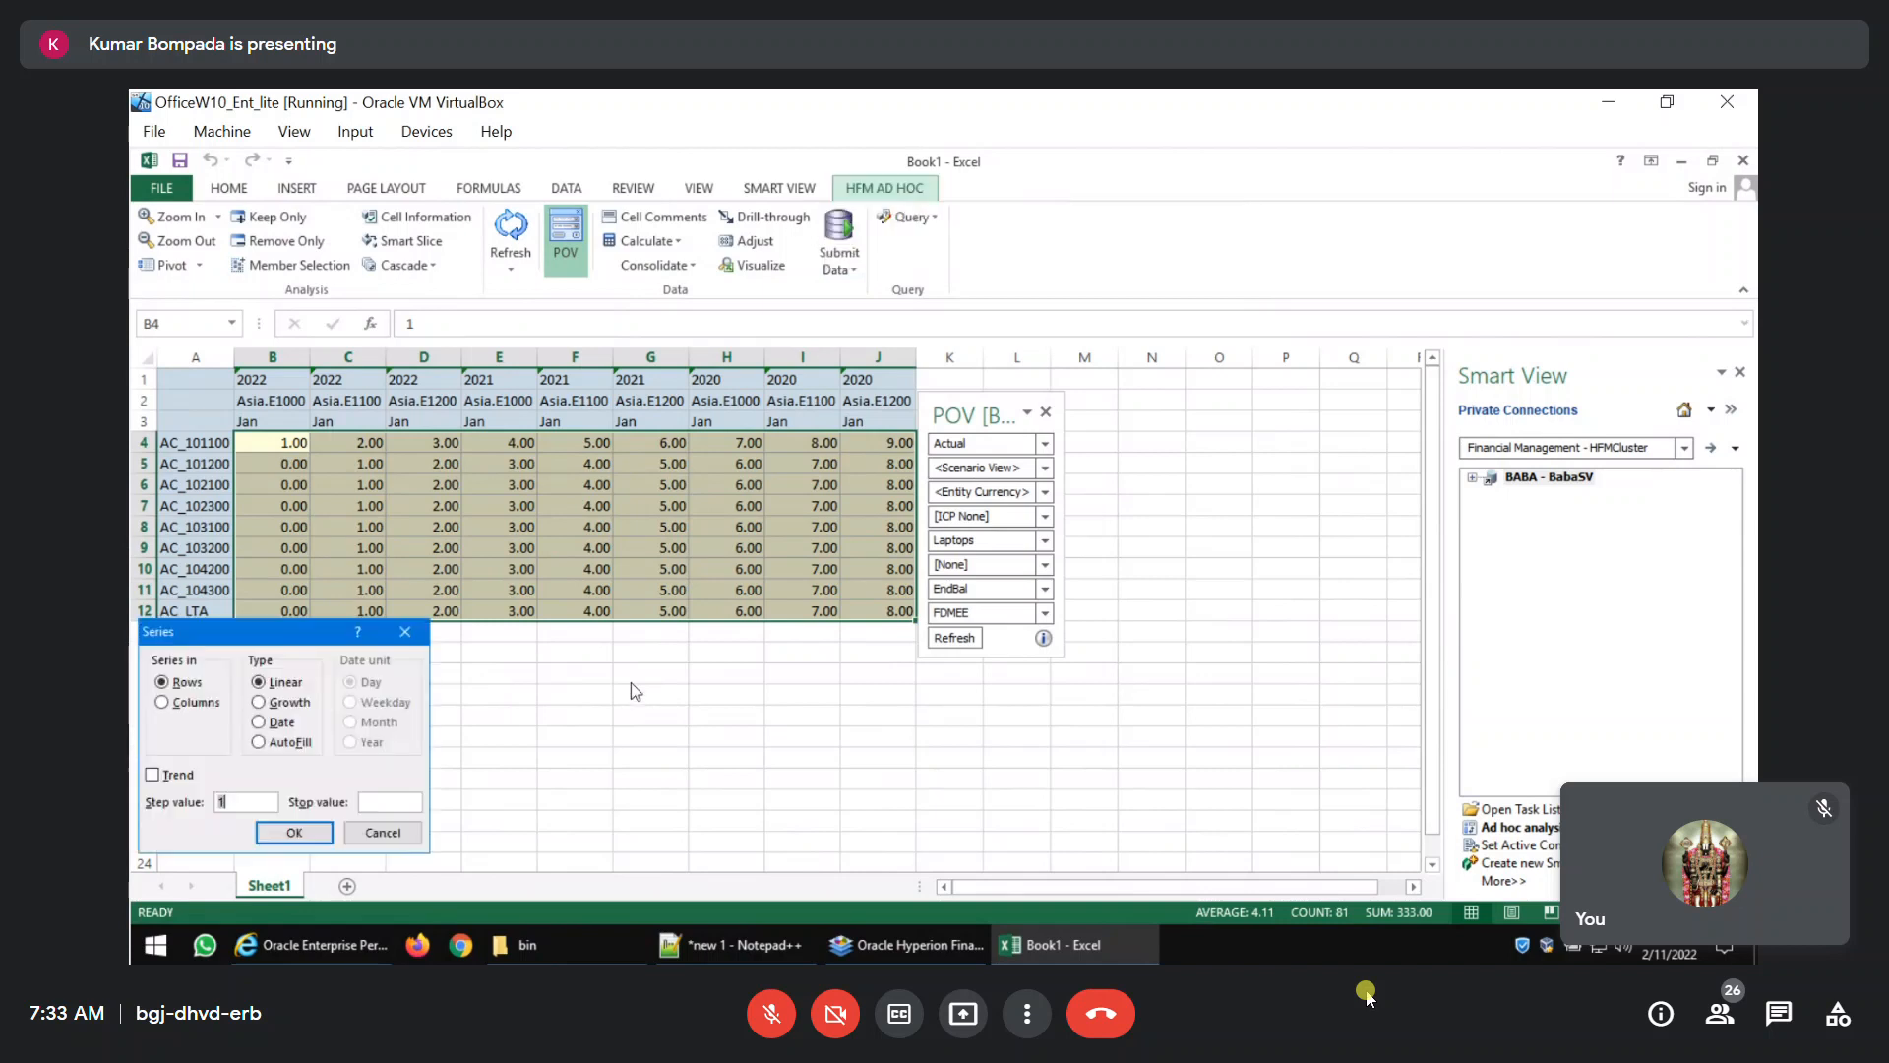
key(Return)
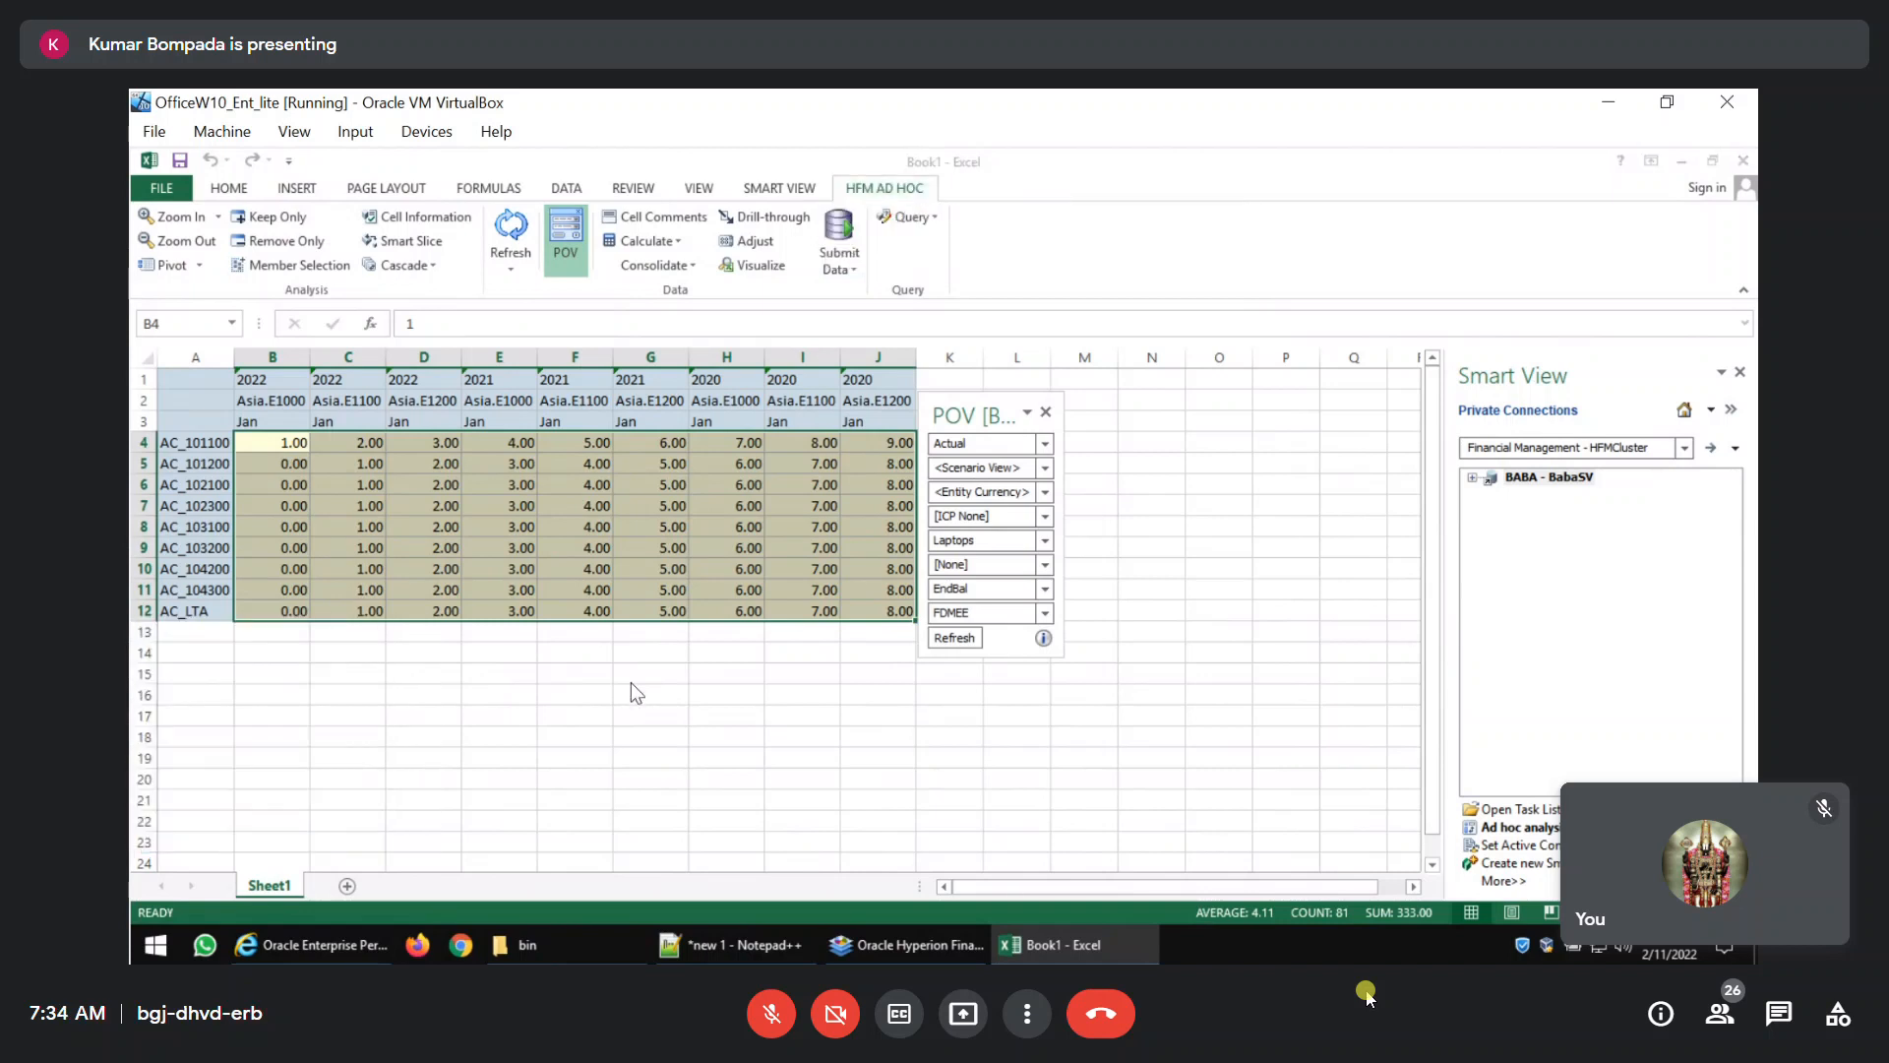
key(Left)
key(Right)
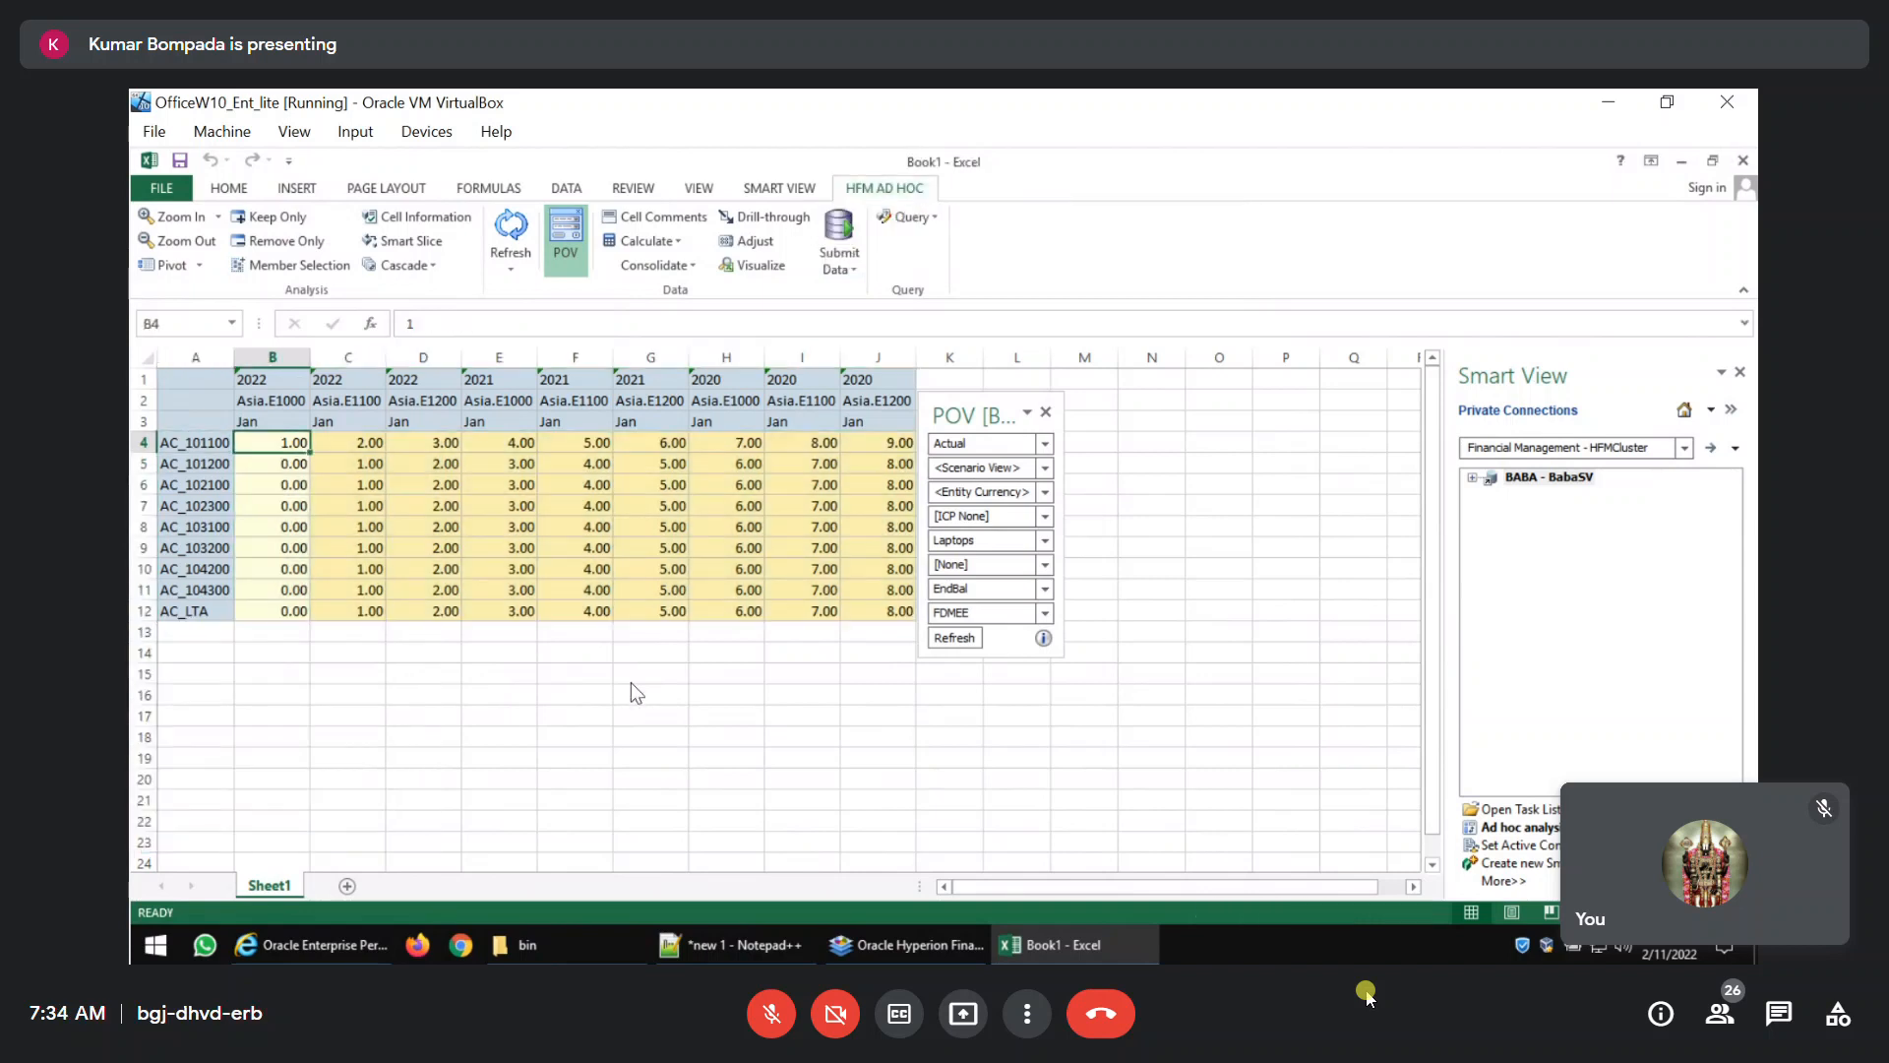
Fill column B from AC_101100 down to AC_LTA with a linear series starting at 1.
key(ctrl+shift+Down)
key(alt+e)
key(i)
key(s)
key(Return)
Extend the selection across to column J and fill every account row with a linear series with step value 1.
key(ctrl+shift+Right)
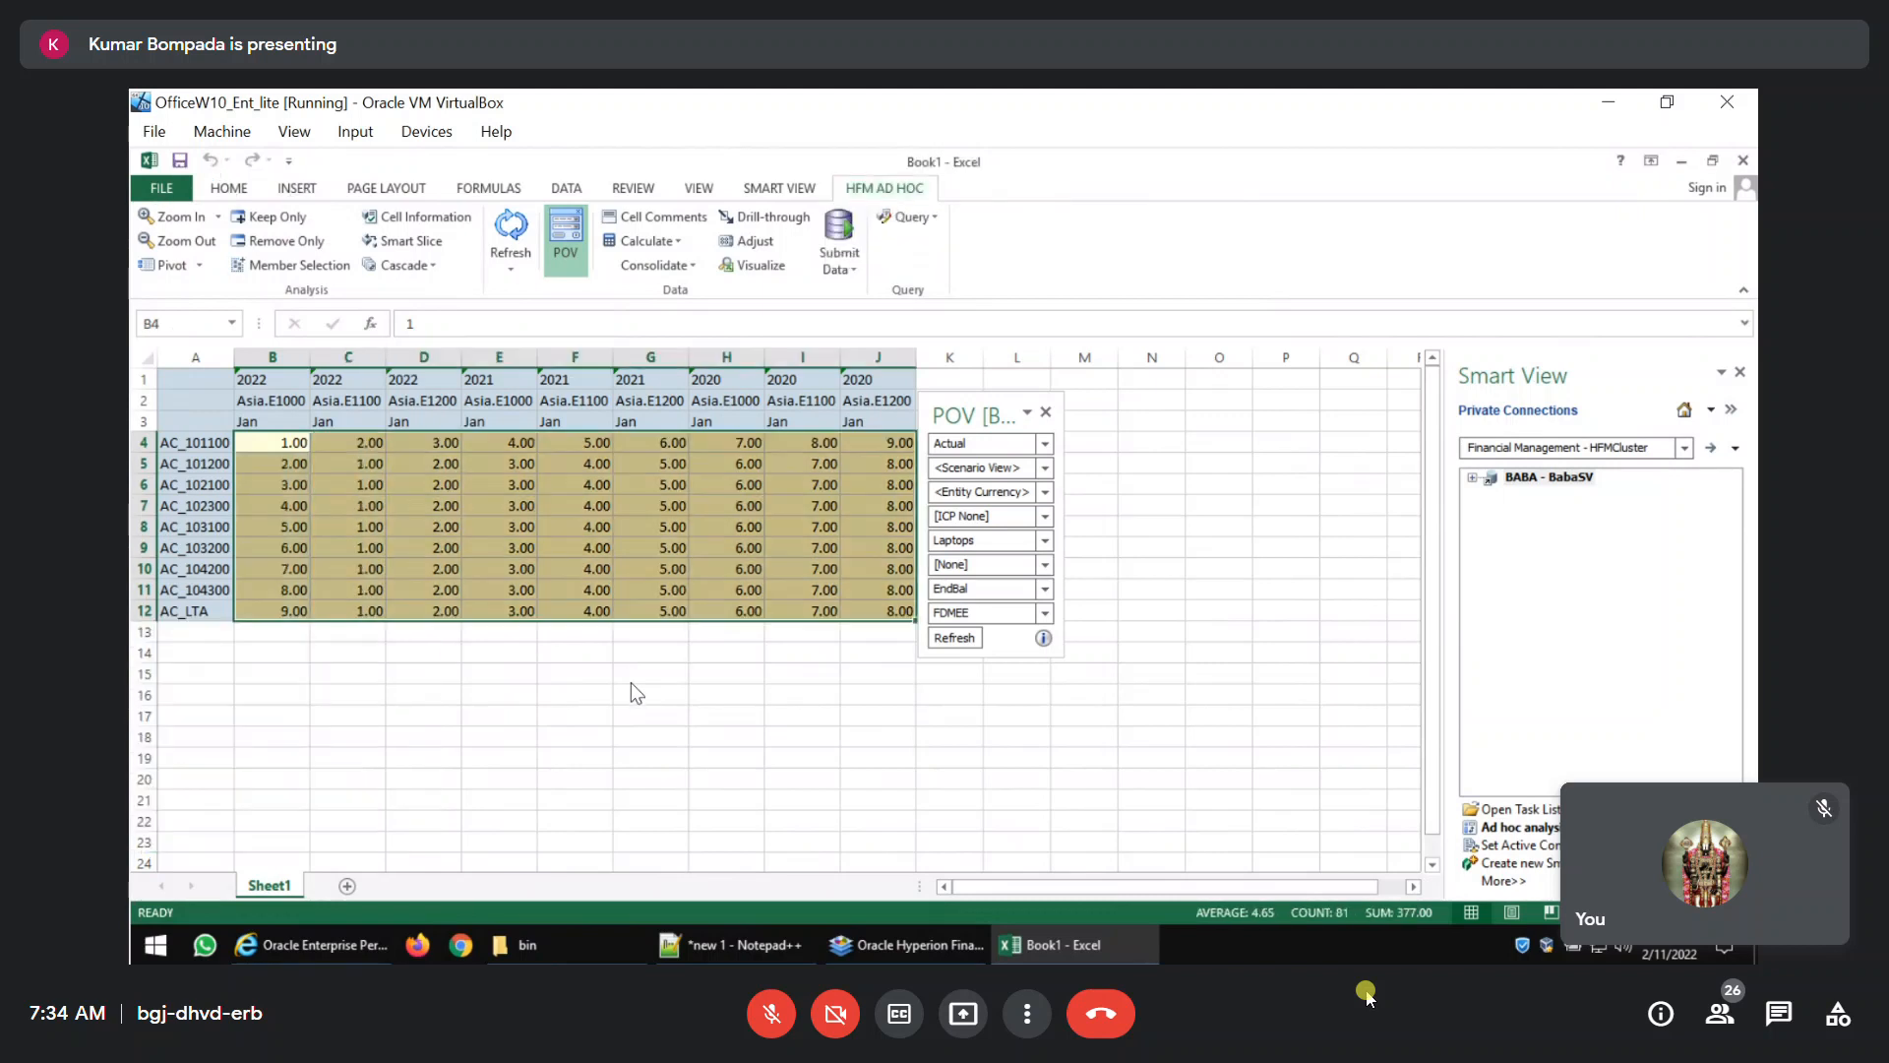
key(alt+e)
key(i)
key(s)
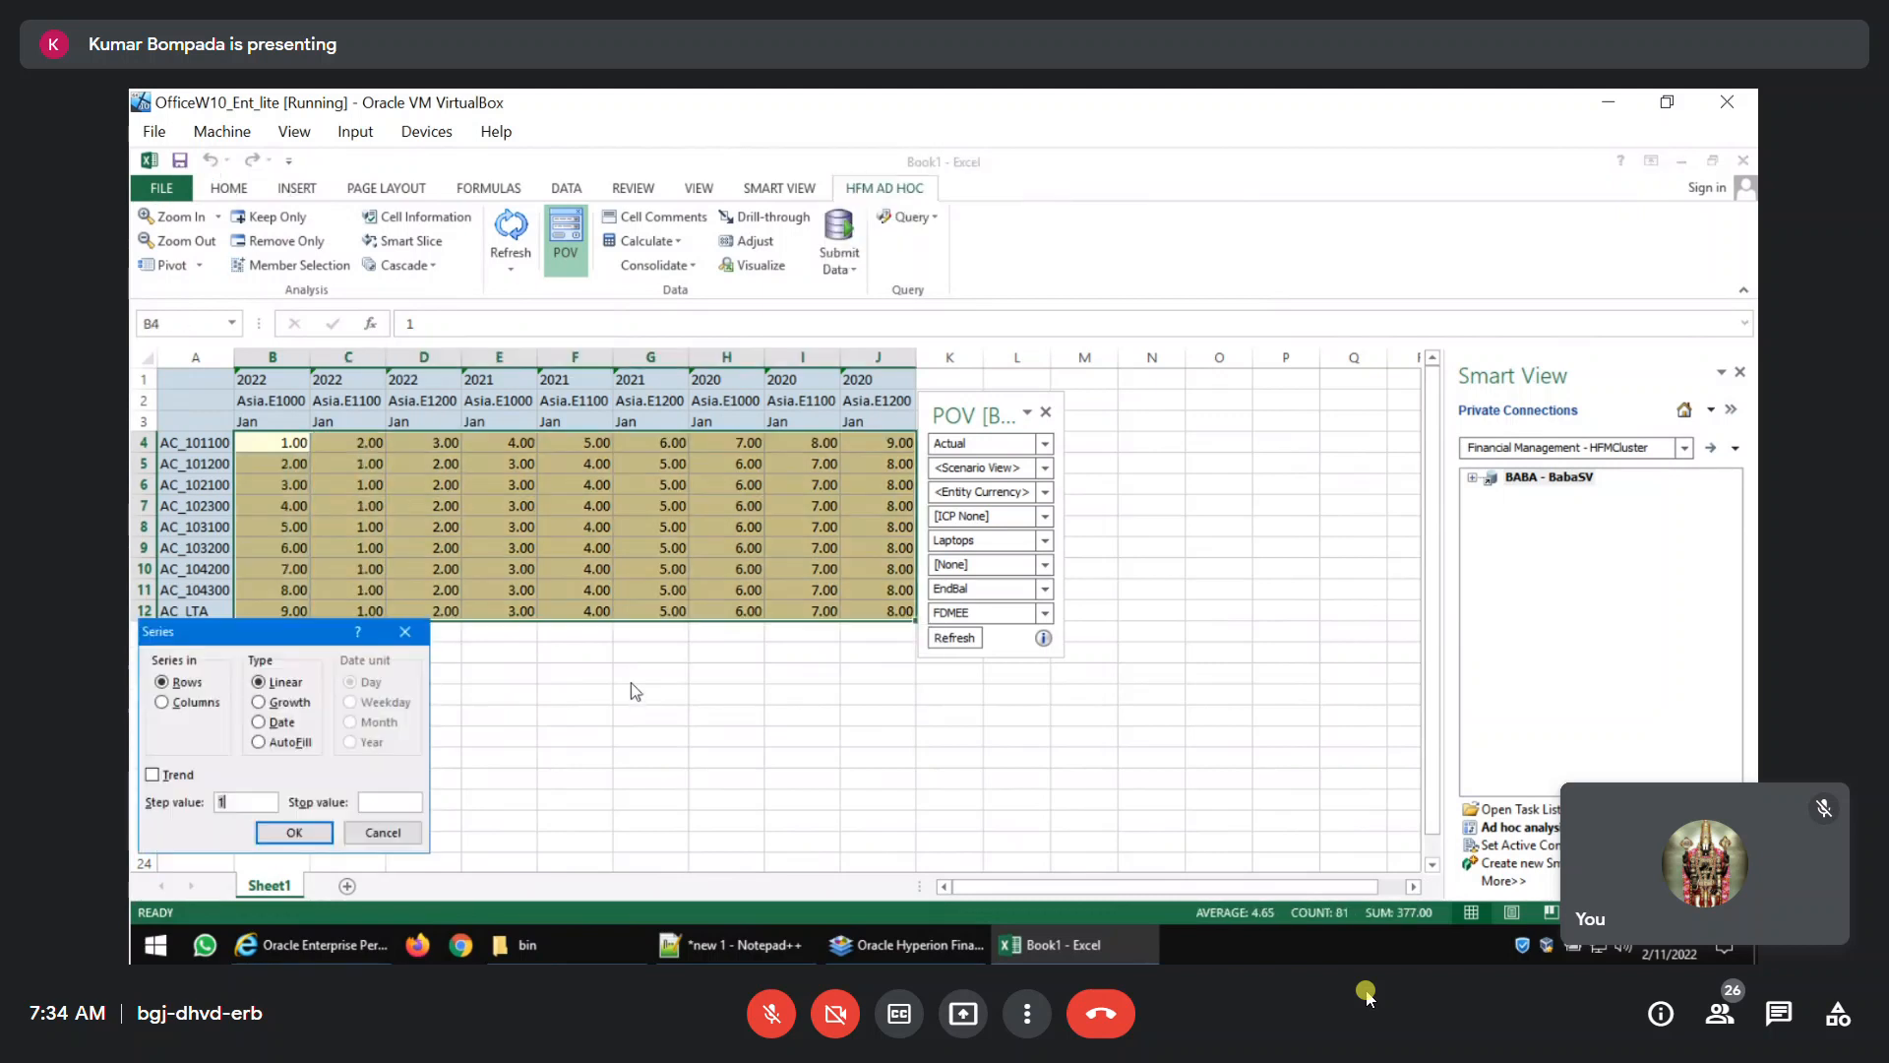
key(Return)
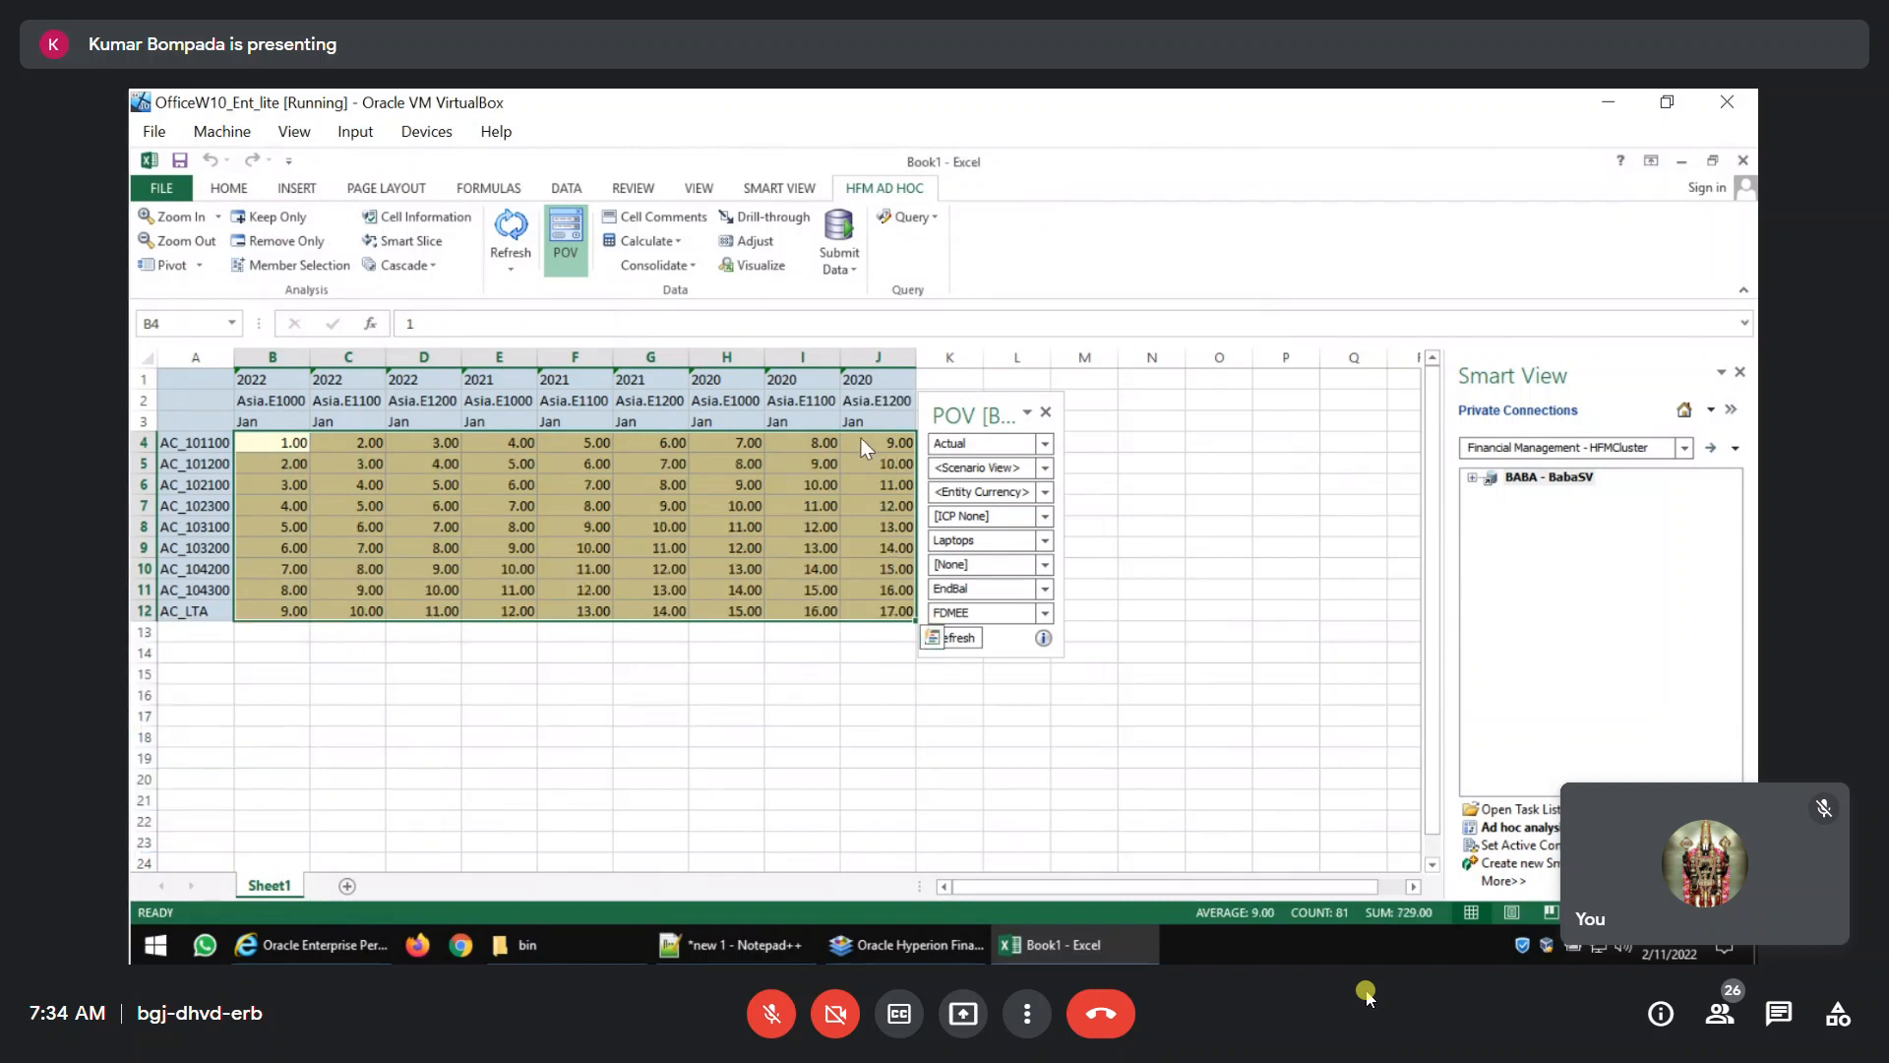
Submit the filled ad hoc grid data to Financial Management and deselect the block.
click(839, 226)
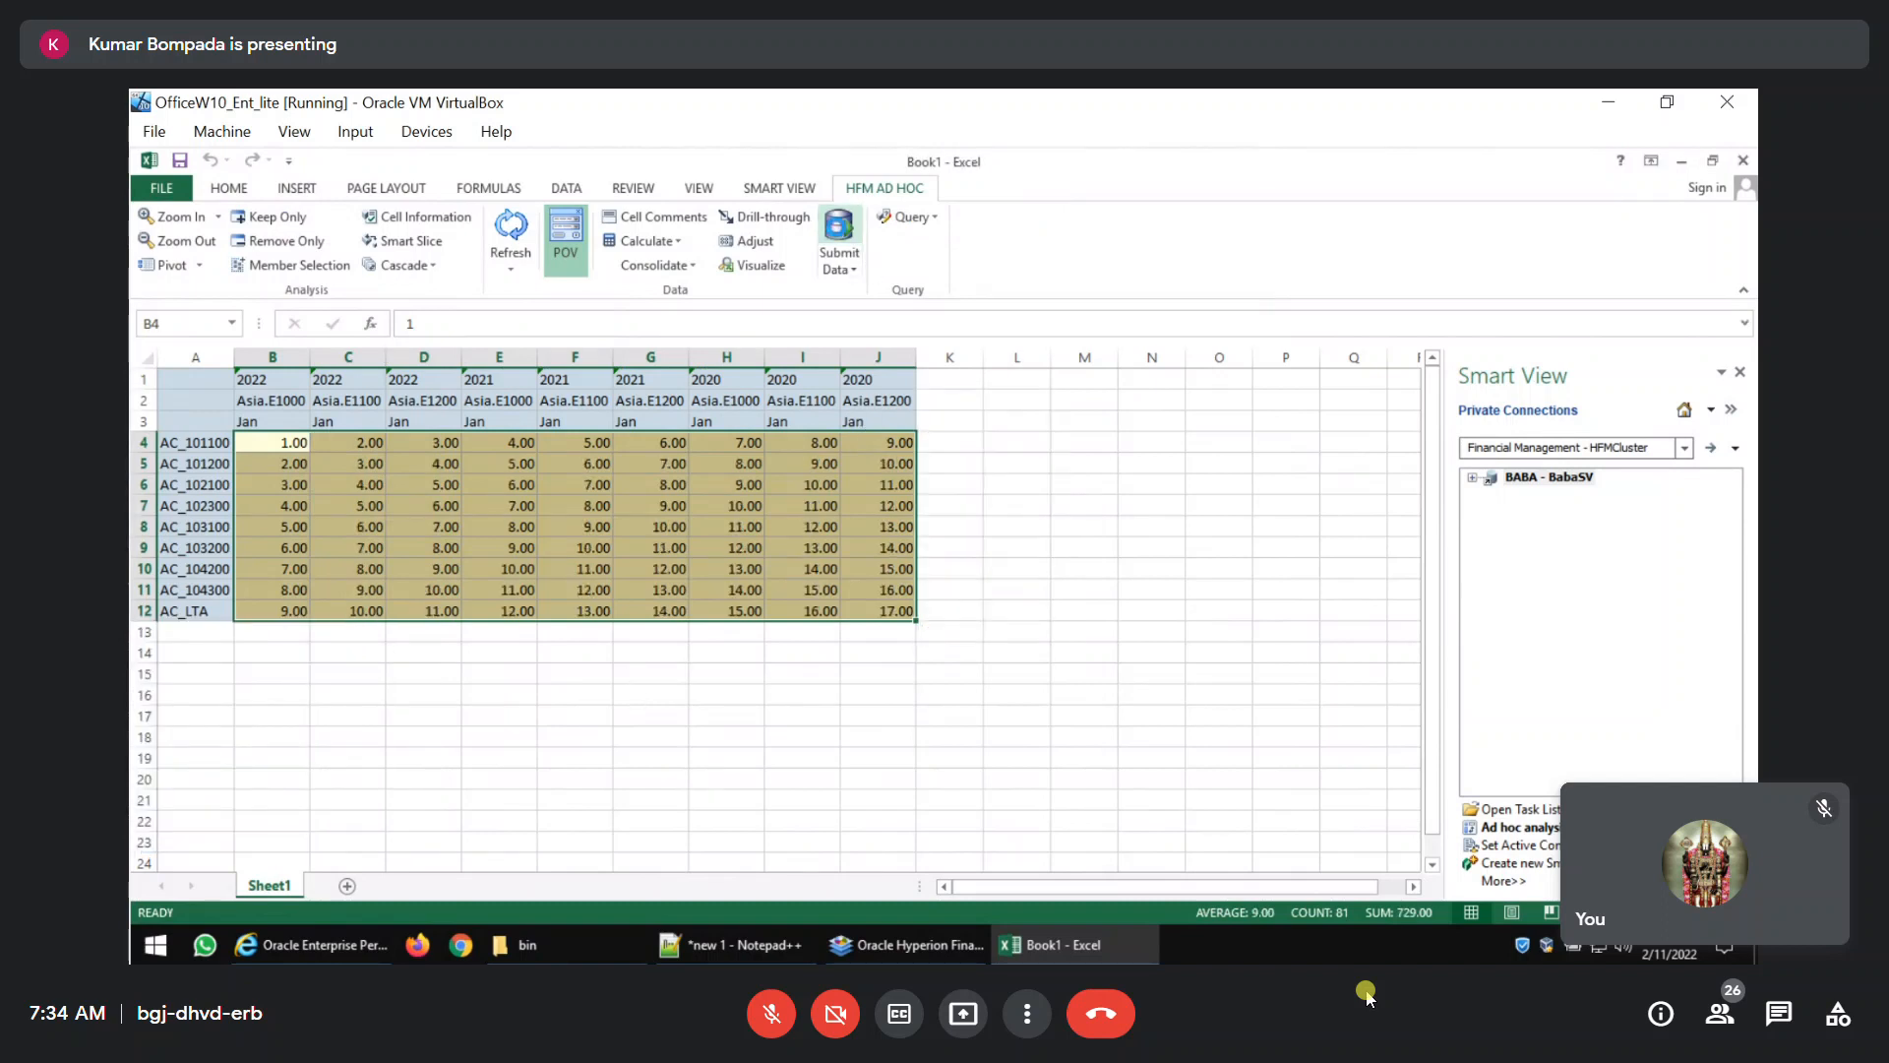
click(673, 699)
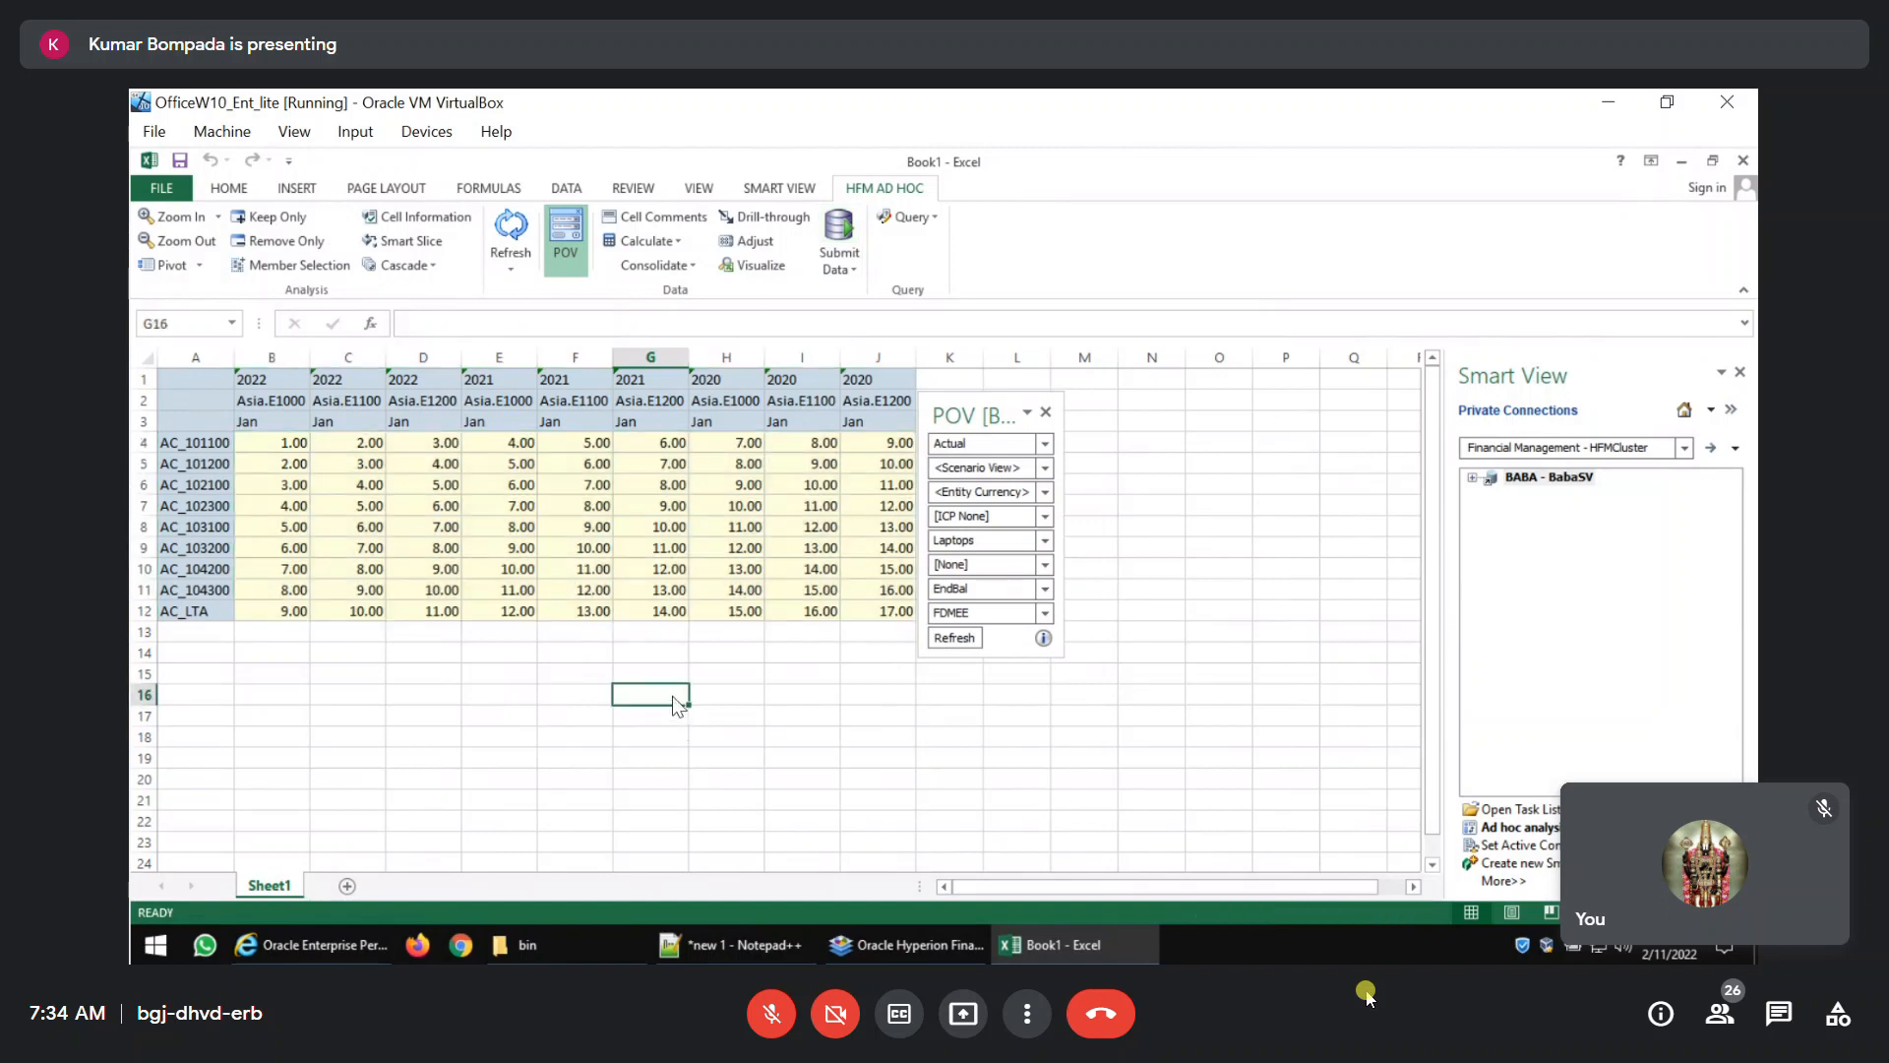
Switch to Financial Reporting Studio, preview Report1 as a PDF and close the preview.
click(906, 944)
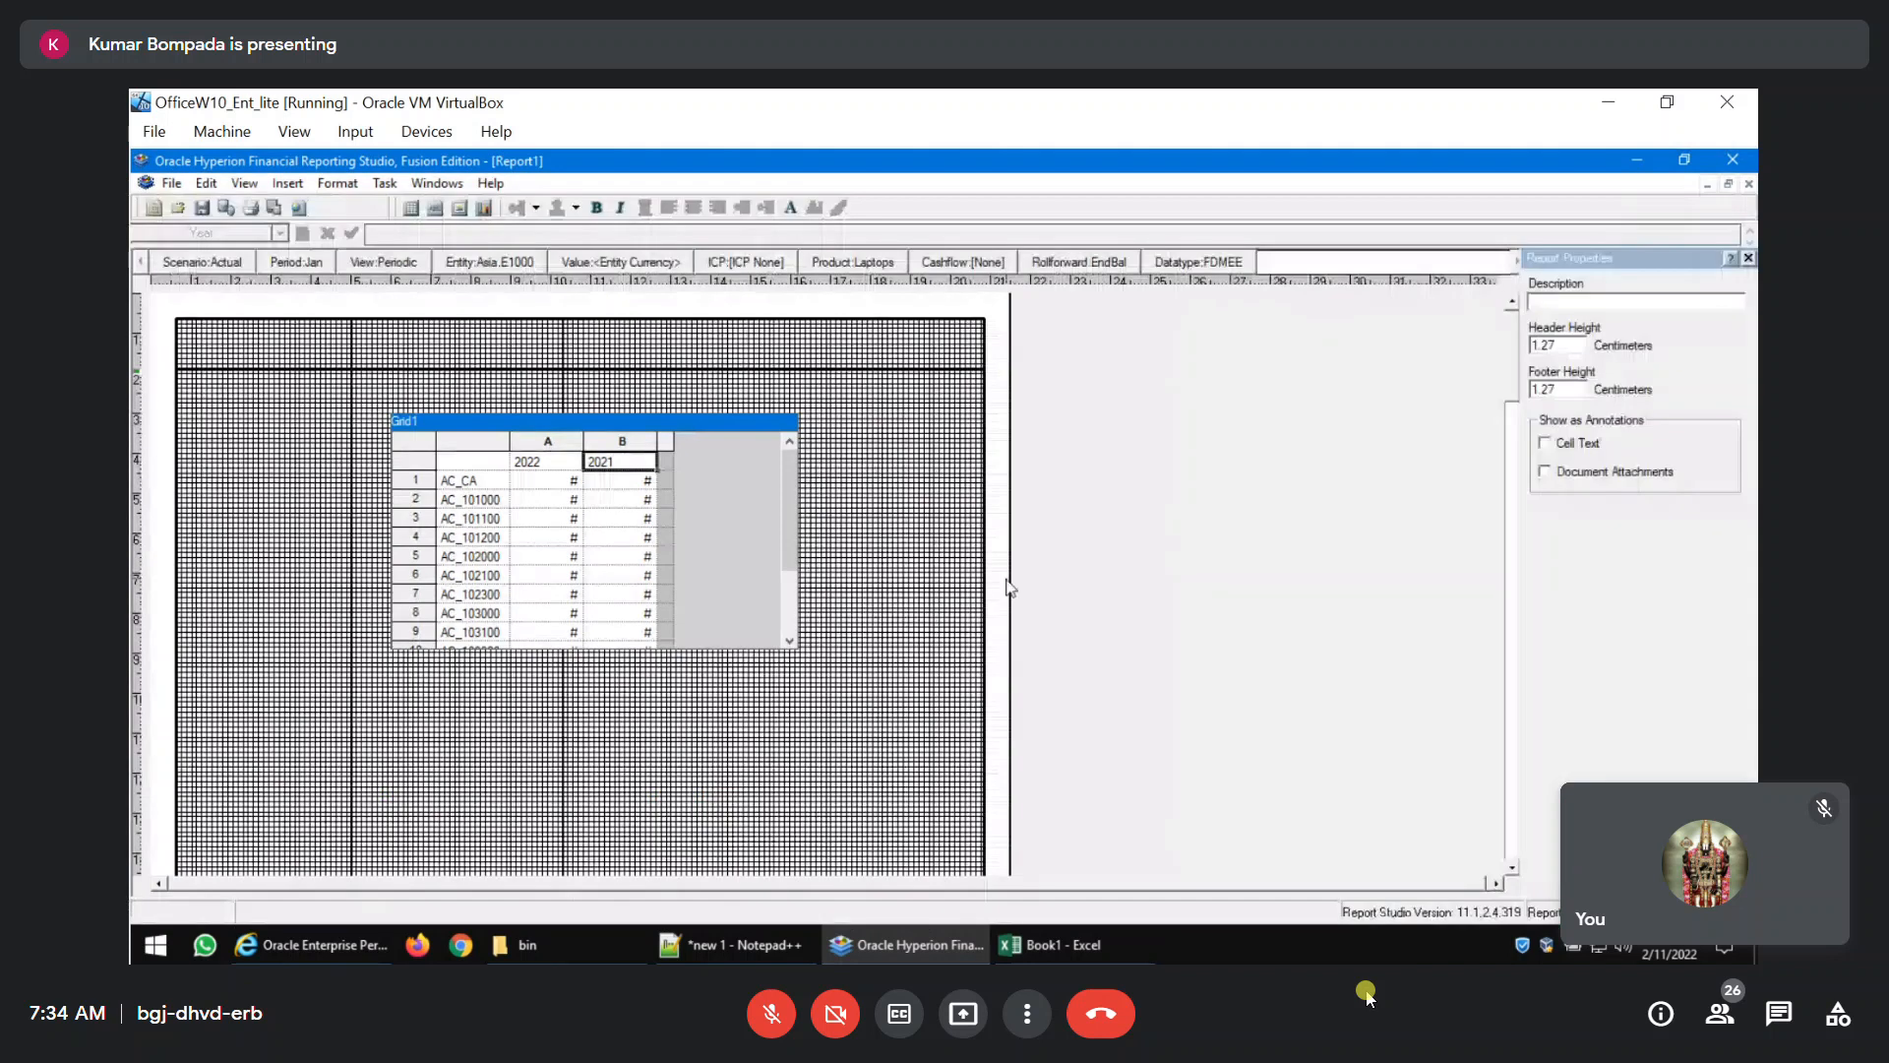
click(274, 209)
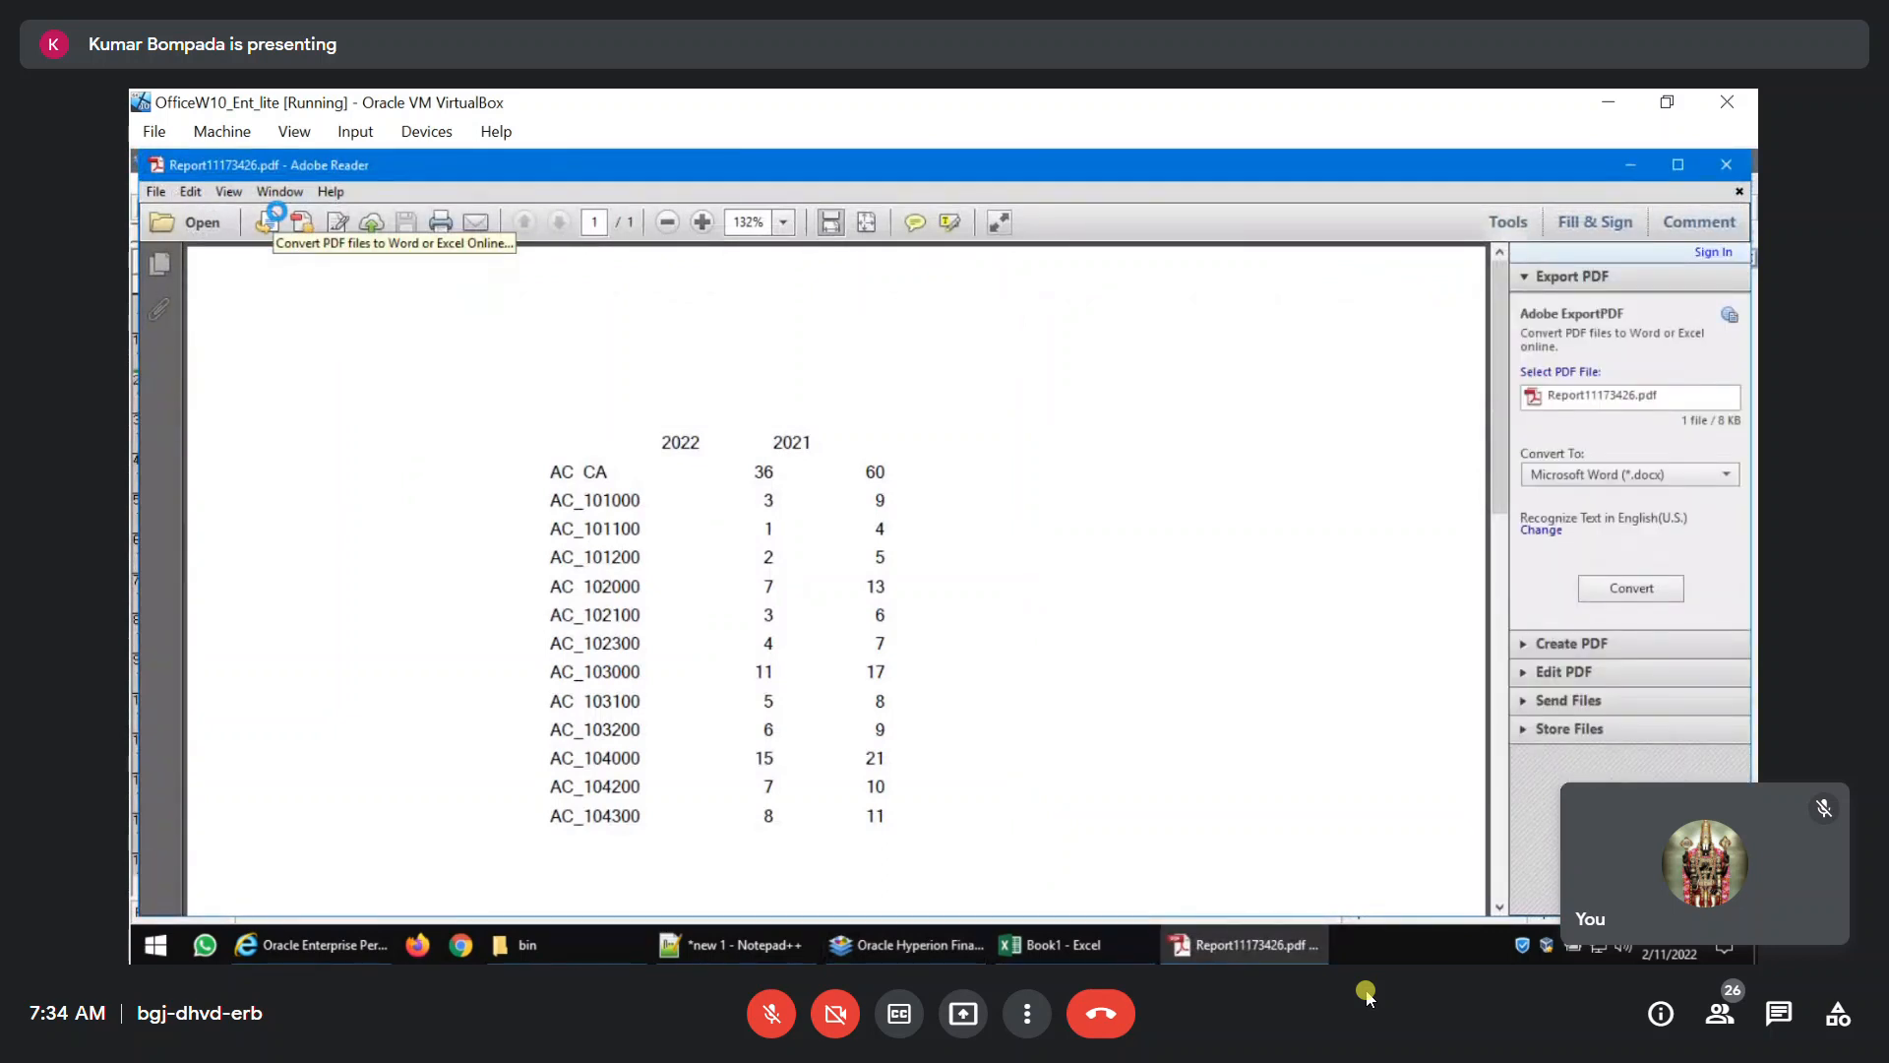
click(1726, 164)
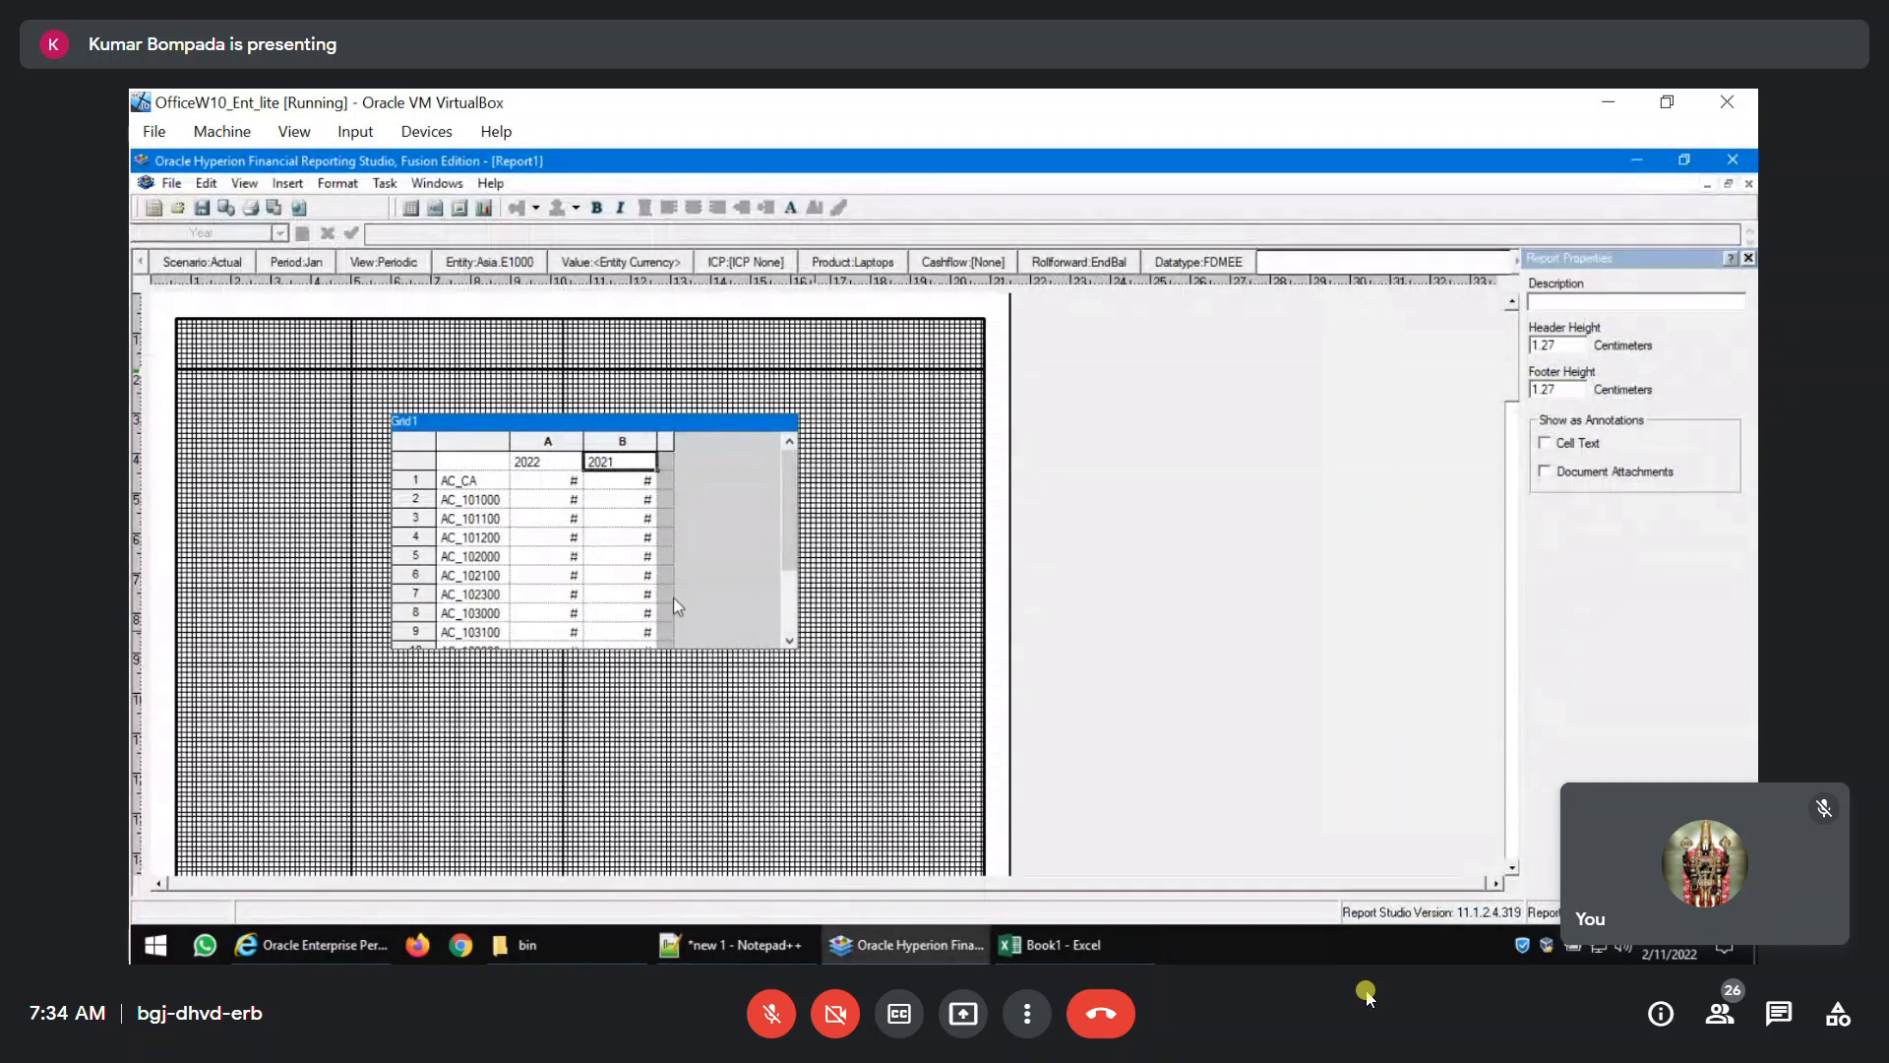
Replace the year 2022 in column A of the report grid with Current Point of View for Year.
click(548, 470)
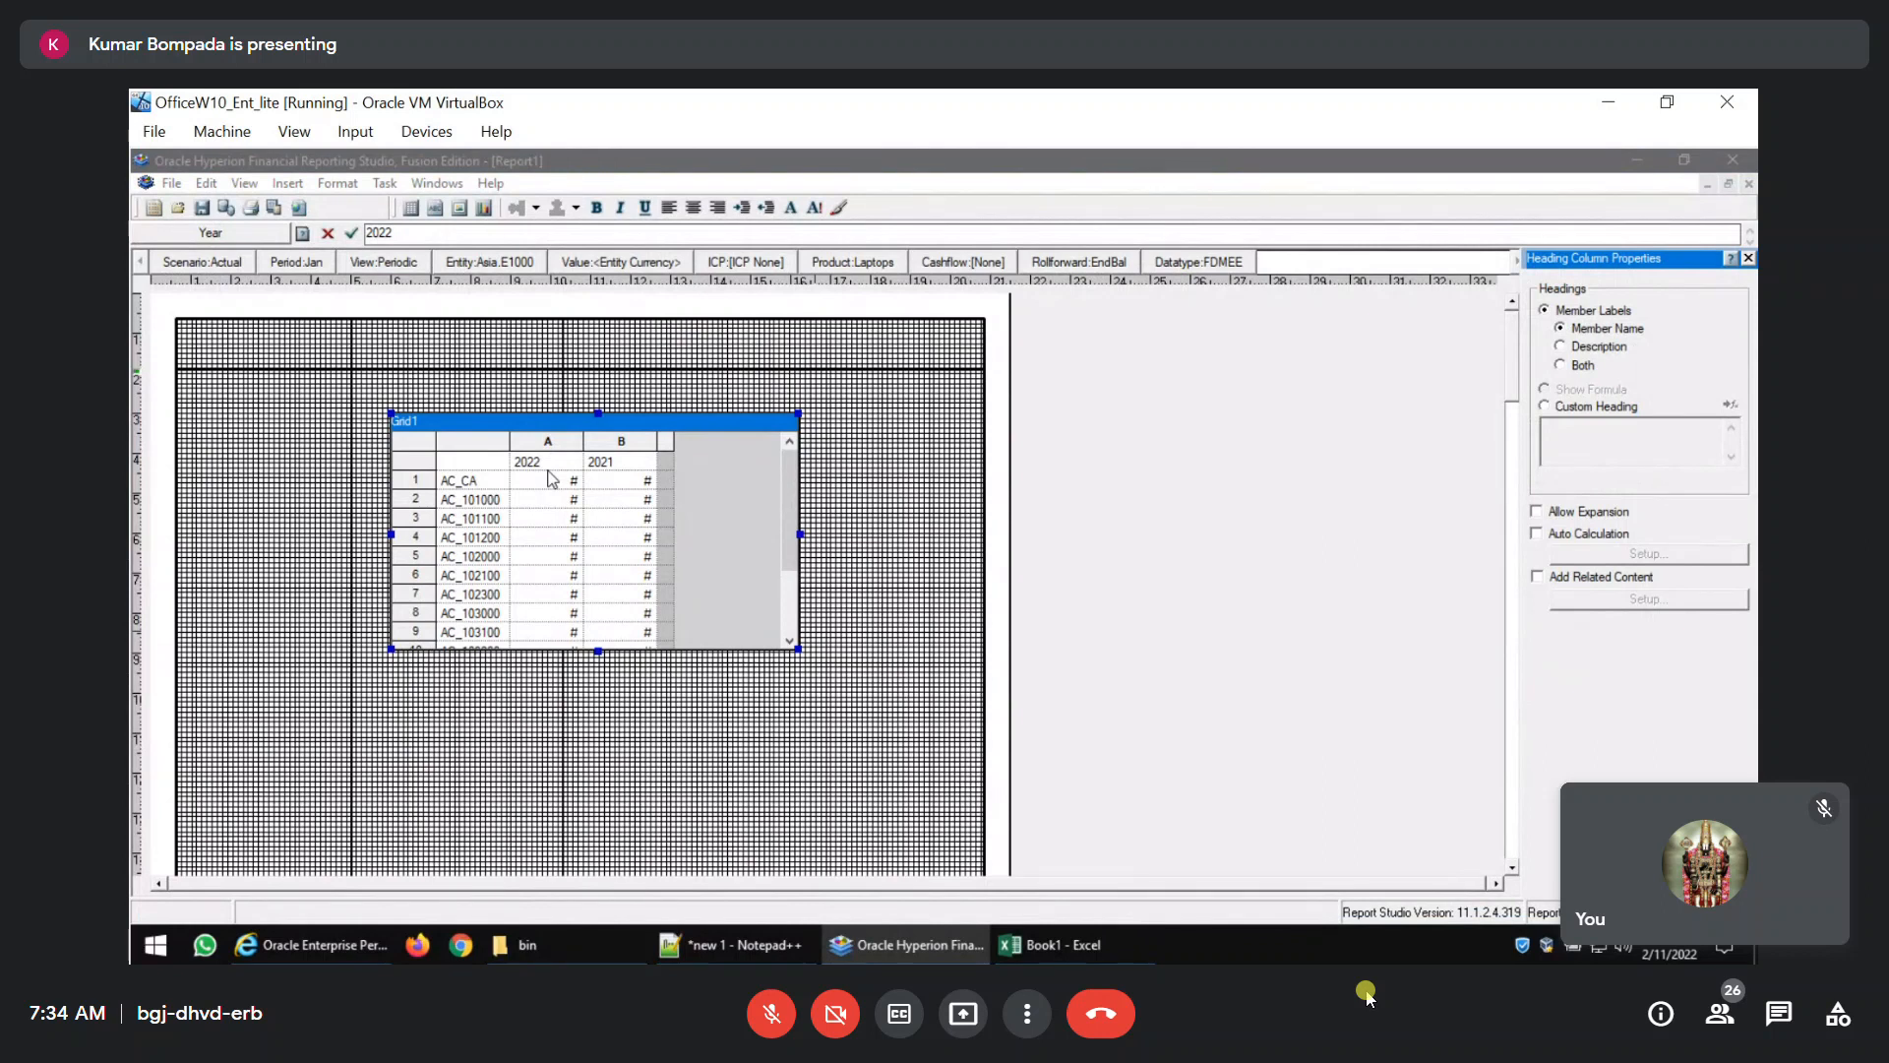
double_click(541, 461)
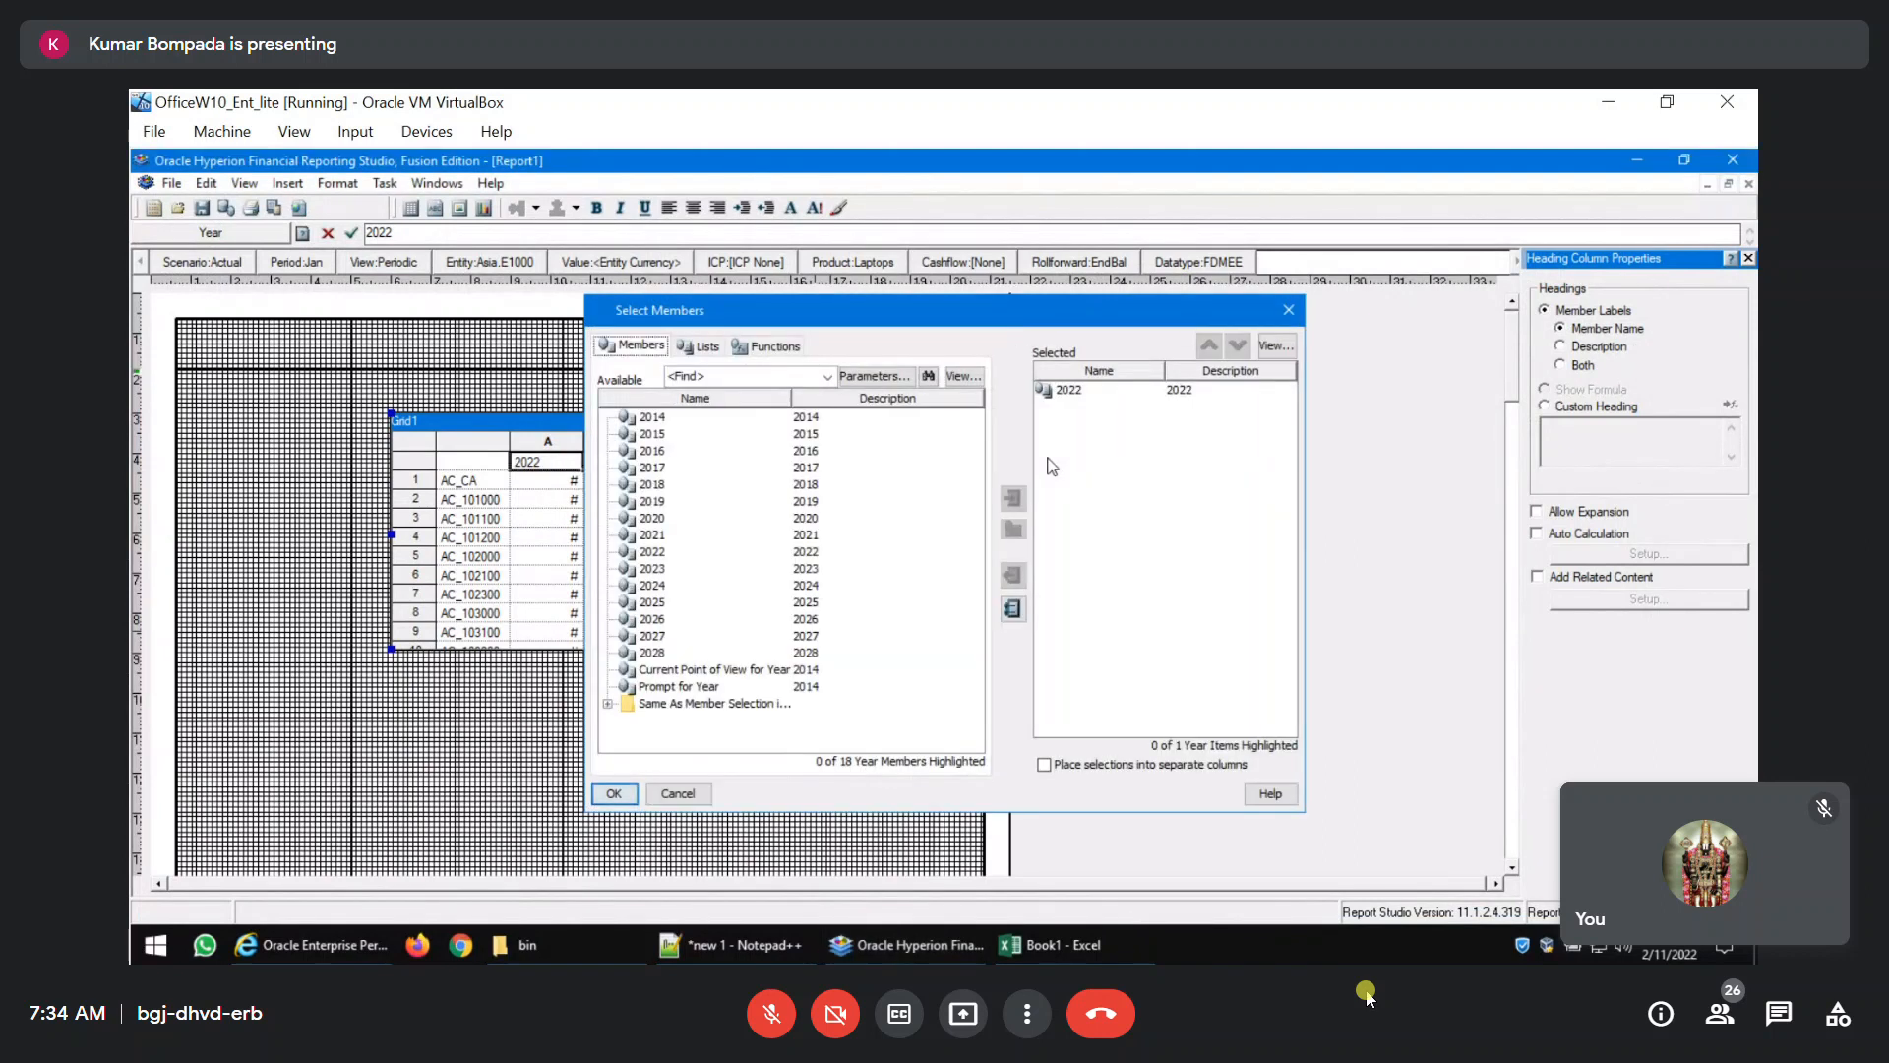
click(1059, 393)
click(1013, 574)
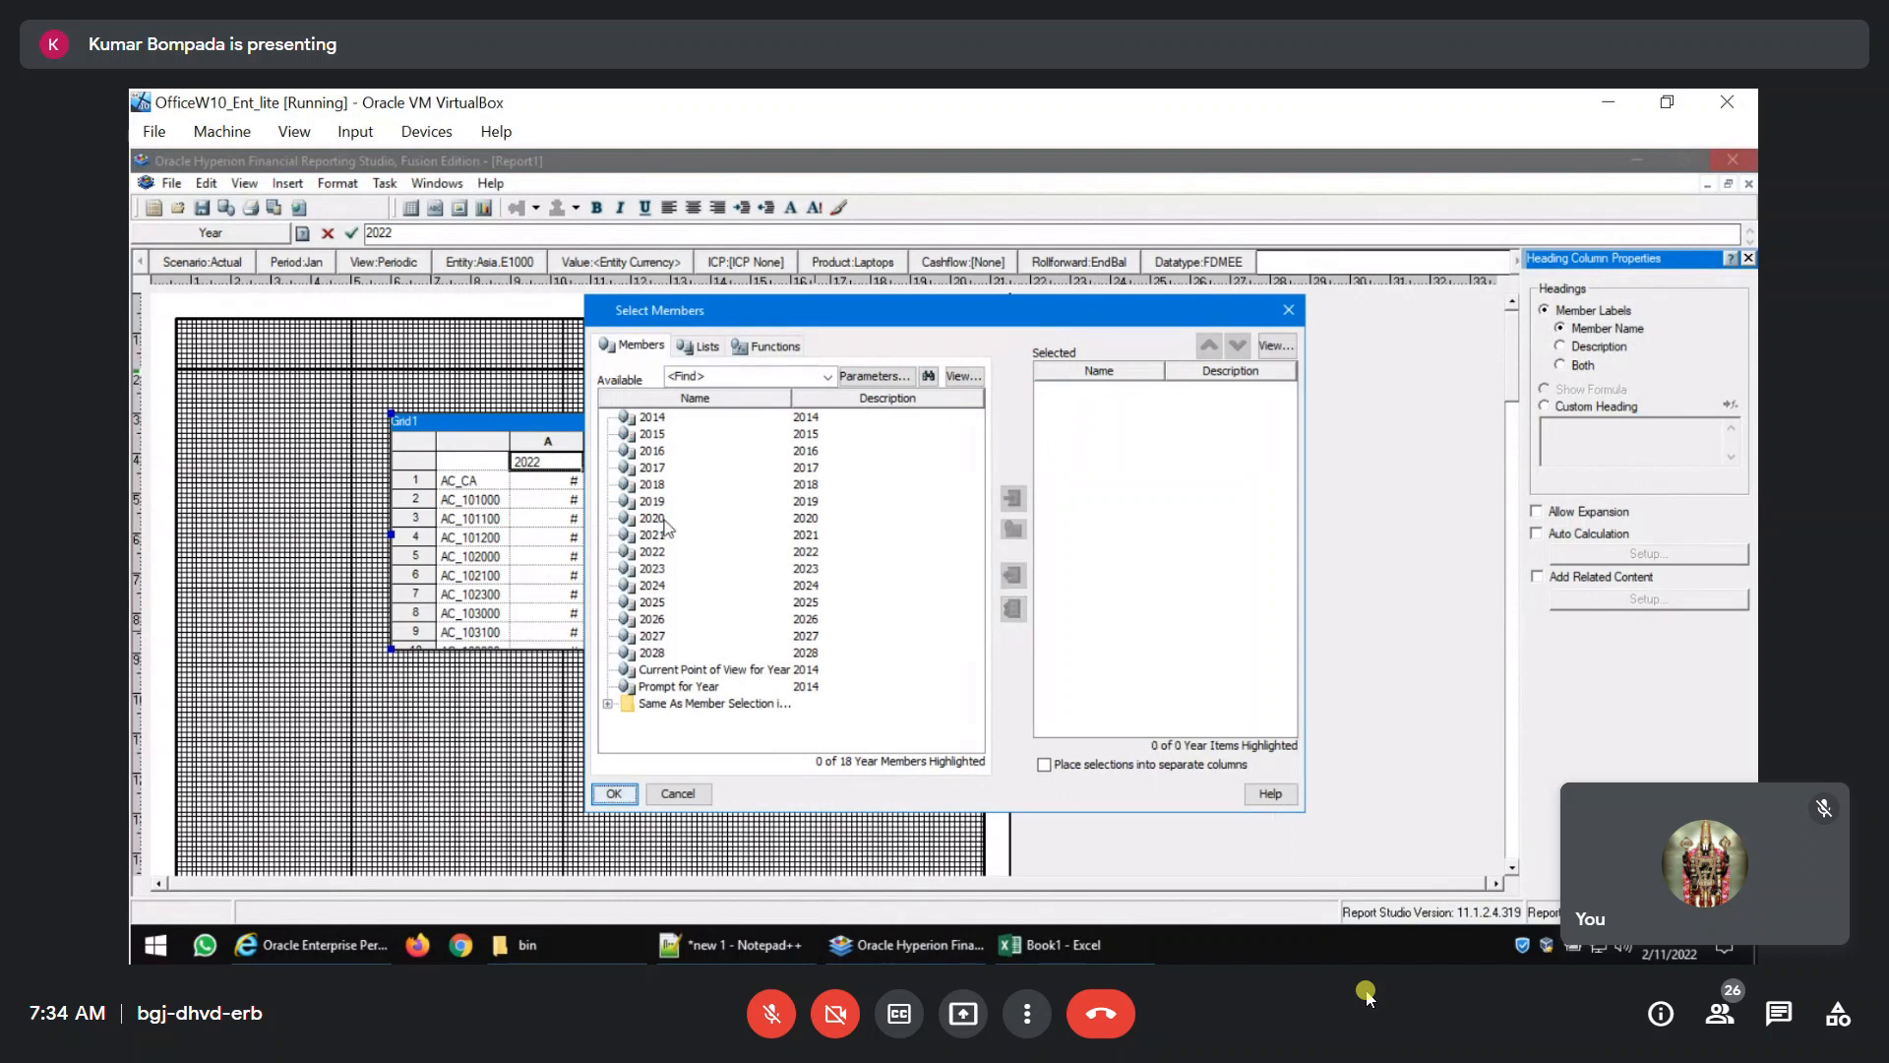
click(659, 677)
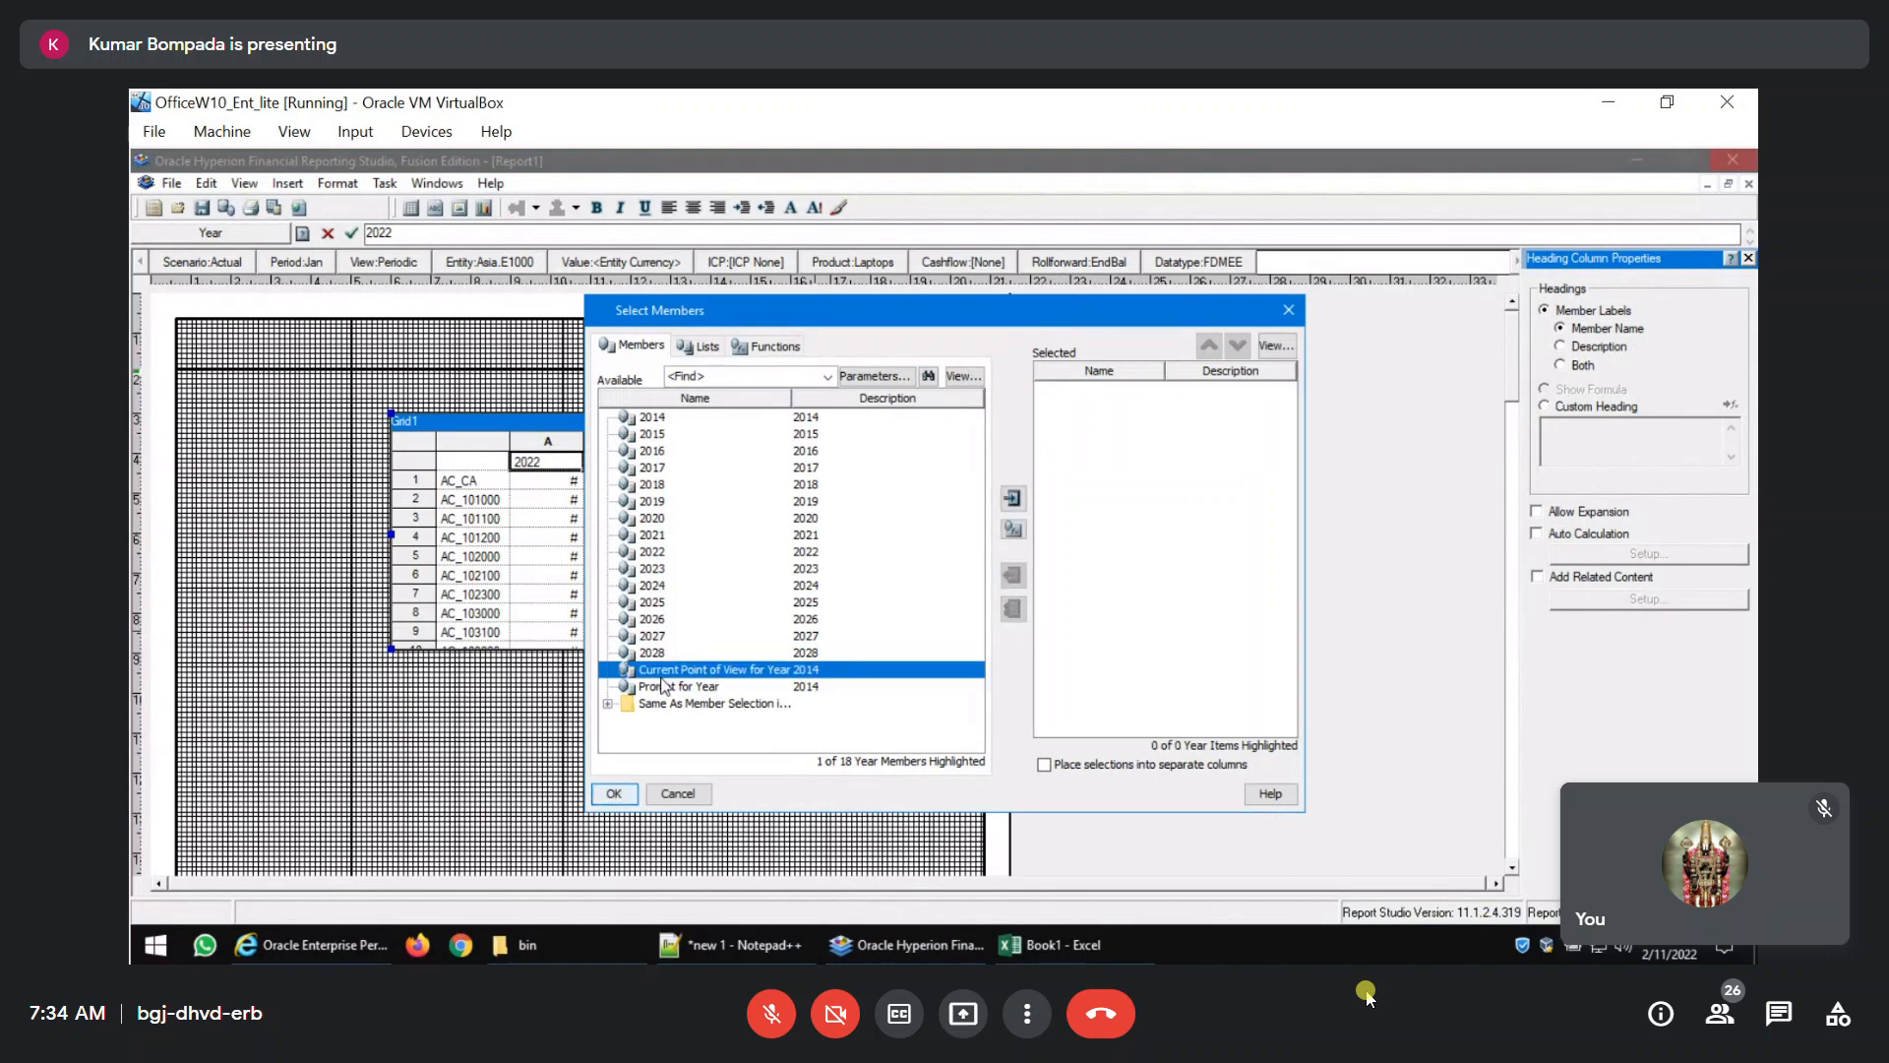
click(1013, 499)
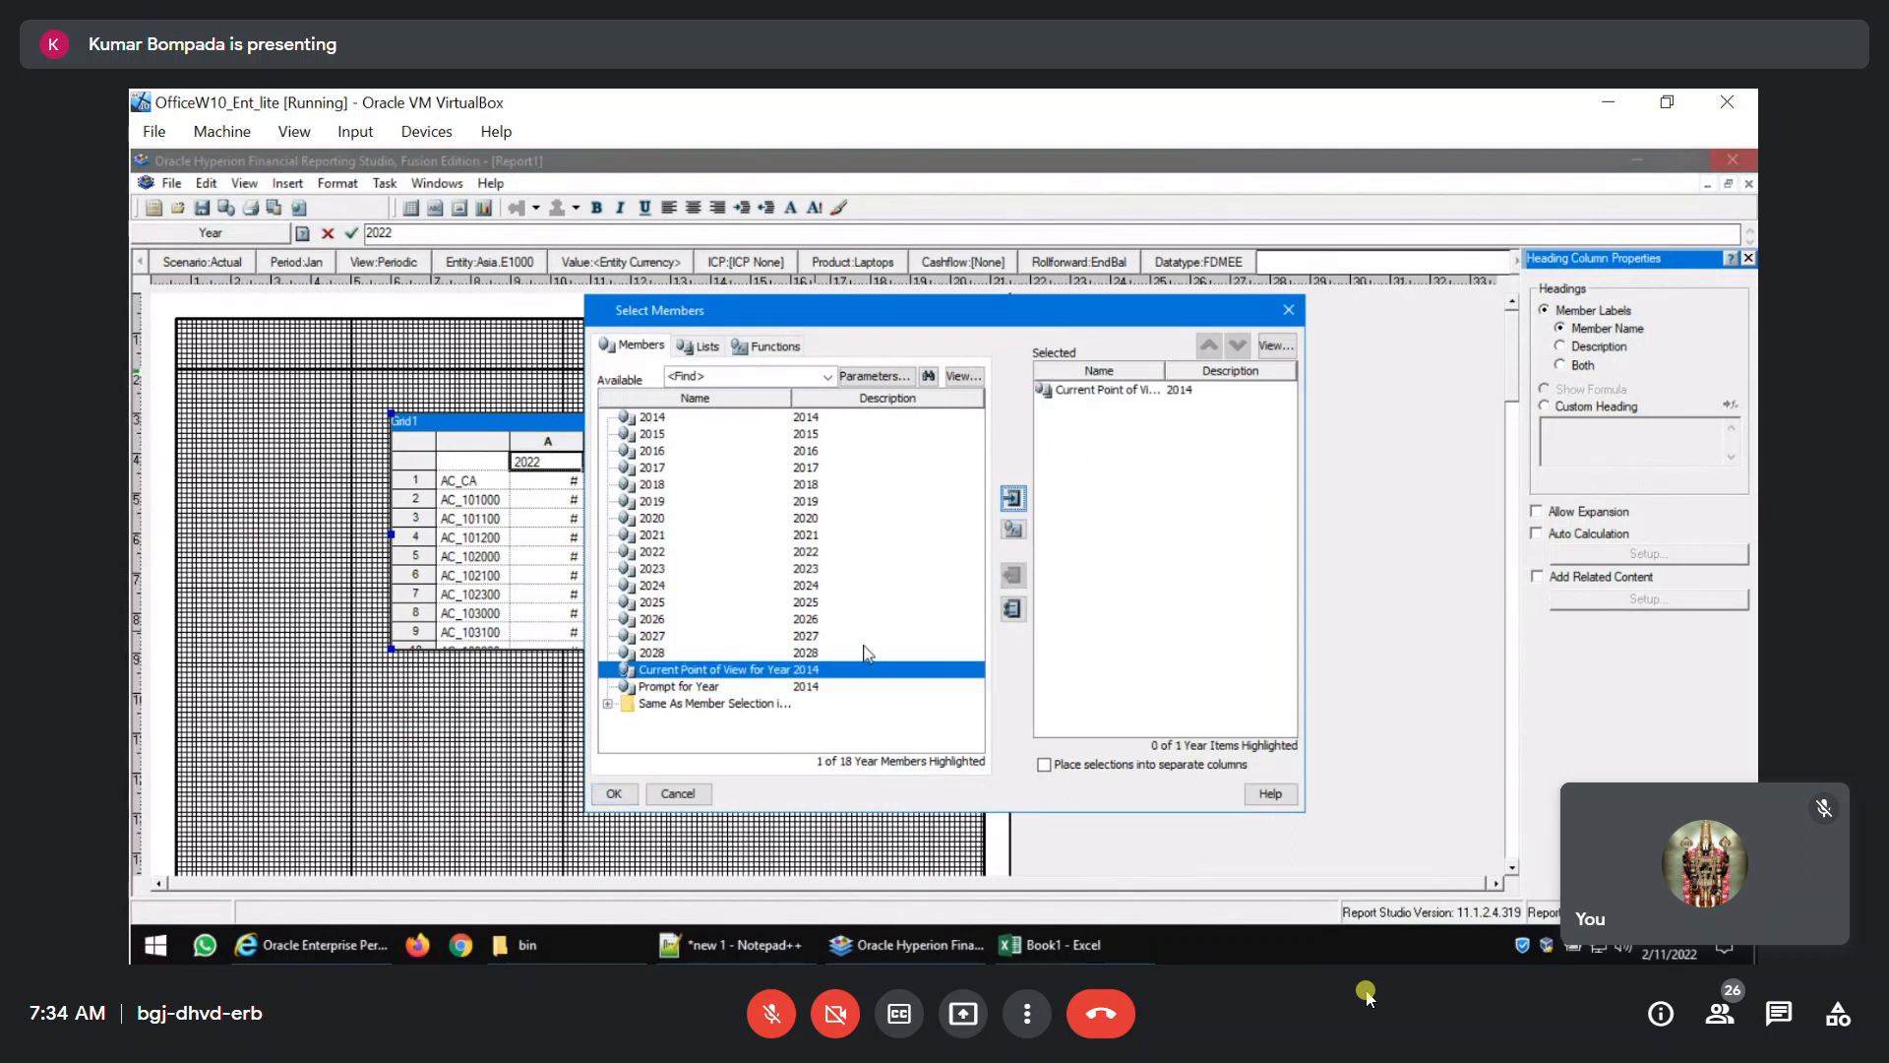
click(614, 795)
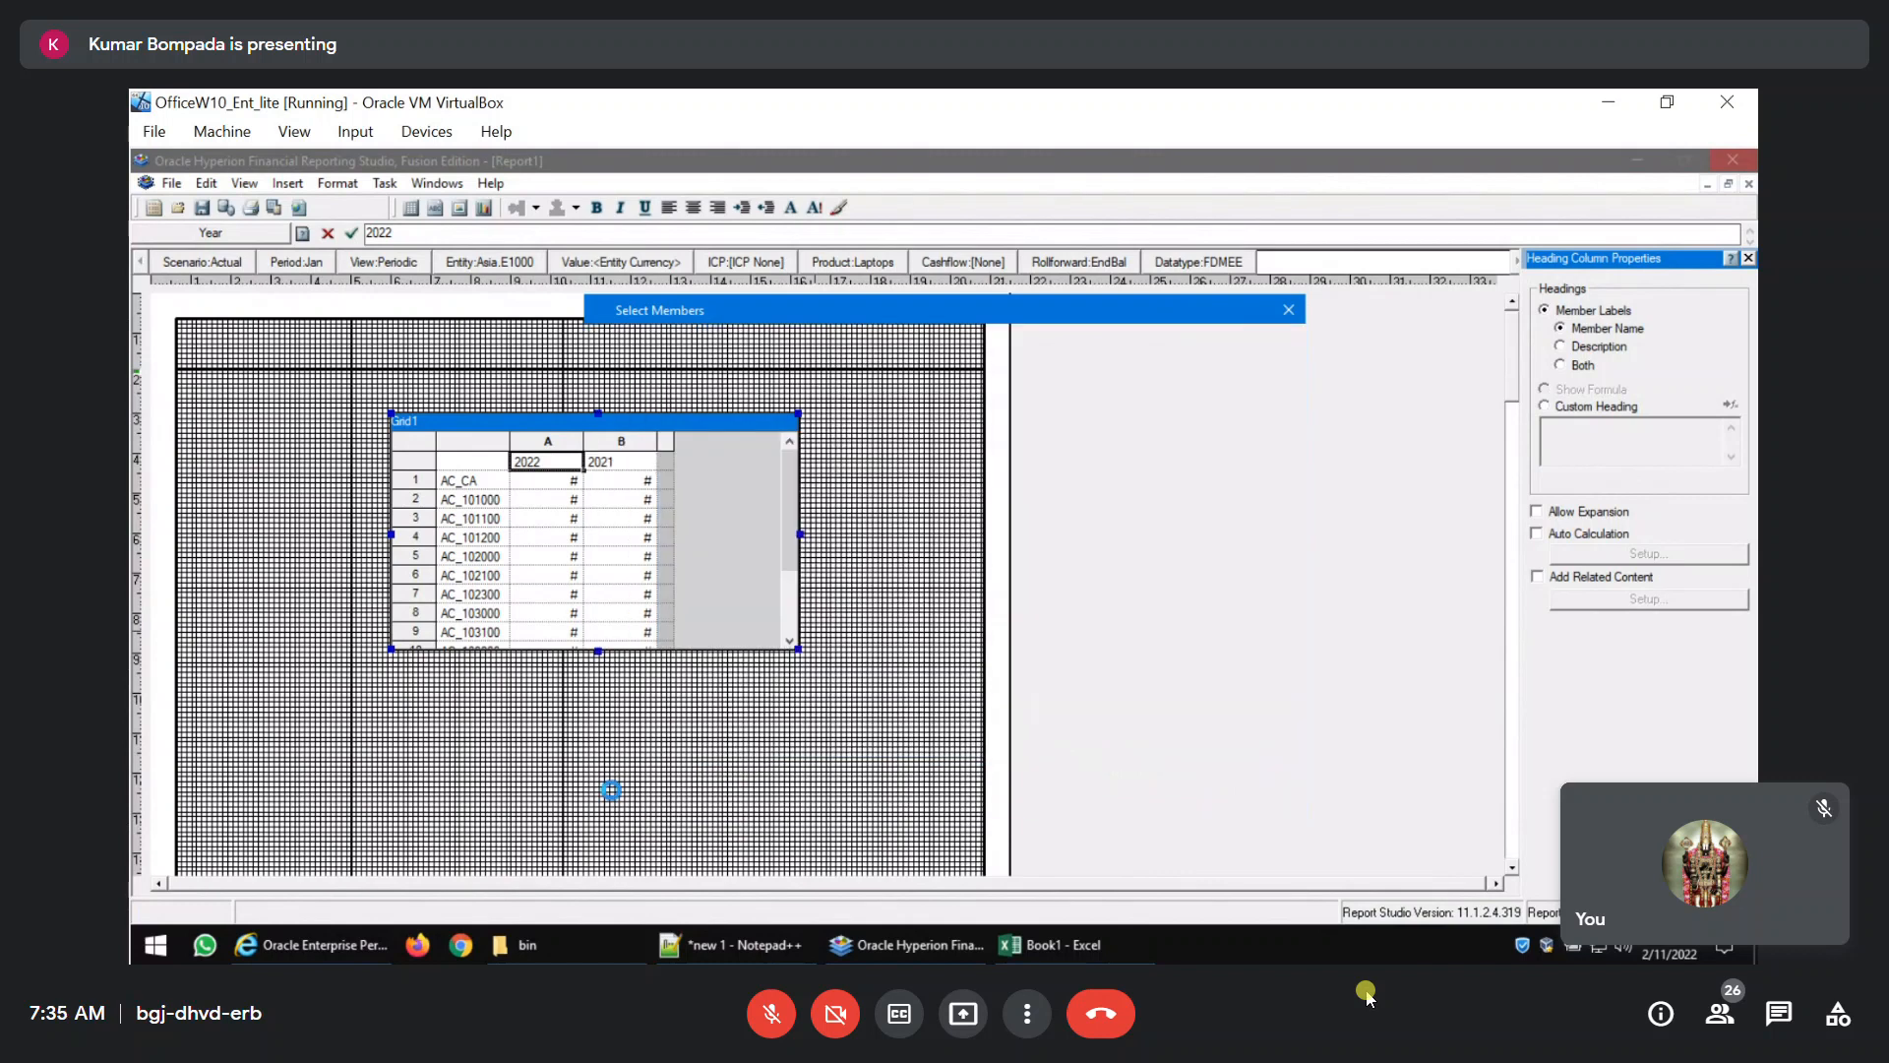
Remove 2021 from the year selection of column B and add the RelativeMember function.
double_click(613, 461)
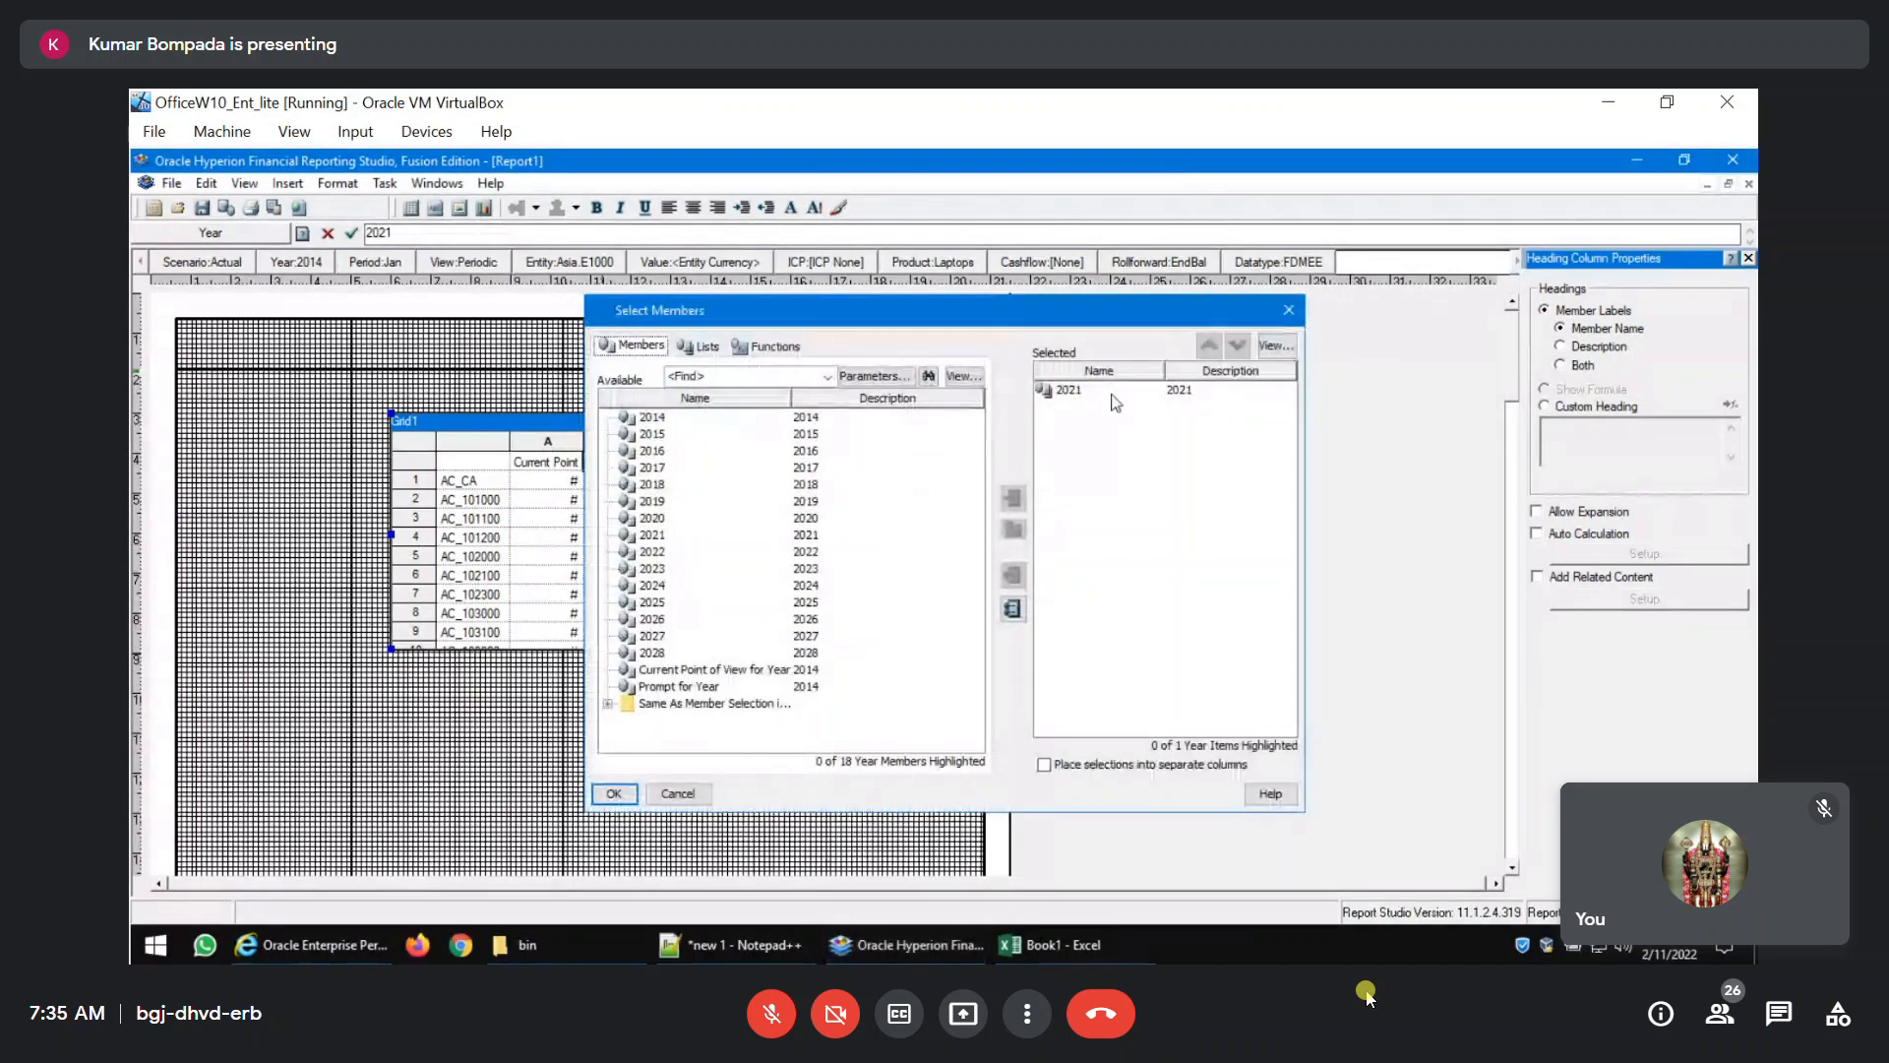
click(1115, 393)
click(1014, 574)
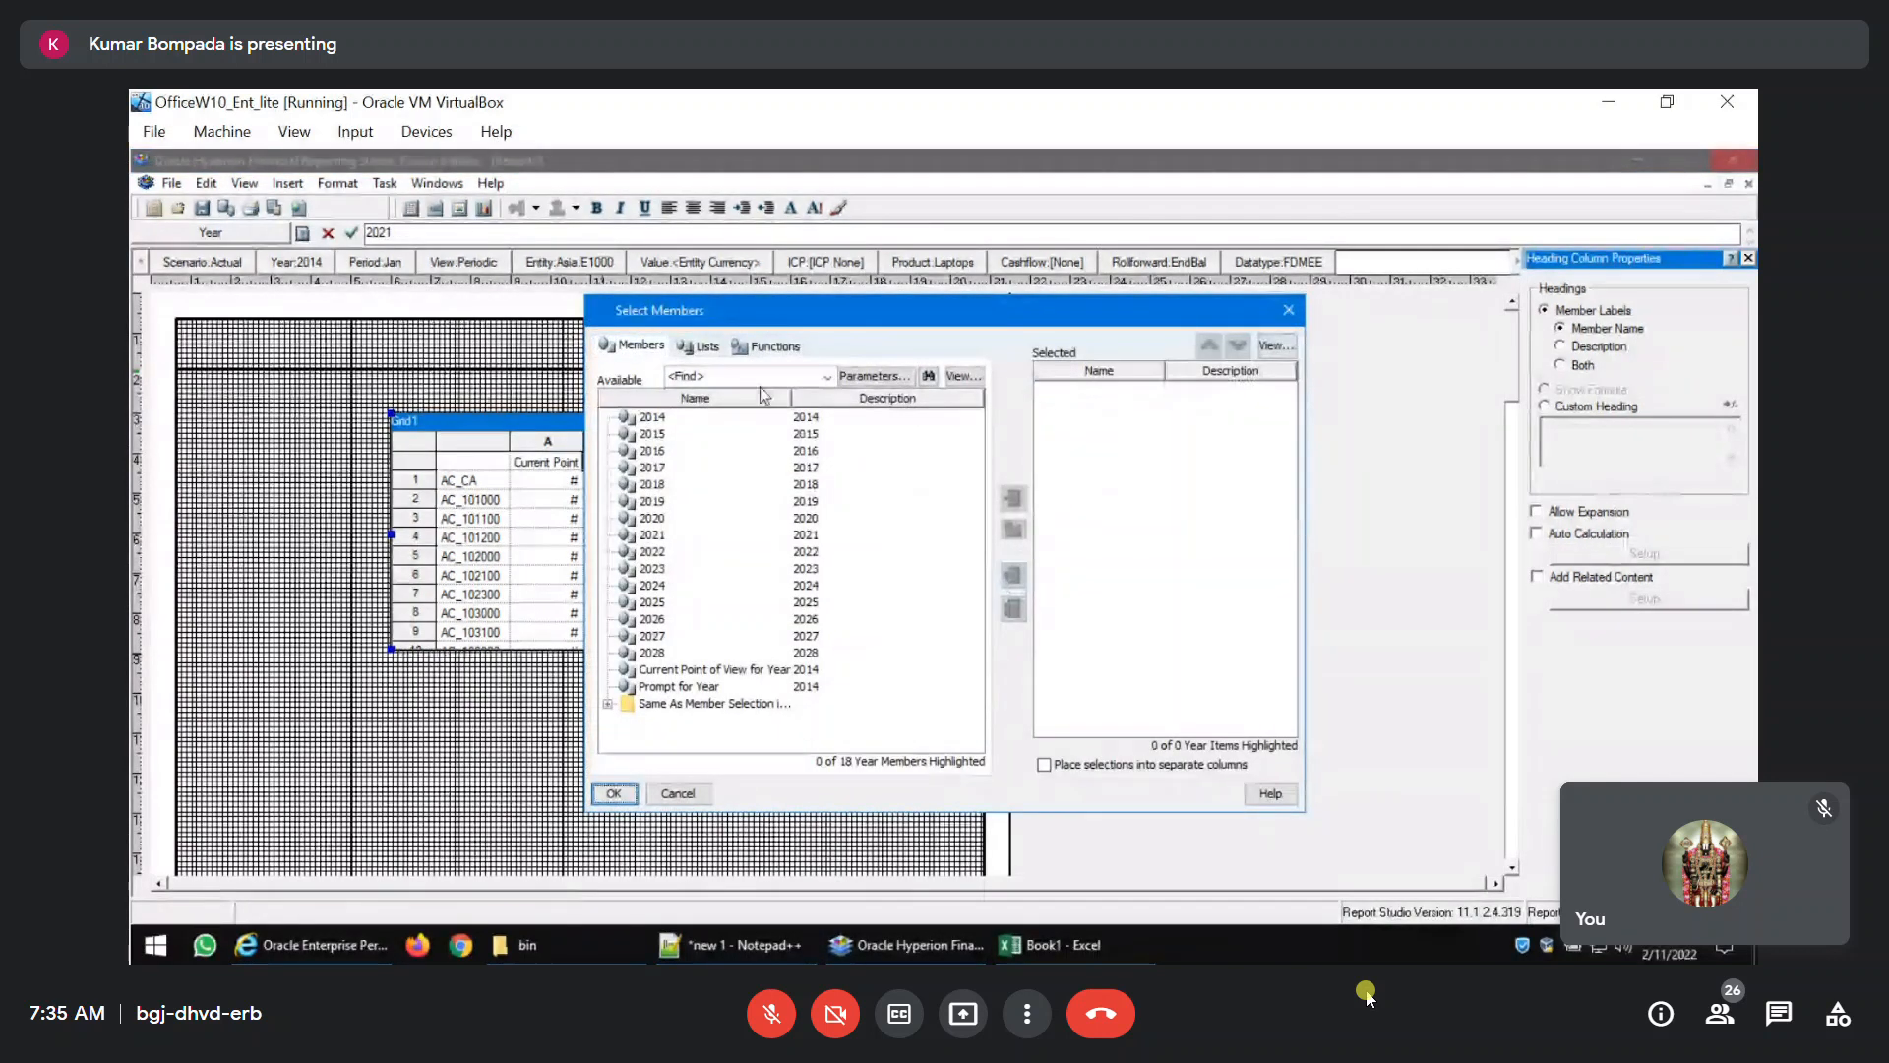
click(706, 346)
click(769, 351)
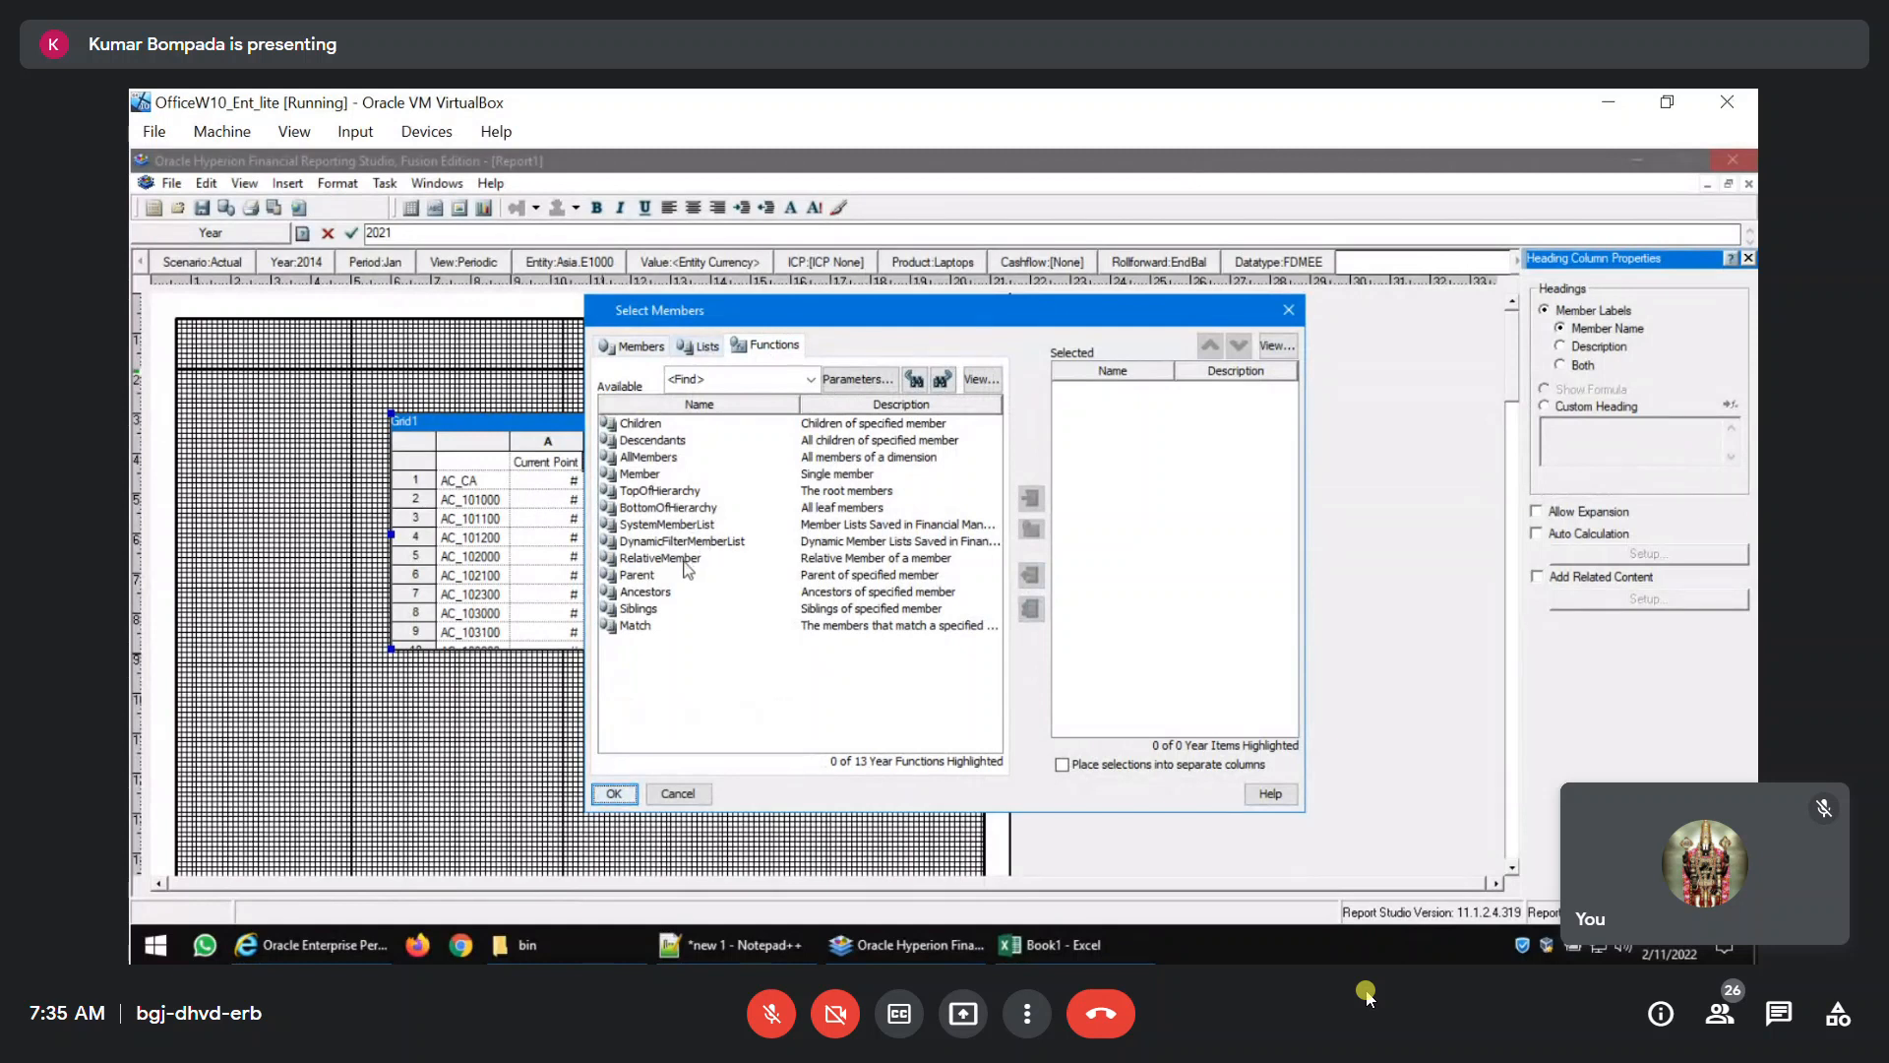
click(687, 563)
click(1032, 498)
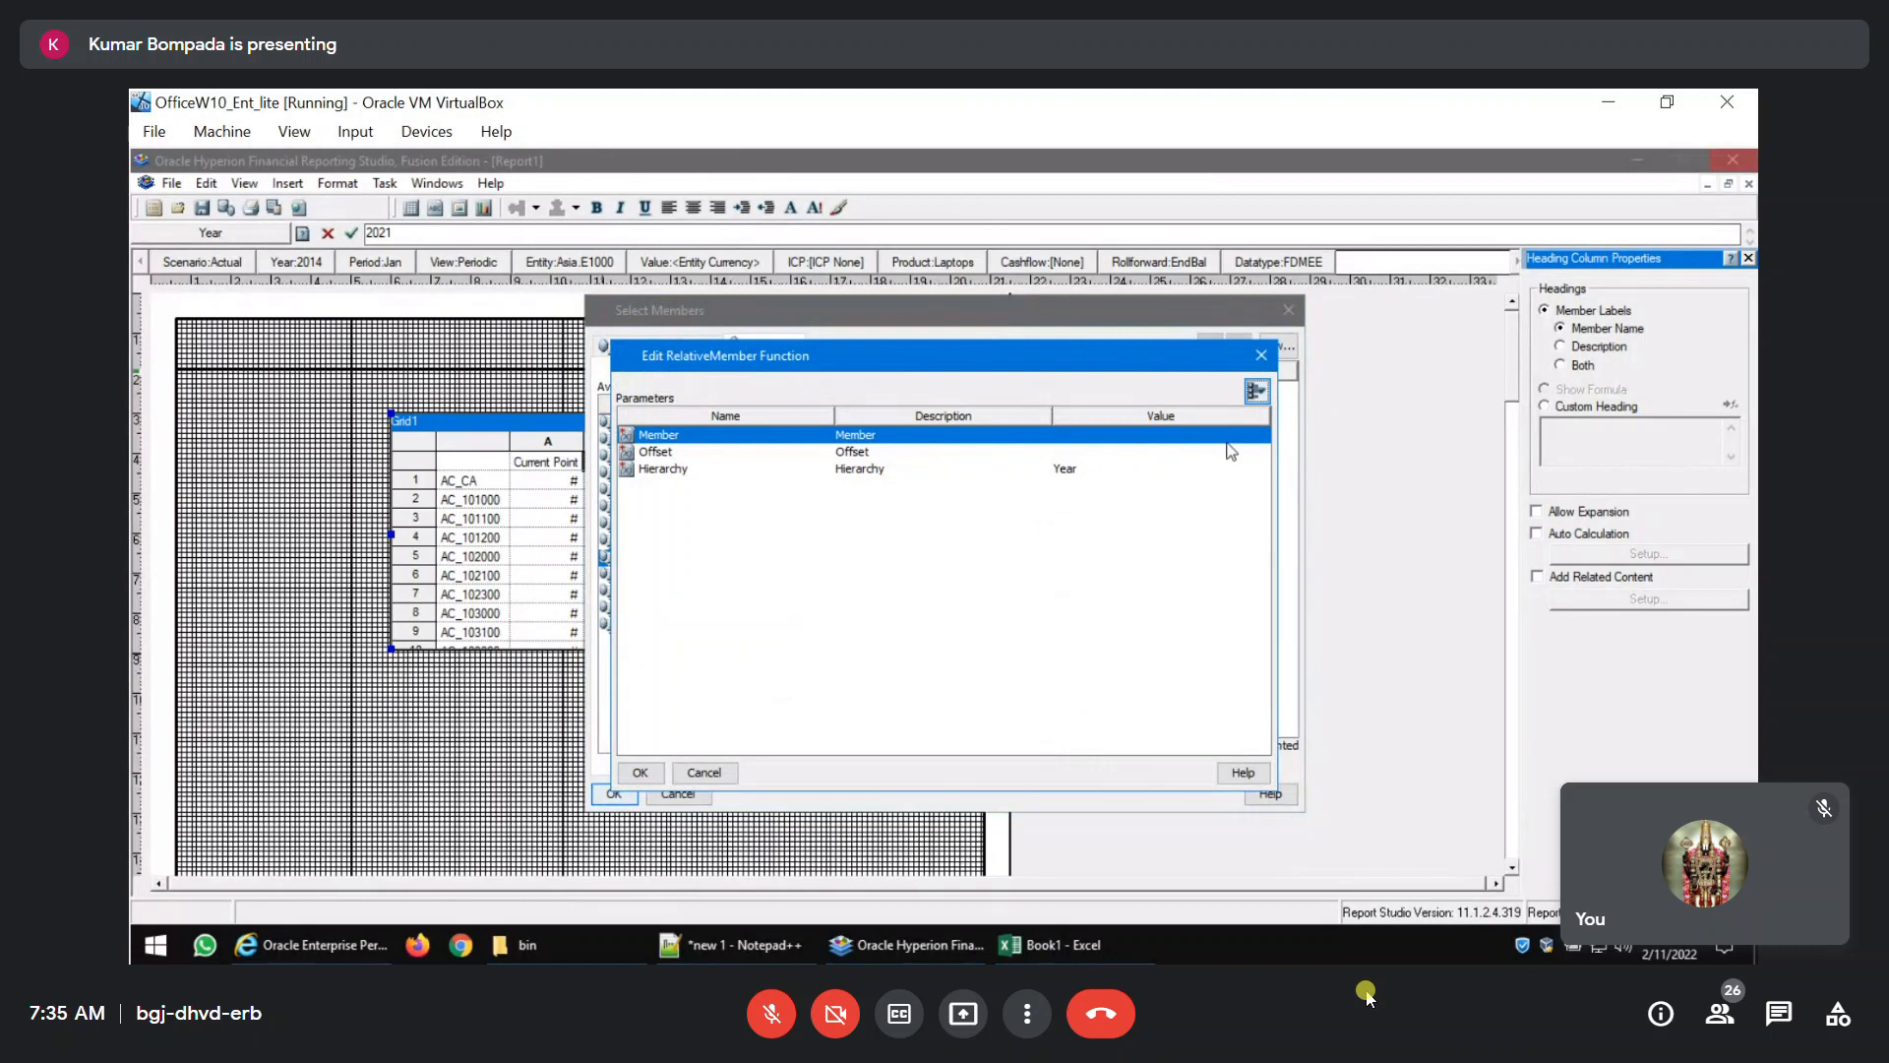
Set the RelativeMember function's Member to Current Point of View for Year and its Offset to -1.
click(1229, 439)
click(1262, 434)
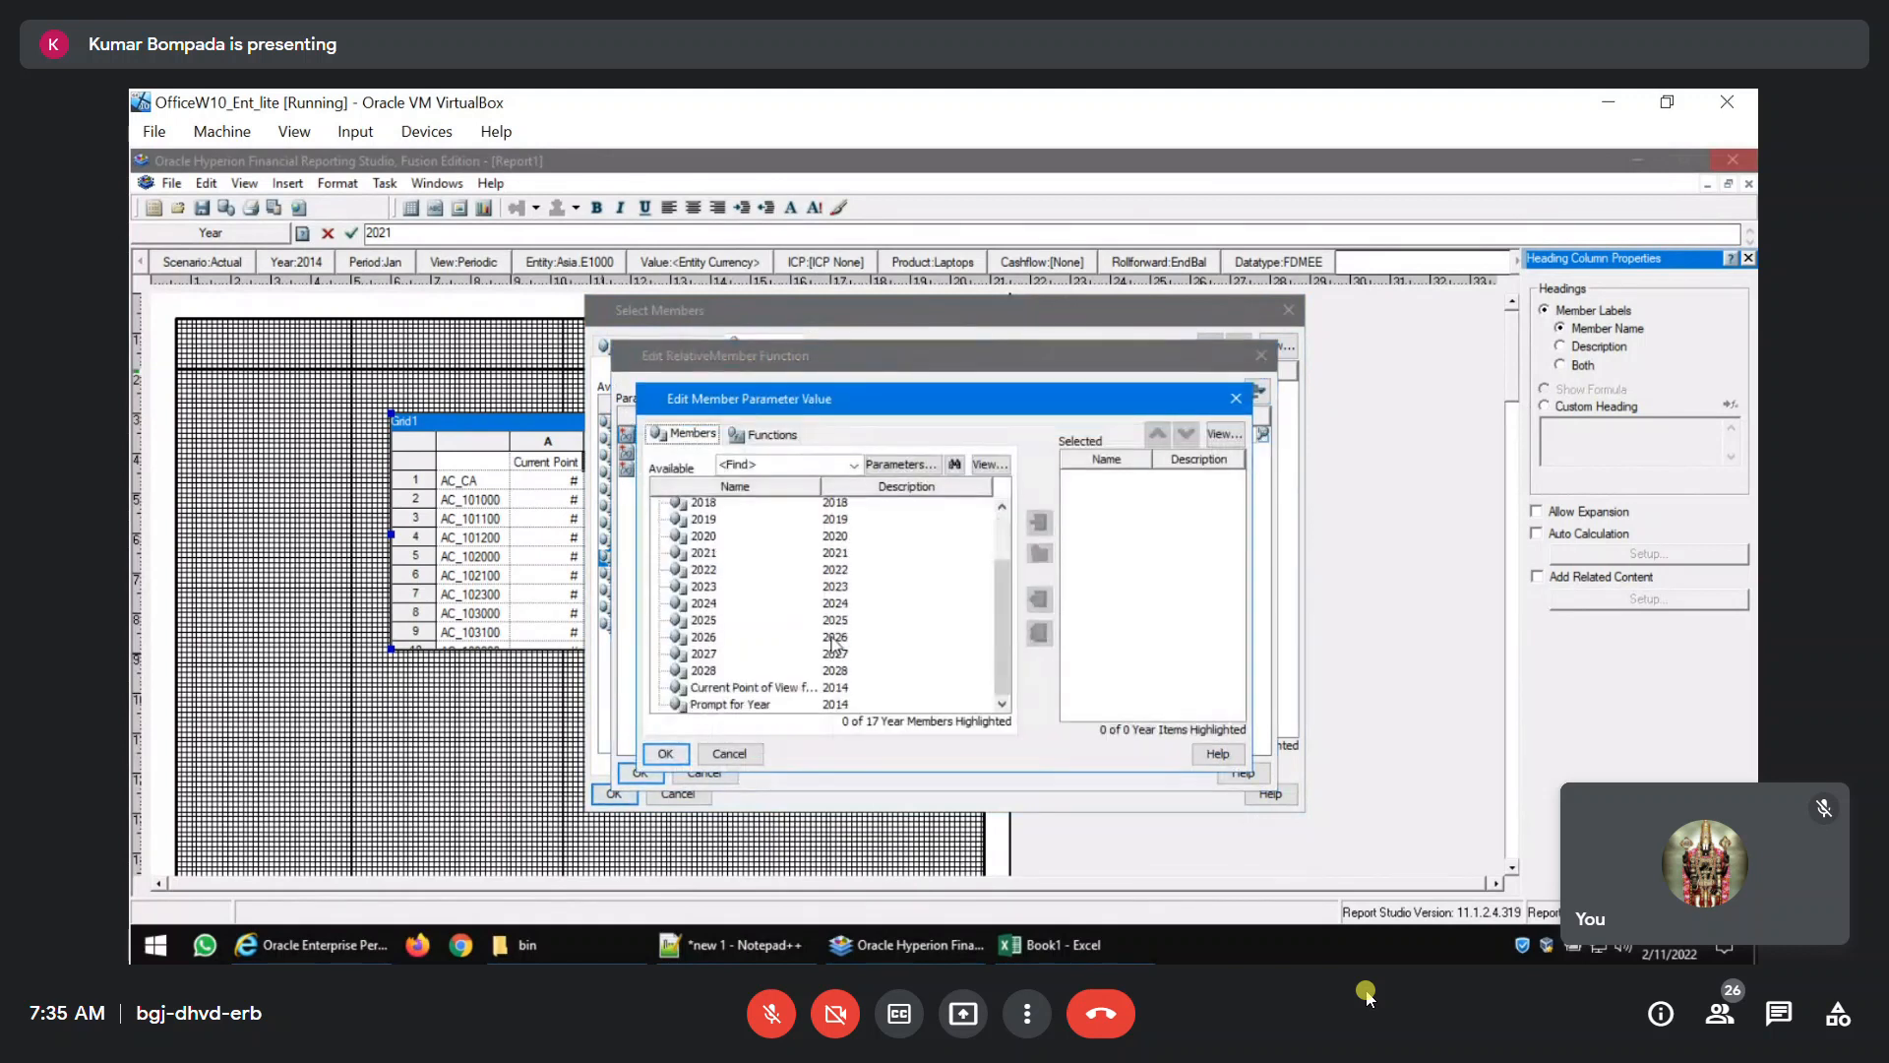
click(772, 687)
click(1041, 525)
click(665, 754)
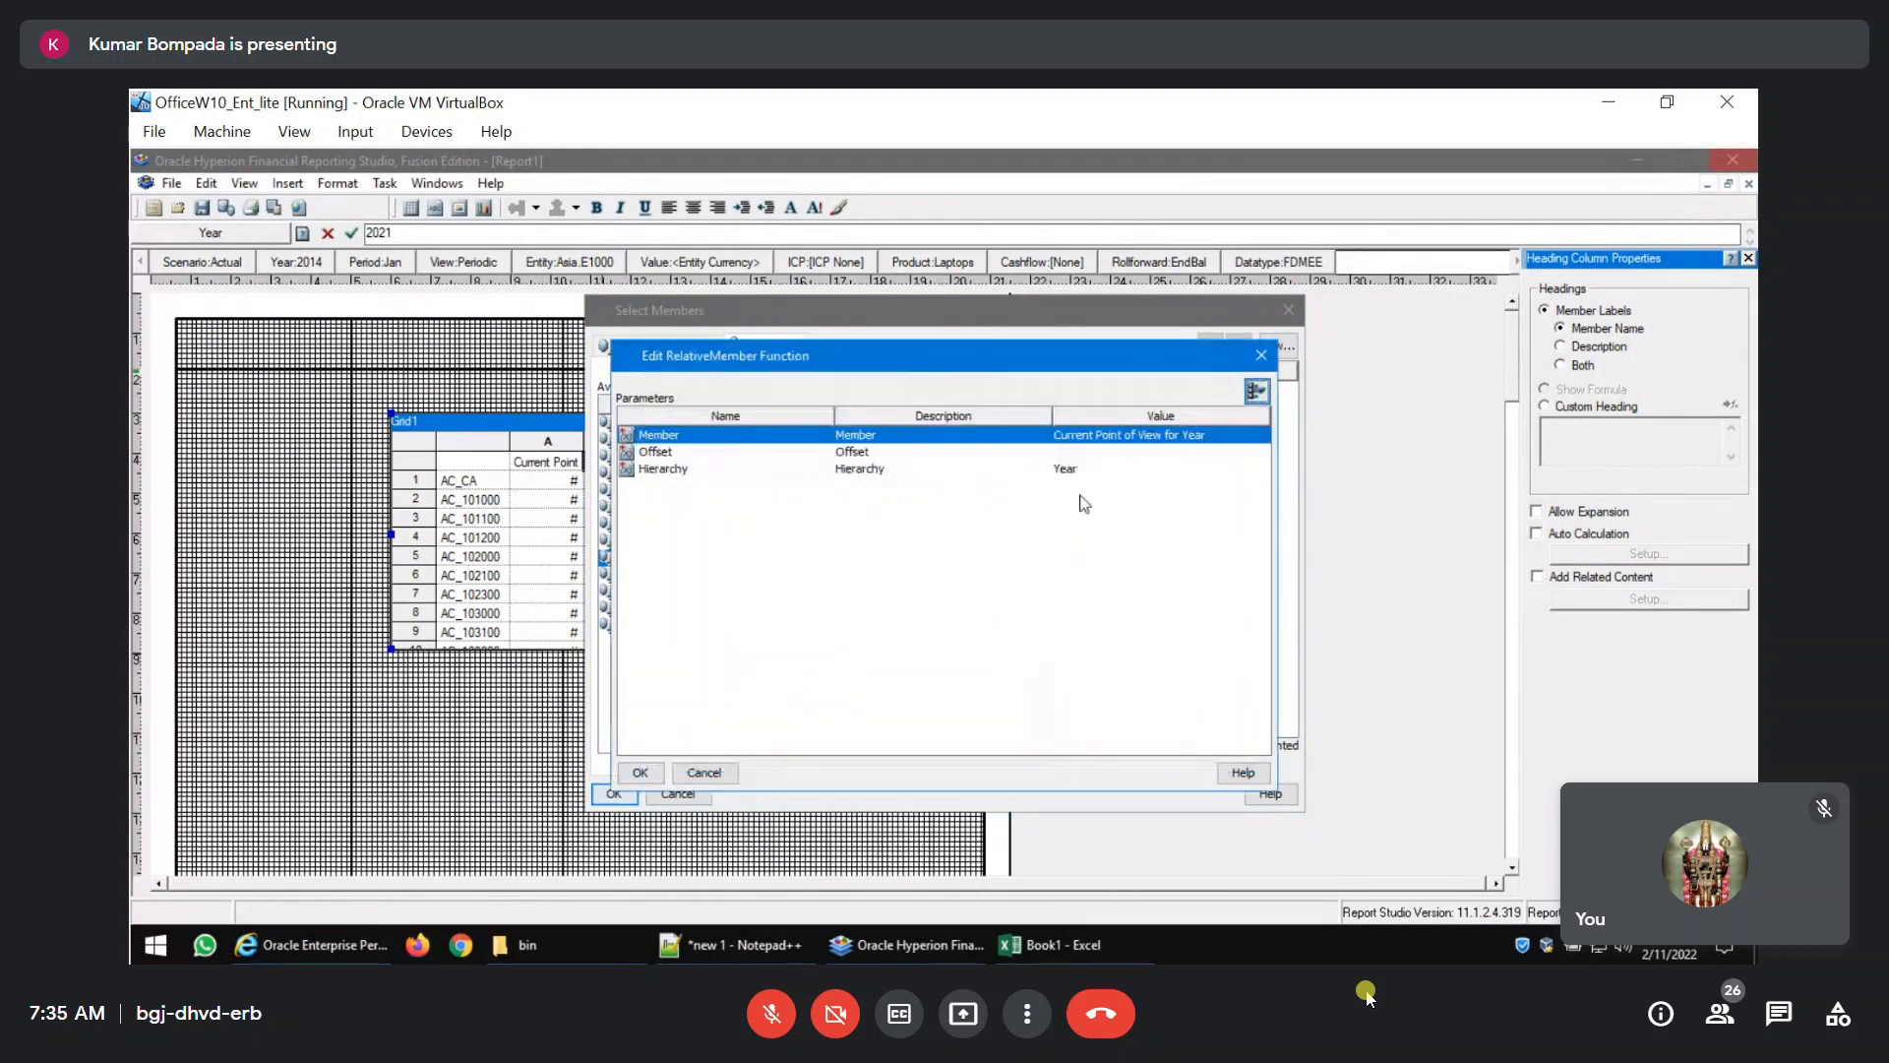
click(1093, 453)
text(-1)
click(655, 774)
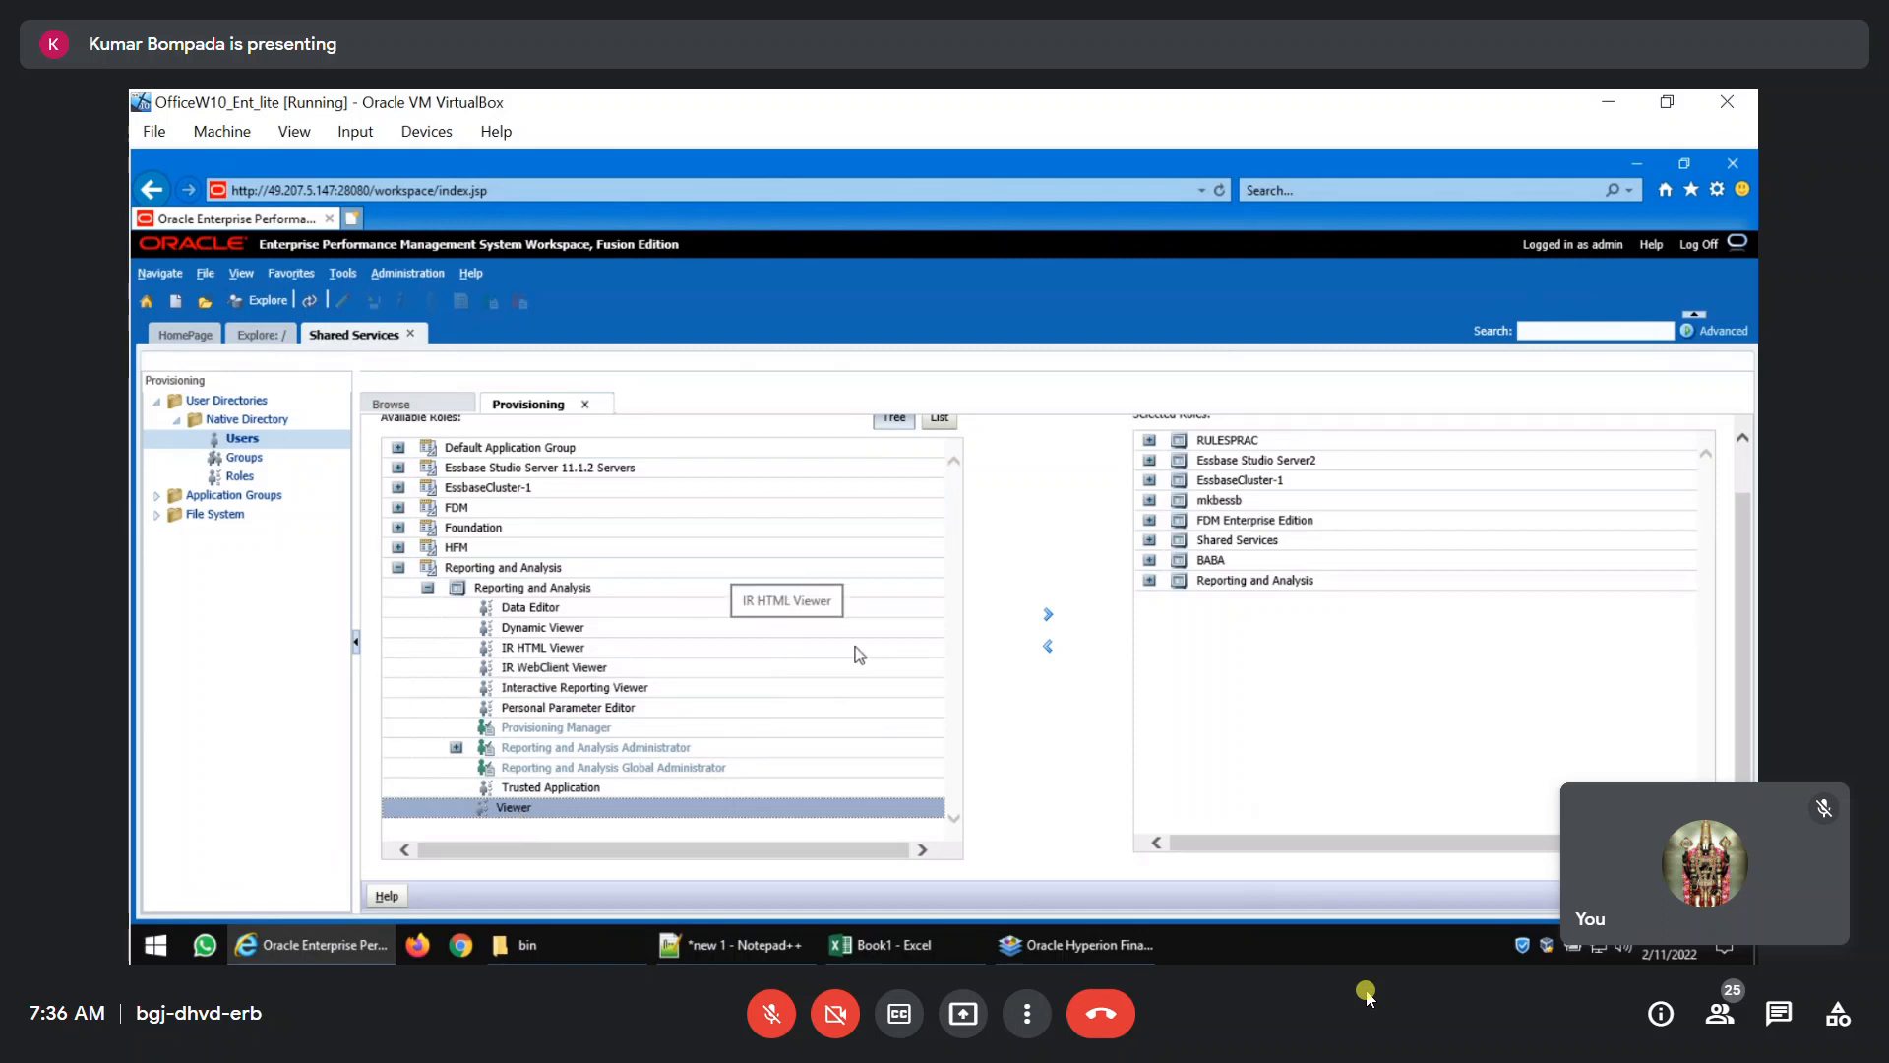
Examine the roles under Reporting and Analysis Administrator and close the provisioning and Shared Services views.
click(455, 747)
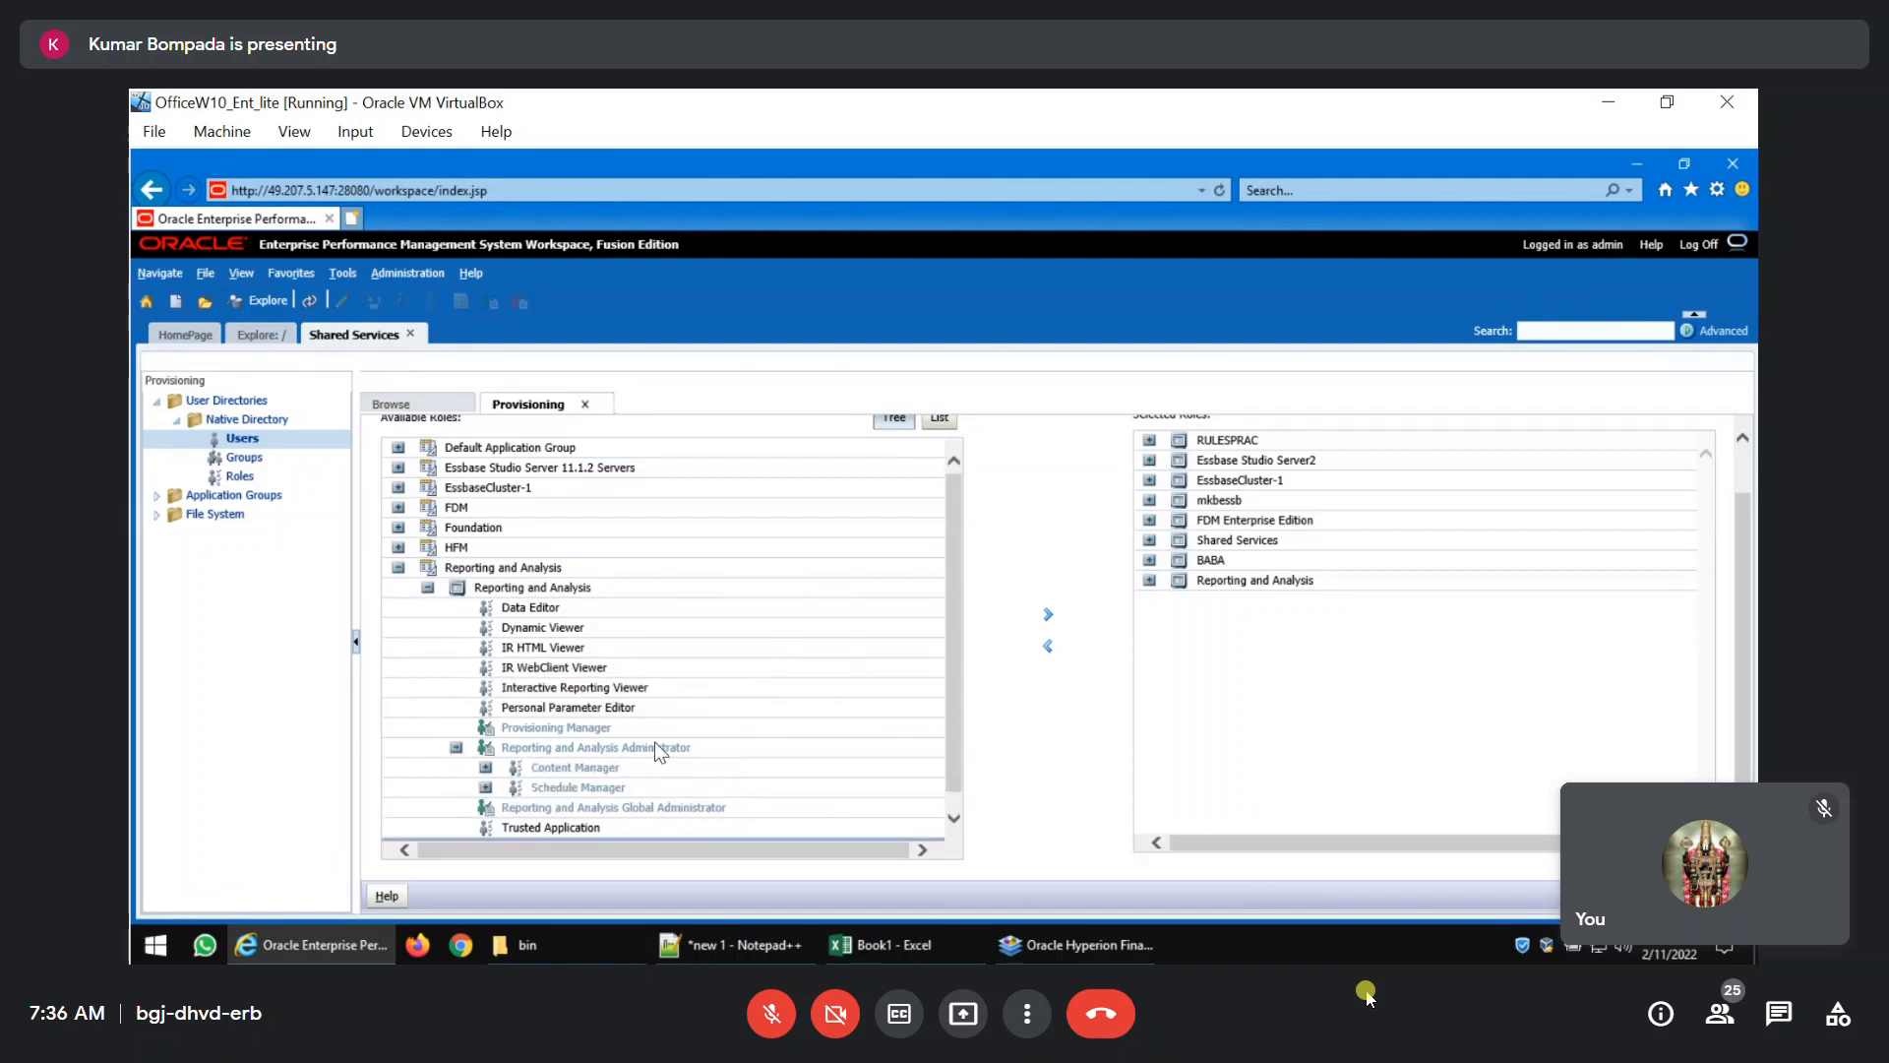
scroll(653, 741, down, 1)
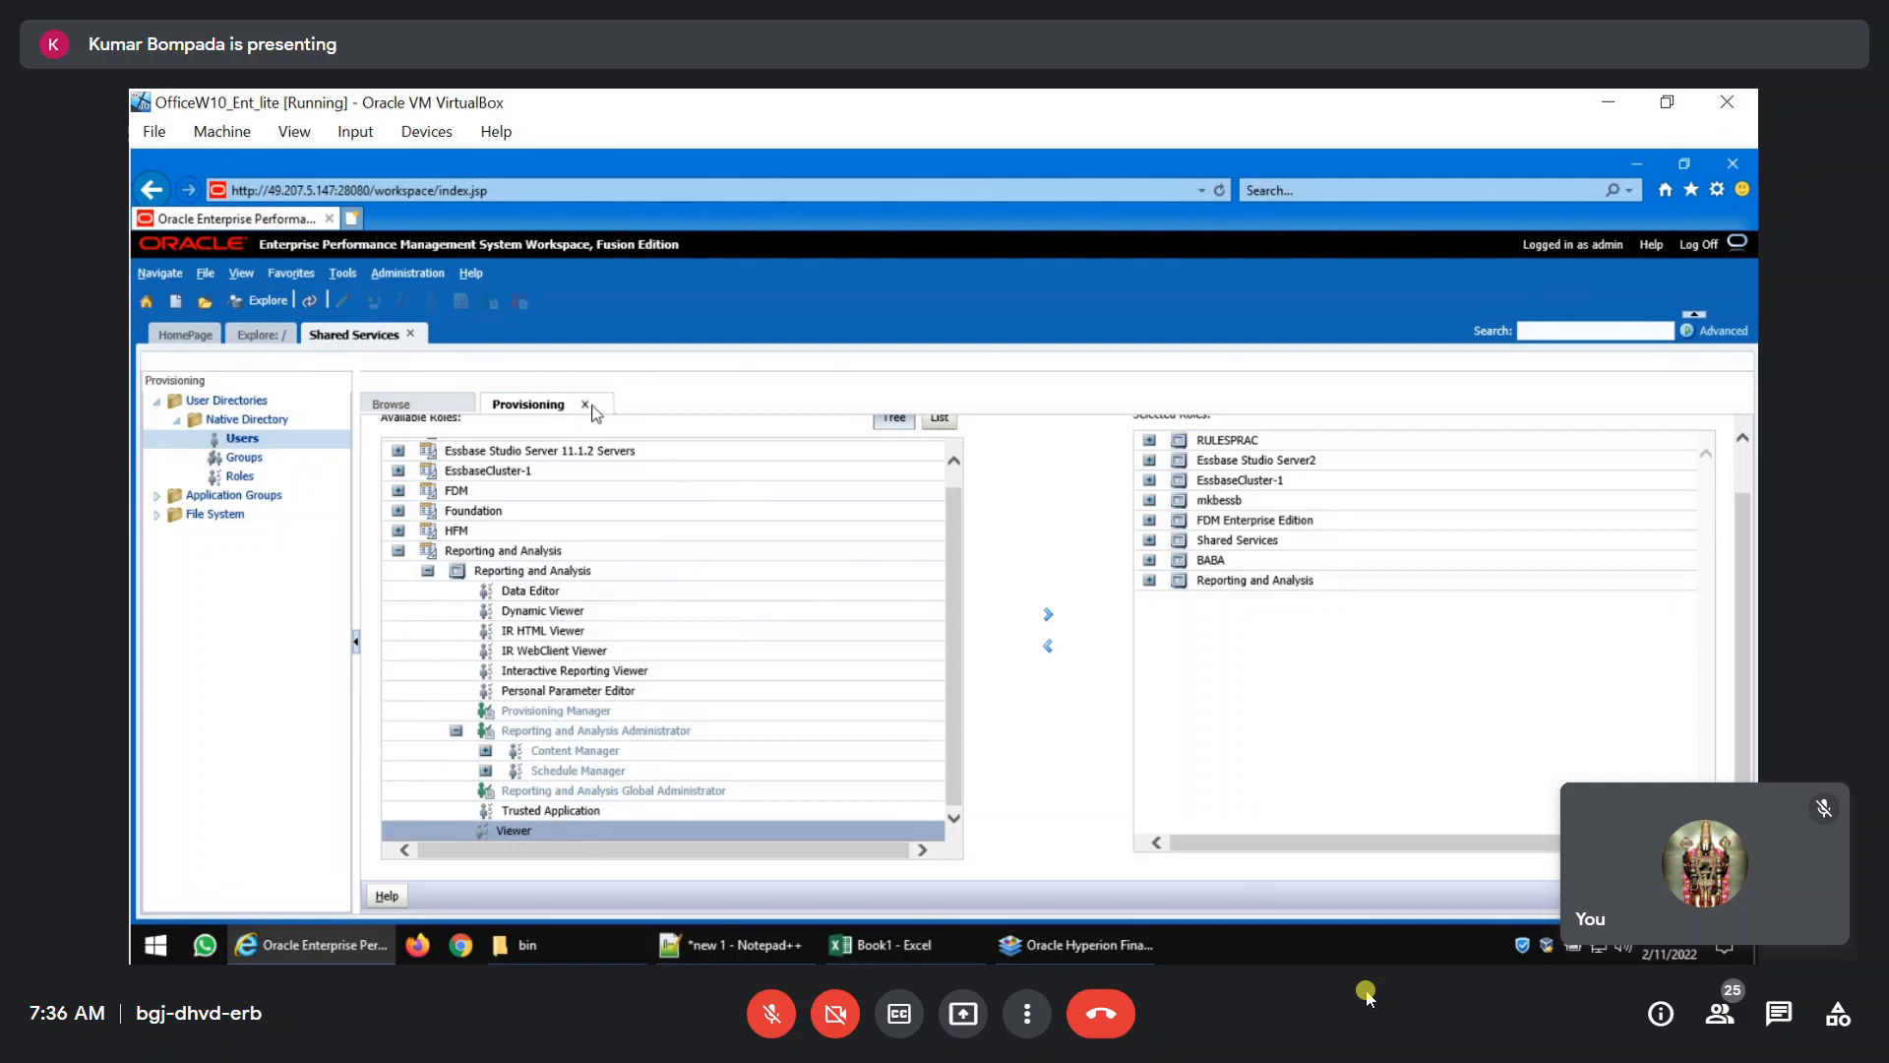
click(584, 403)
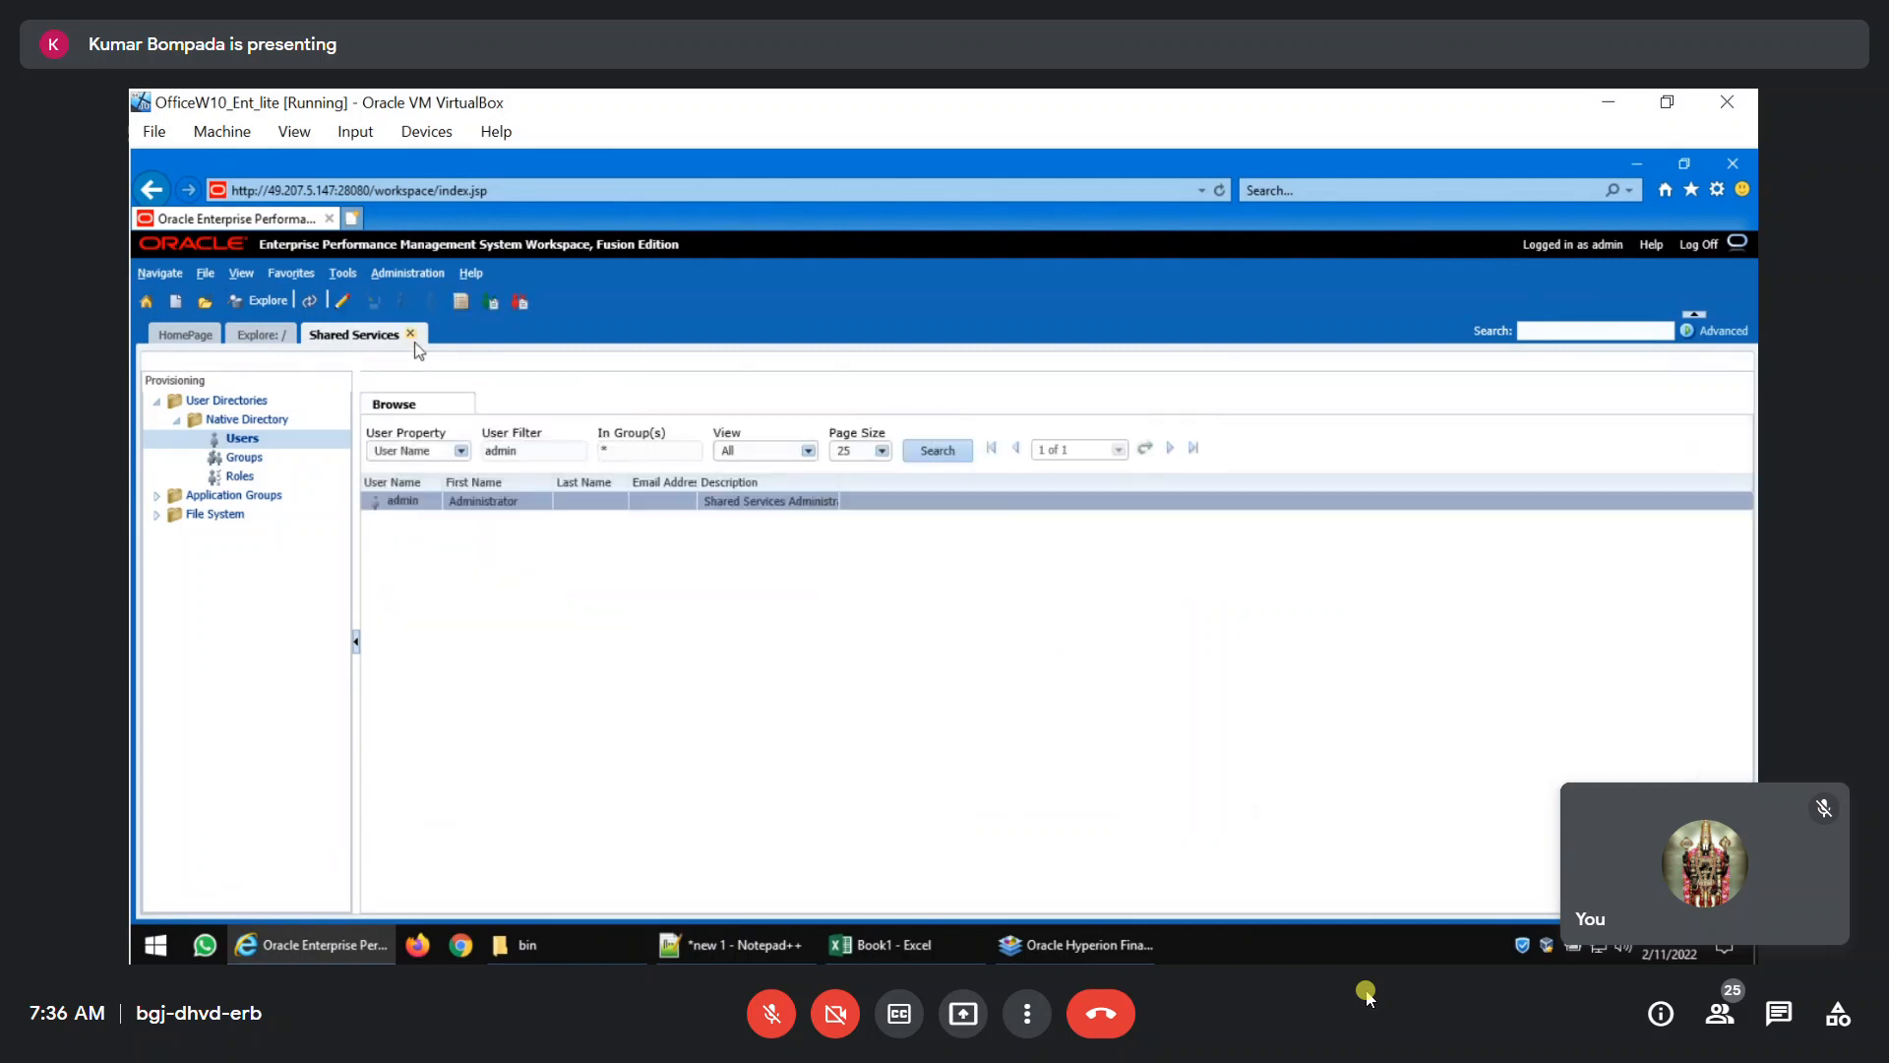
click(412, 337)
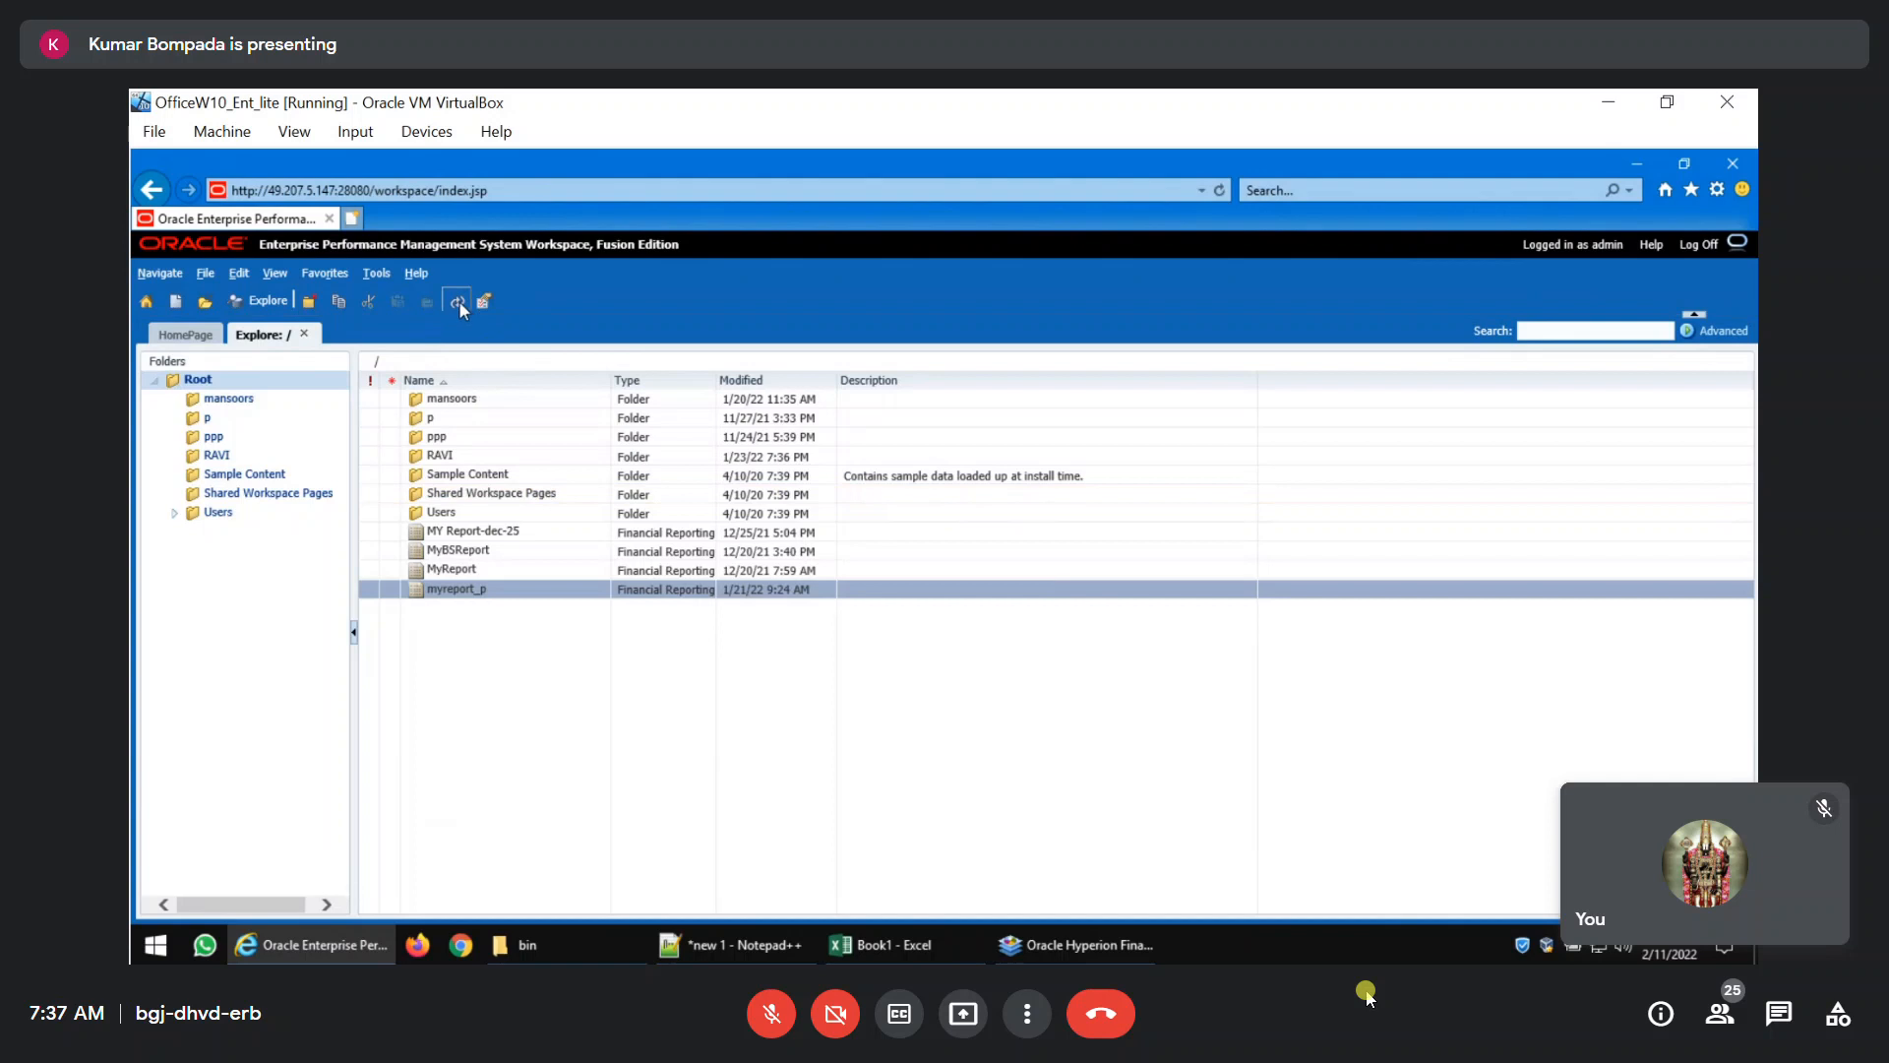
Refresh the repository's root folder and open the report MyRpt11Feb2022.
click(459, 301)
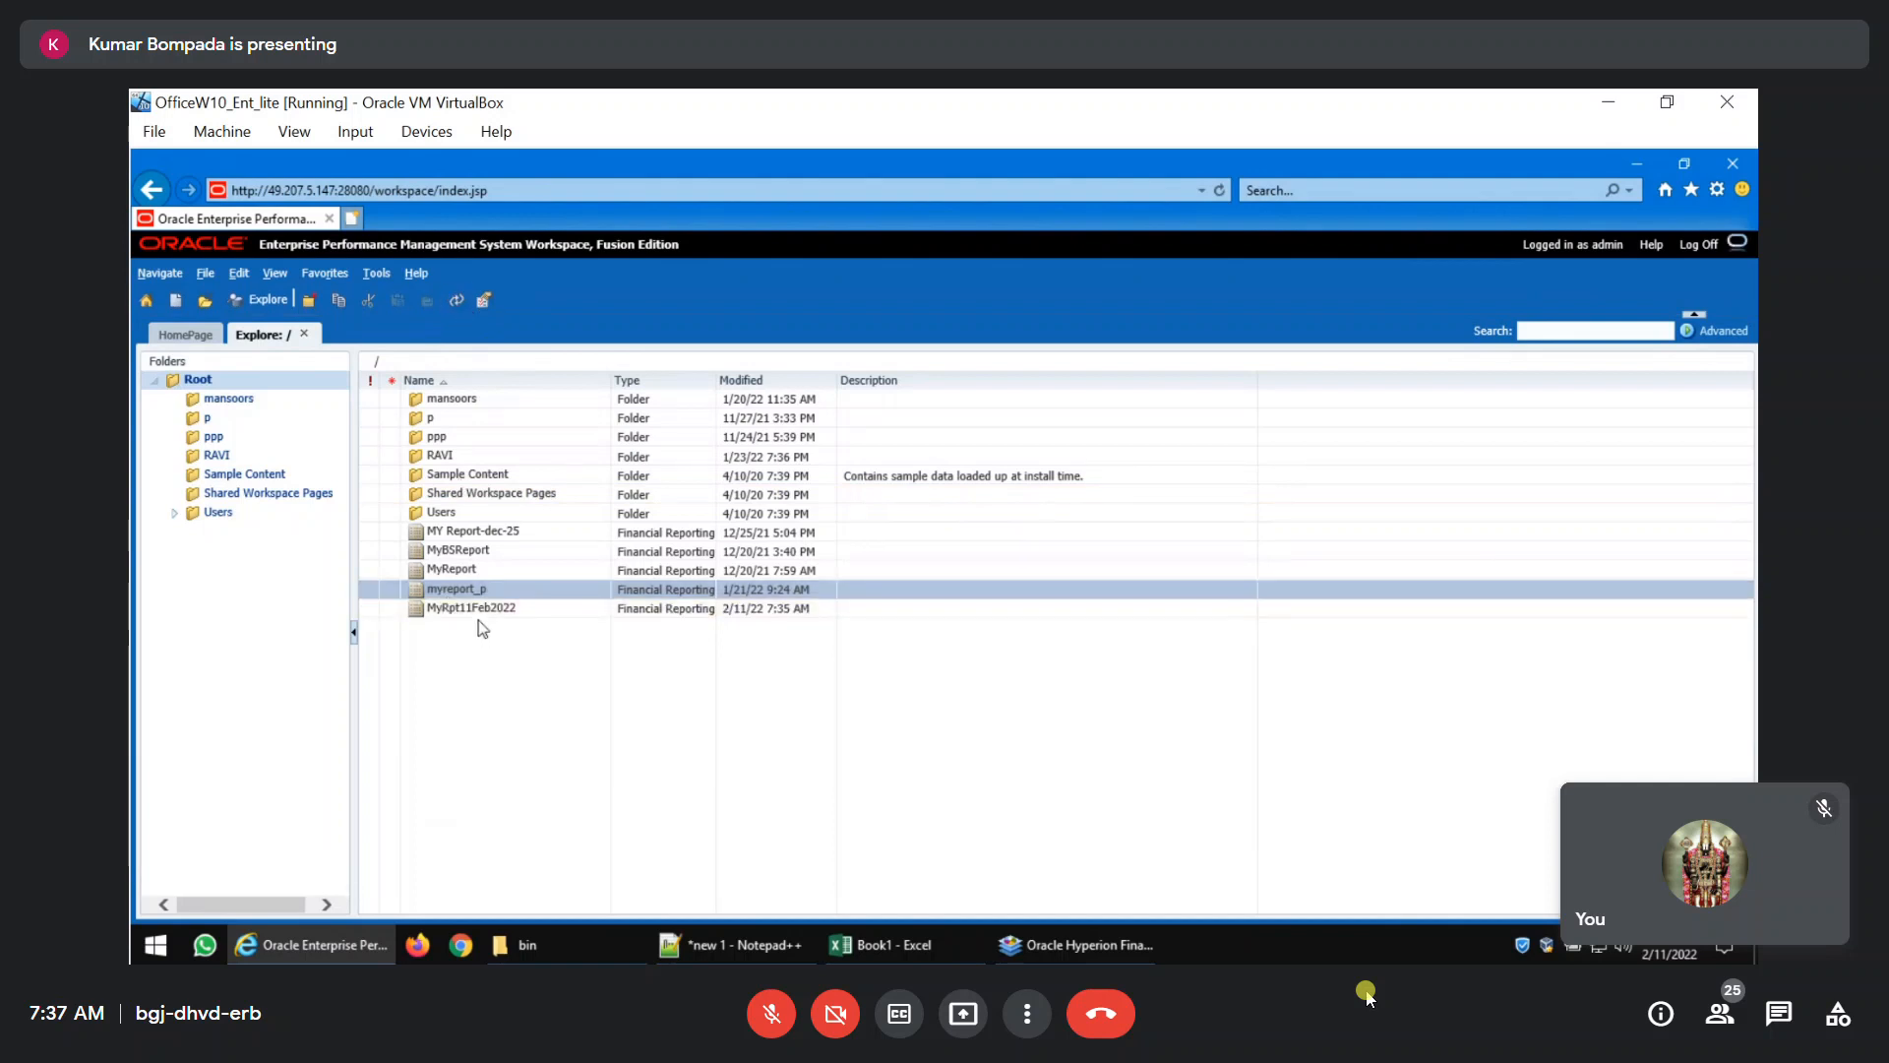
click(507, 610)
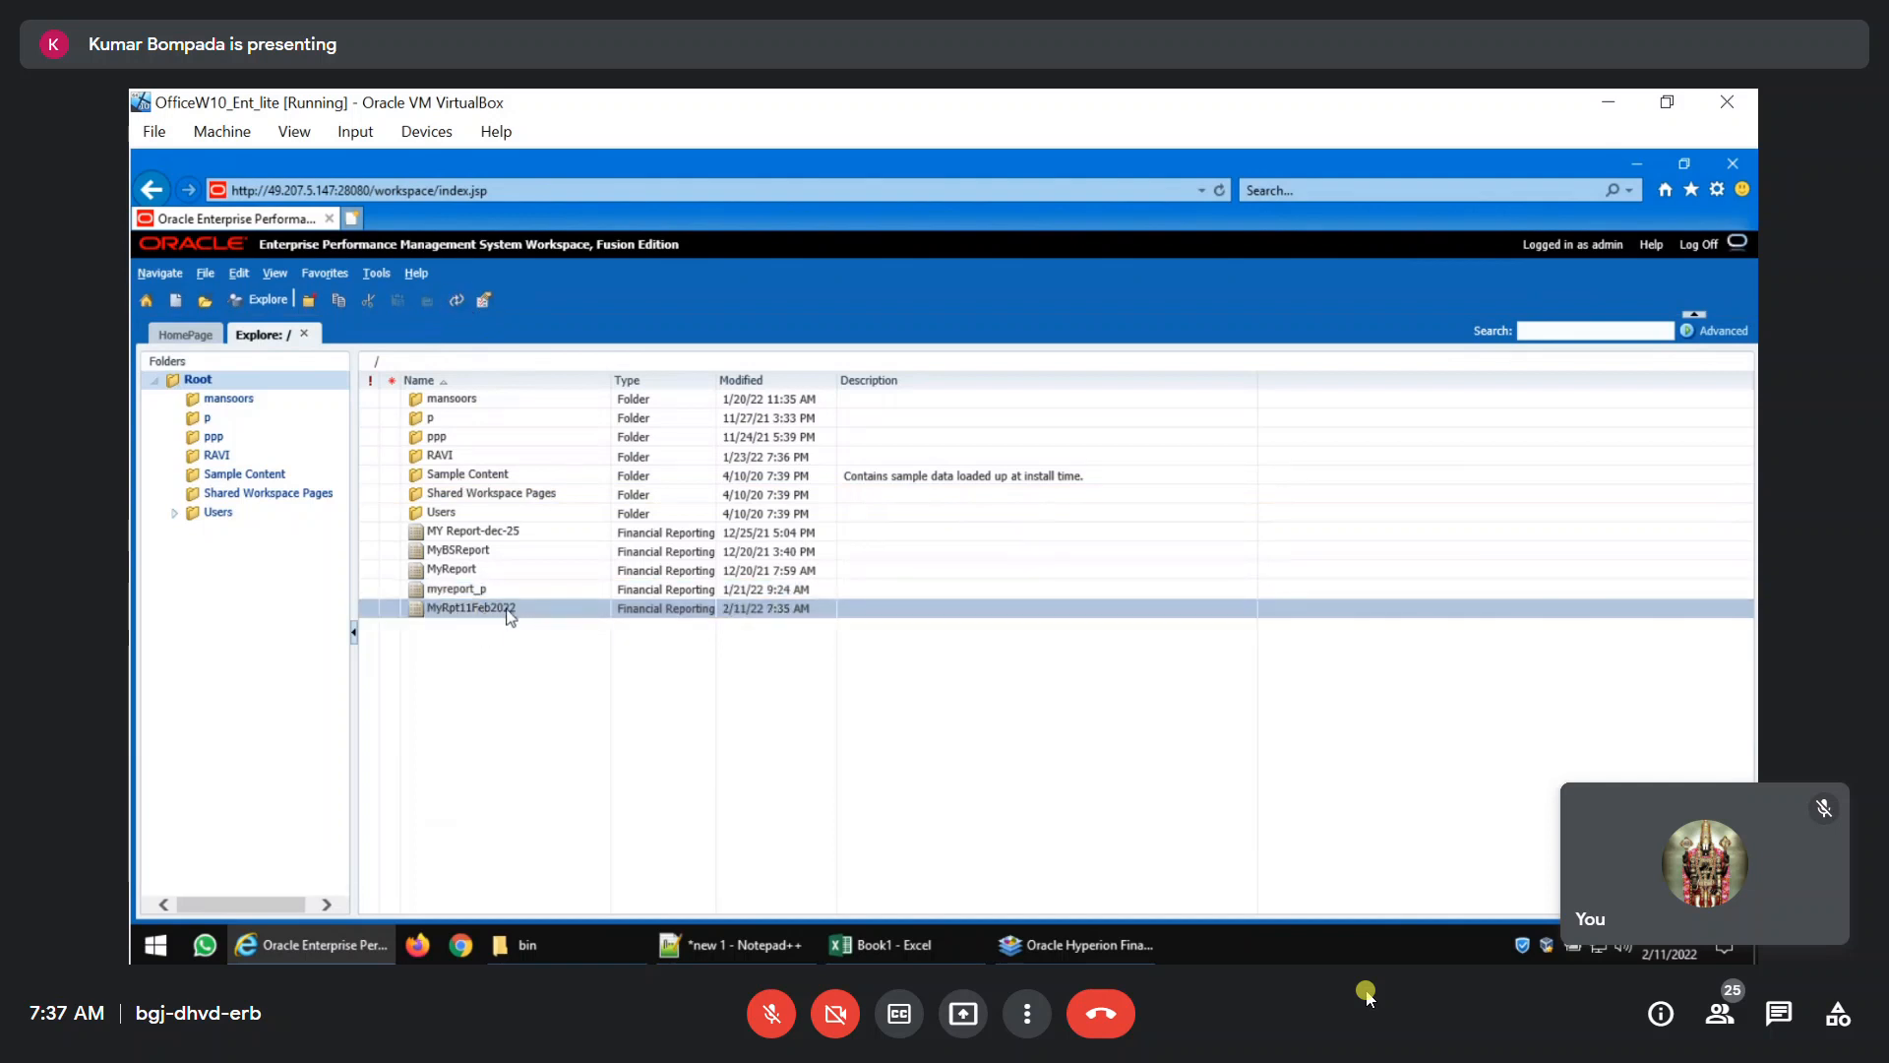
double_click(508, 610)
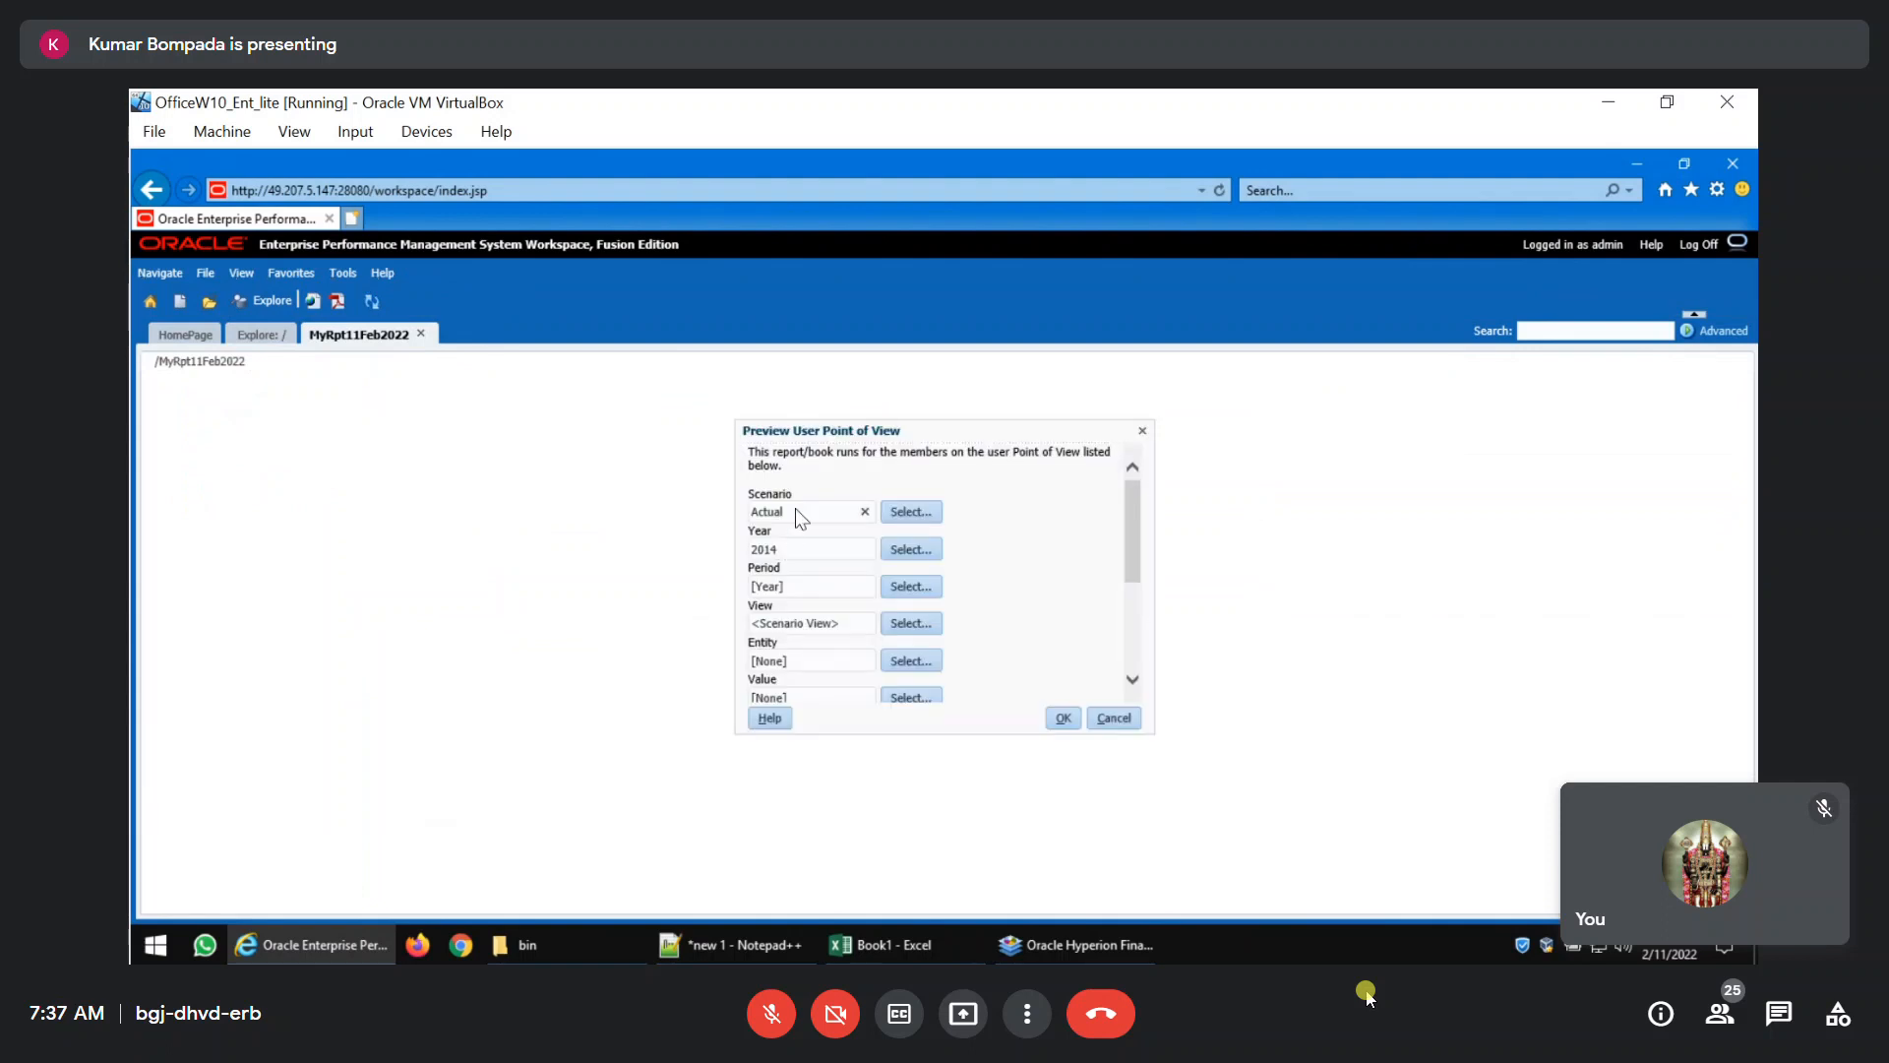
Set the user point of view to Period Jan, Entity E1000 and Value <Entity Currency>.
click(799, 585)
click(820, 667)
text(E1000)
click(911, 697)
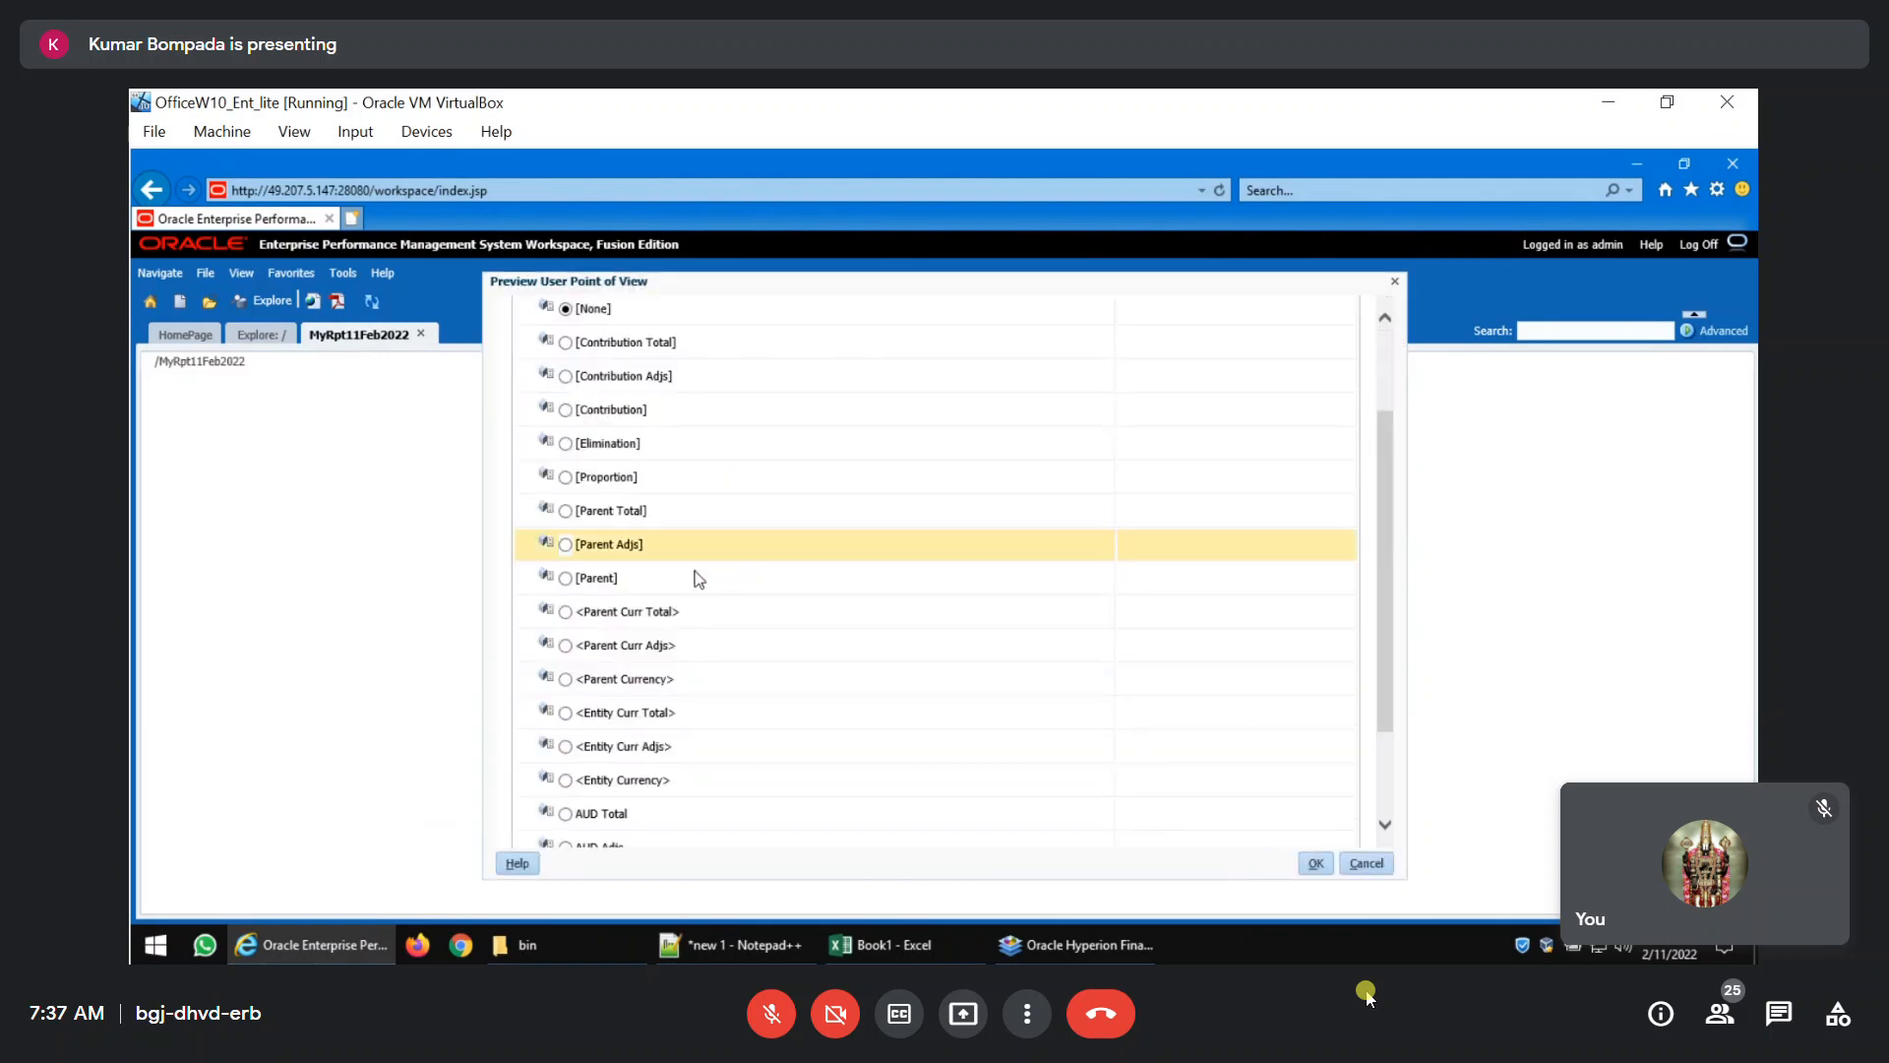
click(565, 780)
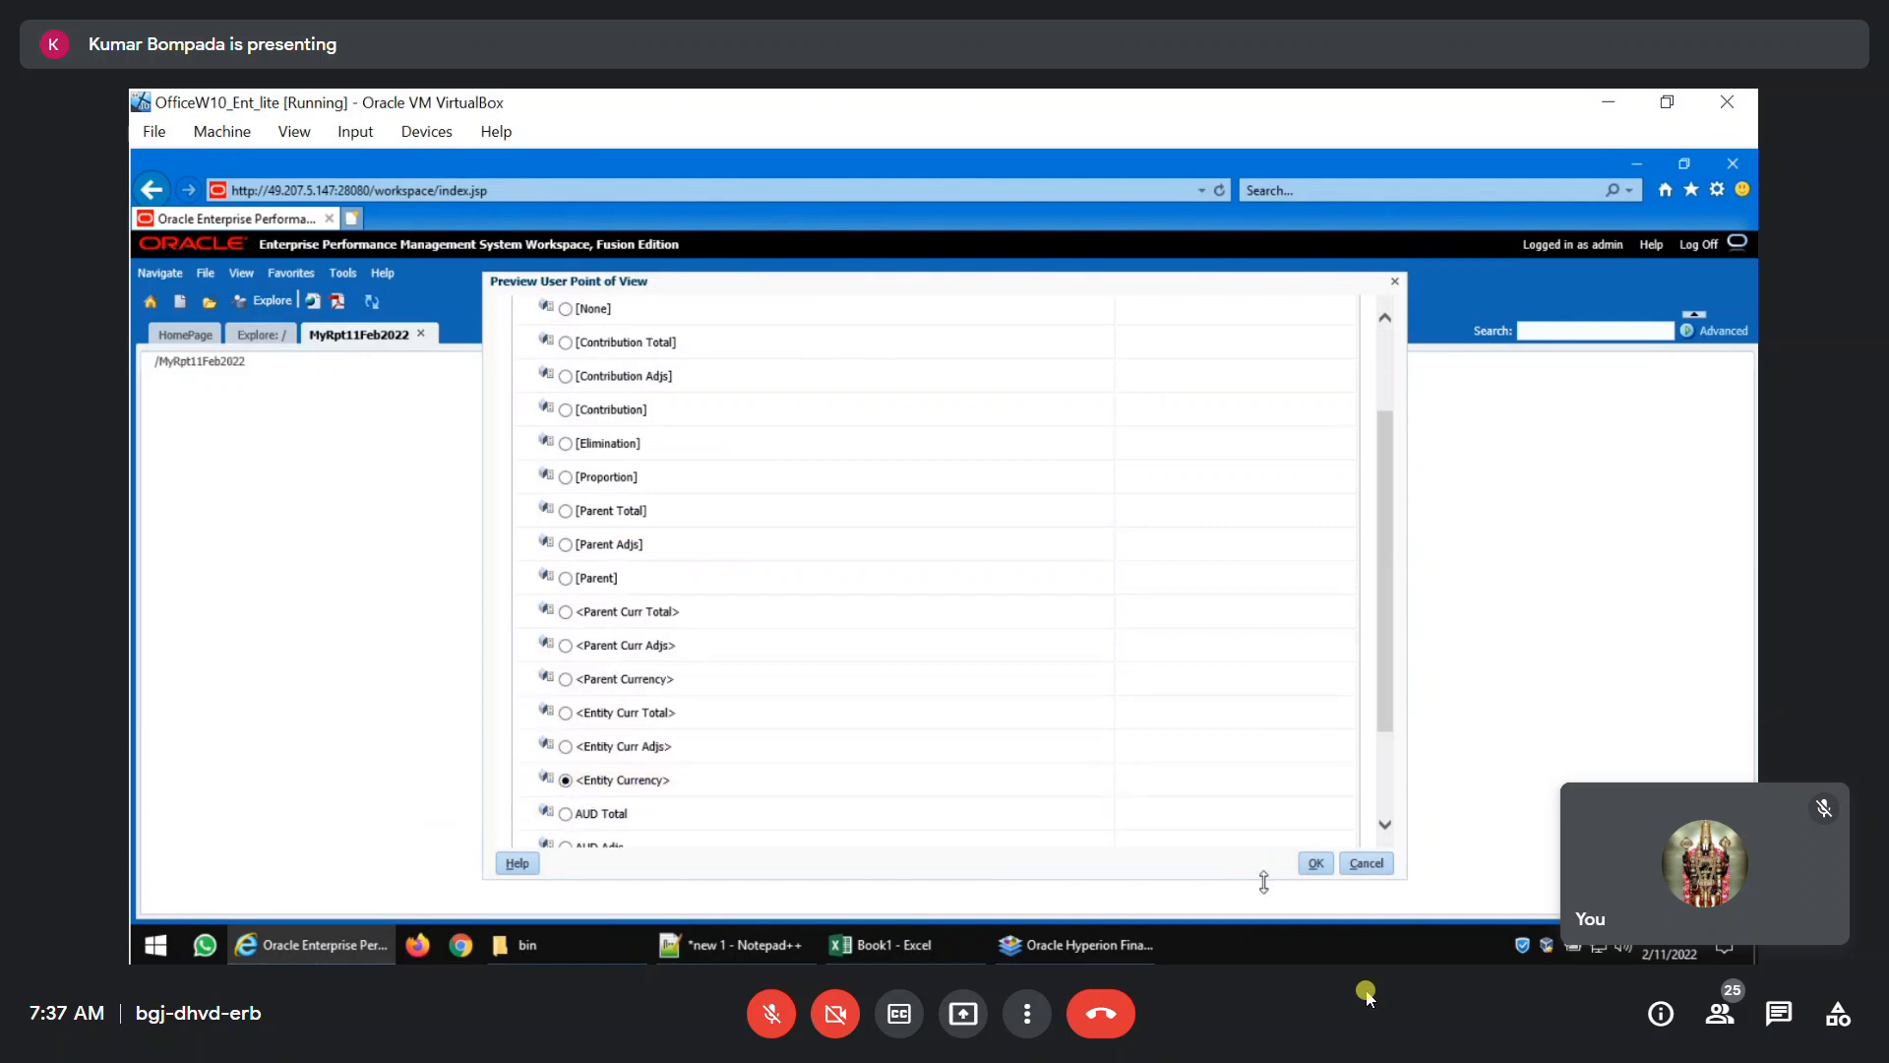
click(1309, 864)
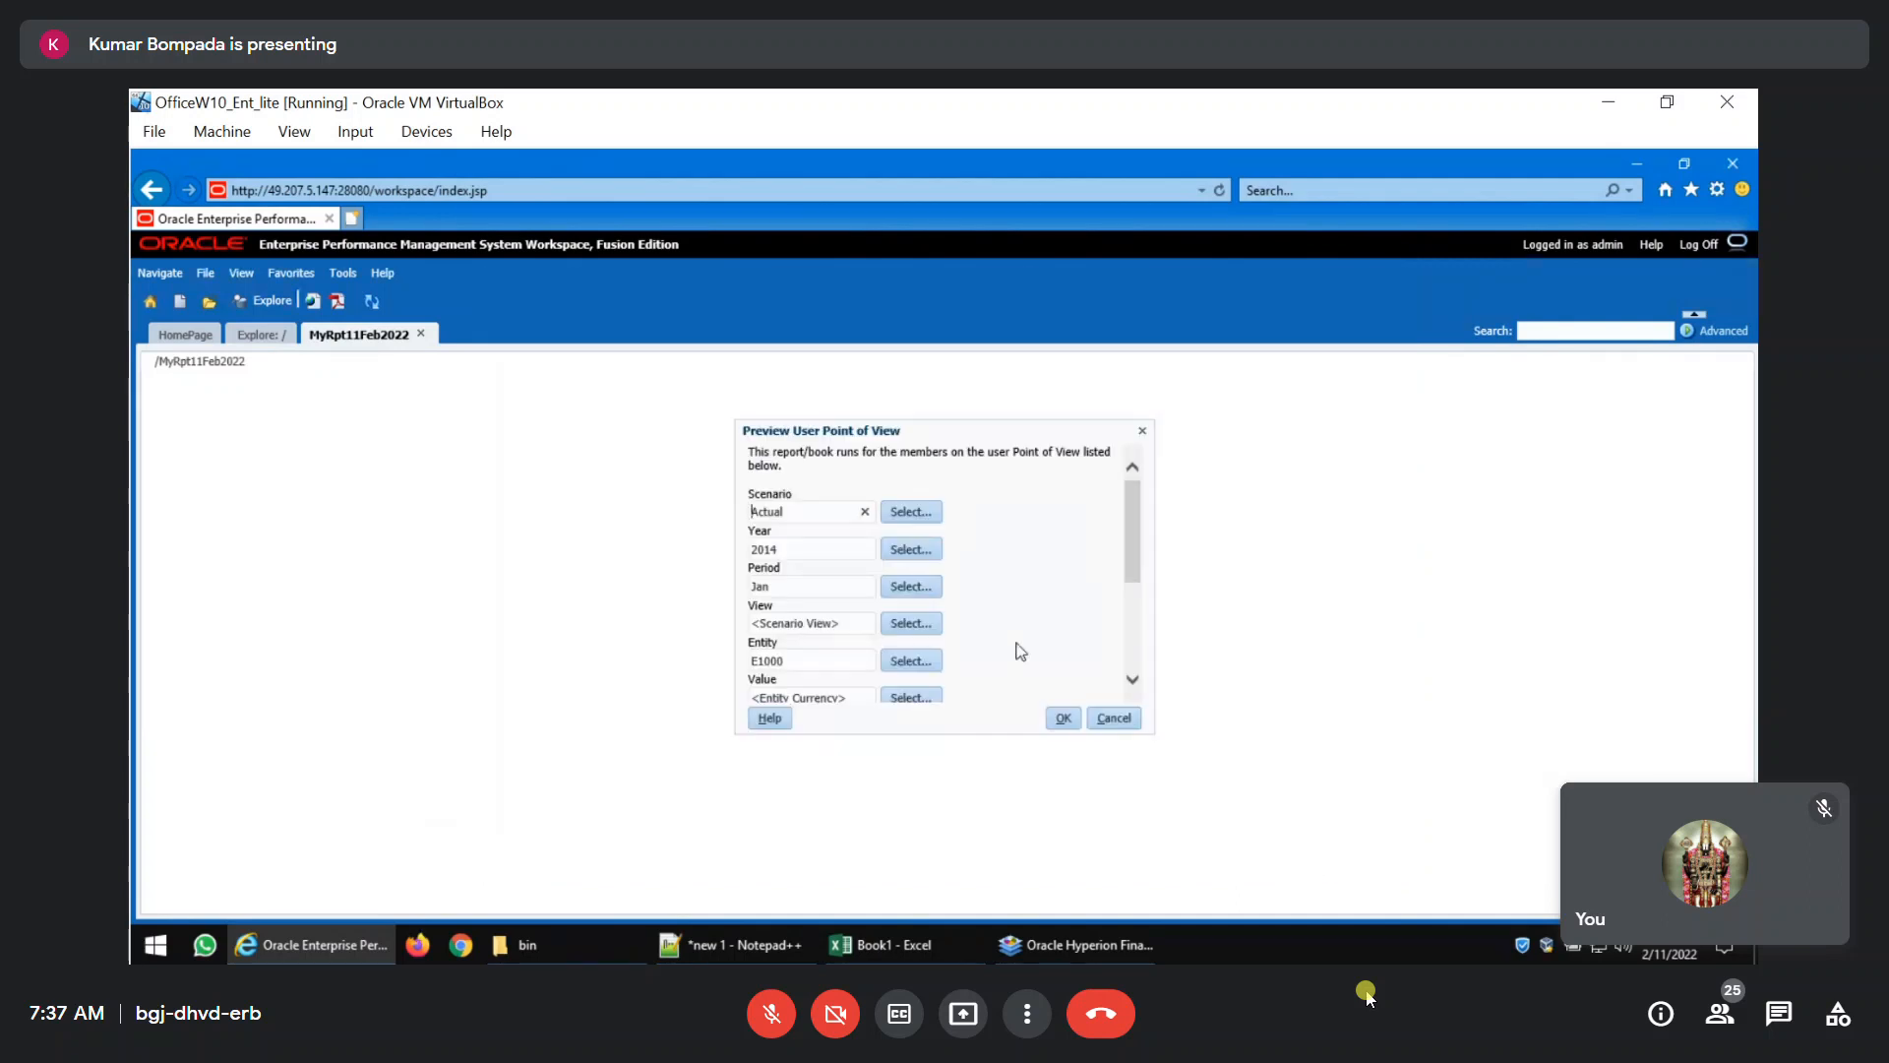
Set the Product member of the user point of view to TotC1.
scroll(1021, 635, down, 1)
scroll(1014, 632, down, 1)
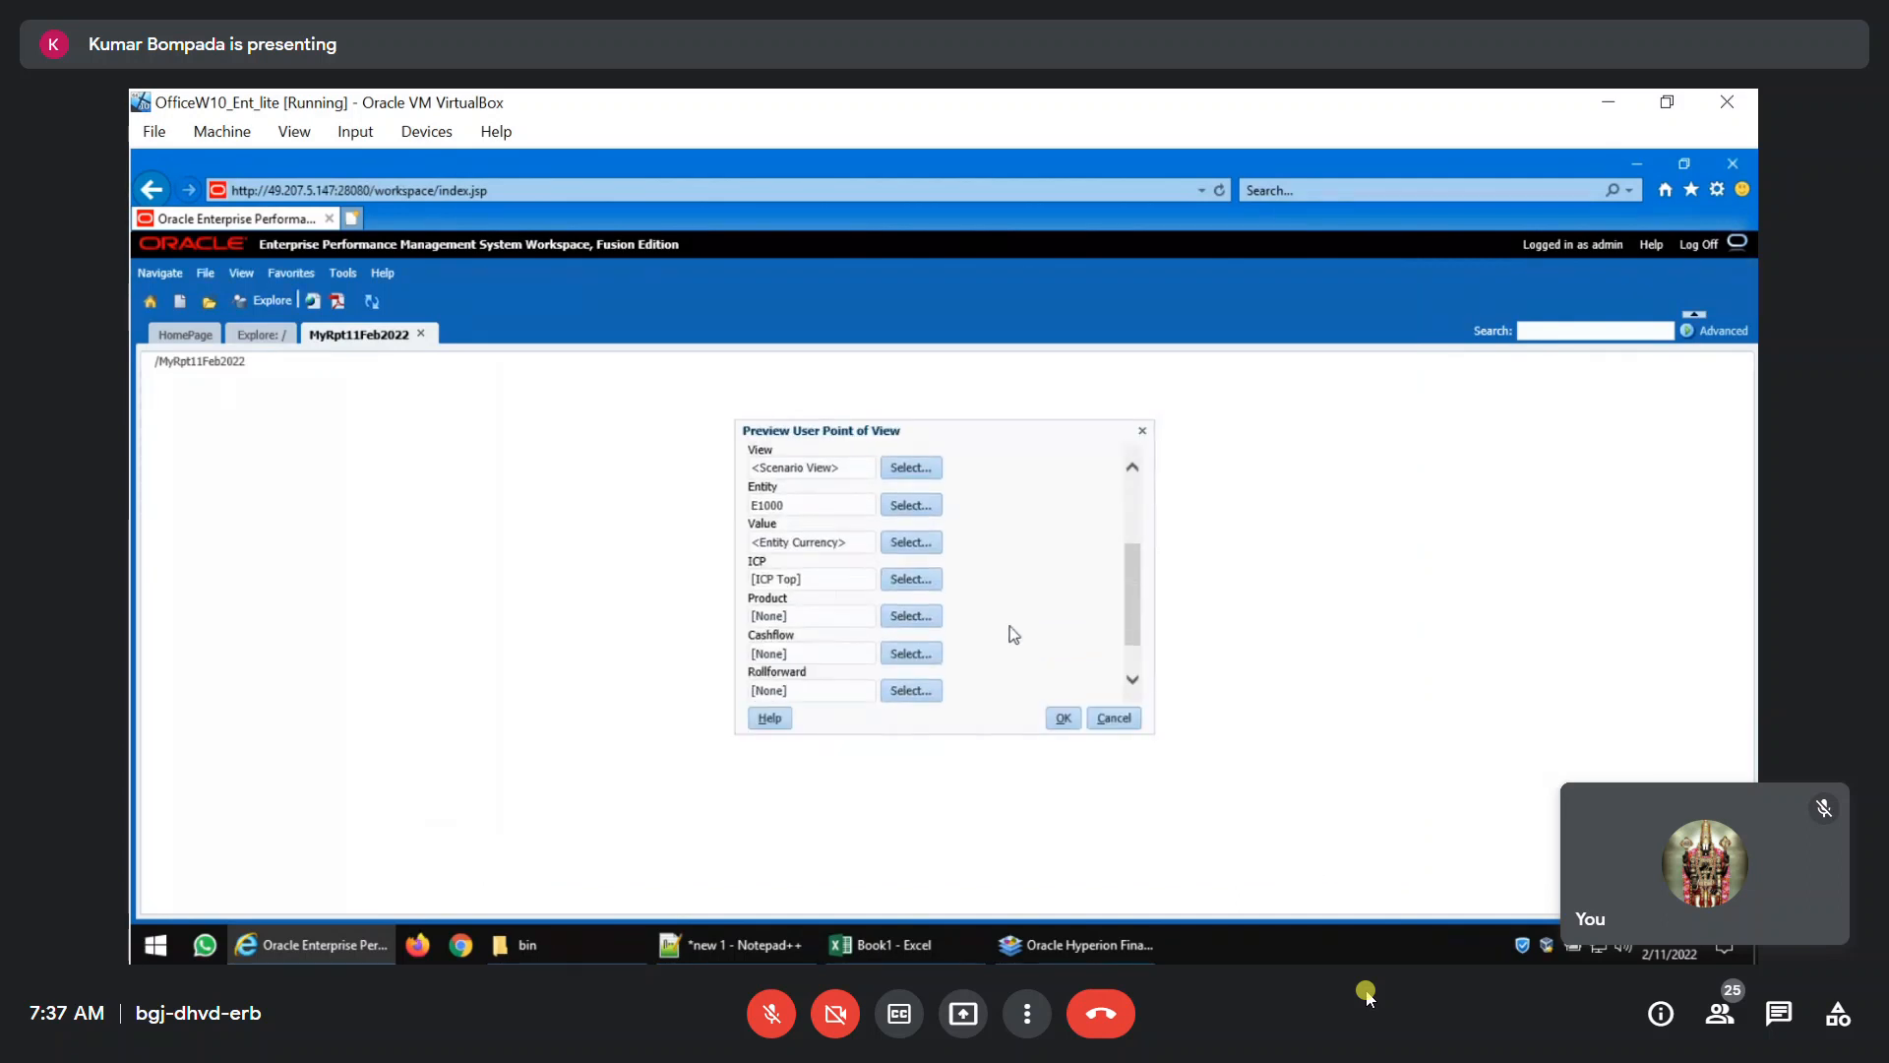
click(890, 618)
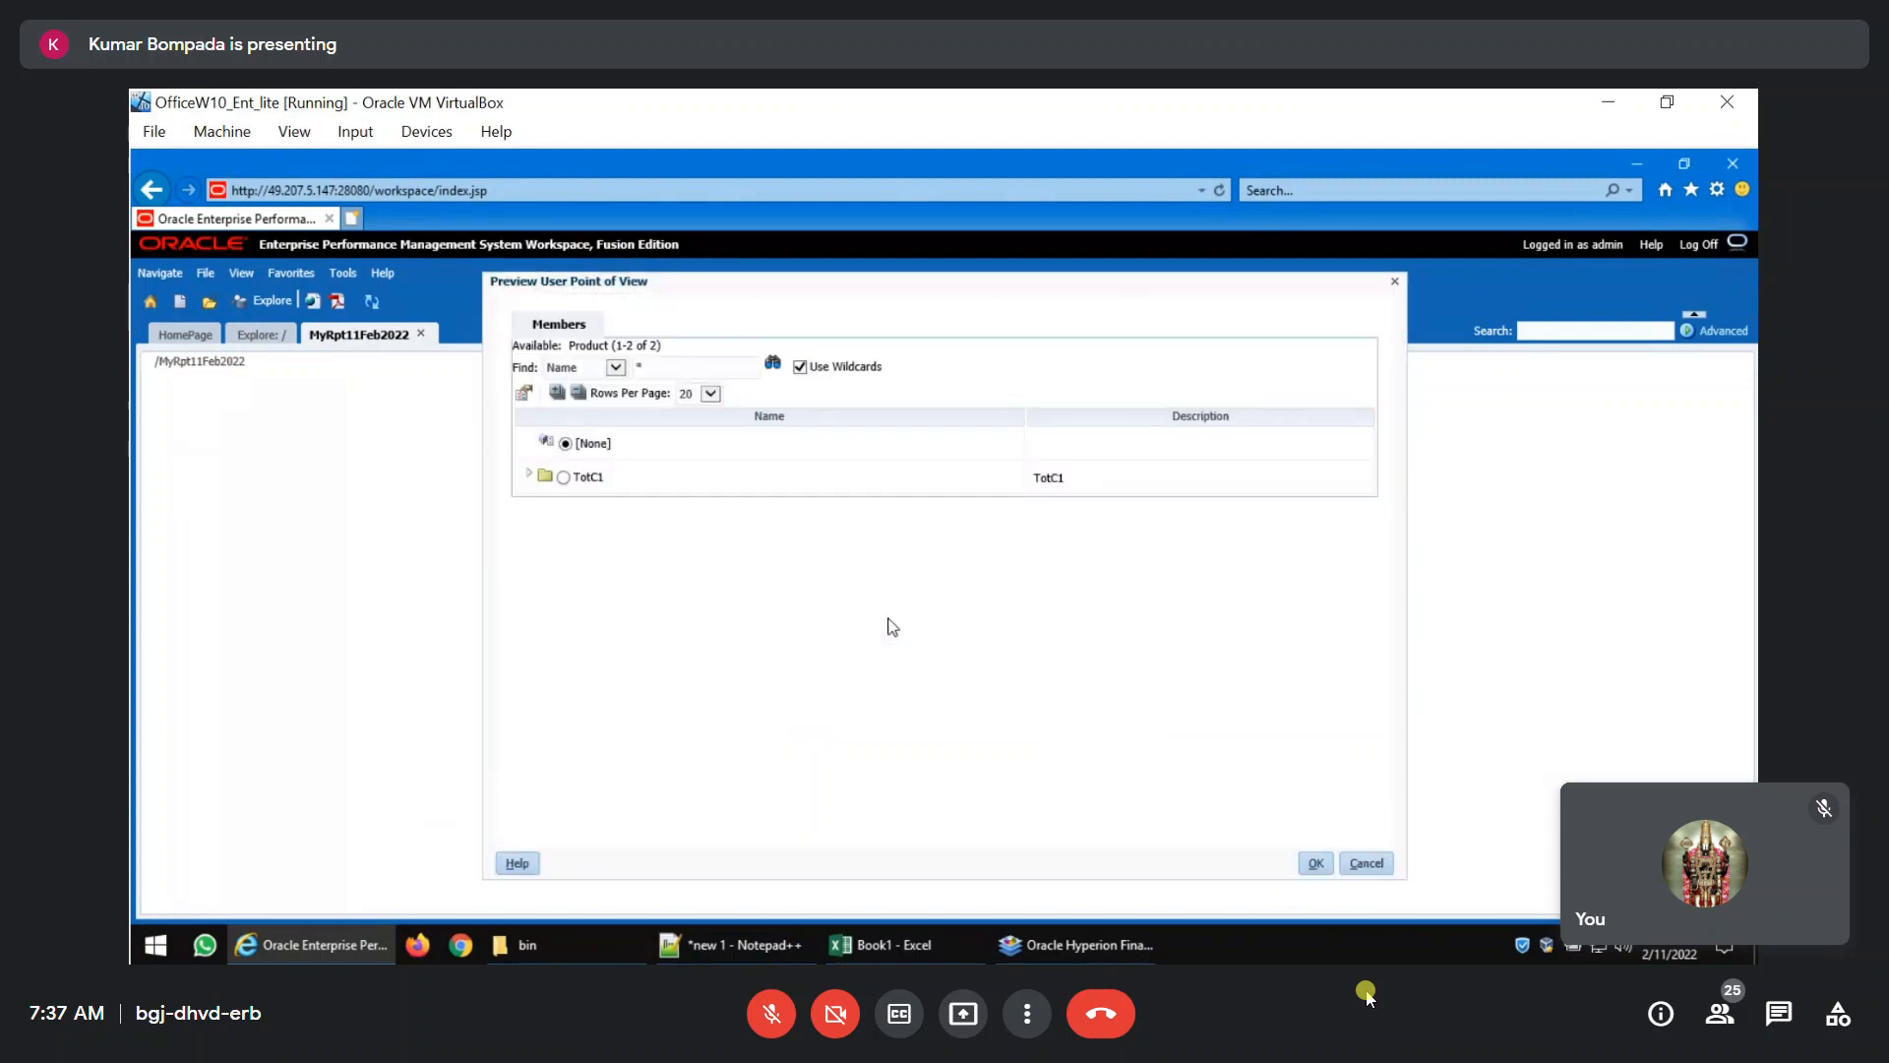
click(529, 474)
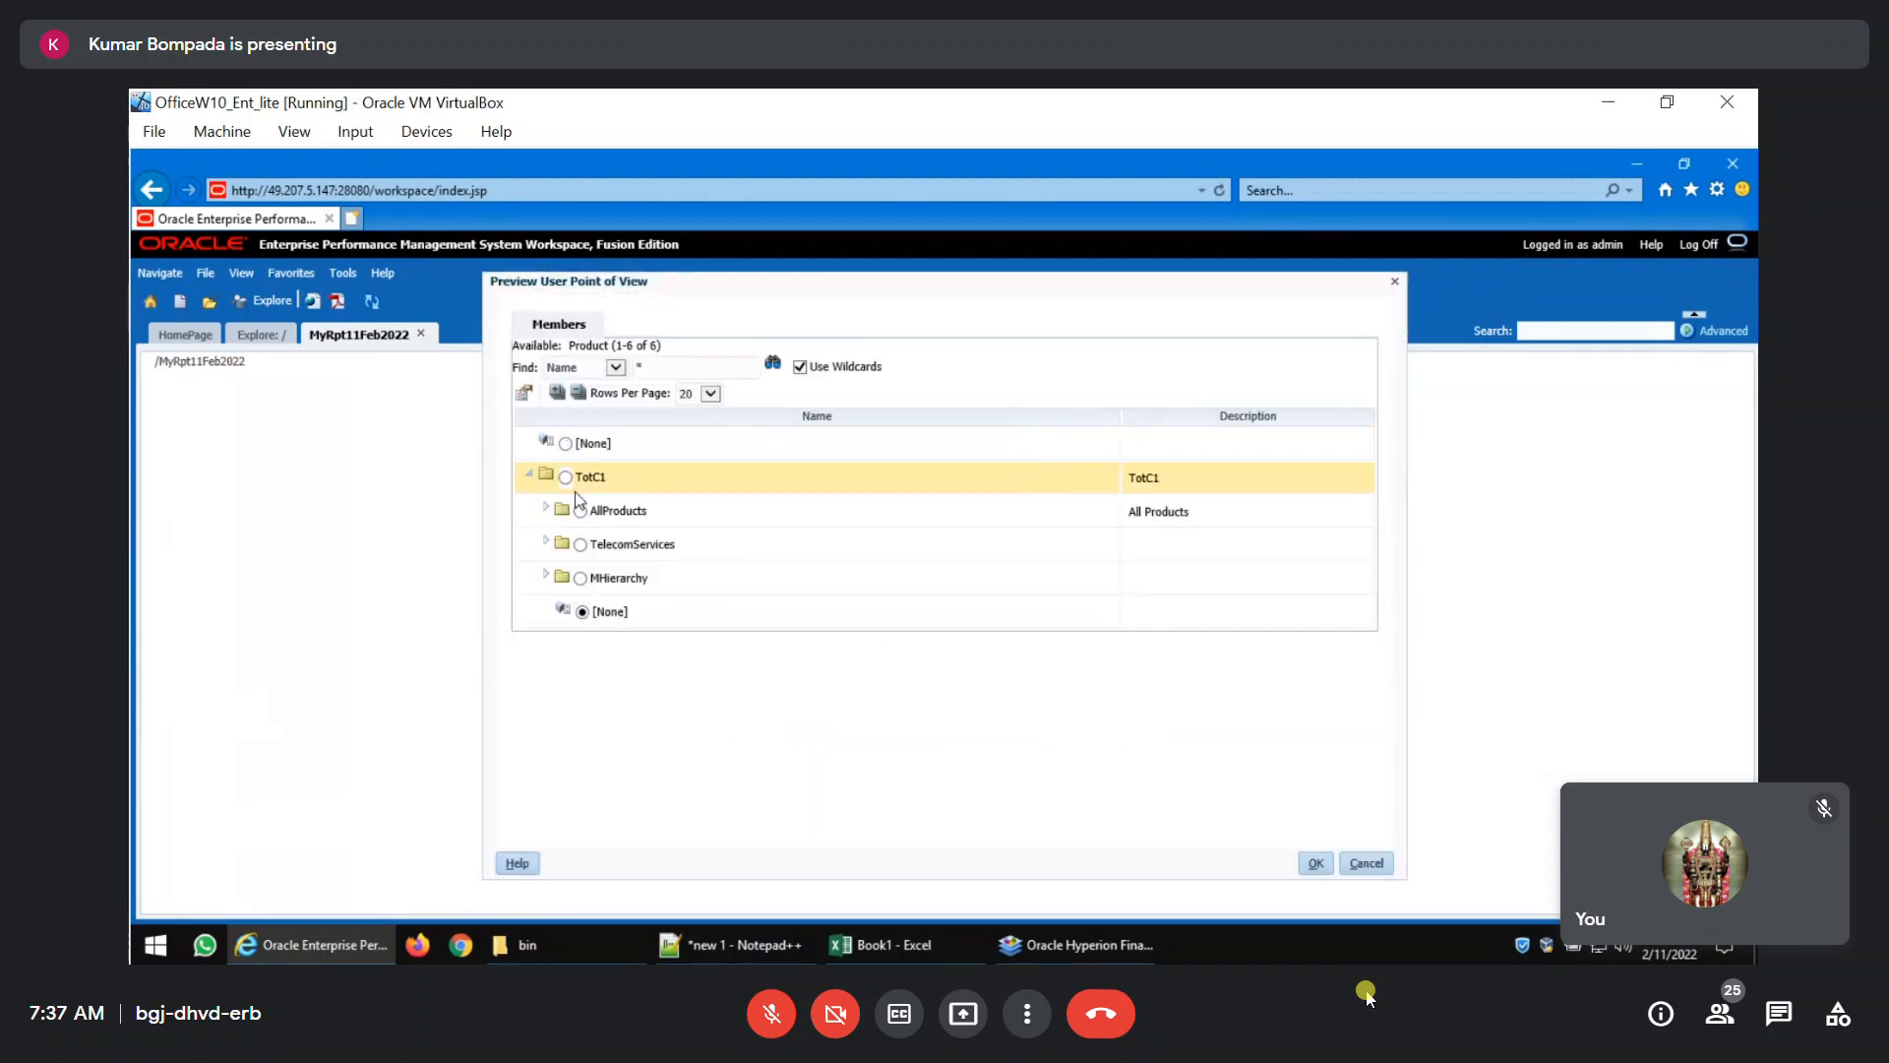
click(1316, 865)
Set Rollforward to TotC3 and Datatype to TotC4 in the user point of view.
scroll(897, 693, down, 3)
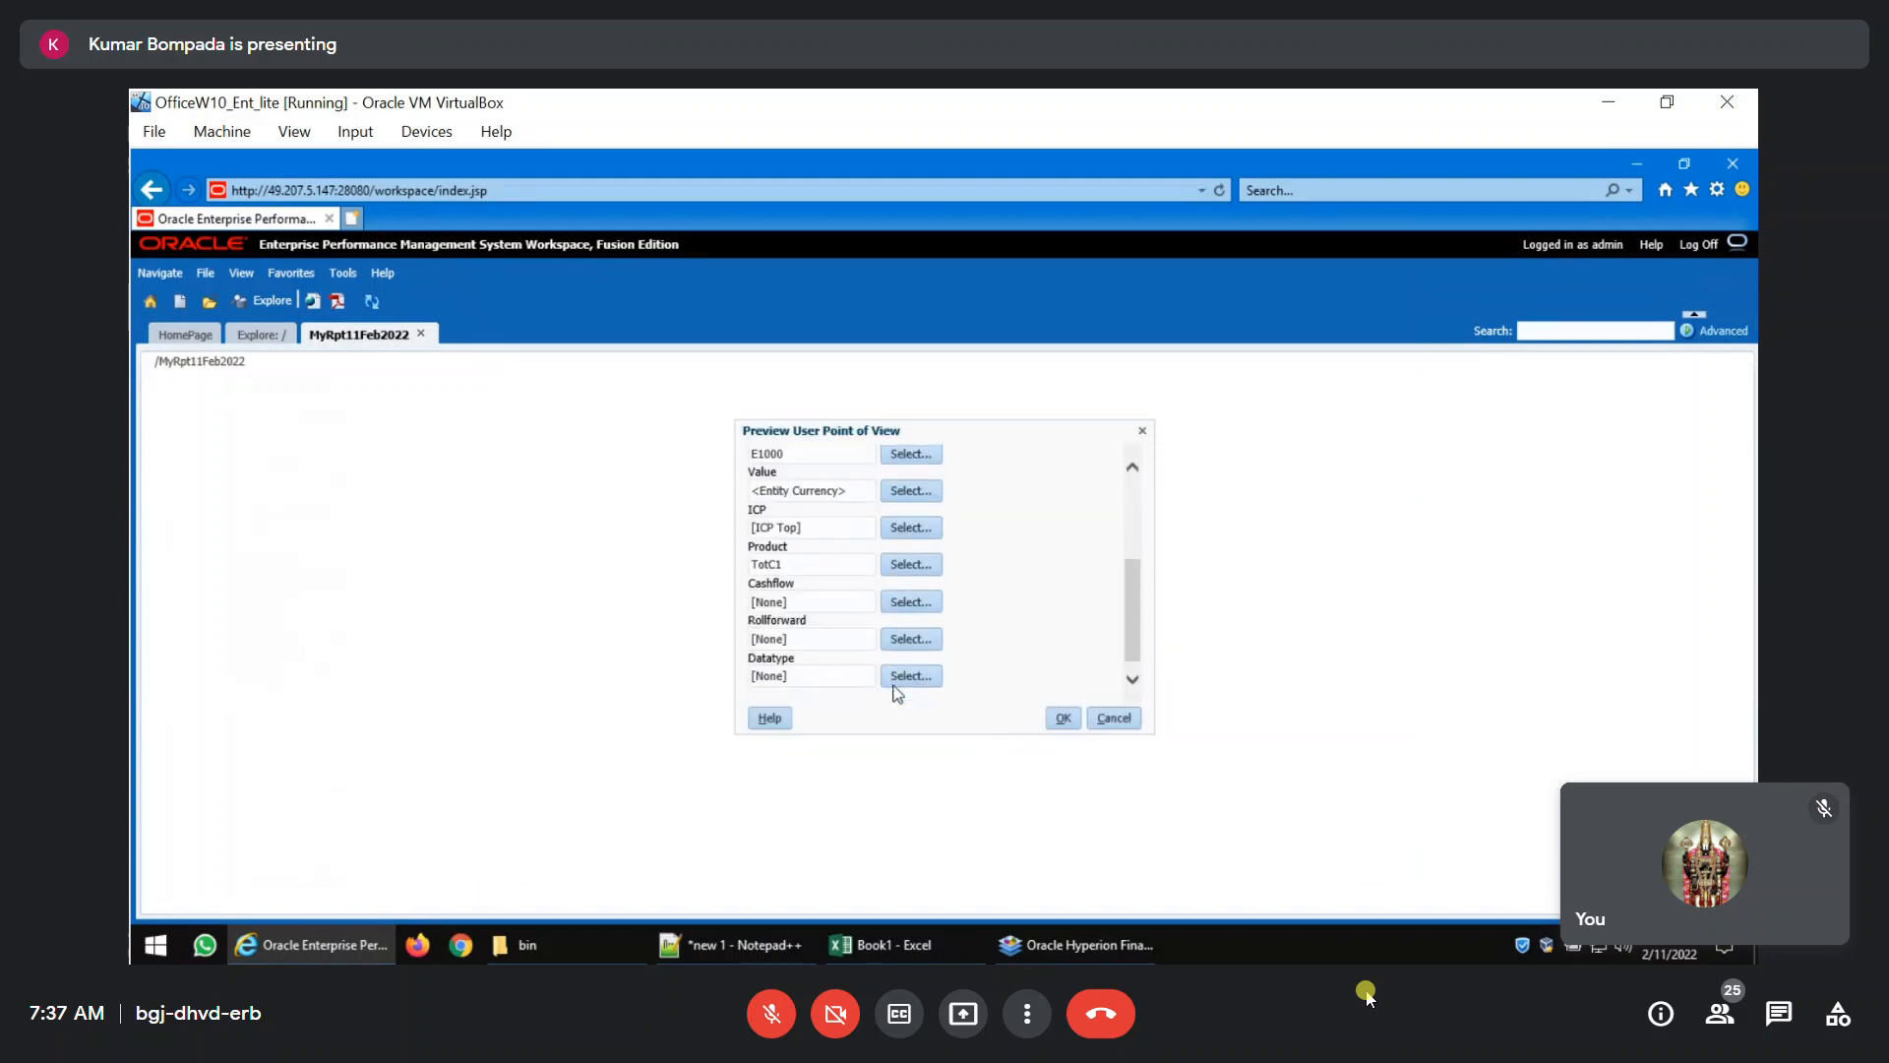
click(901, 639)
click(563, 477)
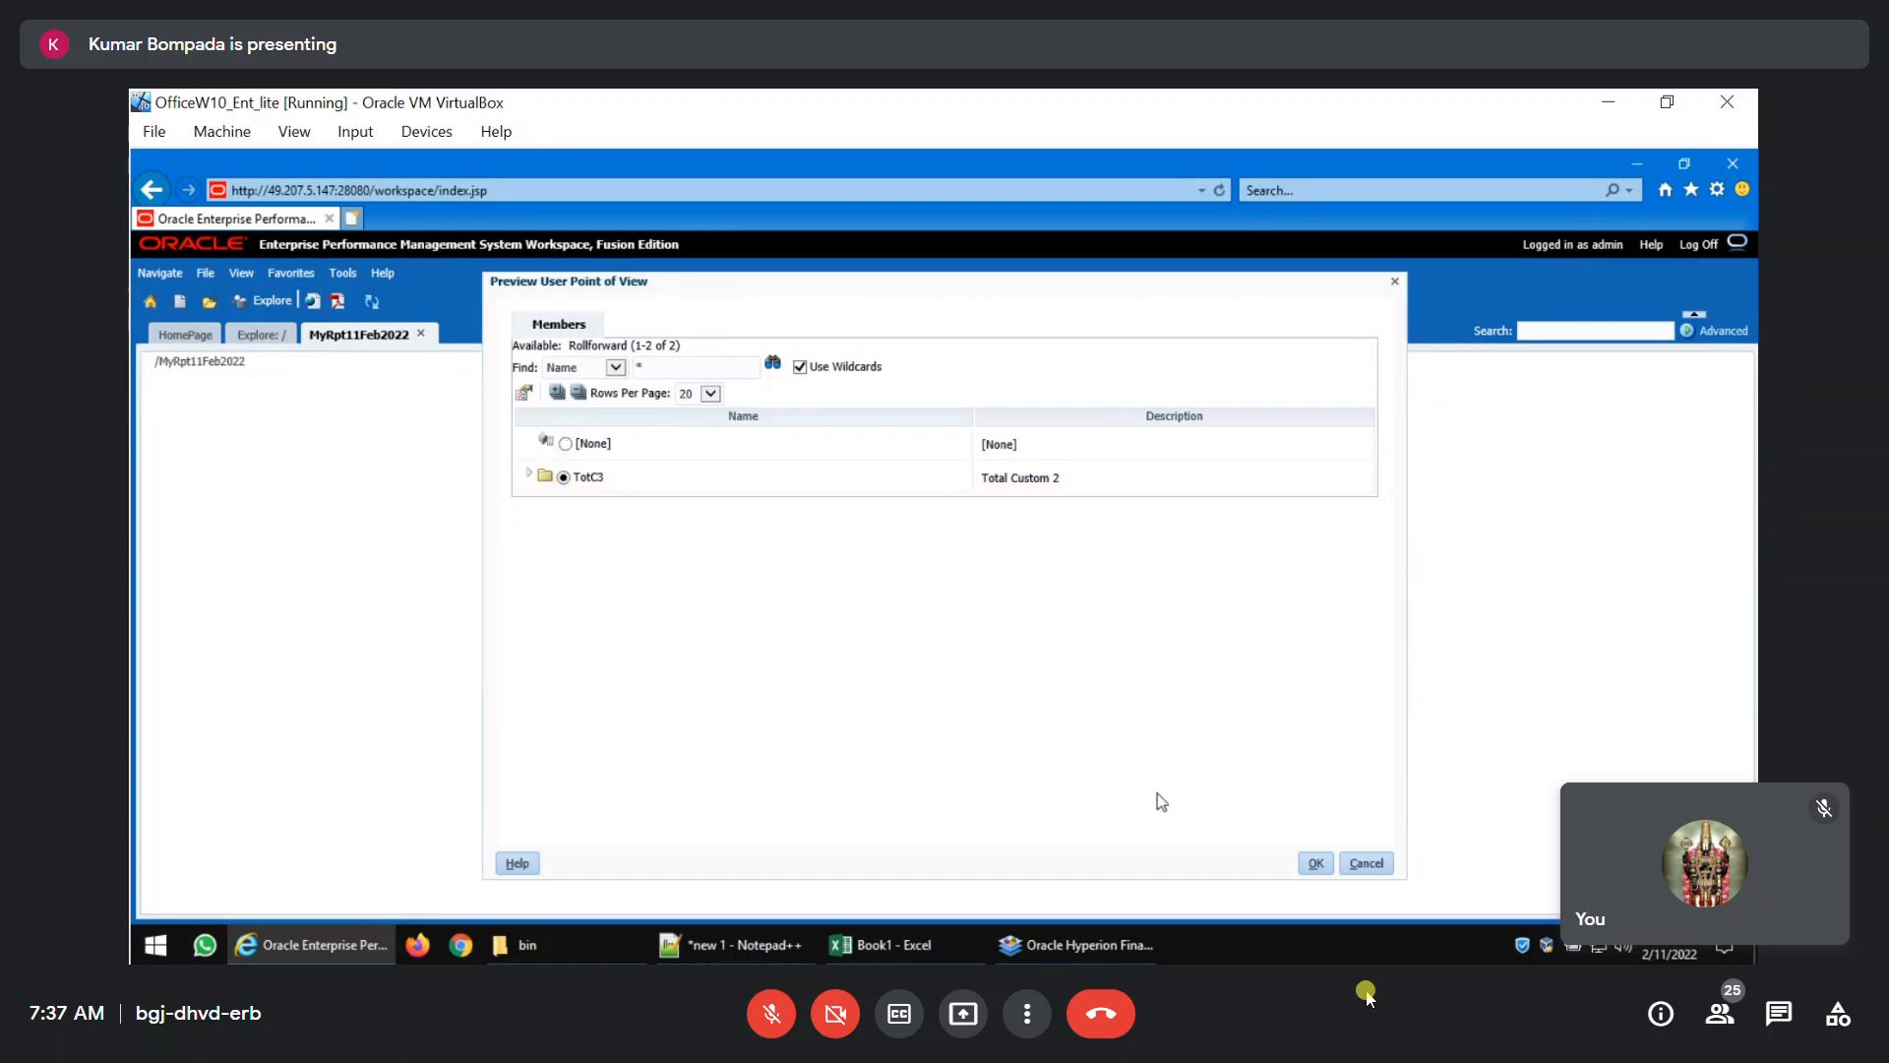
click(1314, 863)
scroll(928, 702, down, 2)
scroll(928, 702, down, 2)
click(921, 679)
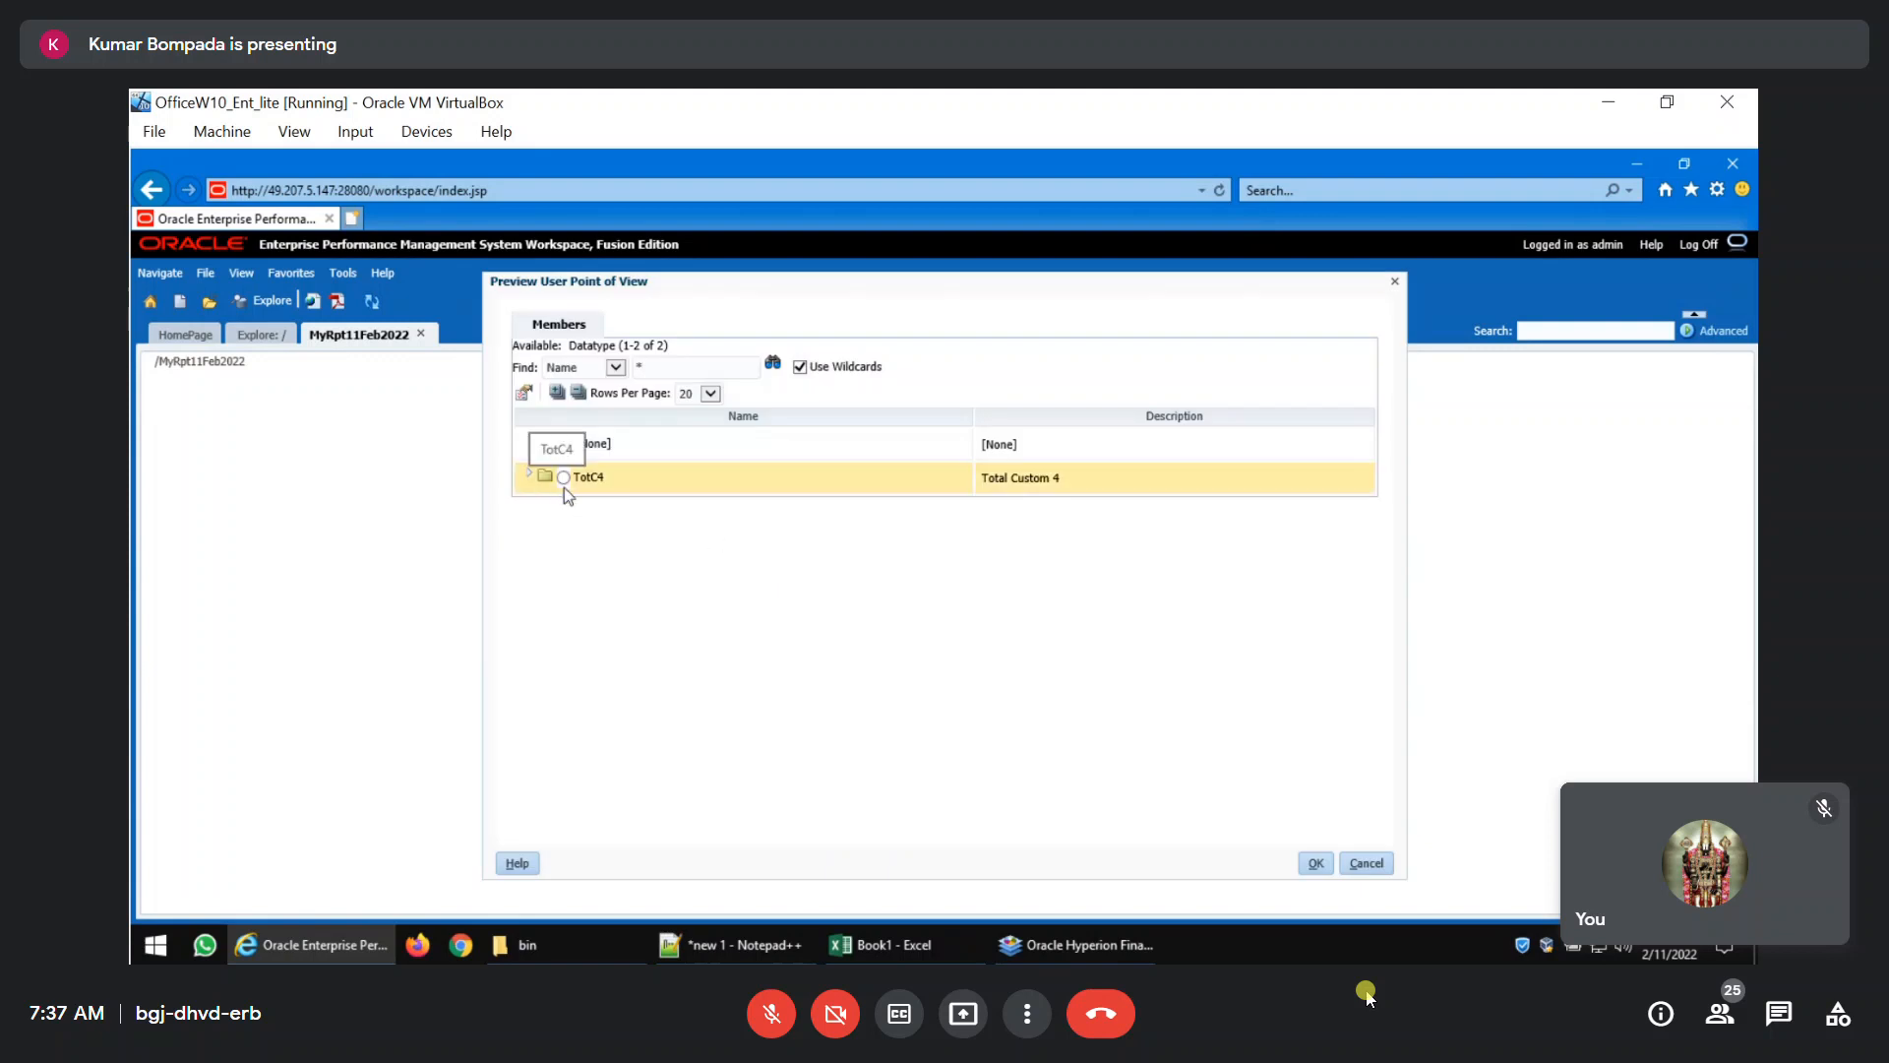
click(564, 480)
click(1311, 864)
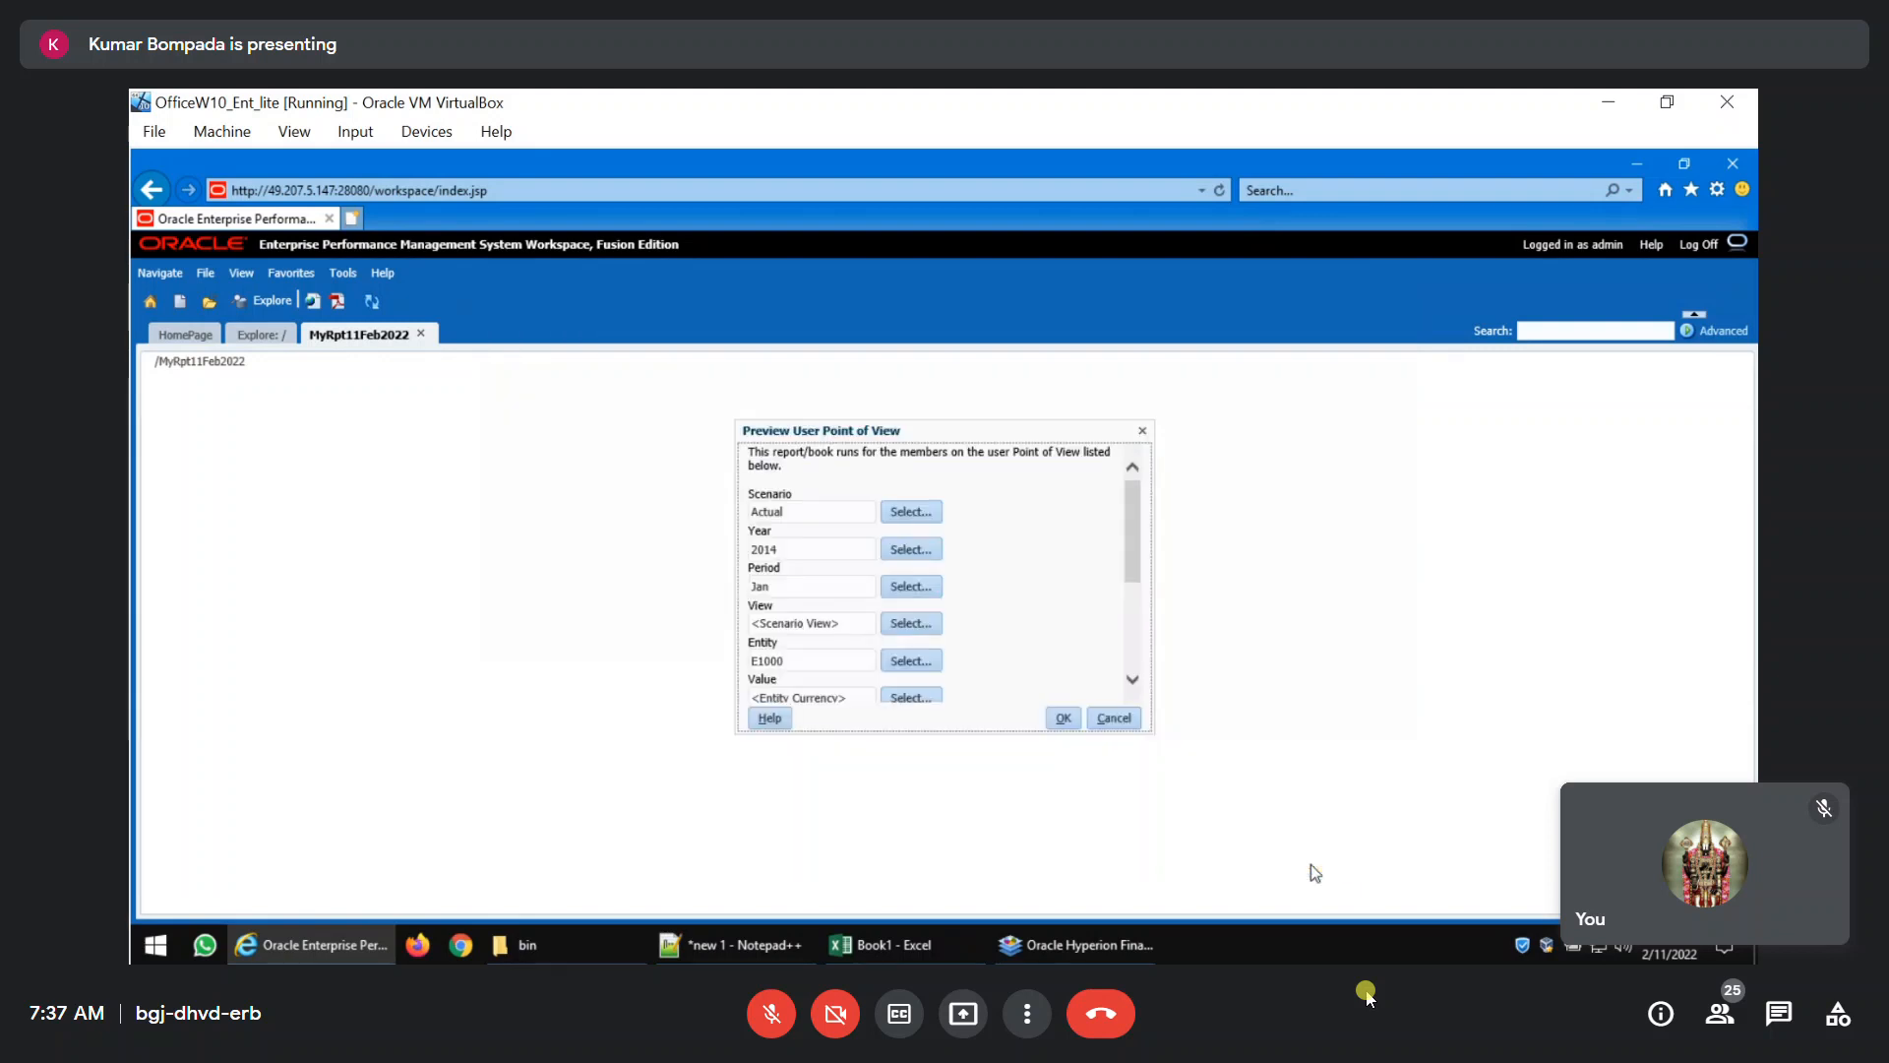
Run the report with the selected user point of view and change its Year to 2022.
click(1067, 725)
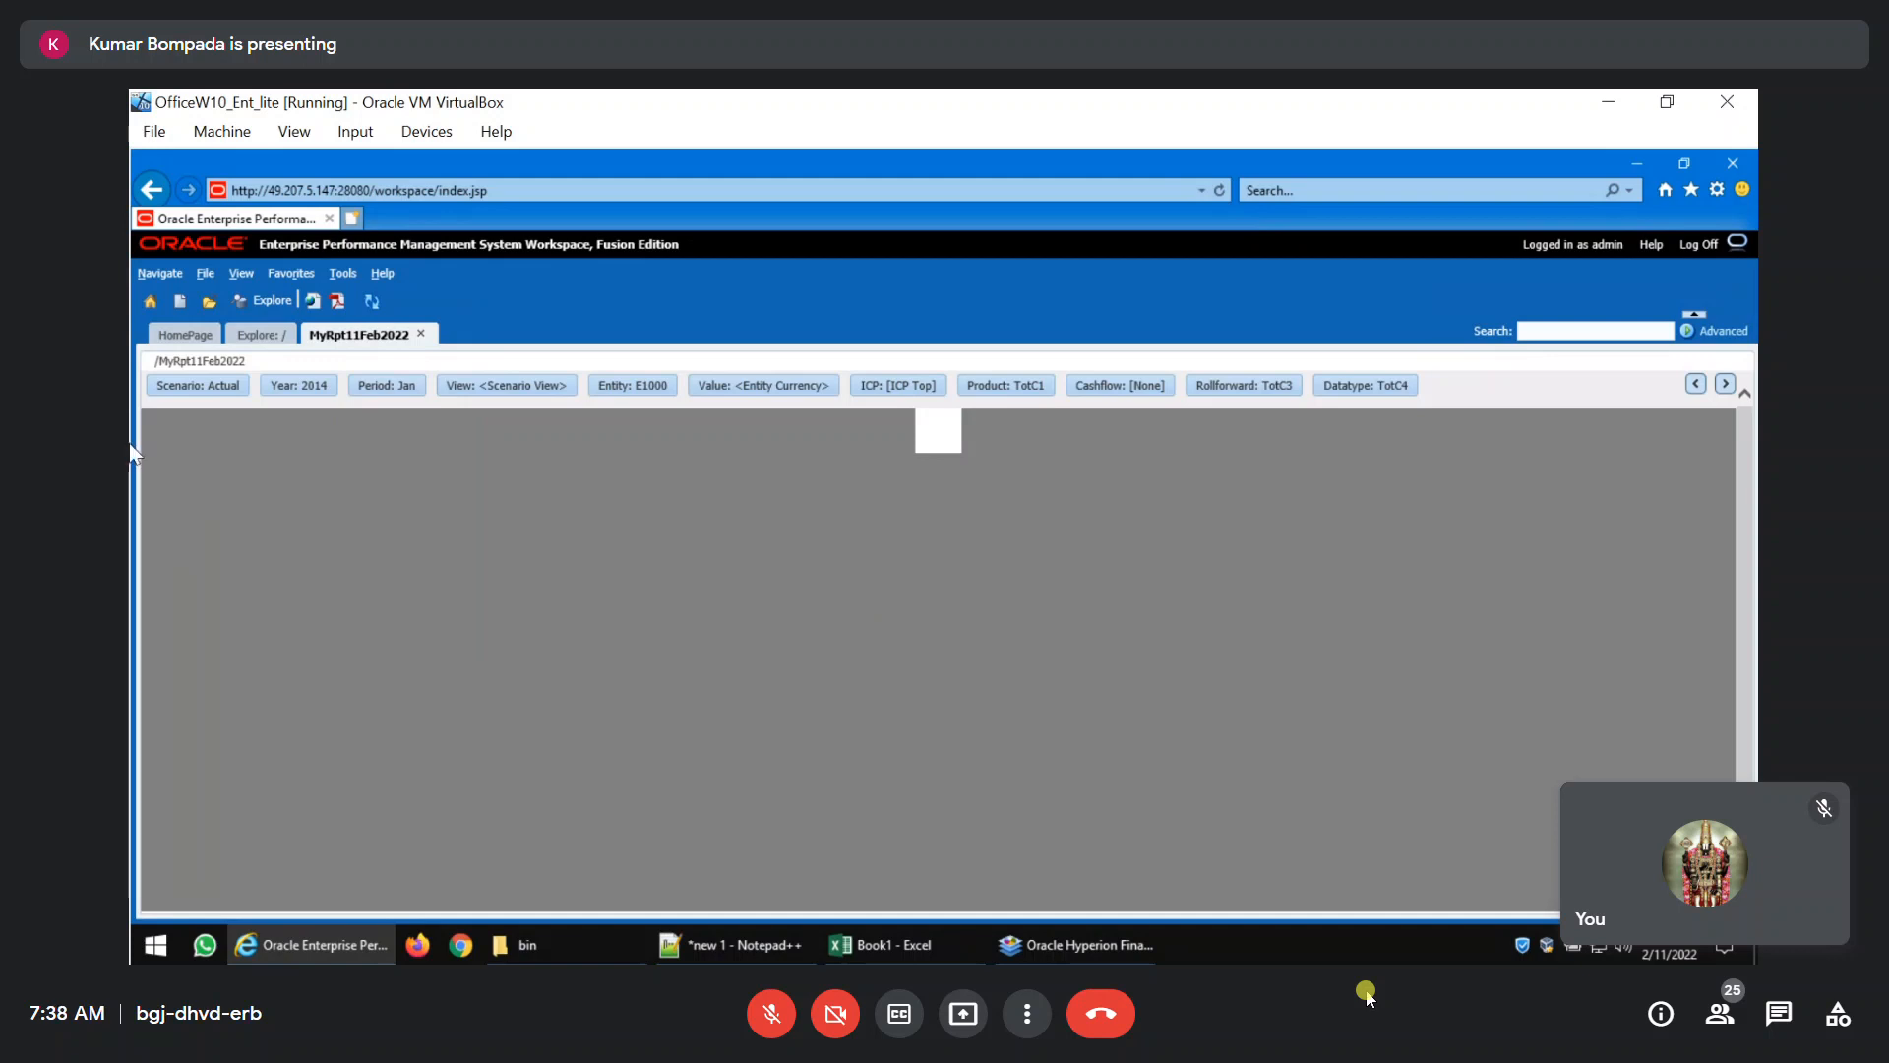
click(298, 386)
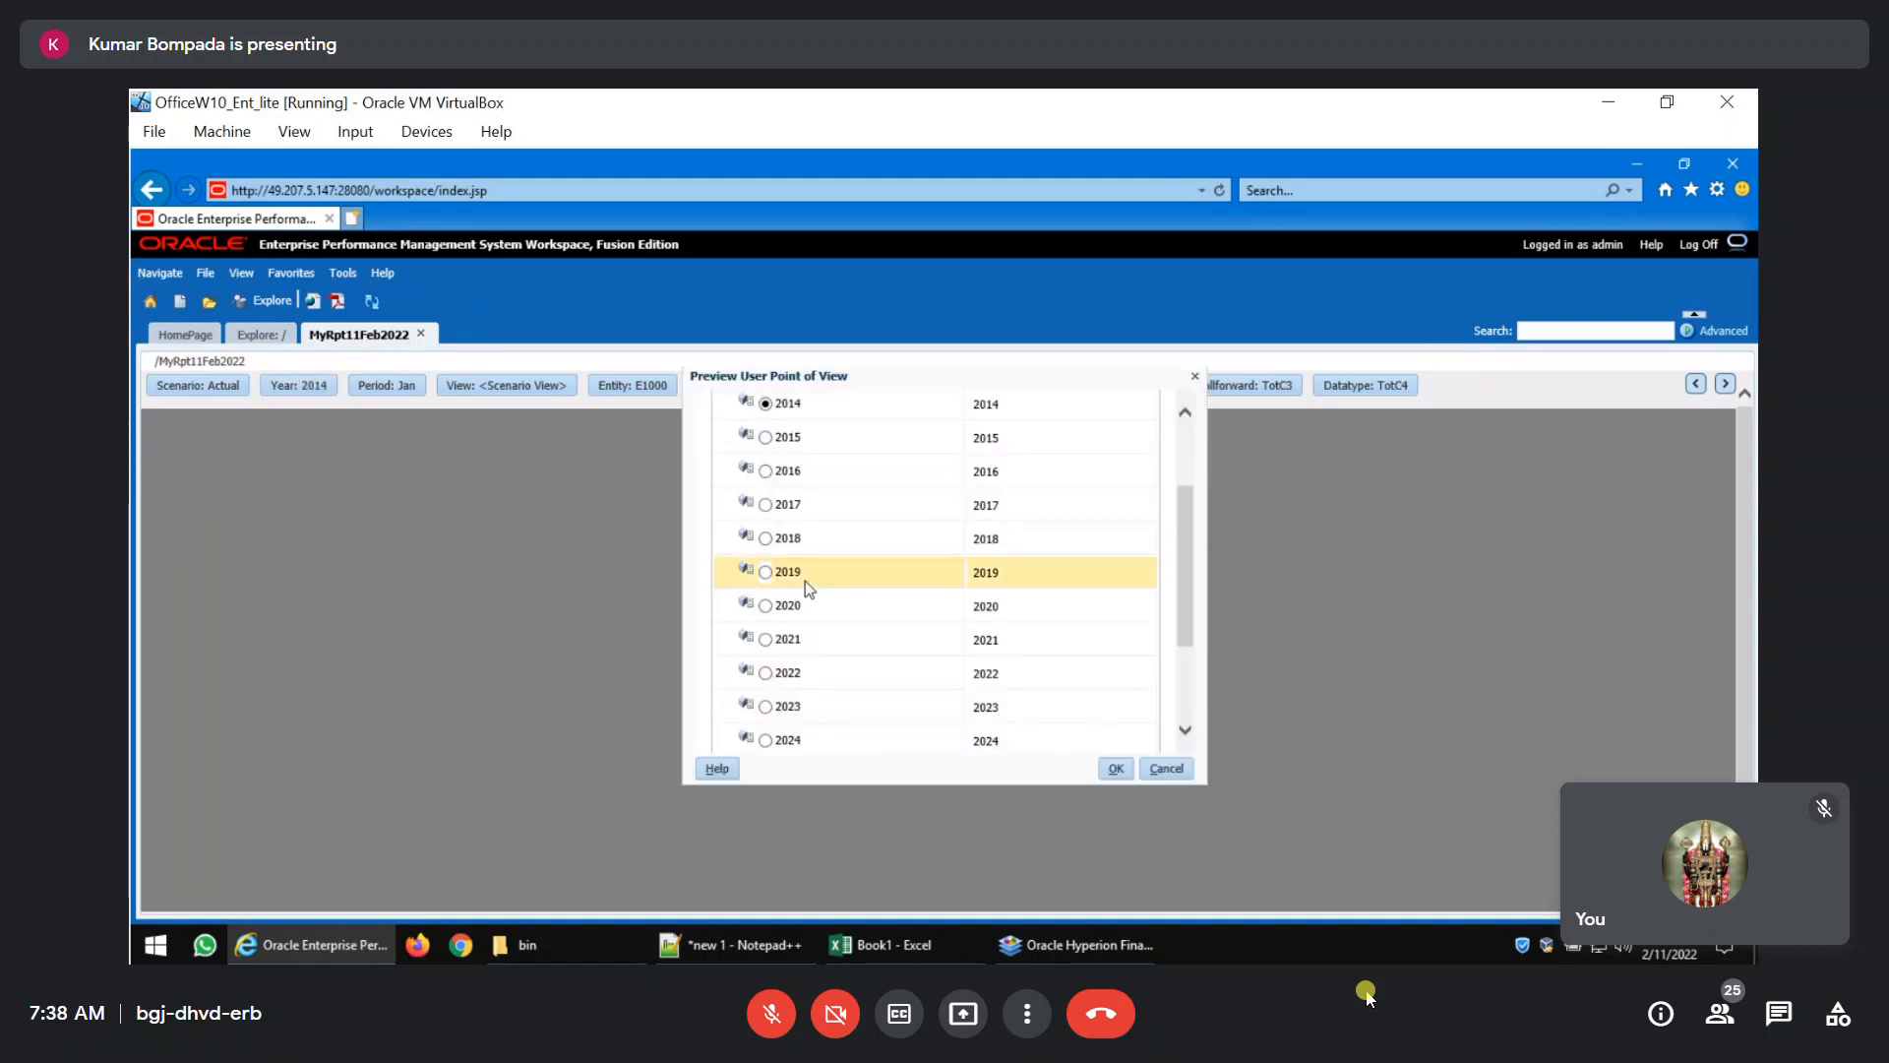
click(767, 643)
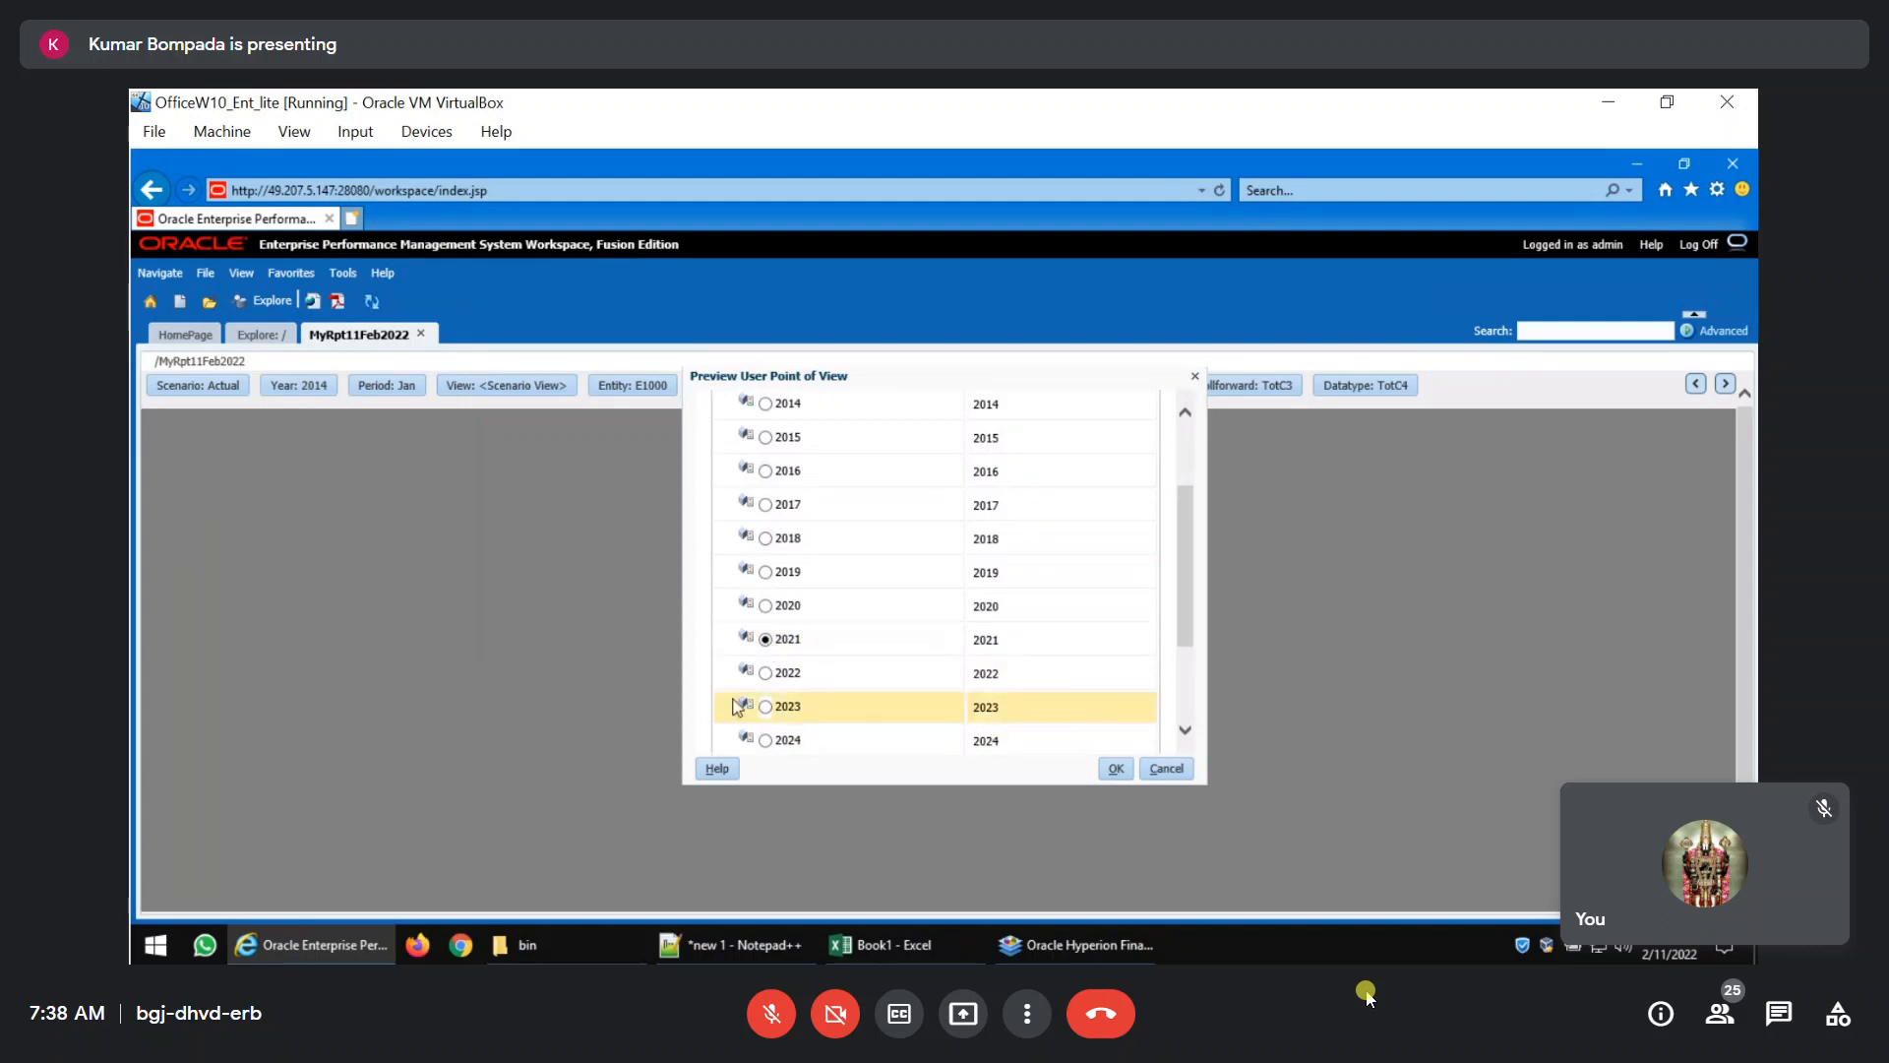
click(767, 673)
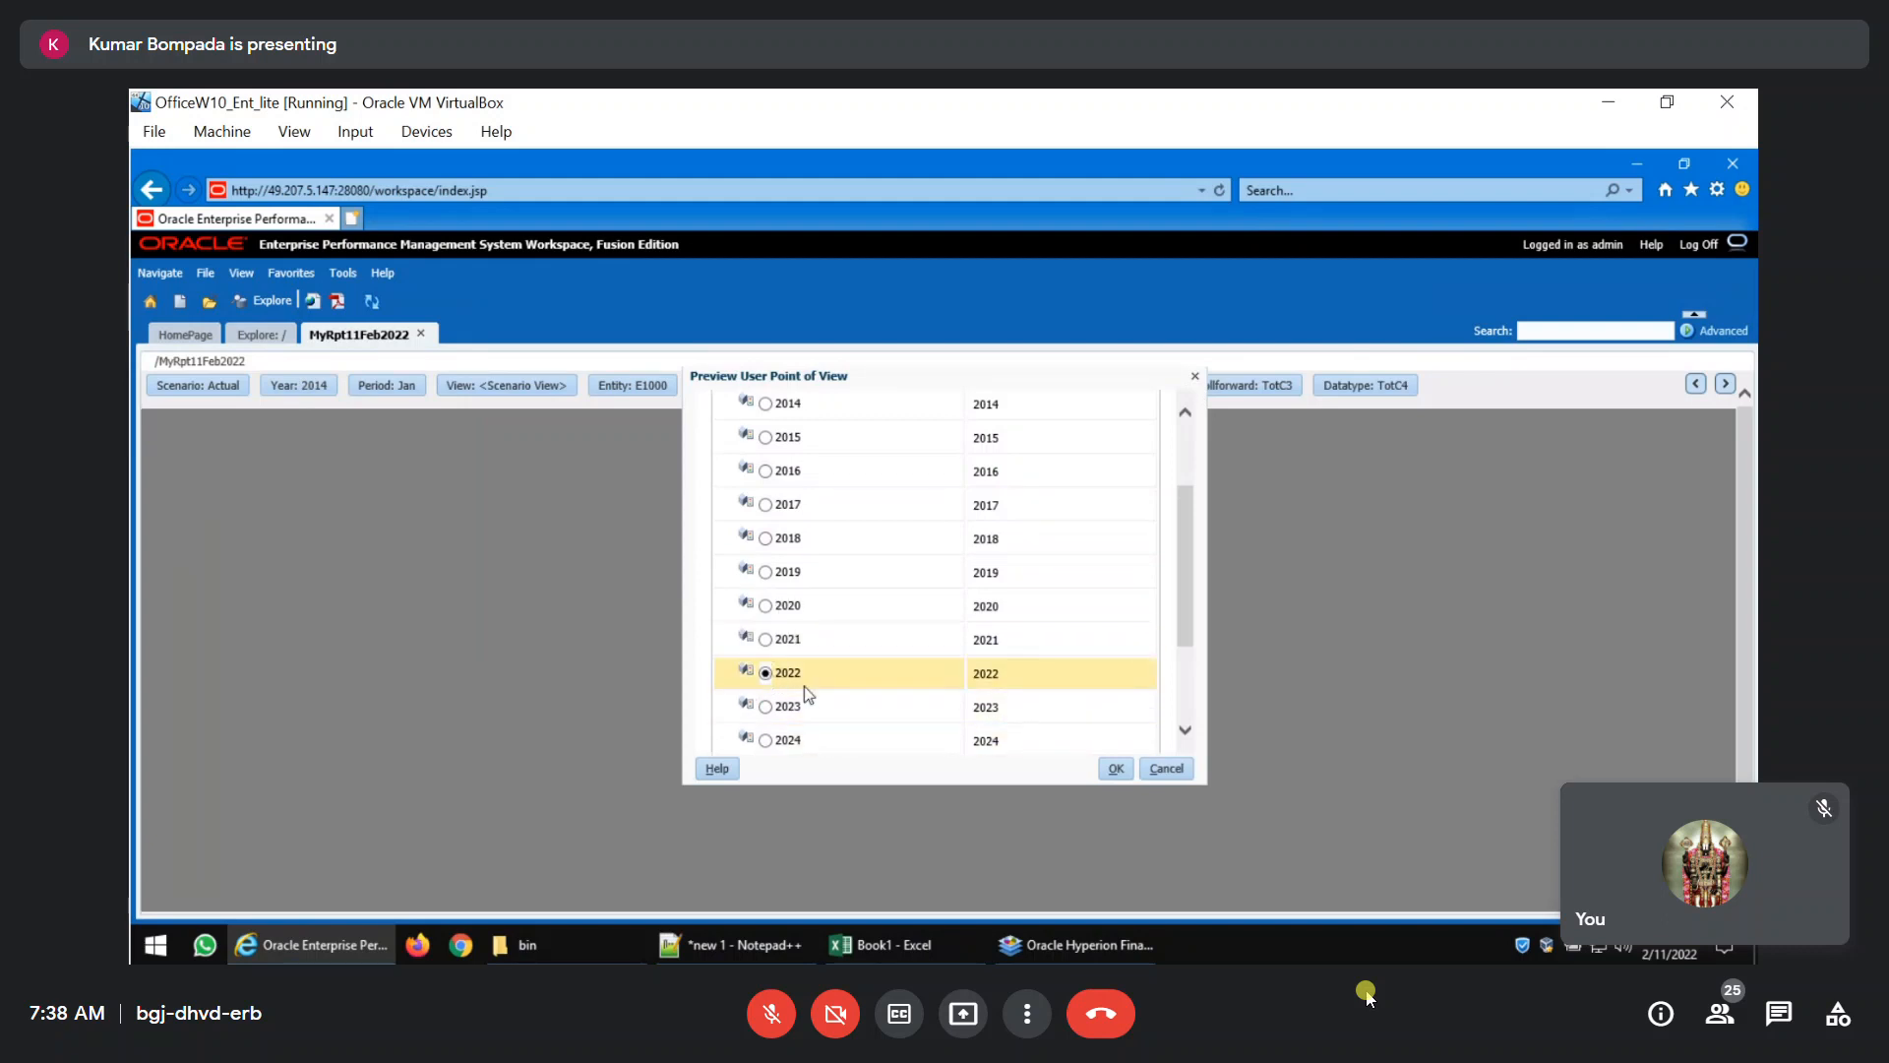
click(1116, 769)
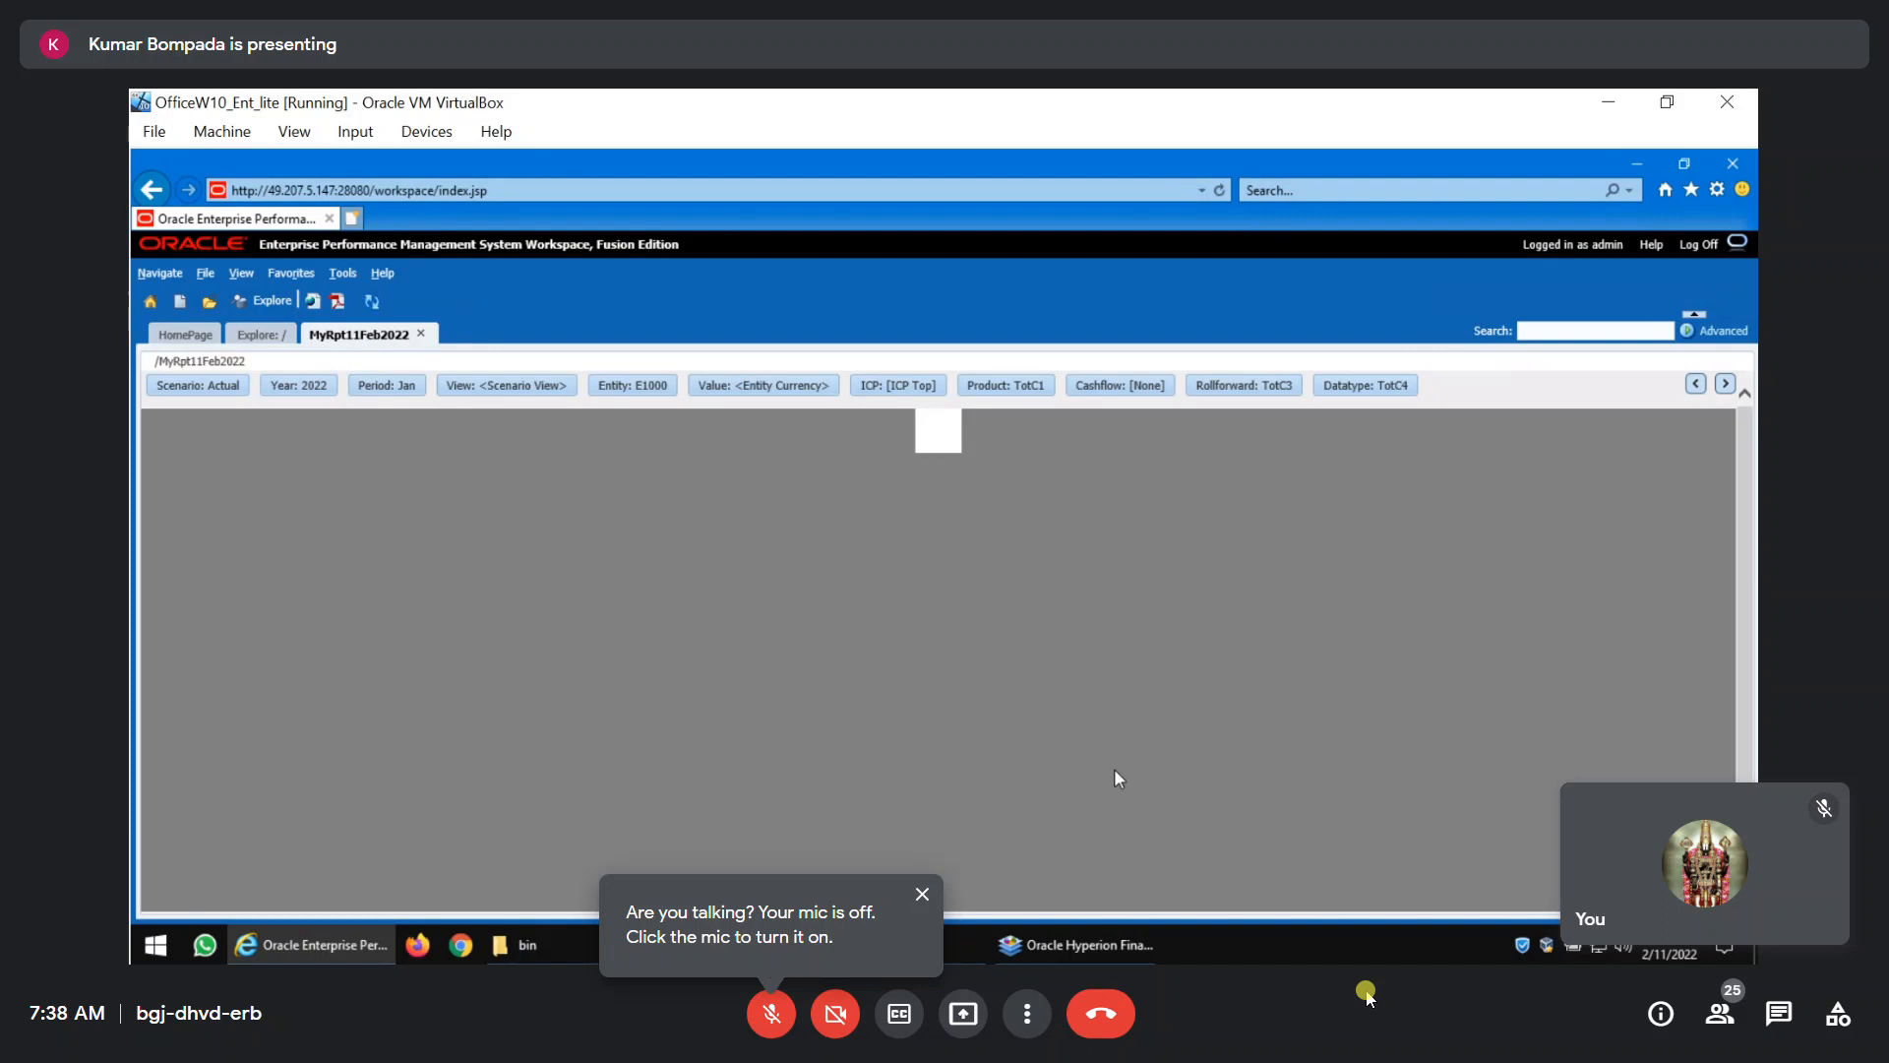
Check the point of view in the Smart View workbook and Reporting Studio, and set the workspace report's Rollforward member to EndBal.
key(alt+Tab)
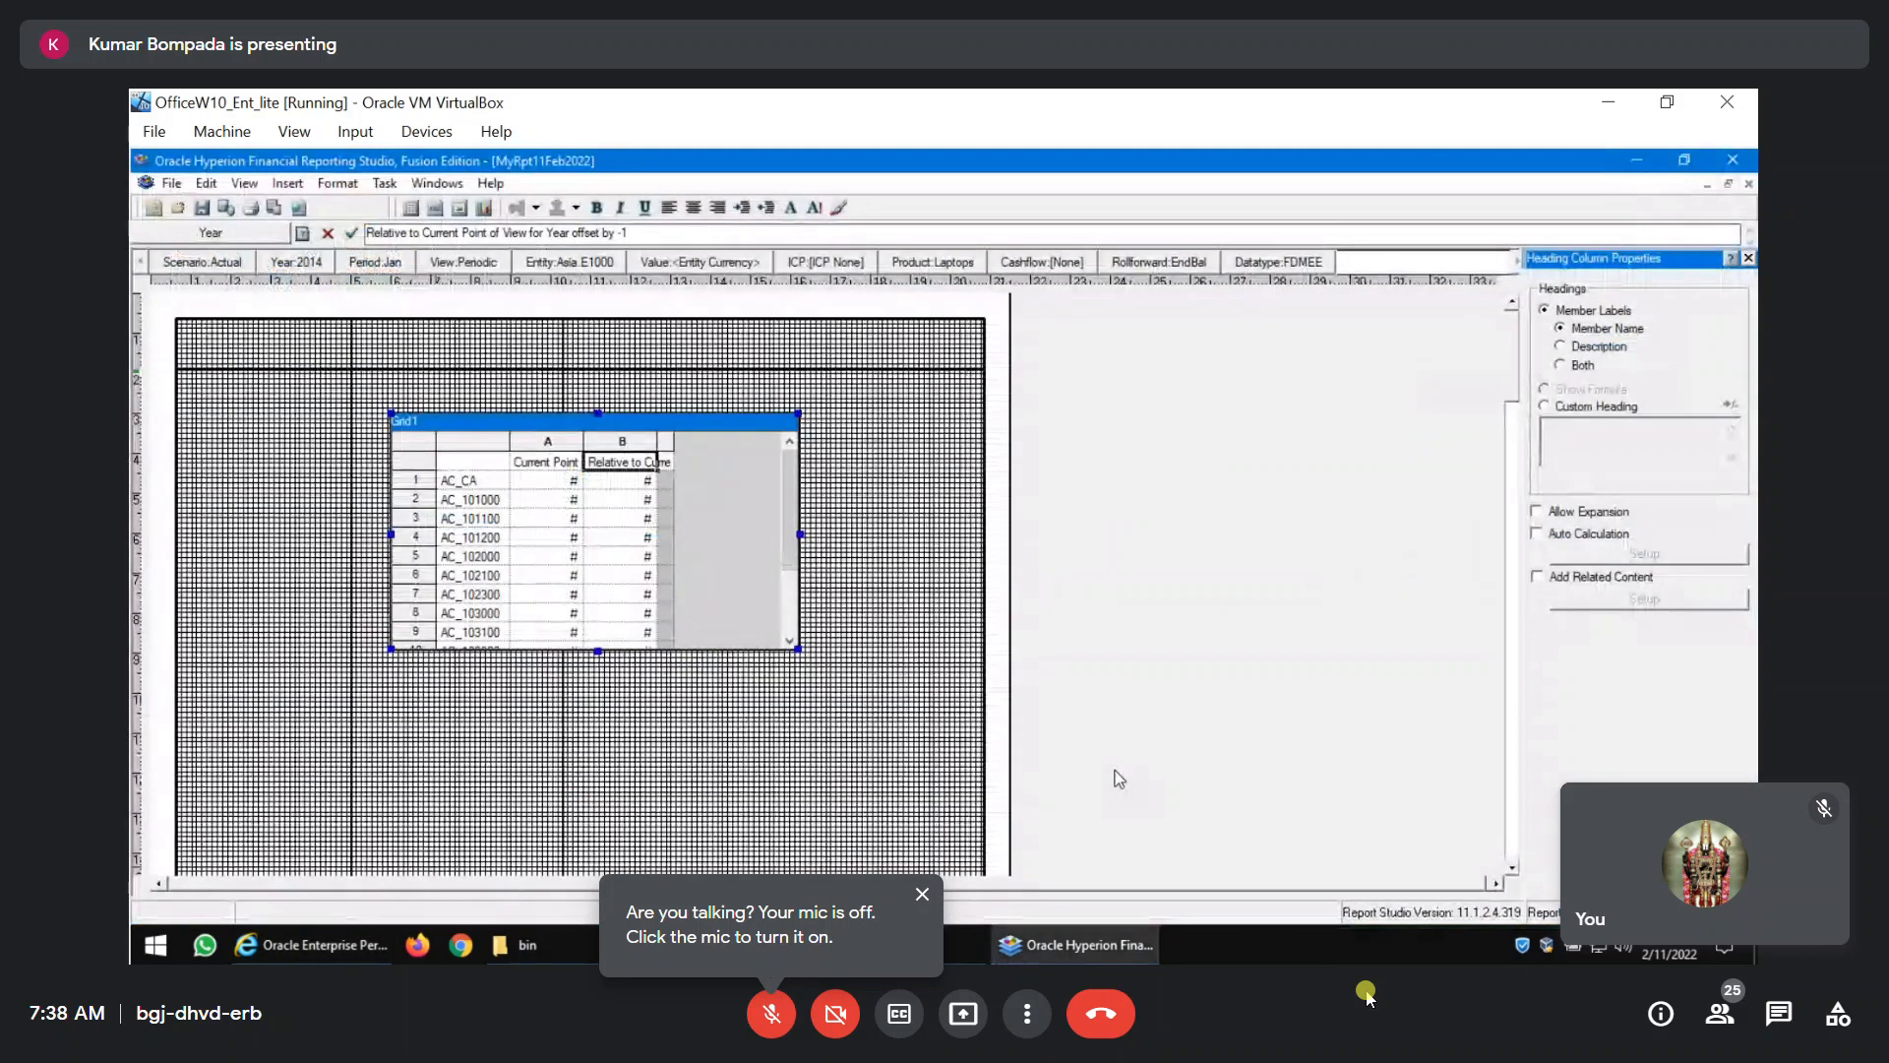
key(alt+Tab)
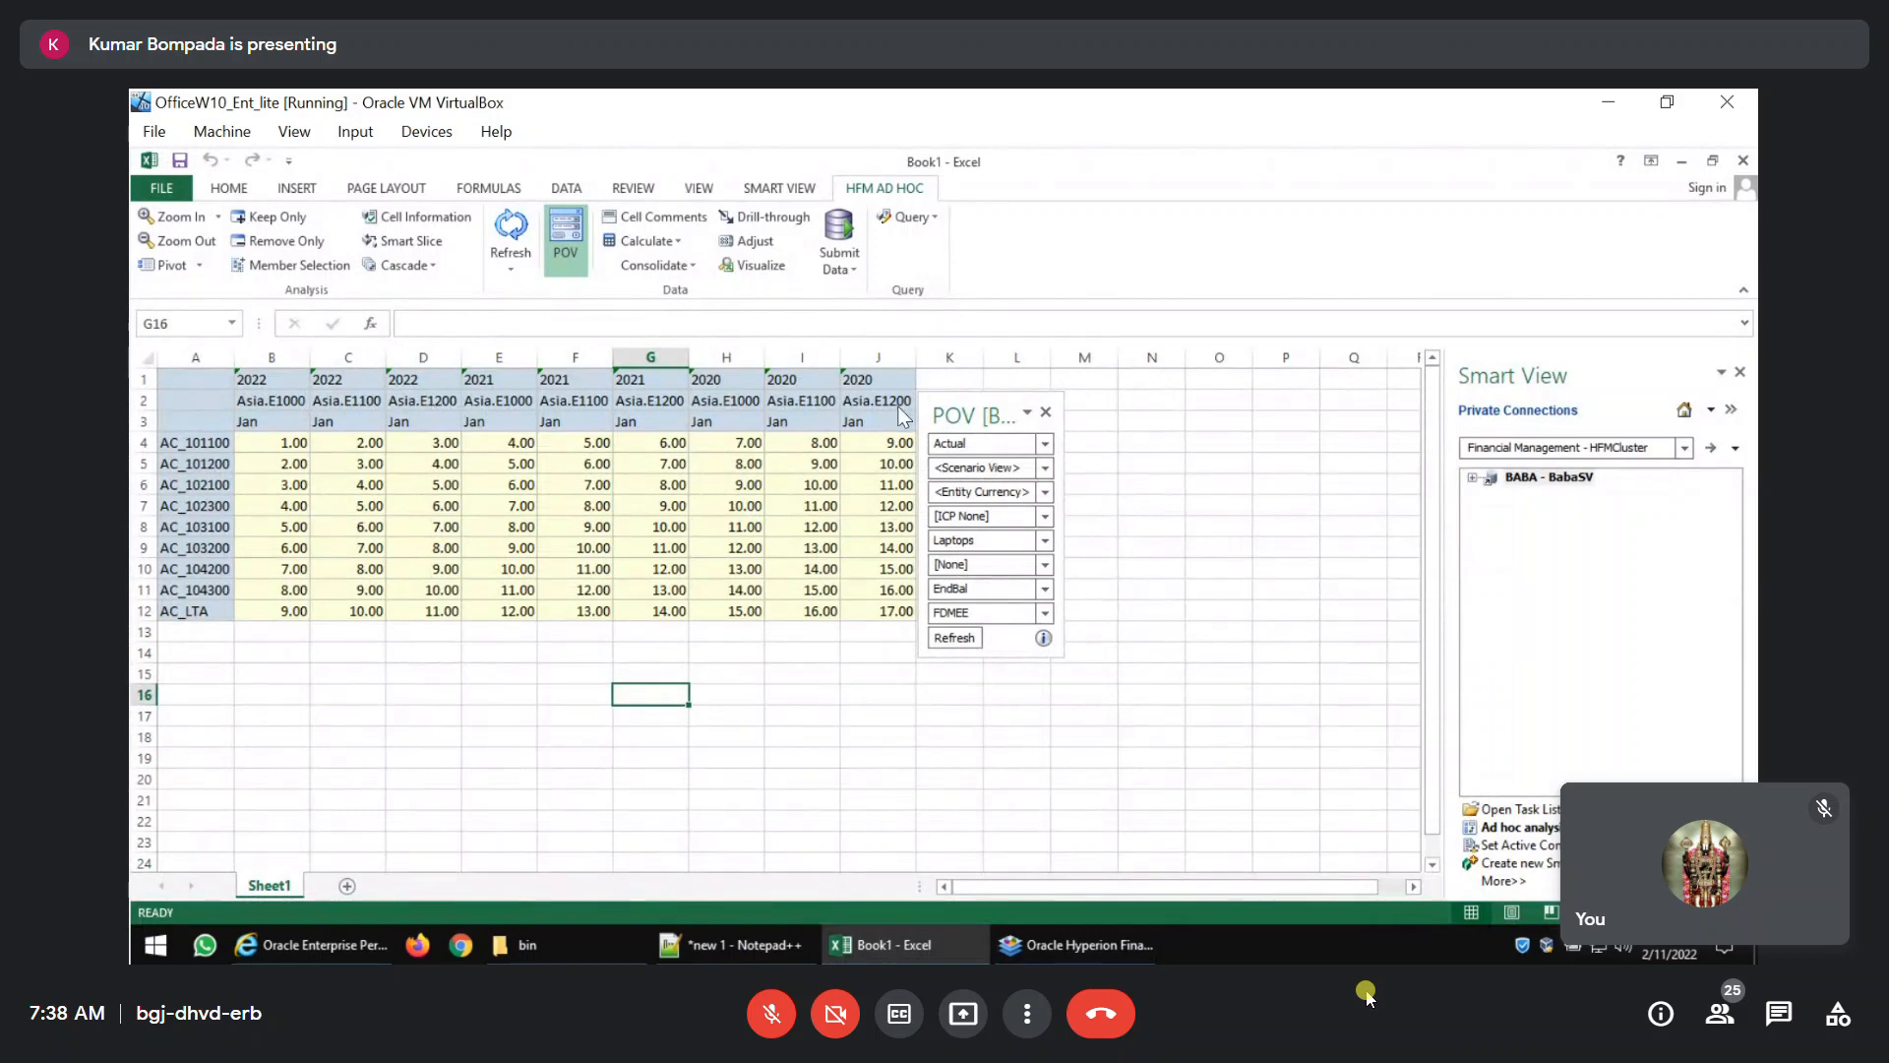
key(alt+Tab)
mouse_move(1002, 942)
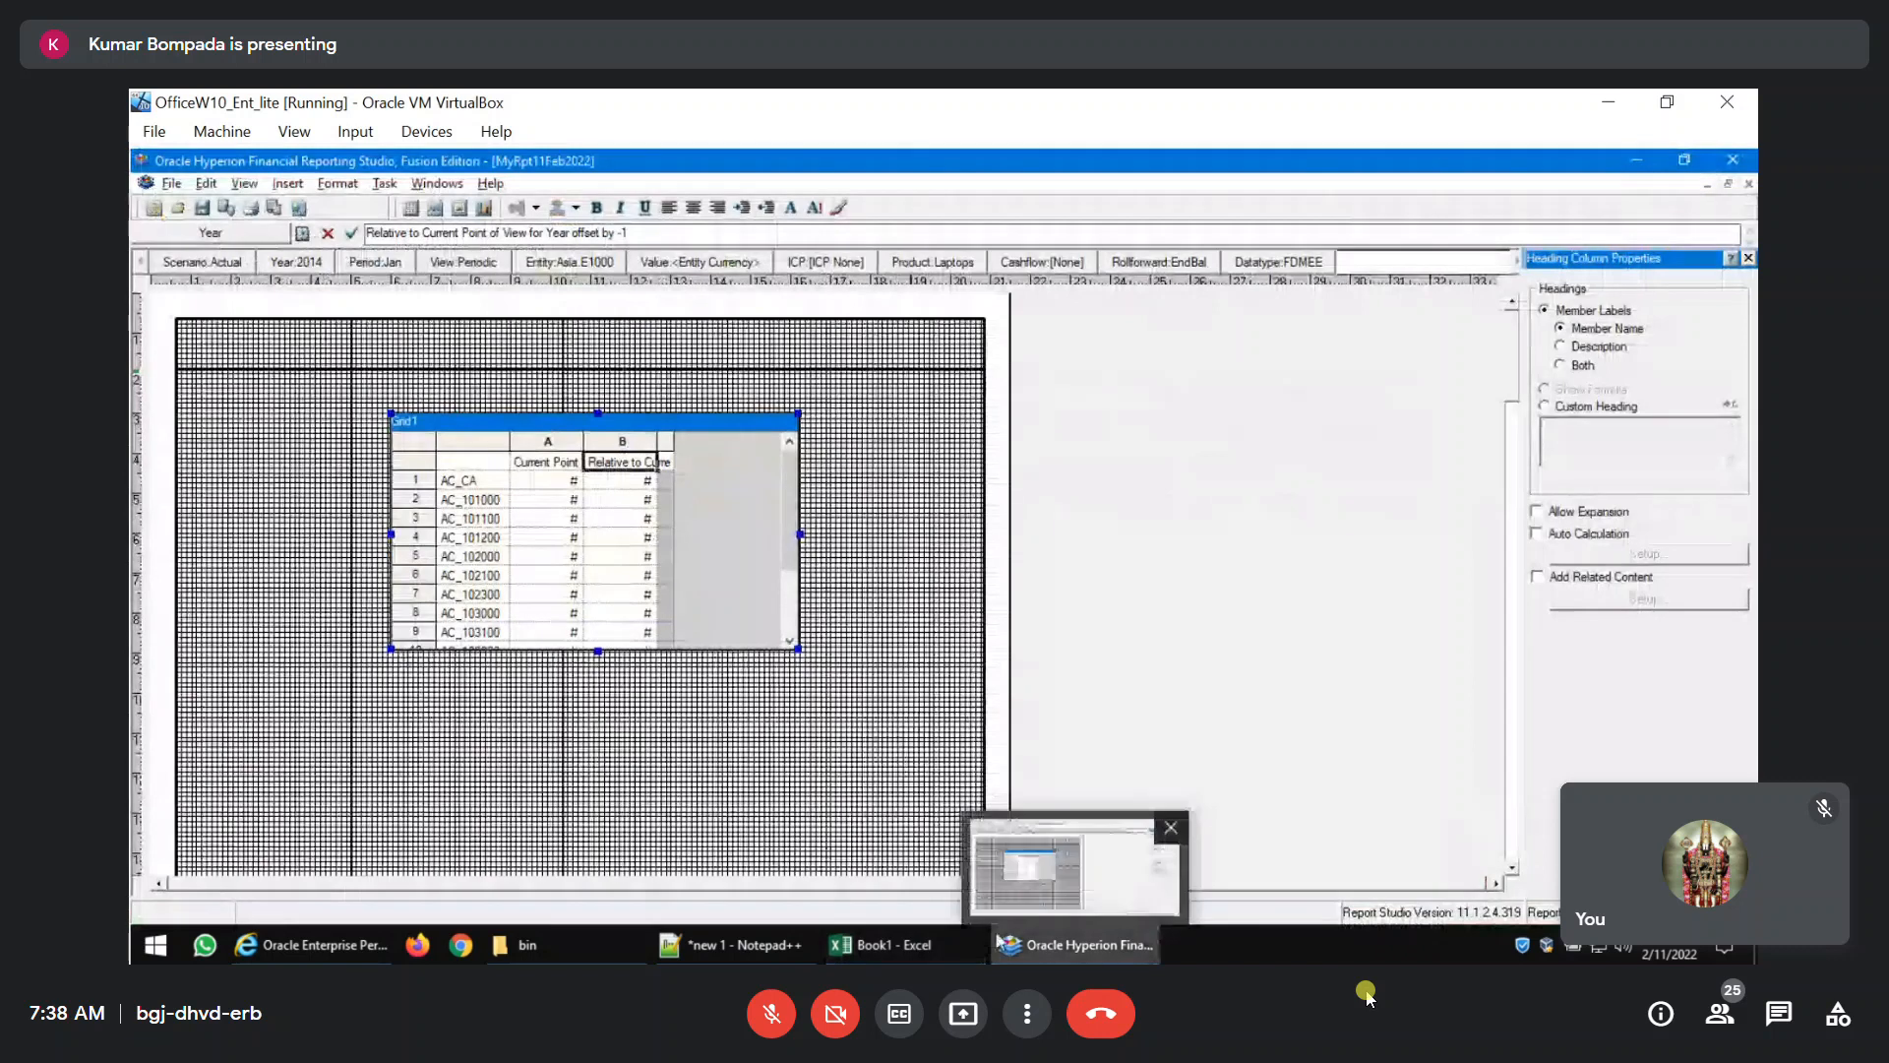
click(330, 945)
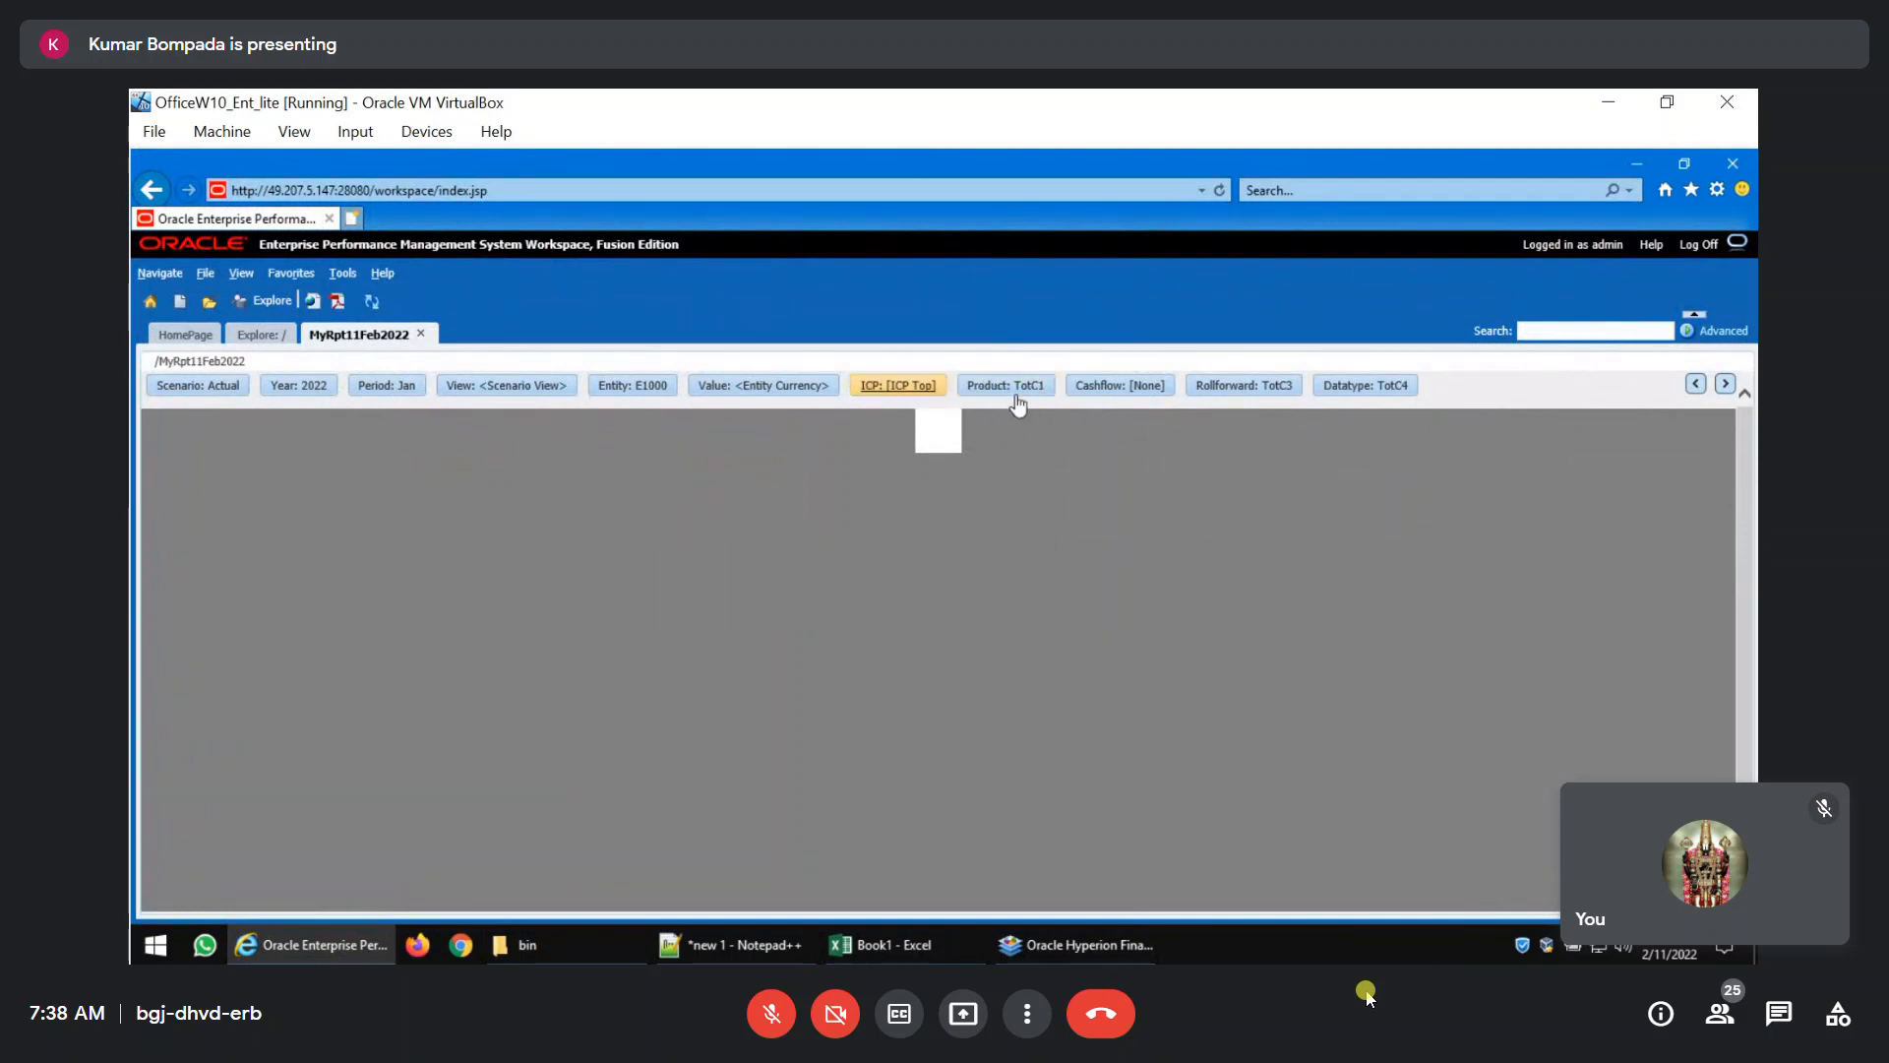
click(1246, 387)
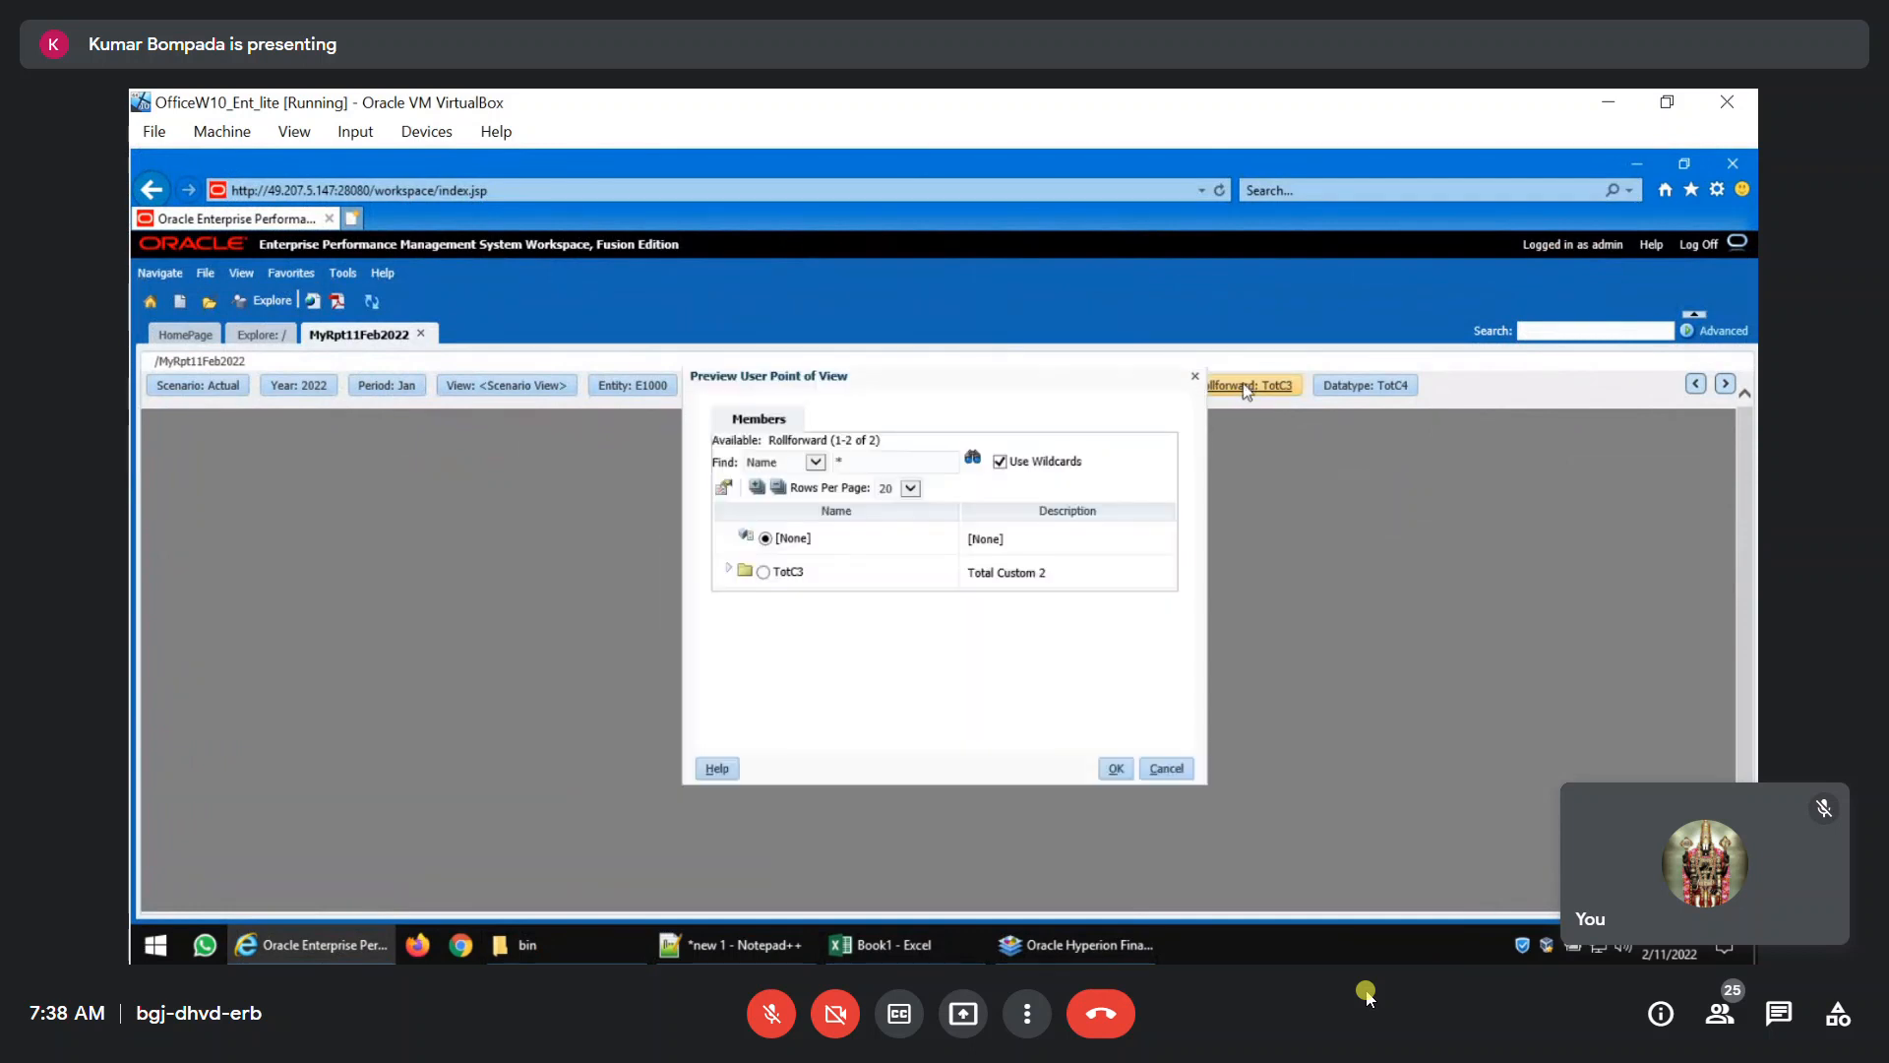
click(726, 571)
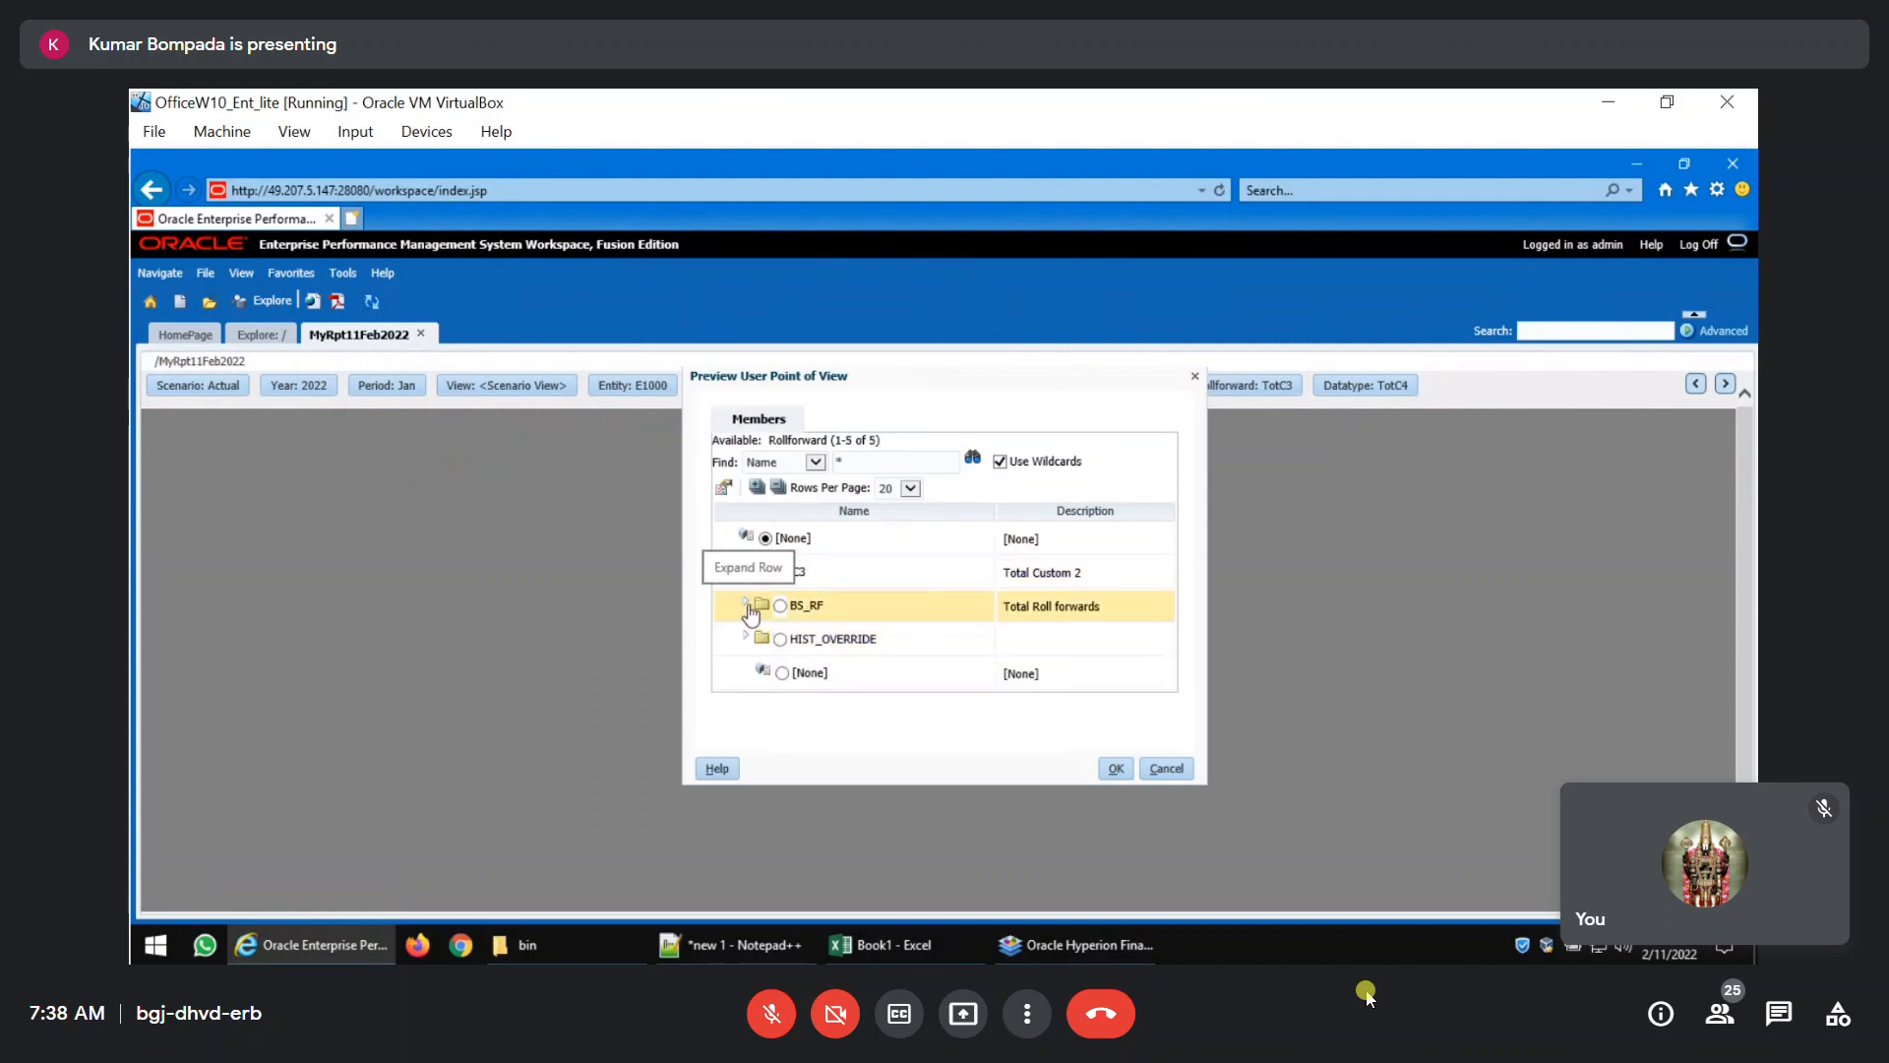
click(746, 604)
click(799, 651)
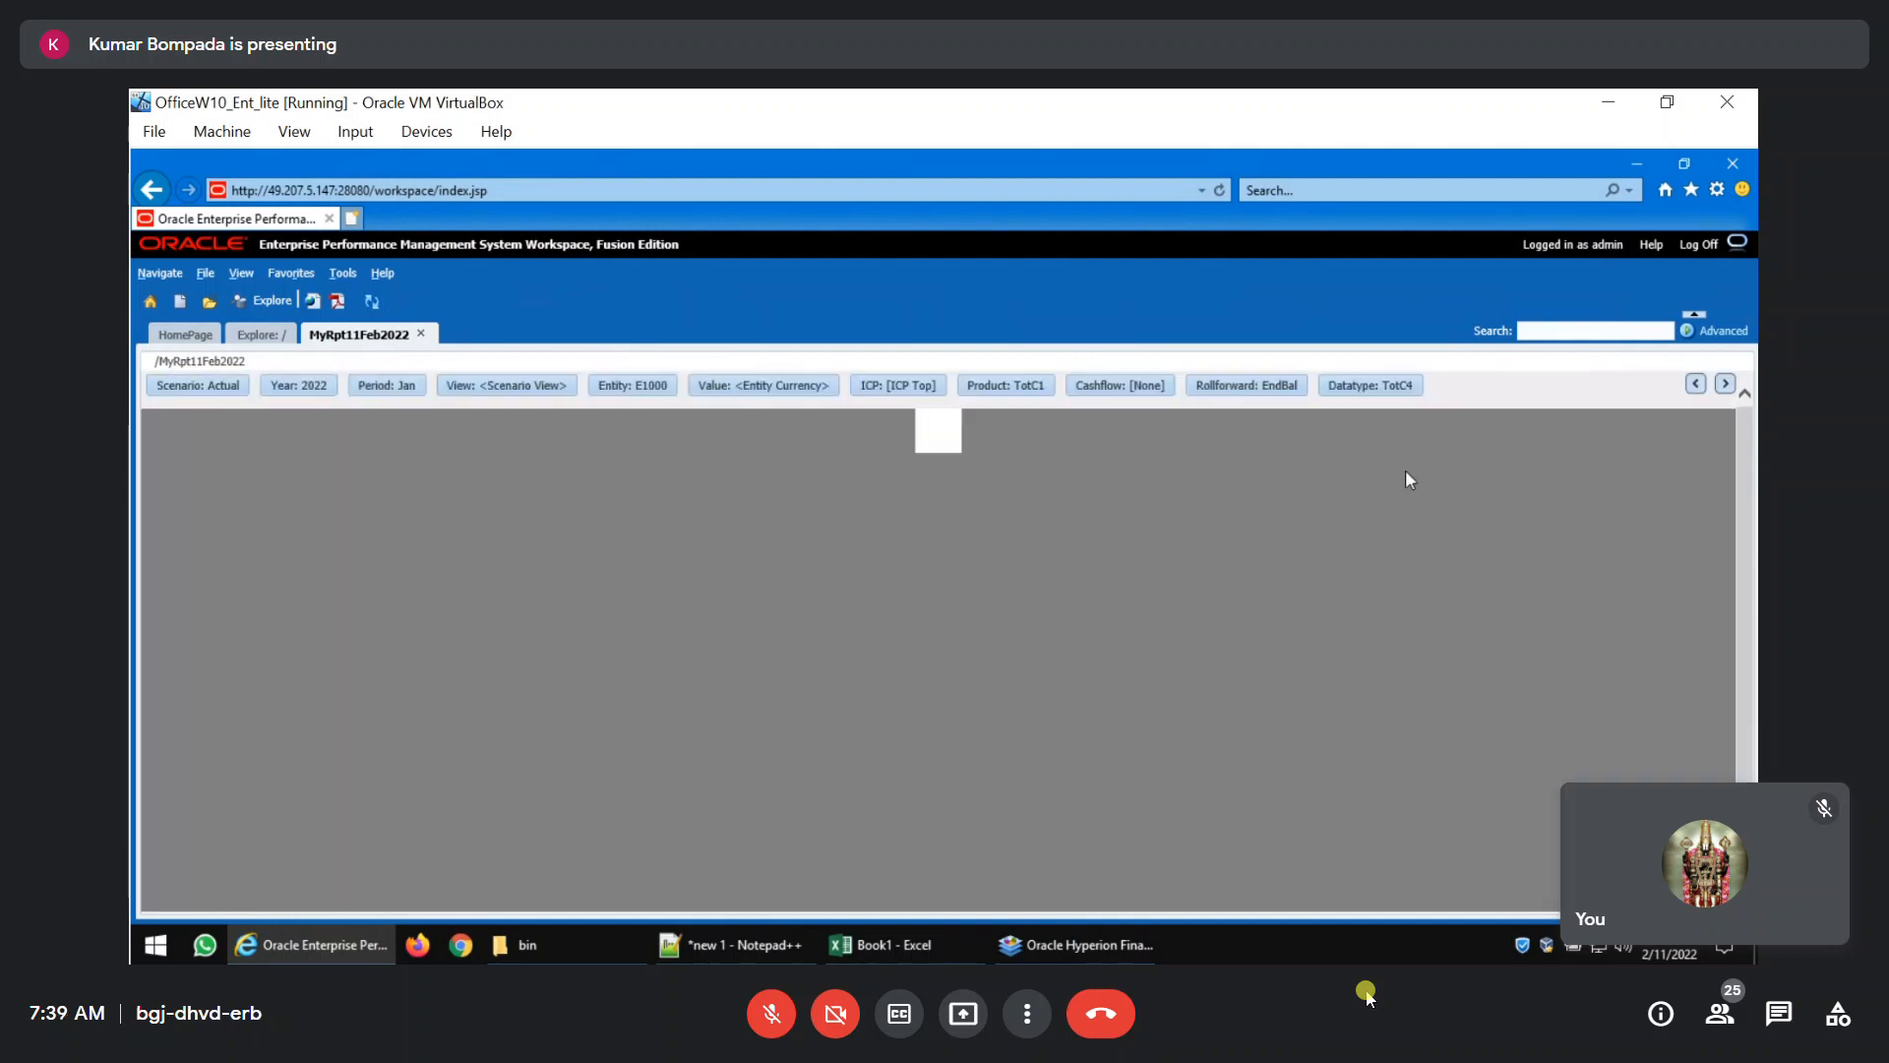
Set the report's Datatype point of view to FDMEE, found under TotC4 and GAAP.
click(1346, 387)
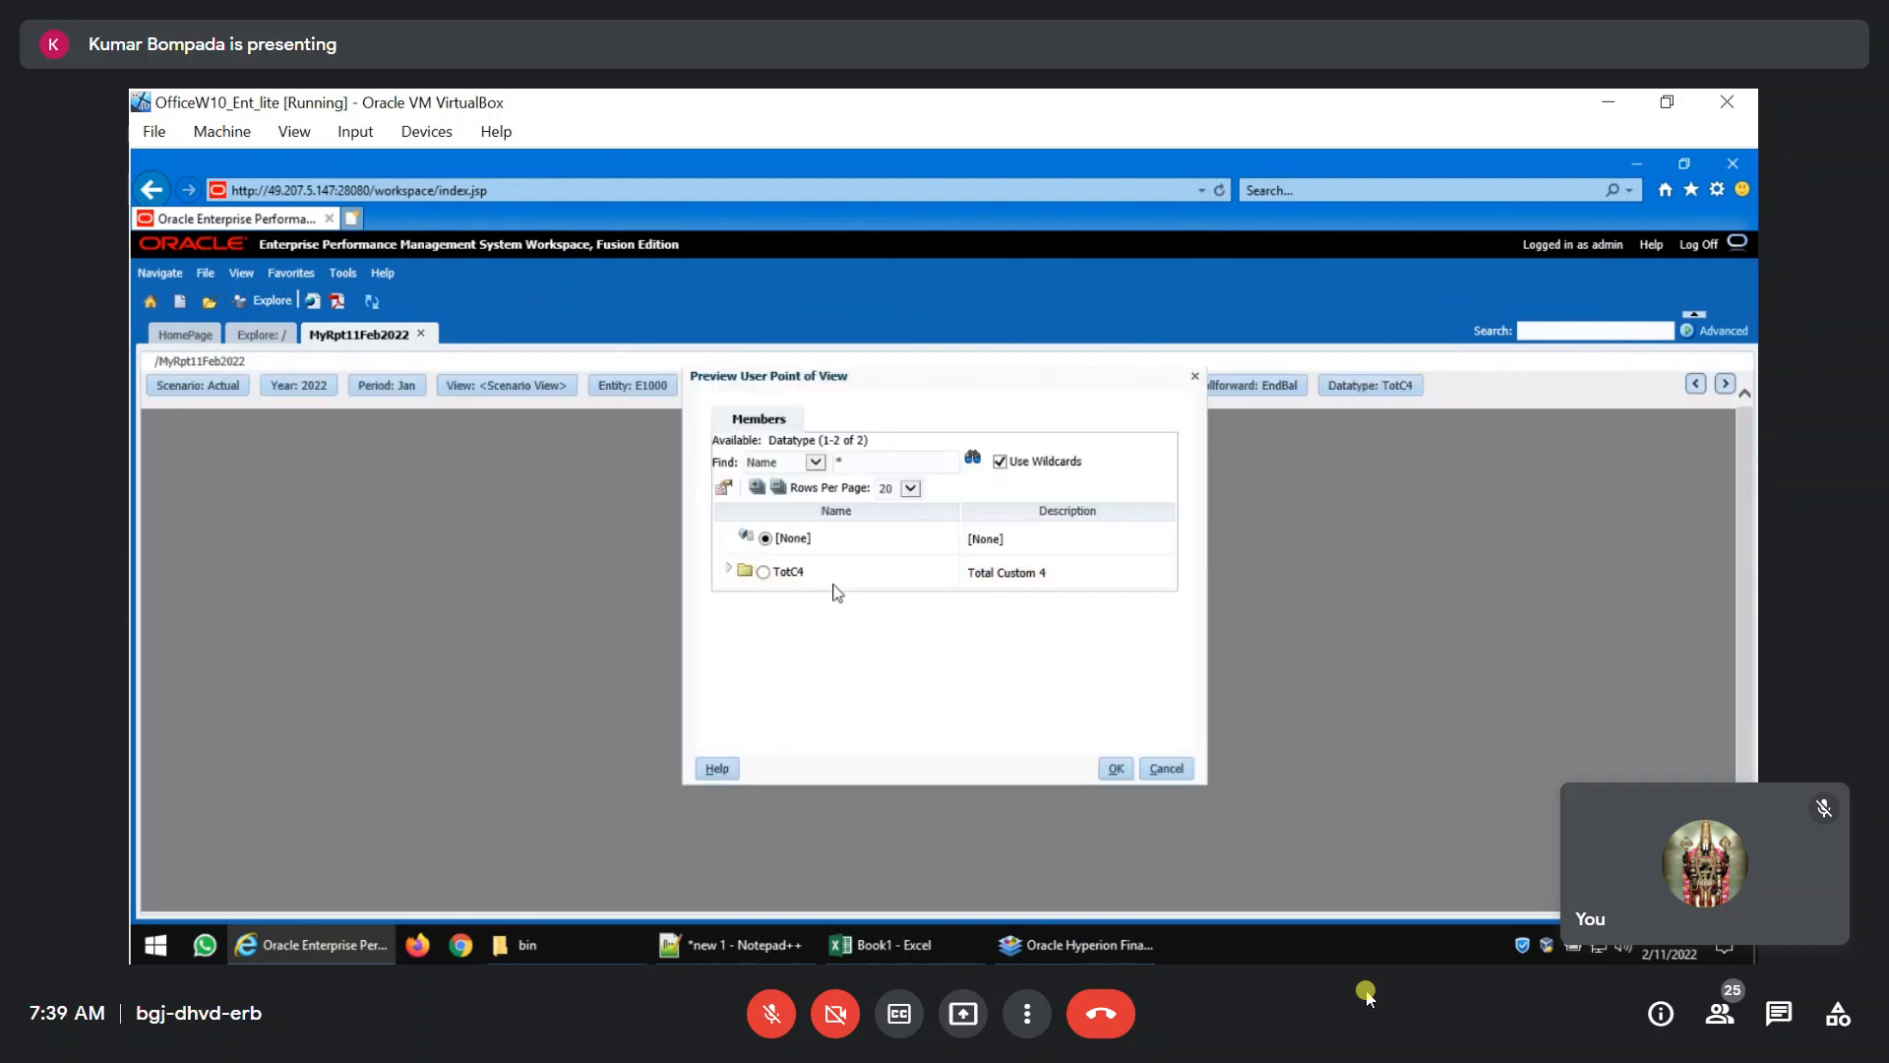
click(728, 572)
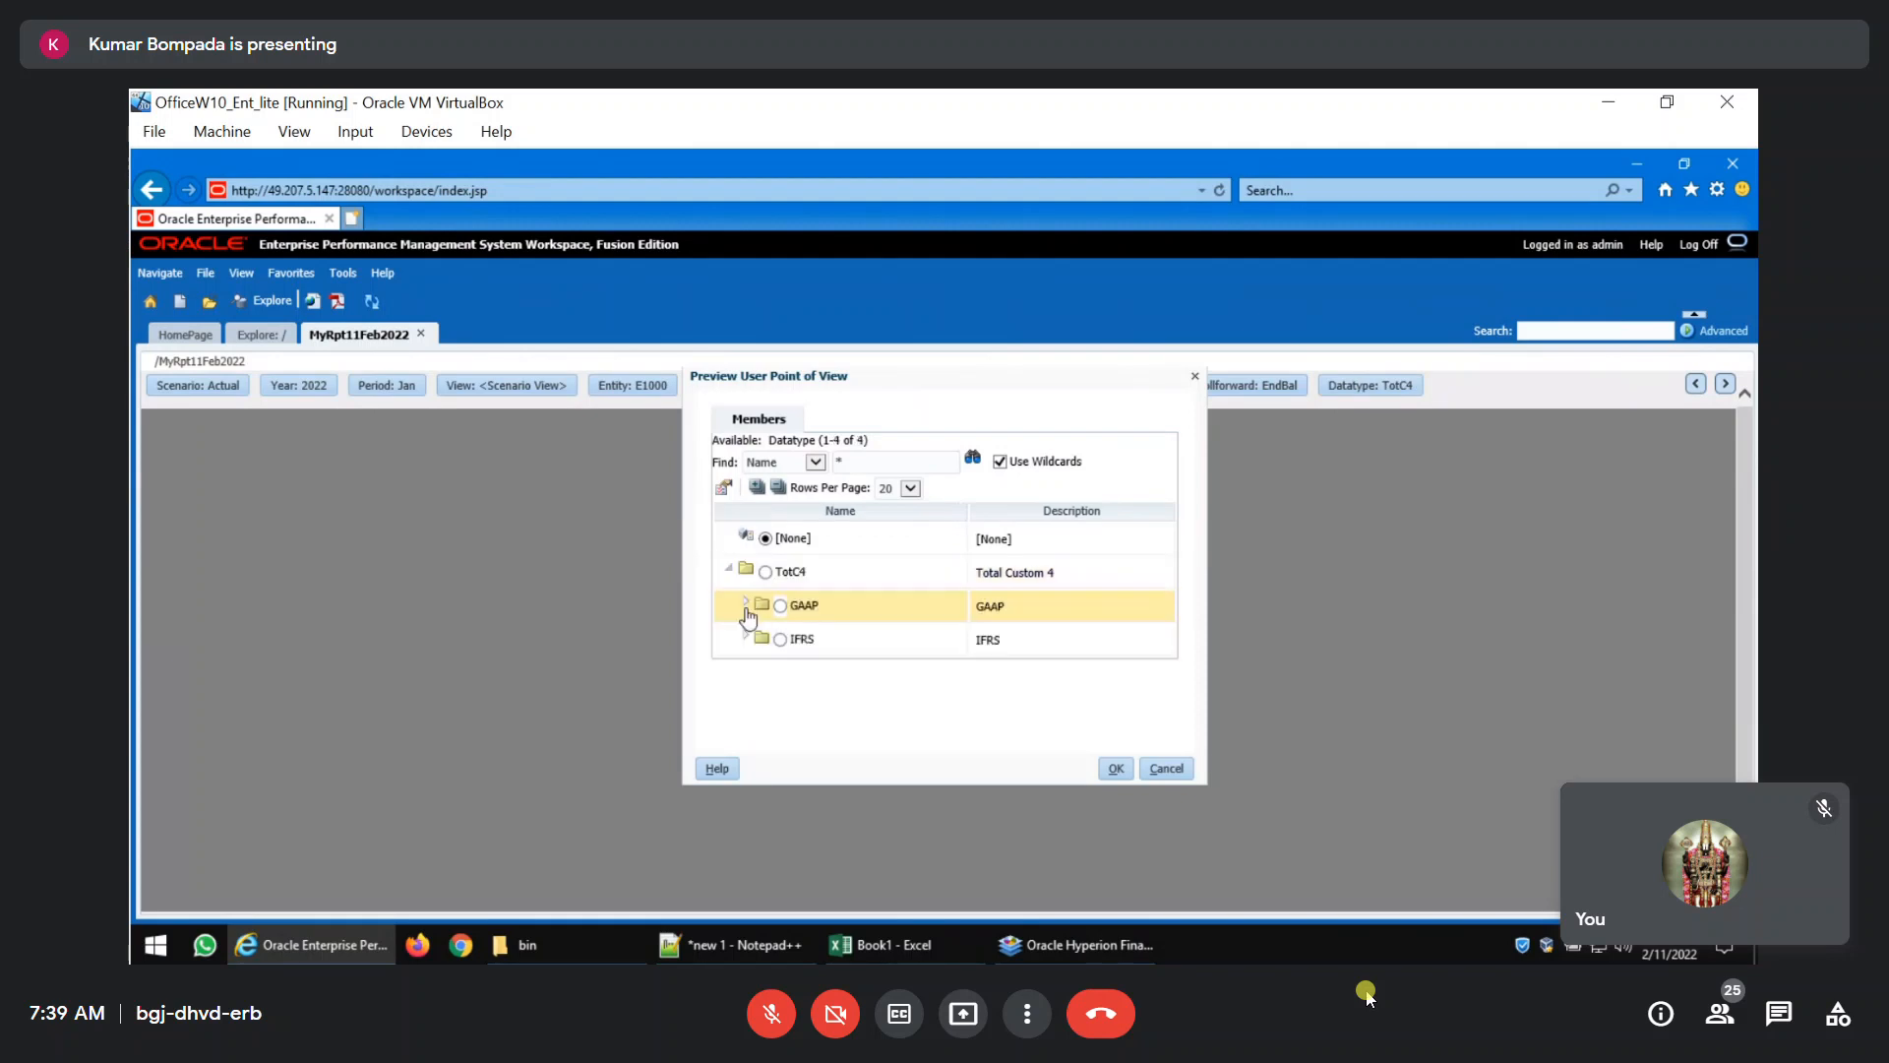
click(746, 604)
click(799, 616)
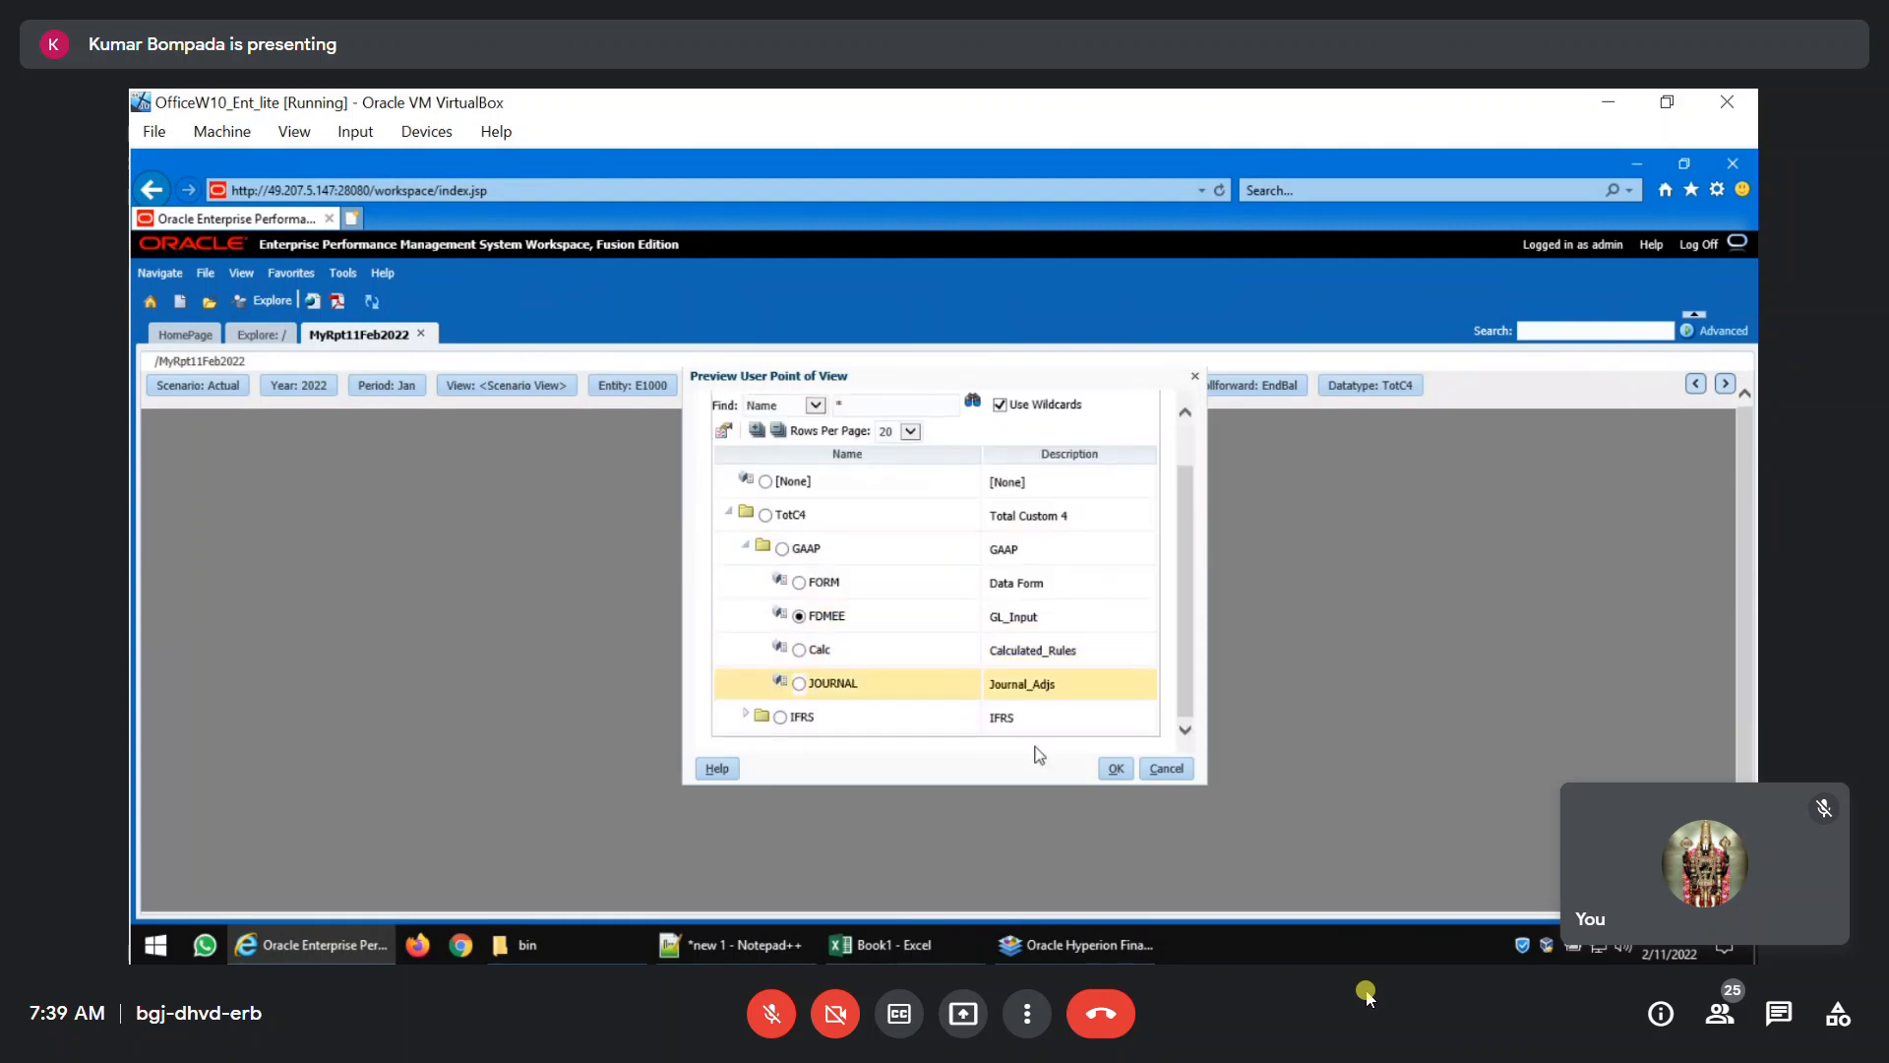
click(1116, 771)
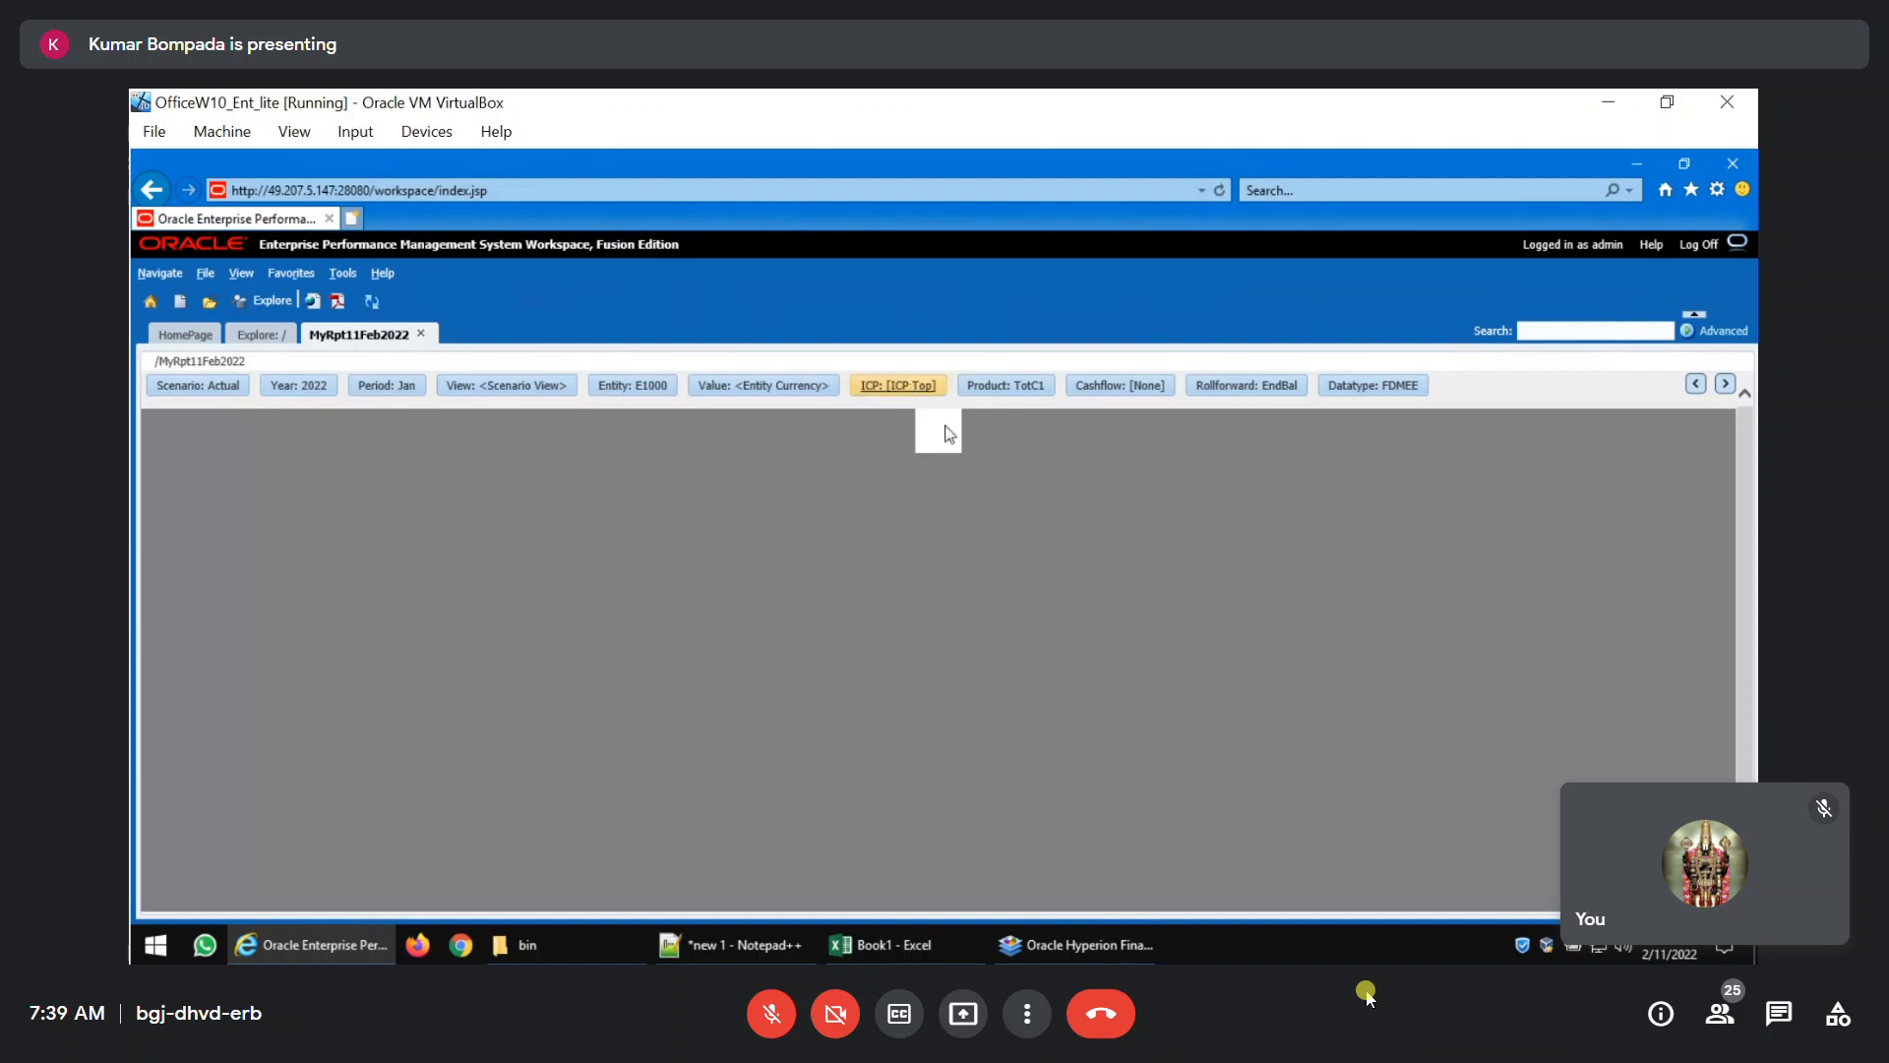
Set the report's ICP point of view to [ICP None] under [ICP Top].
click(898, 385)
click(728, 534)
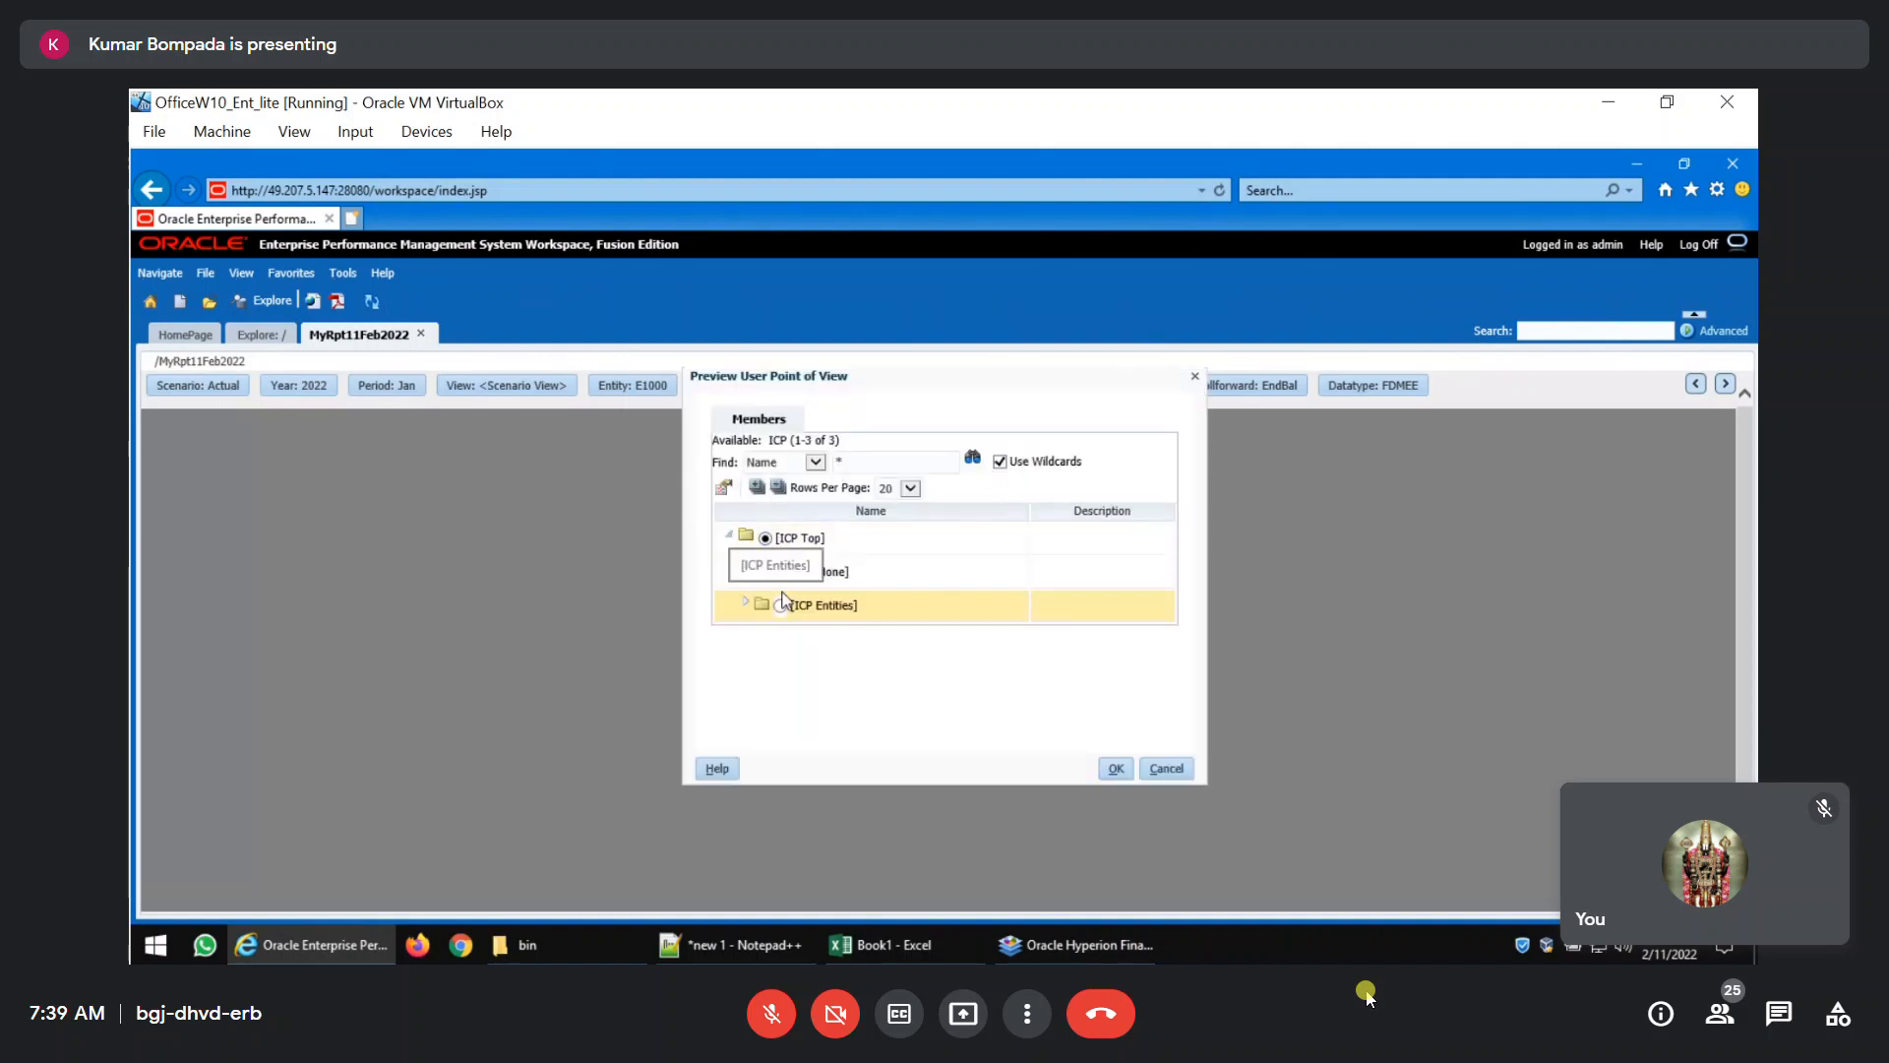
click(783, 571)
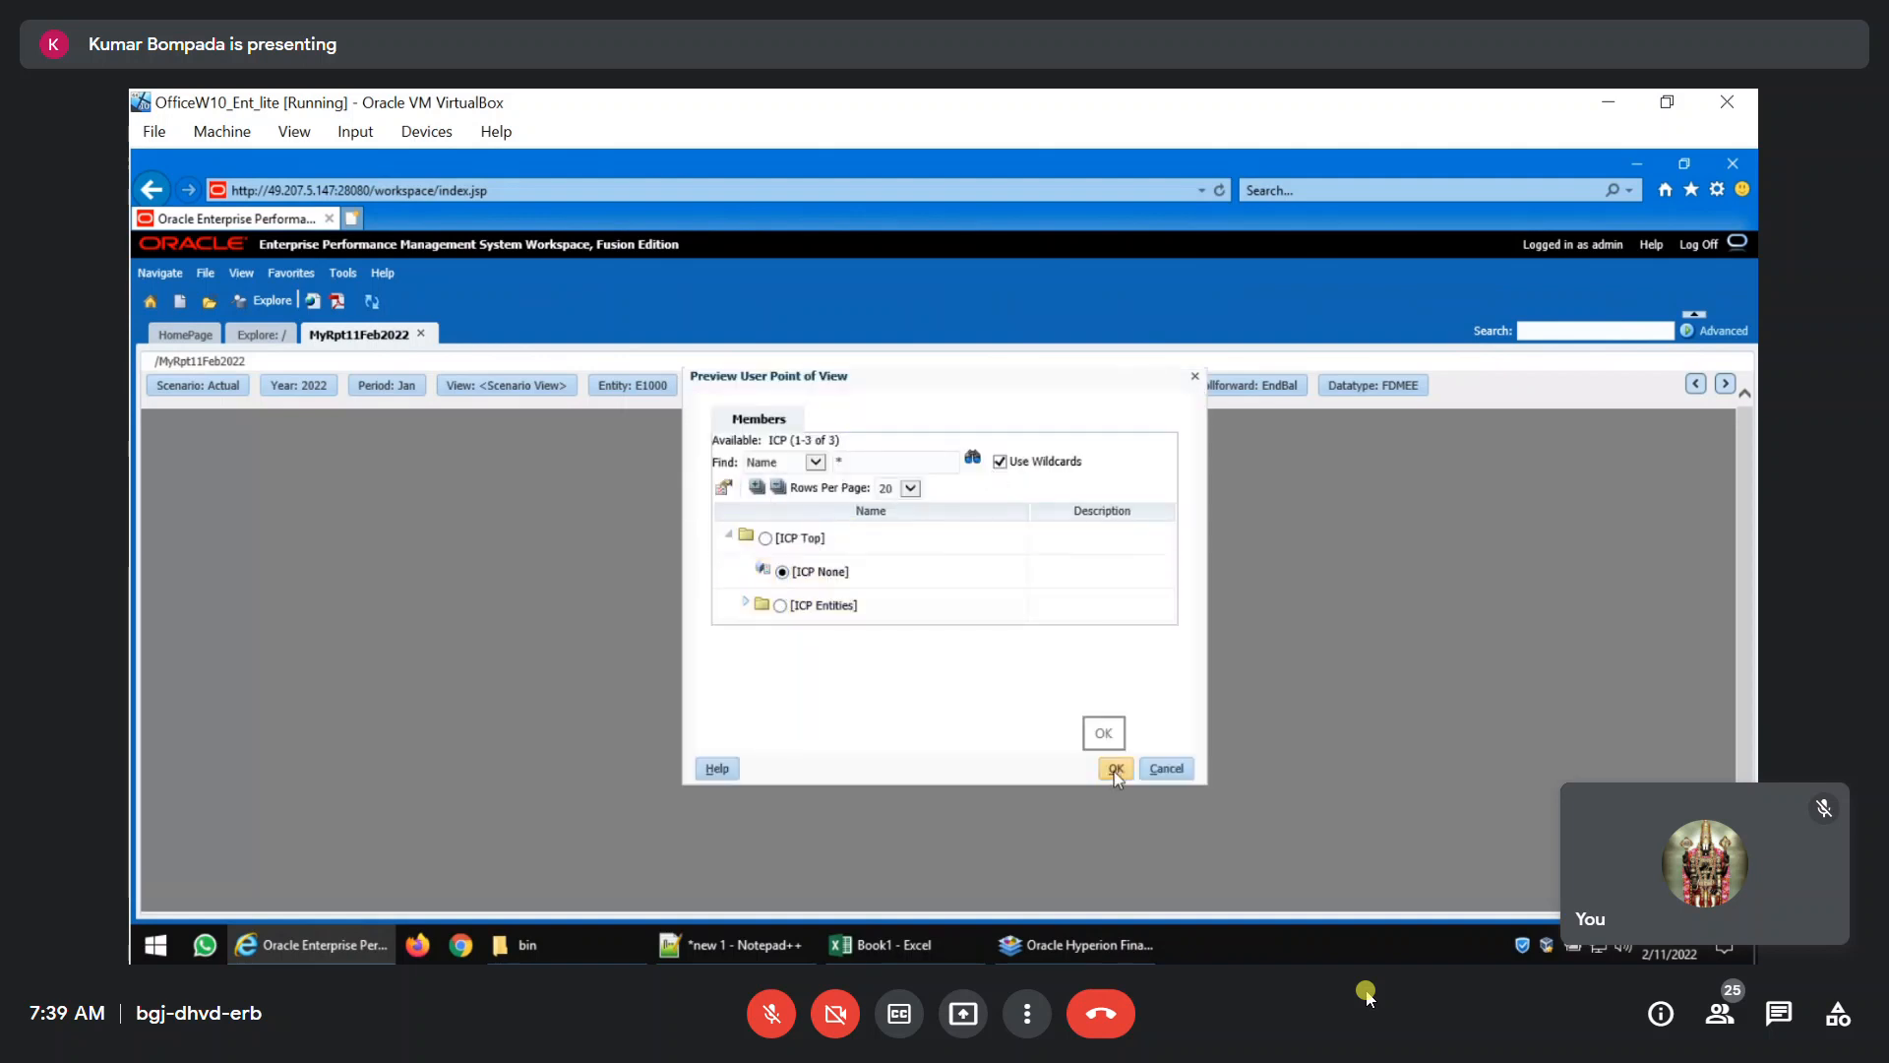
click(1115, 768)
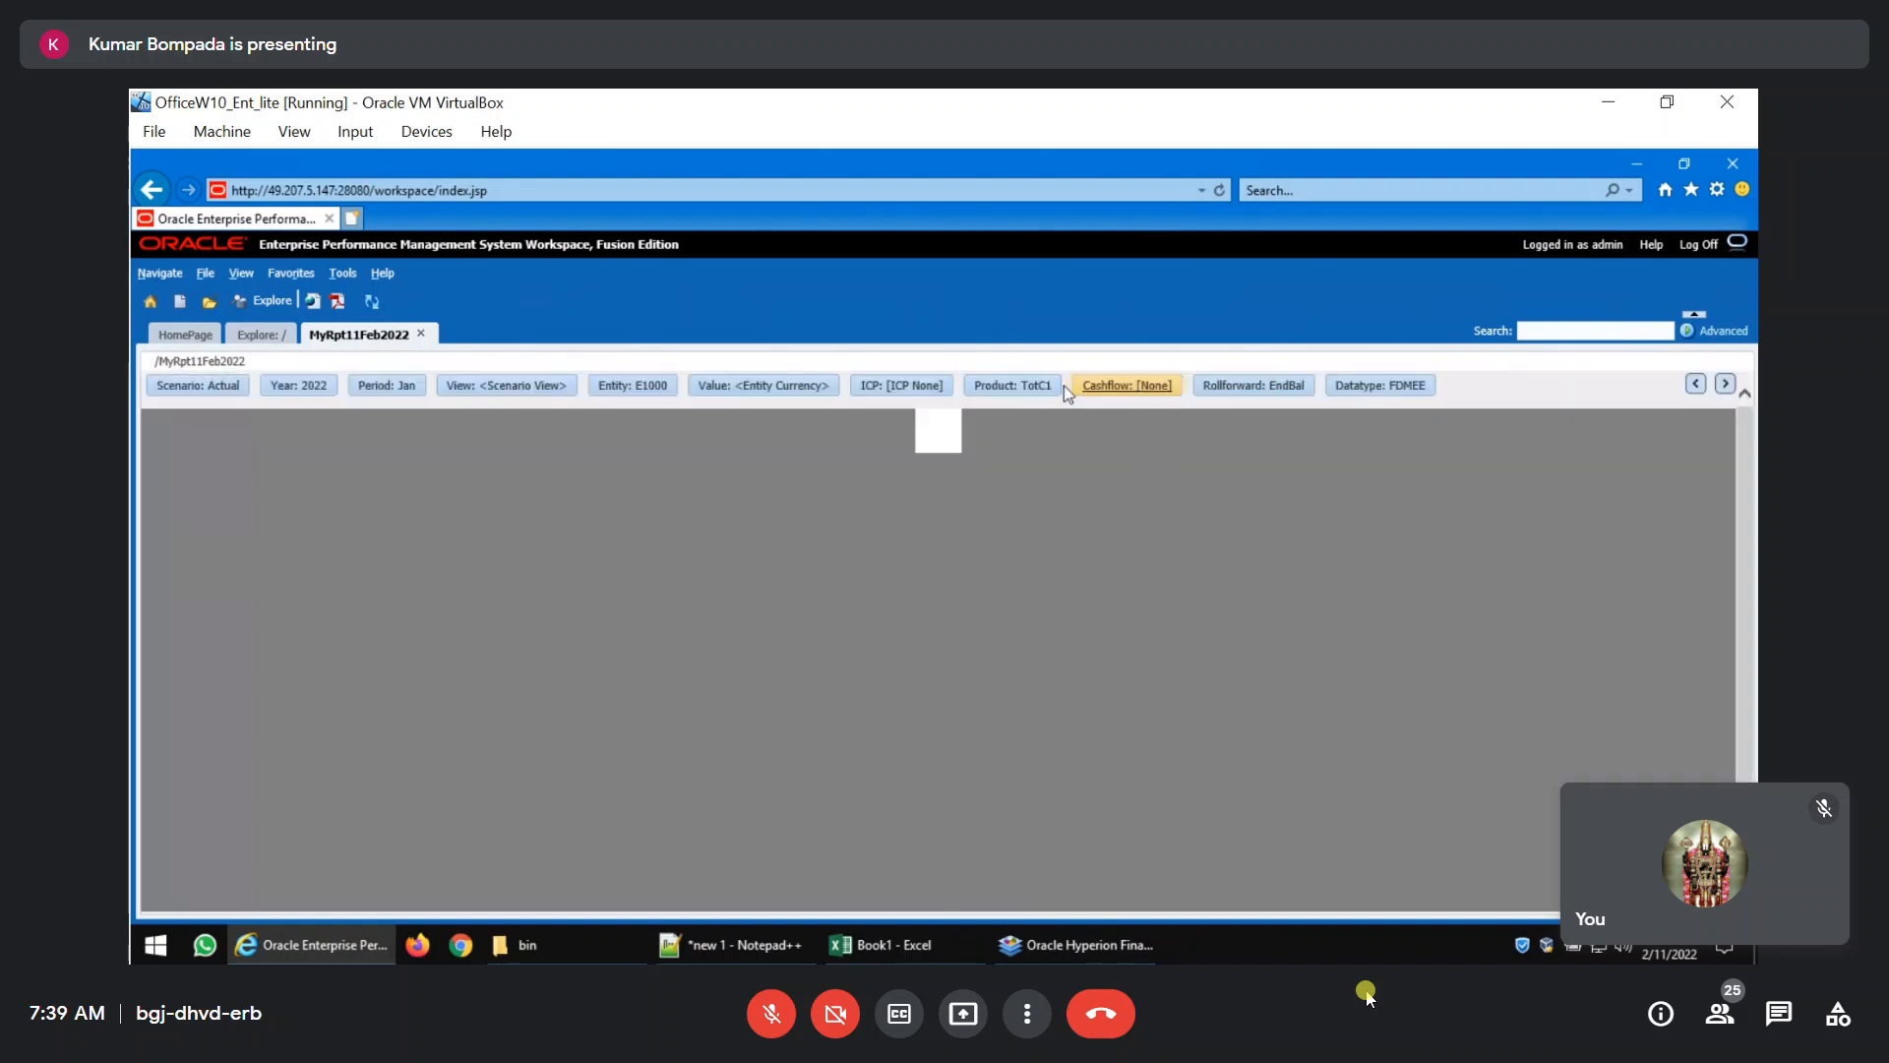
Set the report's Product point of view to Laptops, found under TotC1, AllProducts and Hardware.
click(1034, 384)
click(729, 573)
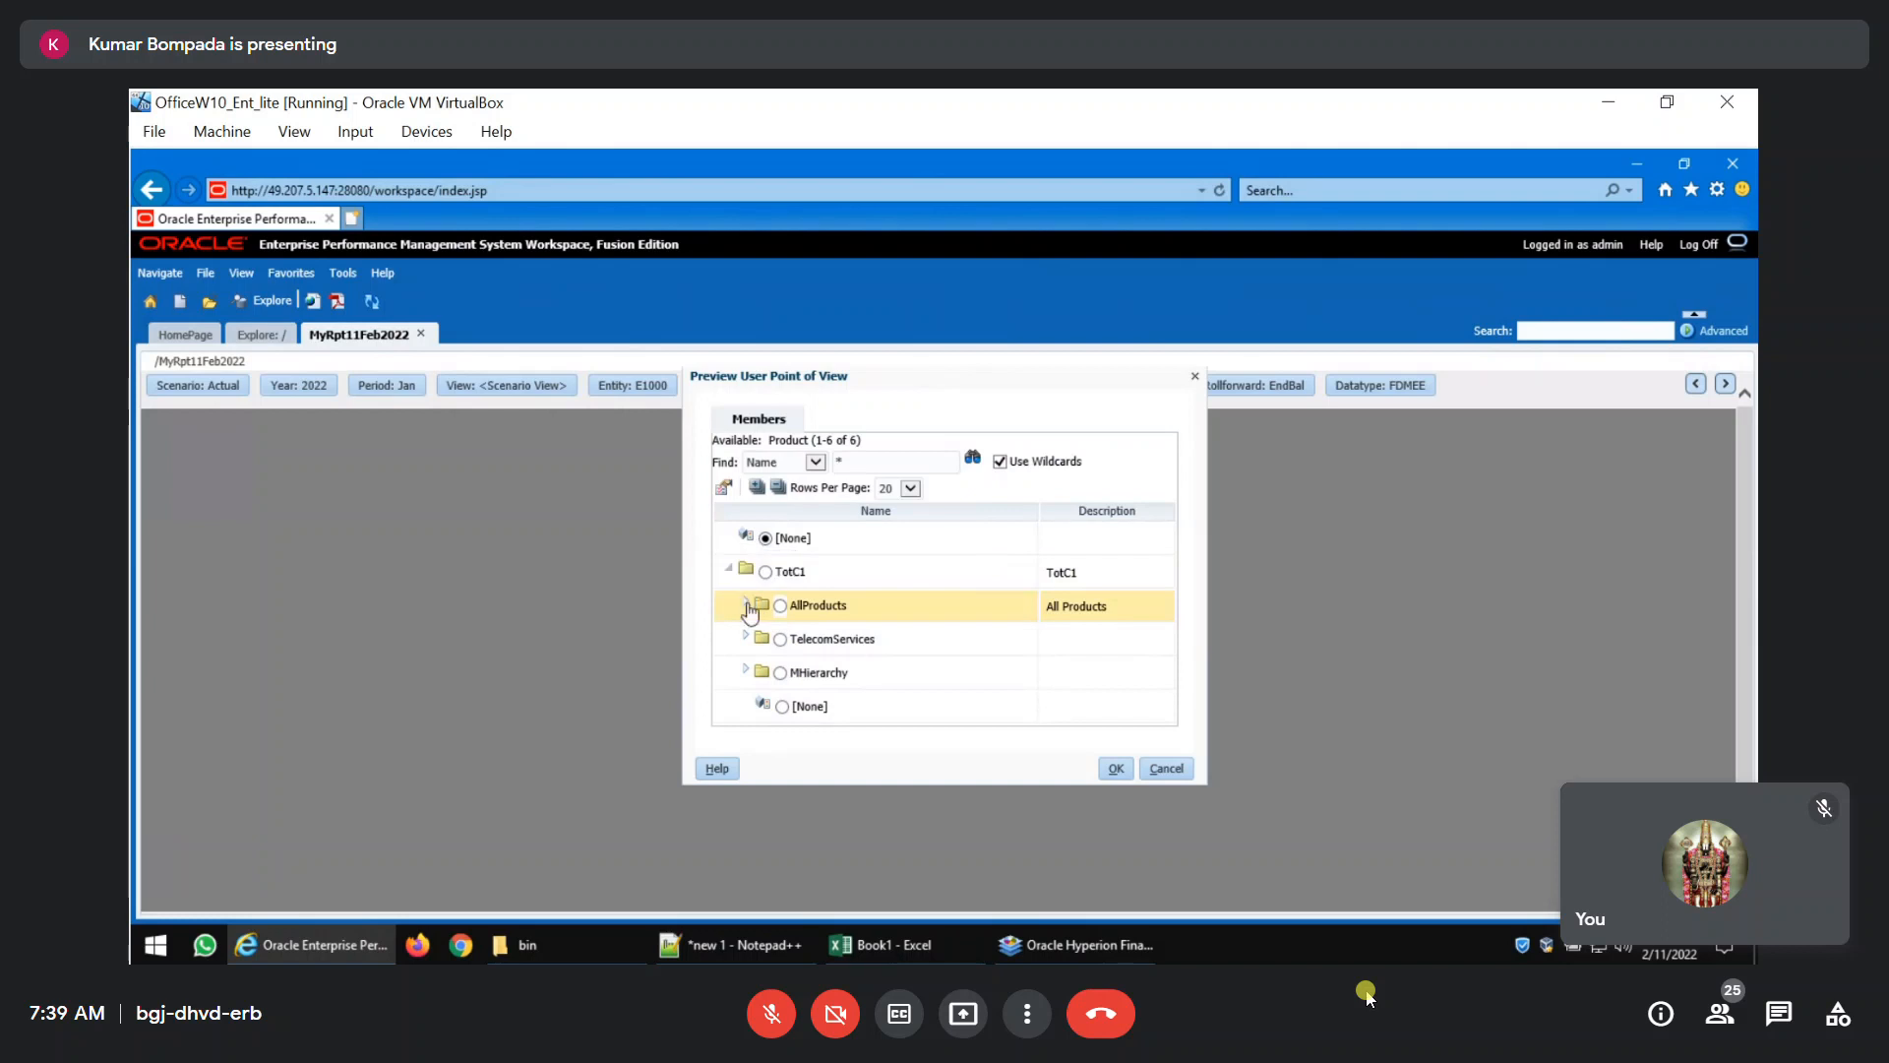
click(748, 606)
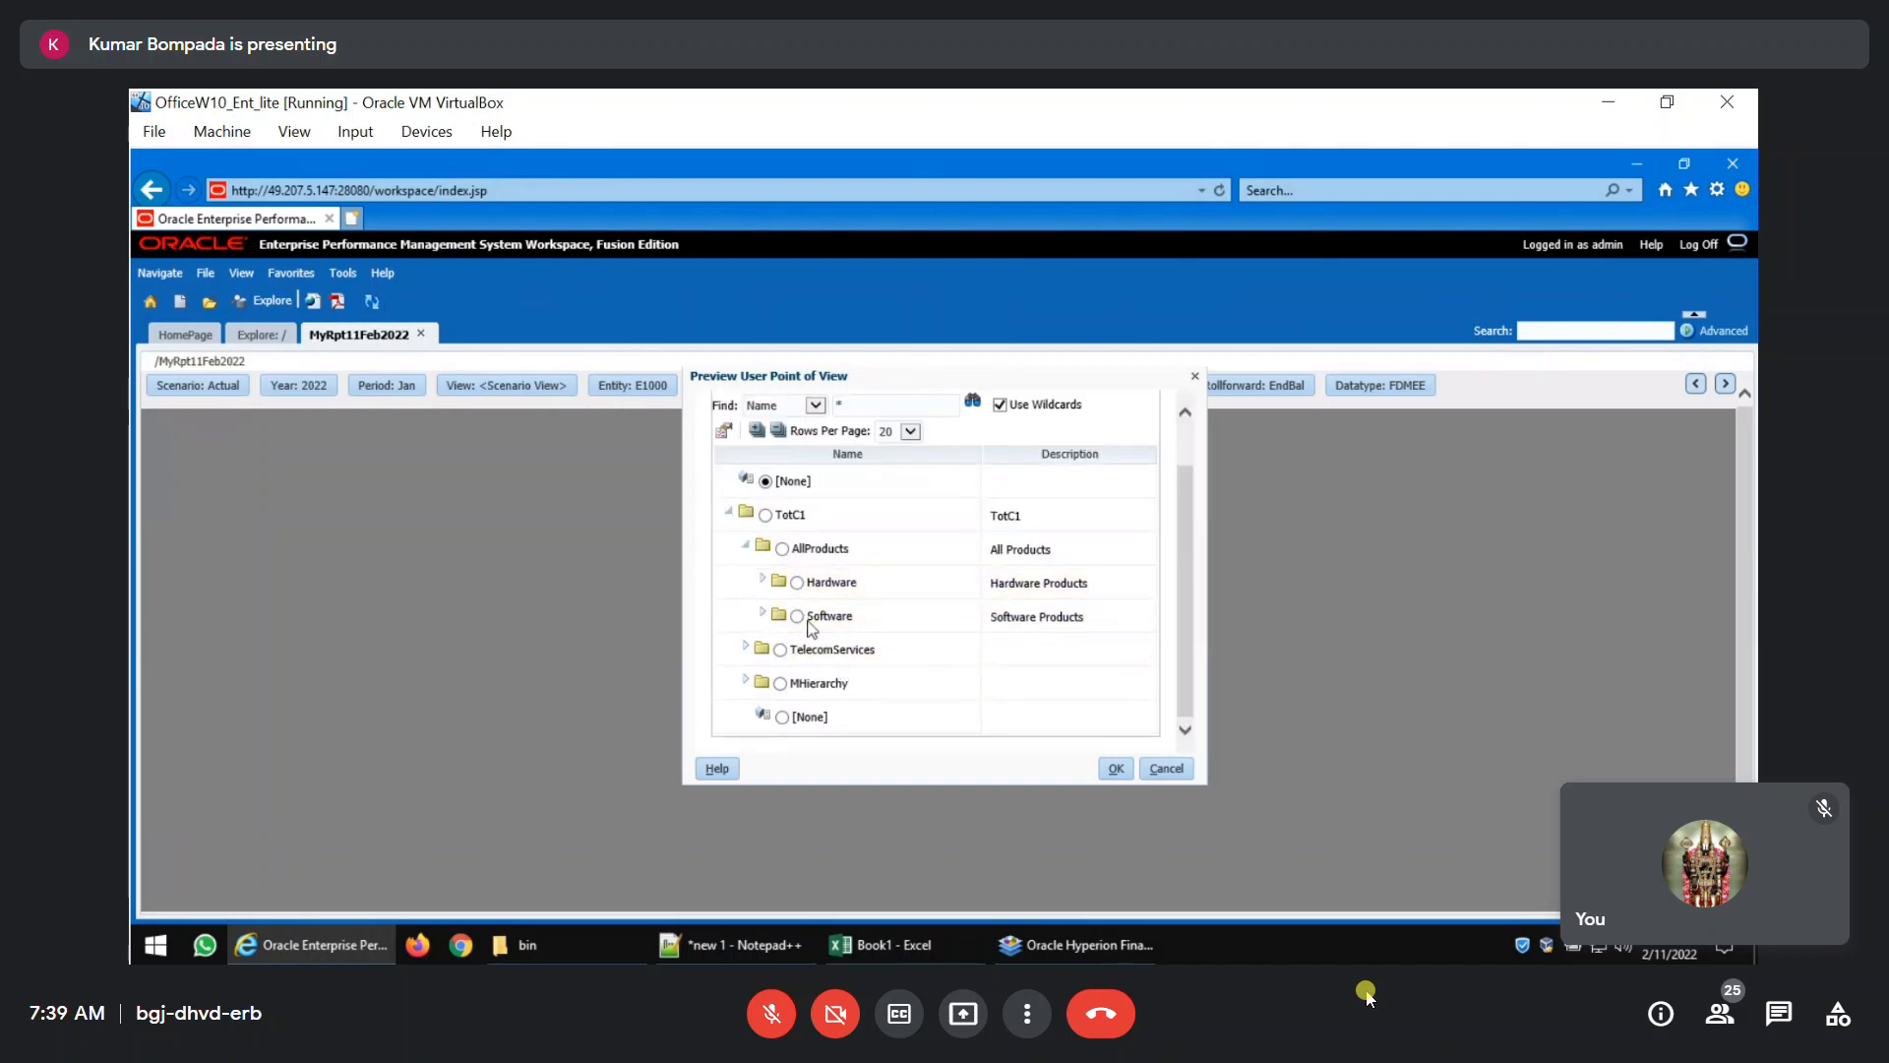
click(816, 482)
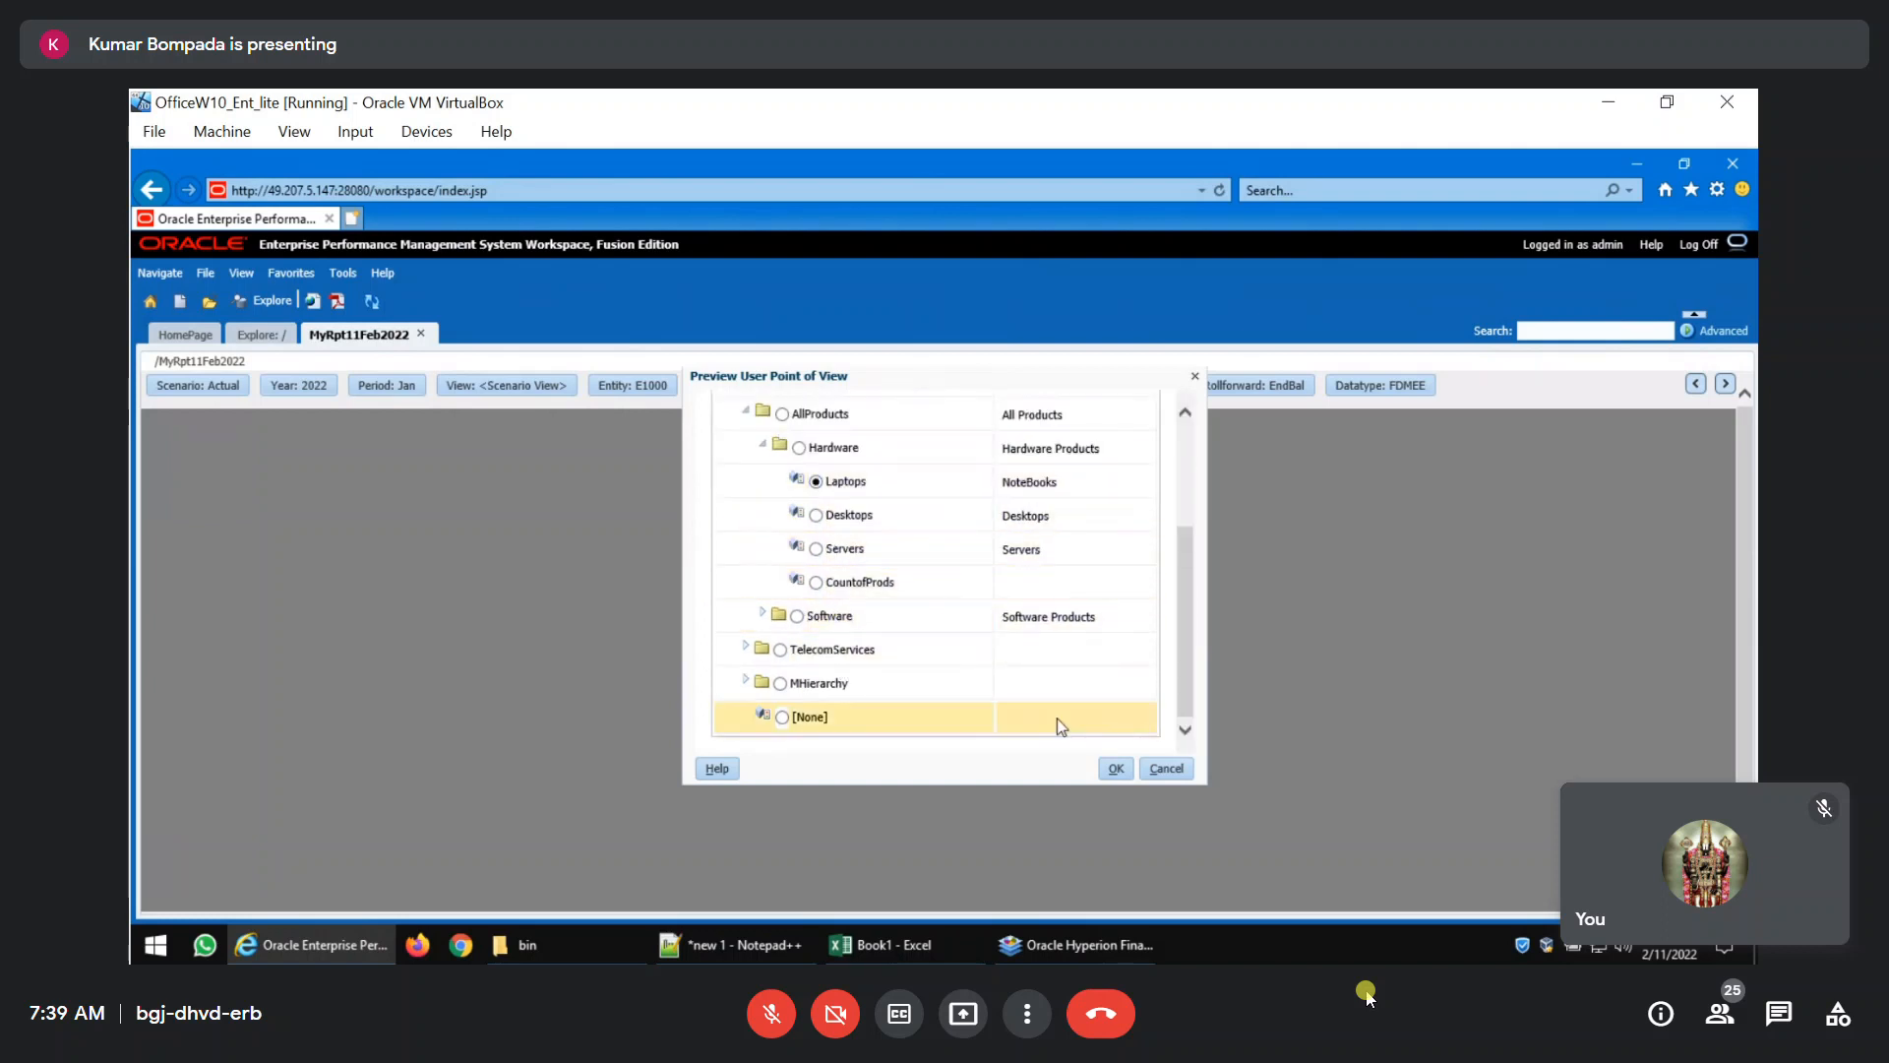
click(1116, 768)
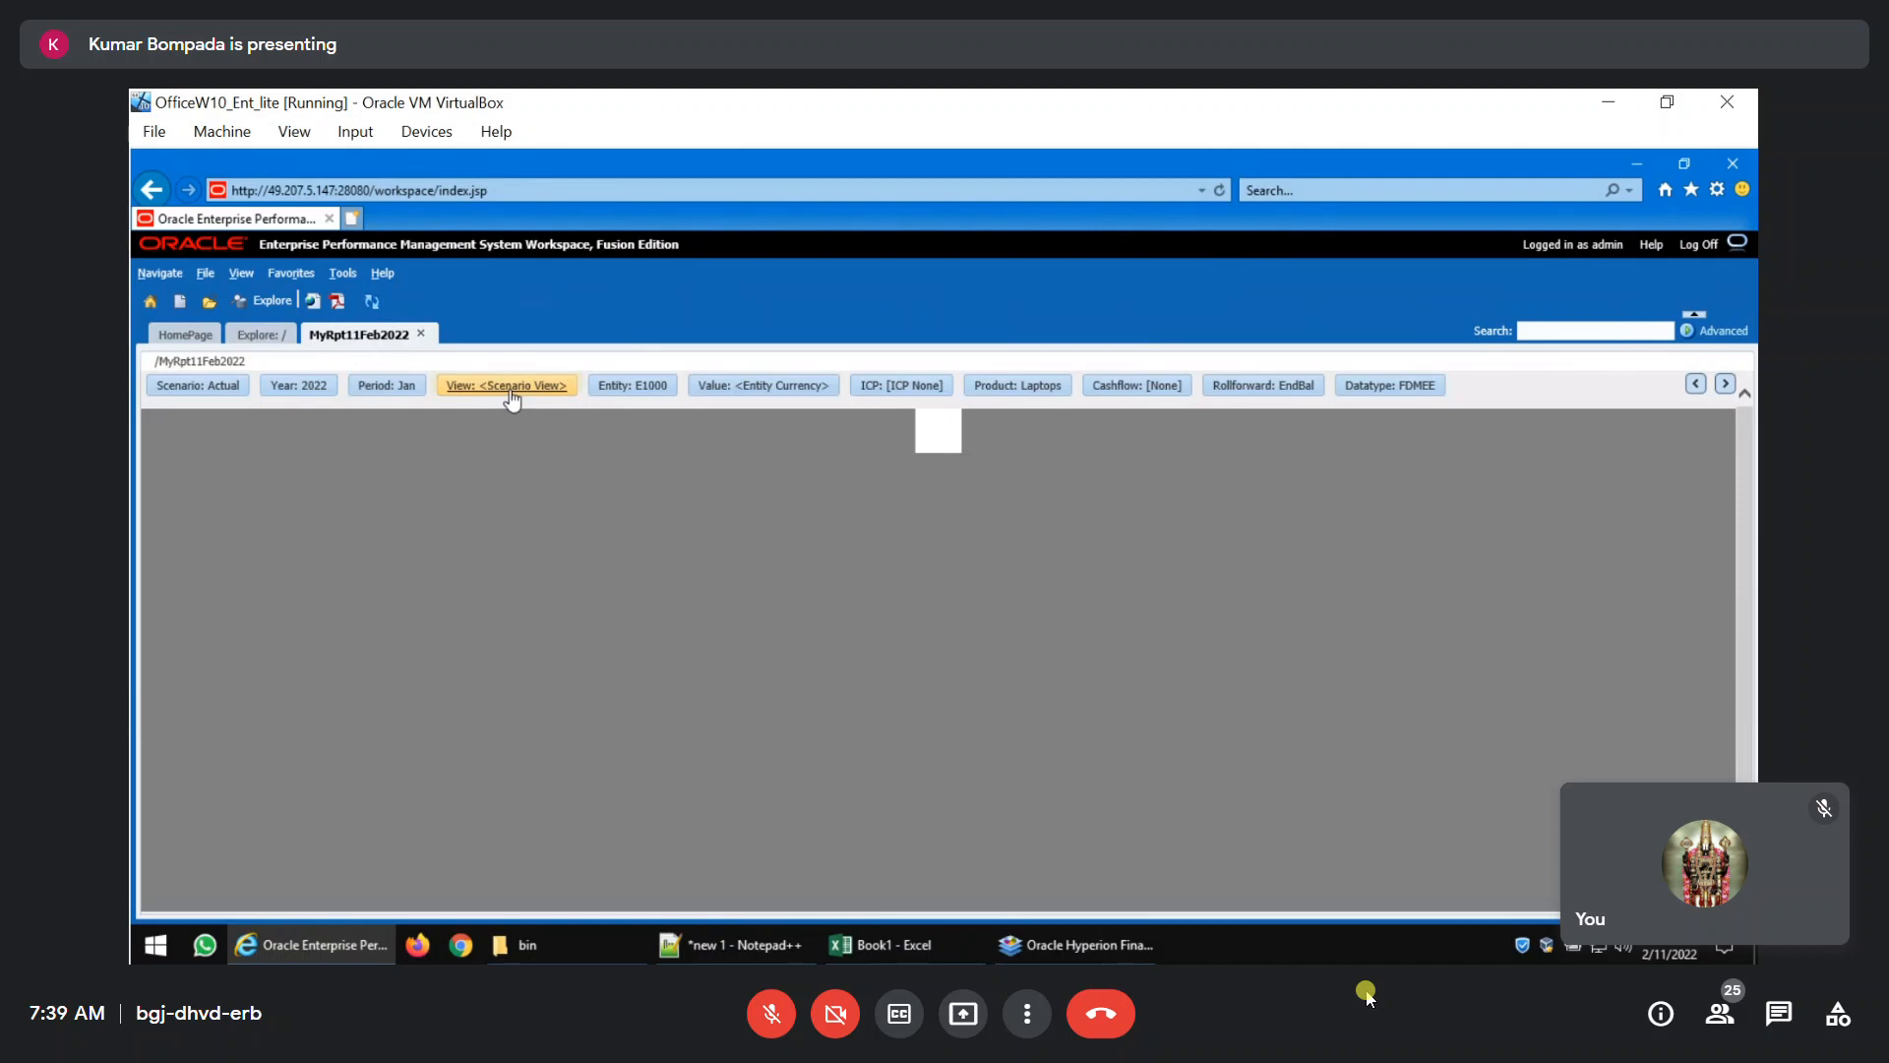
Refresh the report MyRpt11Feb2022, look through its point of view bar and close the report.
click(373, 307)
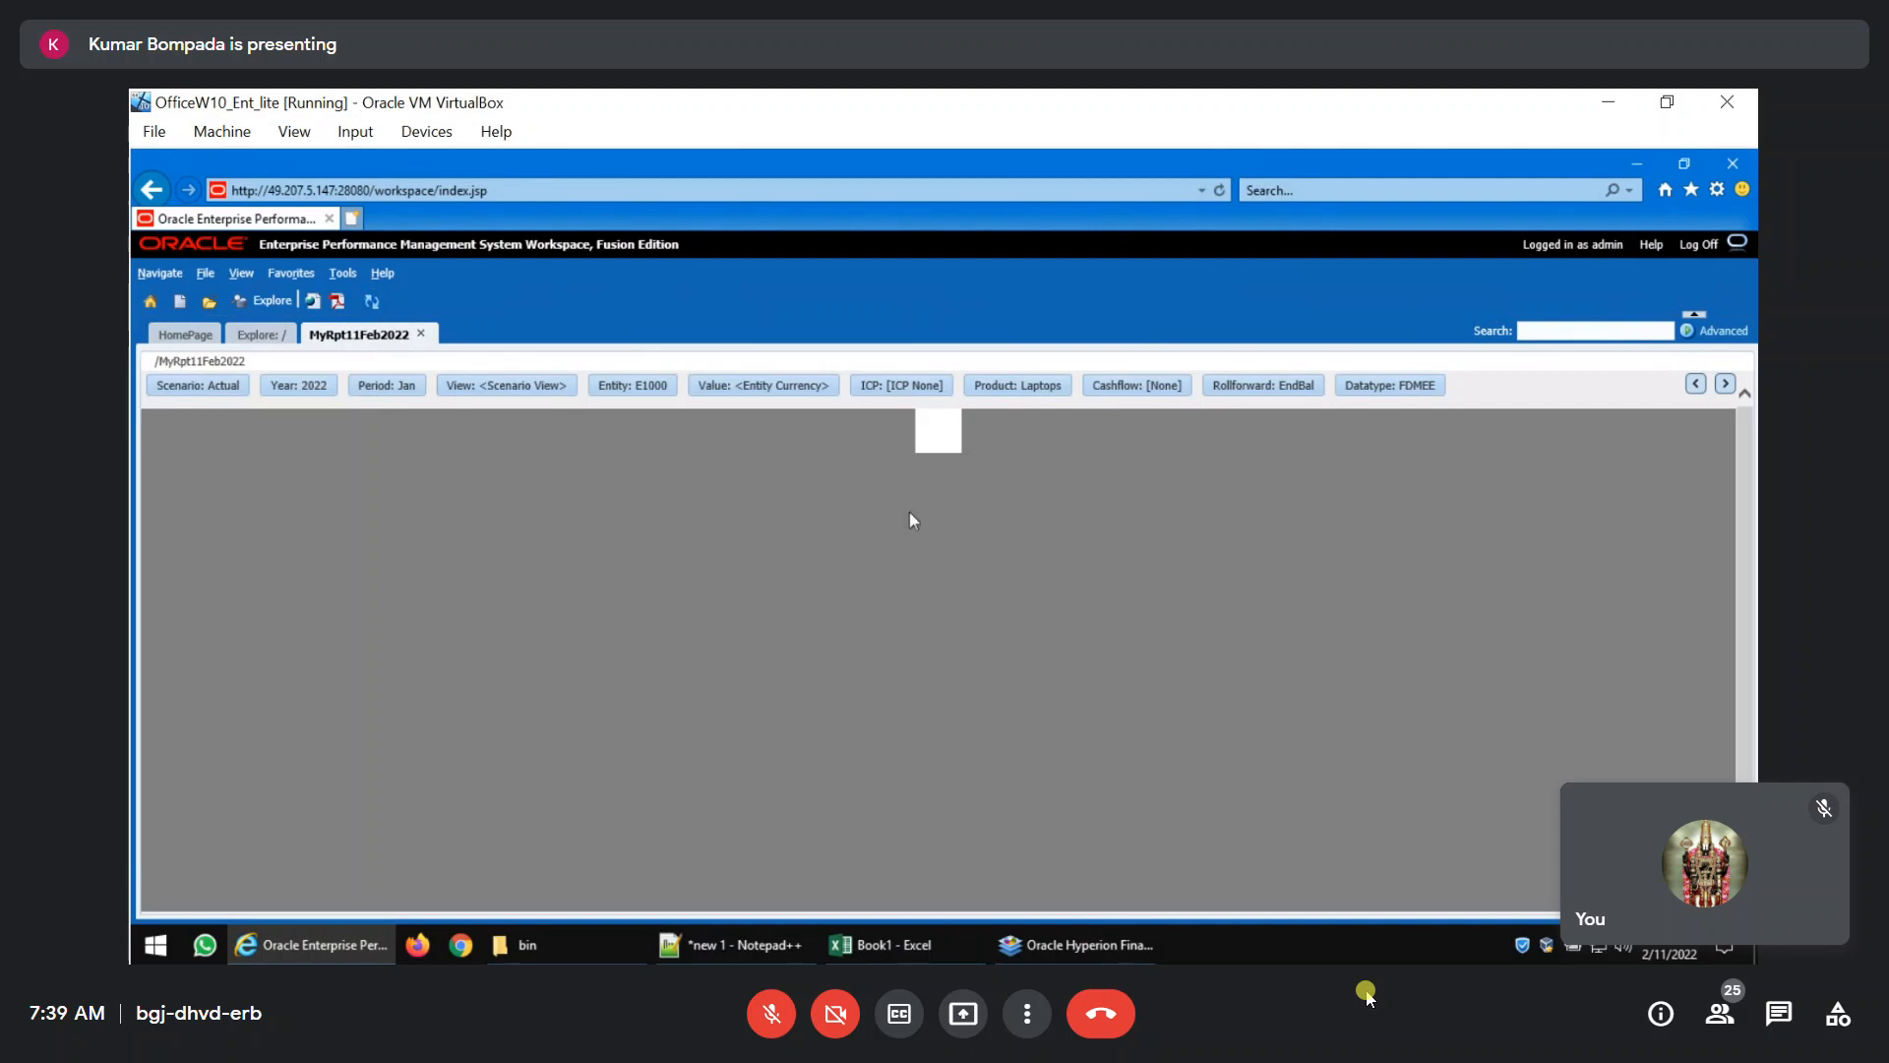
click(1727, 384)
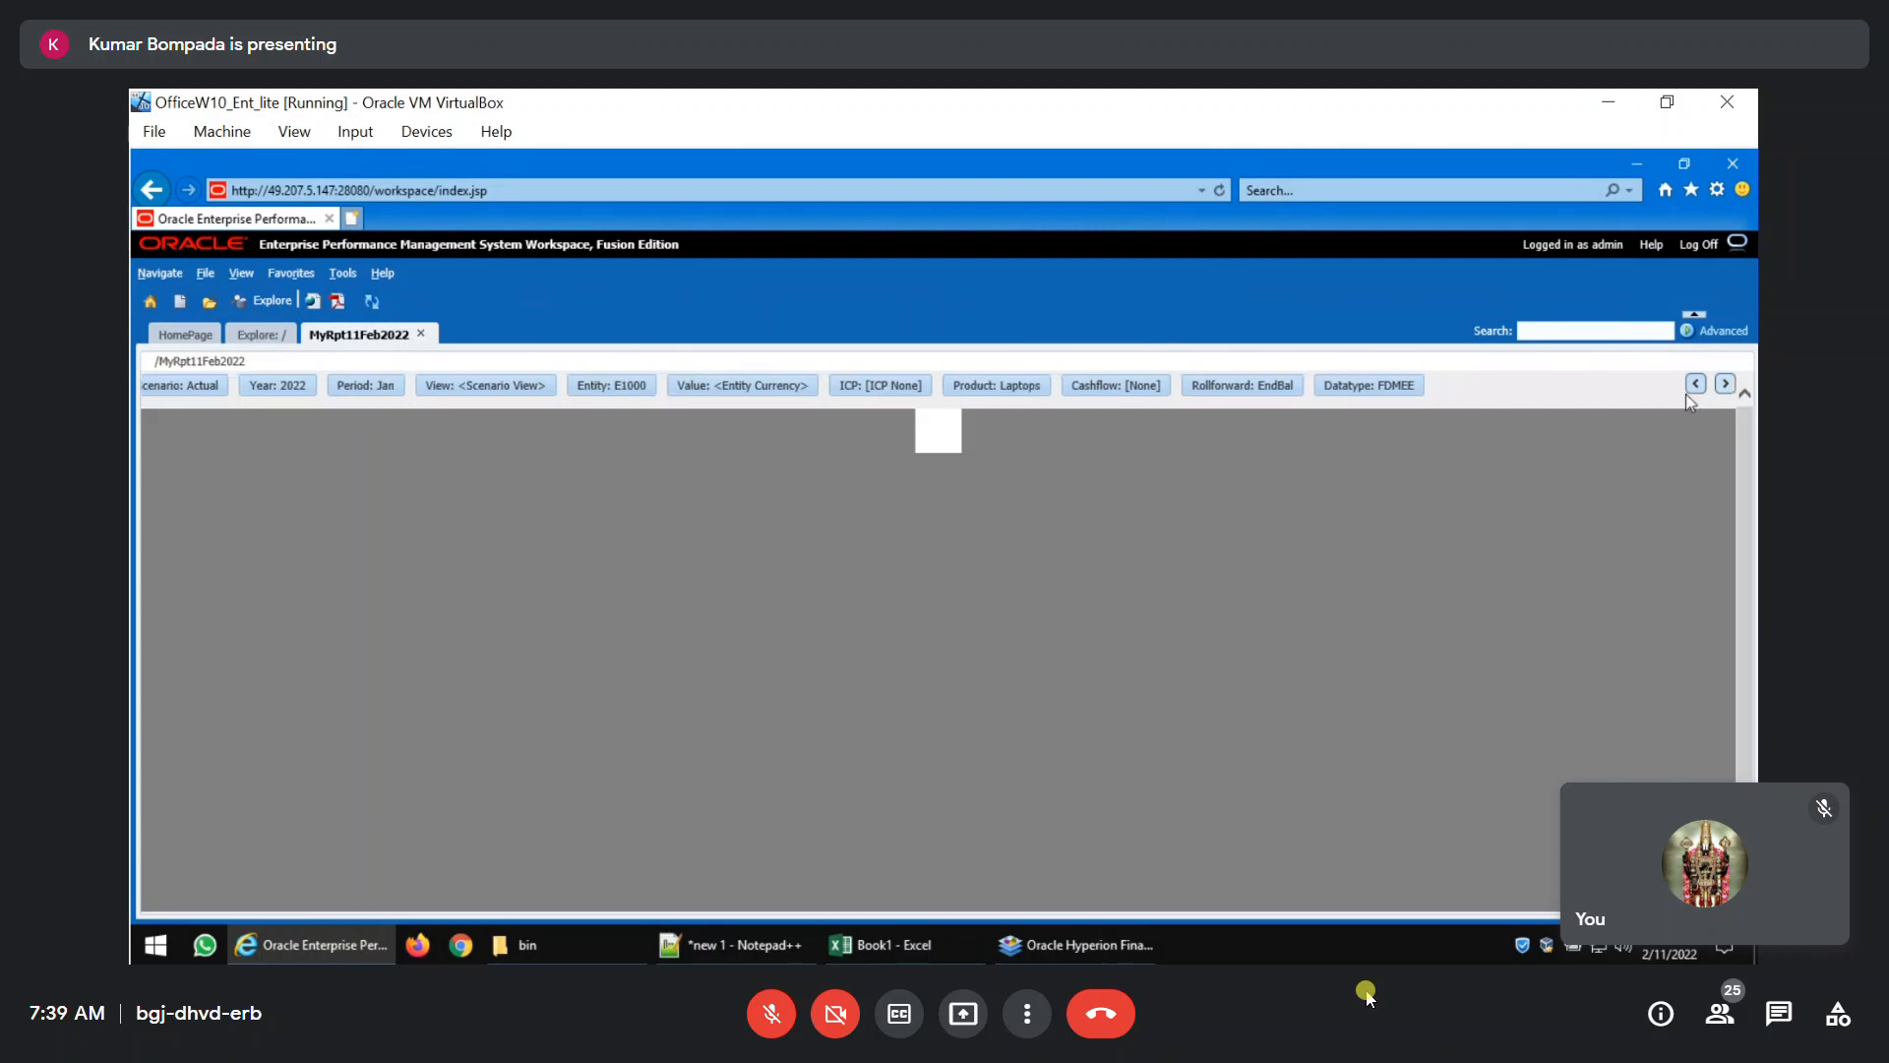
click(1696, 386)
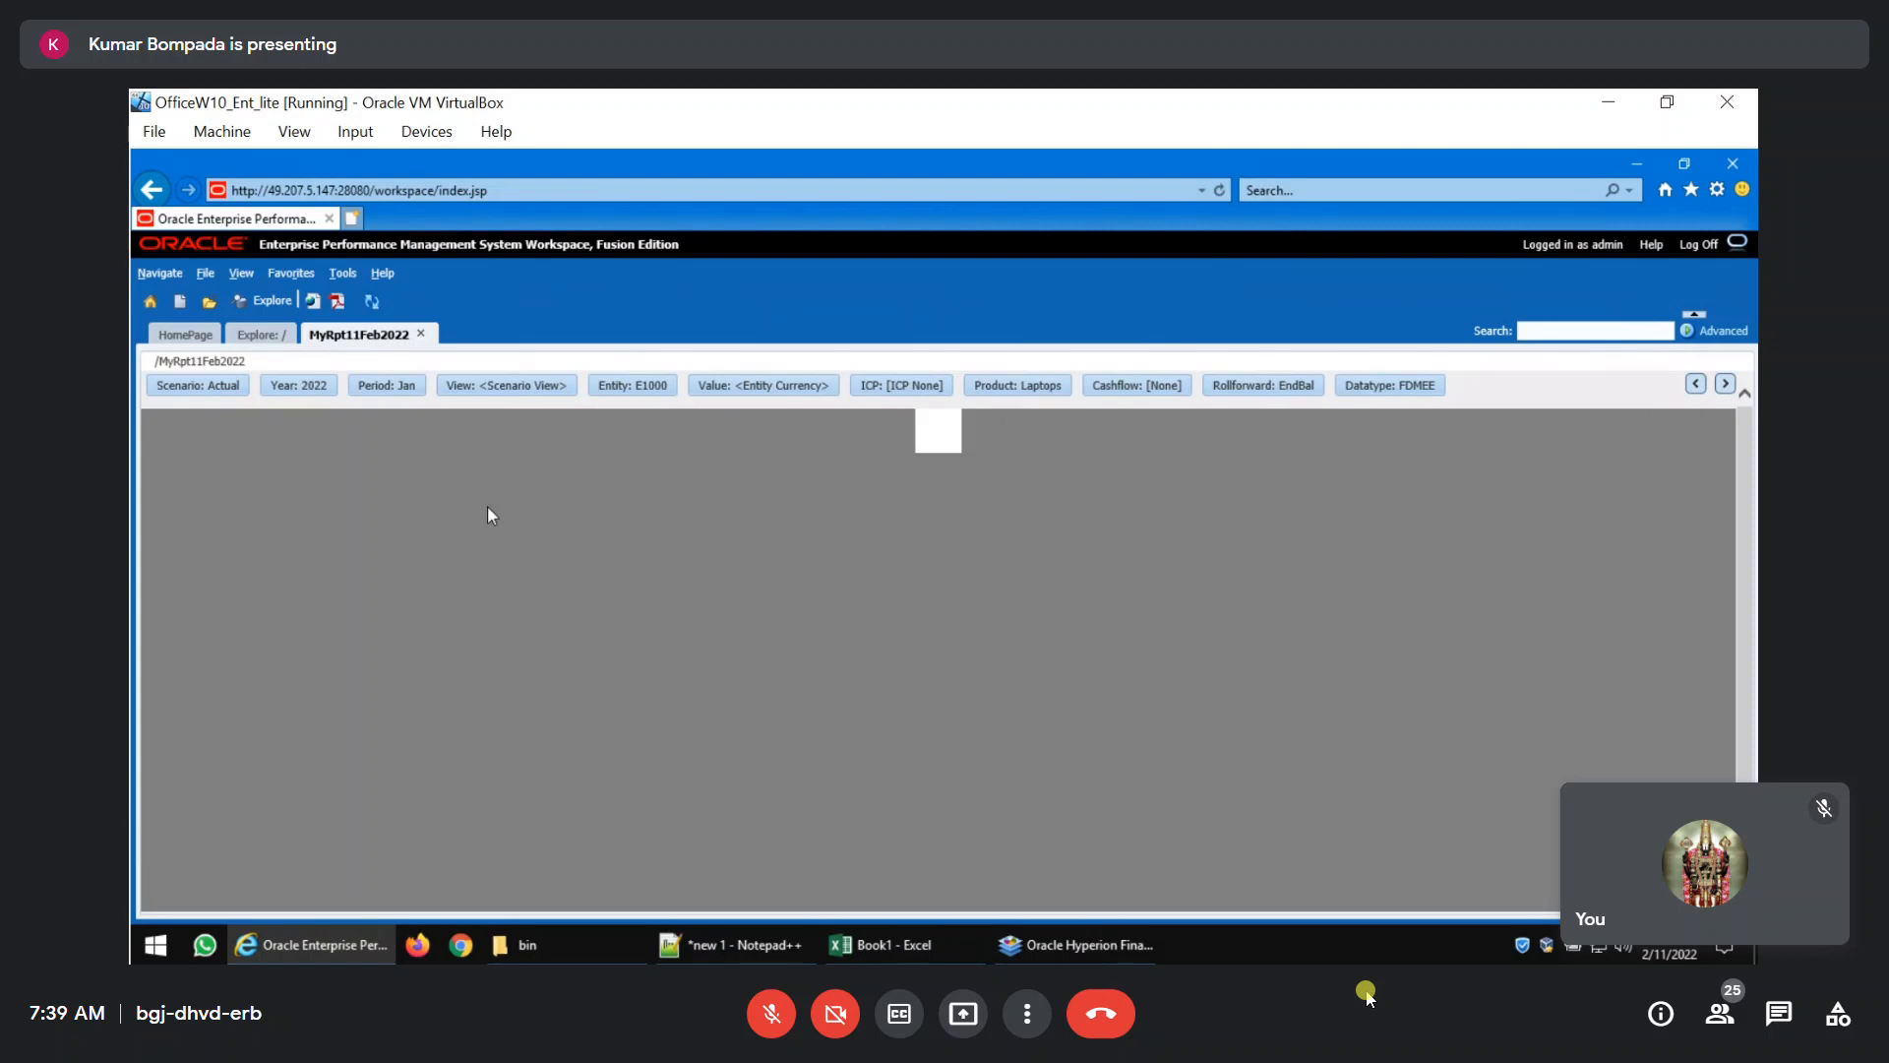
click(422, 335)
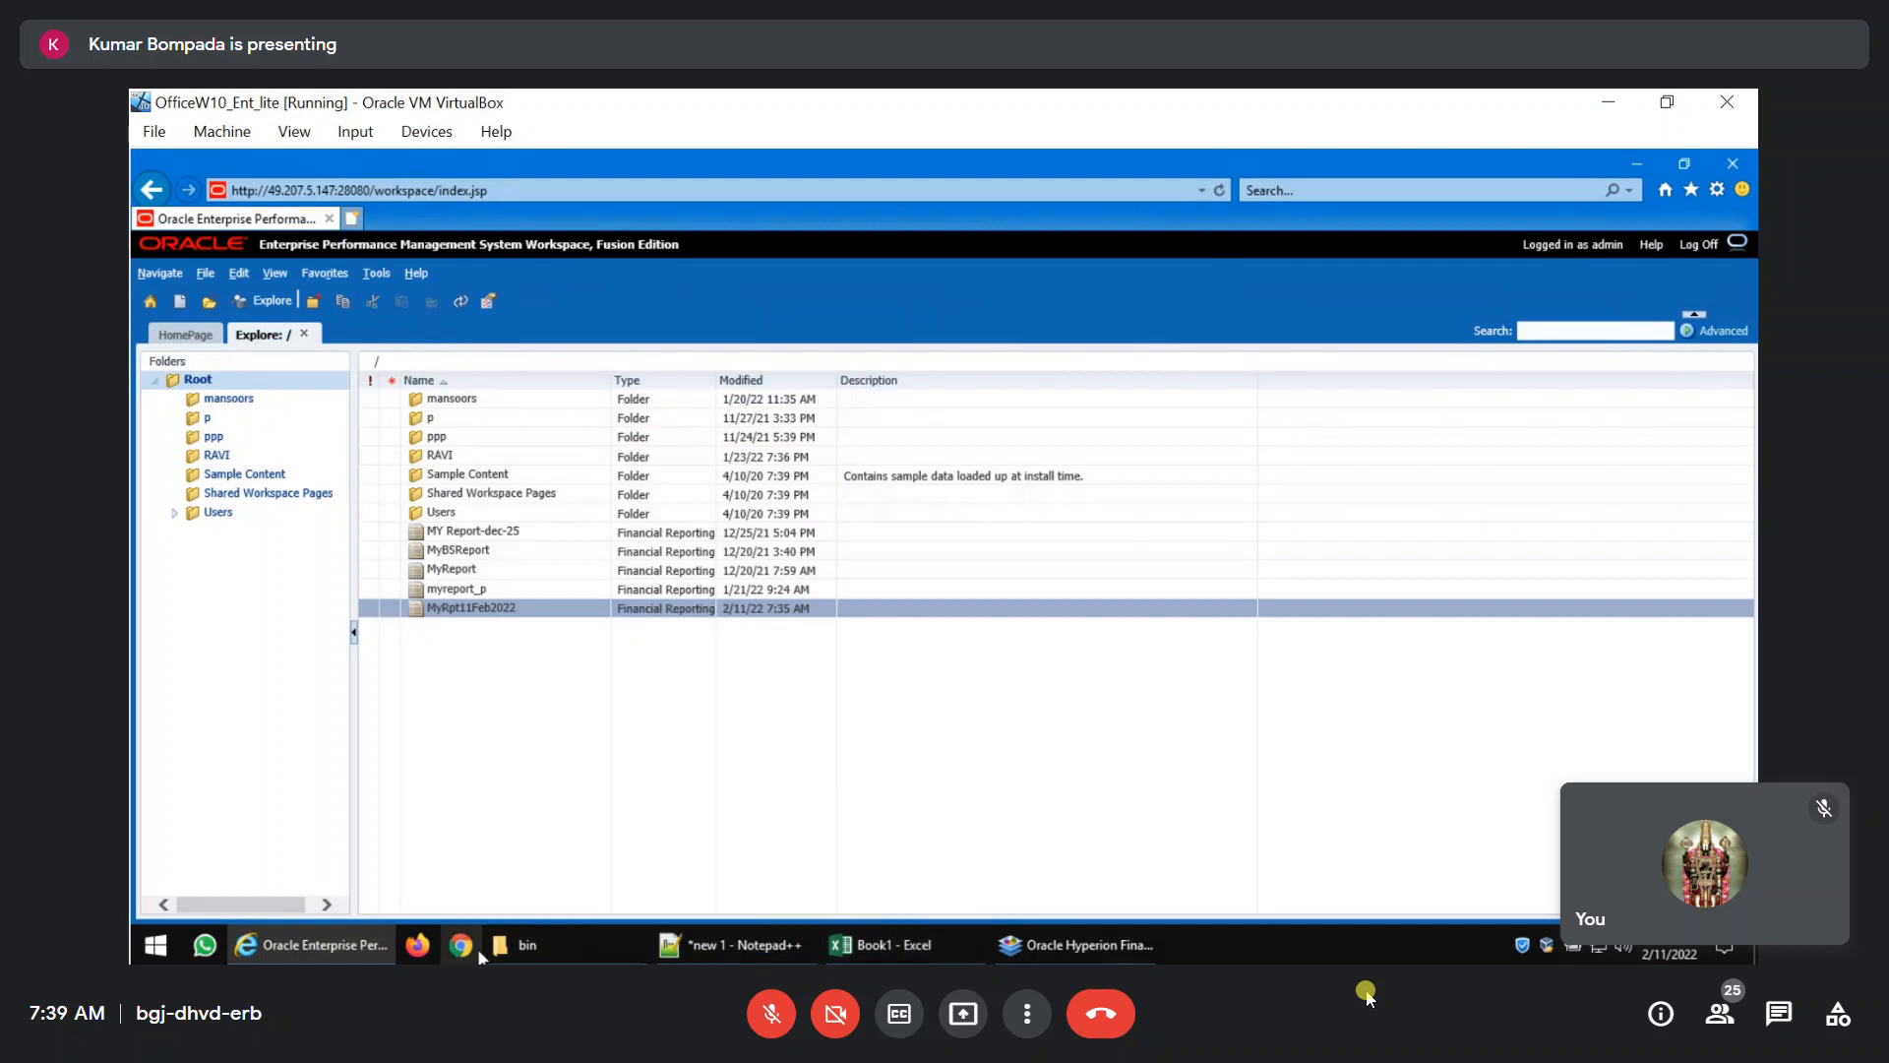
Switch to Financial Reporting Studio and try to preview the report as a PDF.
click(1096, 945)
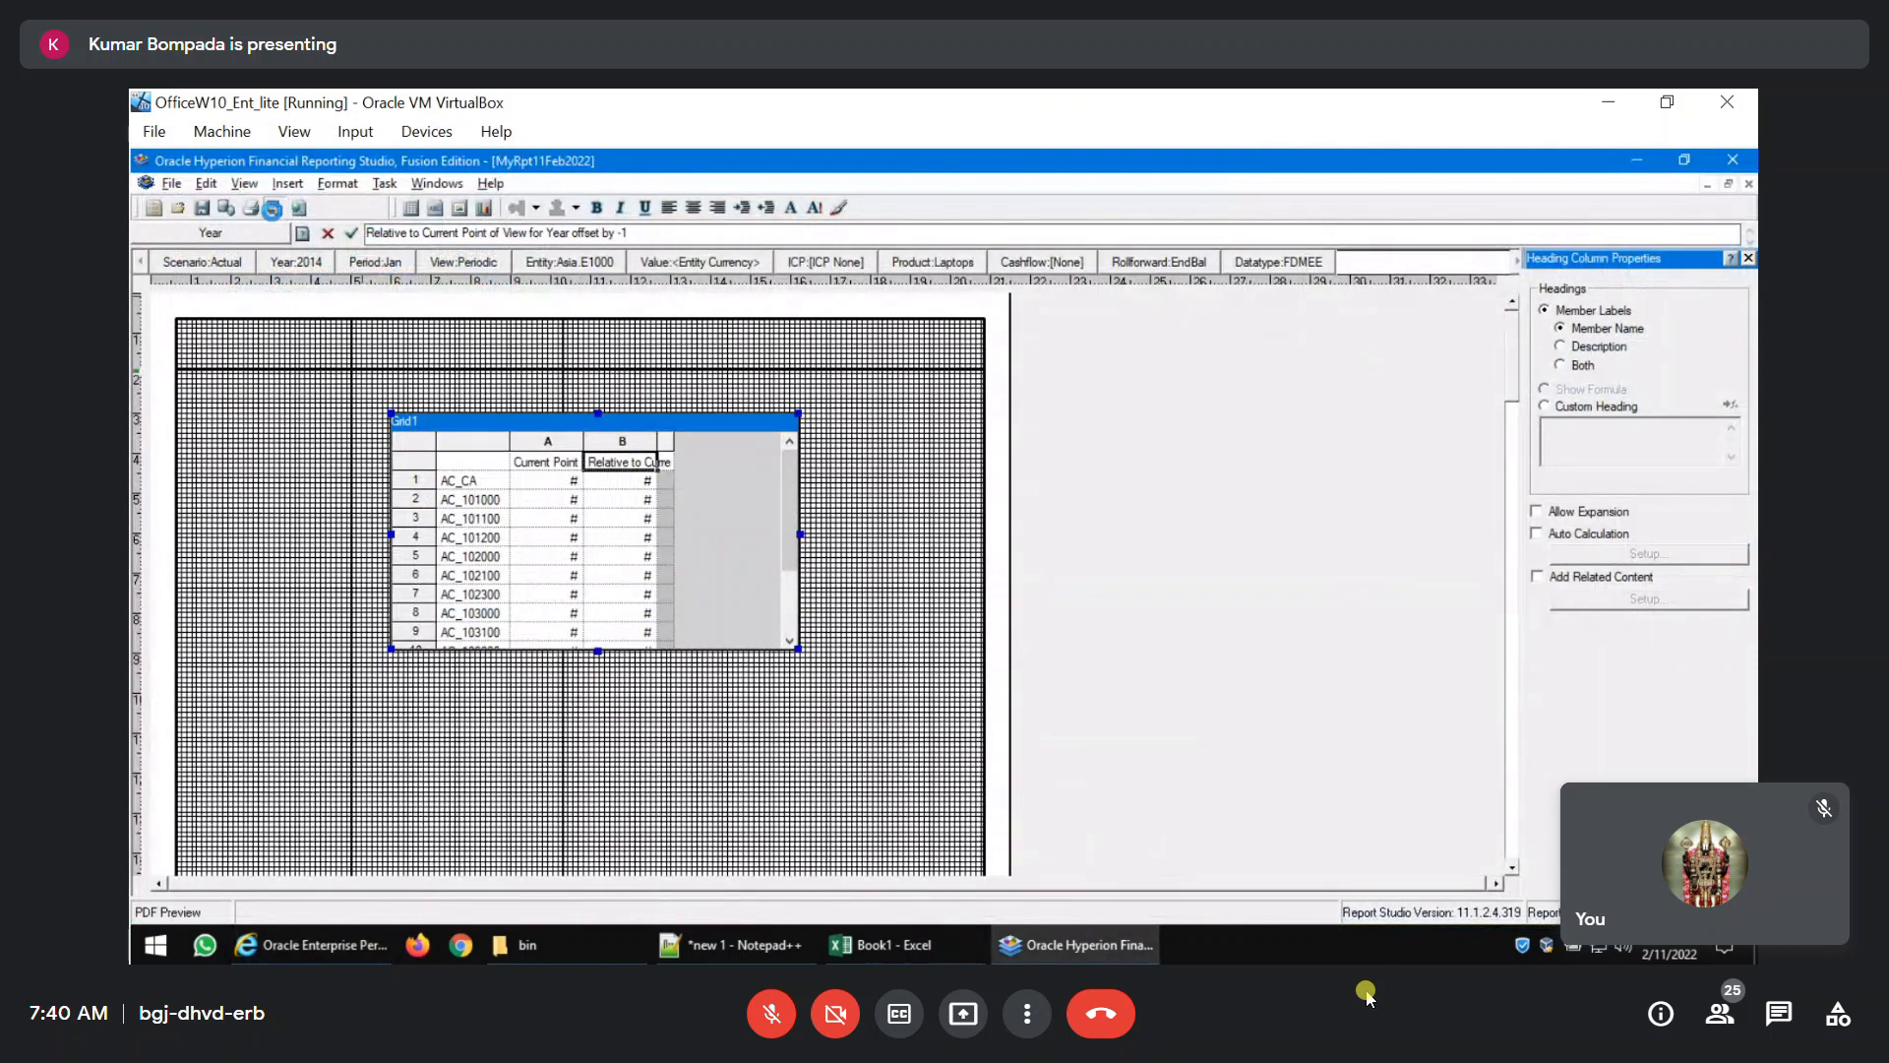
click(274, 209)
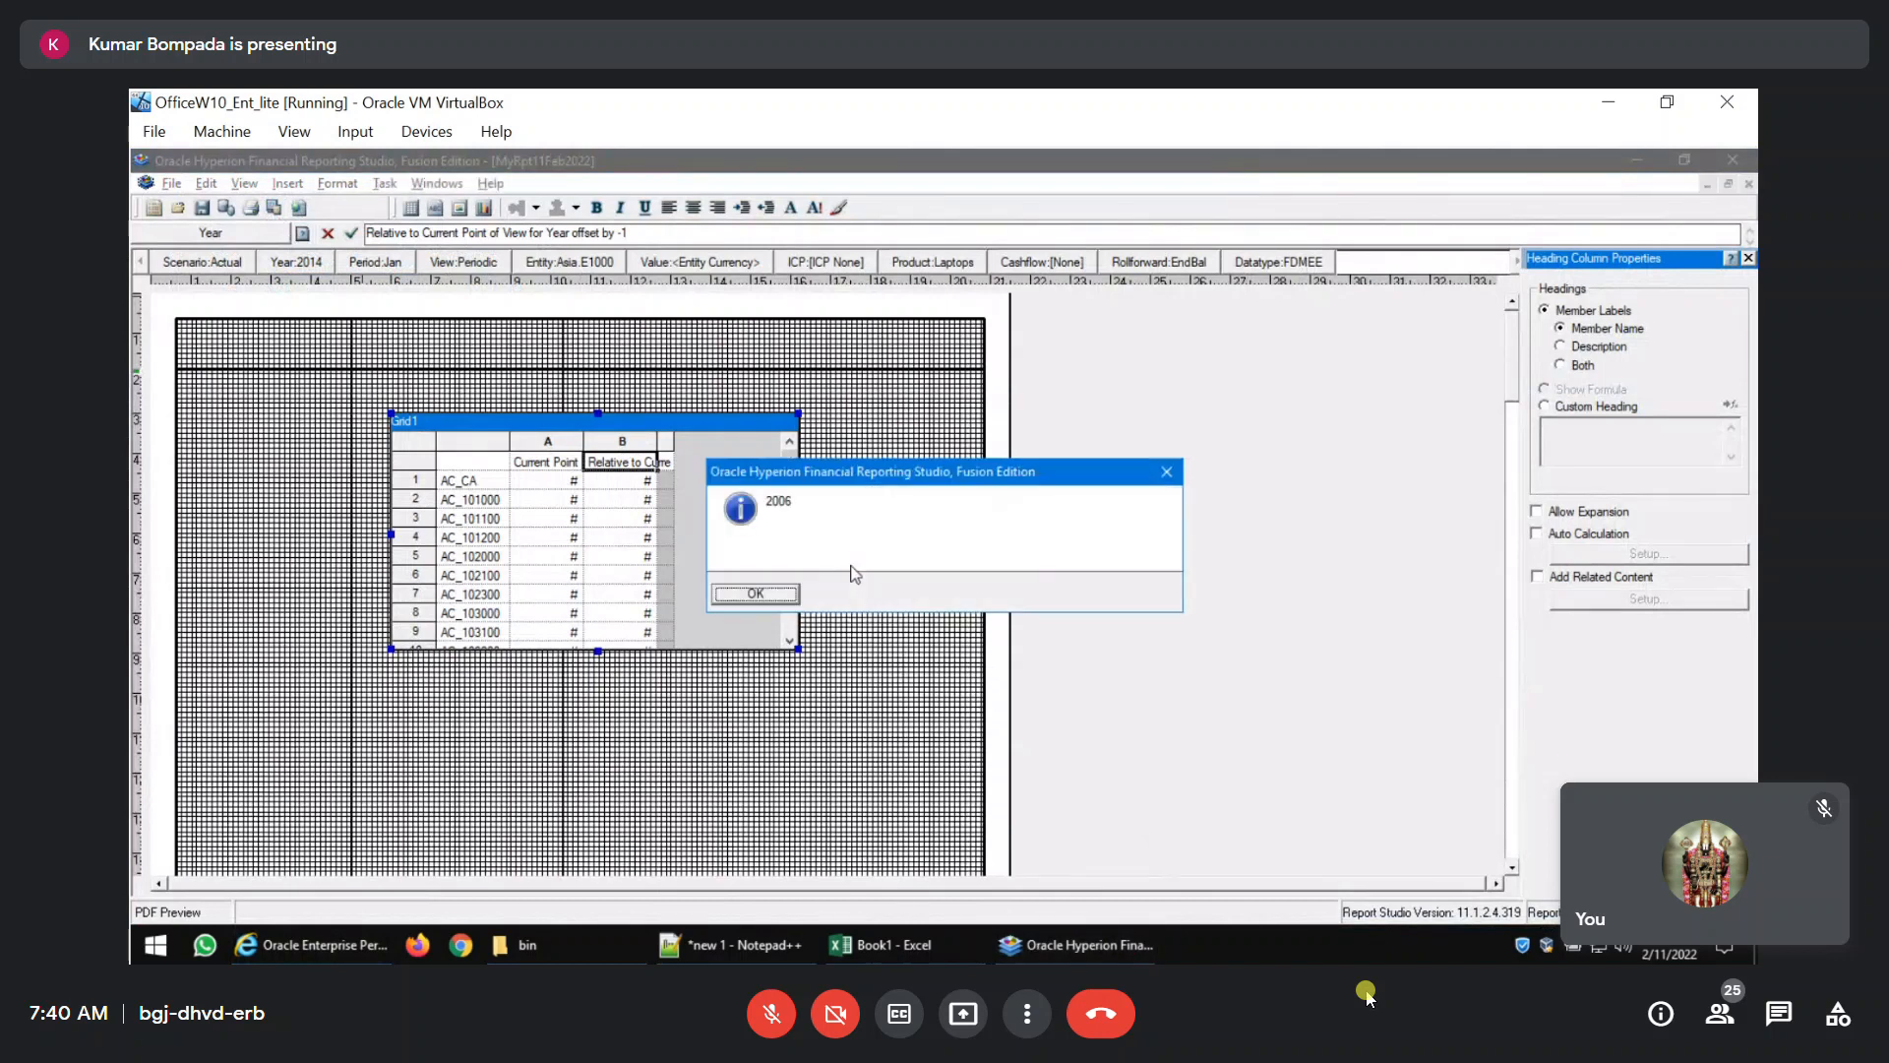
click(787, 596)
Set the Year member of the report's point of view to 2022 in Financial Reporting Studio.
click(295, 262)
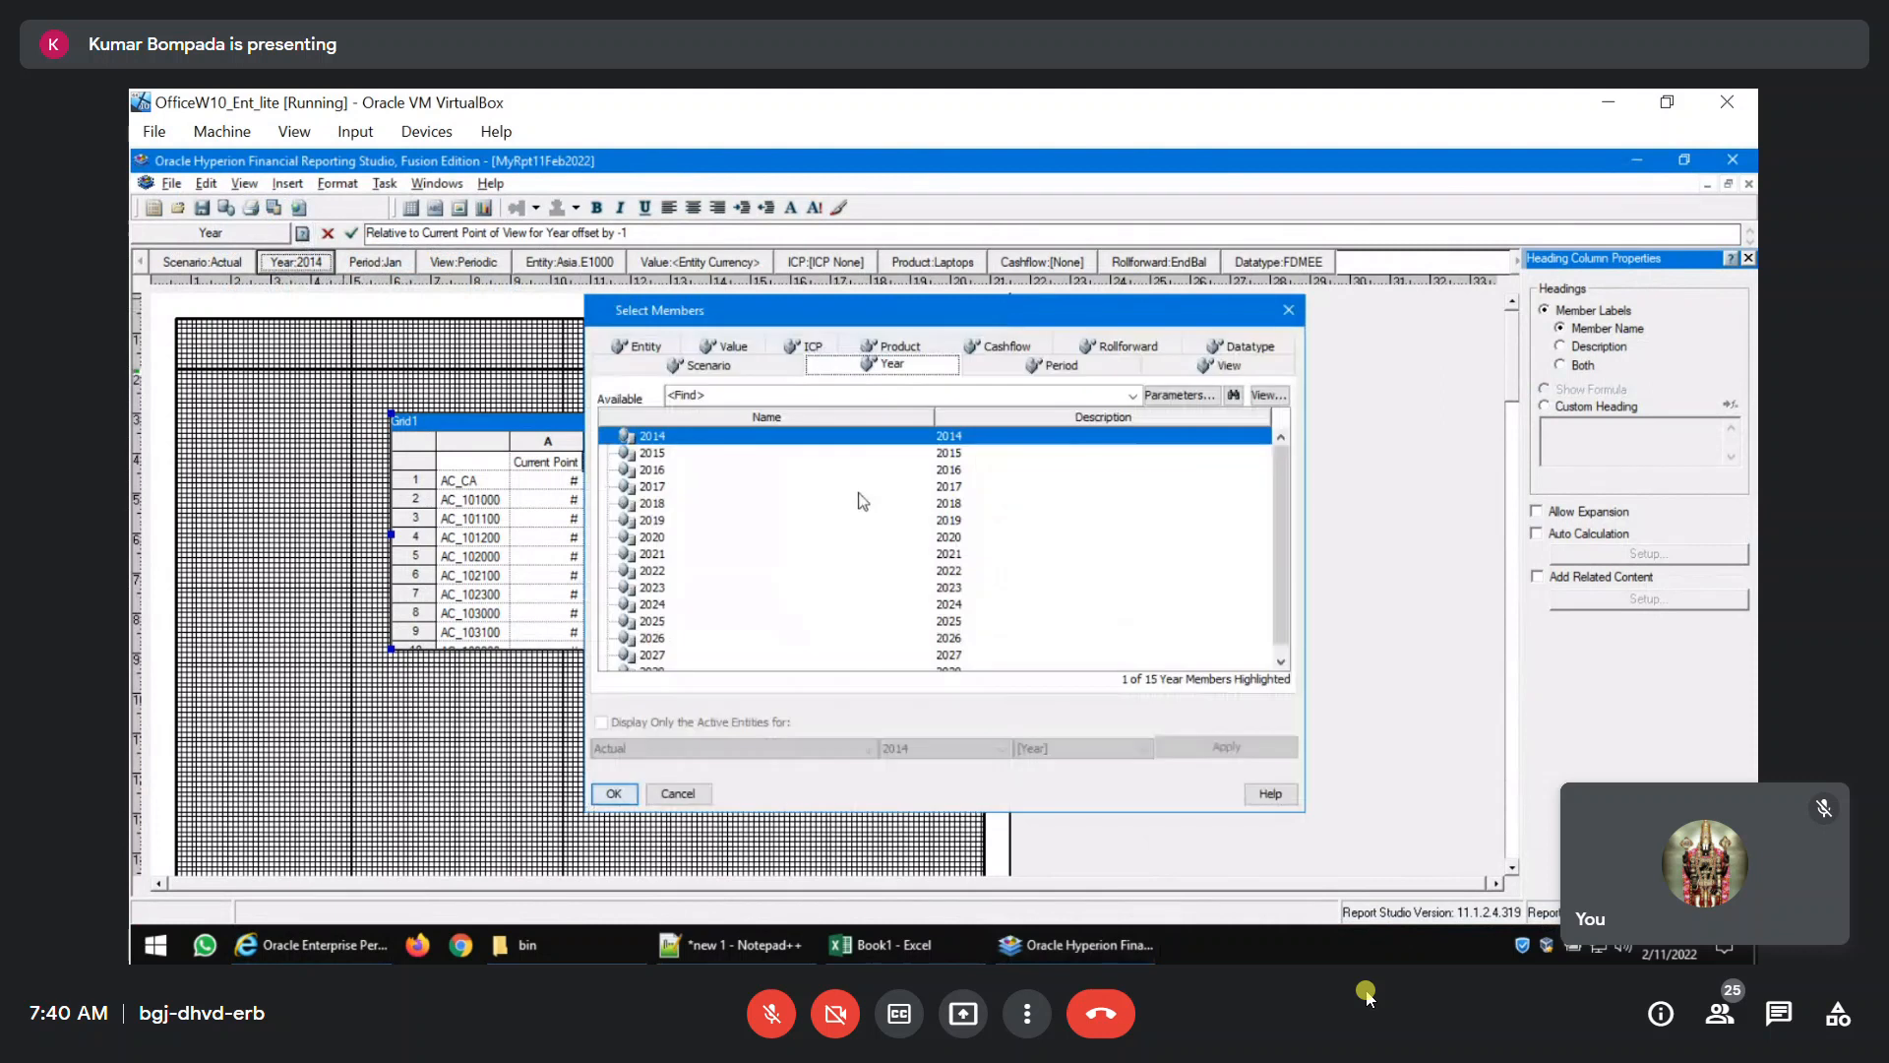
click(652, 571)
click(615, 792)
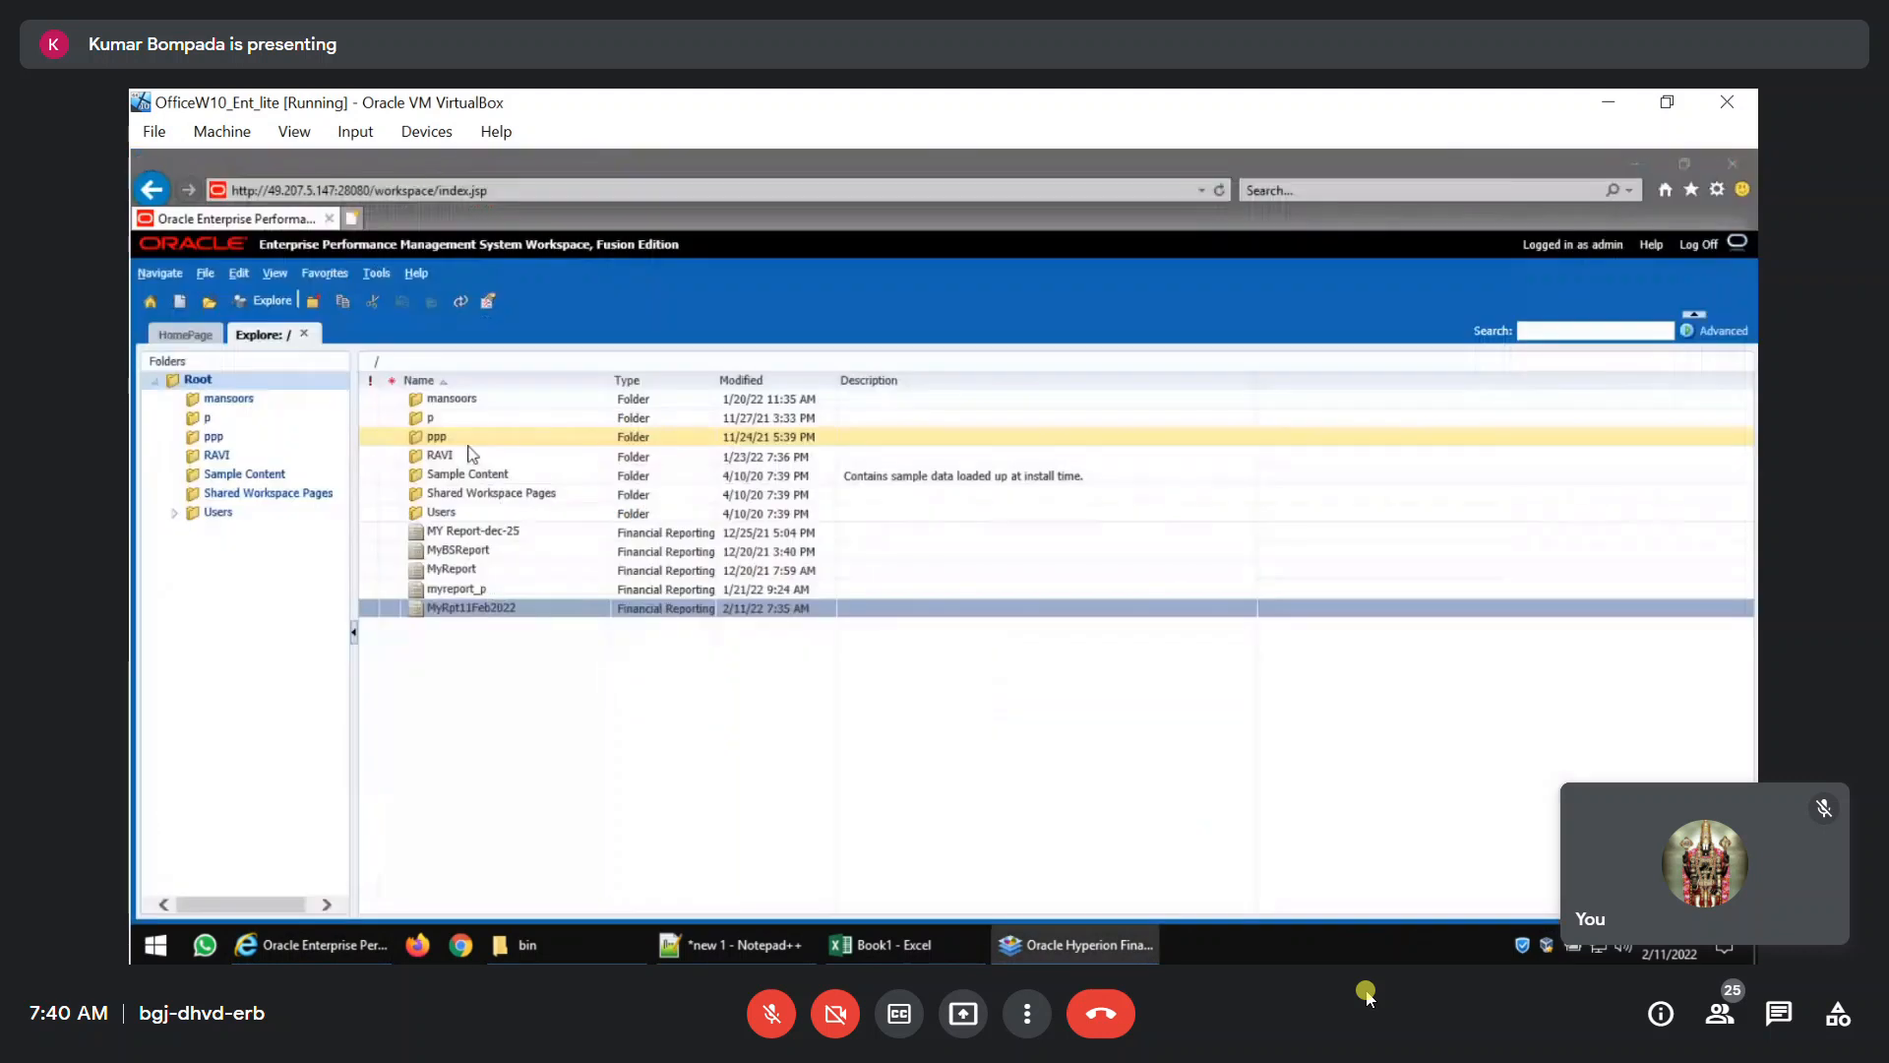
Preview the report as a PDF, close the preview and return to EPM Workspace.
click(1053, 945)
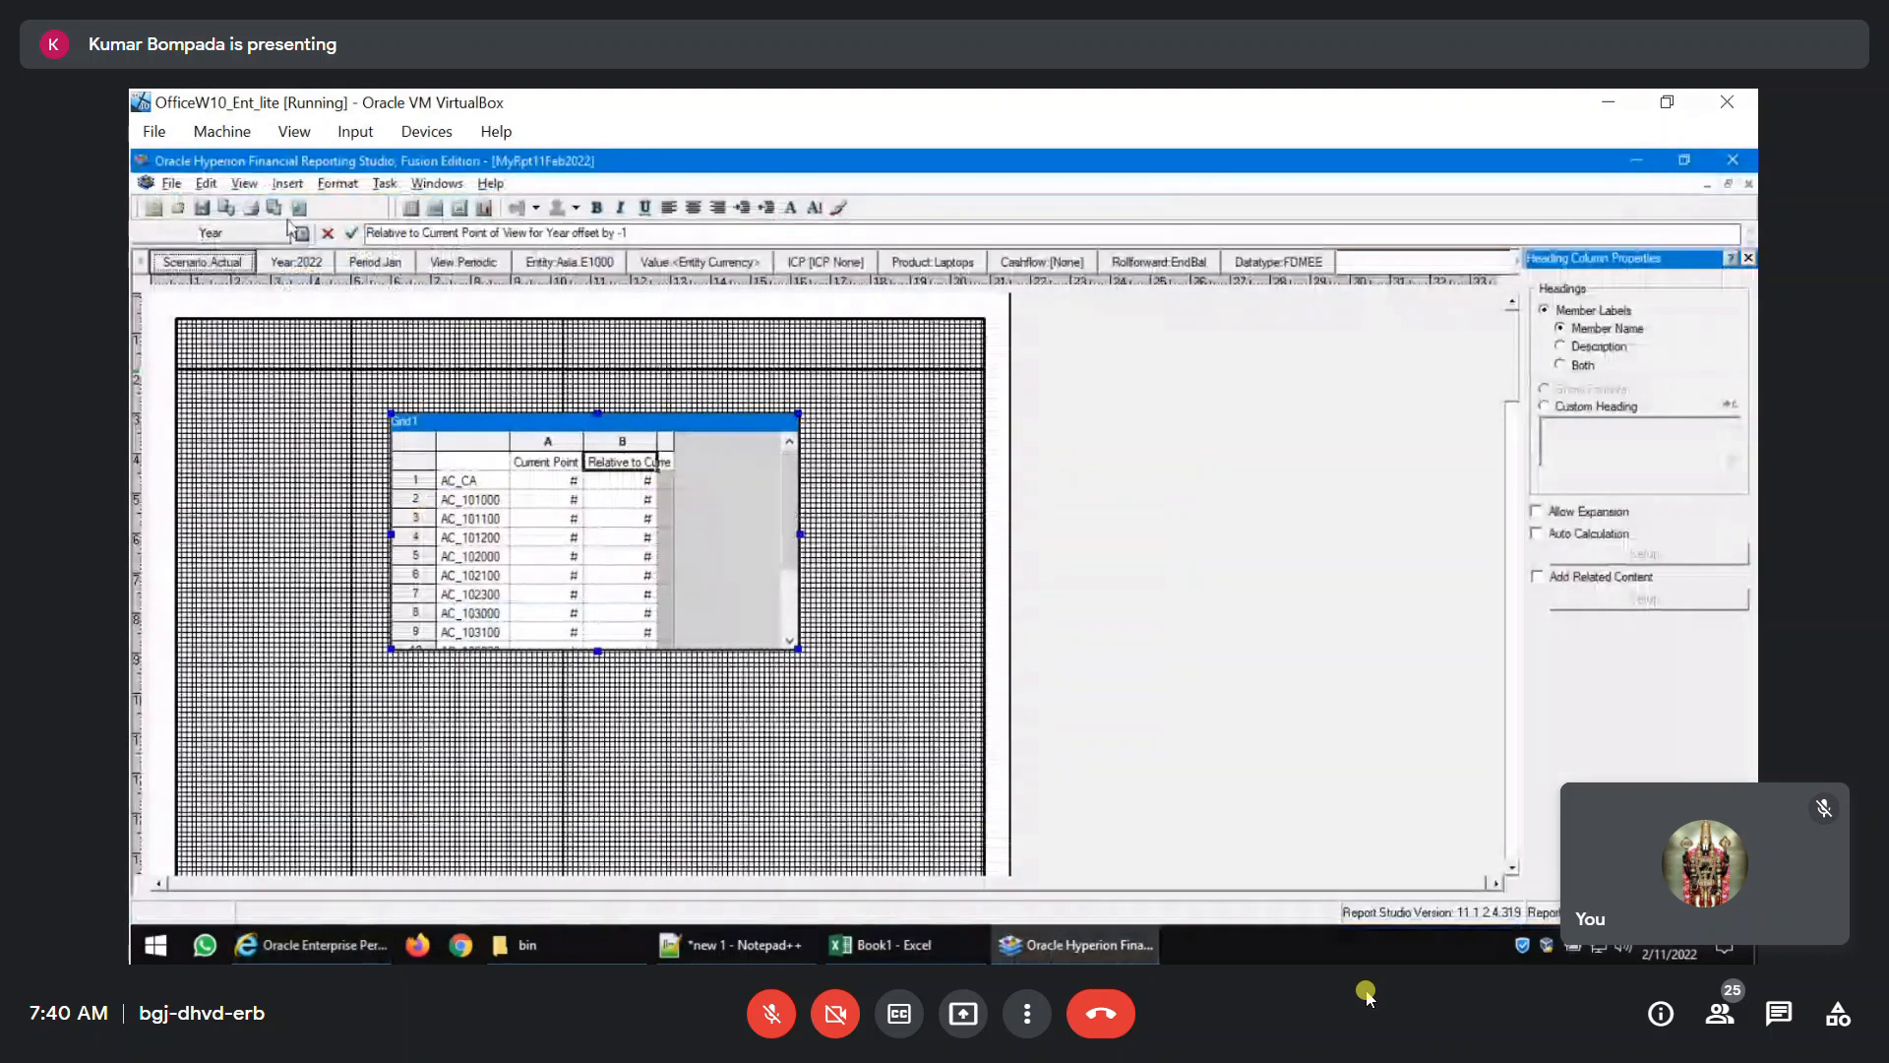
click(275, 209)
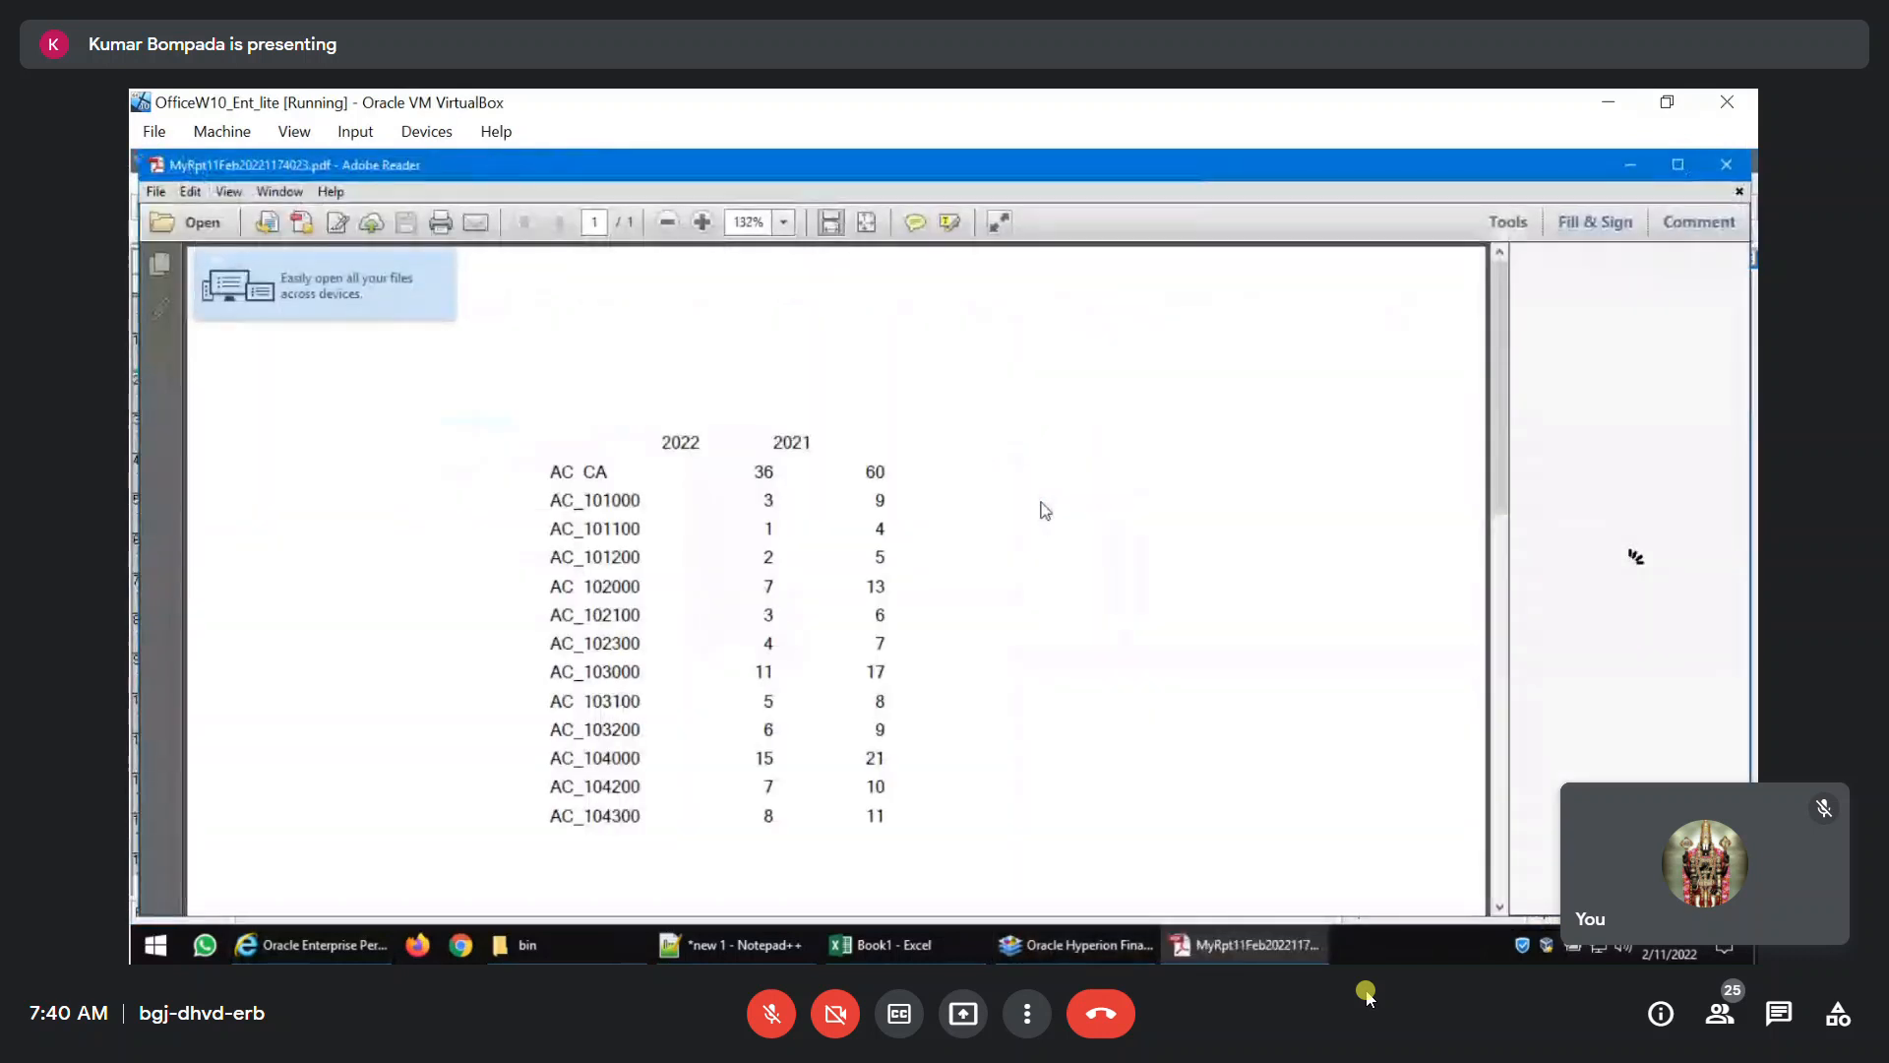
click(1729, 168)
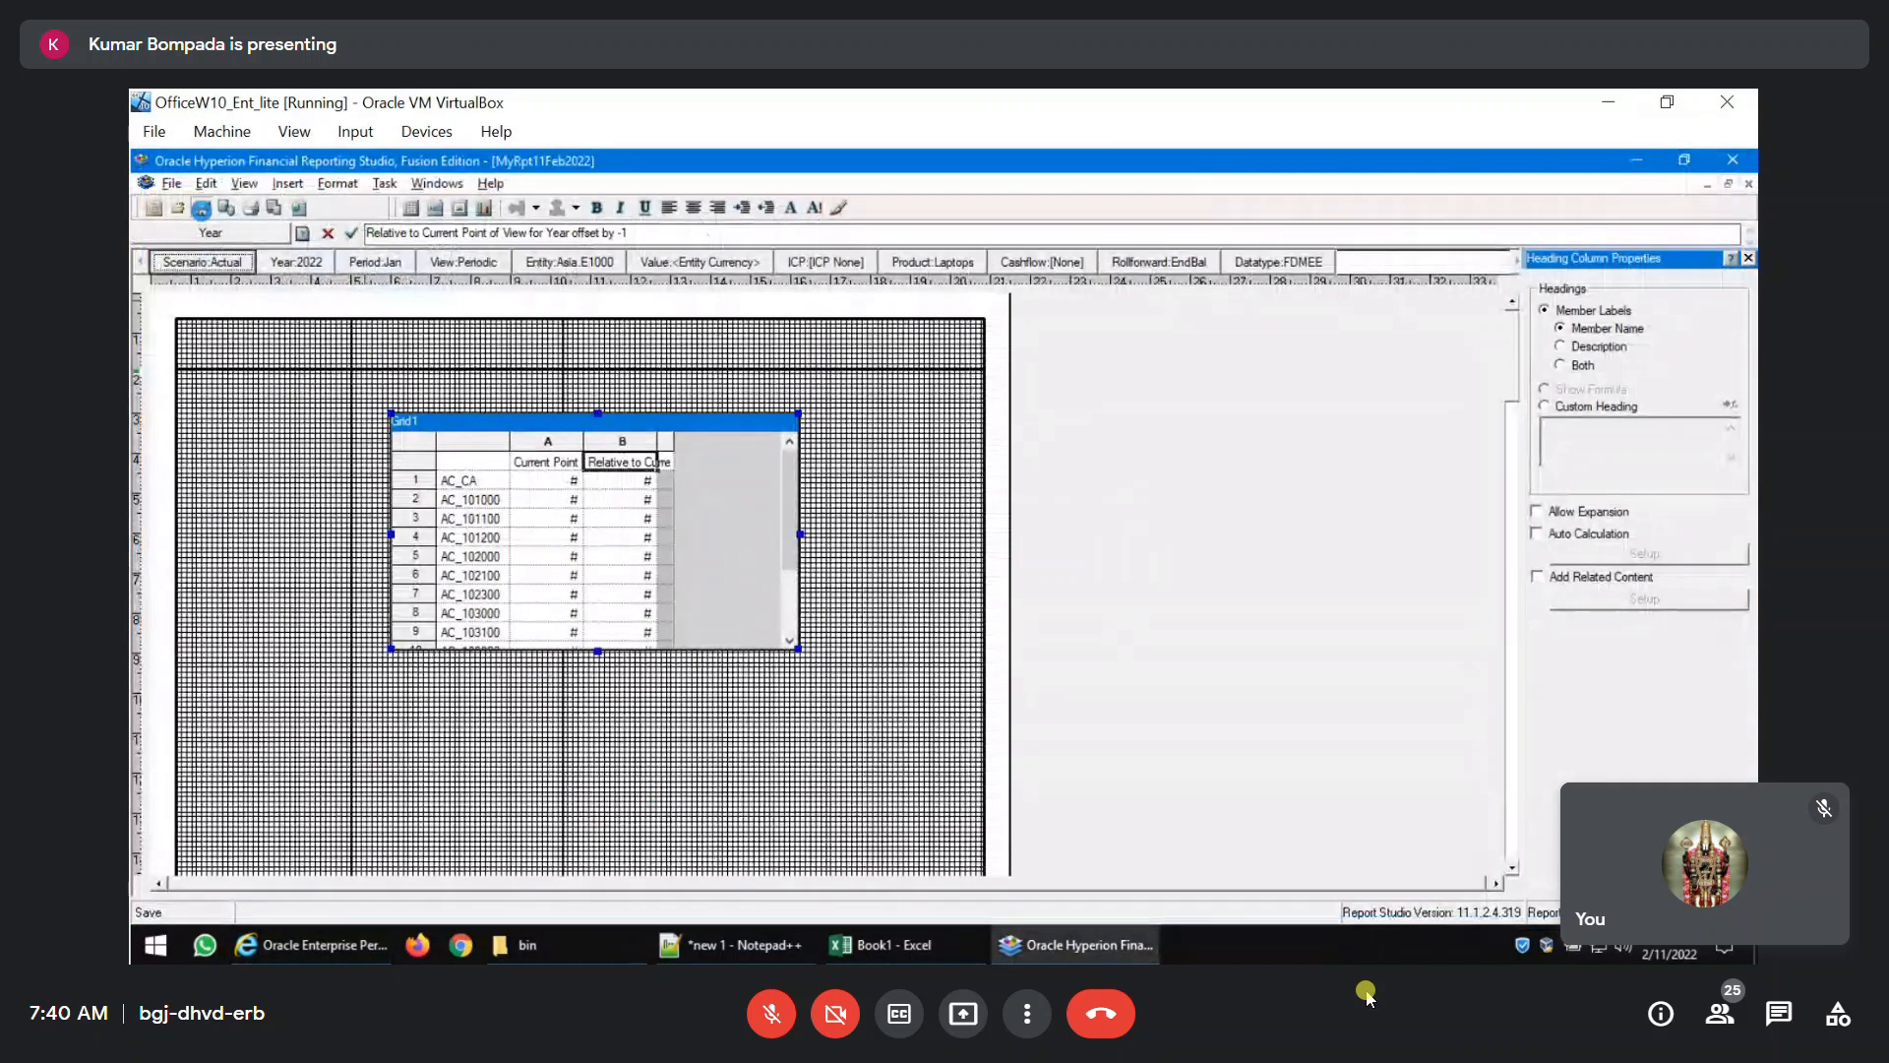
click(575, 866)
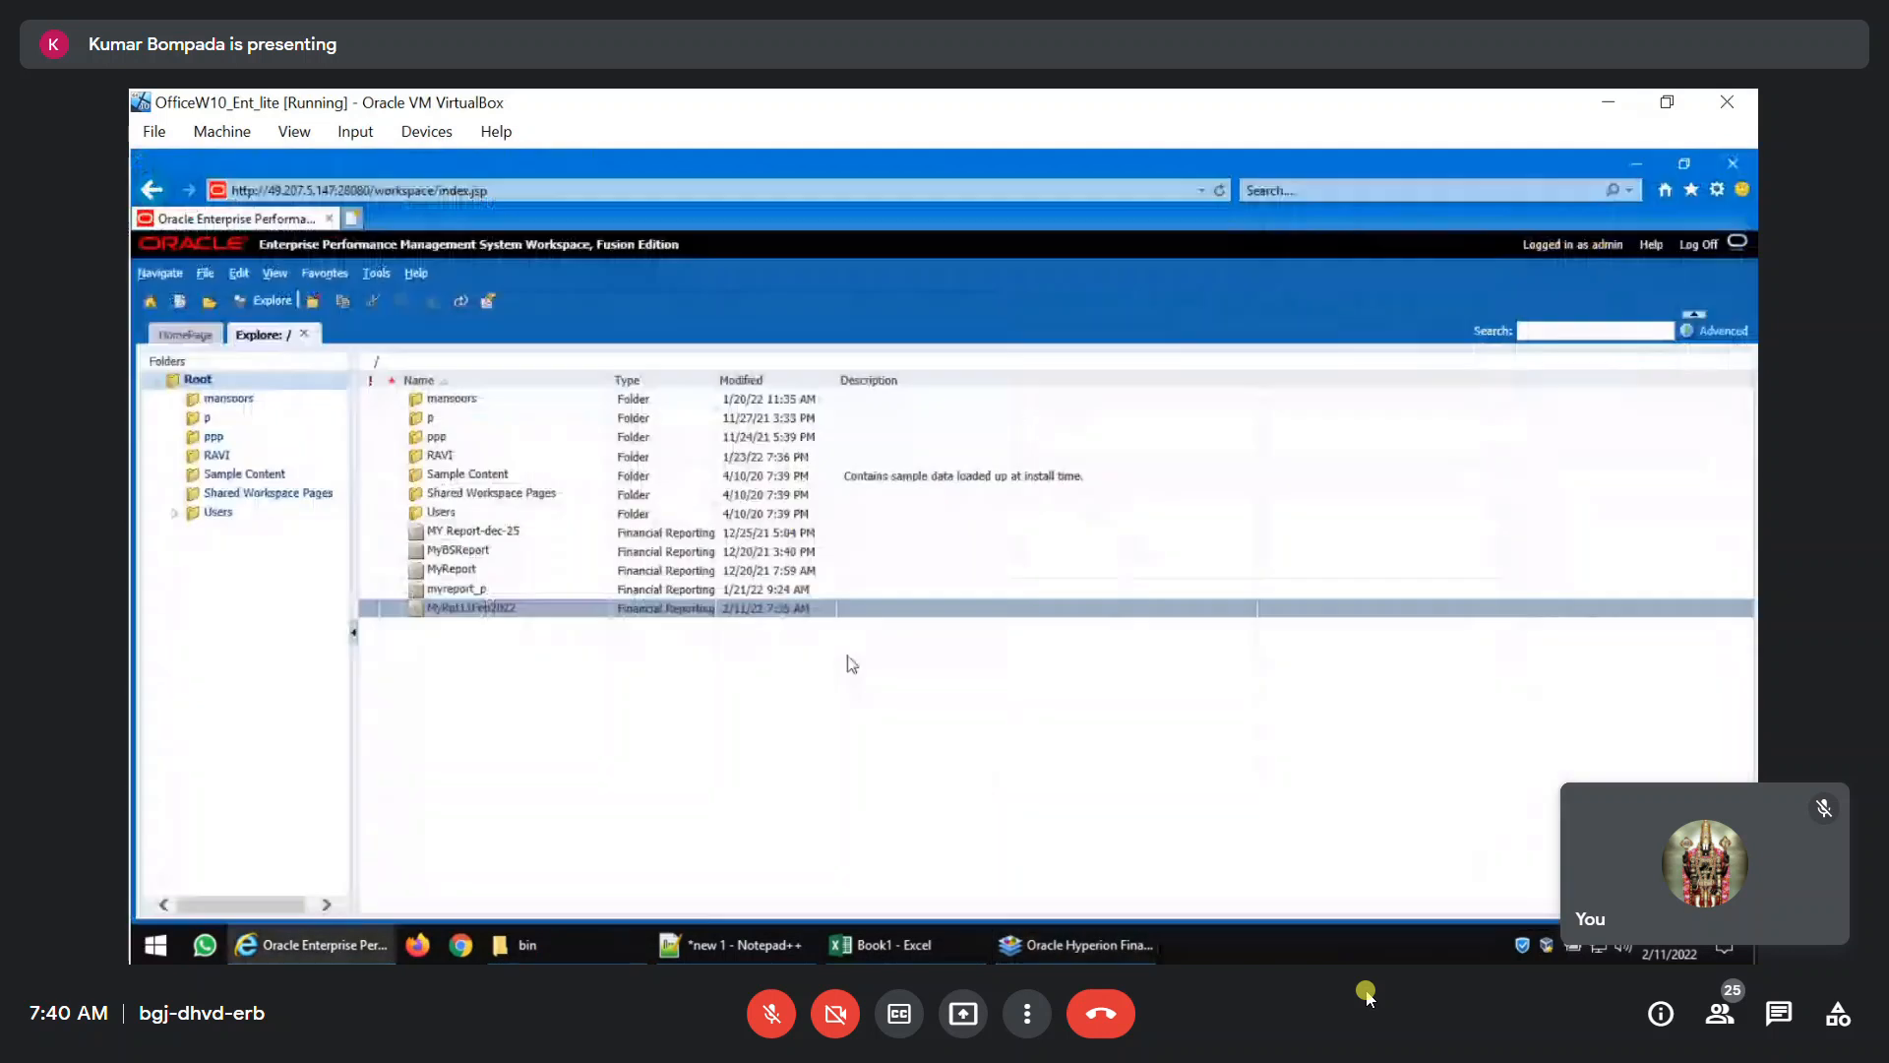
Open the report MyRpt11Feb2022 and run it with the members listed in its user point of view.
double_click(527, 610)
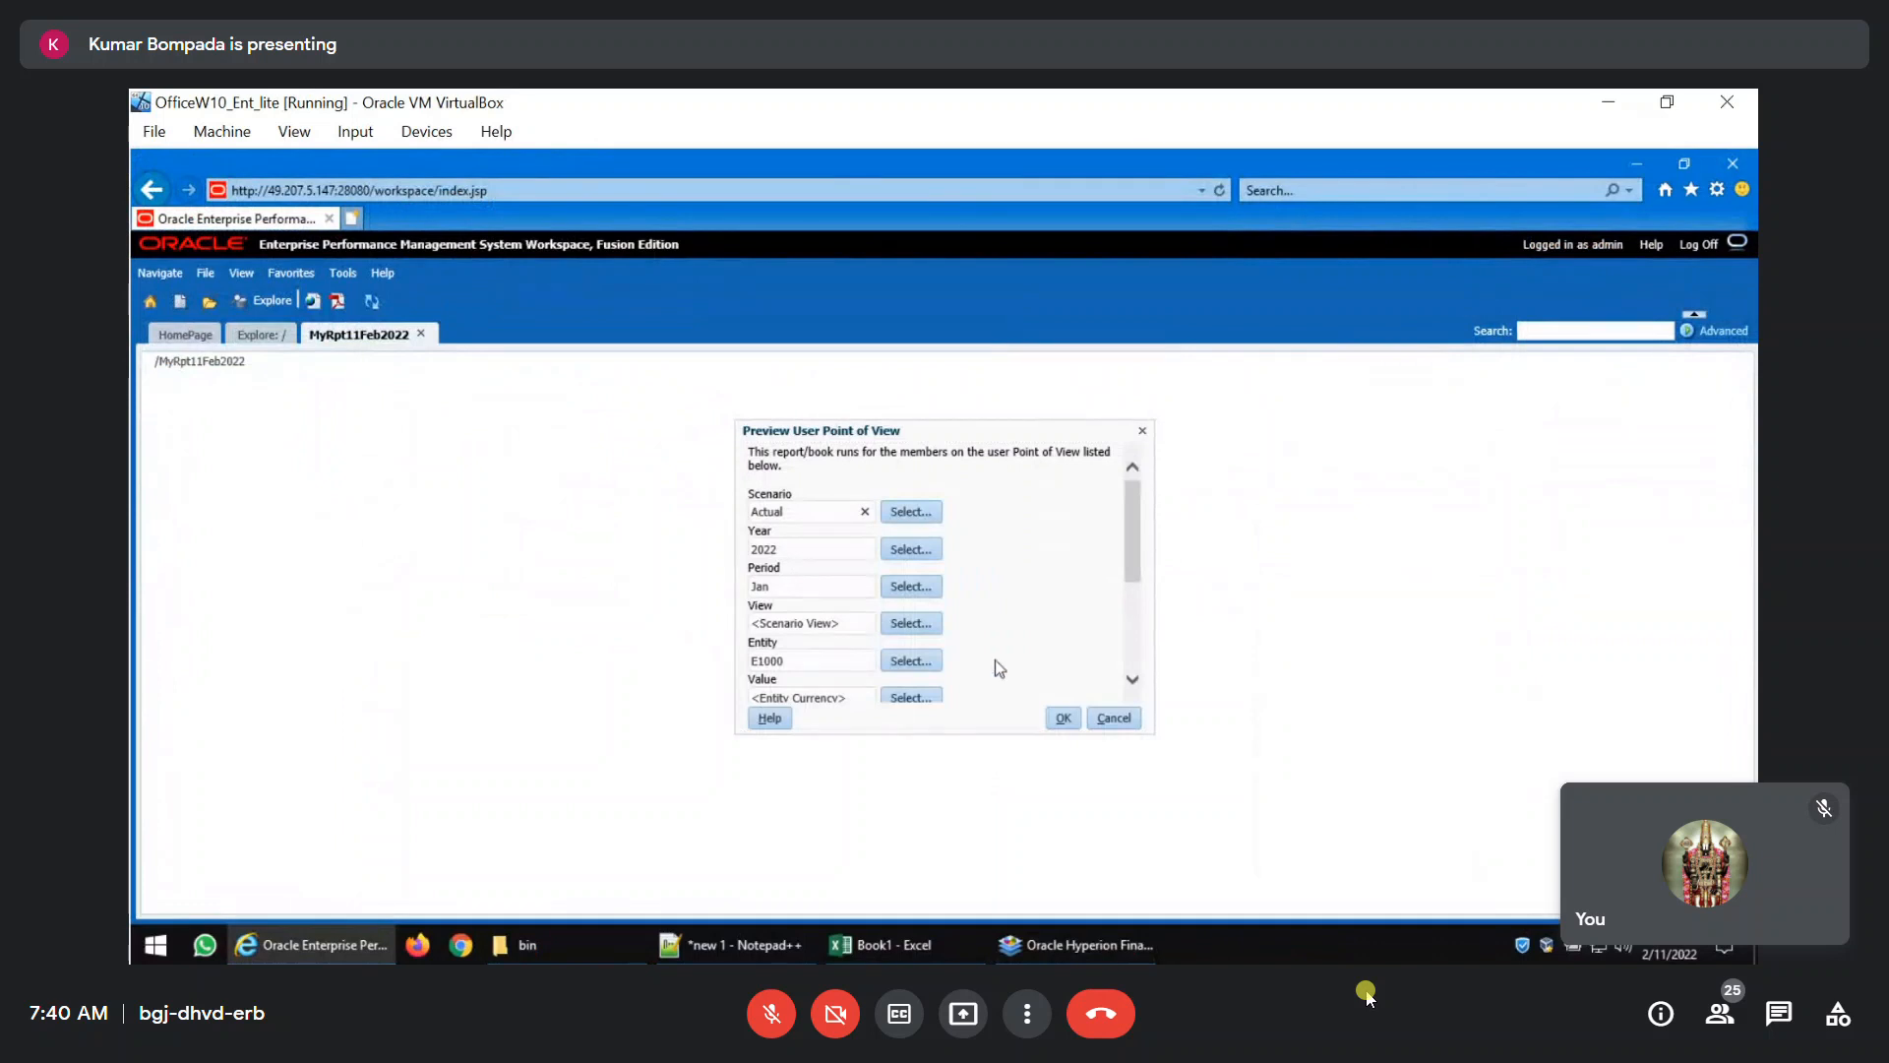
scroll(860, 571, down, 5)
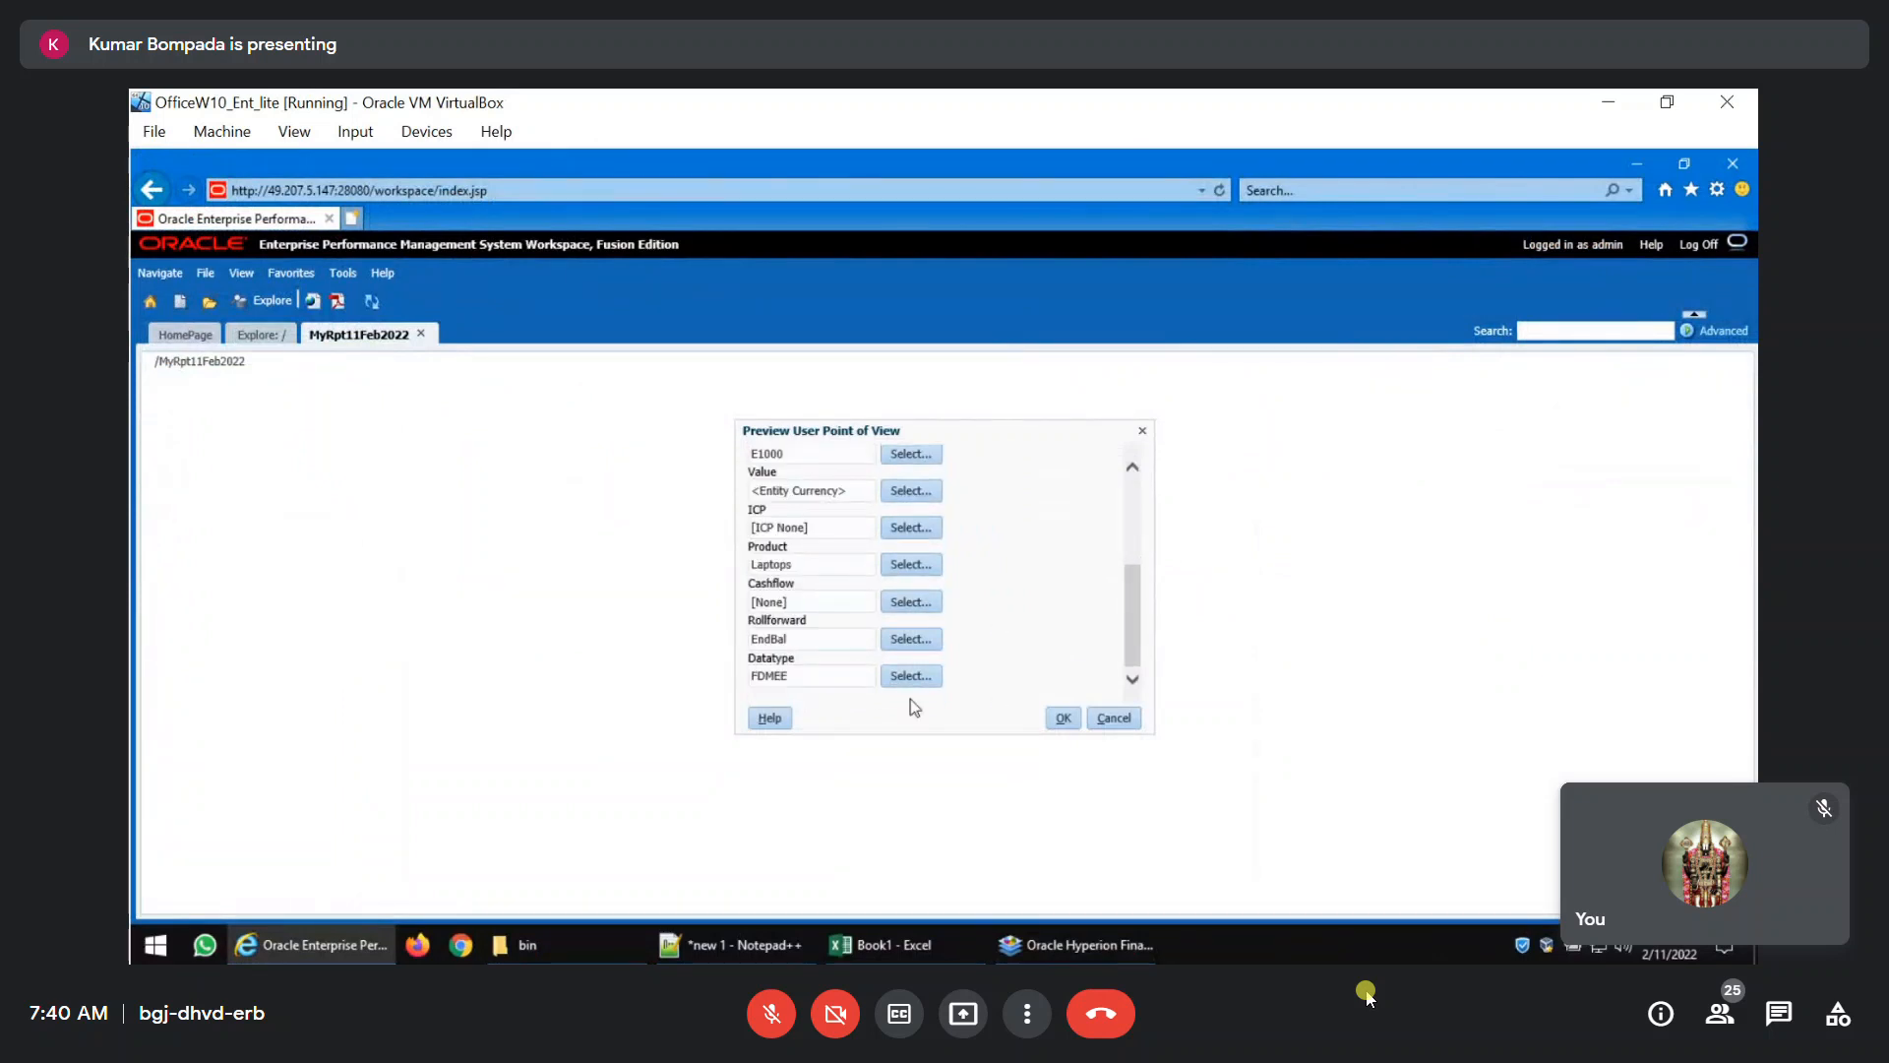
click(1063, 719)
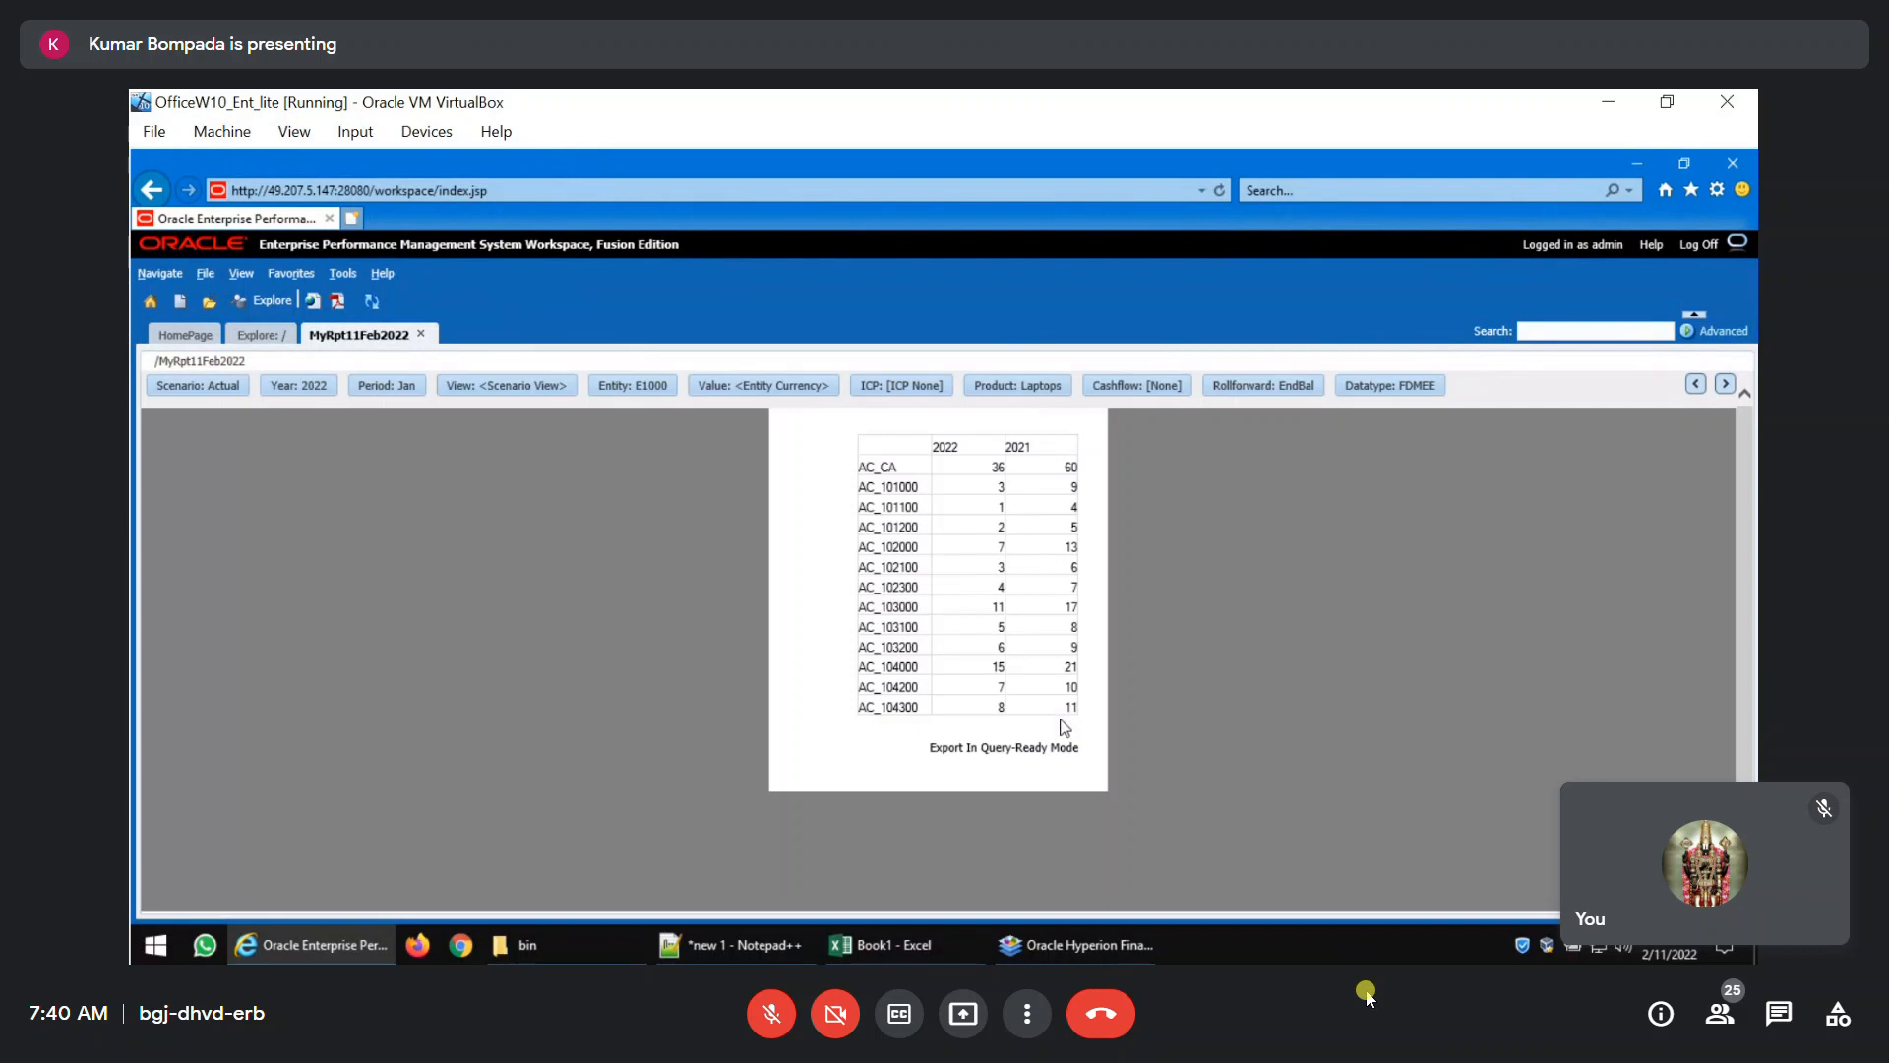
Set the Year member of the open report's point of view to 2021.
click(327, 391)
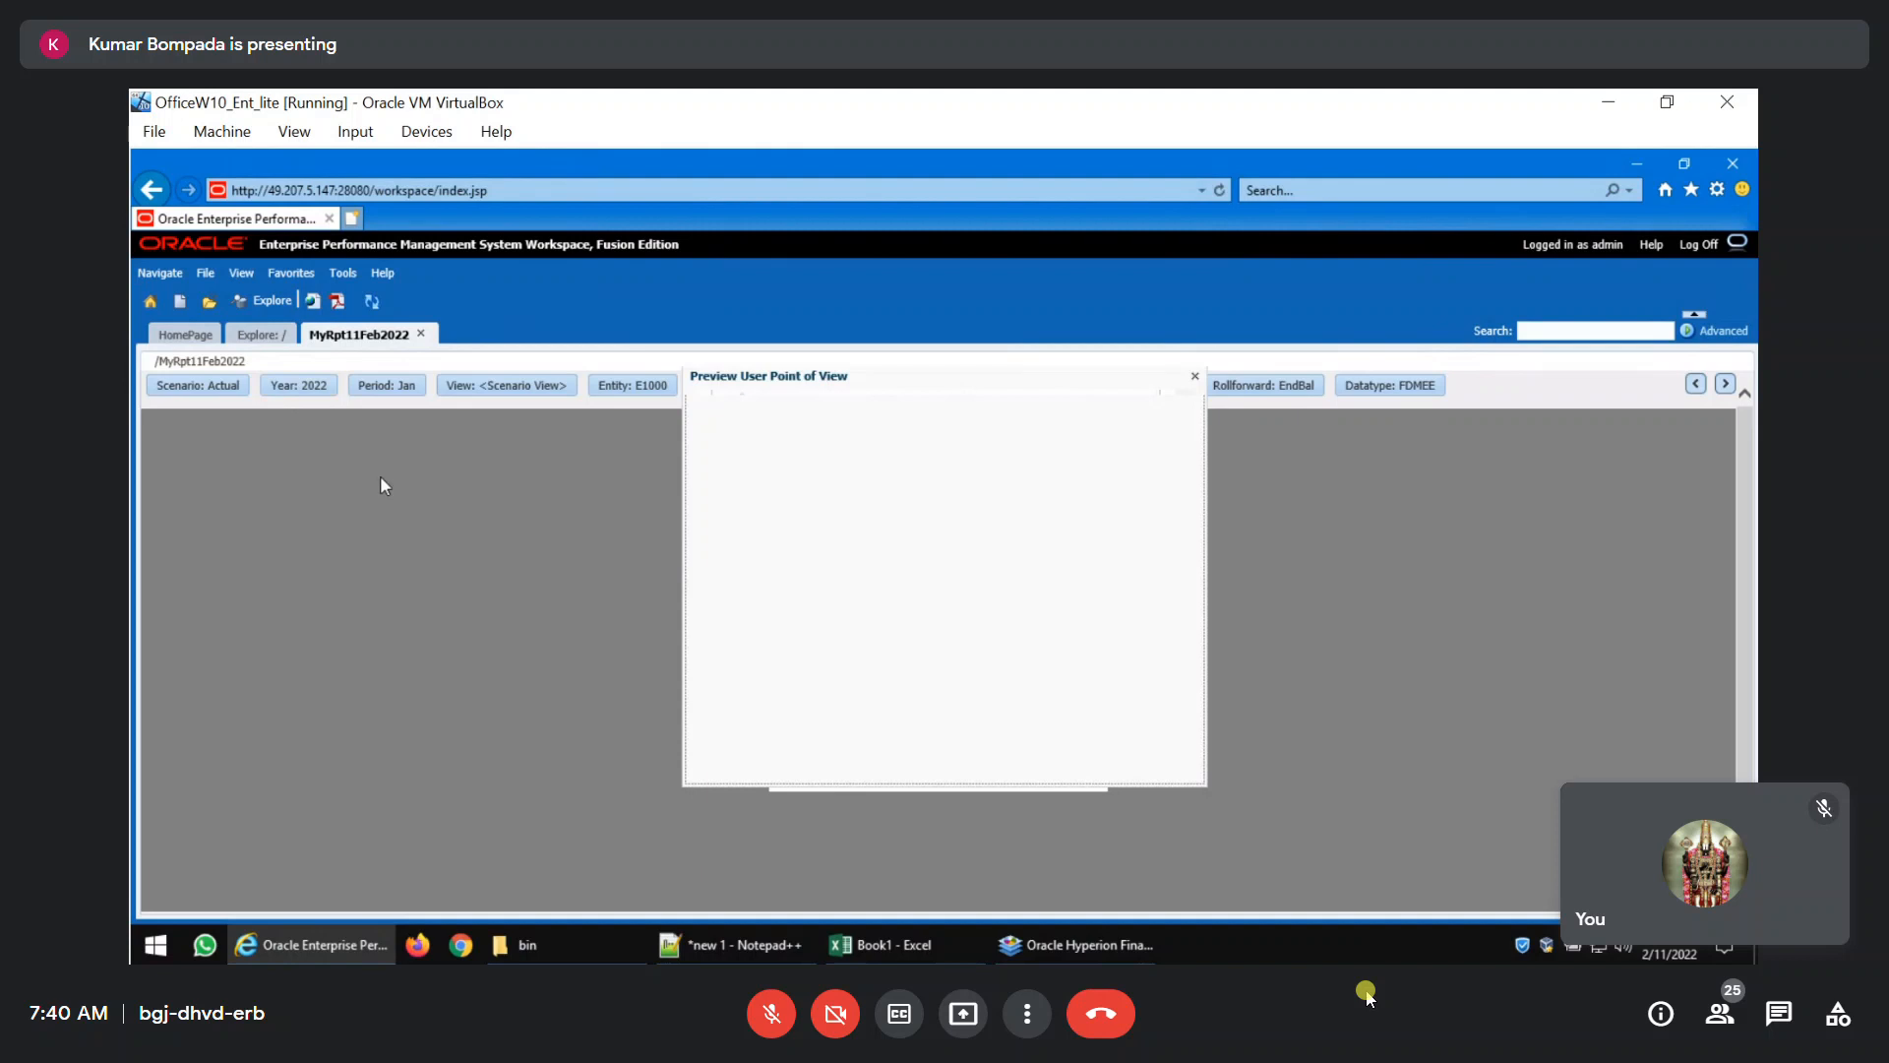
click(766, 639)
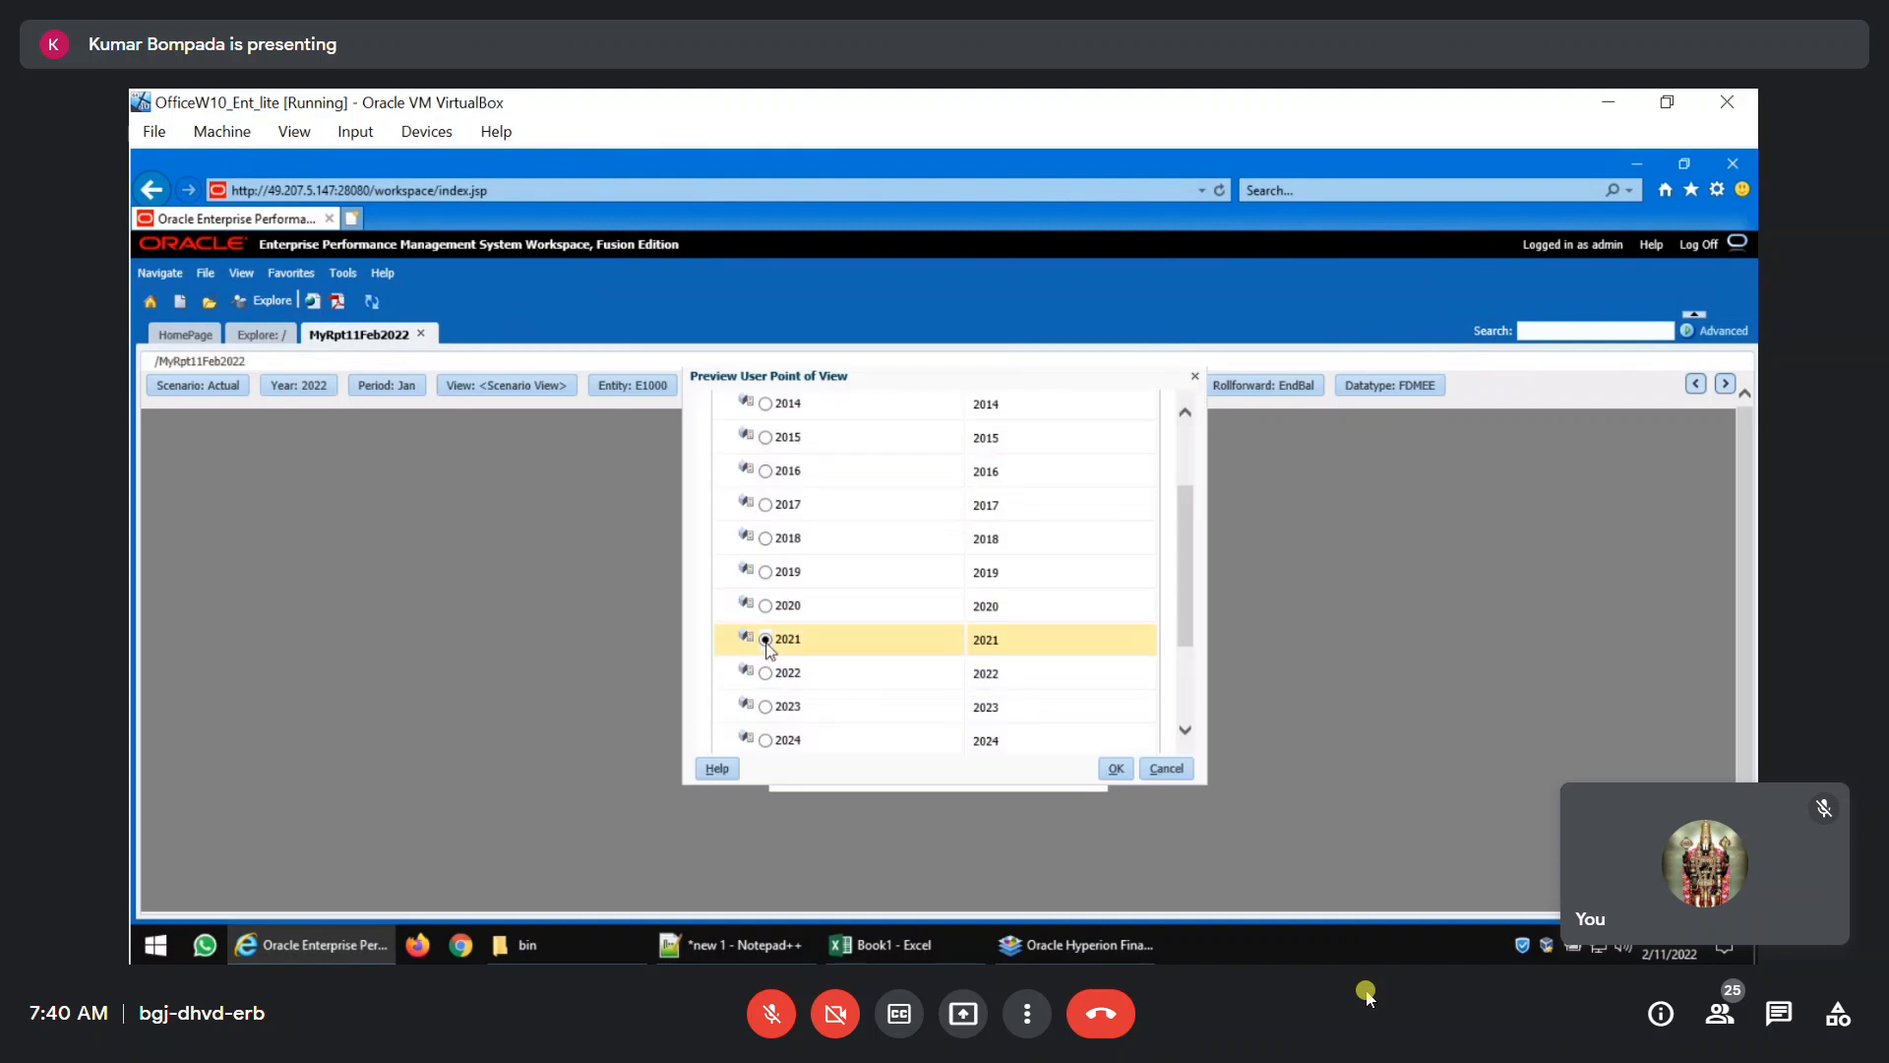
click(1114, 769)
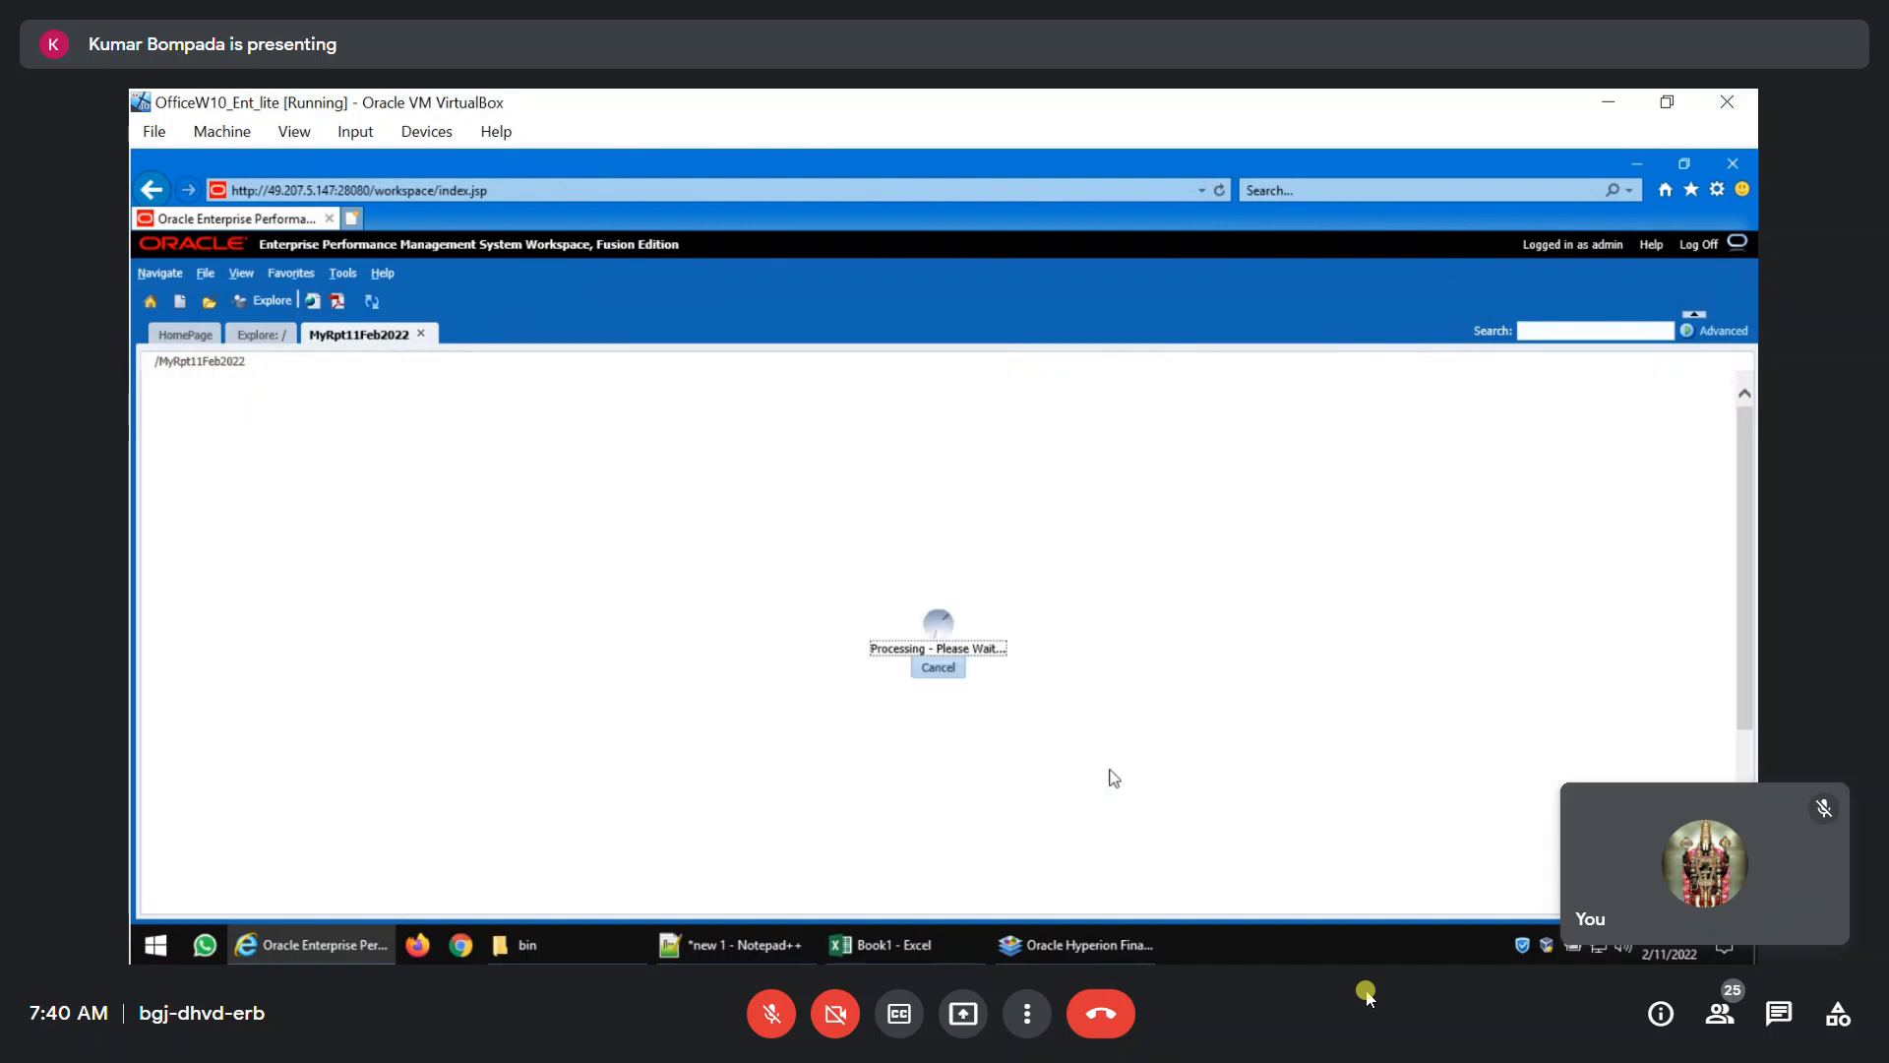
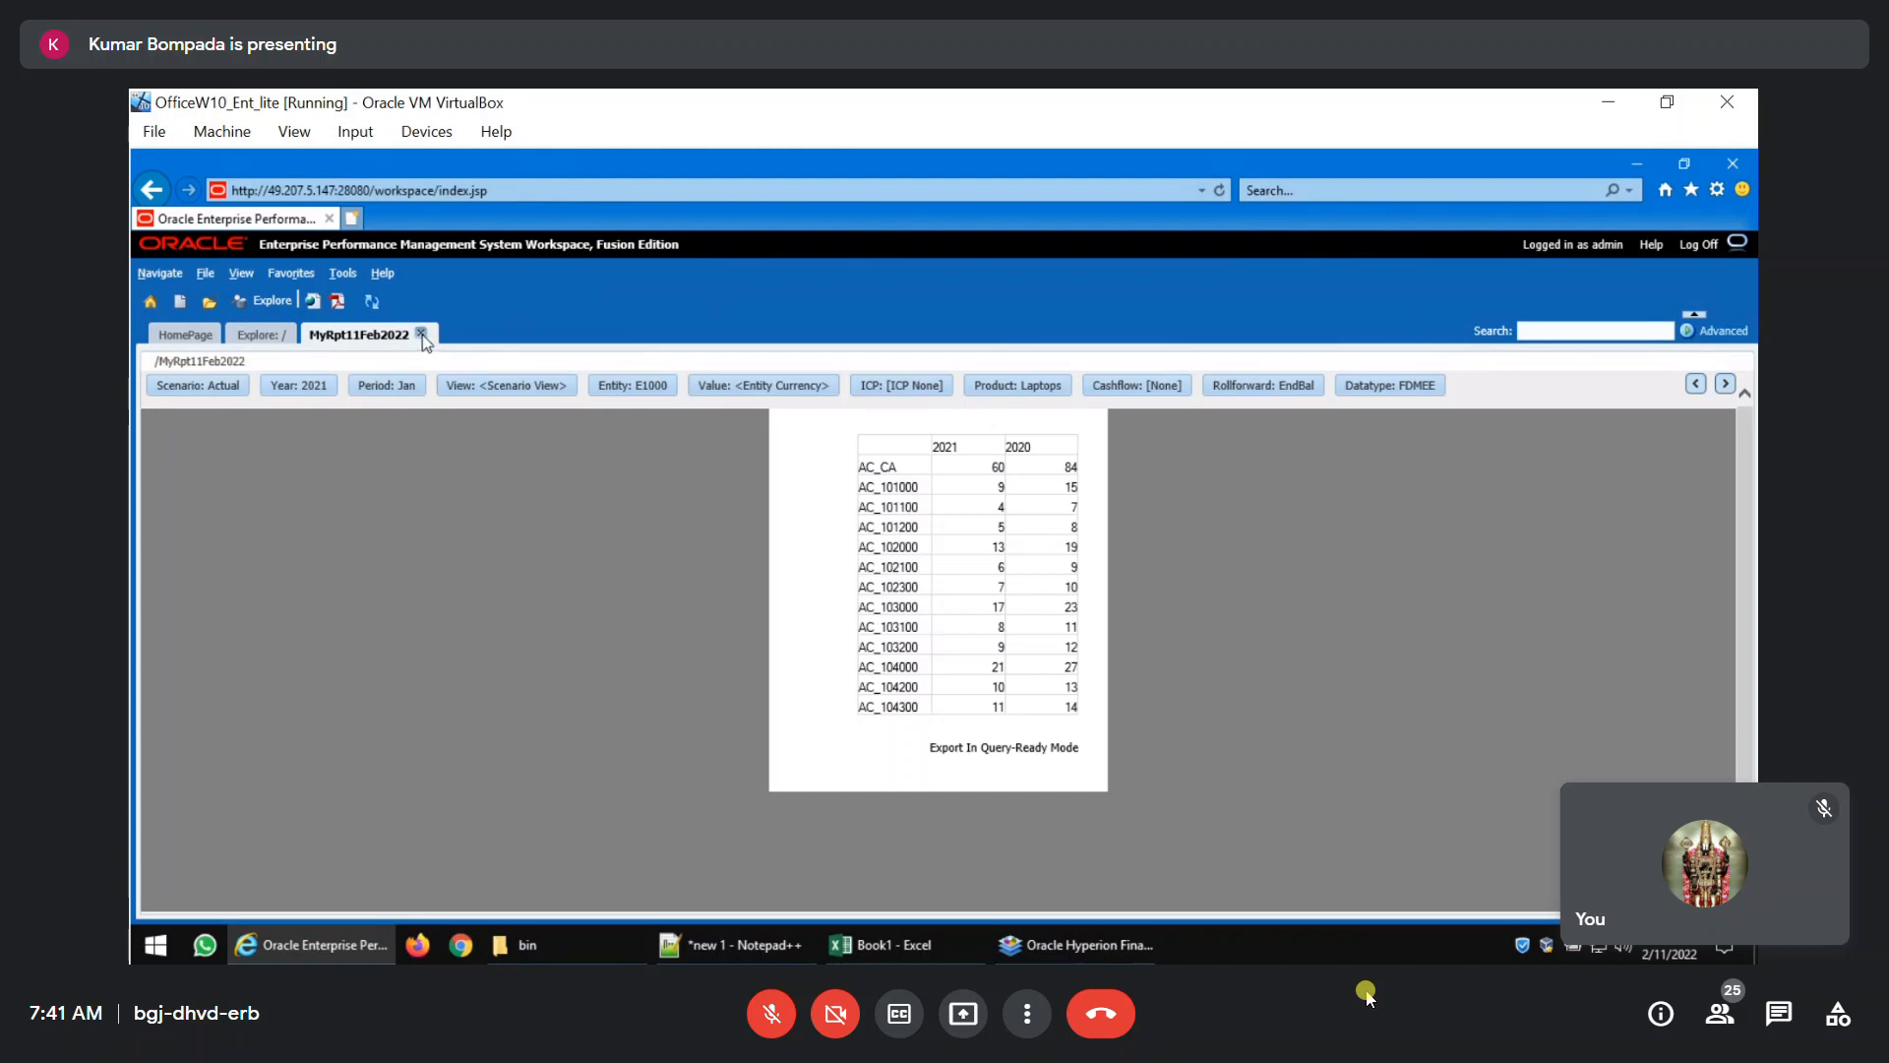
Close the report in EPM Workspace and turn on the grid point of view for the whole grid in Financial Reporting Studio.
click(421, 334)
click(1063, 940)
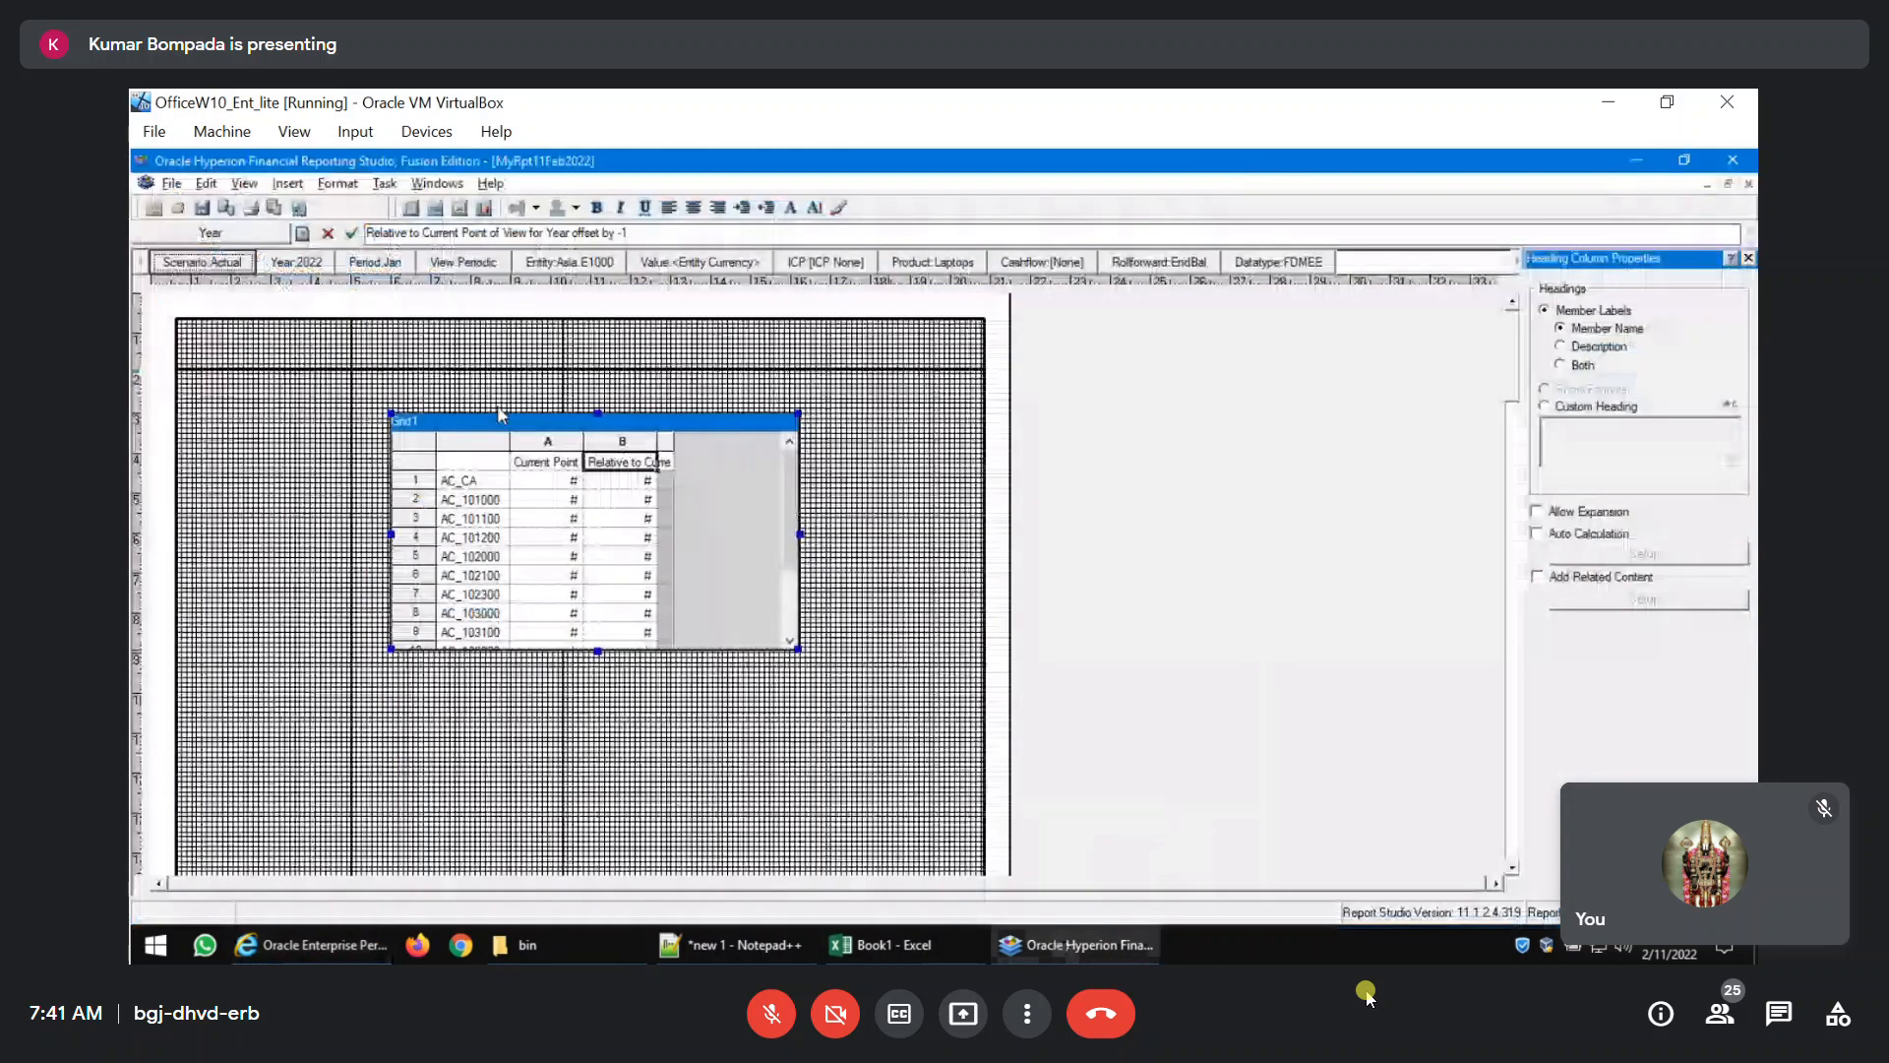
click(407, 445)
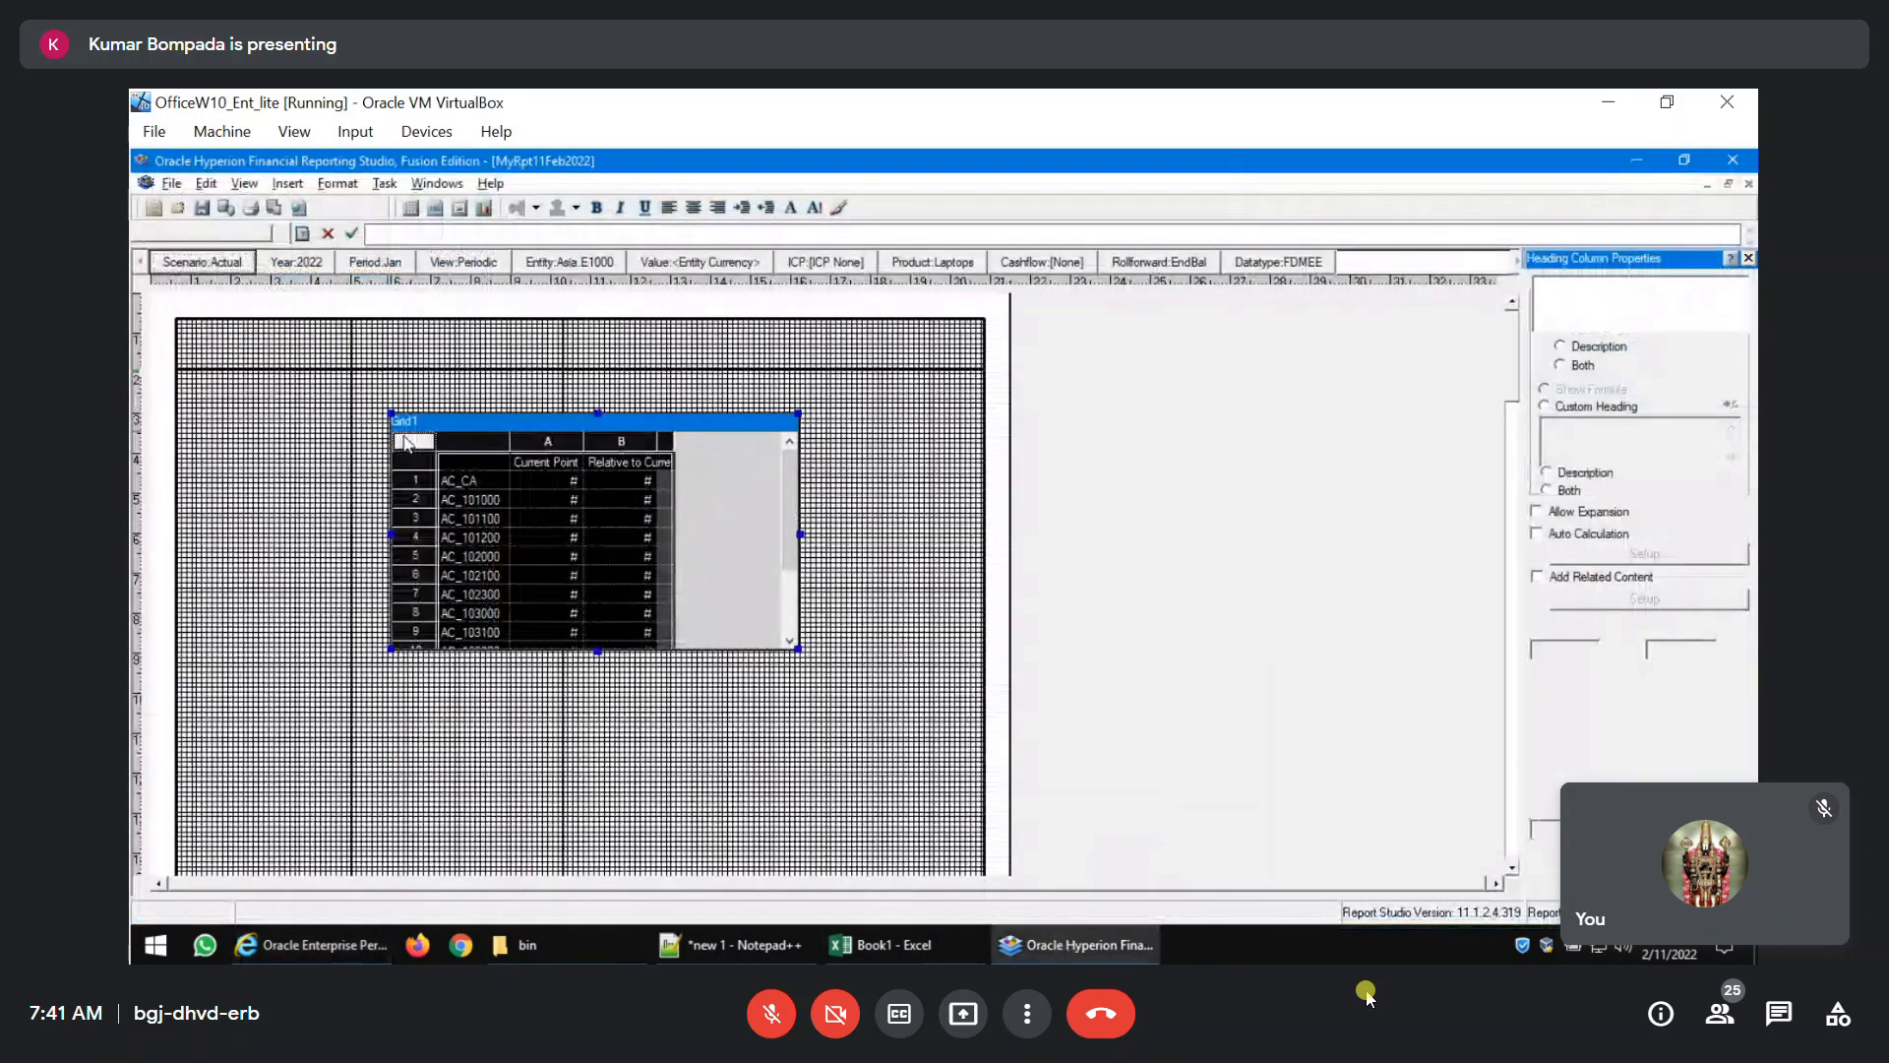
right_click(407, 445)
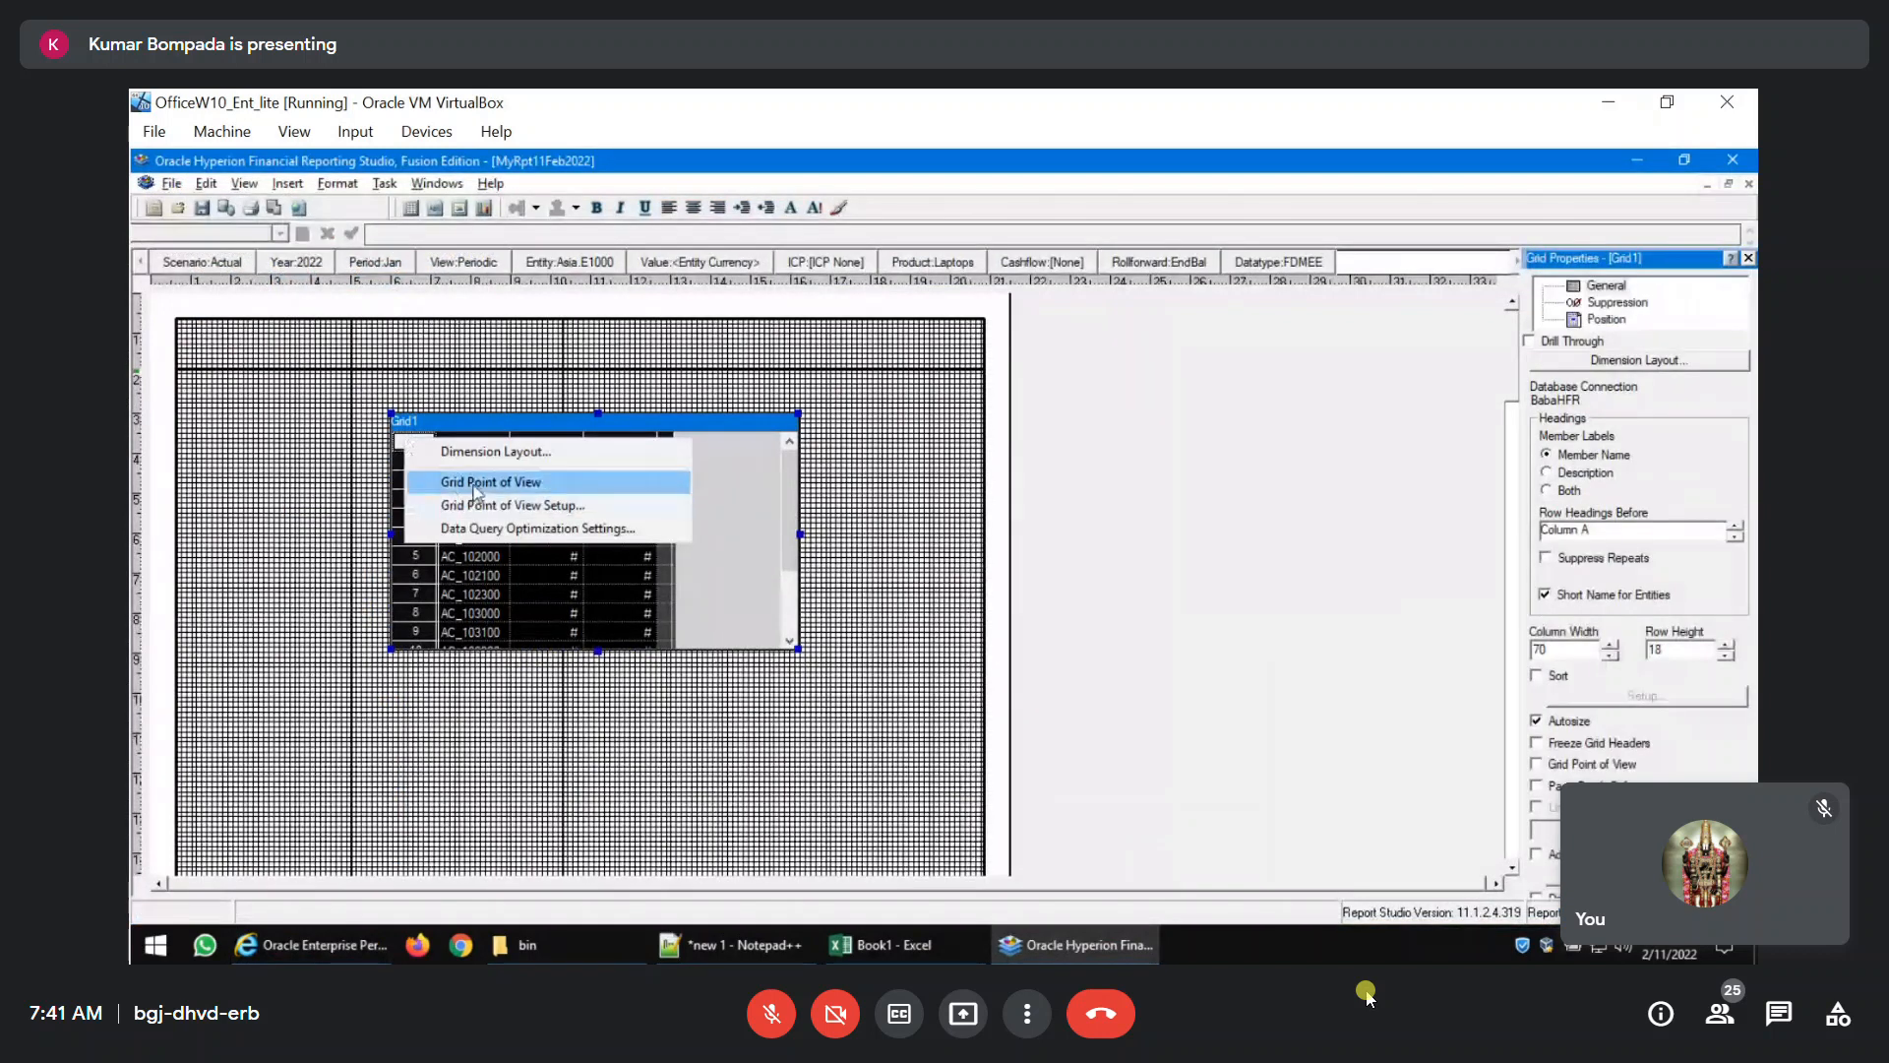
click(614, 482)
Set the Scenario member of the grid's point of view to Actual.
click(508, 454)
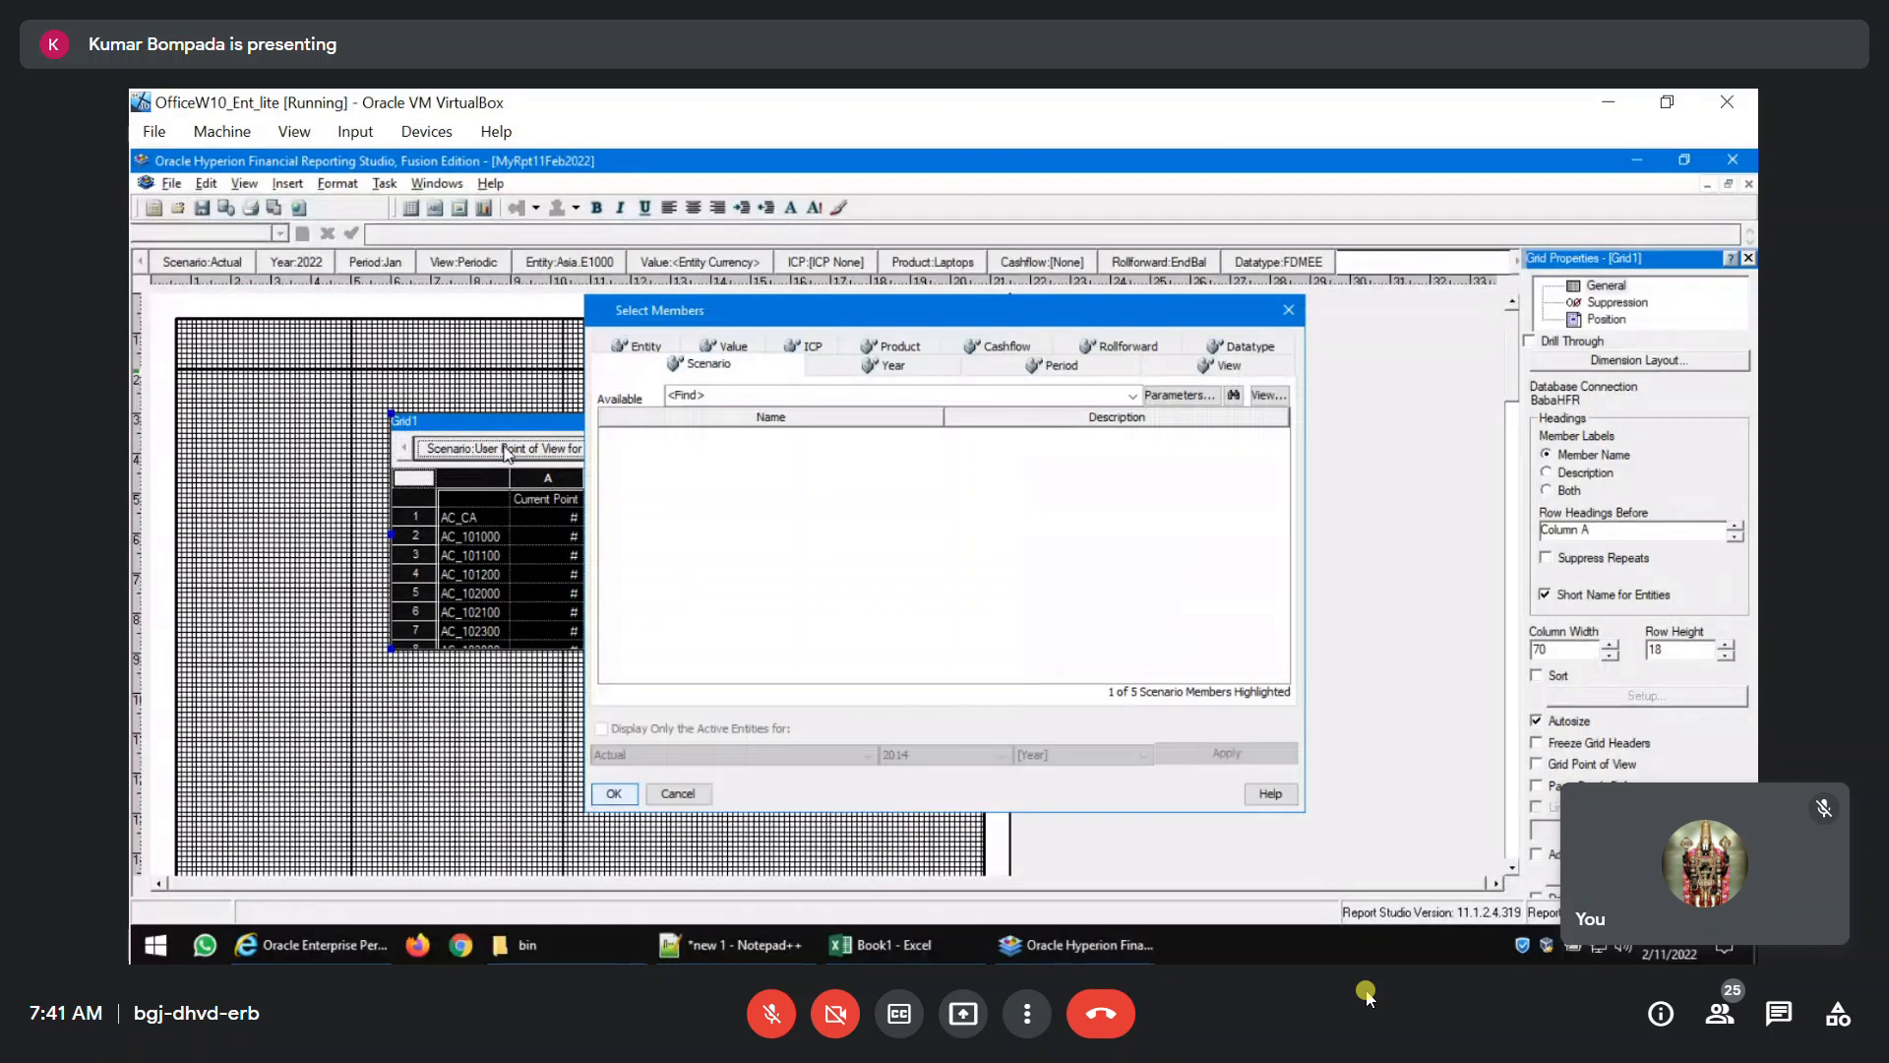
click(614, 794)
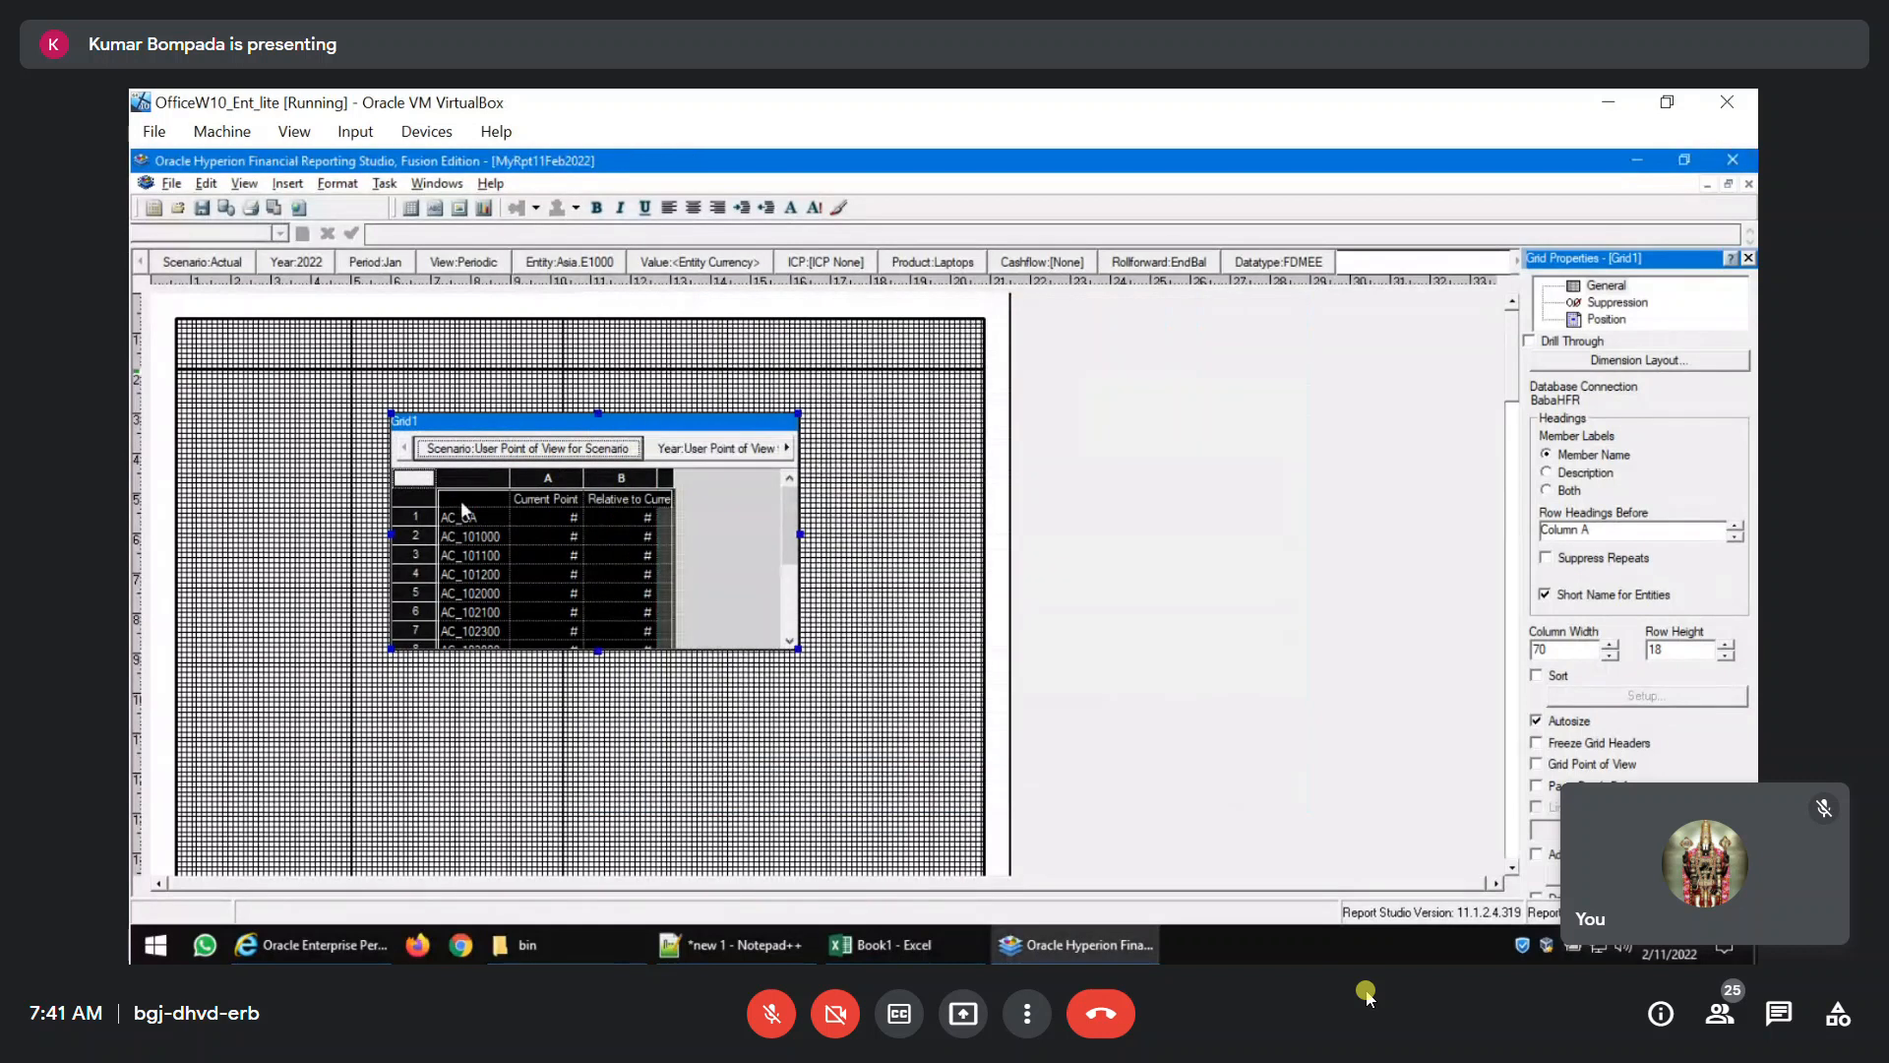
click(1076, 941)
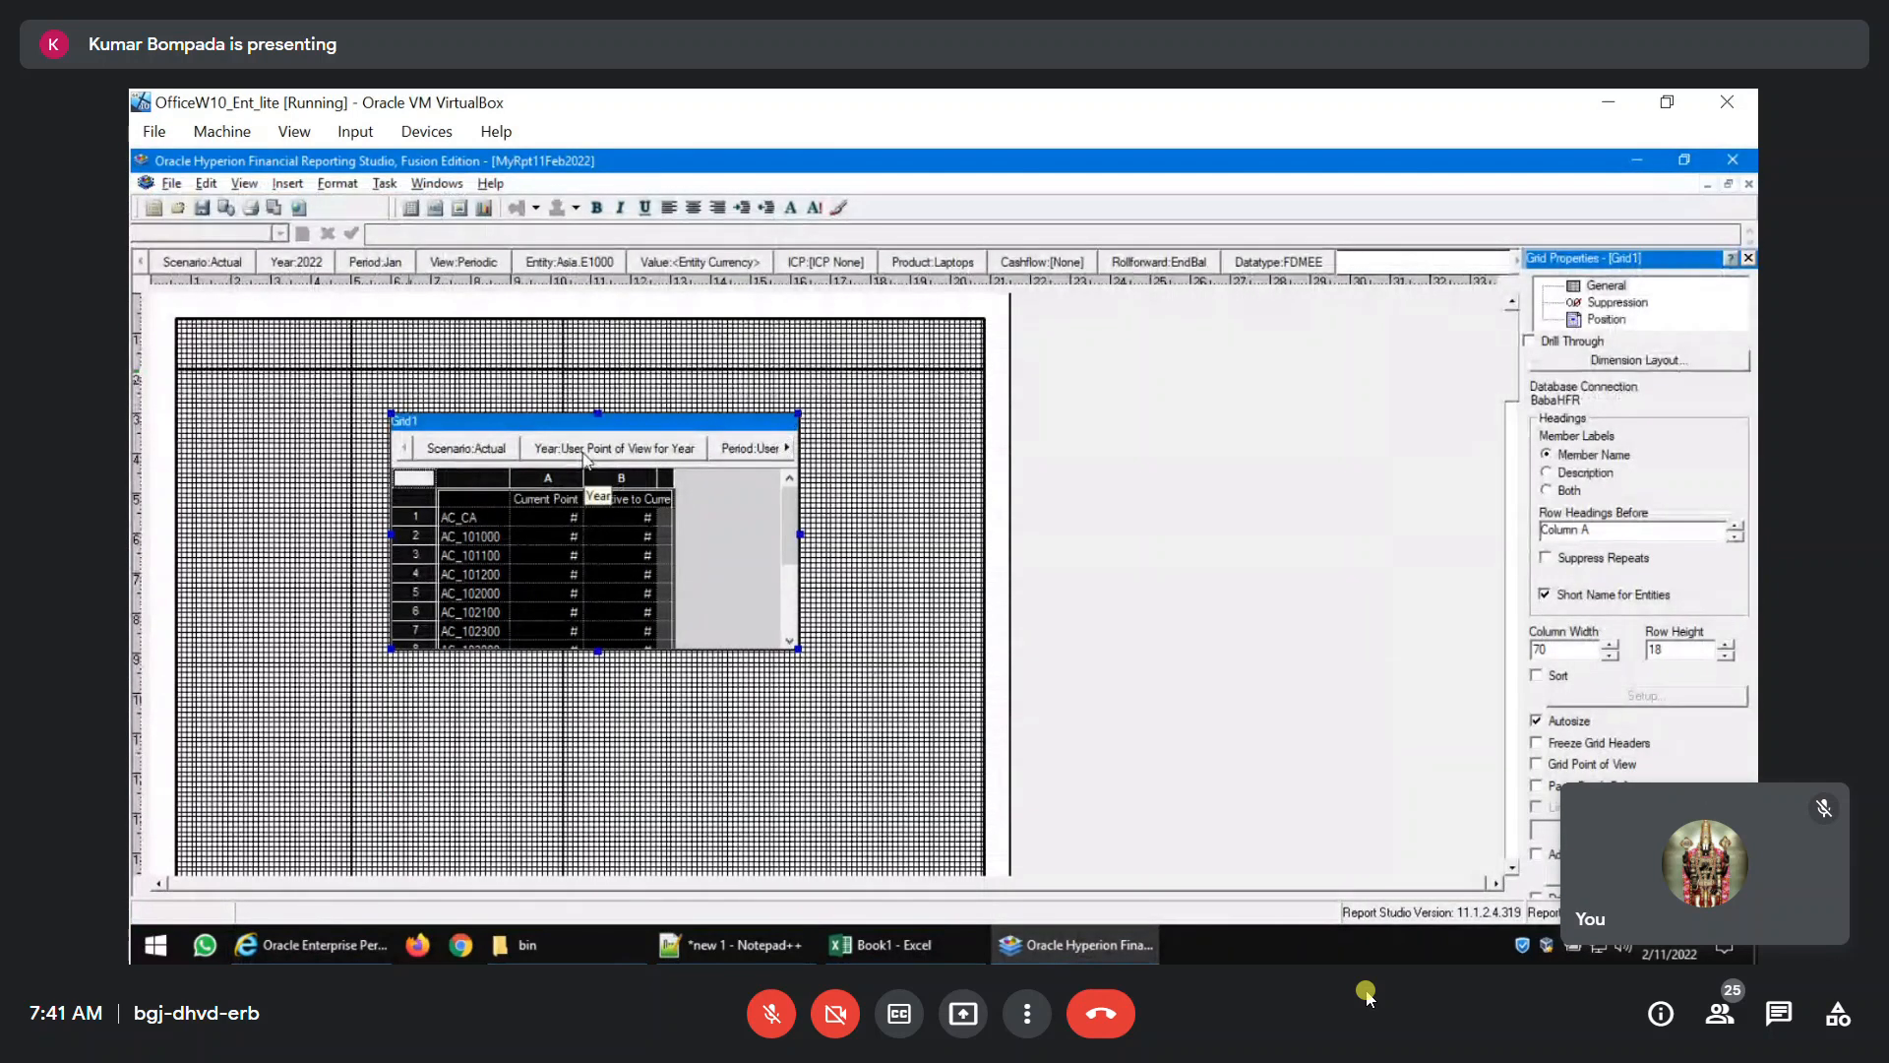
Leave Period on the user point of view and set the View member of the grid's point of view to Periodic.
click(748, 450)
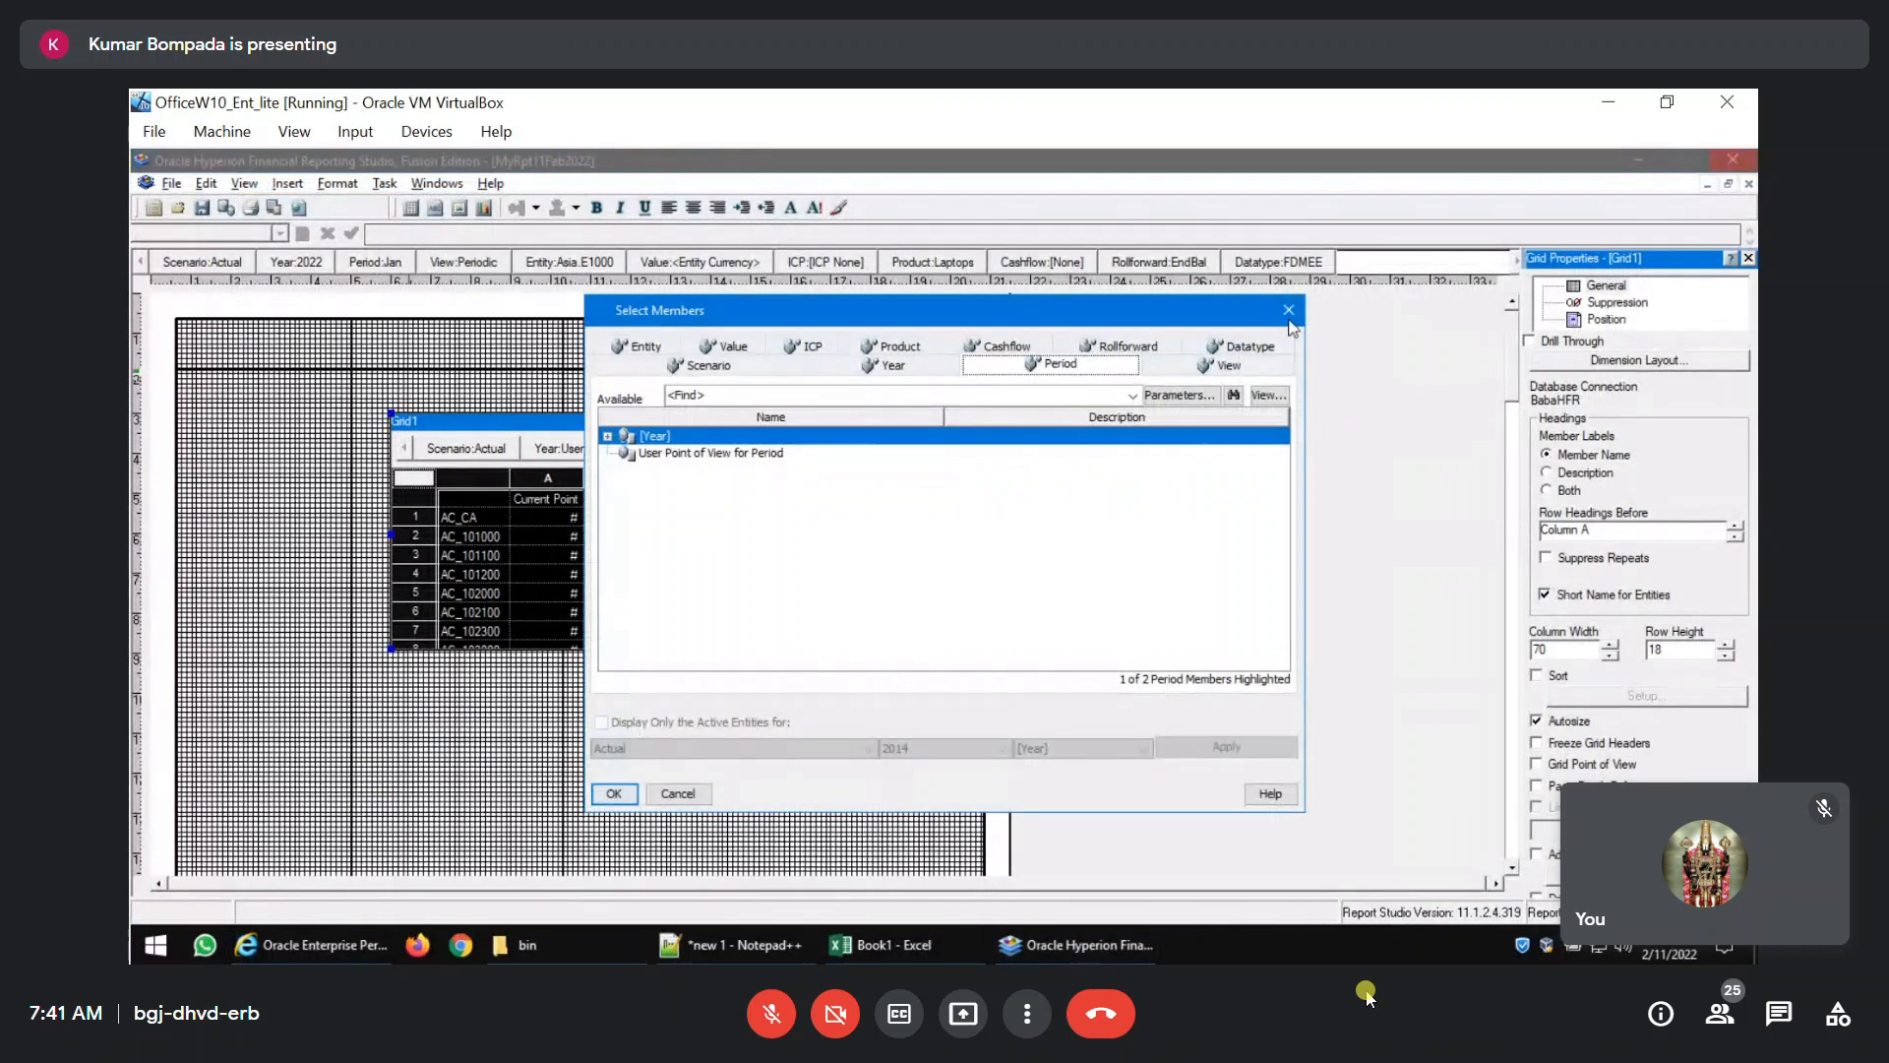
key(Return)
click(787, 449)
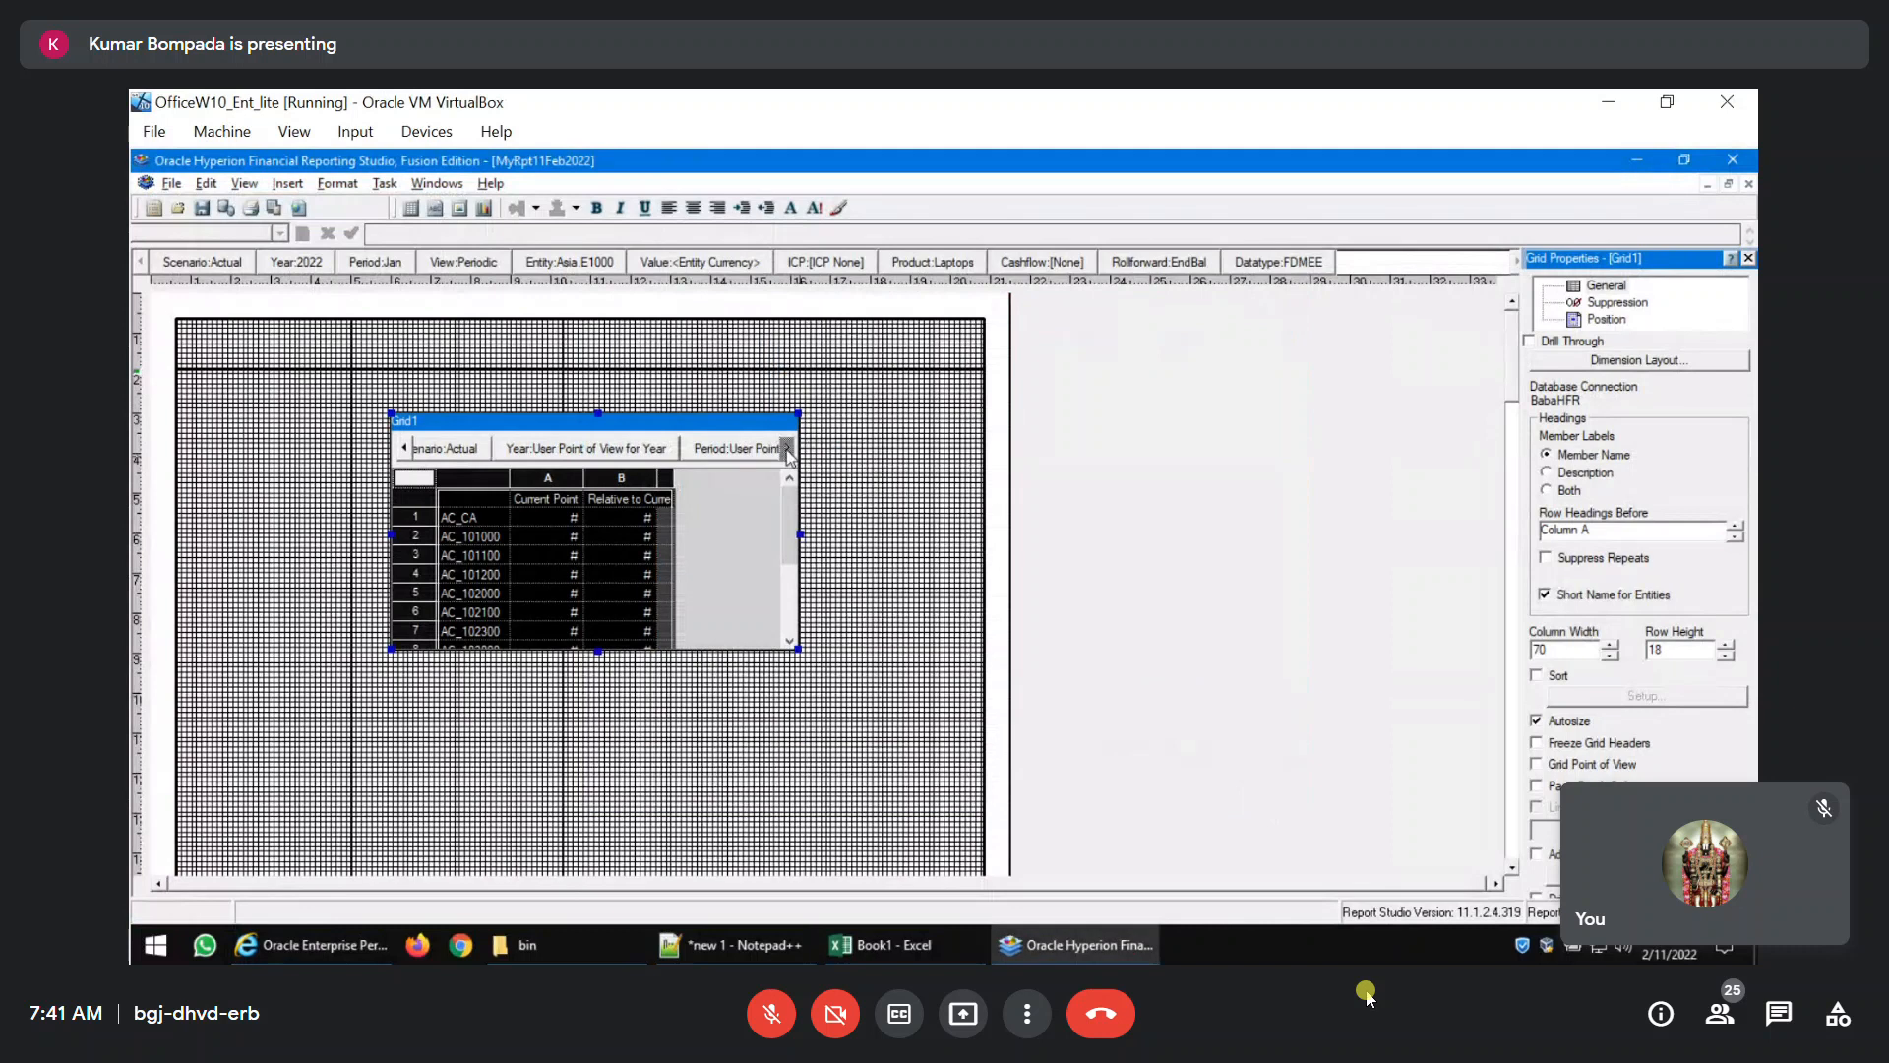
click(788, 450)
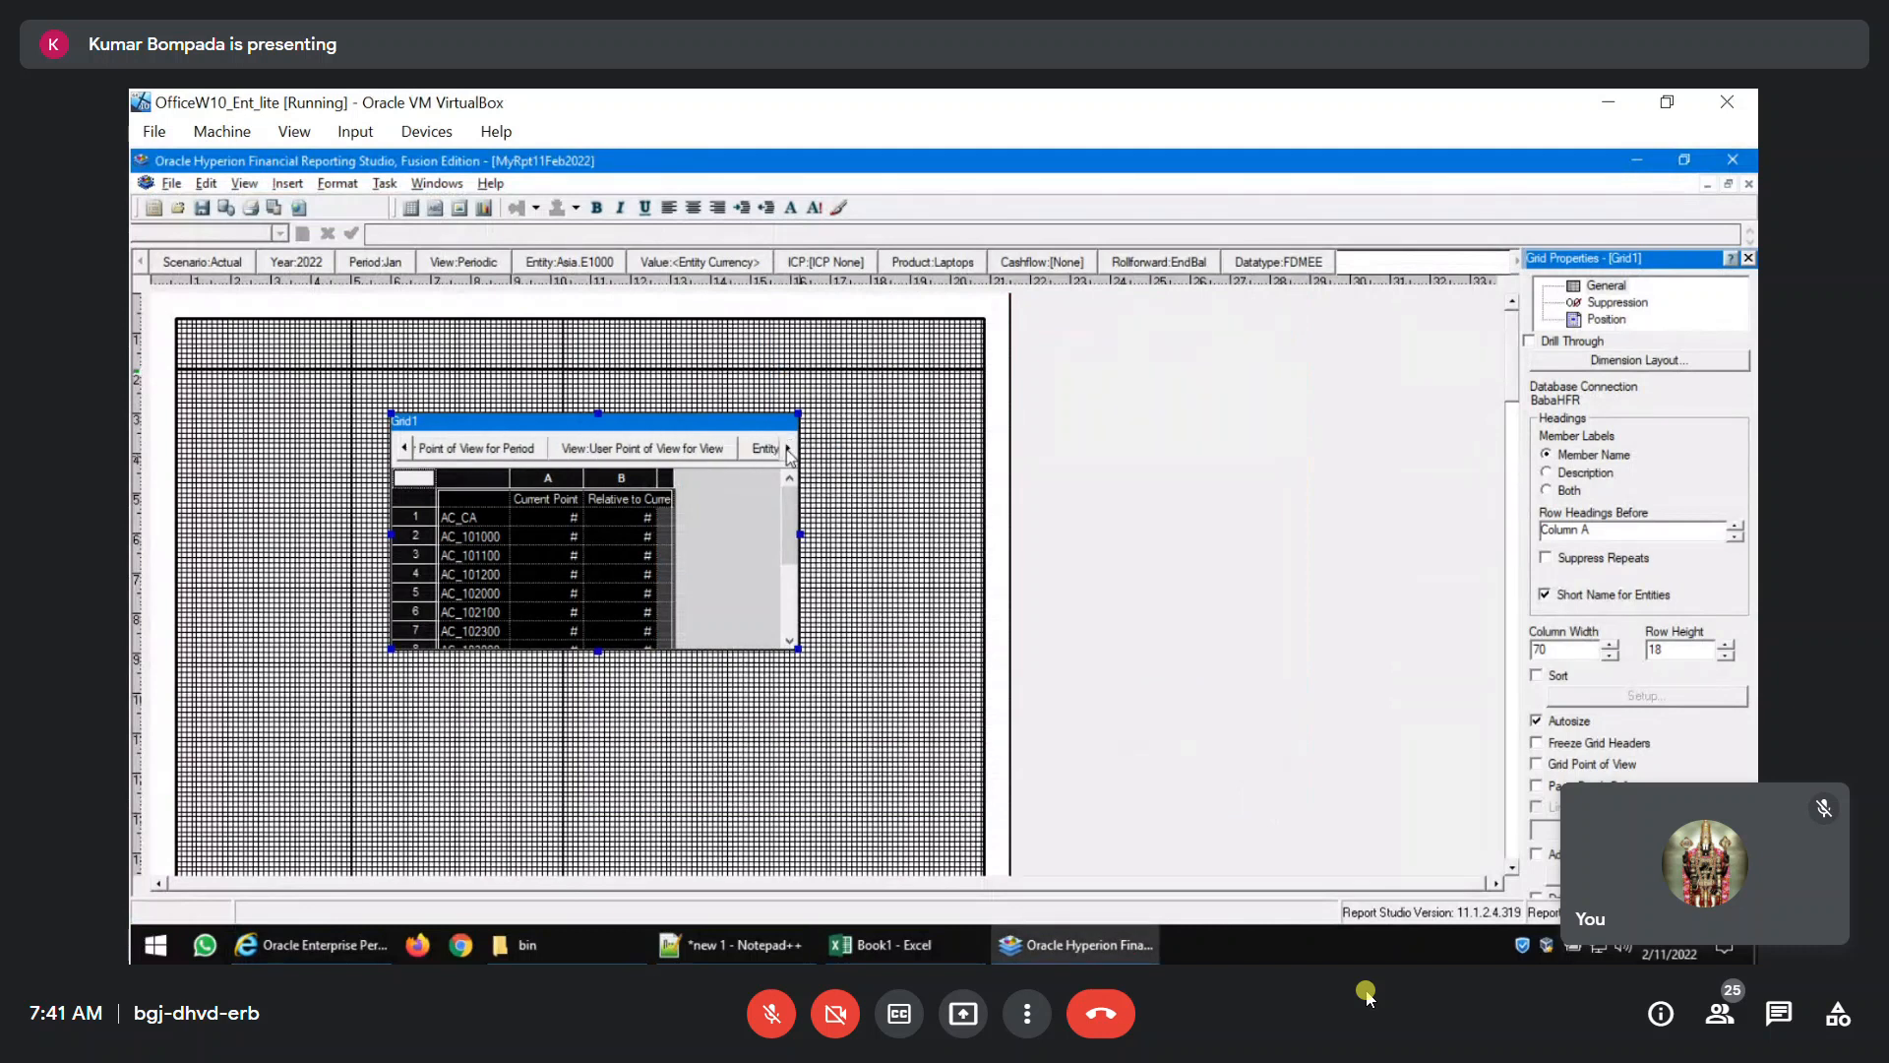
click(633, 455)
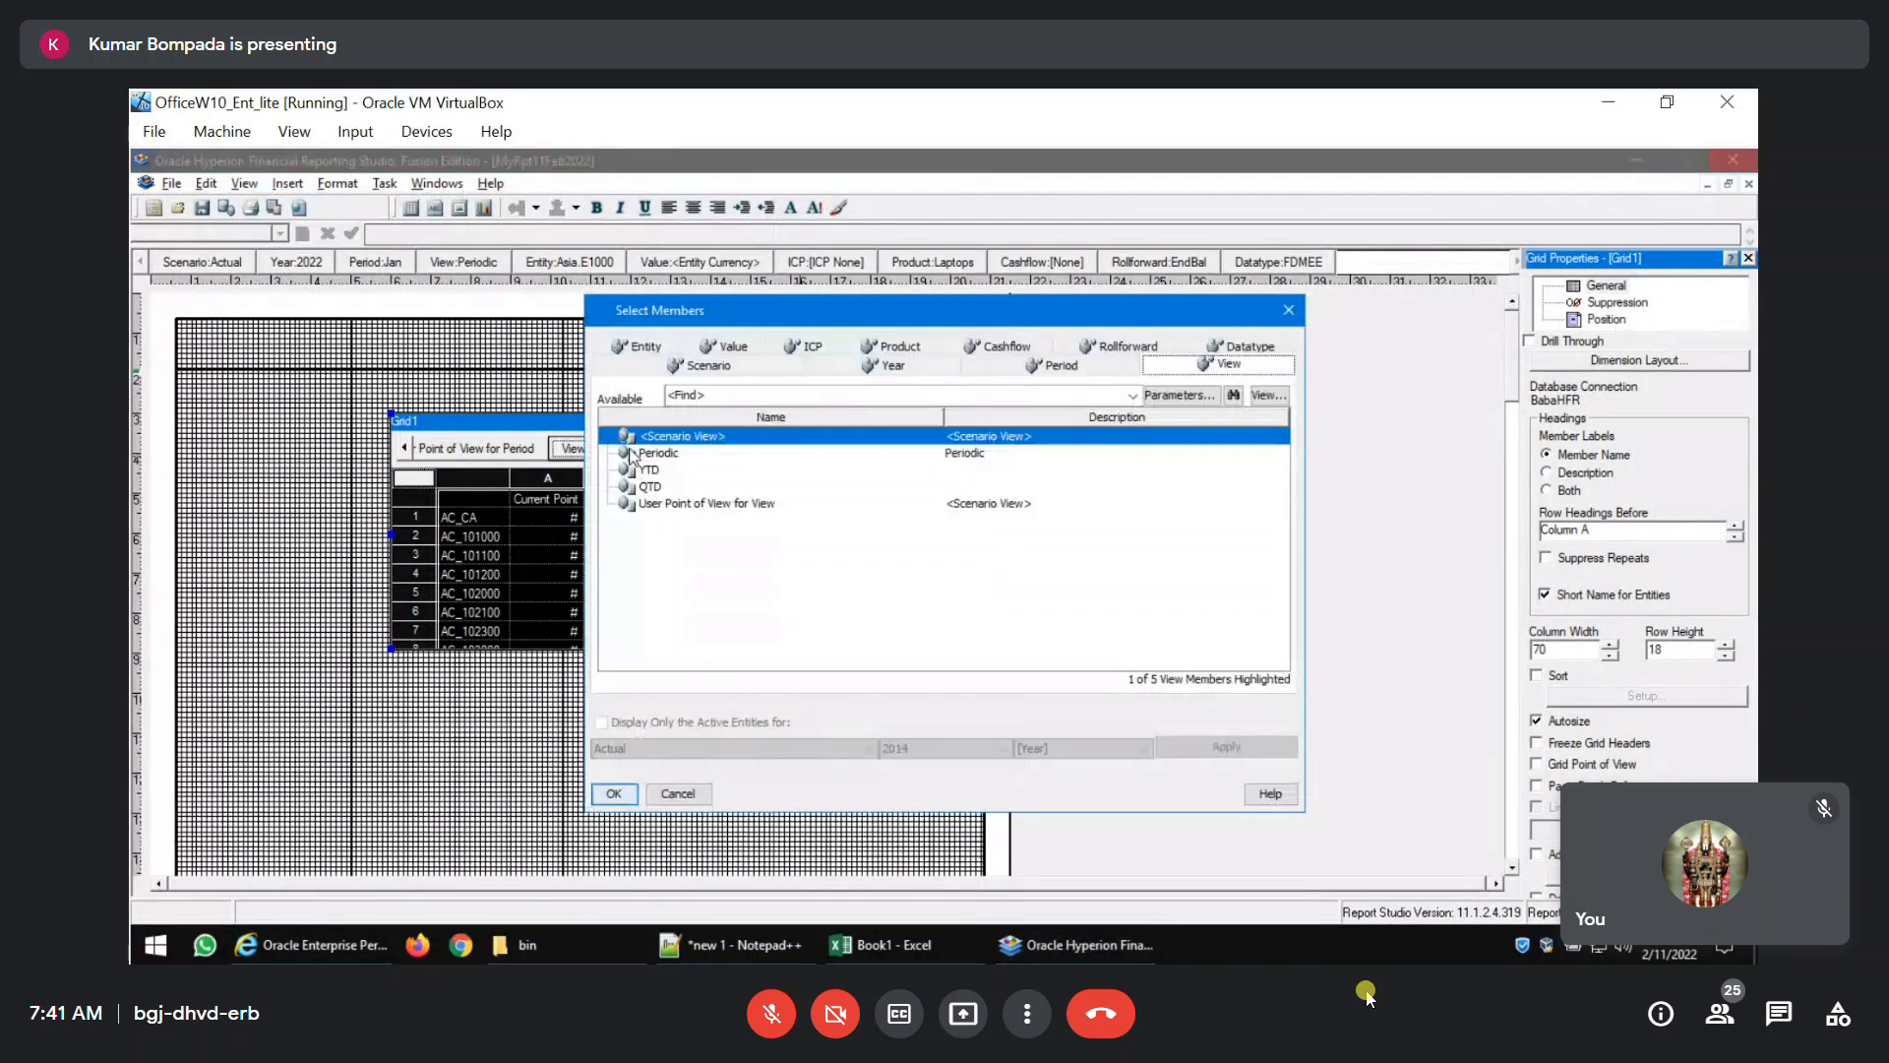
click(669, 454)
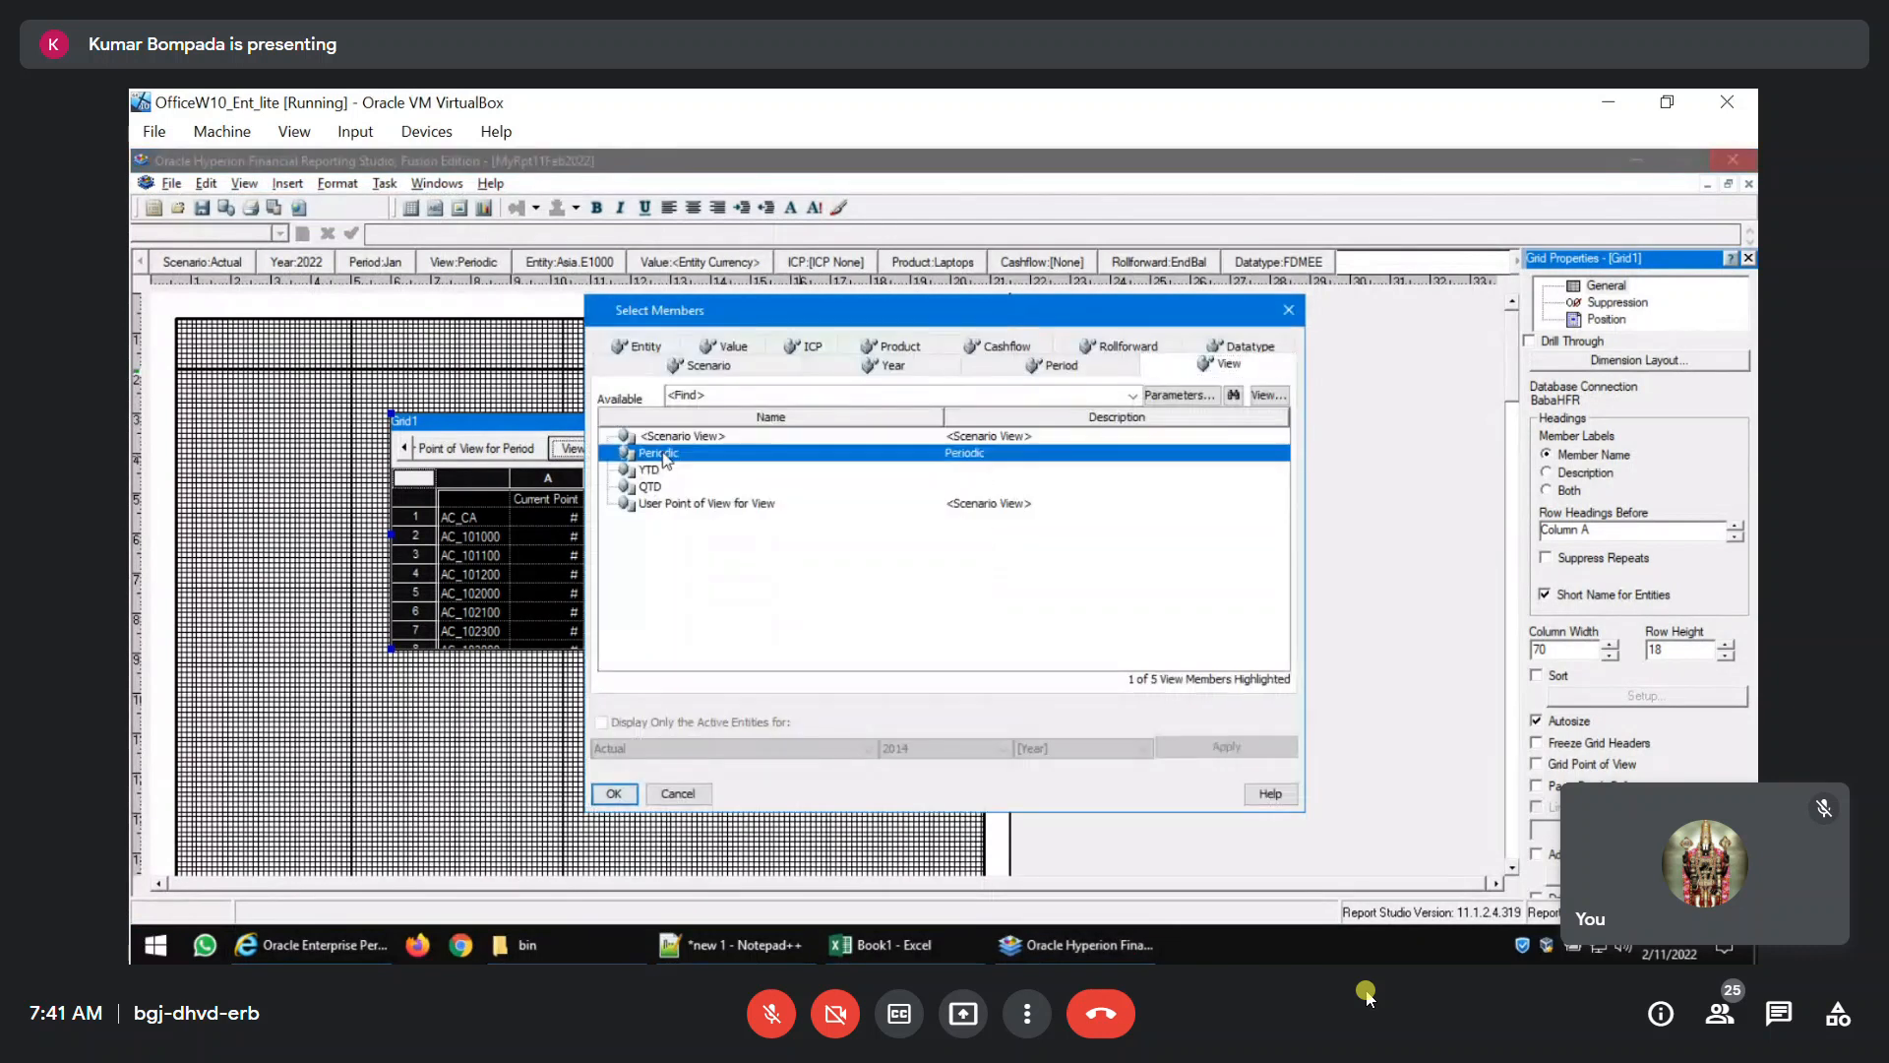
click(612, 796)
key(alt+Tab)
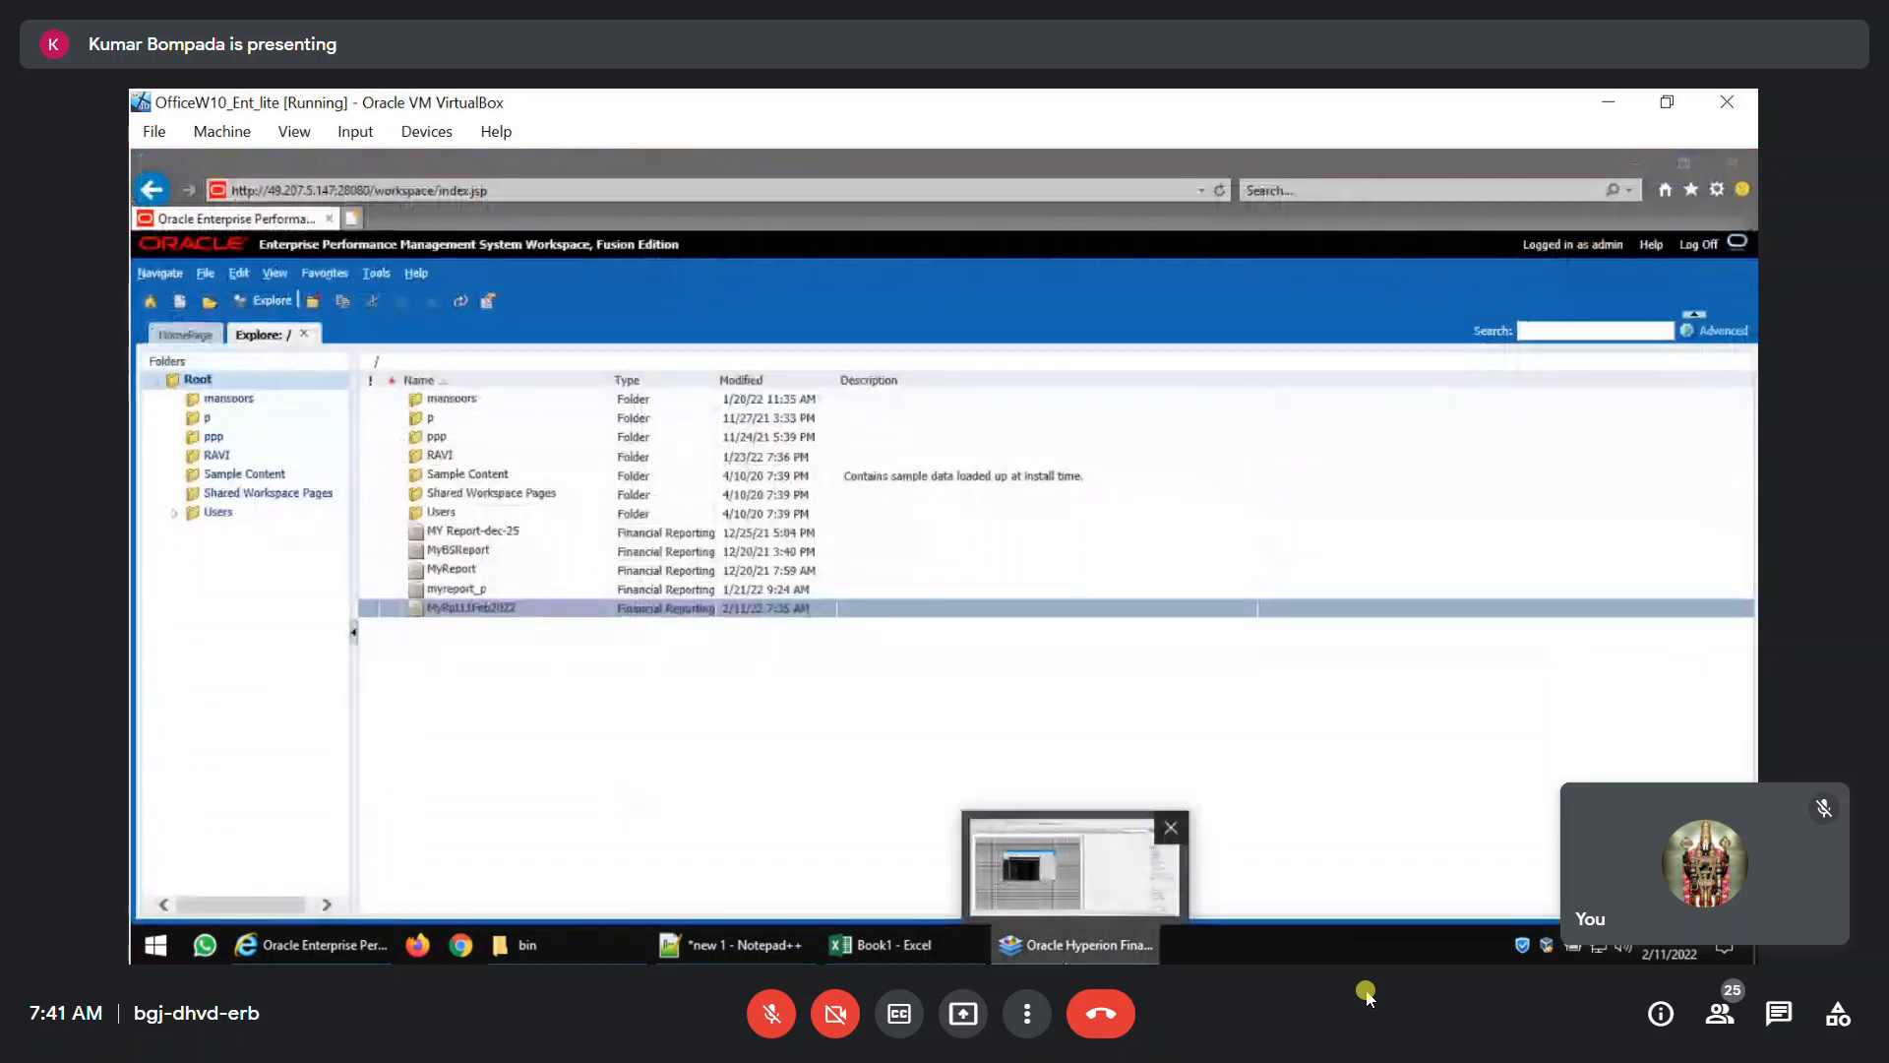
click(1068, 955)
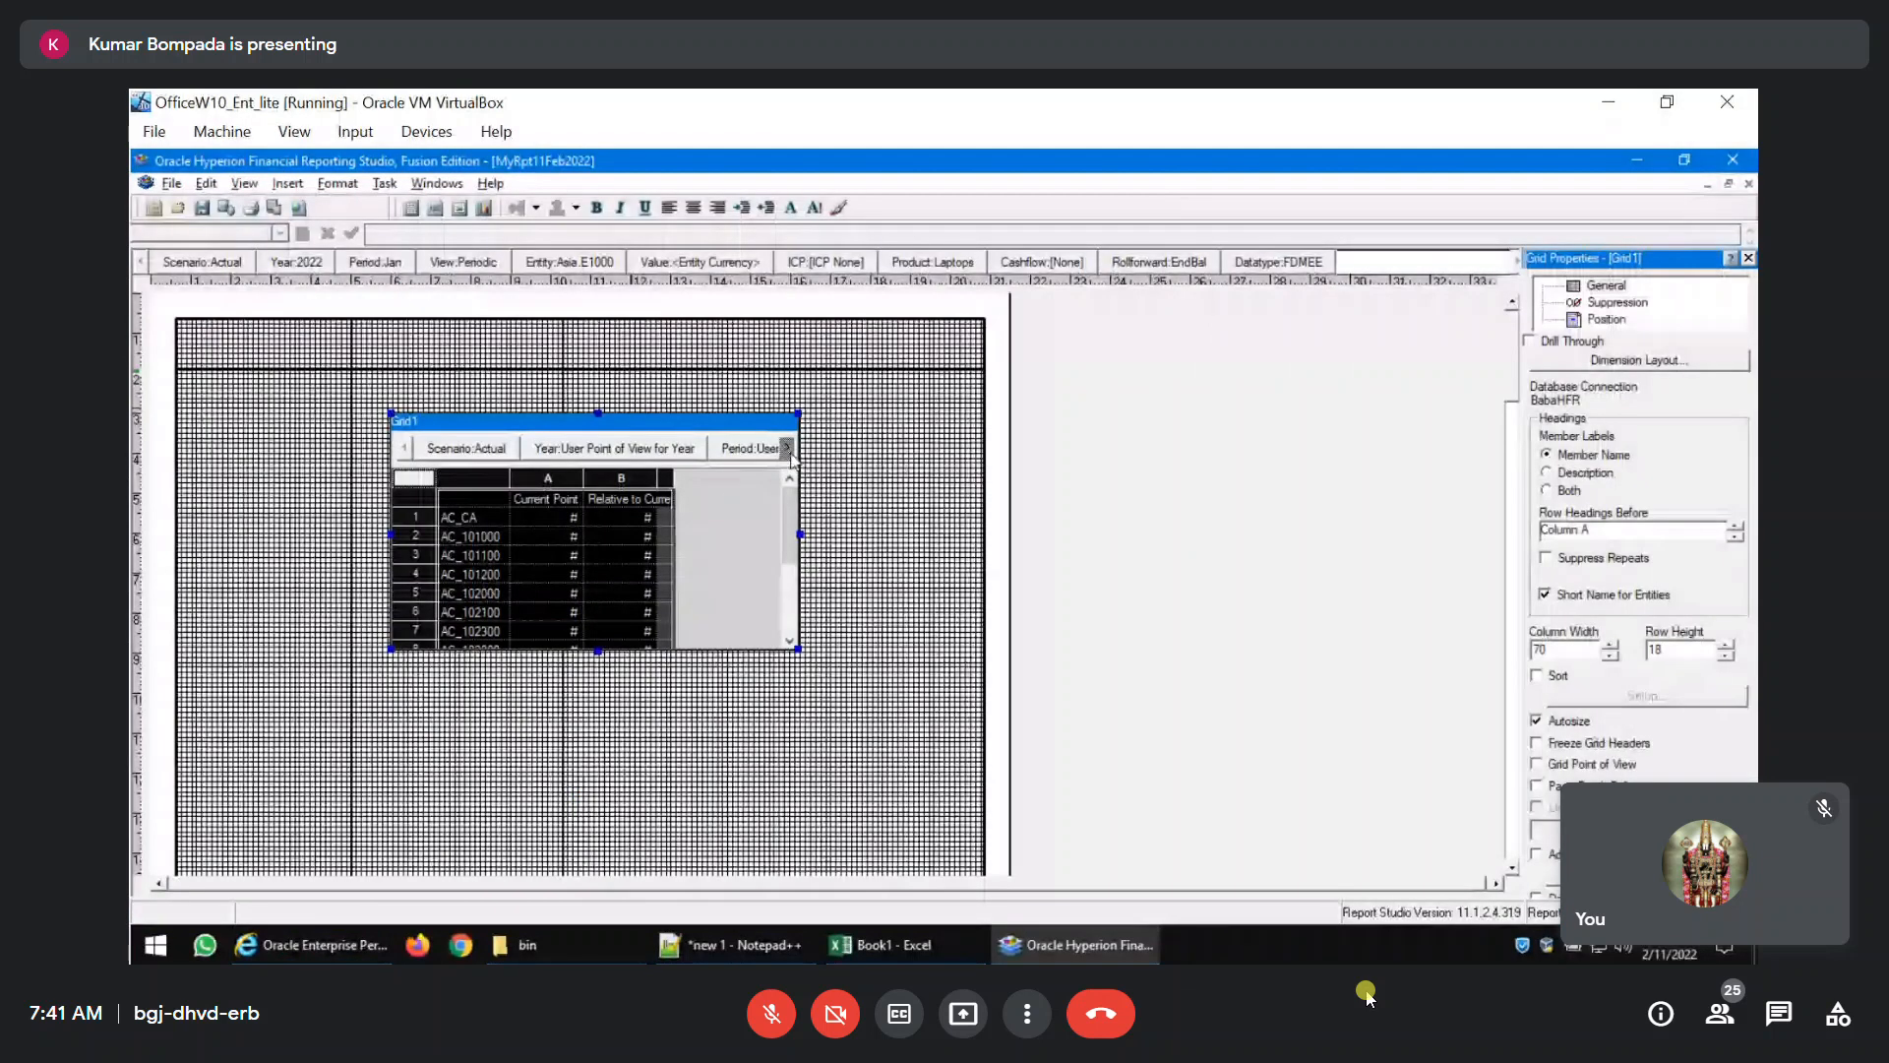
Set the Value member of the grid's point of view to <Entity Curr Total>.
click(790, 452)
click(790, 452)
click(790, 453)
click(790, 453)
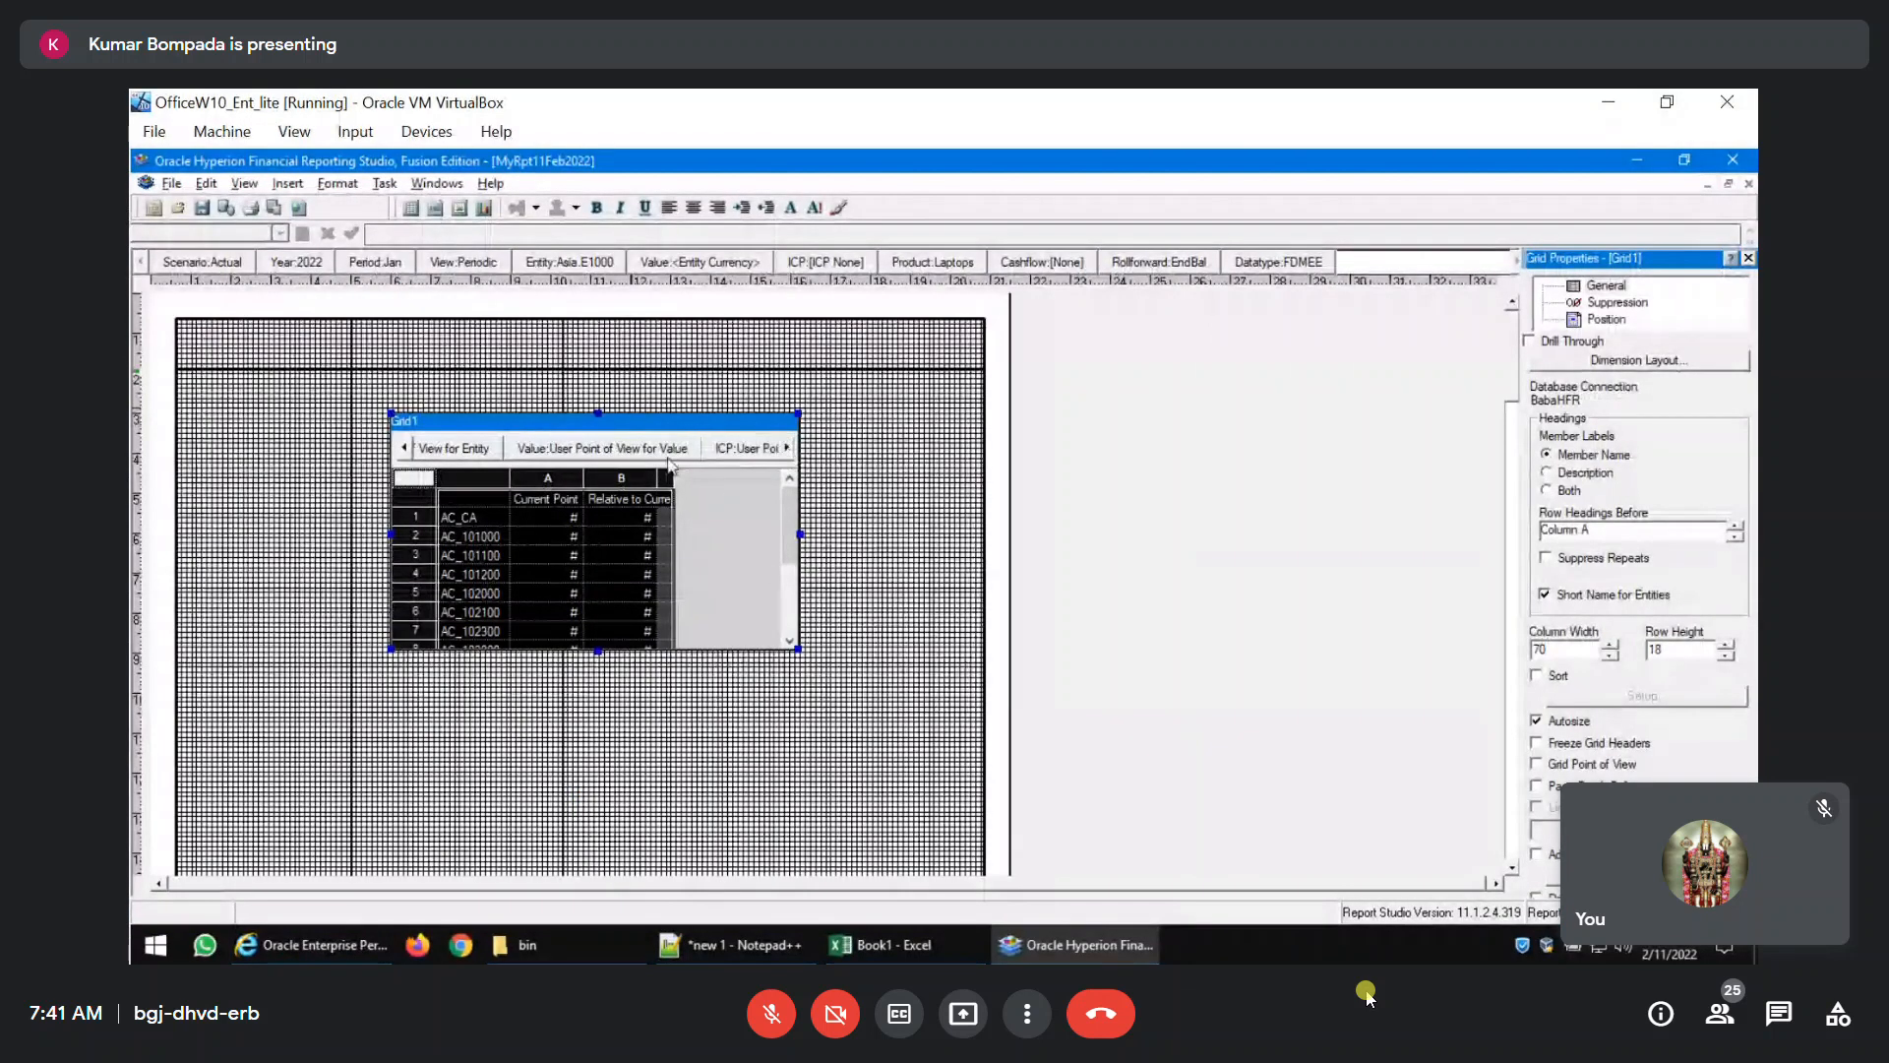
click(557, 454)
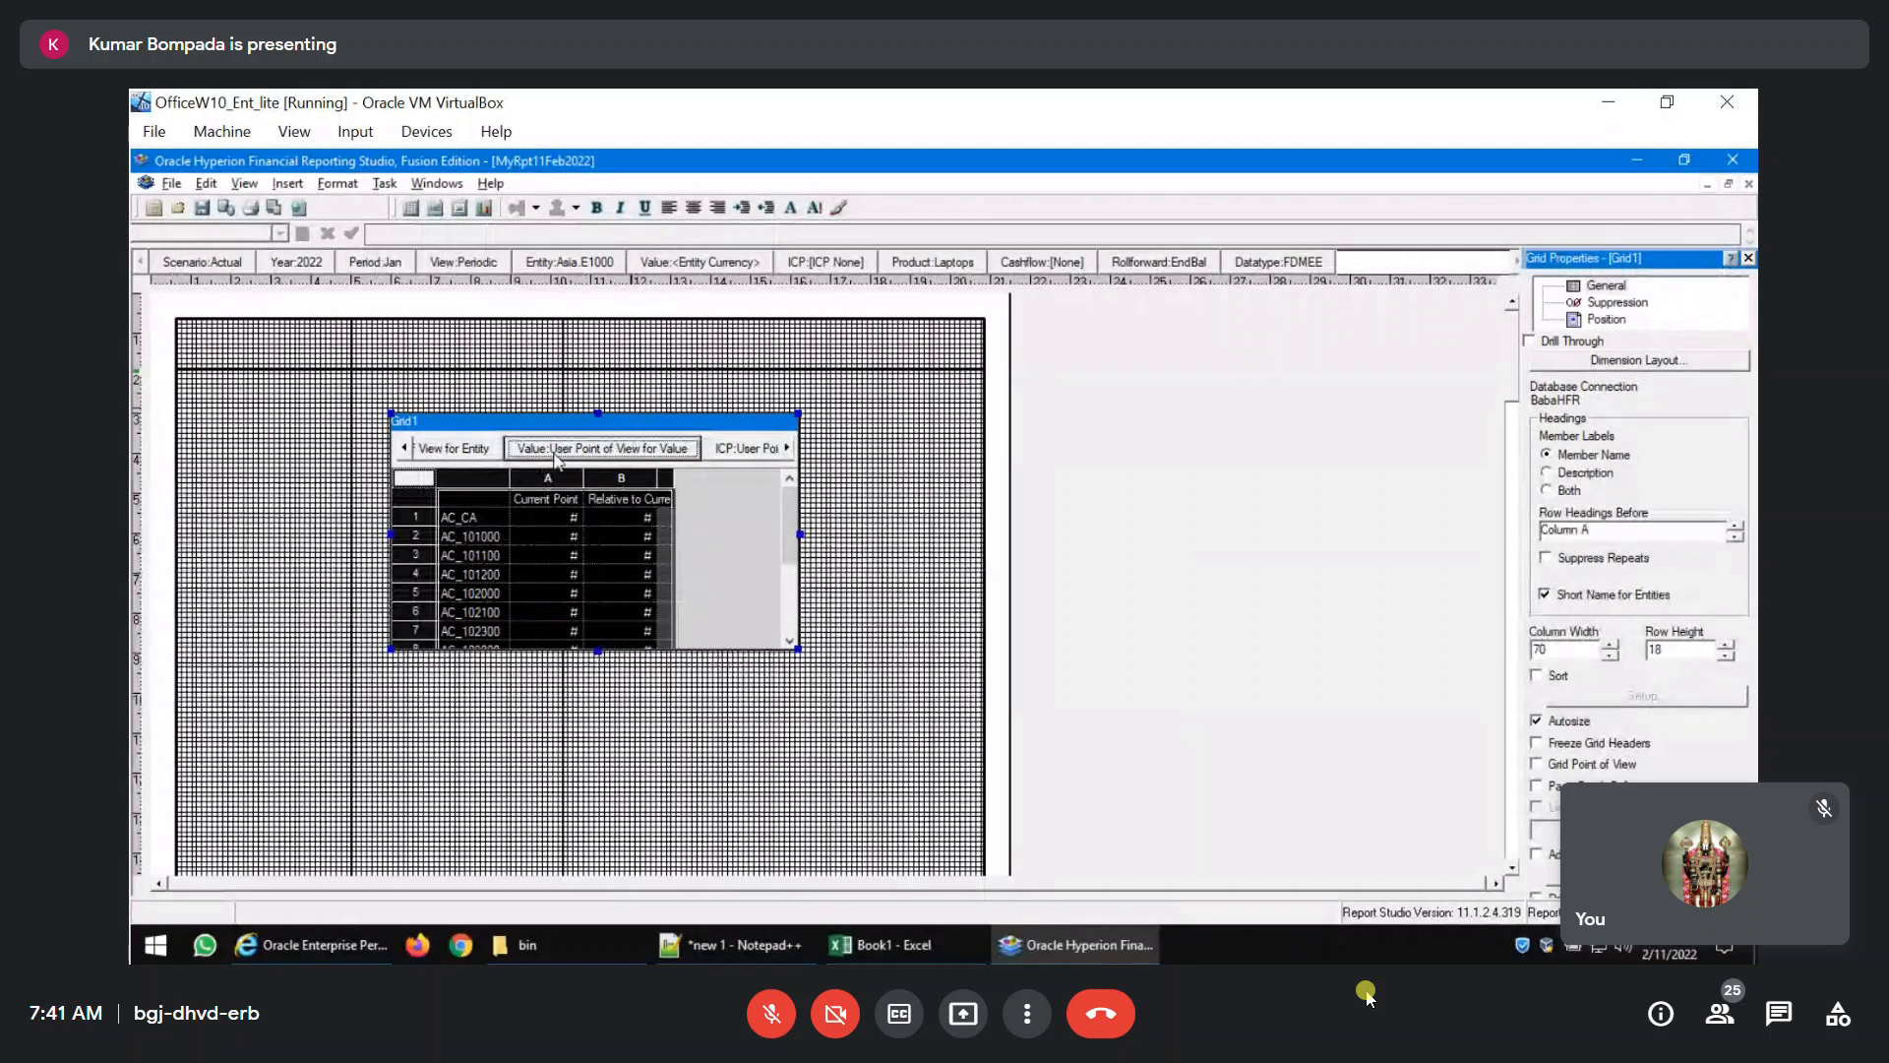
scroll(718, 641, down, 3)
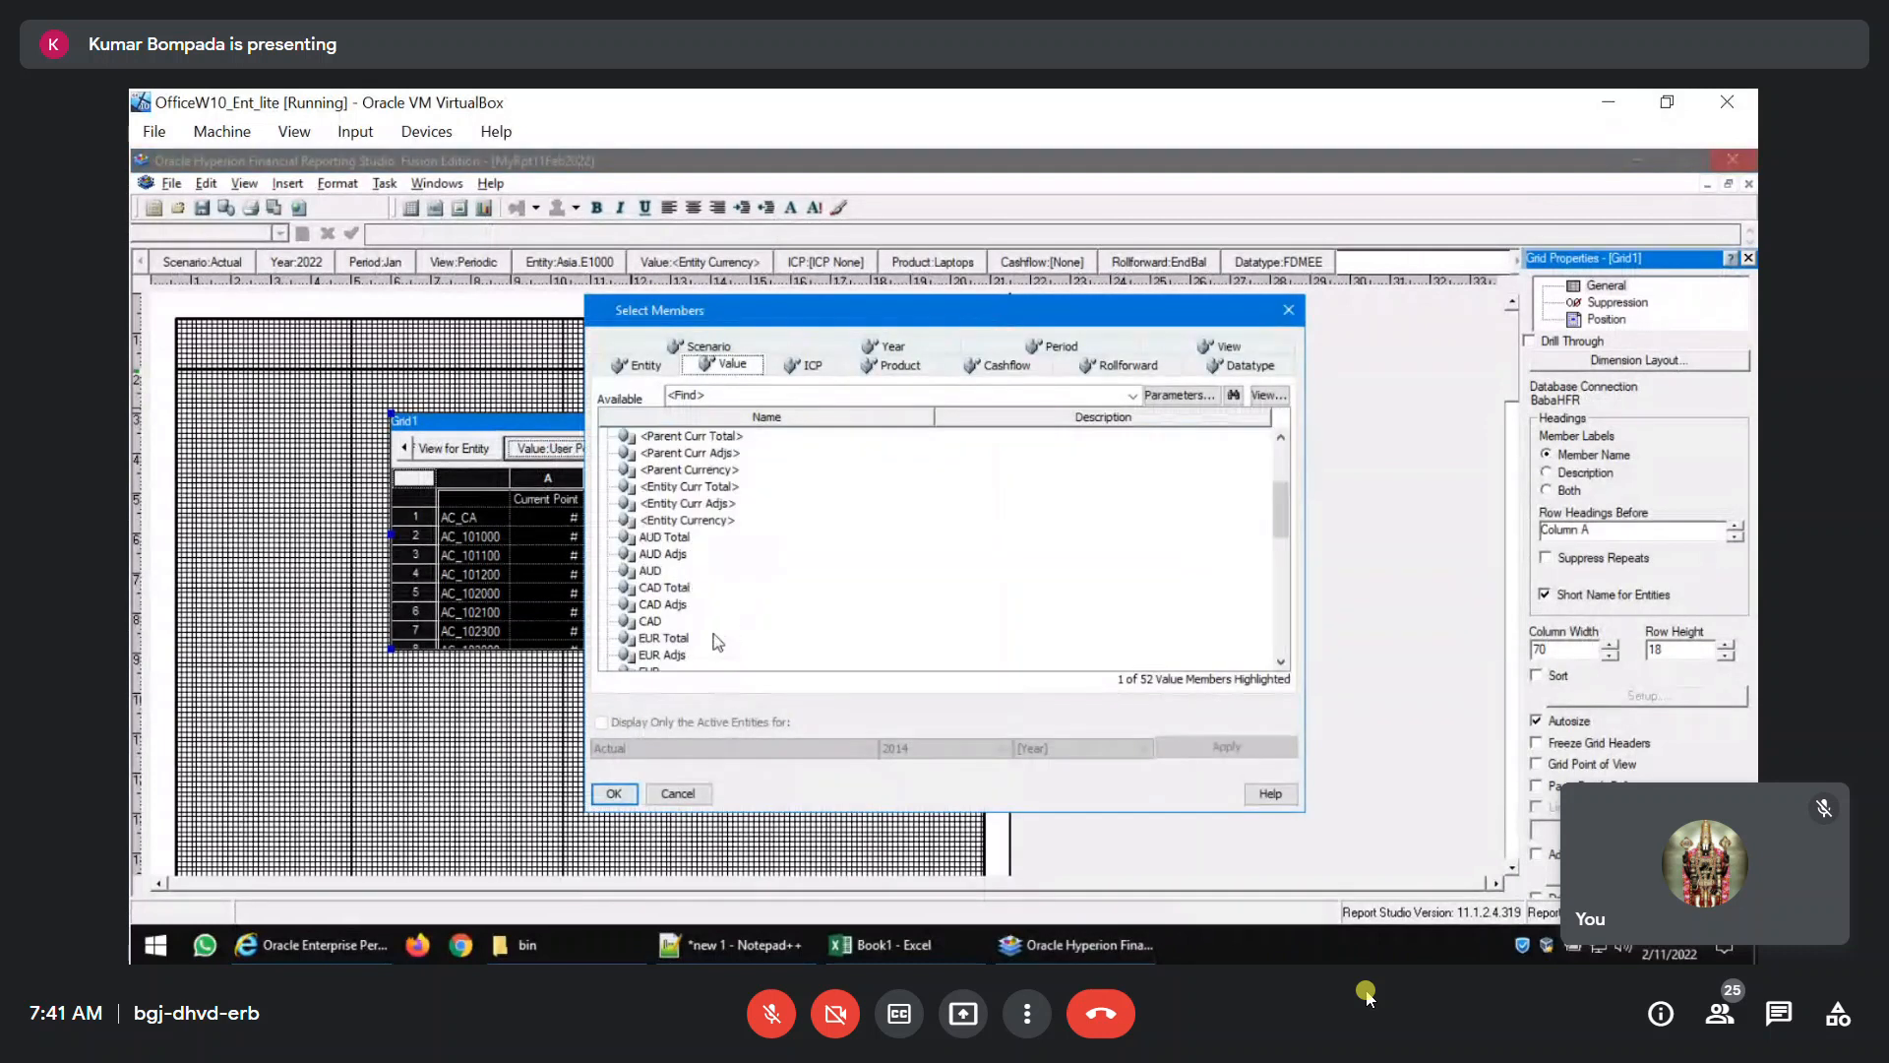
click(653, 489)
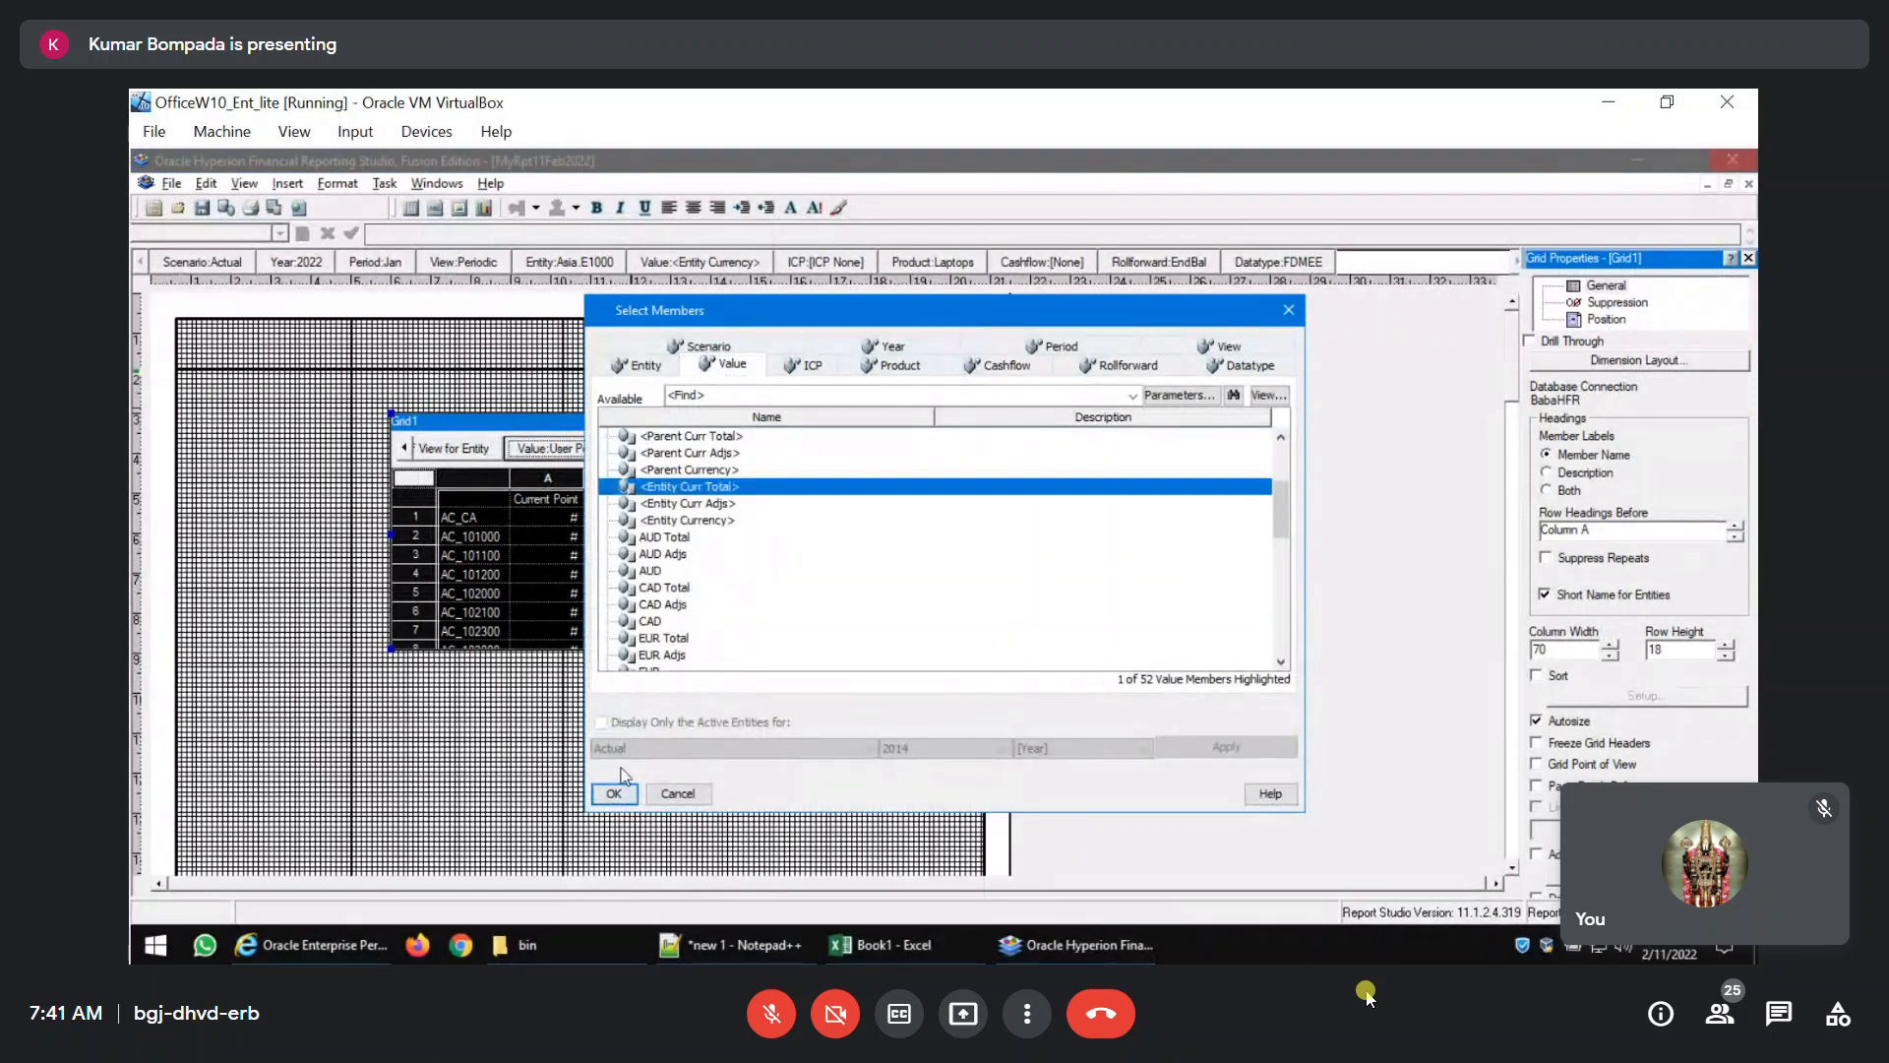
click(614, 794)
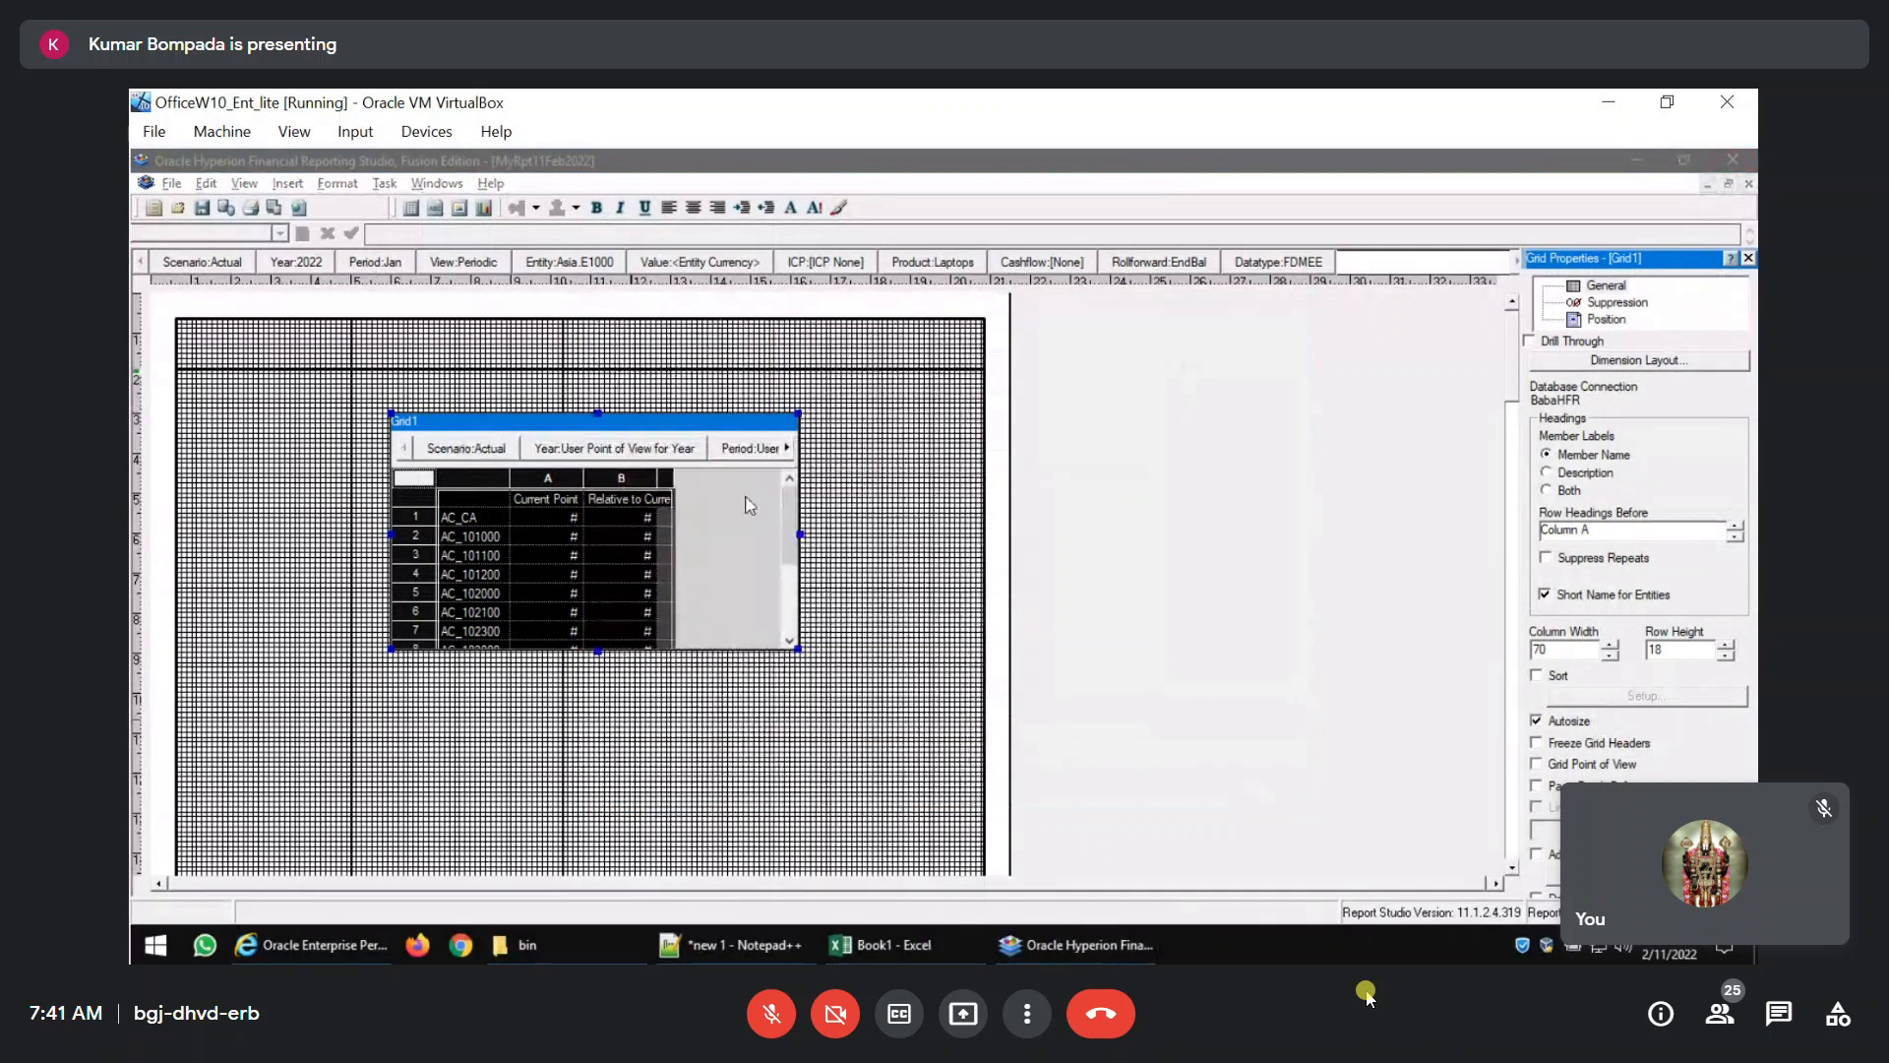
Set the ICP member of the grid's point of view to [ICP Top].
click(790, 451)
click(790, 450)
click(789, 451)
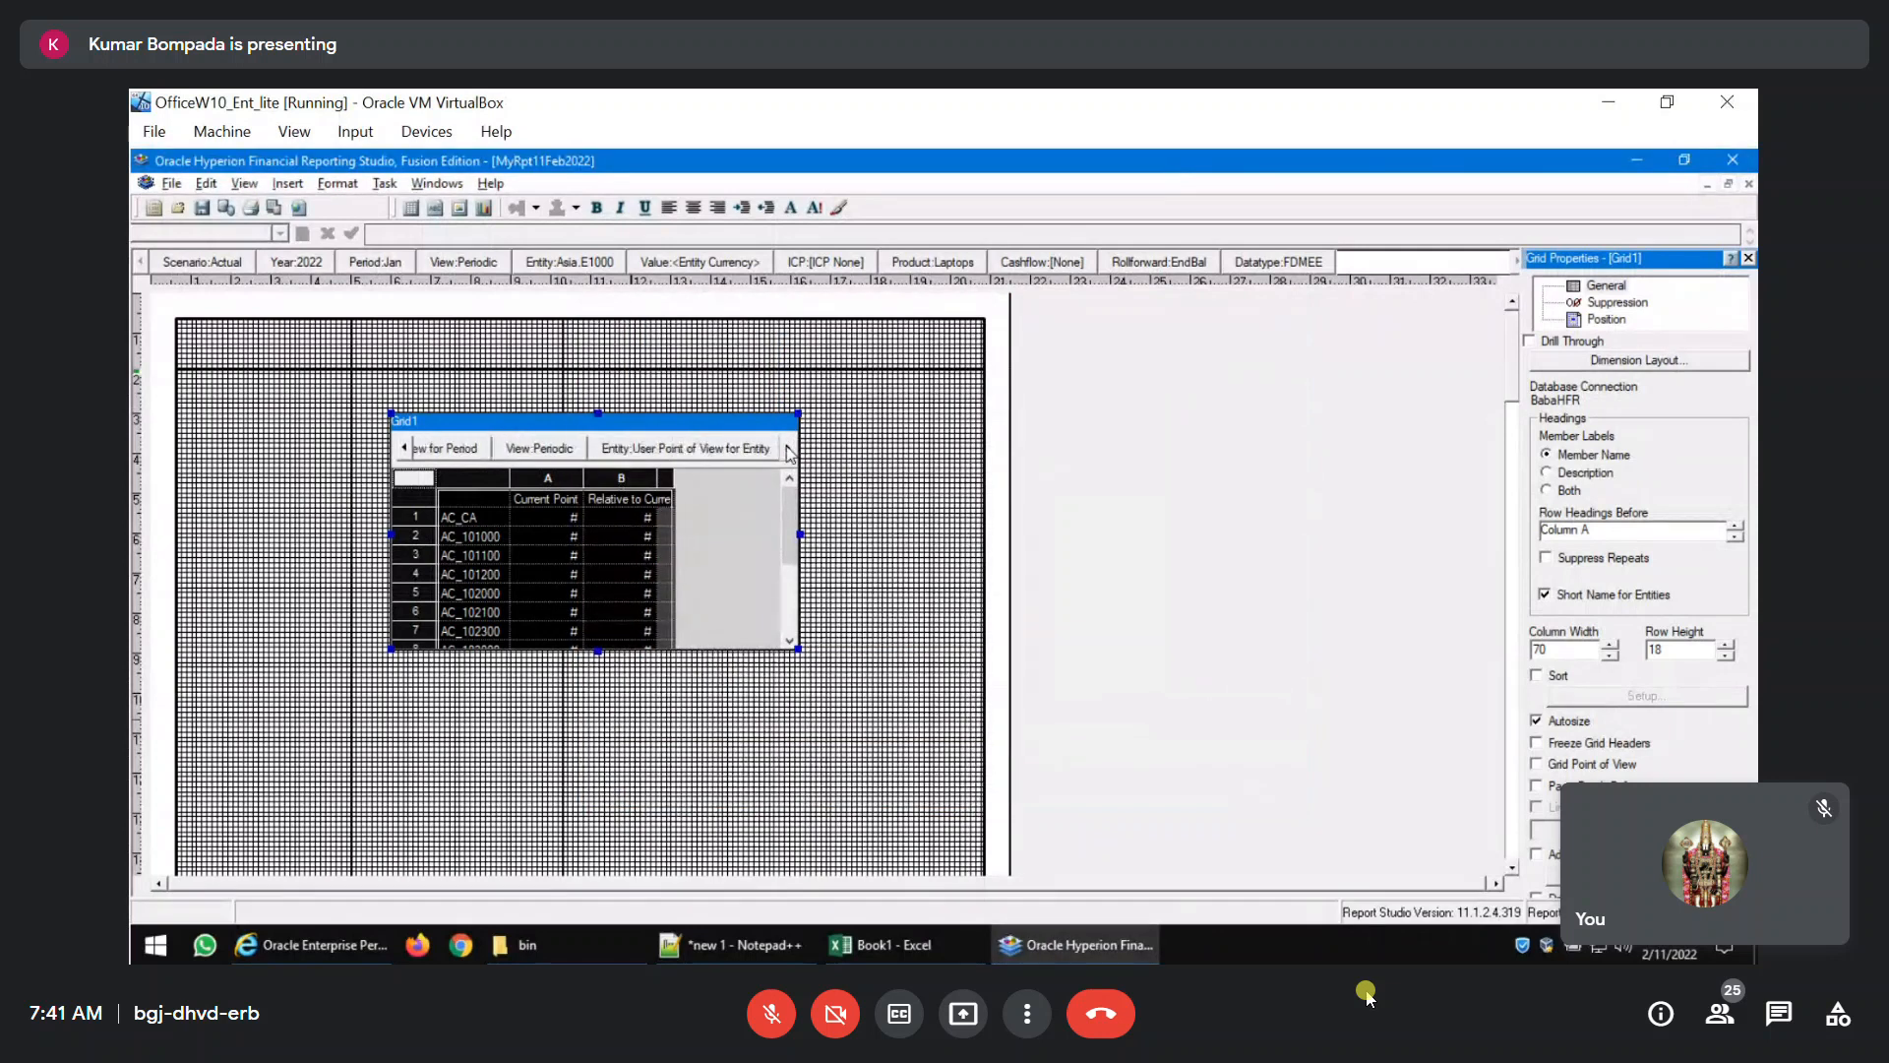
click(788, 450)
click(789, 450)
double_click(612, 451)
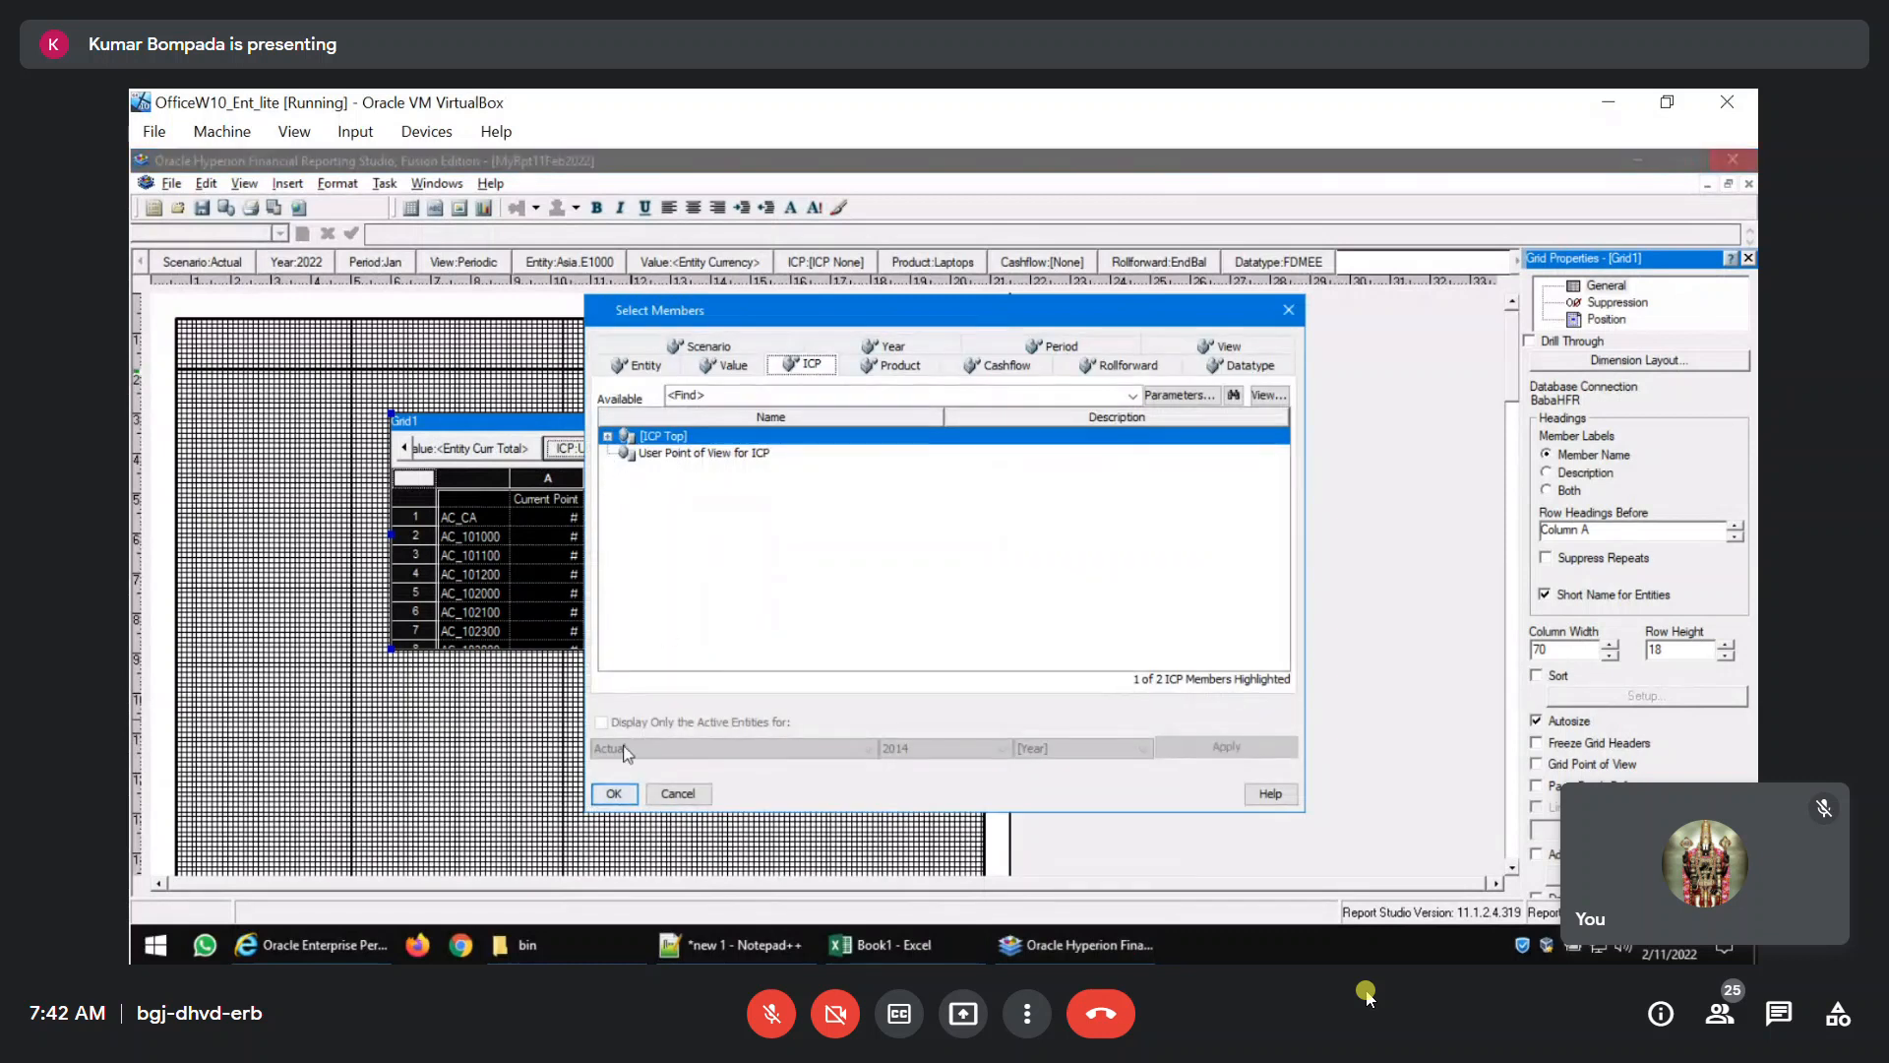
click(613, 793)
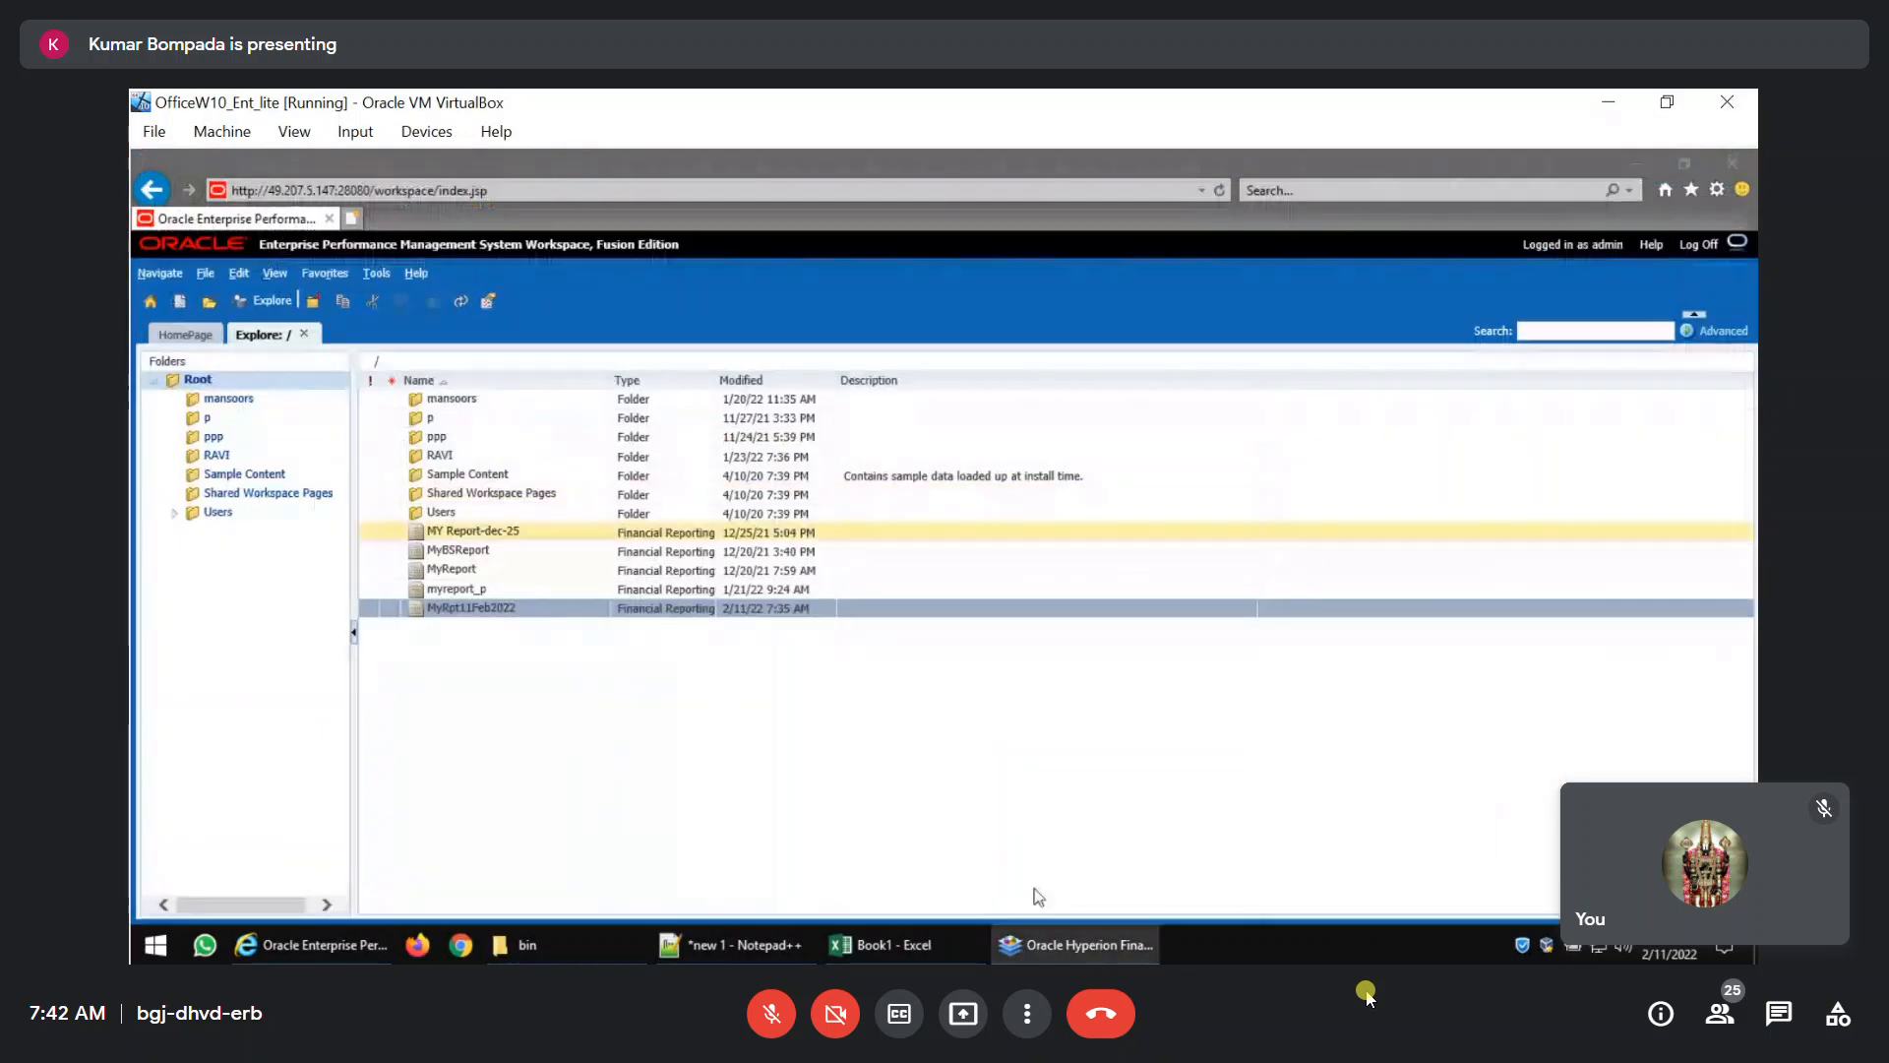
Minimize the Workspace browser and Excel windows and return to Financial Reporting Studio.
click(1079, 947)
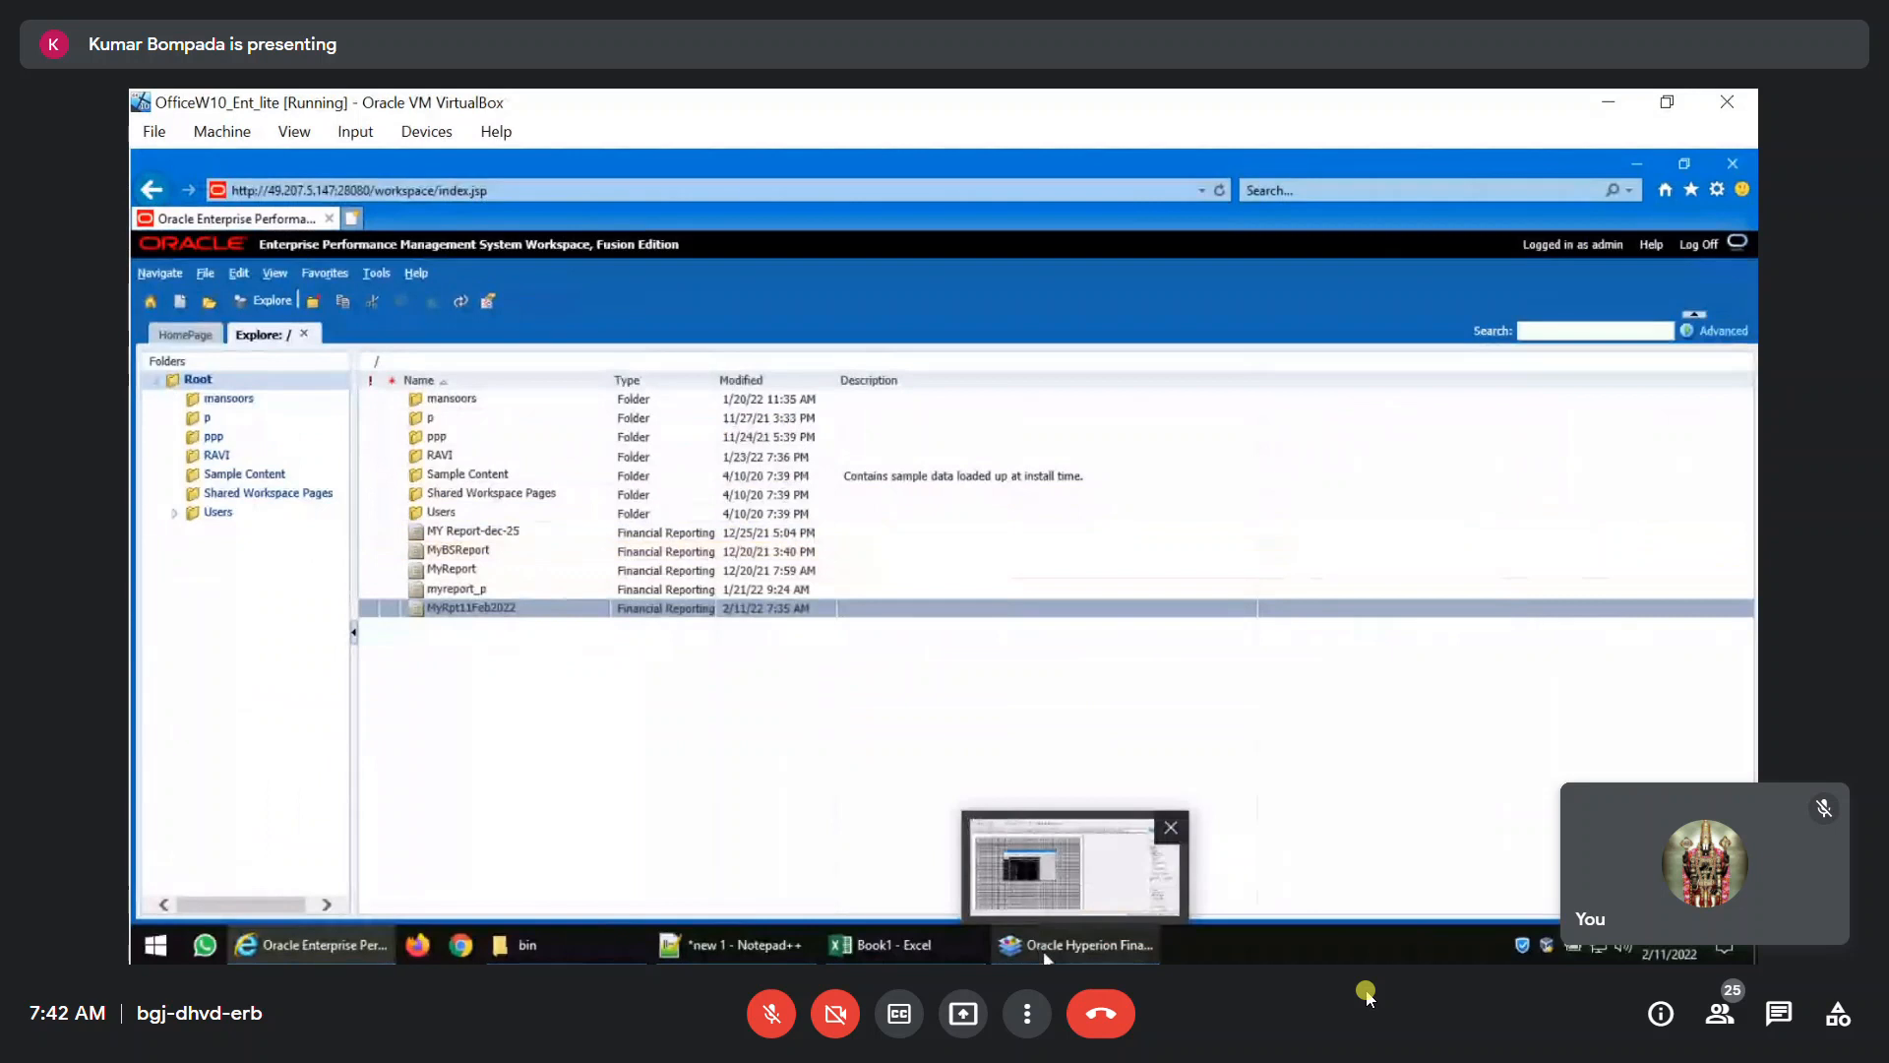
click(1636, 164)
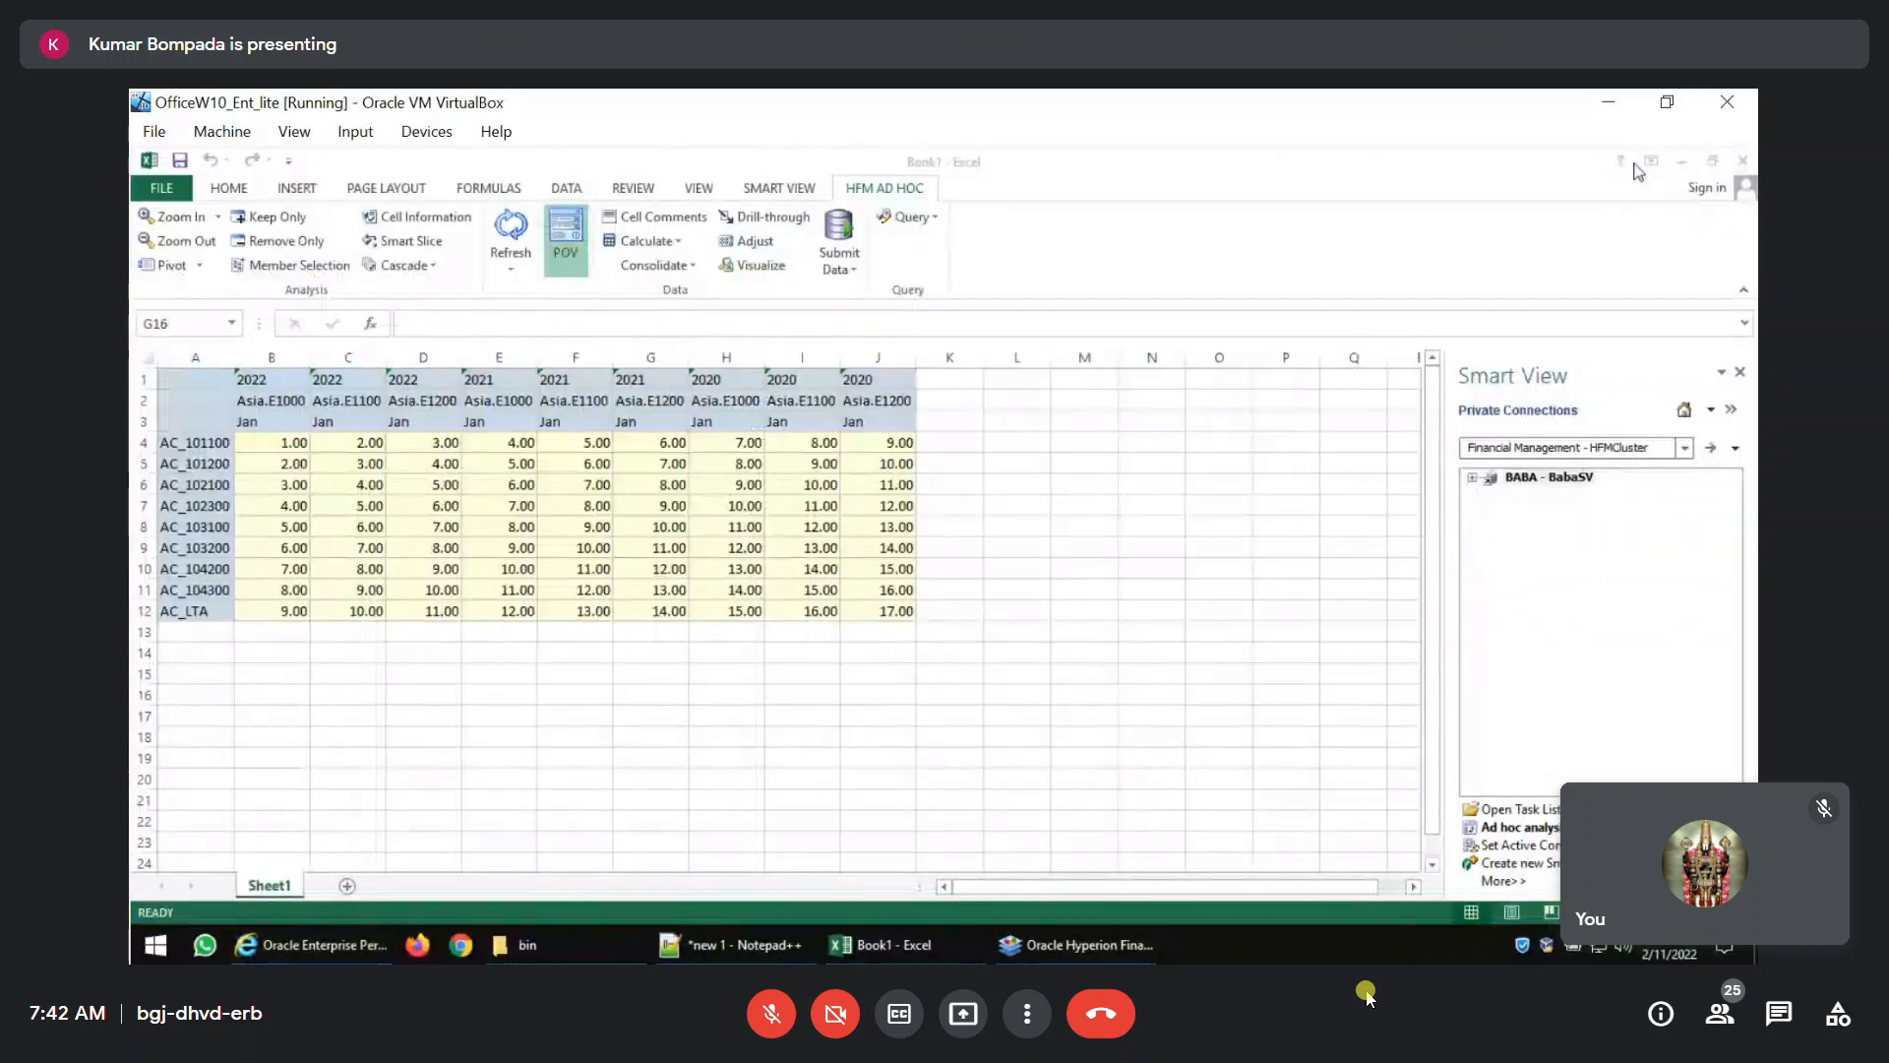
click(1681, 161)
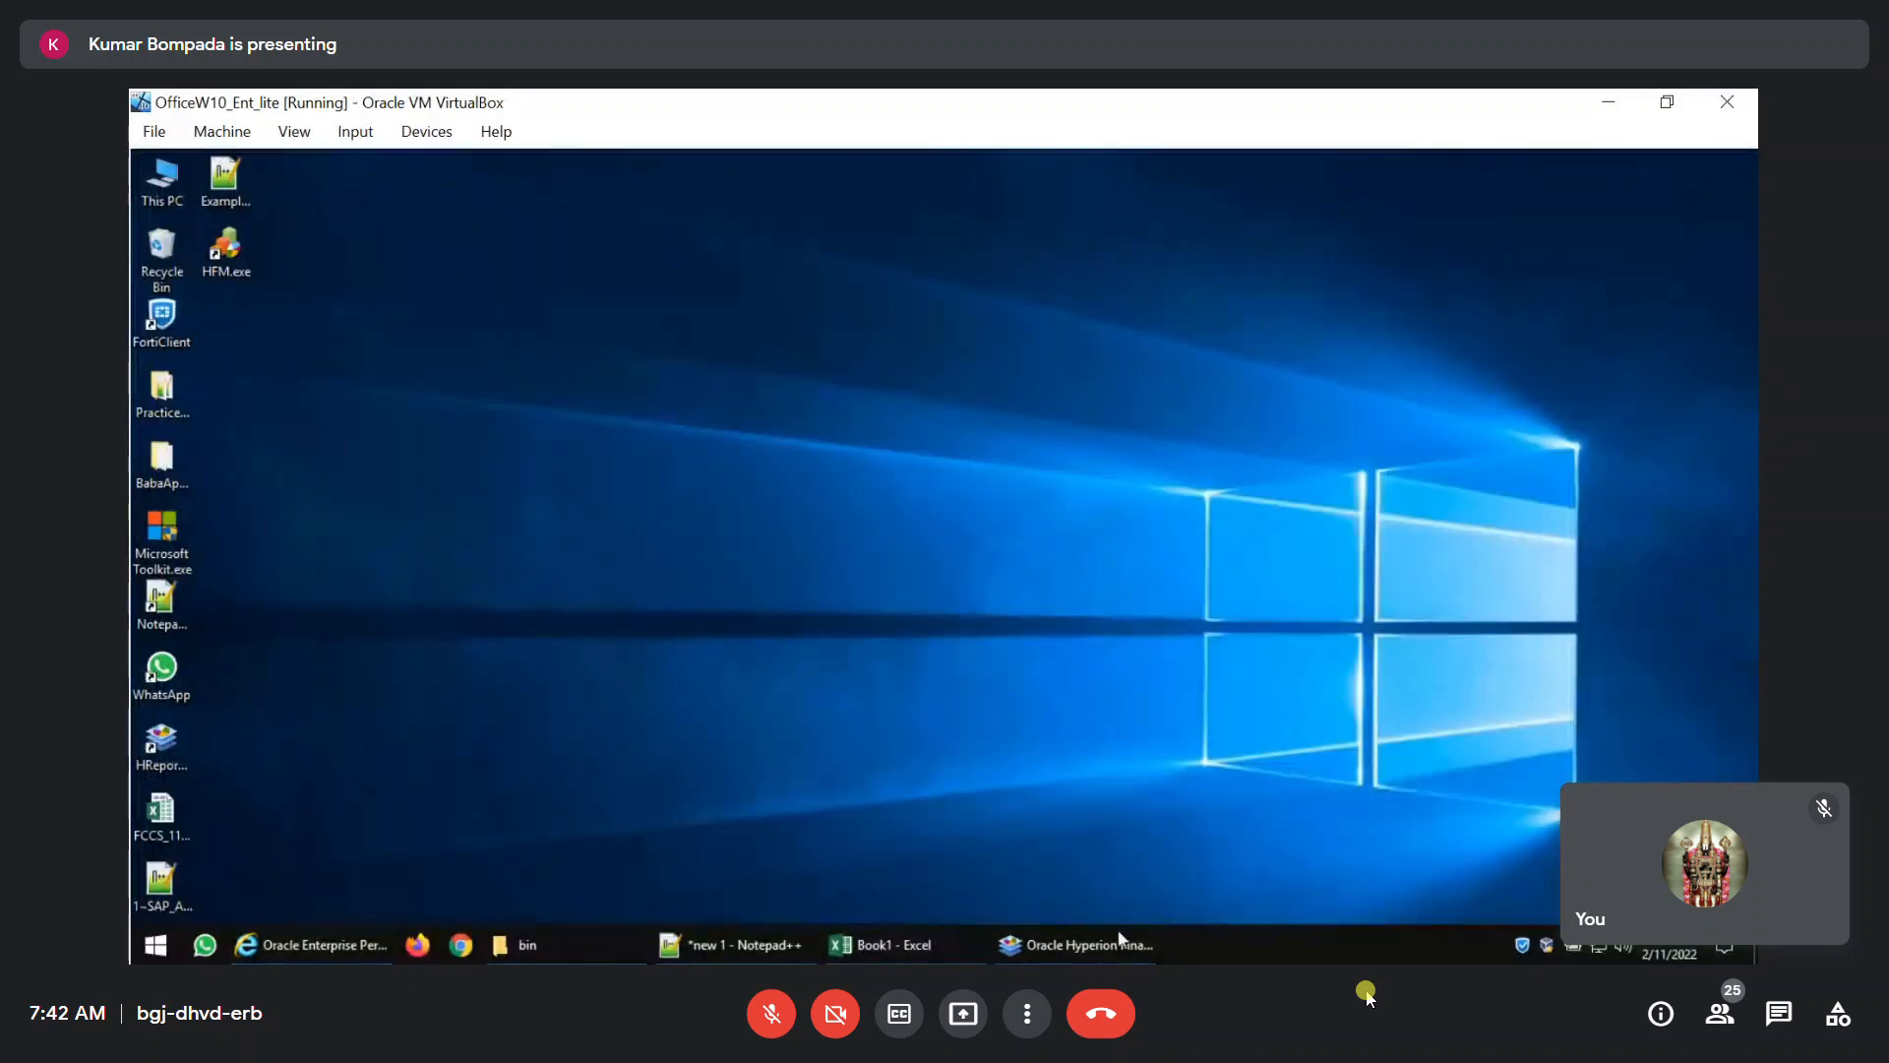
click(1075, 944)
Set the Product member of the grid's point of view to TotC1.
click(789, 449)
click(789, 448)
click(789, 448)
click(789, 449)
click(790, 449)
click(789, 449)
click(631, 453)
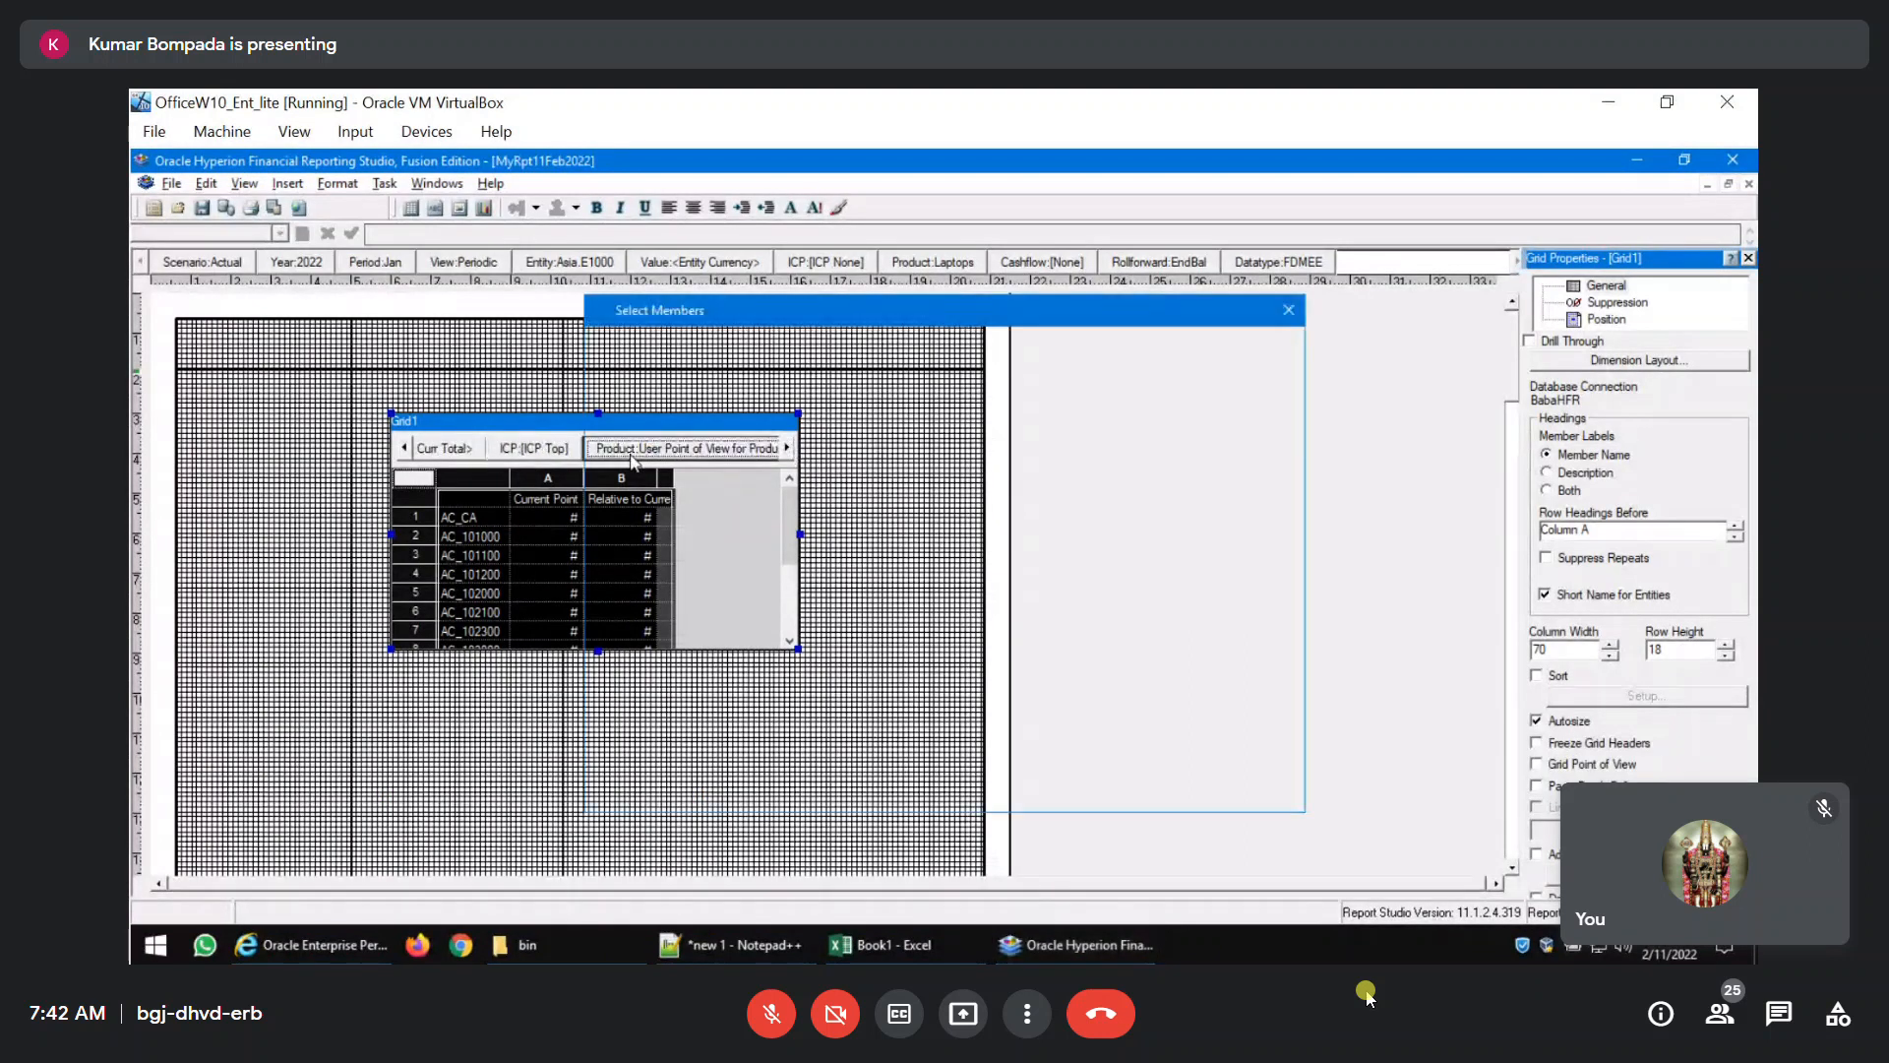
click(651, 455)
click(635, 799)
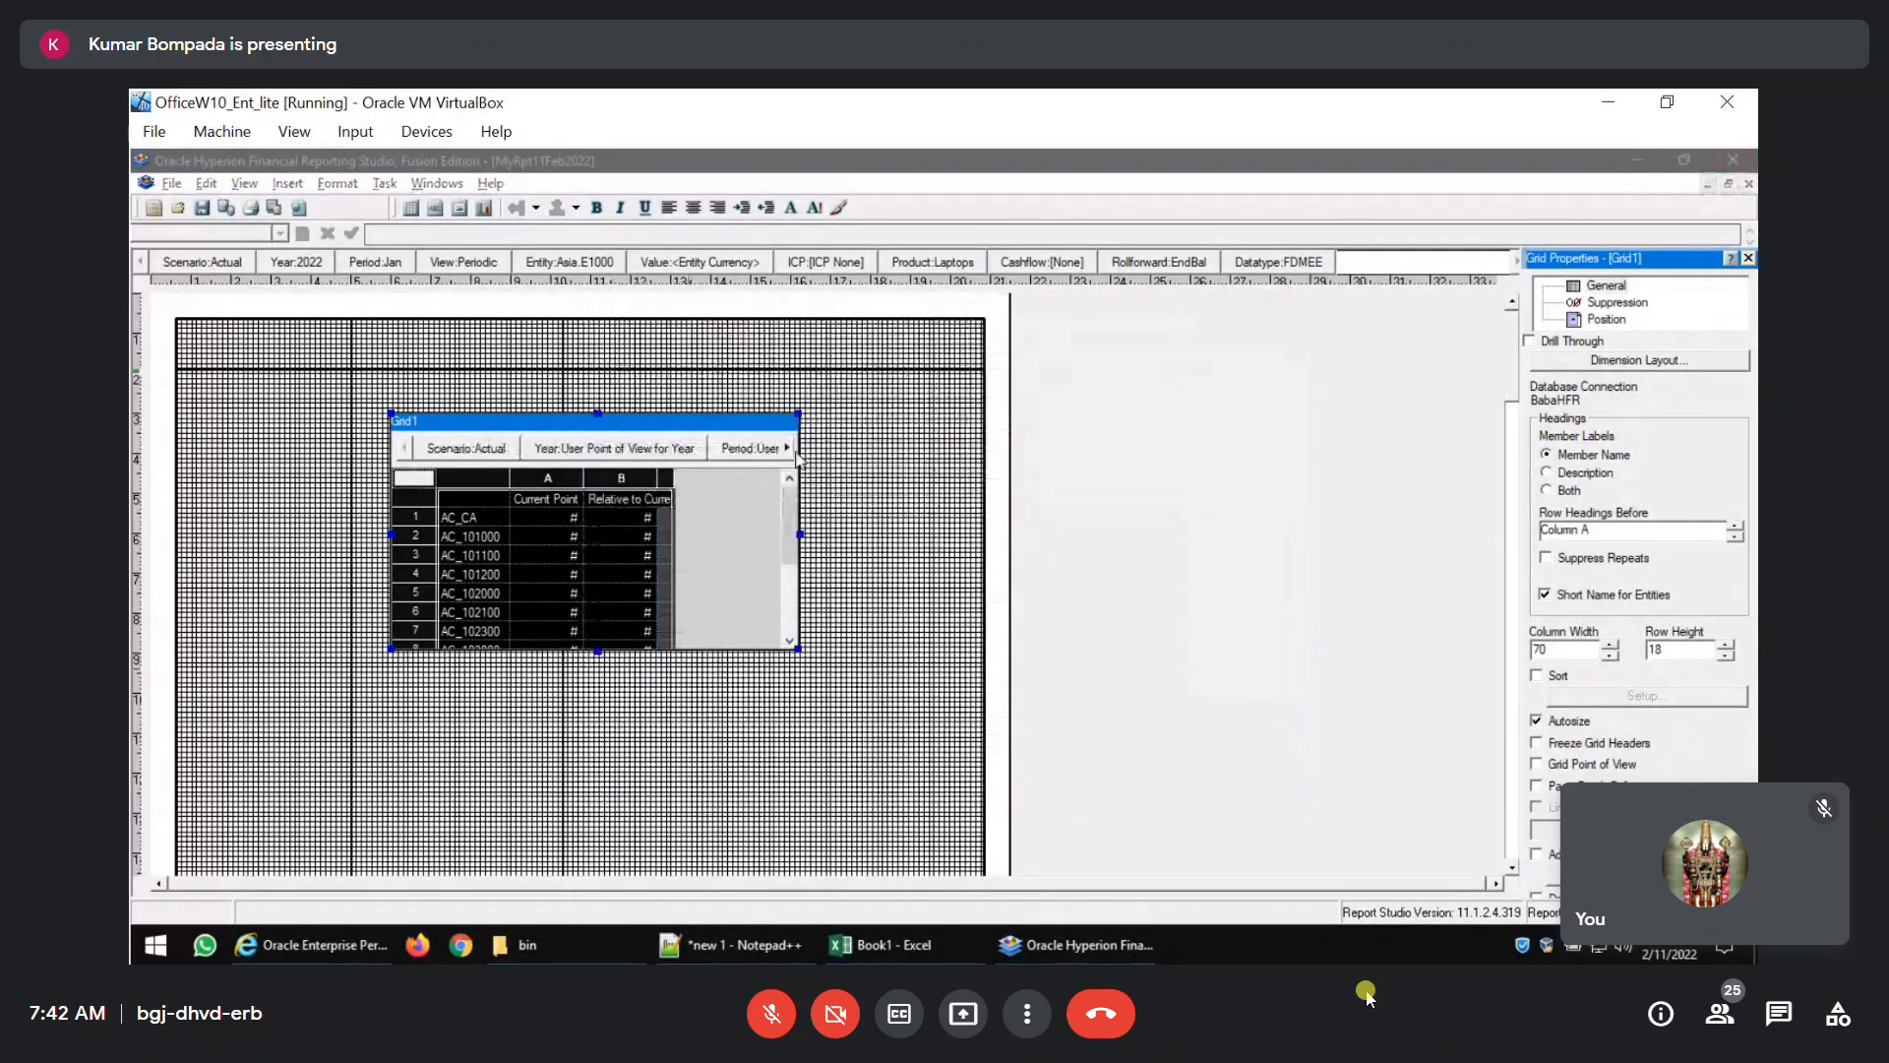
Set the Cashflow member of the grid's point of view to TotC2.
click(788, 448)
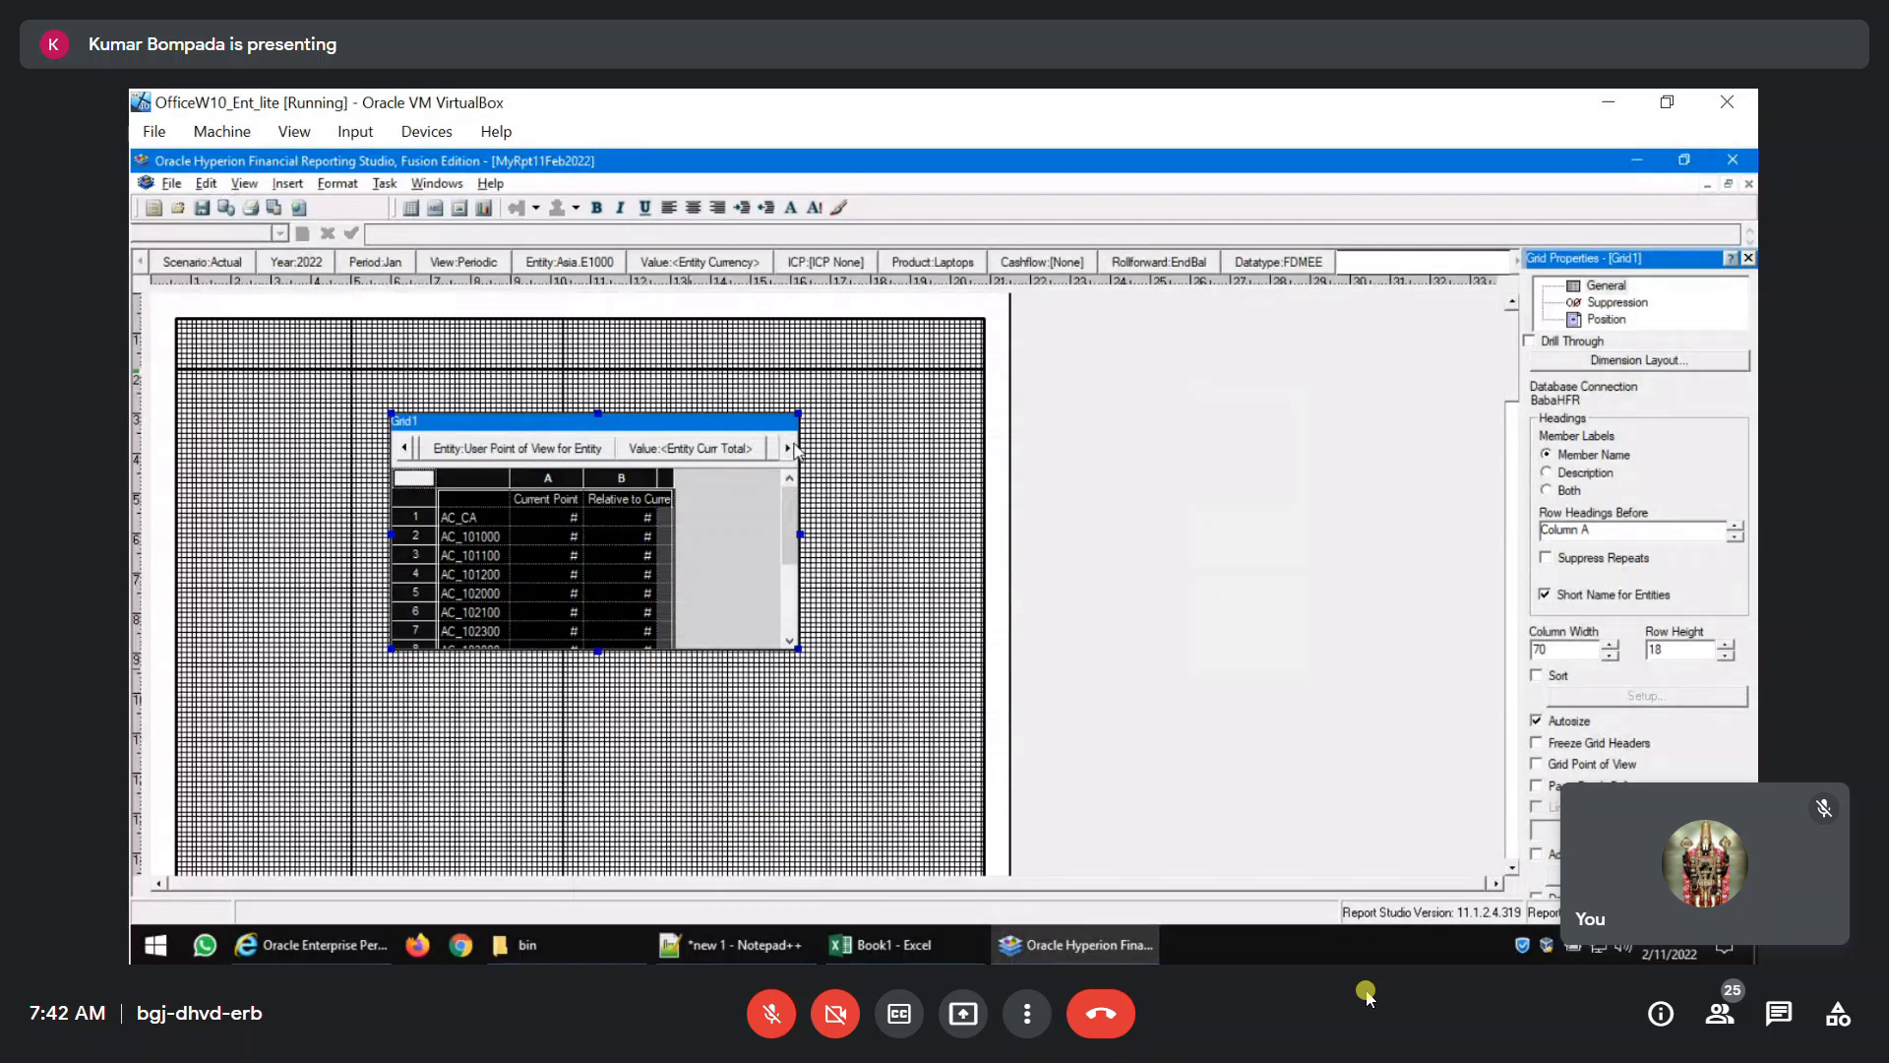
click(789, 448)
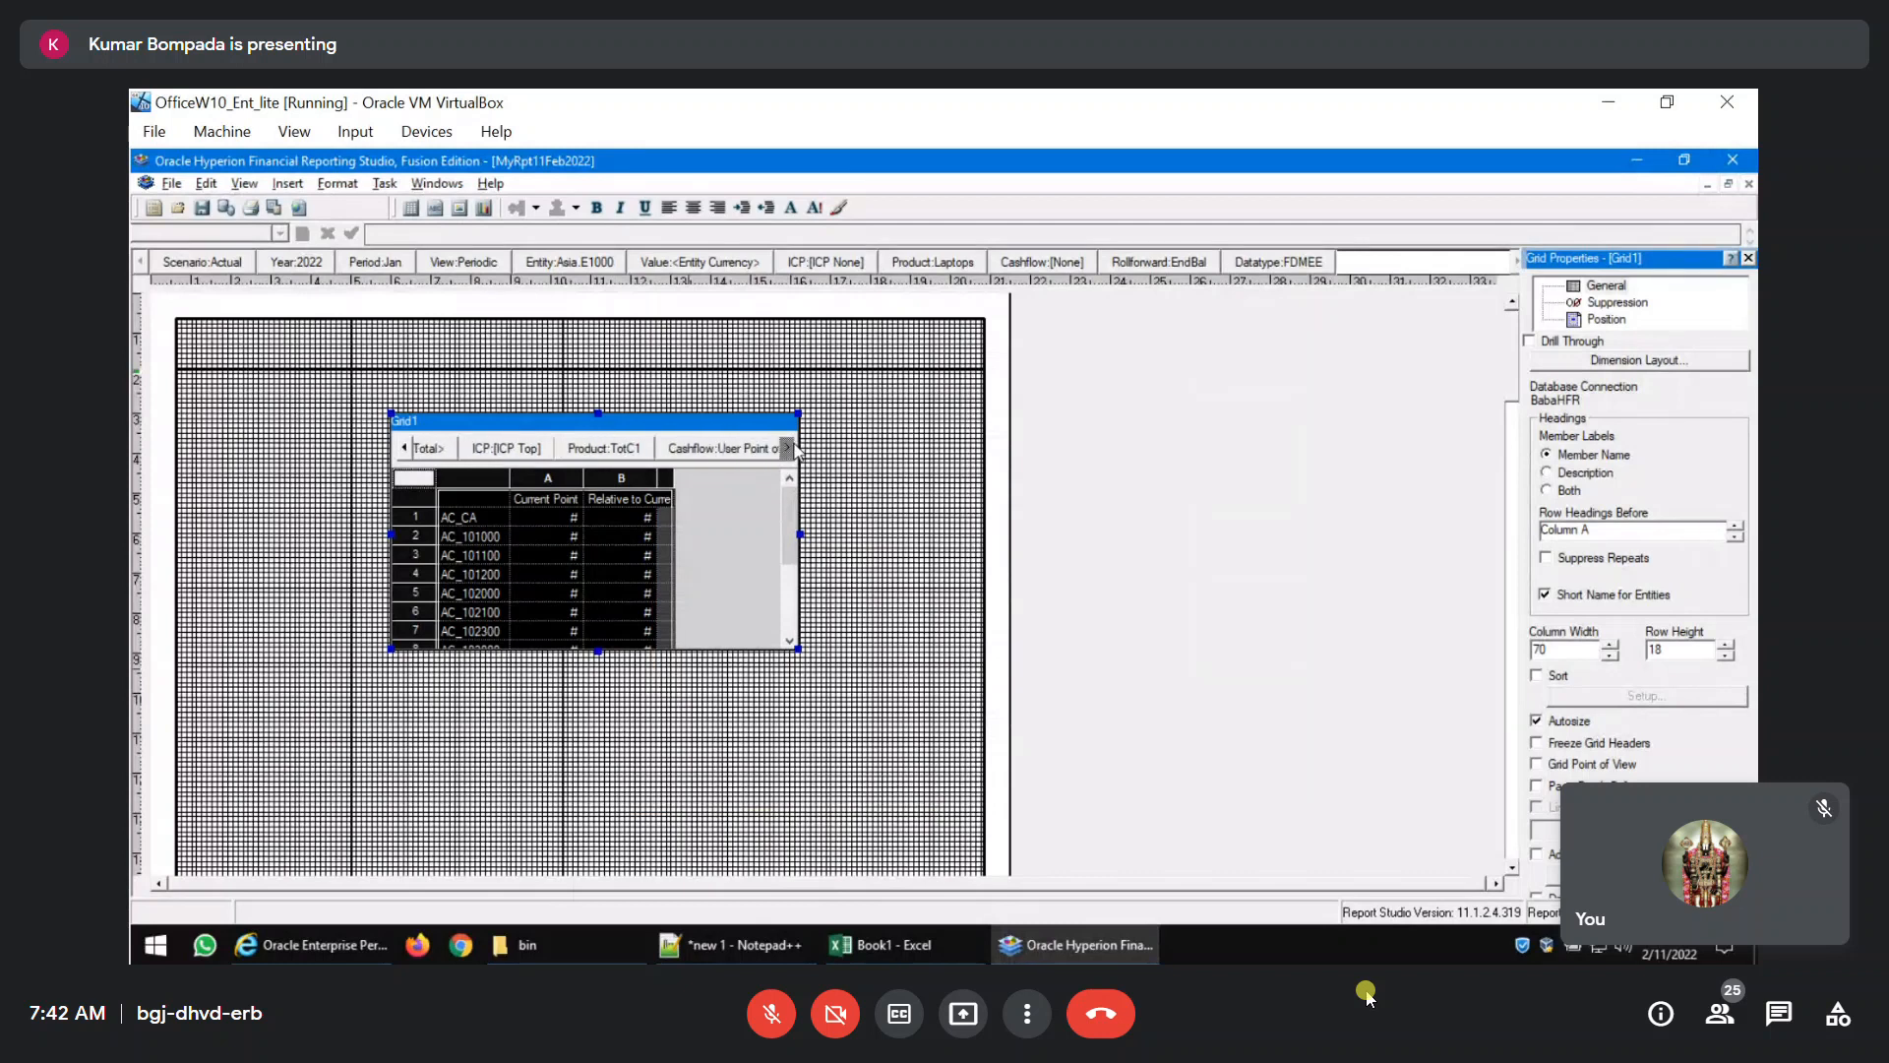
click(703, 458)
click(677, 455)
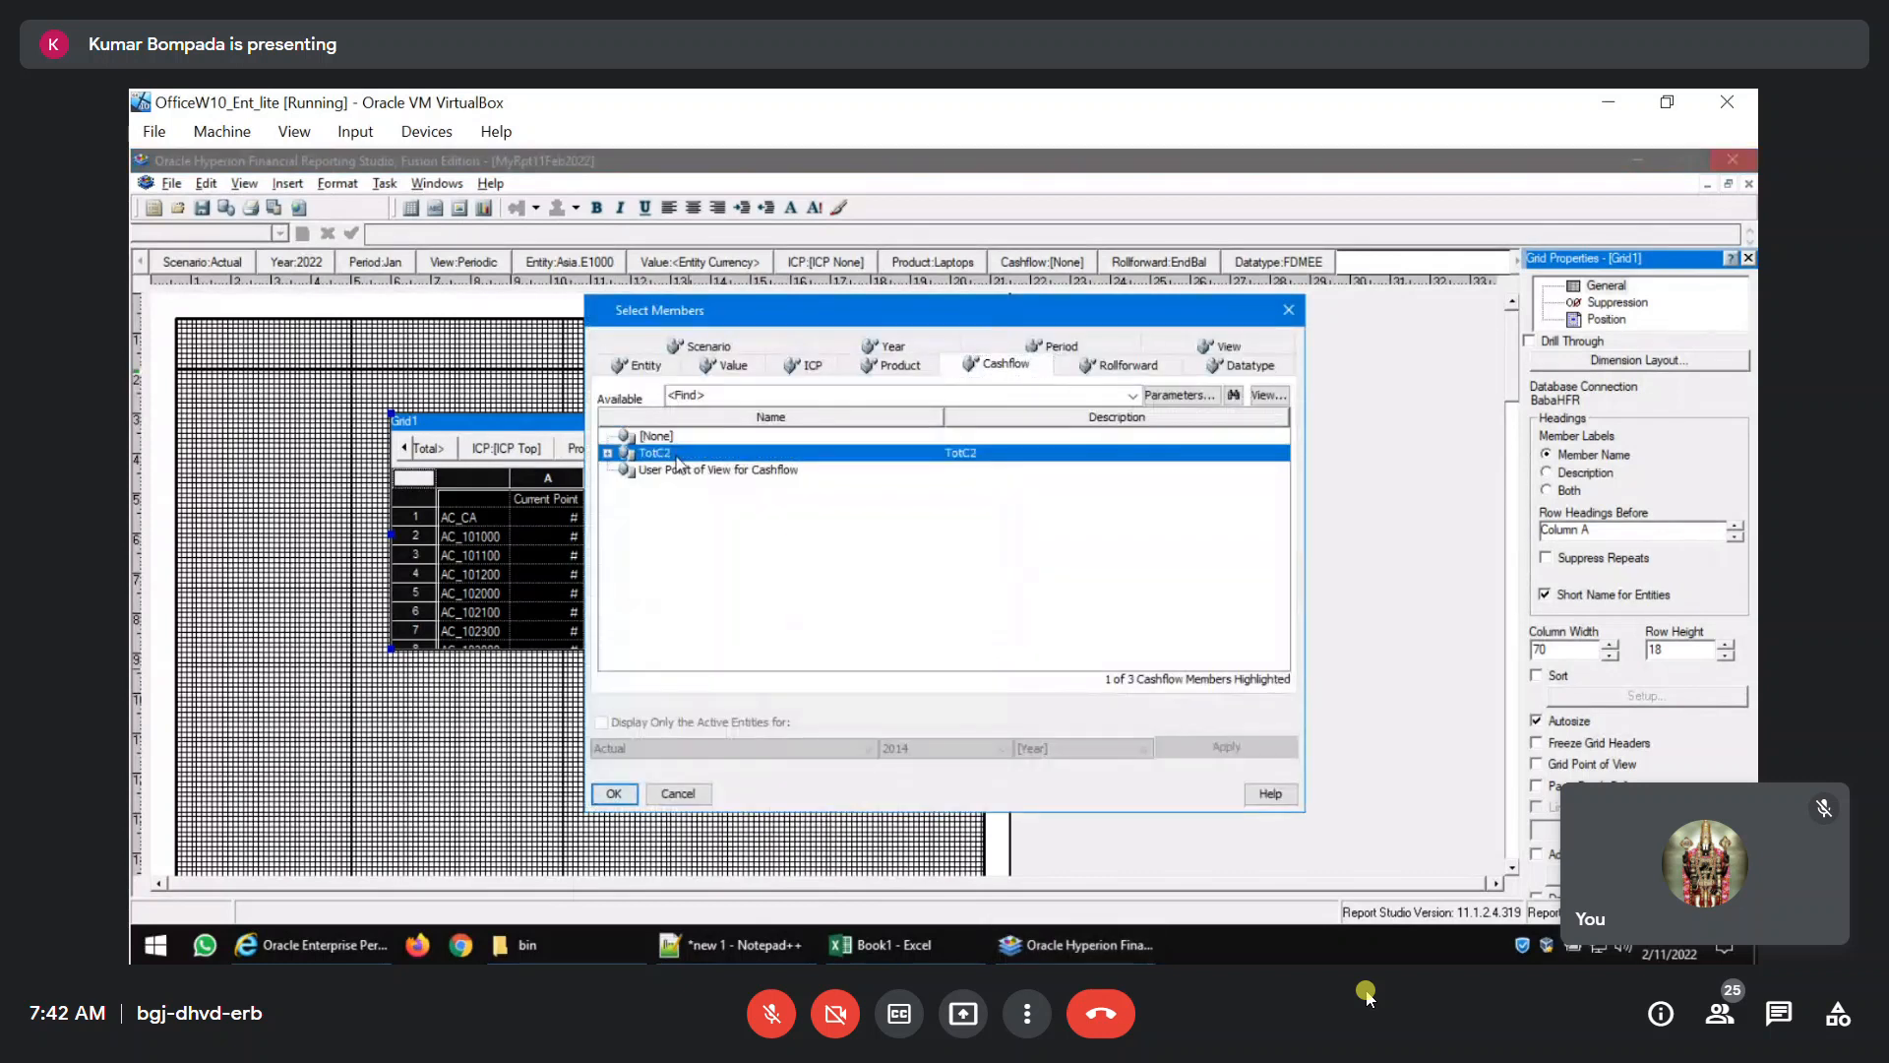
click(612, 793)
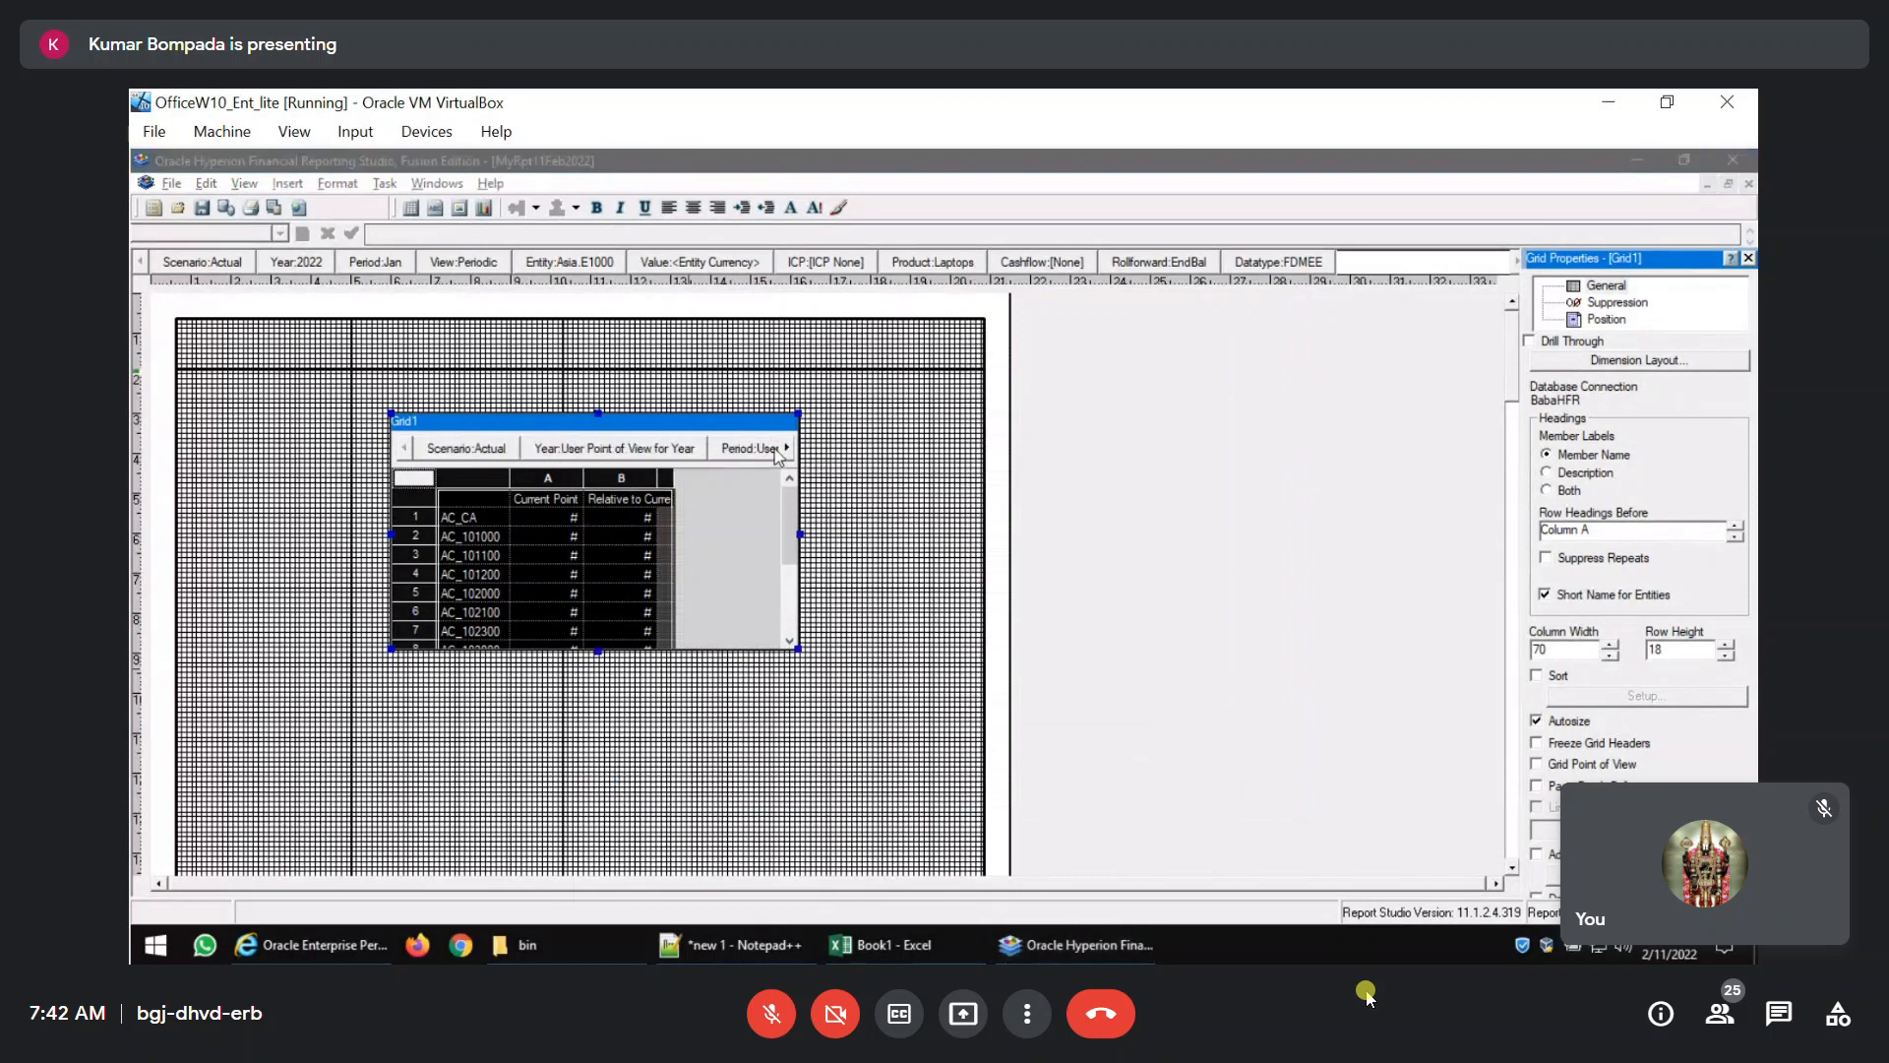
Set the Rollforward member of the grid's point of view to TotC3.
click(788, 449)
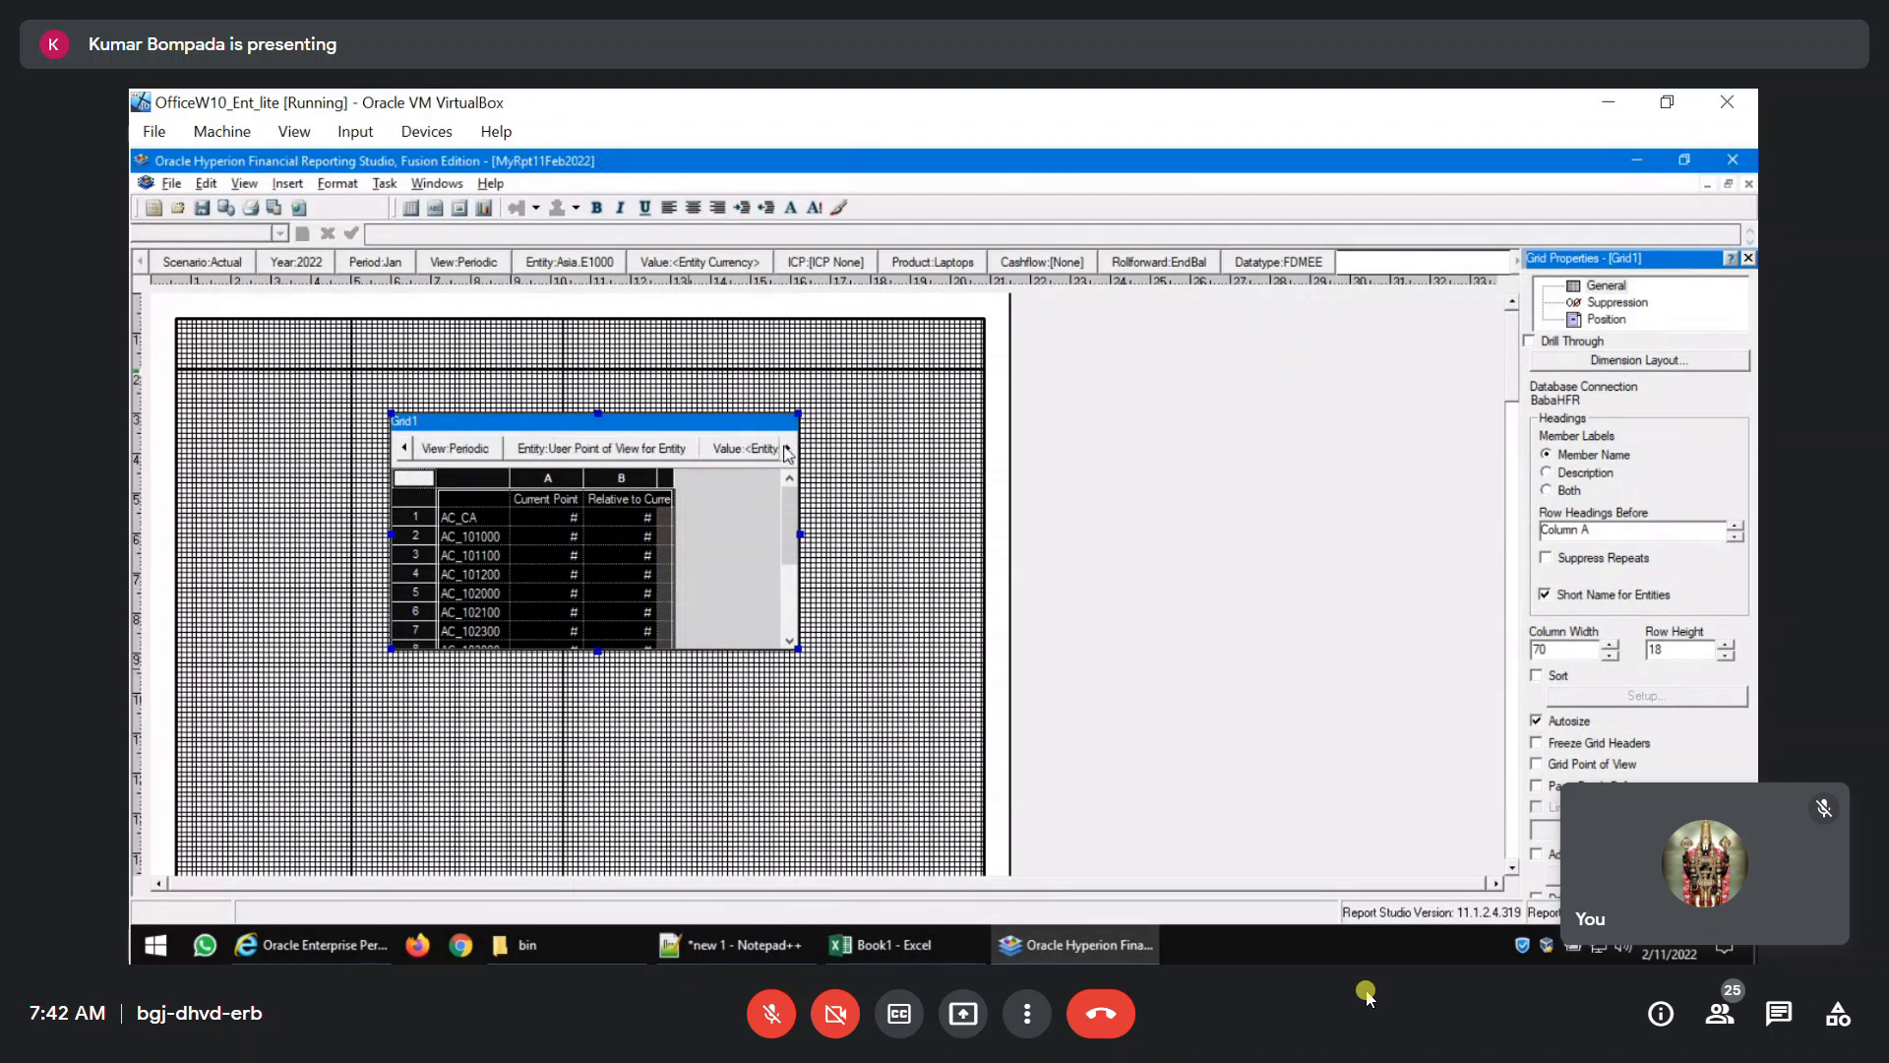
click(787, 450)
click(788, 450)
click(787, 450)
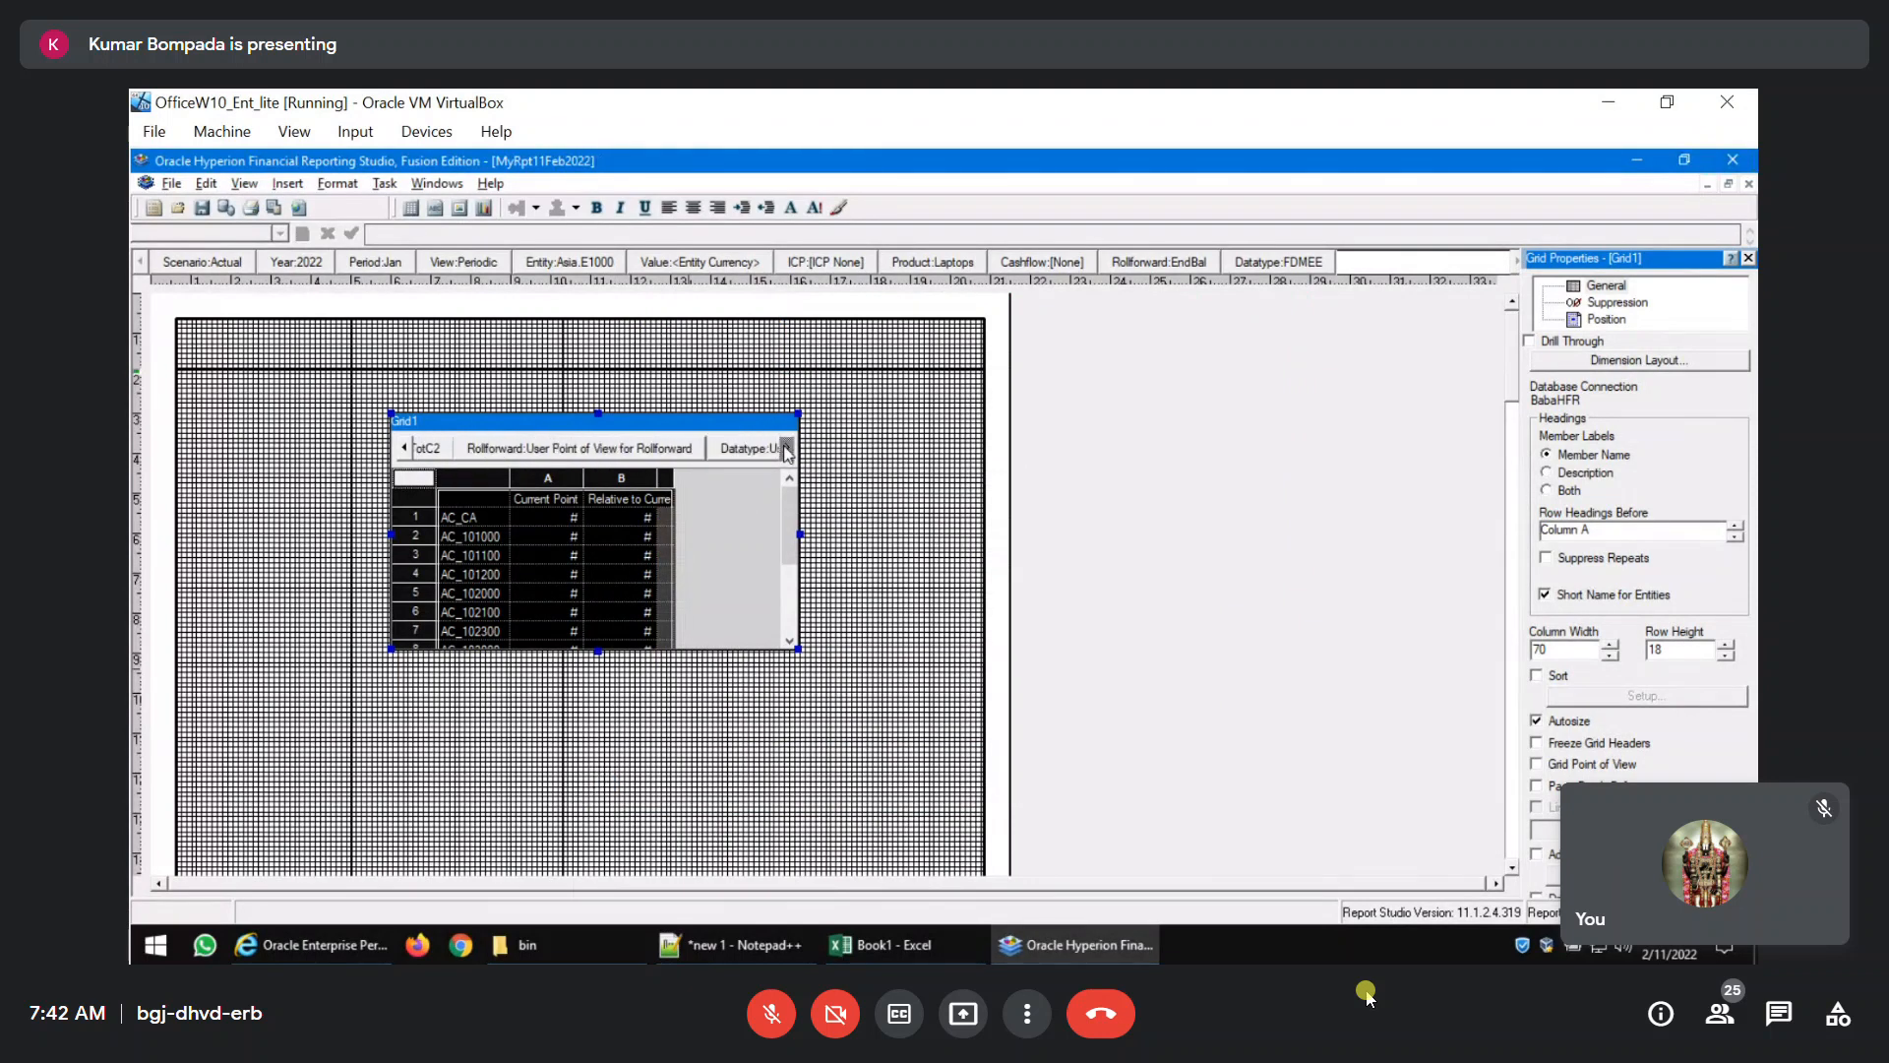
click(602, 449)
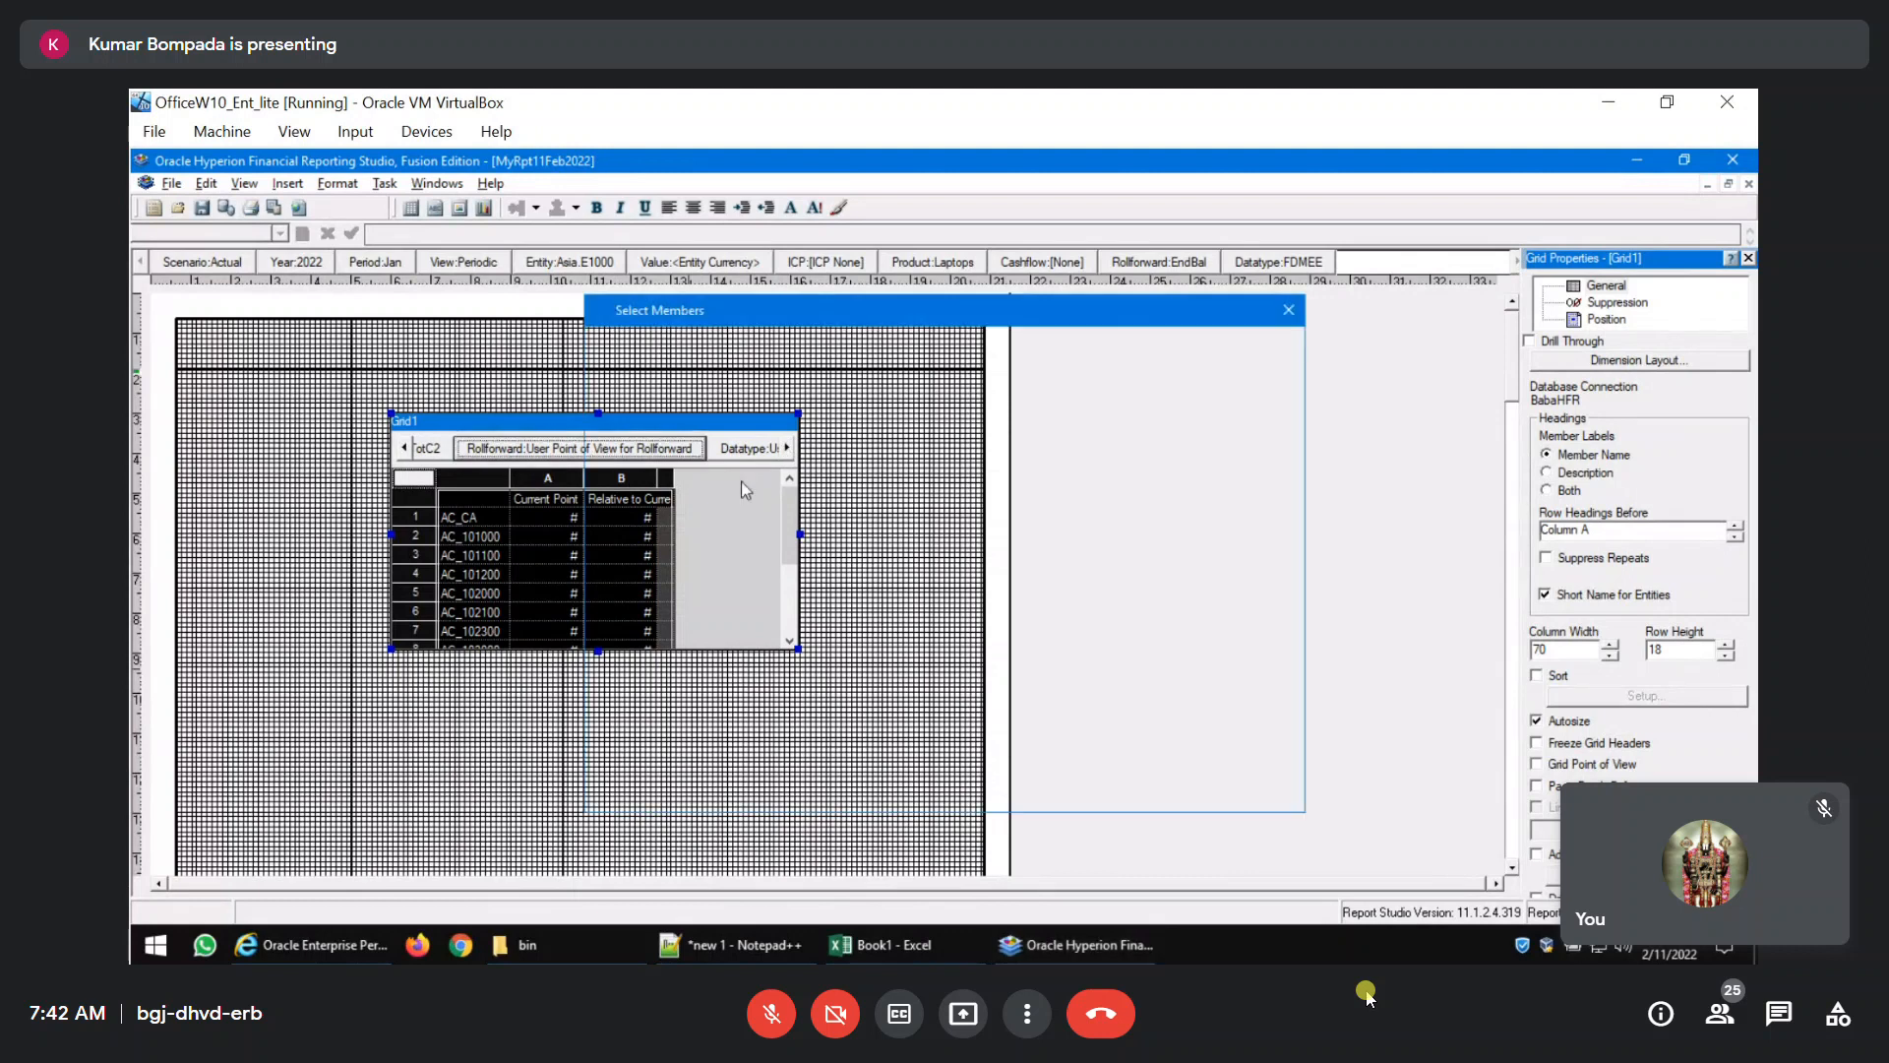
click(671, 454)
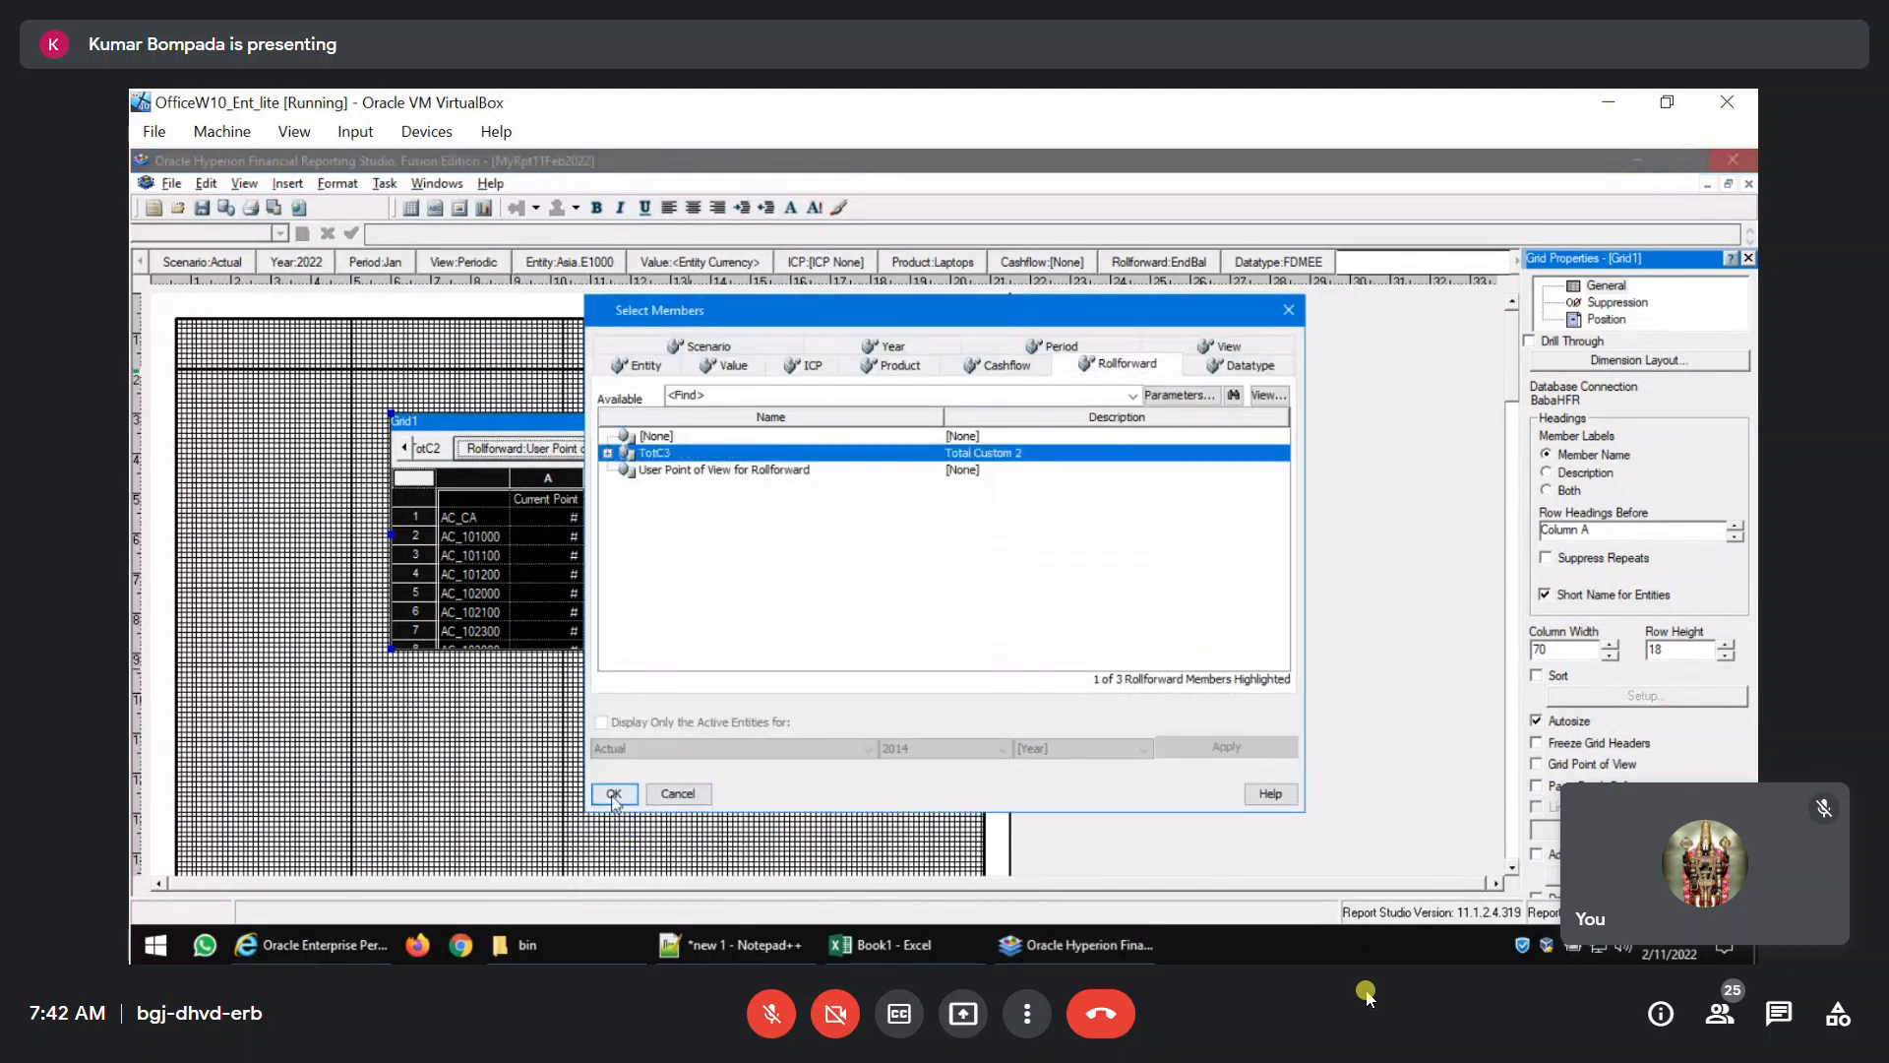
click(614, 795)
Set the Datatype member of the grid's point of view to TotC4.
click(787, 450)
click(787, 450)
click(787, 450)
click(788, 449)
click(788, 450)
click(787, 450)
click(787, 450)
click(787, 449)
click(704, 460)
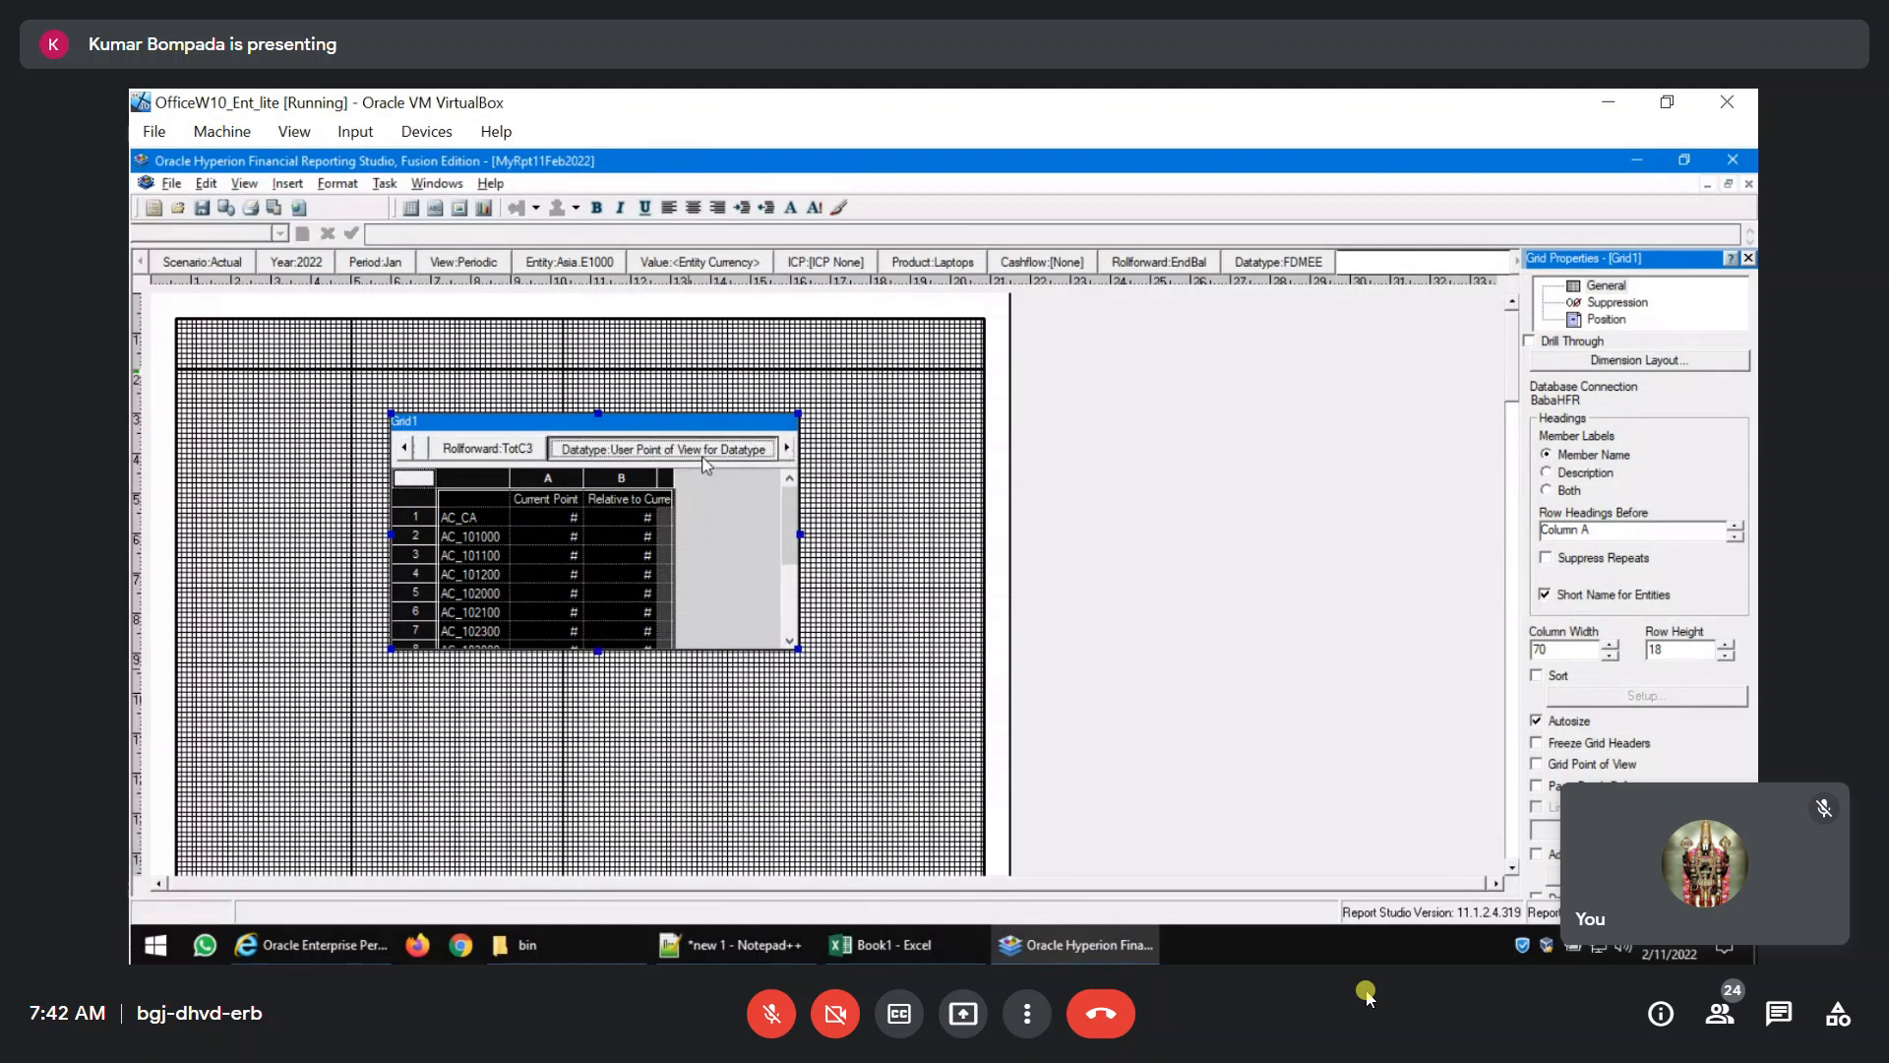
click(651, 454)
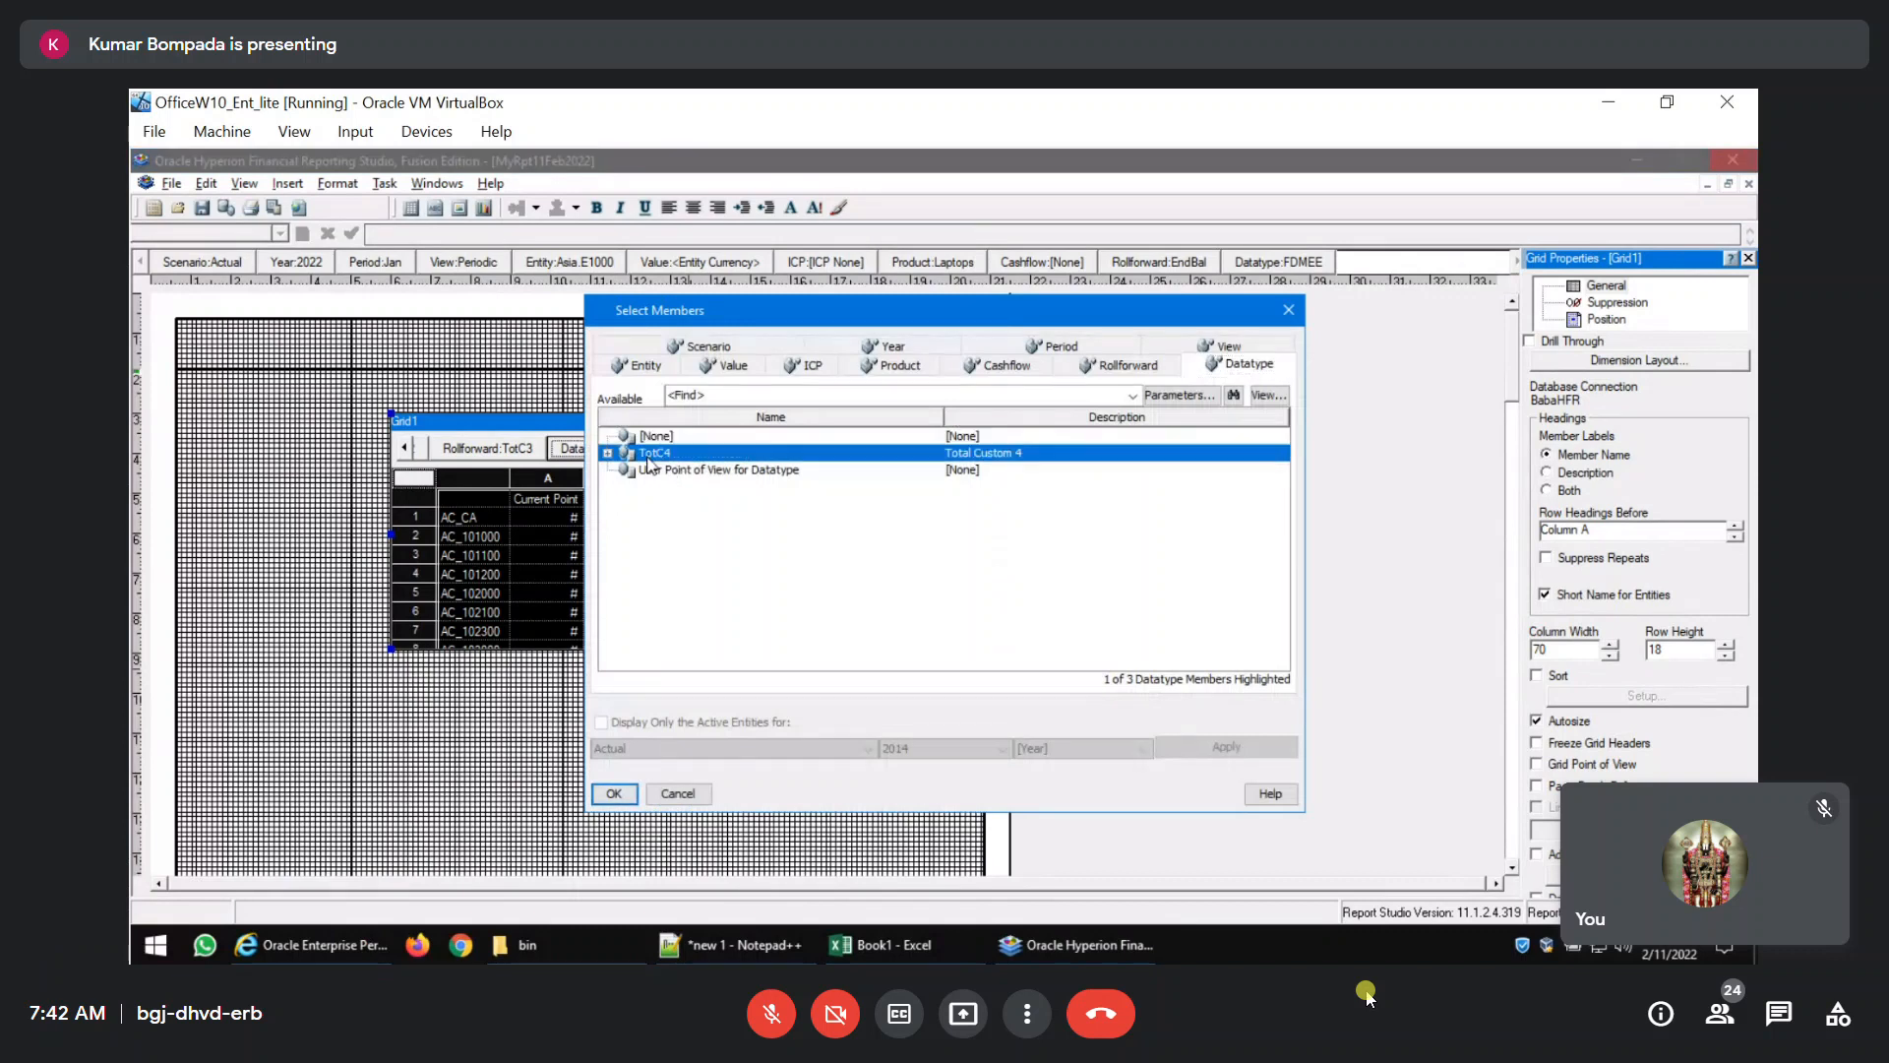
click(614, 796)
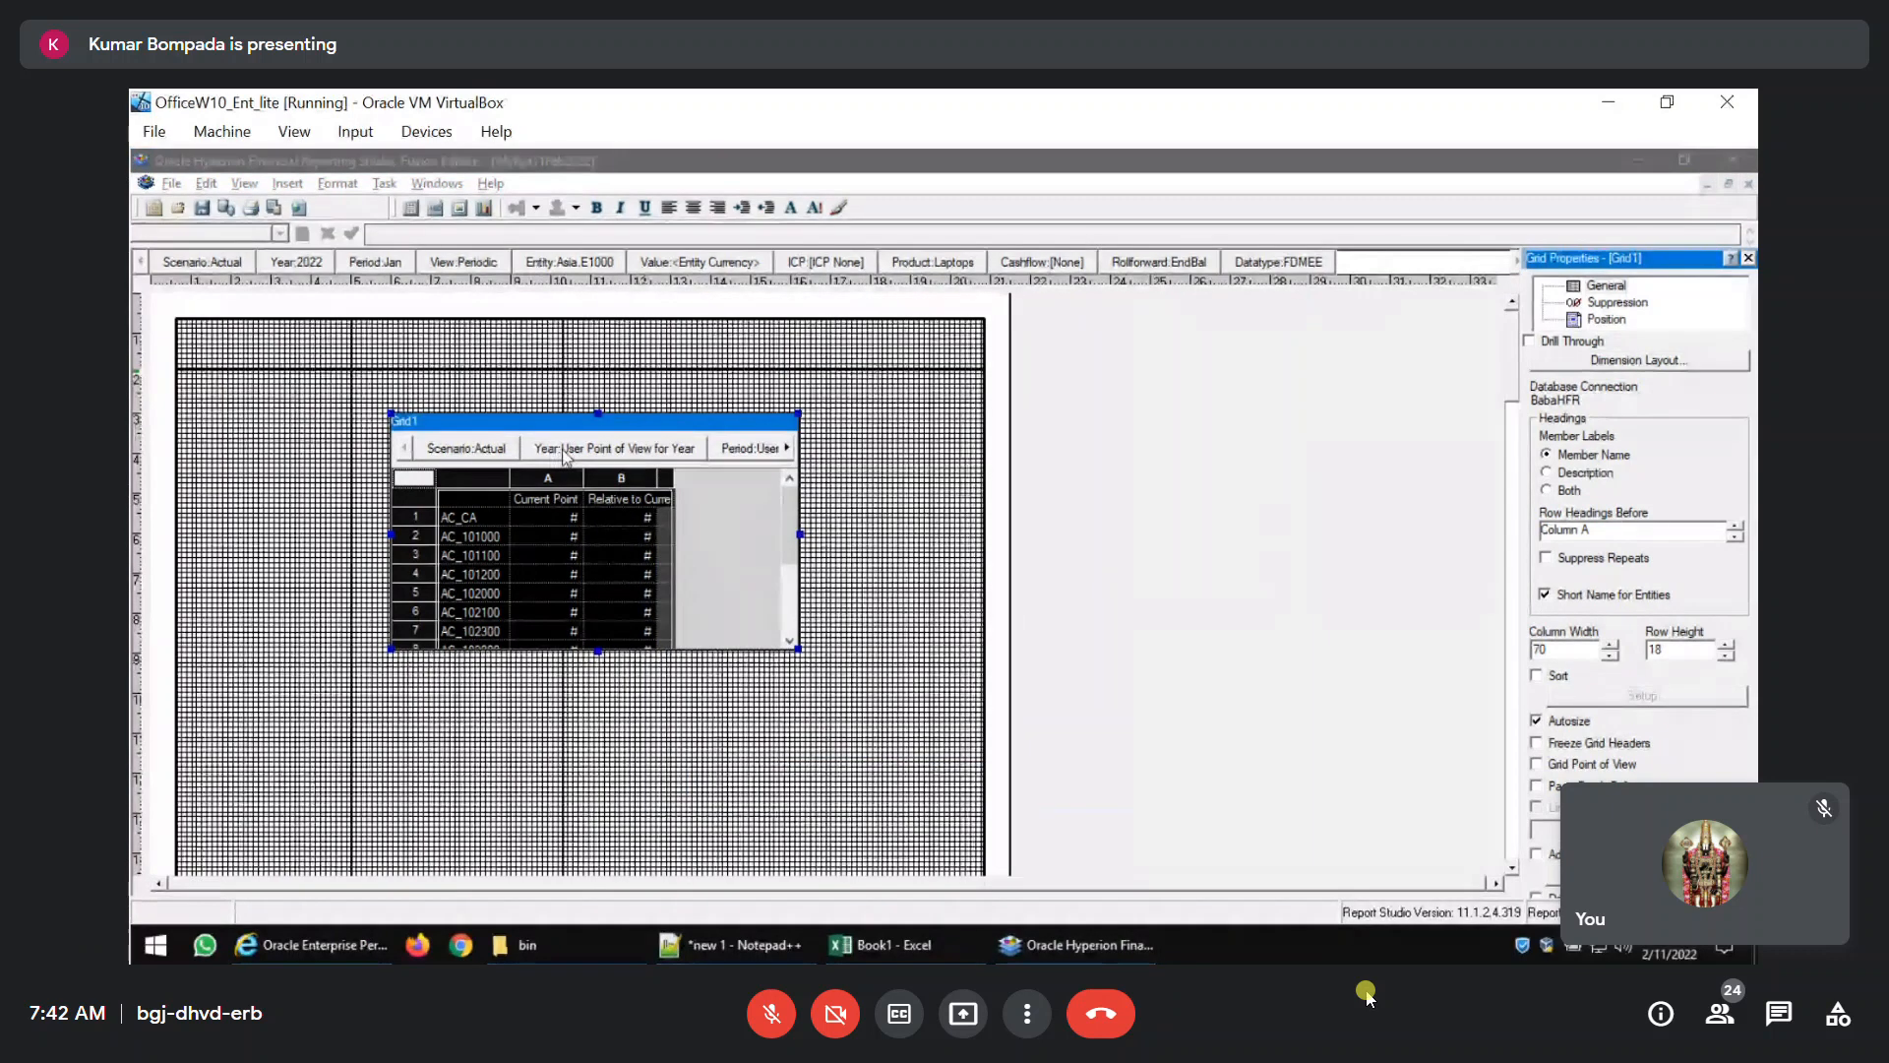
Review the members assigned to each dimension across the grid's point of view.
click(787, 447)
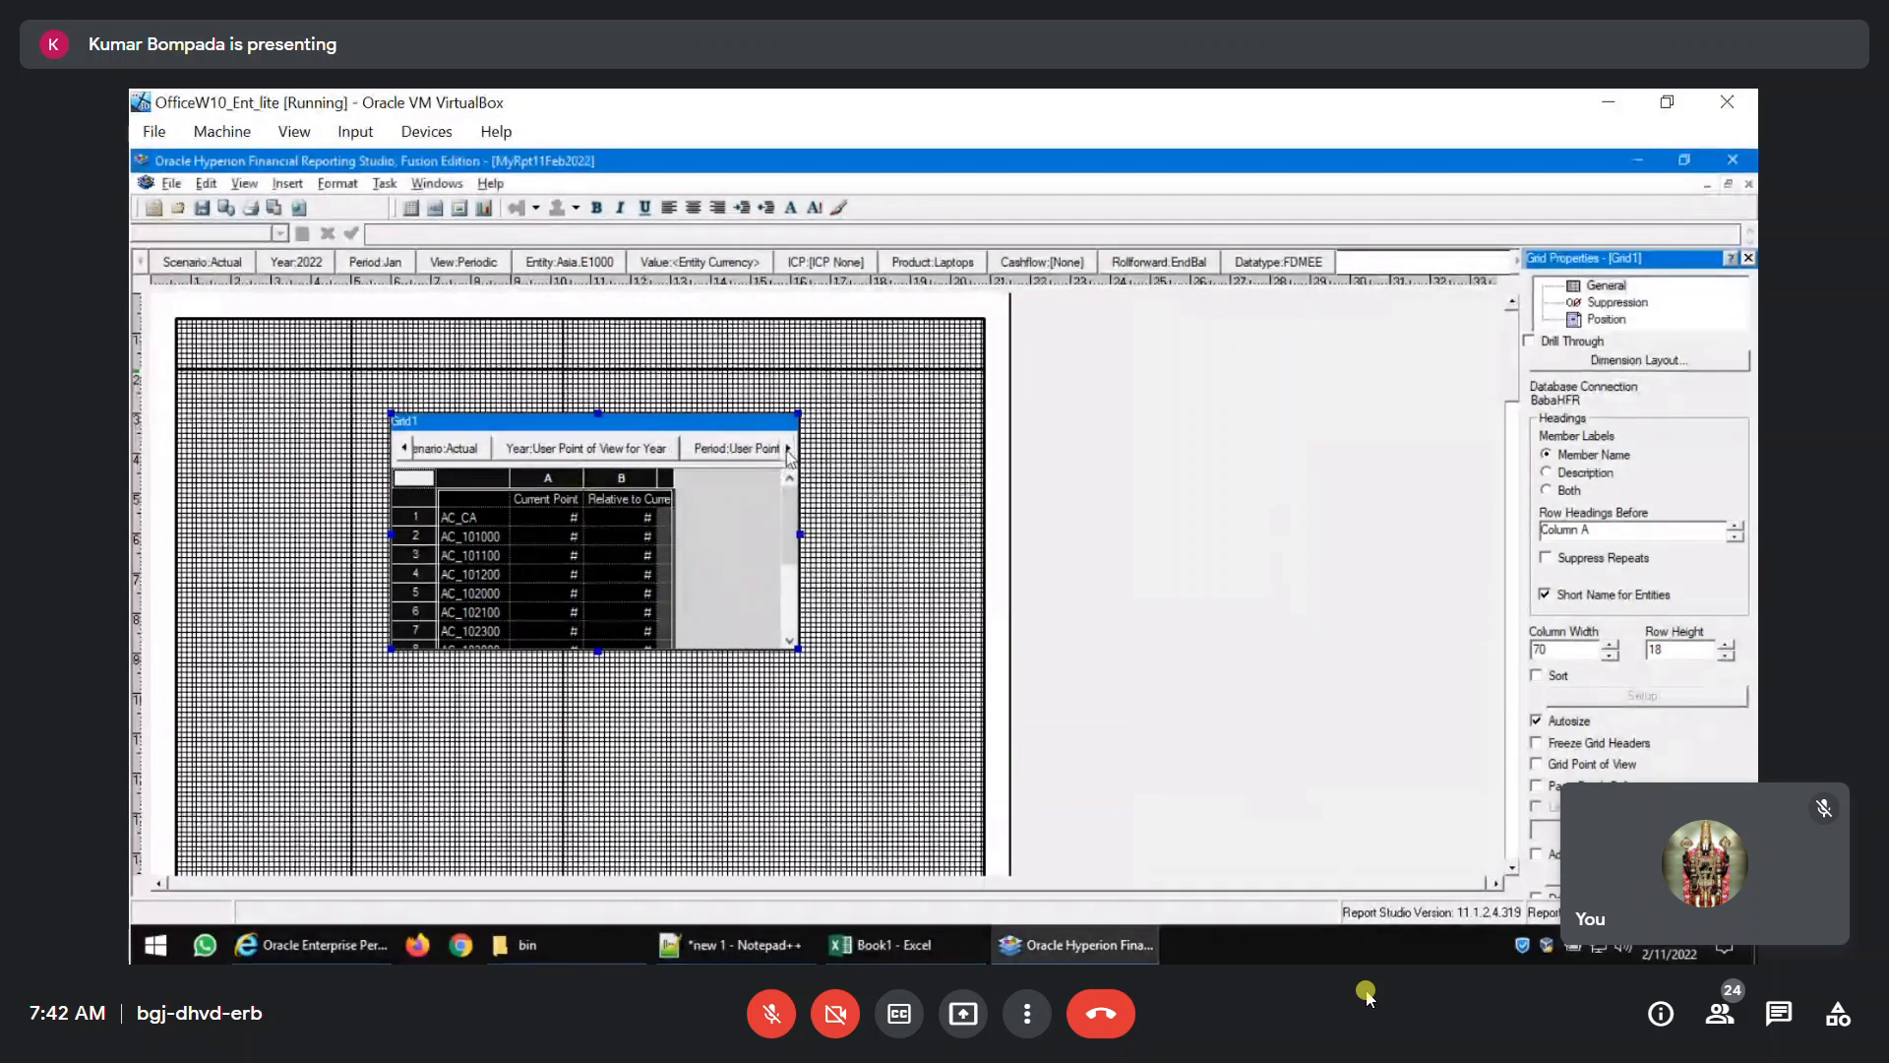
click(787, 447)
click(787, 448)
click(787, 447)
click(788, 448)
click(787, 447)
click(787, 448)
click(788, 448)
click(788, 448)
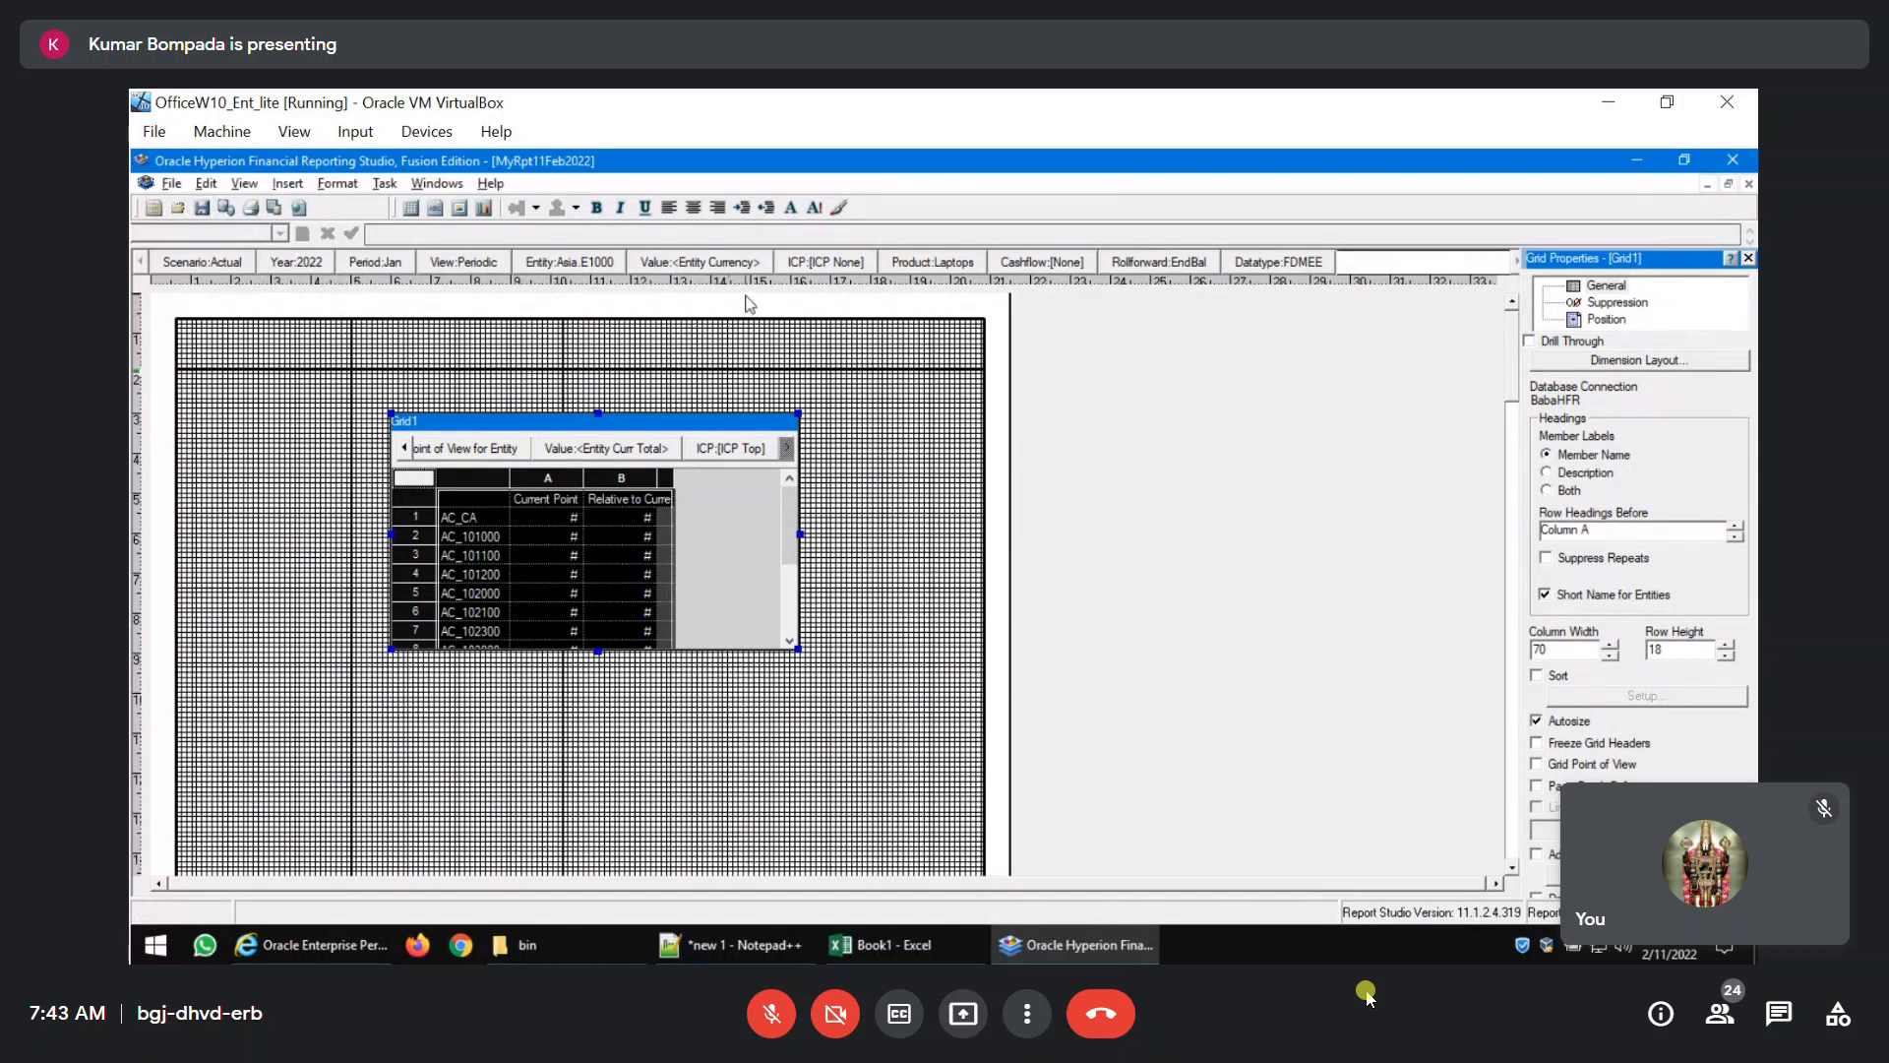
Switch to Workspace, open MyRpt11Feb2022 to check its user point of view preview, and cancel the run.
click(295, 935)
click(460, 301)
double_click(480, 610)
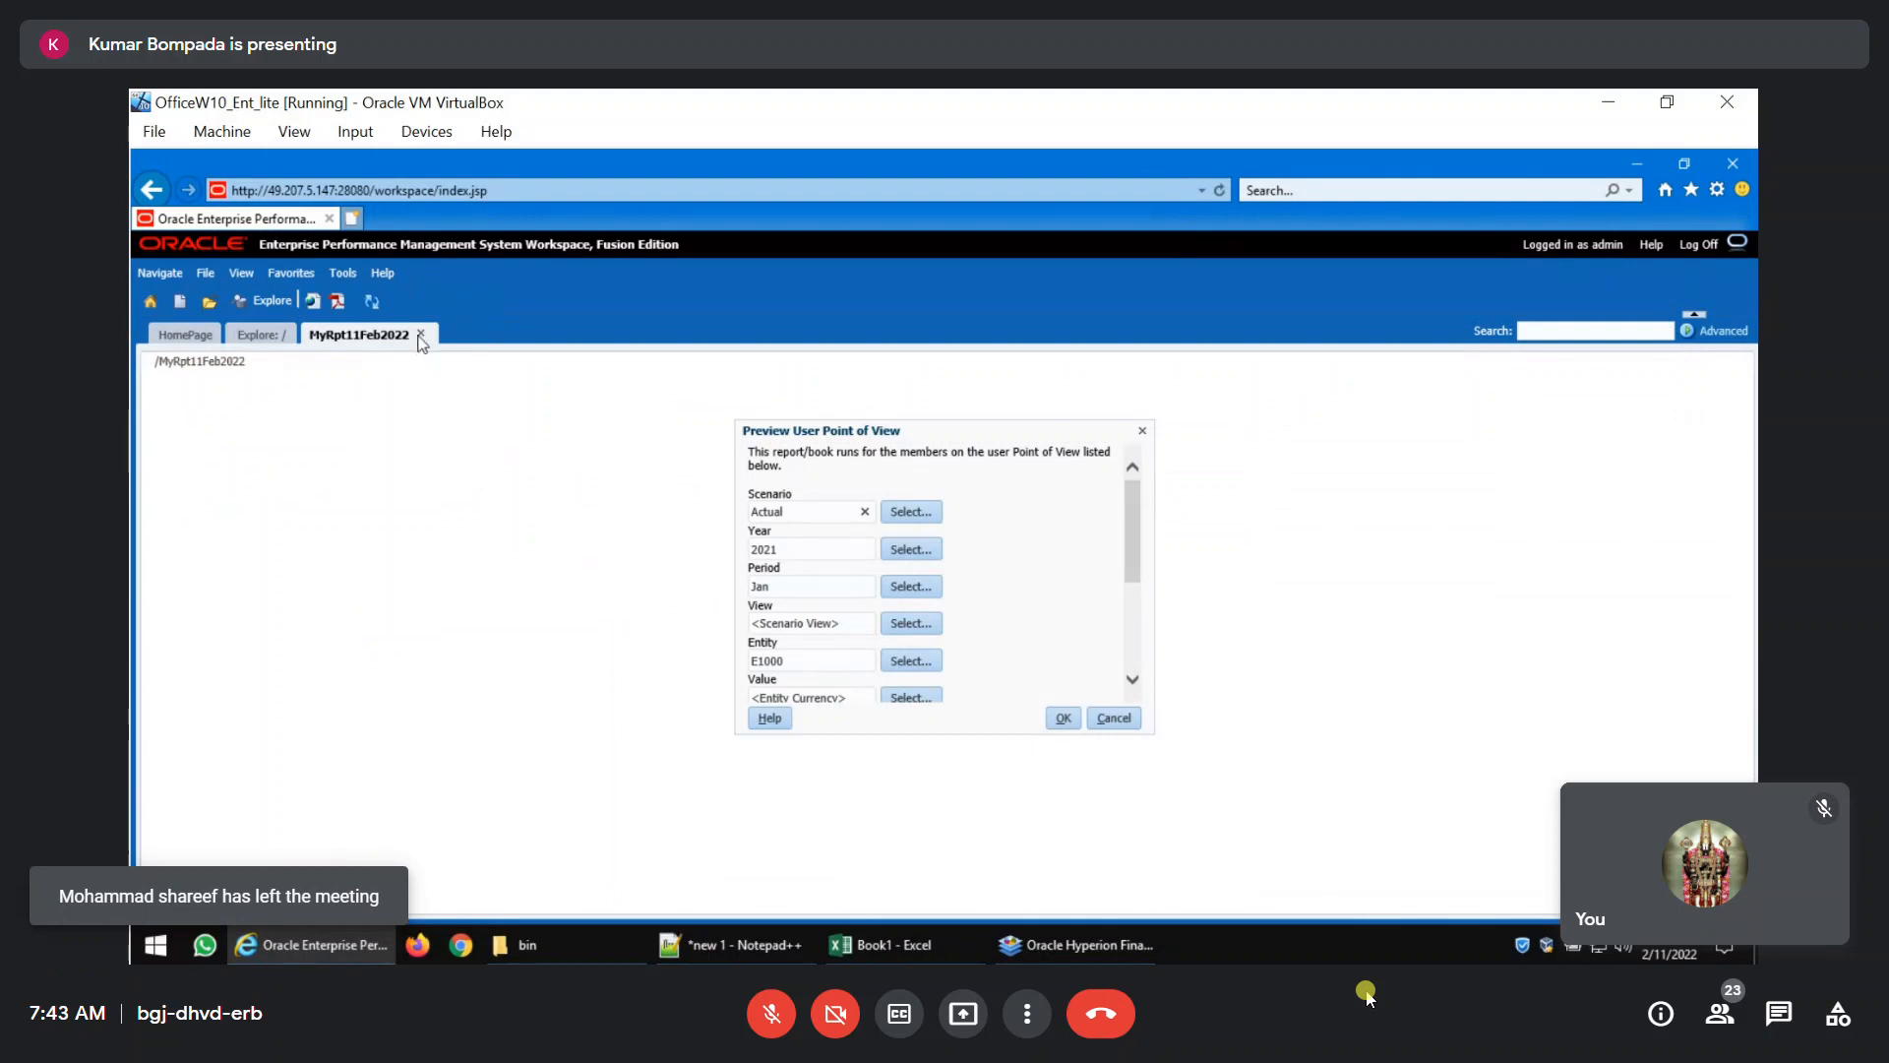
click(1114, 717)
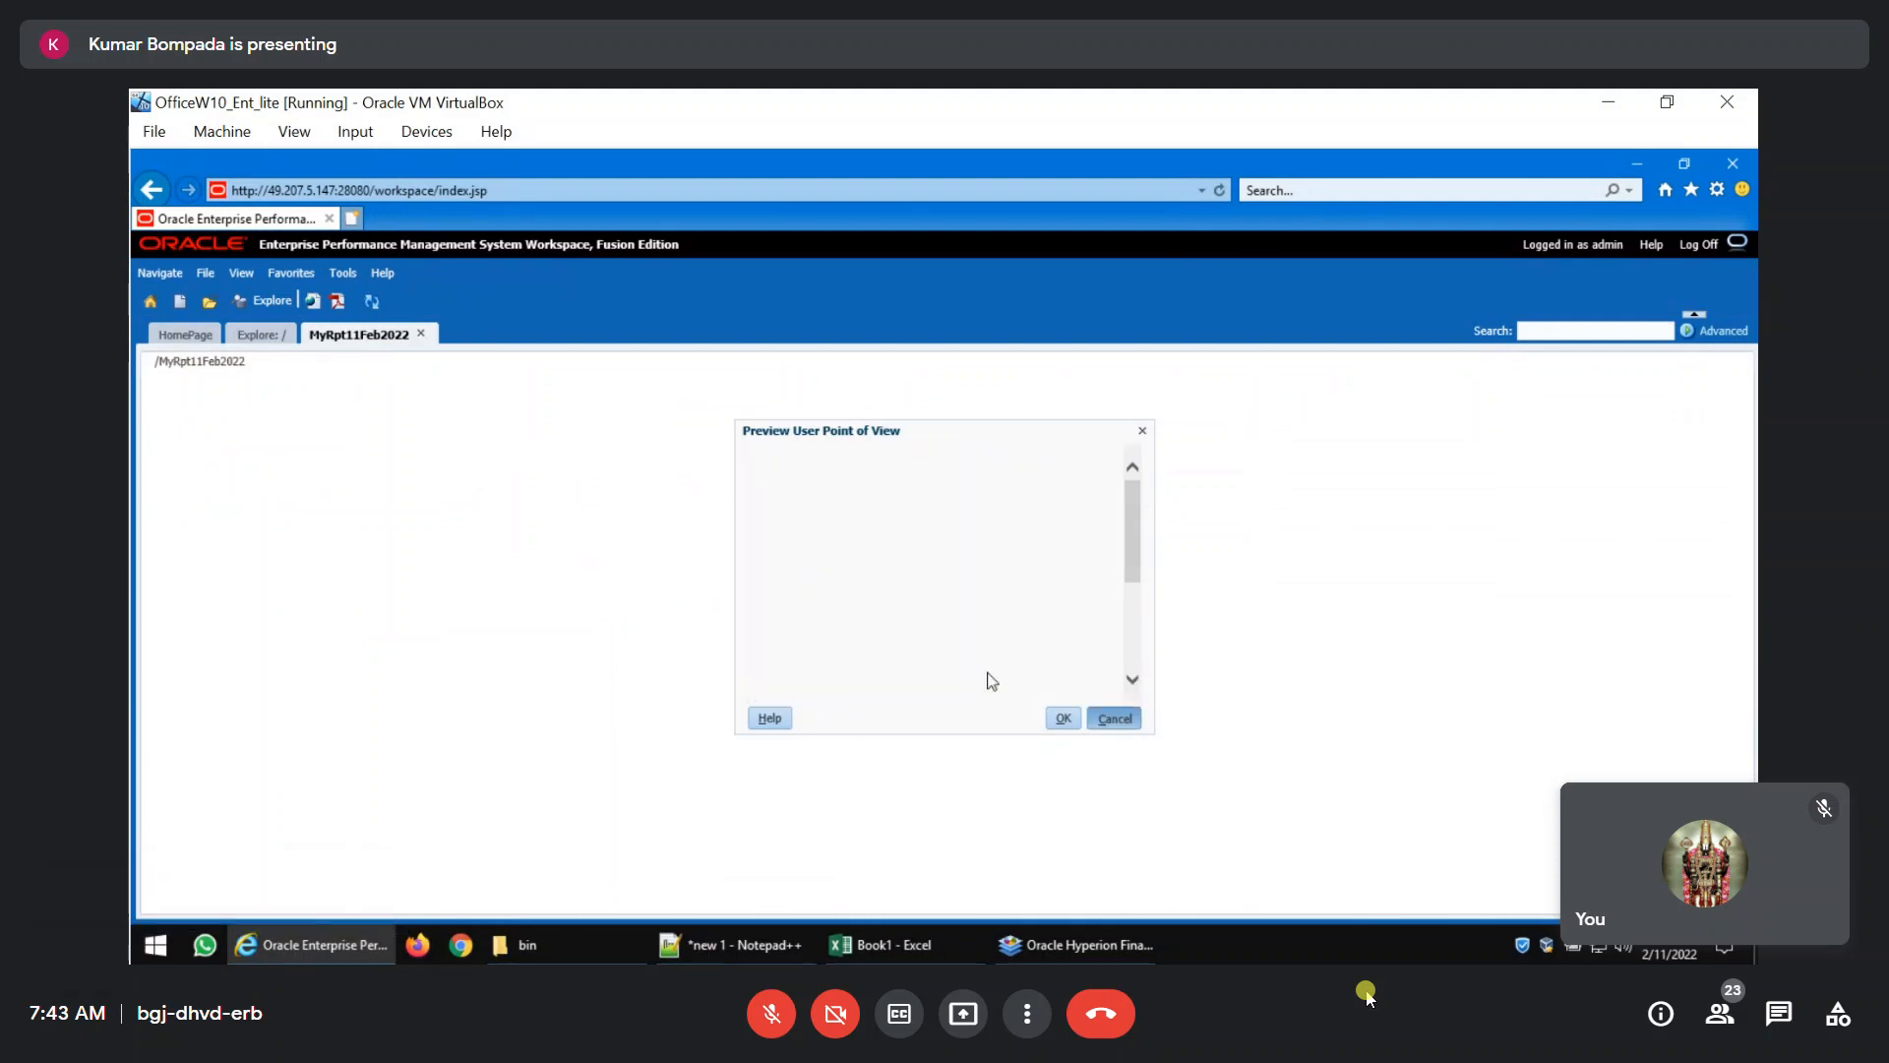
Return to Financial Reporting Studio, close the report, and reopen MyRpt11Feb2022 from the Root folder.
click(1078, 944)
click(1749, 186)
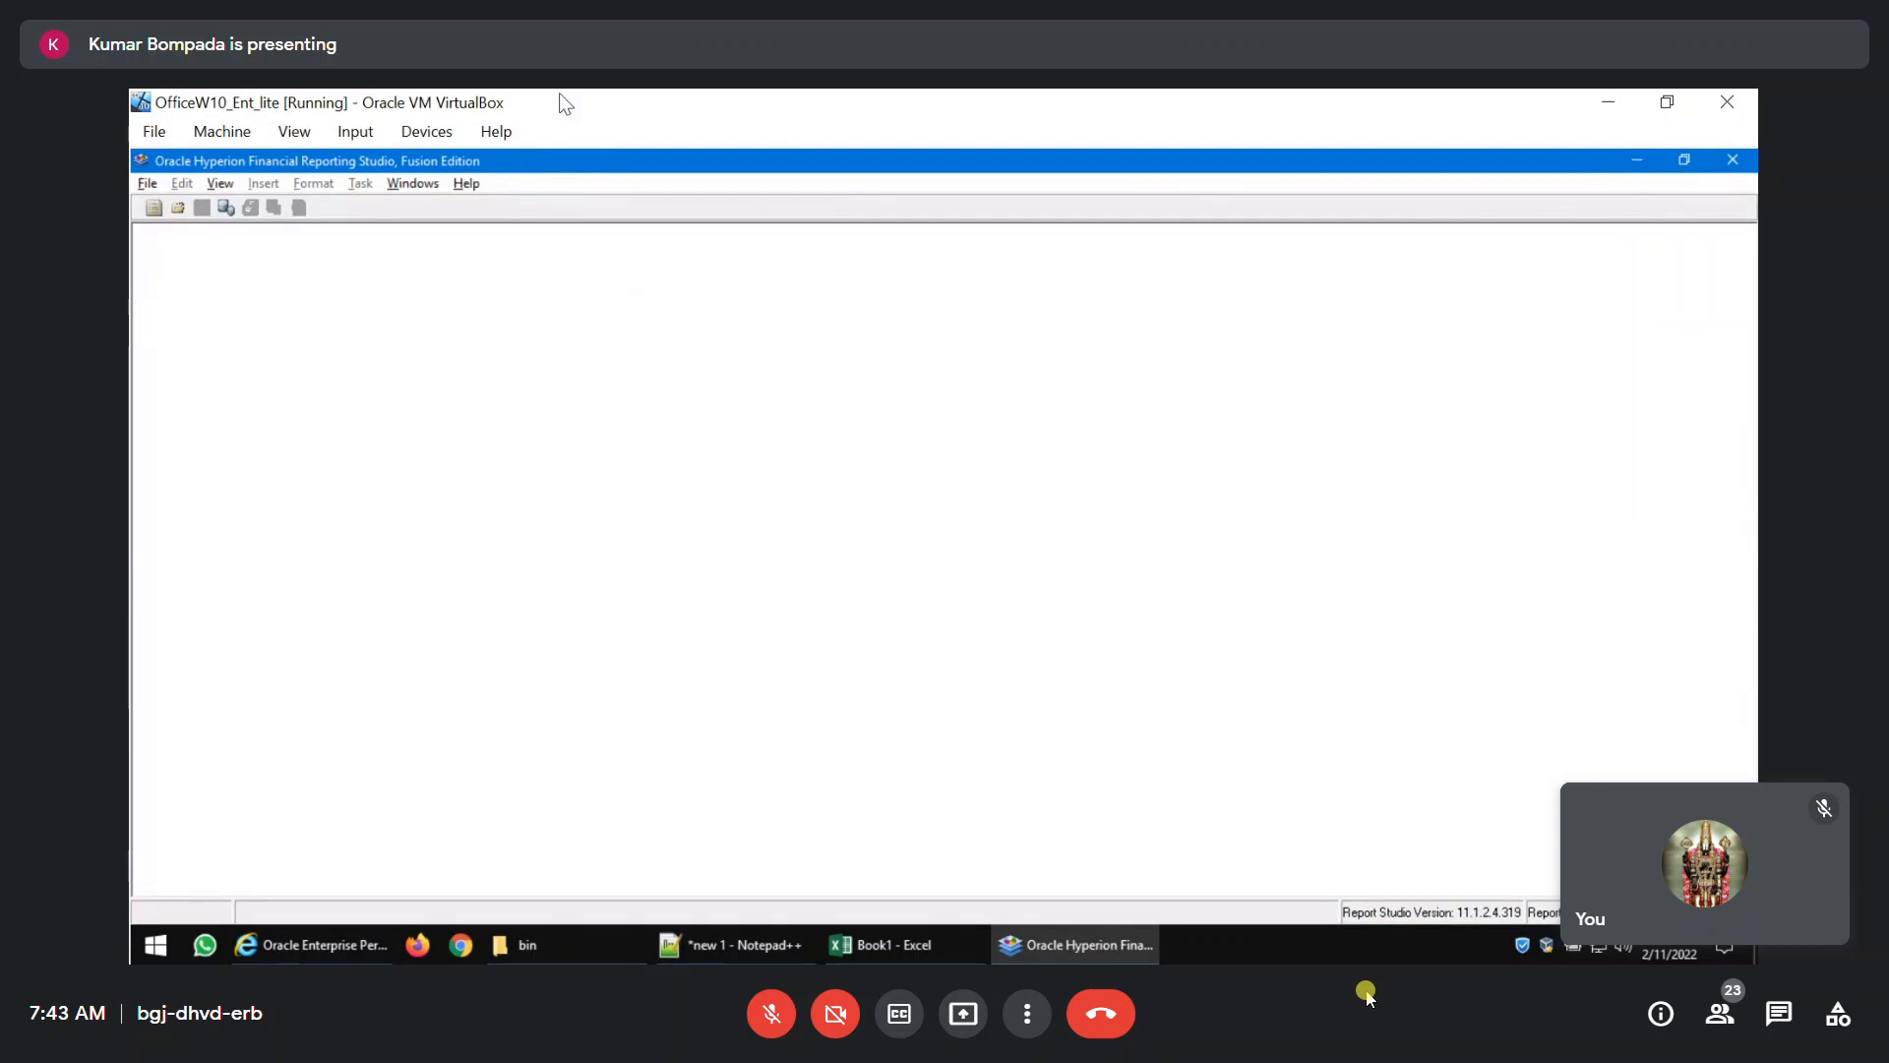
click(148, 184)
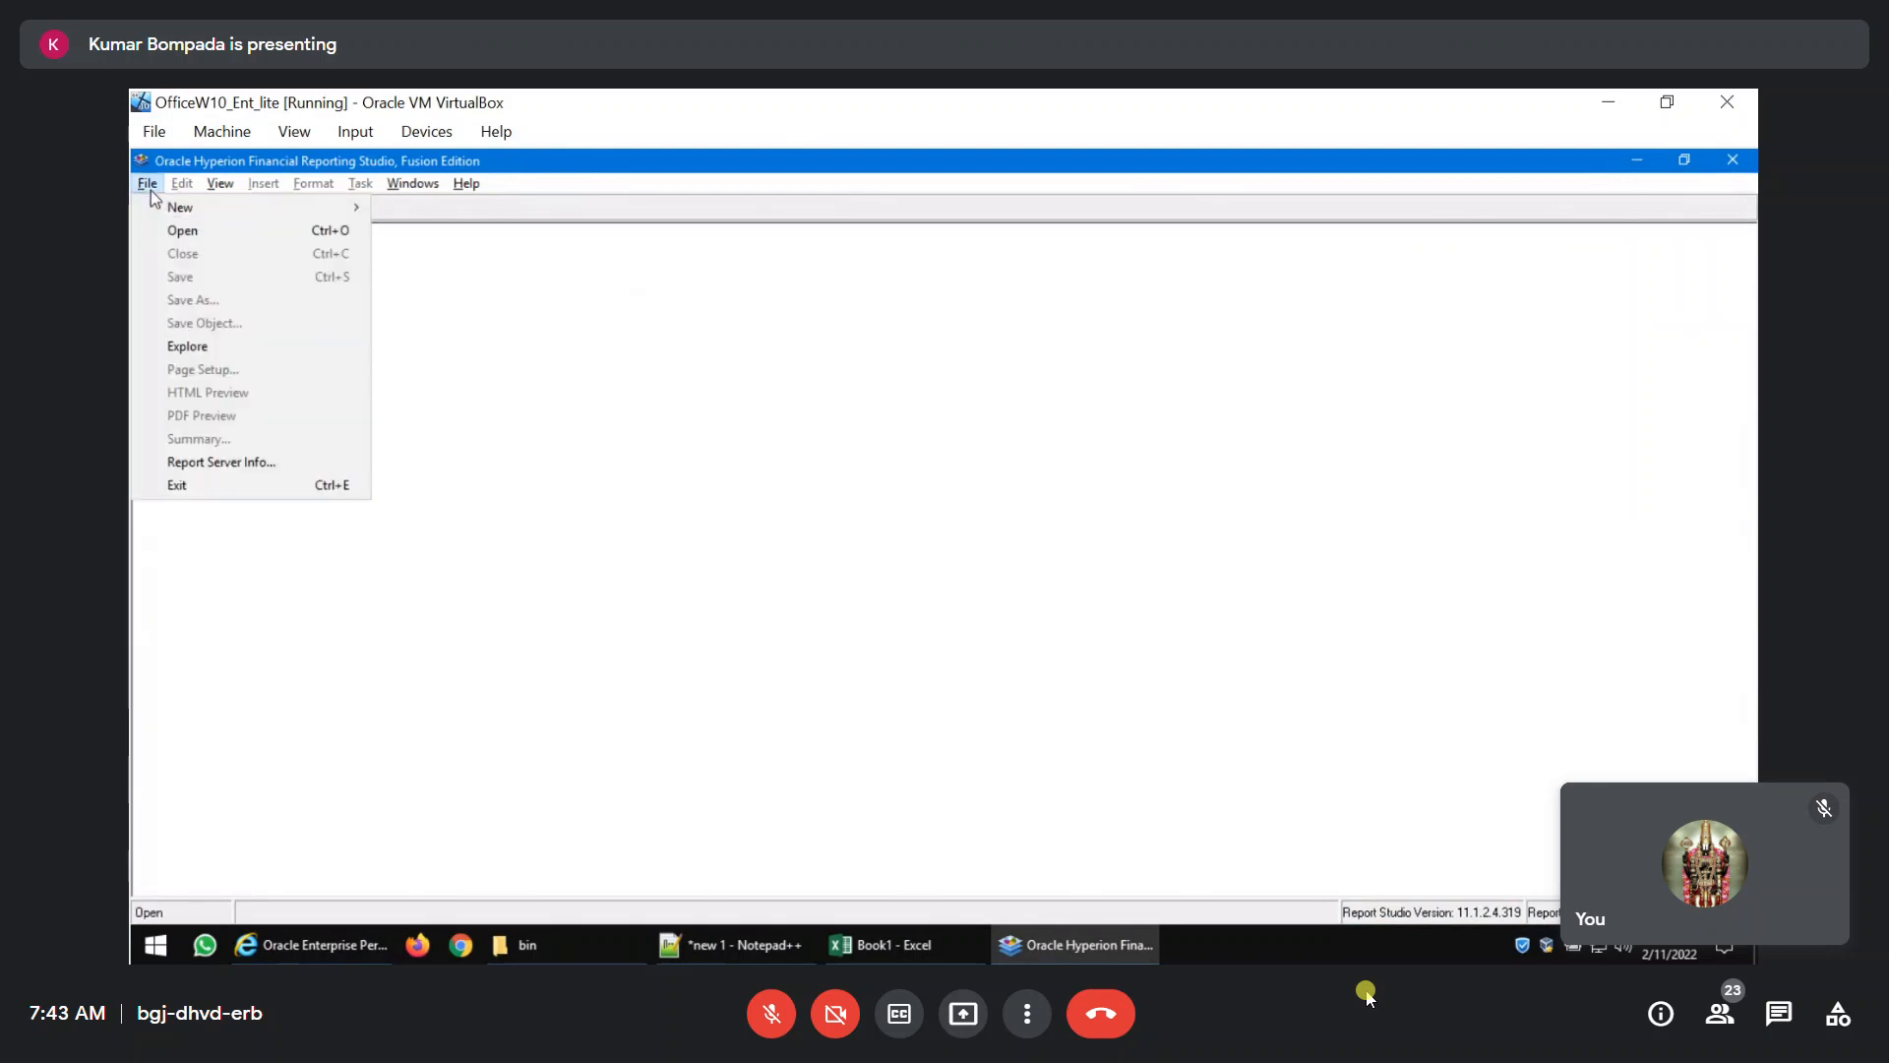
click(177, 338)
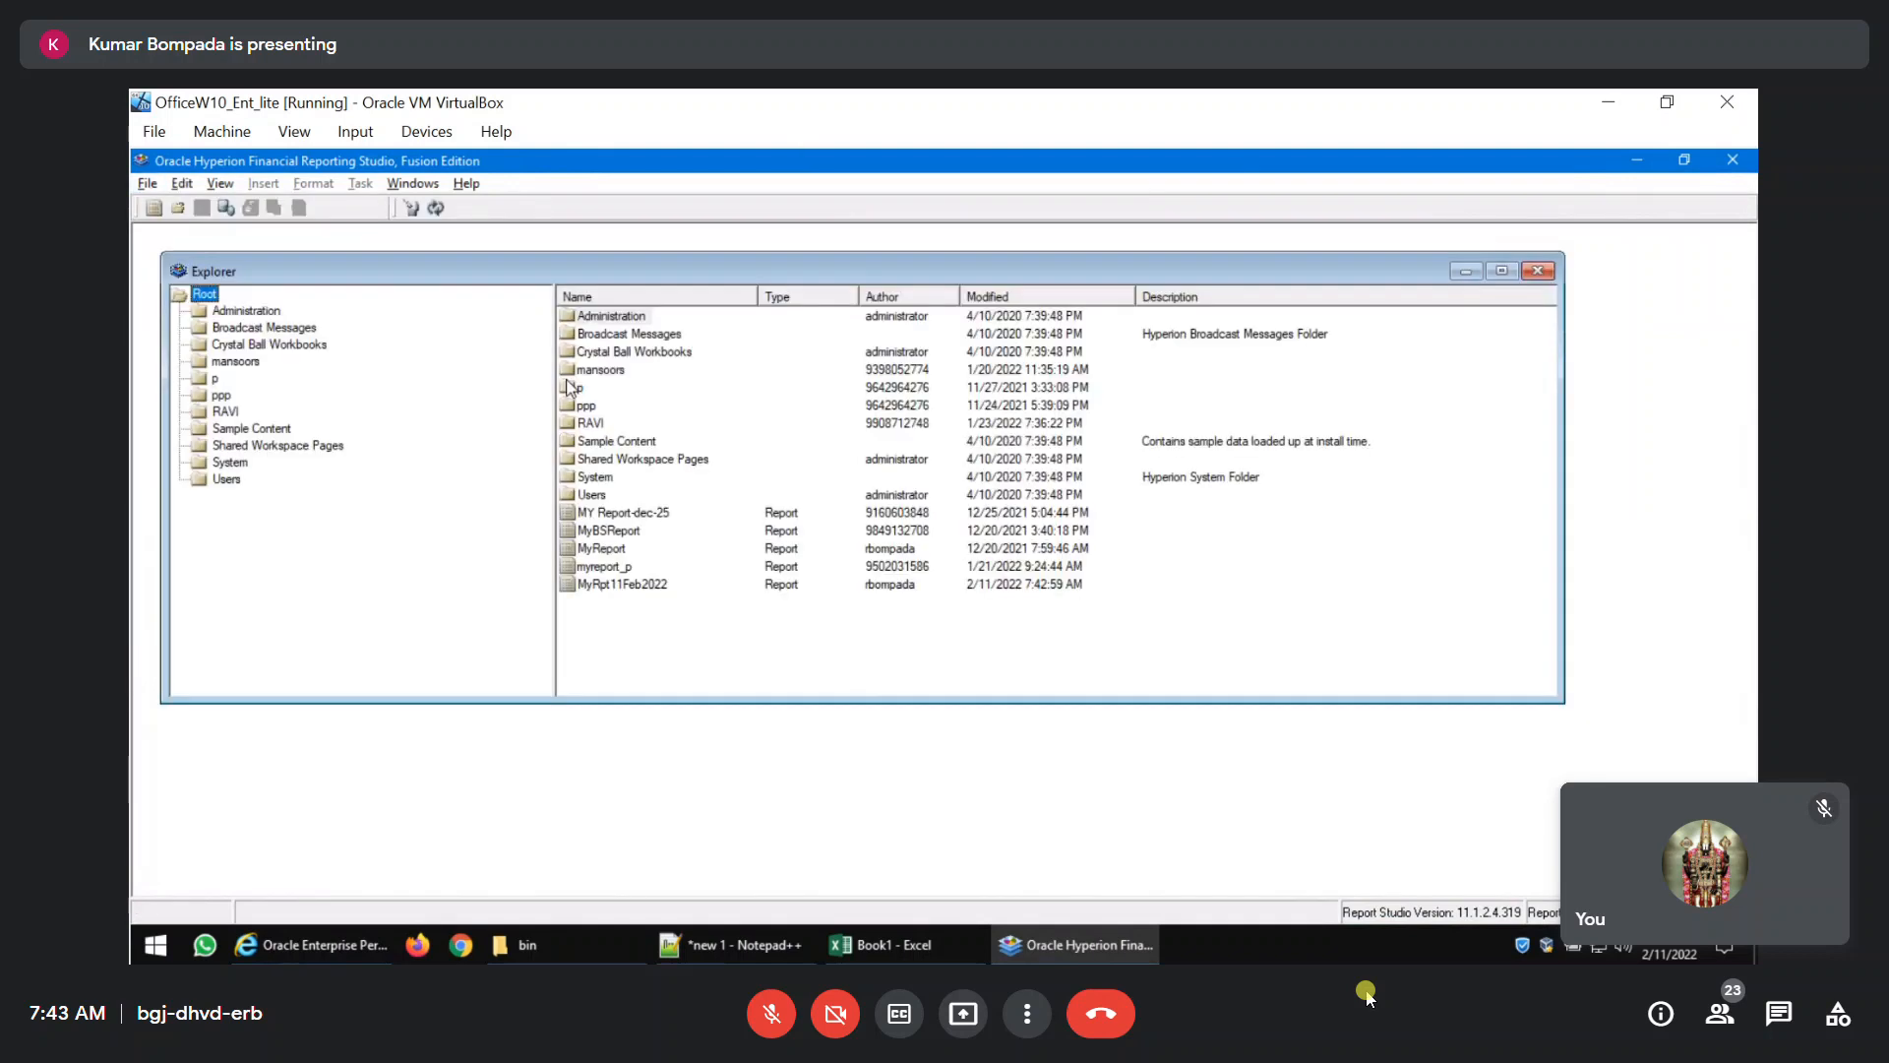
double_click(622, 584)
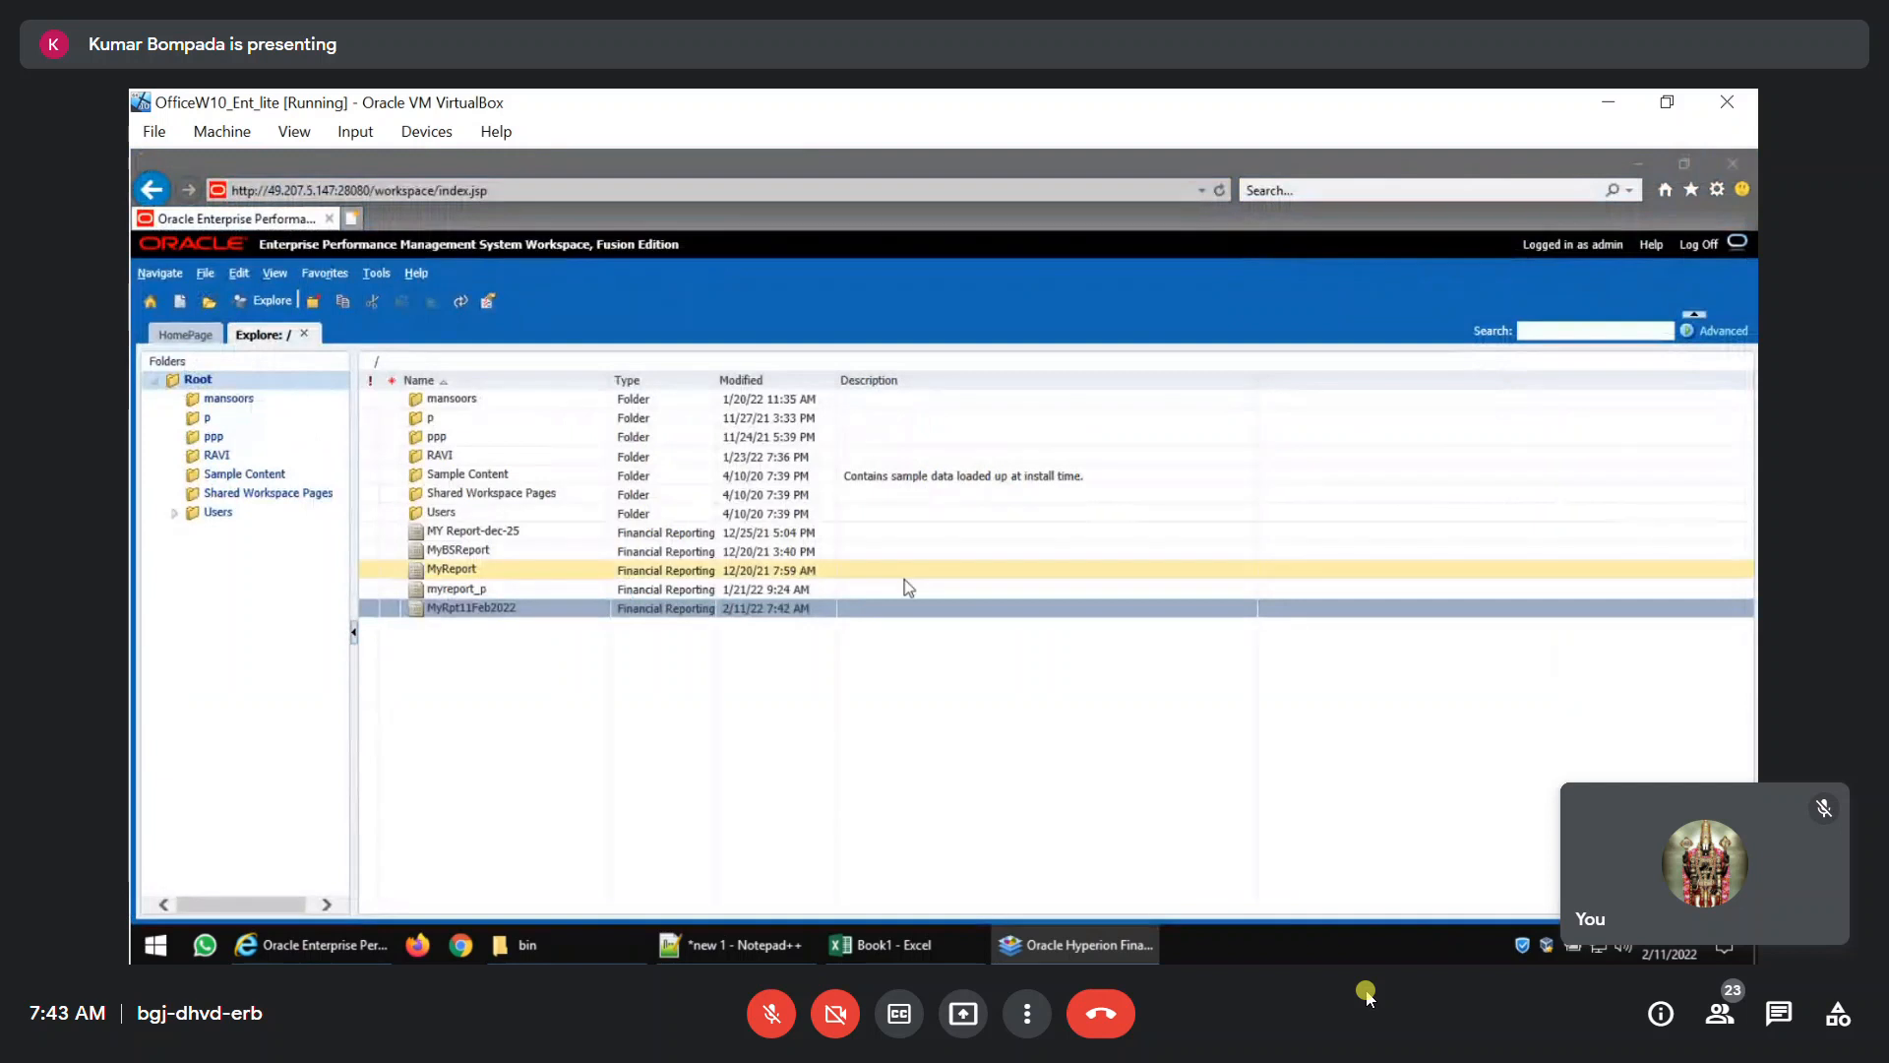
click(1047, 945)
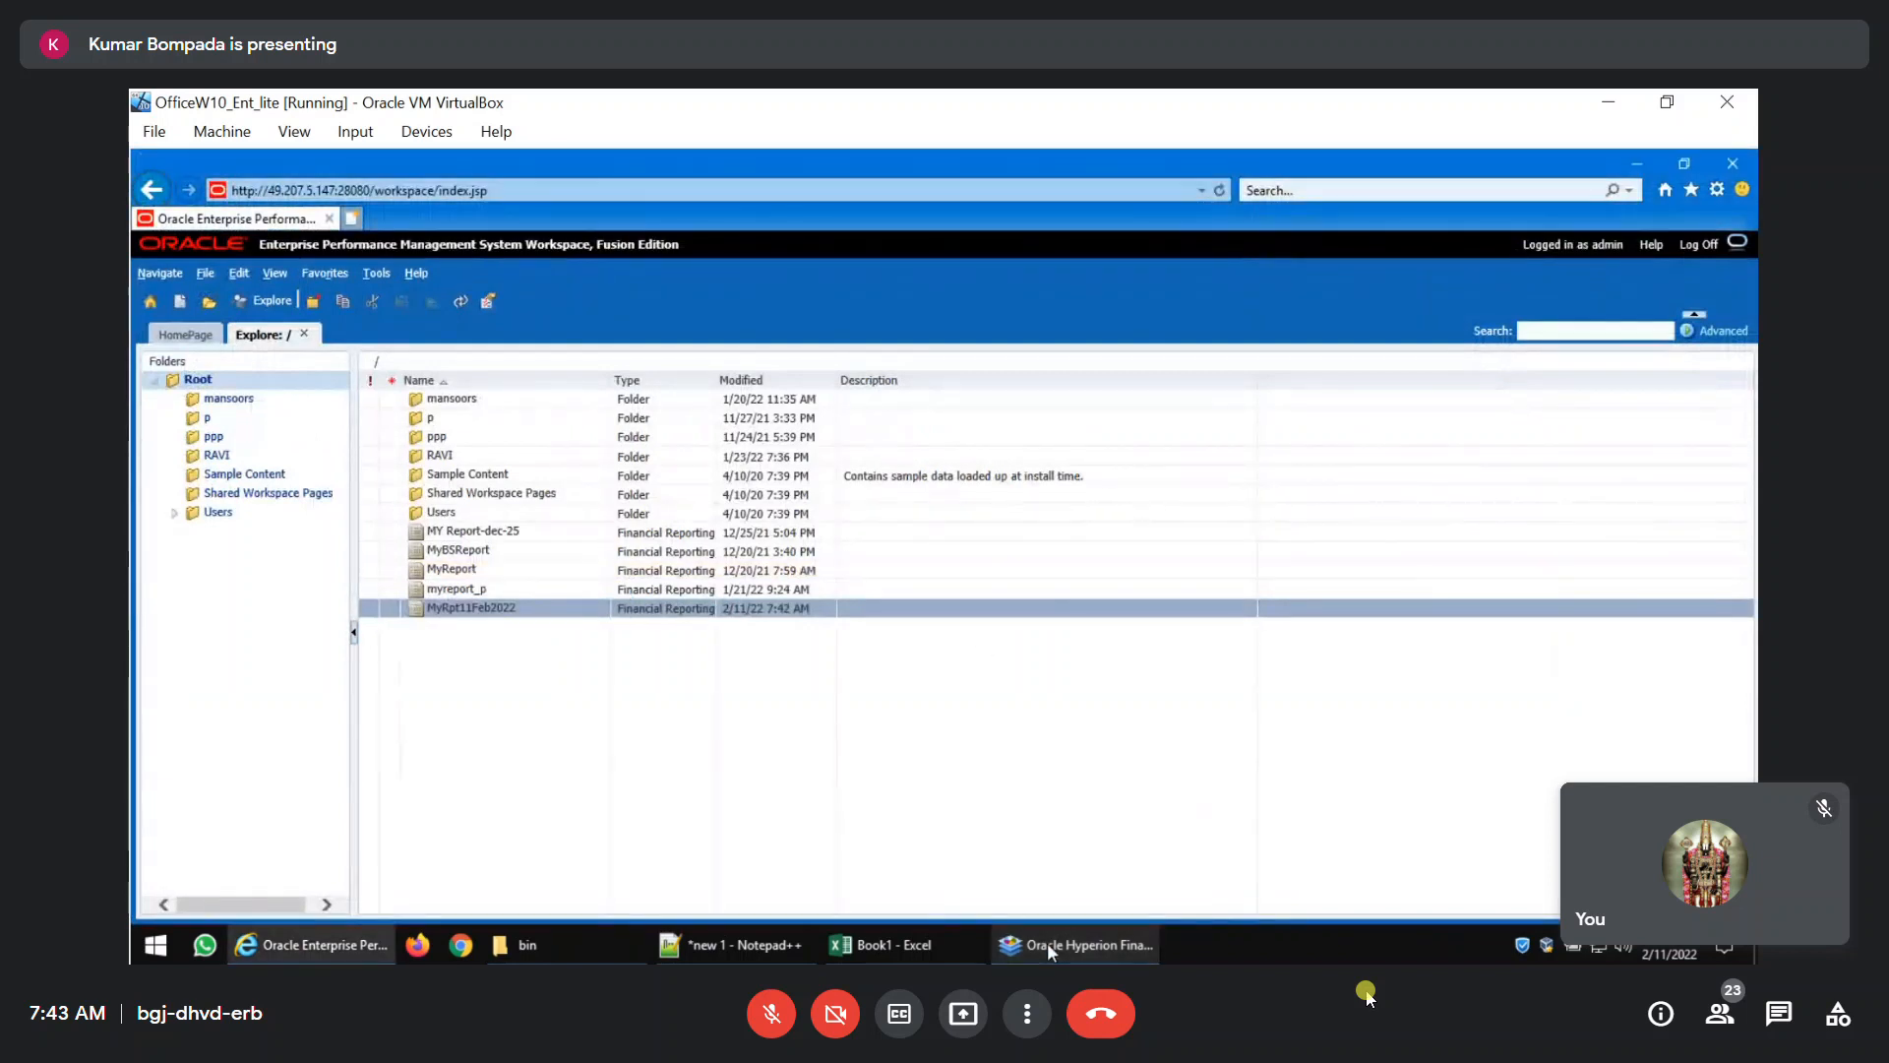
click(1047, 942)
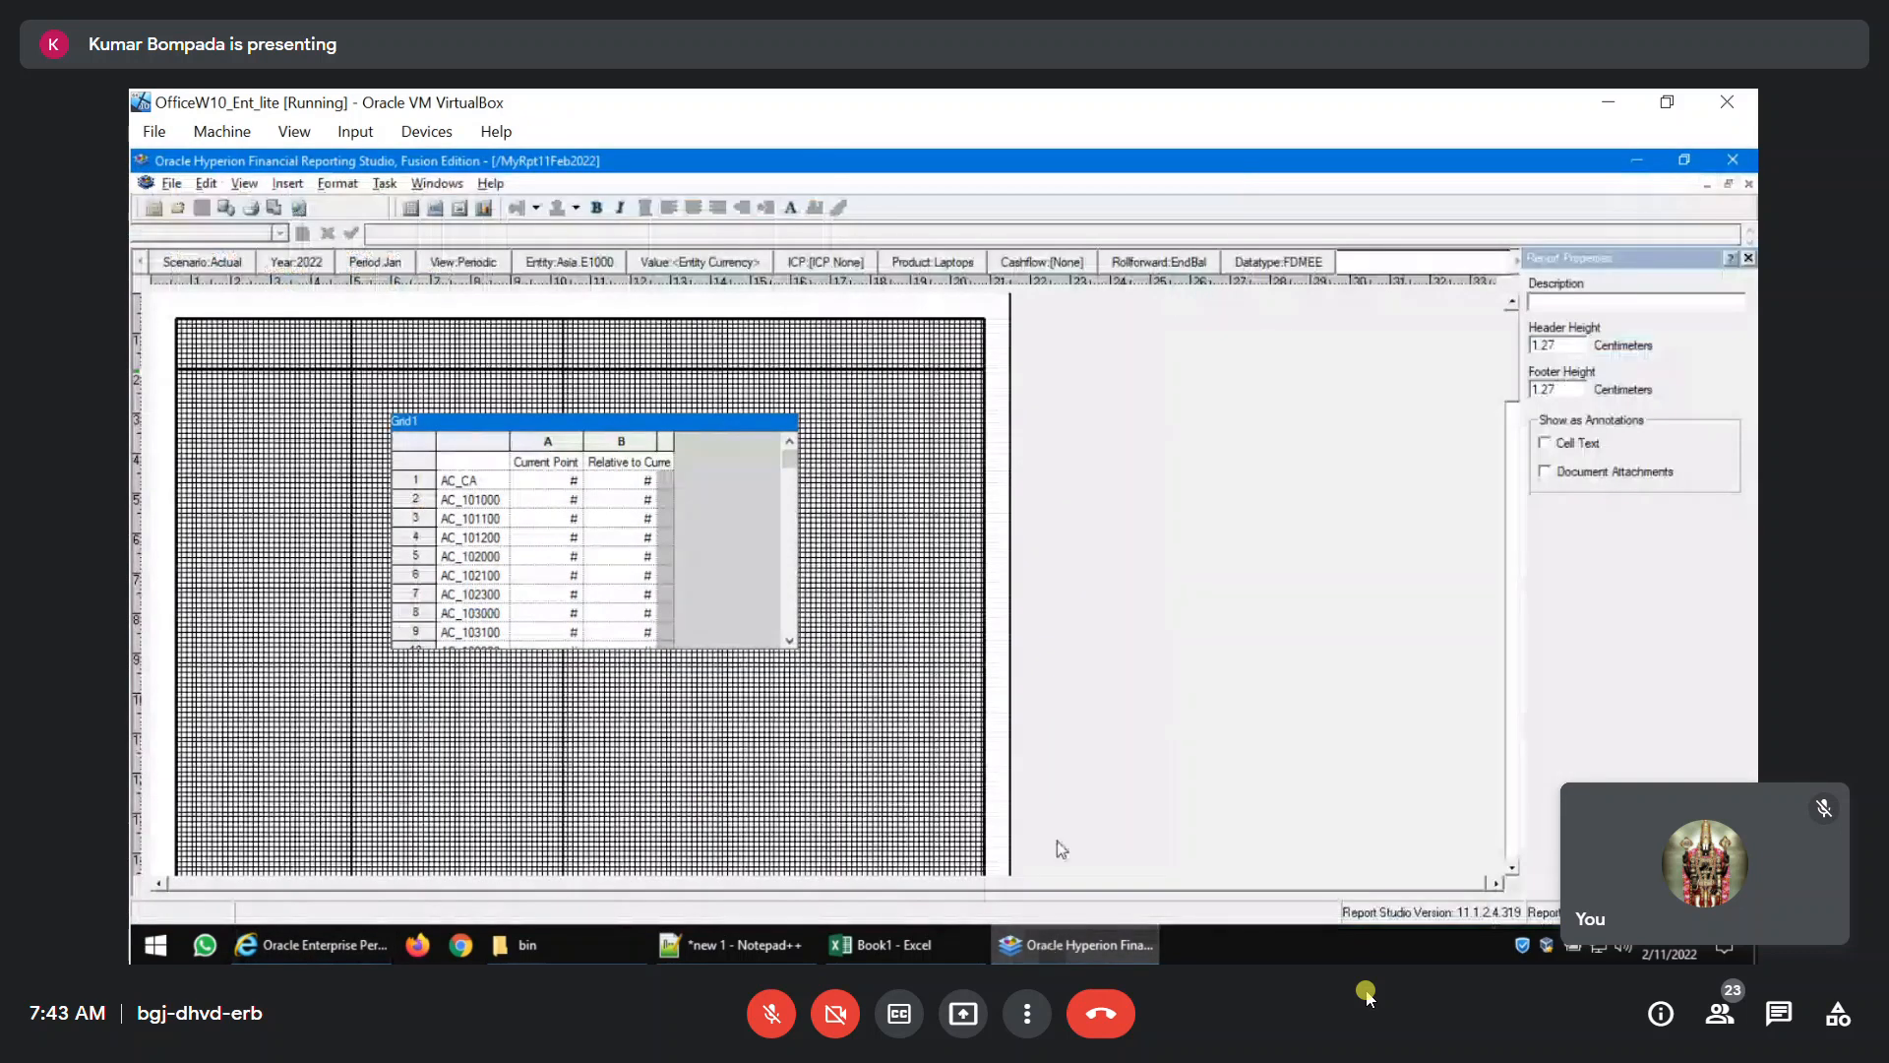
key(super+d)
click(1051, 942)
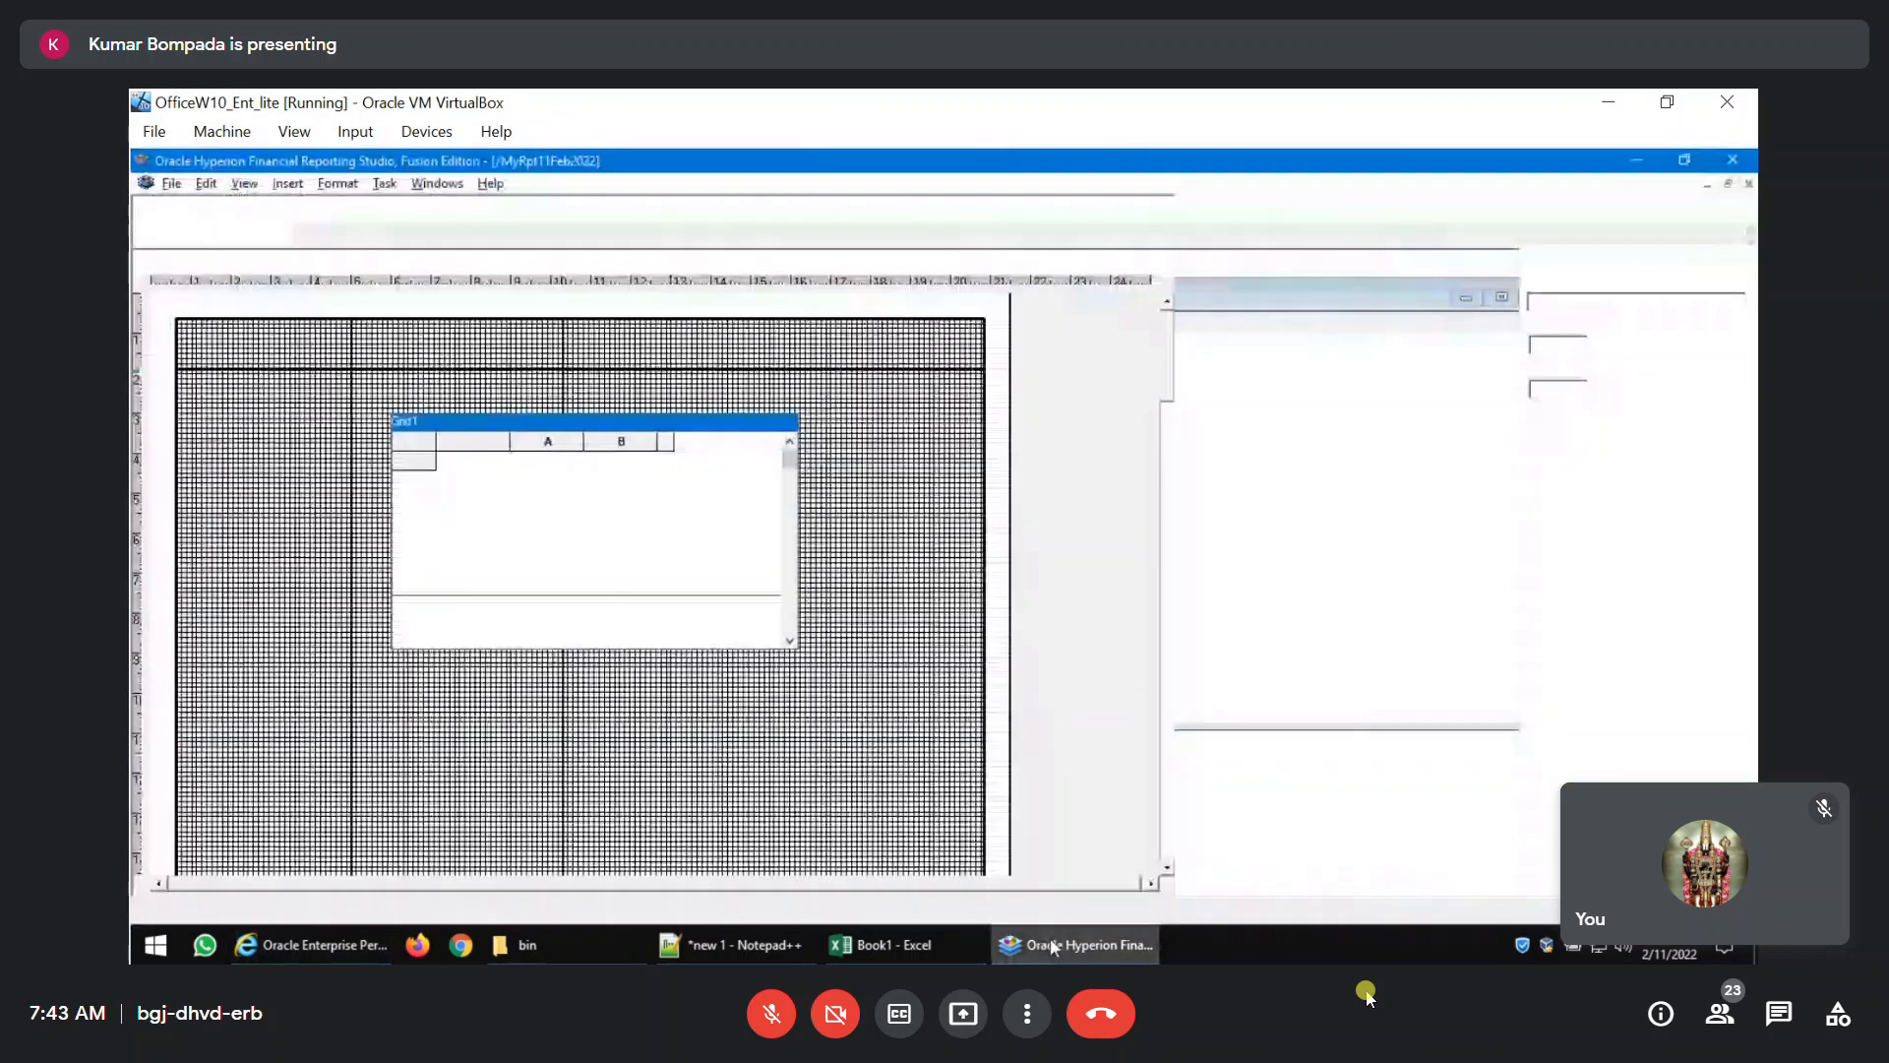
Show the grid point of view on Grid1 and set its Scenario member to Actual.
click(431, 468)
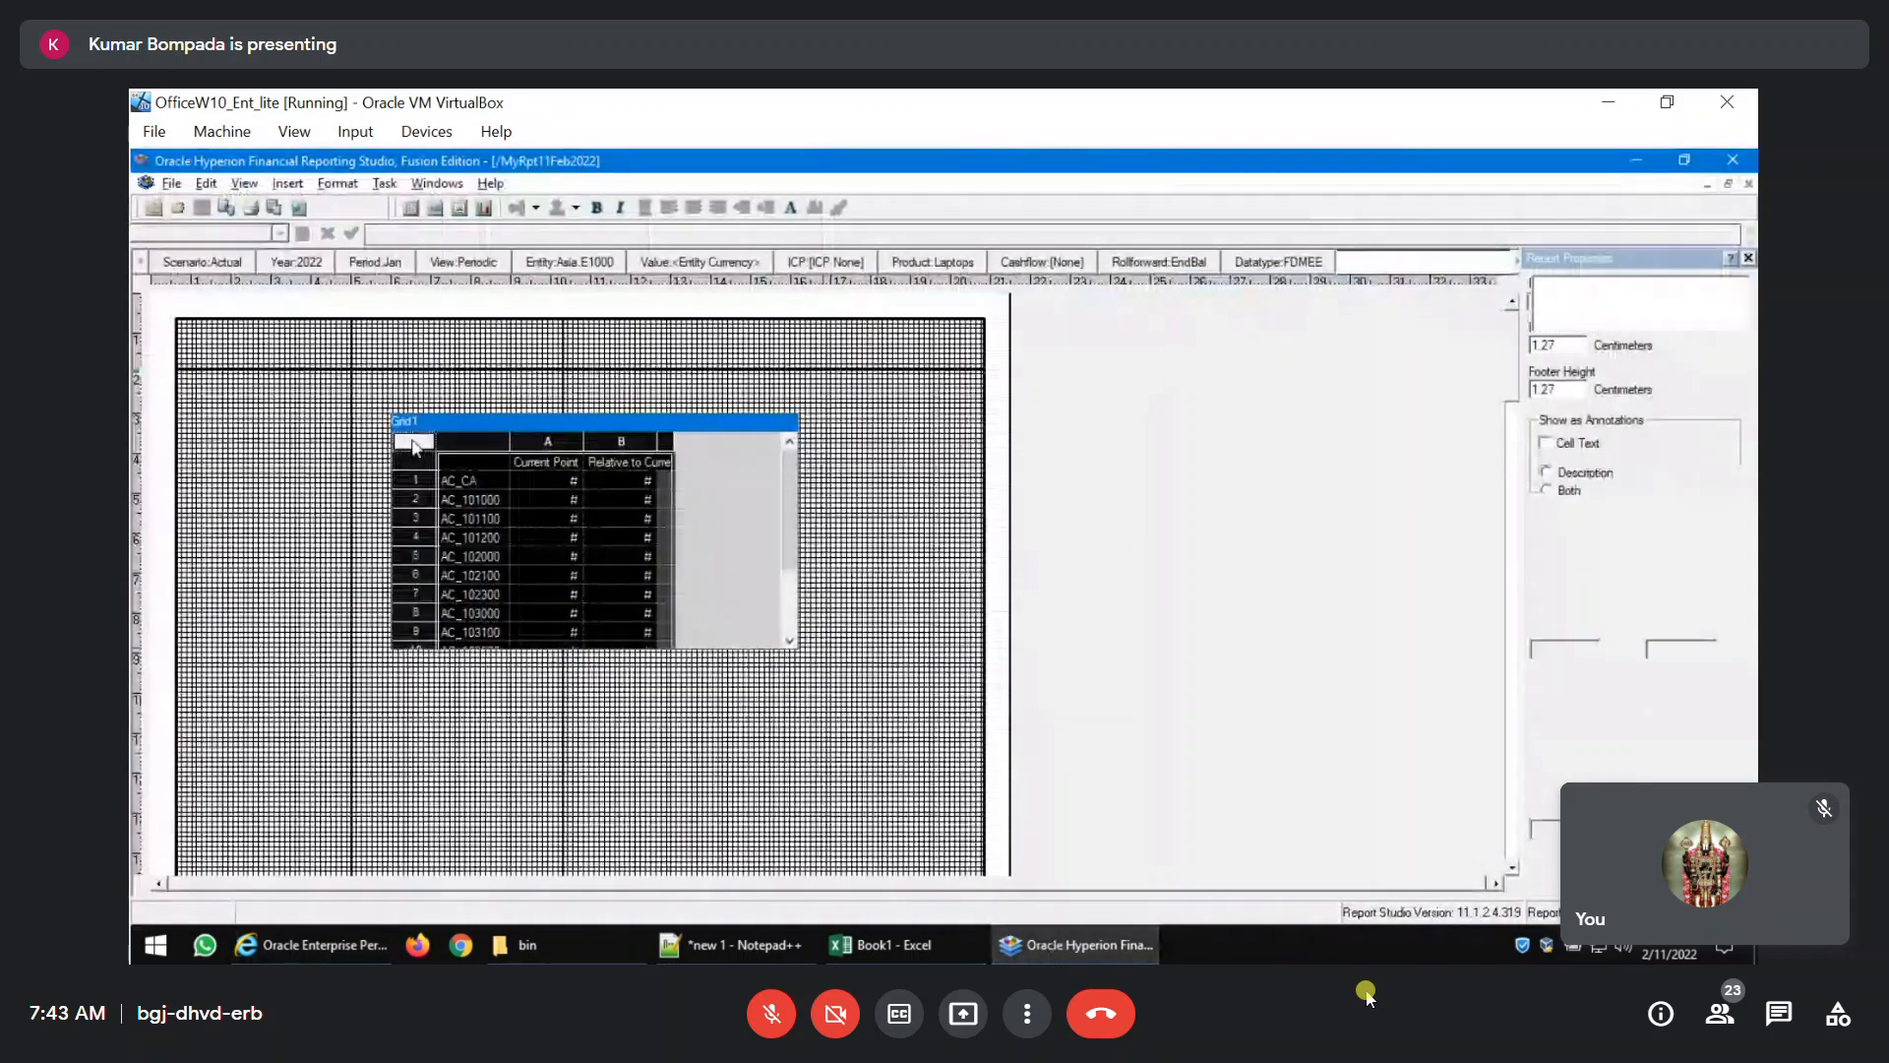
right_click(414, 446)
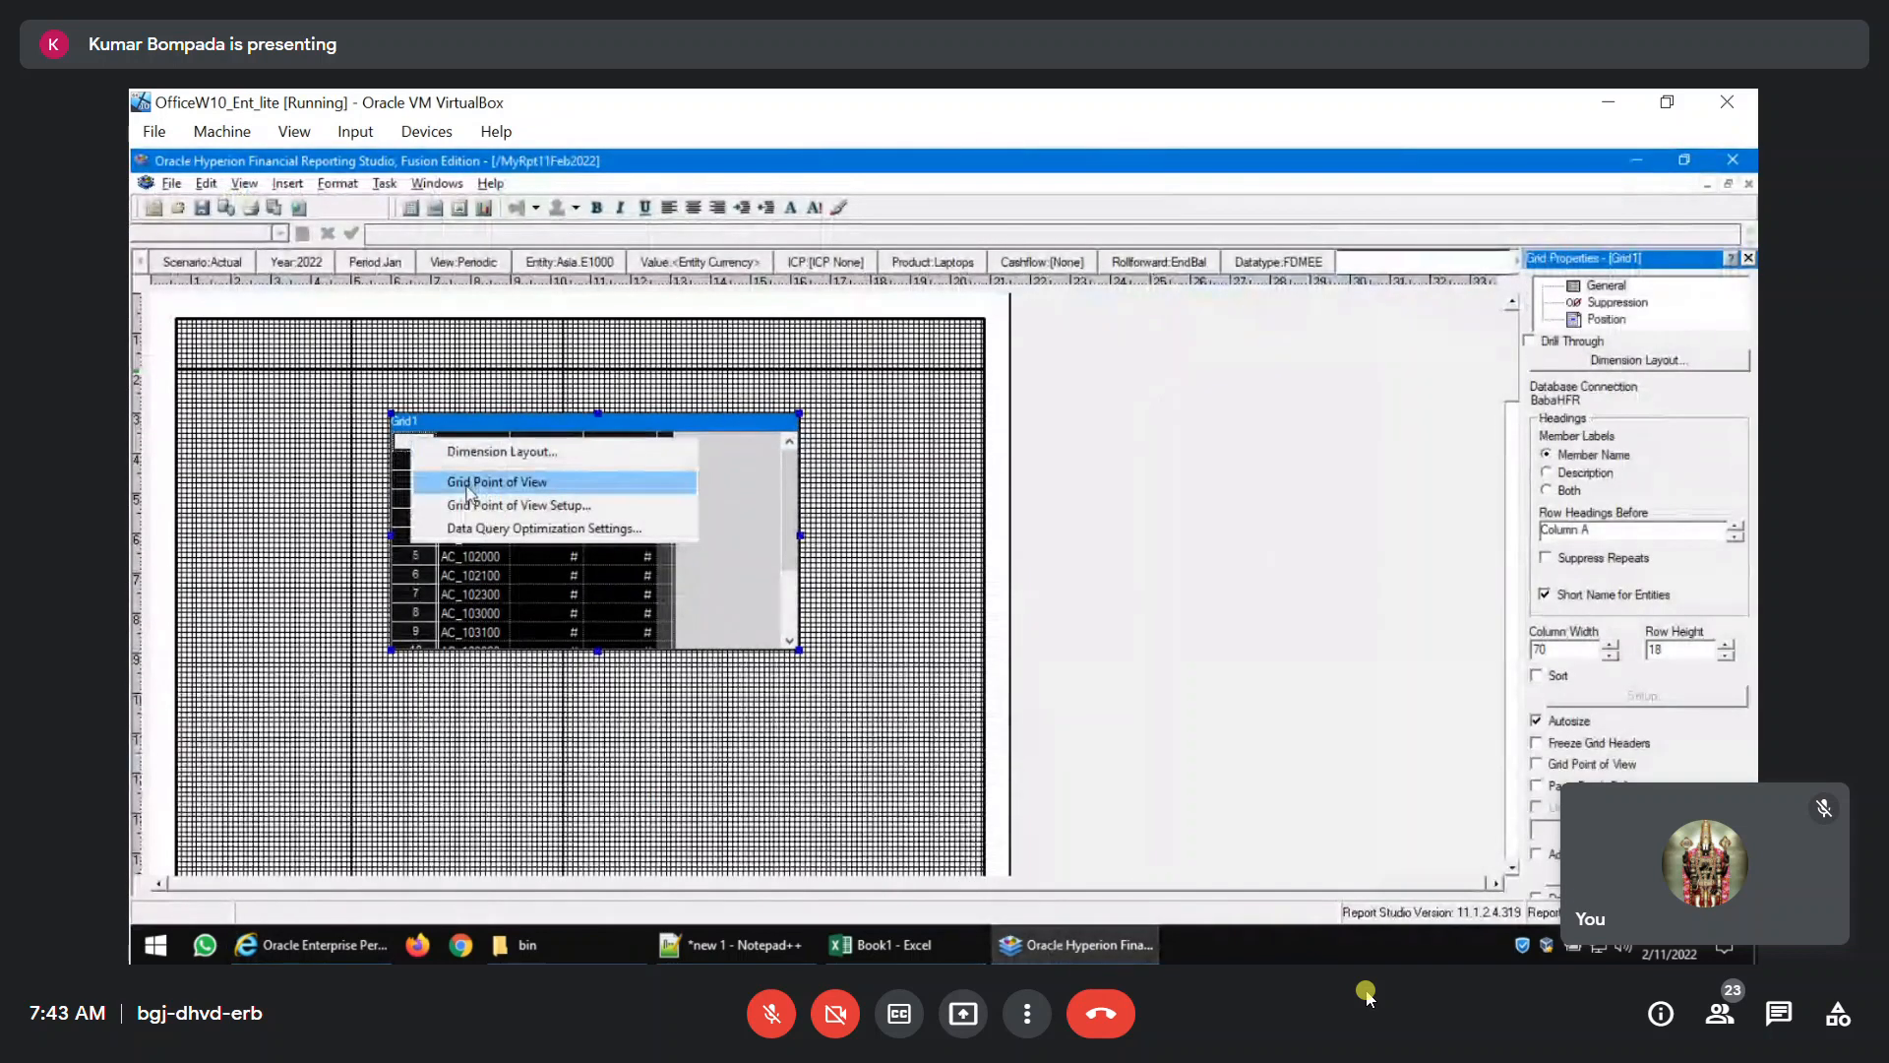
click(571, 481)
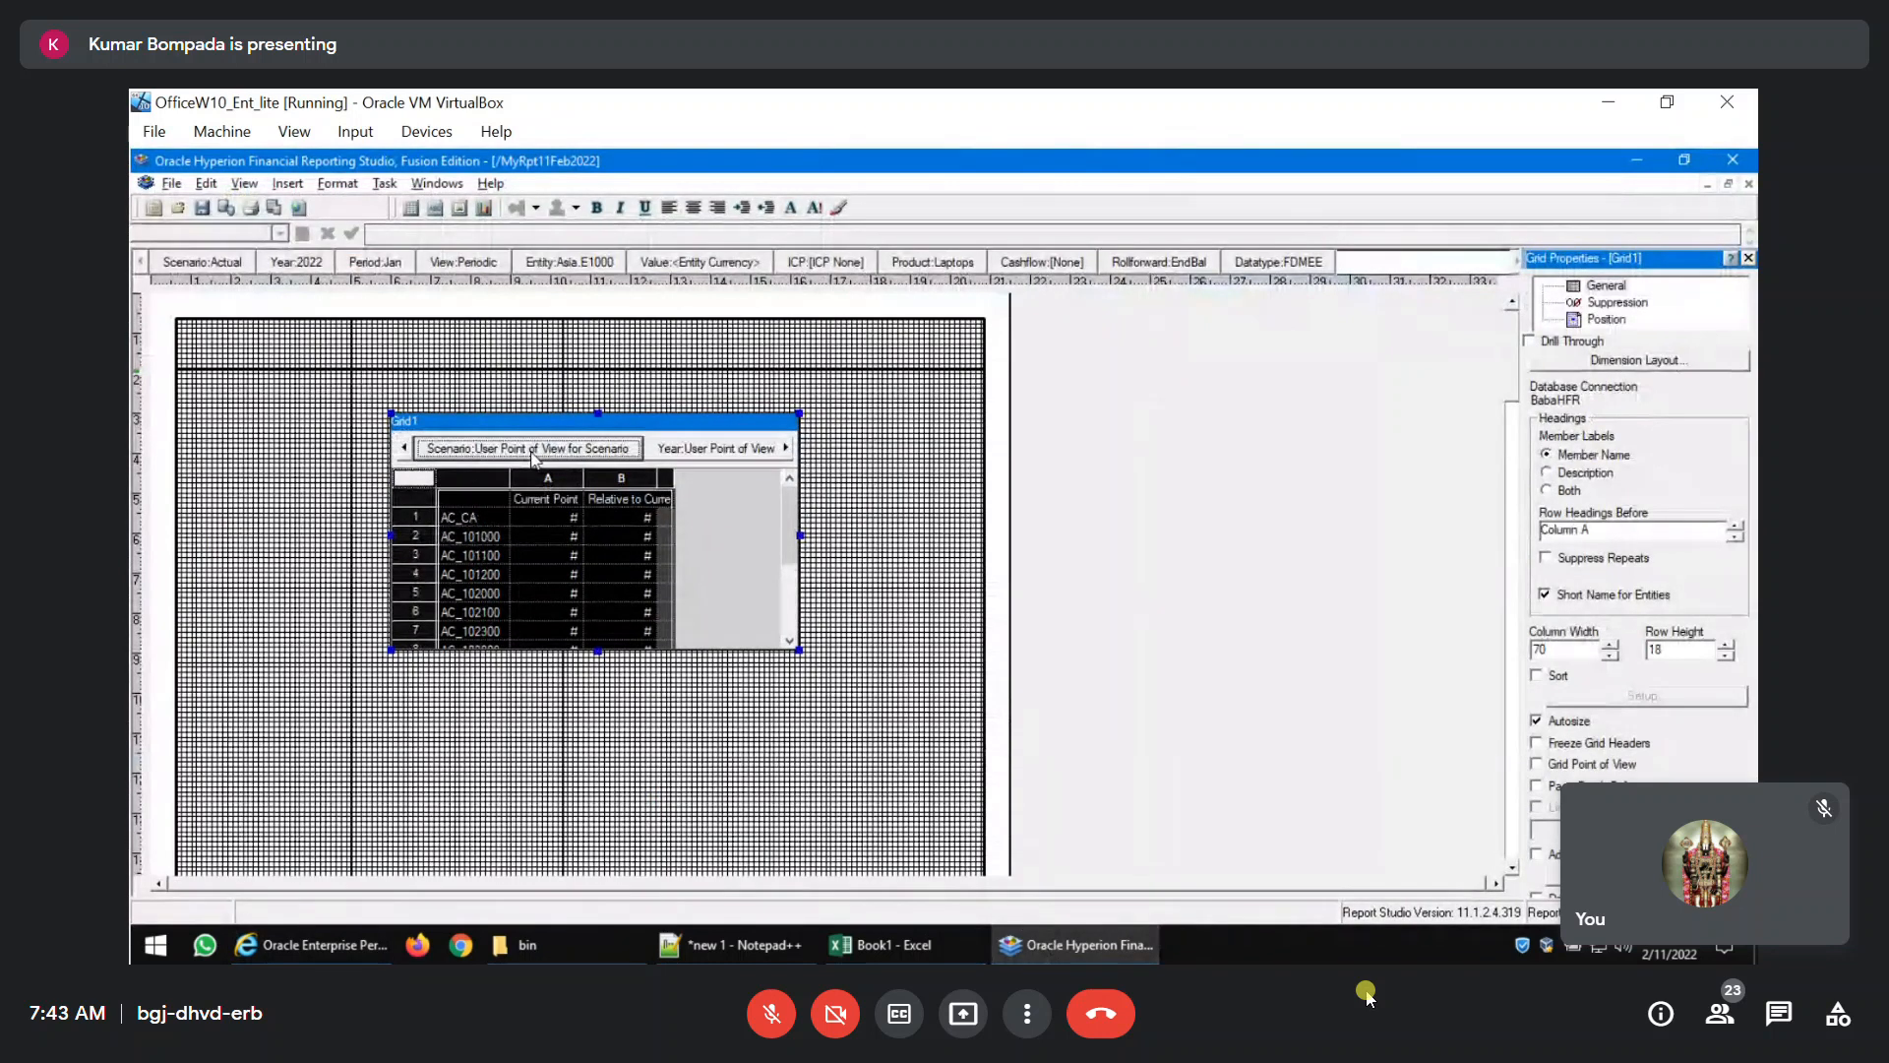
click(531, 450)
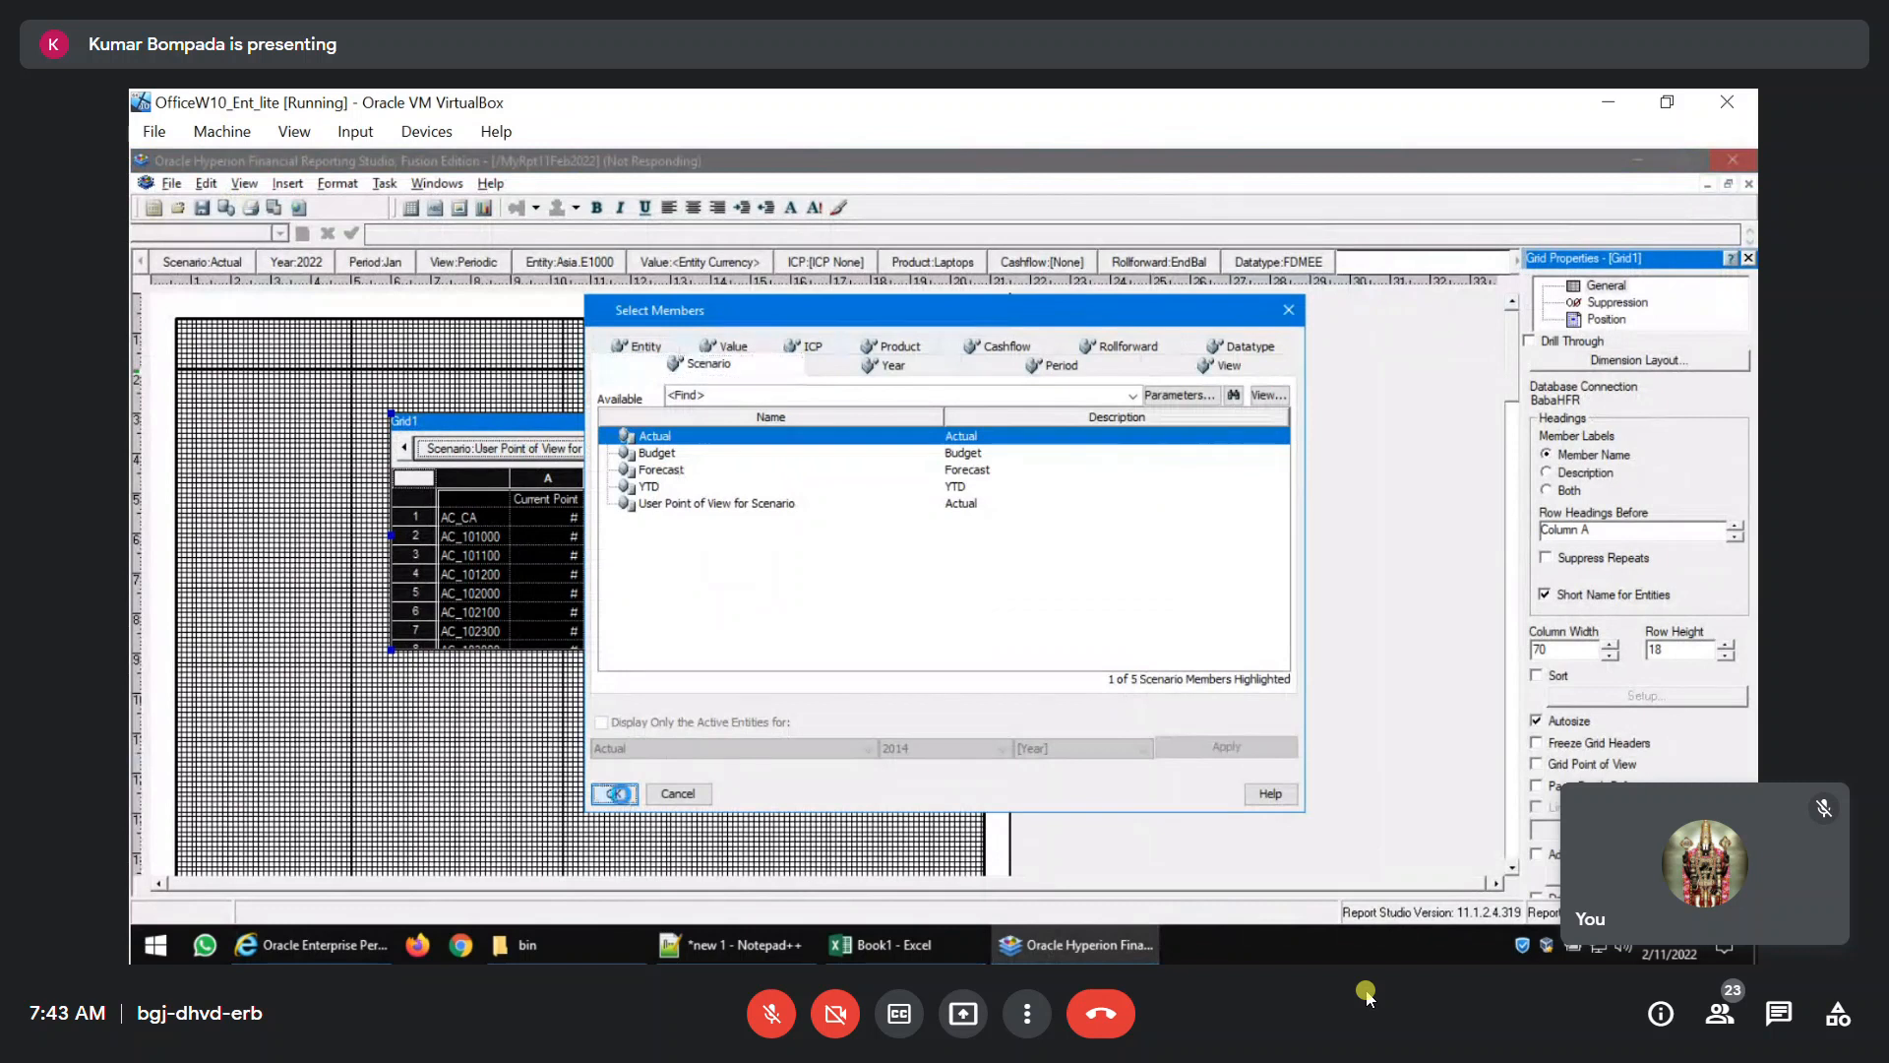
click(616, 794)
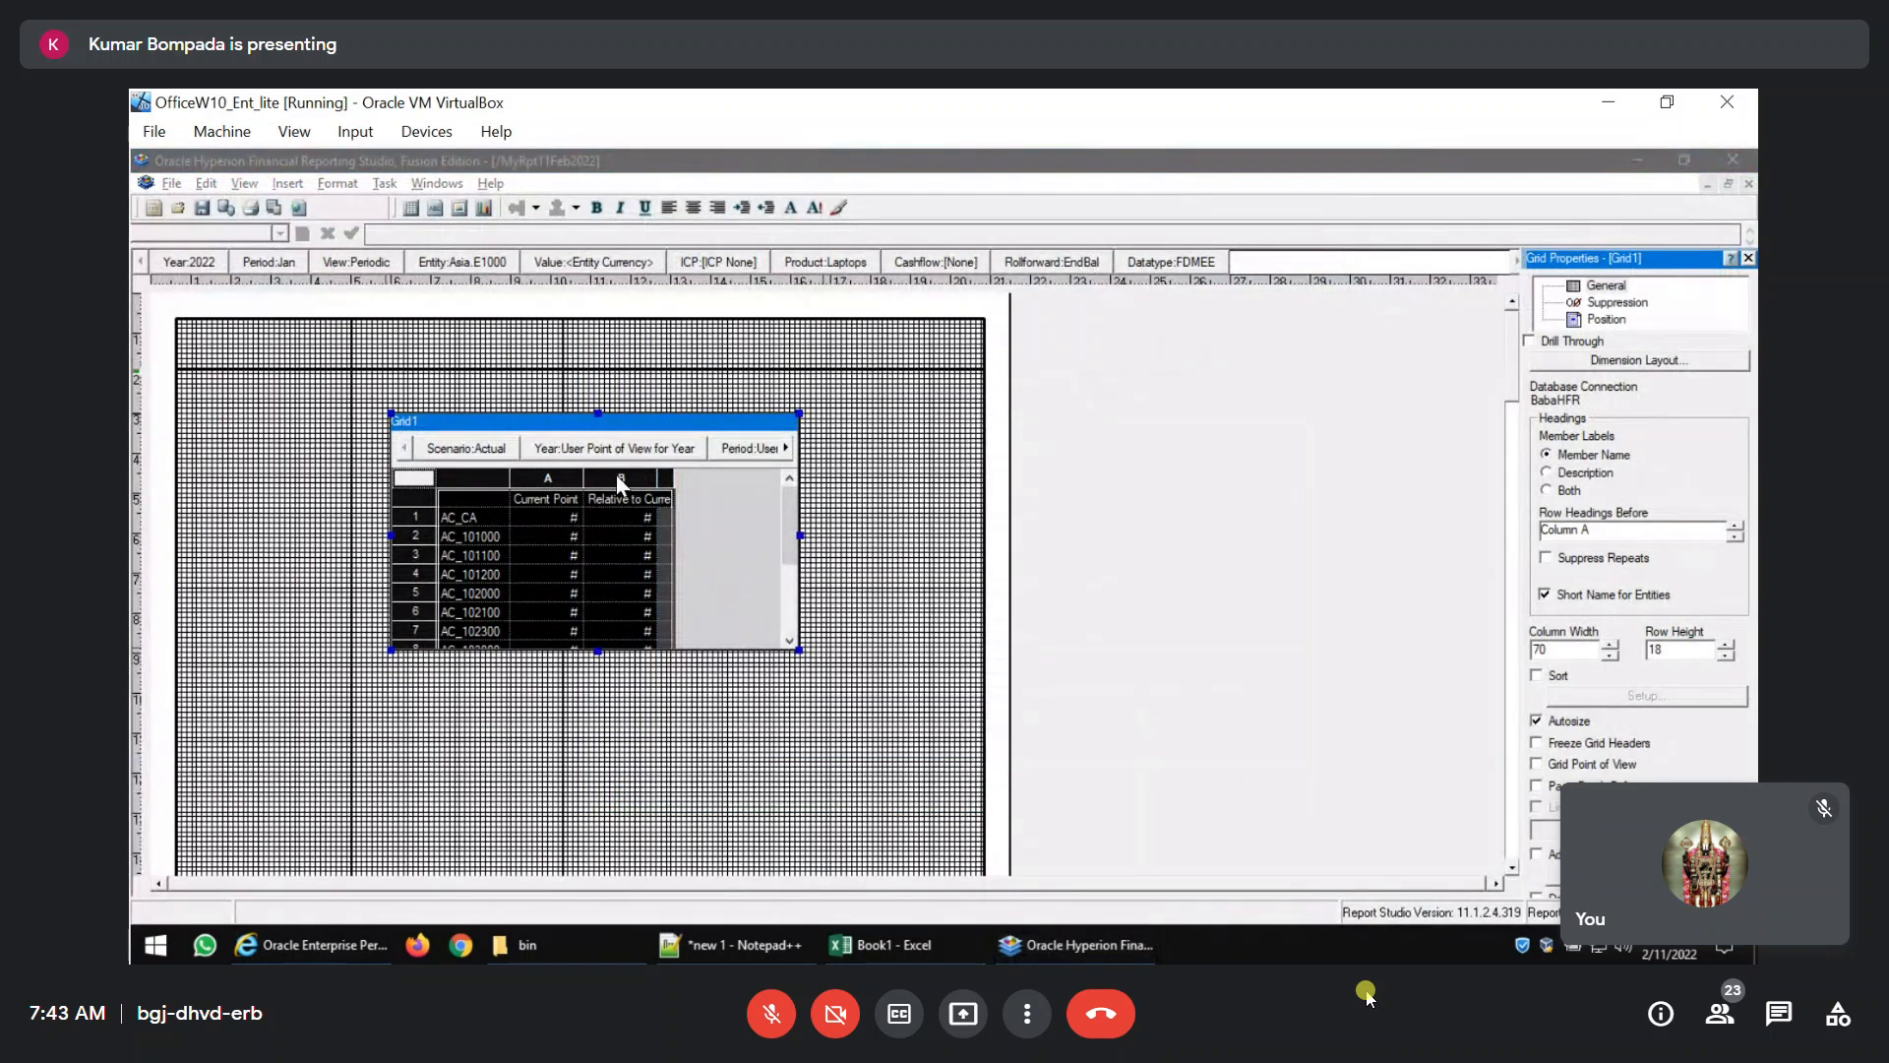
Set the View member of the grid's point of view to Periodic.
click(786, 448)
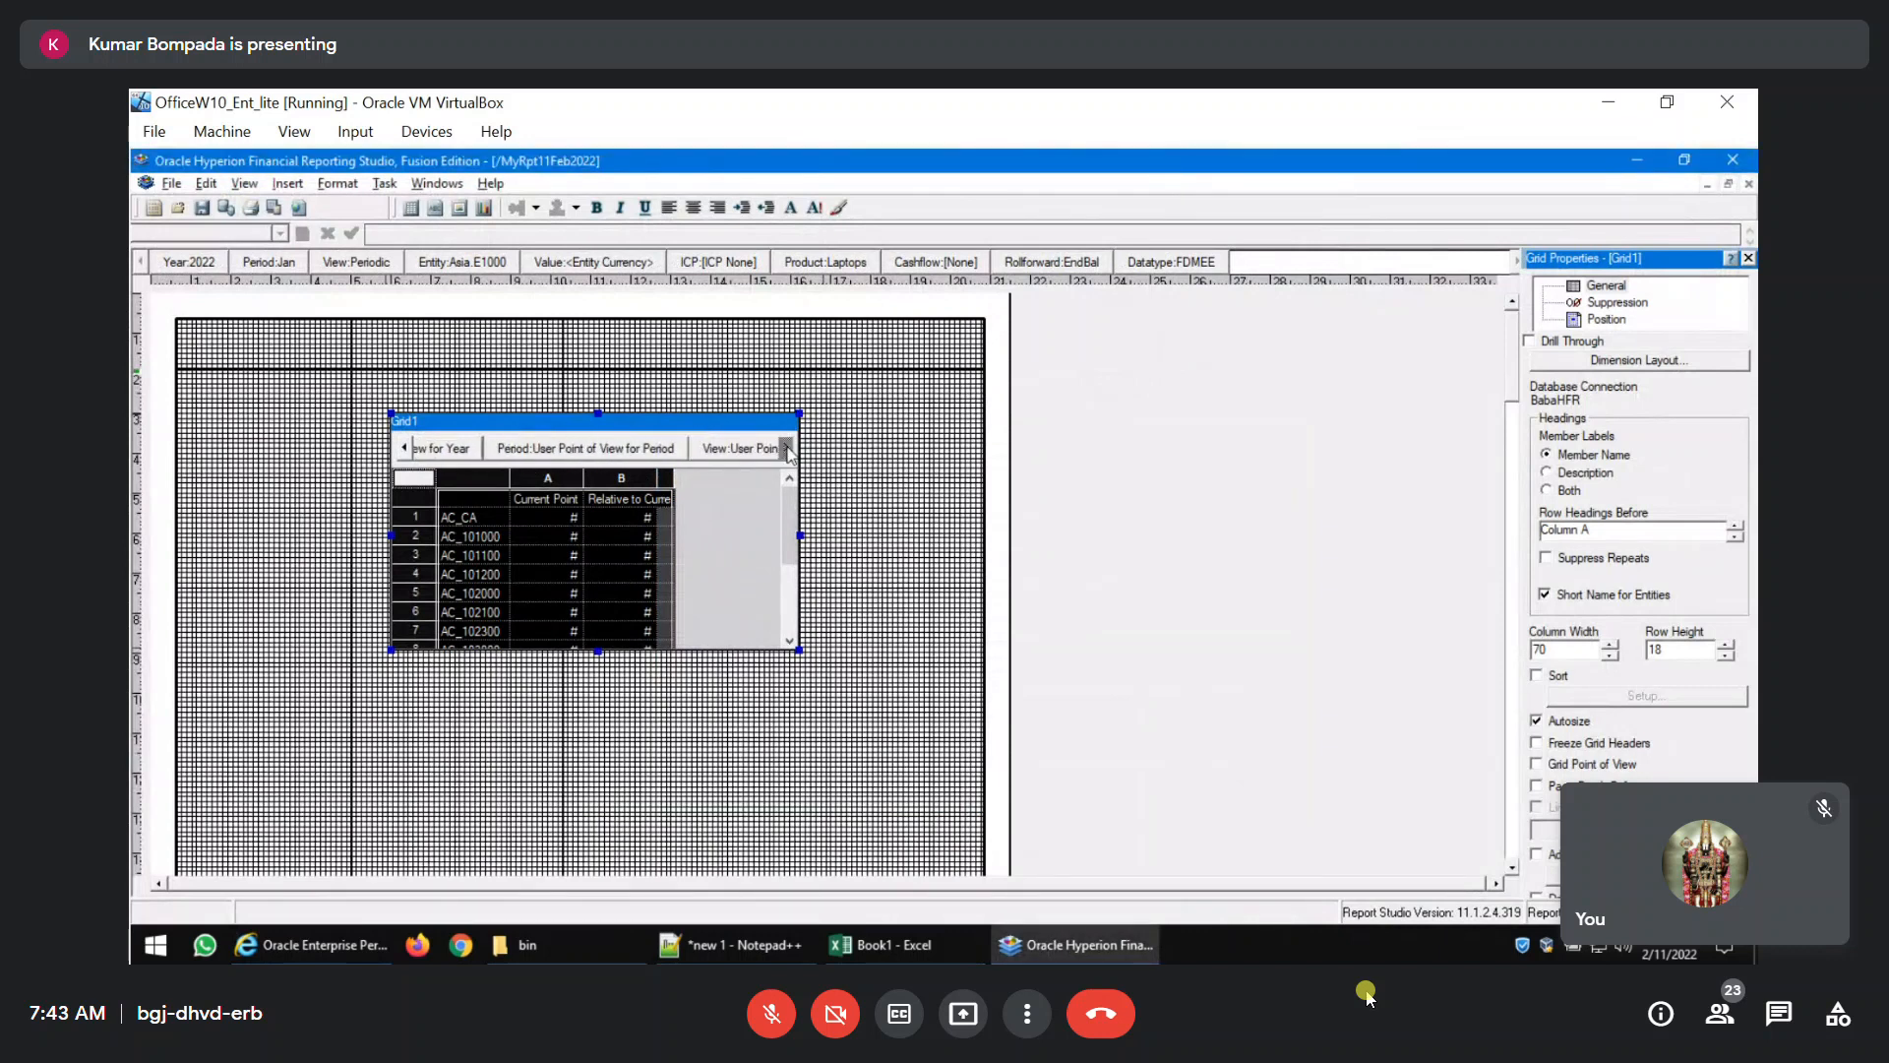
click(708, 449)
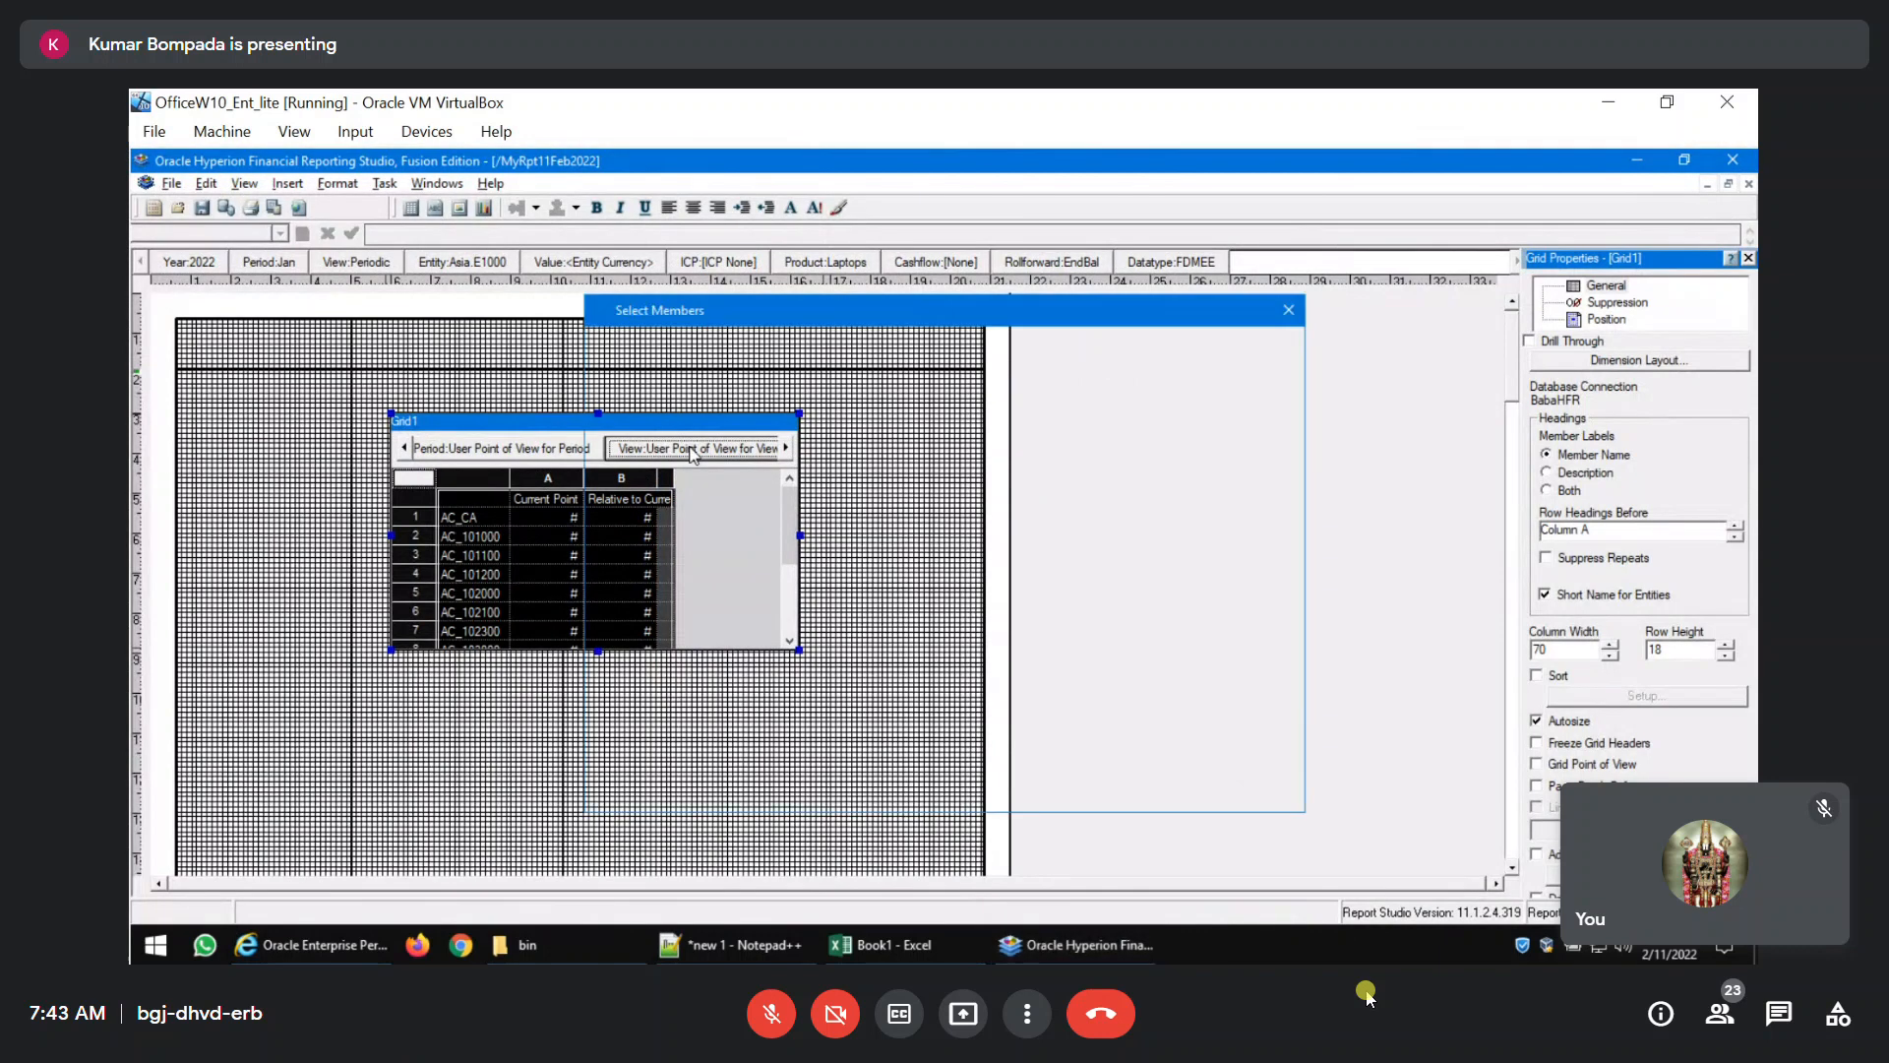
click(659, 452)
click(614, 793)
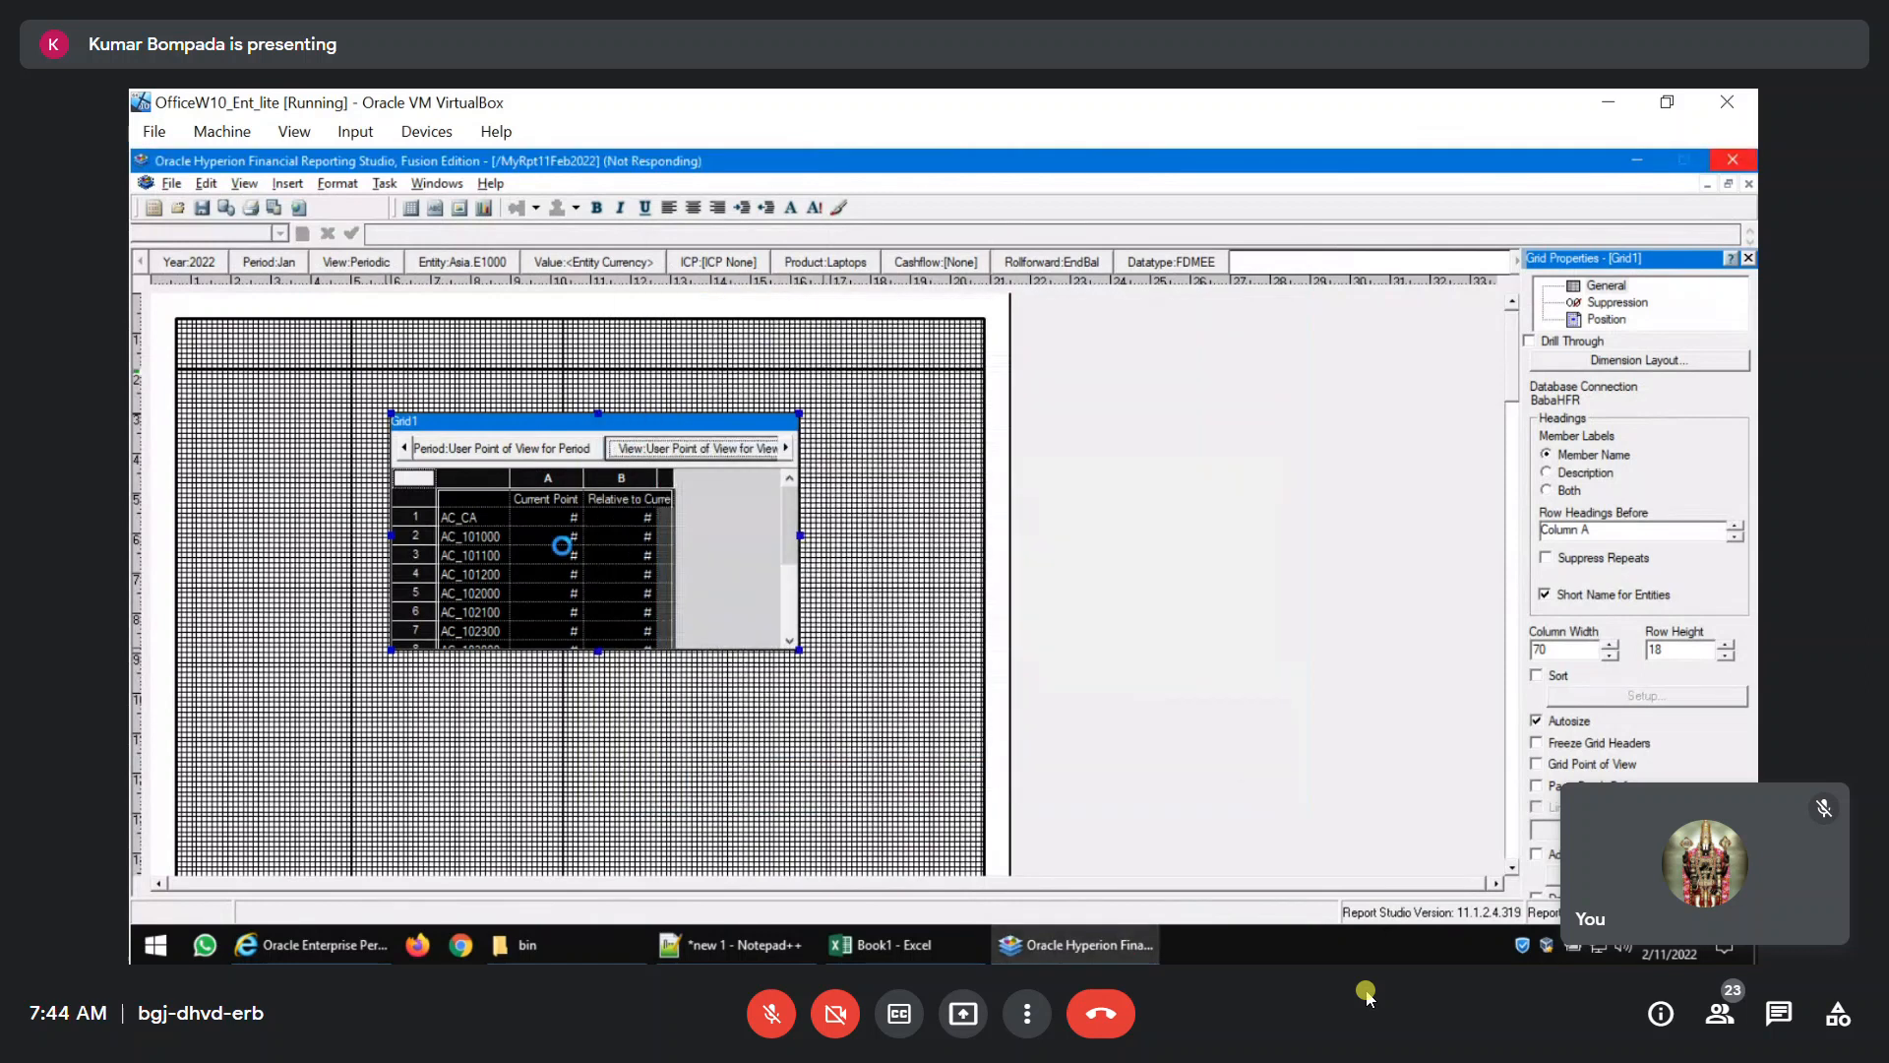
Set the Value member of the grid's point of view to <Entity Curr Total>.
click(787, 449)
click(787, 449)
click(787, 449)
click(788, 448)
click(788, 449)
click(788, 449)
click(787, 449)
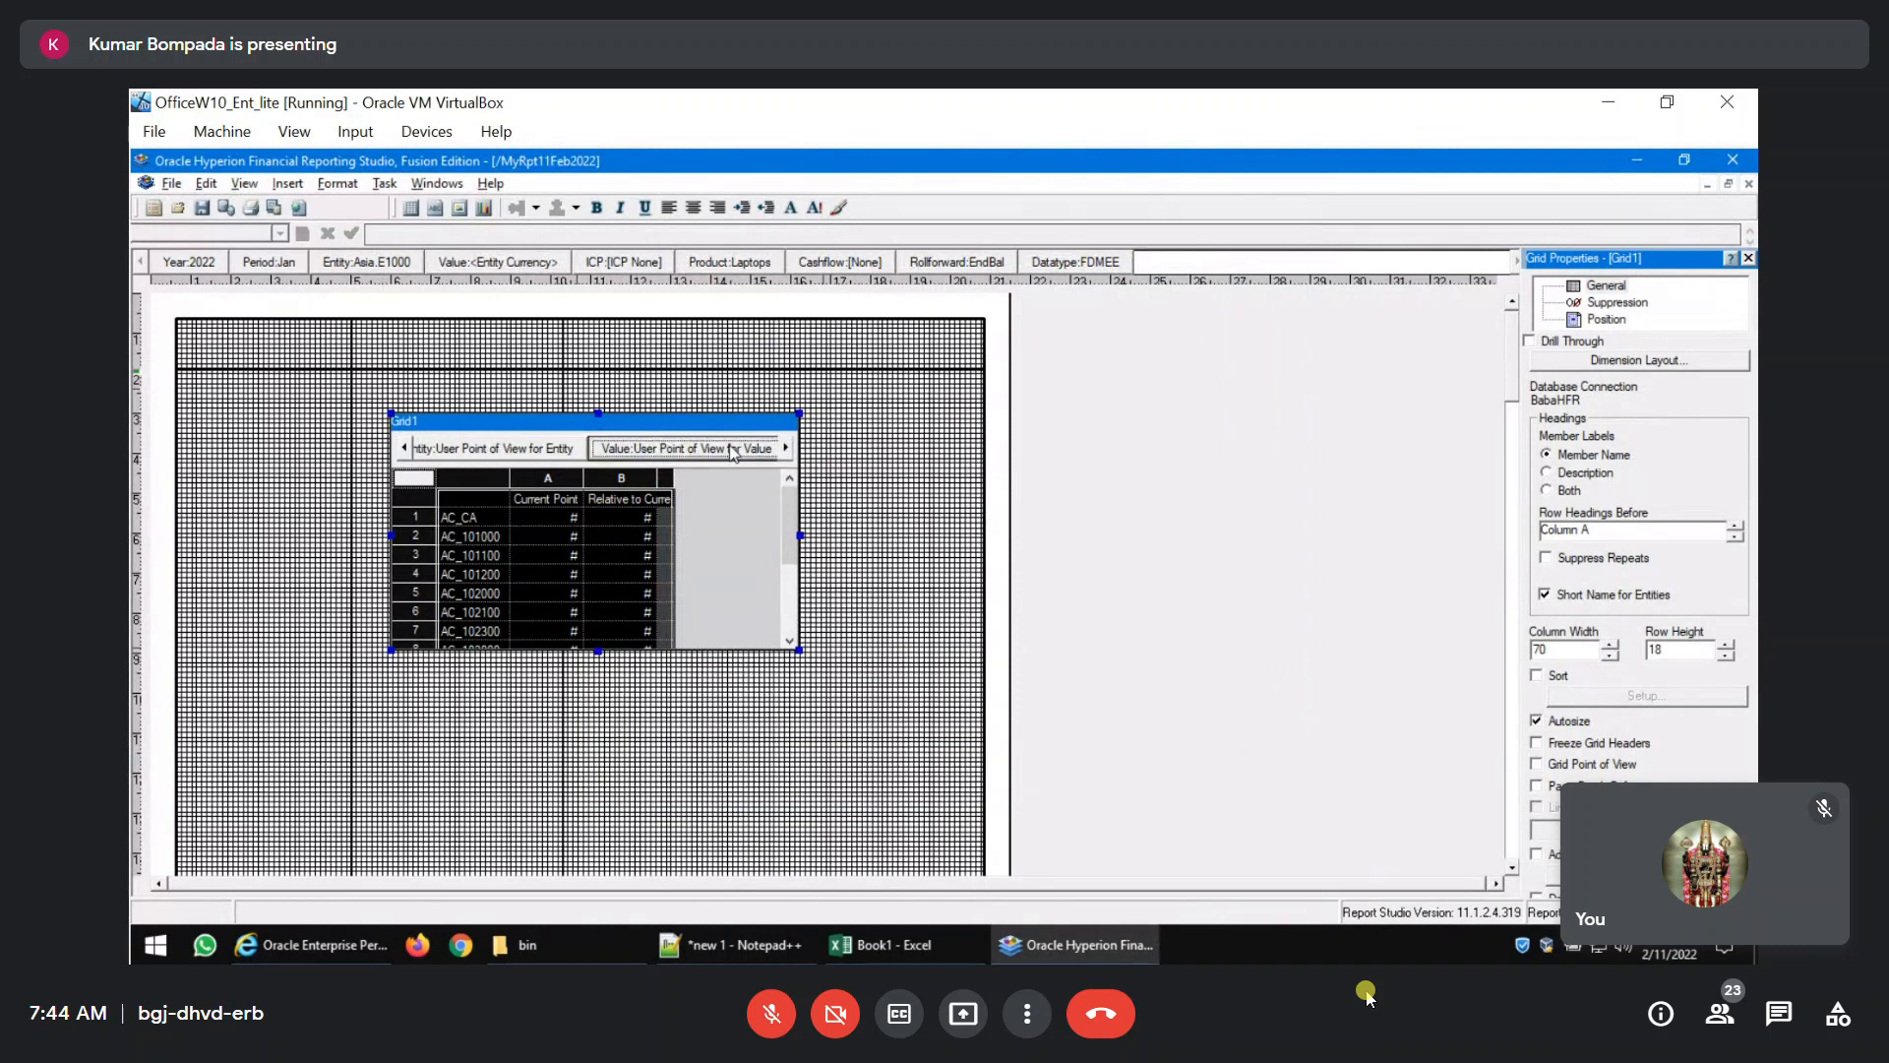
click(733, 452)
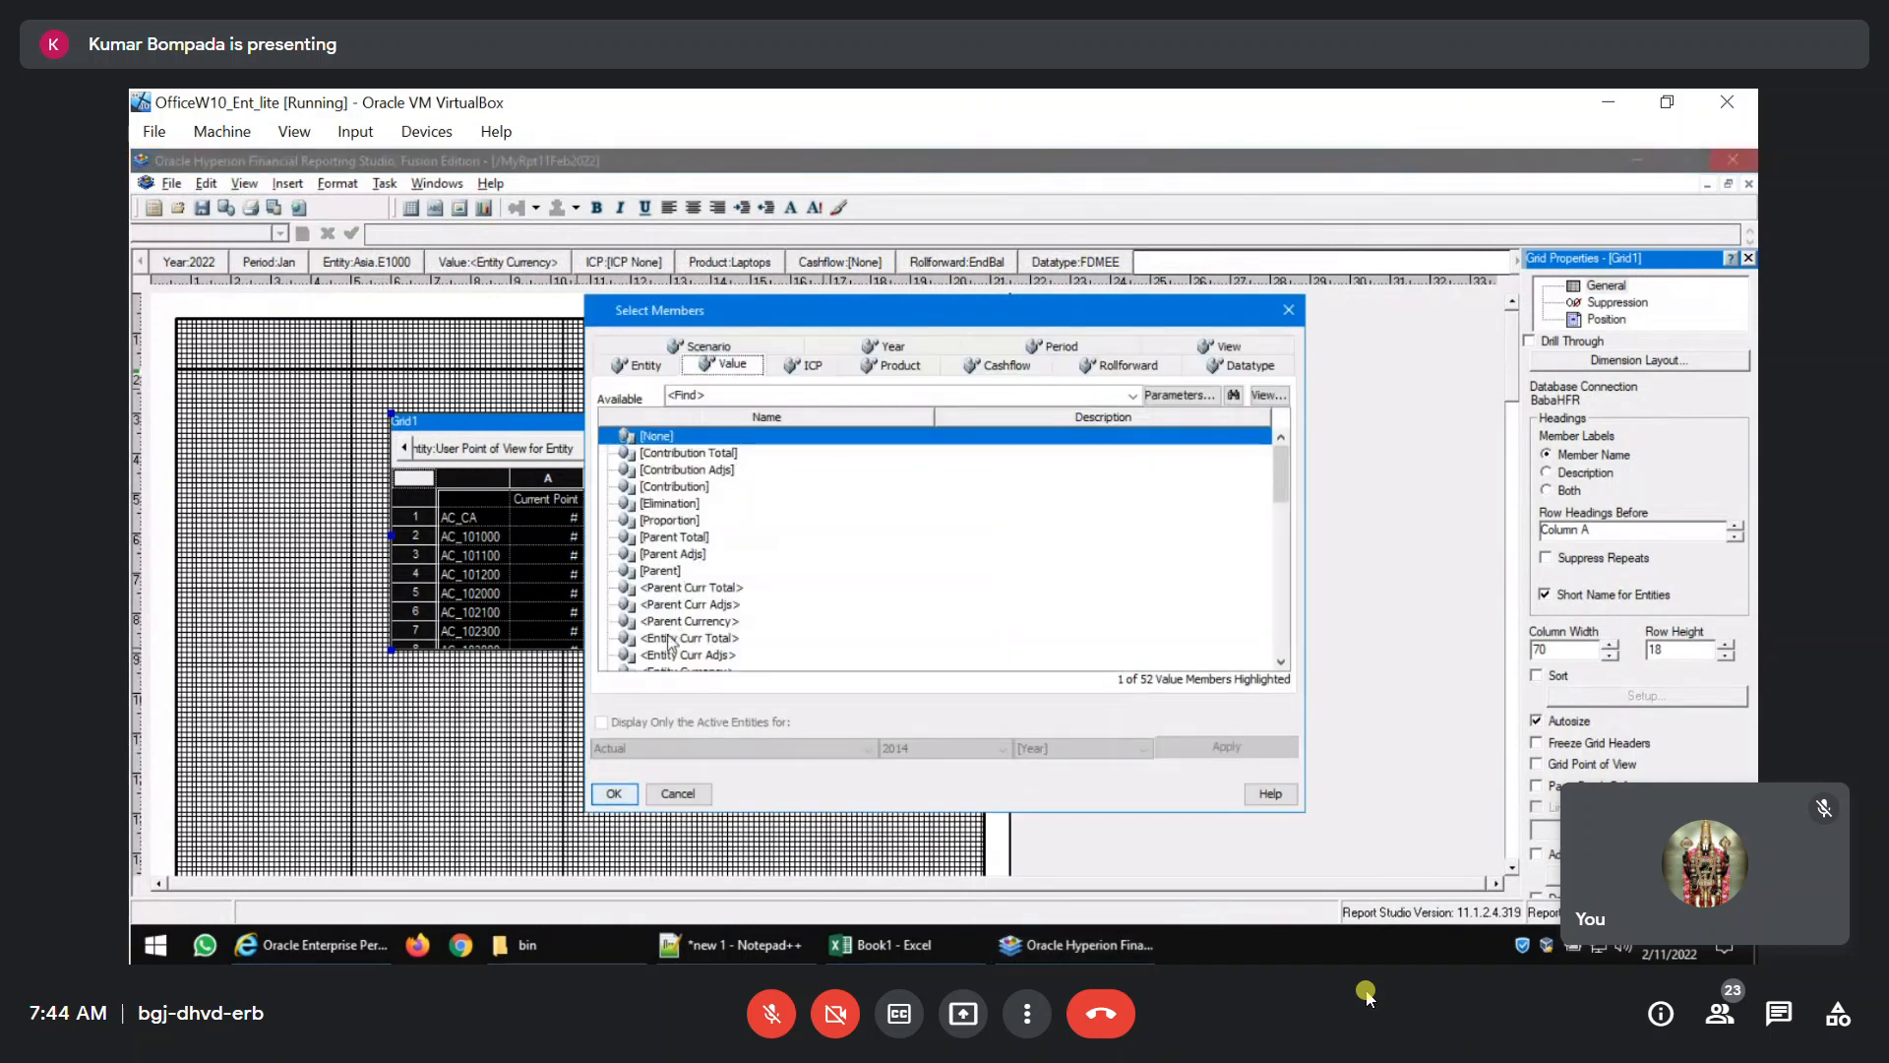
click(669, 639)
click(613, 794)
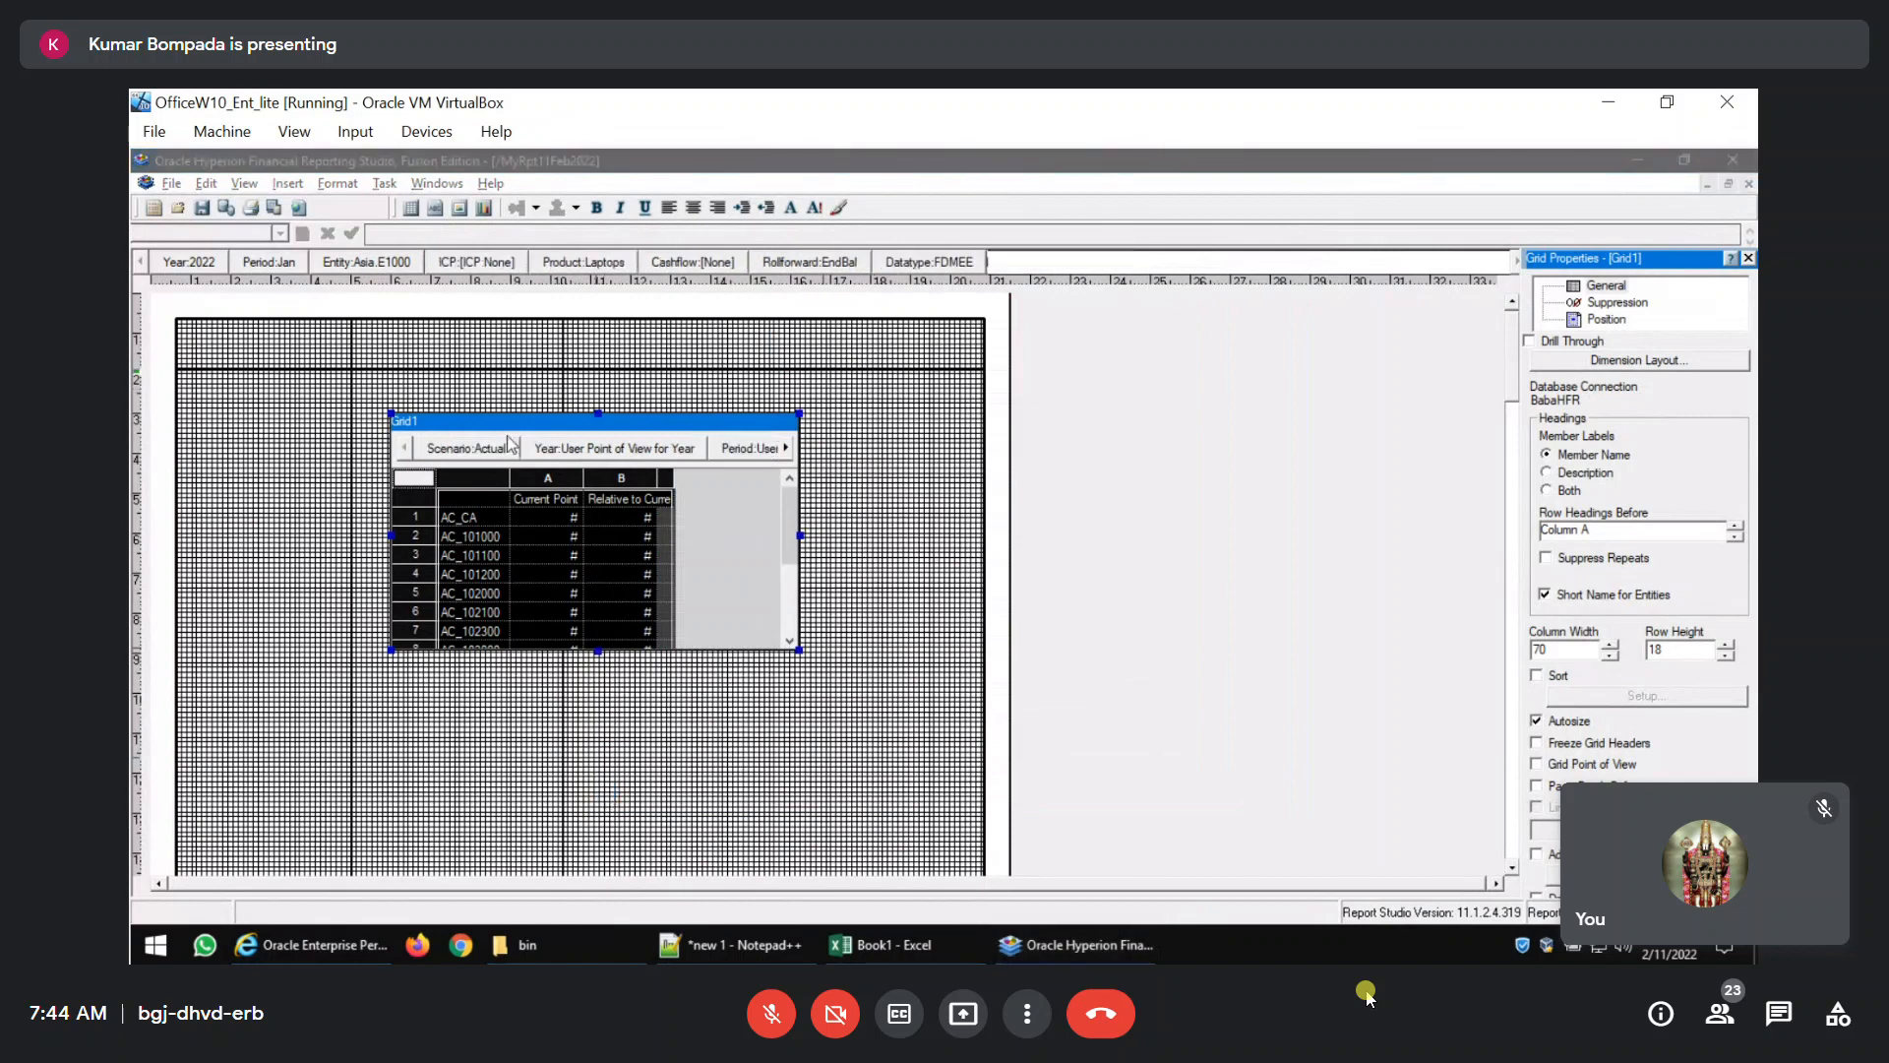
Set the ICP member of the grid's point of view to [ICP Top].
click(786, 449)
click(786, 449)
click(786, 449)
click(786, 449)
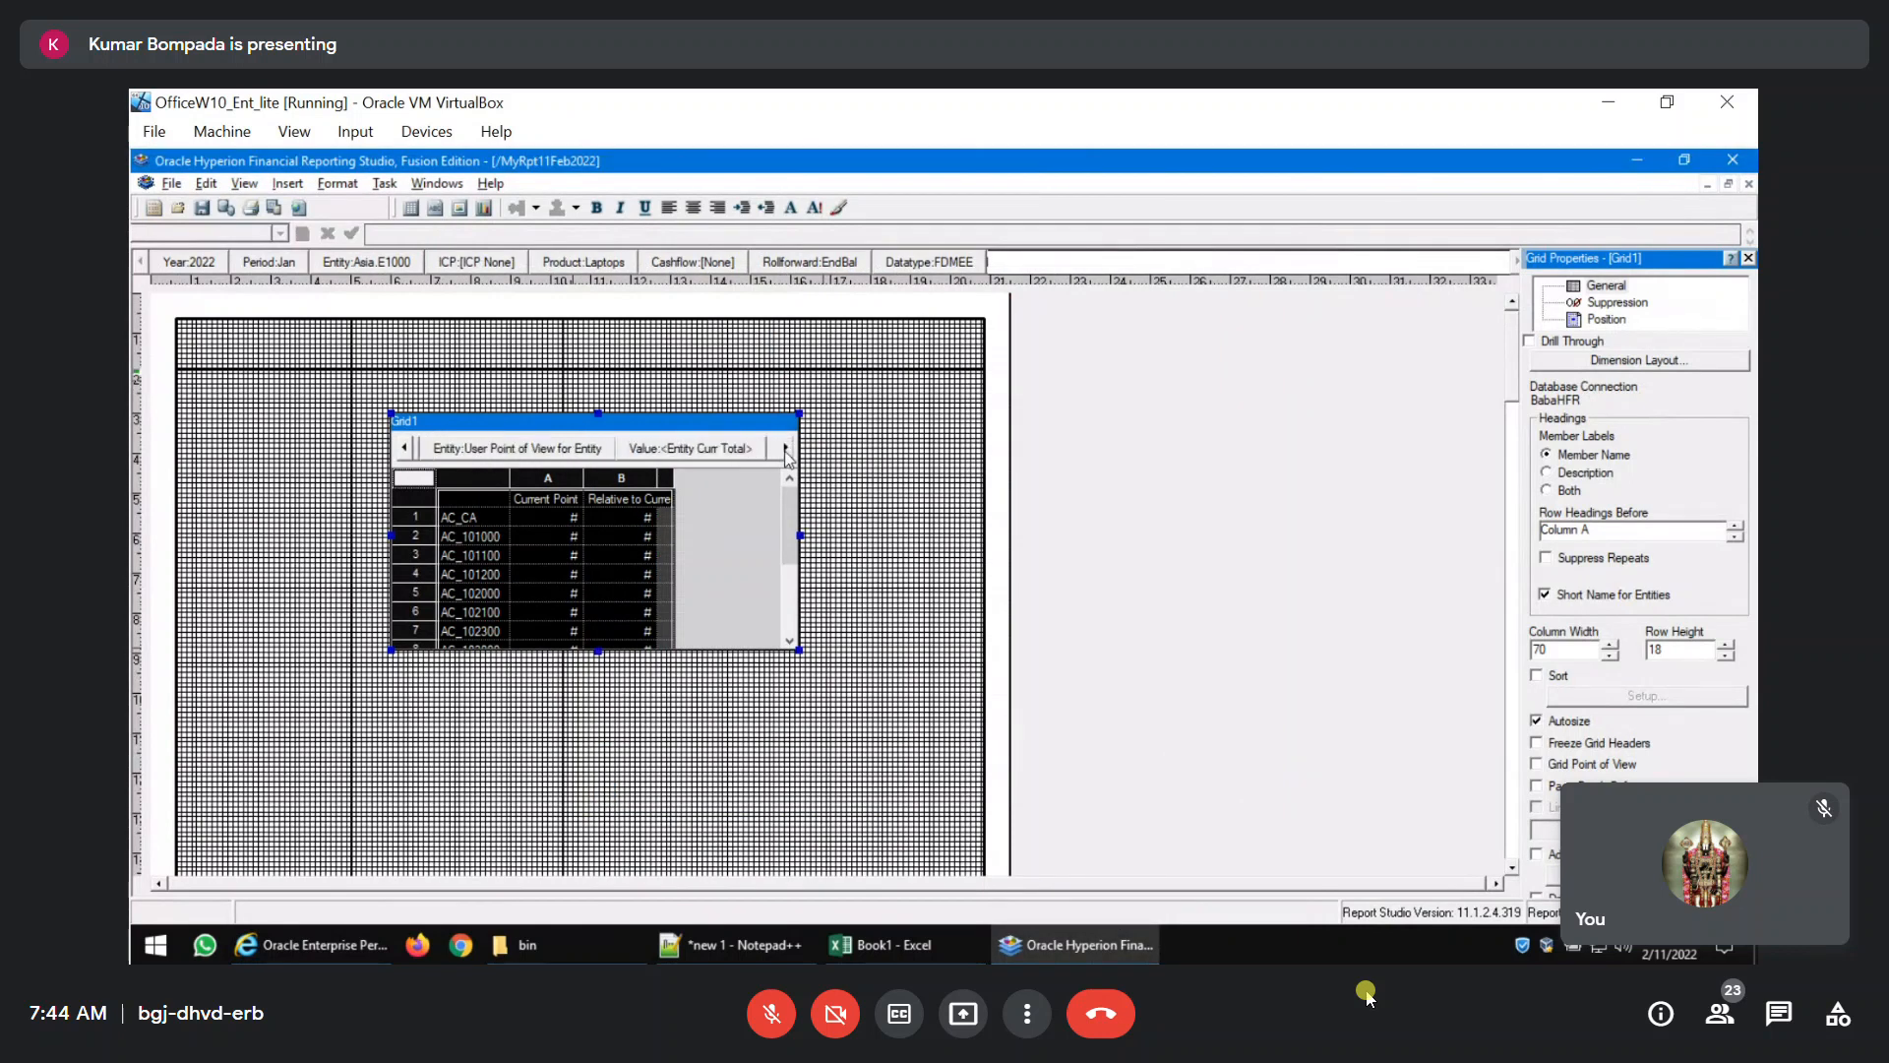
click(786, 449)
click(787, 449)
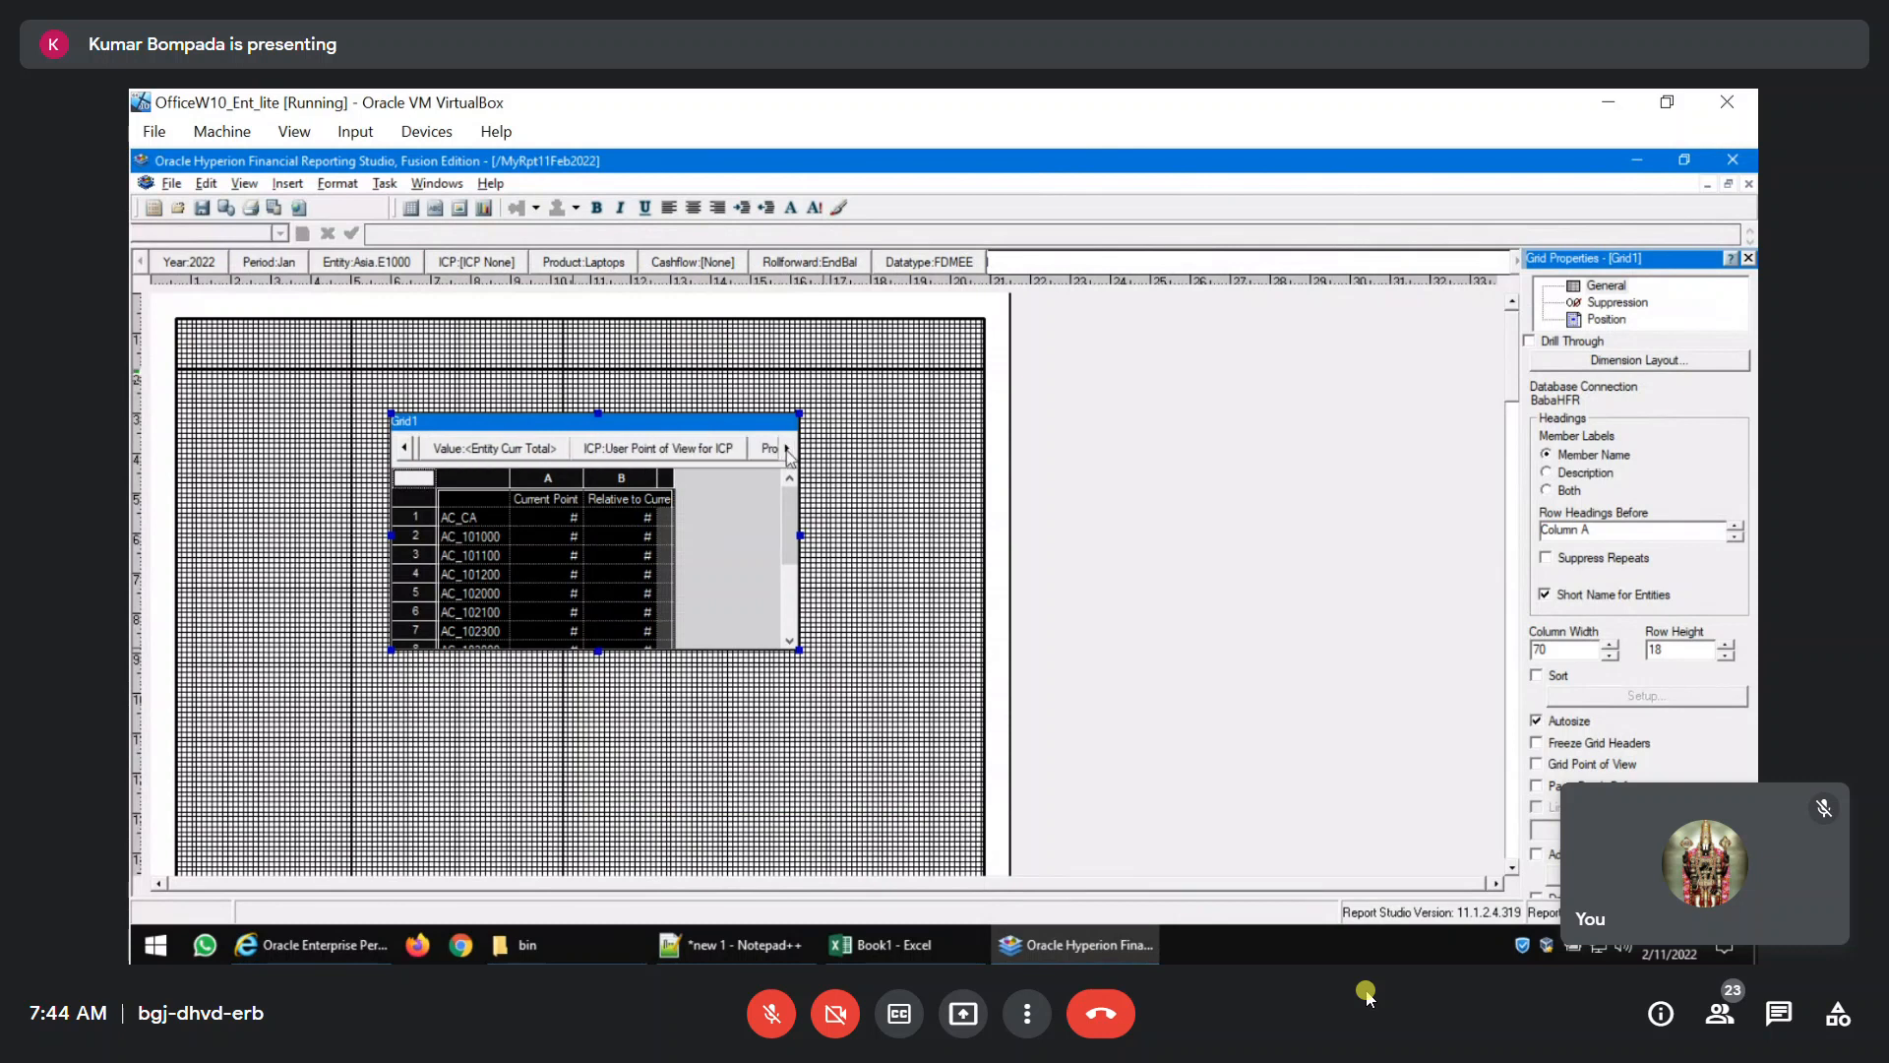
click(711, 458)
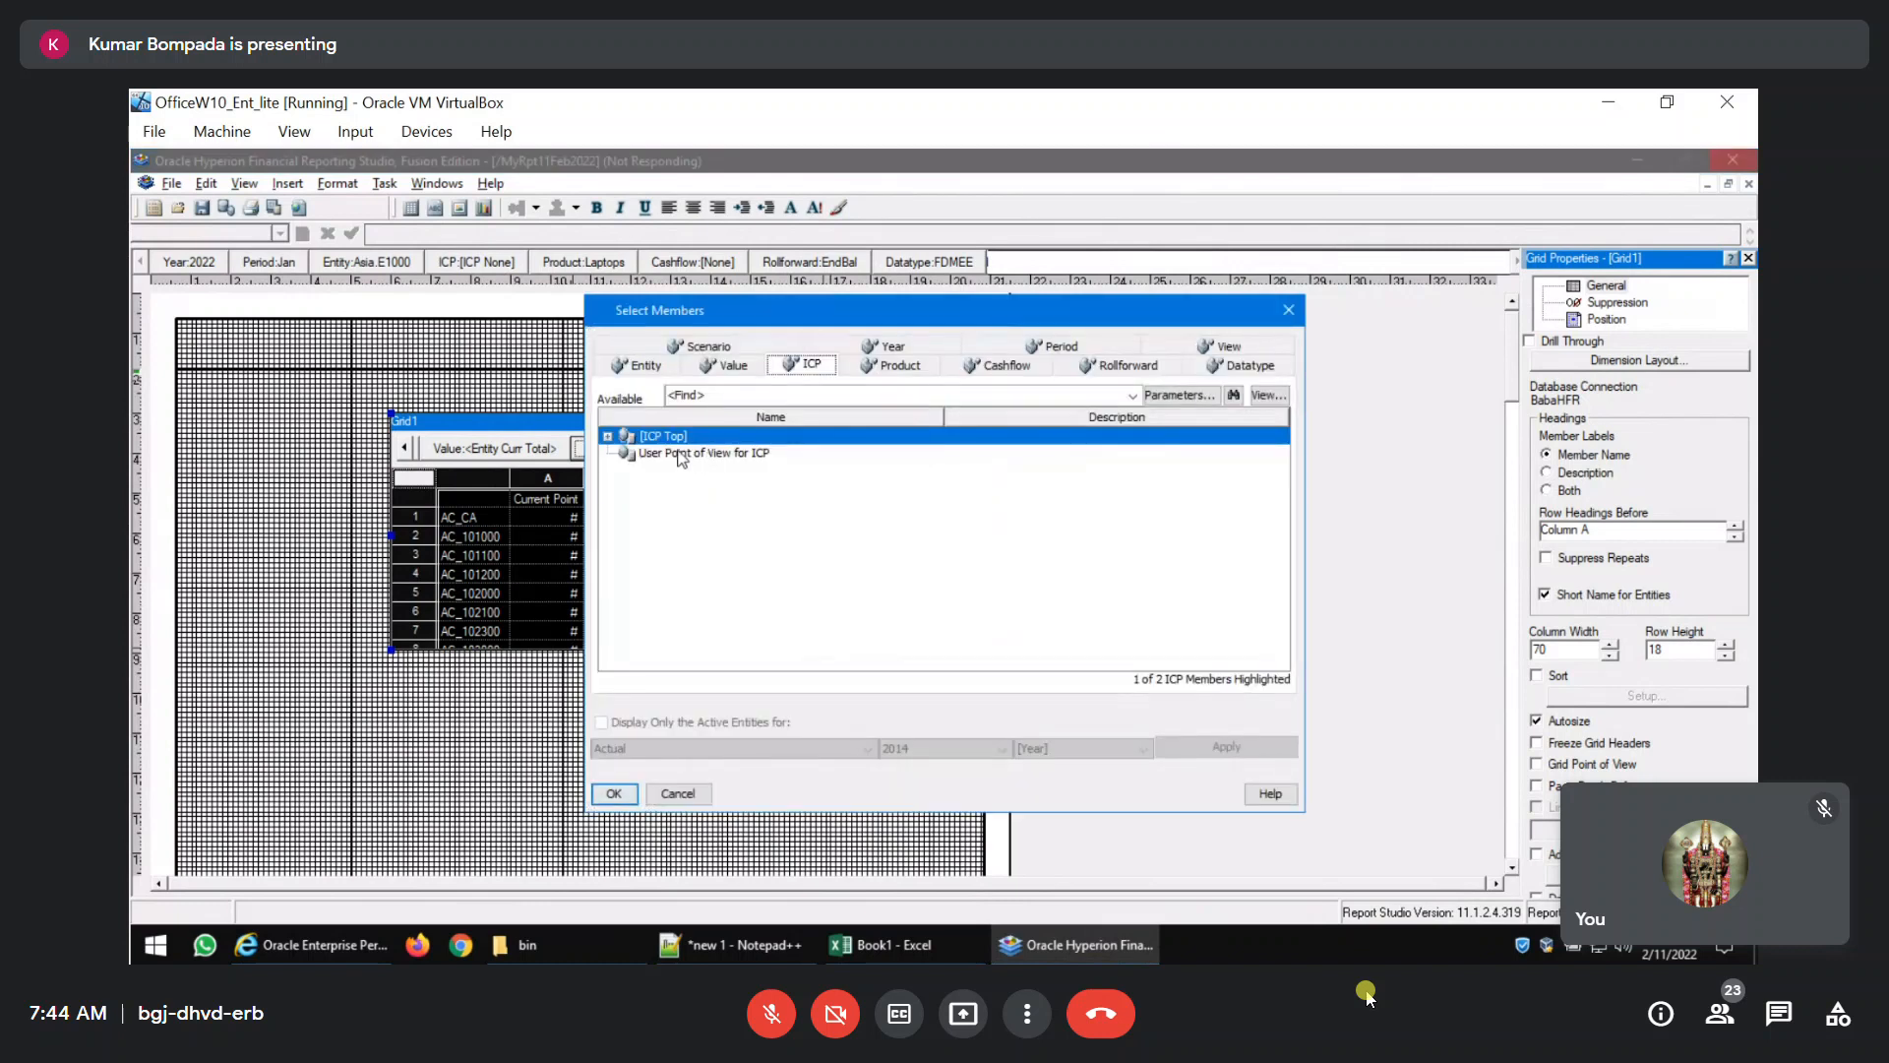
click(614, 794)
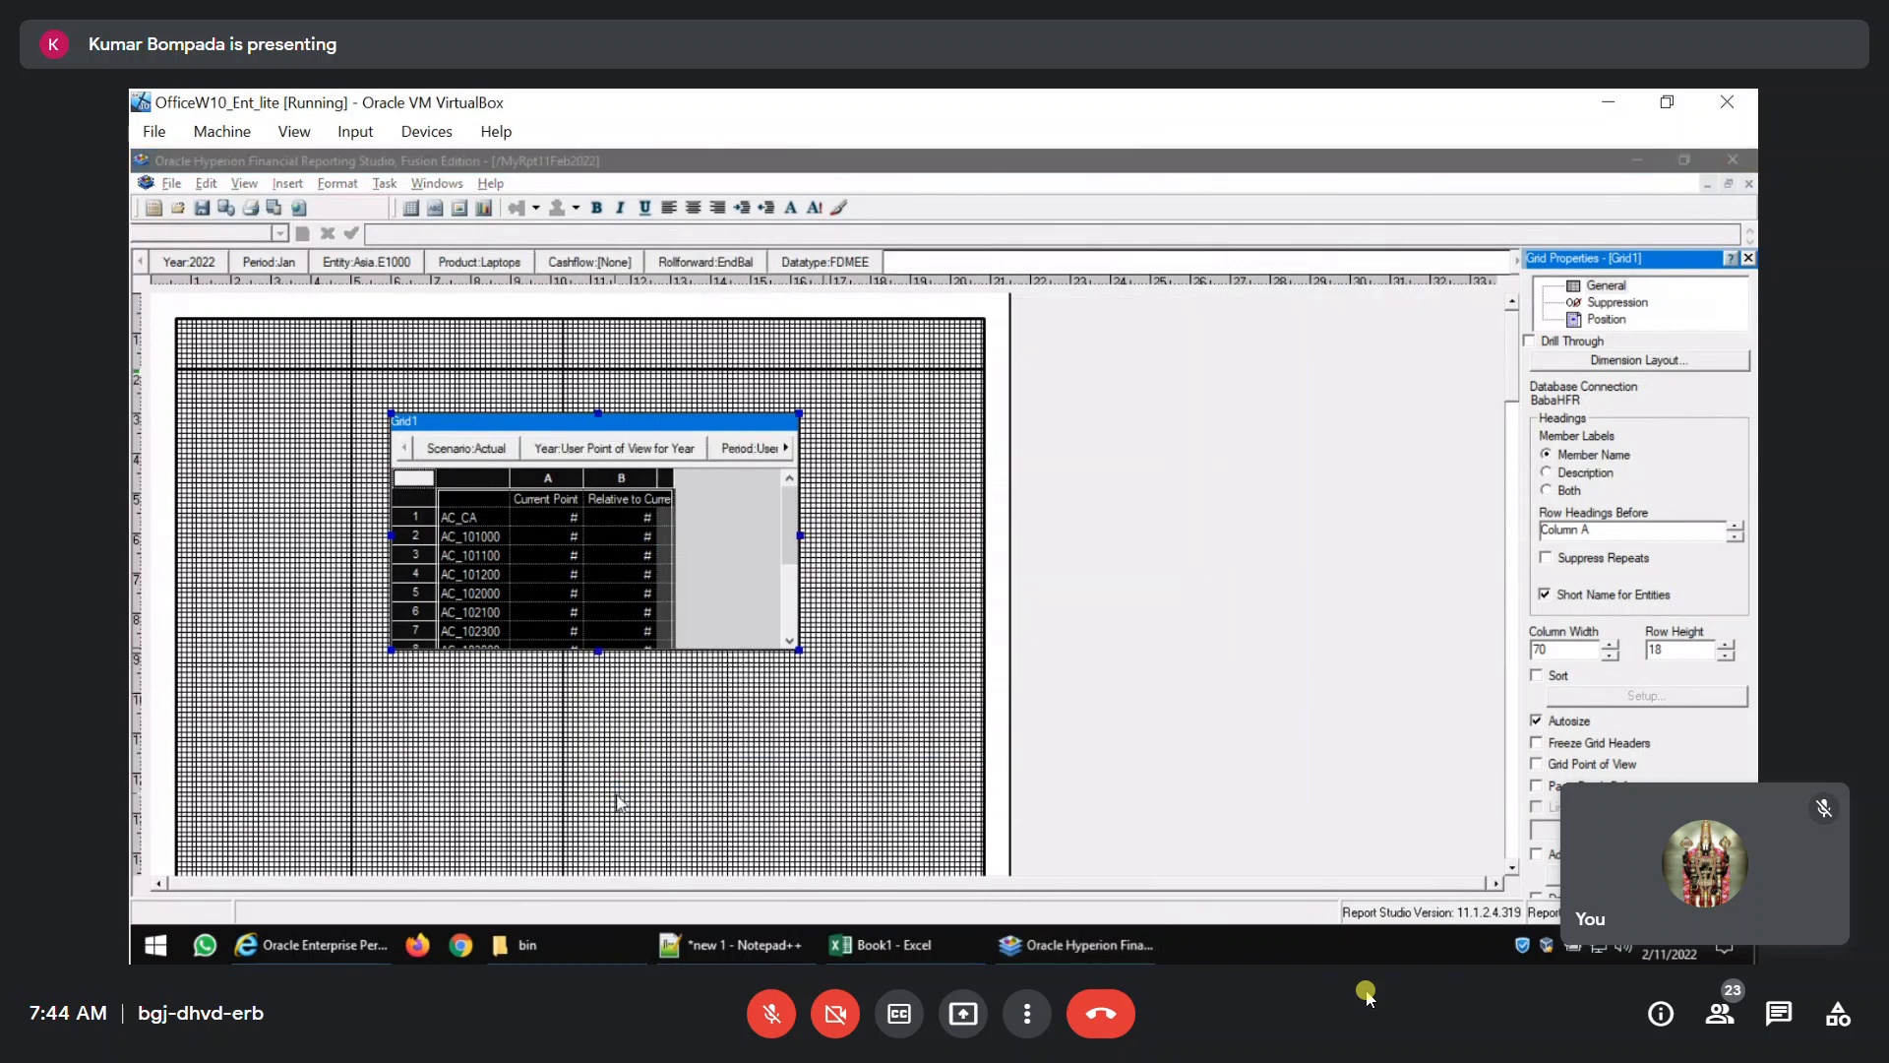
Set the Datatype member of the grid's point of view to TotC4.
mouse_move(521, 944)
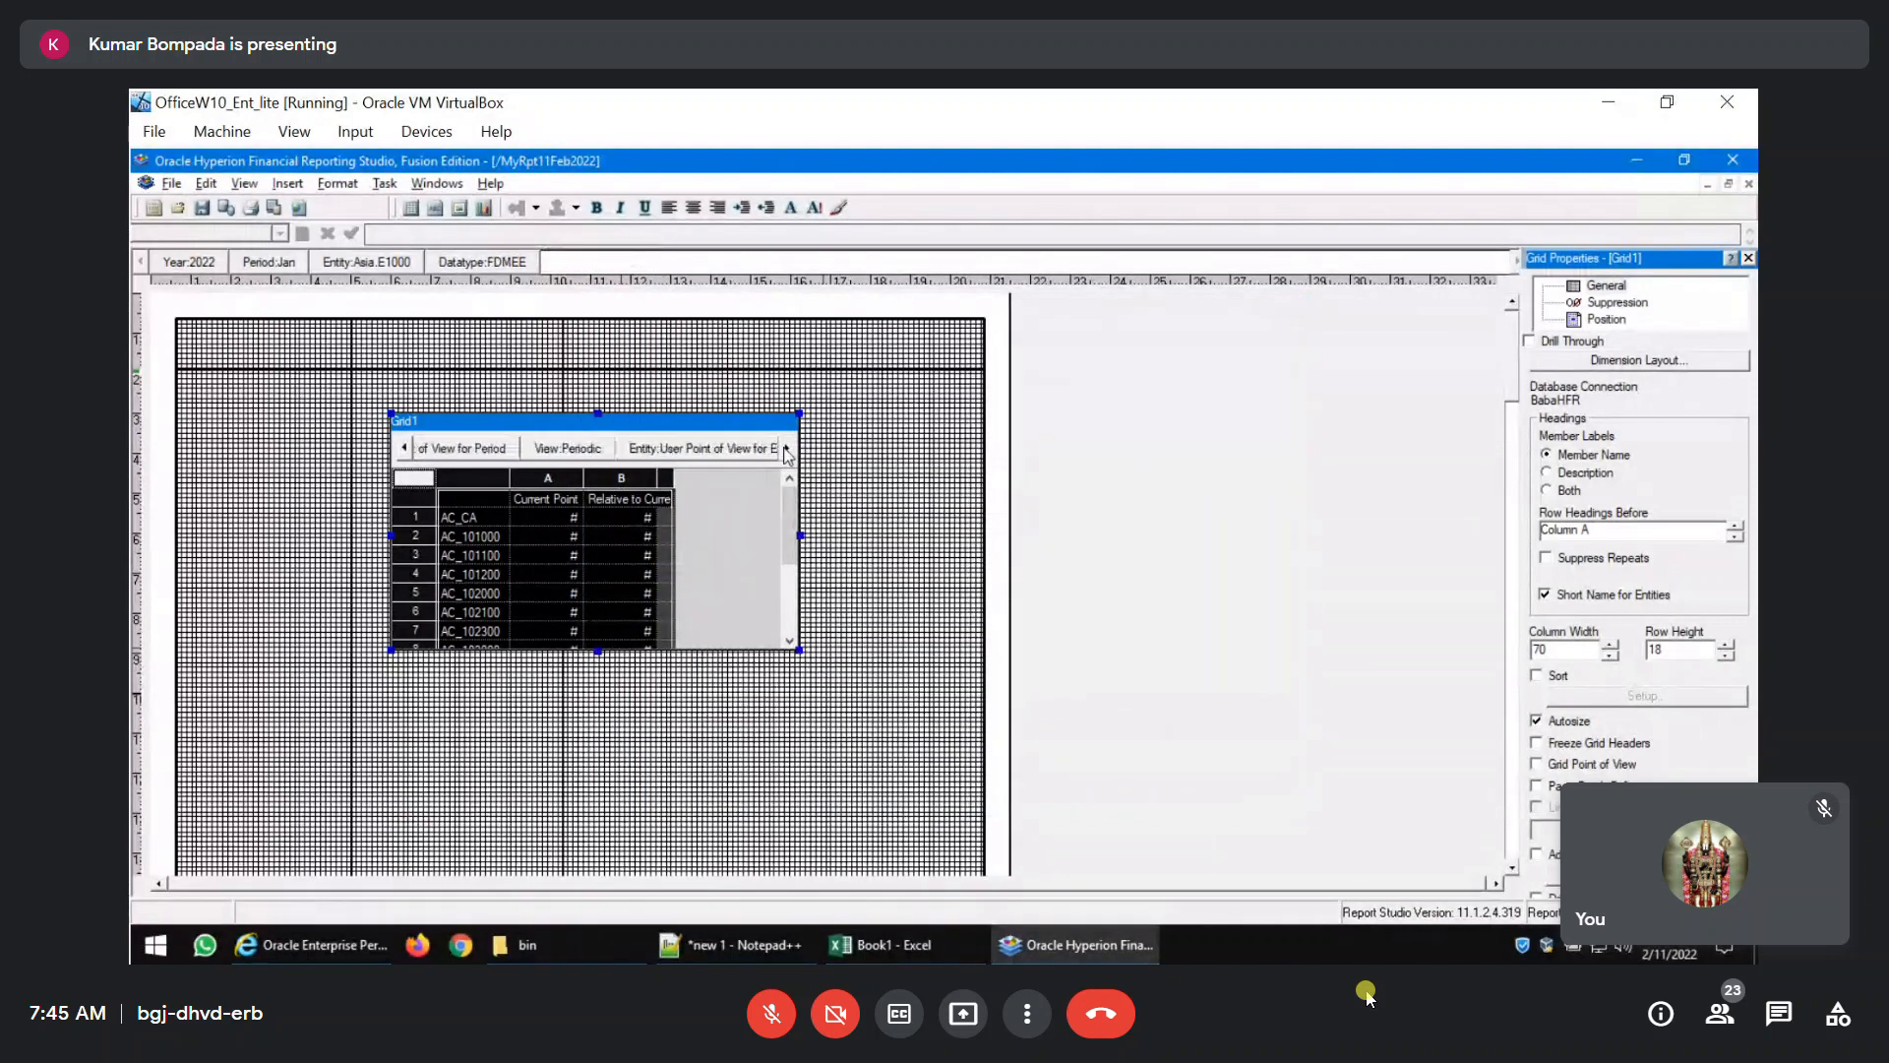
click(787, 453)
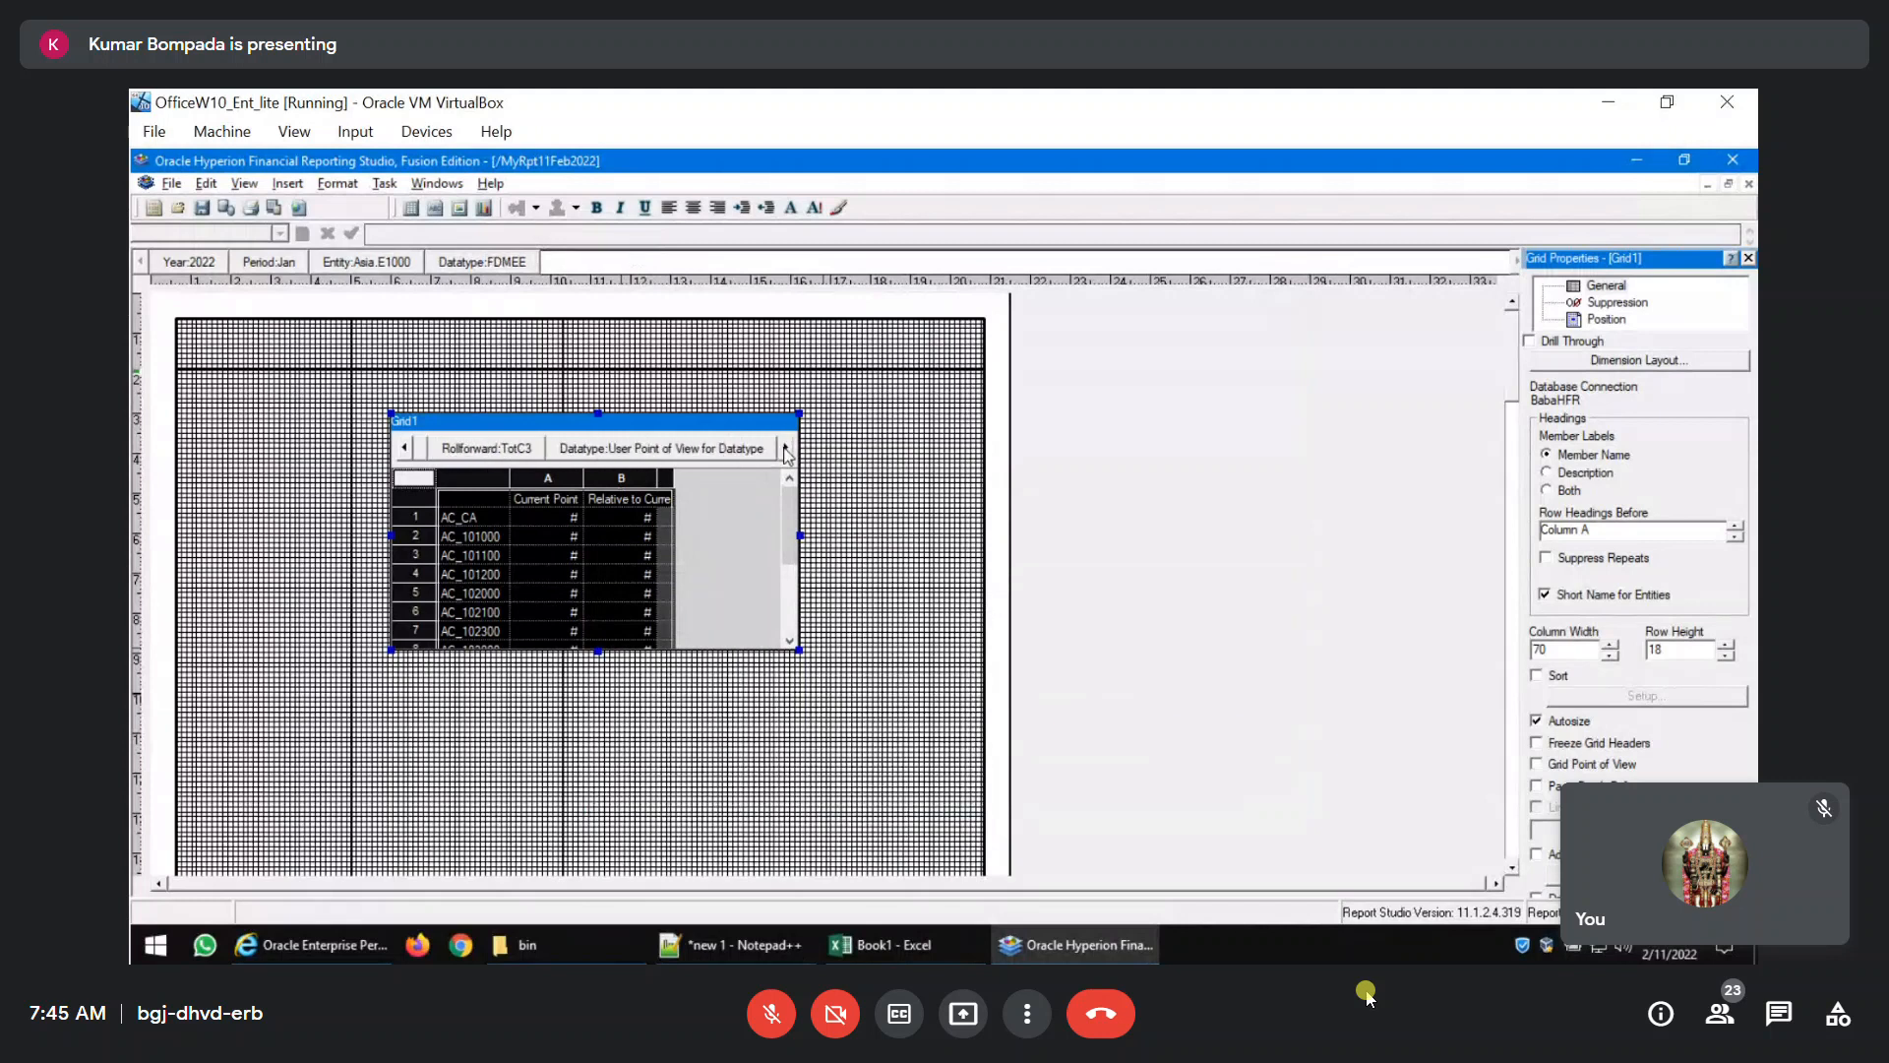
click(669, 449)
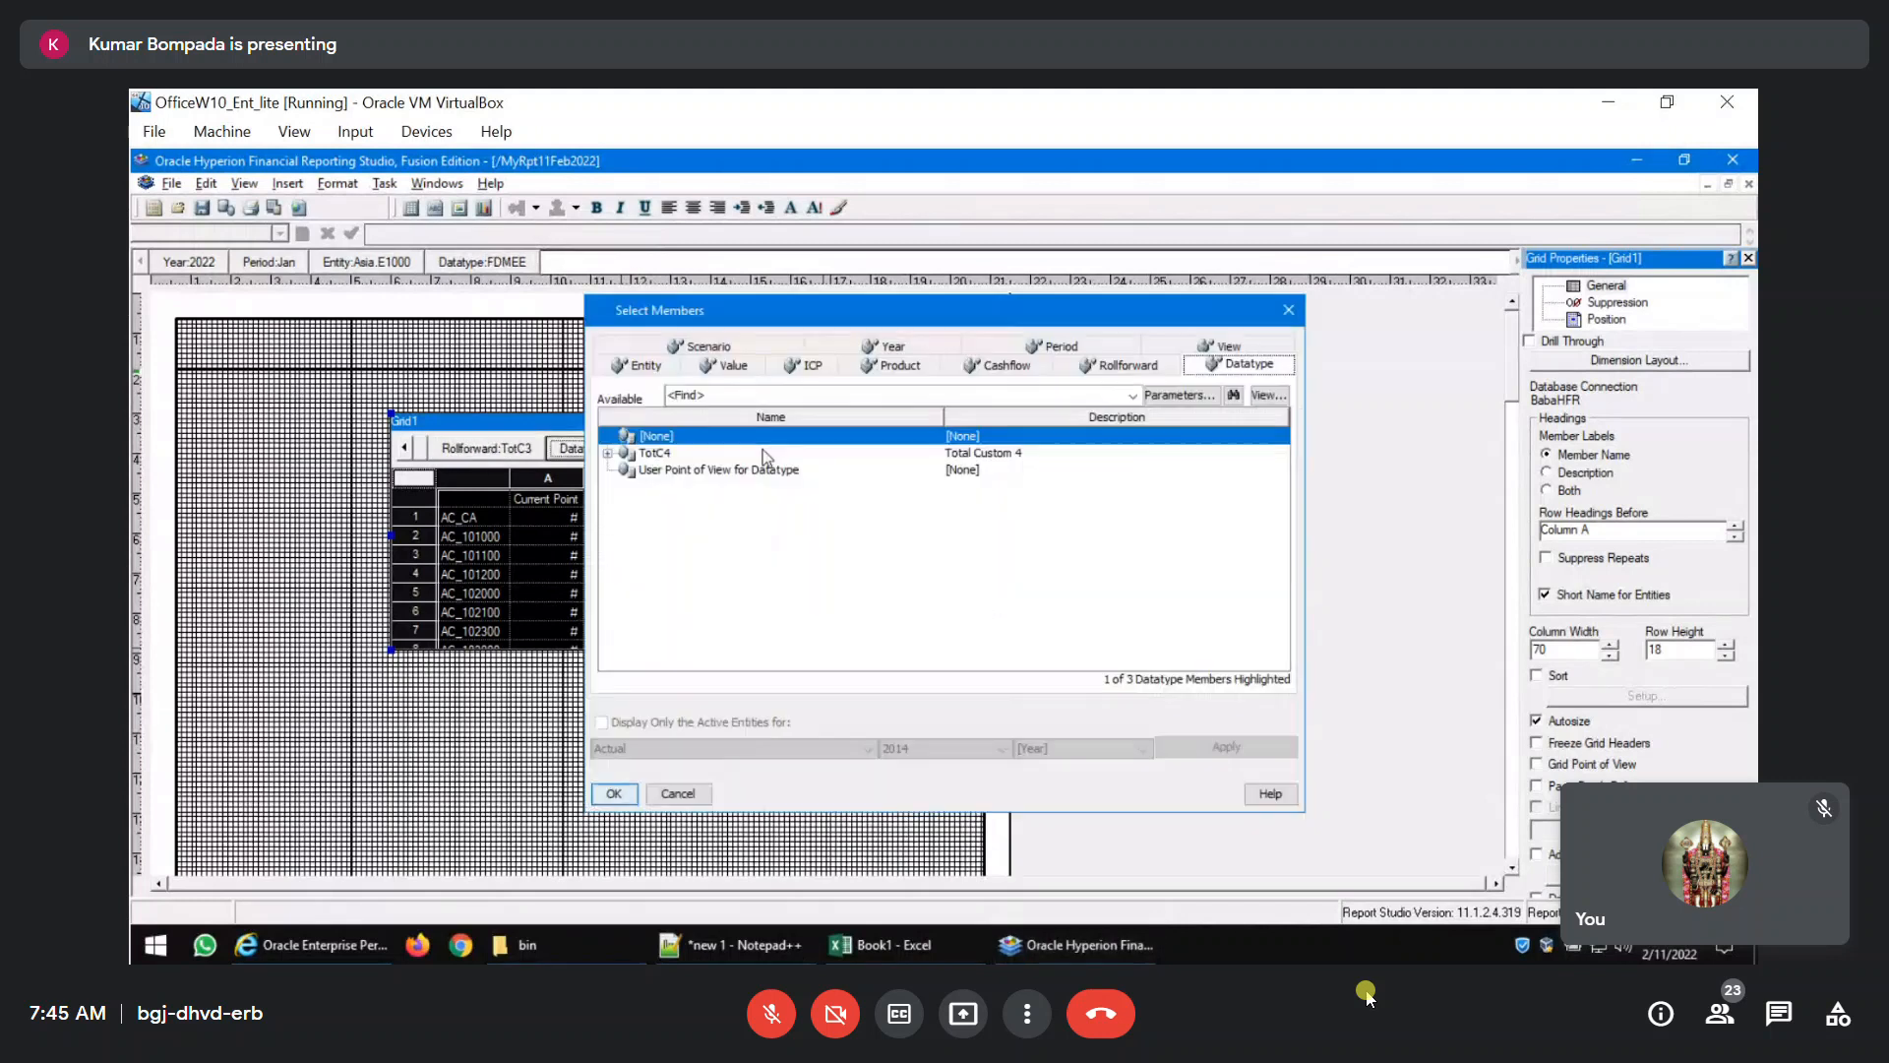
click(659, 470)
click(614, 793)
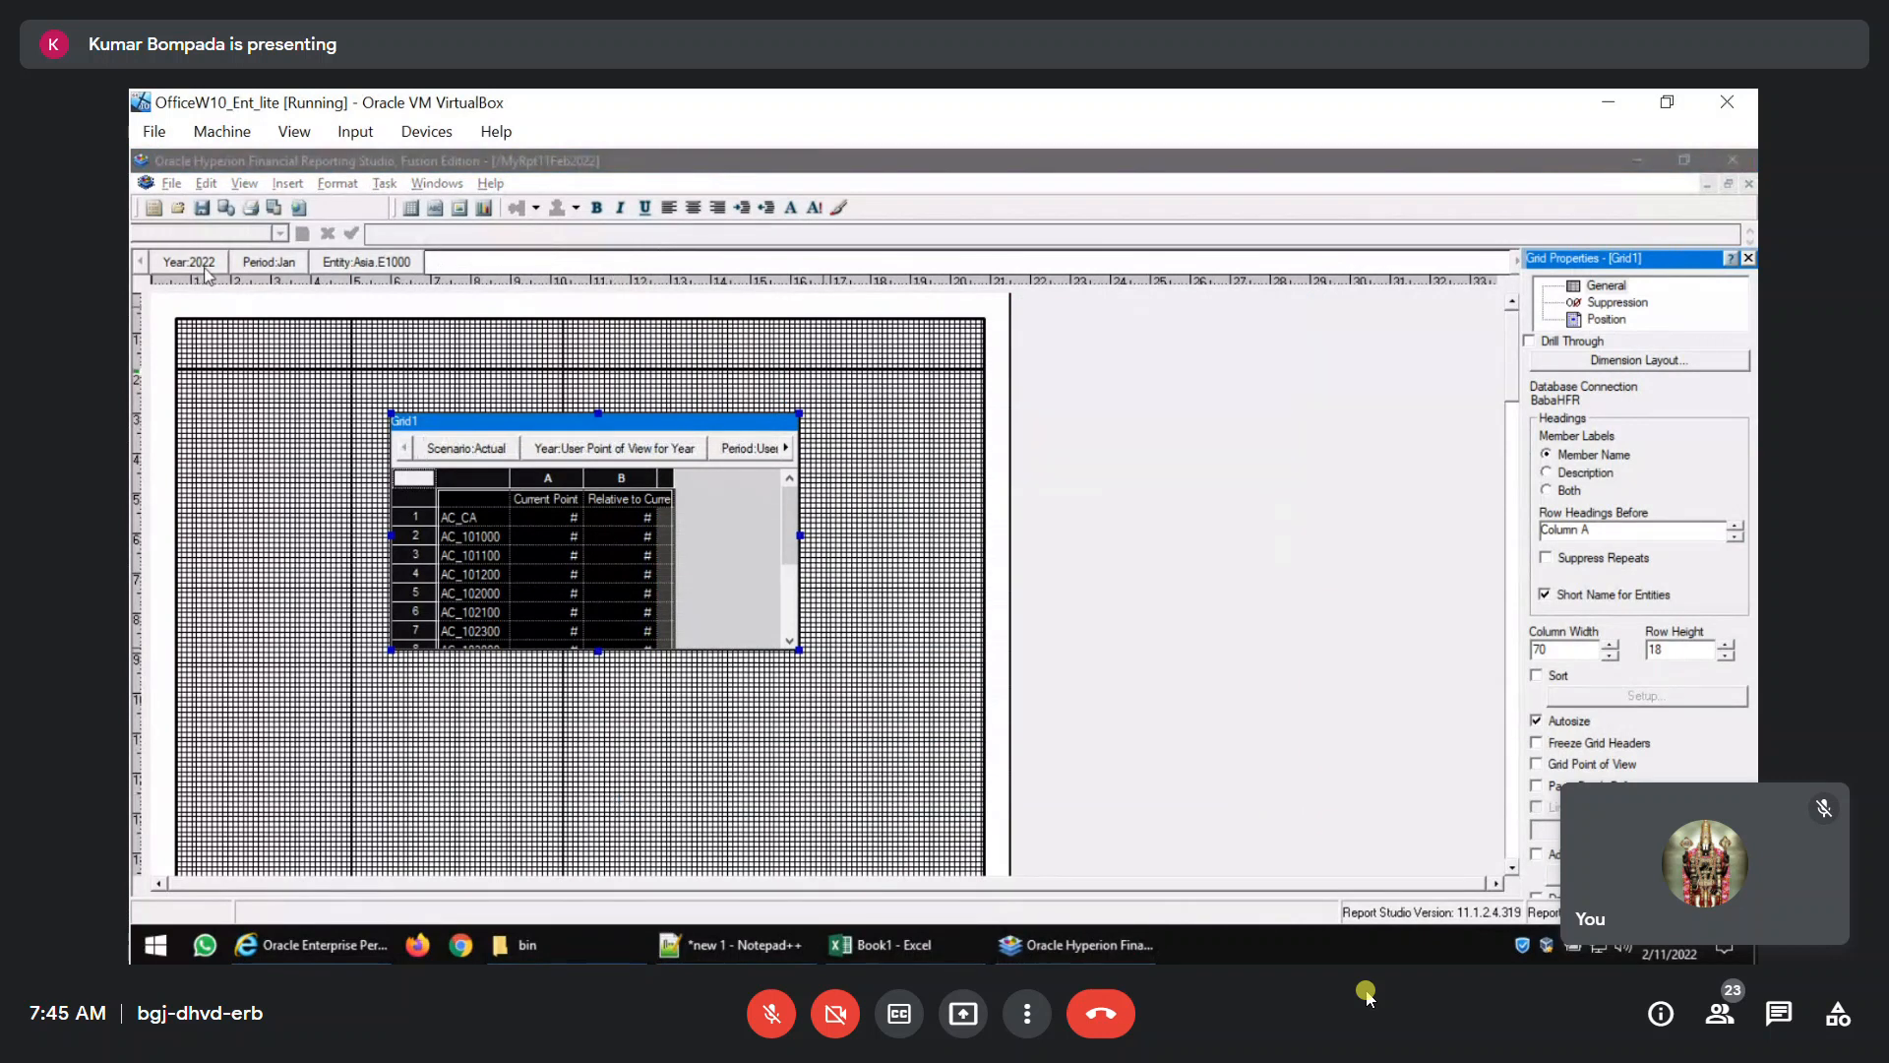
Save the report and open MyRpt11Feb2022 in Workspace to preview its user point of view.
click(205, 206)
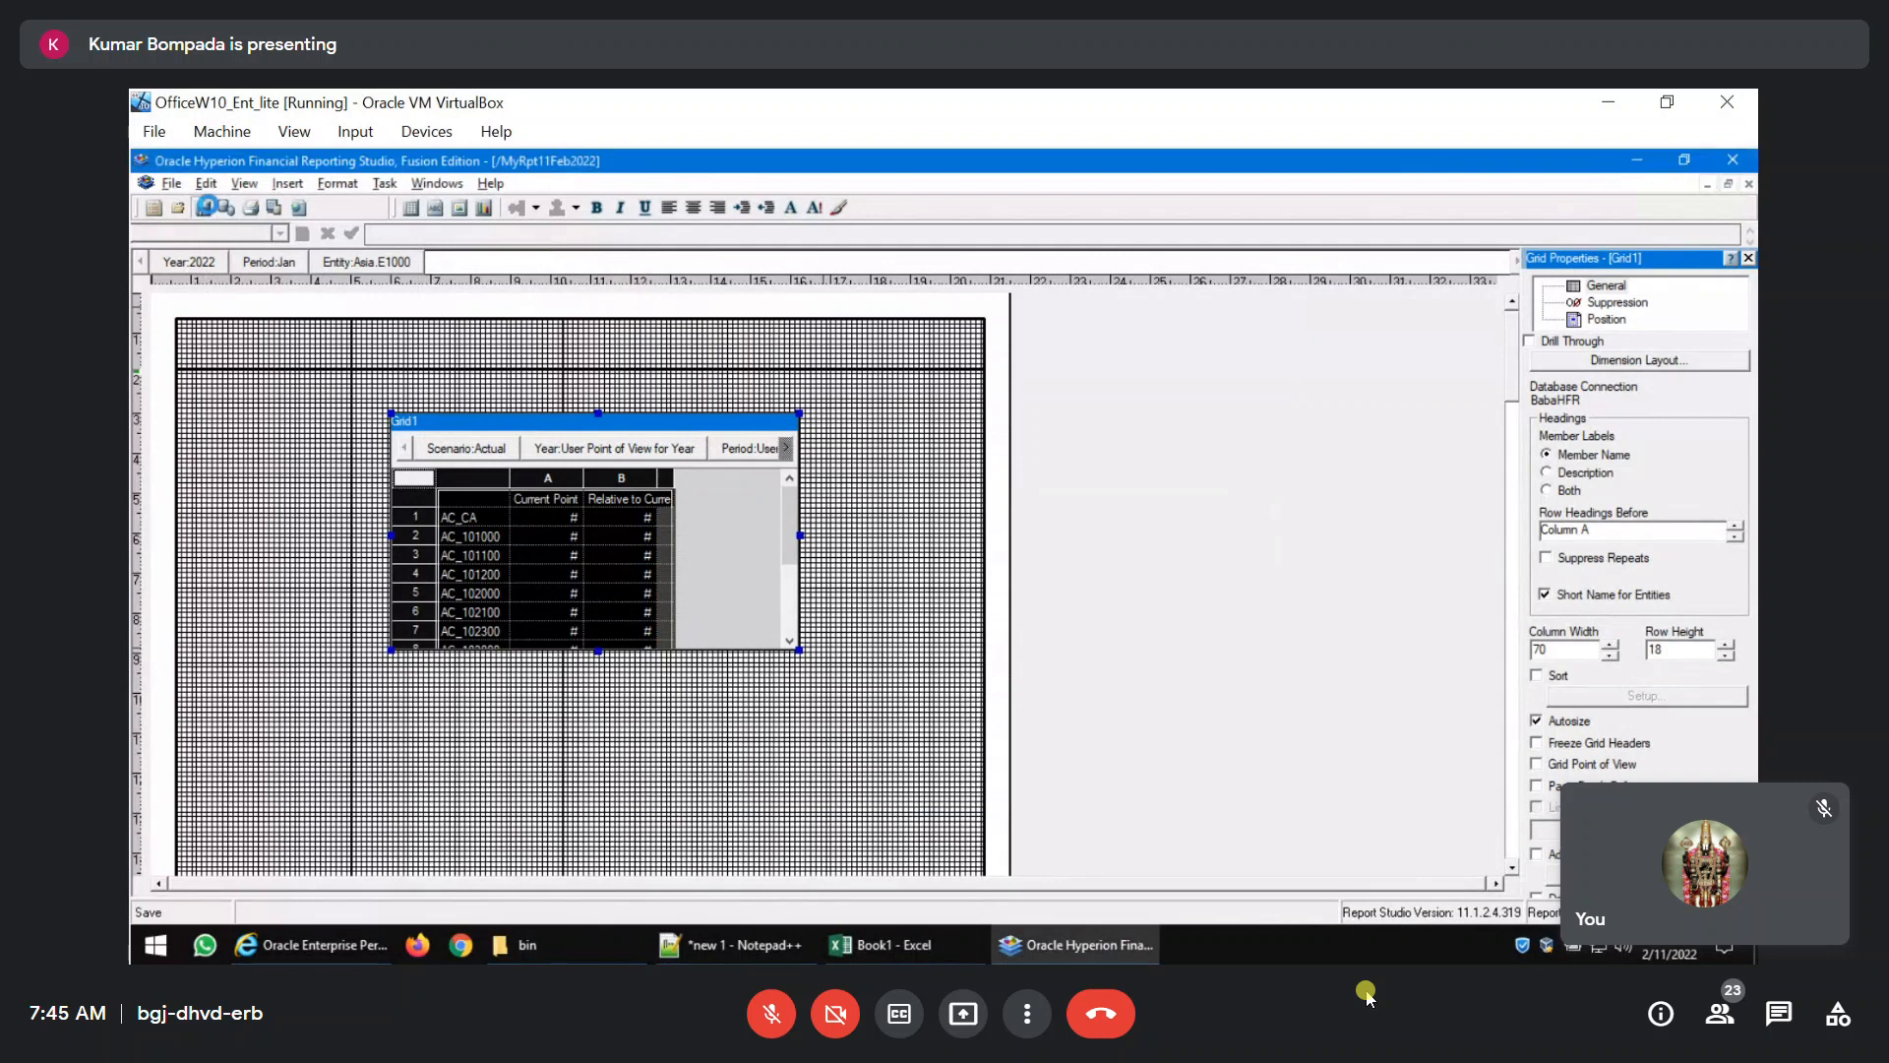
click(313, 945)
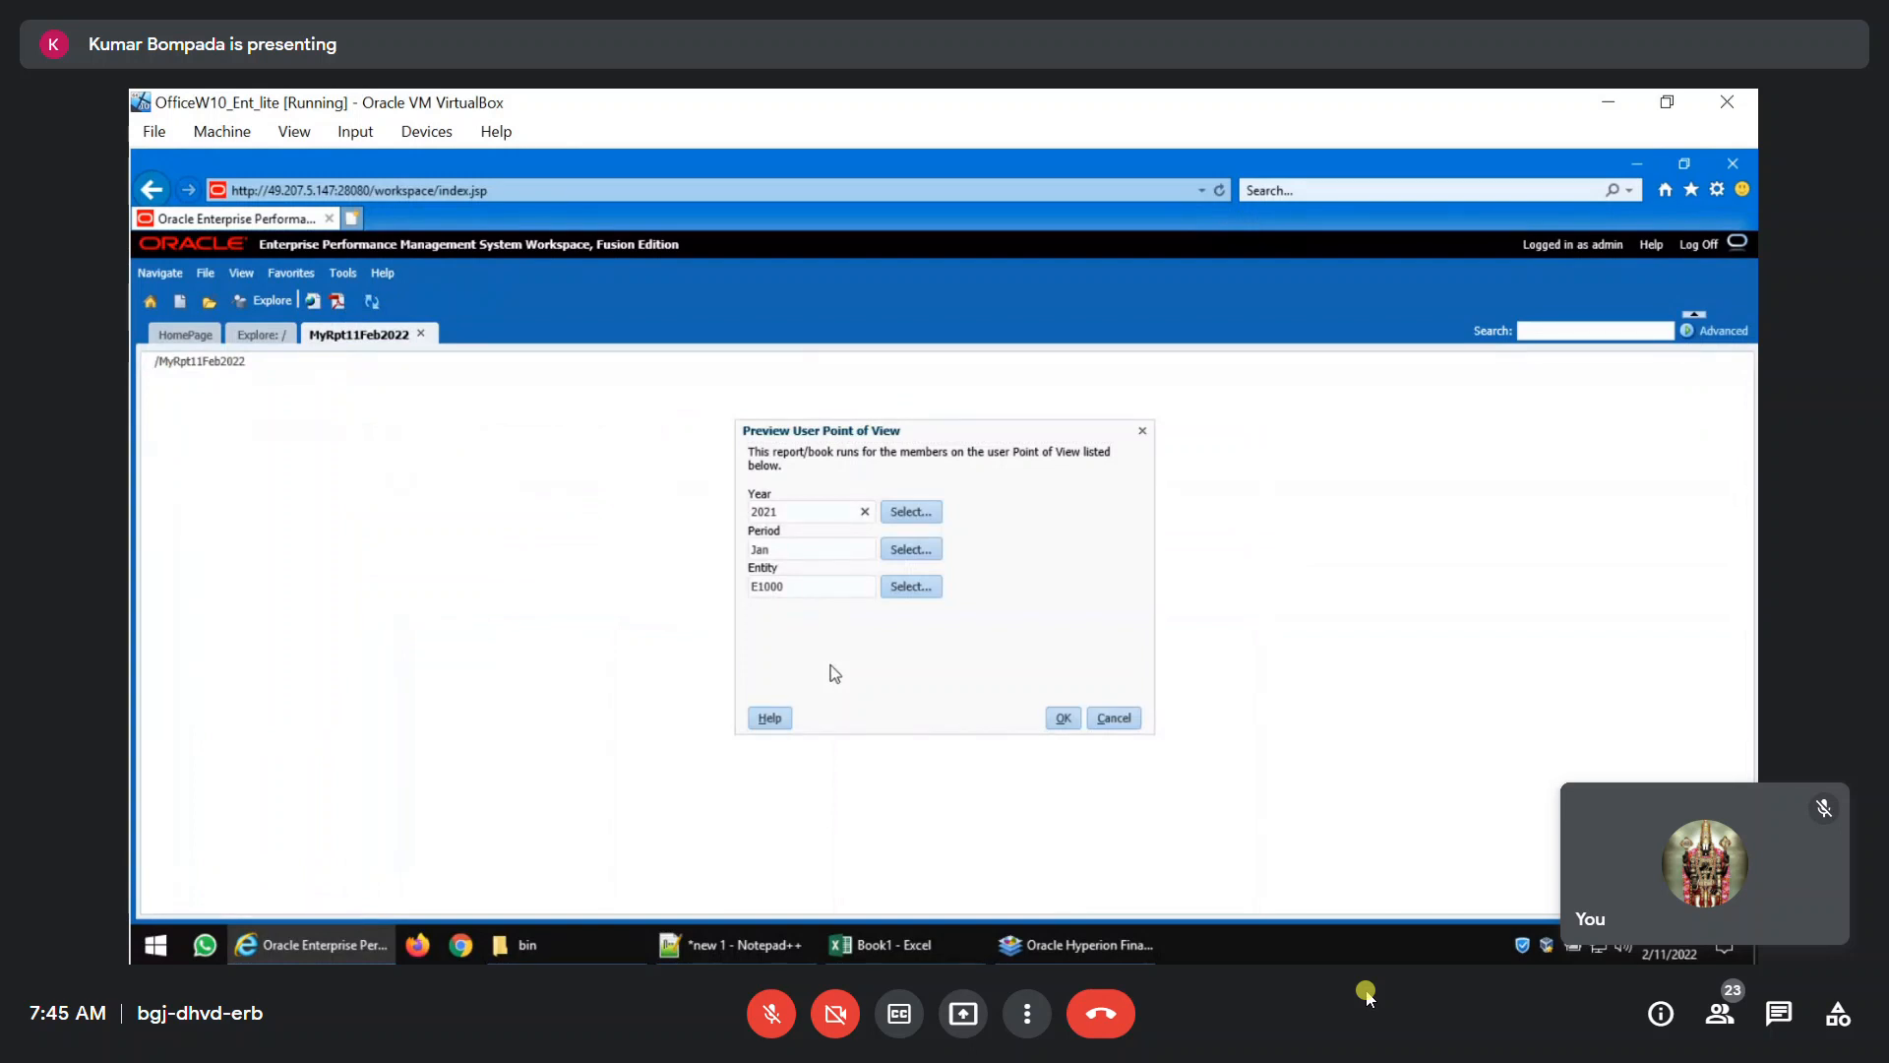
Run the report for Year 2021, Period Jan and Entity E1000, close its output, and switch back to Financial Reporting Studio.
click(1061, 719)
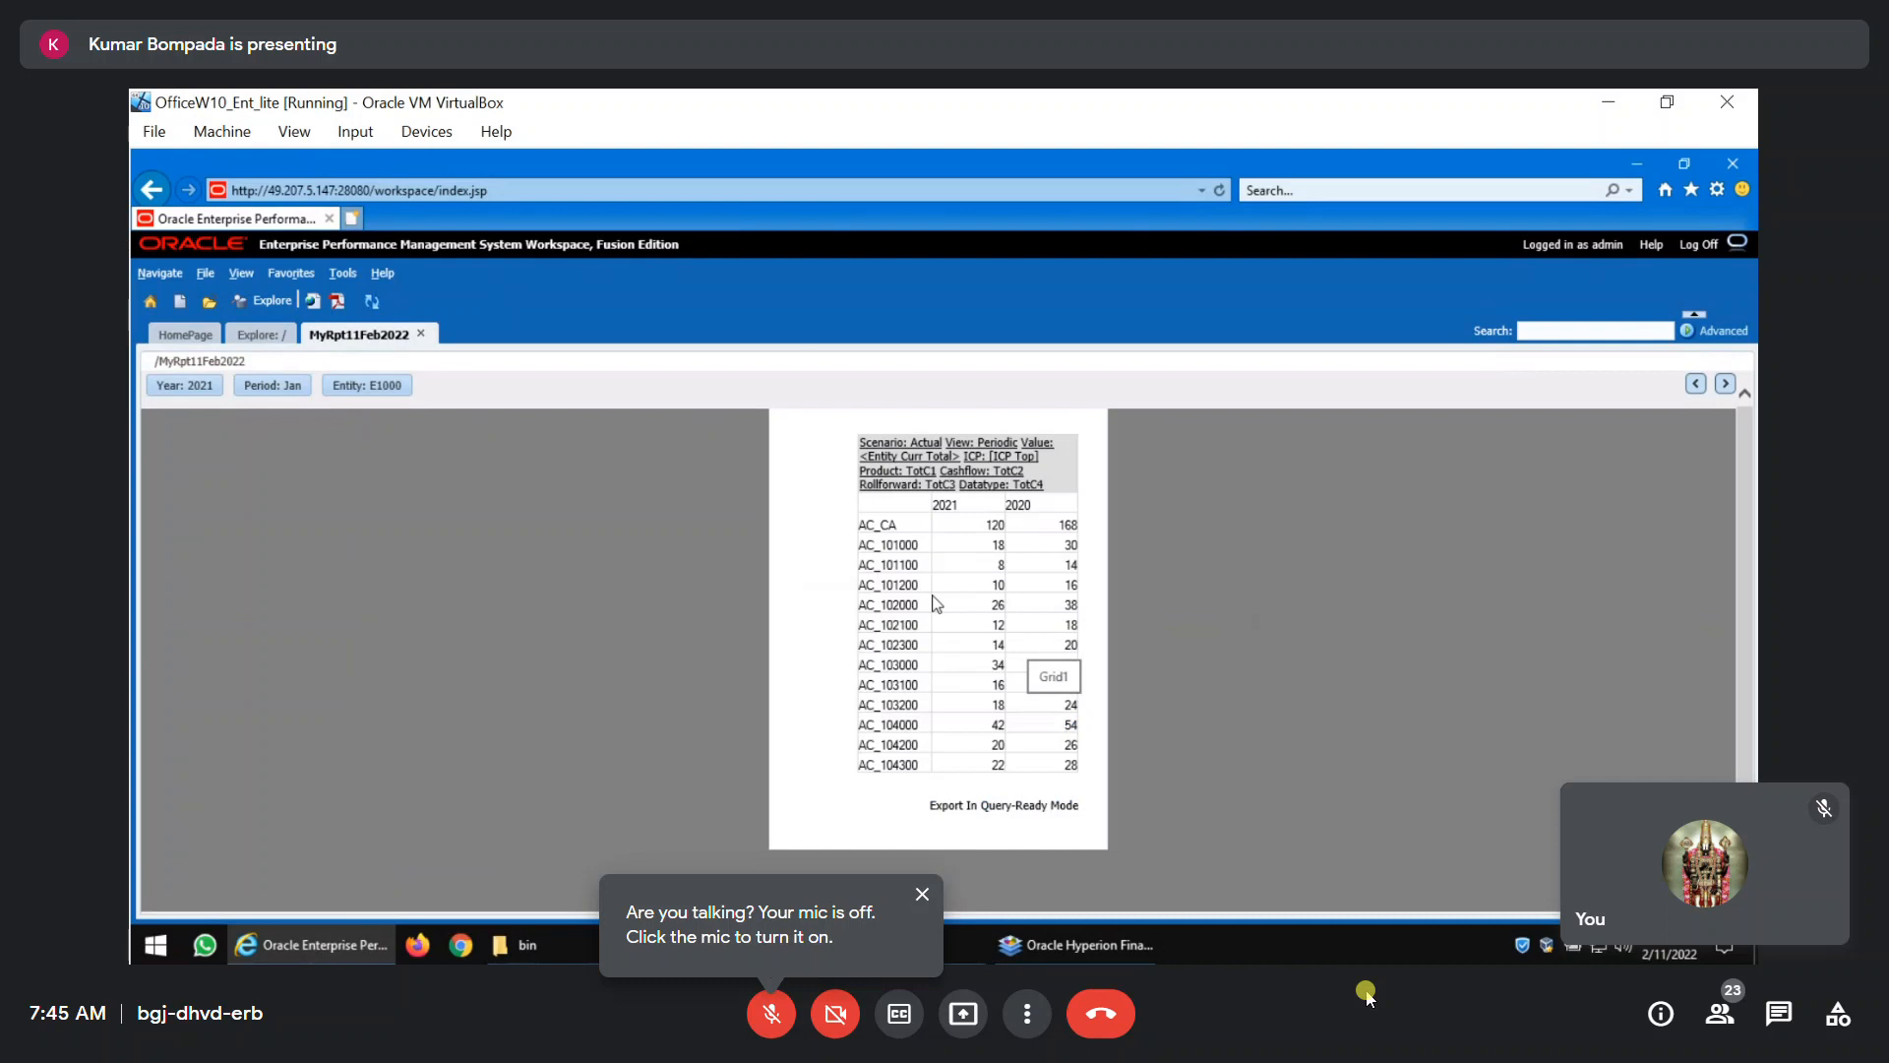
click(421, 334)
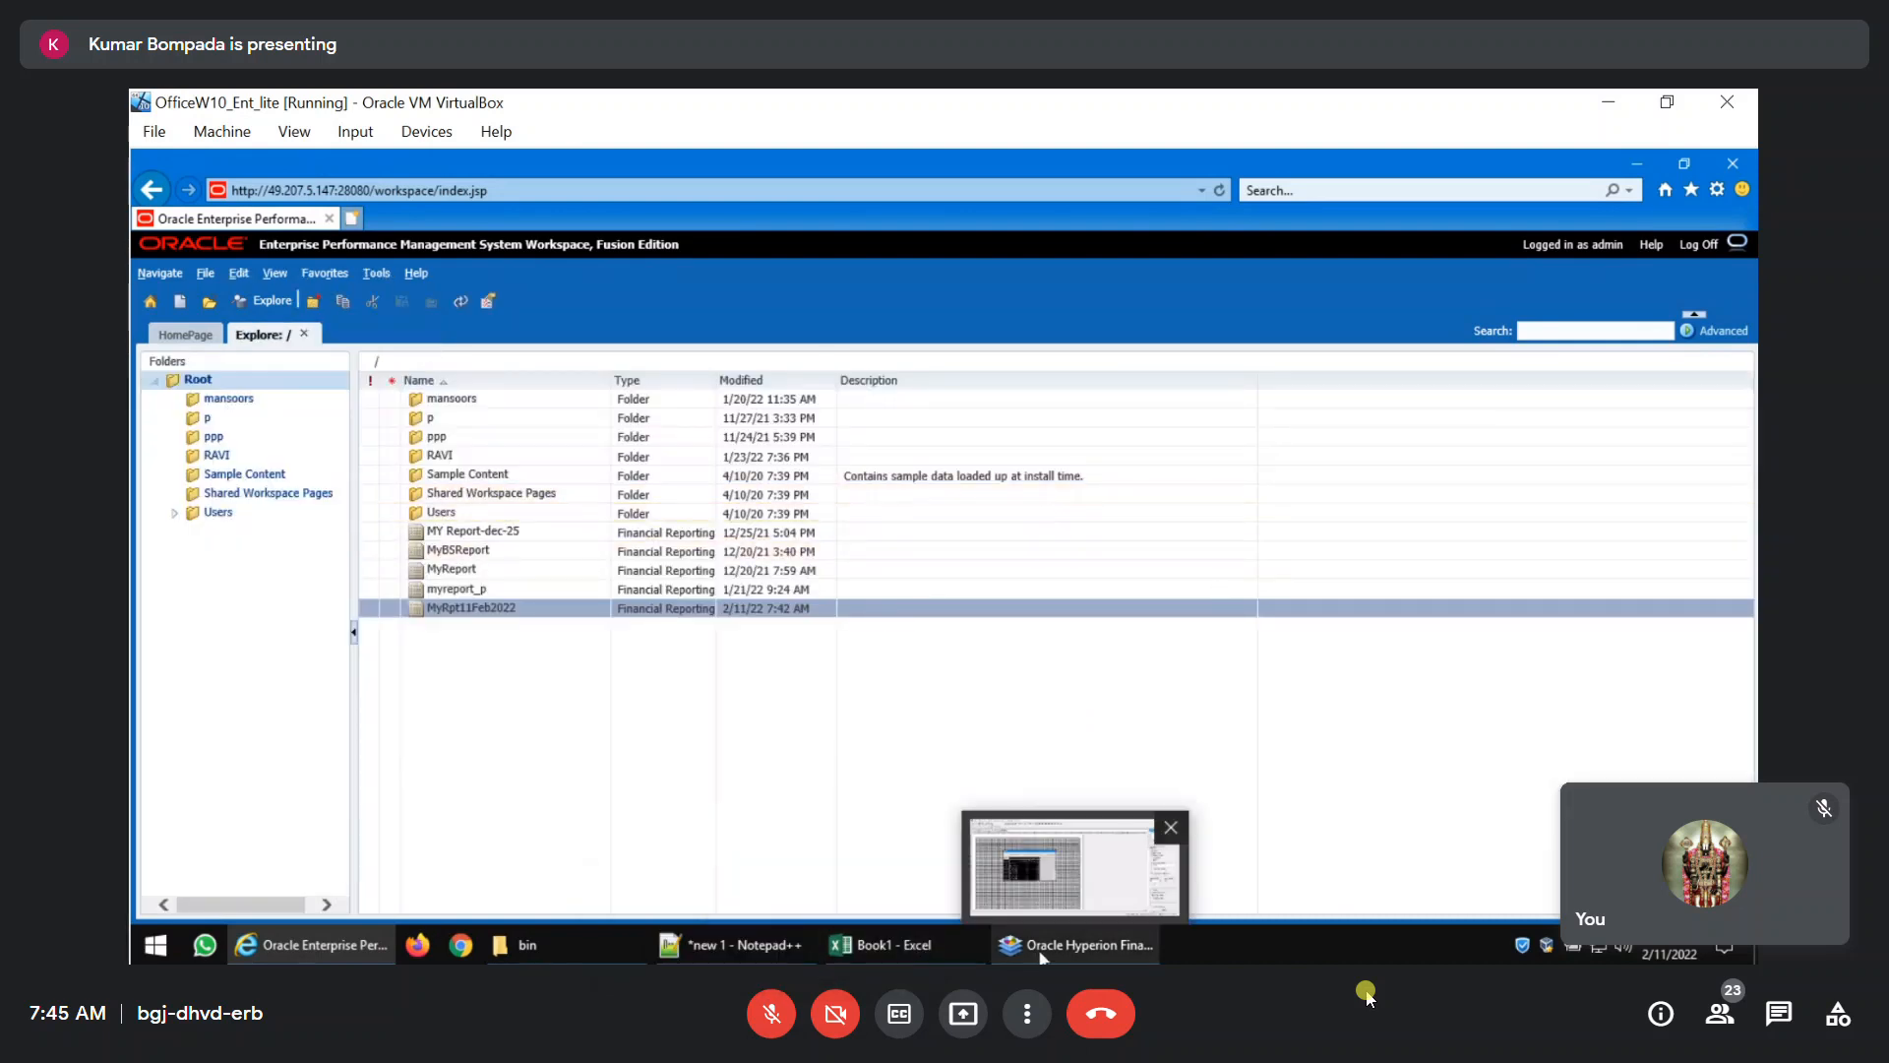
click(1077, 945)
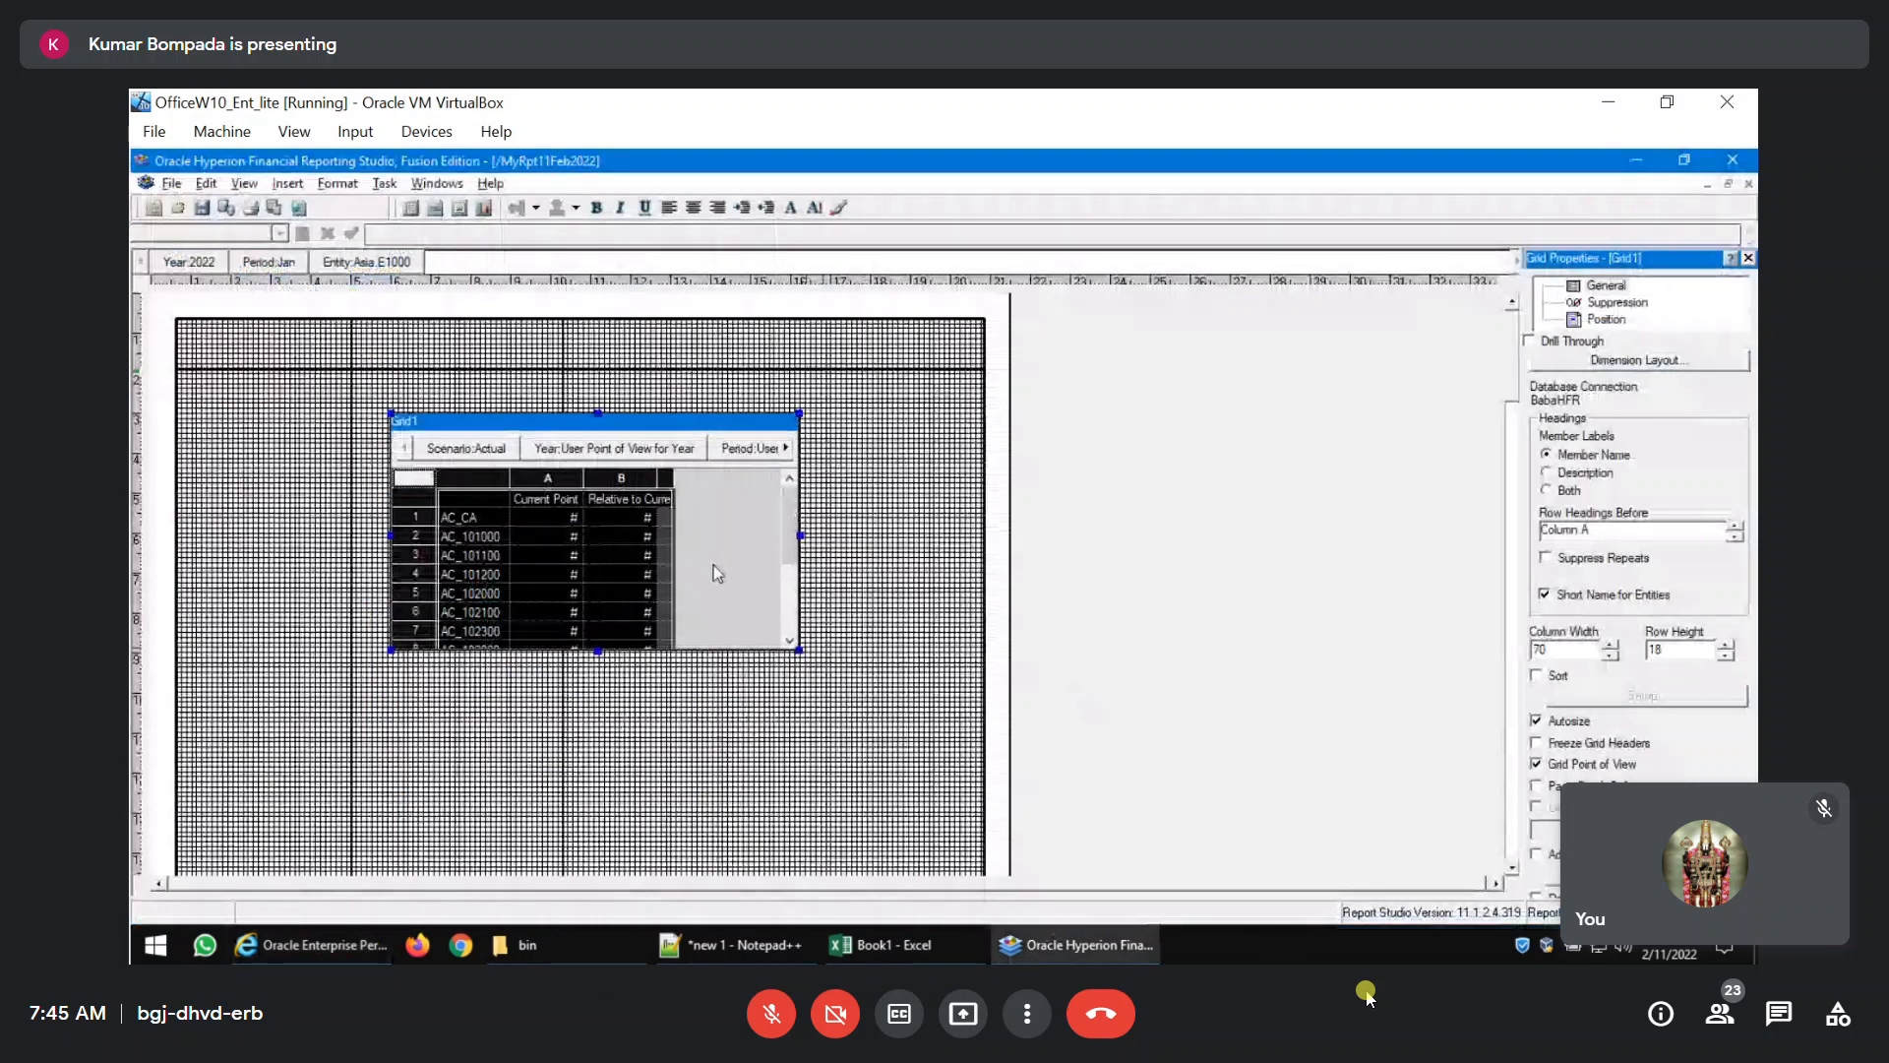
Turn off the Grid Point of View display for the grid and enlarge the grid to fit all 13 account rows.
click(547, 576)
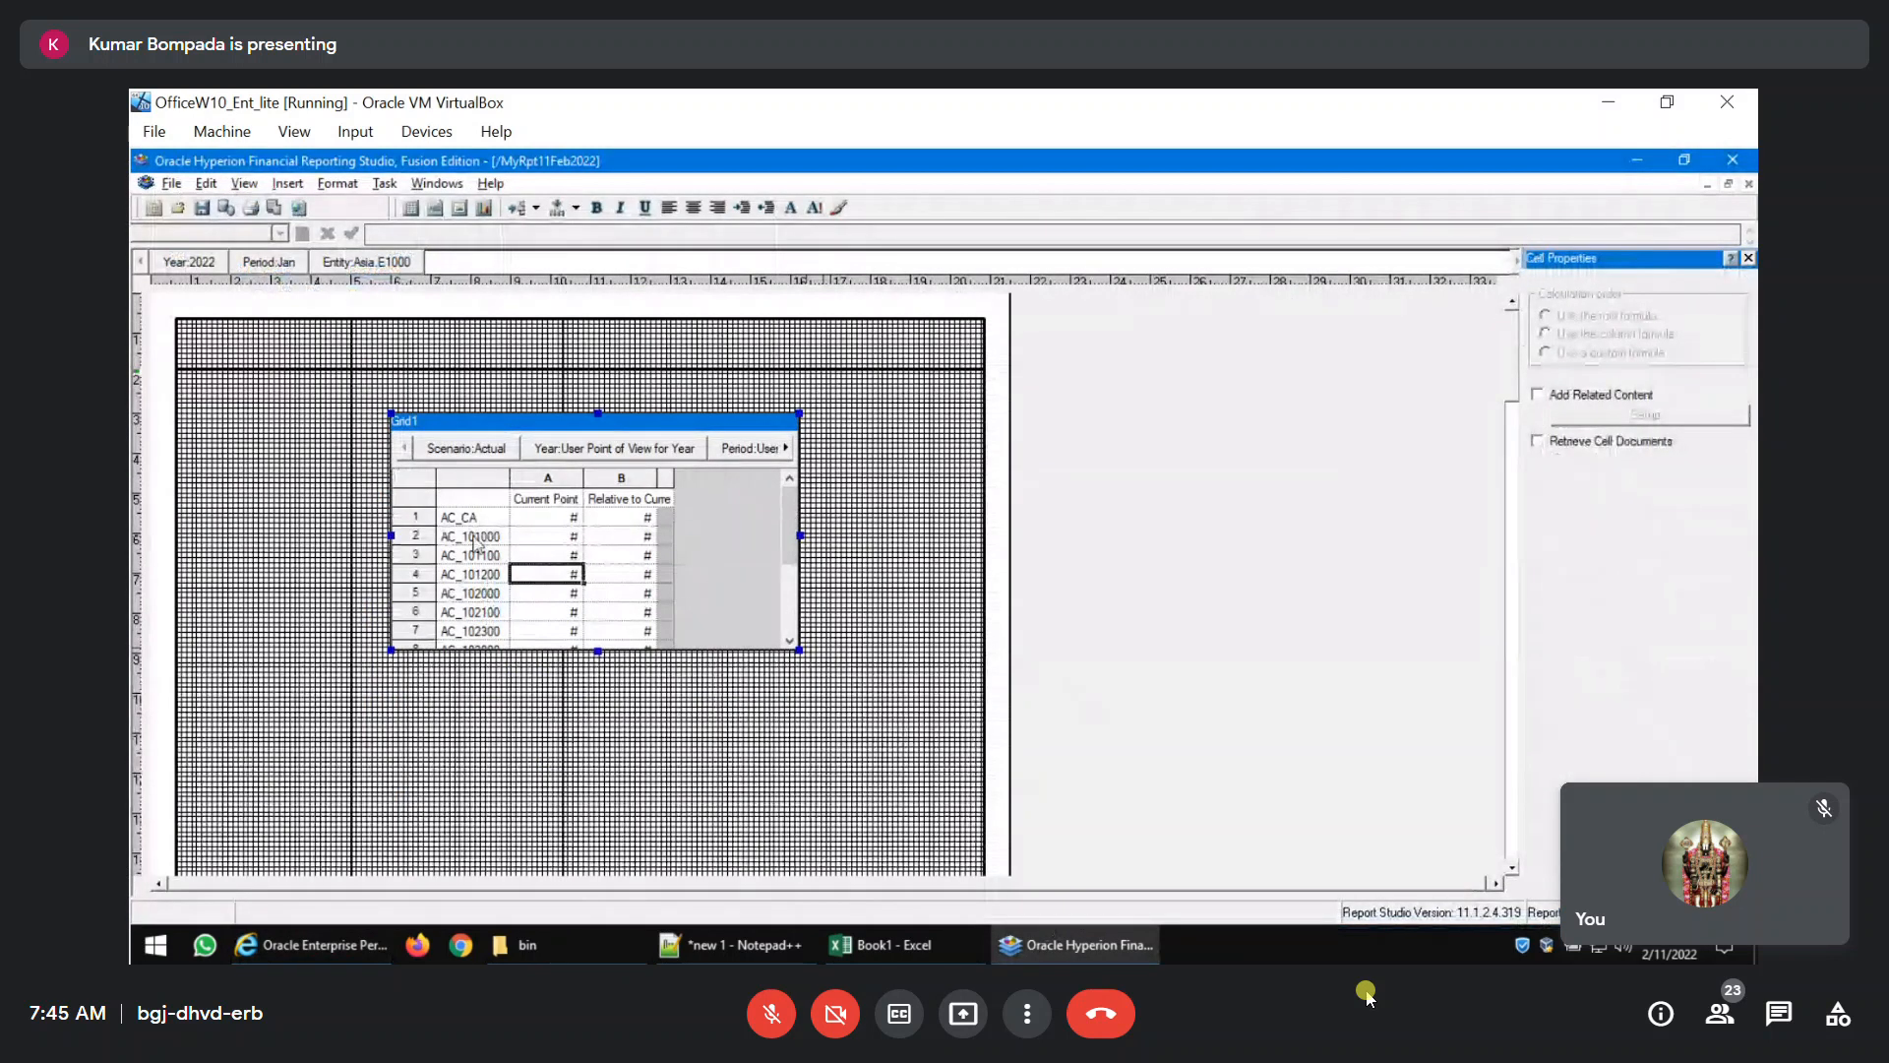
right_click(410, 476)
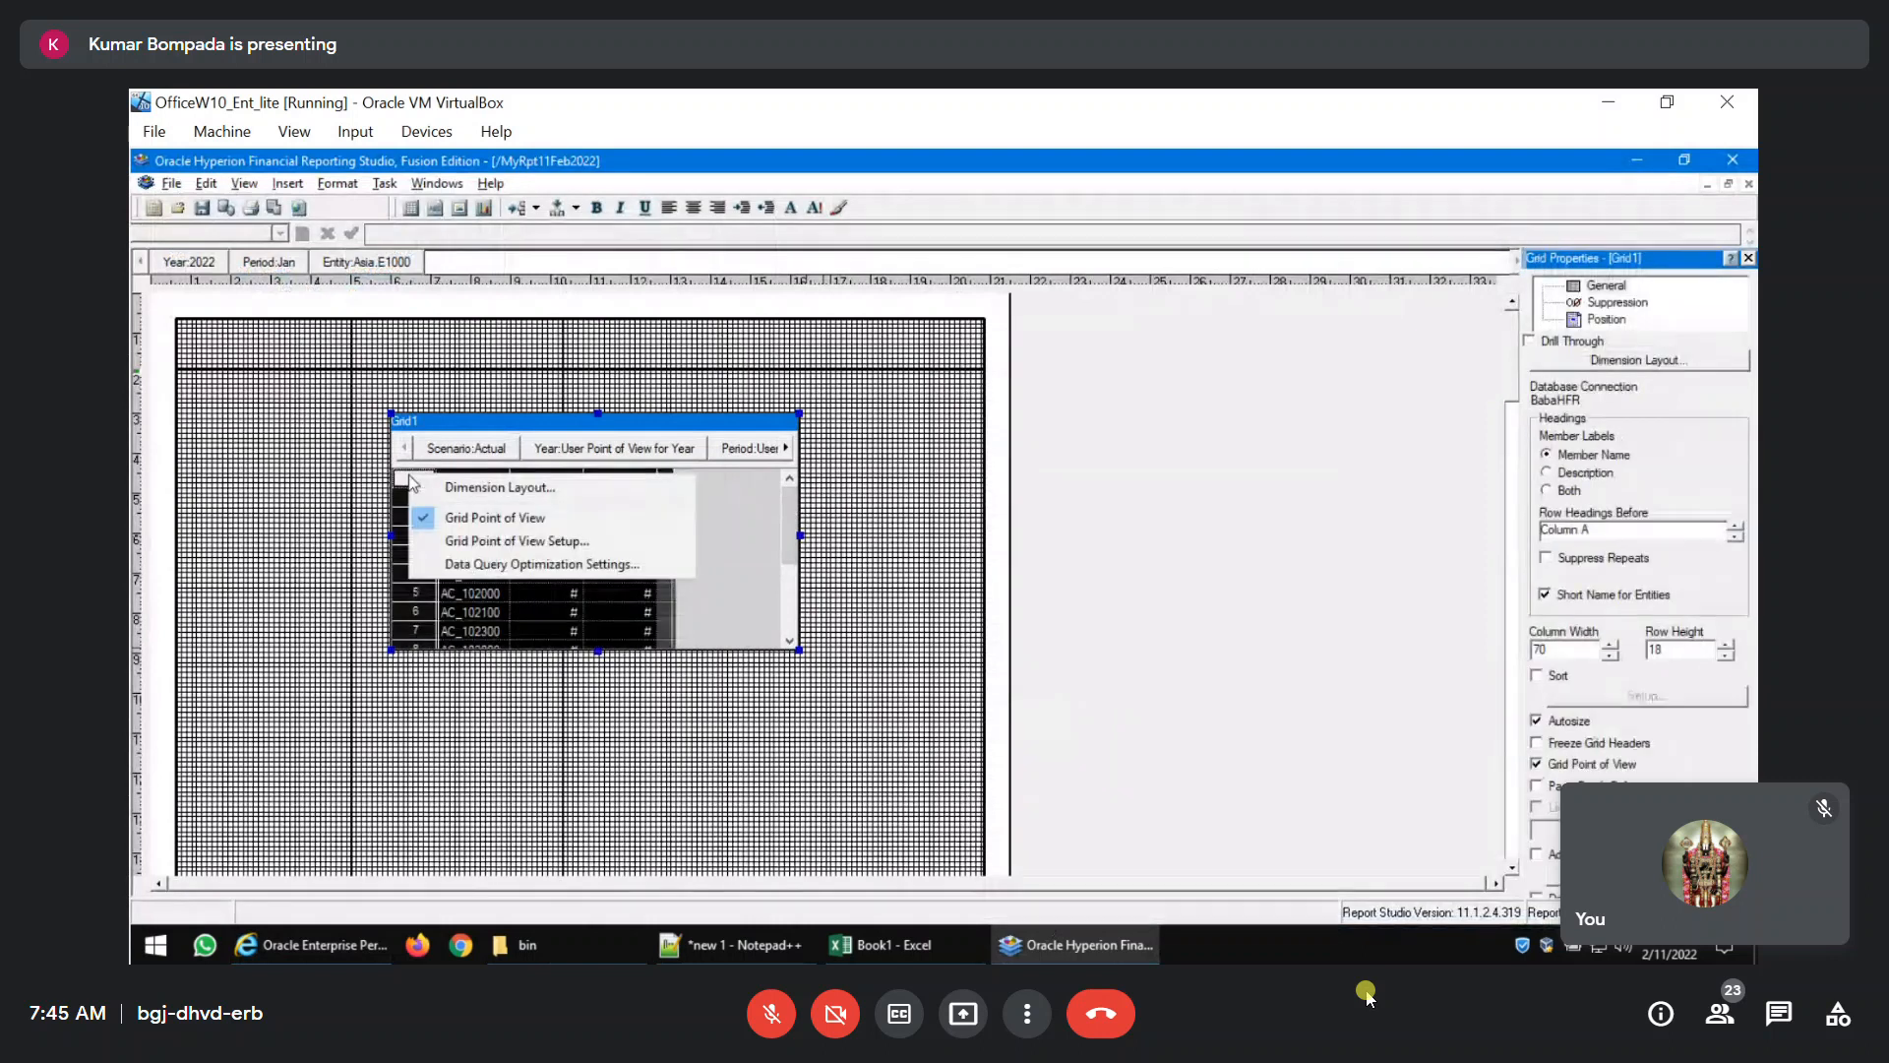
click(444, 519)
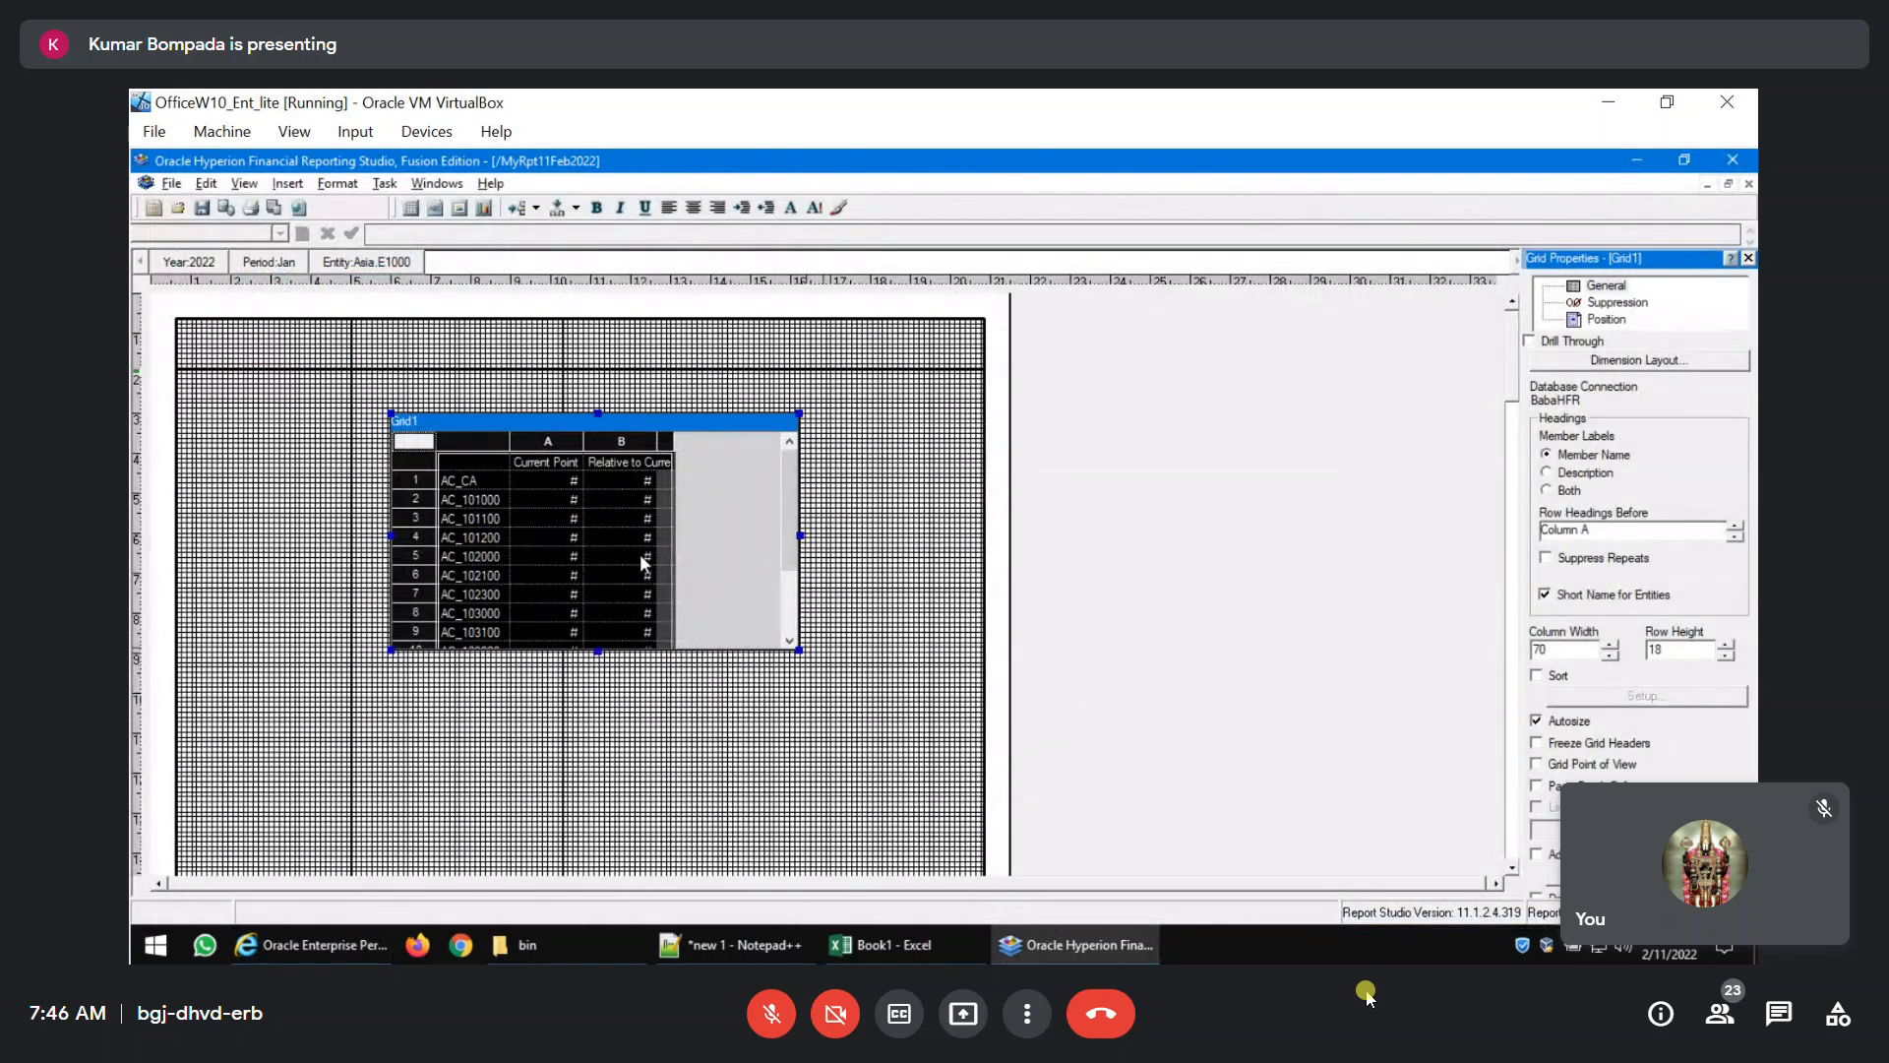
click(551, 563)
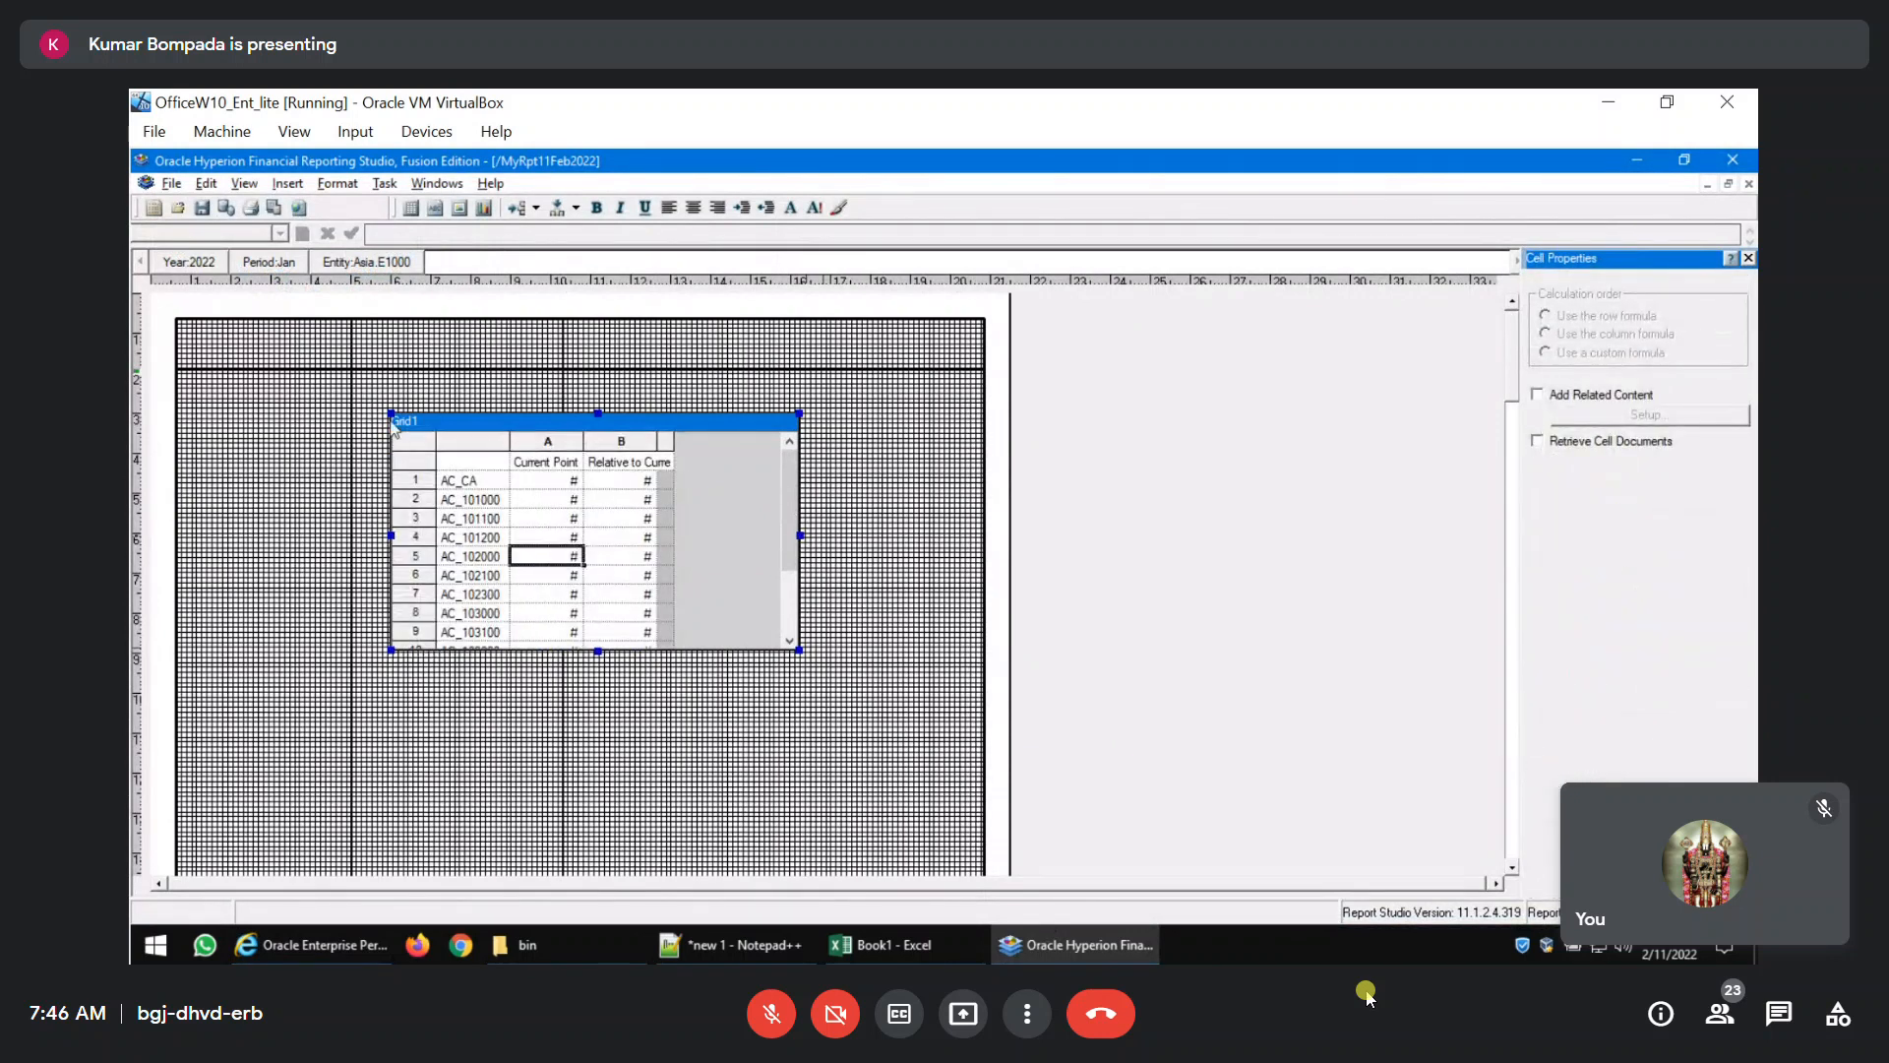
drag(303, 378, 303, 380)
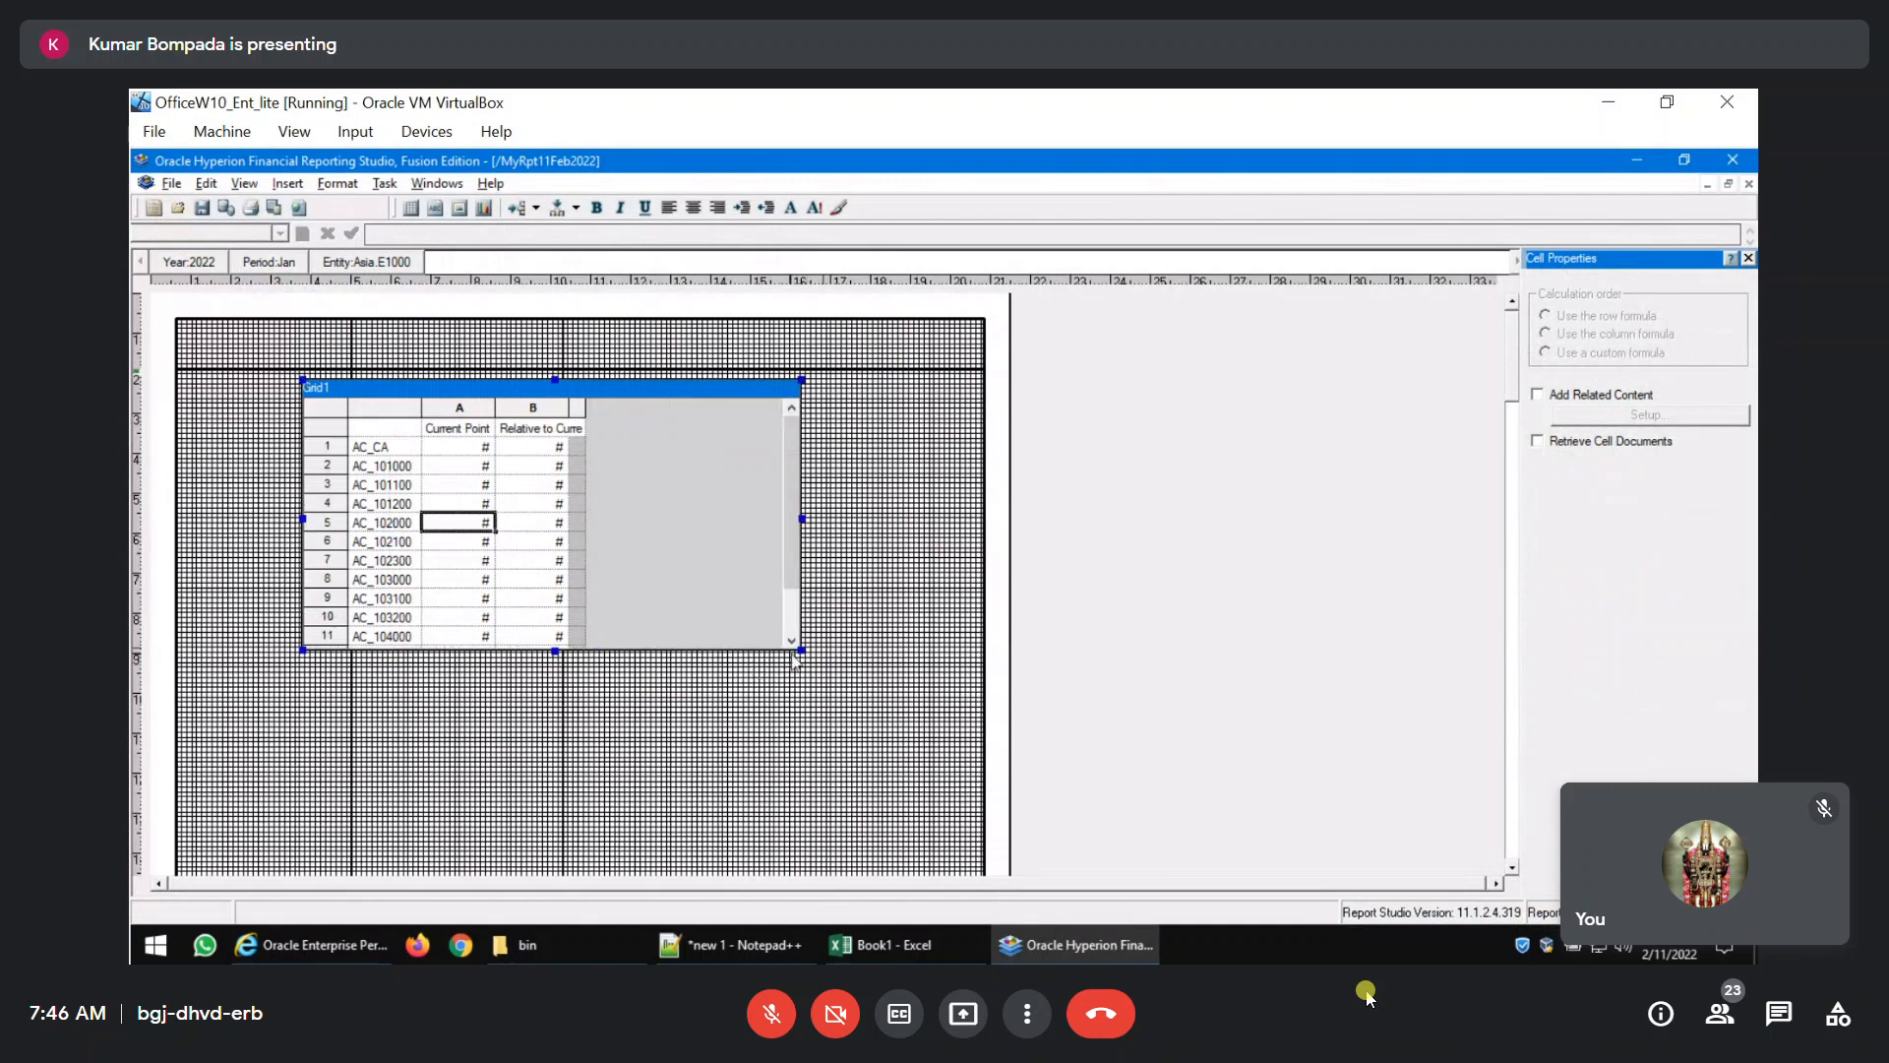
drag(813, 677, 855, 705)
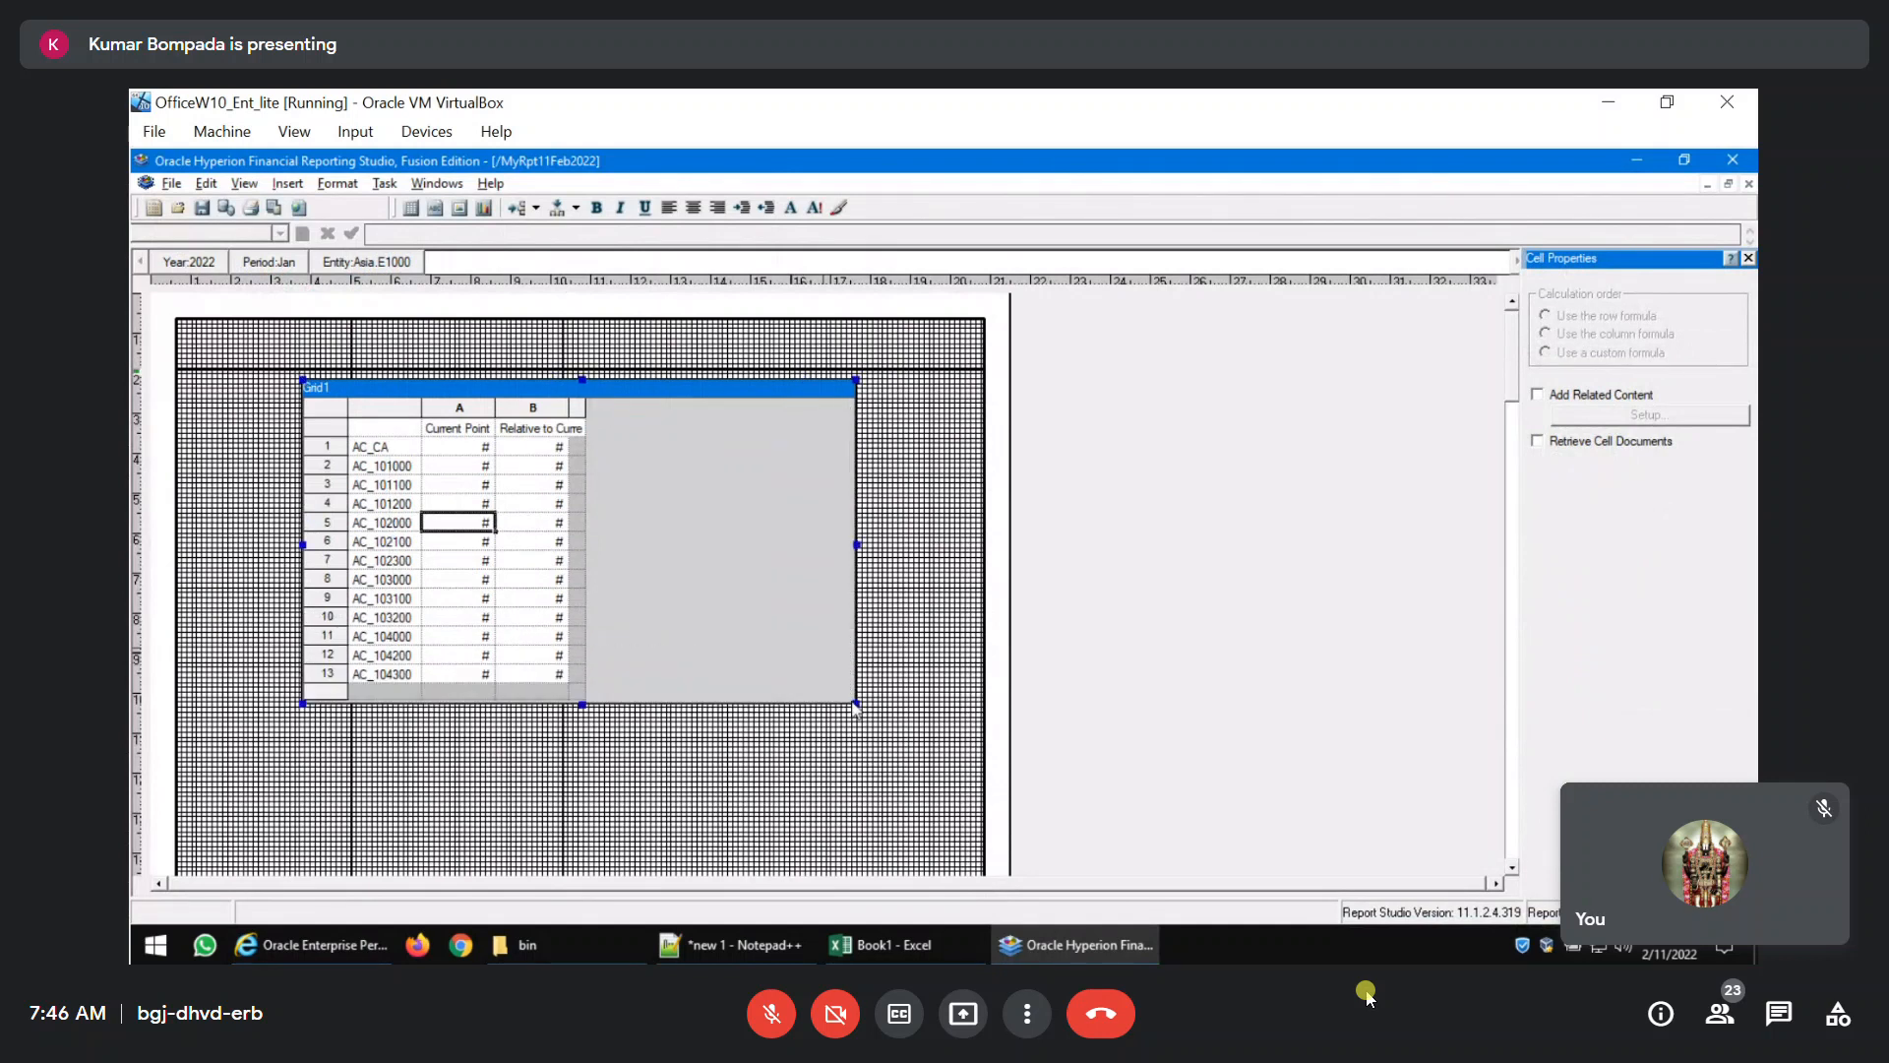
Insert a text box above the grid containing the title "Current Assets for the Year Ended 2022 Jan".
click(287, 183)
click(306, 232)
drag(386, 324, 770, 356)
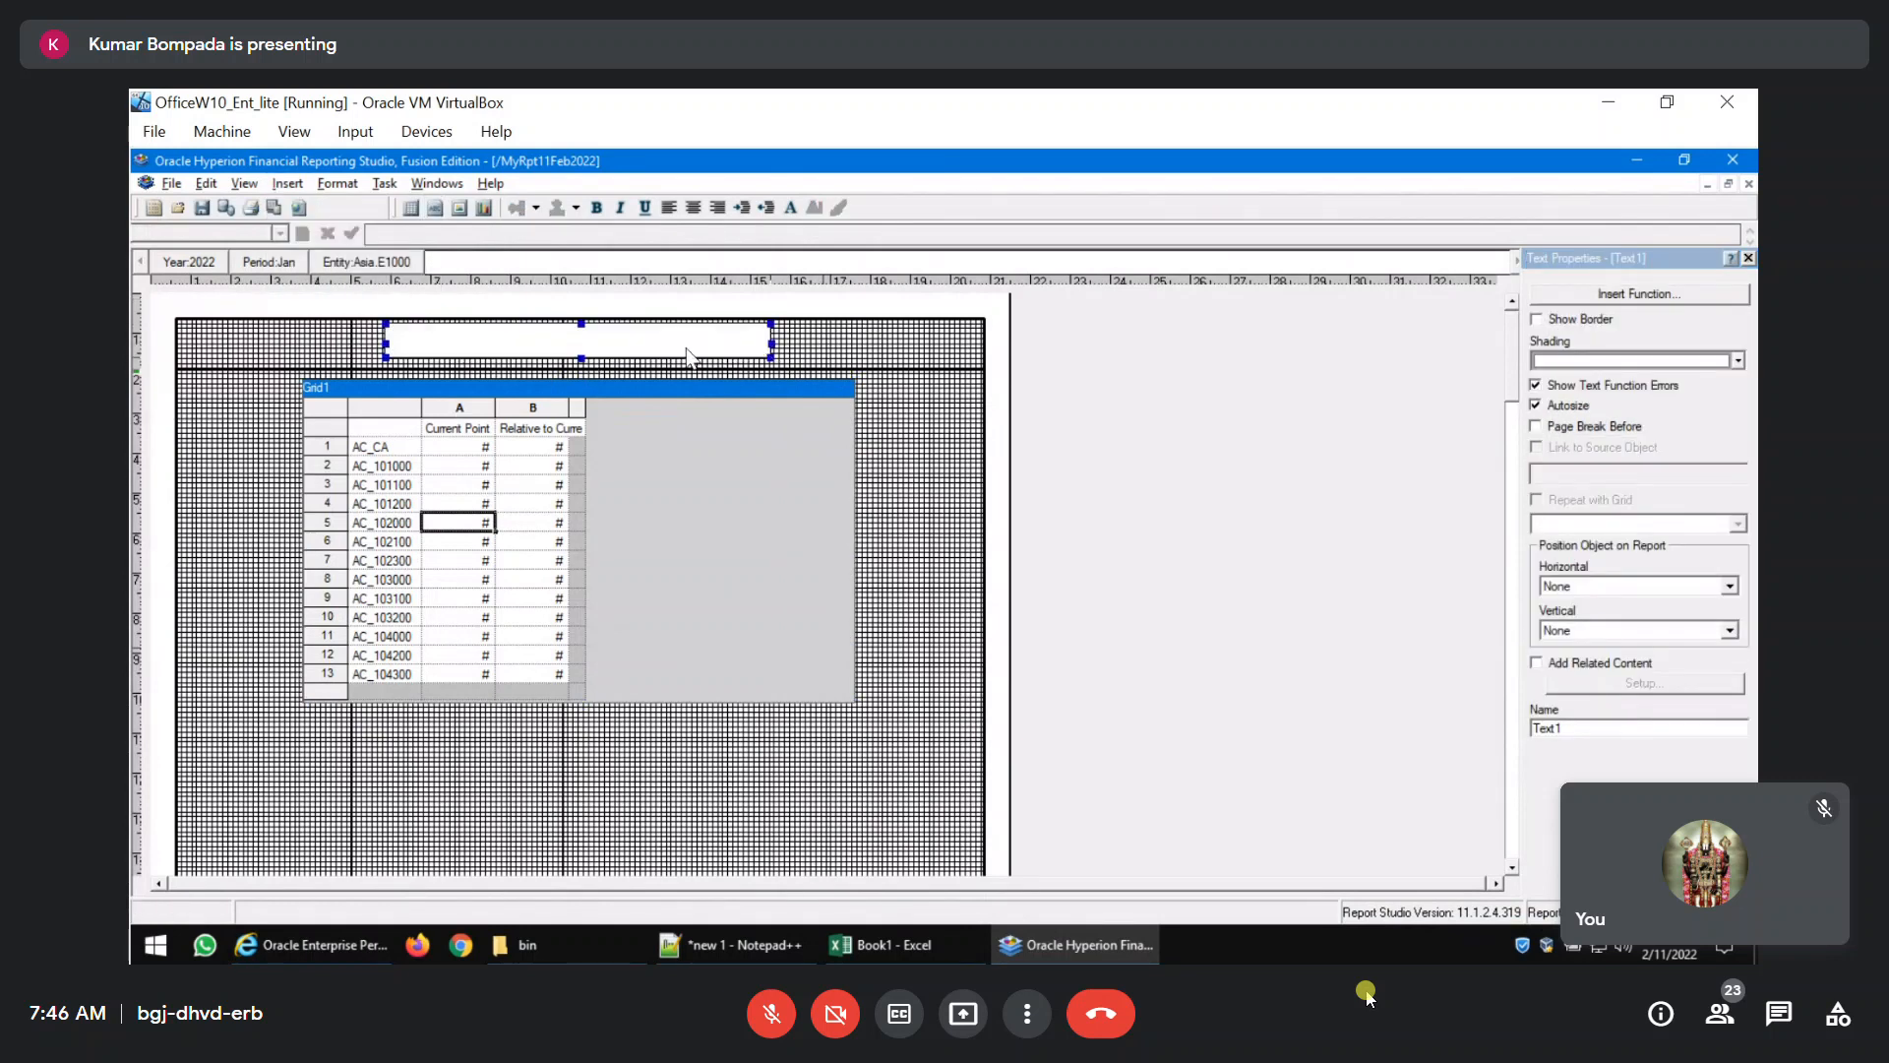
text(Cu)
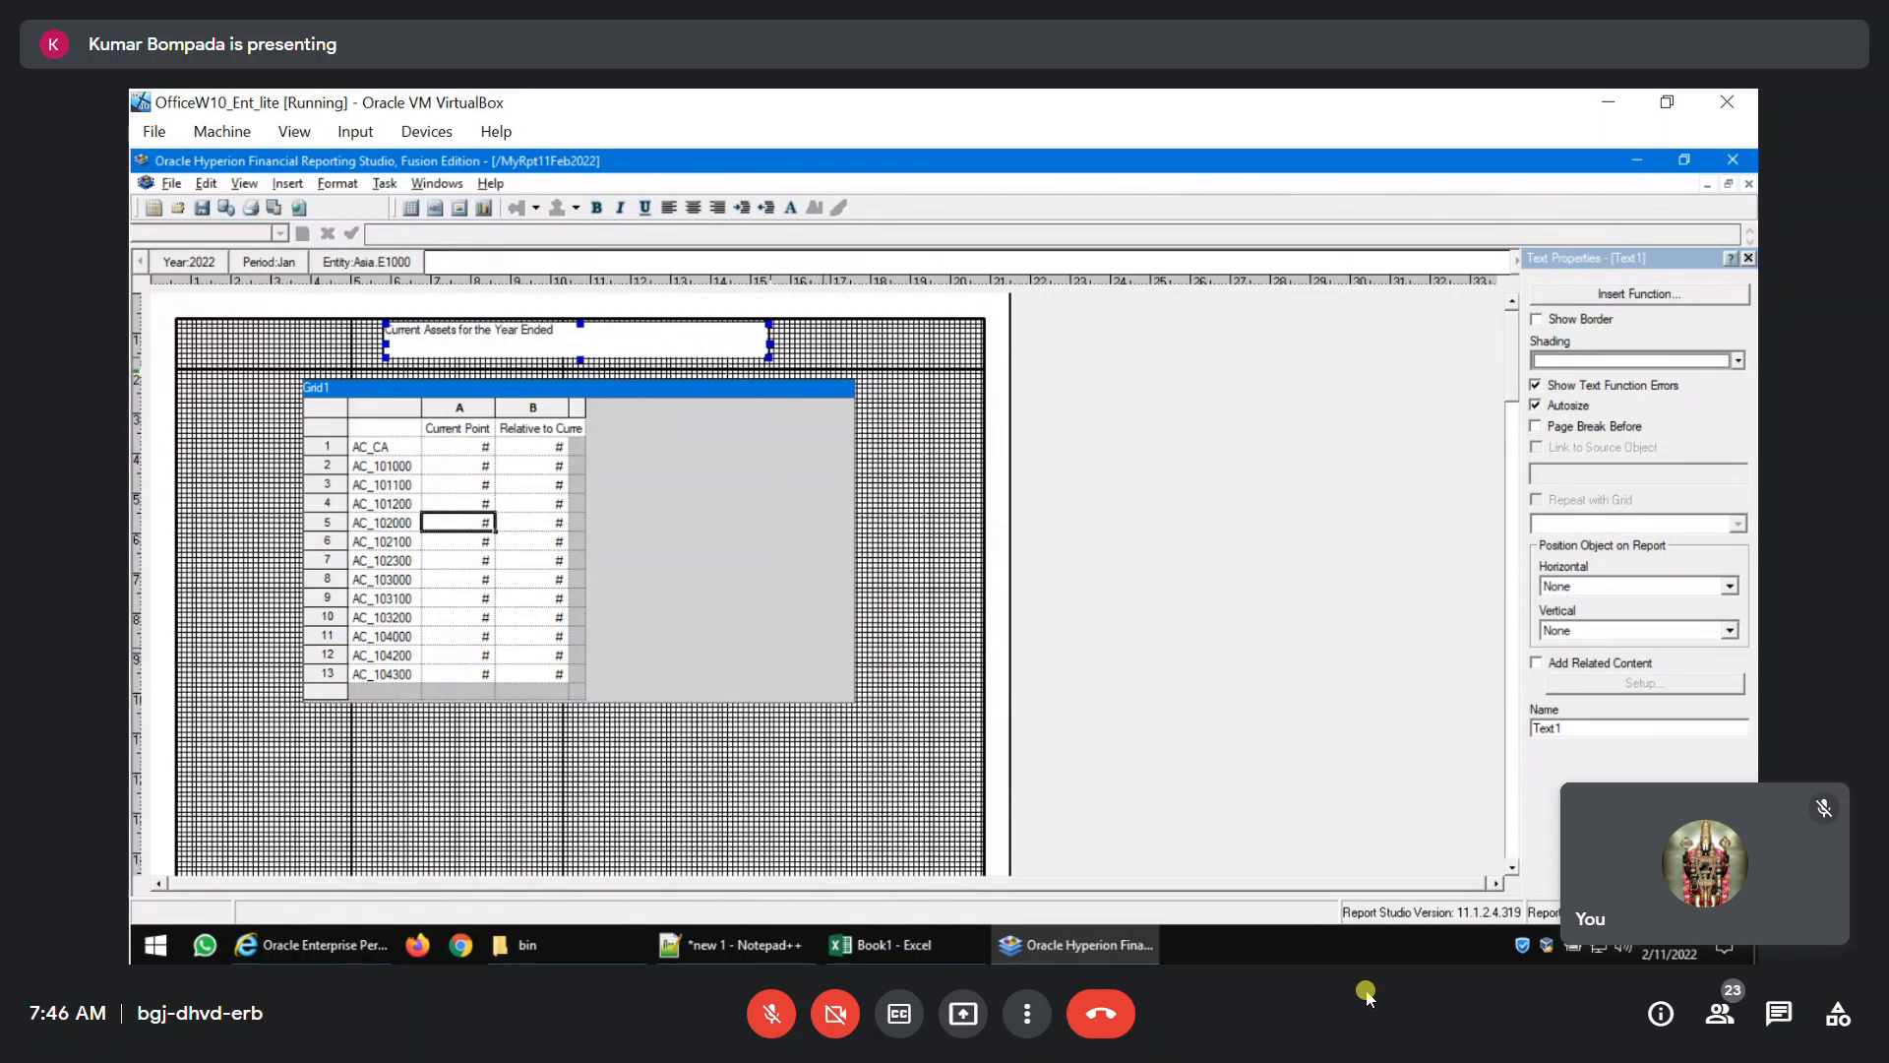
text(2022 Jan)
click(740, 589)
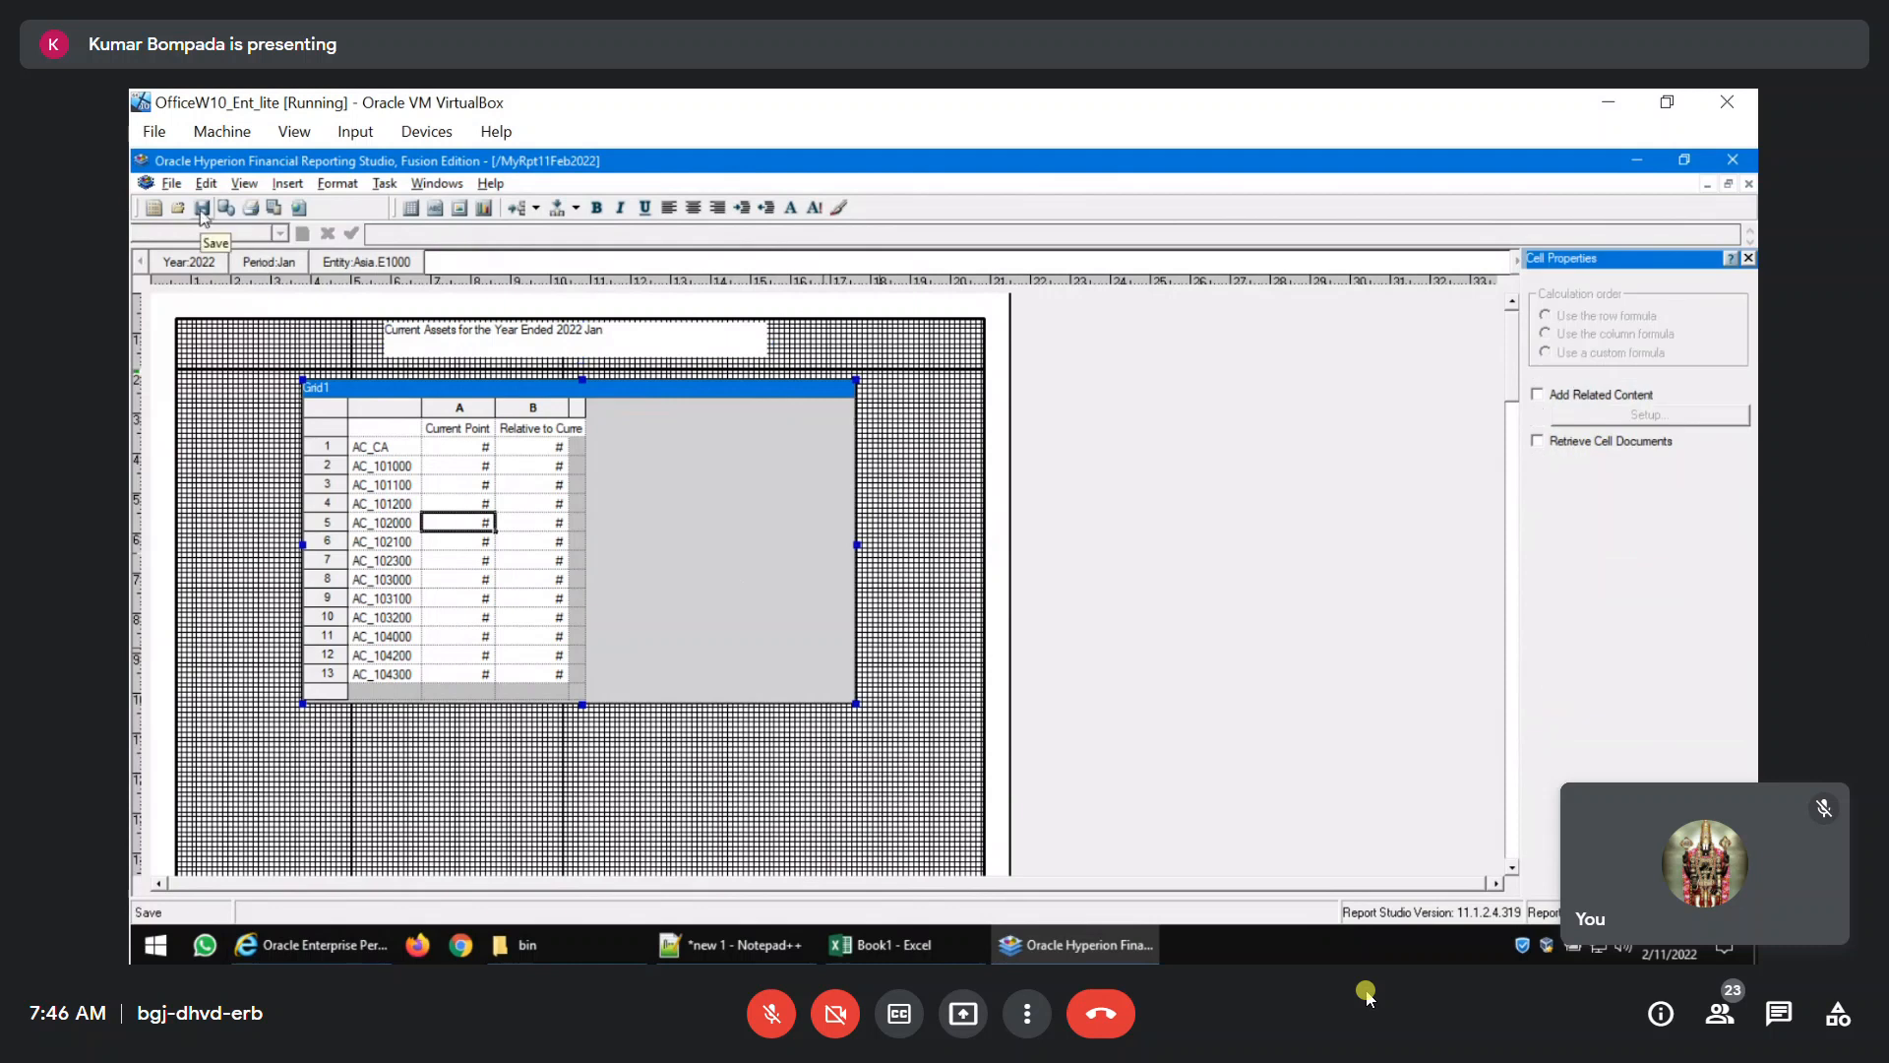
Preview the titled report as a PDF and close the preview.
click(275, 208)
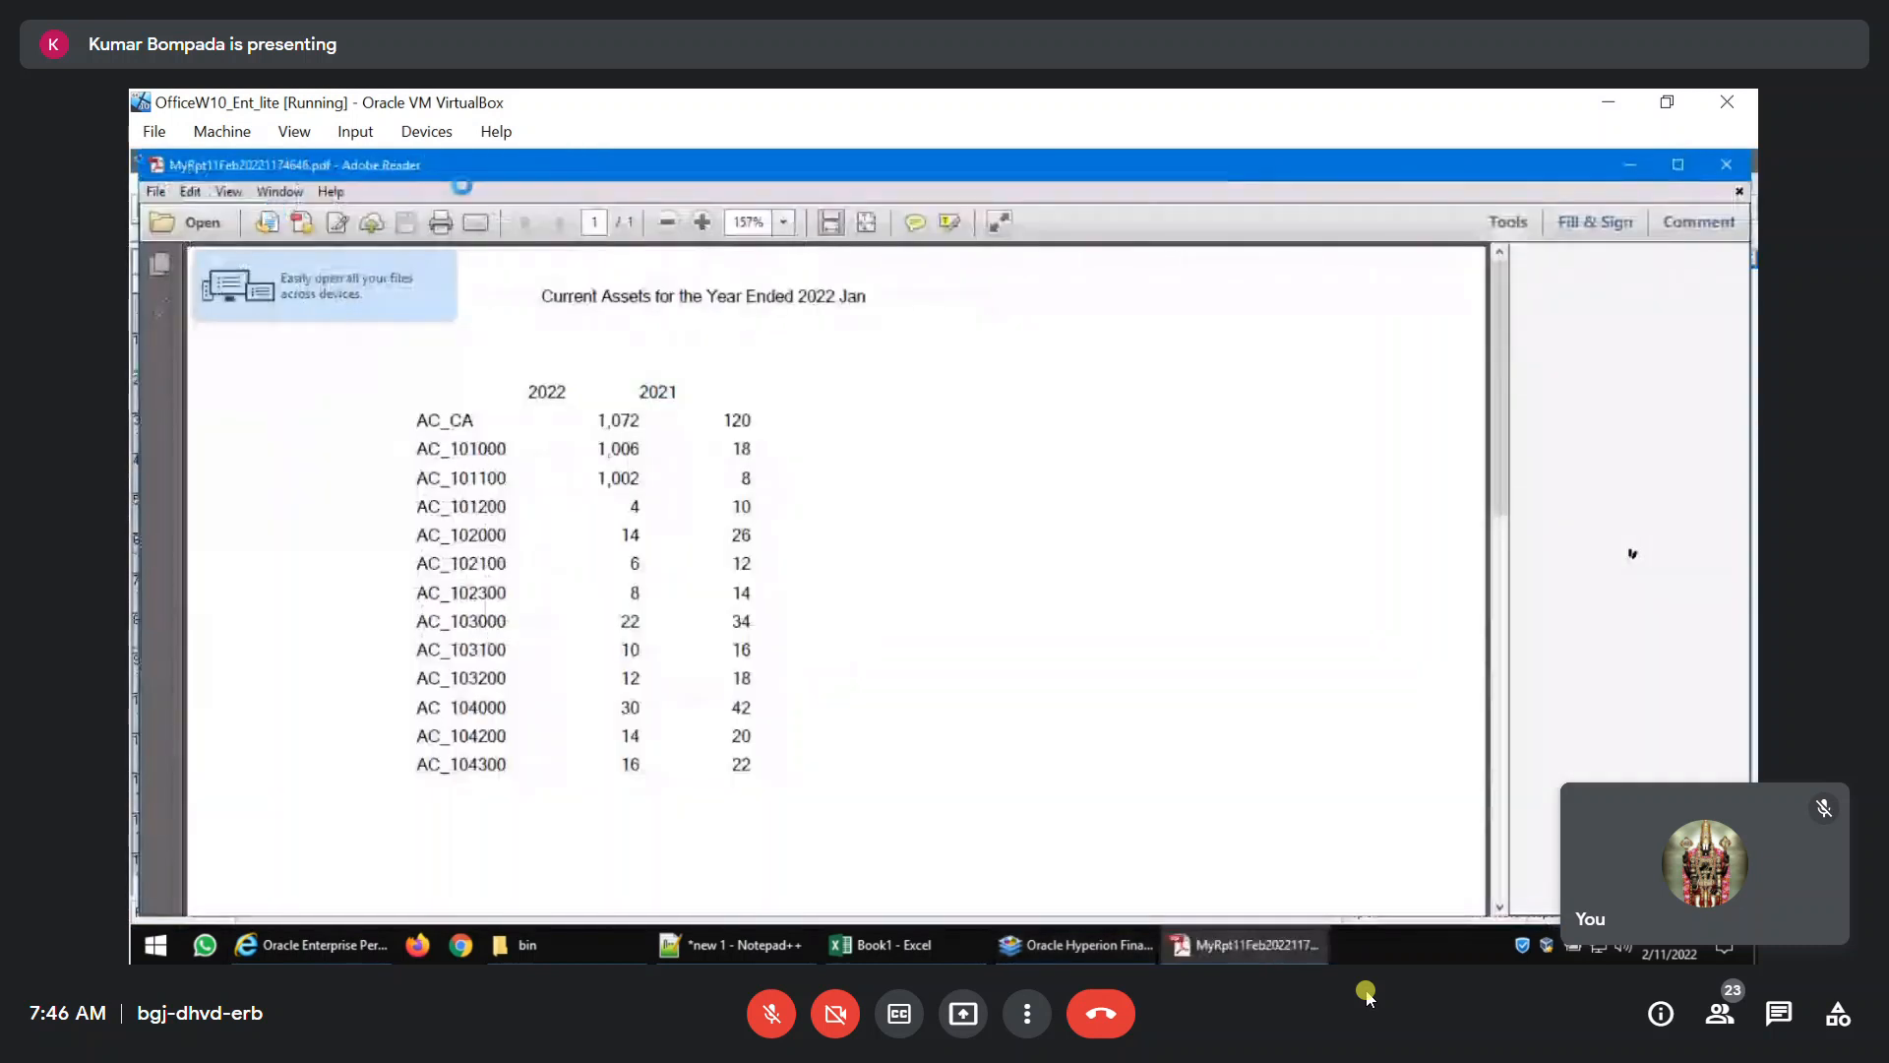
click(1727, 164)
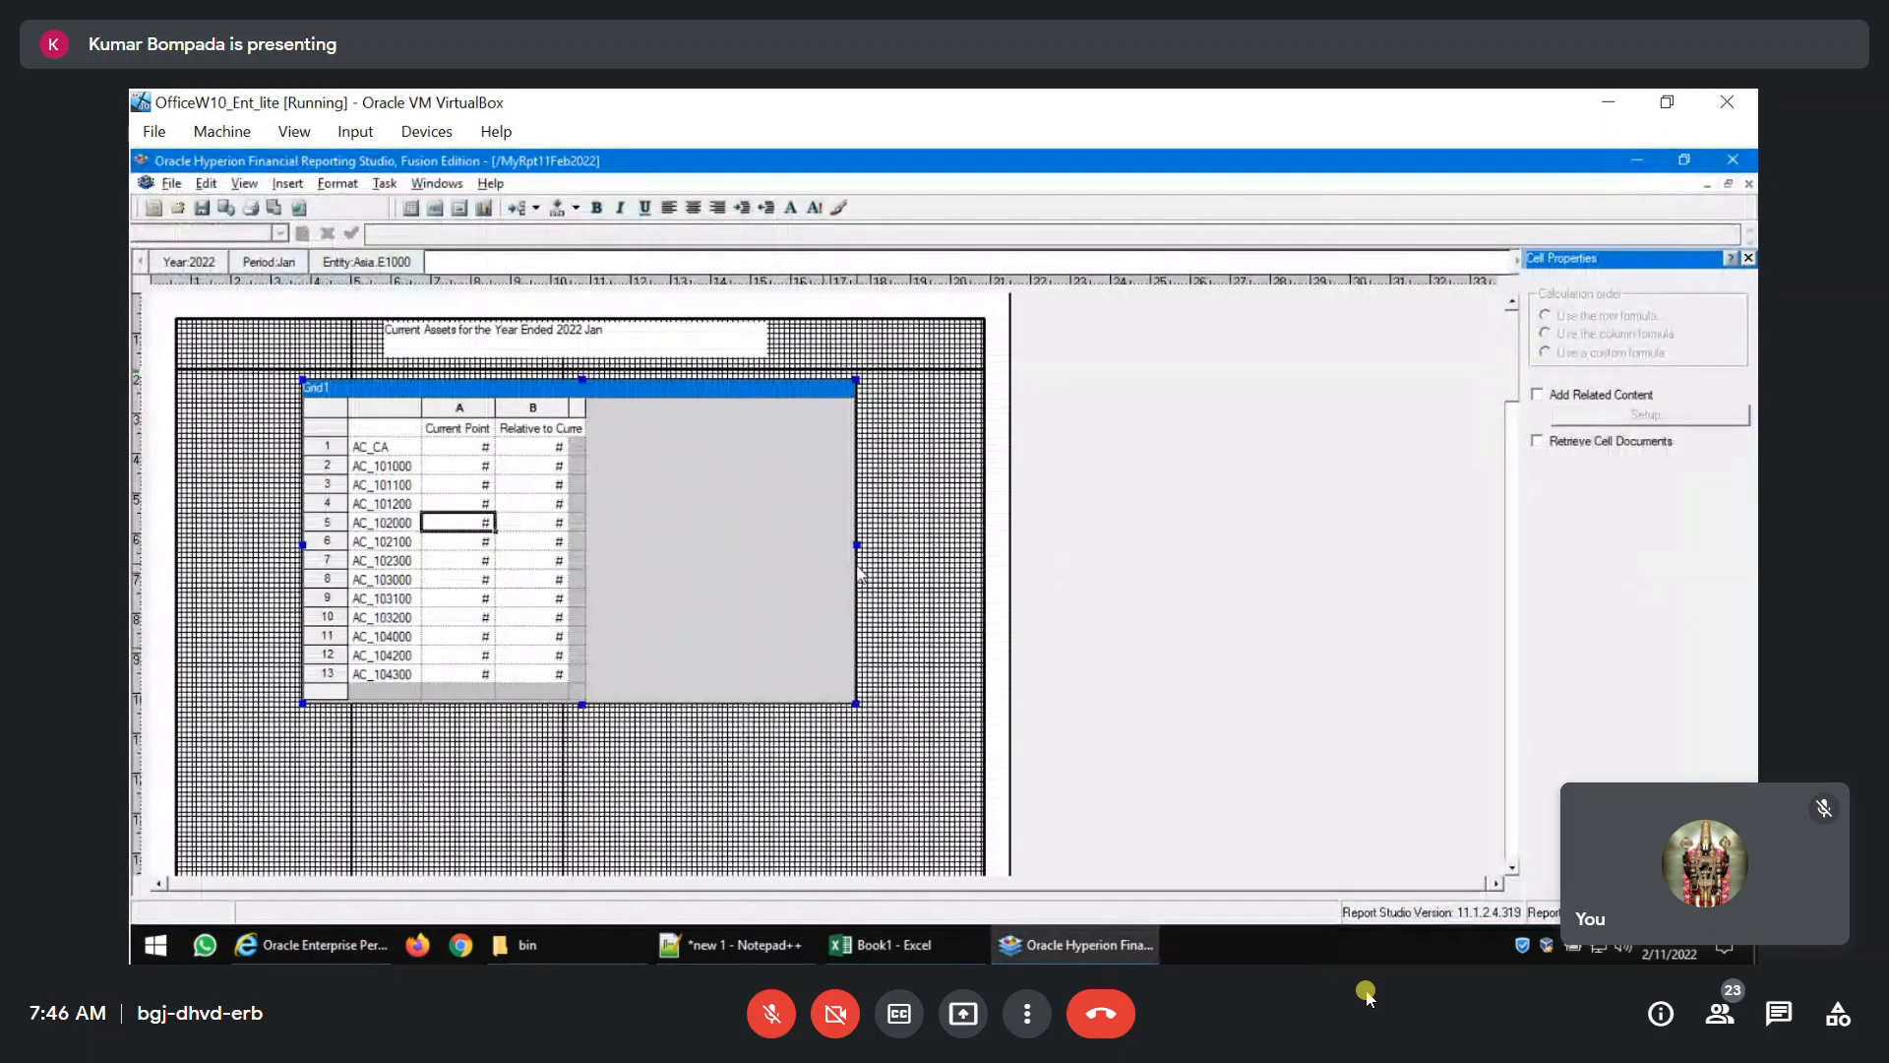
Apply an outline border to all cells of the grid.
click(325, 407)
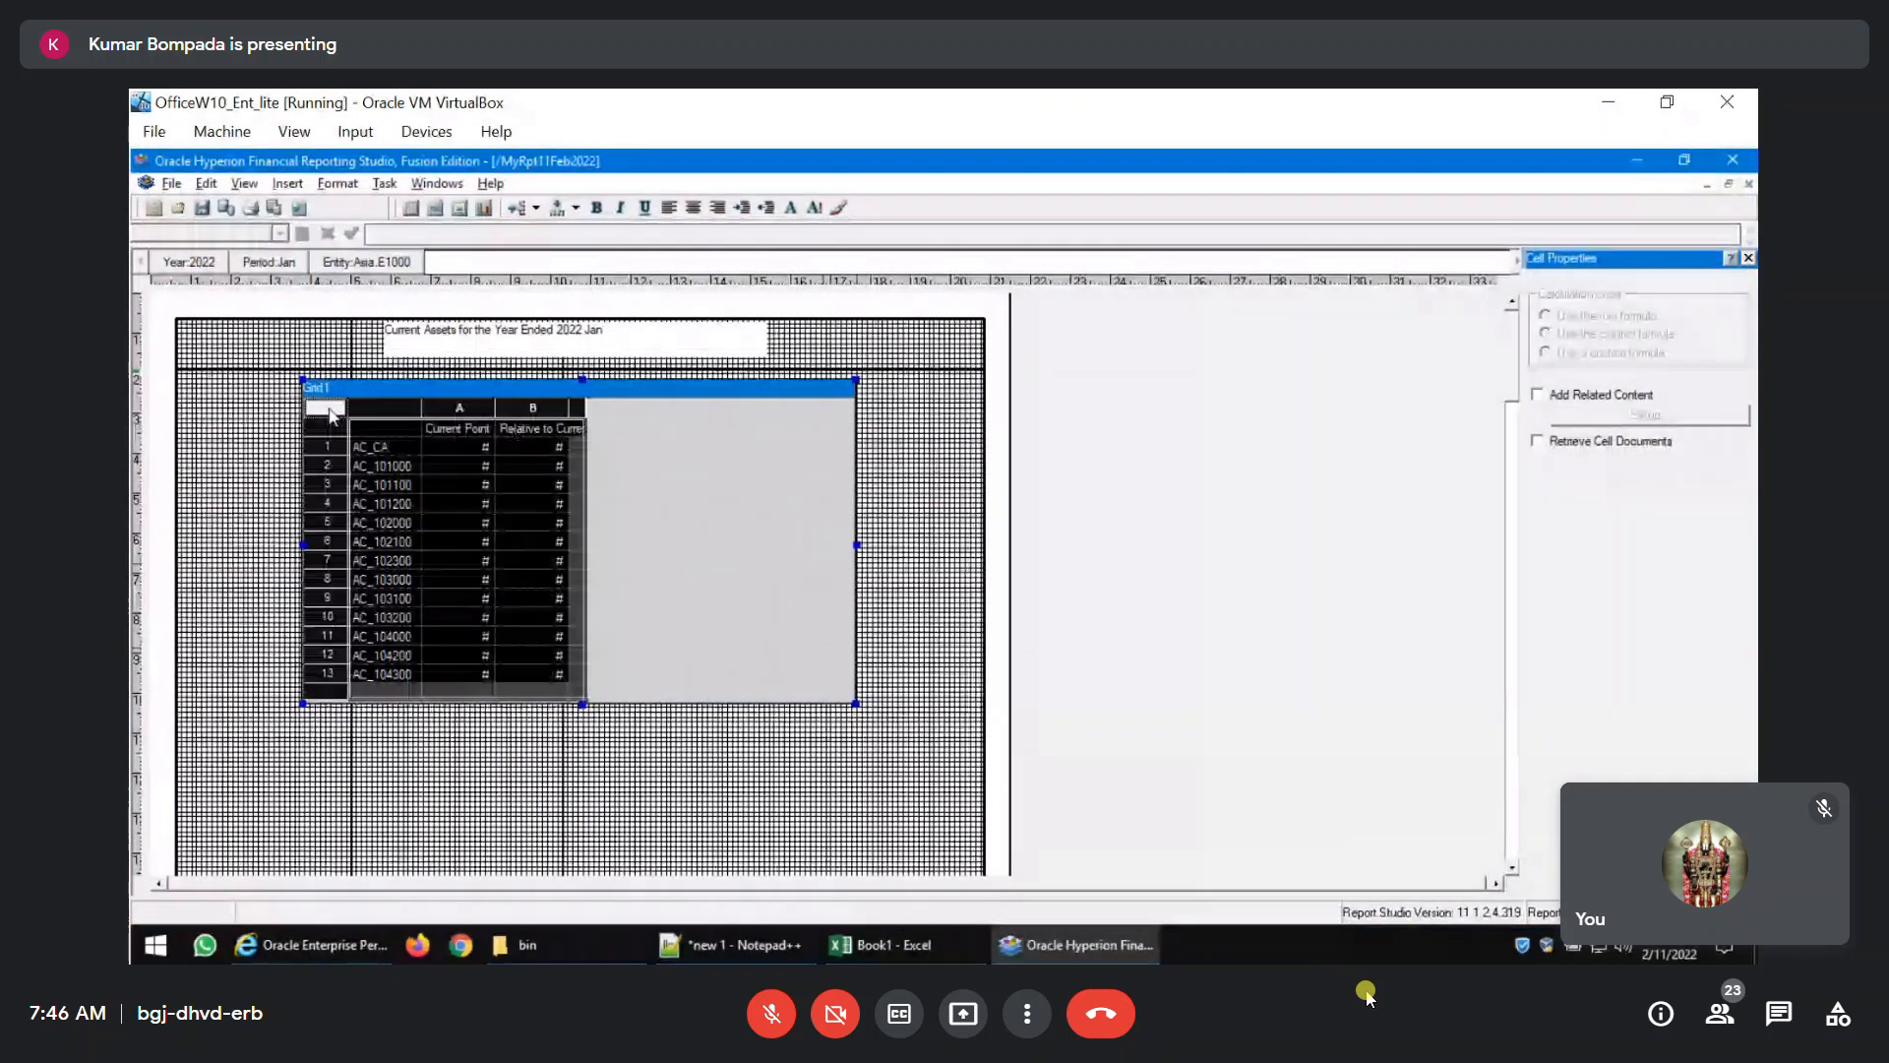
click(338, 183)
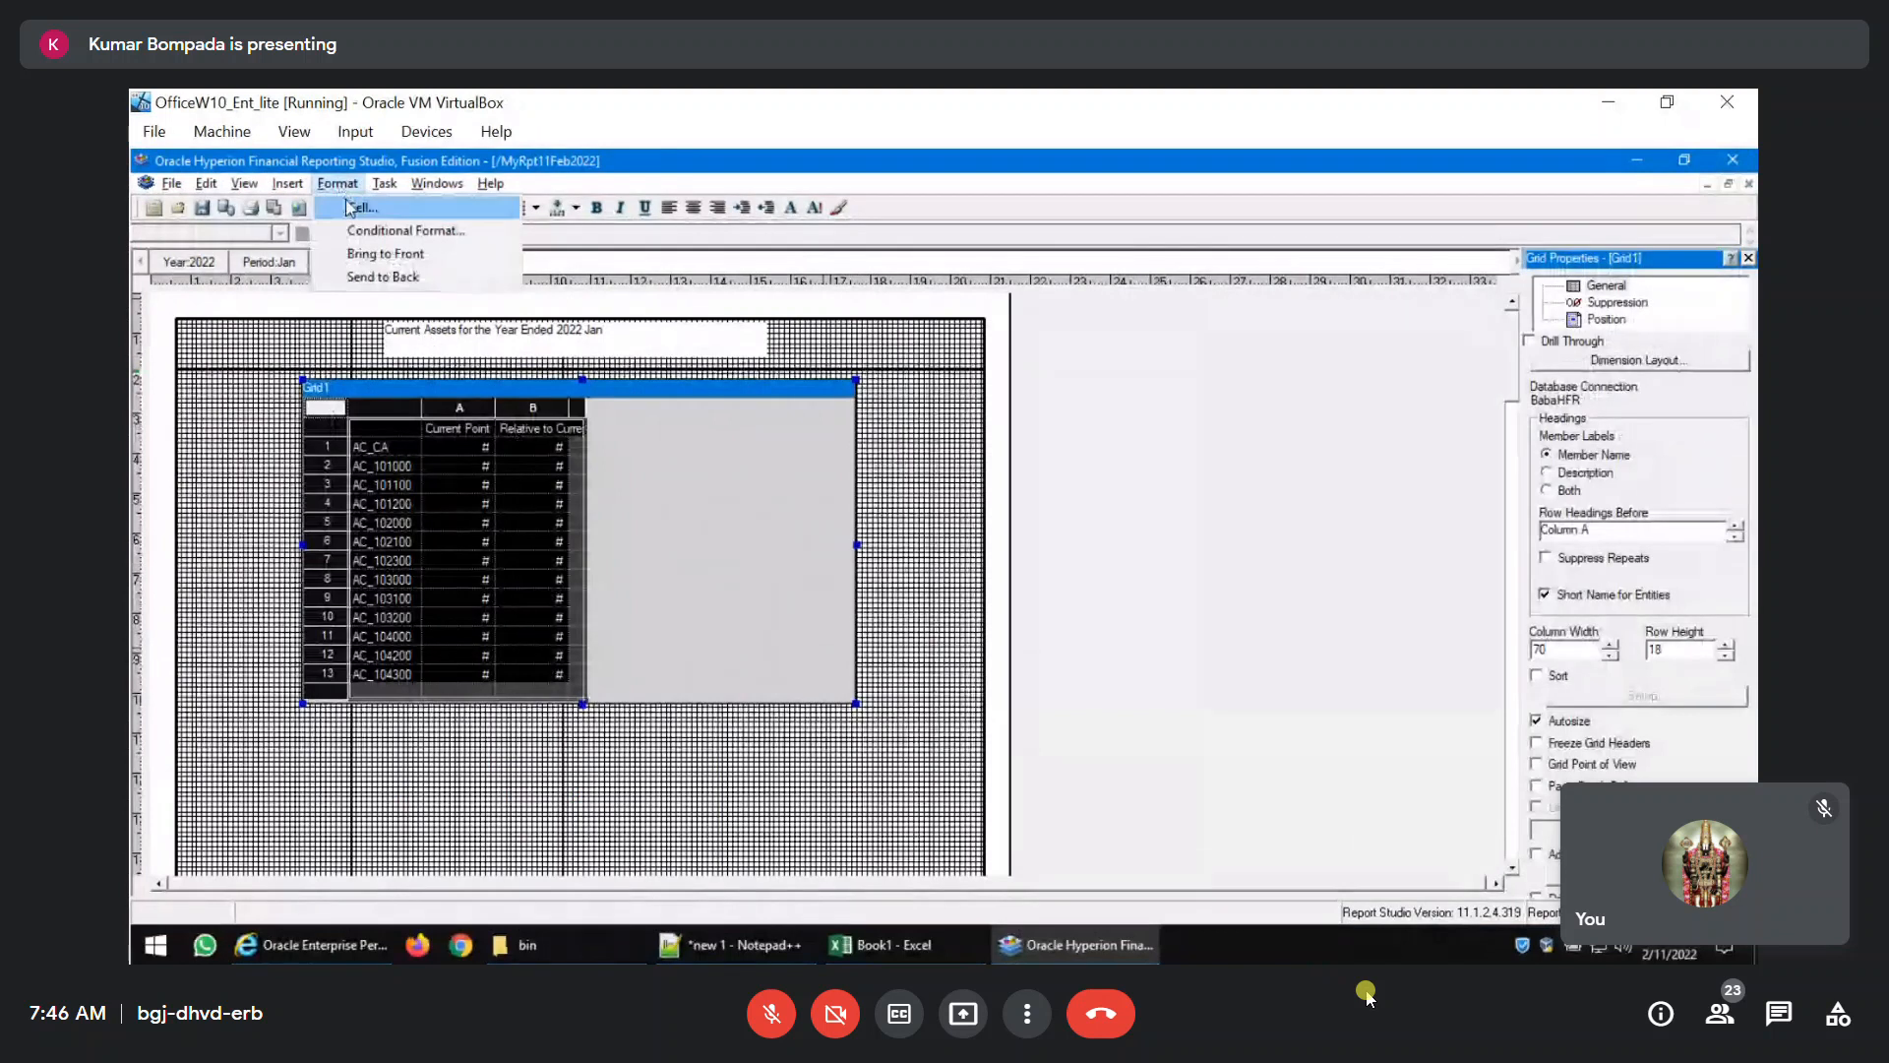
click(356, 202)
click(917, 459)
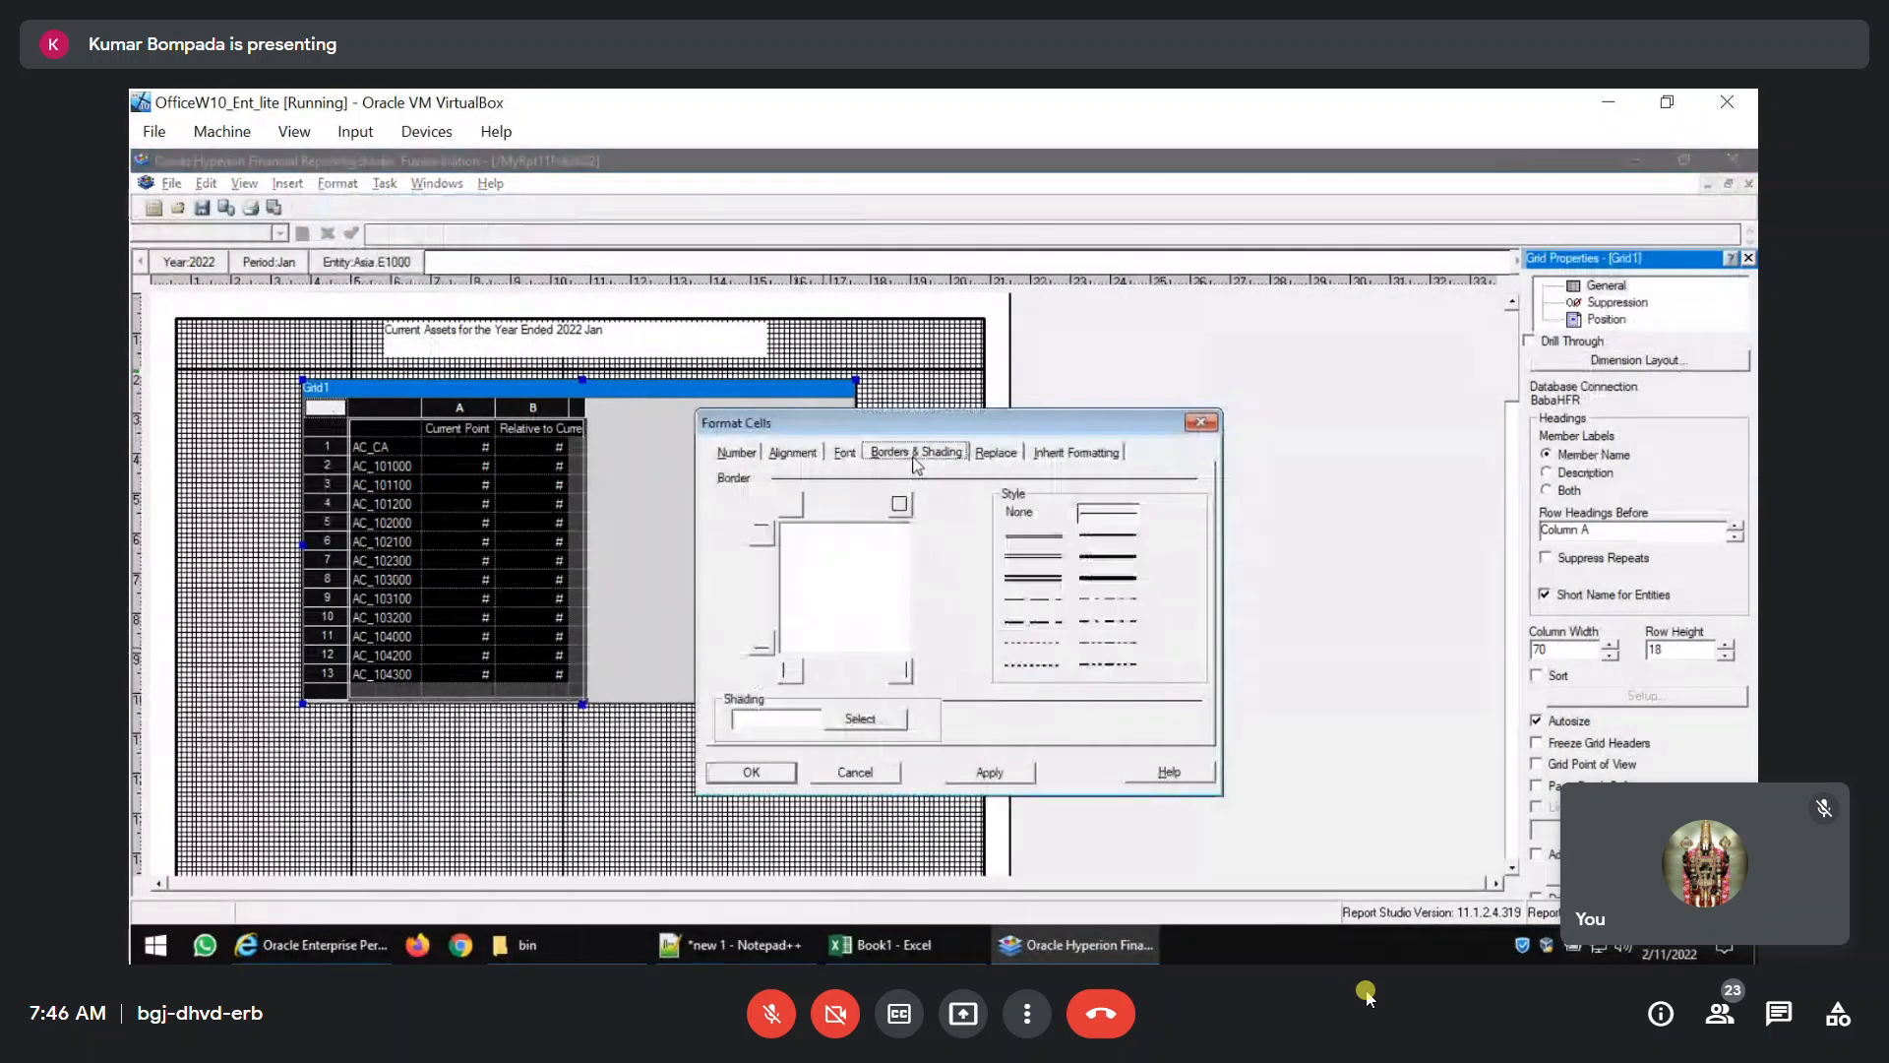
click(900, 504)
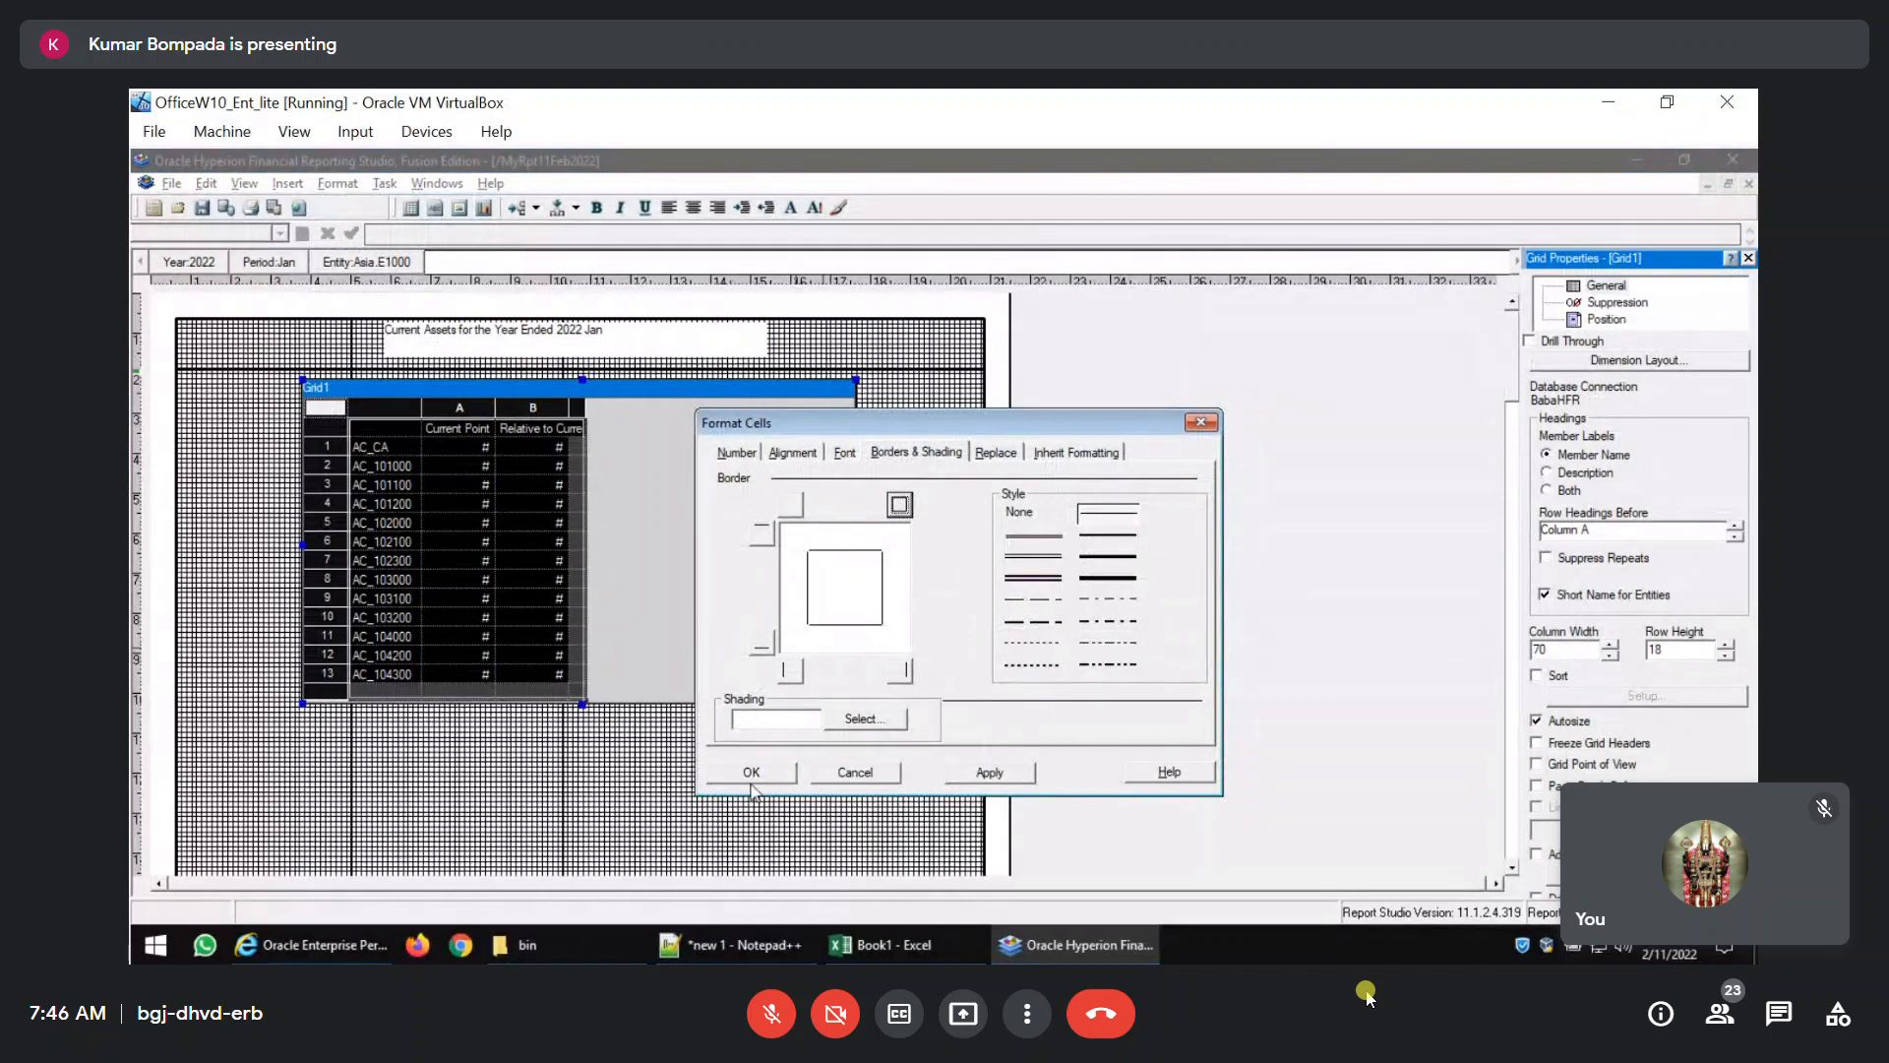
click(751, 773)
click(445, 535)
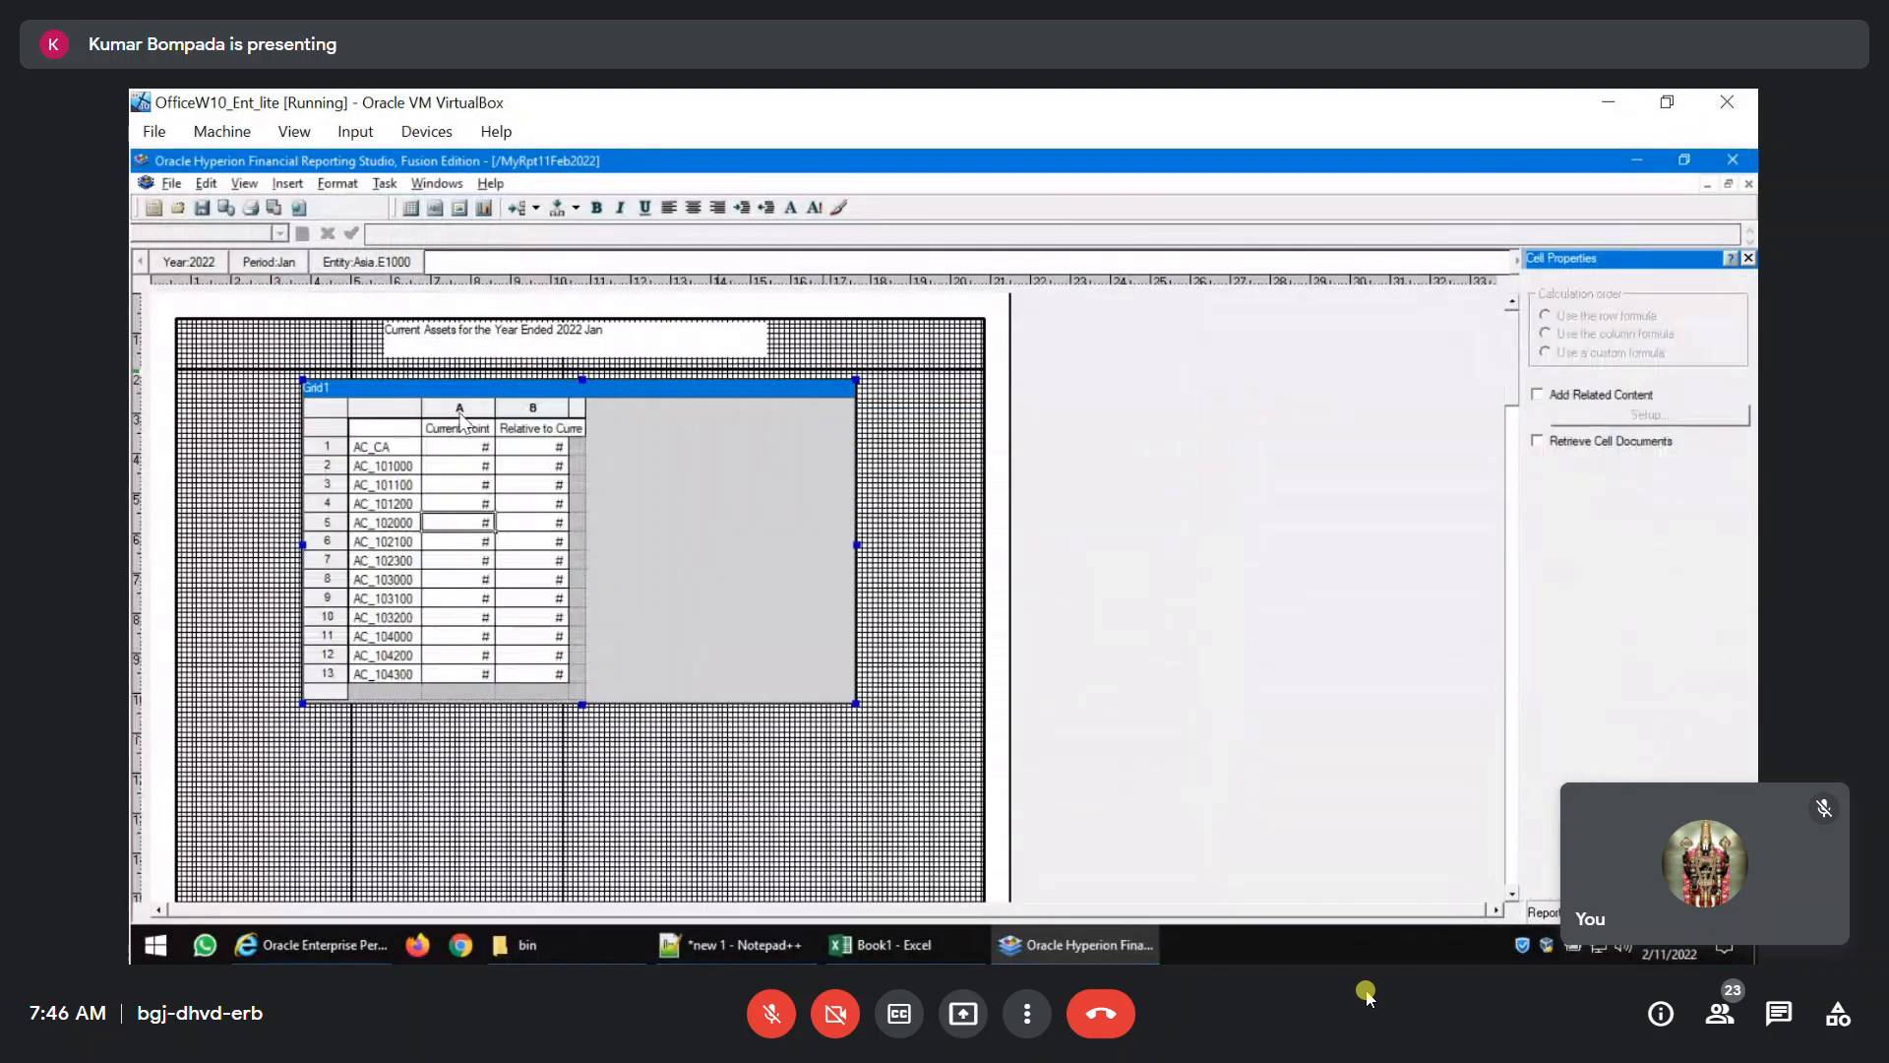
Center-align the grid's column heading row.
click(458, 428)
click(328, 429)
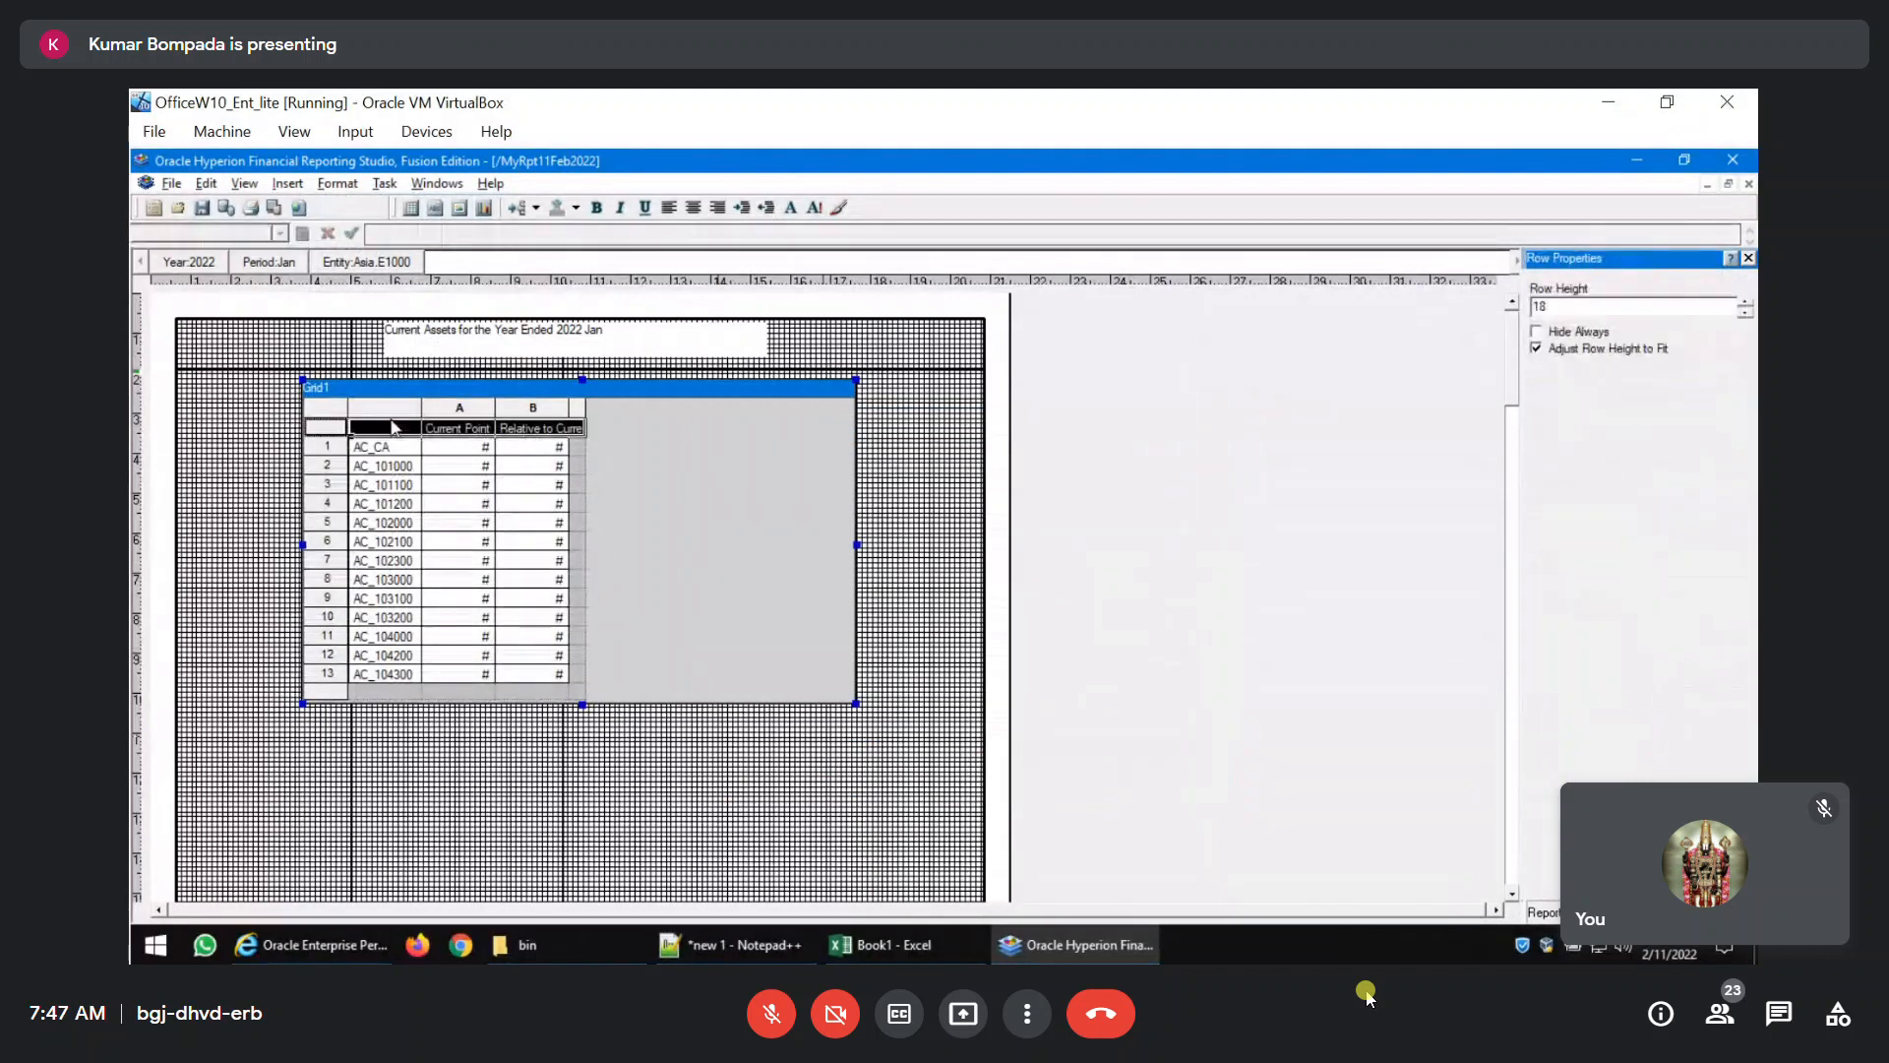
click(694, 208)
Set the width of the grid's account heading column to 120.
click(383, 414)
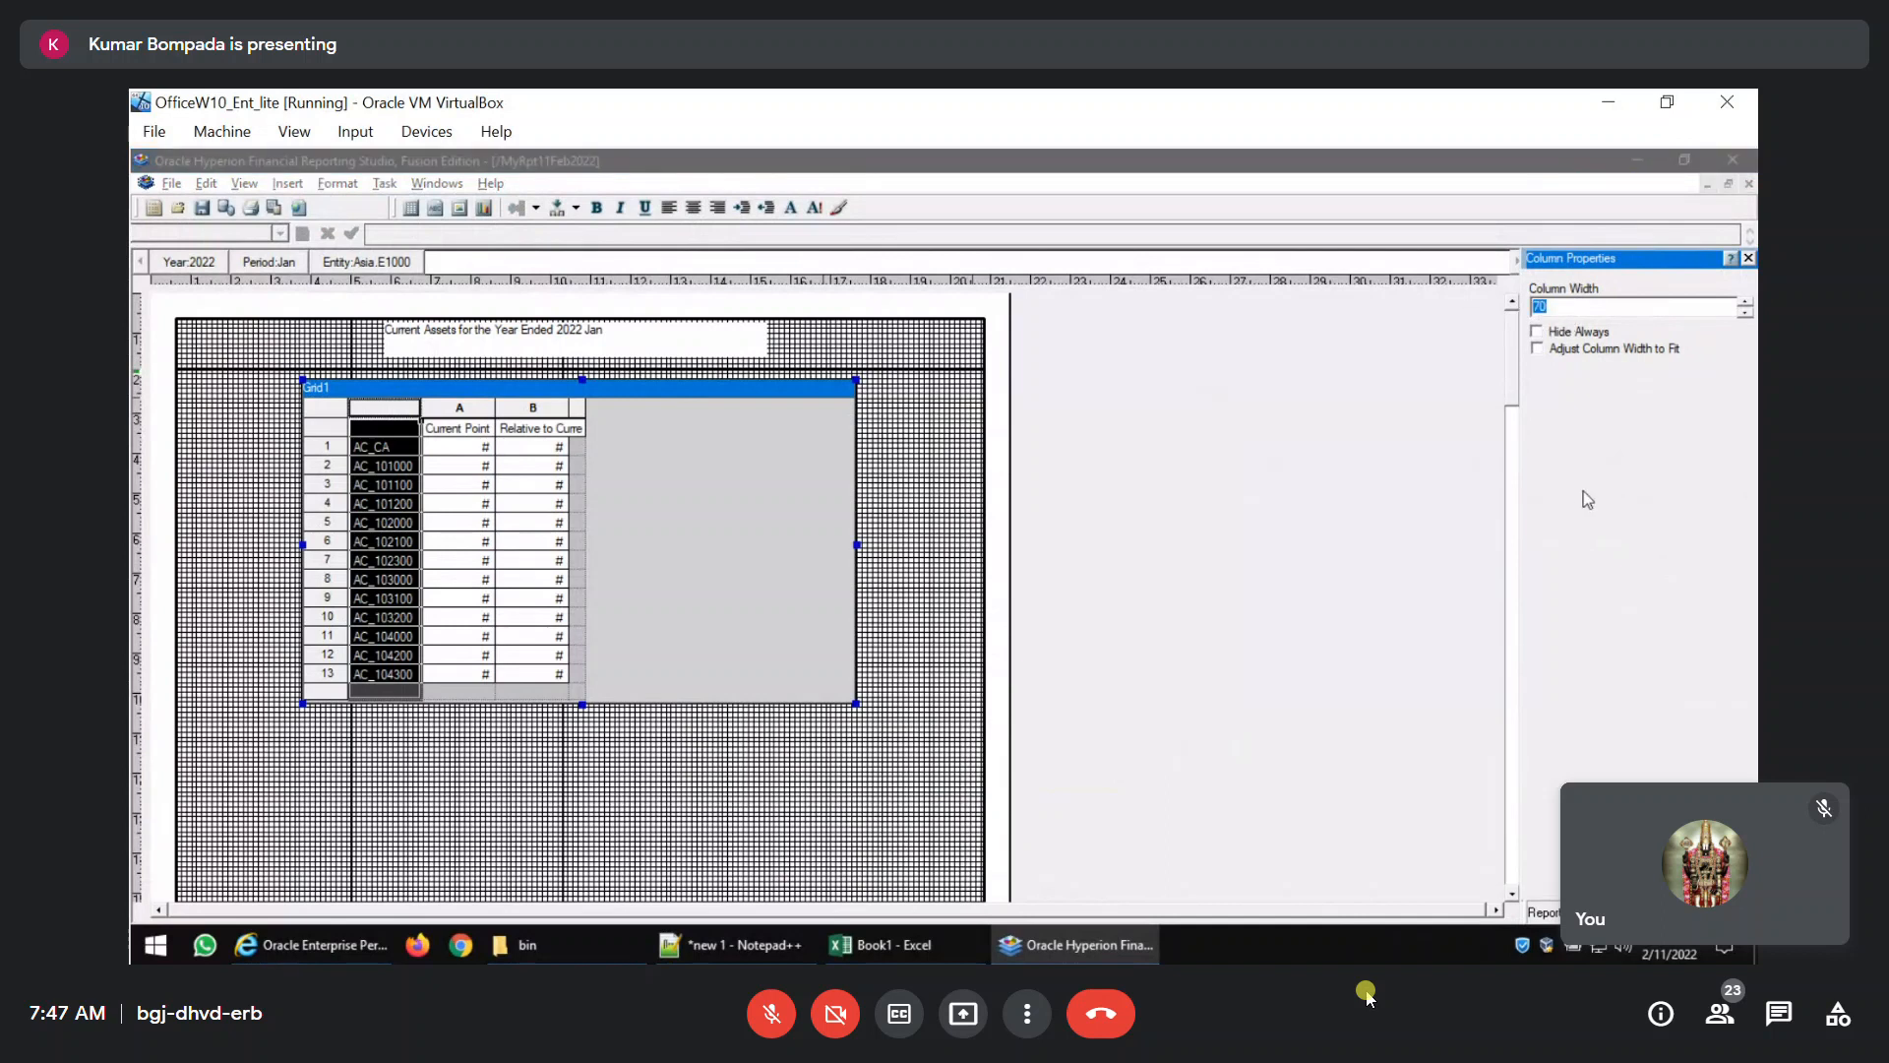
text(120)
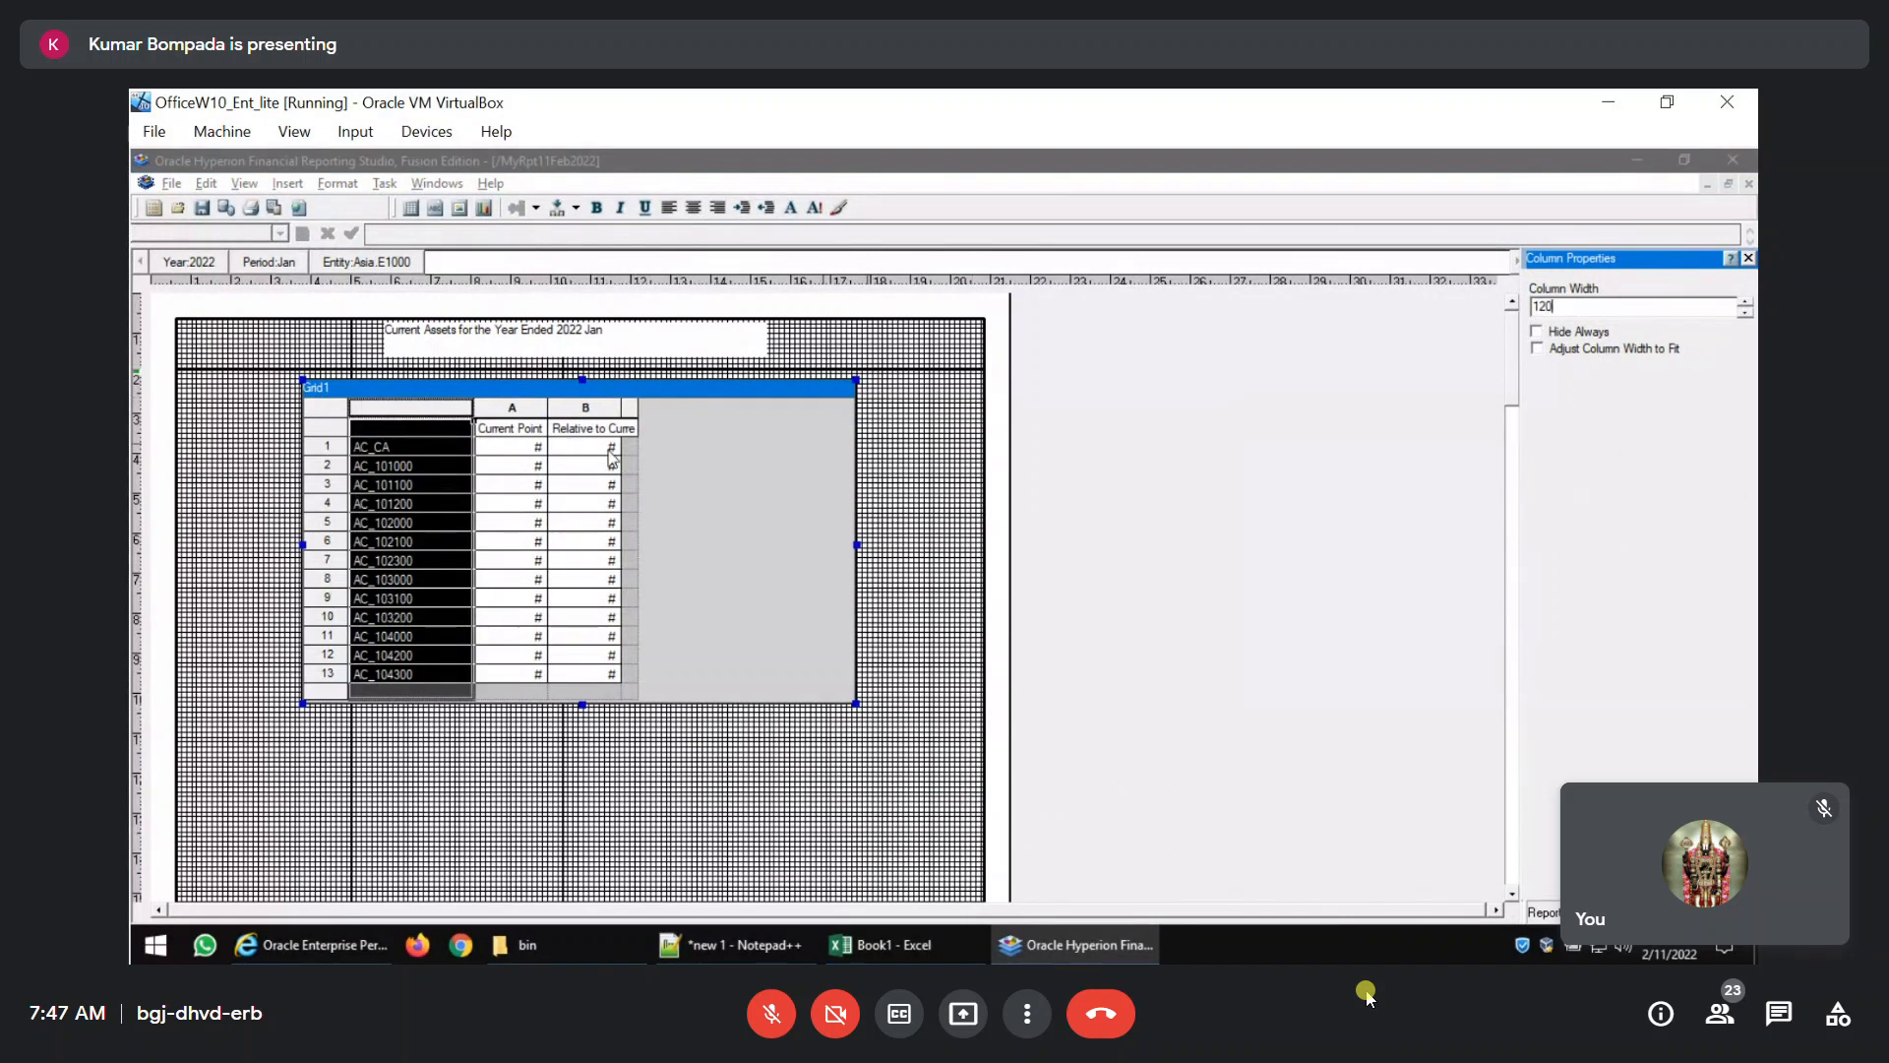
click(539, 414)
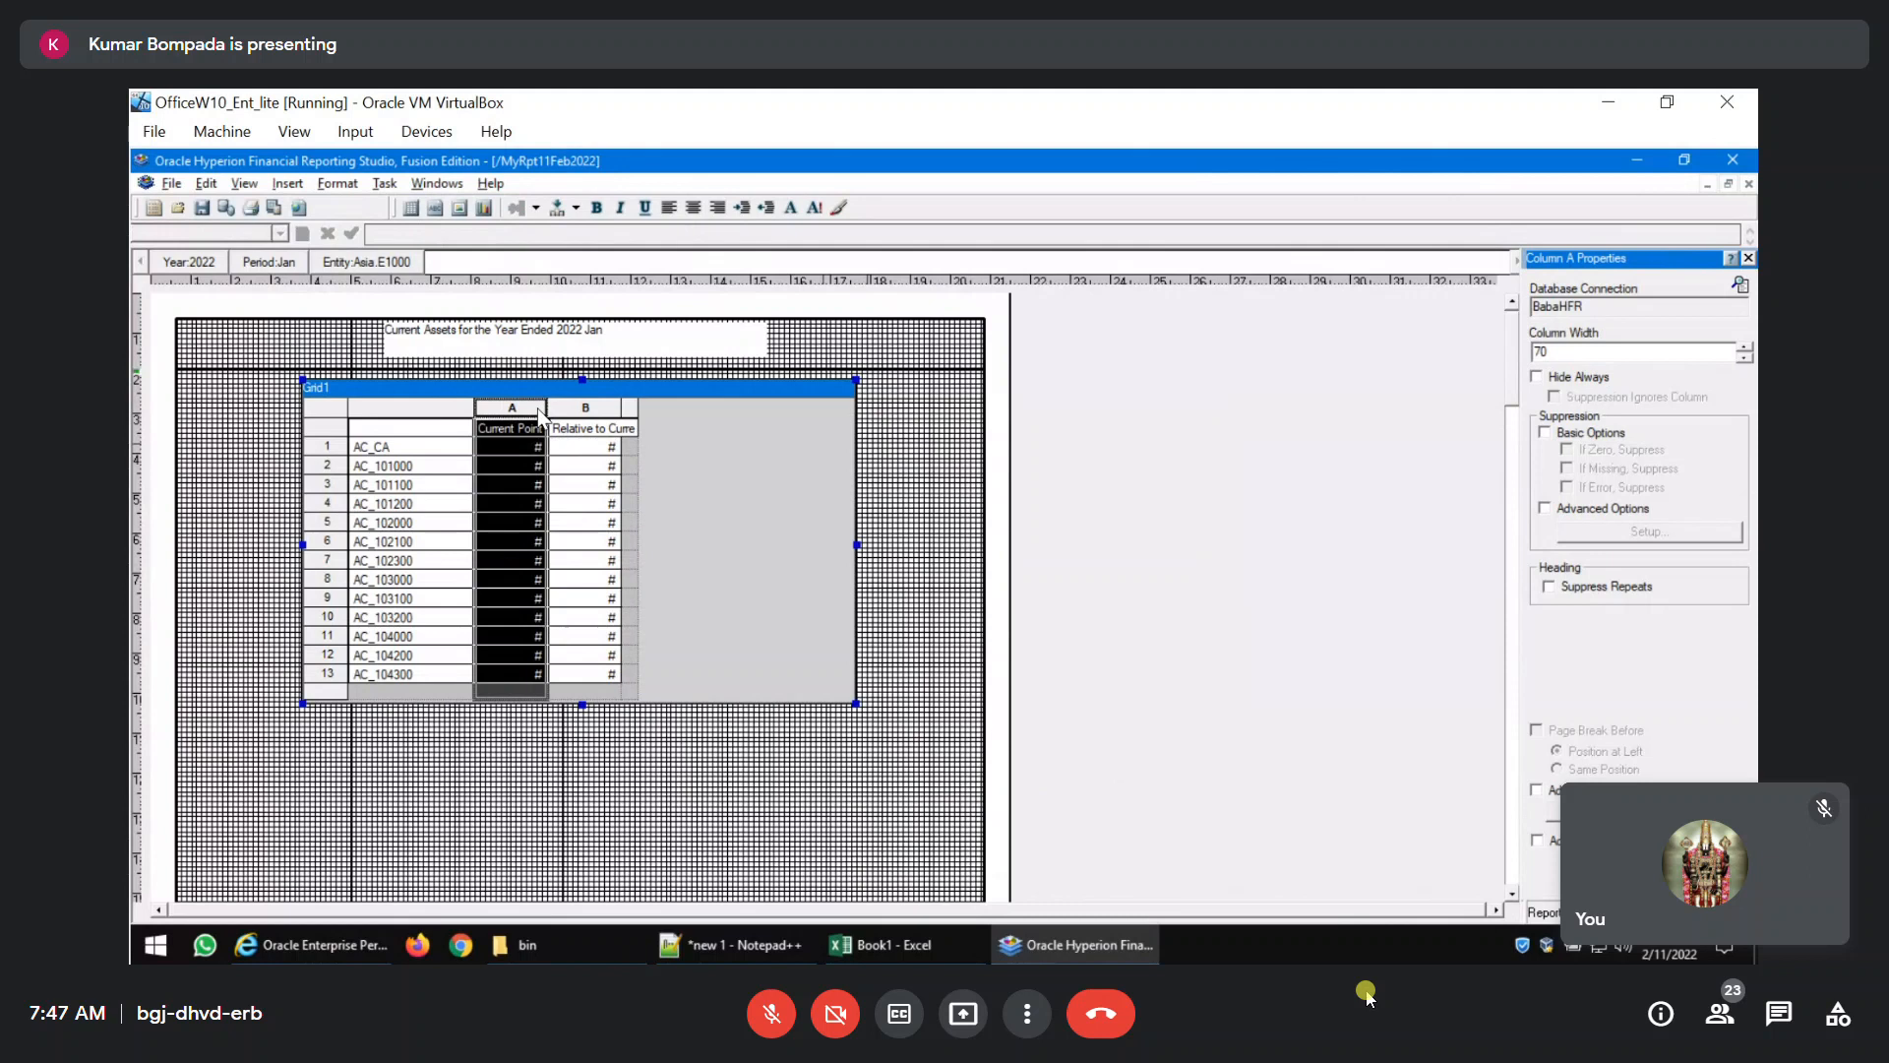
Save the report, preview the bordered grid as a PDF, and close the preview.
click(386, 487)
click(202, 213)
click(276, 210)
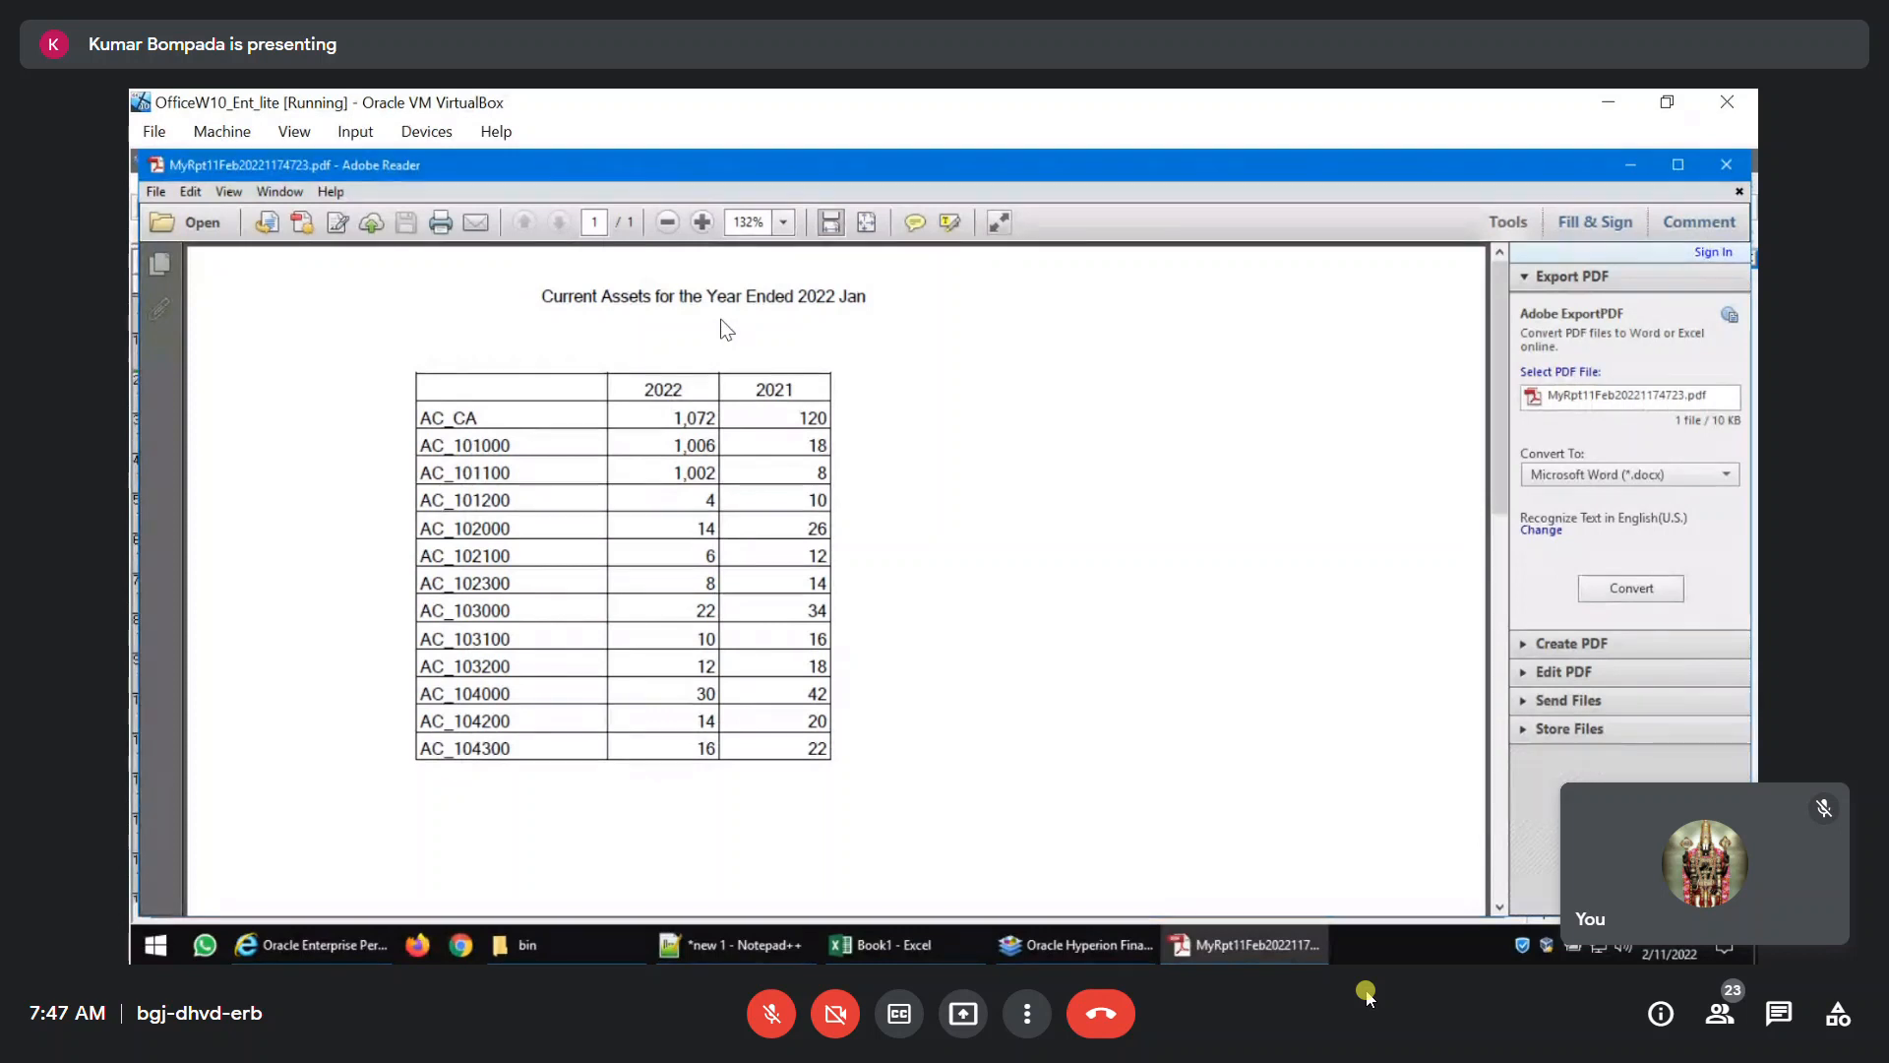
click(1727, 165)
Move the title text box left toward the grid's left edge and narrow it to fit closer around the title.
click(527, 336)
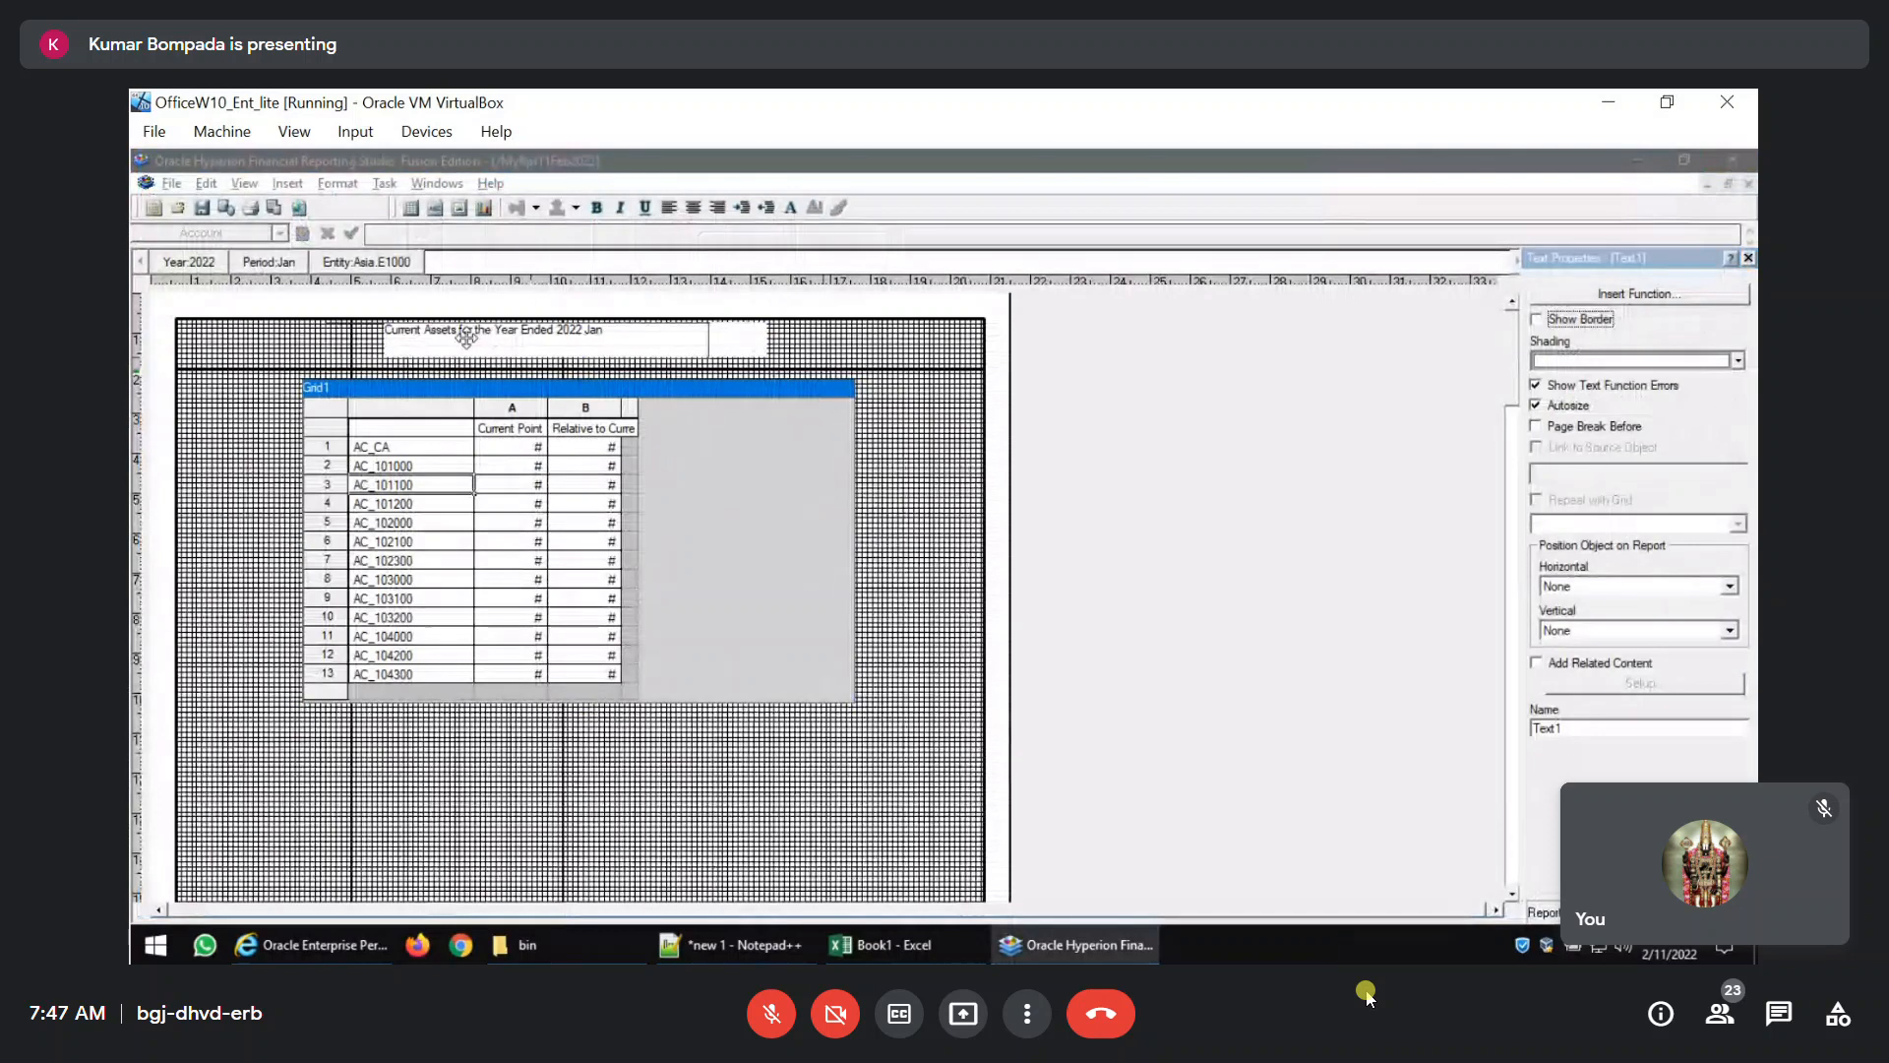
drag(470, 336, 410, 337)
drag(709, 345, 590, 344)
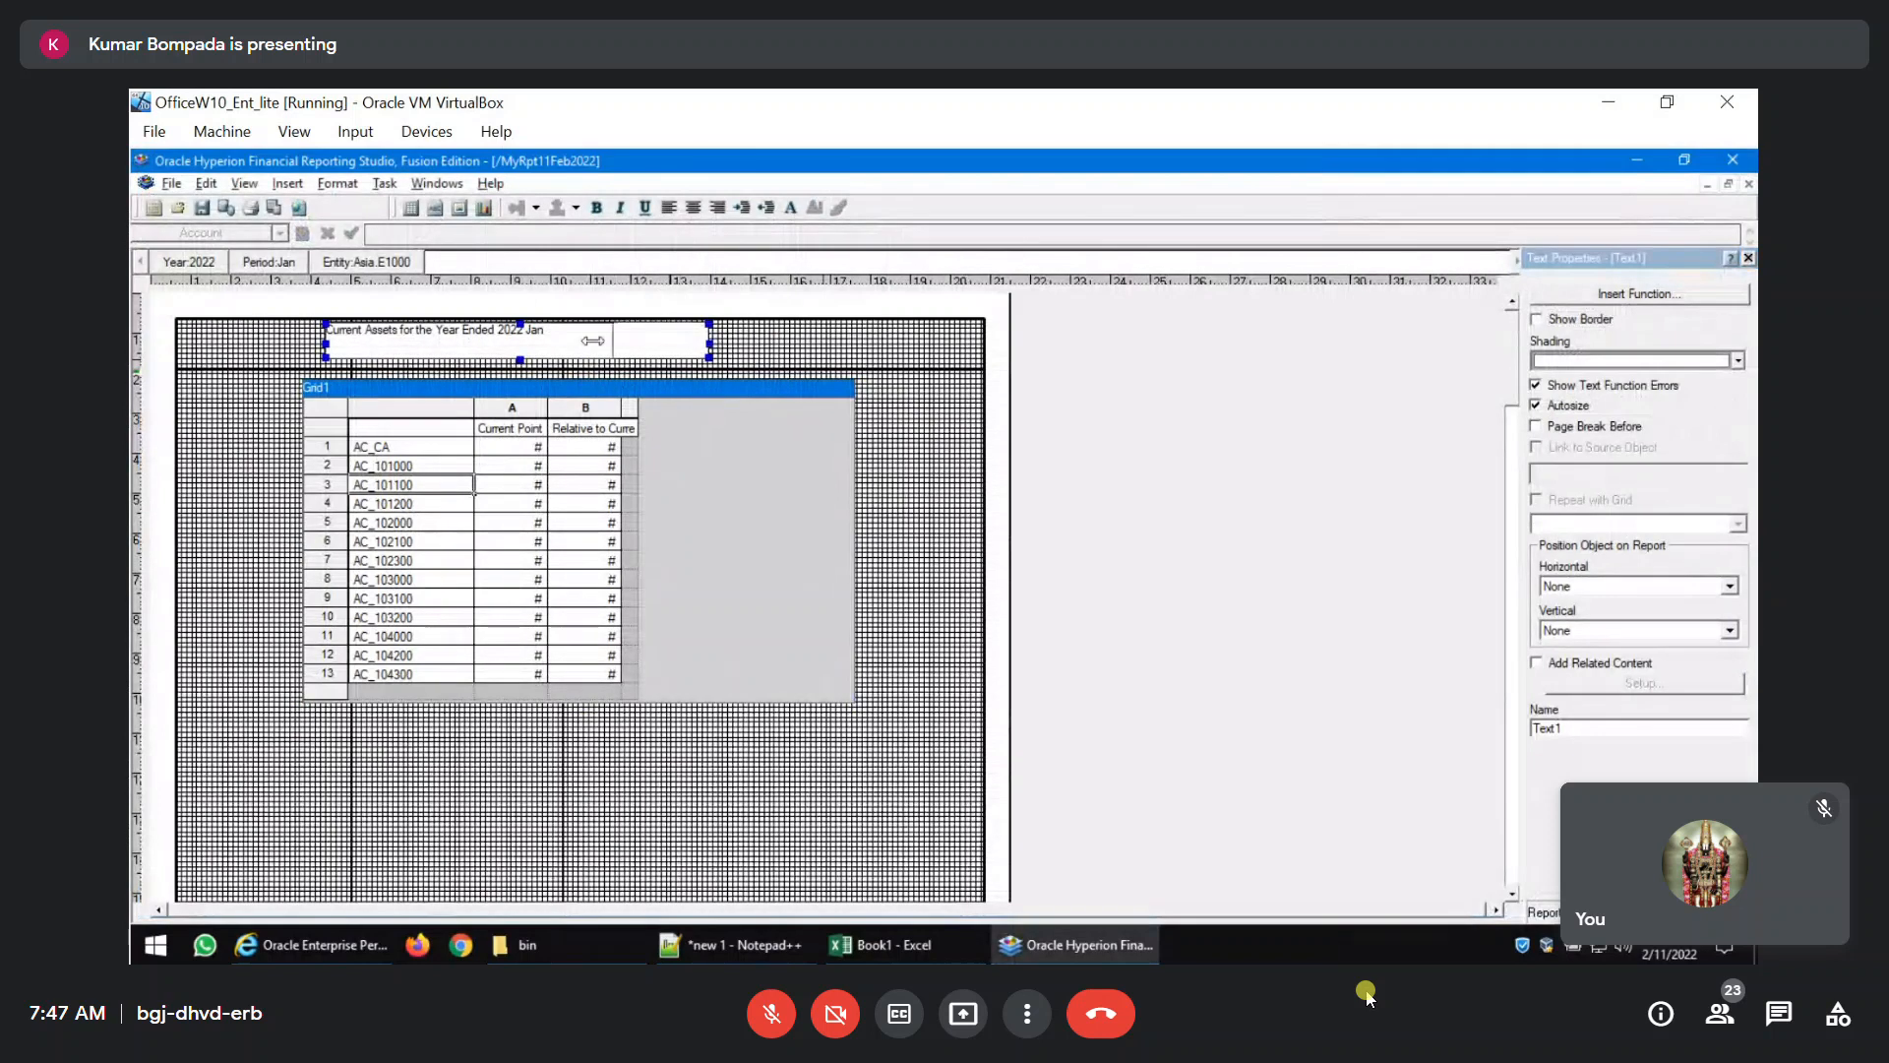
click(787, 576)
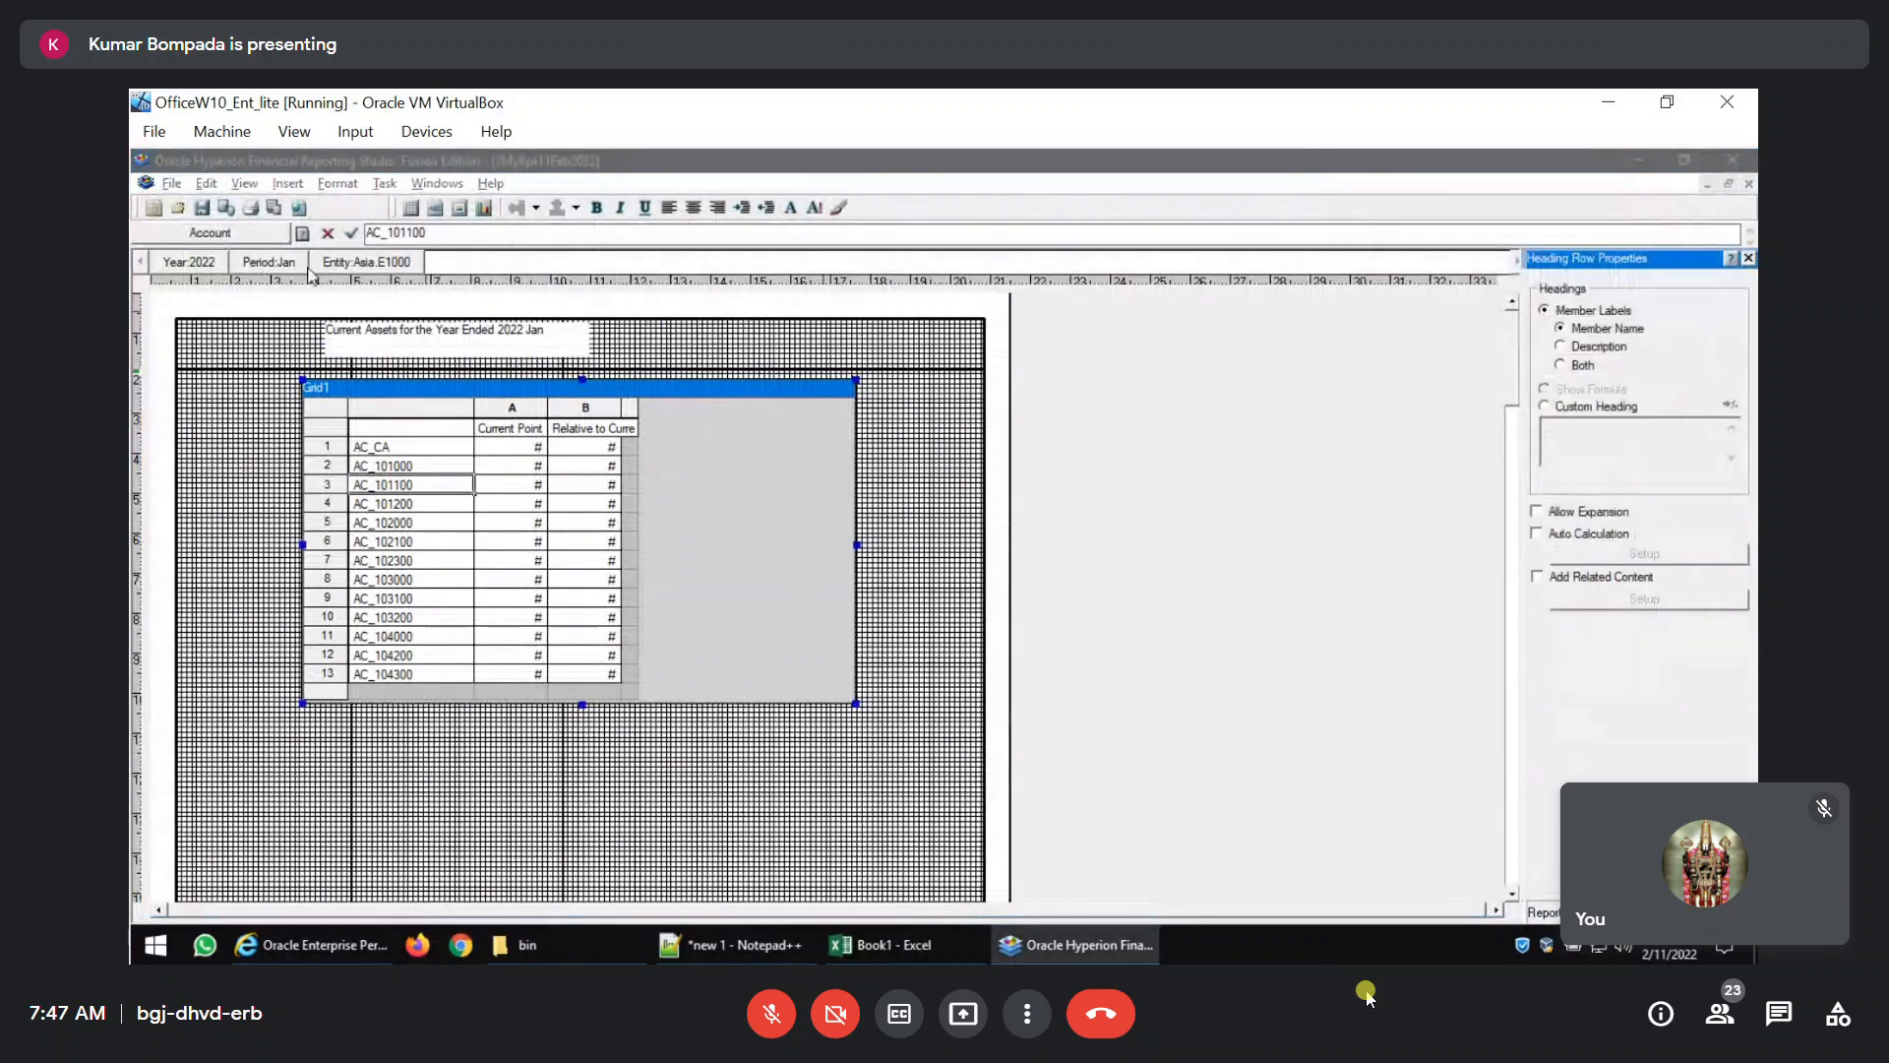
Preview the report as a PDF to check the title's position over the grid, and close the preview.
click(274, 208)
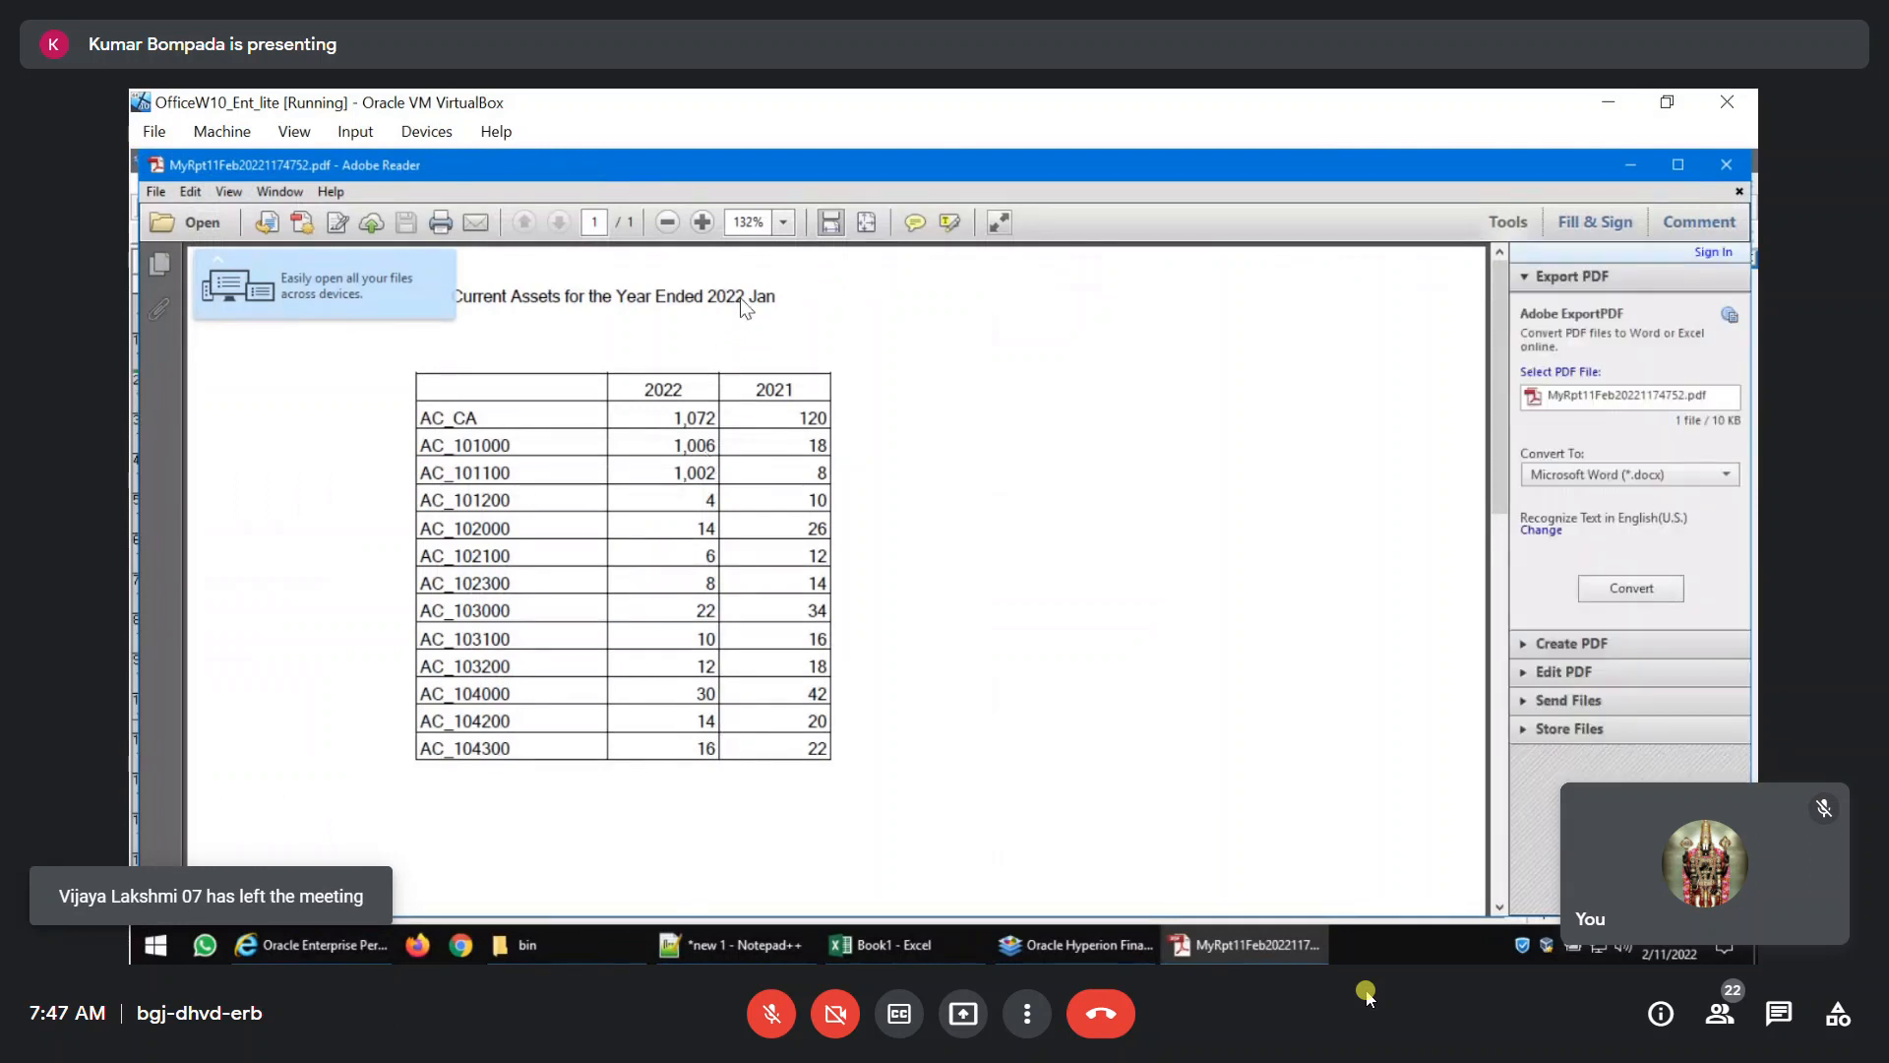
click(1726, 165)
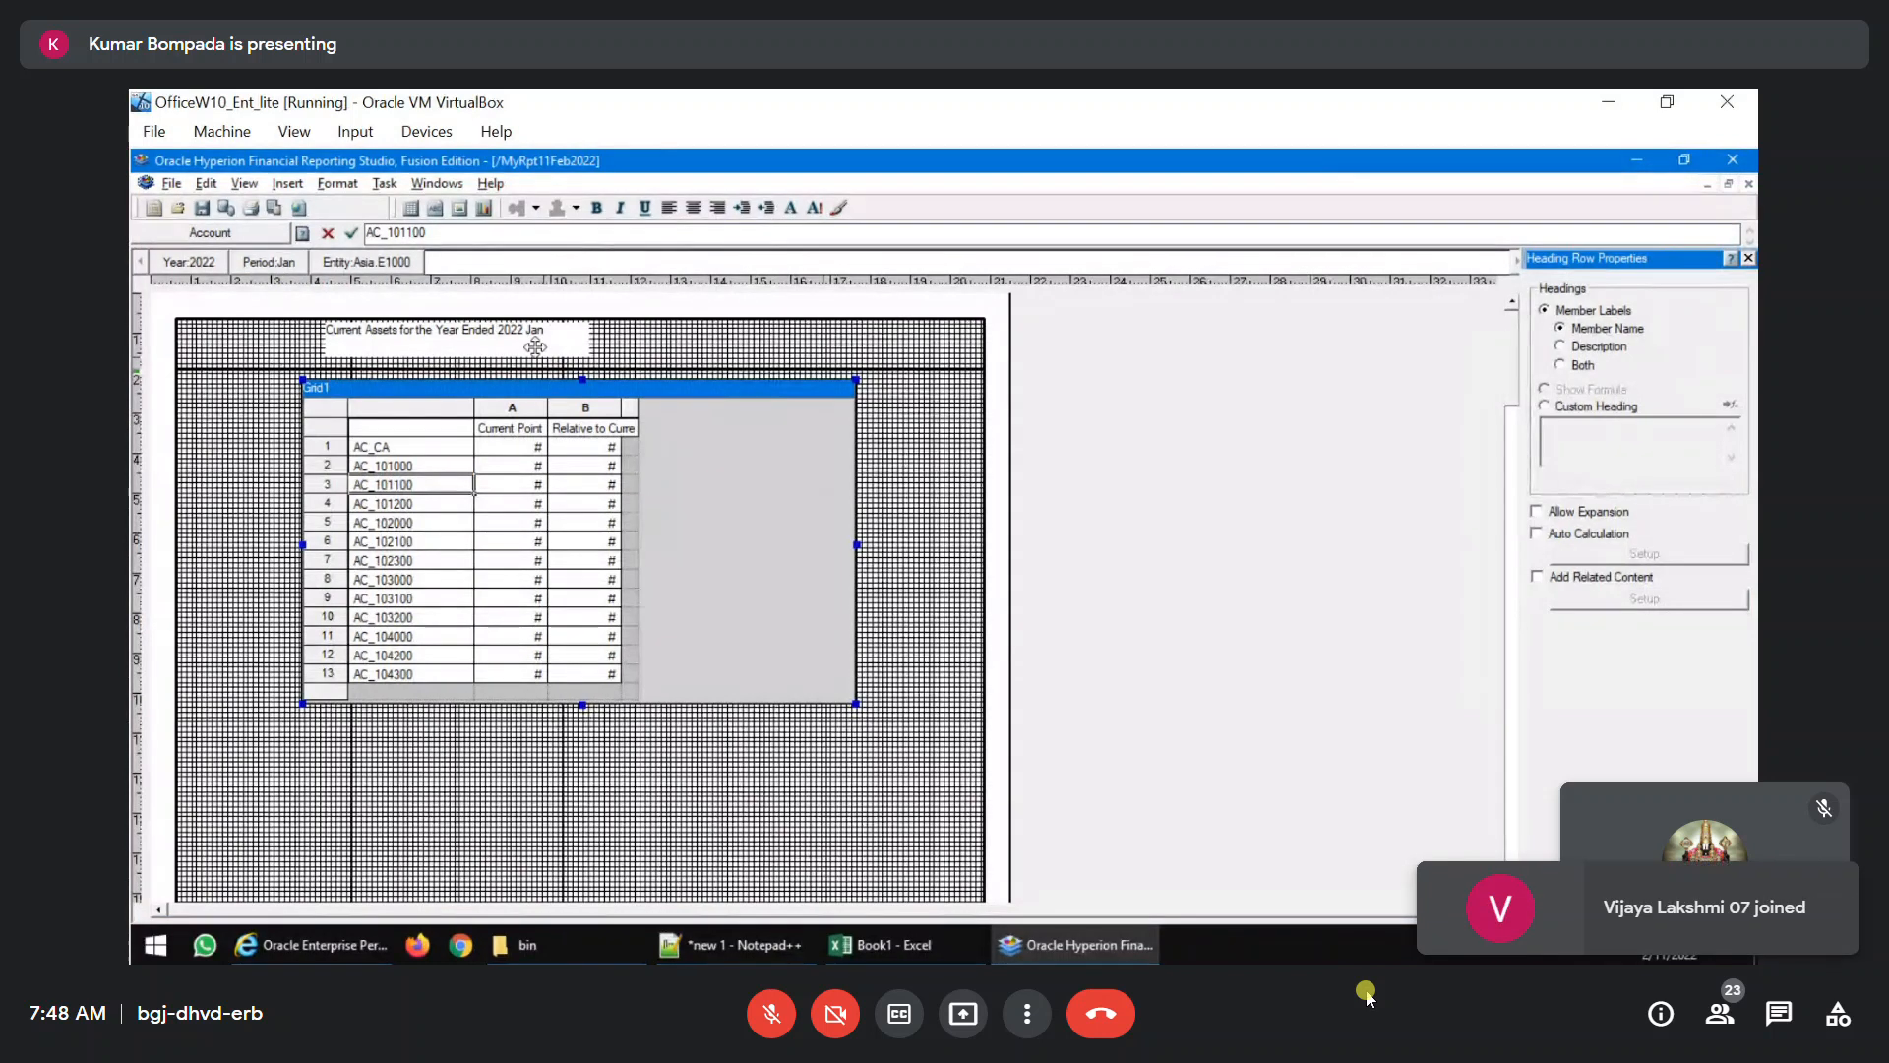
Delete "2022 Jan" from the end of the title text and widen the text box slightly.
click(500, 326)
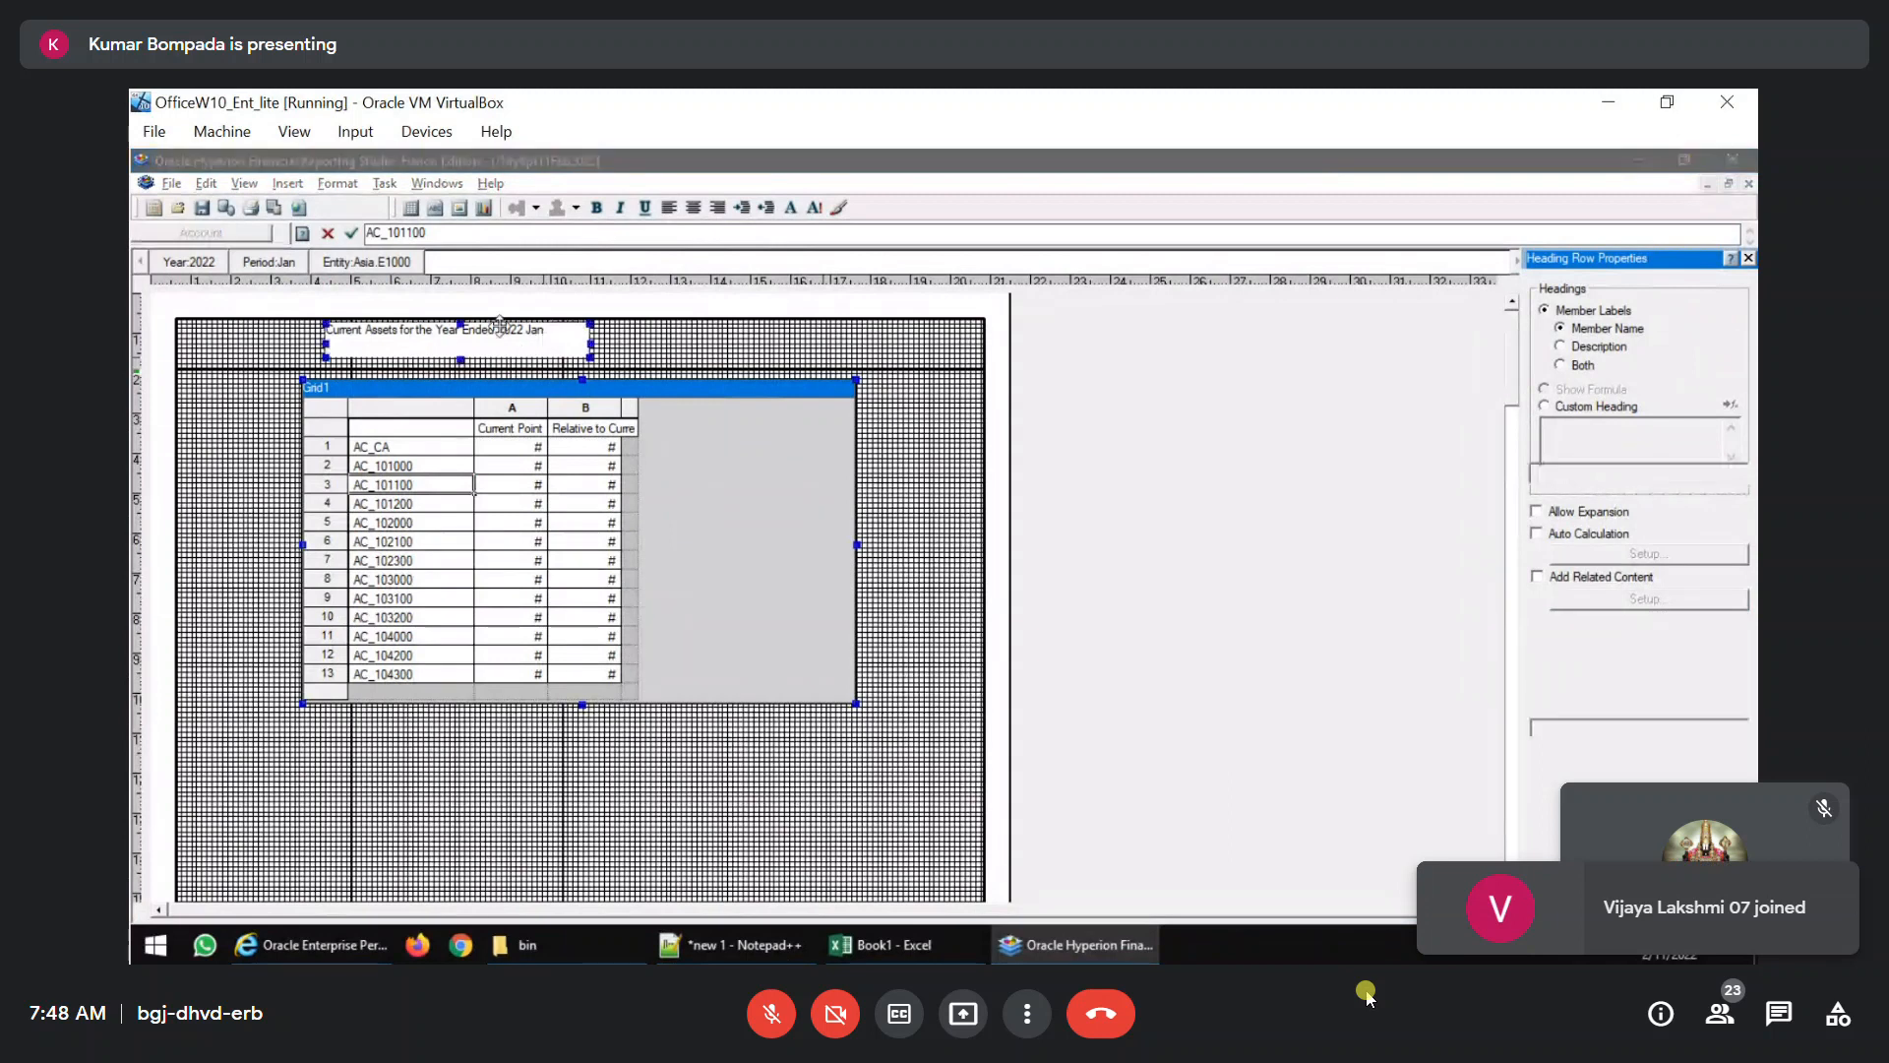
double_click(517, 329)
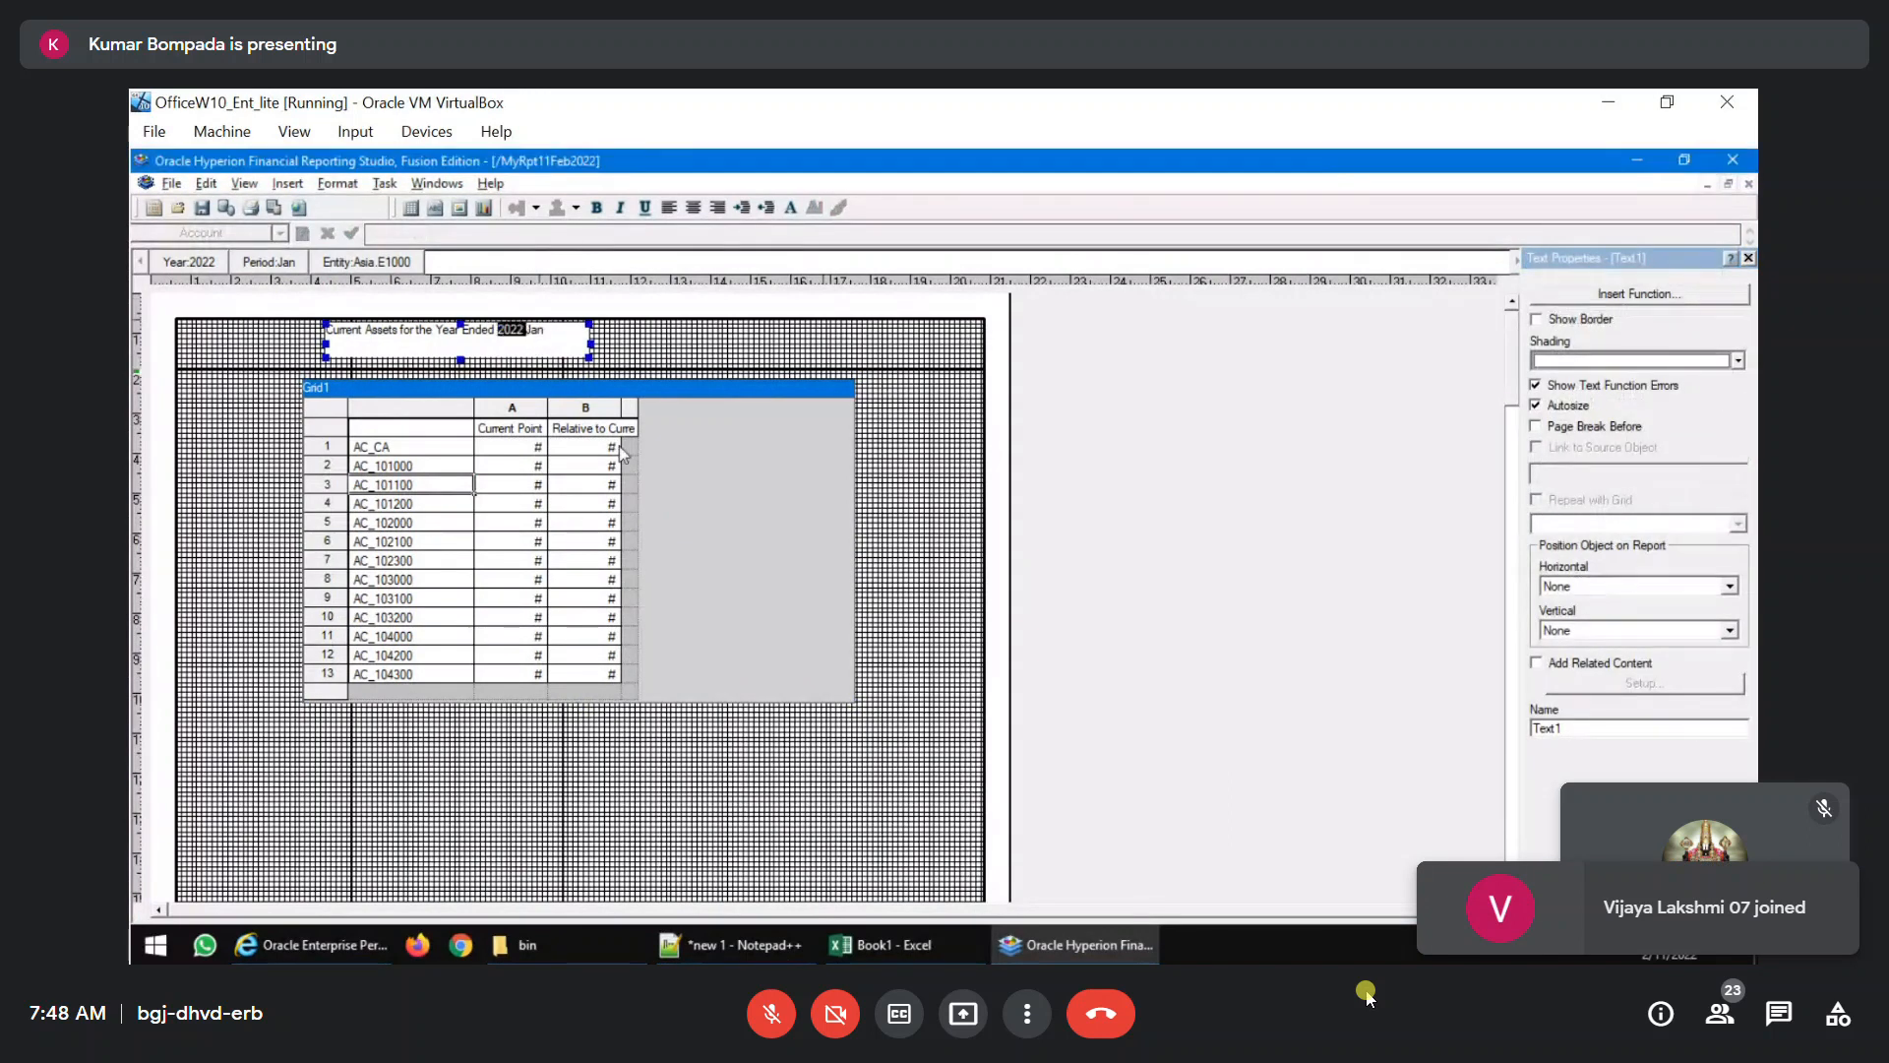
key(Right)
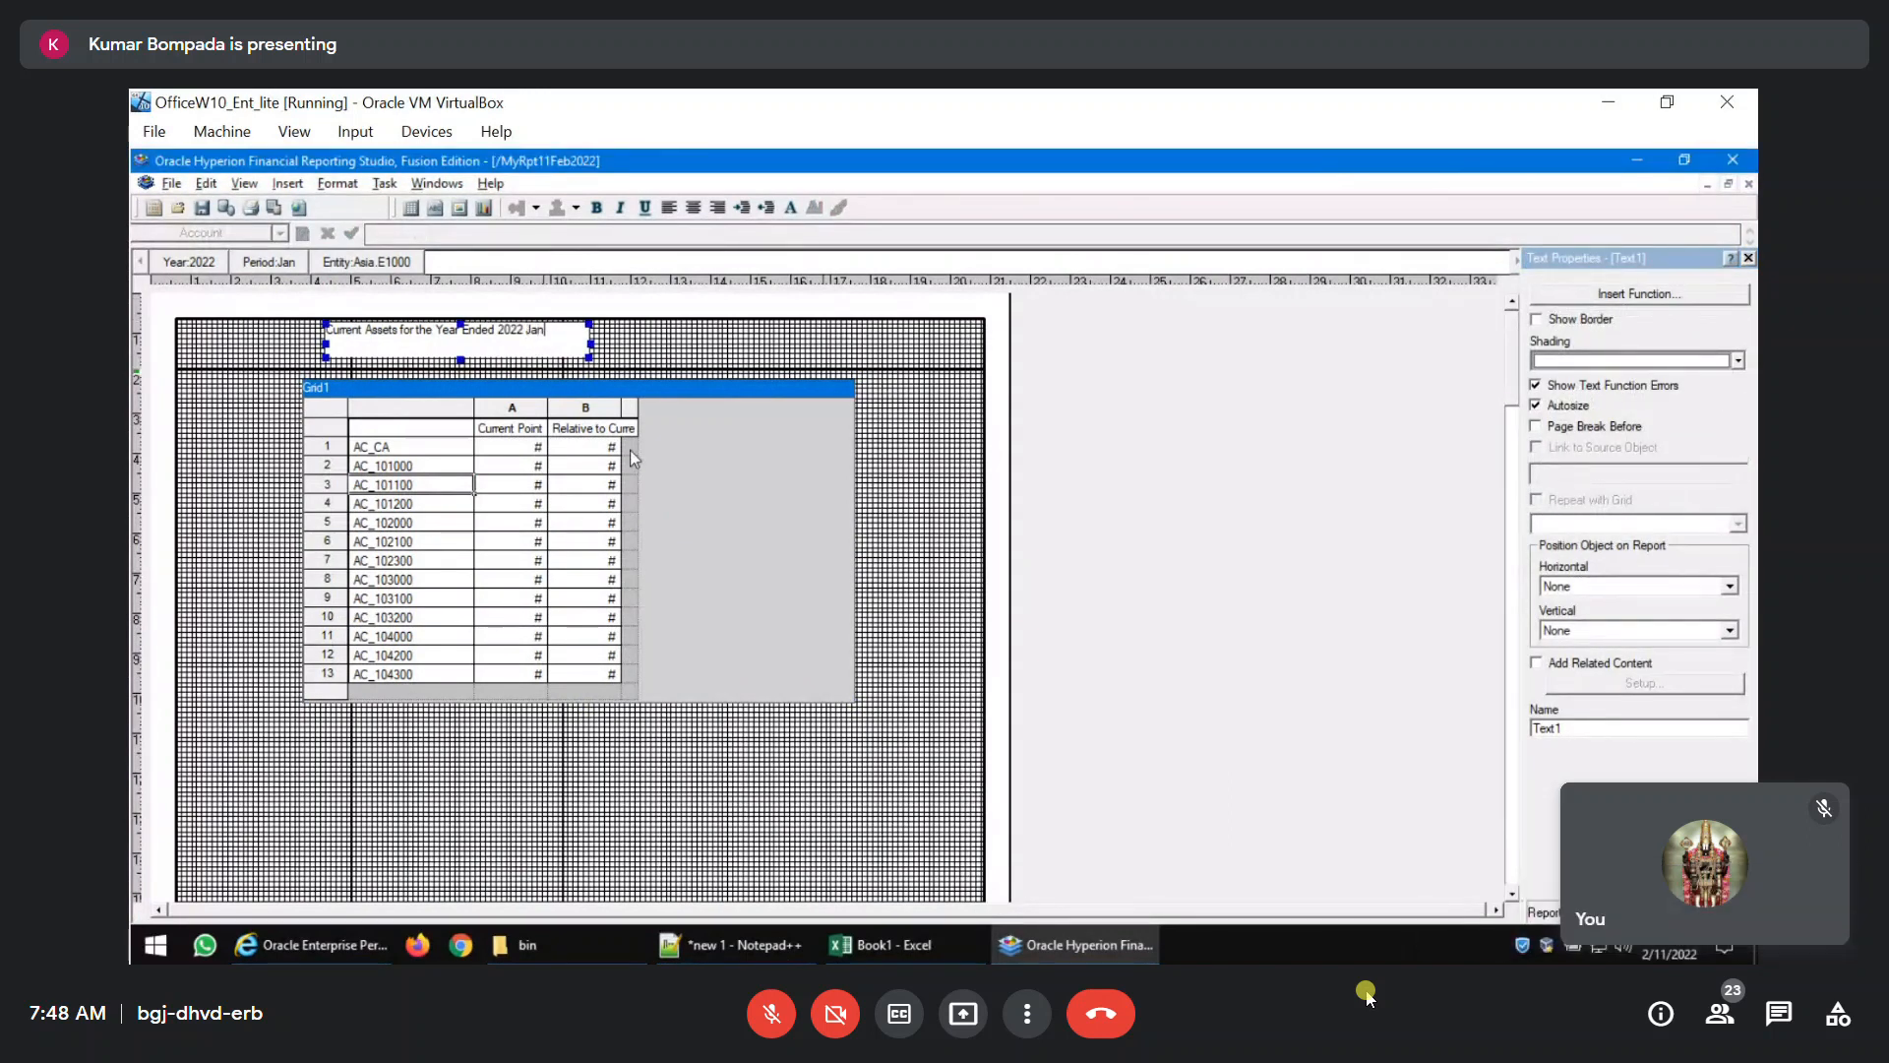
key(BackSpace)
key(BackSpace)
key(BackSpace)
key(BackSpace)
key(BackSpace)
key(BackSpace)
key(BackSpace)
key(BackSpace)
drag(538, 339, 612, 336)
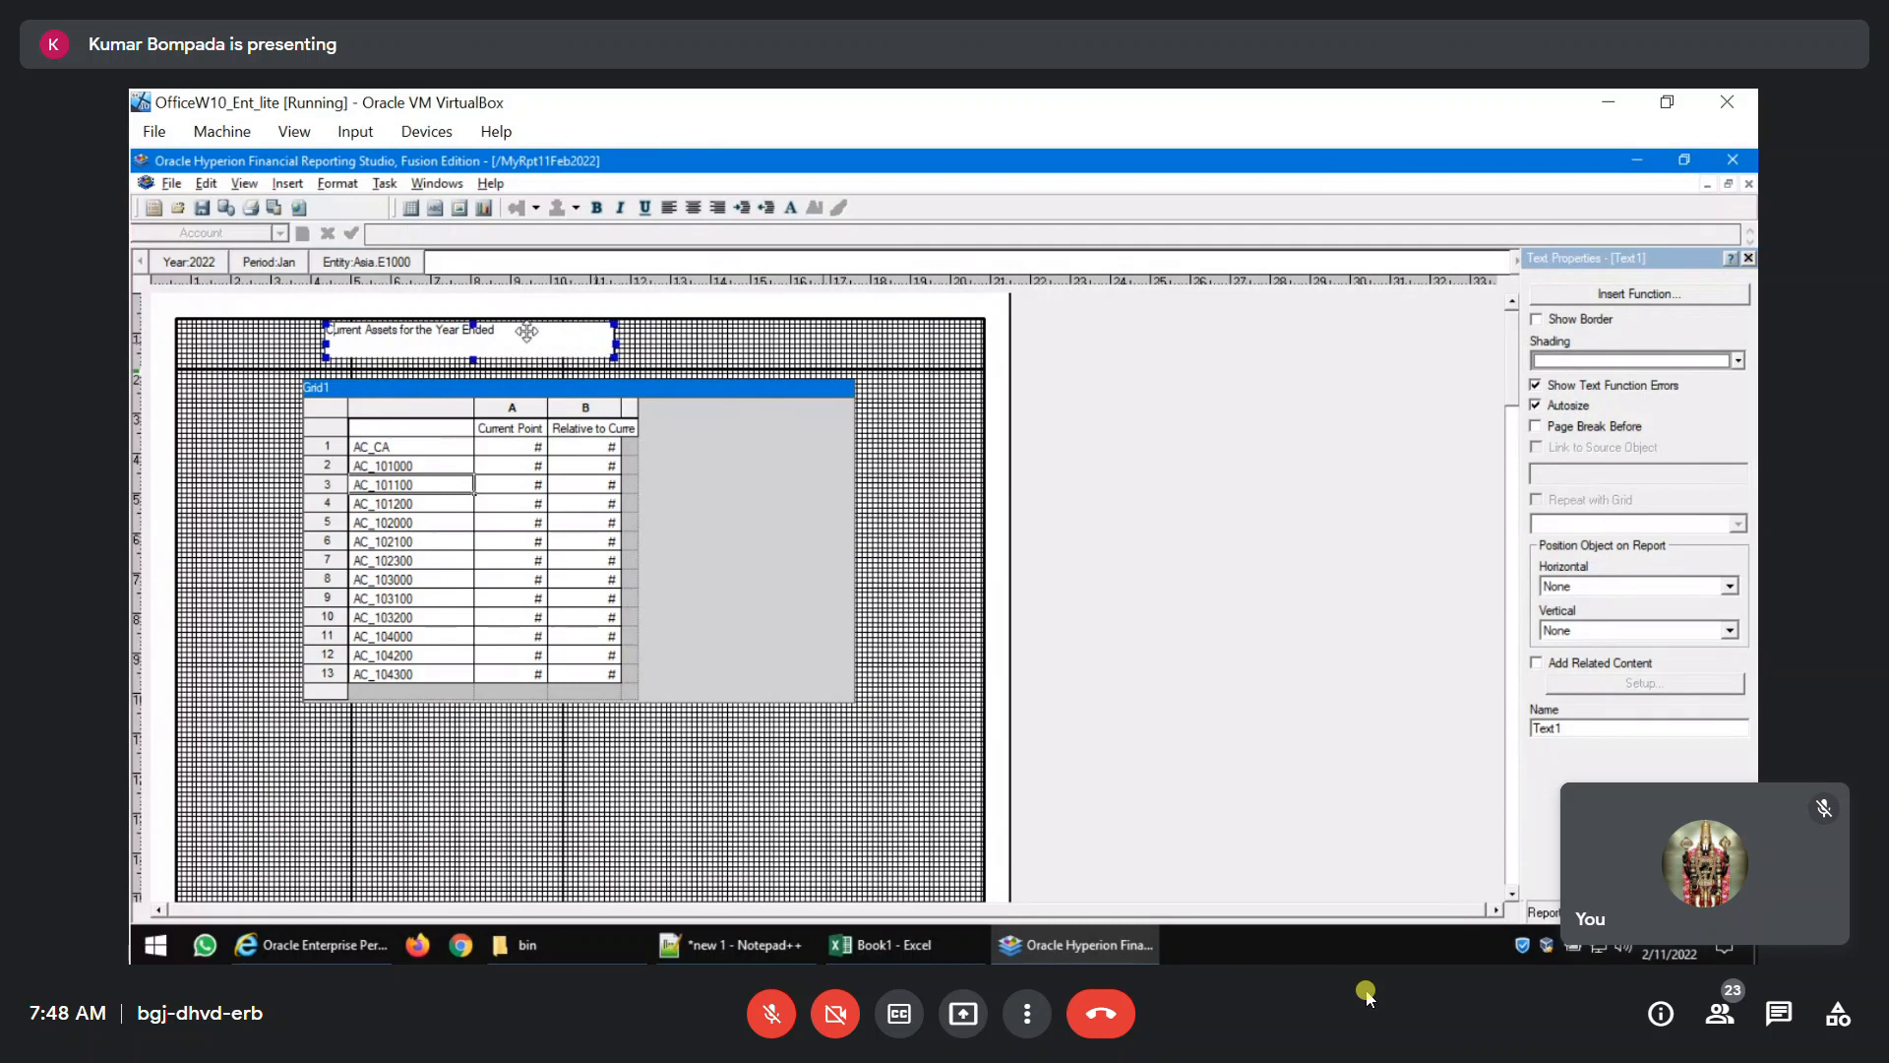
Start inserting a function at the end of the title text and choose MemberName.
double_click(492, 331)
mouse_move(592, 945)
click(1612, 297)
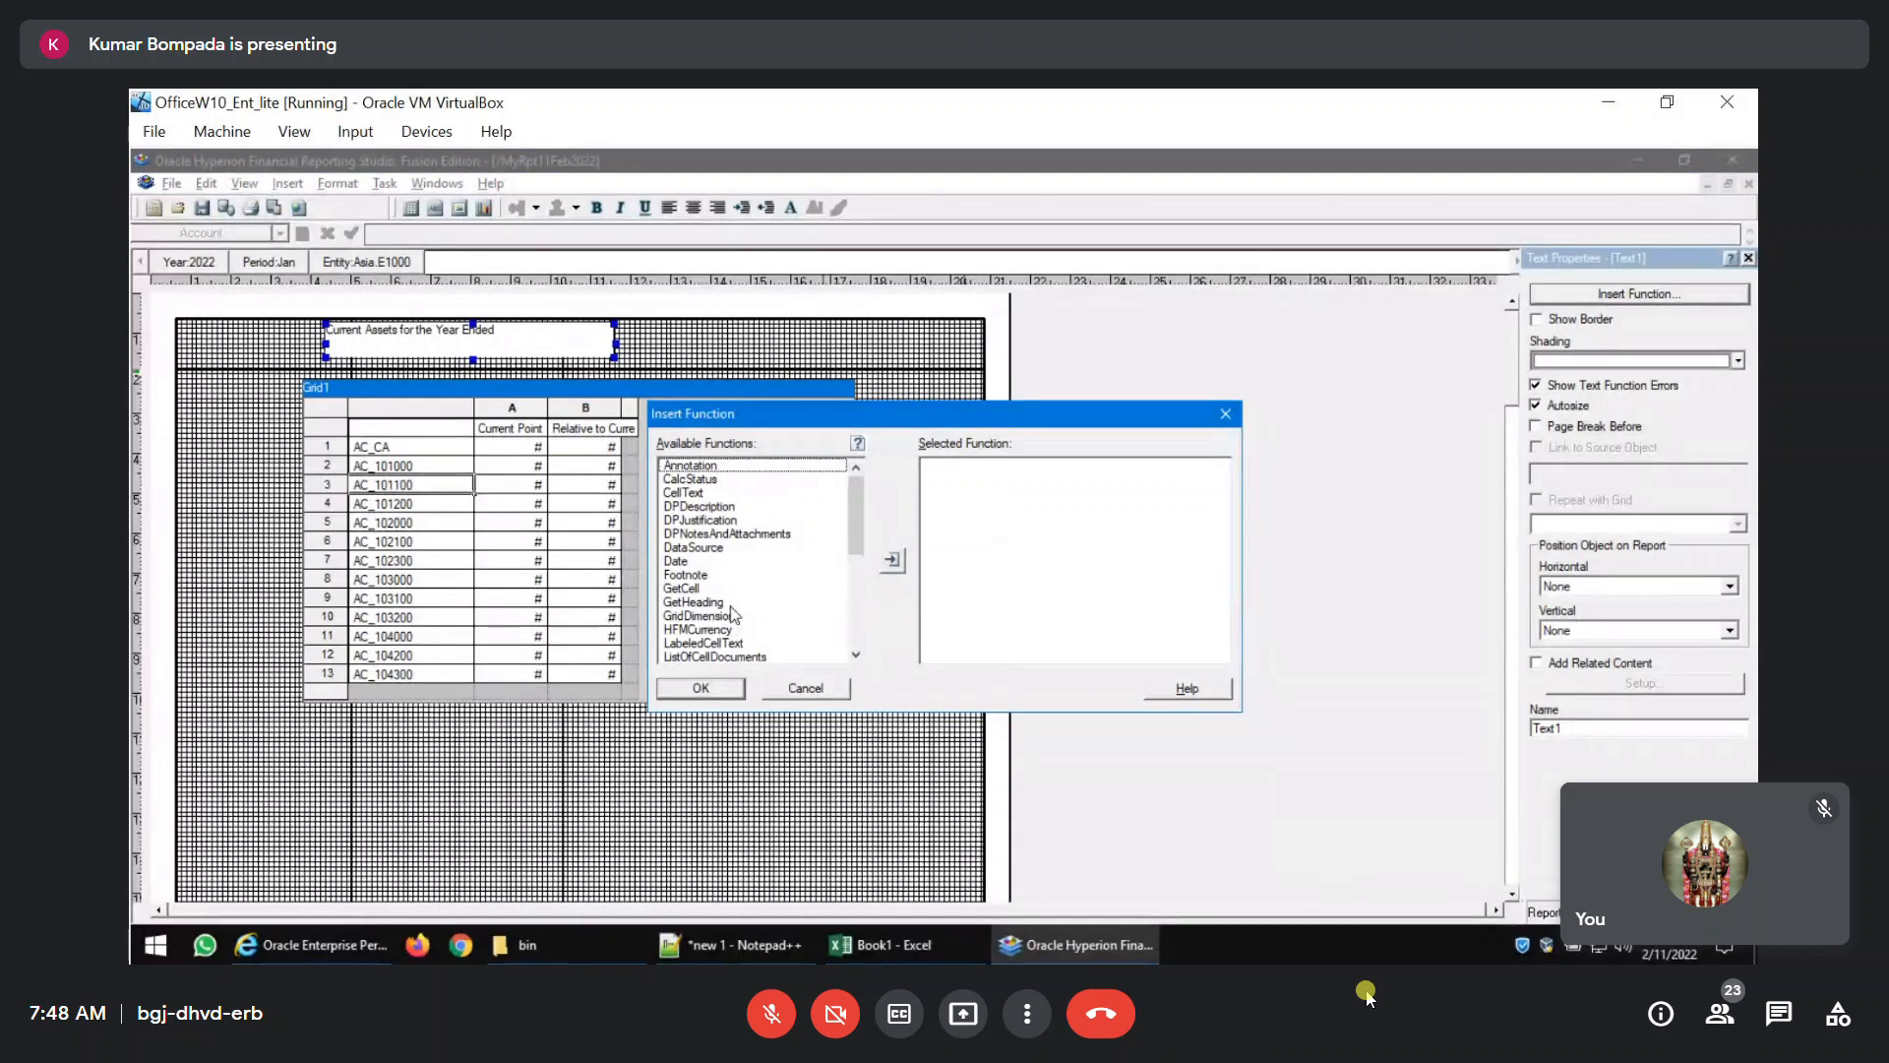
scroll(733, 613, down, 2)
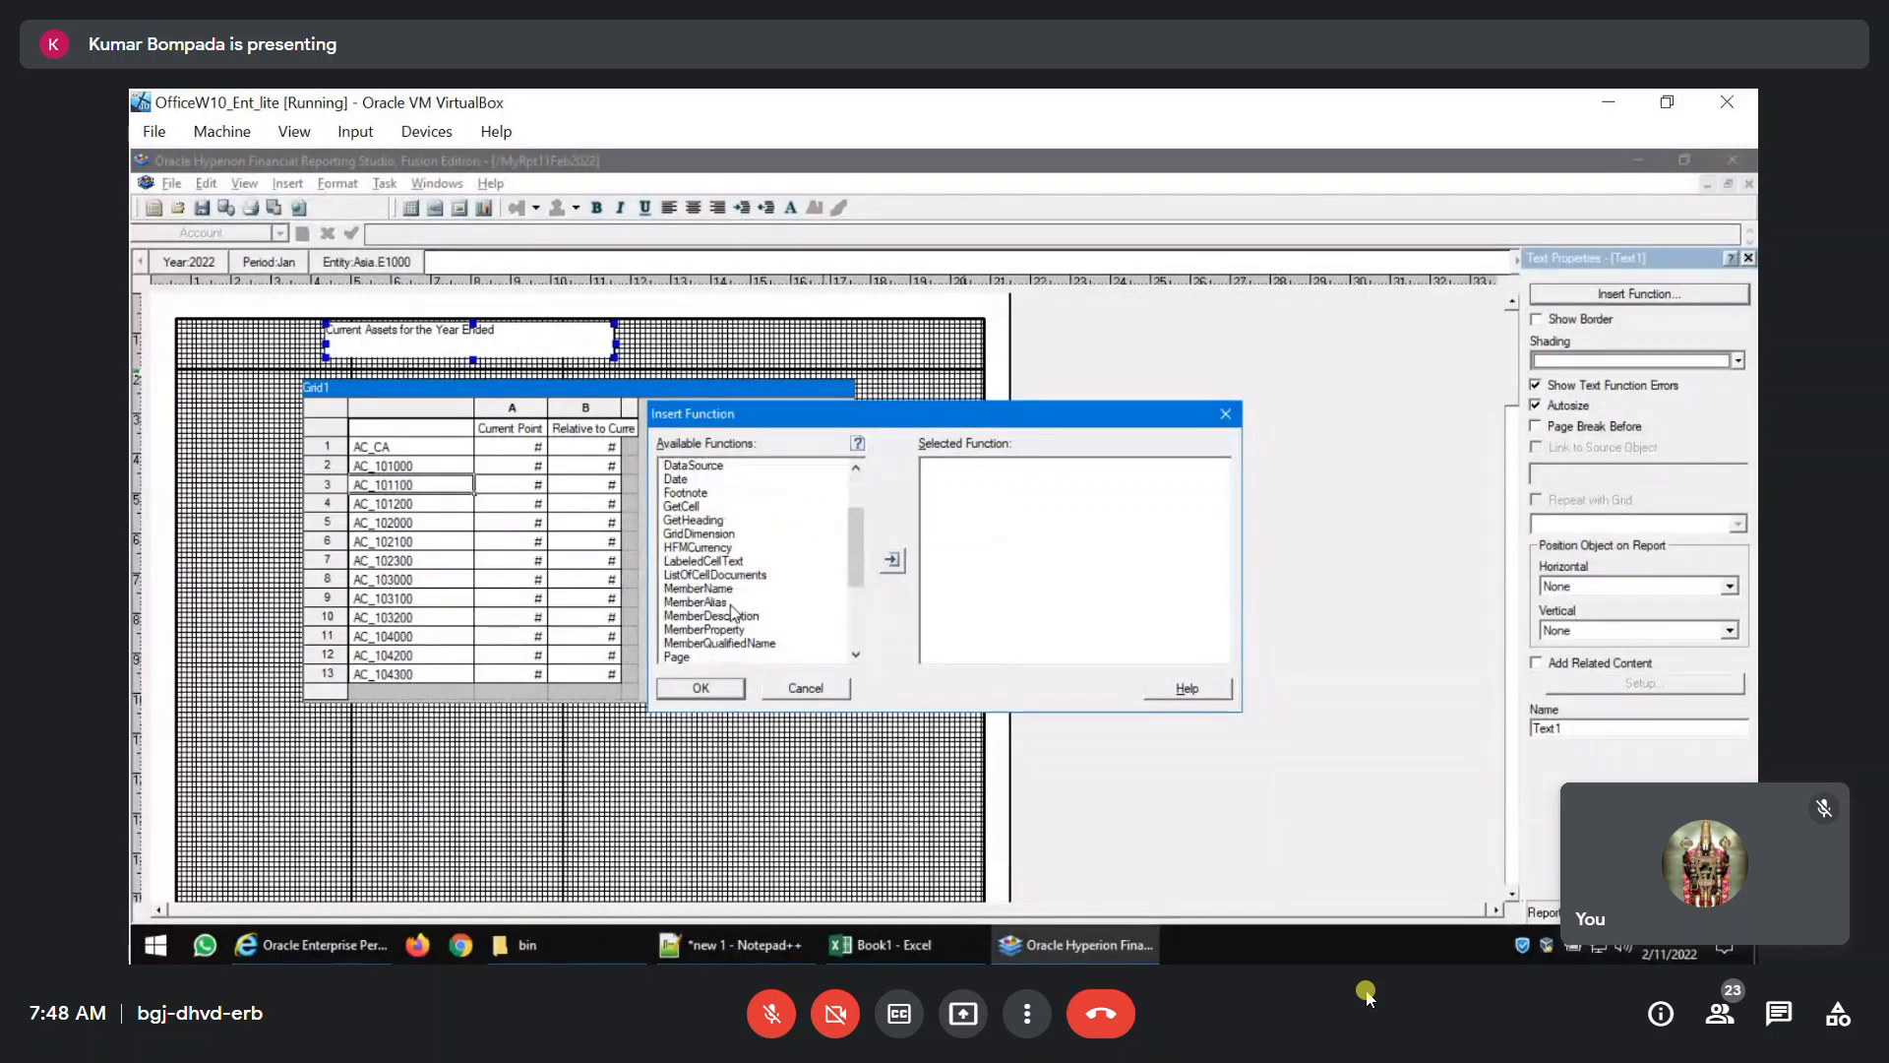
click(728, 588)
click(894, 561)
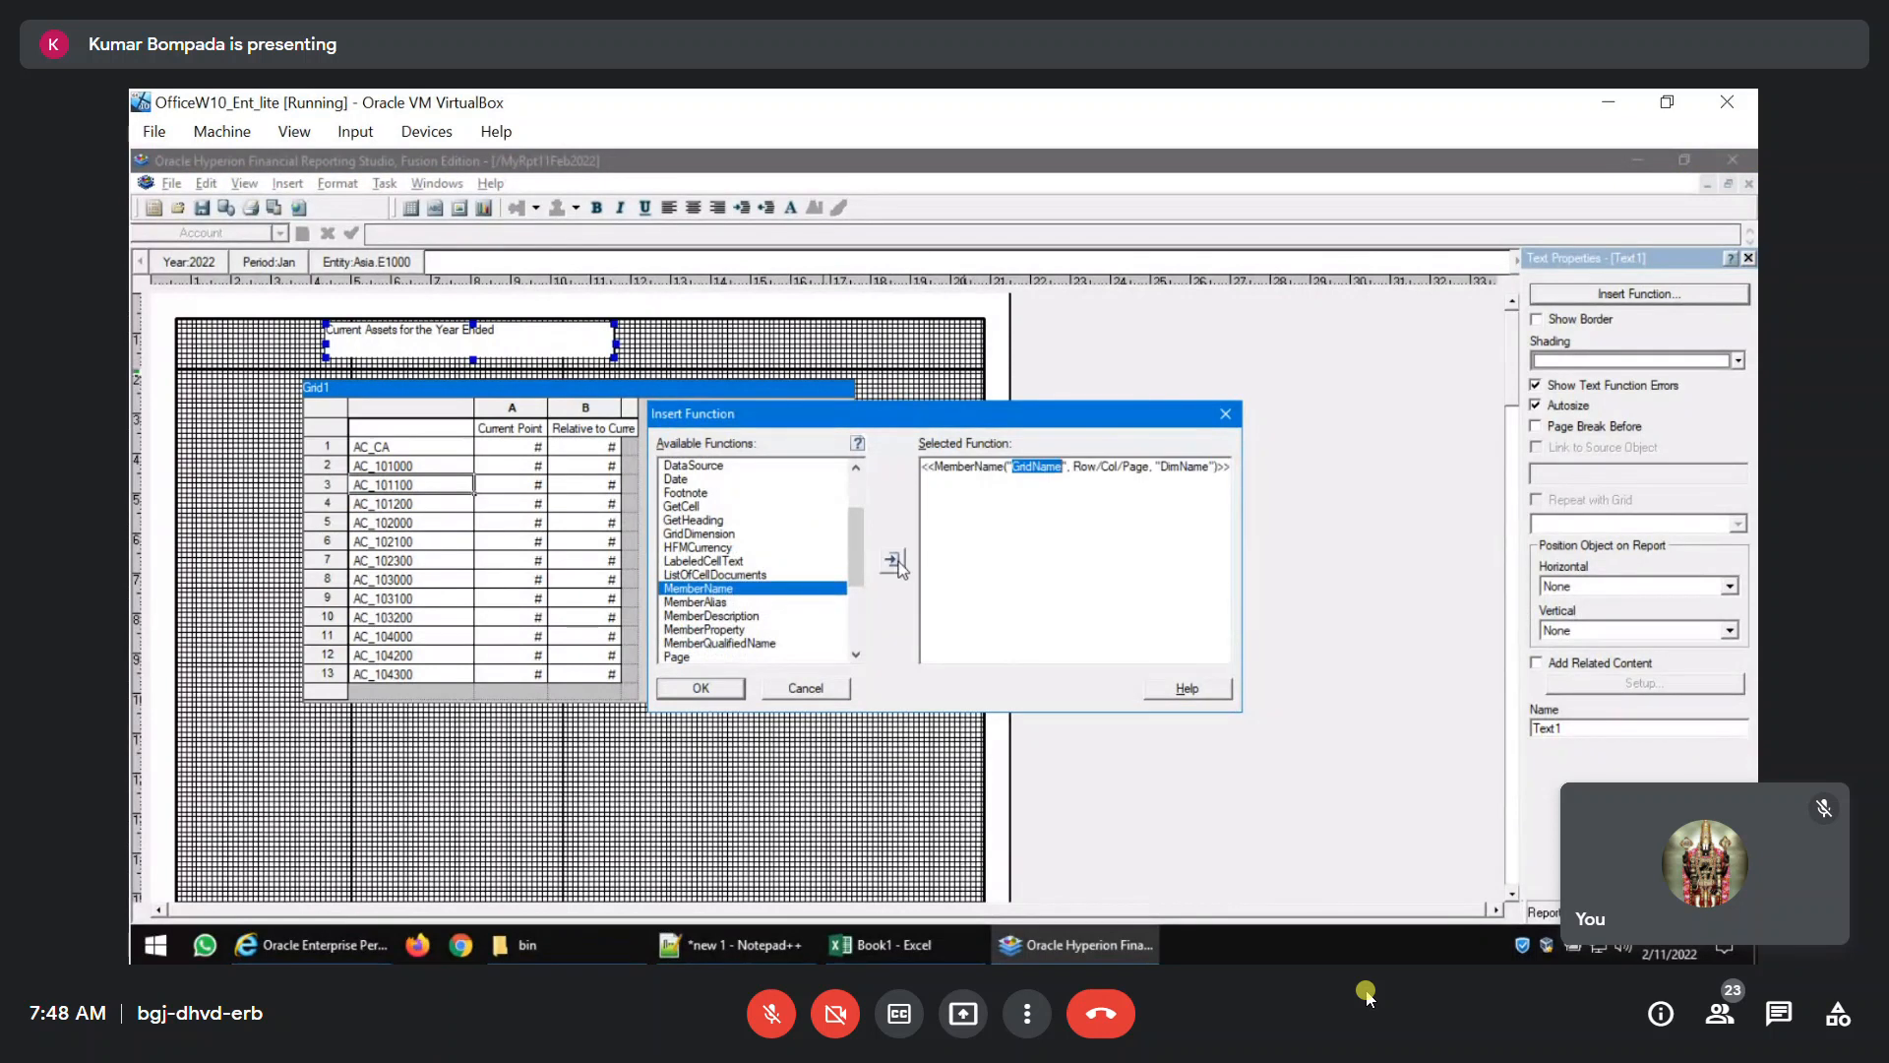
Set the MemberName function's grid name to Grid1 and its row, column and page to 1/A/1.
text(Grid1)
key(Right)
key(Right)
key(Right)
key(shift+Right)
key(shift+Right)
key(shift+Right)
text(1)
key(Right)
key(shift+Right)
key(shift+Right)
key(shift+Right)
text(A)
key(Right)
Set the function's dimension to Year, insert it into the title, and check the title in a PDF preview.
key(shift+Right)
key(shift+Right)
key(shift+Right)
key(shift+Right)
text(1)
key(Right)
key(Right)
key(shift+Right)
key(shift+Right)
key(shift+Right)
key(shift+Right)
key(shift+Right)
key(shift+Right)
key(shift+Right)
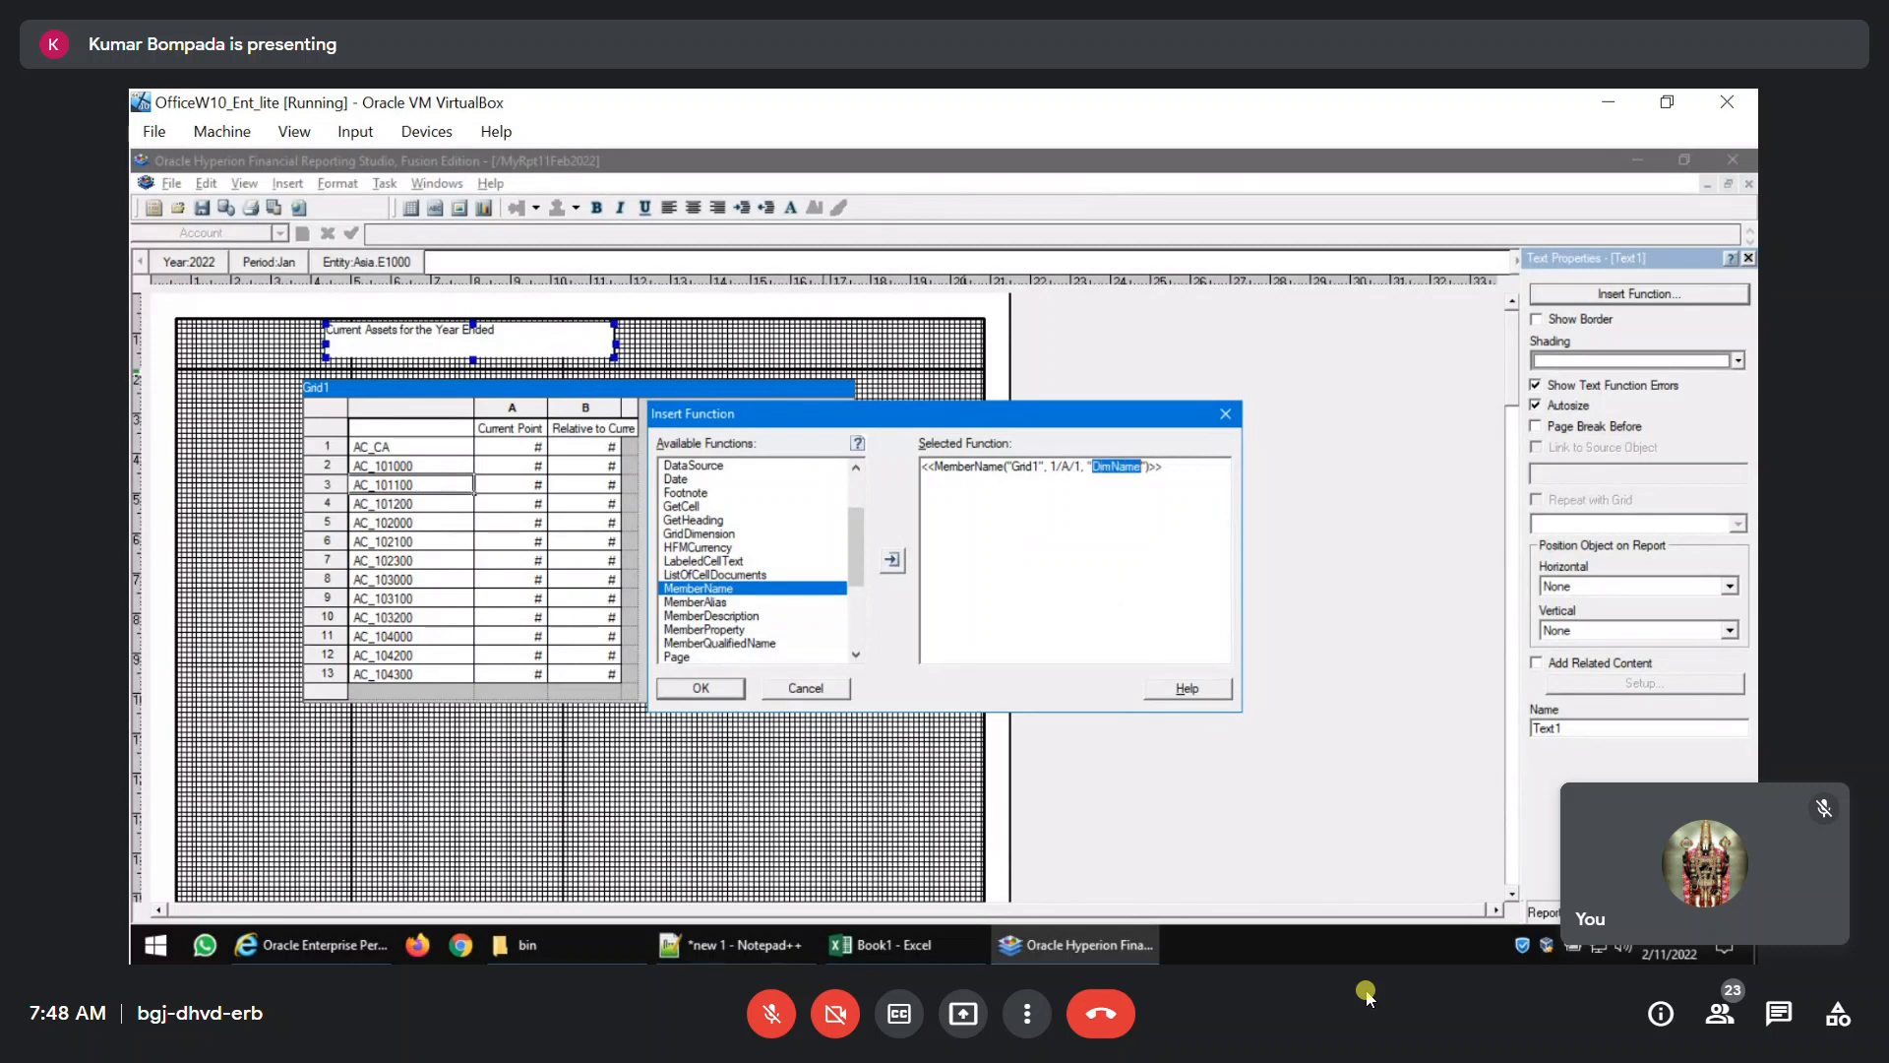
text(Year)
click(733, 688)
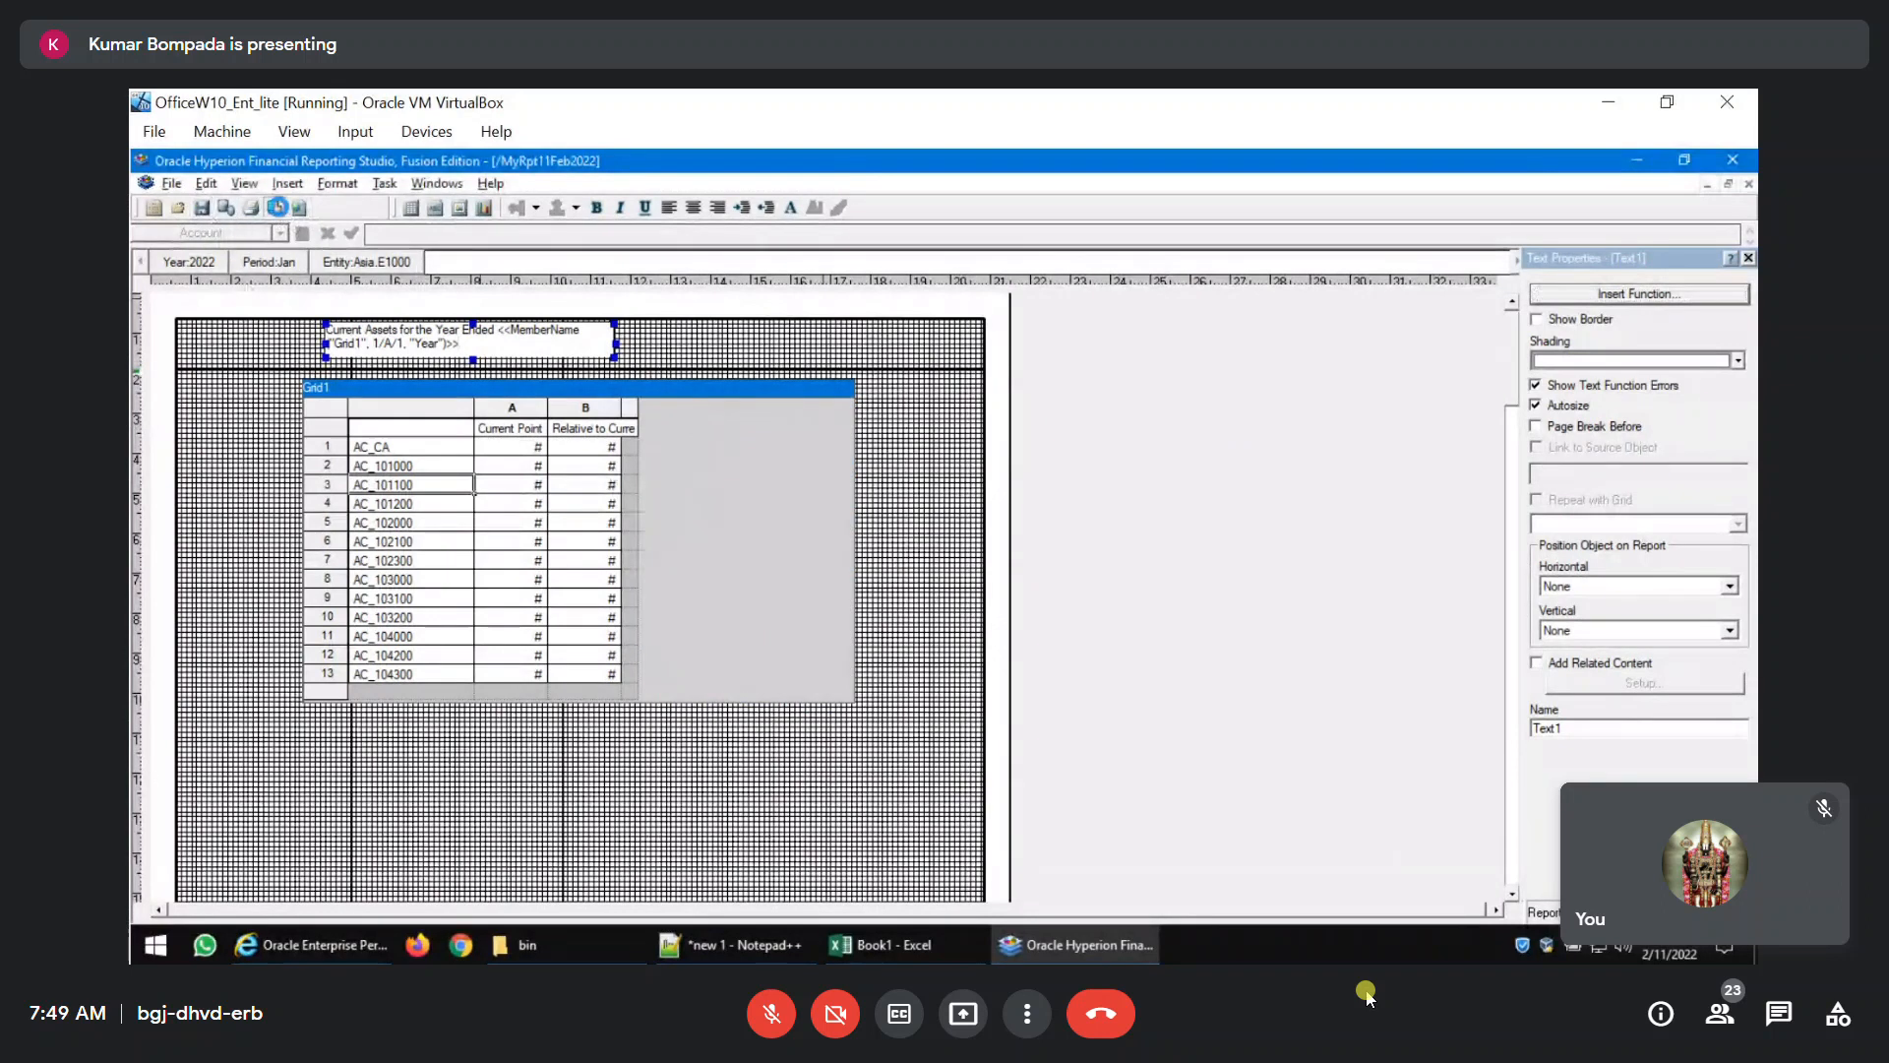
click(277, 206)
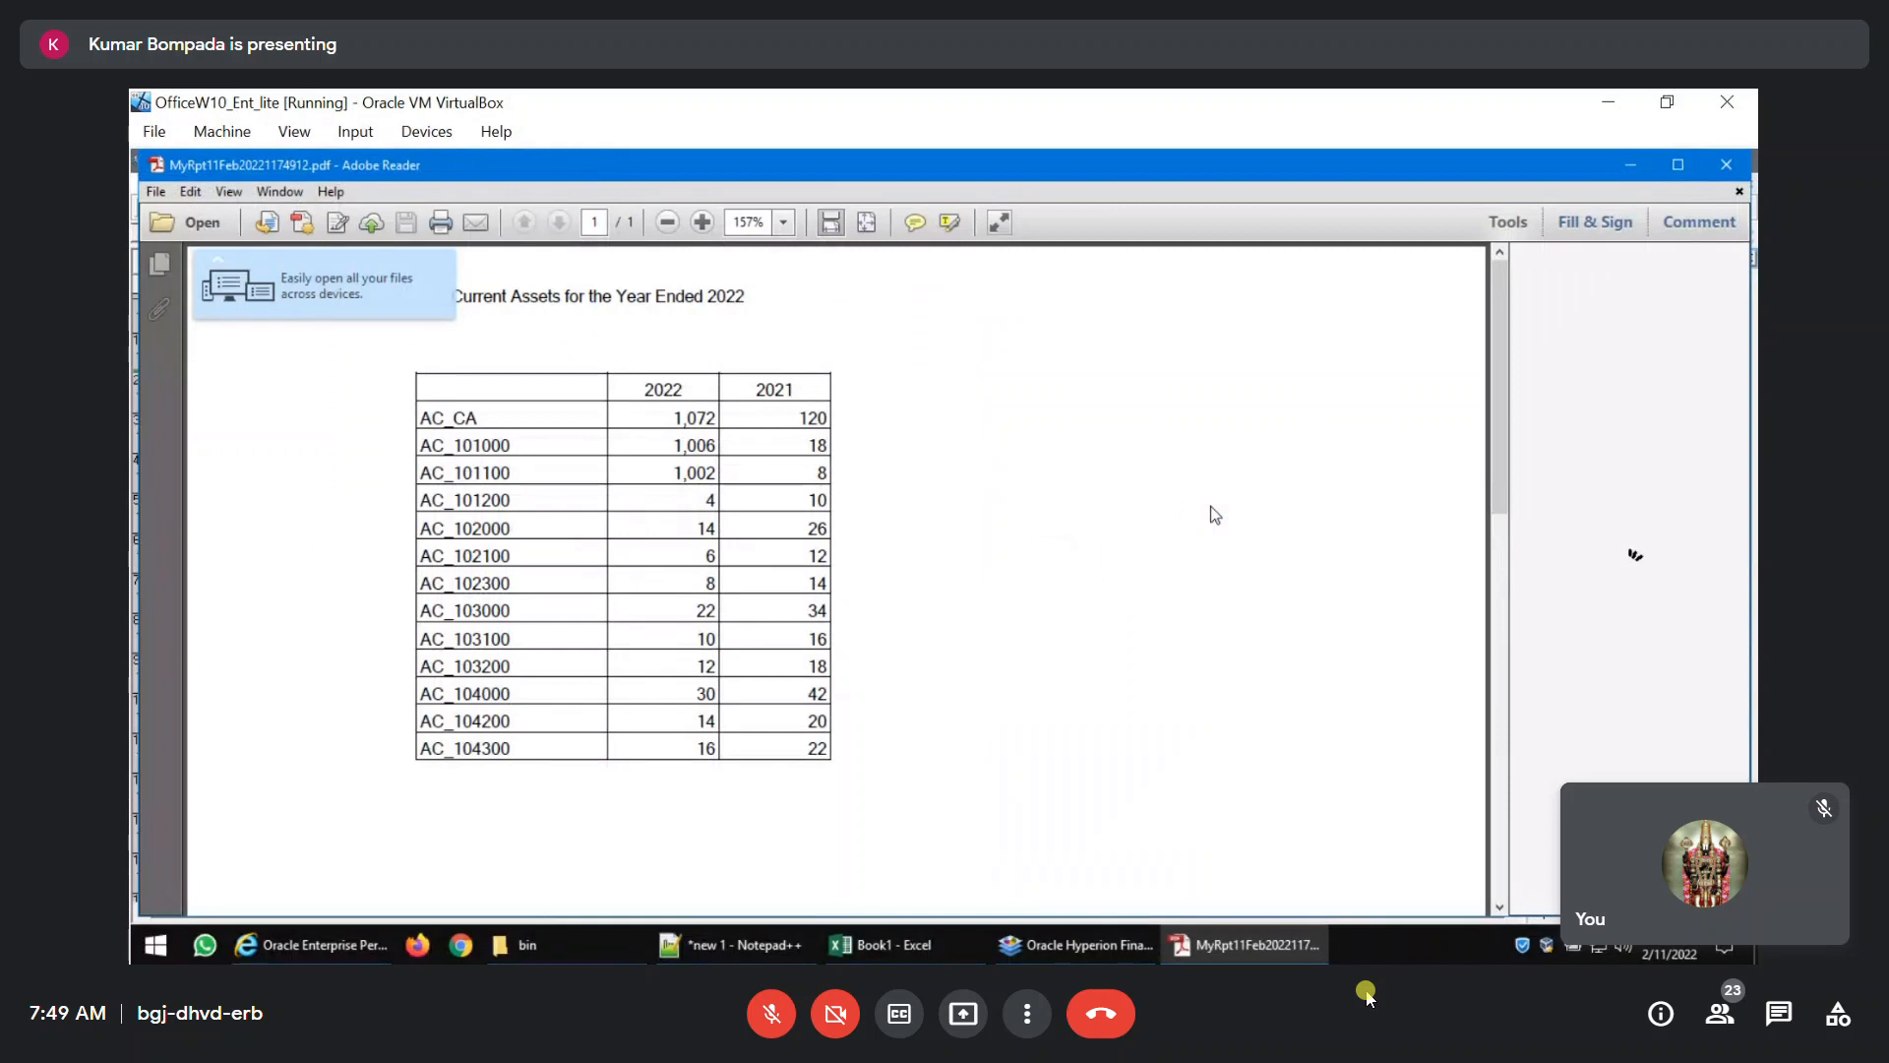
click(1726, 165)
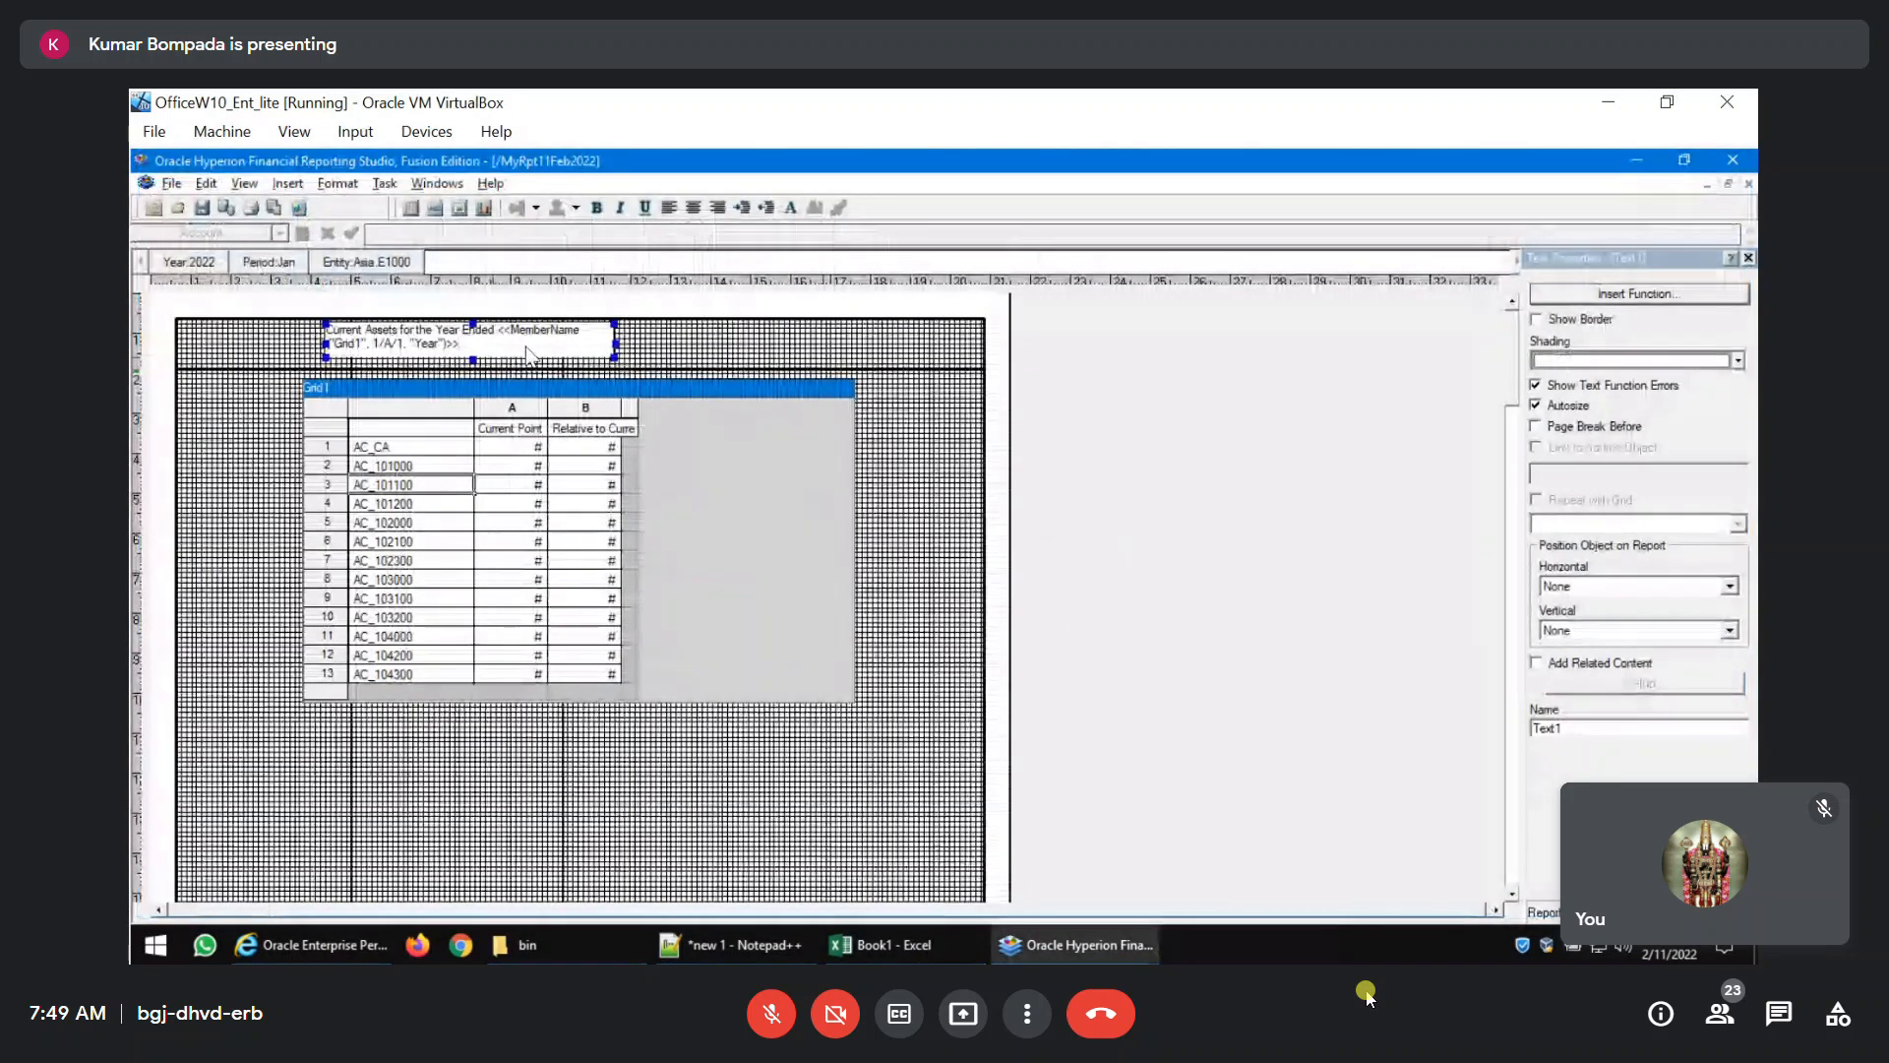
Start a second MemberName function for the title, after the Year function.
click(1645, 298)
scroll(772, 599, down, 4)
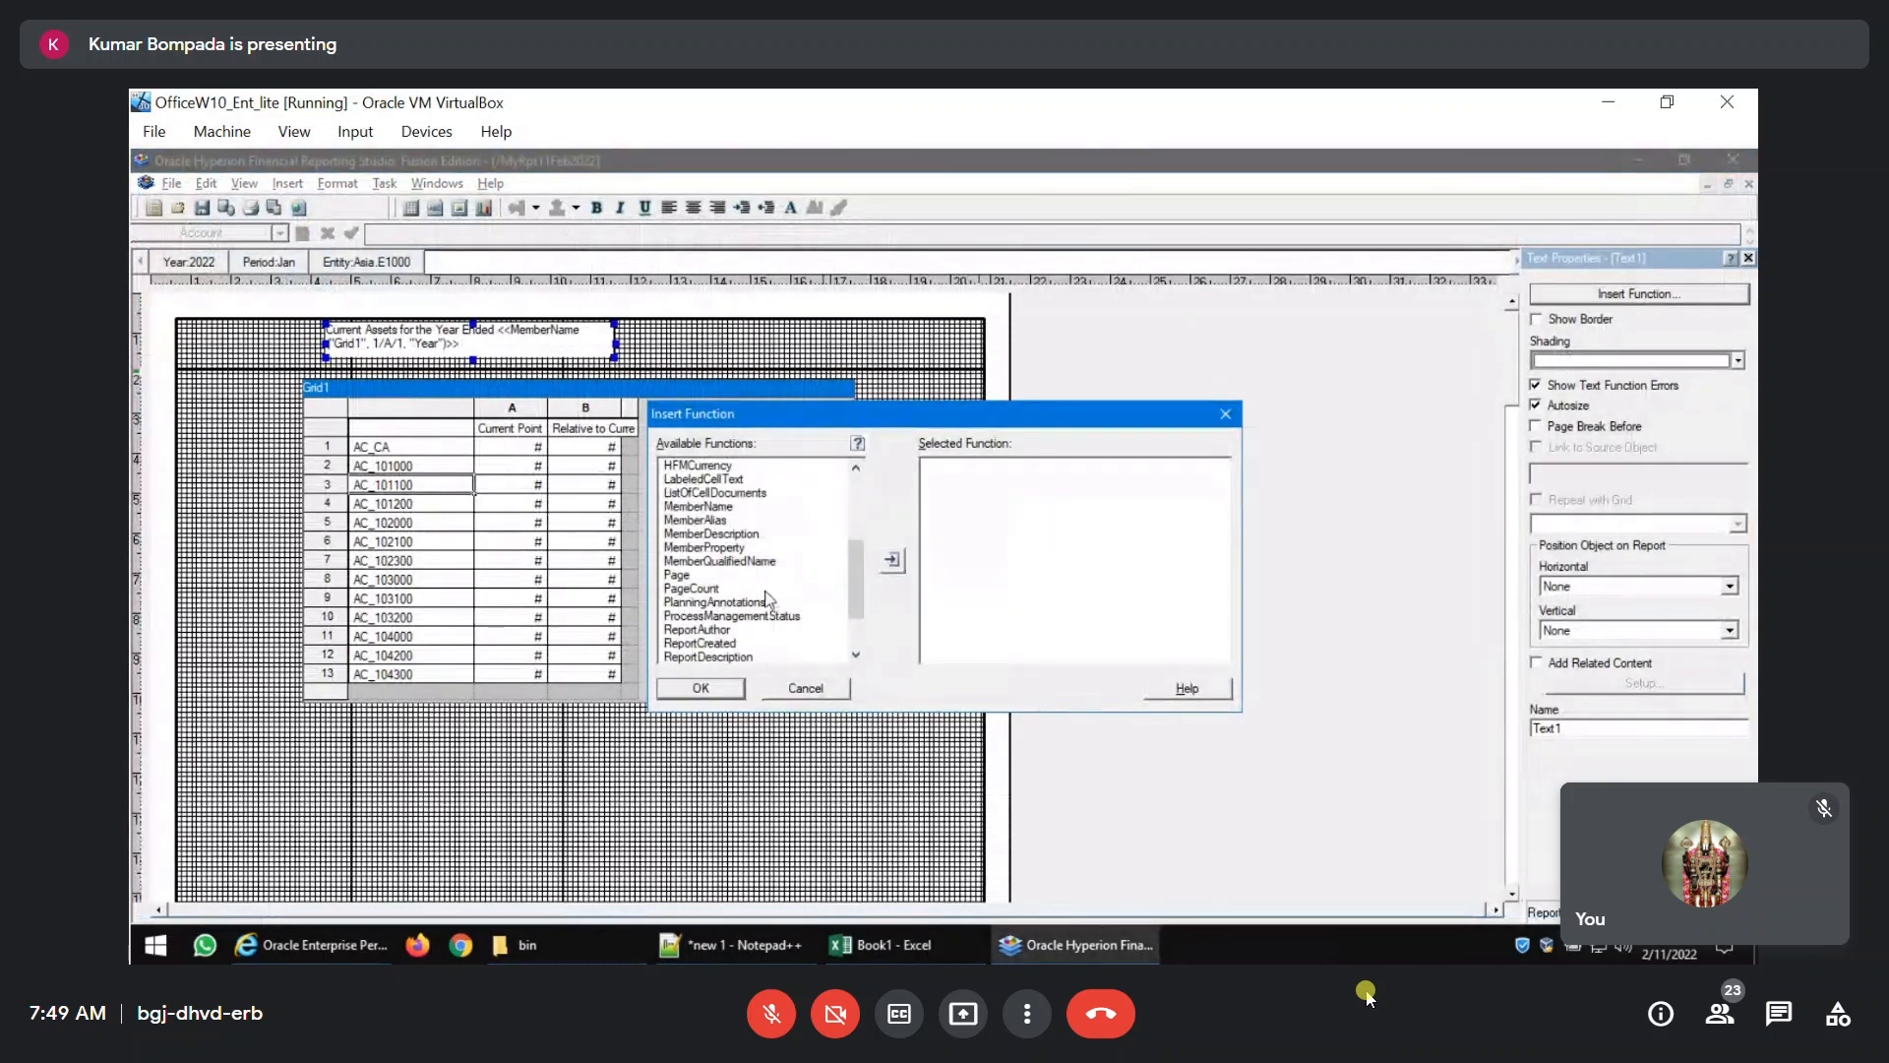
click(728, 506)
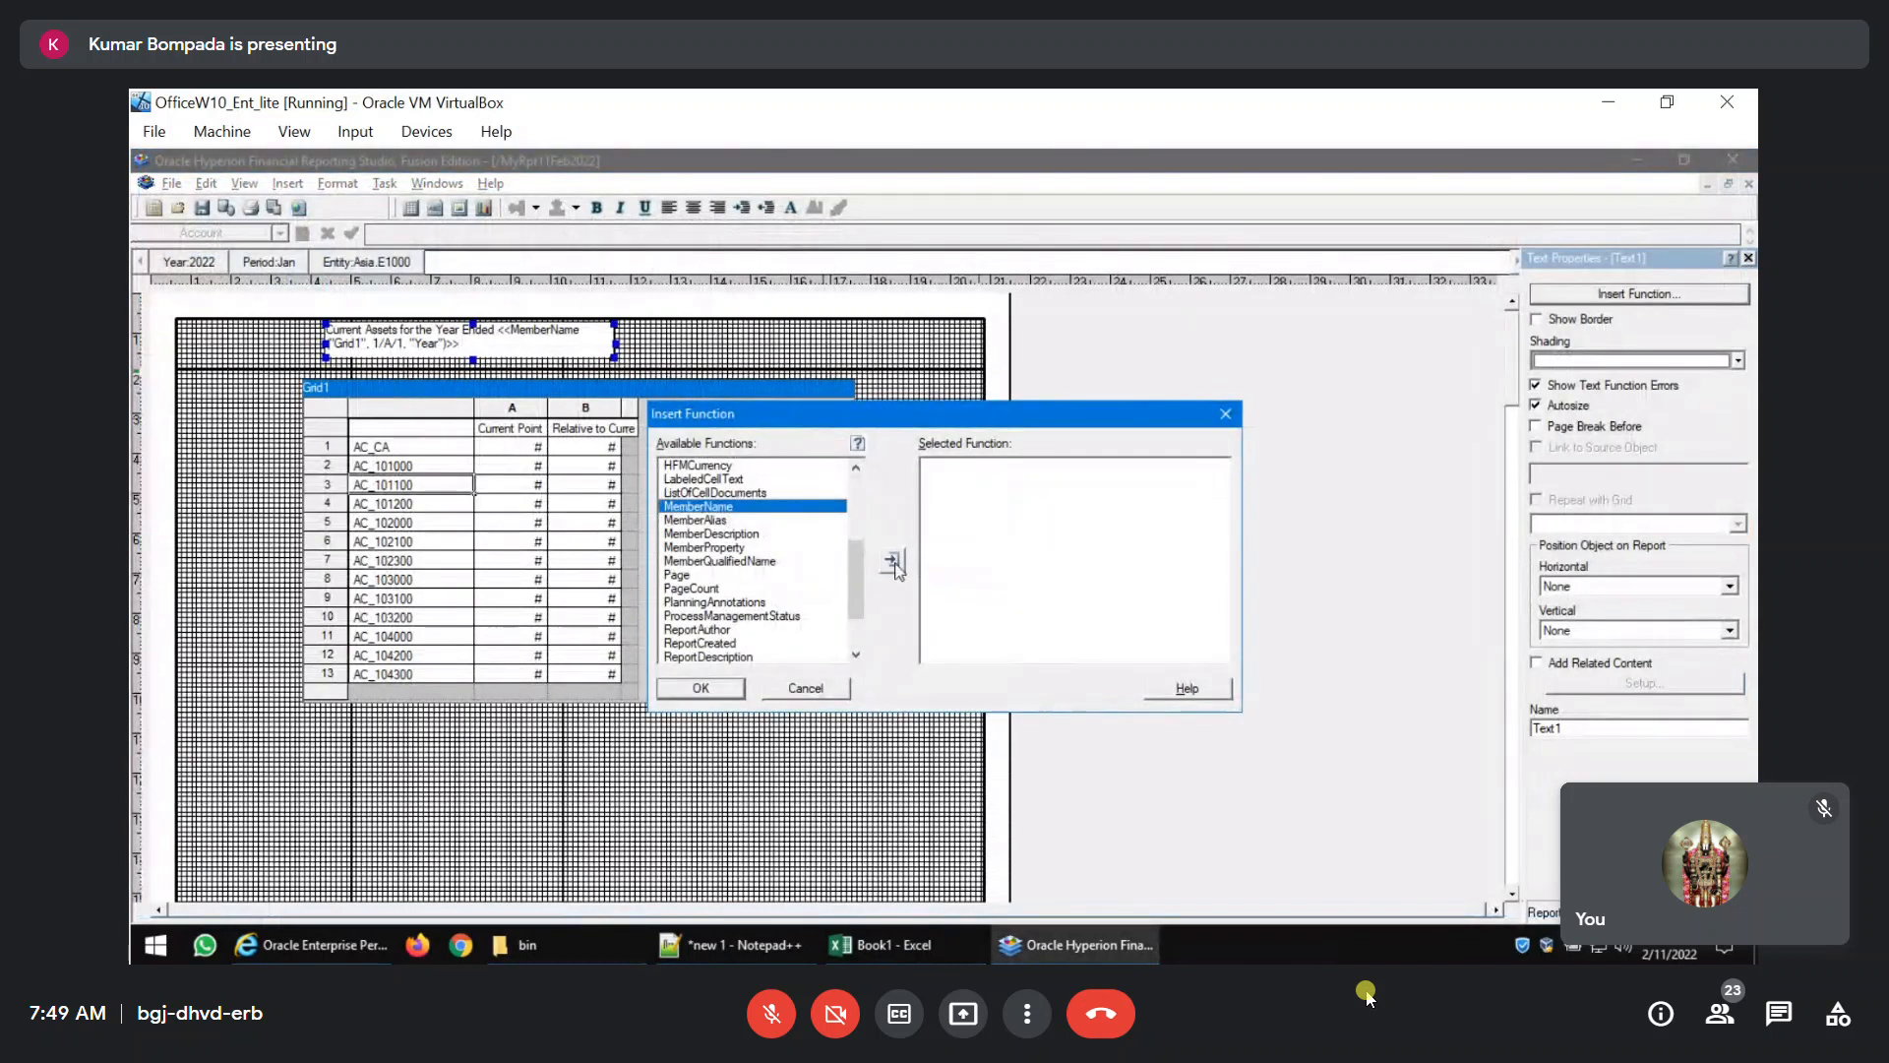
click(893, 560)
Set the second MemberName function's grid name to Grid1 and its row, column and page to 1/1/1.
text(Grid)
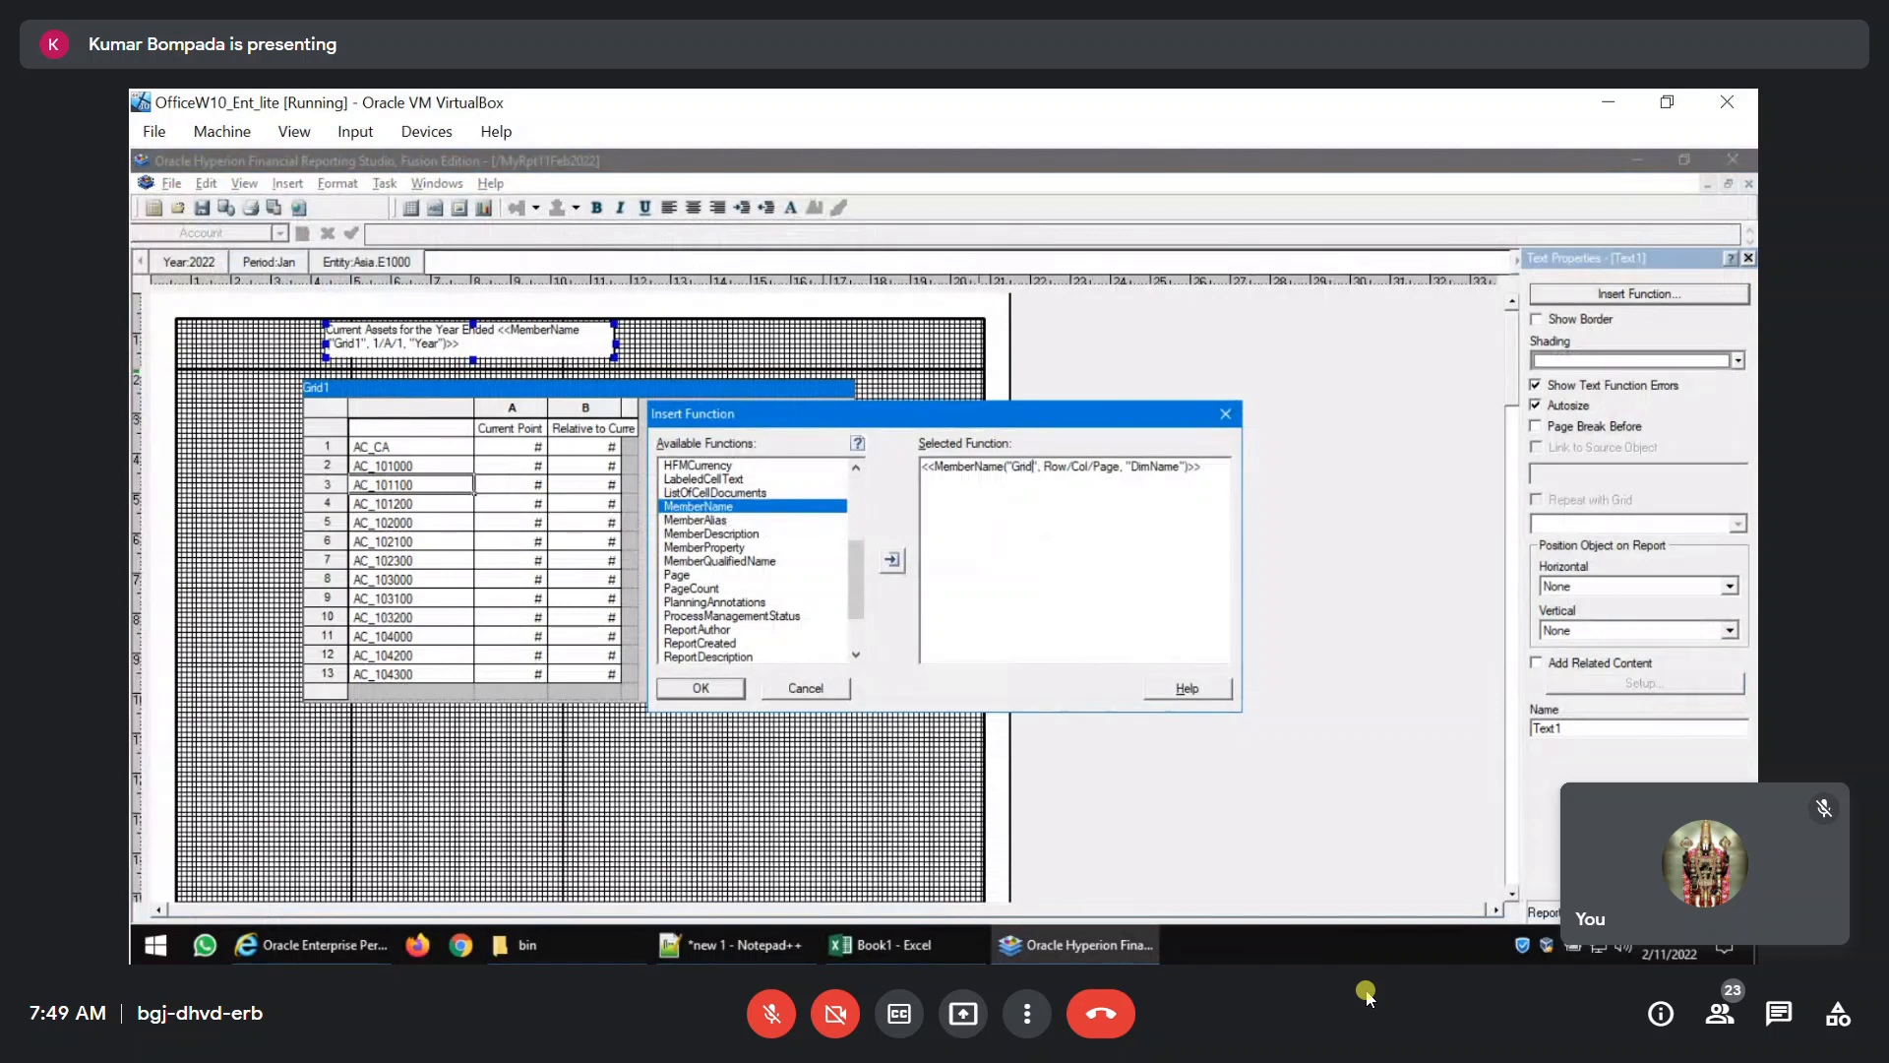
text(1)
click(1075, 470)
key(shift+Left)
key(shift+Left)
key(shift+Left)
text(1)
key(shift+Right)
key(shift+Right)
key(shift+Right)
text(1)
key(Right)
key(shift+Right)
key(shift+Right)
key(shift+Right)
key(shift+Right)
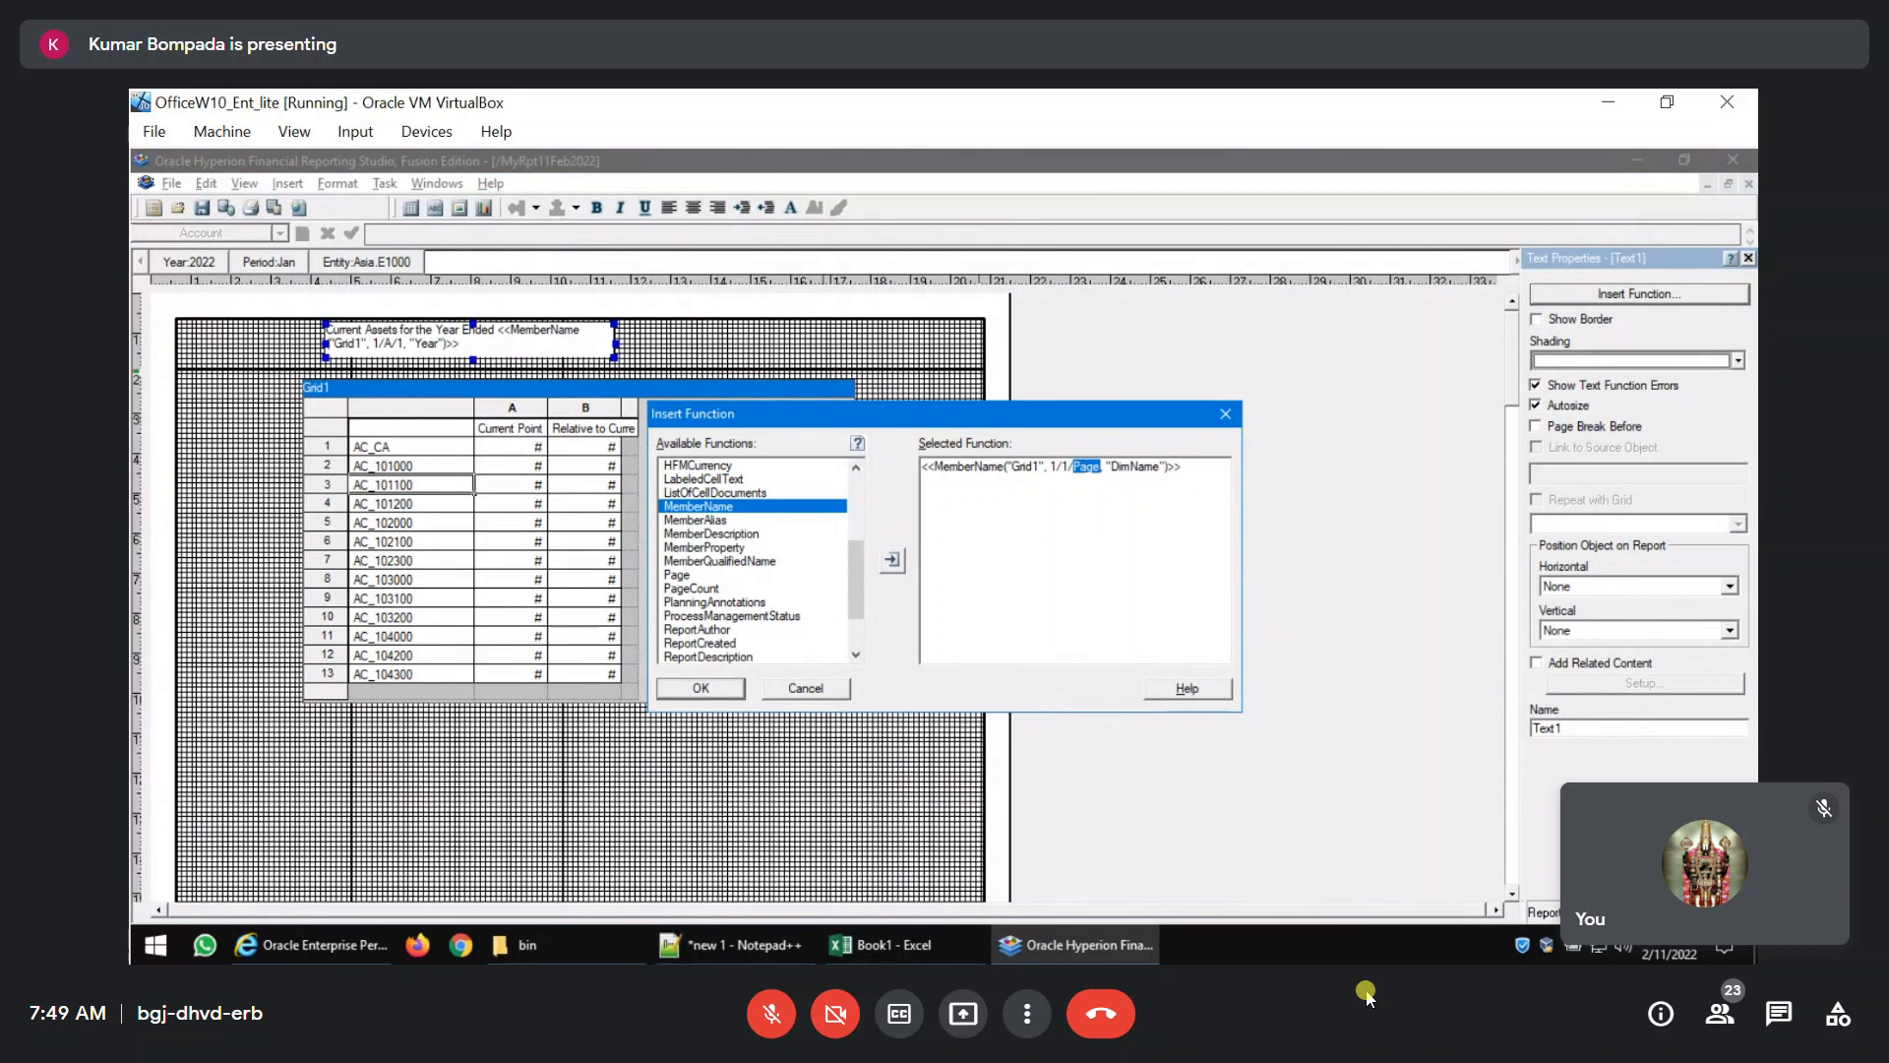
text(1)
Set the second function's dimension to Period and insert it into the title text.
key(Right)
key(Right)
key(shift+Right)
key(shift+Right)
key(shift+Right)
key(shift+Right)
key(shift+Right)
key(shift+Right)
key(shift+Right)
text(Period)
click(716, 689)
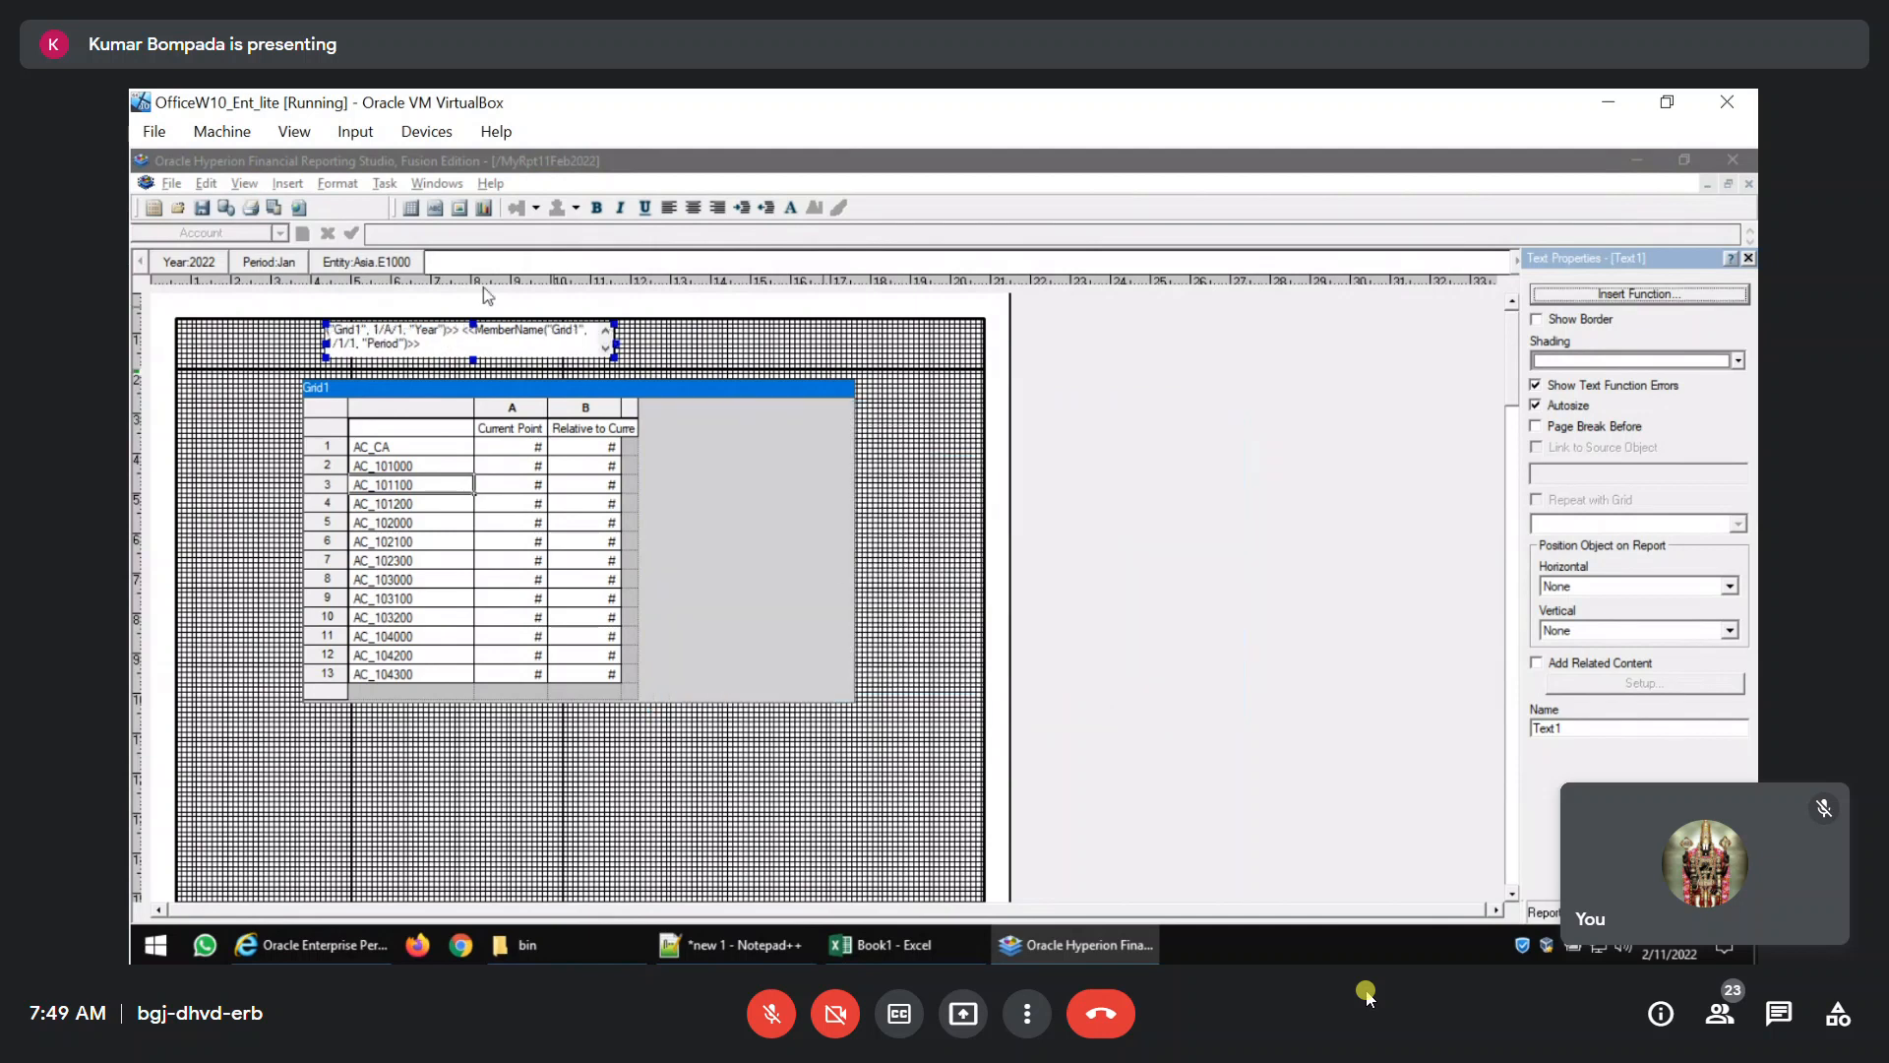
Save the report, preview it as a PDF to check the Year and Period in the title, and close the preview.
click(201, 208)
click(250, 208)
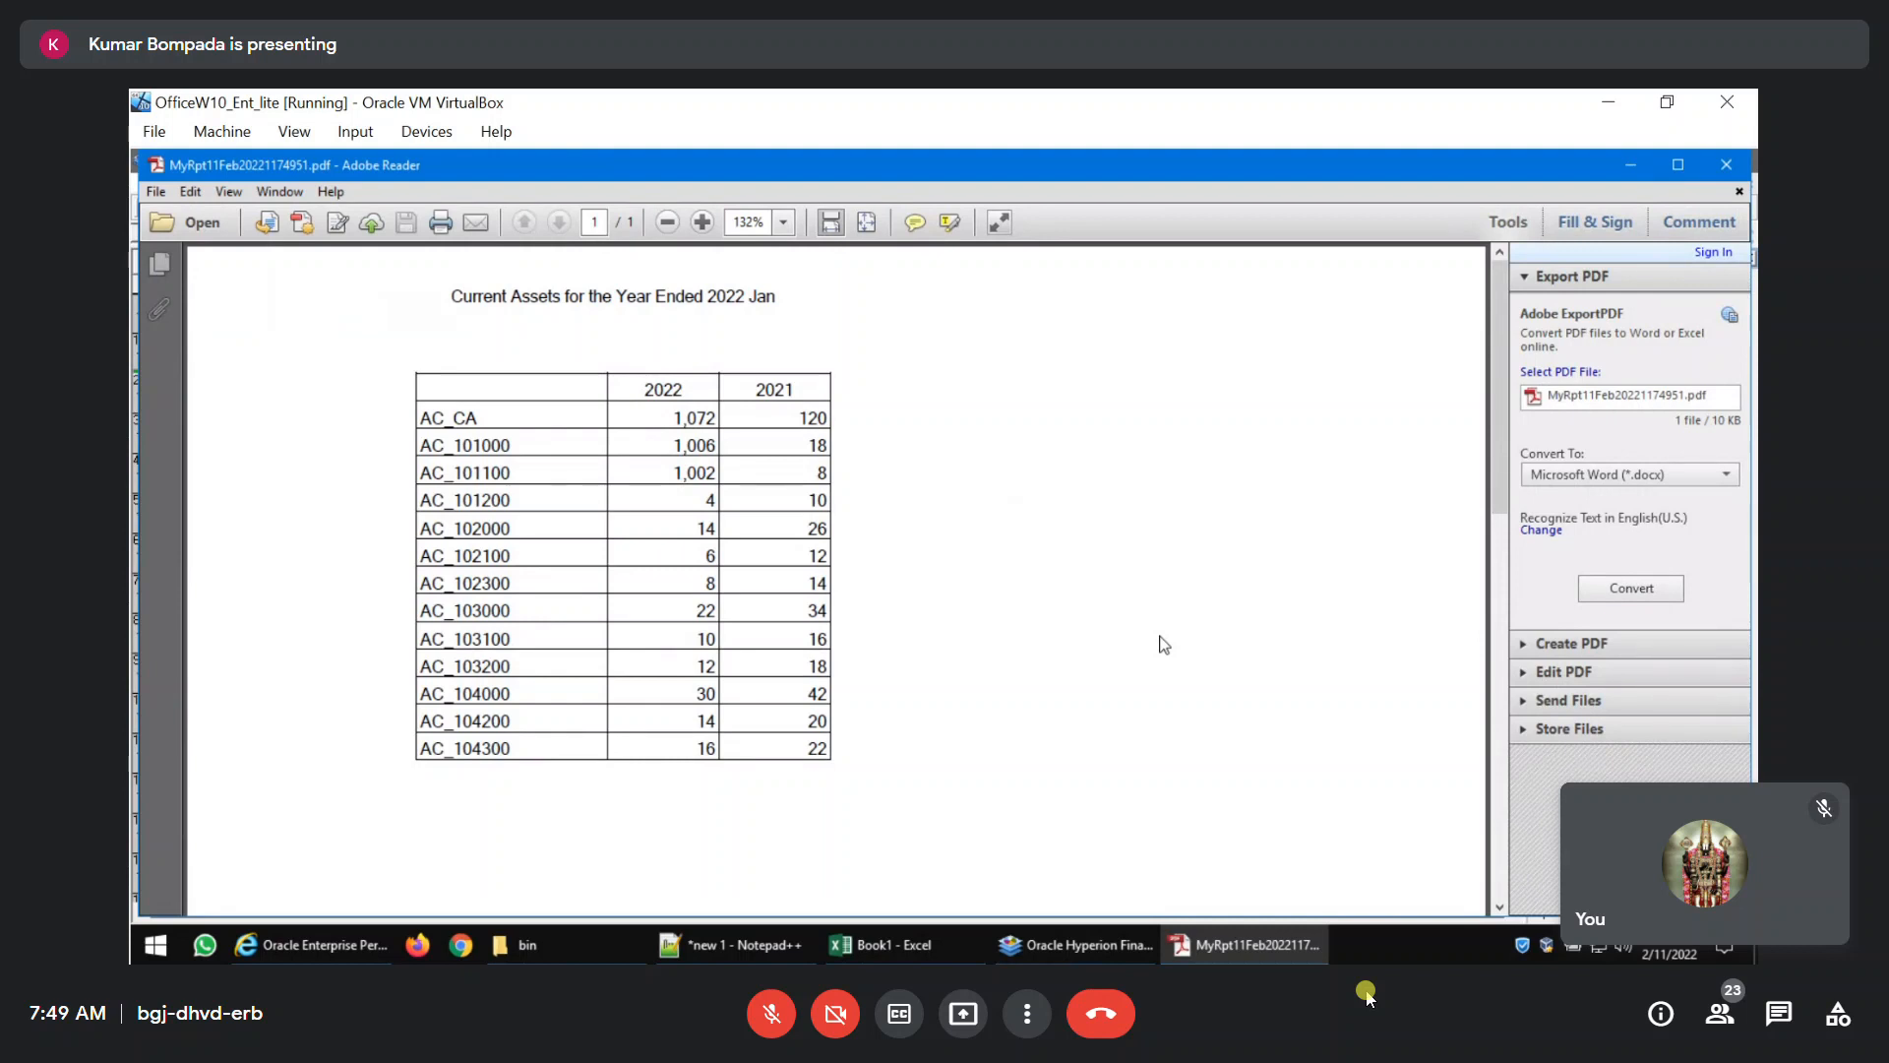
click(1726, 166)
Switch to the EPM Workspace, refresh the folder, and run MyRpt11Feb2022 for Year 2021, Period Jan and Entity E1000.
mouse_move(505, 956)
click(357, 940)
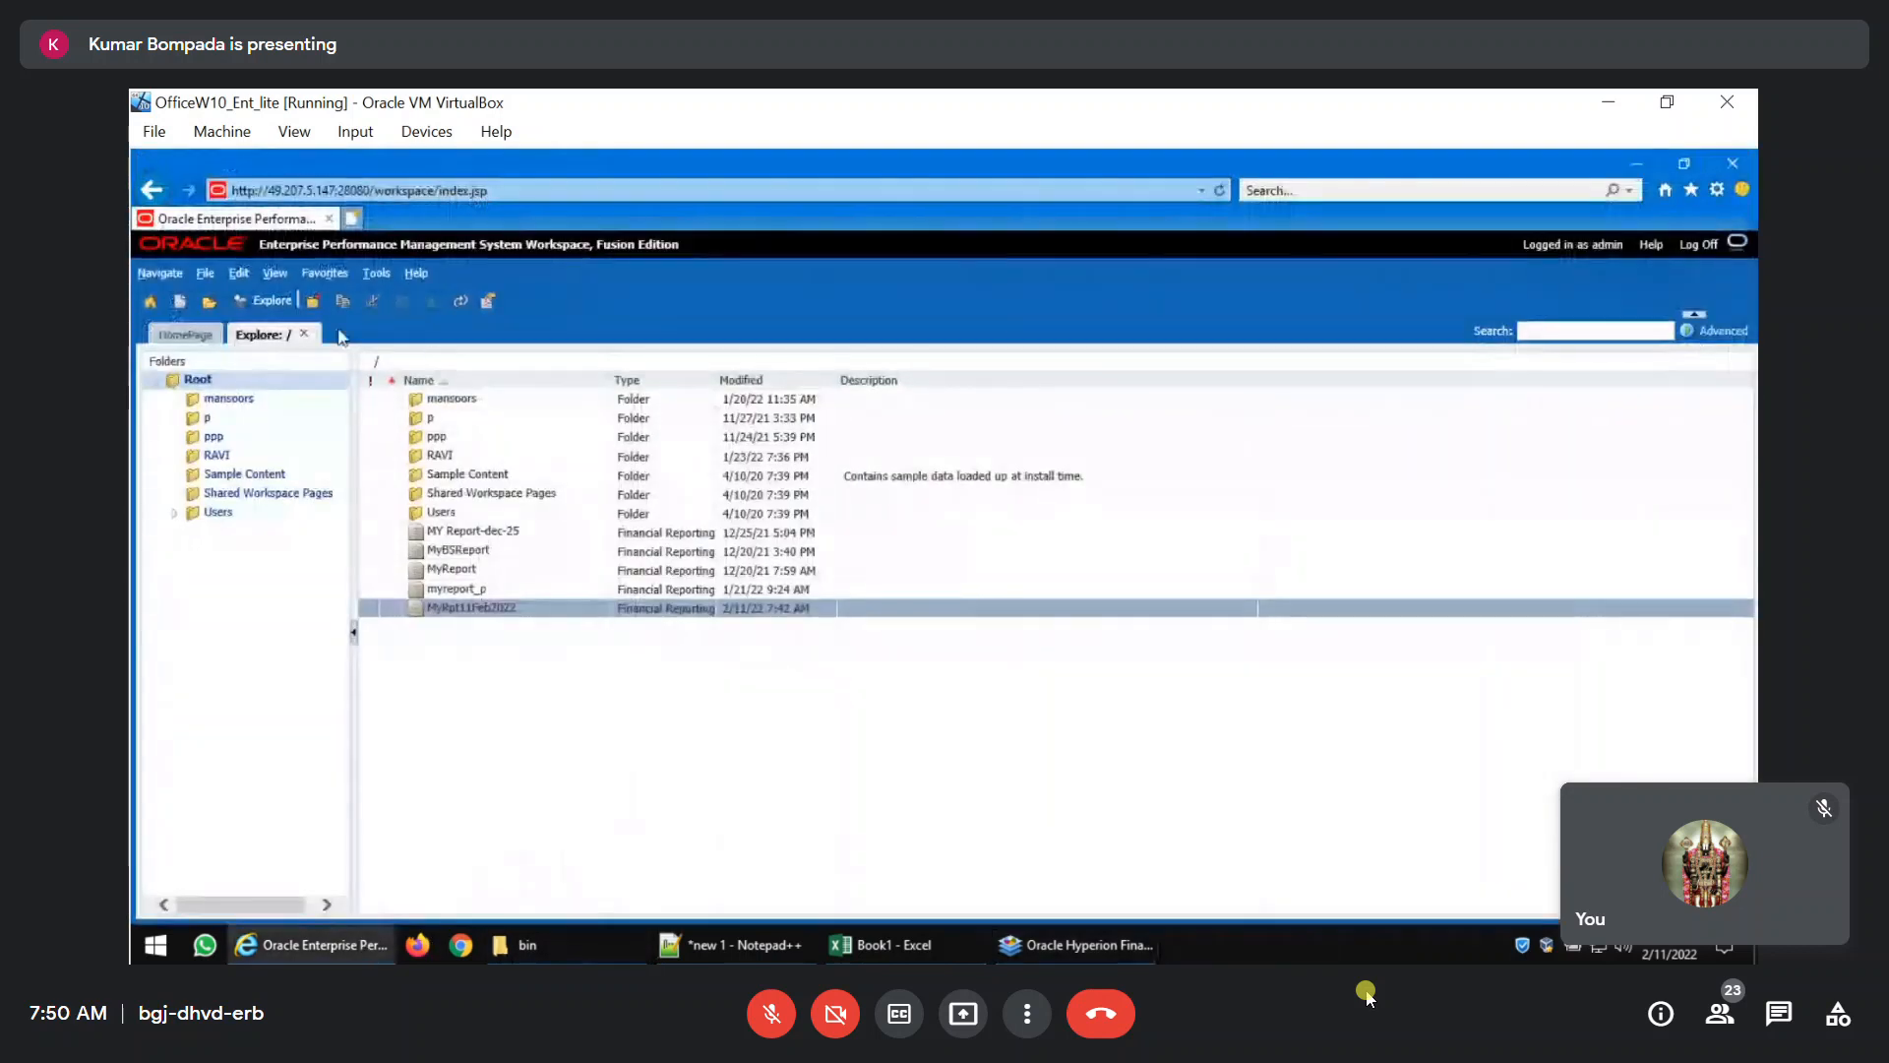
click(461, 300)
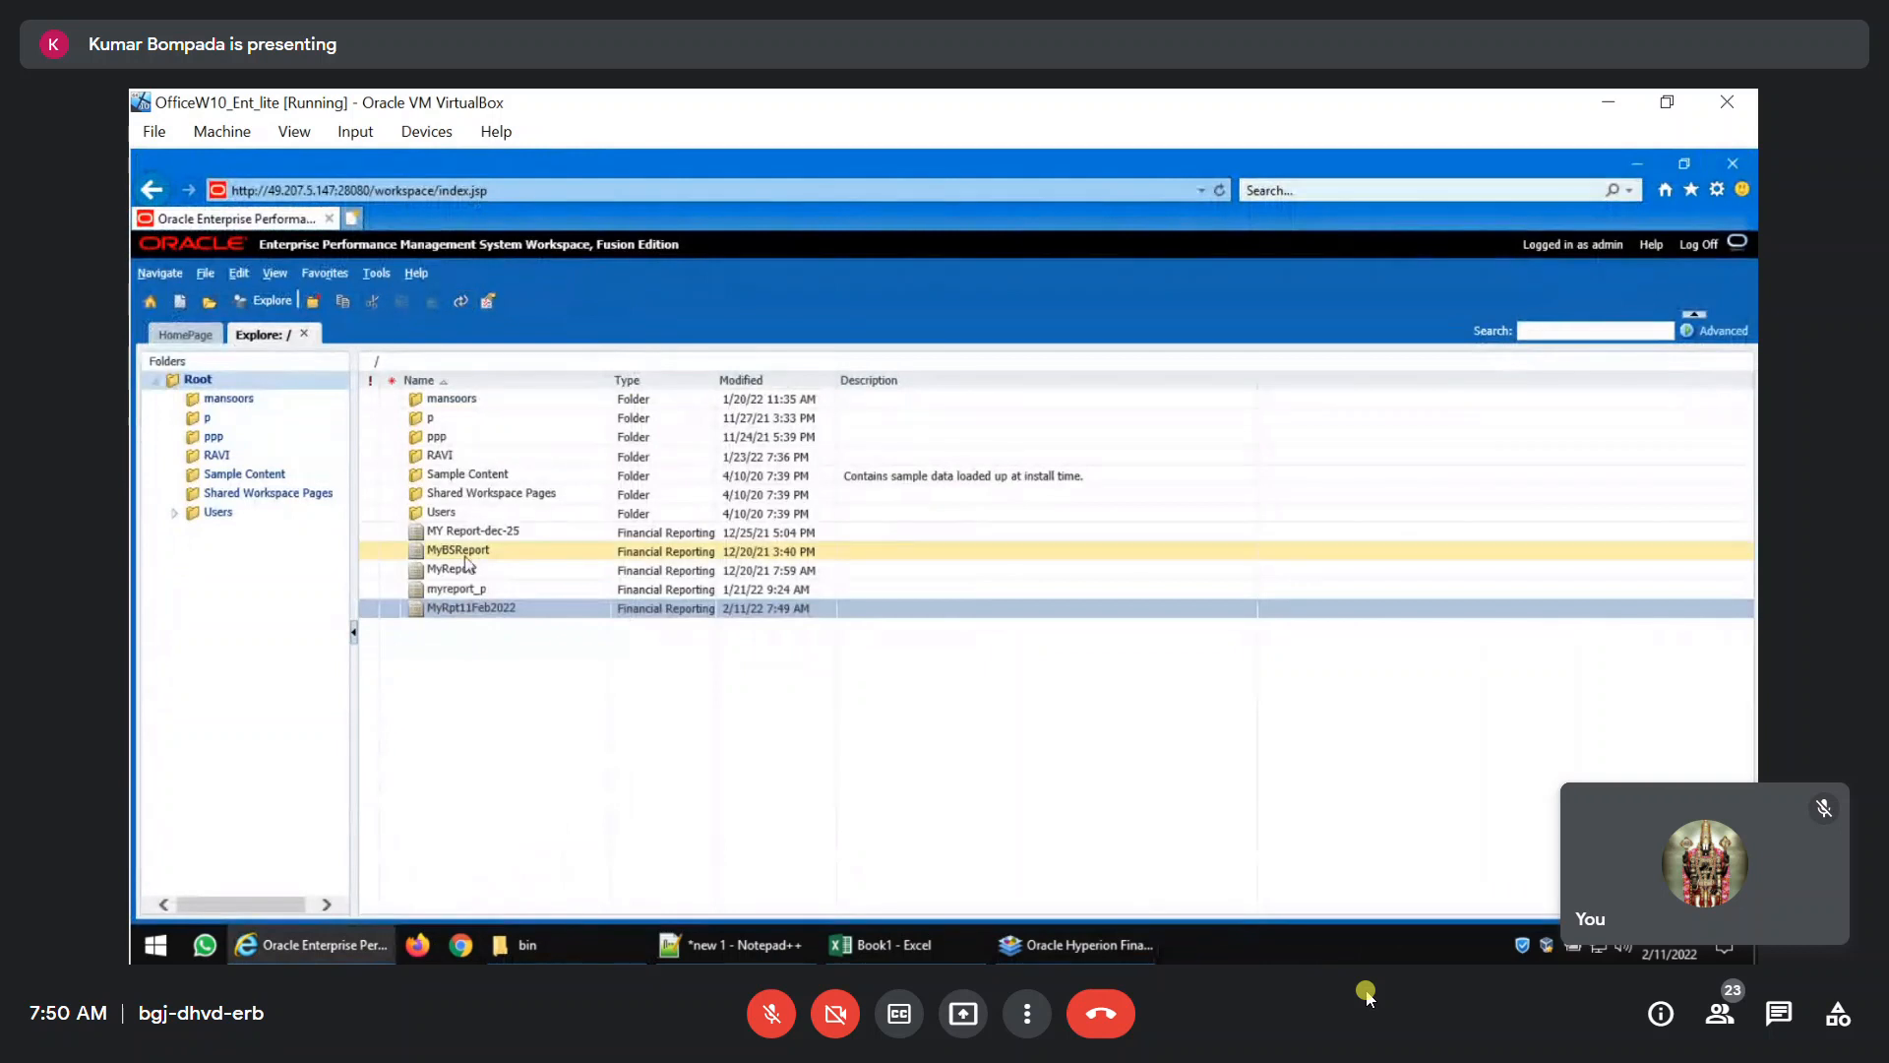
double_click(468, 609)
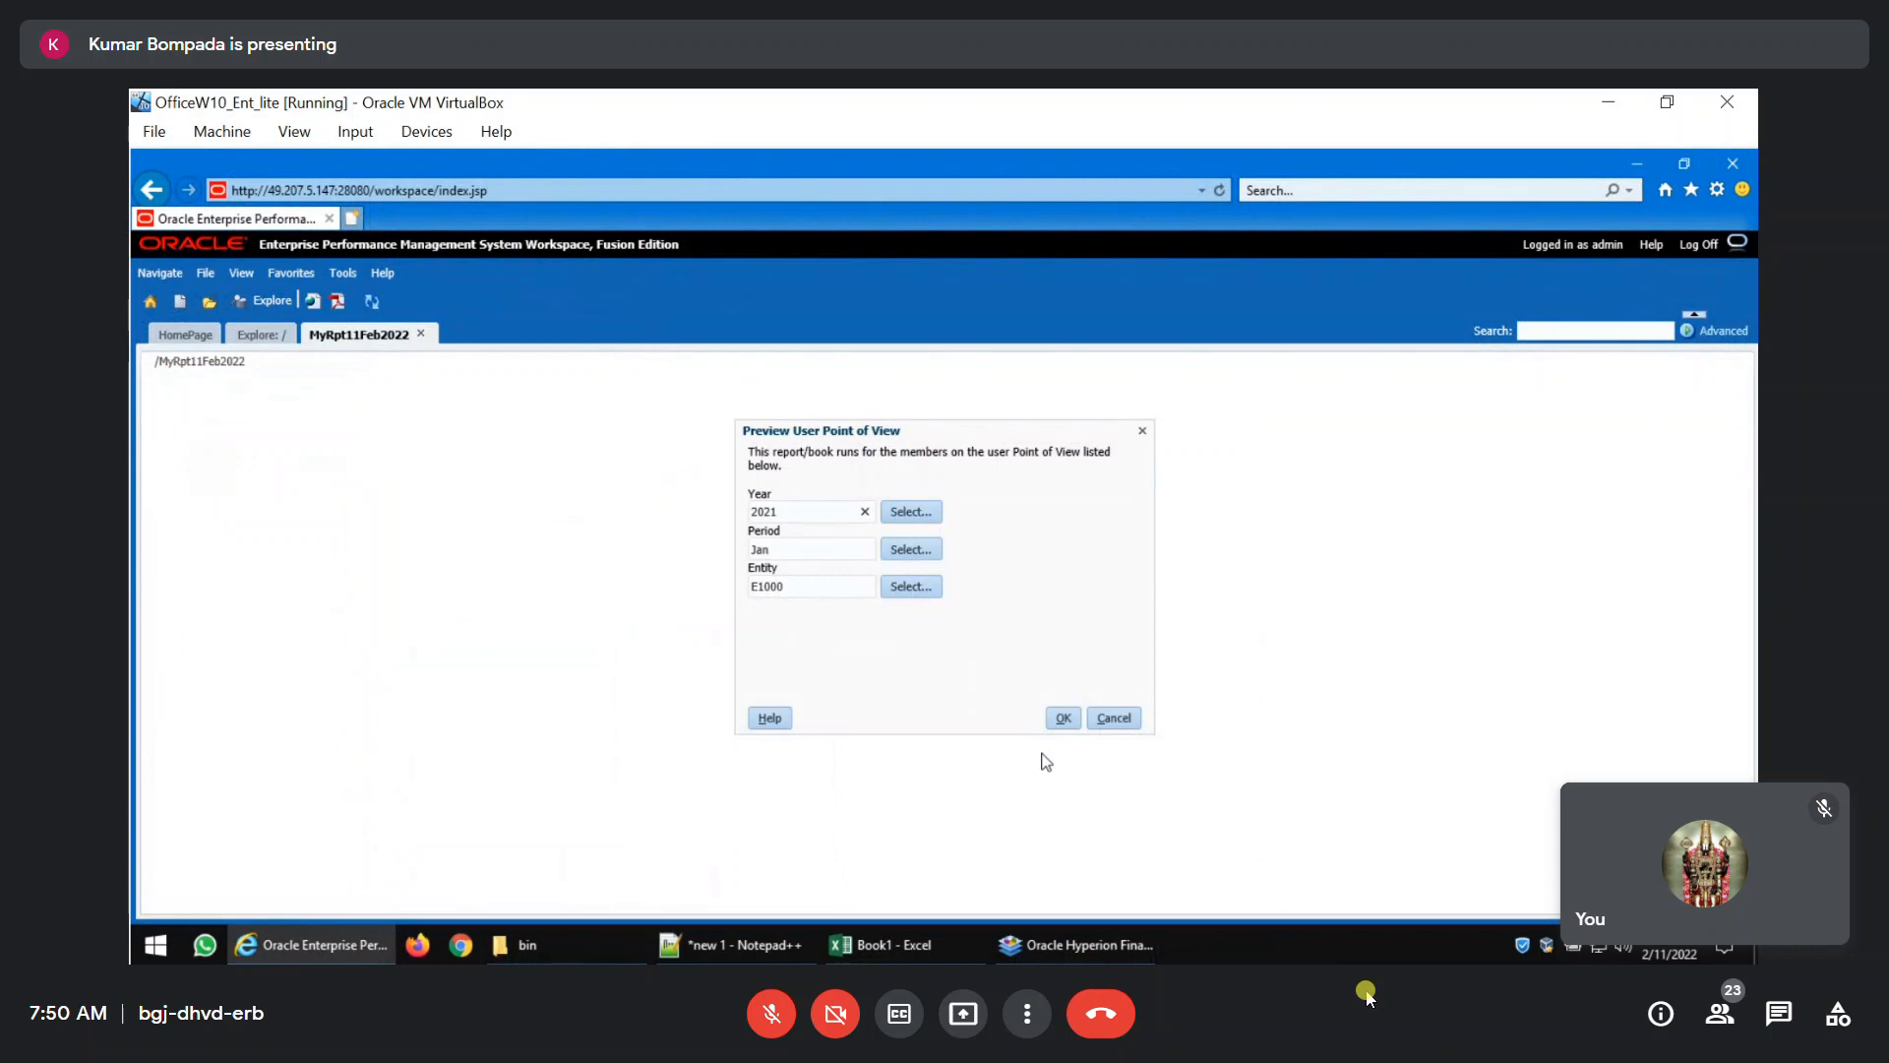
click(1063, 718)
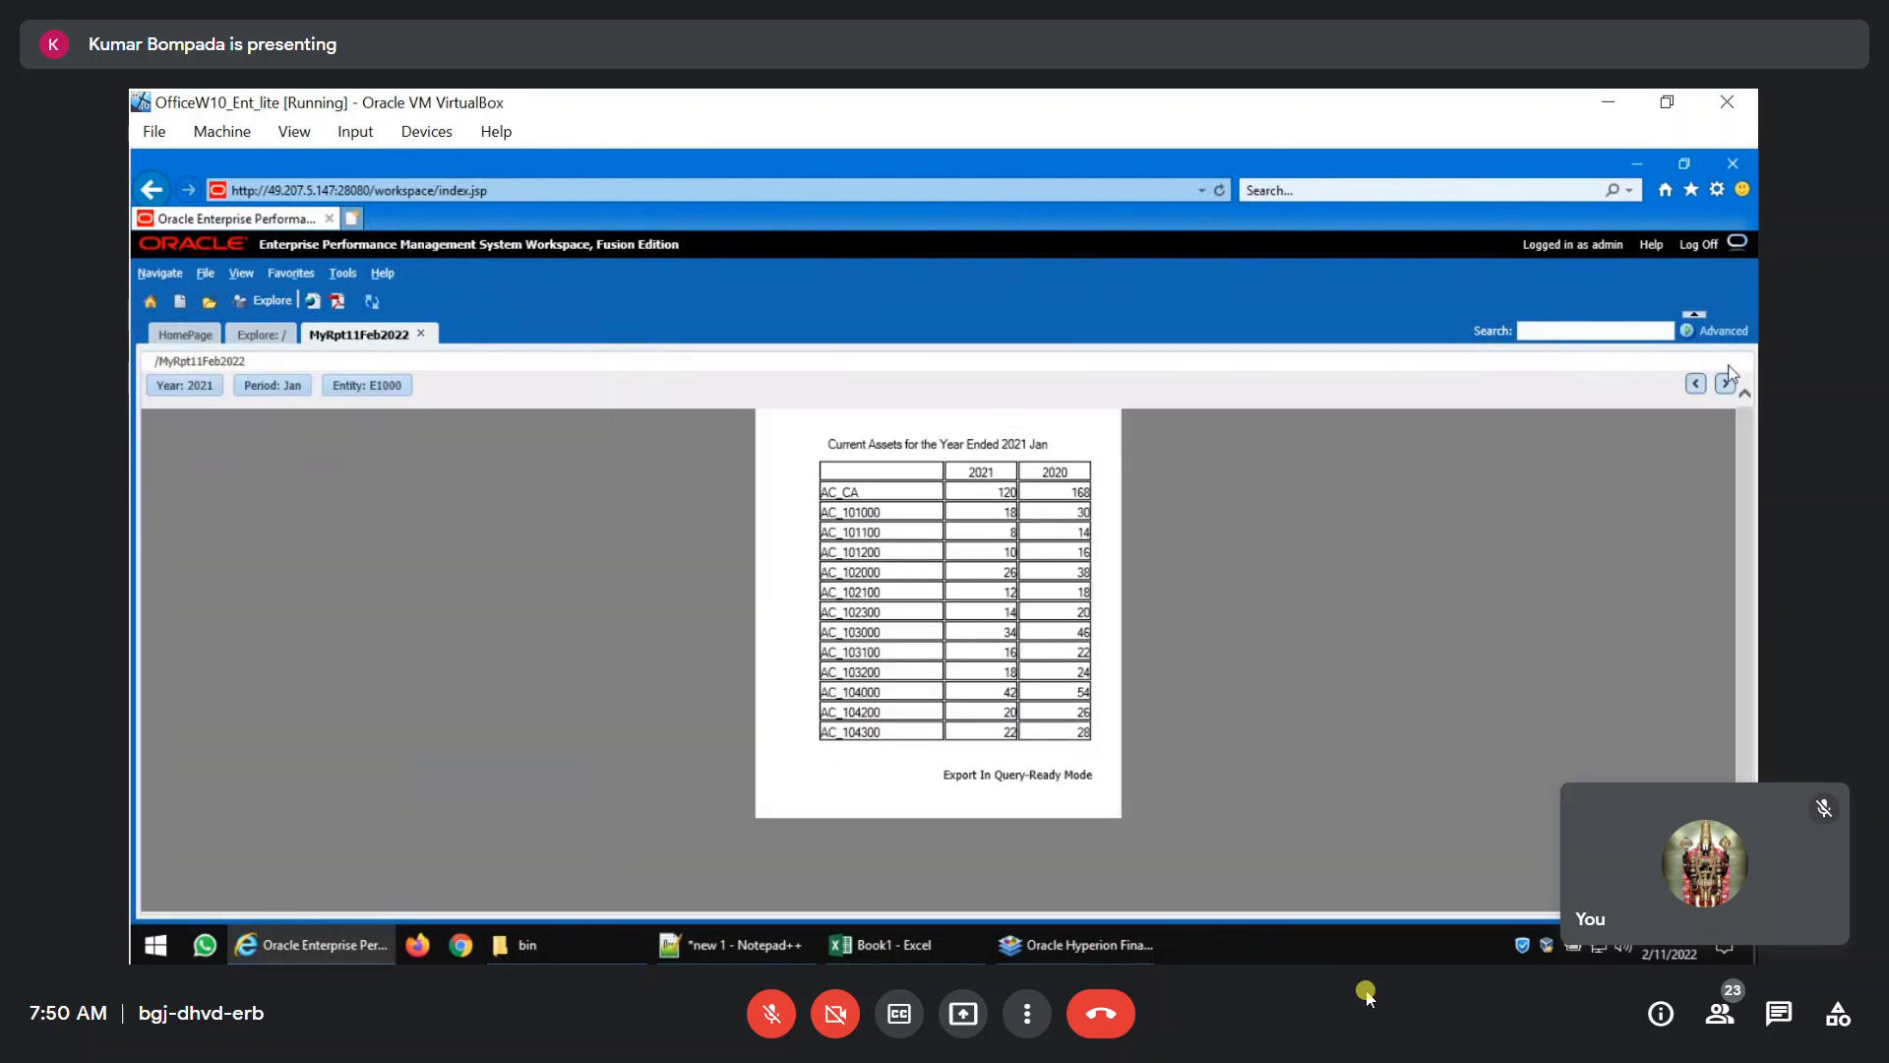
Change the report's Period to Feb under Q1 to check that the title updates.
click(283, 391)
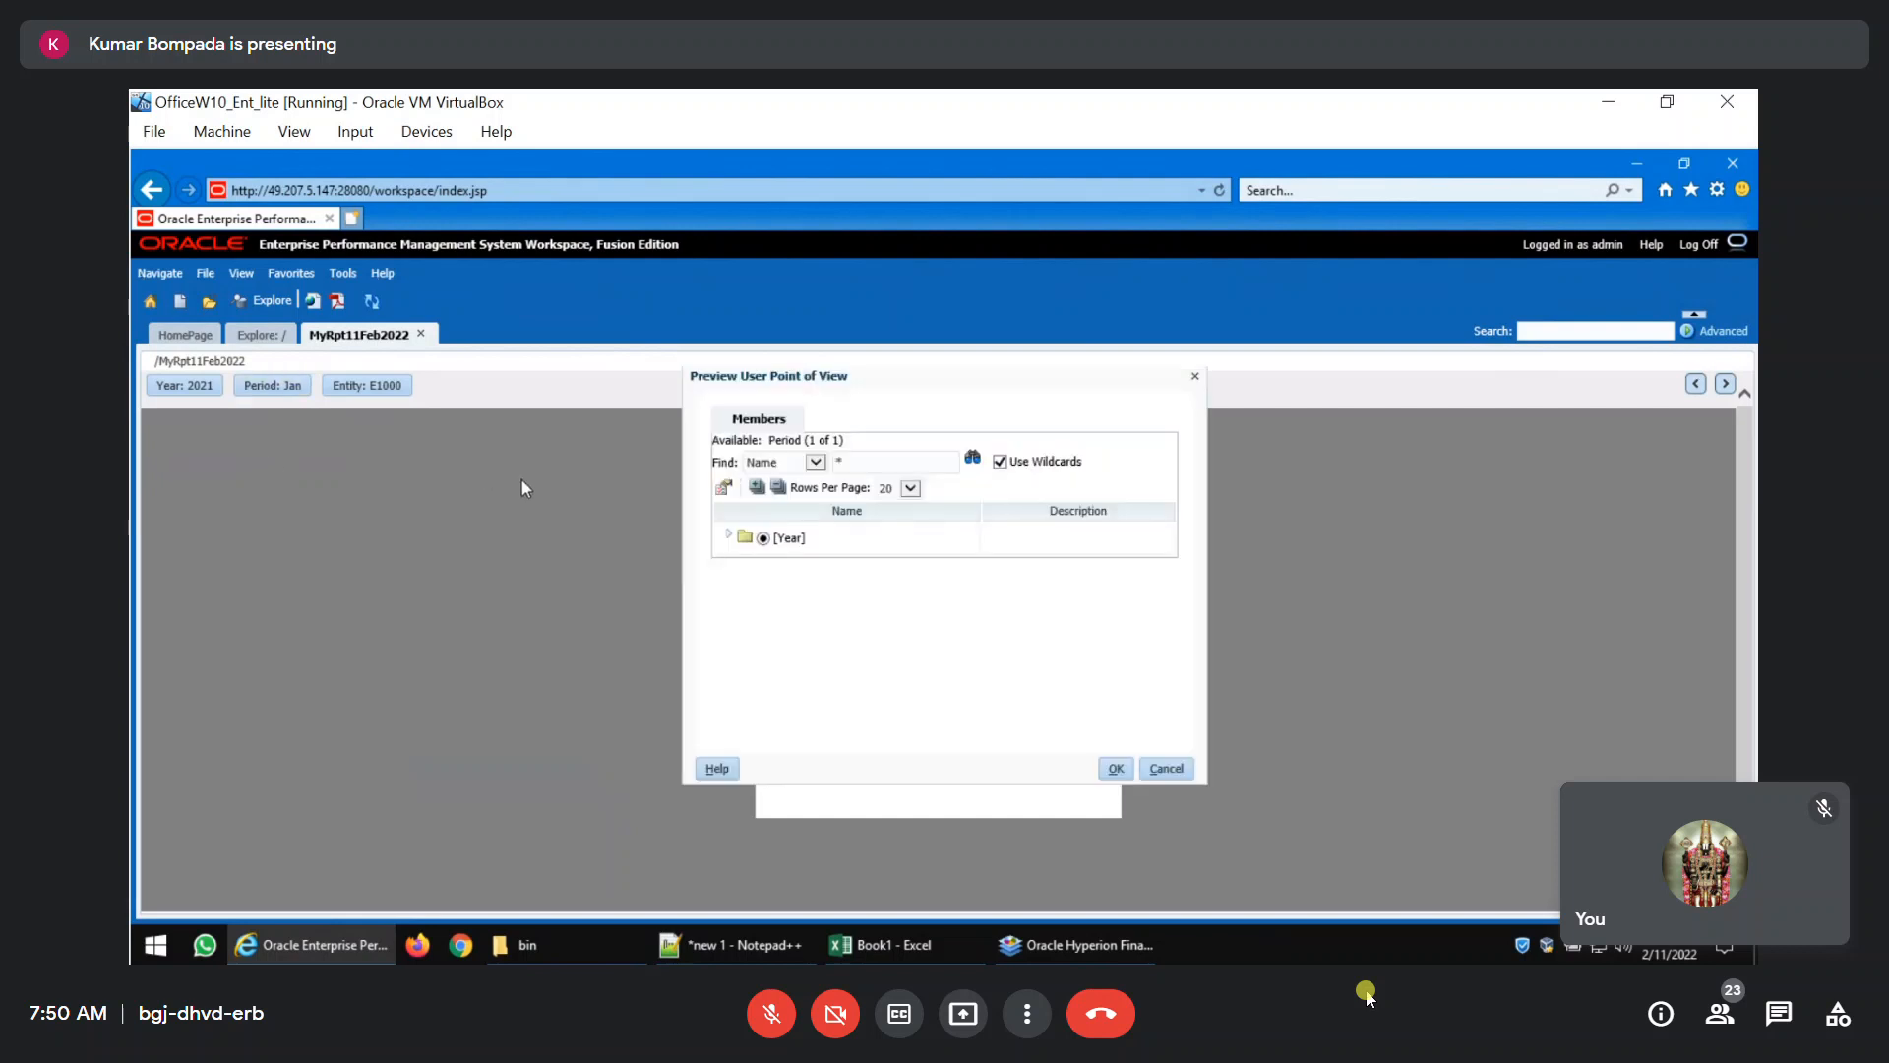
click(734, 540)
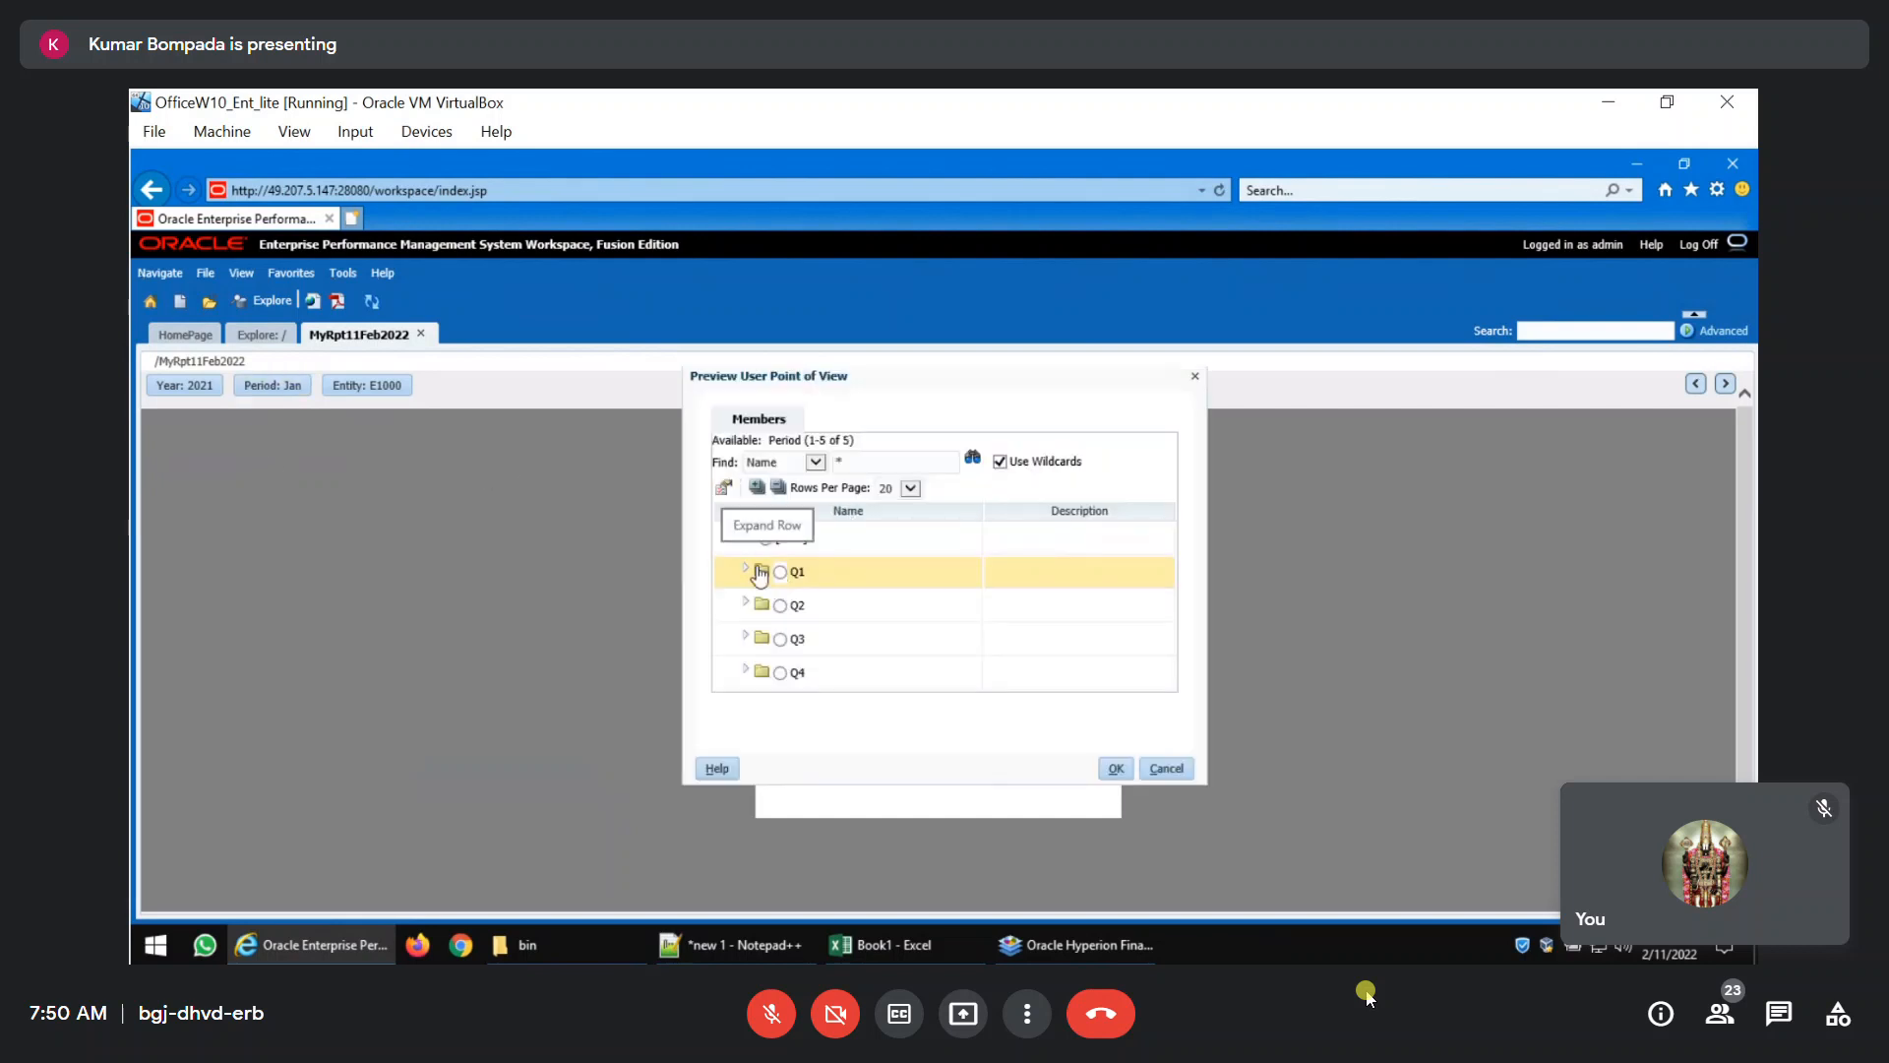
click(742, 572)
click(799, 582)
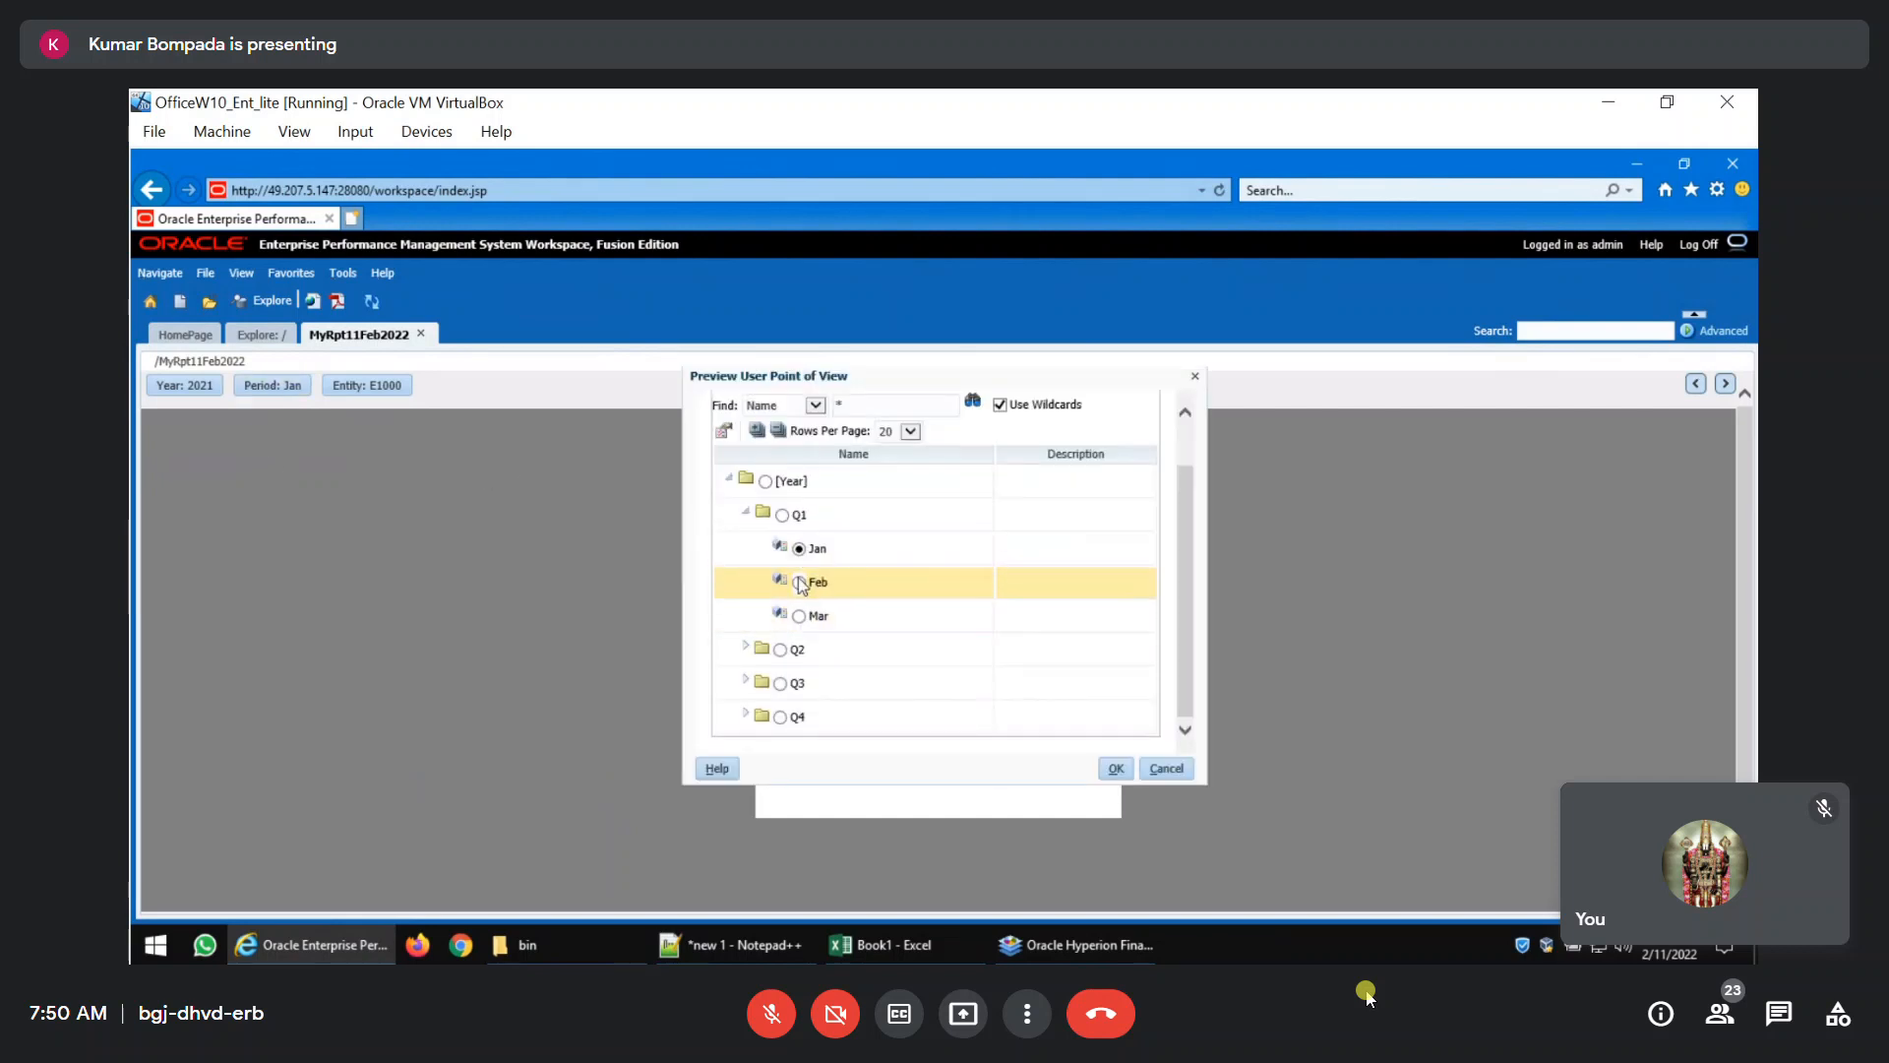
click(1110, 770)
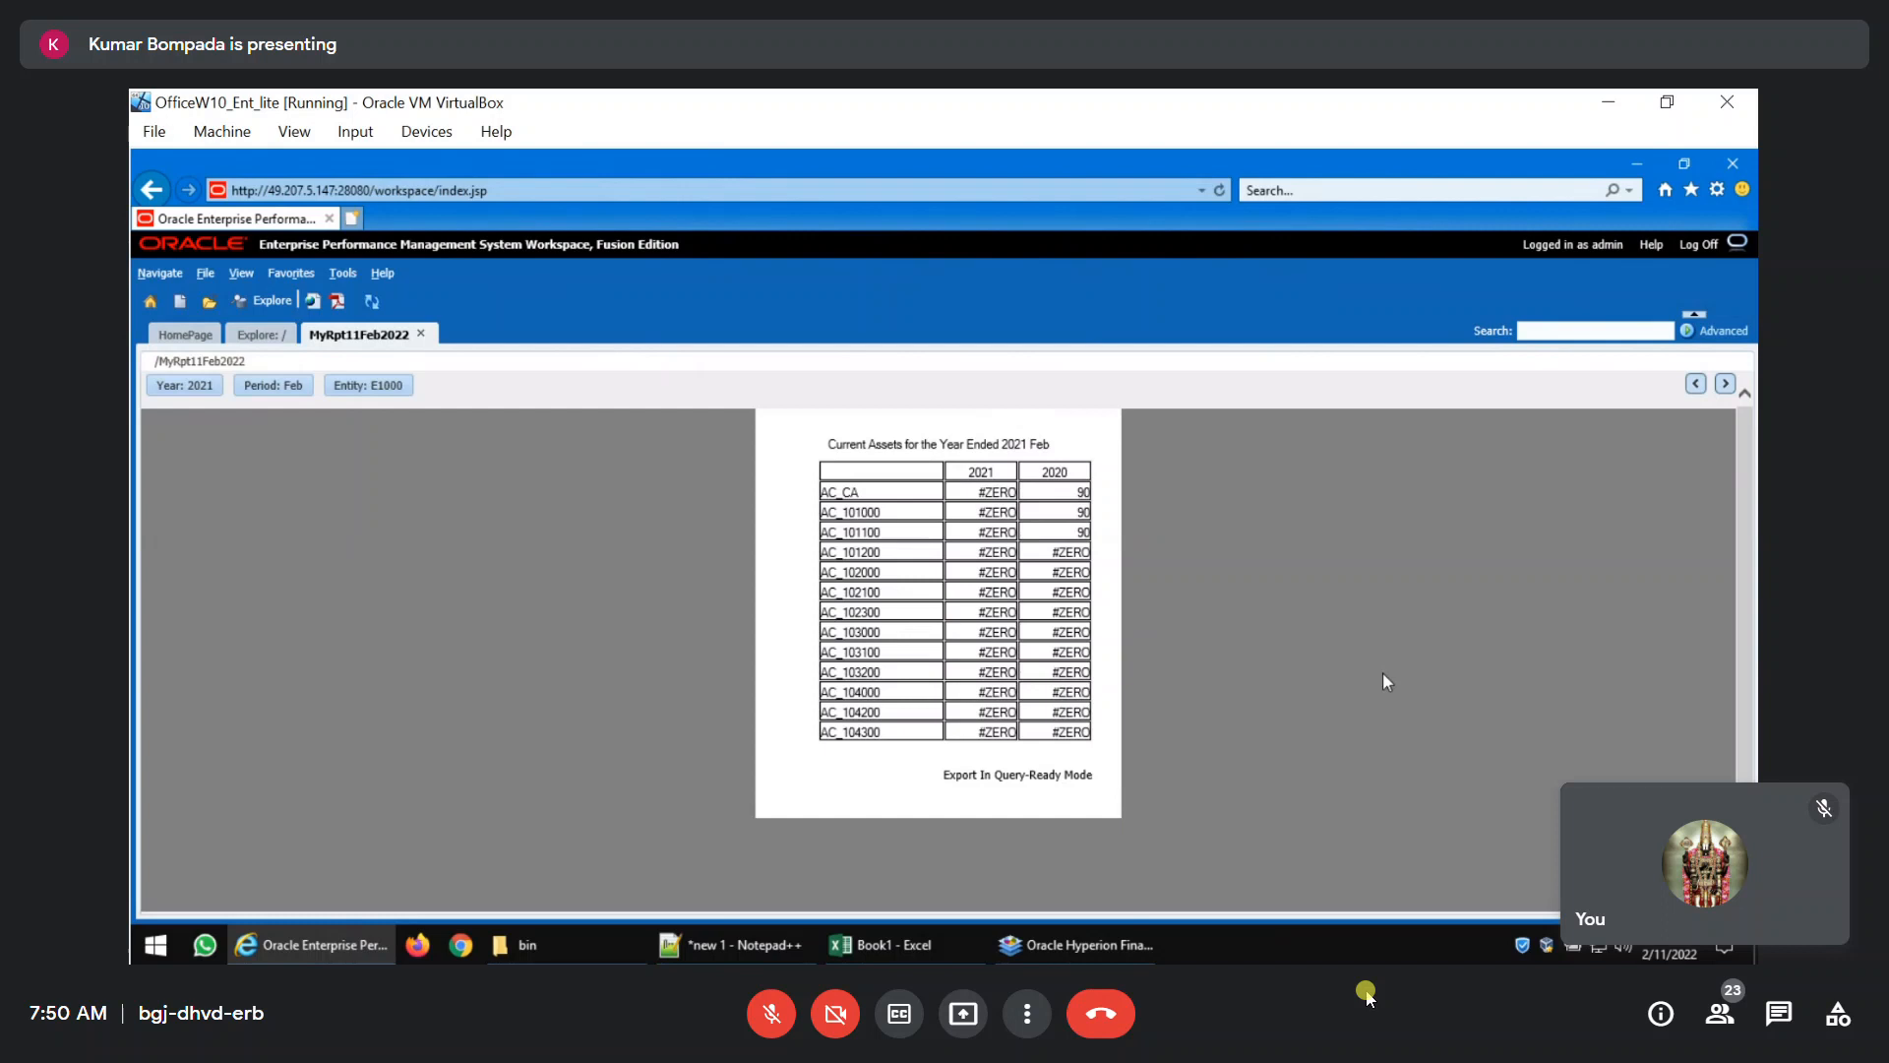
Close the report in Workspace, switch back to Financial Reporting Studio, and select the AC_104300 row heading in the grid.
click(421, 333)
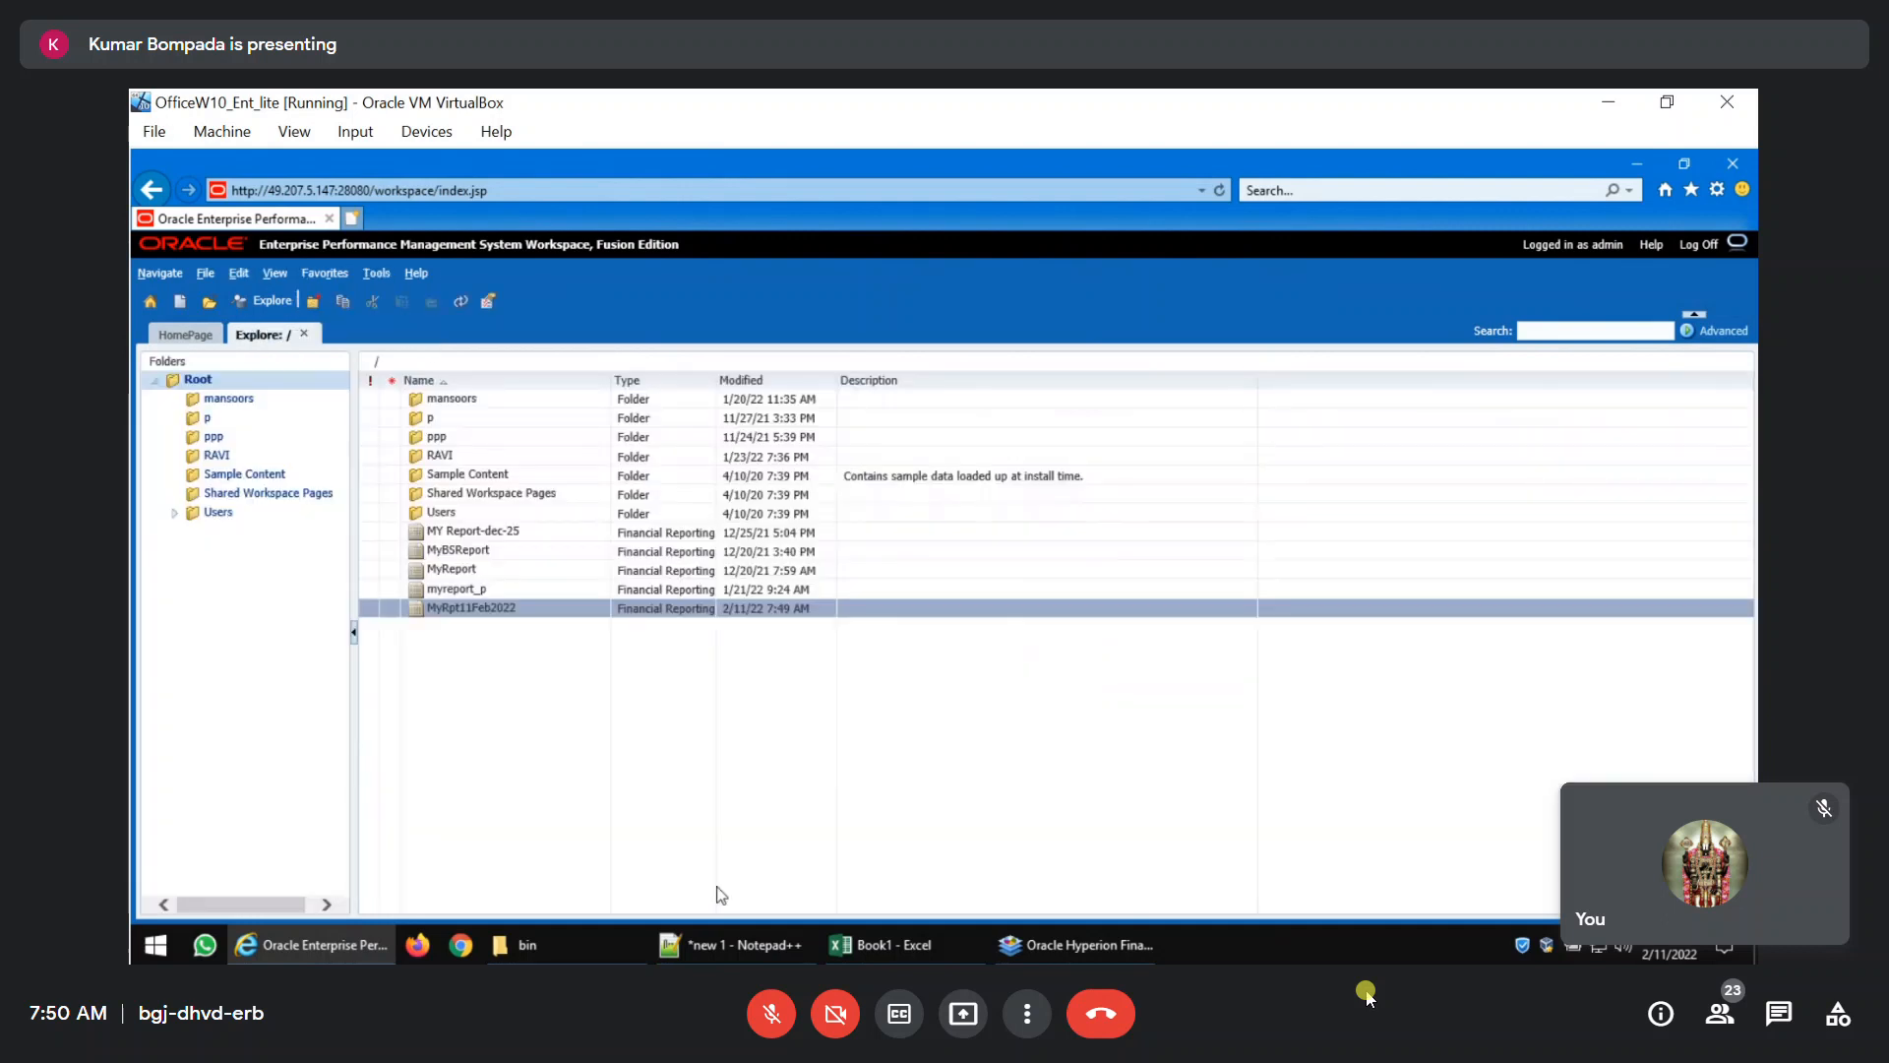
click(1078, 945)
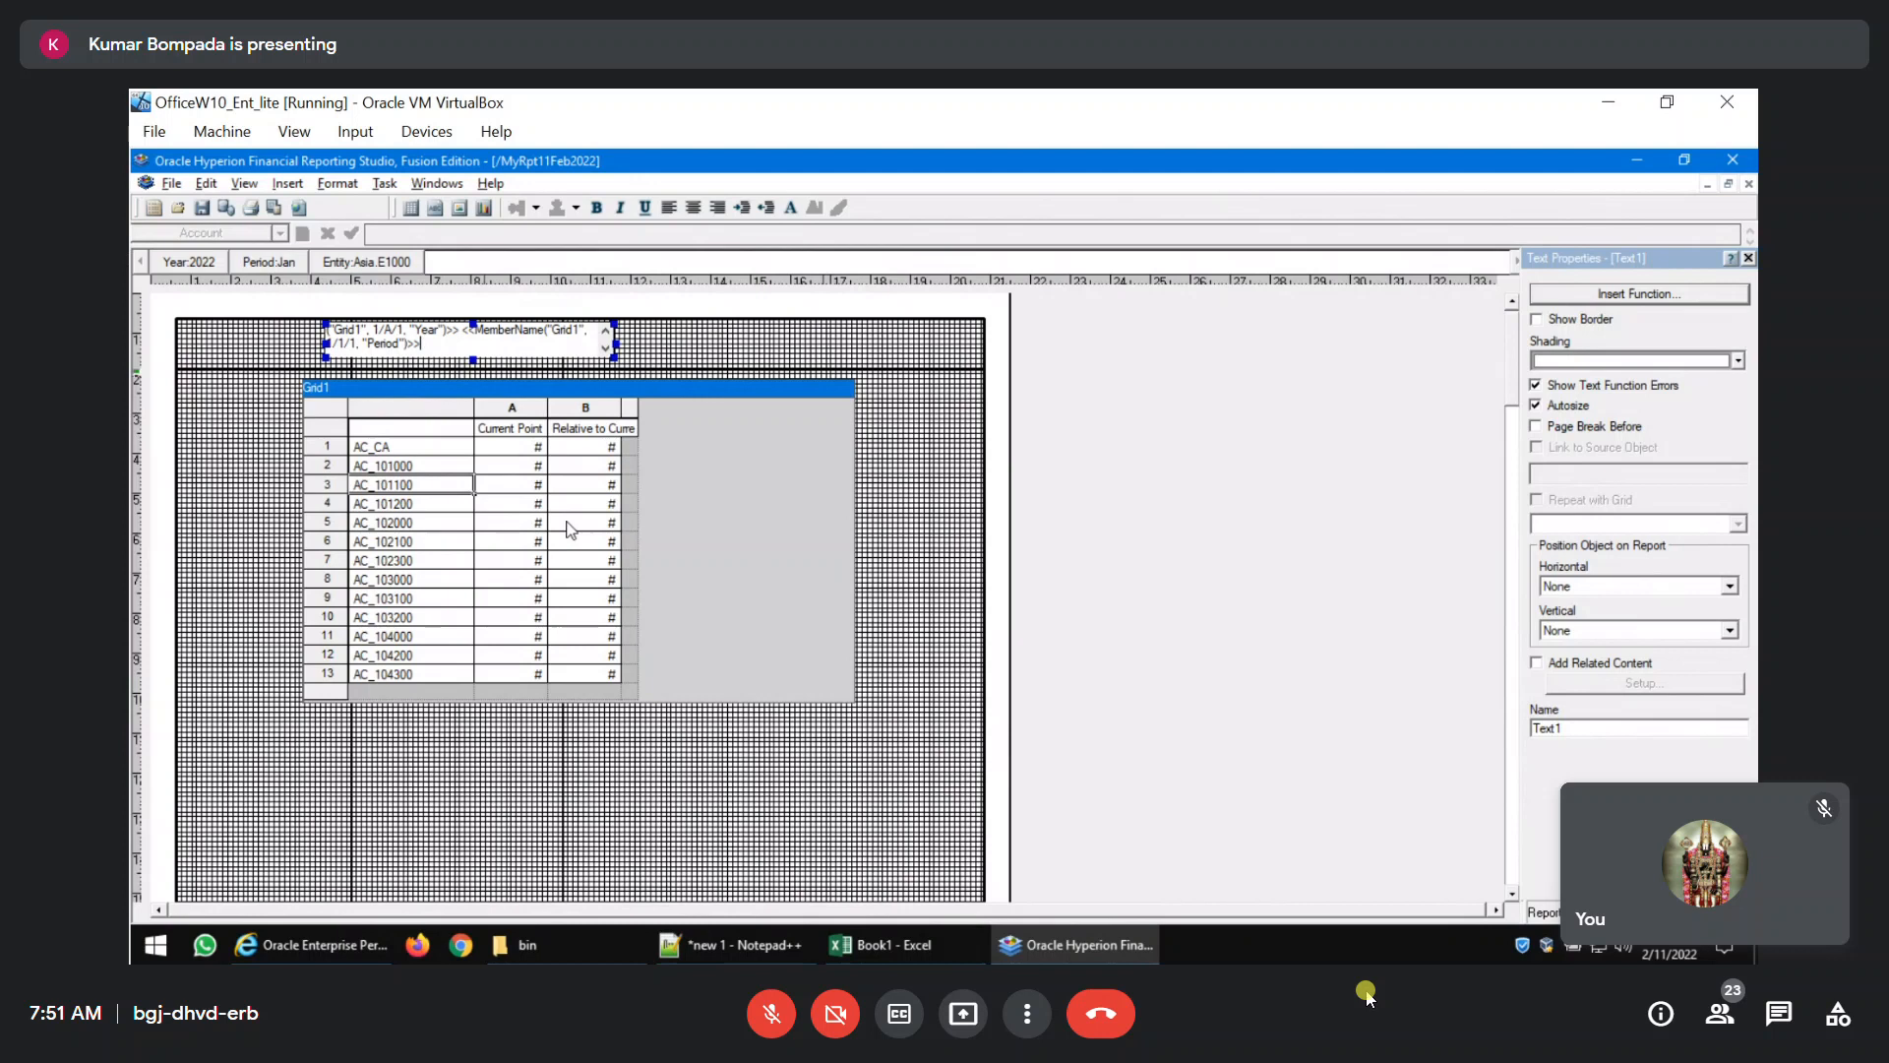
click(418, 568)
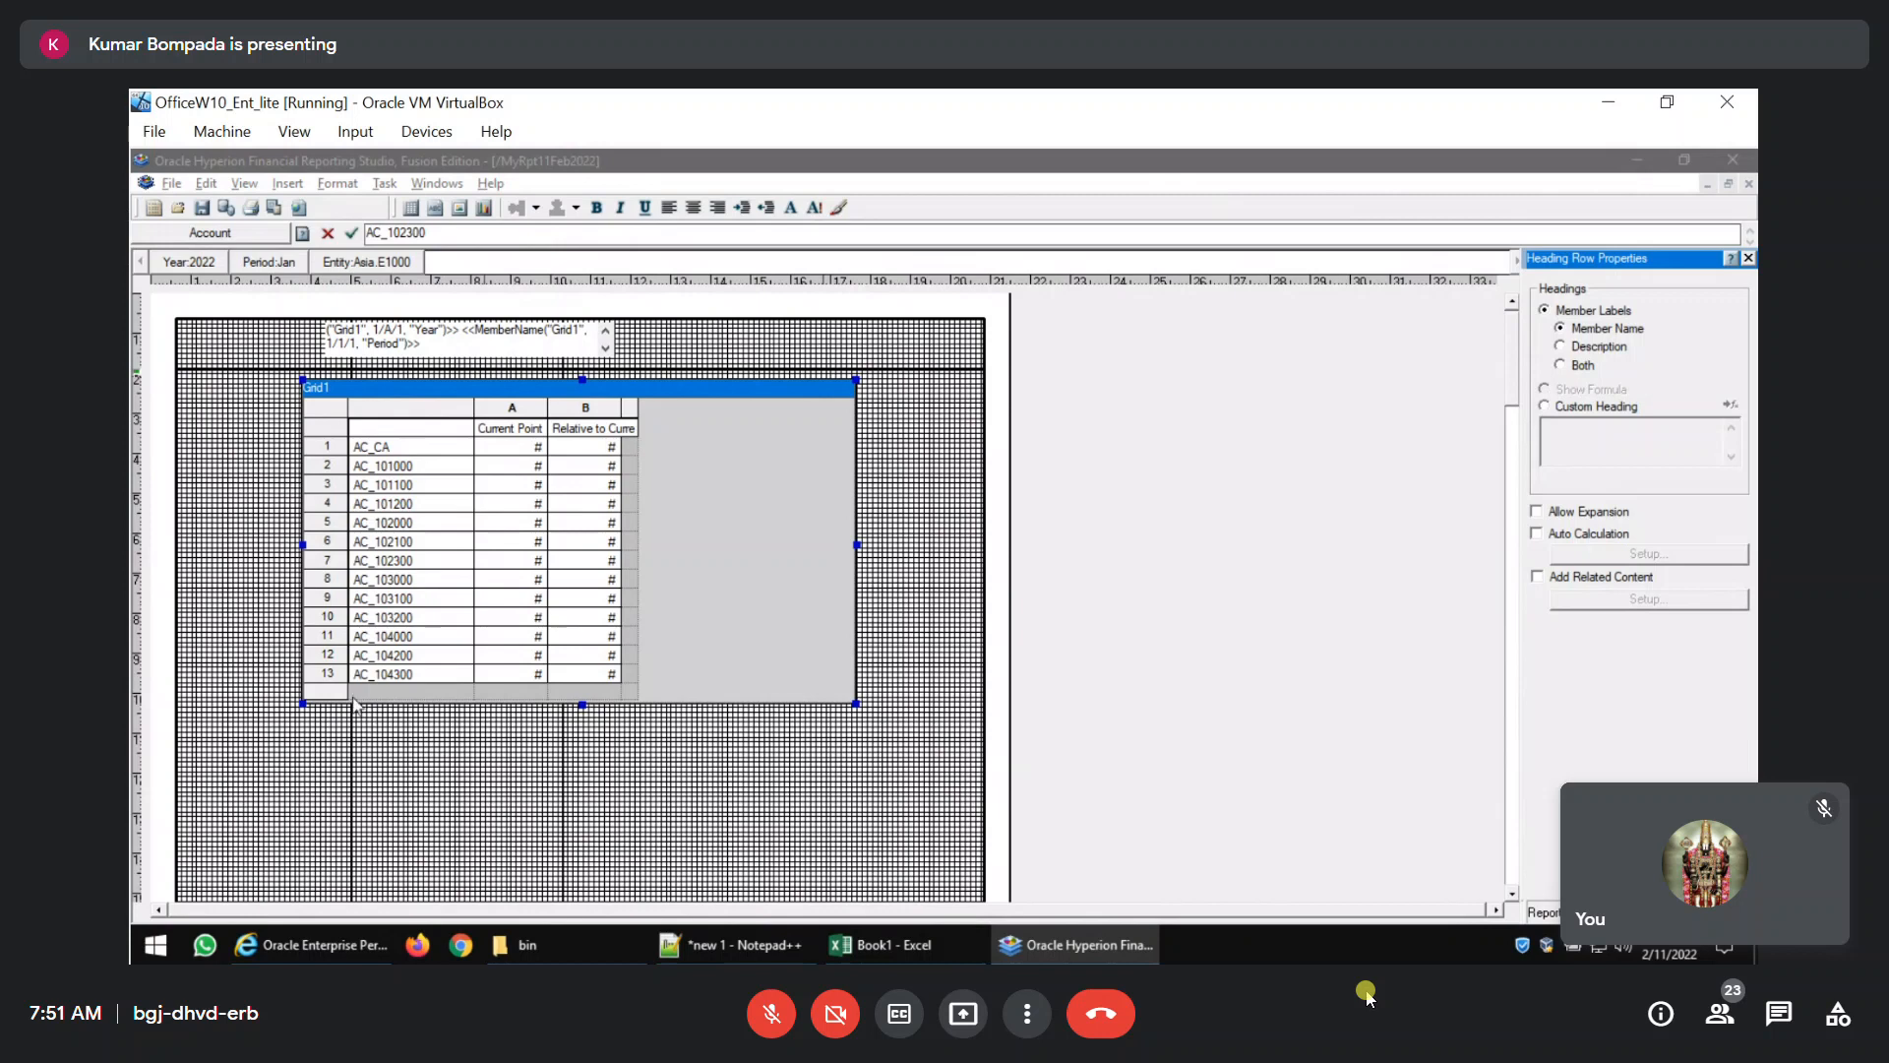
click(403, 675)
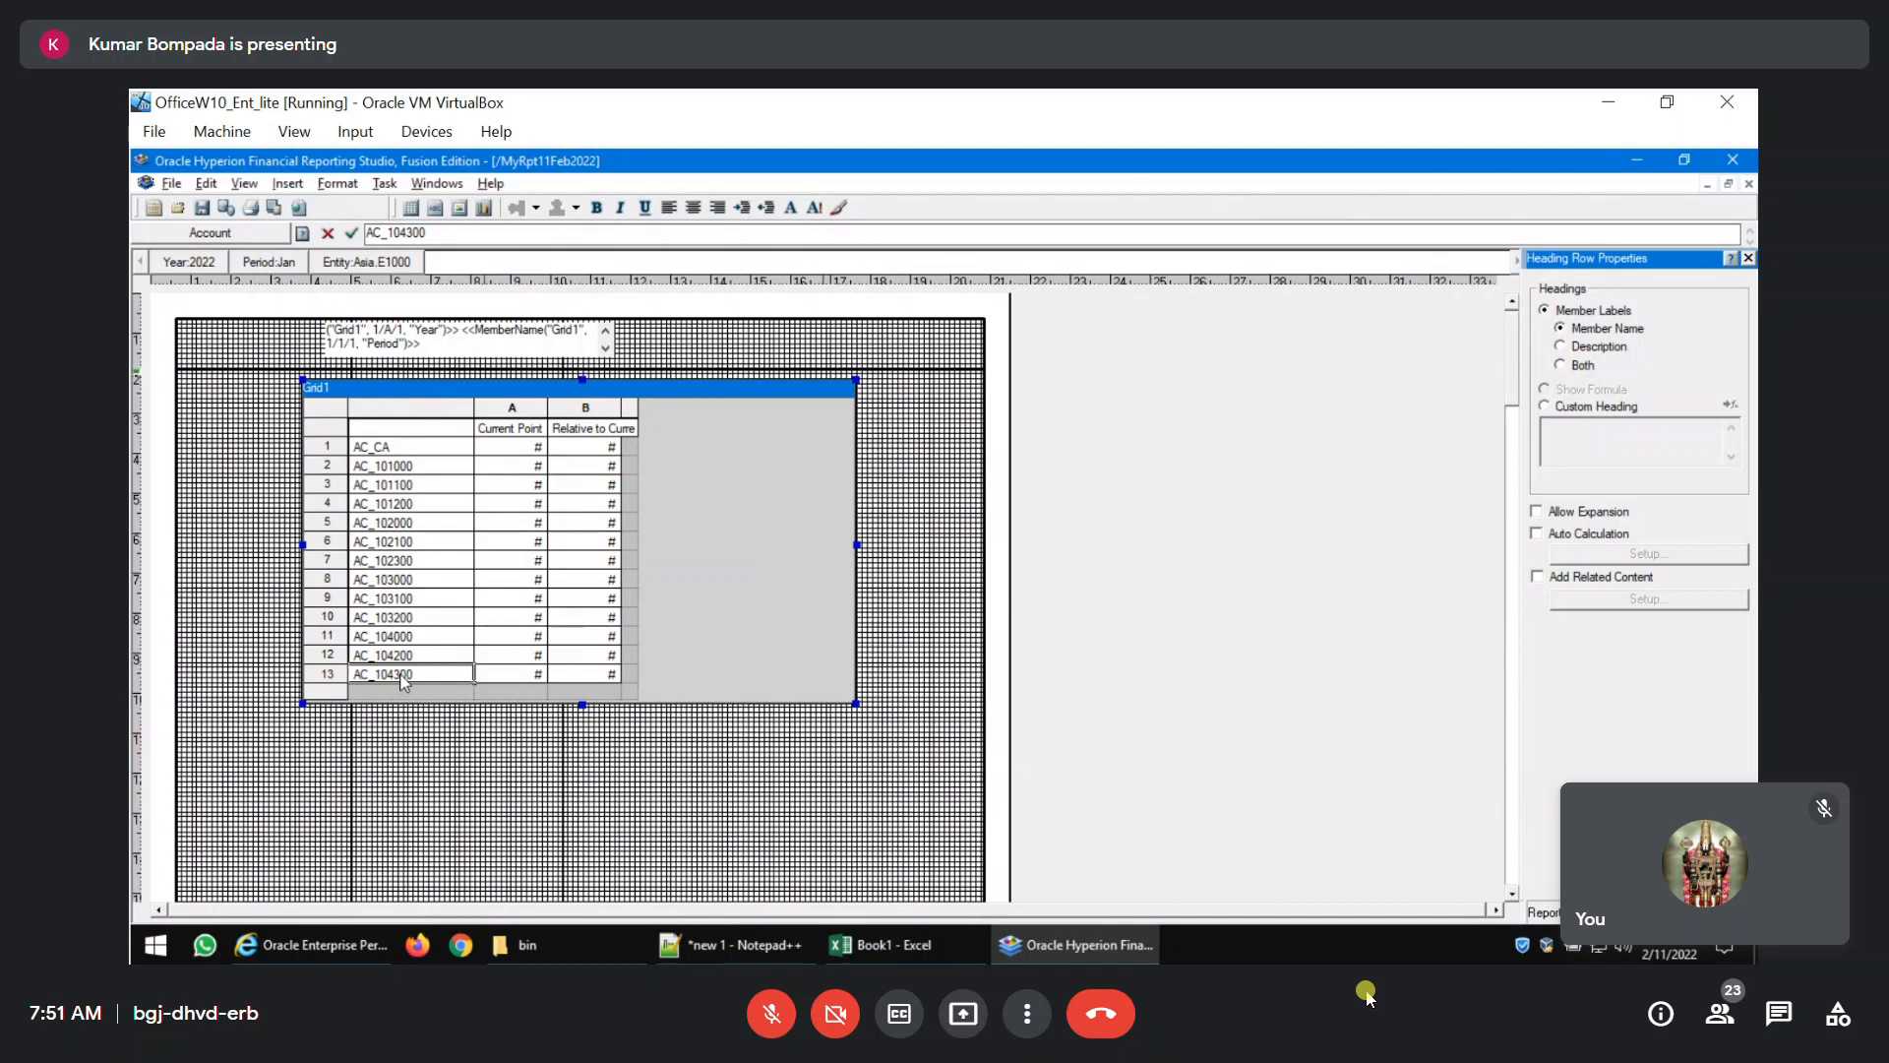
click(1028, 1014)
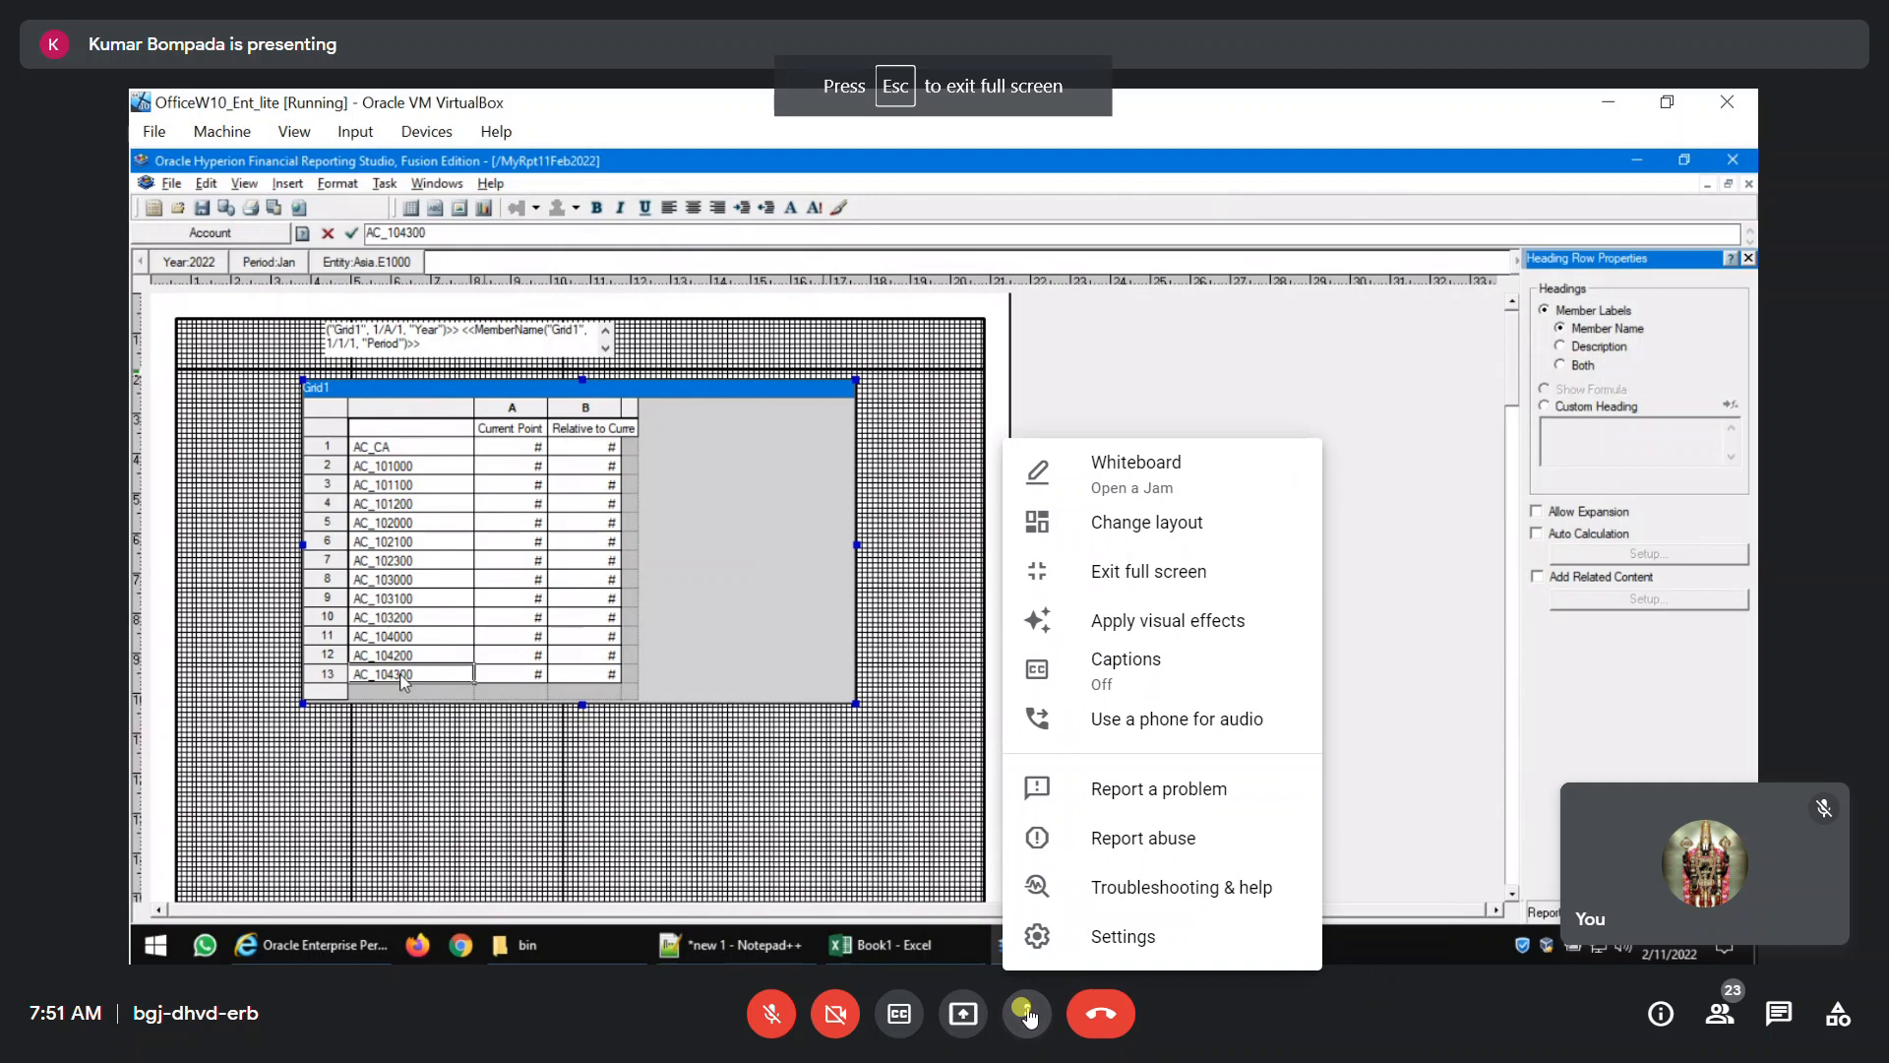
click(1140, 572)
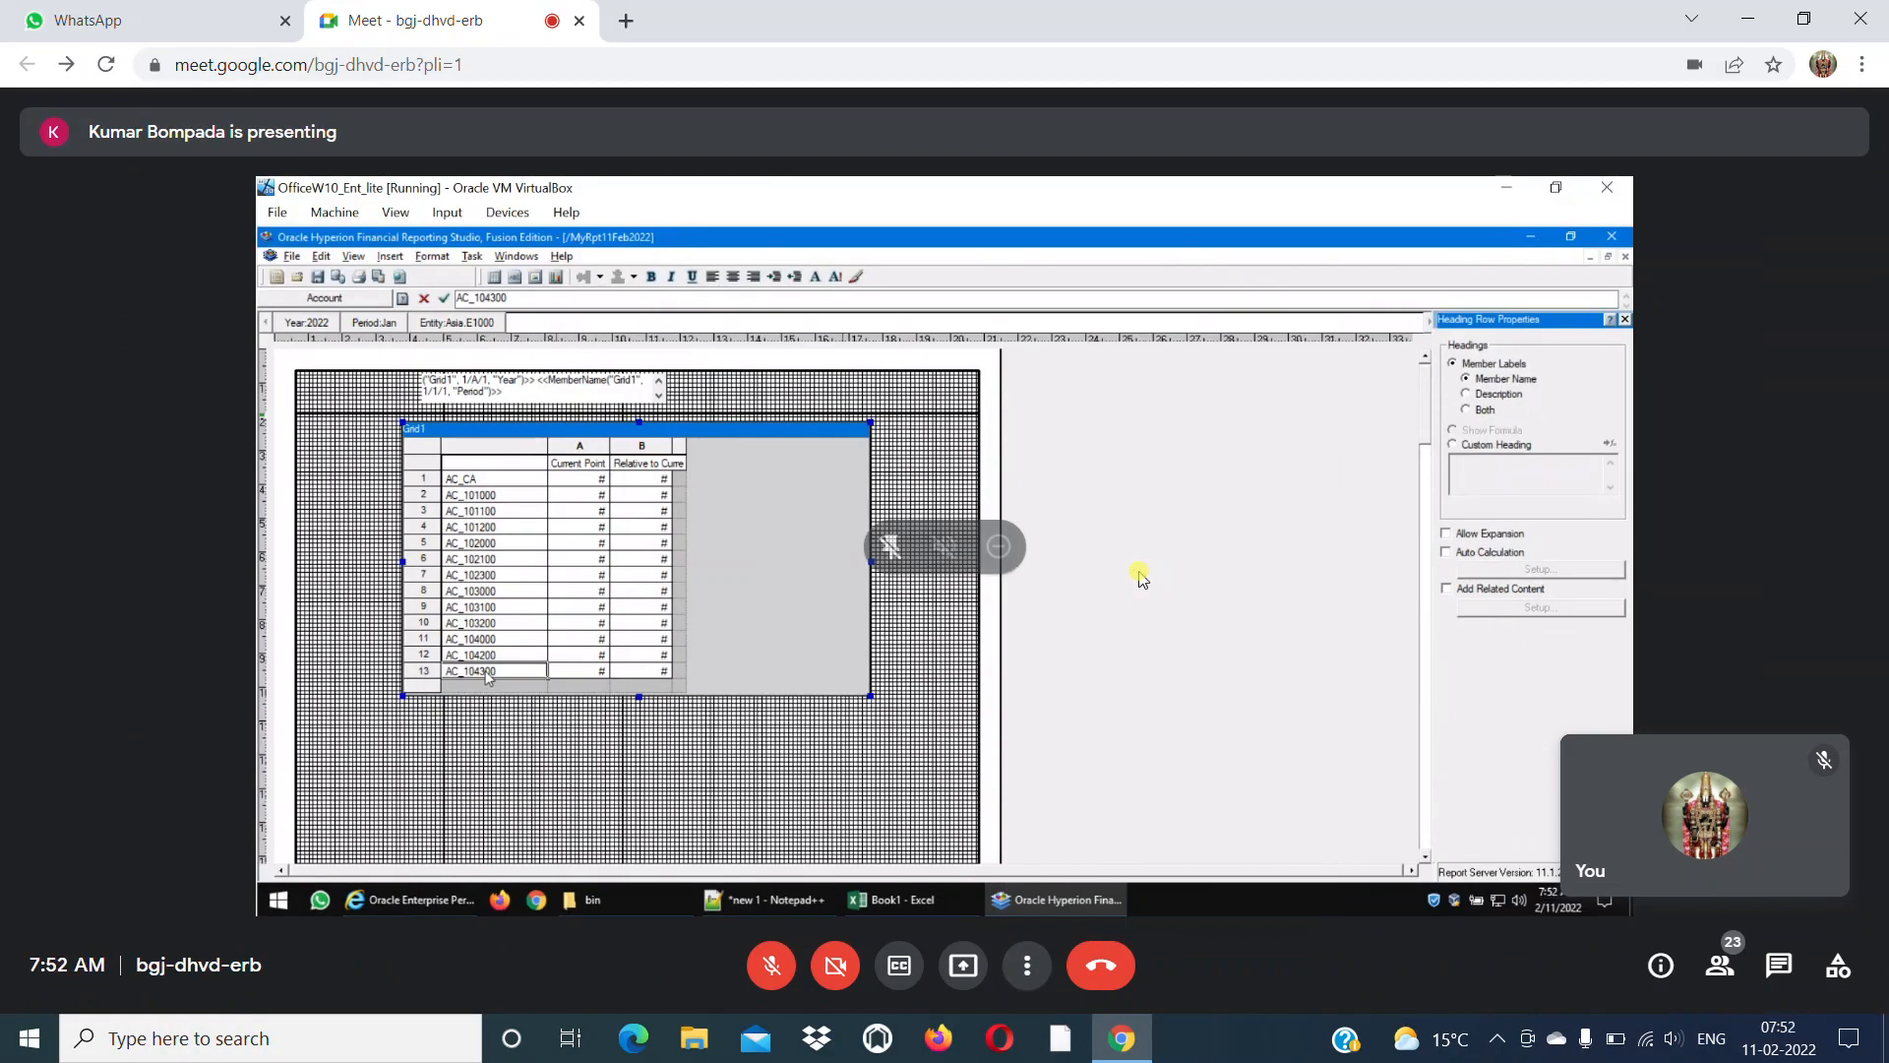
click(1026, 973)
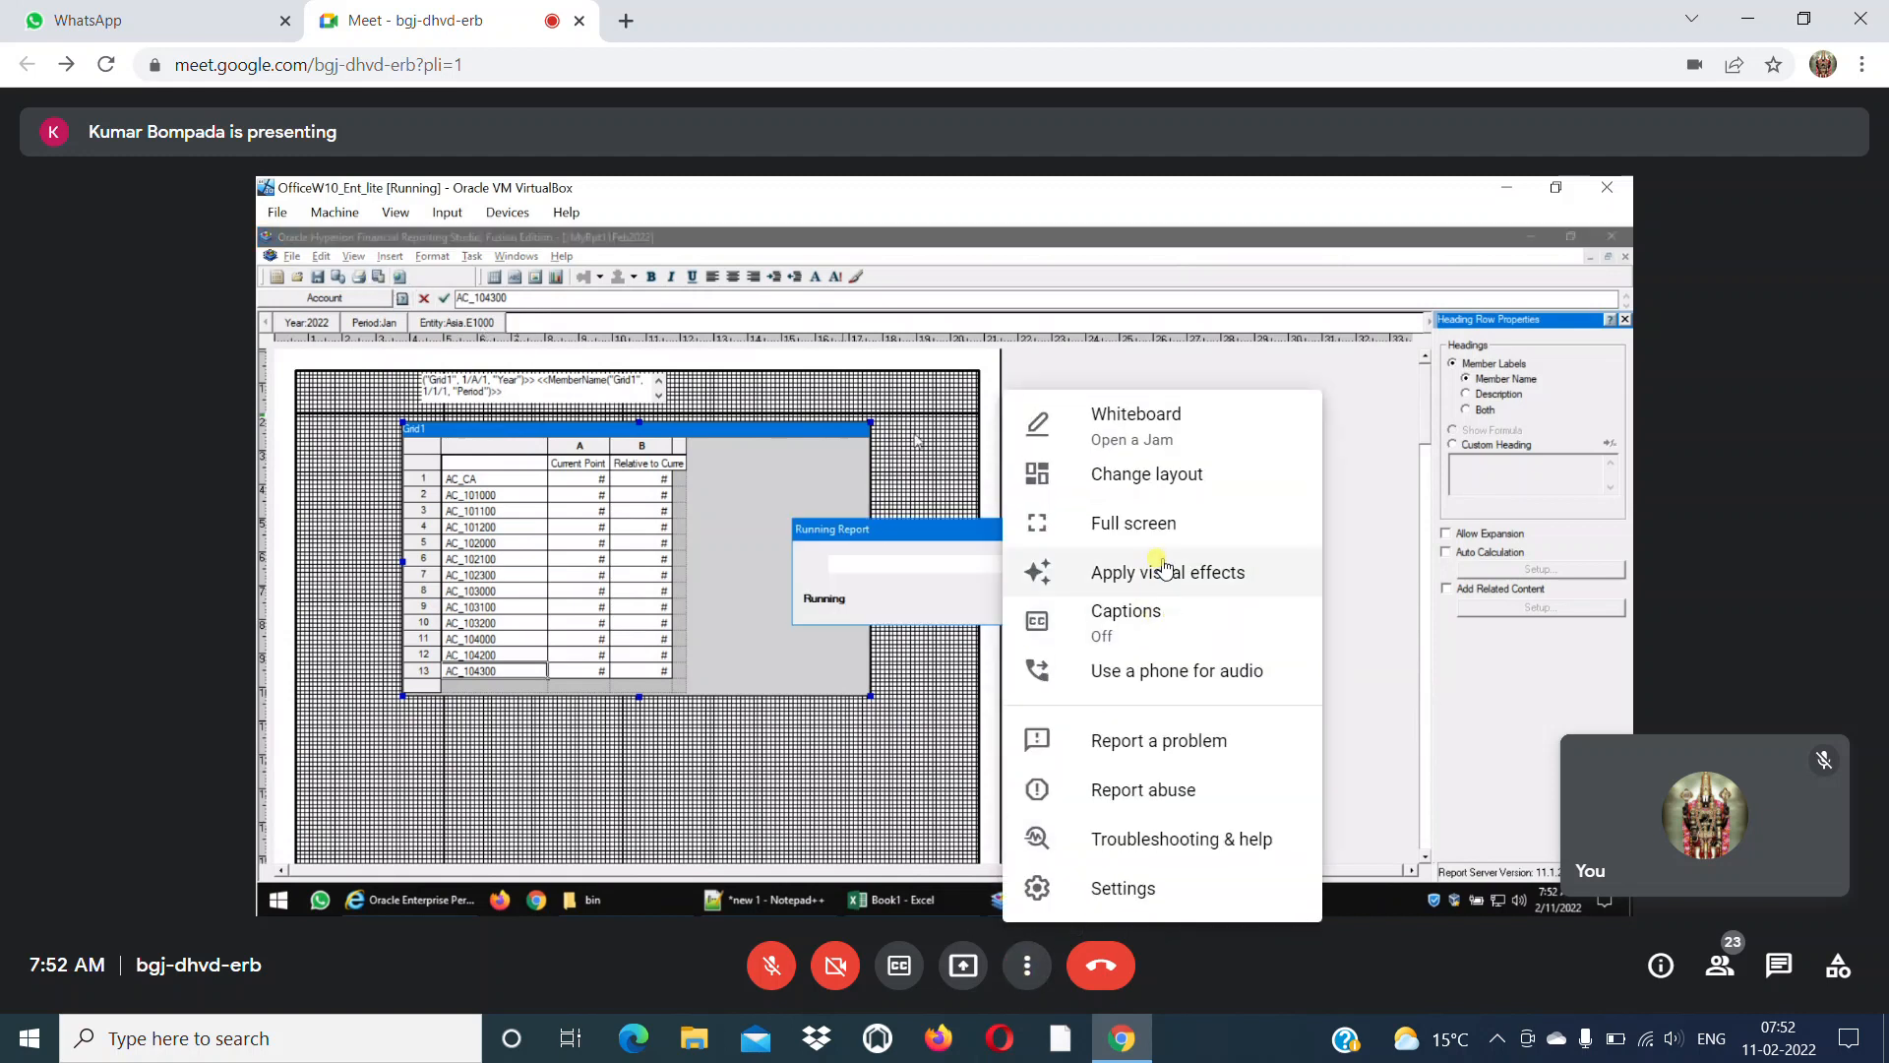
click(1178, 528)
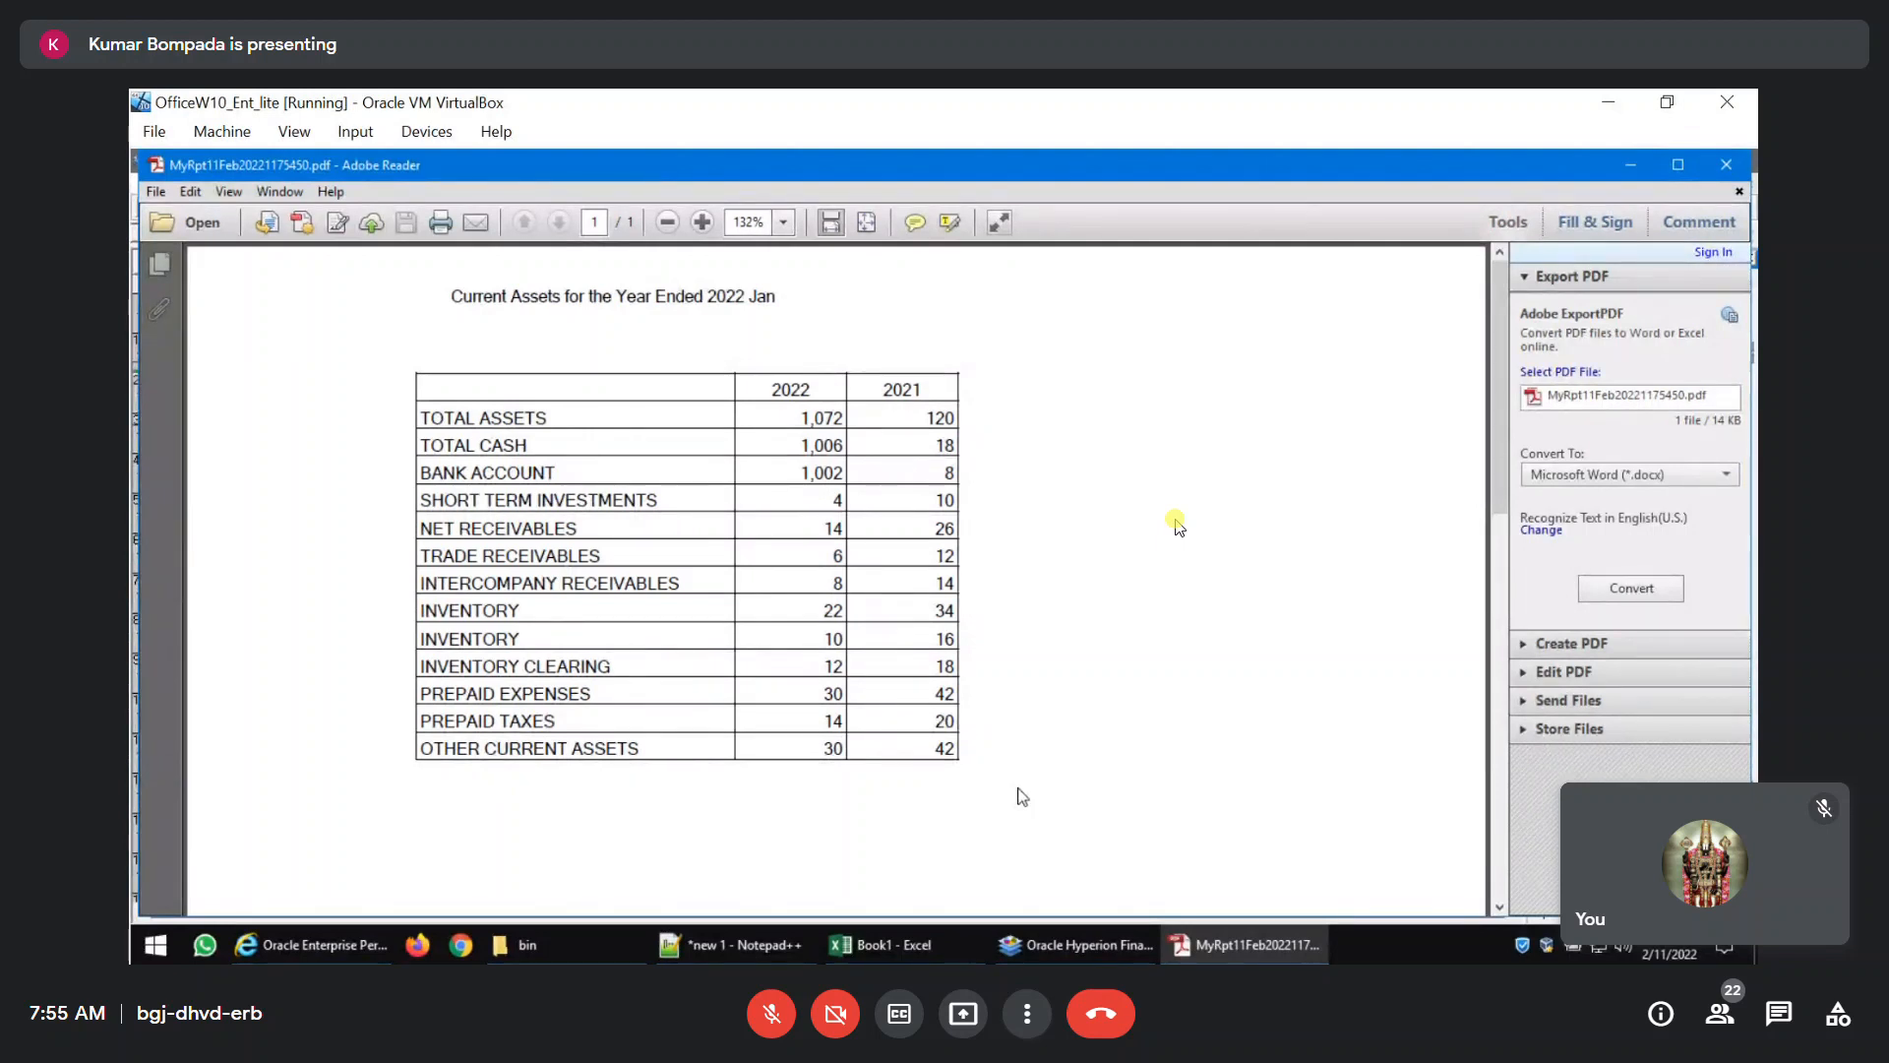
Switch to Financial Reporting Studio, examine the formula functions available for the OTHER CURRENT ASSETS row, and select the AC_104000 row heading.
click(1067, 937)
key(Down)
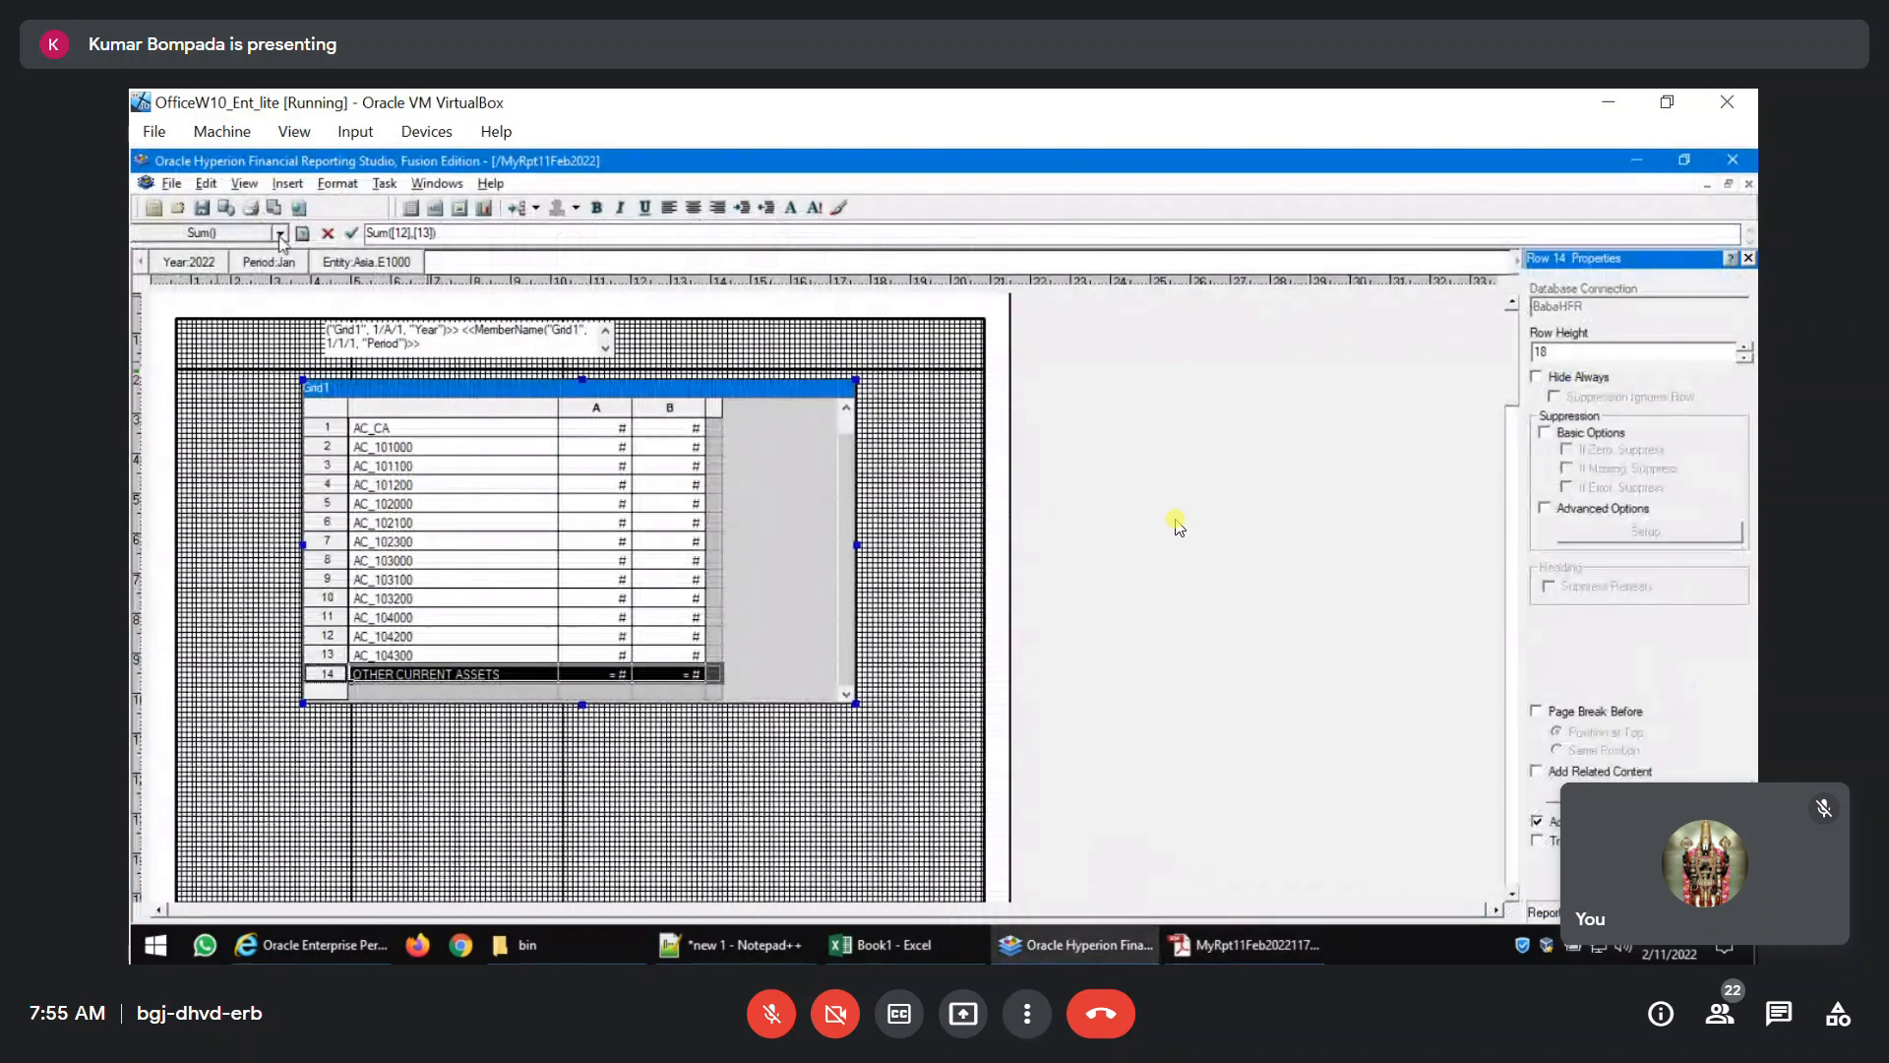
click(277, 234)
scroll(249, 285, down, 6)
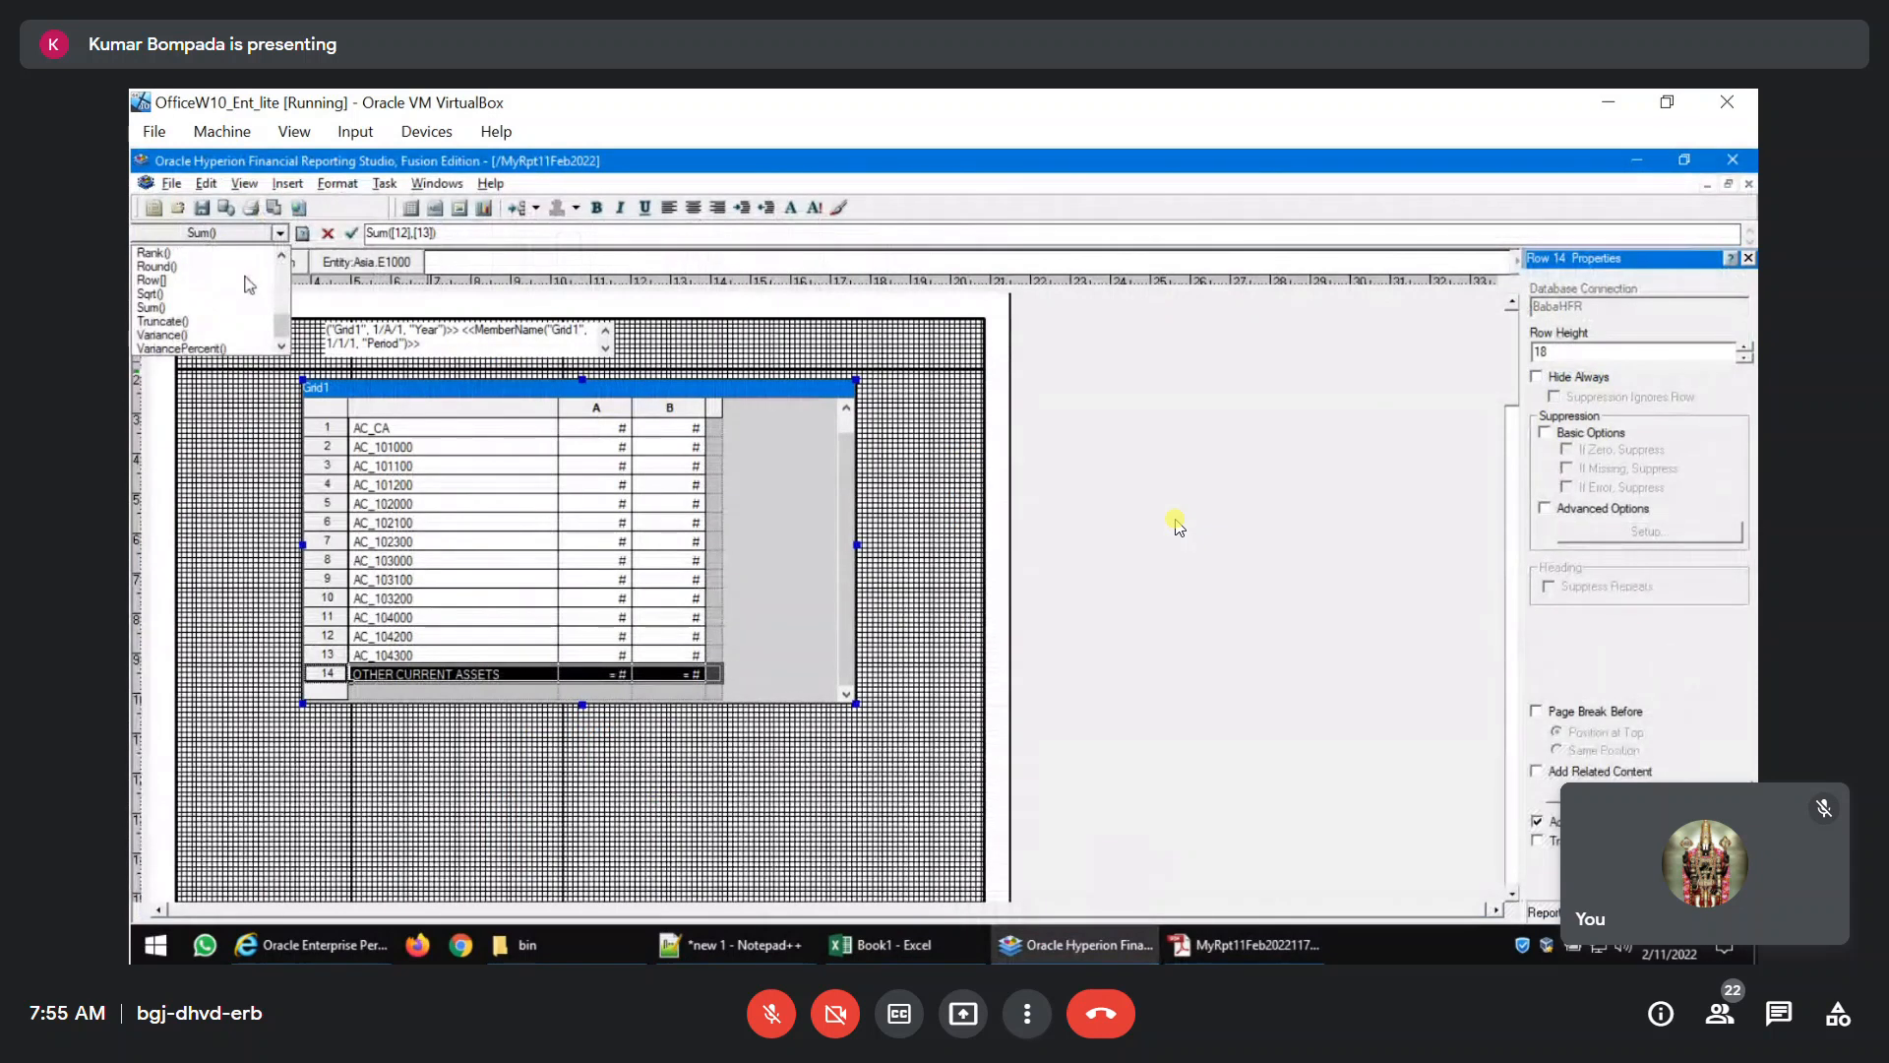
scroll(249, 286, up, 6)
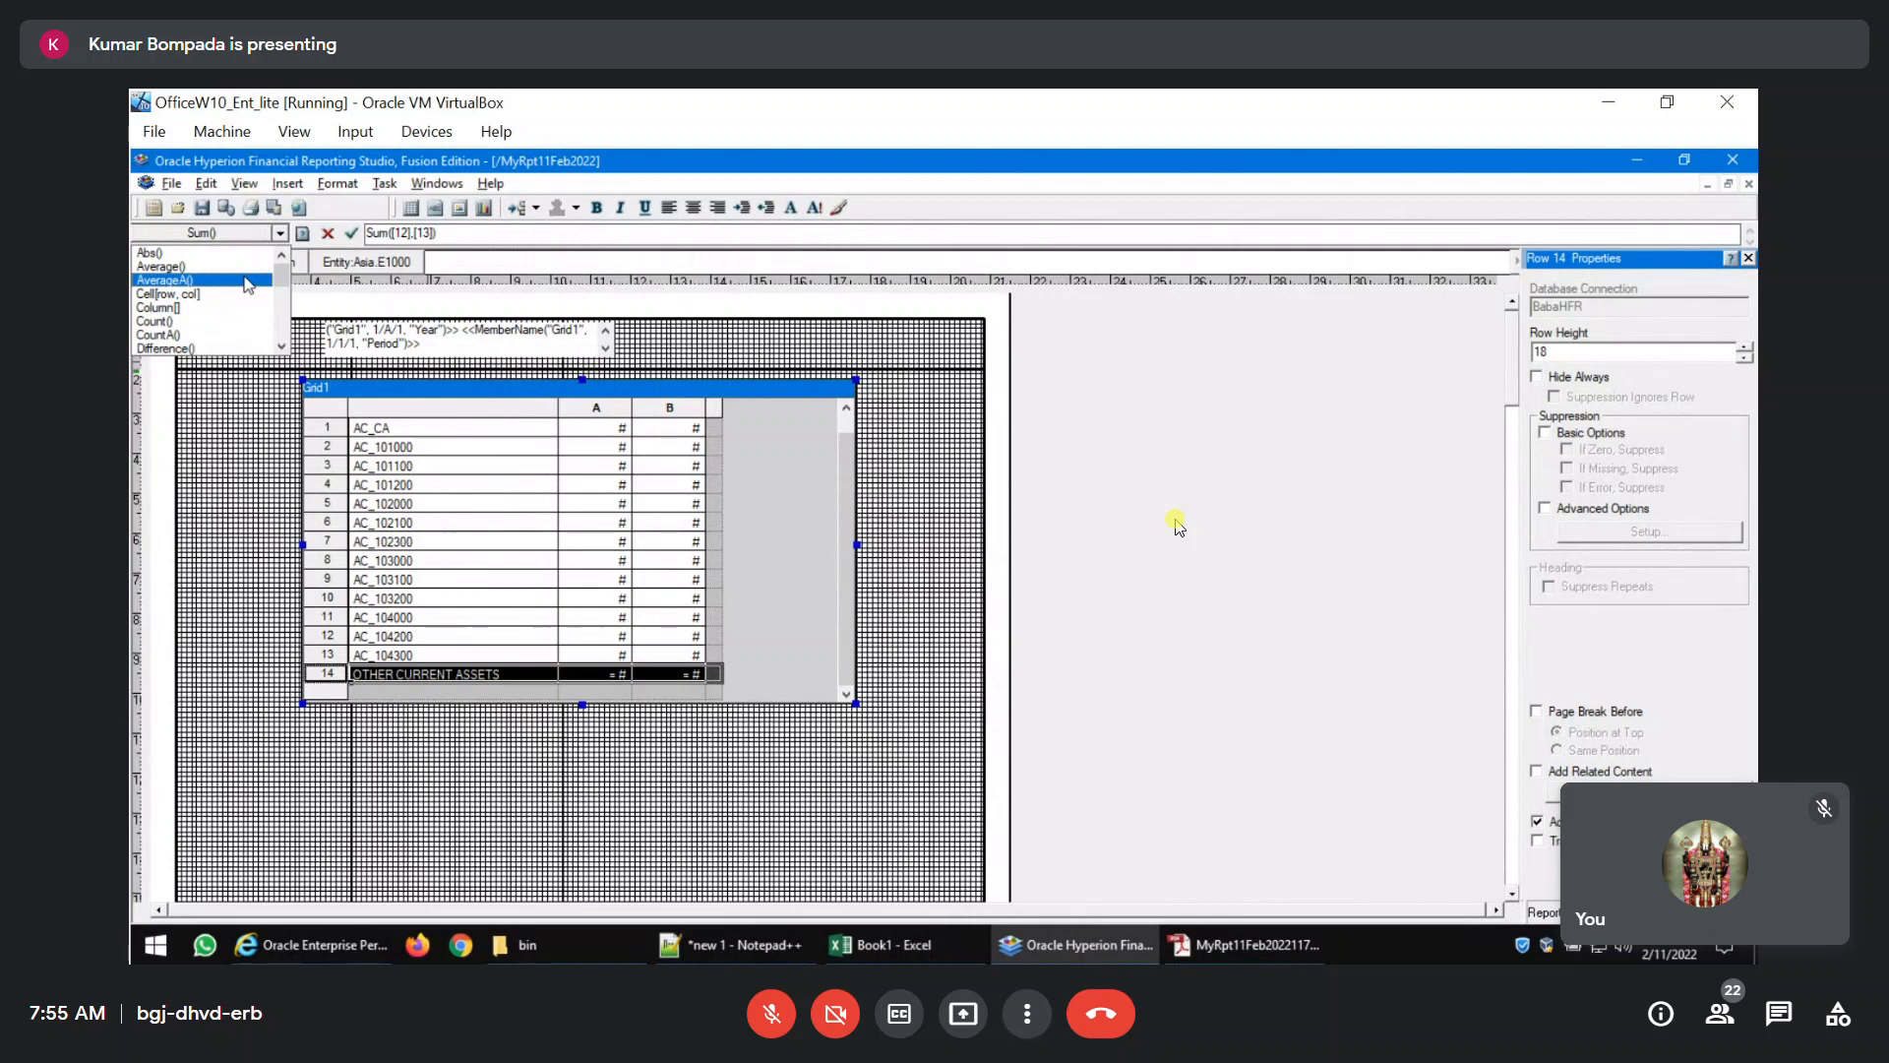
click(578, 519)
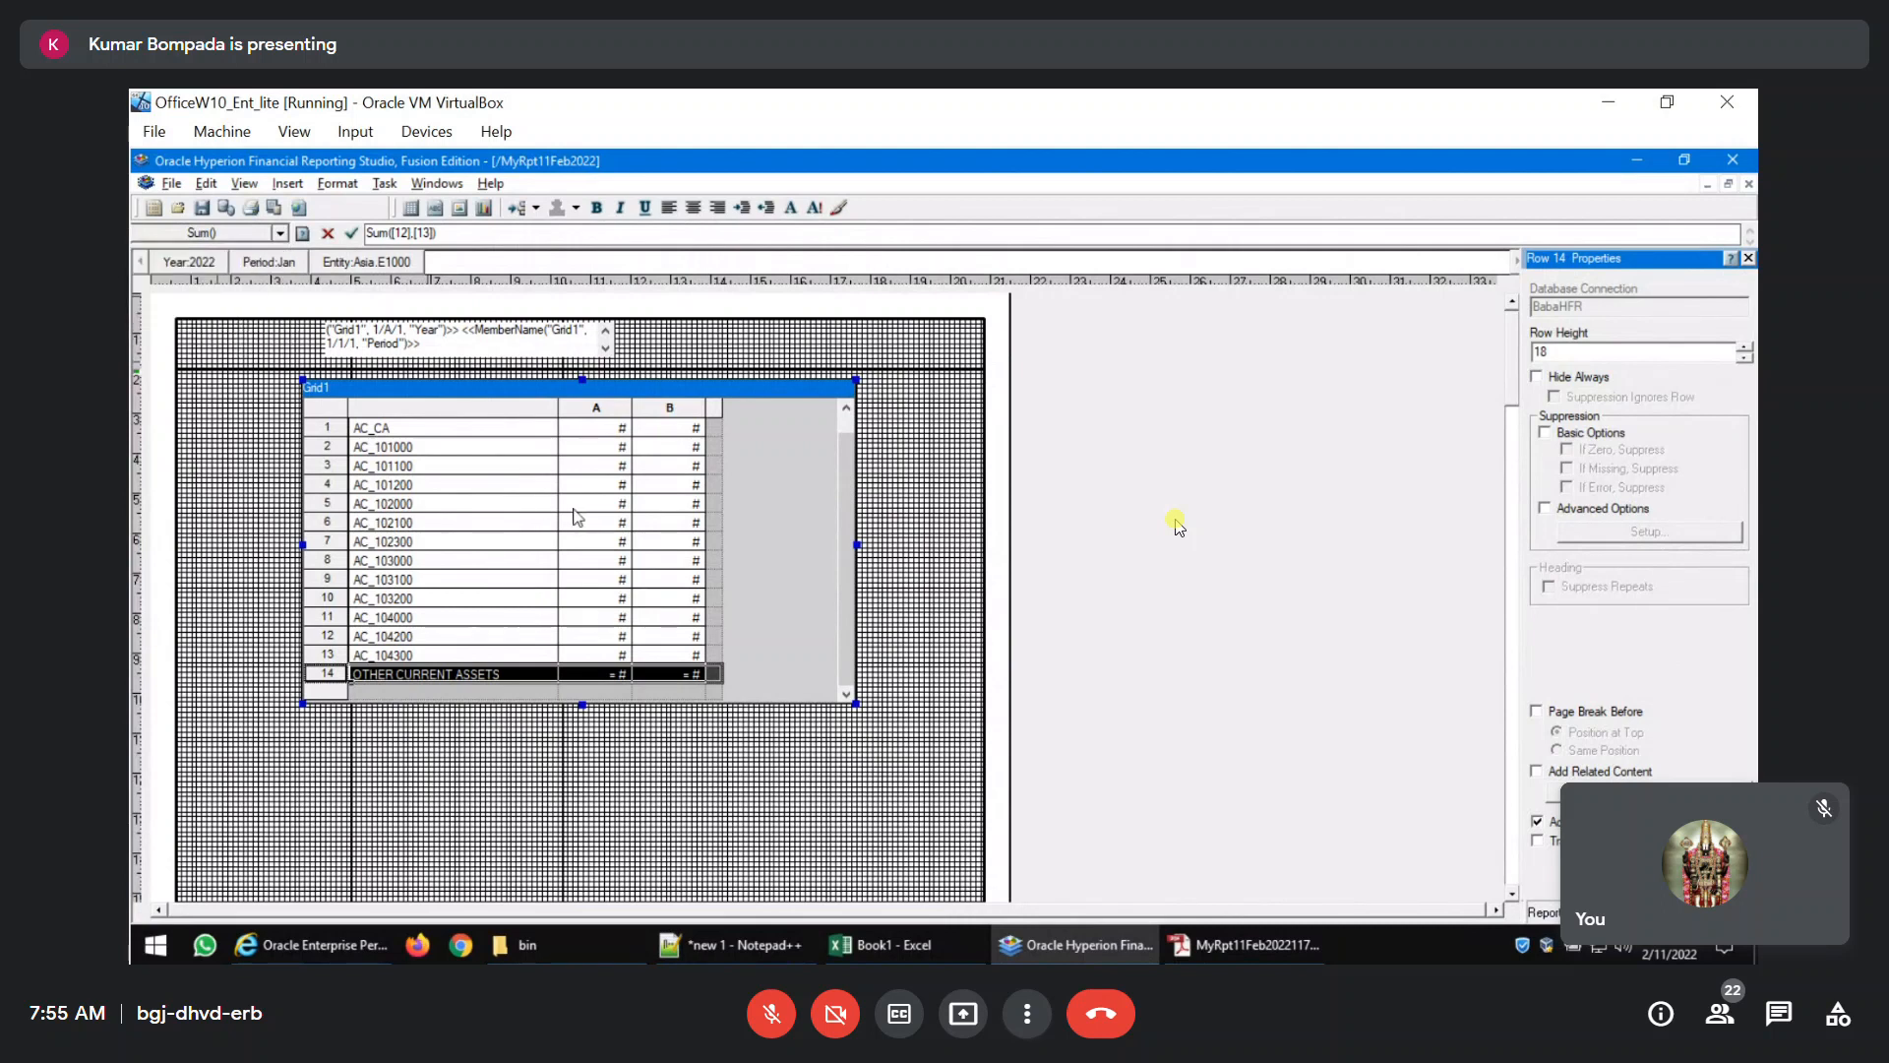
click(525, 582)
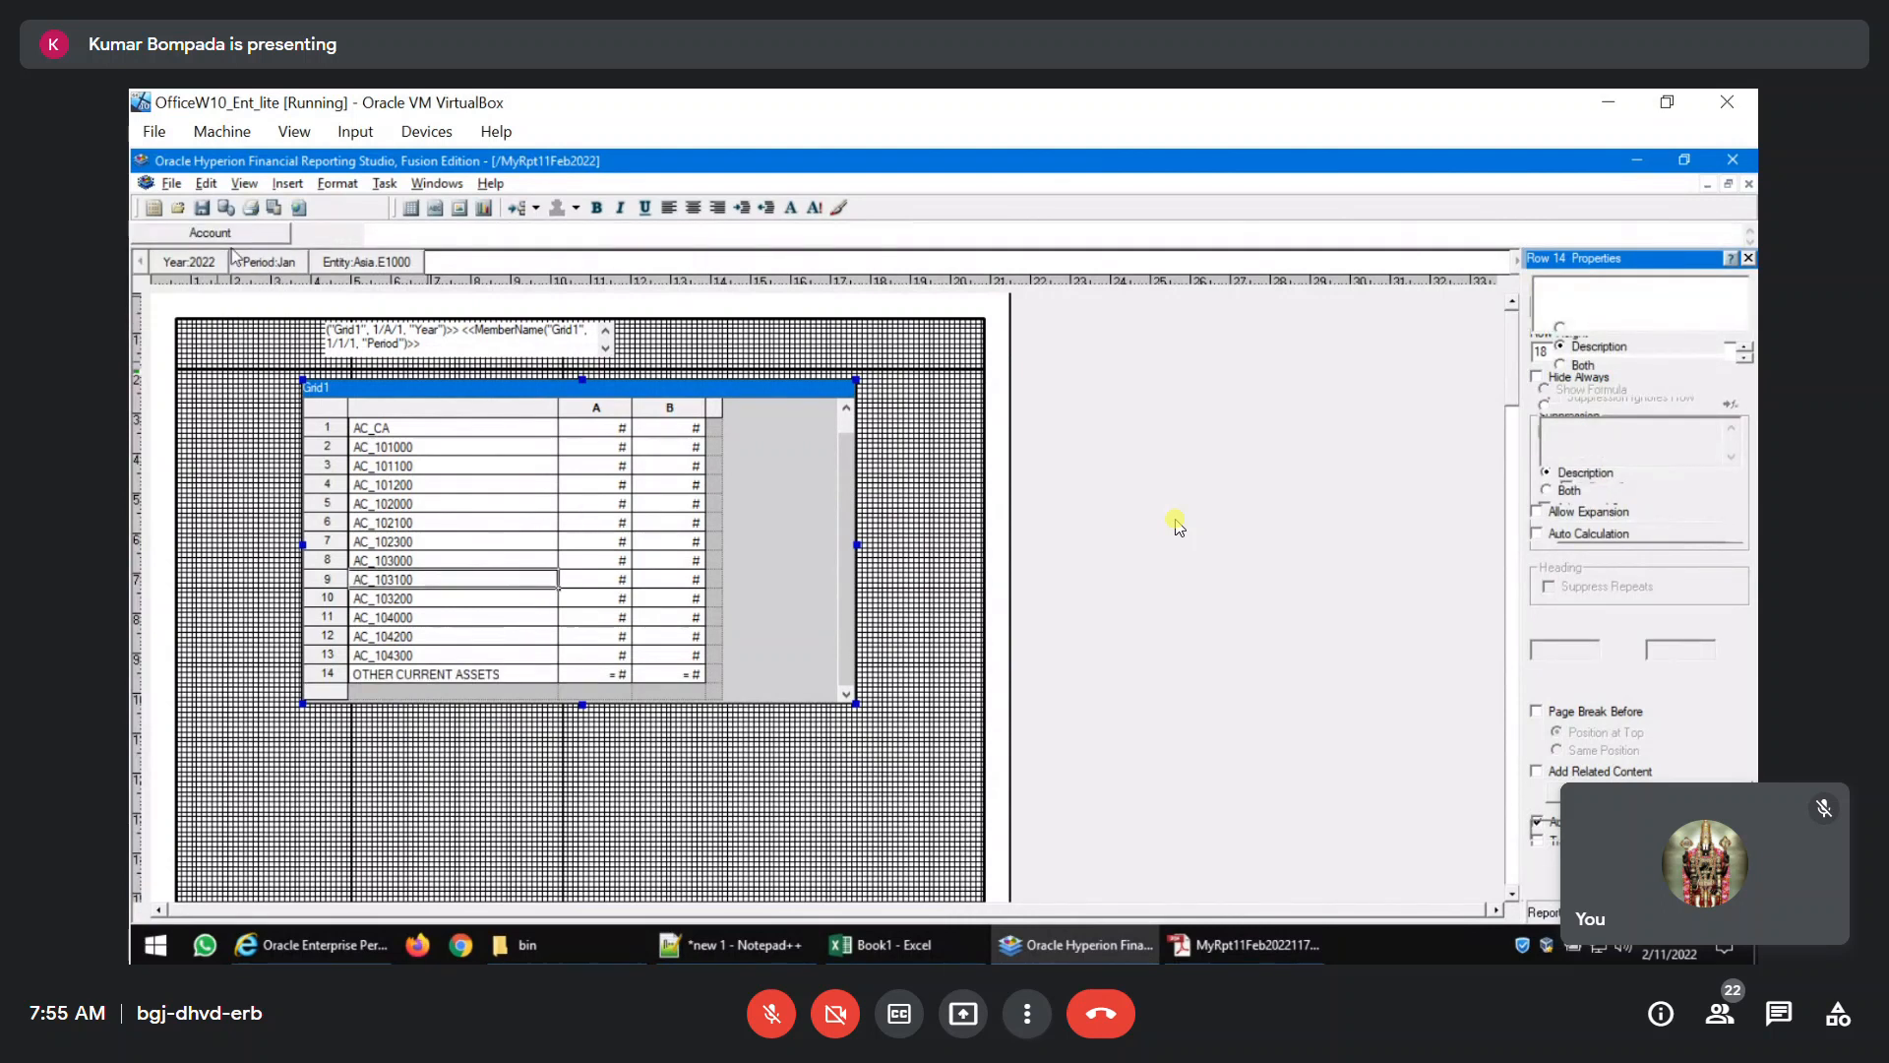
click(419, 640)
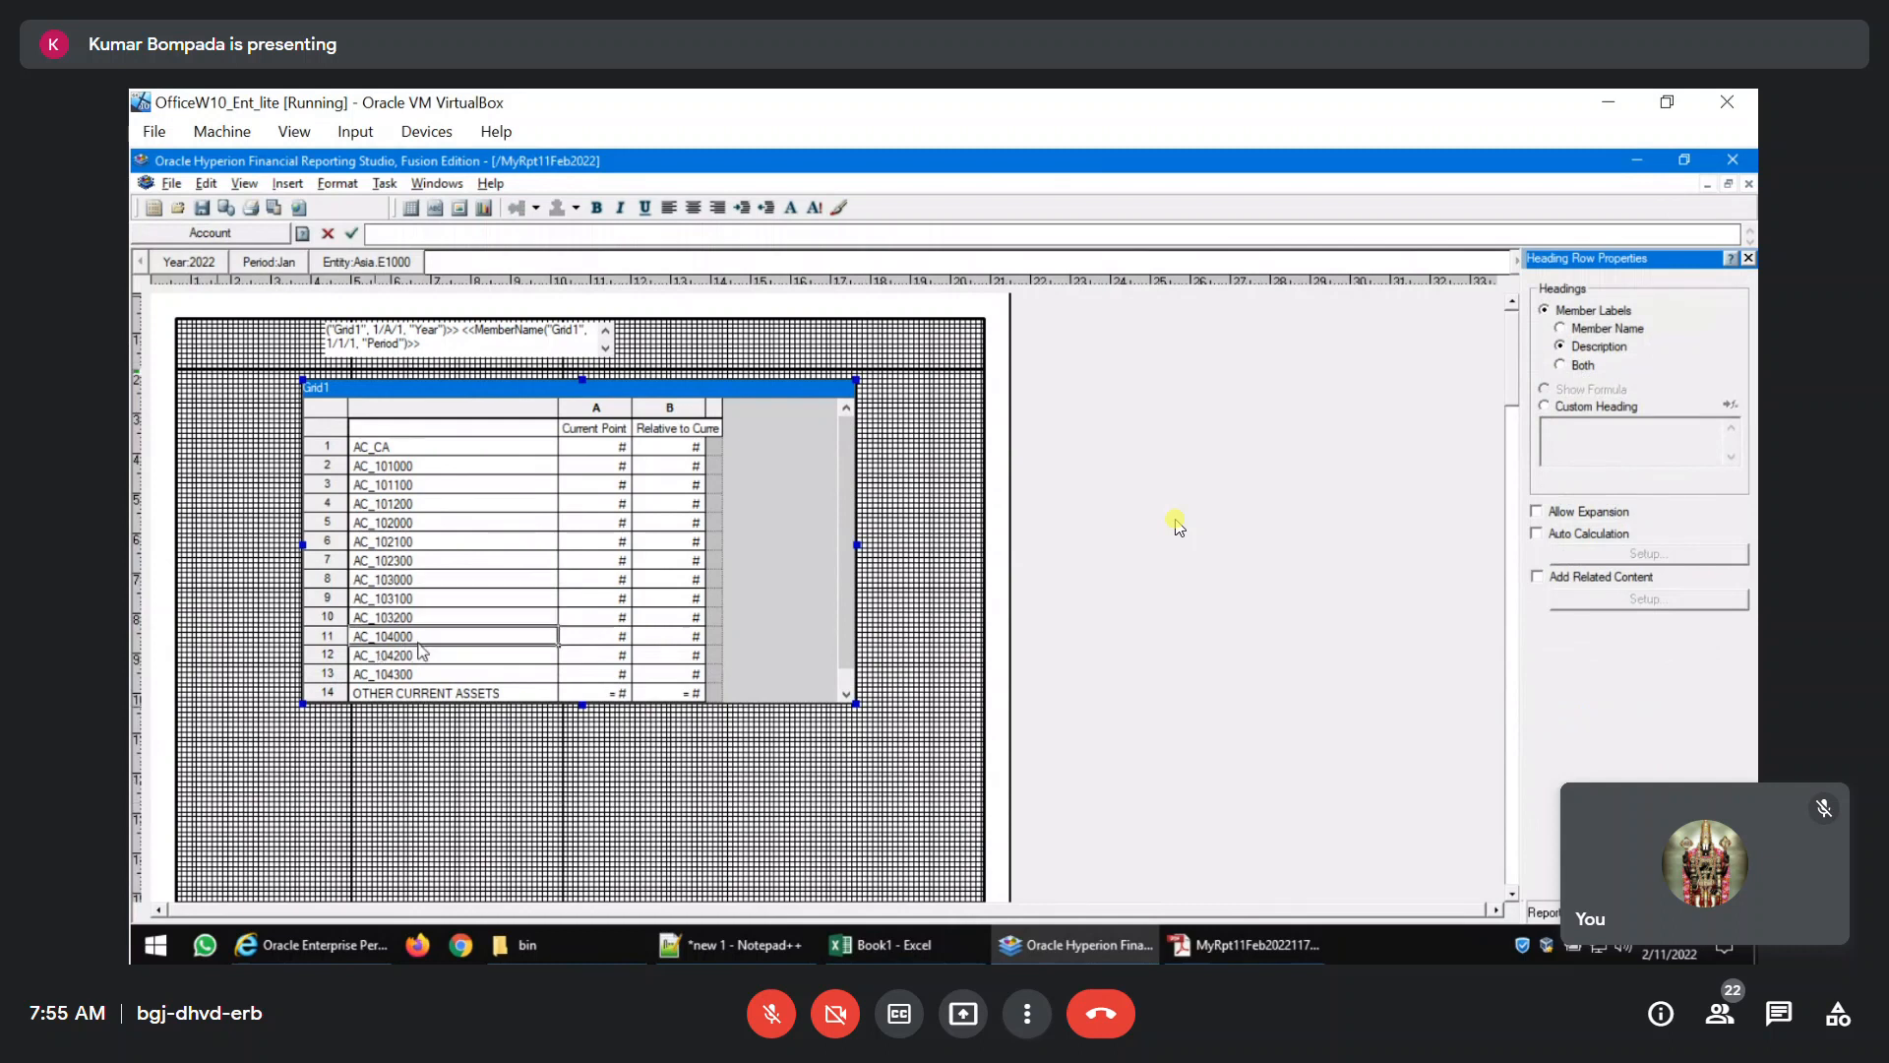
Shrink the Grid1 frame to show about eight rows, preview the report as a PDF, and close the open PDF windows.
click(327, 693)
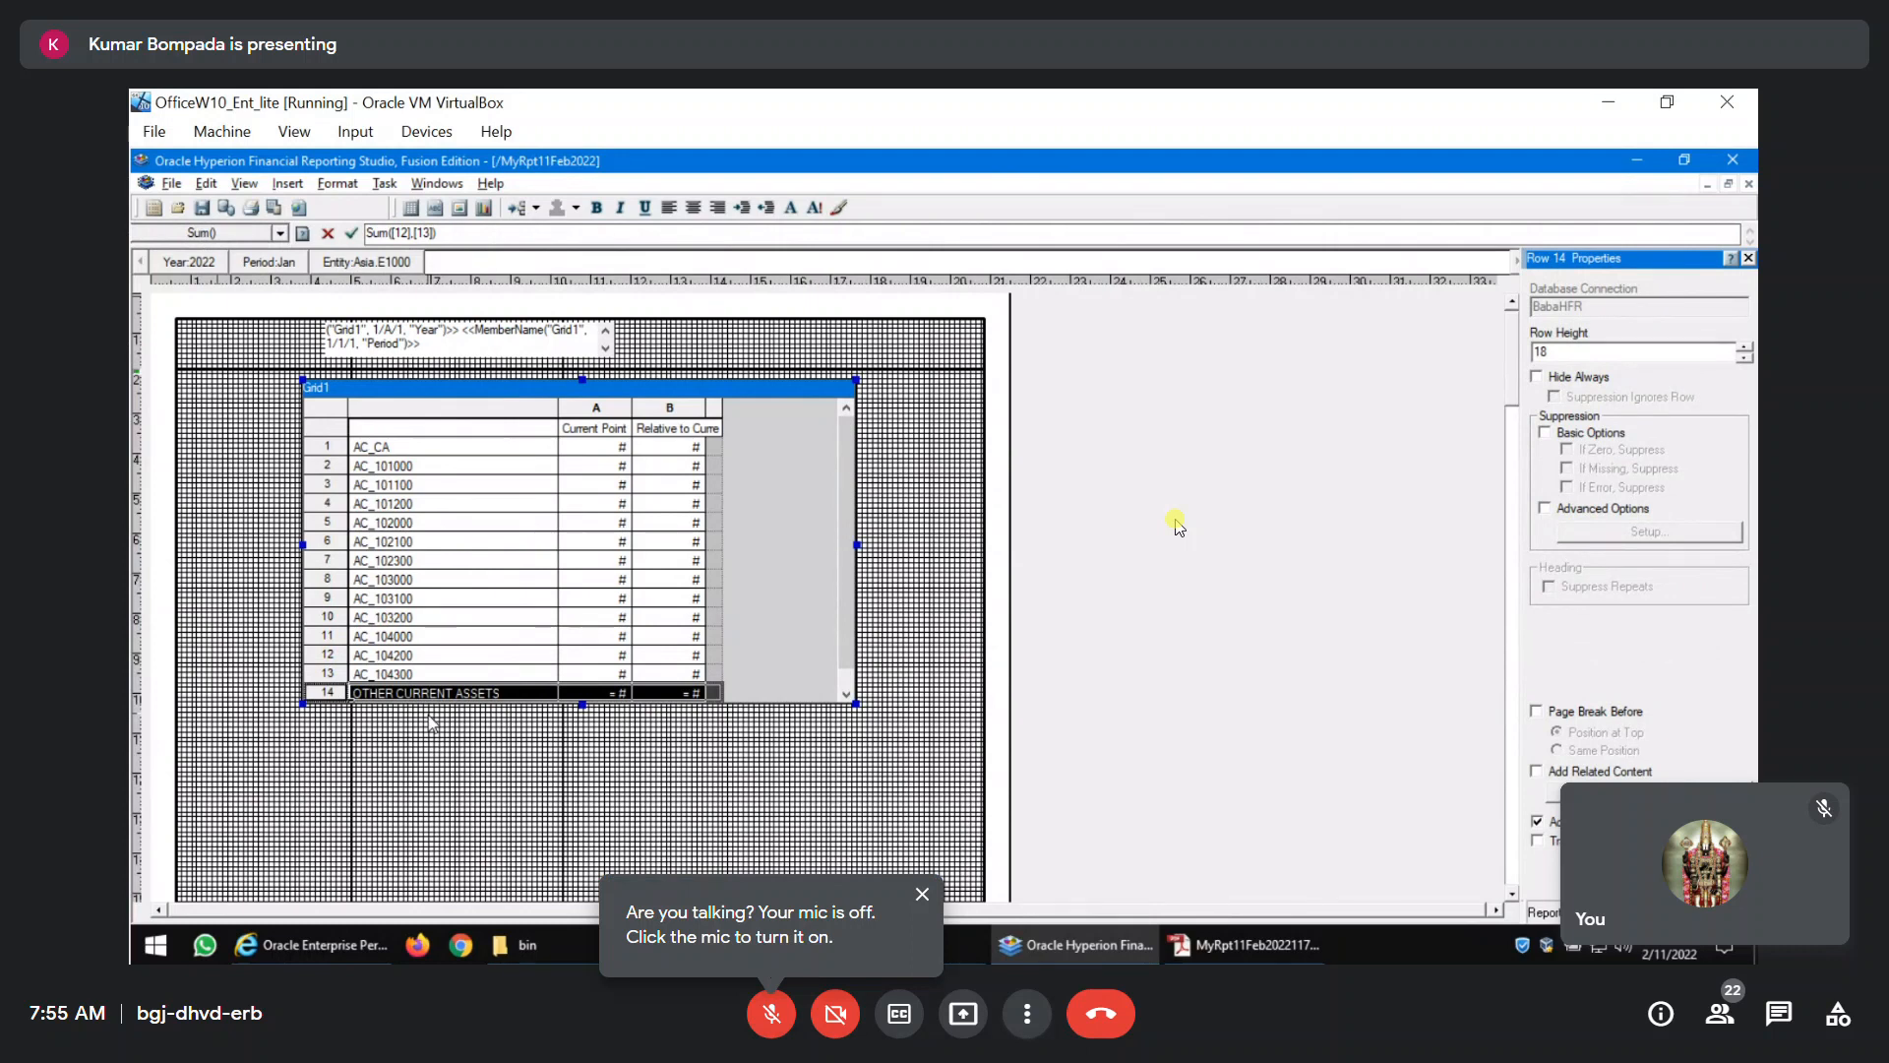
click(605, 640)
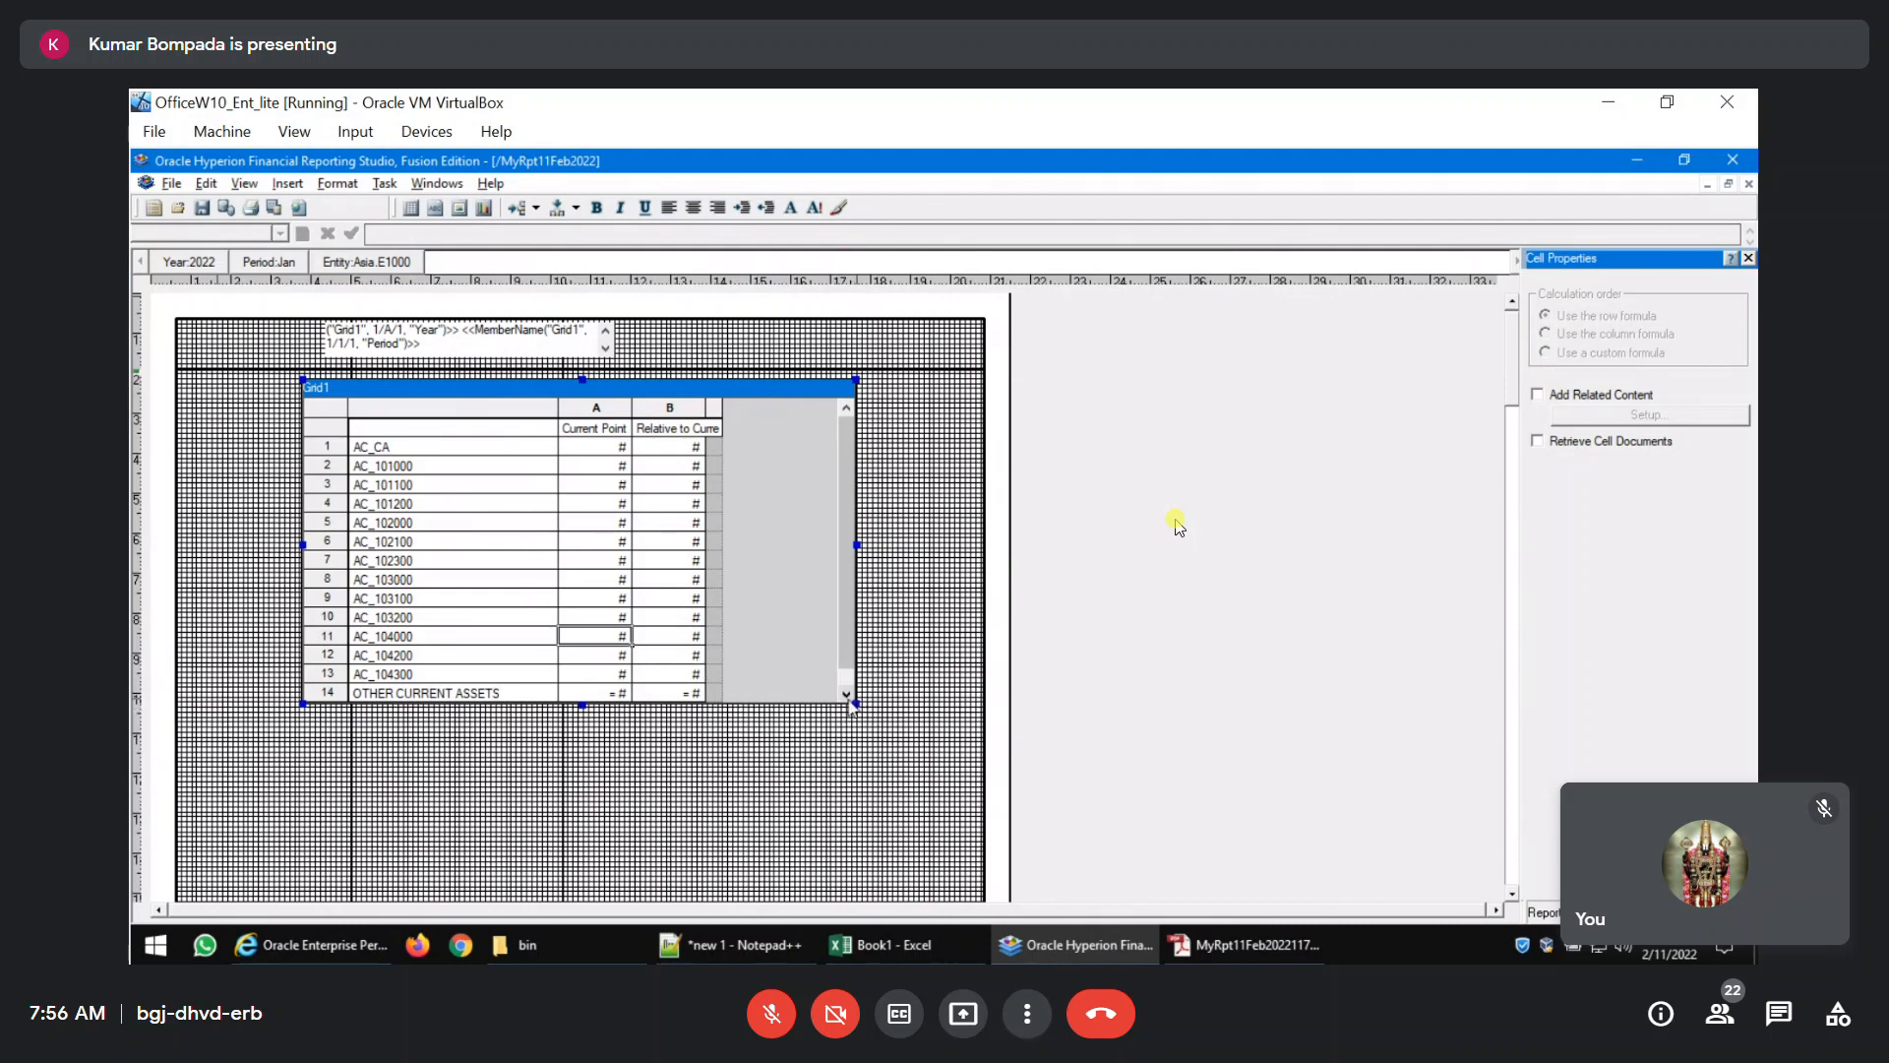
drag(856, 703, 734, 609)
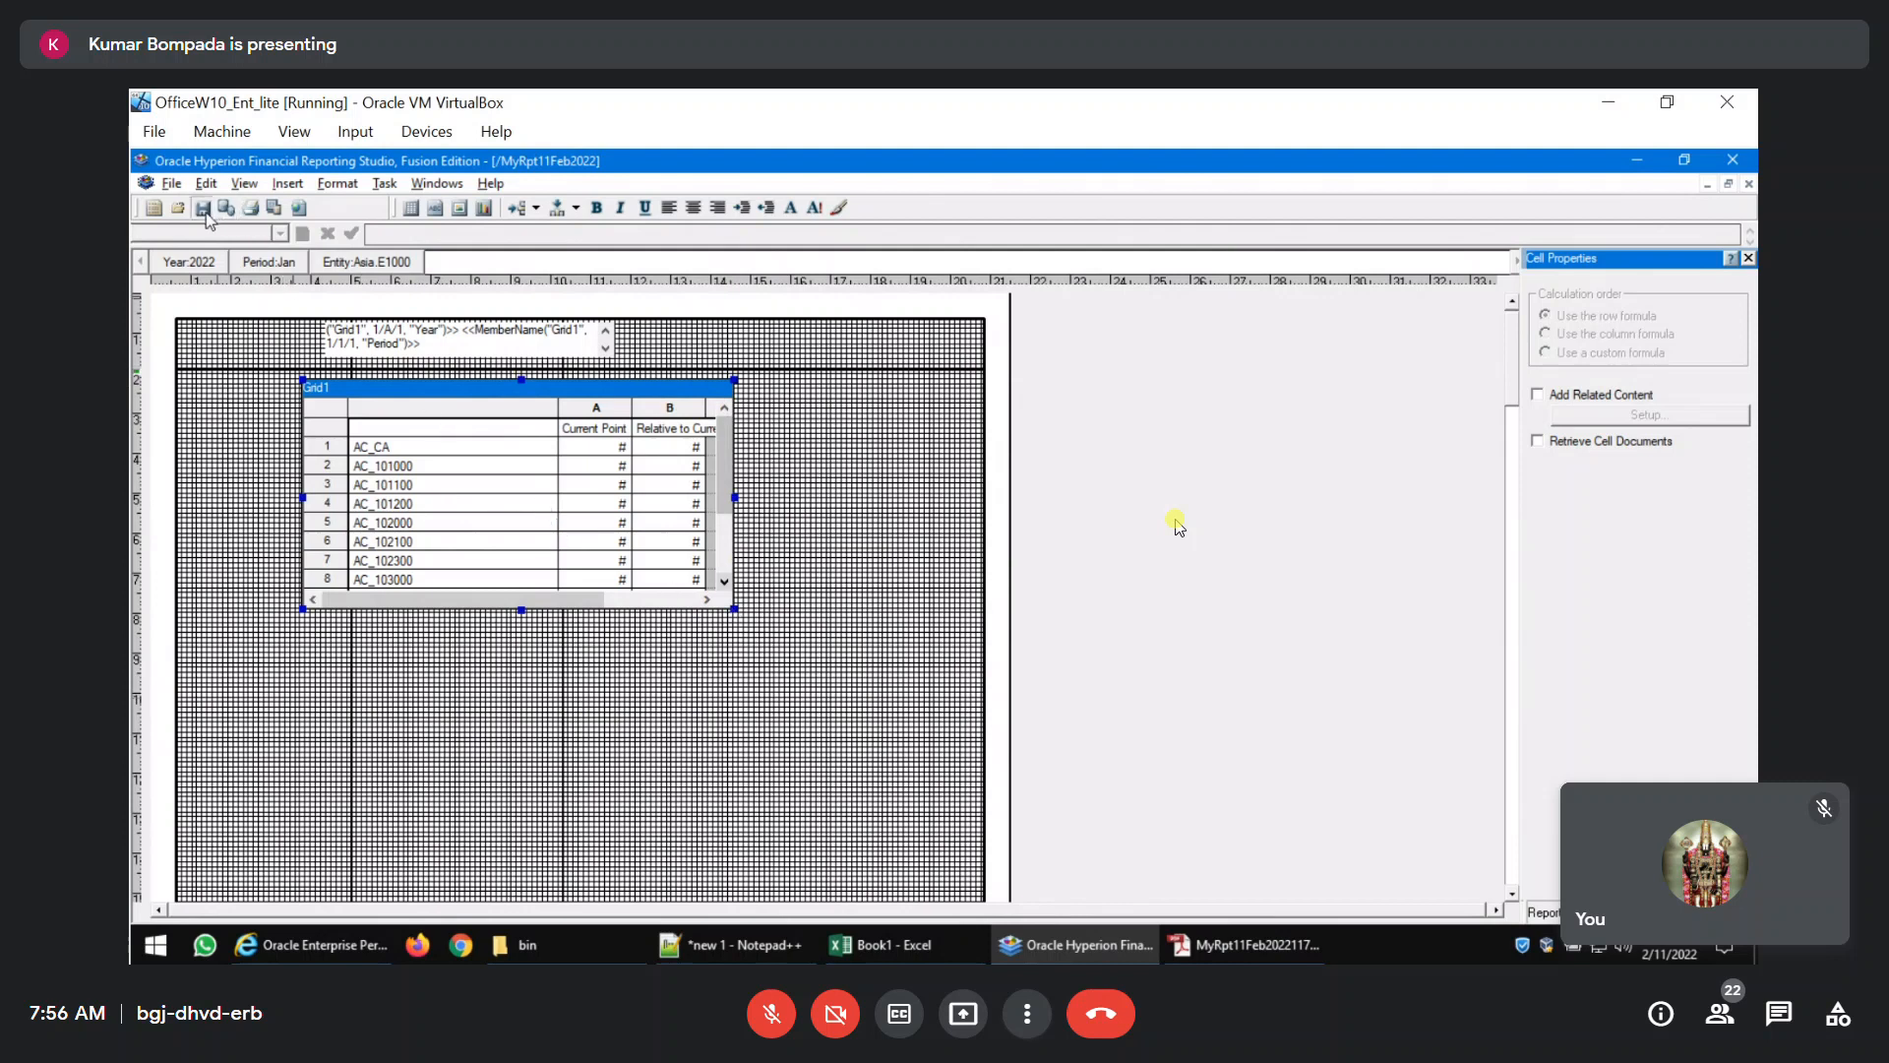
click(274, 207)
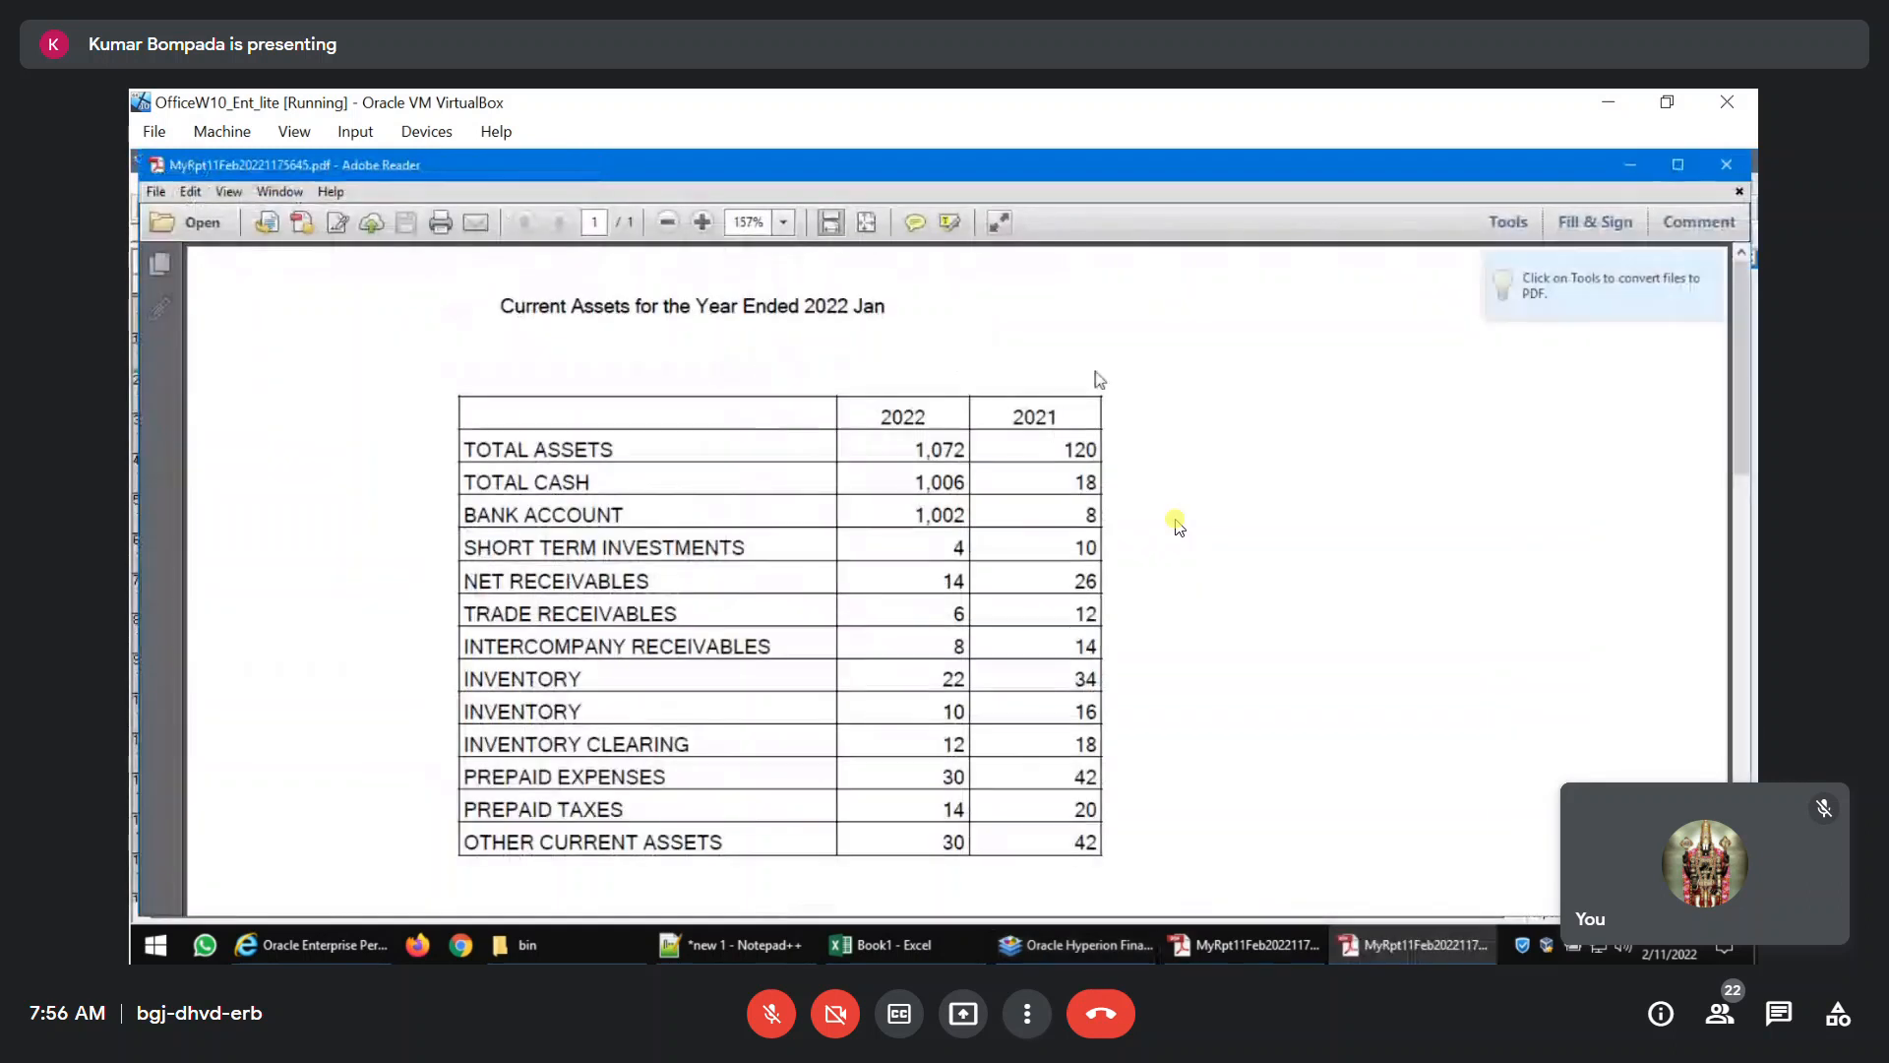
click(1726, 165)
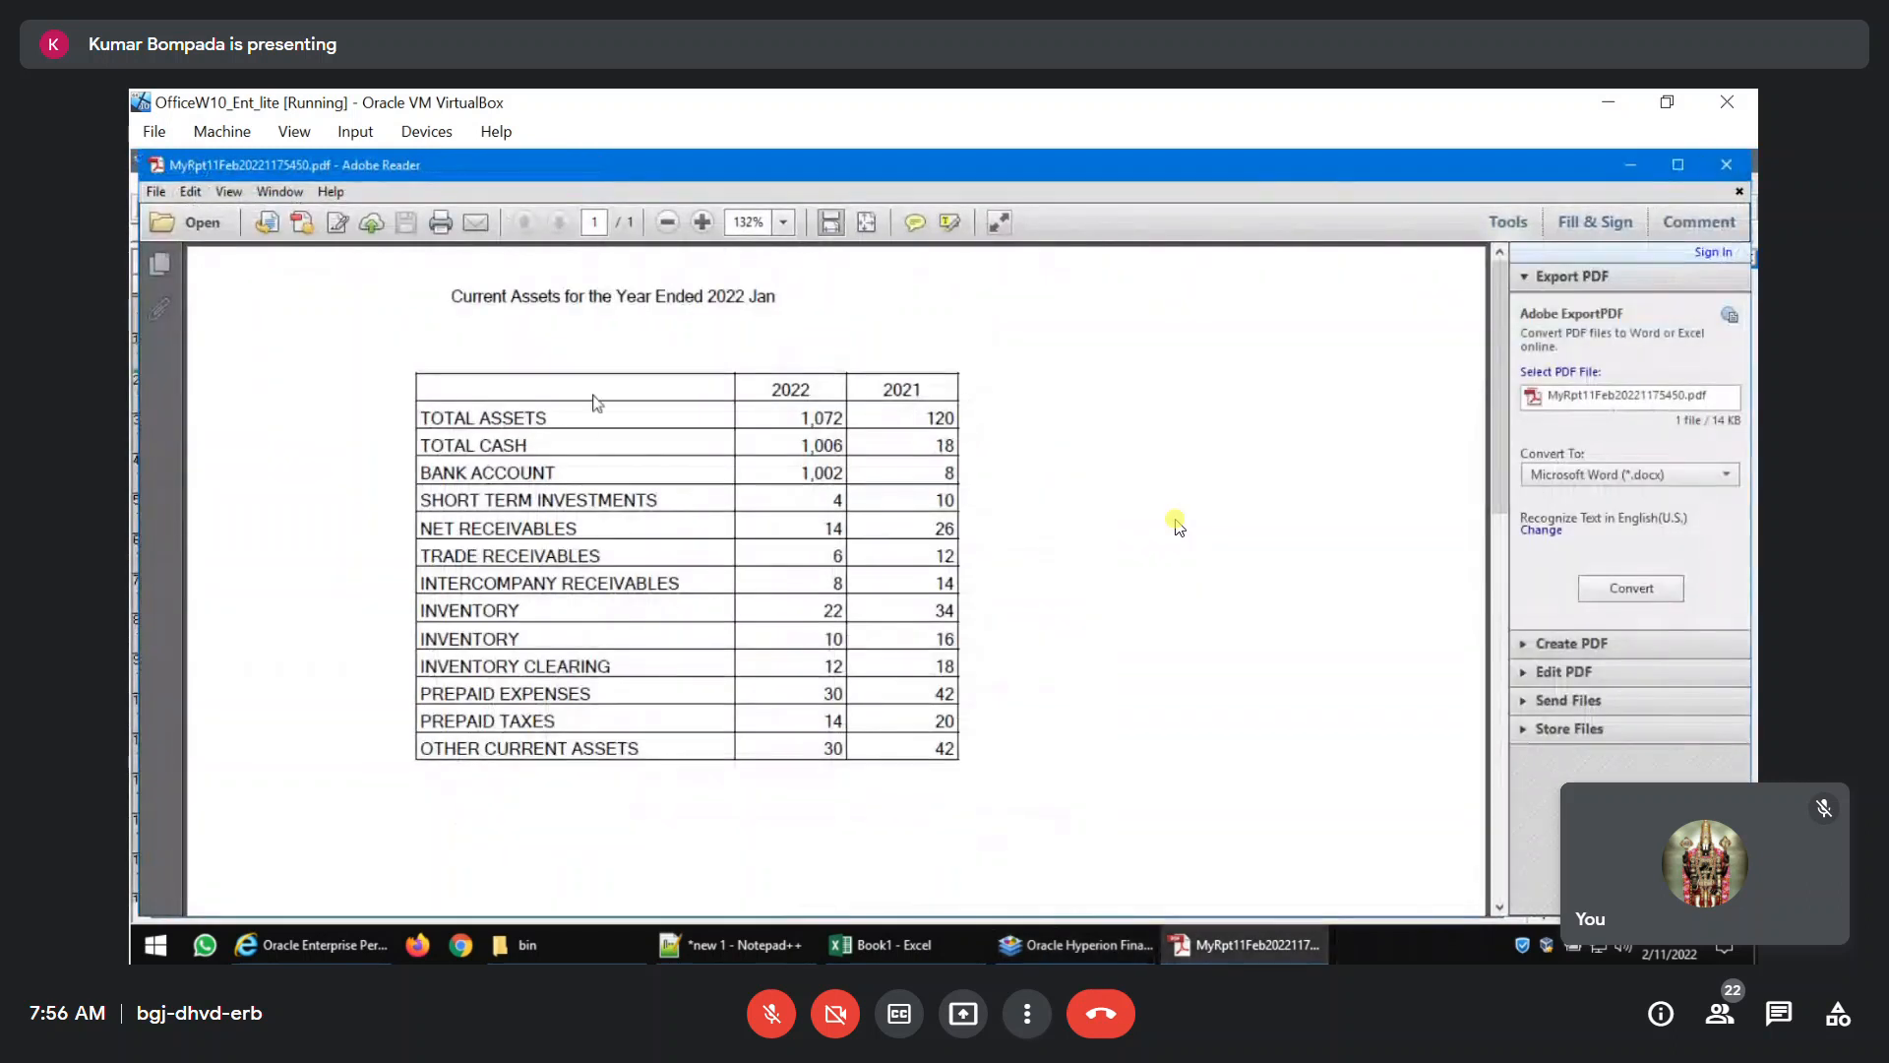
click(1726, 166)
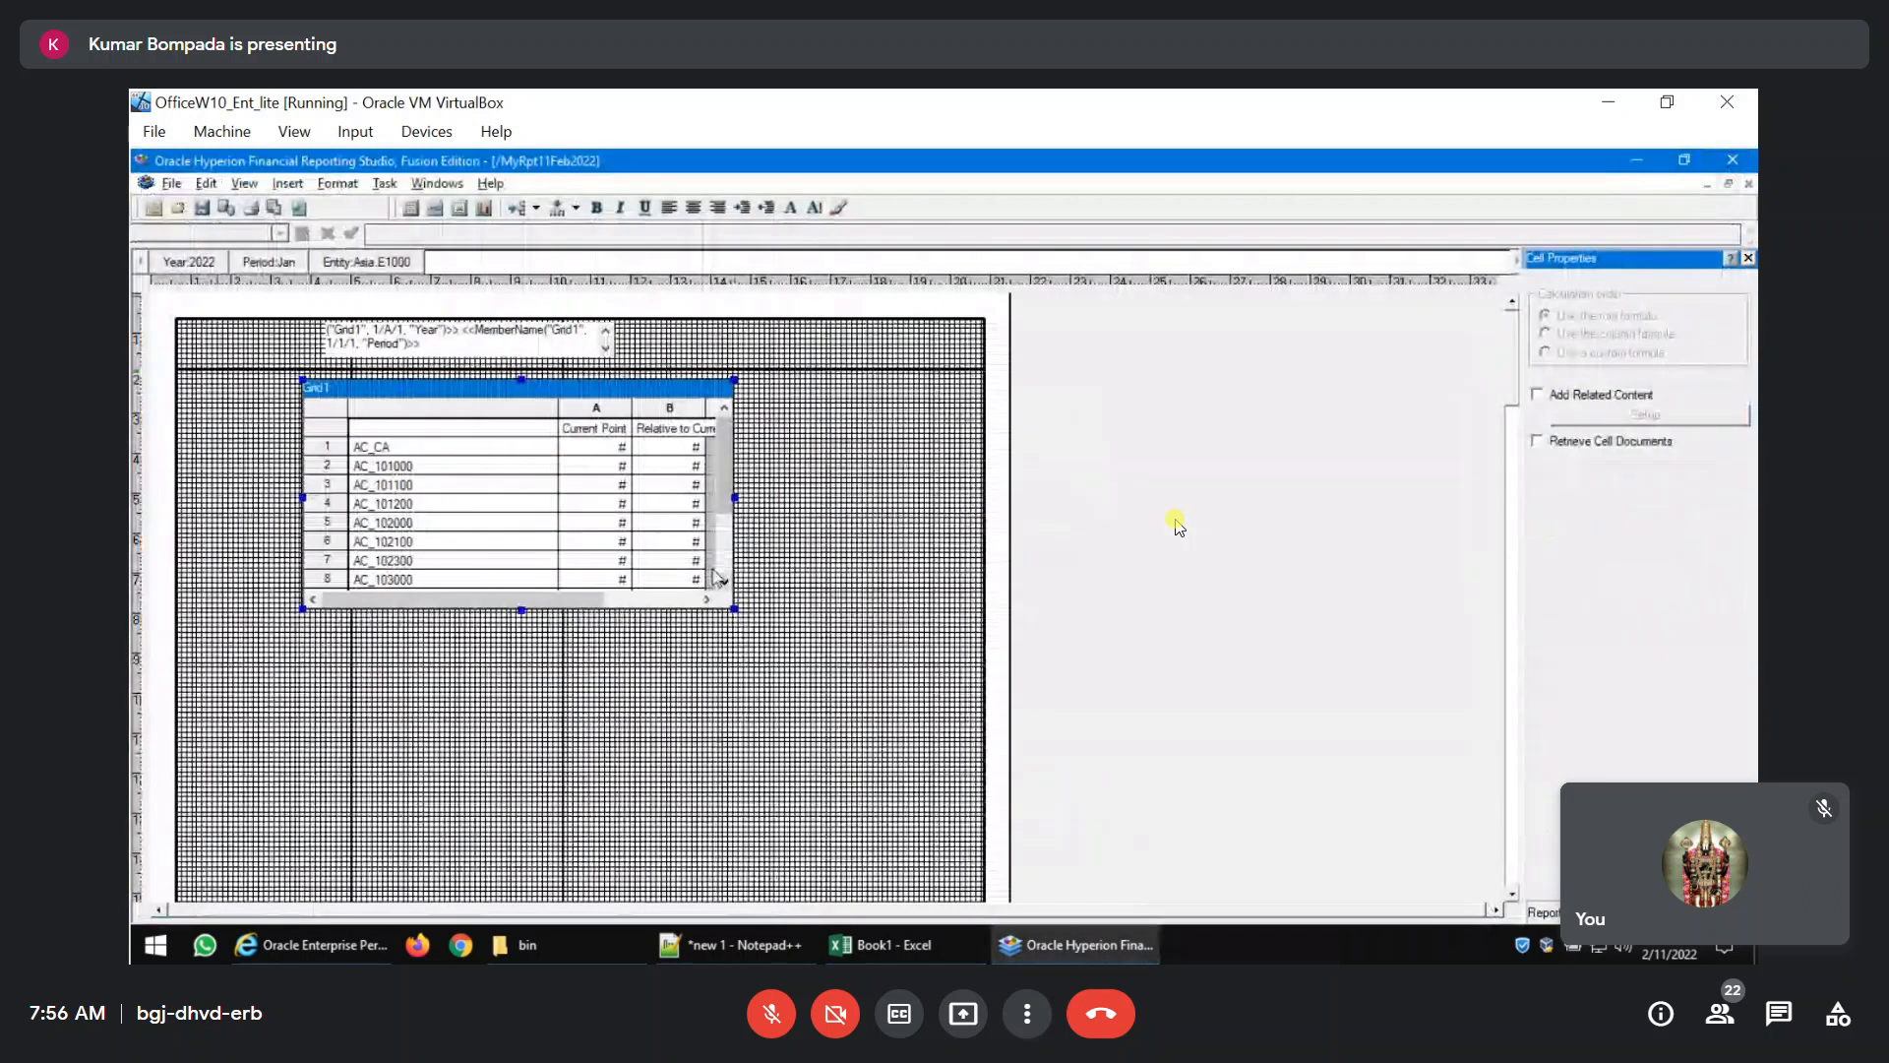
Shrink the Grid1 frame until only its first row shows and shift it slightly to align between the vertical guidelines.
drag(734, 609, 516, 473)
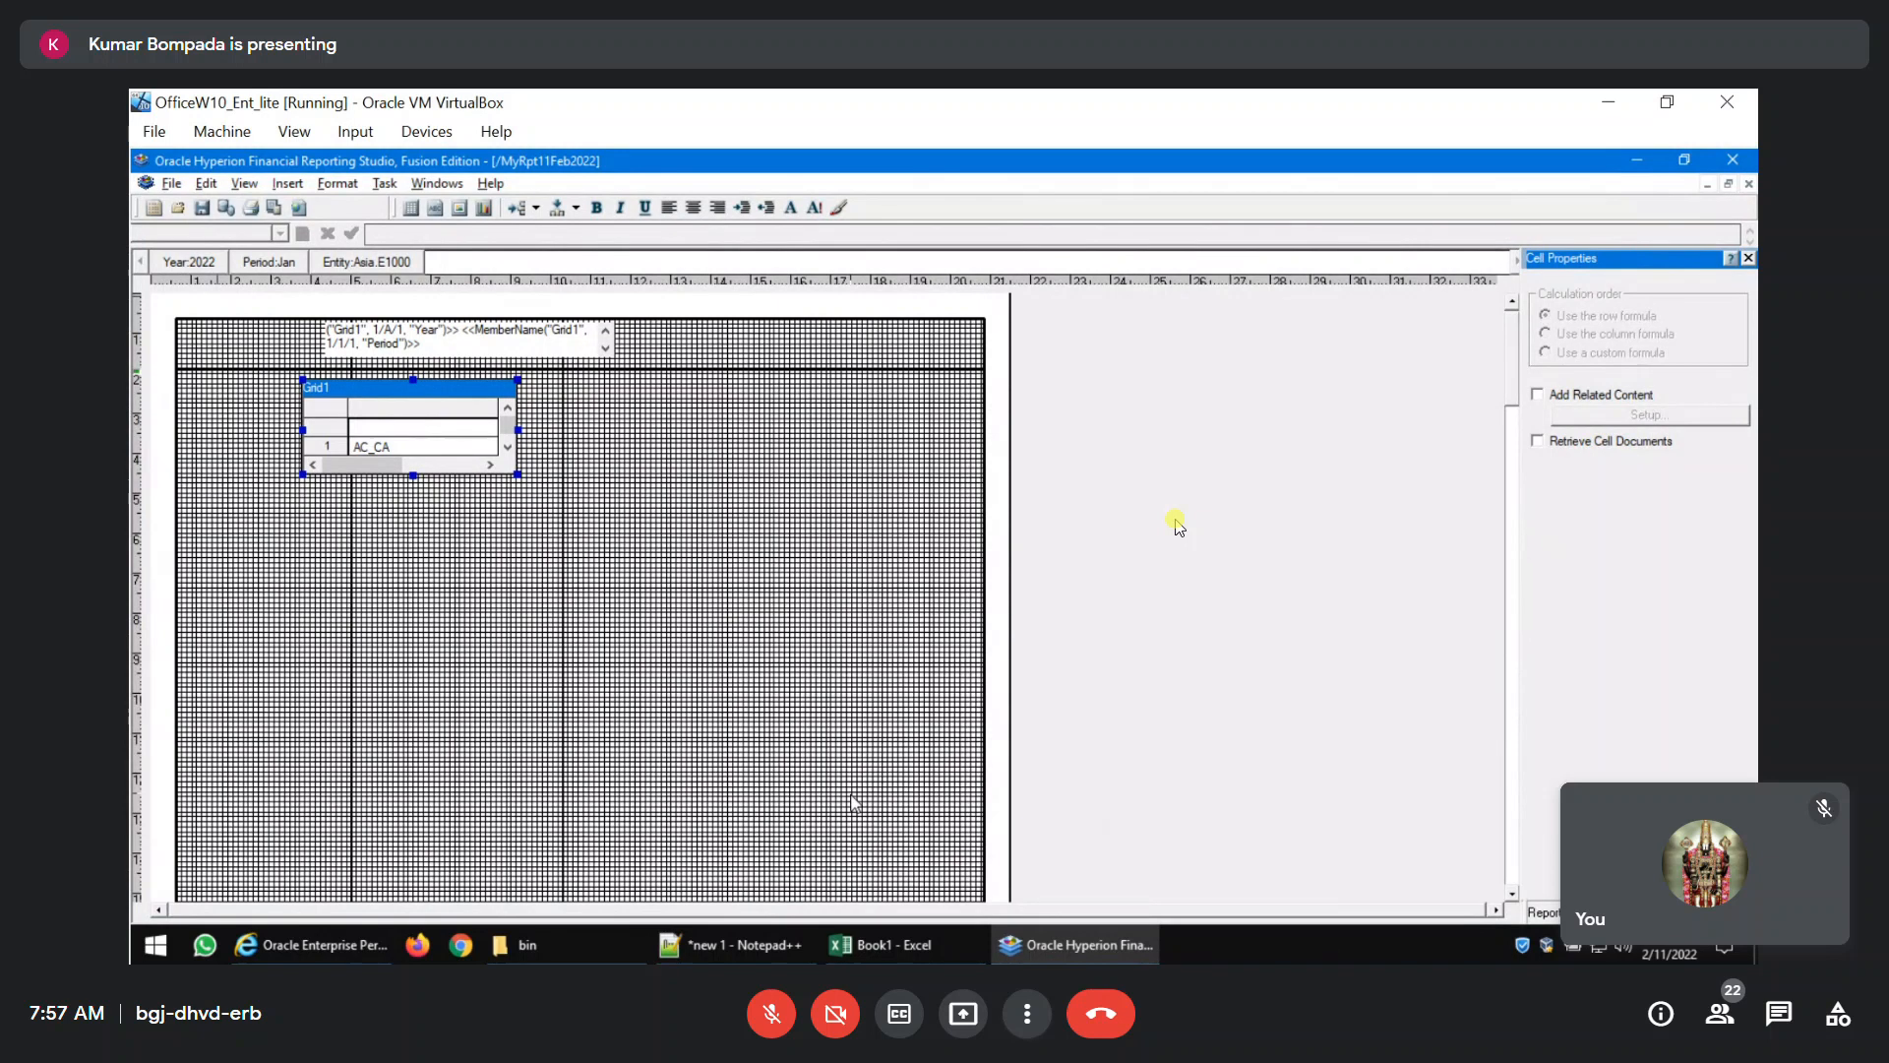
drag(388, 389, 441, 392)
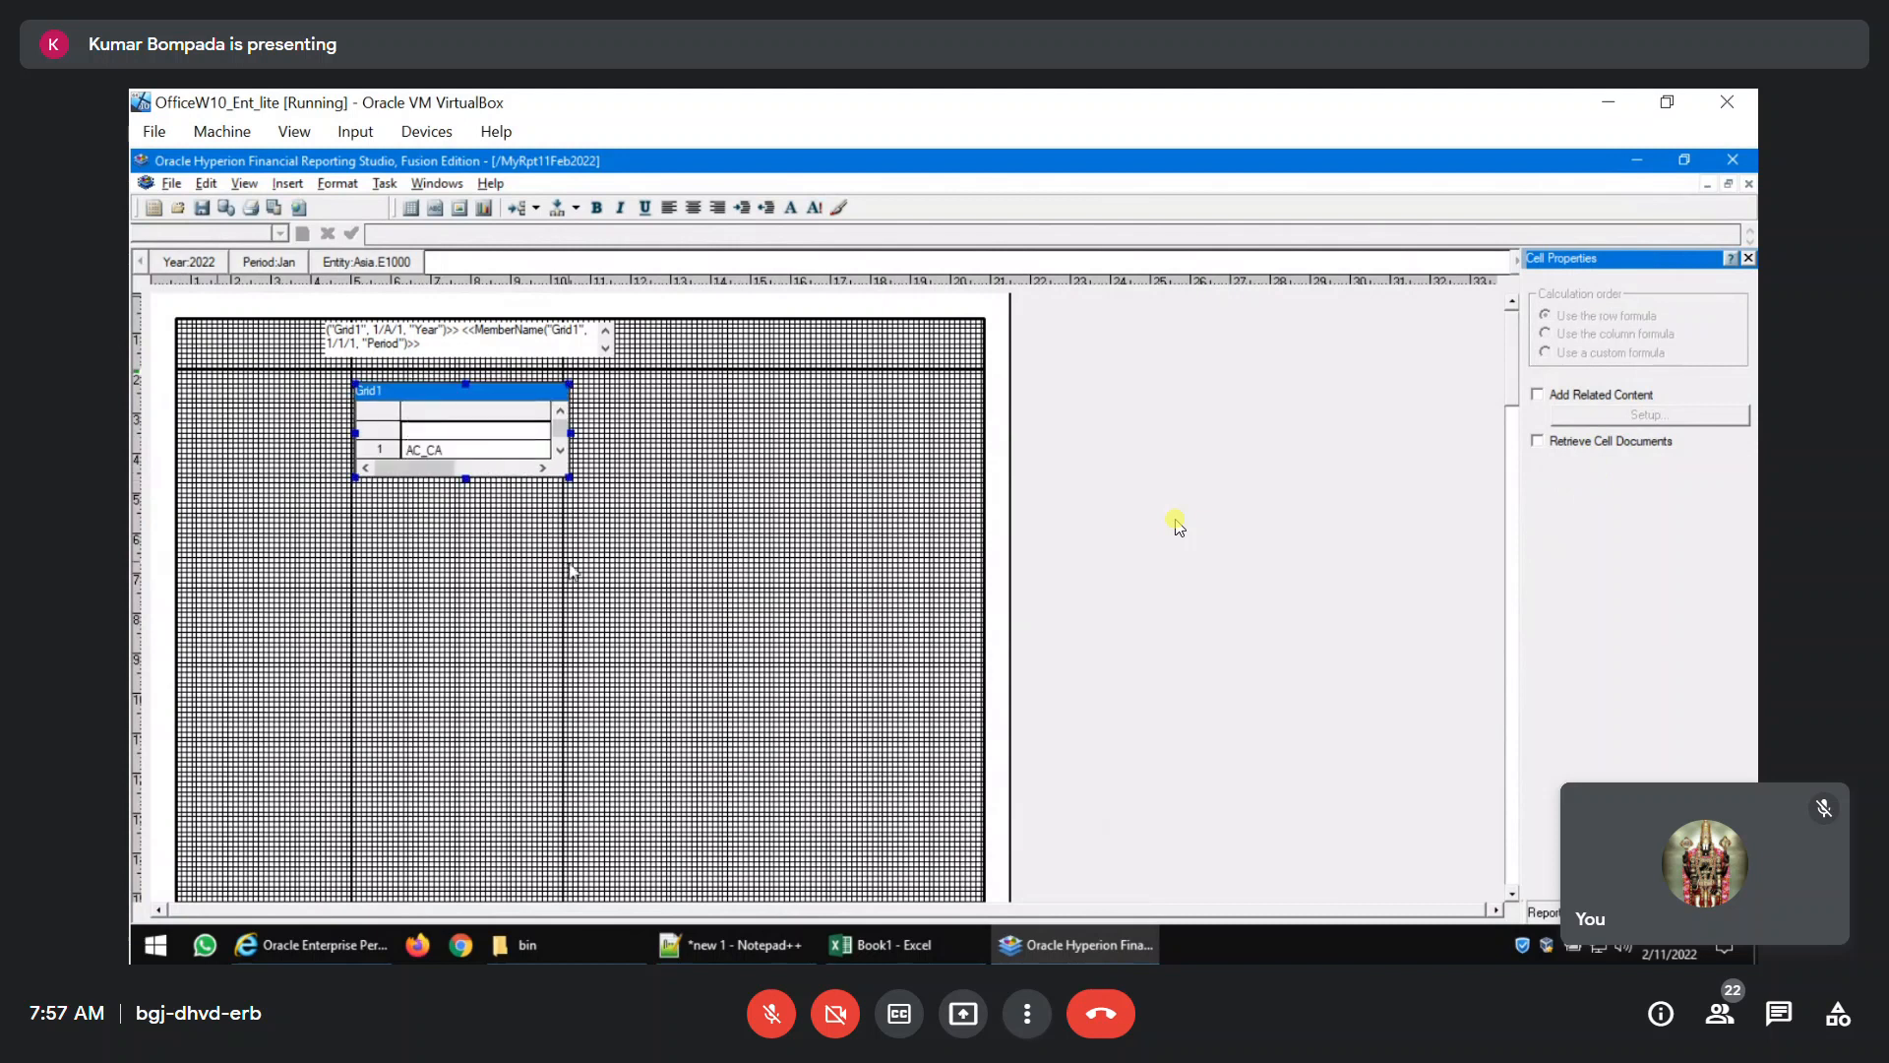
click(520, 426)
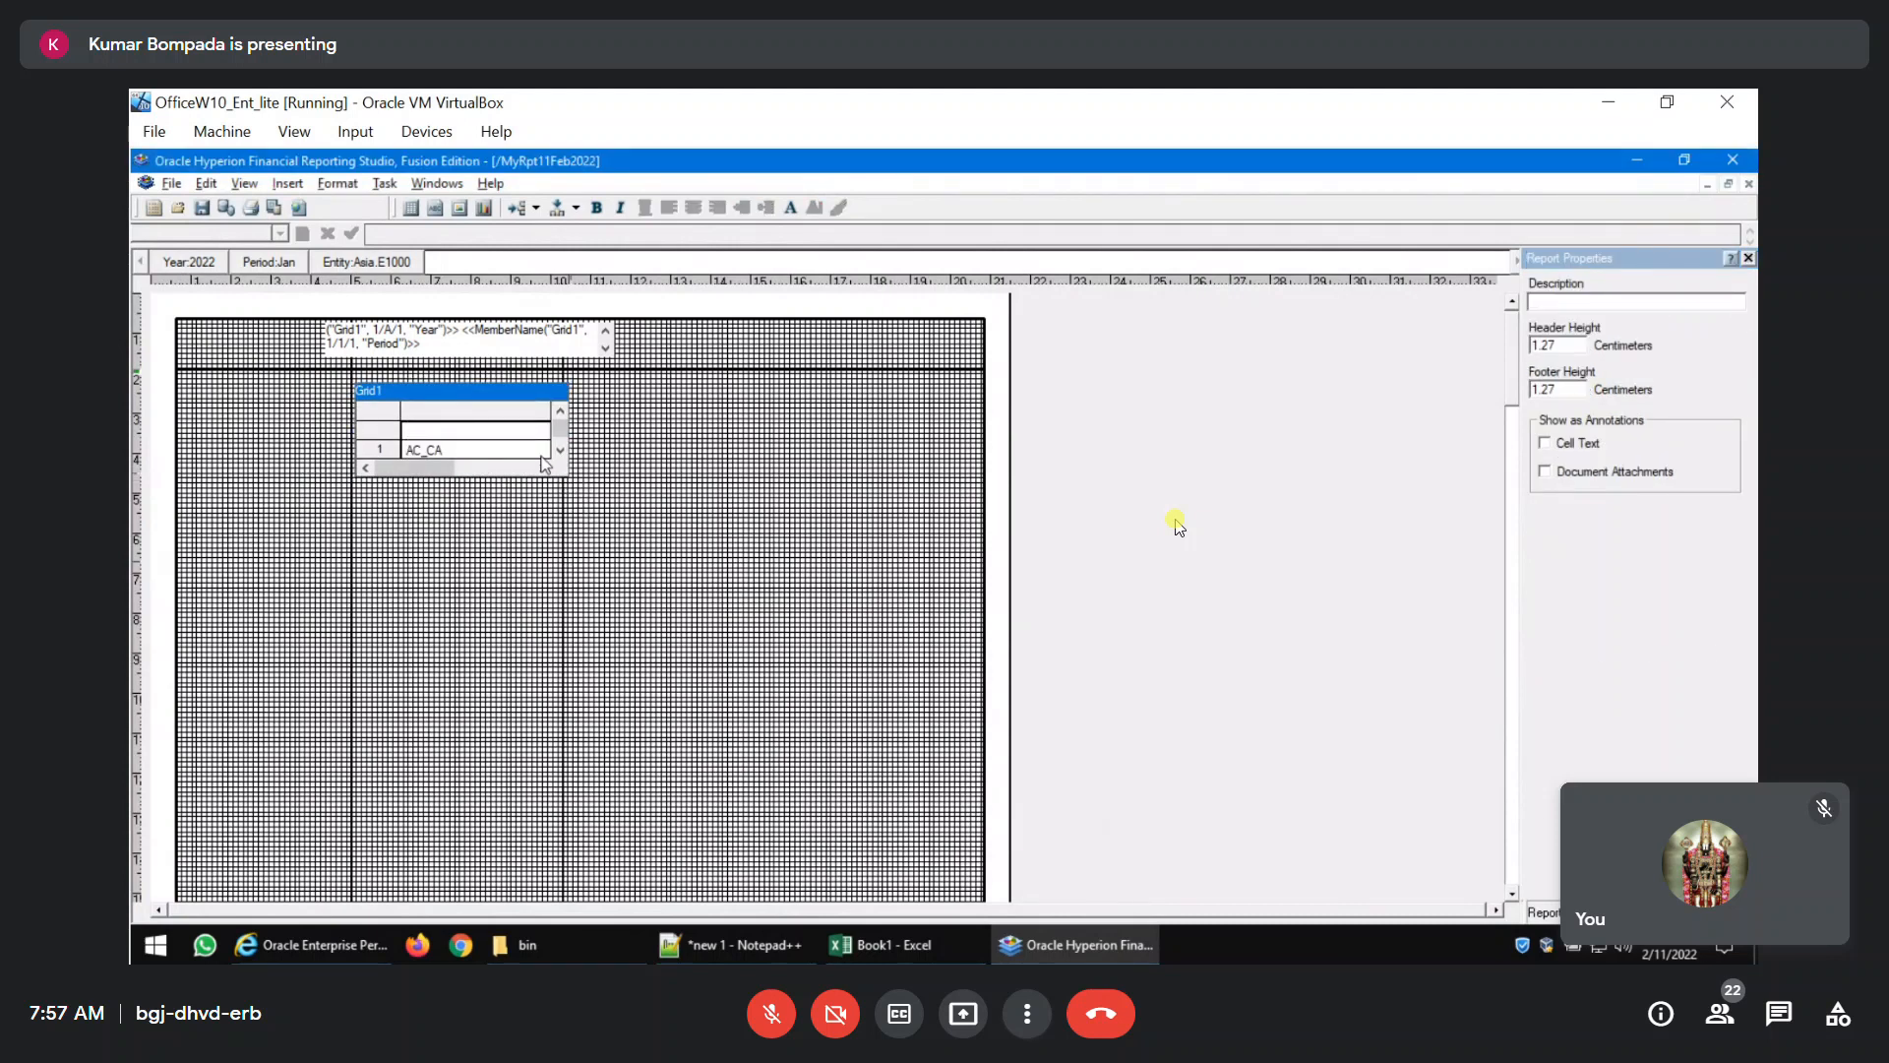
drag(568, 480, 564, 479)
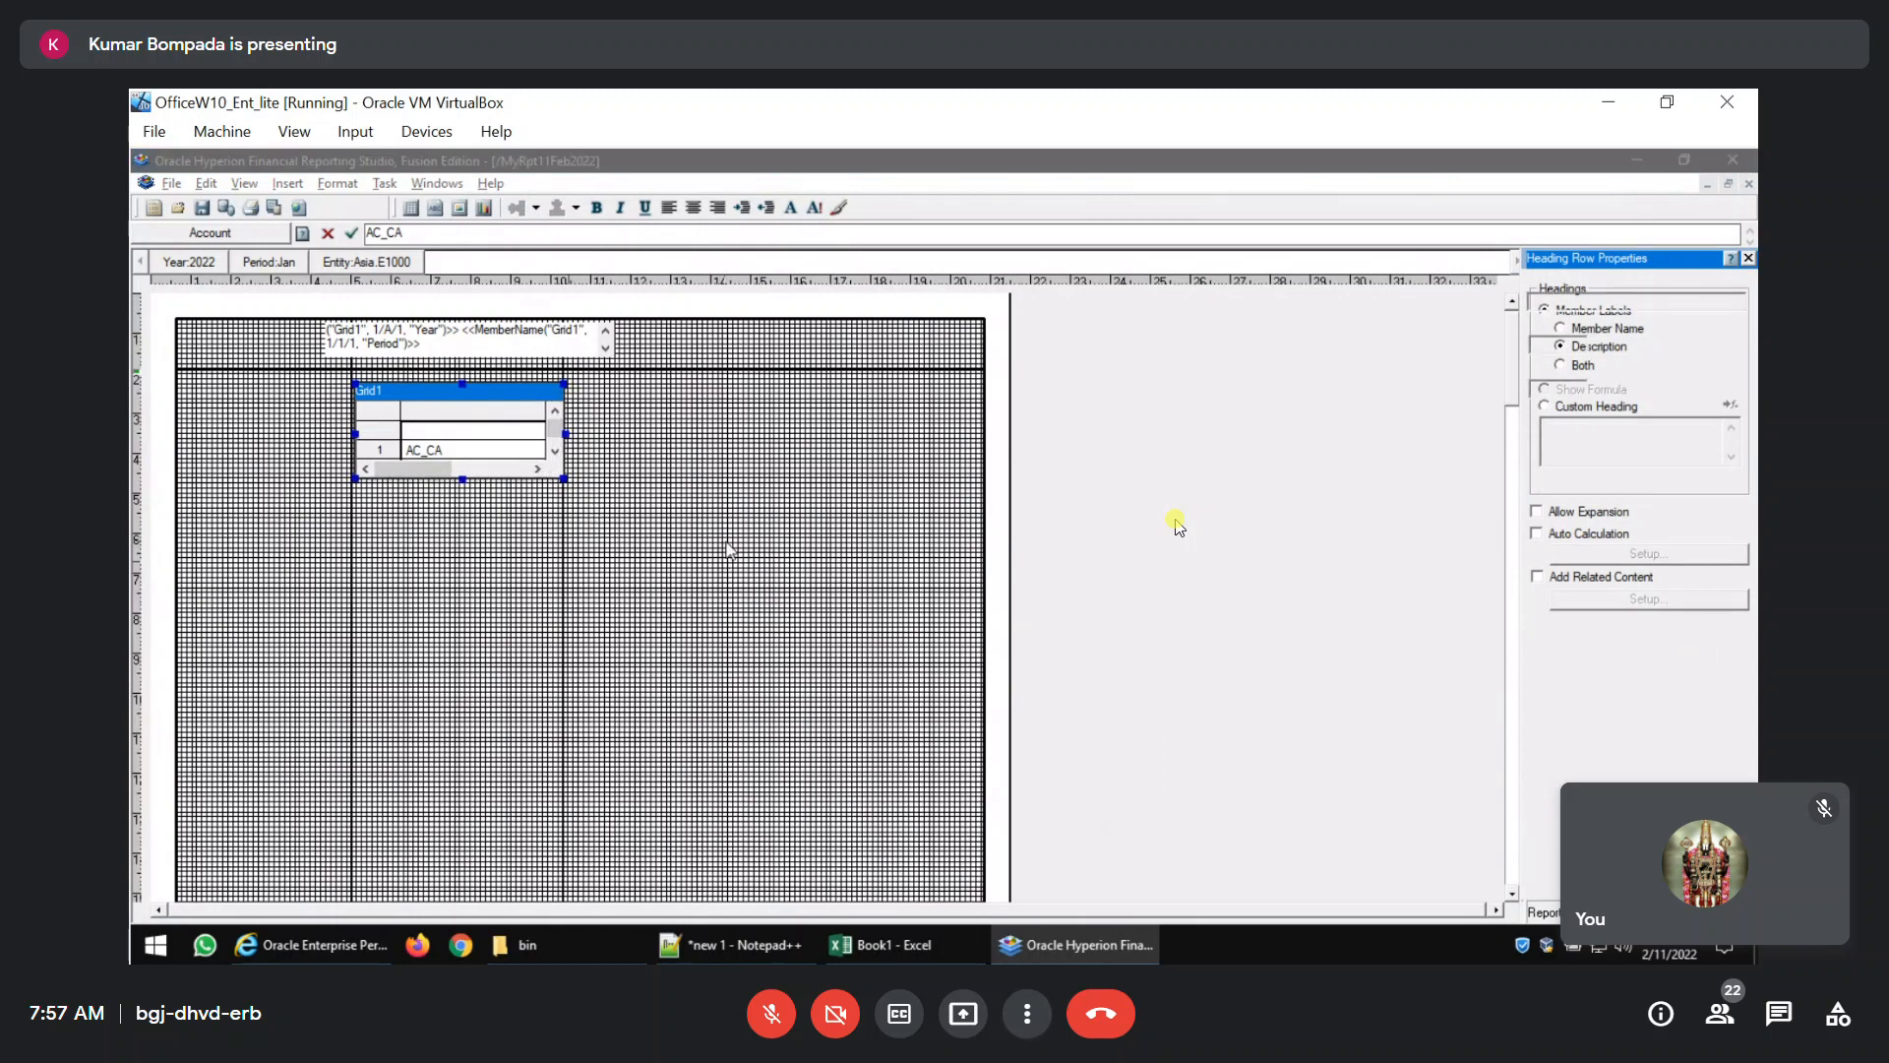
click(579, 381)
click(284, 185)
click(300, 213)
click(452, 587)
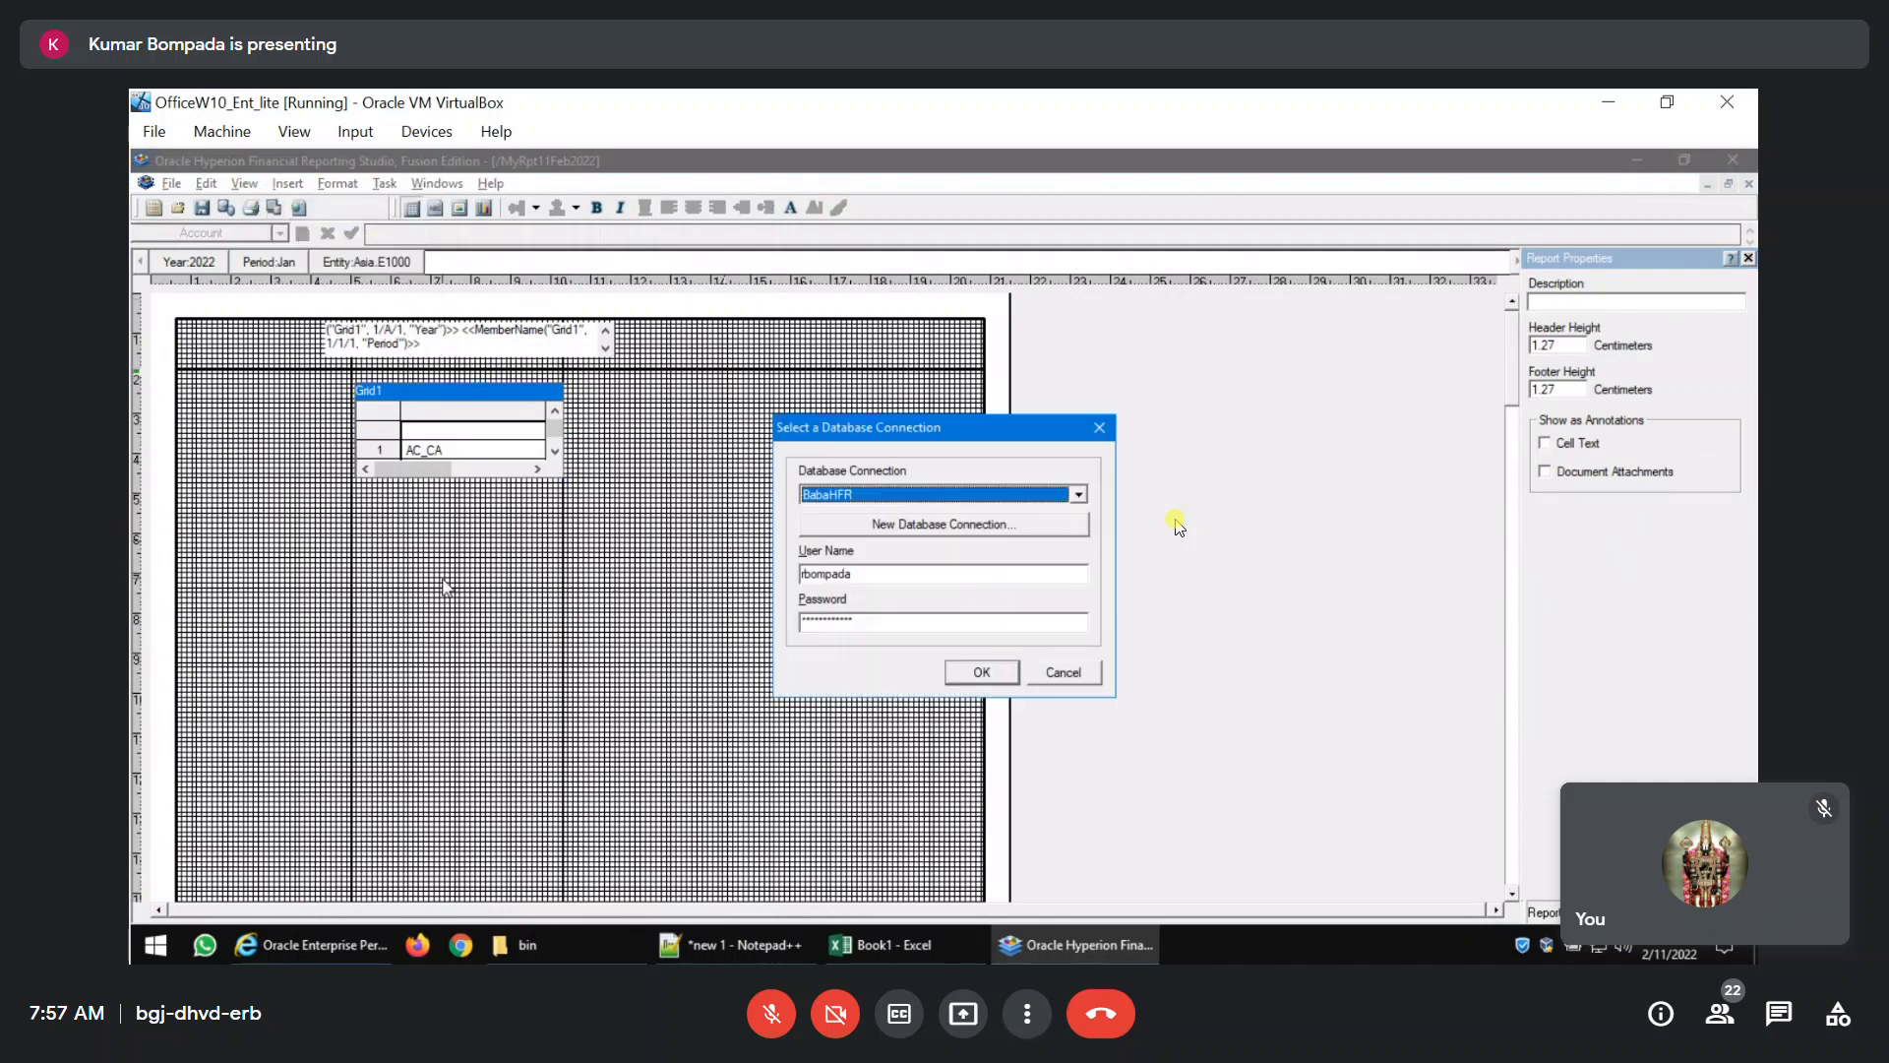
click(981, 672)
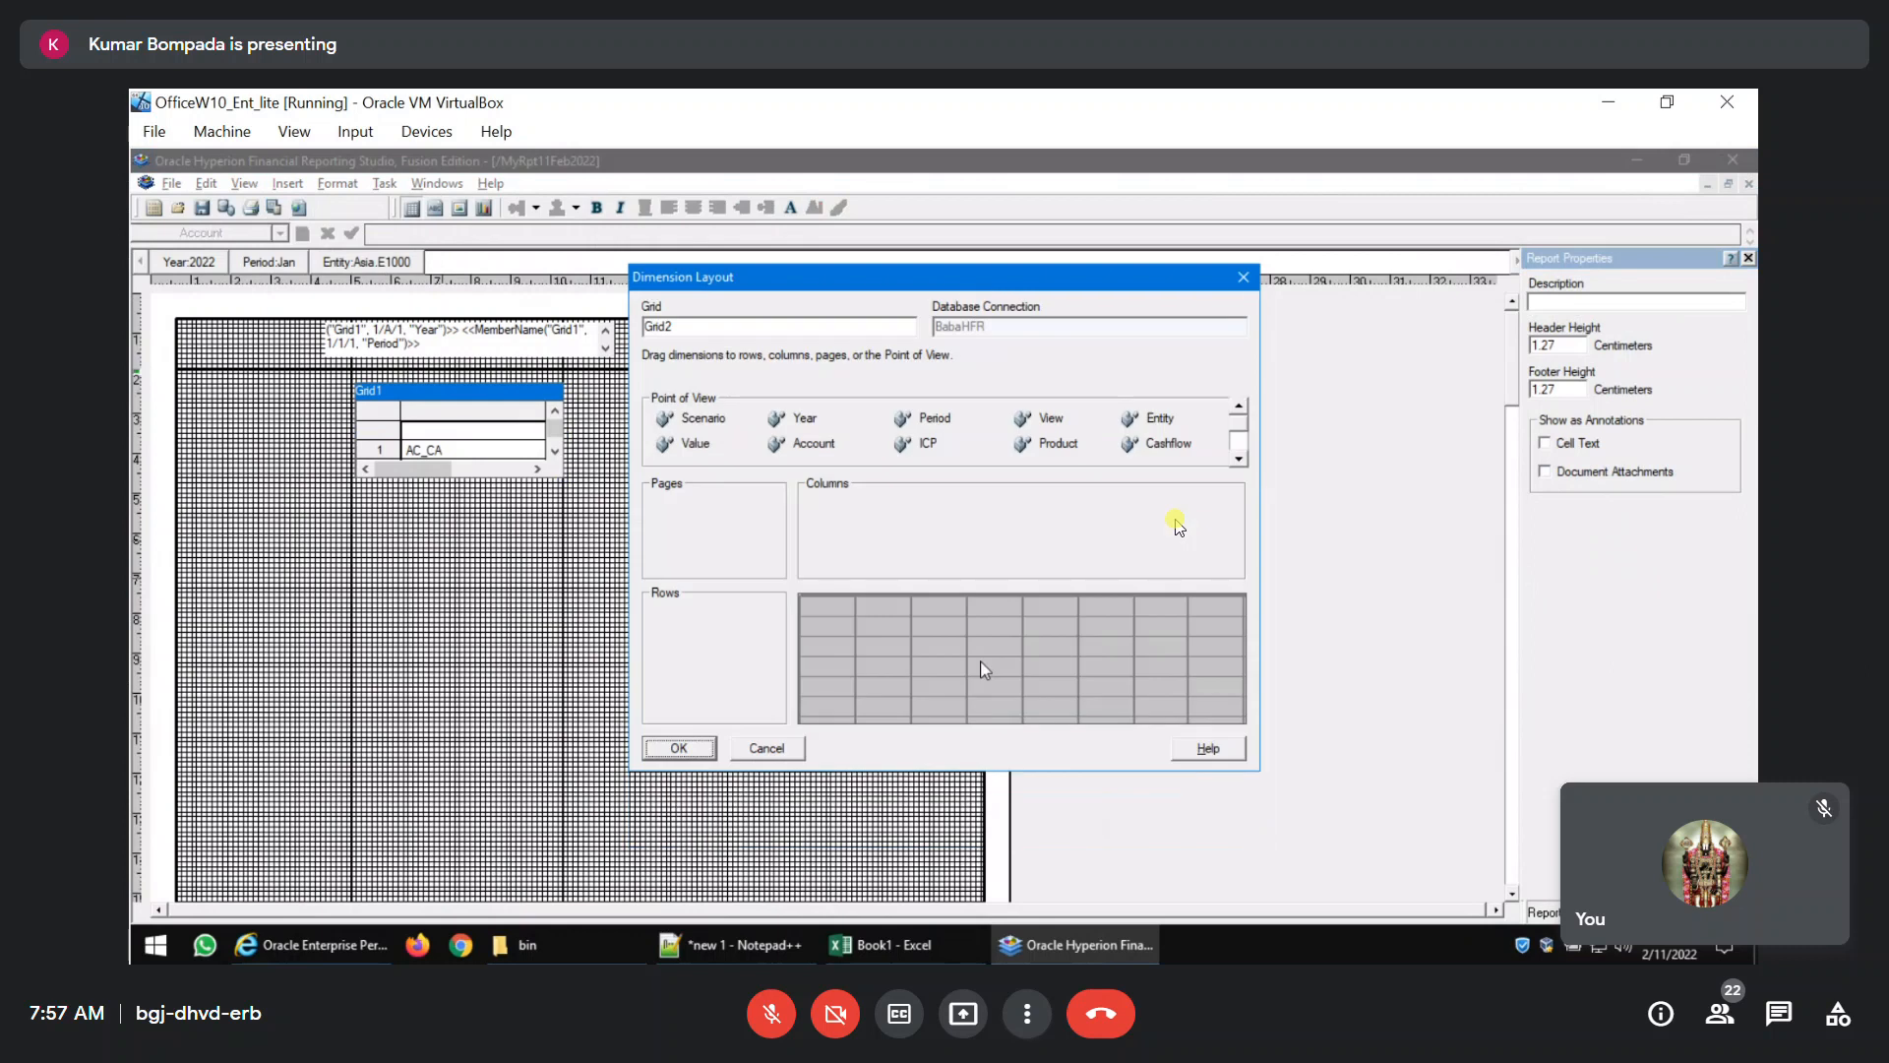
drag(783, 449, 700, 651)
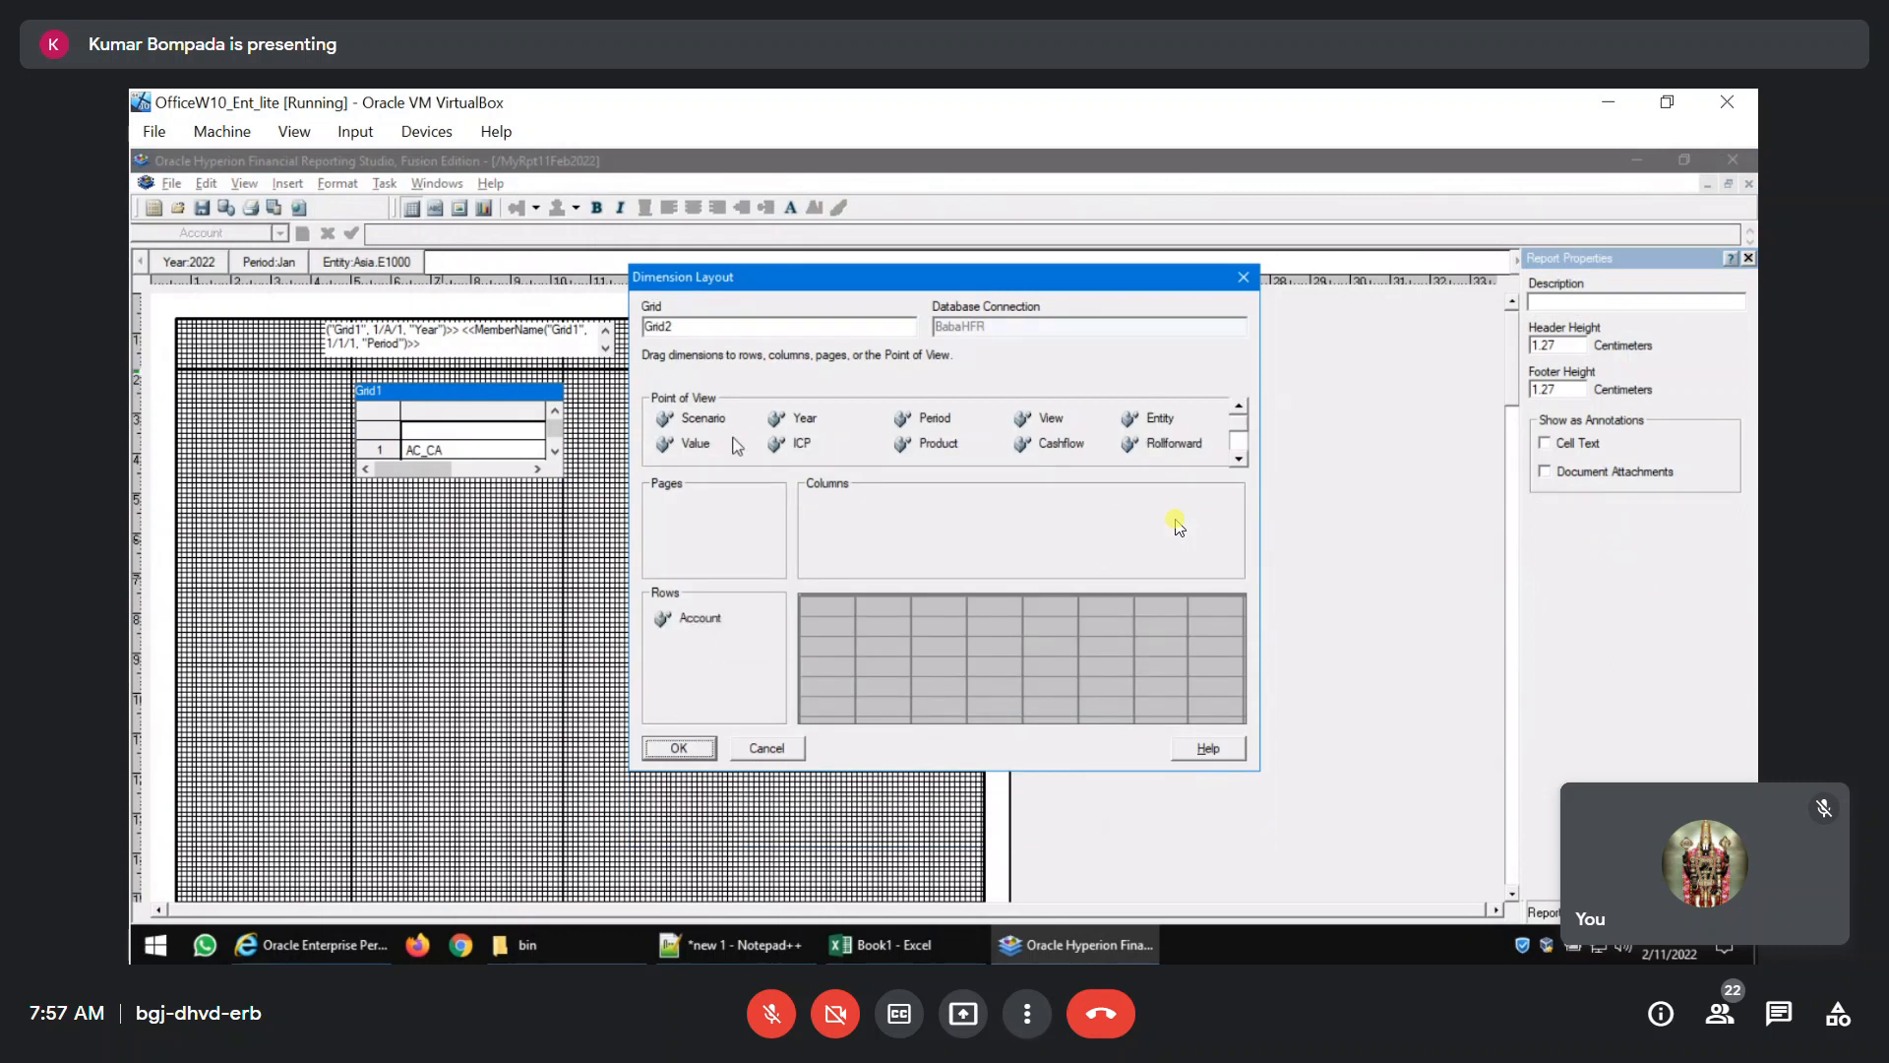
drag(778, 429, 823, 510)
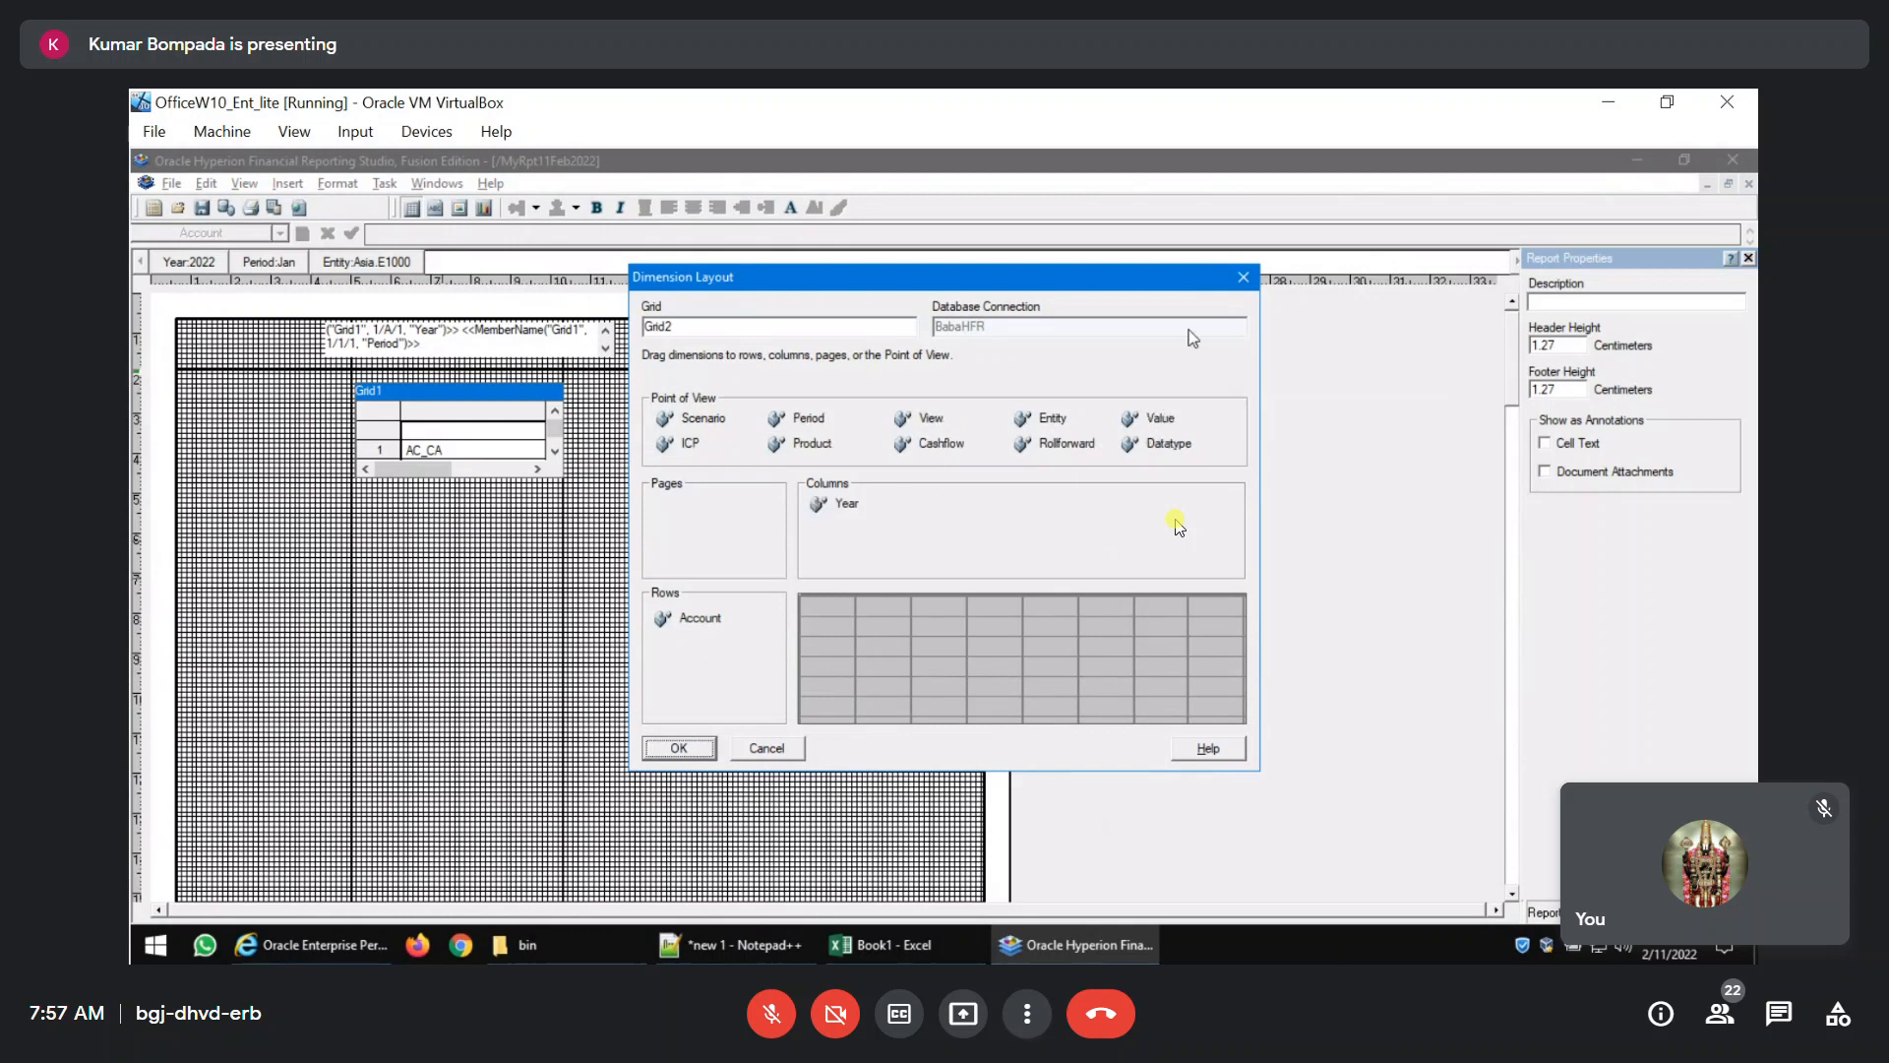
click(1248, 282)
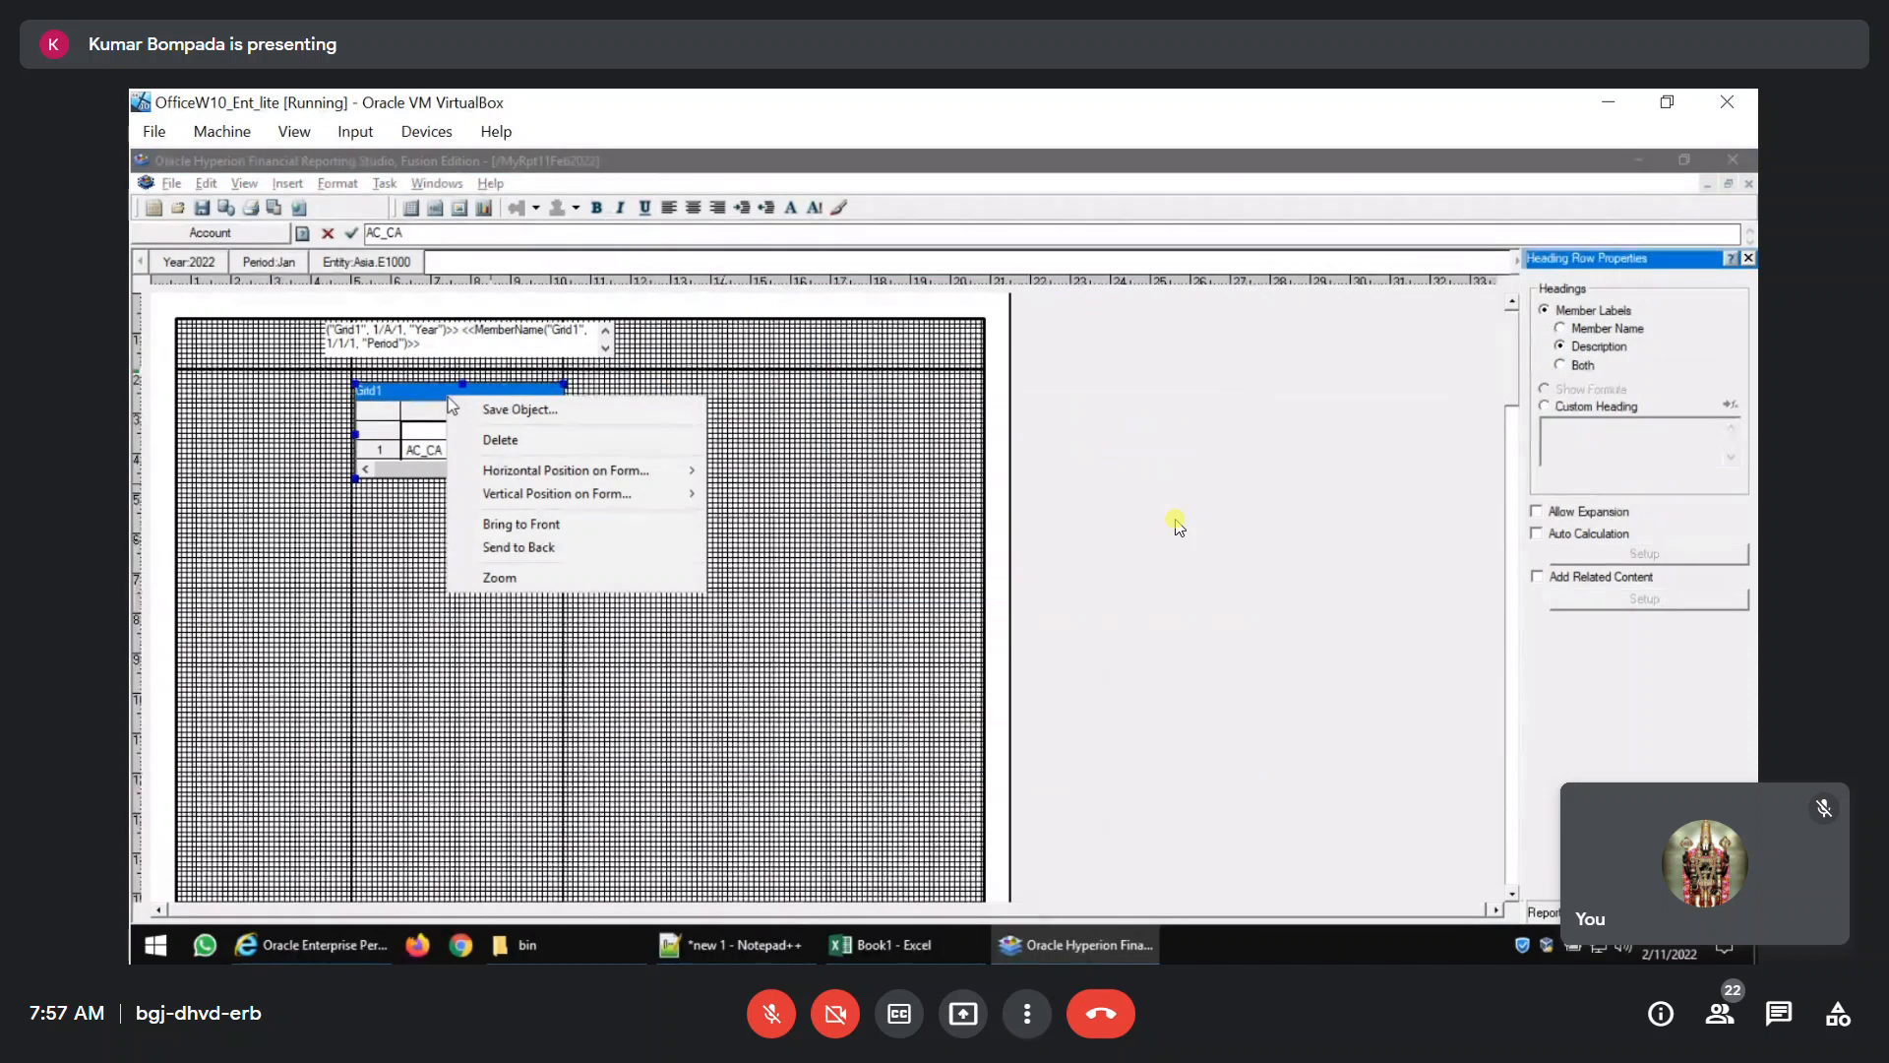
Close MyRpt11Feb2022 with its changes saved, and reopen the report from the repository root.
click(453, 408)
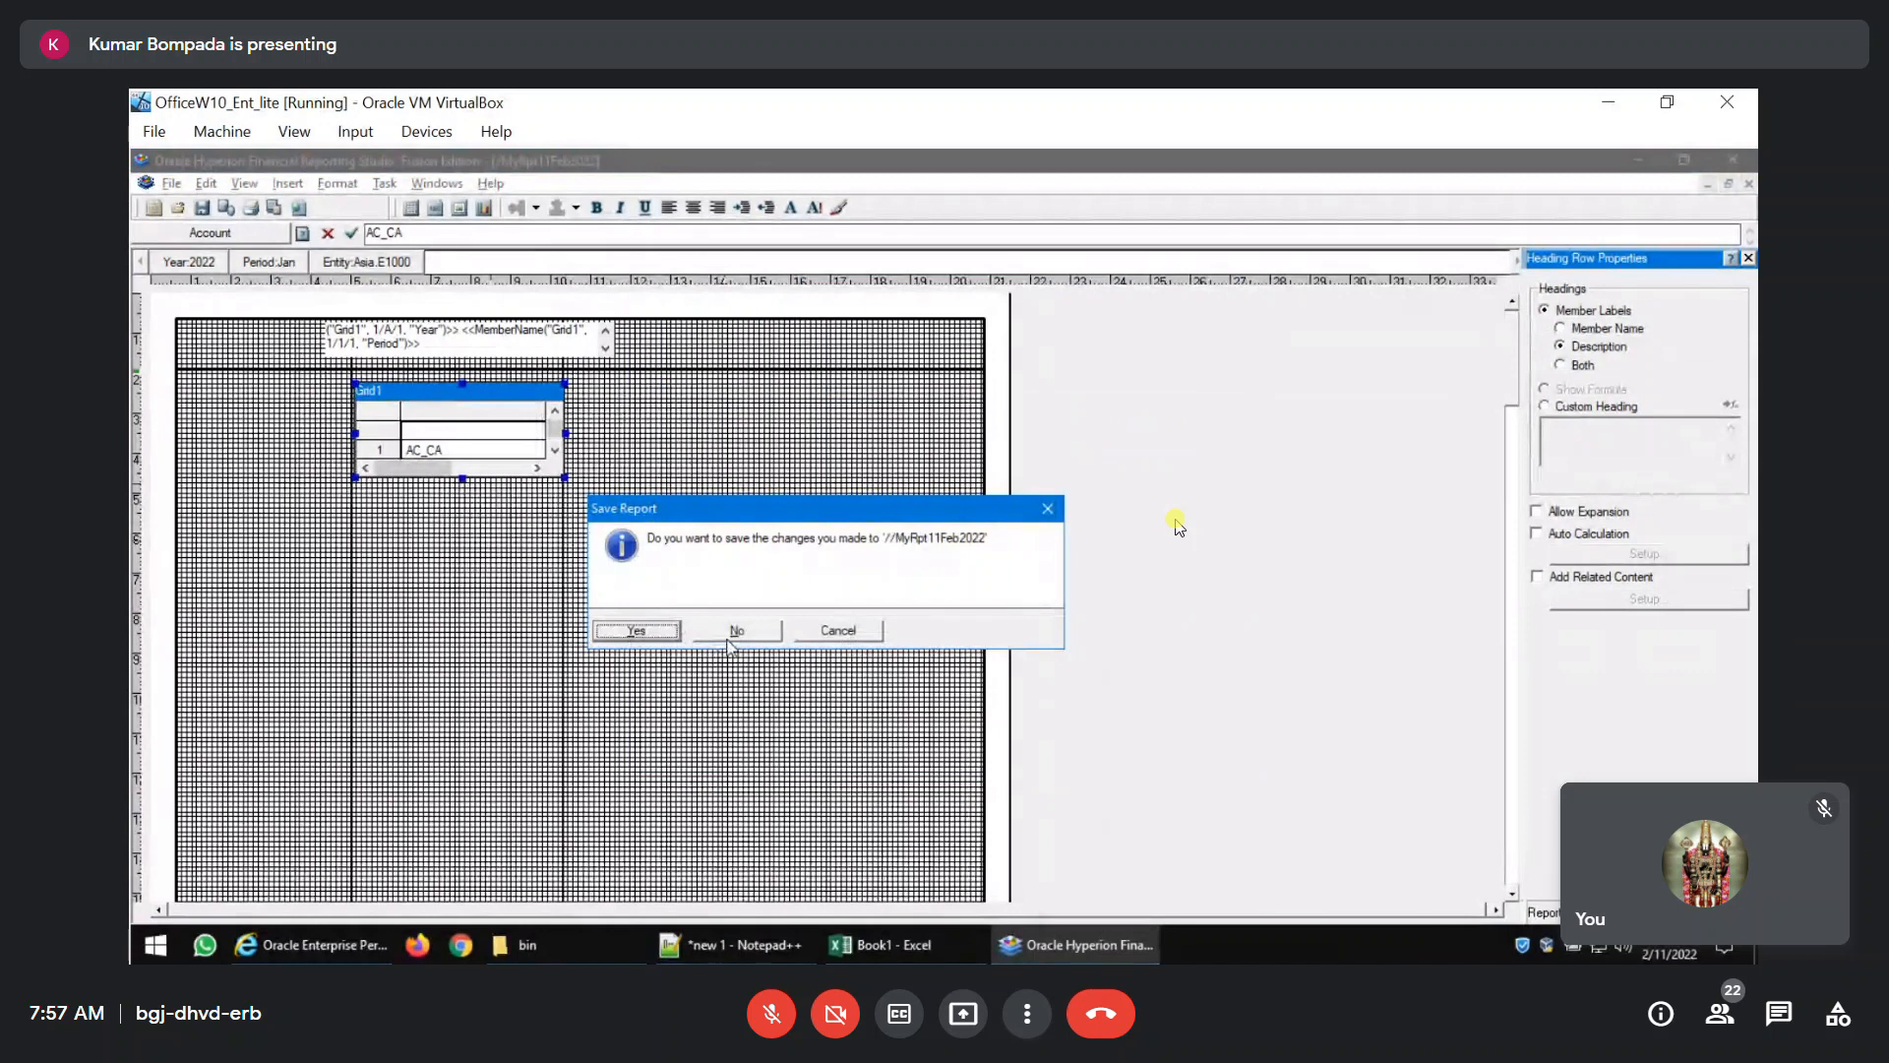
click(634, 630)
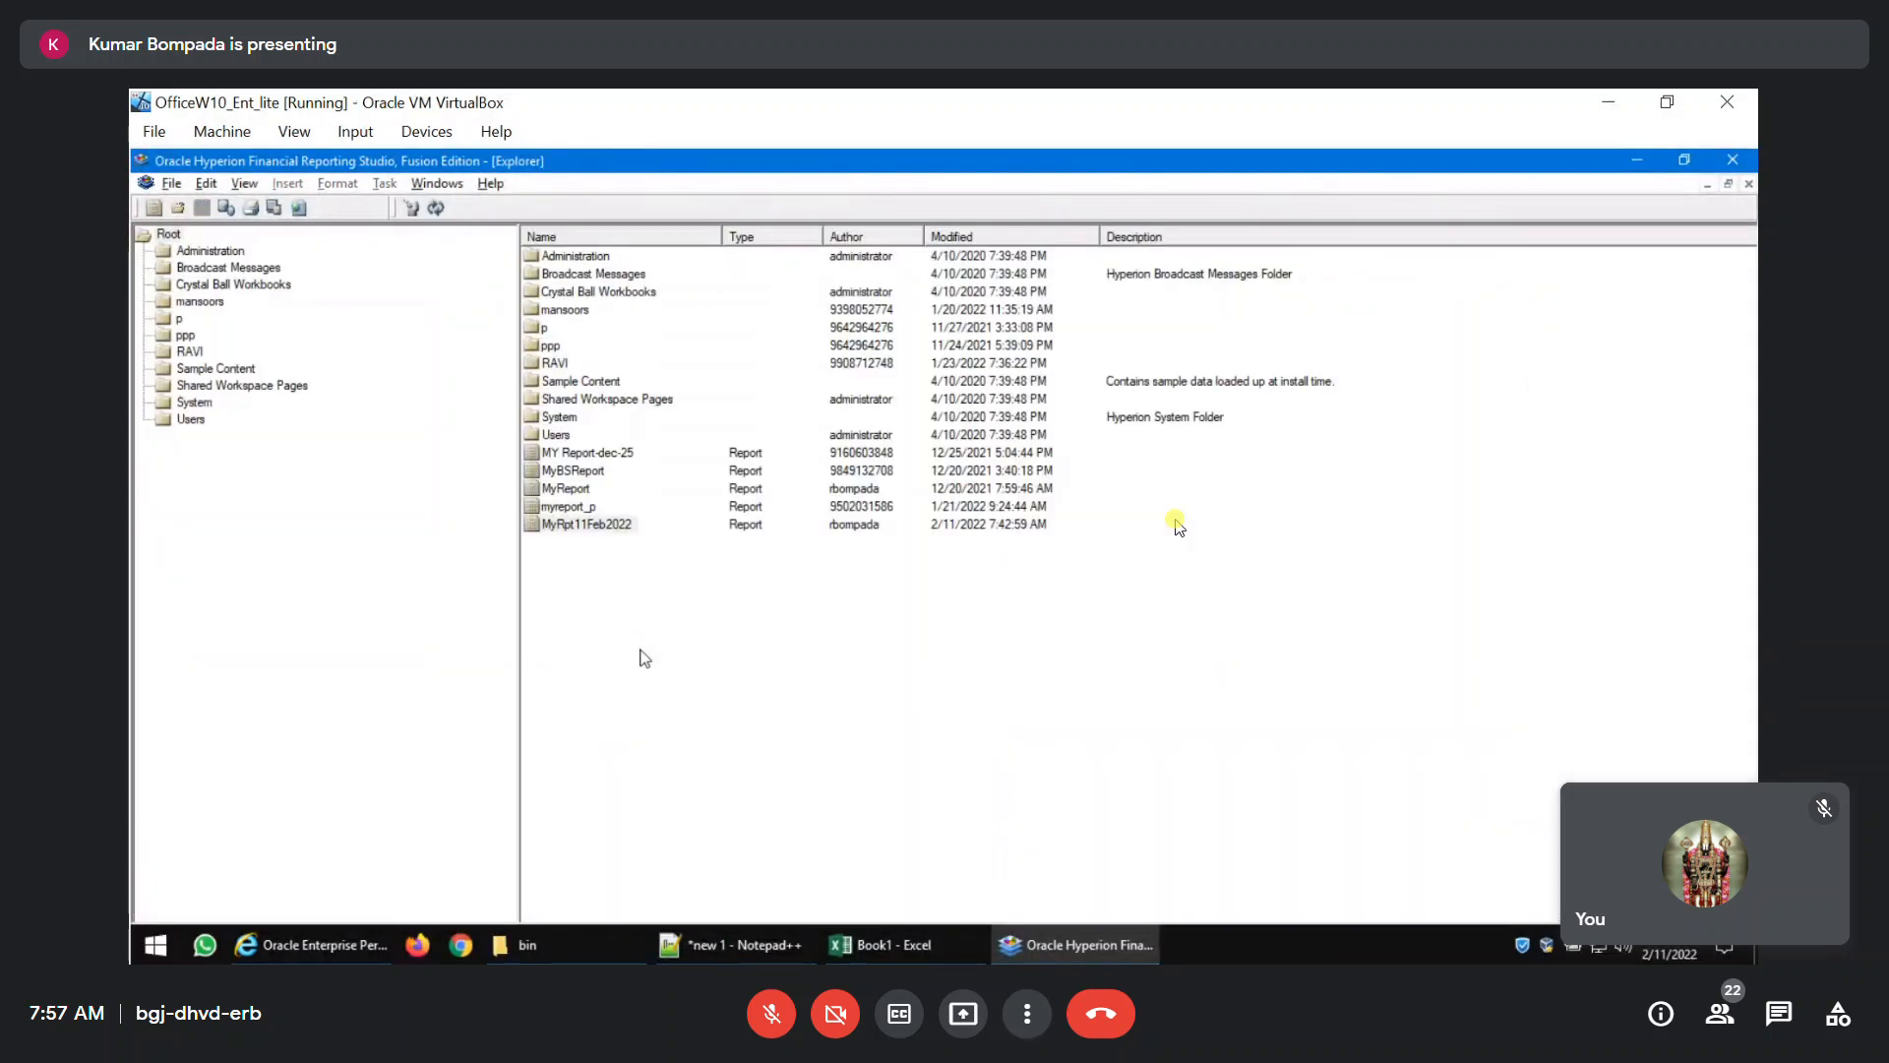
click(1051, 925)
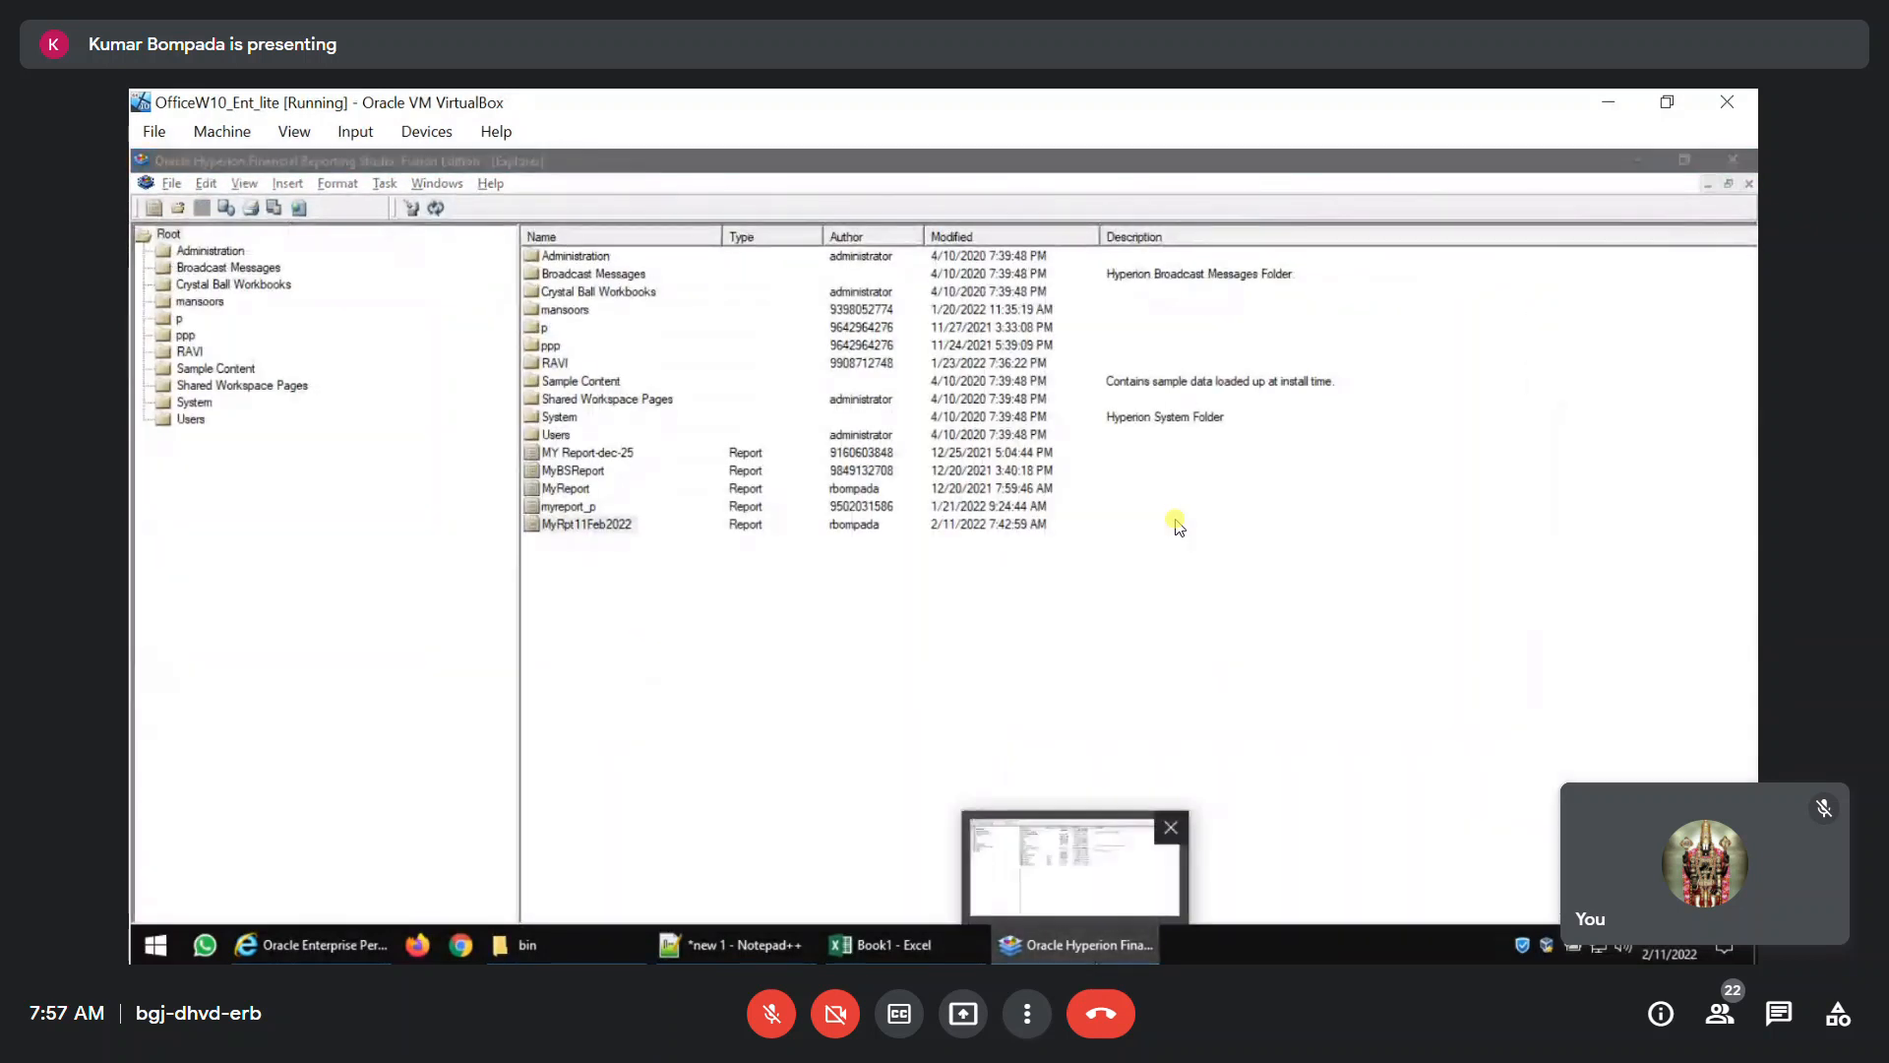
click(1053, 940)
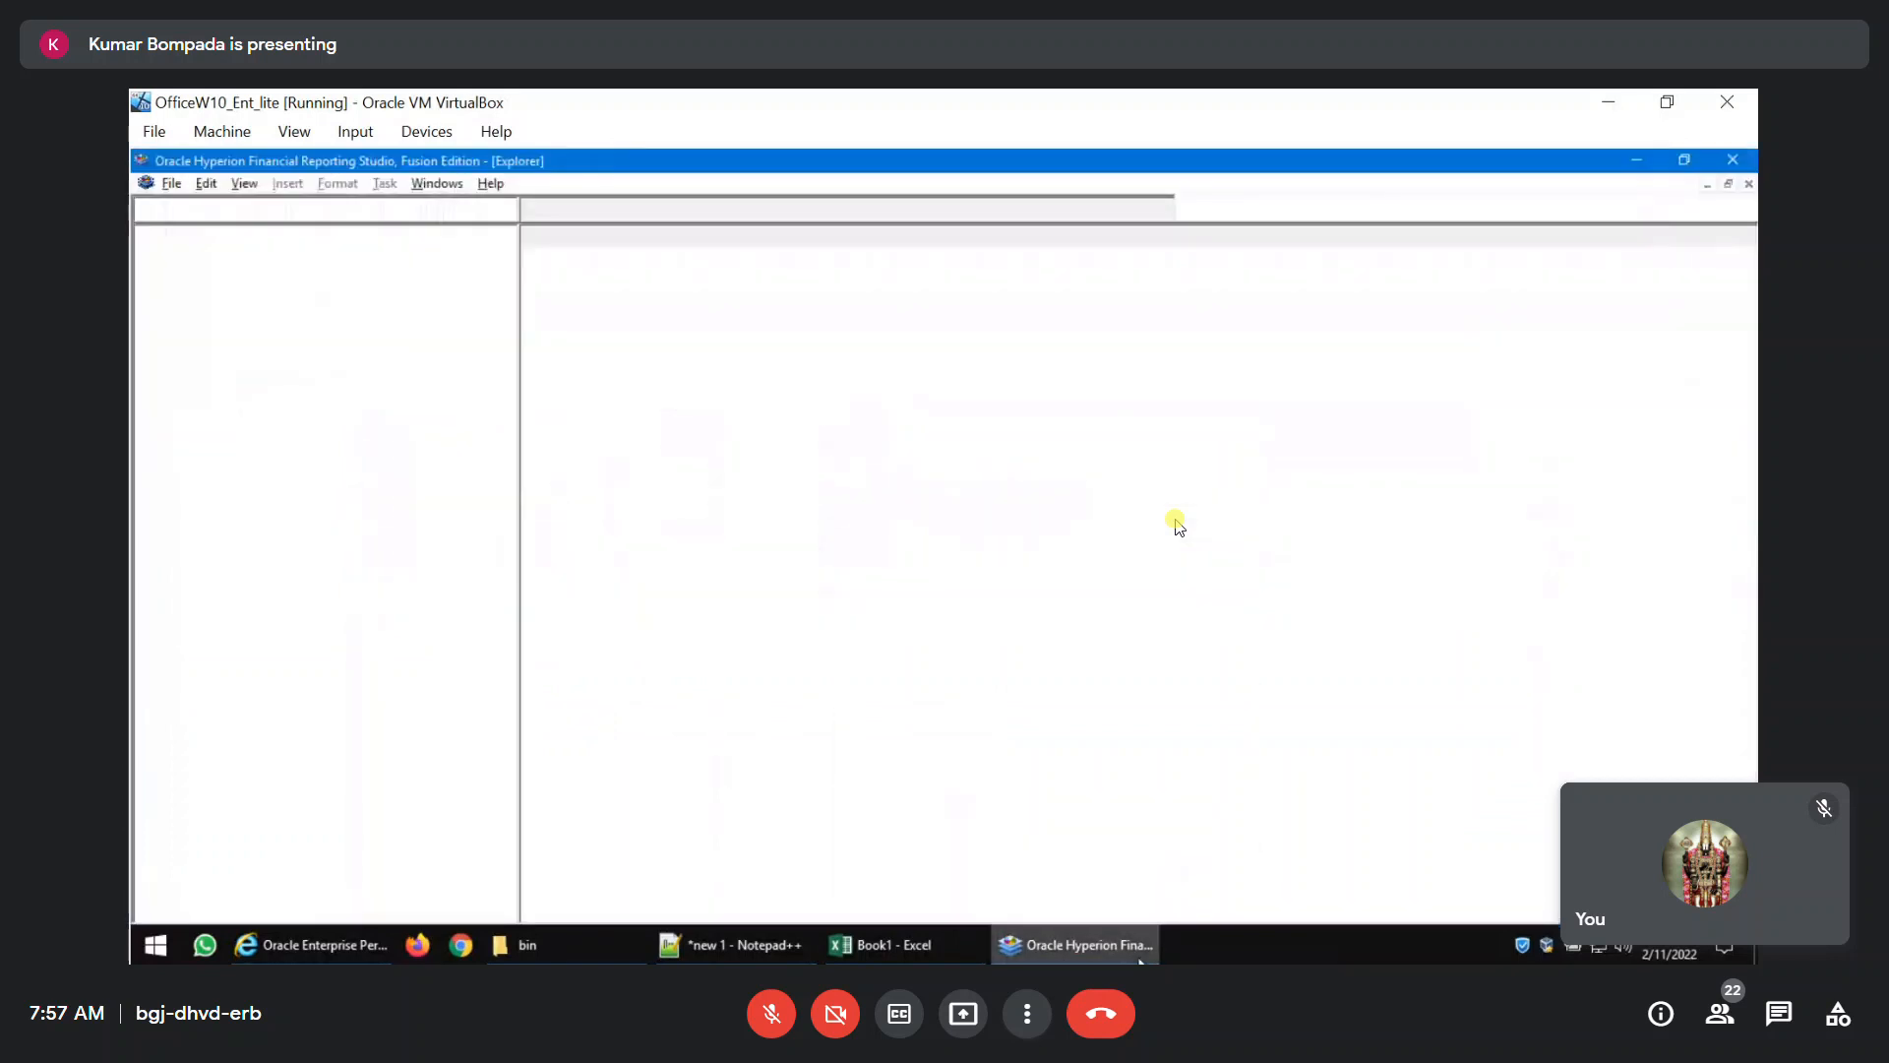
double_click(592, 527)
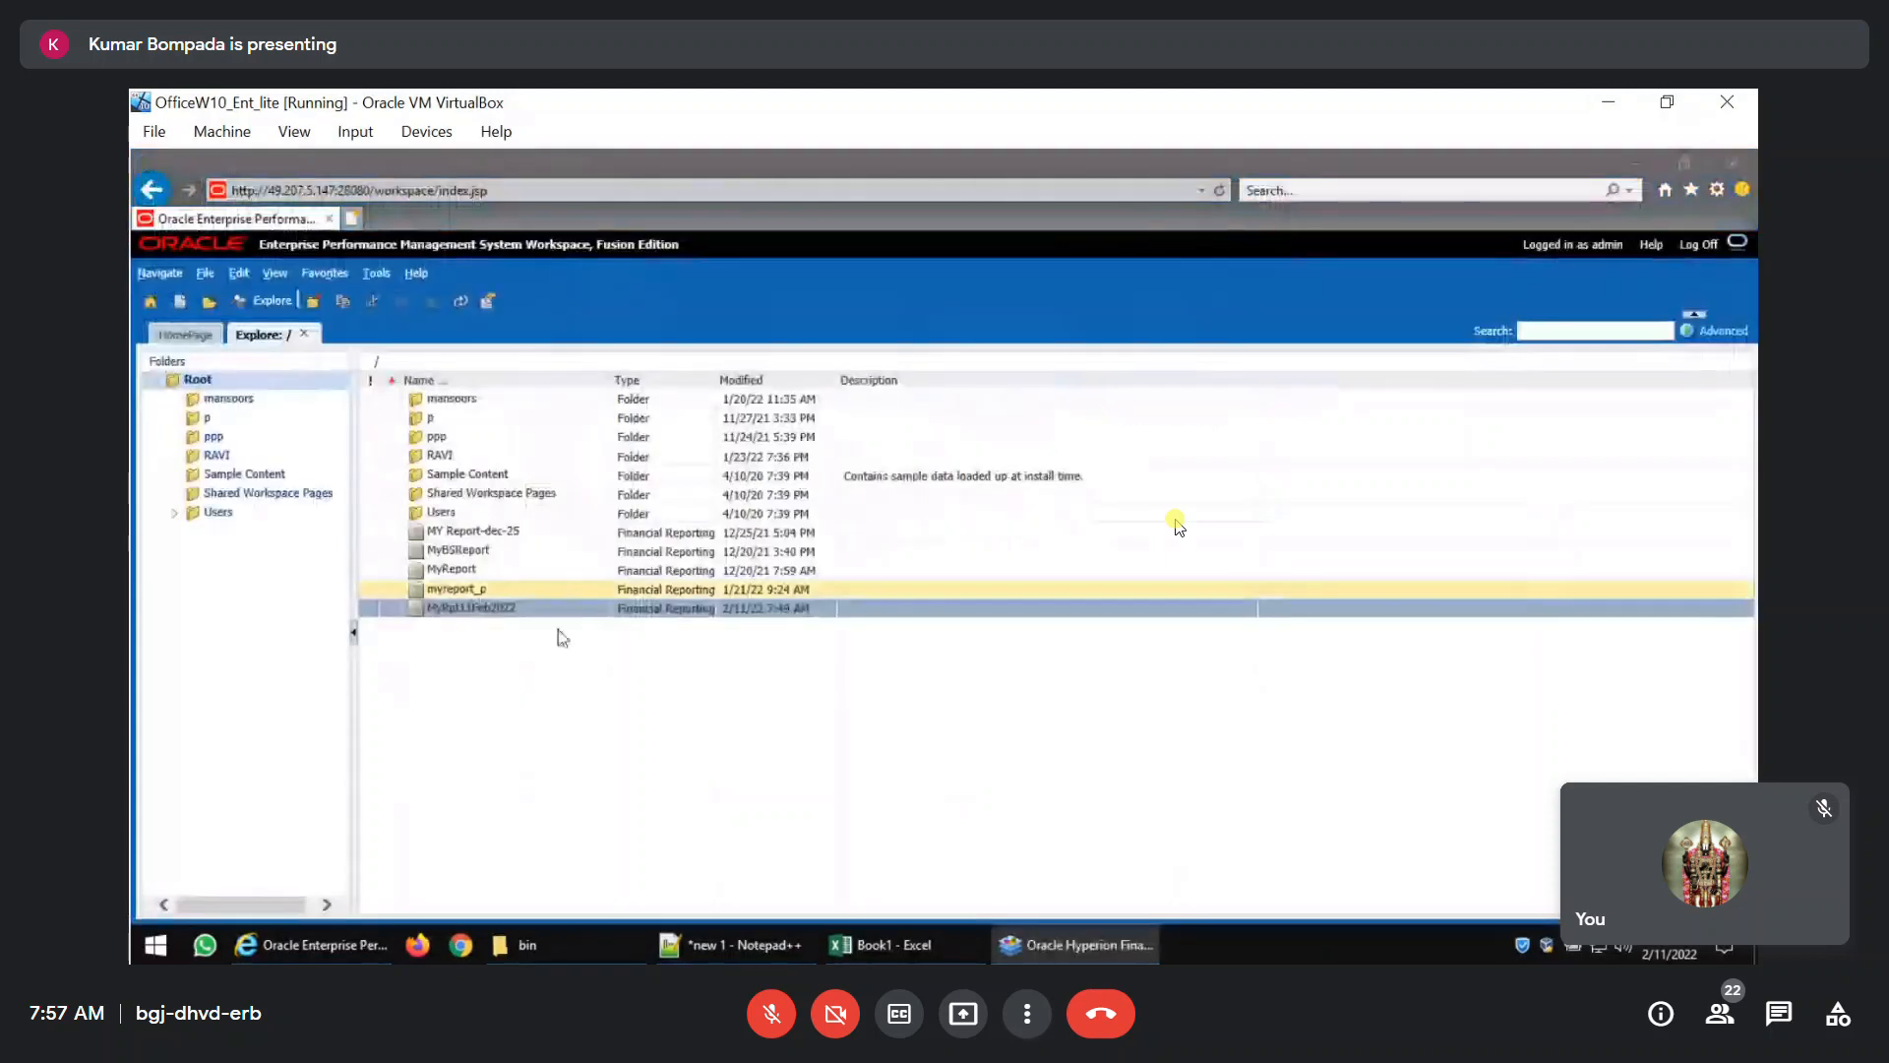
mouse_move(1109, 953)
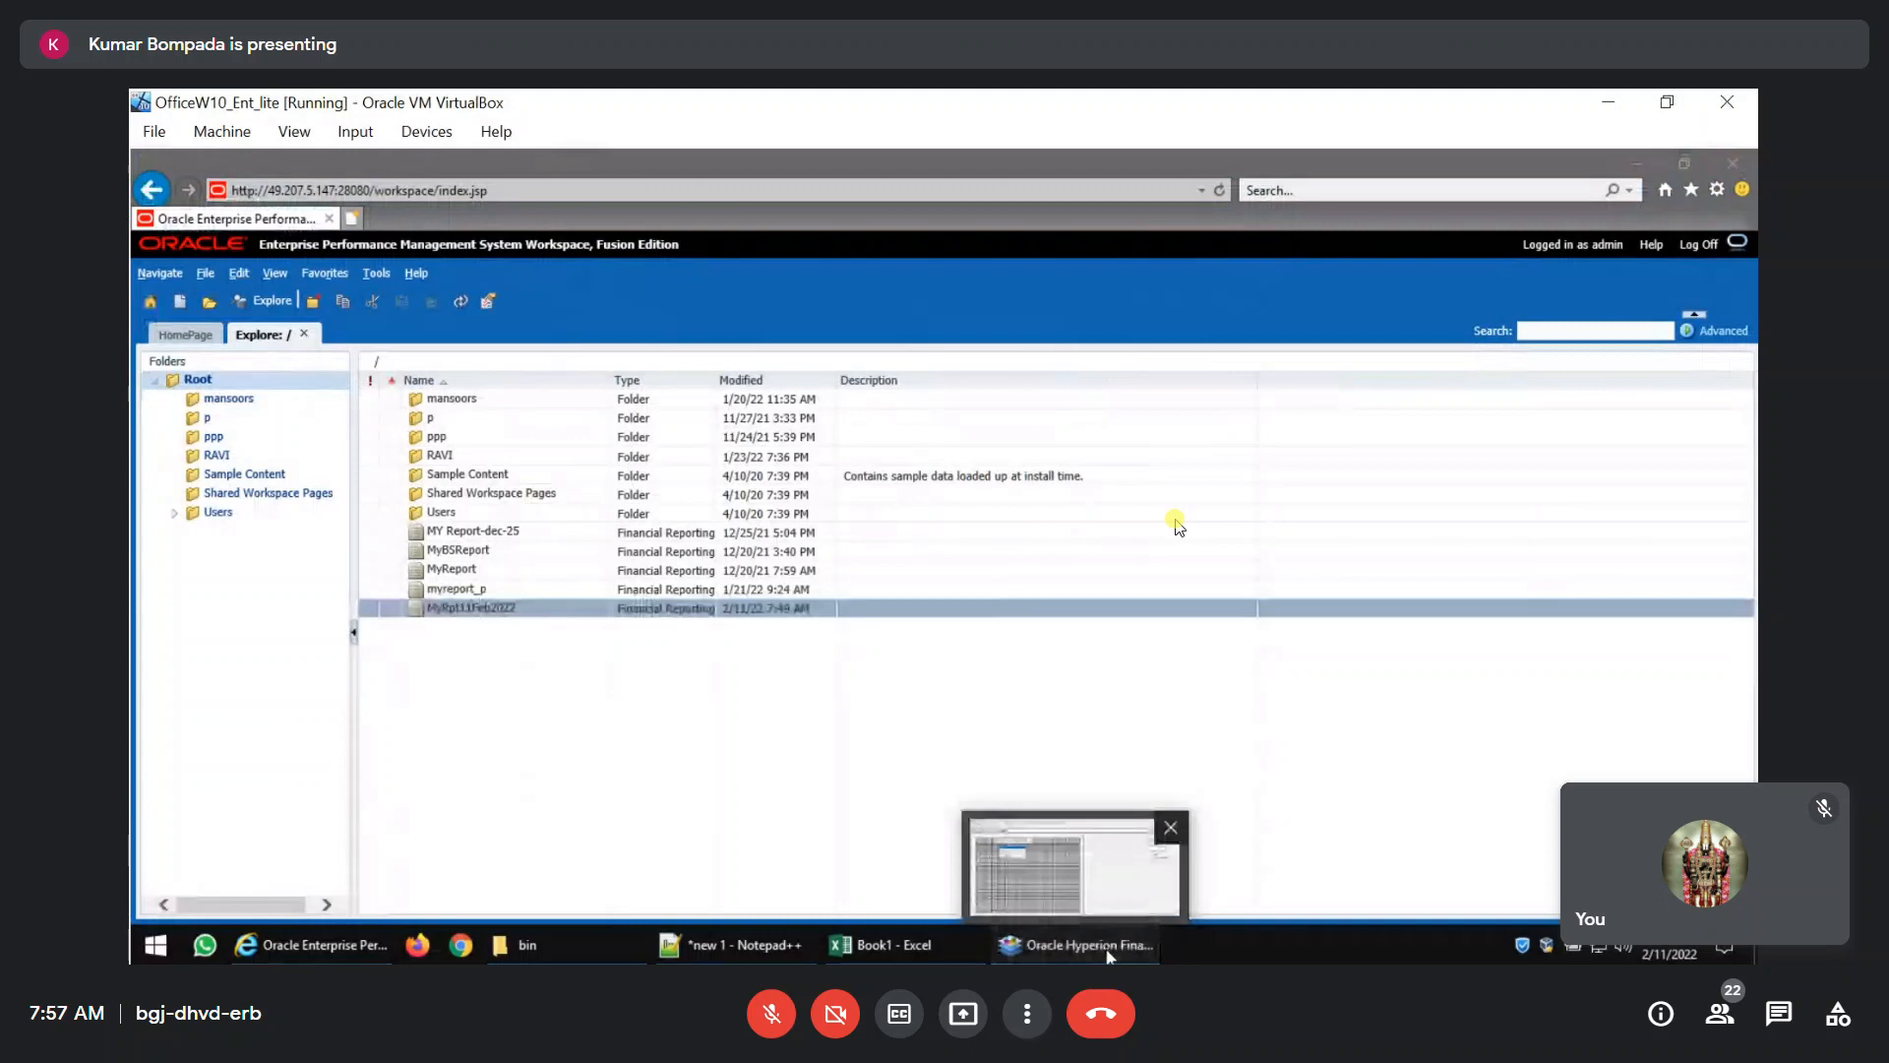
click(1109, 953)
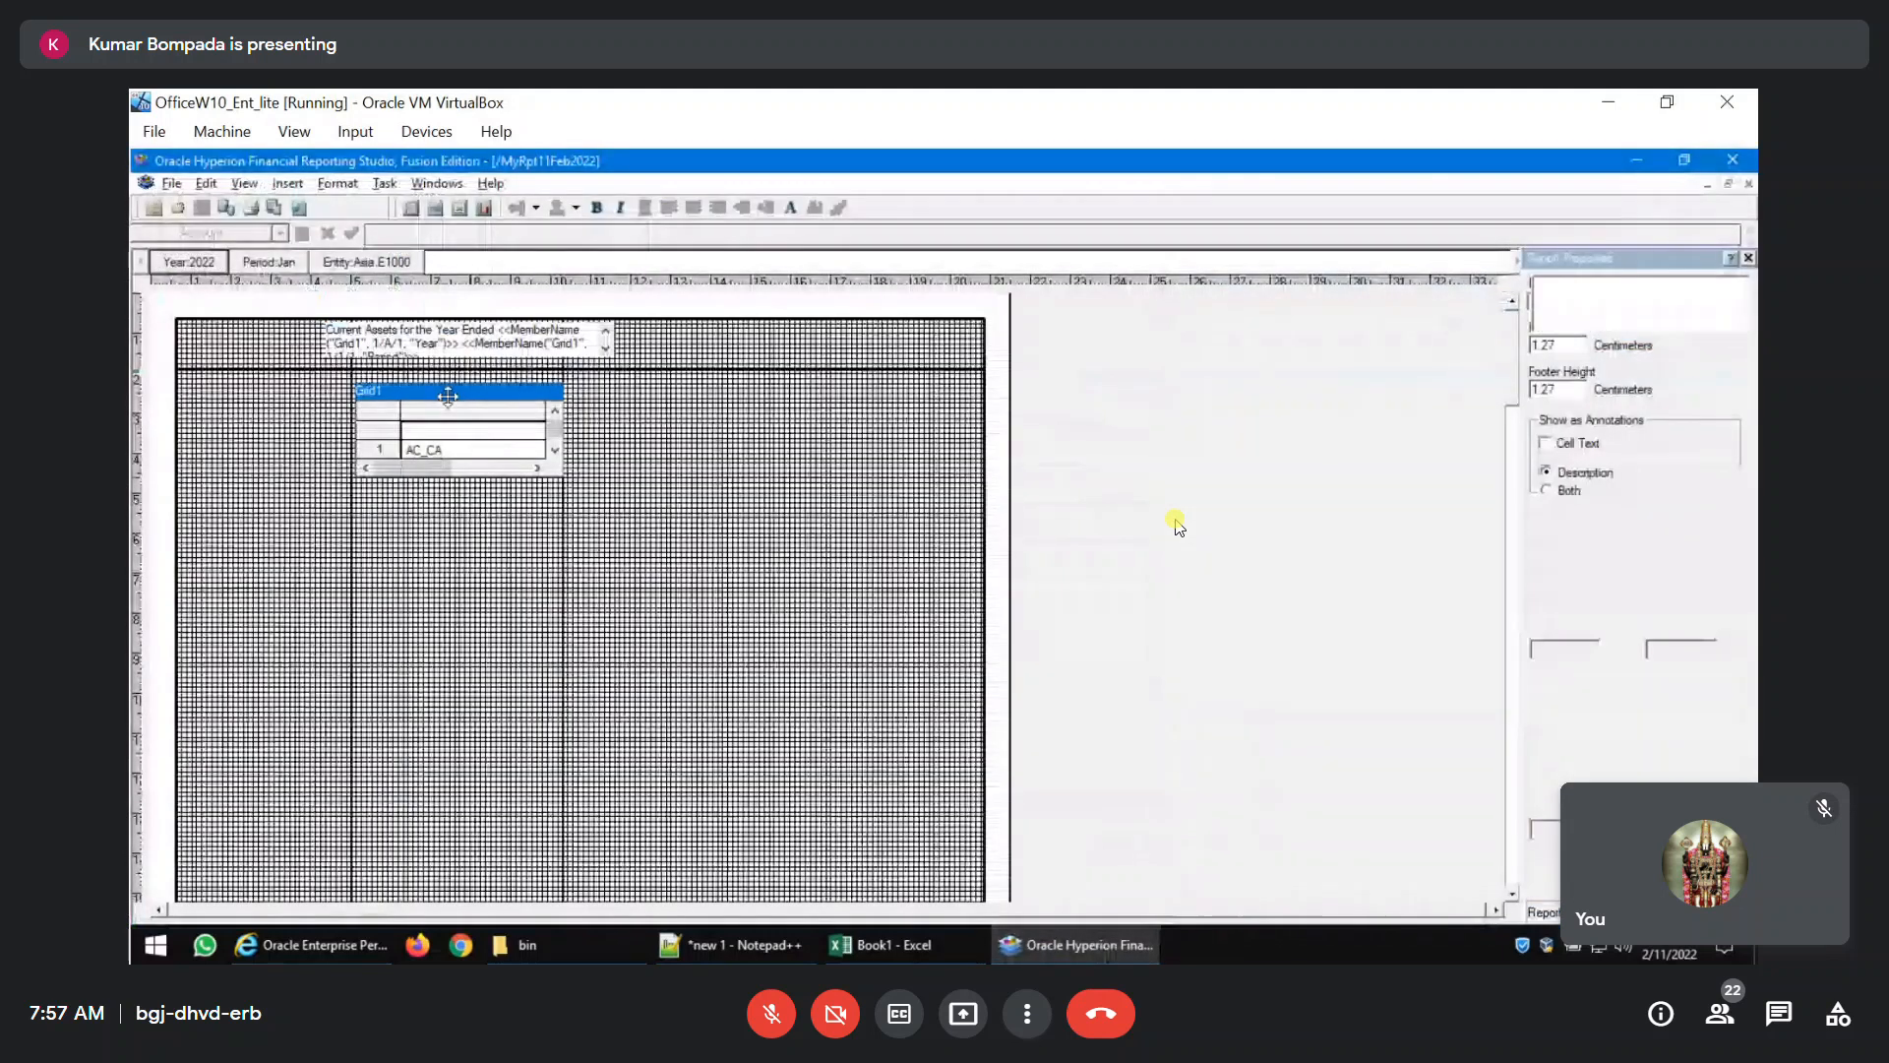
Close the report again and reopen MyRpt11Feb2022 from the report Explorer.
click(448, 396)
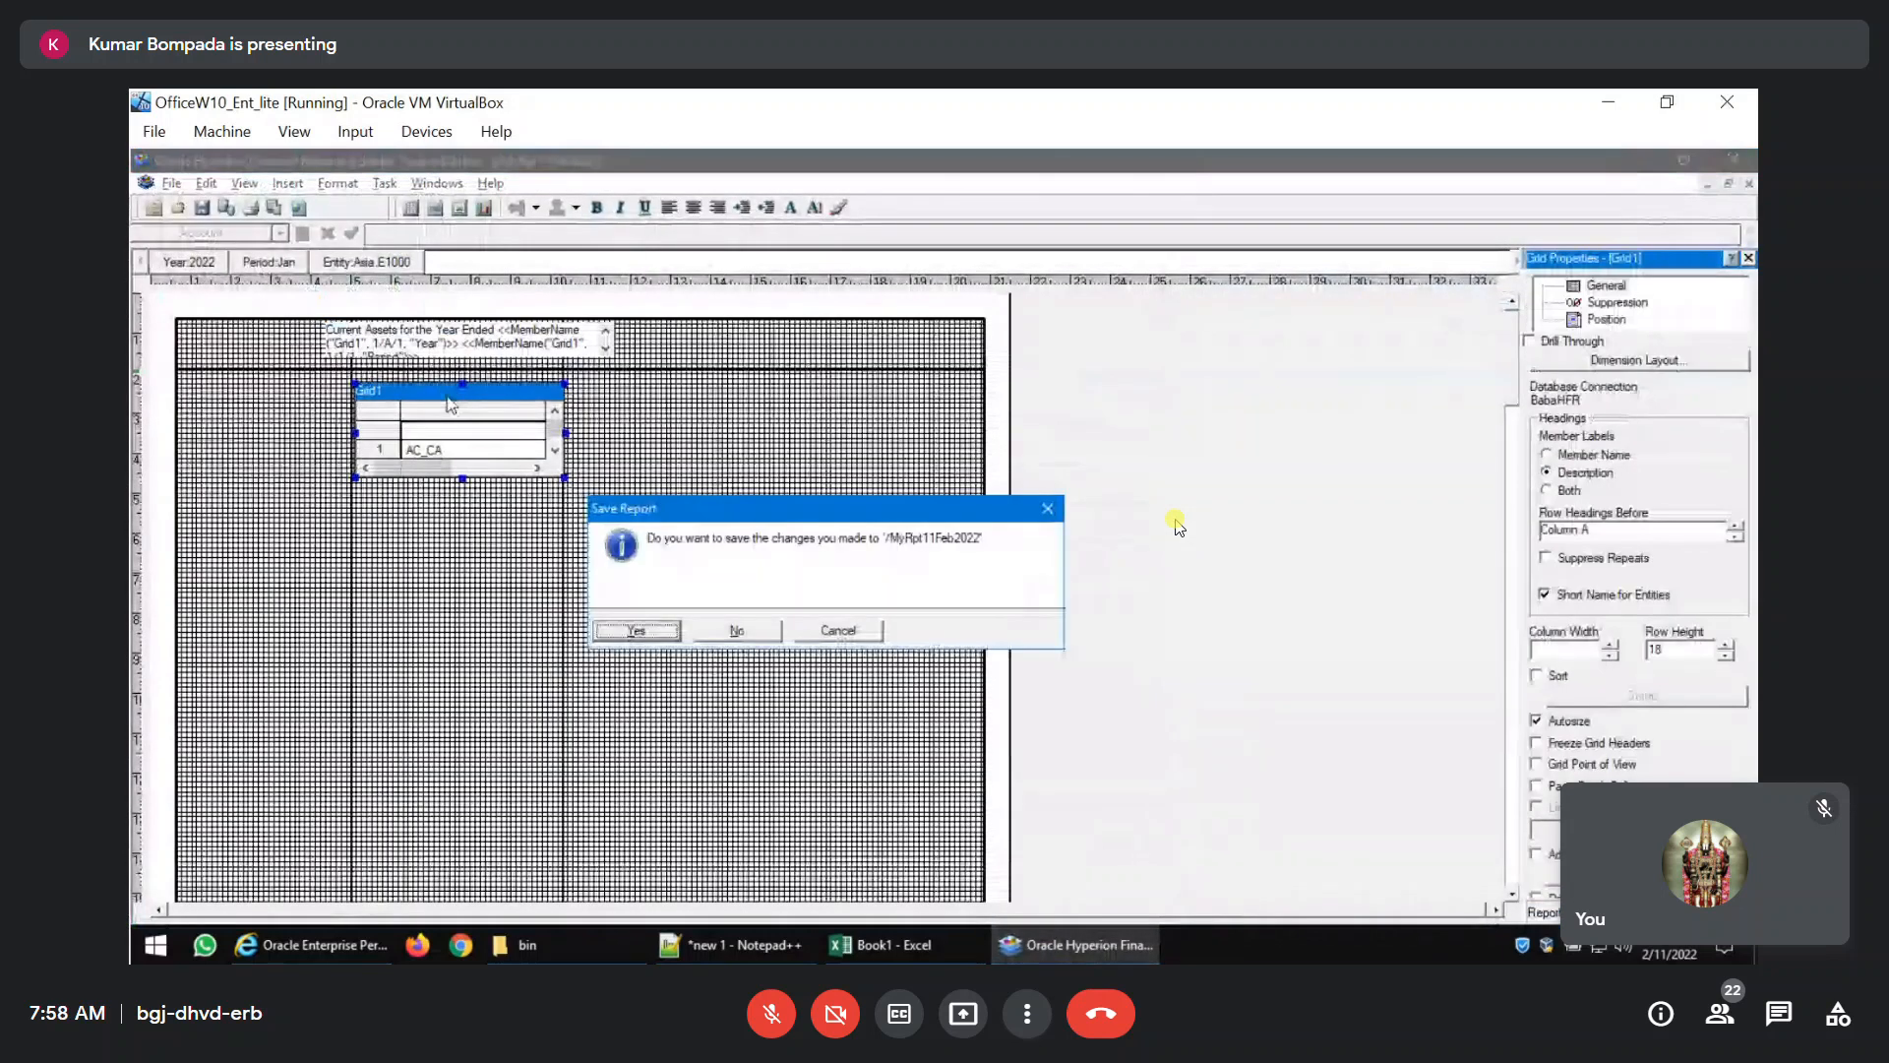
click(1052, 510)
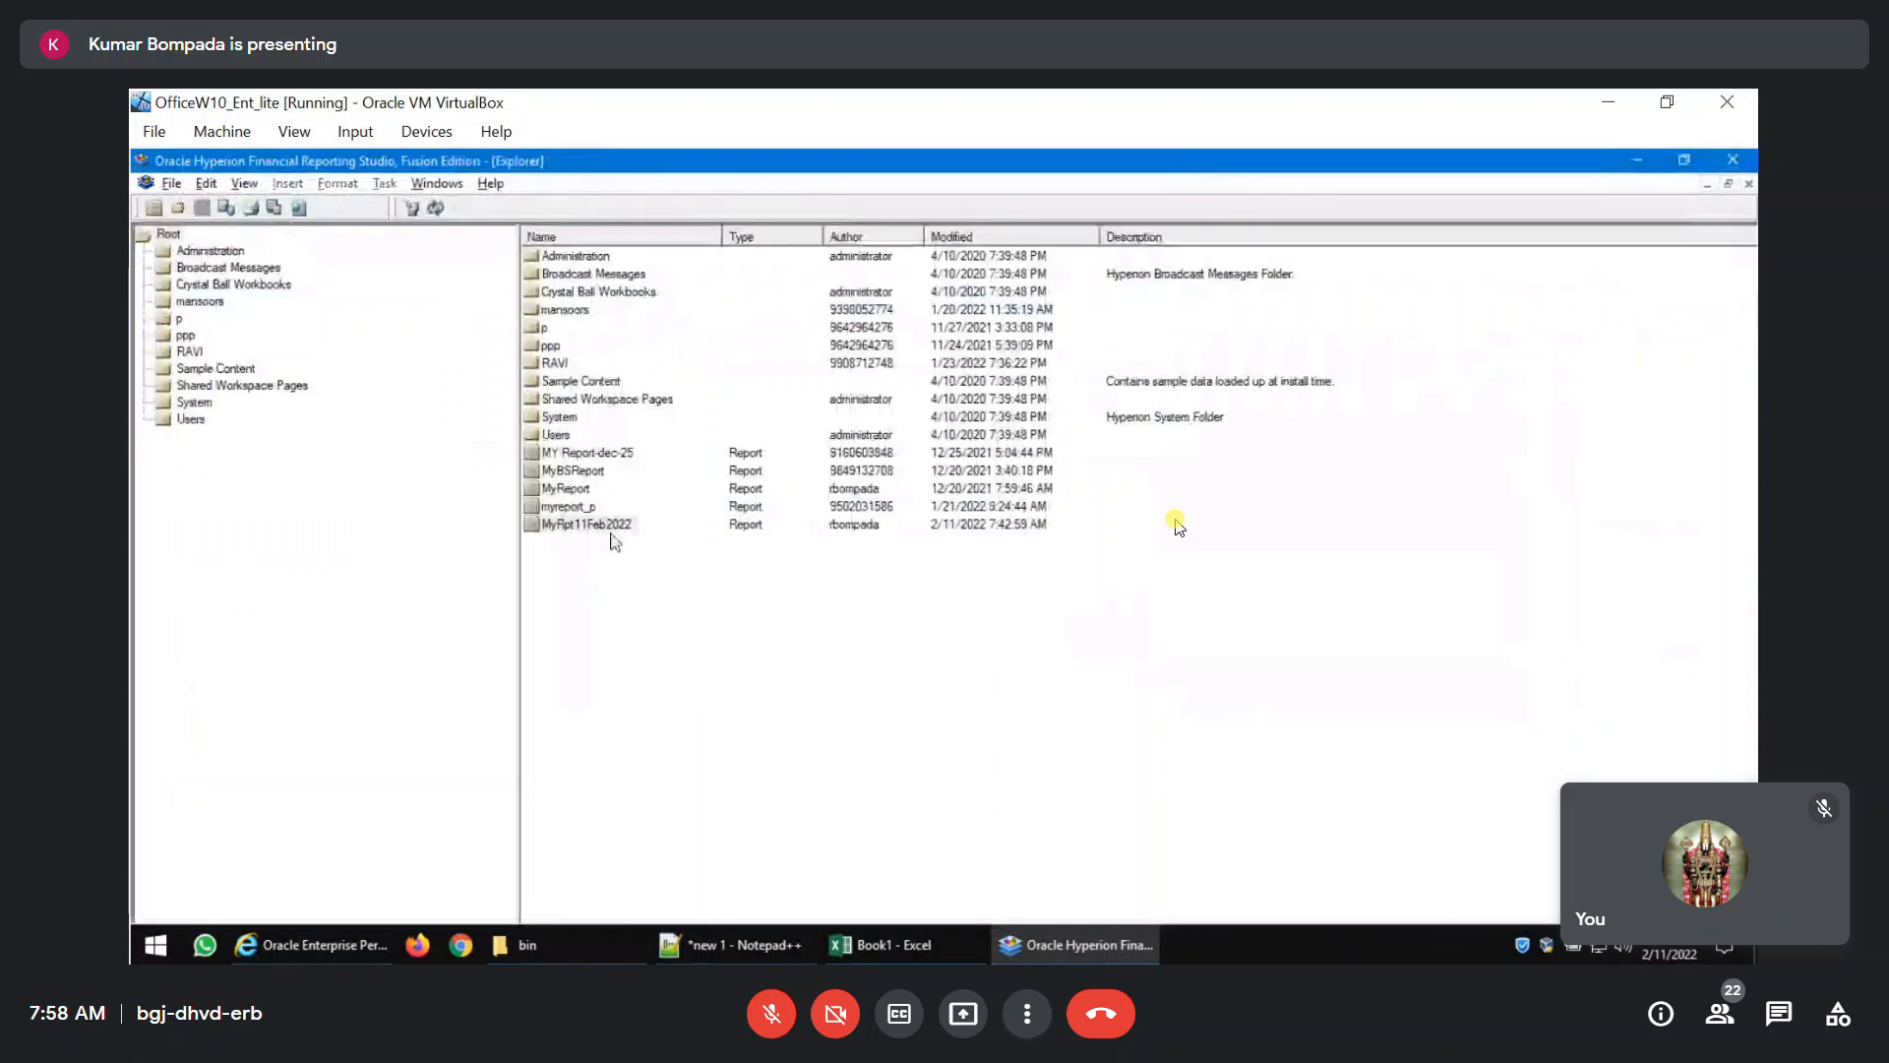
mouse_move(1061, 957)
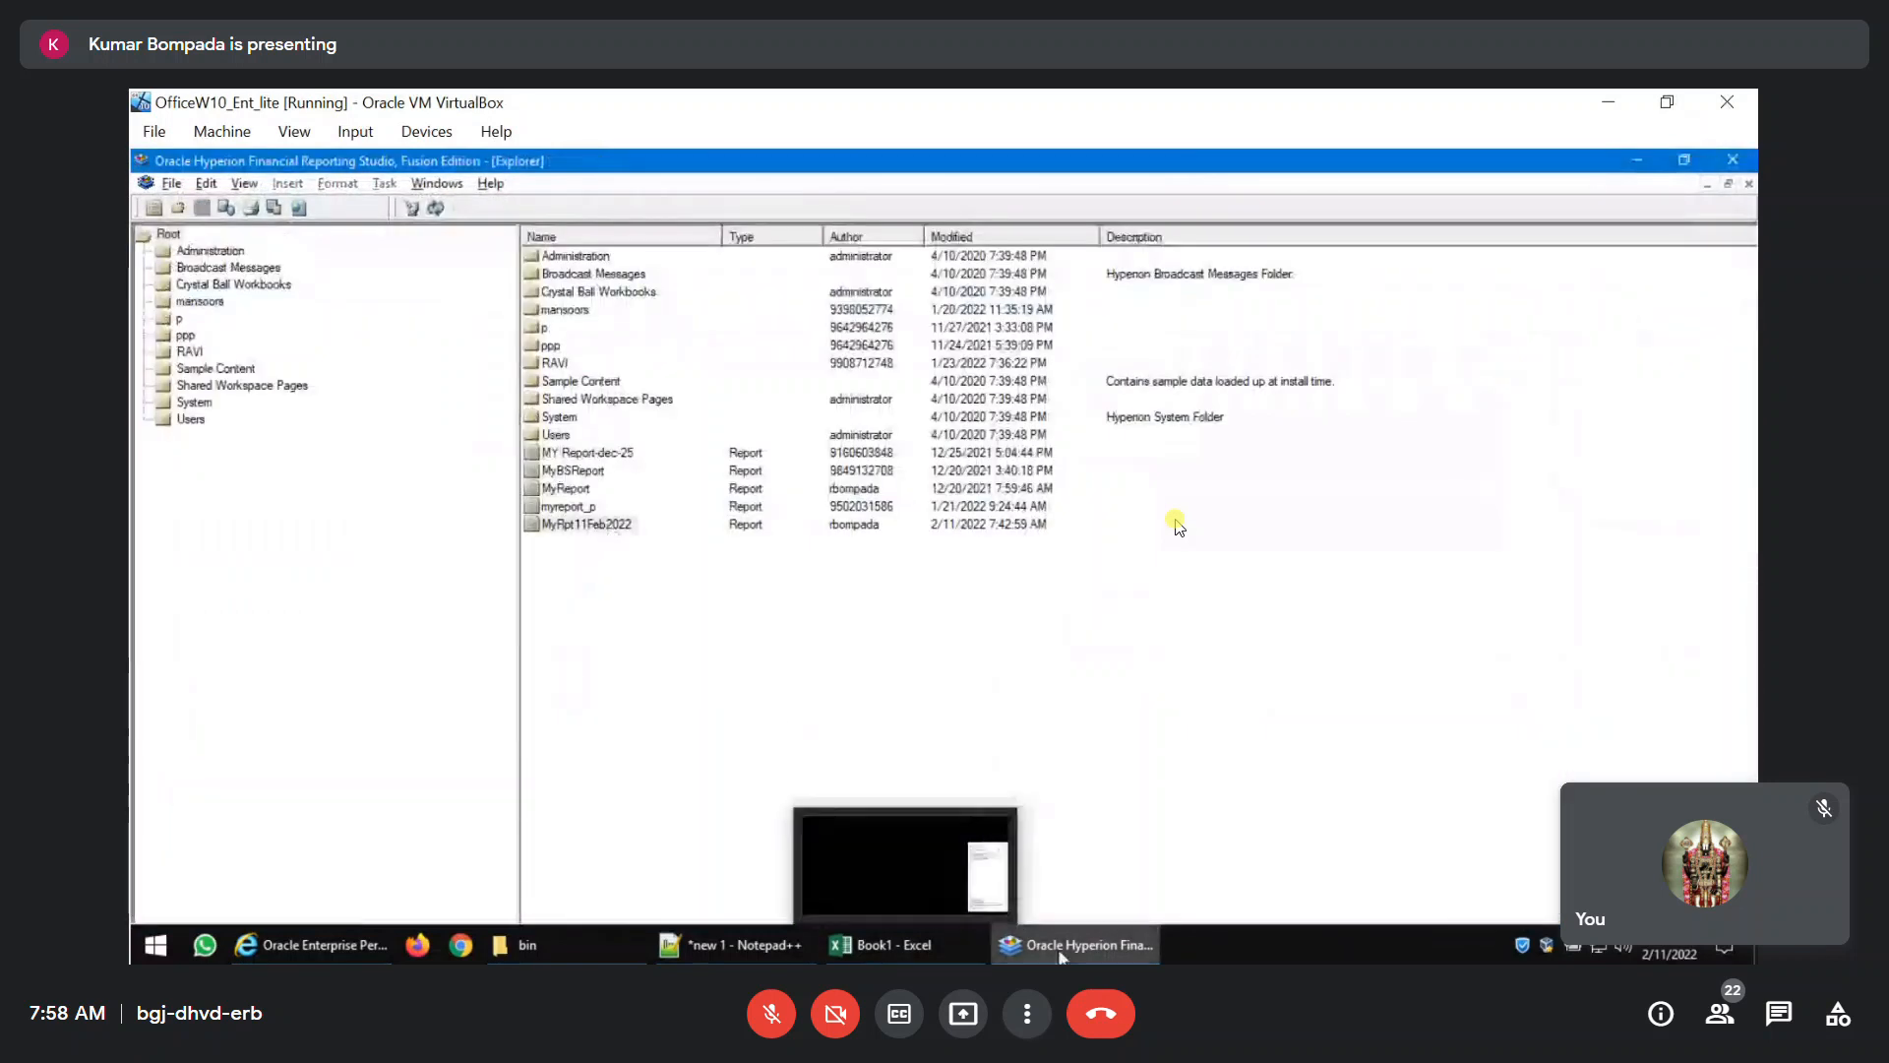
double_click(575, 524)
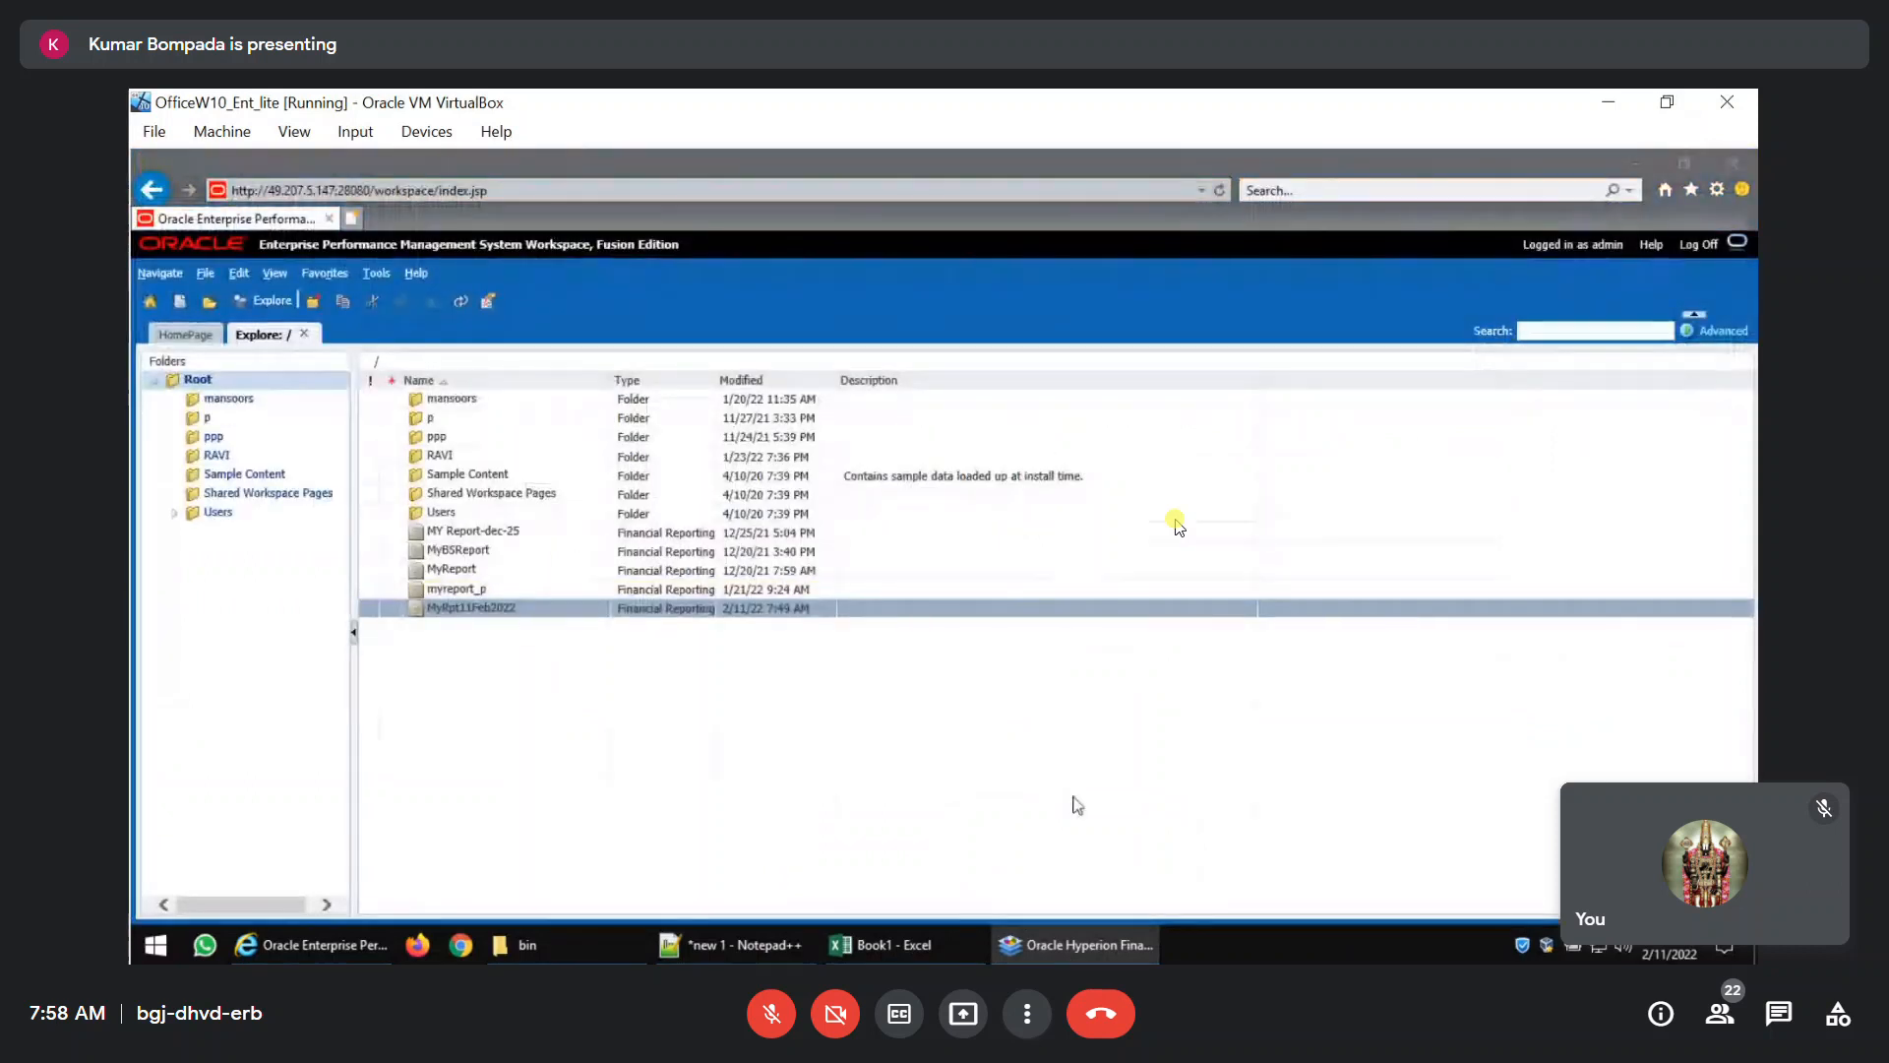
mouse_move(1066, 946)
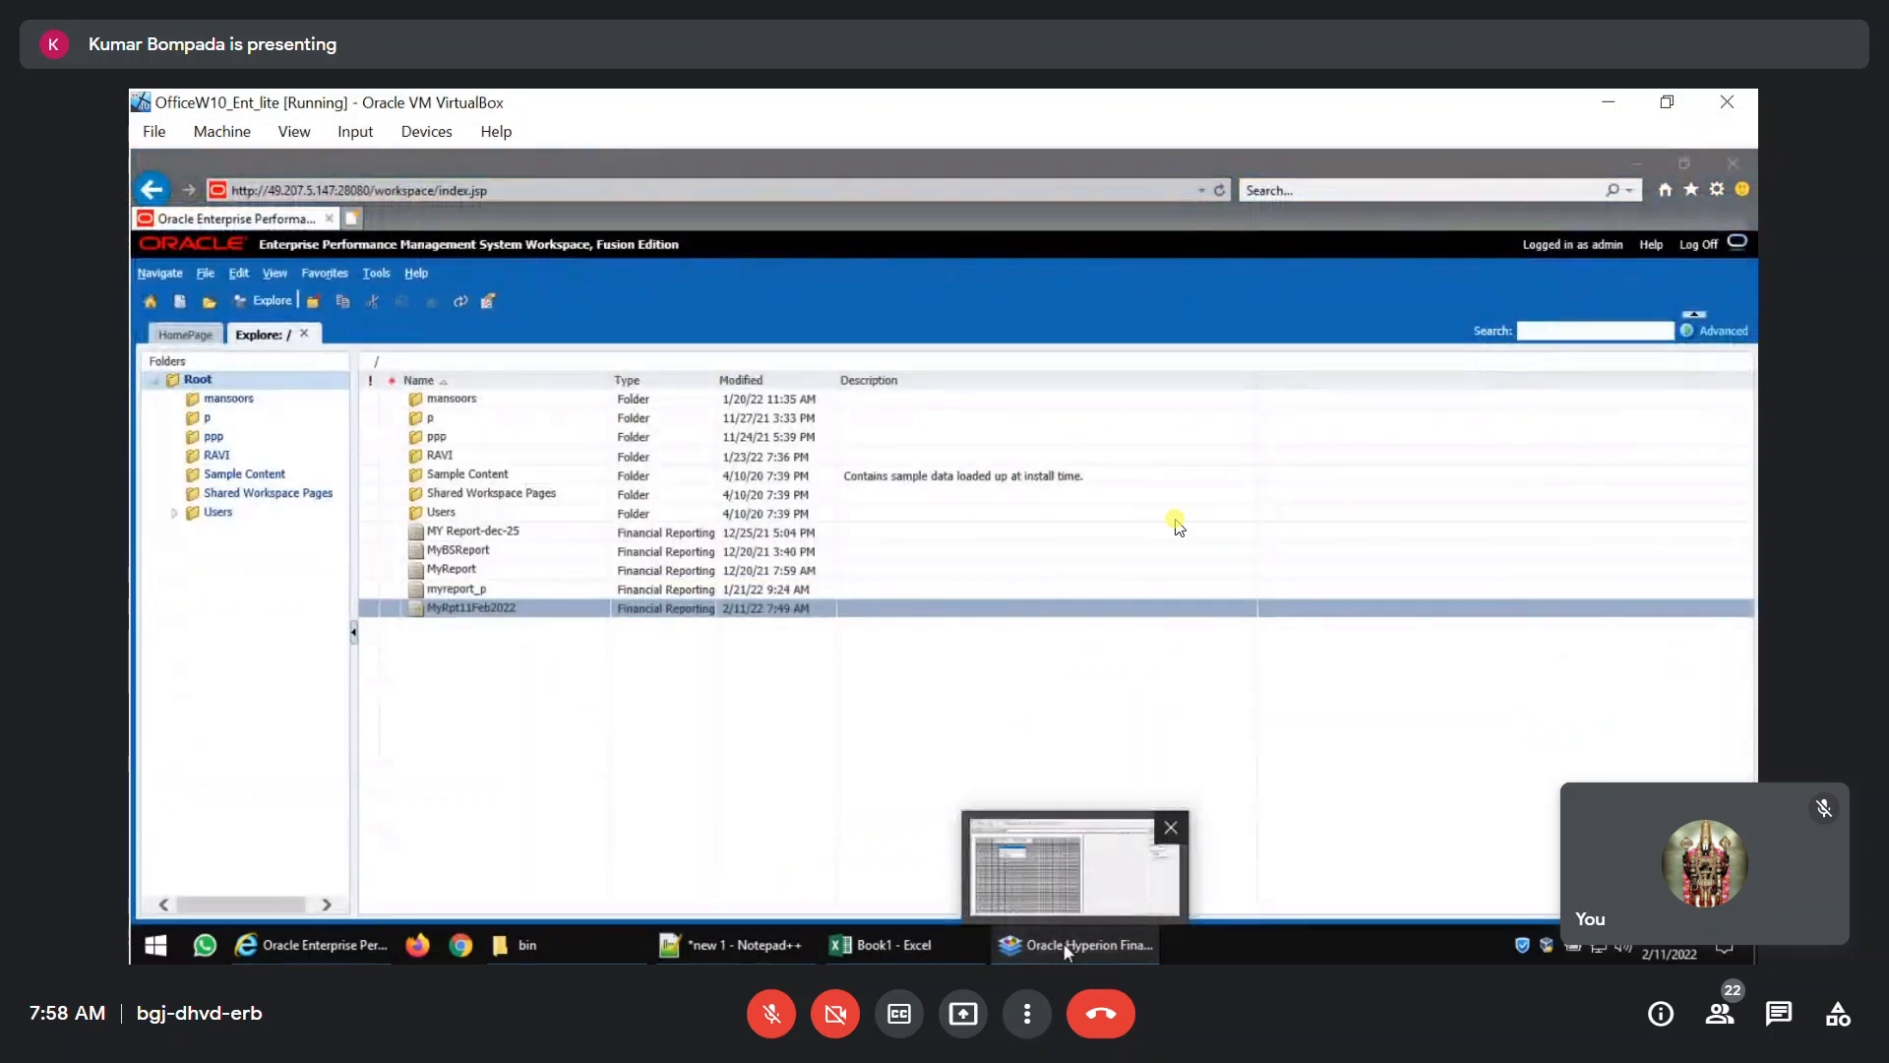
click(1066, 947)
click(411, 403)
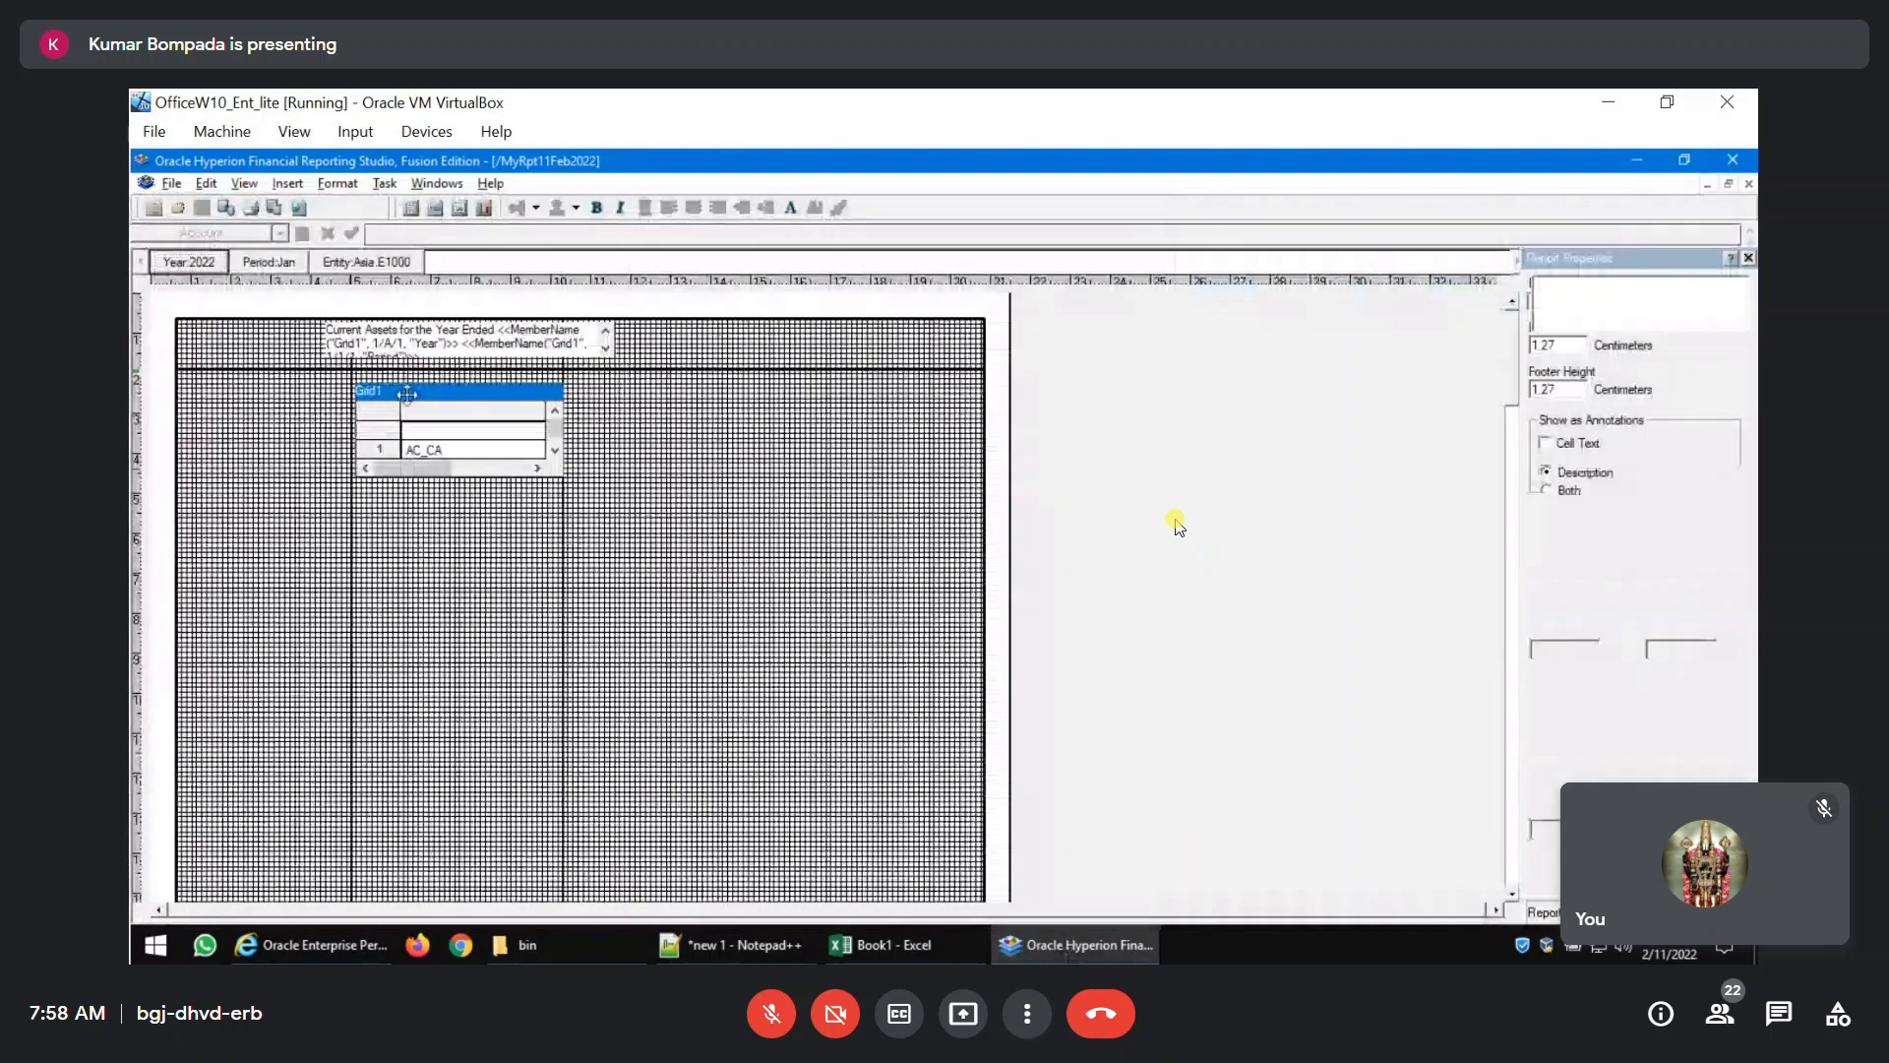
right_click(411, 403)
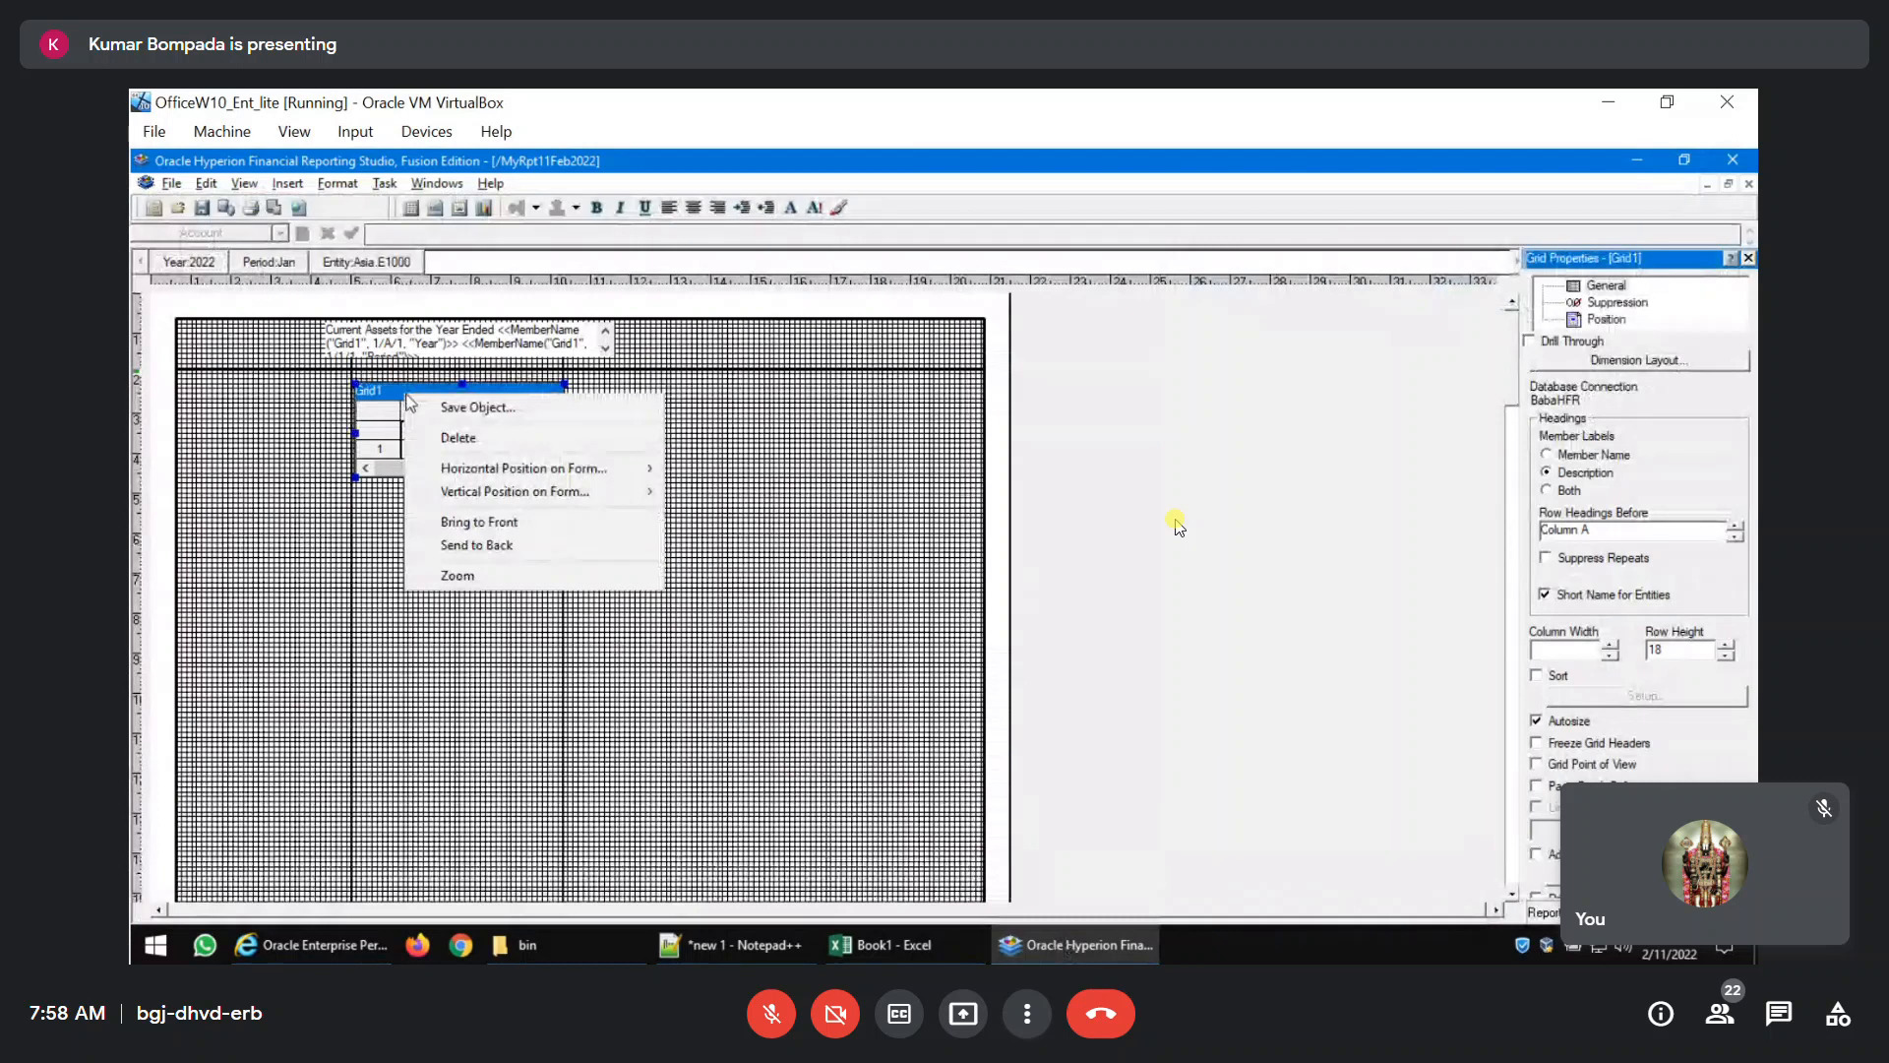
mouse_move(620, 491)
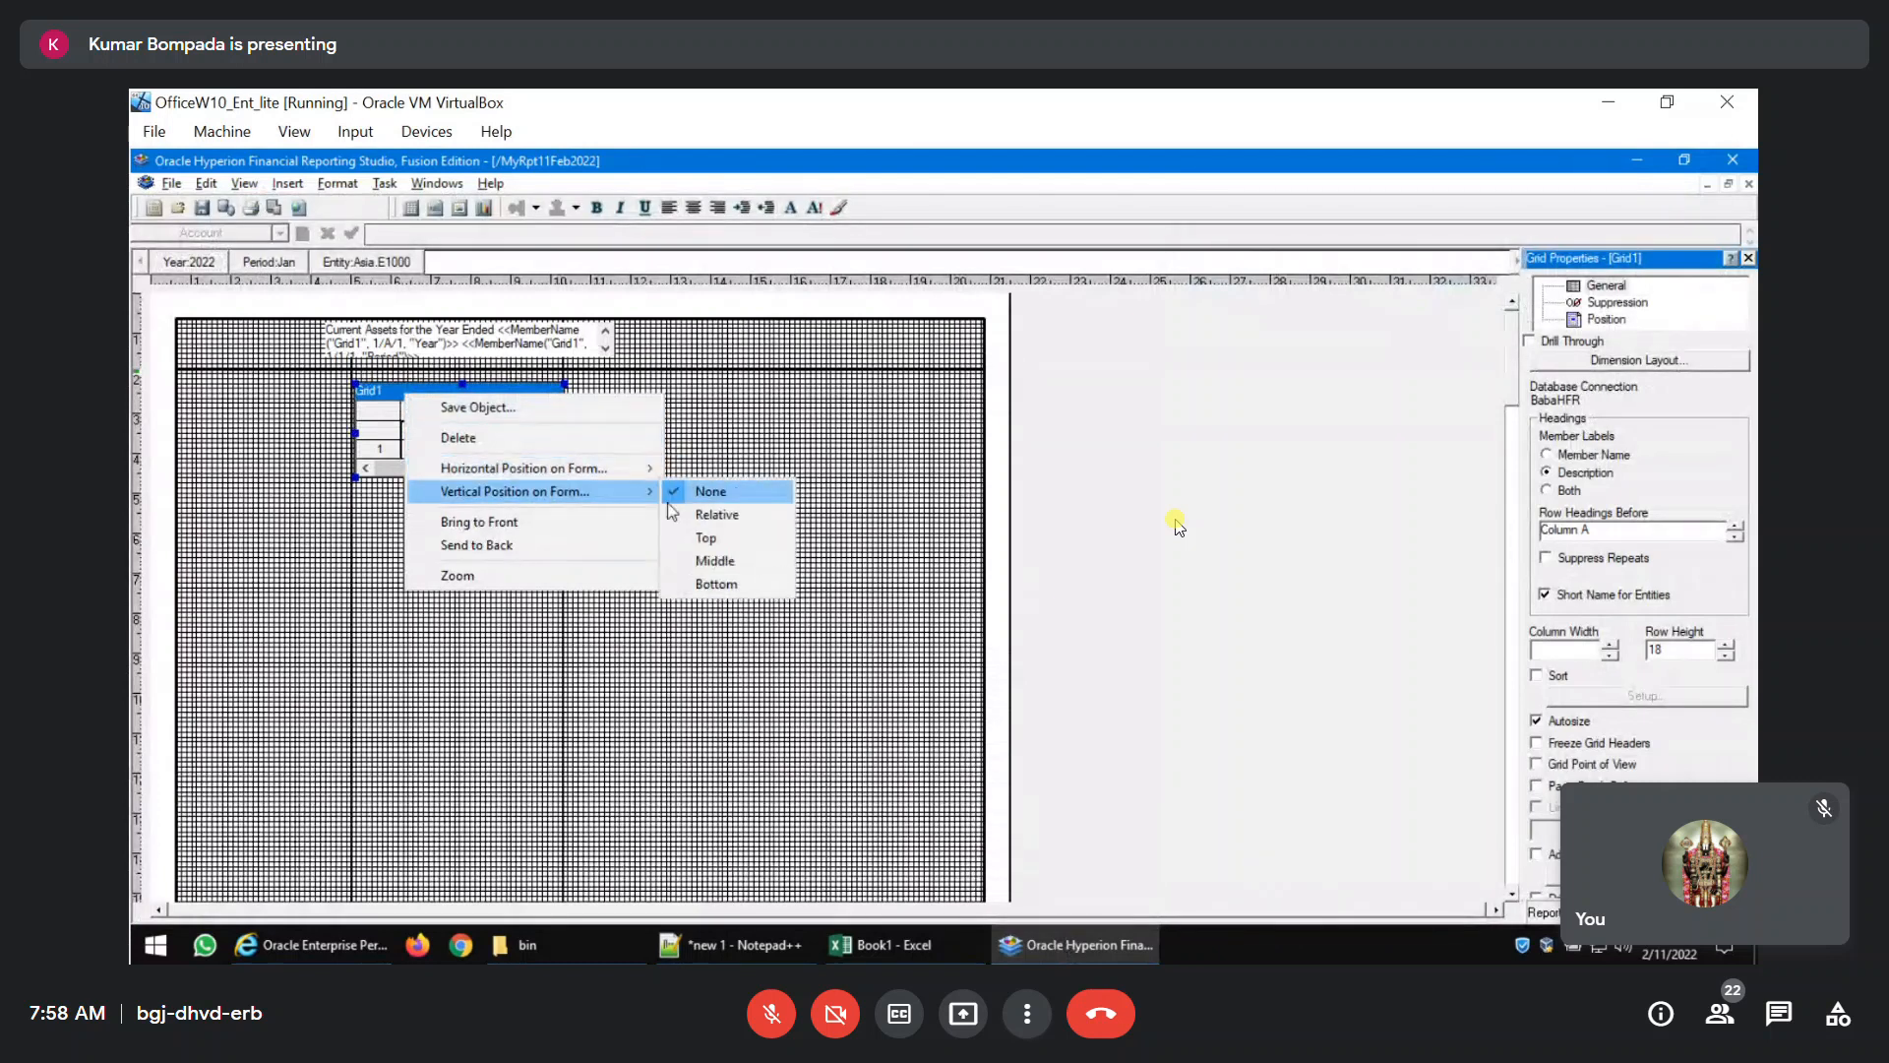
click(172, 185)
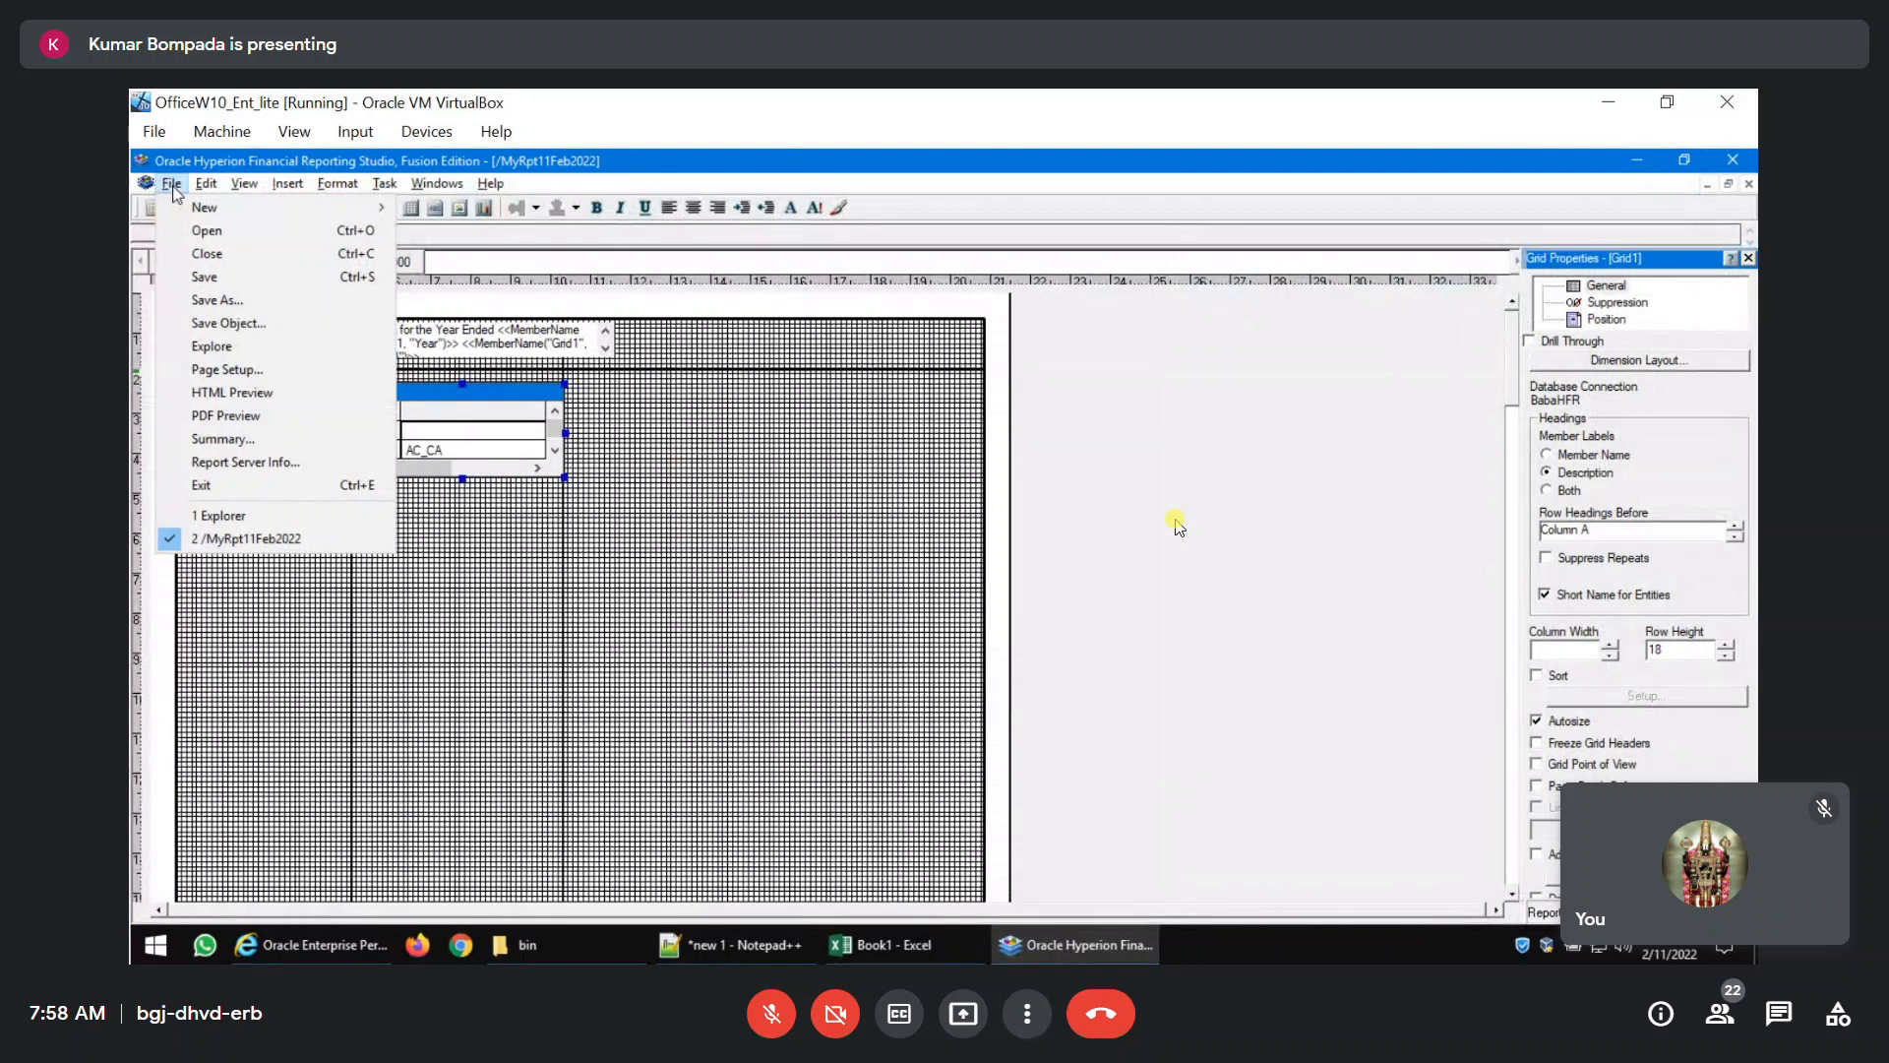
click(172, 185)
click(243, 185)
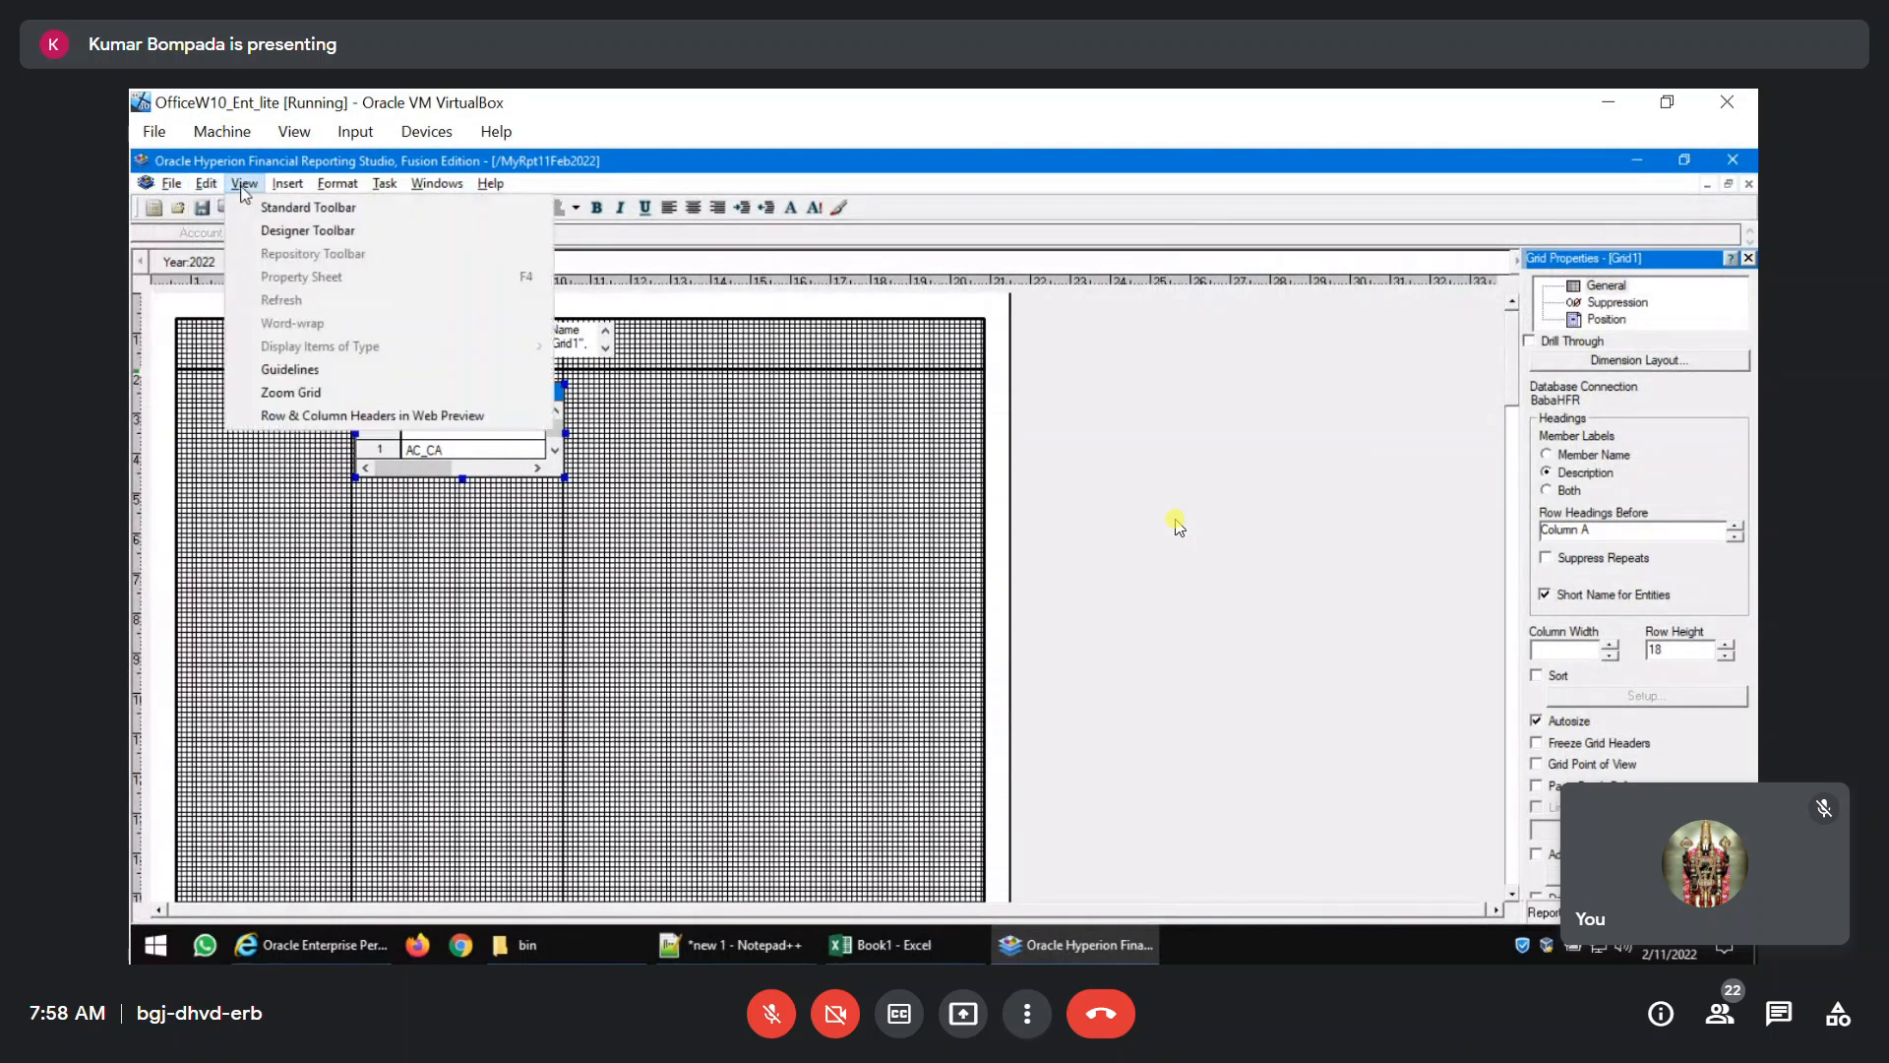
click(582, 592)
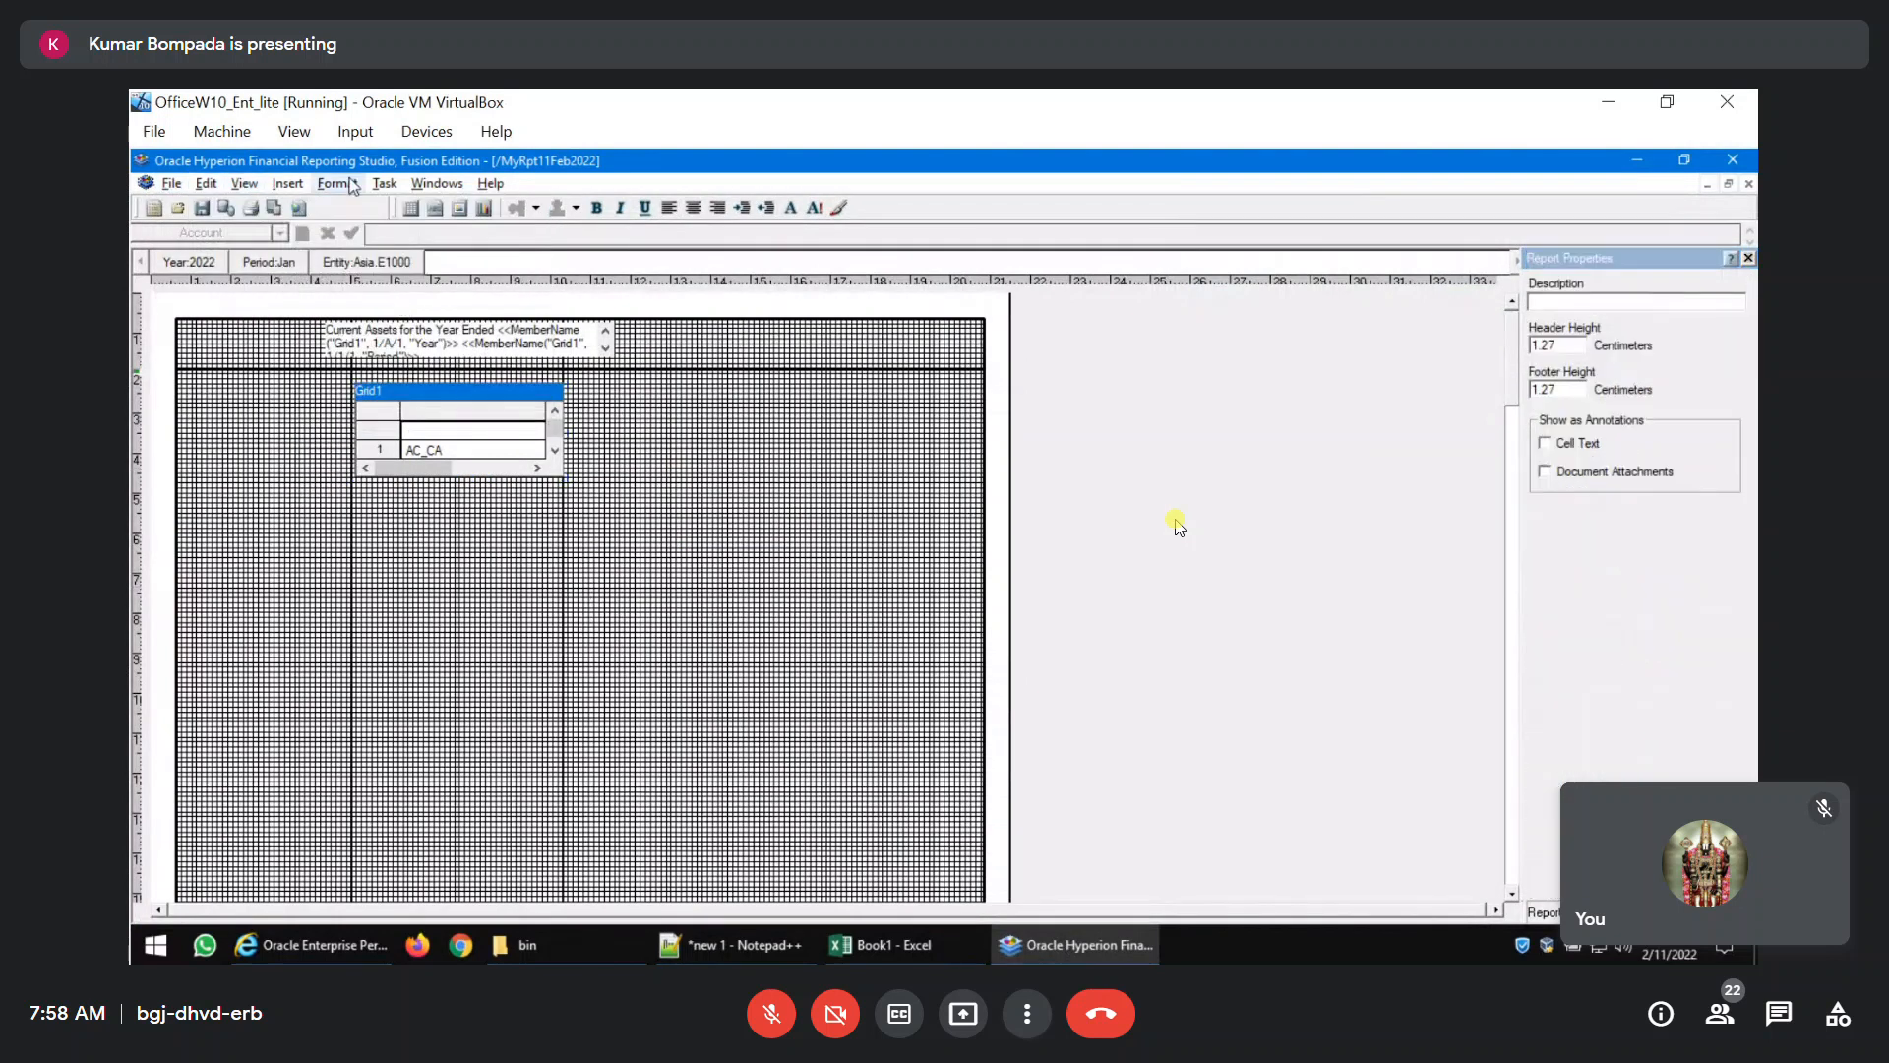
Insert a grid below Grid1 on the BabaHFR connection, with Account in the rows and Year in the columns.
click(292, 185)
click(311, 207)
click(366, 570)
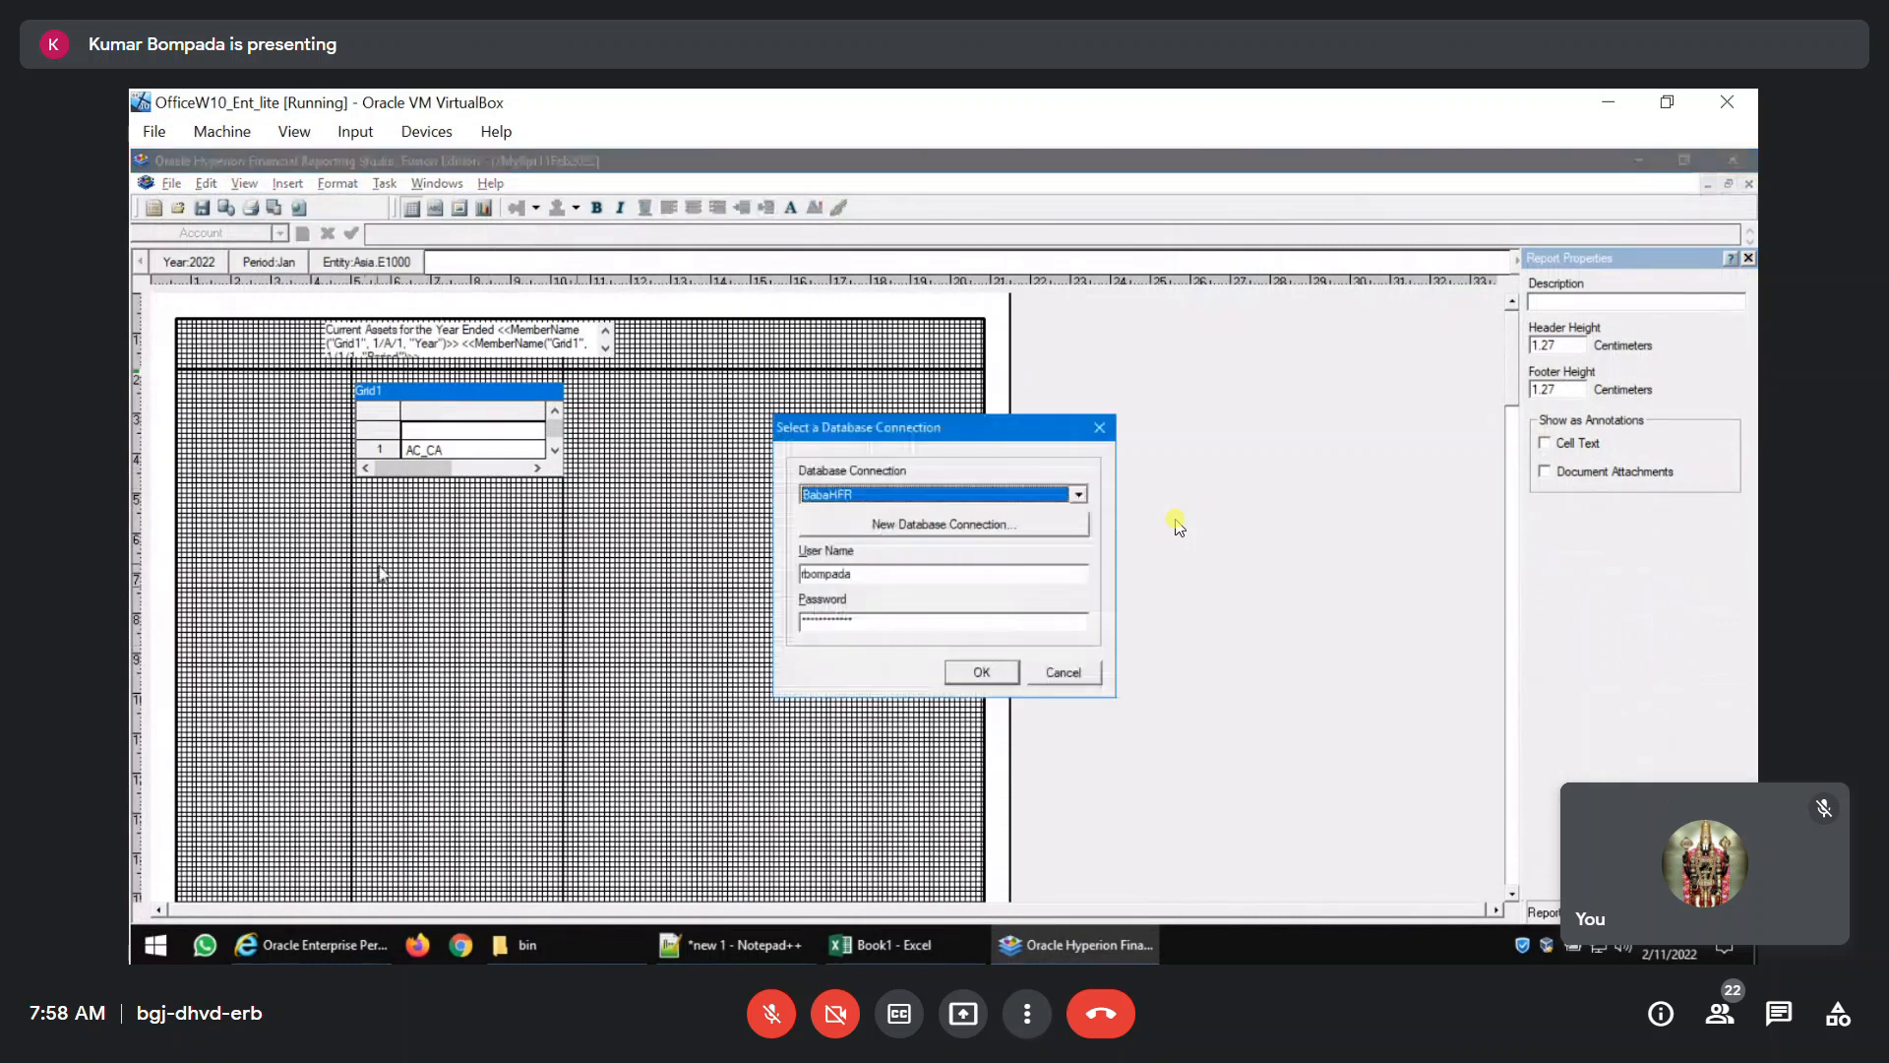
click(979, 671)
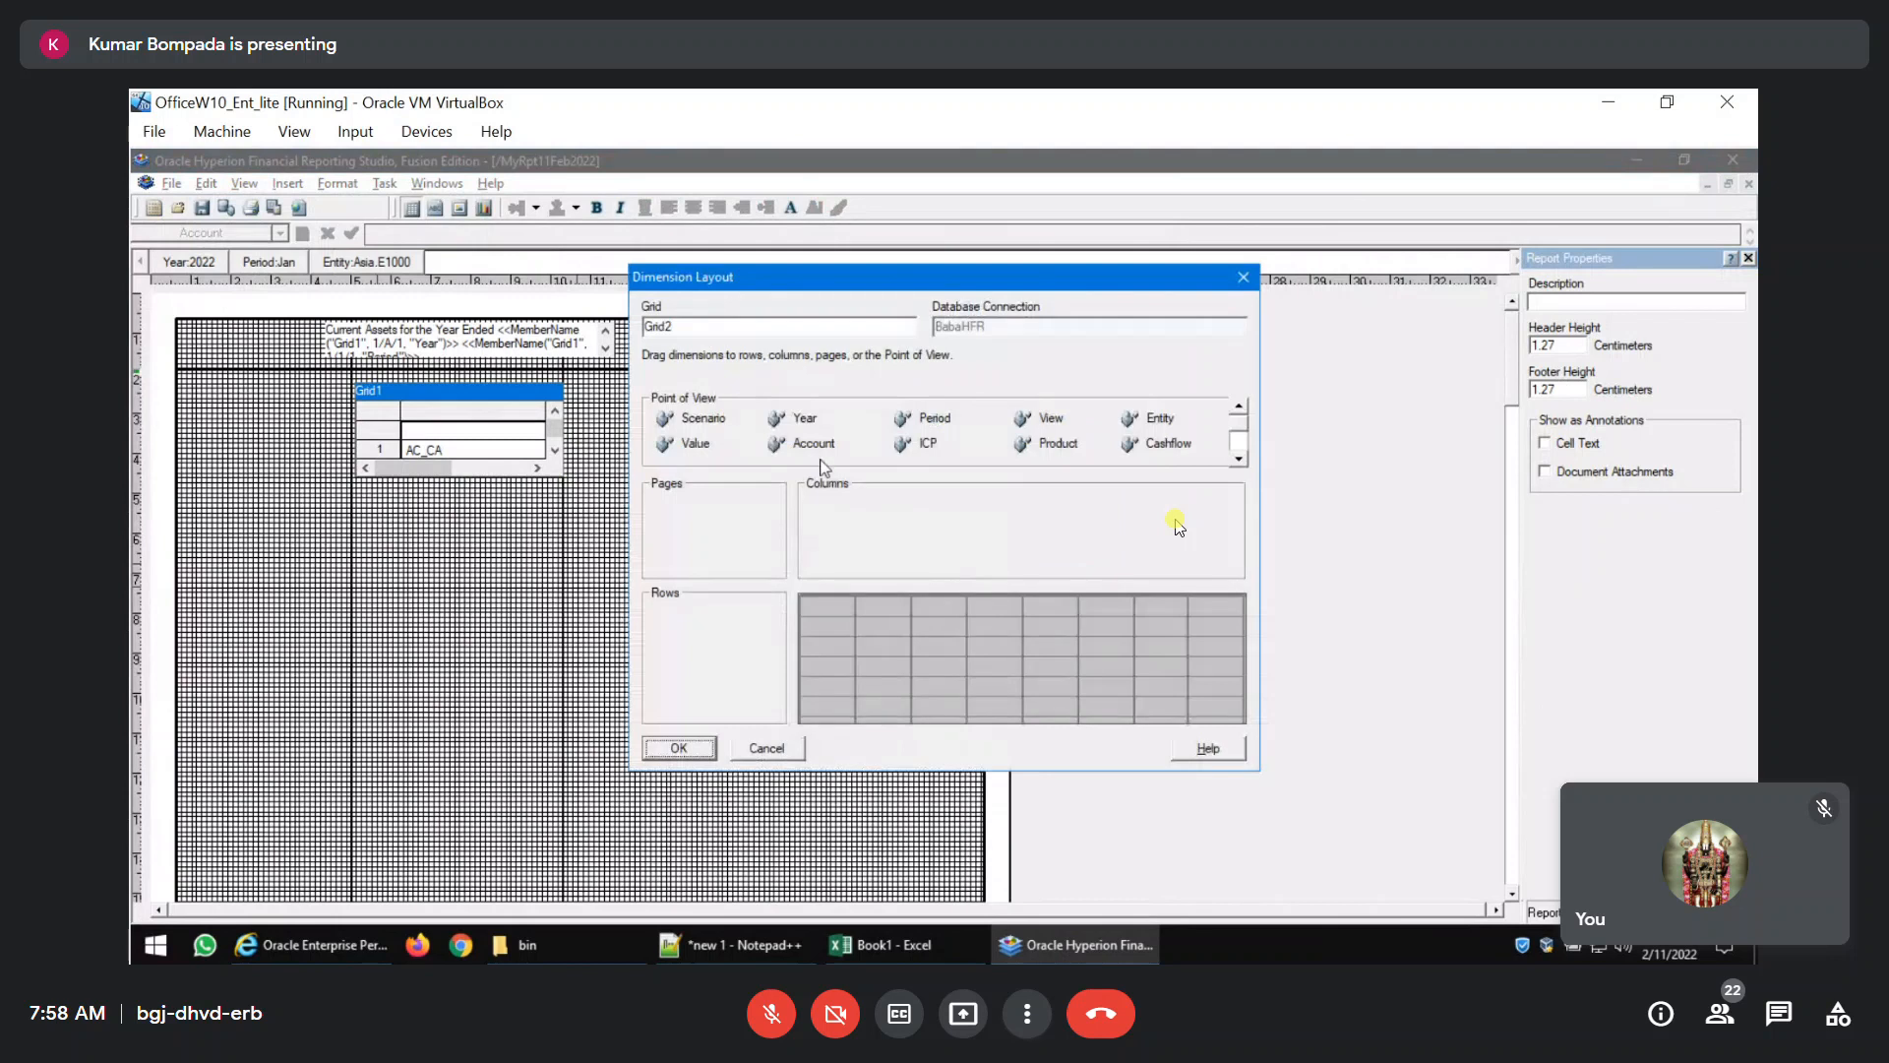
drag(787, 445, 669, 635)
drag(777, 425, 879, 526)
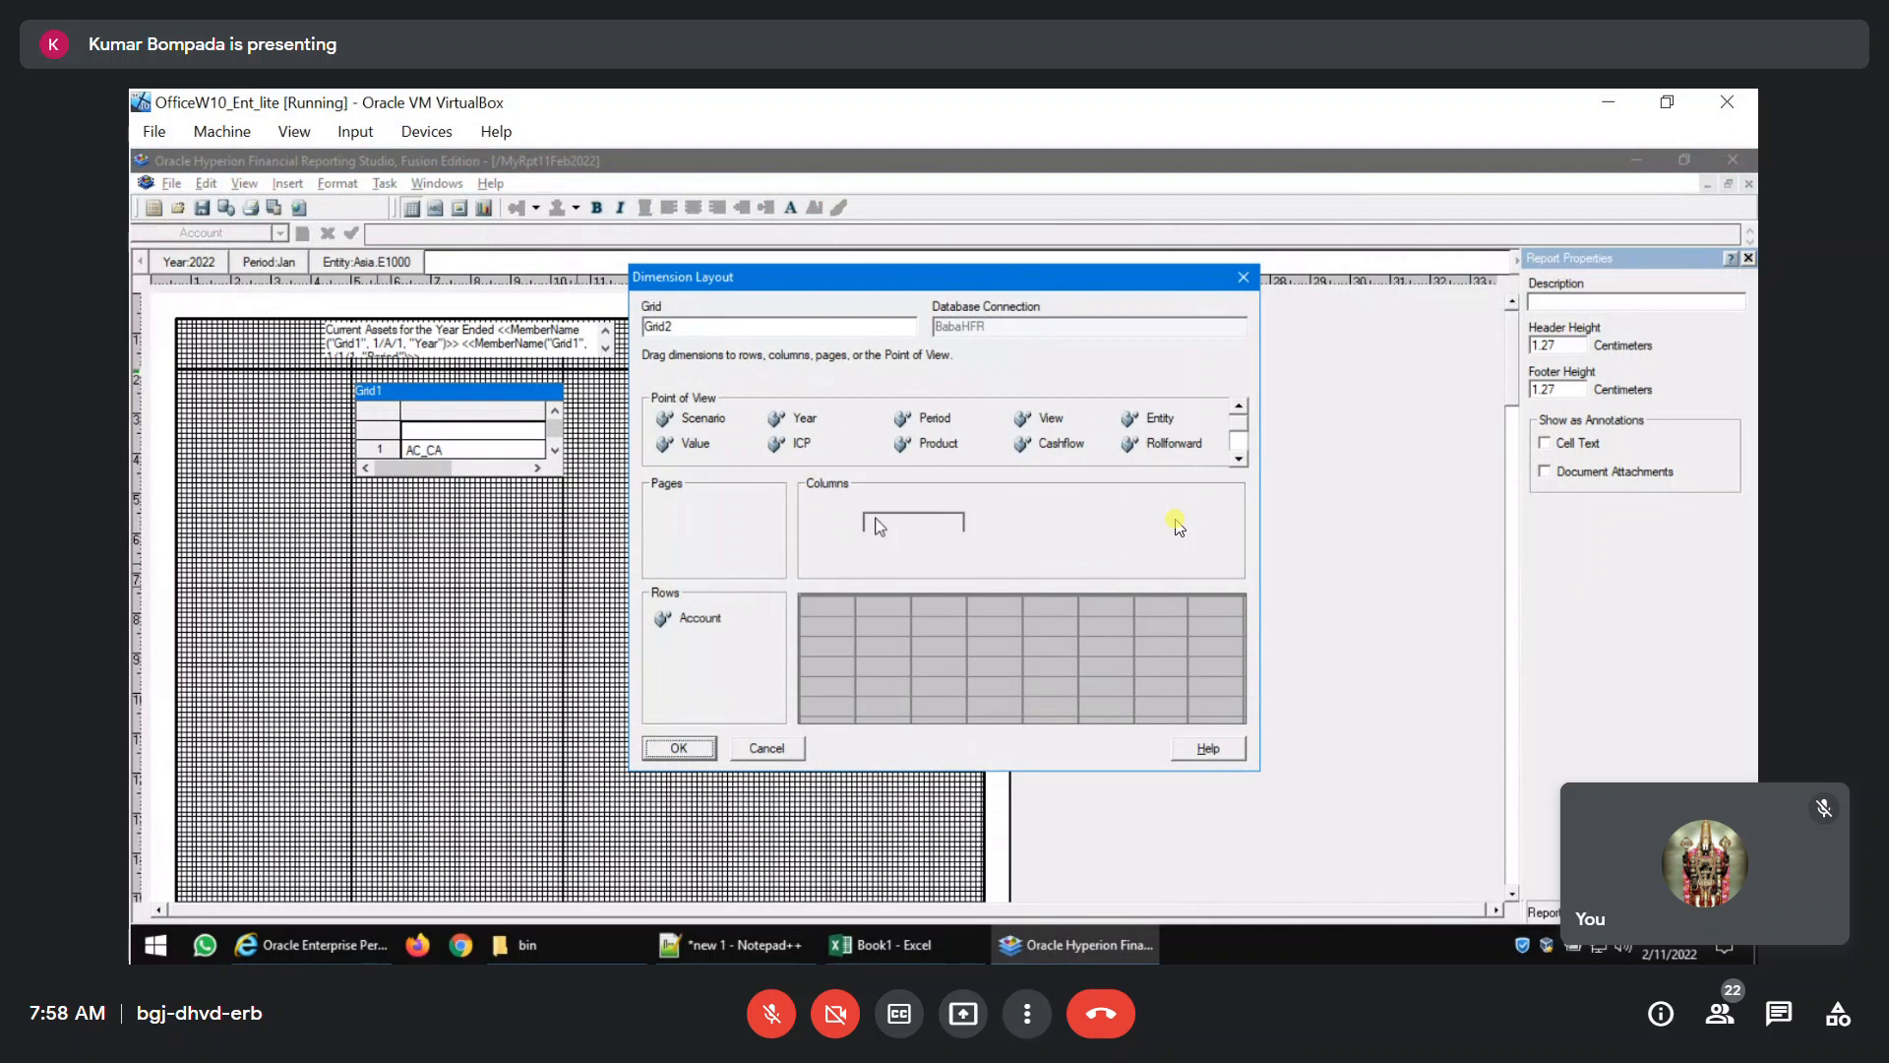
click(696, 756)
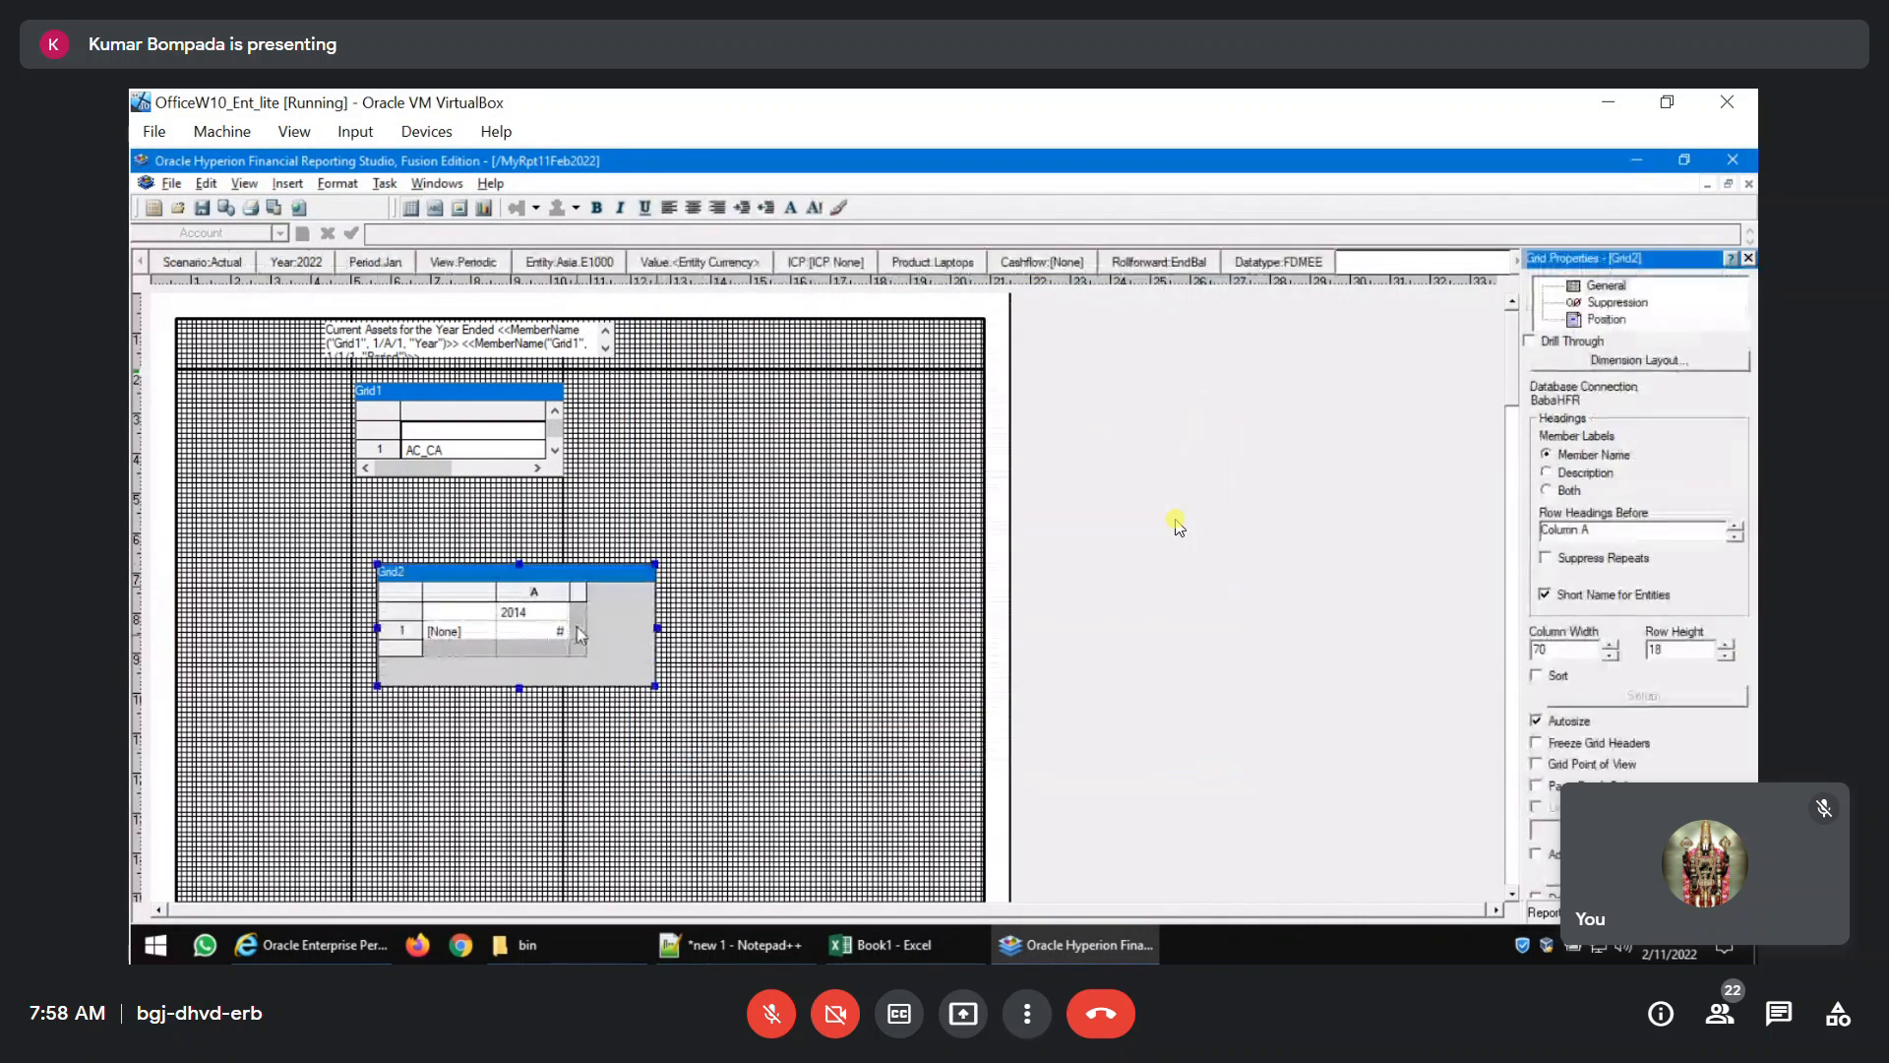
Replace Grid2's [None] account with AC_400000 Total Revenue and its four children under AC_IS, placing the selections in separate rows.
double_click(445, 632)
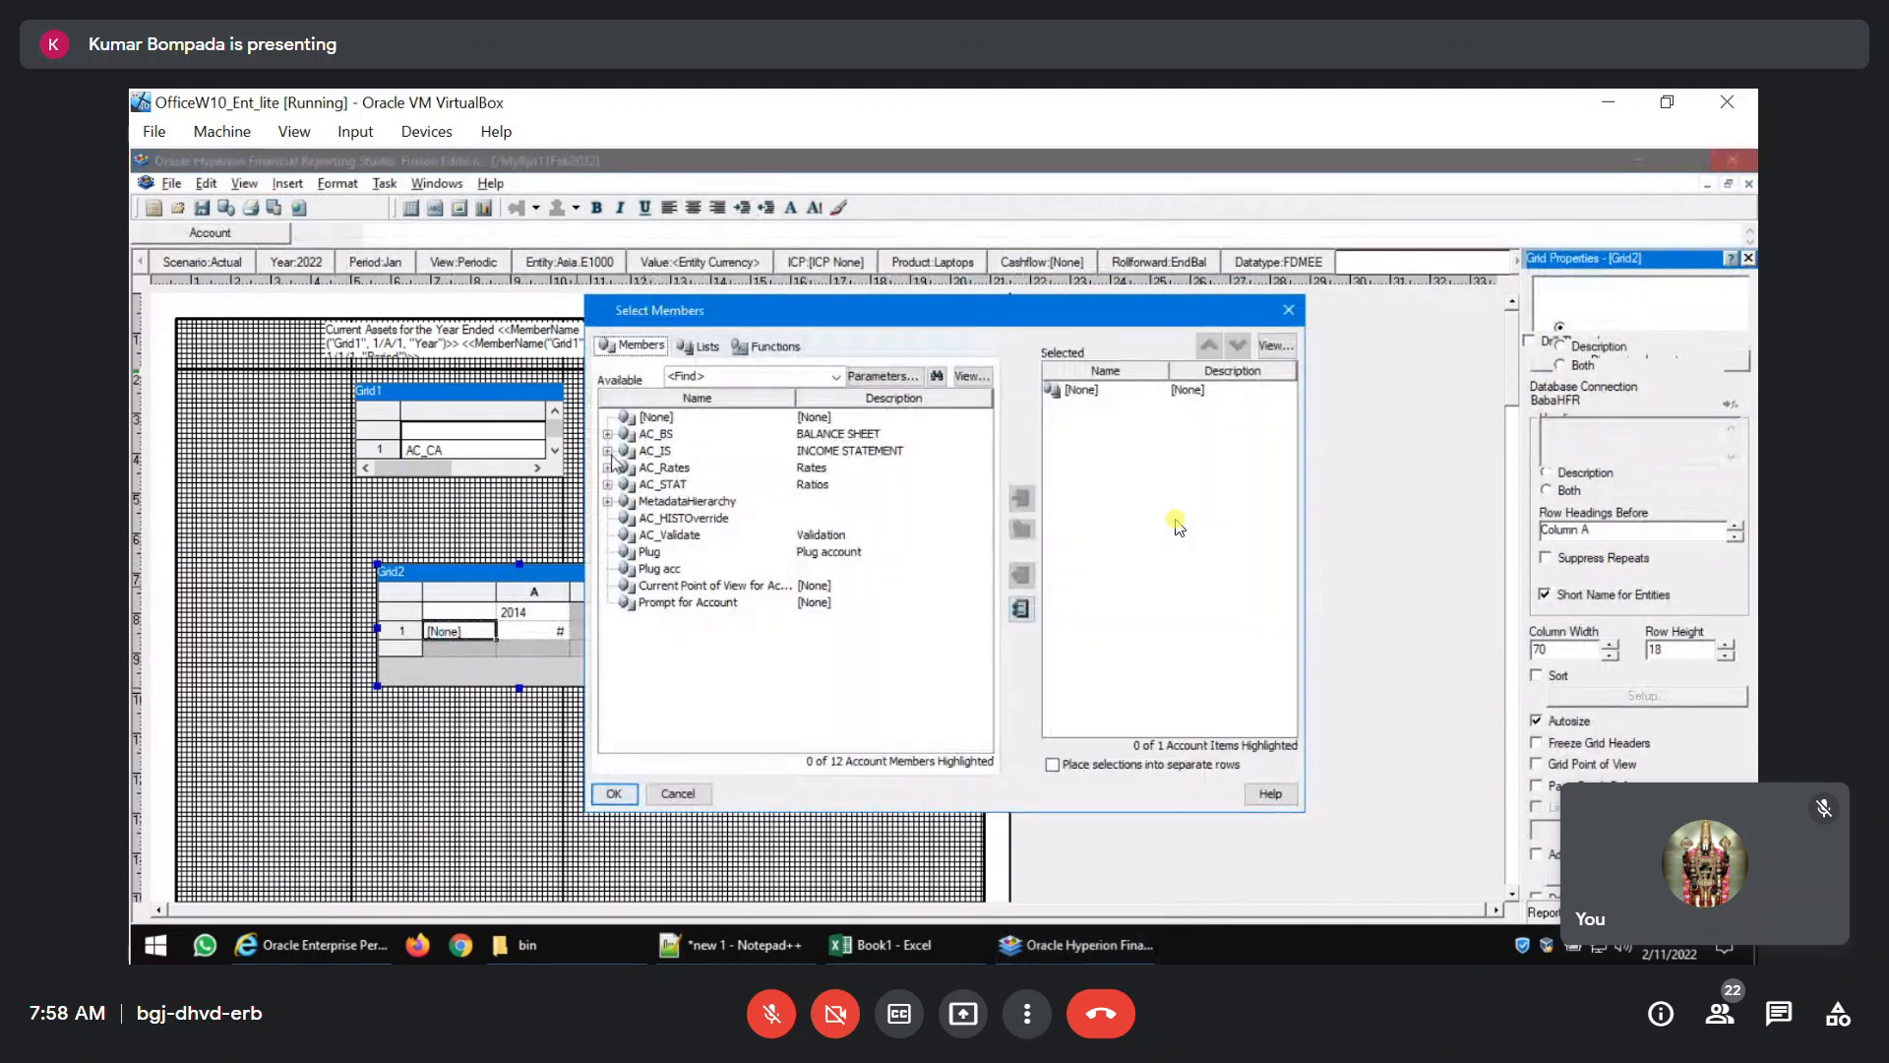
click(608, 450)
click(628, 468)
click(647, 484)
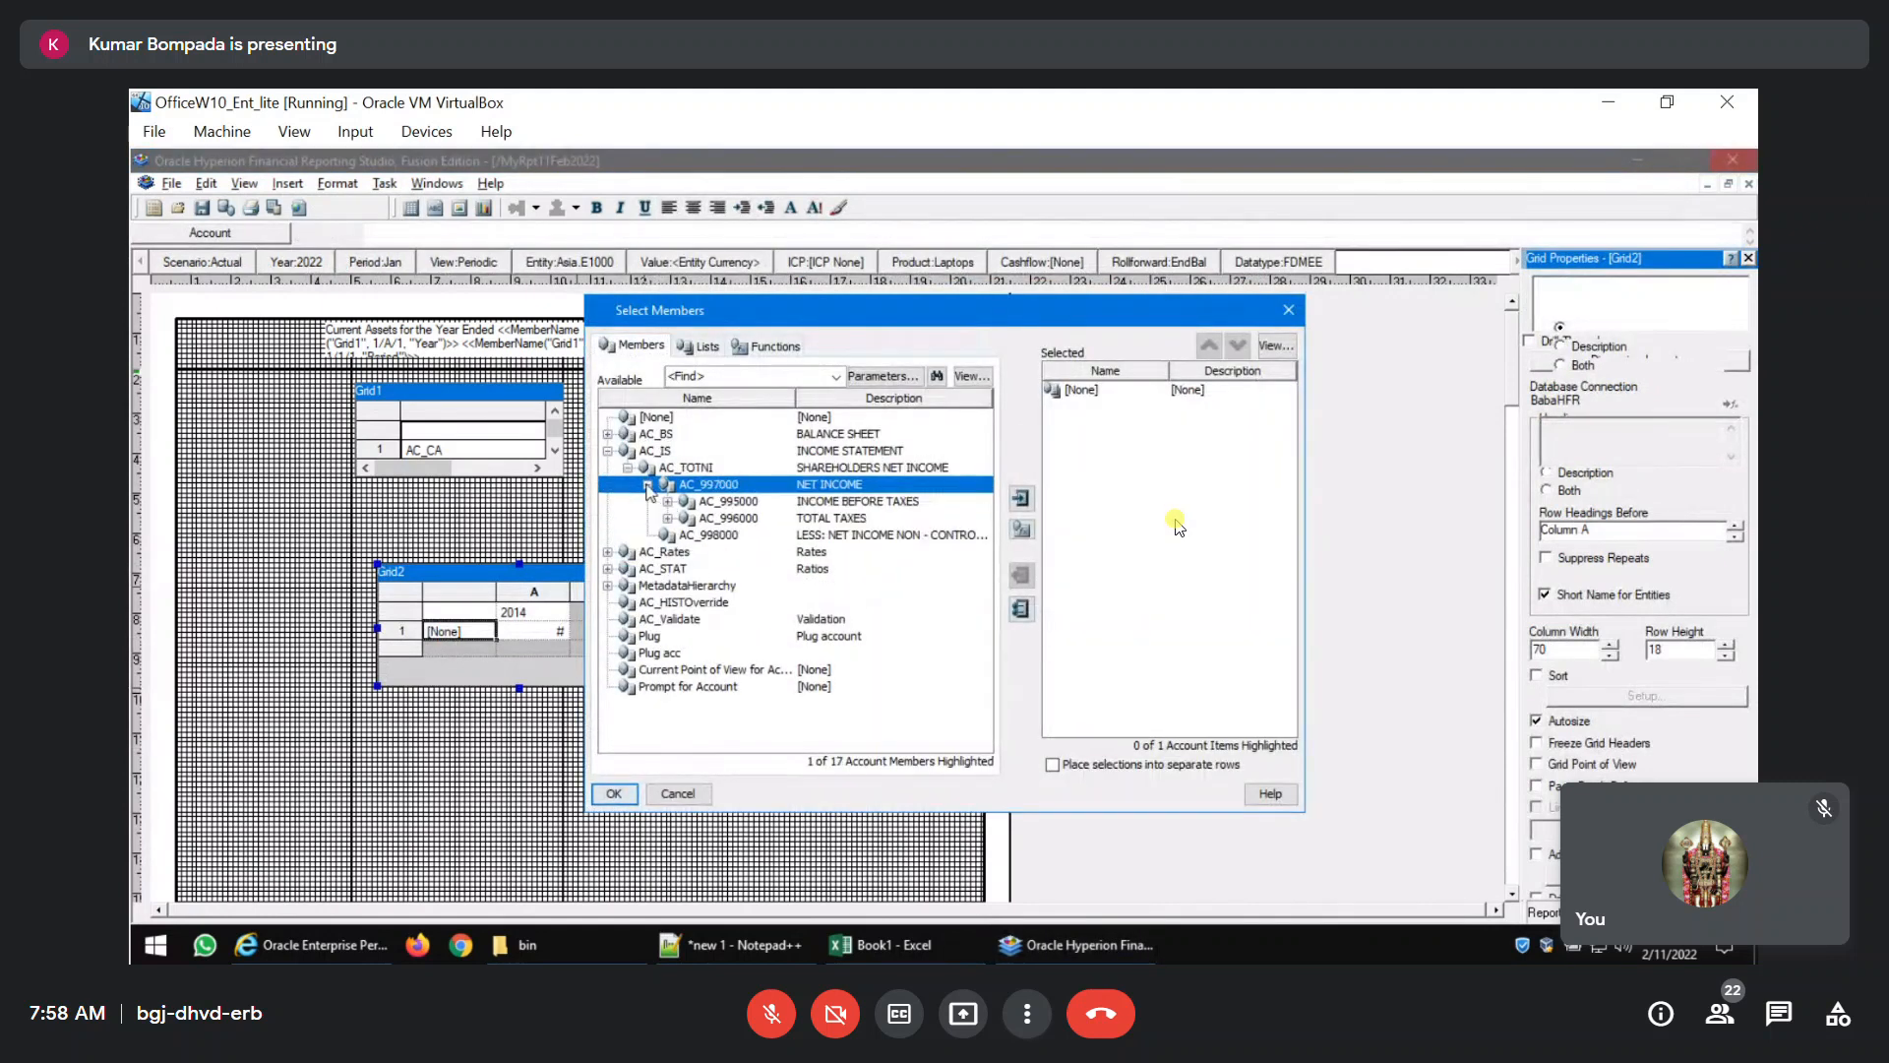
click(668, 502)
click(687, 518)
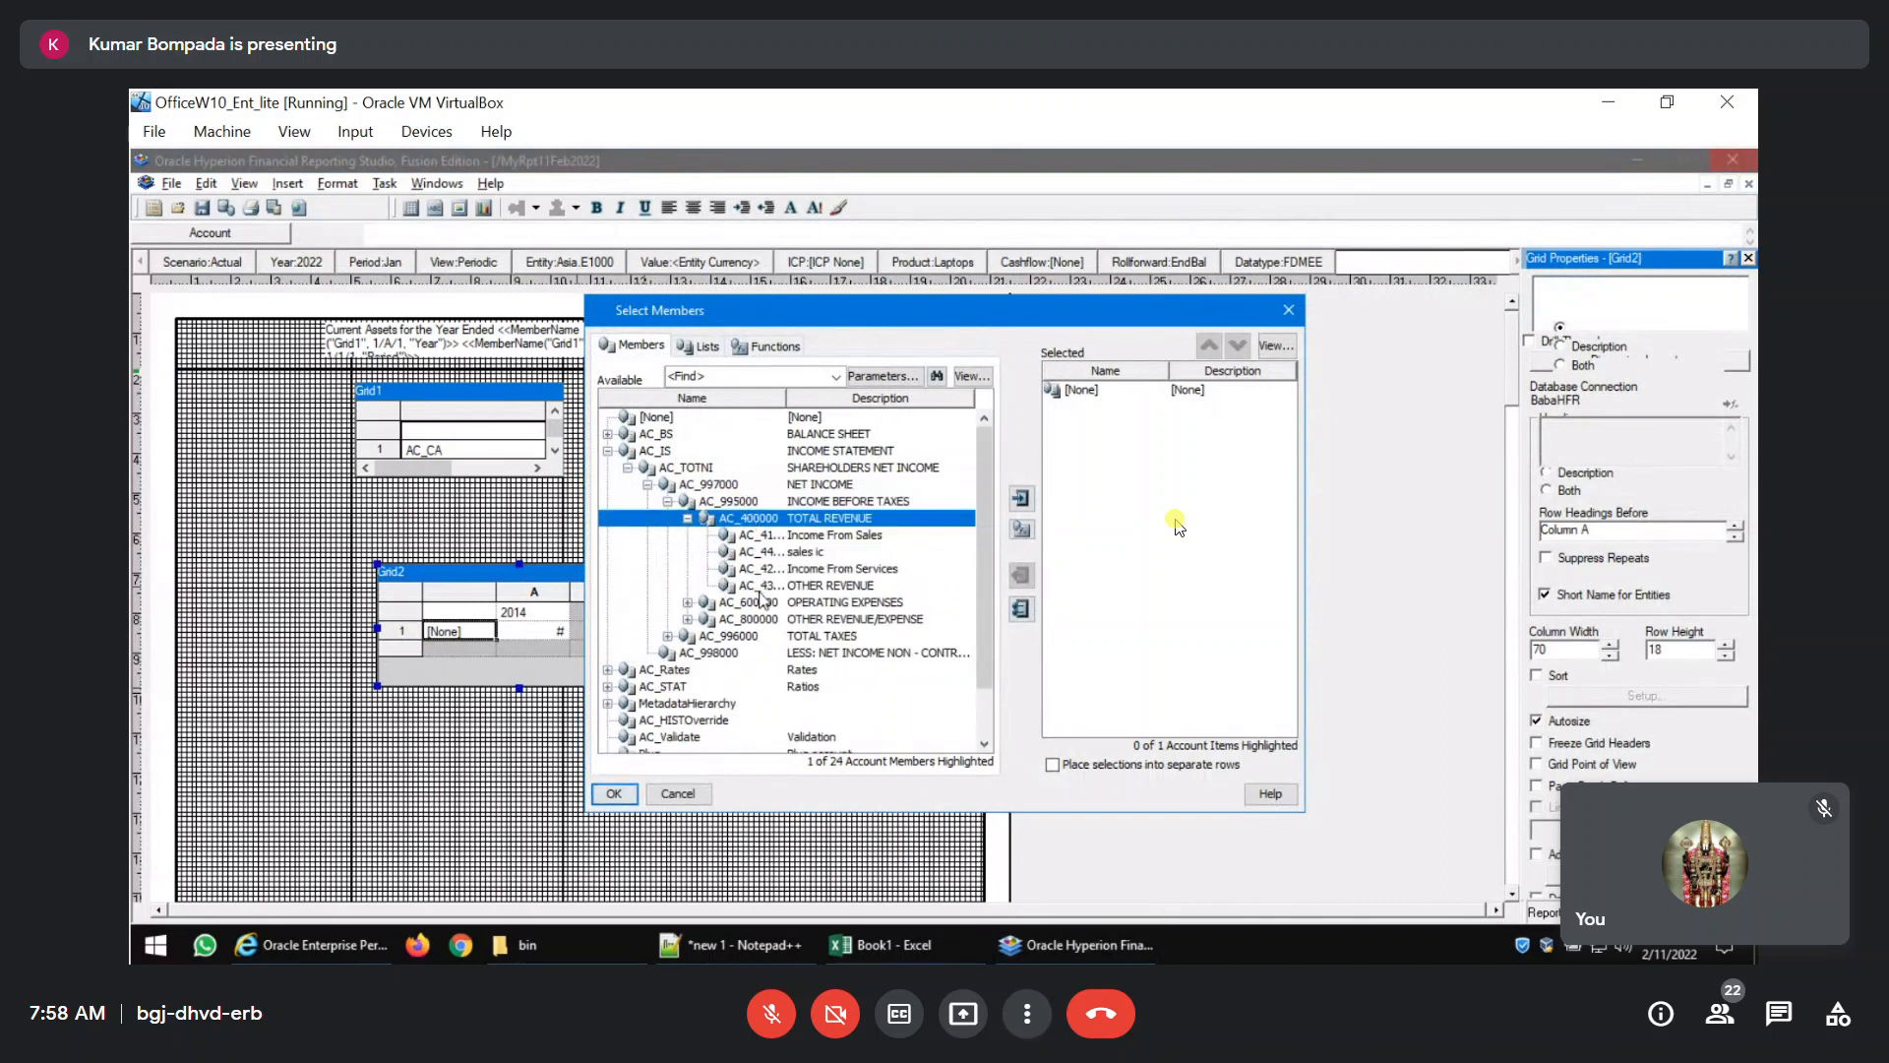
shift+click(768, 586)
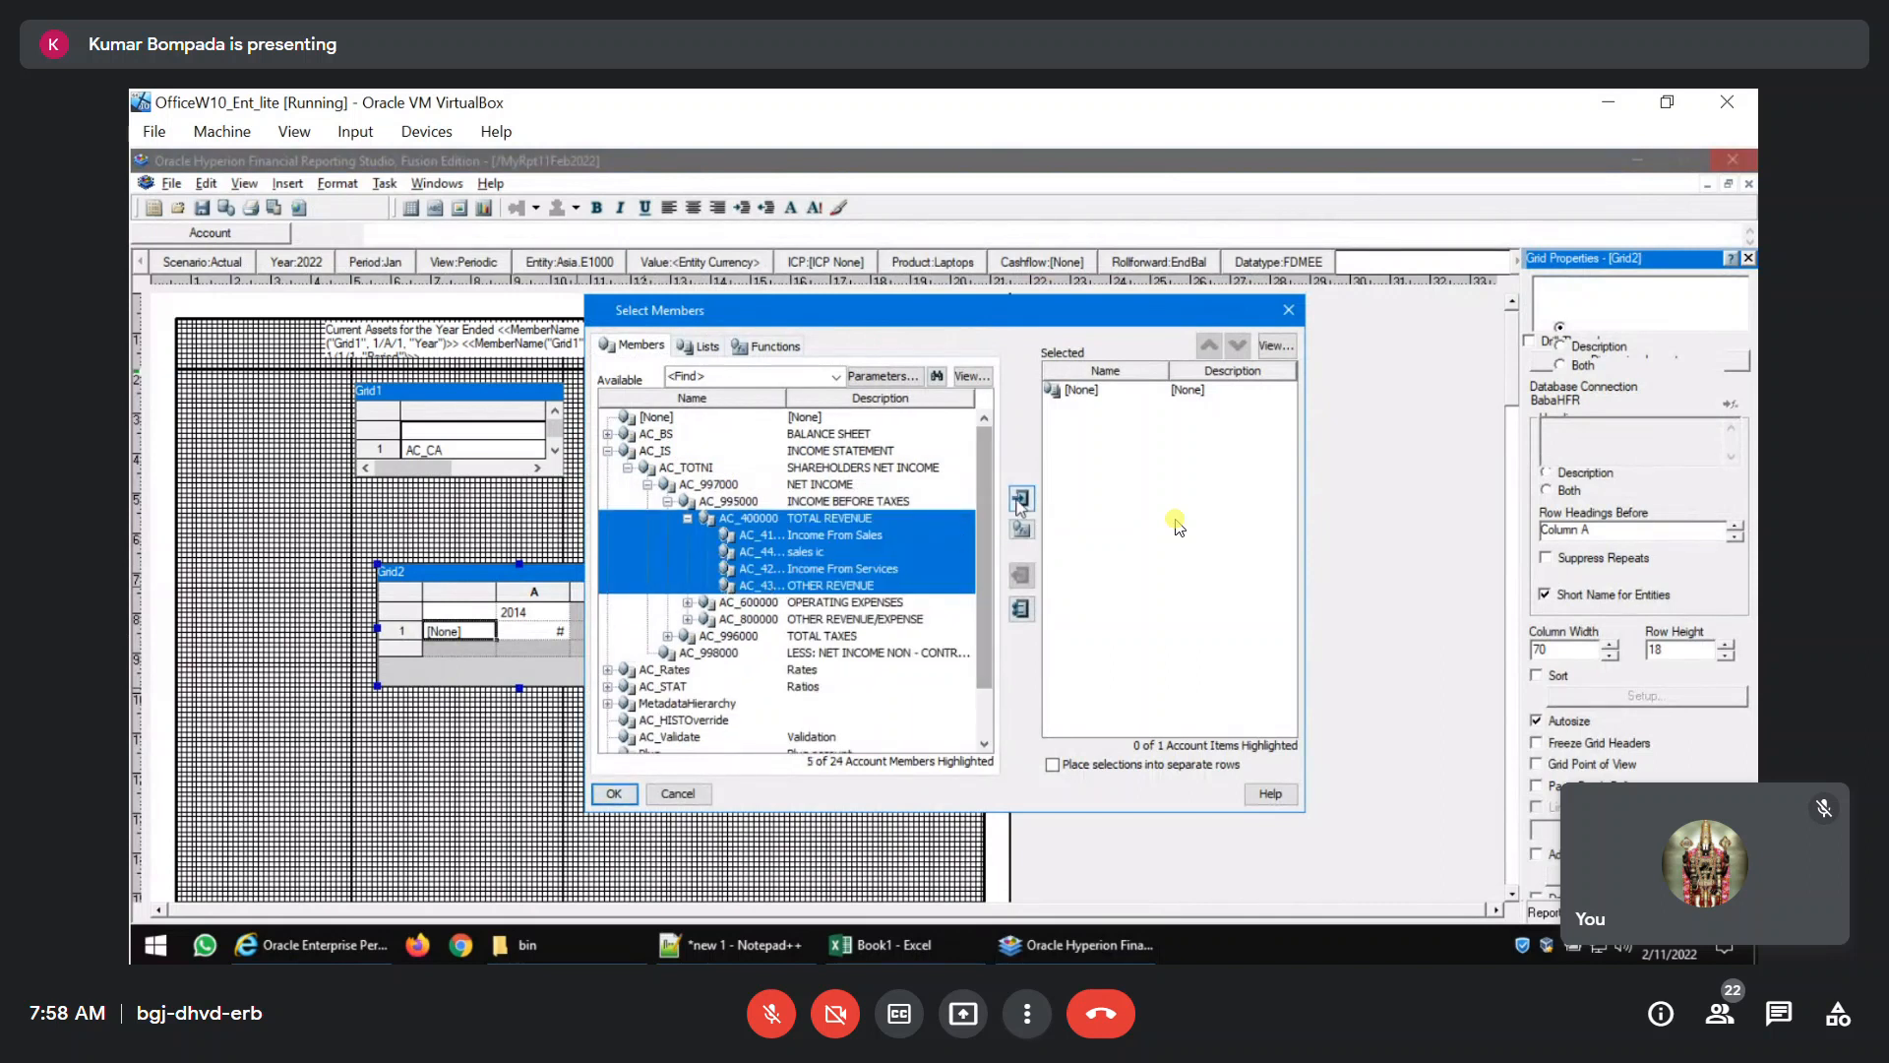
click(1020, 500)
click(1081, 391)
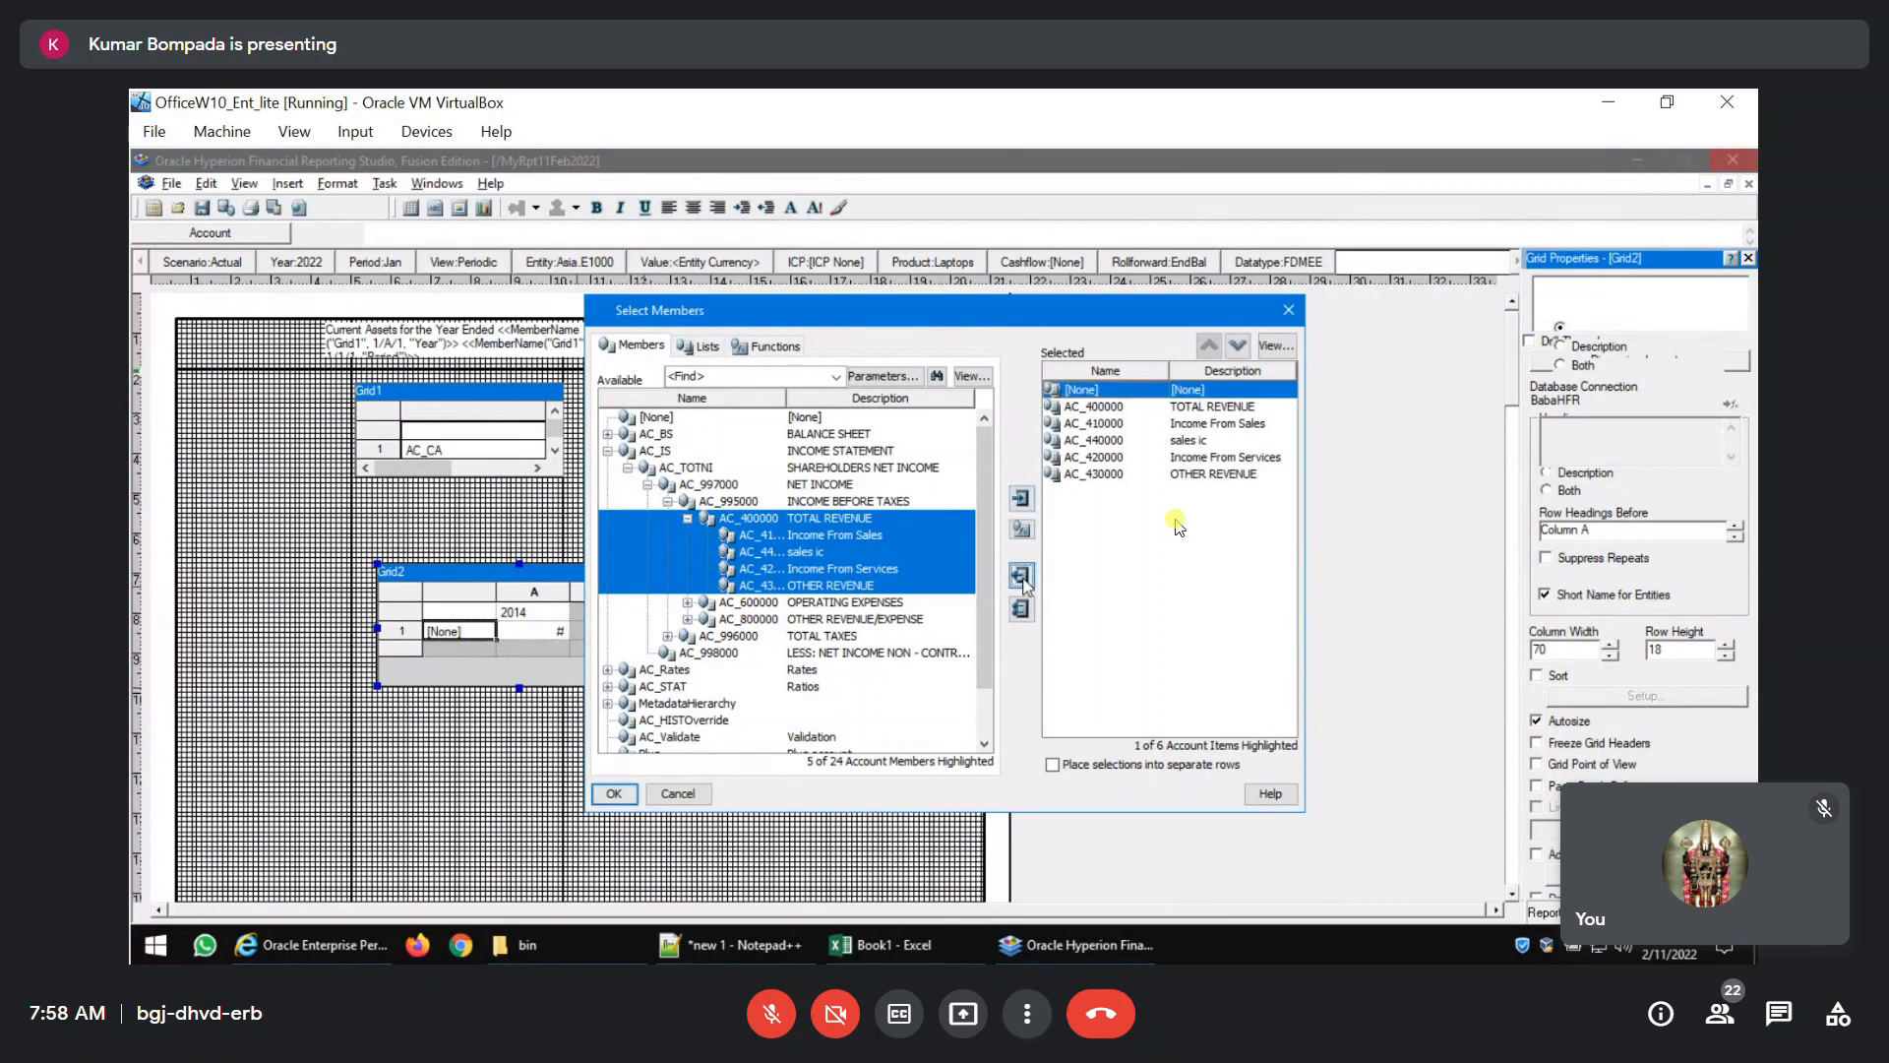
click(1022, 575)
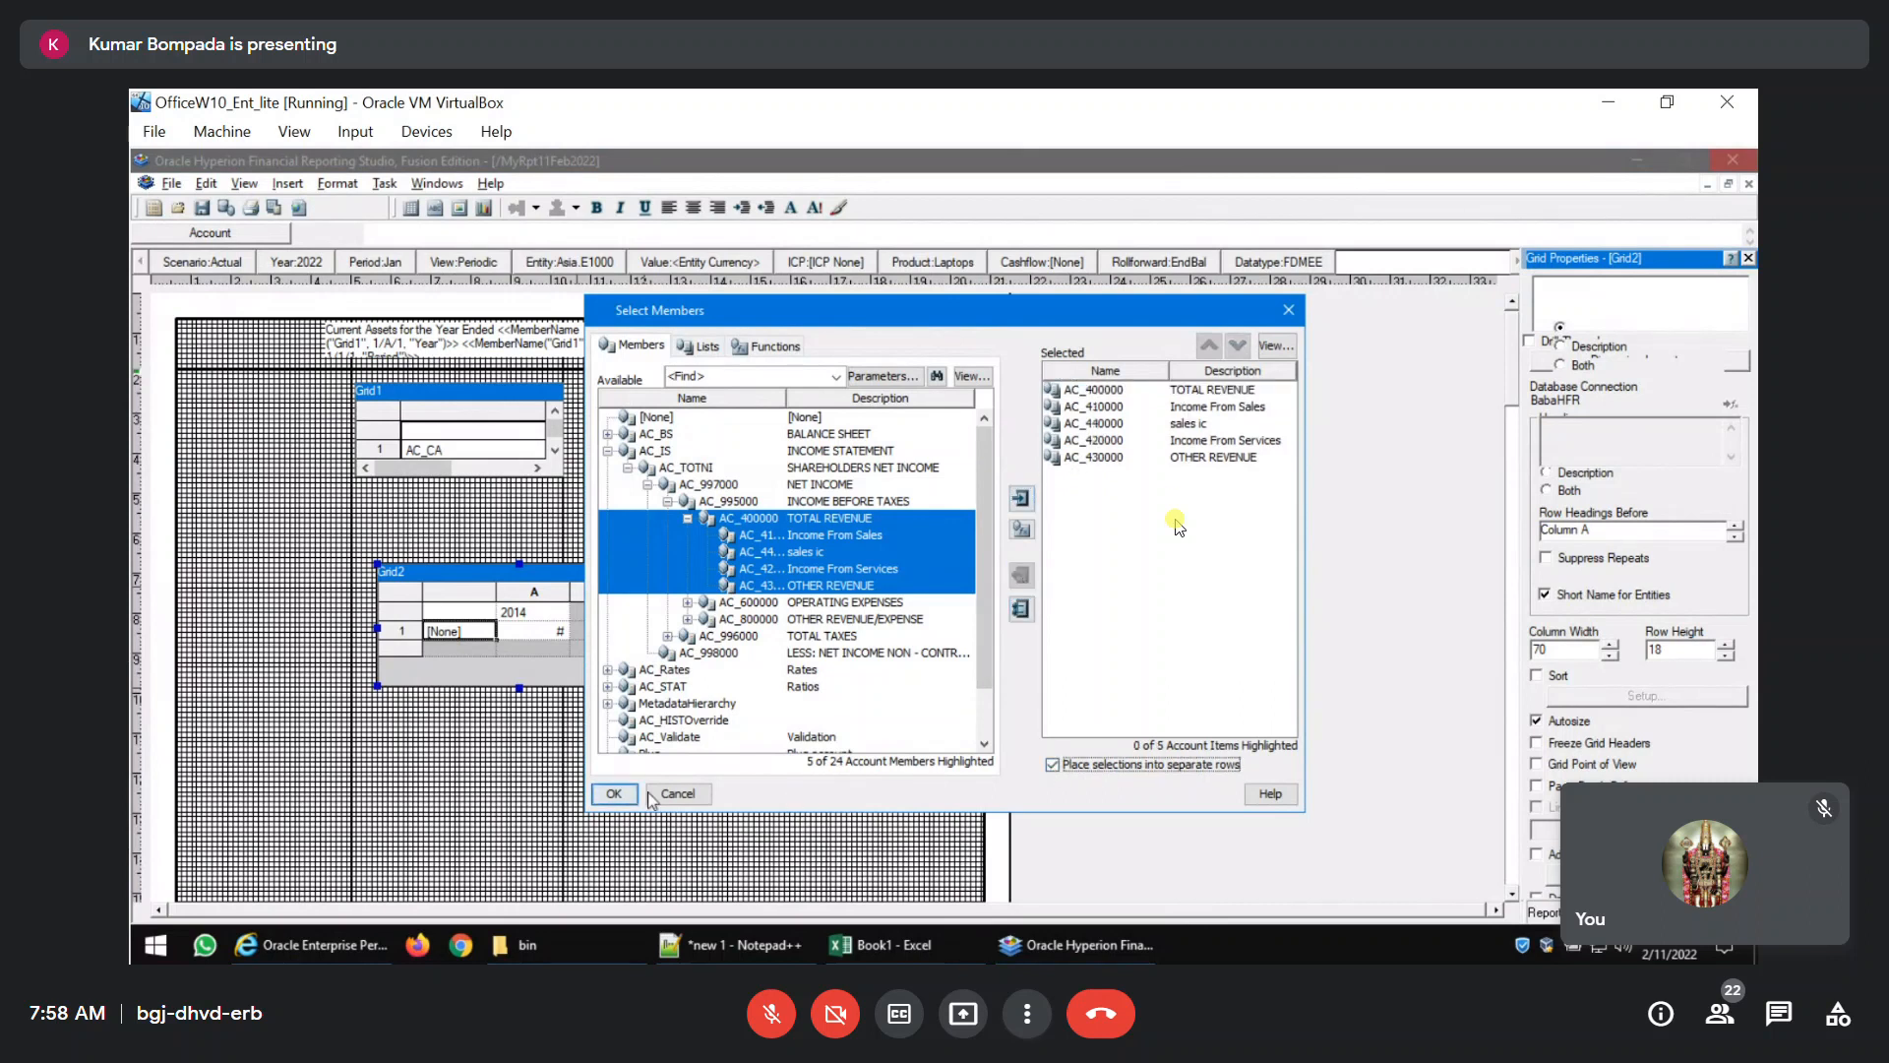
click(614, 793)
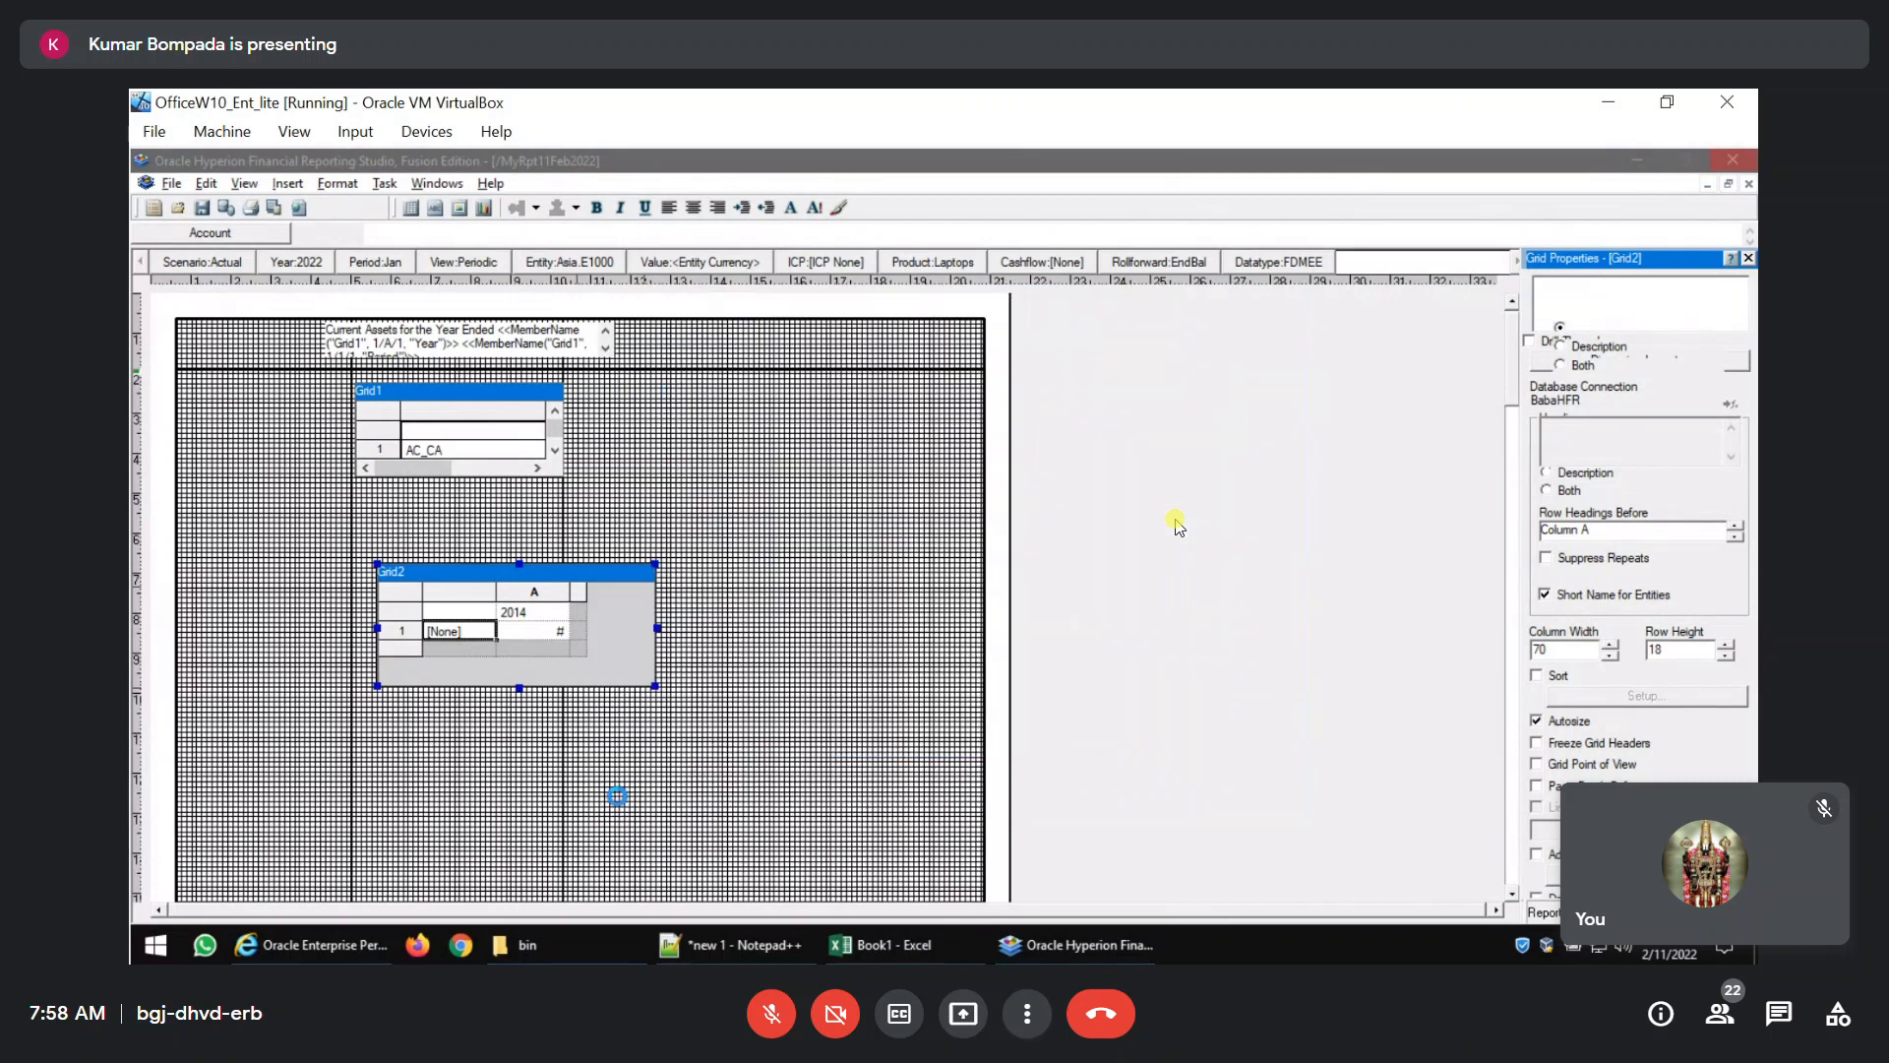
Insert a second data column after column A in Grid2.
click(579, 593)
right_click(582, 588)
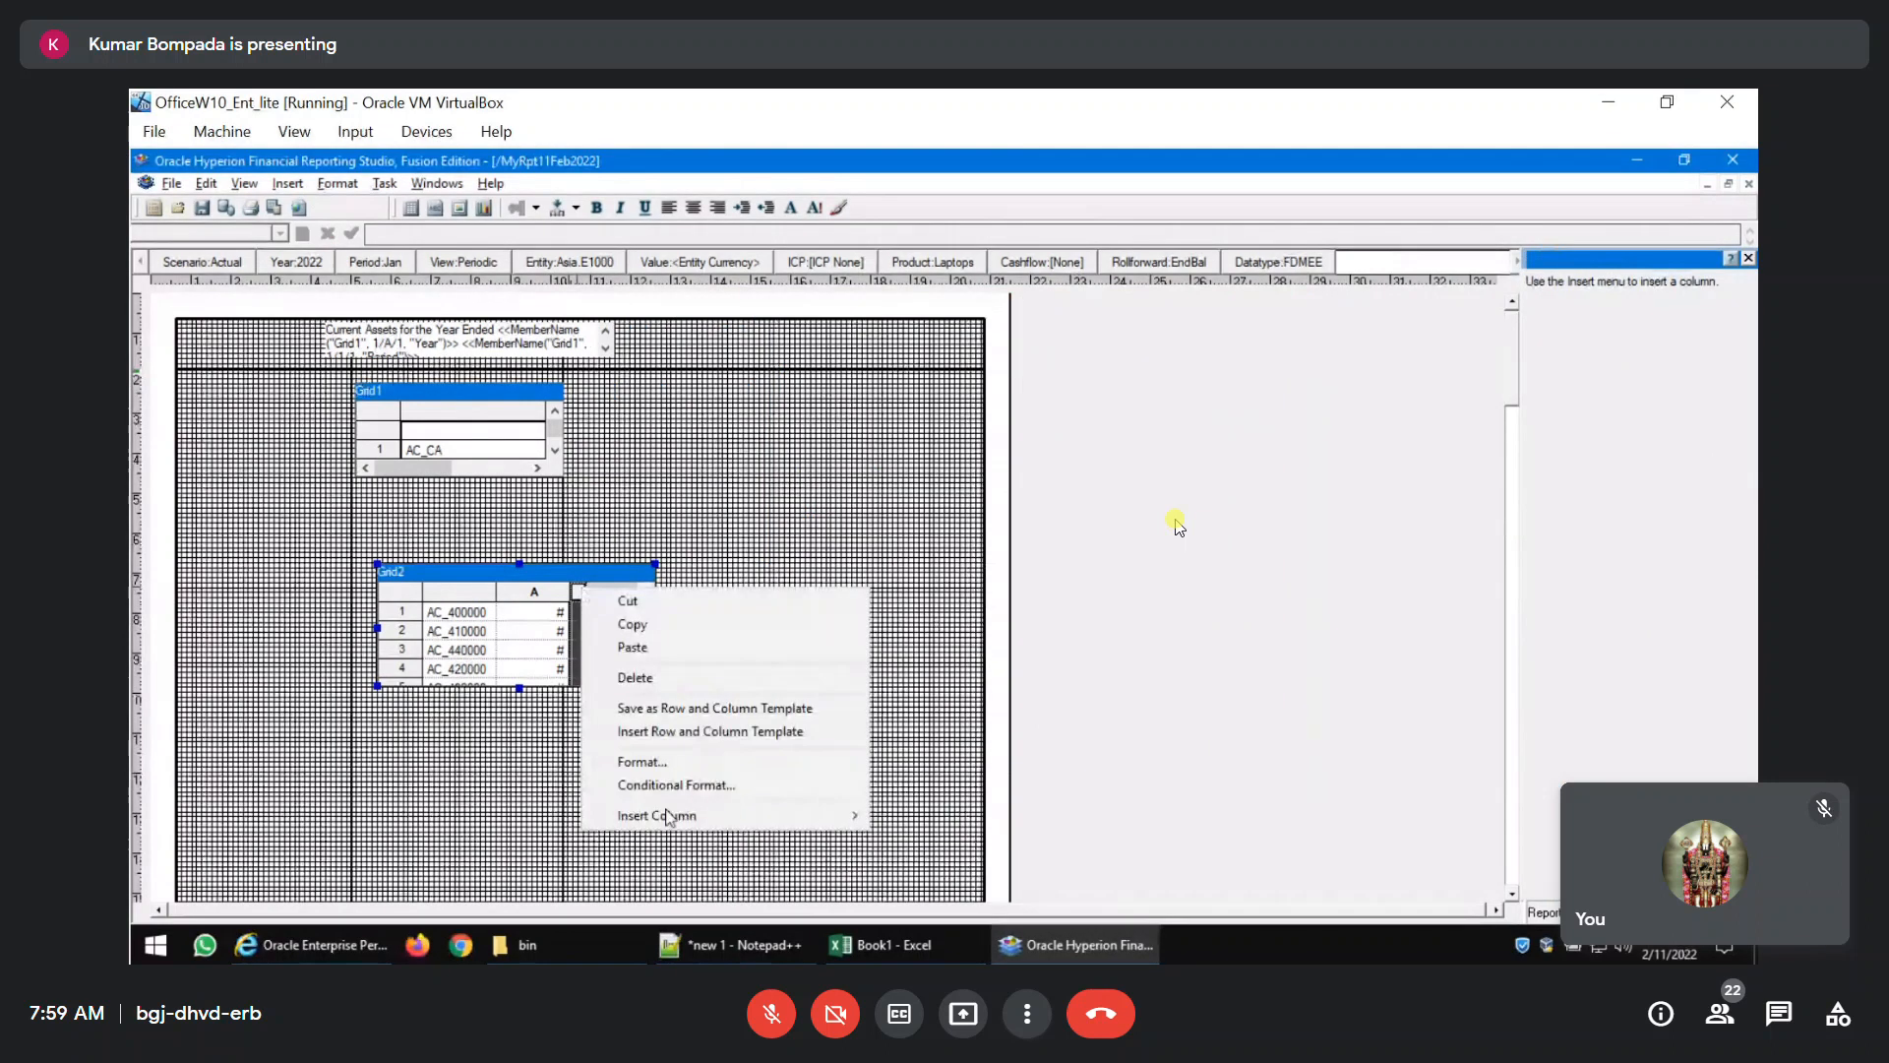
mouse_move(669, 815)
click(905, 815)
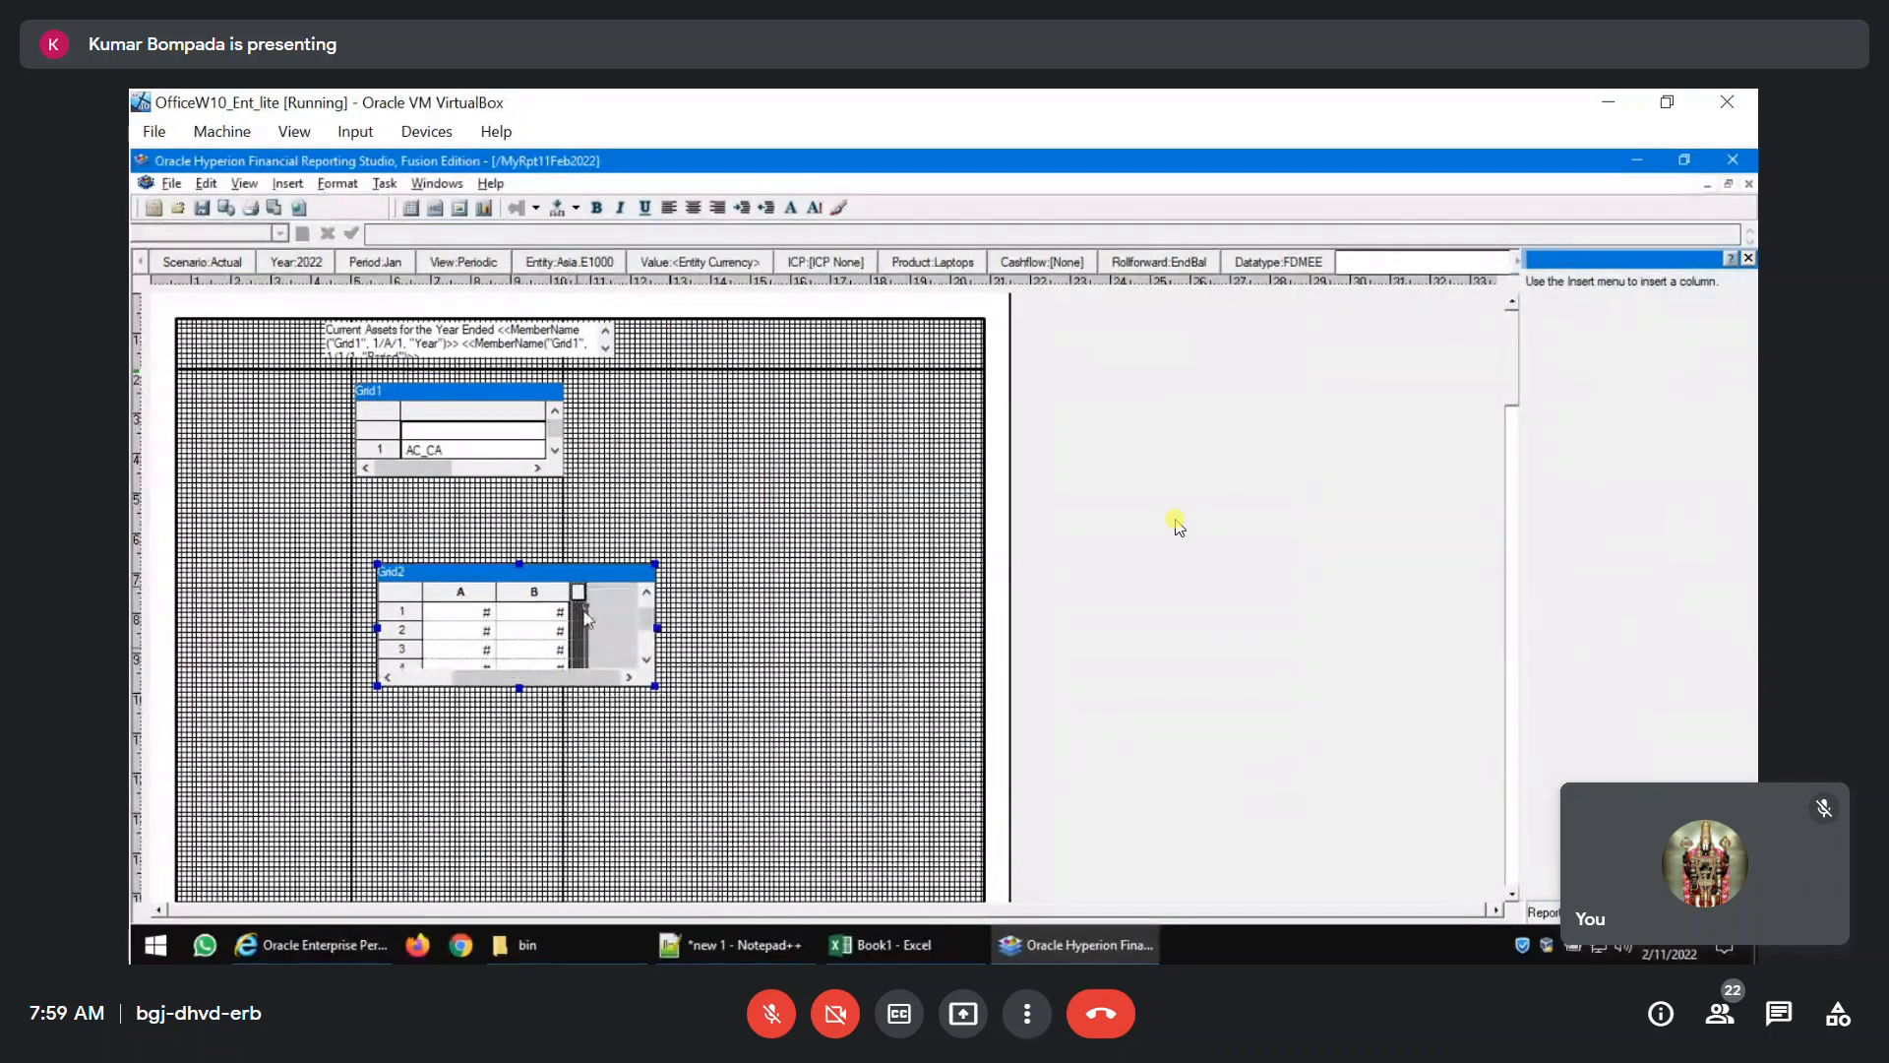
Replace the 2014 member in Grid2's column A with Current Point of View for Year.
double_click(458, 612)
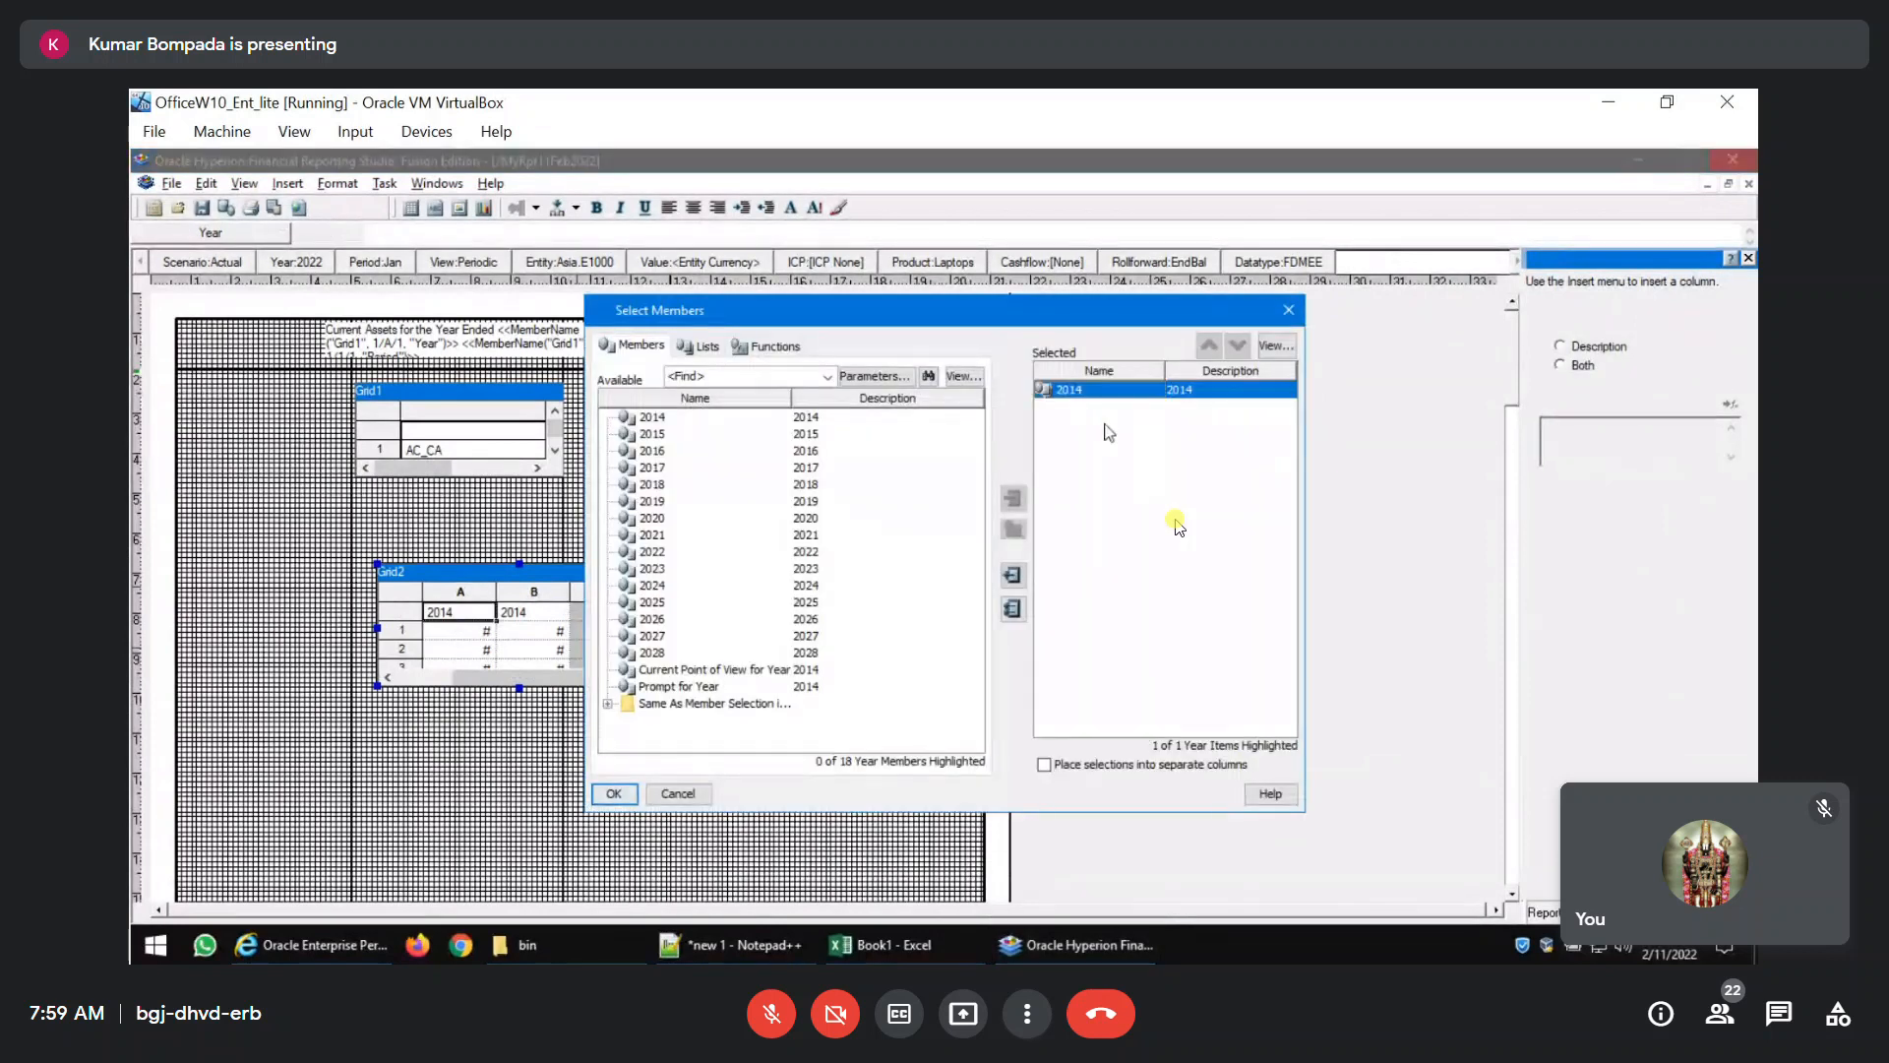
click(1013, 575)
click(730, 669)
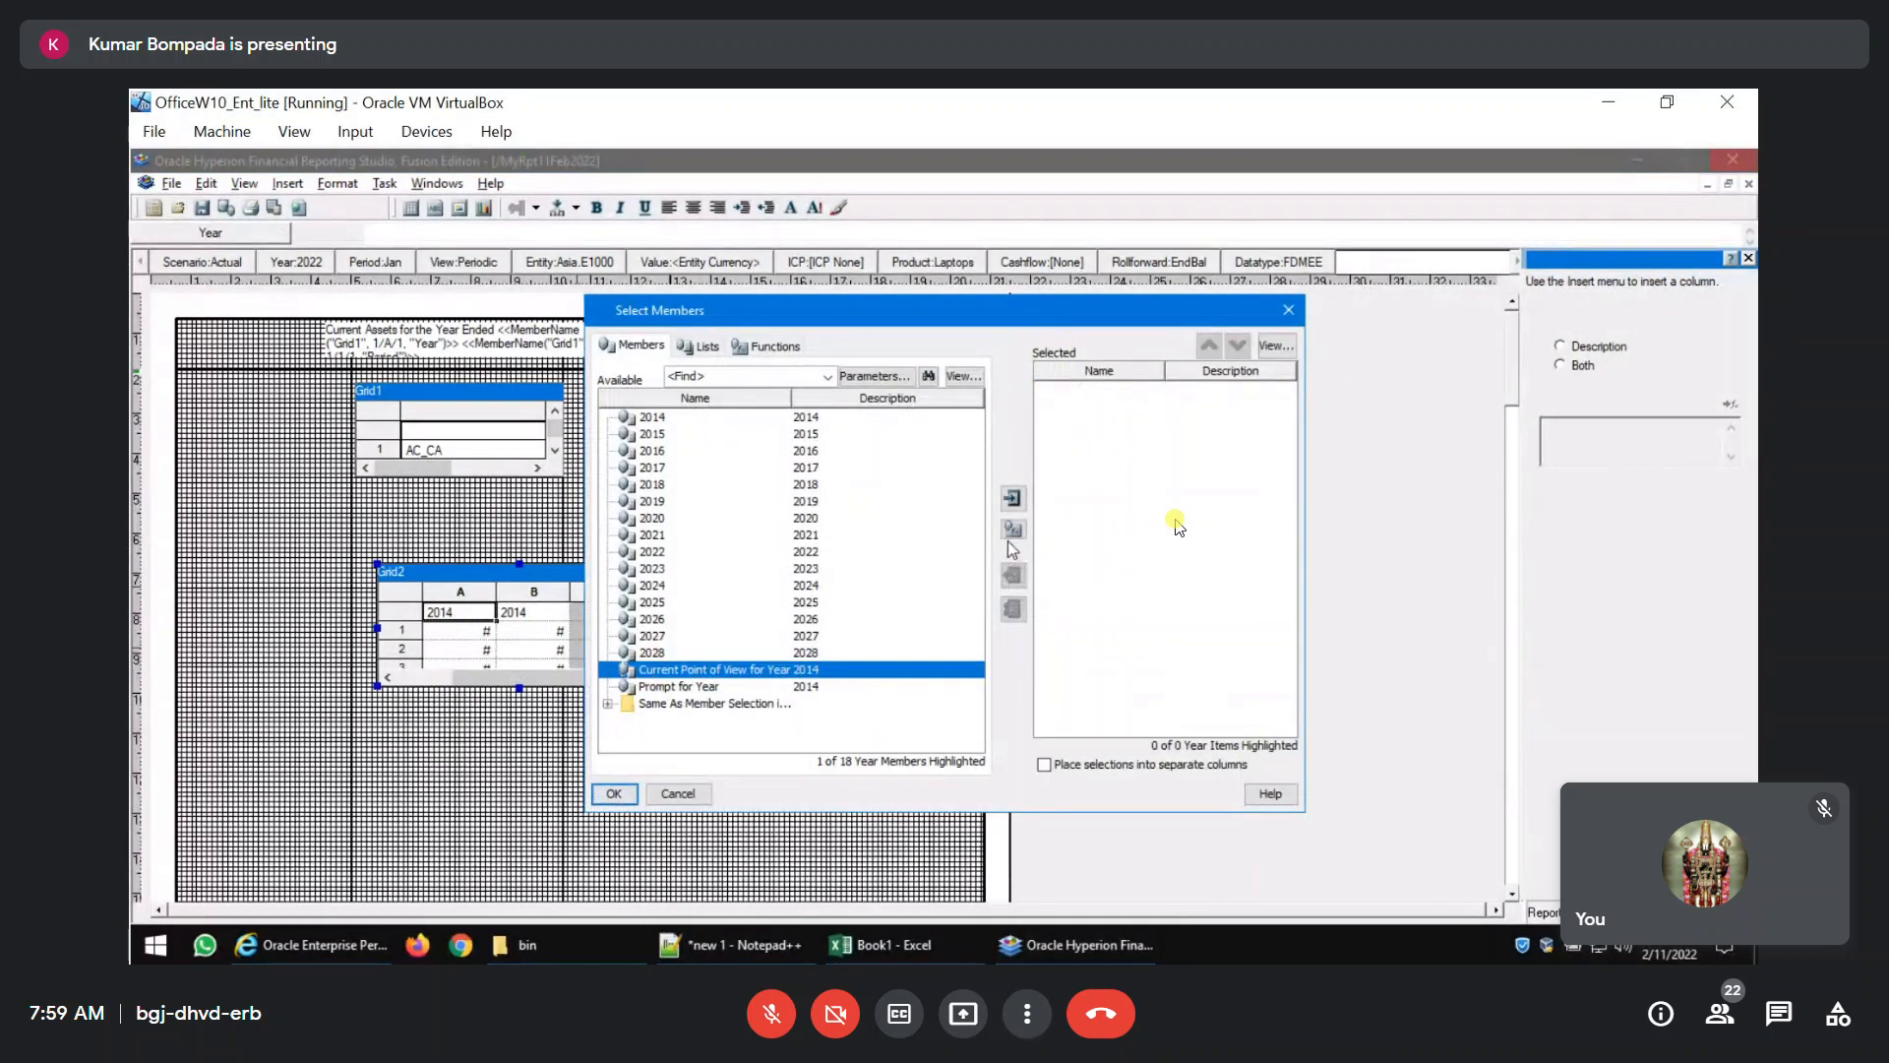
click(1014, 499)
click(614, 794)
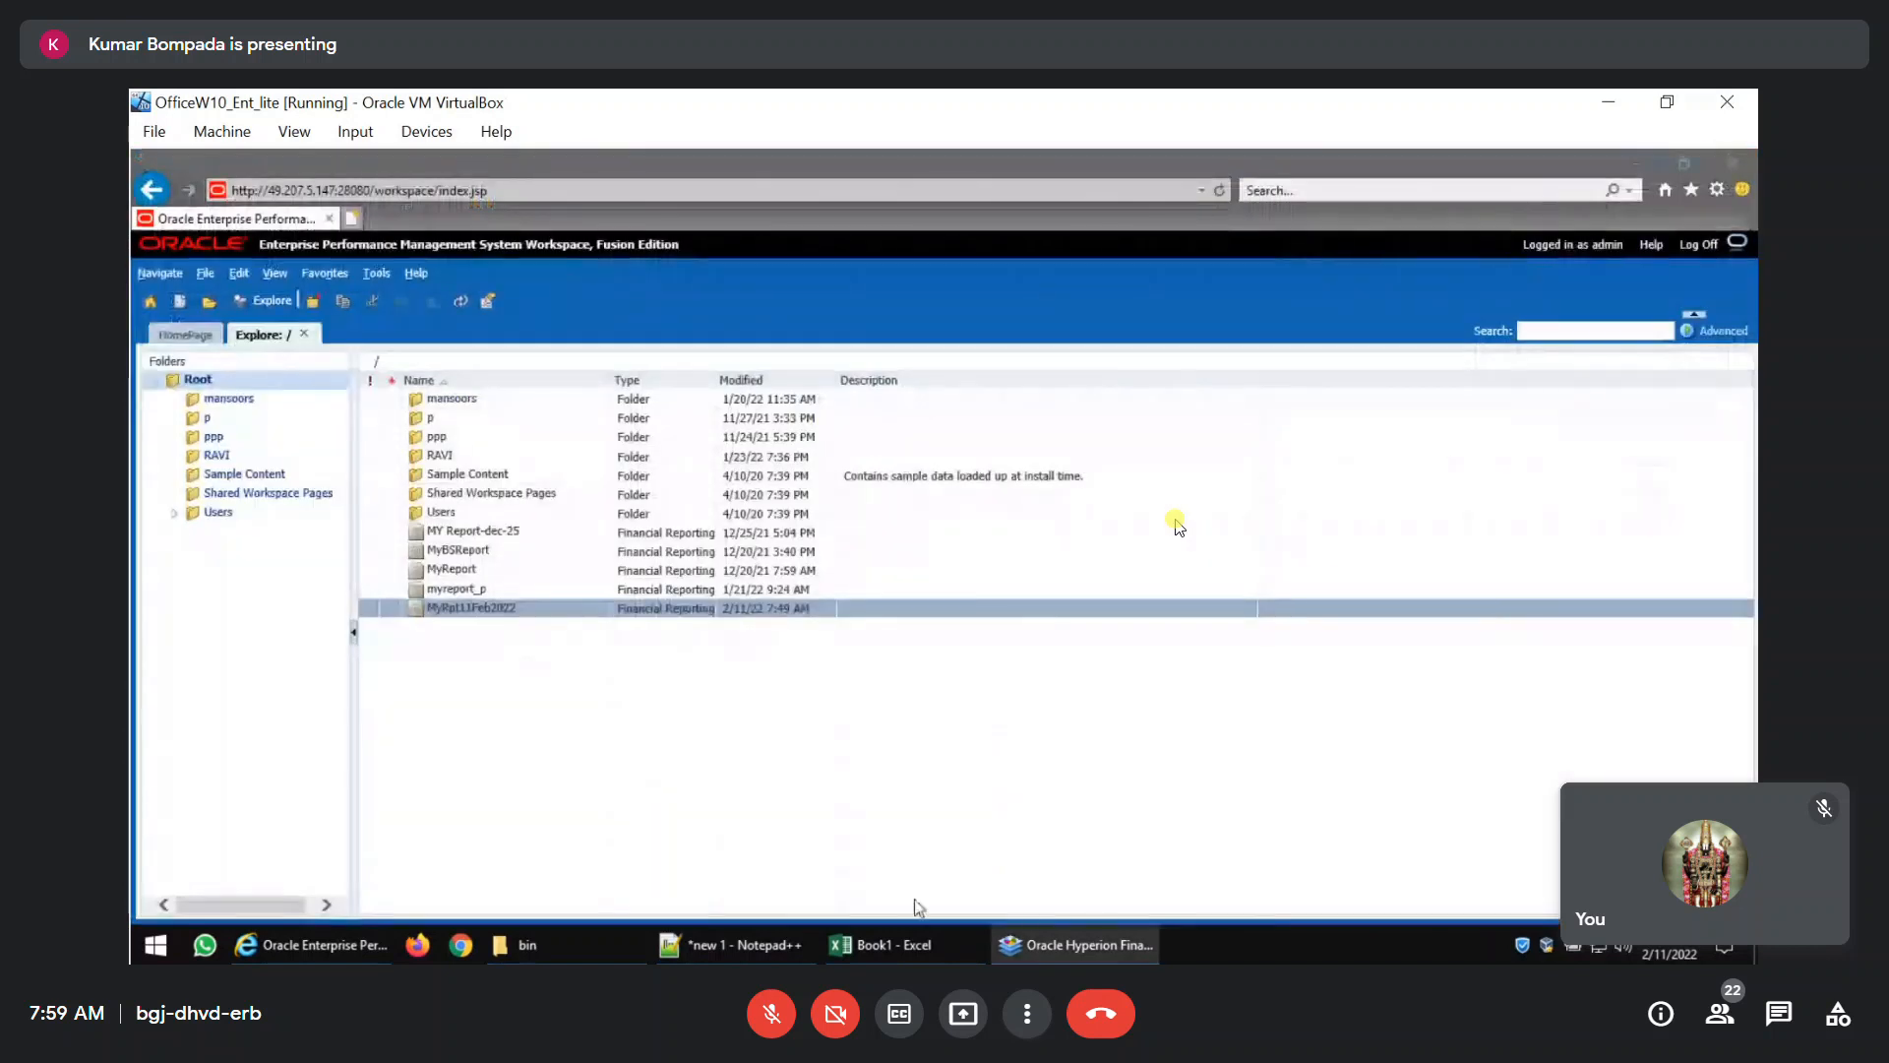
Minimize the Workspace browser window and return to Financial Reporting Studio.
click(1065, 935)
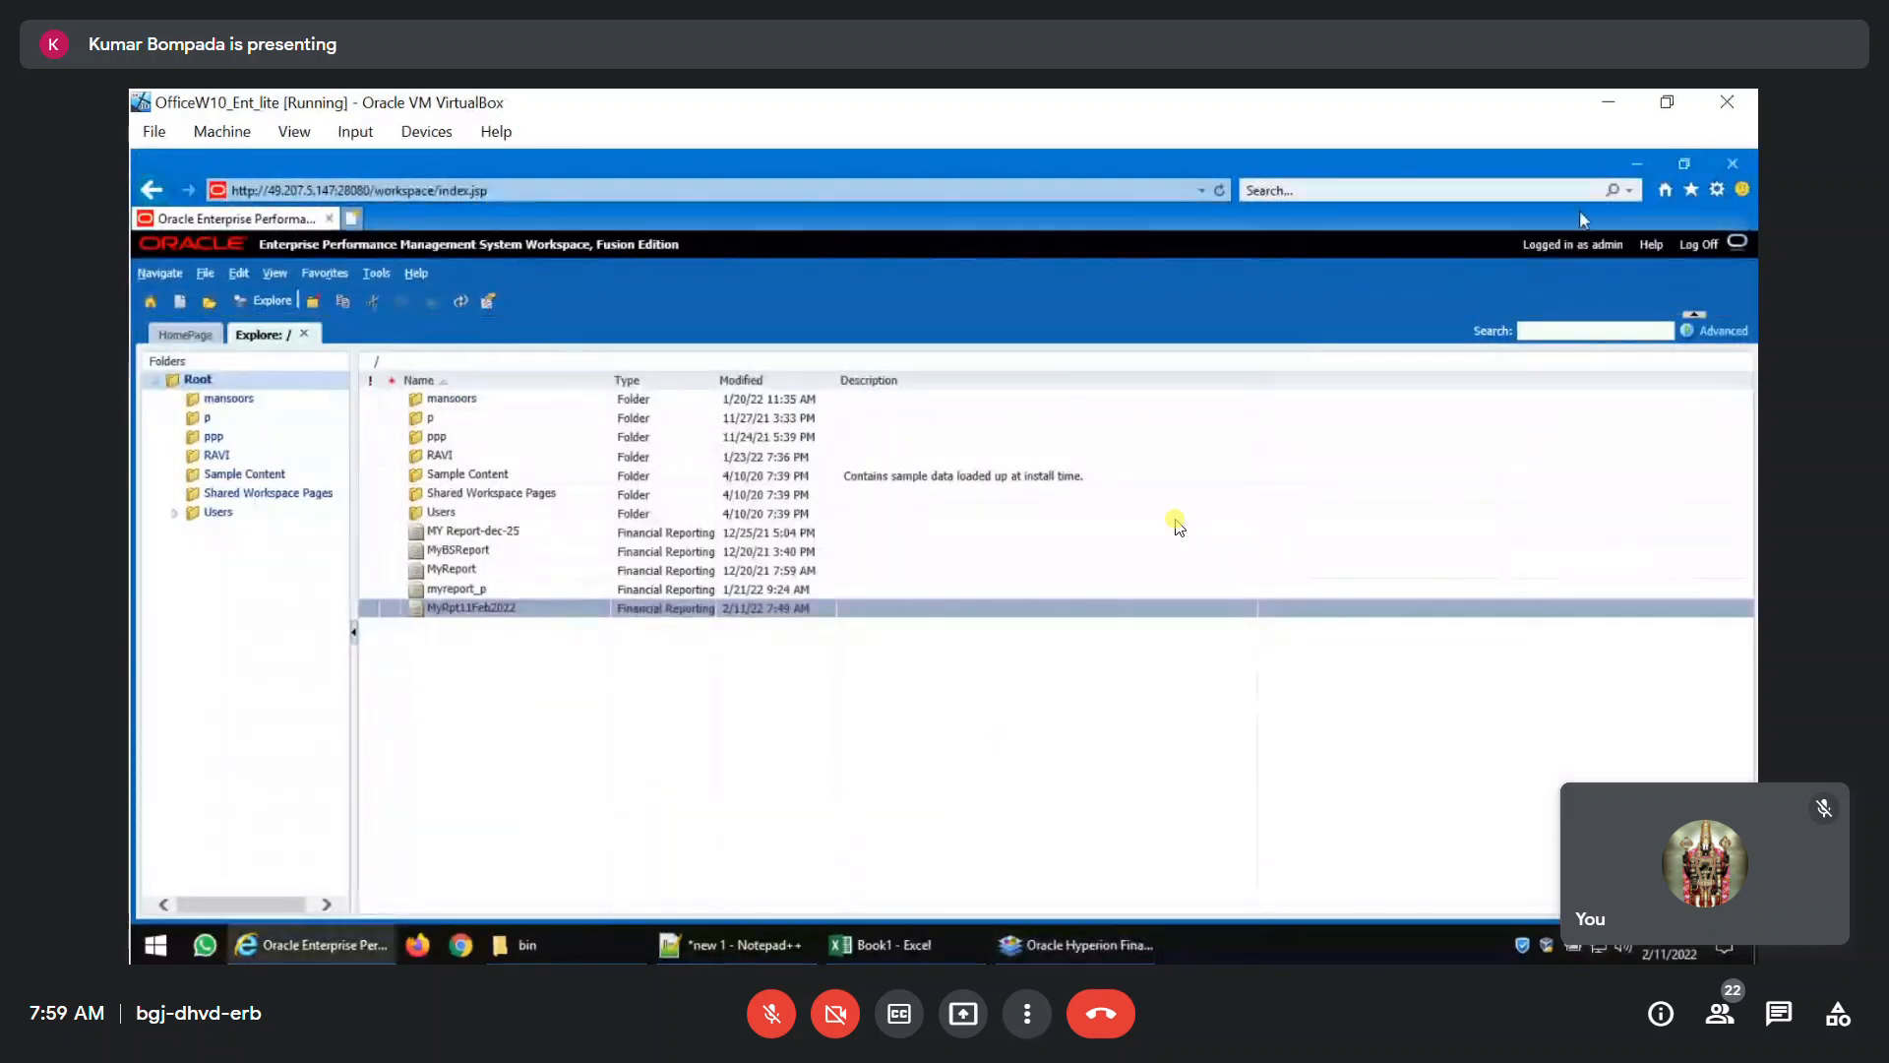
click(1641, 165)
click(1078, 945)
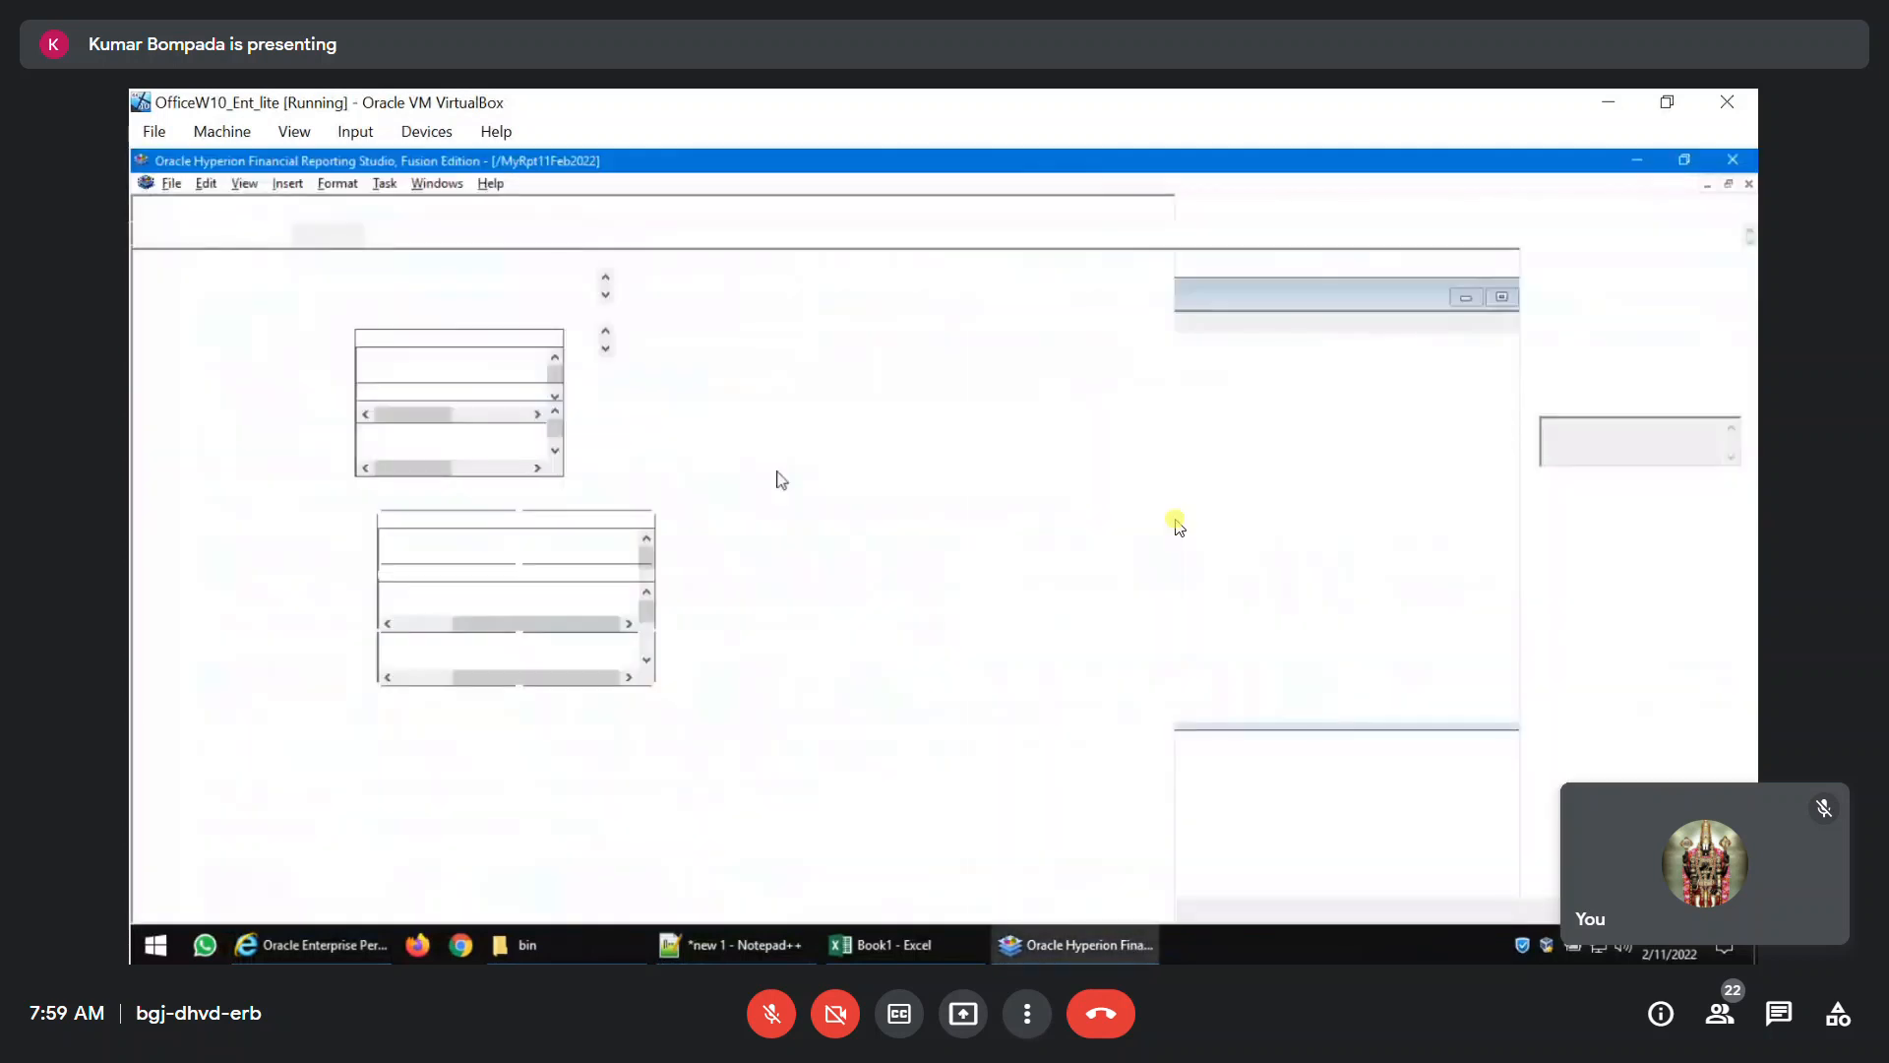
Remove 2014 from Grid2's column B selection and add the RelativeMember function in its place.
double_click(534, 612)
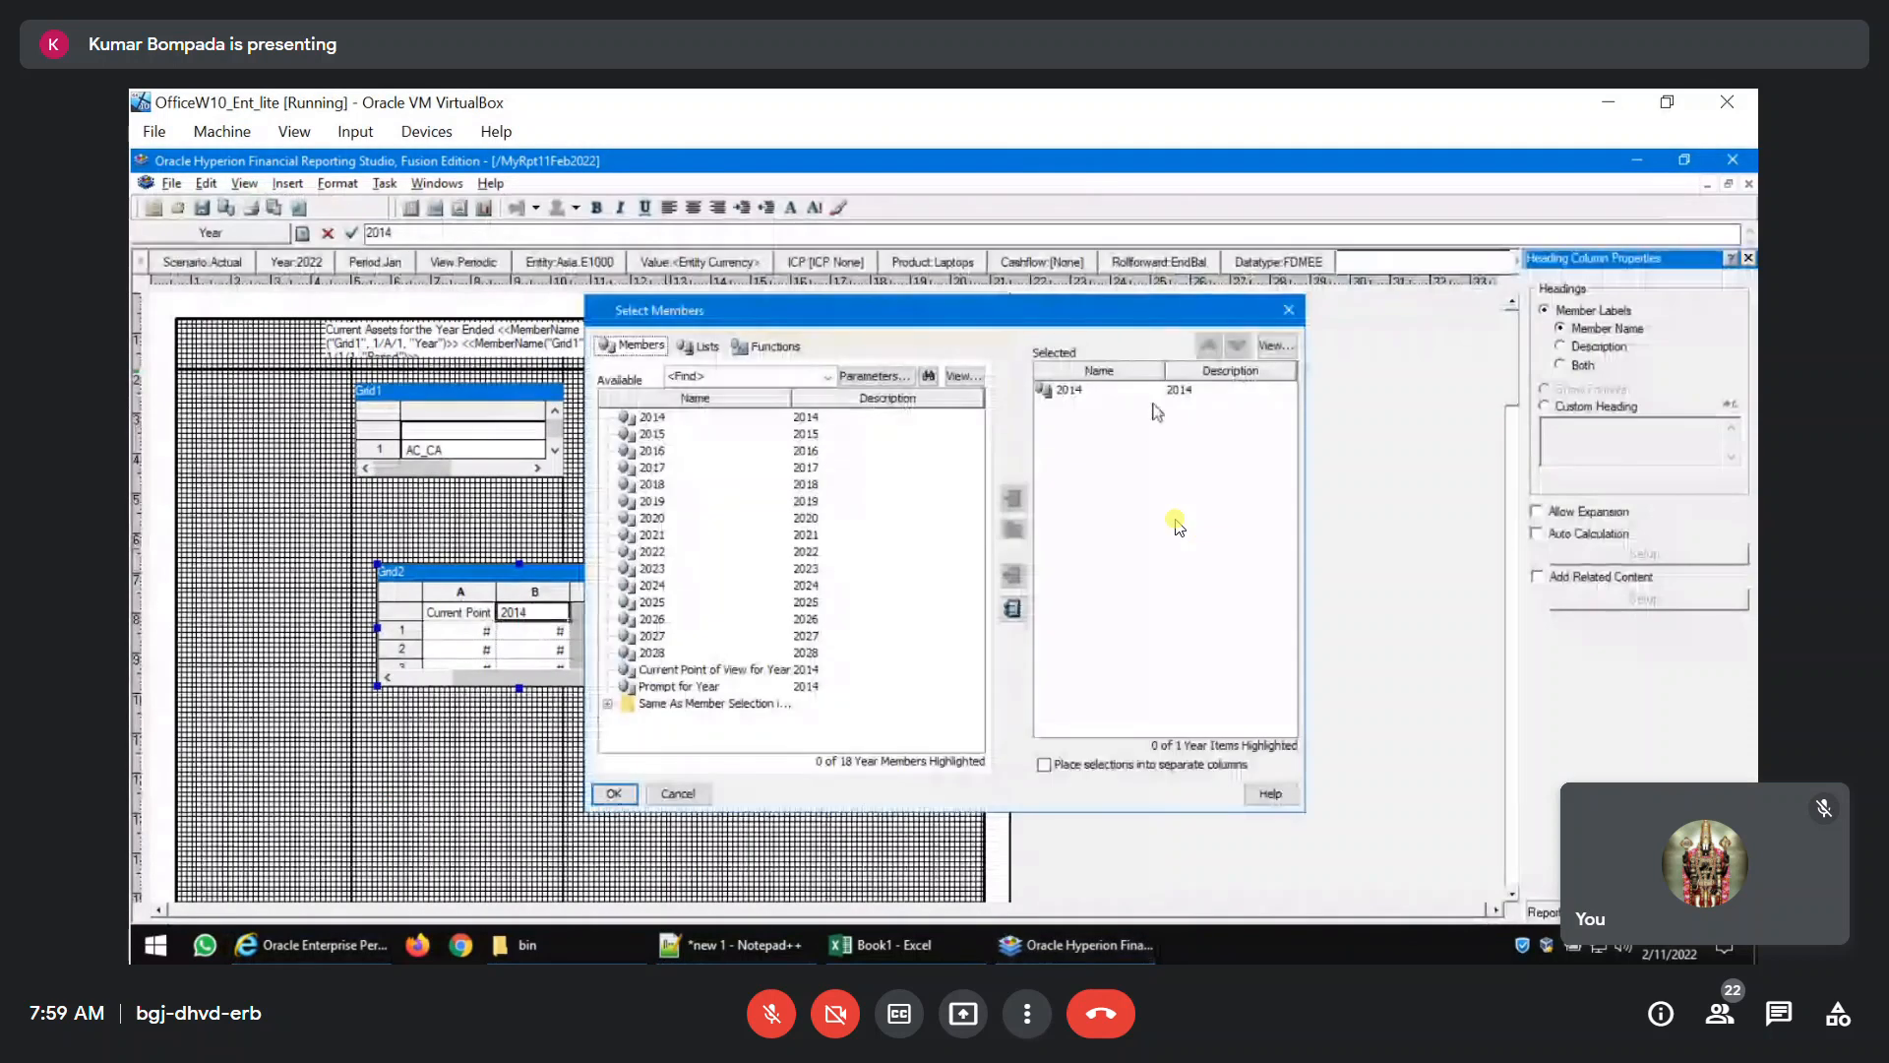
click(1055, 390)
click(1014, 575)
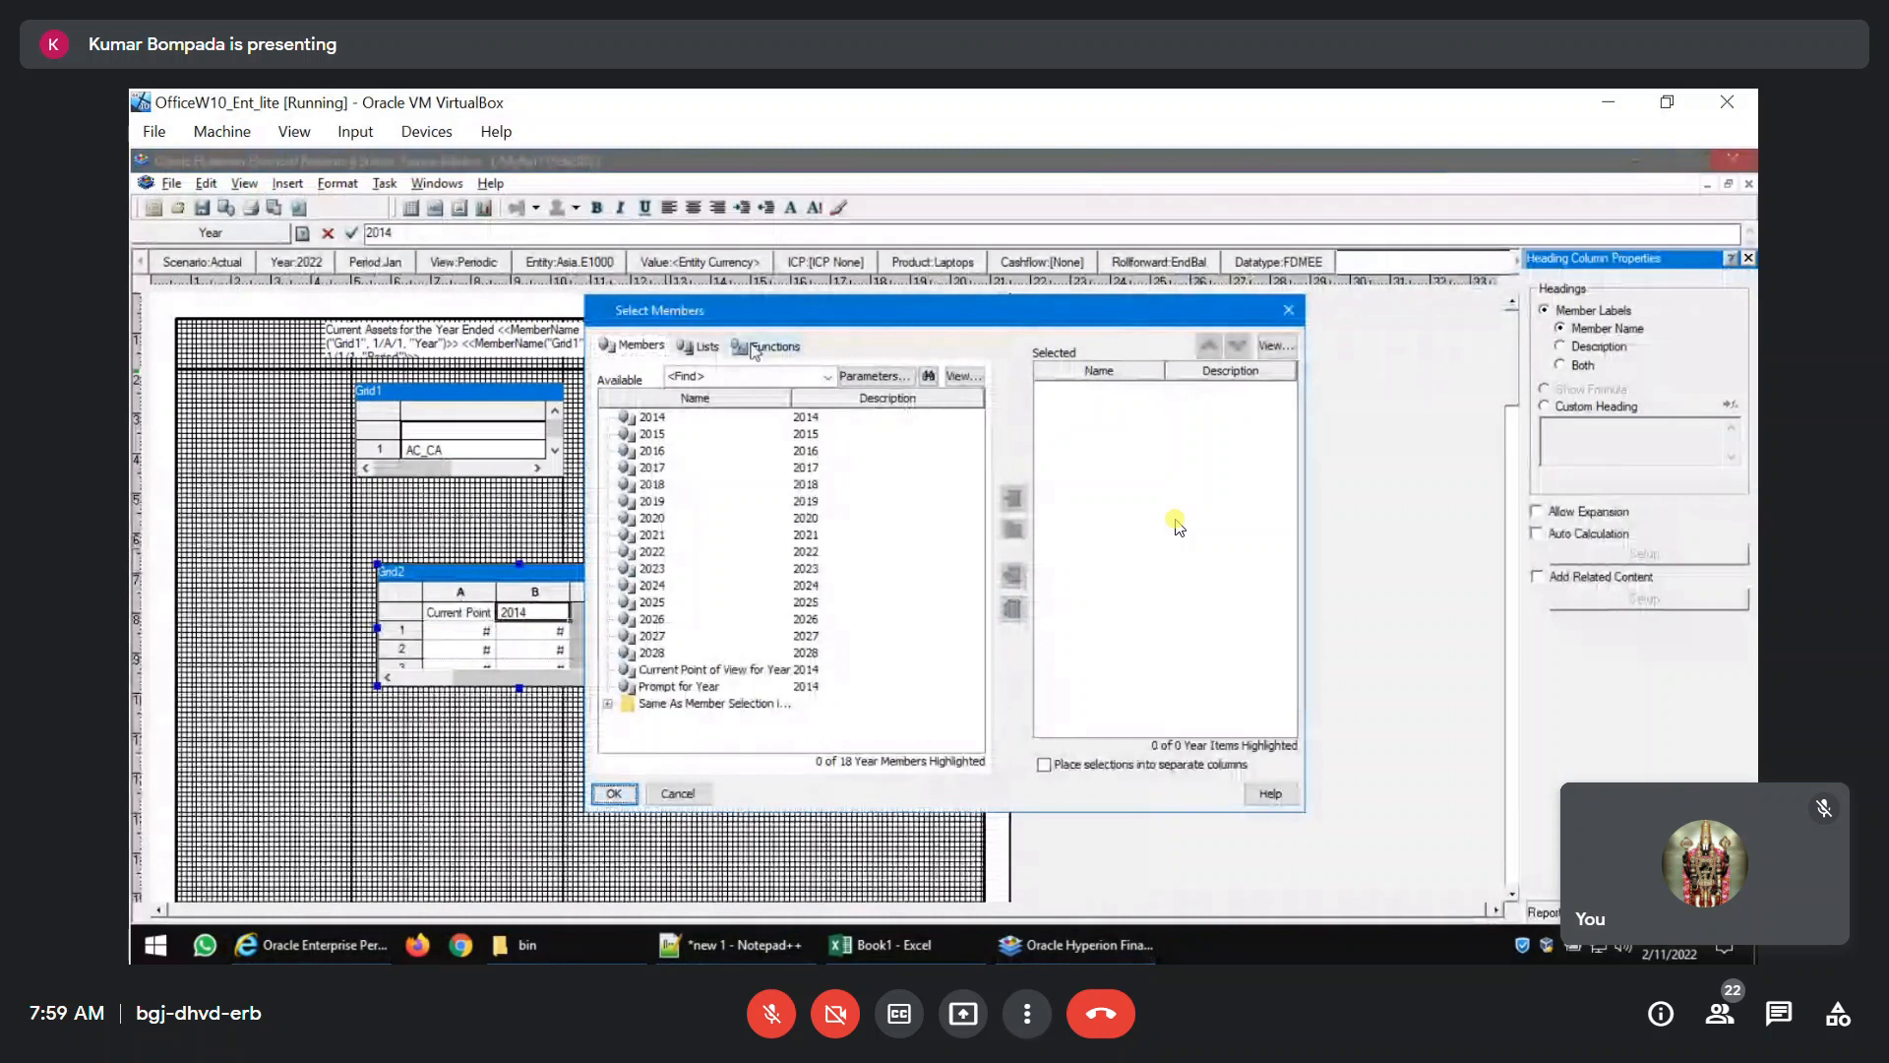
click(772, 345)
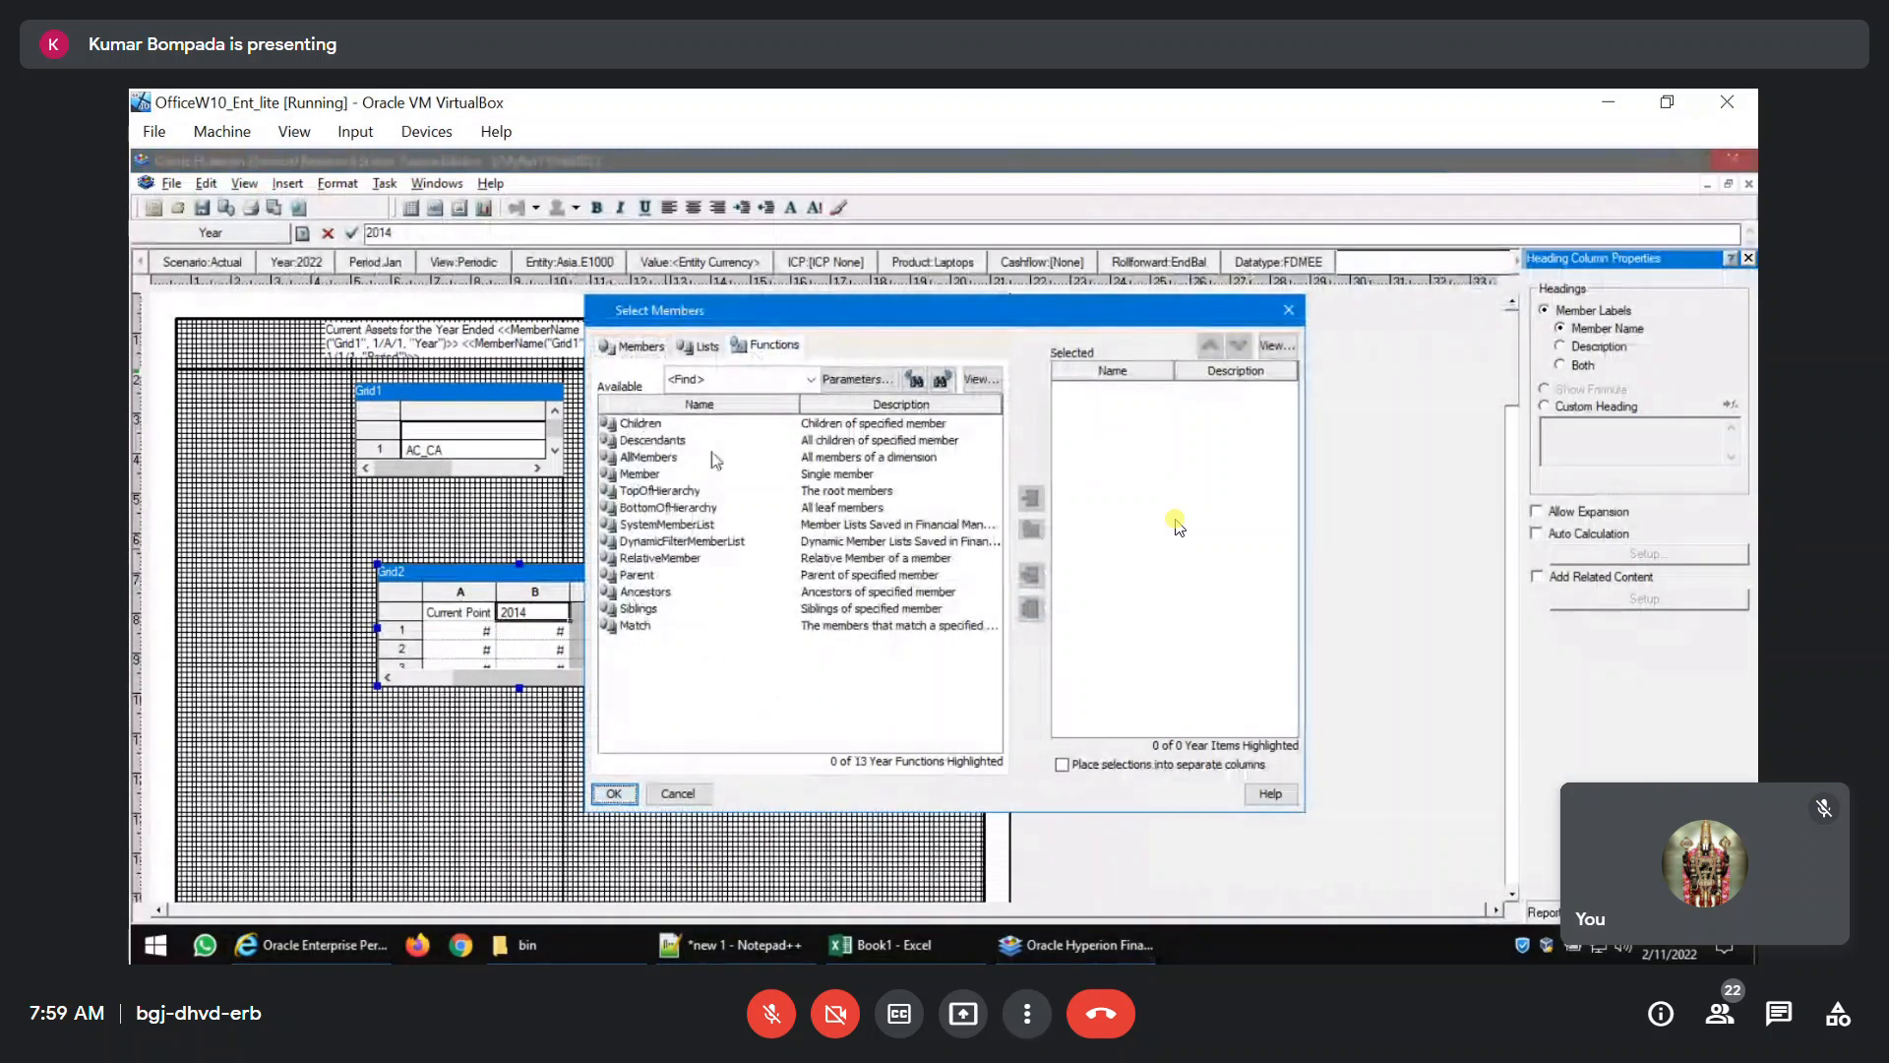
click(633, 544)
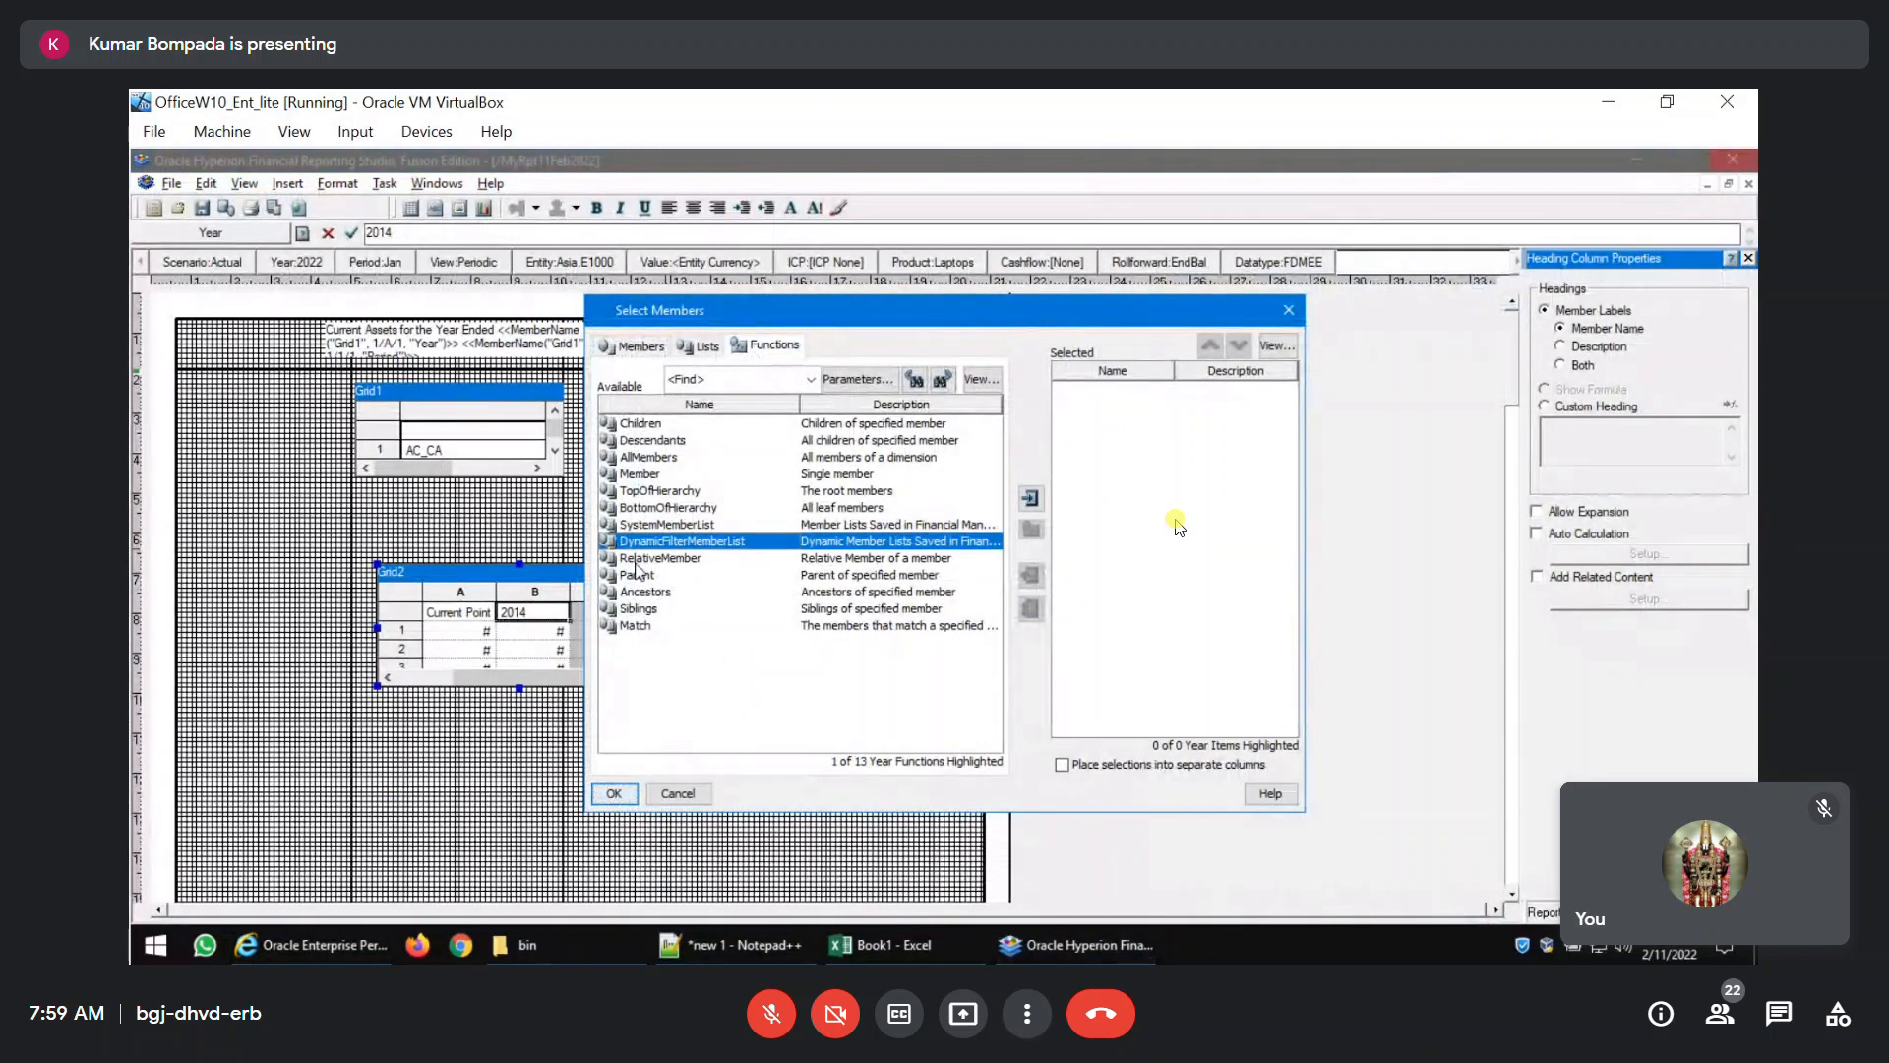
click(640, 559)
click(1031, 500)
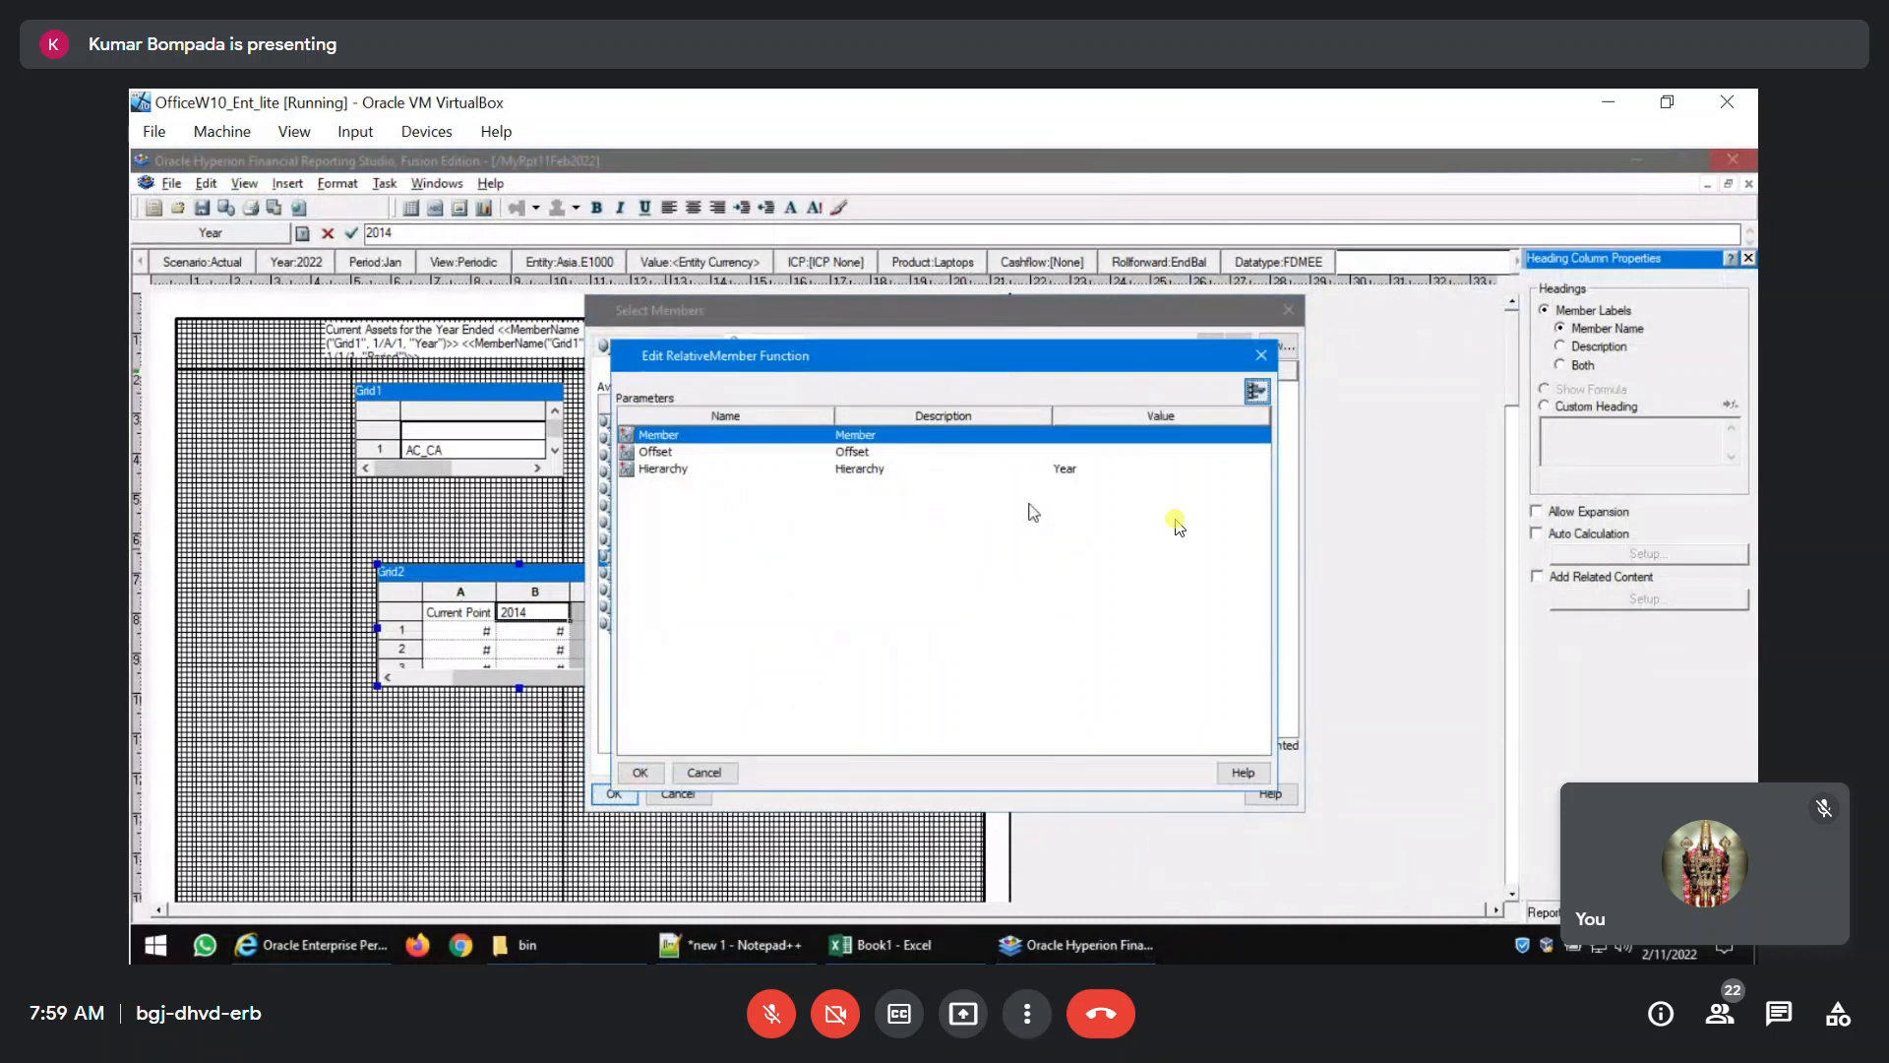
Set the RelativeMember function's member to Current Point of View for Year with an offset of -1 and apply it to column B.
click(1161, 436)
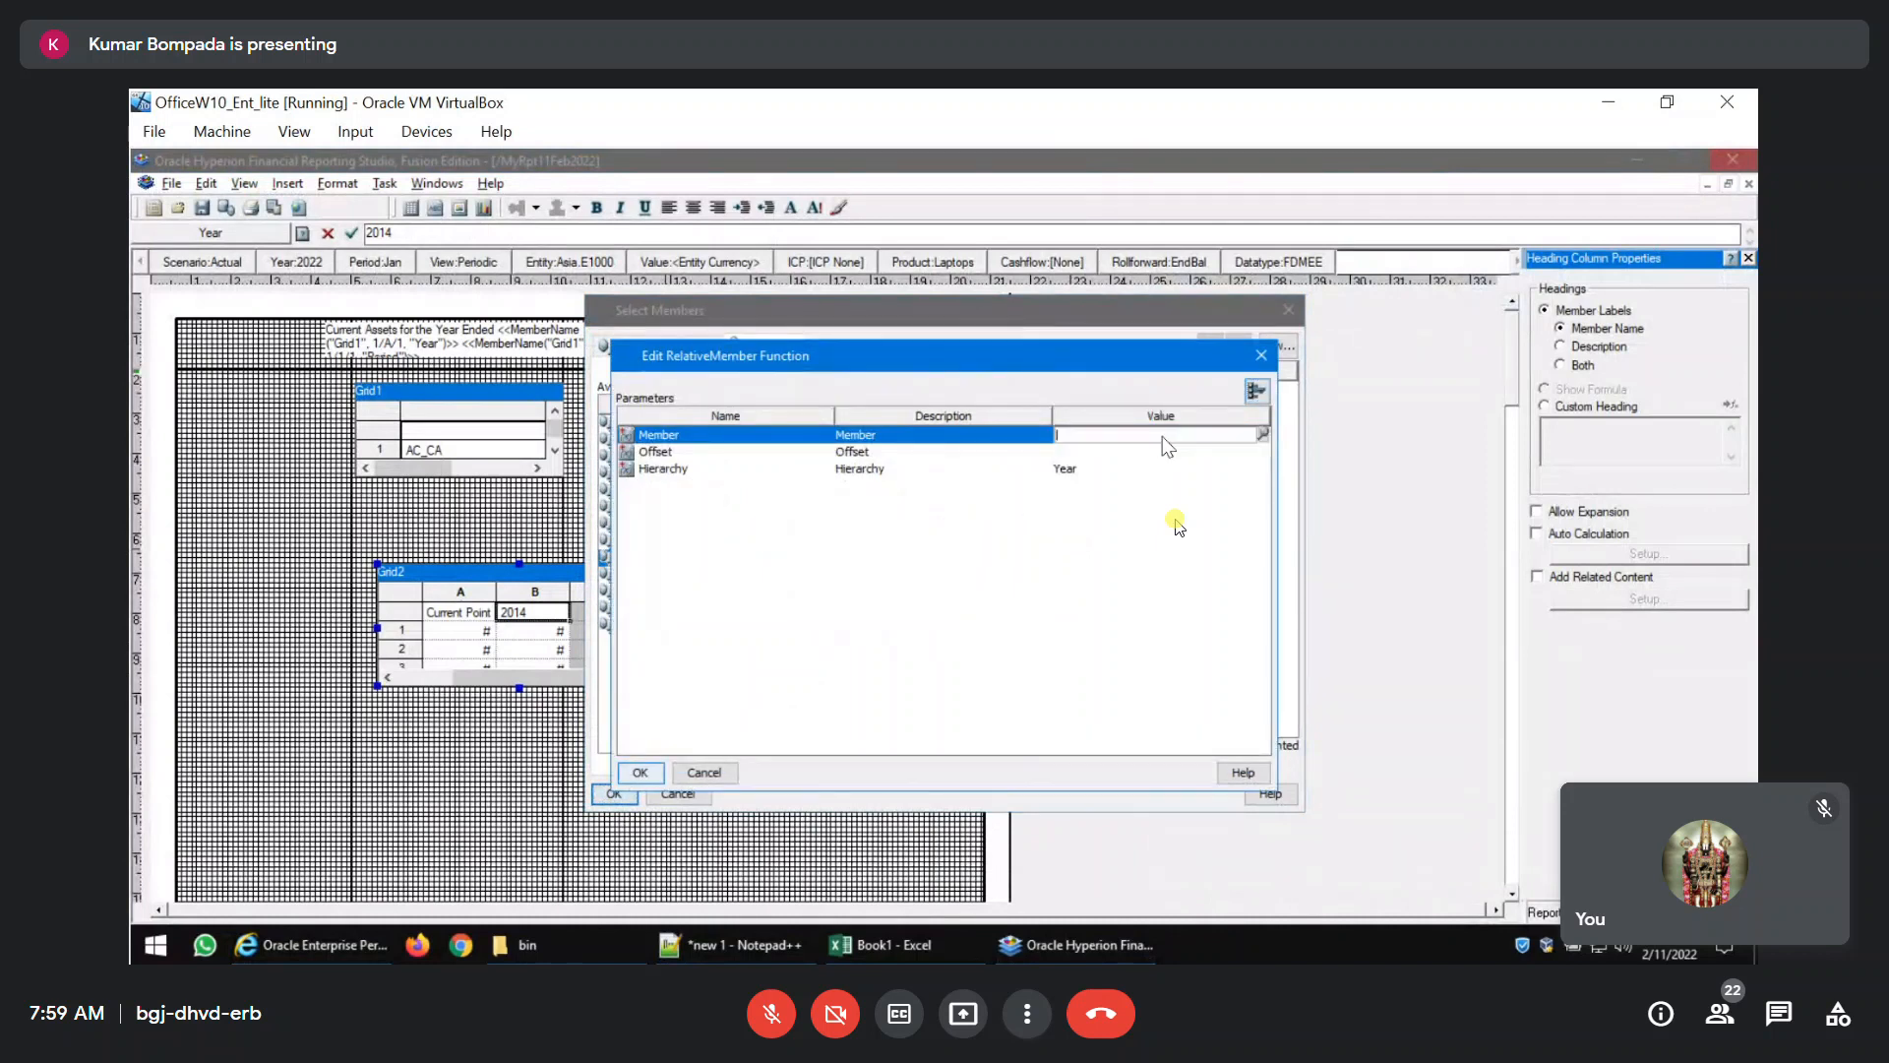
click(1262, 436)
scroll(764, 661, down, 2)
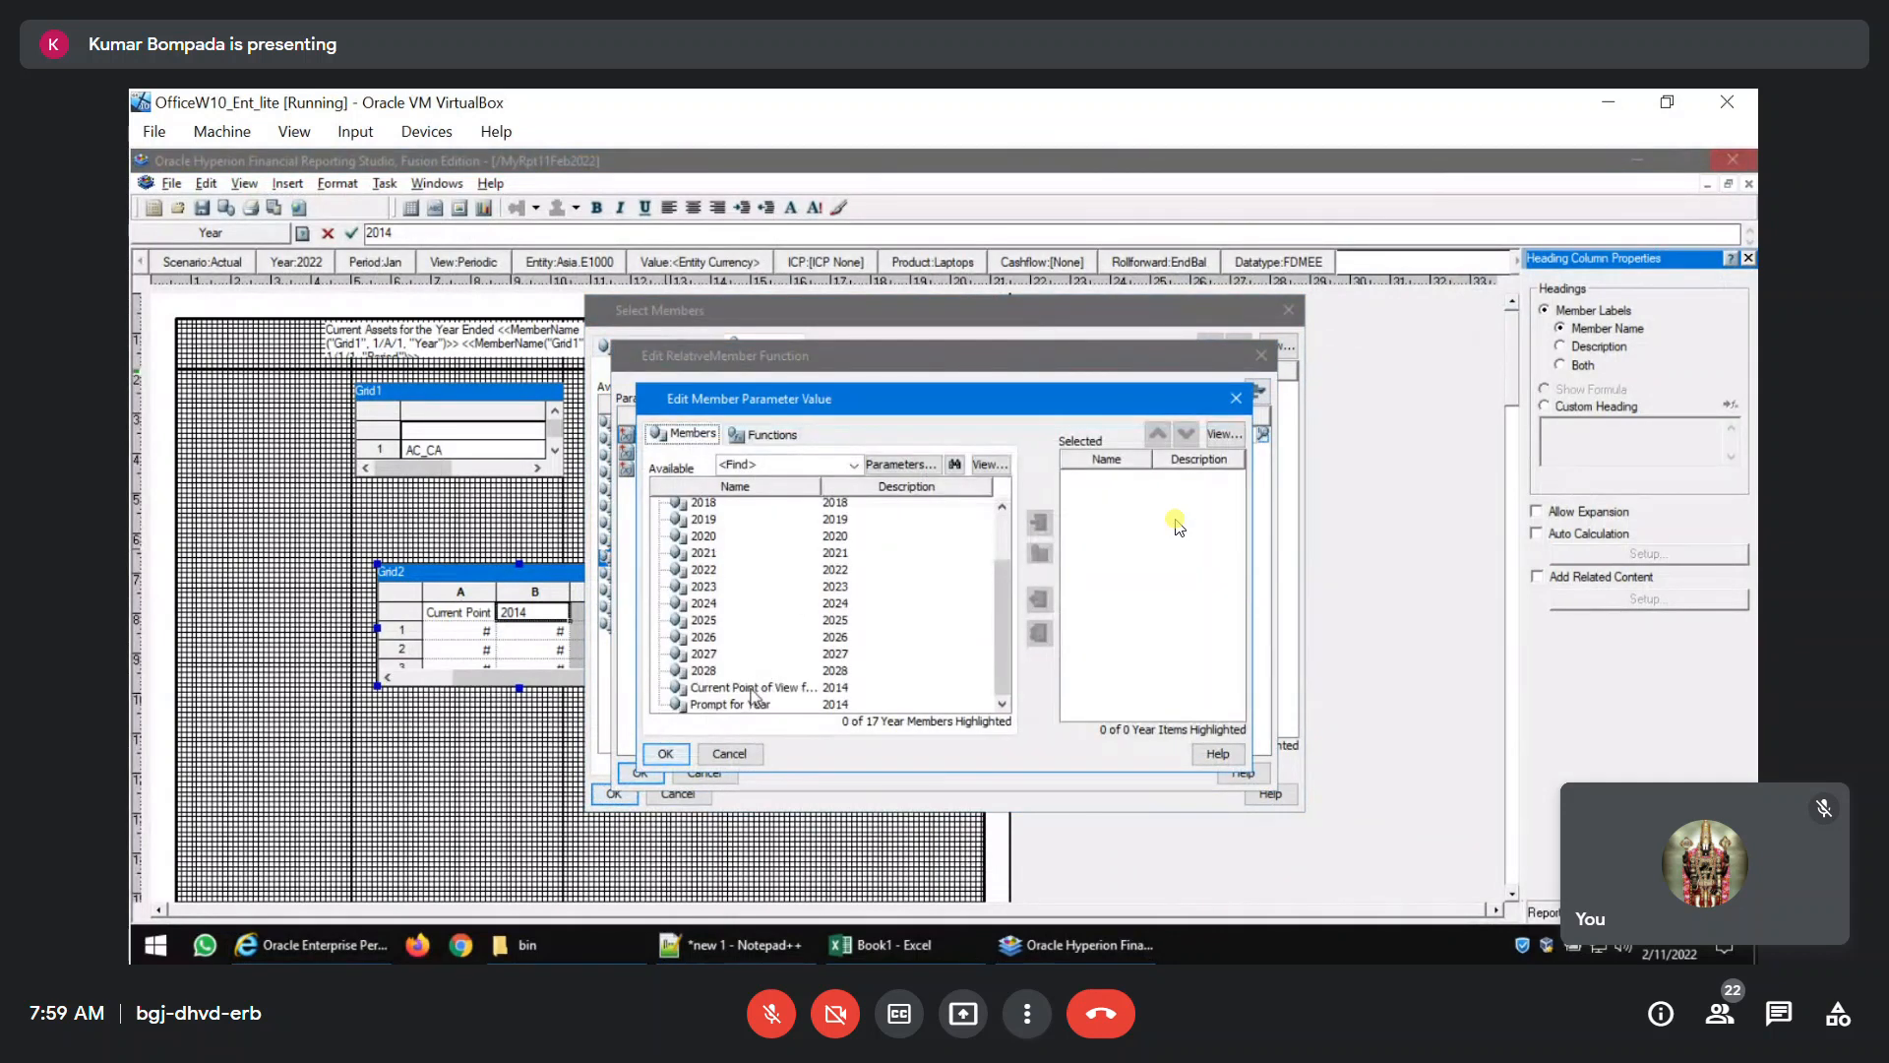
click(758, 687)
click(1040, 523)
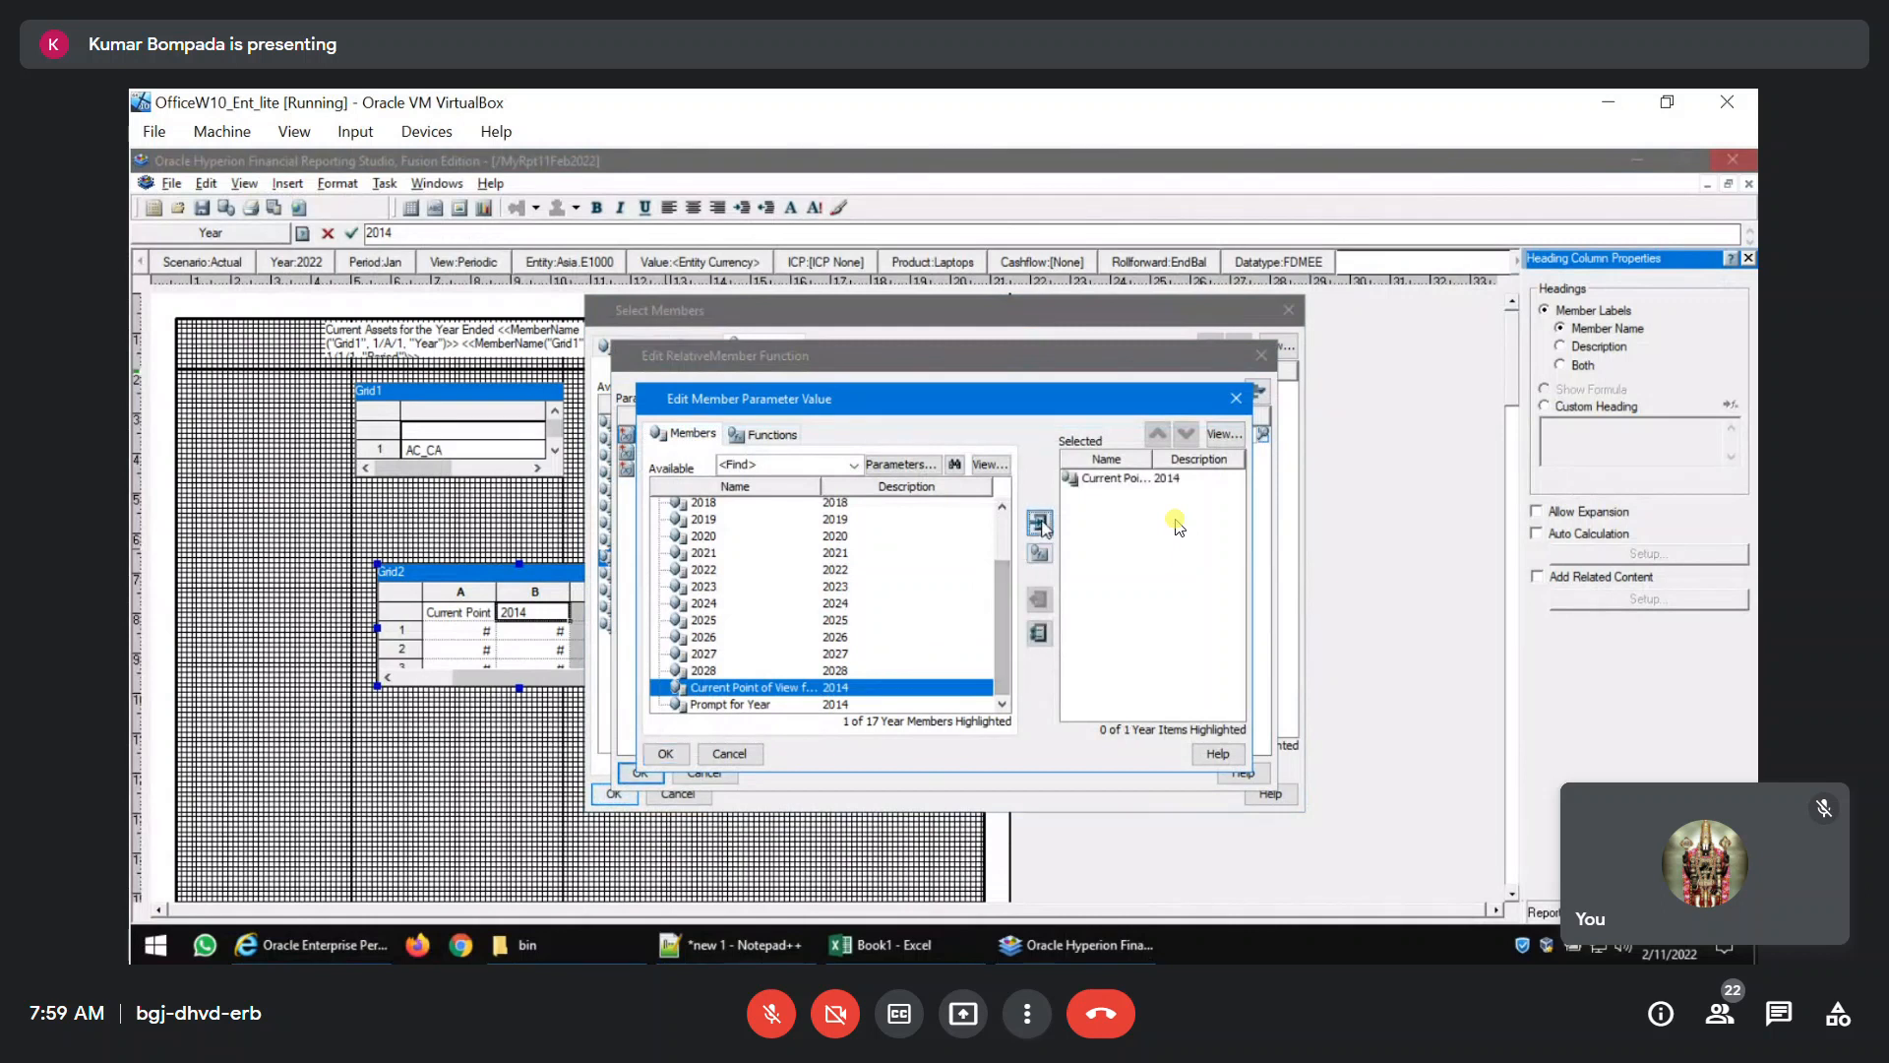
click(665, 755)
click(1171, 453)
text(-1)
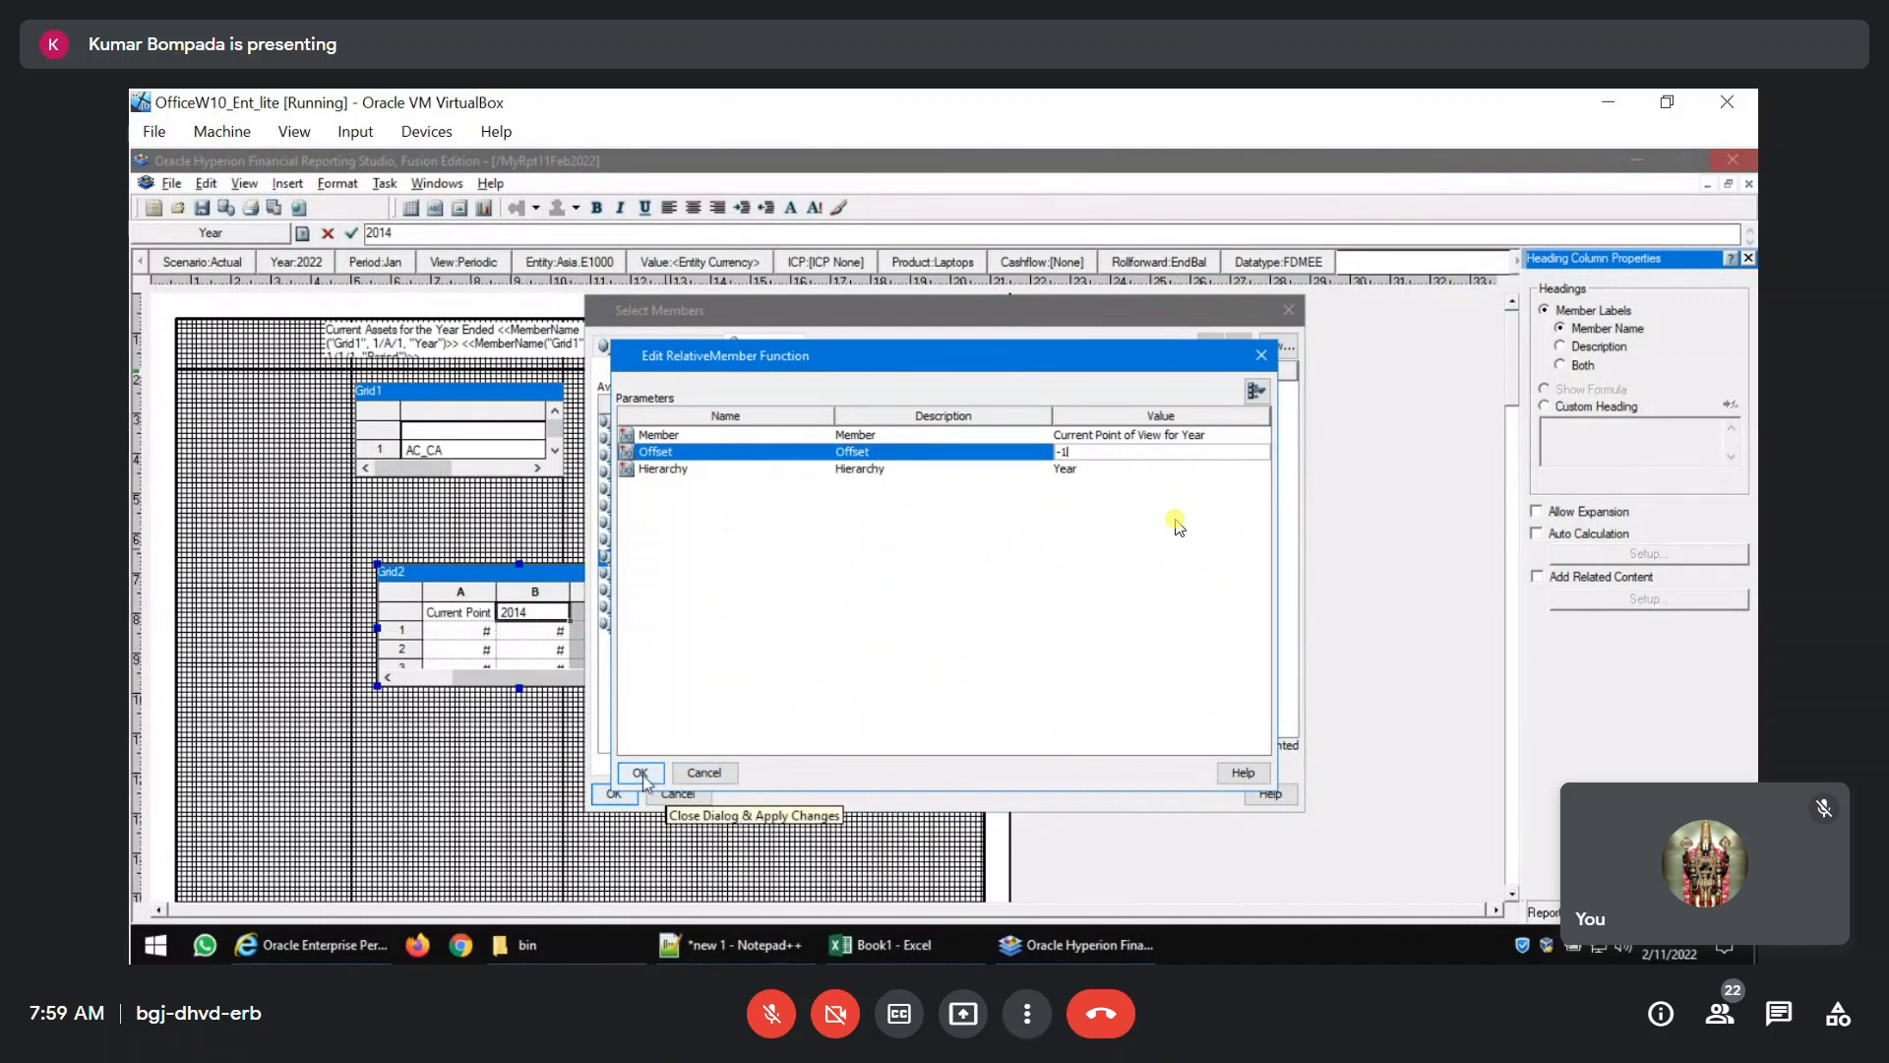
click(641, 774)
click(614, 793)
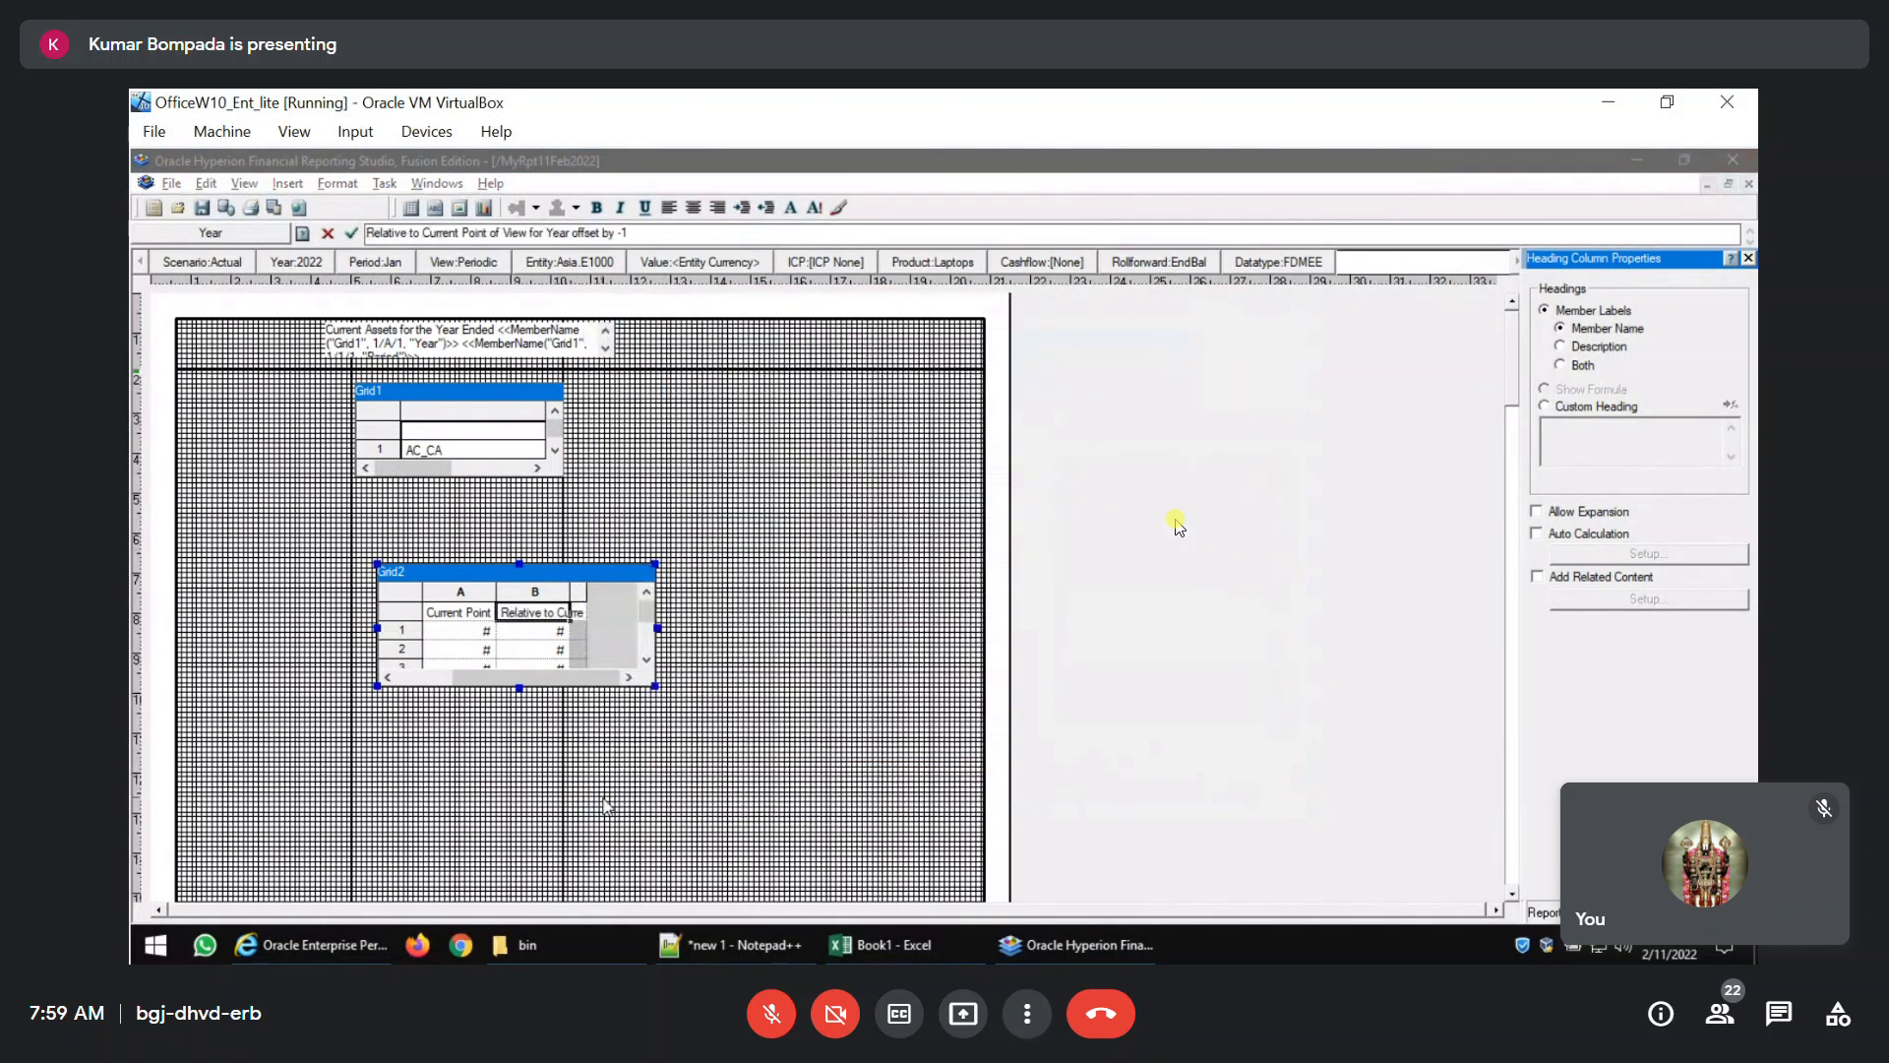
Apply a border around all cells of Grid2.
click(398, 594)
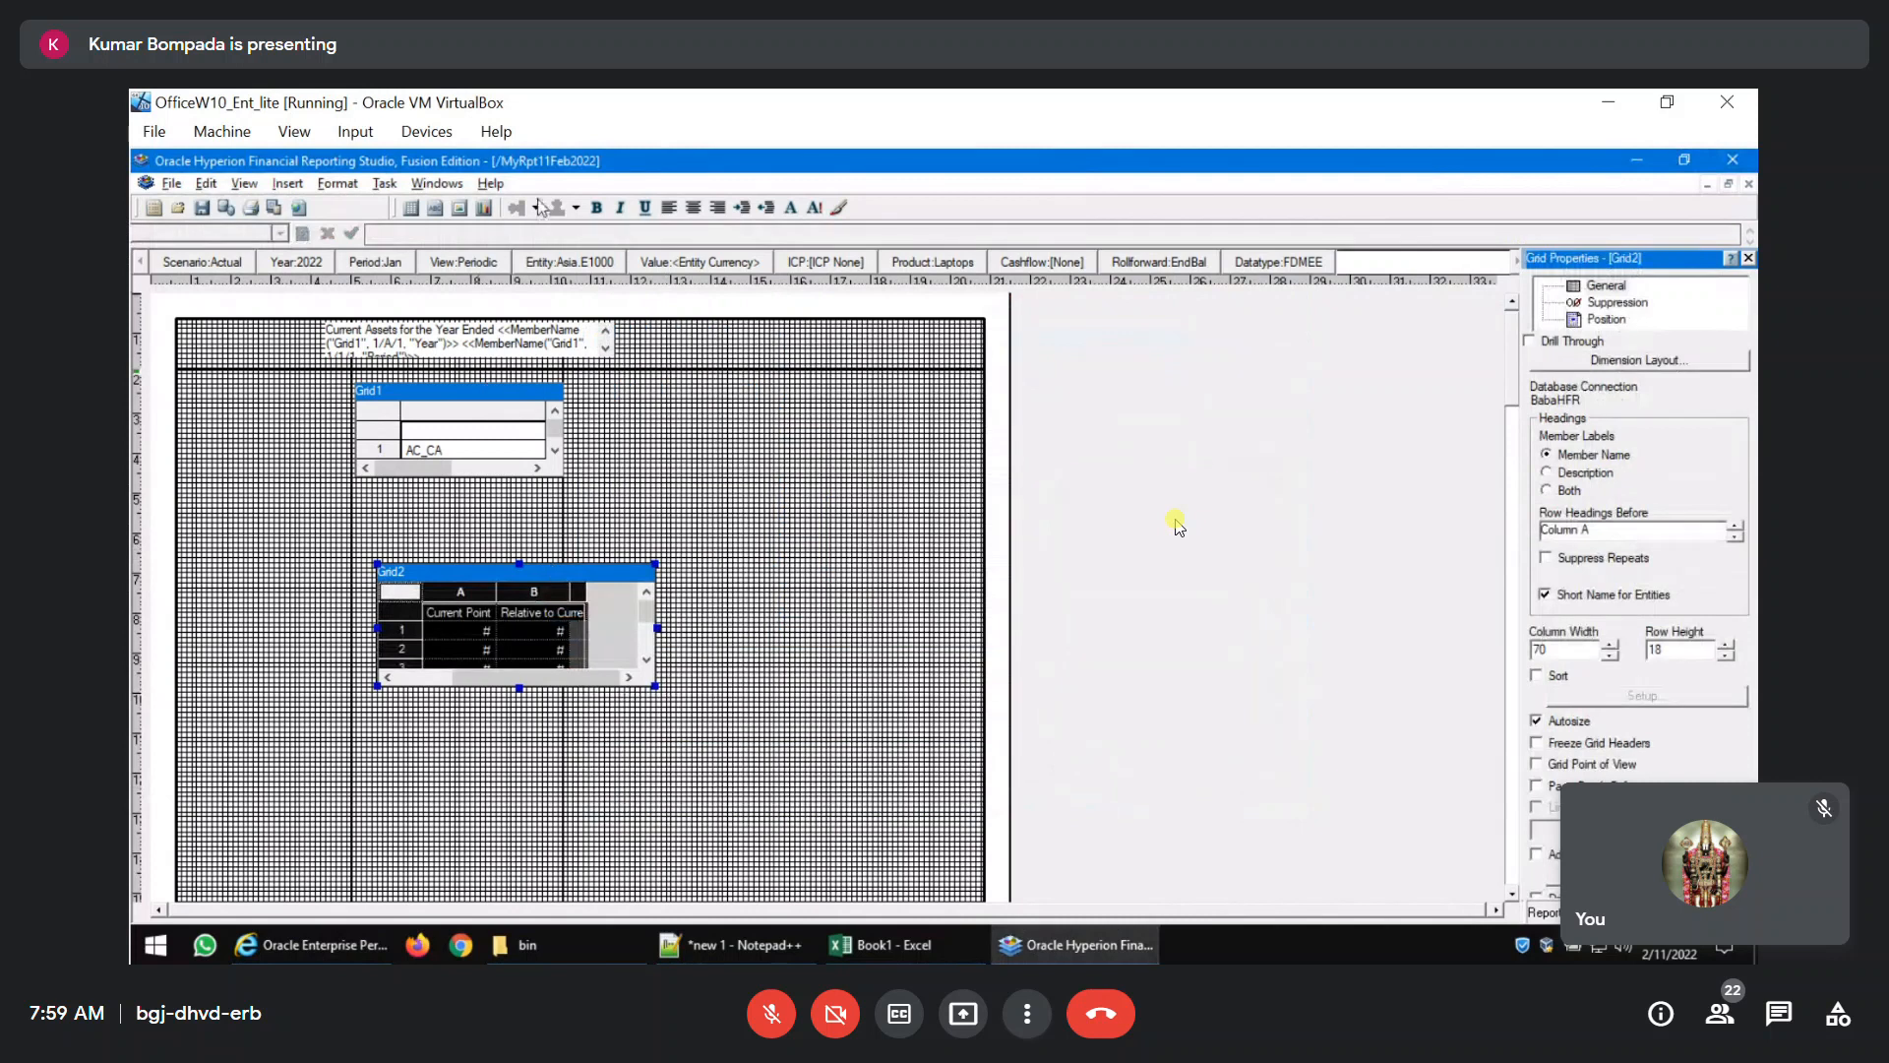
click(337, 183)
click(350, 202)
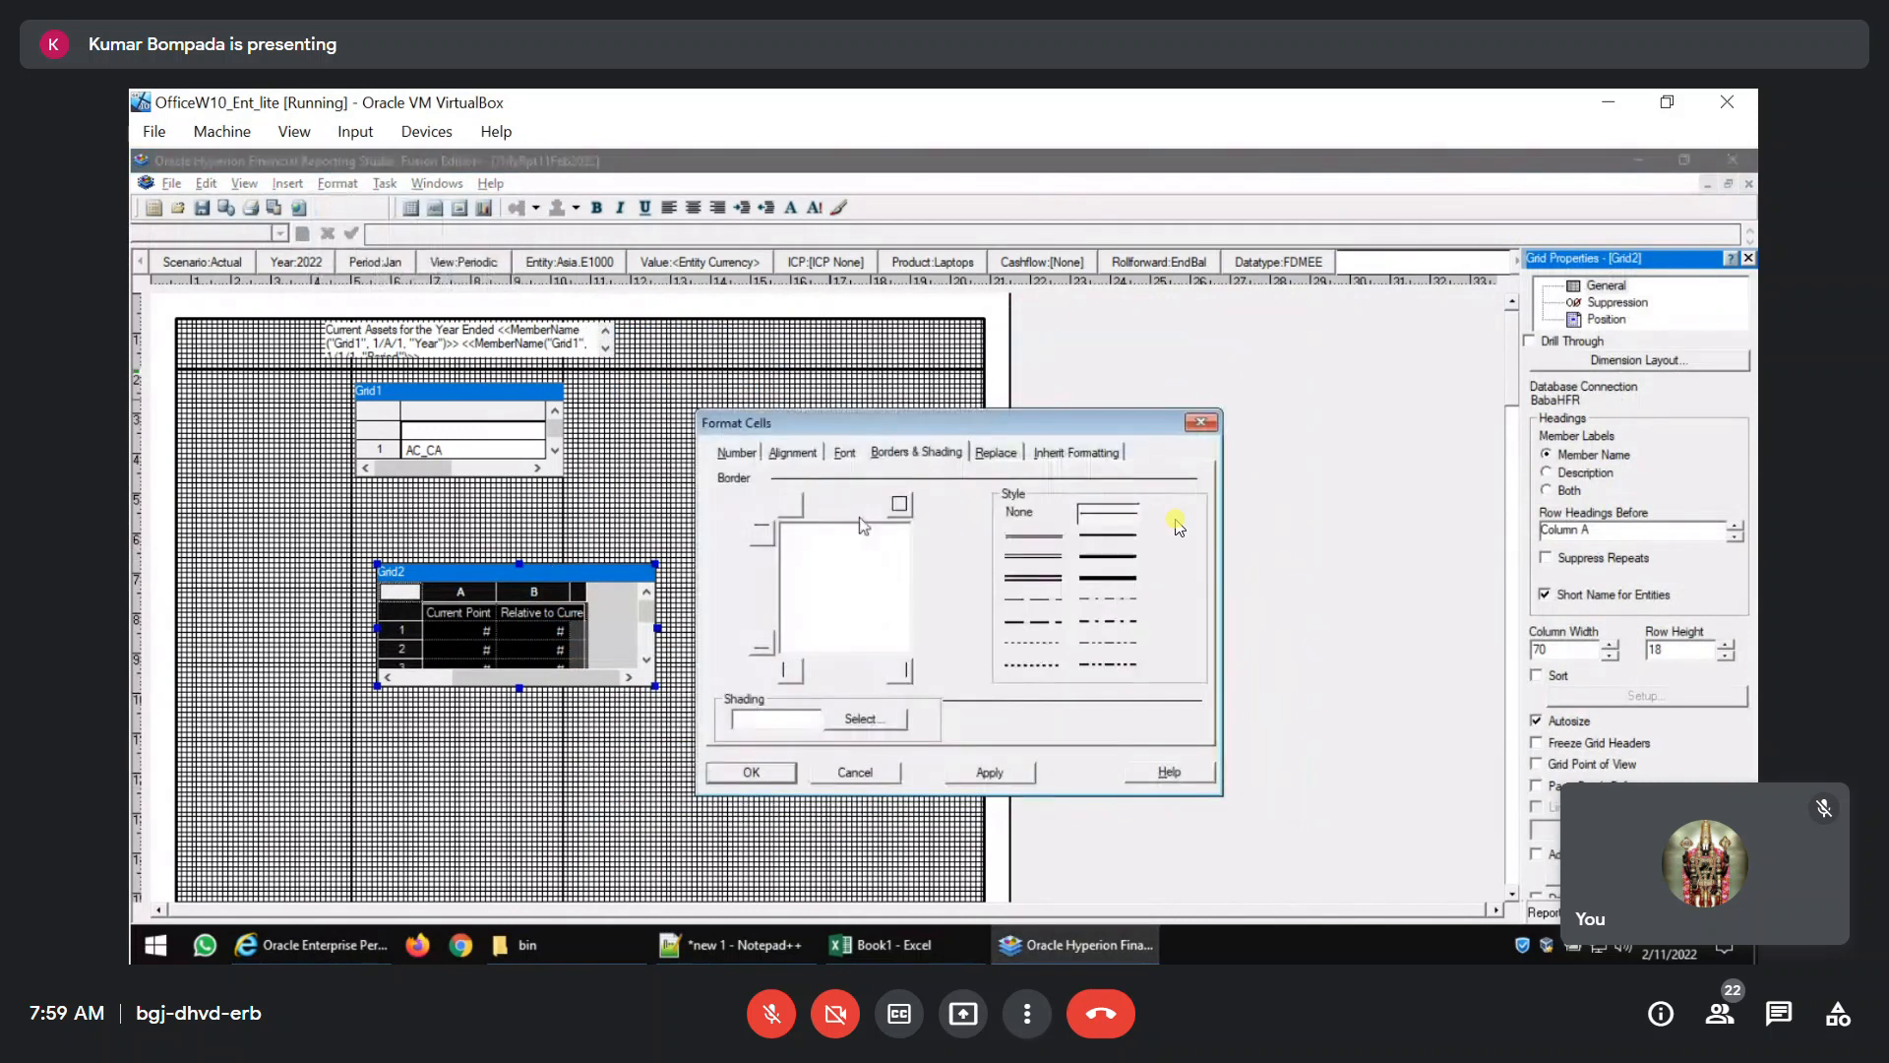
click(900, 506)
click(751, 773)
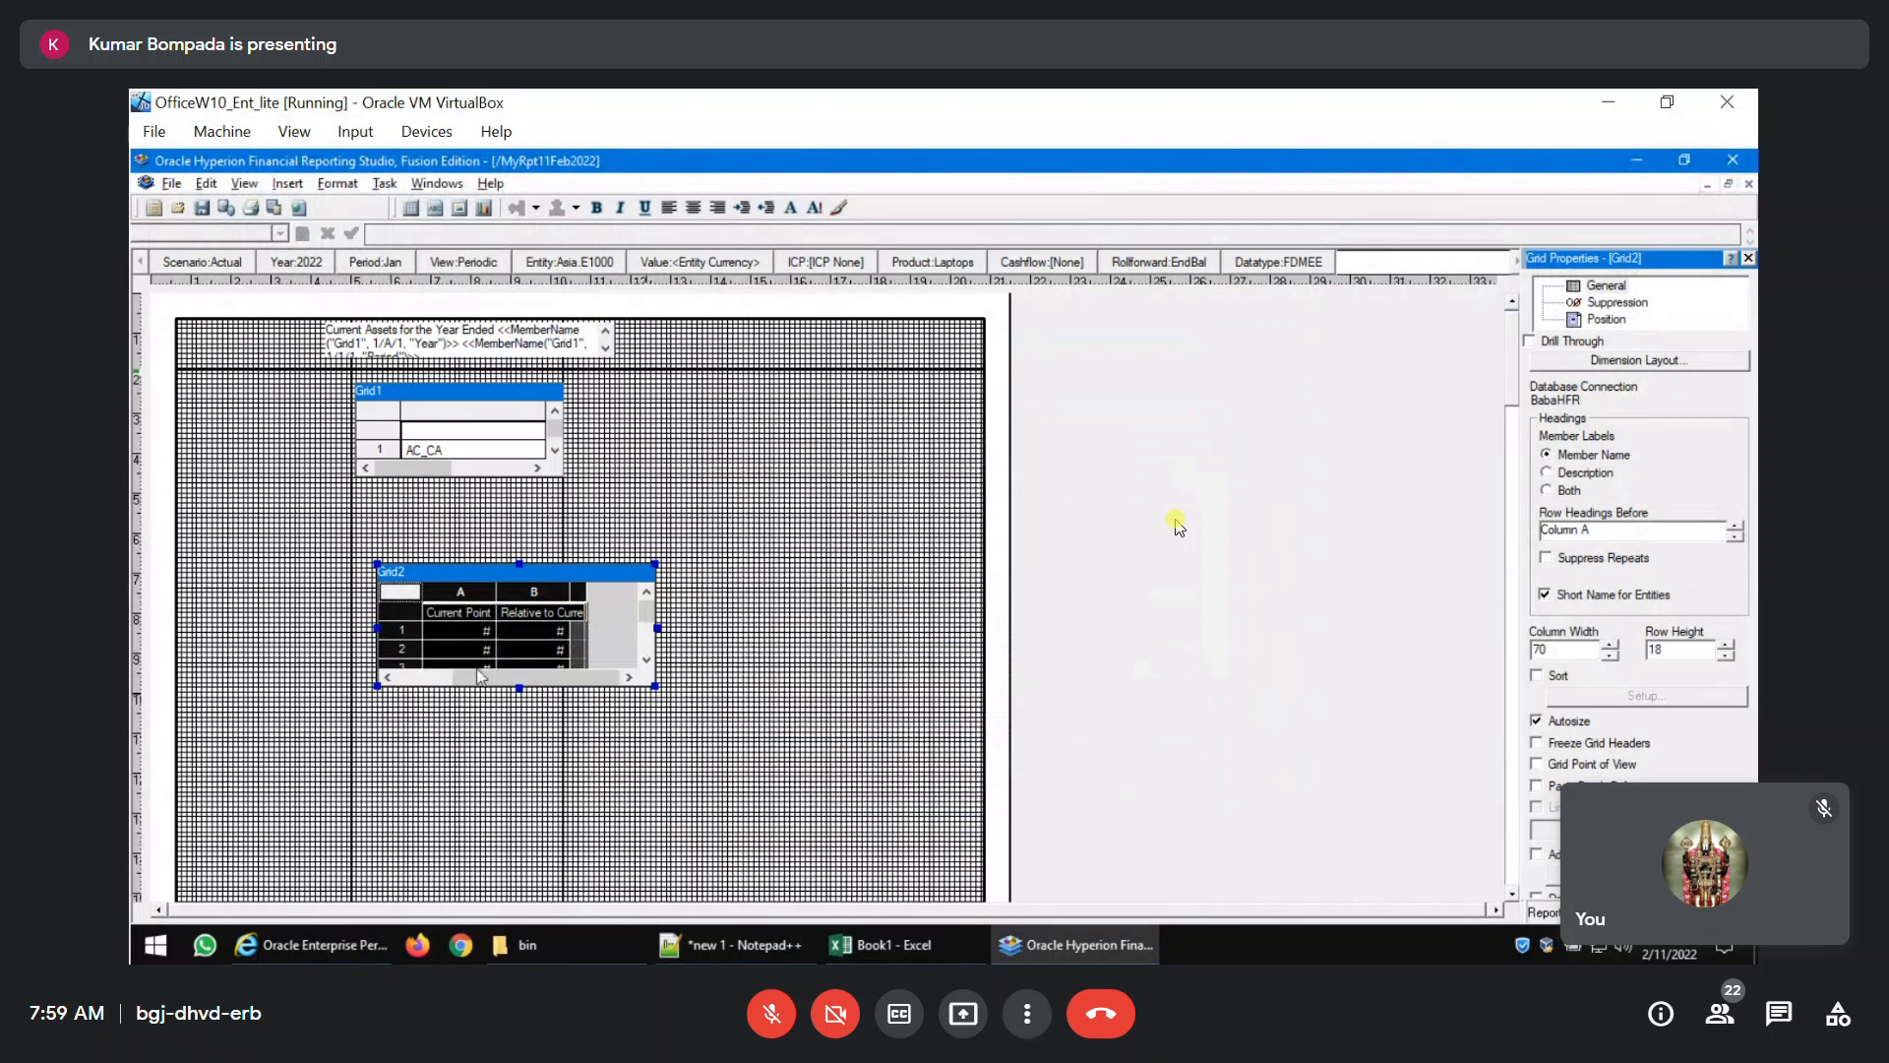
Set the width of Grid2's row heading column to 200.
click(418, 680)
click(455, 594)
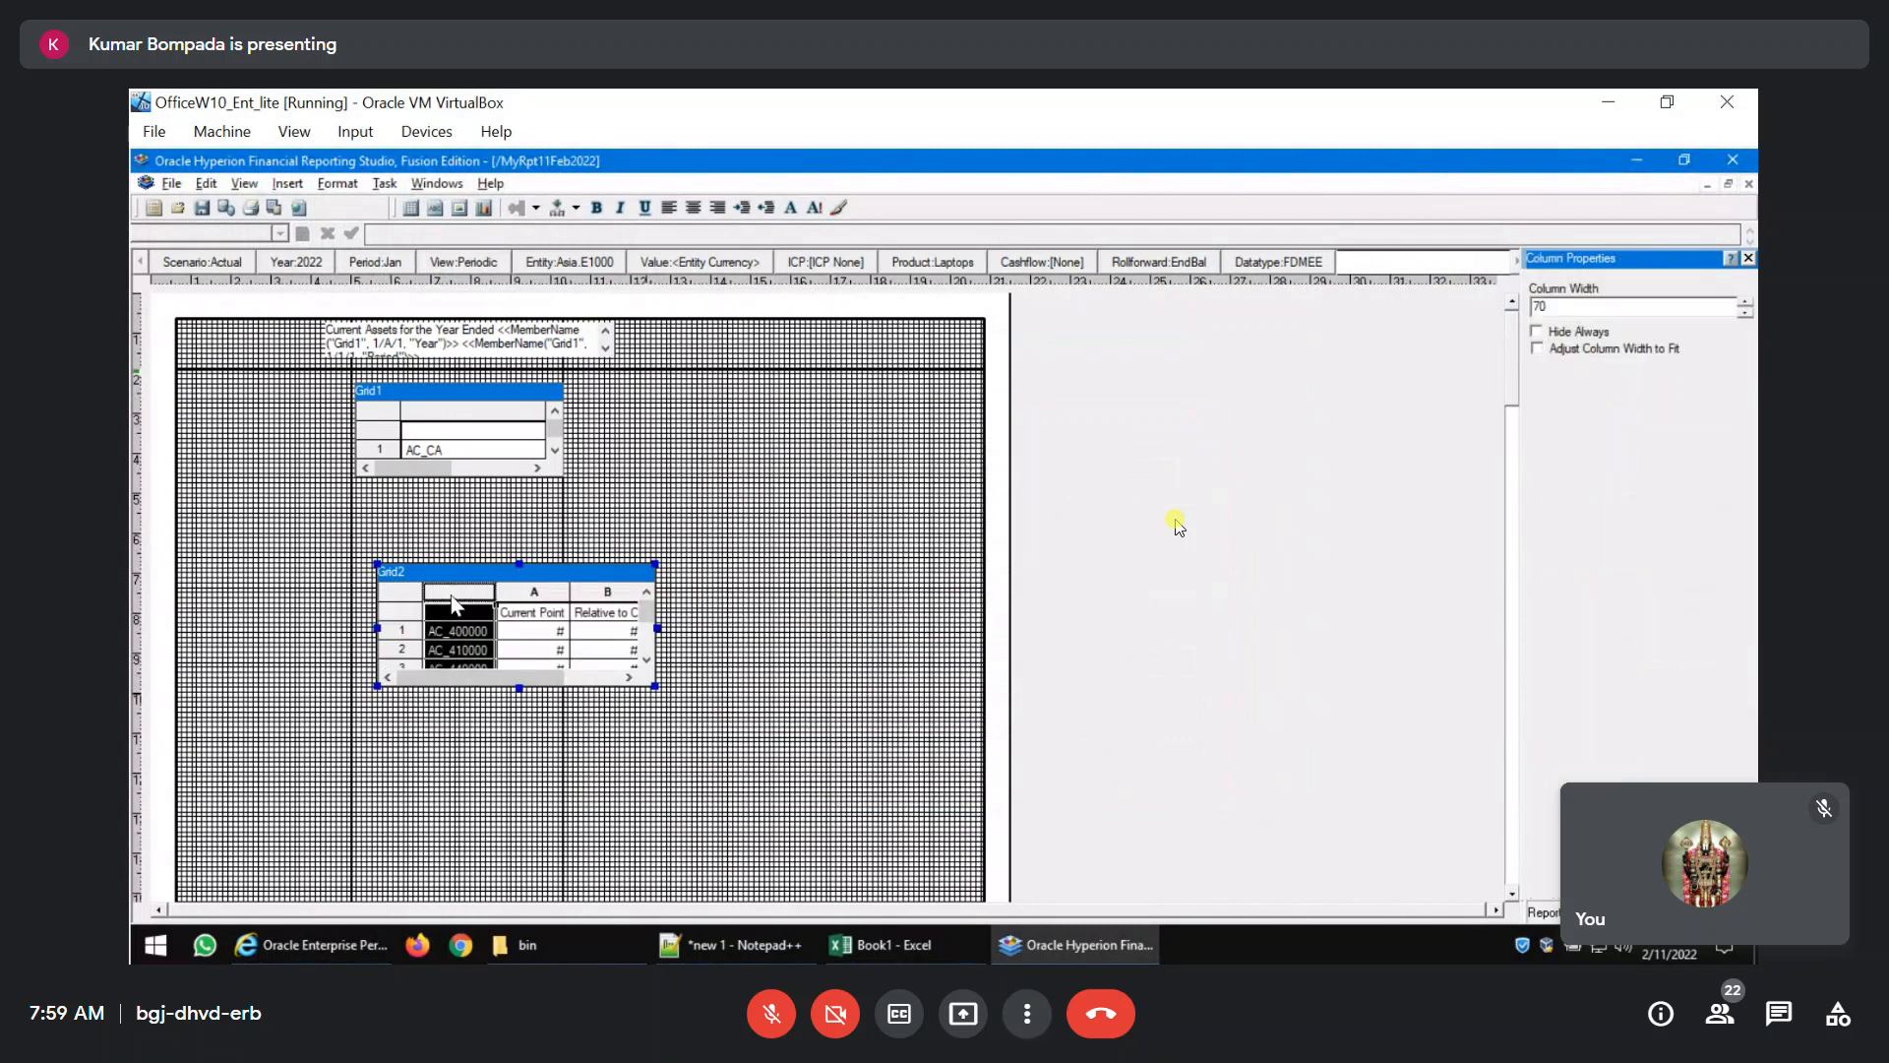
double_click(1614, 307)
text(200)
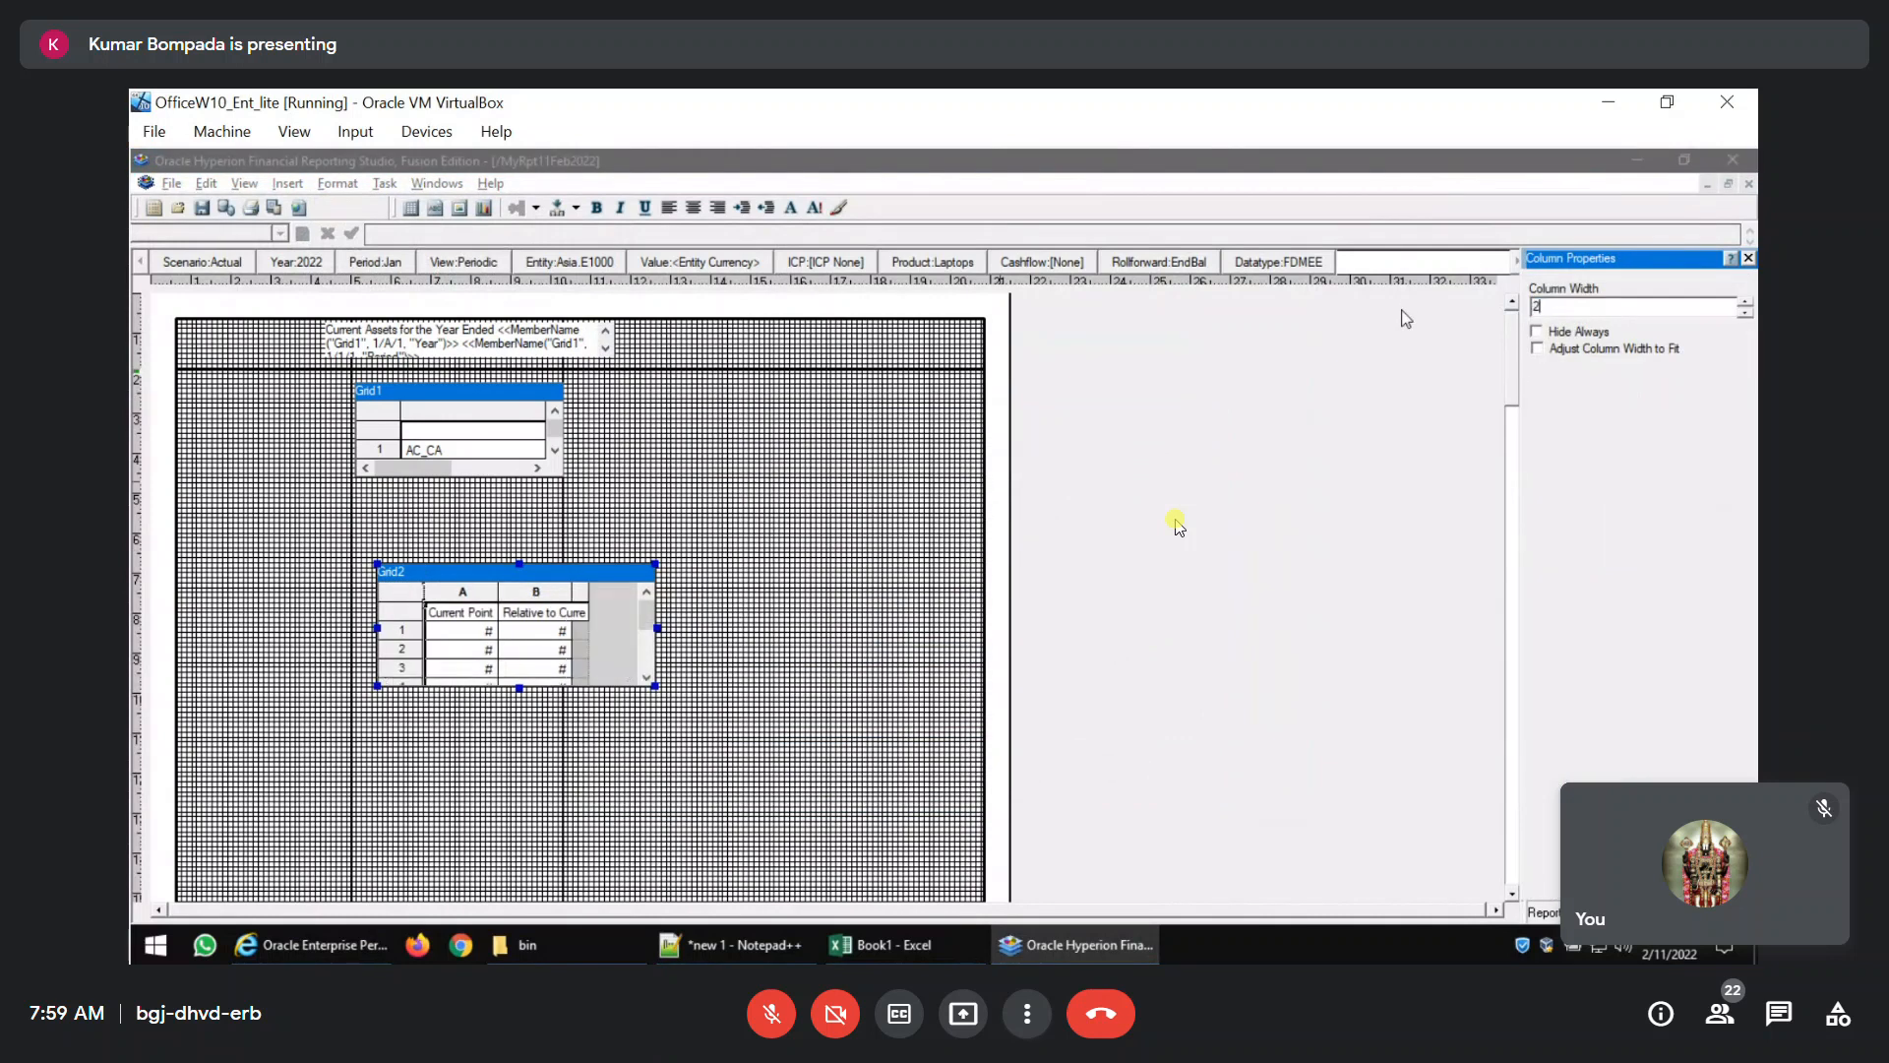
click(675, 587)
Shrink the Grid2 frame until only its first row shows and align it between the vertical guidelines under Grid1.
click(562, 634)
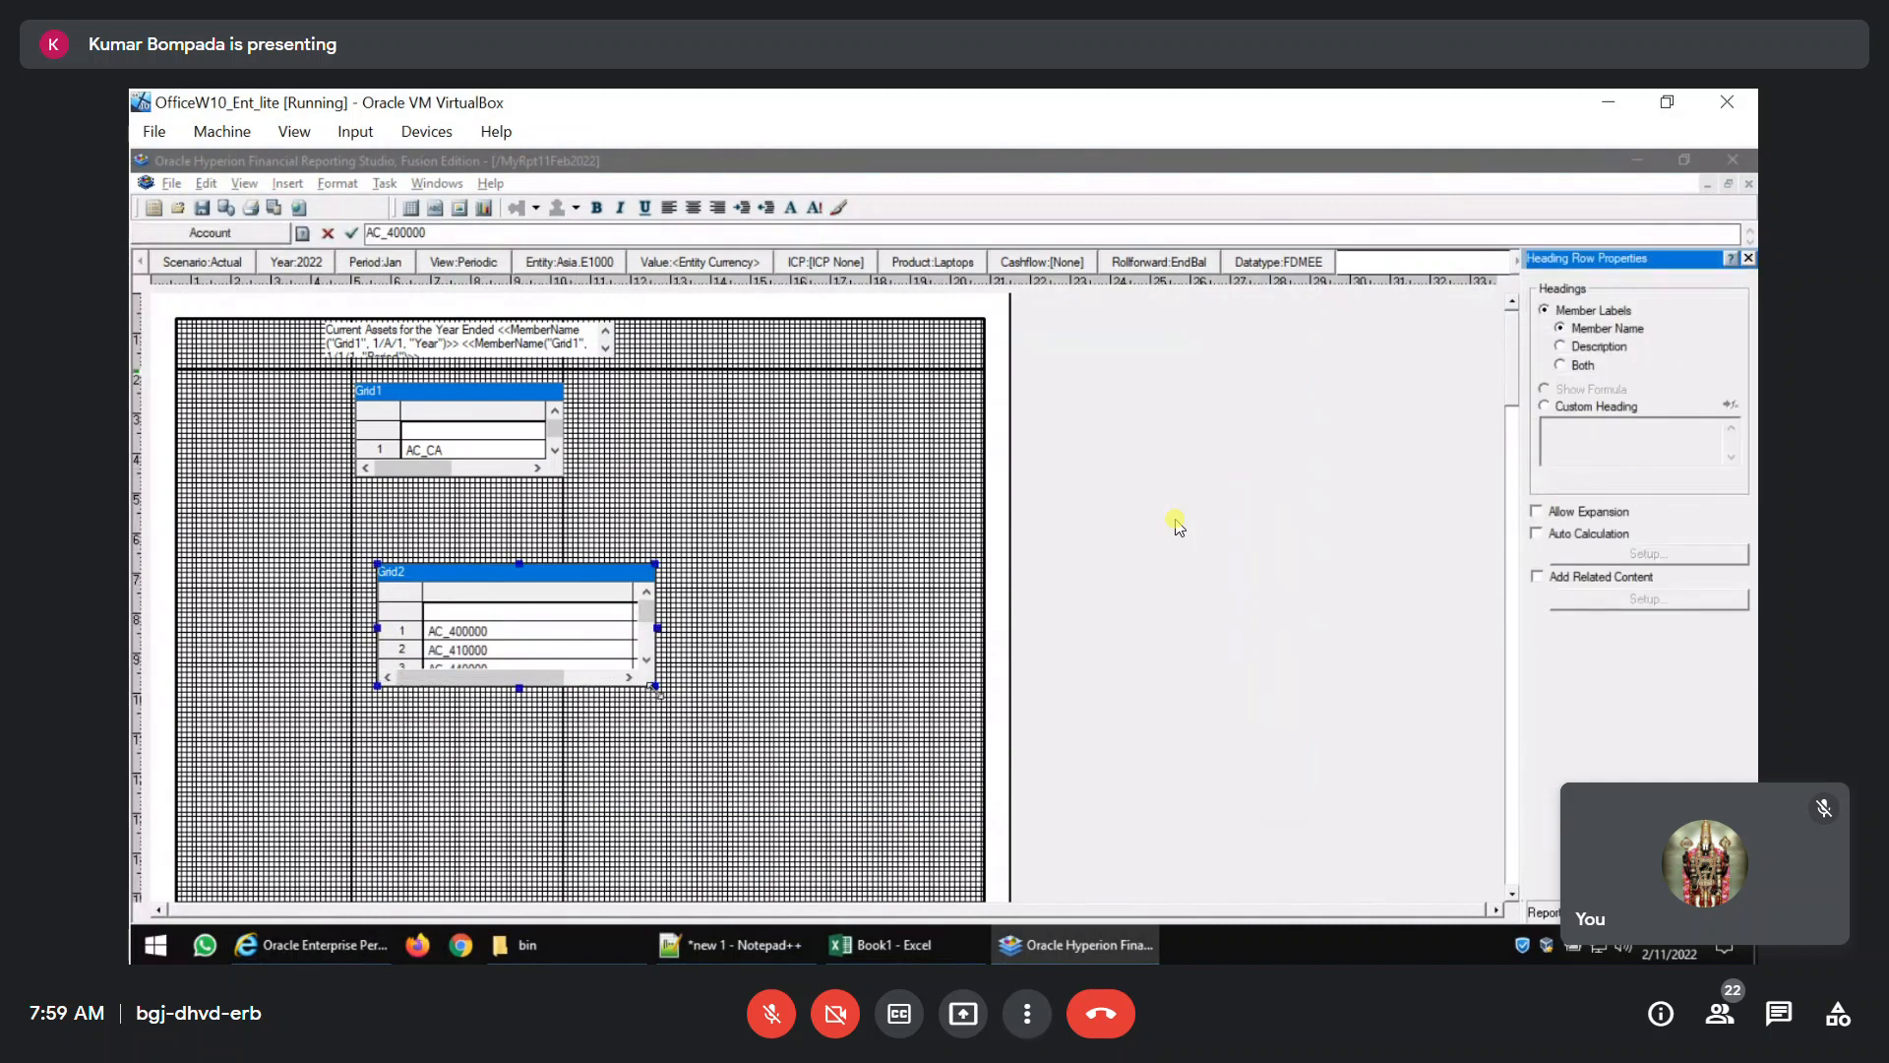
drag(656, 688, 566, 652)
drag(378, 653, 354, 663)
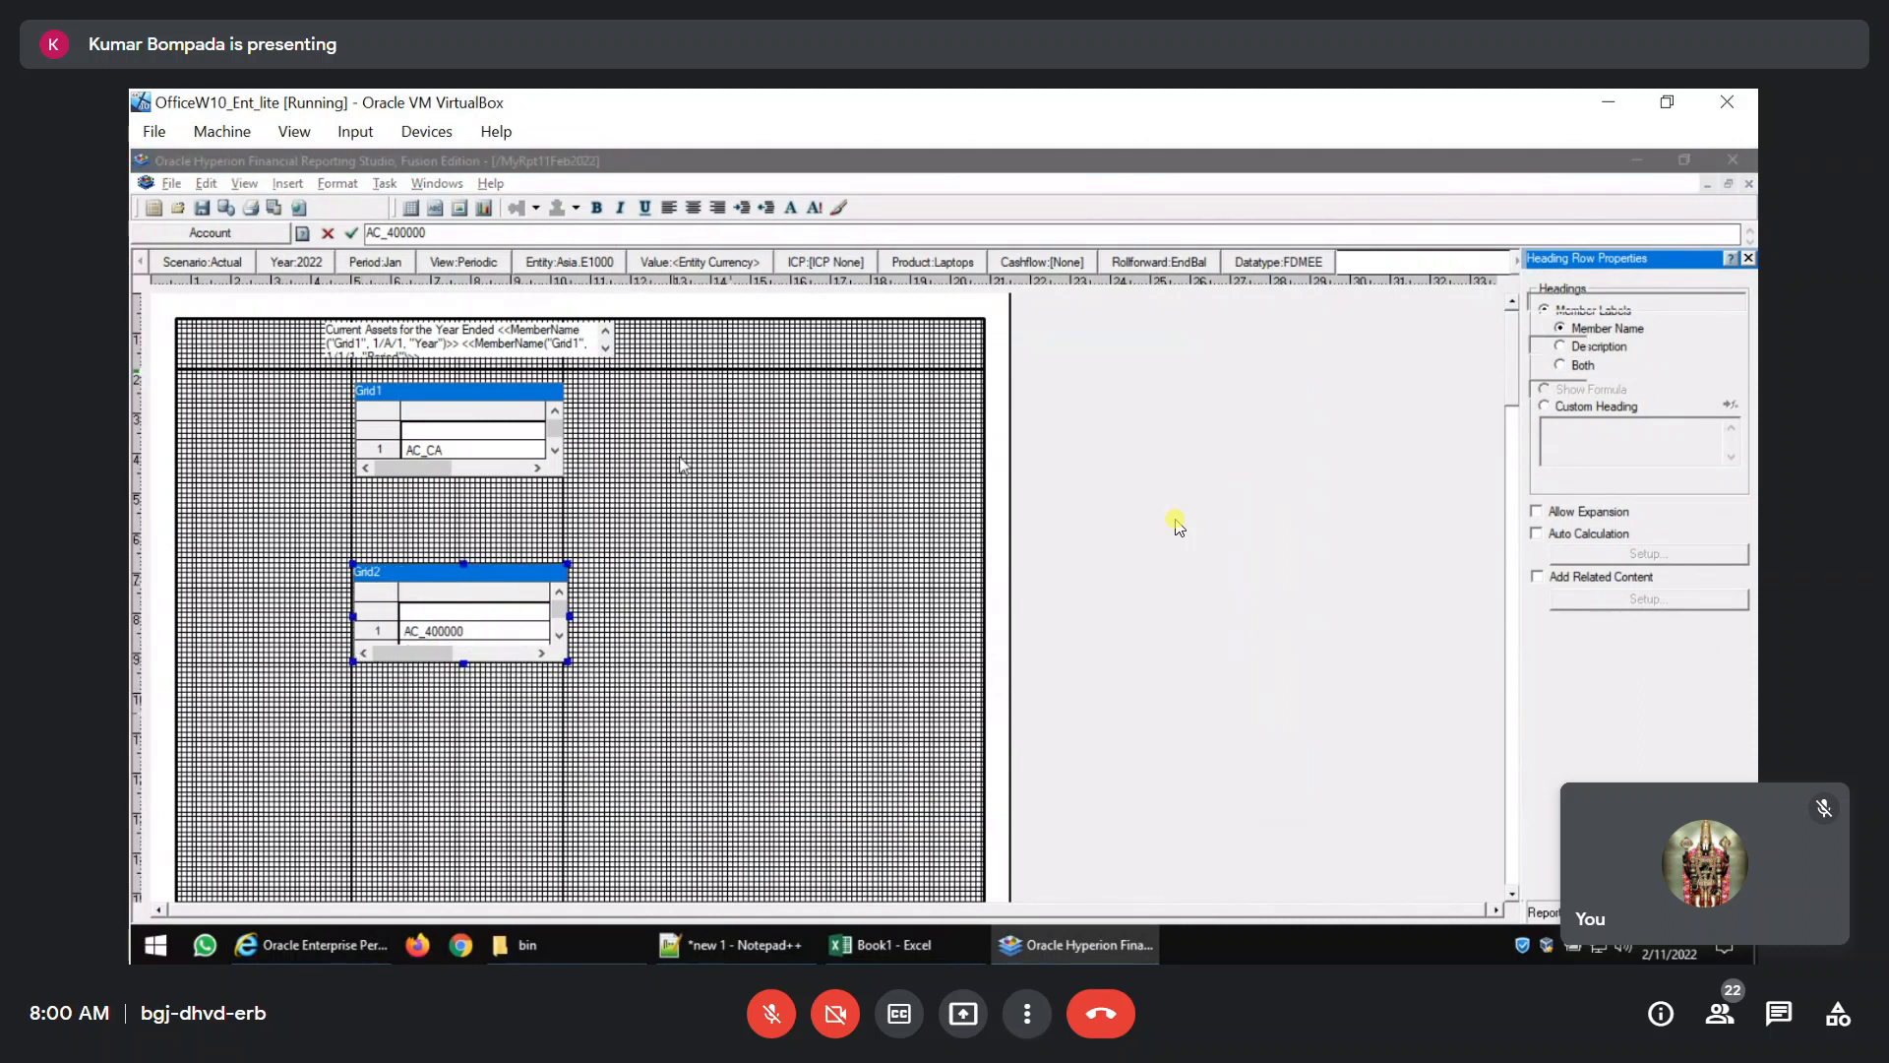
Review the report's PDF preview, close it and set Grid2's column heading row to Hide Always.
click(618, 439)
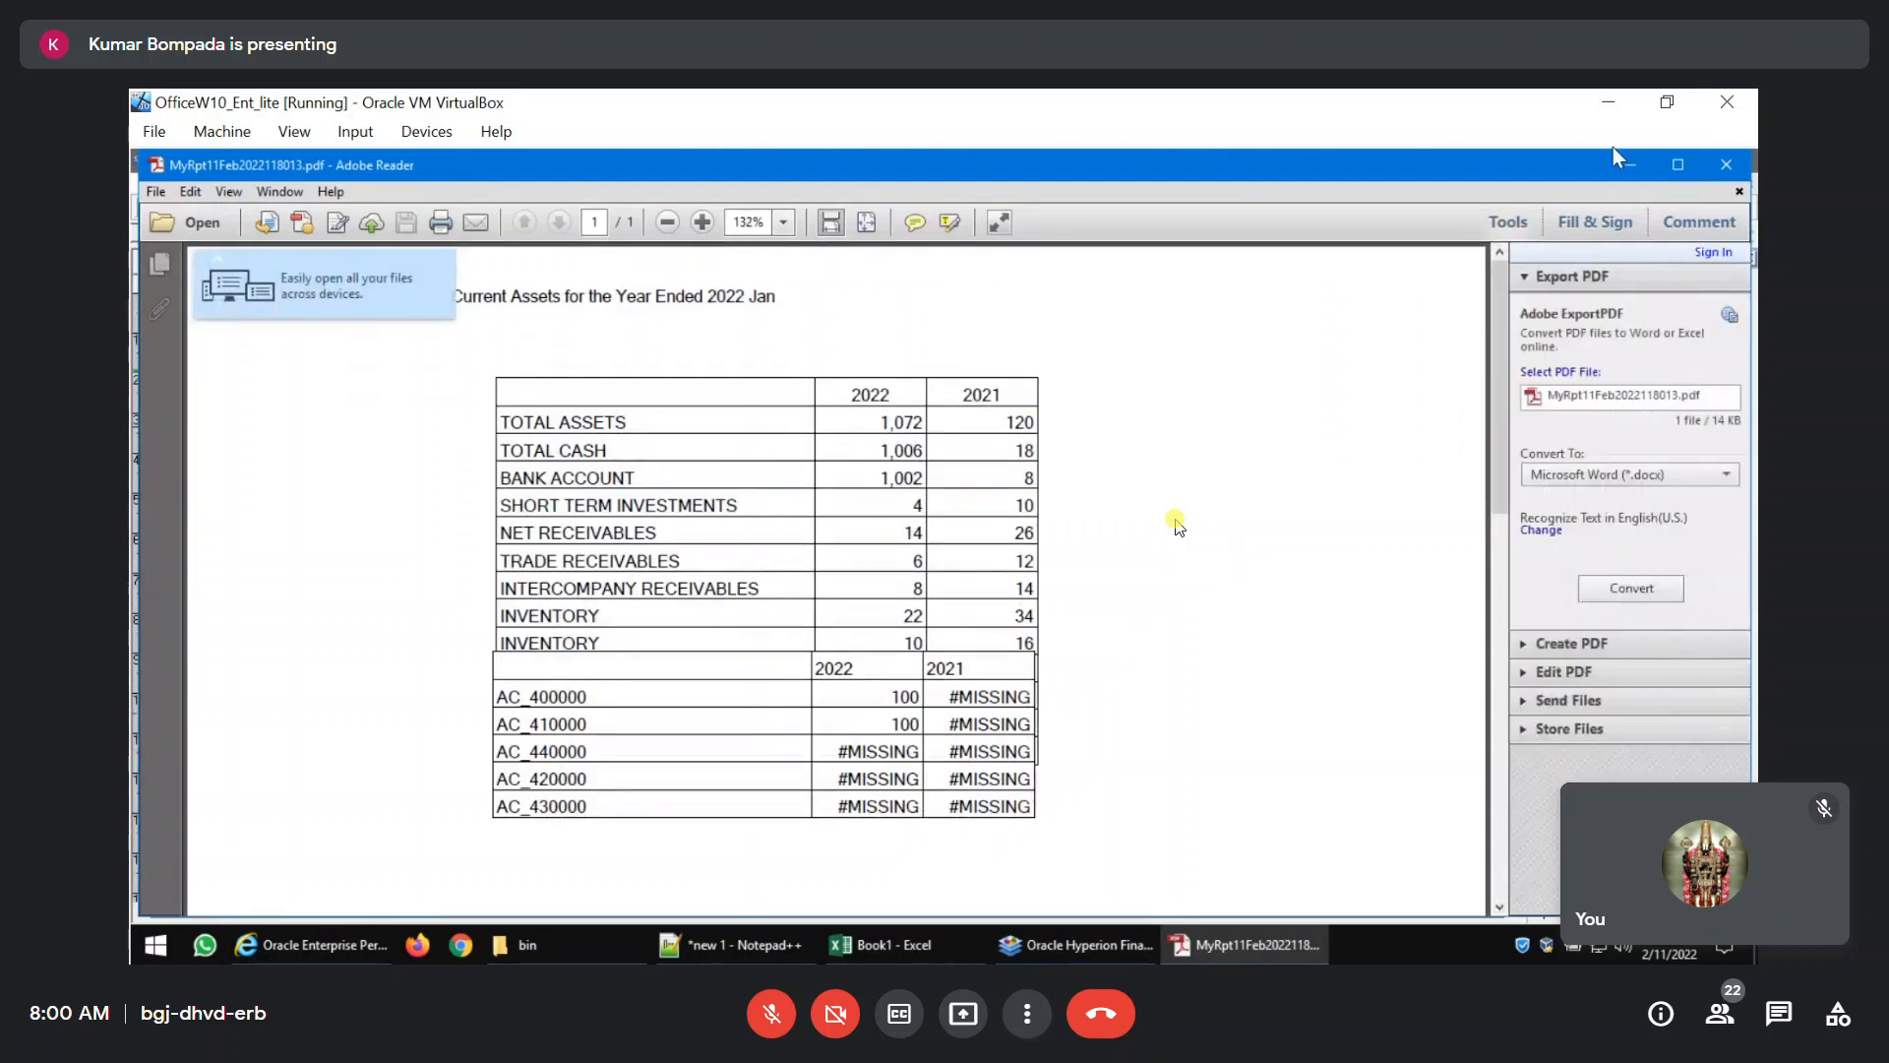
click(1726, 164)
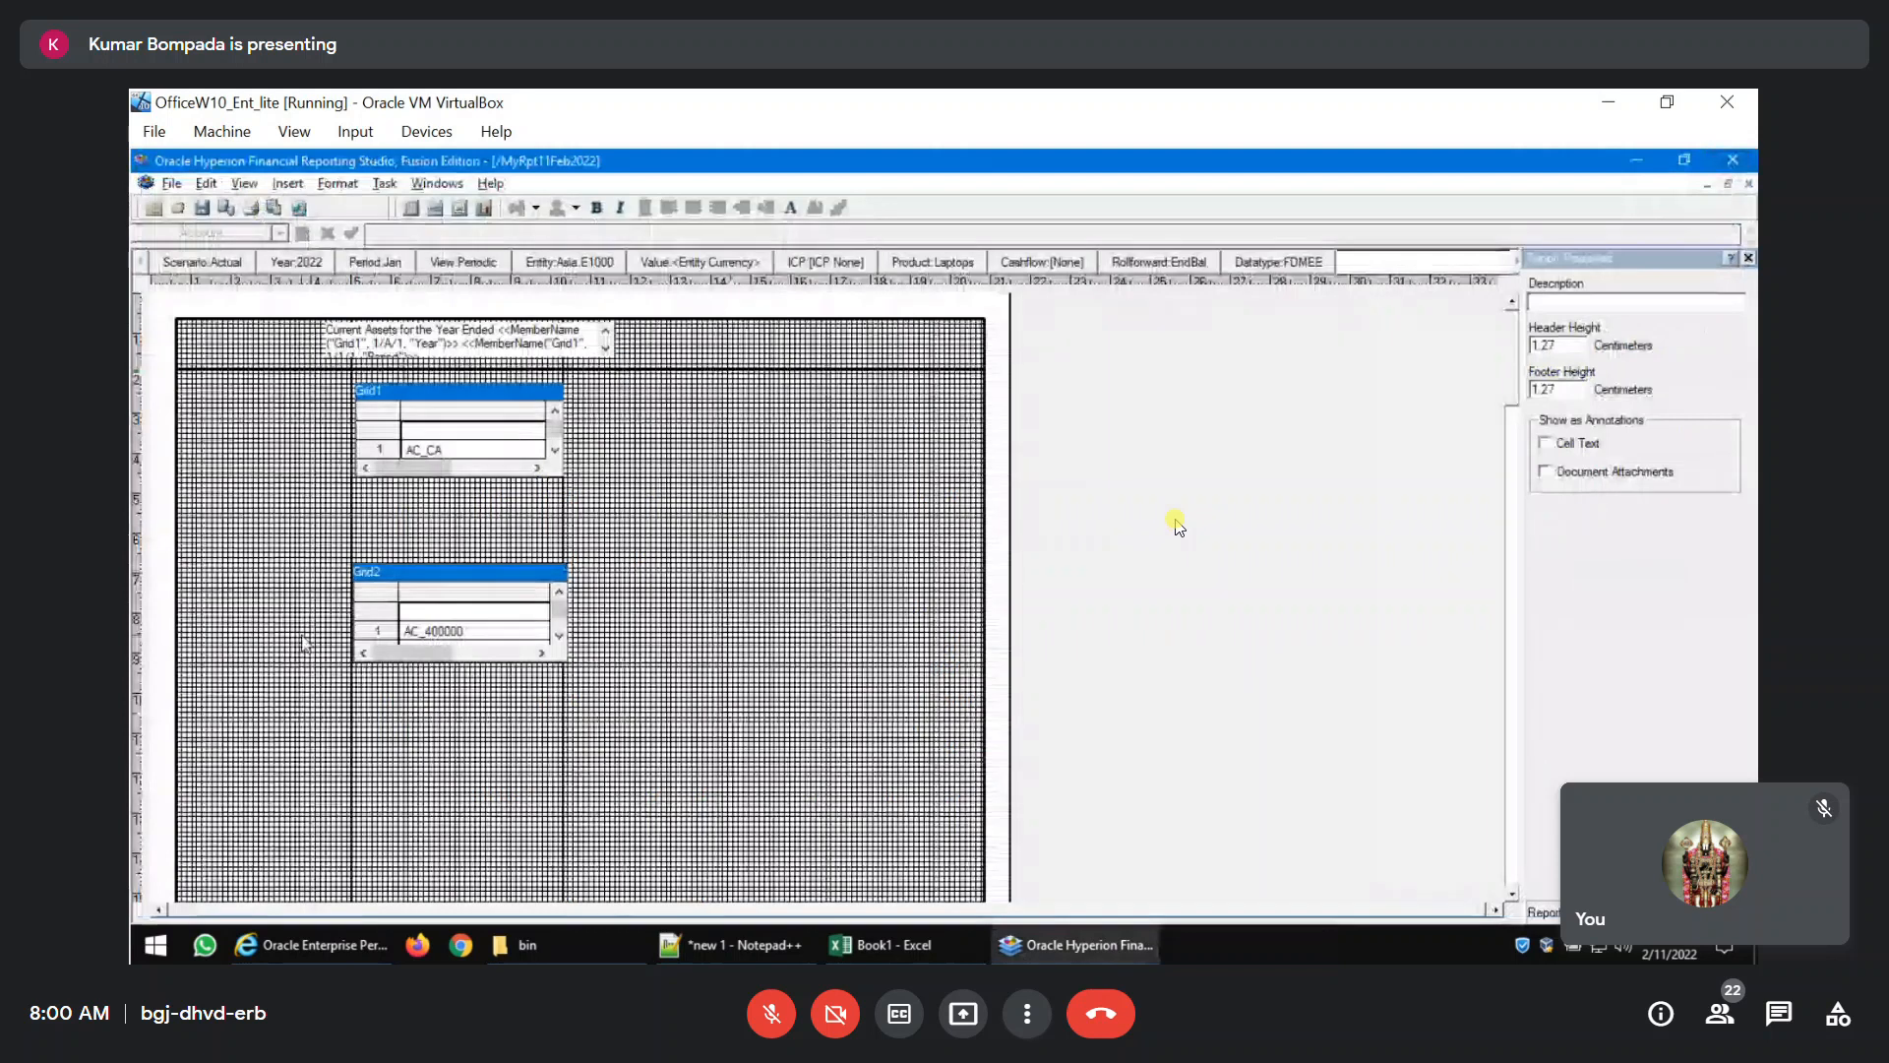
click(526, 654)
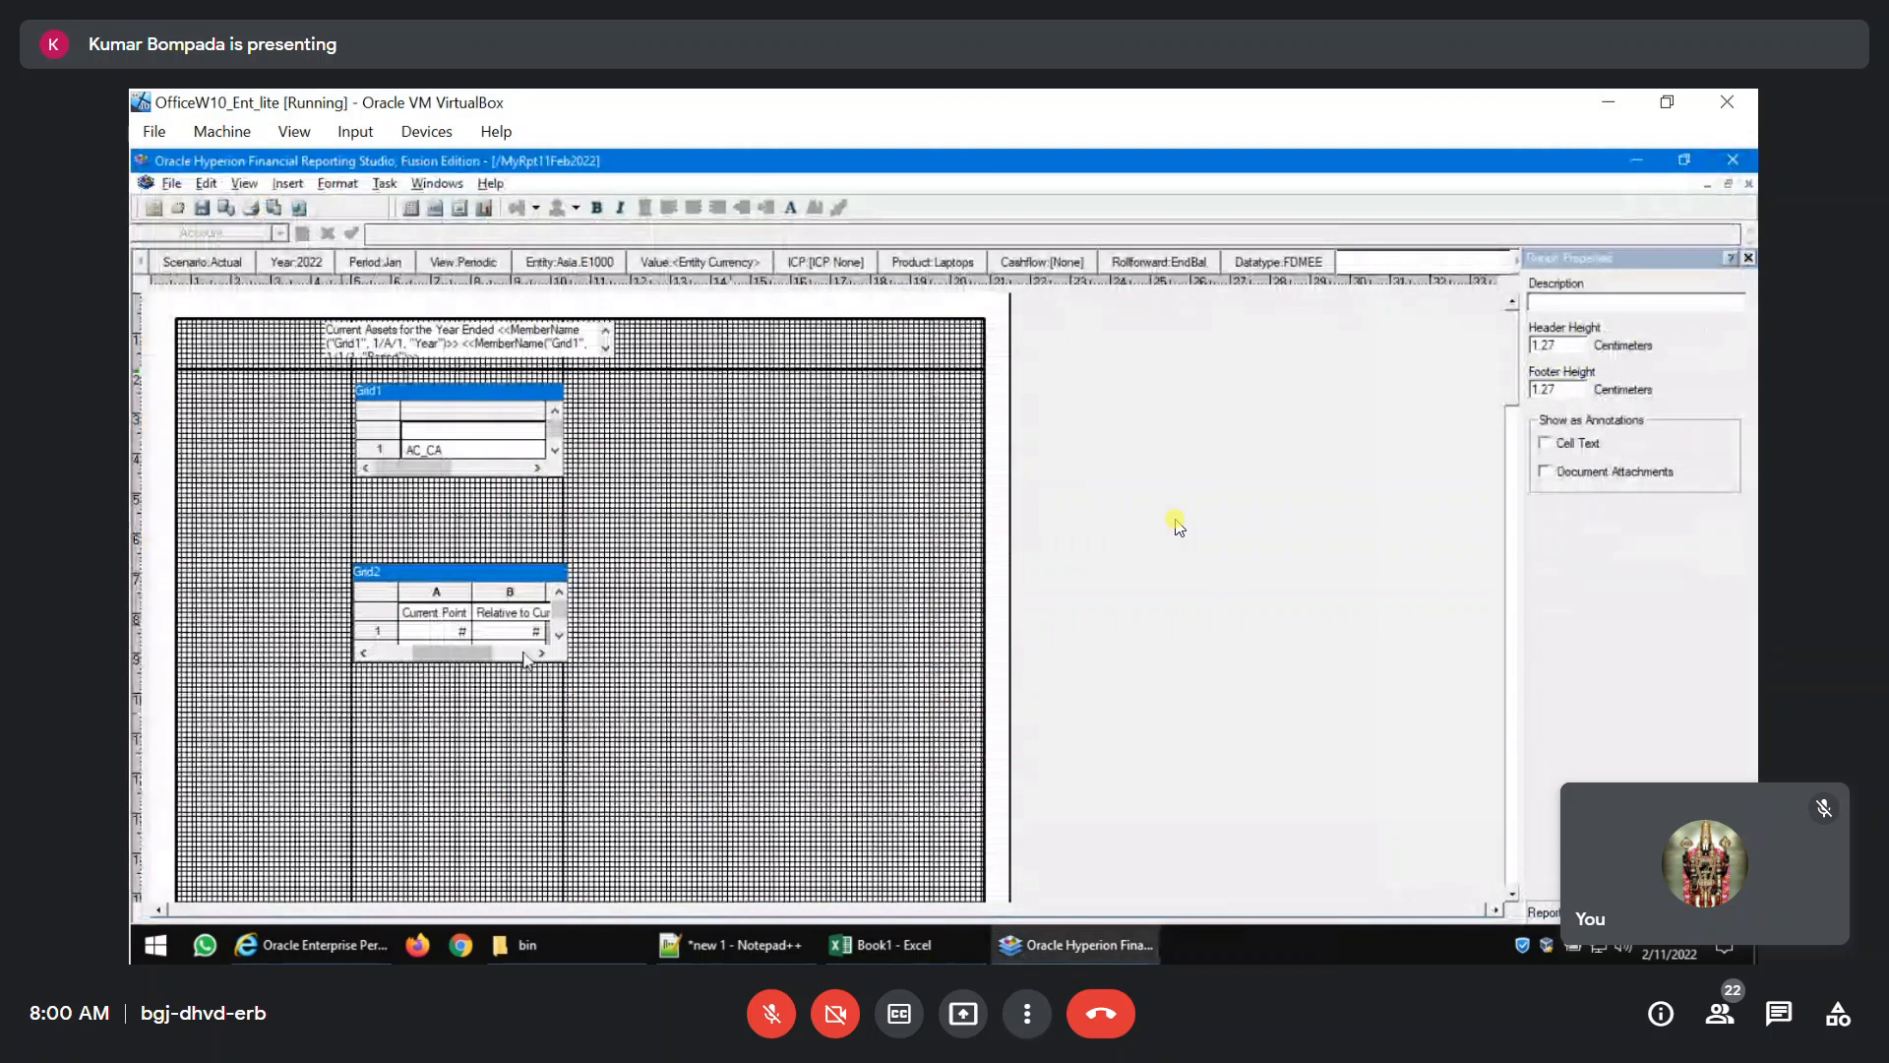
click(394, 628)
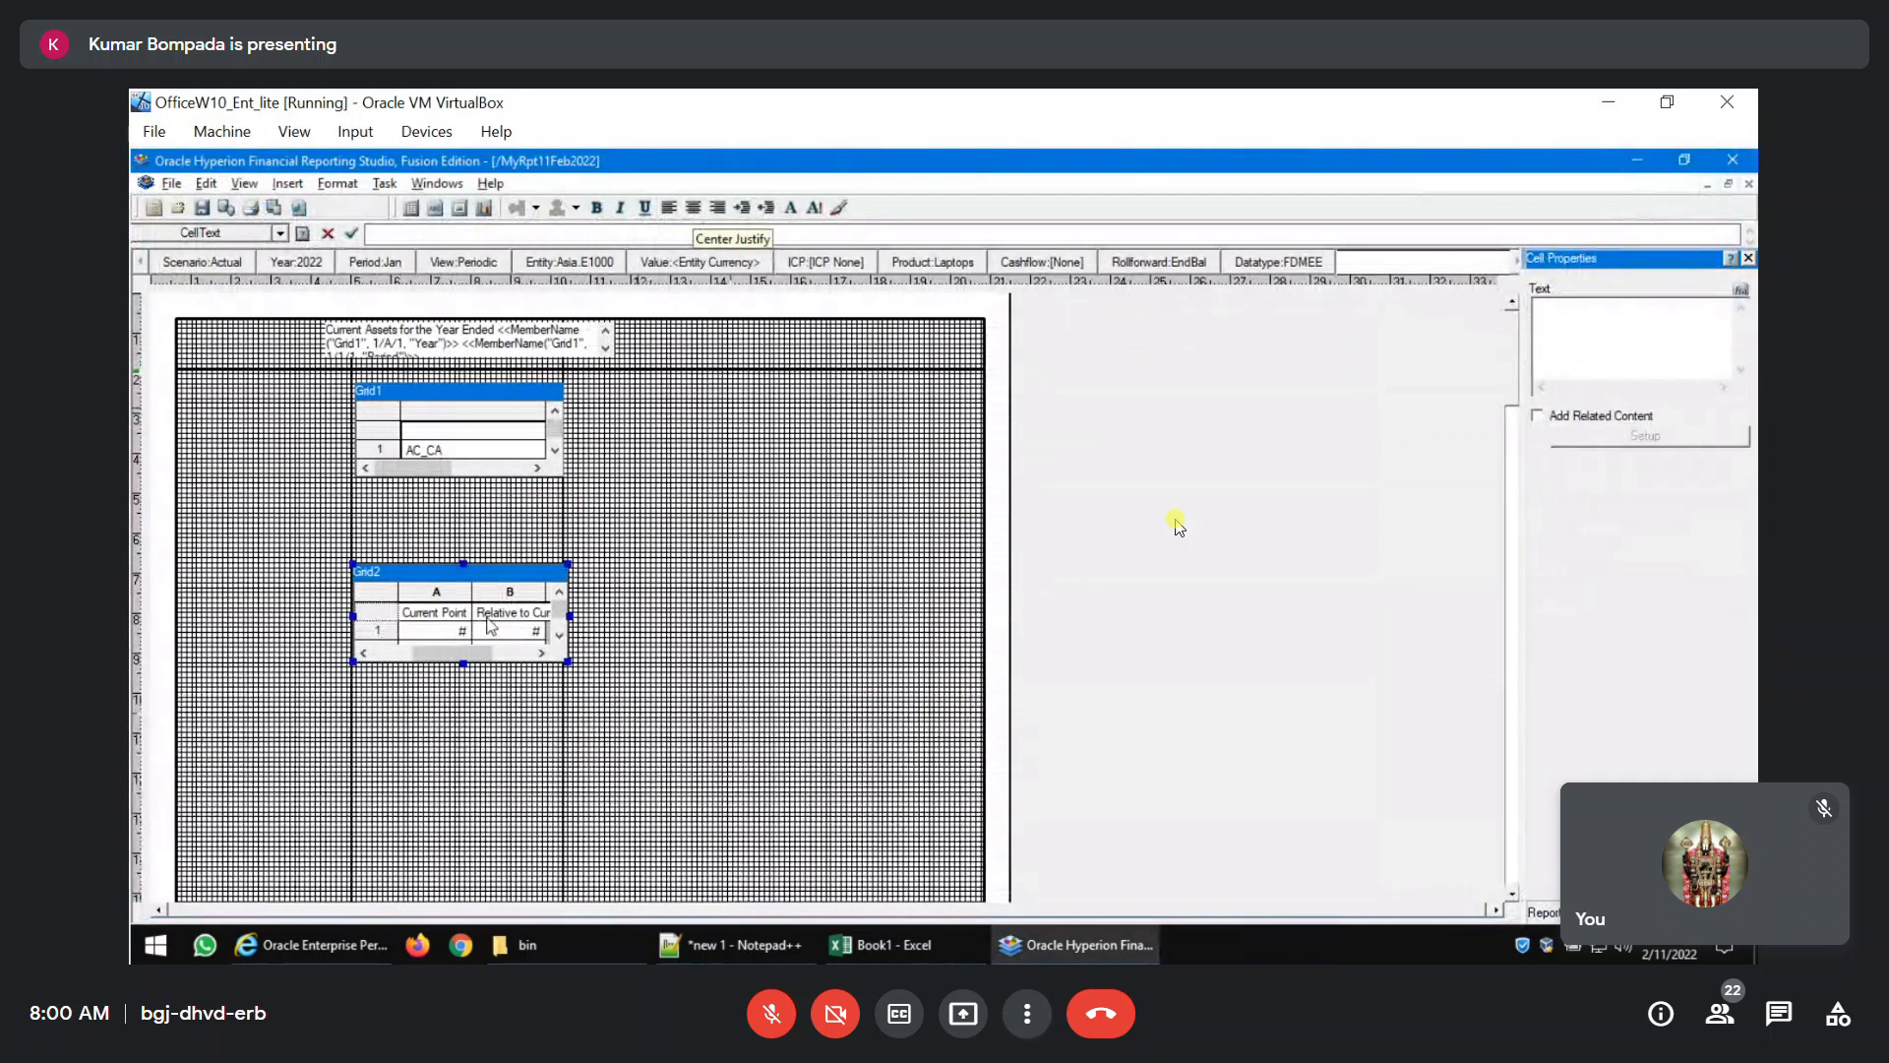
click(379, 612)
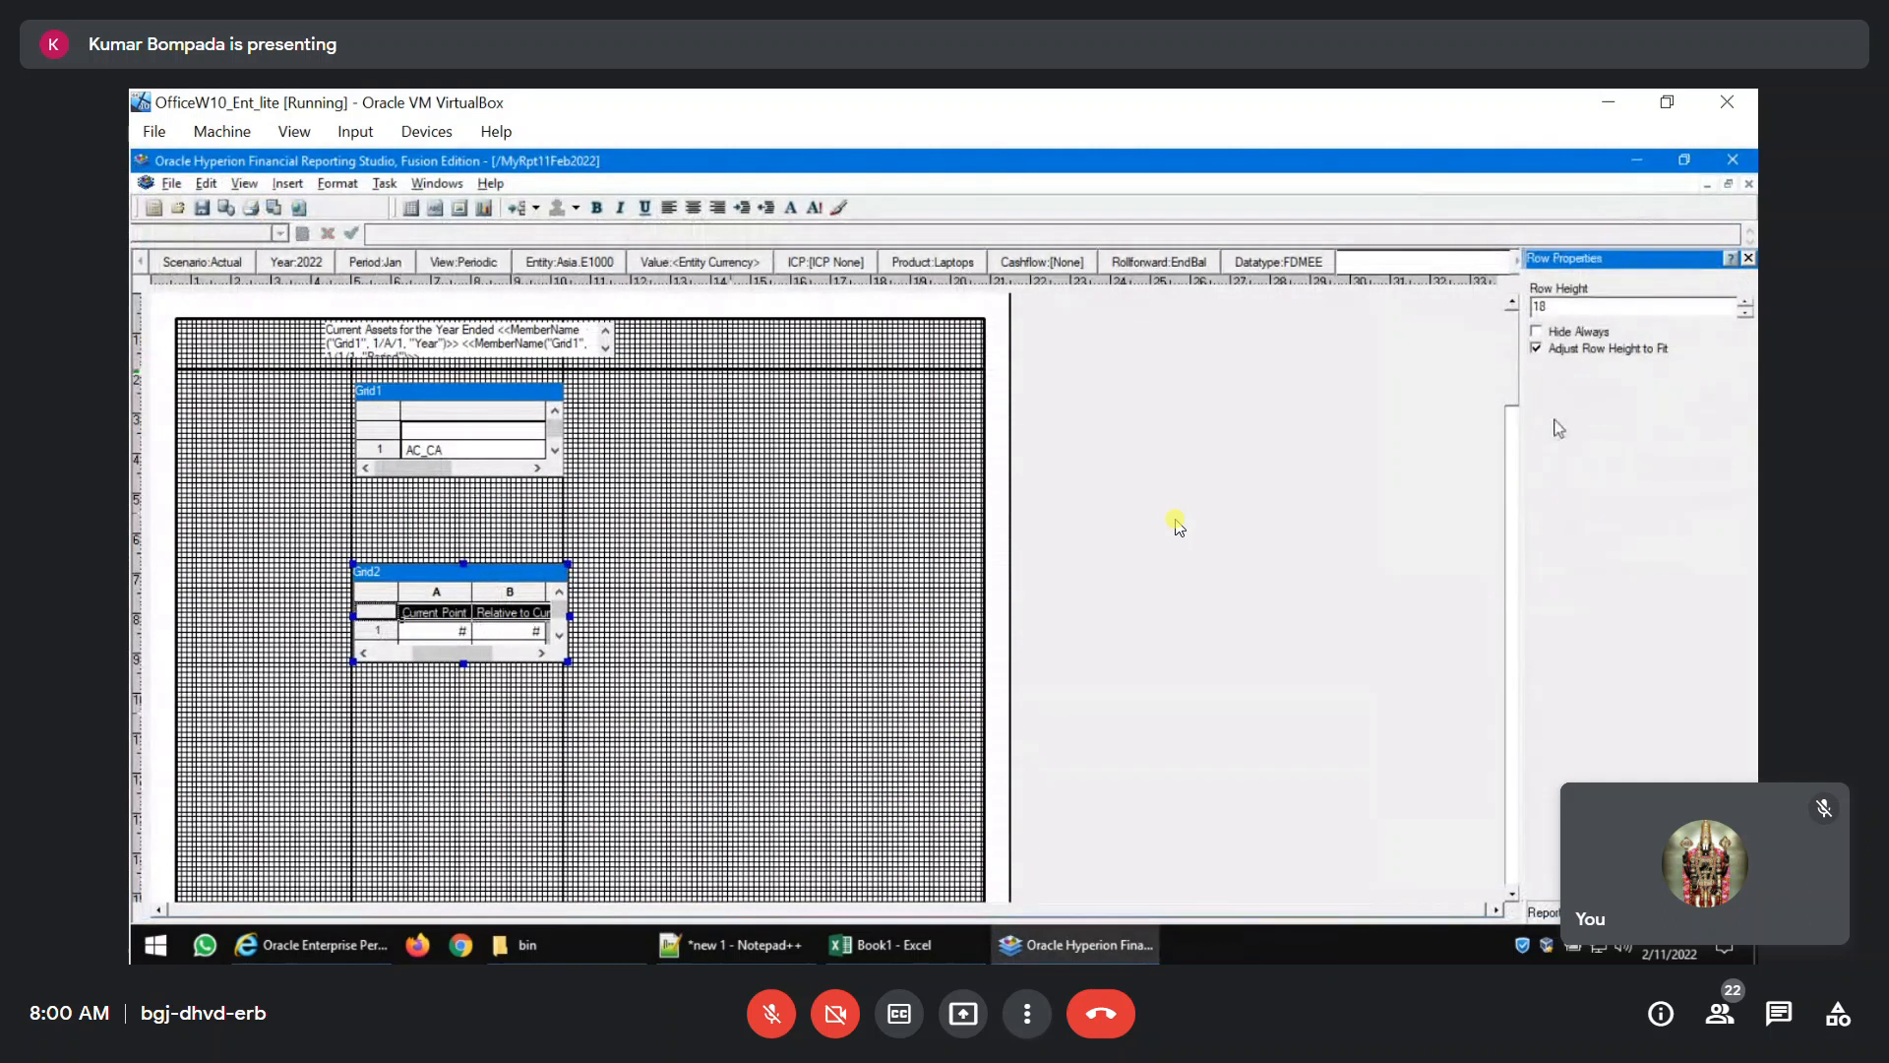
click(1537, 332)
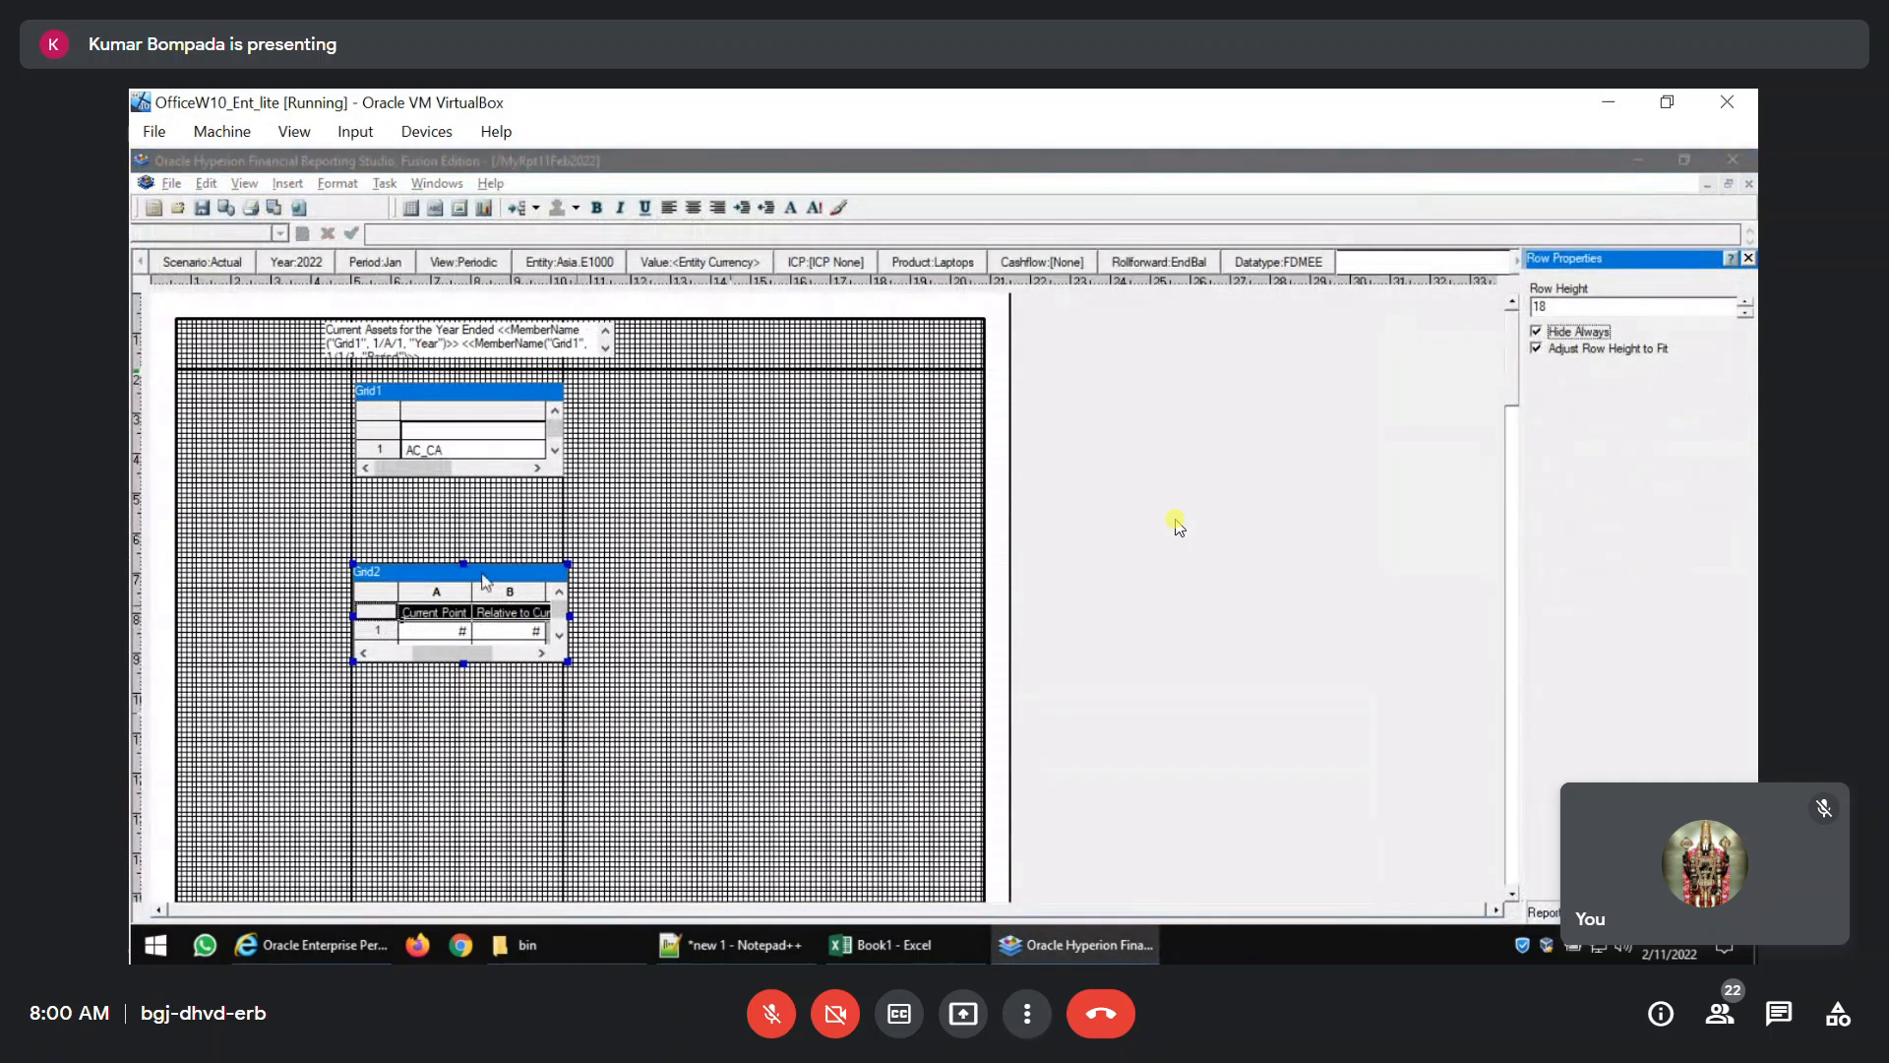
Move Grid2 slightly further down below Grid1 and check the gap in the report's PDF preview.
drag(485, 580, 479, 607)
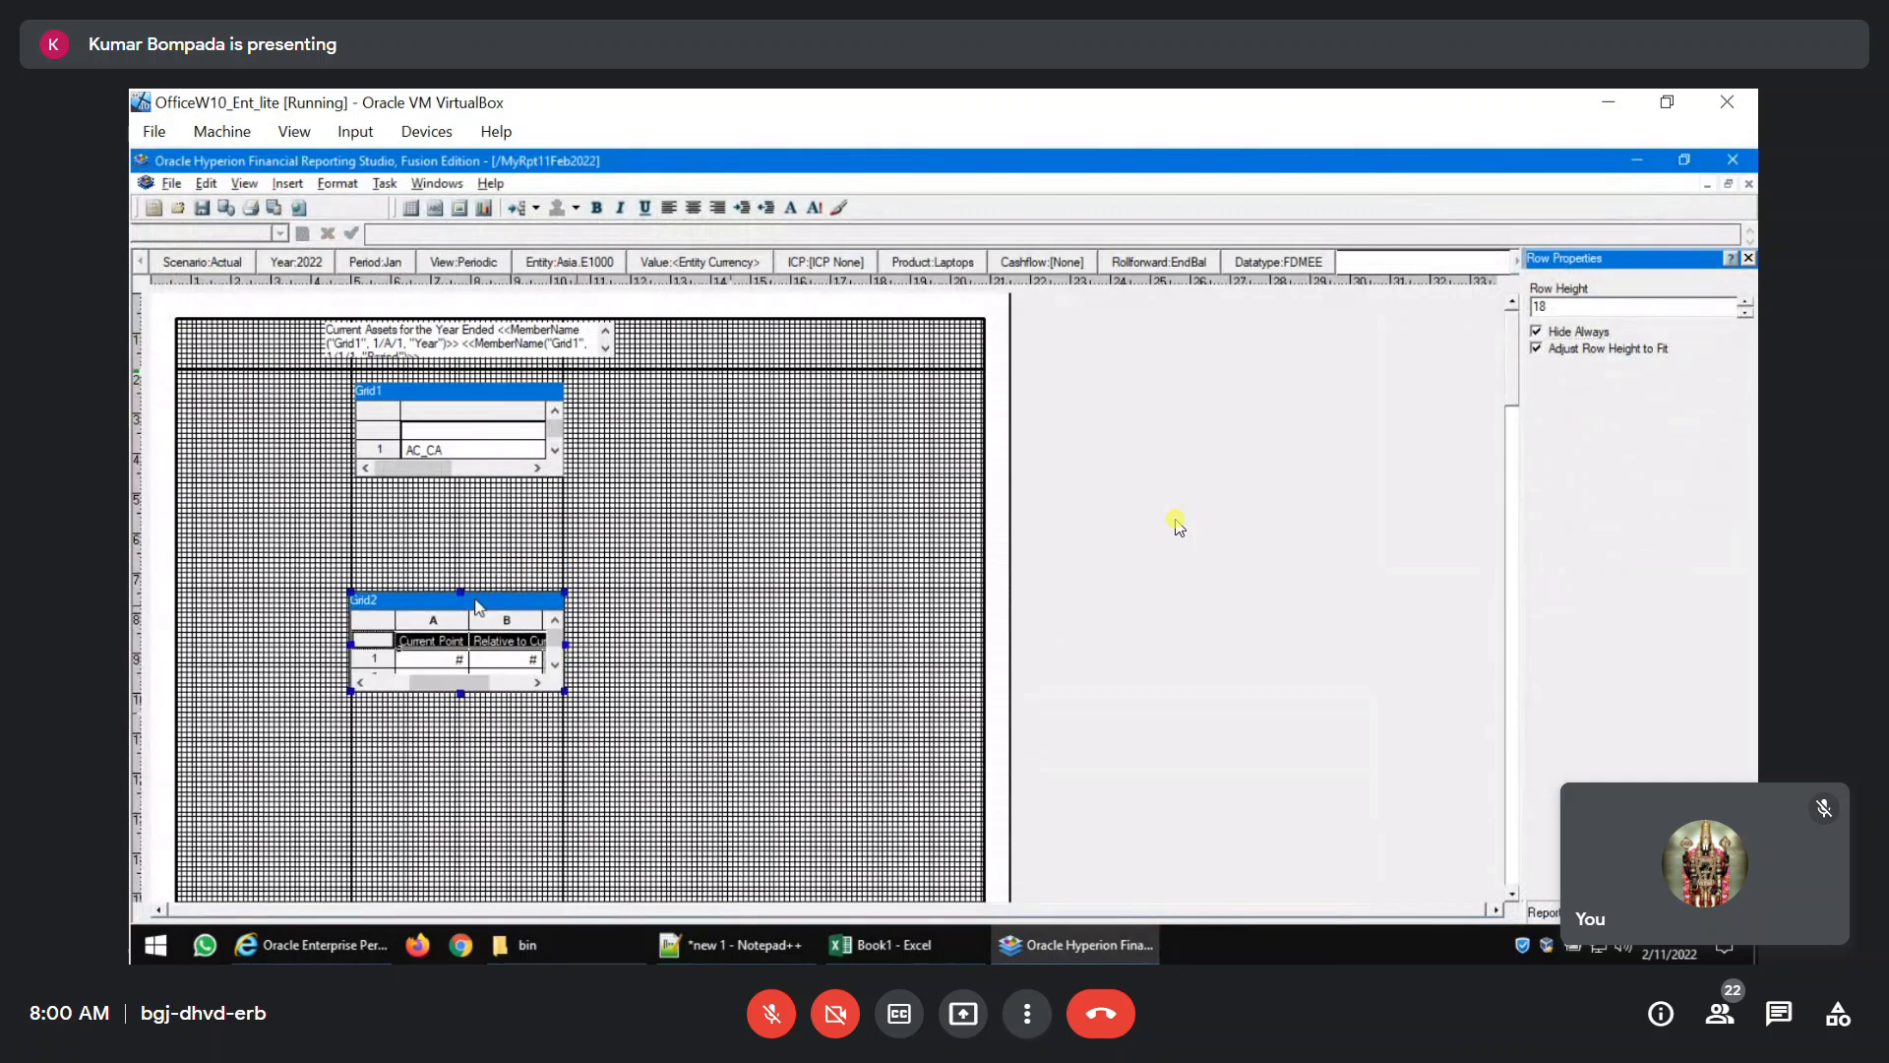
click(846, 467)
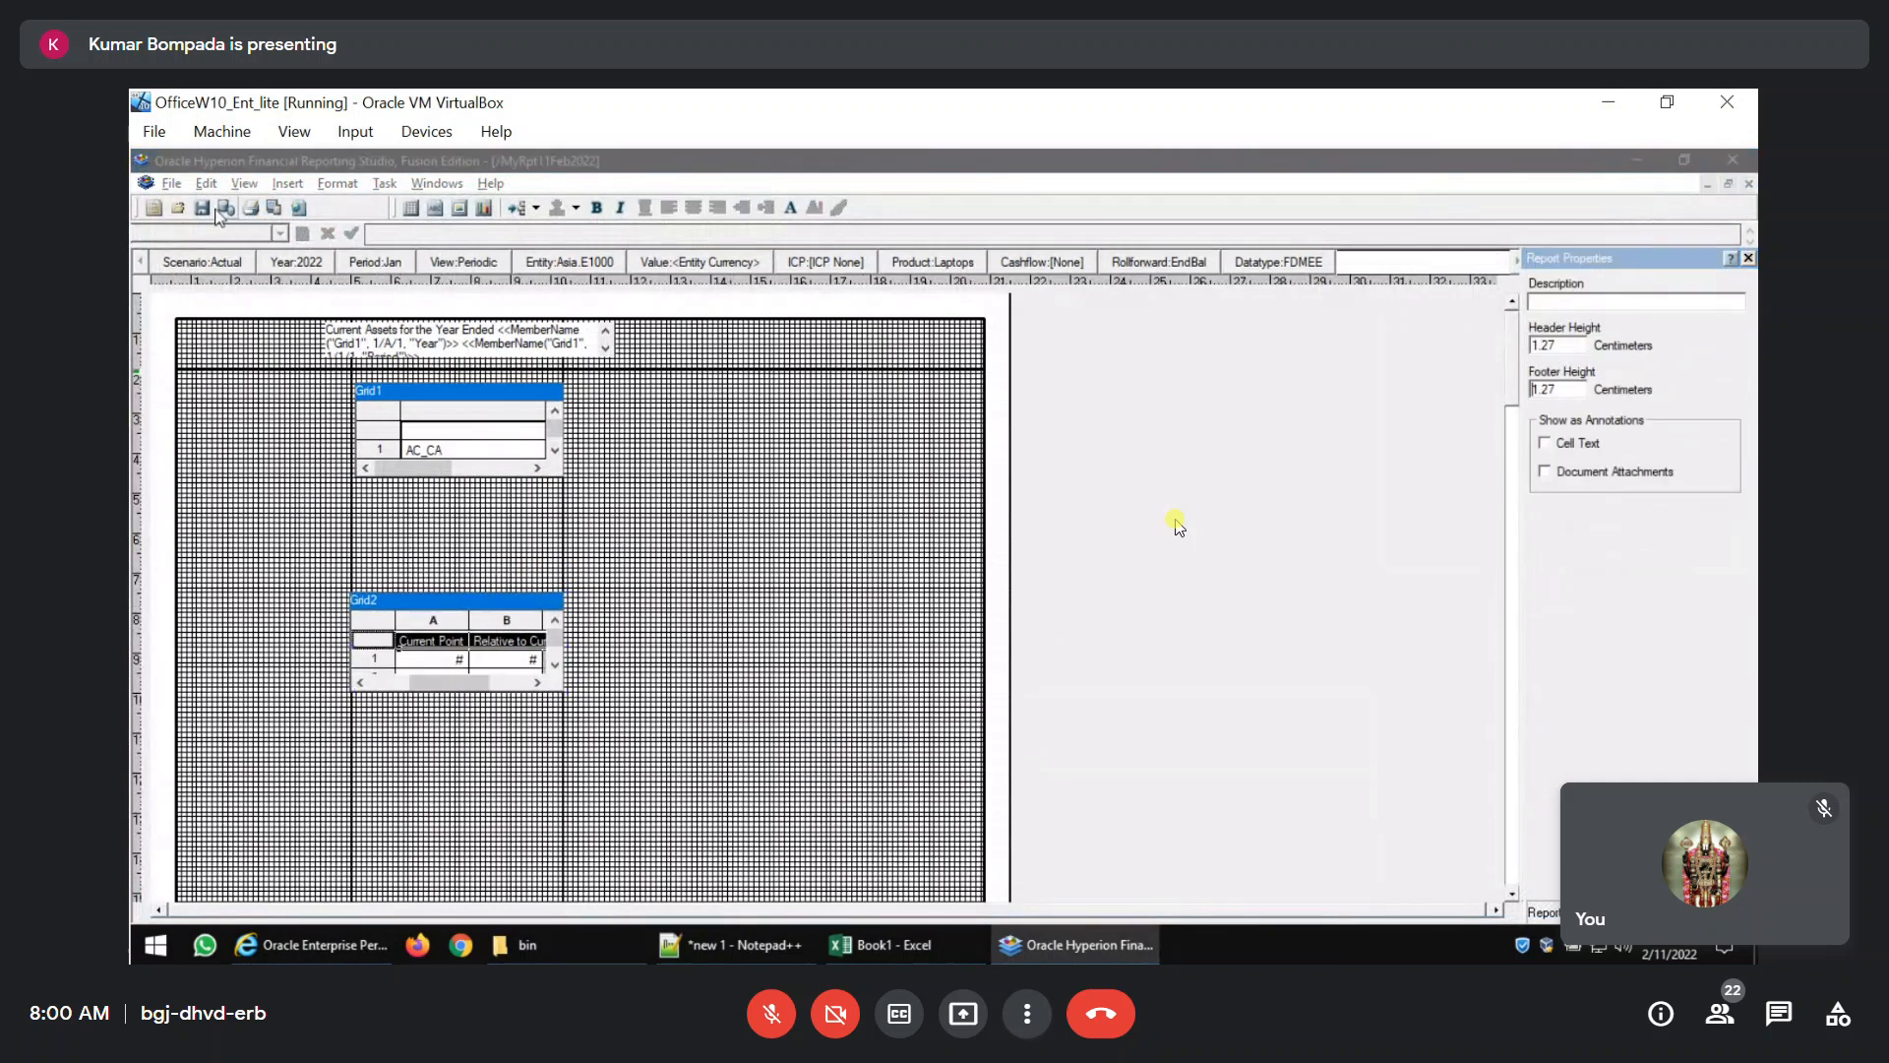
click(271, 208)
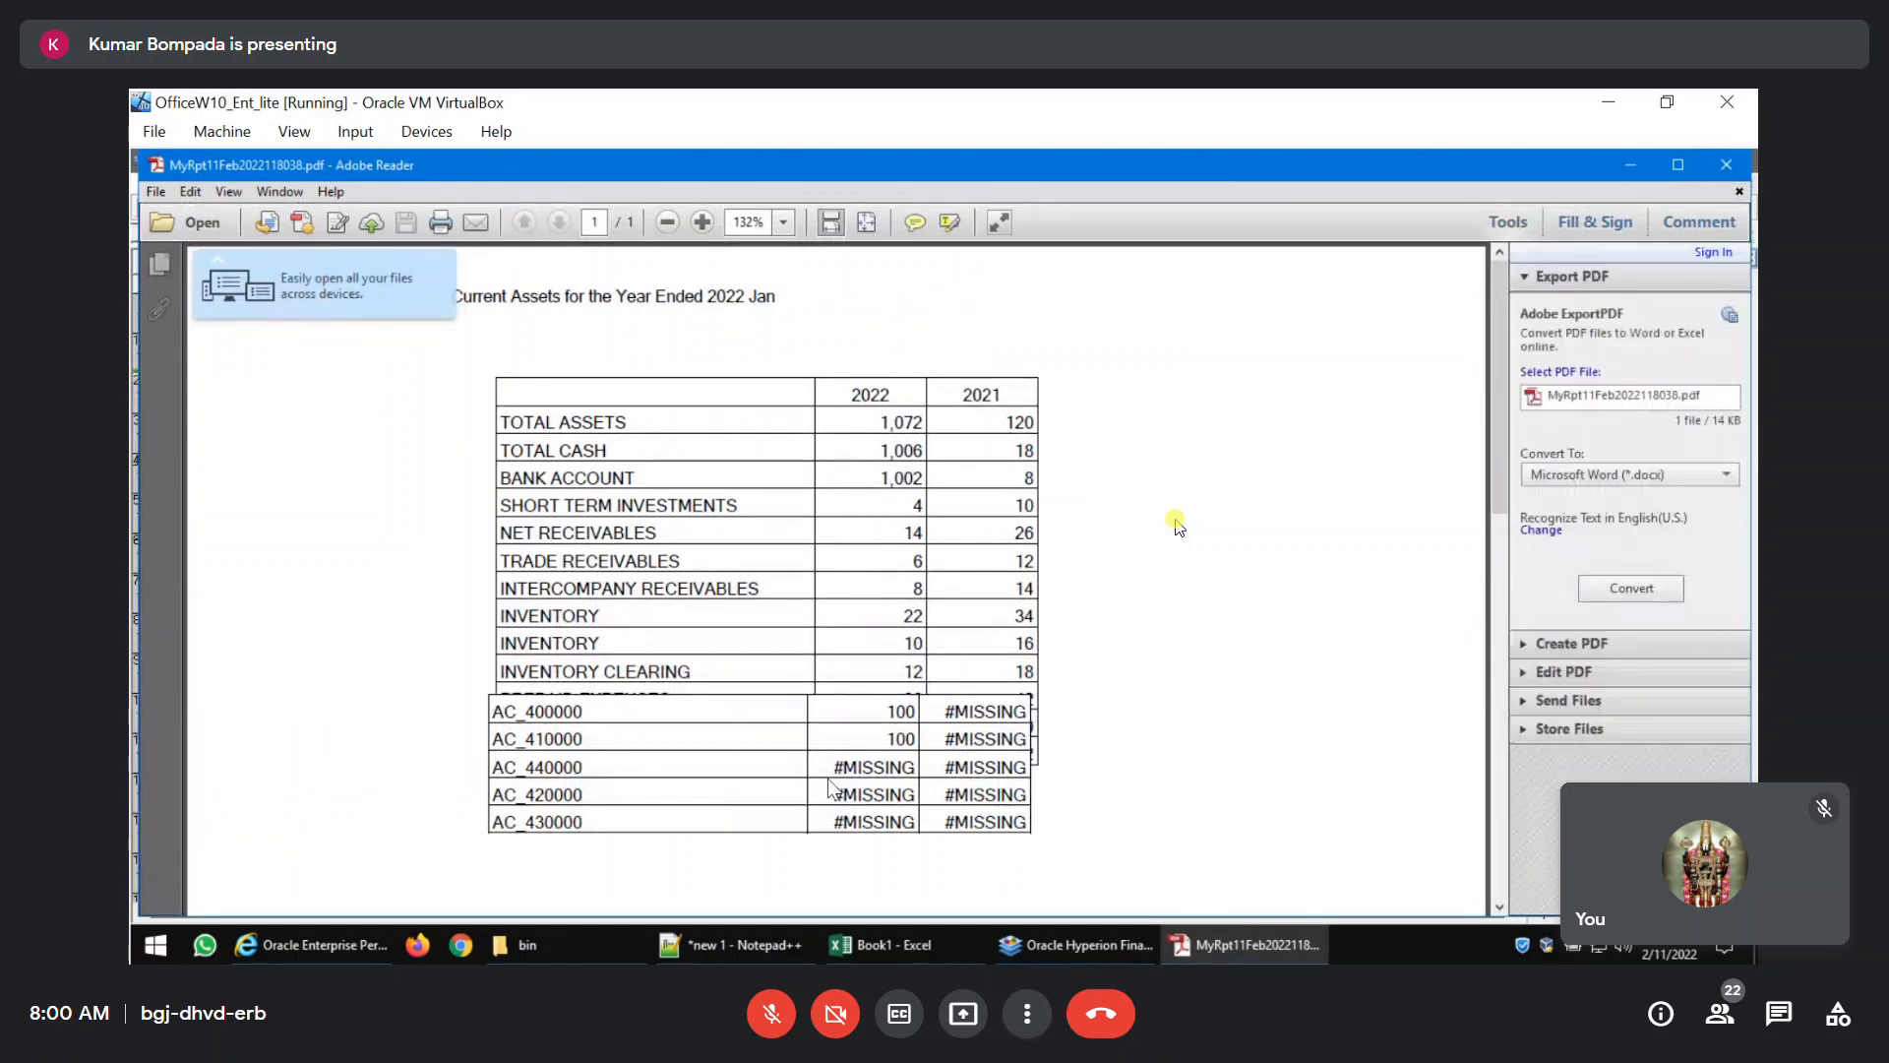
click(1719, 174)
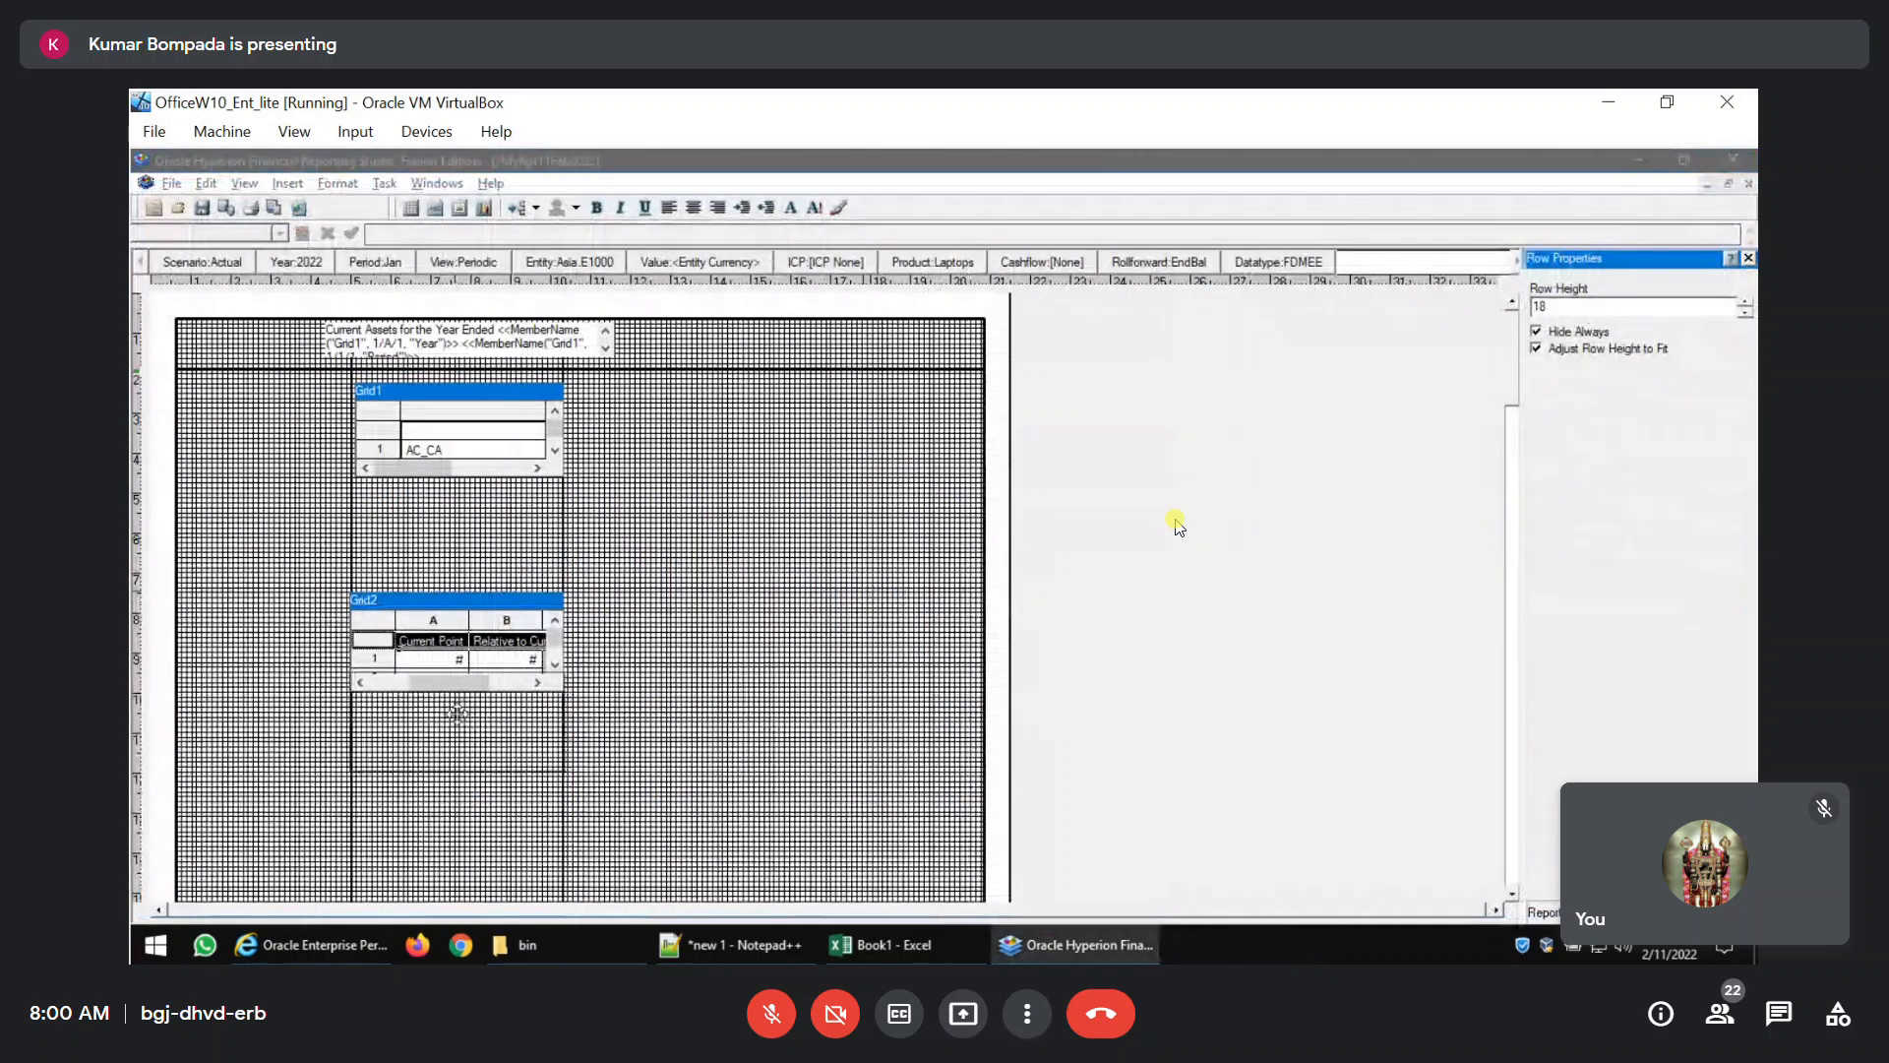
Place Grid2 beside Grid1 at the same height and check the side-by-side layout in a PDF preview.
drag(457, 713, 457, 792)
click(580, 707)
drag(473, 694, 747, 394)
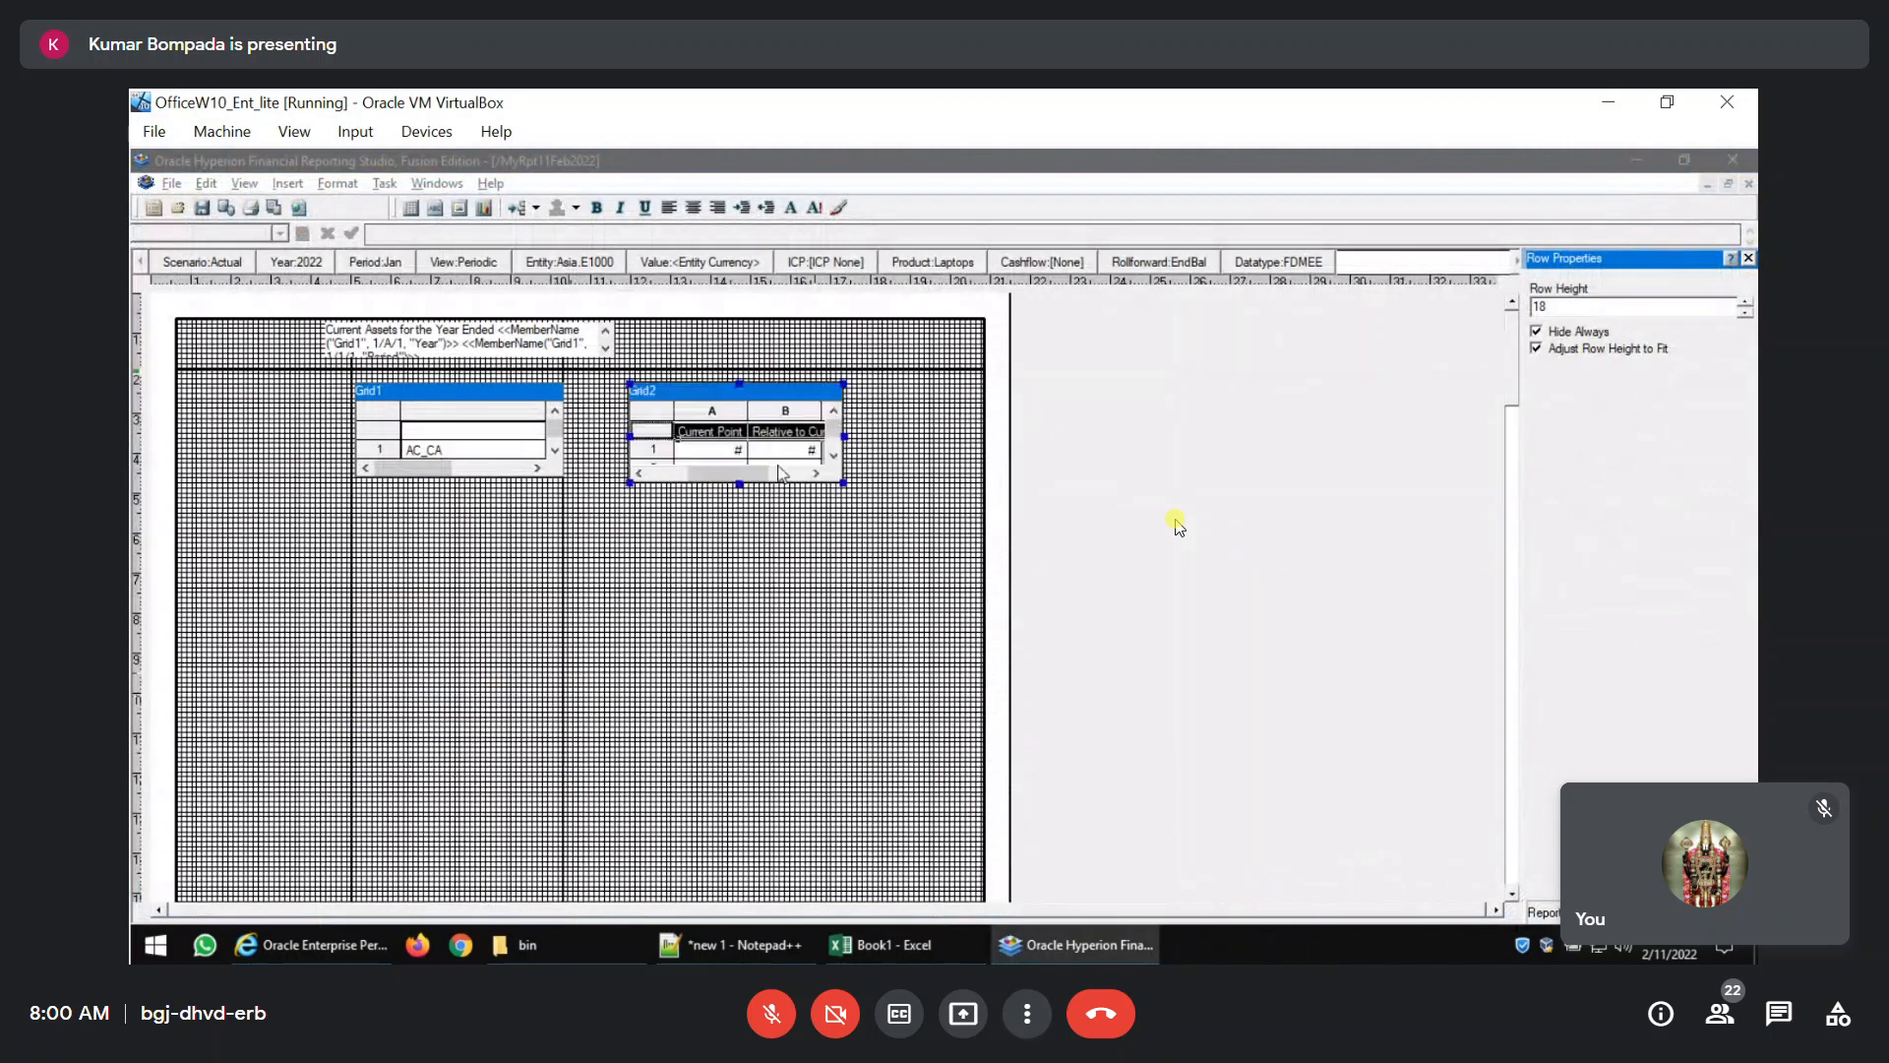
click(1179, 526)
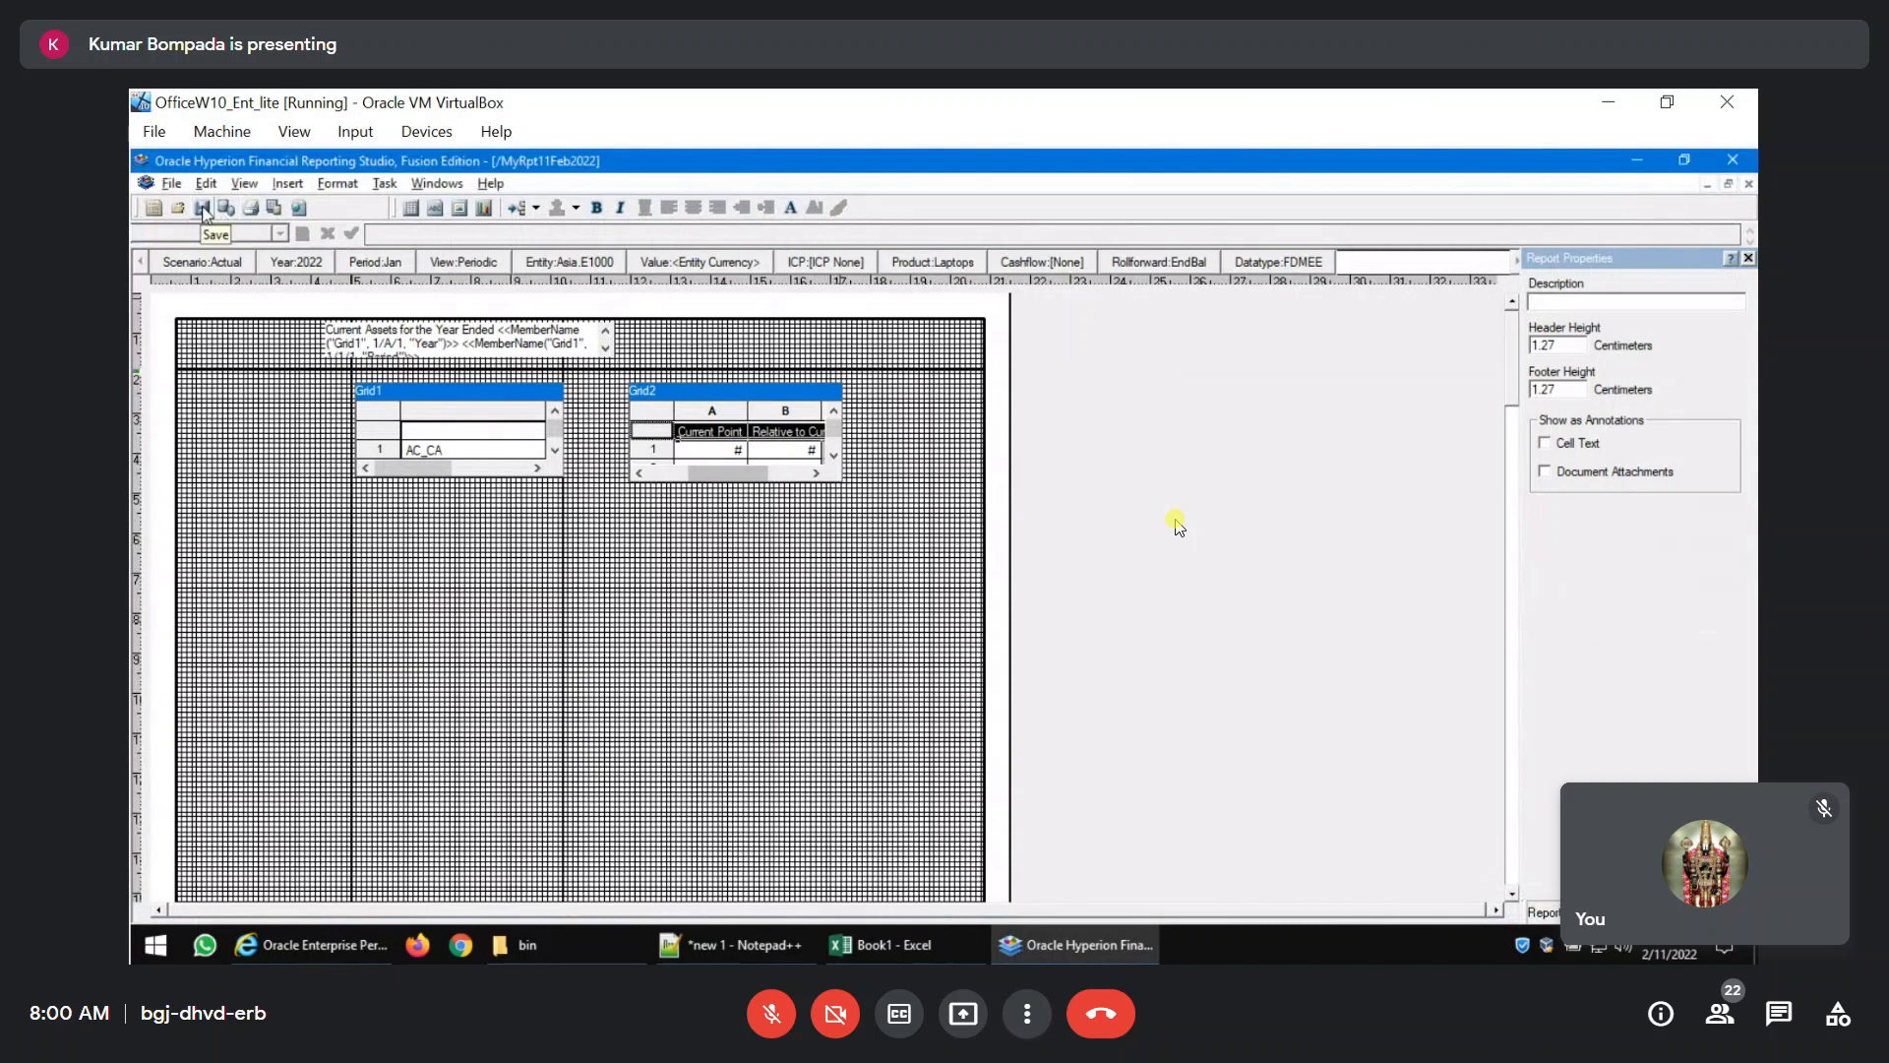
click(273, 209)
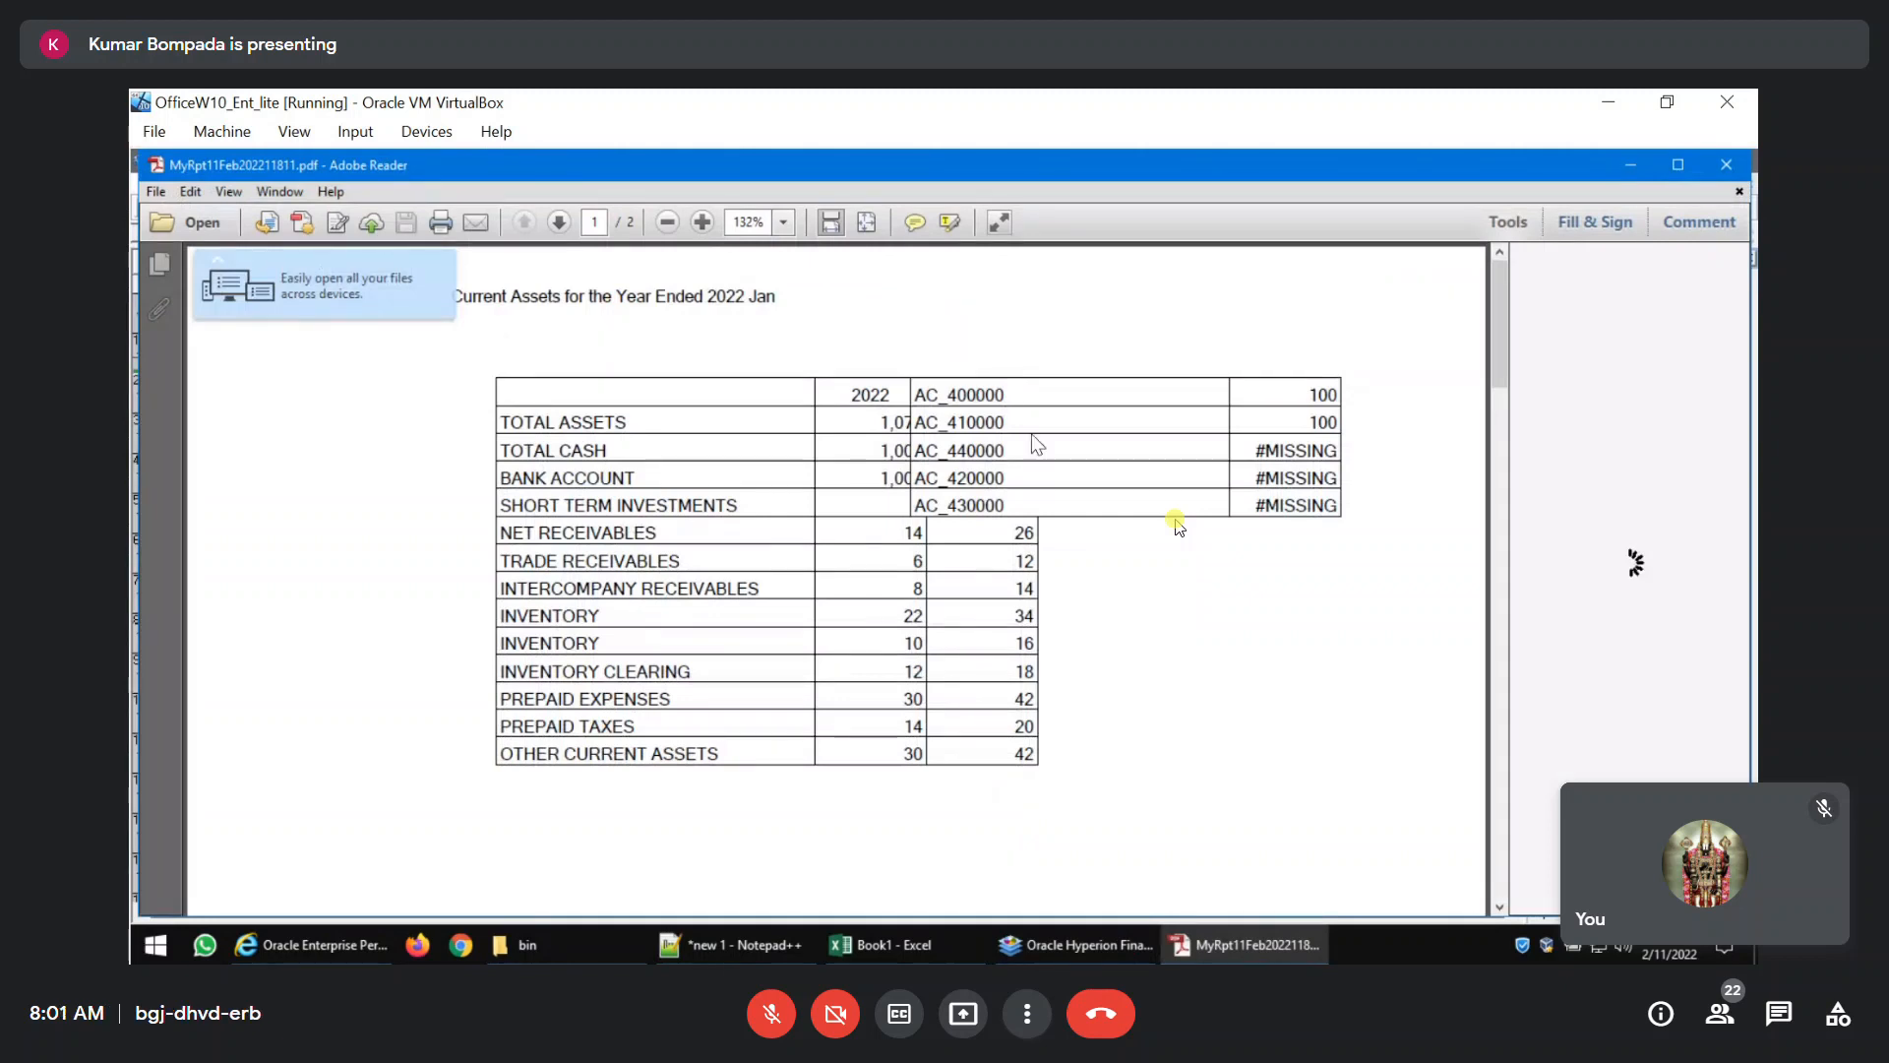
click(1726, 165)
Move Grid2 far below Grid1 between the vertical guidelines and review both tables in the PDF preview.
drag(719, 395, 441, 777)
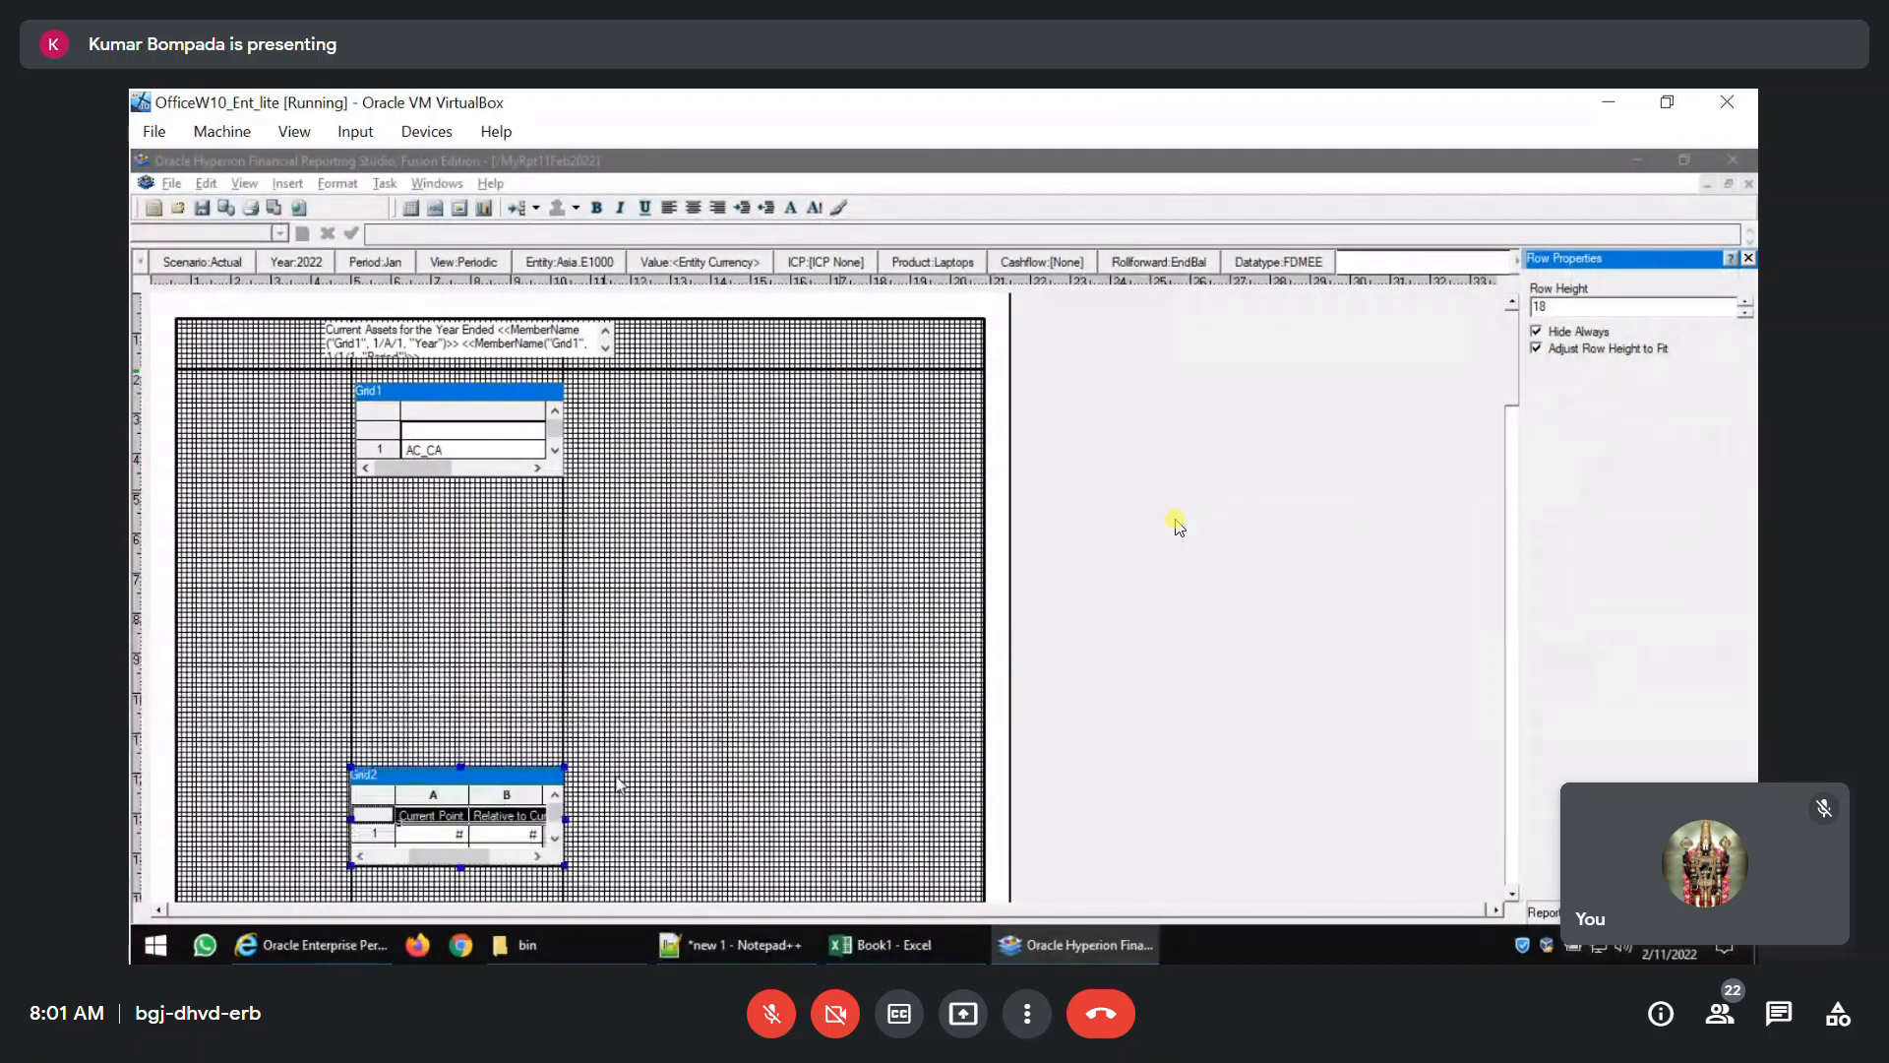
click(726, 741)
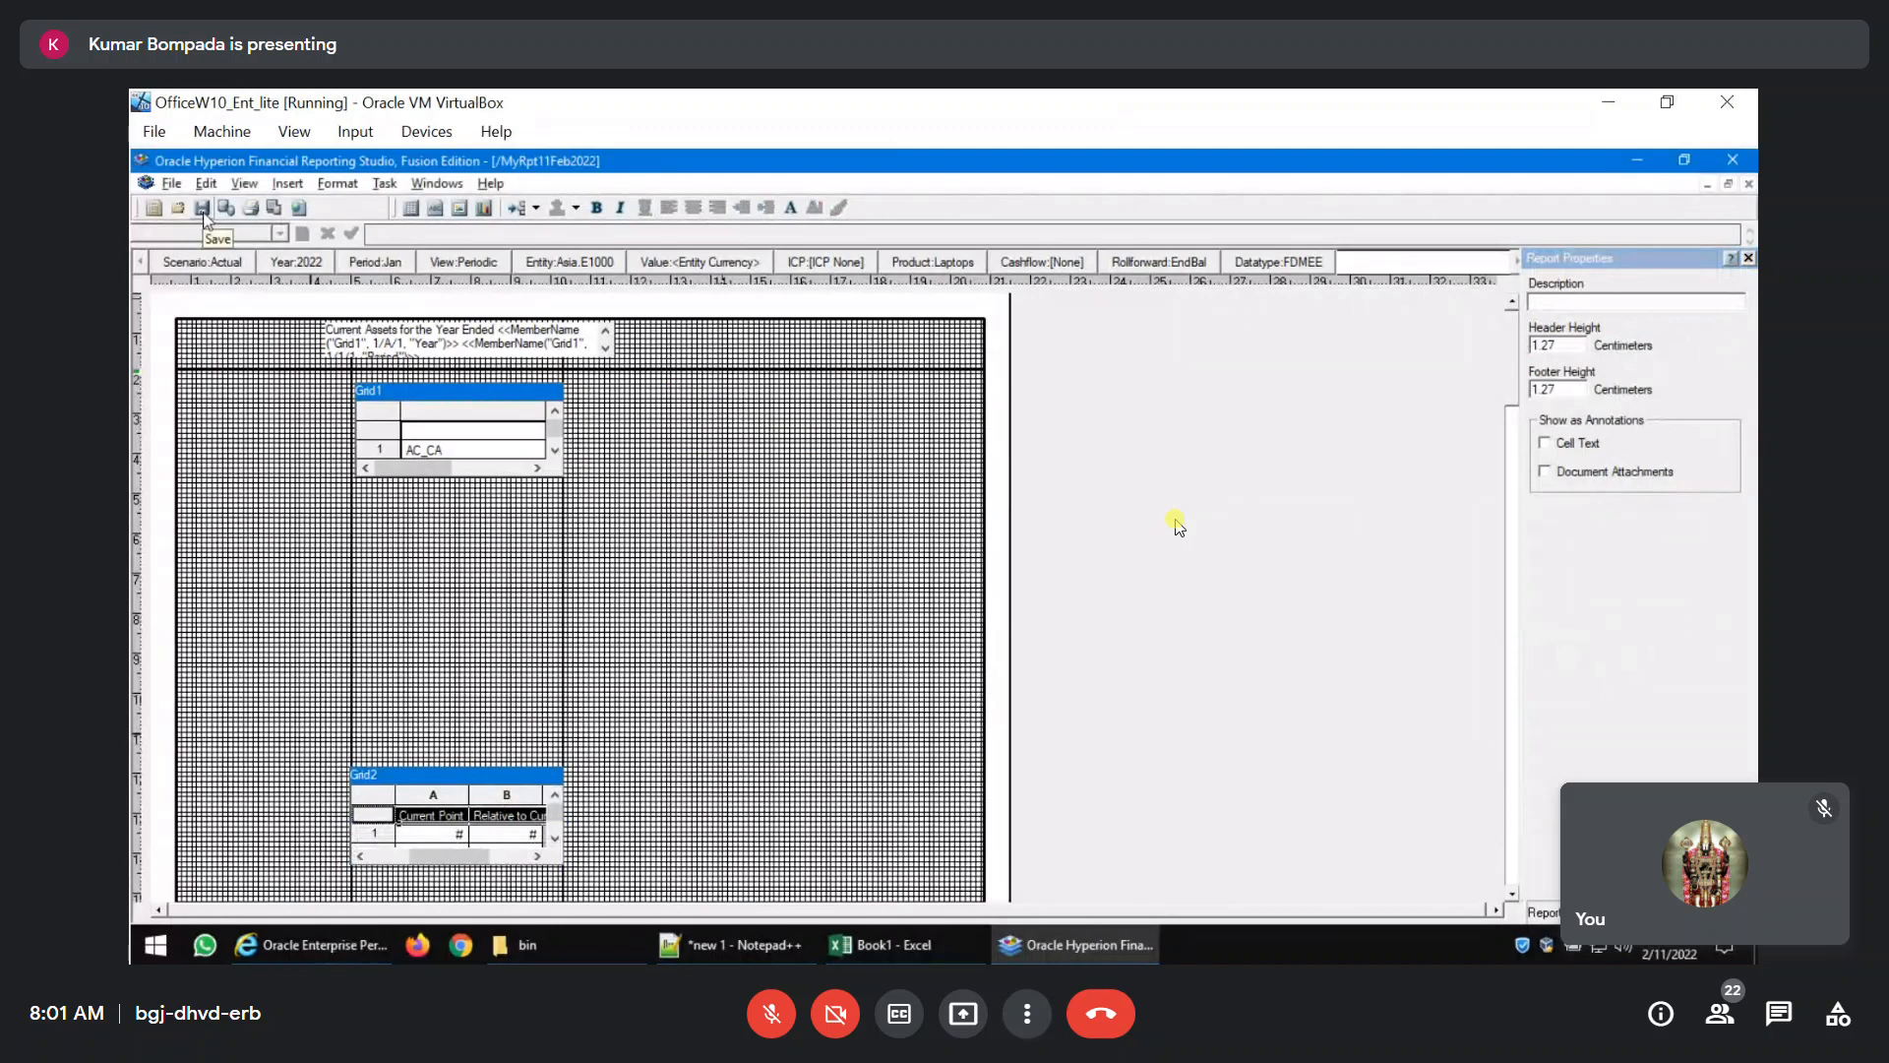
click(273, 208)
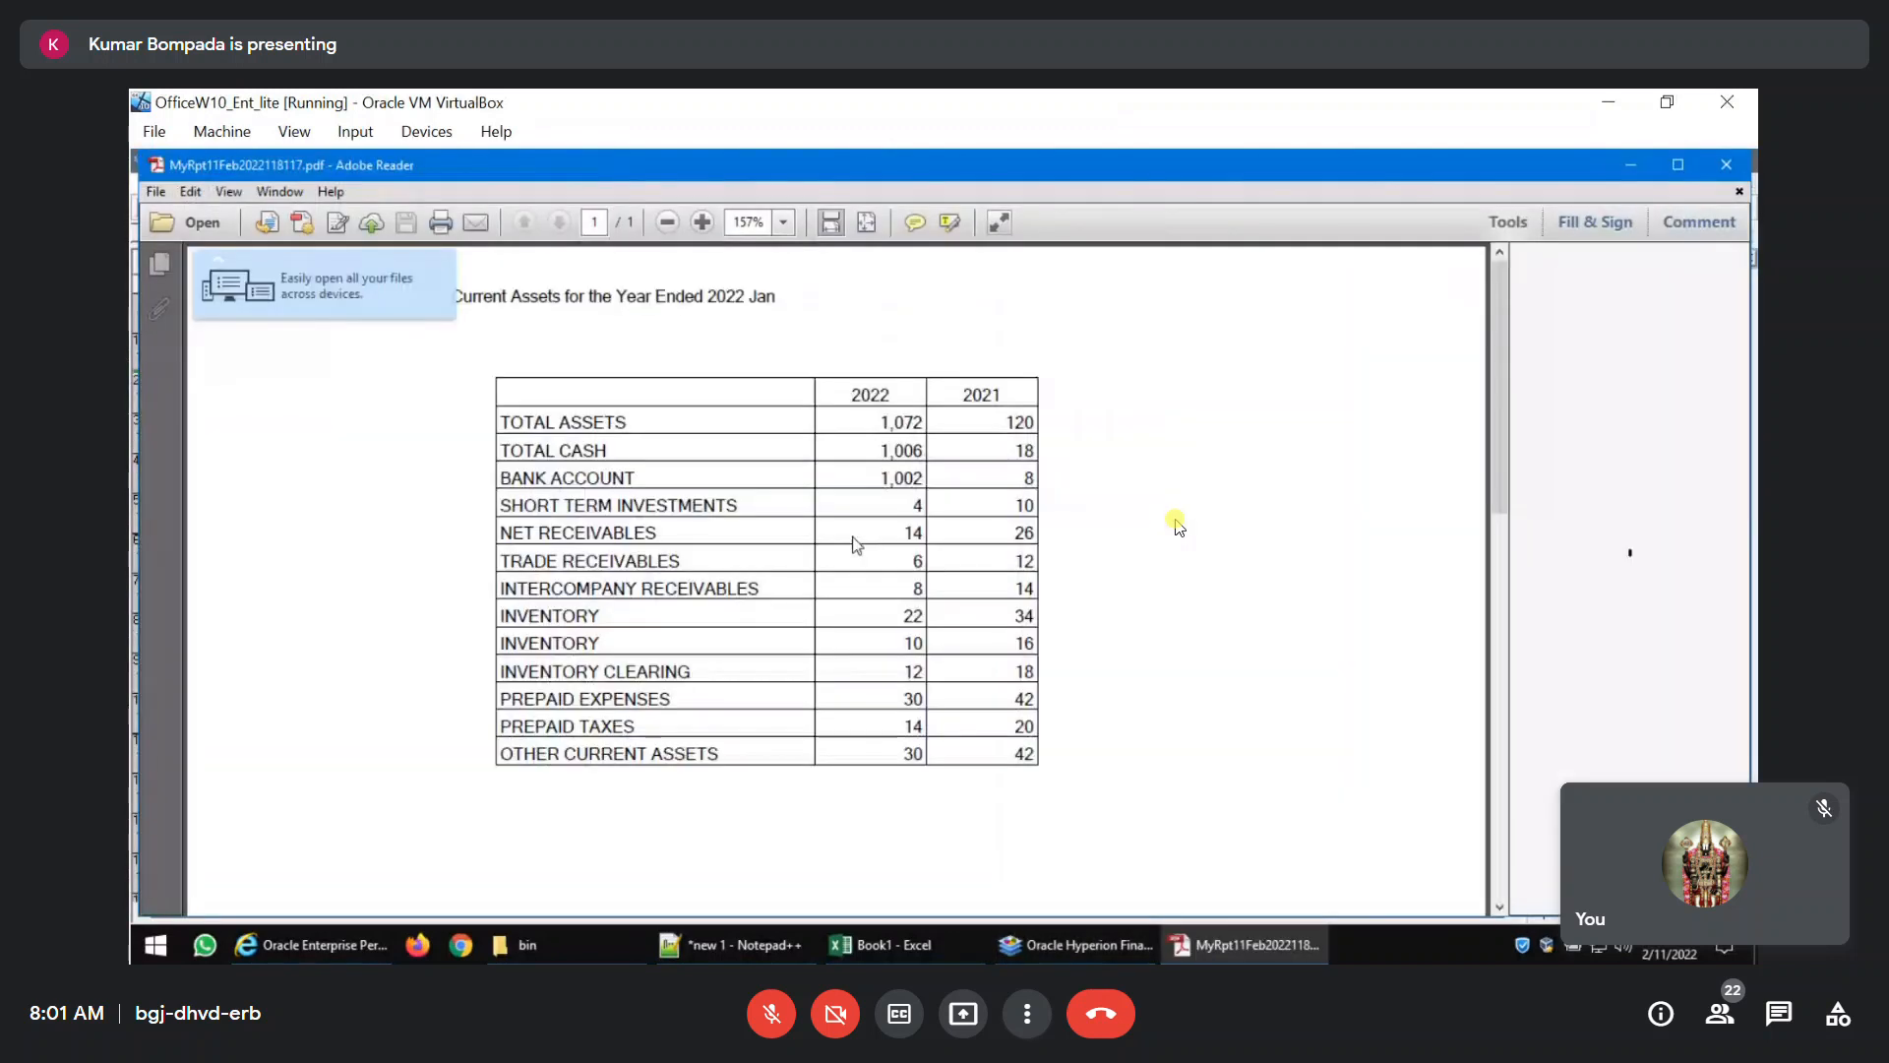
scroll(856, 547, down, 5)
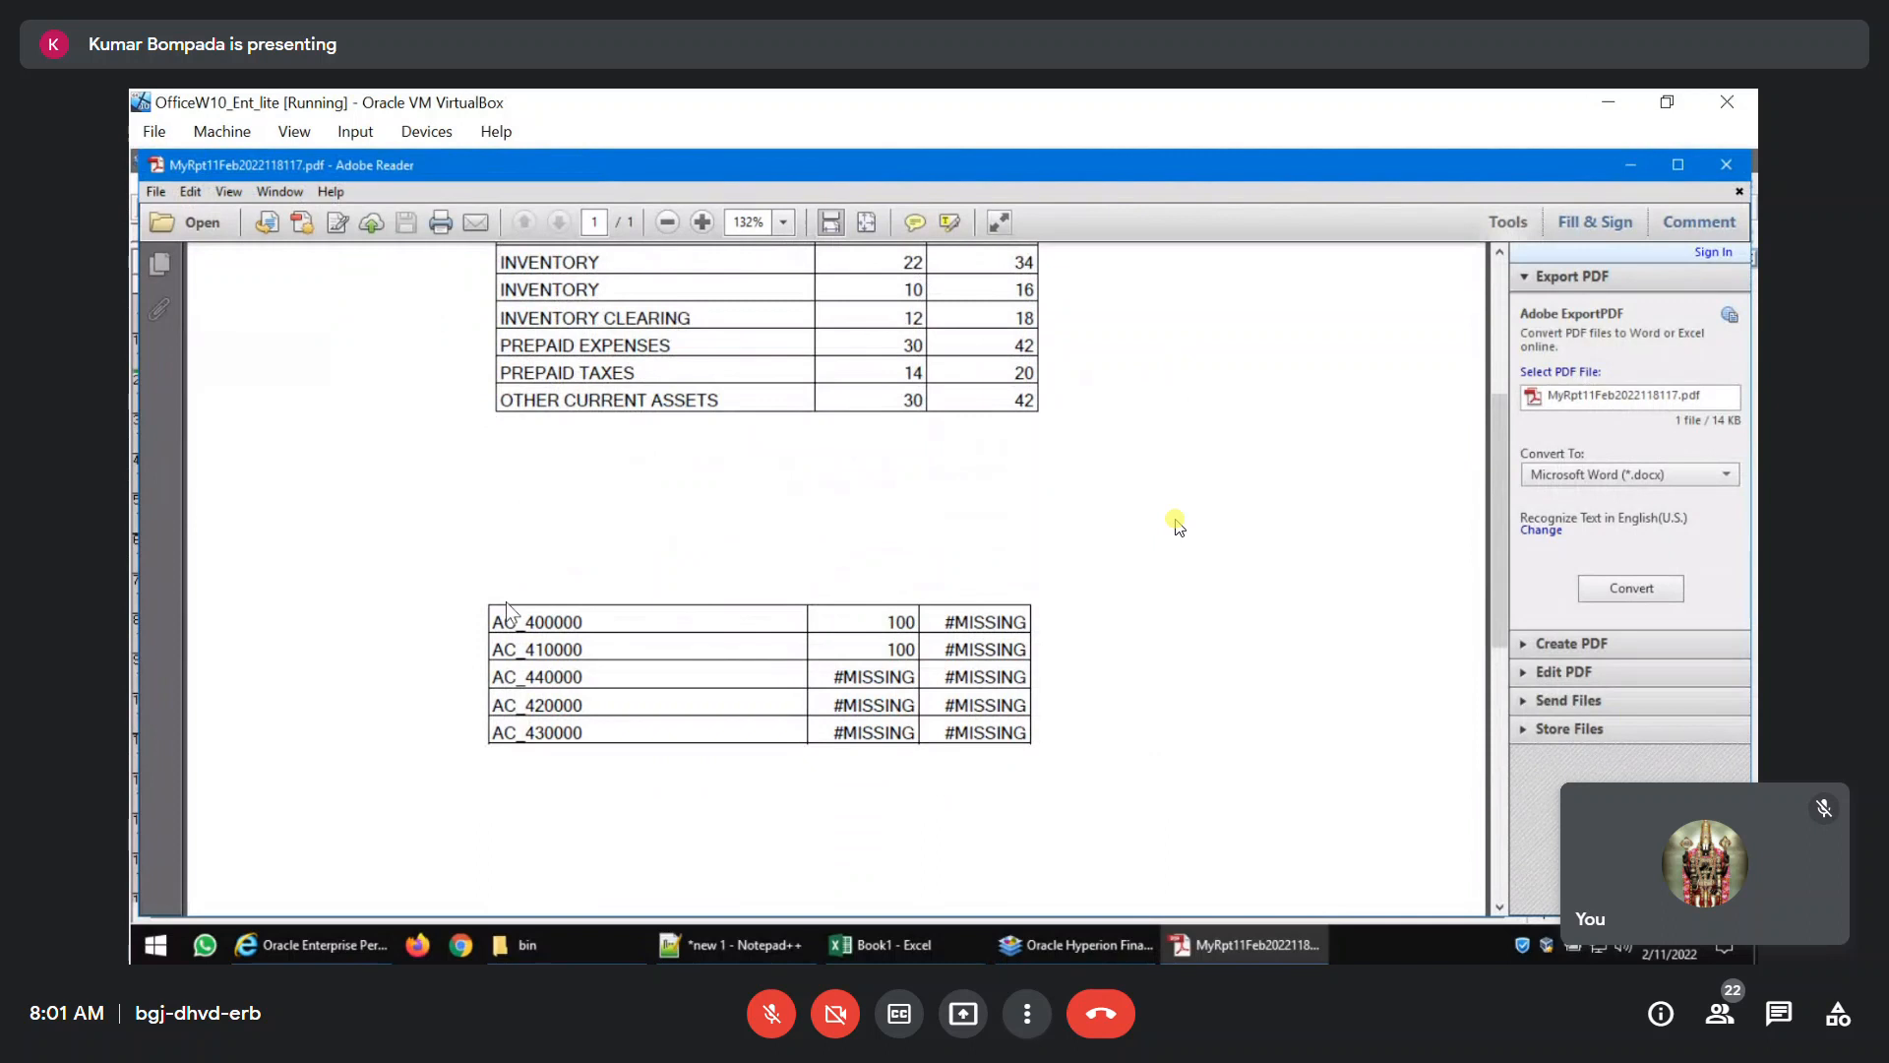
scroll(1031, 622, up, 5)
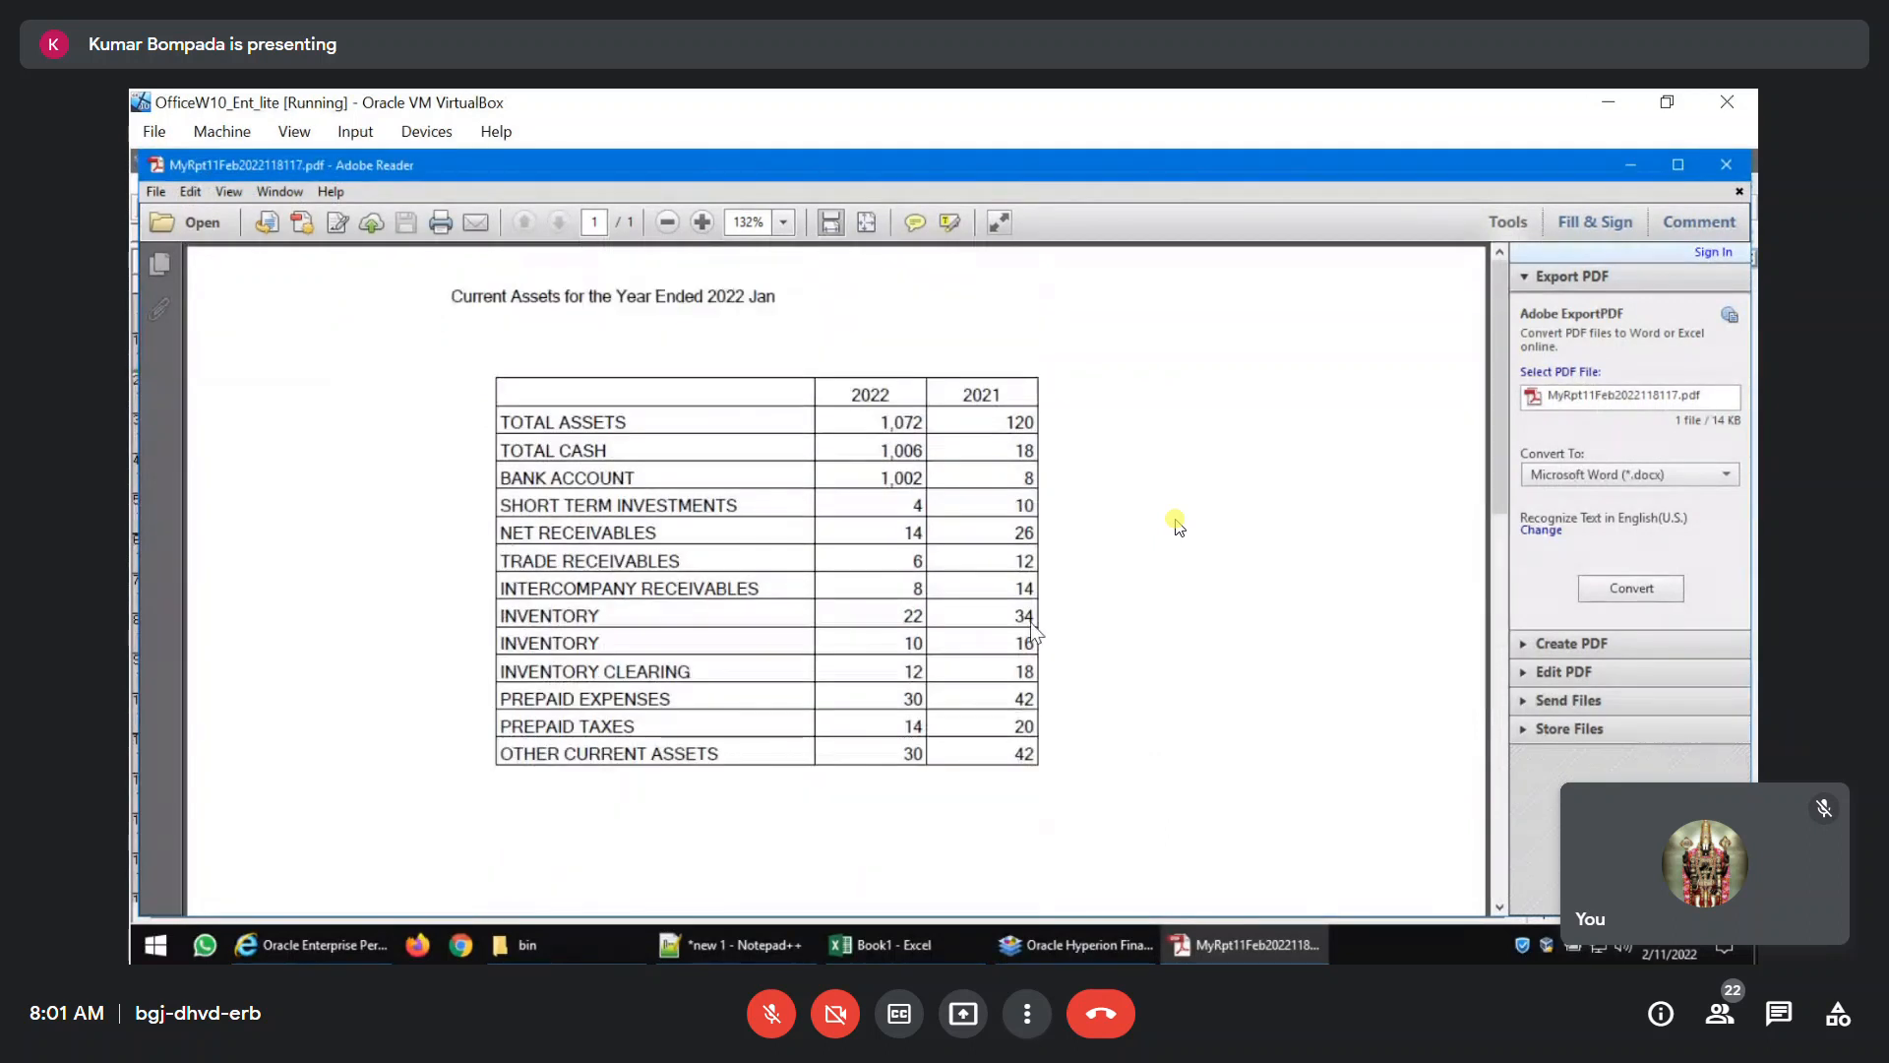
click(1726, 165)
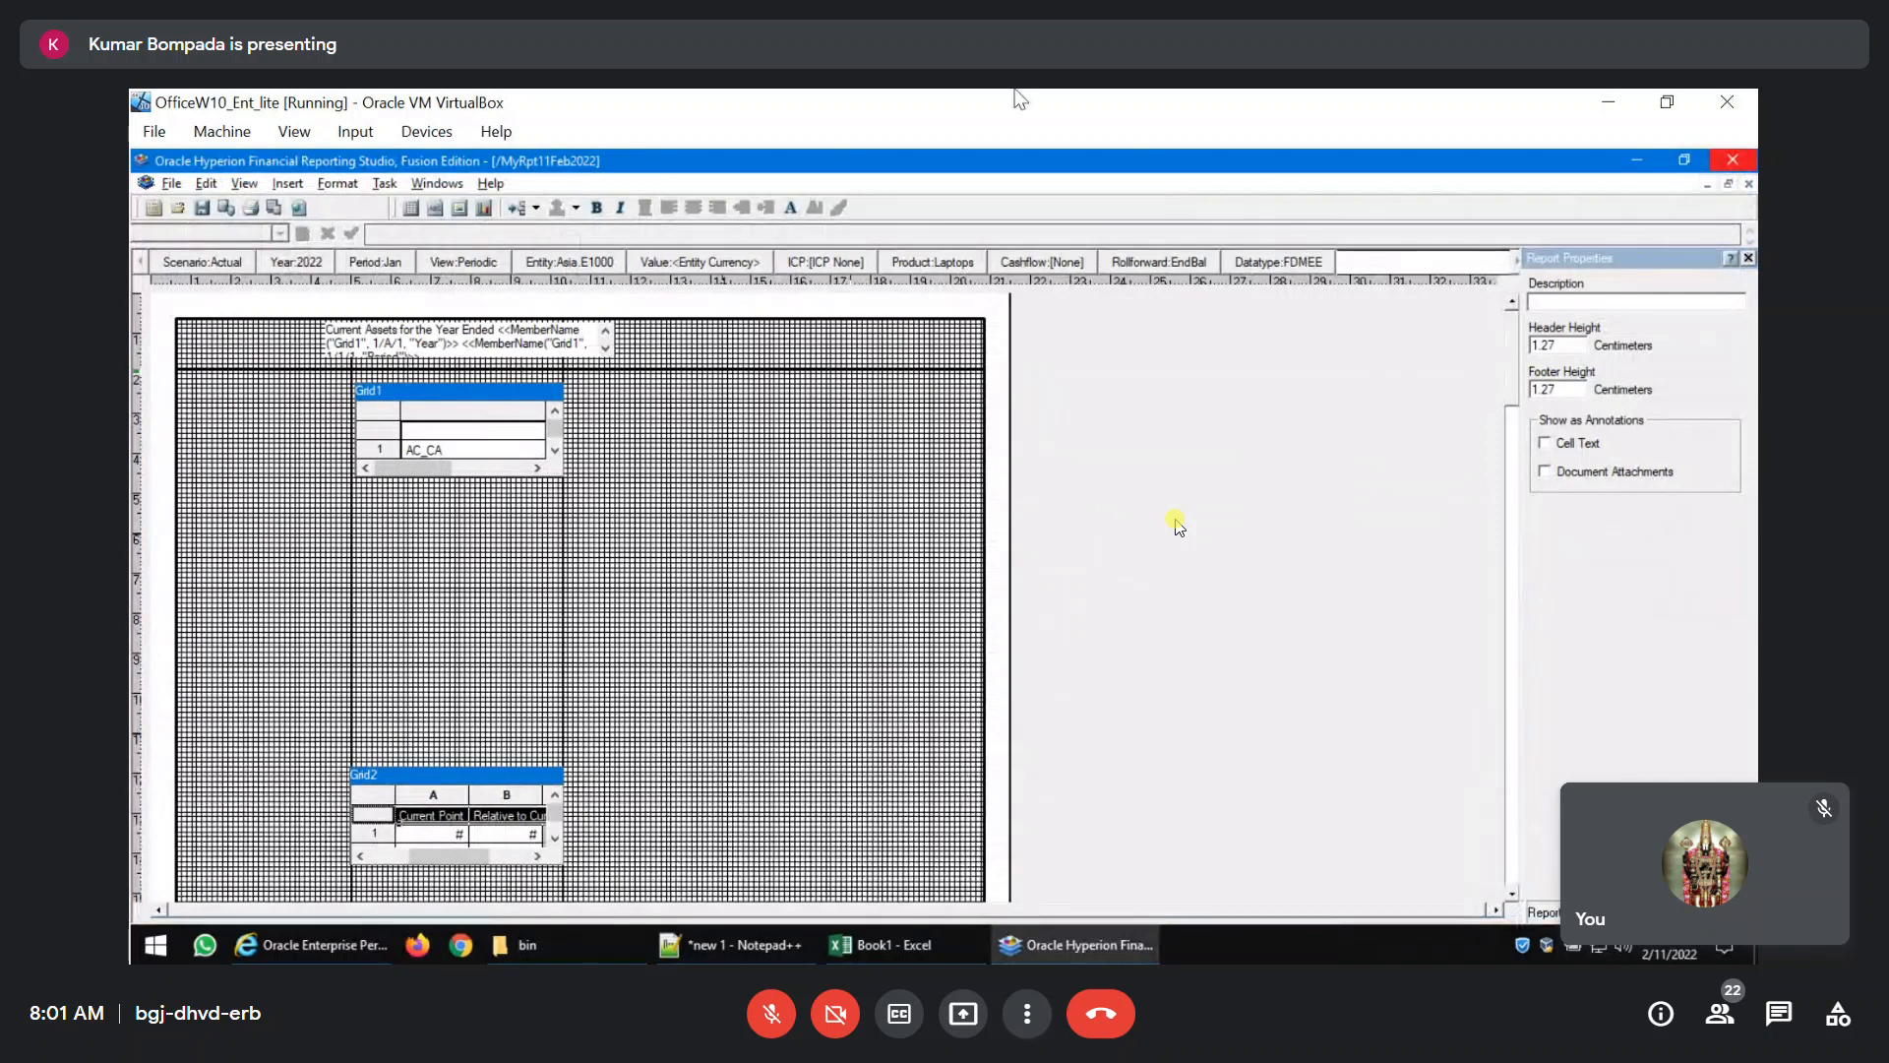
Nudge Grid1 slightly down from the header and check its spacing and the title's position in the PDF preview.
click(489, 775)
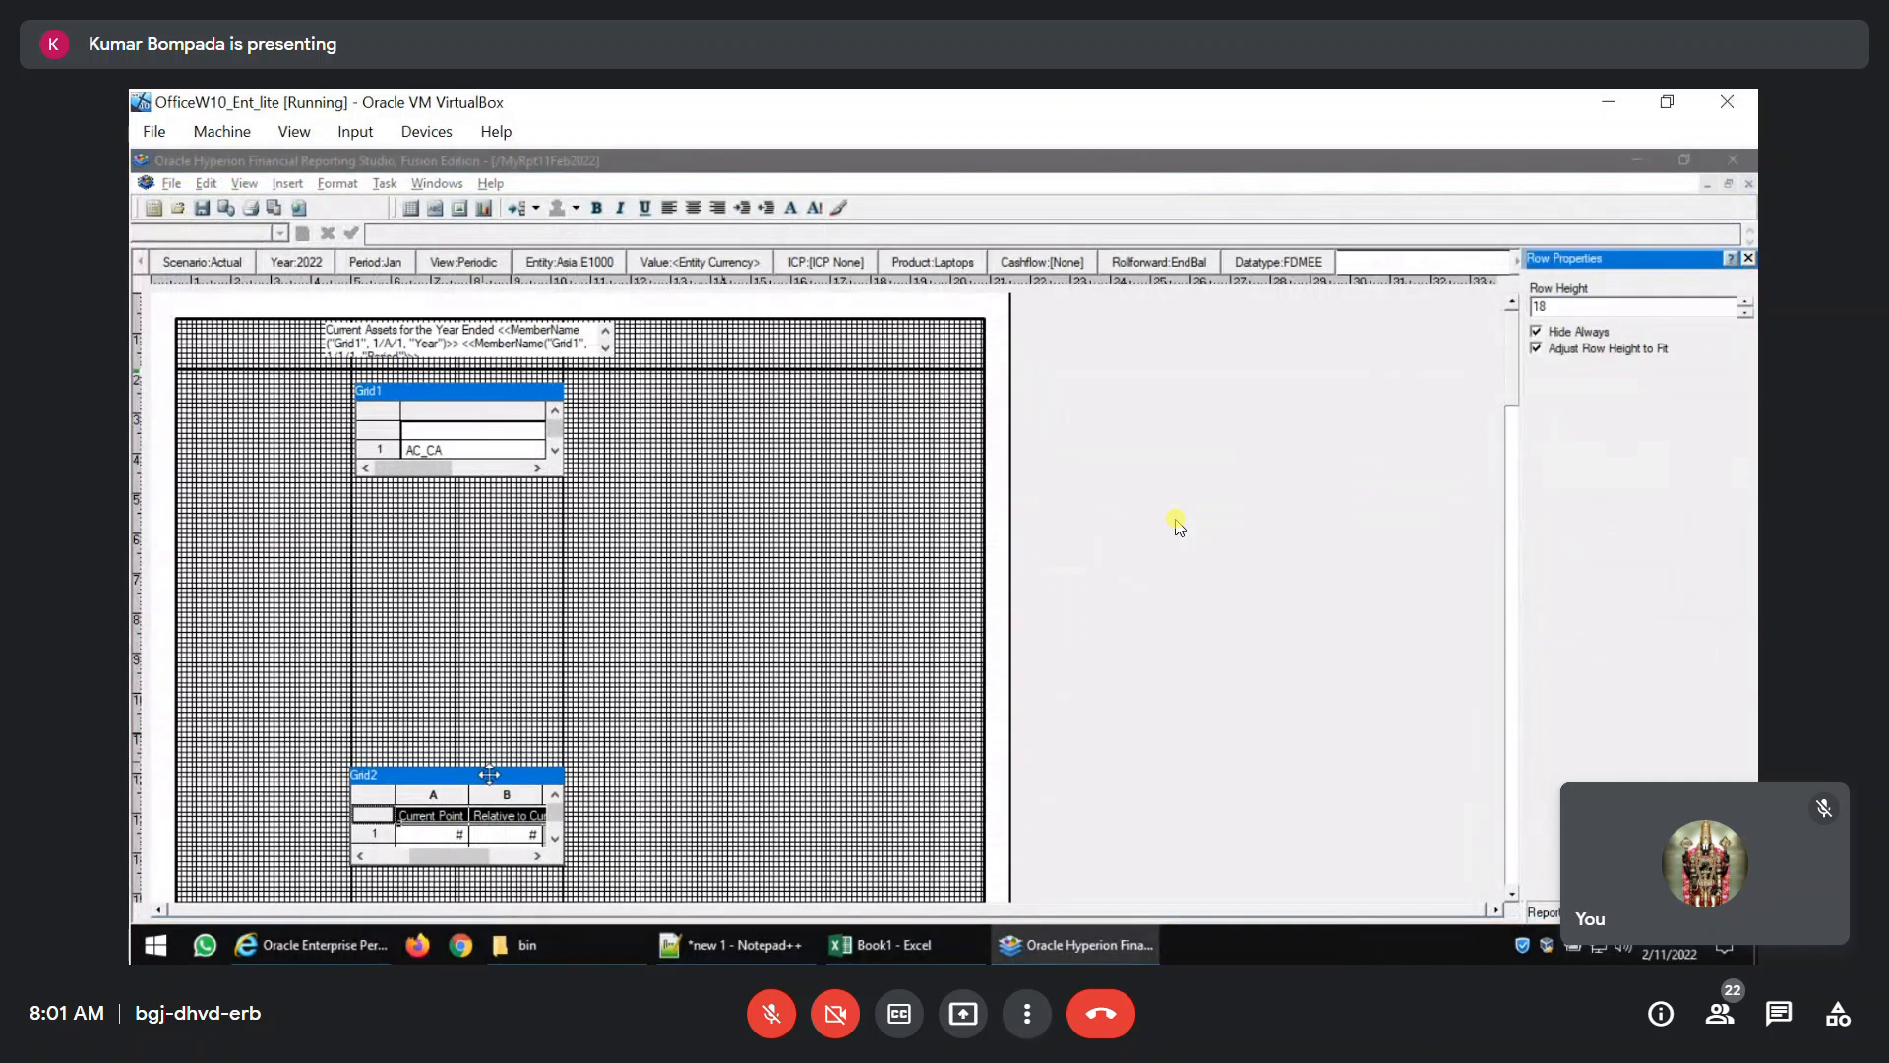
click(489, 775)
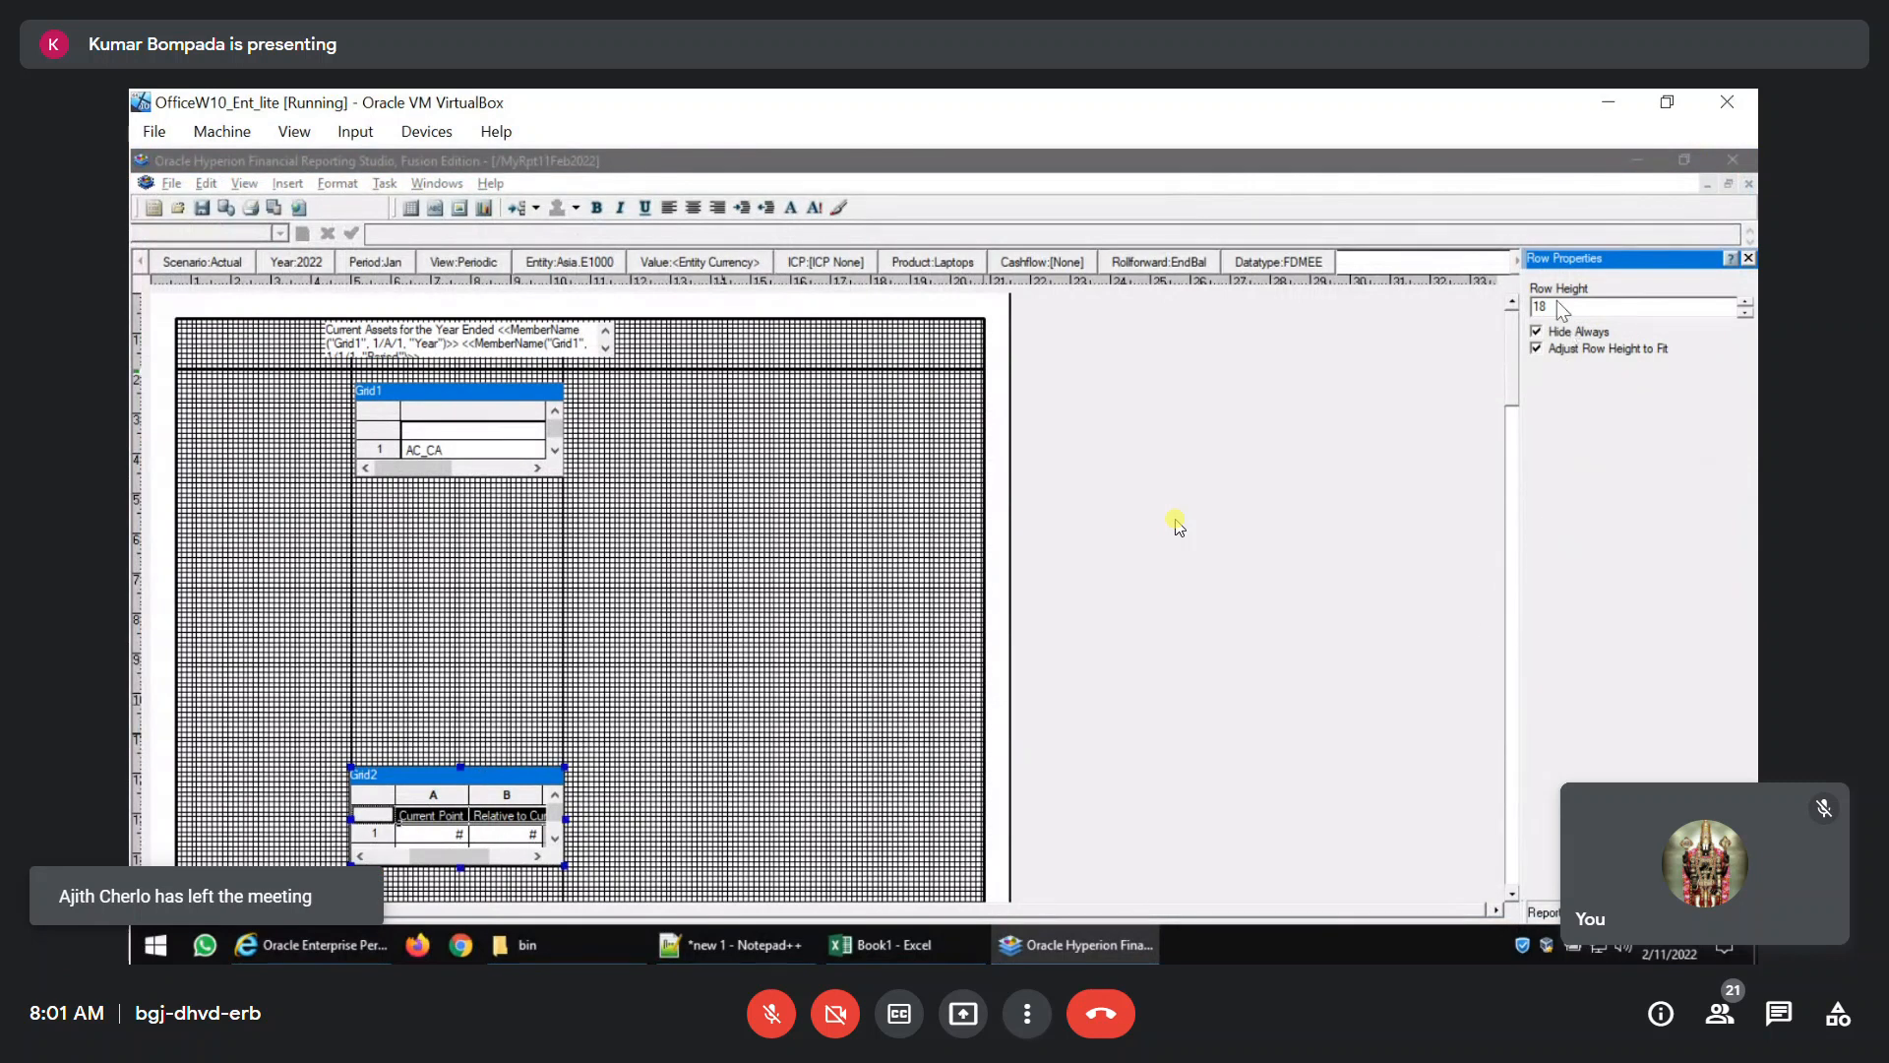
click(453, 394)
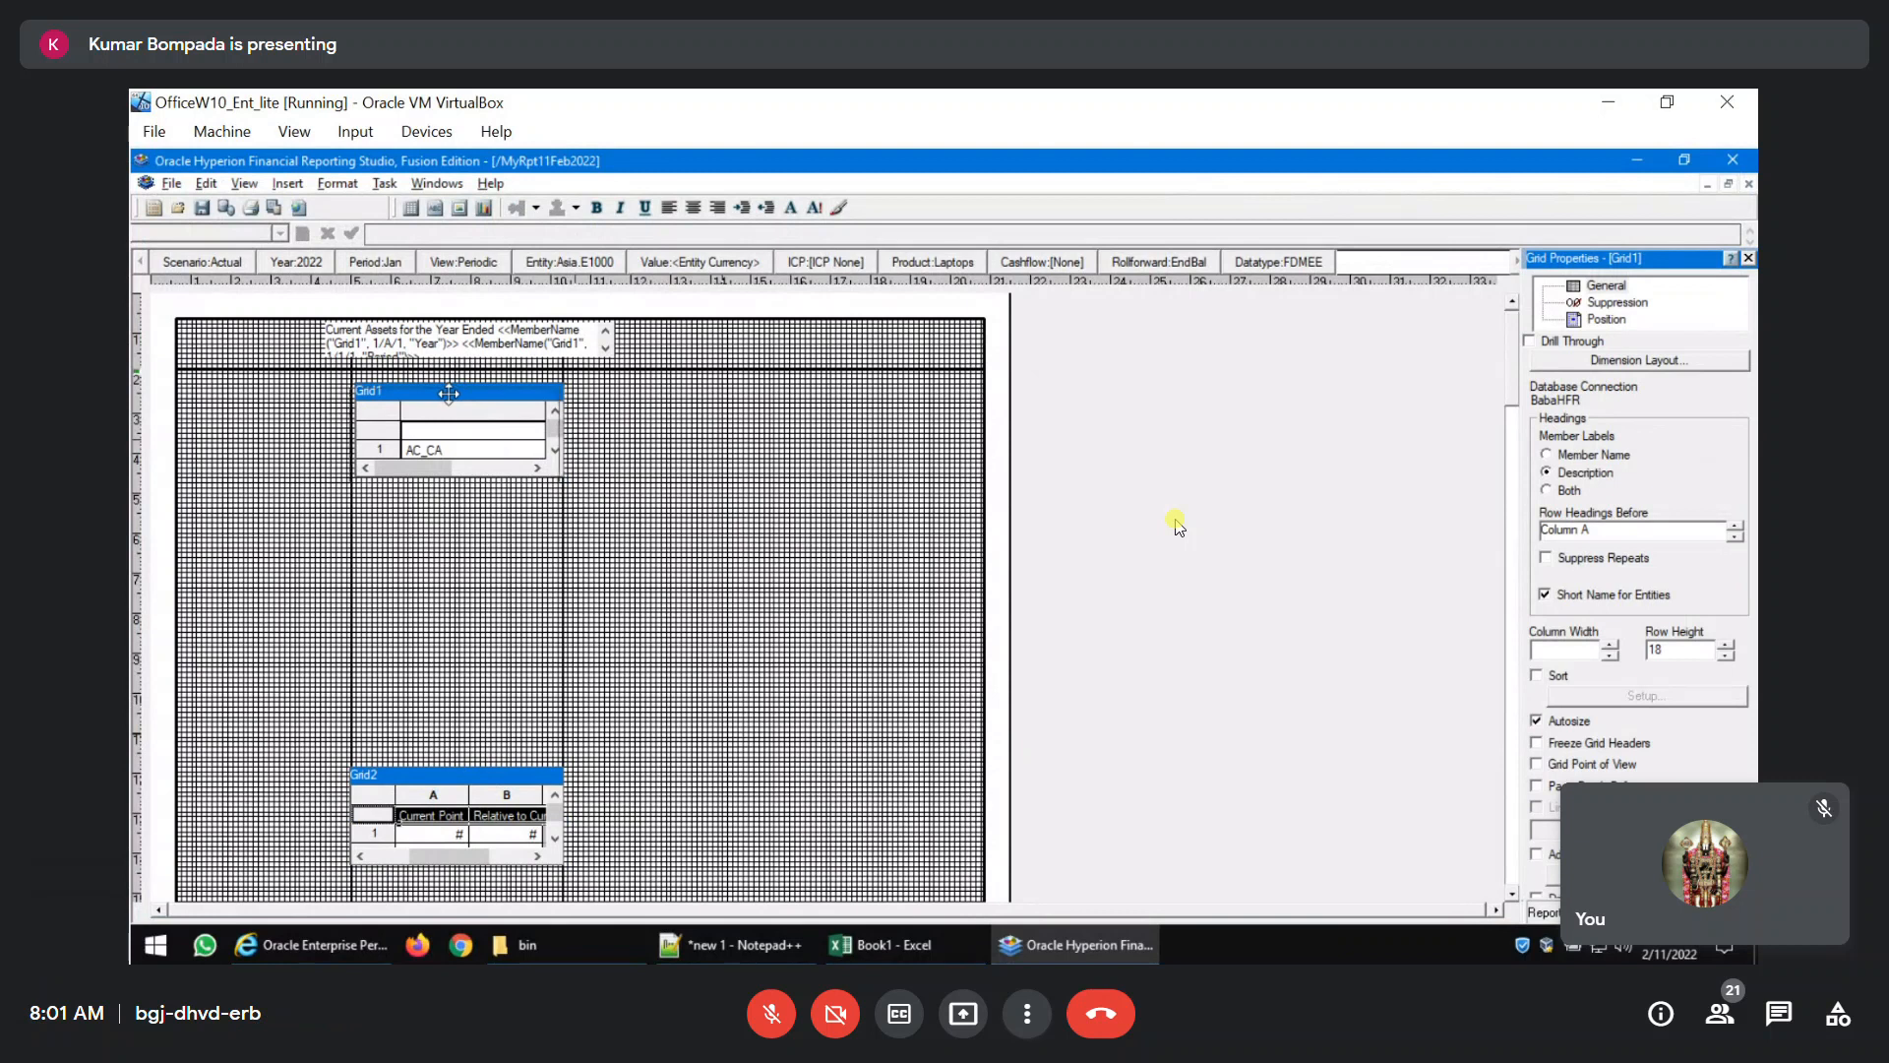
drag(451, 393, 451, 398)
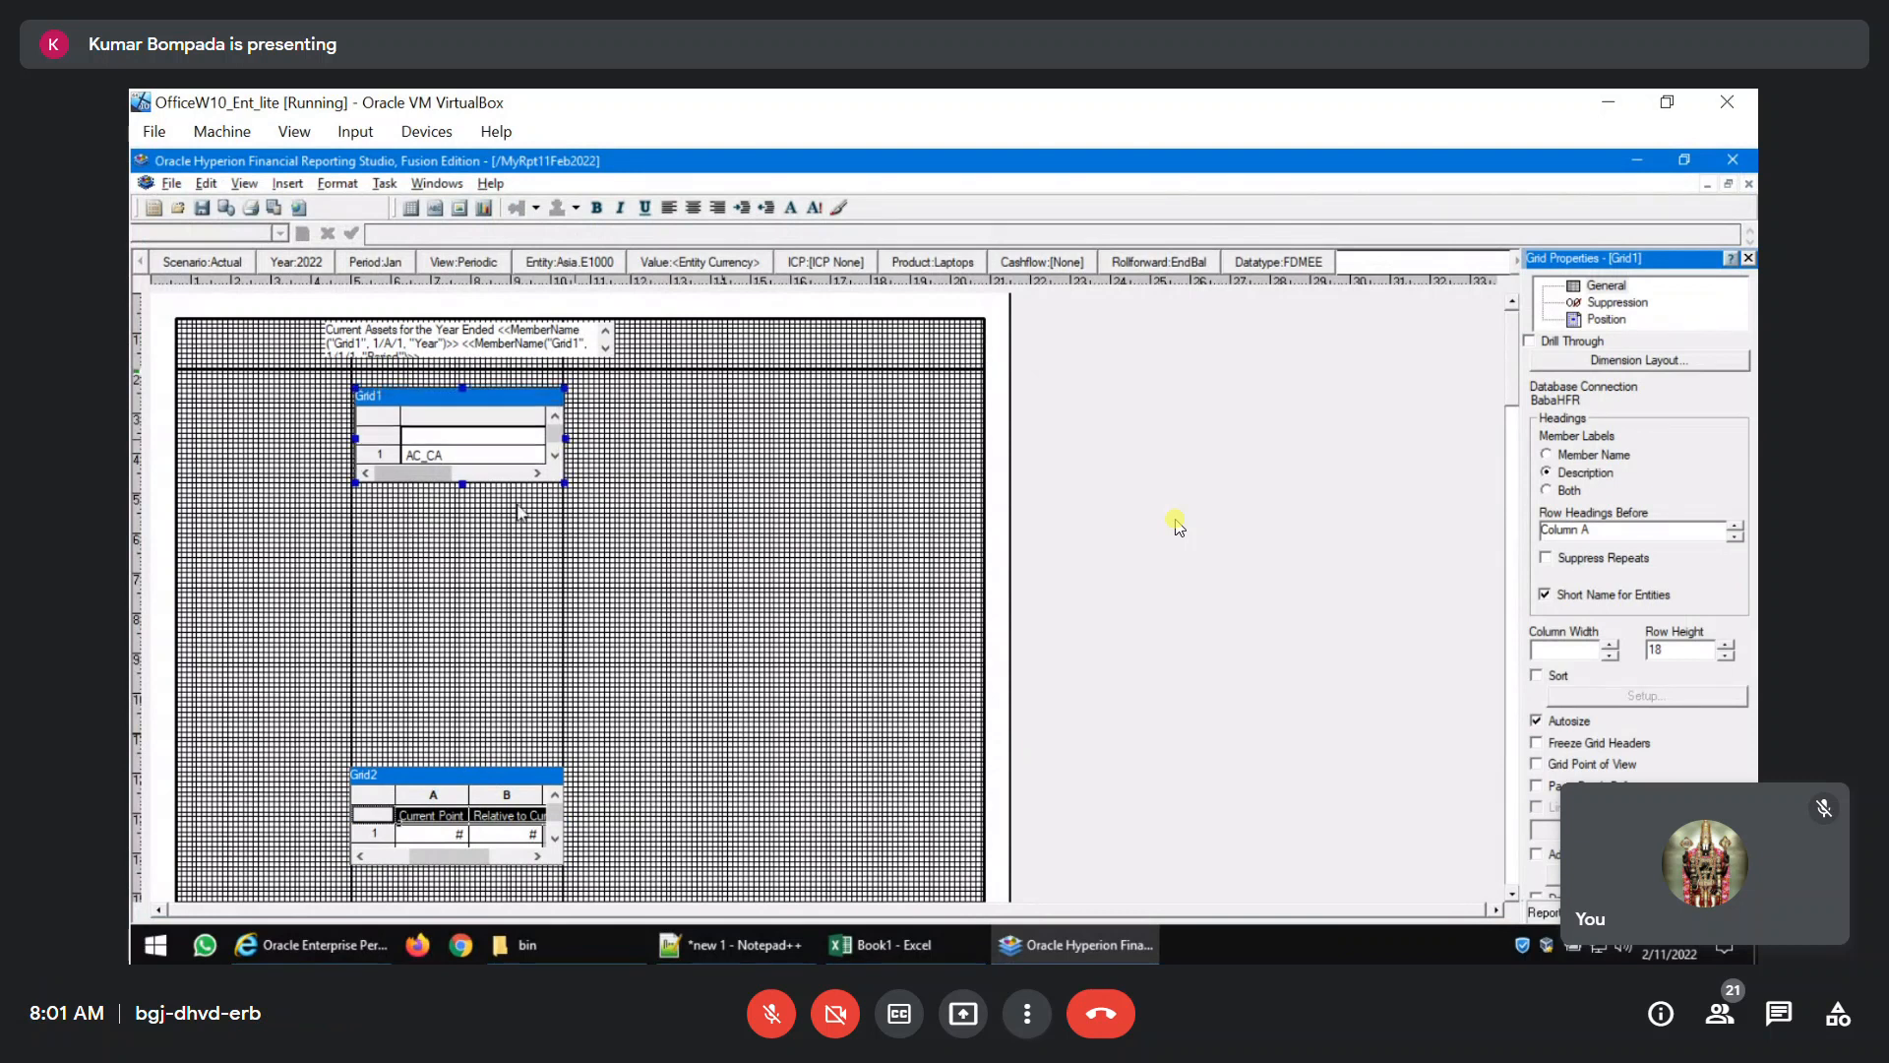
click(425, 482)
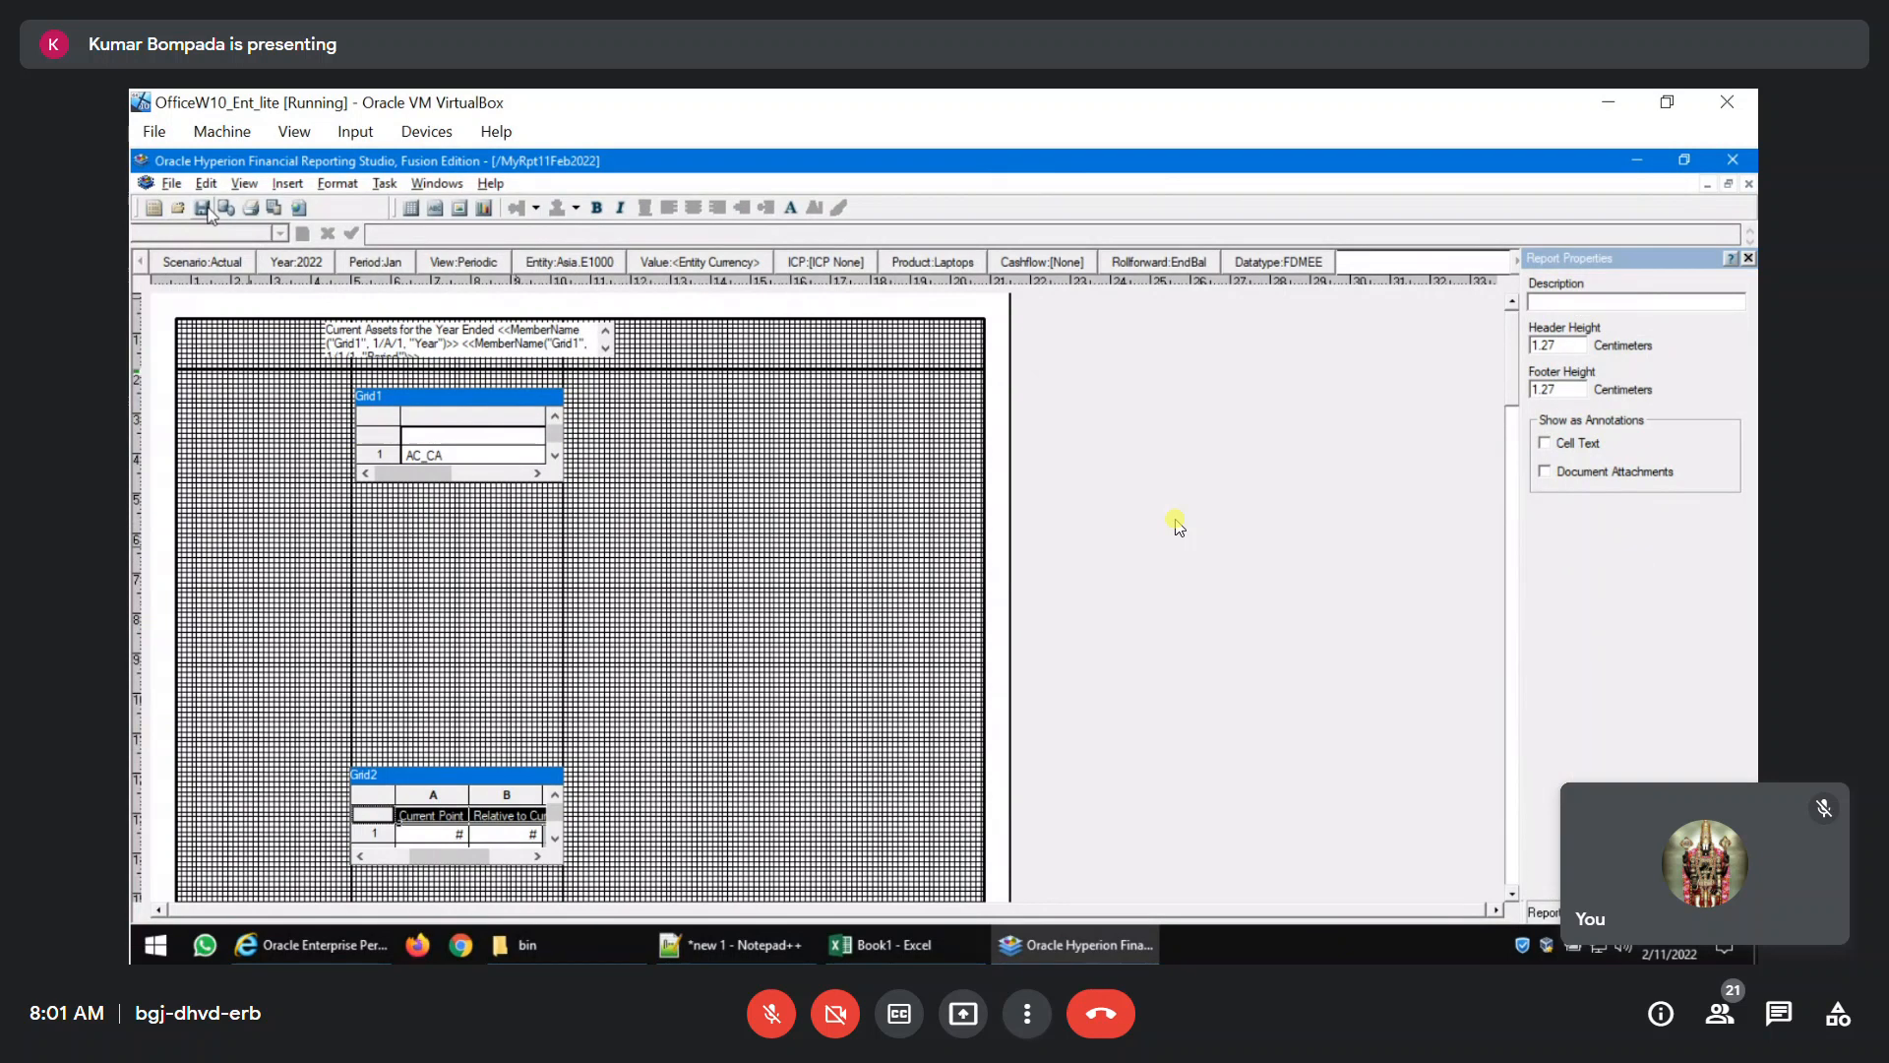
click(274, 209)
scroll(1077, 581, down, 3)
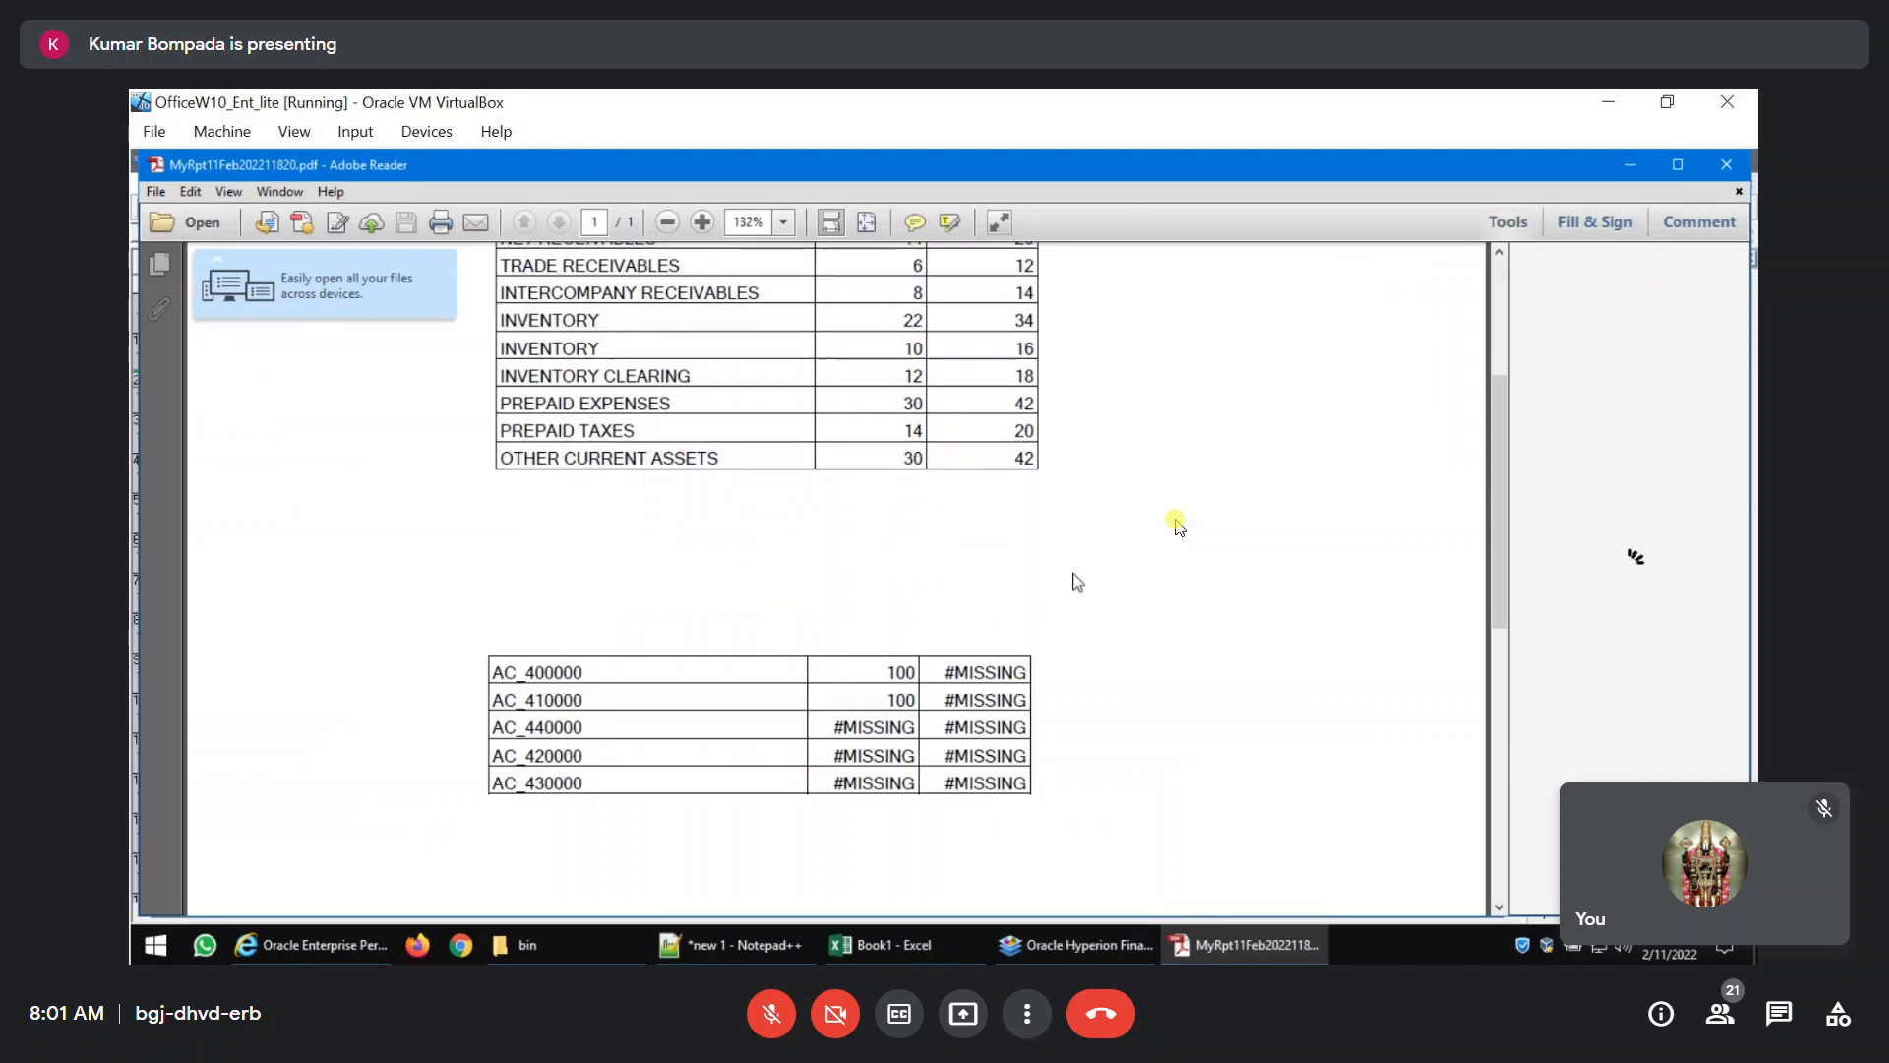
scroll(1078, 580, up, 3)
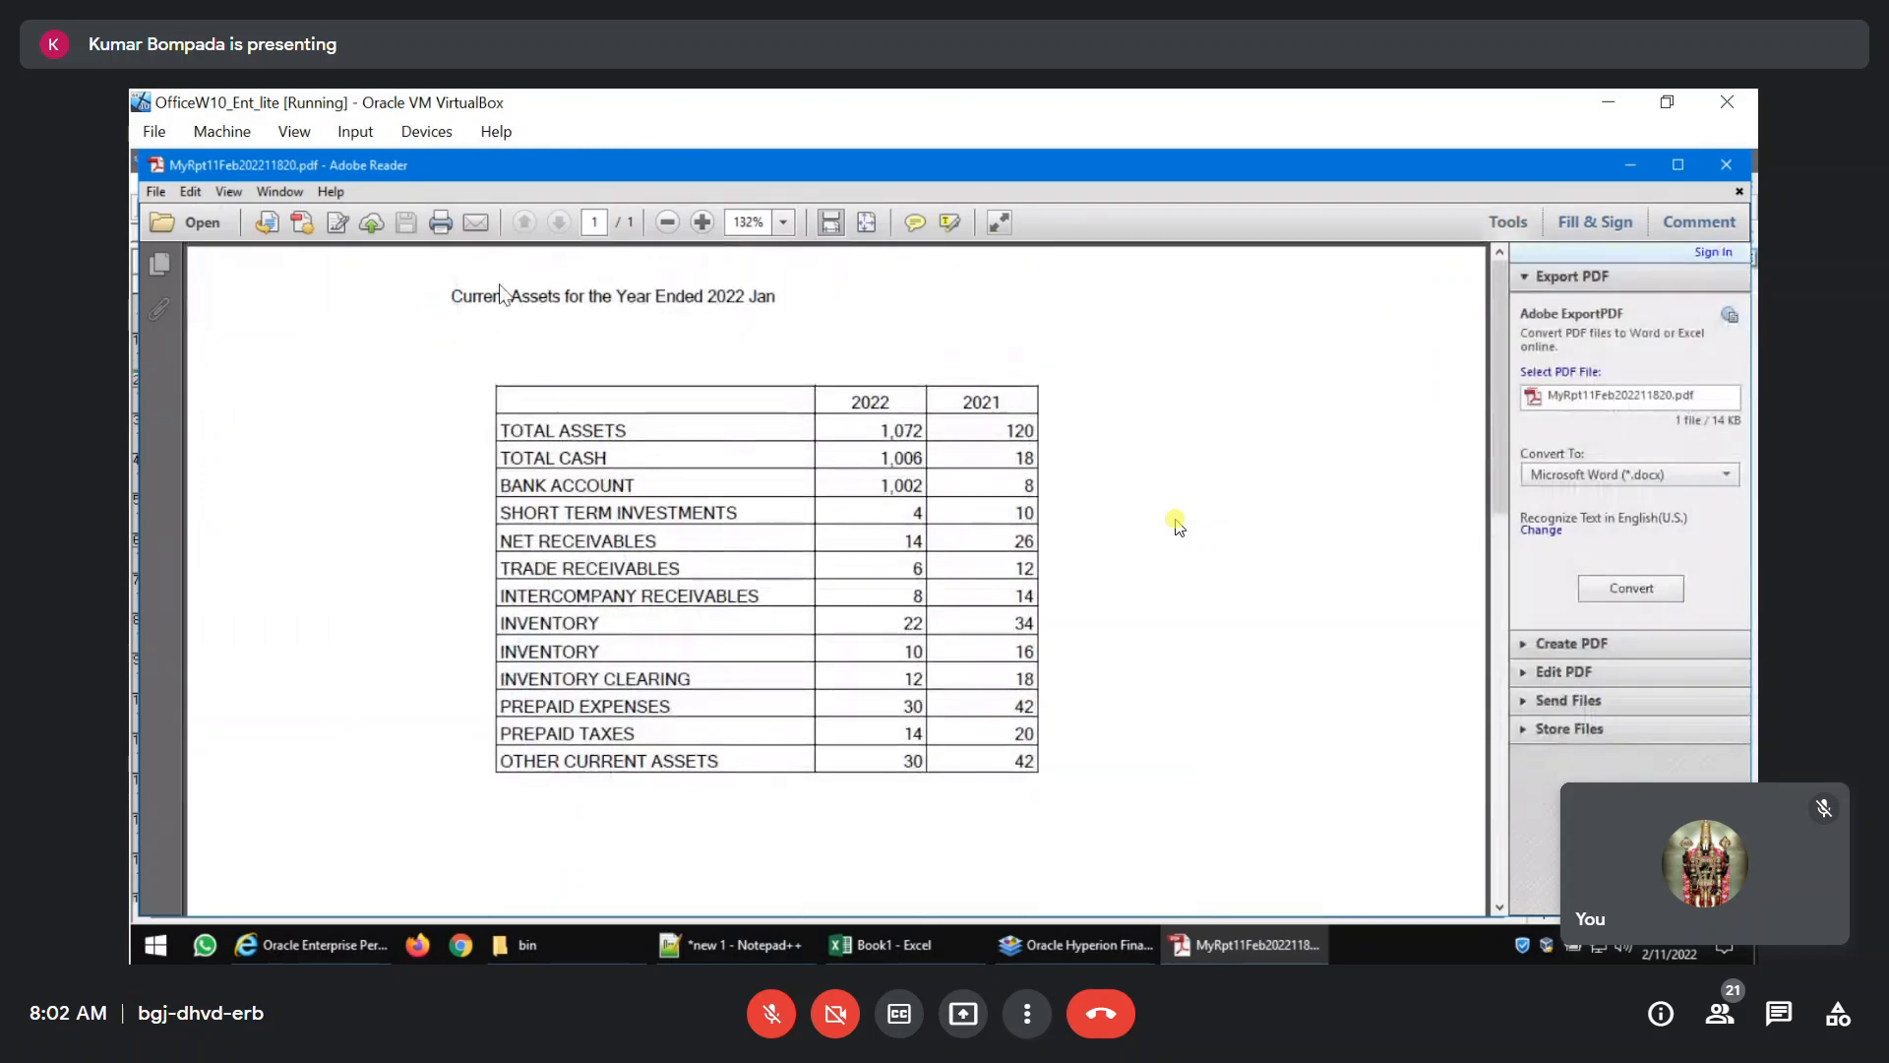
drag(453, 299, 711, 298)
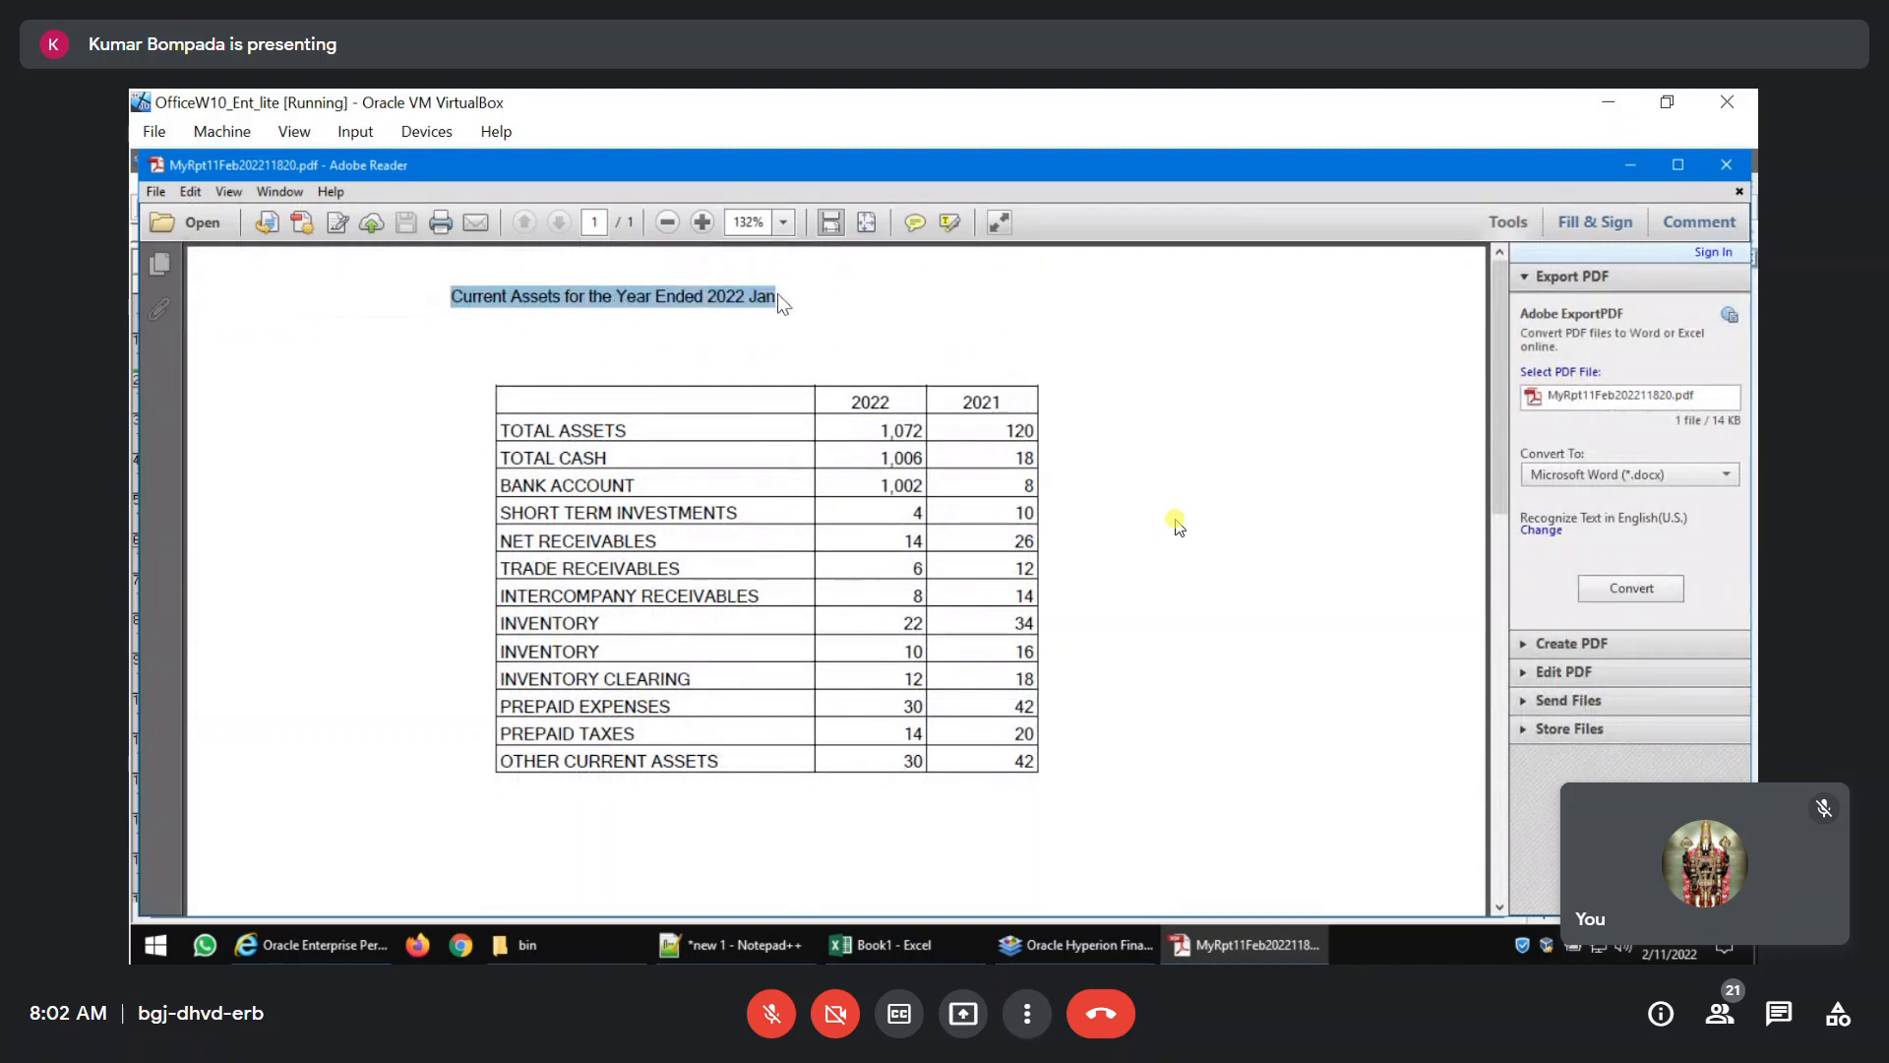
click(1726, 164)
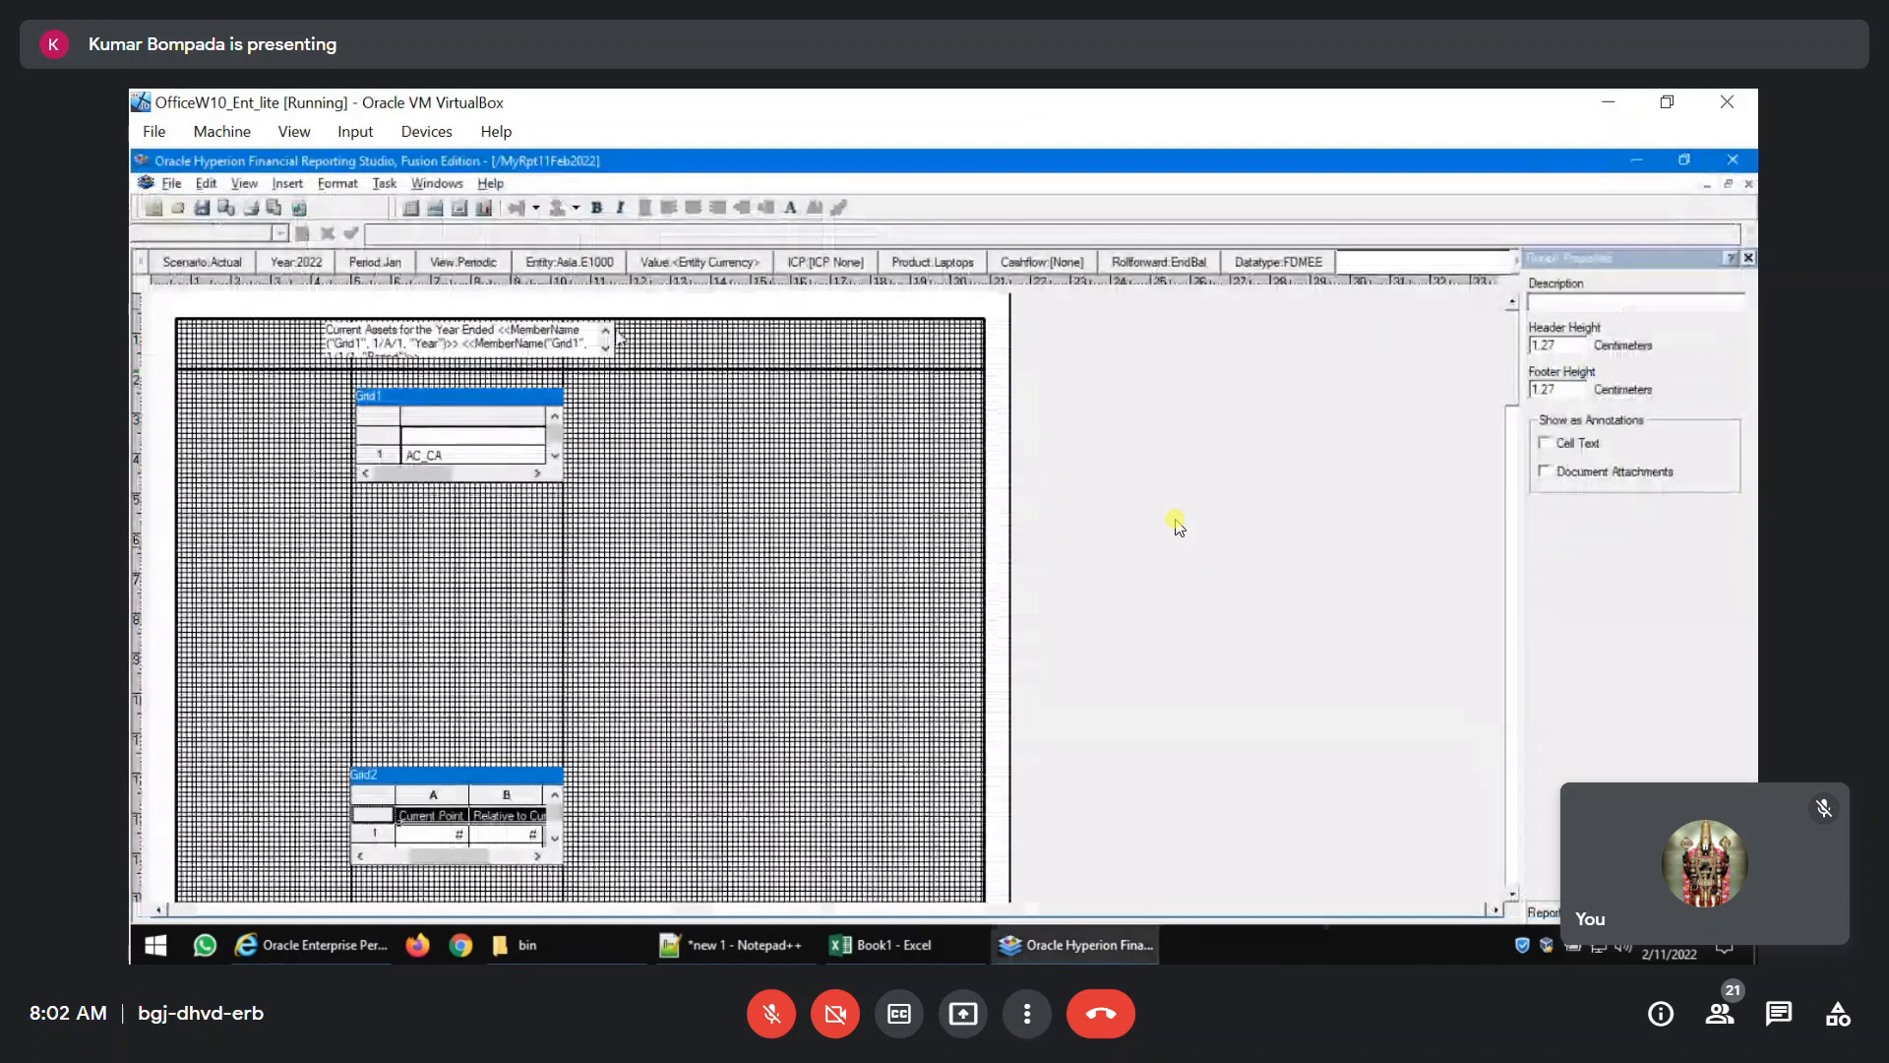
Shift the title text box slightly to the right in the header and check it in the PDF preview.
click(453, 336)
drag(461, 333, 466, 333)
click(804, 539)
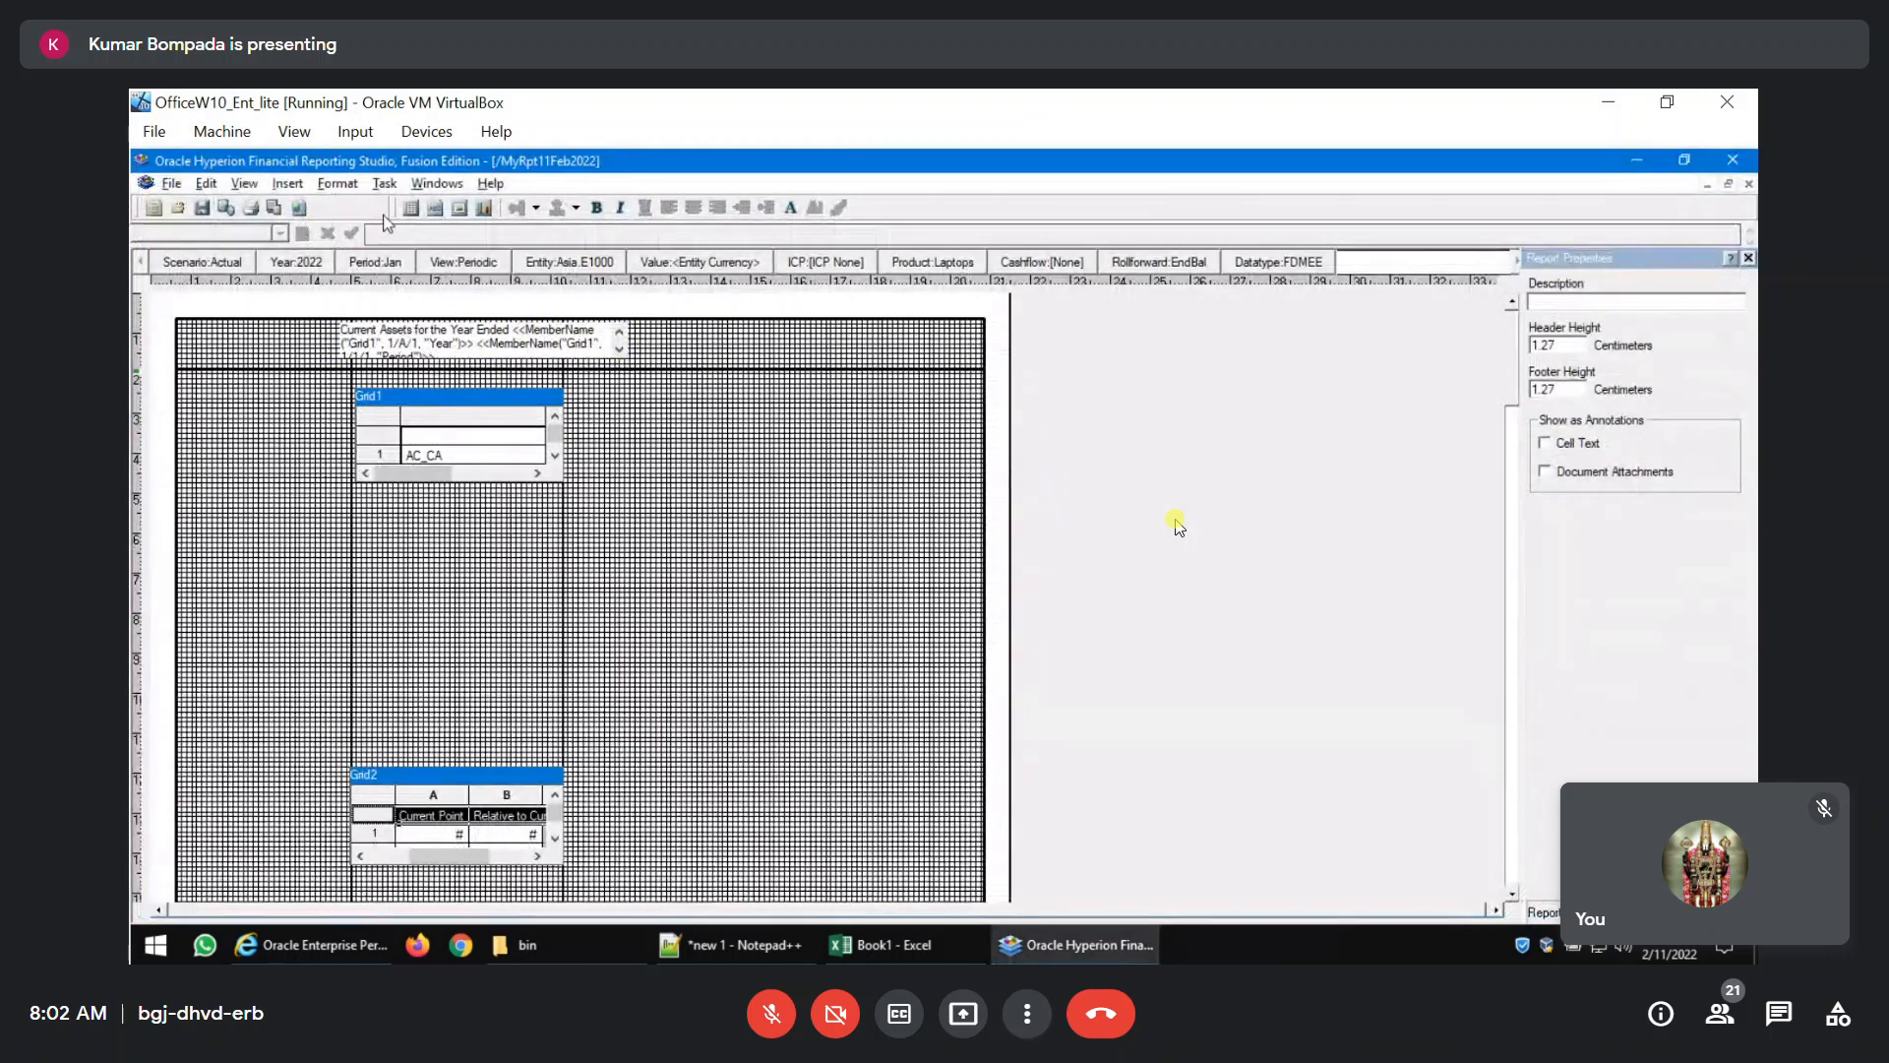
click(271, 209)
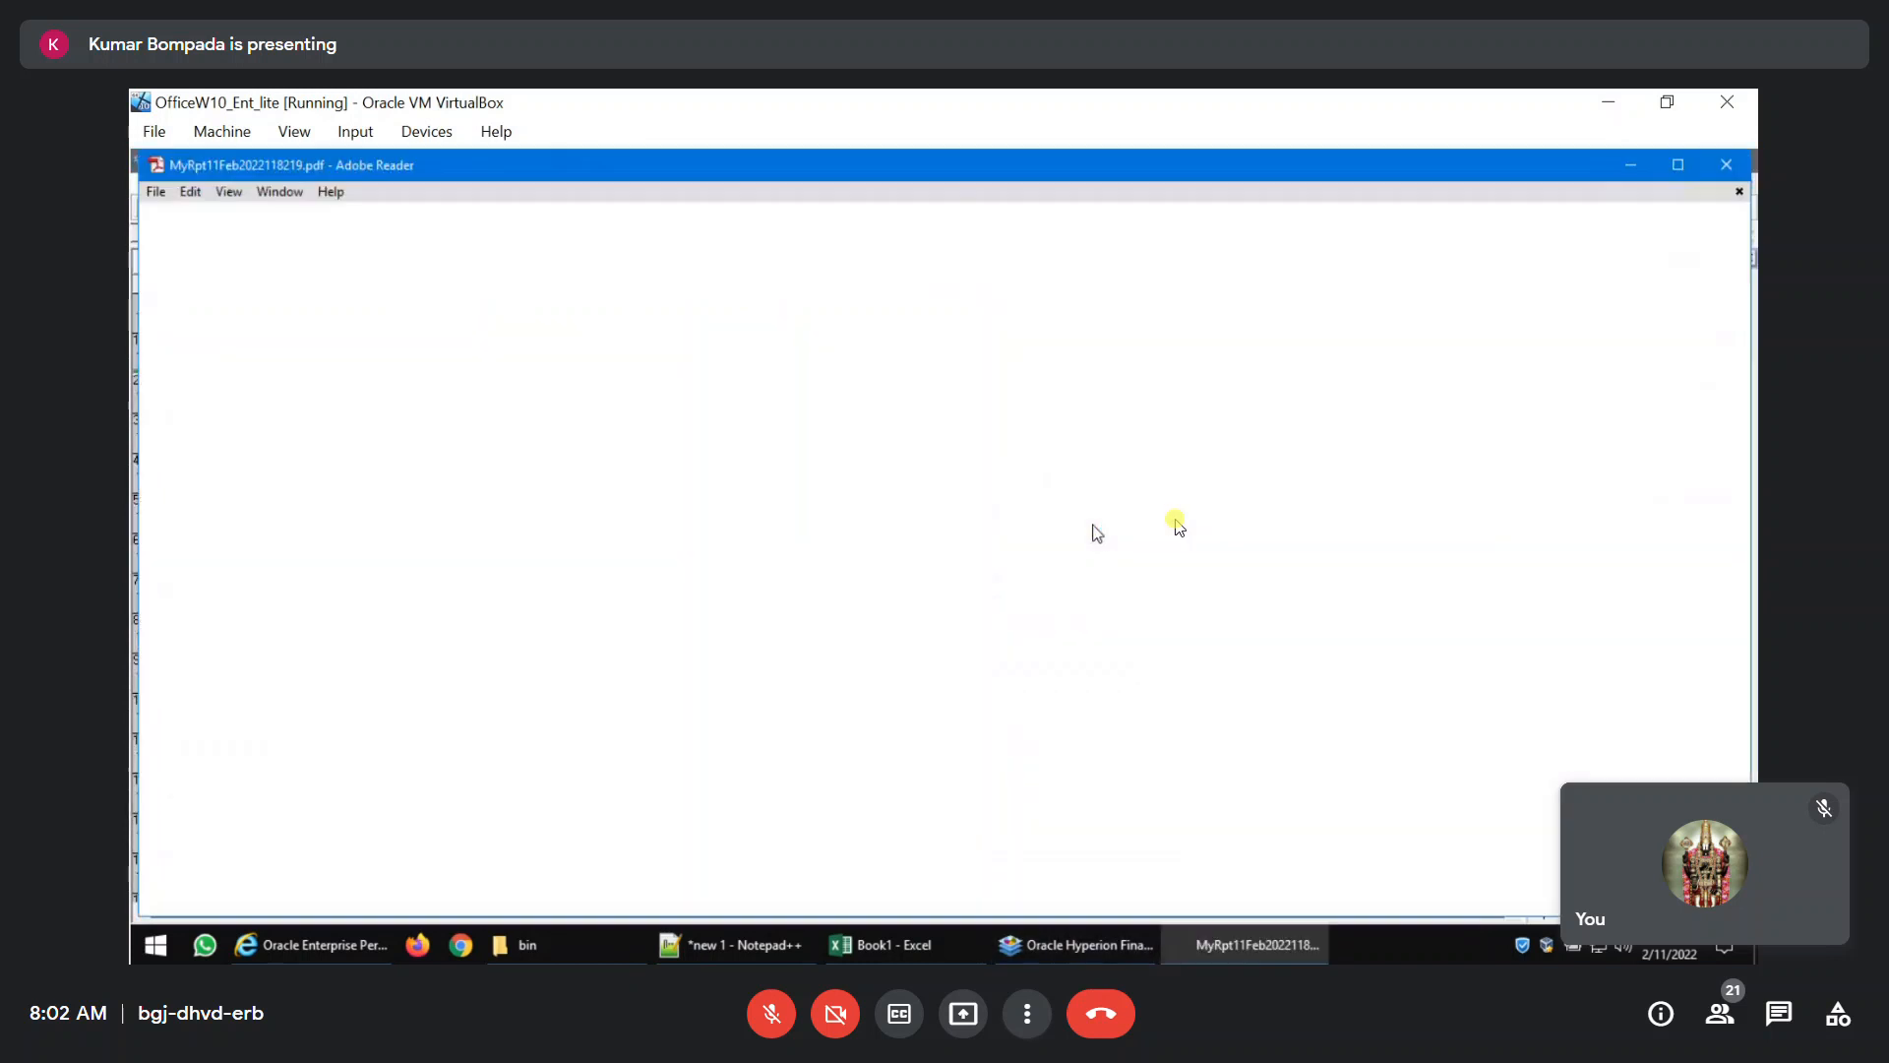
click(1726, 164)
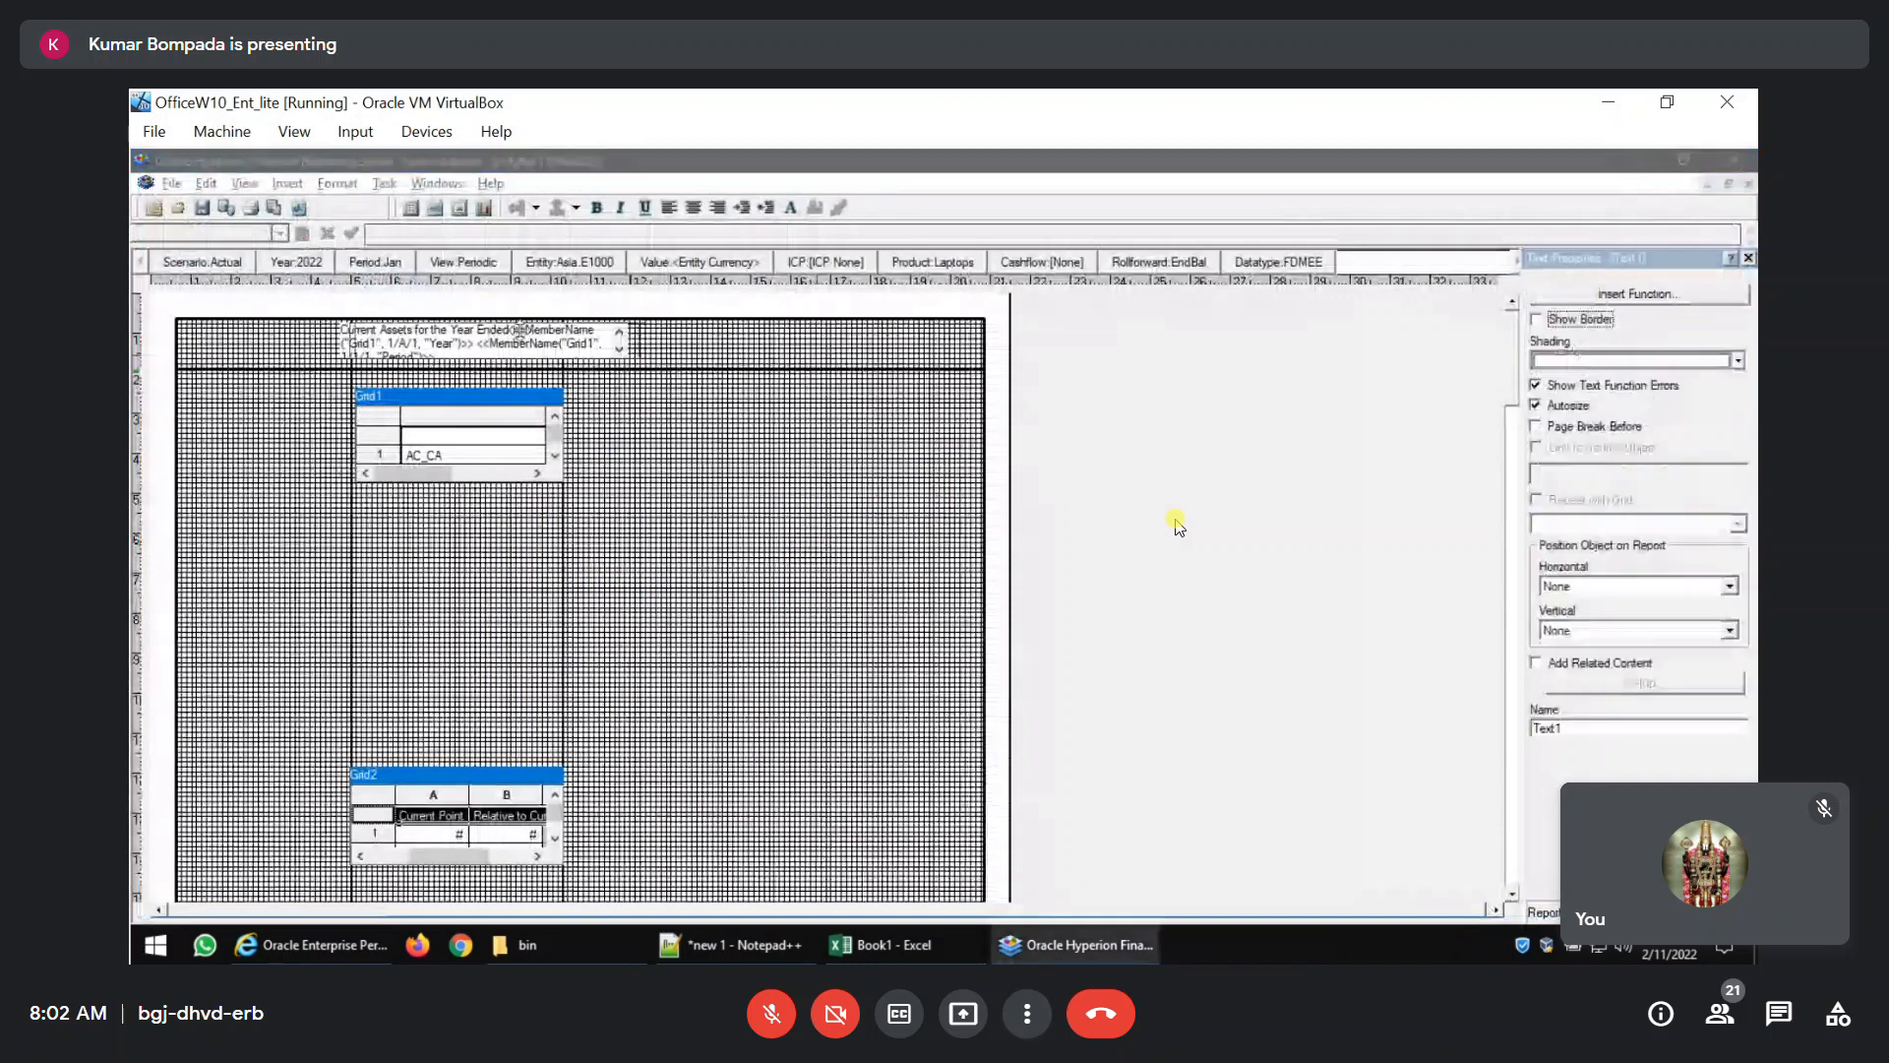
Move the title text box further right to centre the title above Grid1 and review the whole PDF preview.
drag(562, 328, 631, 327)
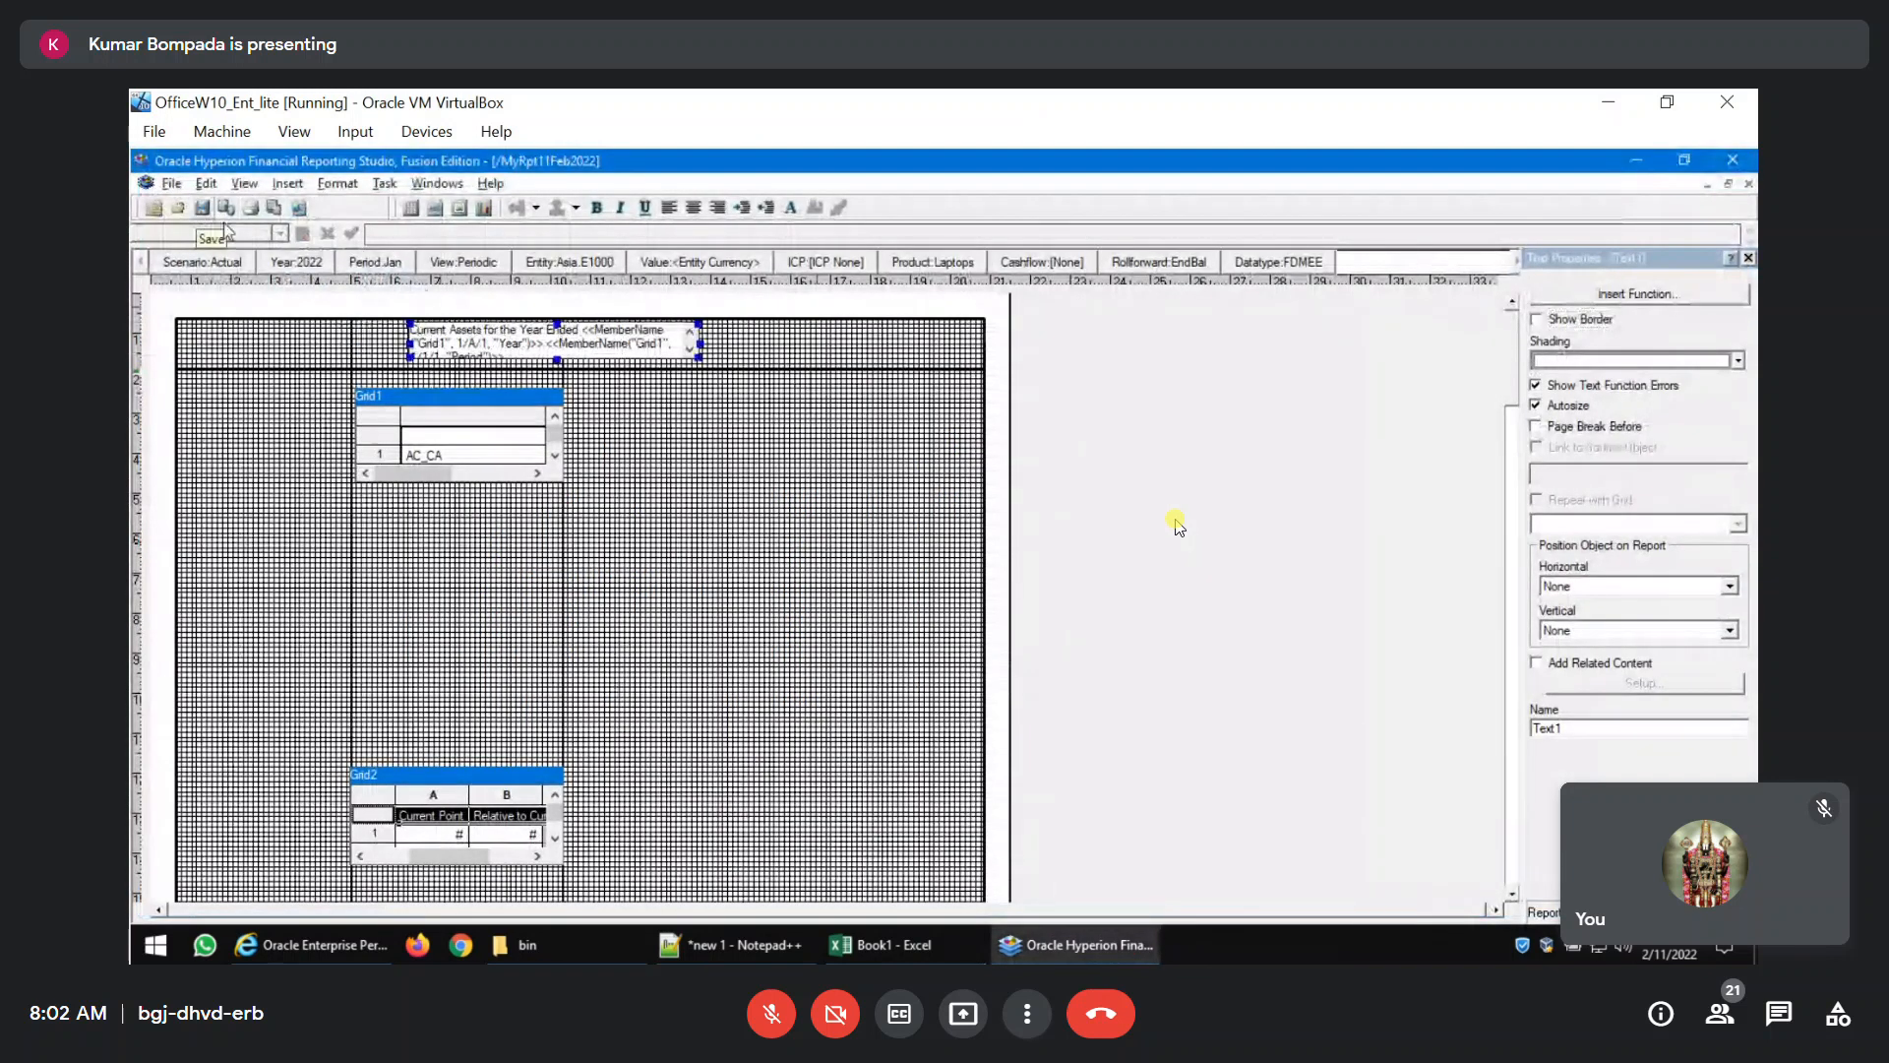
click(276, 208)
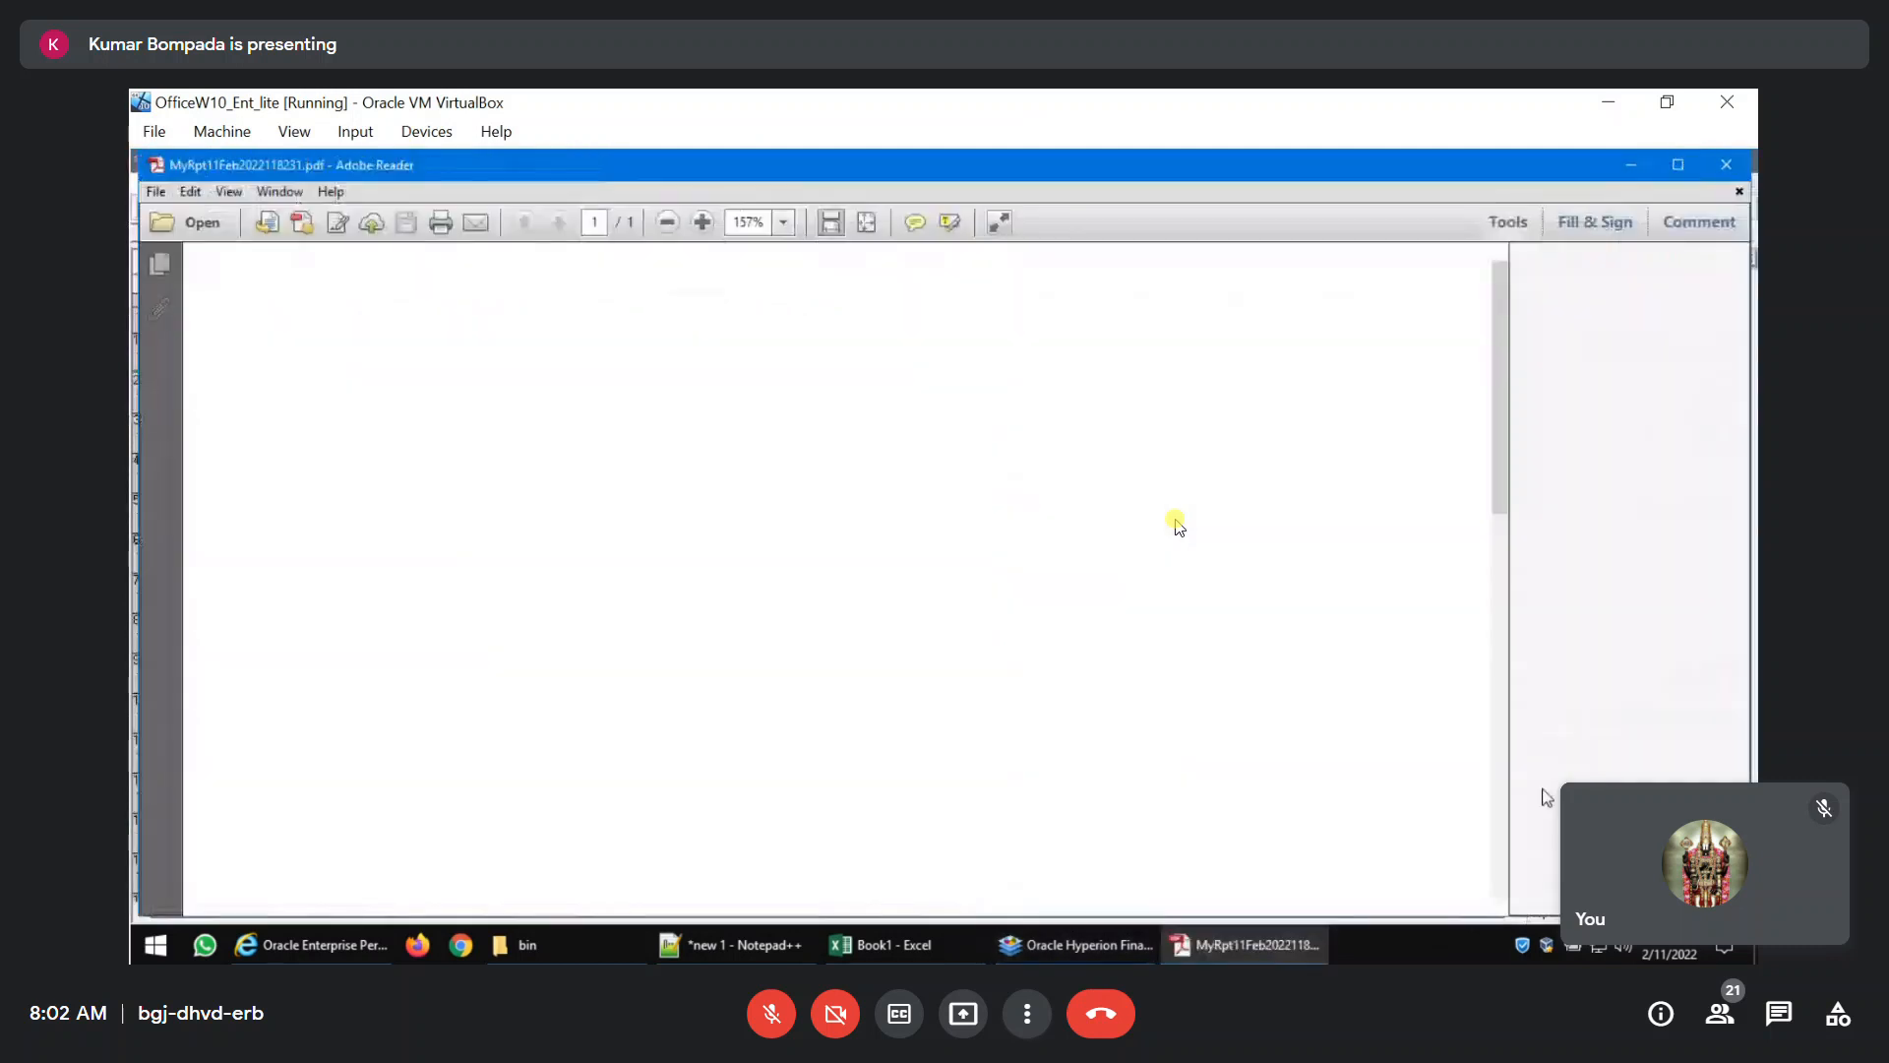
scroll(1385, 705, down, 5)
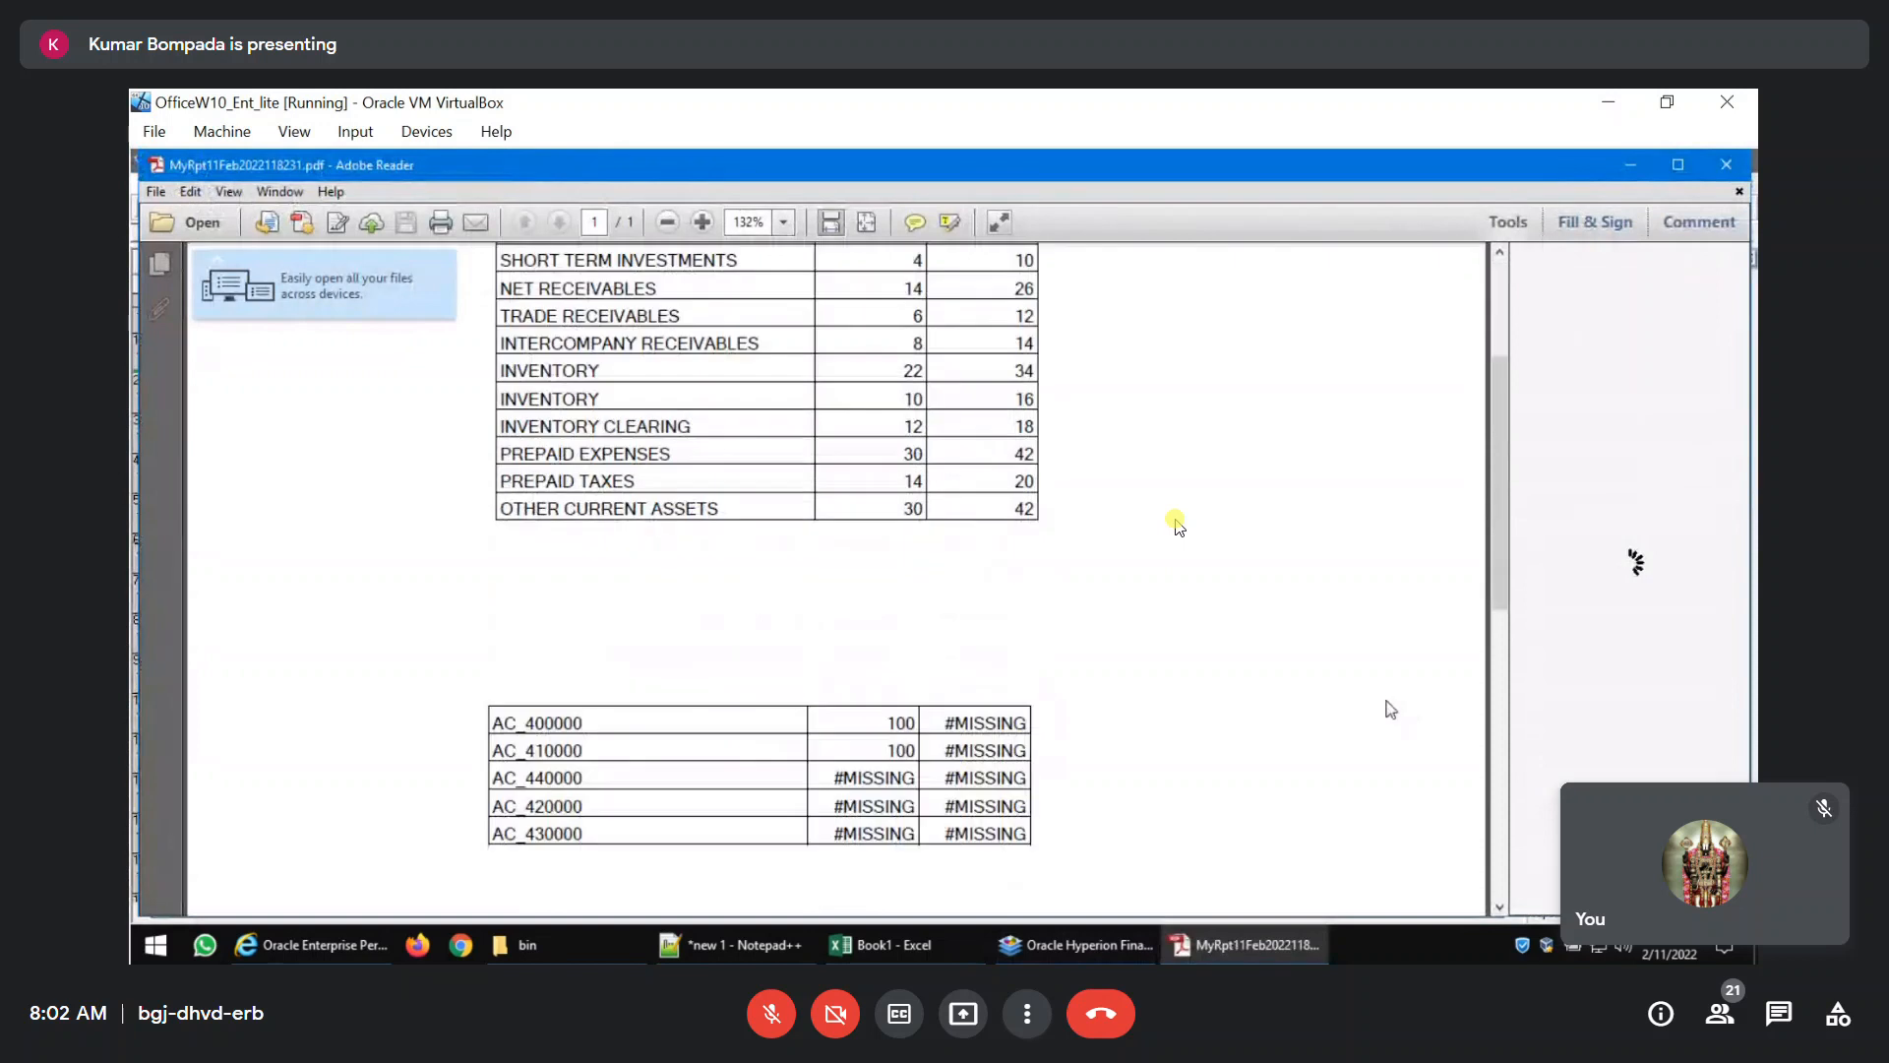
scroll(1389, 703, up, 3)
scroll(1389, 702, up, 2)
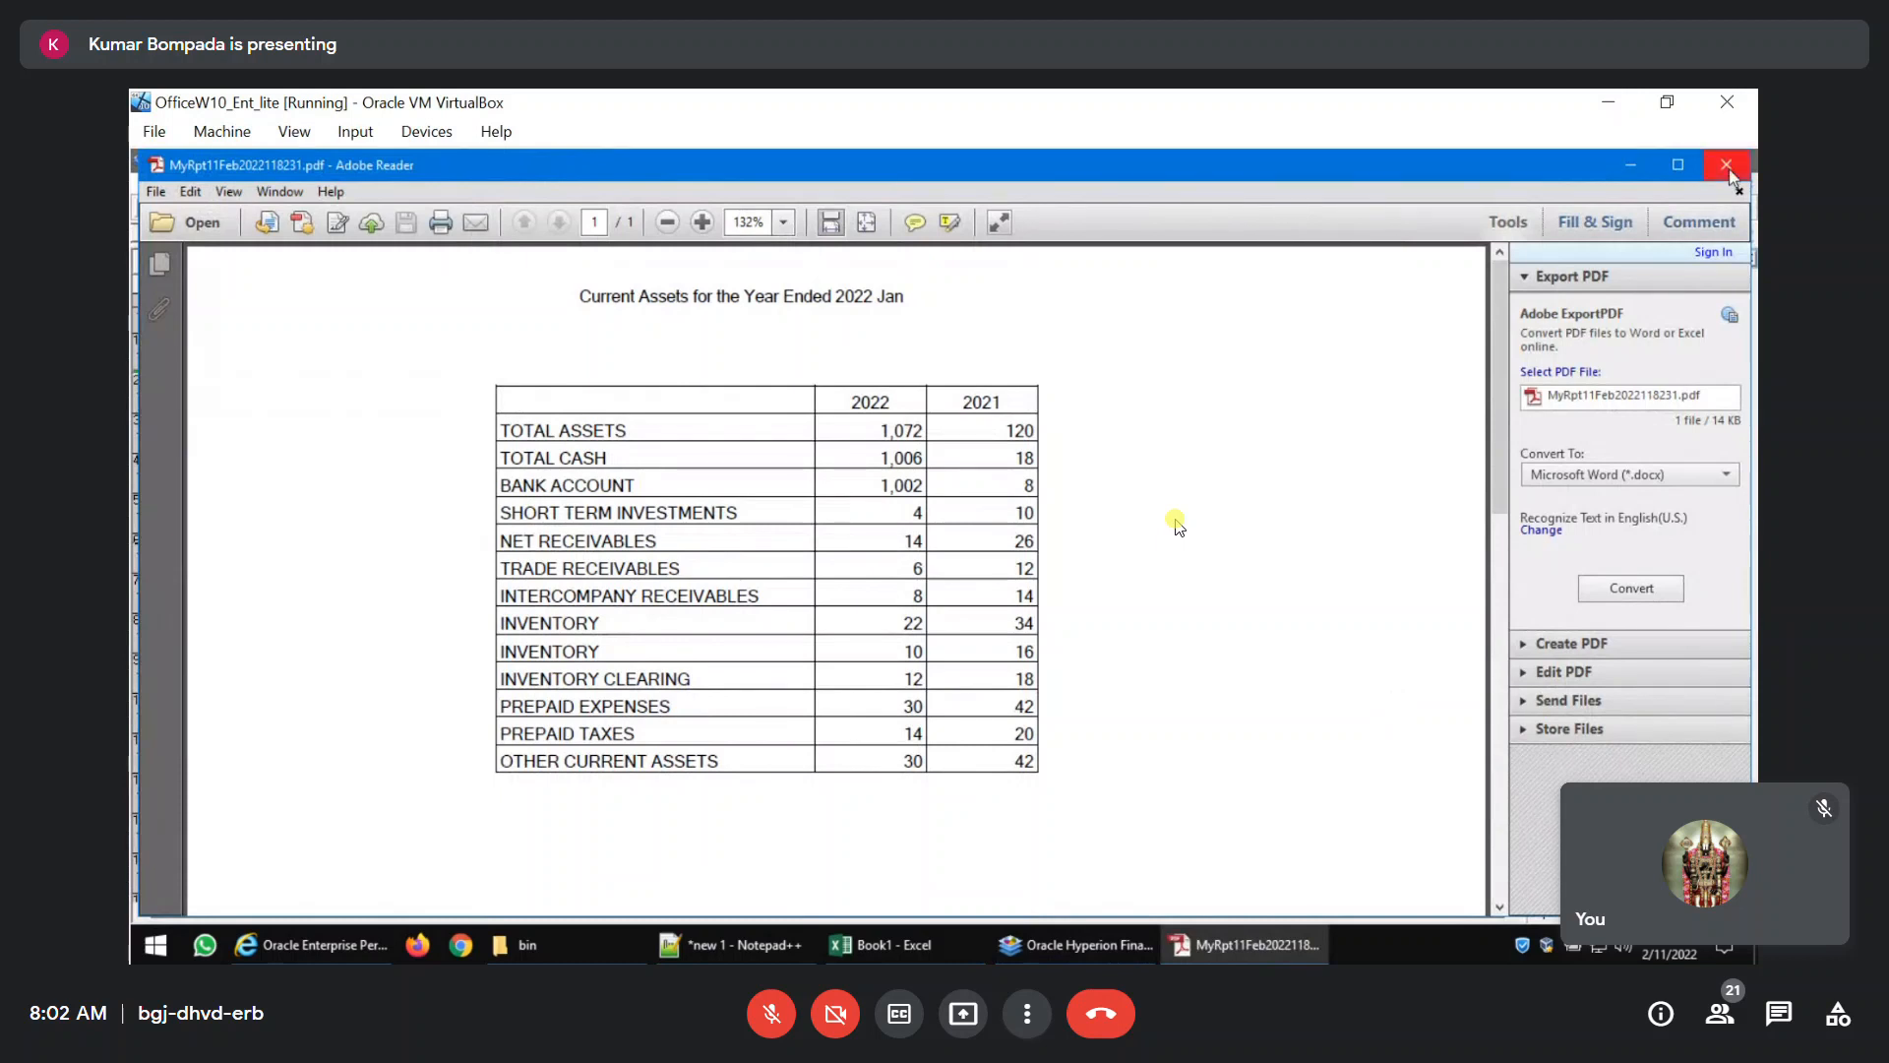
Leave the PDF preview and set Grid2's member labels to Description.
key(alt+F4)
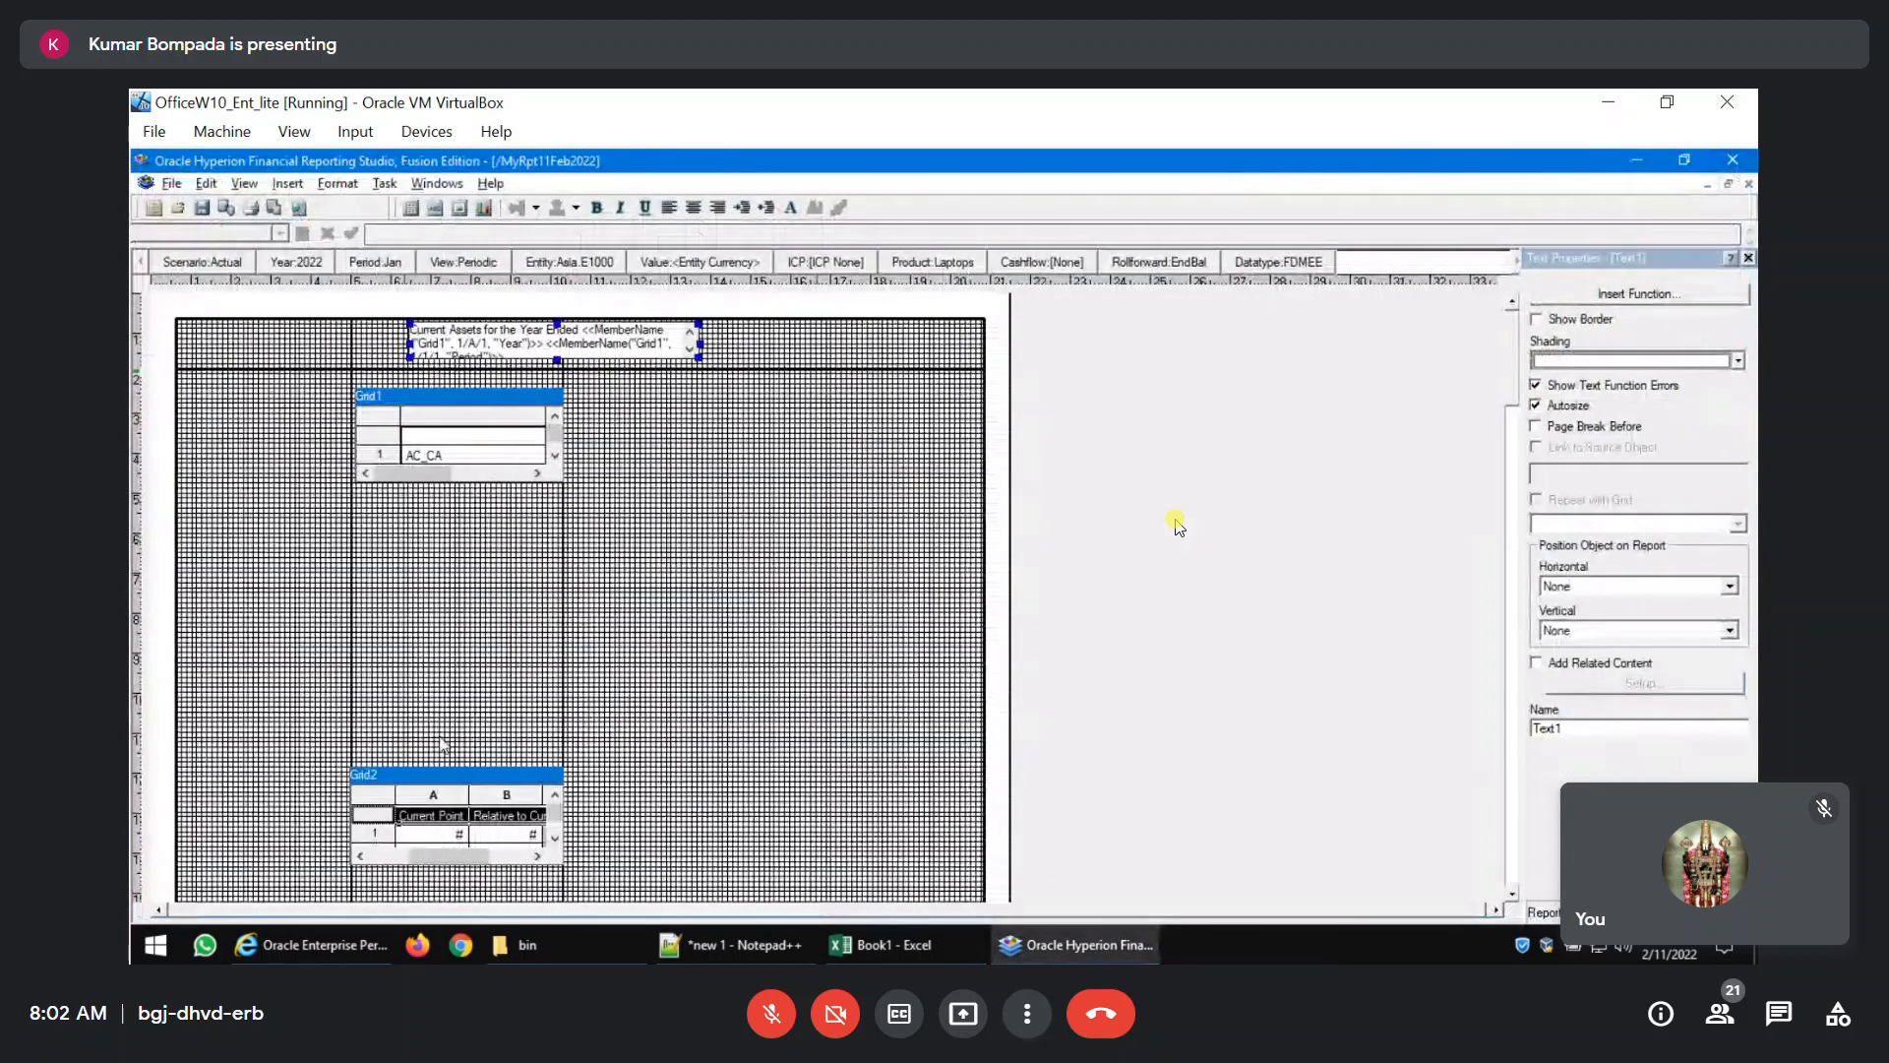
click(367, 799)
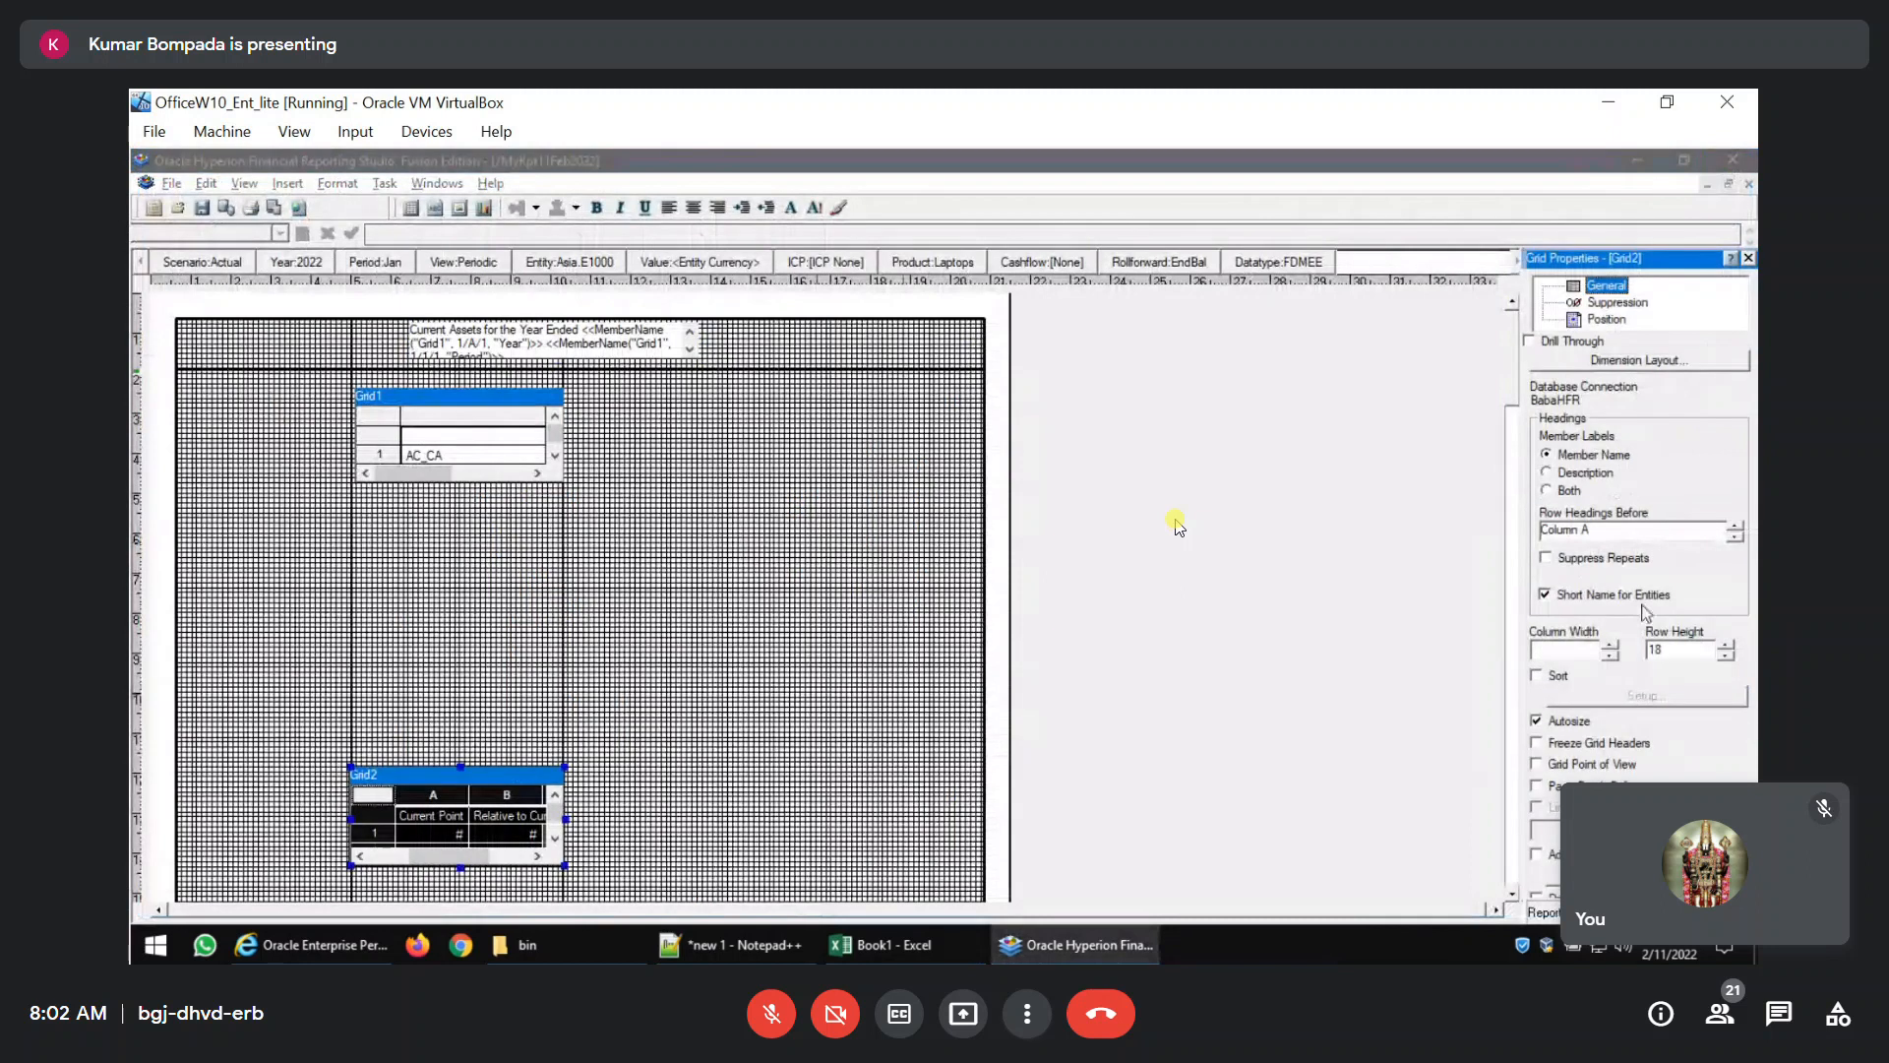
click(1547, 474)
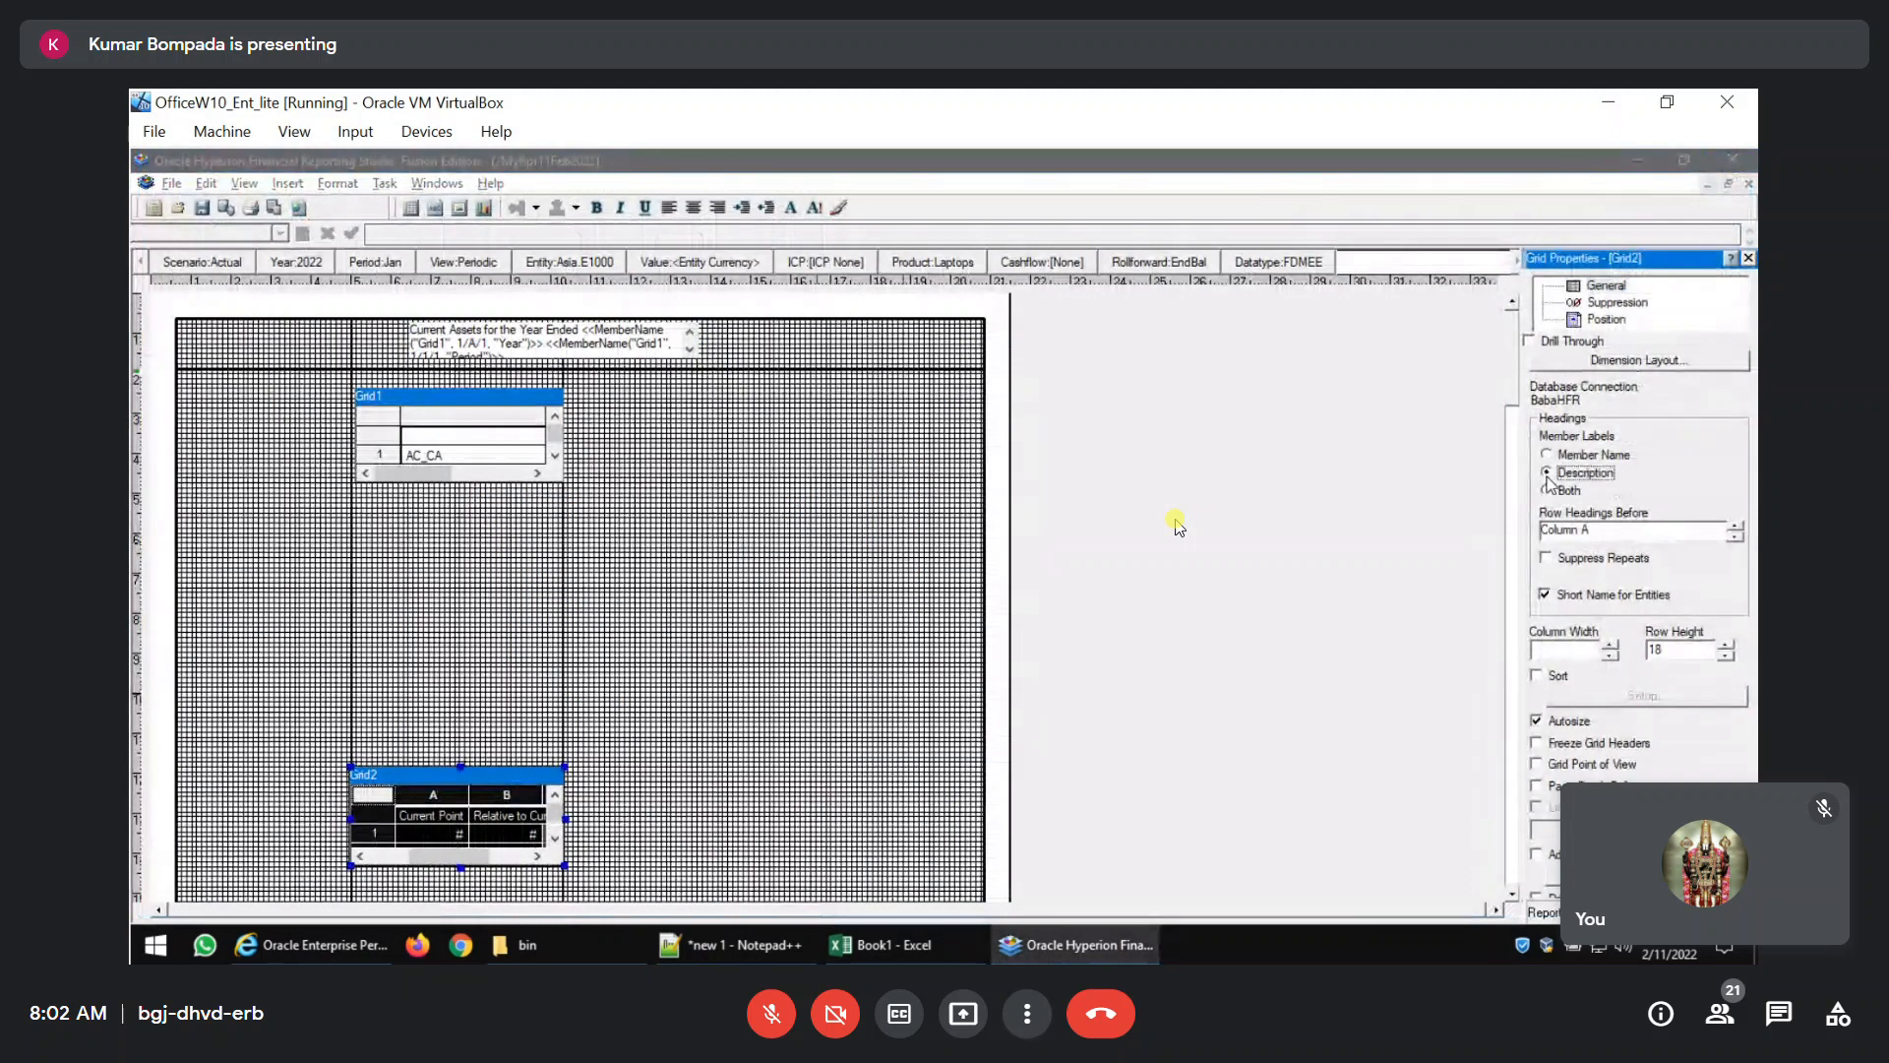
Turn on basic suppression for Grid2 with the zero, missing and error options all enabled.
click(1617, 302)
click(1545, 386)
click(1567, 402)
click(1567, 422)
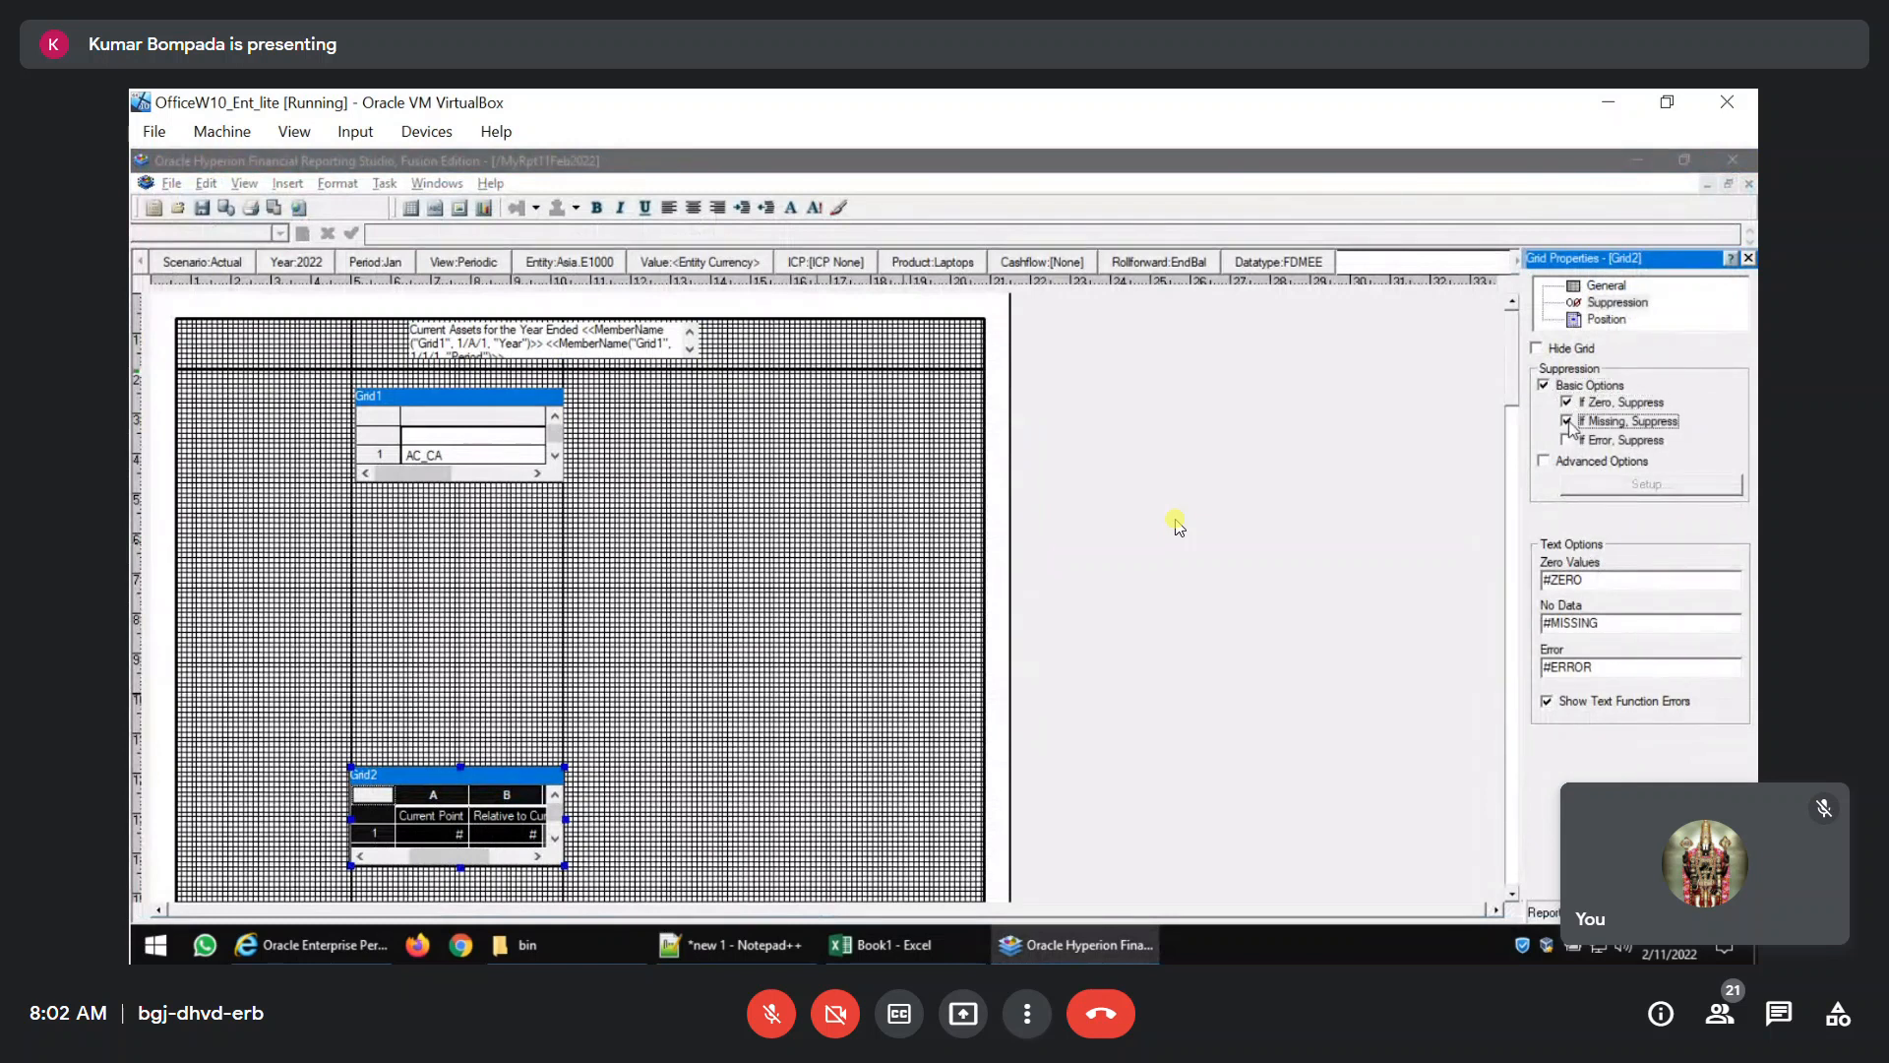
click(1566, 441)
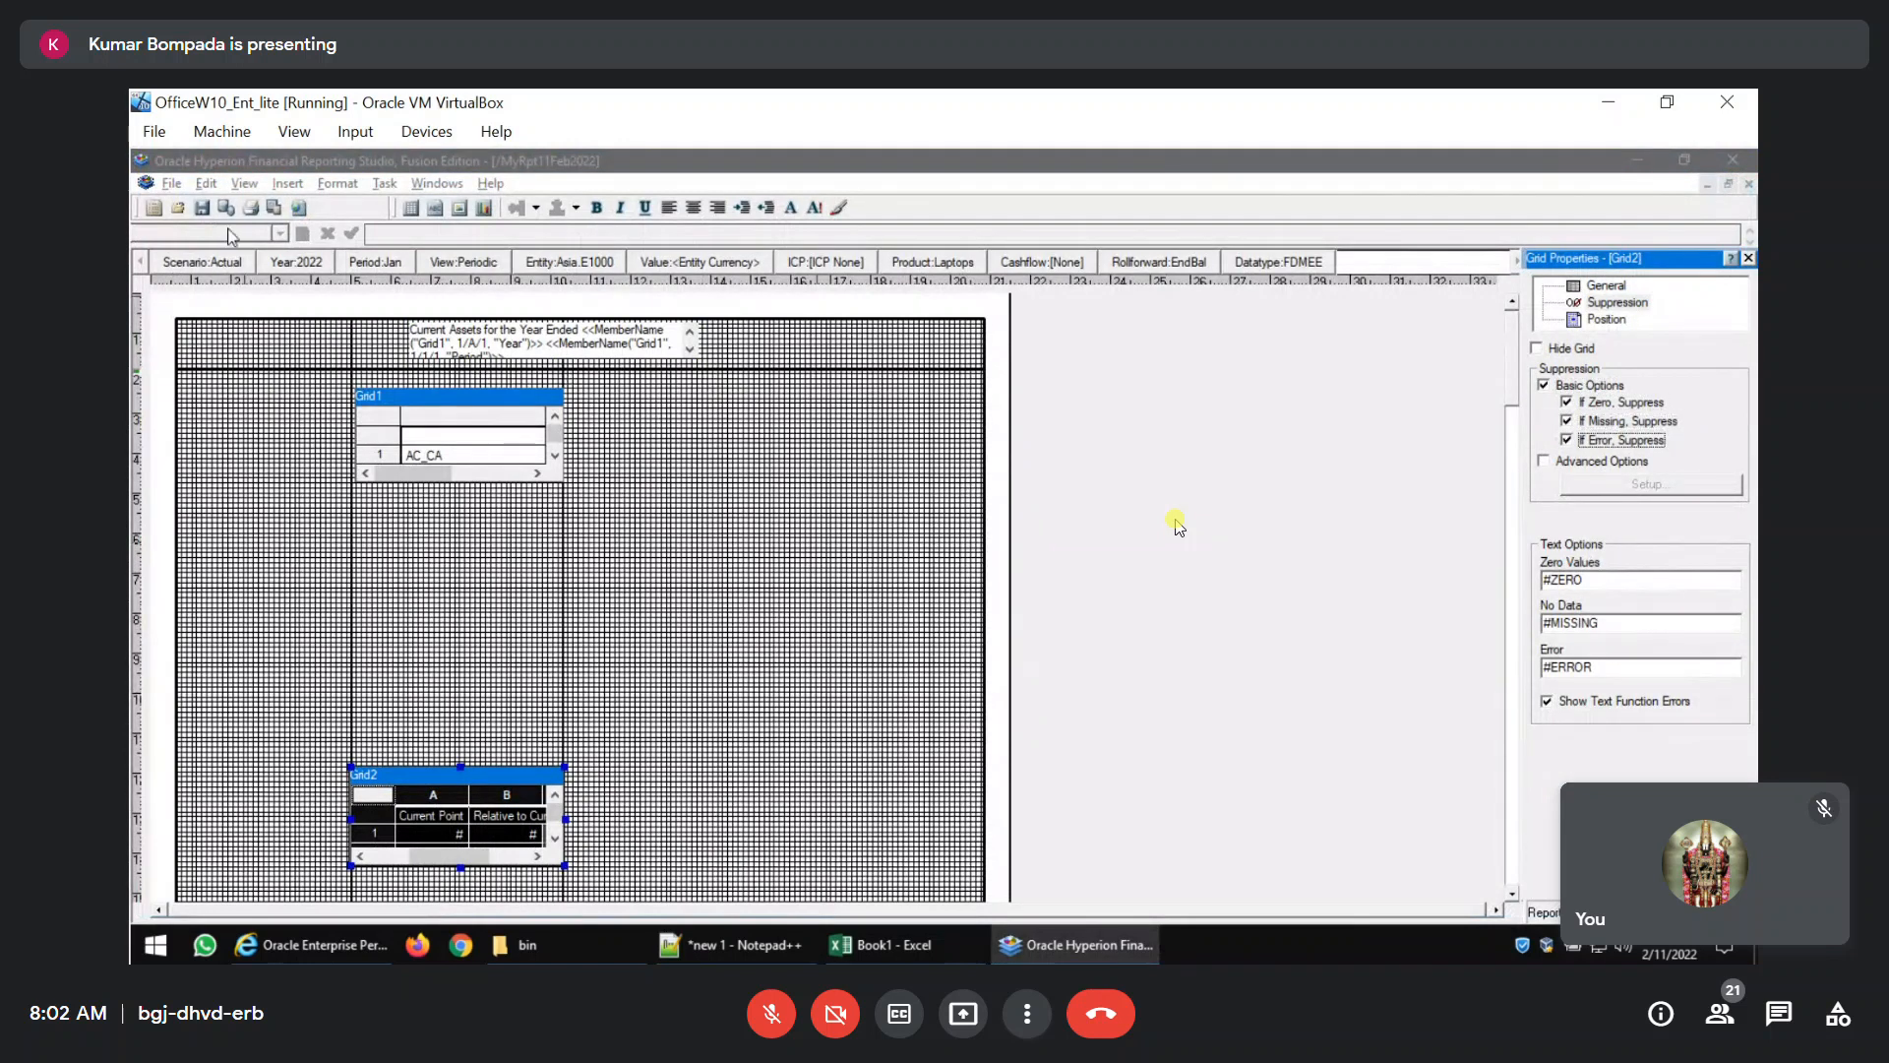
Save the report and review Grid2's descriptions and suppressed rows in the PDF preview.
click(204, 210)
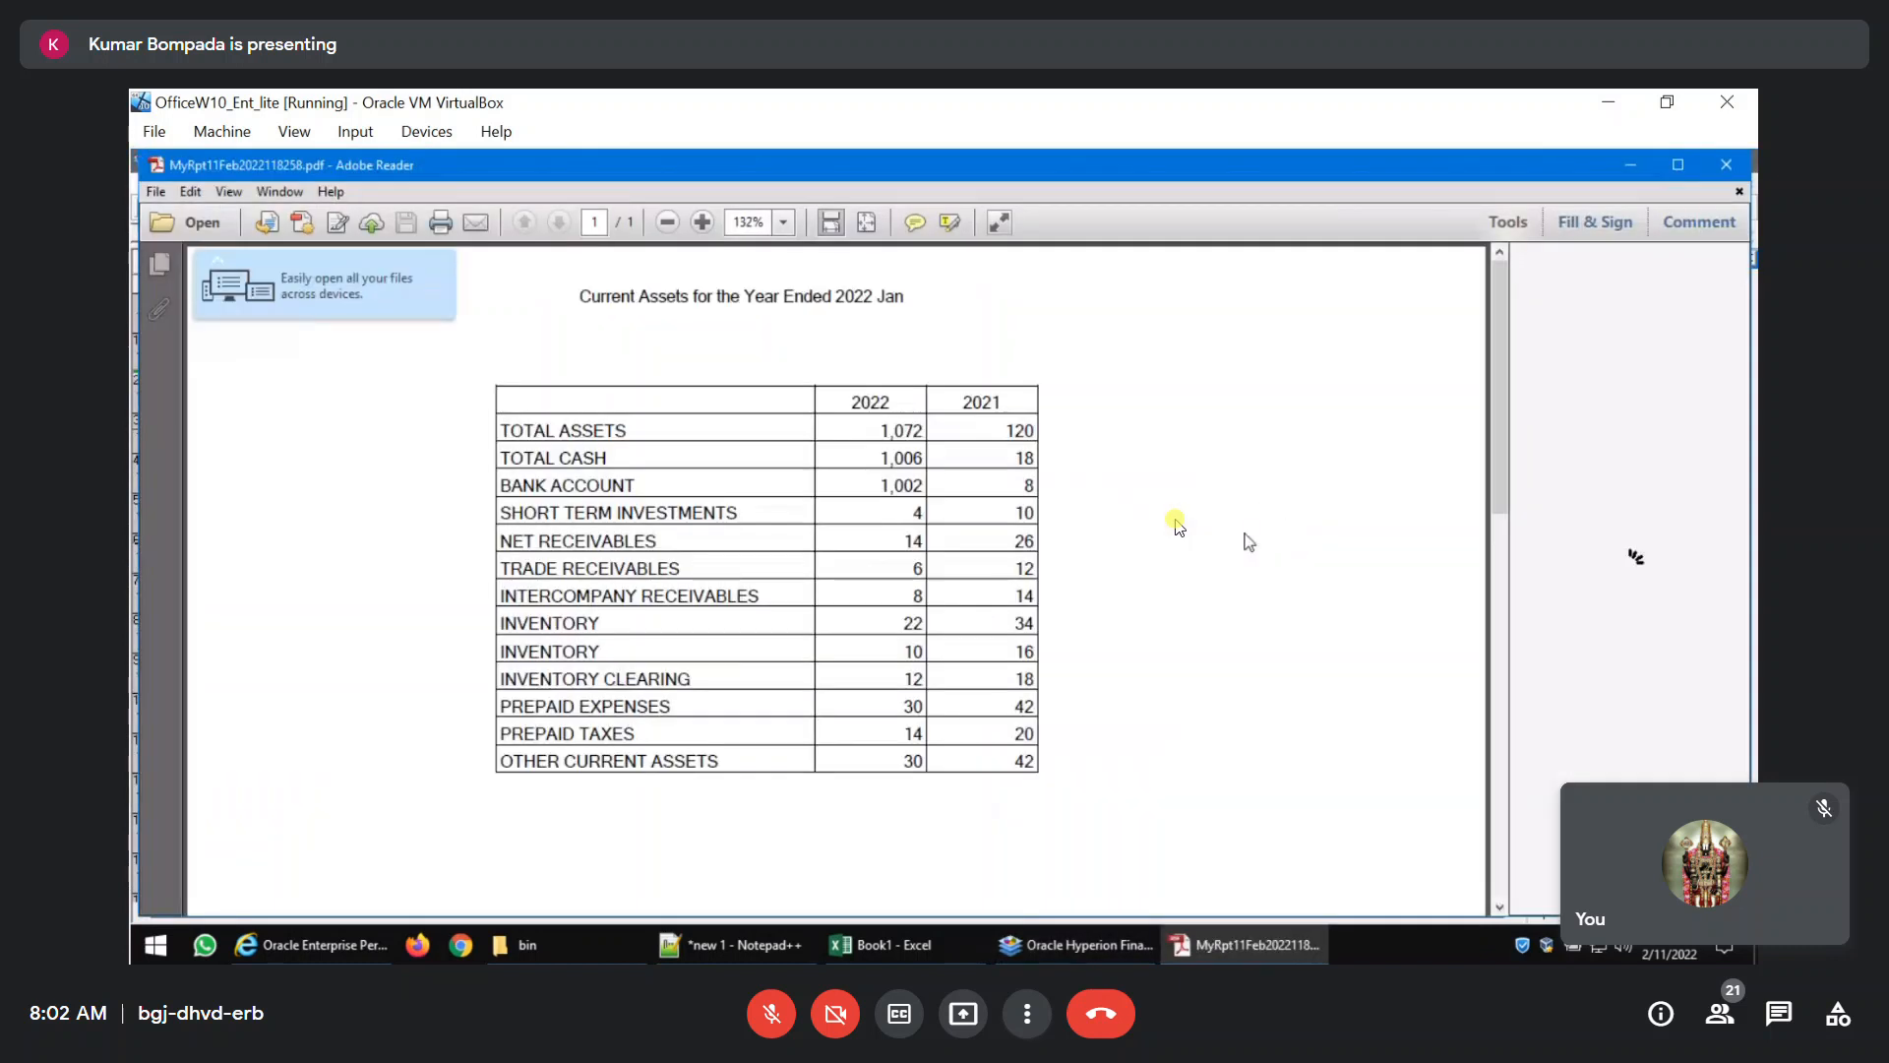
scroll(1181, 570, down, 3)
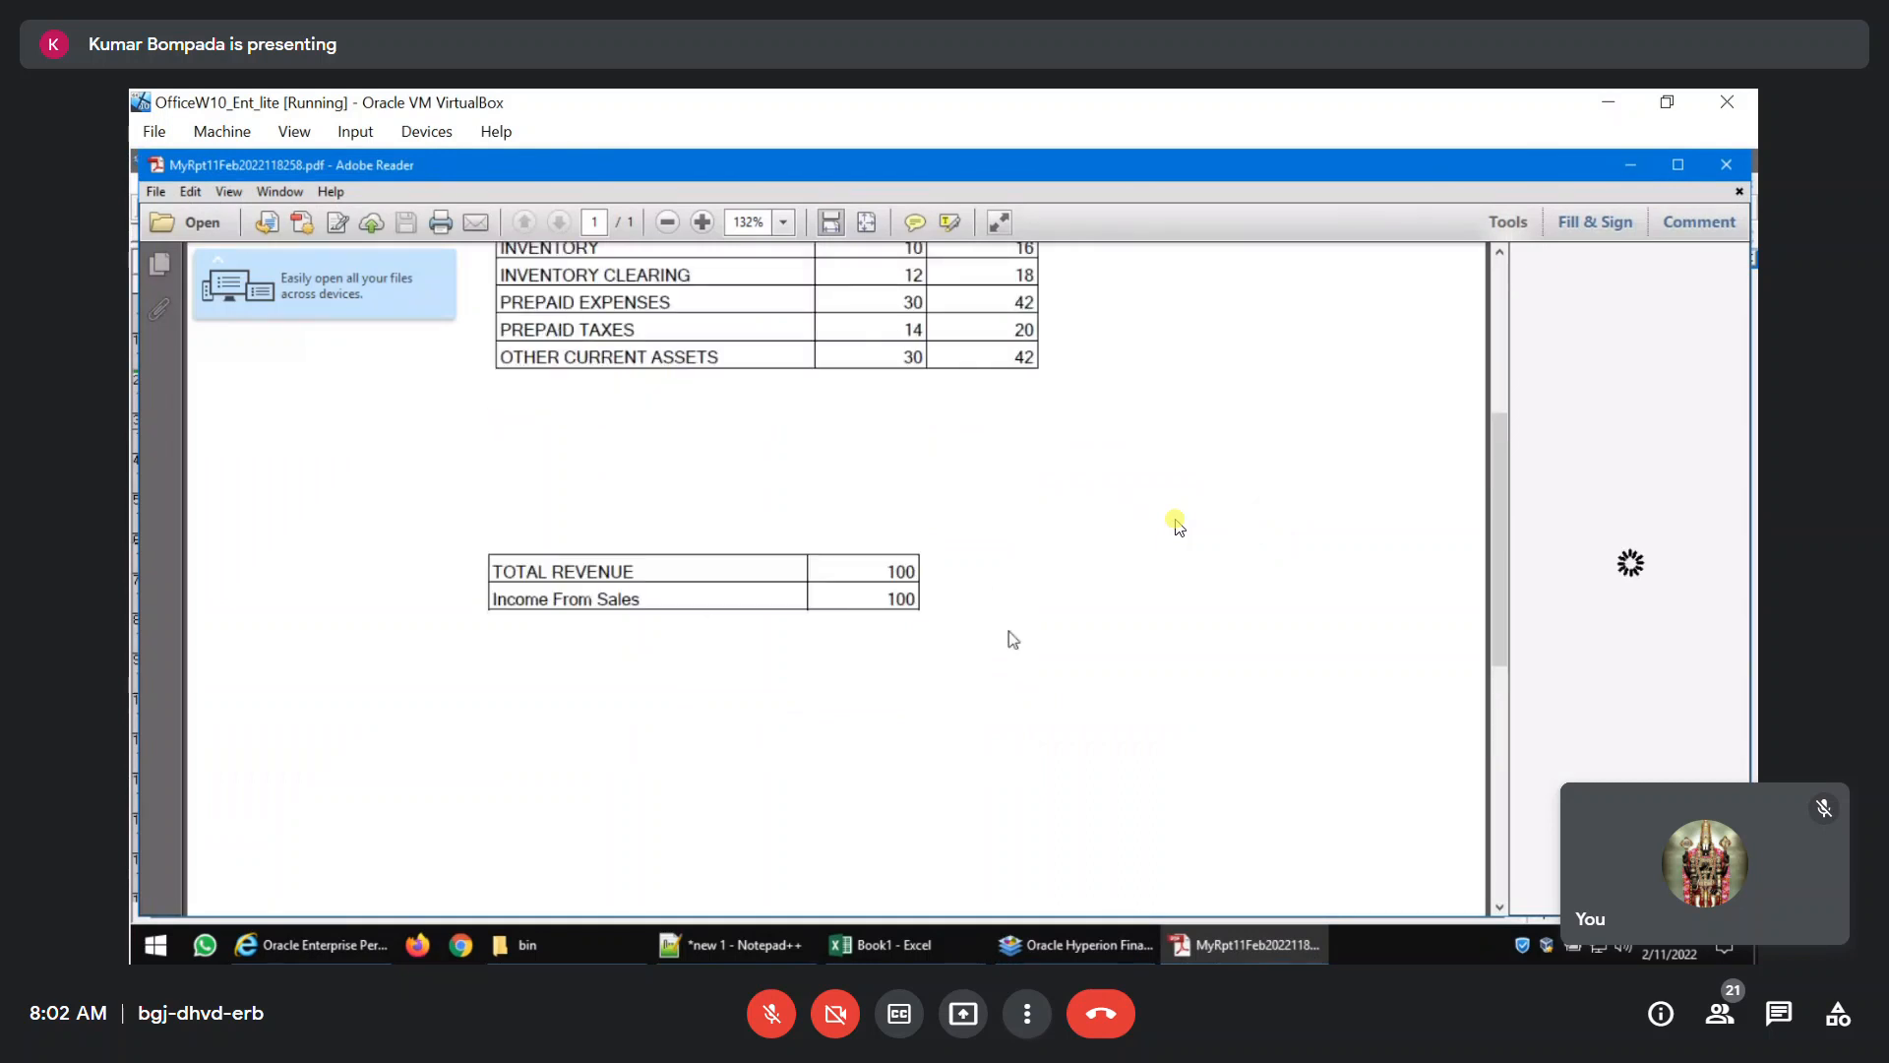
scroll(1179, 526, up, 1)
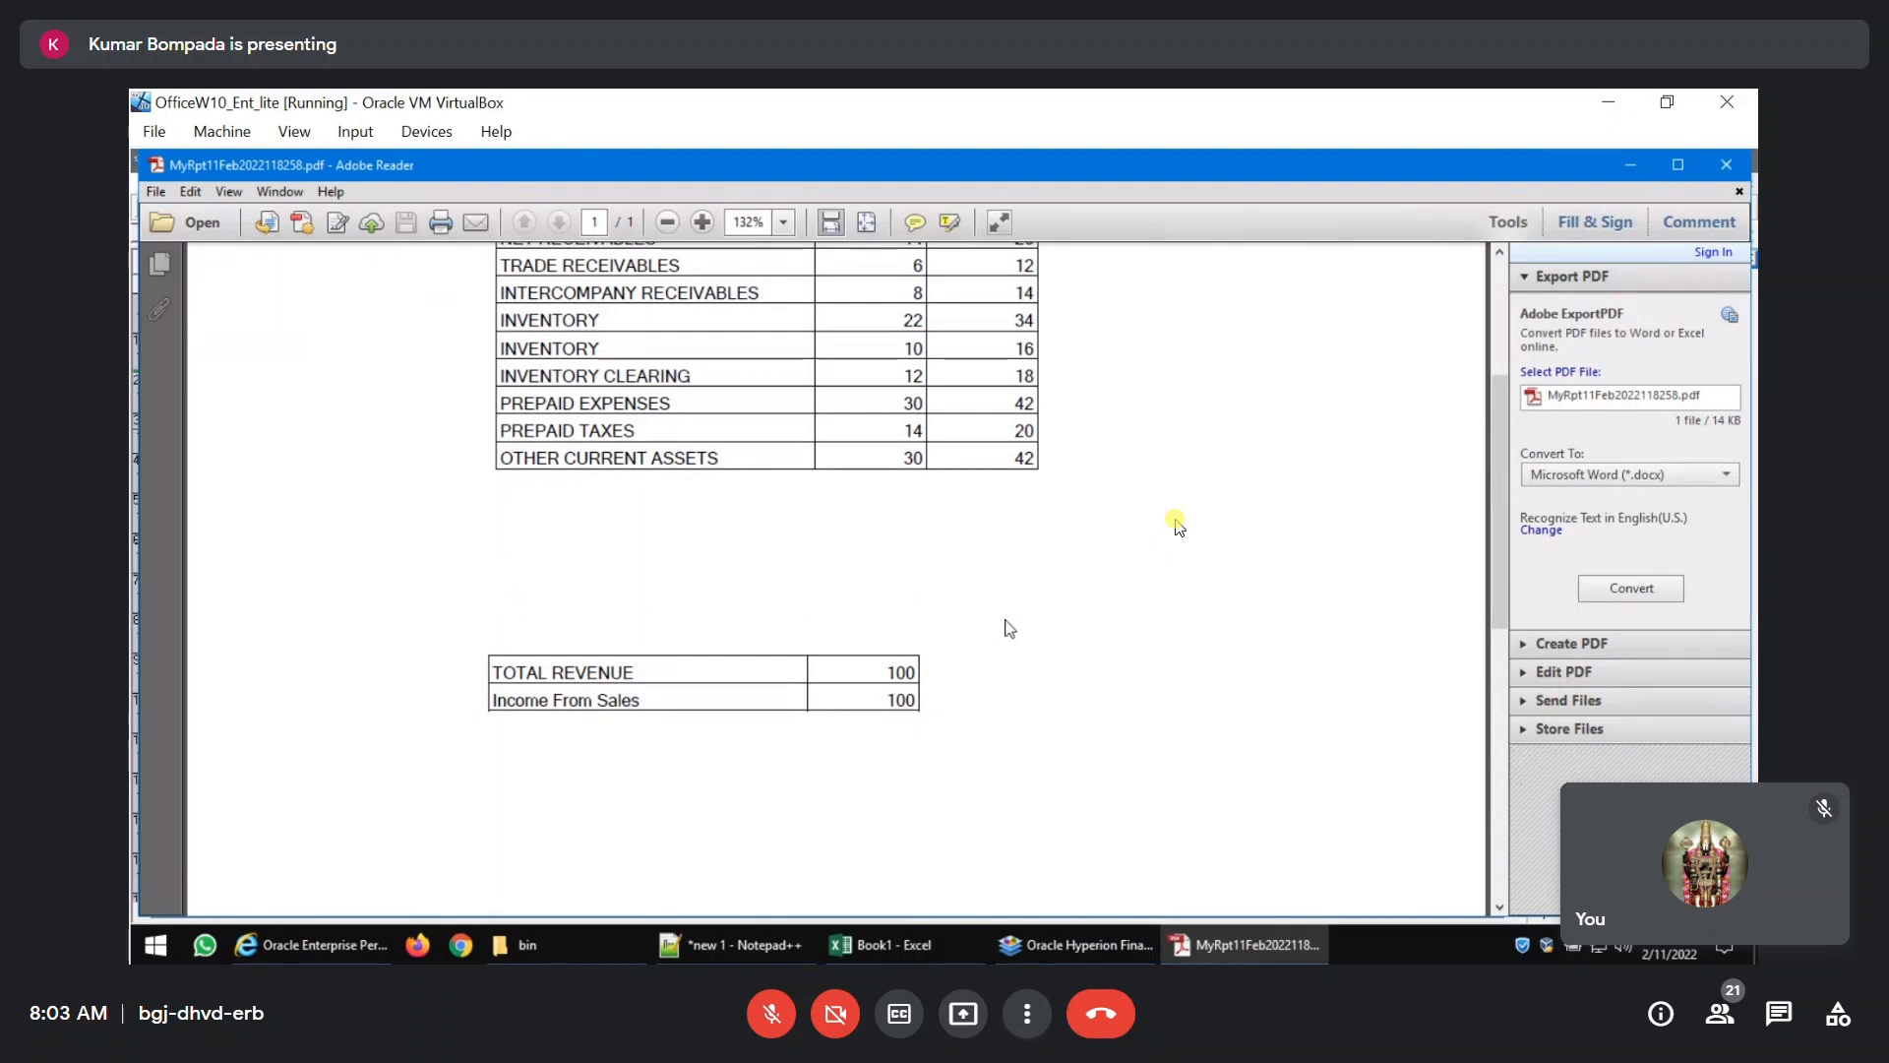
click(1727, 164)
Clear Grid2's missing, error and zero suppression options and turn off its basic suppression.
click(1567, 422)
click(1567, 441)
click(1567, 402)
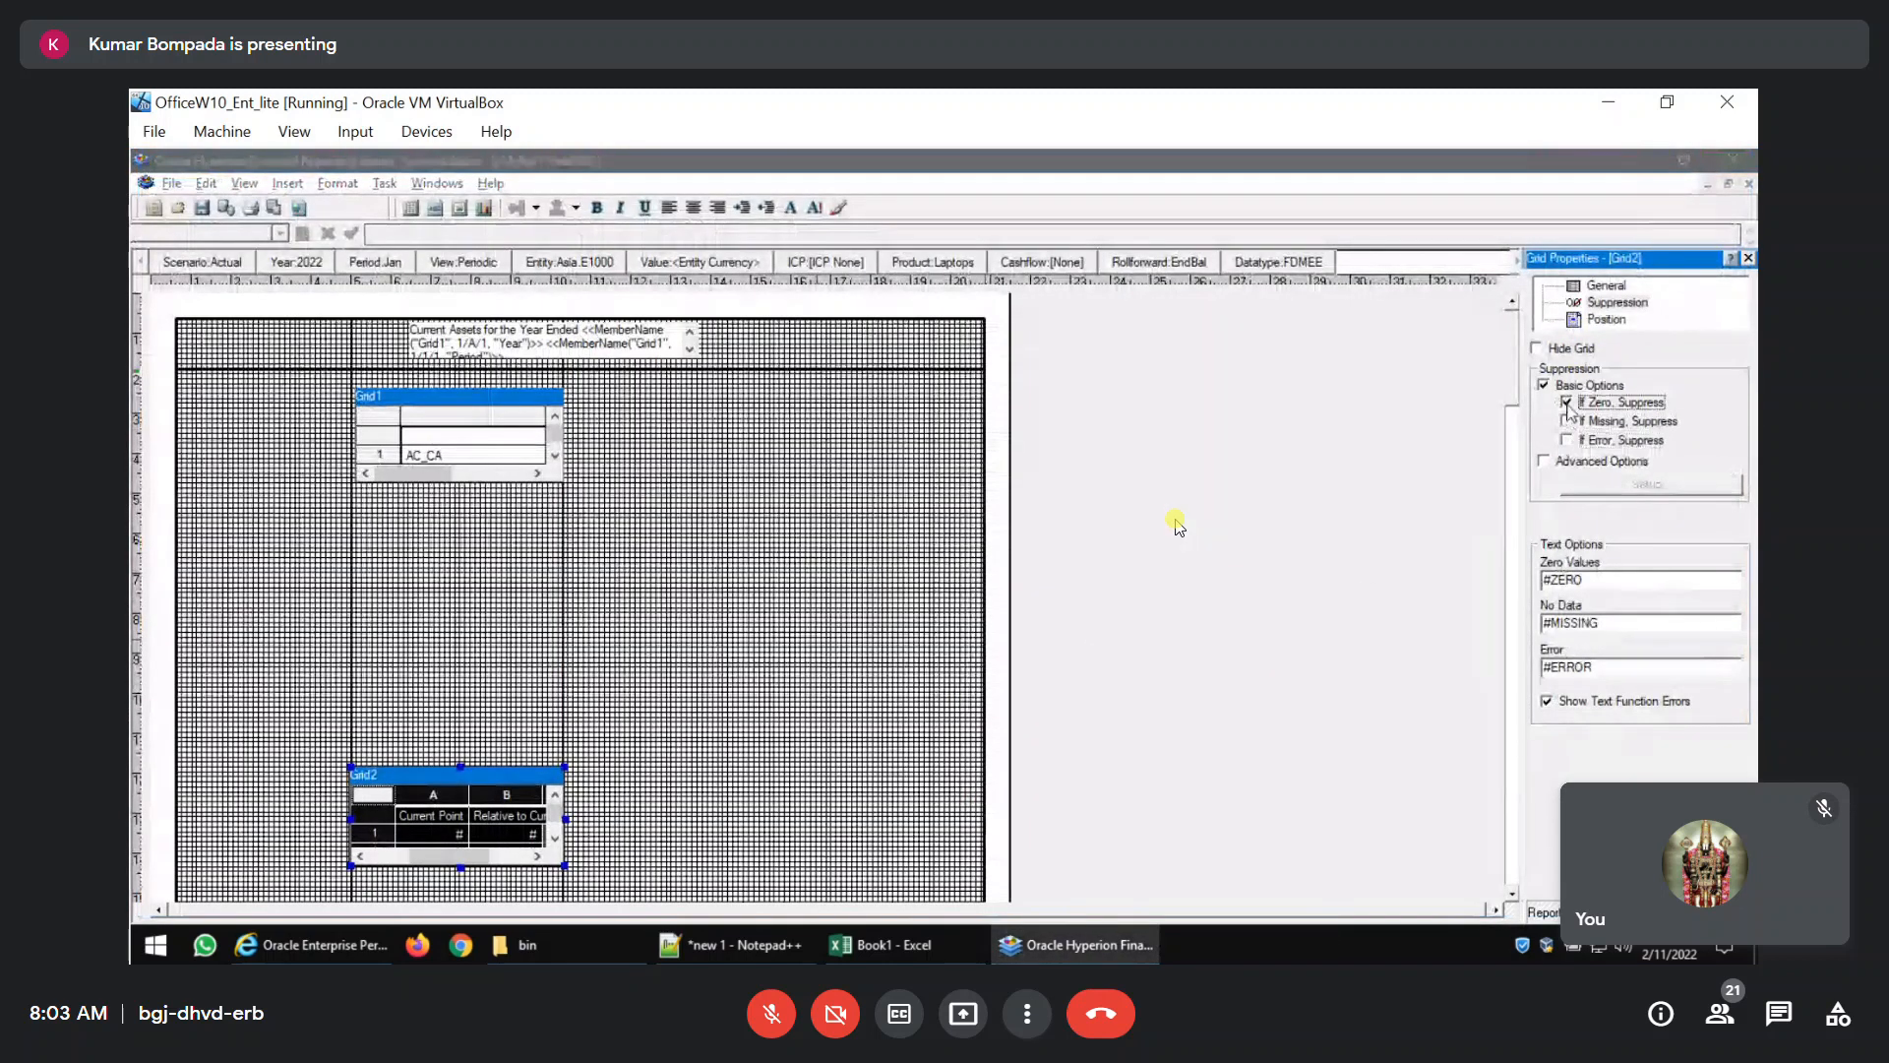
click(1544, 386)
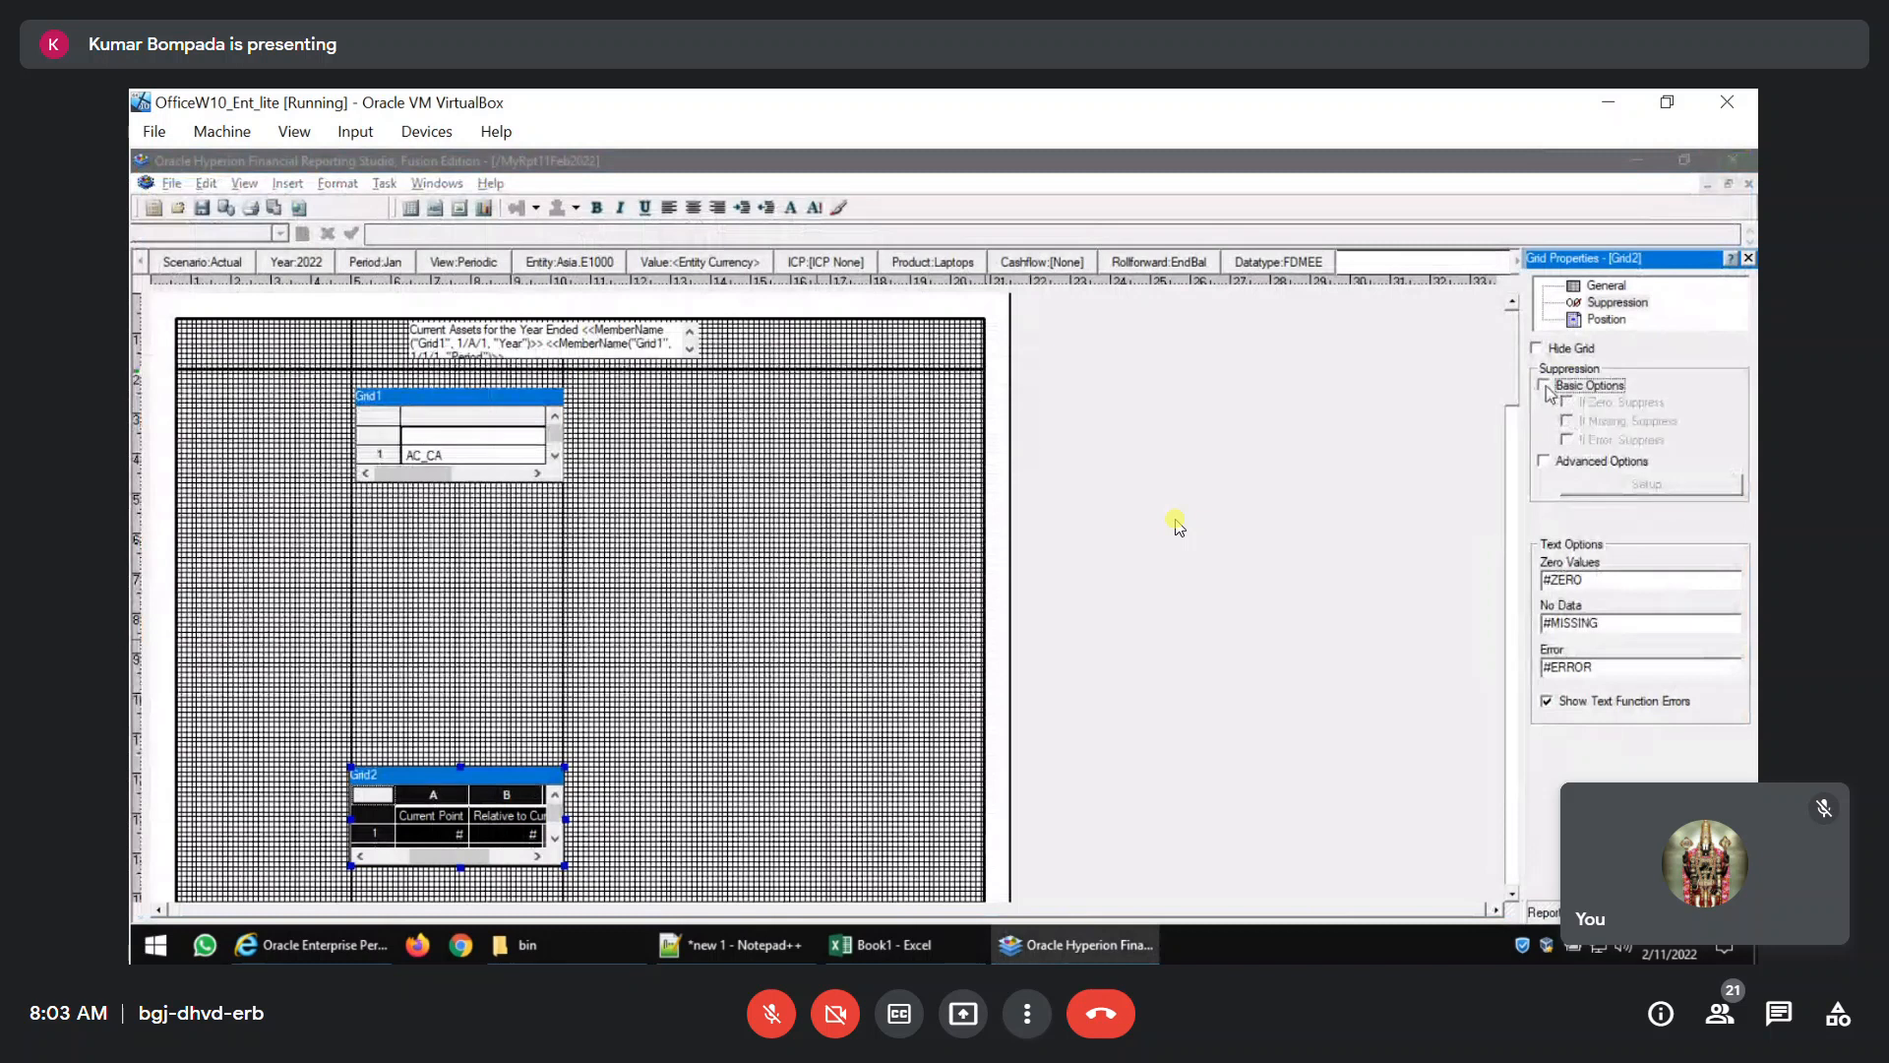
Examine Grid2's position options and open the general properties of Grid1.
click(1605, 320)
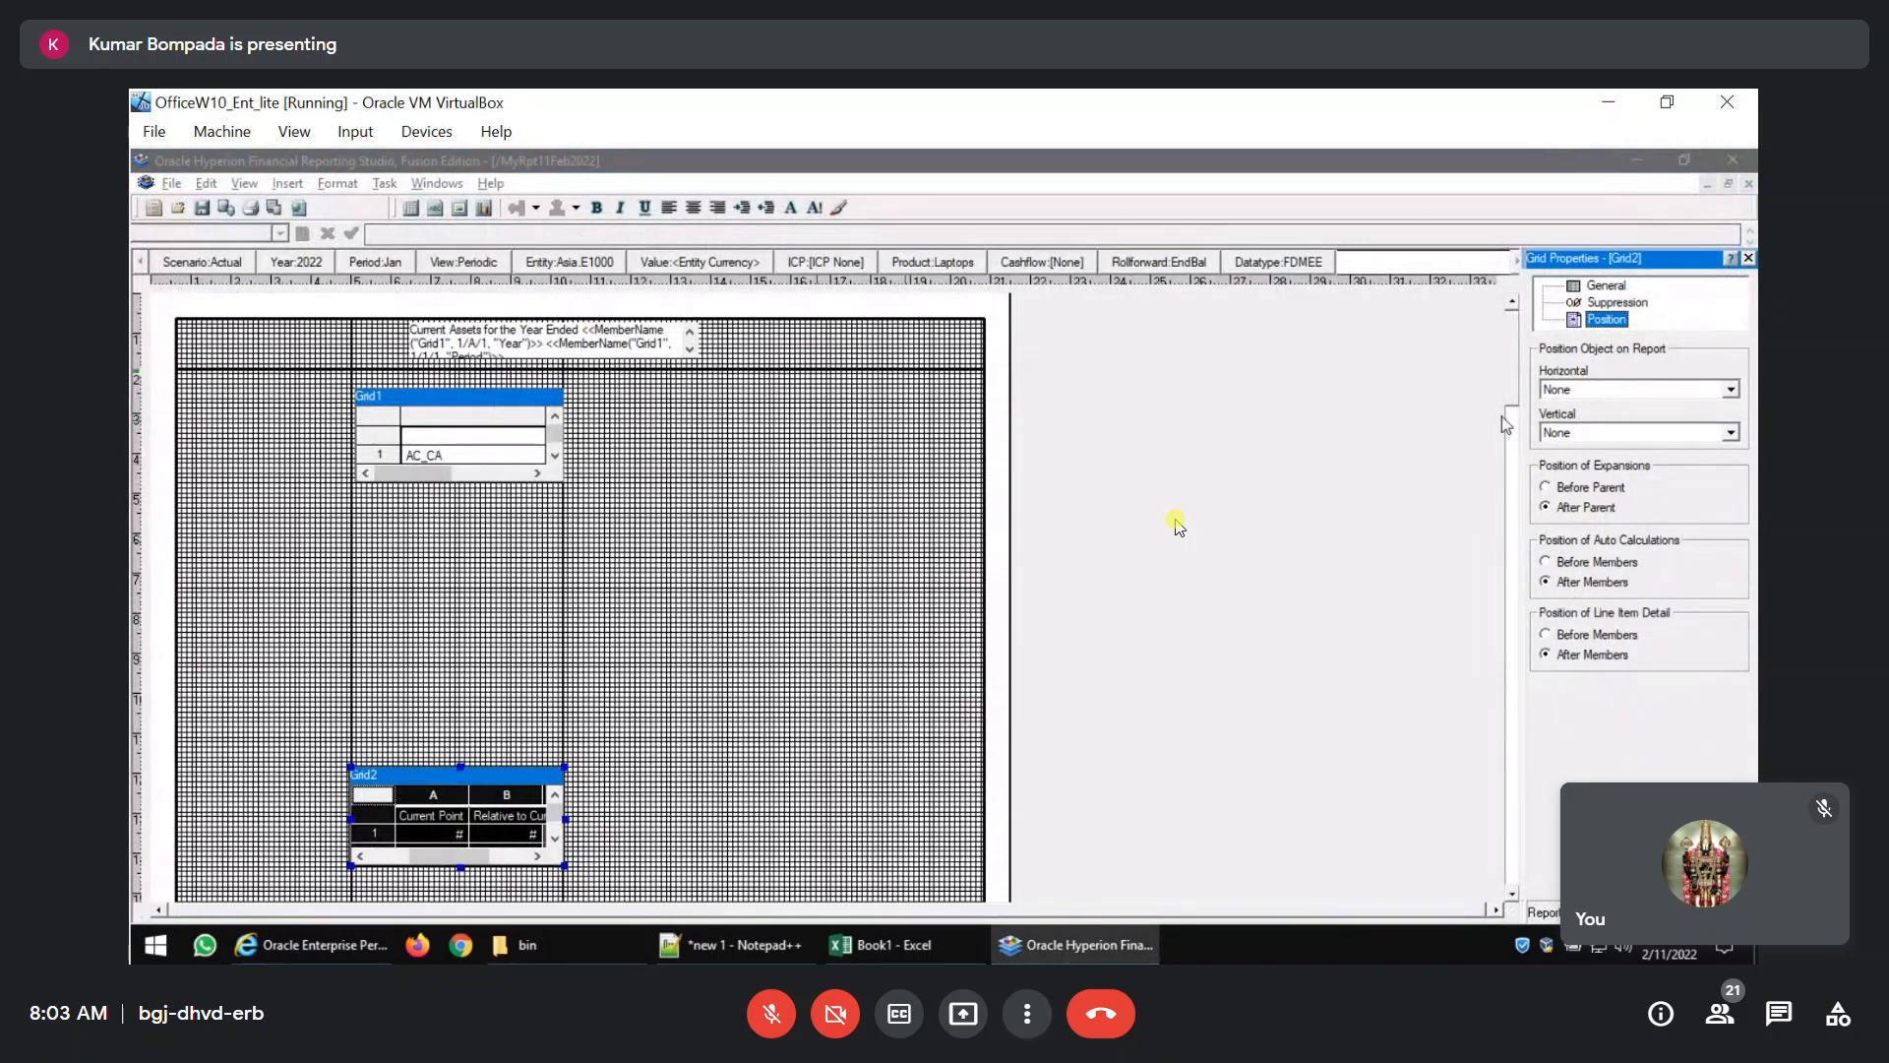
click(396, 428)
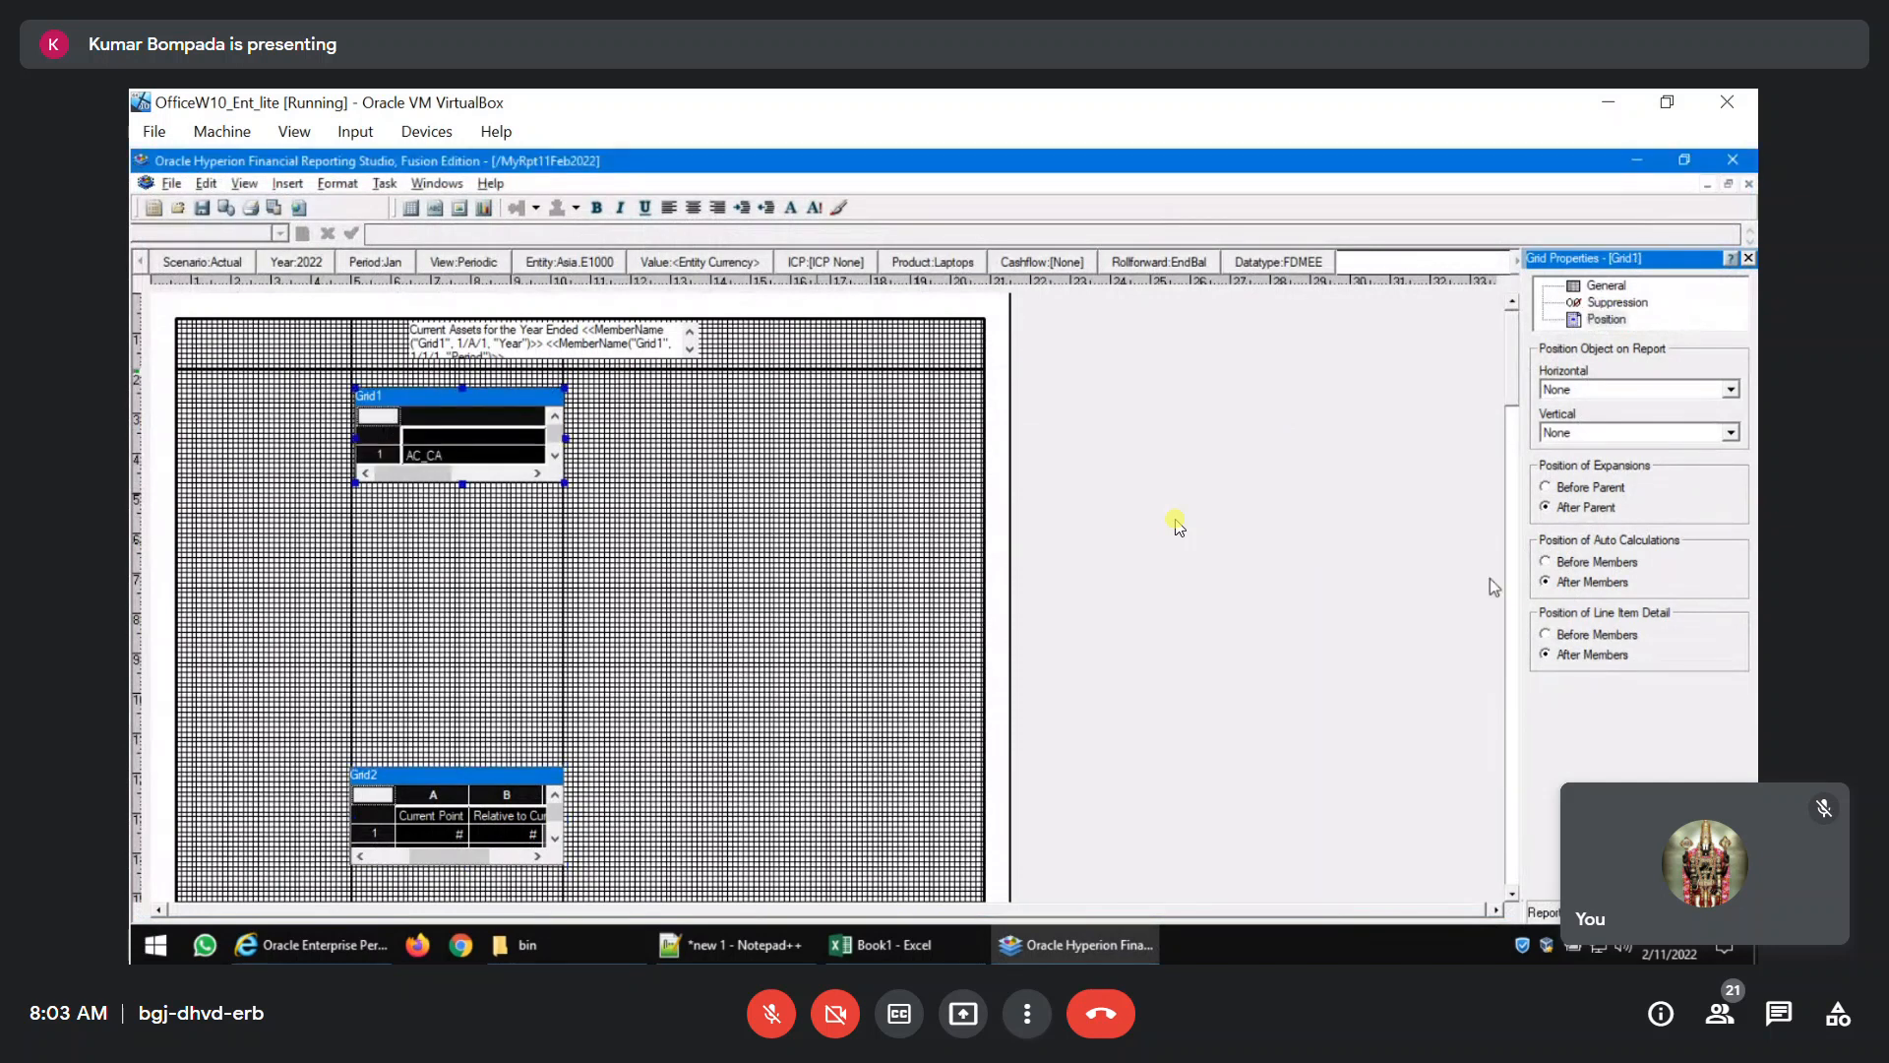
click(1606, 287)
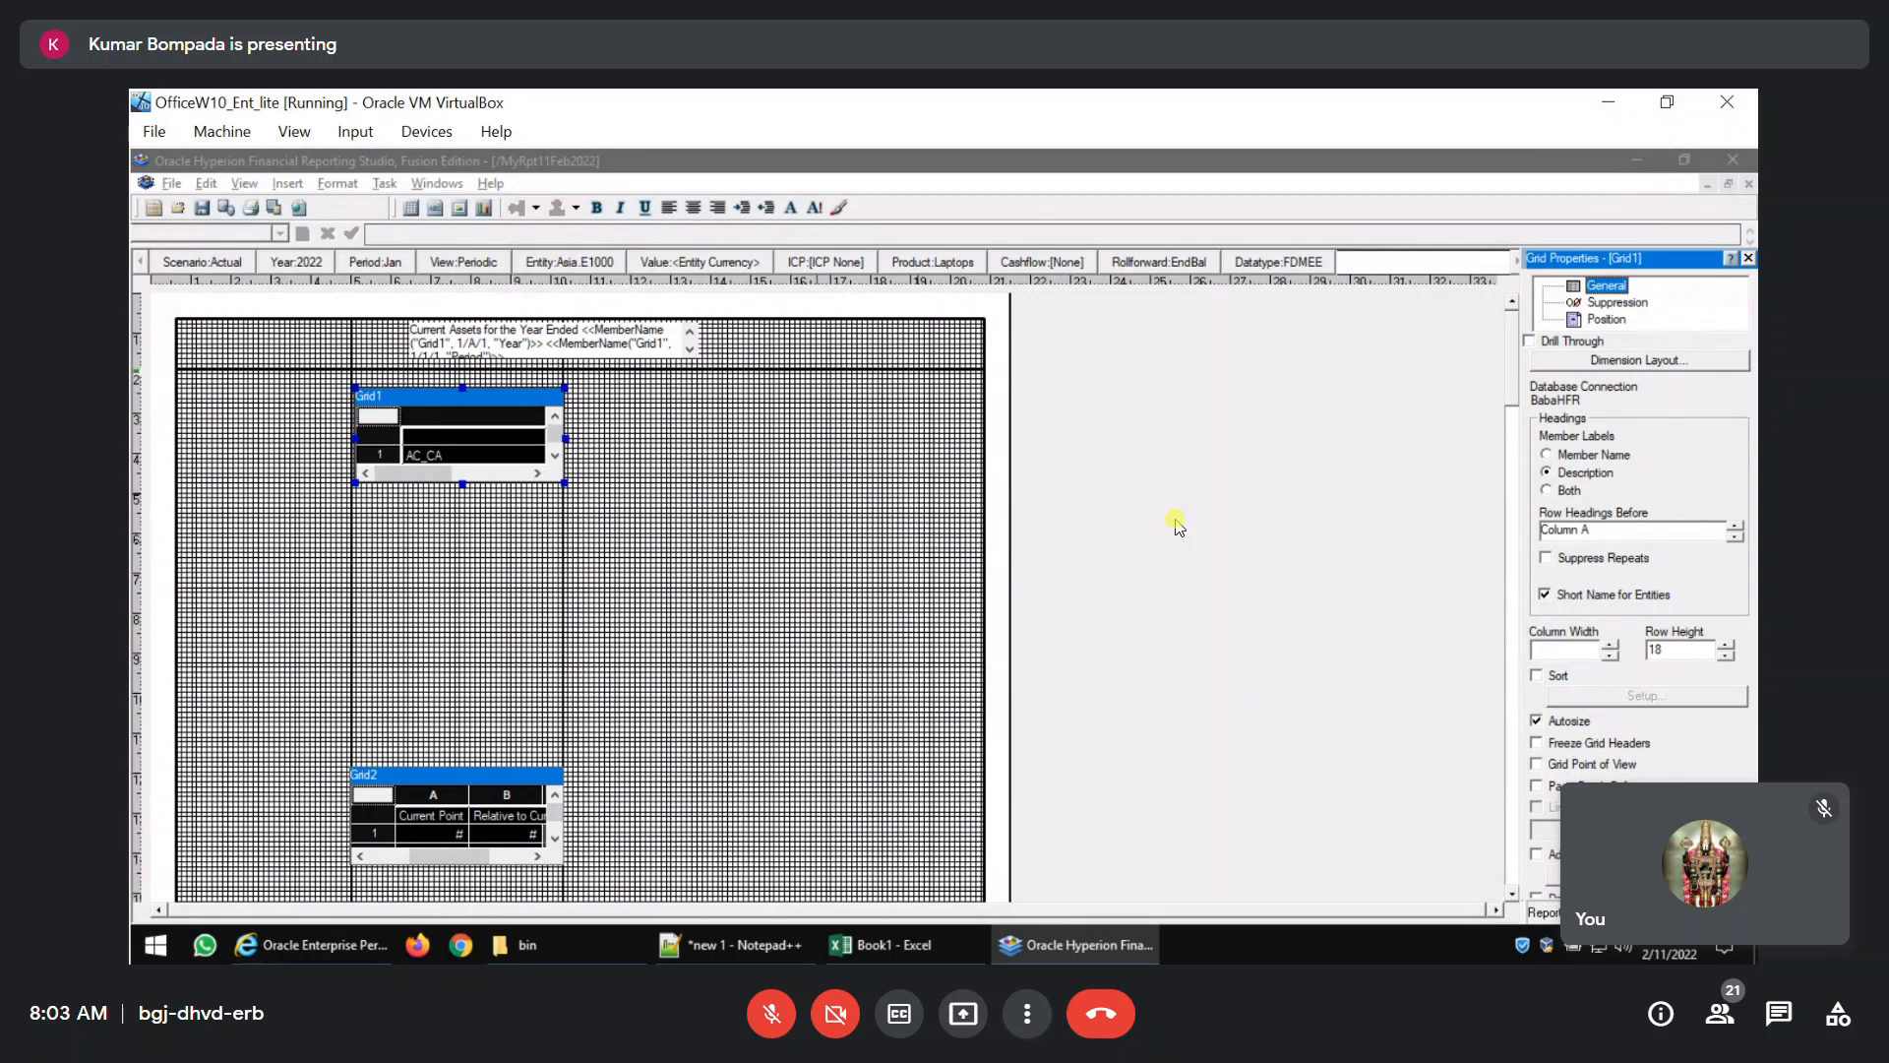
Examine the related content and page break options for Grid1 without changing them.
click(1649, 874)
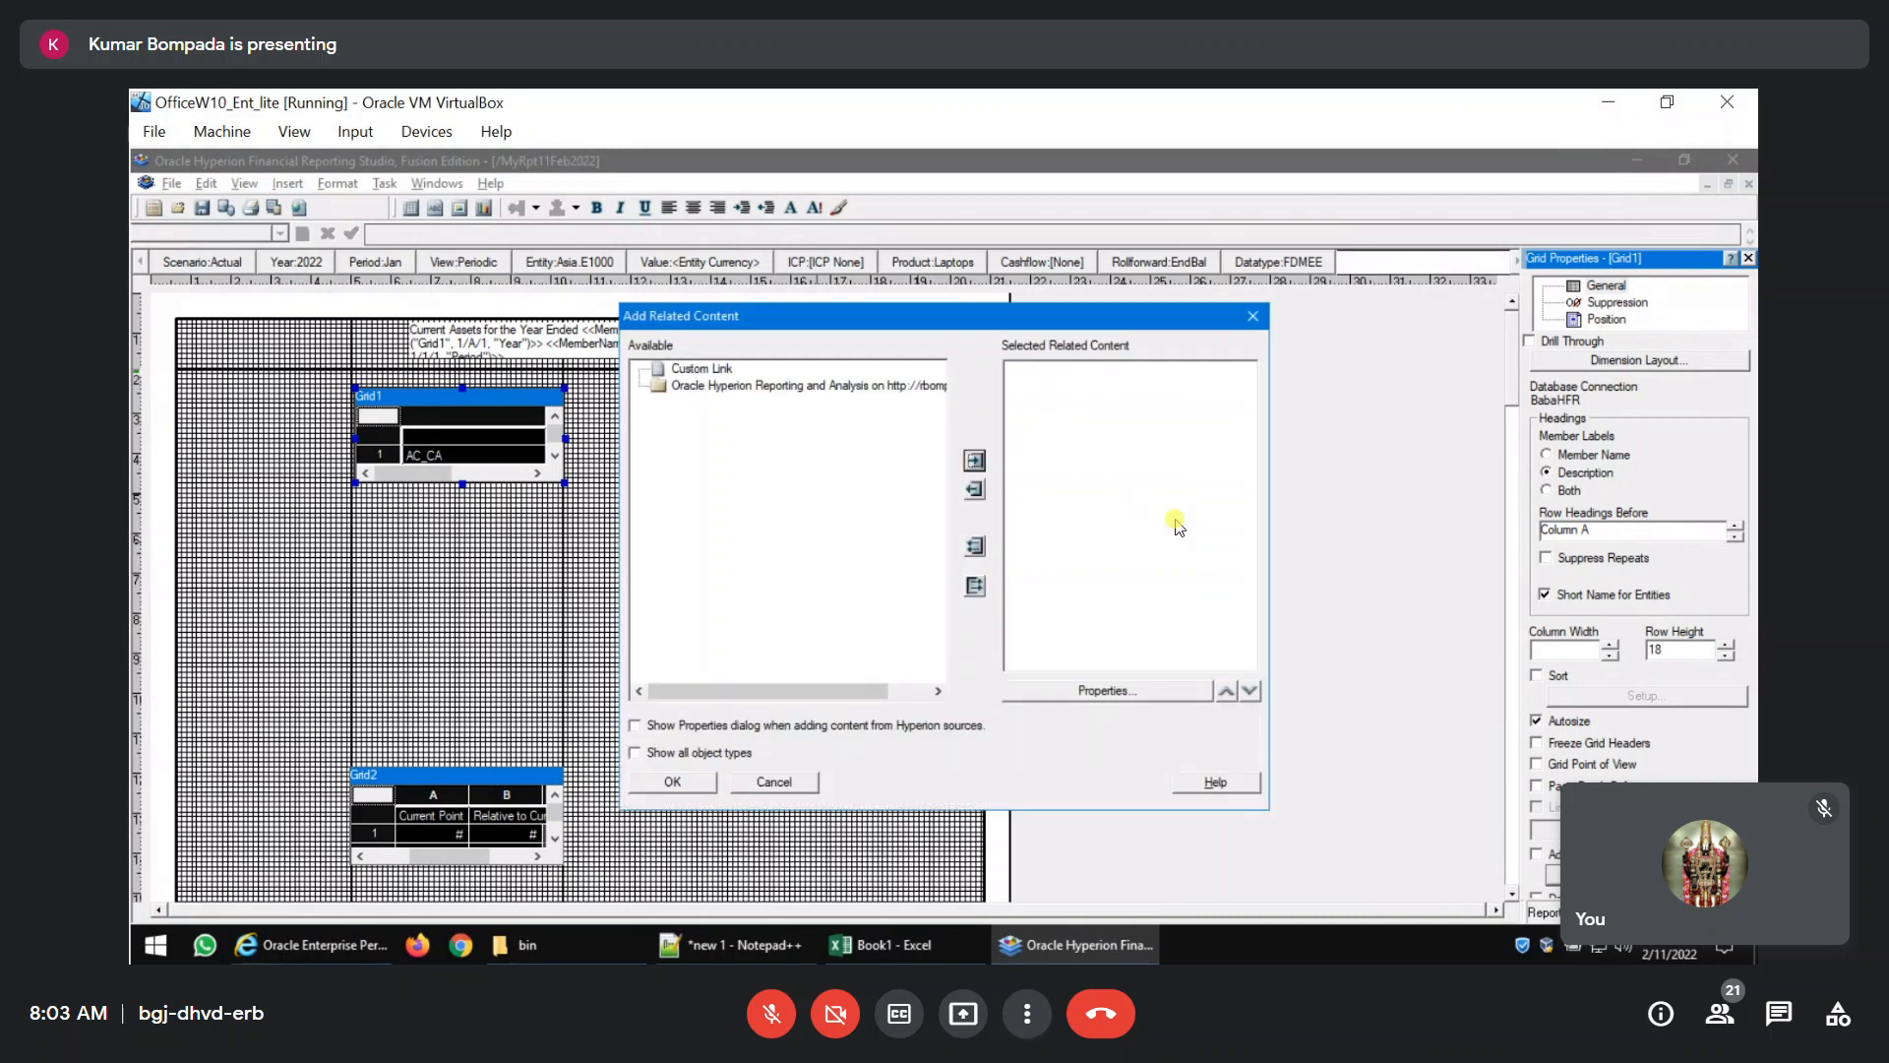
click(1252, 317)
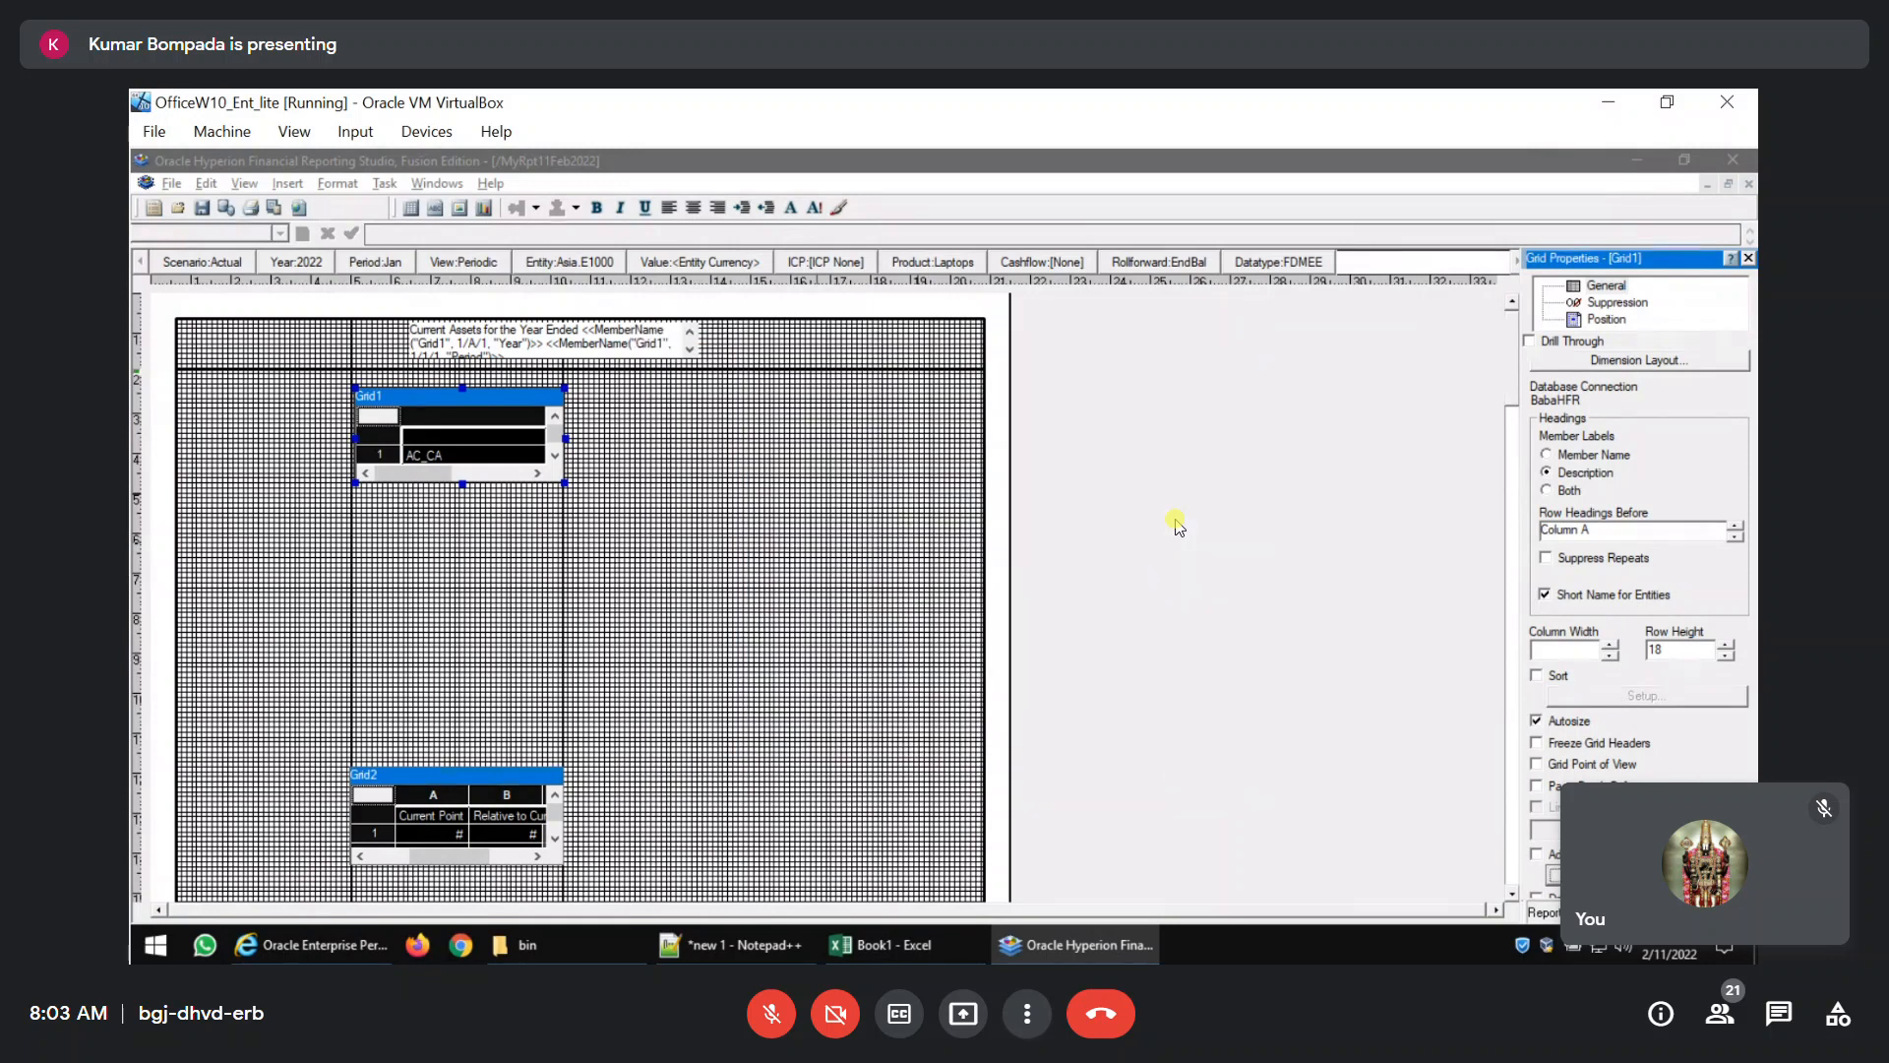
click(1536, 785)
click(1536, 785)
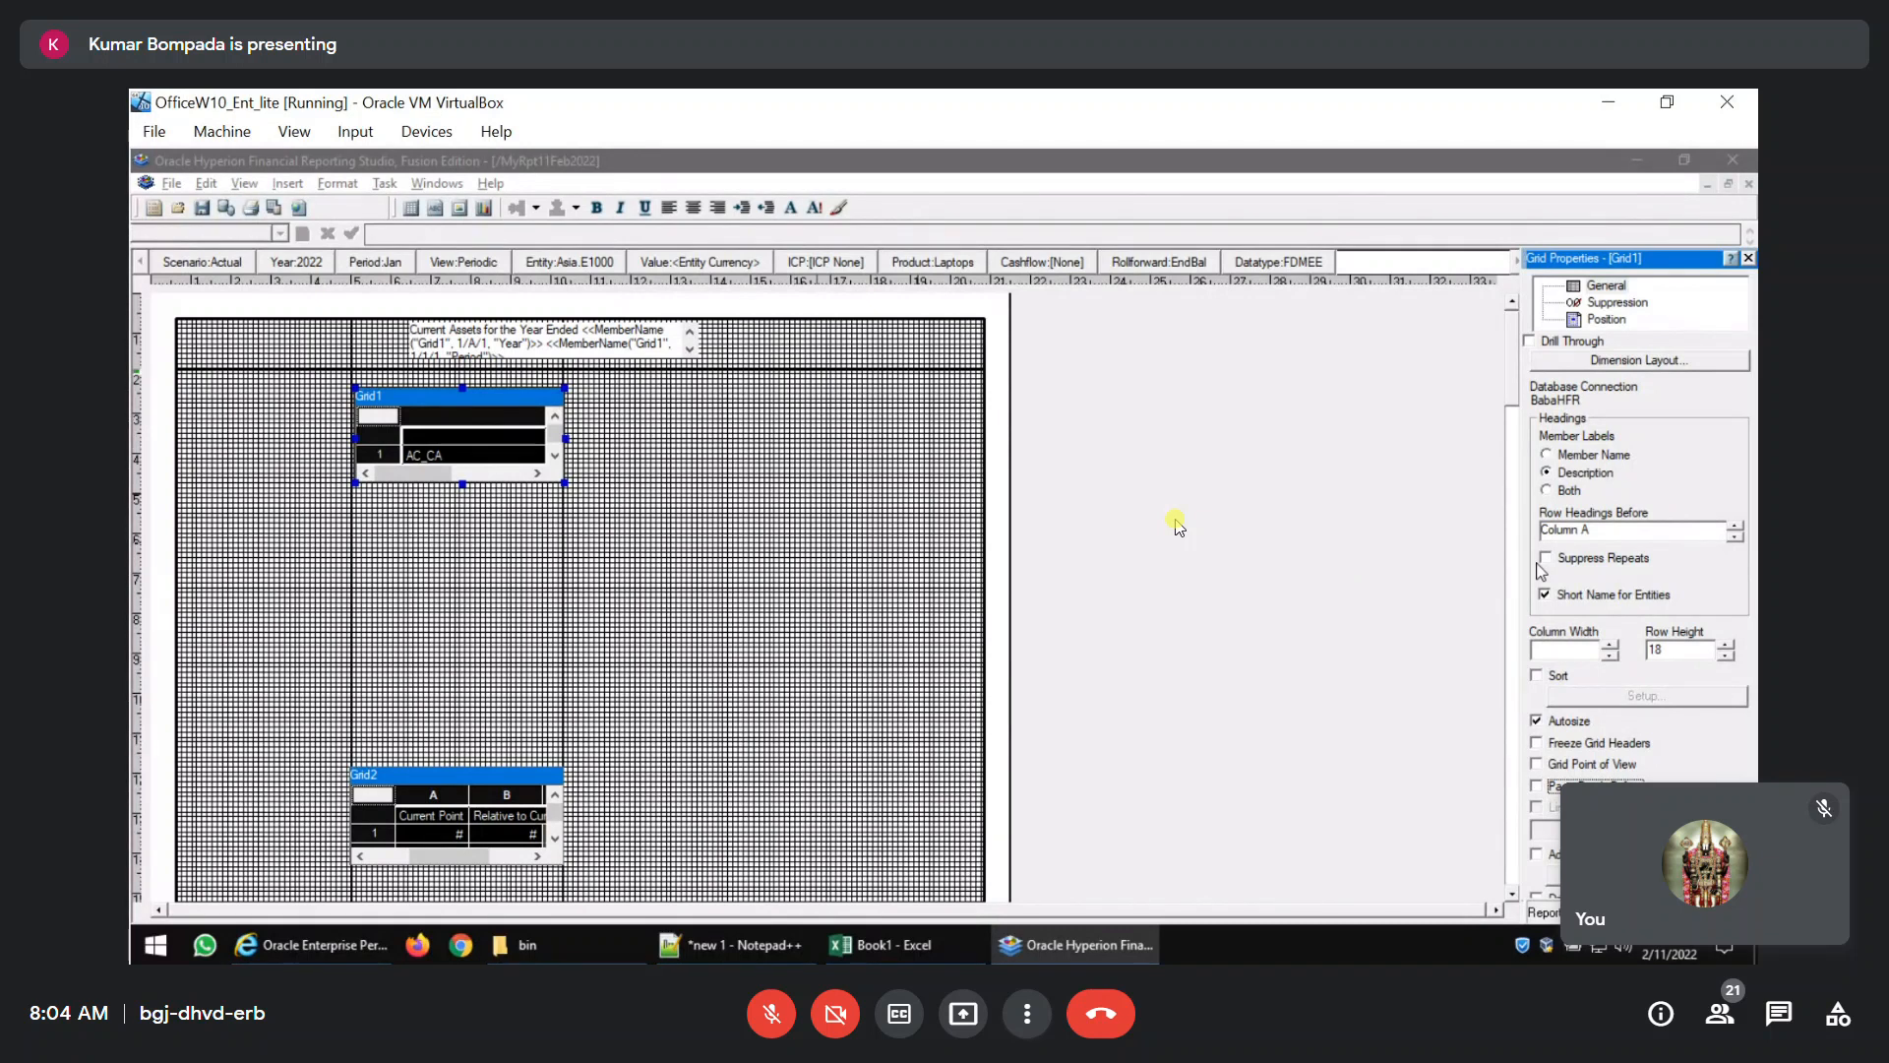
Set a $ prefix for positive numbers in Grid1's cell format, leaving the positive suffix empty.
click(337, 184)
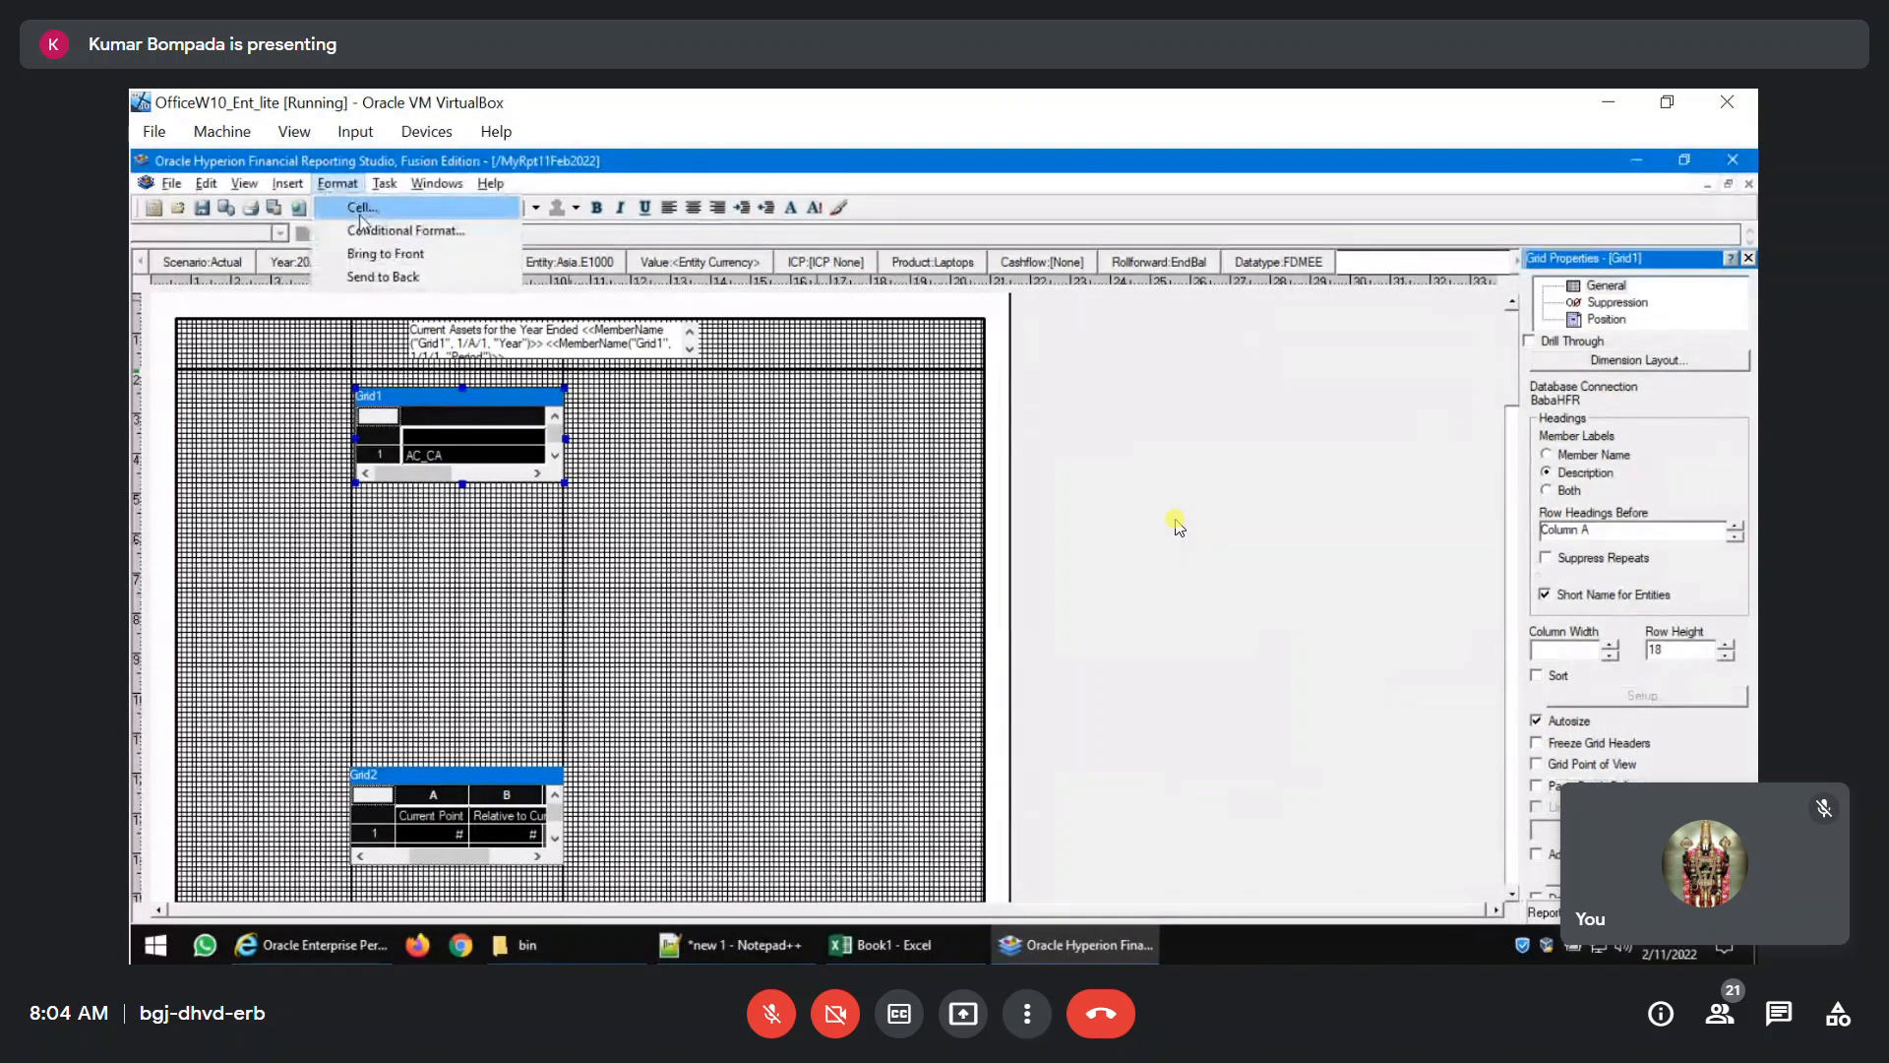
click(360, 208)
click(736, 453)
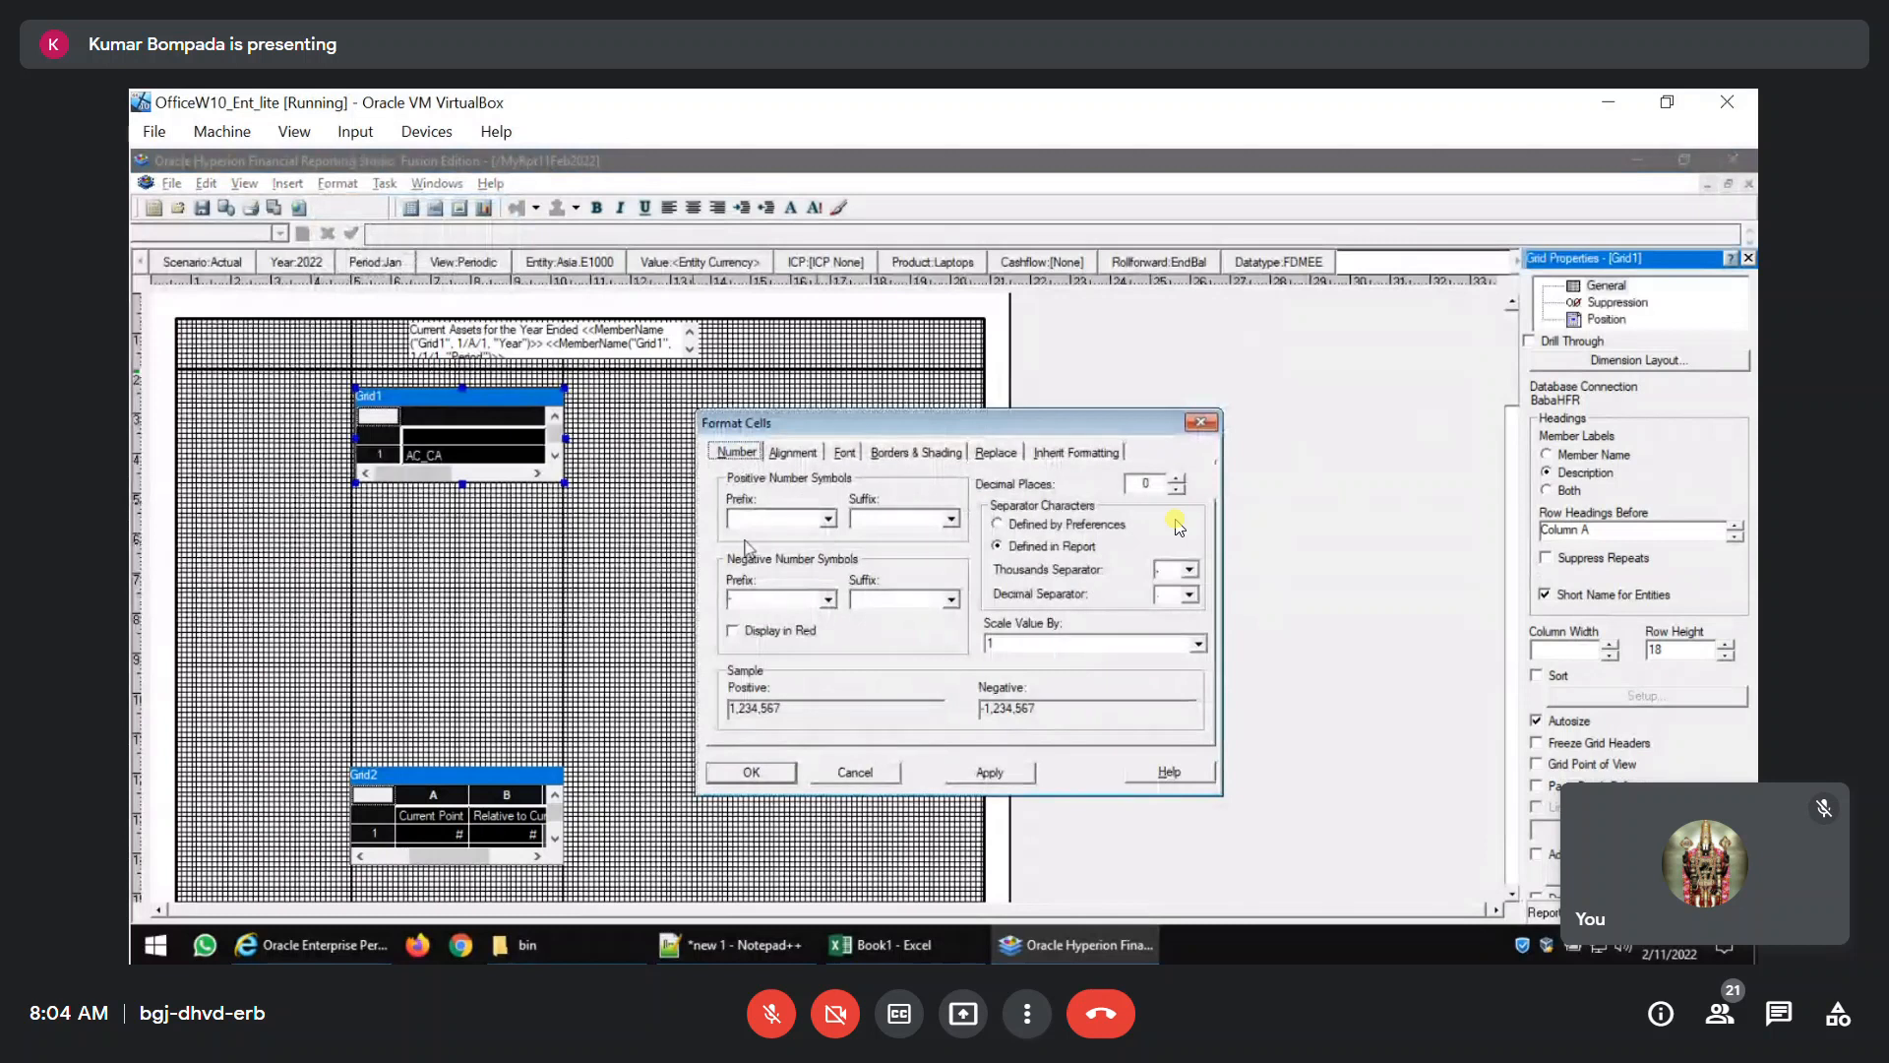
click(828, 519)
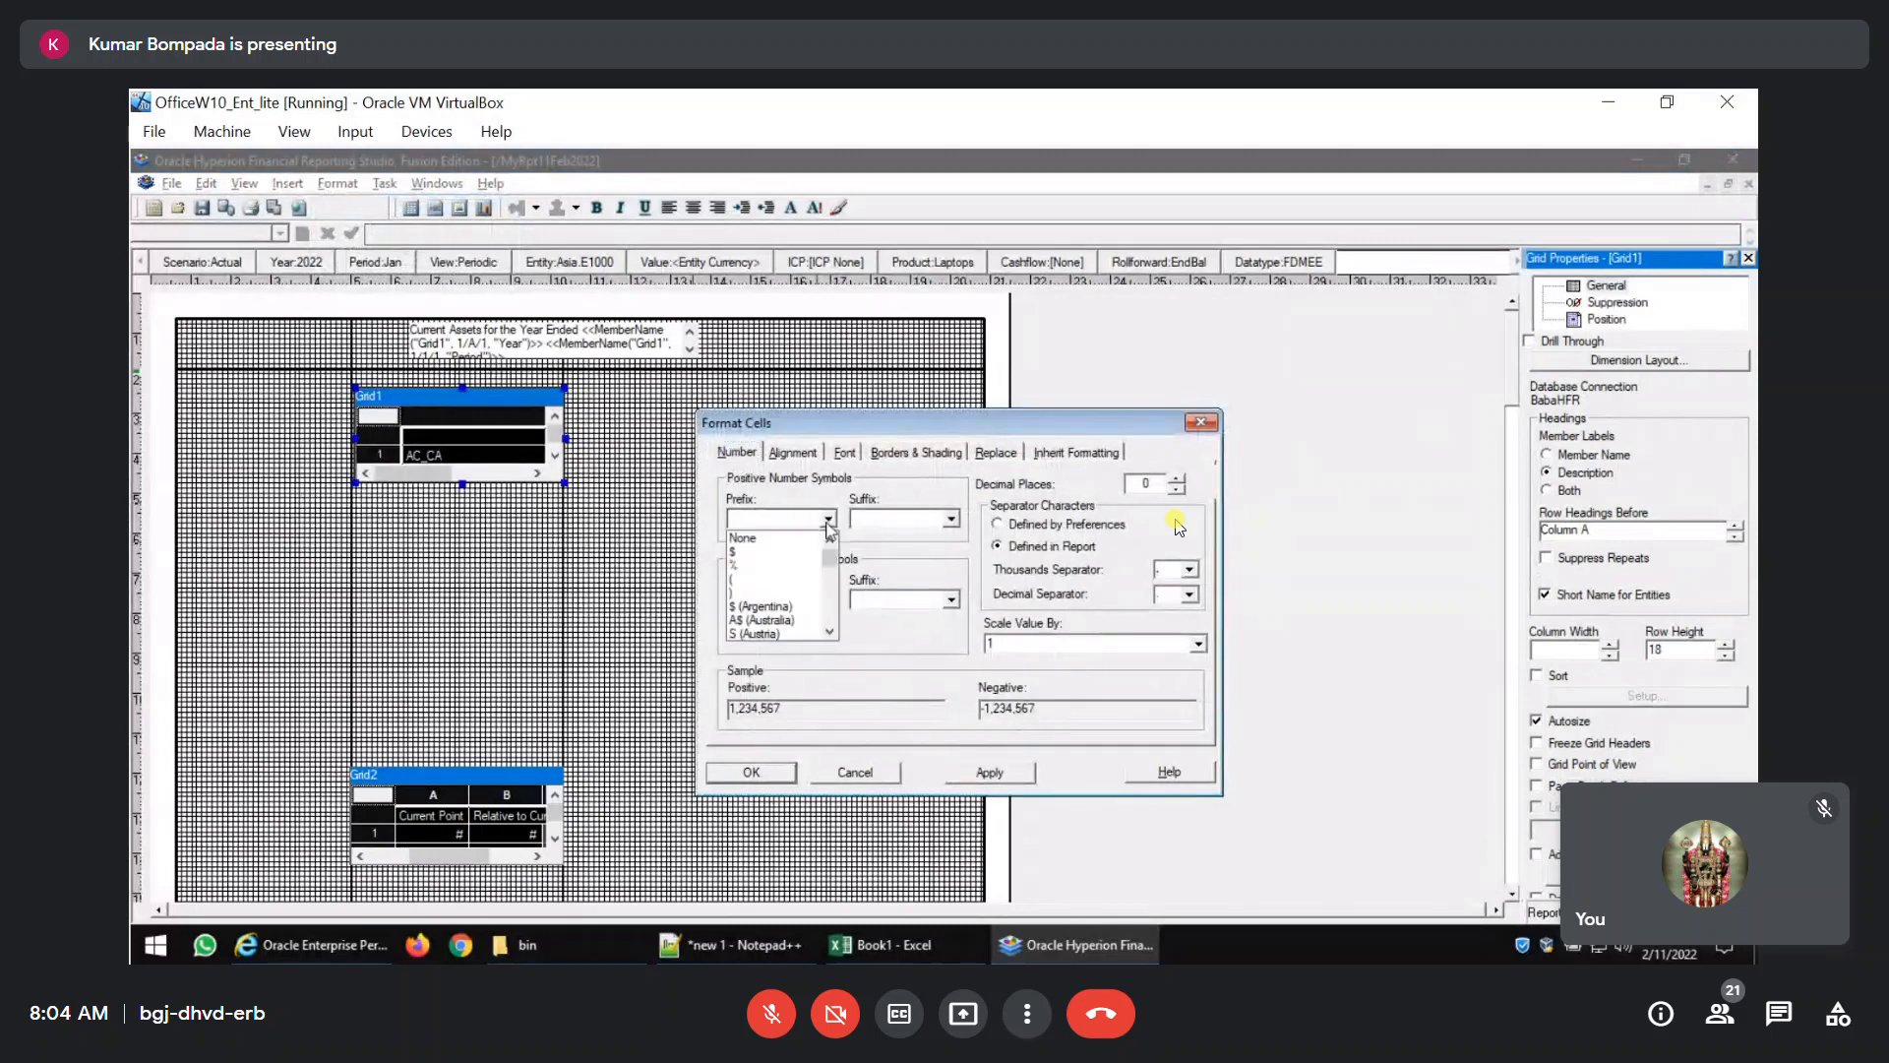
click(748, 552)
click(952, 519)
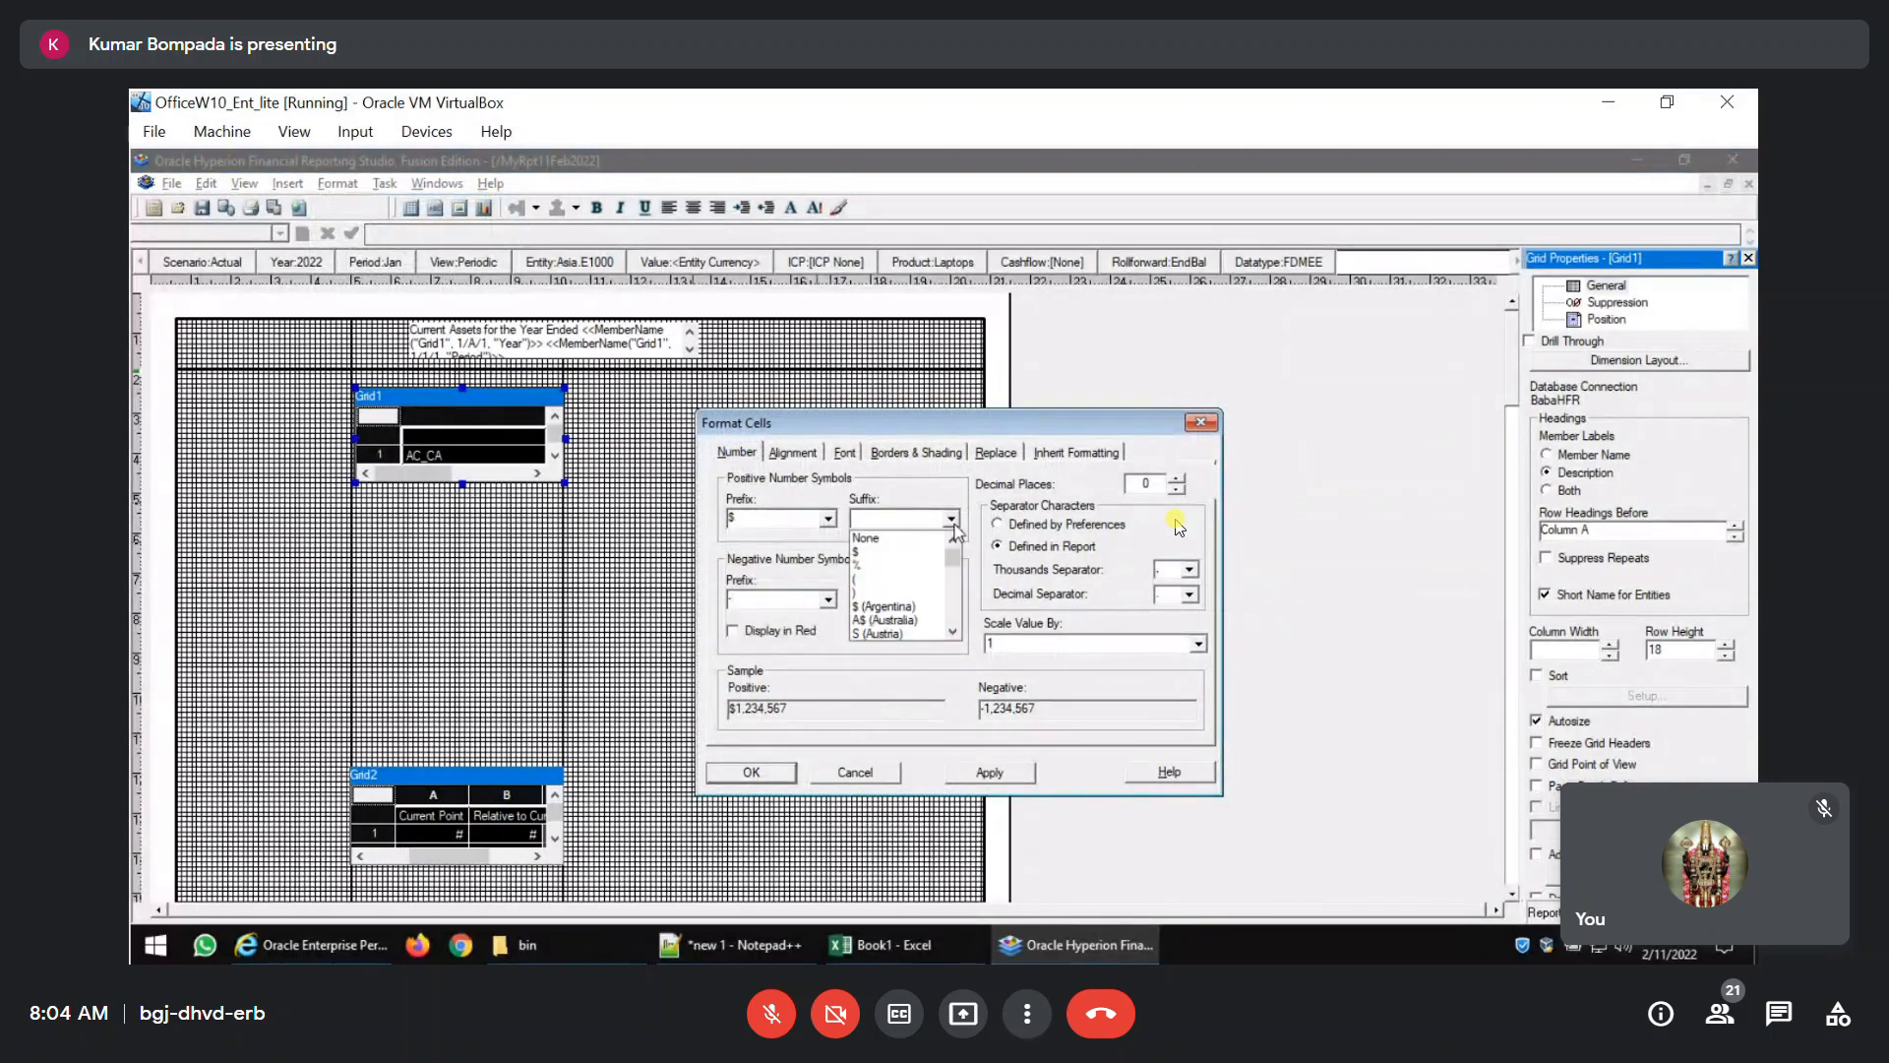
click(955, 527)
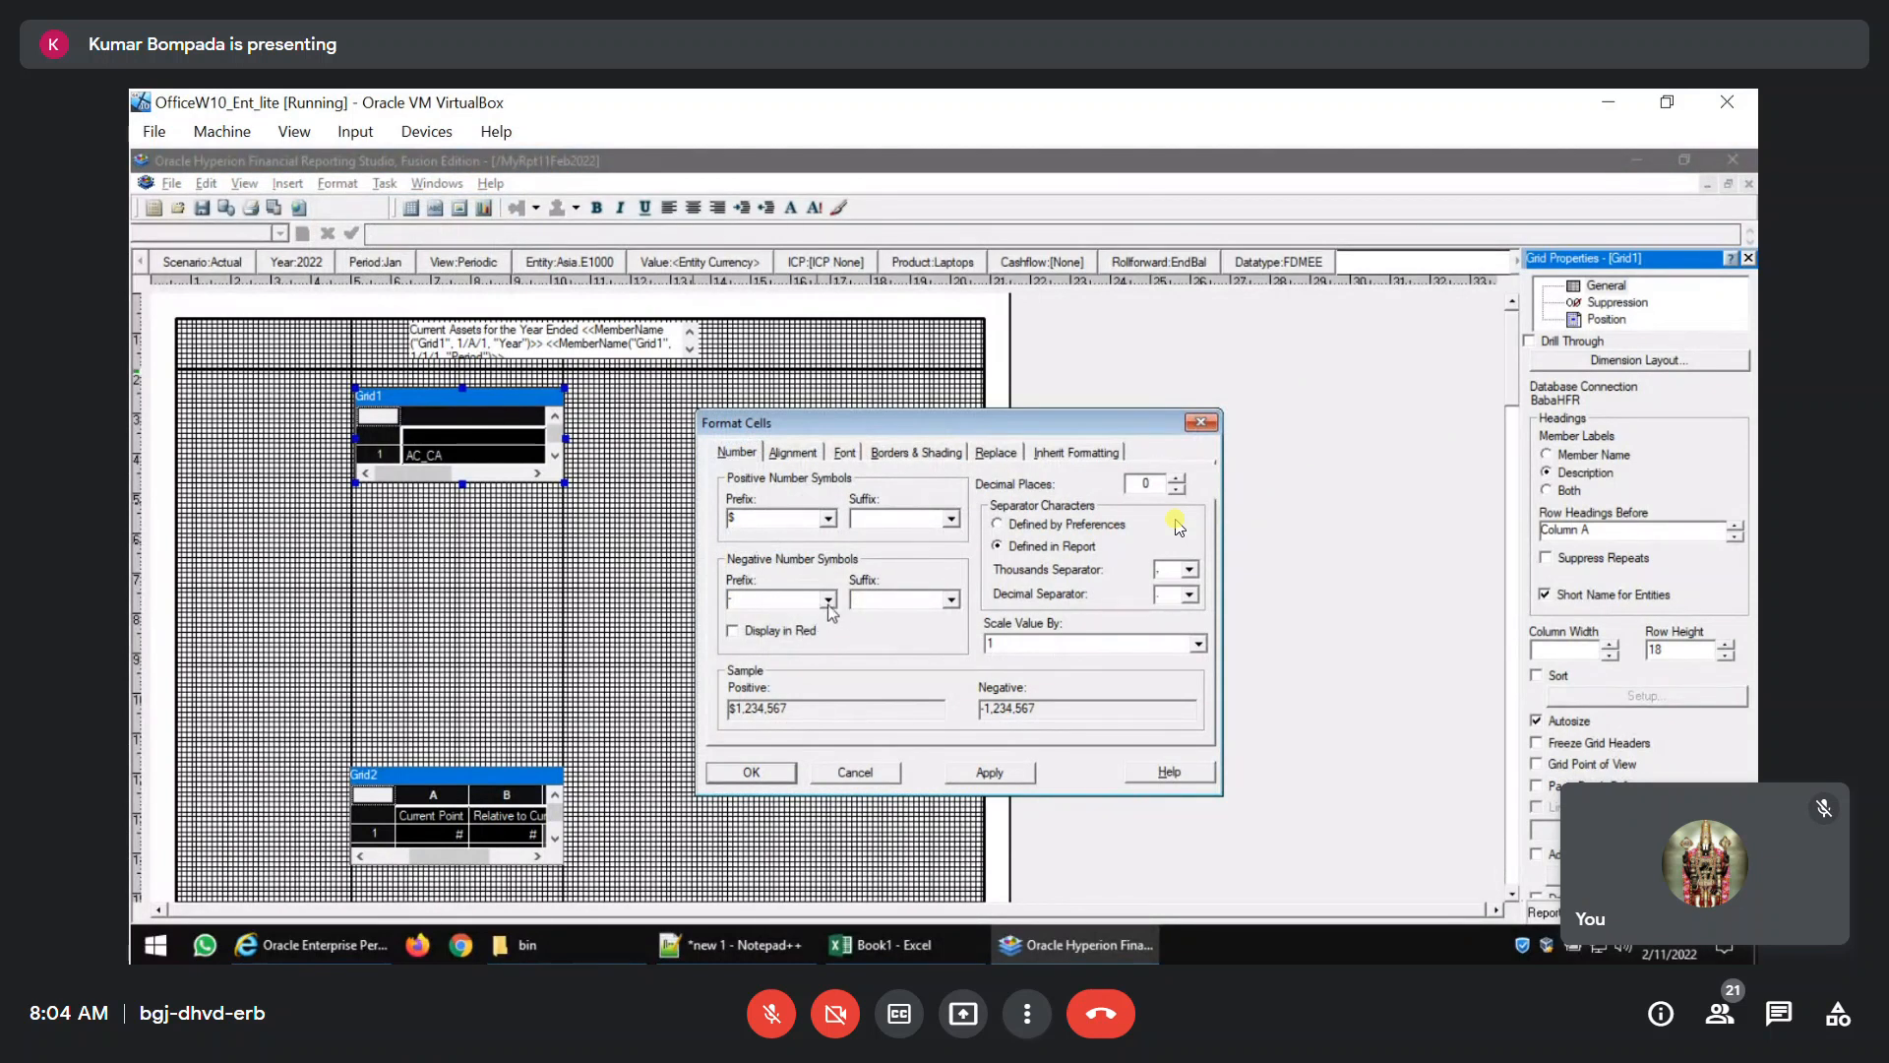
Format Grid1's negative numbers in red, with an opening parenthesis as prefix and a closing parenthesis as suffix.
click(746, 638)
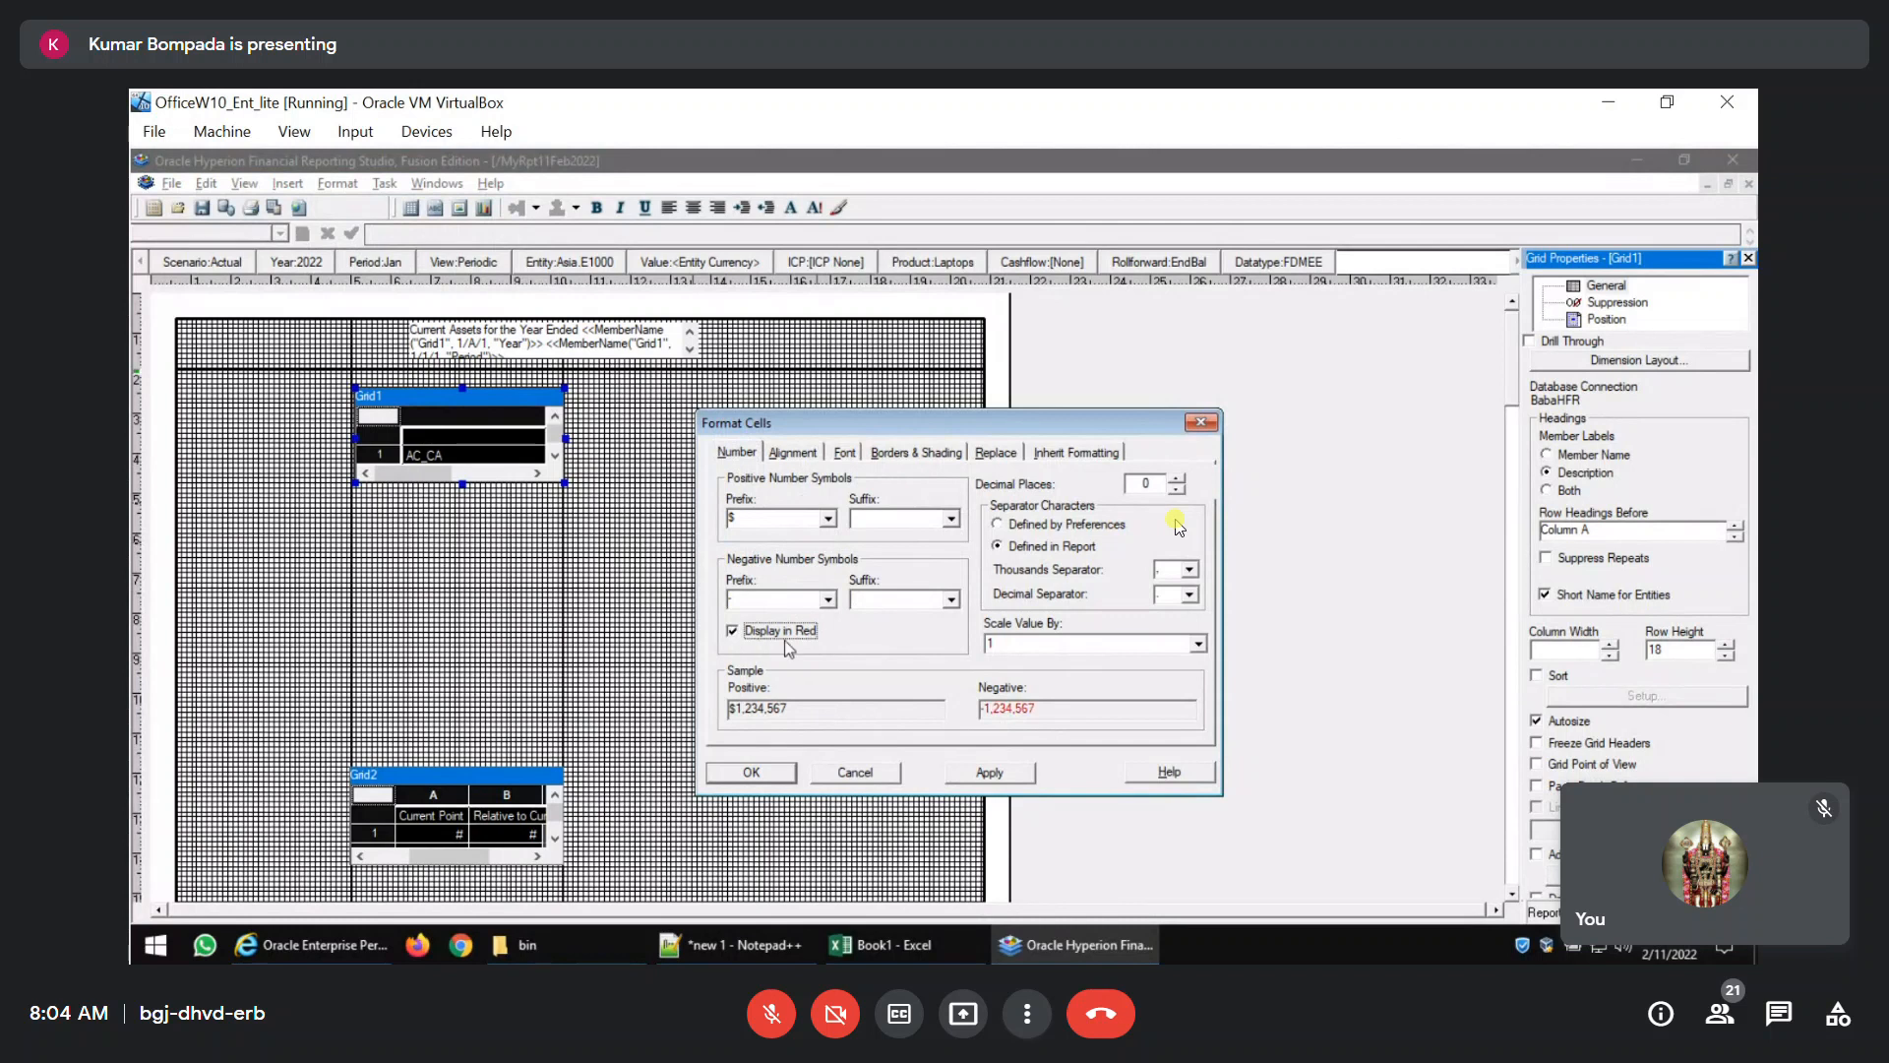
click(830, 600)
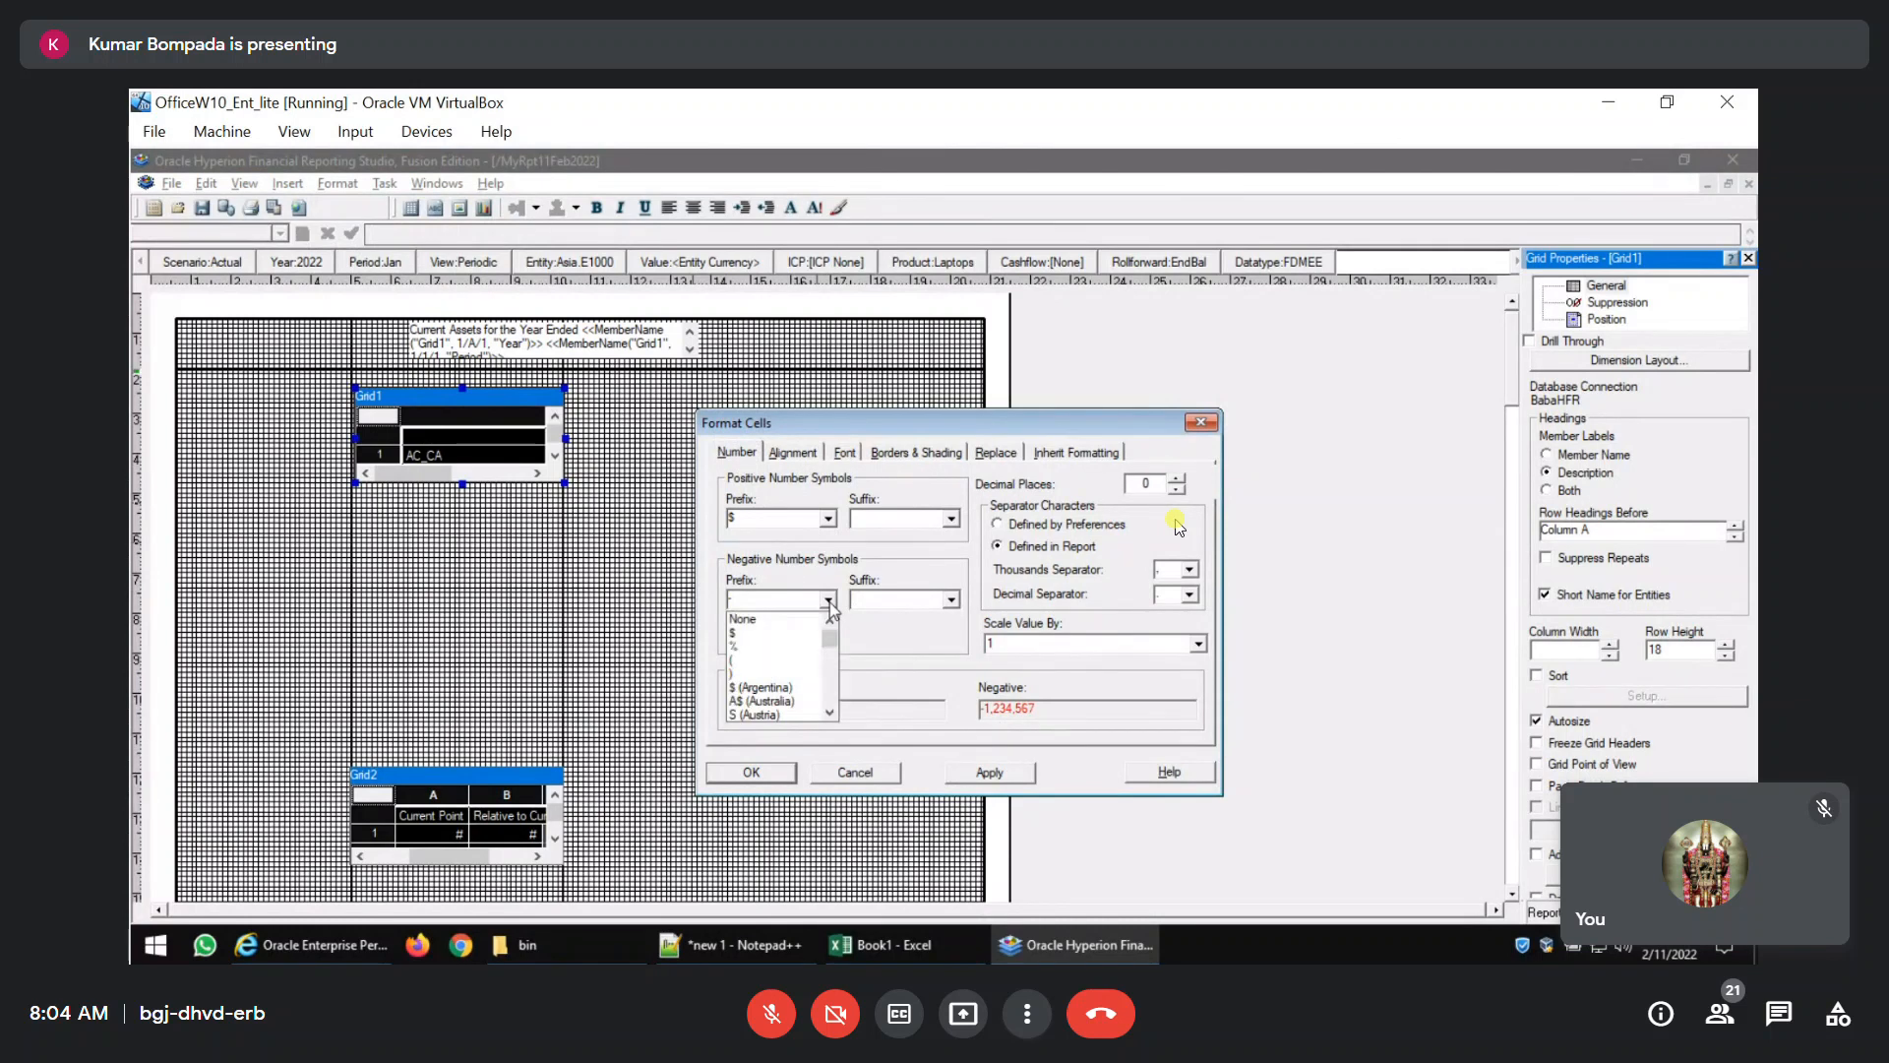
click(767, 640)
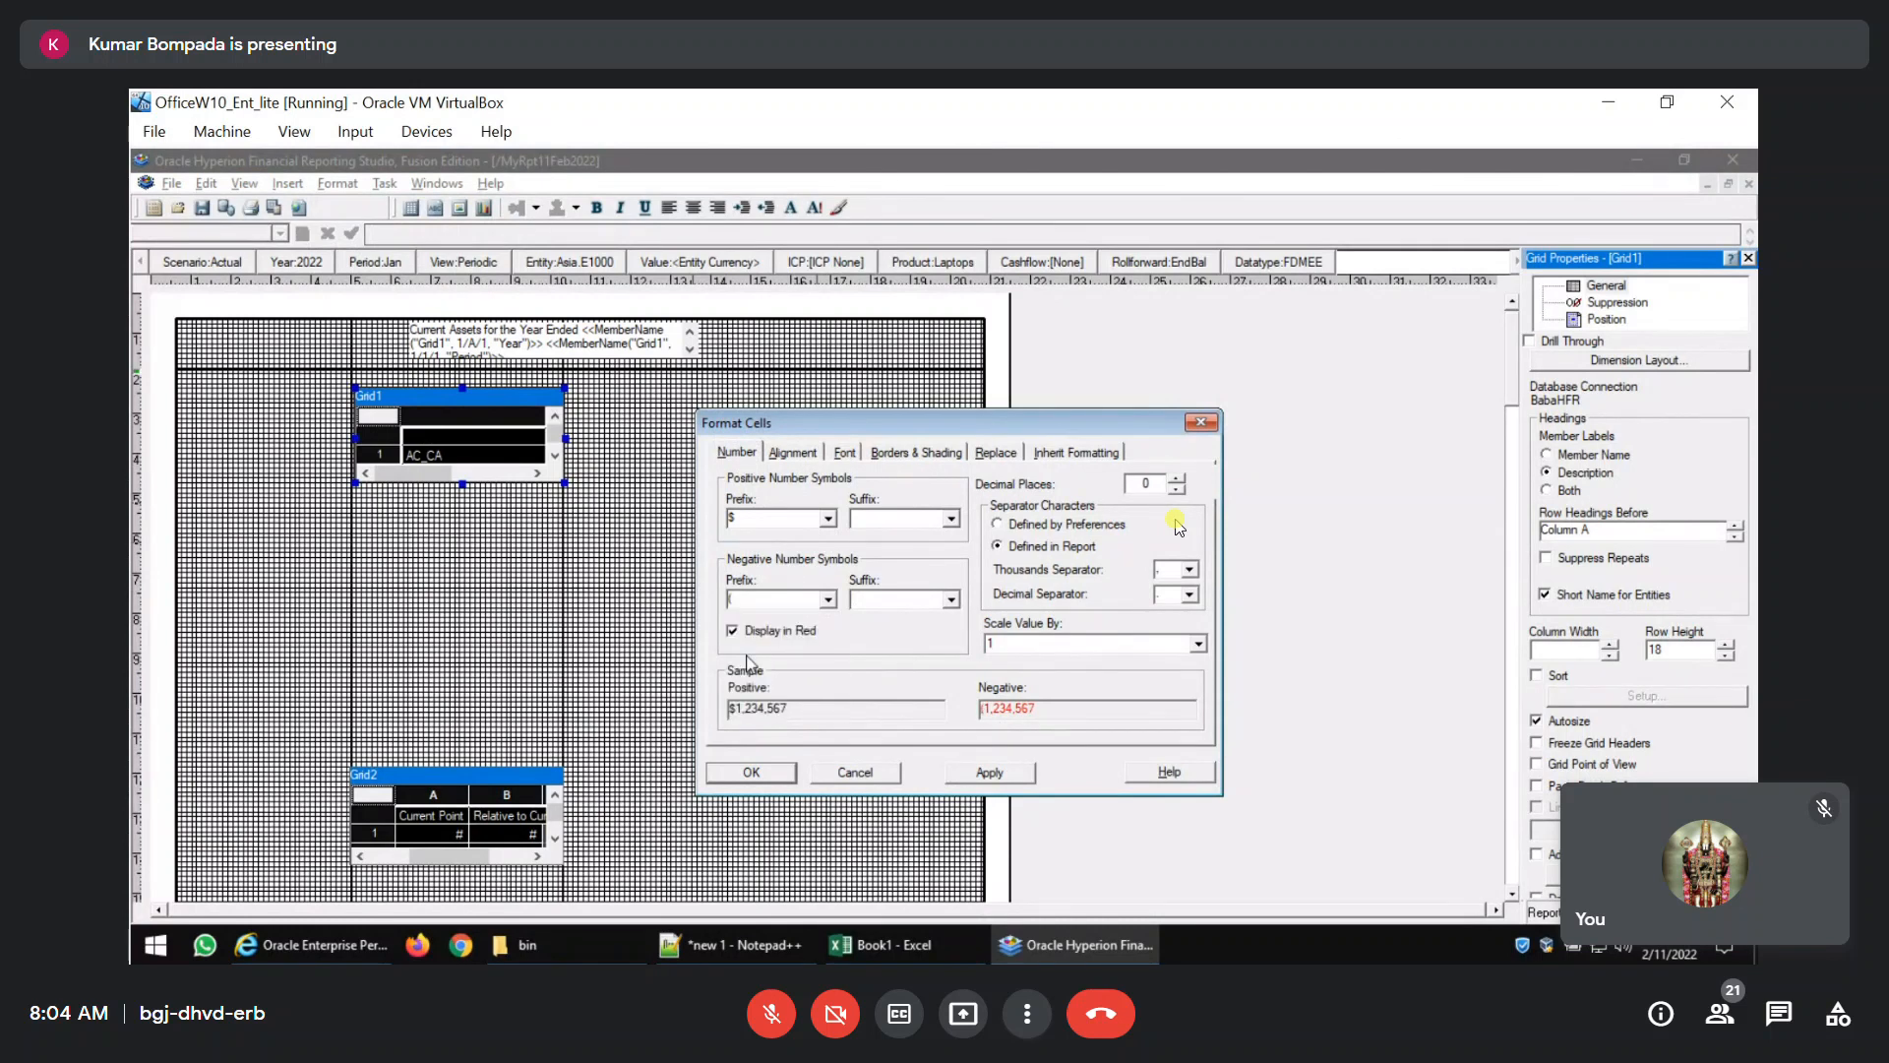
click(951, 599)
click(873, 674)
Set the alignment indent of Grid1's cells to 2 and apply the cell formatting.
click(788, 454)
double_click(733, 611)
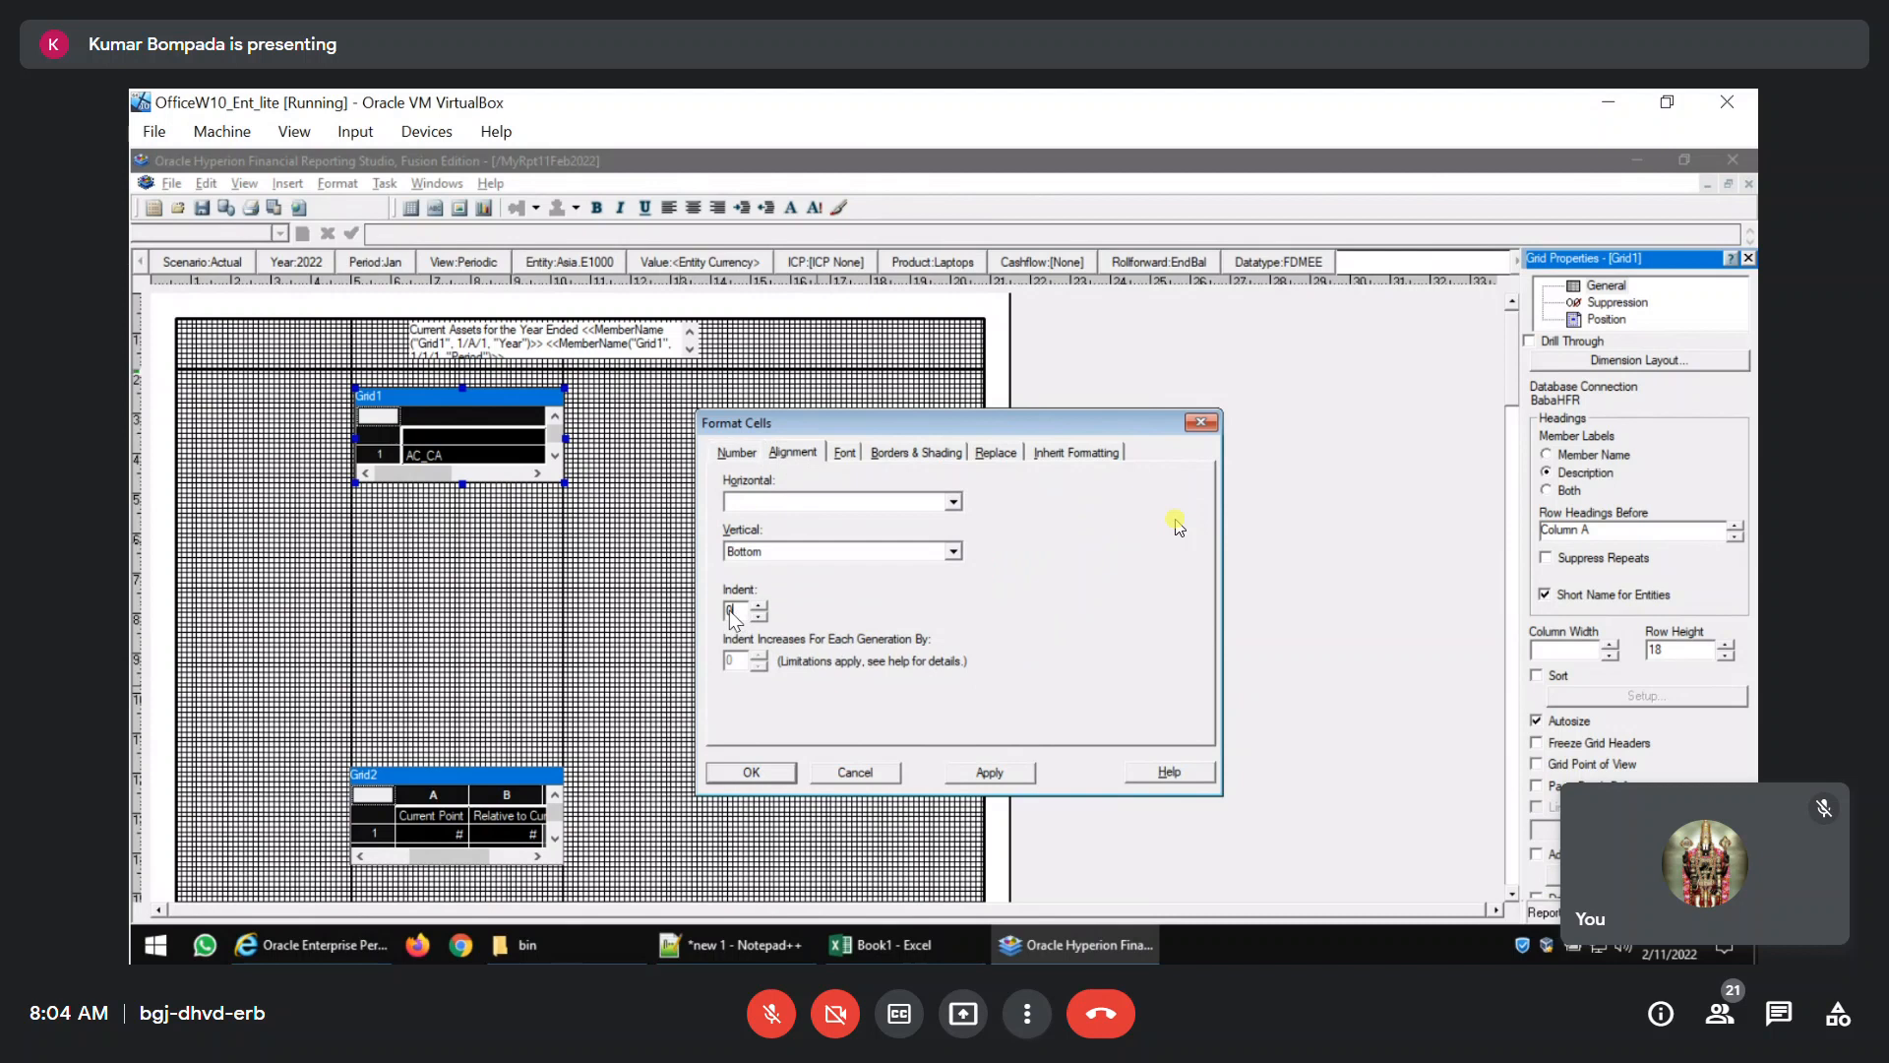
text(2)
click(984, 772)
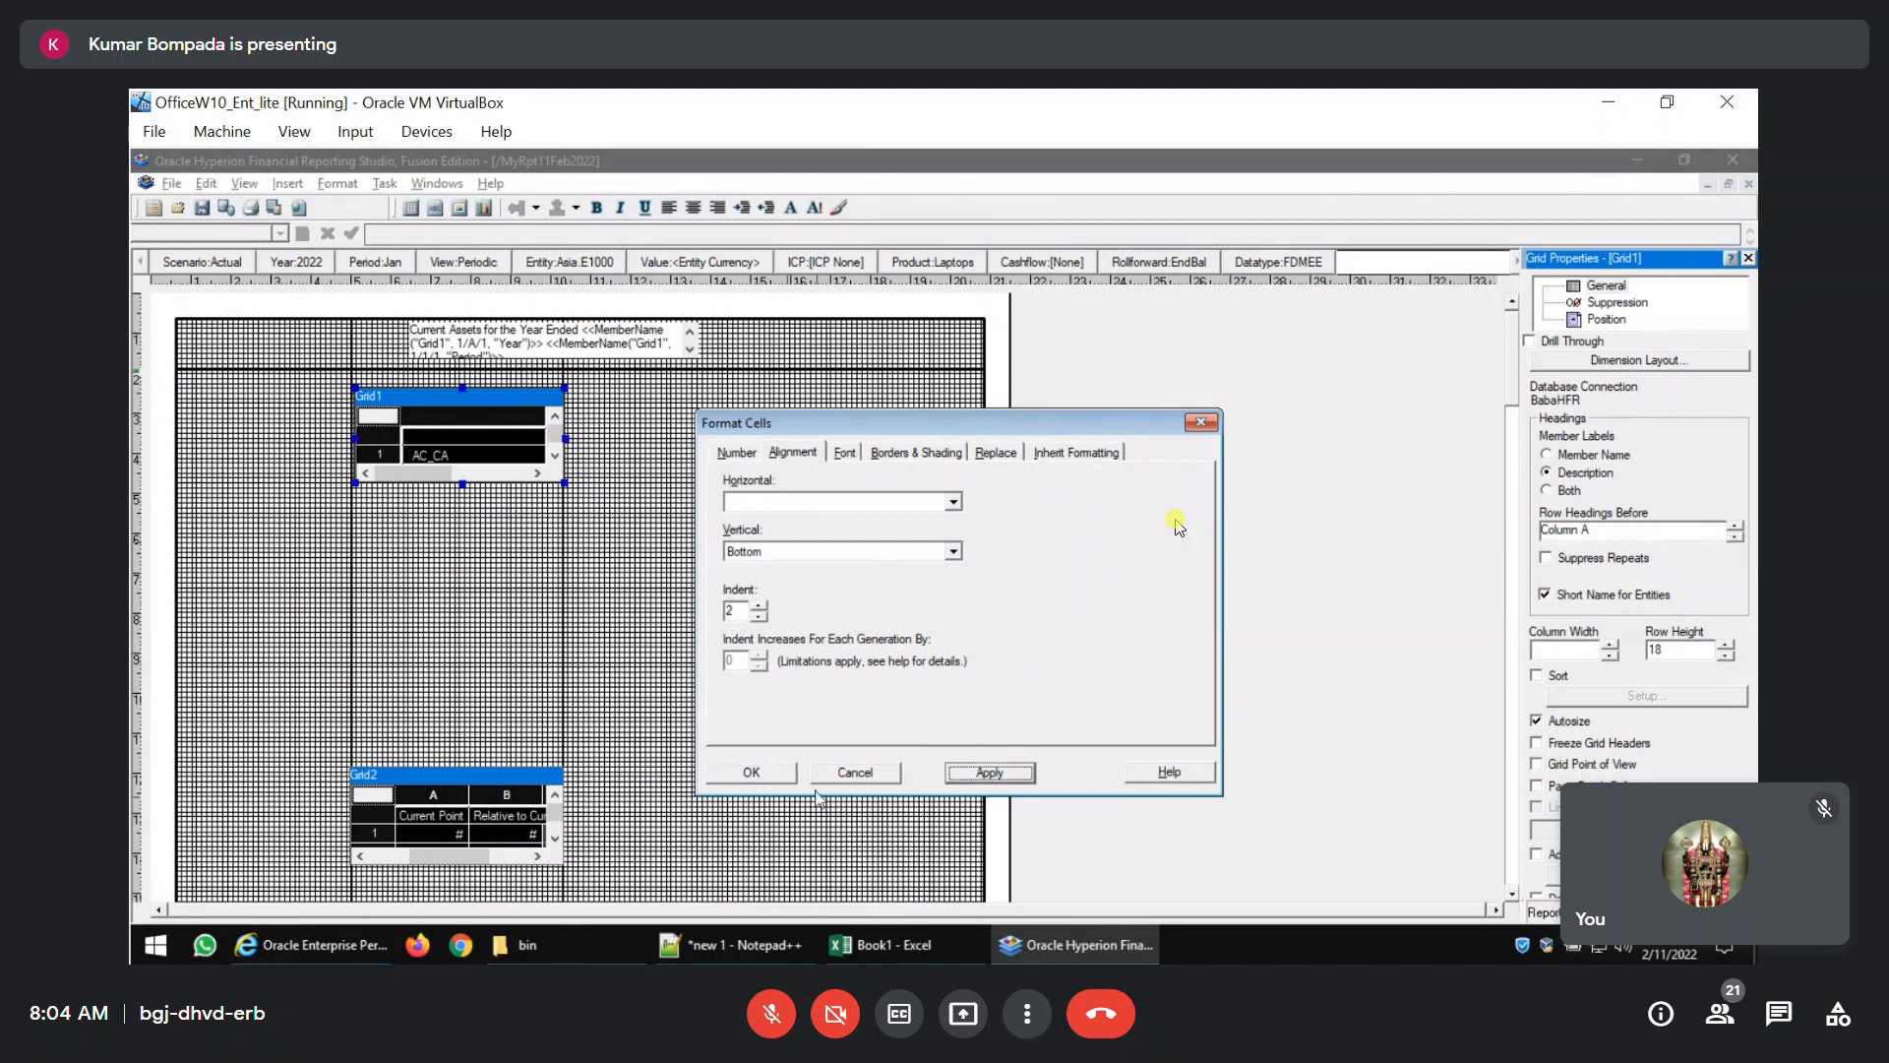
click(748, 772)
click(638, 605)
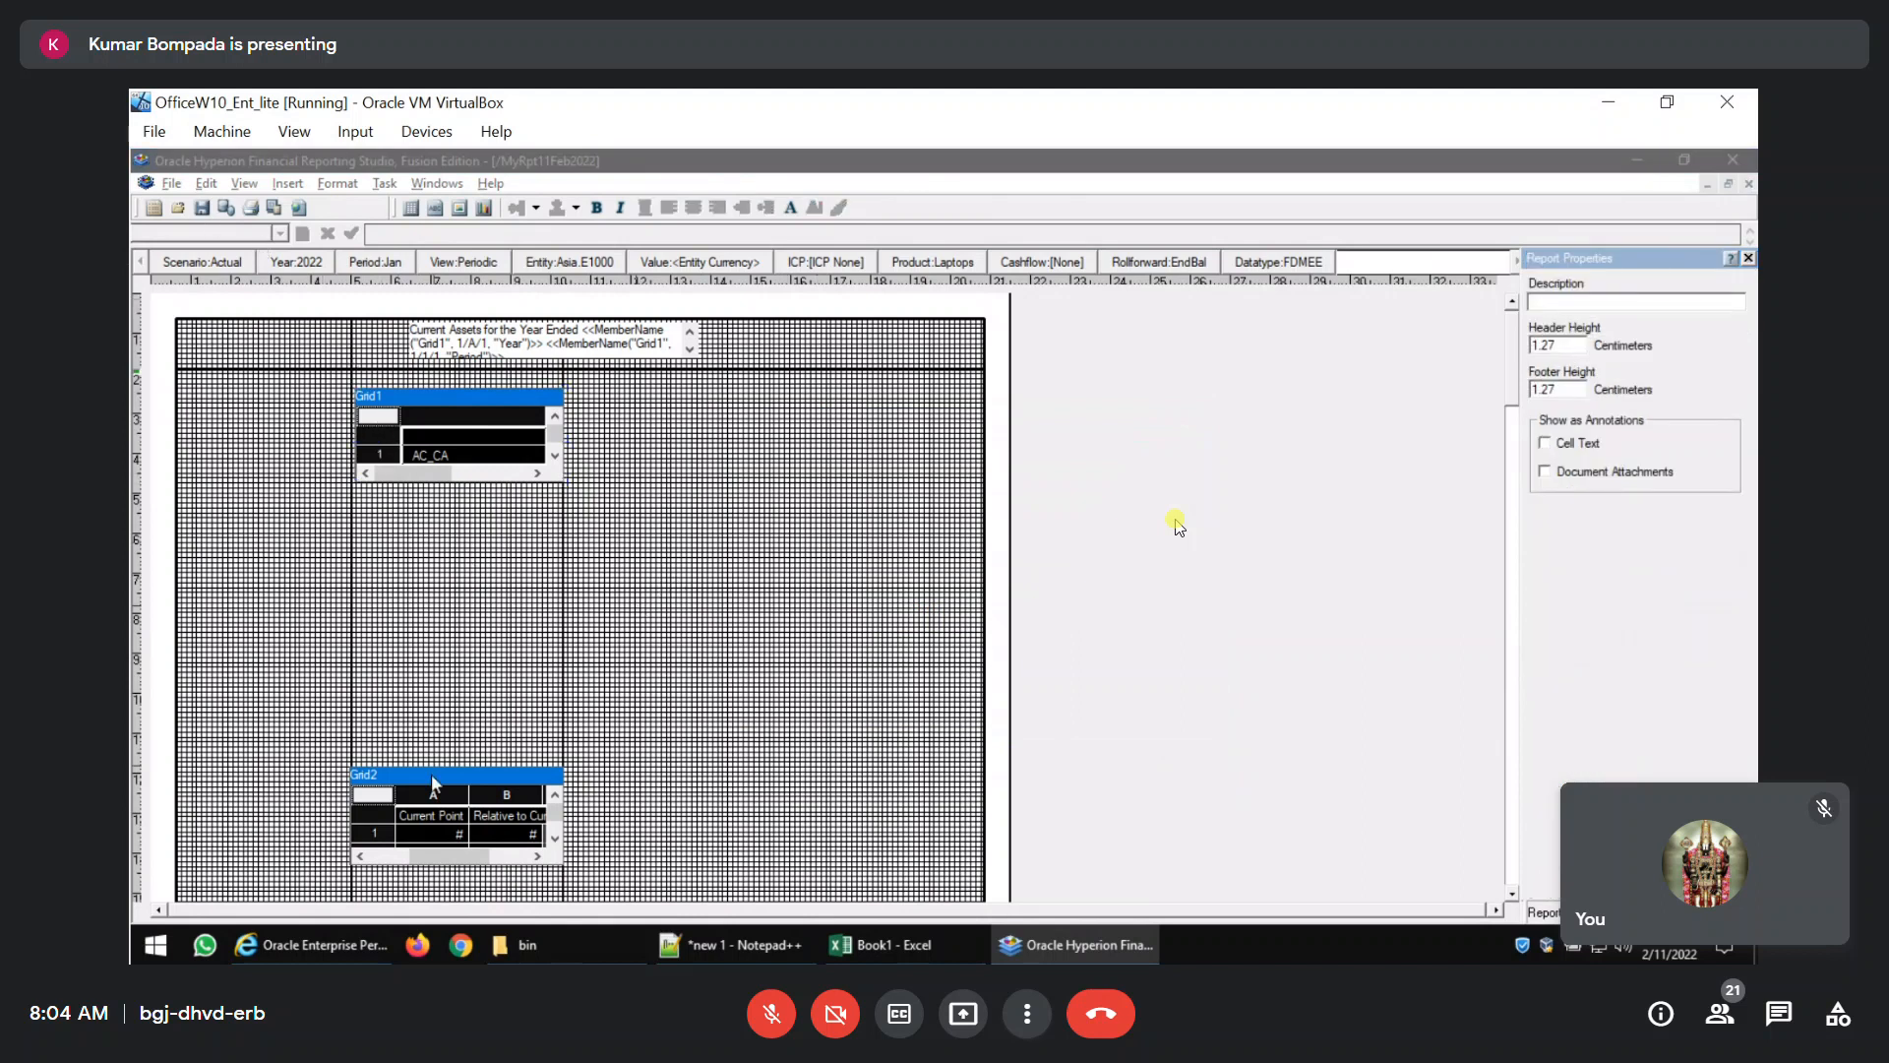
Save the report and review Grid1's number format and indentation in the PDF preview.
click(201, 209)
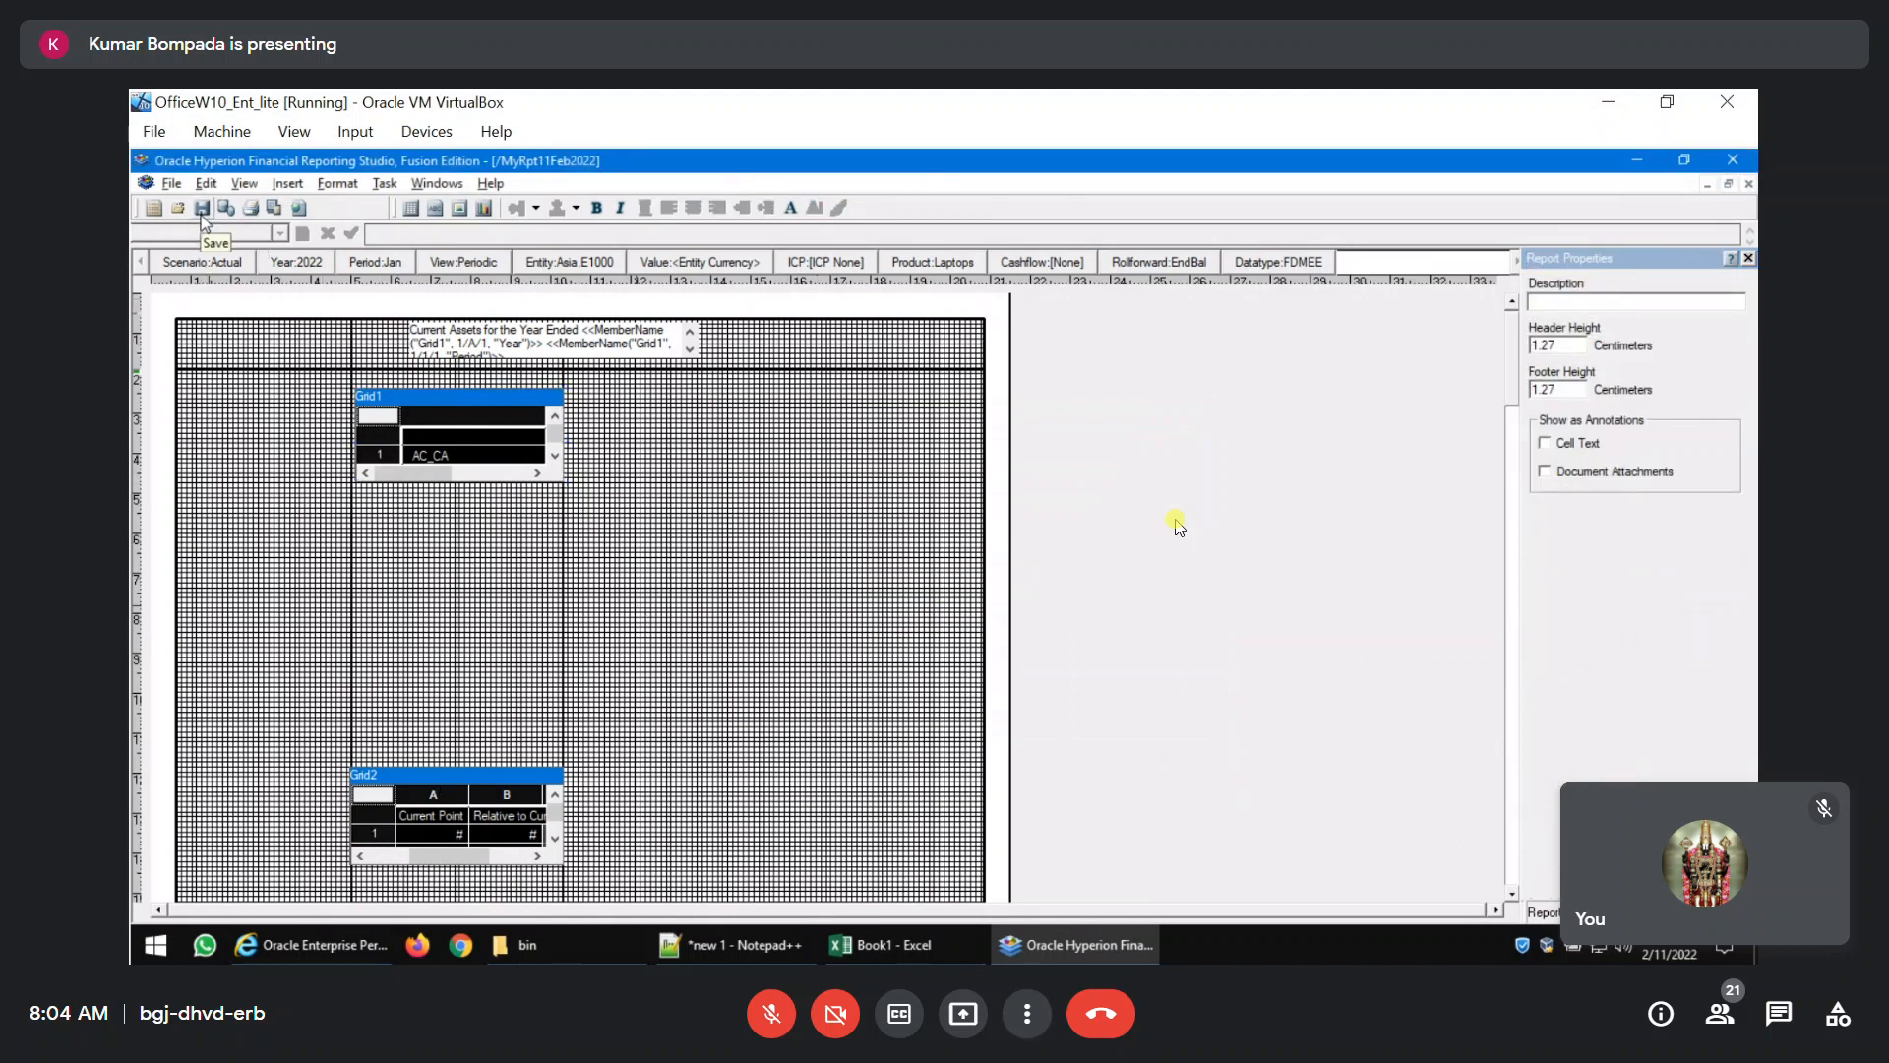
click(275, 209)
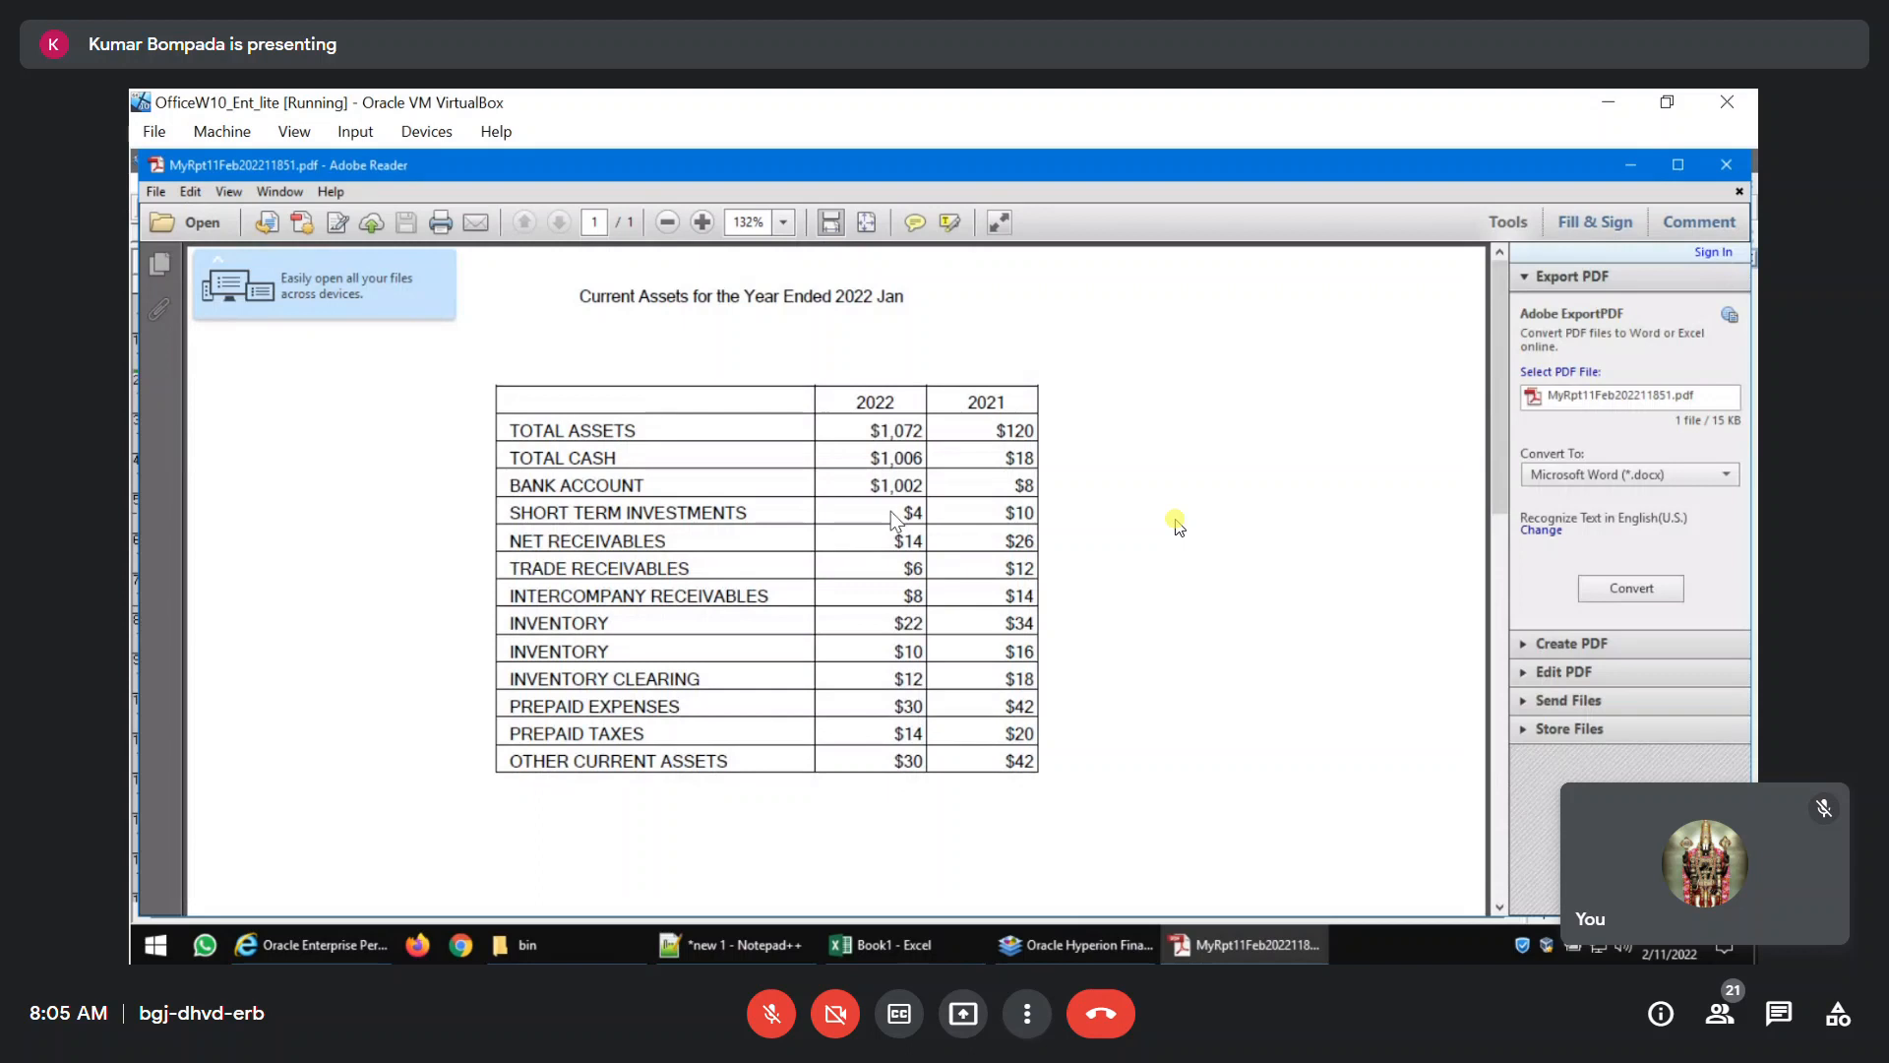
click(1718, 166)
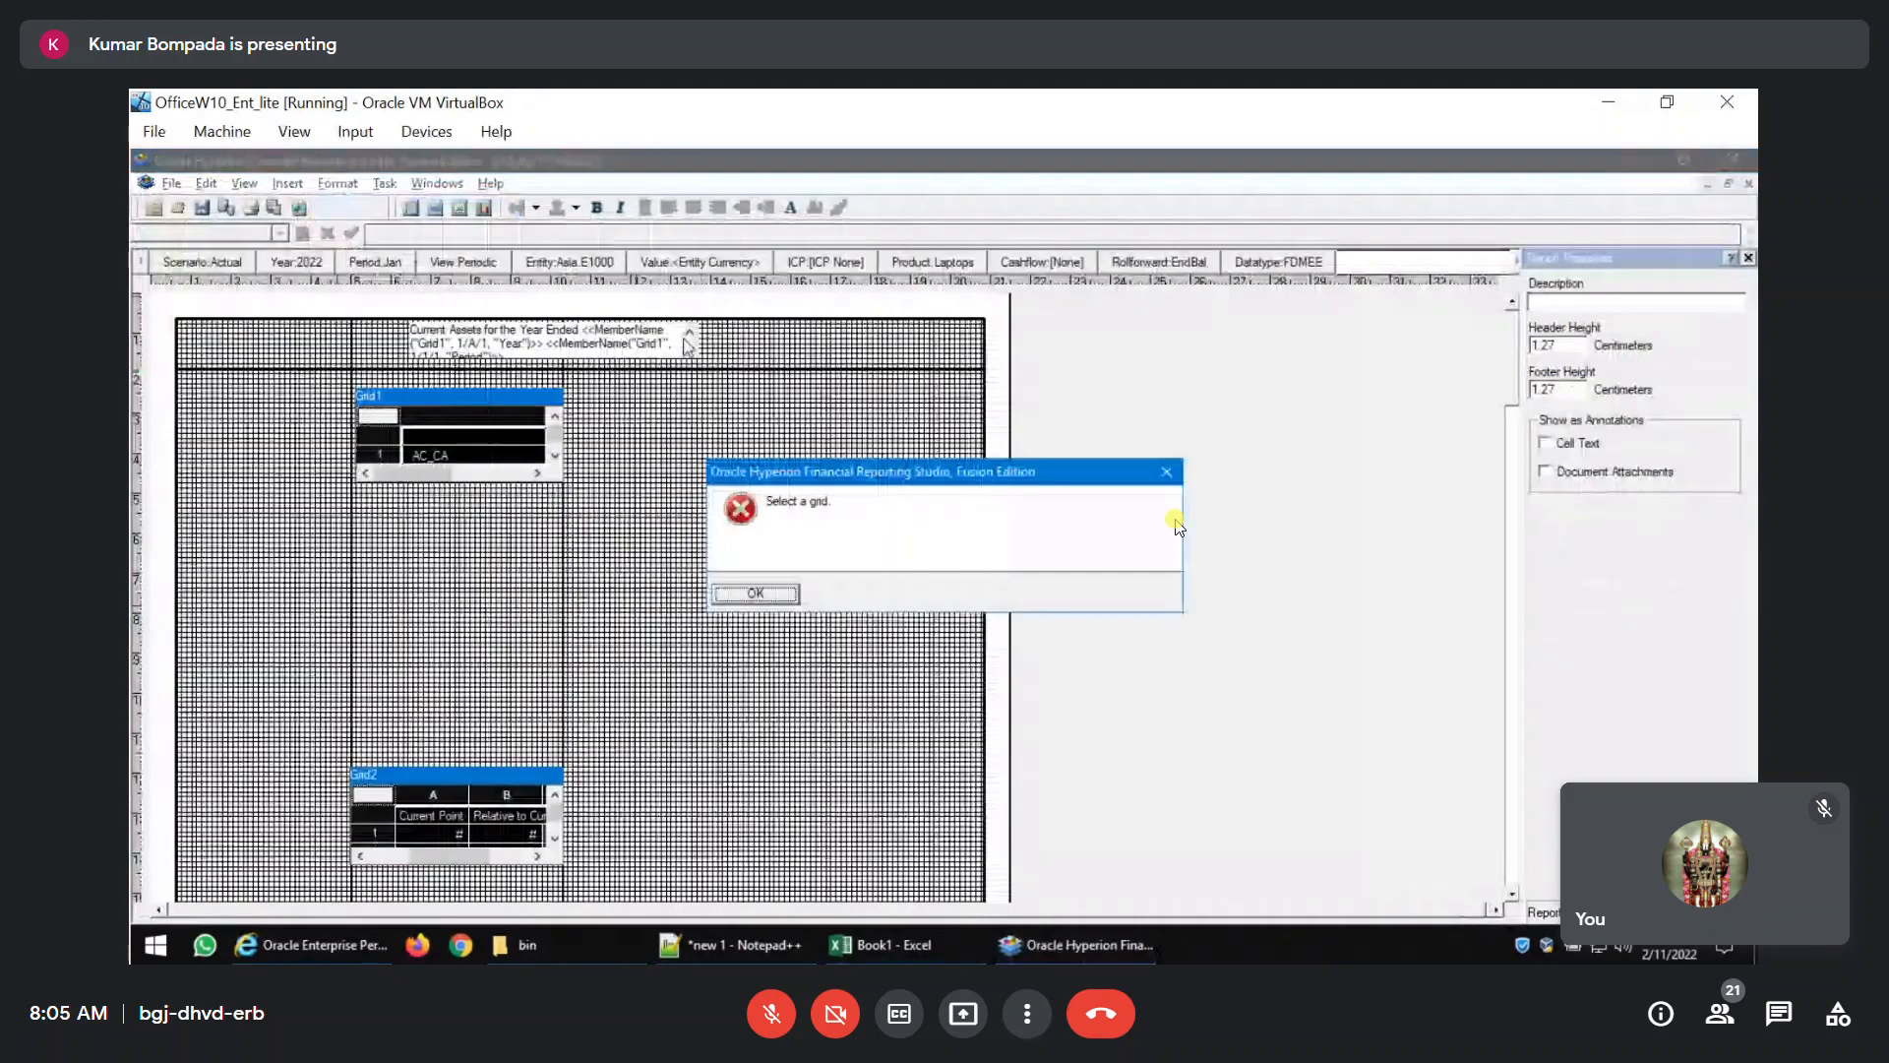
click(773, 592)
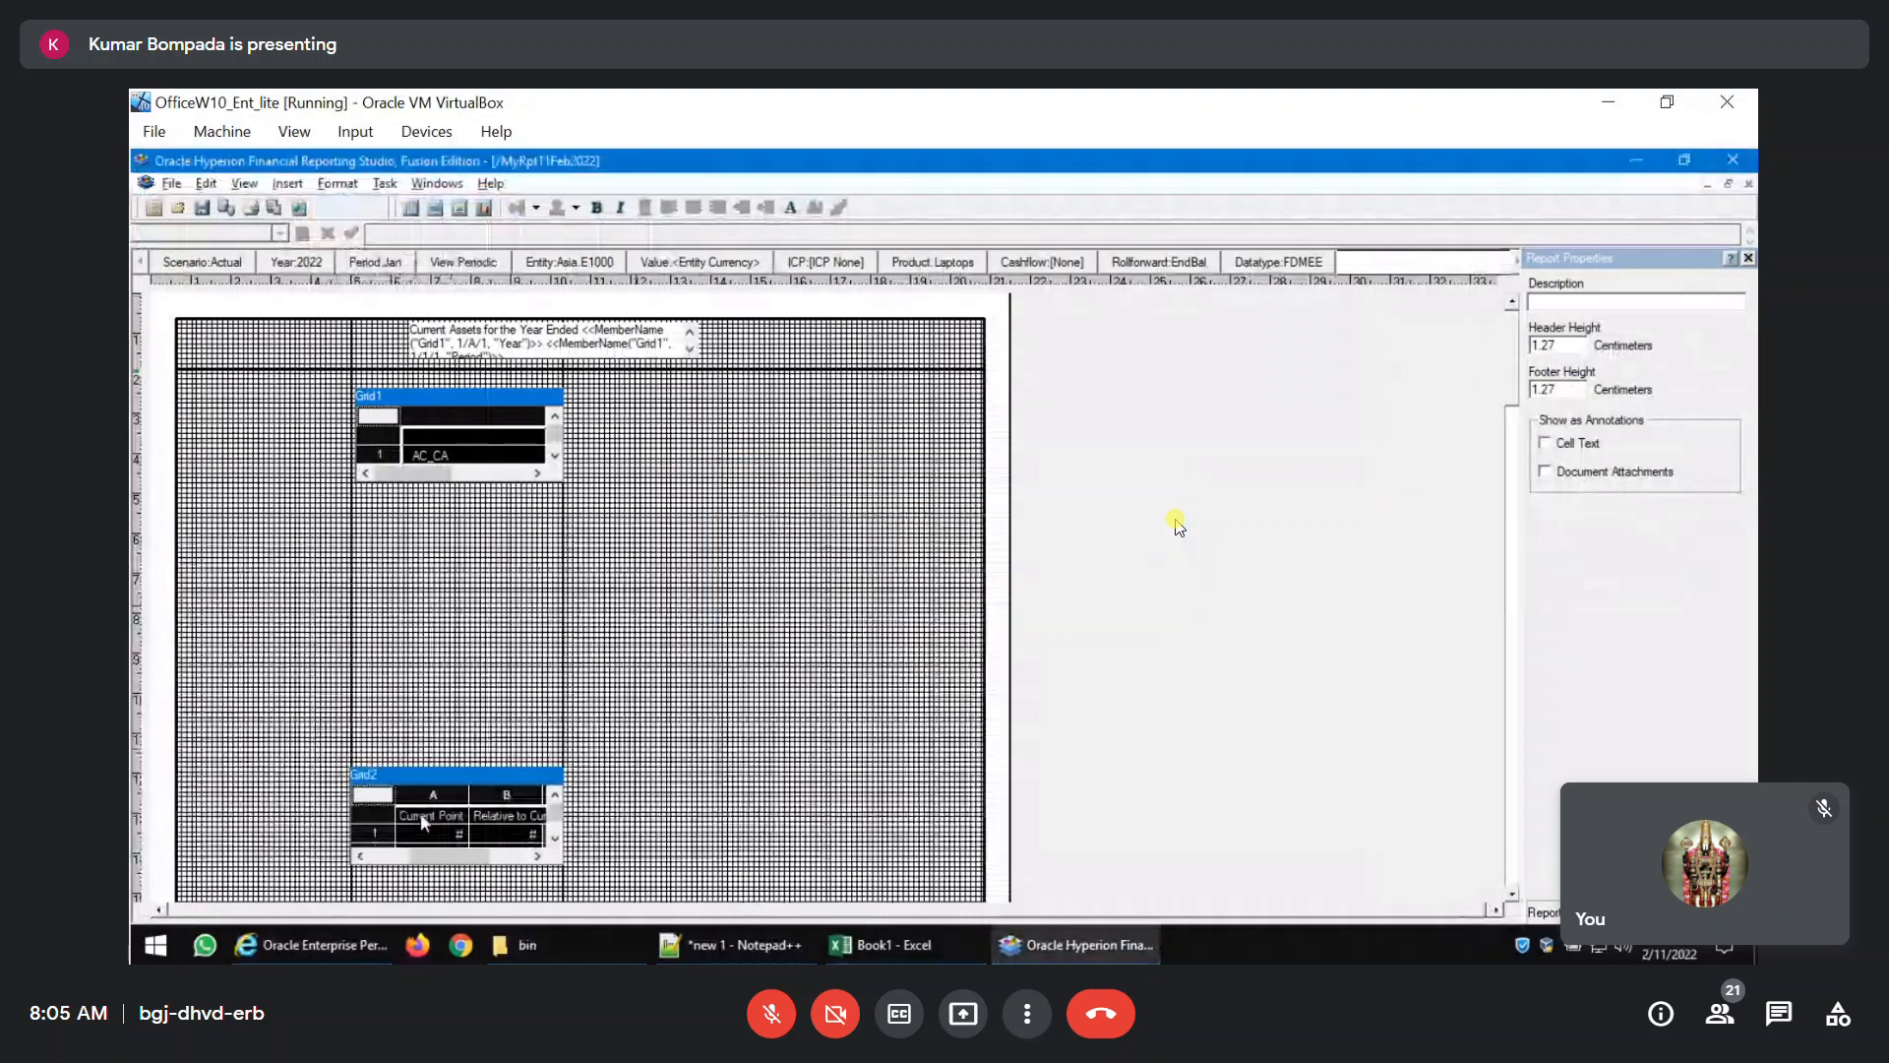
click(515, 761)
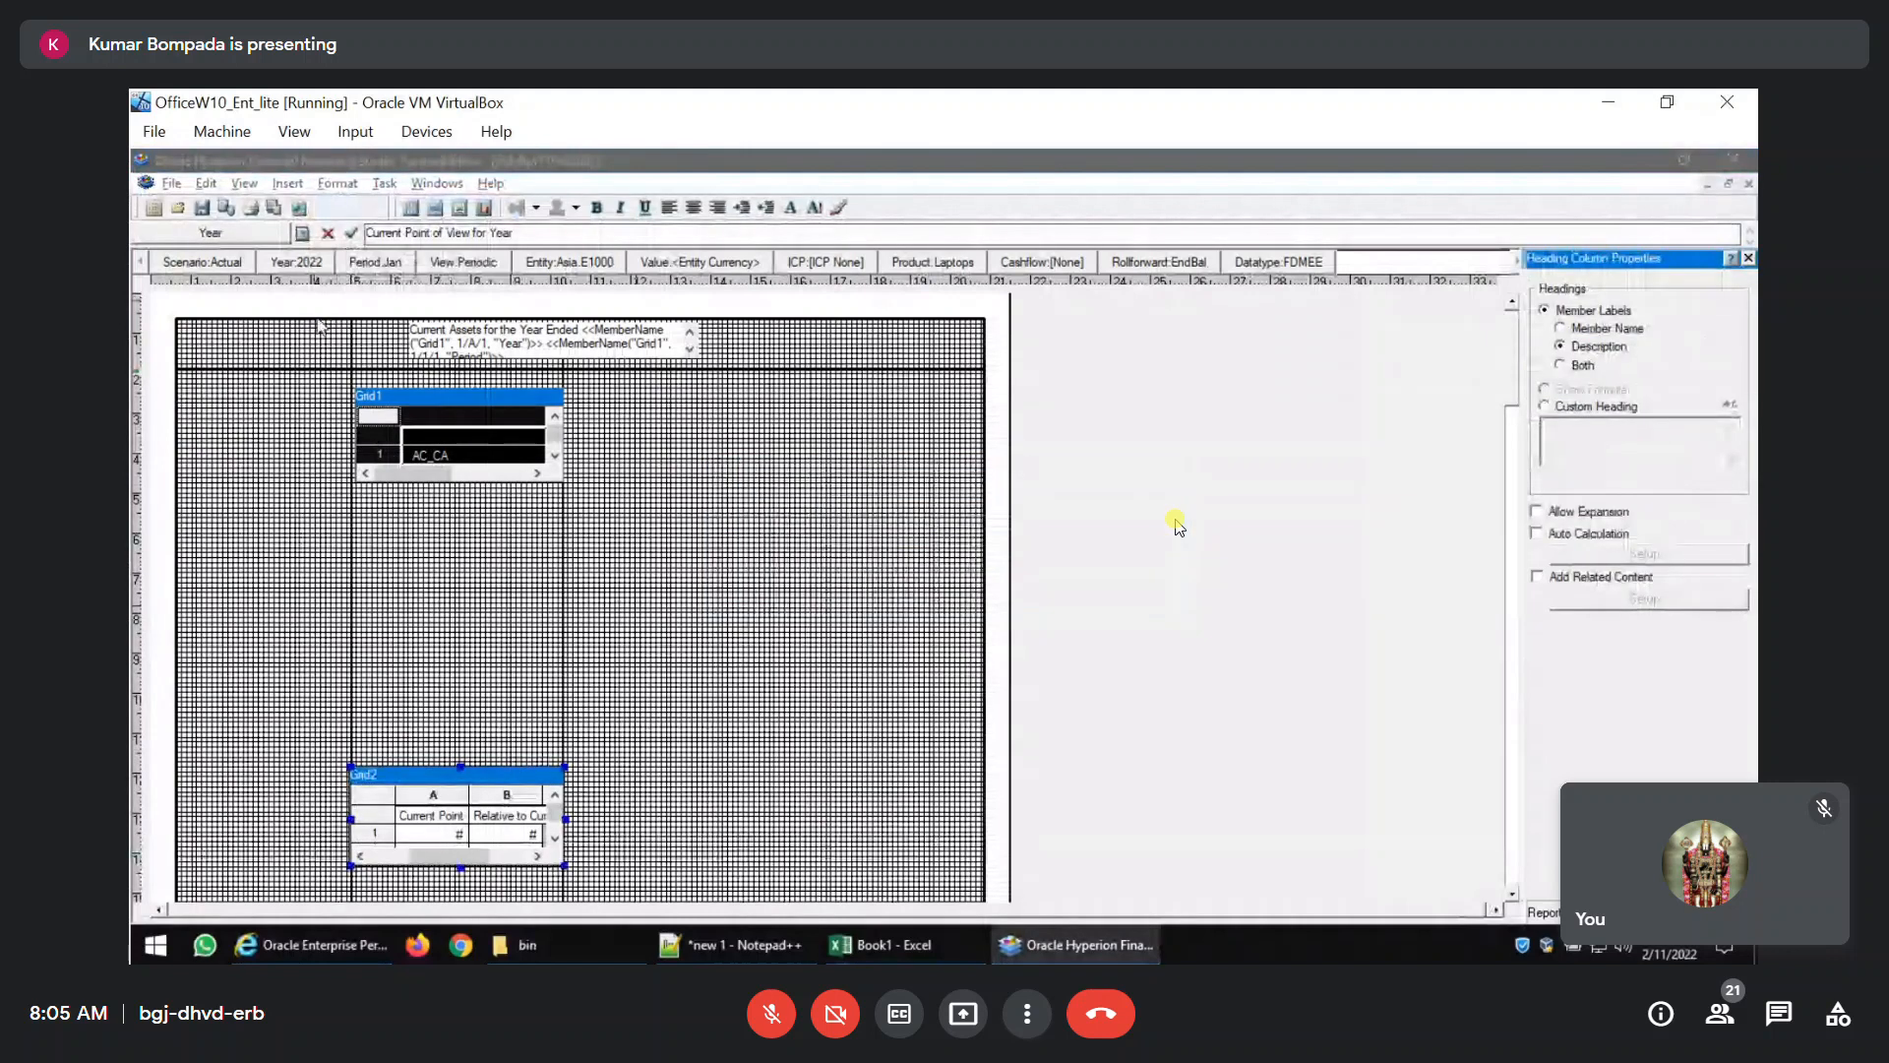
click(375, 417)
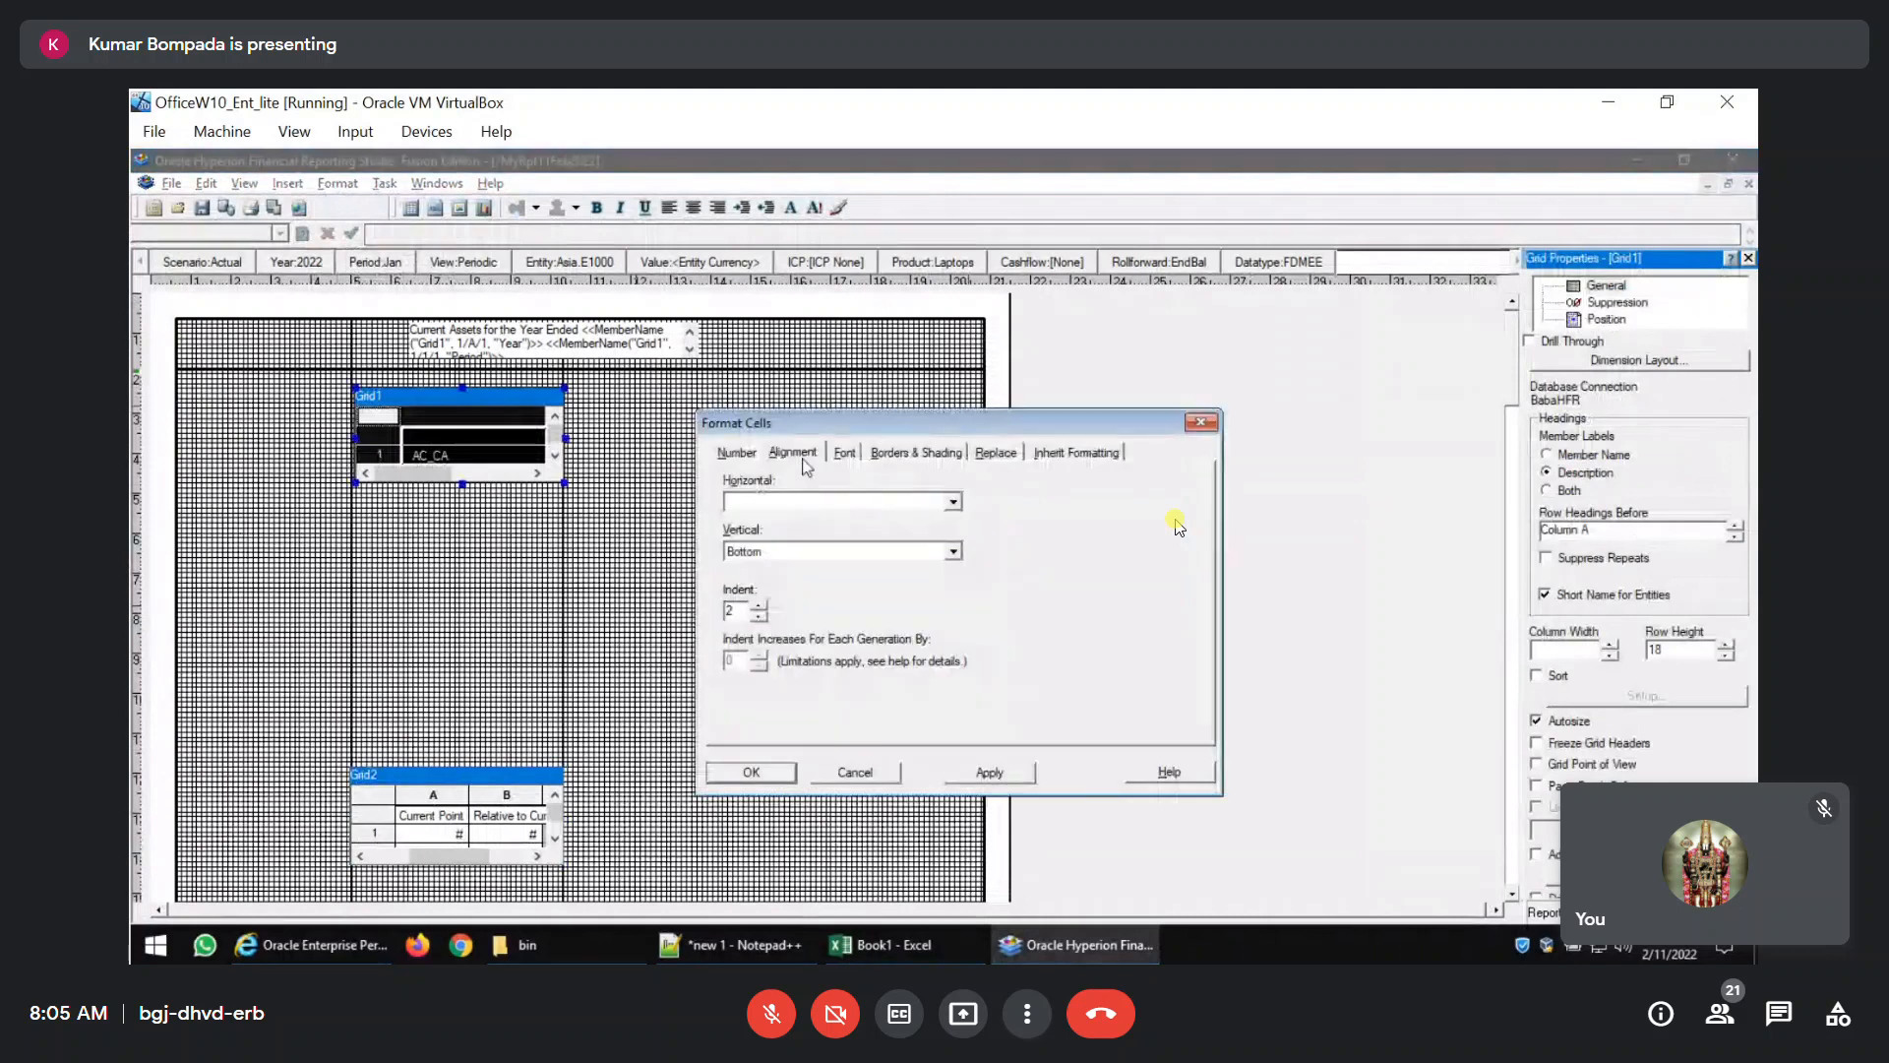
double_click(735, 610)
text(0)
double_click(733, 610)
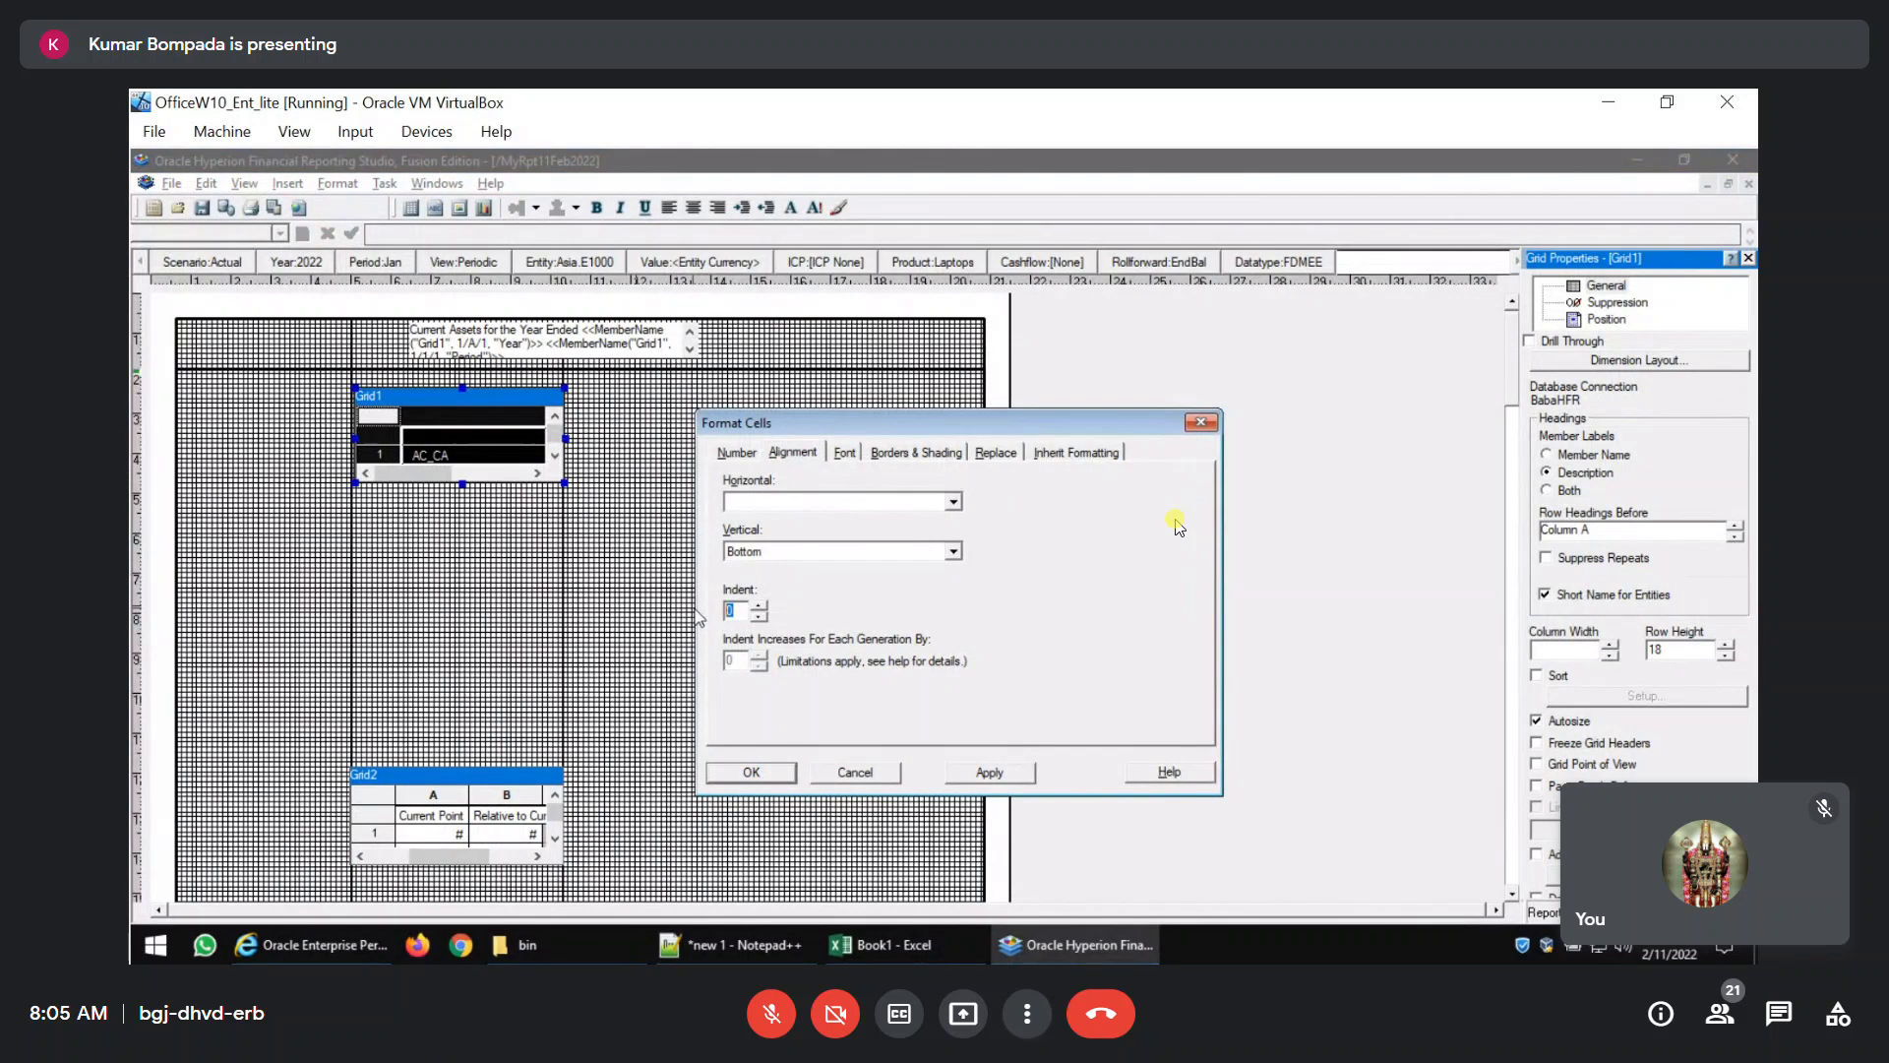
click(759, 606)
text(0)
text(5)
click(856, 773)
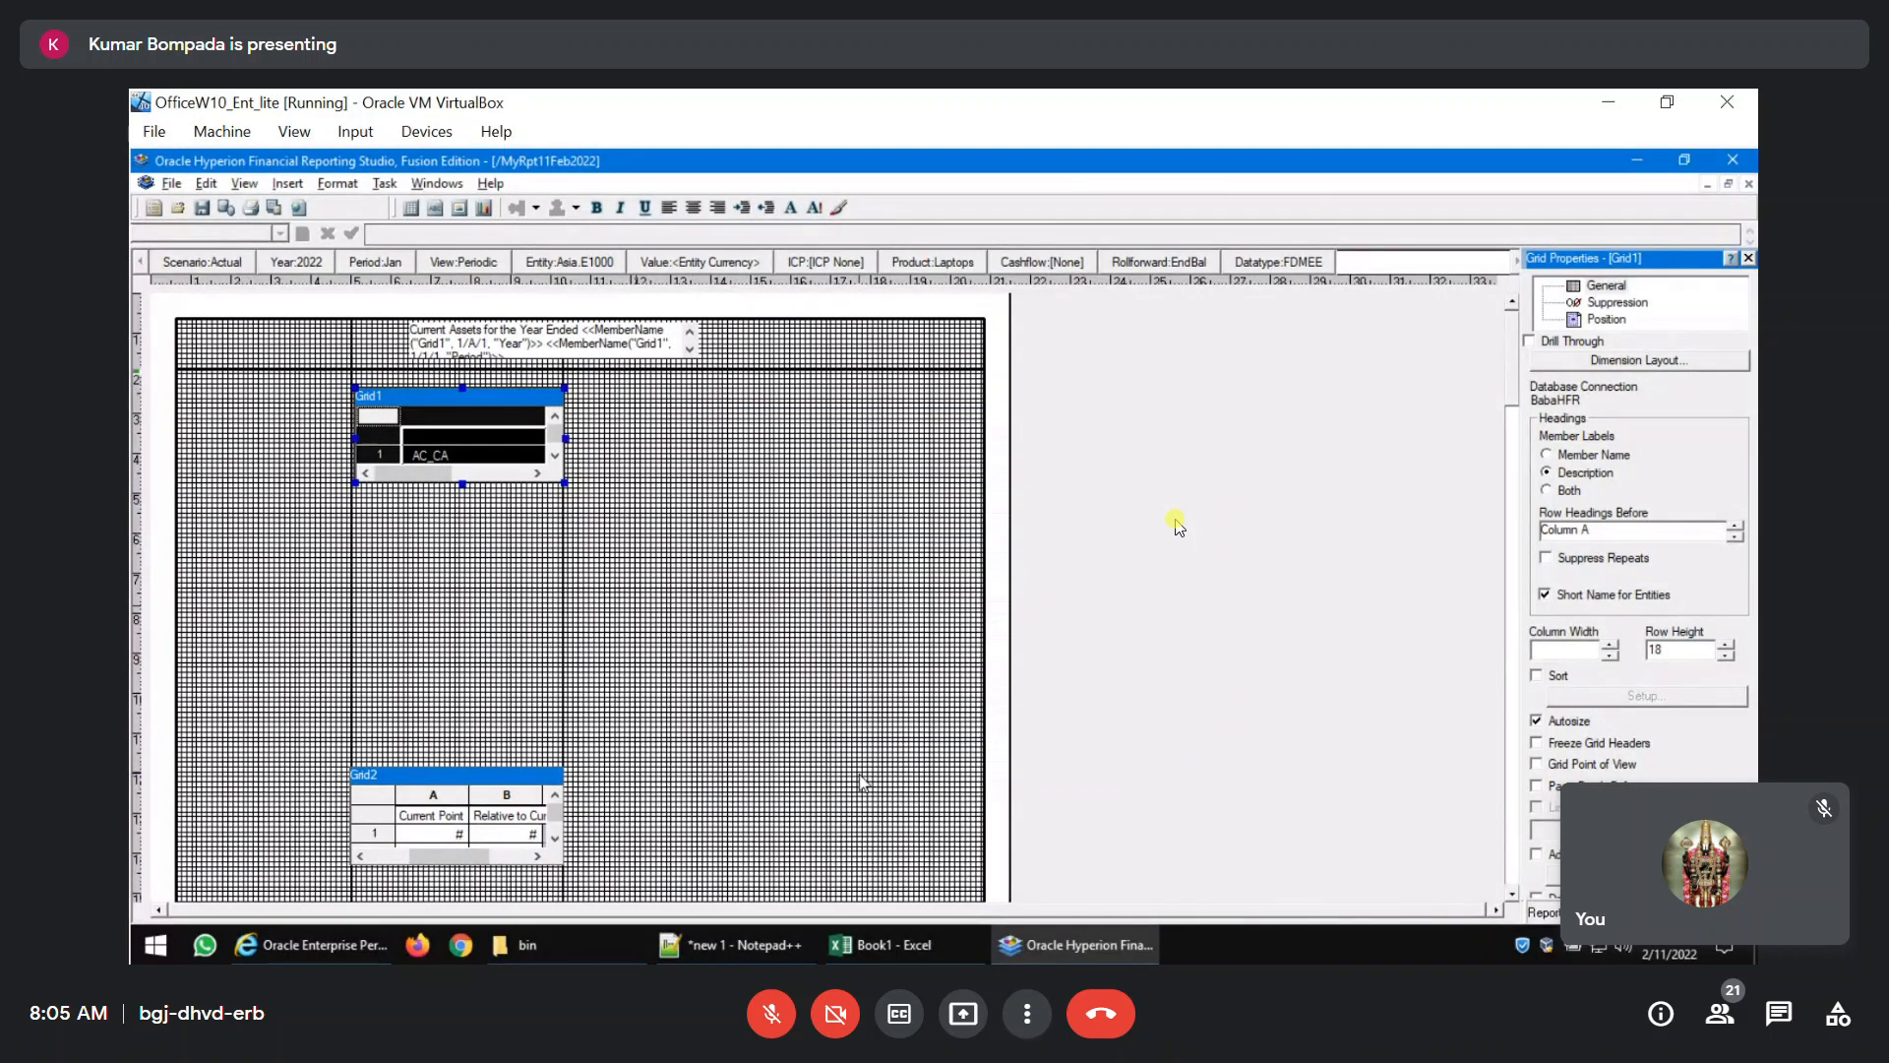
Reset the alignment indent of Grid1's row heading column to 0.
click(467, 453)
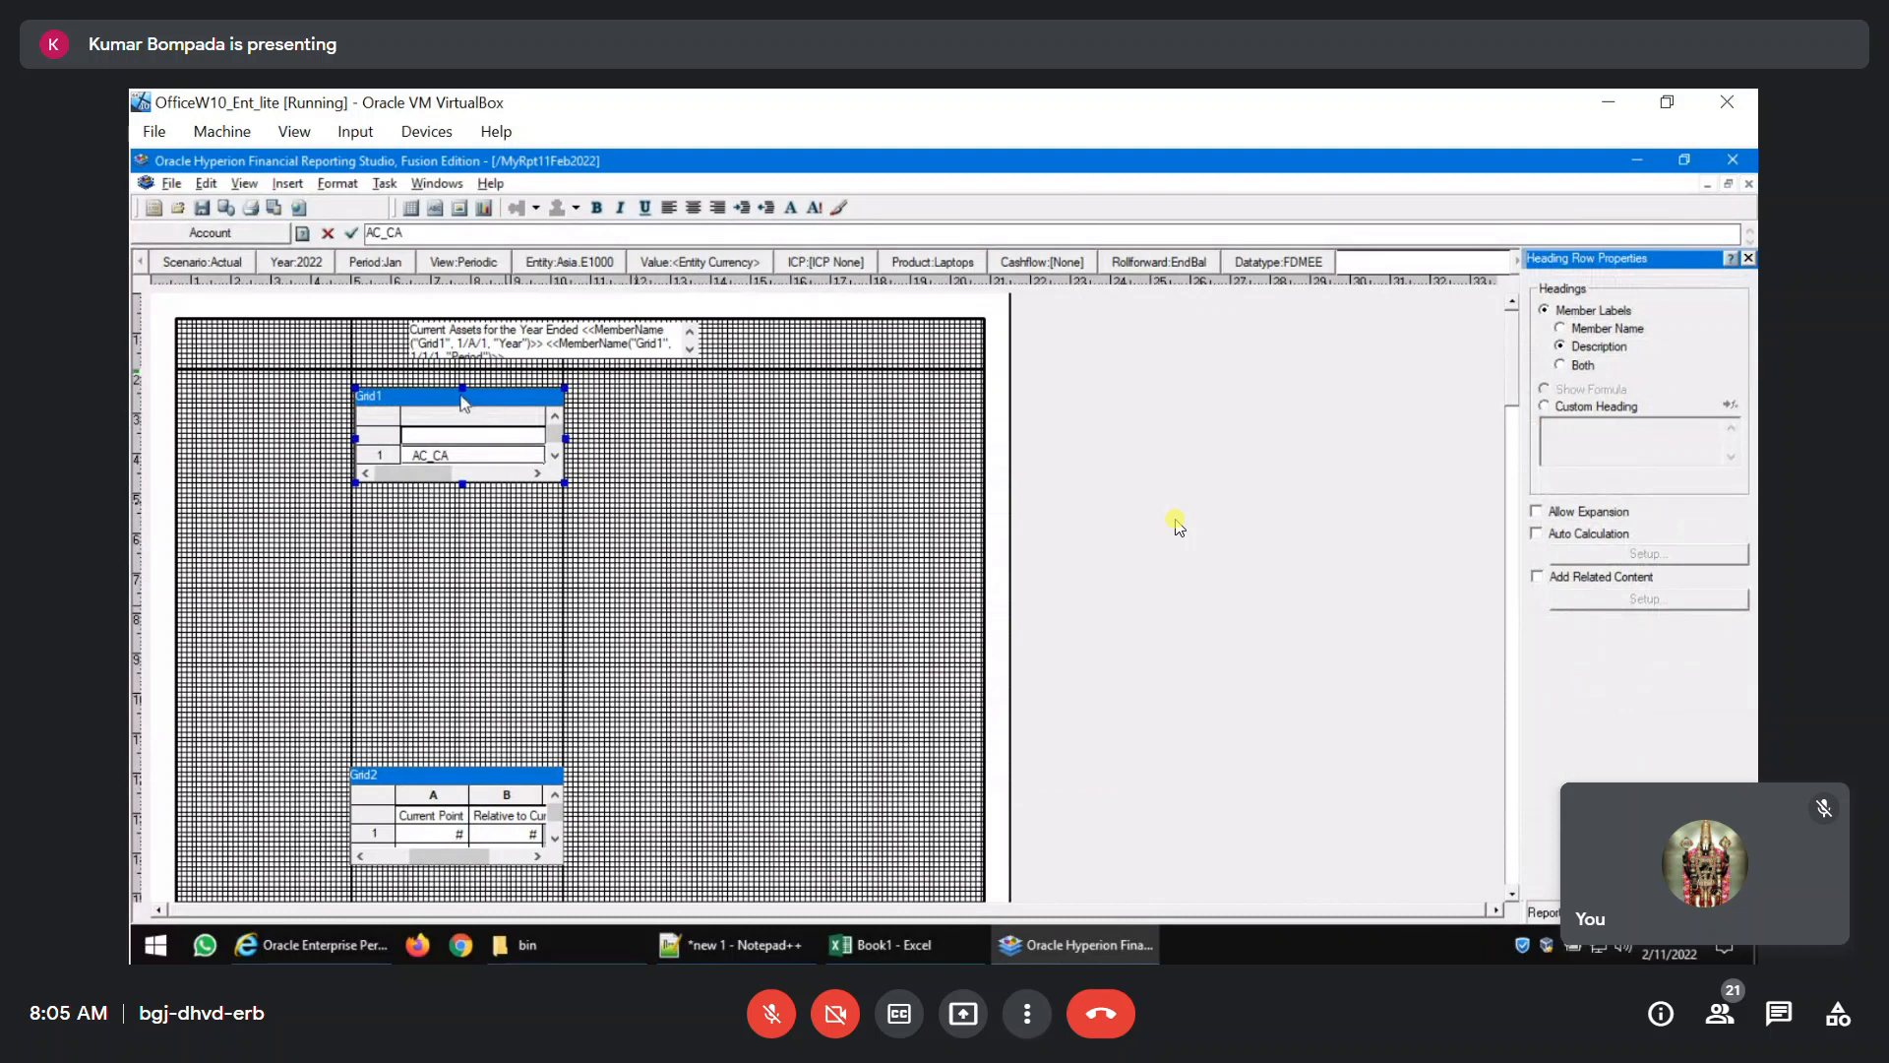
click(454, 417)
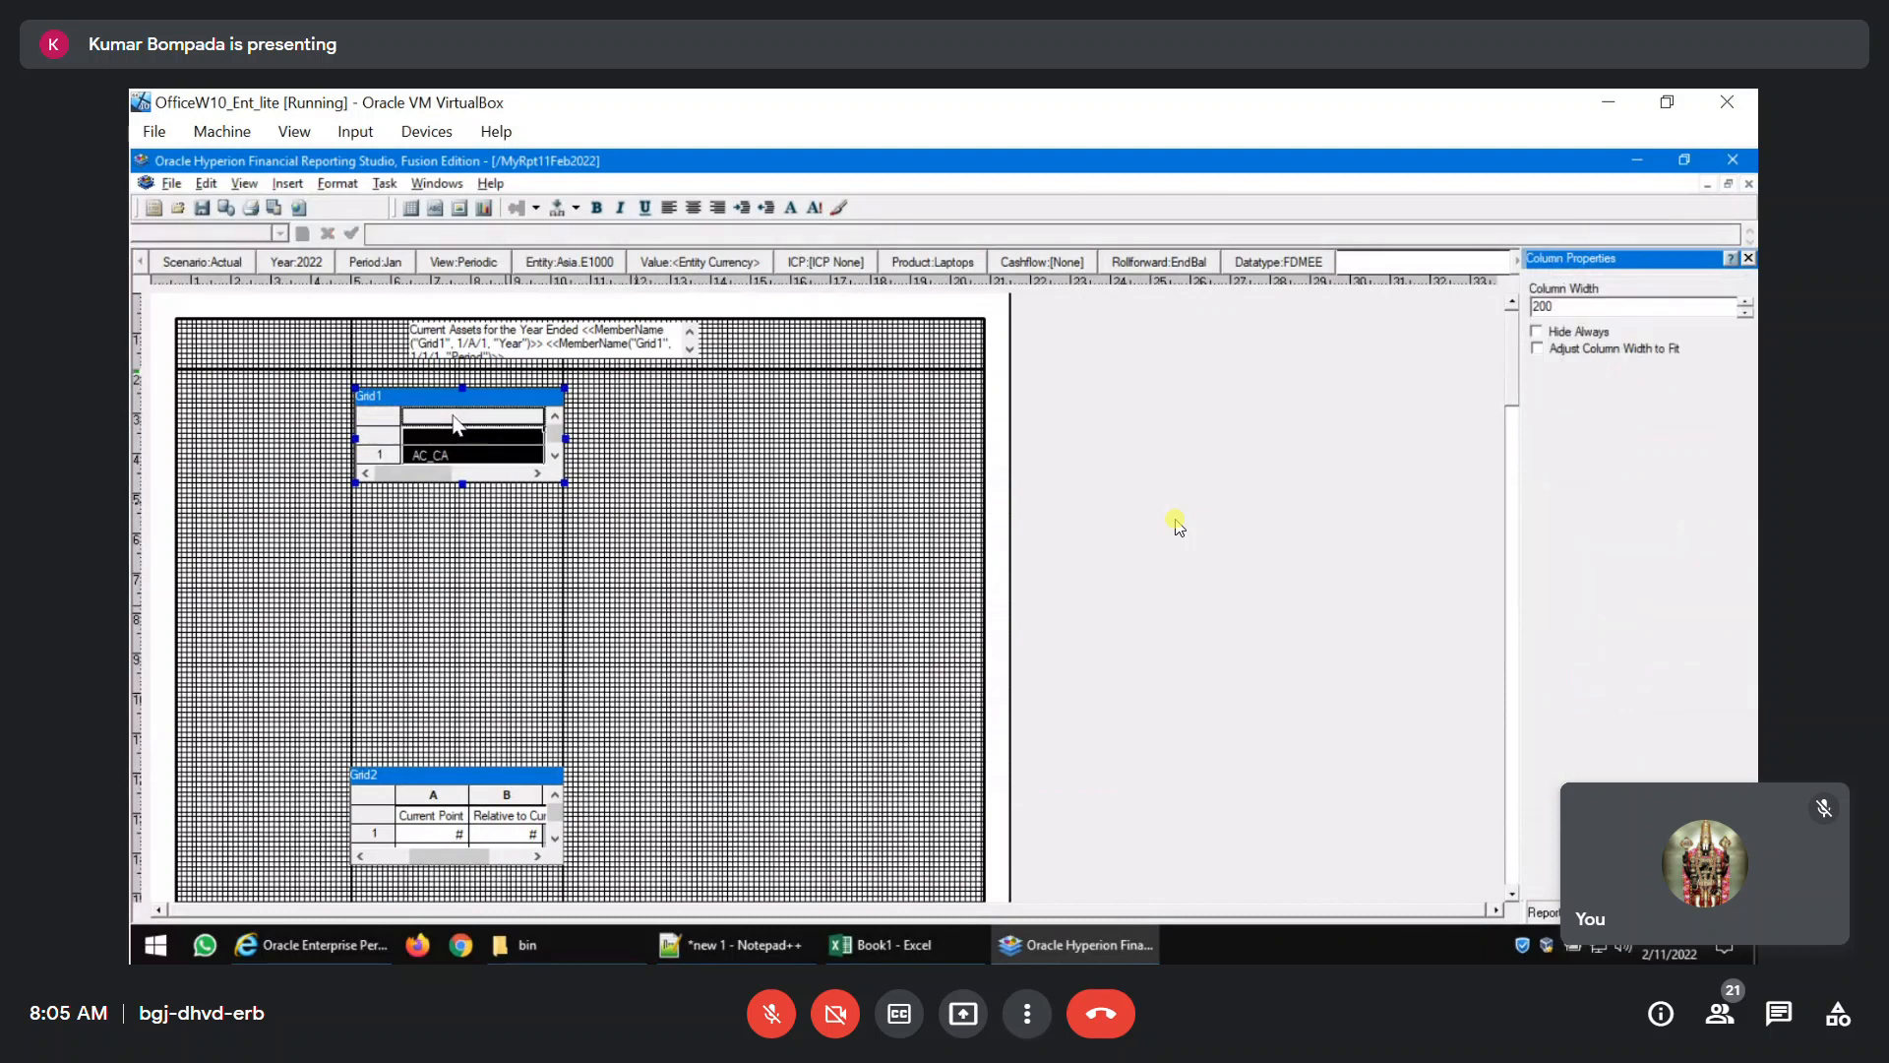
click(337, 183)
click(424, 260)
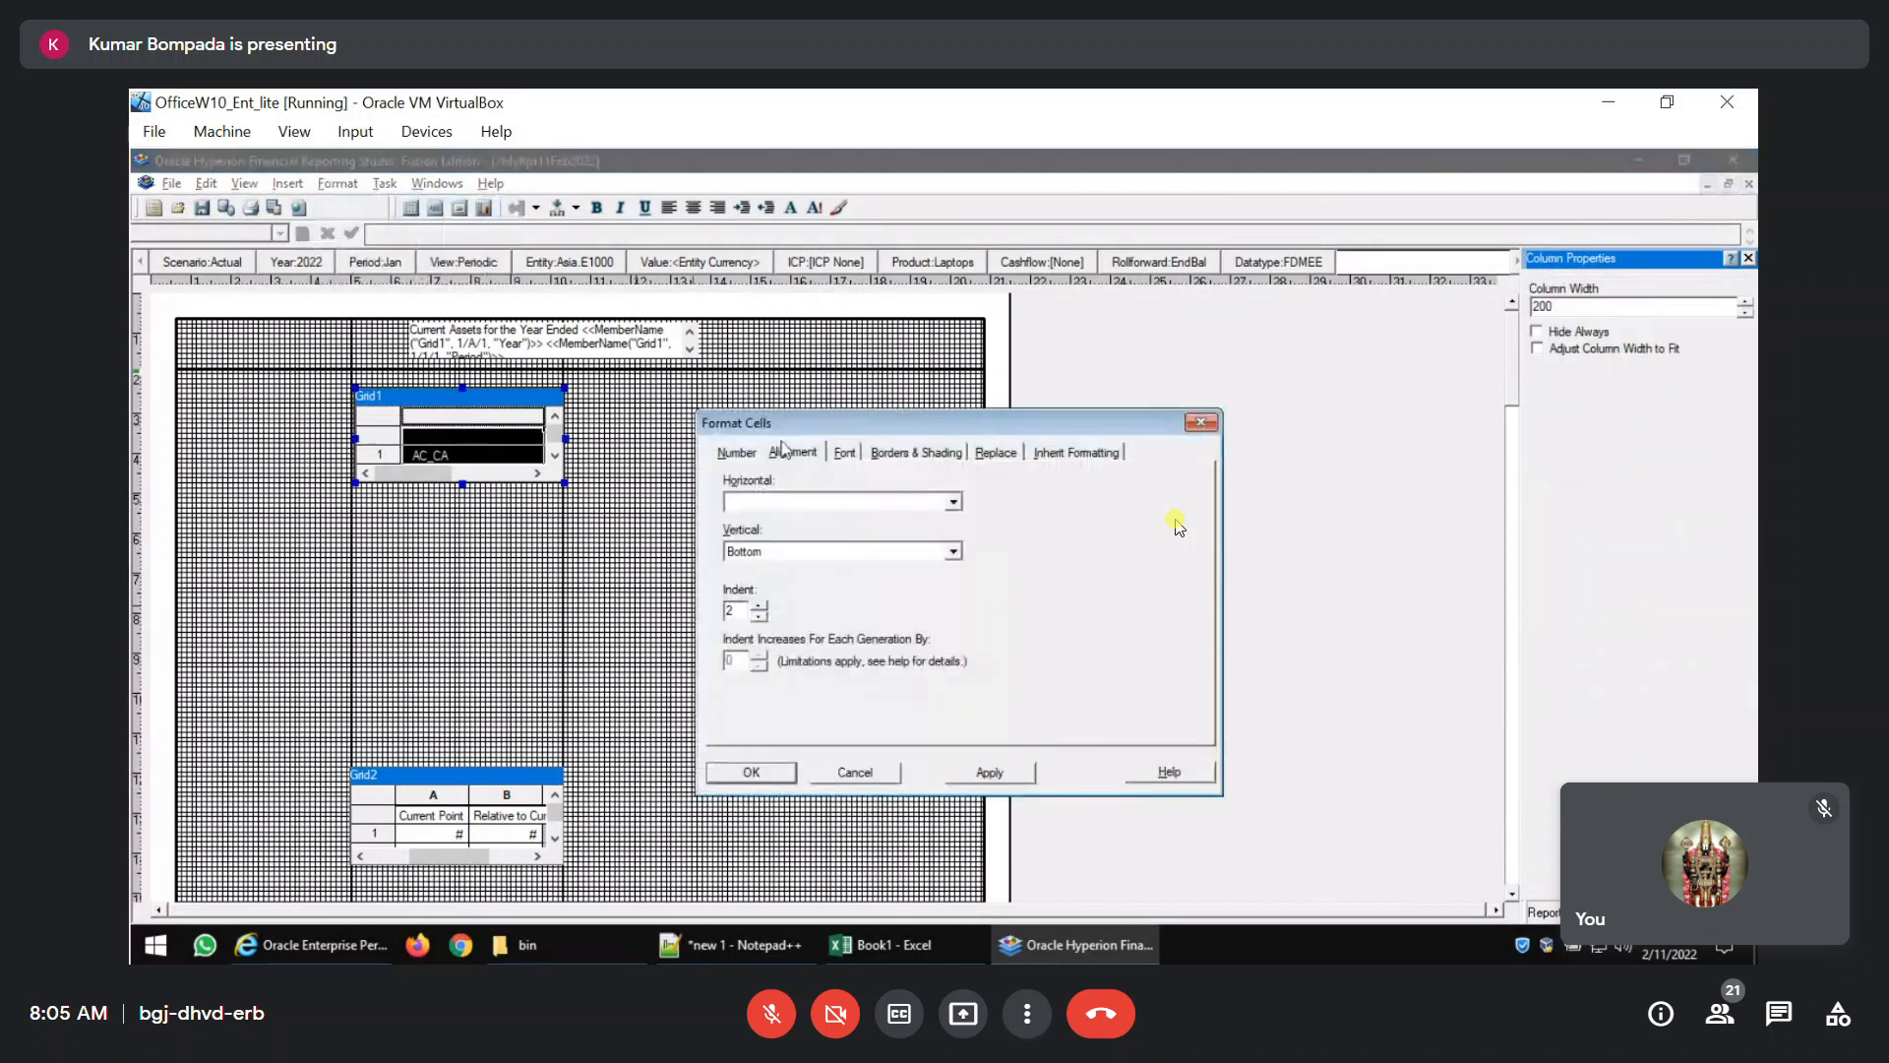
double_click(733, 611)
text(0)
click(970, 779)
click(774, 780)
click(1201, 423)
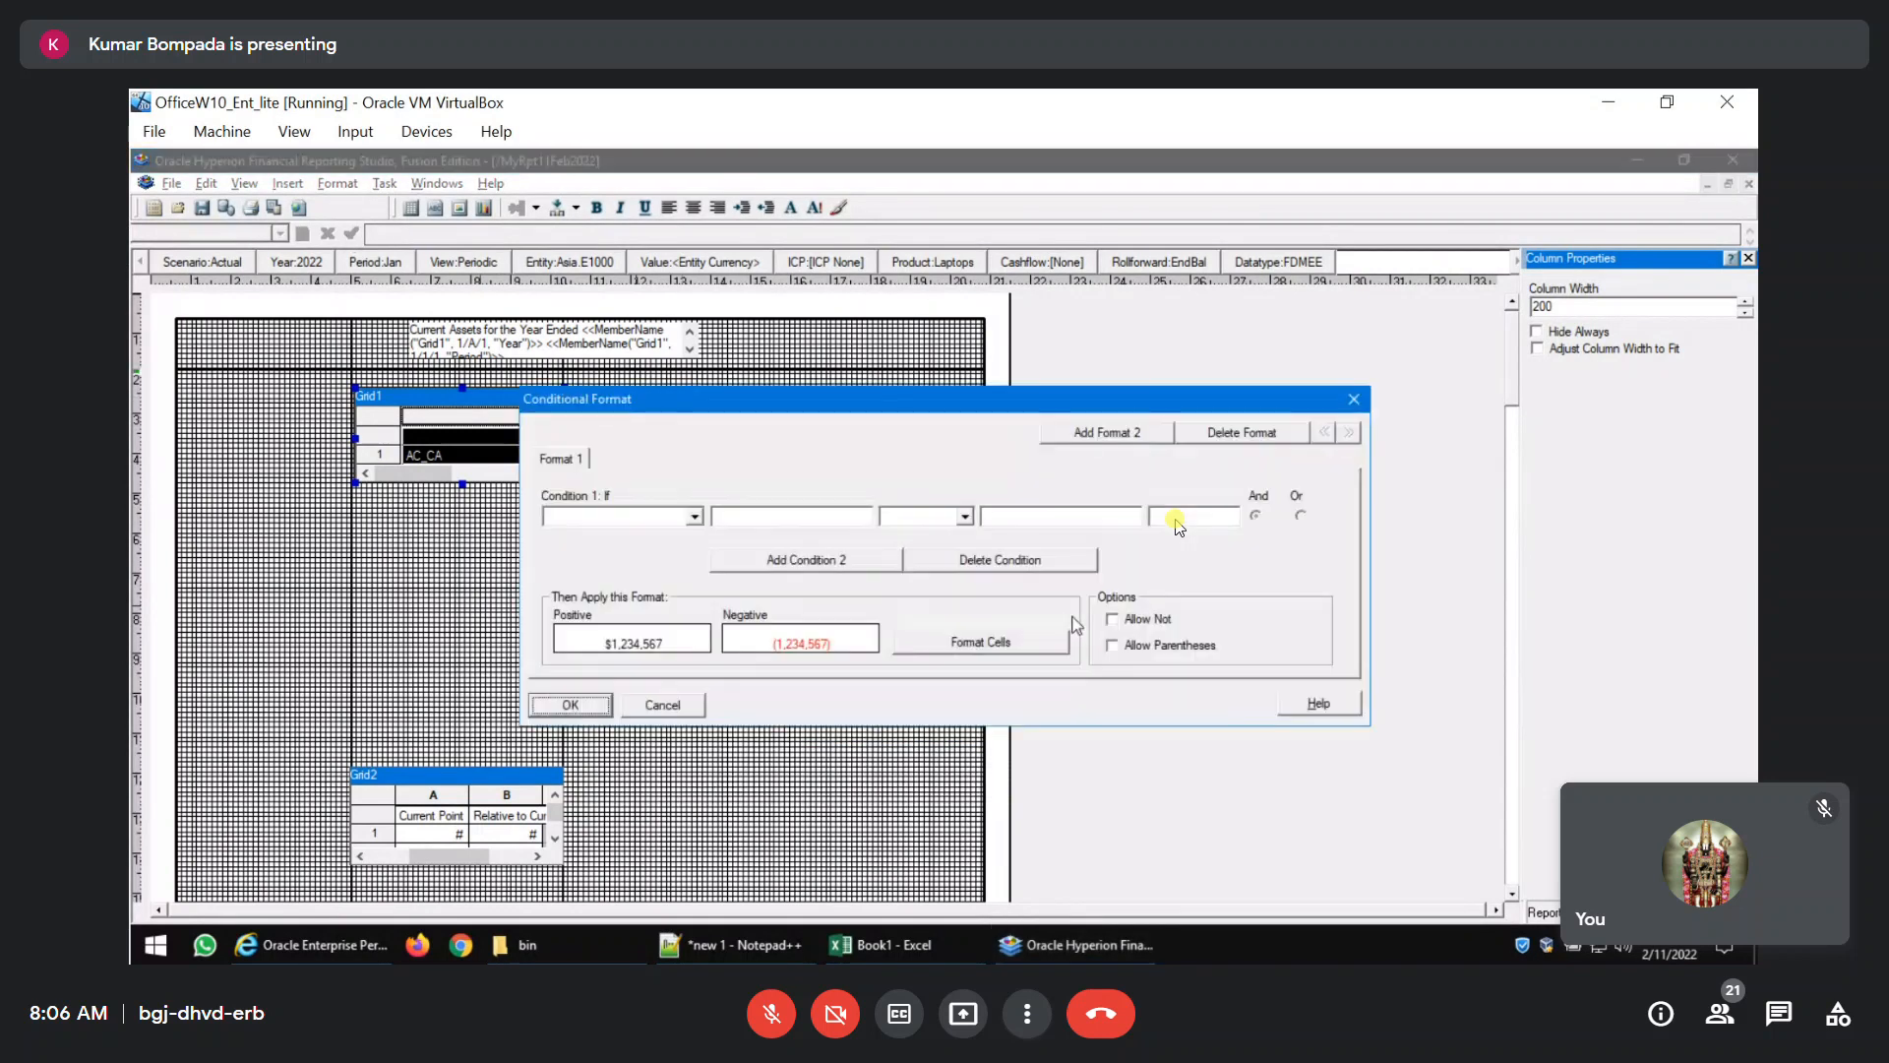
Define a conditional format condition for Grid1's heading column: Current Cell Value greater than Value 60.
click(693, 517)
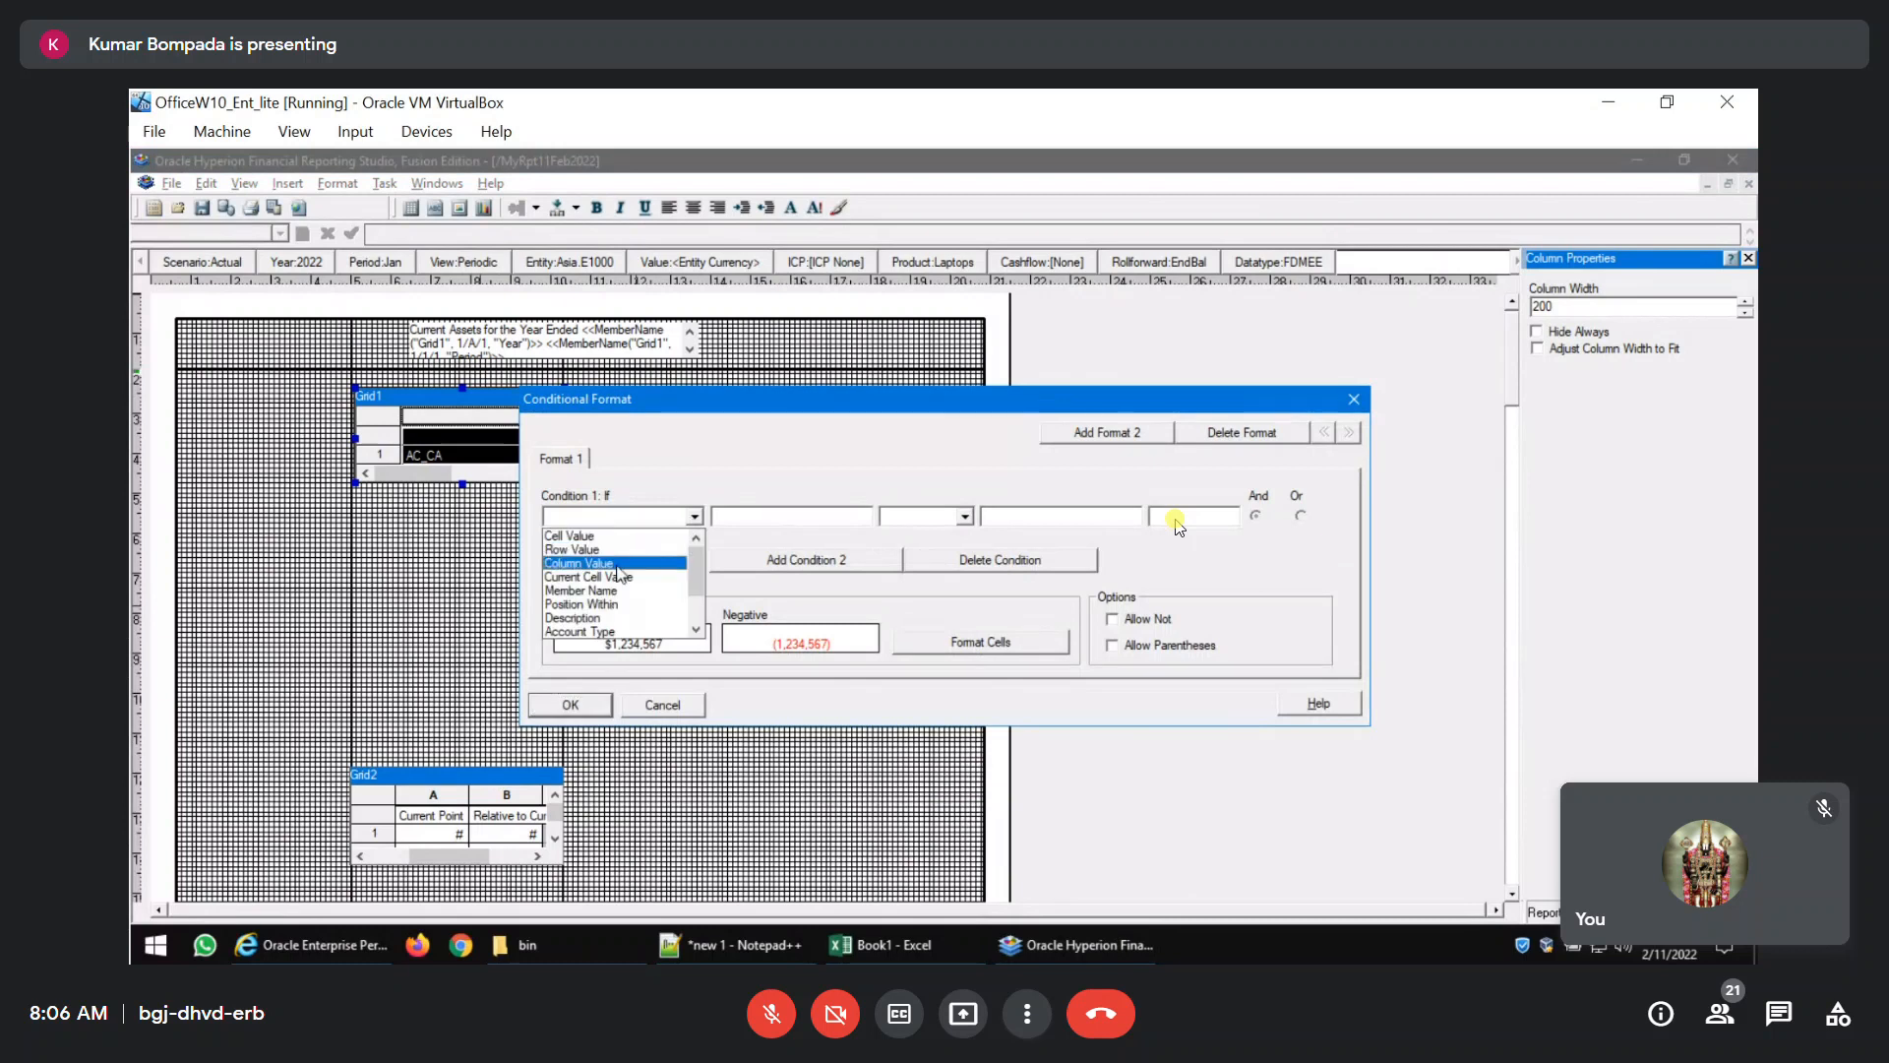
click(600, 575)
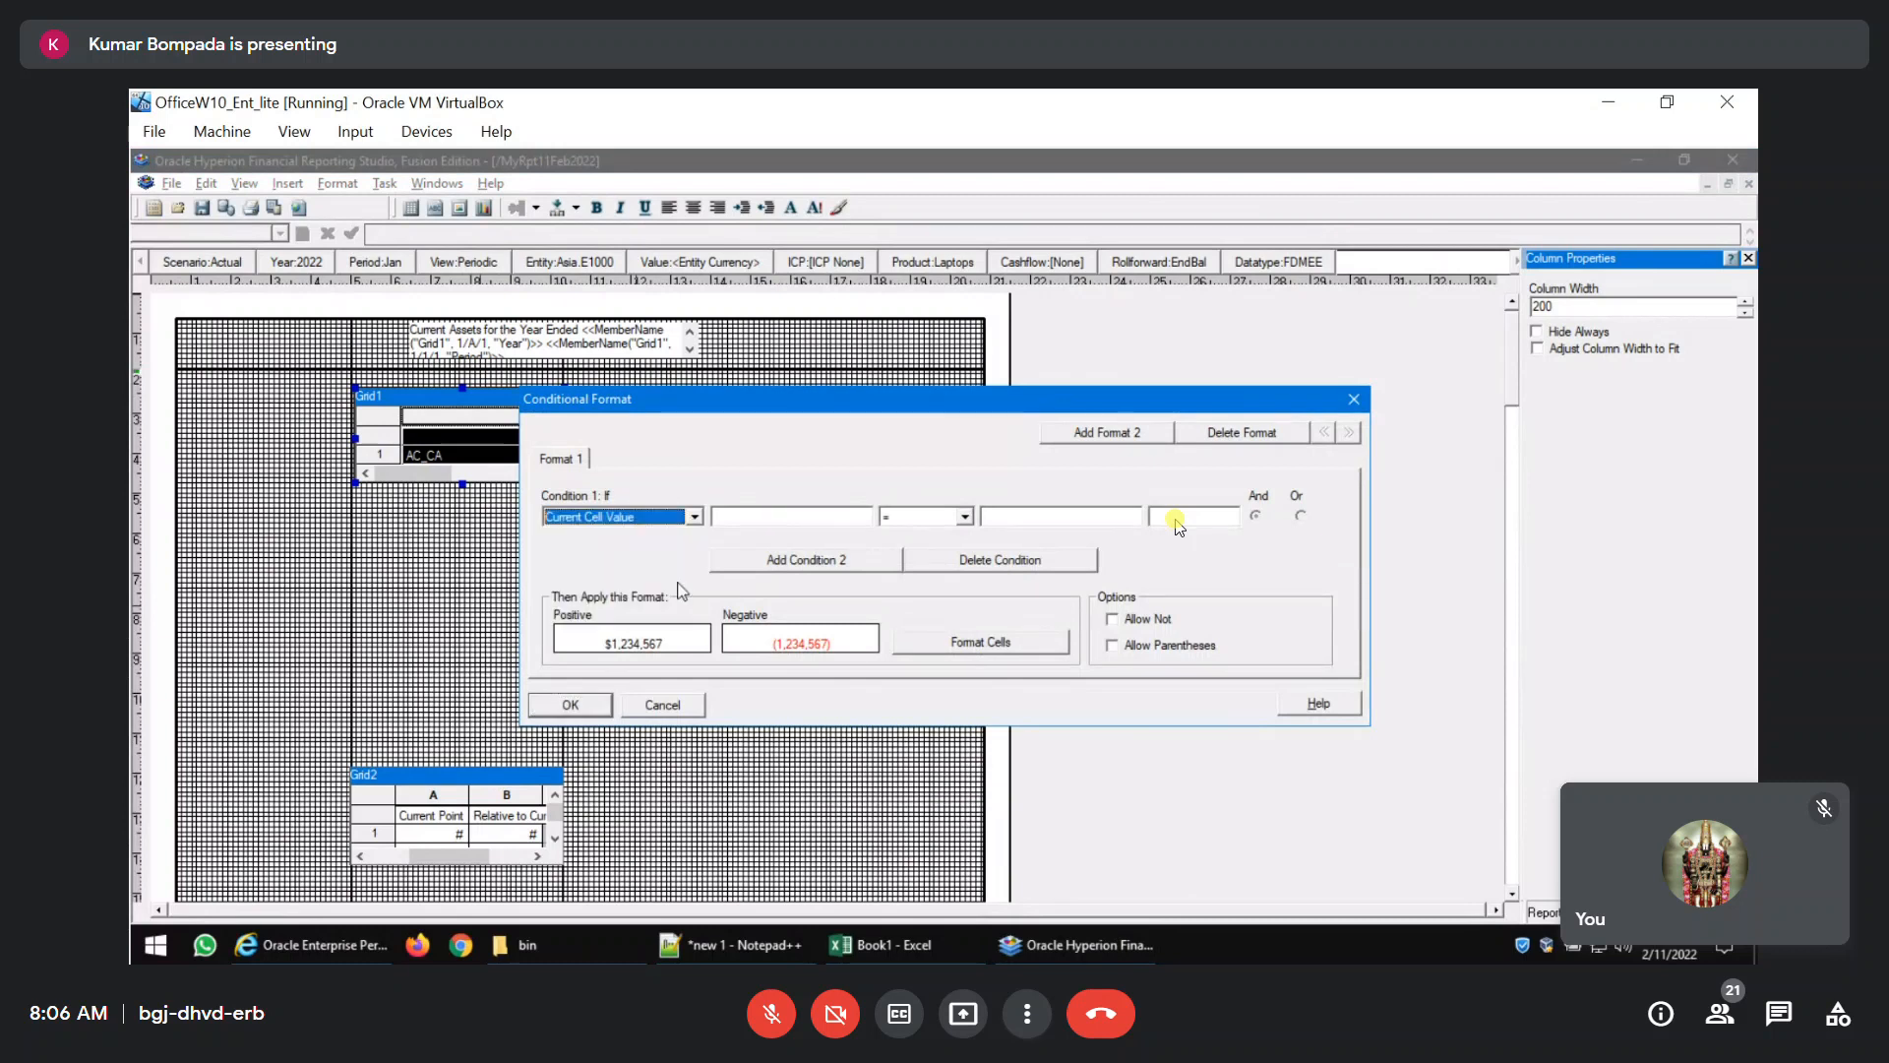
click(964, 516)
click(955, 567)
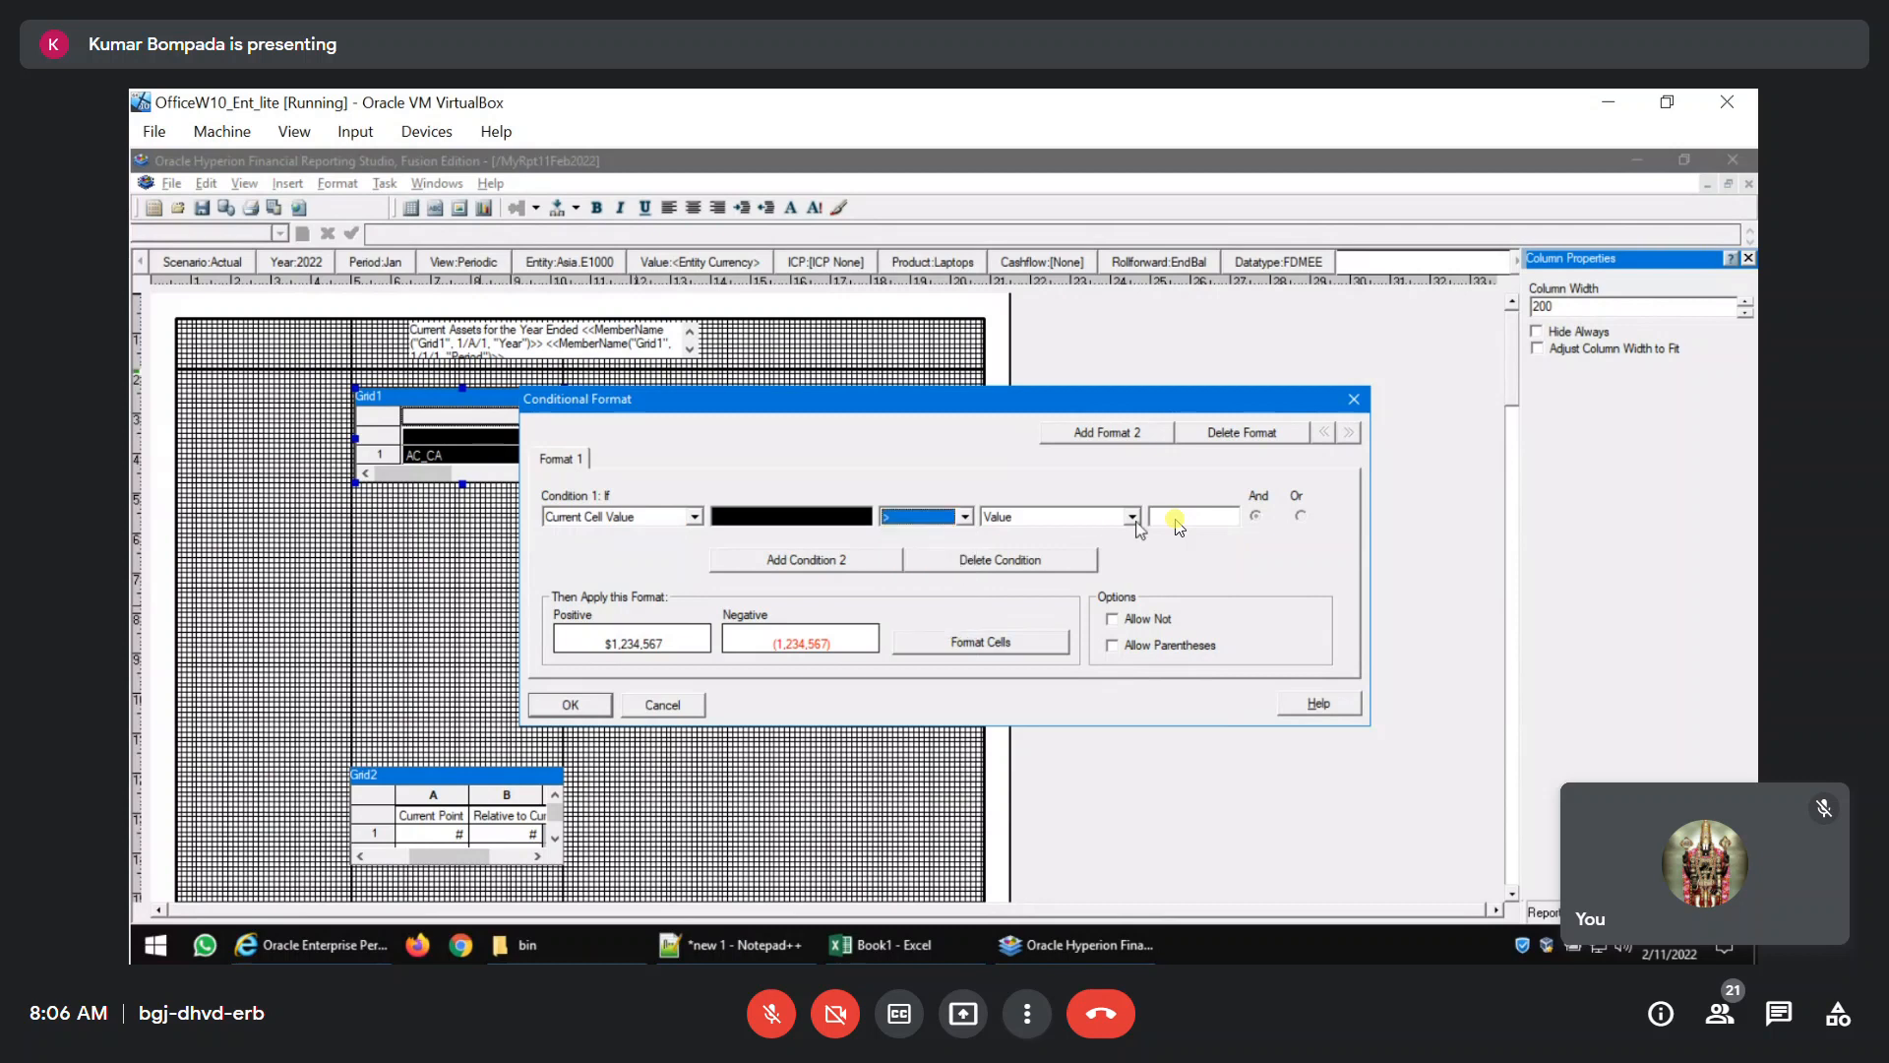
click(1132, 517)
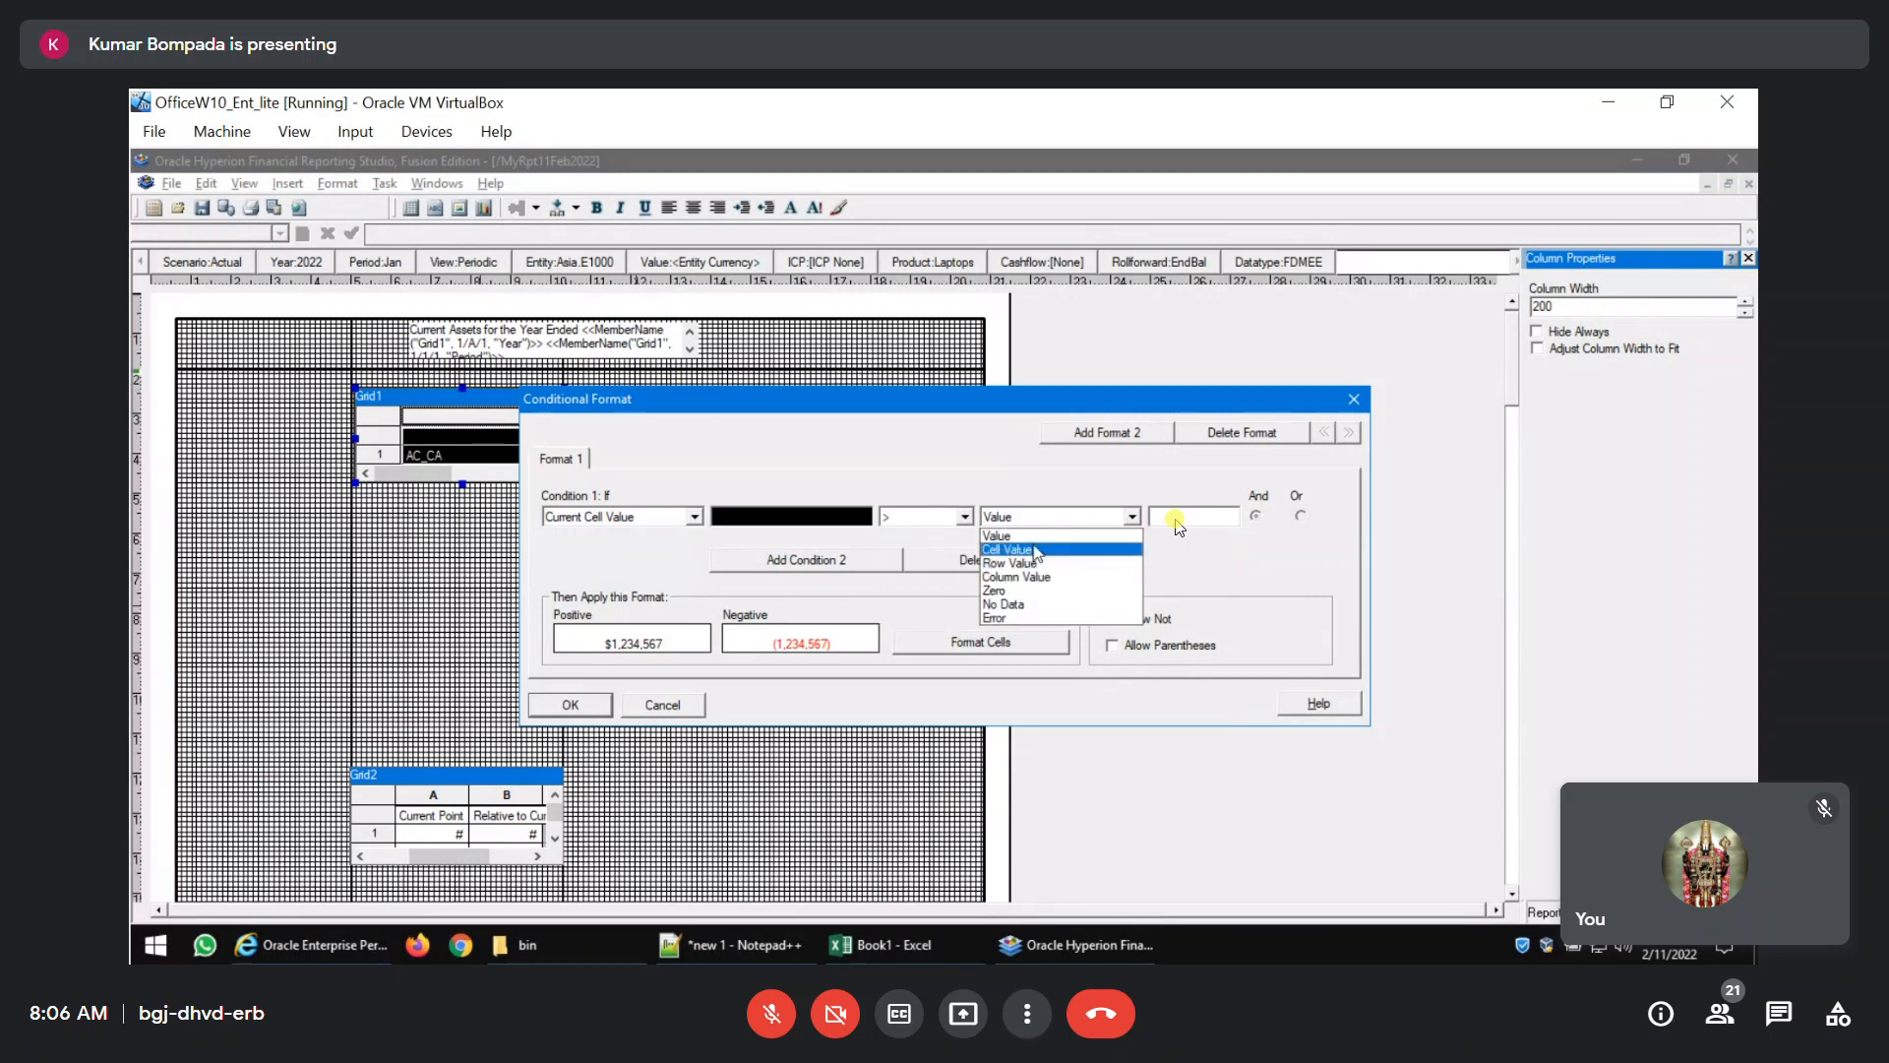
click(997, 535)
click(1171, 519)
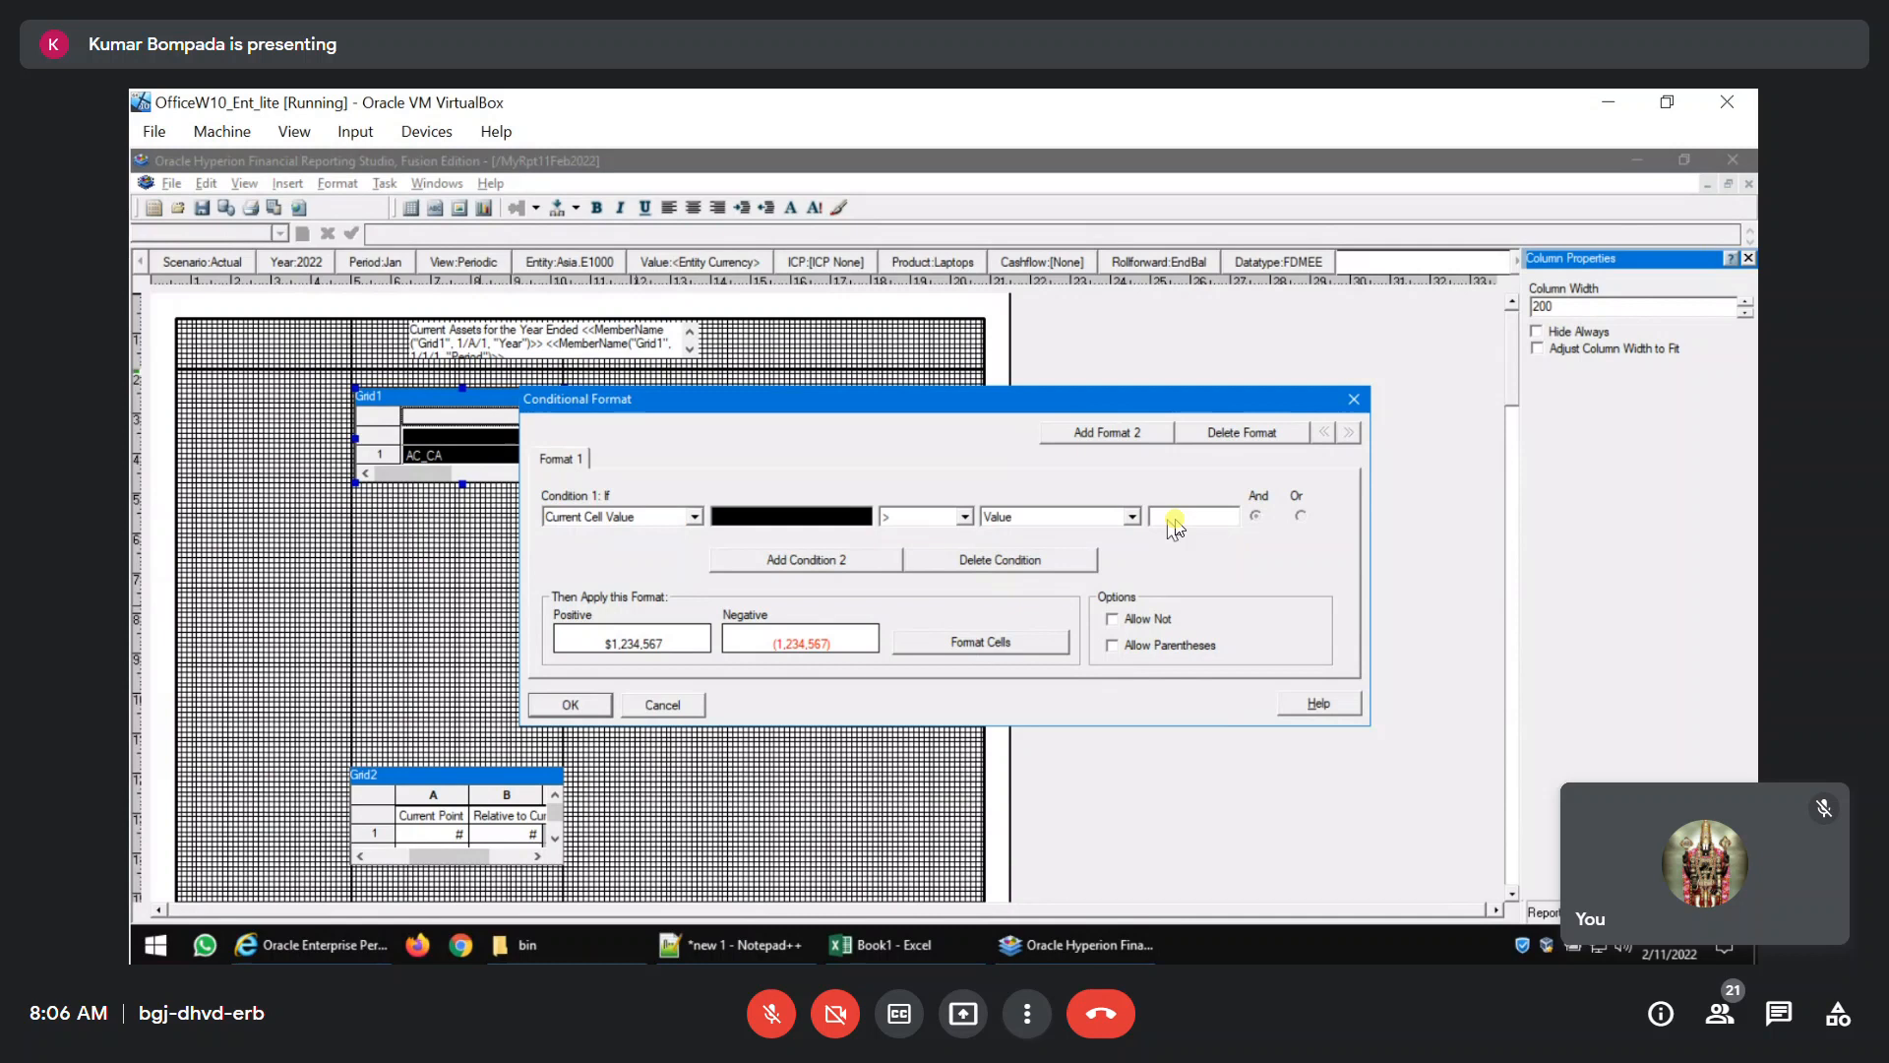
text(5)
key(BackSpace)
text(60)
Give cells that meet the condition a blue font colour and apply the conditional format.
click(984, 650)
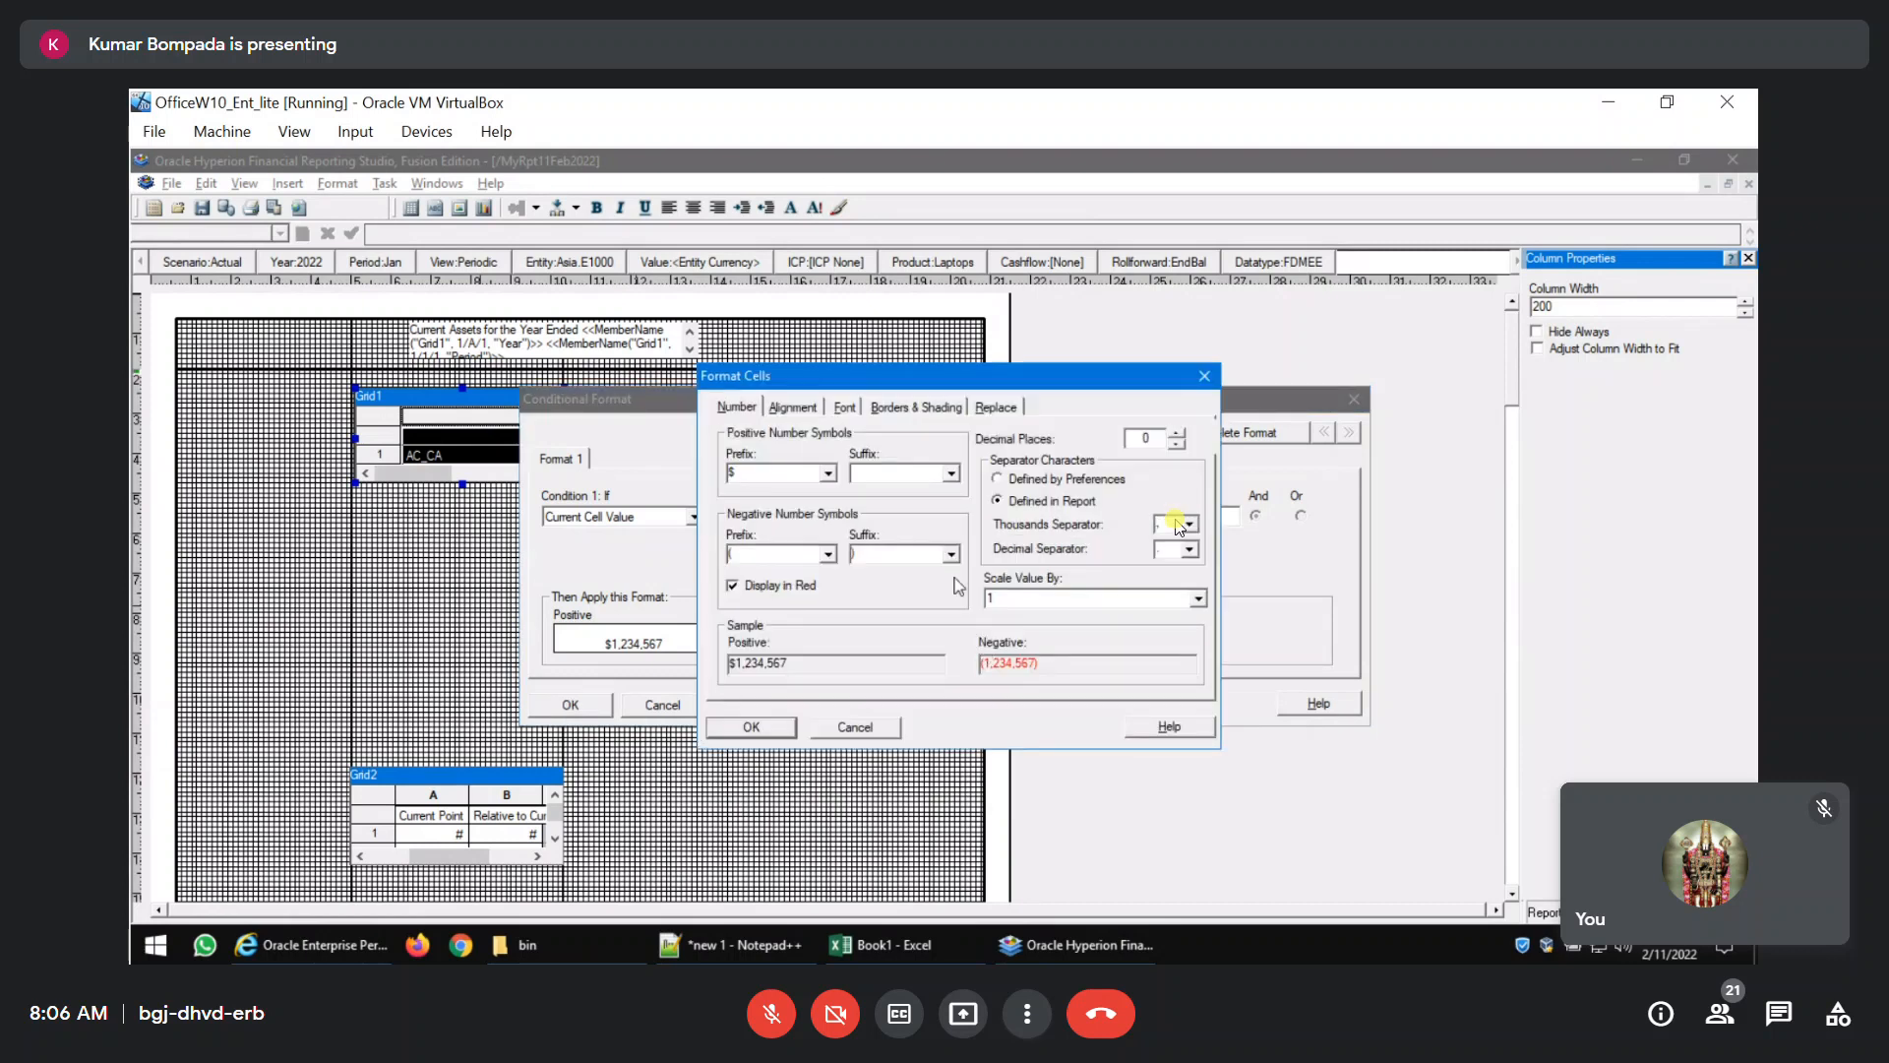
click(845, 413)
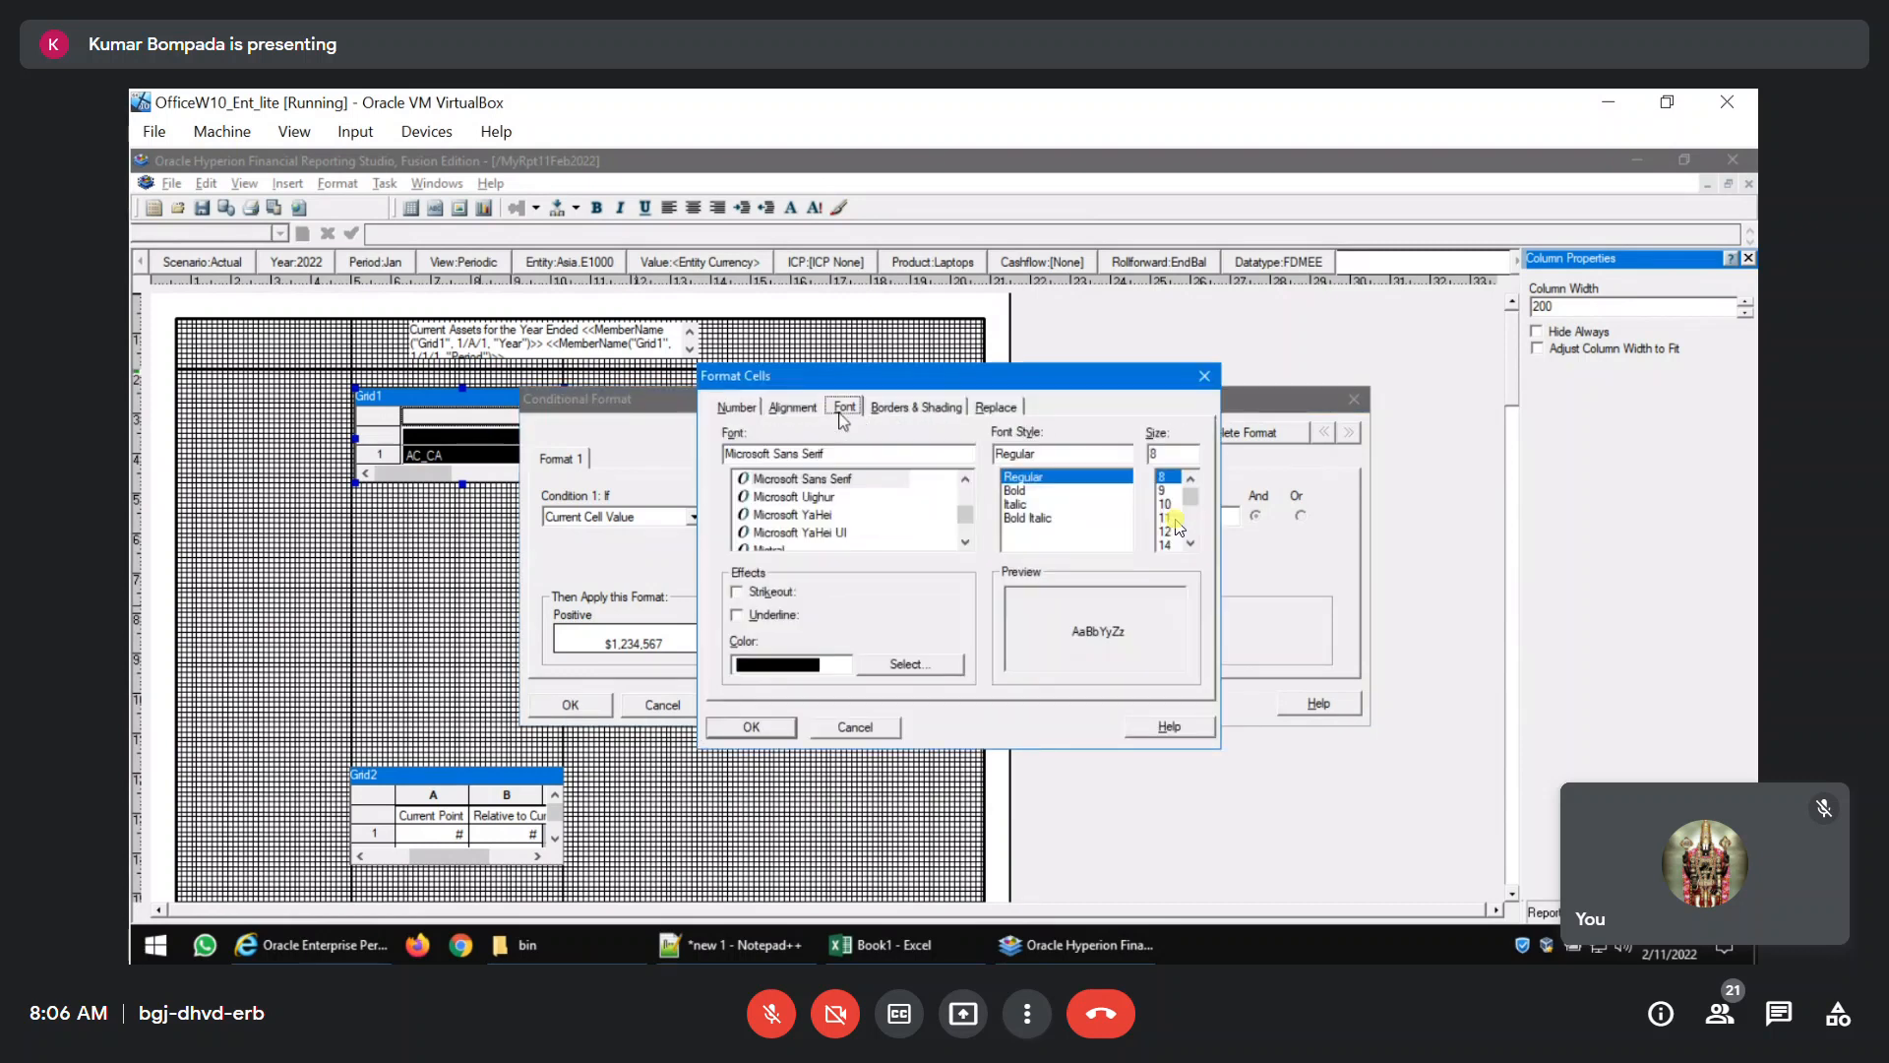
click(883, 668)
click(723, 477)
click(834, 523)
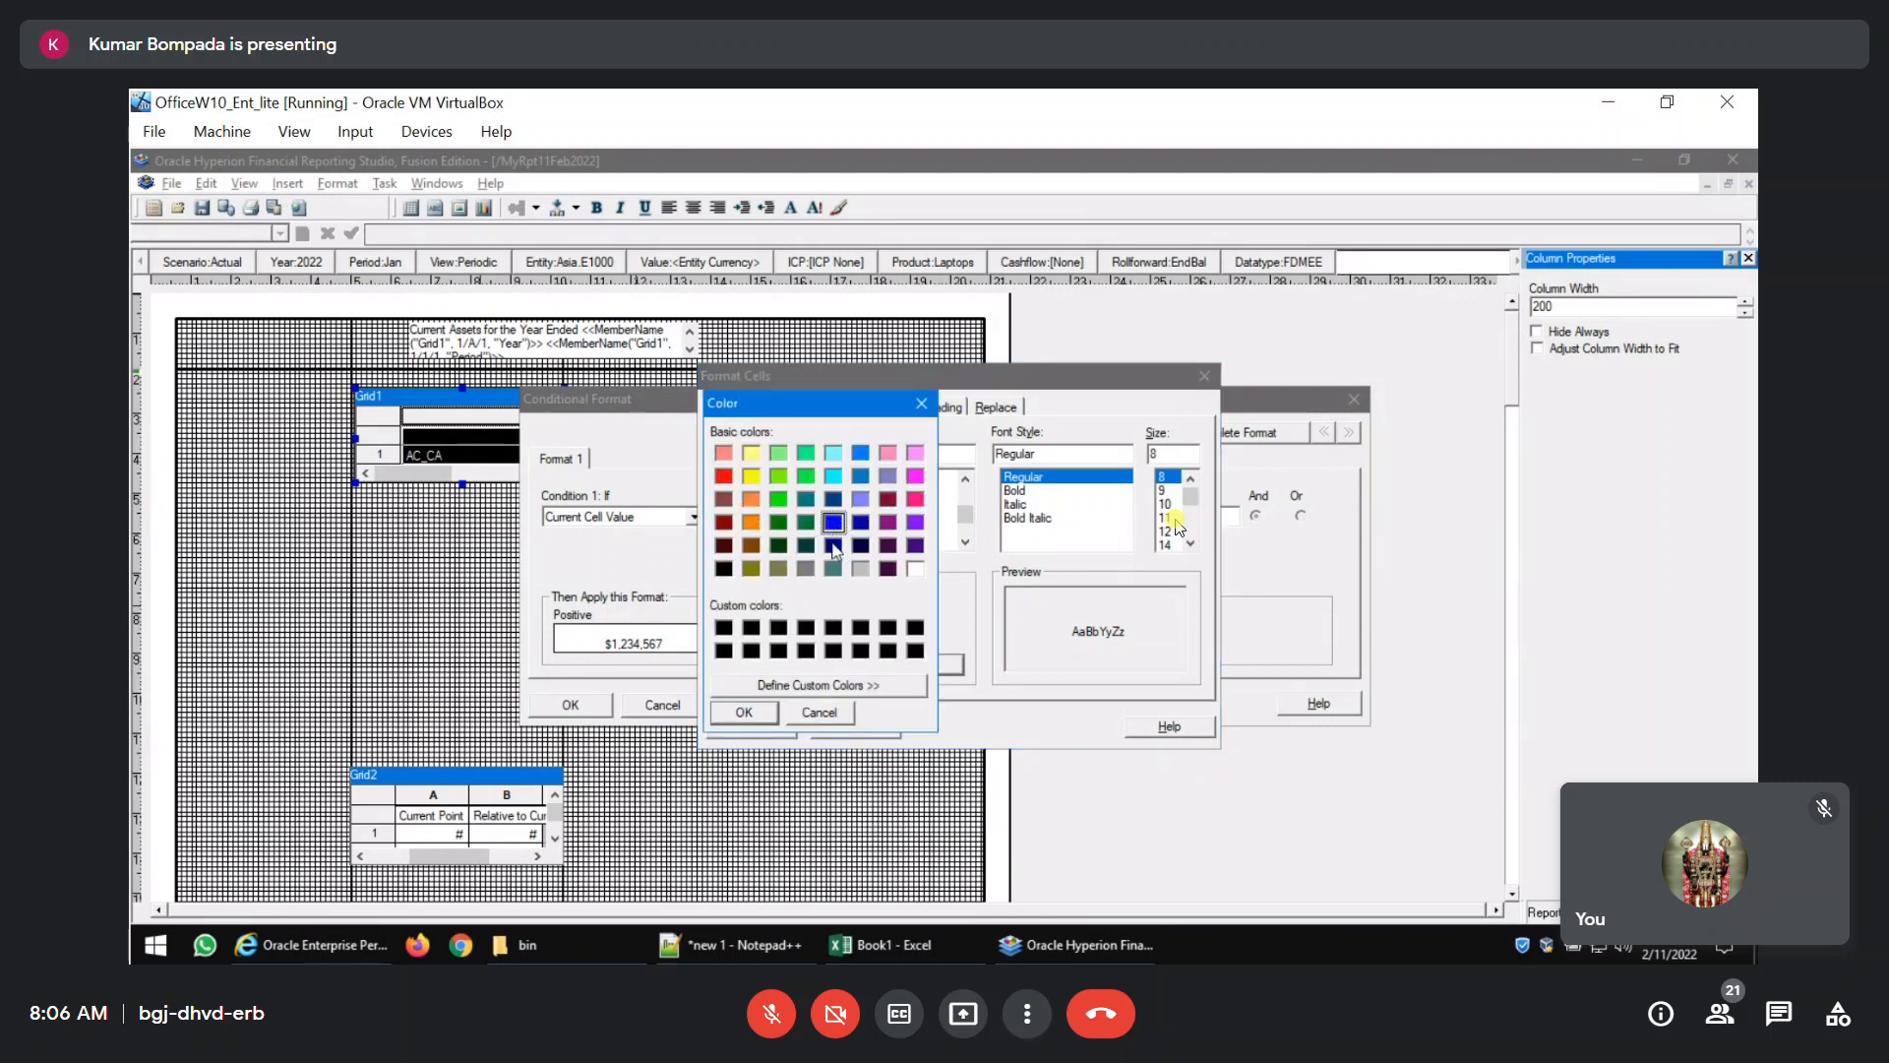
click(744, 712)
click(766, 722)
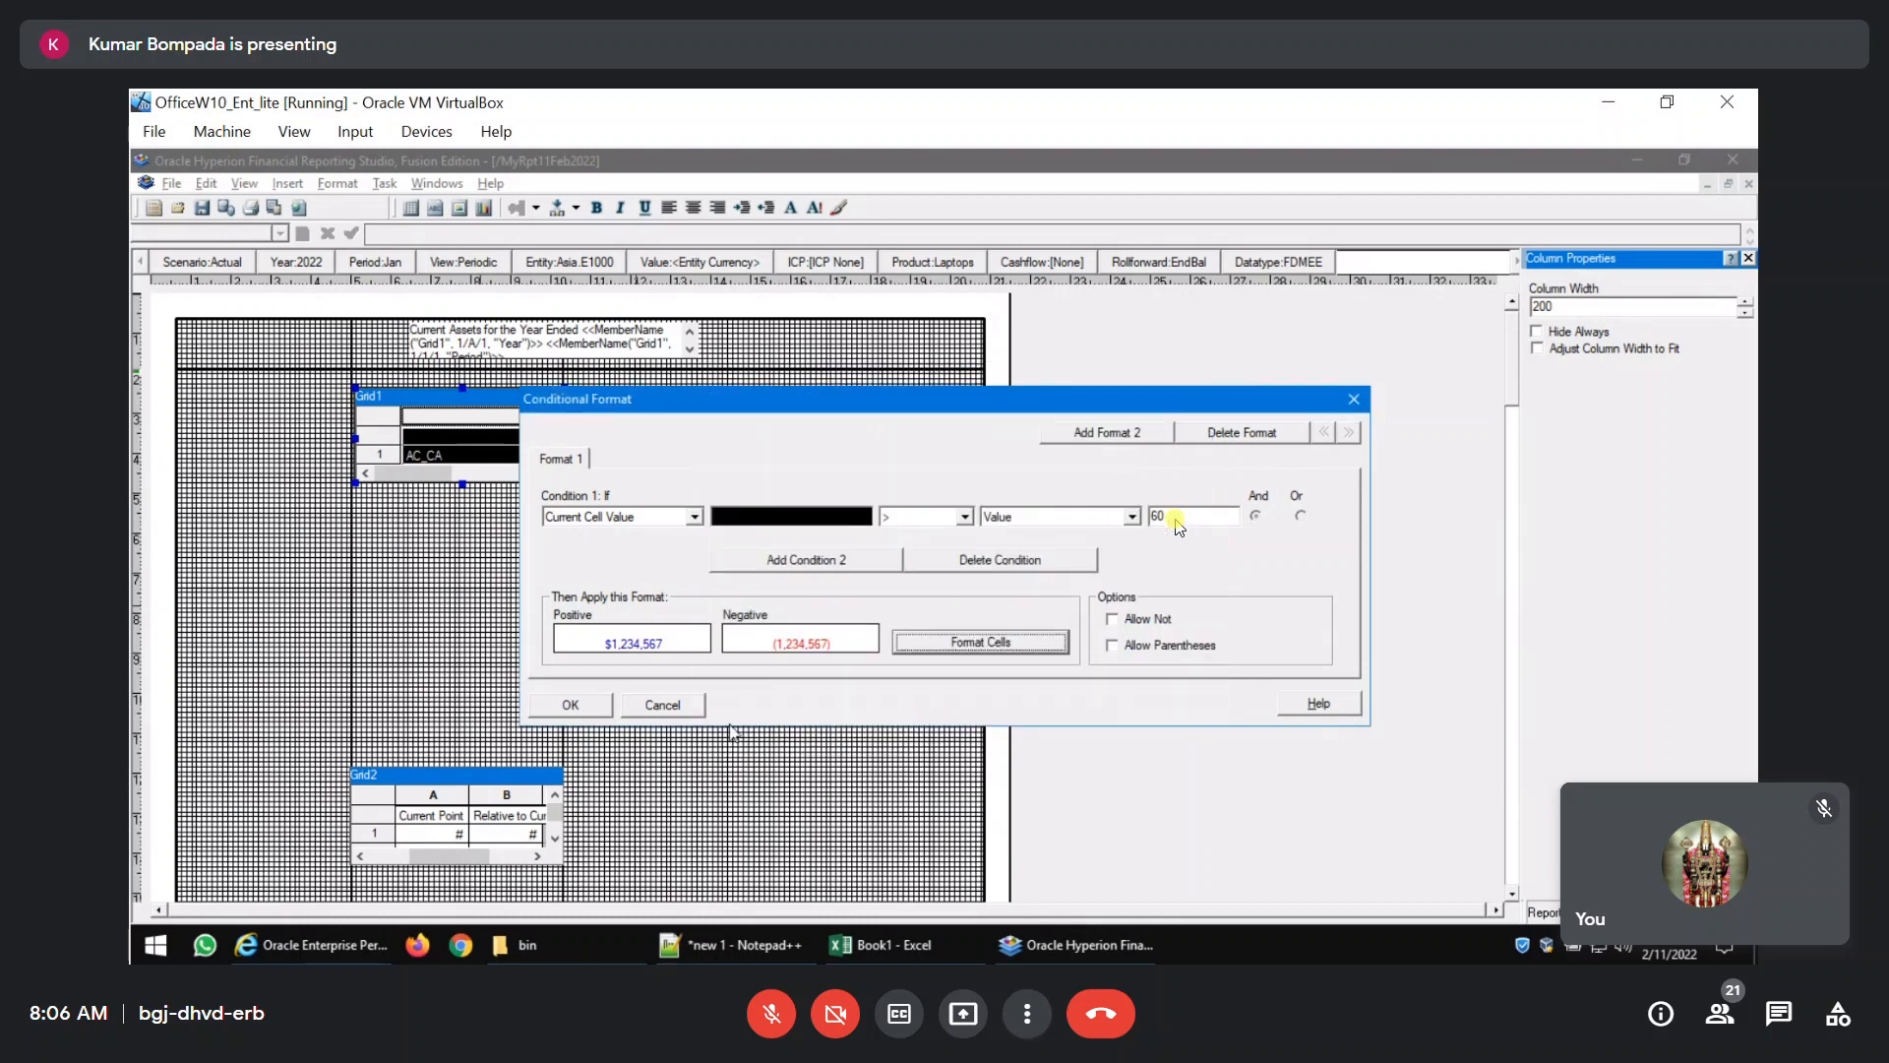
click(586, 713)
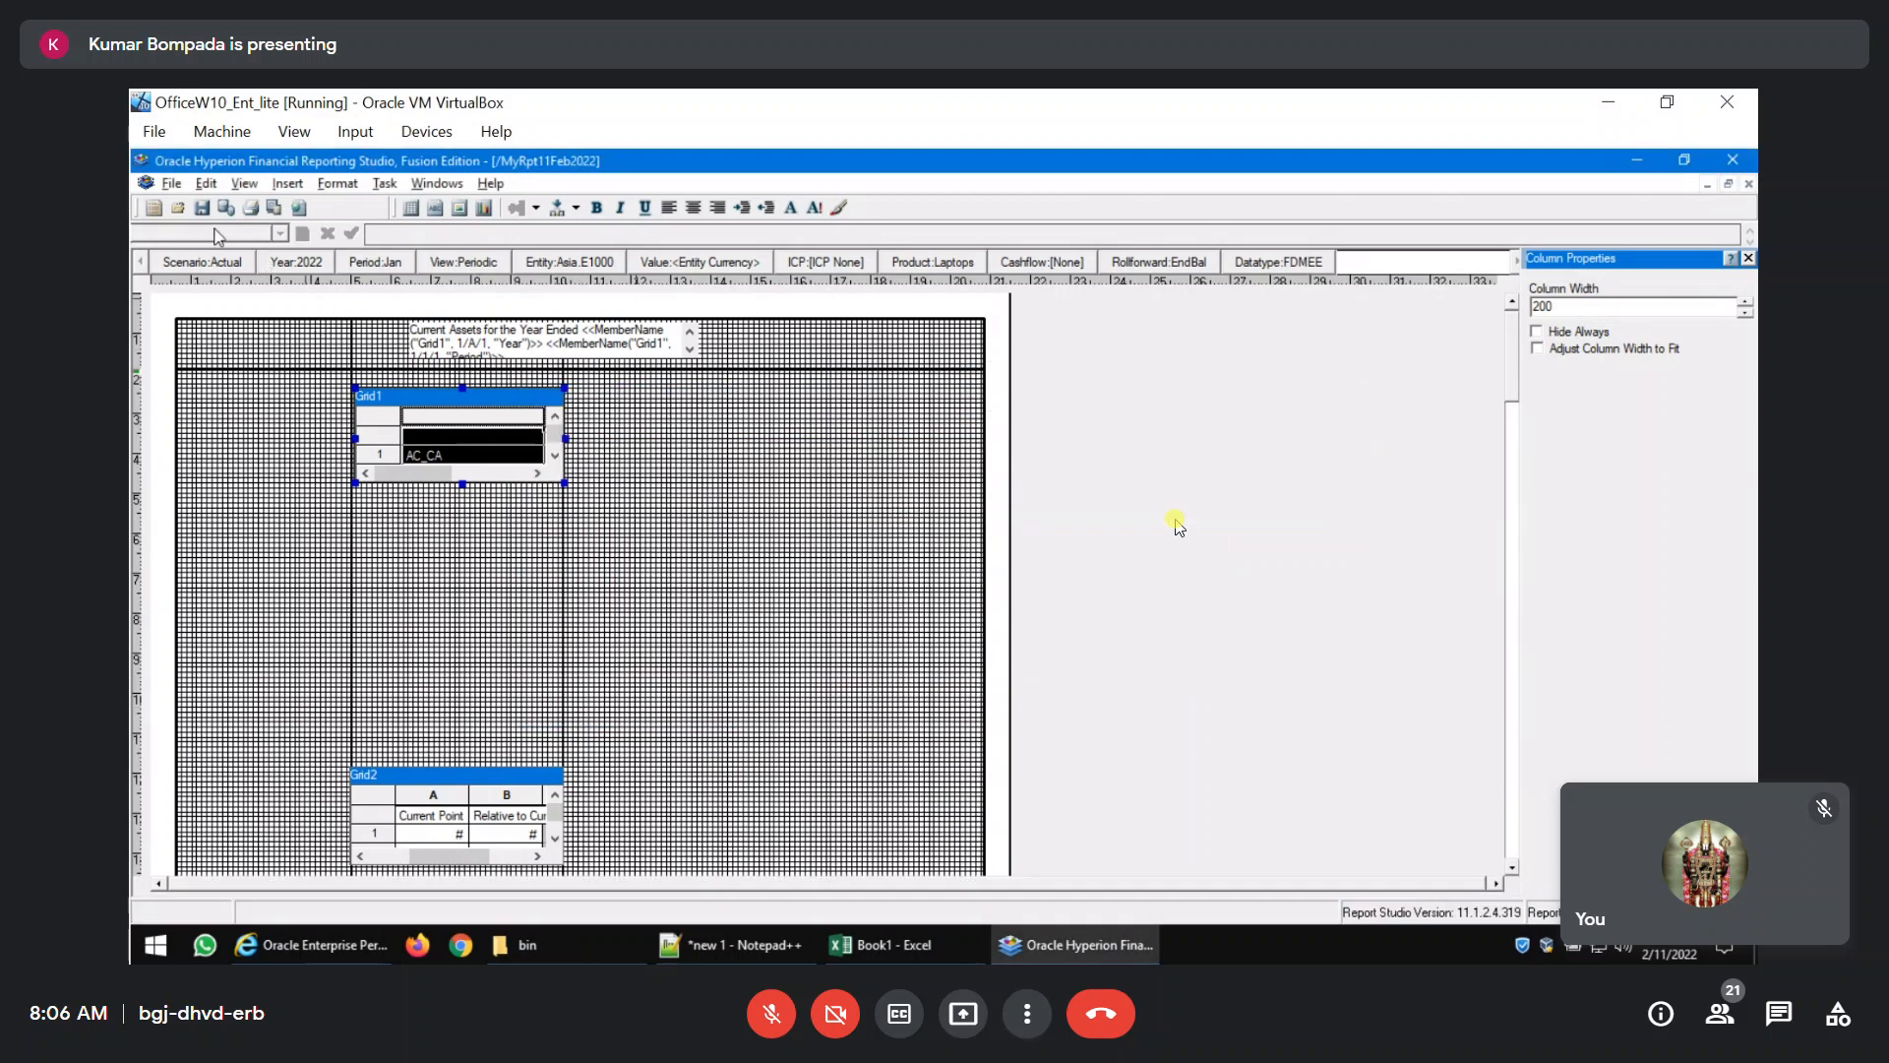
Check Grid1's conditional format in the PDF preview and set the comparison value of its condition to 20.
click(275, 209)
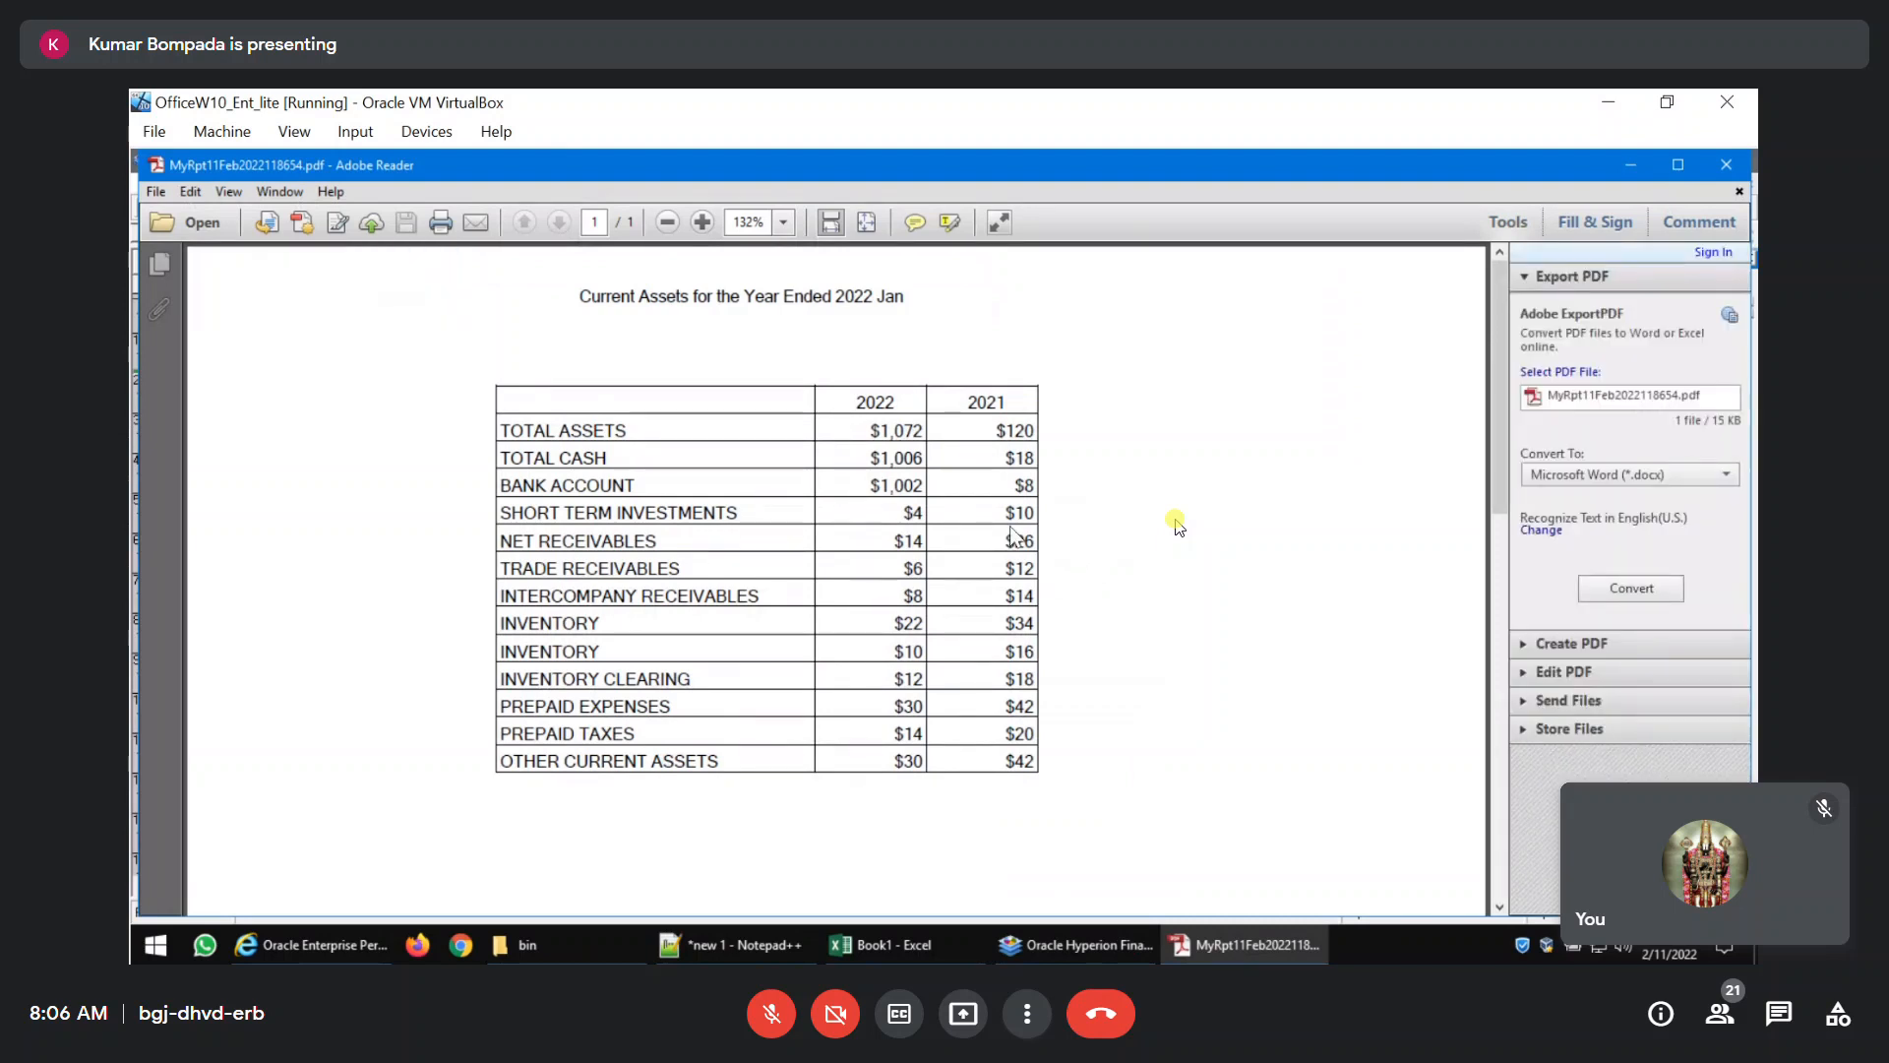
click(1728, 164)
click(338, 183)
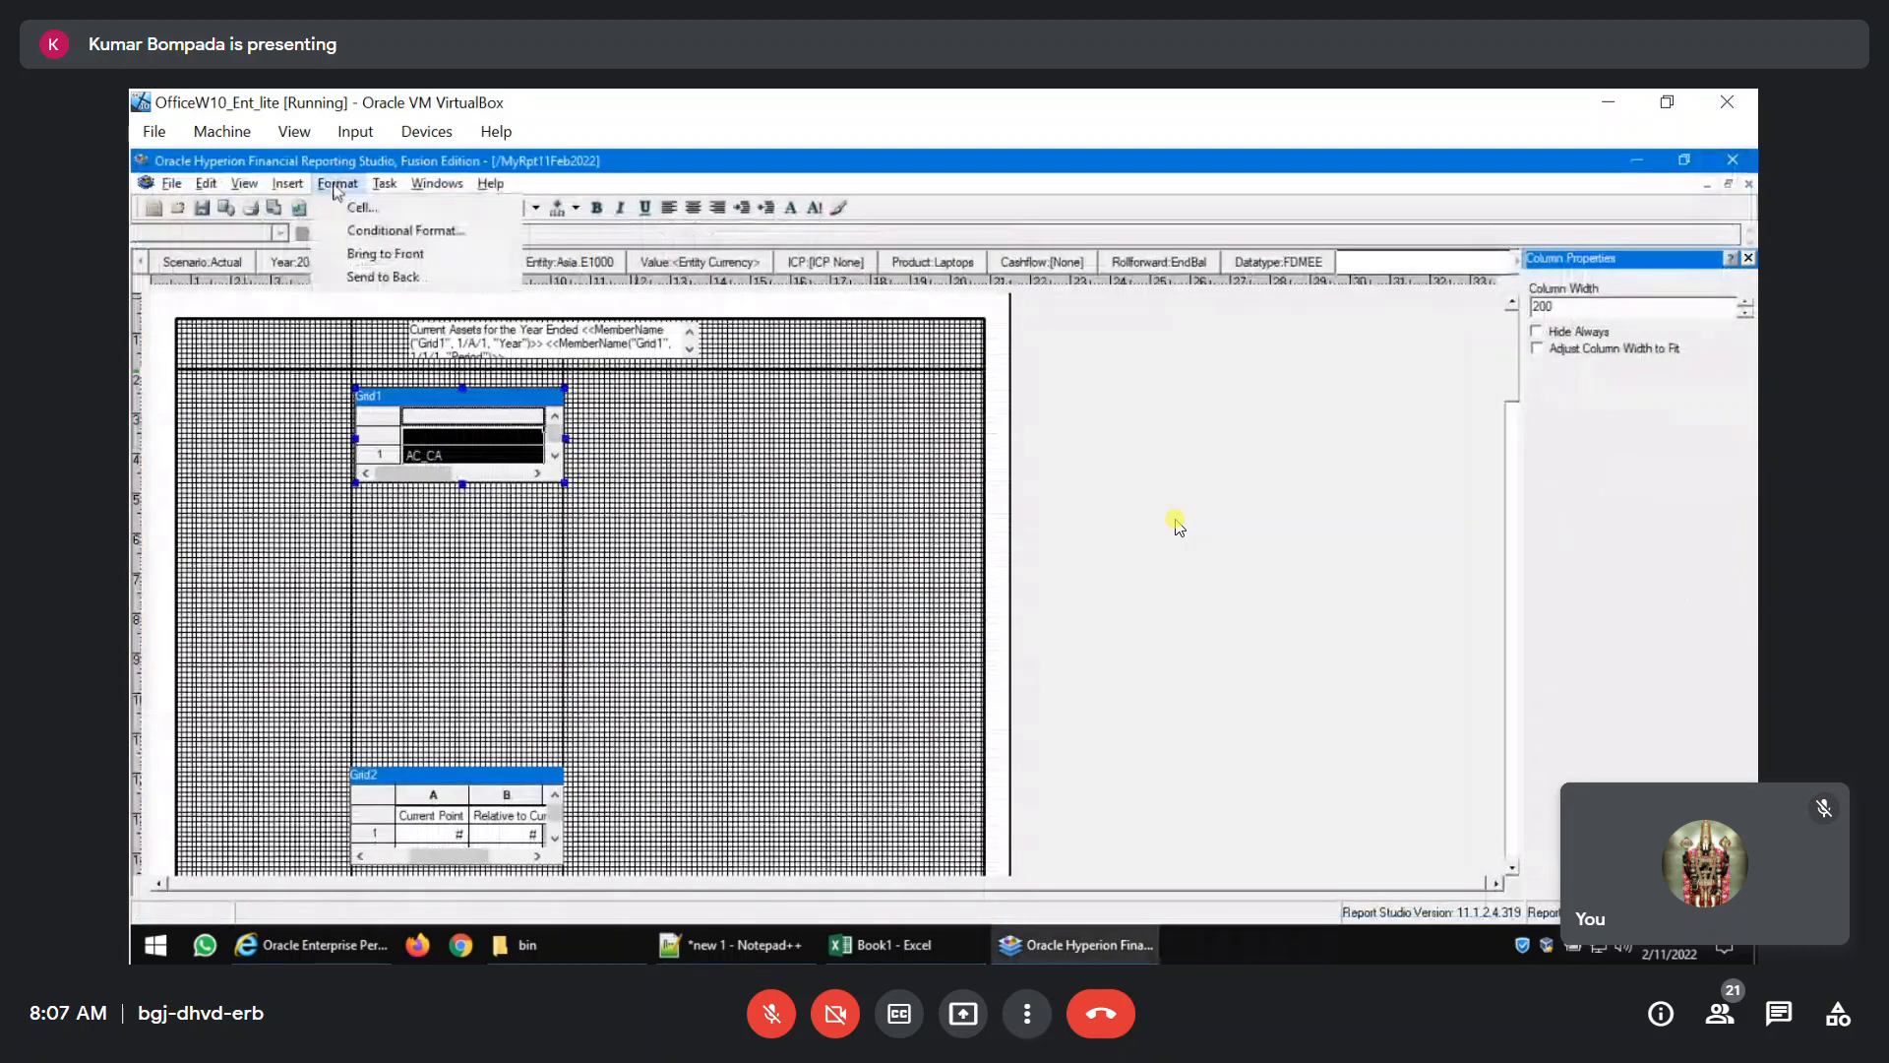
click(360, 235)
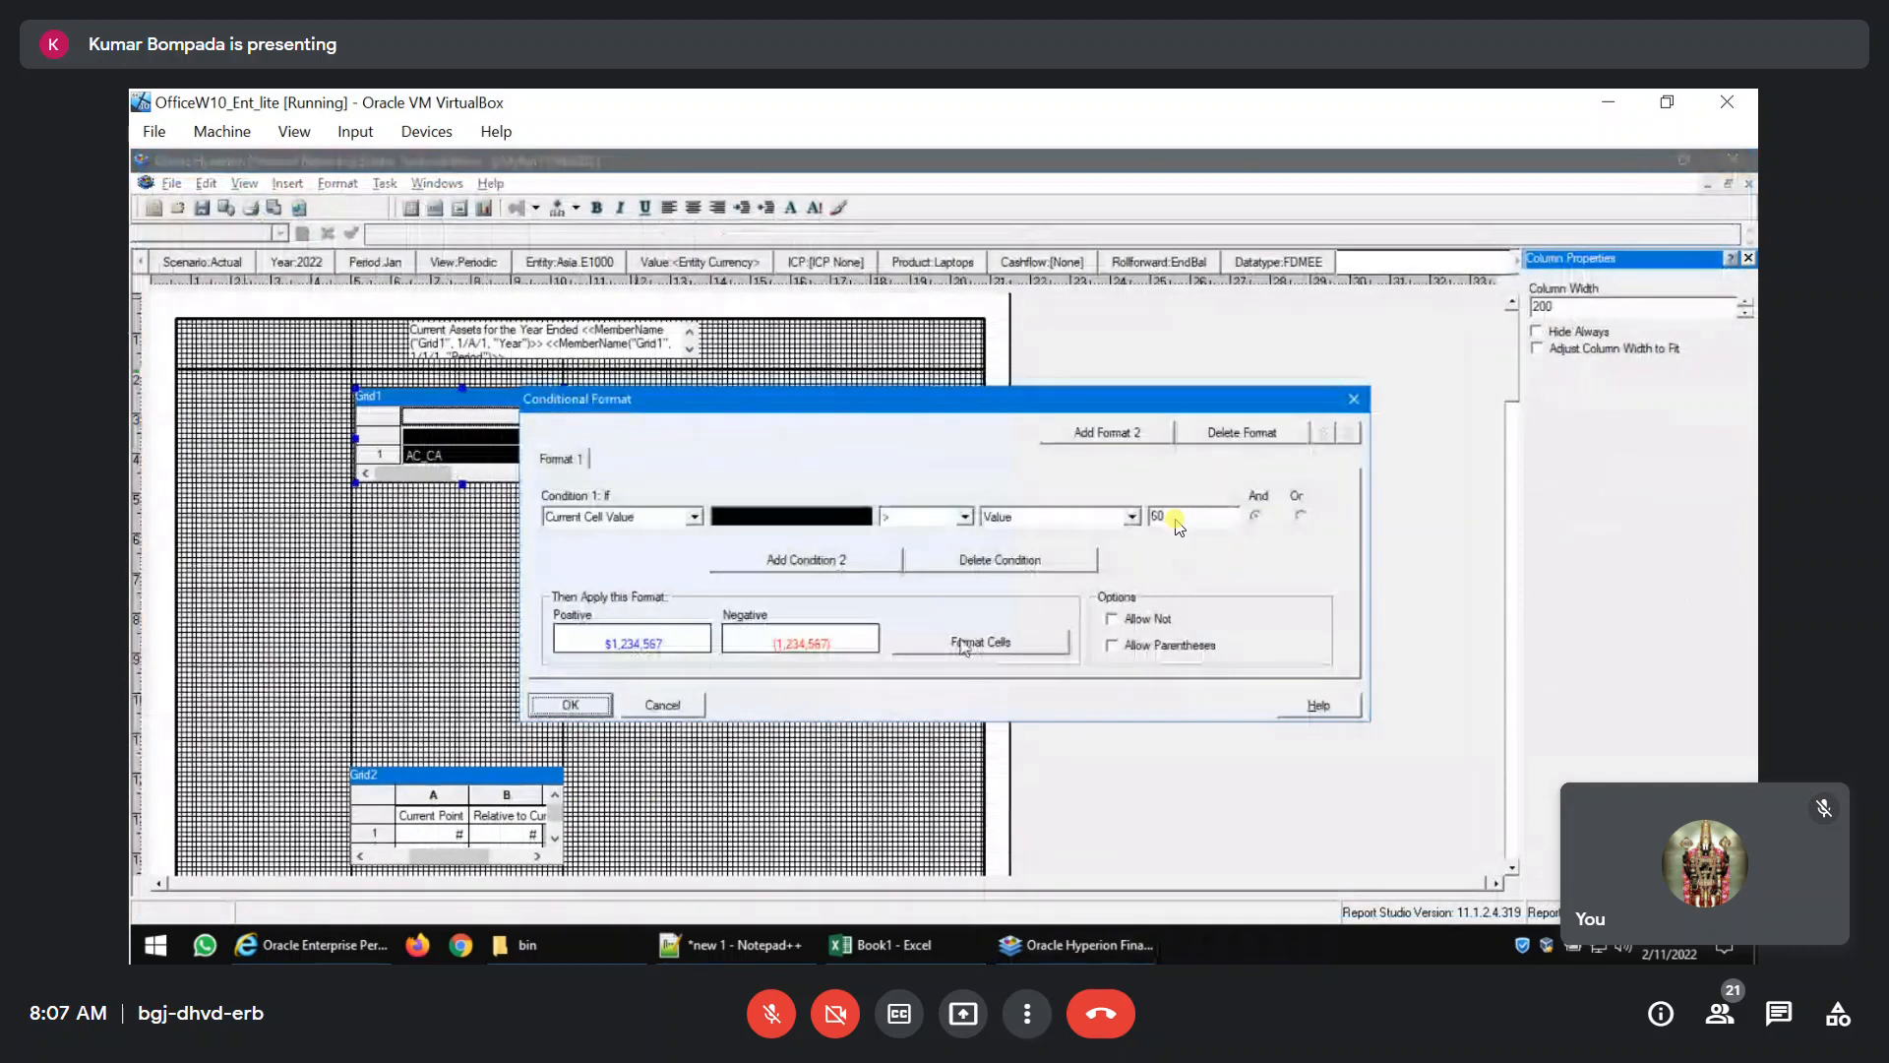
double_click(1176, 518)
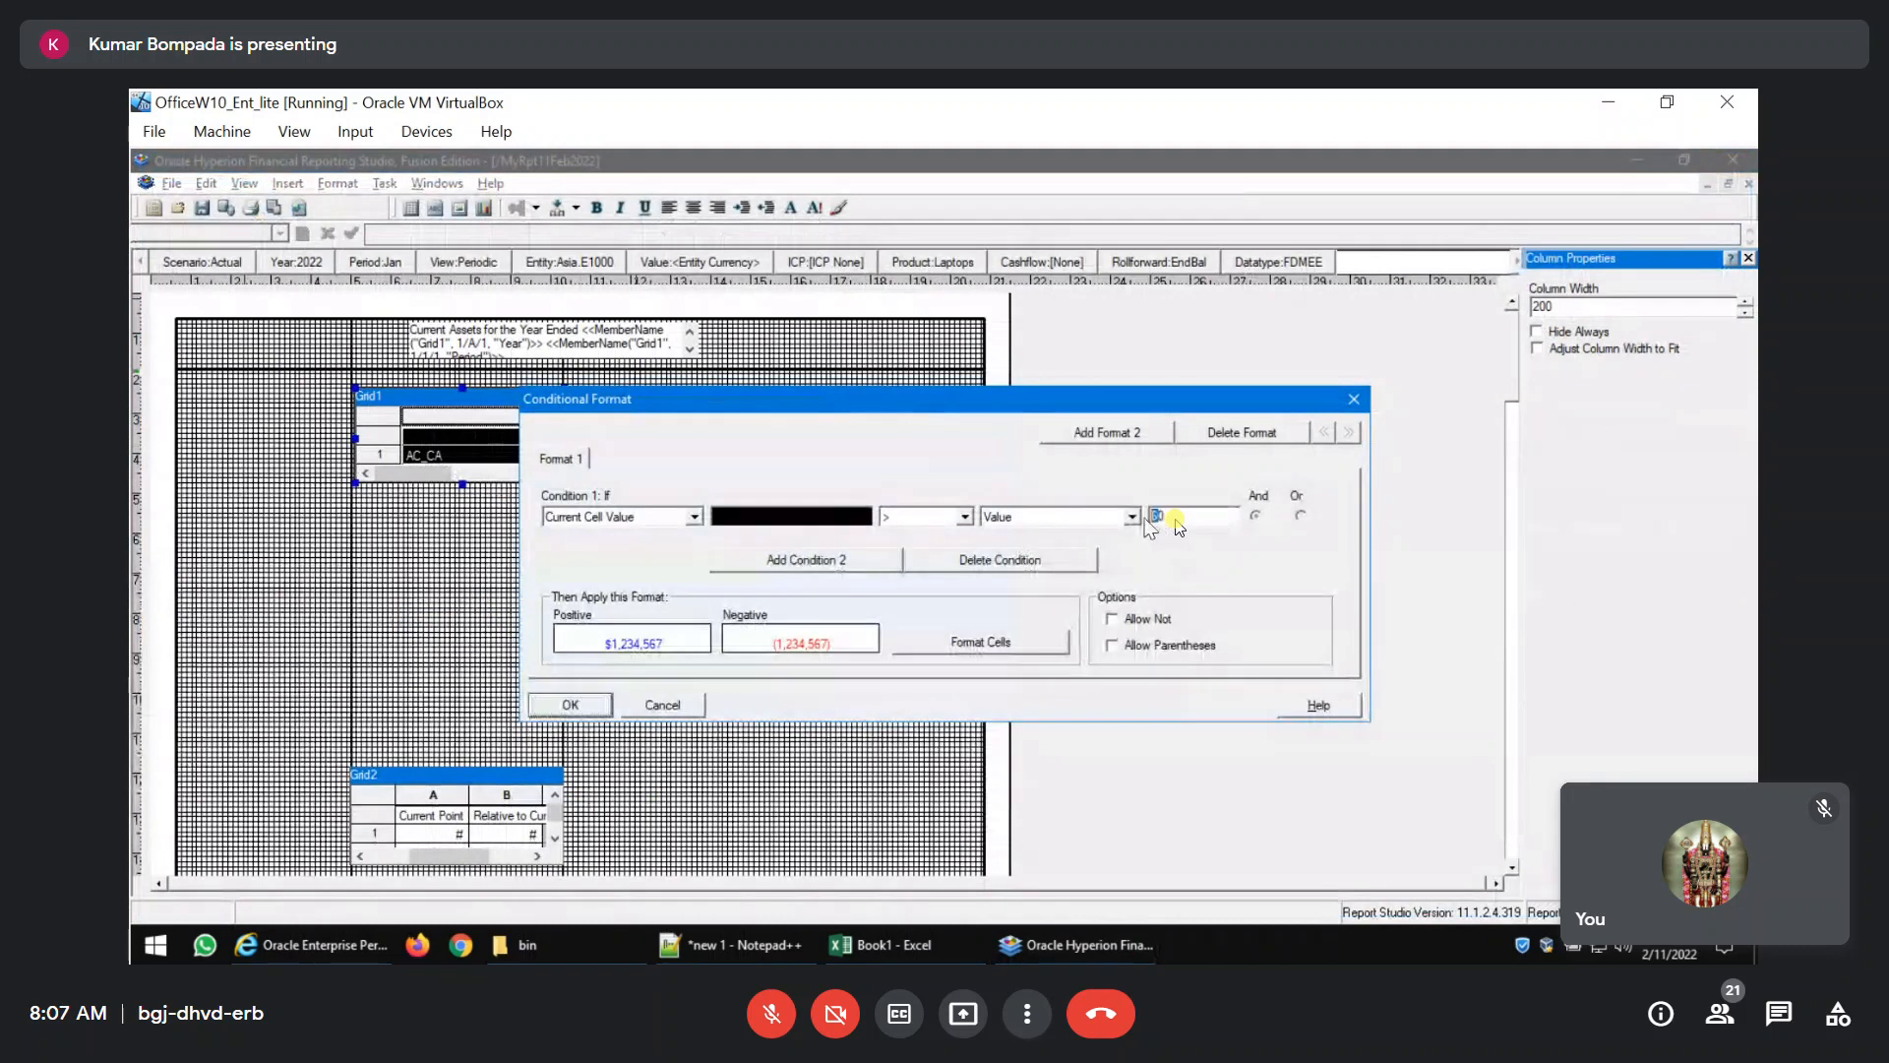
text(20)
click(571, 705)
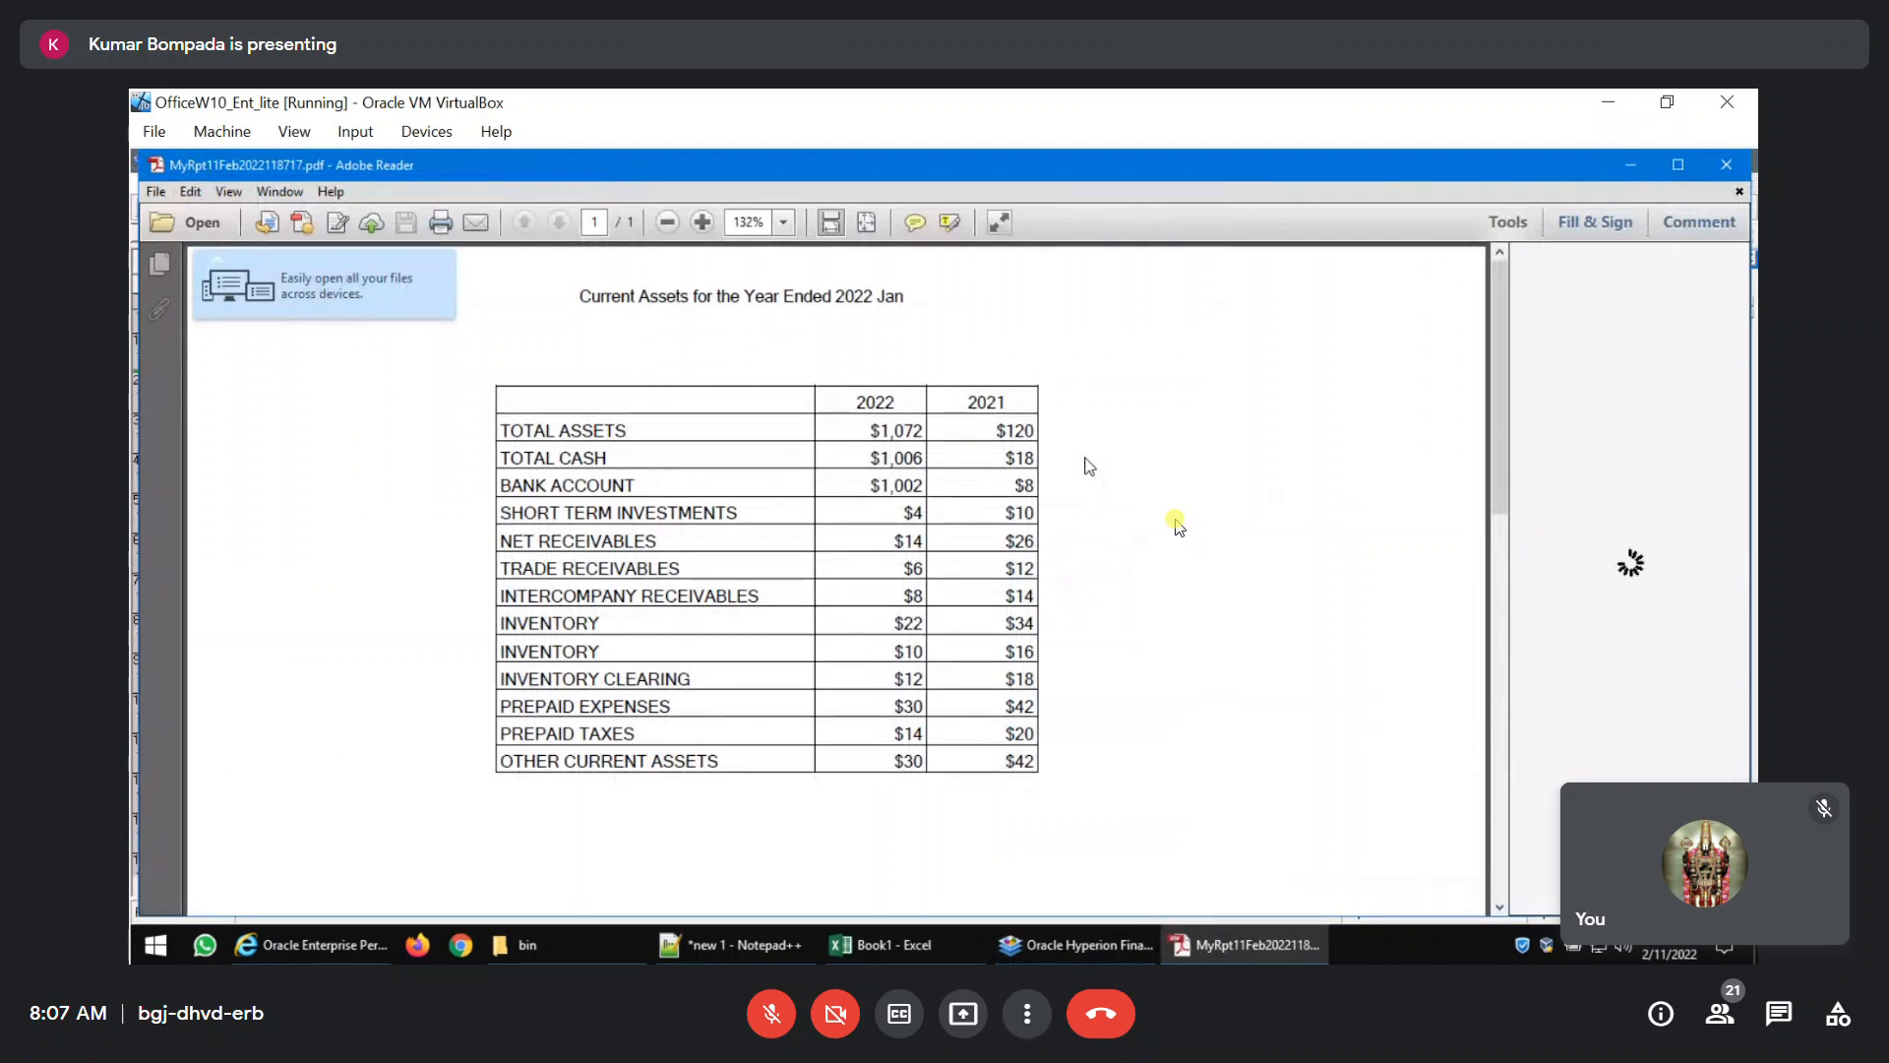
Close the PDF preview and the report, and reopen MyRpt11Feb2022 from the repository.
click(1726, 164)
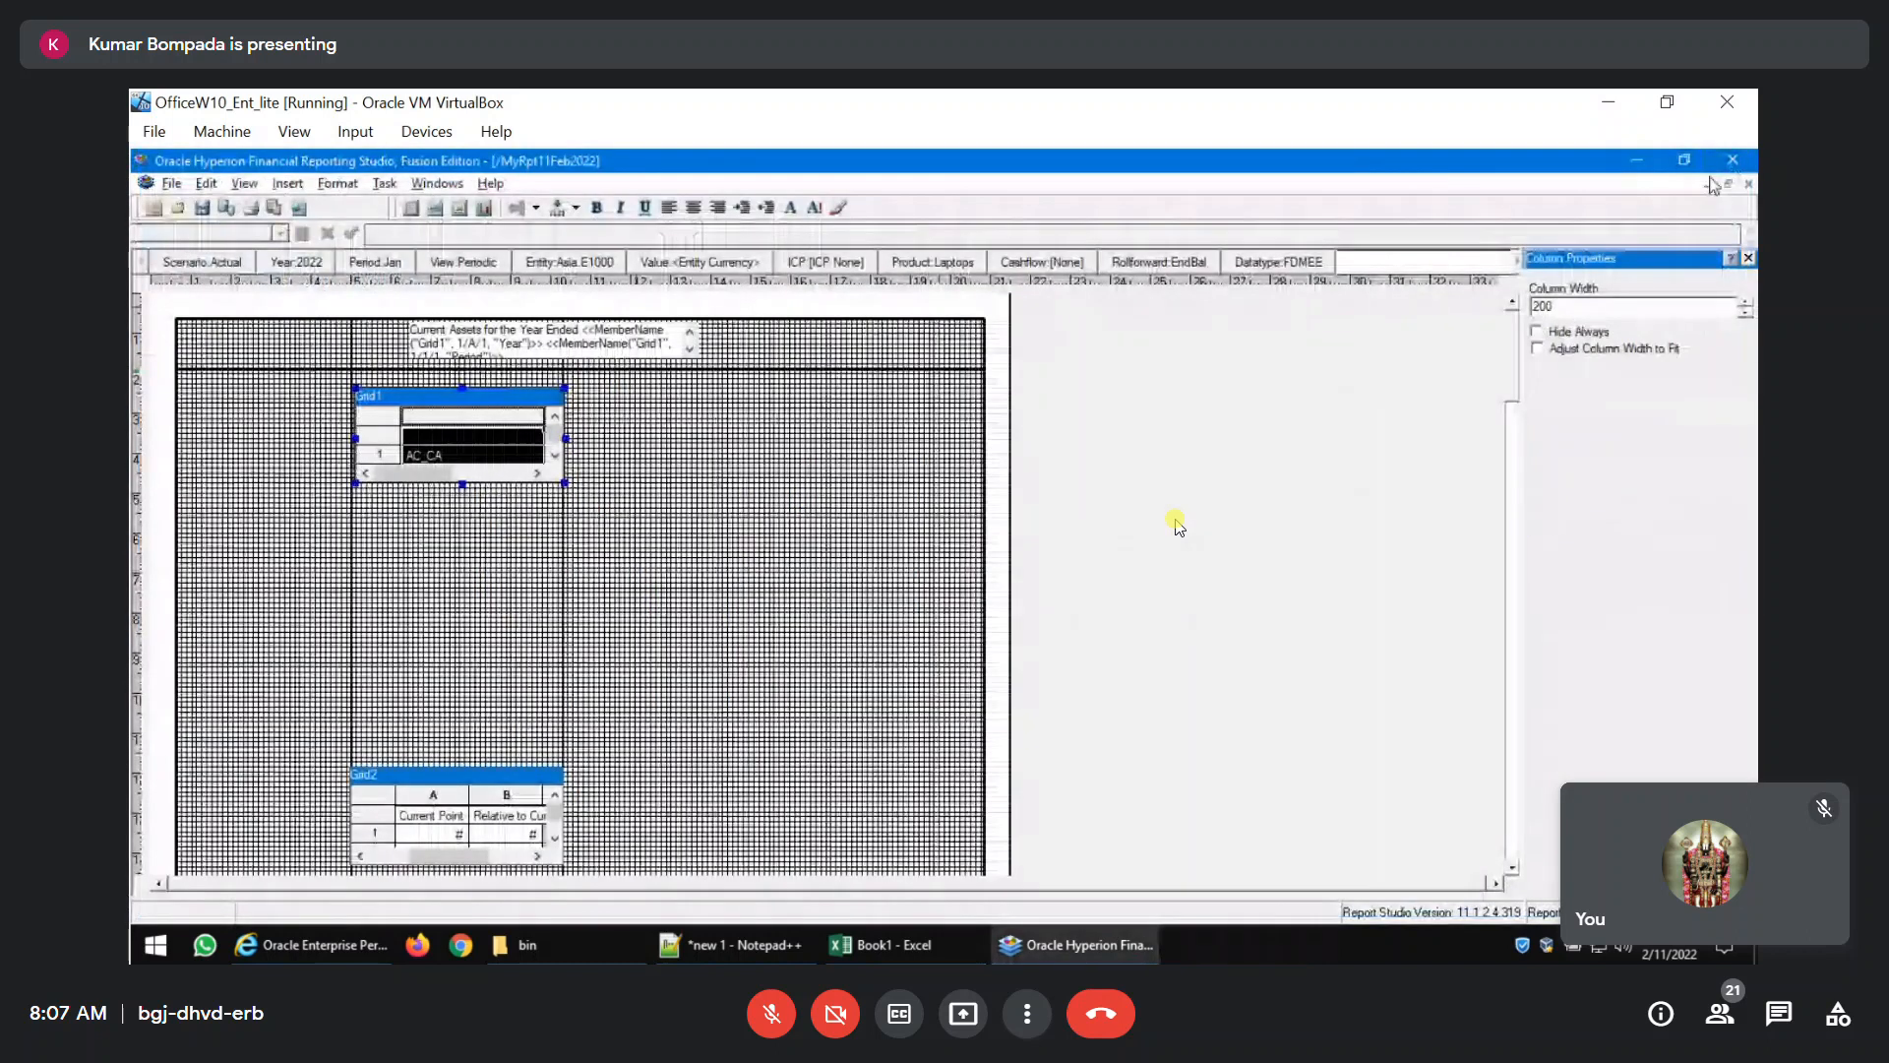
click(1749, 184)
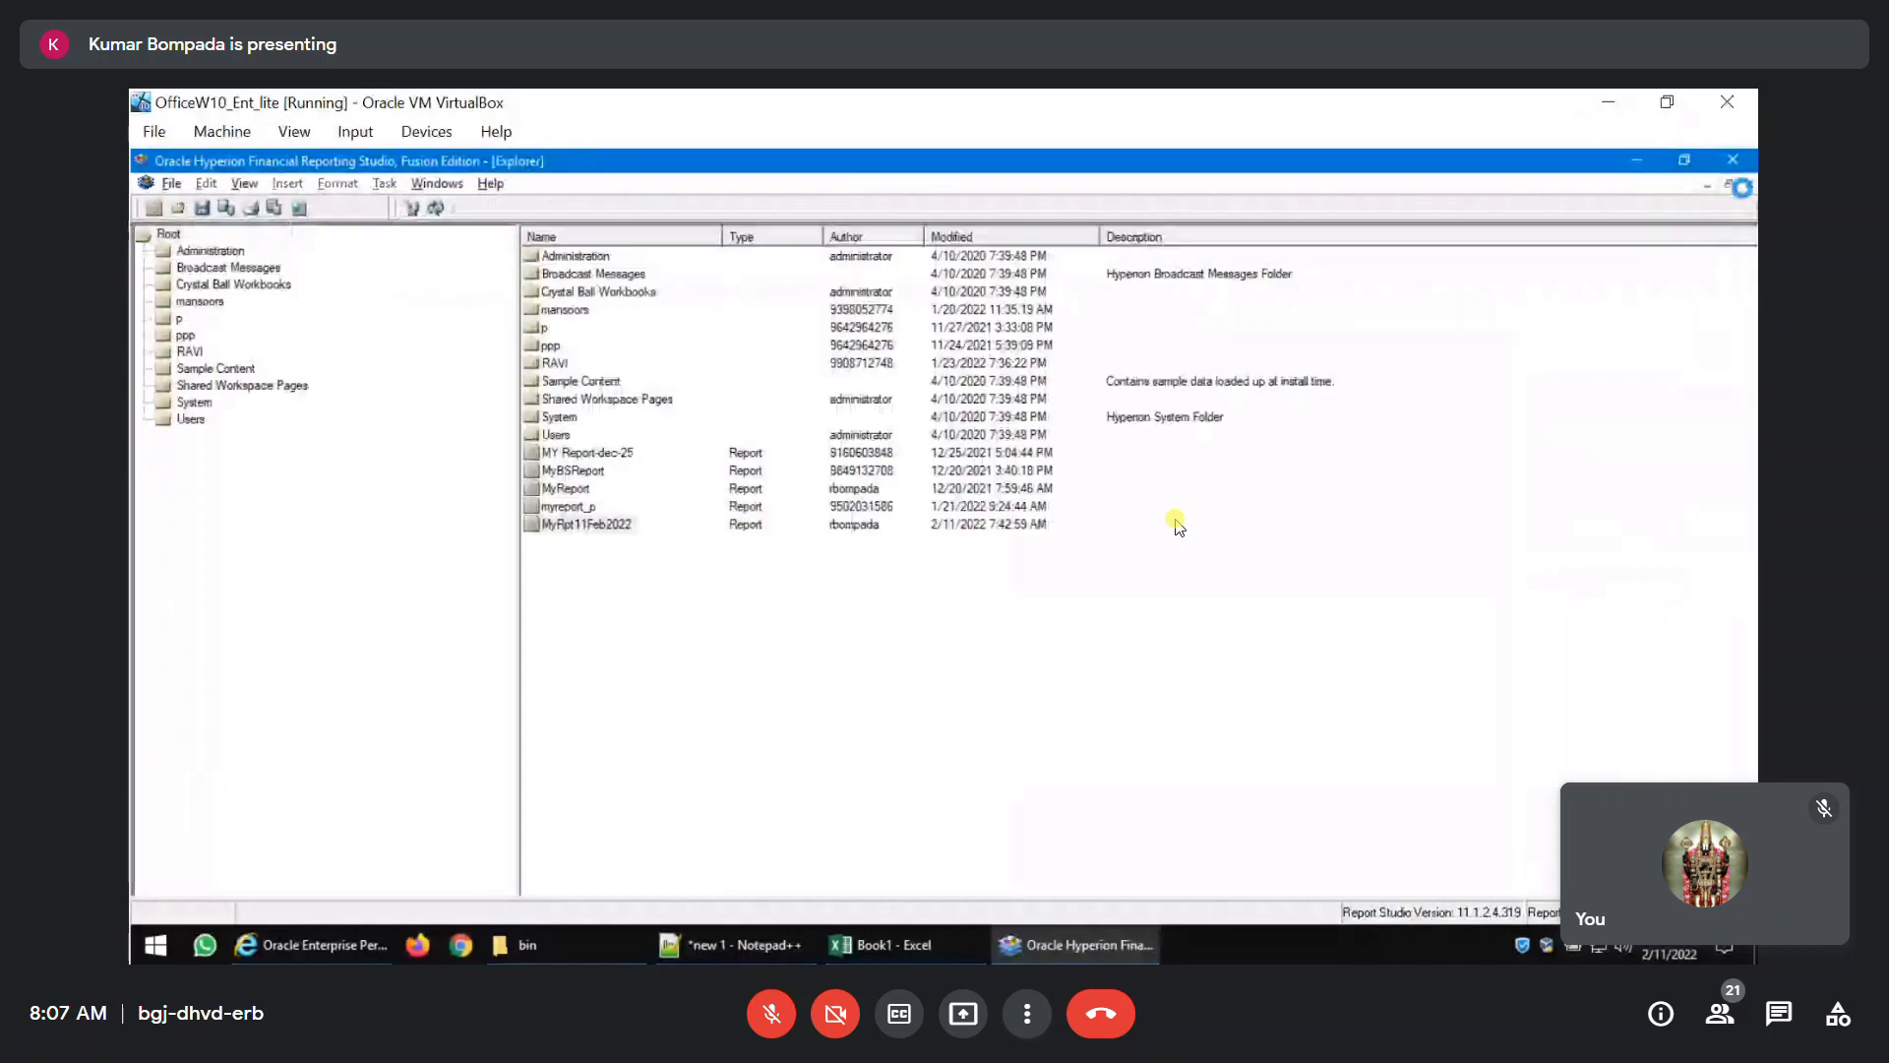
click(598, 529)
double_click(598, 529)
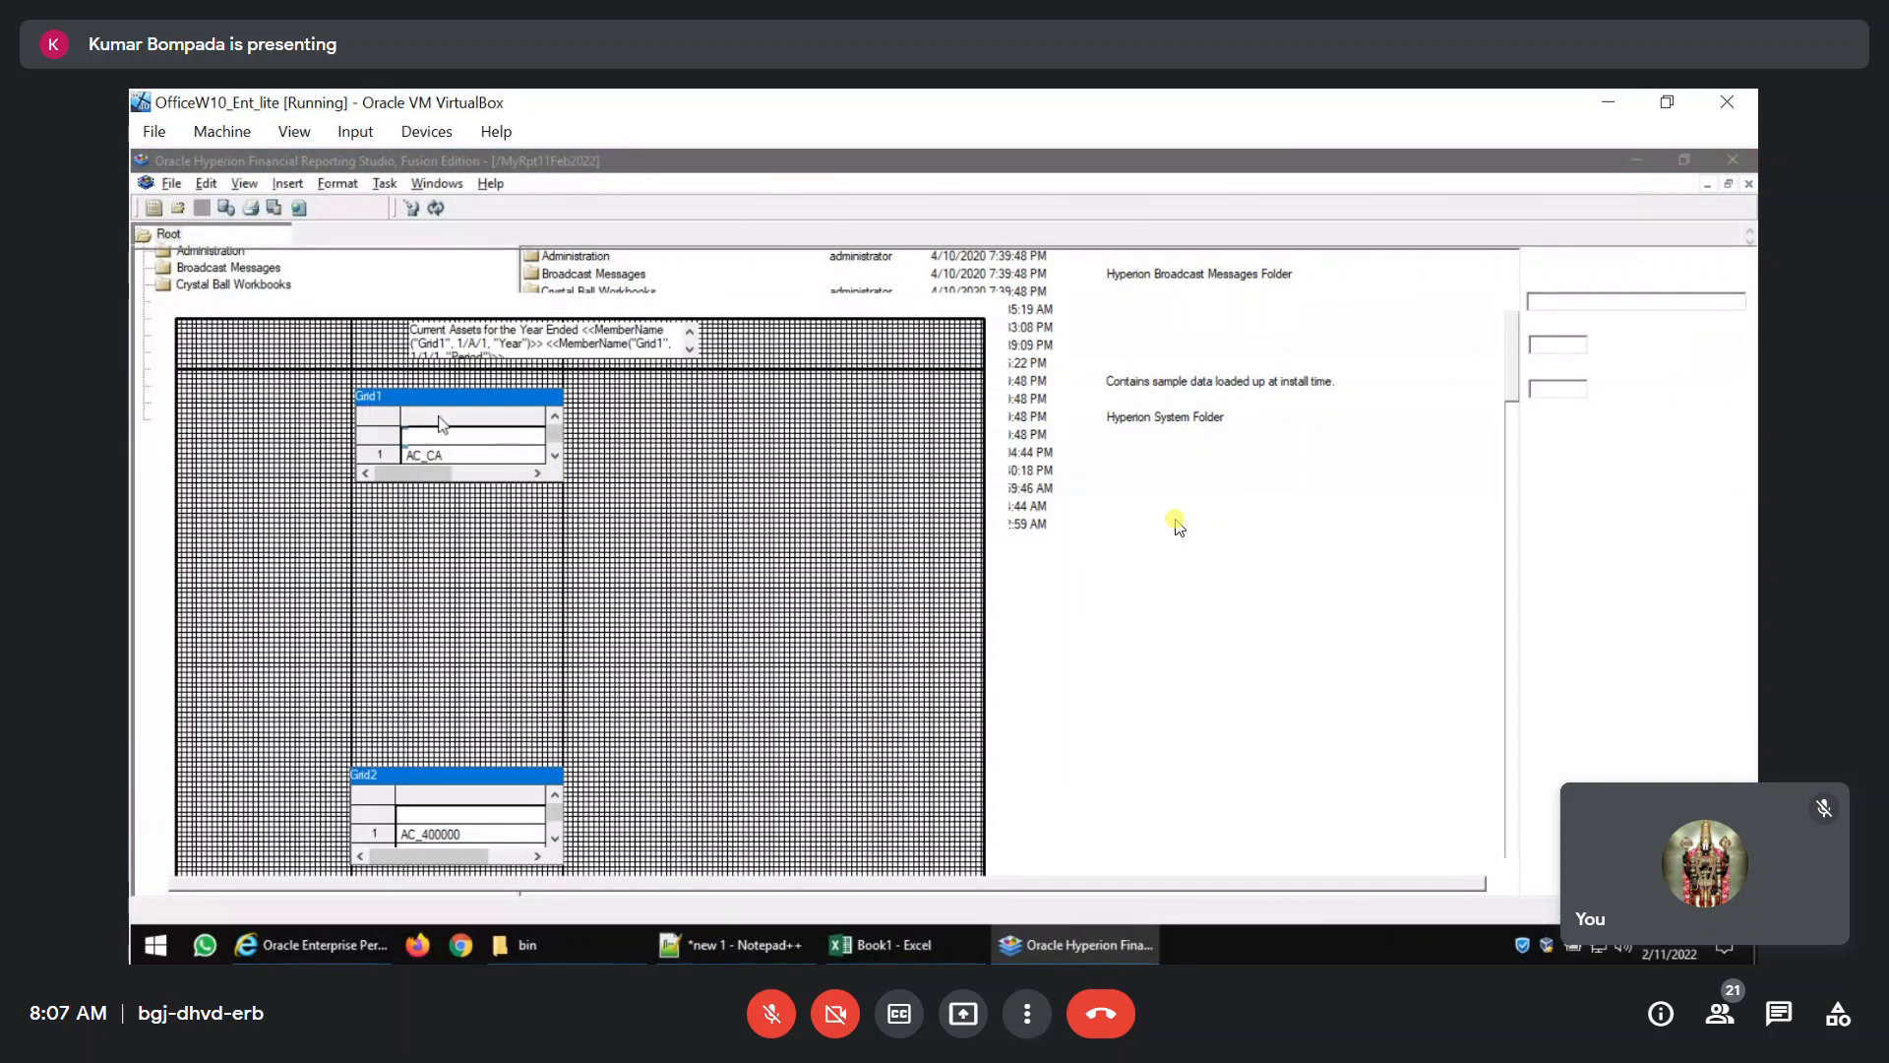
Select all of Grid1 and set its conditional format for values greater than 20 to a blue font colour.
click(389, 426)
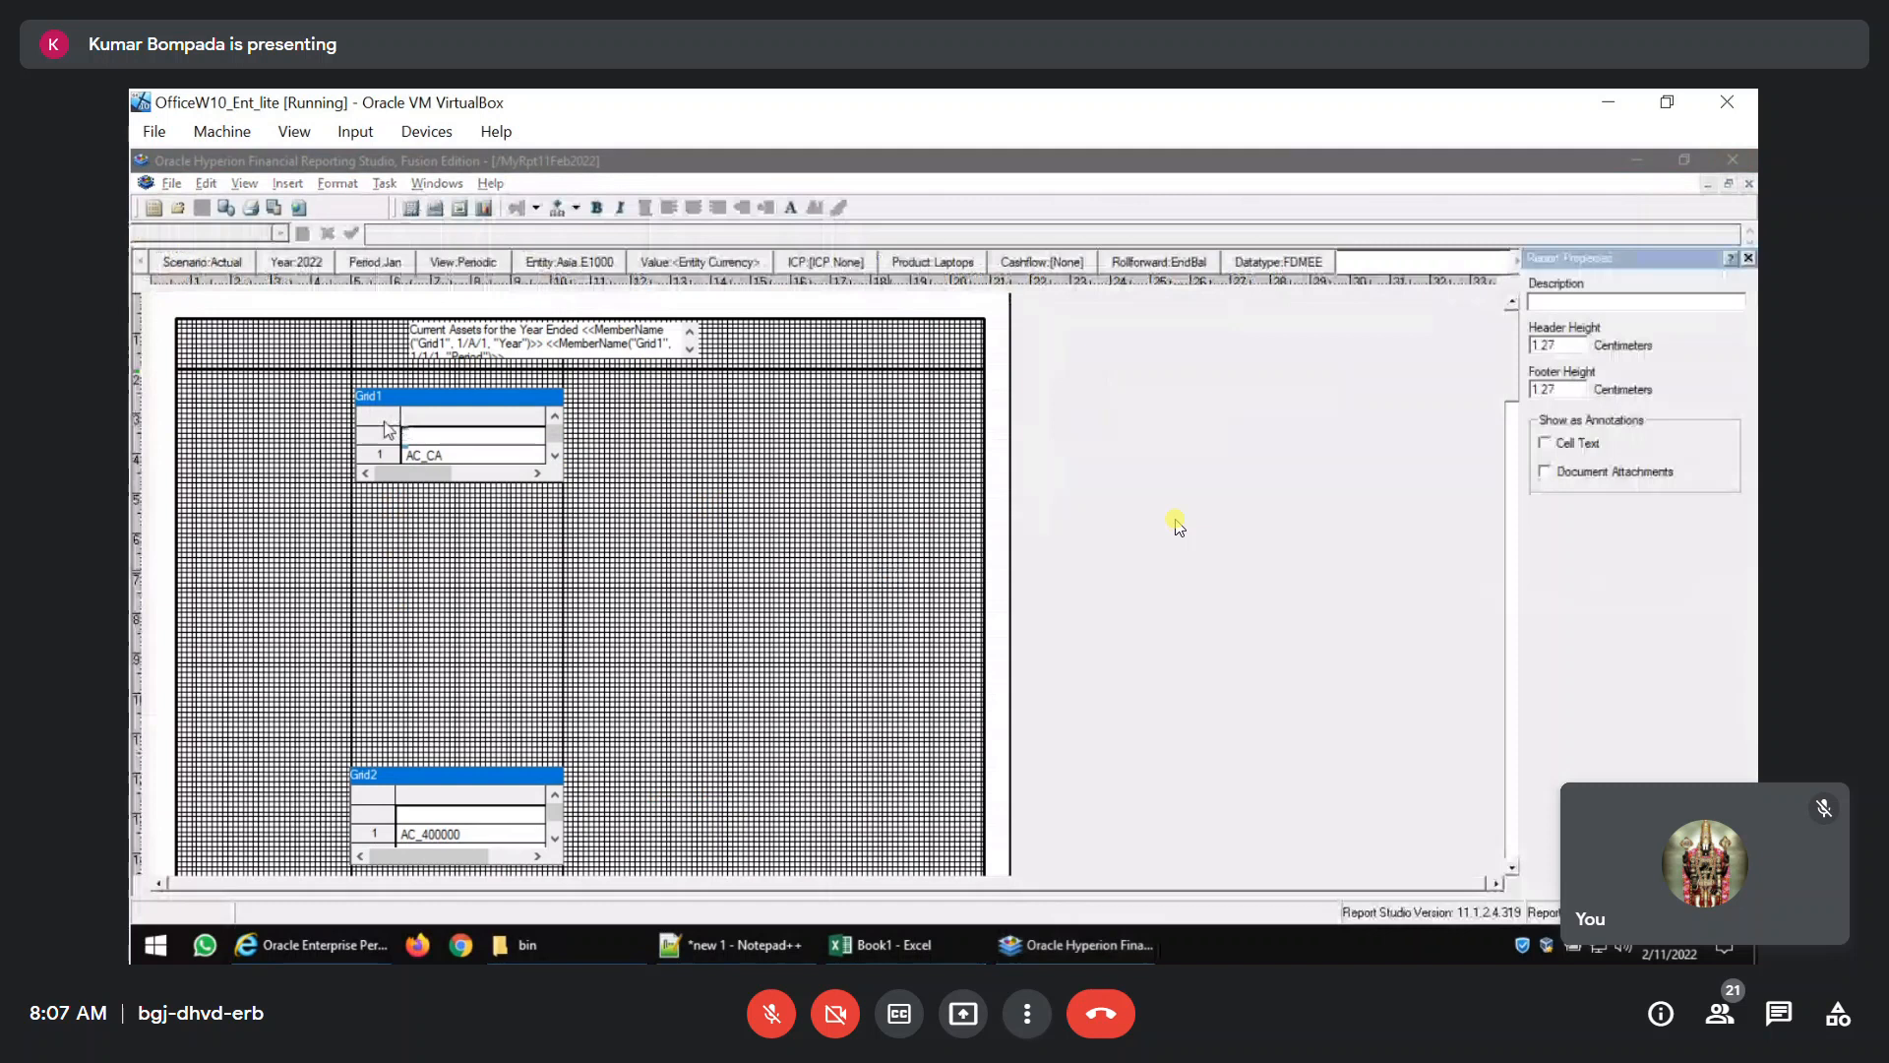
click(338, 183)
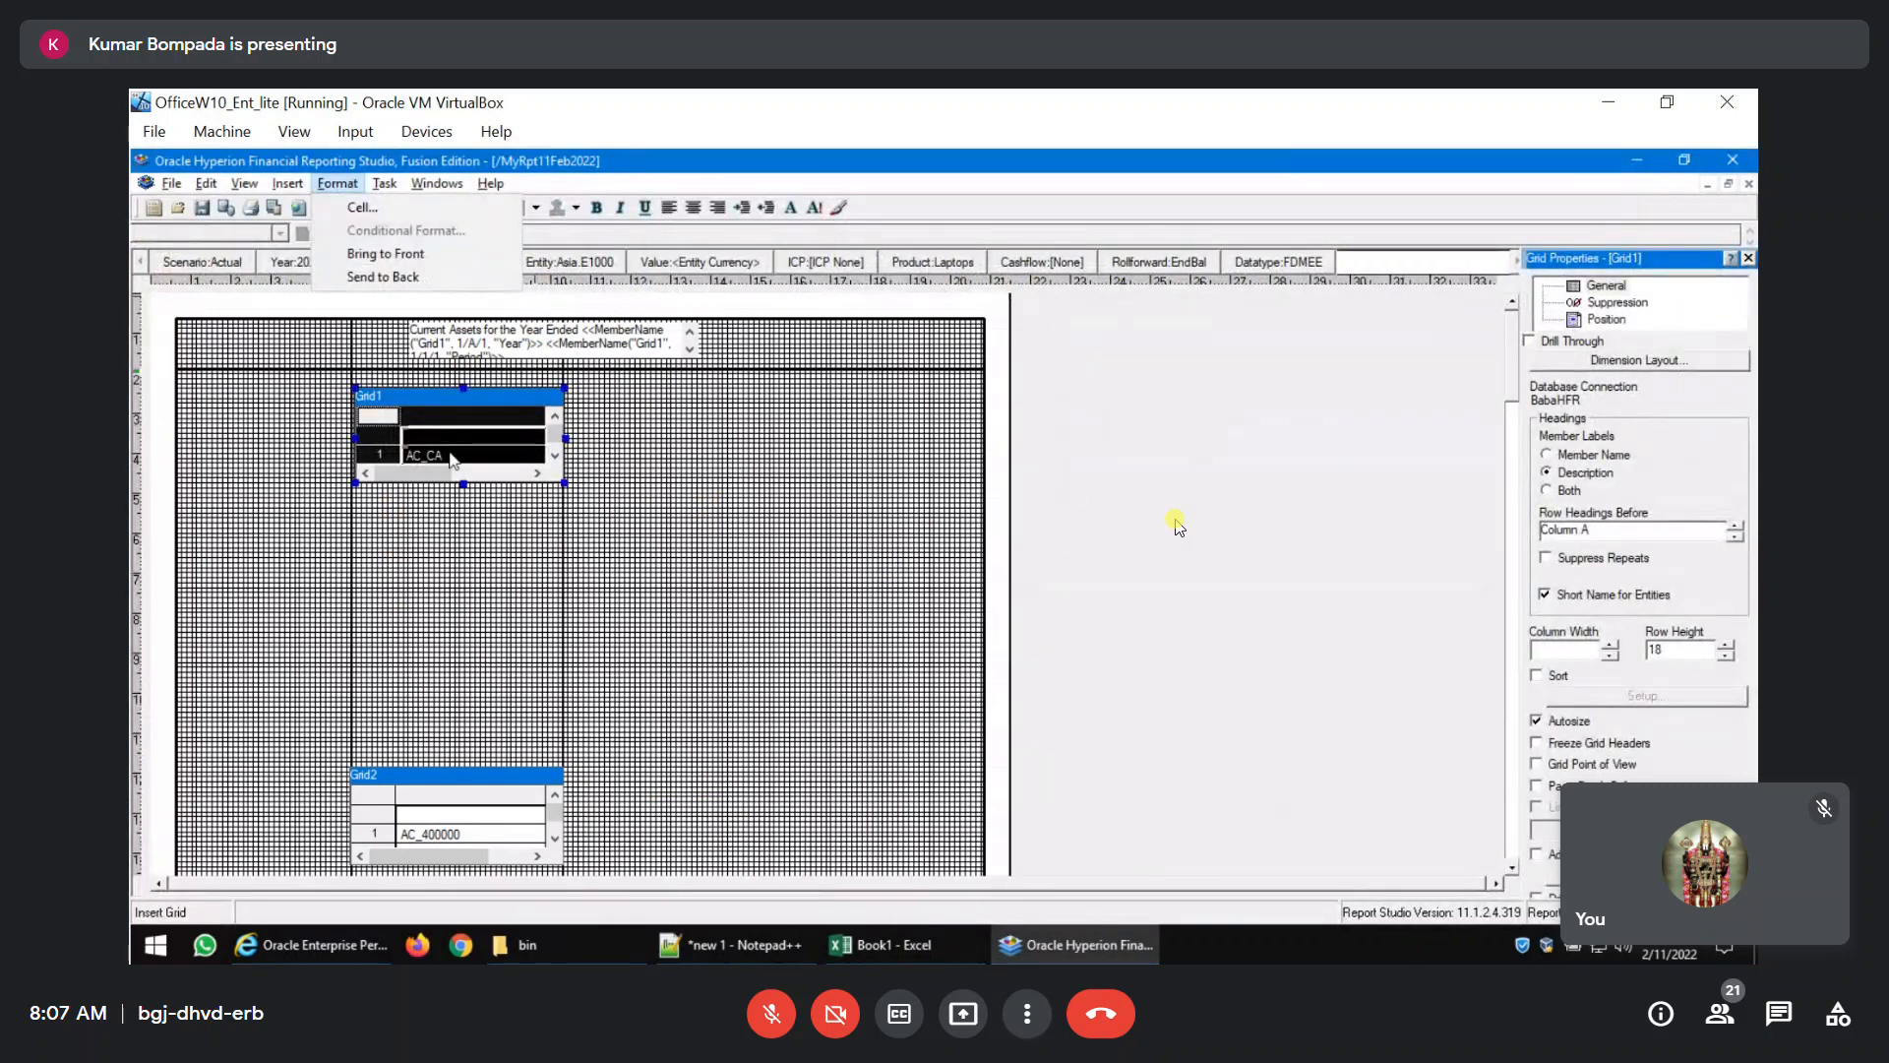
click(393, 431)
click(386, 416)
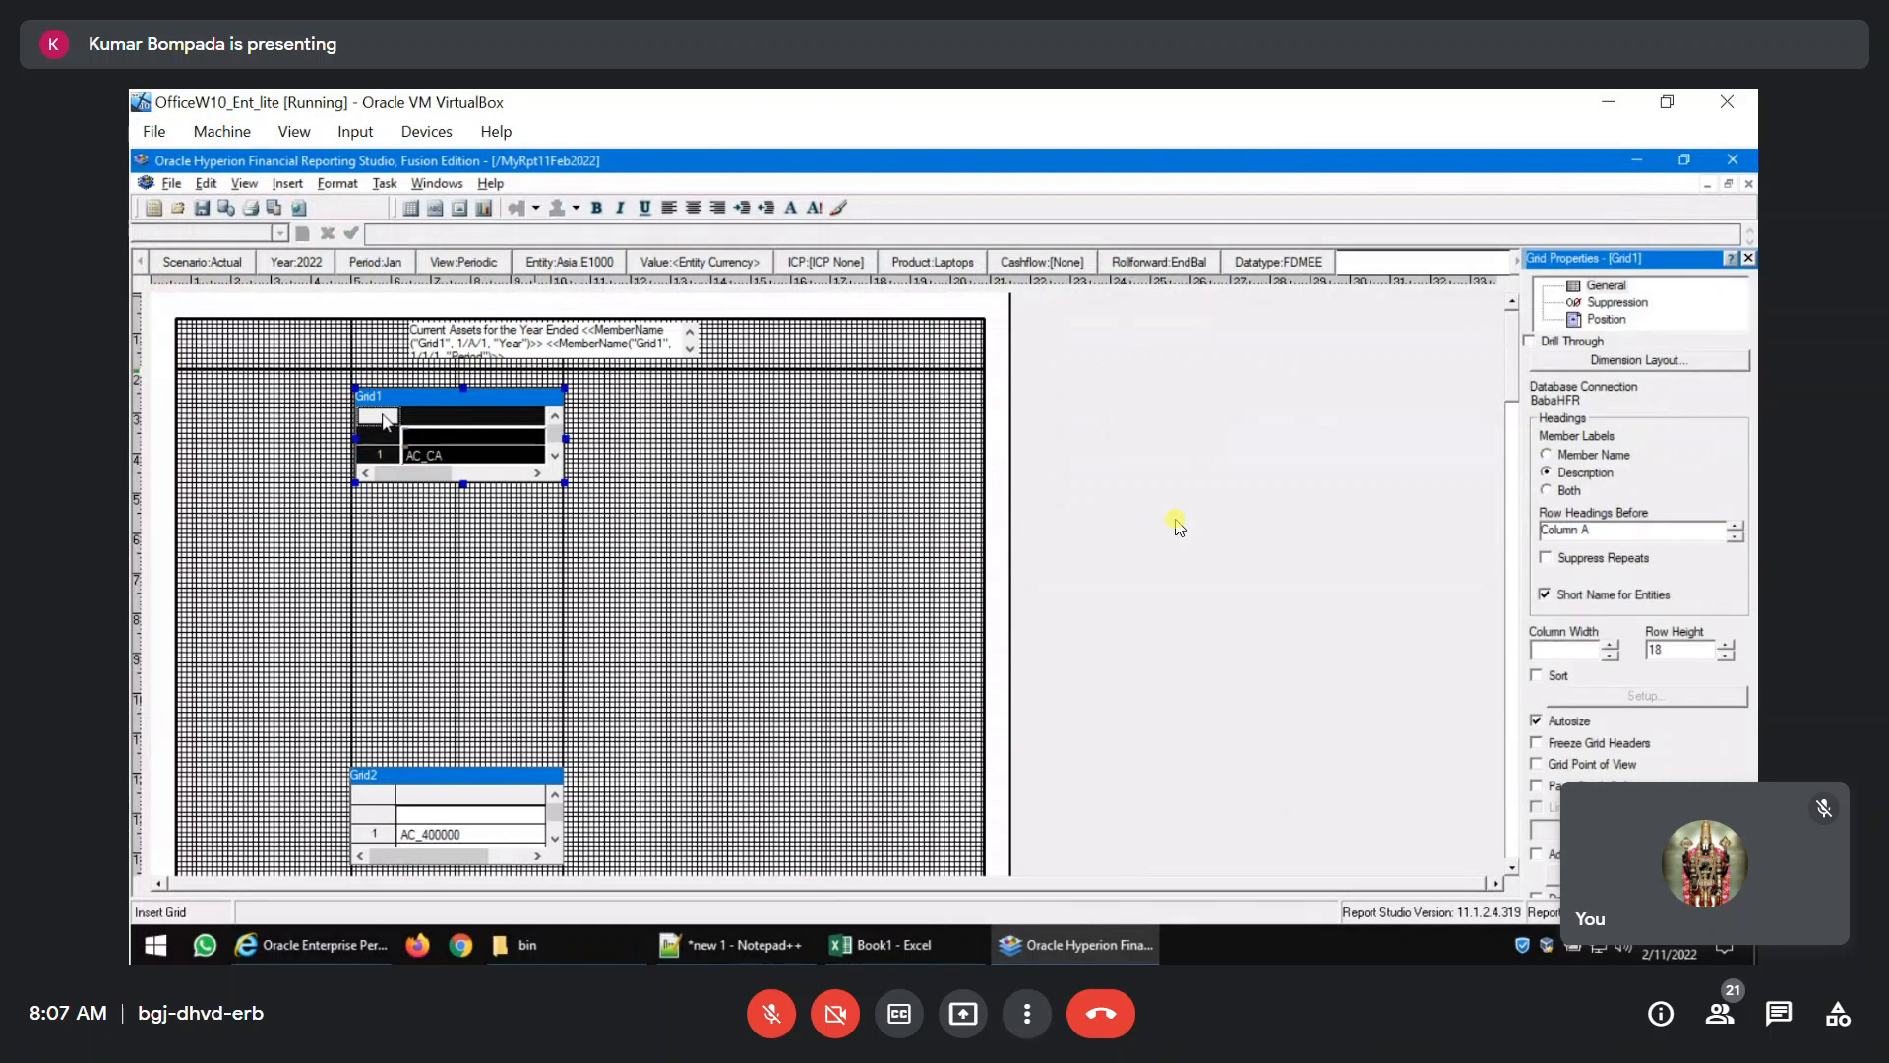
click(338, 184)
click(342, 232)
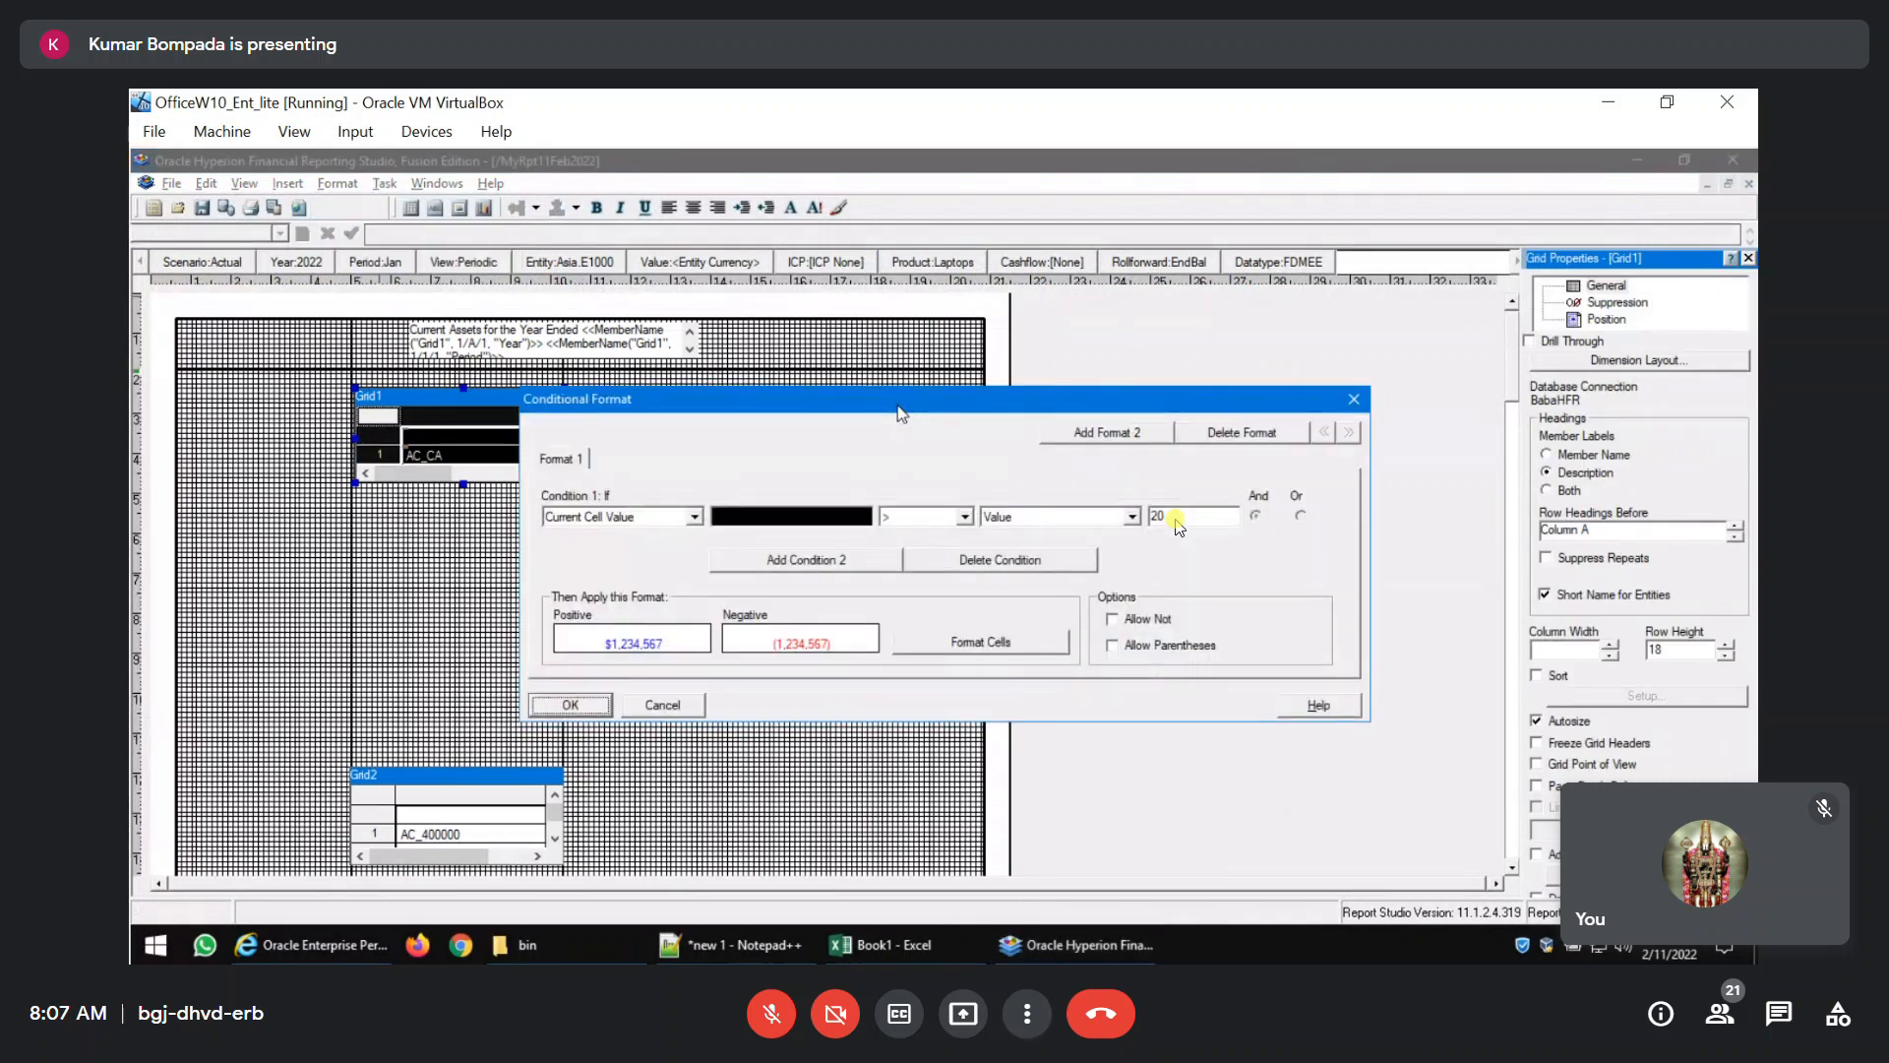
click(960, 652)
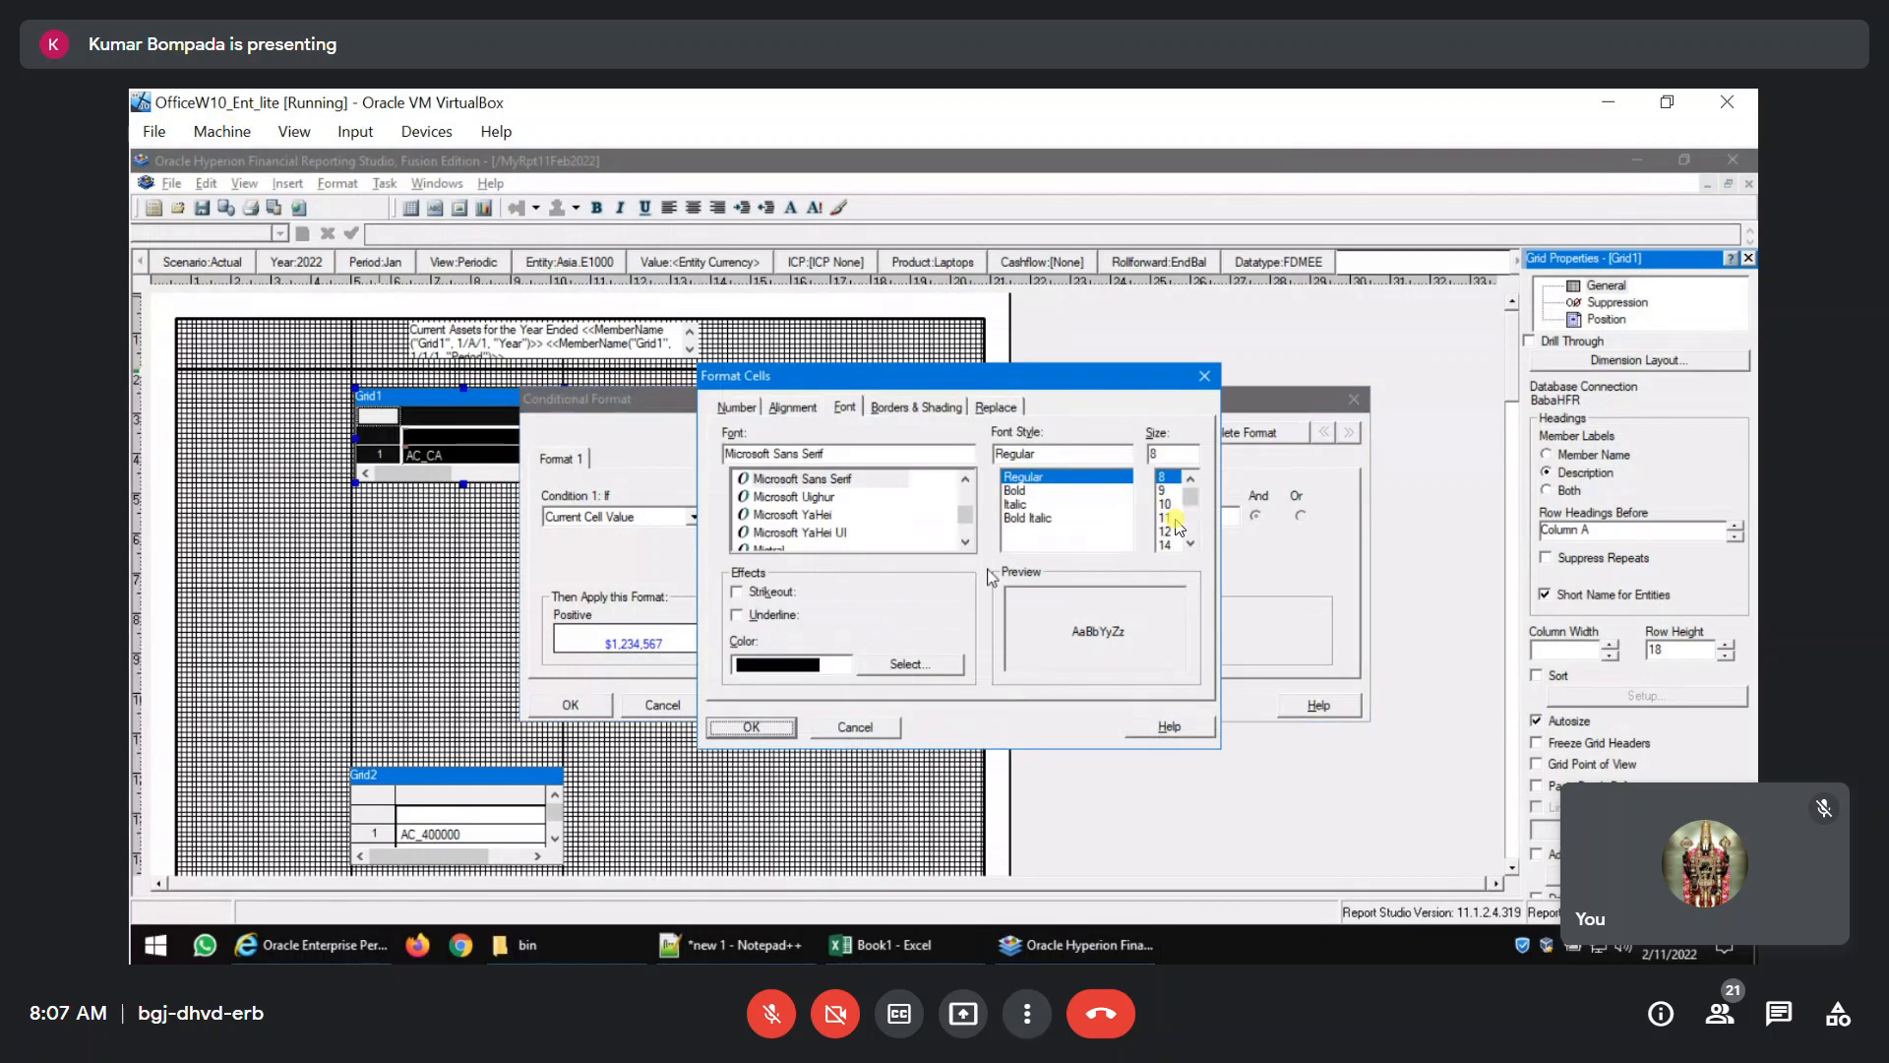
click(916, 674)
click(834, 523)
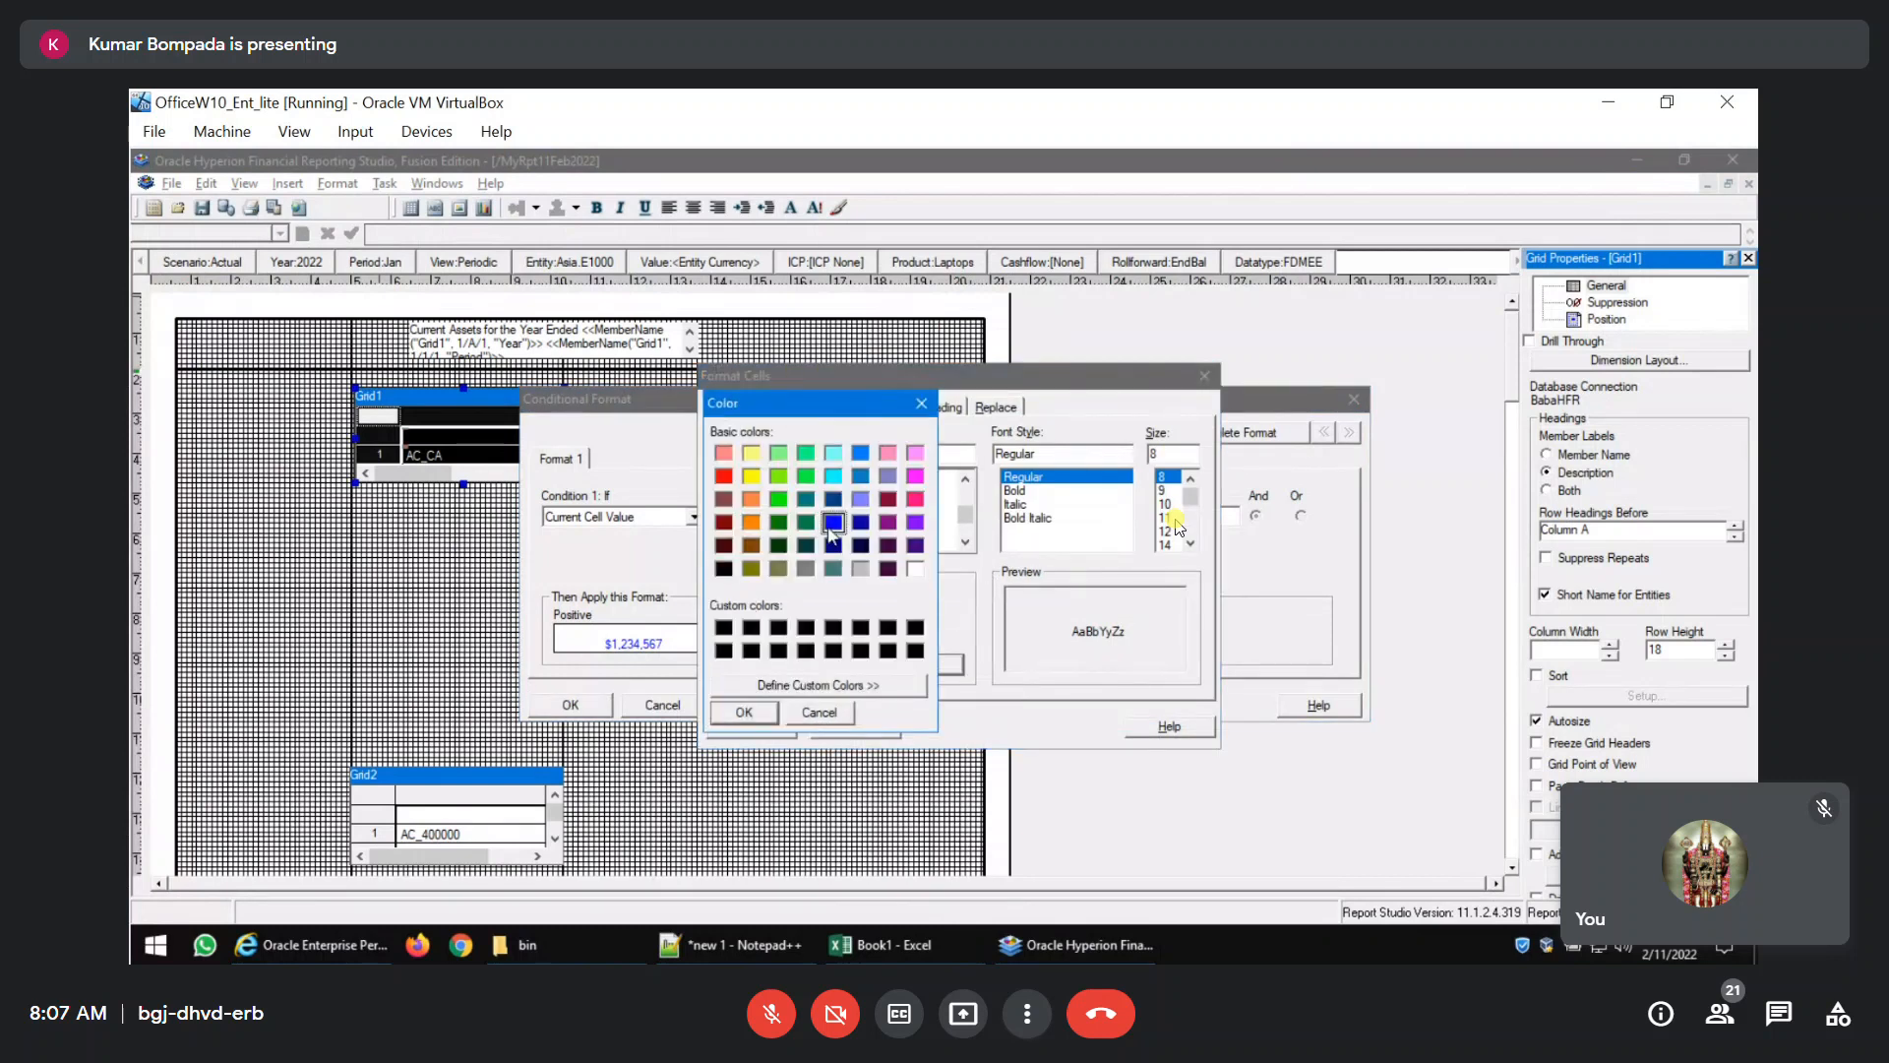
click(766, 719)
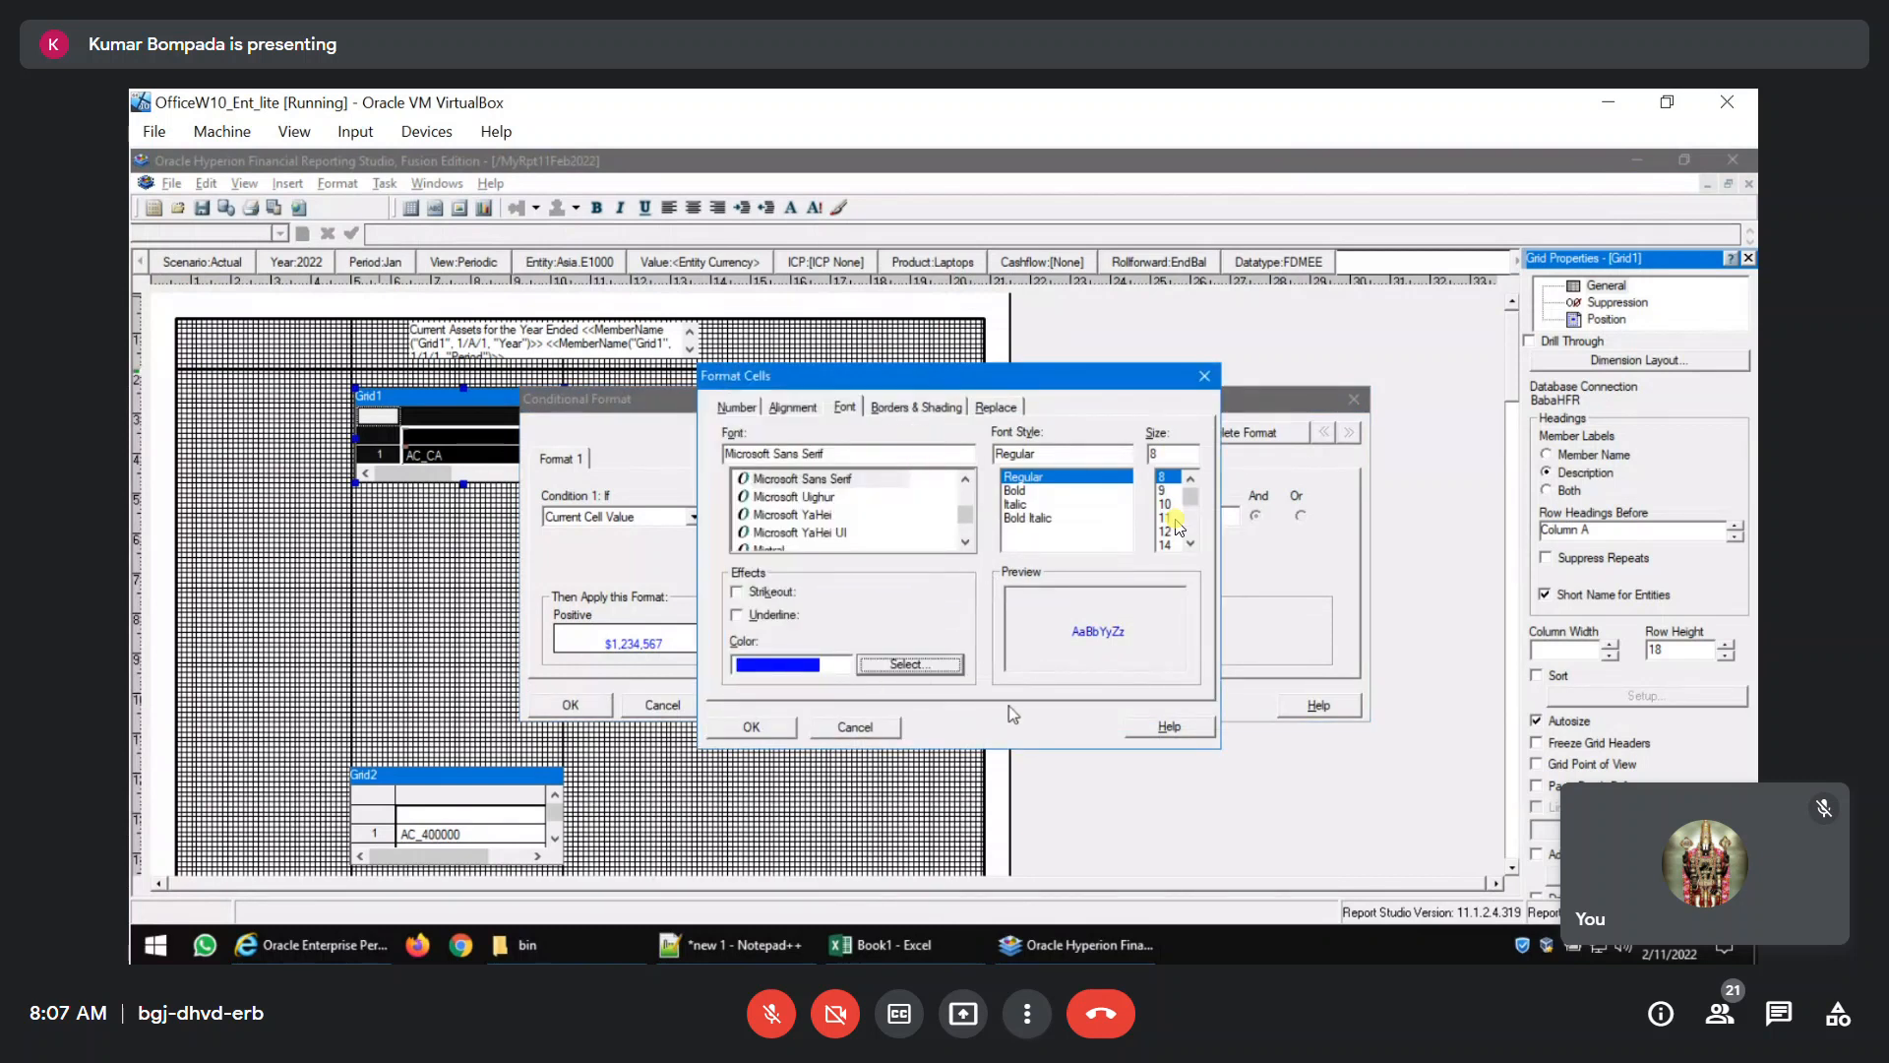
click(749, 727)
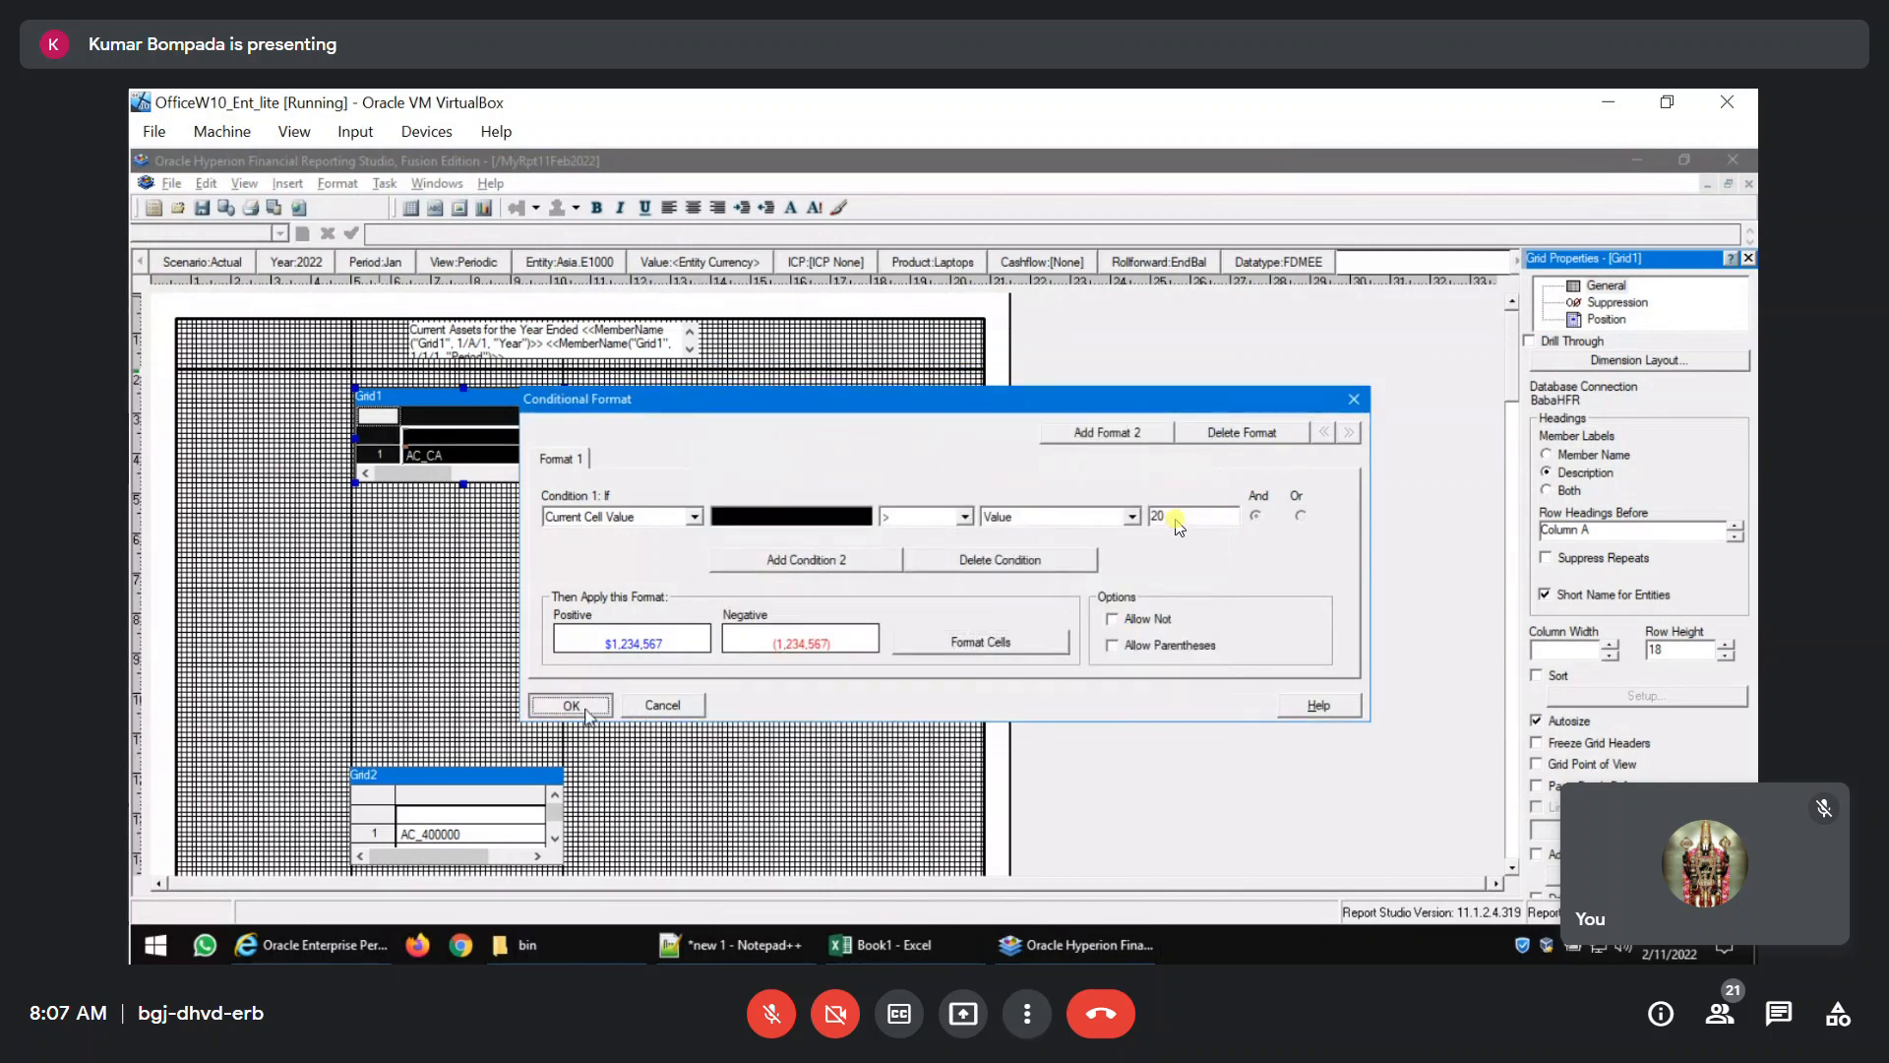
click(587, 711)
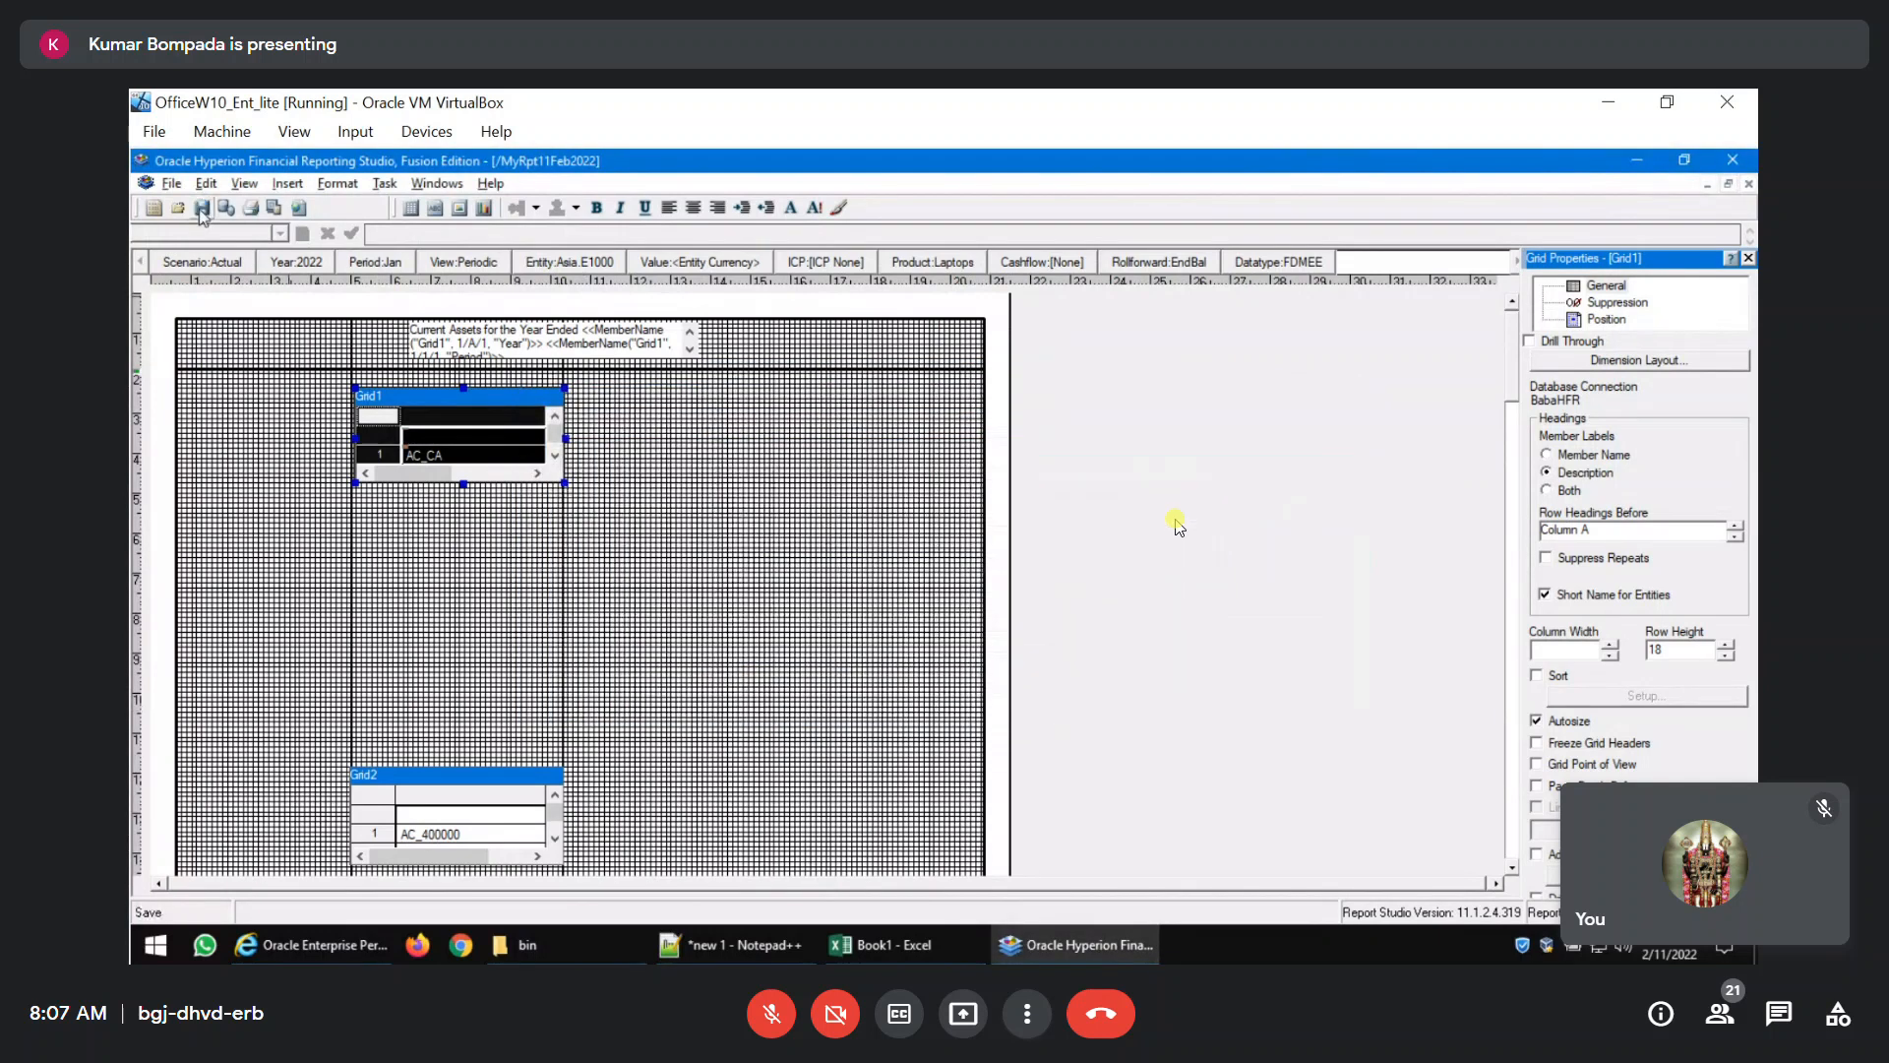
Review Grid1's conditional formatting in the PDF preview and look through the object types that can be inserted into the report.
click(273, 208)
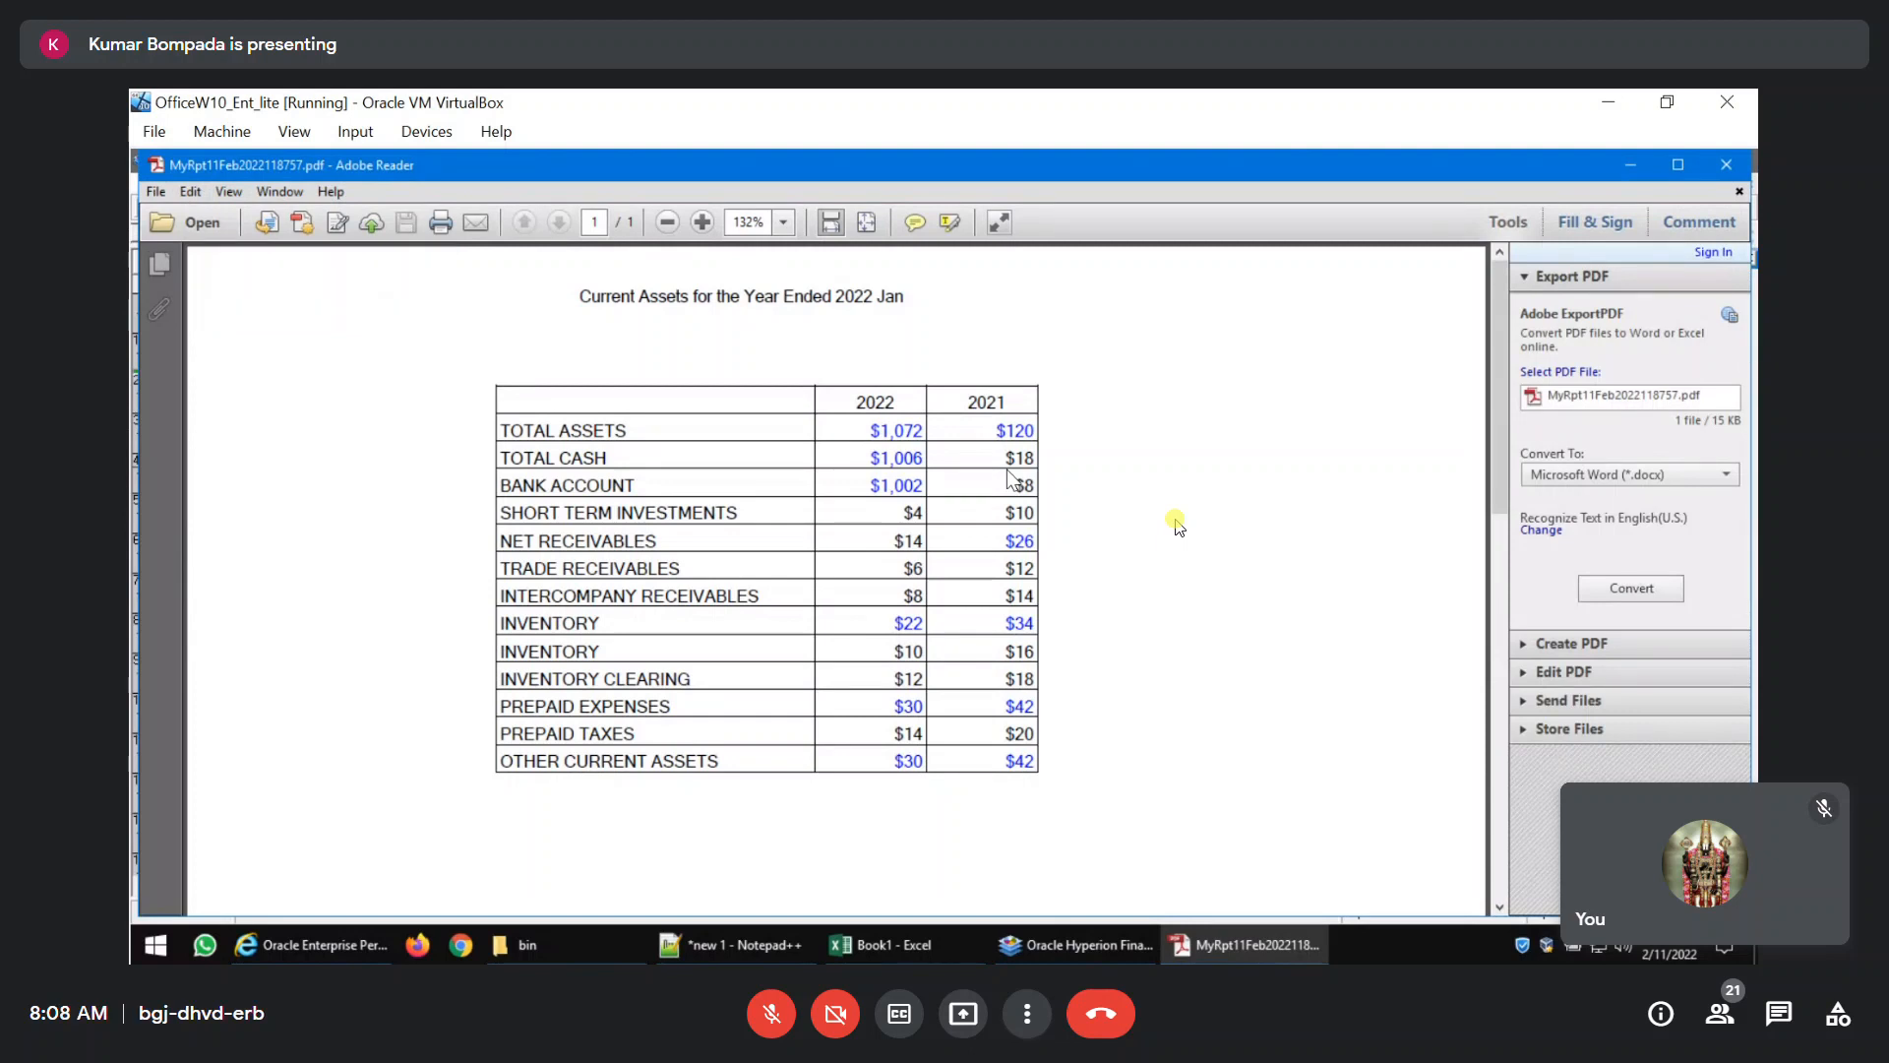
click(1726, 164)
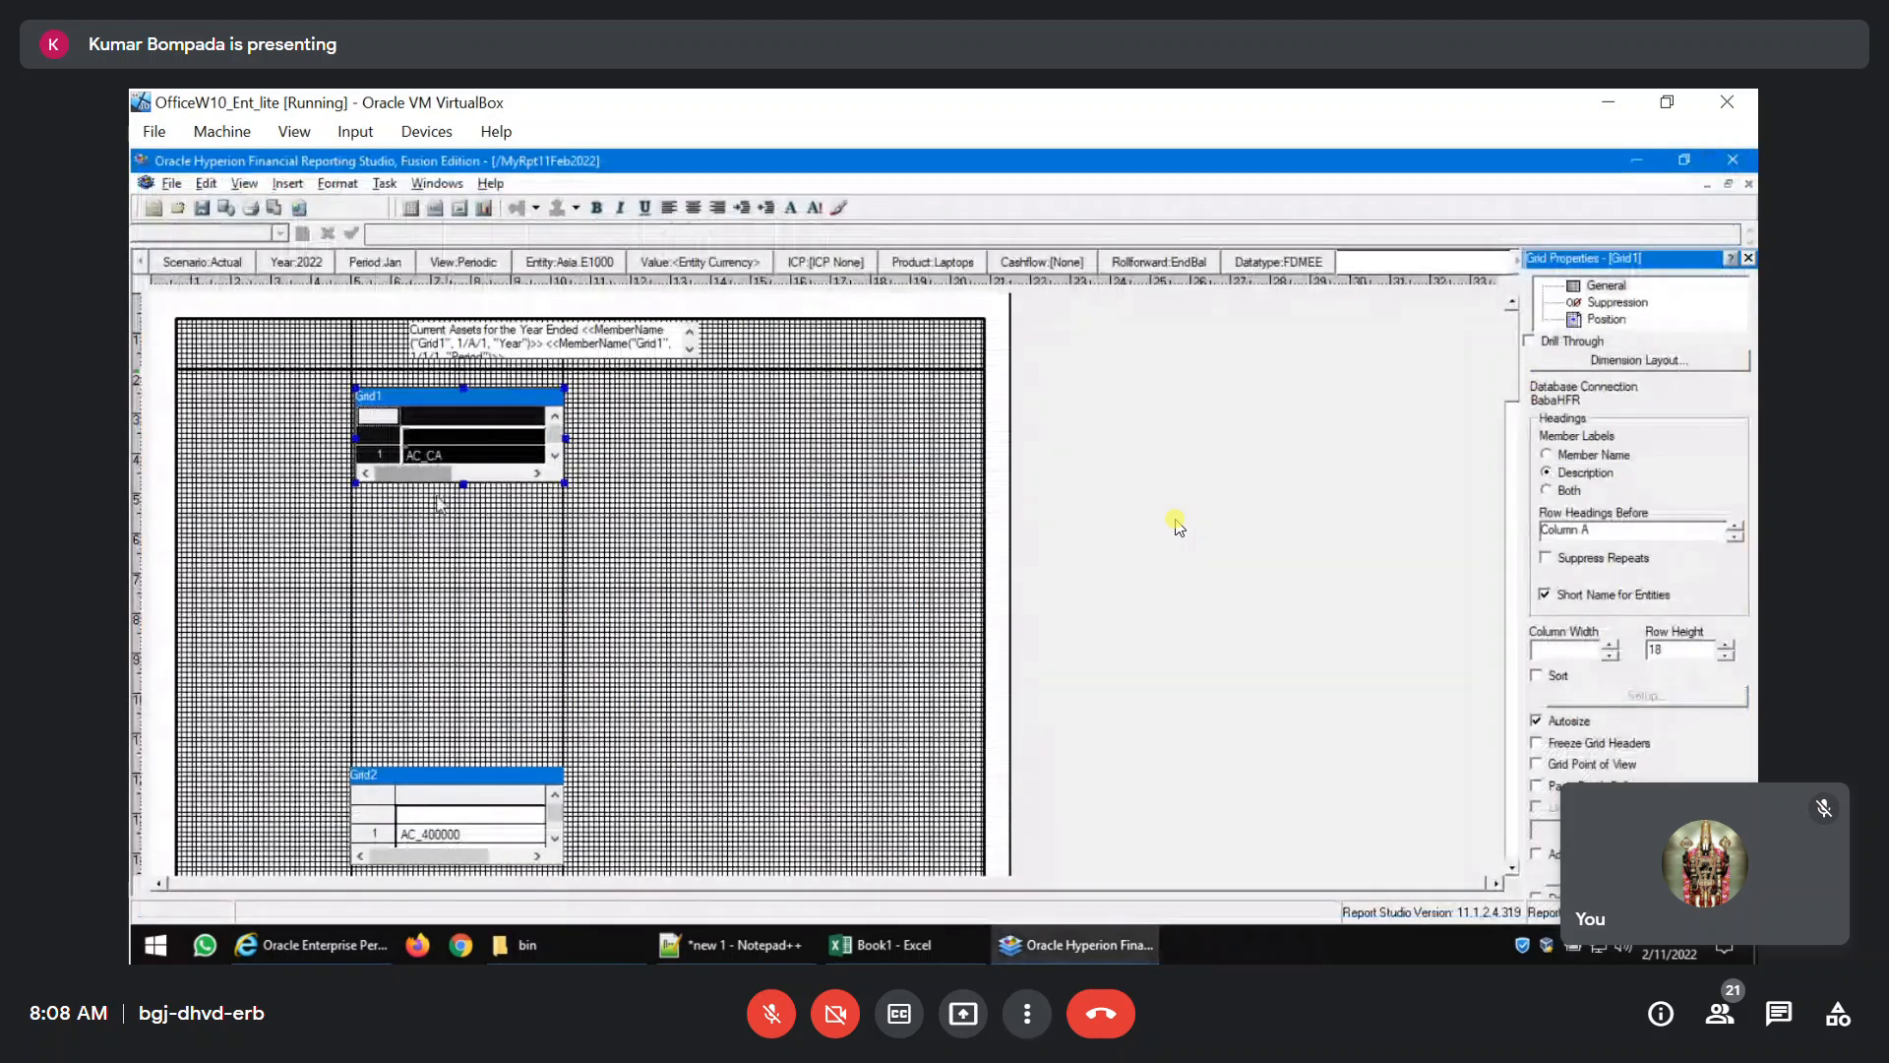
click(287, 183)
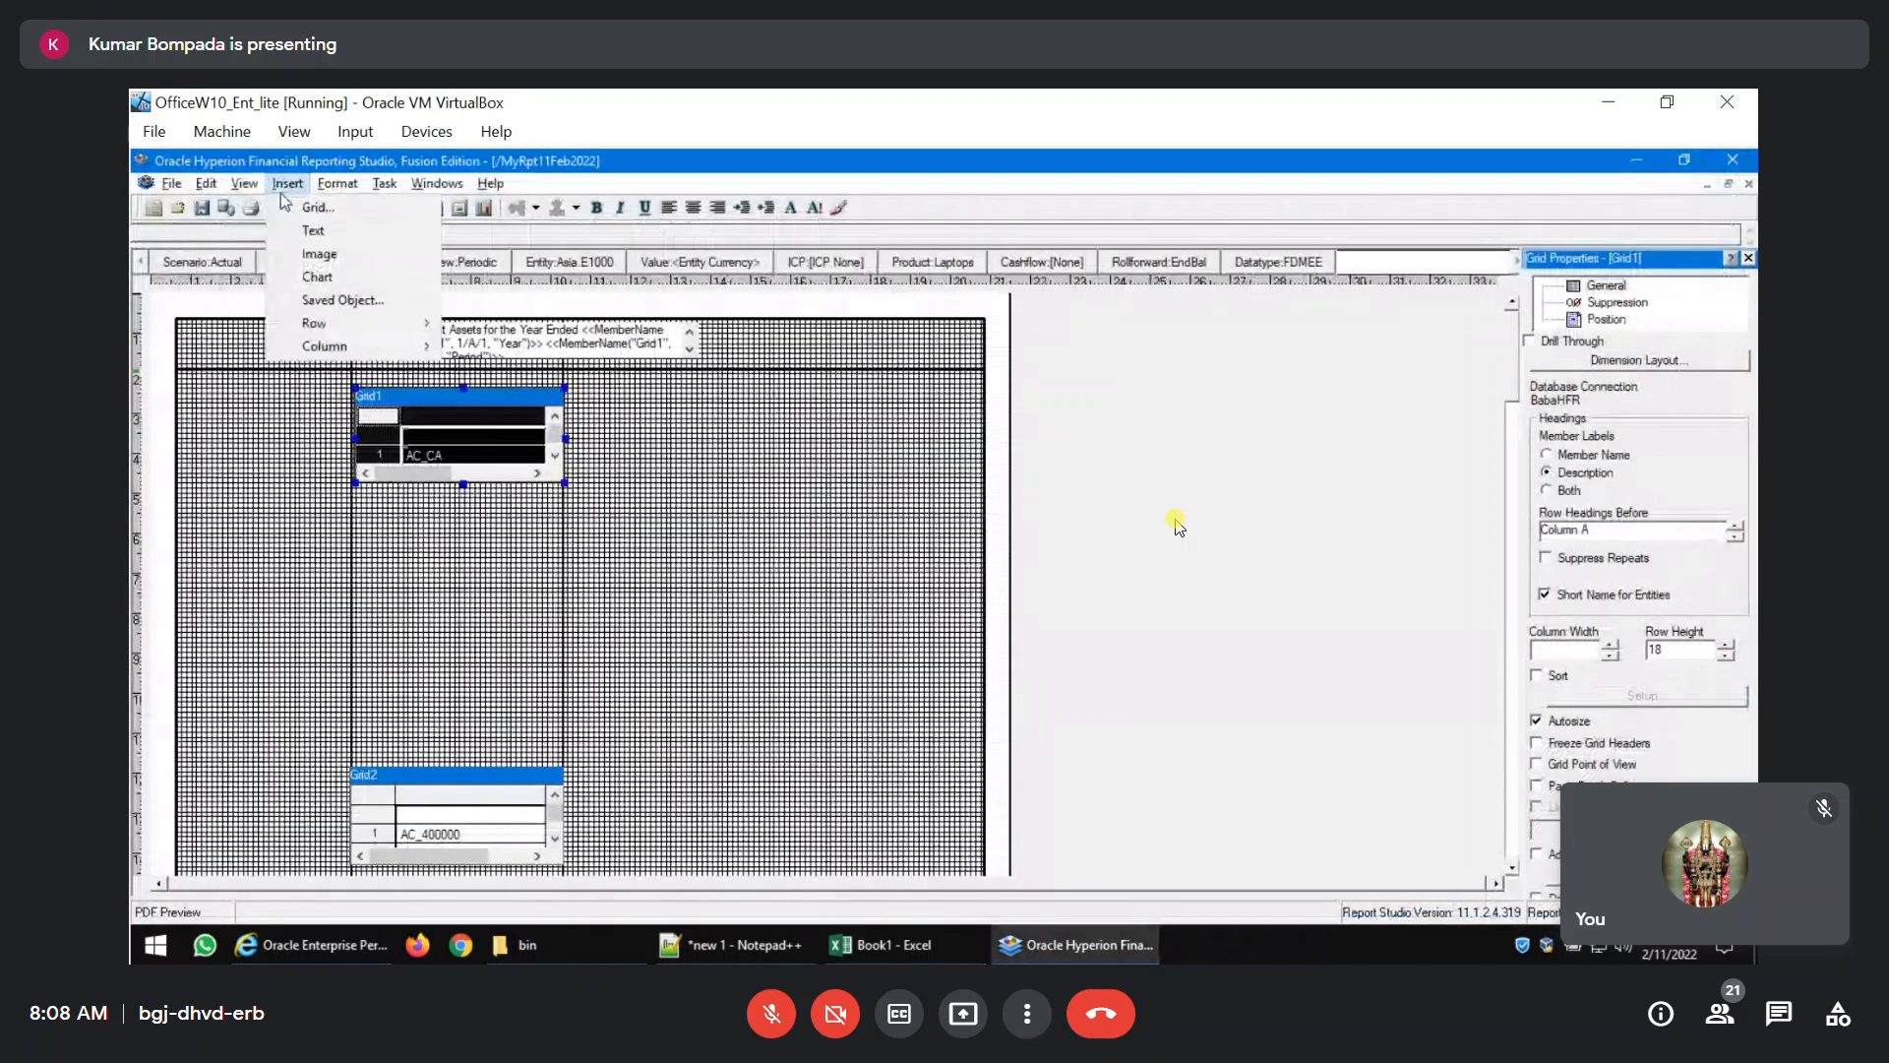
mouse_move(315, 323)
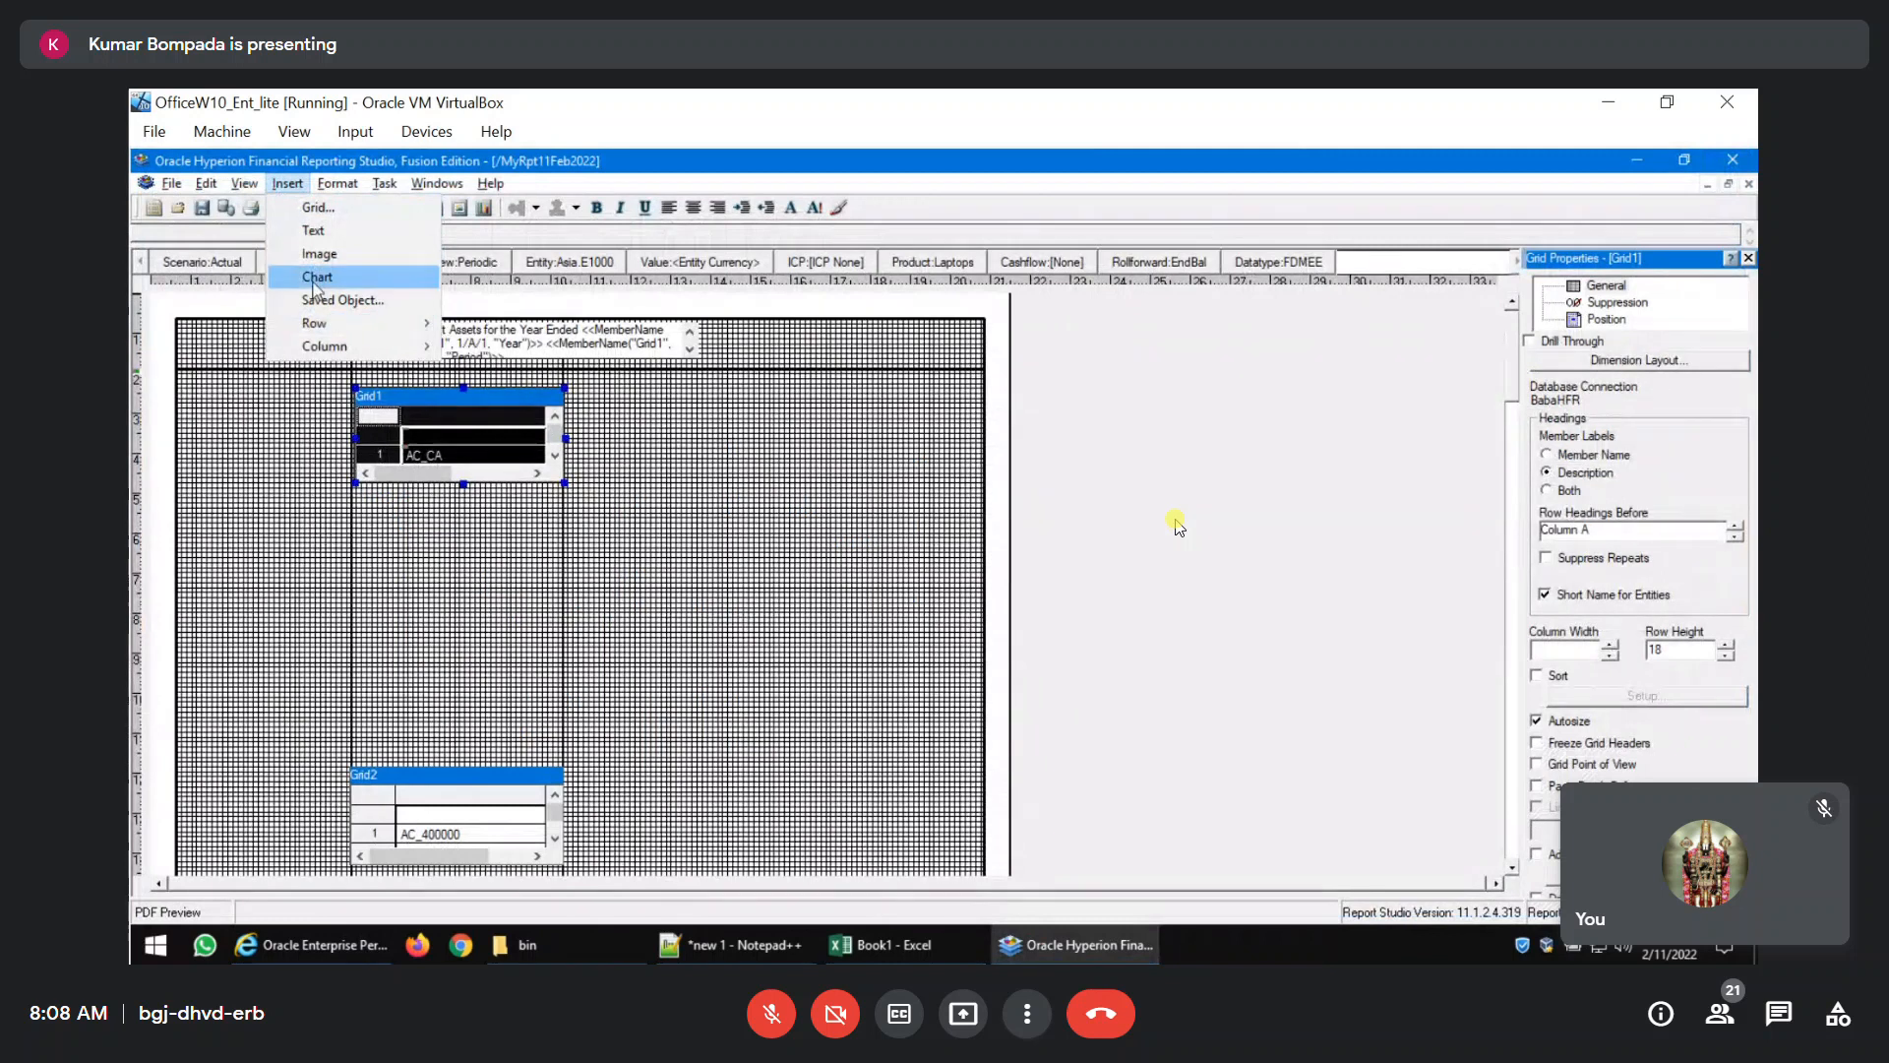
click(681, 490)
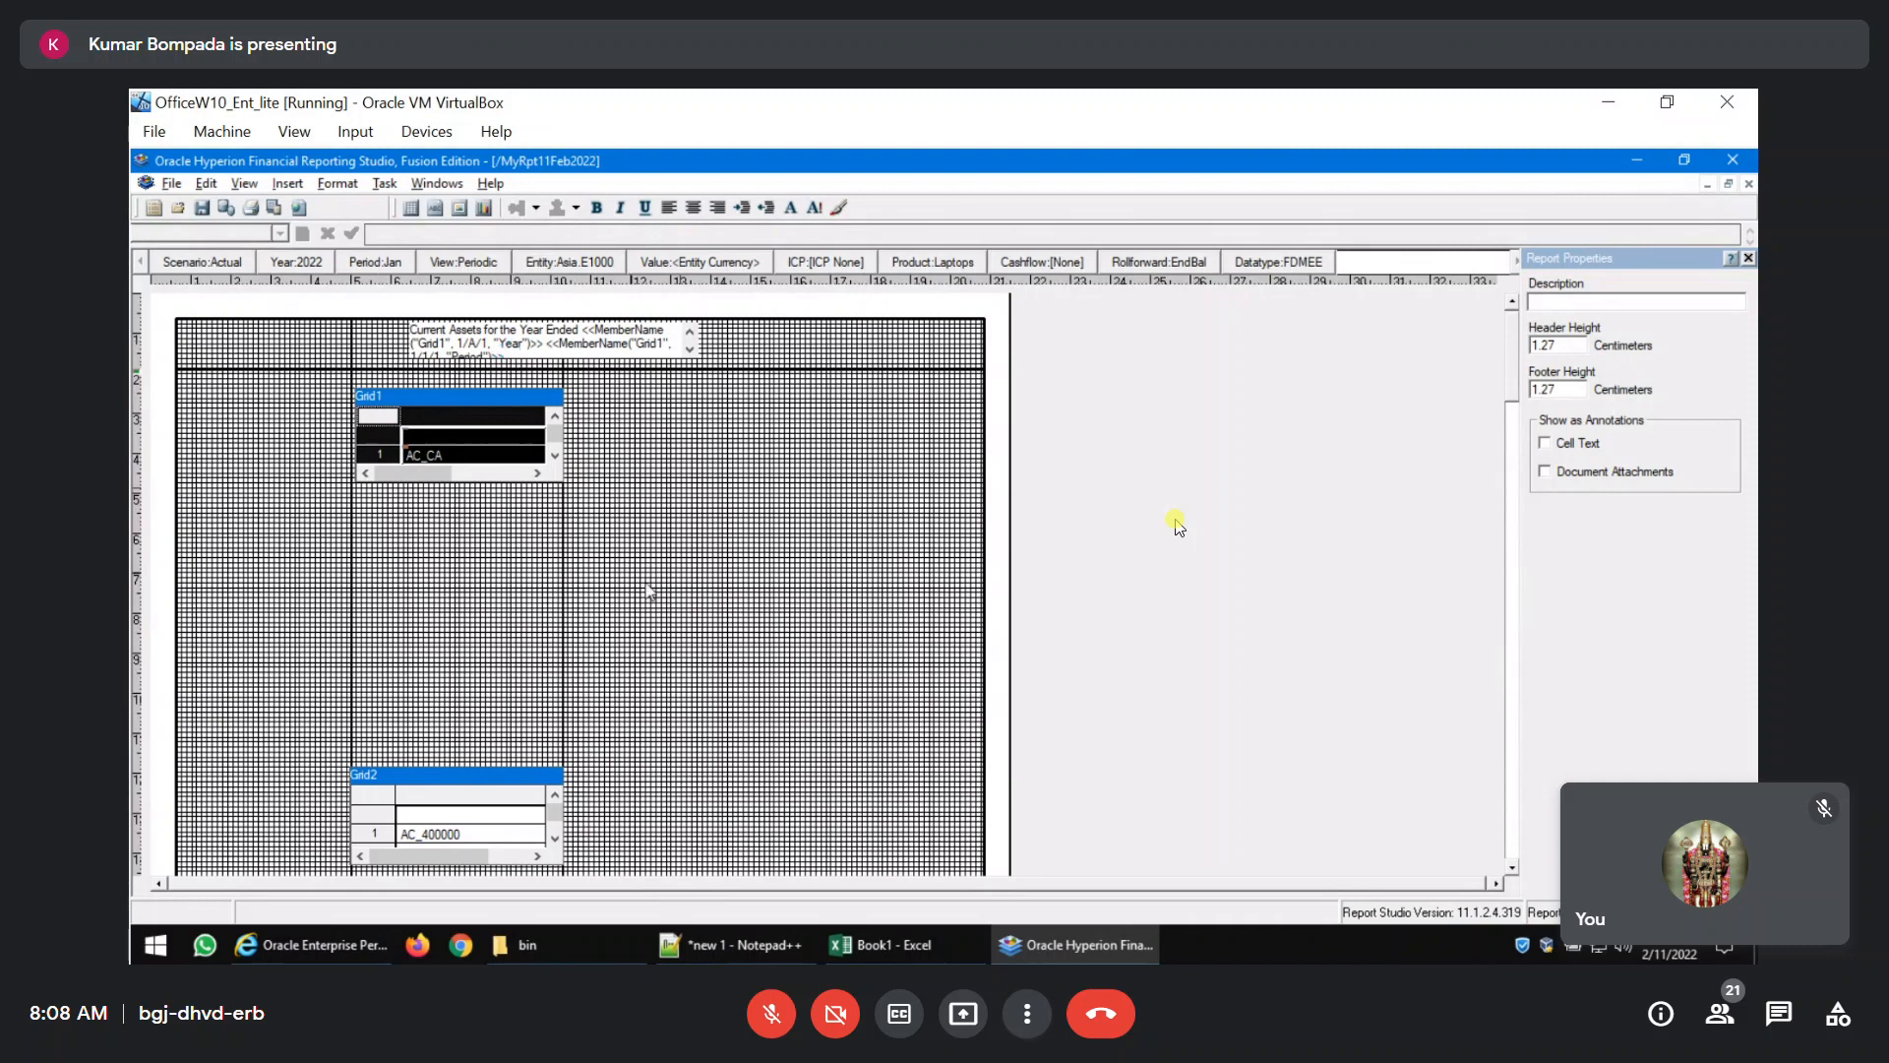
Switch to Chrome, open the FCCS site and sign in to Oracle Cloud with the saved username and password.
click(461, 945)
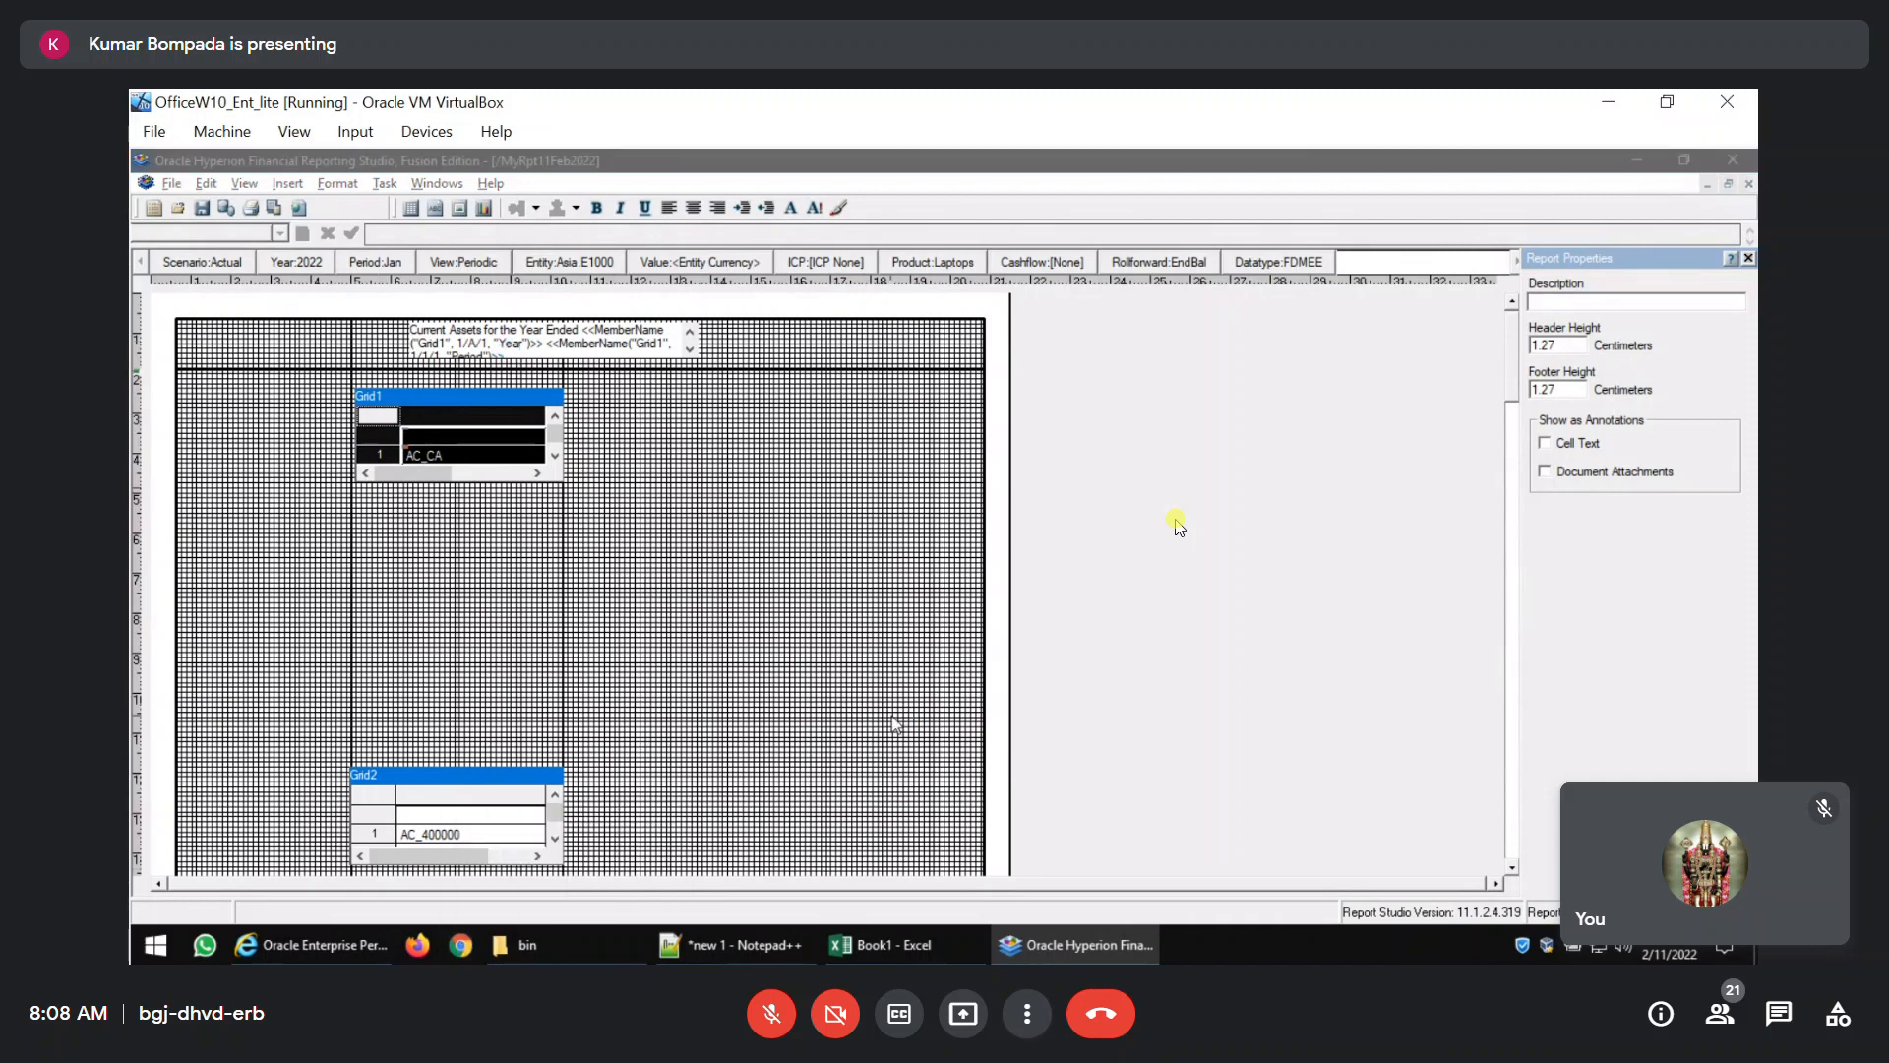
key(F11)
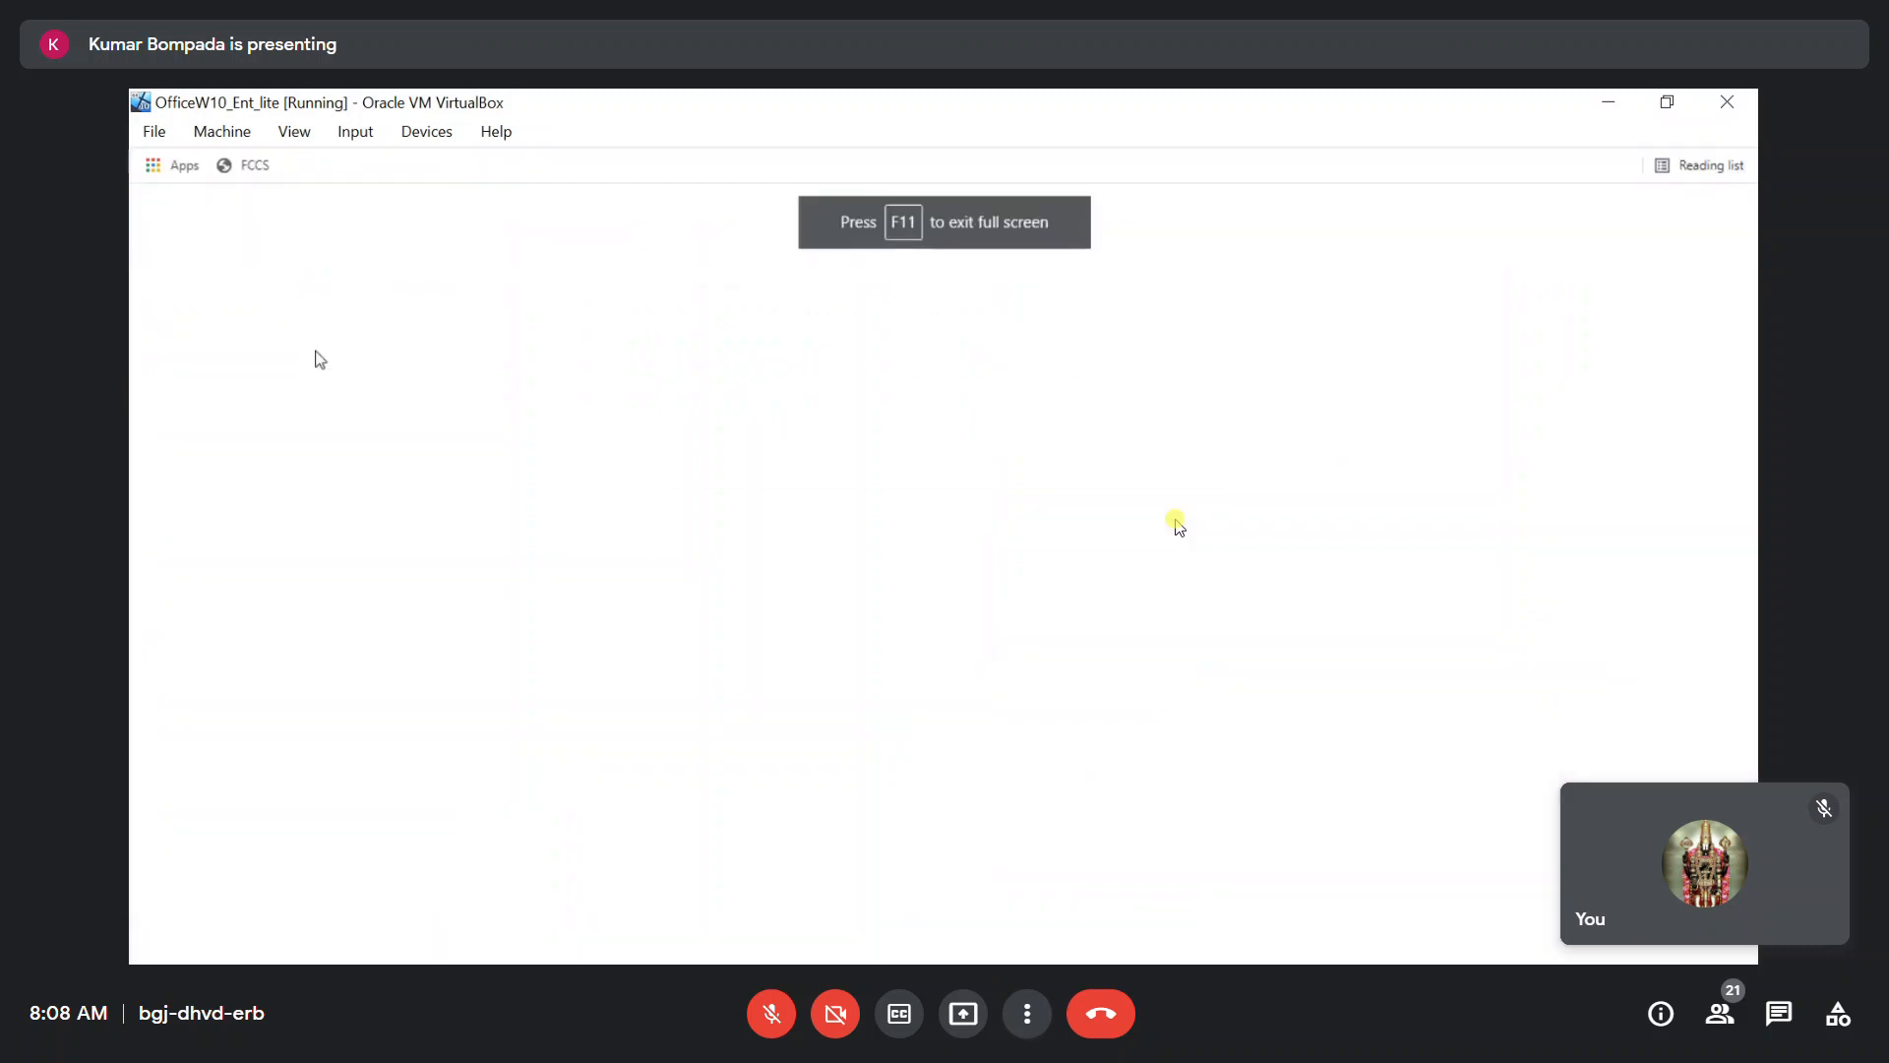
click(254, 164)
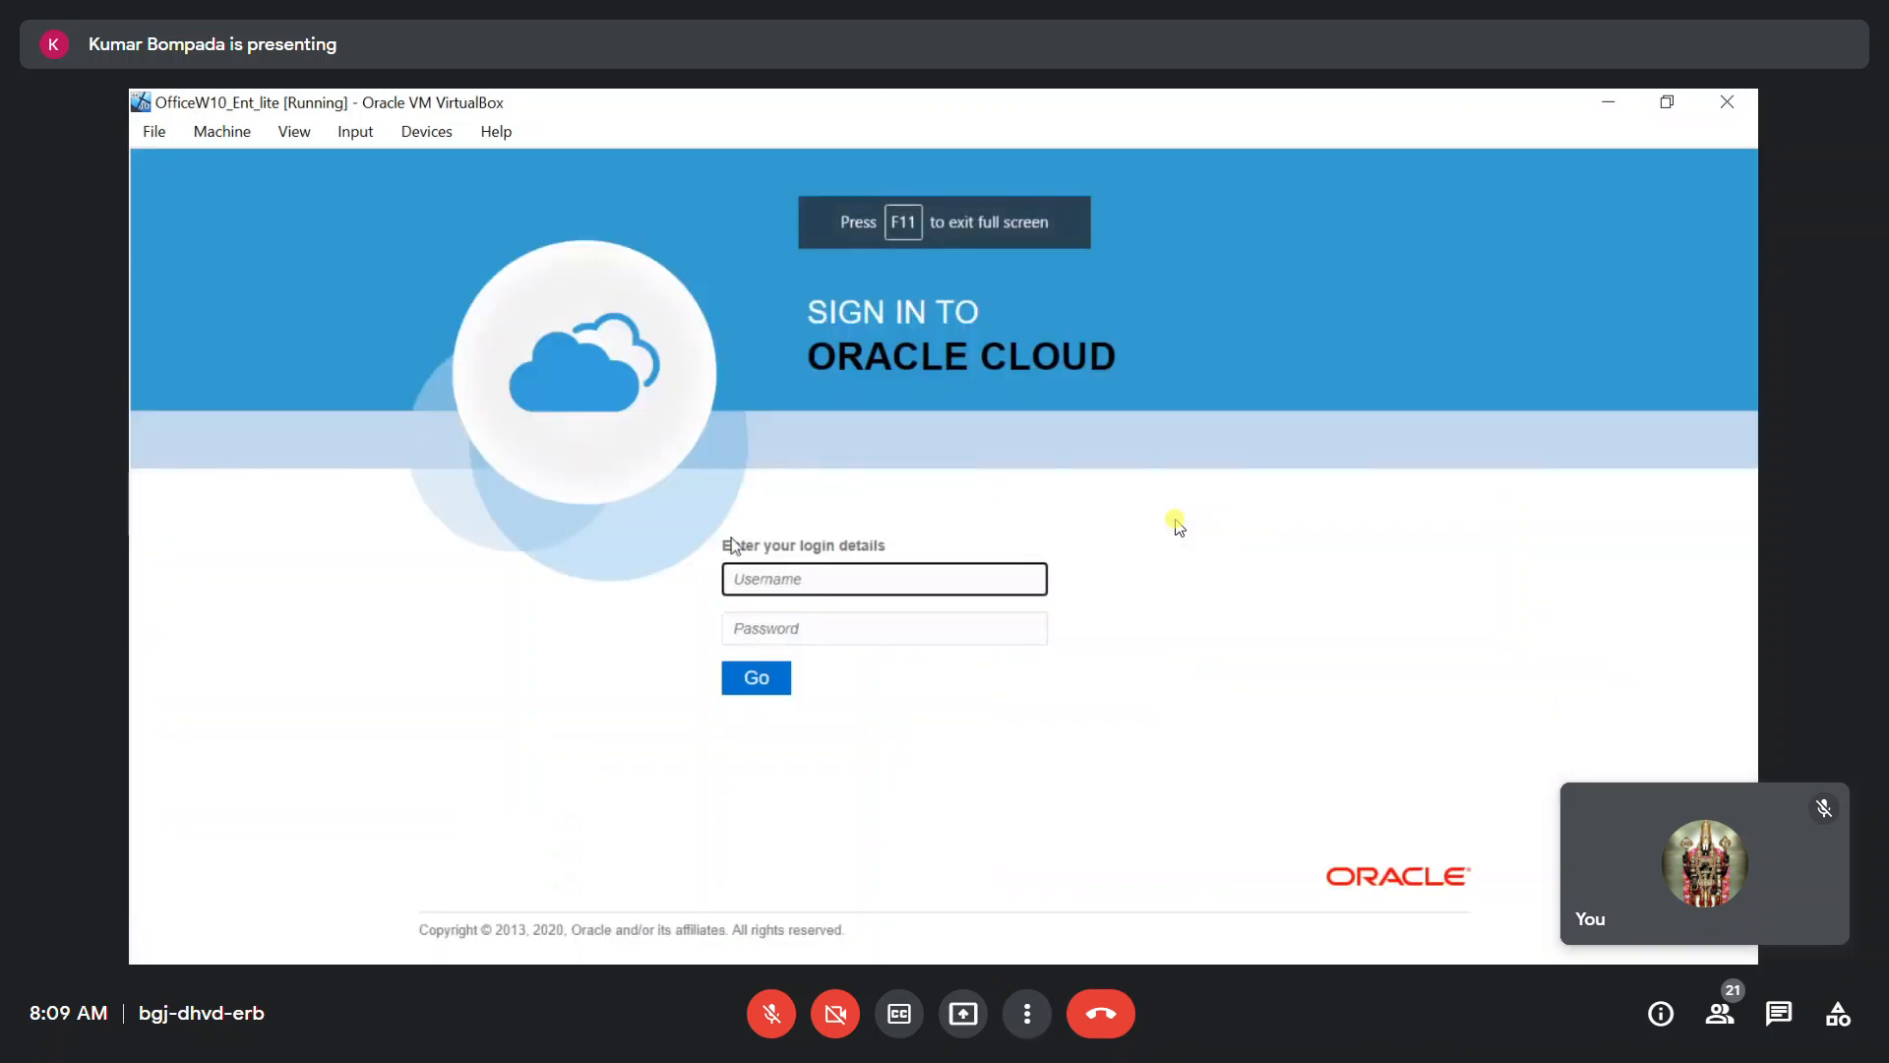
click(782, 579)
click(792, 624)
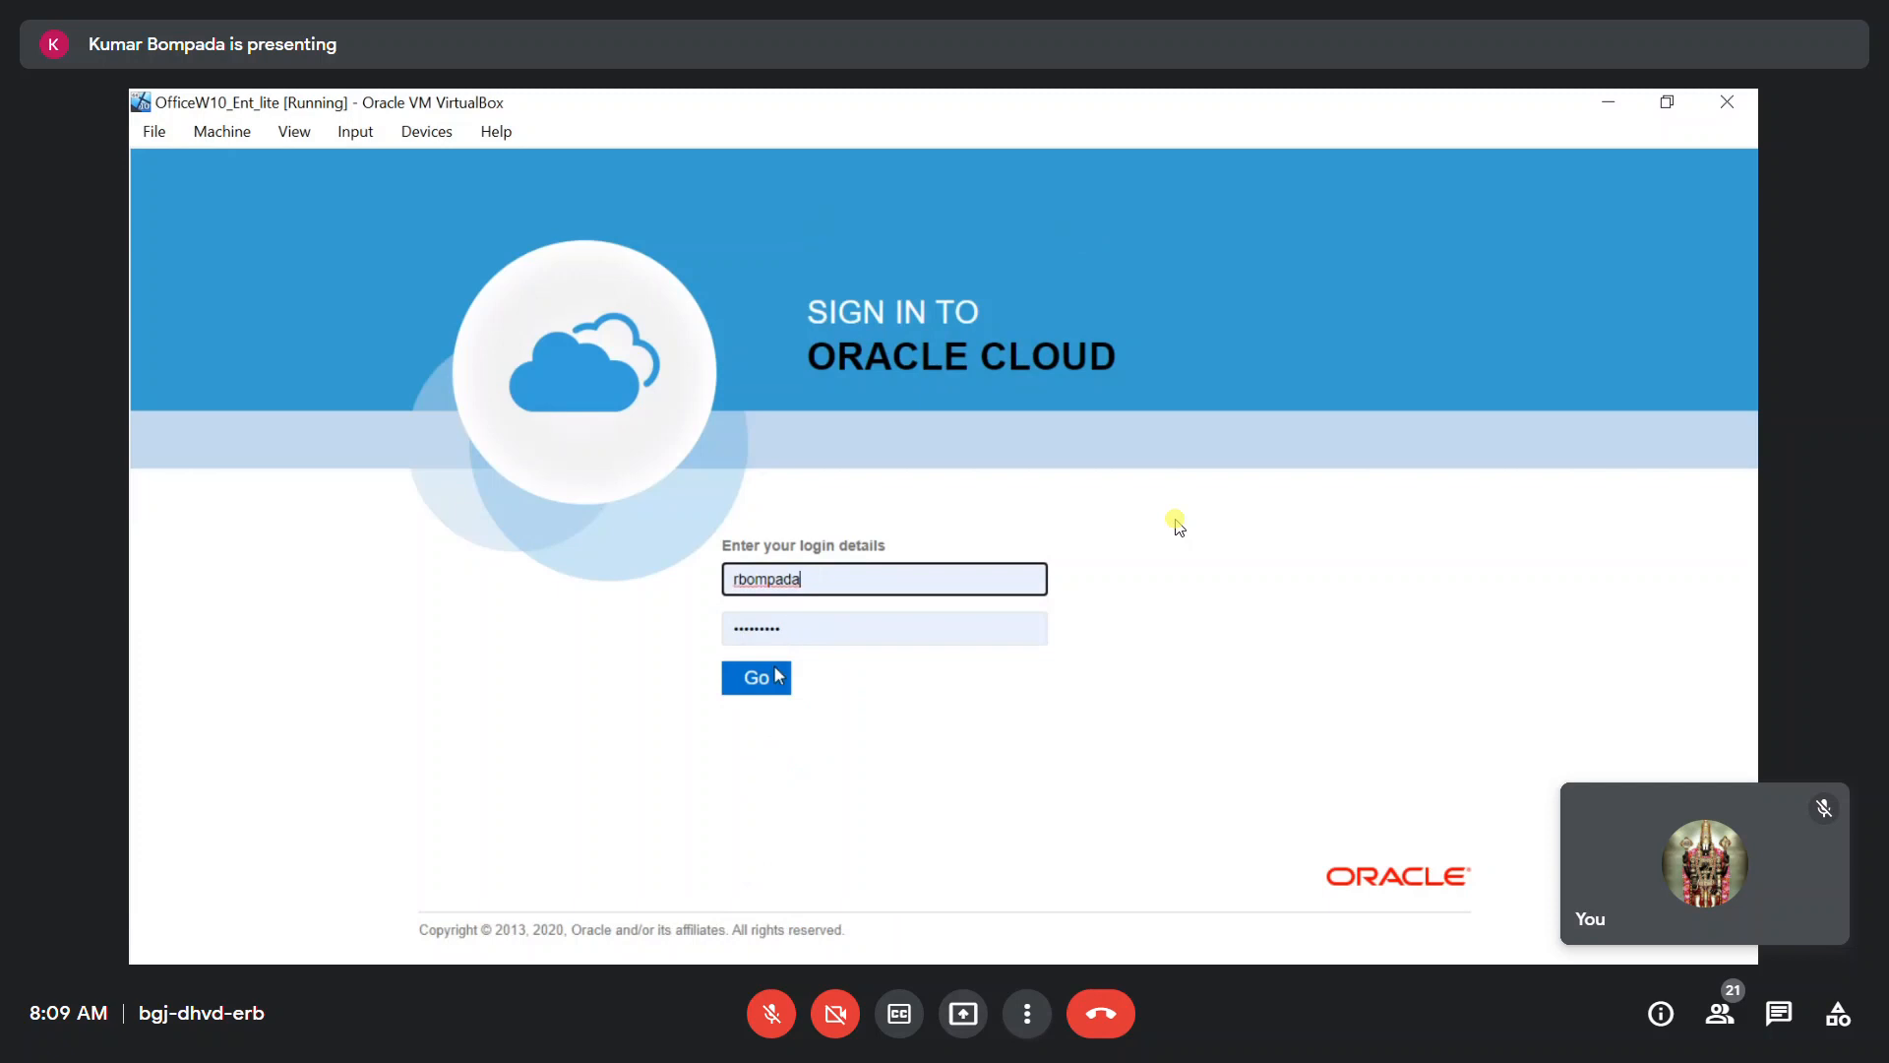
click(764, 689)
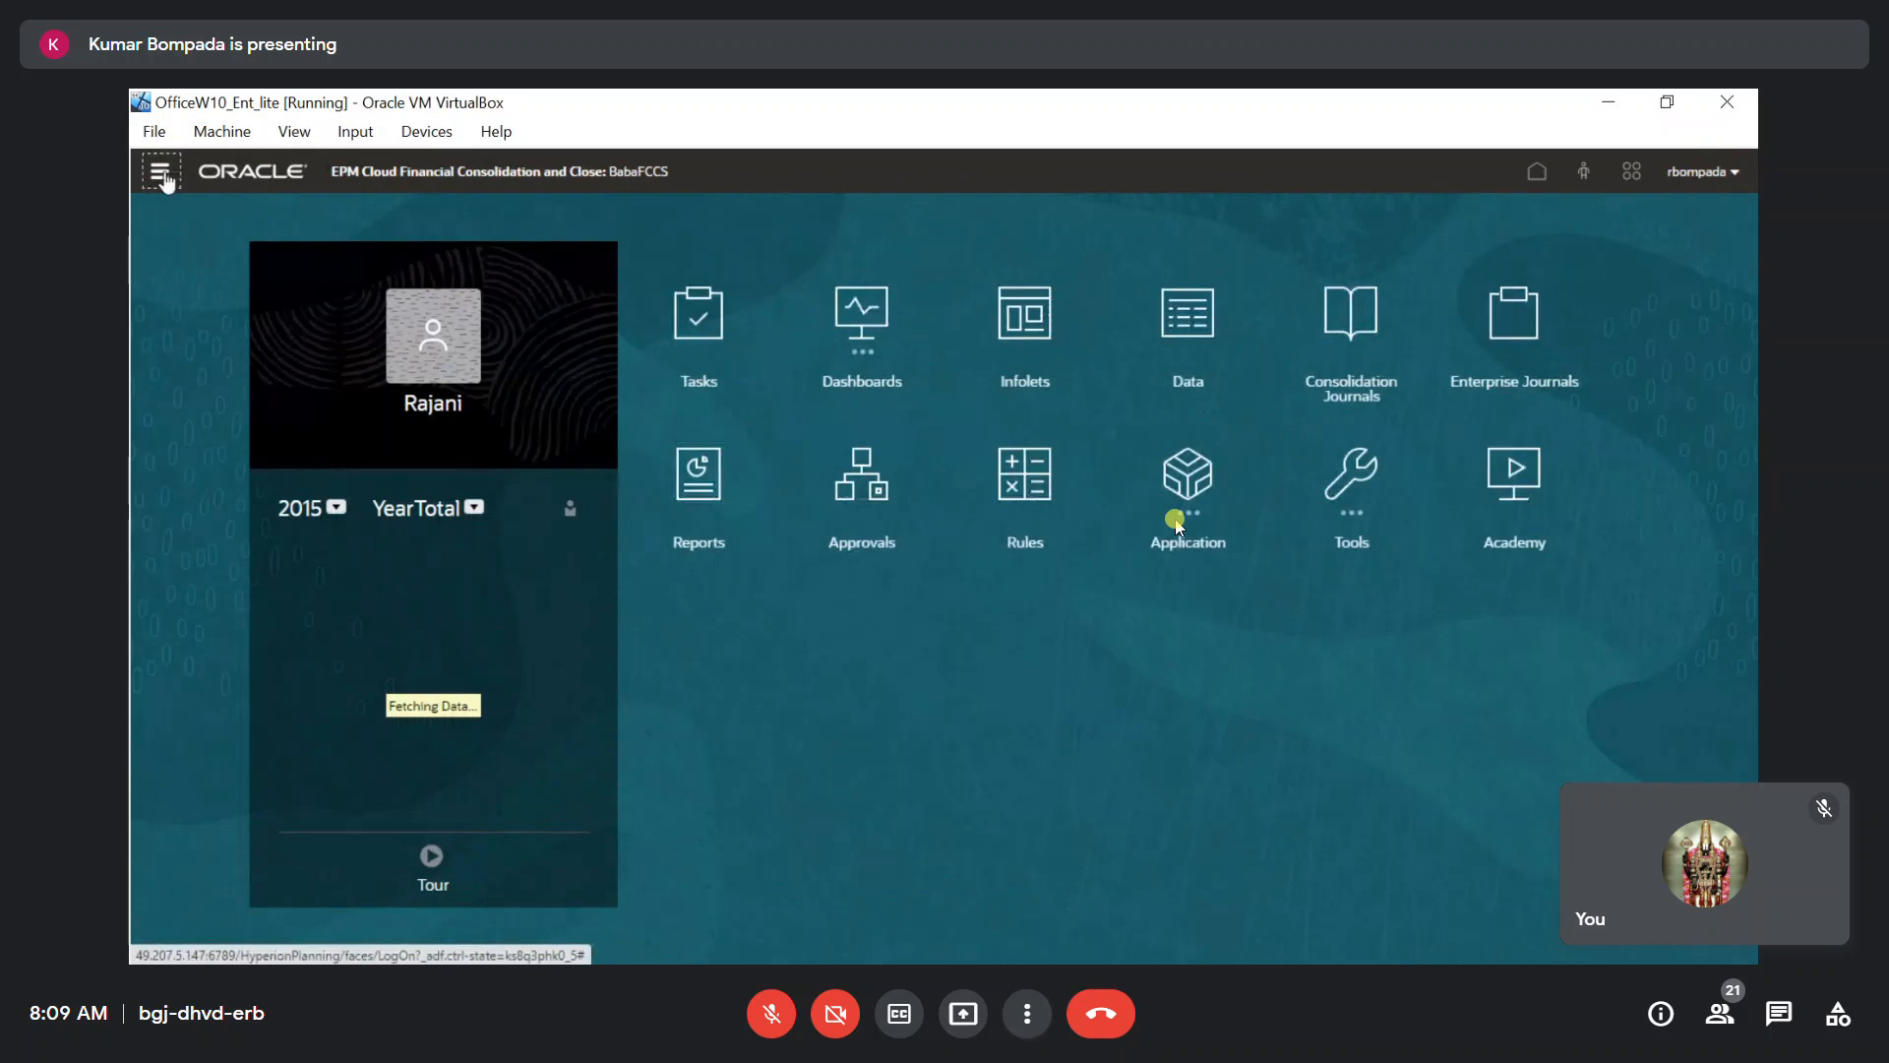
Open Reporting Web Studio from the Navigator, create a new report and maximise the studio window.
click(160, 174)
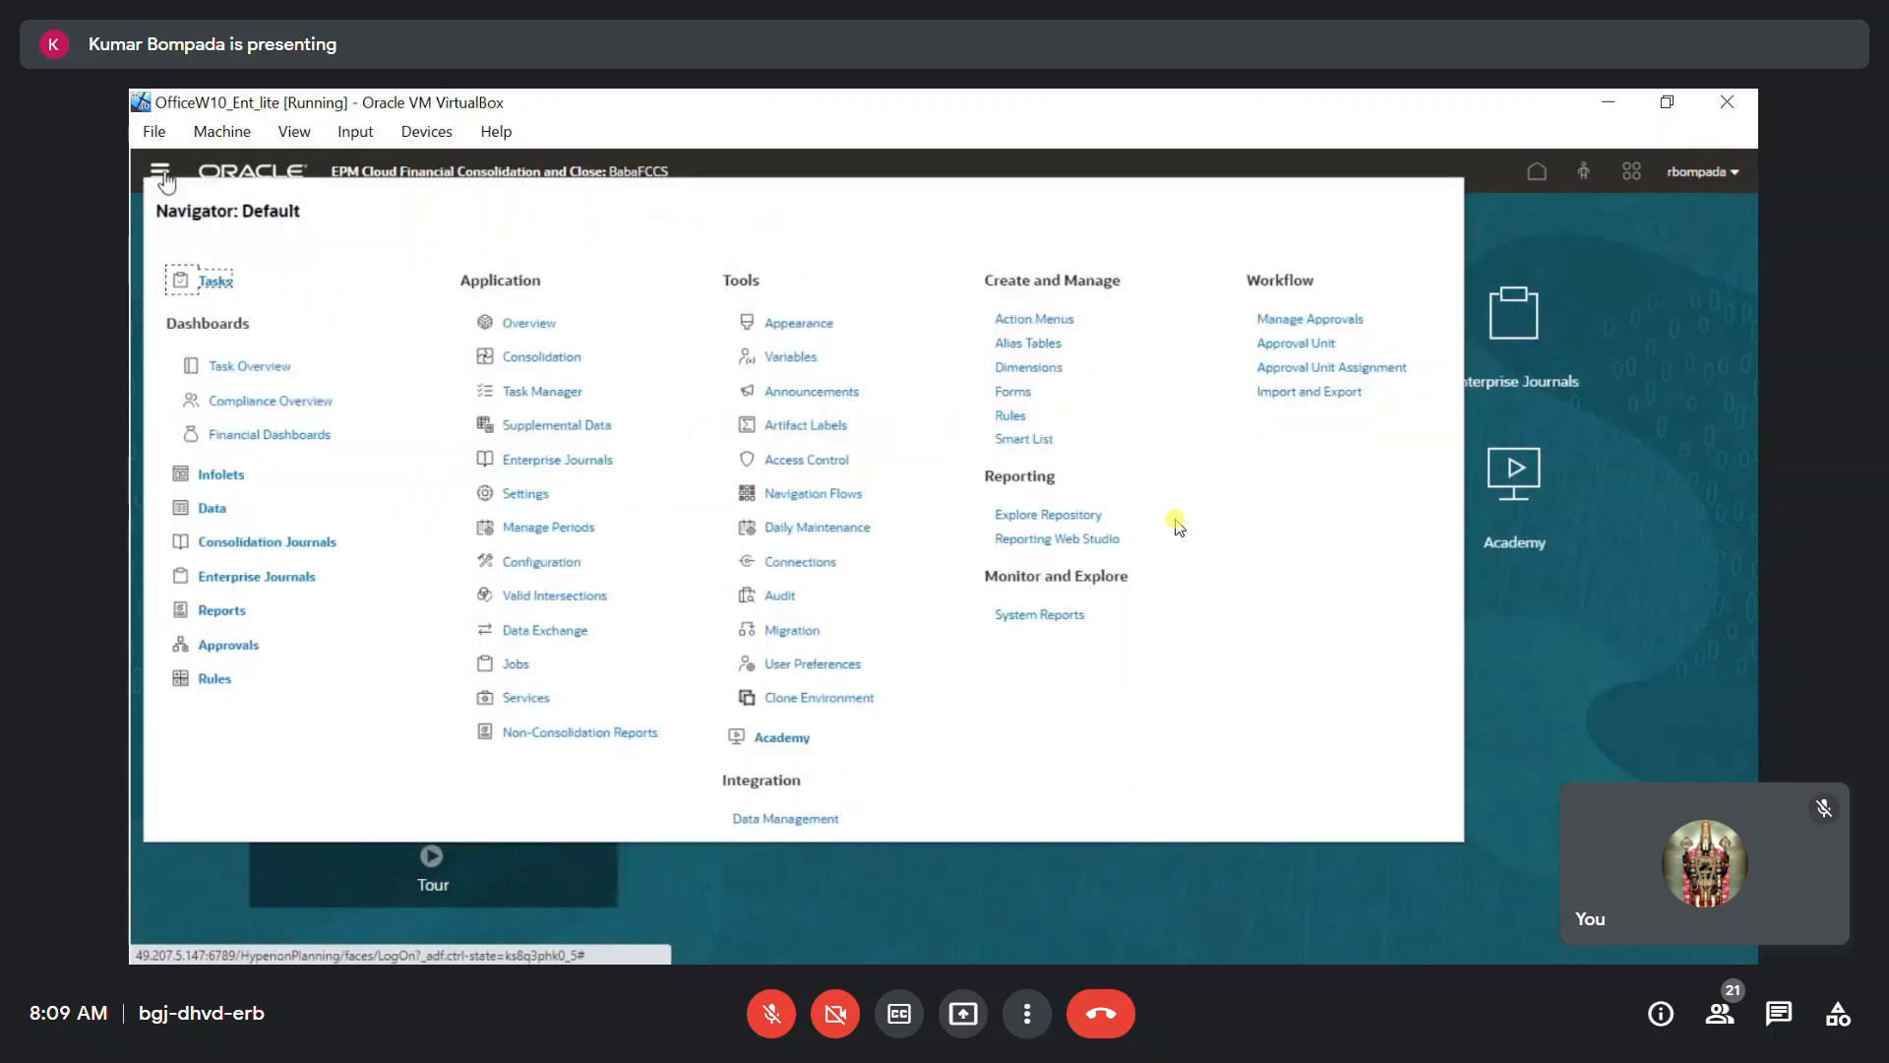
click(1041, 541)
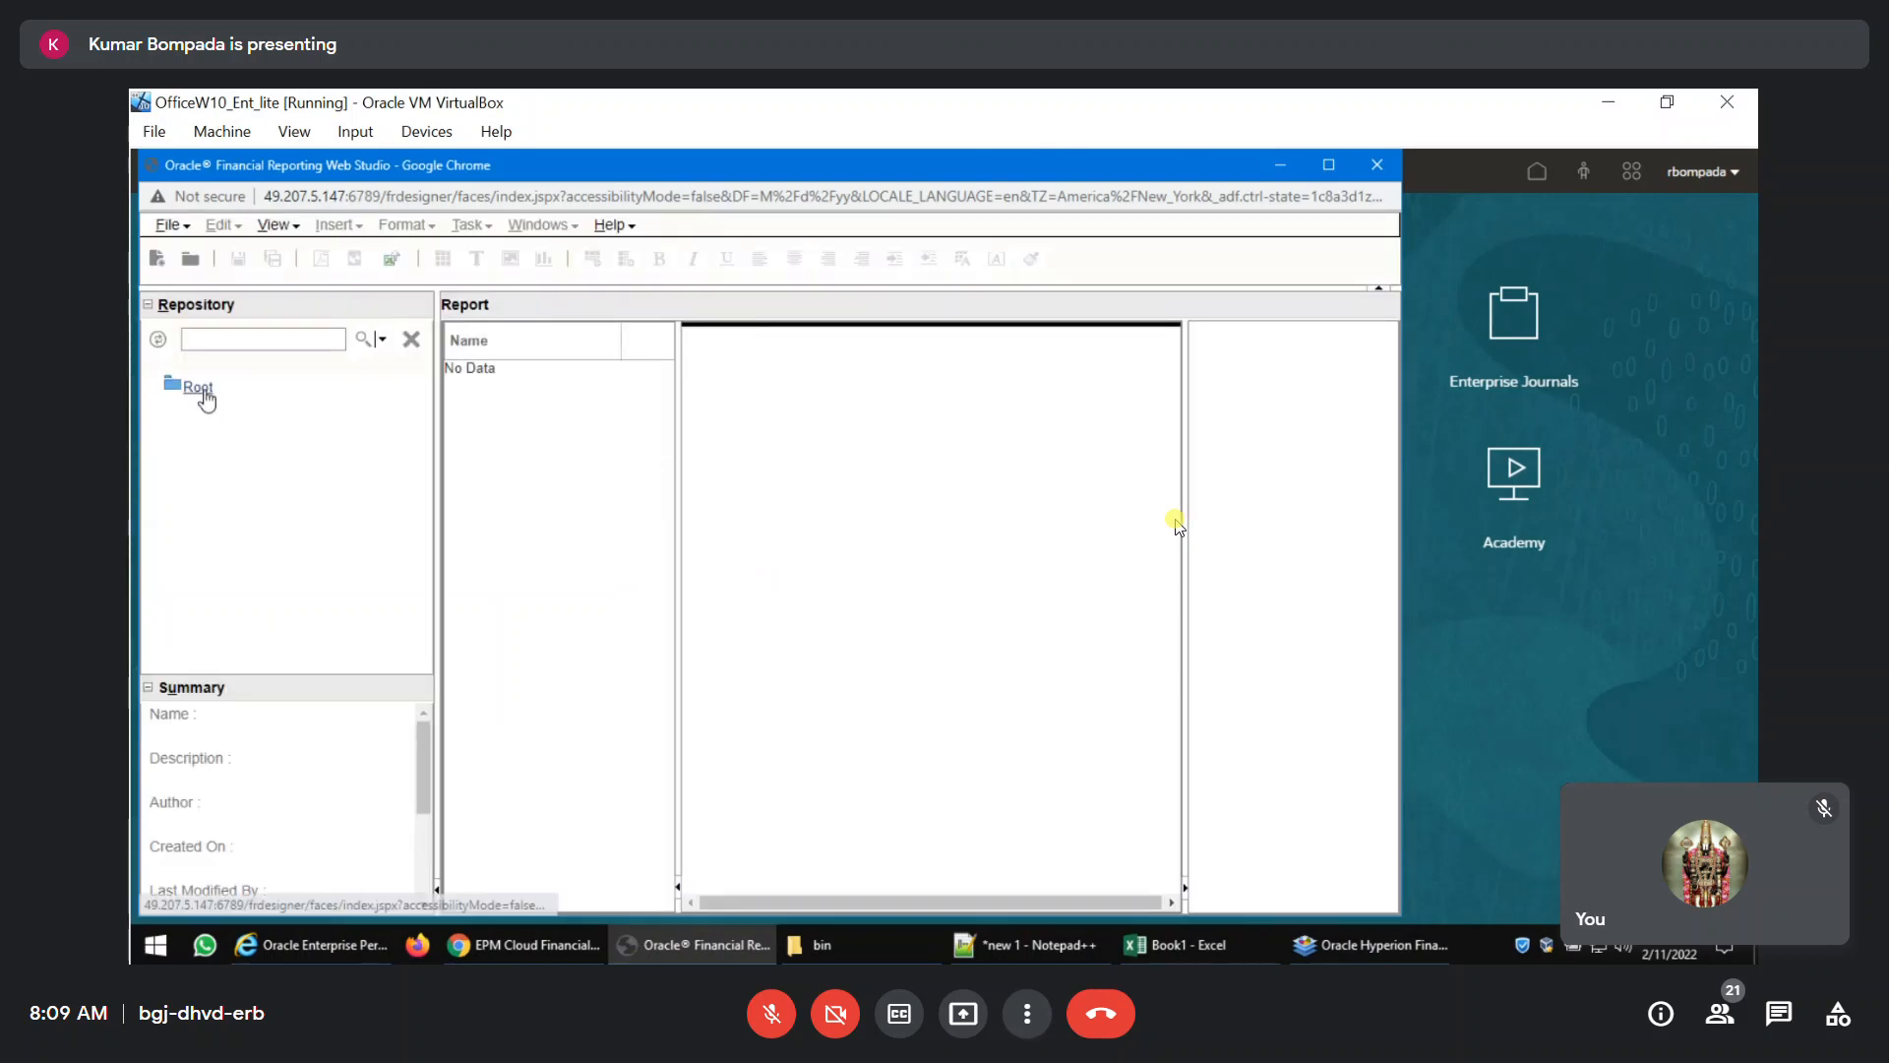
click(168, 226)
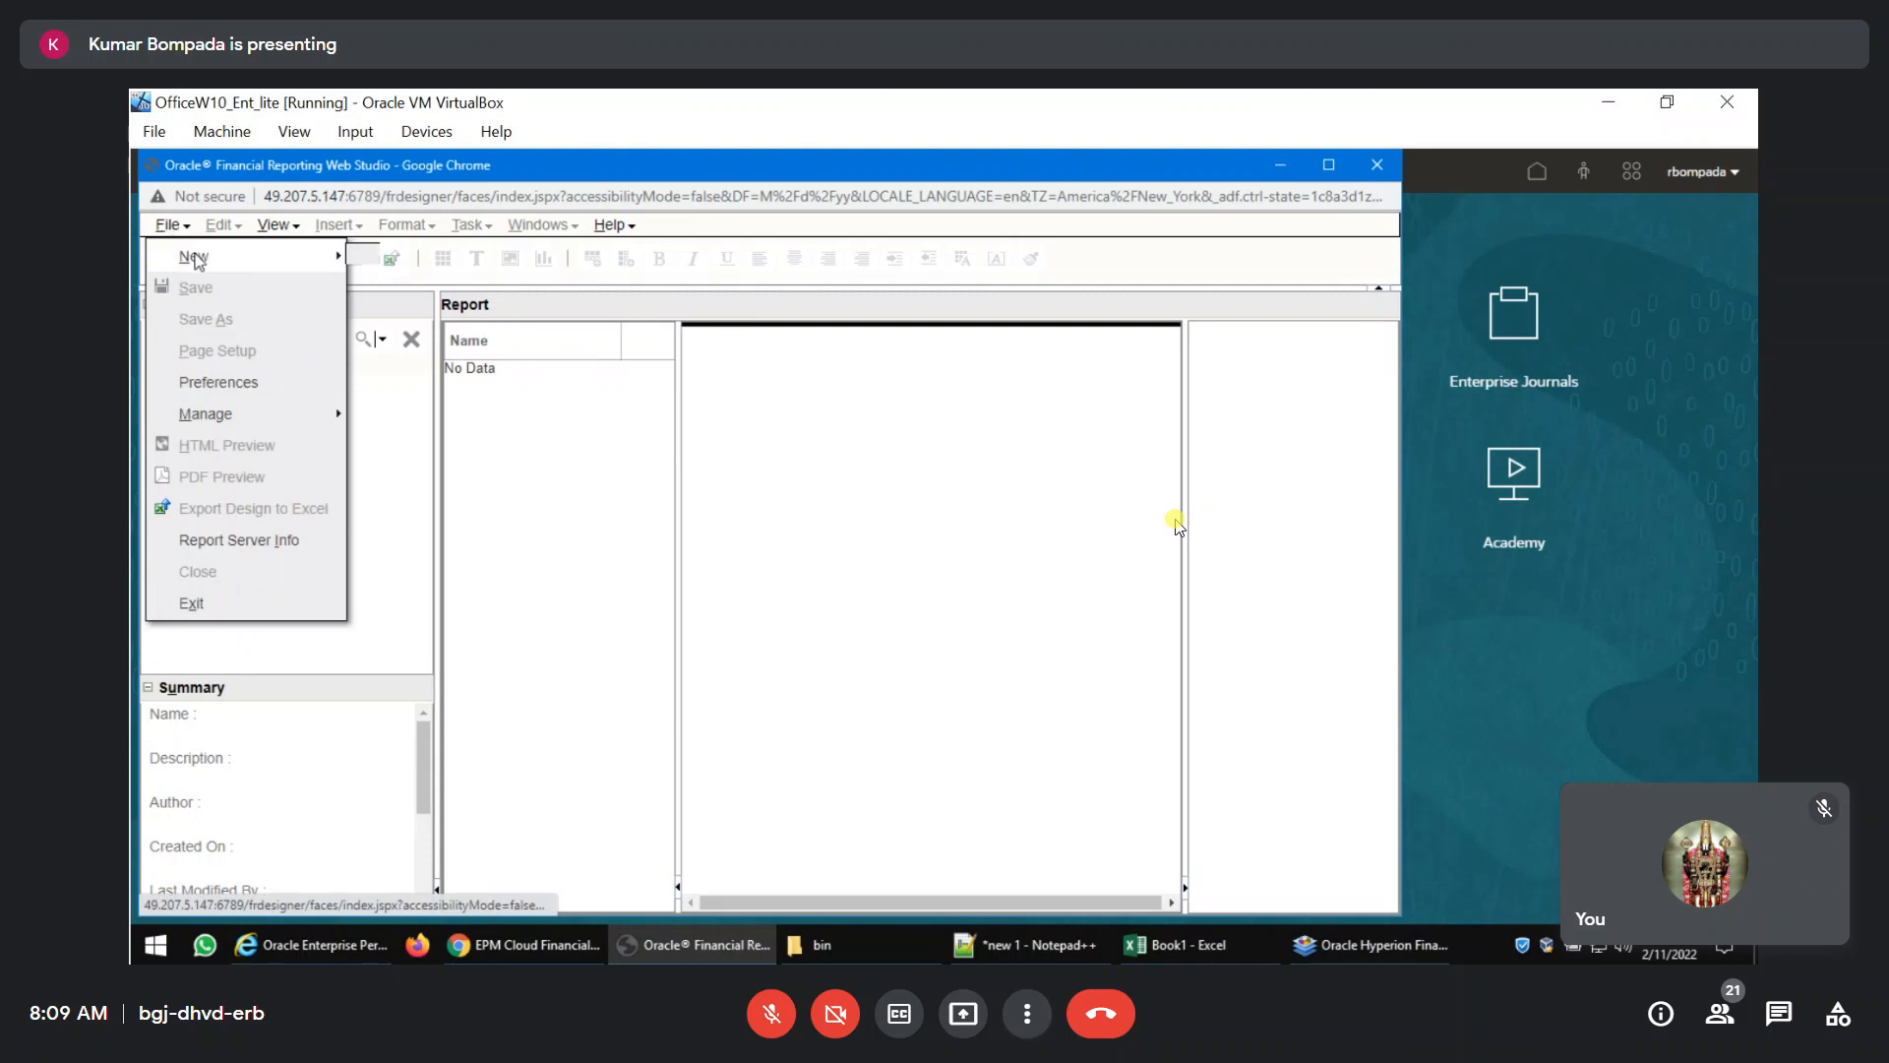
click(399, 260)
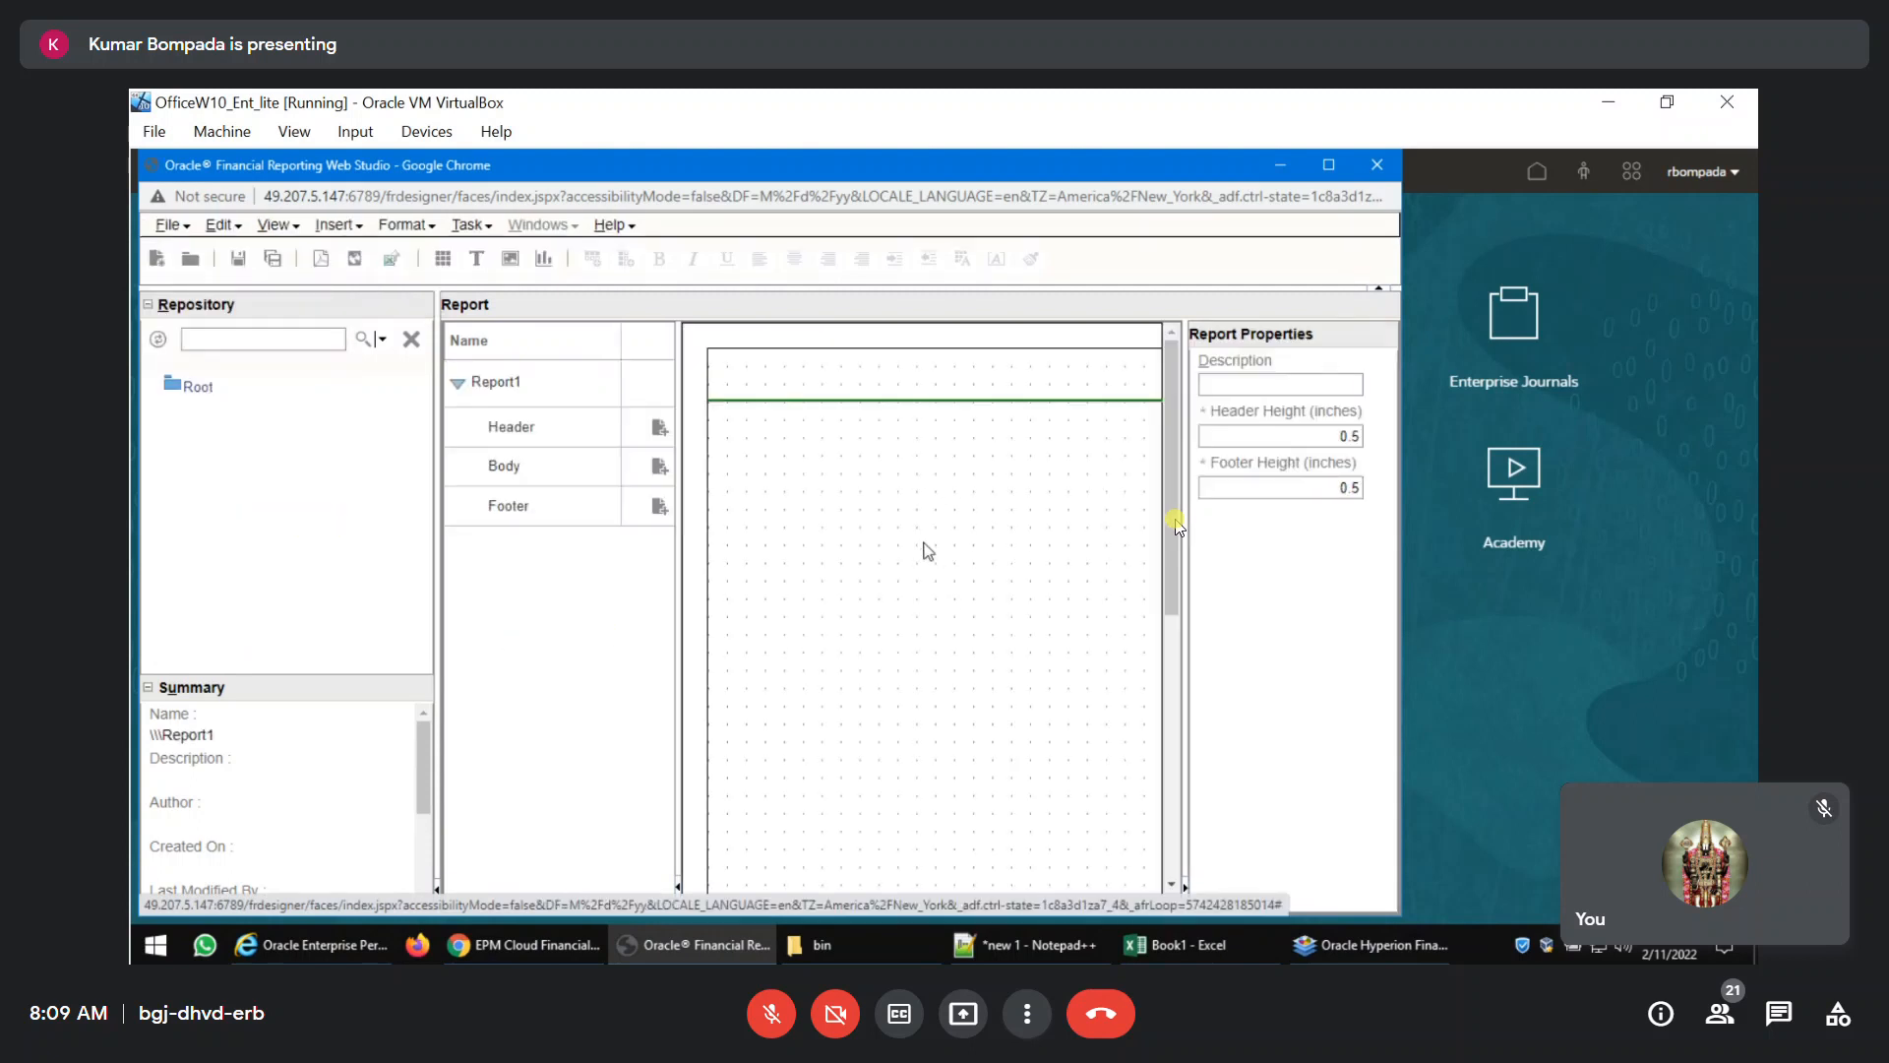
click(1329, 165)
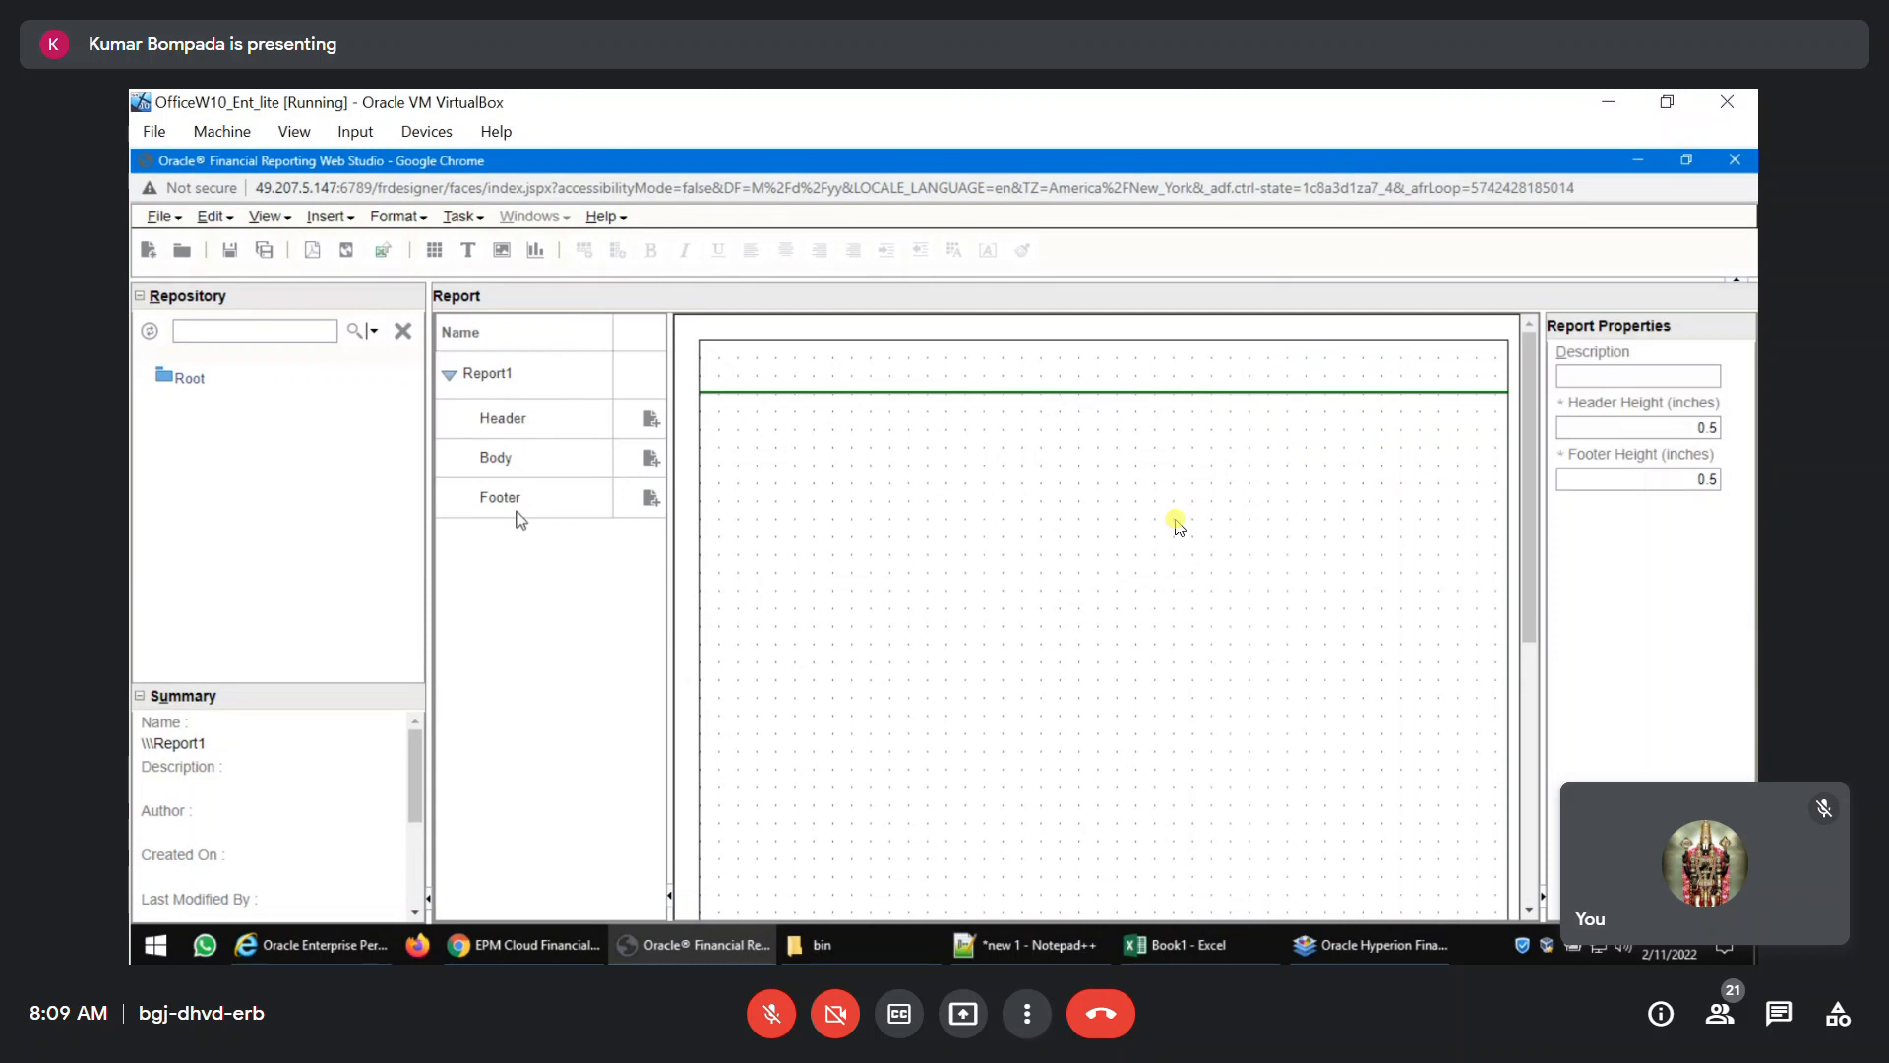
Insert a grid into the body of the new report.
click(324, 218)
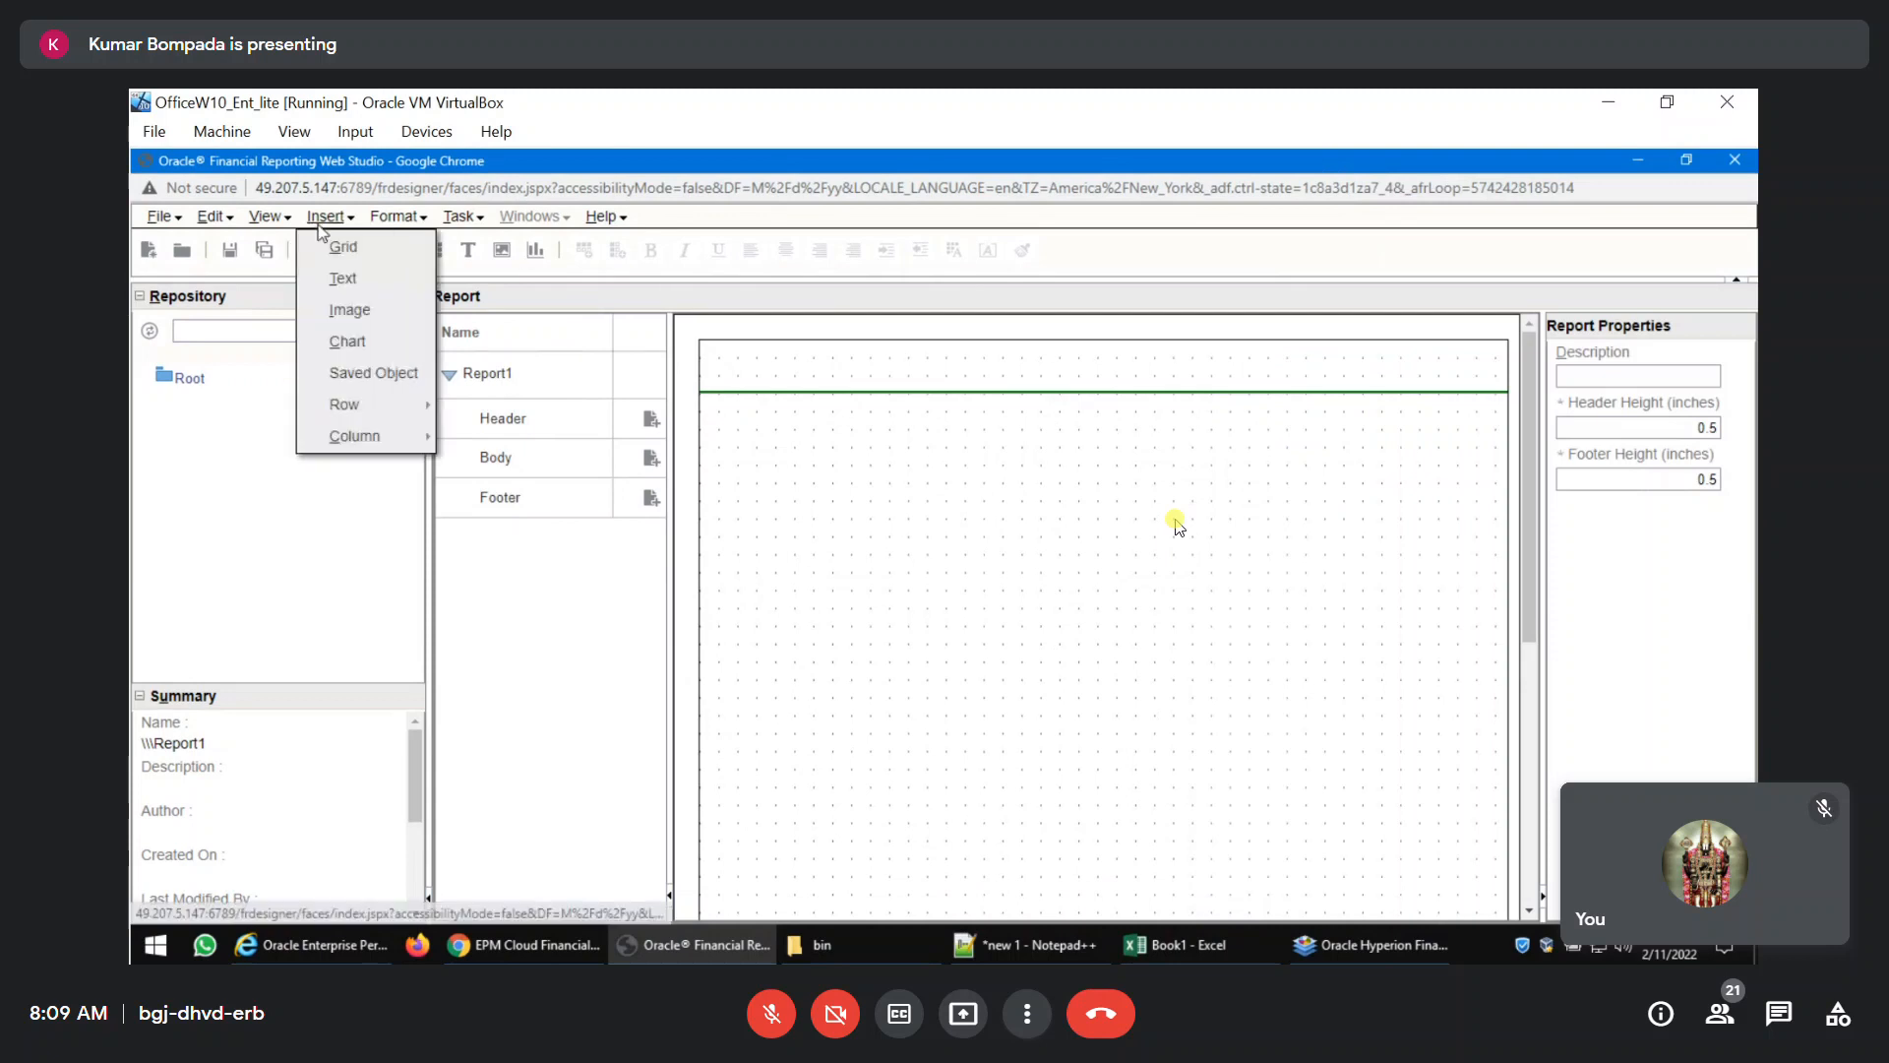
click(335, 246)
drag(915, 514, 976, 532)
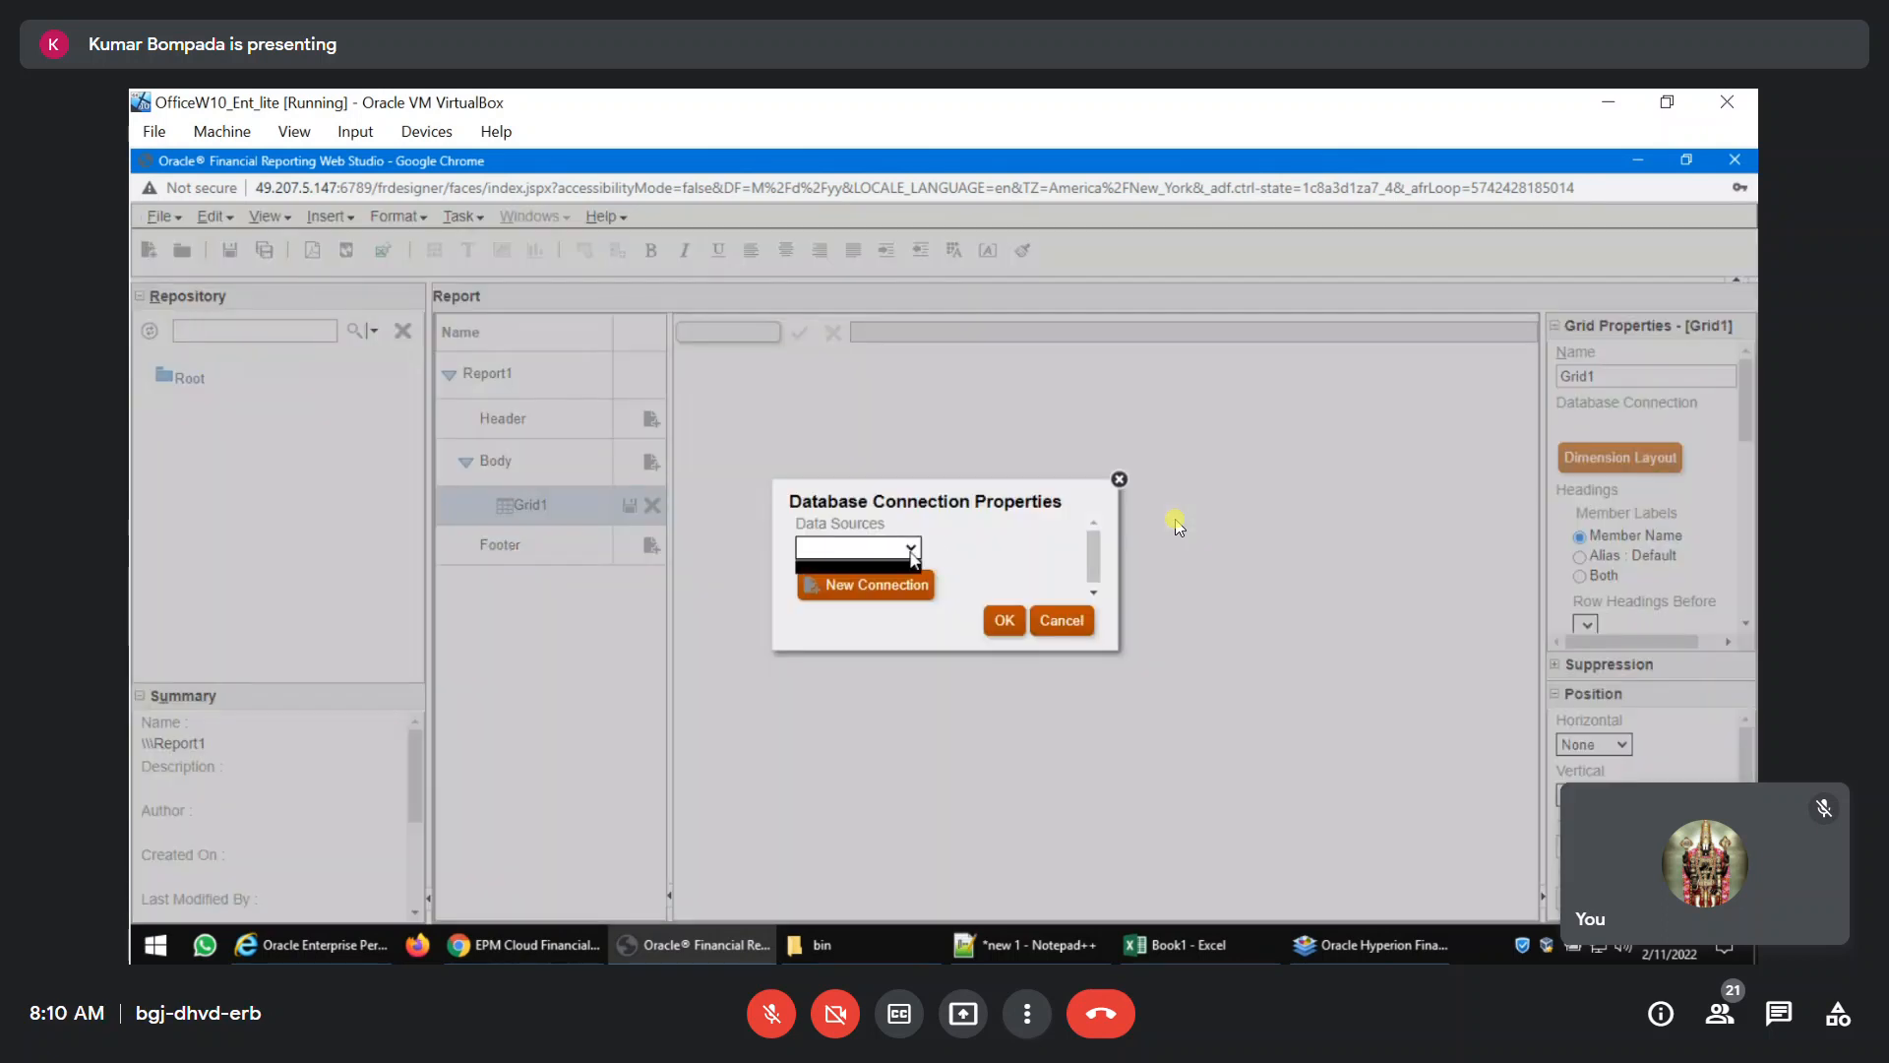
Create a database connection named FCCSHFR for the application BabaFCCS with its database, and use it as the grid's data source.
click(877, 588)
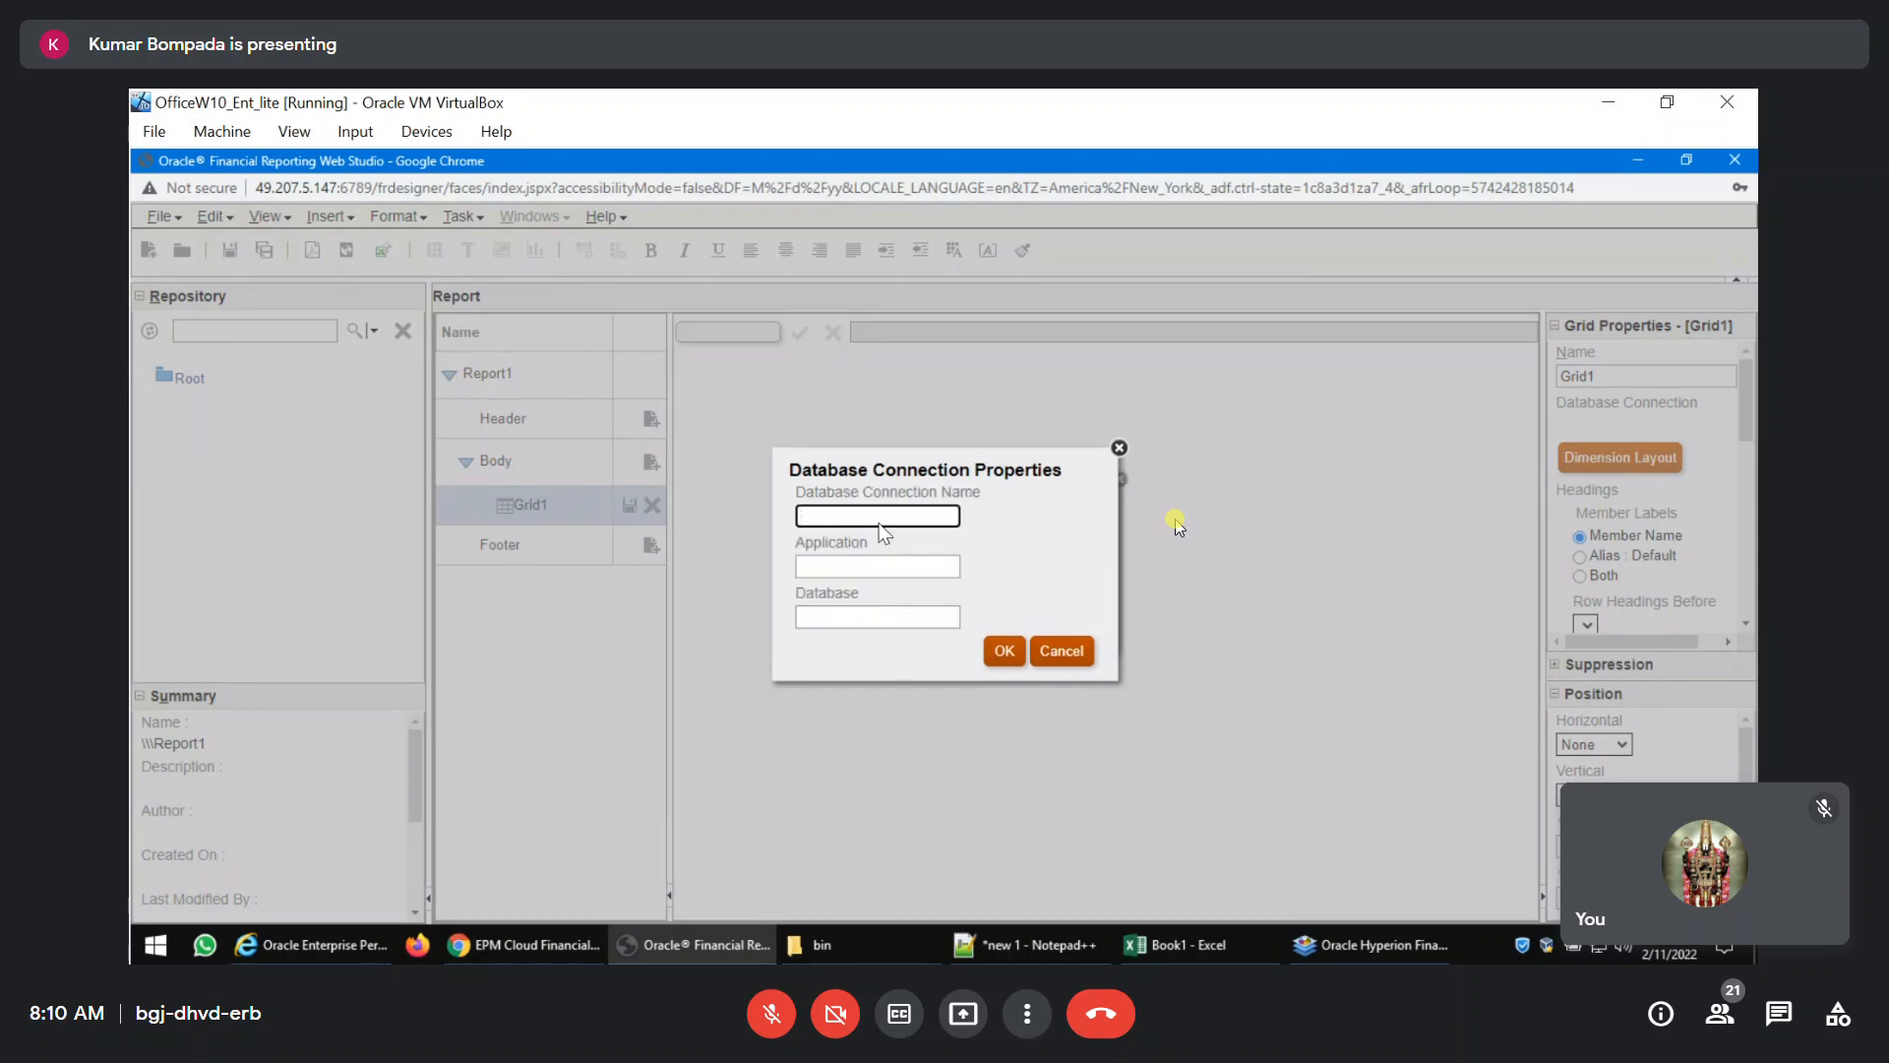
text(FCCSHFR)
click(891, 569)
text(BabaFCCS)
click(876, 622)
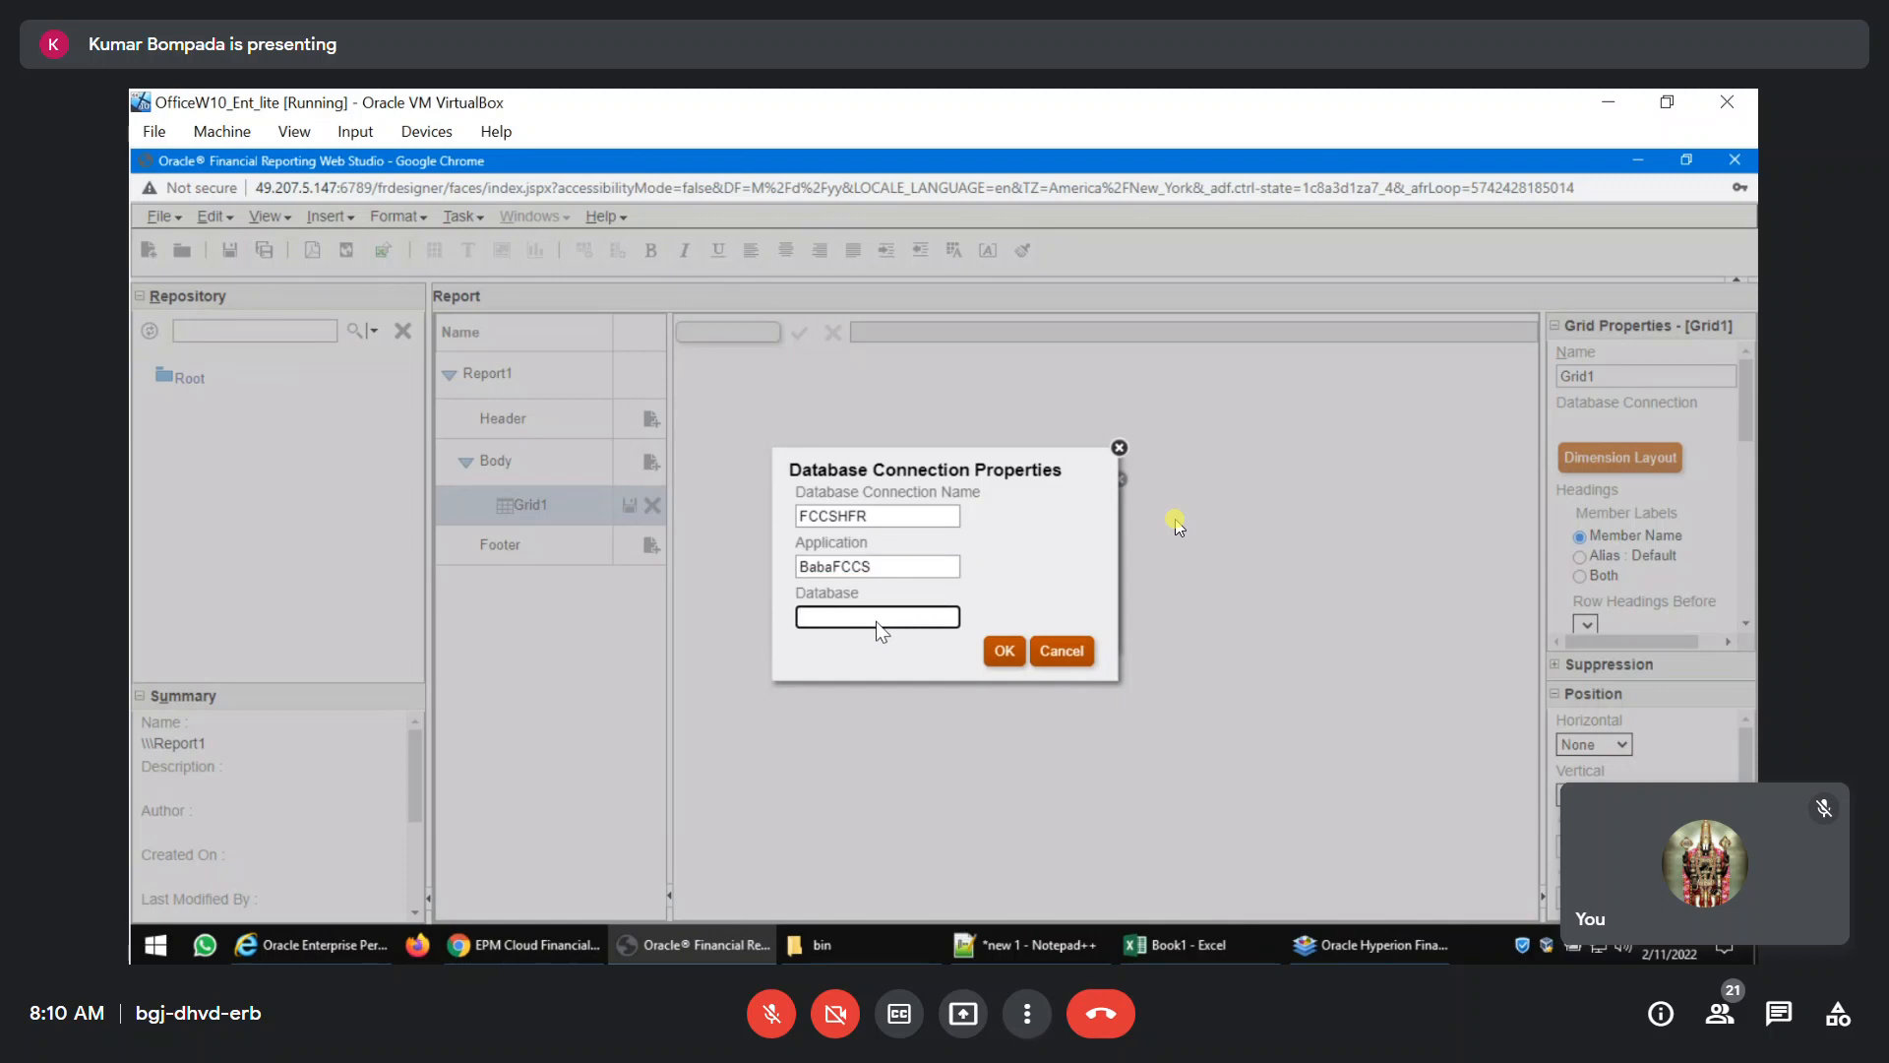
text(Consol)
click(1006, 654)
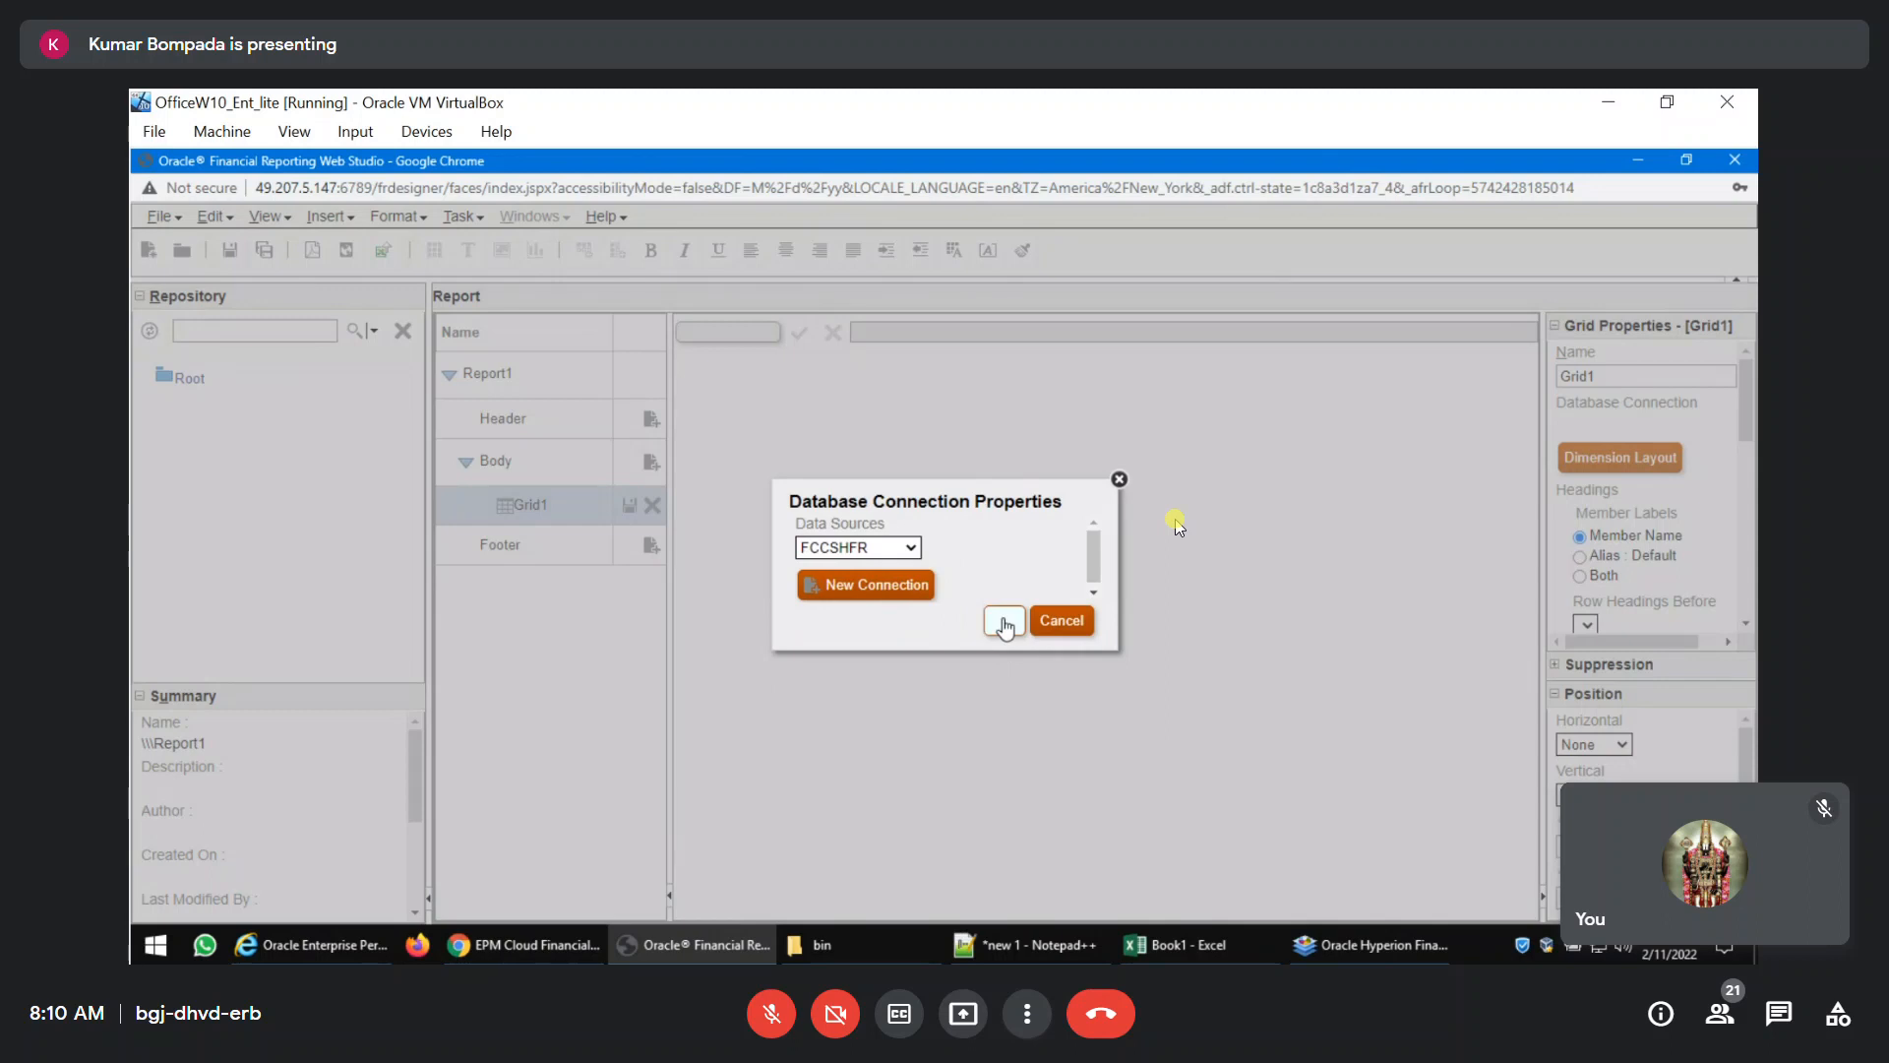
click(1004, 622)
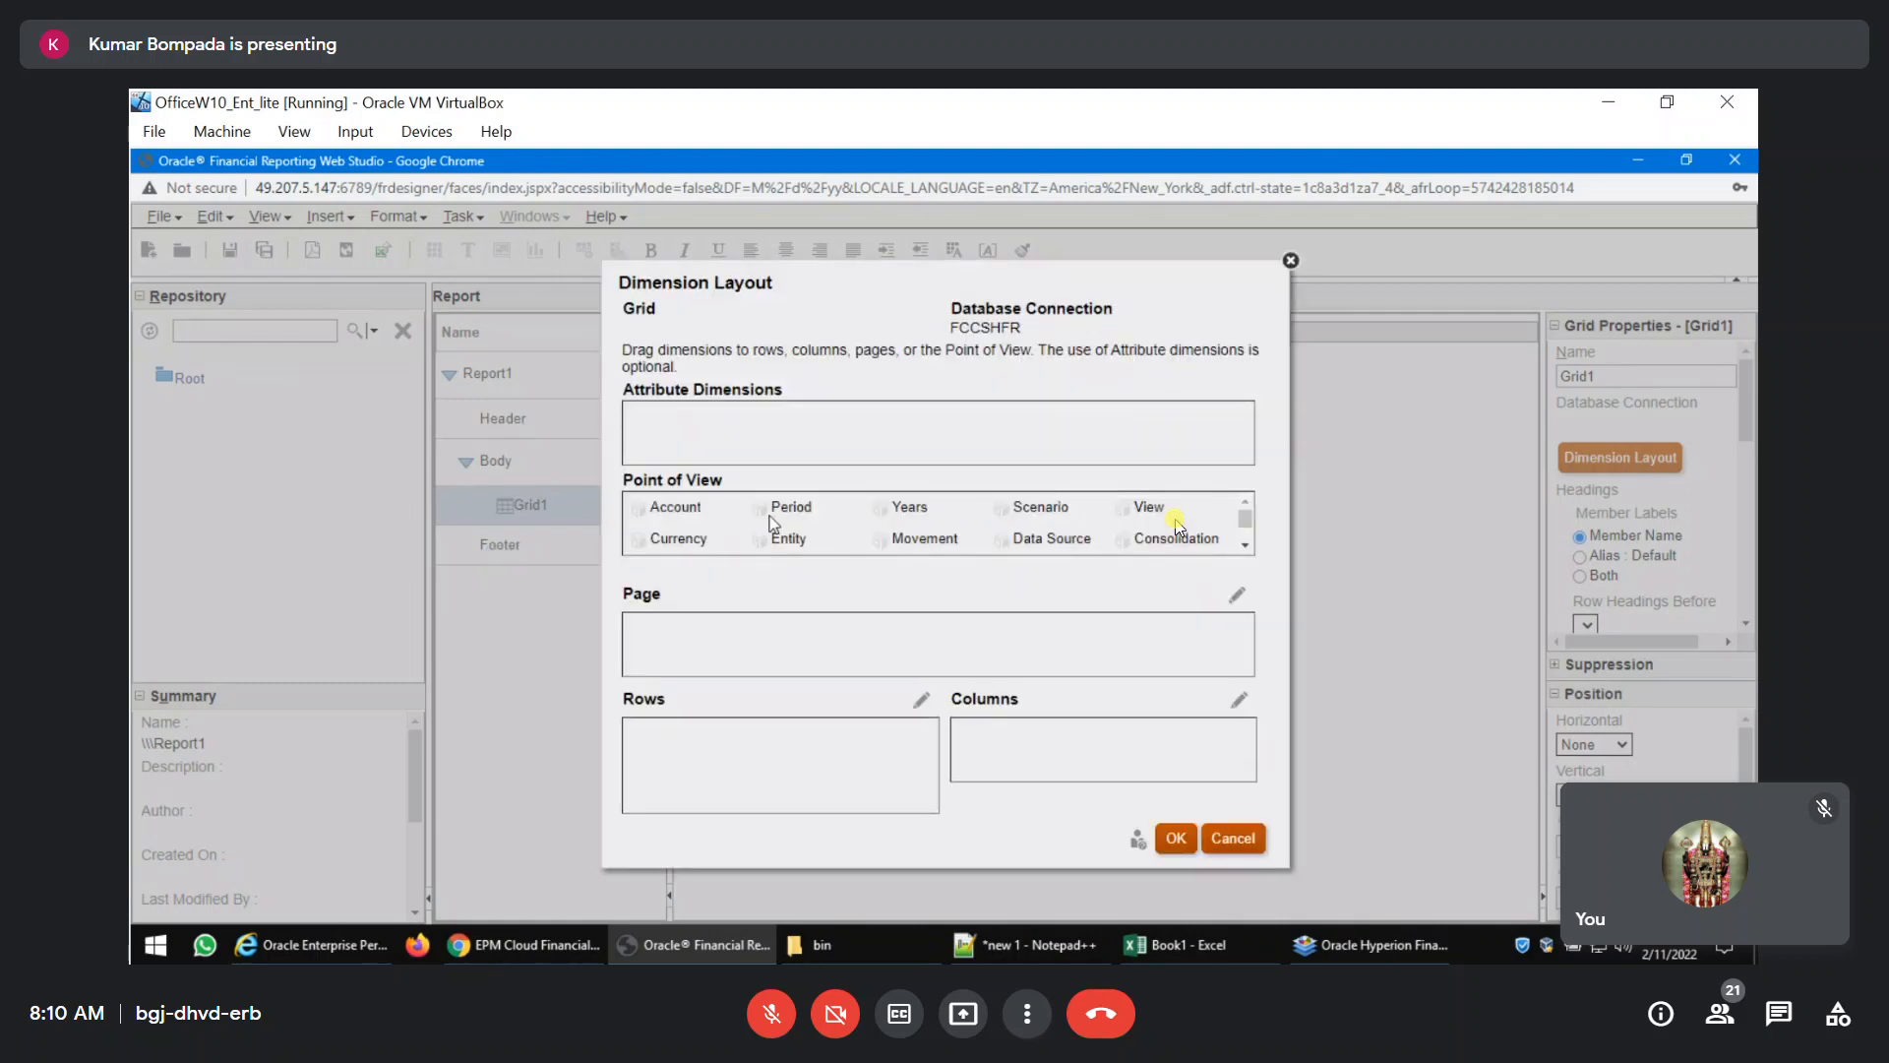
Lay out the grid with the Account dimension in the rows and the Years dimension in the columns.
drag(639, 508, 689, 757)
drag(793, 510, 980, 738)
click(1175, 839)
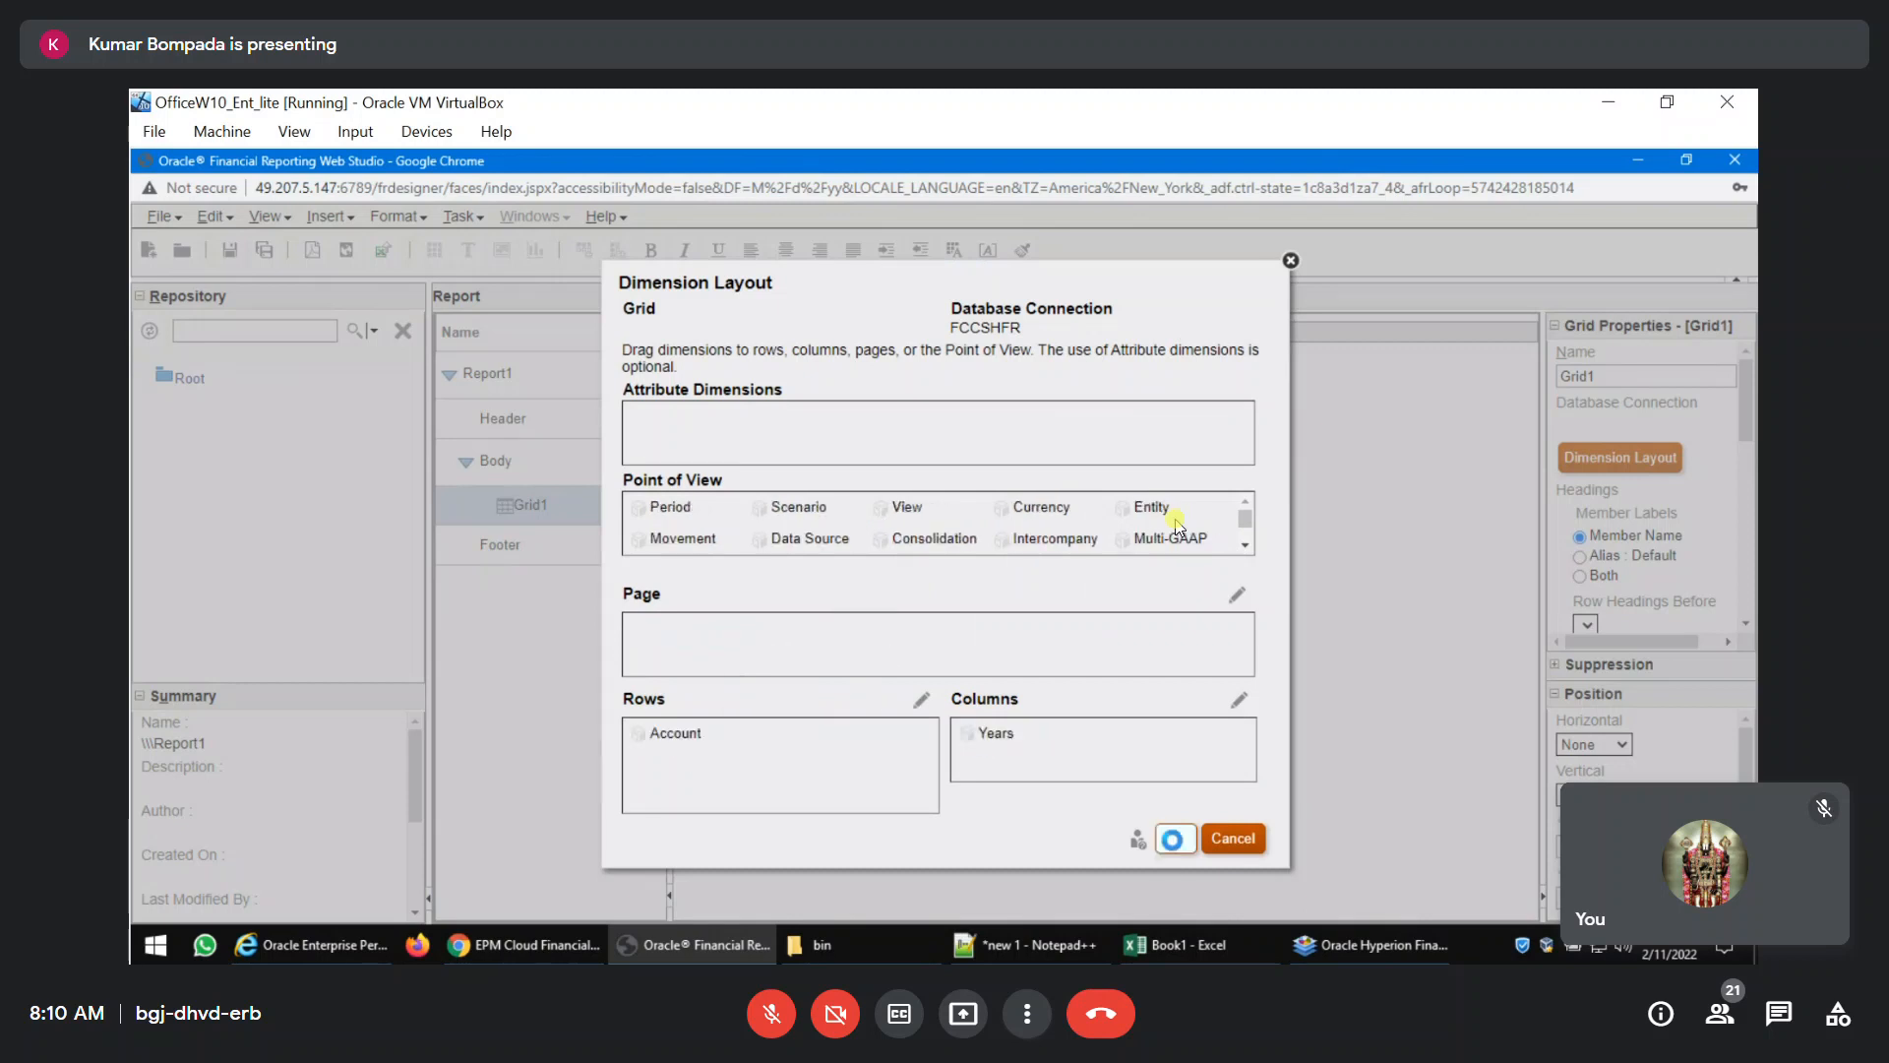
Open the member selection of the grid's Account row and remove the default Account member.
double_click(772, 522)
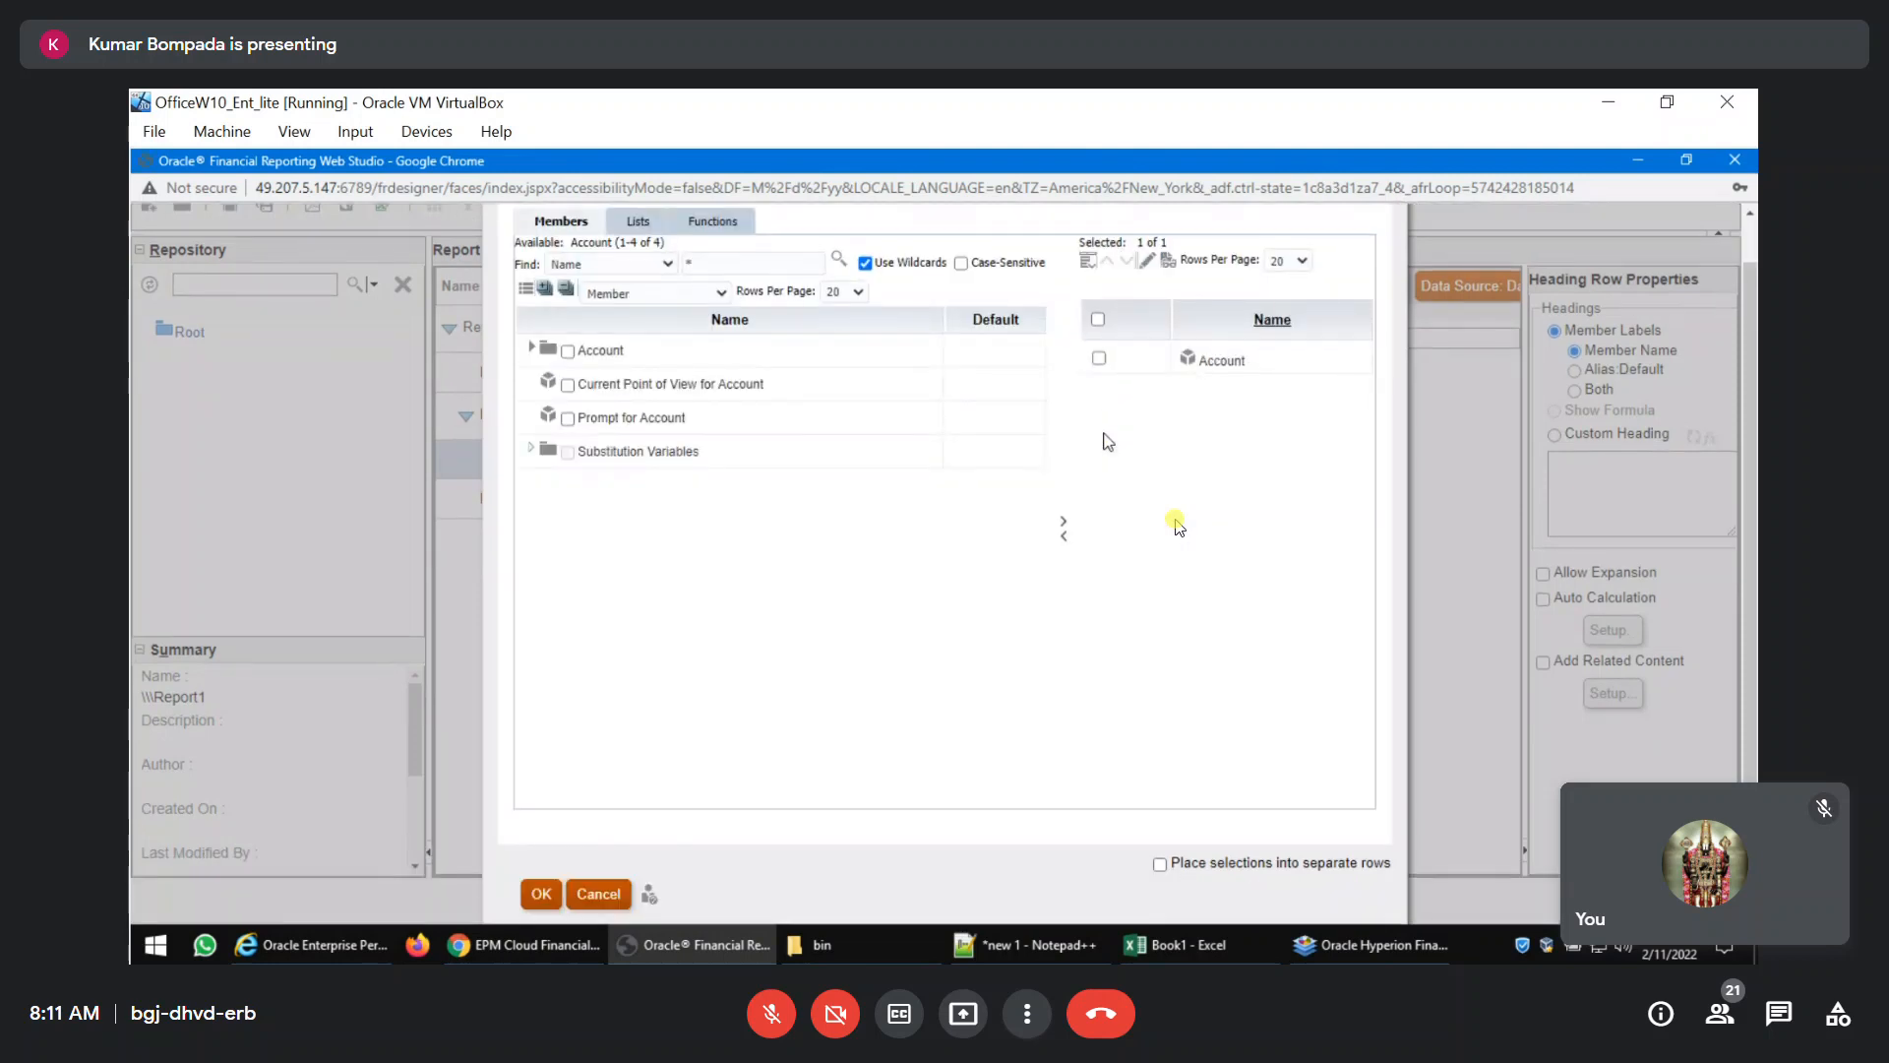
click(1099, 358)
click(1063, 540)
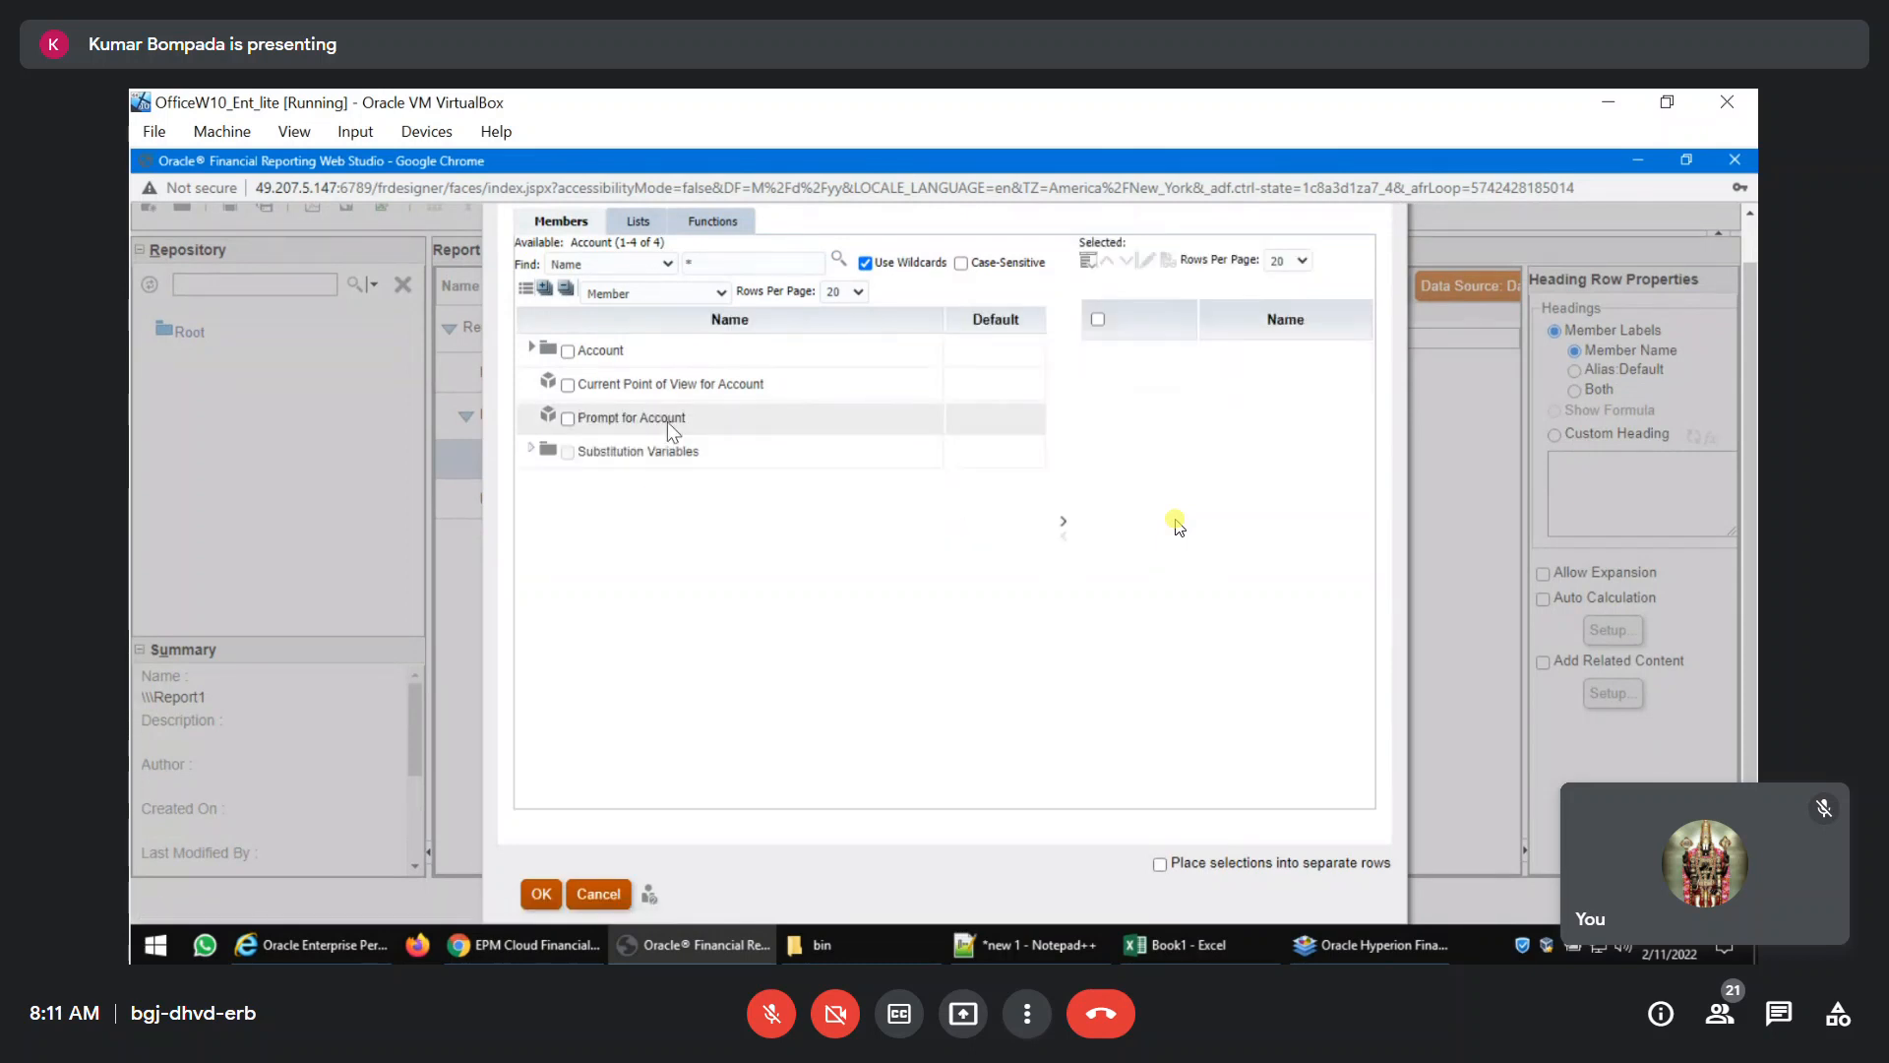
click(532, 350)
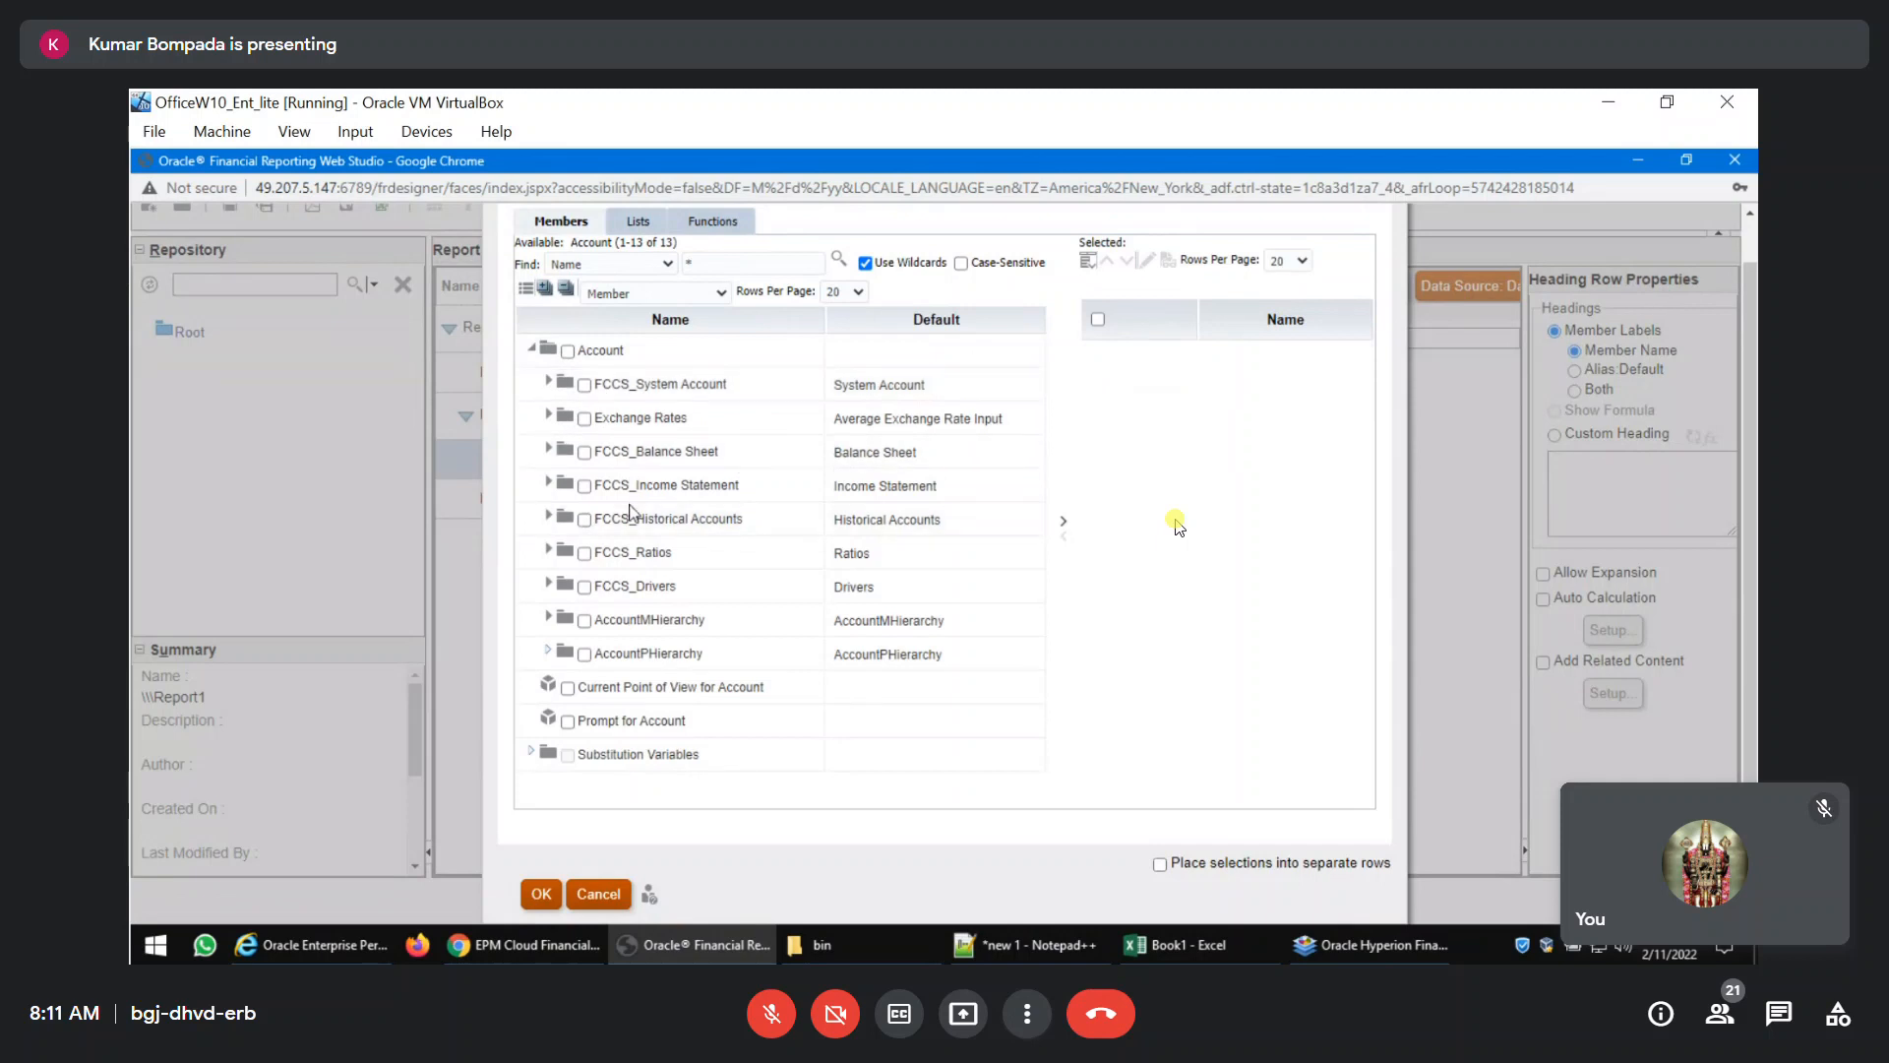
click(548, 450)
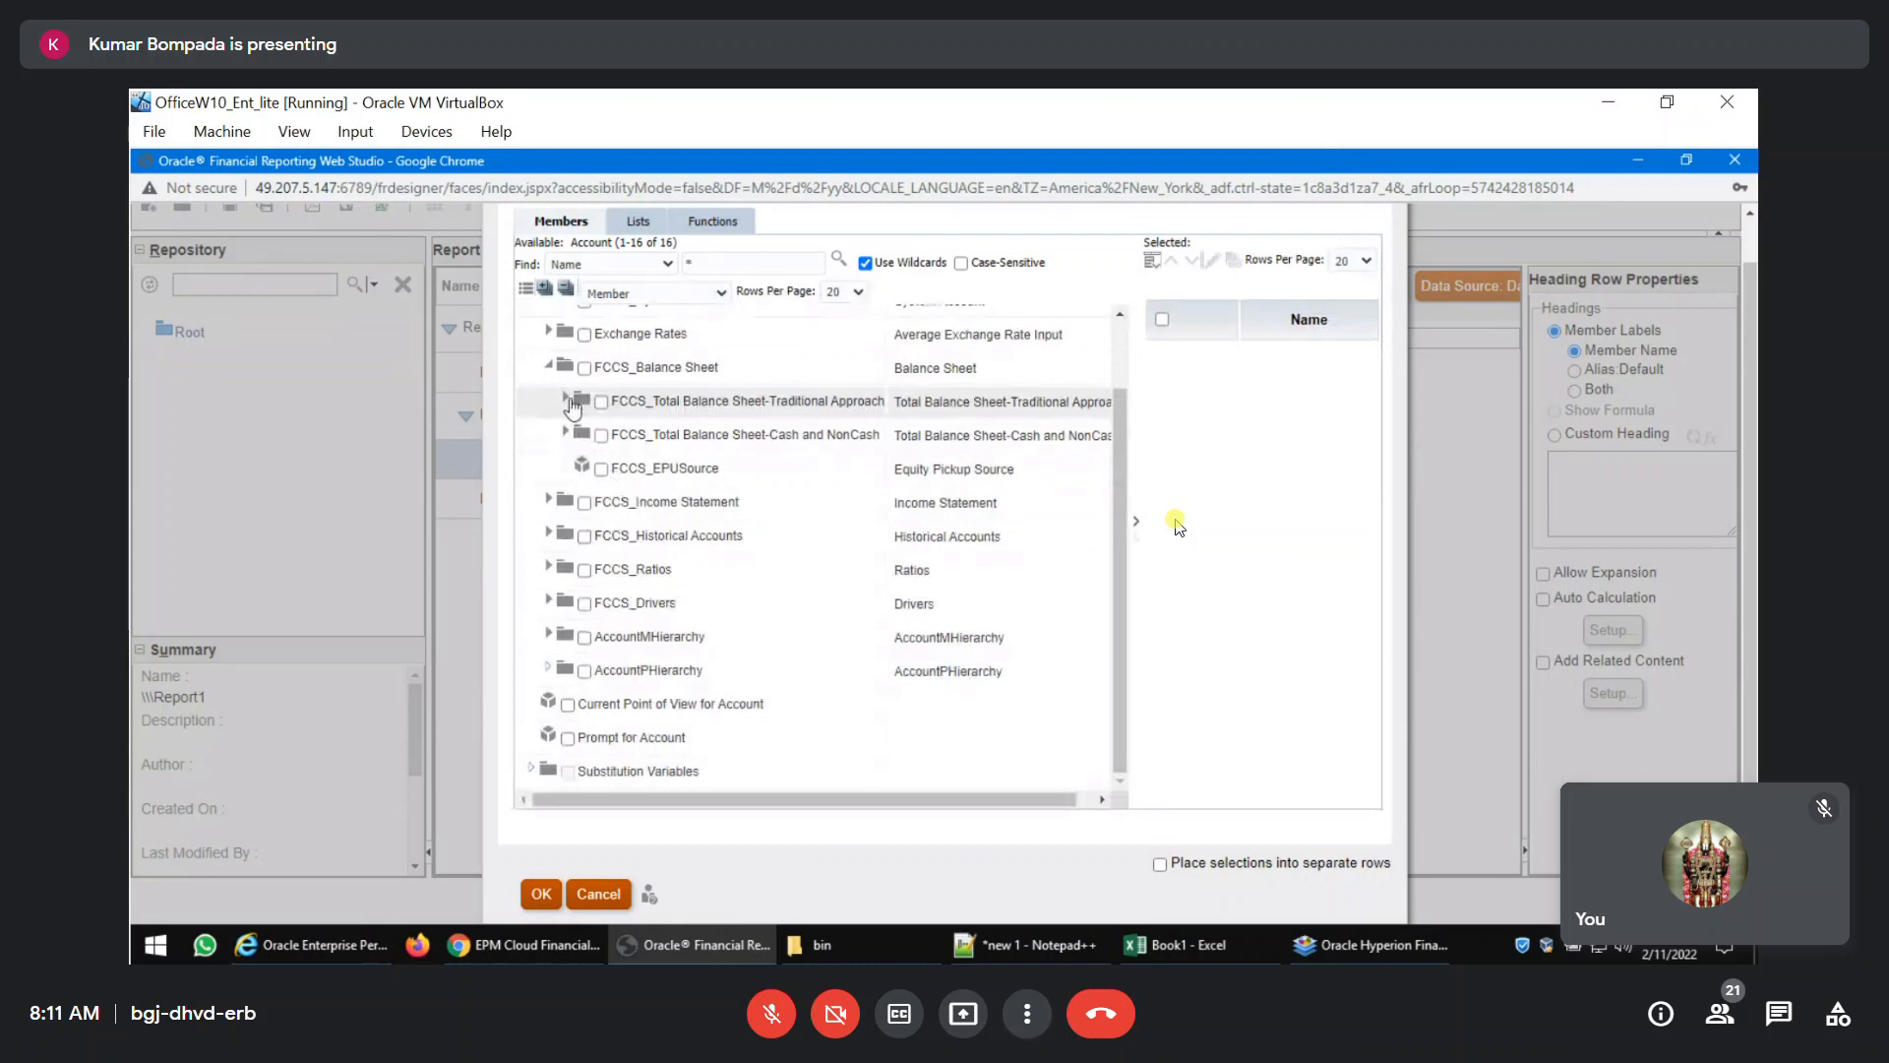
click(569, 403)
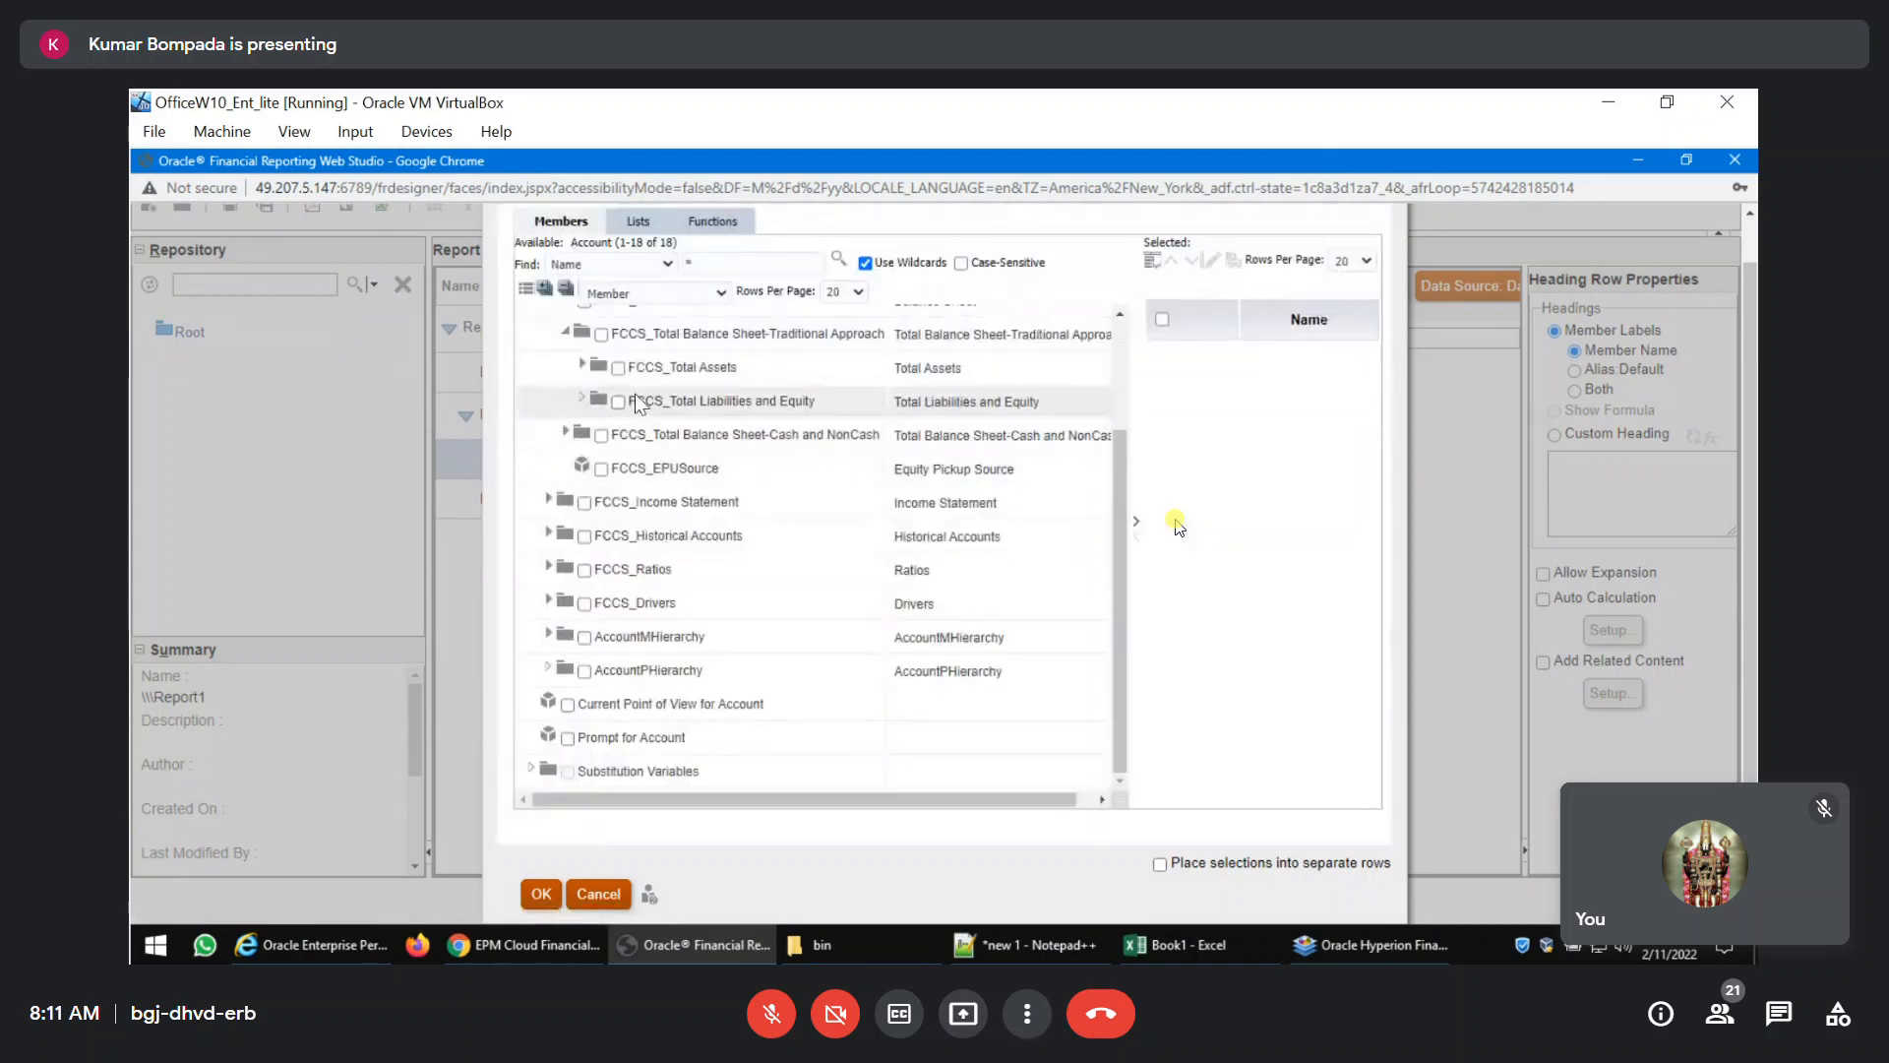
click(618, 369)
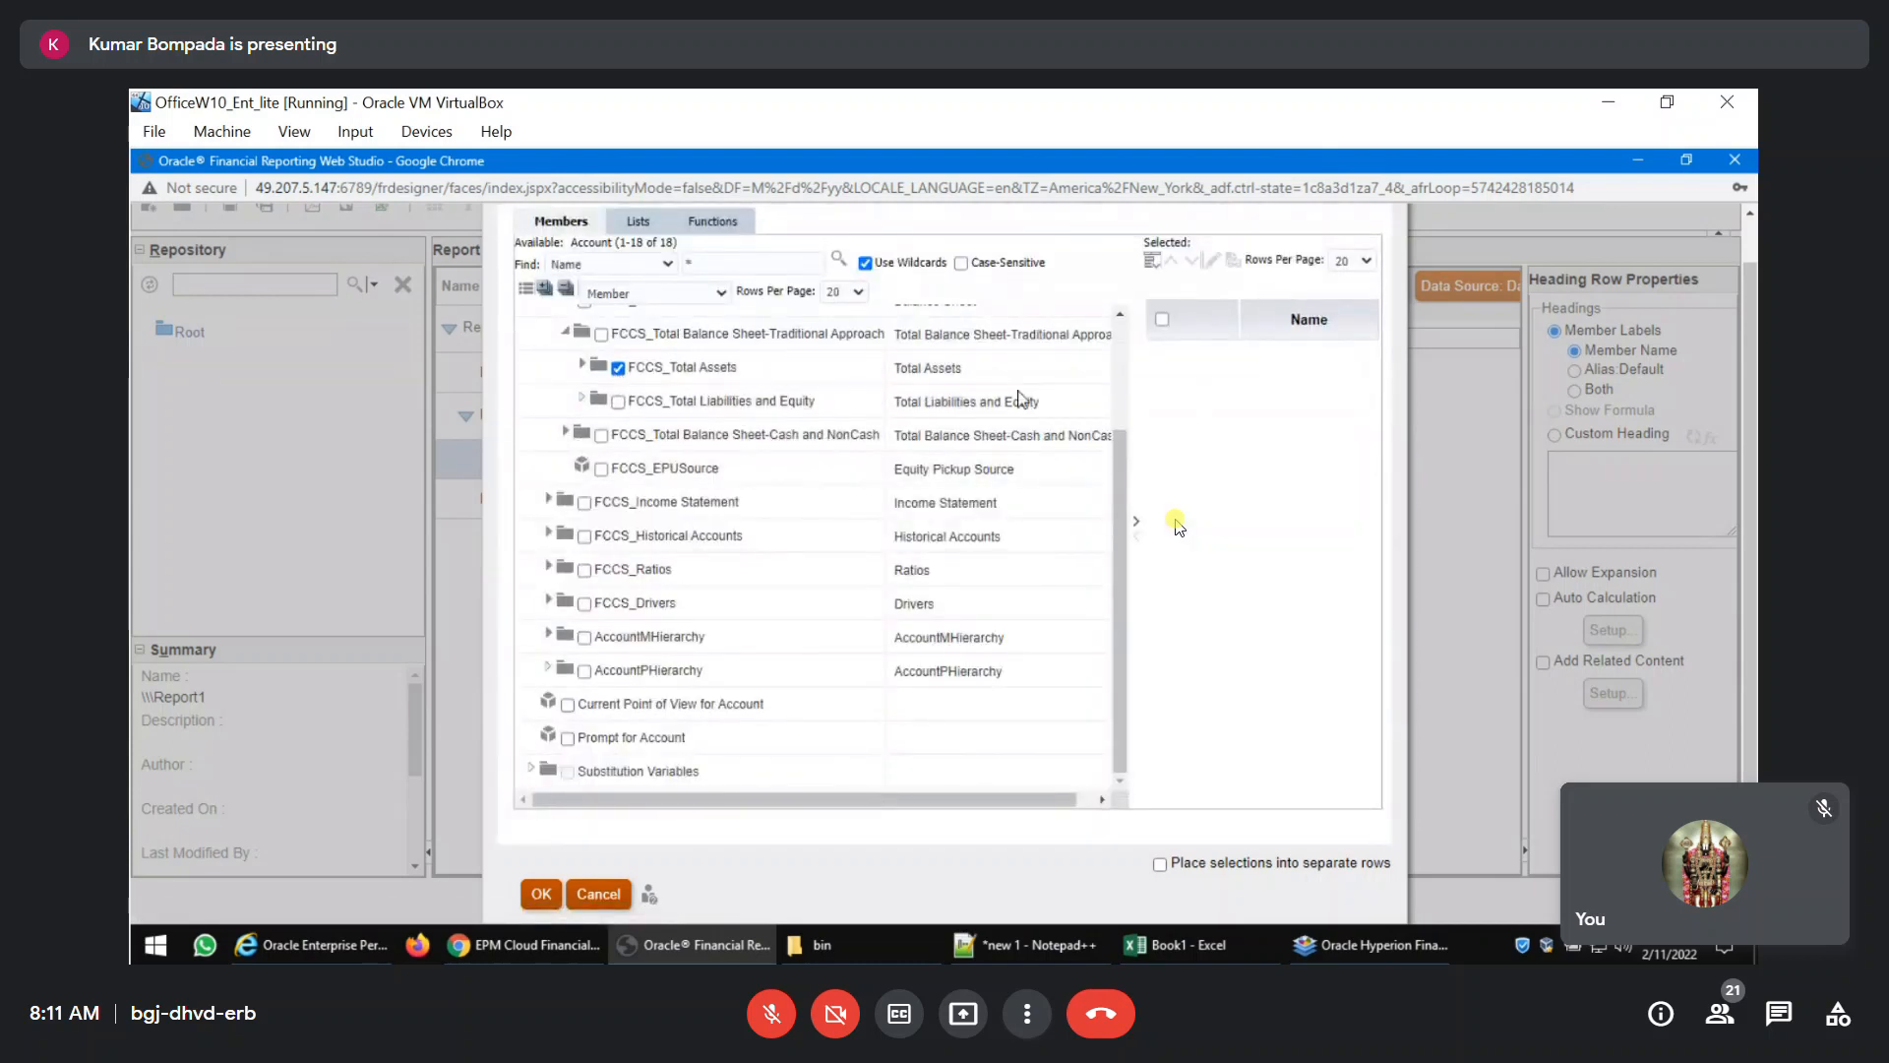
scroll(1101, 485, up, 3)
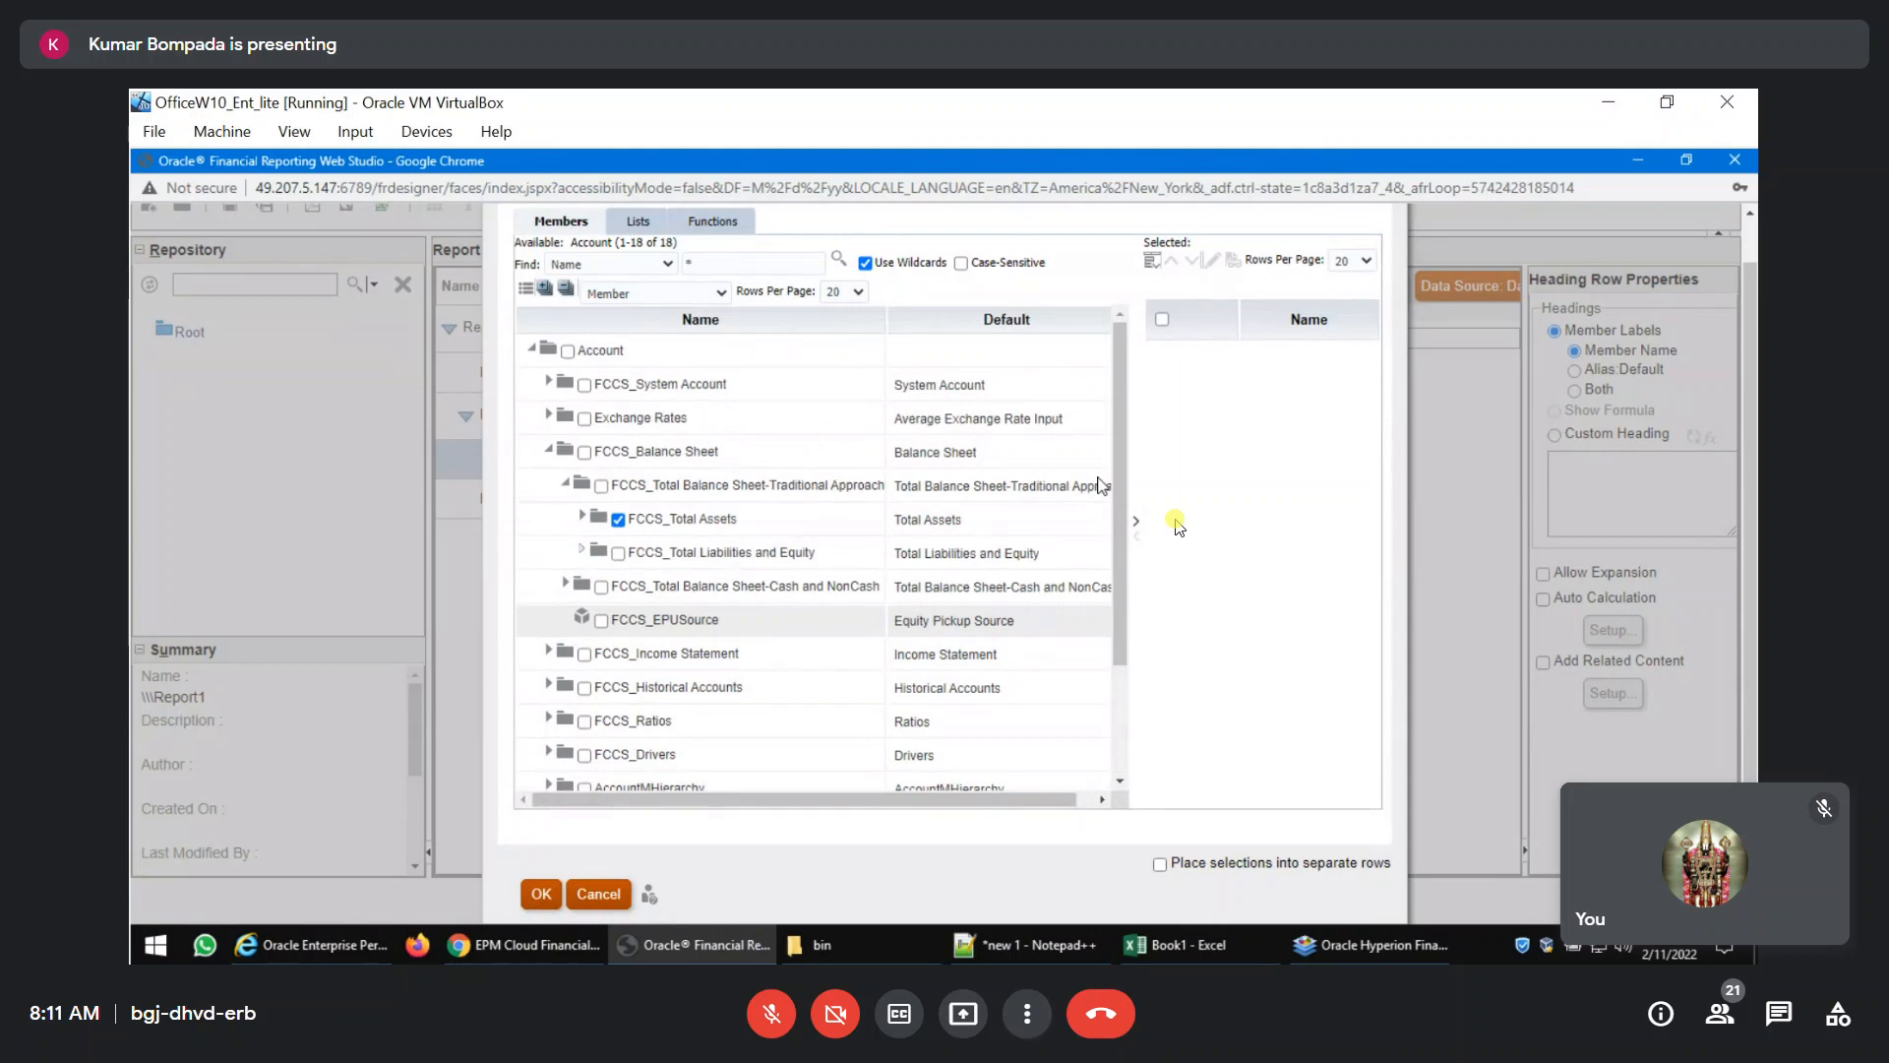
Add the Descendants function to the Account row's member selection.
click(709, 223)
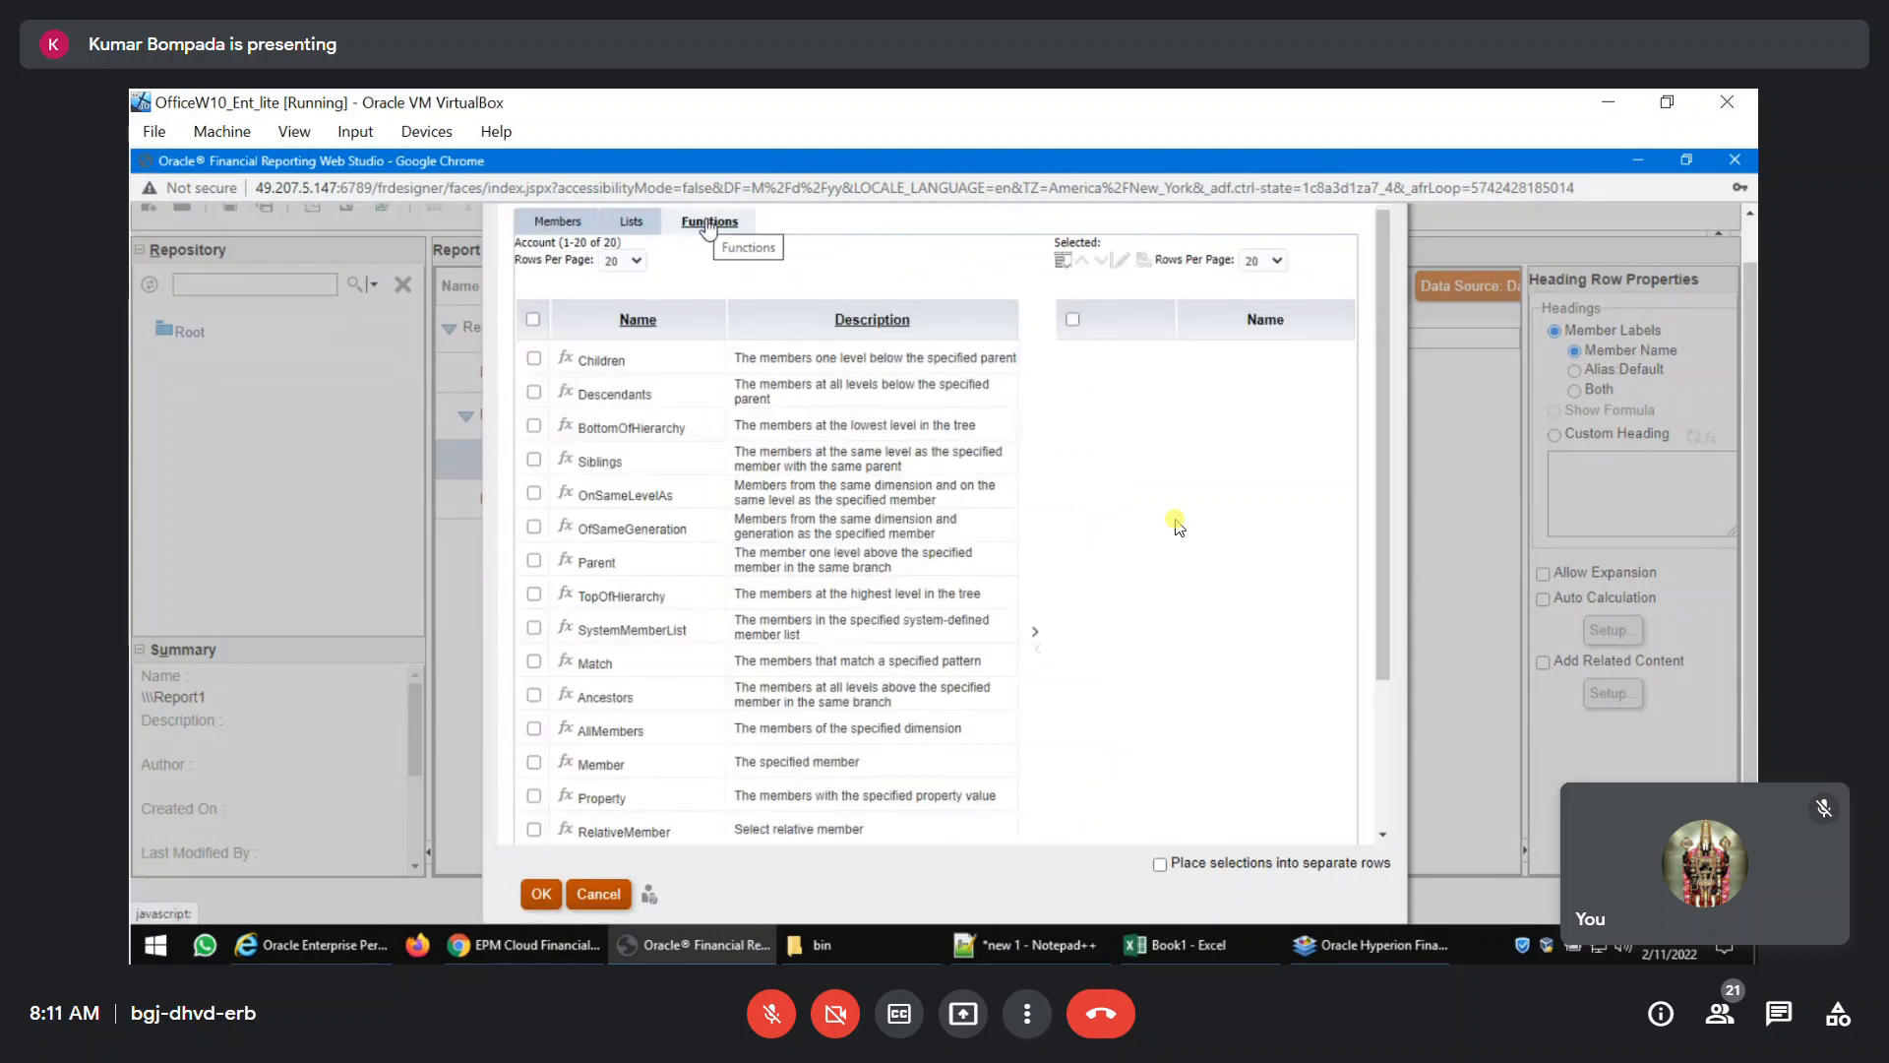
click(534, 392)
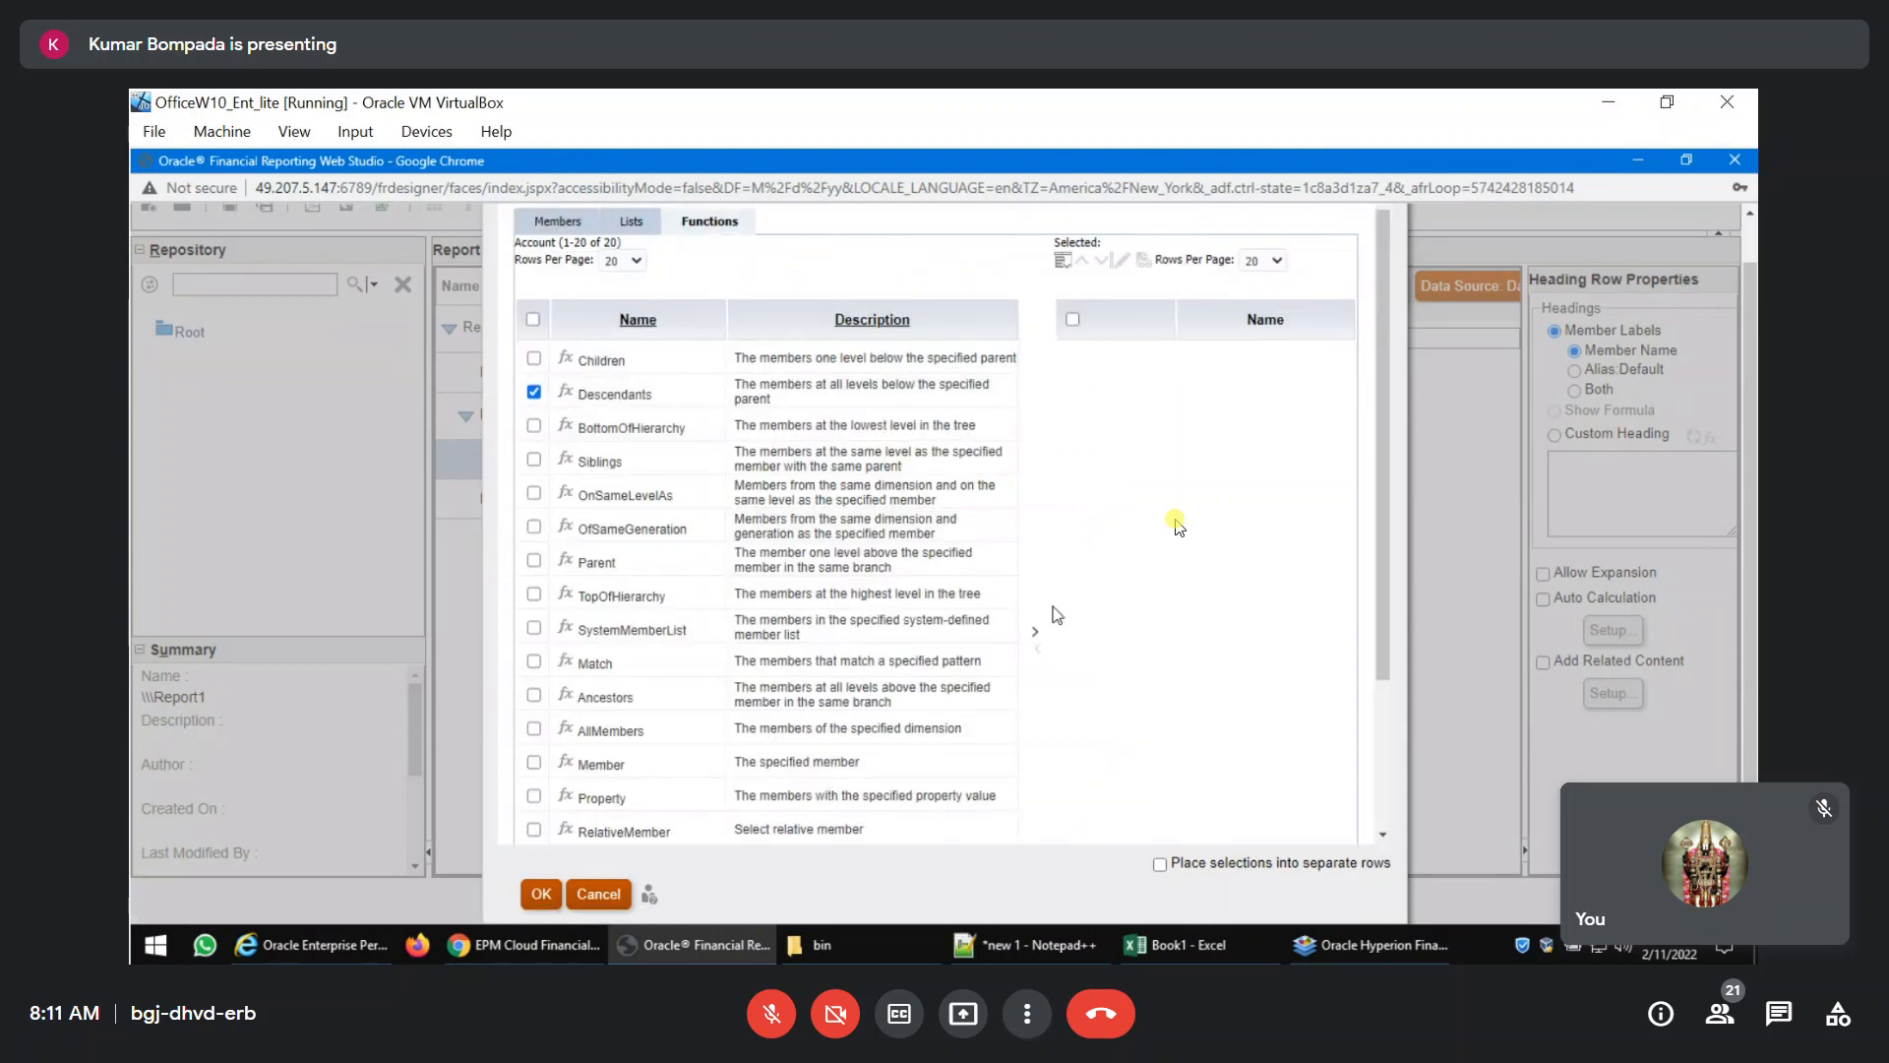
click(1034, 631)
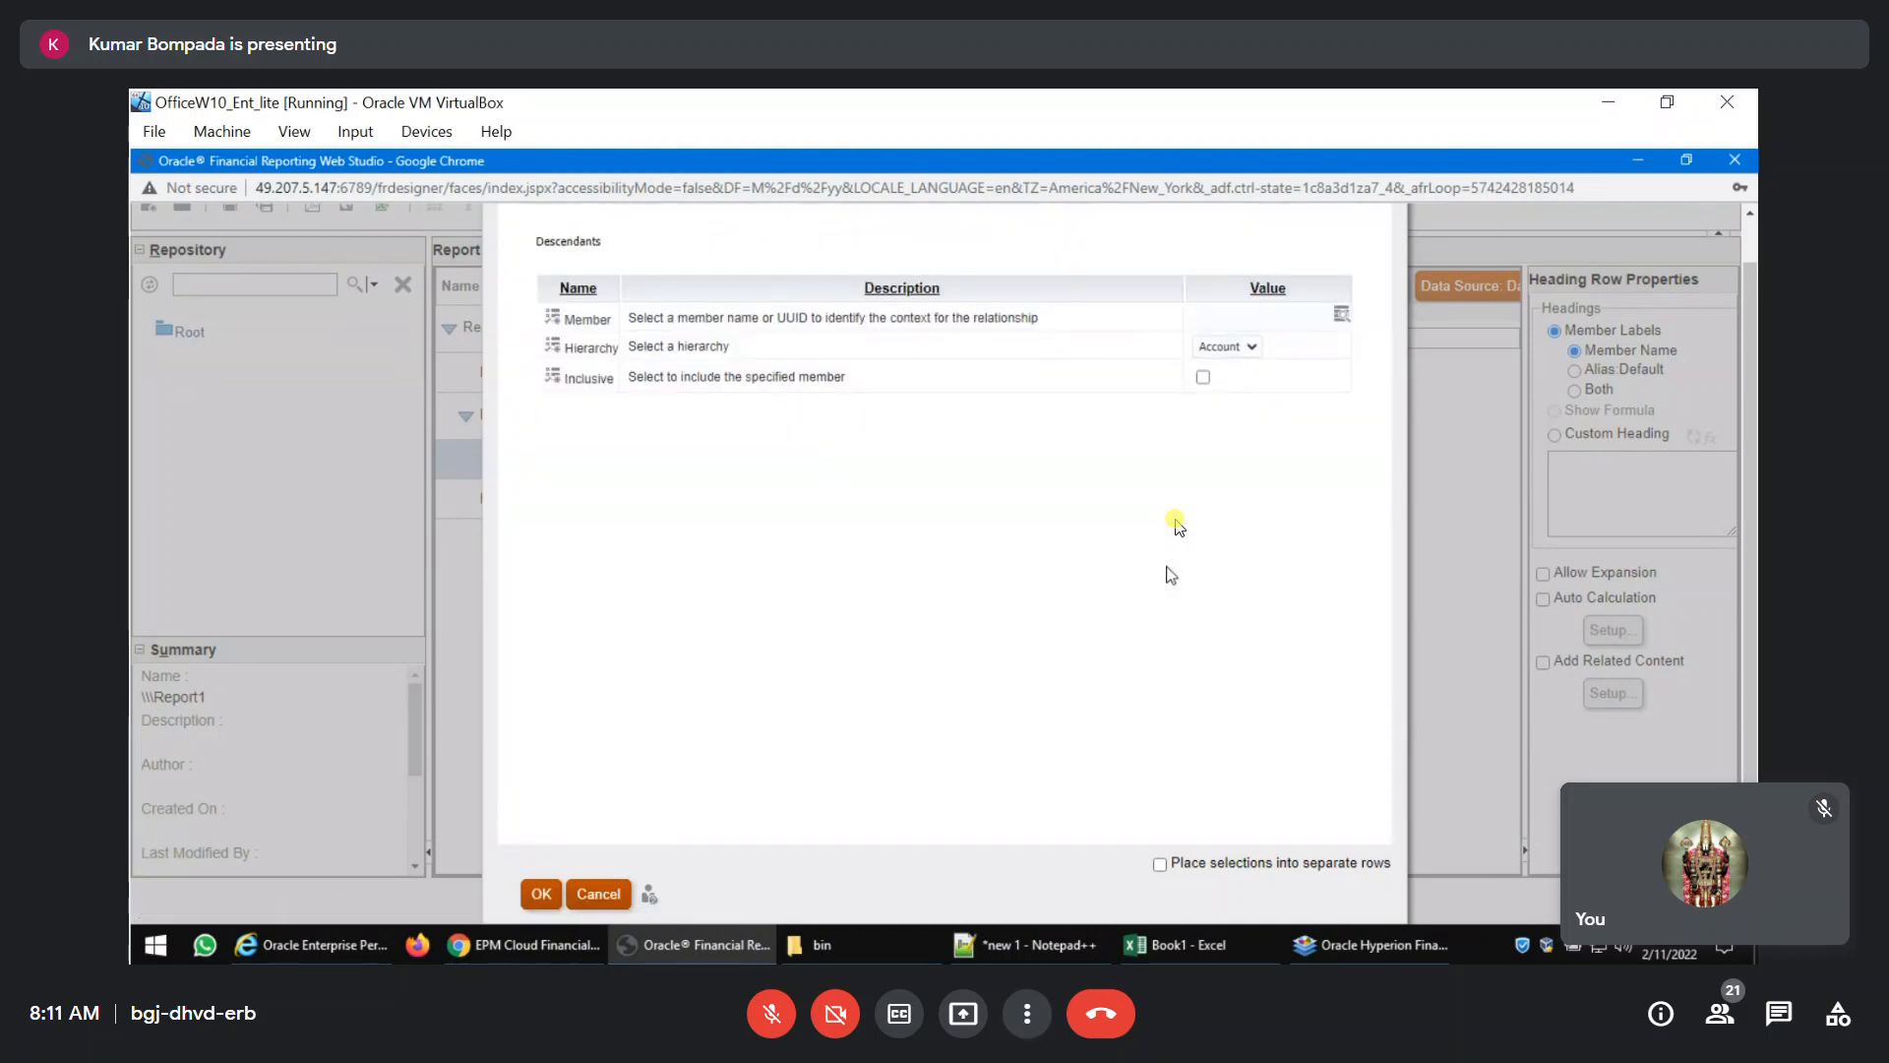
Set the Descendants function's member to FCCS_Current Assets under FCCS_Total Assets and apply the Account row selection.
click(1340, 313)
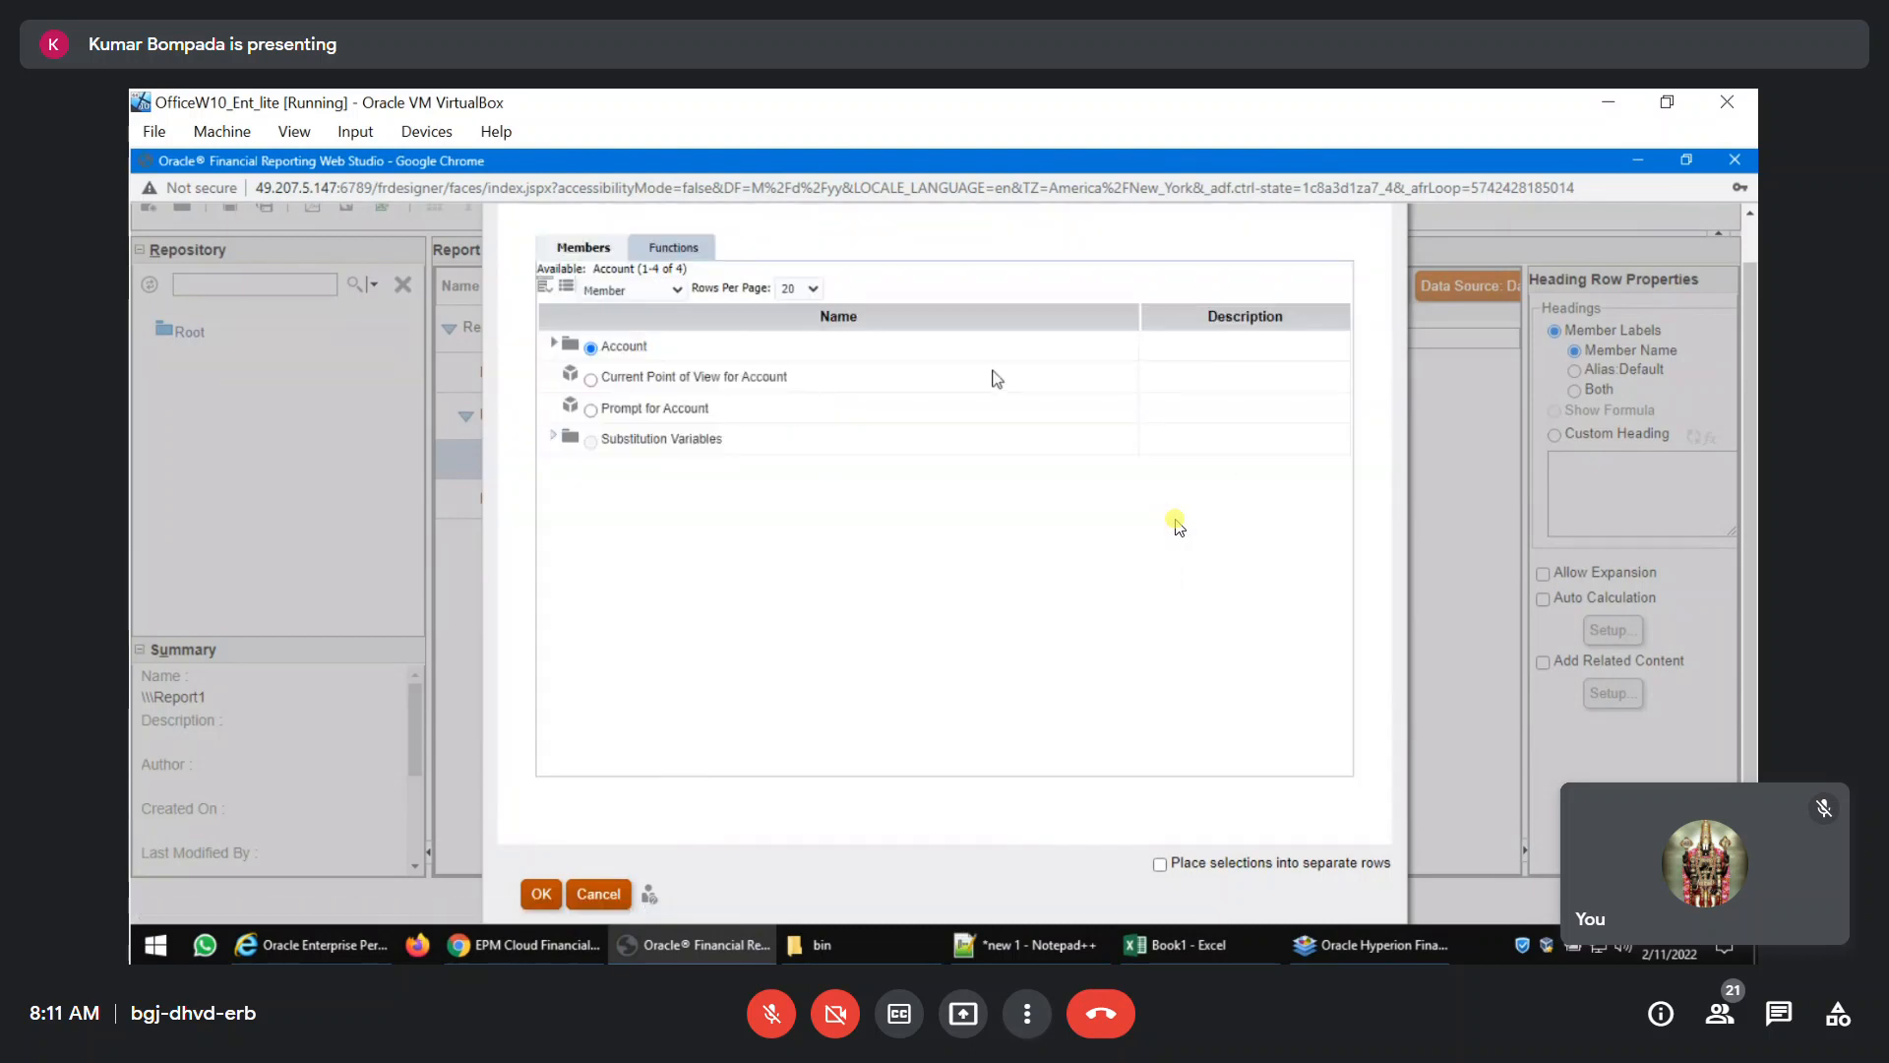
click(554, 343)
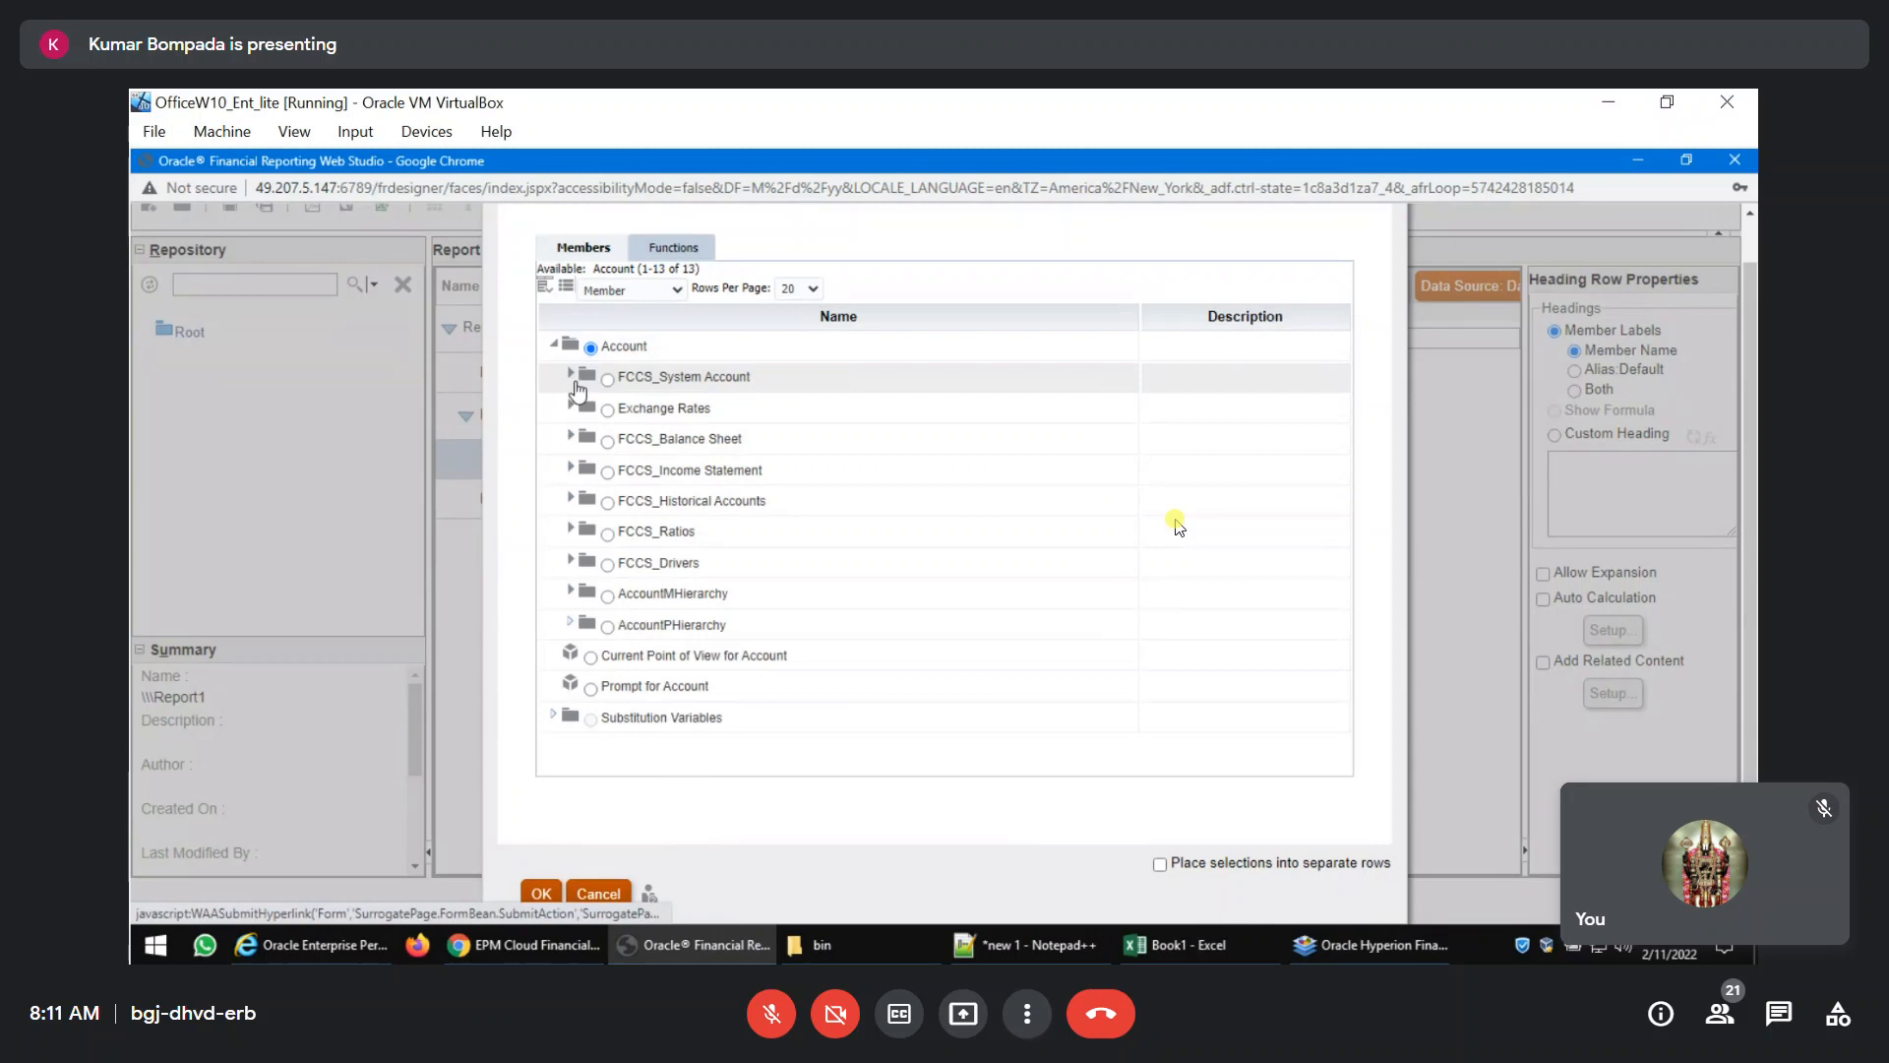
click(571, 436)
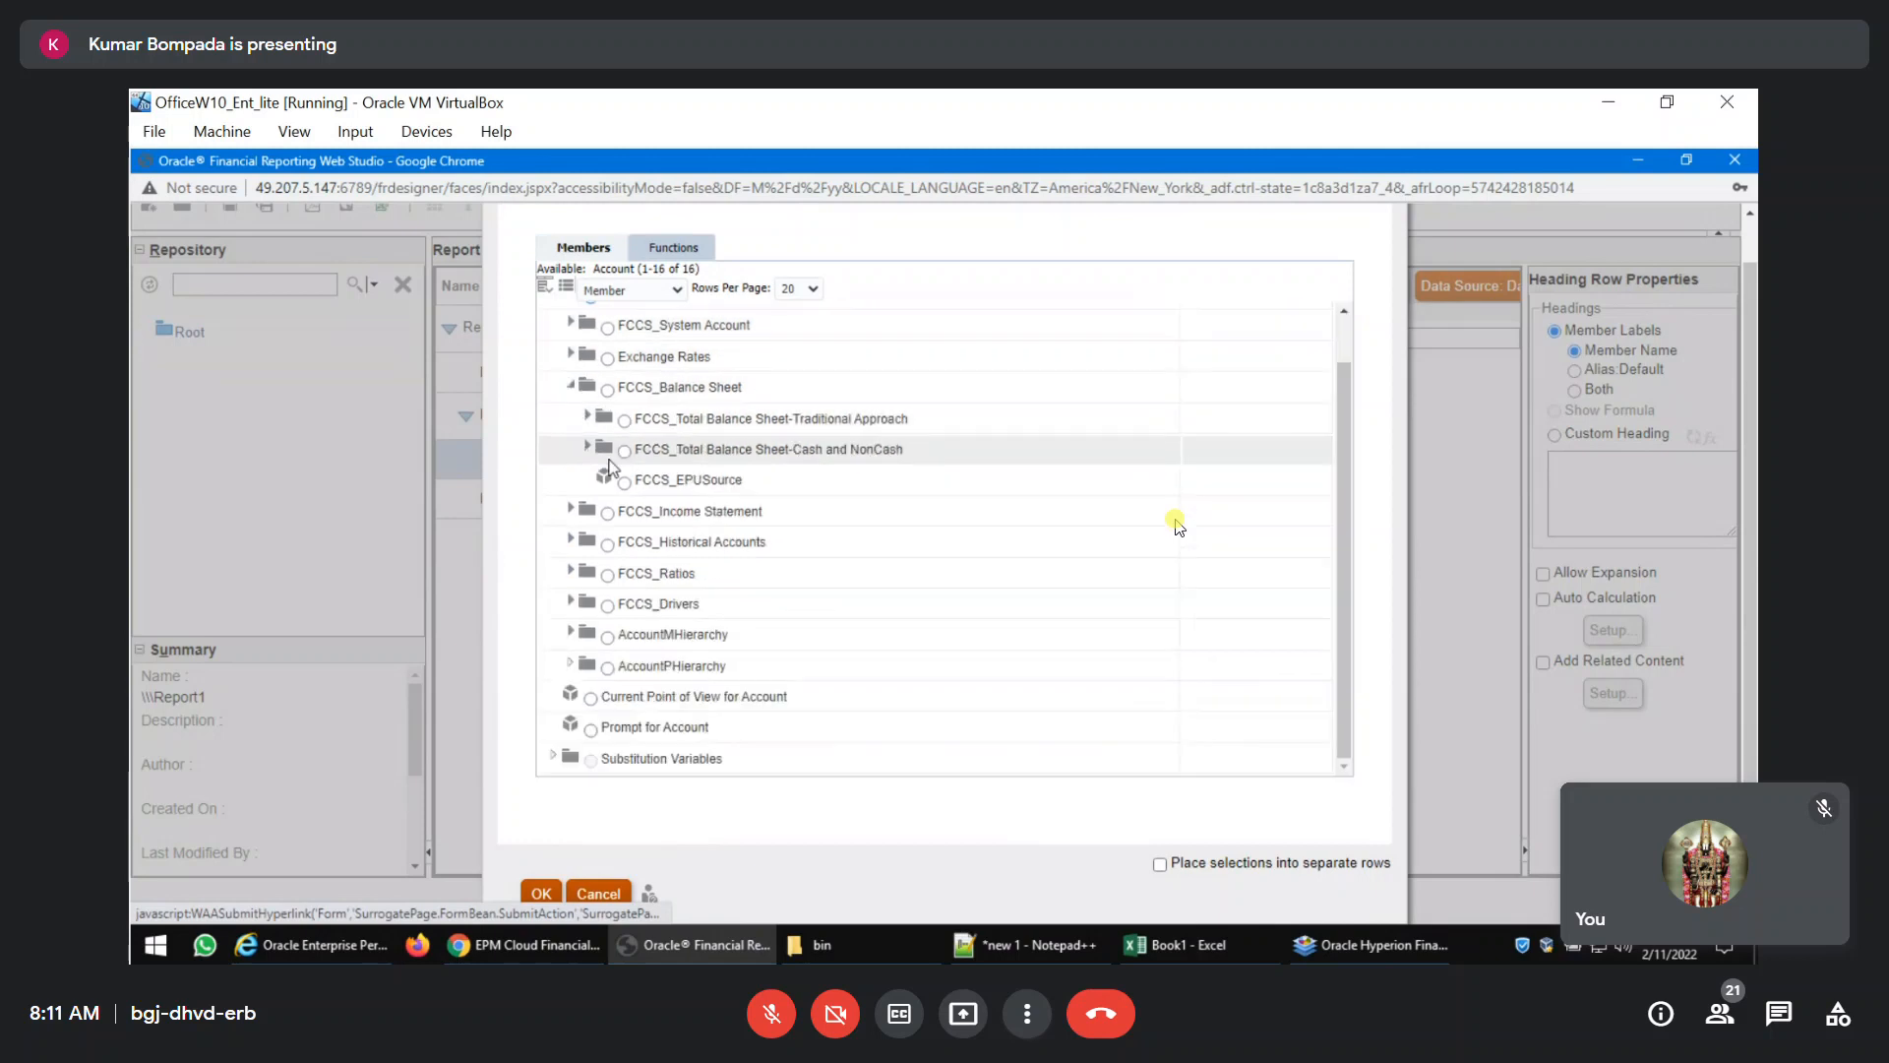
click(588, 416)
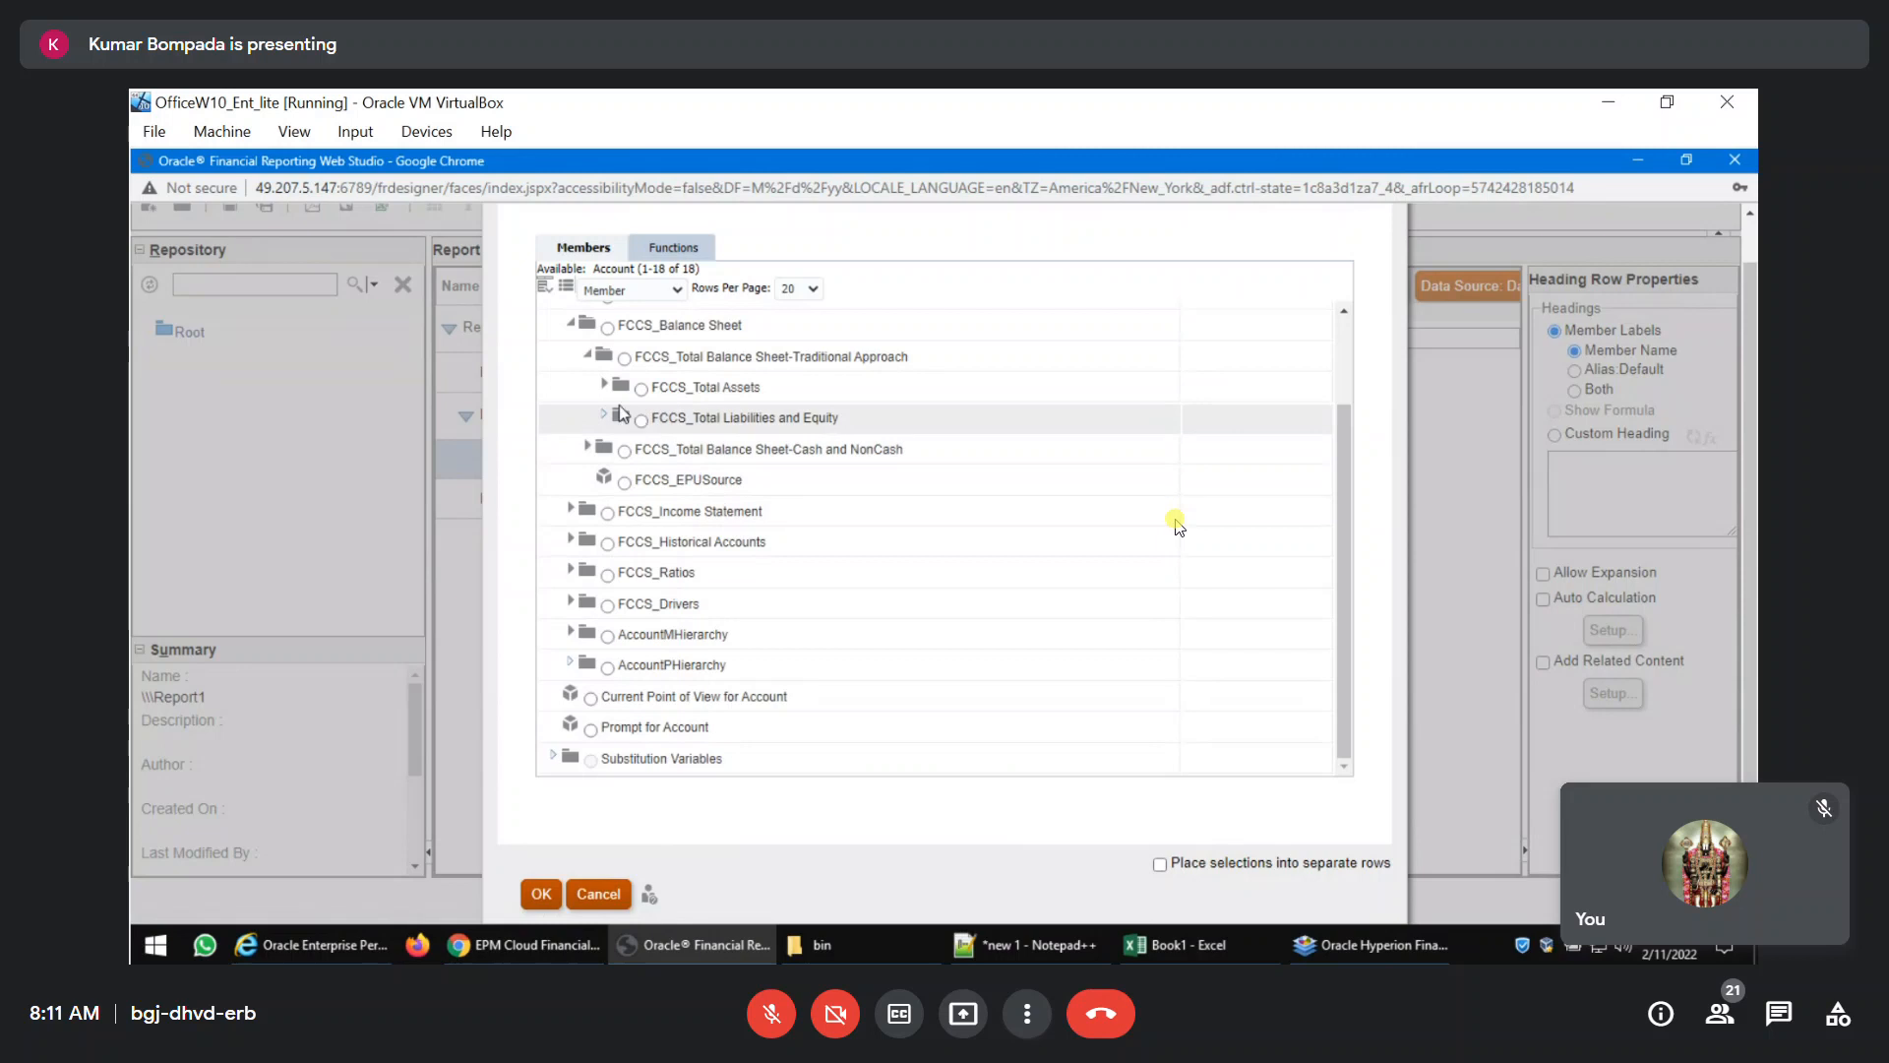
click(604, 385)
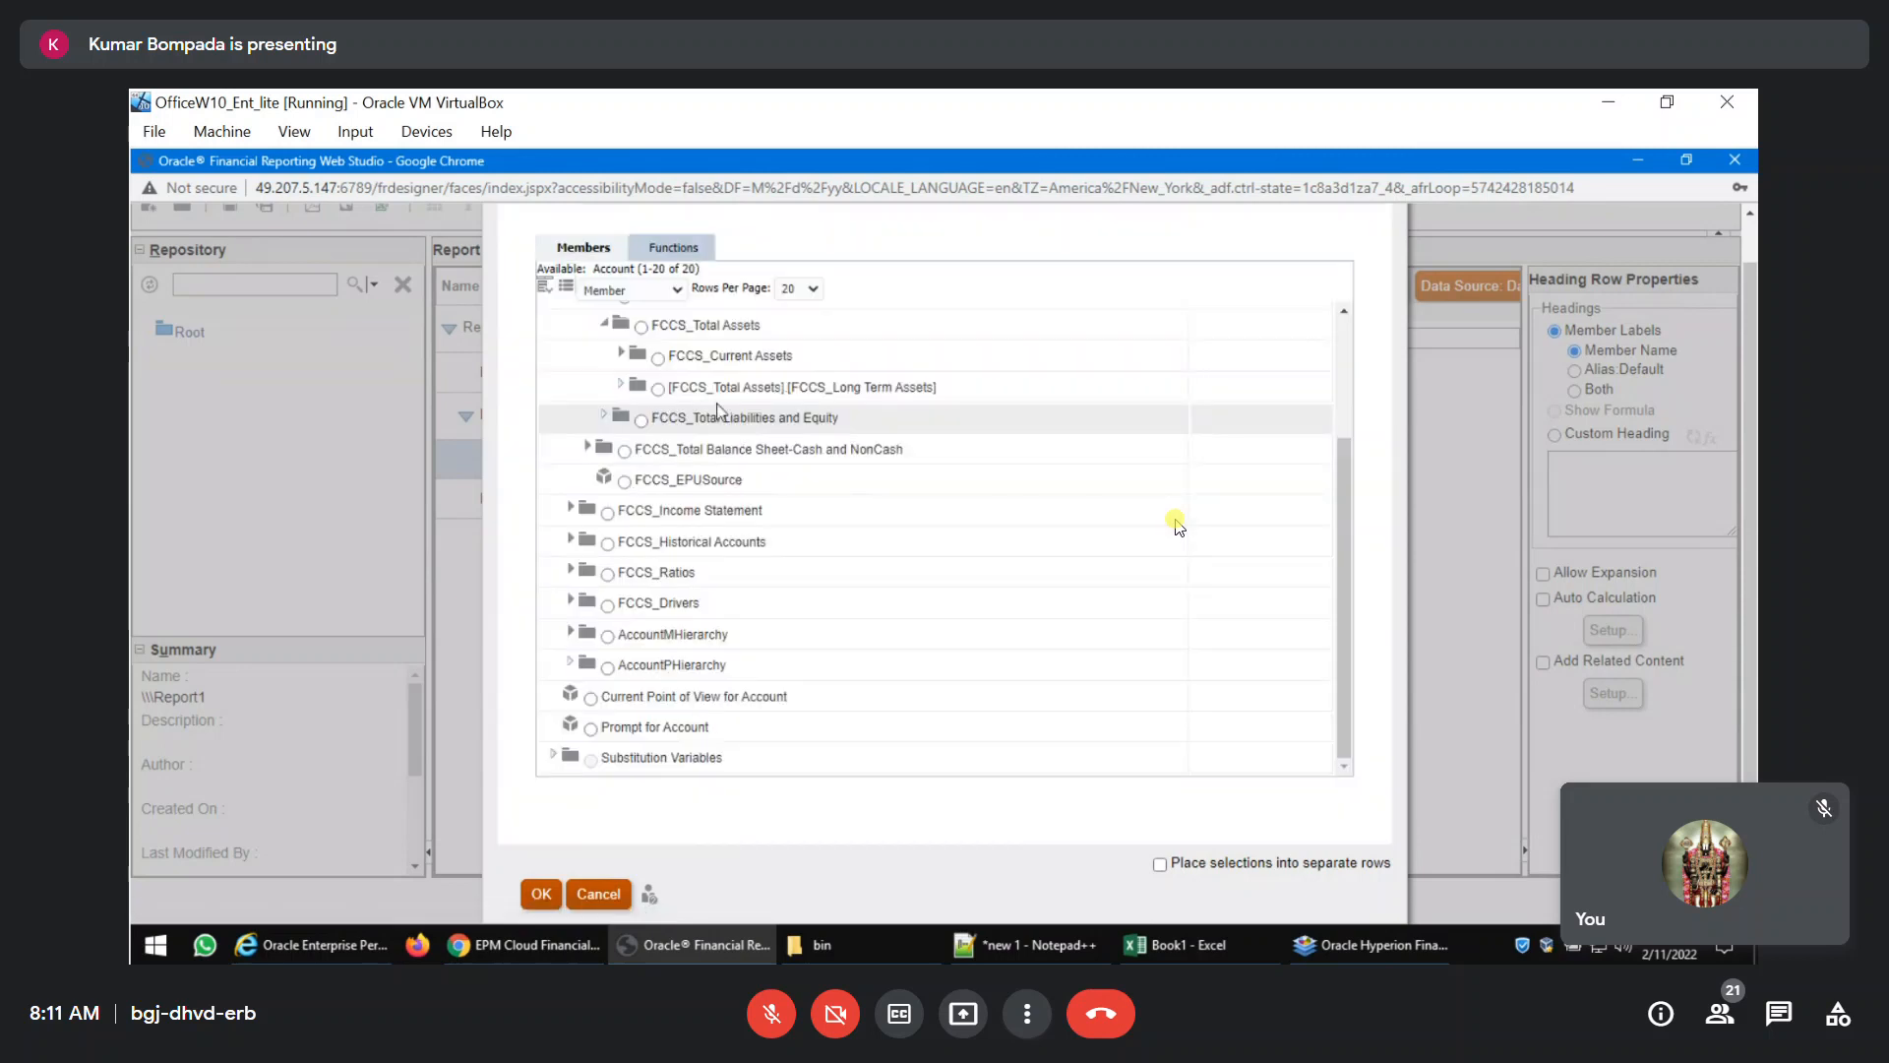
click(658, 357)
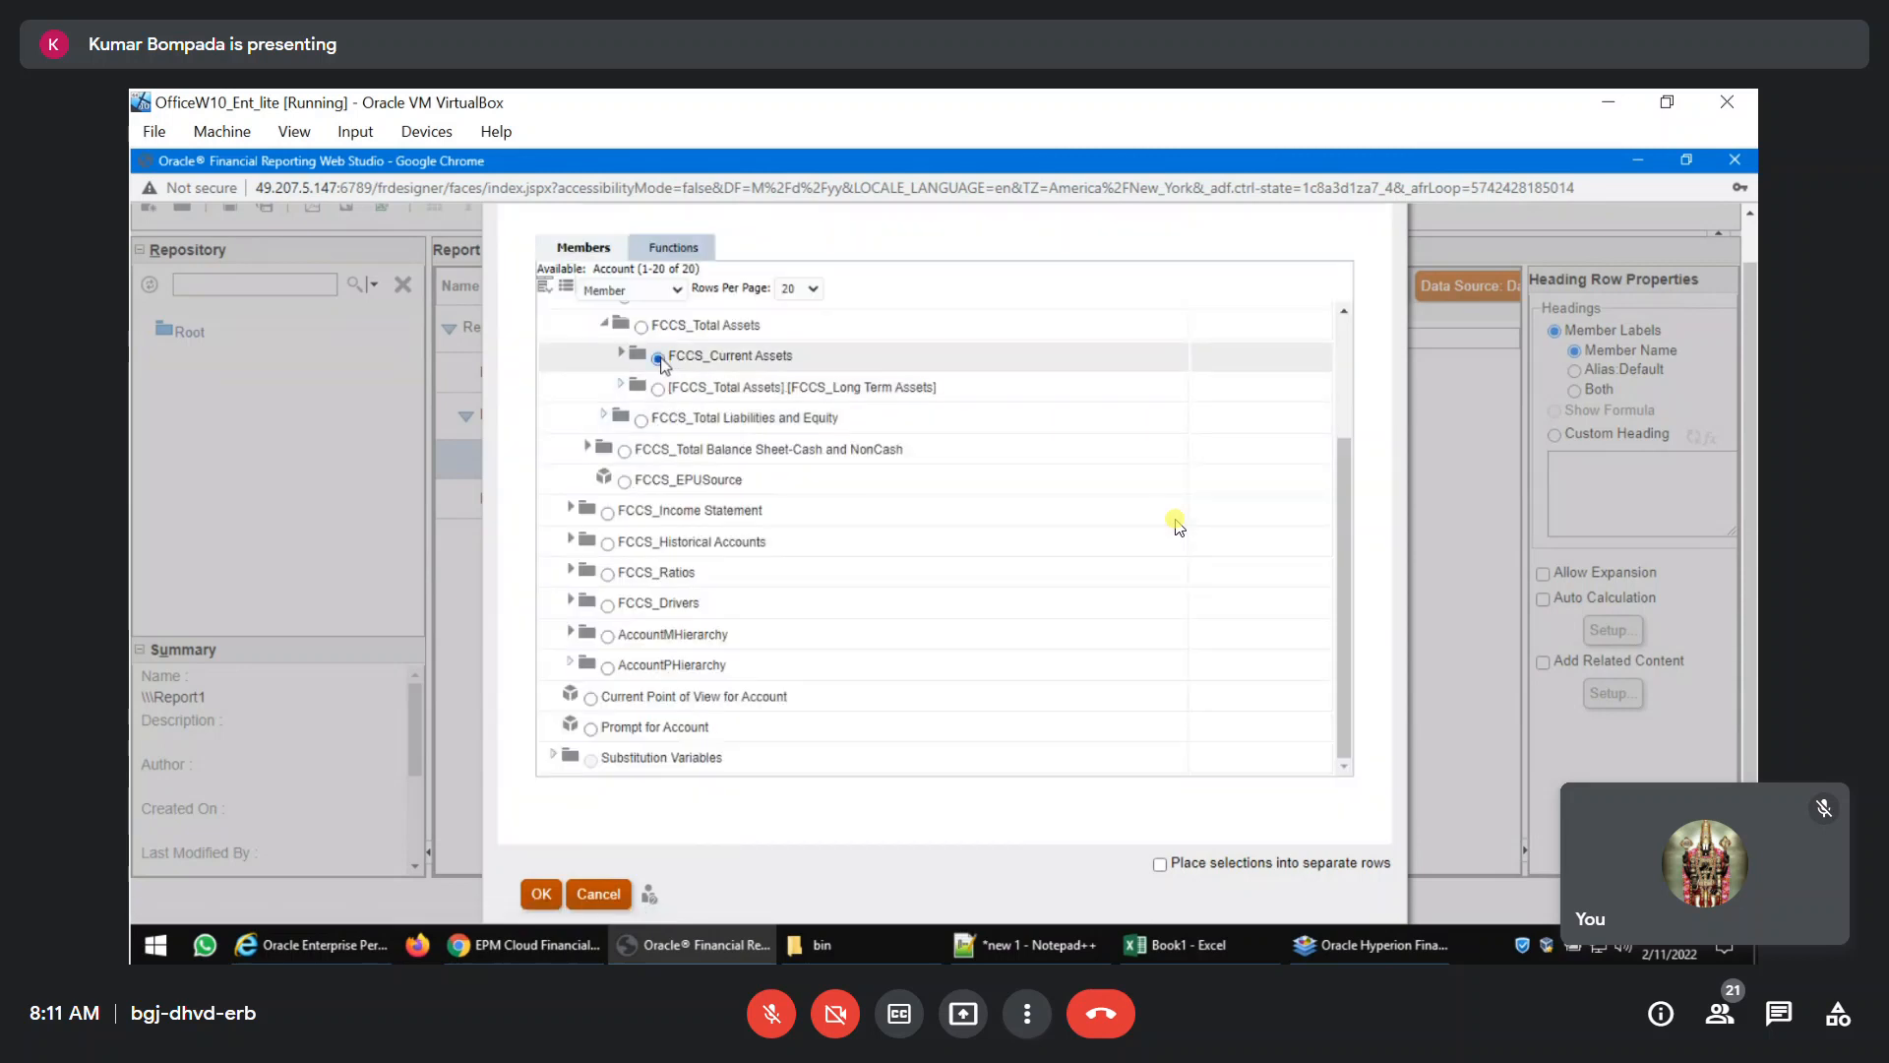
click(534, 893)
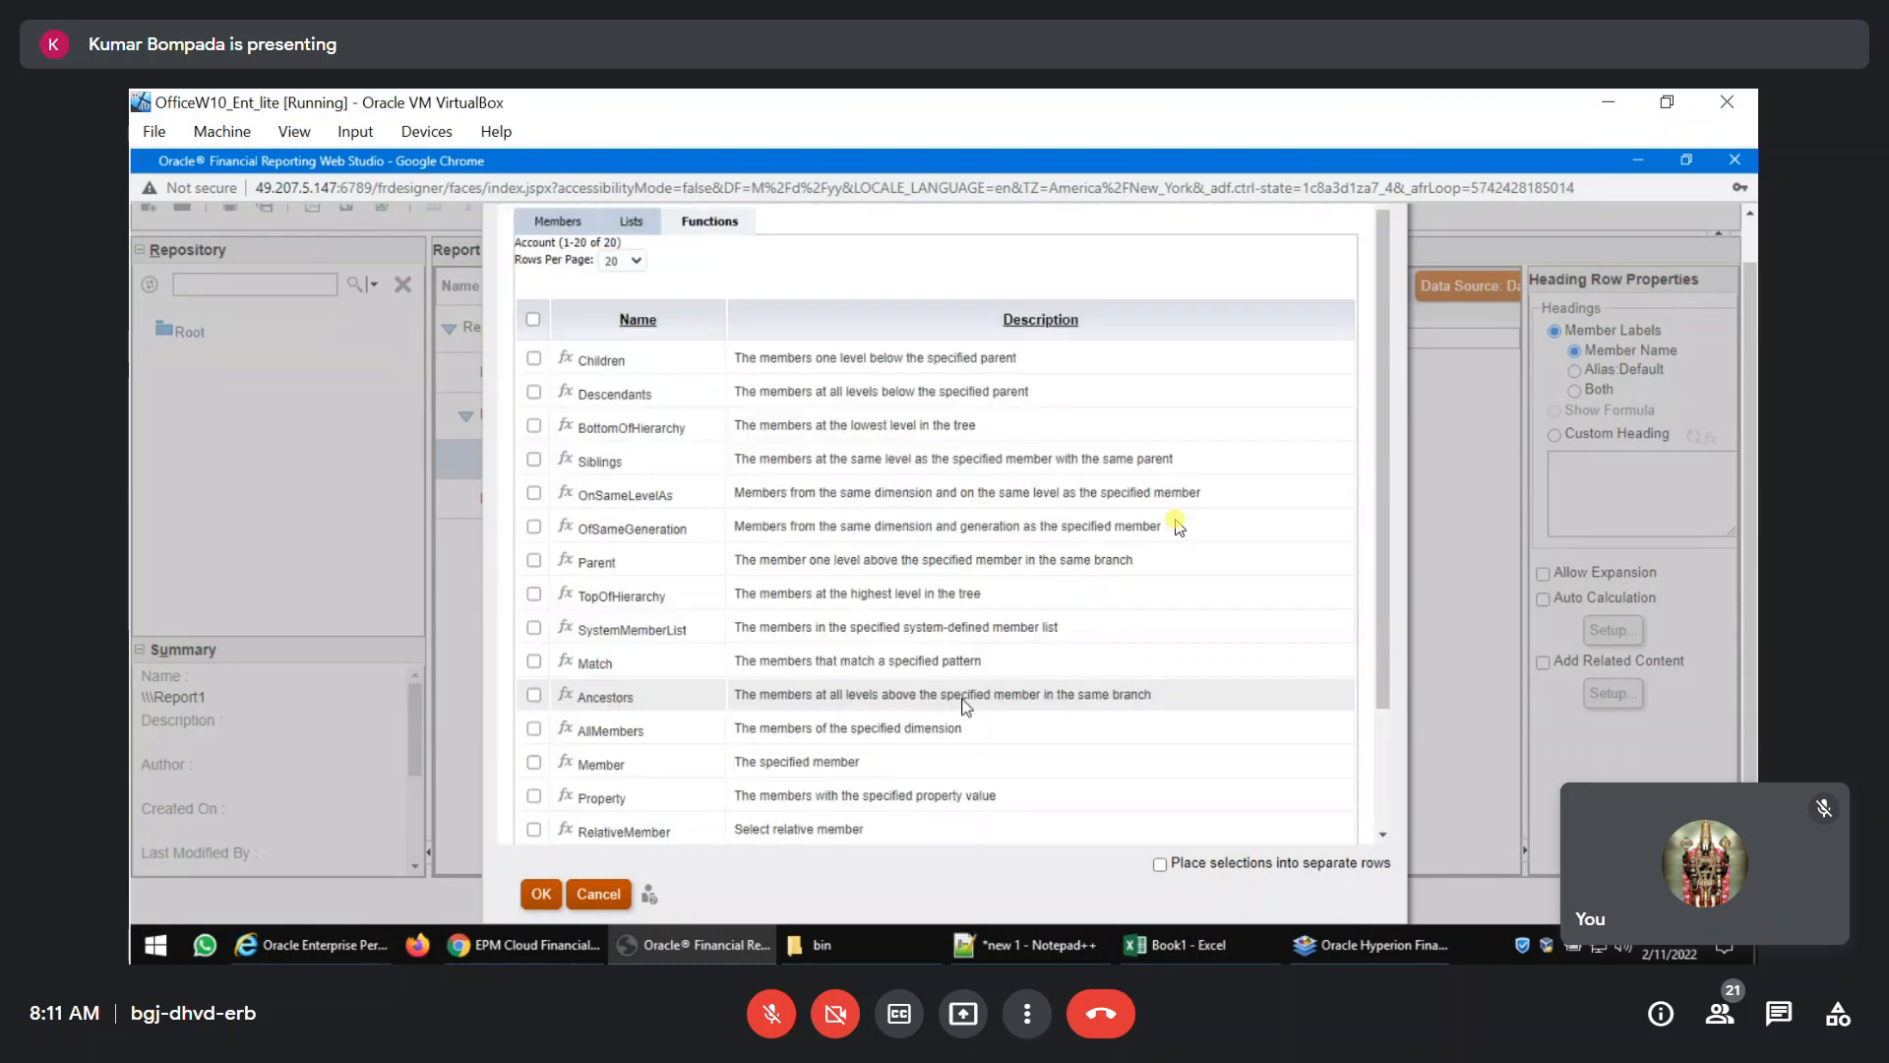
click(540, 896)
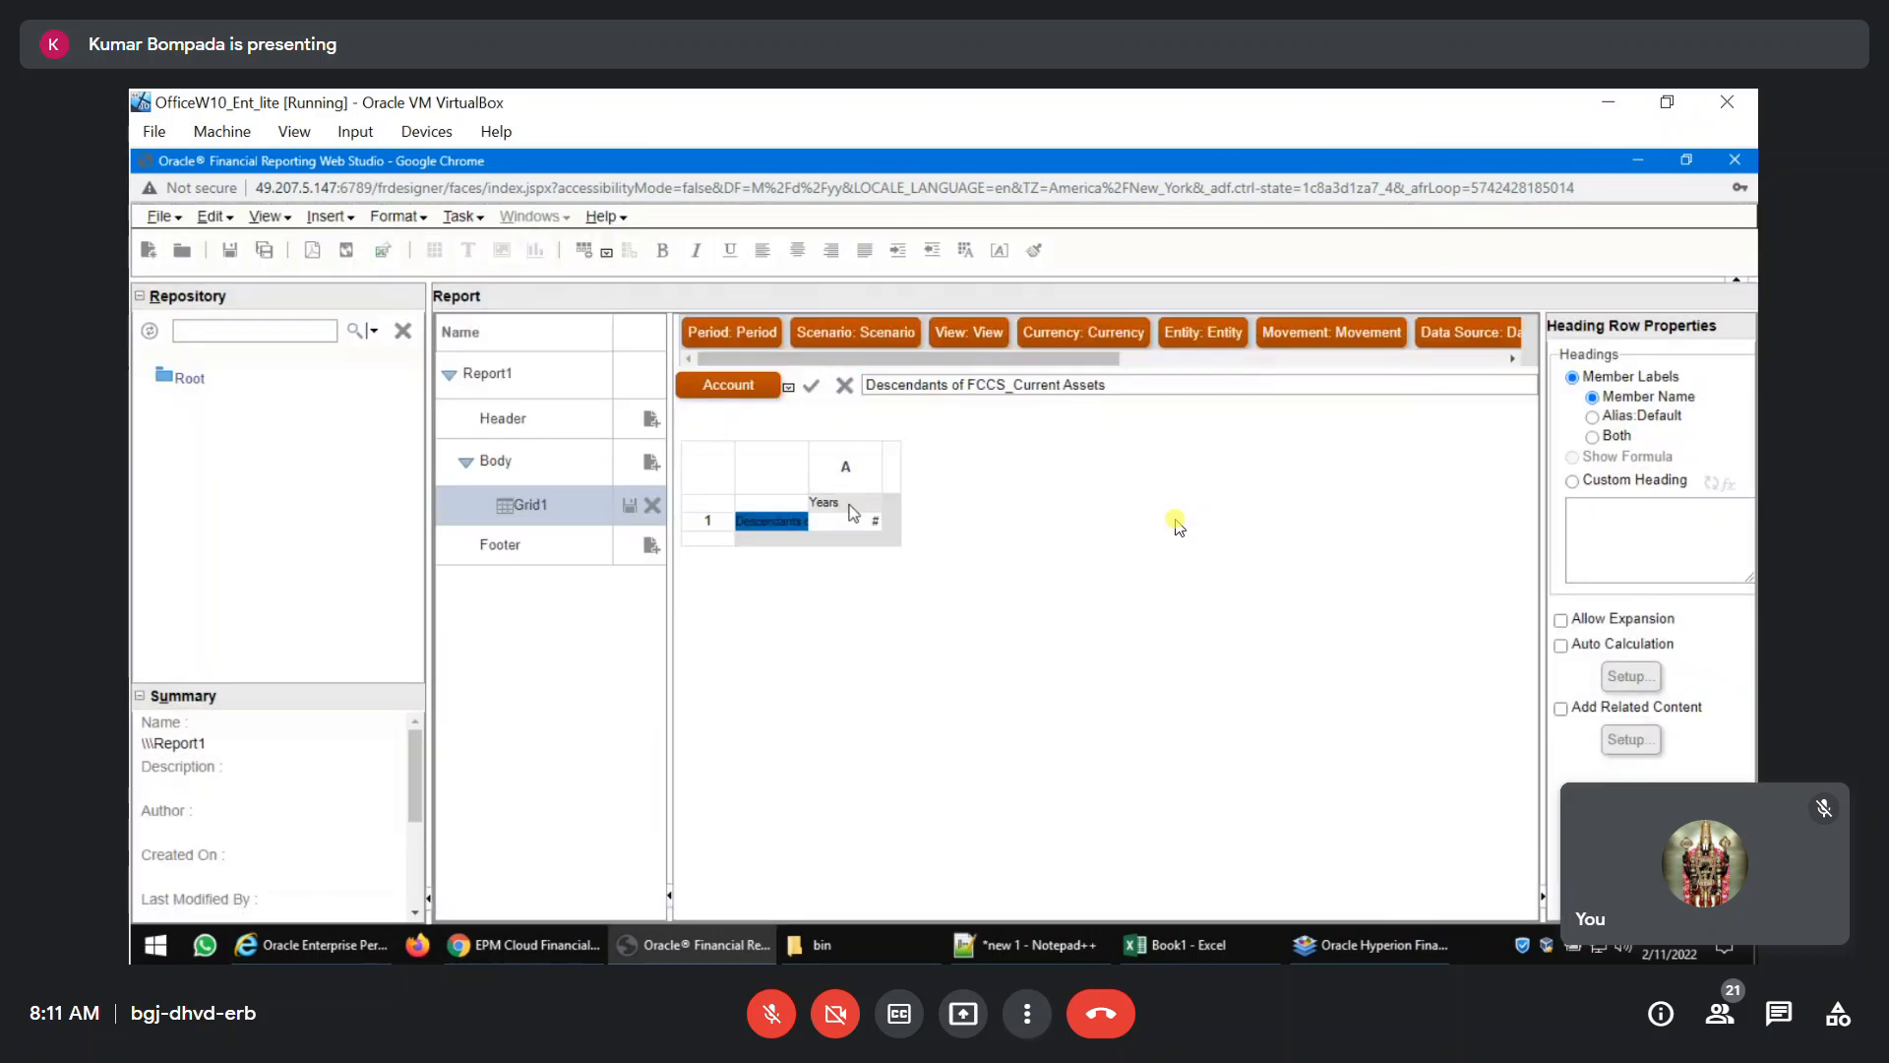
Replace the default Years member in column A with Current Point of View for Years.
double_click(852, 507)
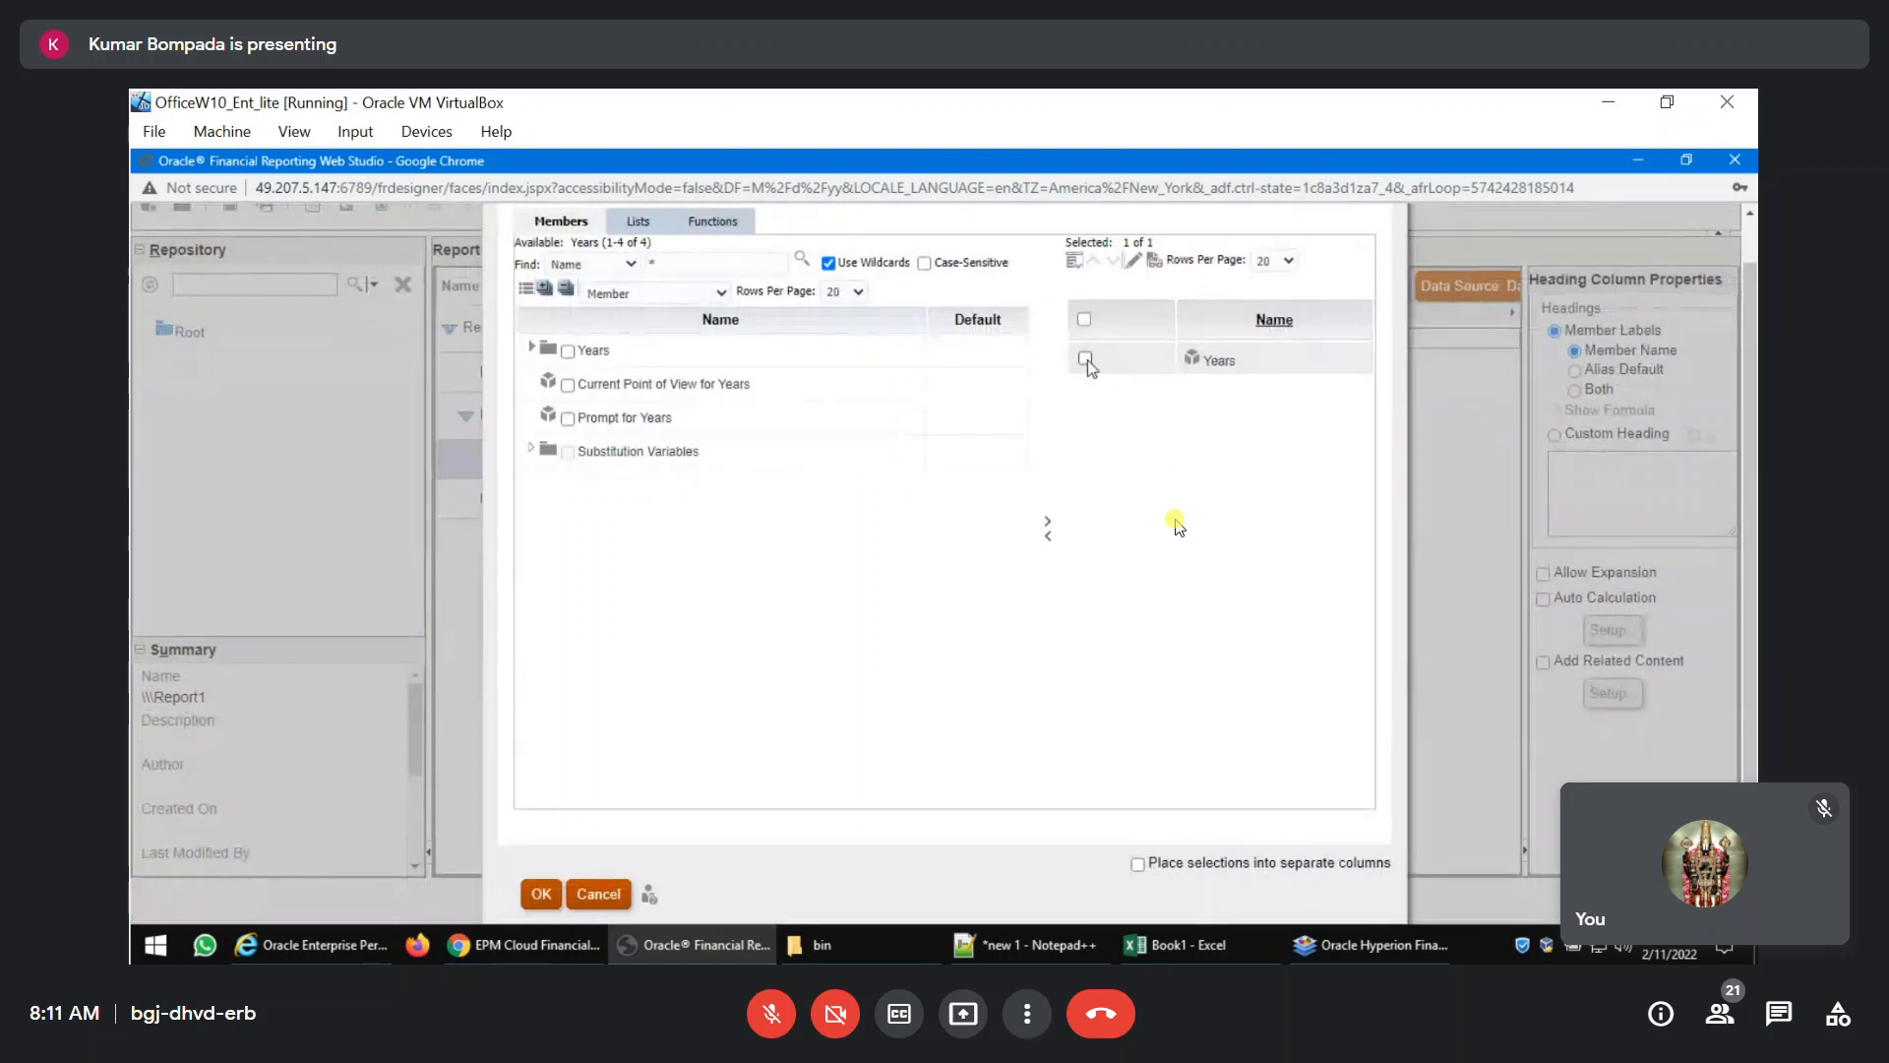
click(1085, 359)
click(1050, 537)
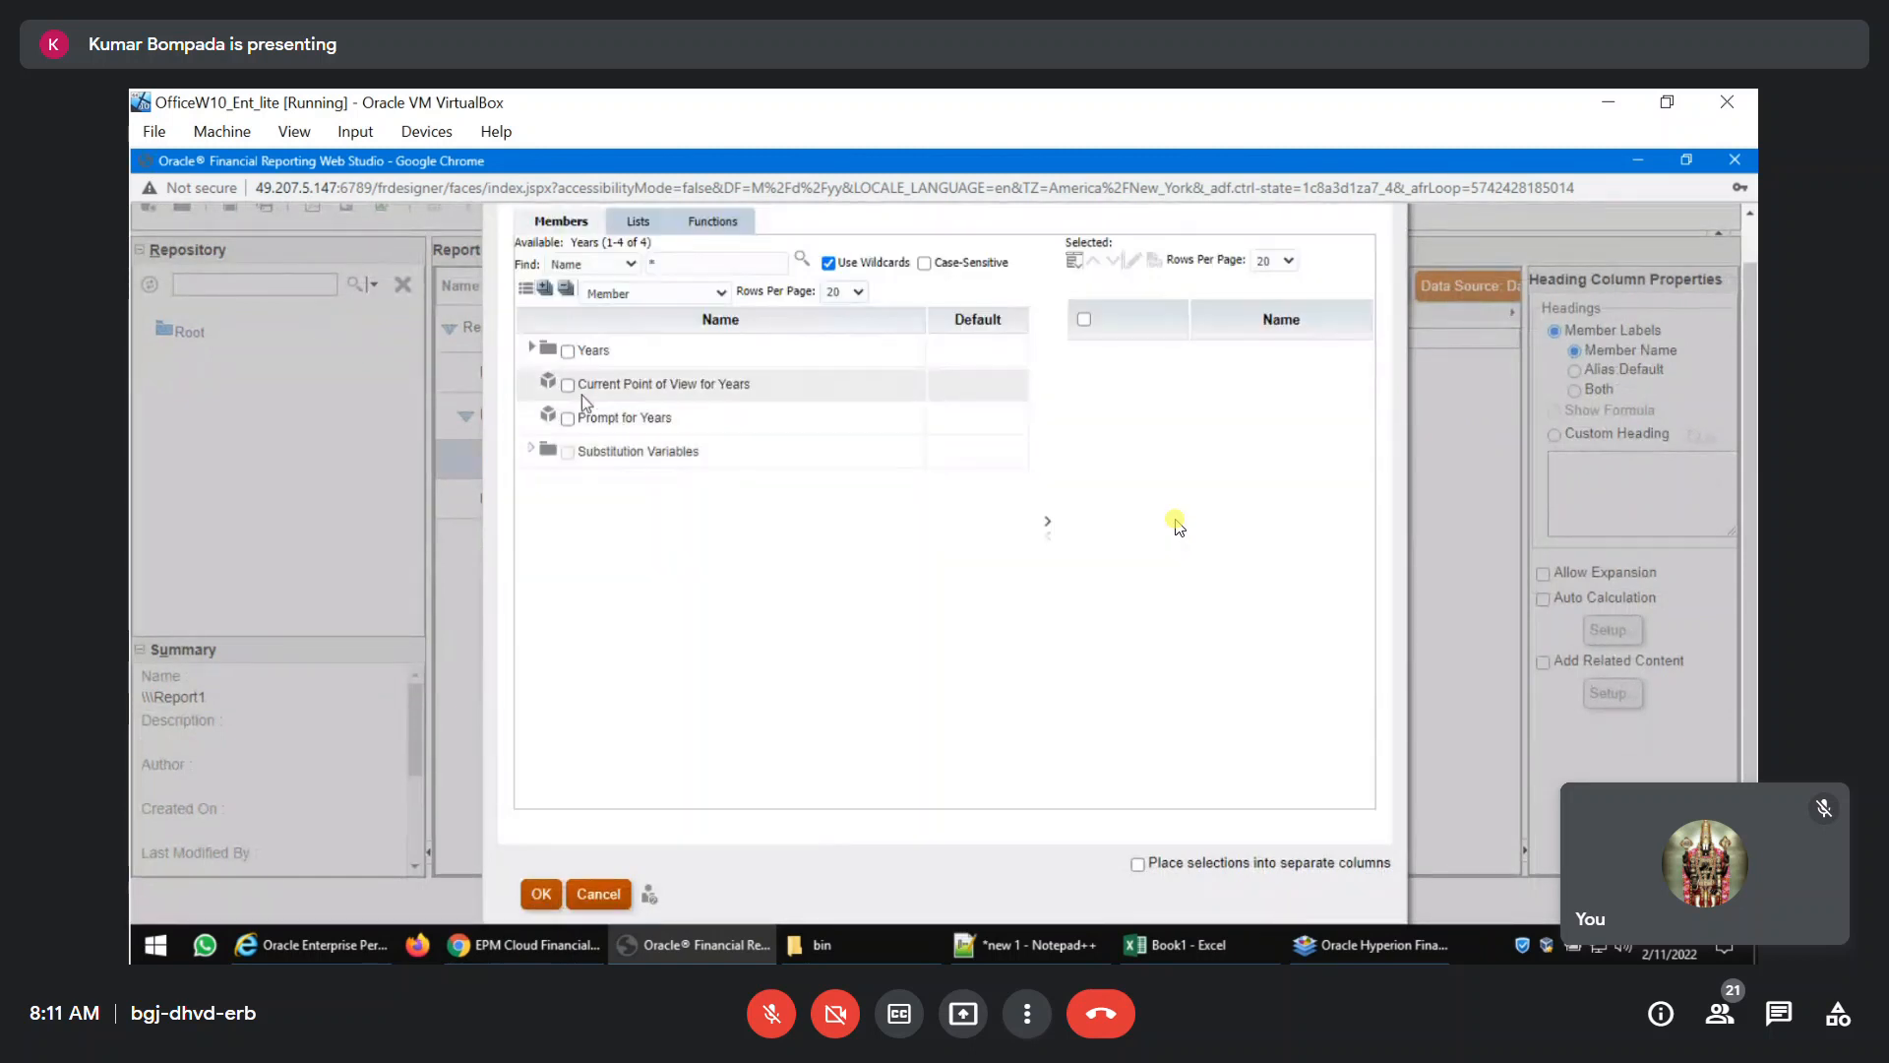
click(568, 385)
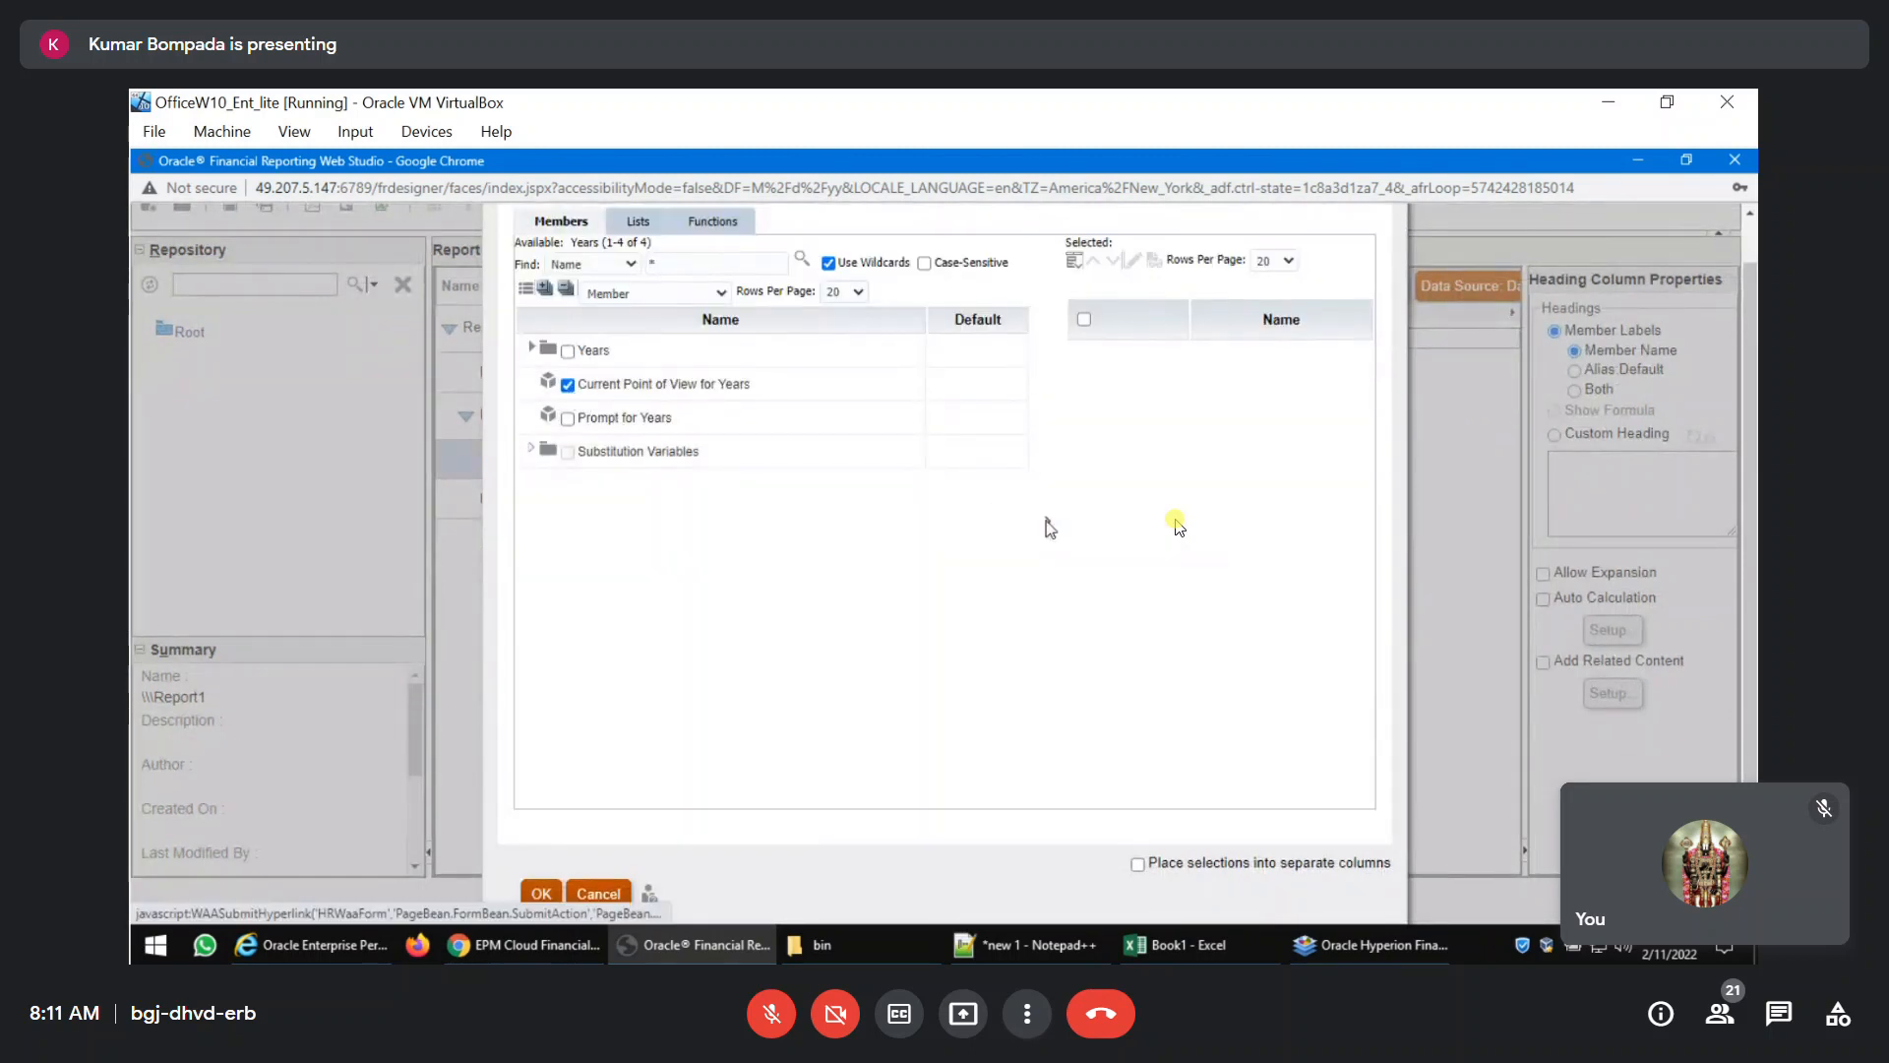
click(1047, 521)
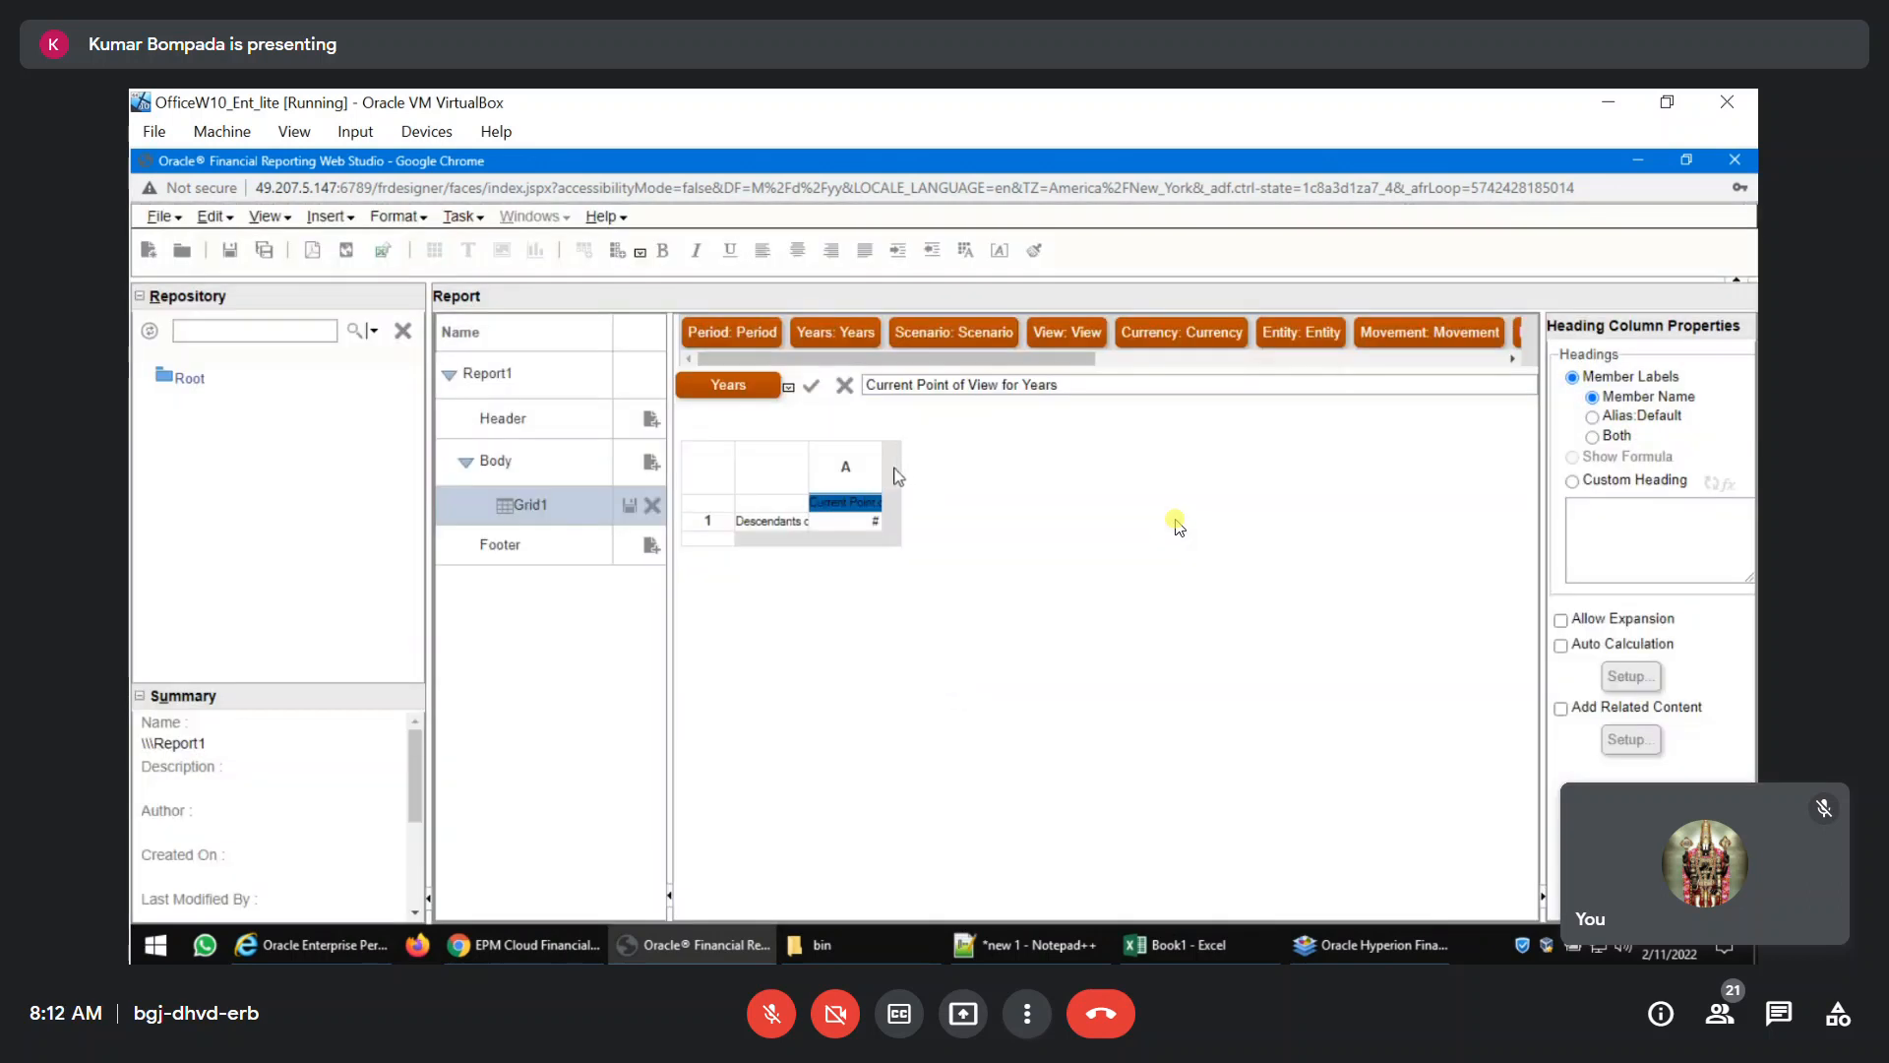
Insert a data column after column A of the grid.
right_click(898, 476)
mouse_move(979, 782)
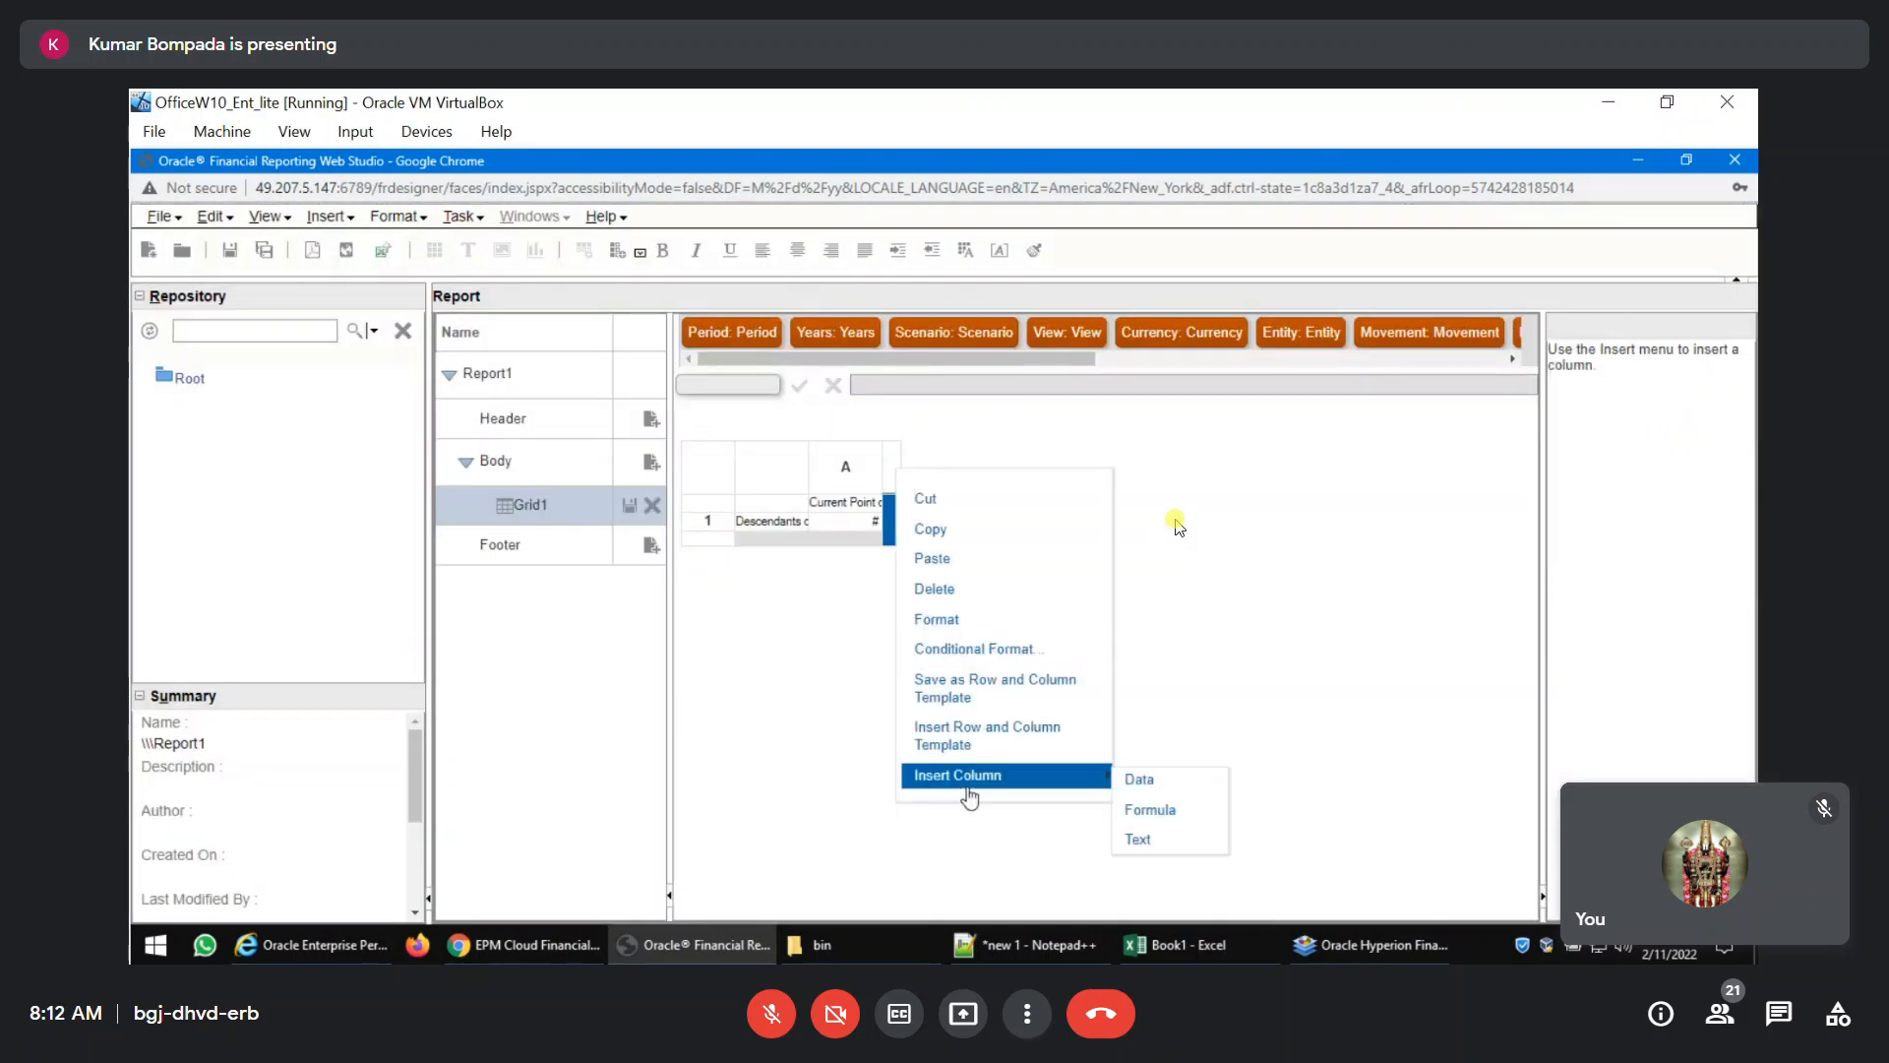
click(1139, 783)
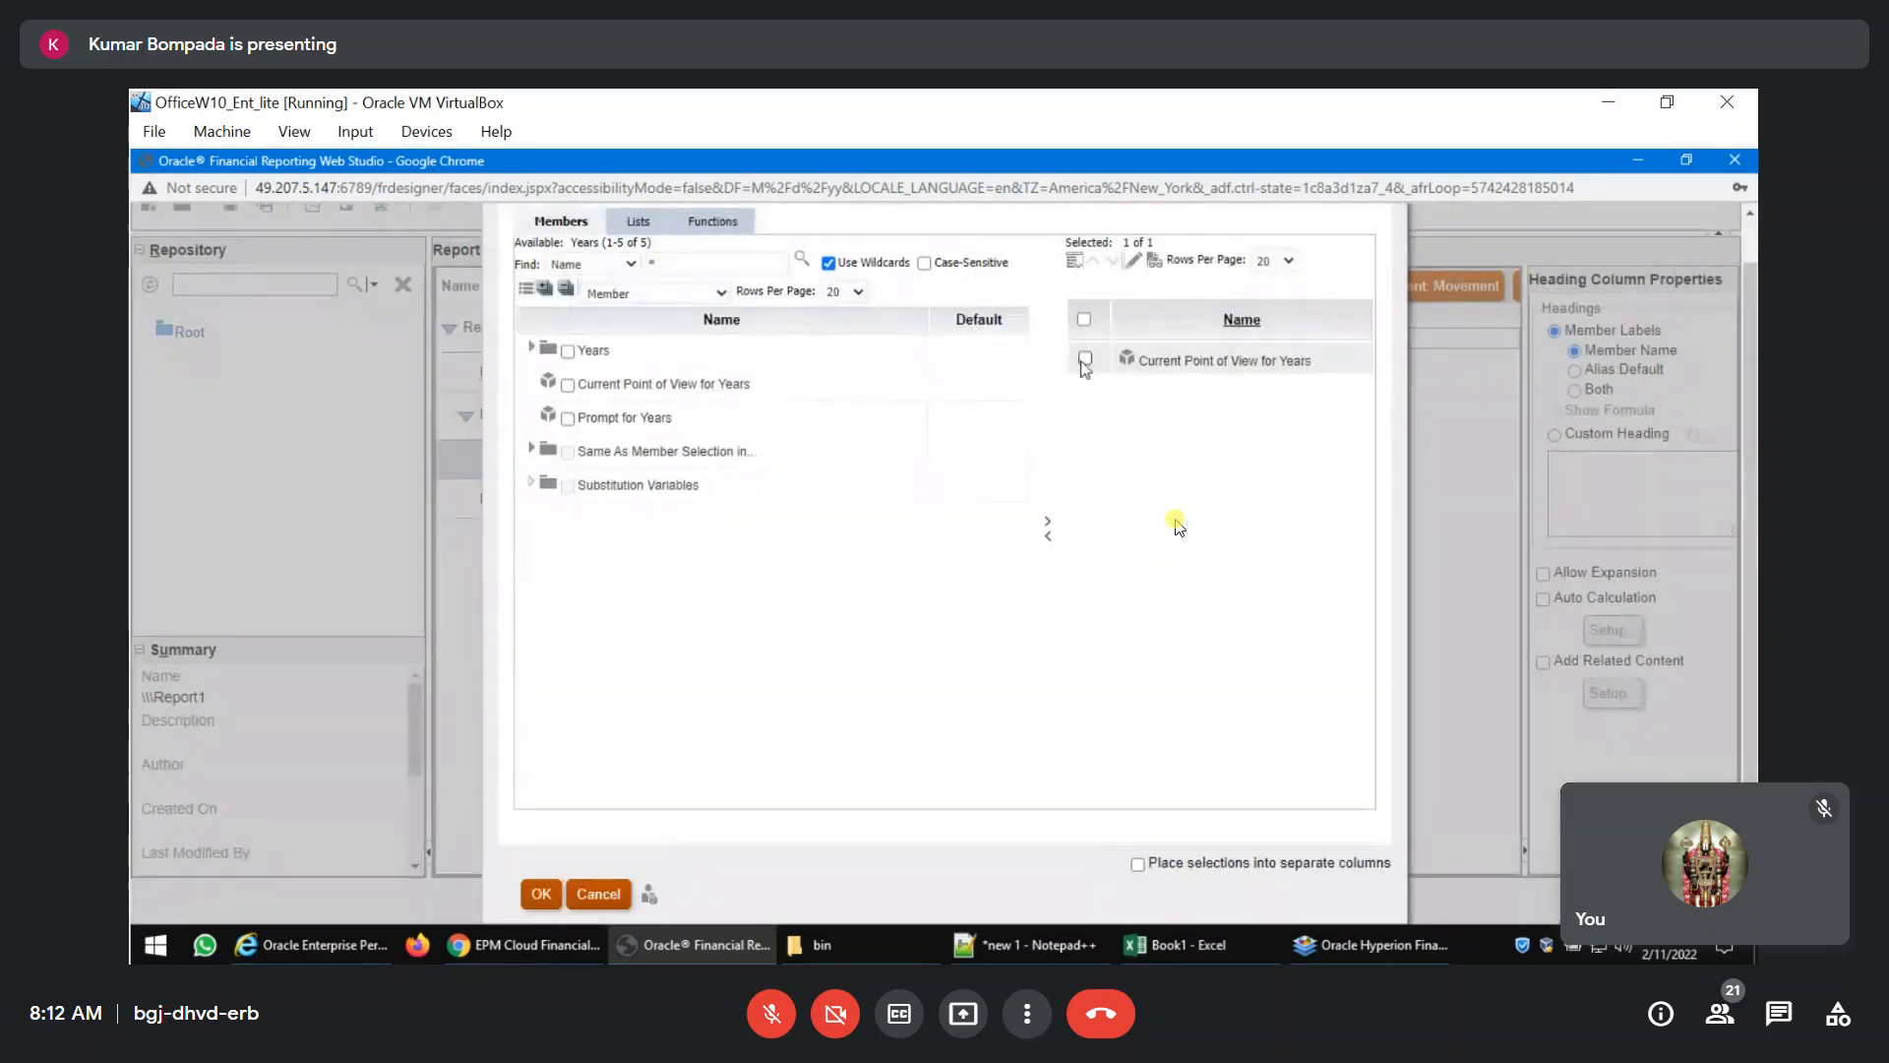
Replace Current Point of View for Years in column B's member selection with the RelativeMember function.
click(1085, 359)
click(1046, 537)
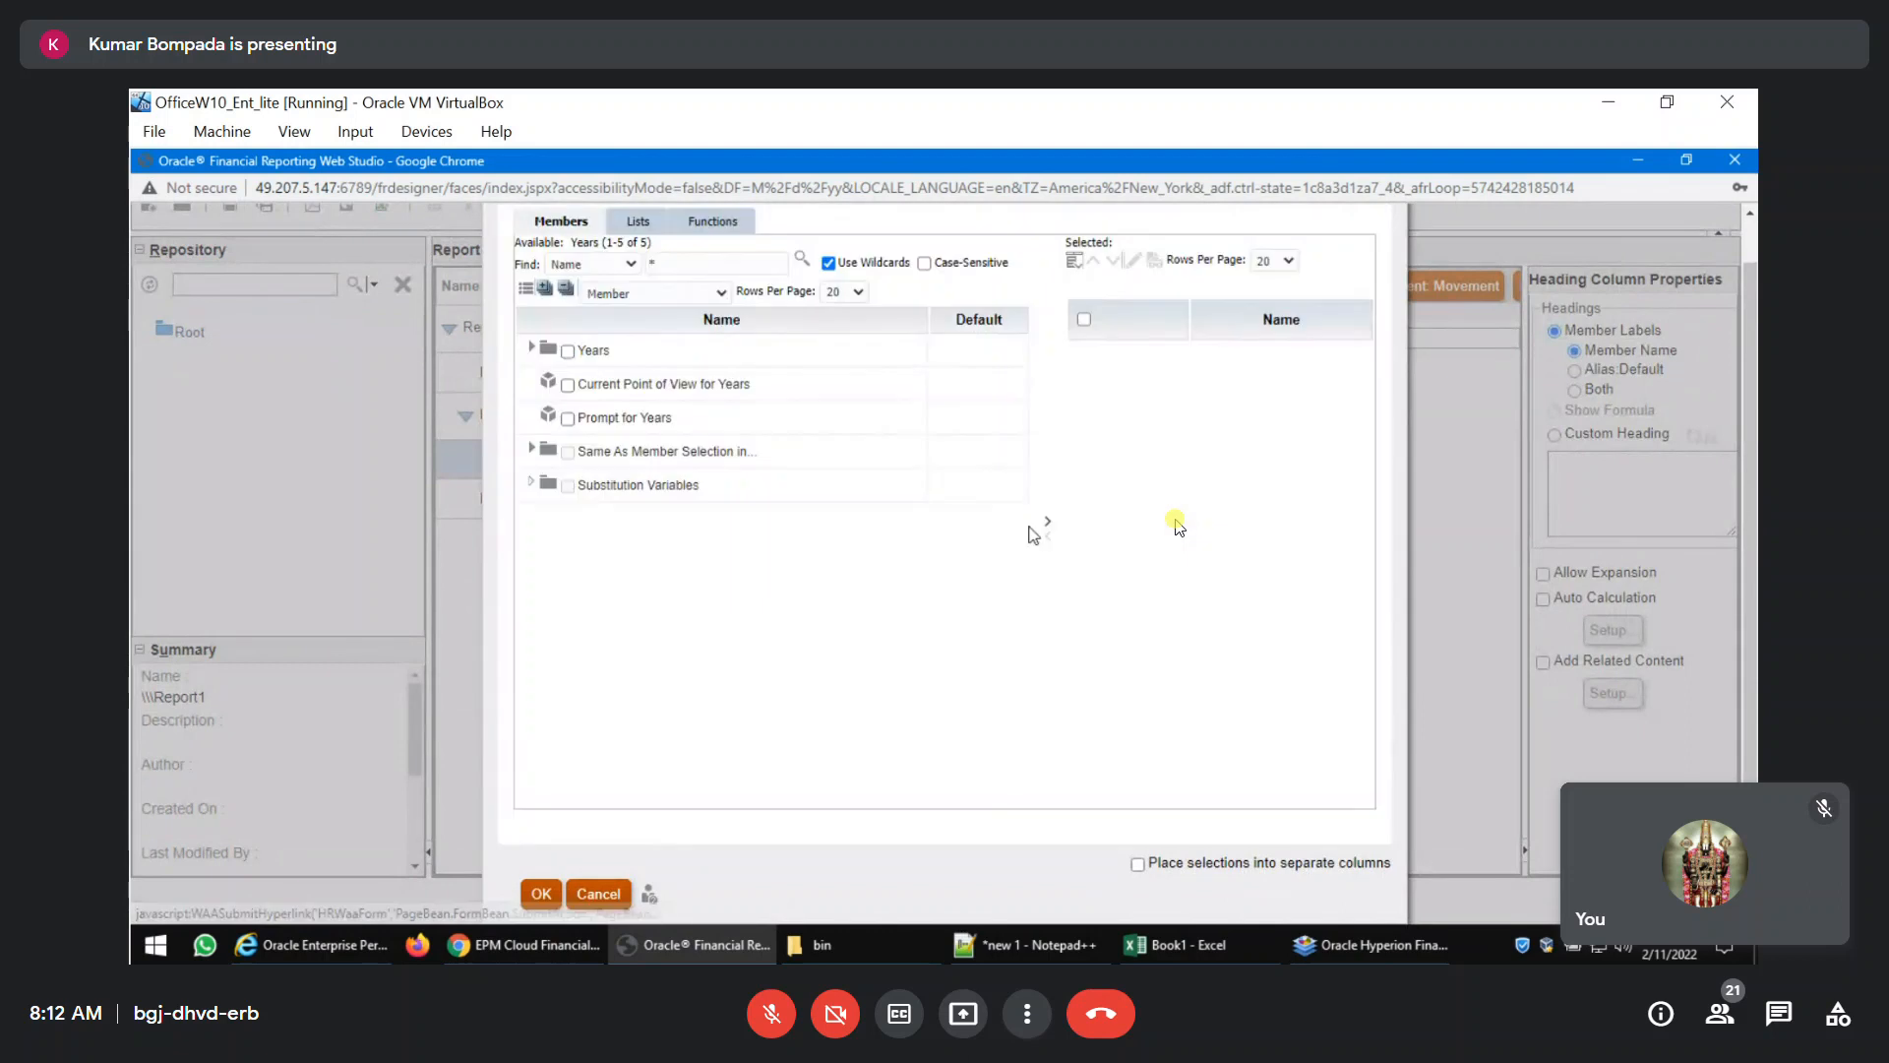
click(703, 222)
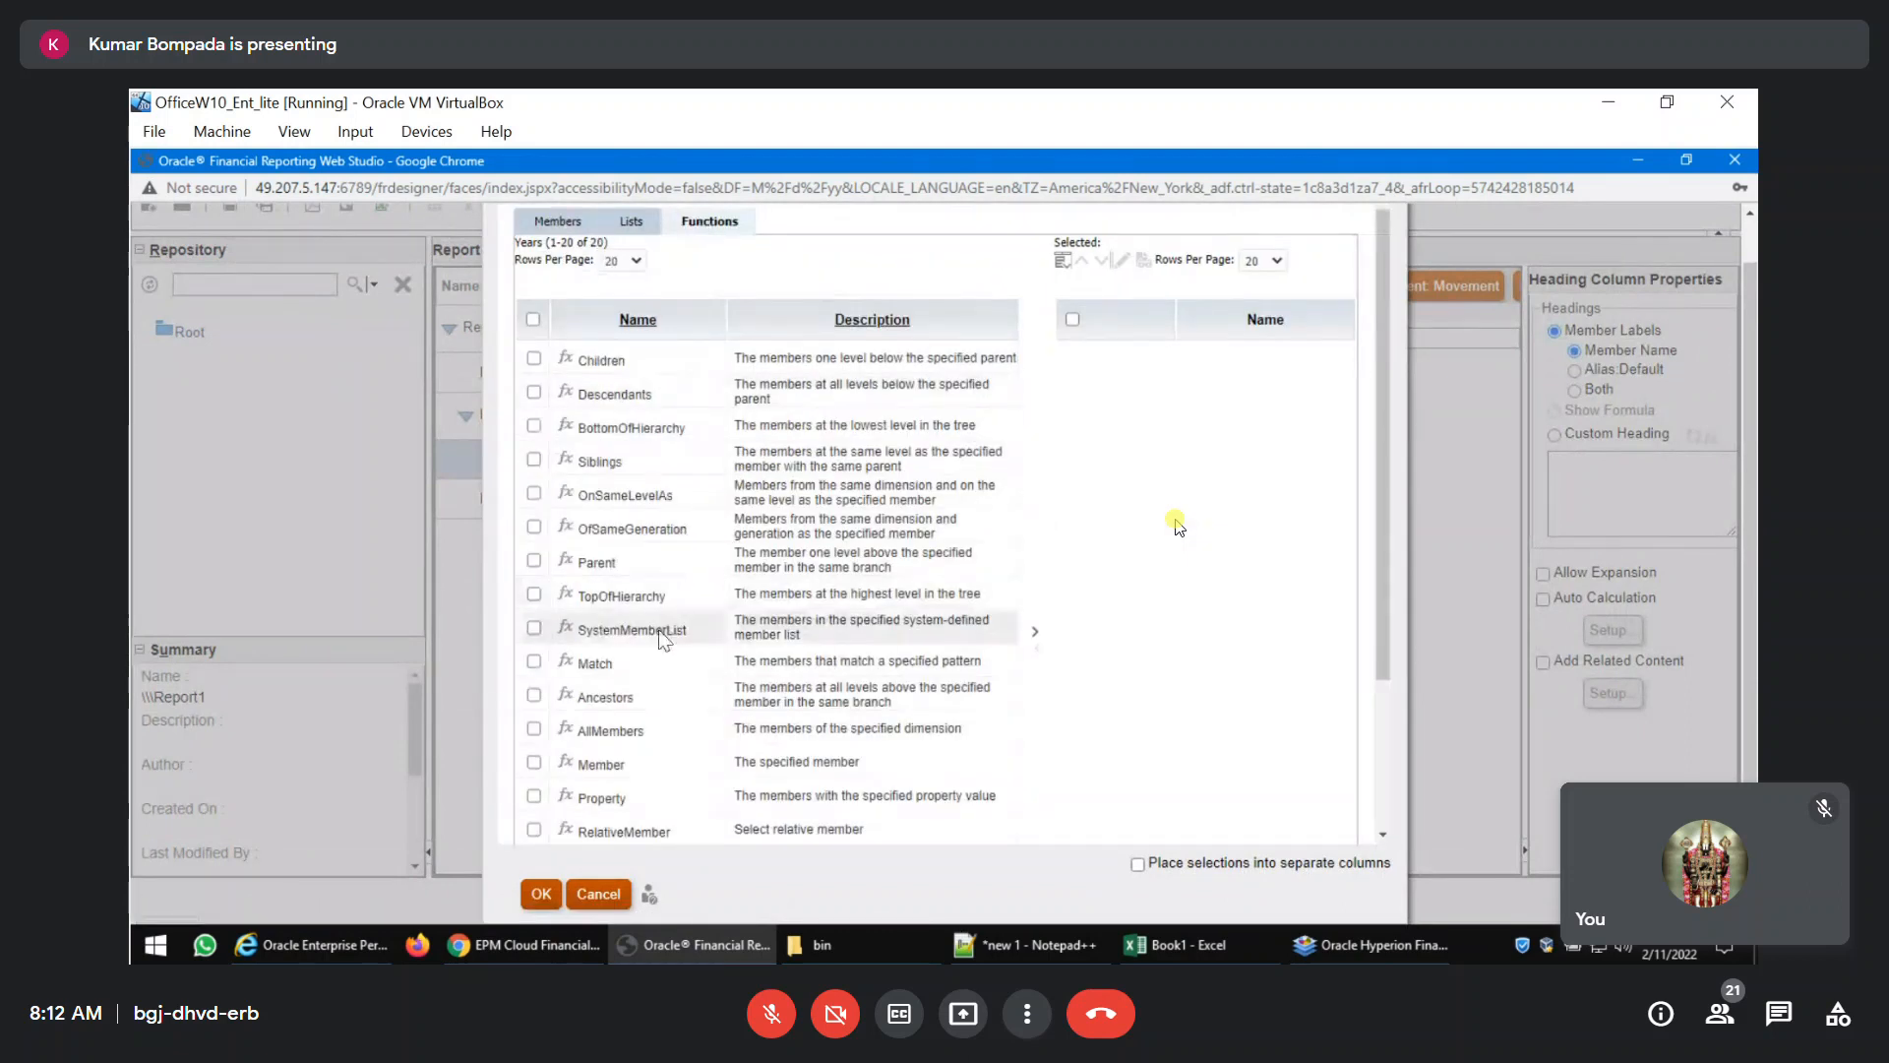
scroll(657, 725, down, 2)
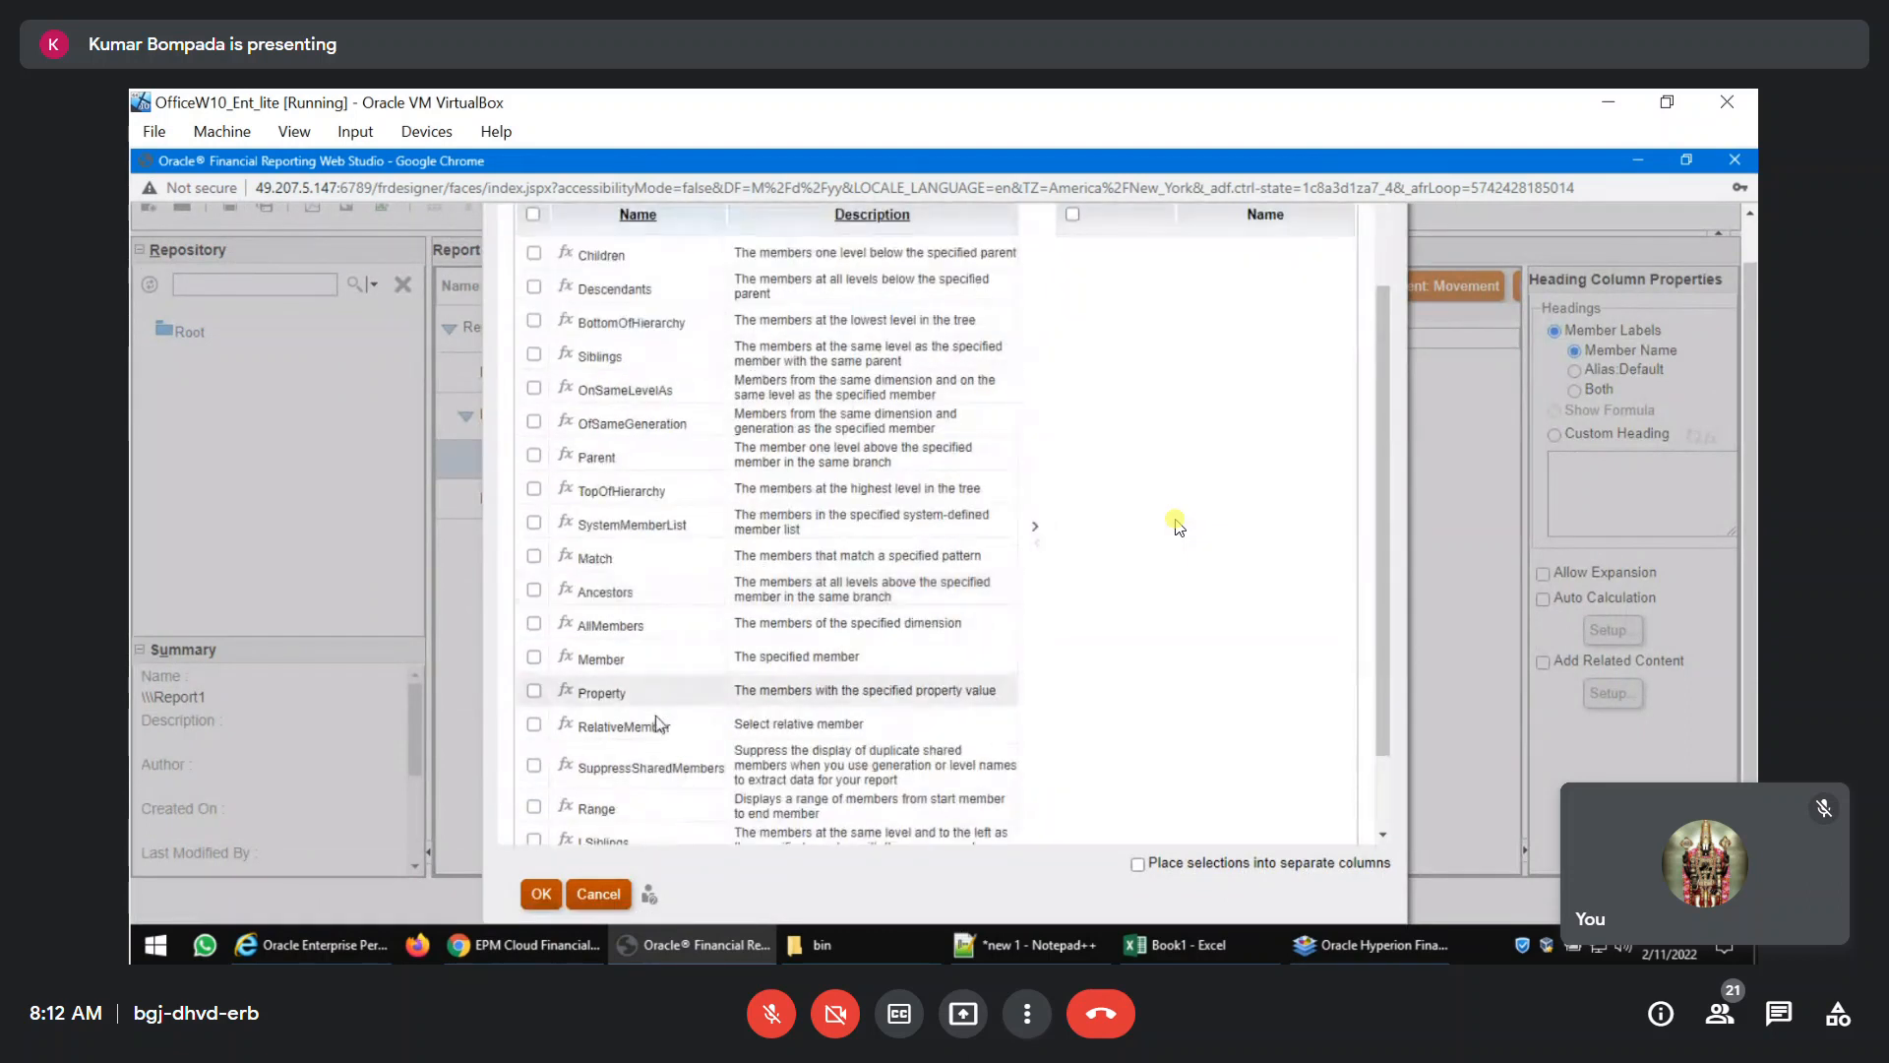
click(535, 725)
click(1036, 526)
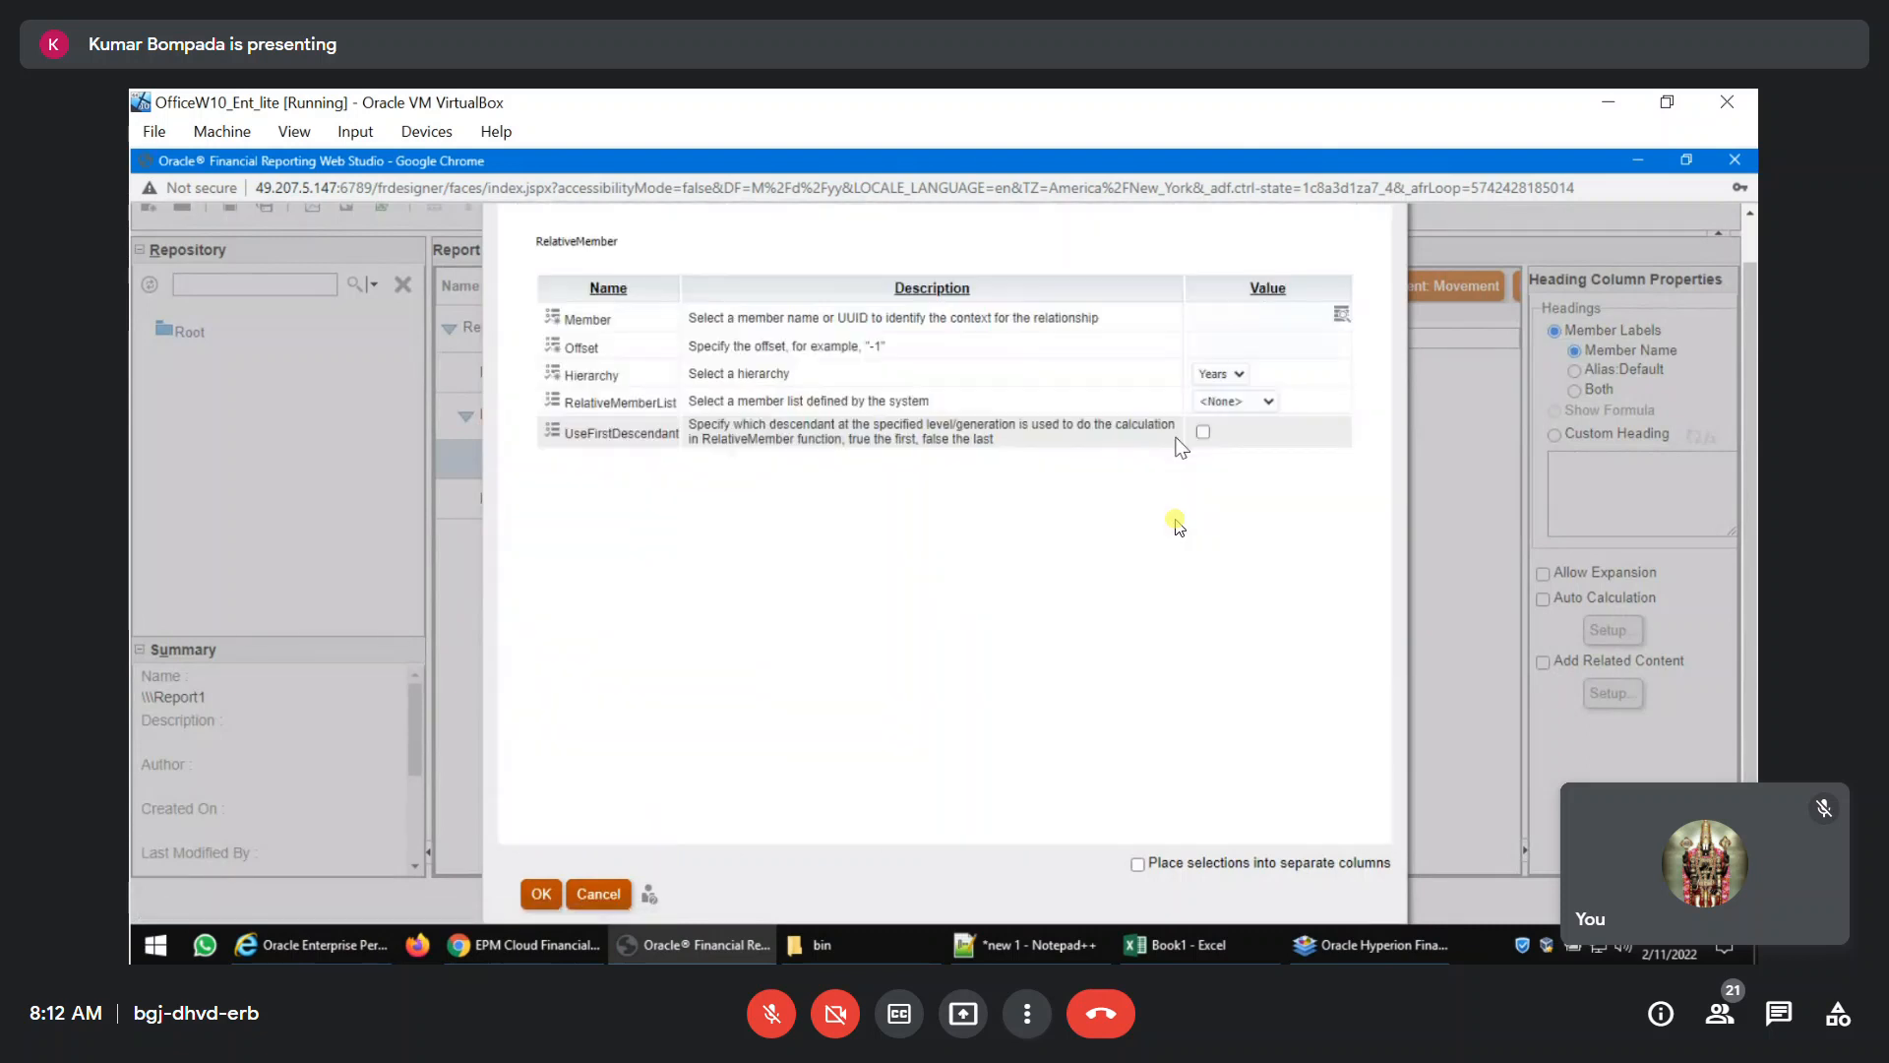
Set the RelativeMember function to Current Point of View for Years with an offset of -1 and apply the column B selection.
click(1342, 314)
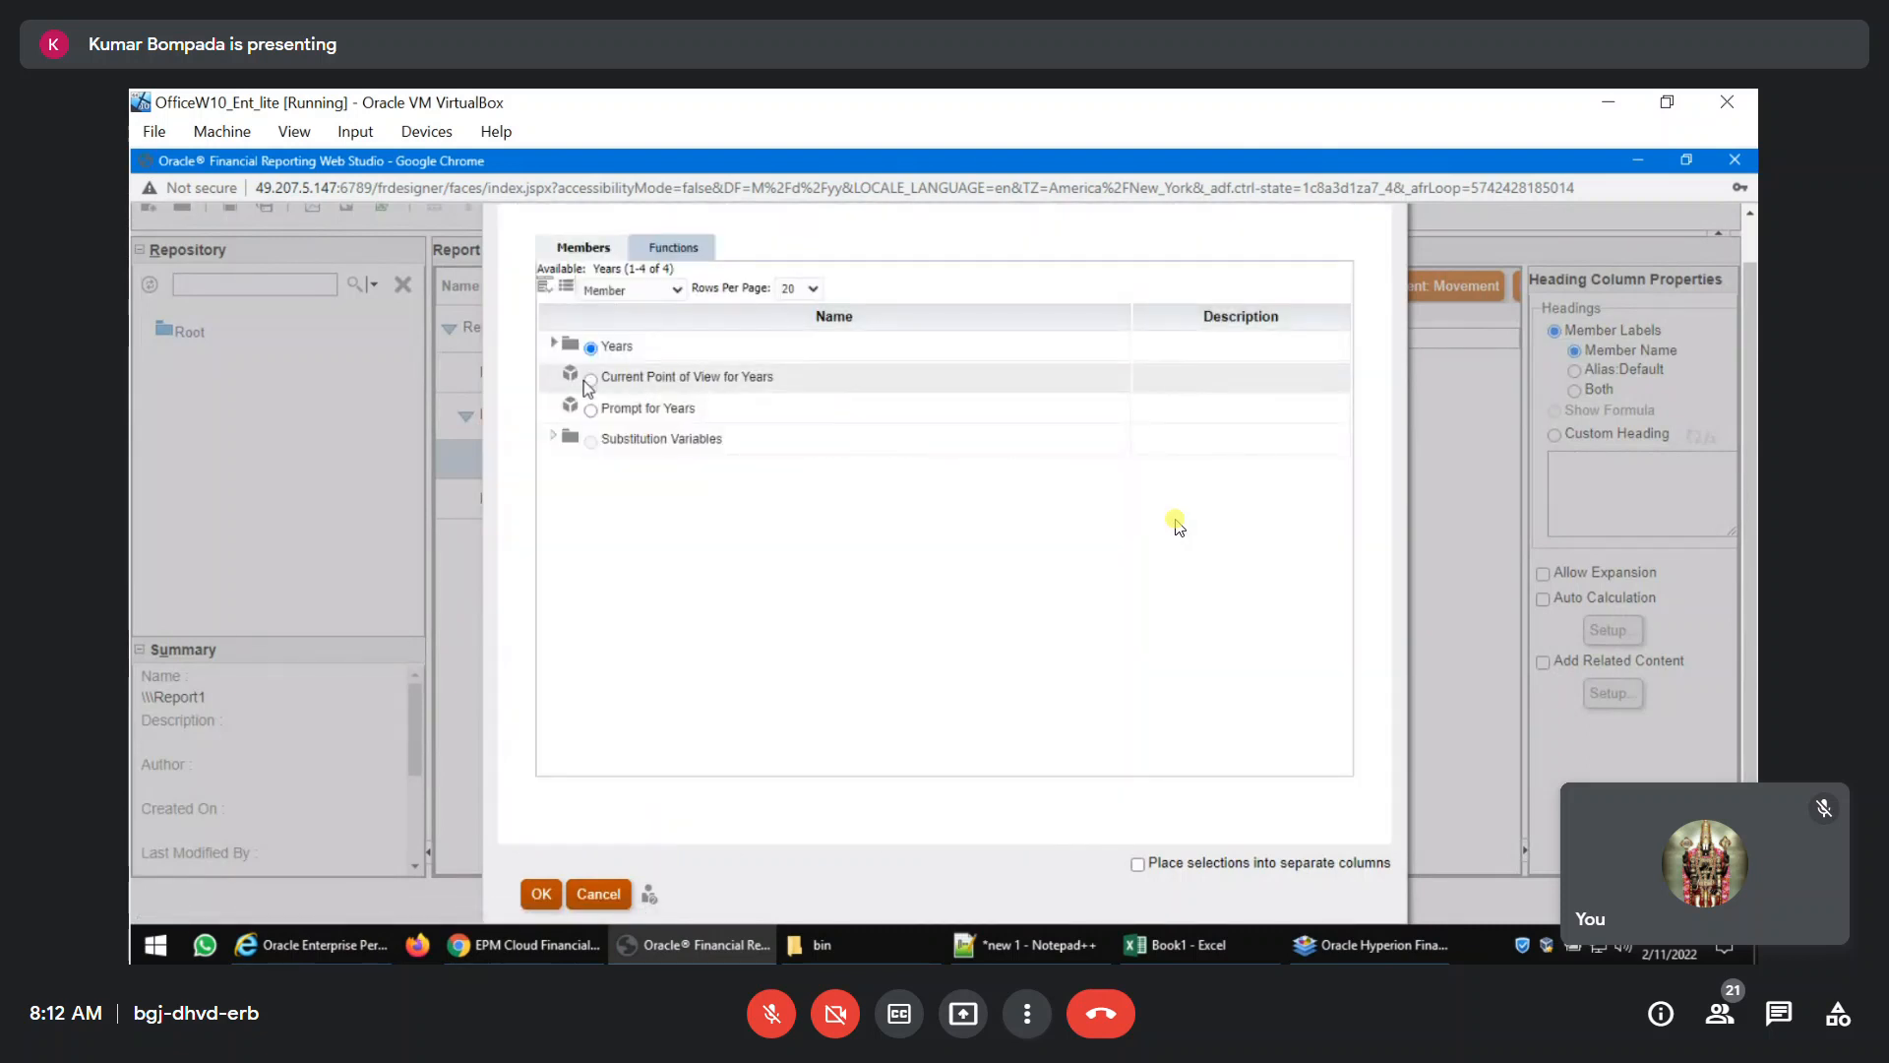
click(541, 893)
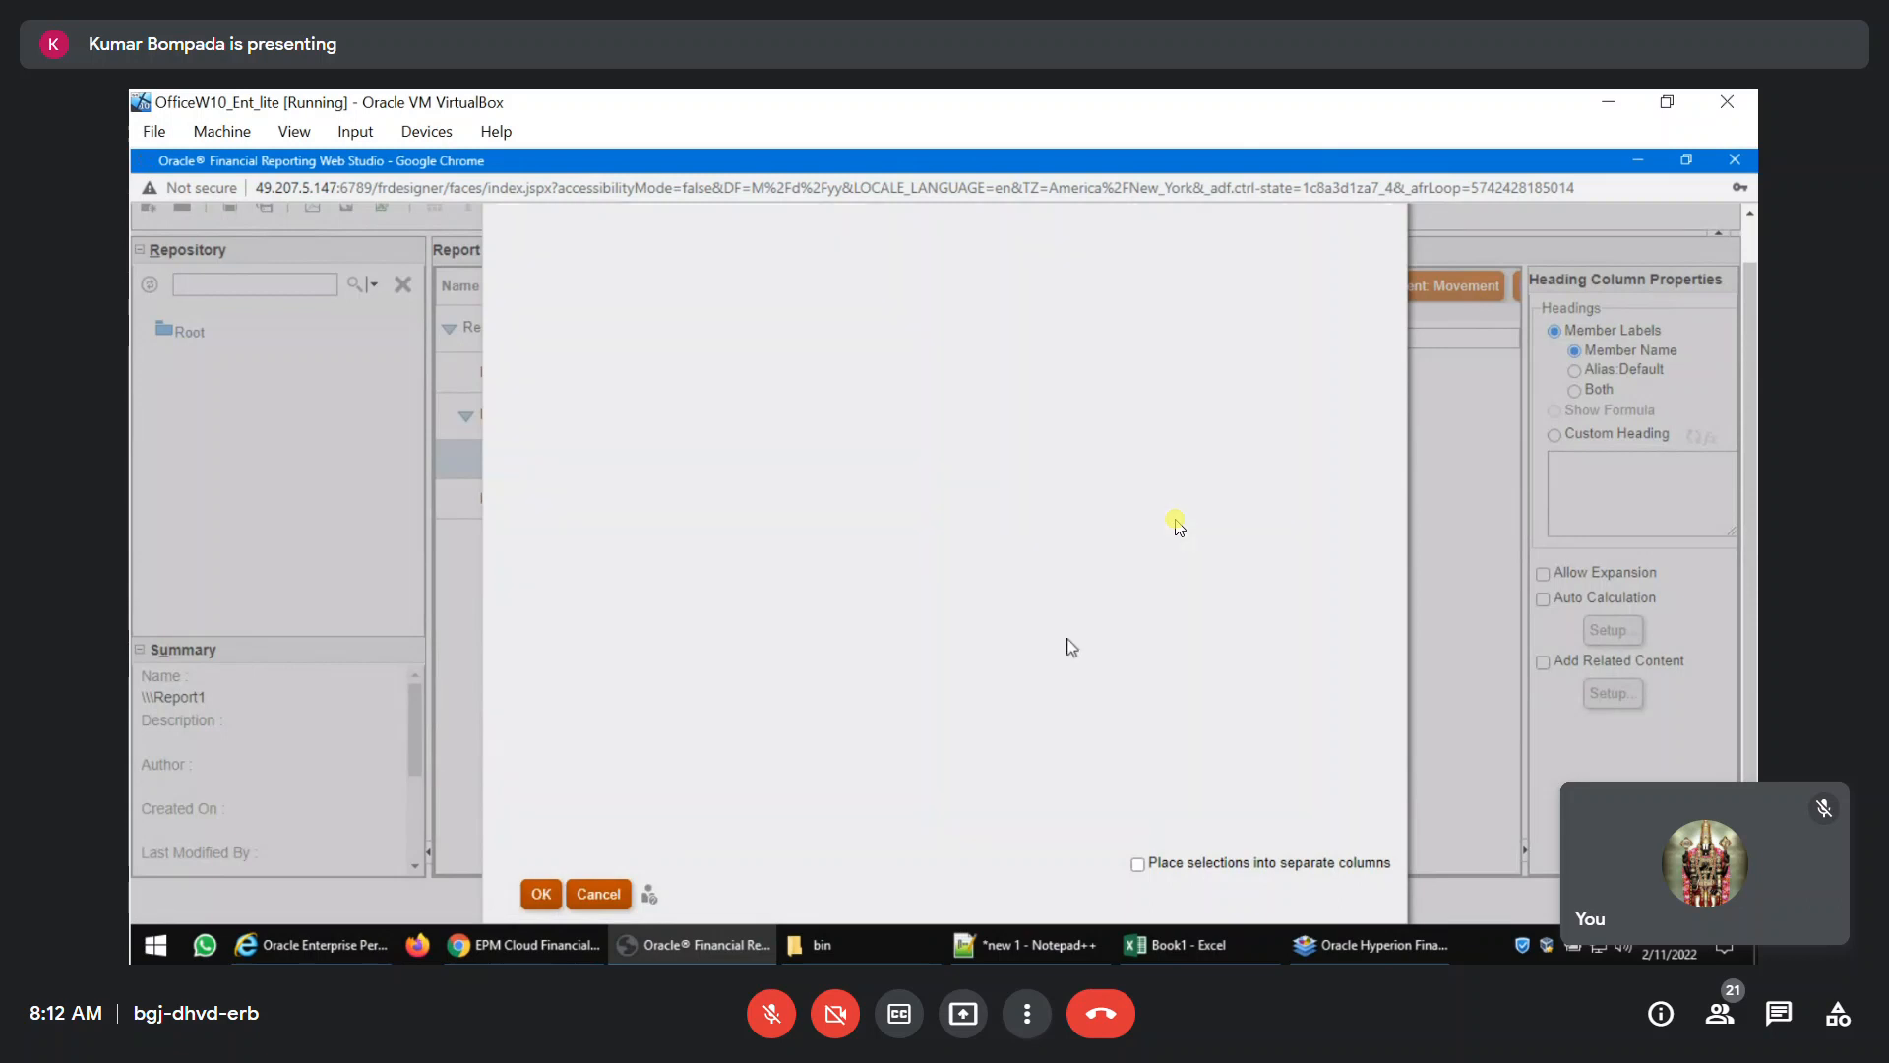
click(1277, 350)
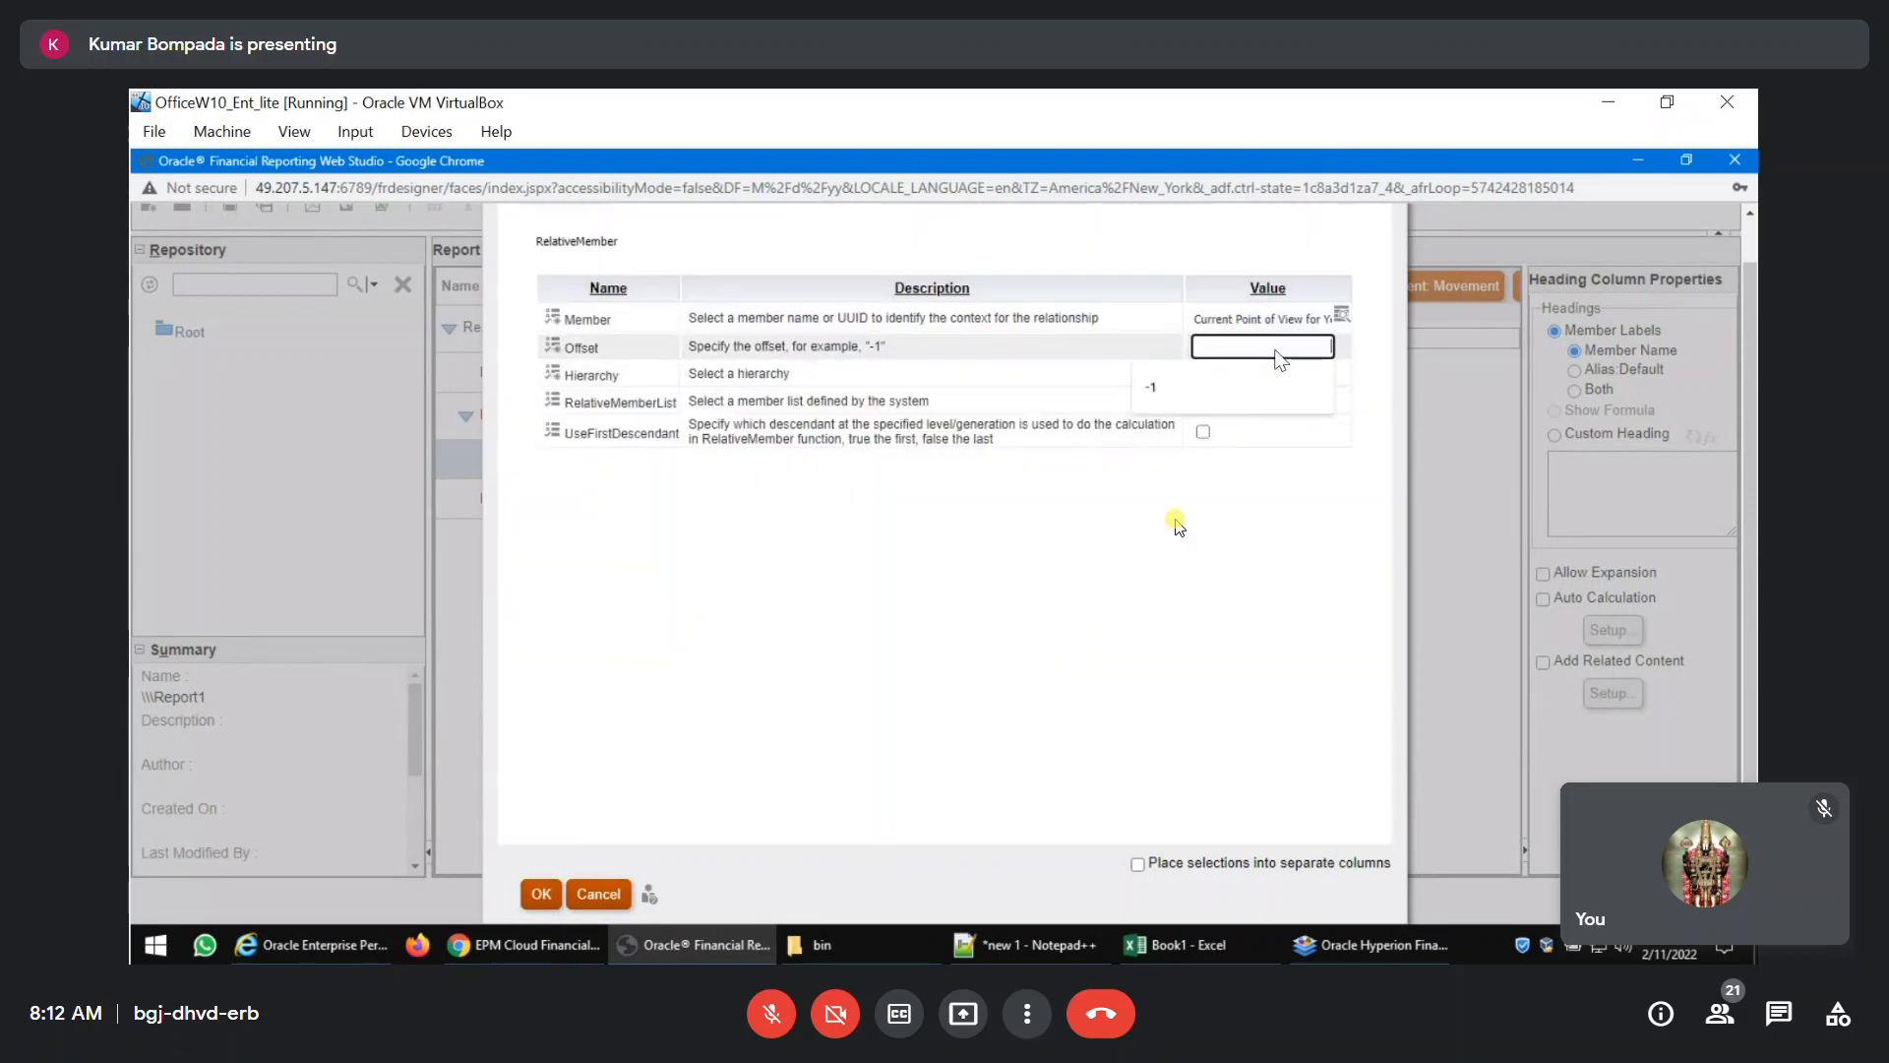
click(1151, 388)
click(1238, 563)
click(533, 895)
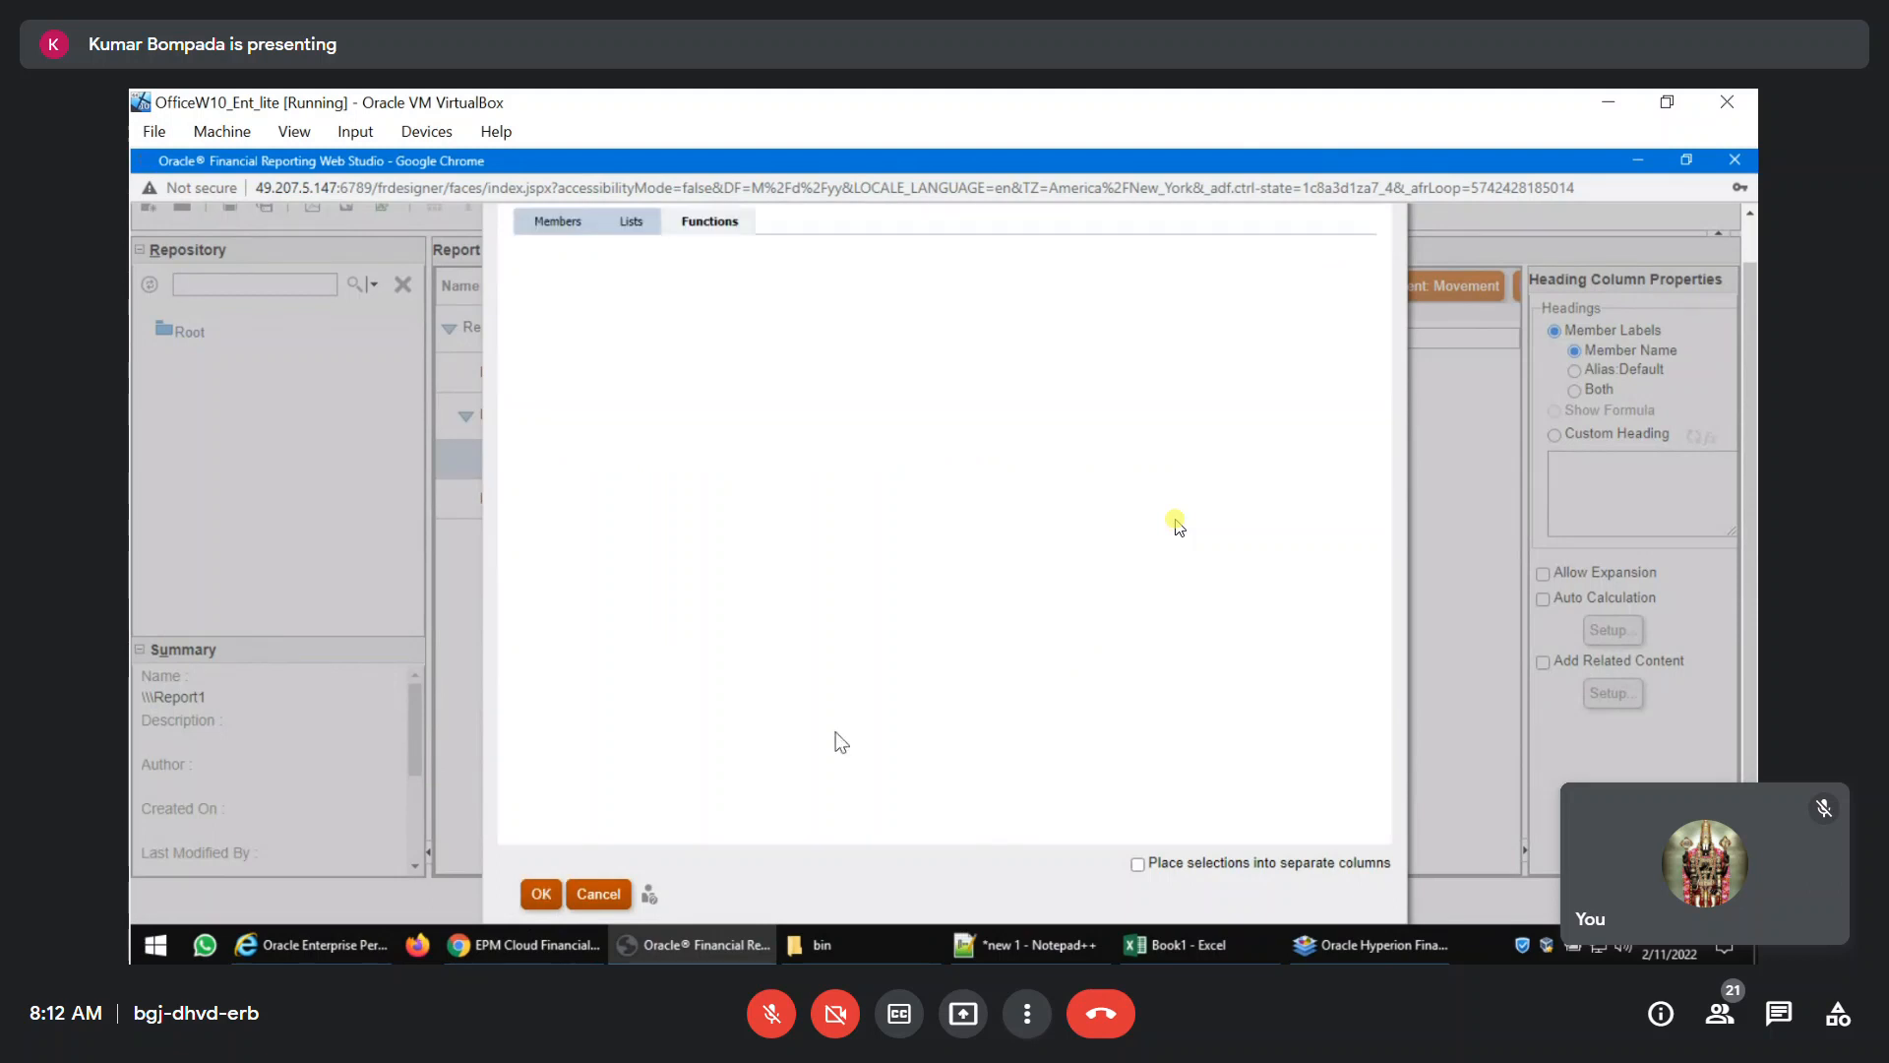
click(532, 893)
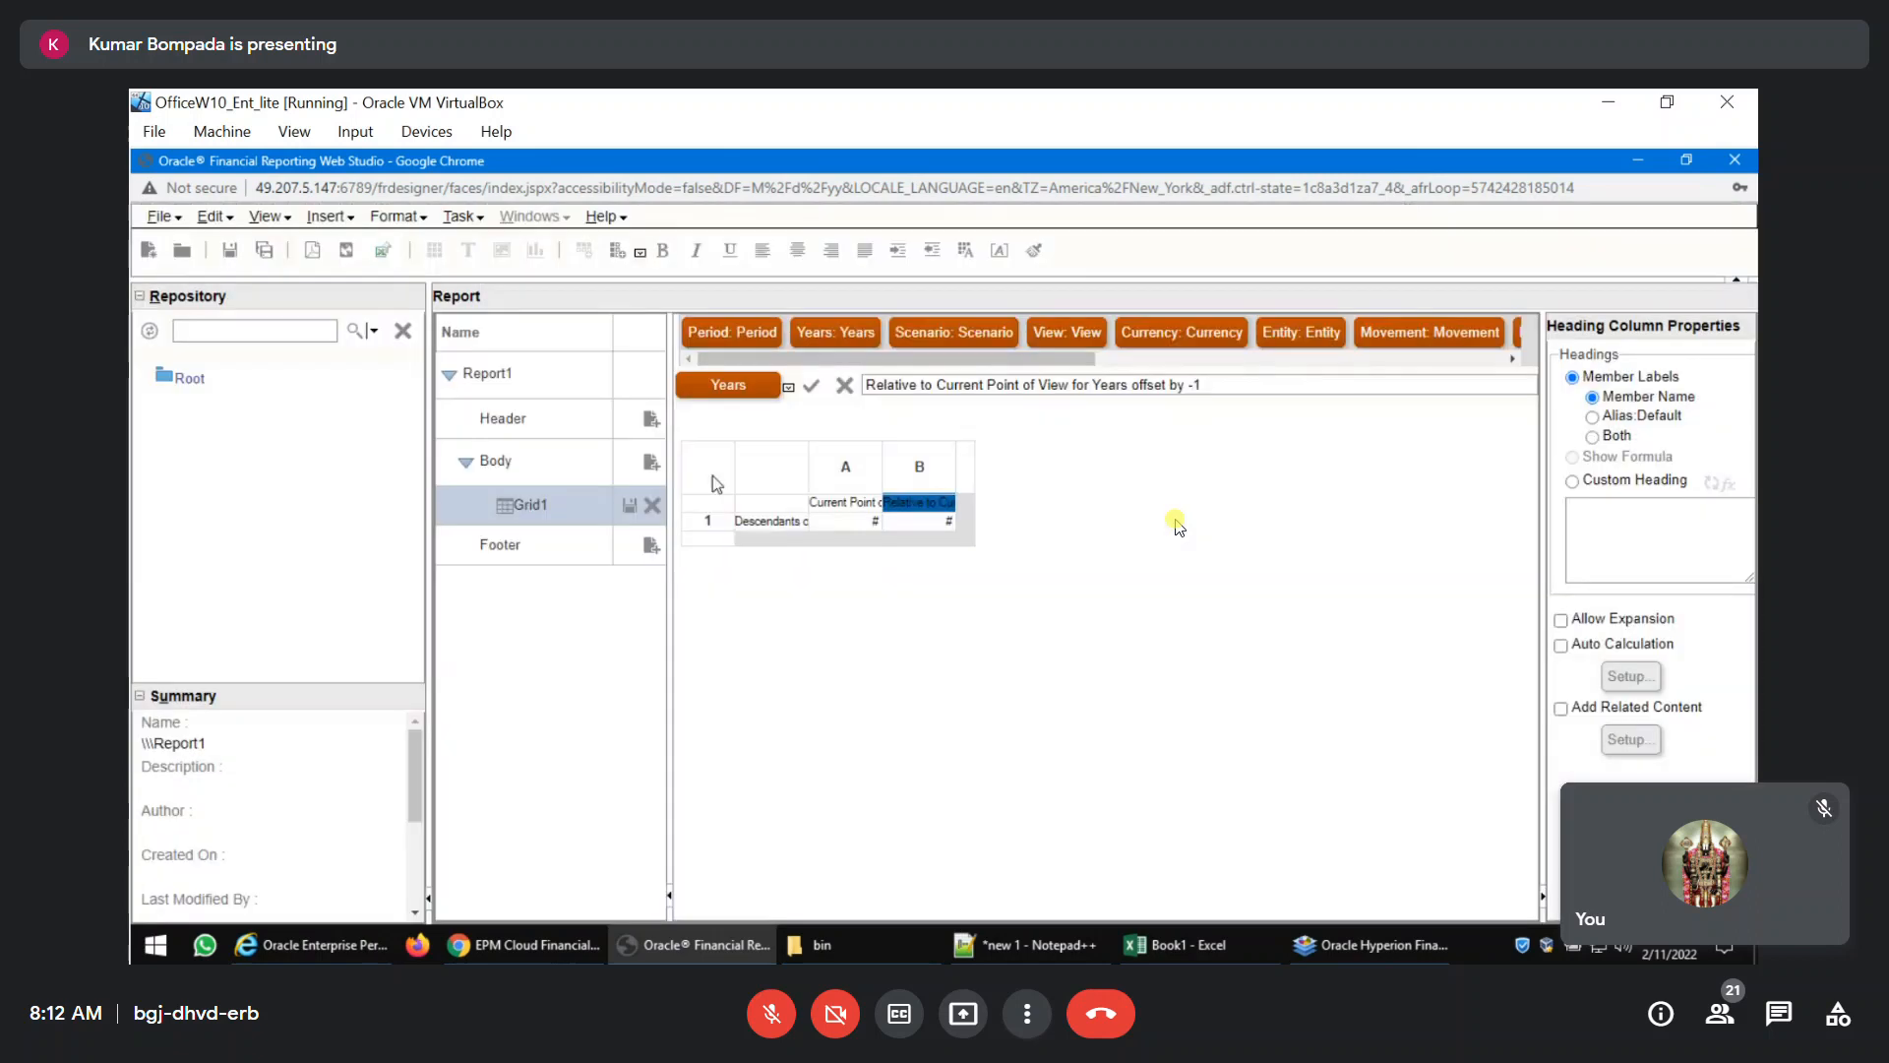
Show the grid point of view for Grid1 and set its Scenario to Actual.
right_click(715, 480)
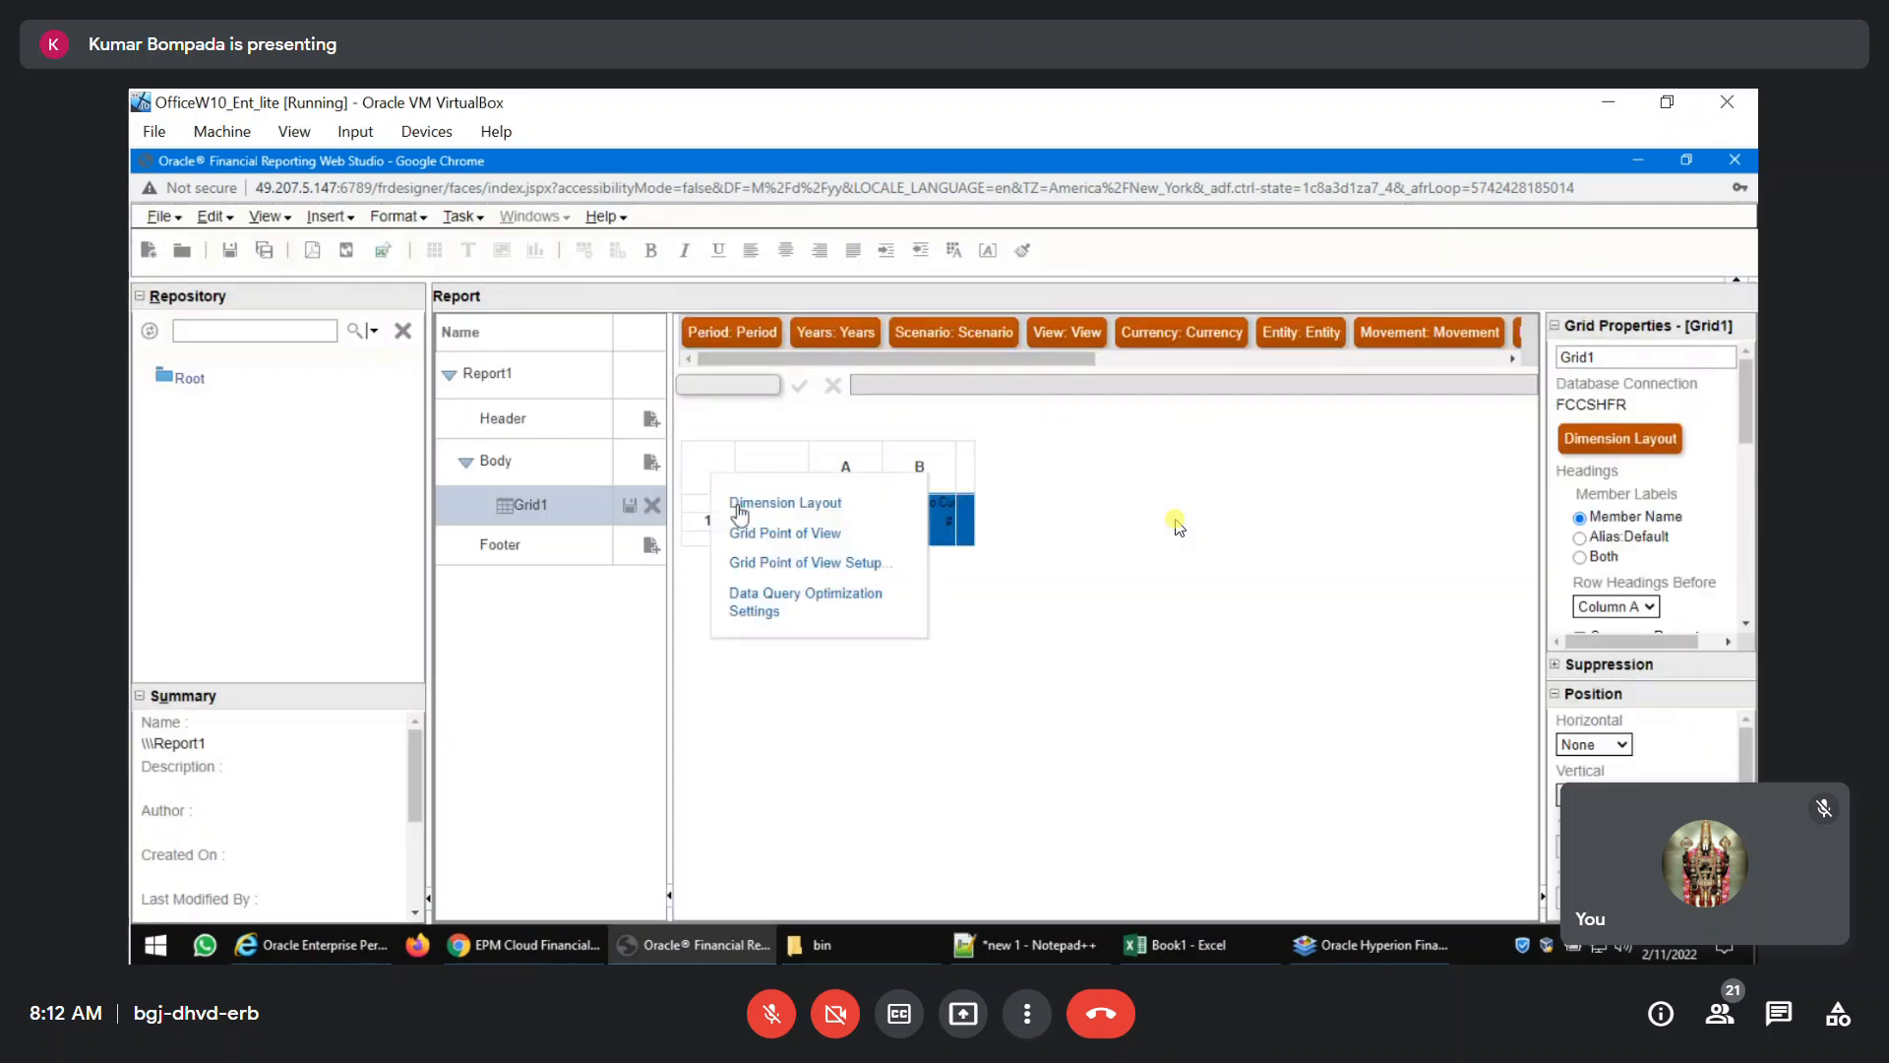
click(751, 534)
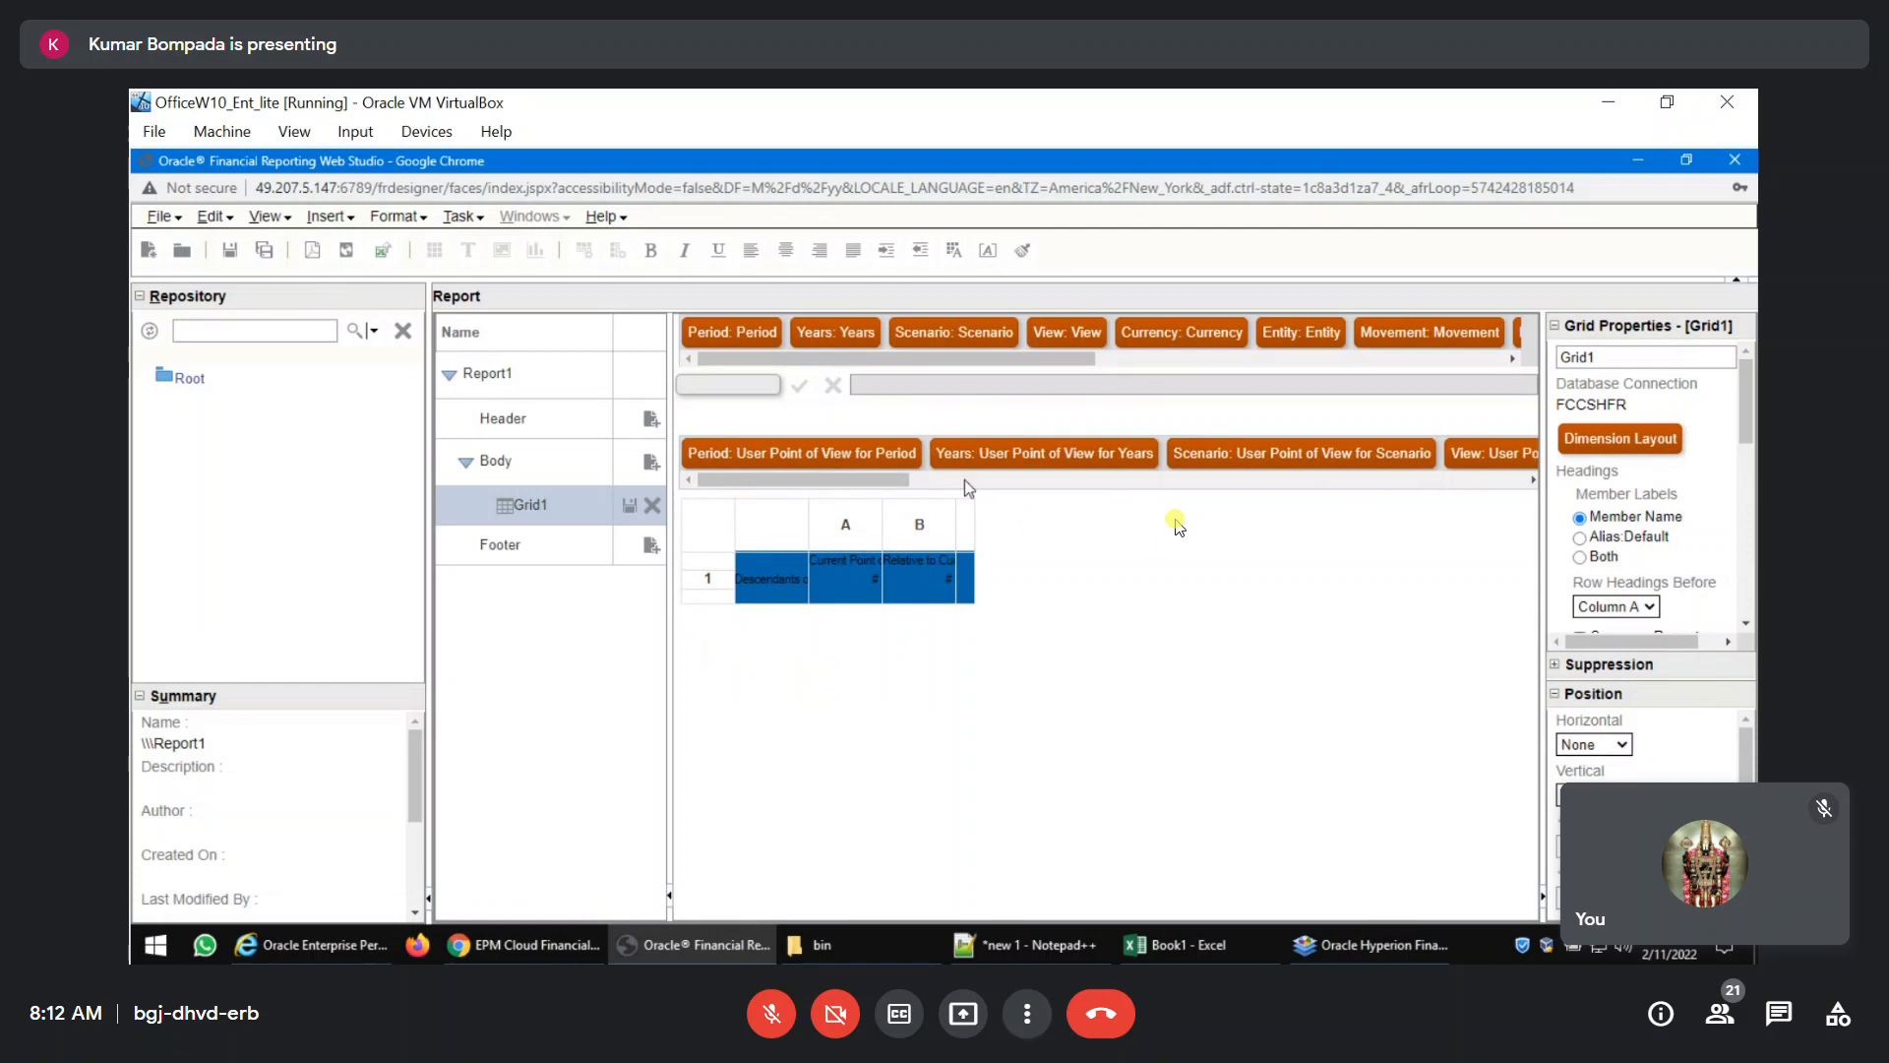
click(1256, 455)
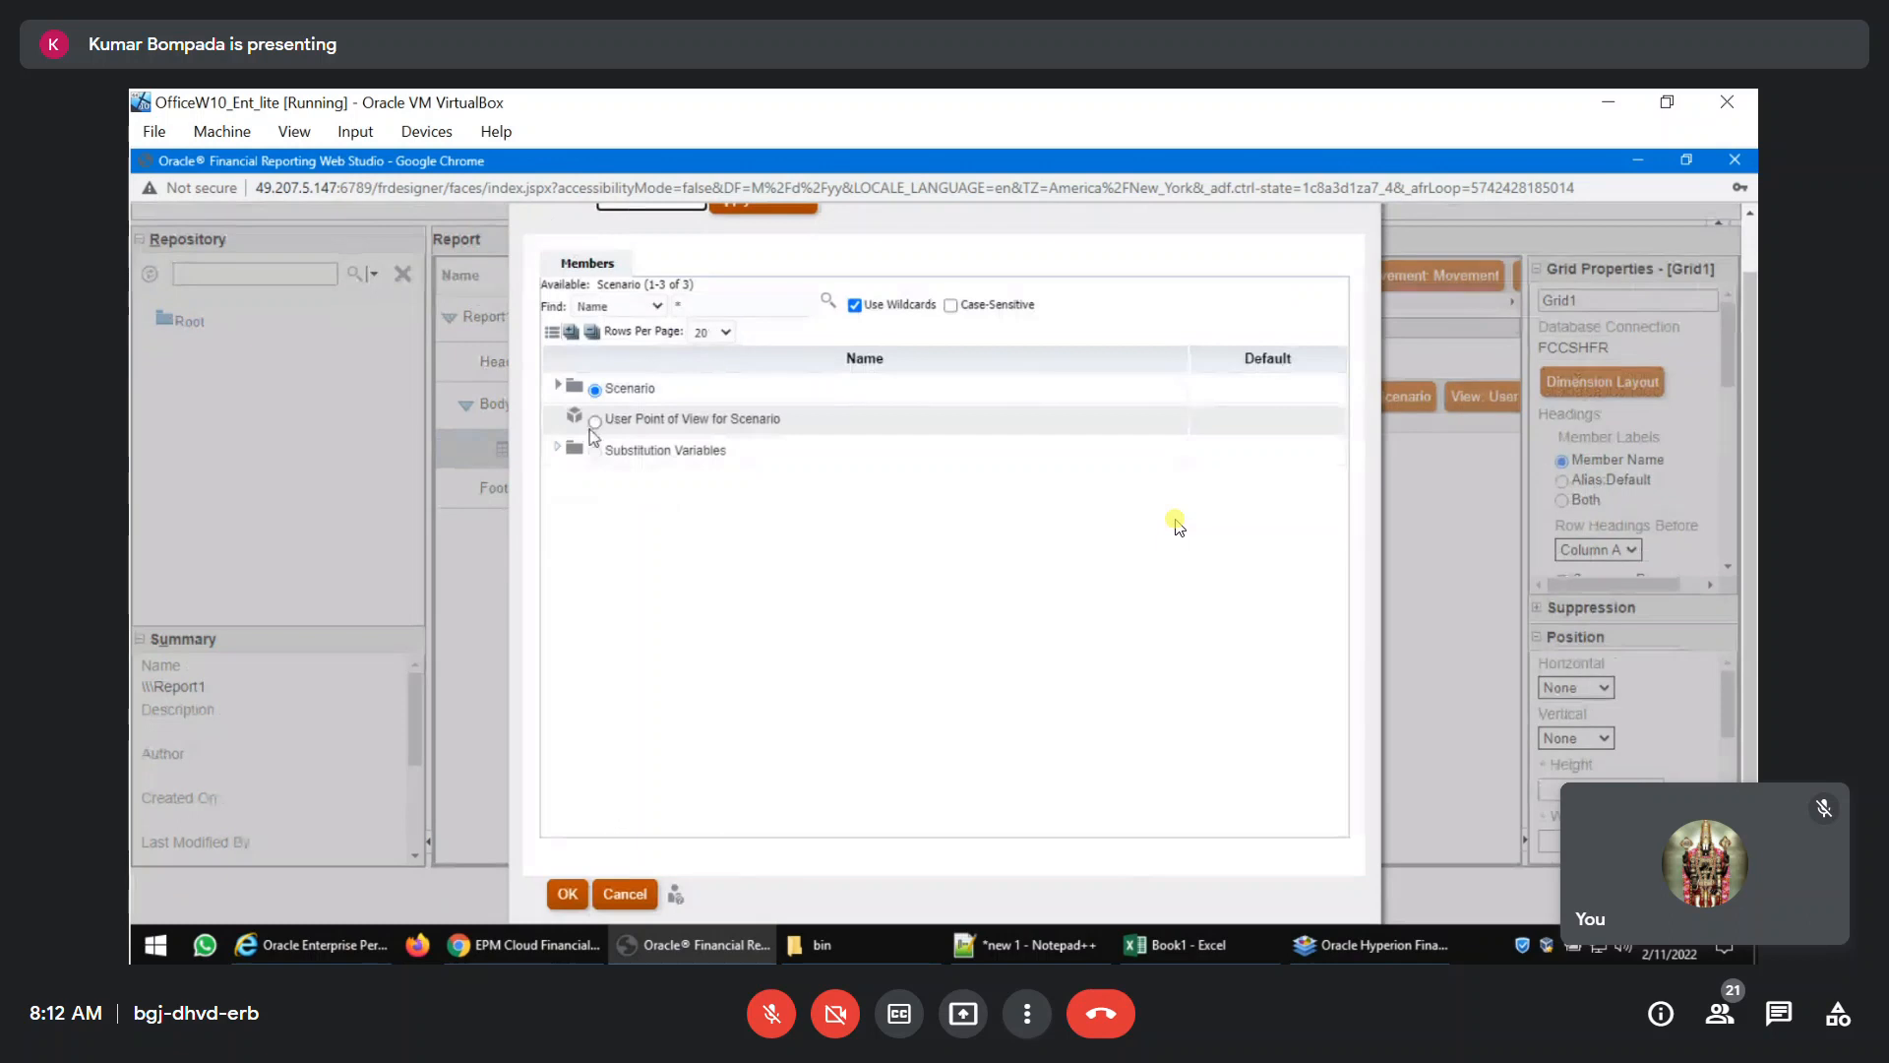
click(558, 385)
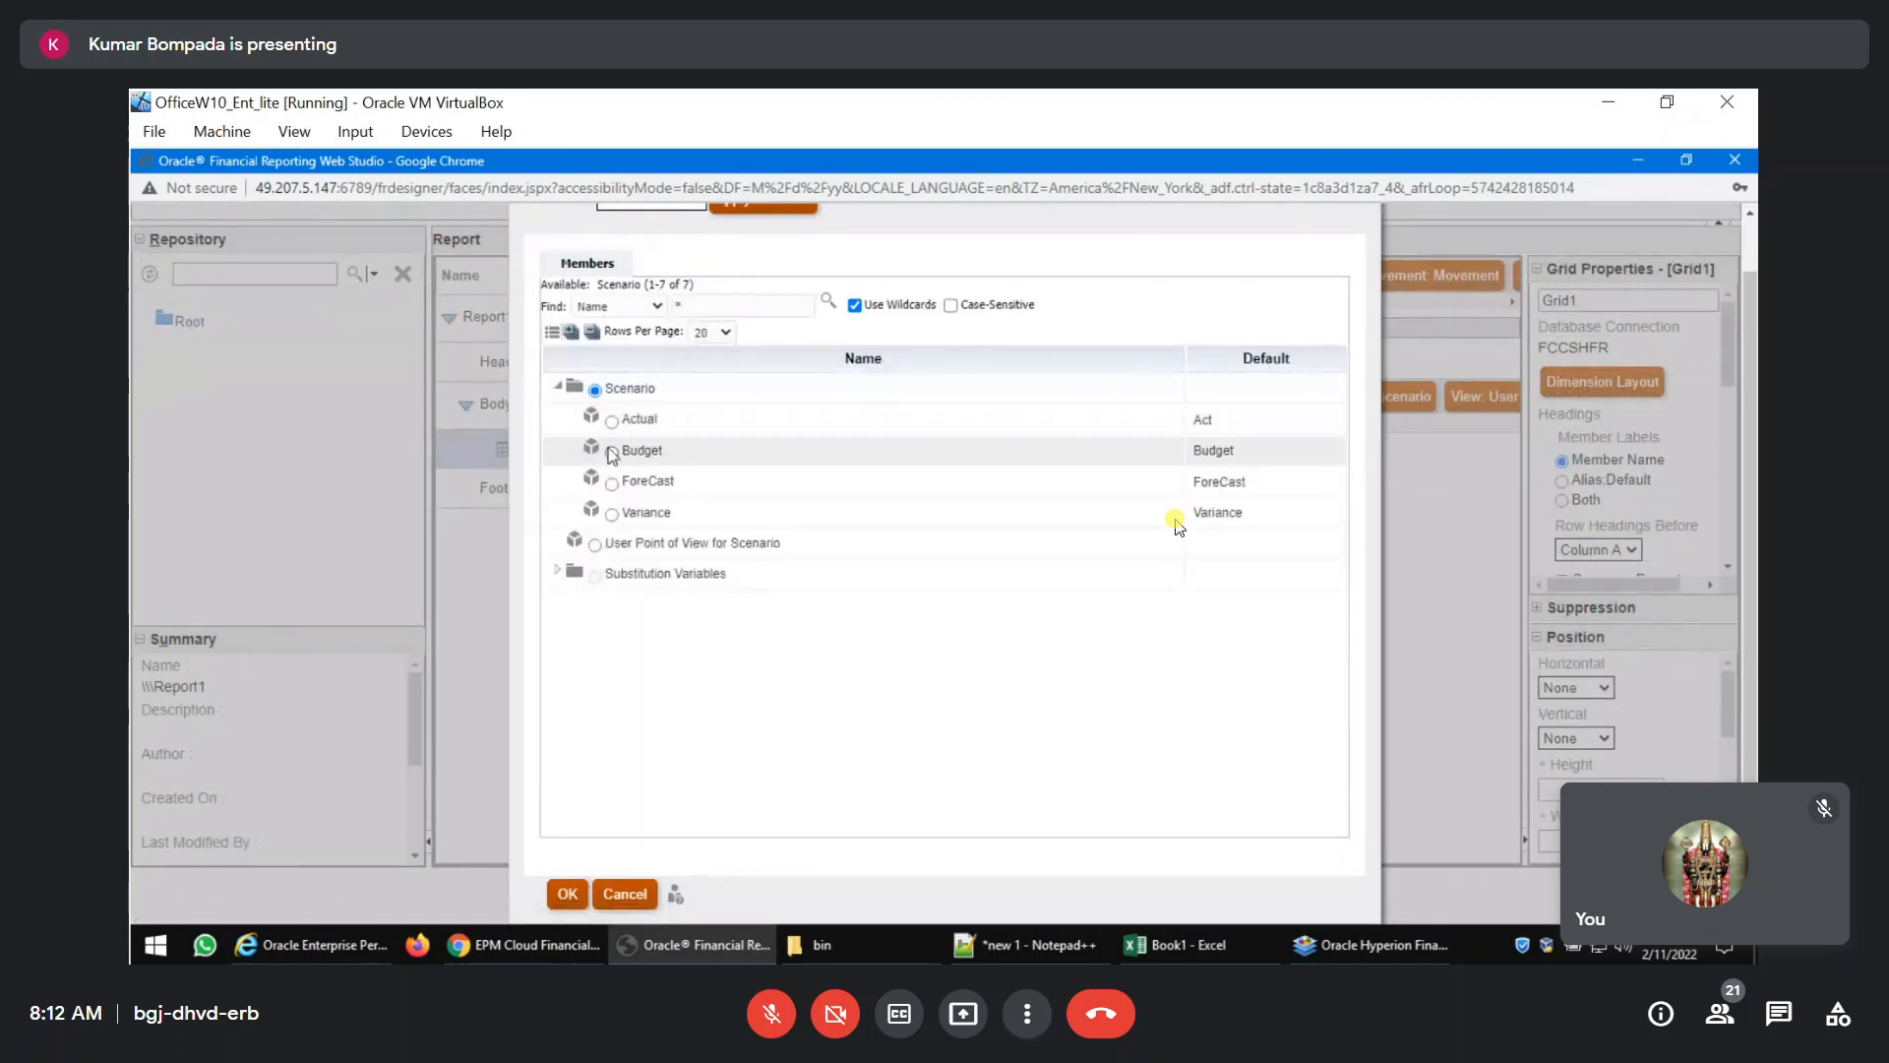
click(568, 894)
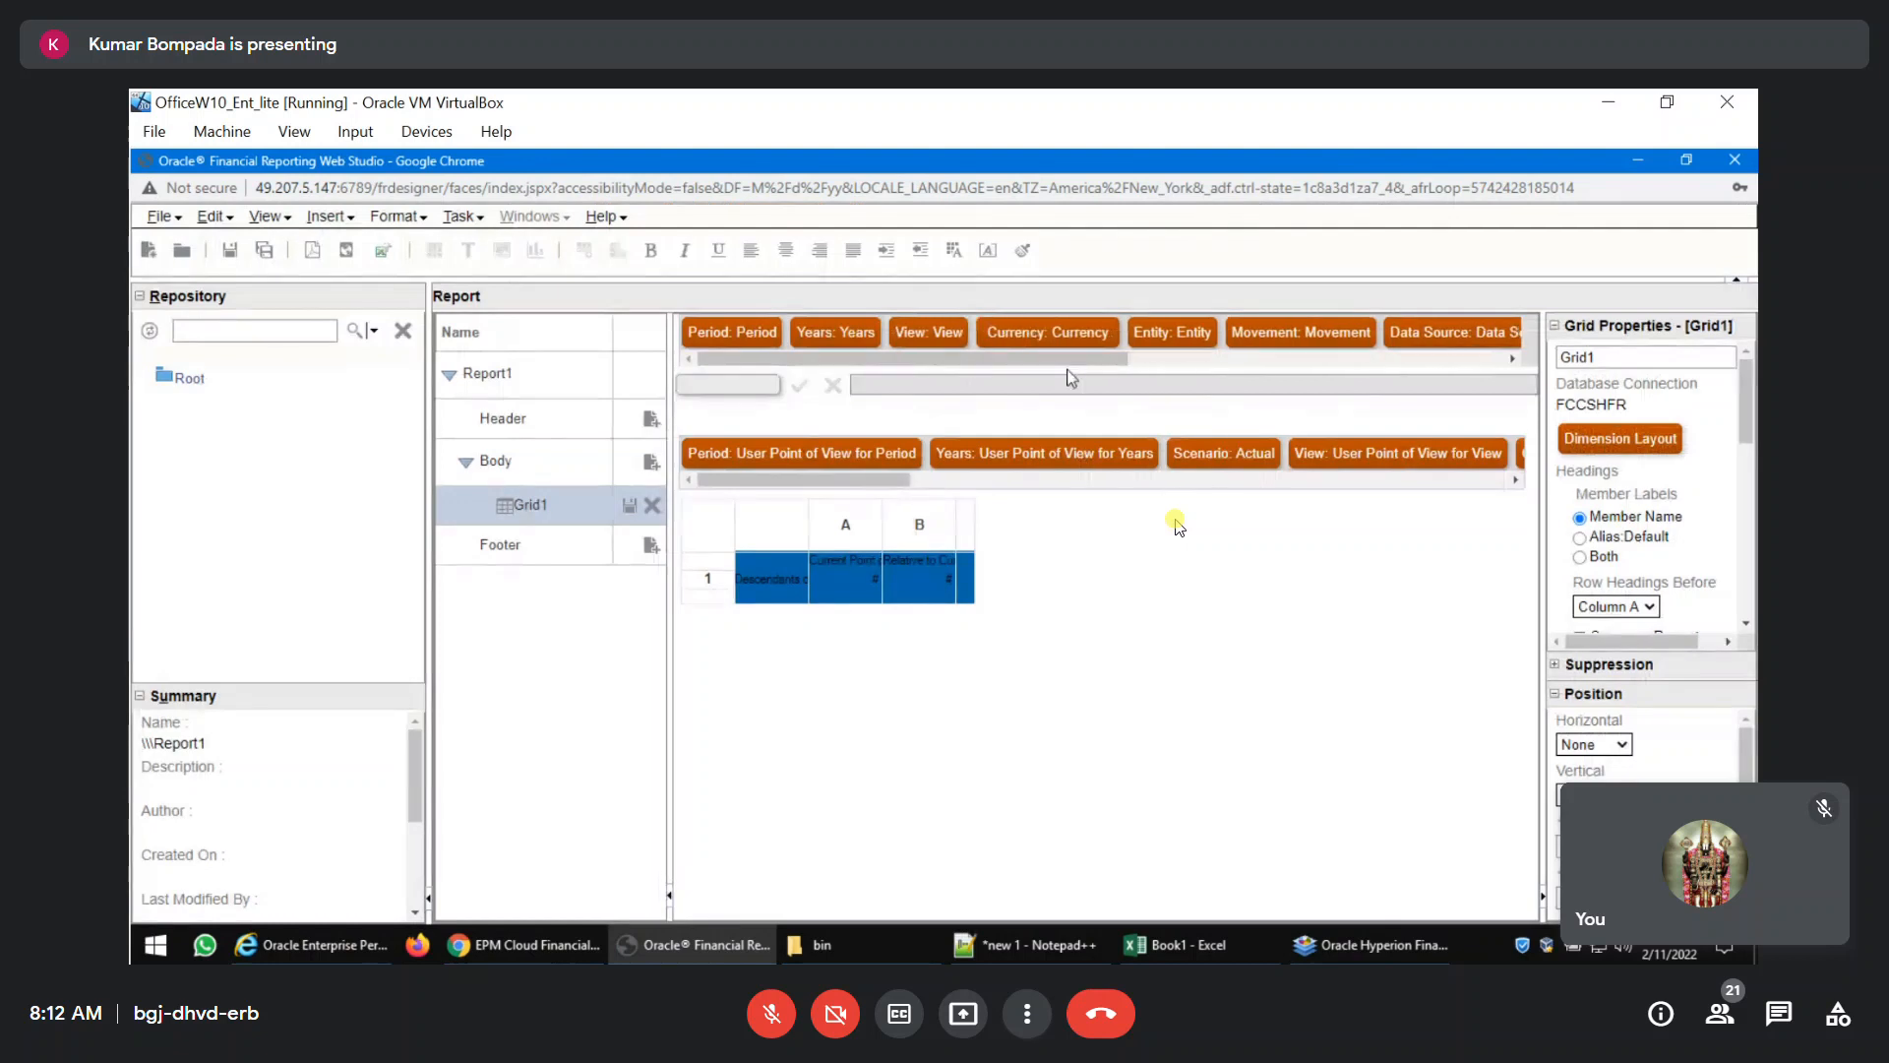
Set the View dimension in the grid point of view to FCCS_Periodic.
click(1345, 471)
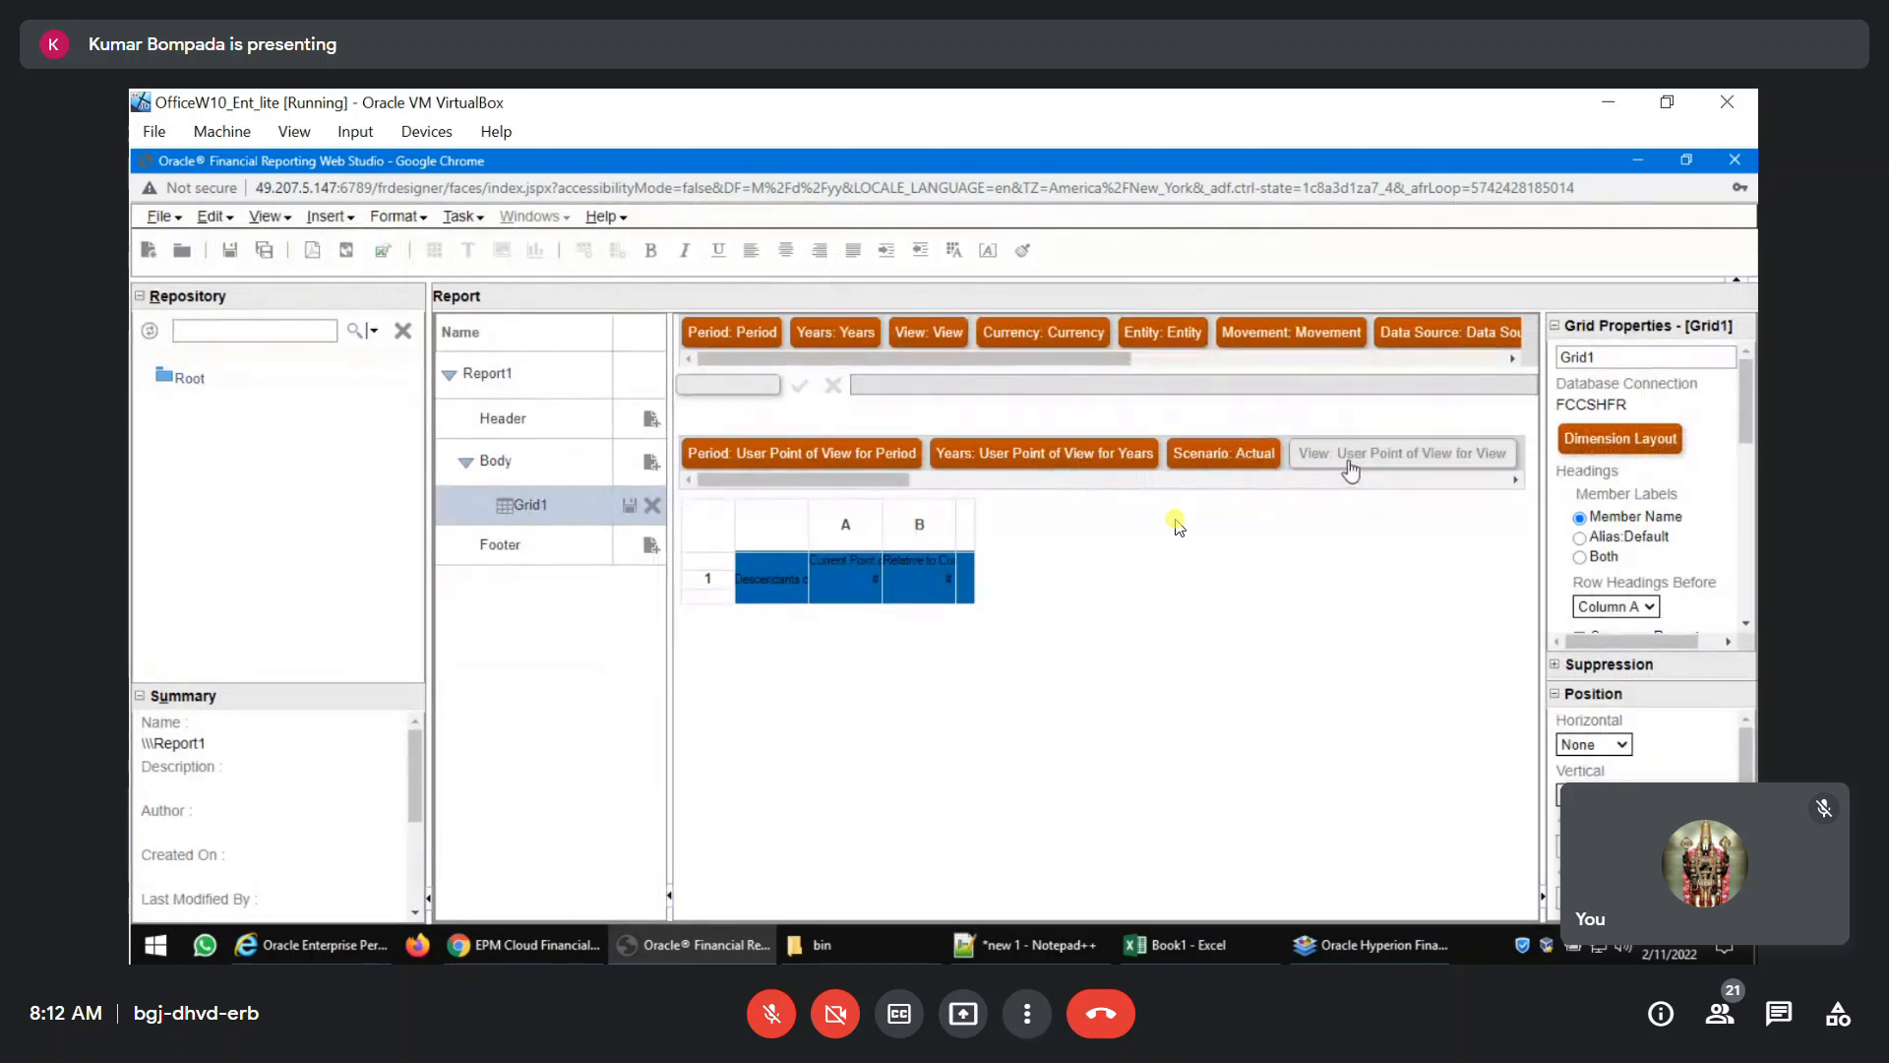
click(558, 387)
click(612, 421)
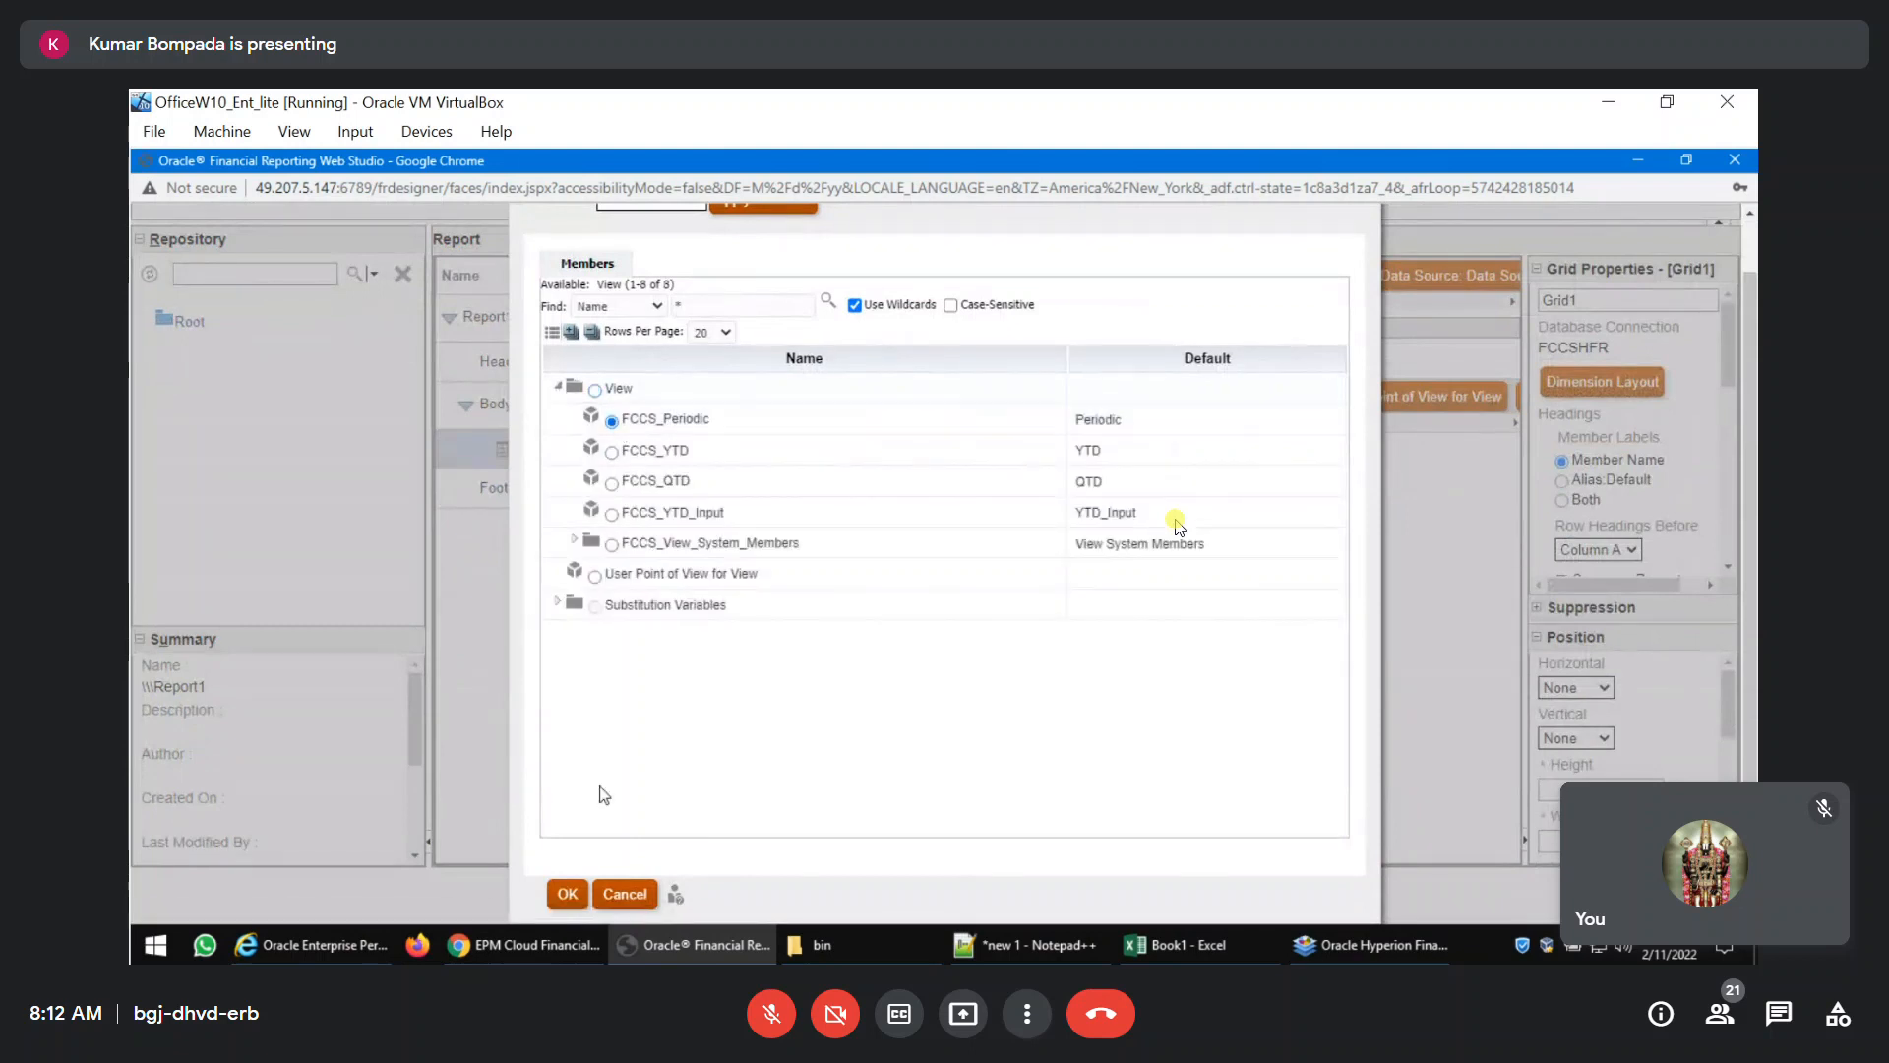
click(565, 893)
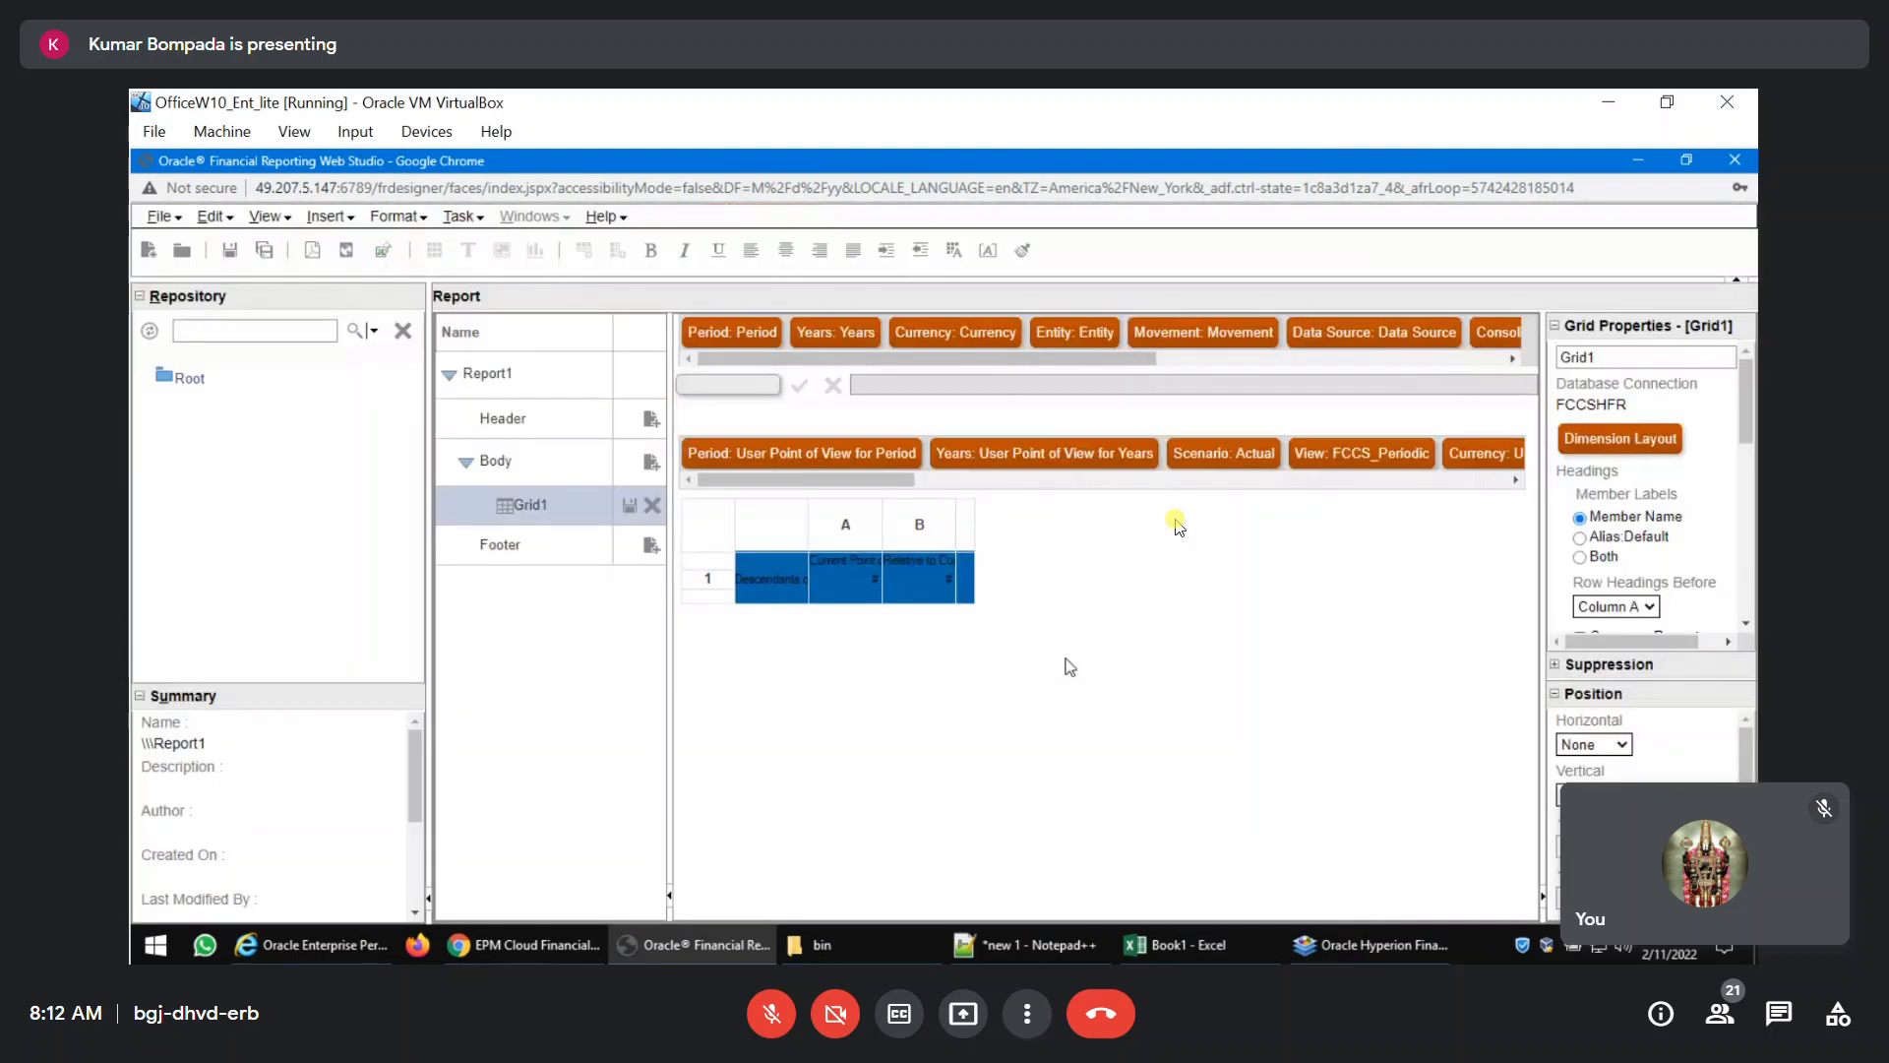
Collapse the repository and report structure panes, and set the grid point of view's Currency to Entity Currency.
drag(901, 481, 999, 482)
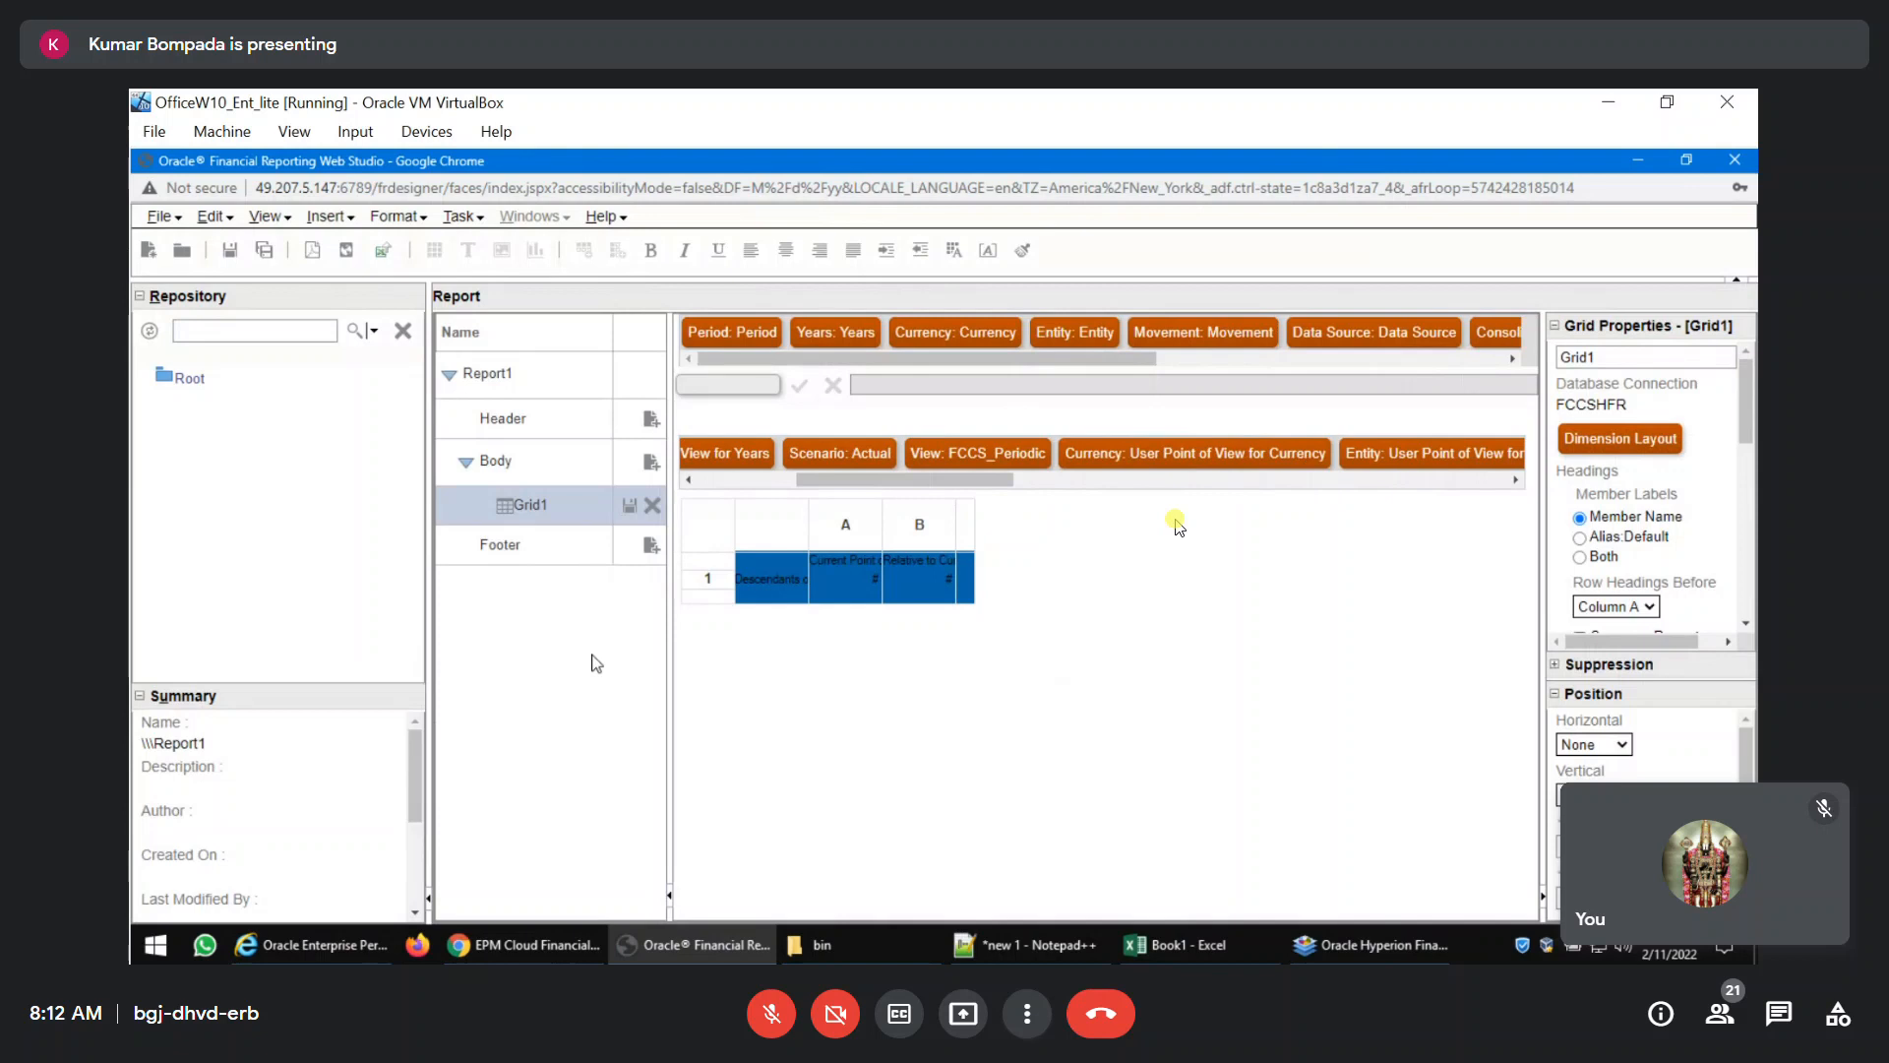
click(429, 898)
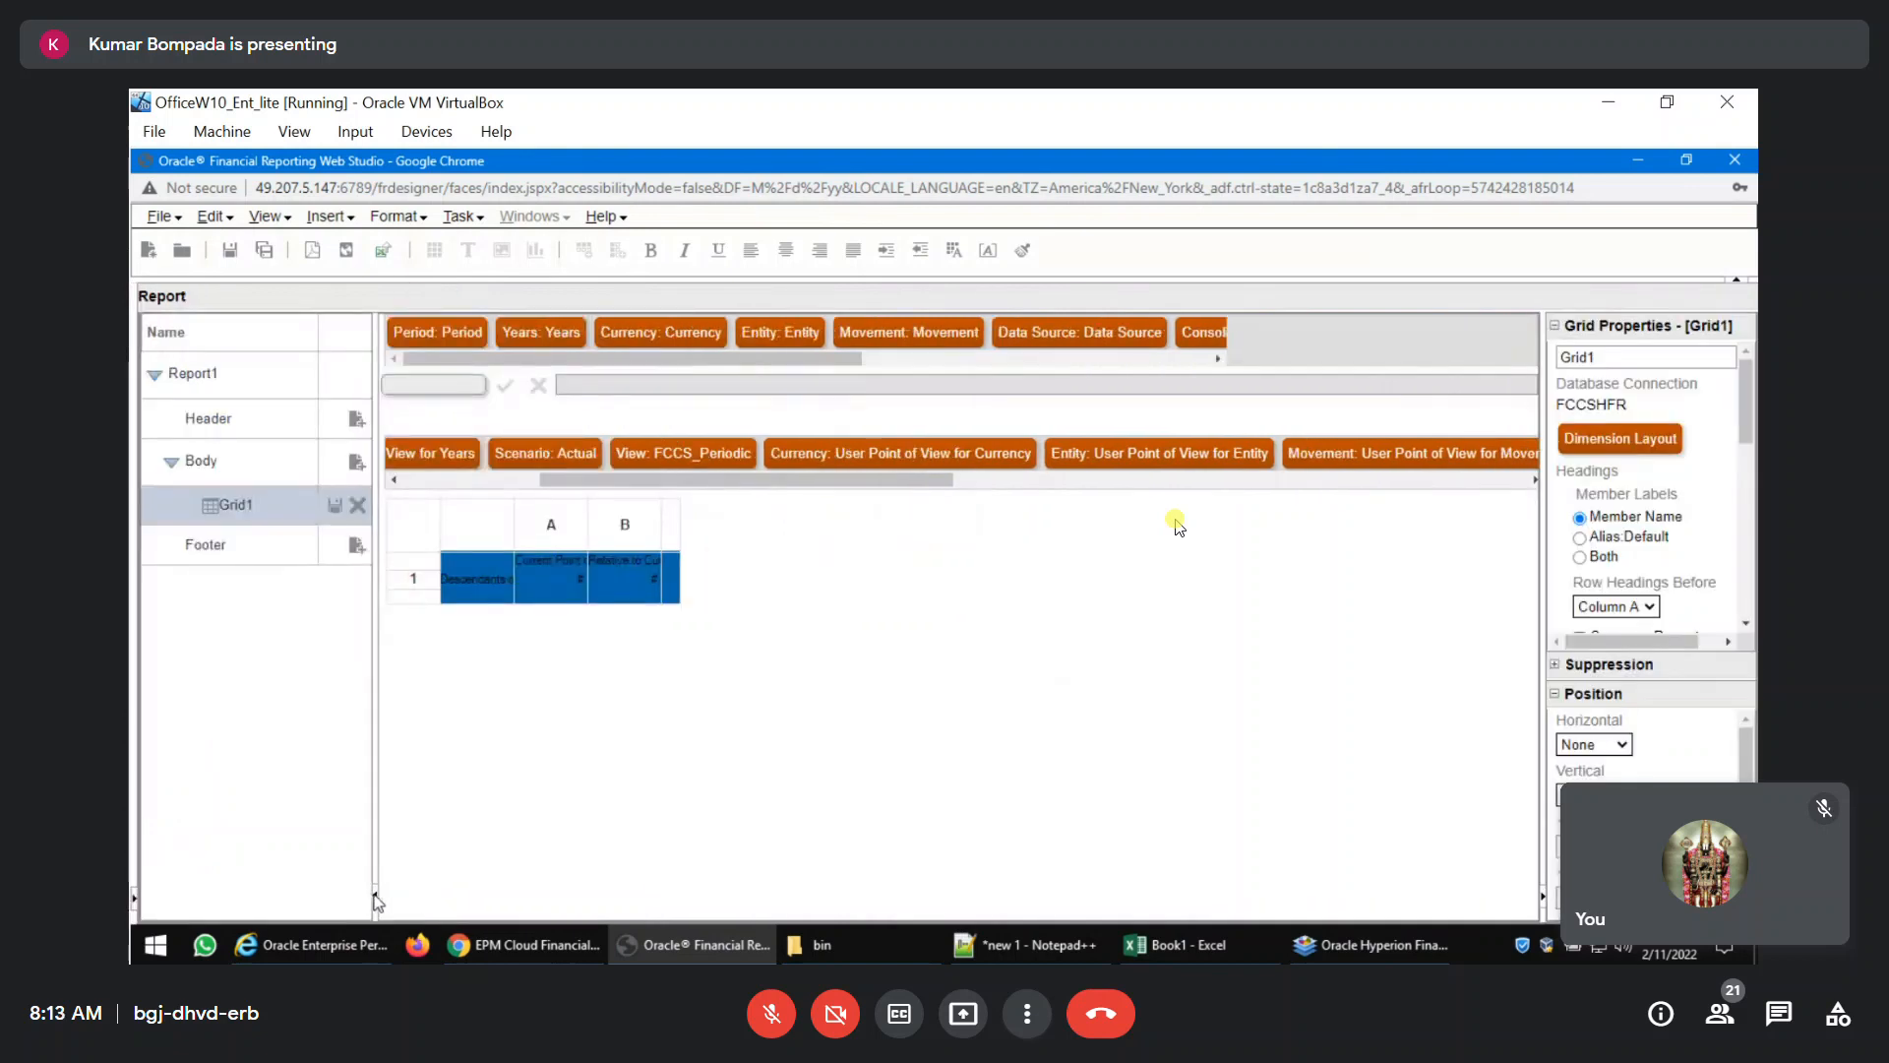
click(374, 898)
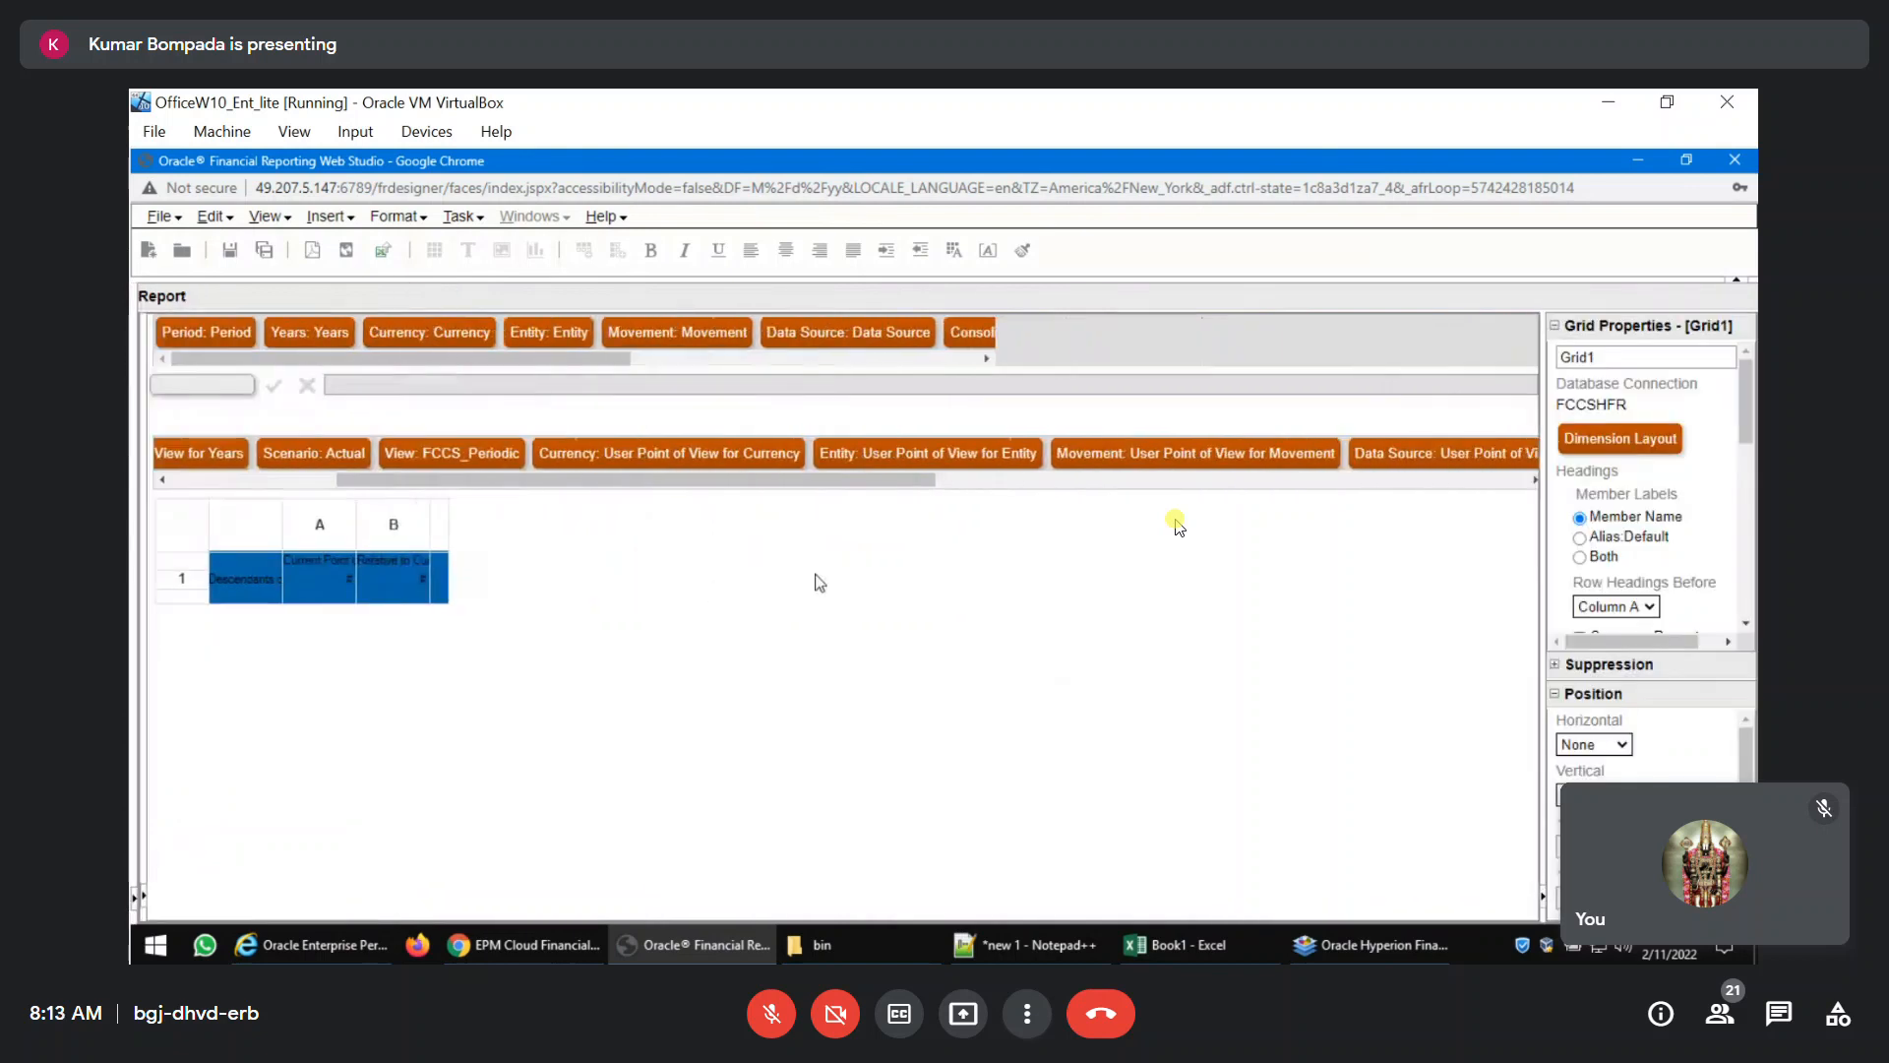
click(635, 456)
scroll(636, 463, down, 1)
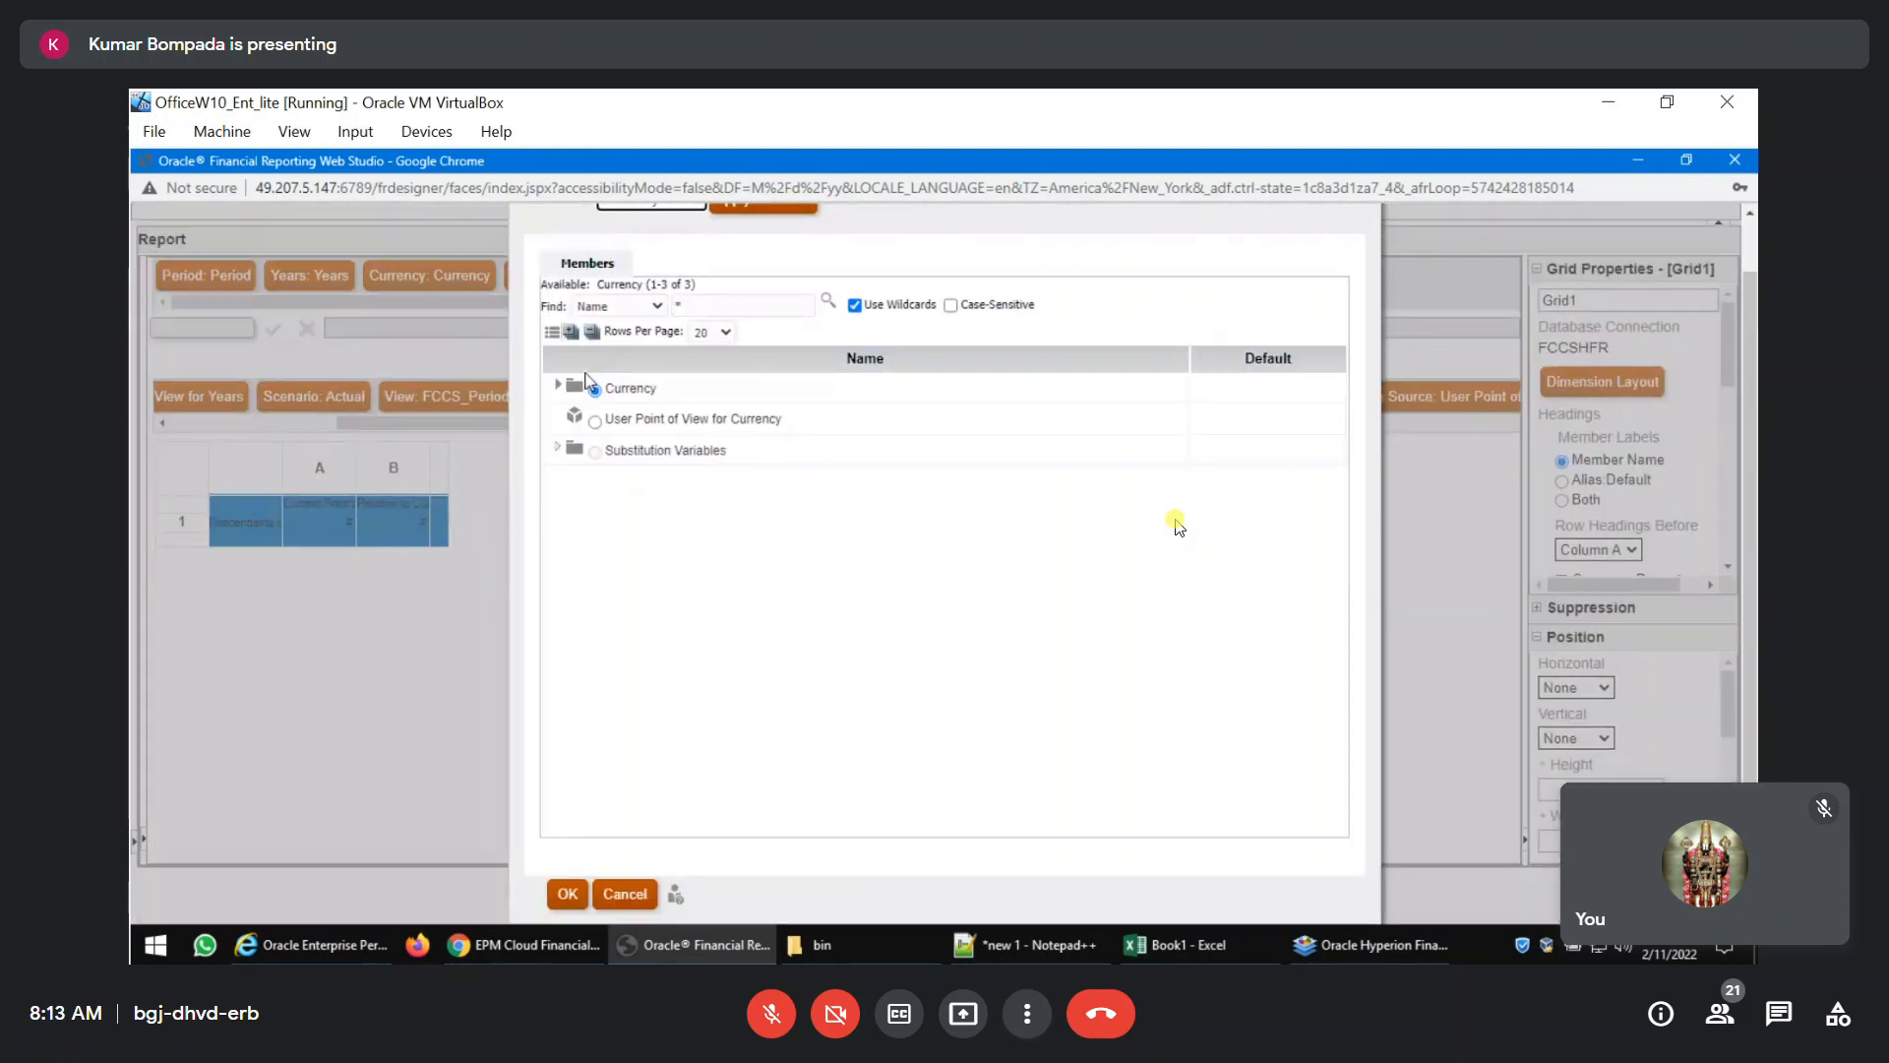
click(559, 386)
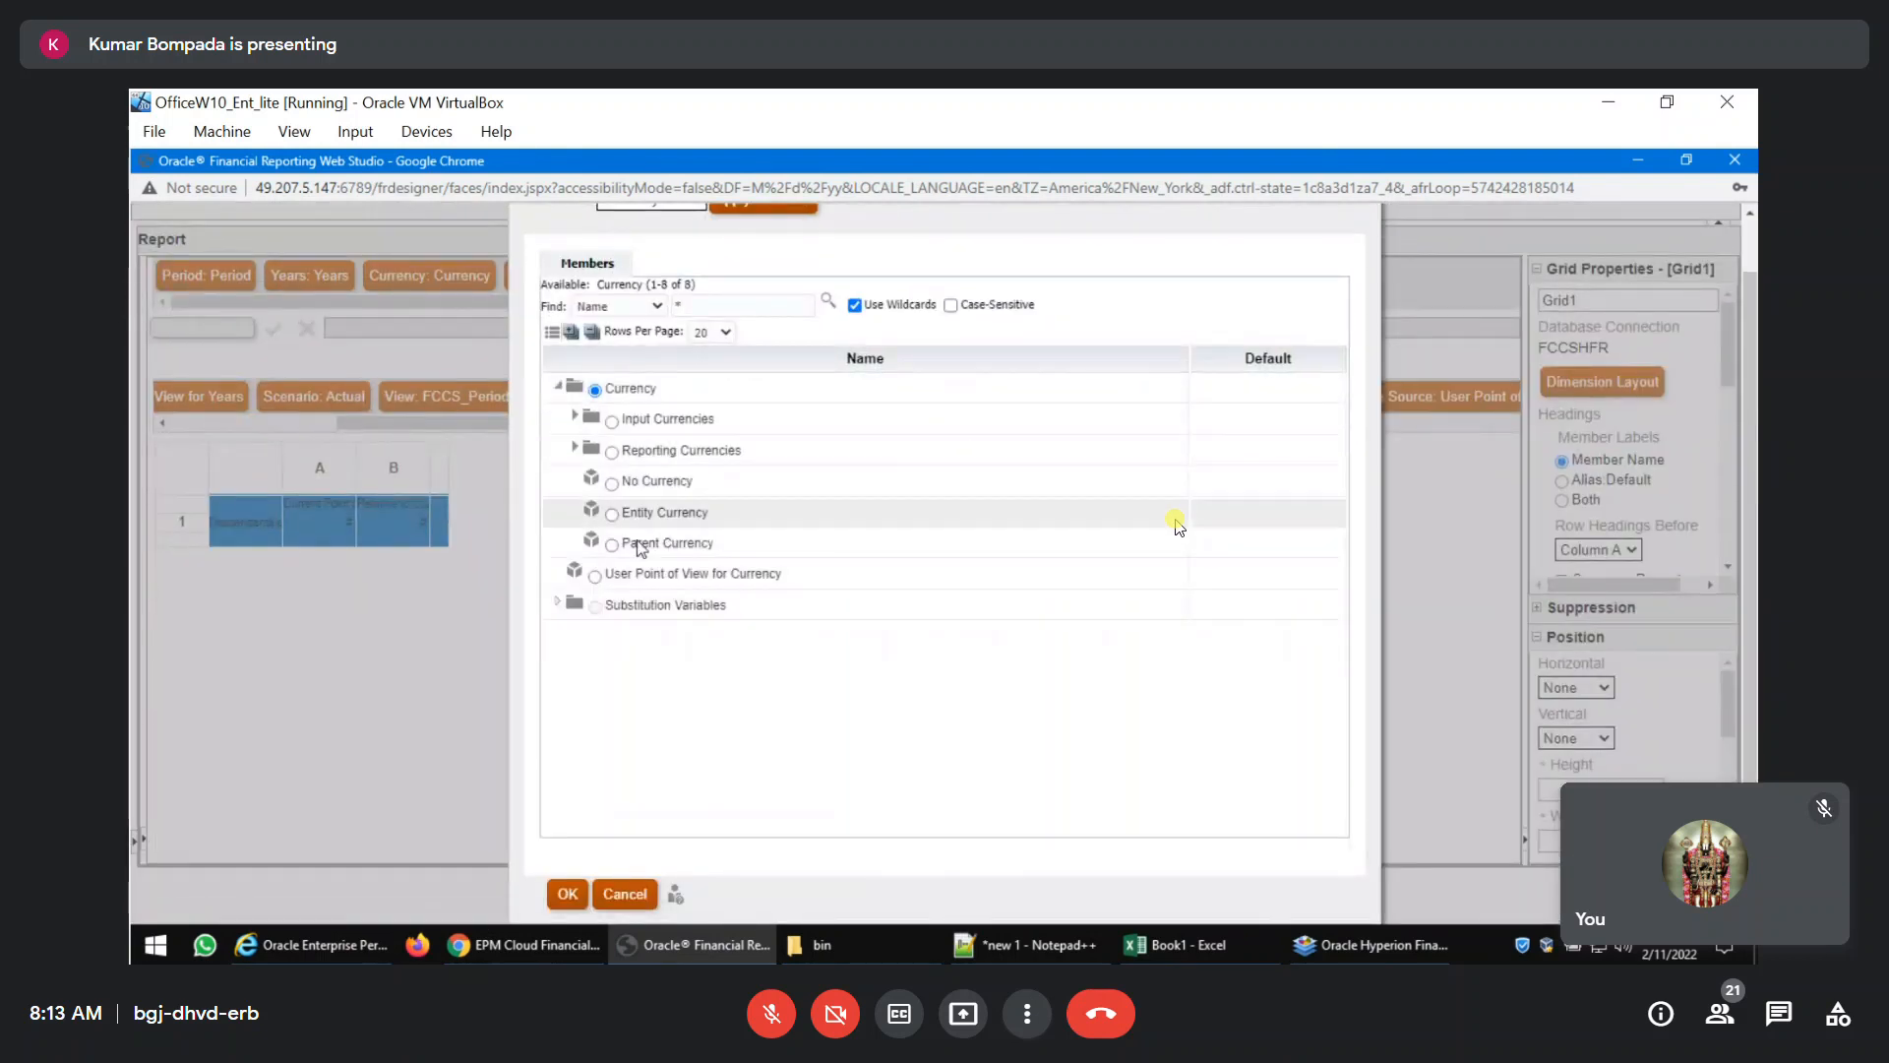
click(612, 513)
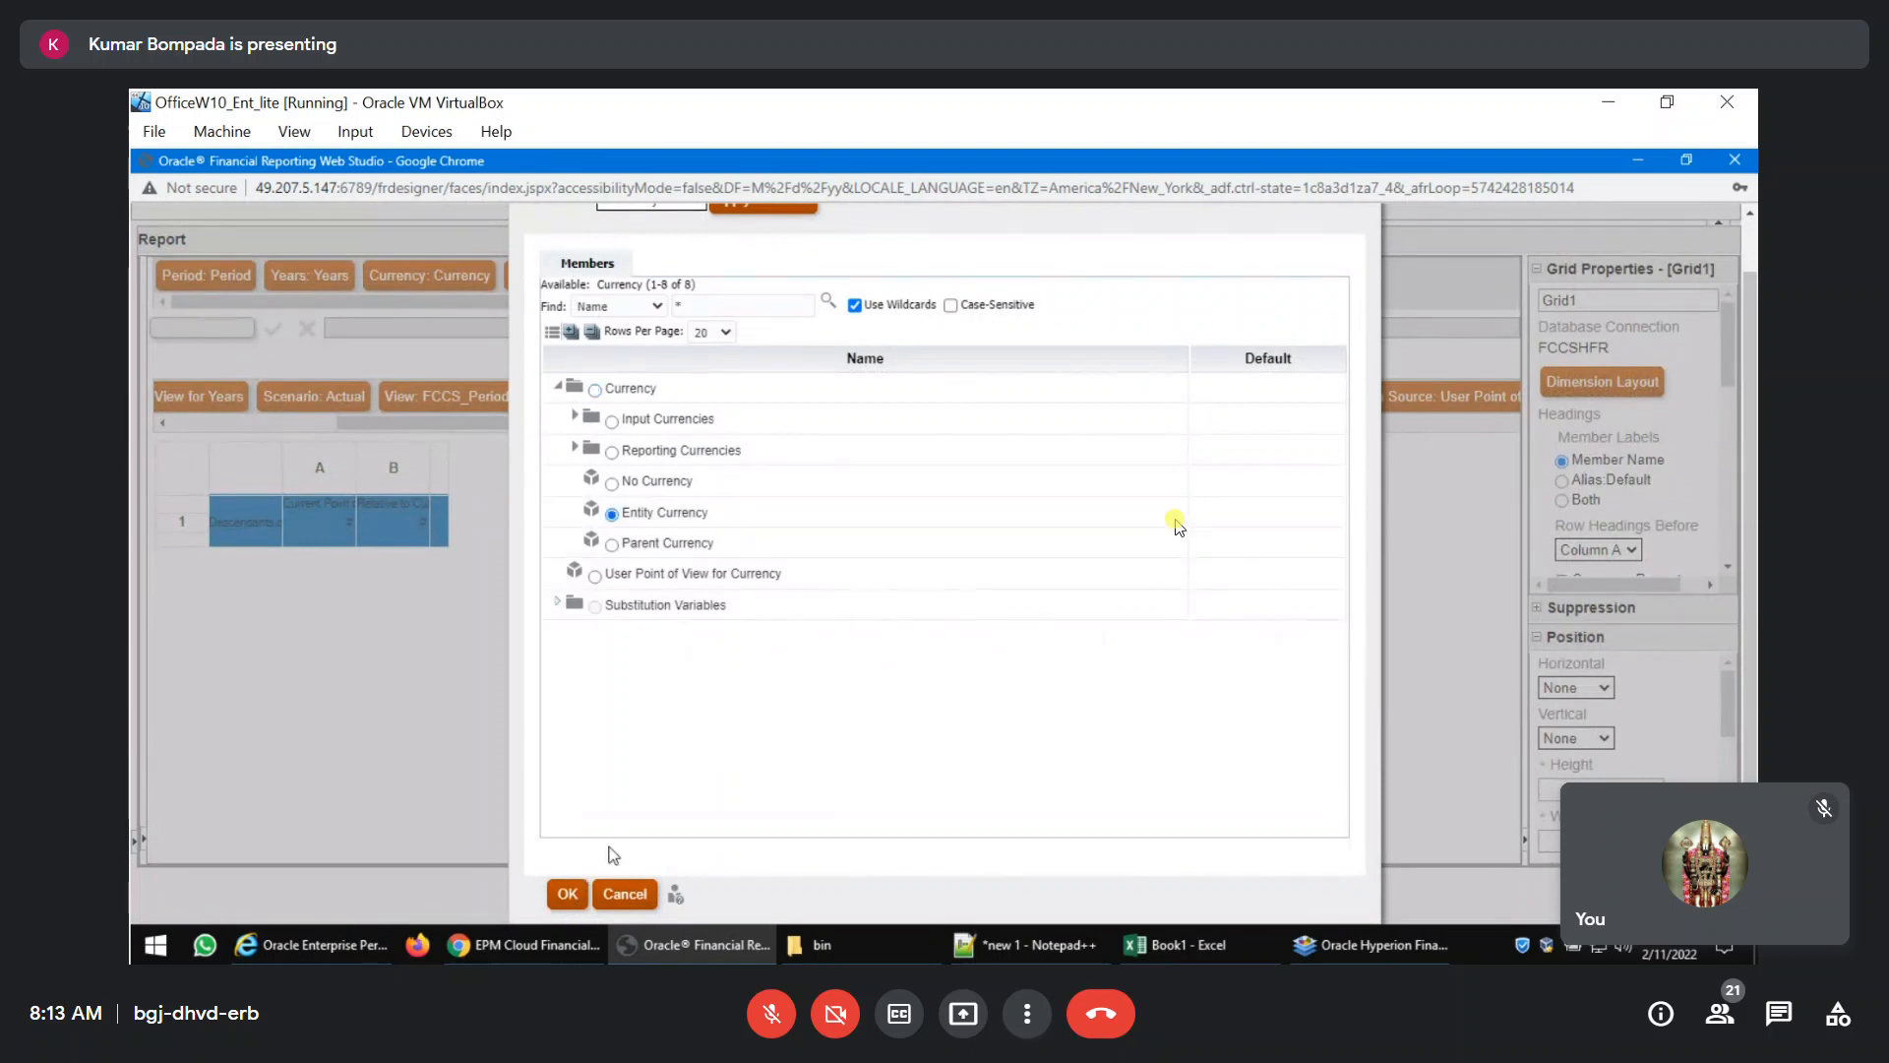
click(566, 897)
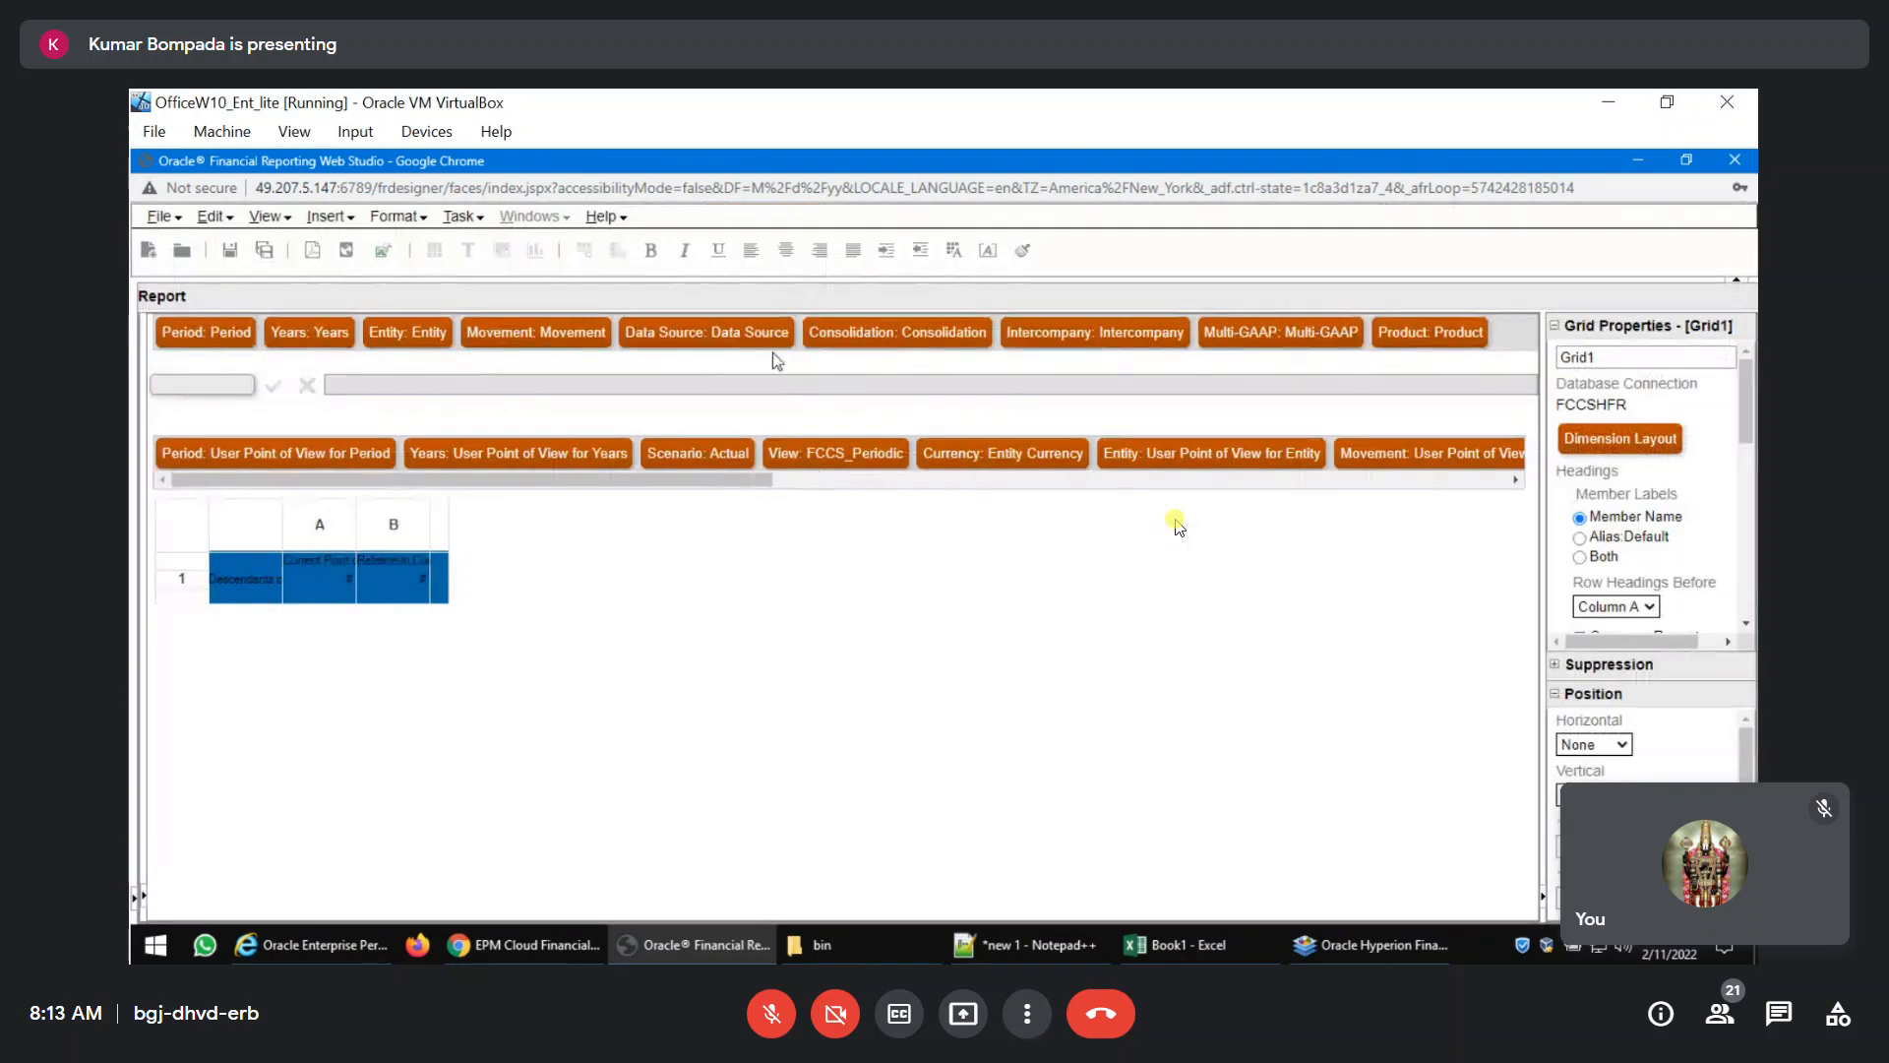
click(726, 331)
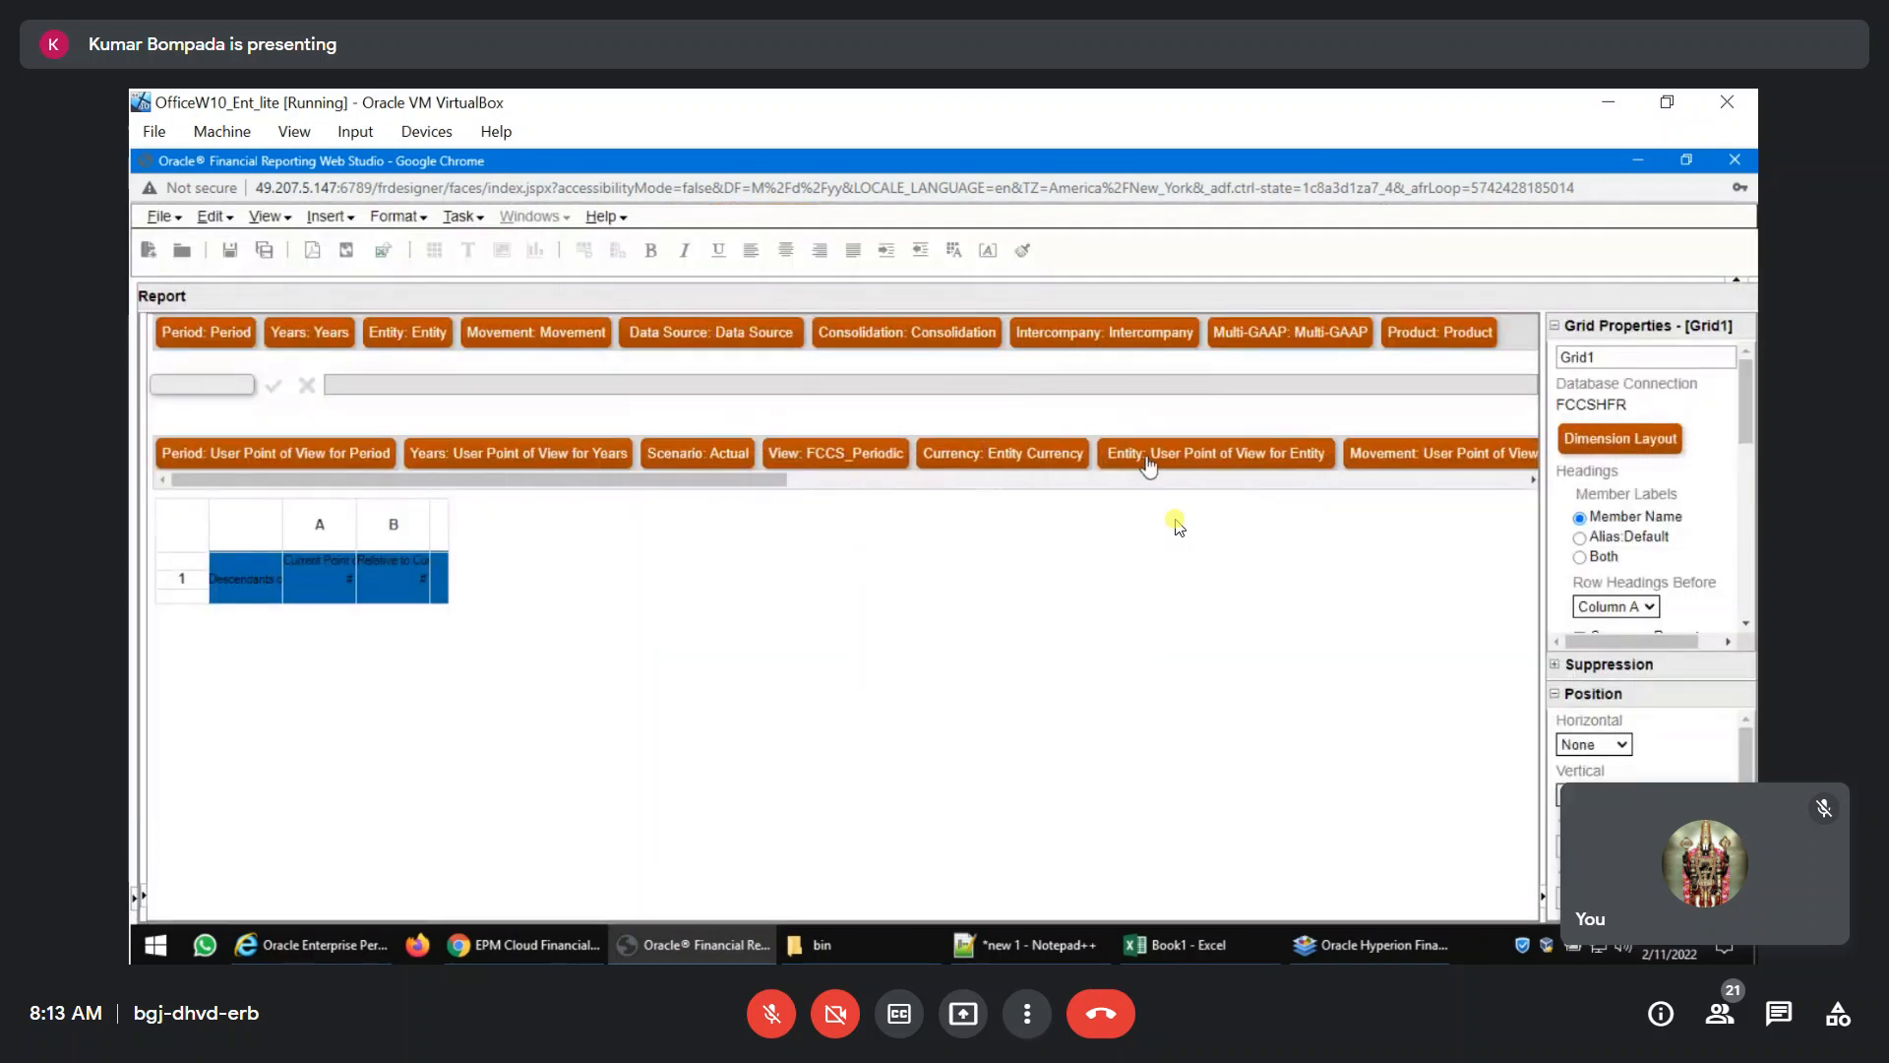
click(1148, 458)
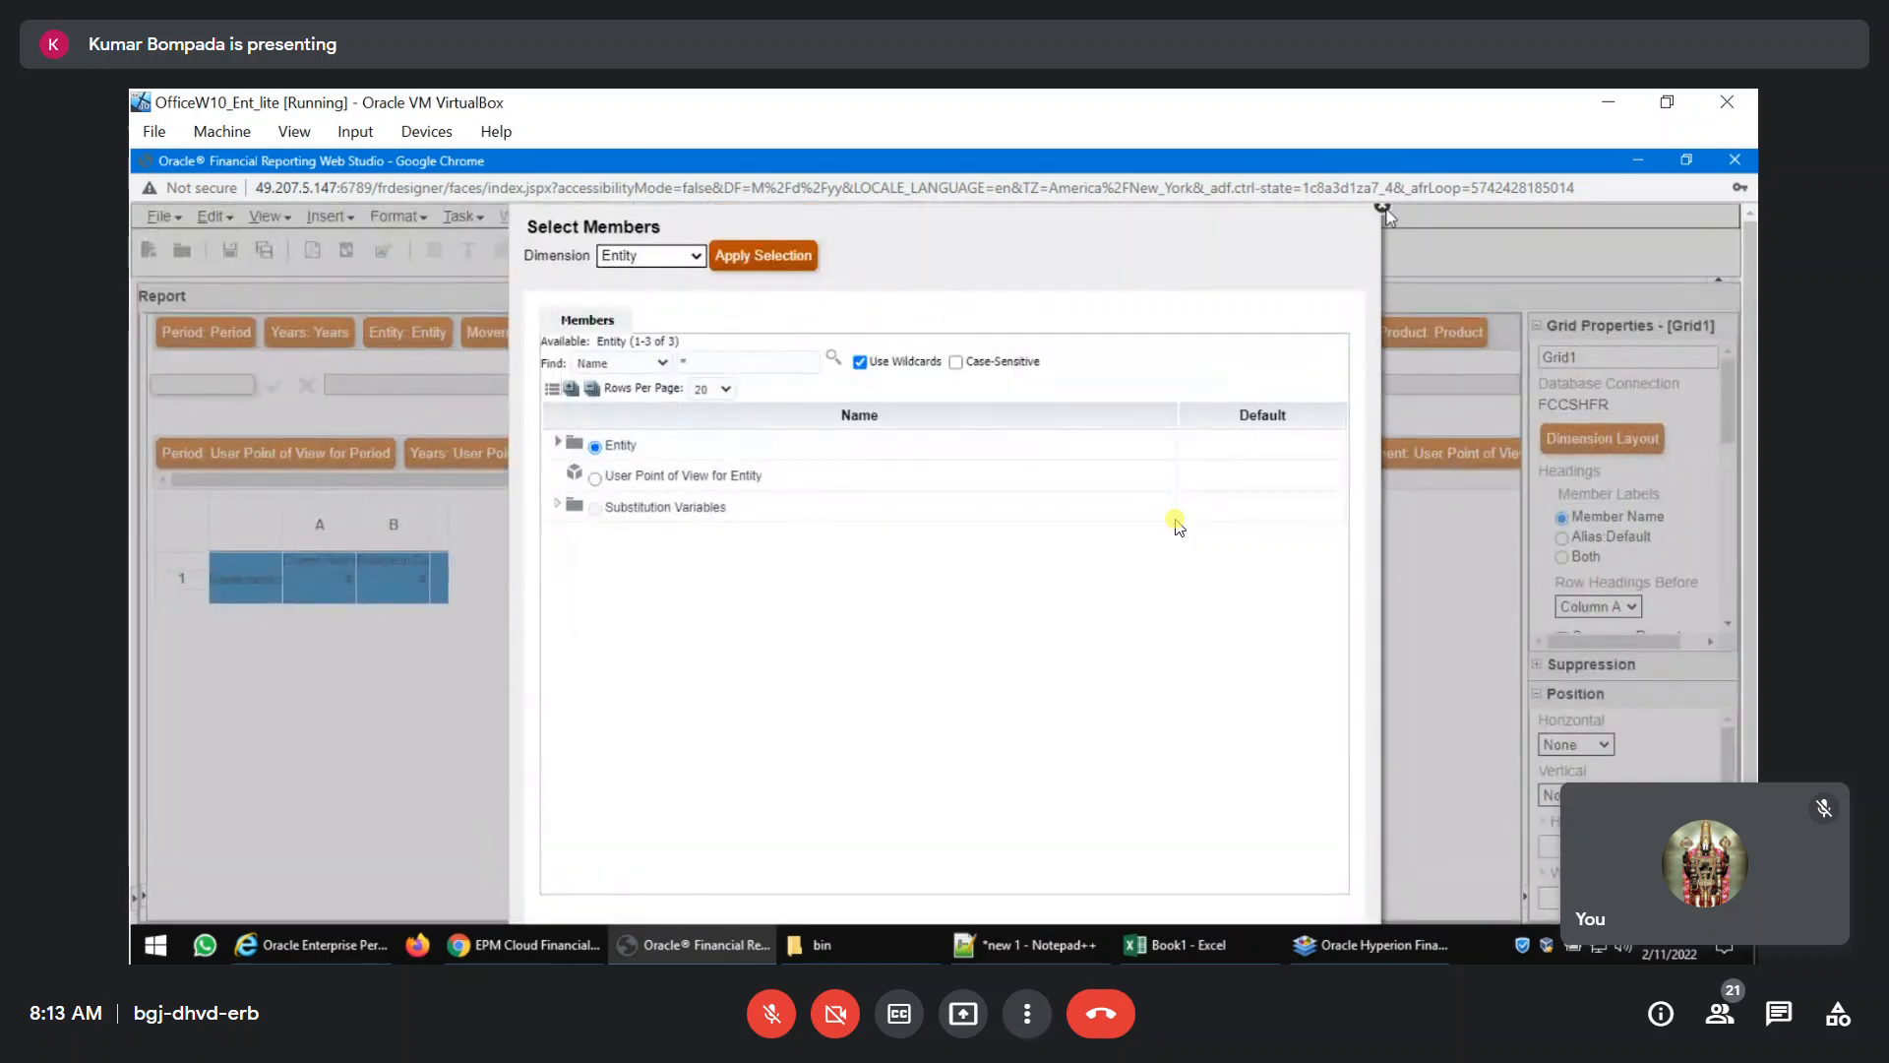
click(1383, 200)
click(1383, 207)
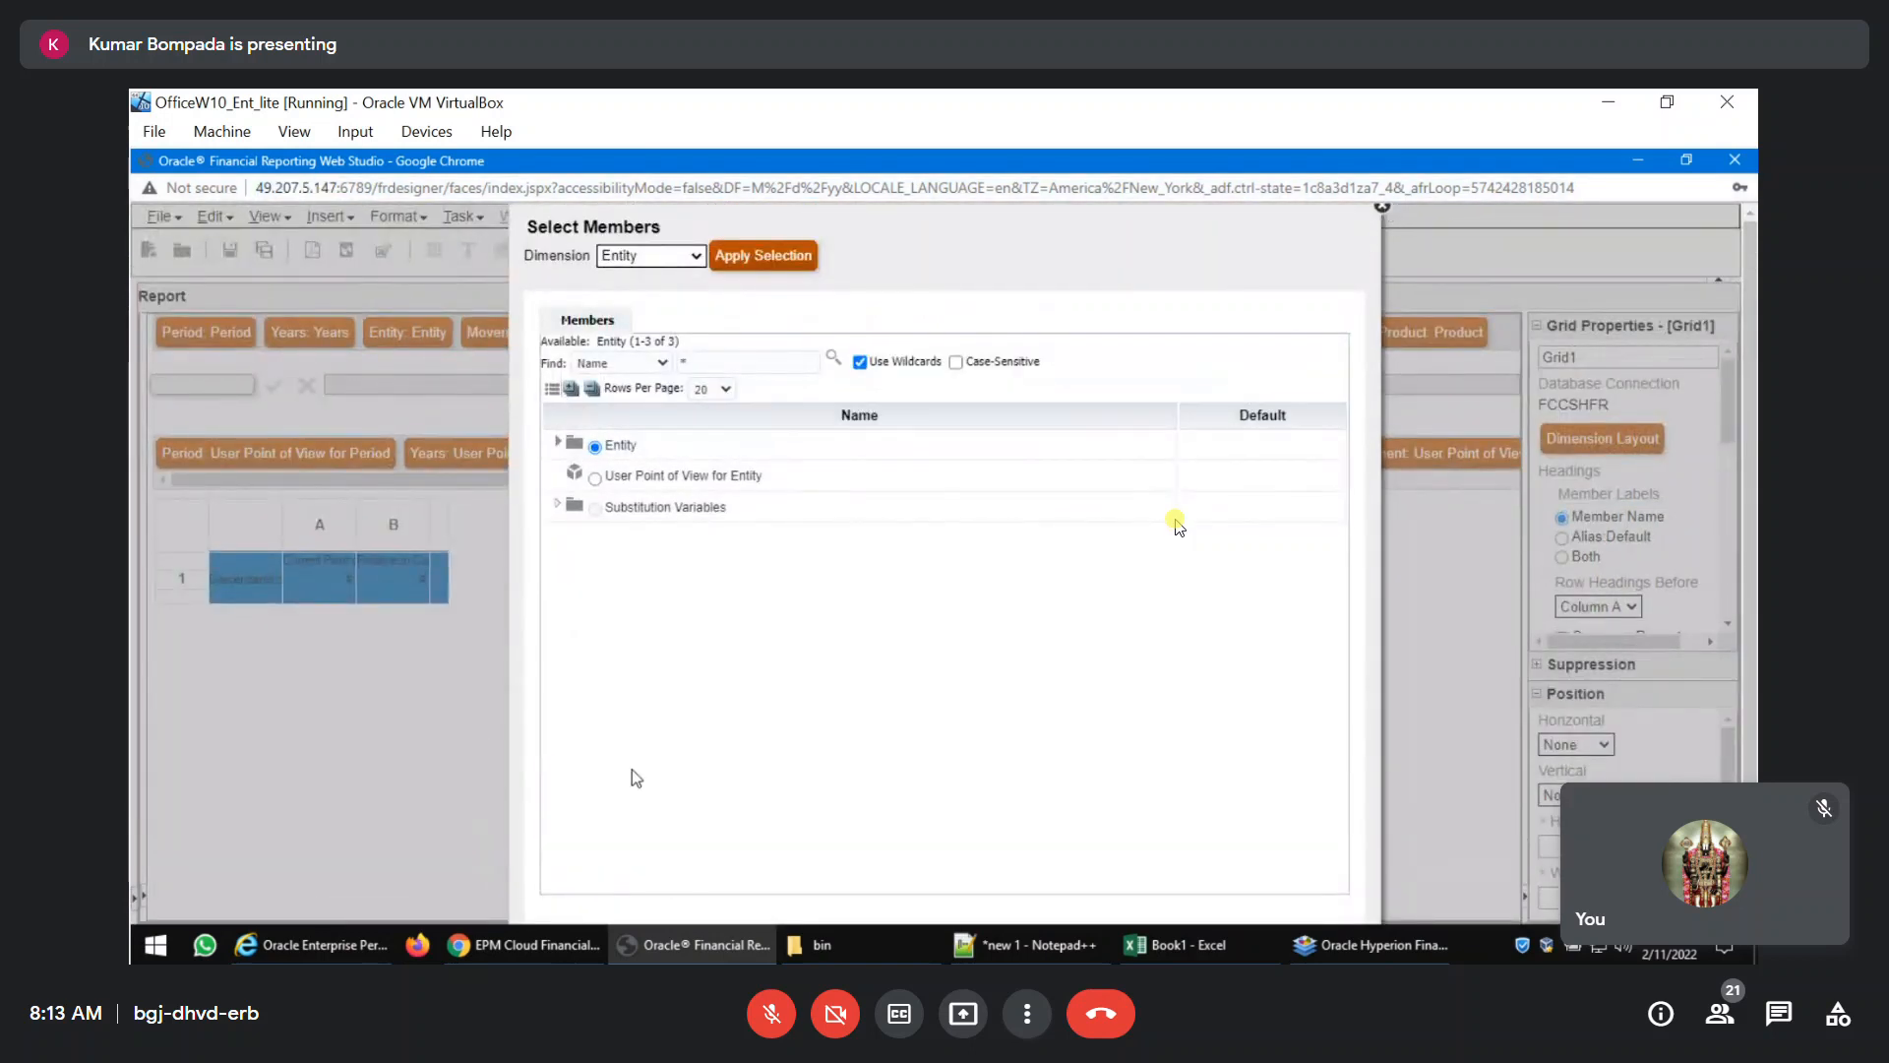
scroll(659, 768, down, 2)
click(625, 897)
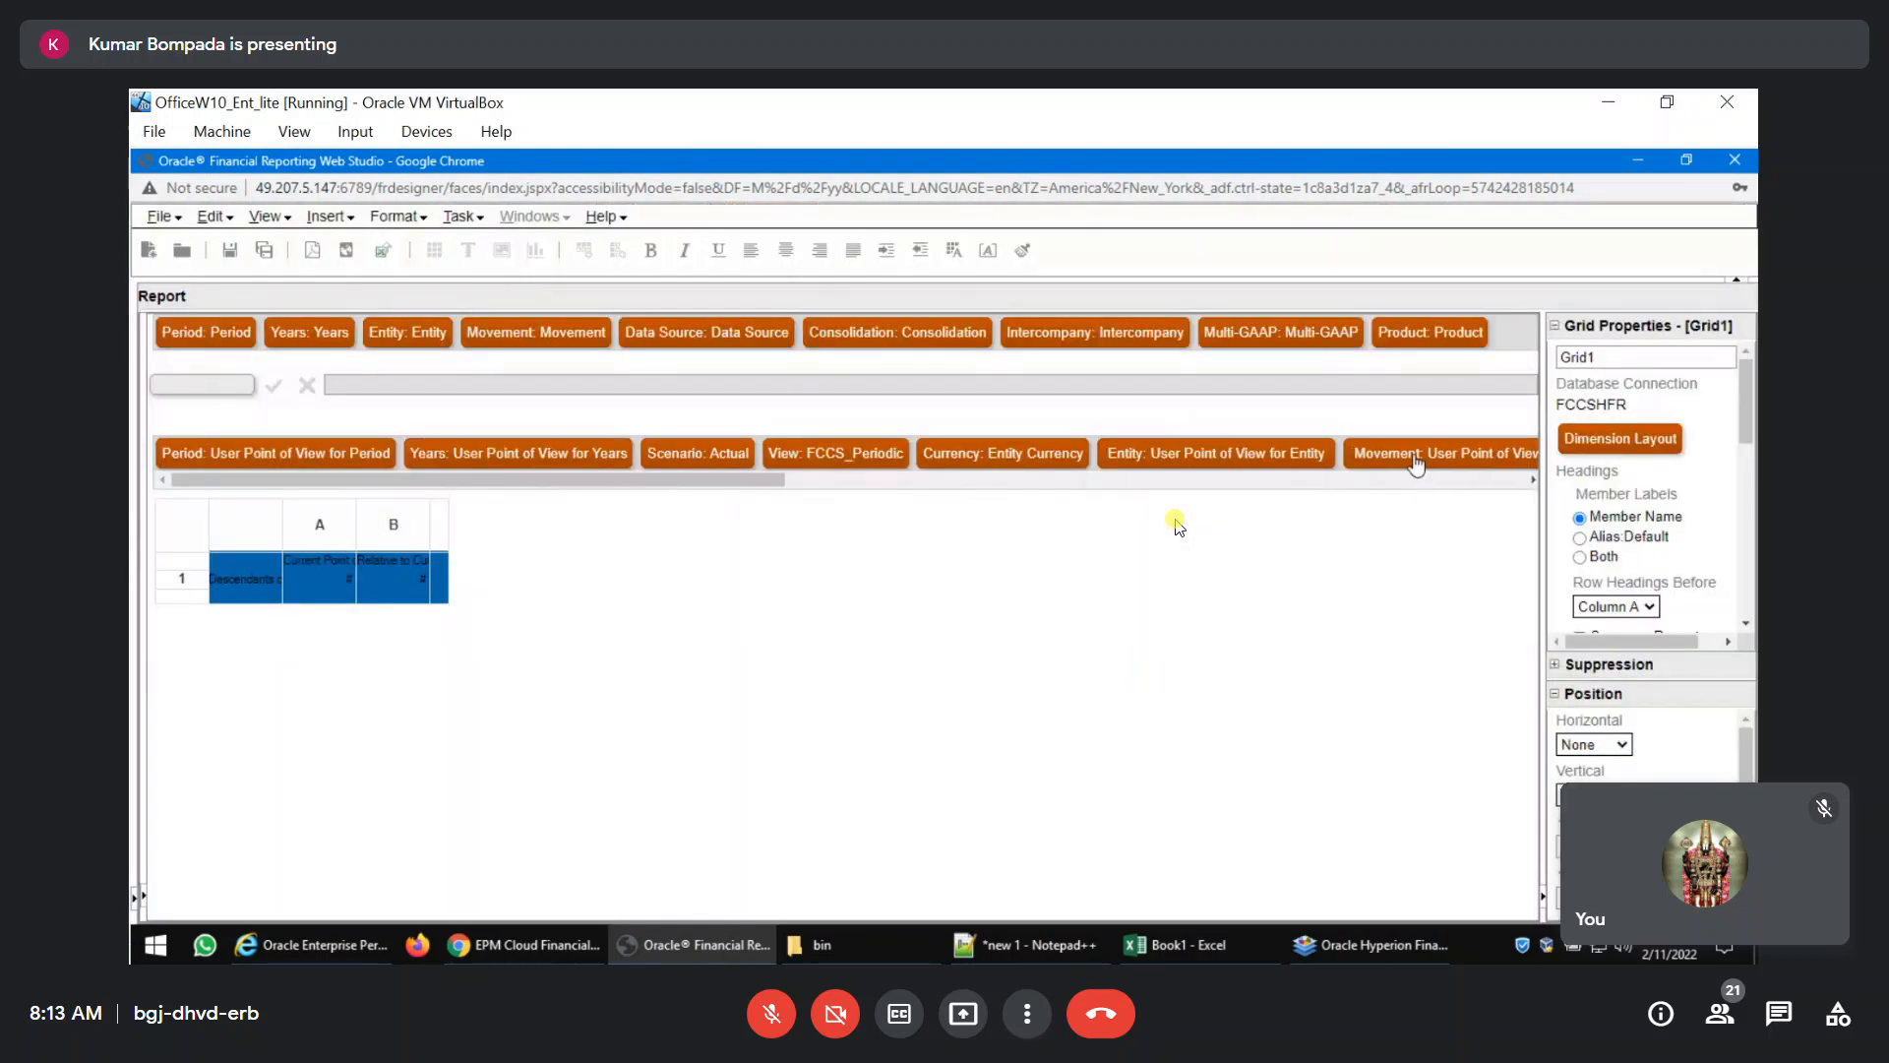
Set the grid point of view's Movement to FCCS_Mvmts_Cash, found under FCCS_Mvmts_Total and FCCS_Mvmts_Subtotal.
click(1417, 458)
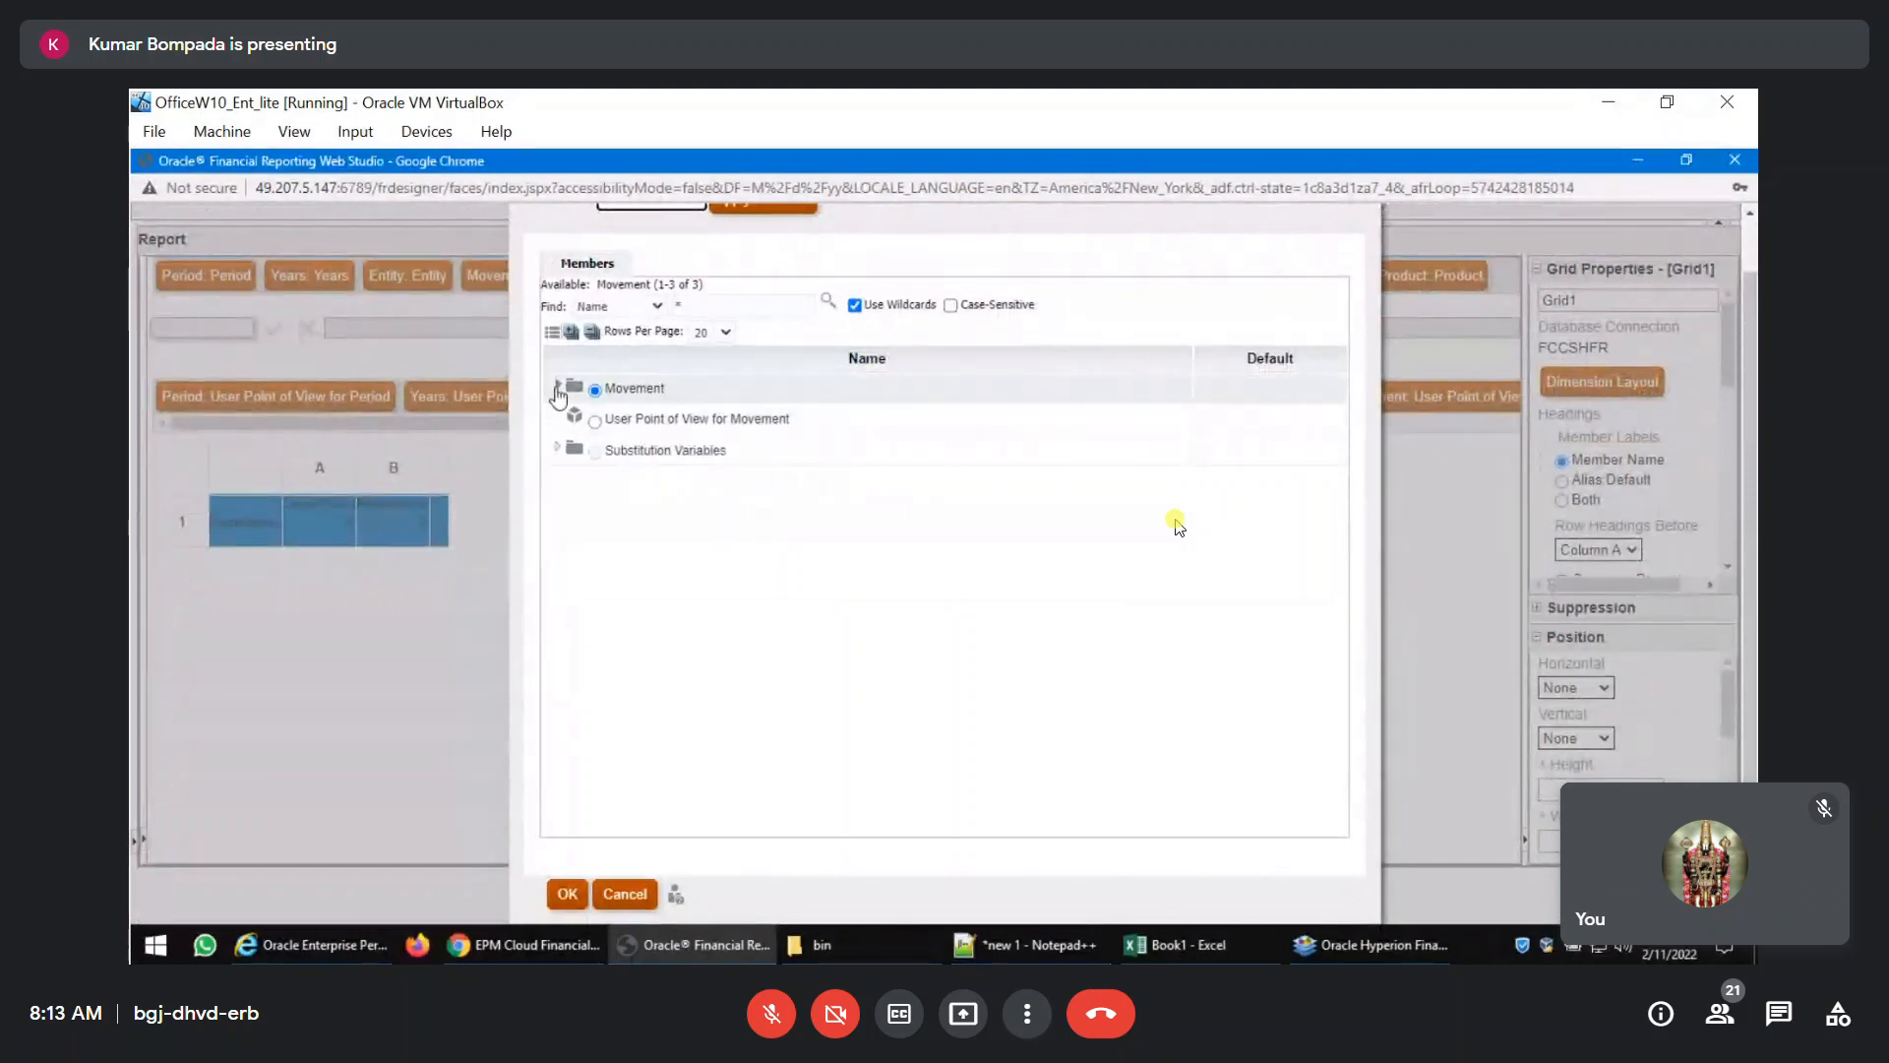
click(558, 385)
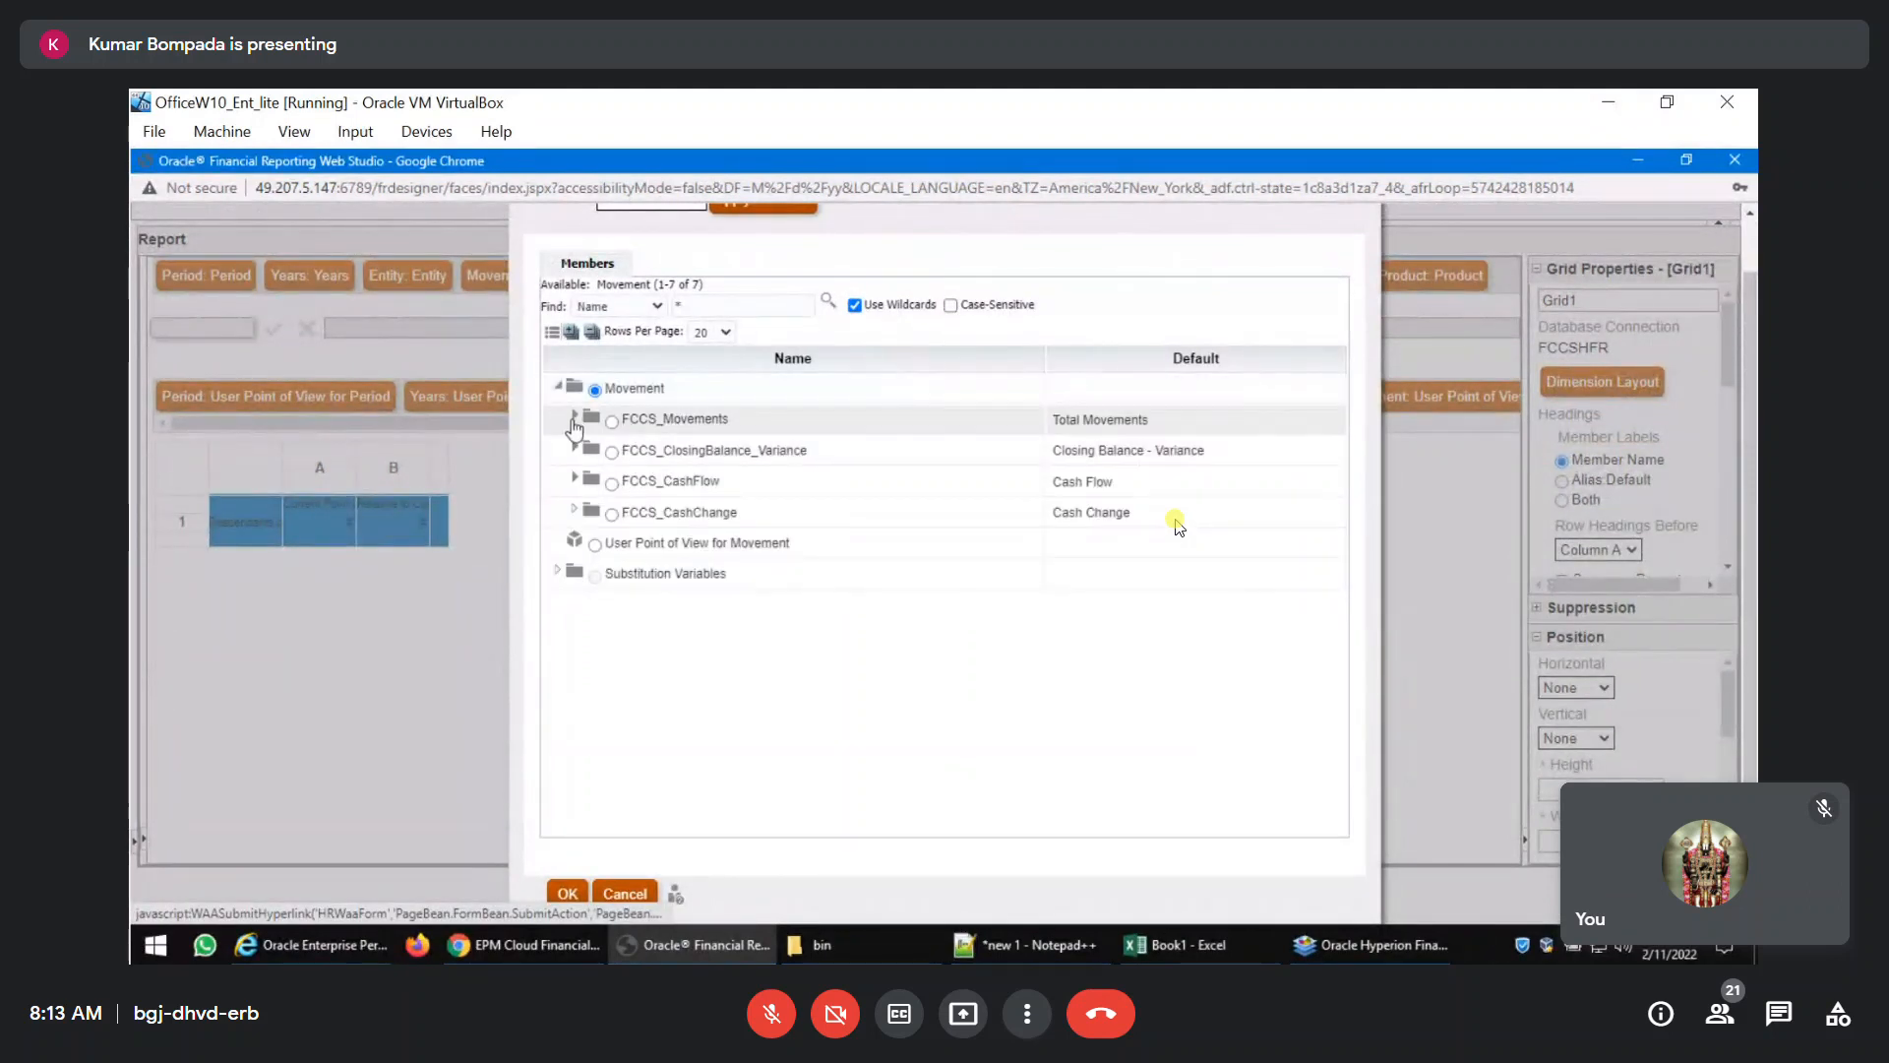
click(573, 417)
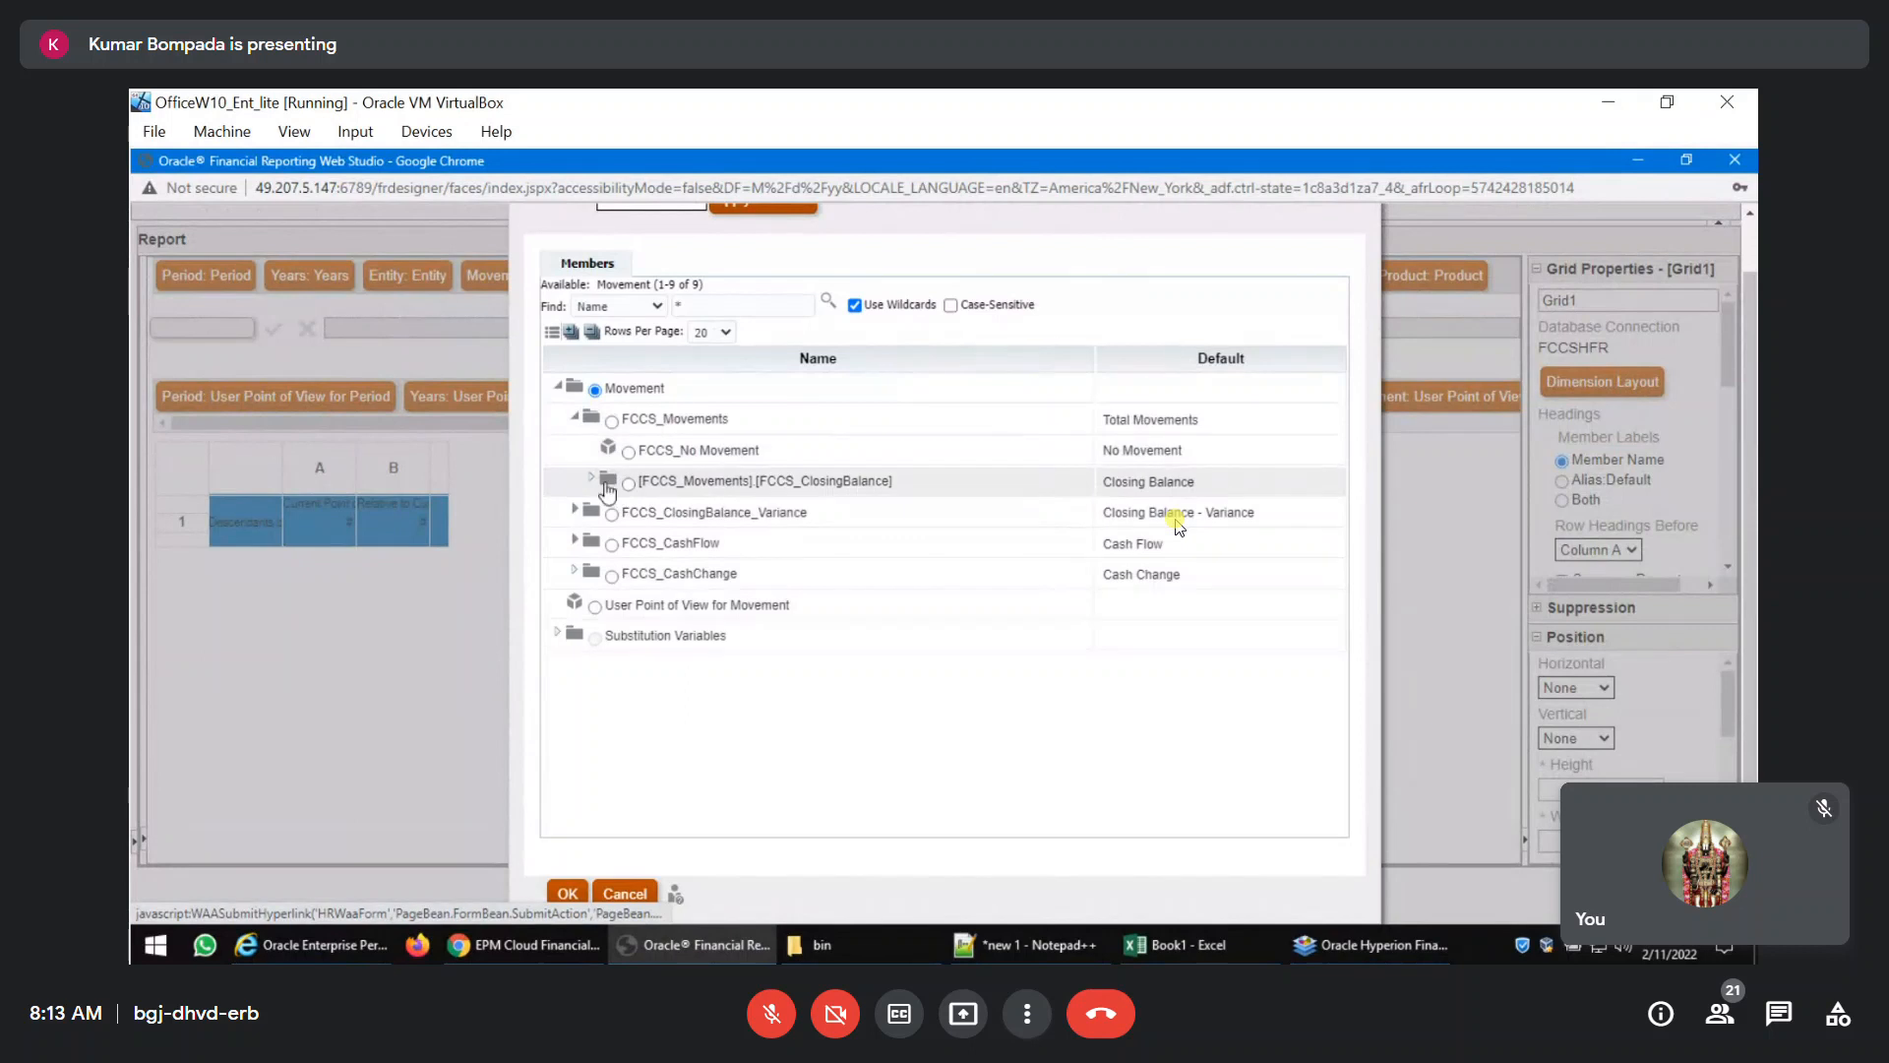
click(592, 481)
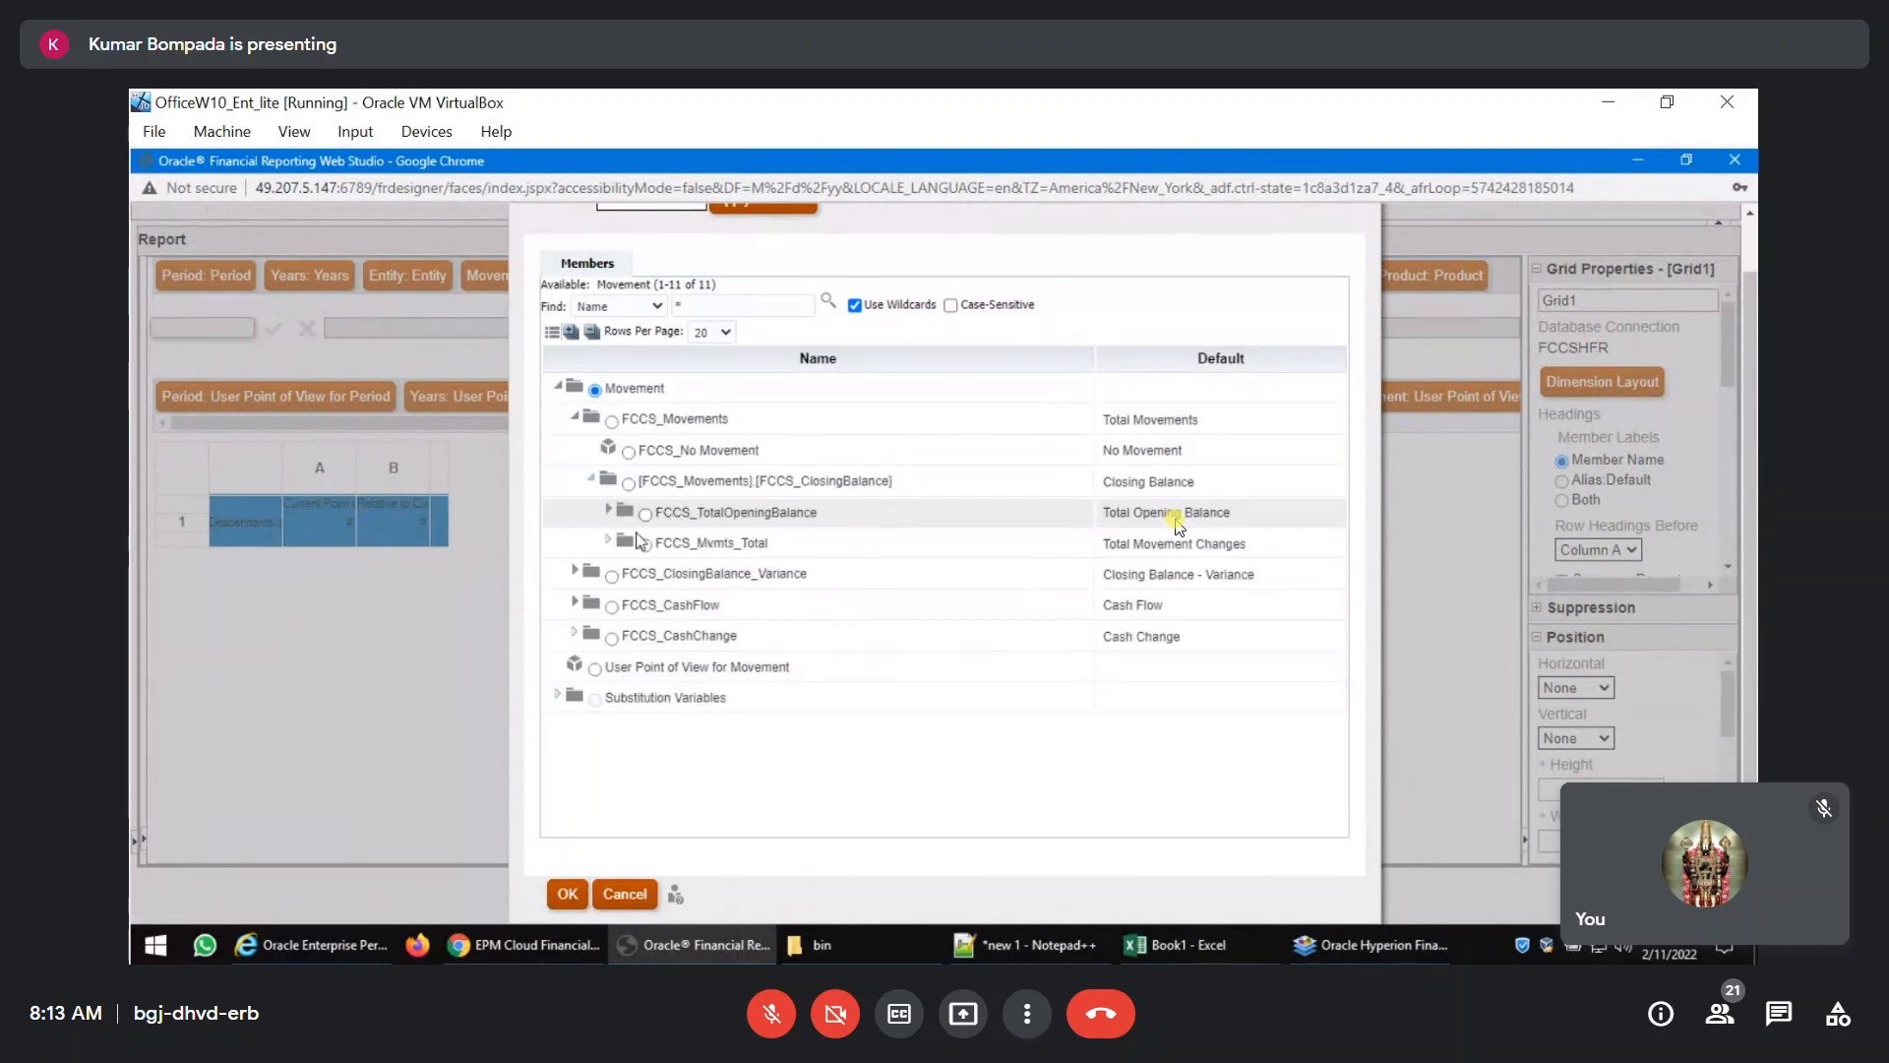
click(608, 539)
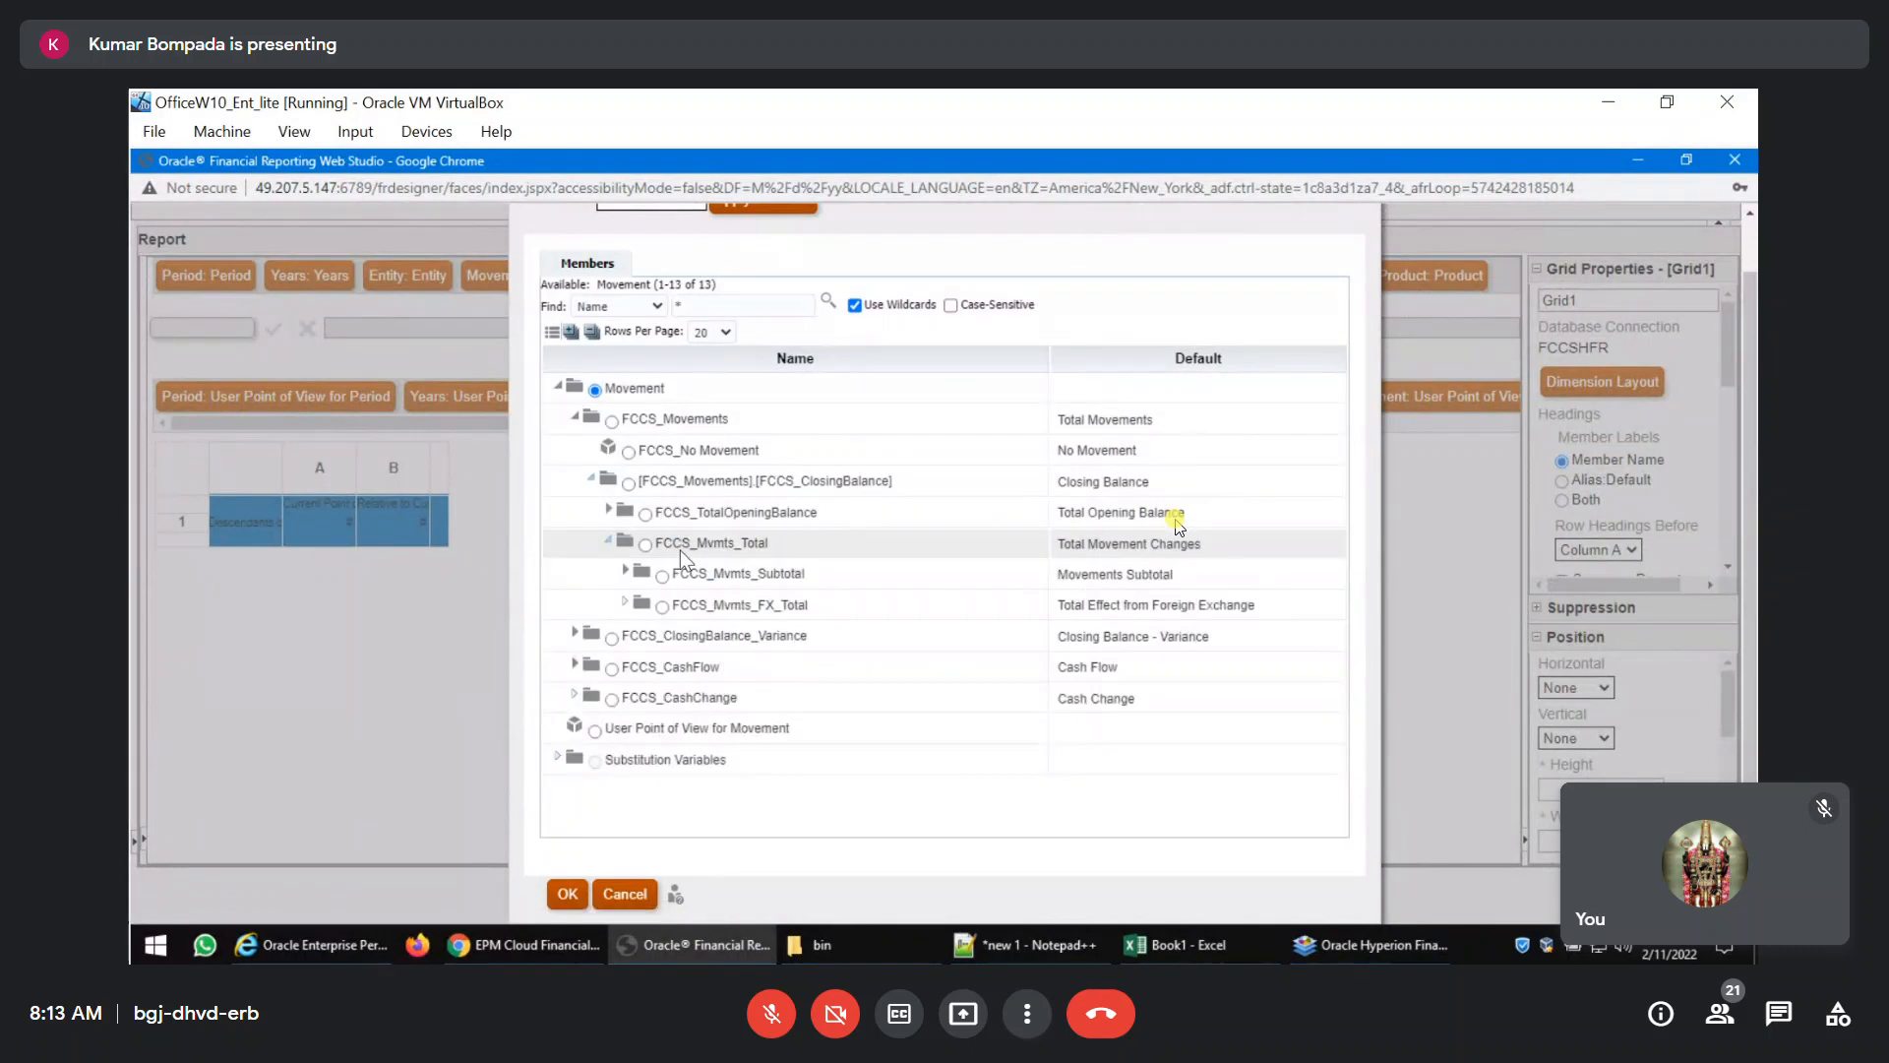
click(624, 574)
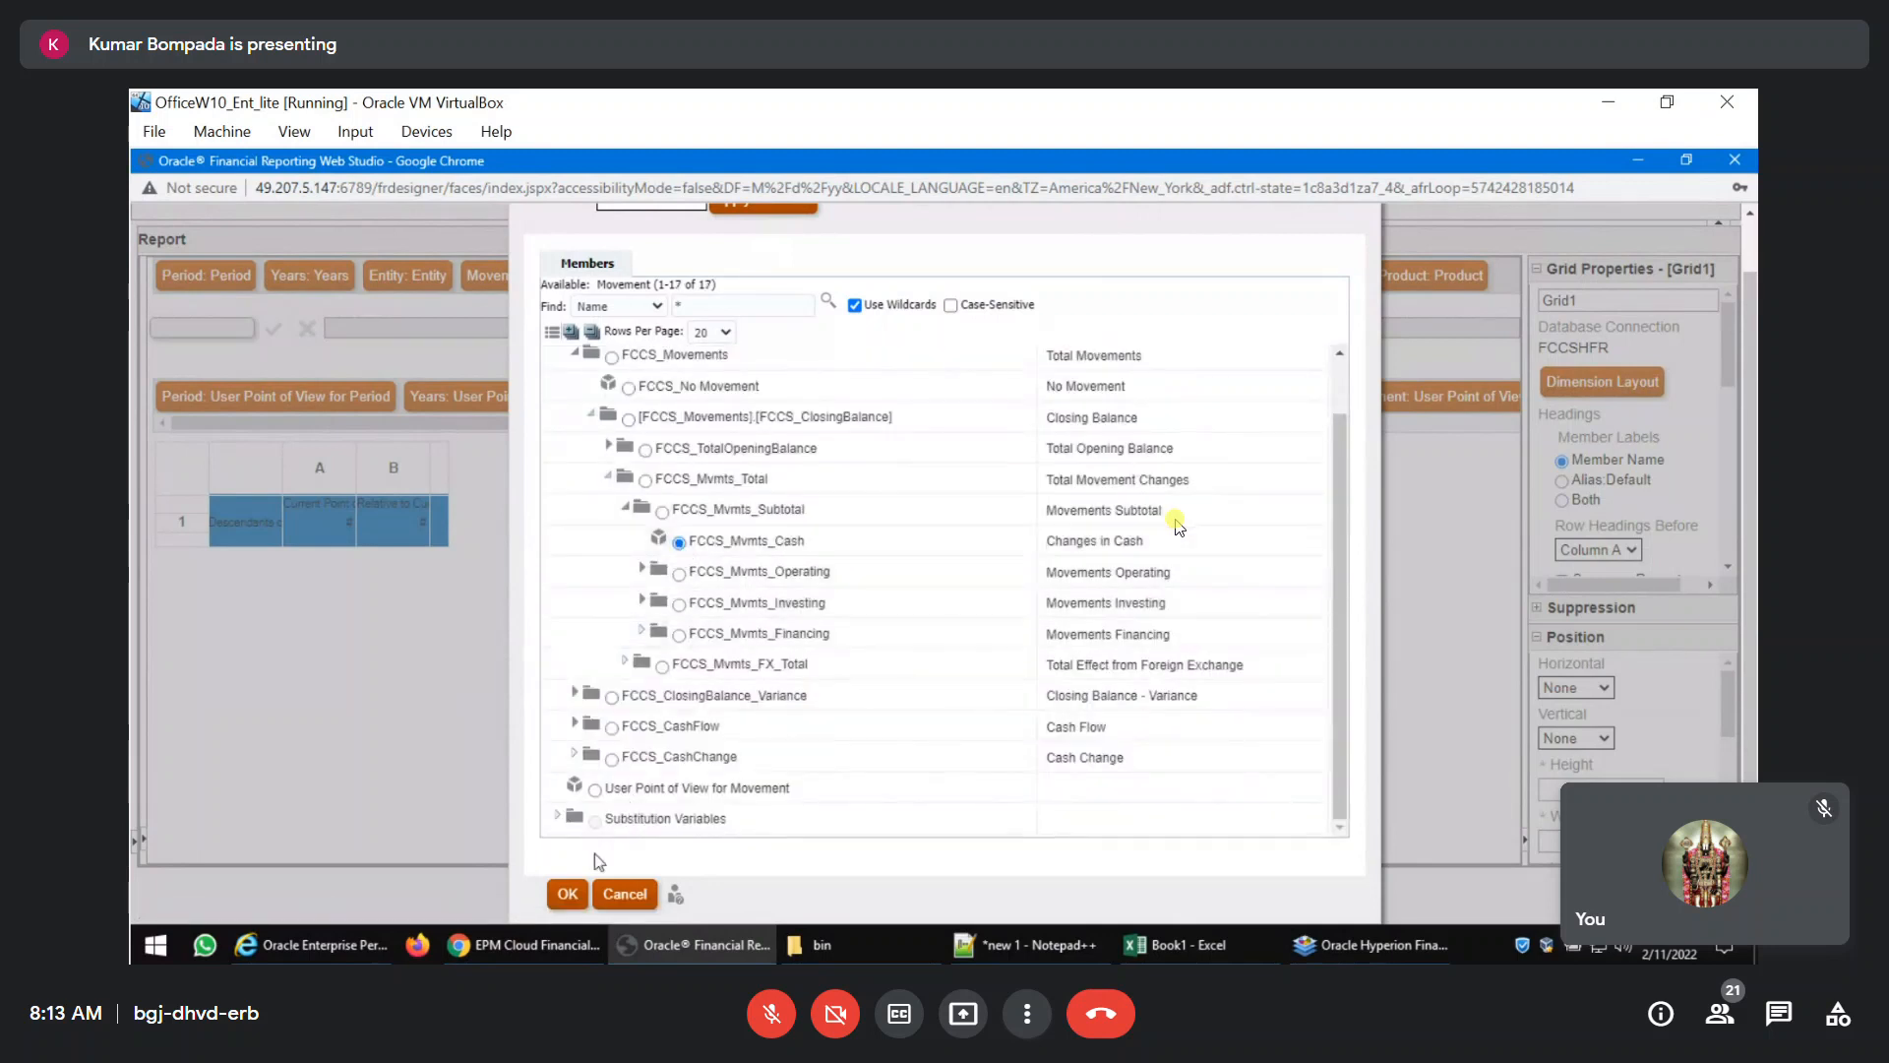
click(569, 894)
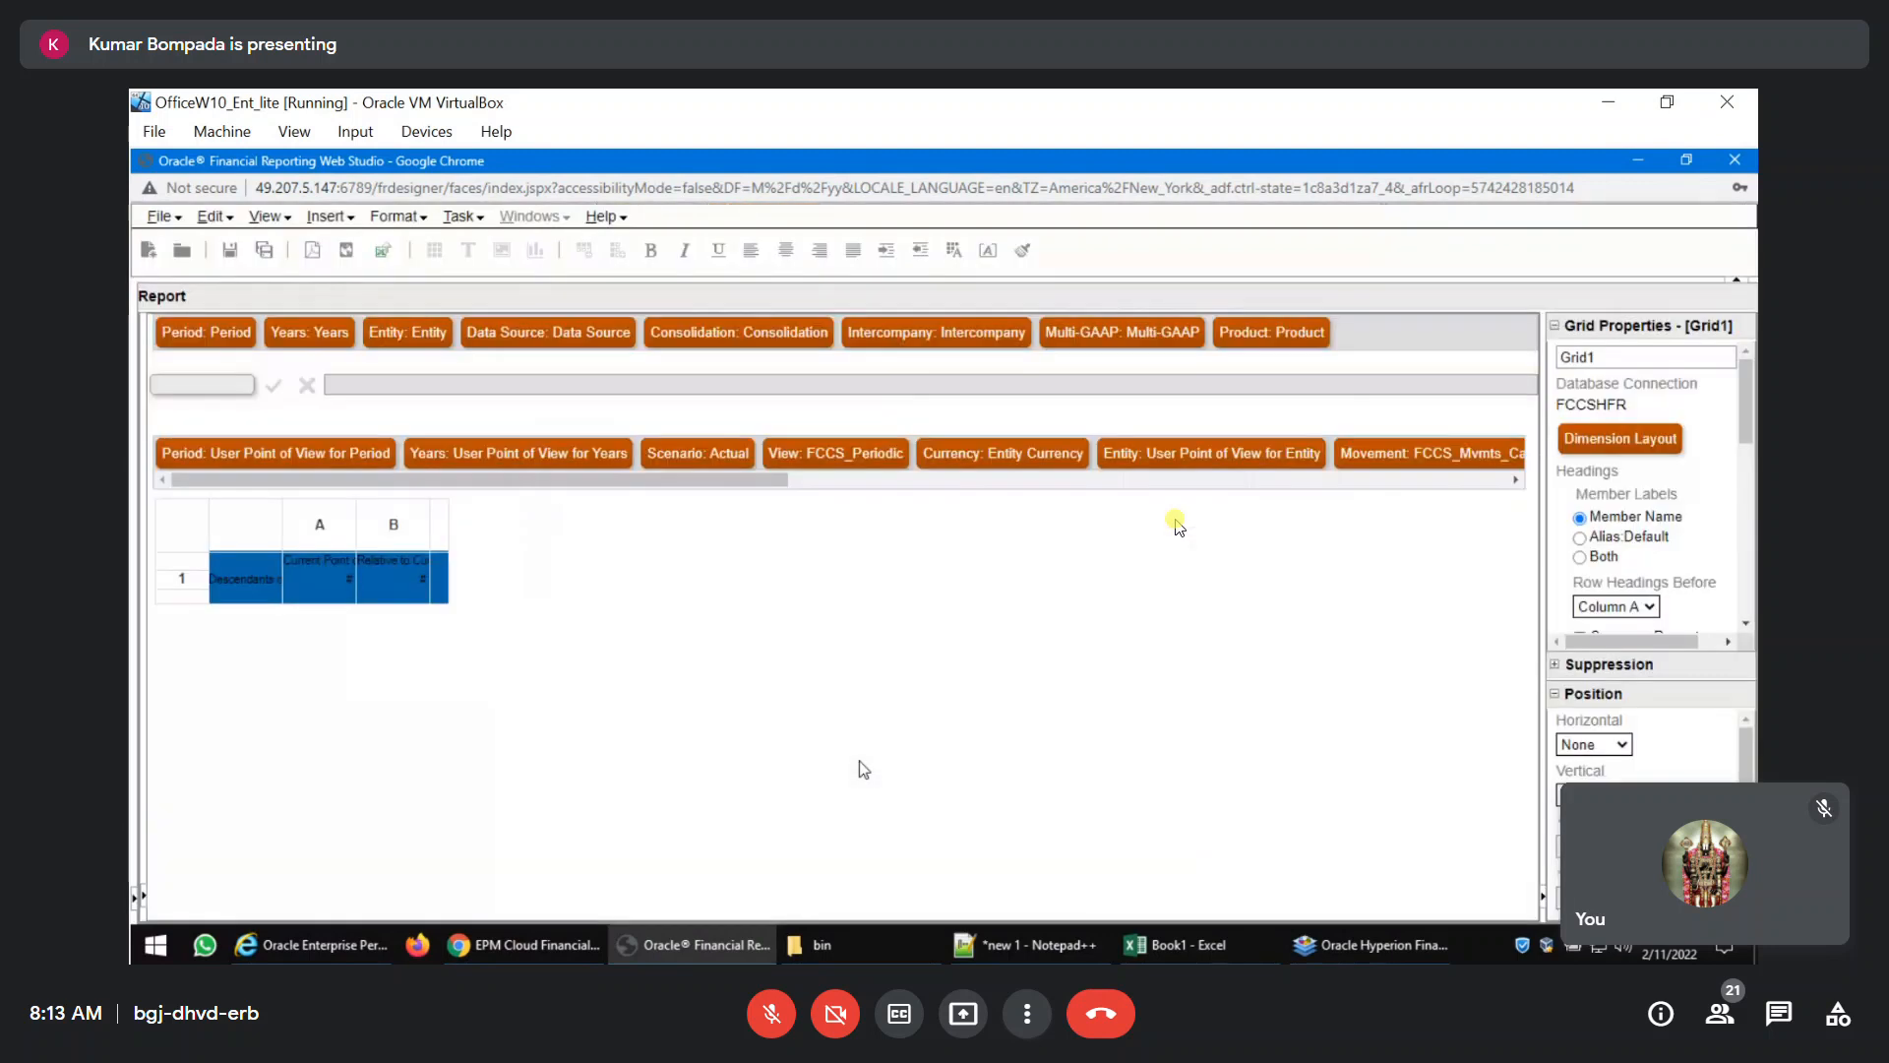
Set the grid point of view's Data Source to FCCS_Total Data Source.
drag(713, 493, 1209, 489)
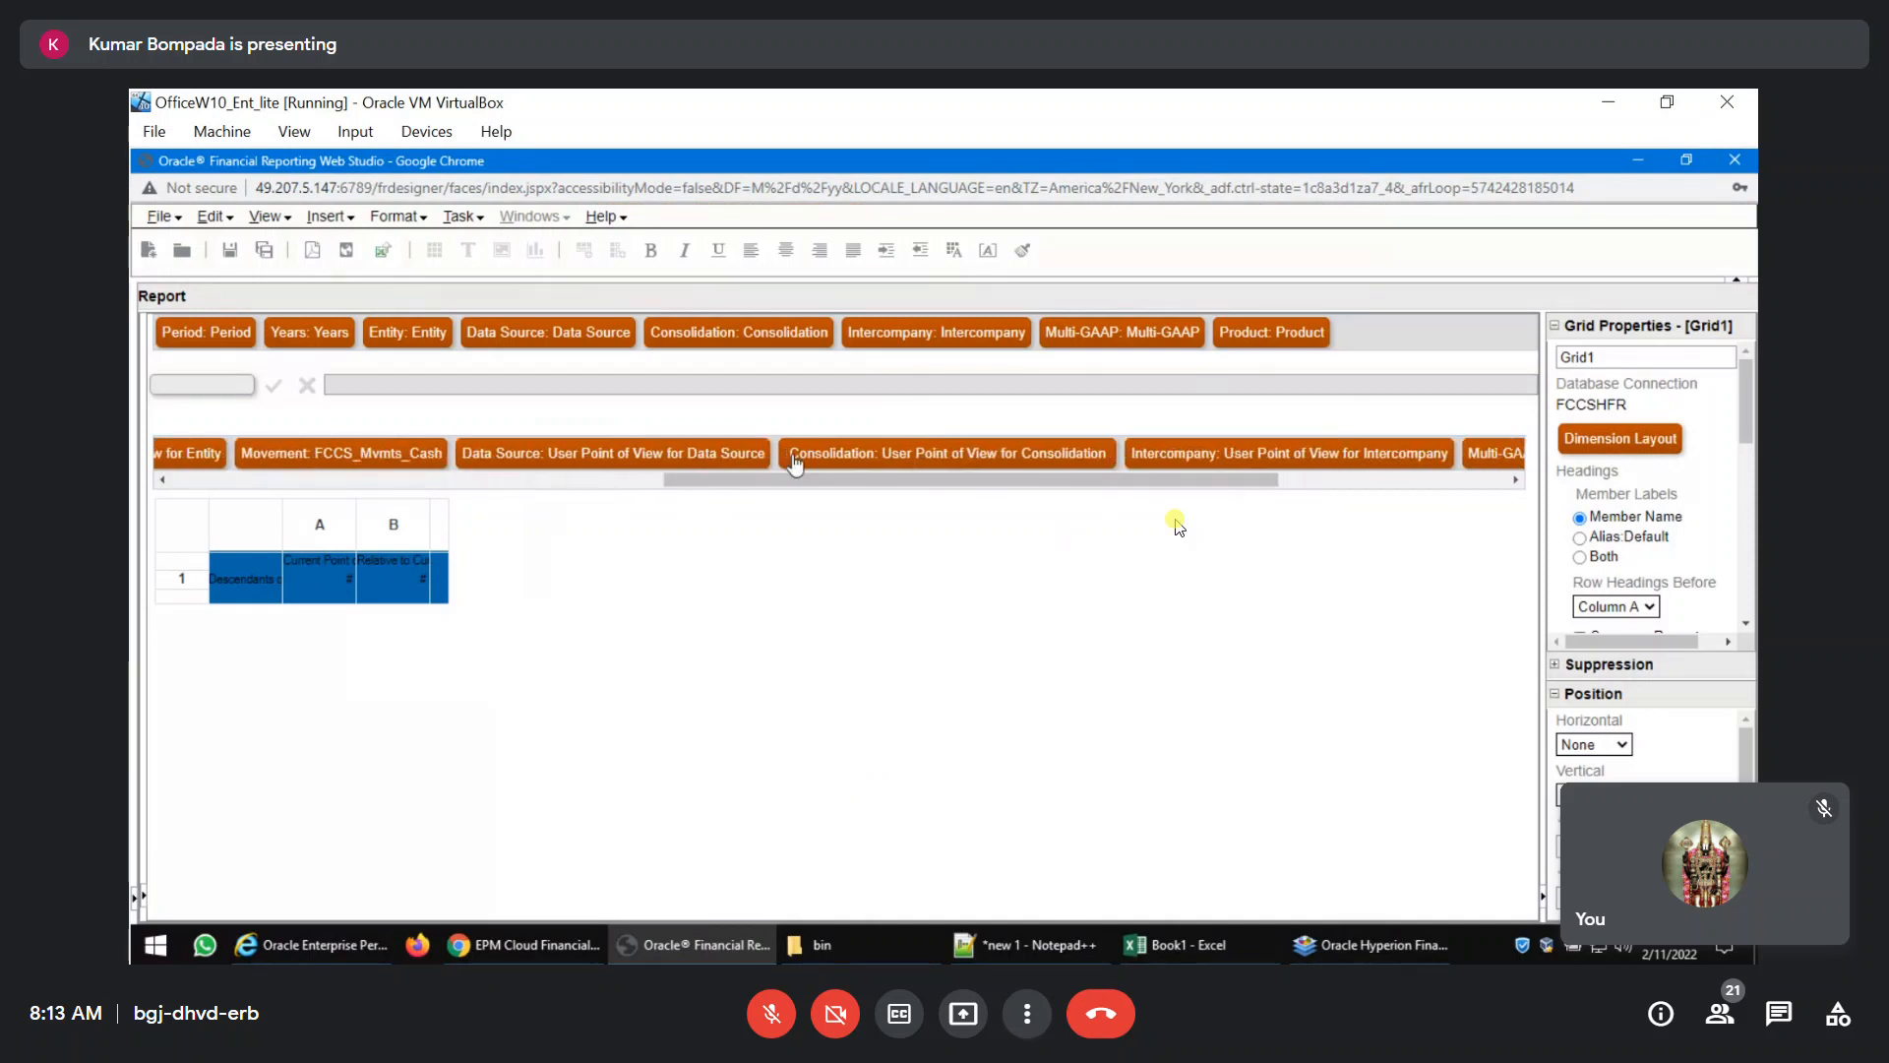
click(759, 455)
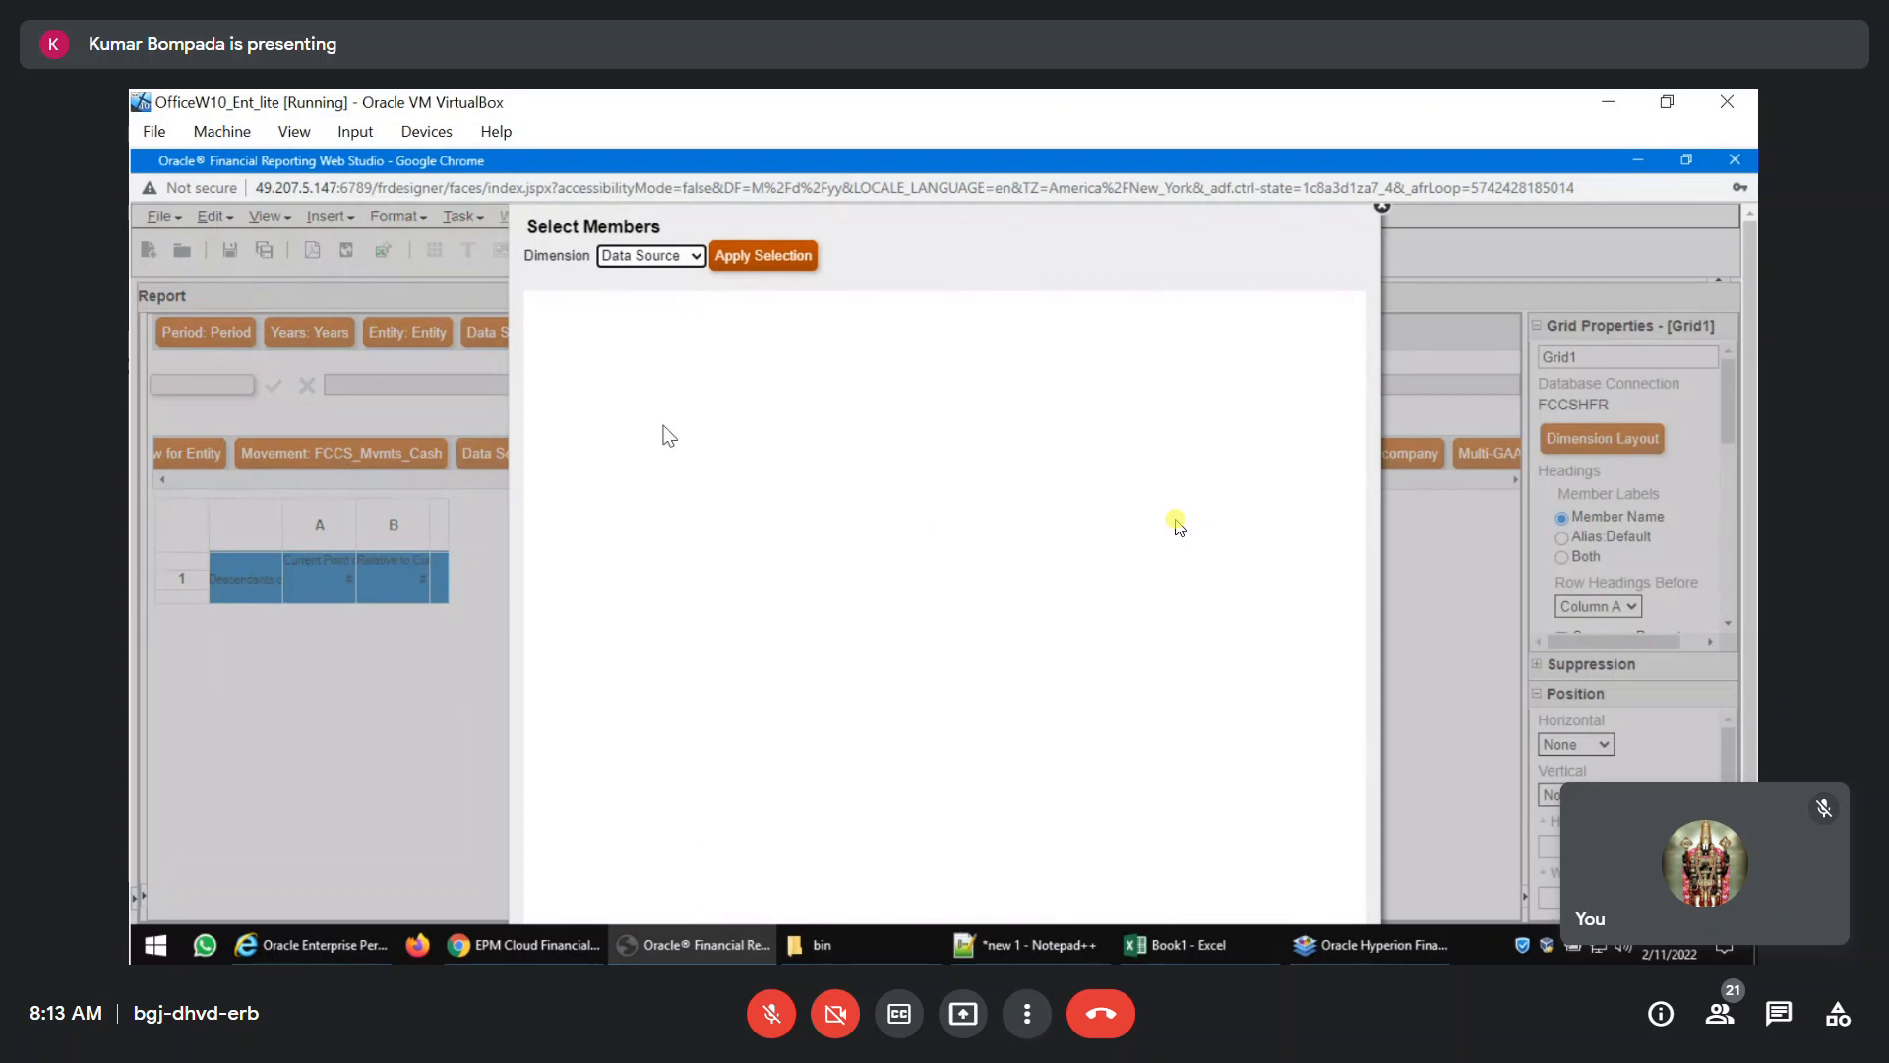
click(558, 390)
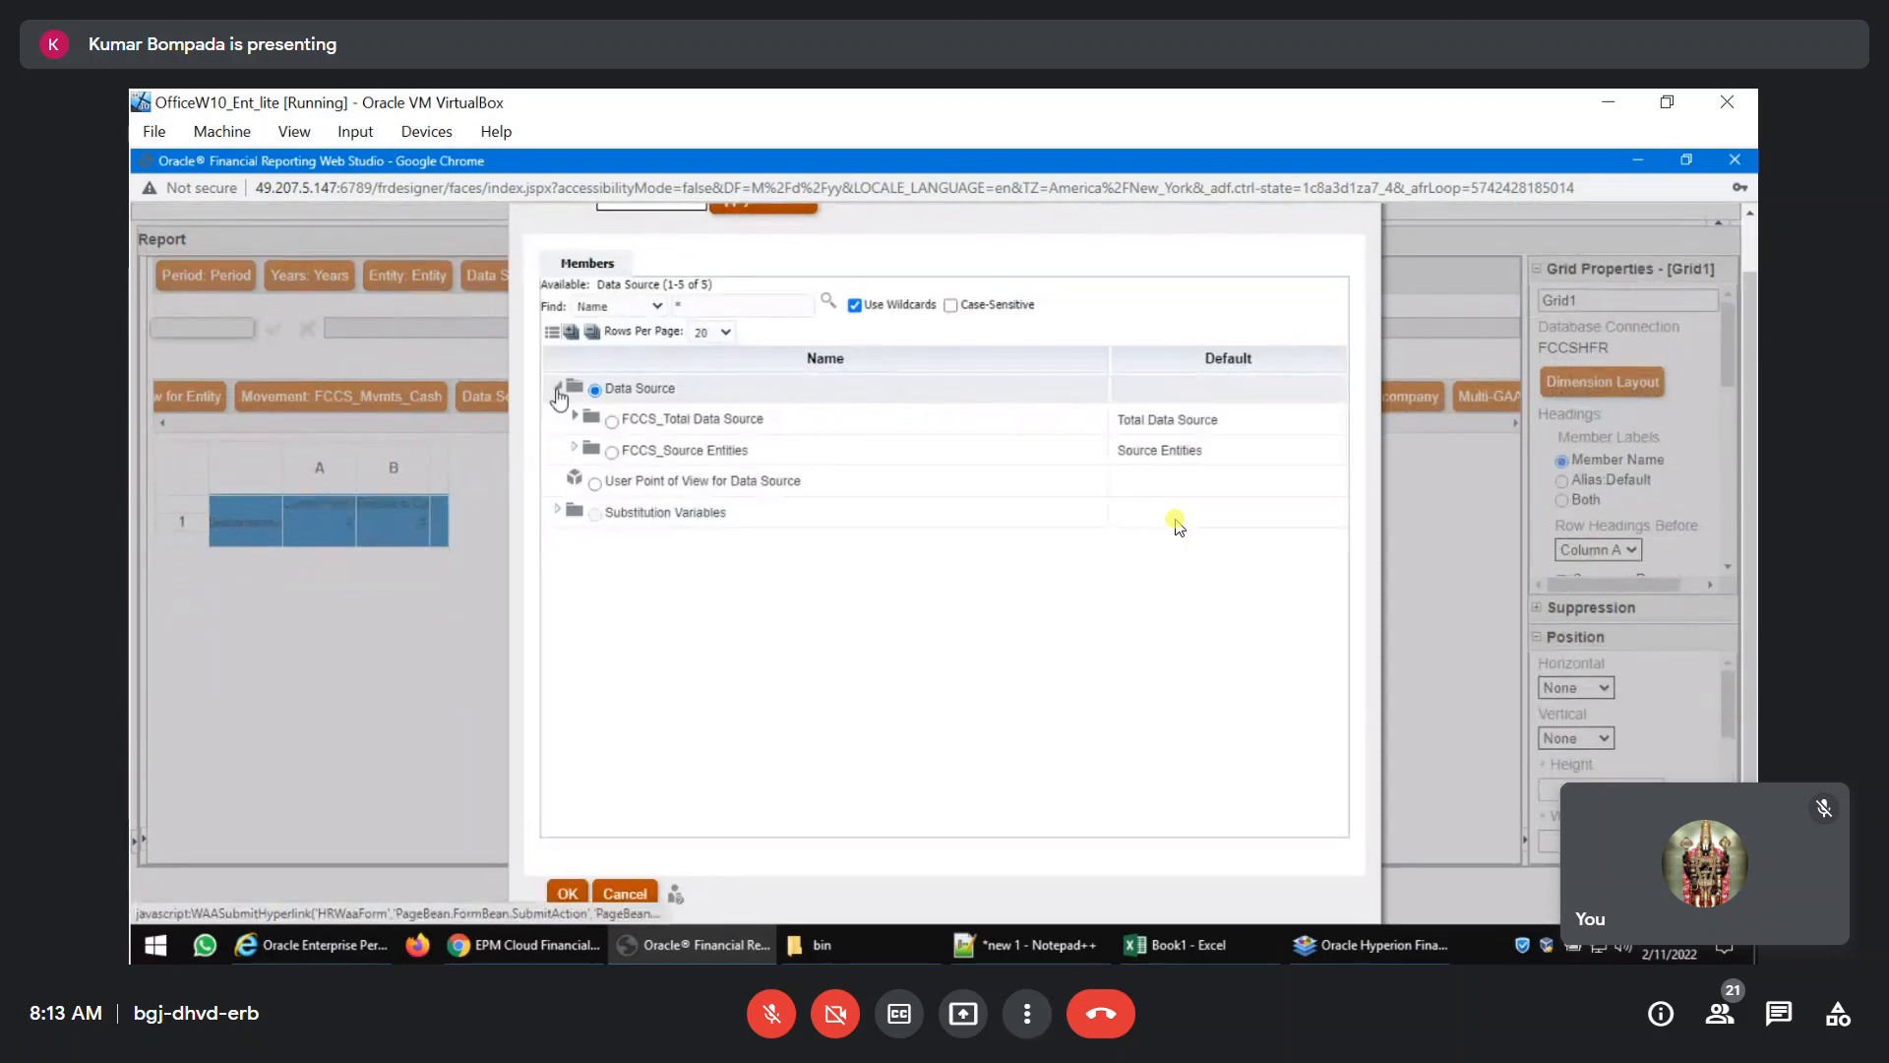
click(611, 421)
click(569, 894)
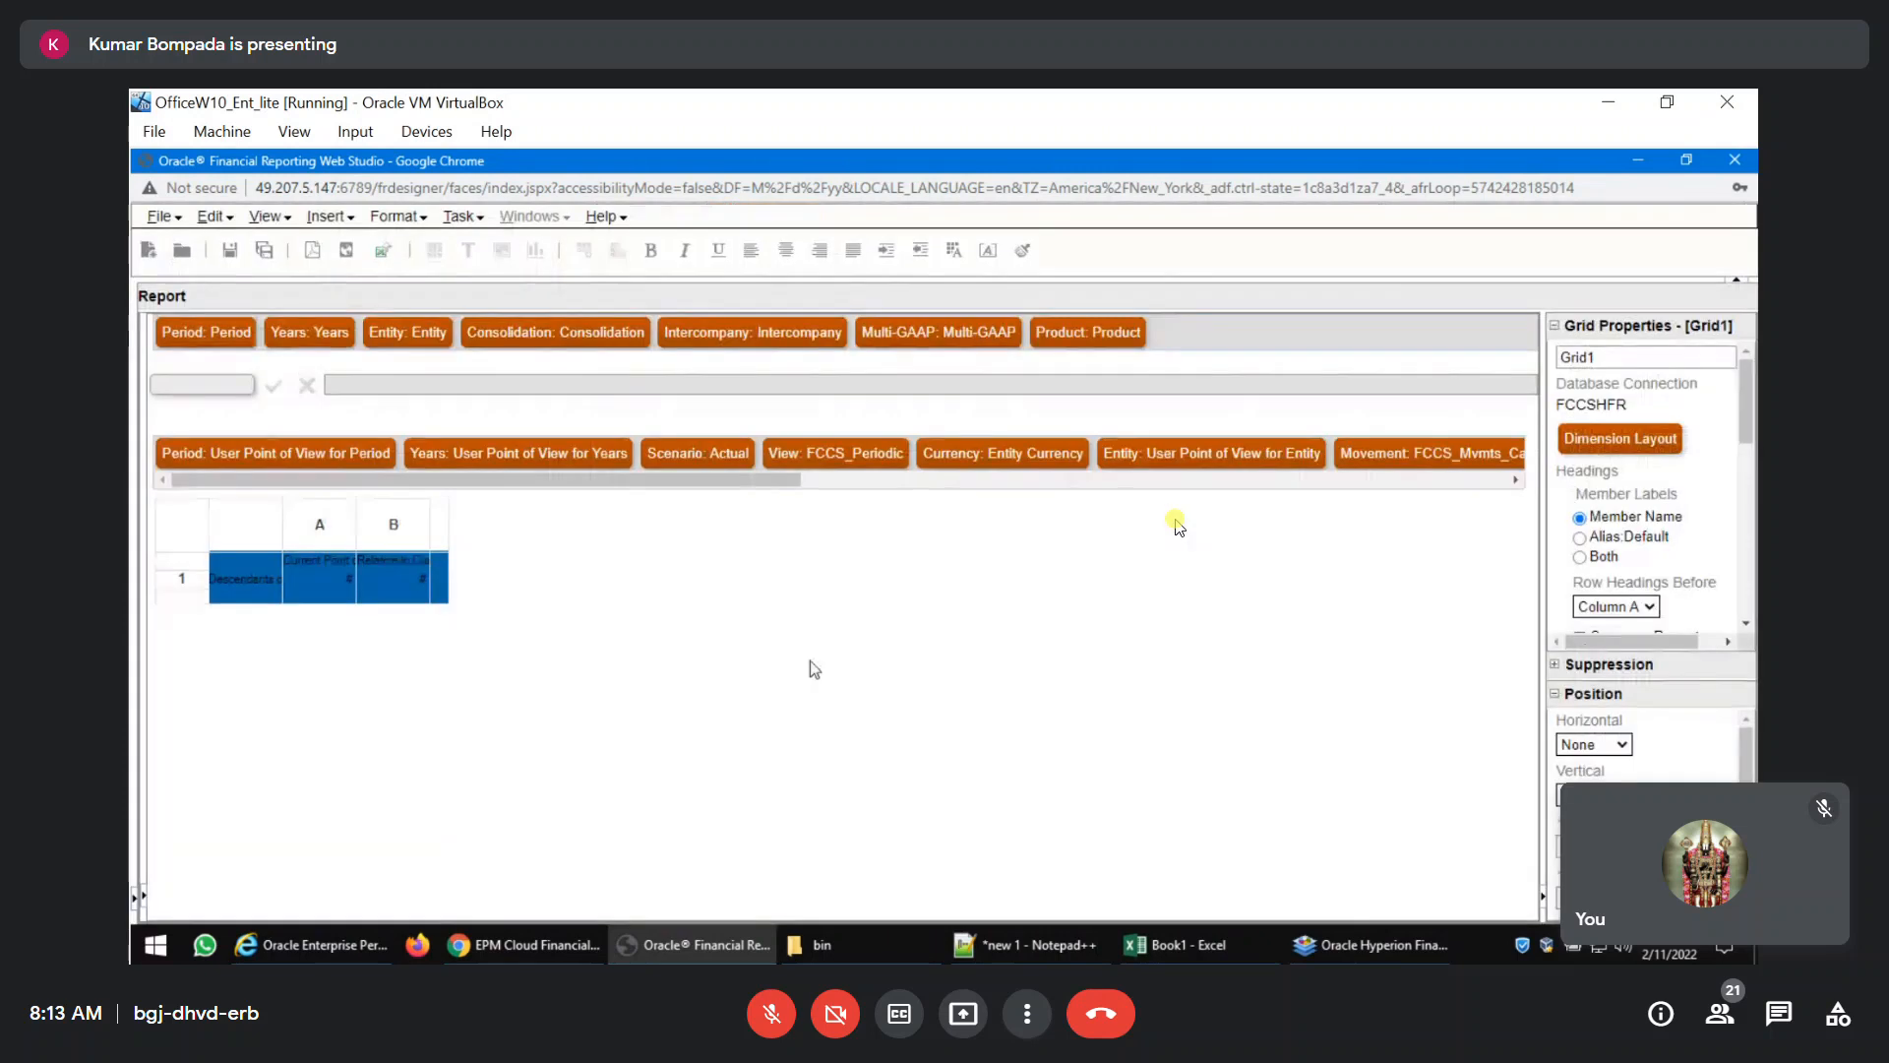
Set the grid point of view's Intercompany to FCCS_Intercompany Top.
drag(725, 486, 1483, 494)
click(759, 452)
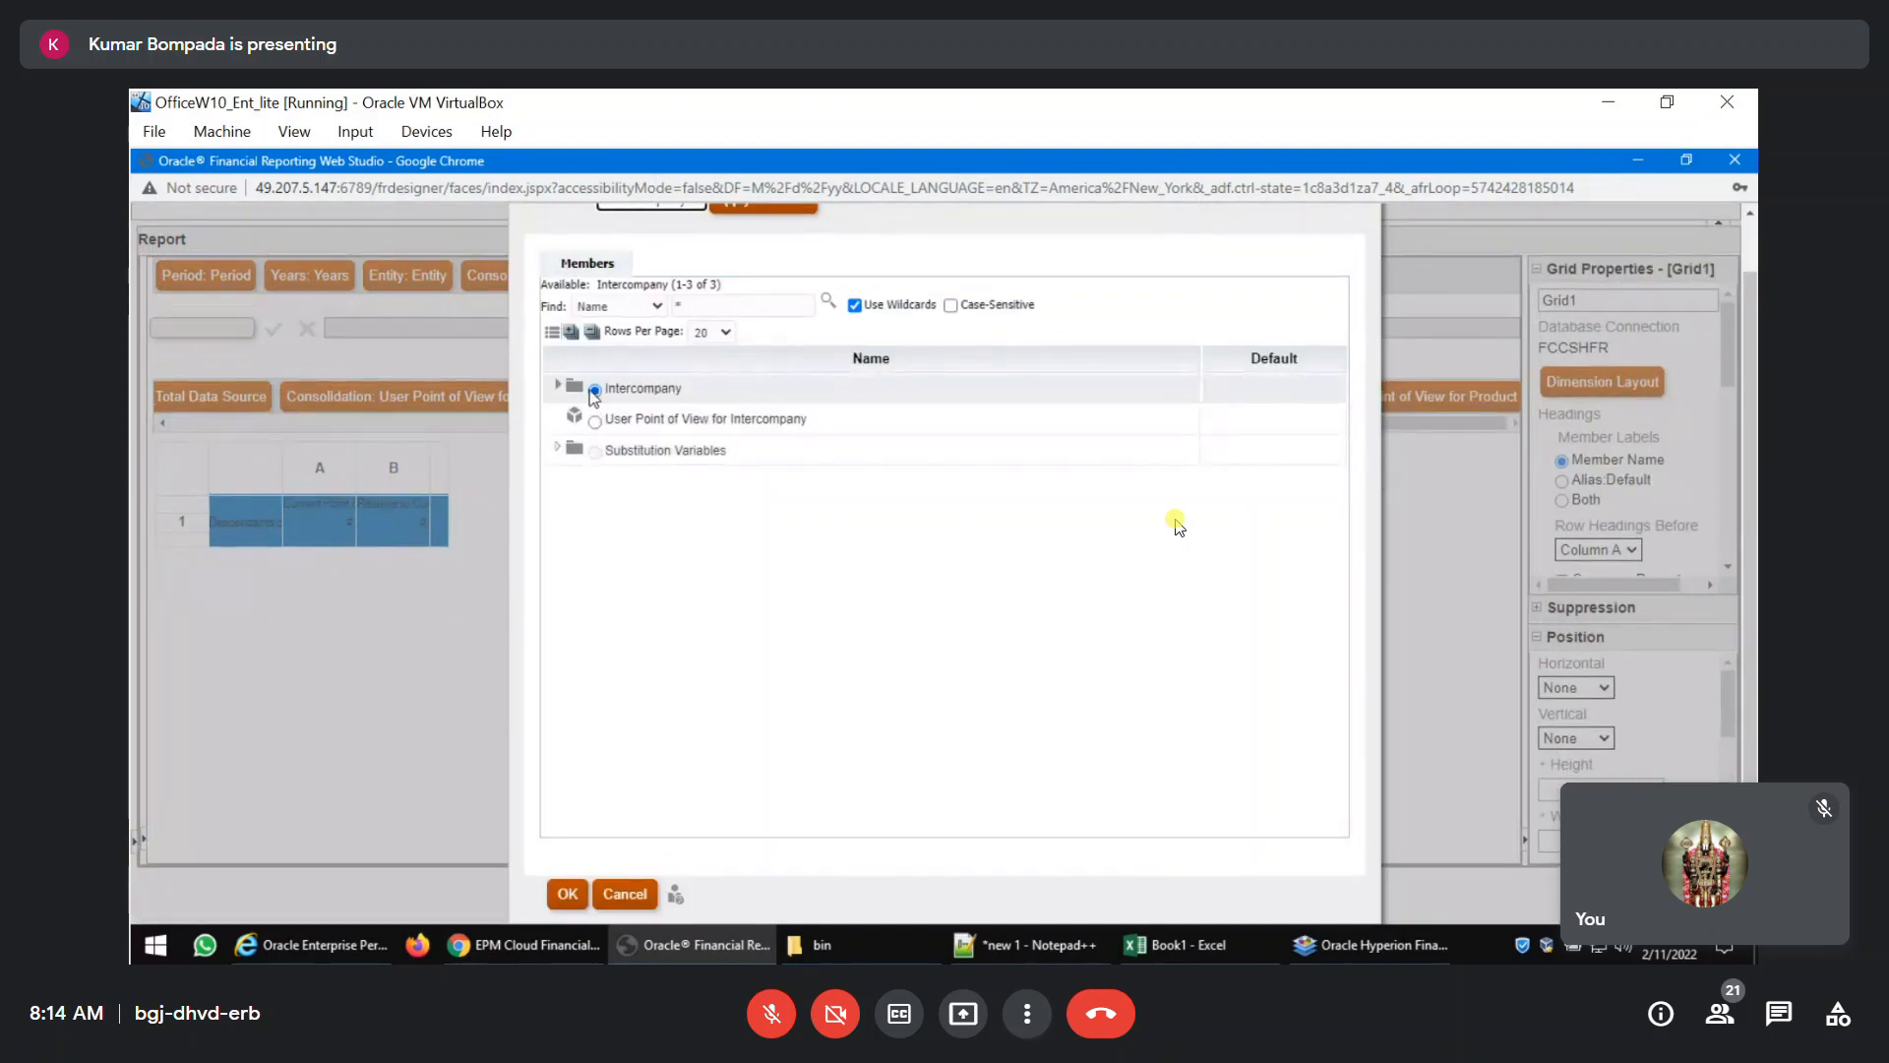
click(558, 385)
click(611, 421)
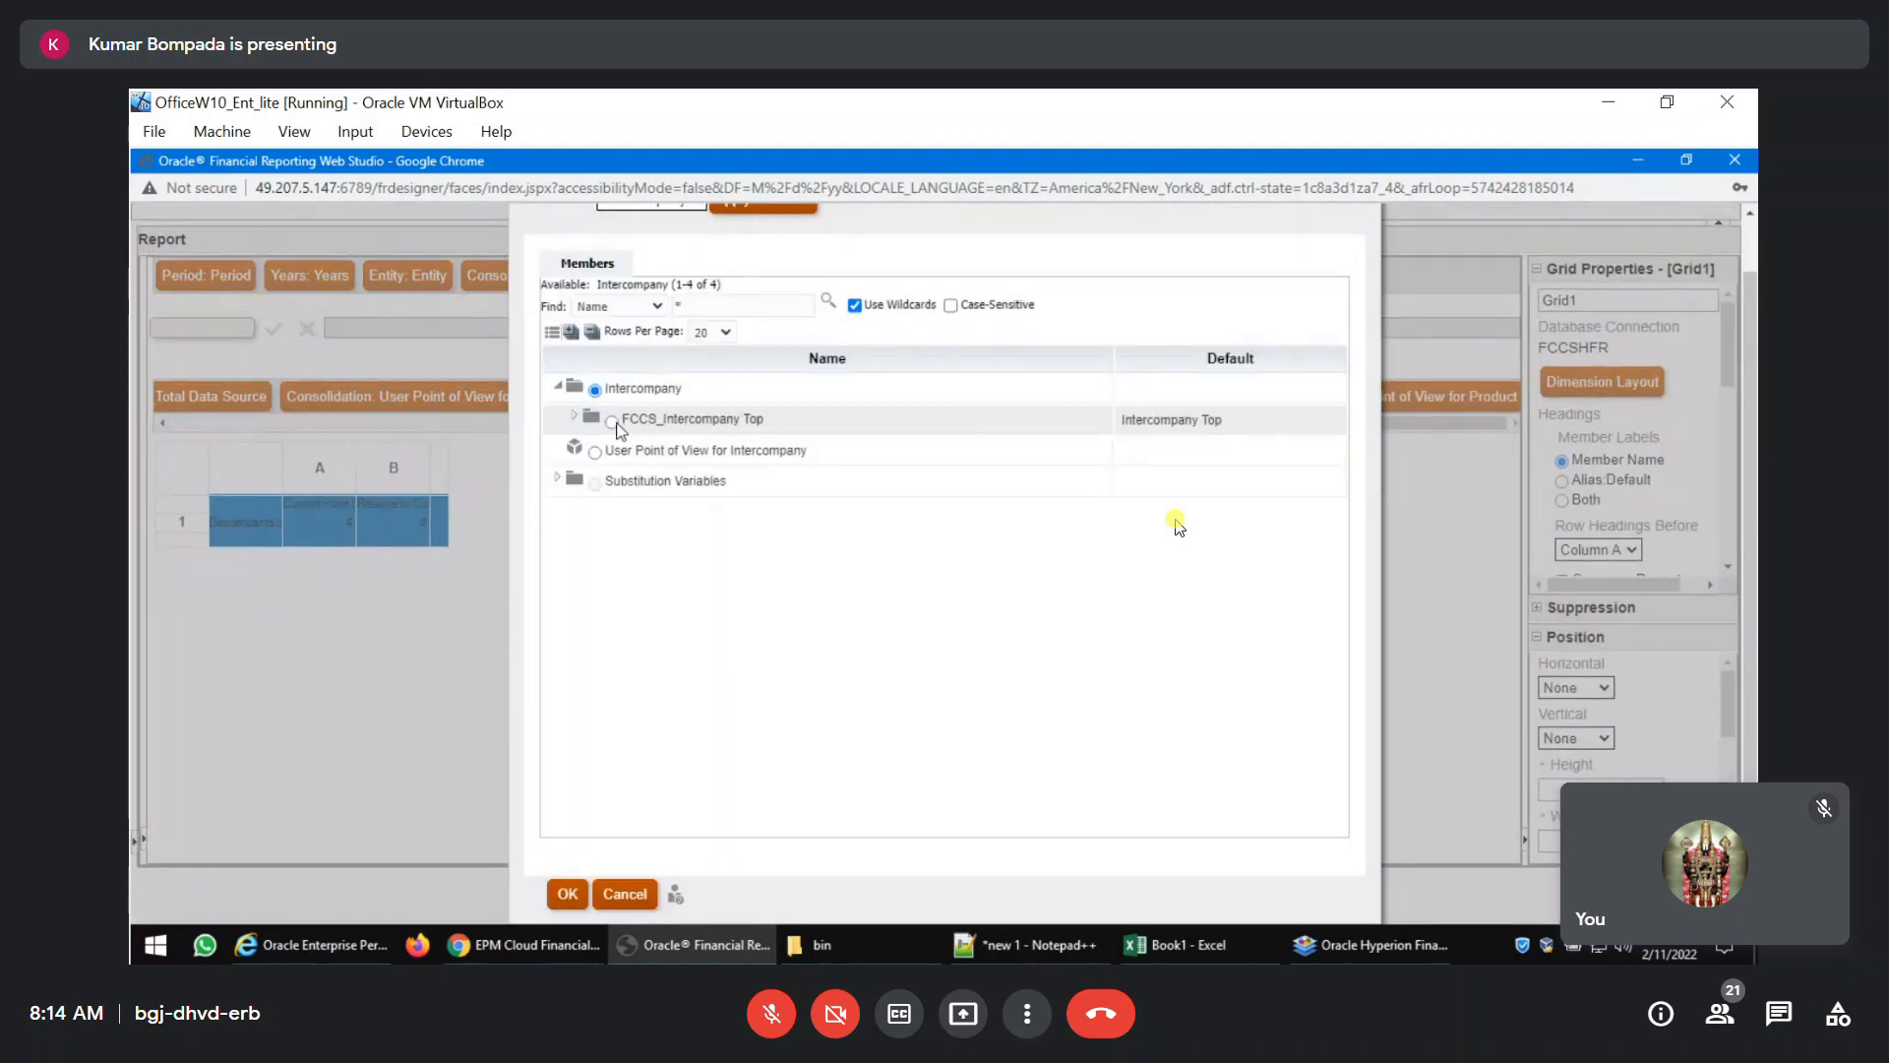
click(567, 893)
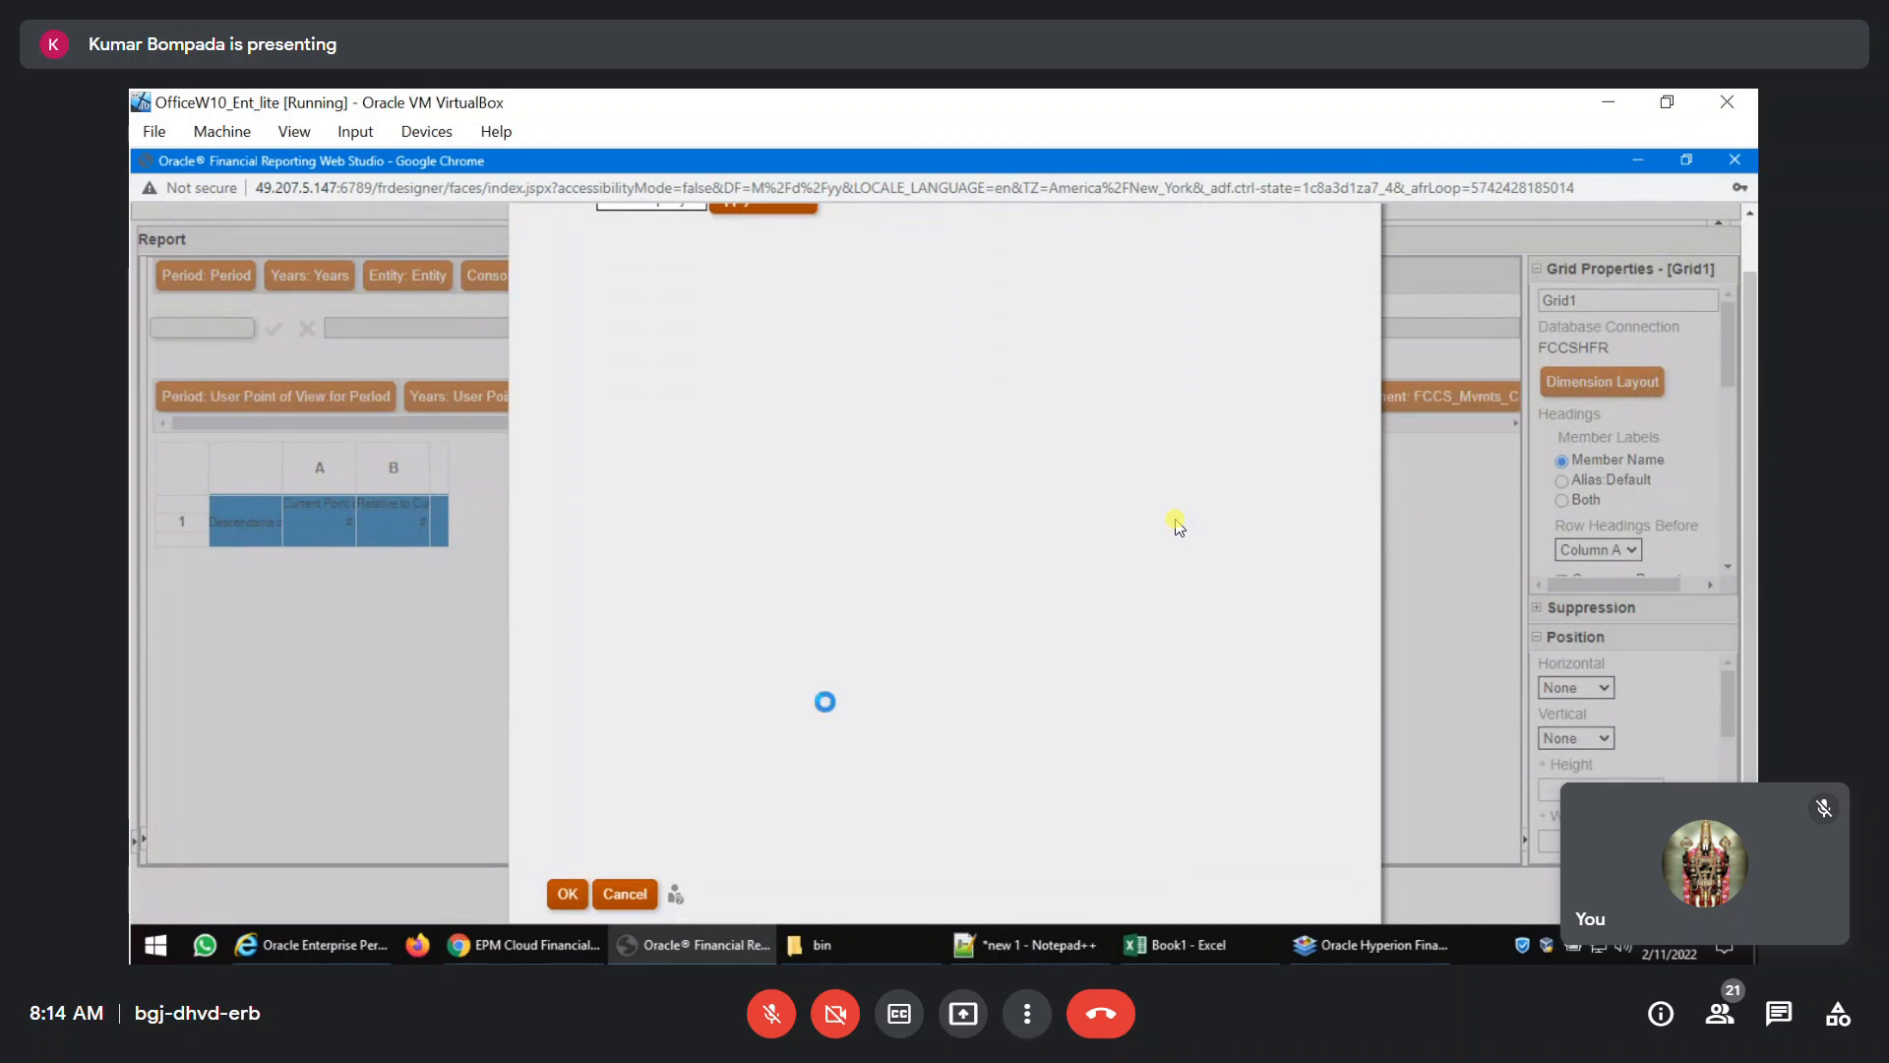
Set the grid point of view's Multi-GAAP member to FCCS_IFRS.
drag(766, 481, 1473, 488)
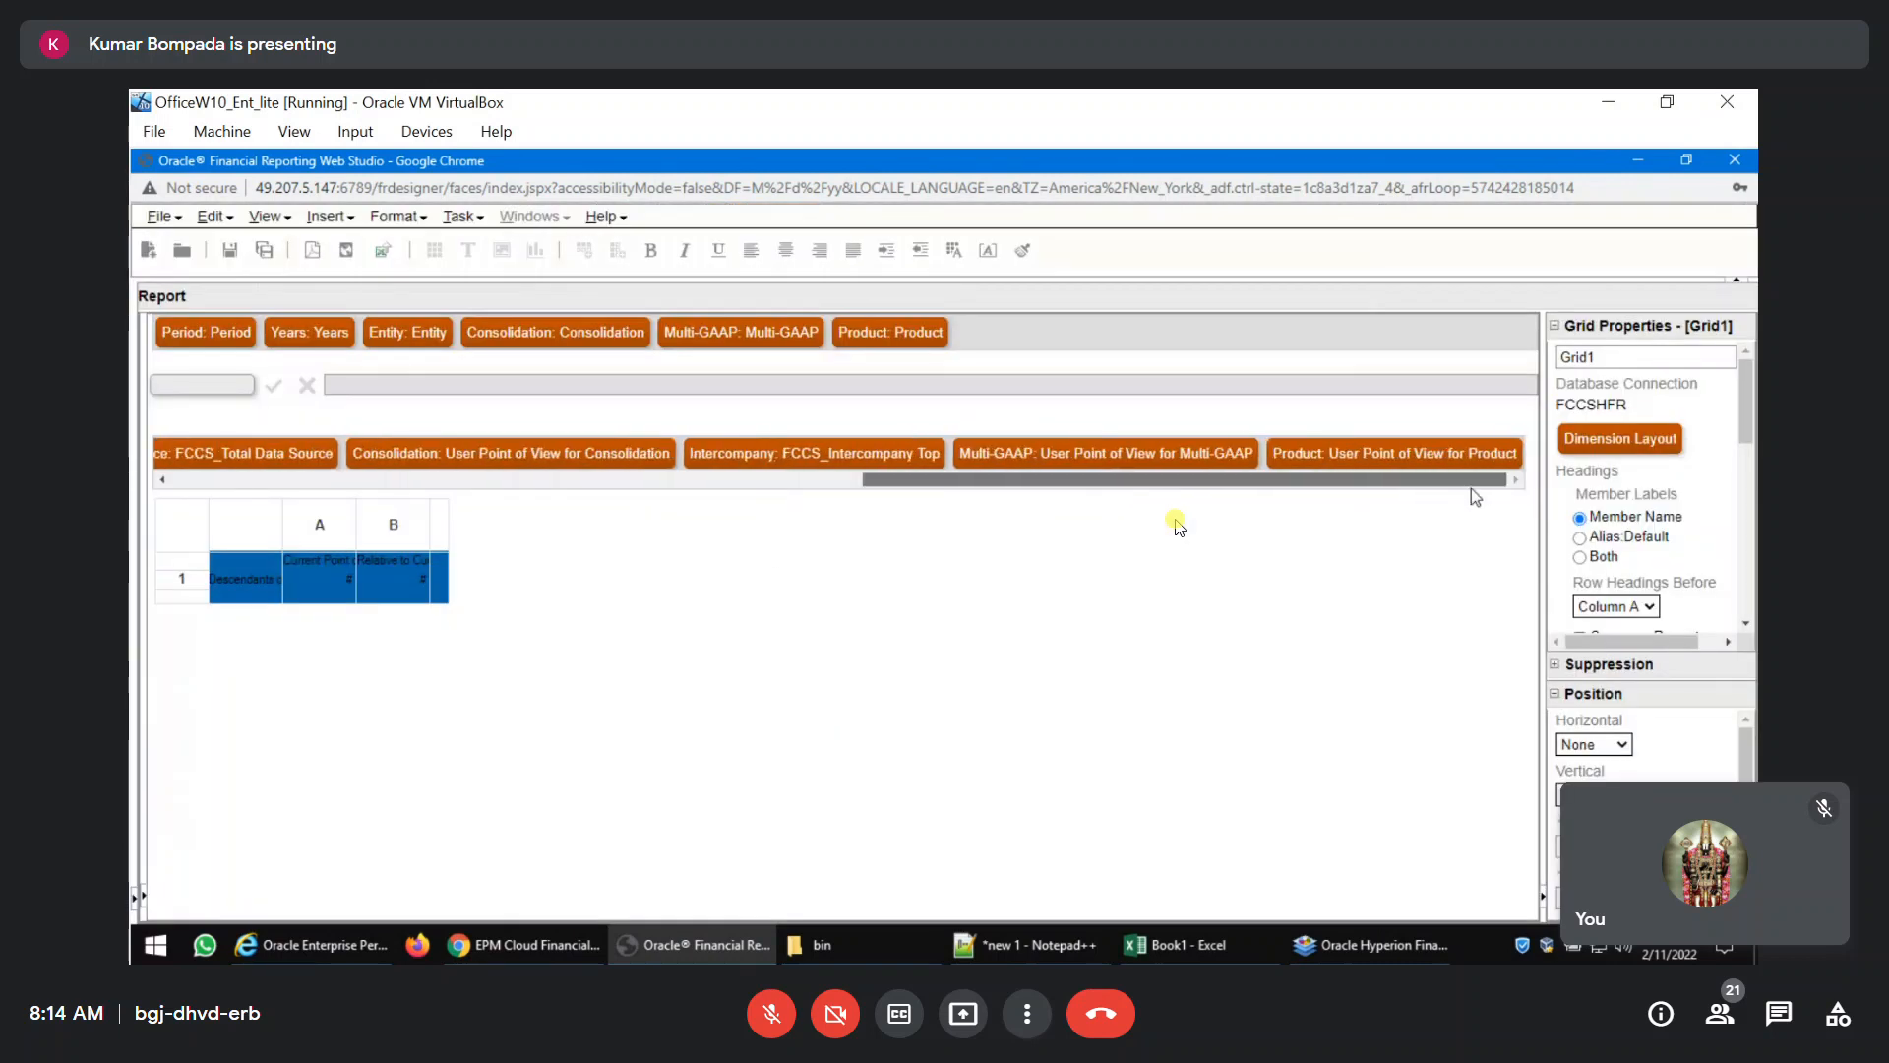
click(1090, 455)
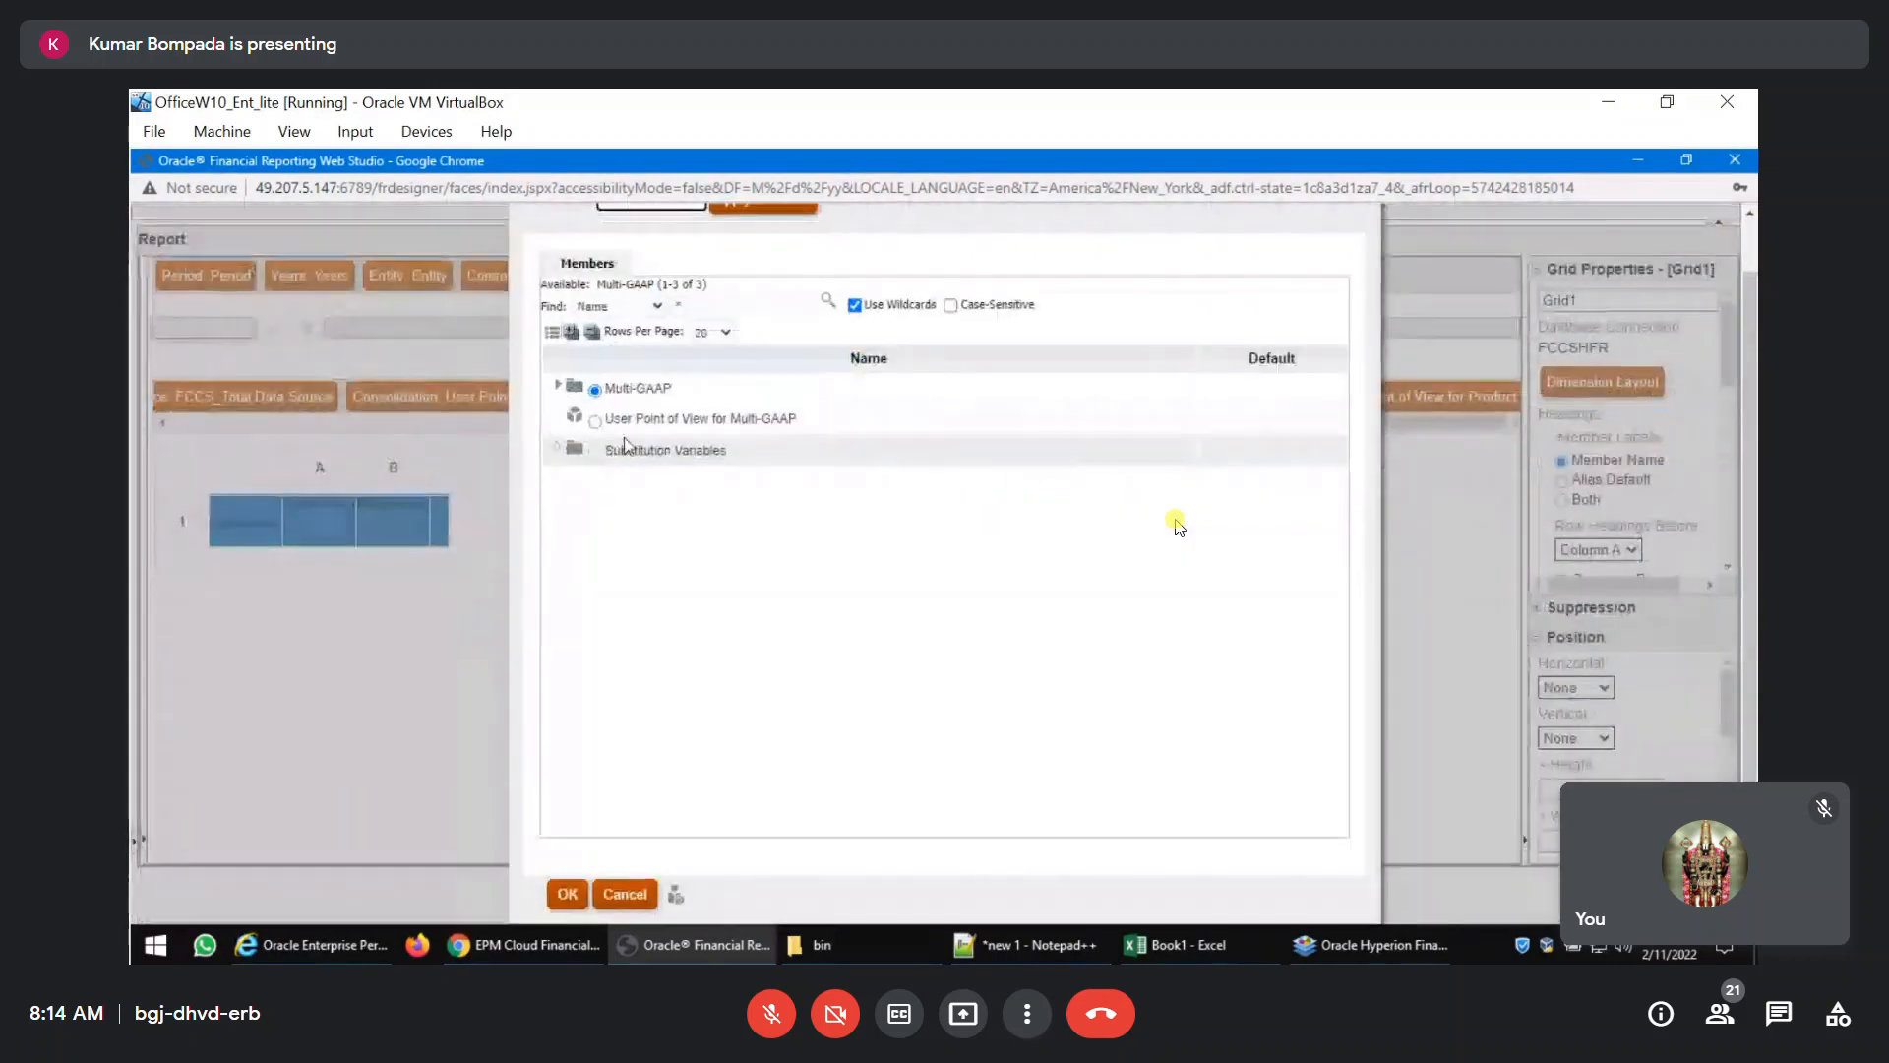
click(558, 386)
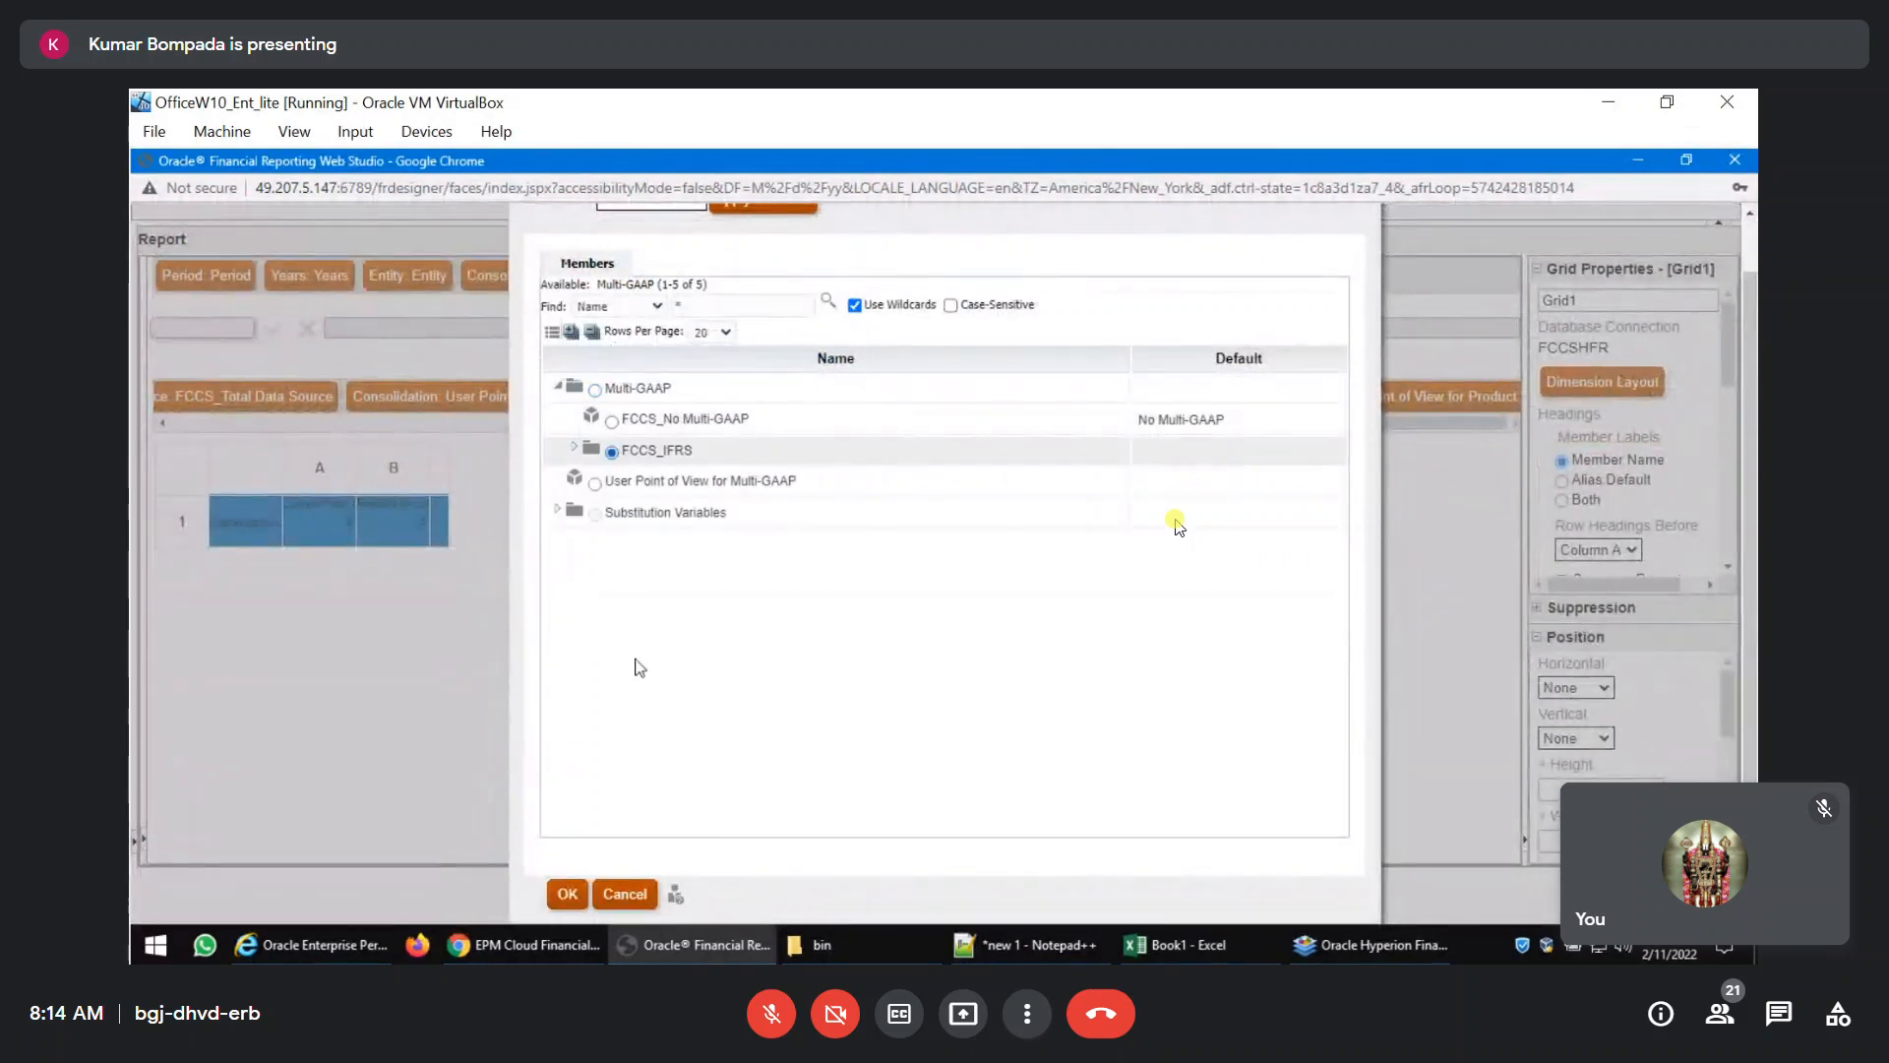
click(568, 893)
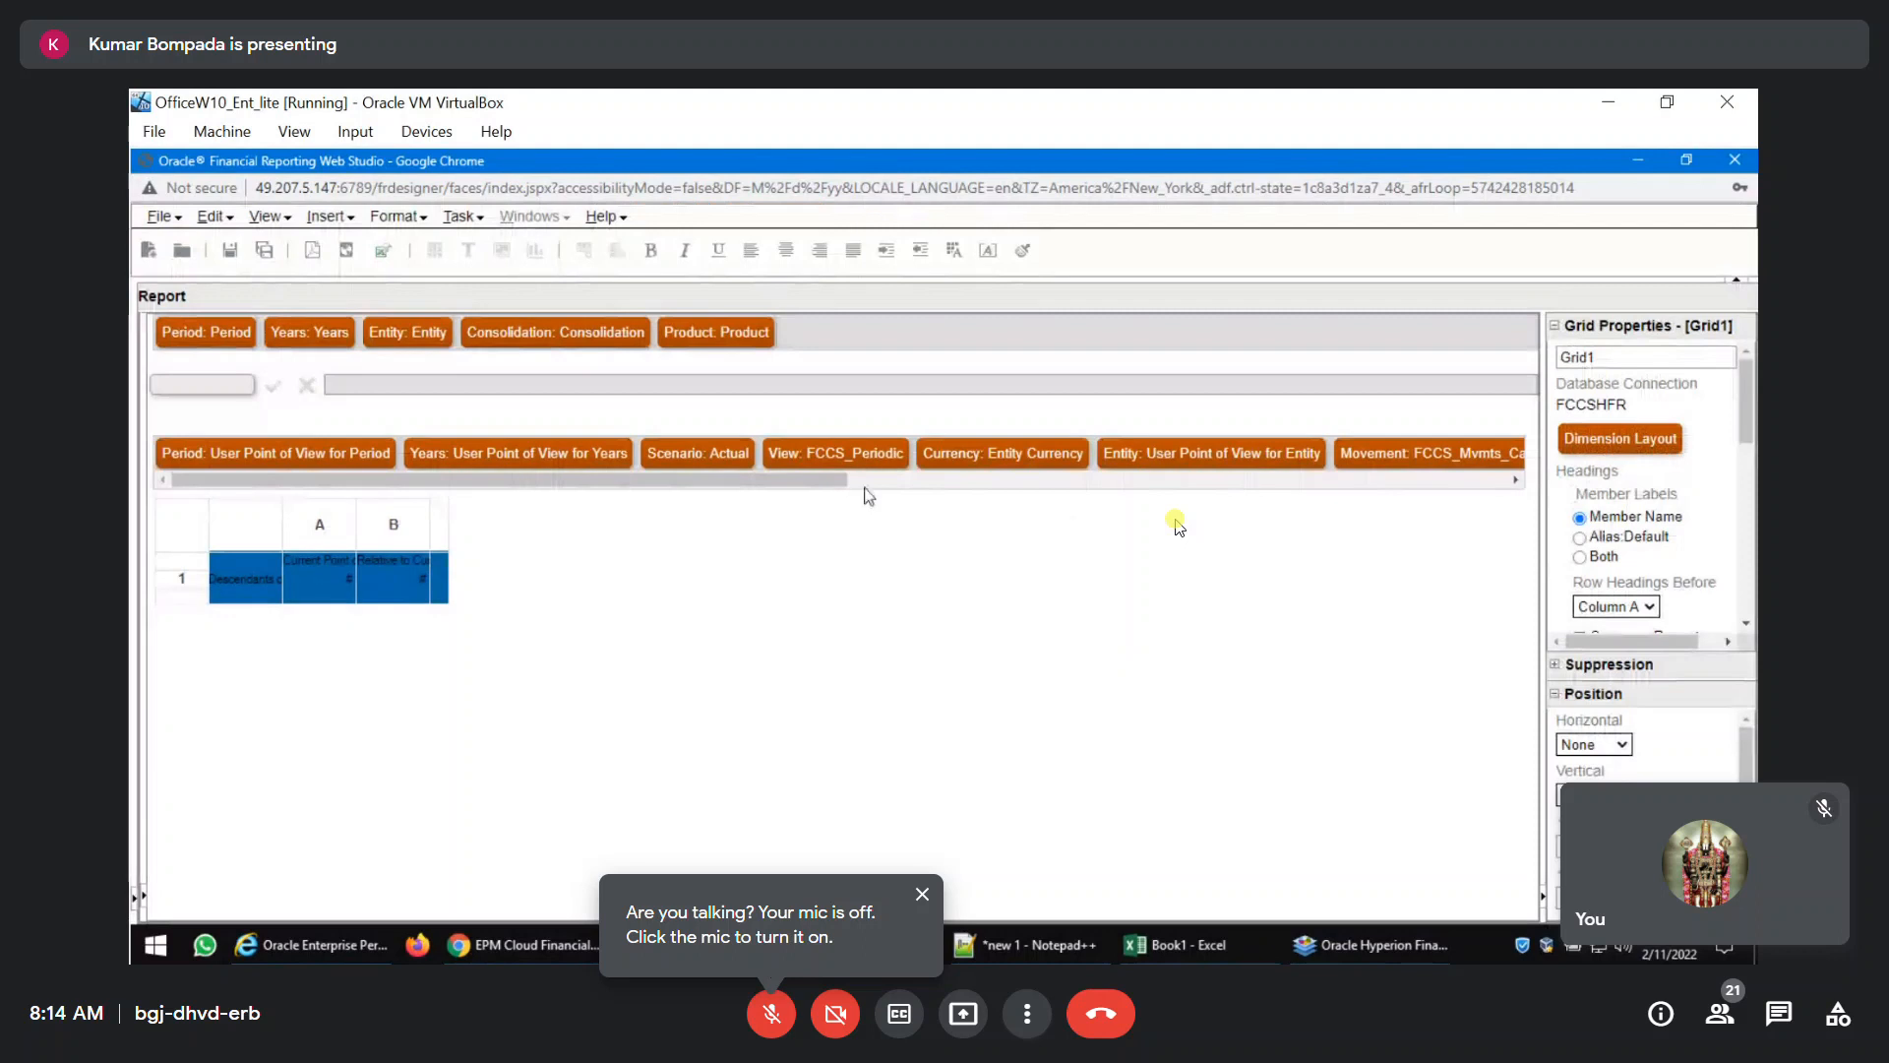
Set the grid point of view's Product to Total Product.
drag(841, 485, 1494, 504)
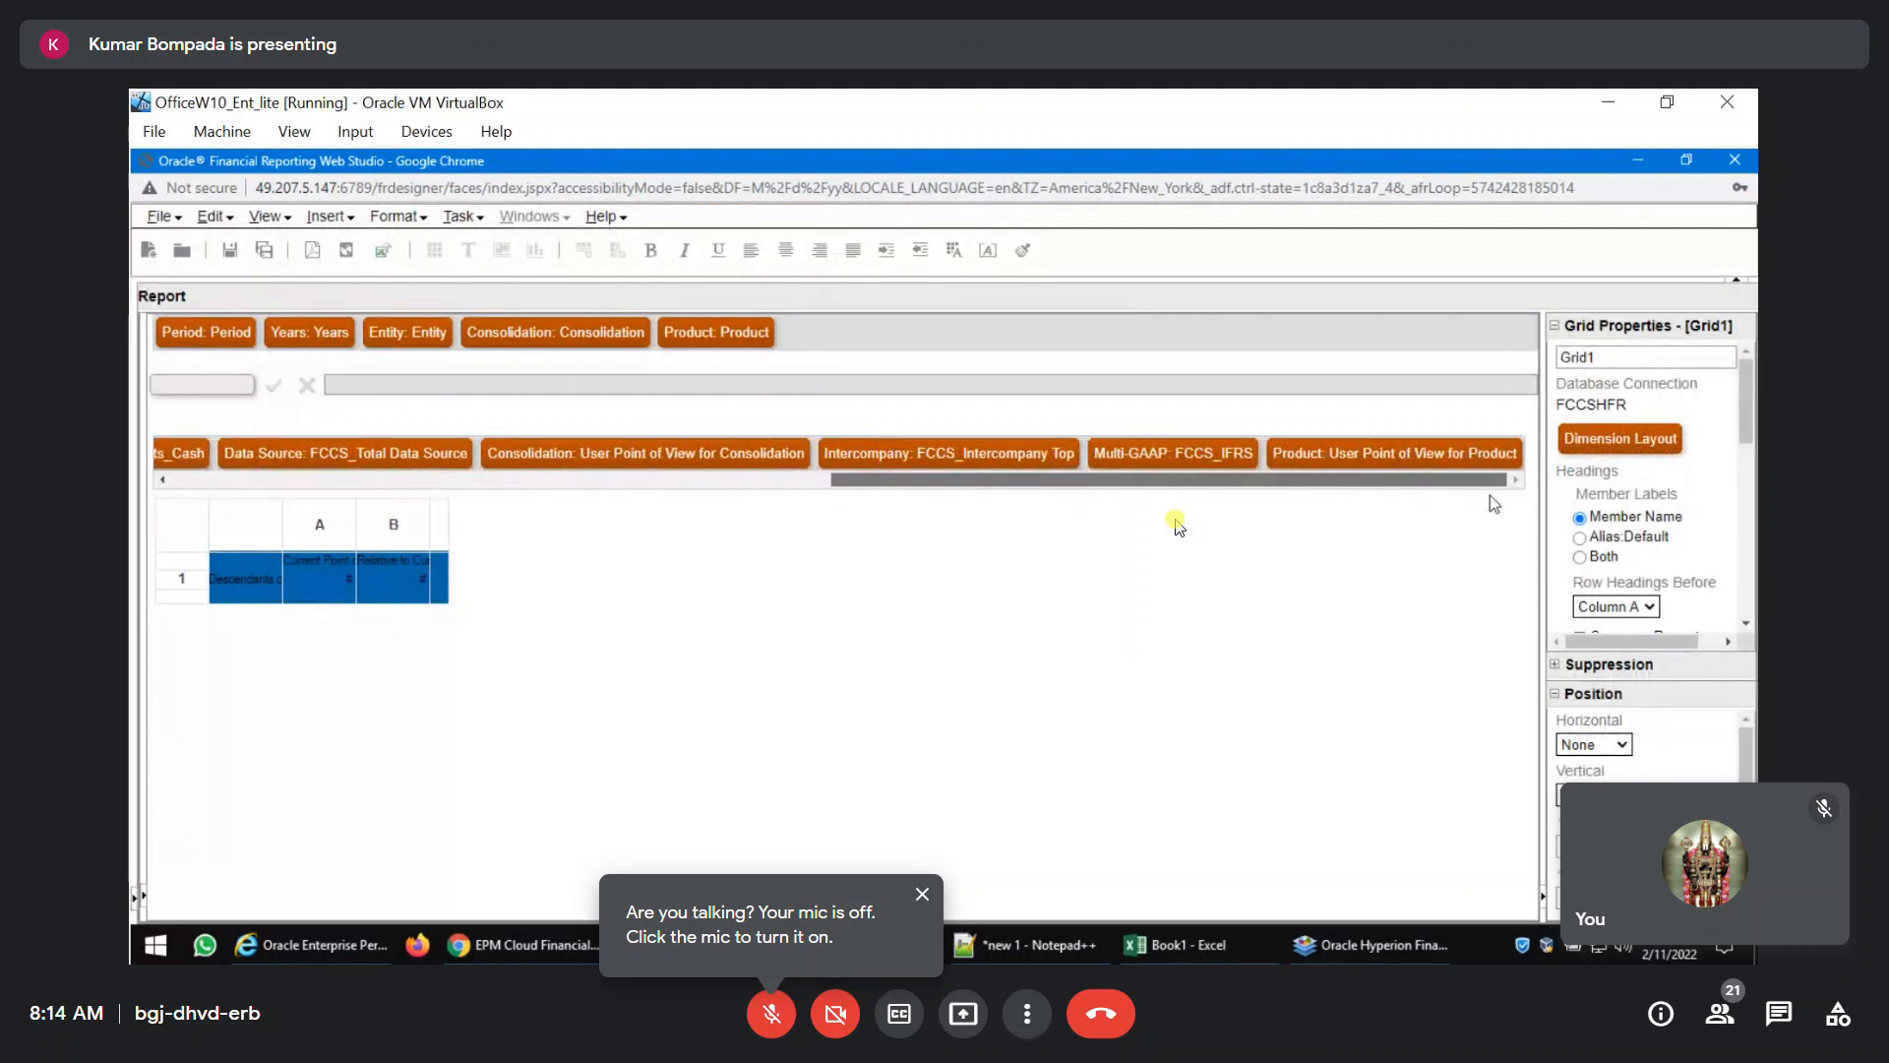
click(1398, 452)
click(558, 386)
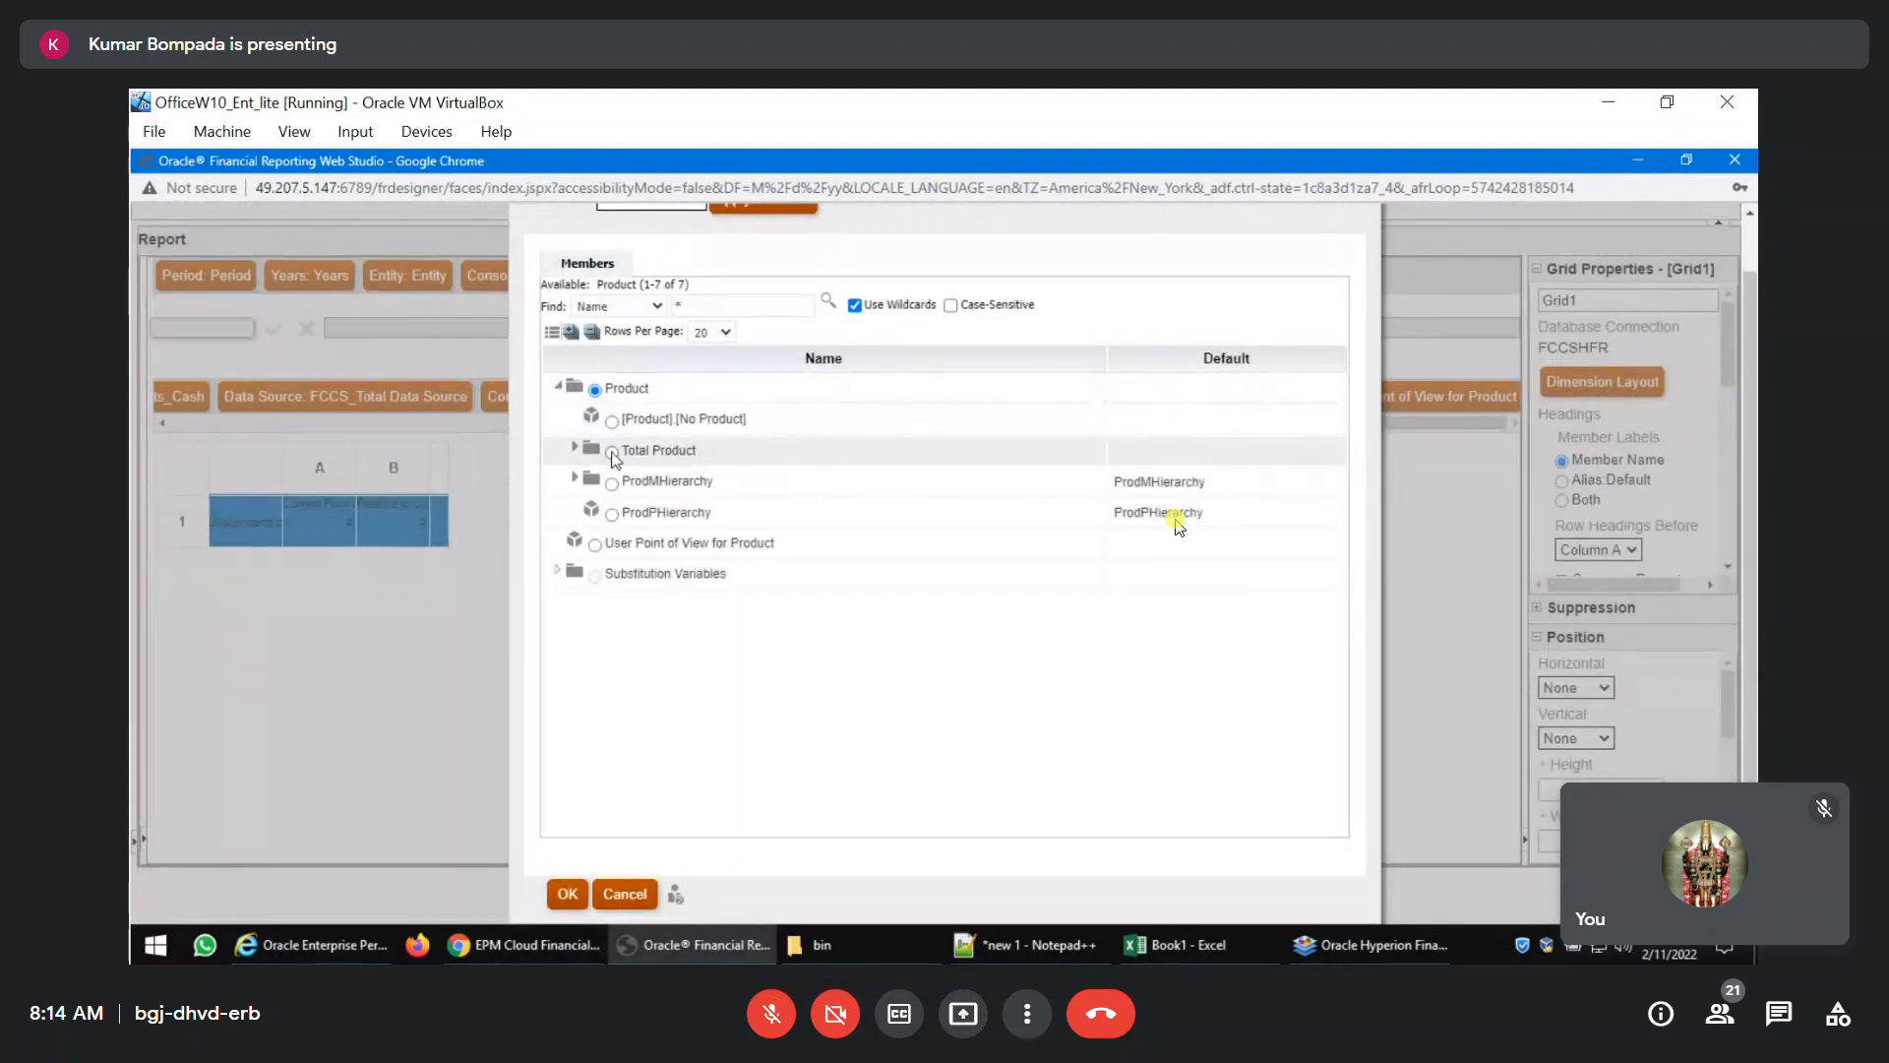
click(613, 452)
click(557, 902)
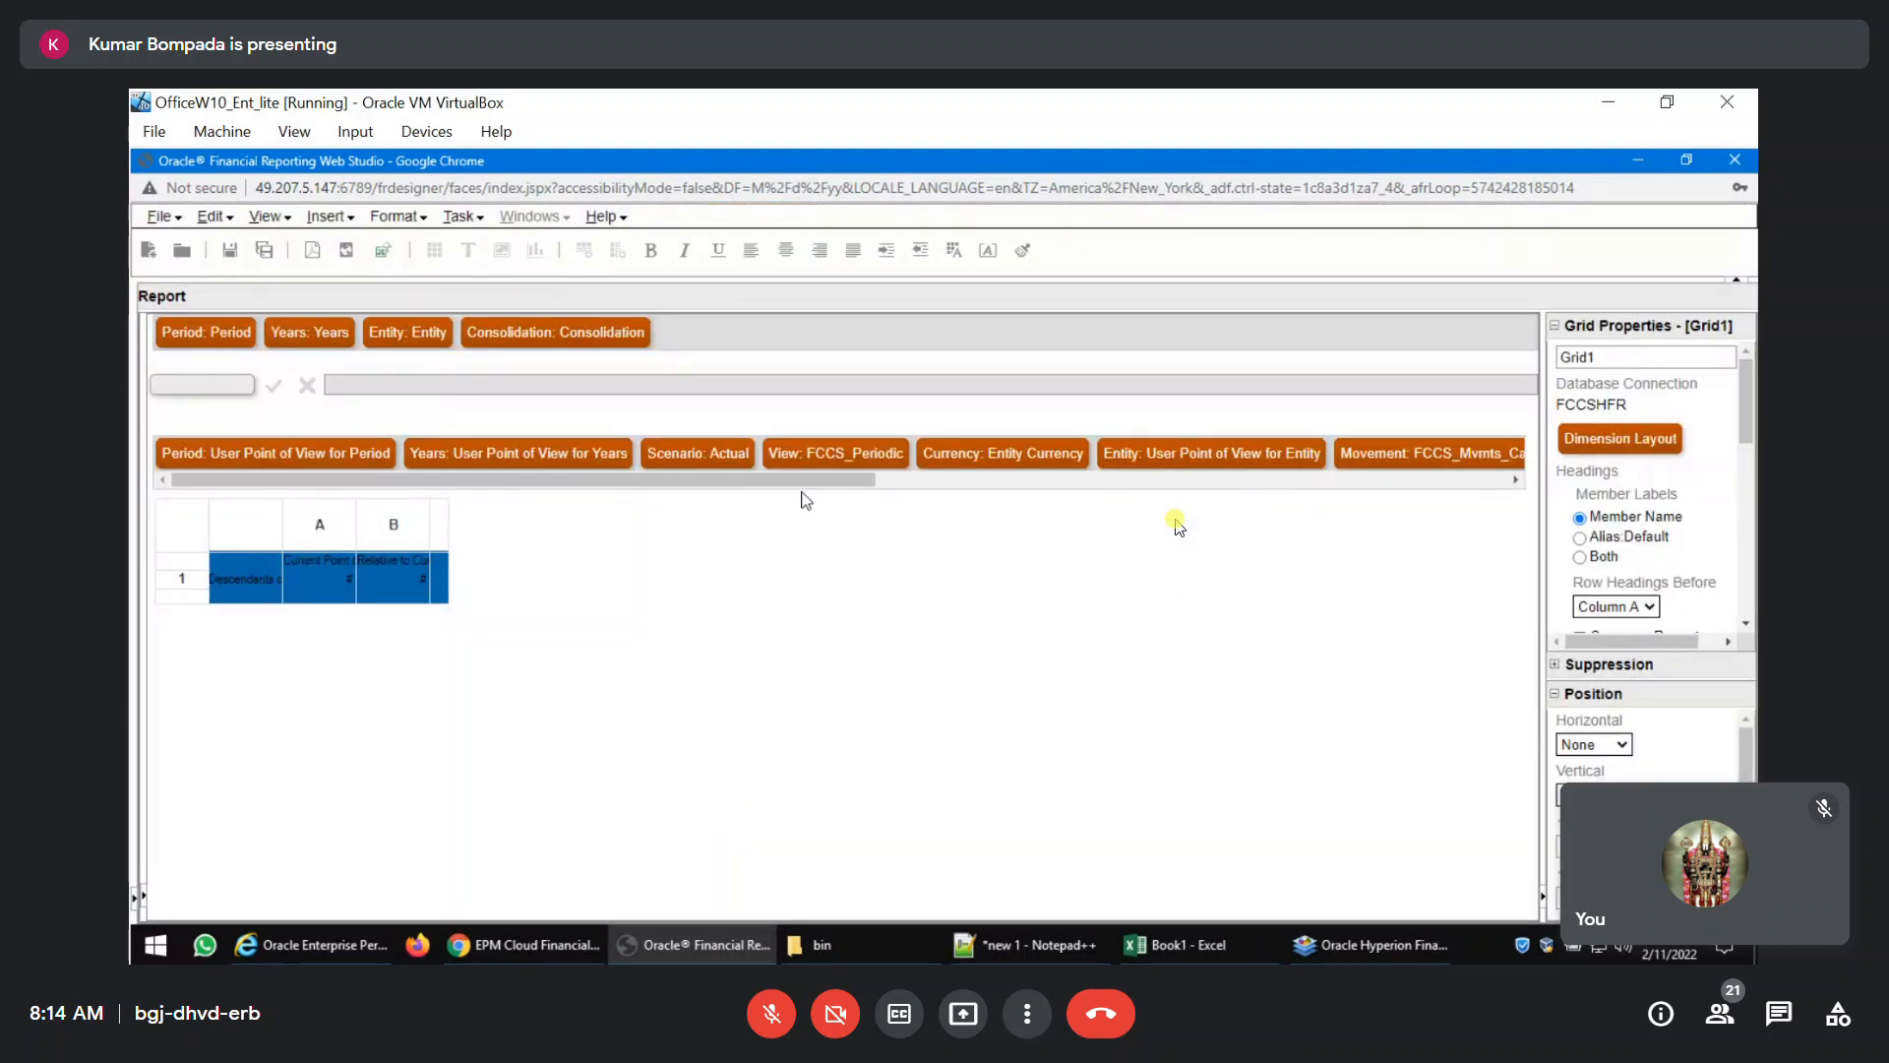
Choose the grid point of view's Consolidation member from the FCCS_Contribution Total hierarchy, expanded through FCCS_Contribution and FCCS_Parent Total.
drag(615, 489, 982, 496)
click(1299, 459)
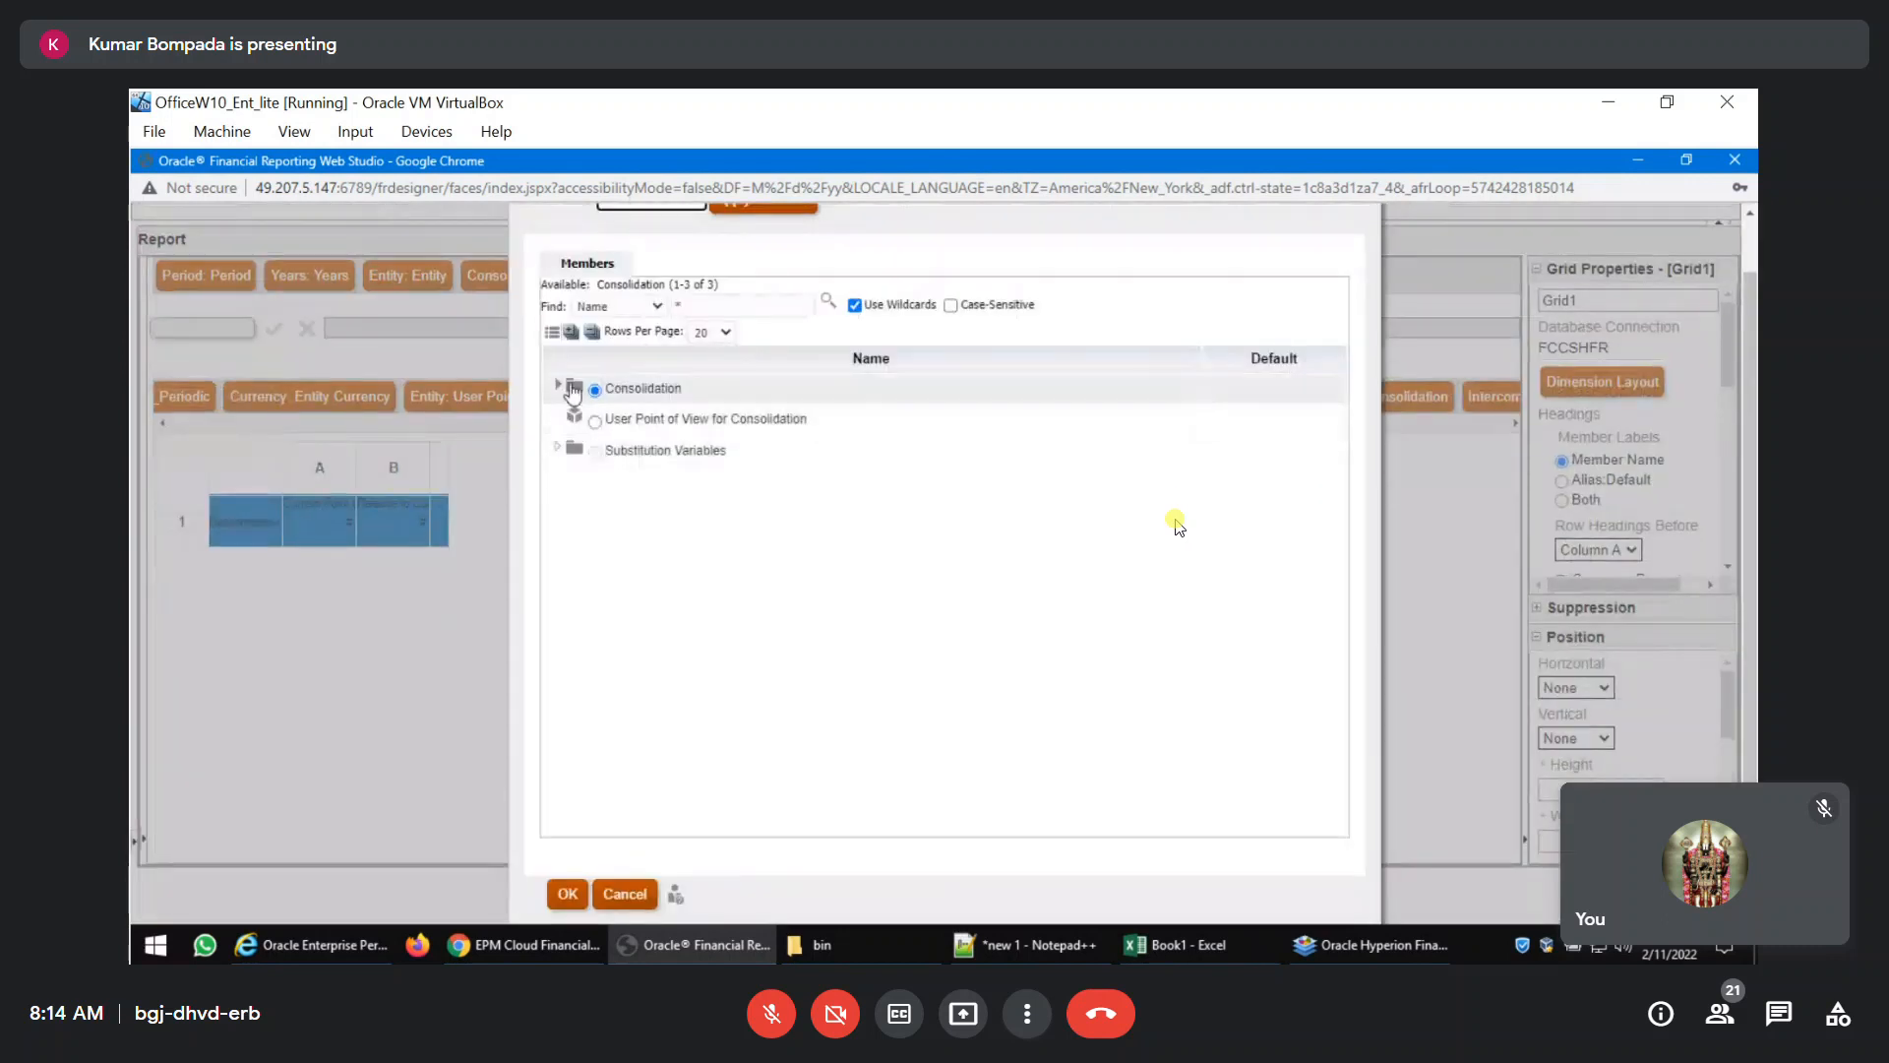
click(575, 418)
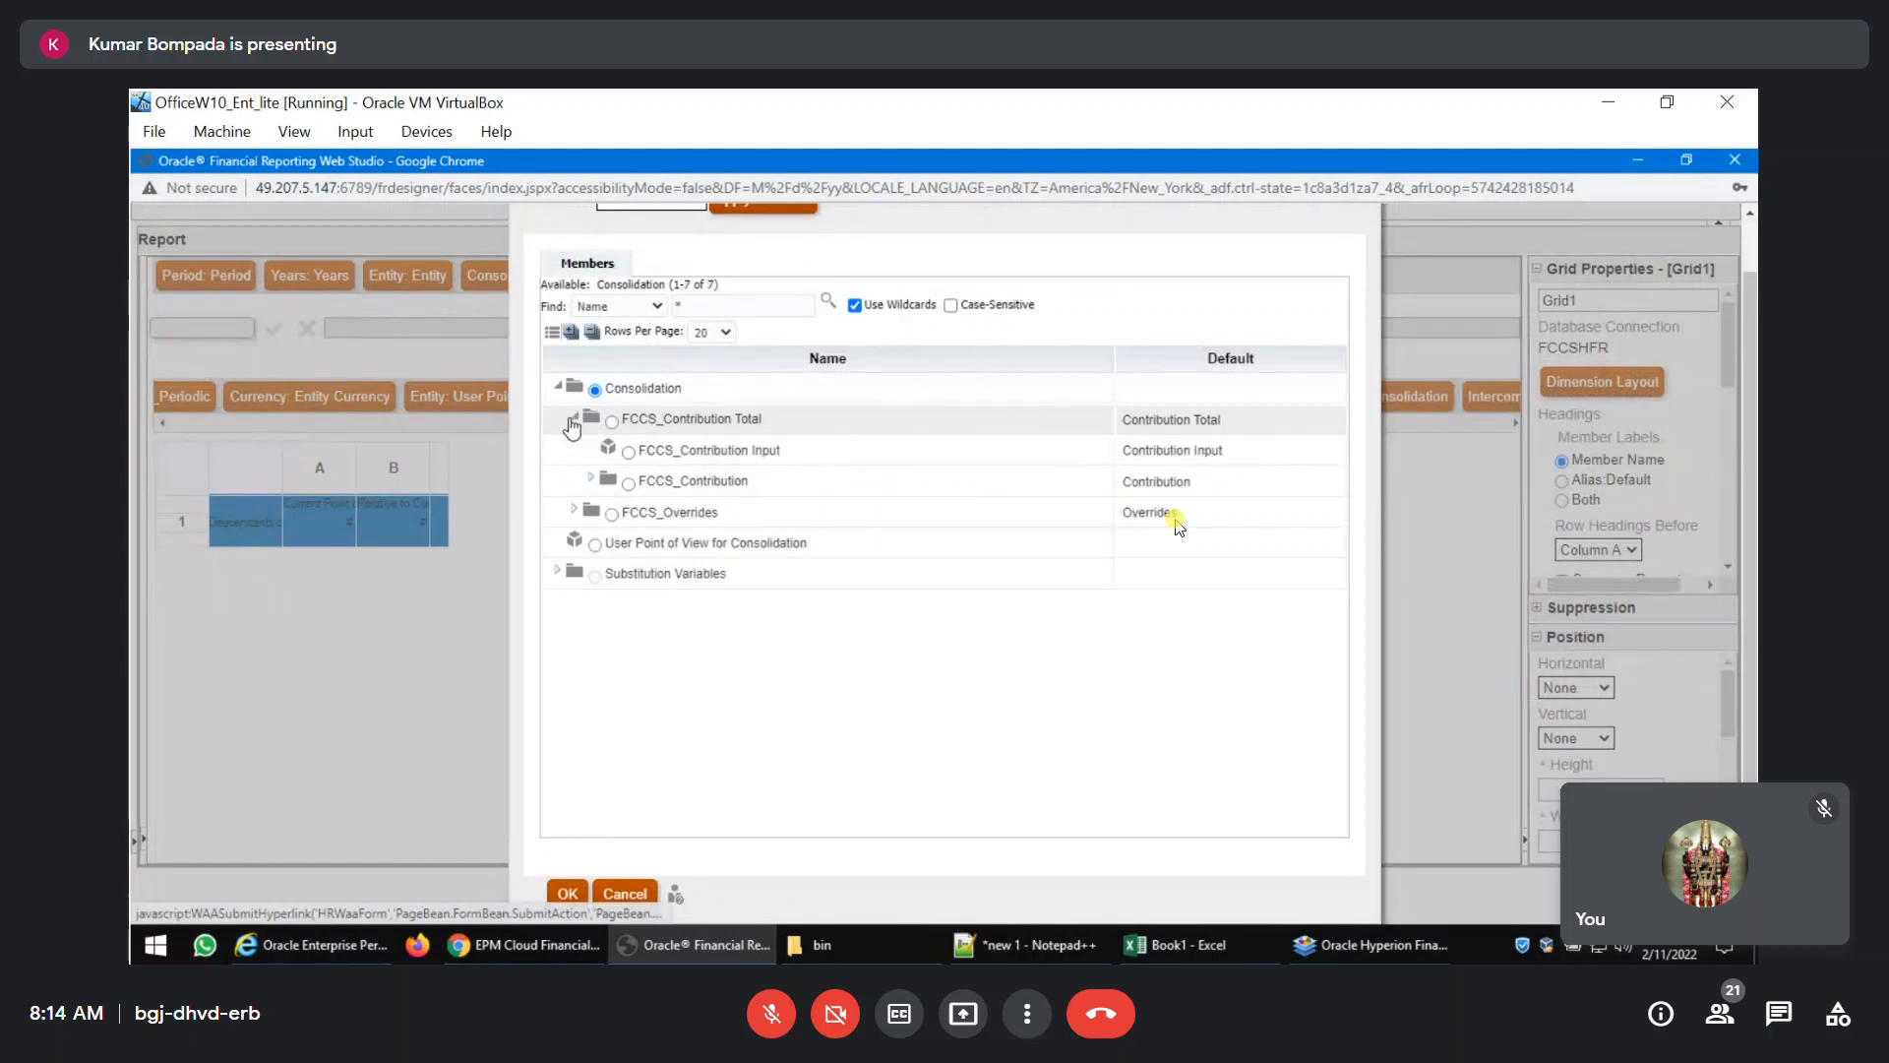
click(590, 479)
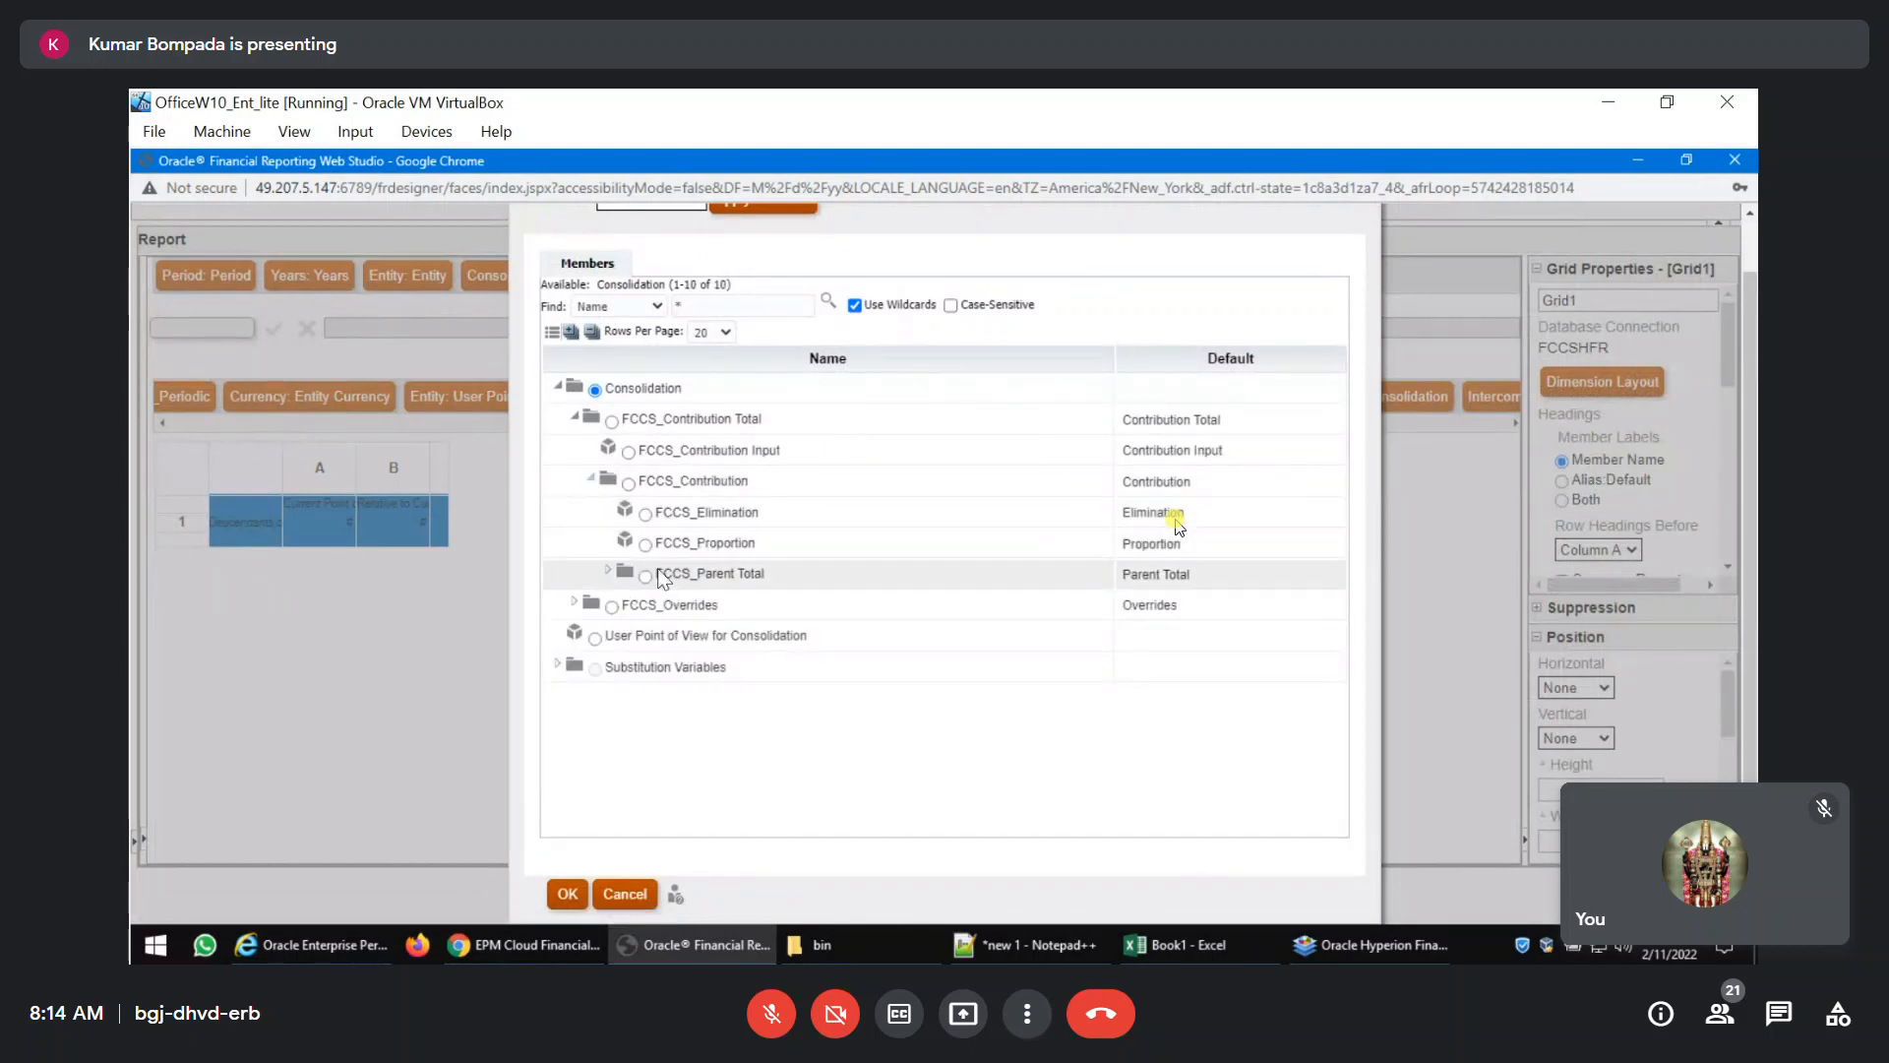
click(608, 571)
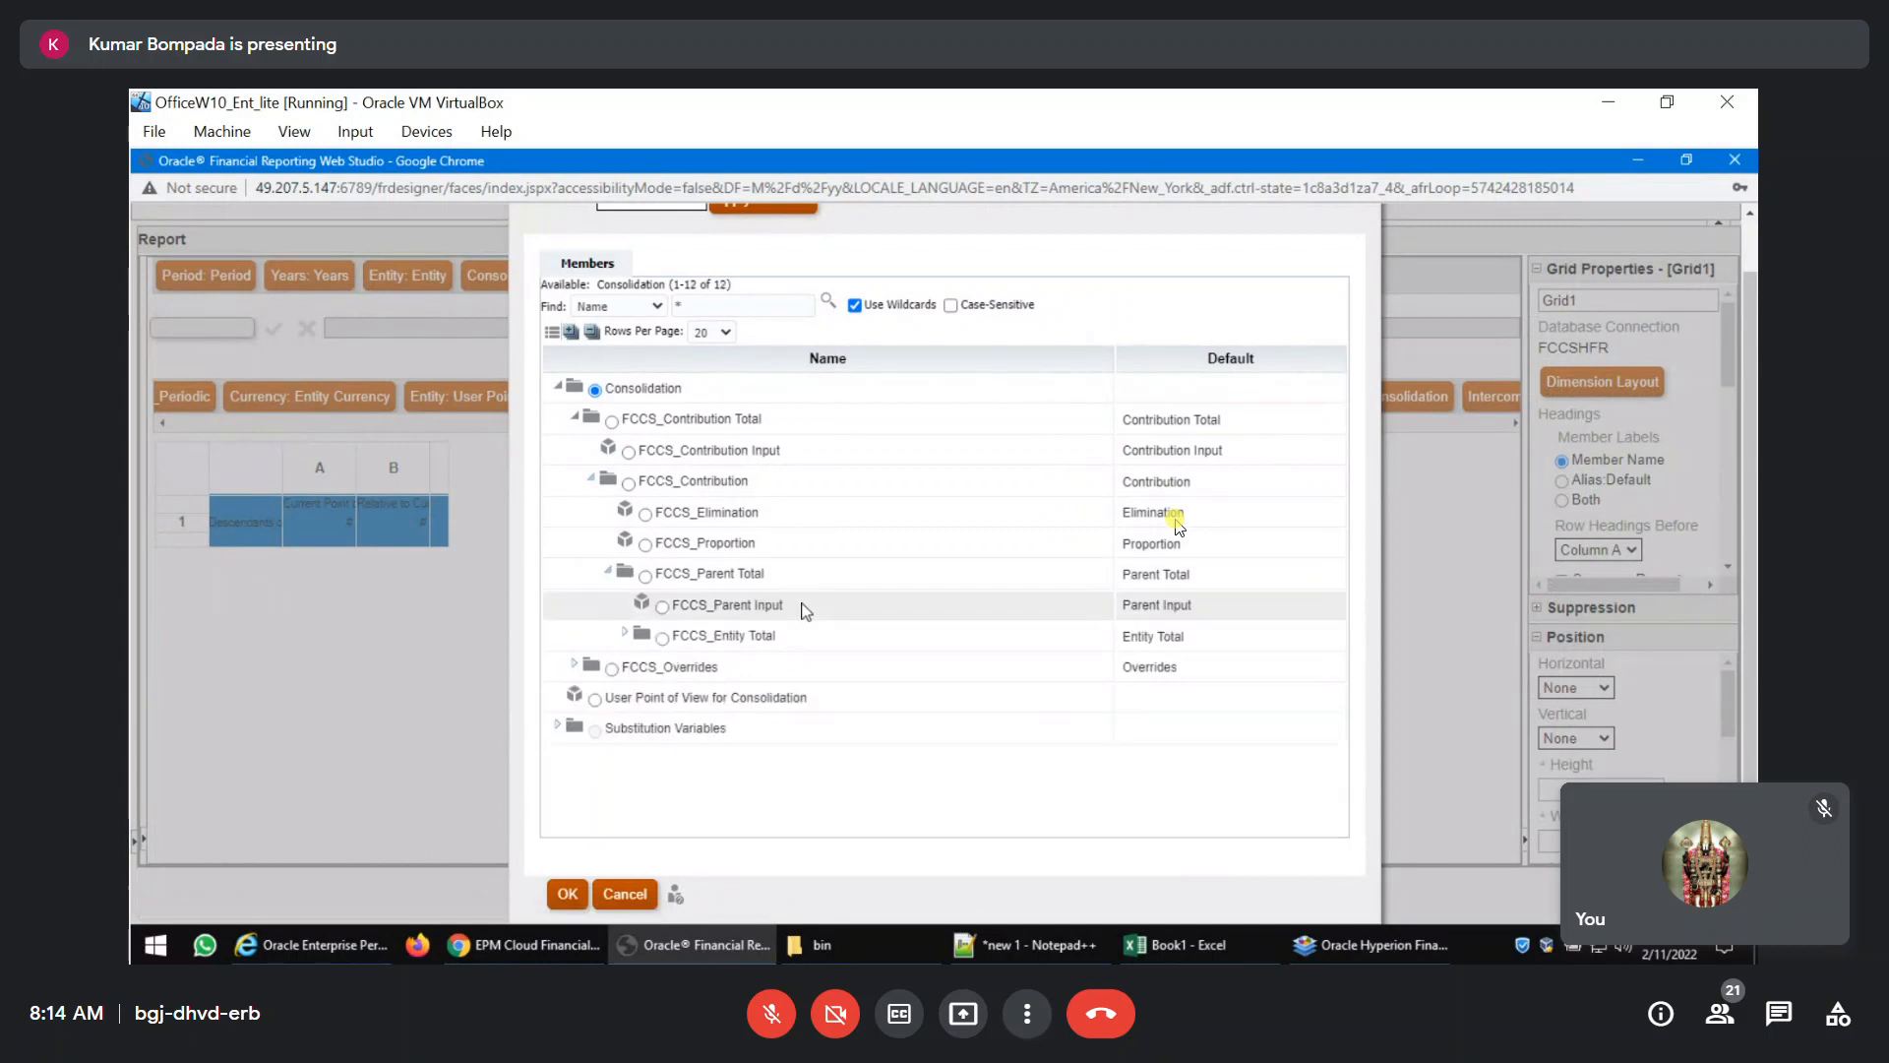
click(569, 894)
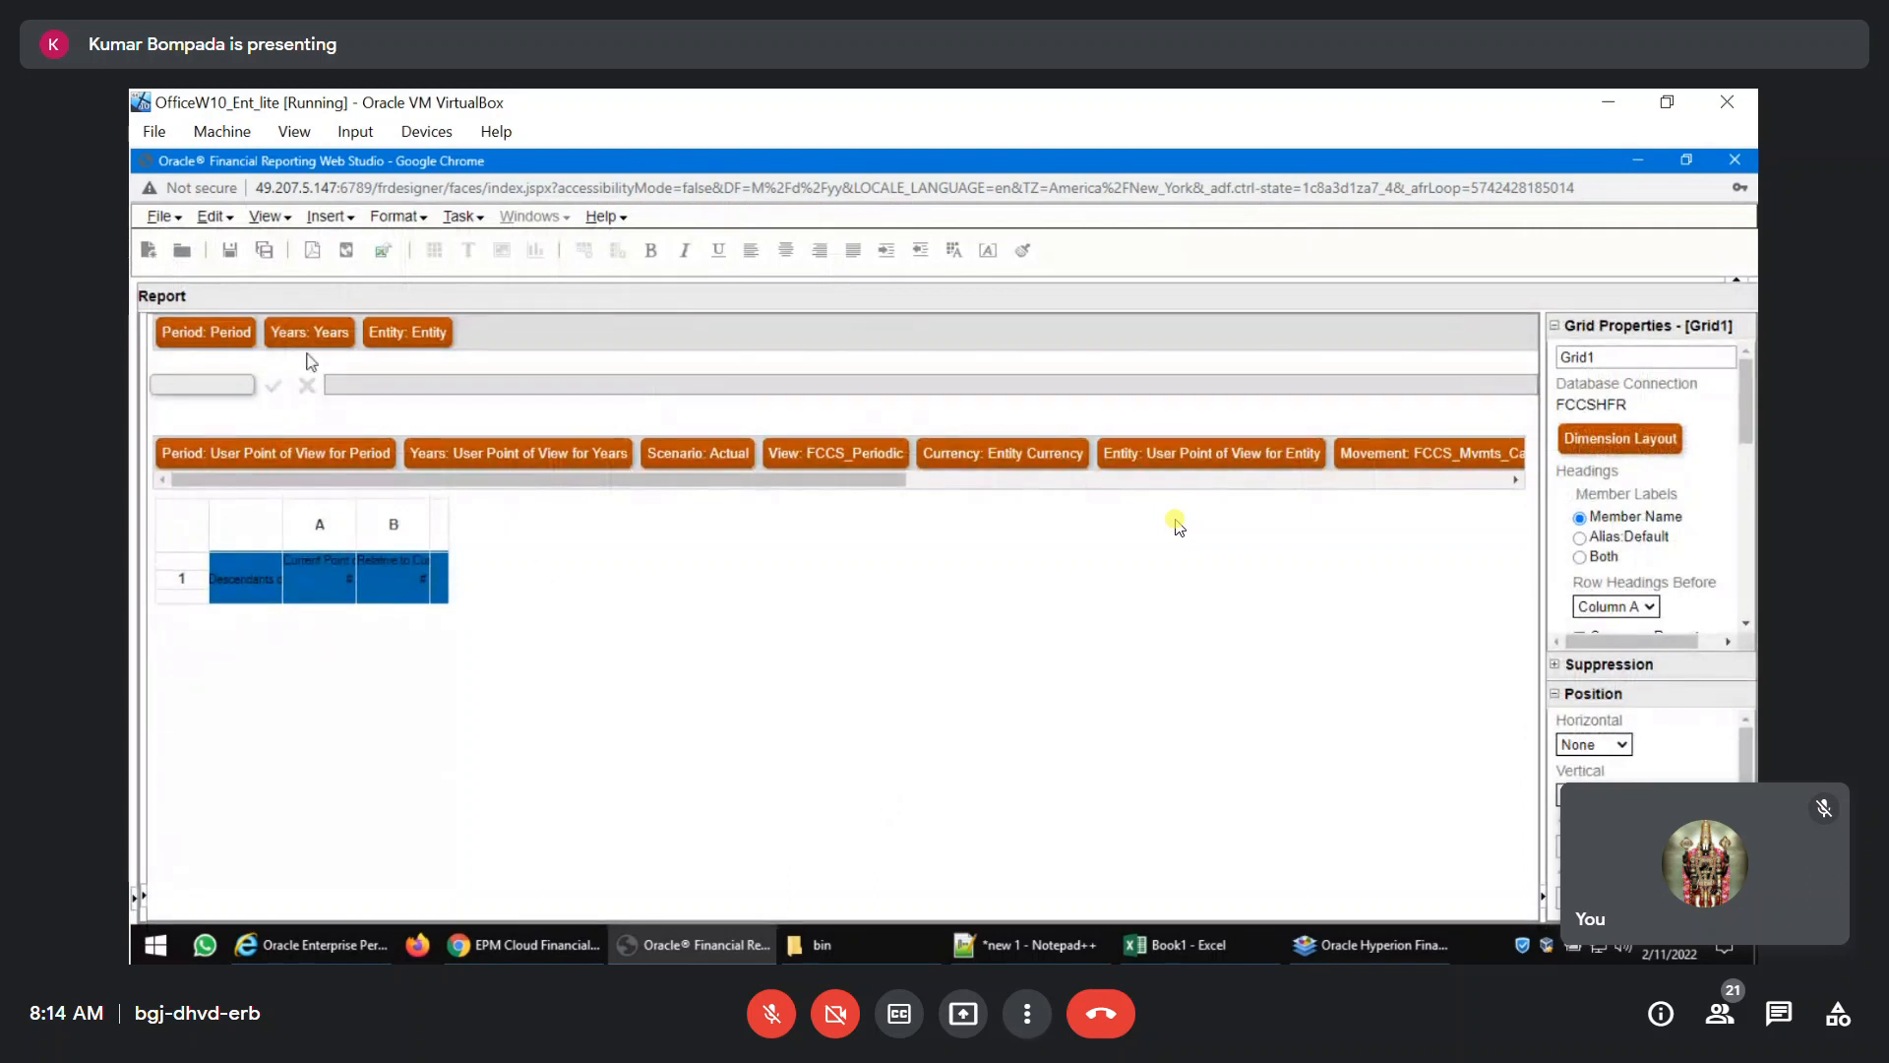
Save the report under the name MyRpt_11Feb with the type Reports.
click(229, 250)
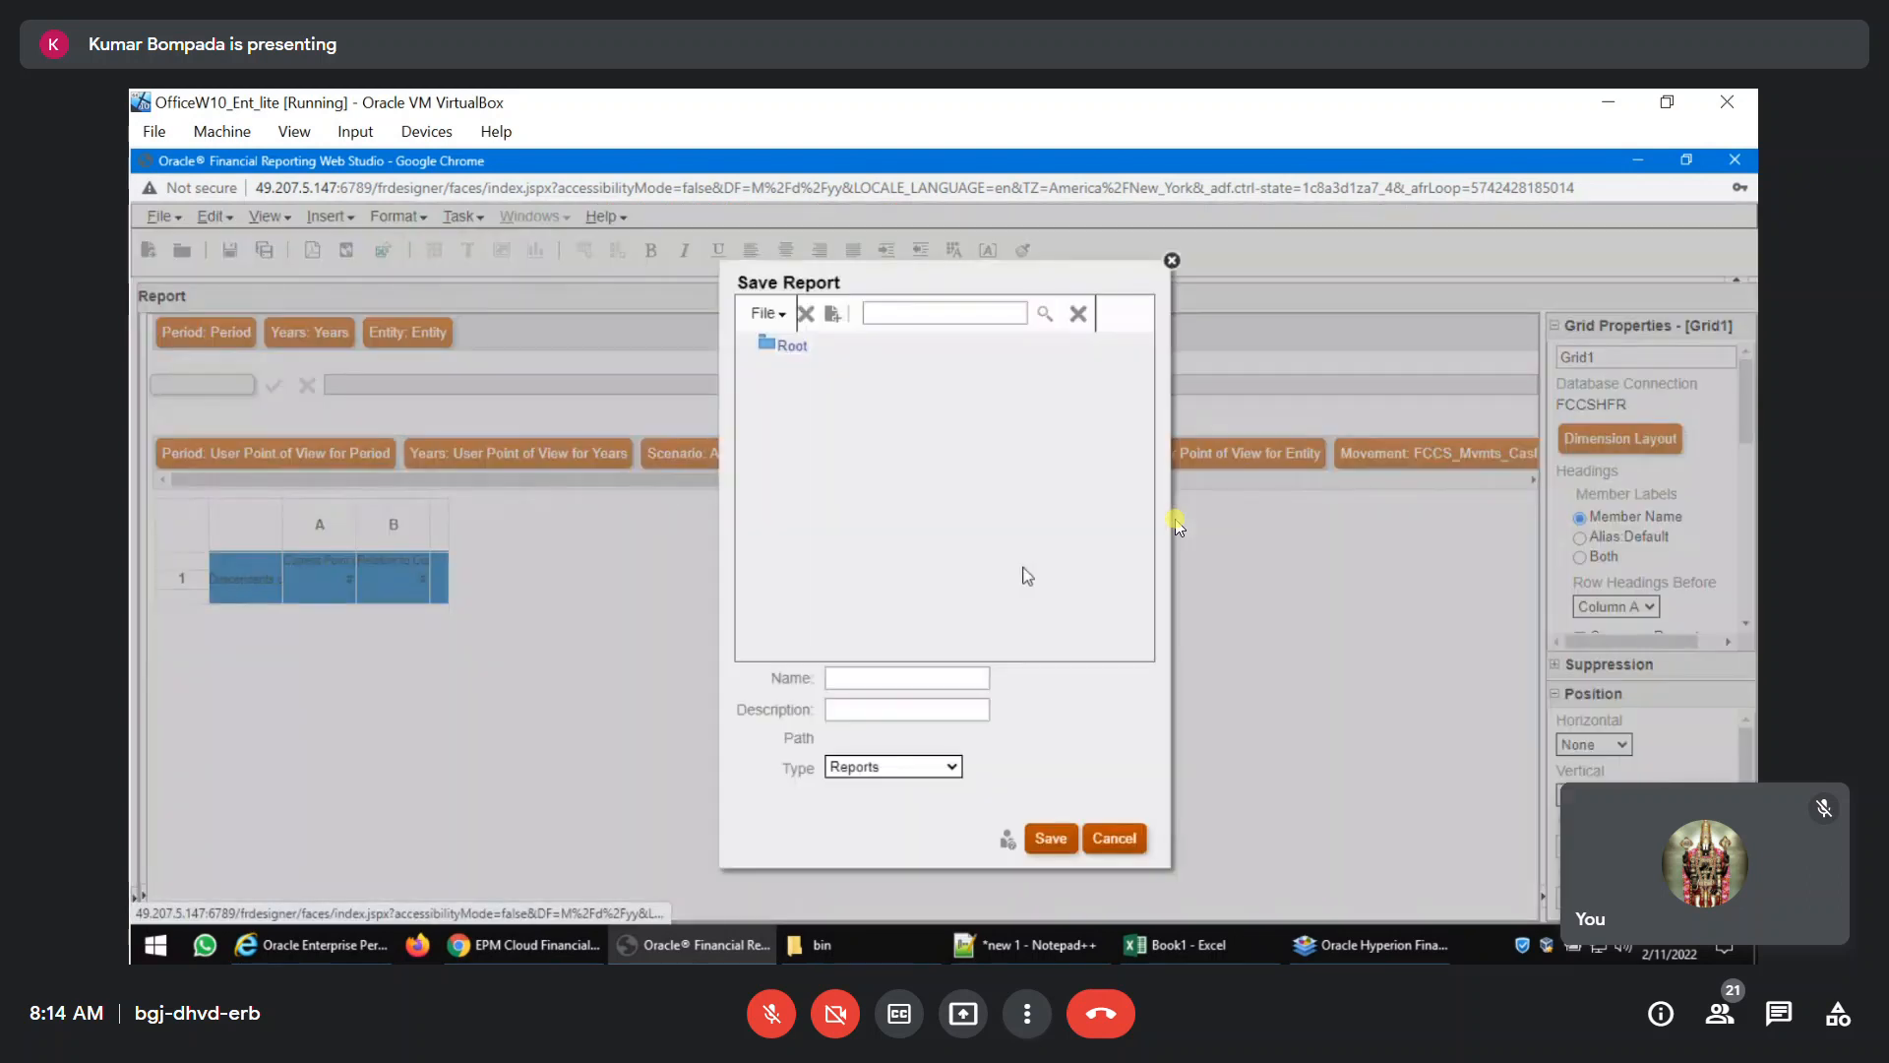
click(908, 691)
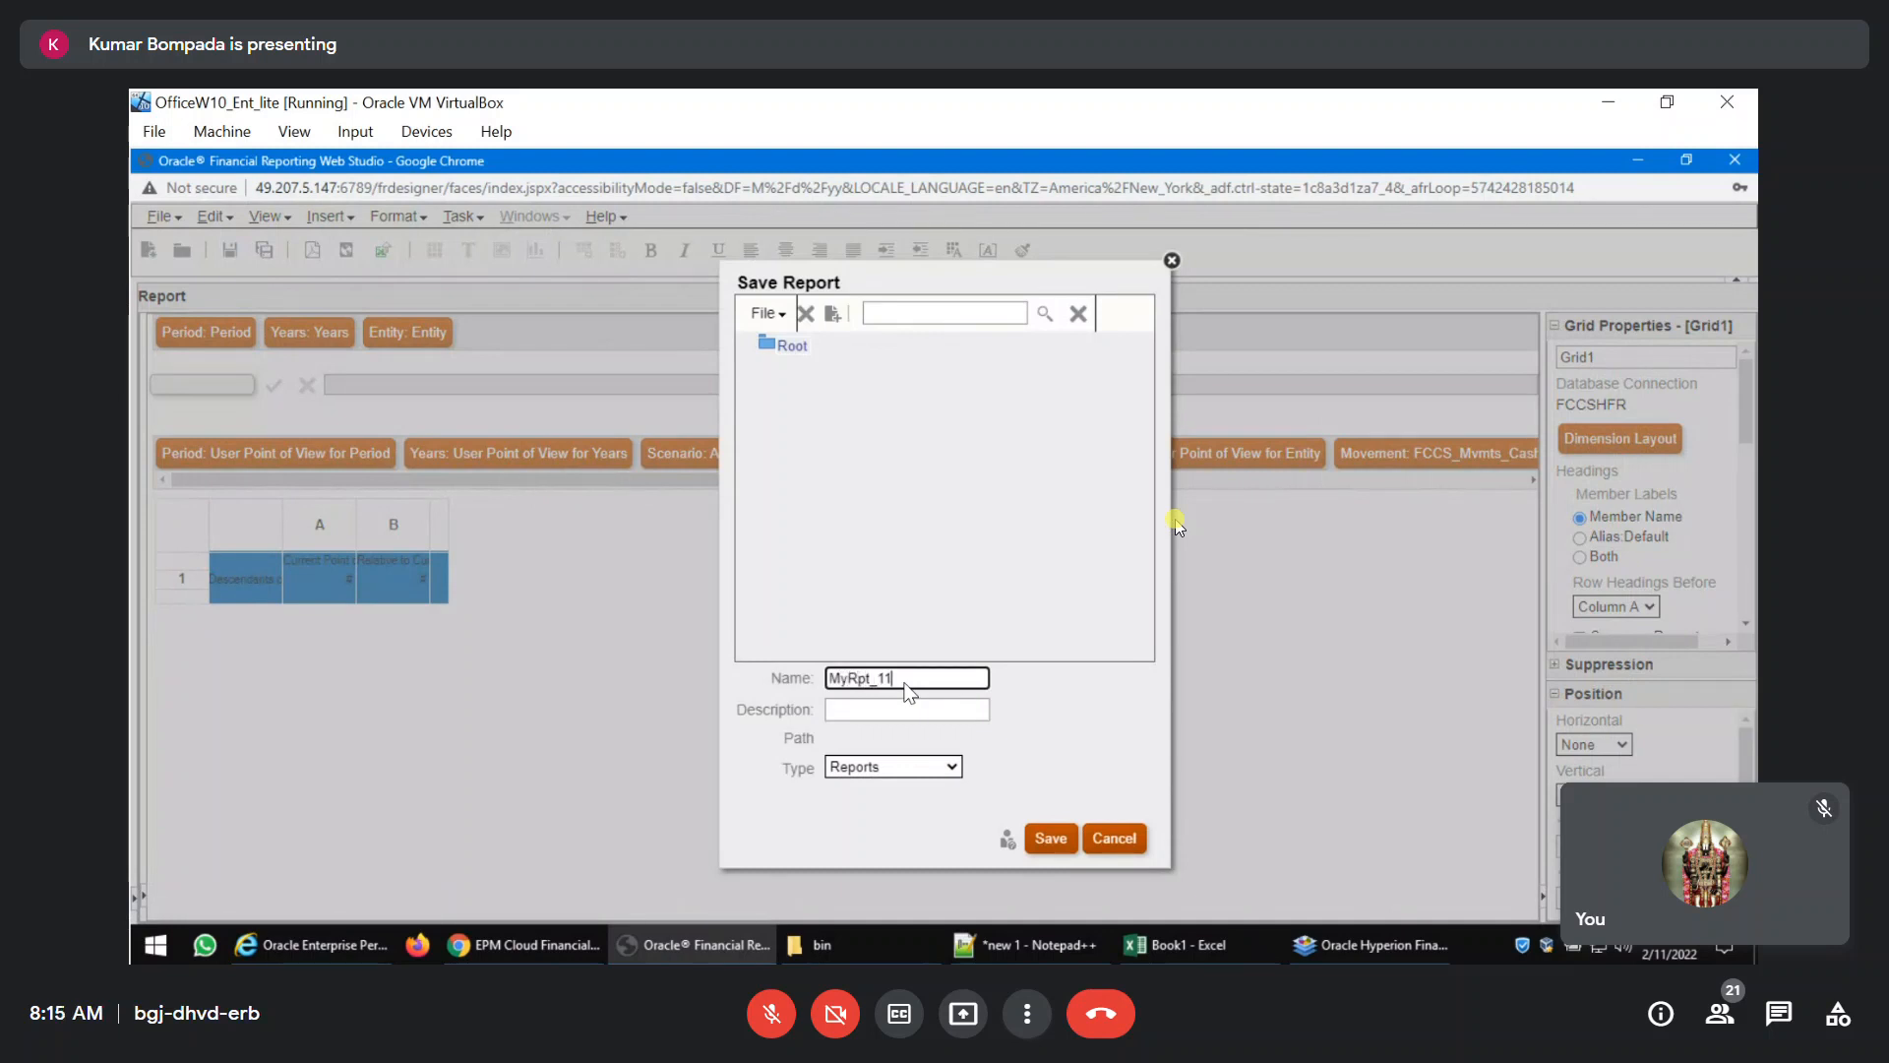
text(11Feb2022)
click(1054, 841)
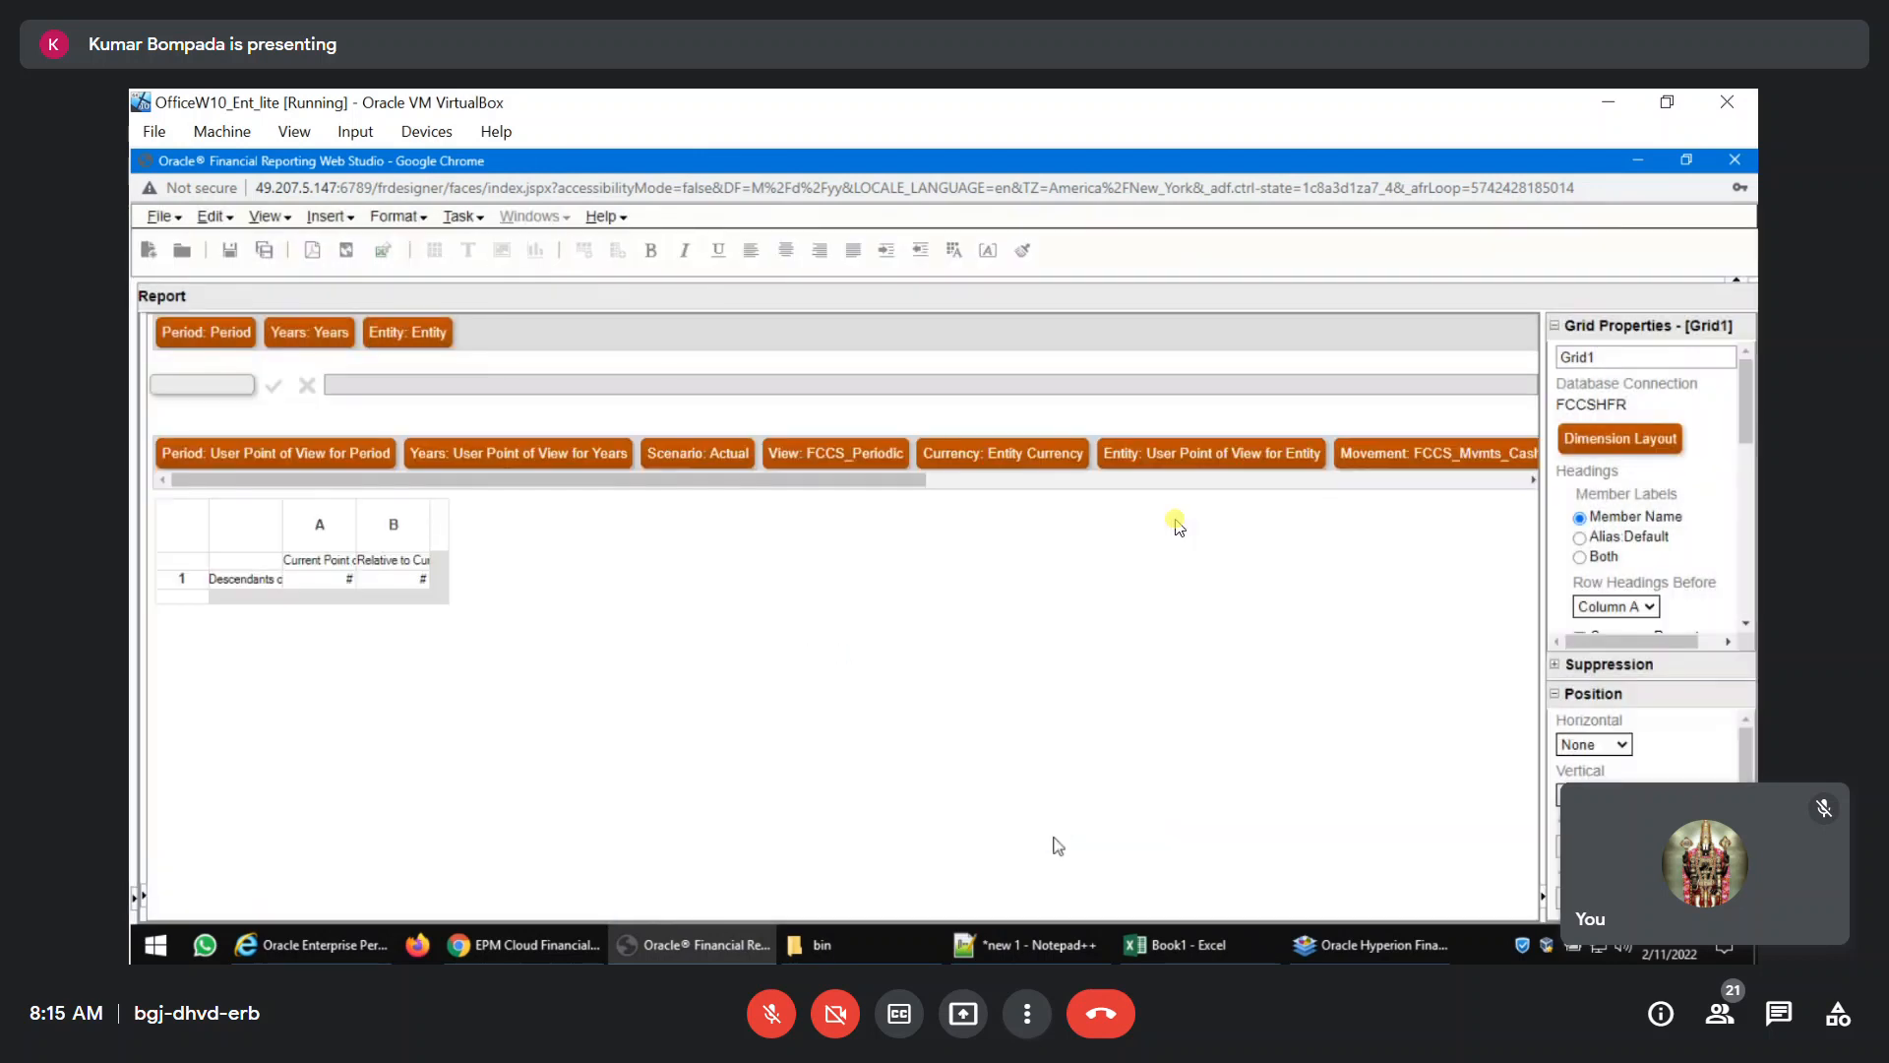
Preview the report as a PDF to check the current-asset rows and year columns, and close the preview.
click(314, 252)
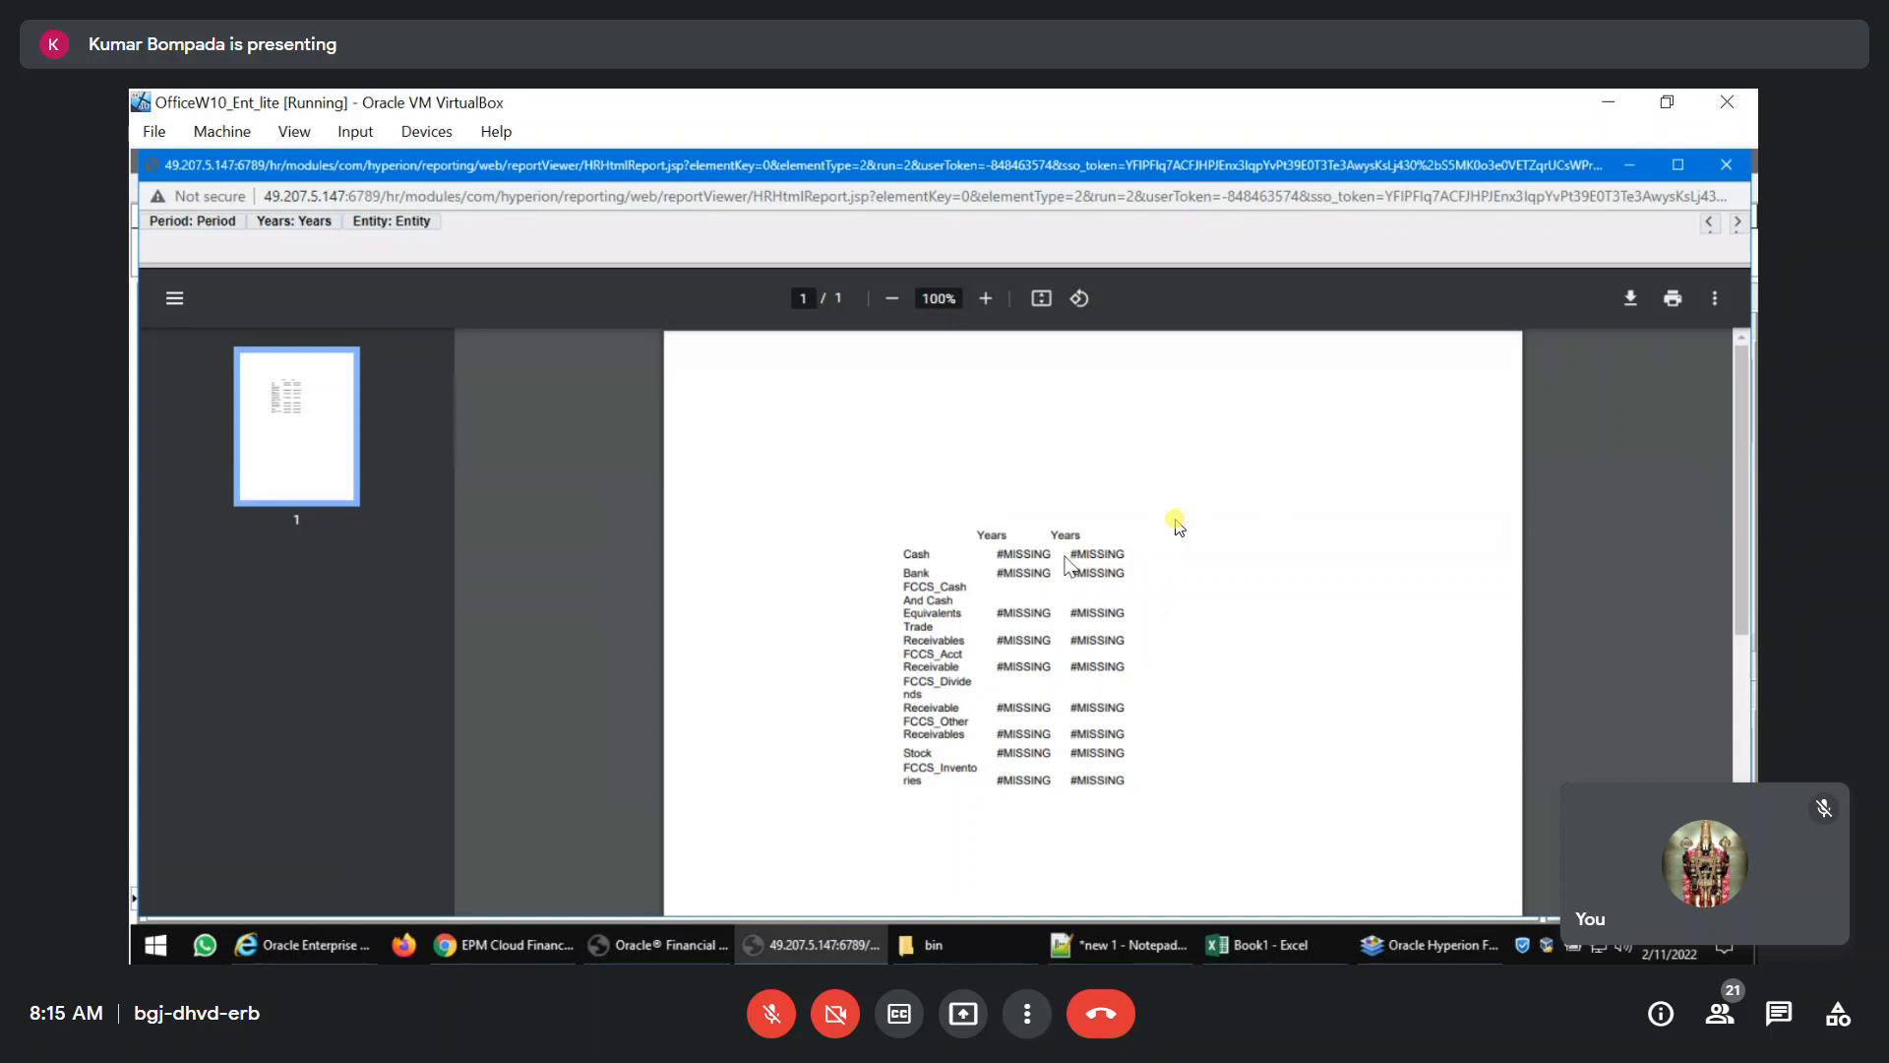
click(1727, 165)
click(458, 956)
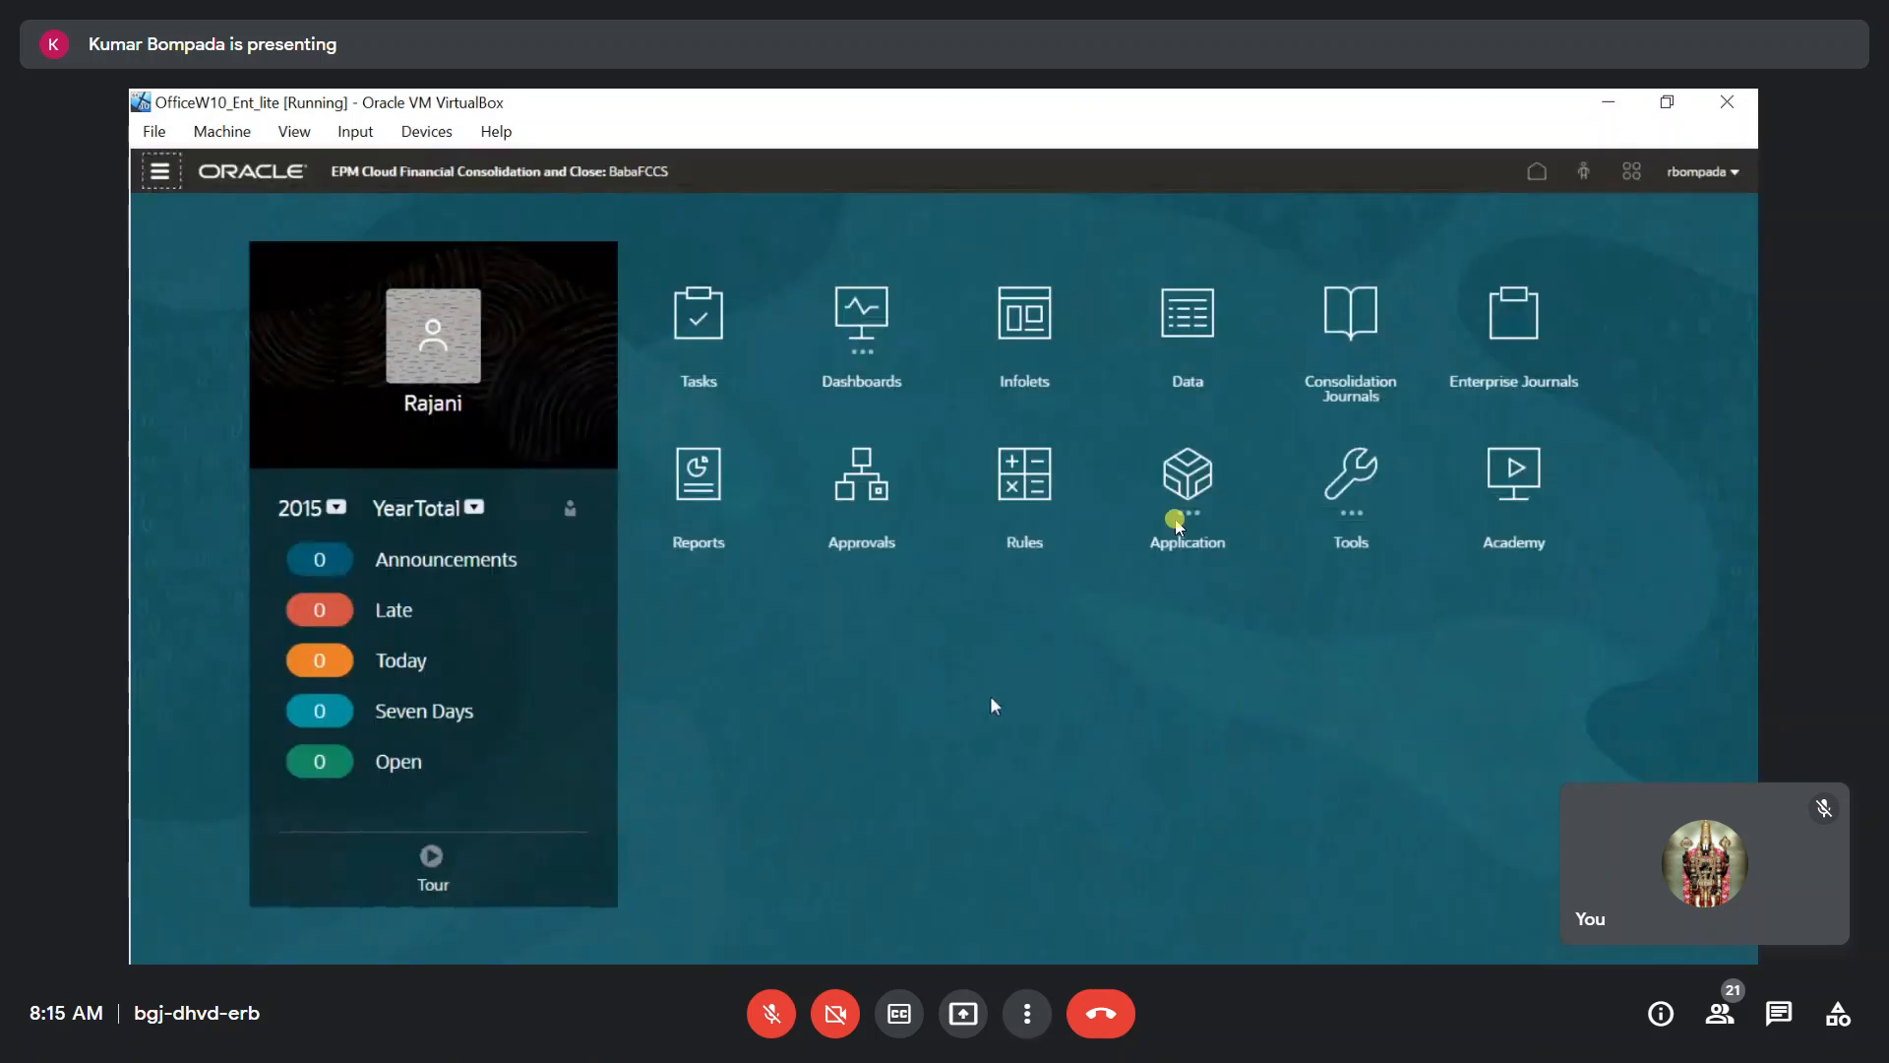
key(alt+Tab)
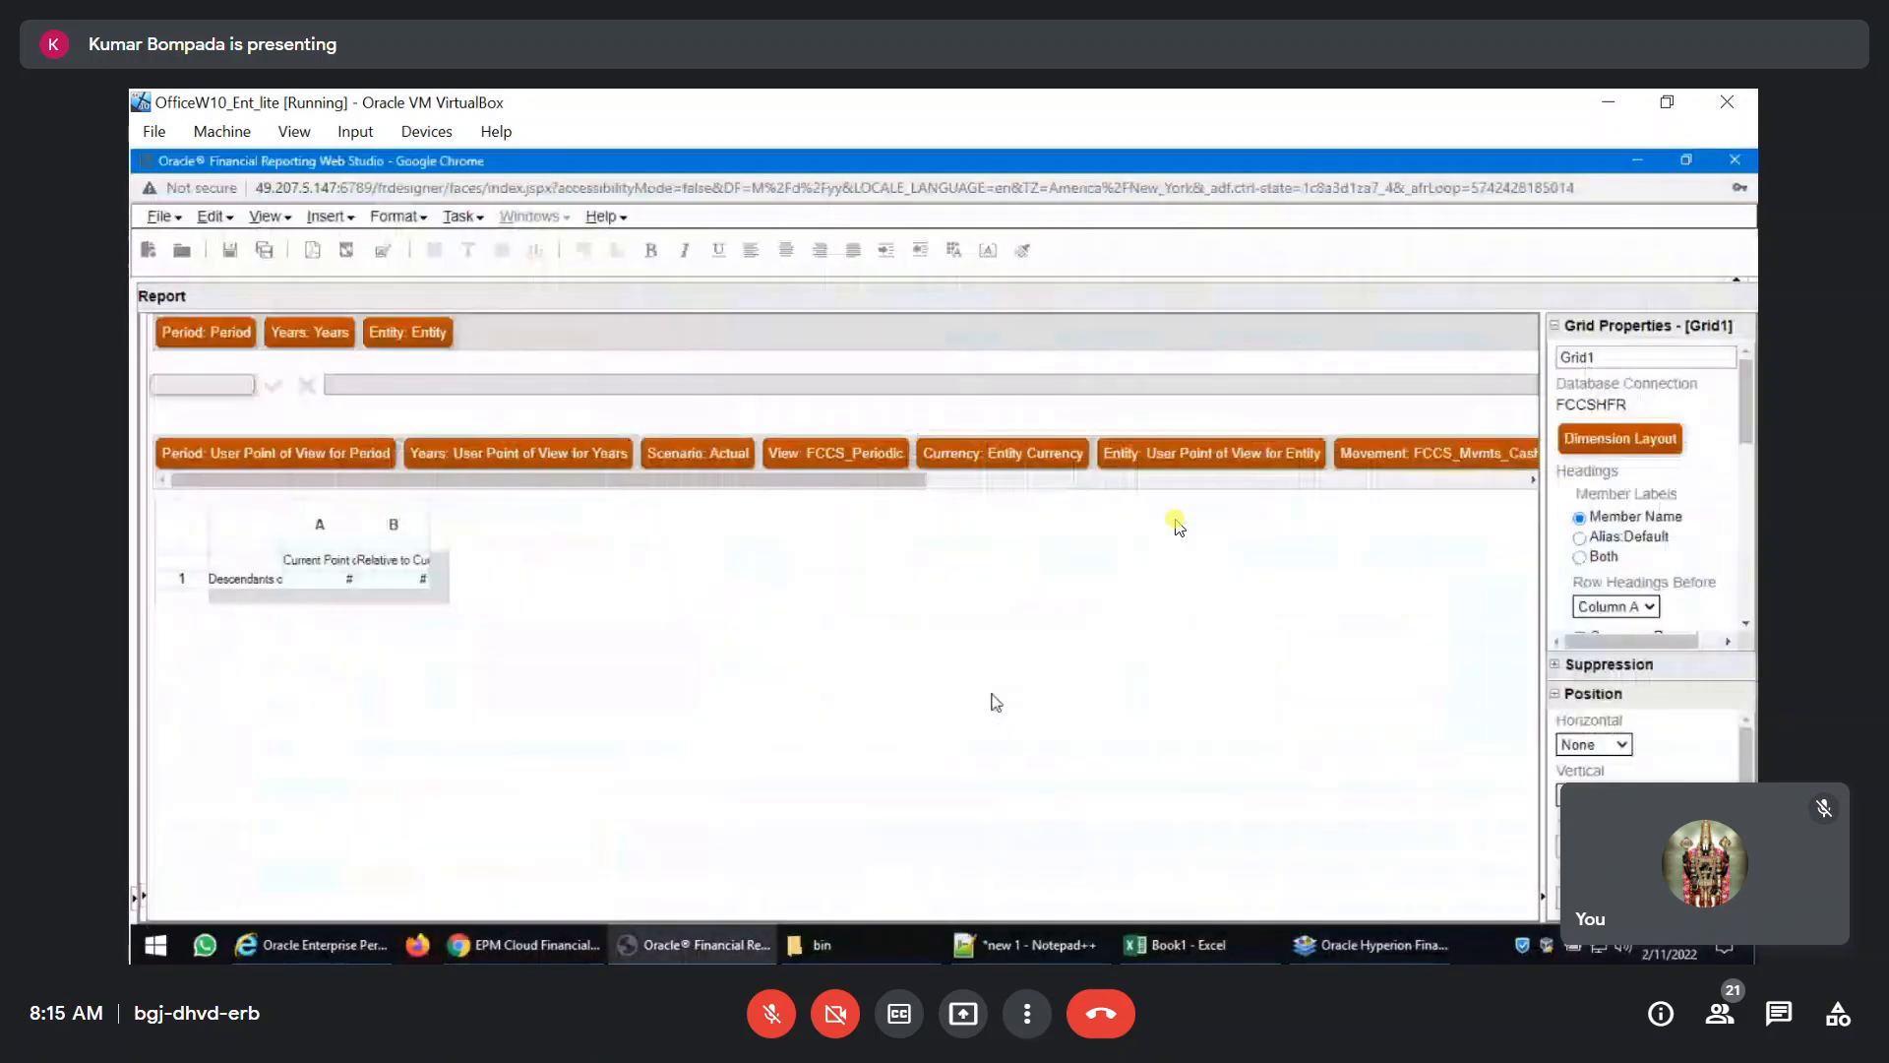
Switch to Excel, add a new sheet to Book1, and choose the Planning - 49.207.5.147 private connection in Smart View.
mouse_move(1248, 941)
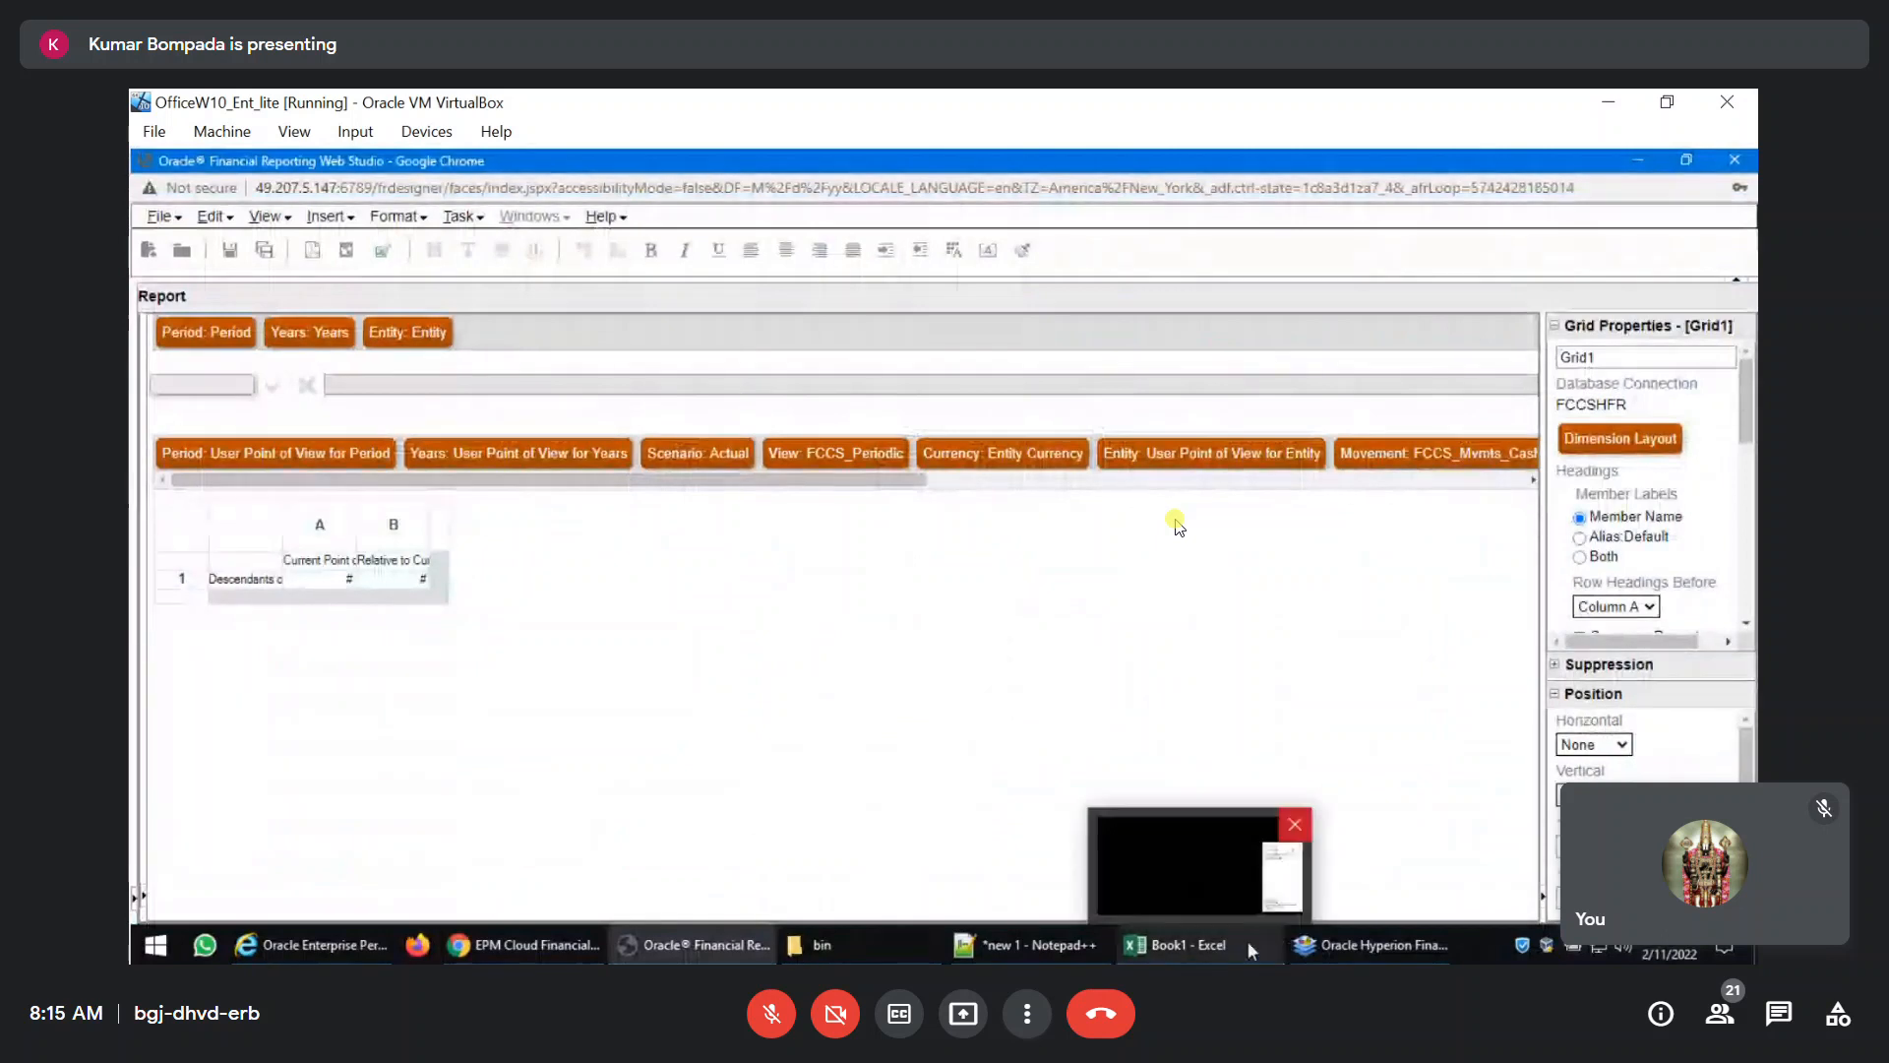
click(1153, 861)
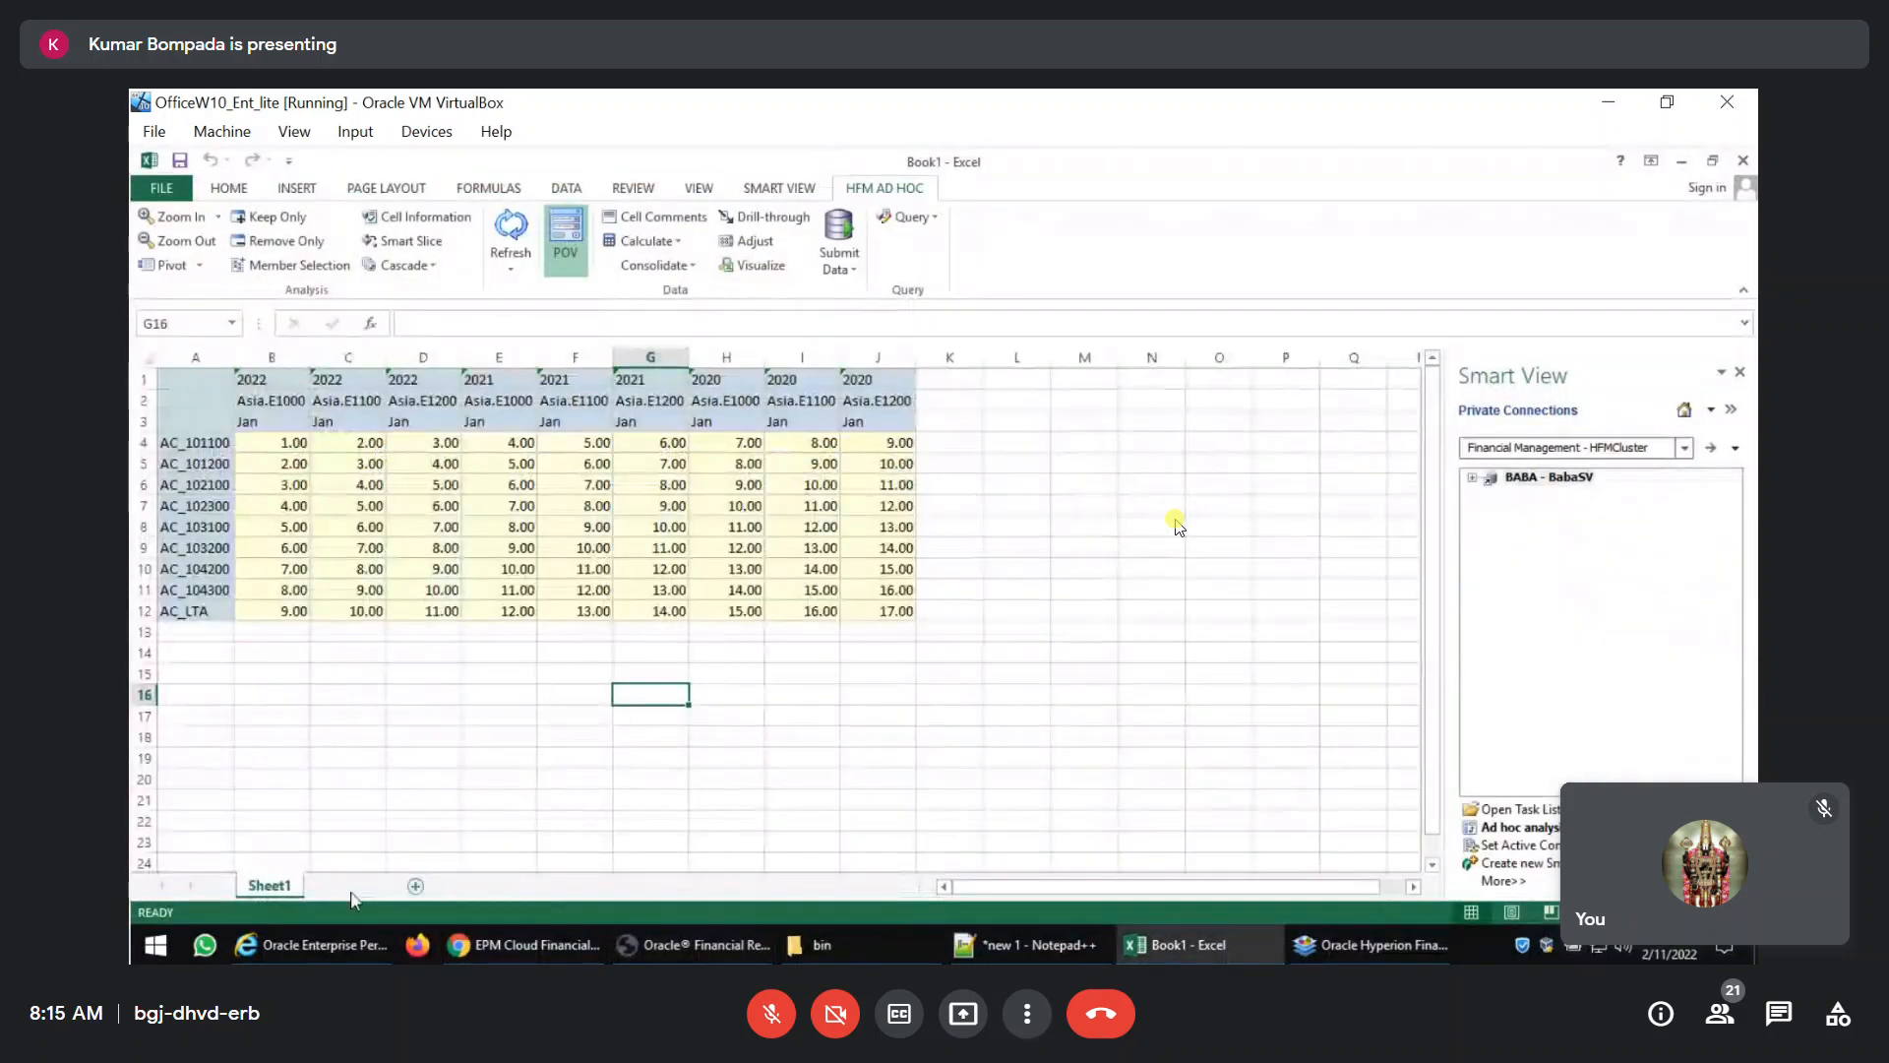
click(416, 886)
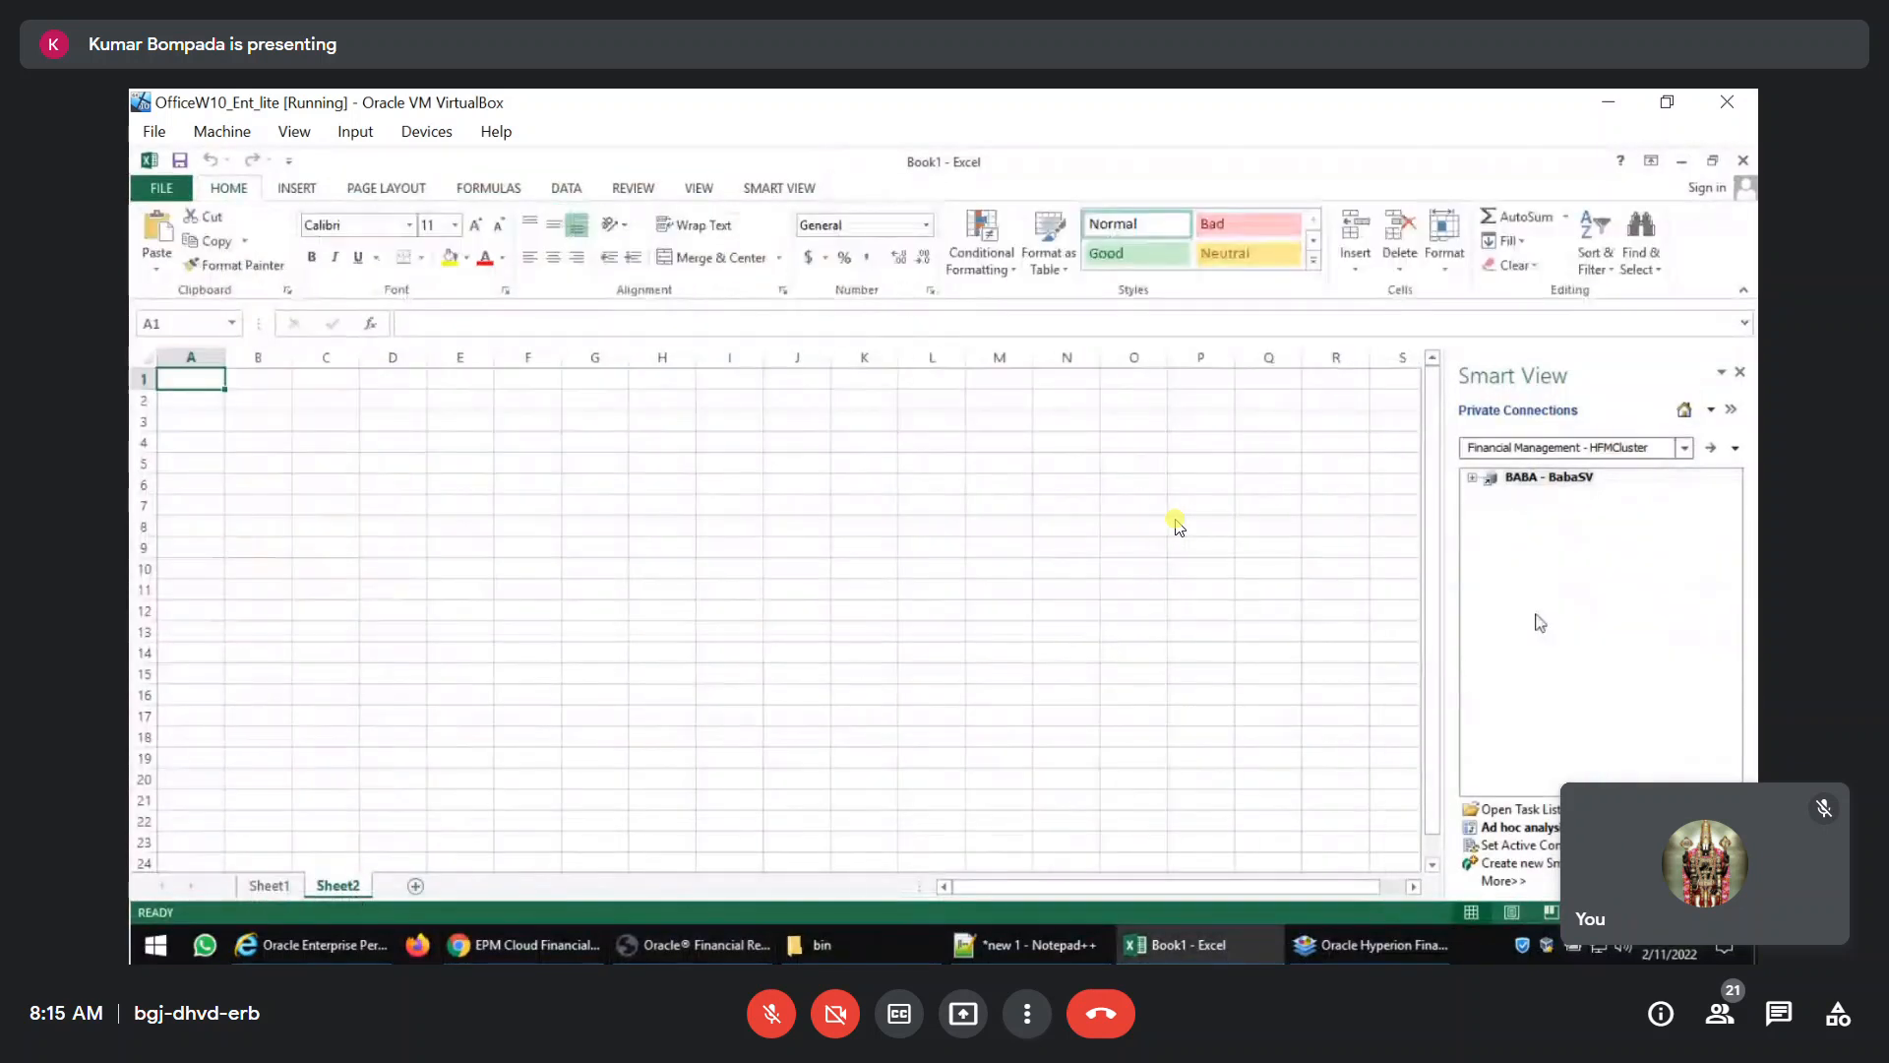
click(1683, 450)
click(1417, 510)
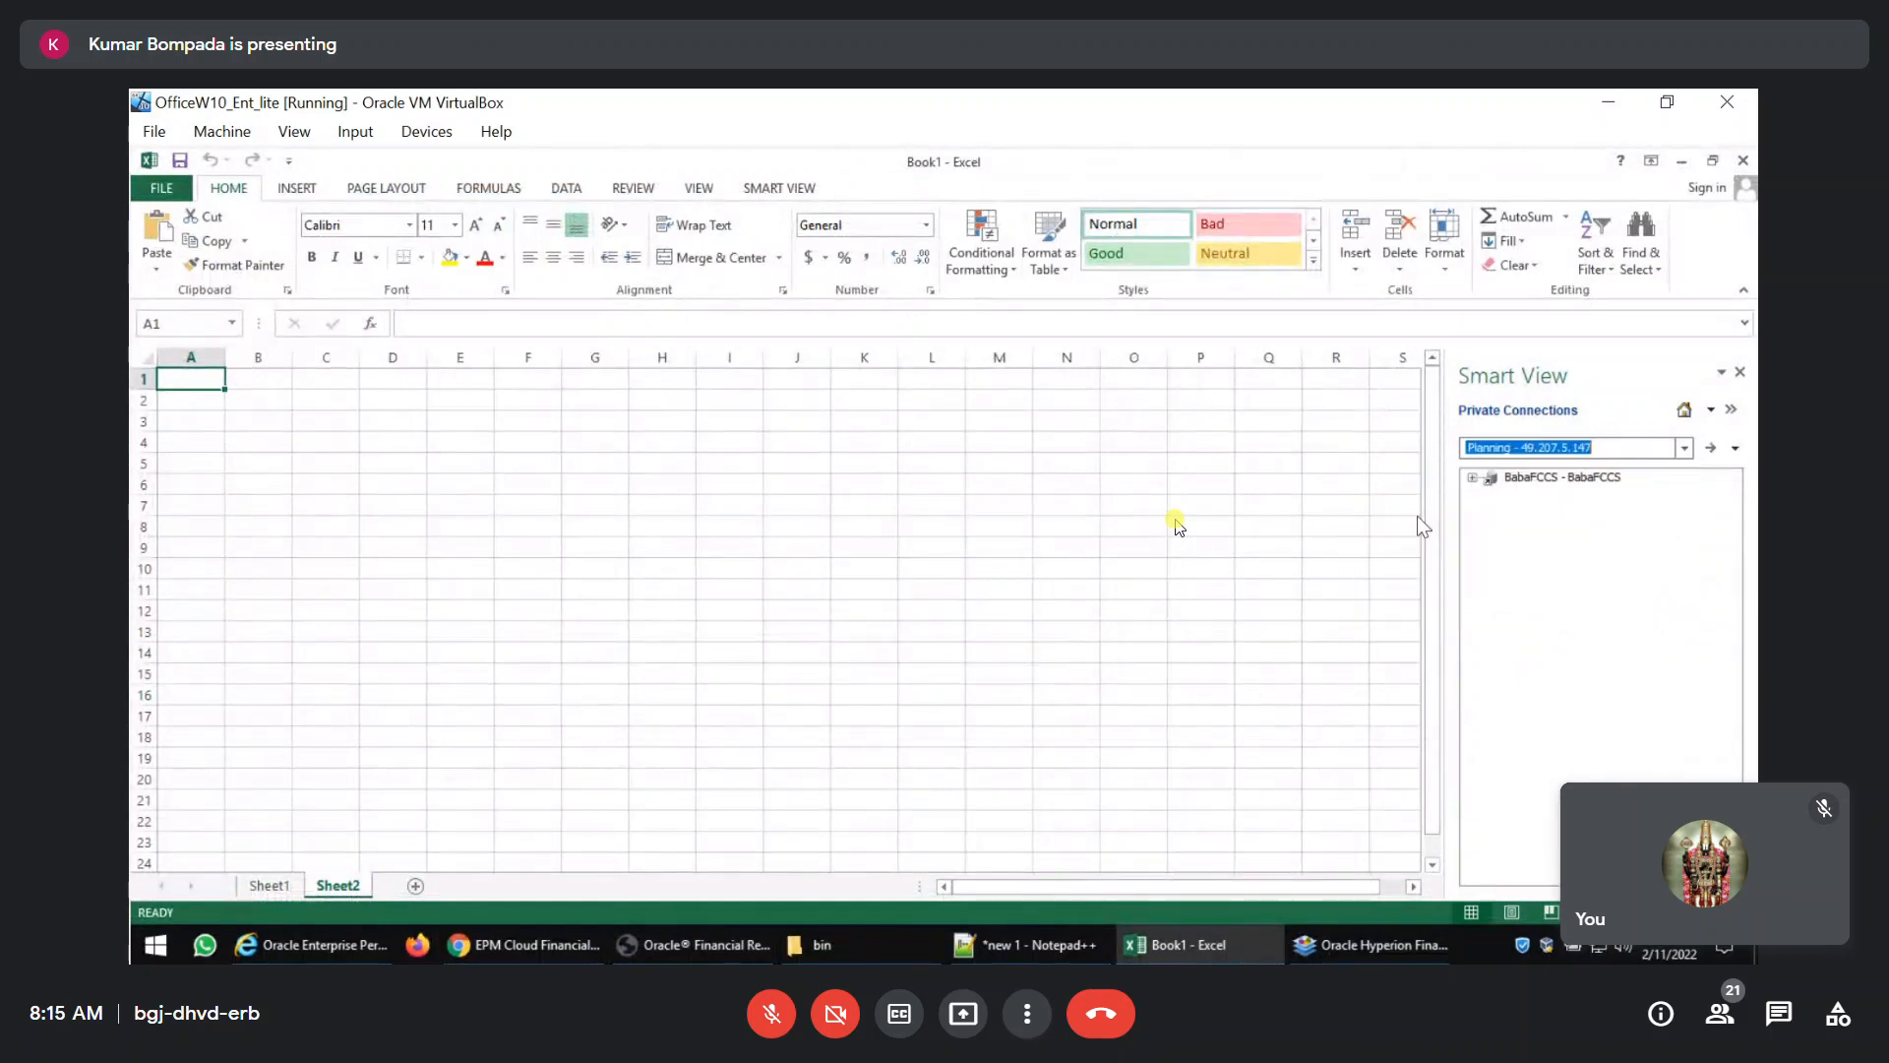
Connect to the BabaFCCS application by logging in with the account user name and password.
click(1473, 478)
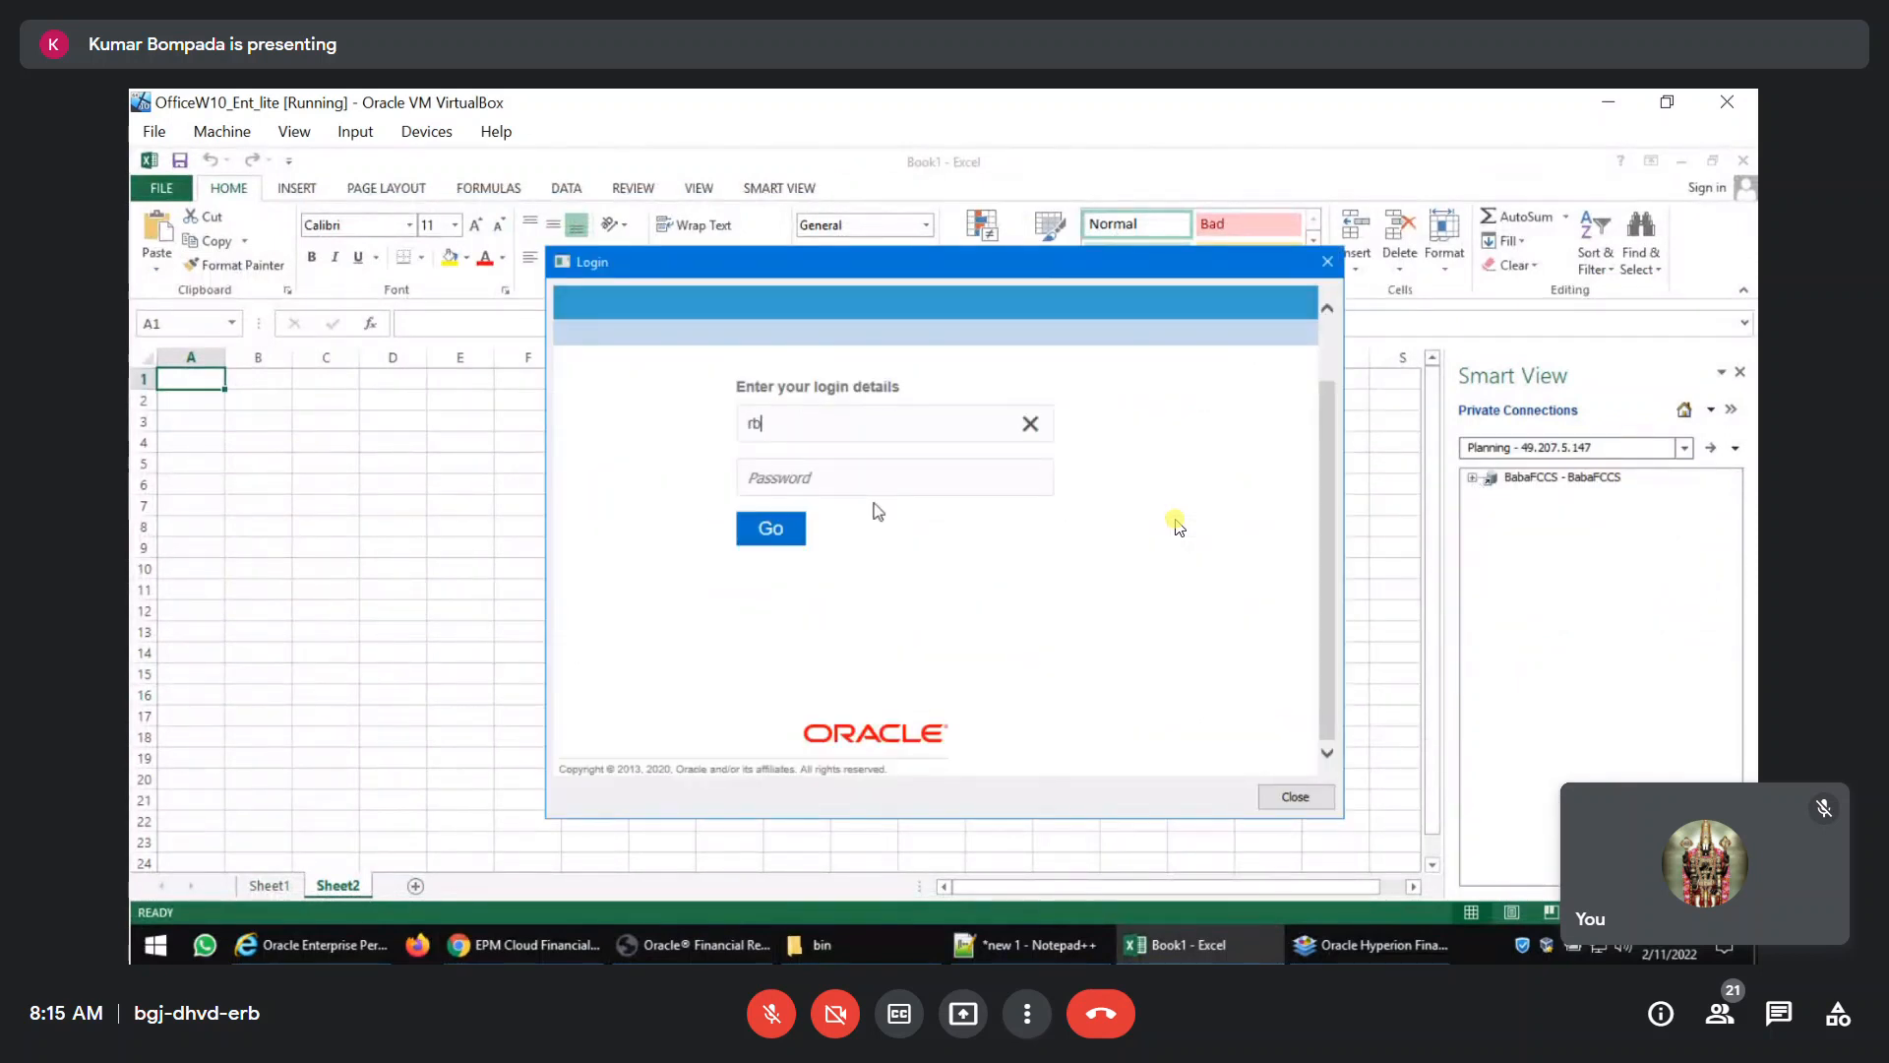
key(Tab)
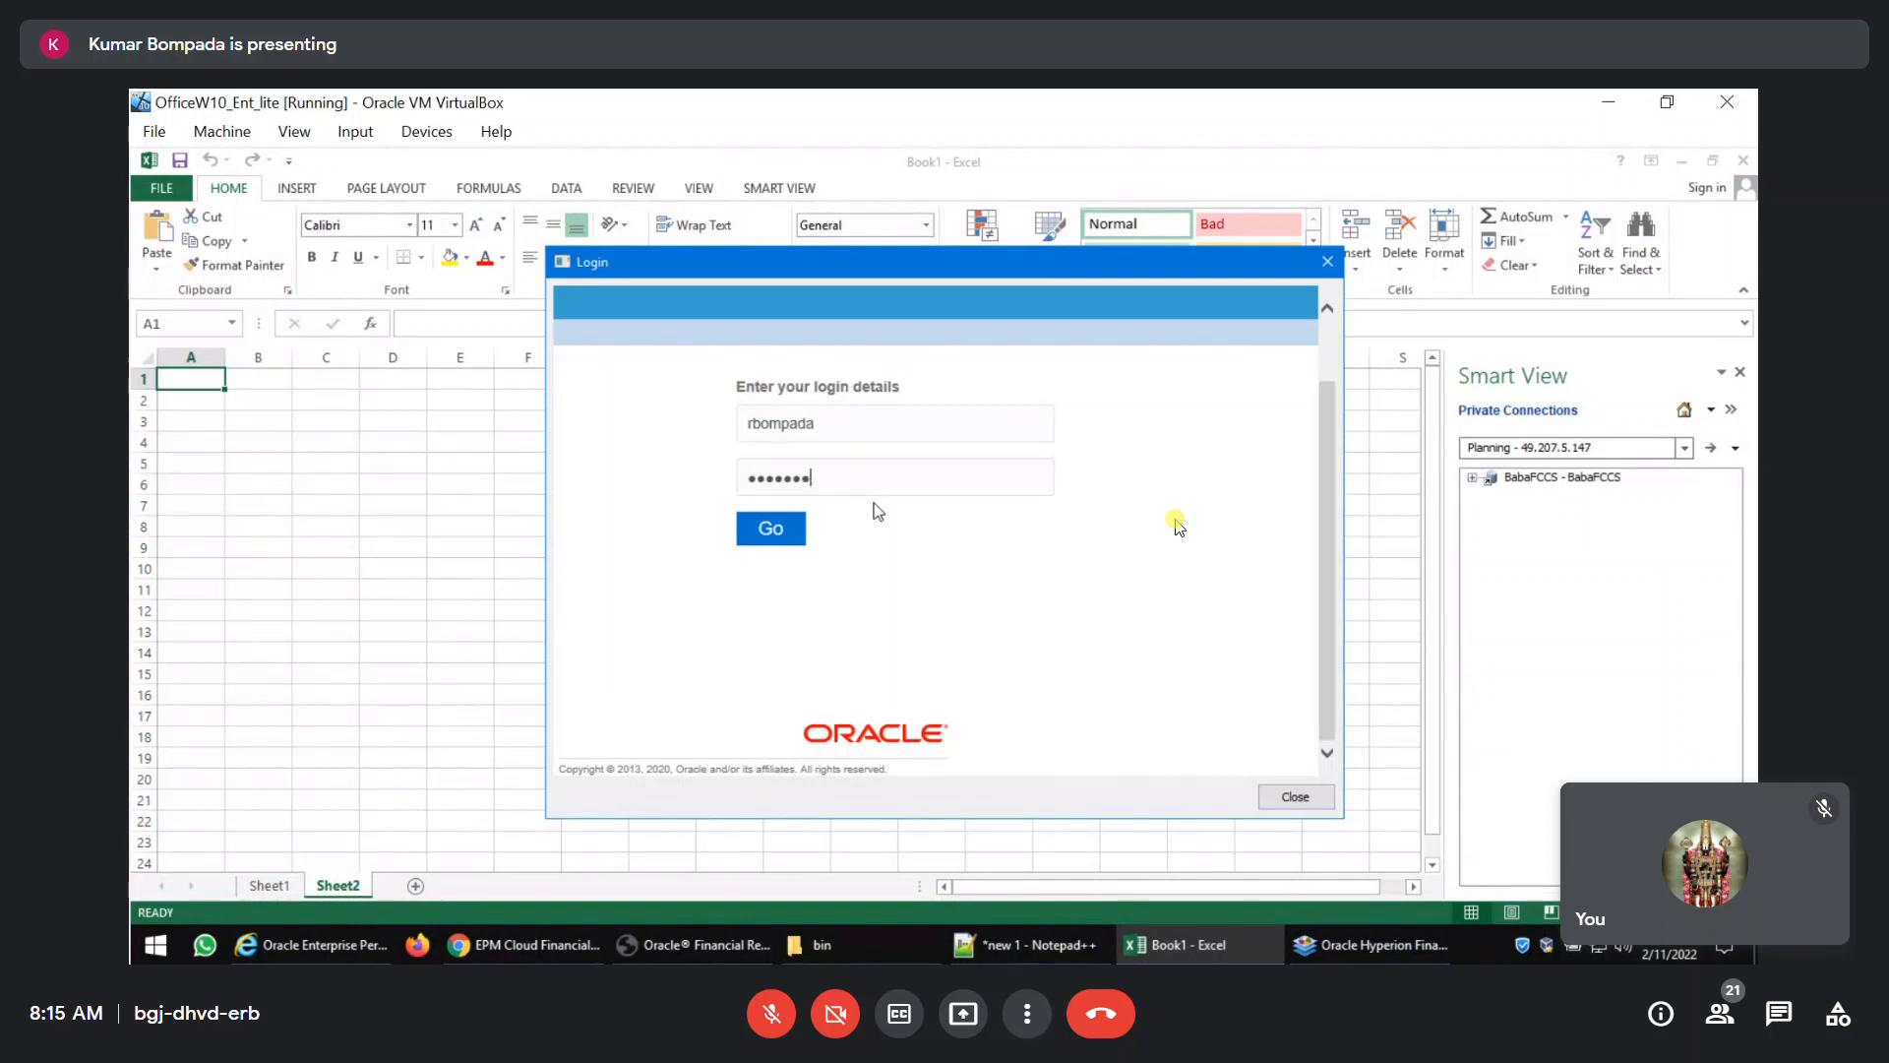
key(Return)
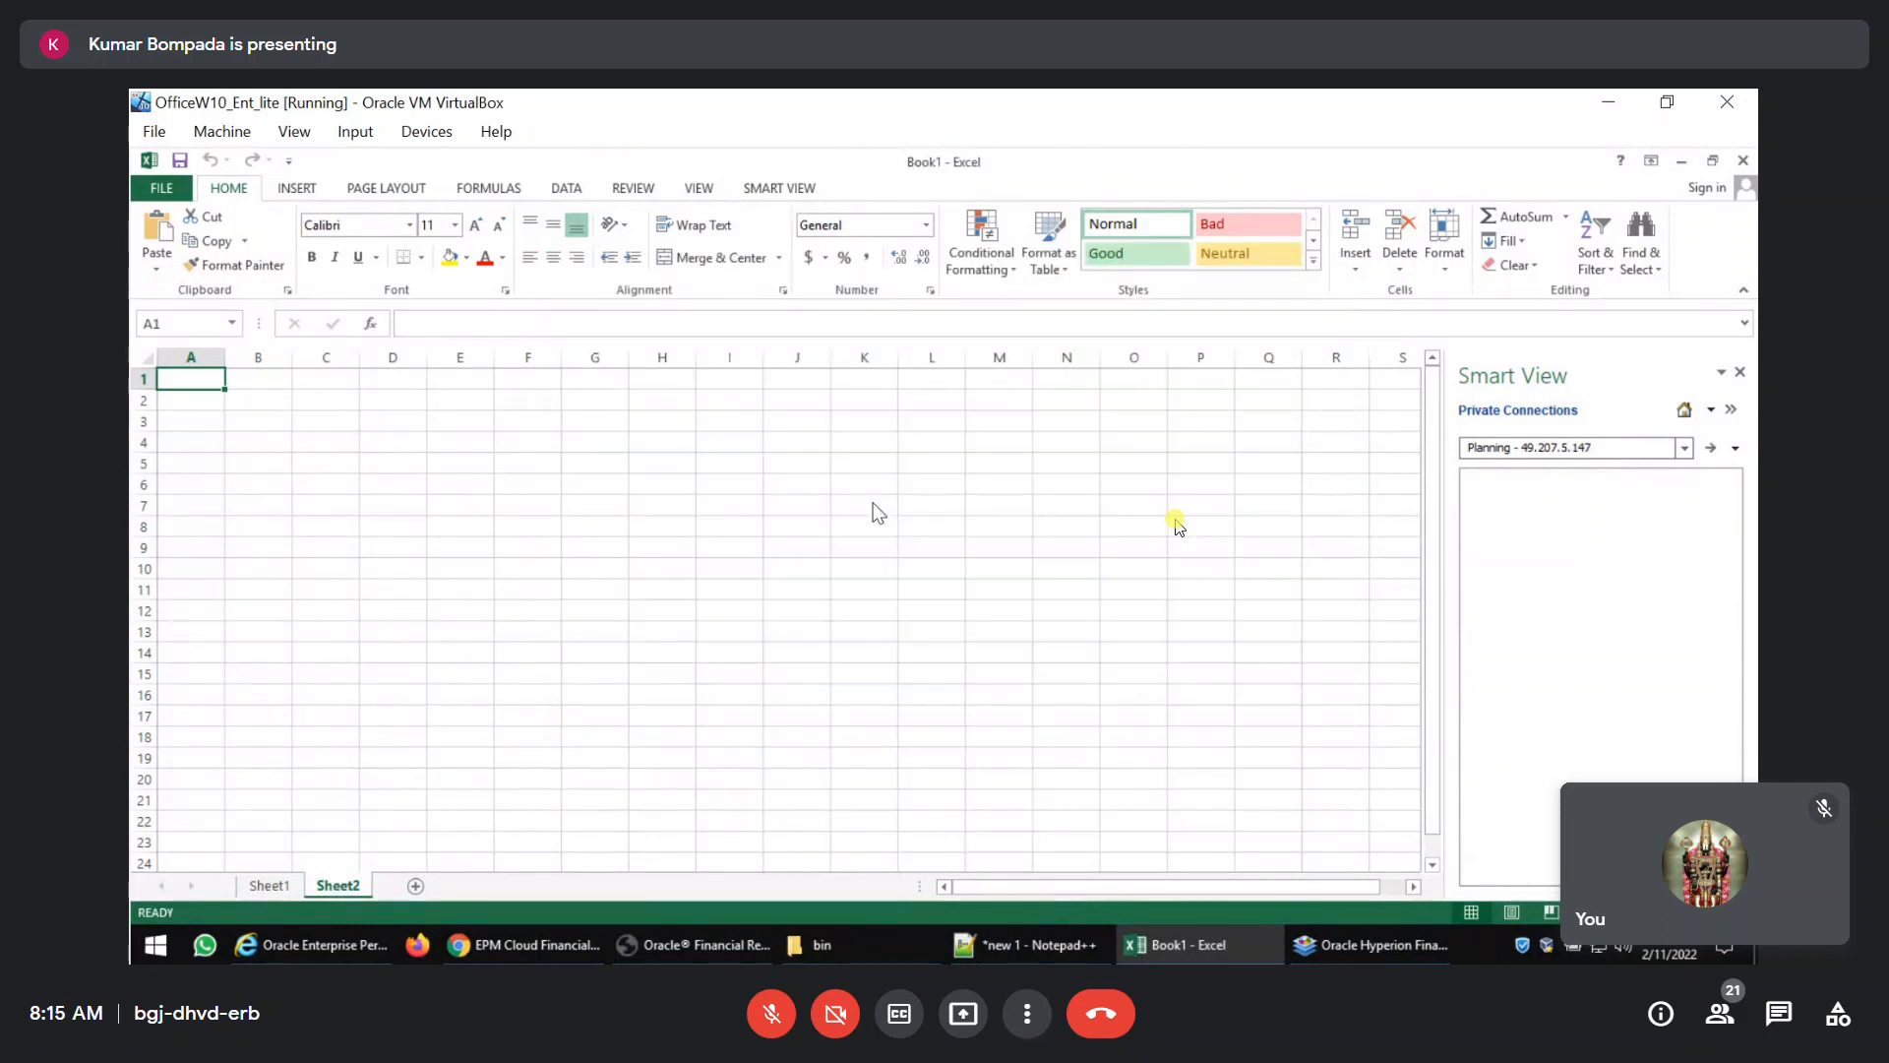
Start an ad hoc analysis on BabaFCCS using the Consol plan type, and show the Smart View commands.
click(1508, 828)
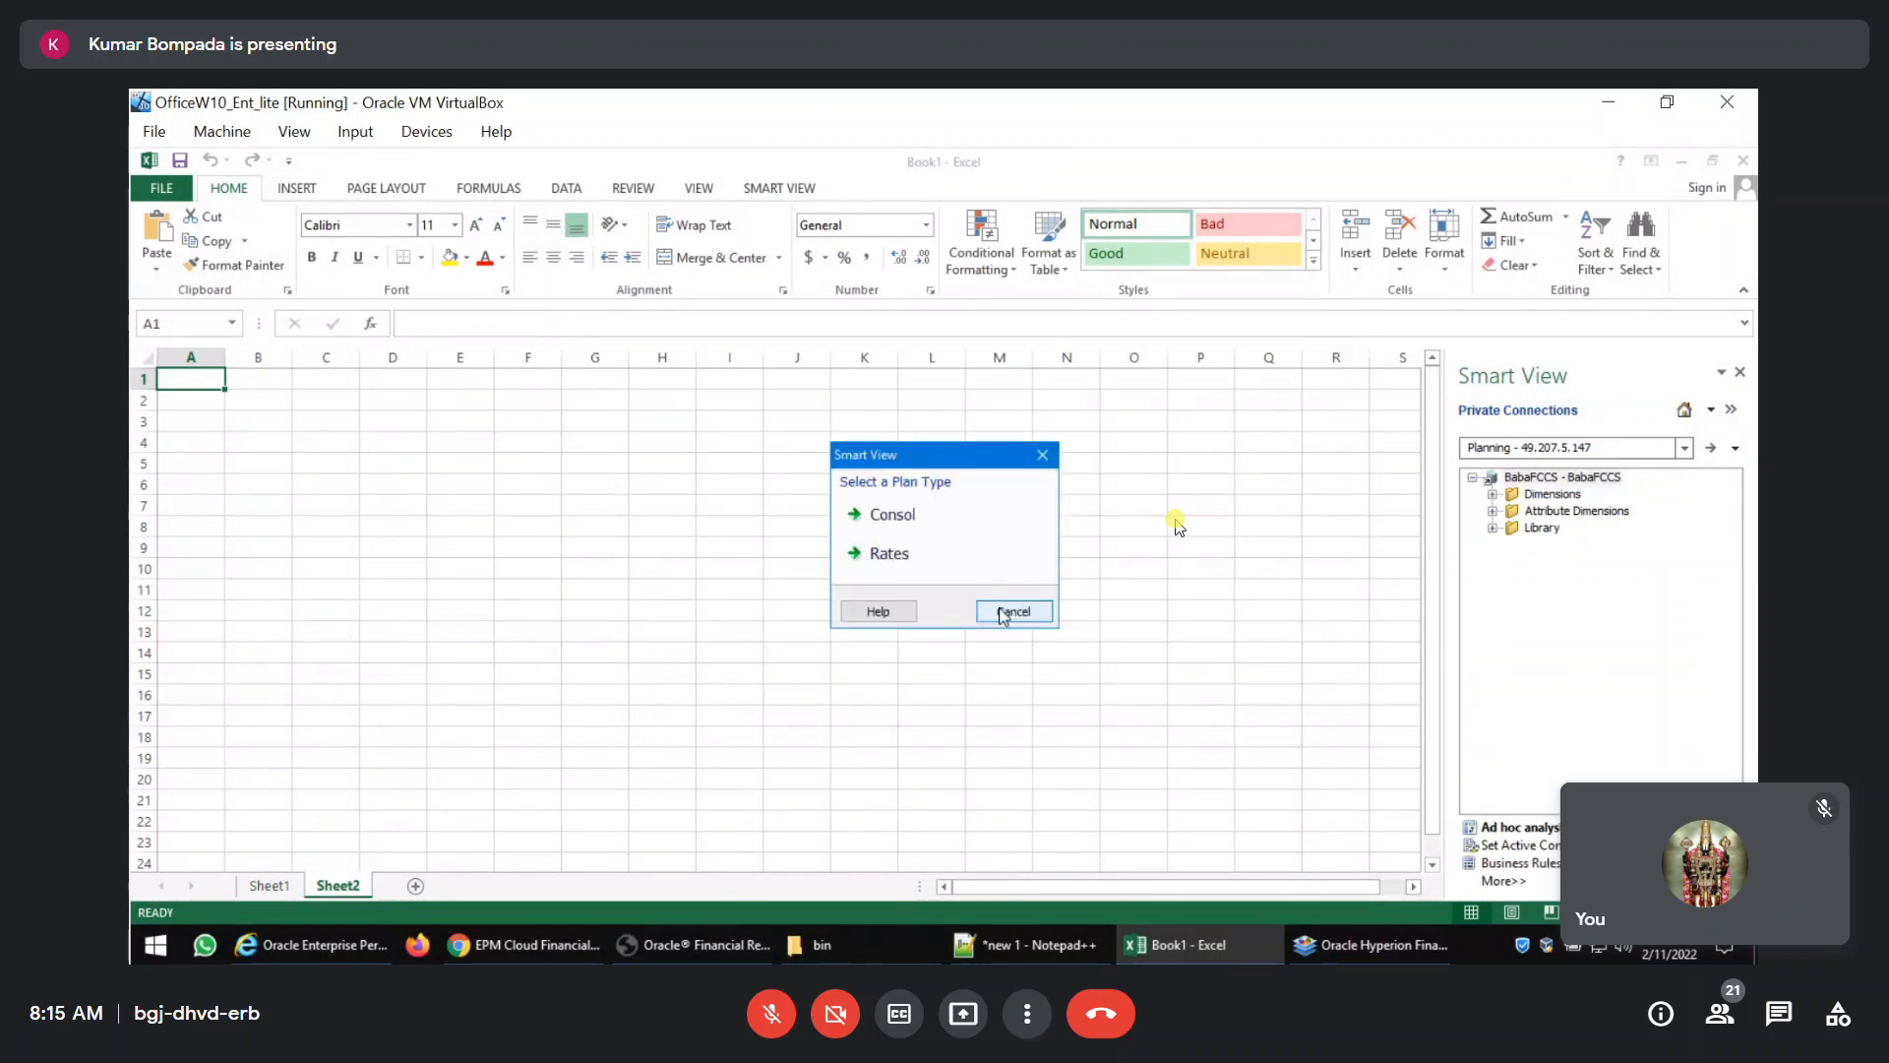
click(940, 516)
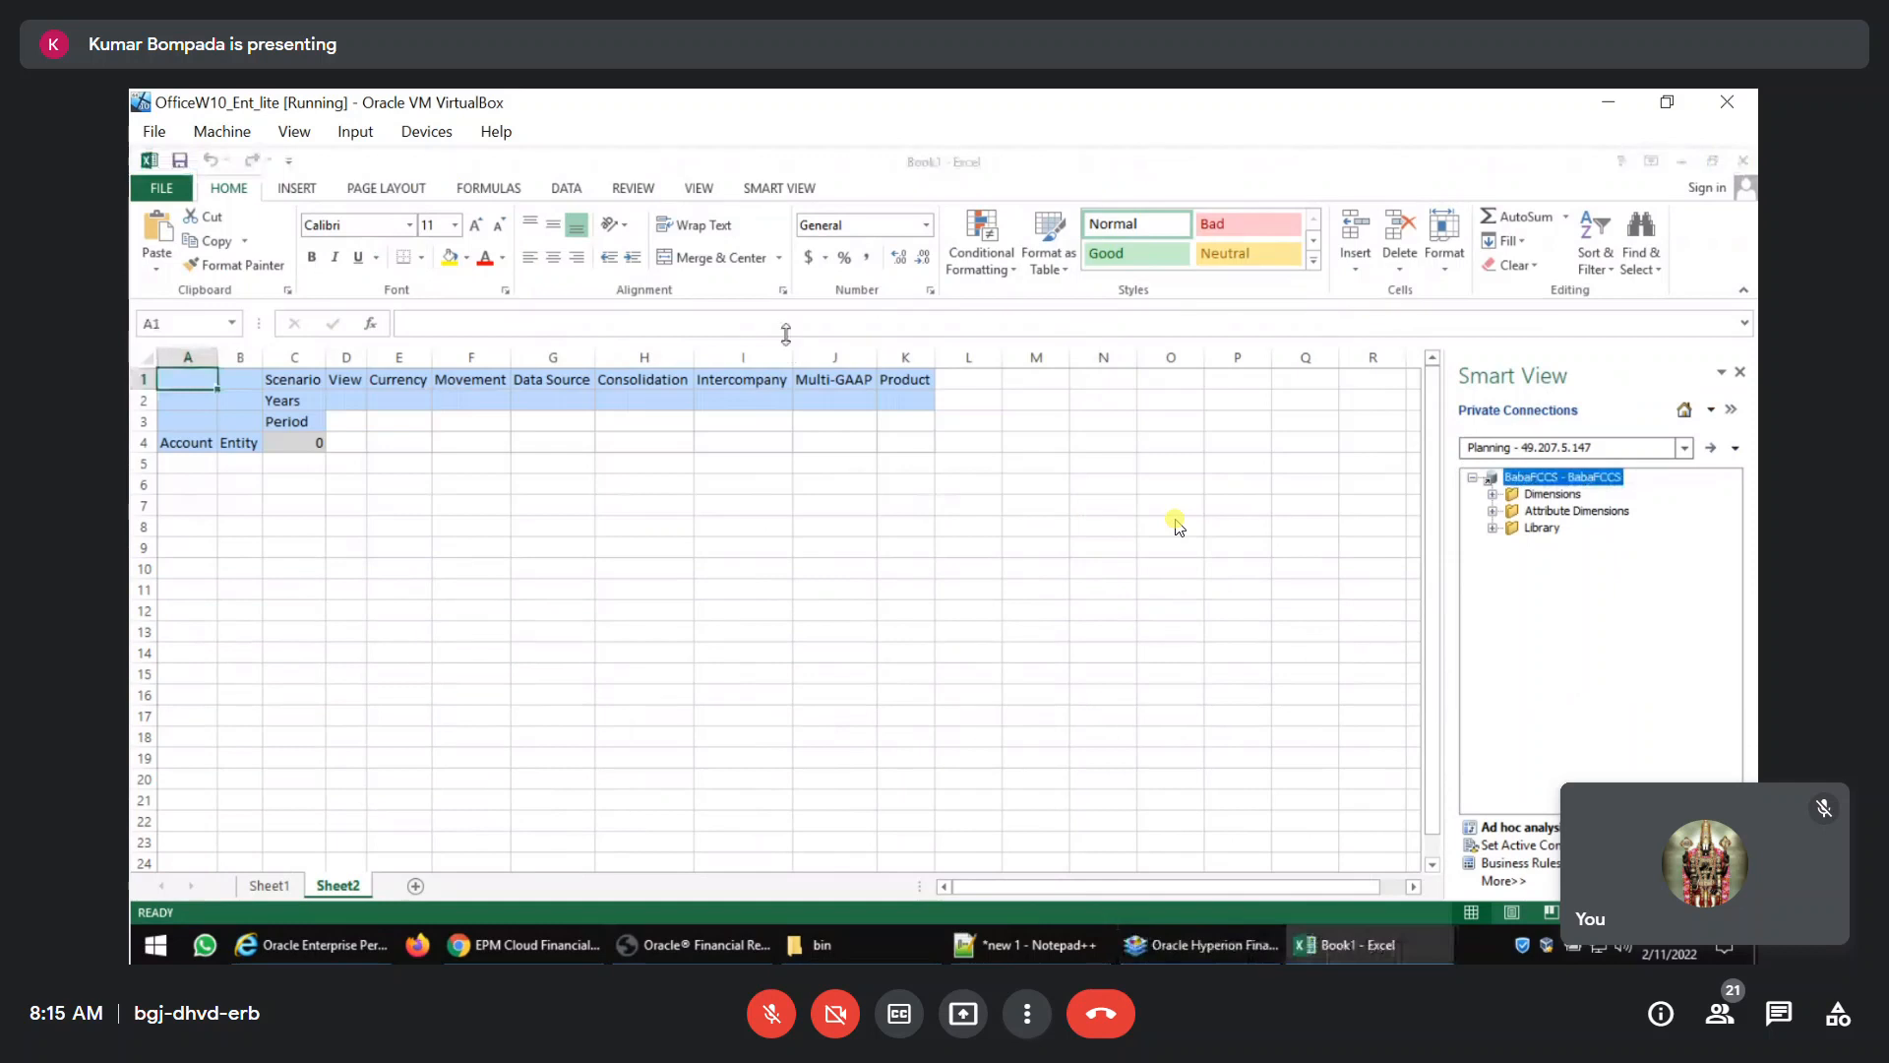
click(769, 188)
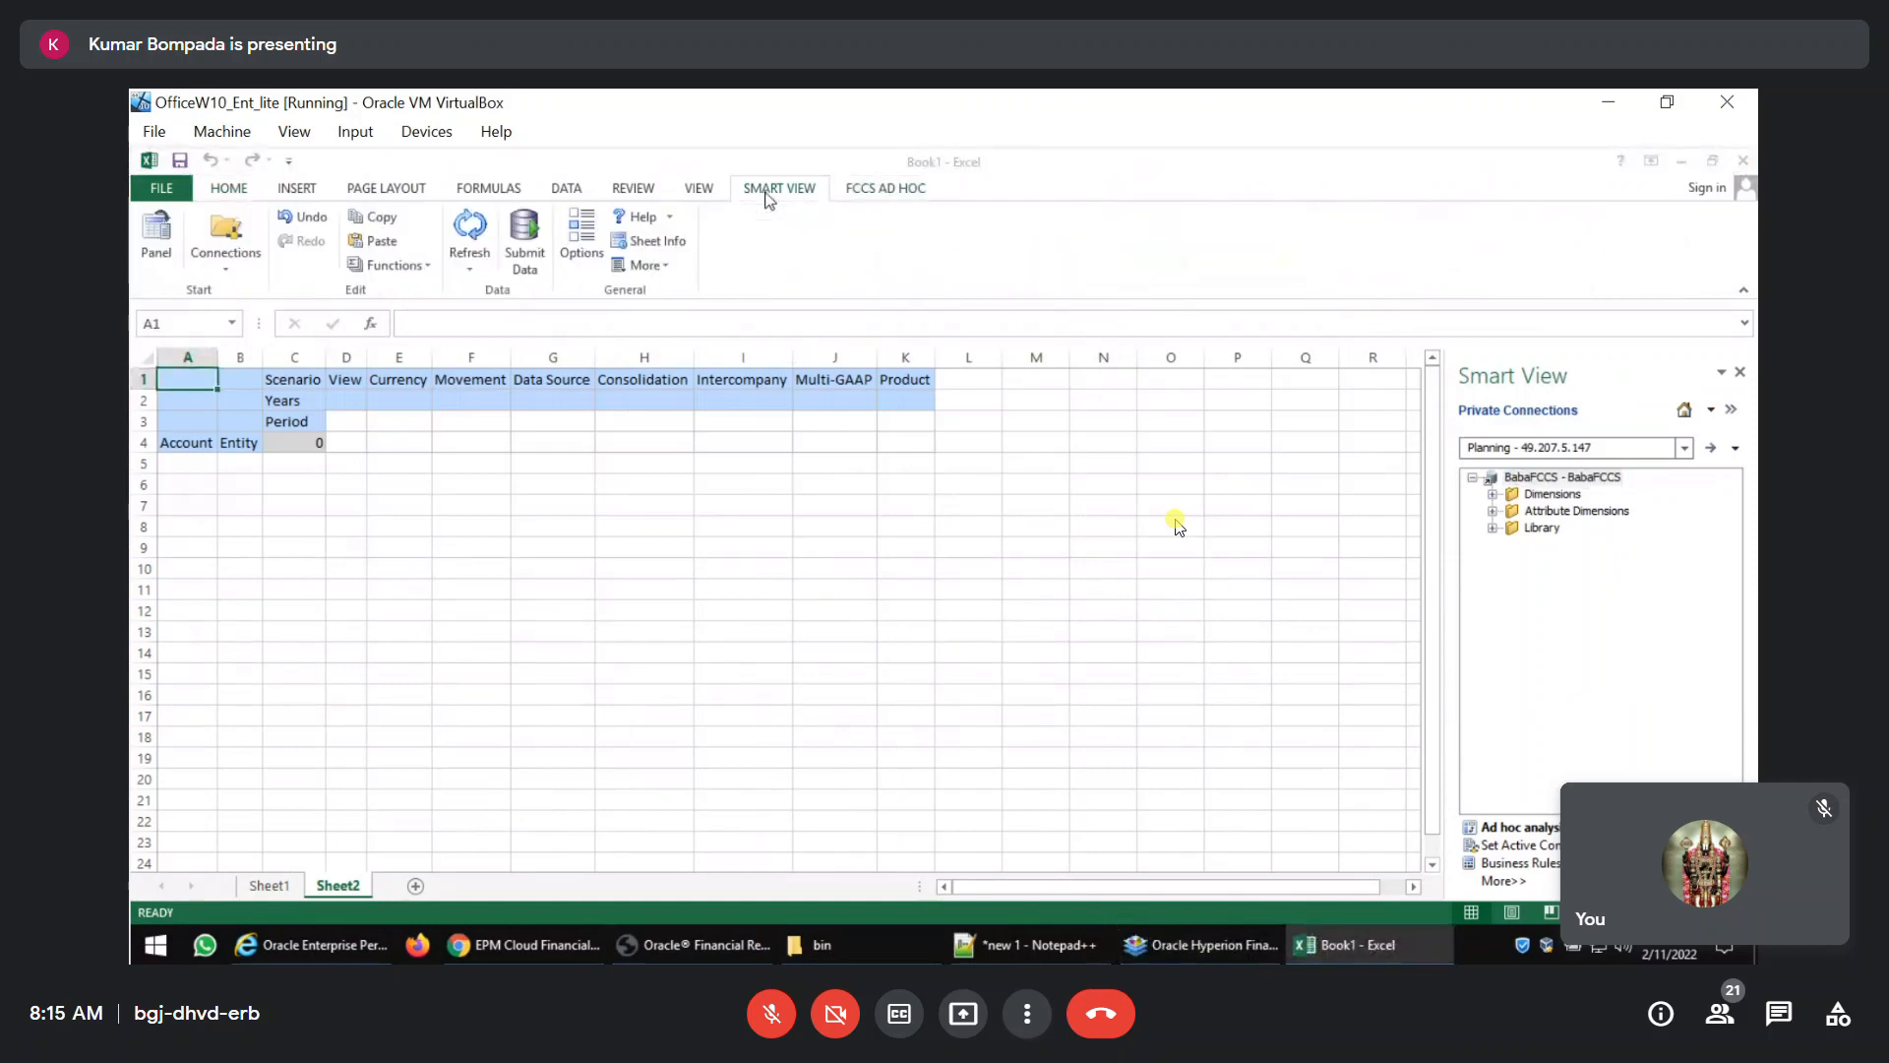
Show the POV toolbar for the ad hoc grid and set the Years member to FY17.
click(884, 188)
click(670, 241)
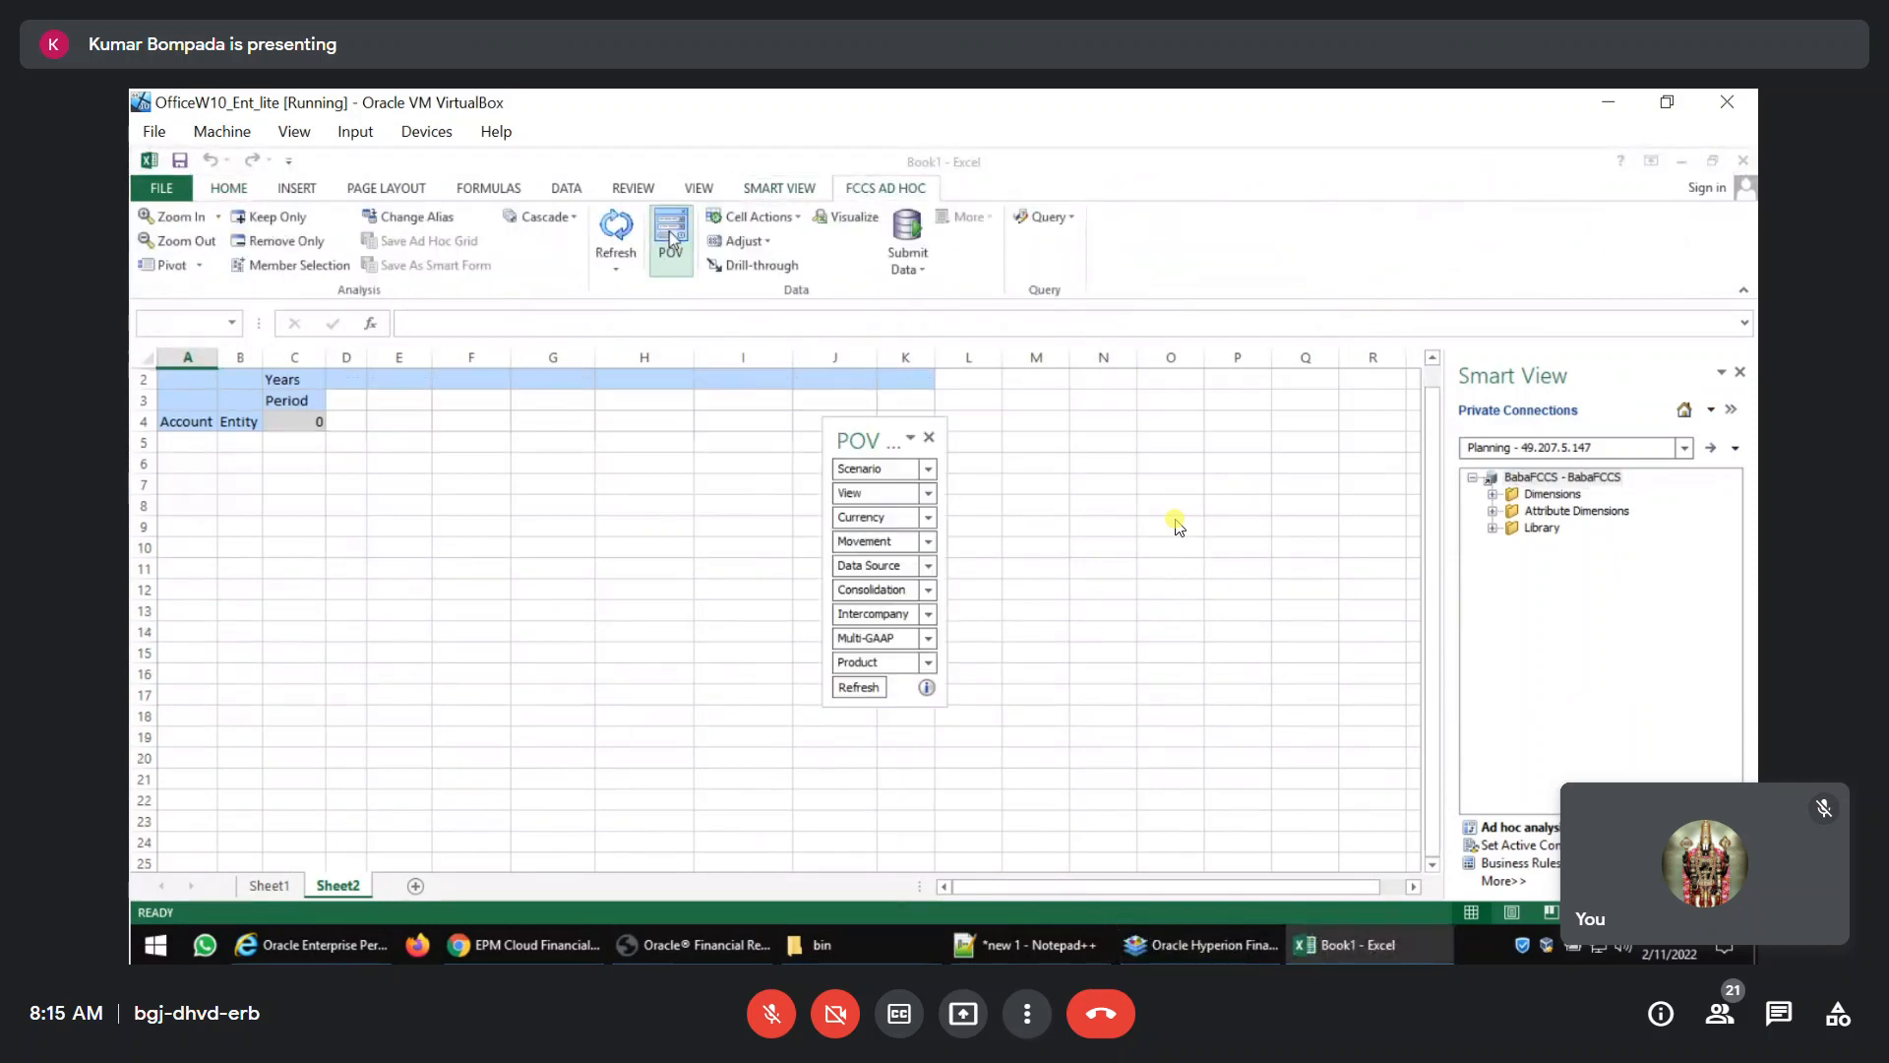
click(284, 384)
text(FY1)
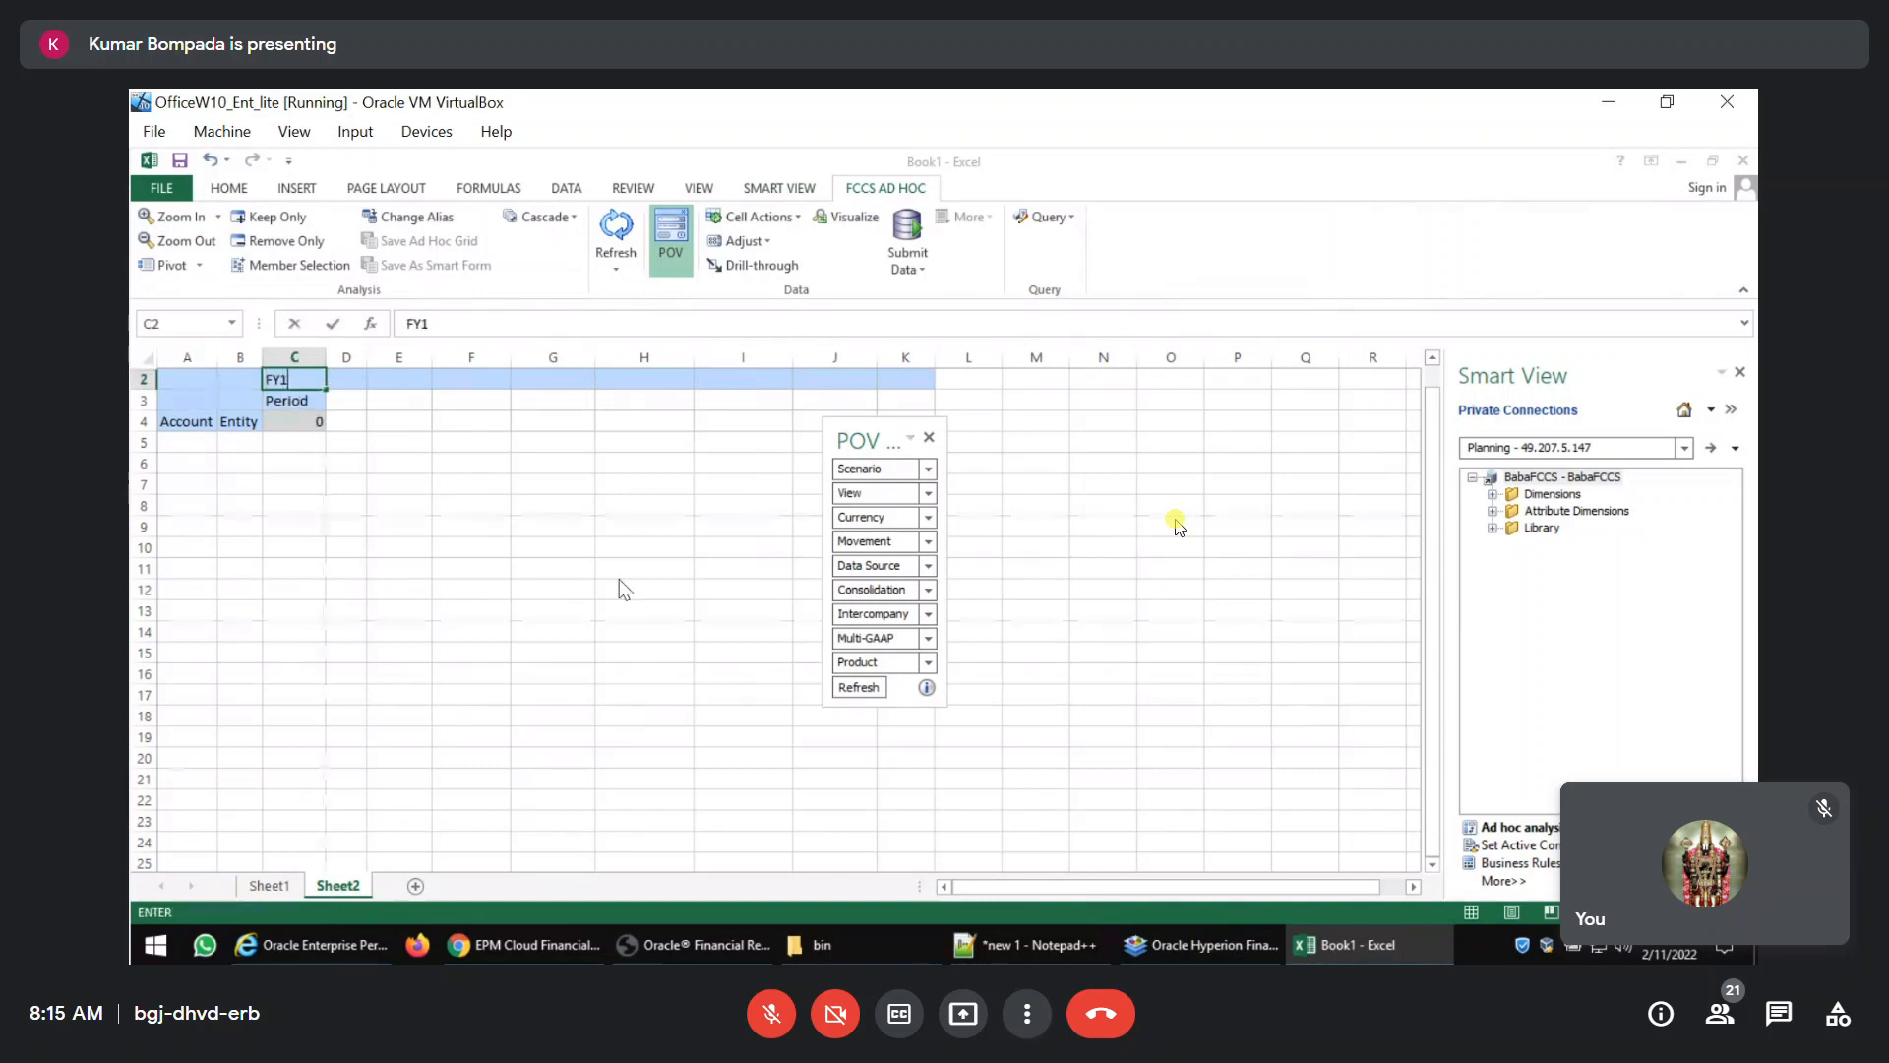
key(BackSpace)
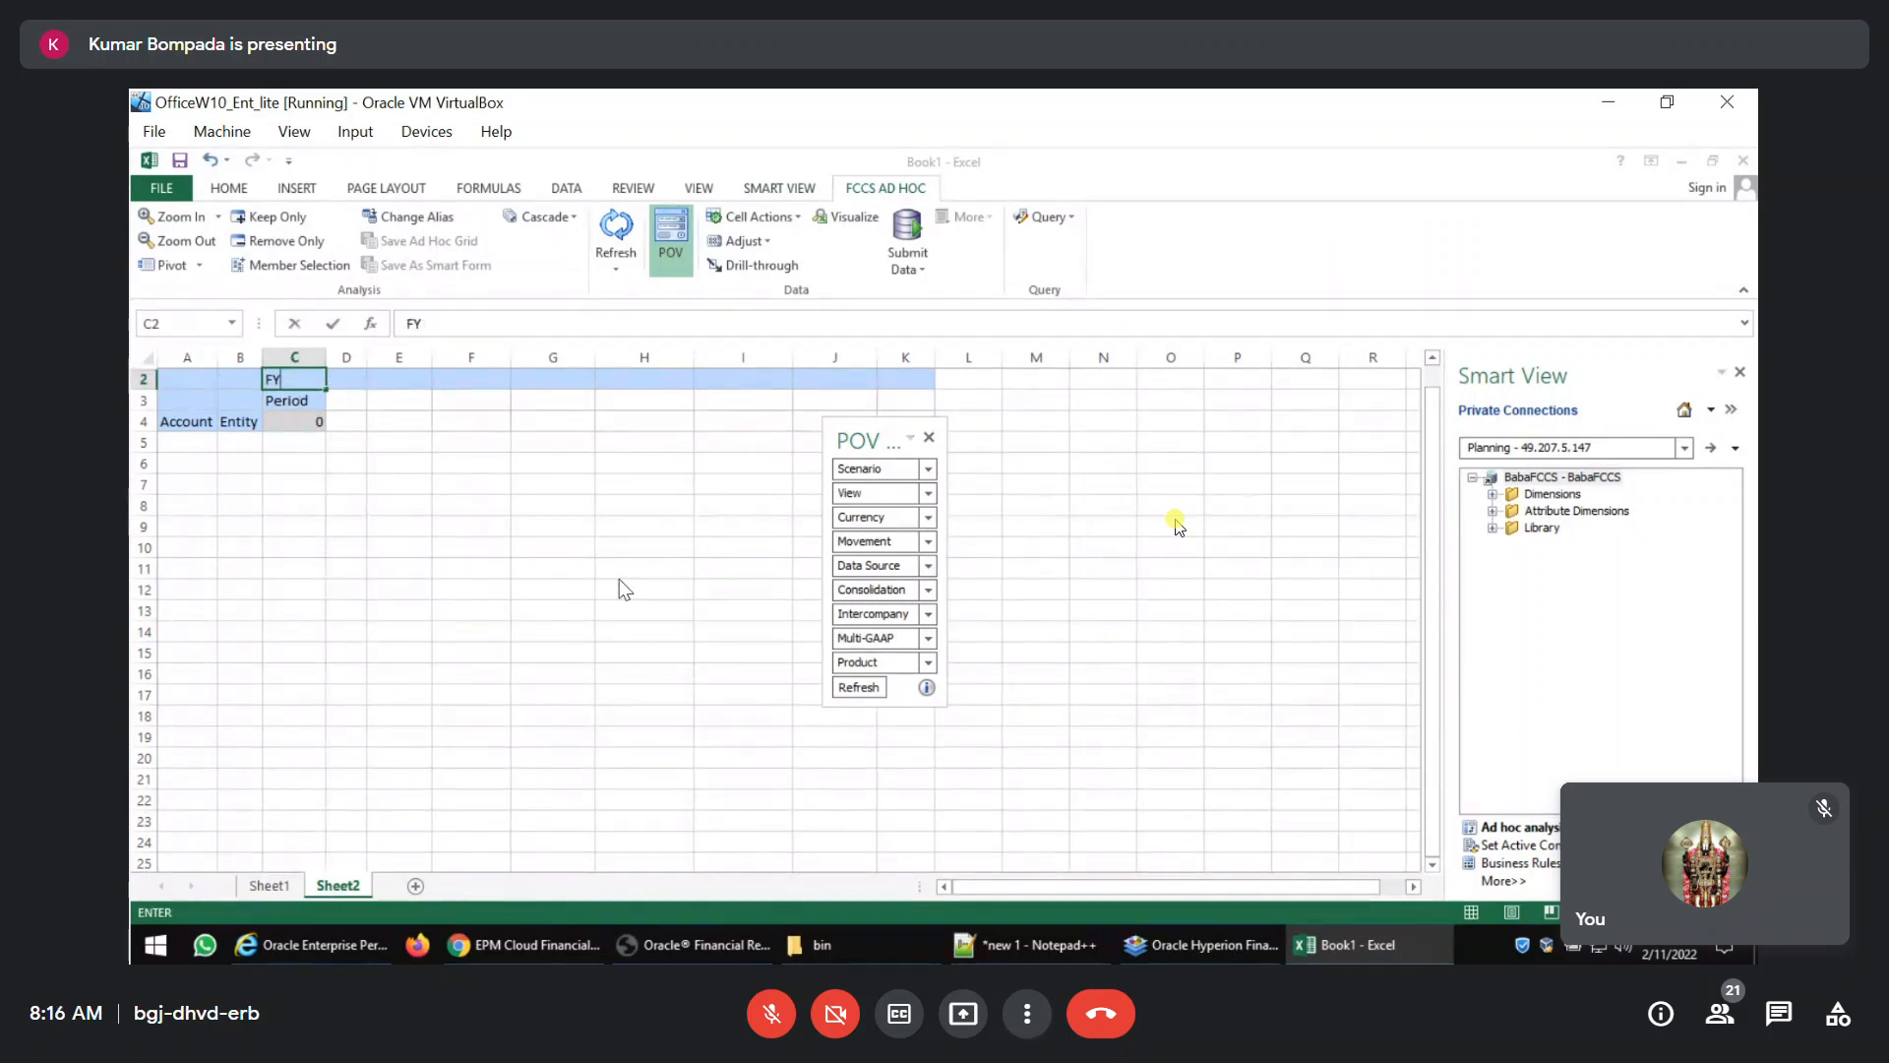
key(Return)
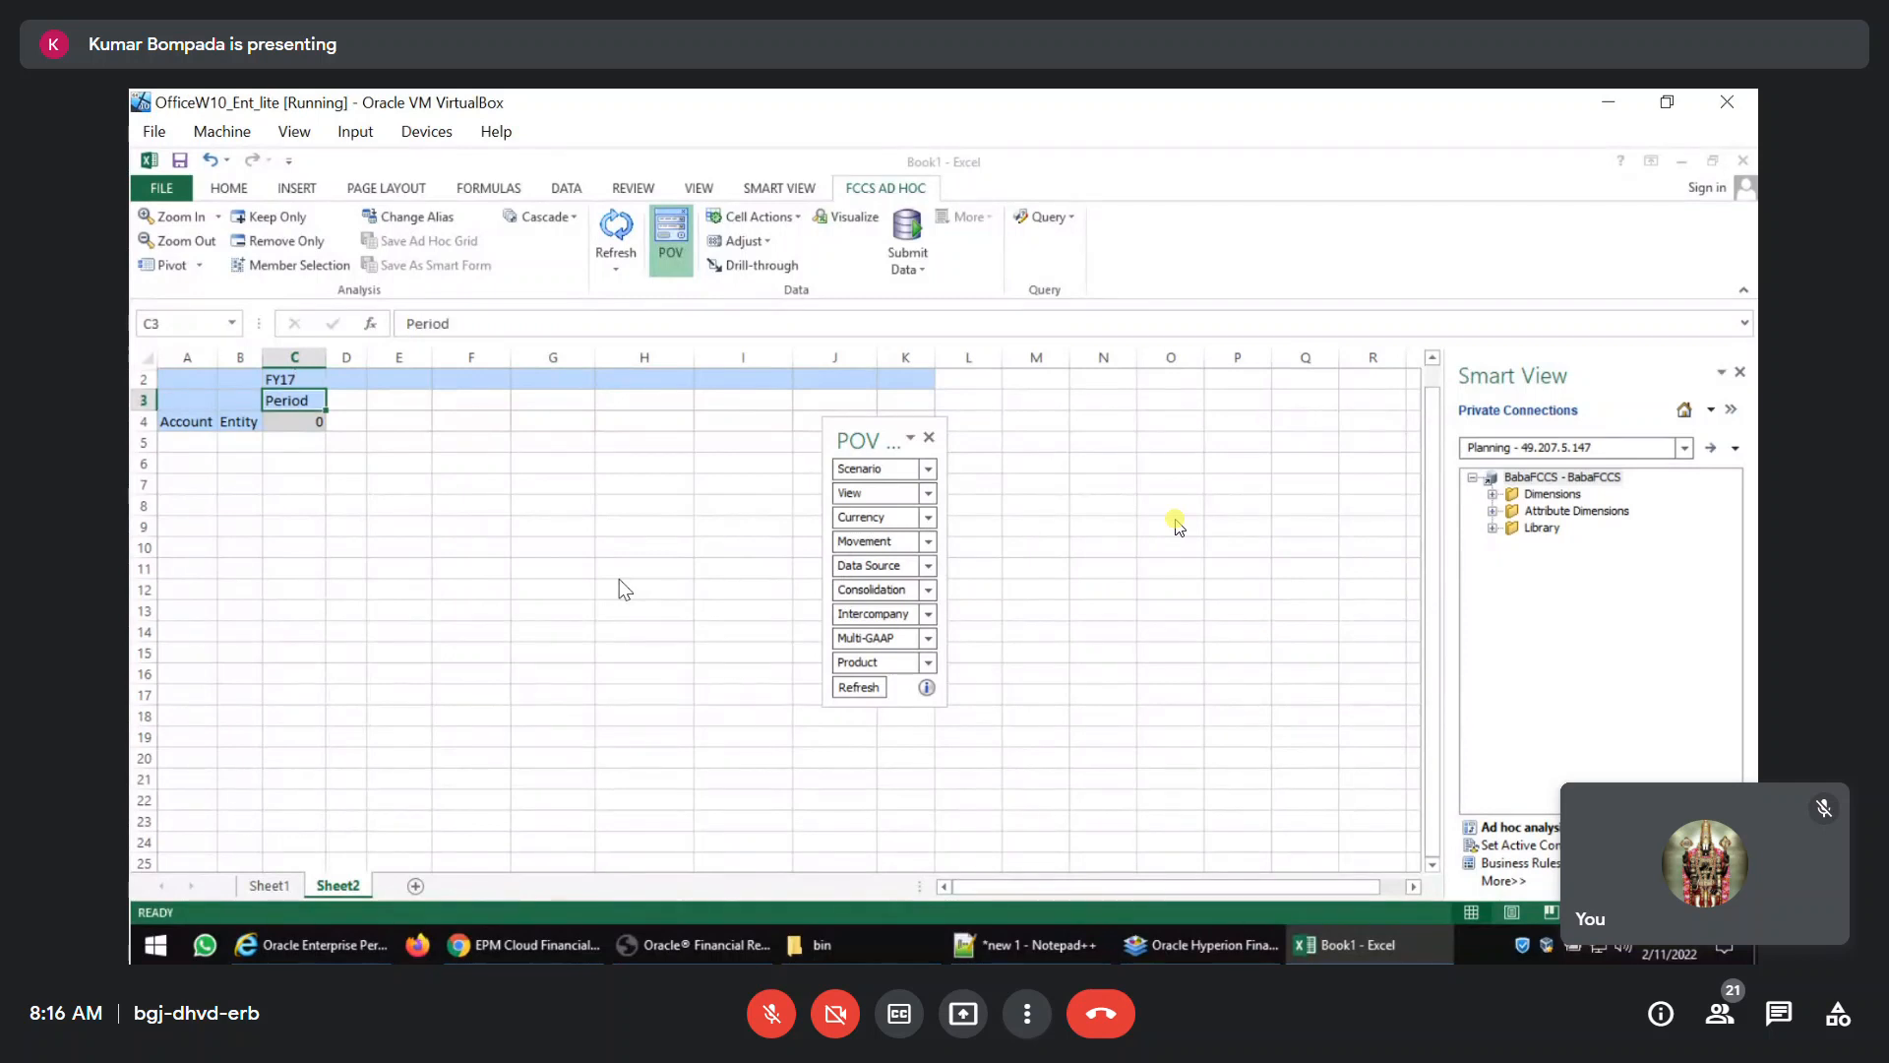
Set the grid's Period member to Jan and its Entity member to India.
text(Jan)
key(Return)
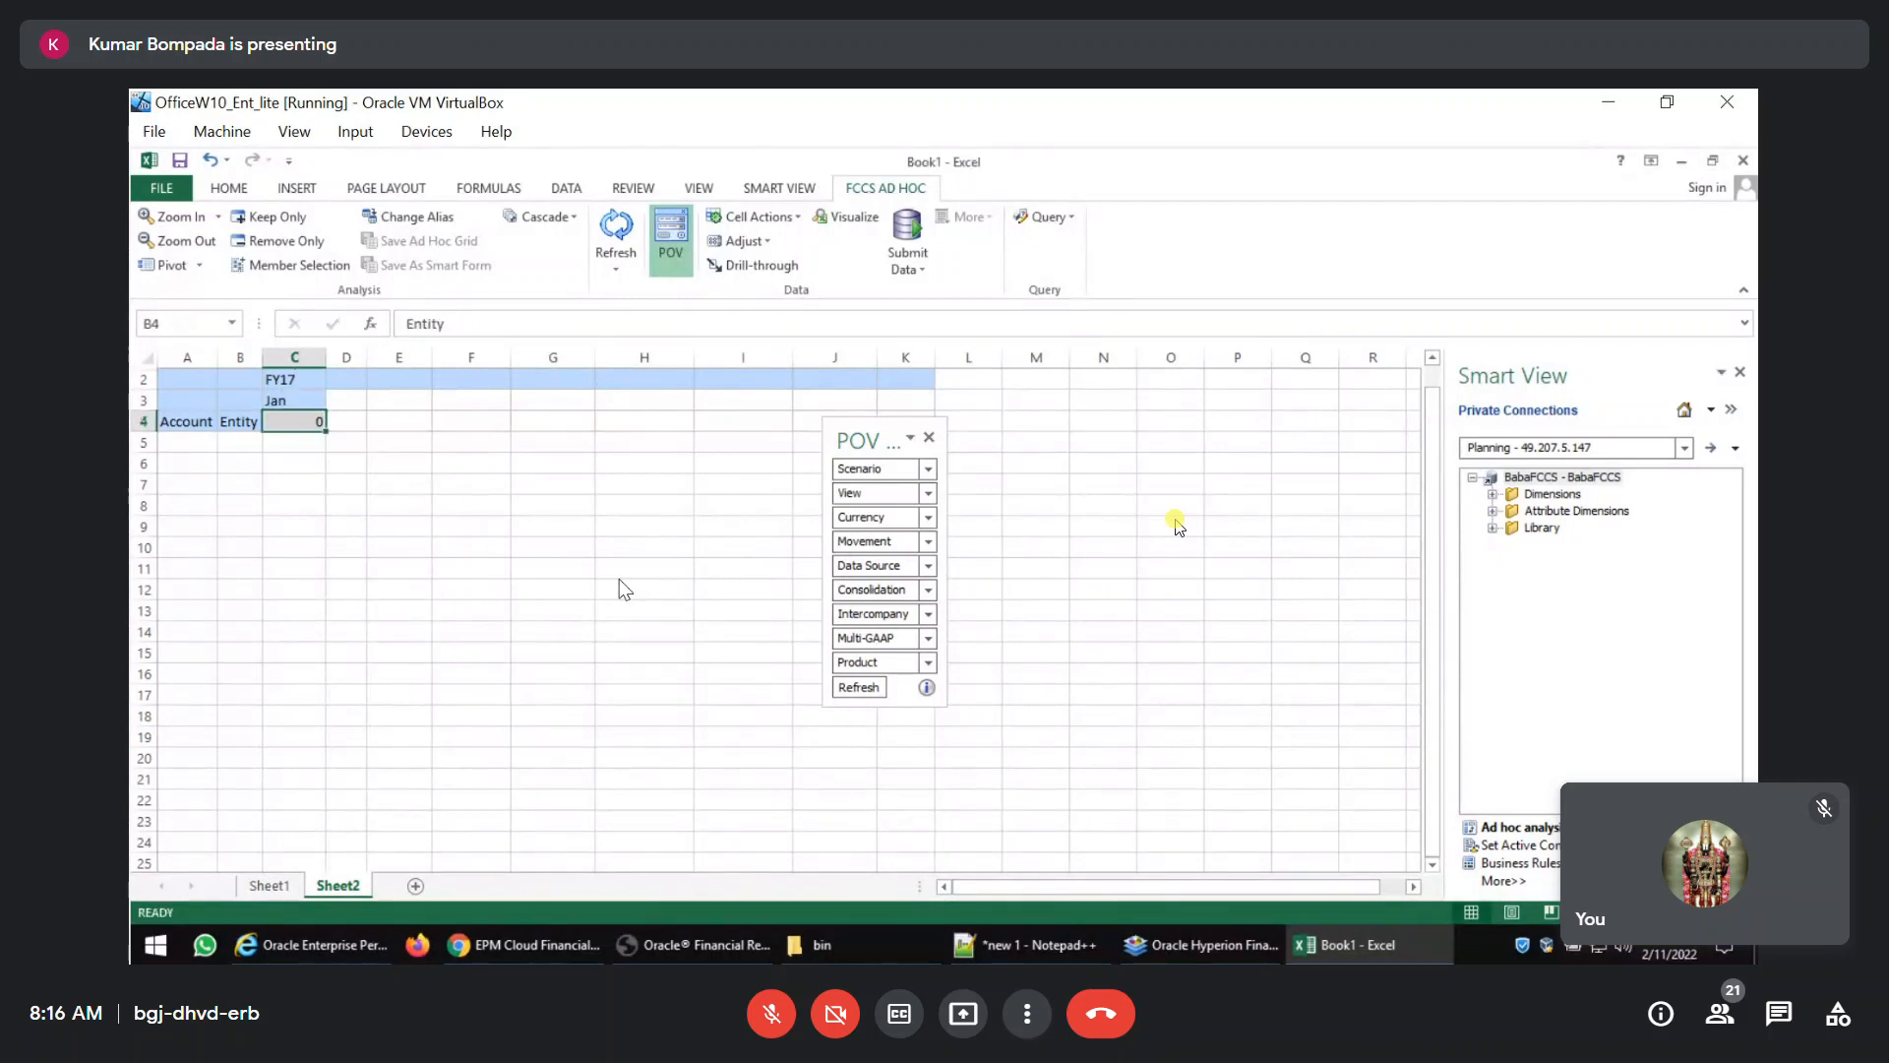
key(Left)
text(India)
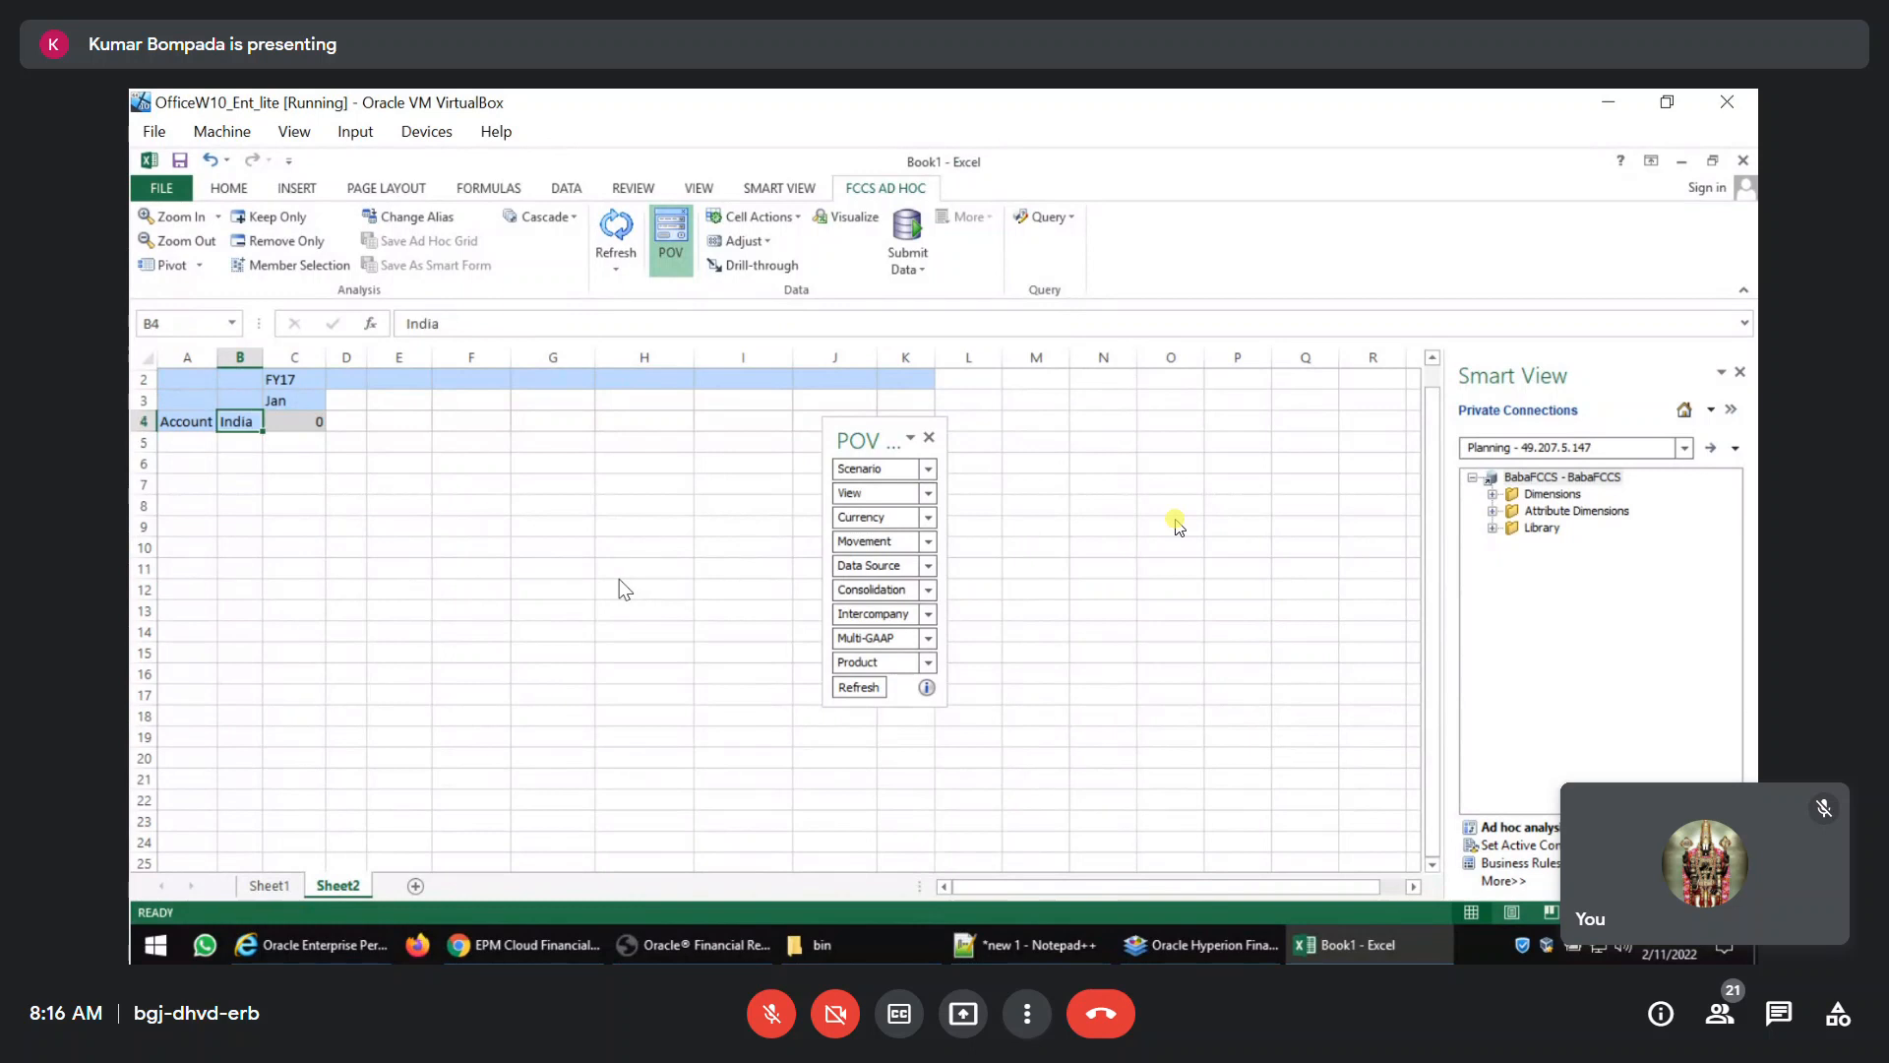
Try the children of Current Assets as the grid's Account members, and remove them from the selection.
key(Left)
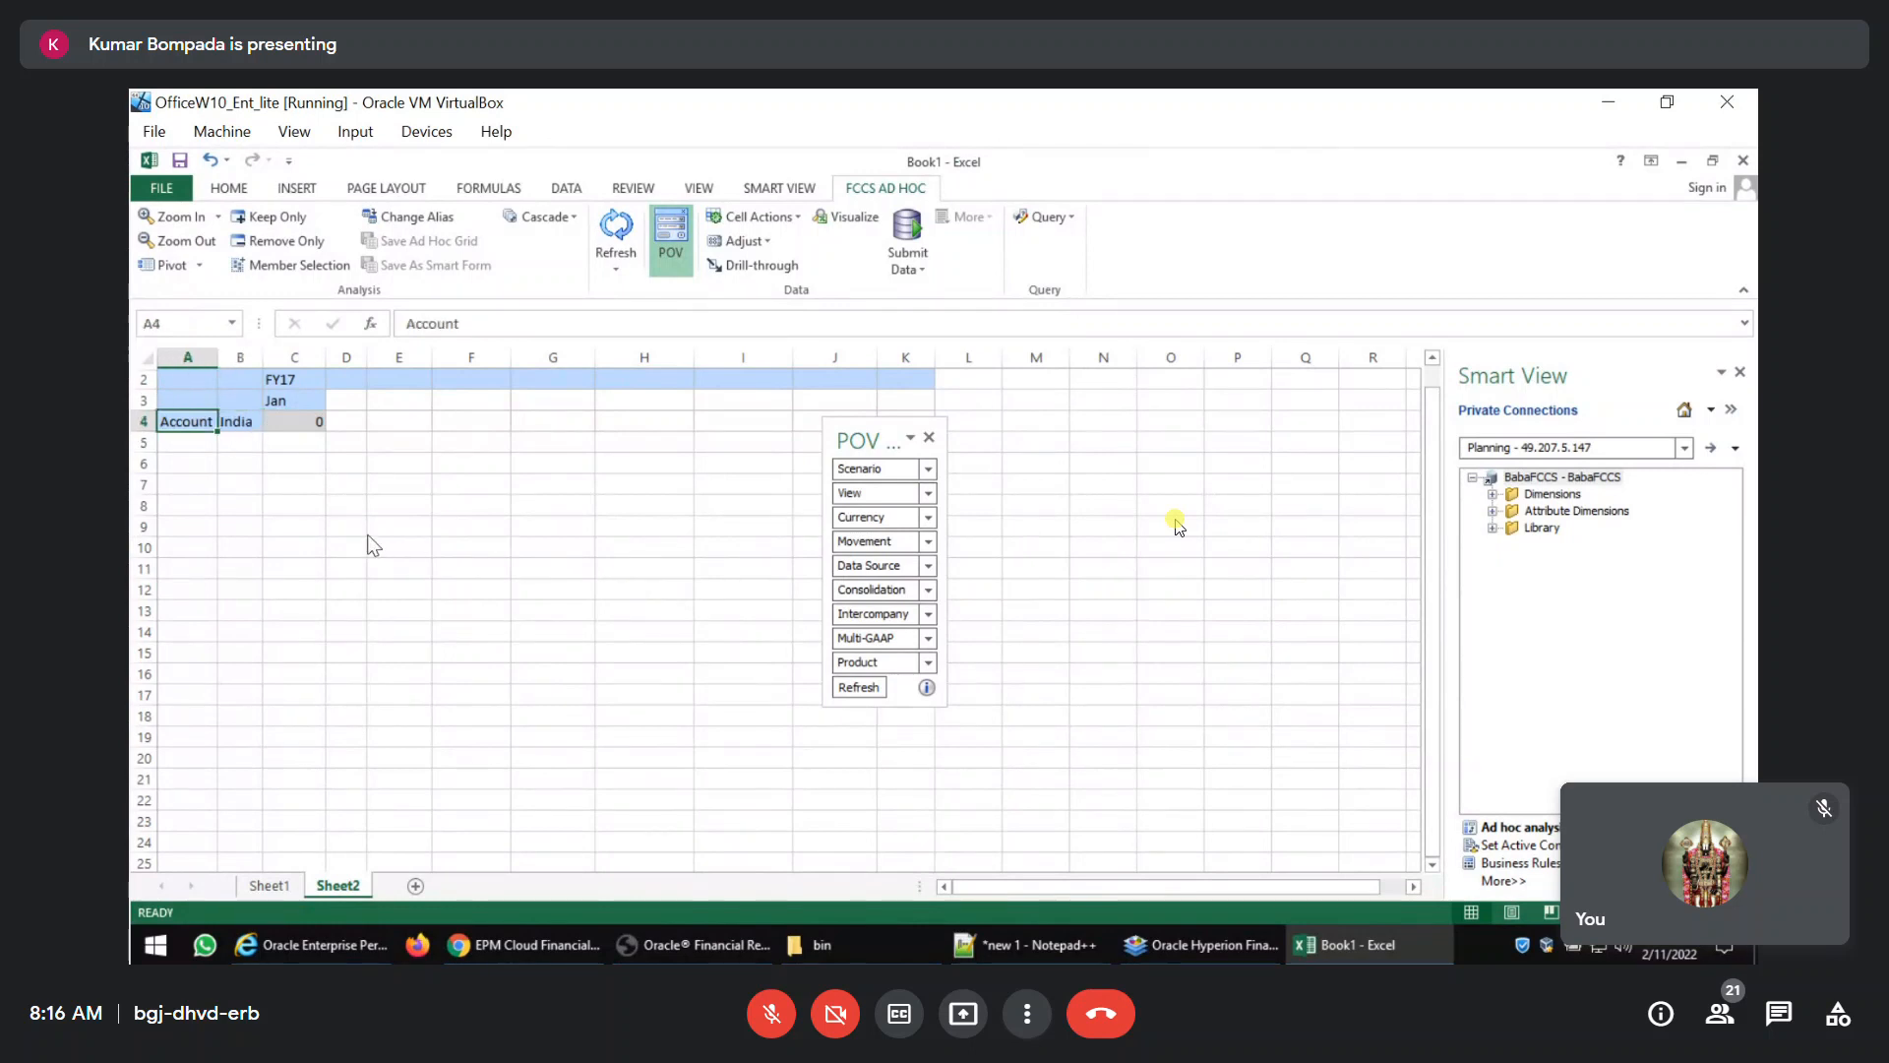
click(290, 265)
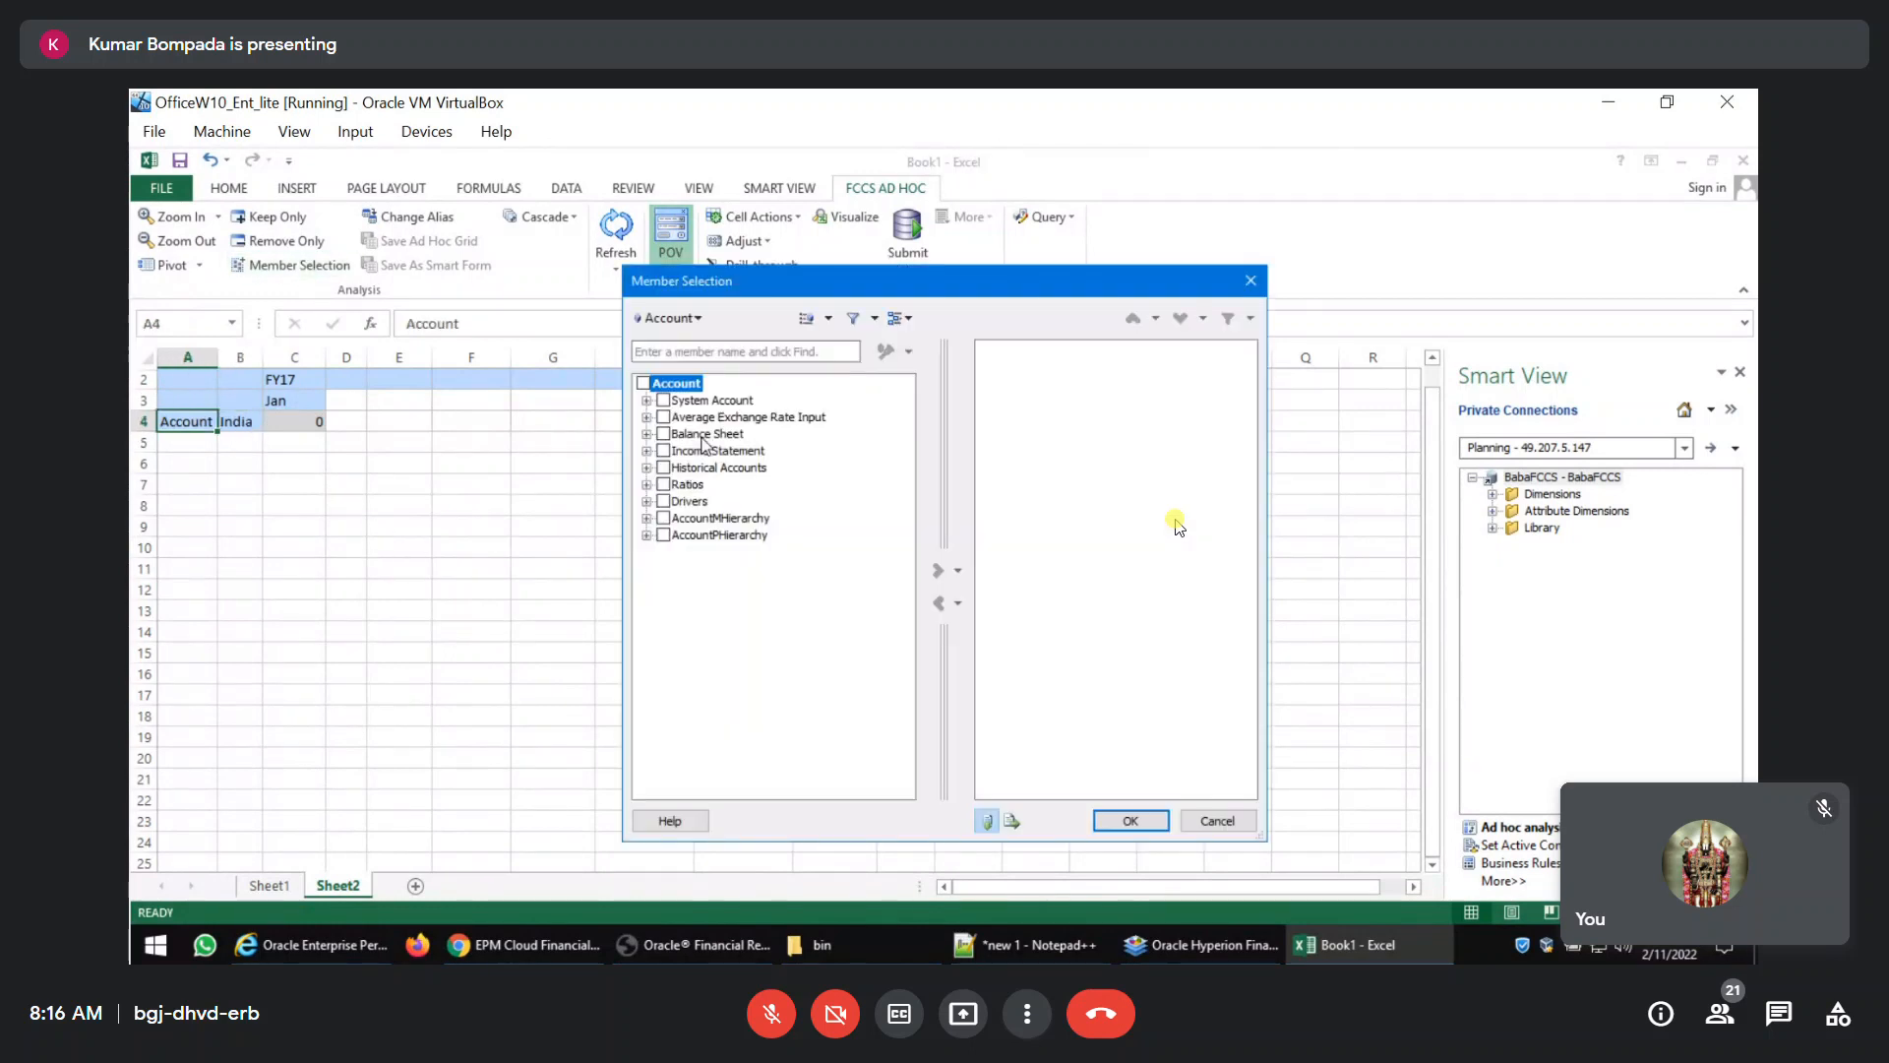
click(647, 434)
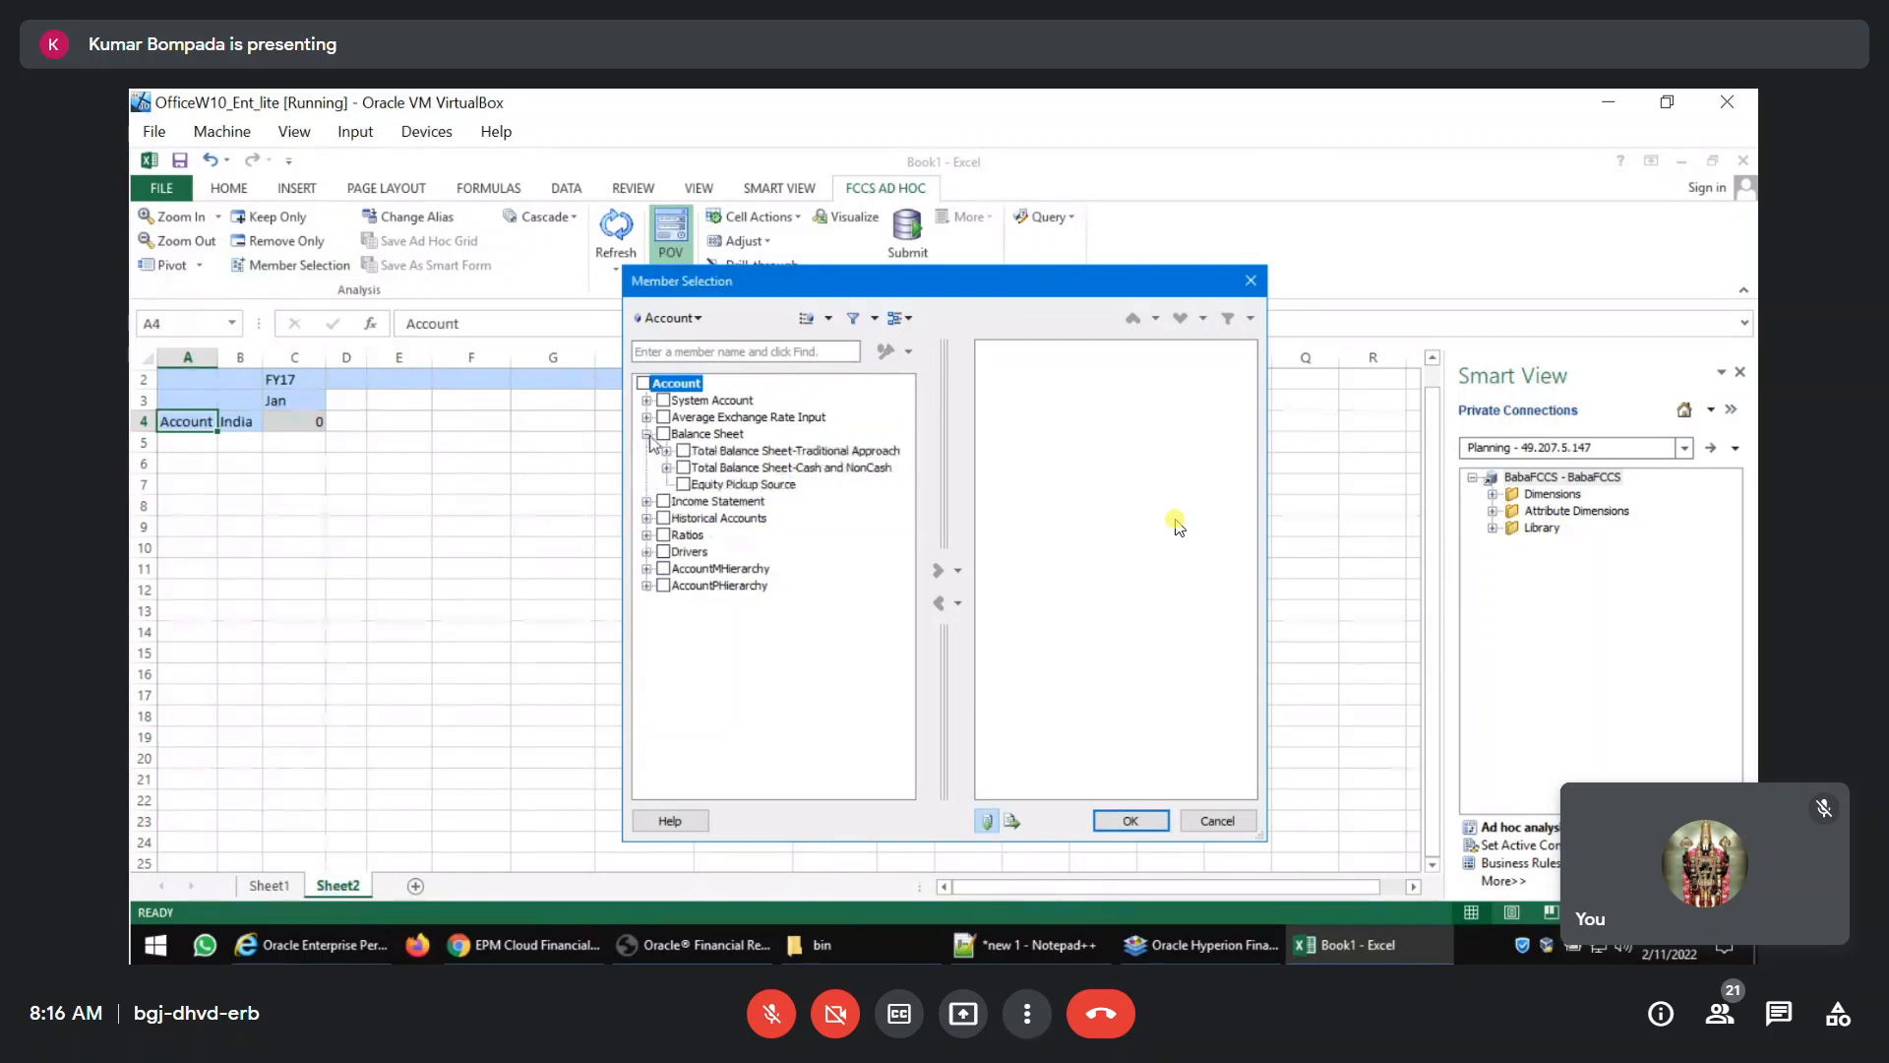
click(666, 451)
click(686, 467)
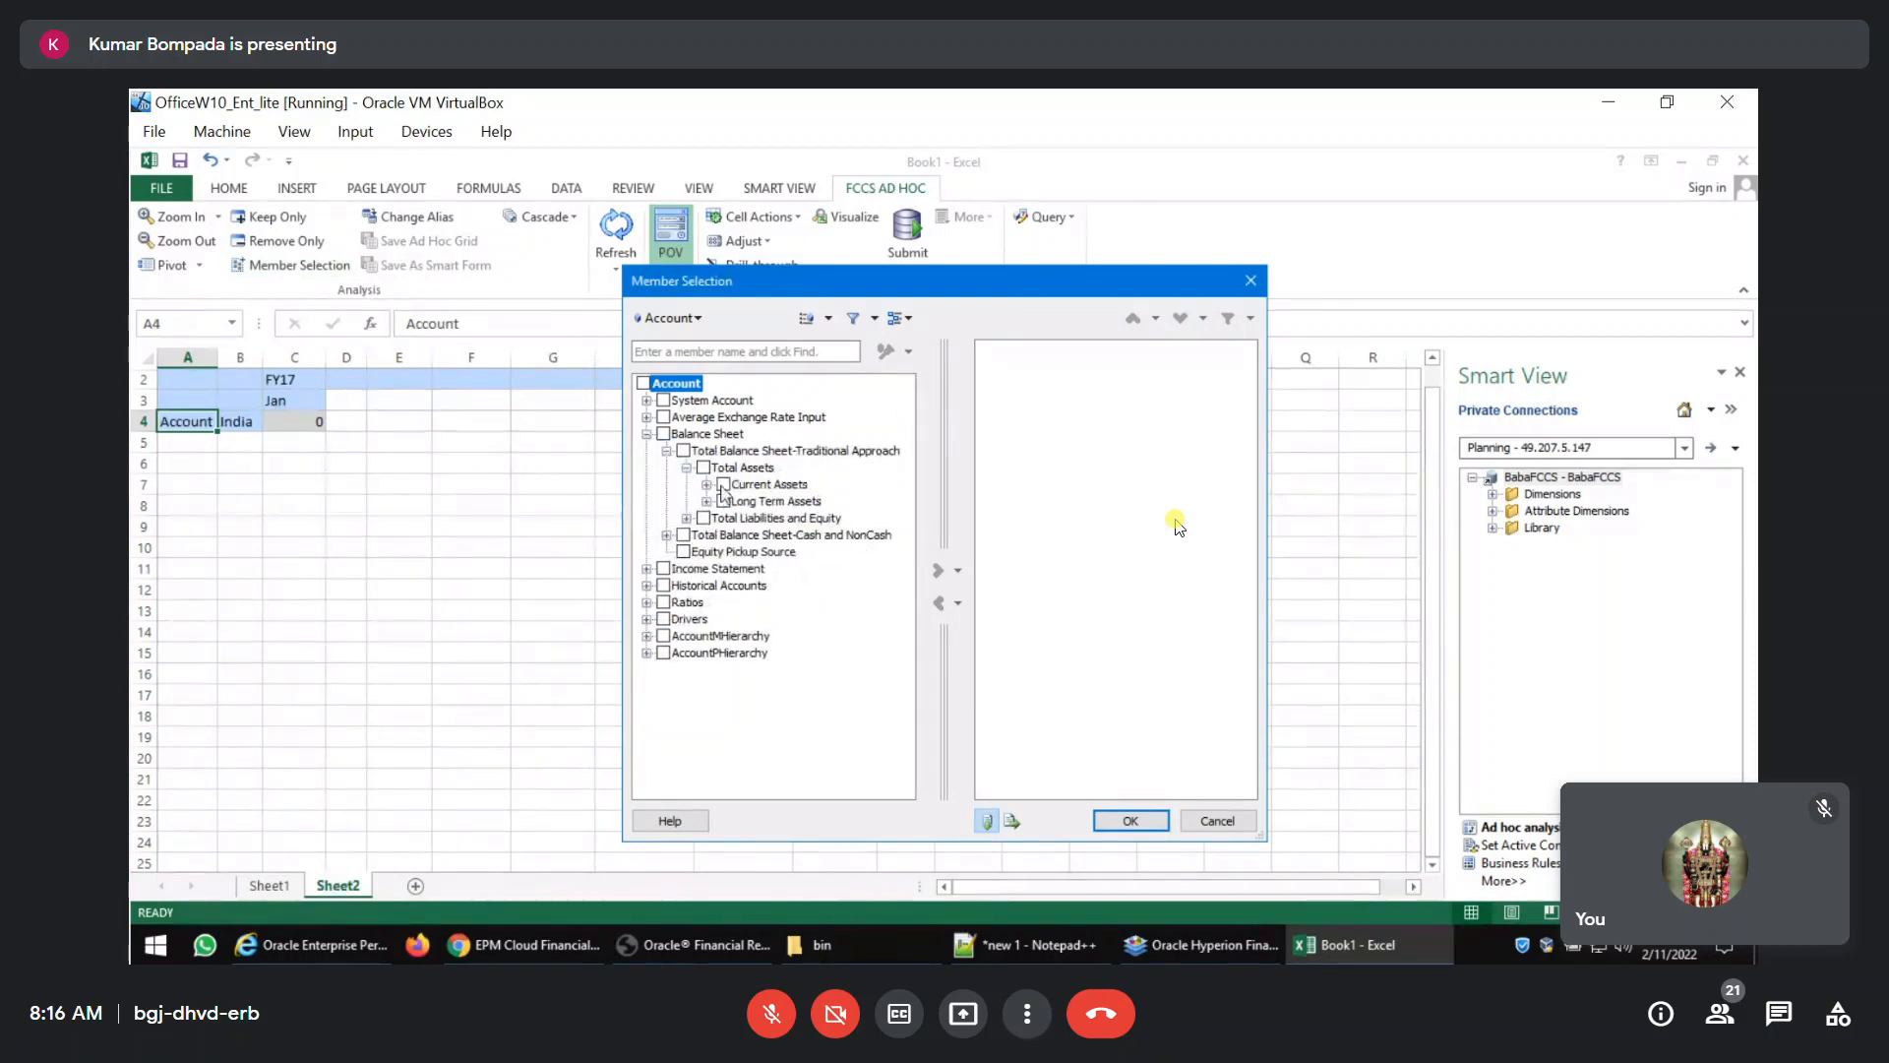
click(757, 484)
click(940, 571)
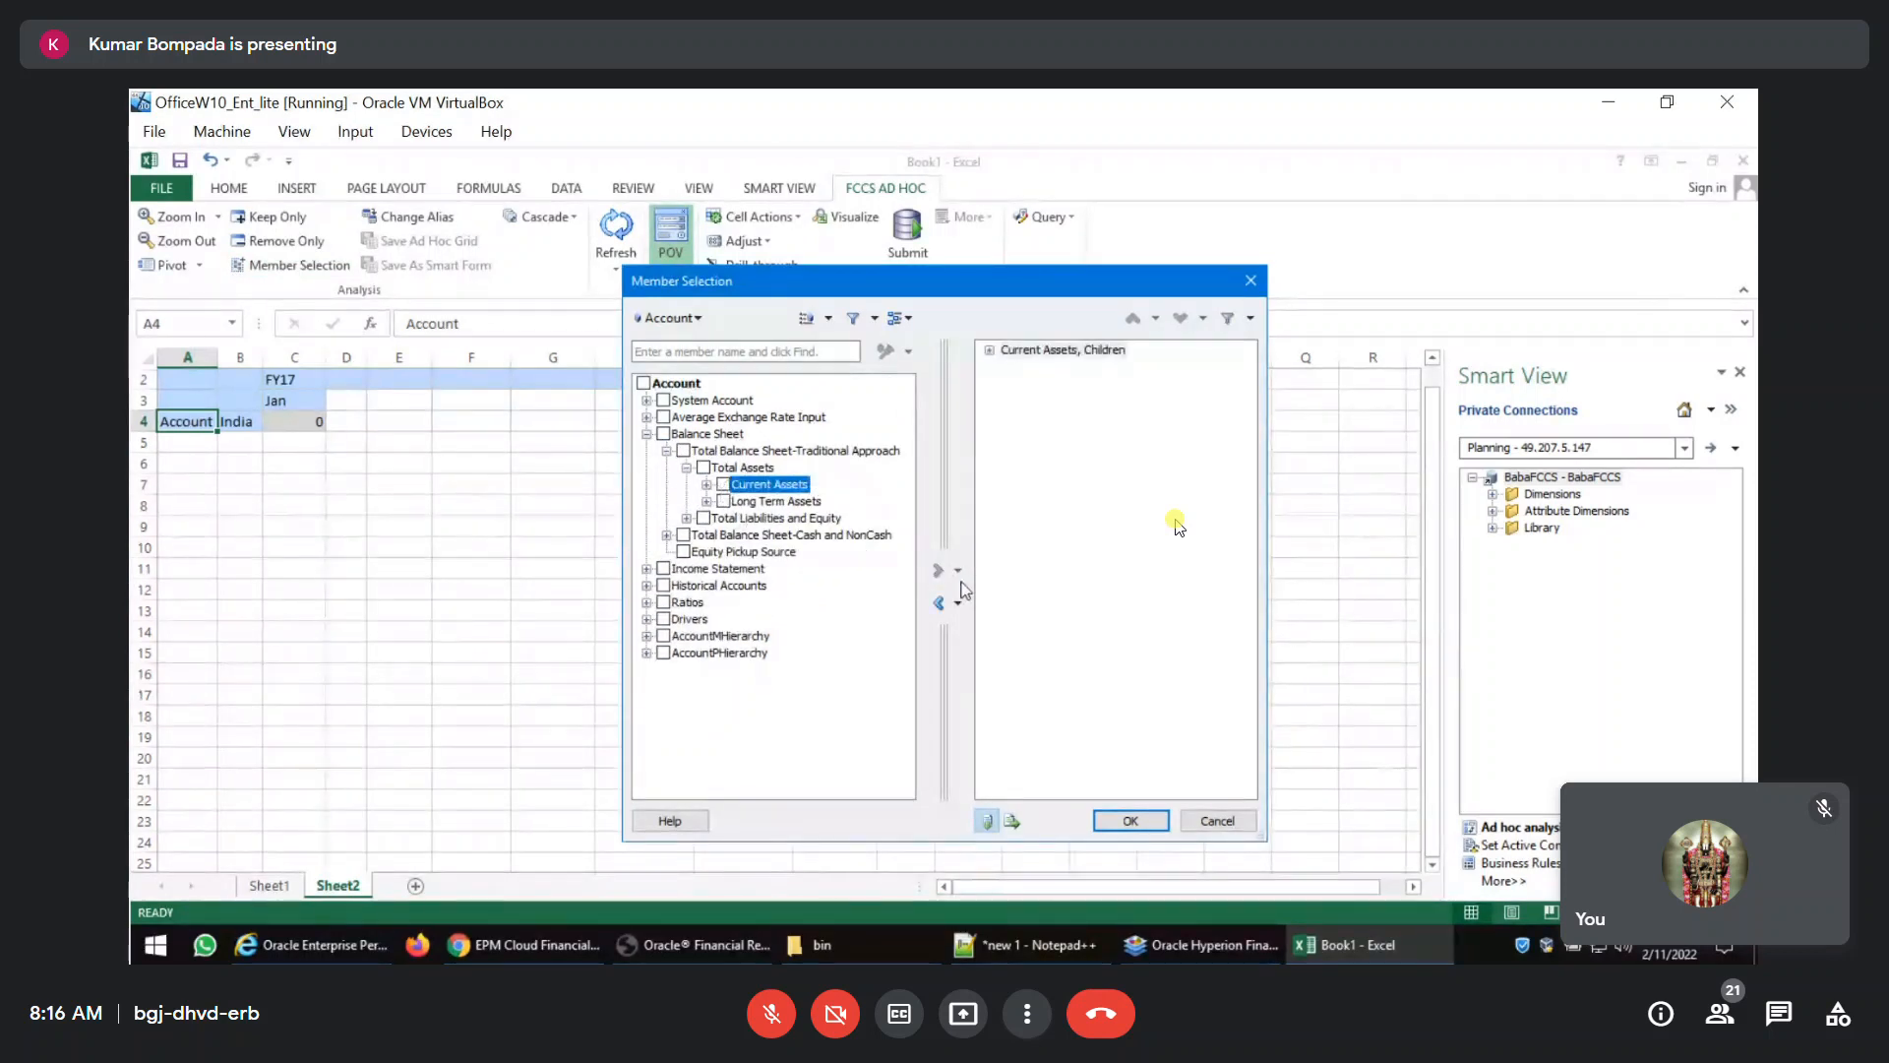
click(1034, 352)
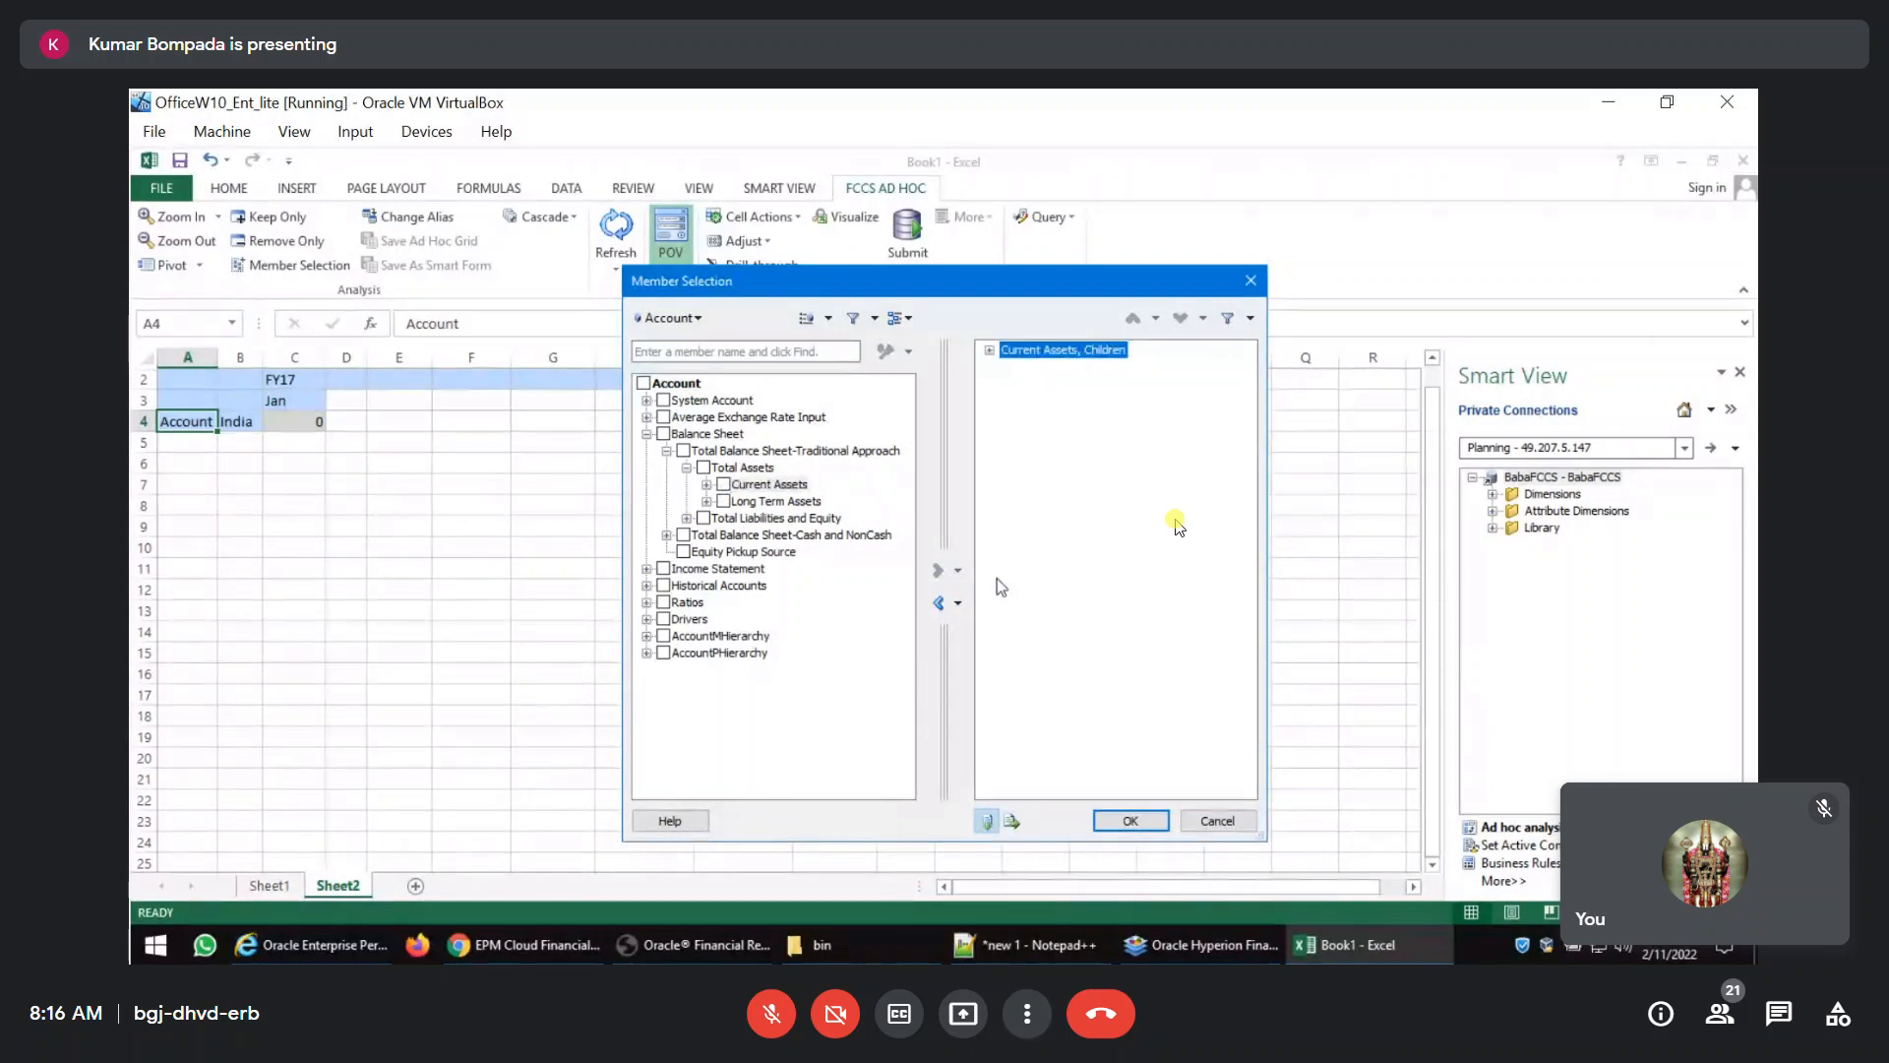
click(940, 604)
click(724, 485)
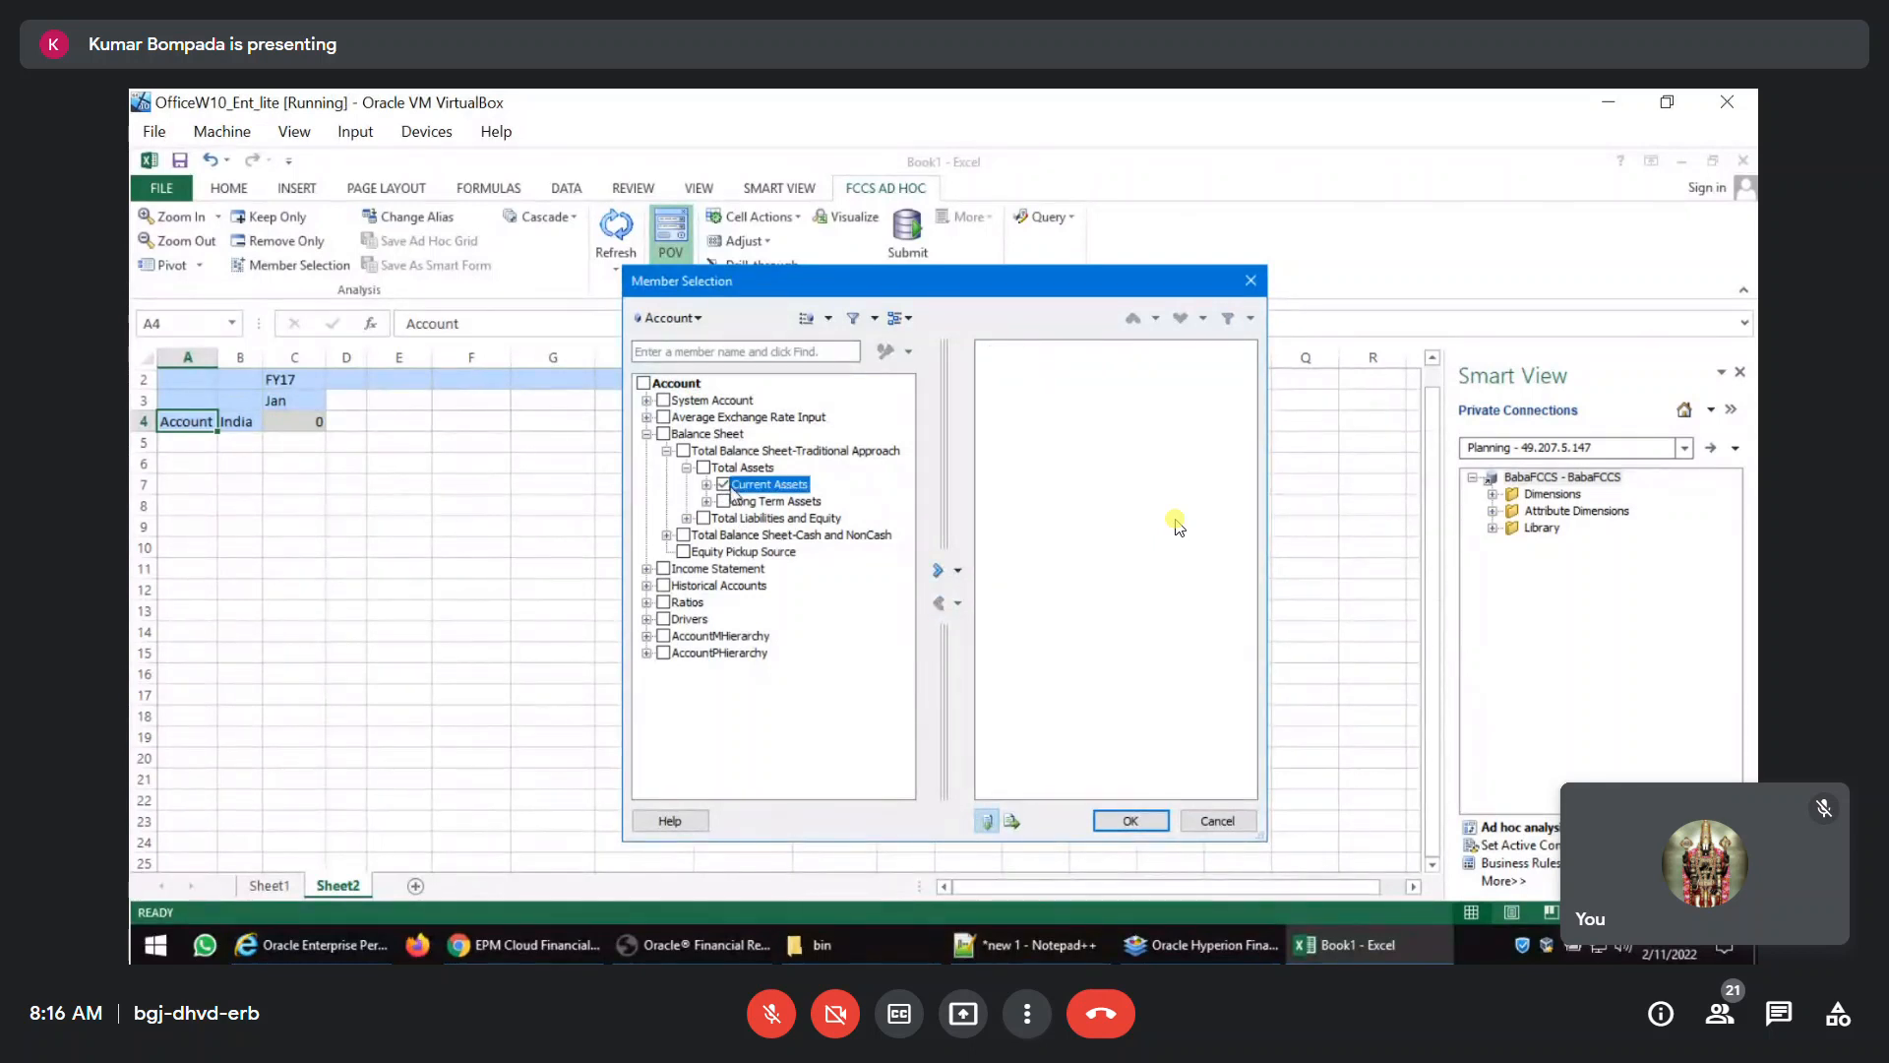
click(959, 577)
click(939, 603)
Fill the Account rows with the Level 0 Descendants of Current Assets.
click(724, 484)
click(960, 572)
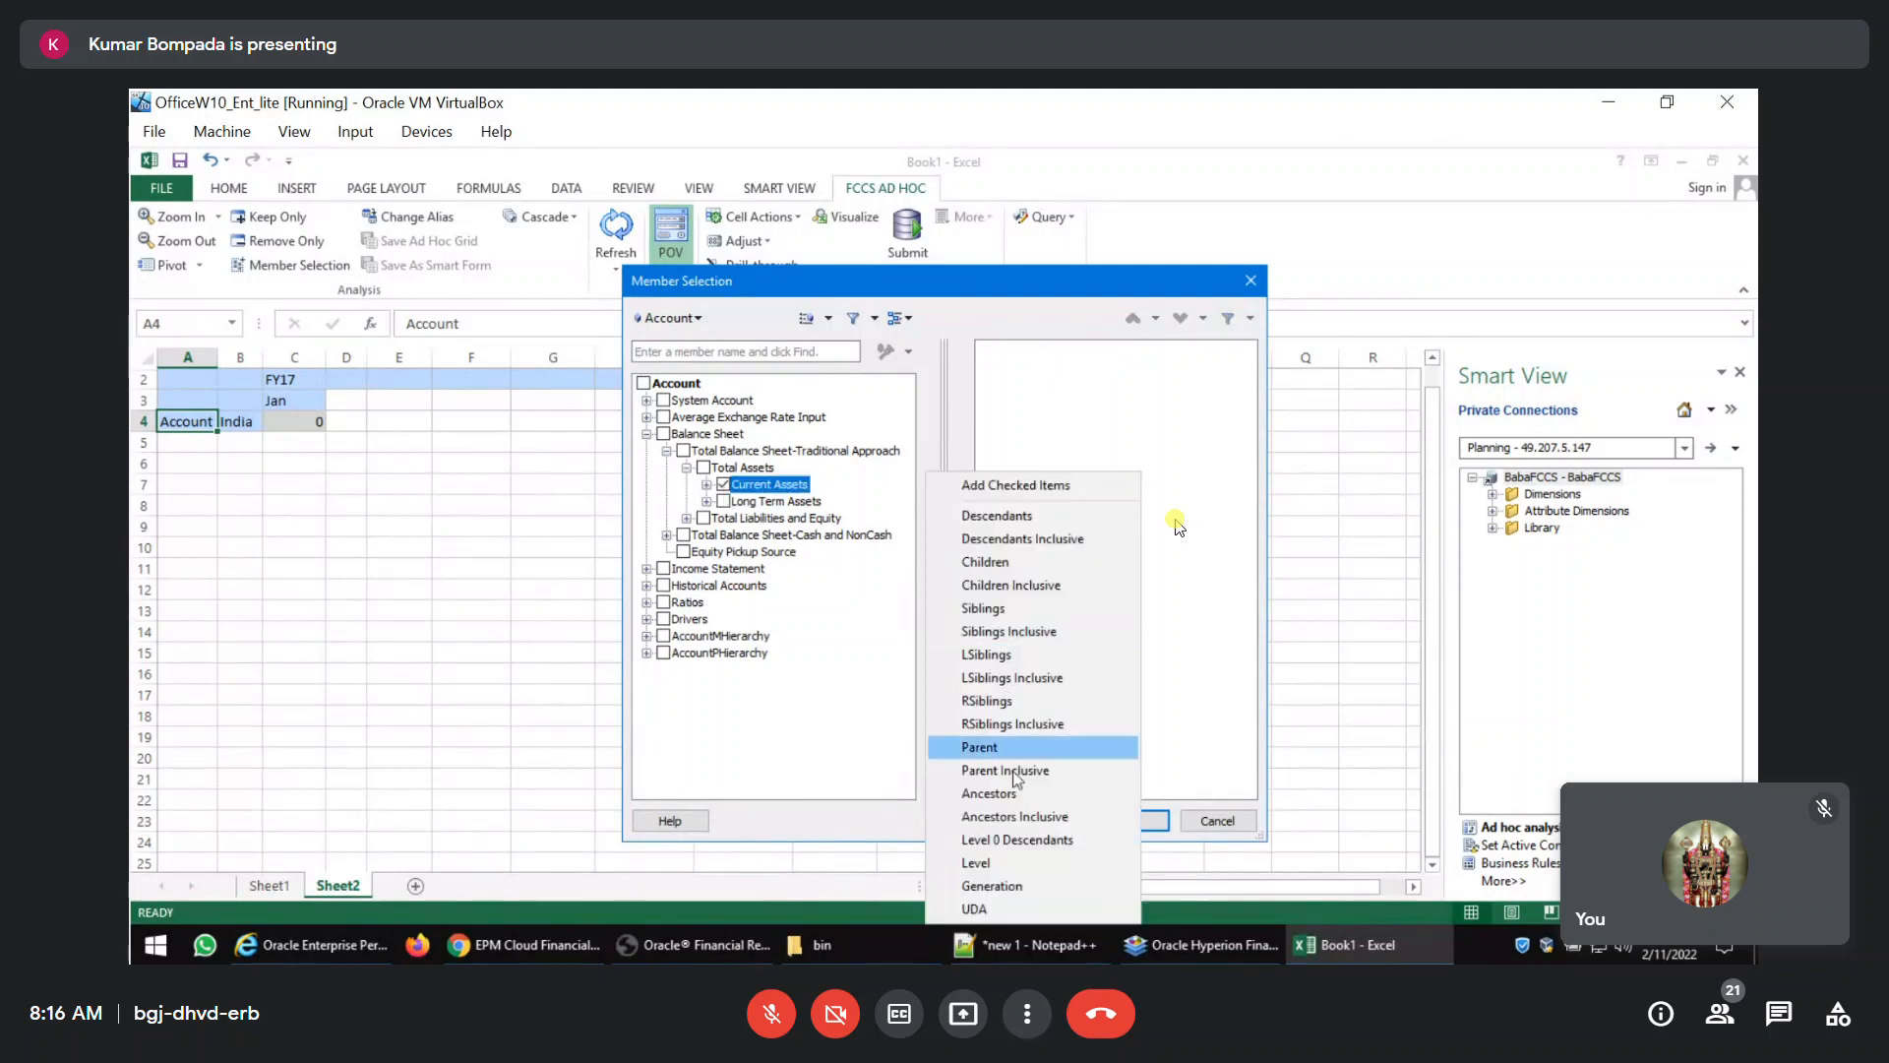
click(1016, 840)
click(1120, 819)
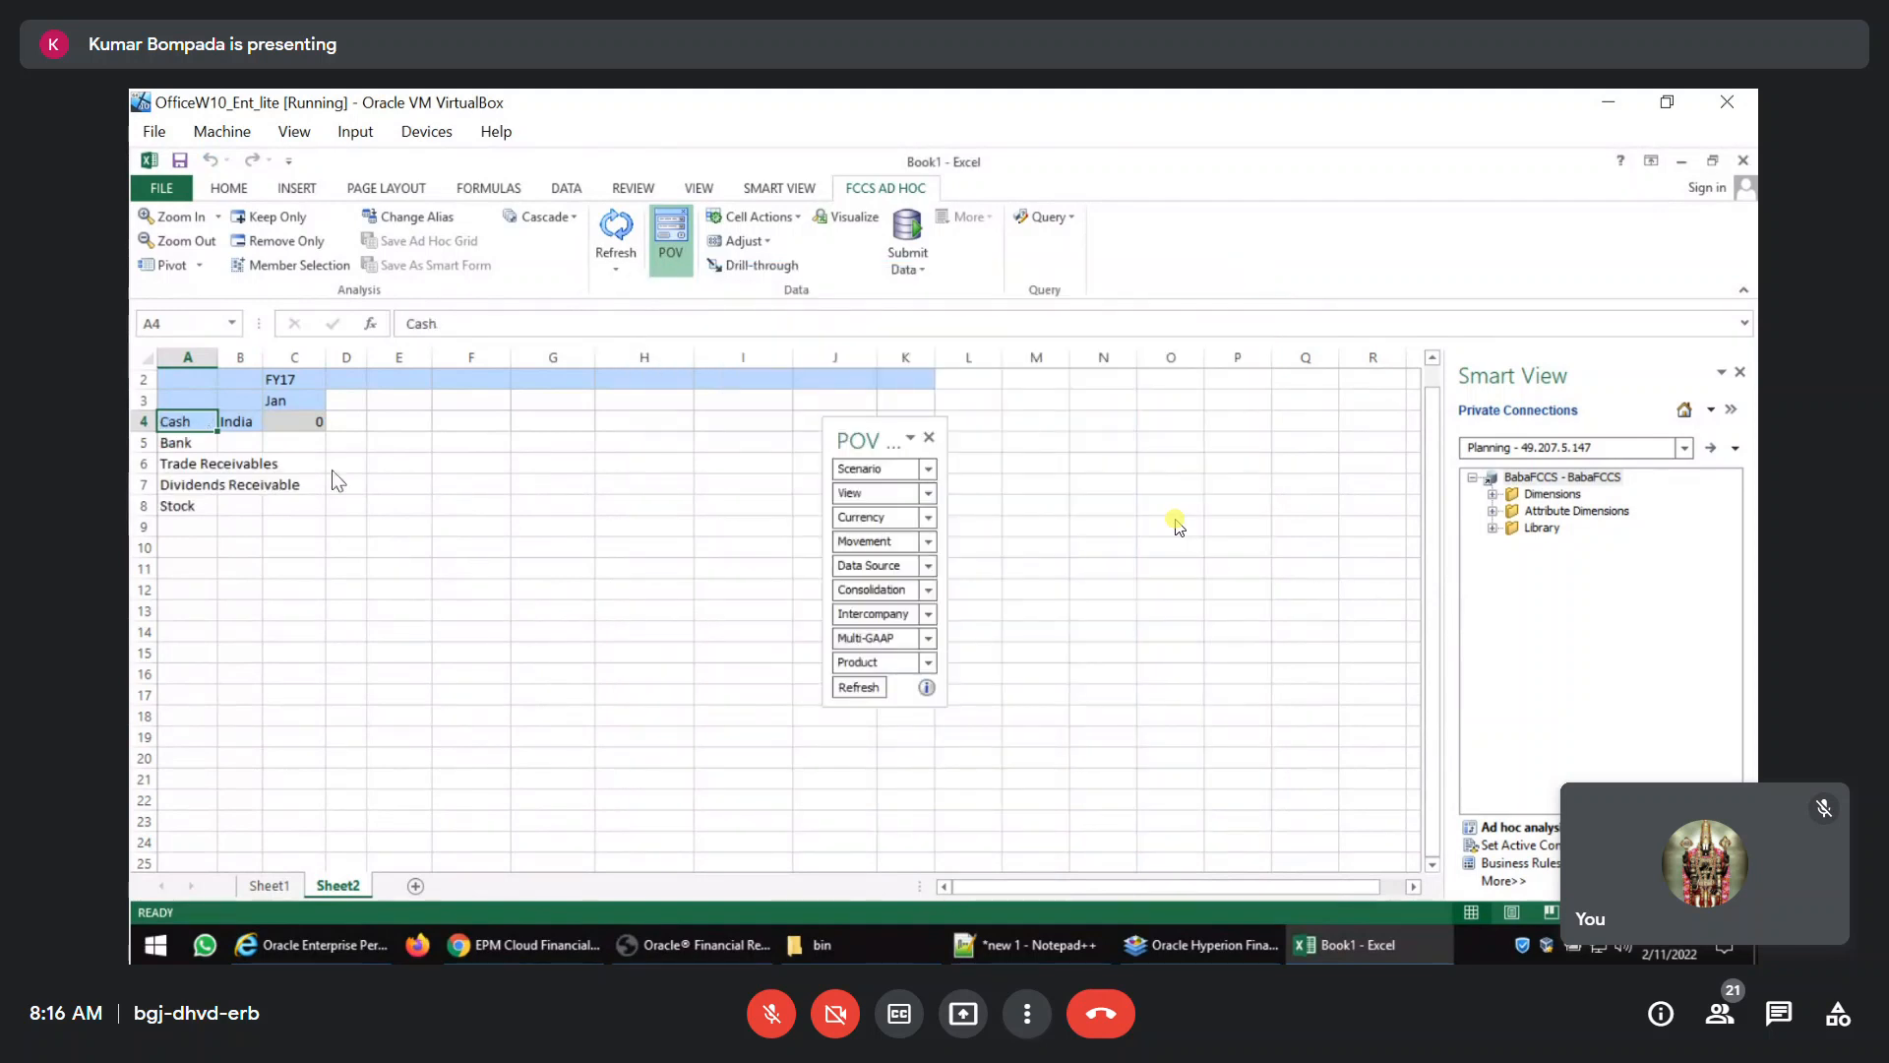
Refresh the grid with the current POV, and check the Account member selection without changing it.
click(849, 687)
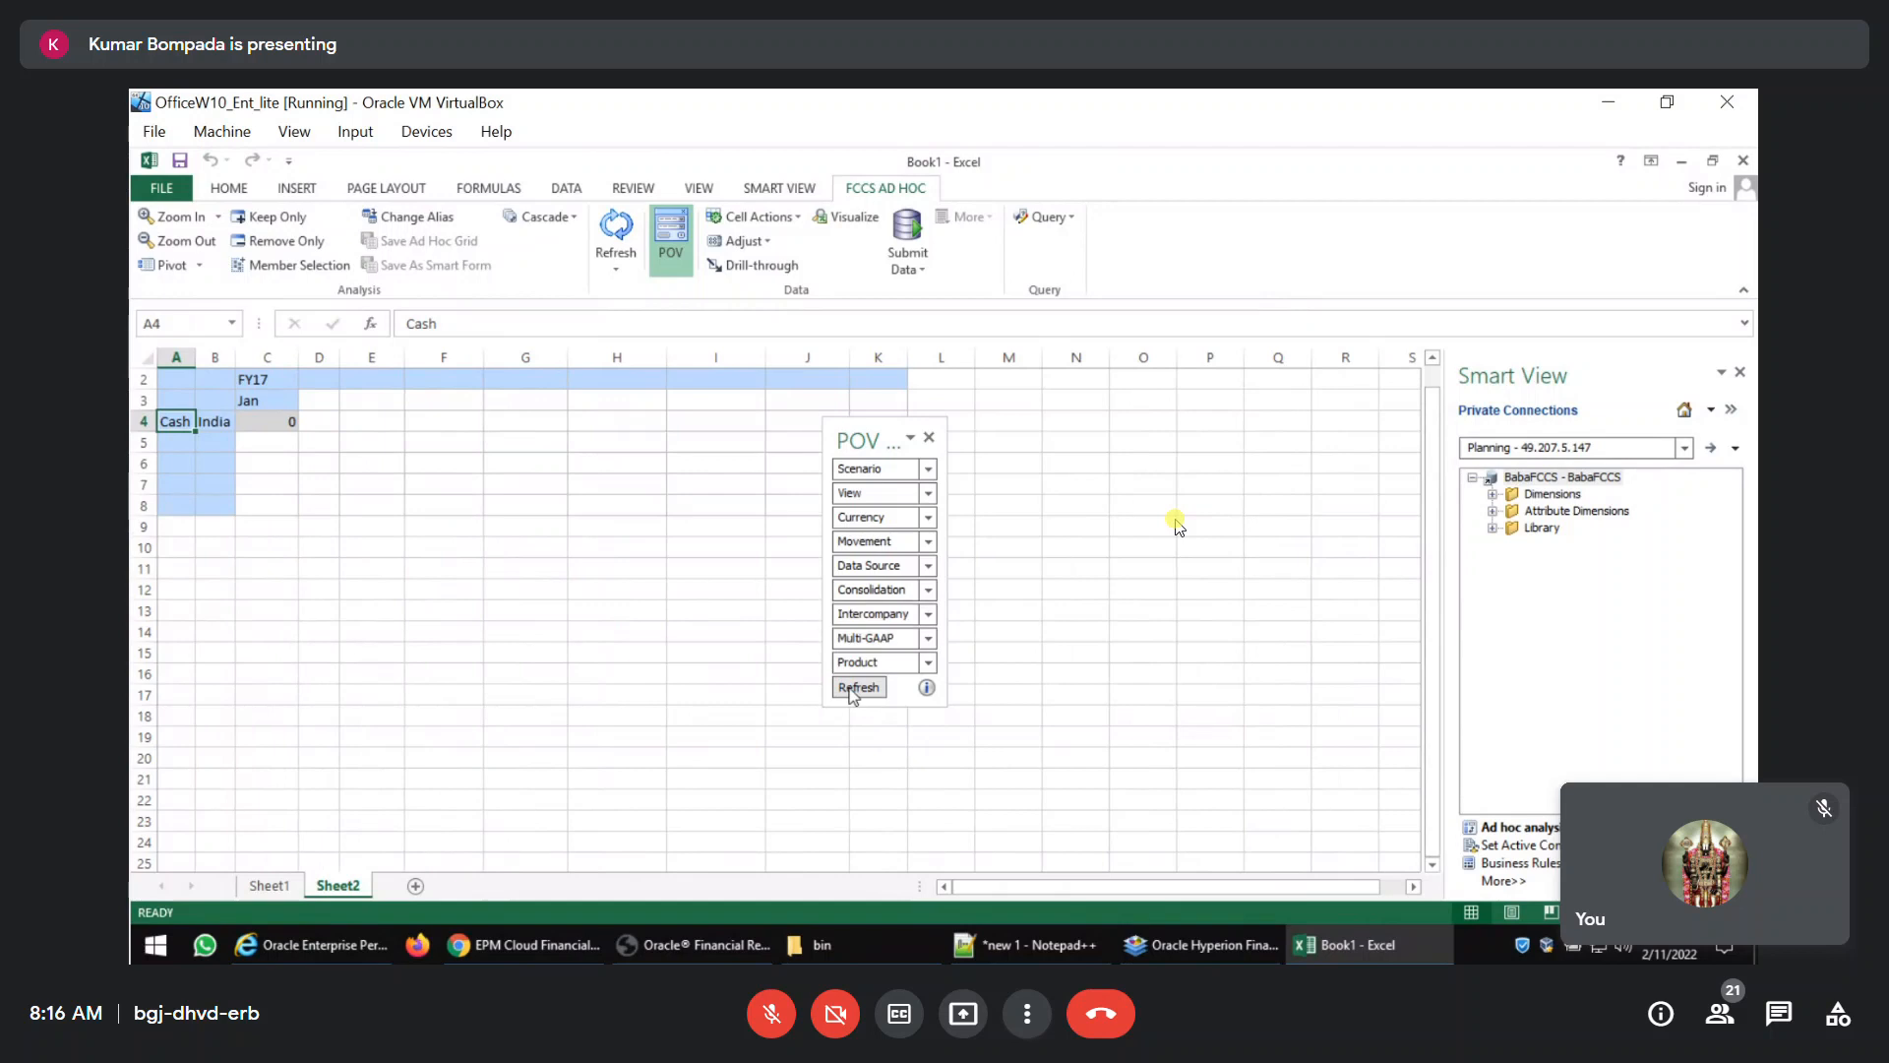
click(268, 265)
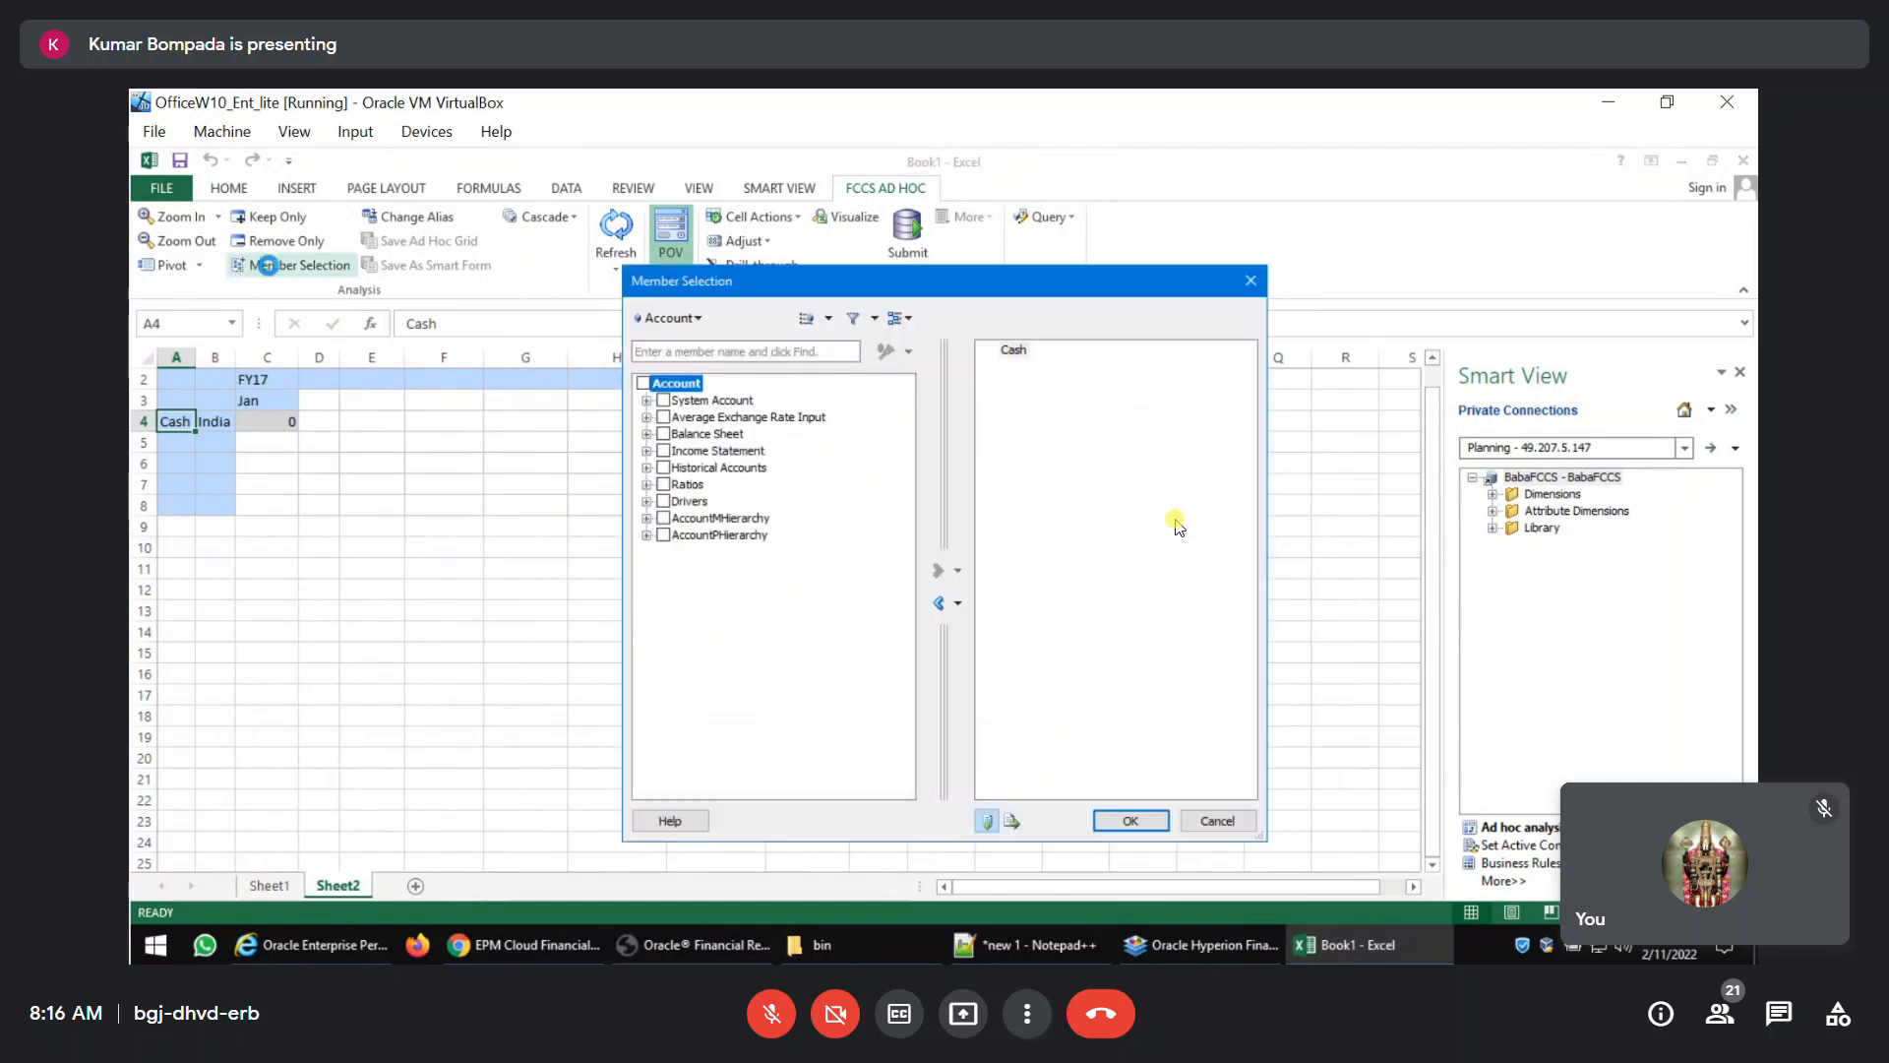
click(1251, 281)
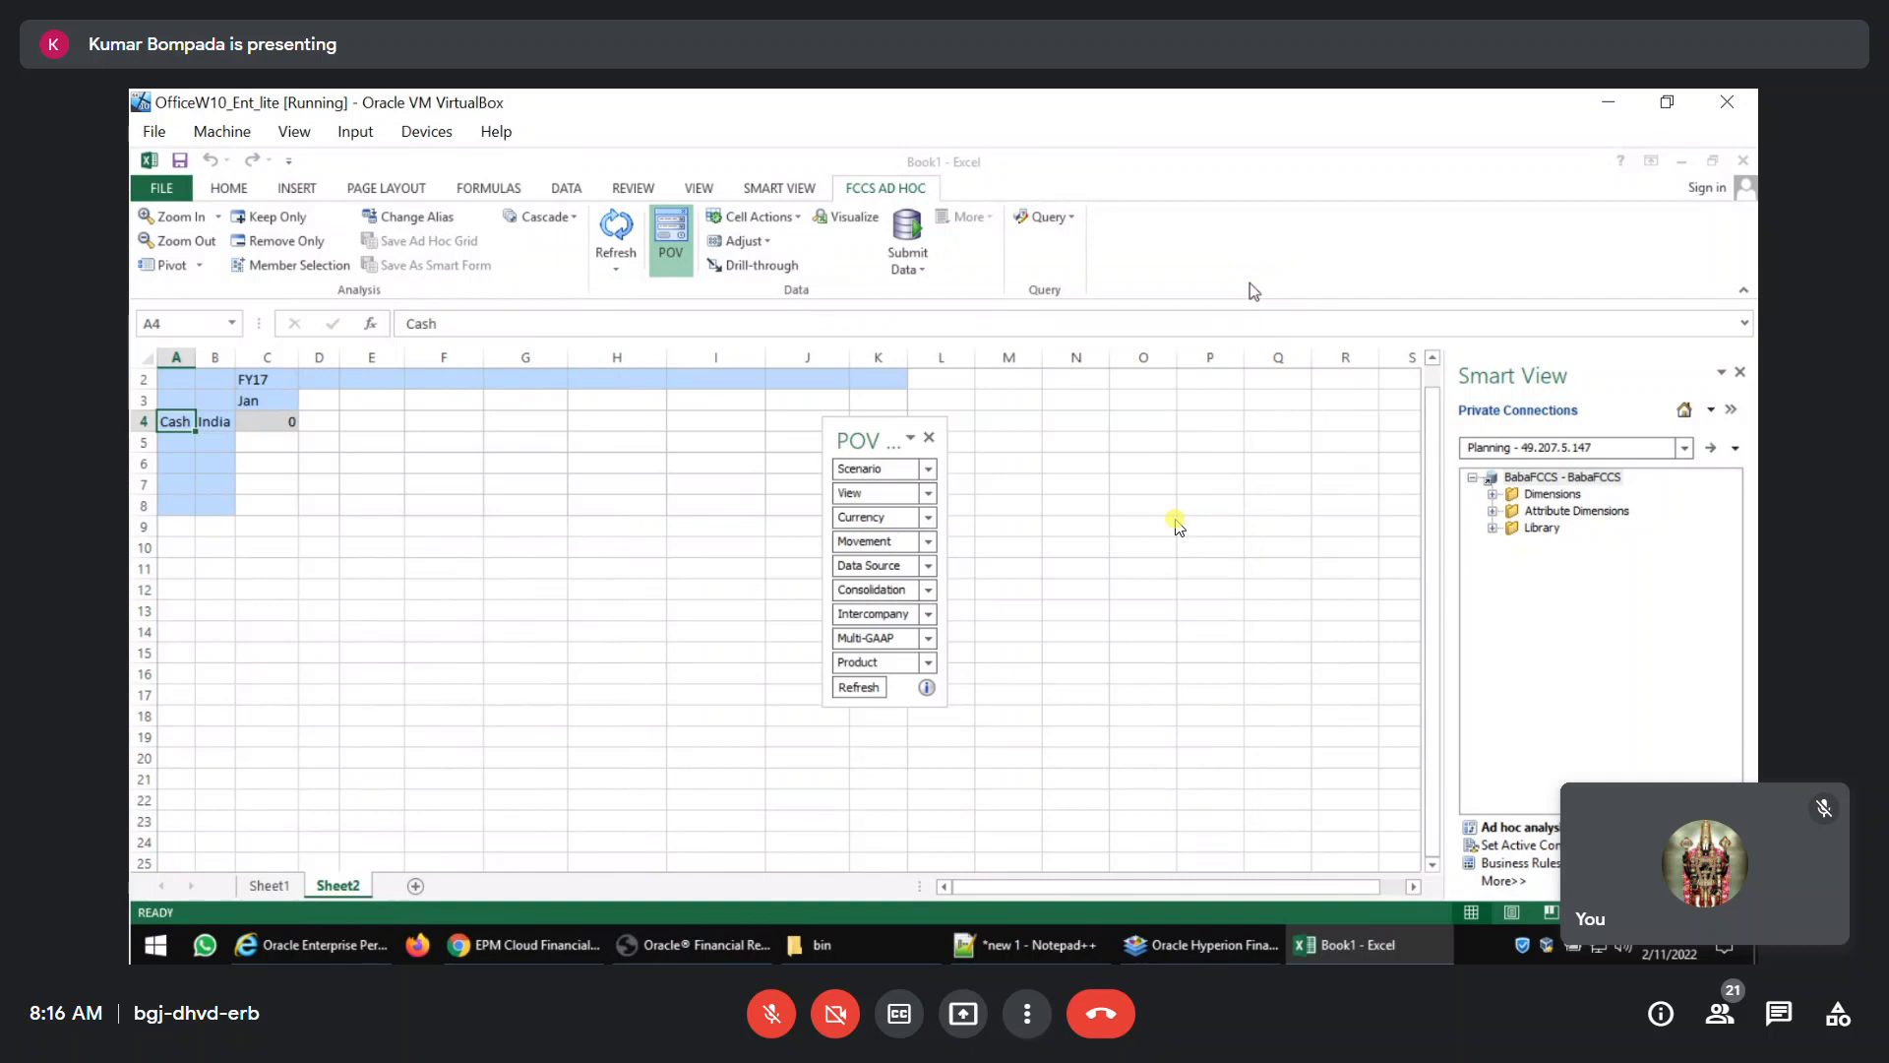
In the POV, set Scenario to Actual, View to Periodic and Currency to Entity Currency.
click(903, 477)
text(Actual)
click(900, 497)
text(Periodic)
click(902, 526)
key(Home)
text(entity)
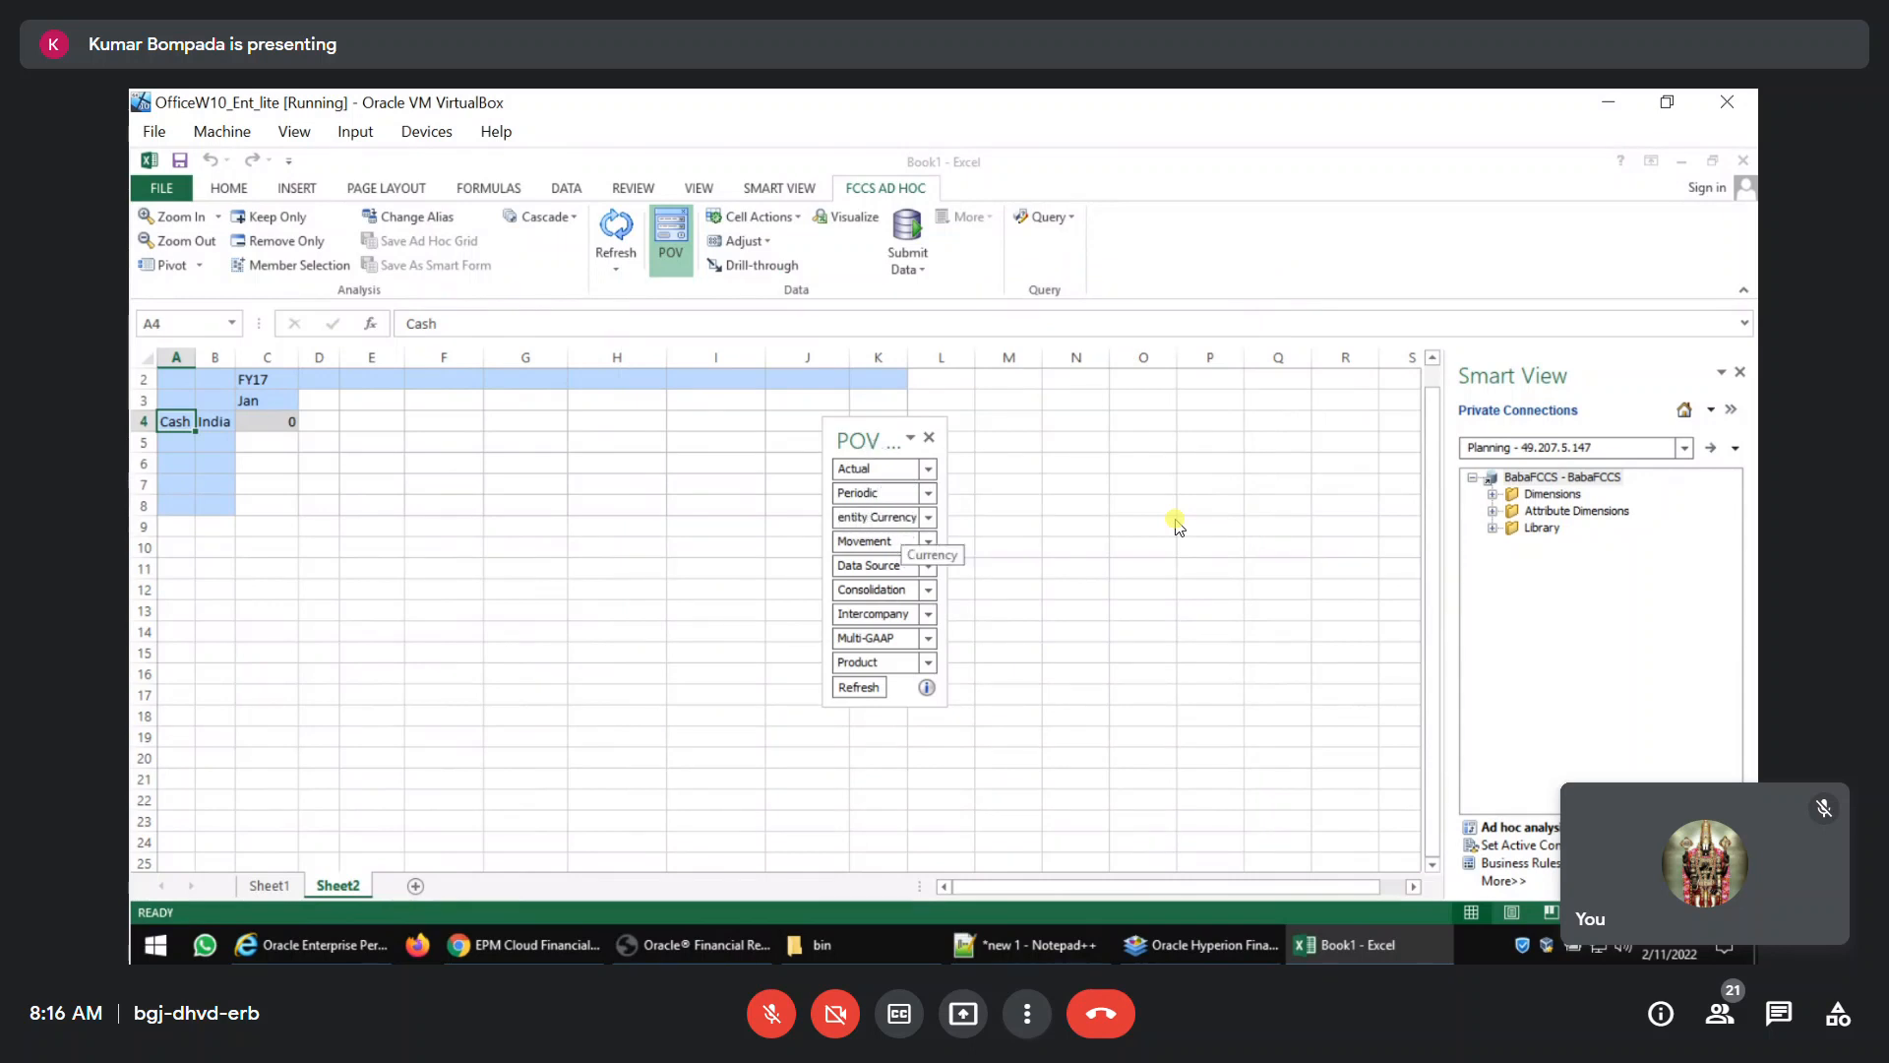
Set the POV's Movement to Changes in Cash, Data Source to Data Input and Consolidation to Entity Input.
click(898, 541)
text(Changes in cash)
key(Tab)
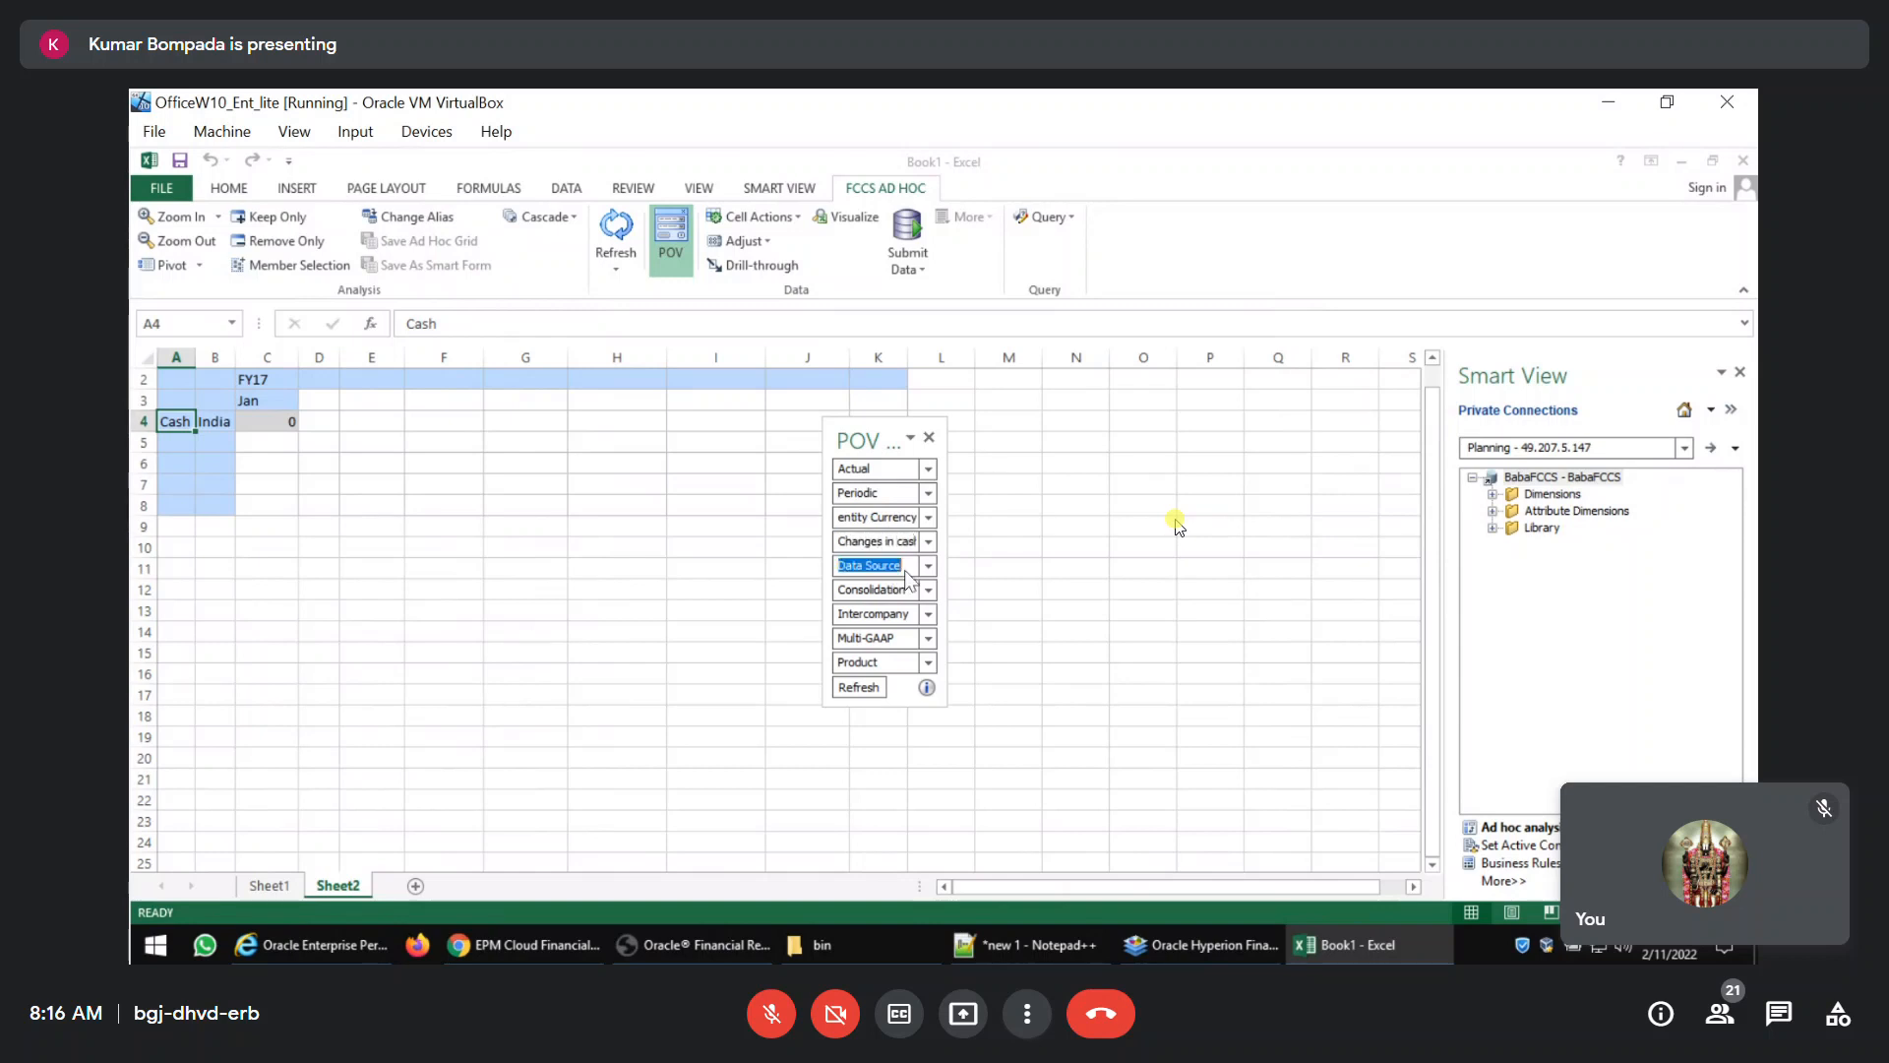
text(Data Input)
key(Tab)
text(Entity Input)
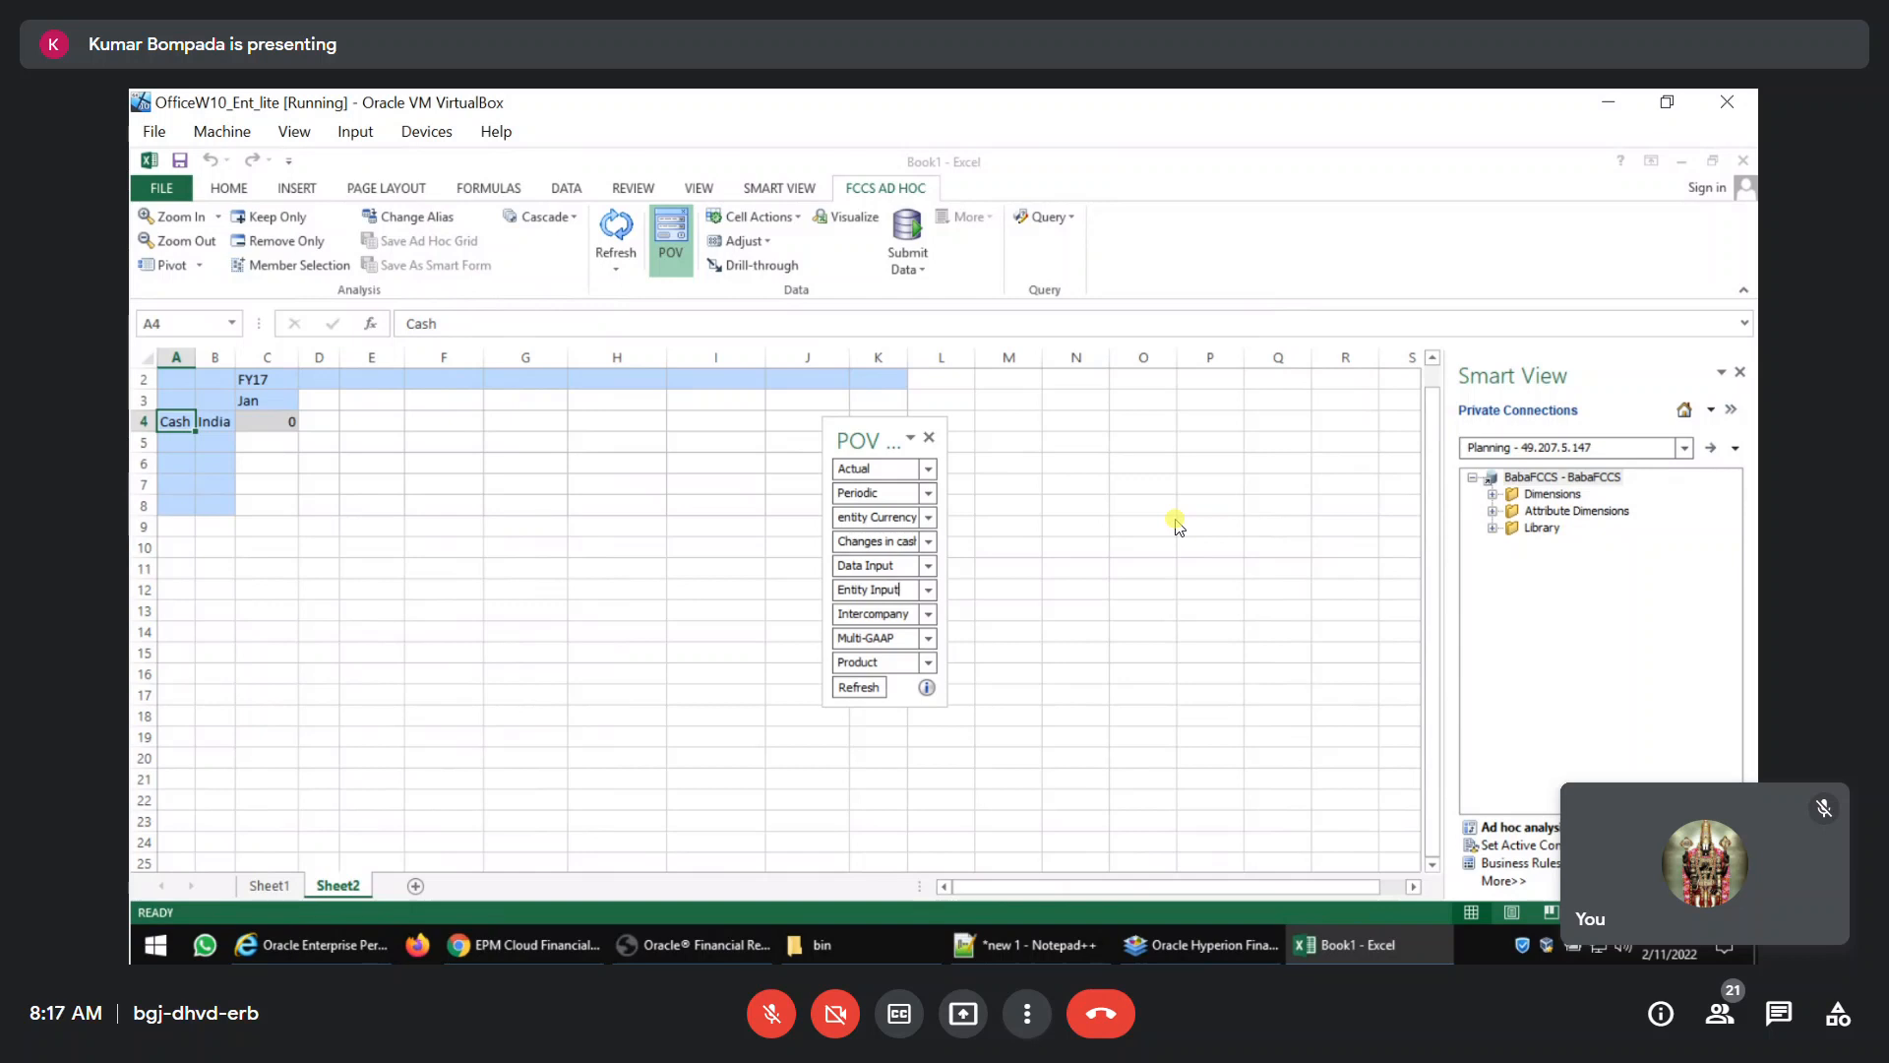
Set the POV's Intercompany to No Intercompany, Multi-GAAP to Local GAAP and Product to Laptops, and refresh the grid.
key(Tab)
key(Home)
text(No)
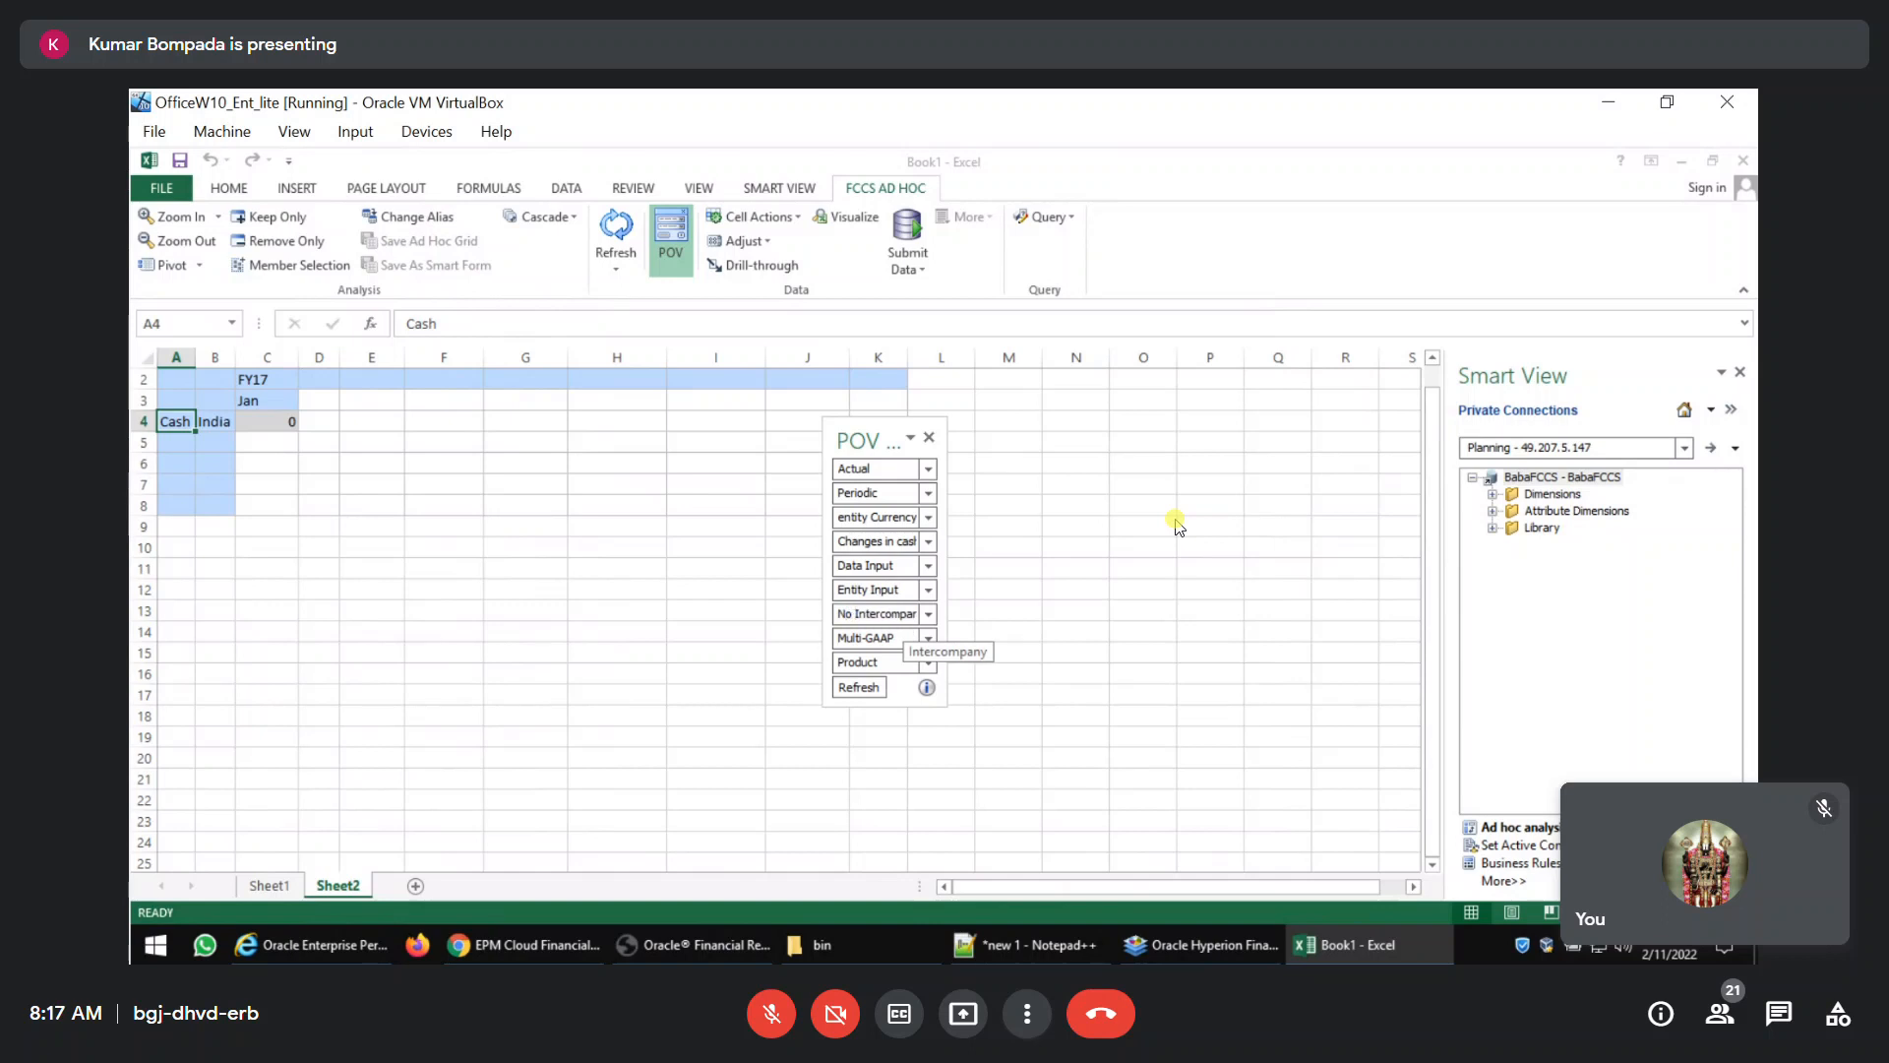
key(Tab)
text(Local)
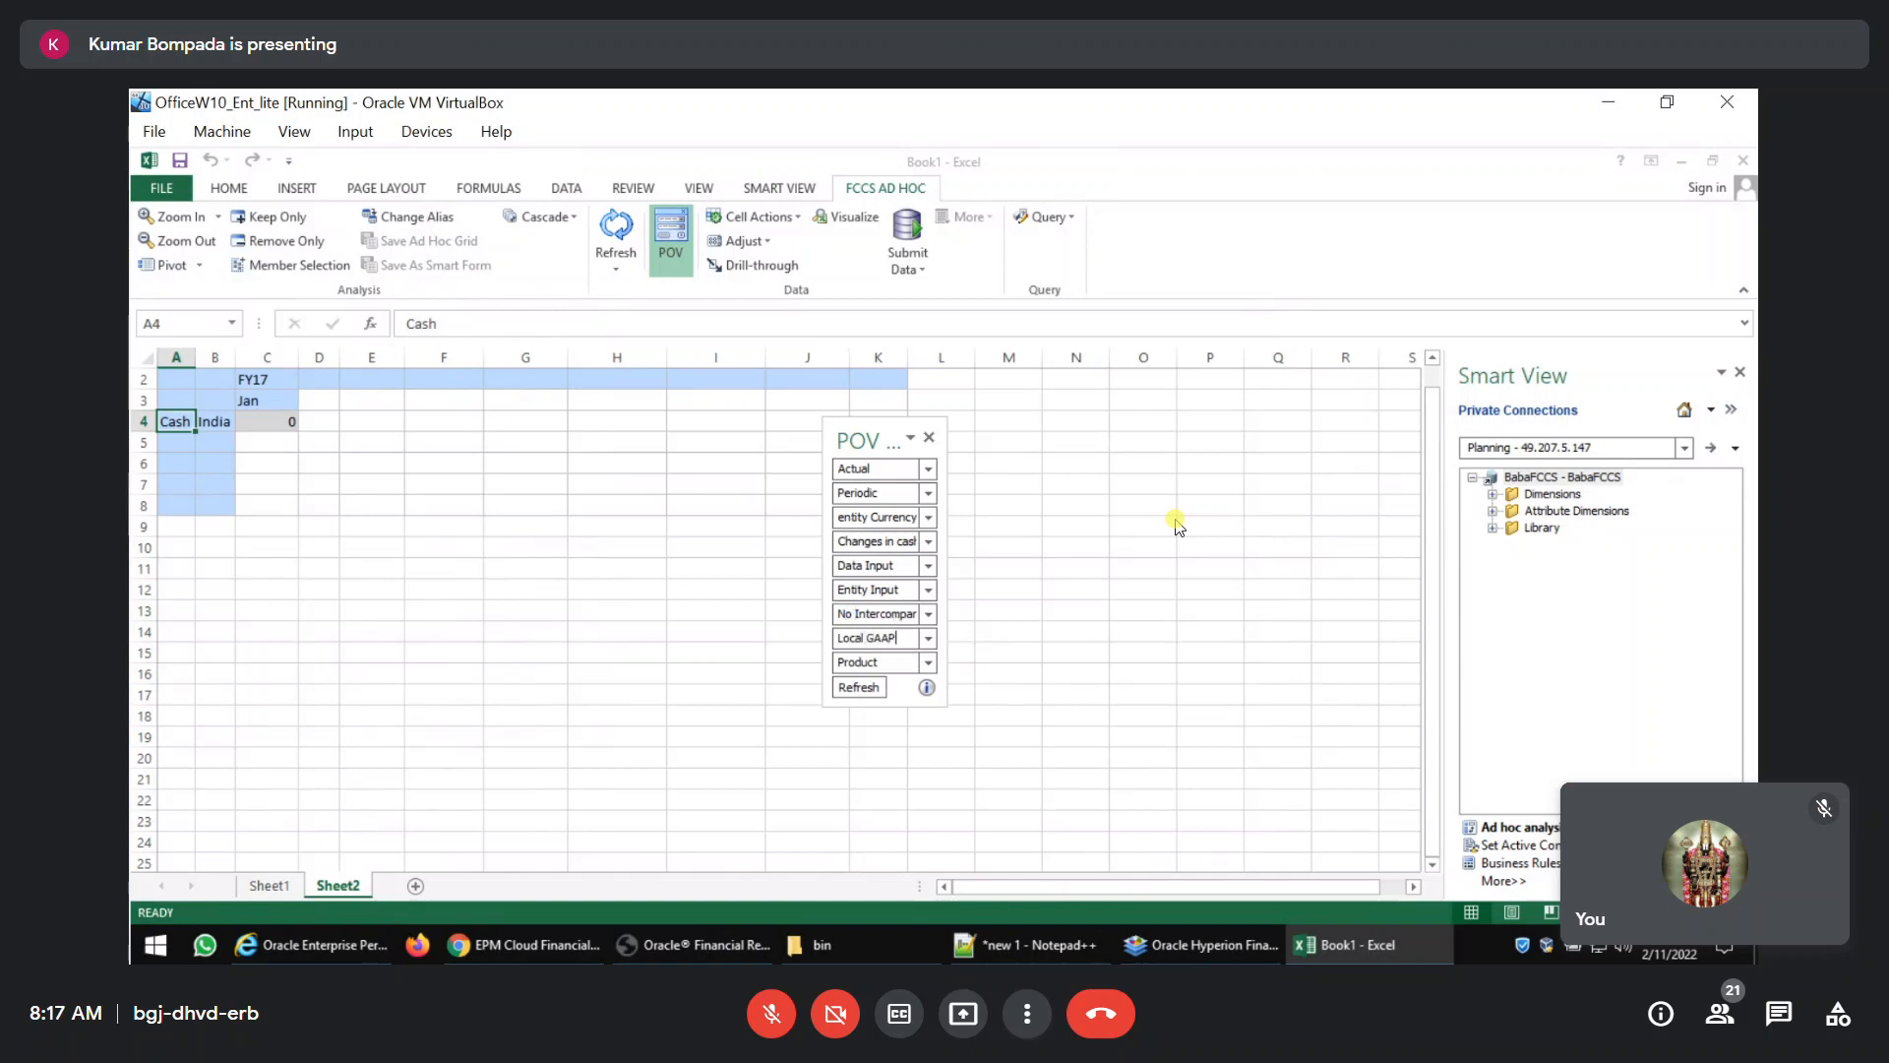
key(Tab)
text(Lap)
click(866, 687)
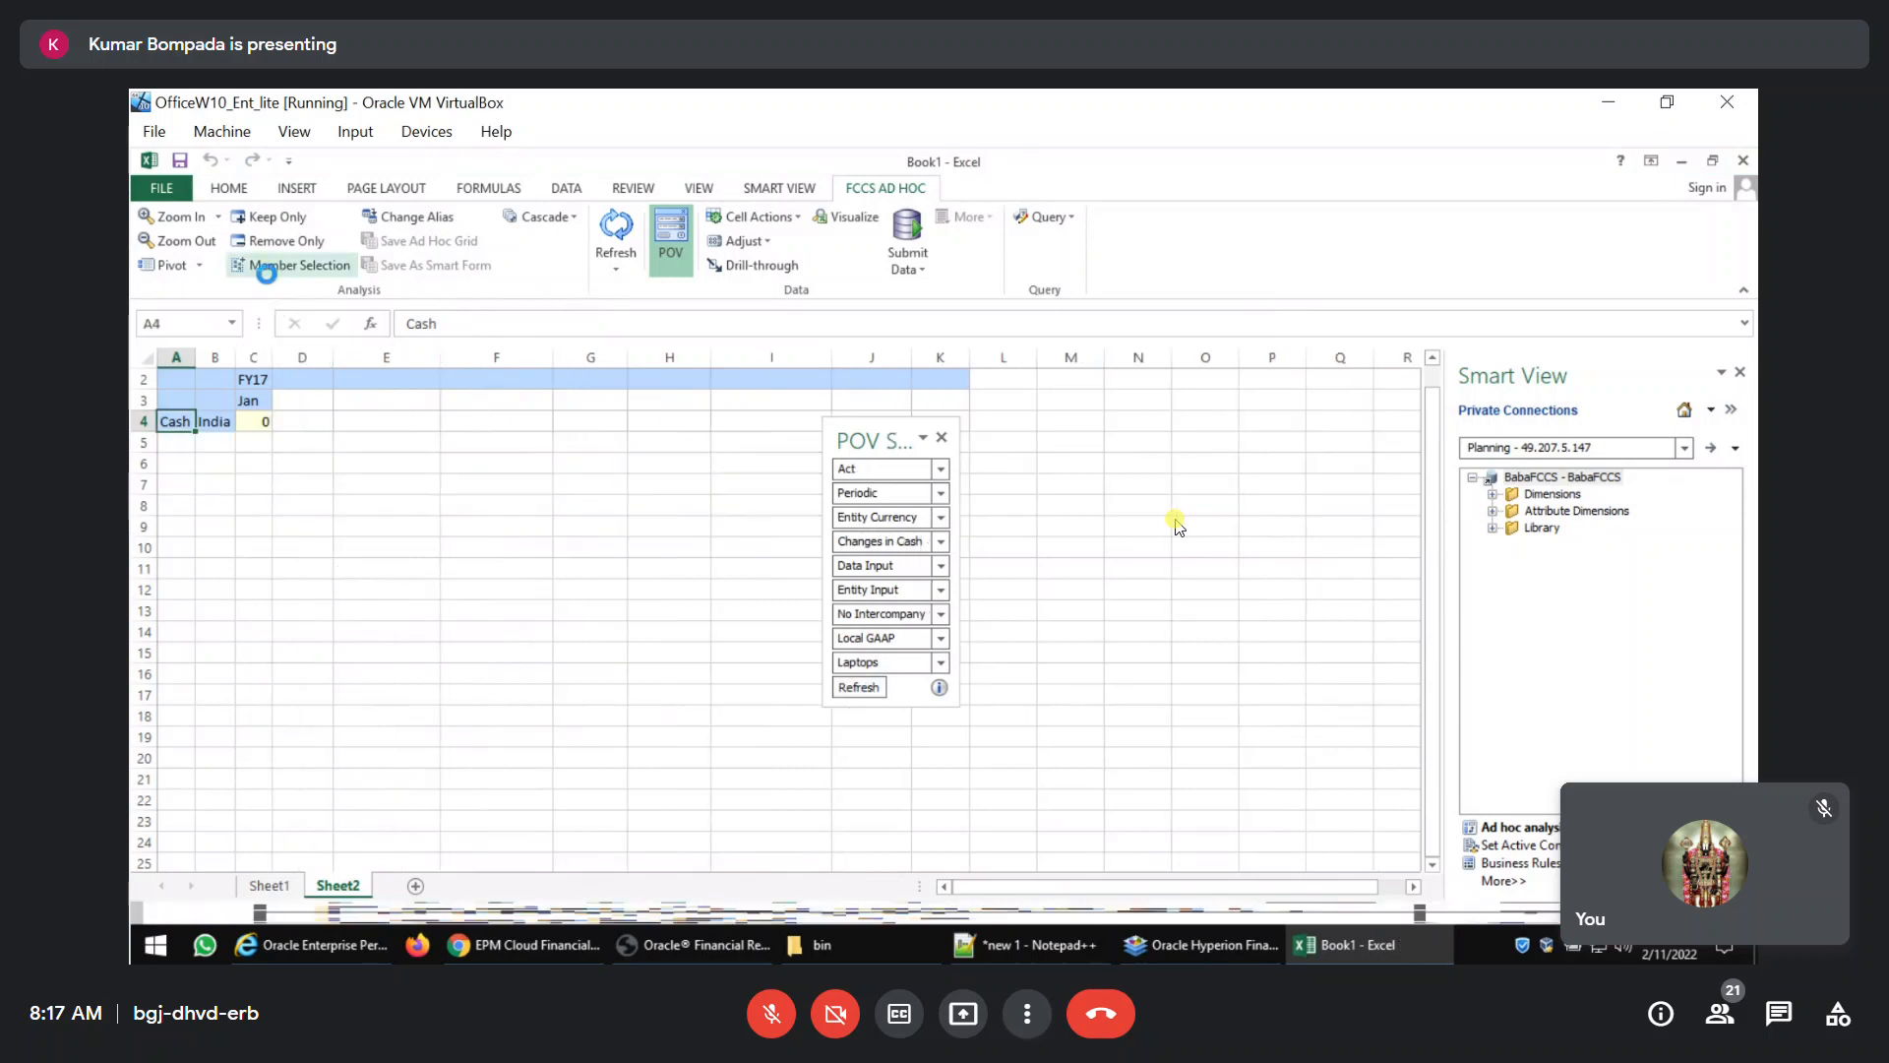
Replace Cash in the Account member selection with the Level 0 Descendants of Current Assets, and apply it to the grid rows.
click(275, 266)
click(646, 434)
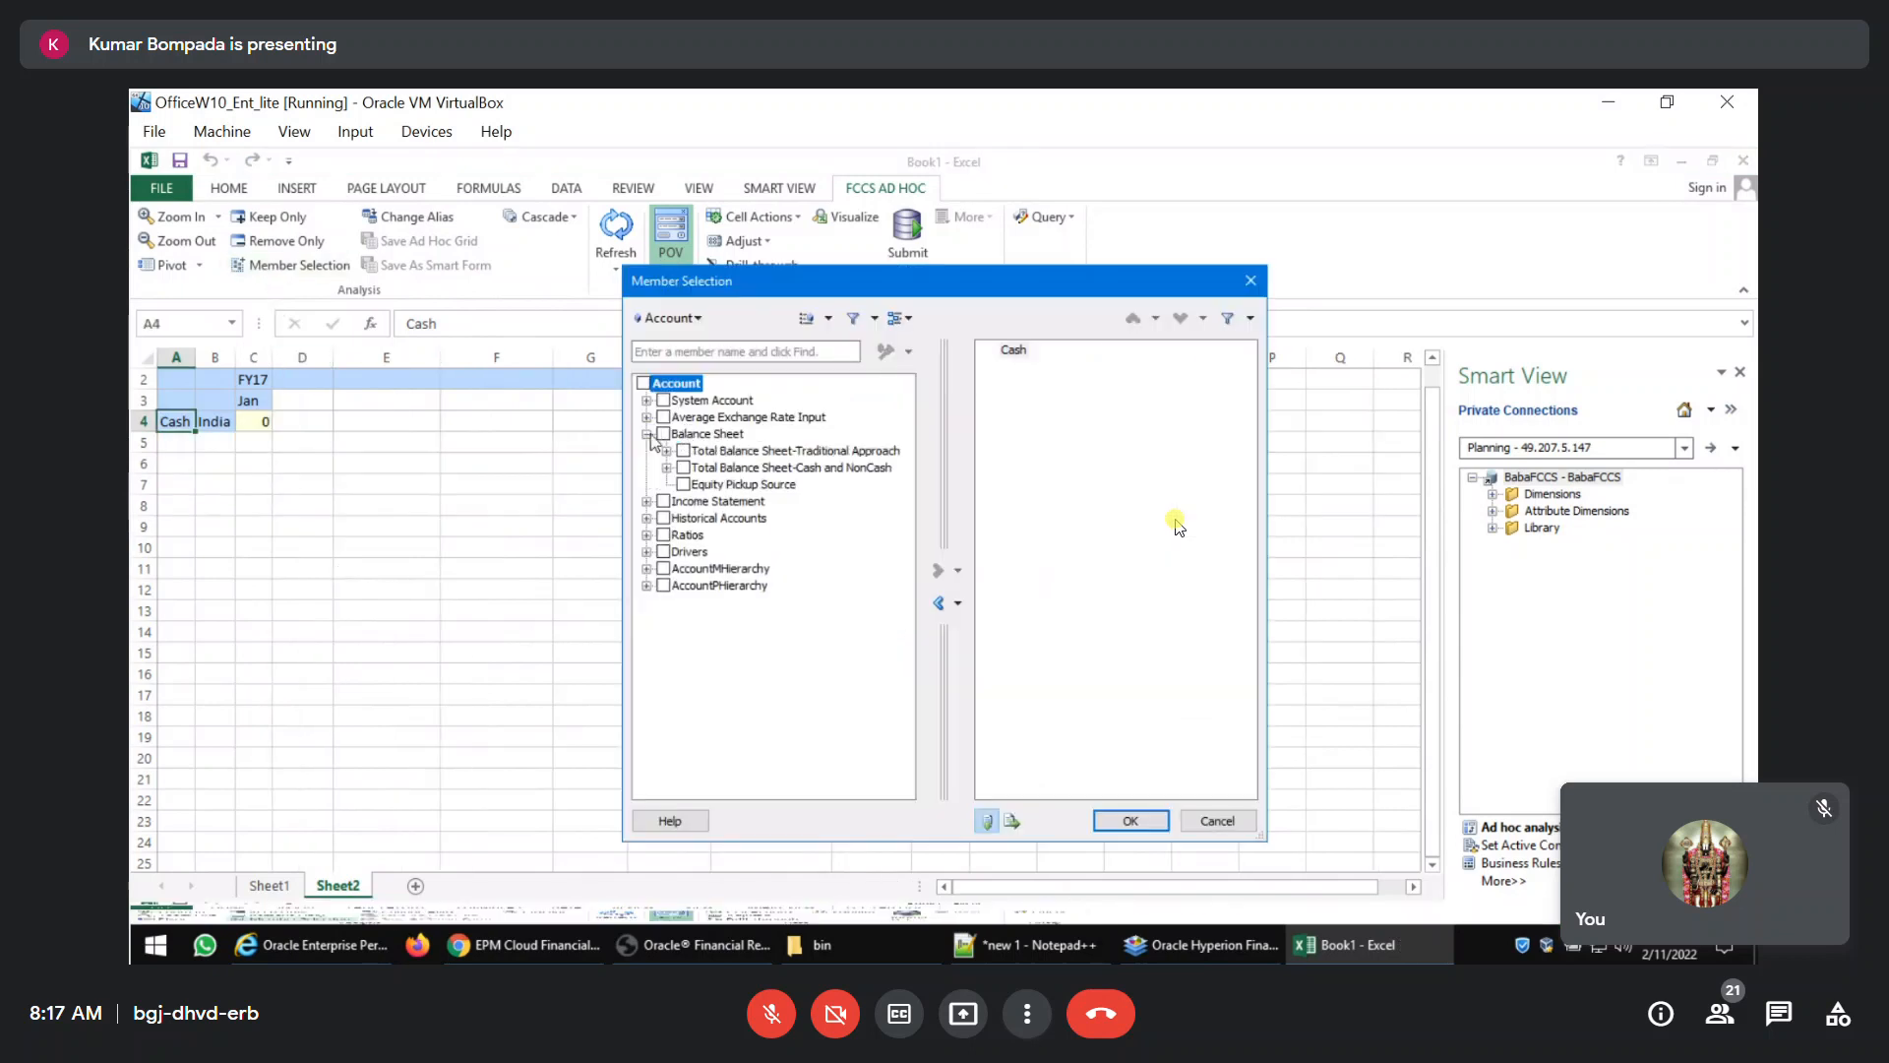
click(667, 451)
click(686, 467)
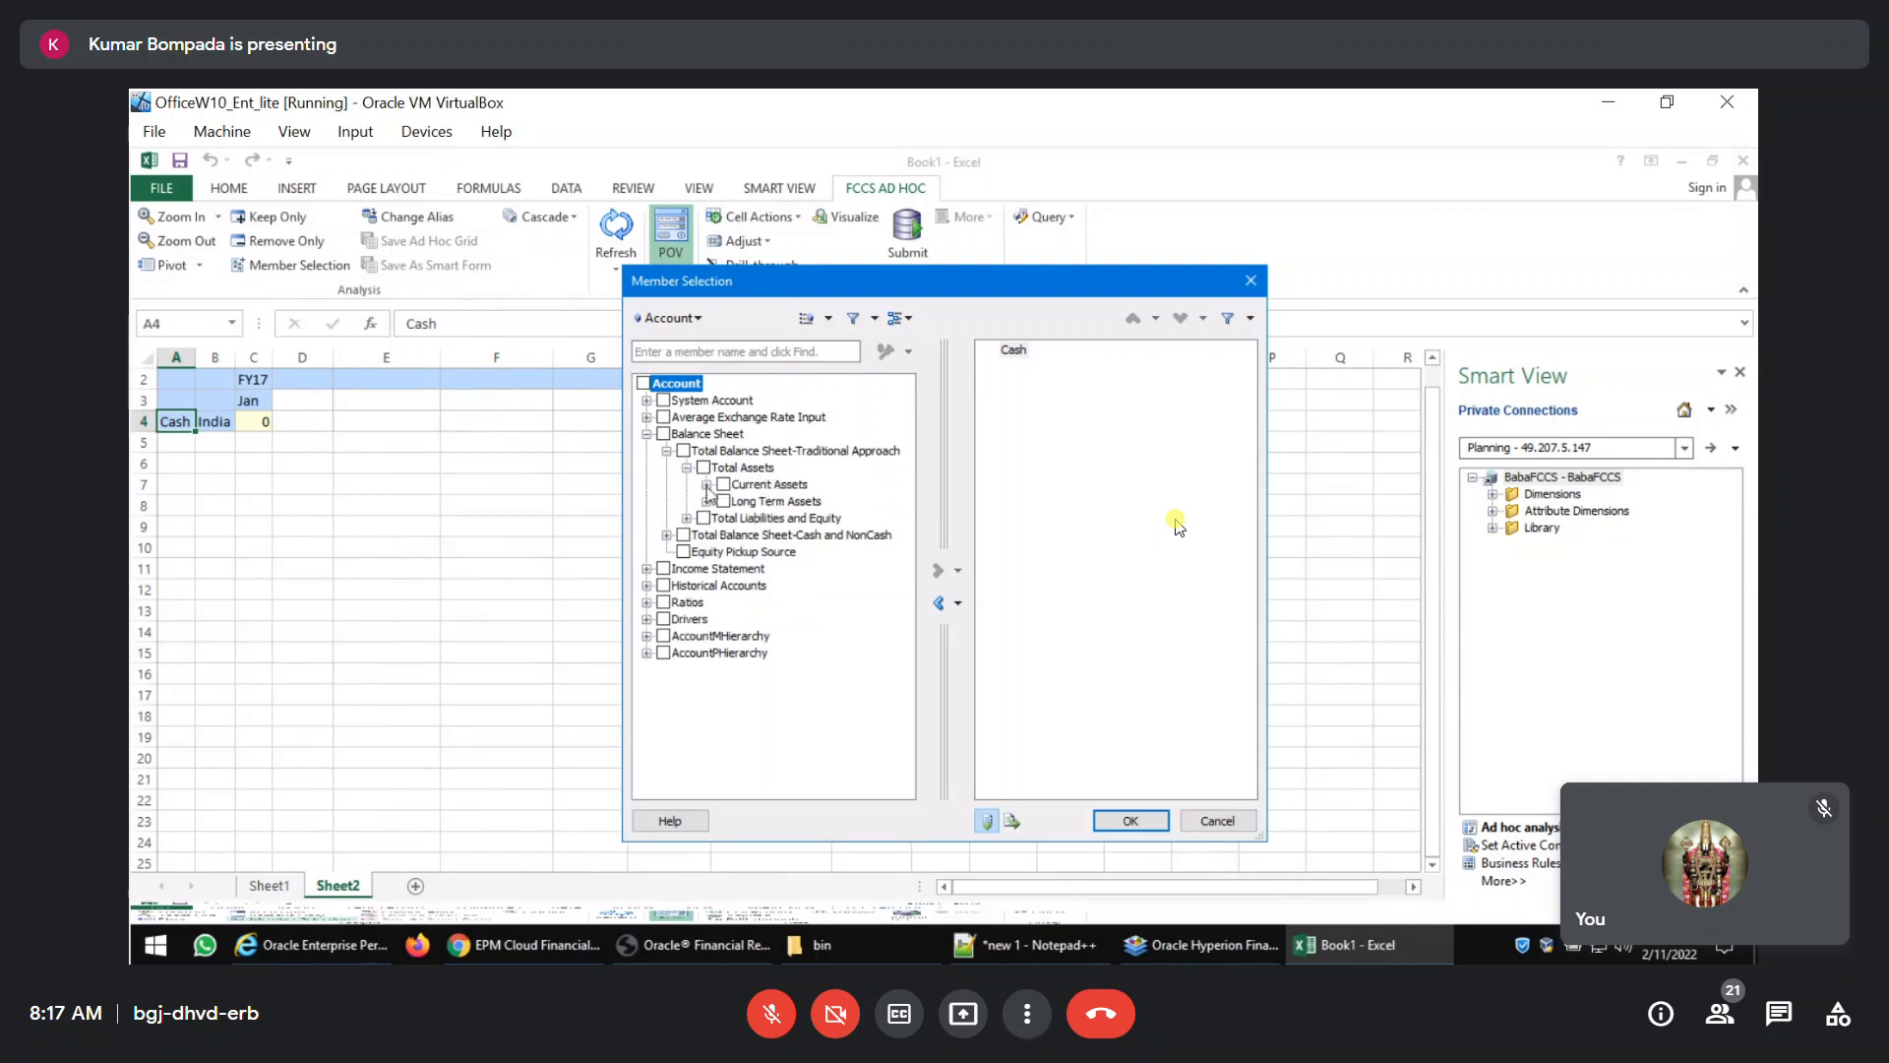
click(707, 485)
click(724, 484)
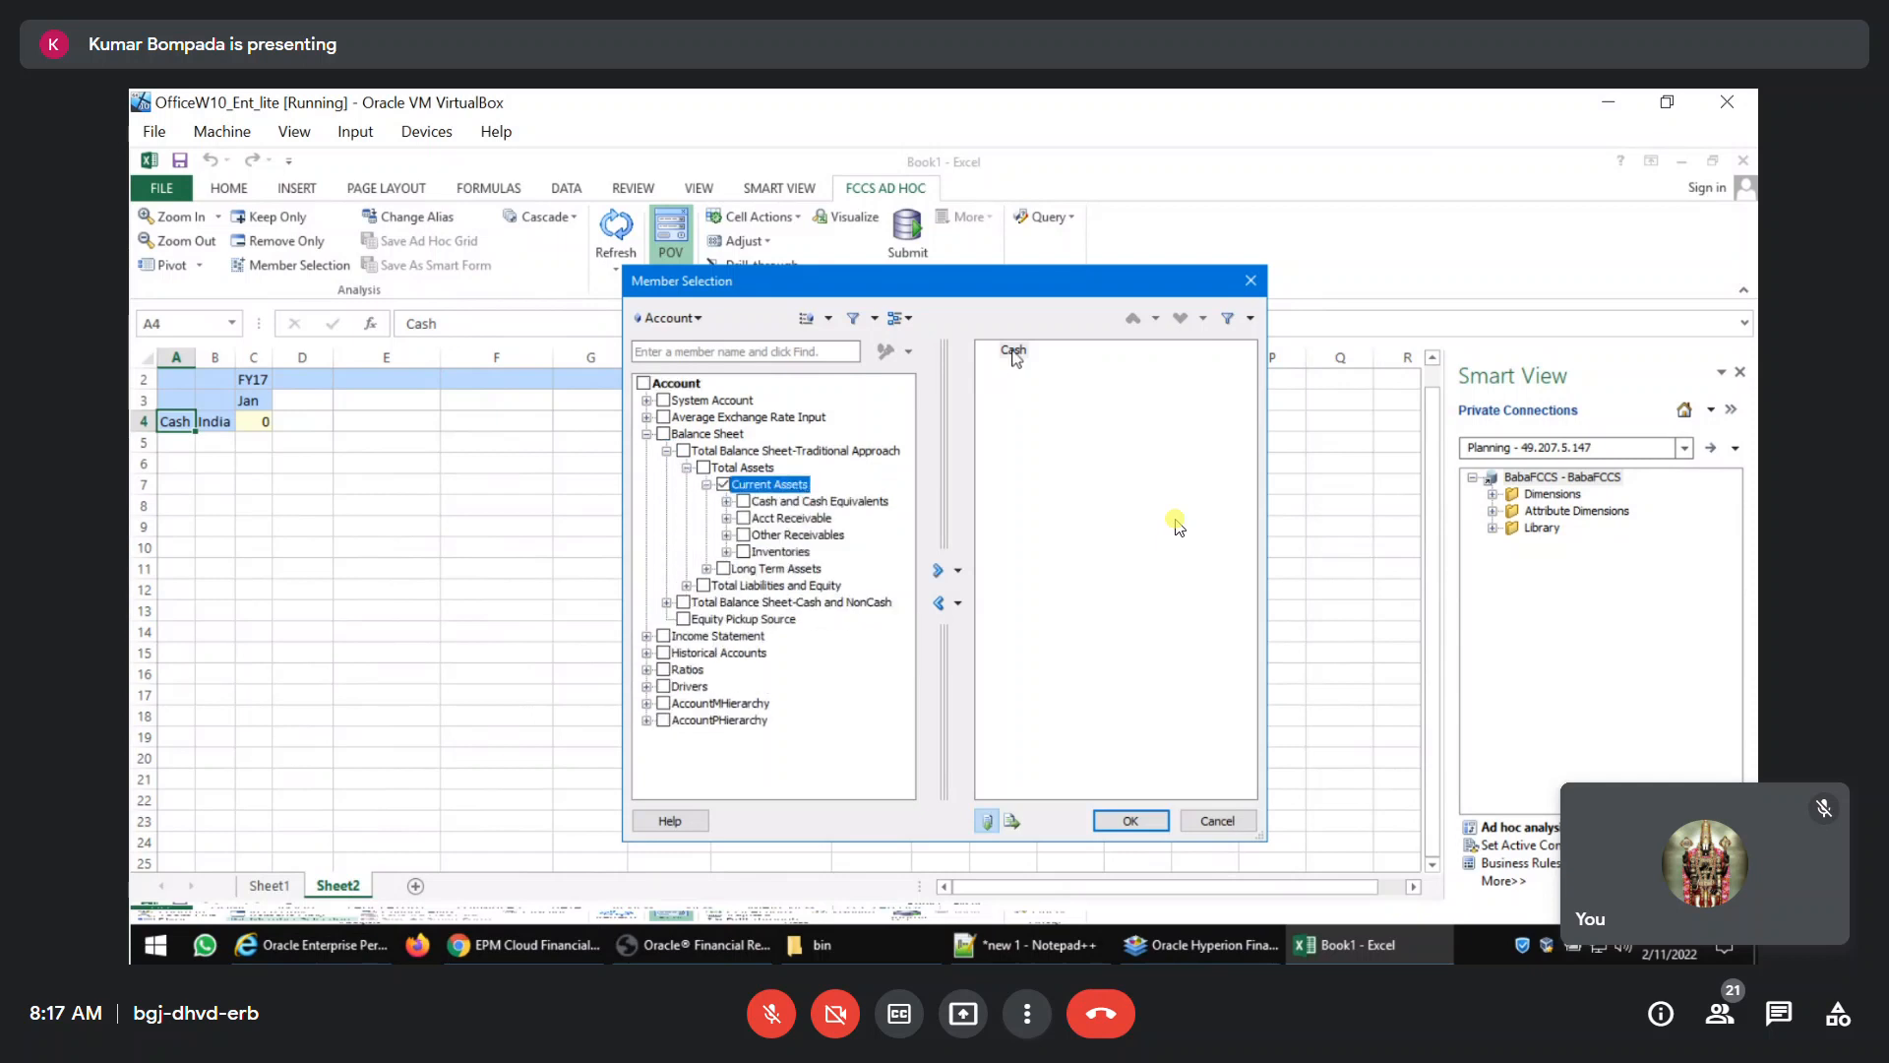
click(1013, 350)
click(938, 602)
click(957, 571)
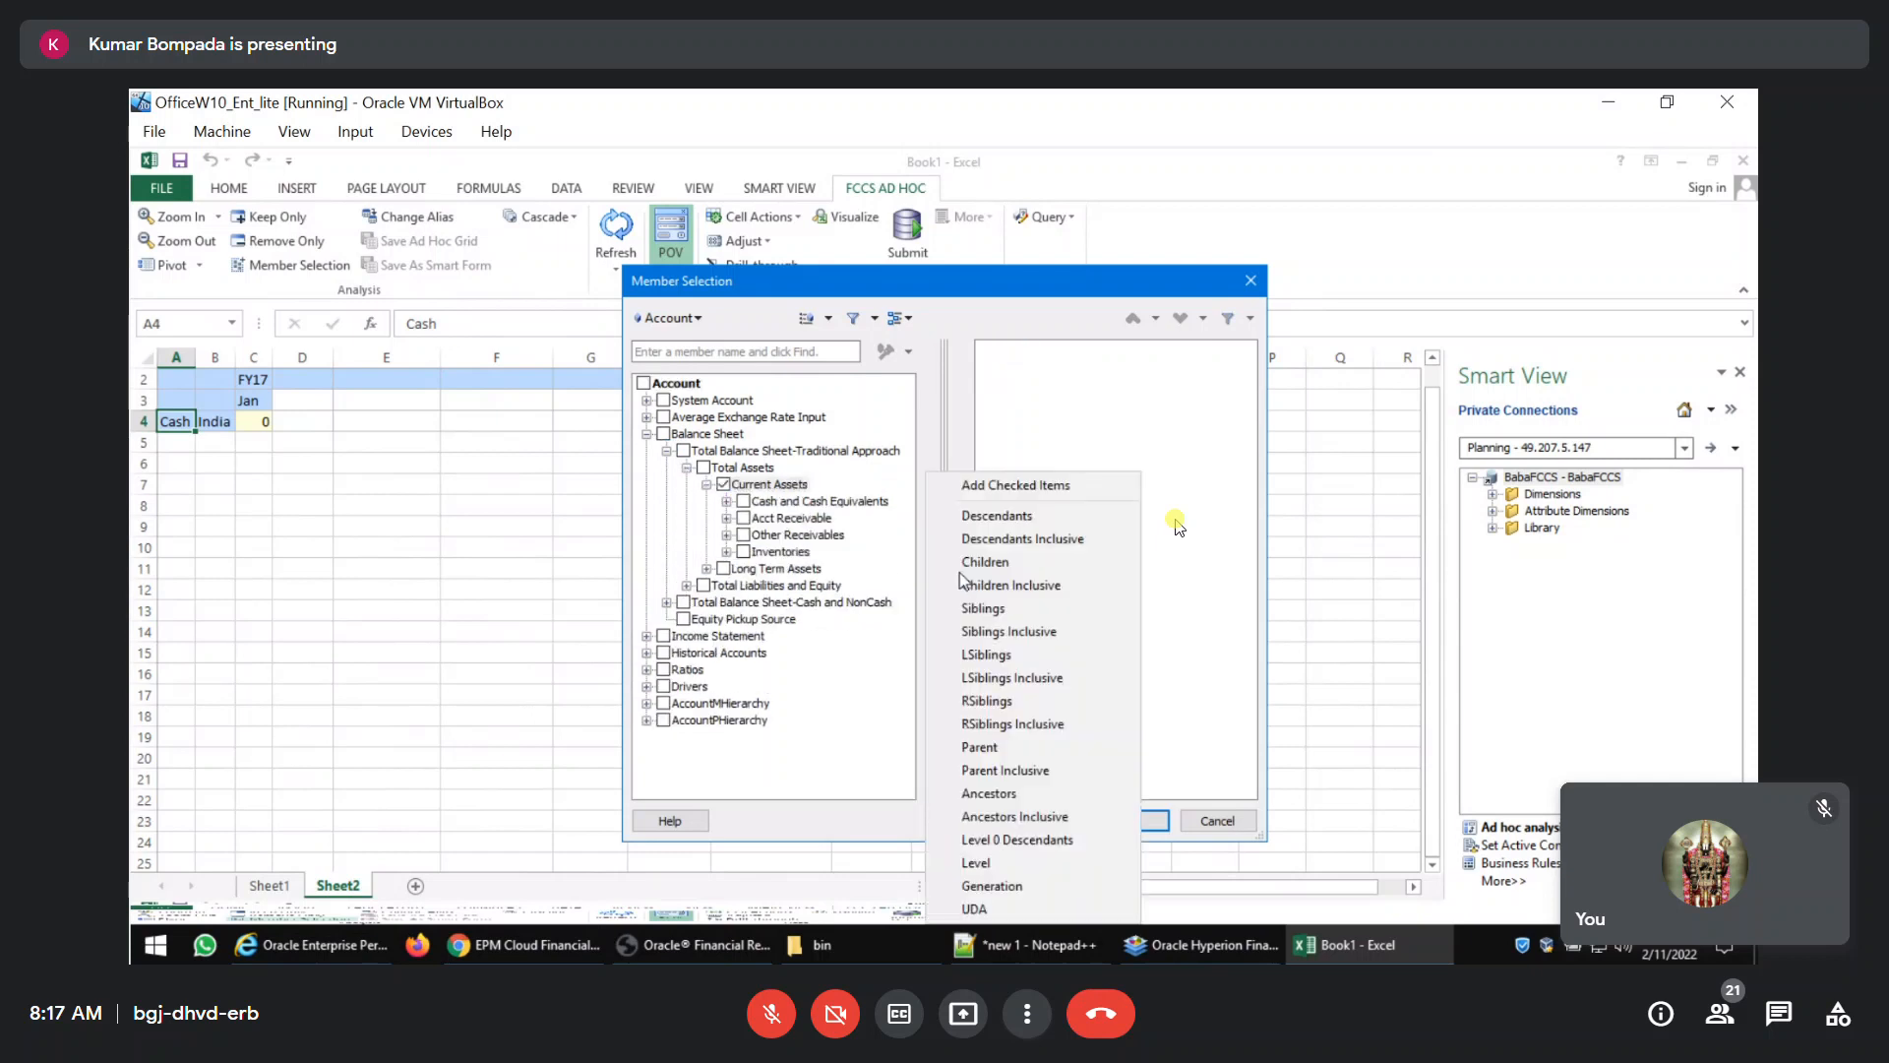
click(996, 837)
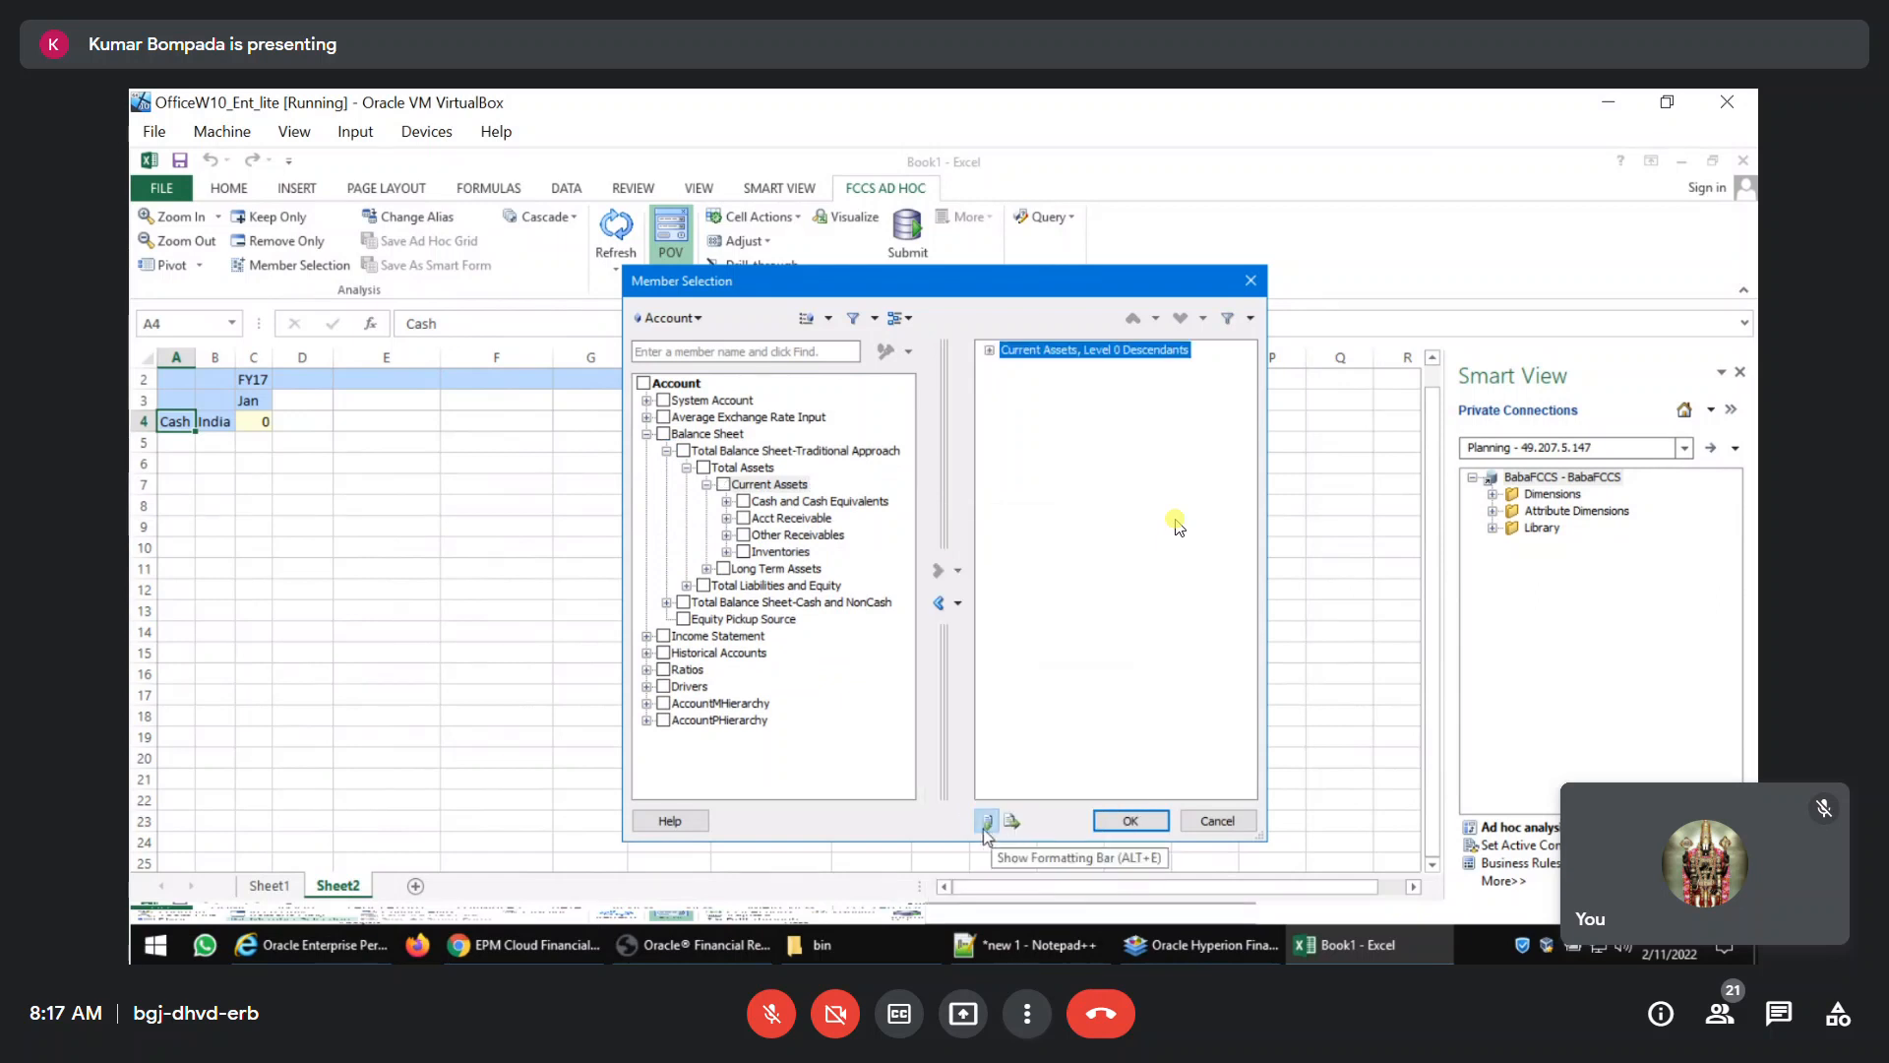
click(1134, 820)
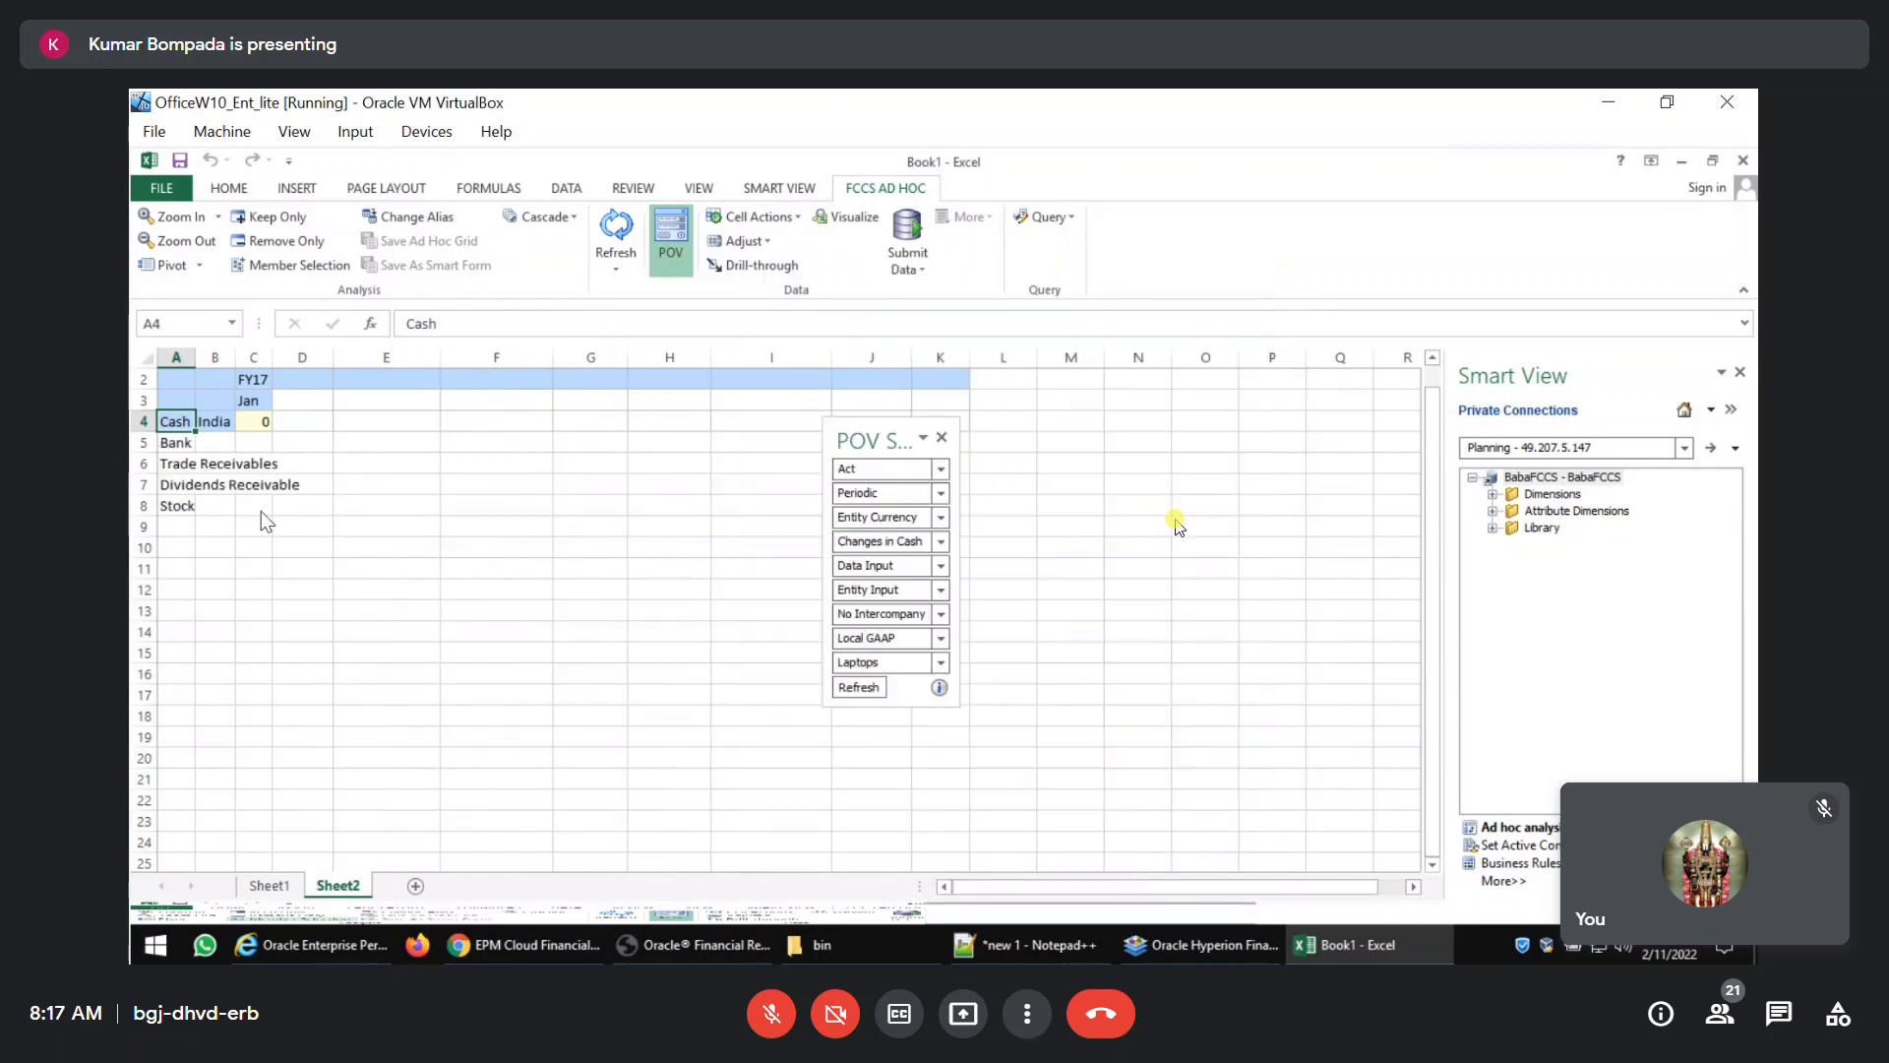
Copy the India entity down to all current-asset account rows through Stock, and refresh the grid.
click(222, 505)
key(shift+Up)
key(shift+Up)
key(shift+Up)
key(shift+Up)
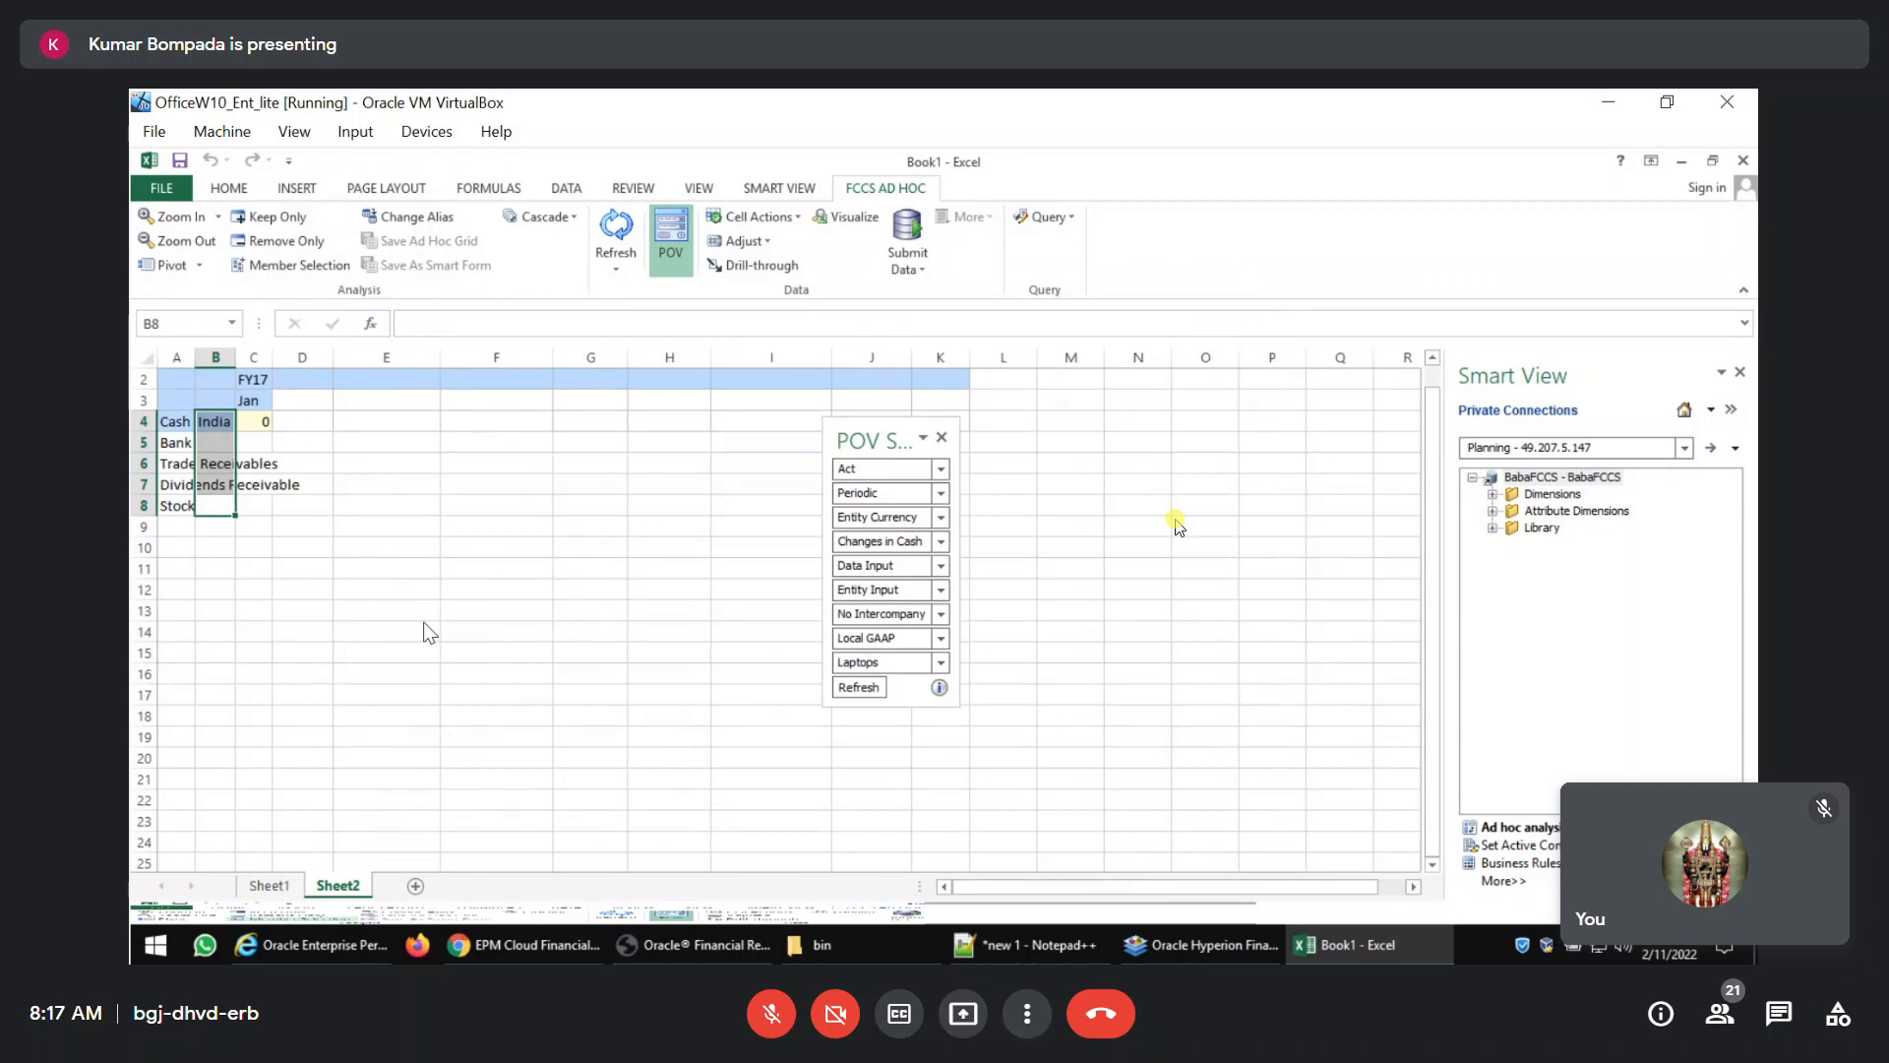
key(ctrl+d)
click(616, 231)
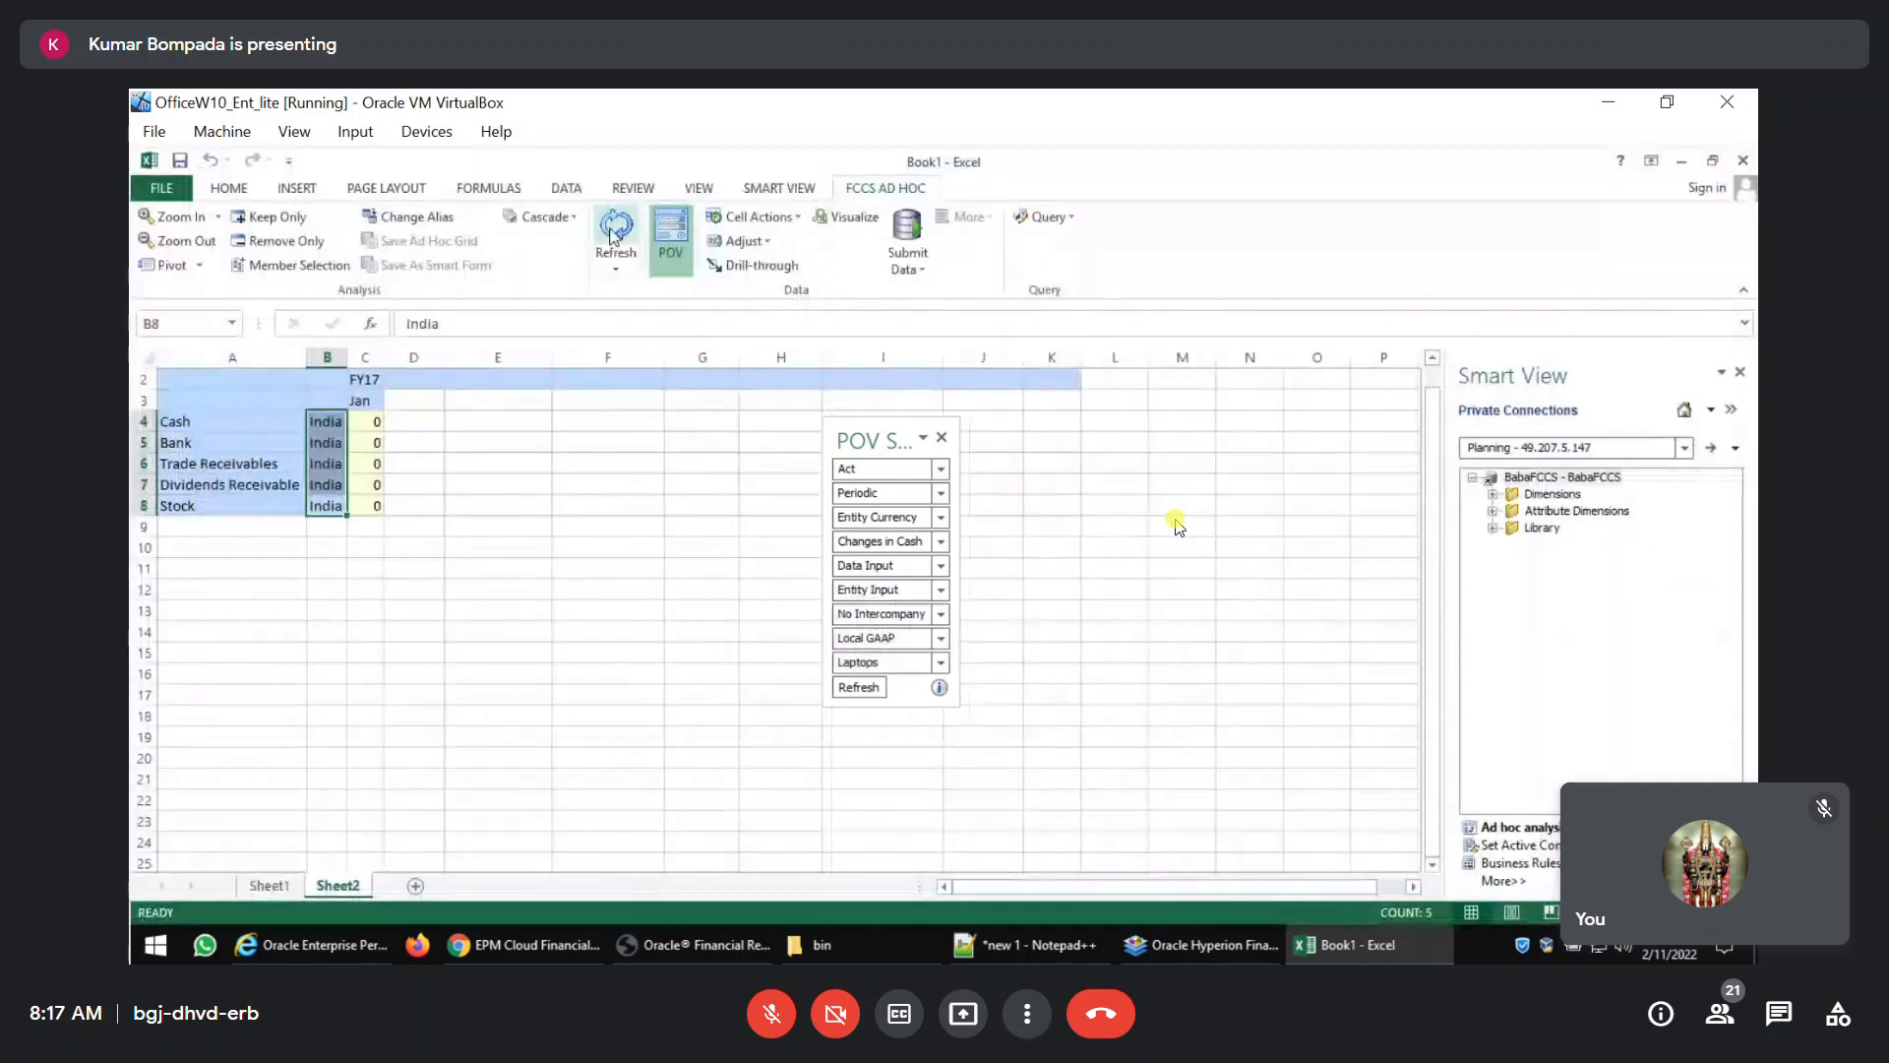
Copy the FY17 Jan column header into the adjacent column and change the copied year to FY18.
click(370, 423)
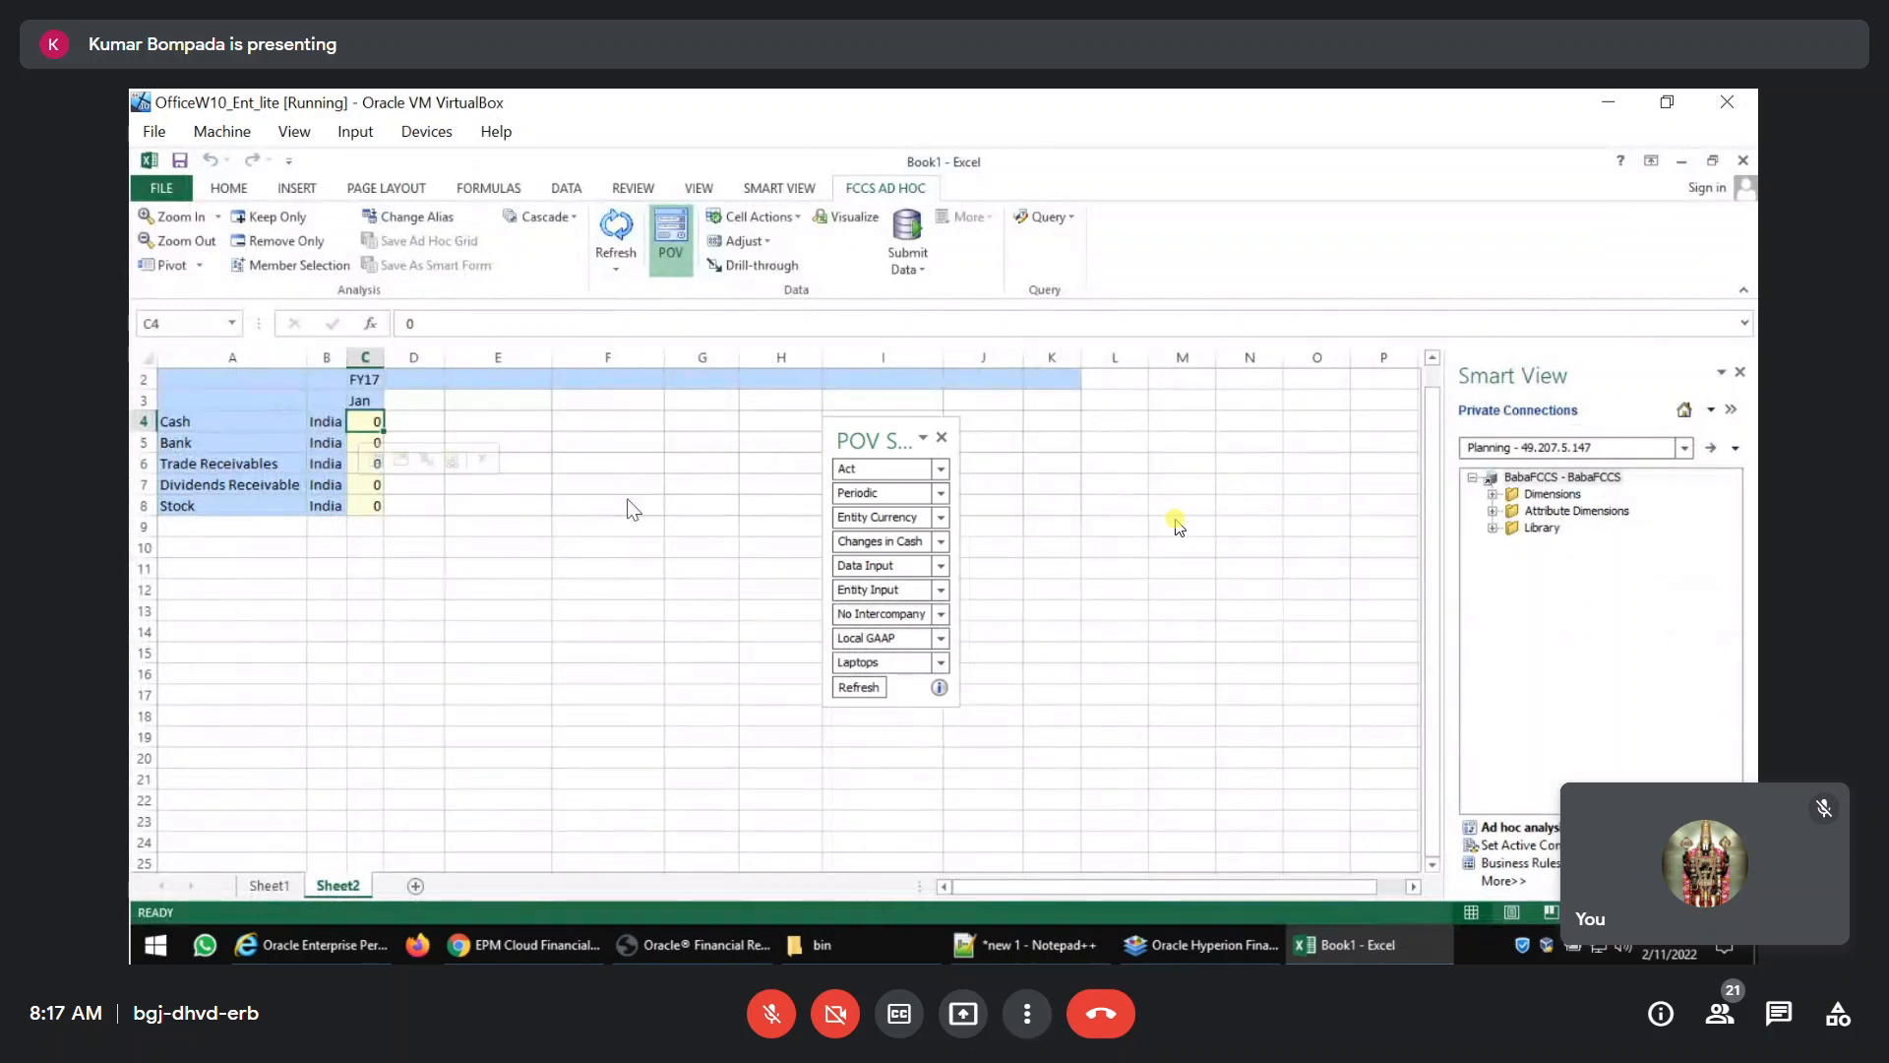
click(374, 382)
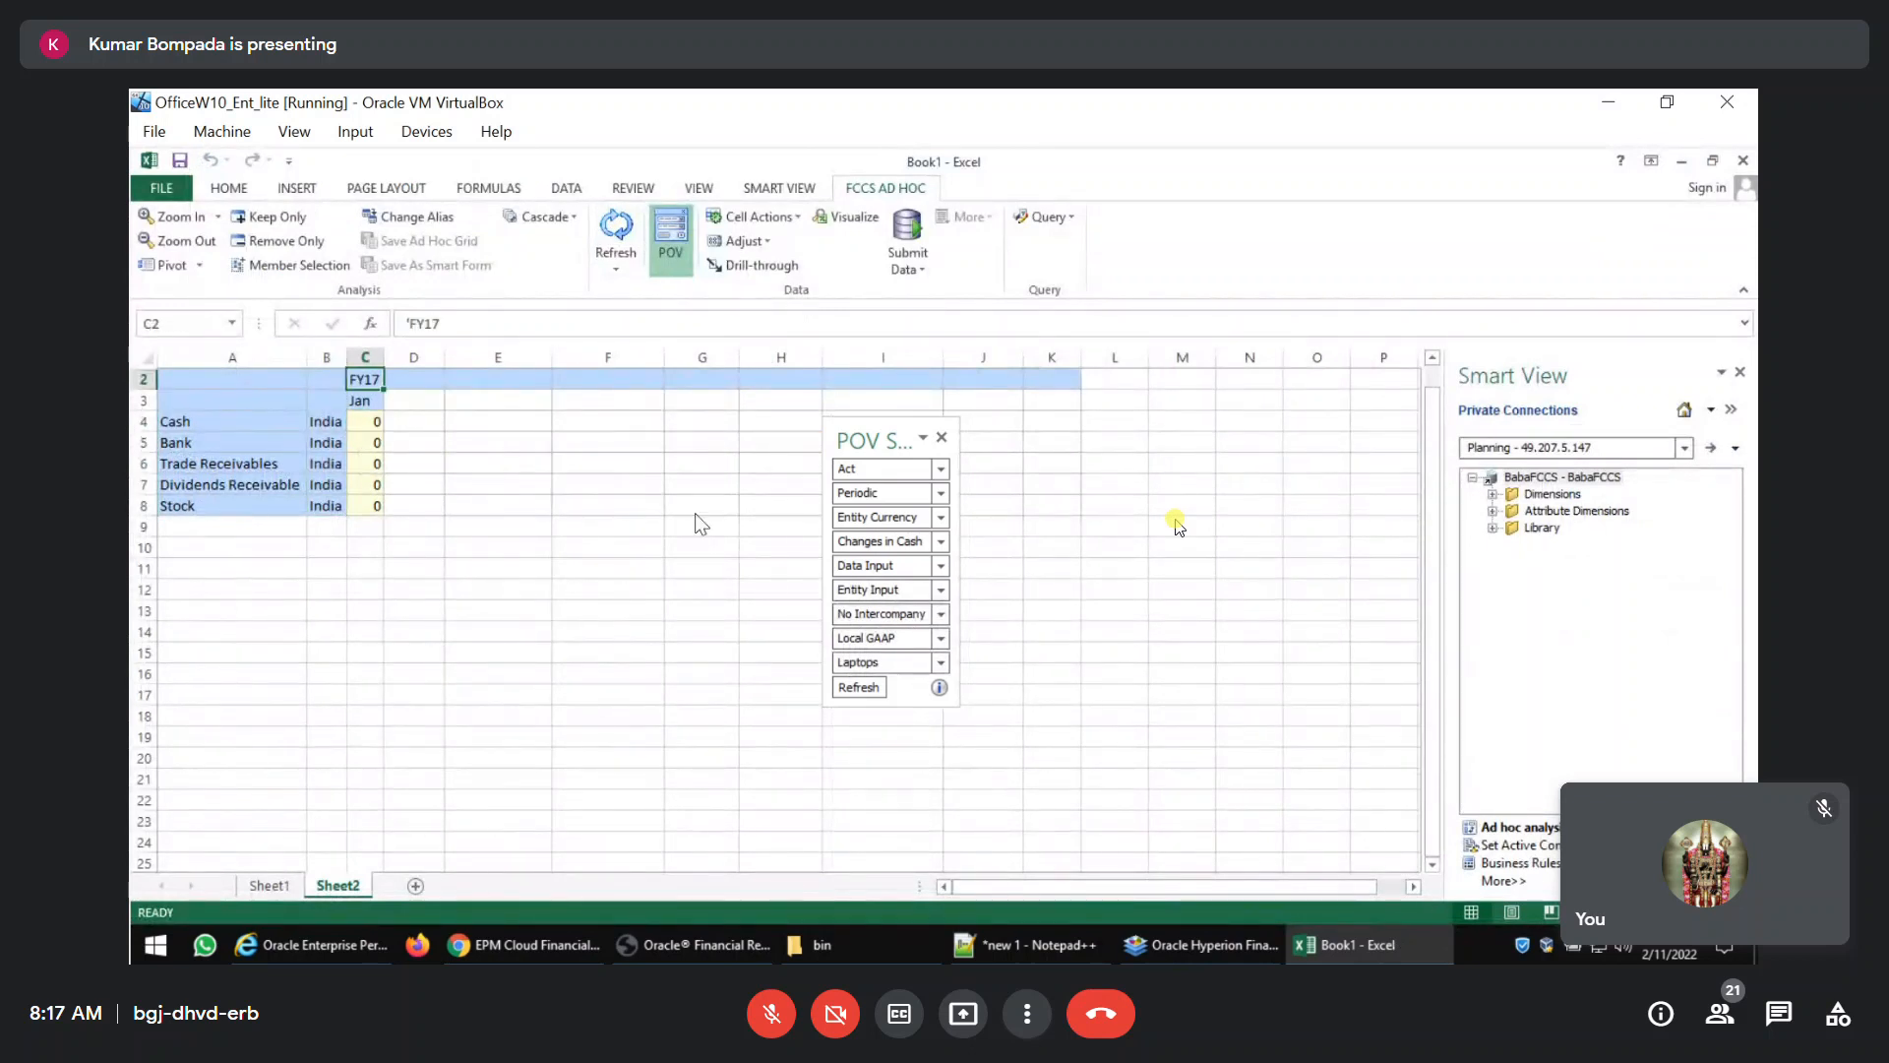
key(shift+Down)
key(ctrl+c)
key(Right)
key(ctrl+v)
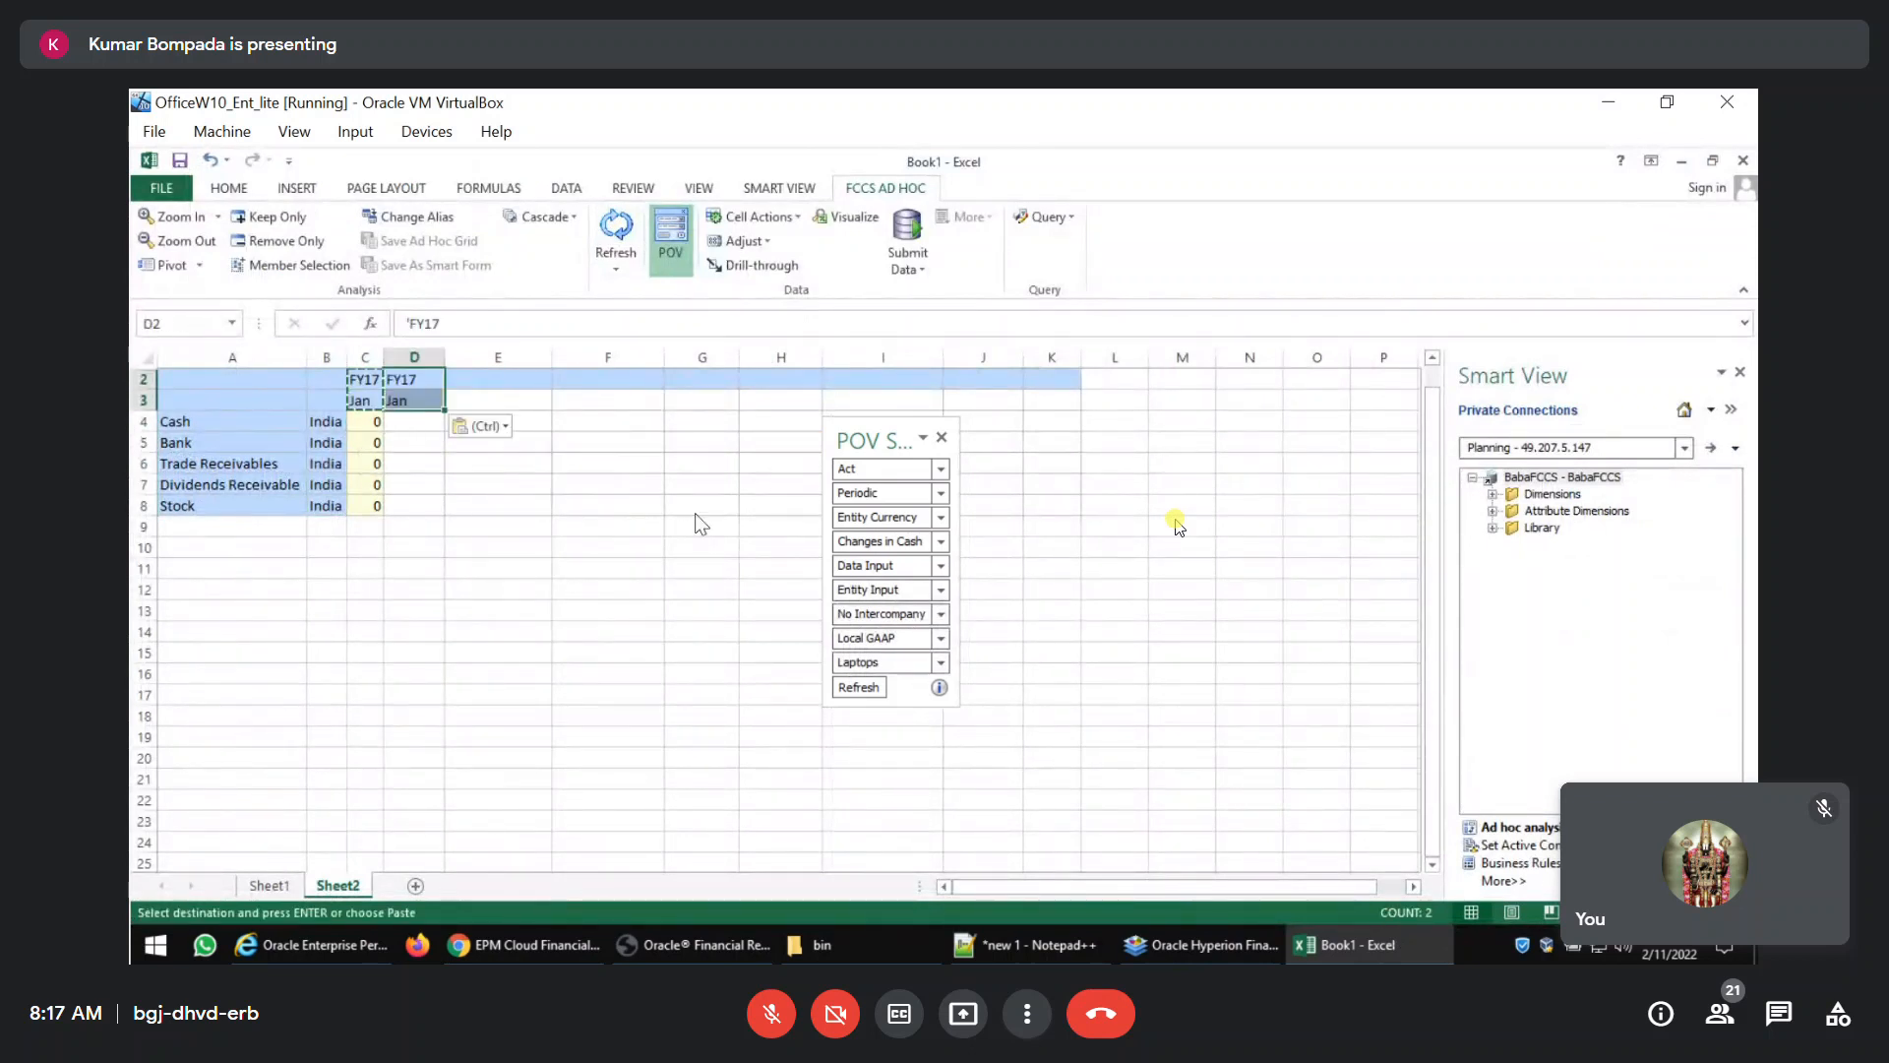
key(F2)
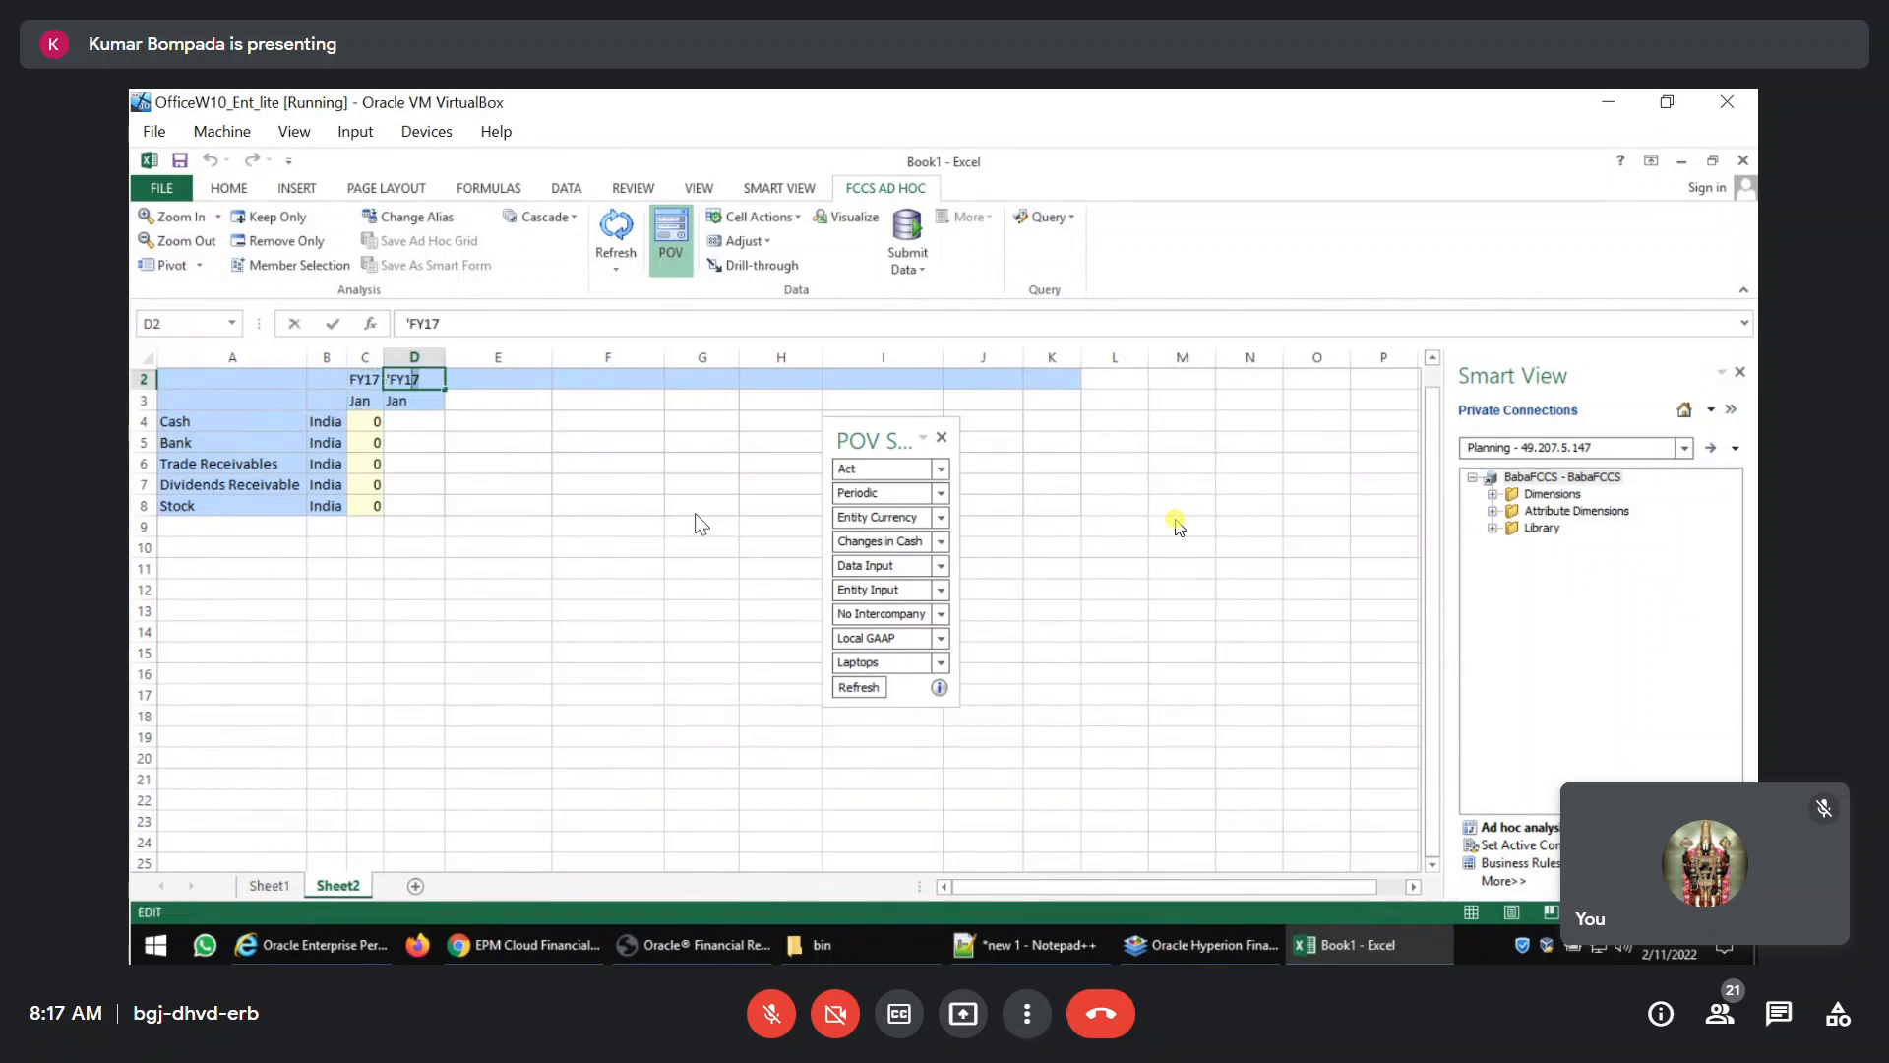
key(BackSpace)
text(8)
key(Return)
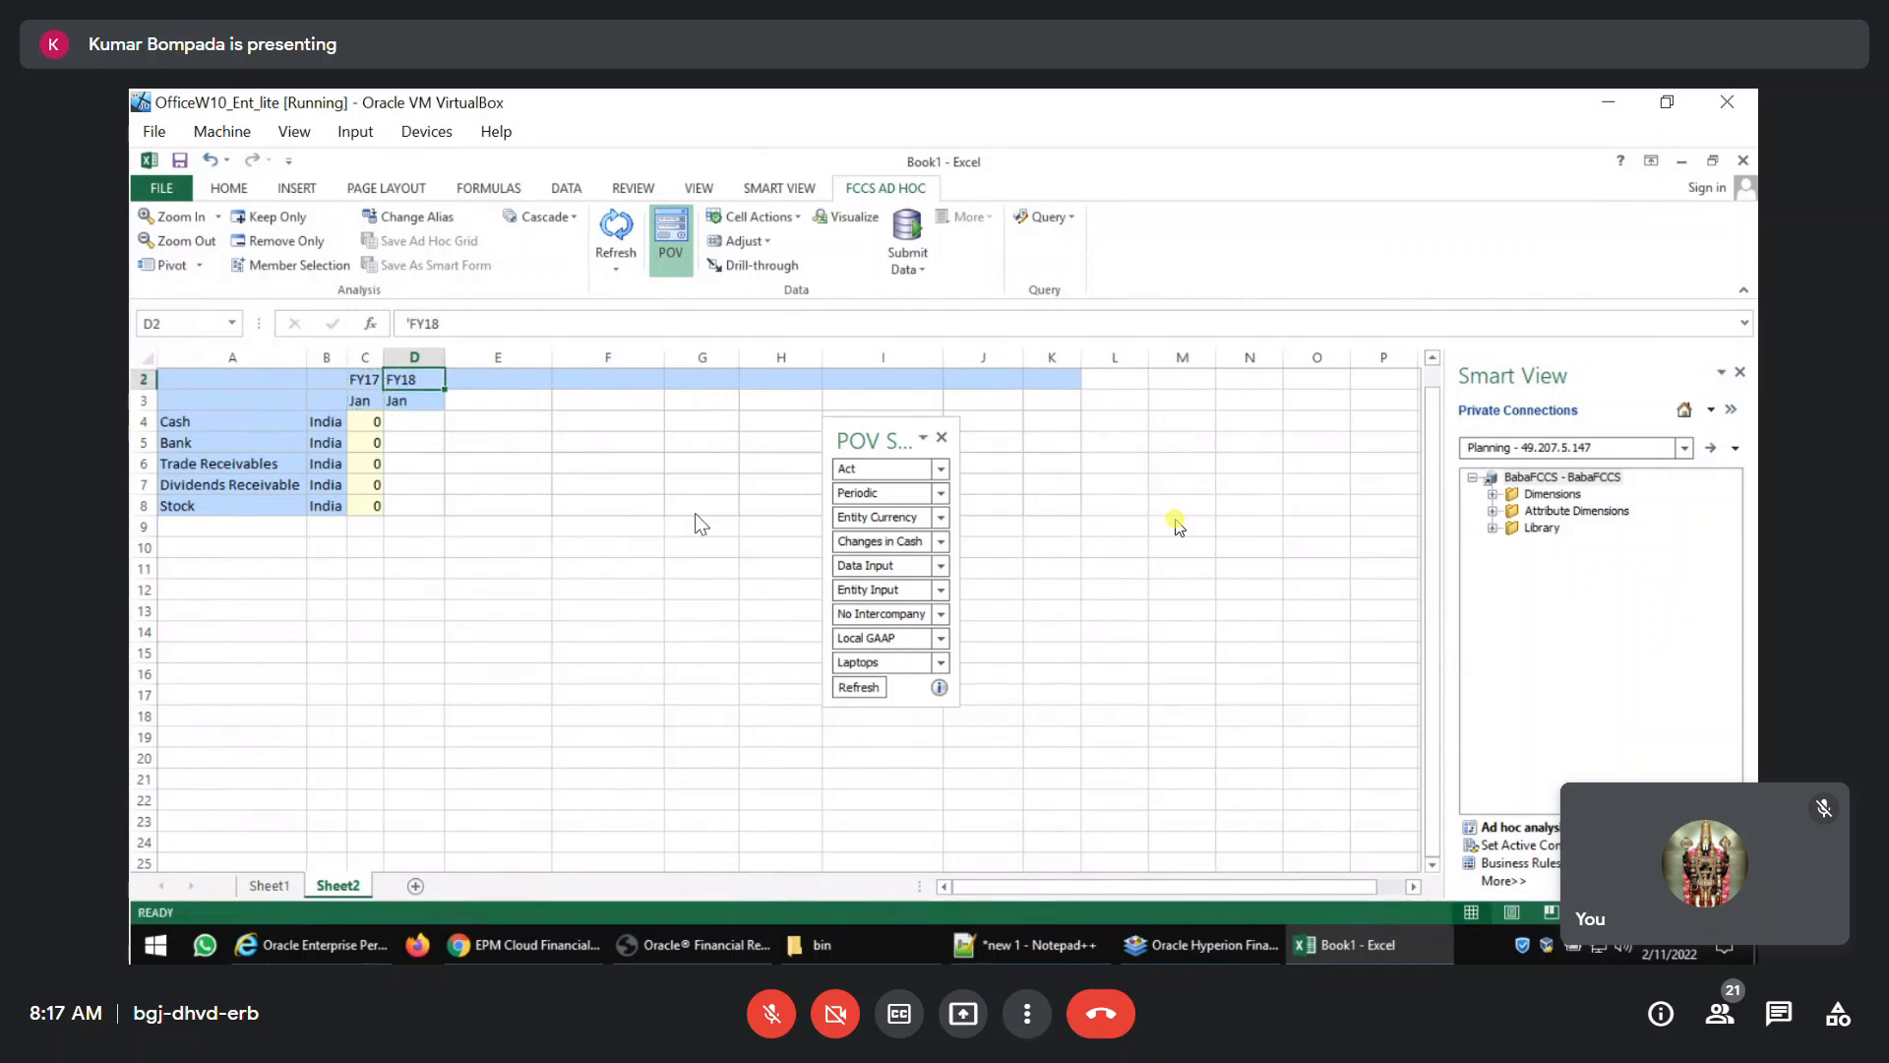
Add a third column header with year FY19 and period Jan, and refresh the grid.
key(Right)
text('FY18)
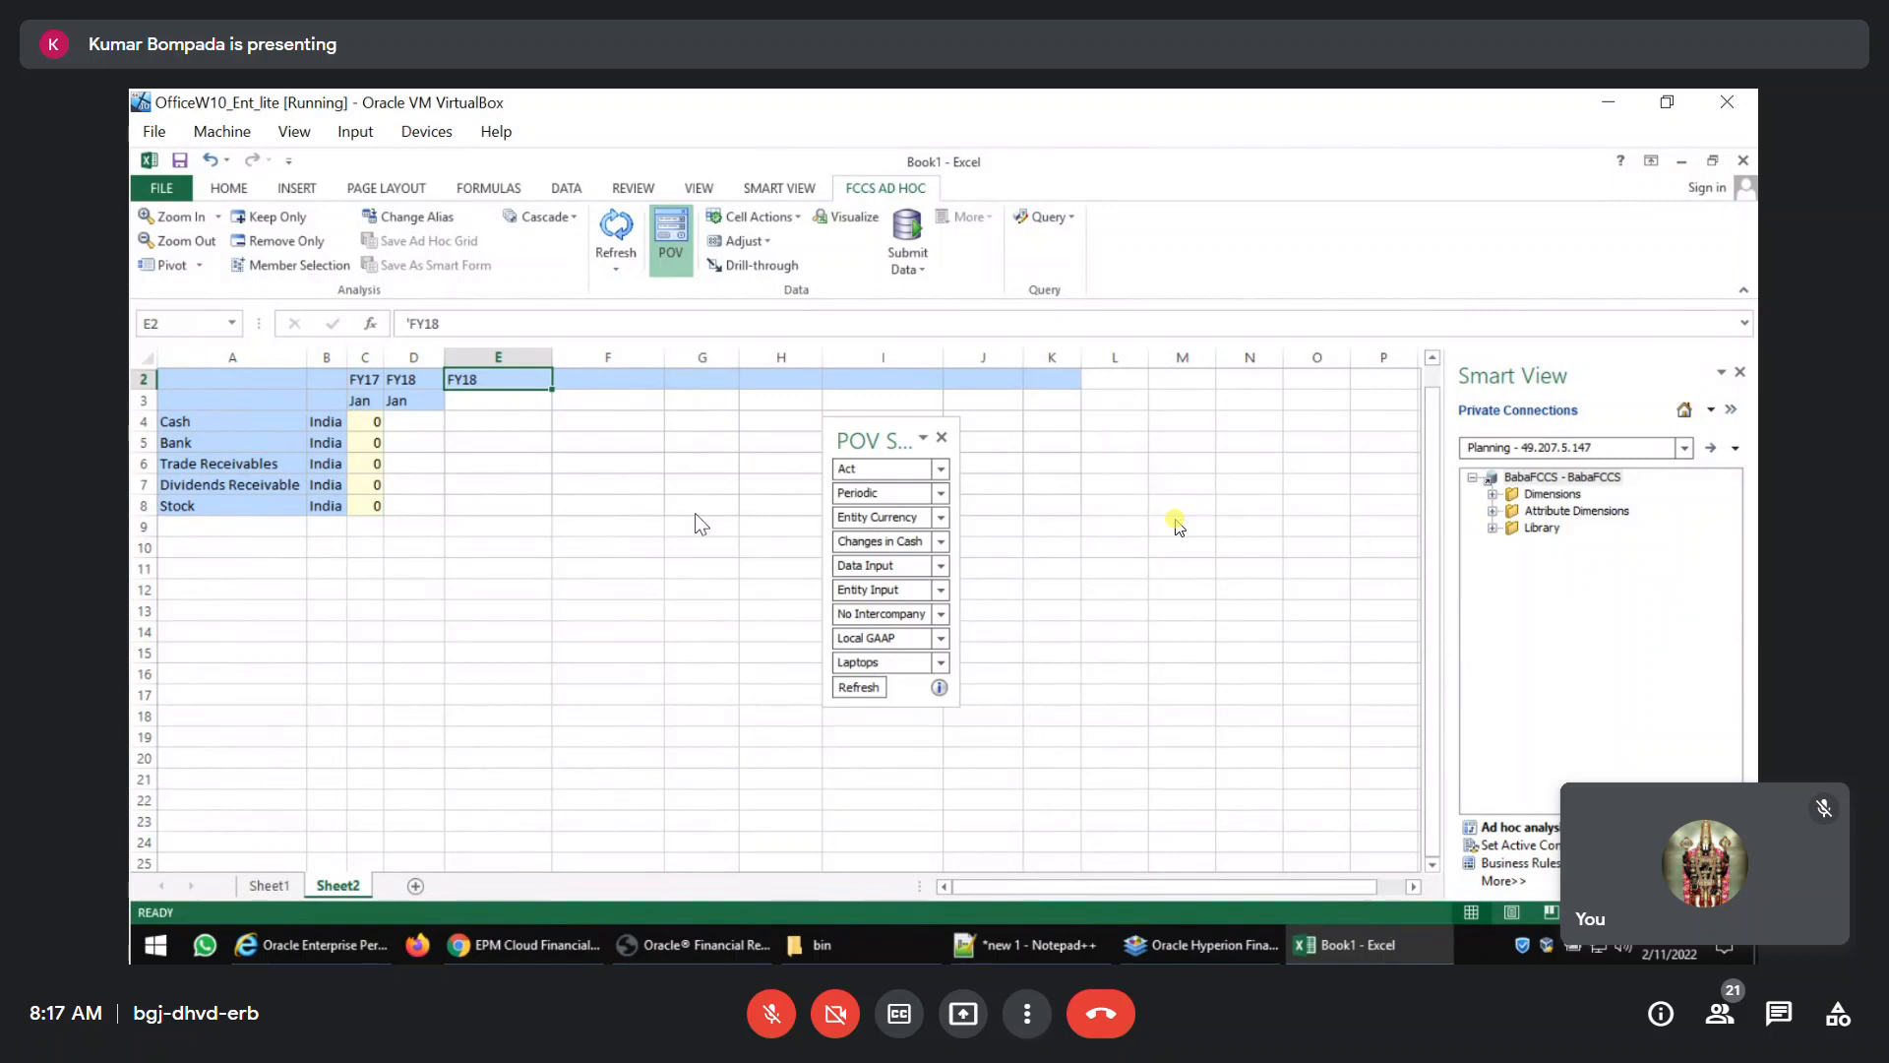
key(F2)
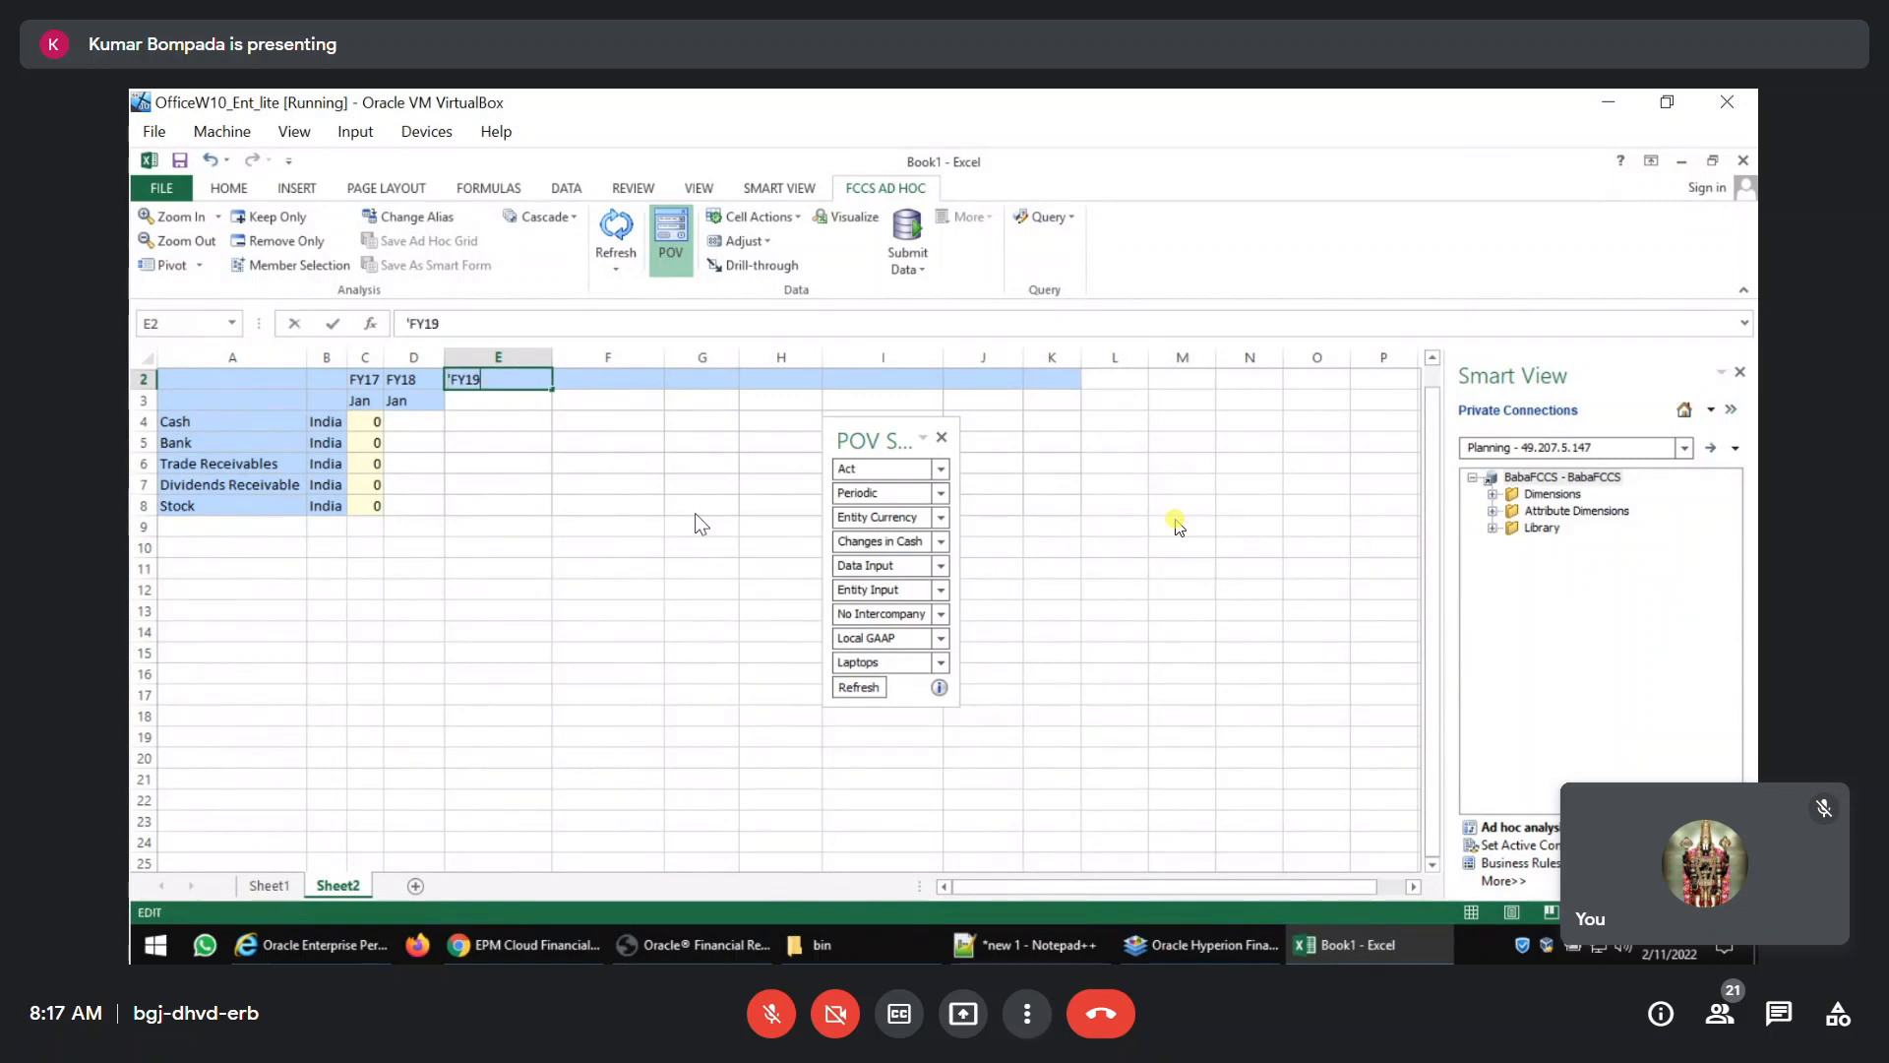
key(Delete)
text(9)
key(Return)
text(Jan)
key(Return)
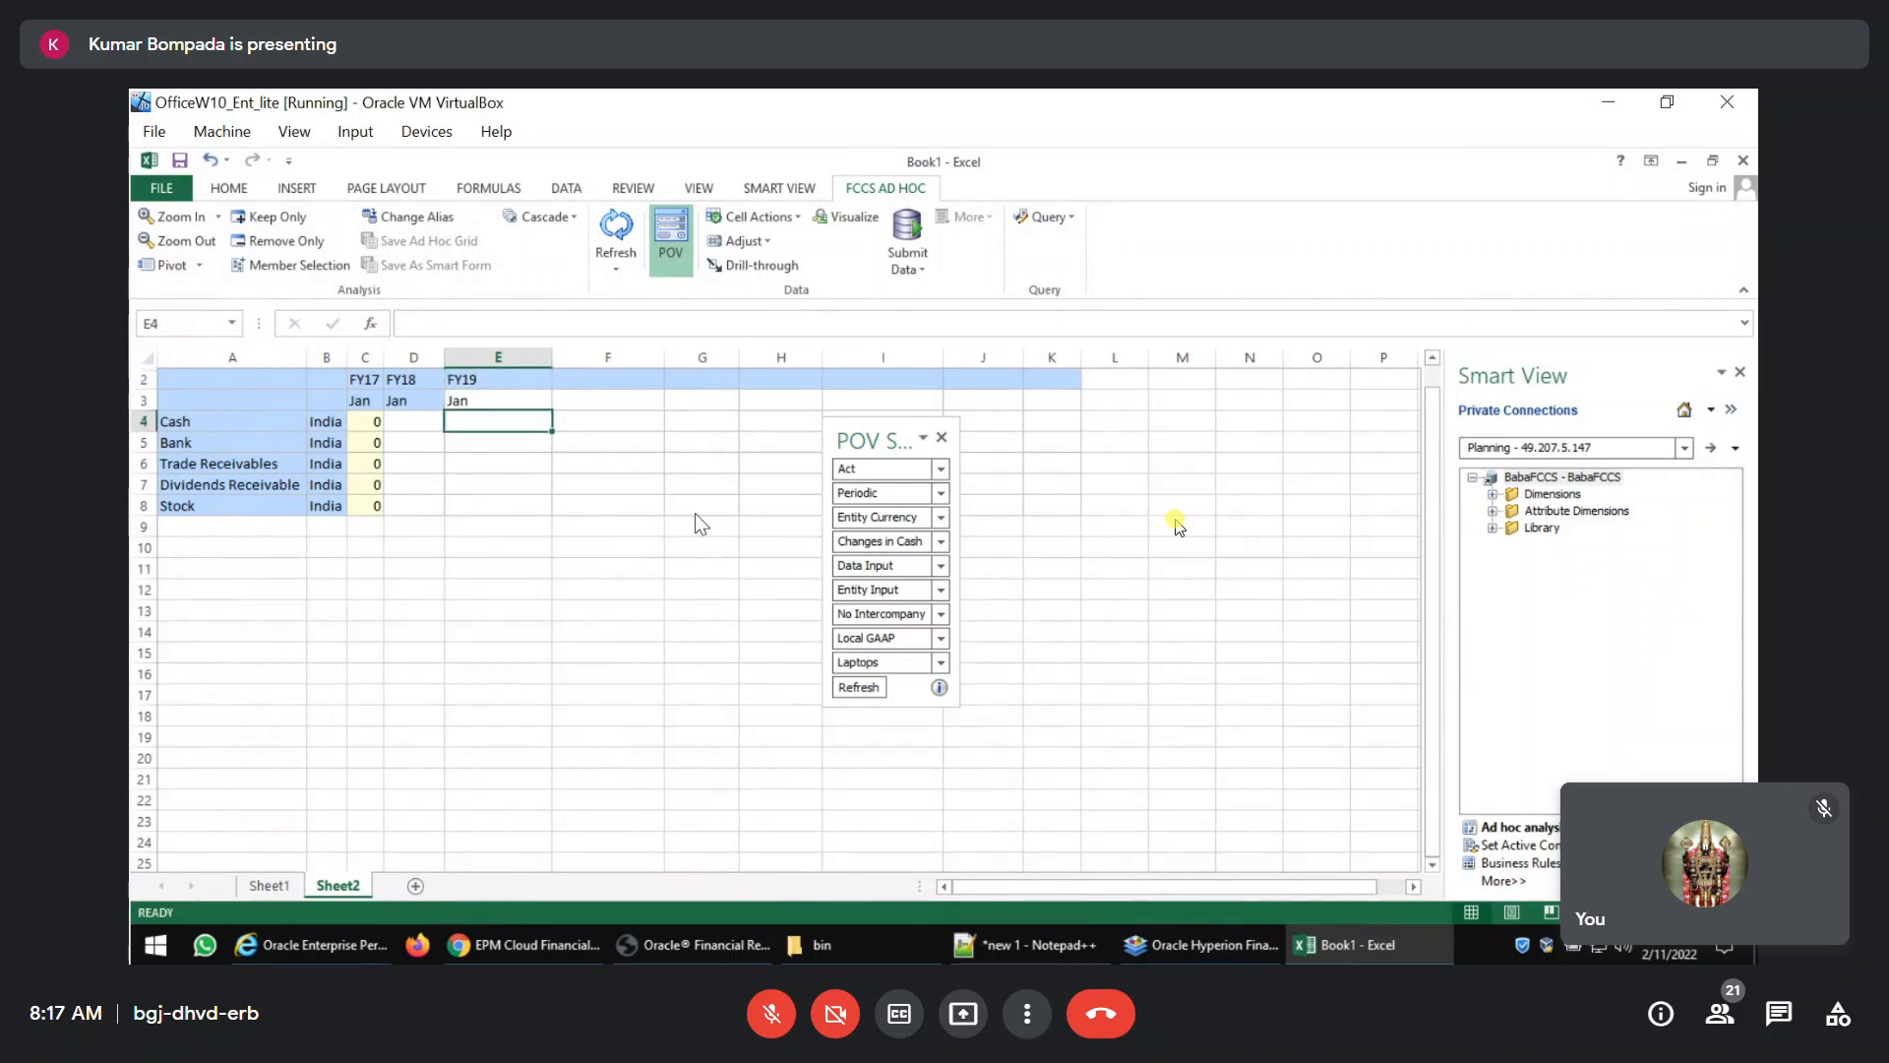
click(858, 687)
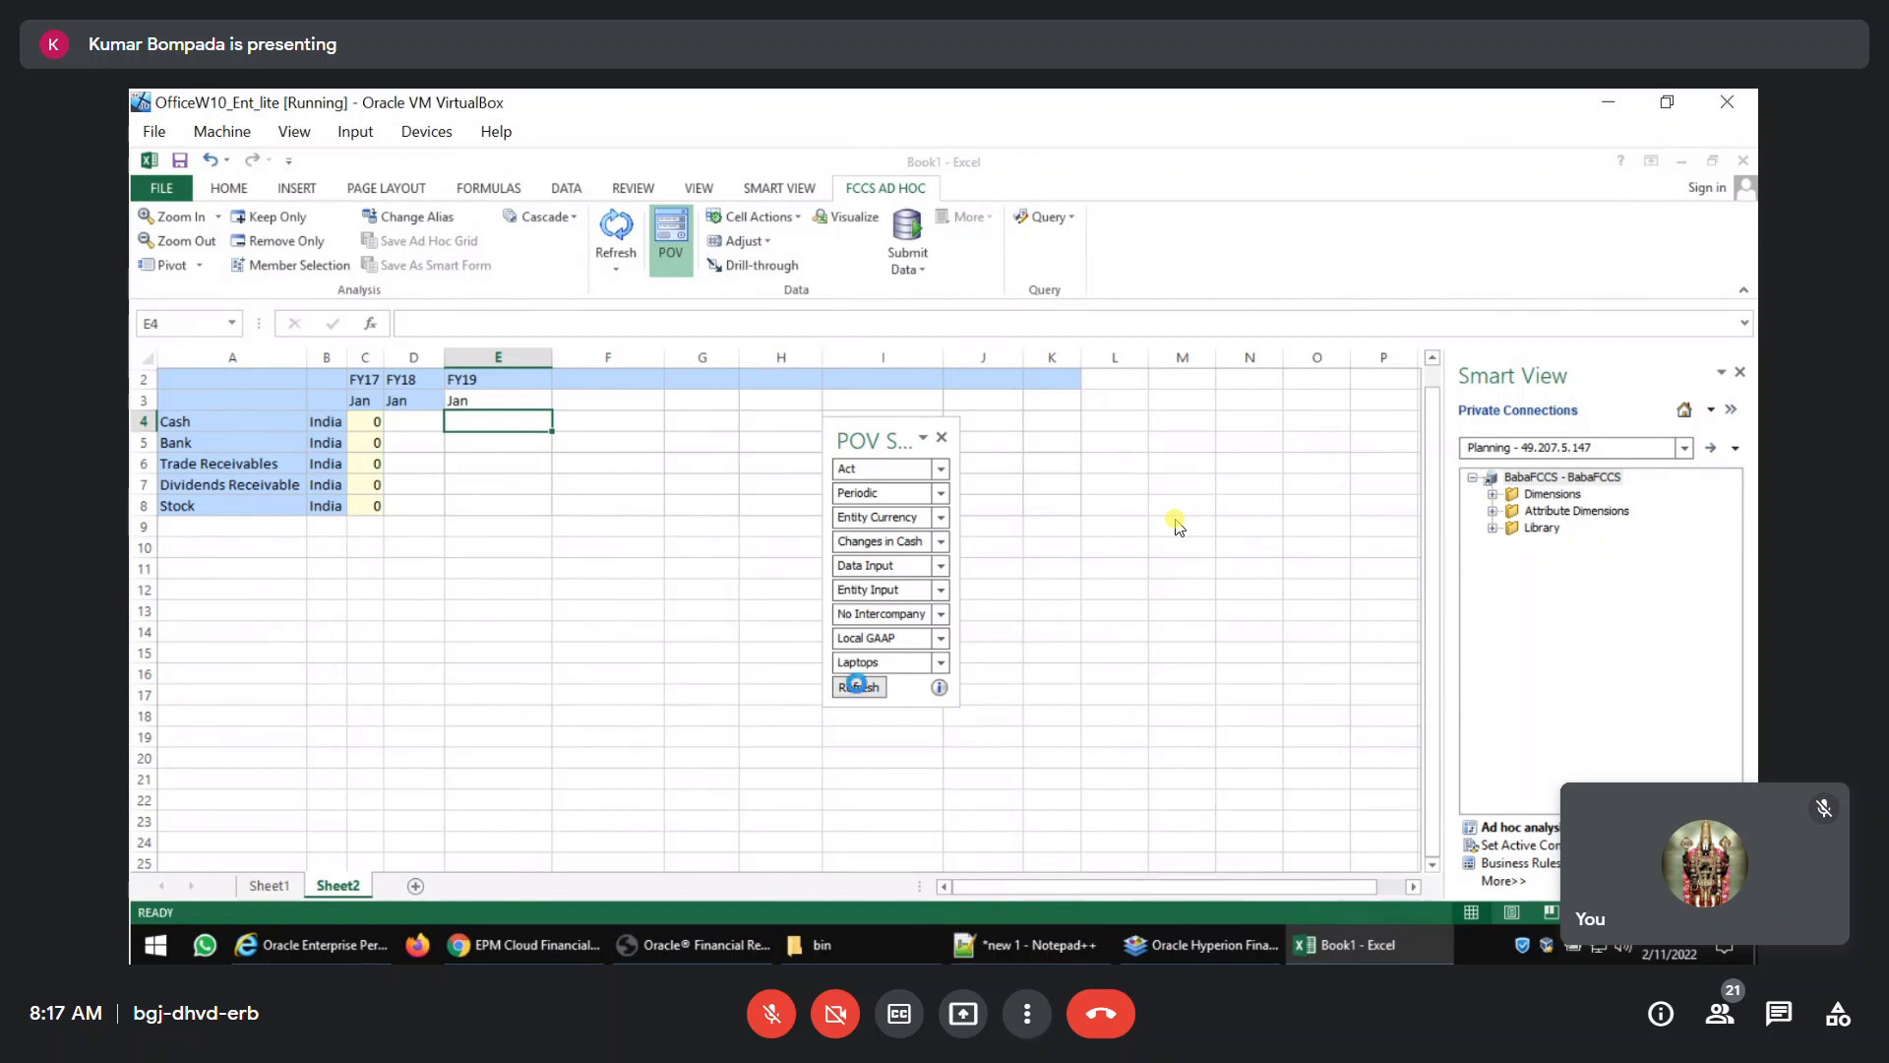
Enter 1 for Cash in FY17 Jan and fill a linear series down that column through Stock.
click(375, 429)
text(1)
key(Return)
key(Up)
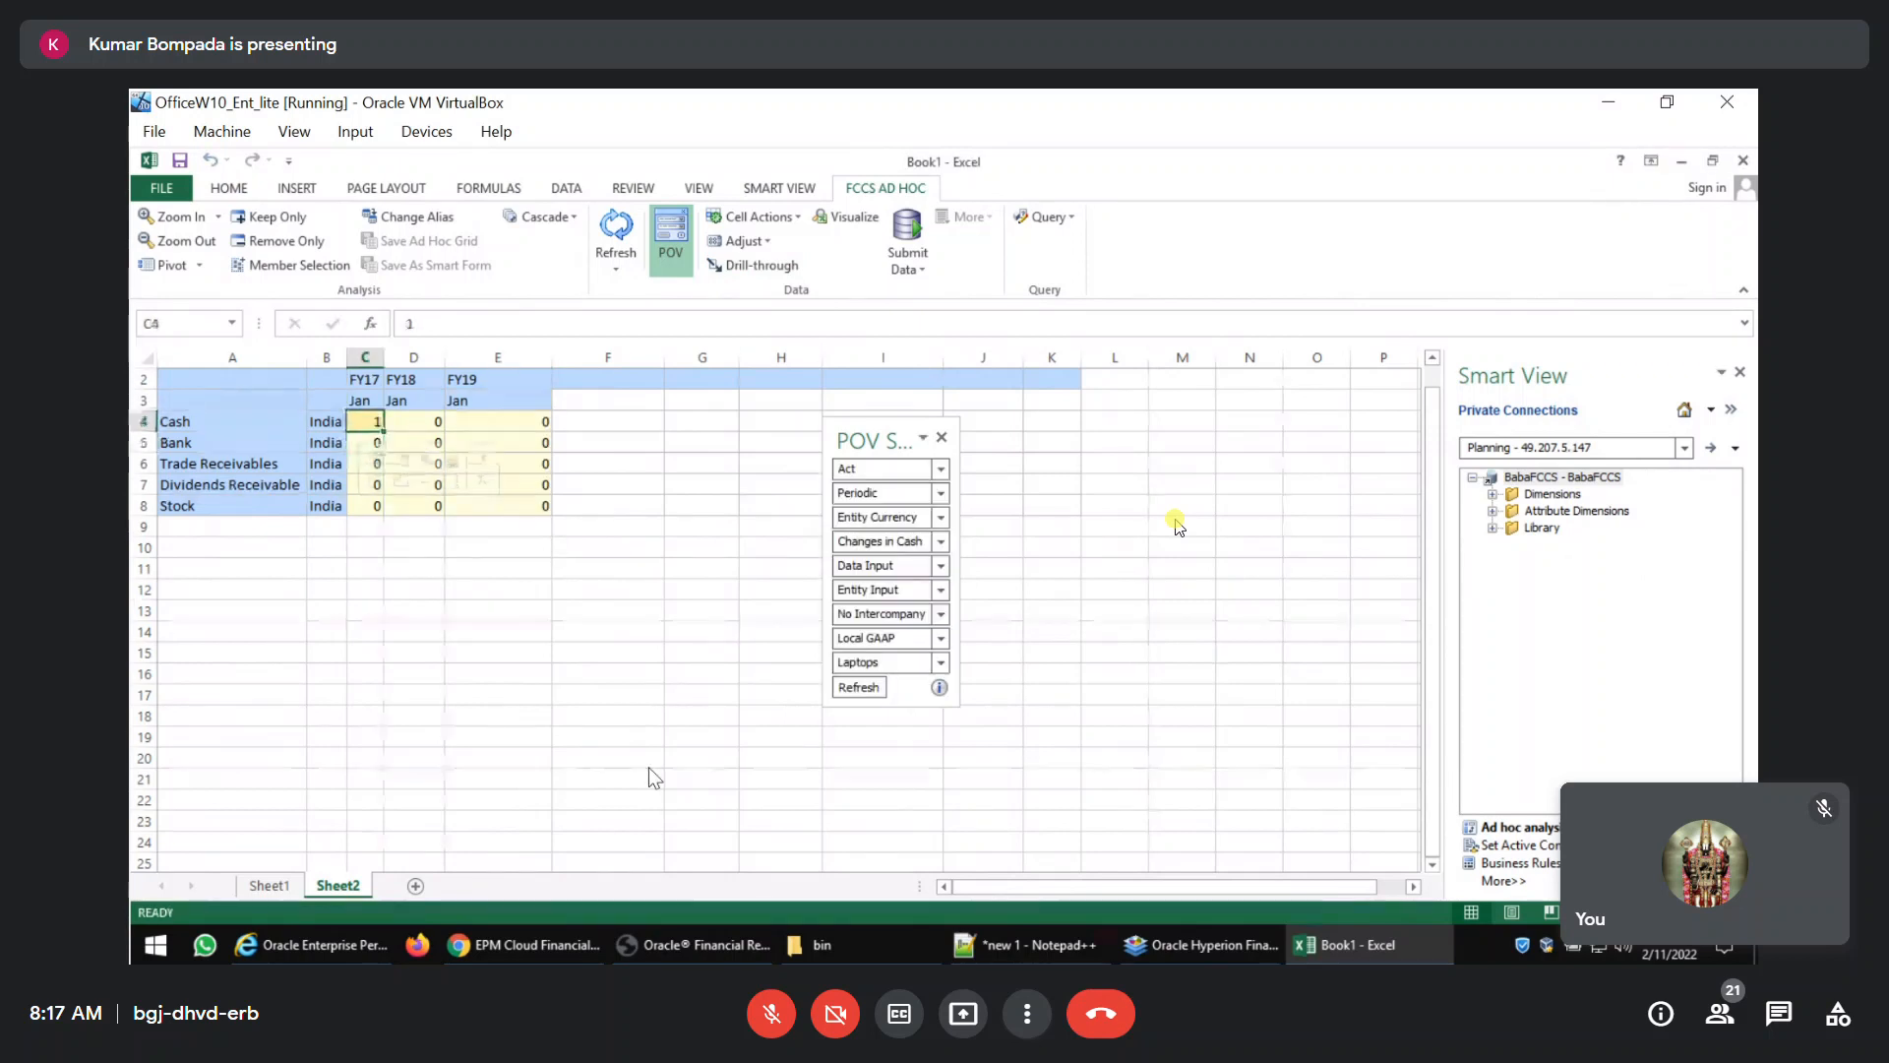
key(ctrl+shift+Down)
key(alt+h)
key(f)
key(i)
key(s)
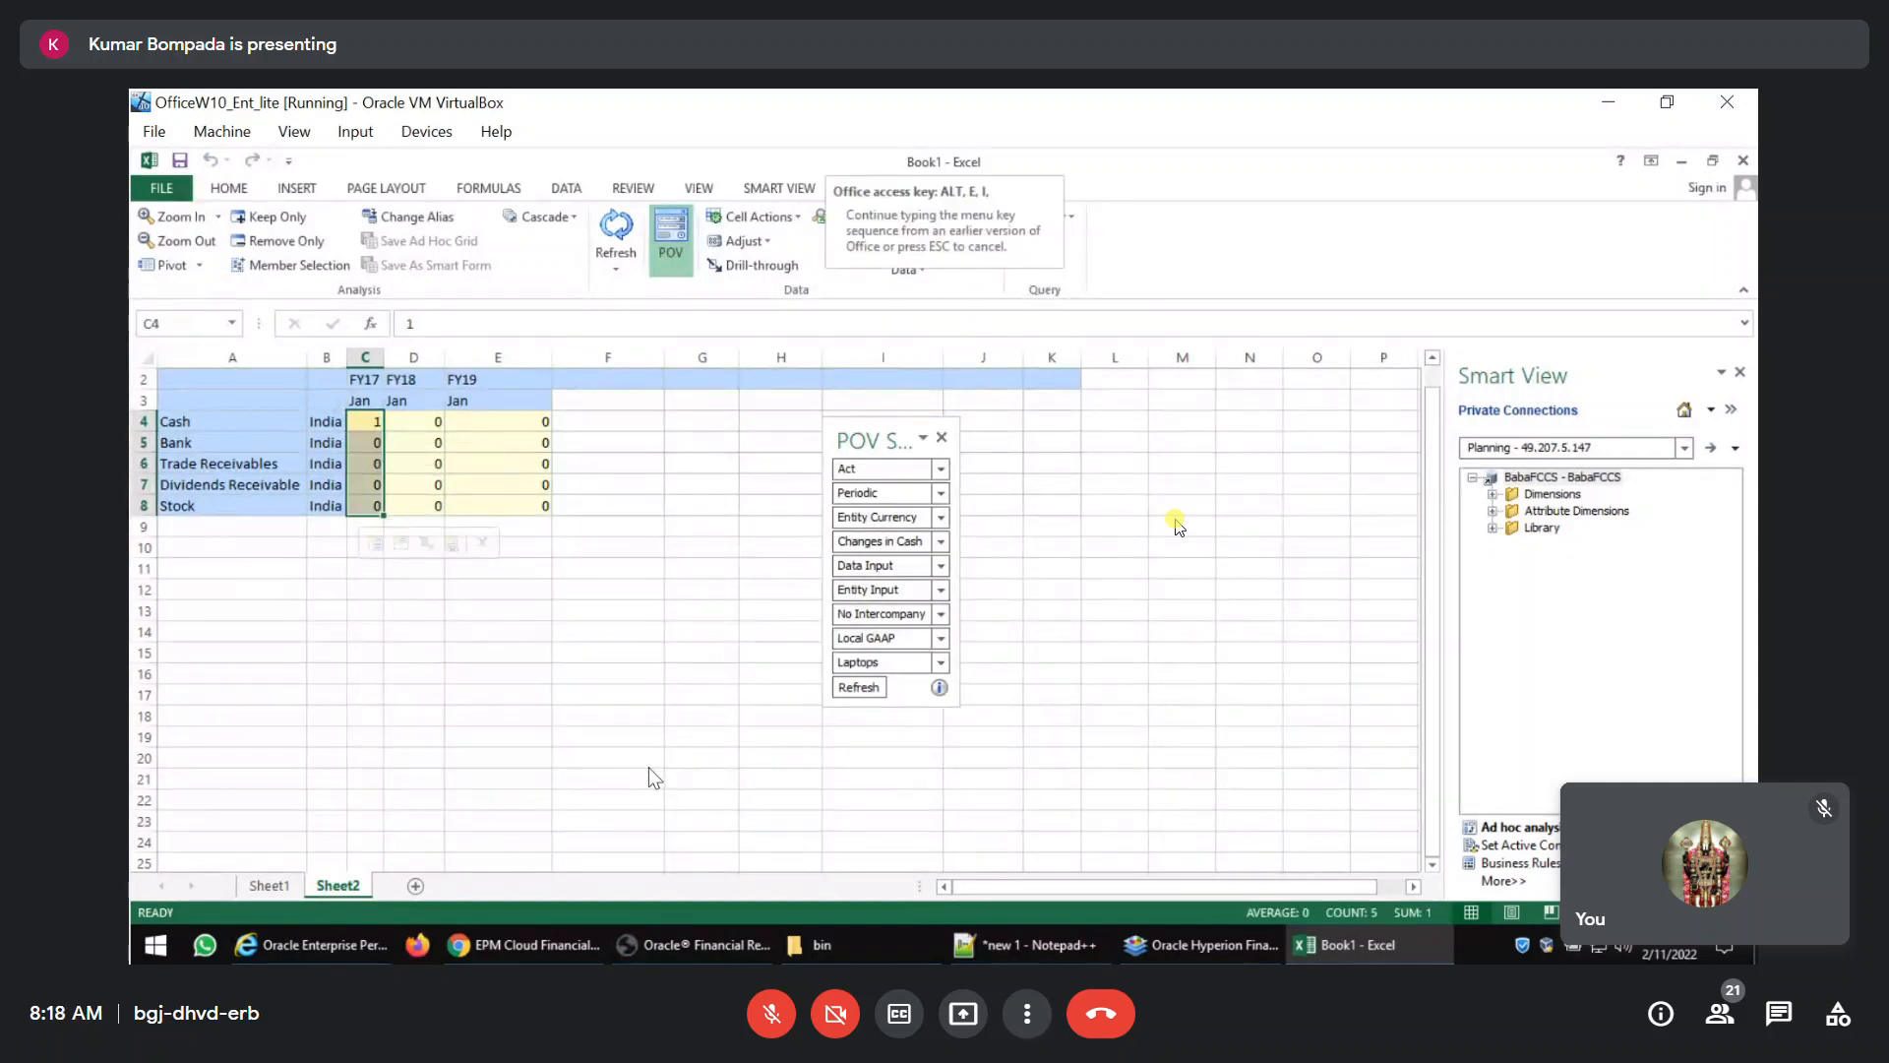
key(Return)
Extend the selection across FY18 and FY19 and fill a series down the columns from Cash through Stock.
key(ctrl+shift+Right)
key(alt+e)
key(i)
key(s)
key(Return)
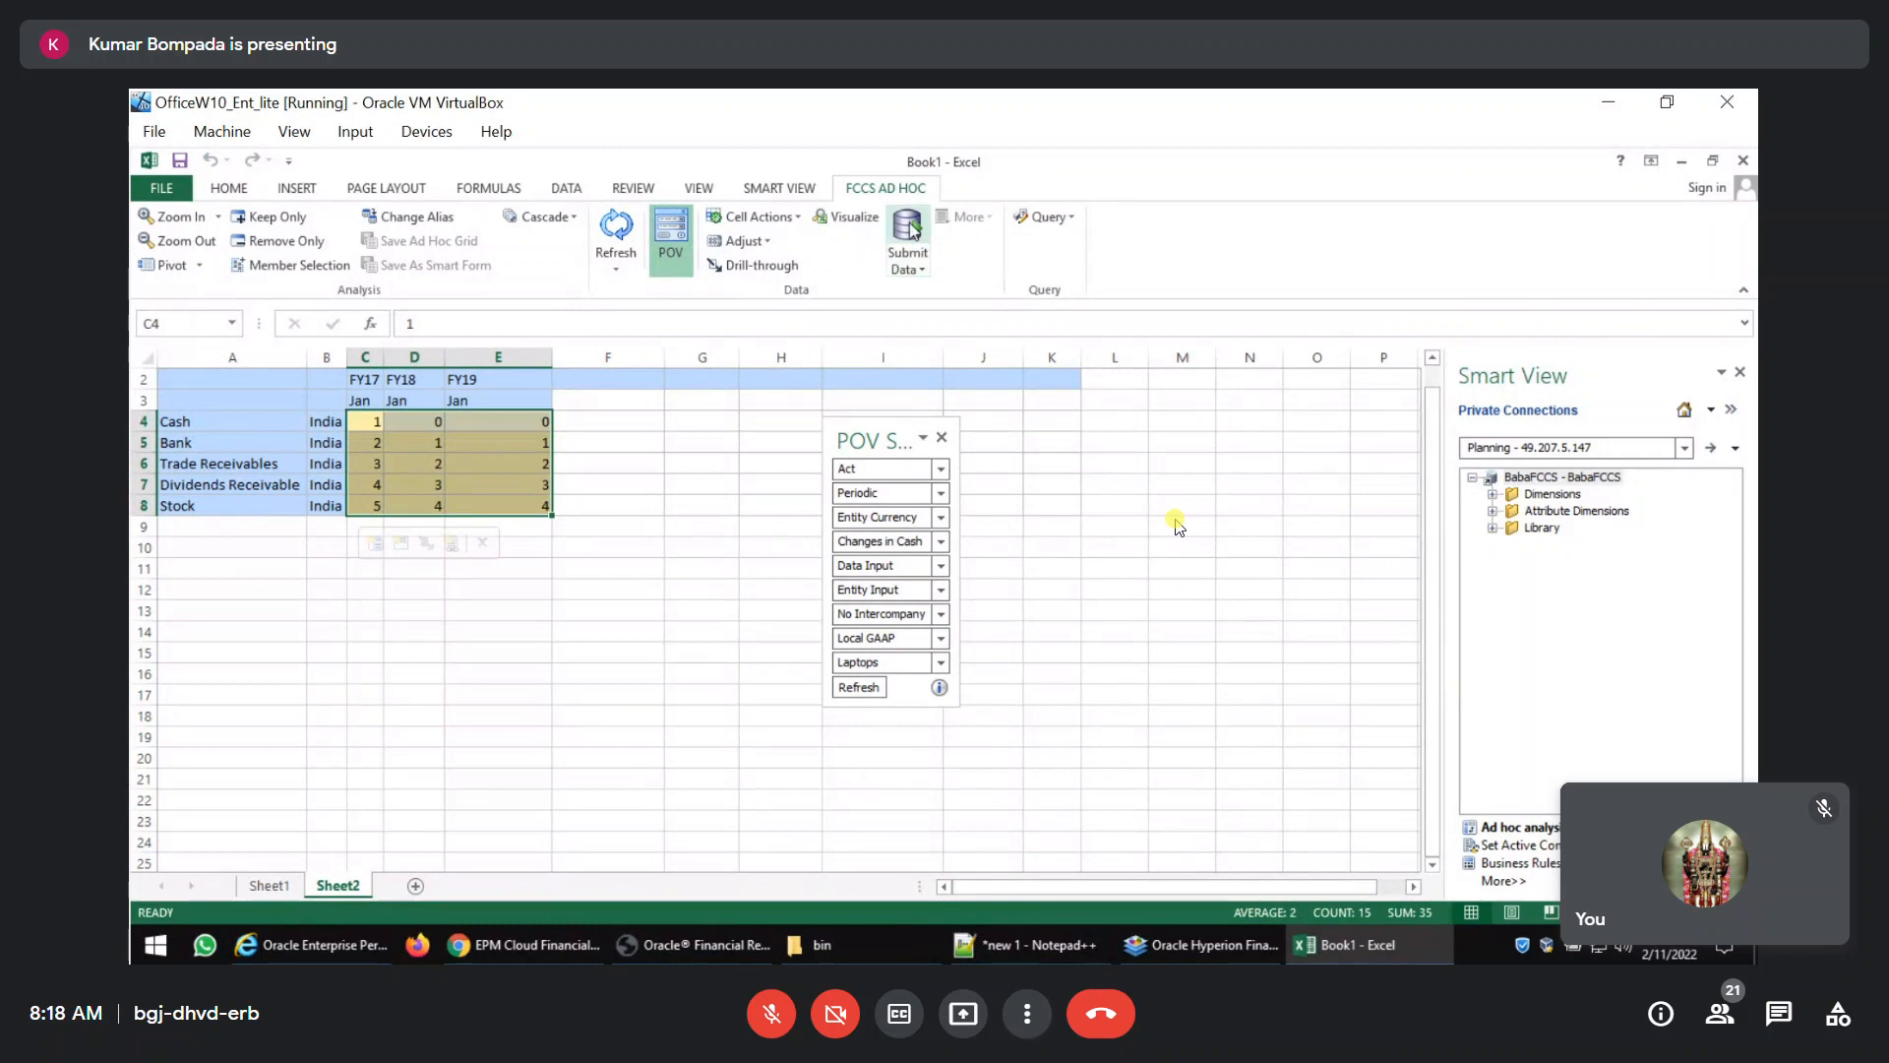
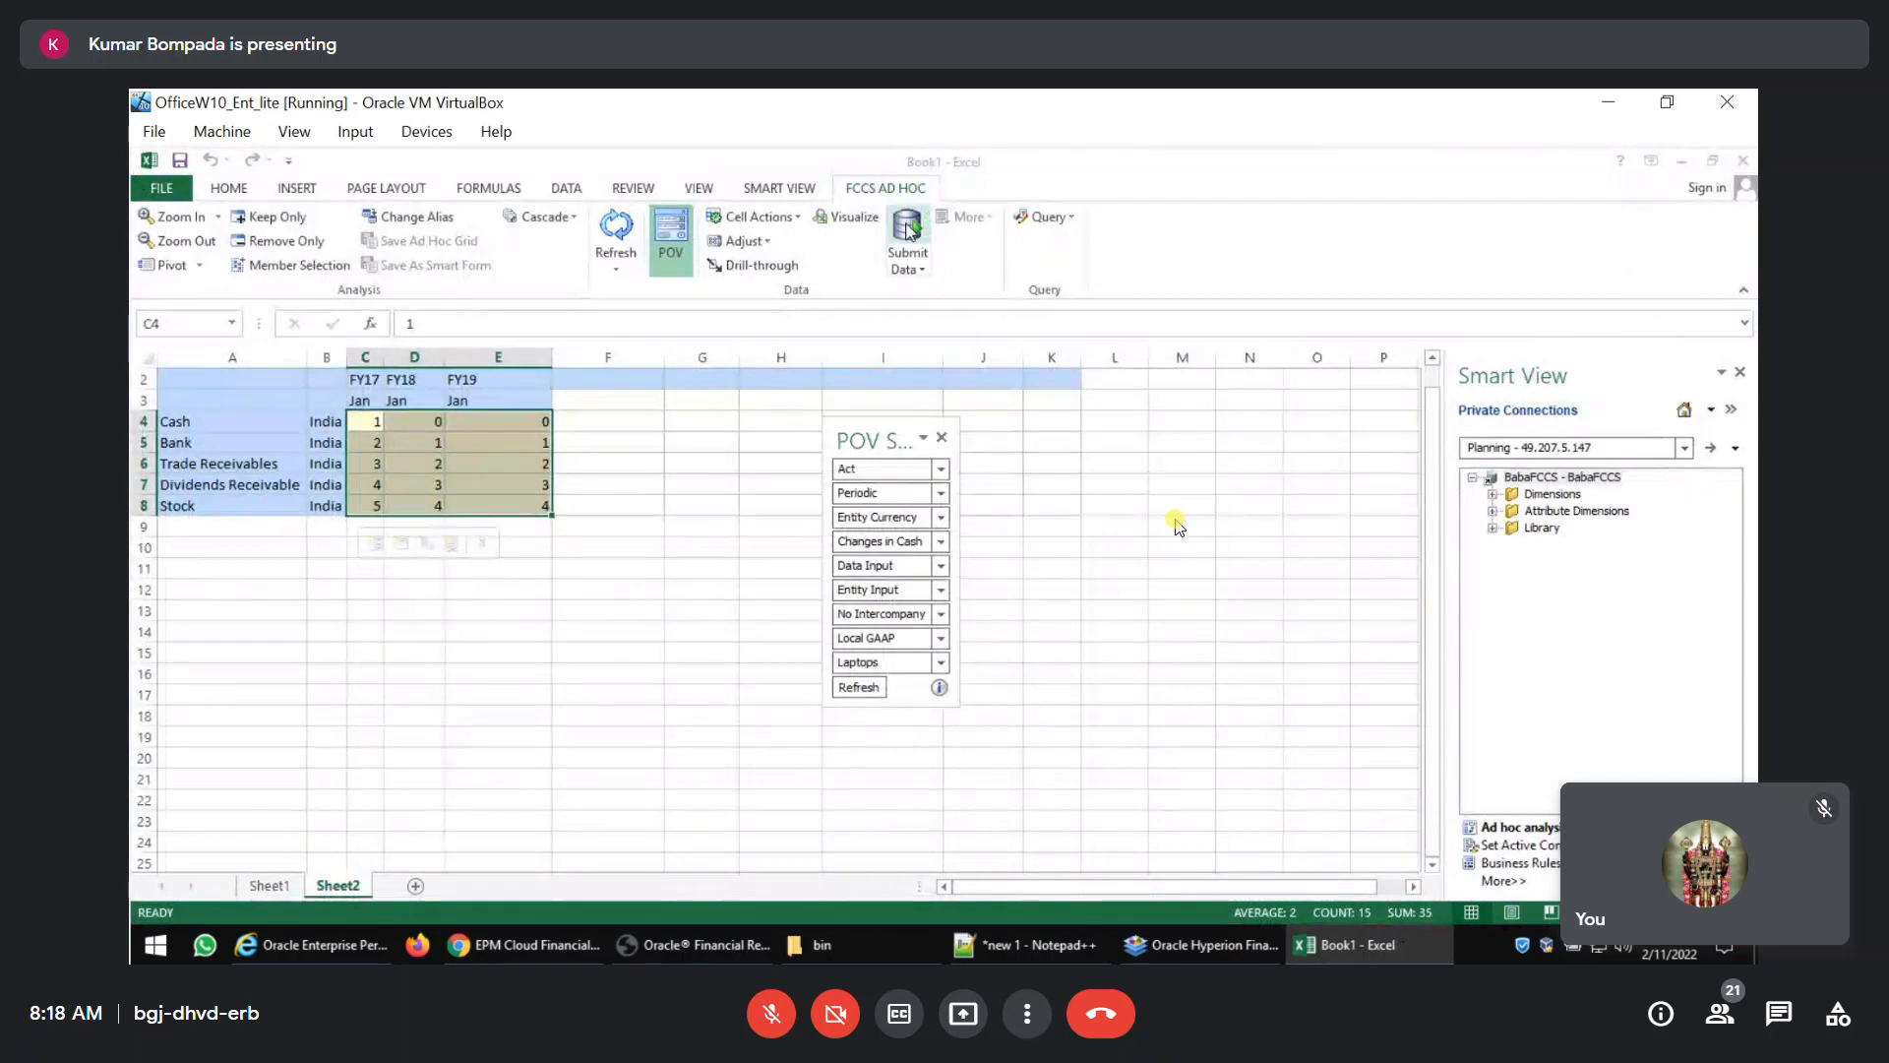
Switch to Financial Reporting Web Studio and set the report's Period point of view to Jan under YearTotal, Q1.
click(638, 614)
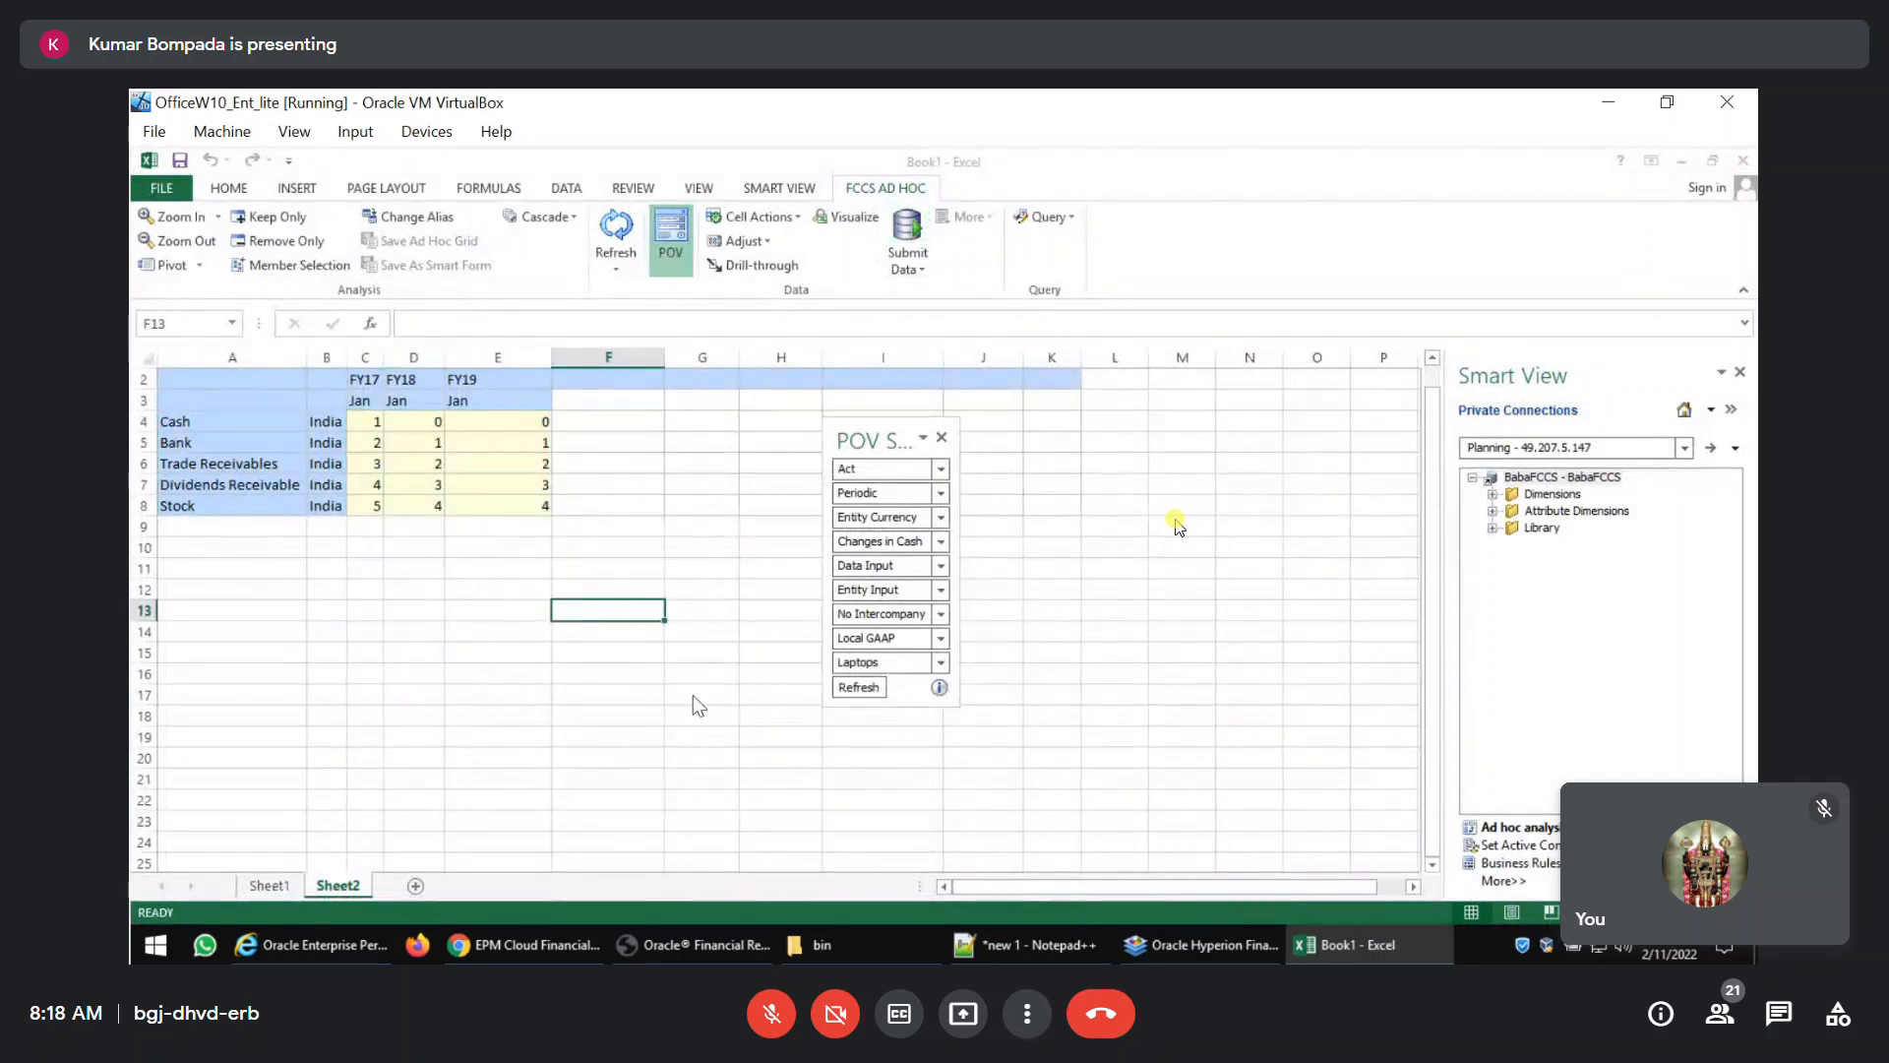
click(712, 946)
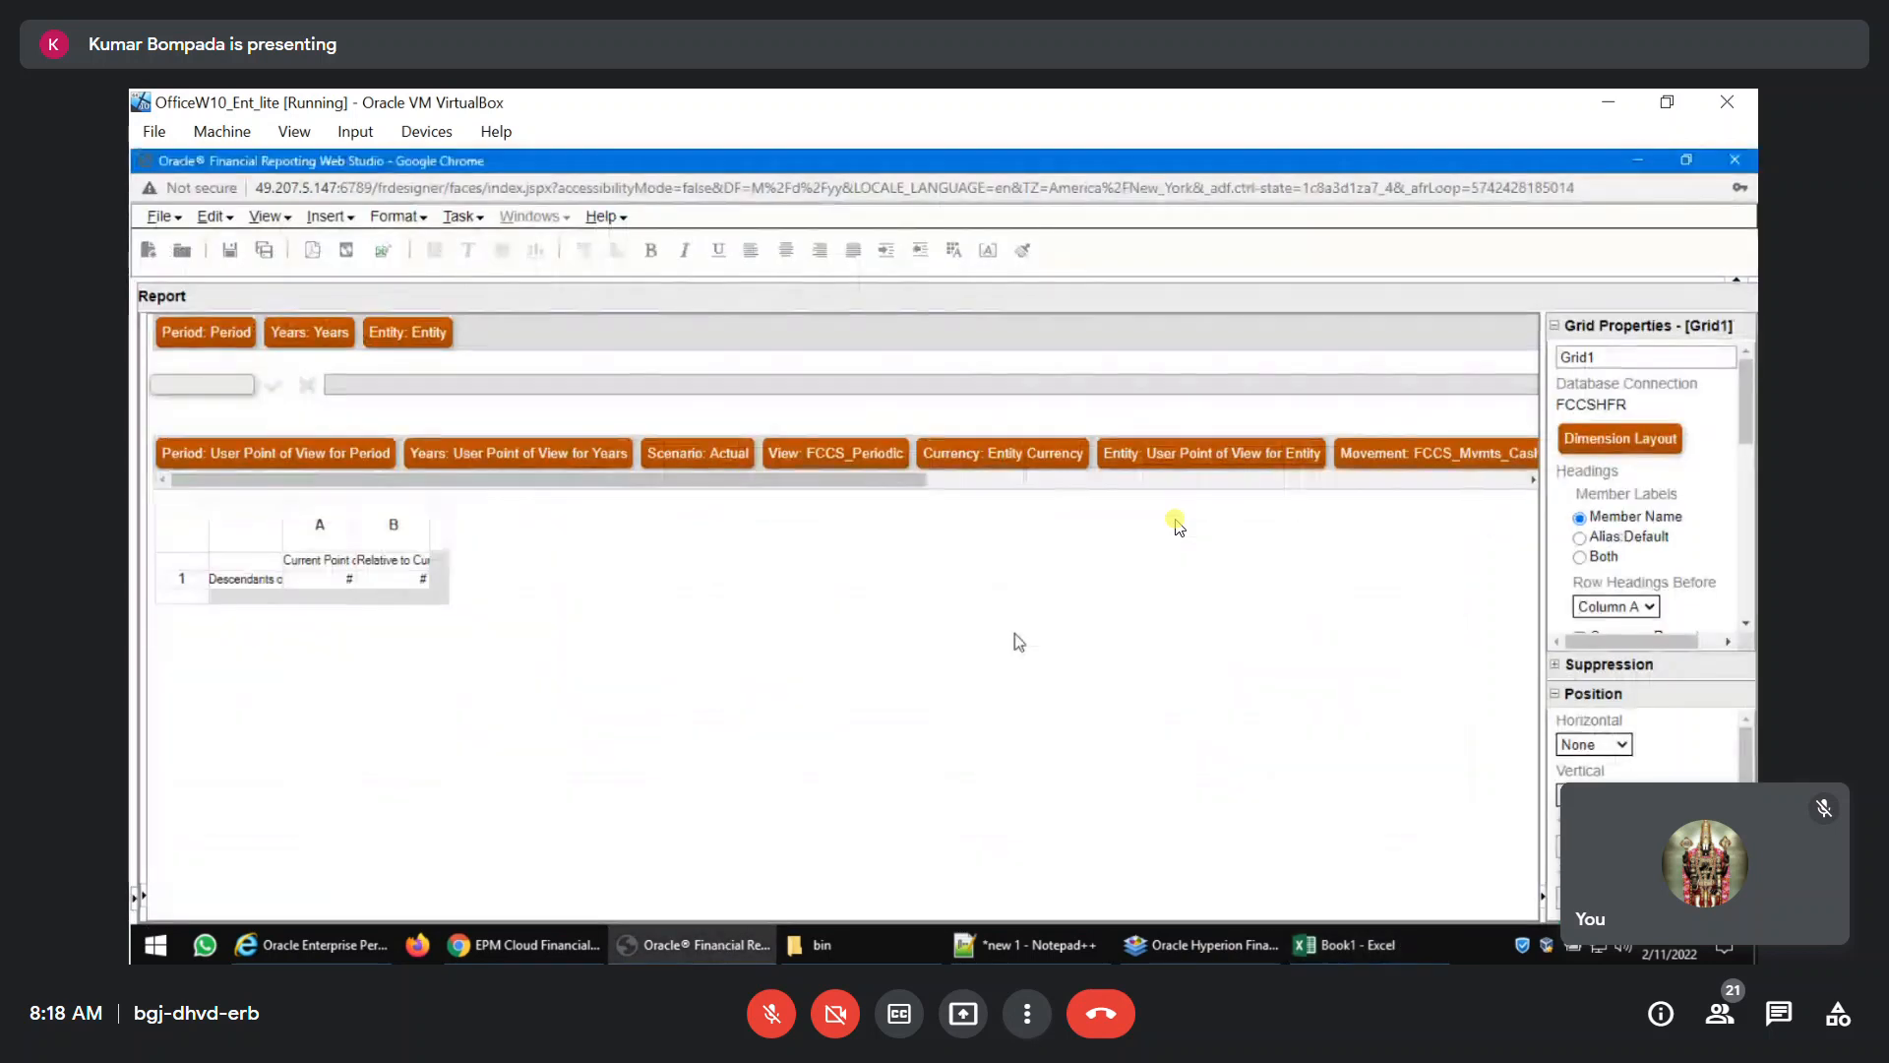
click(241, 335)
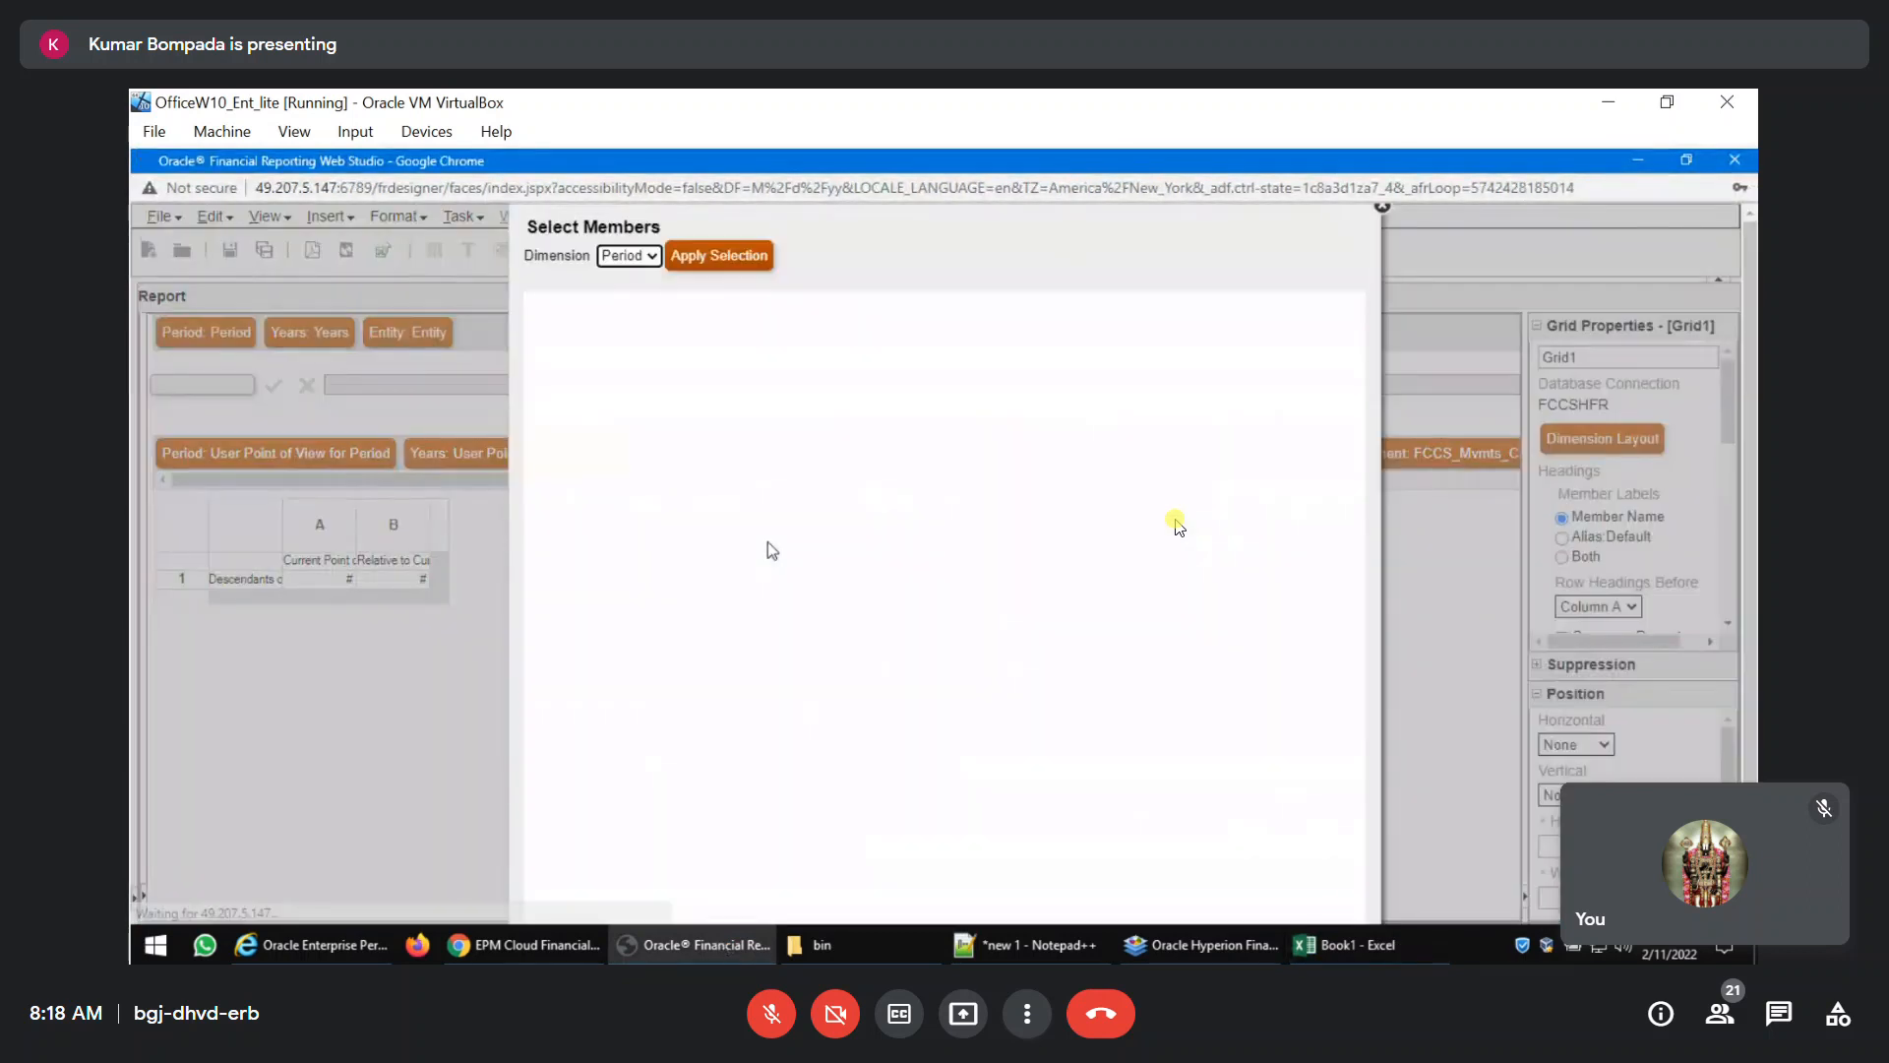
click(558, 385)
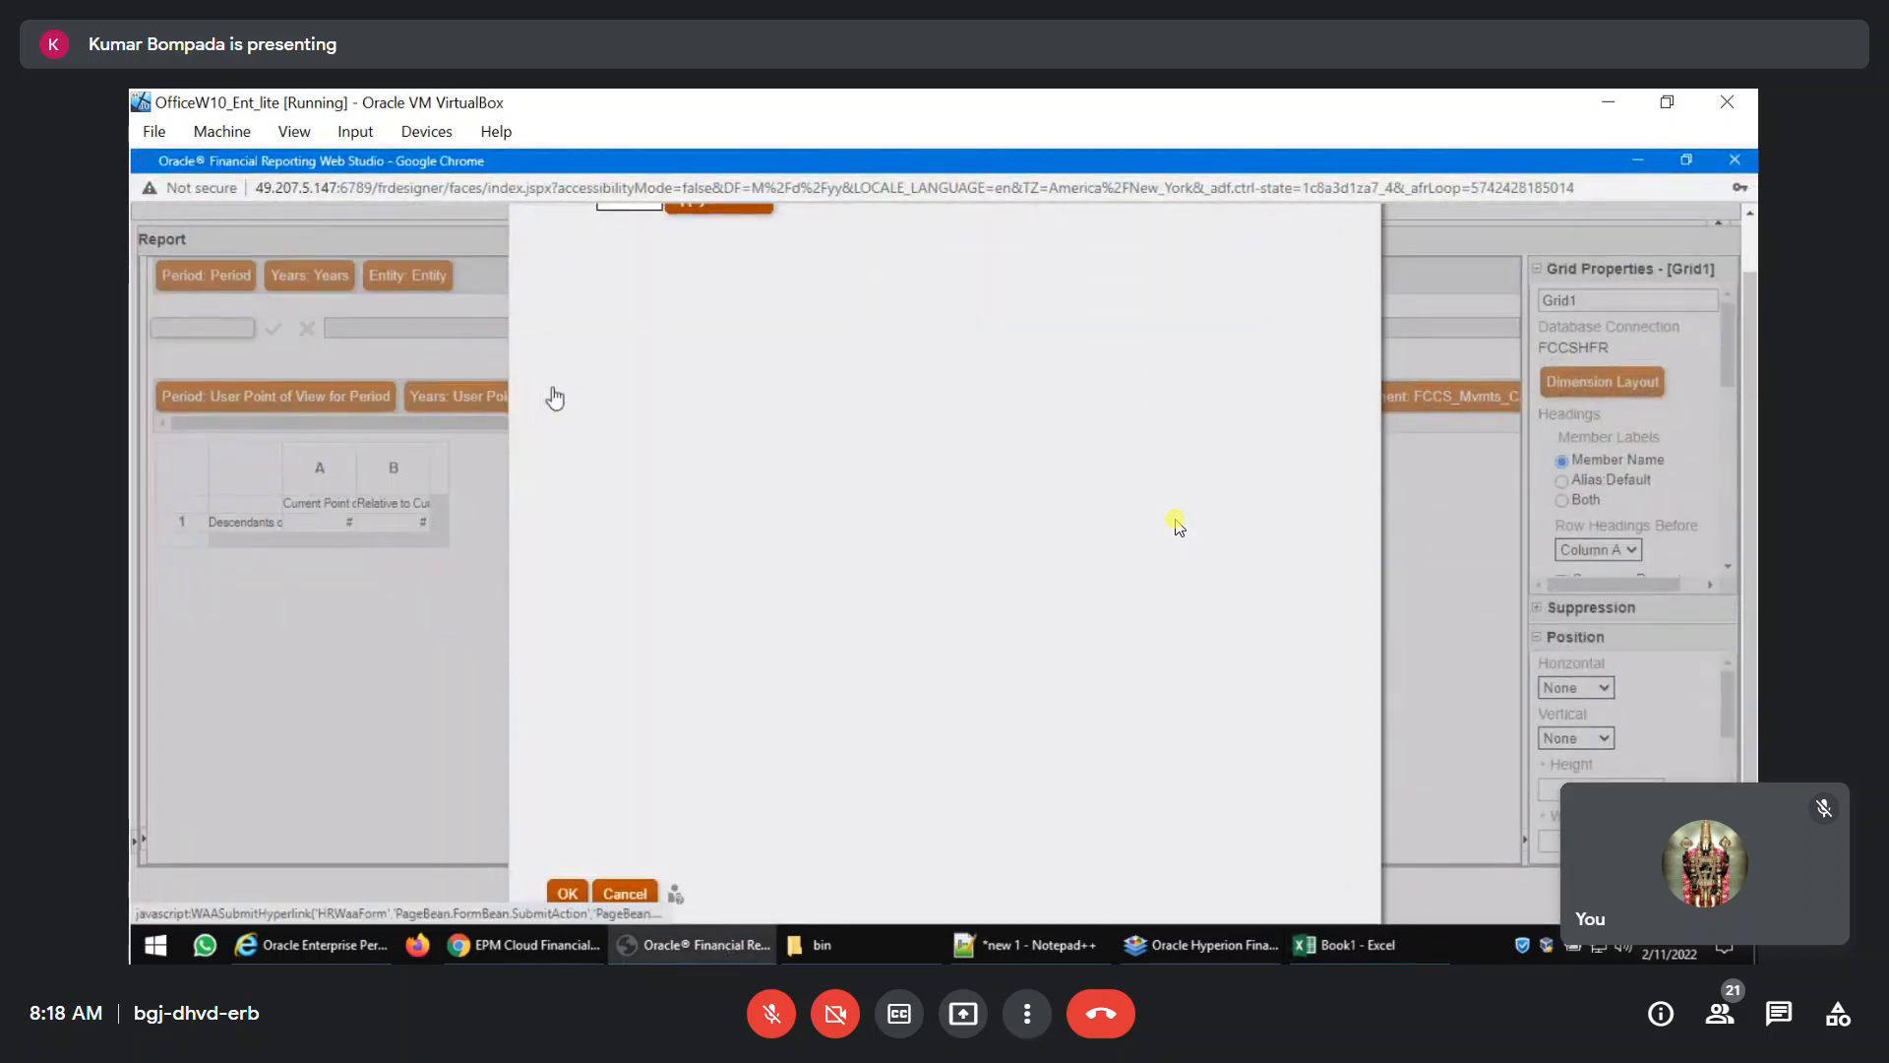
click(575, 448)
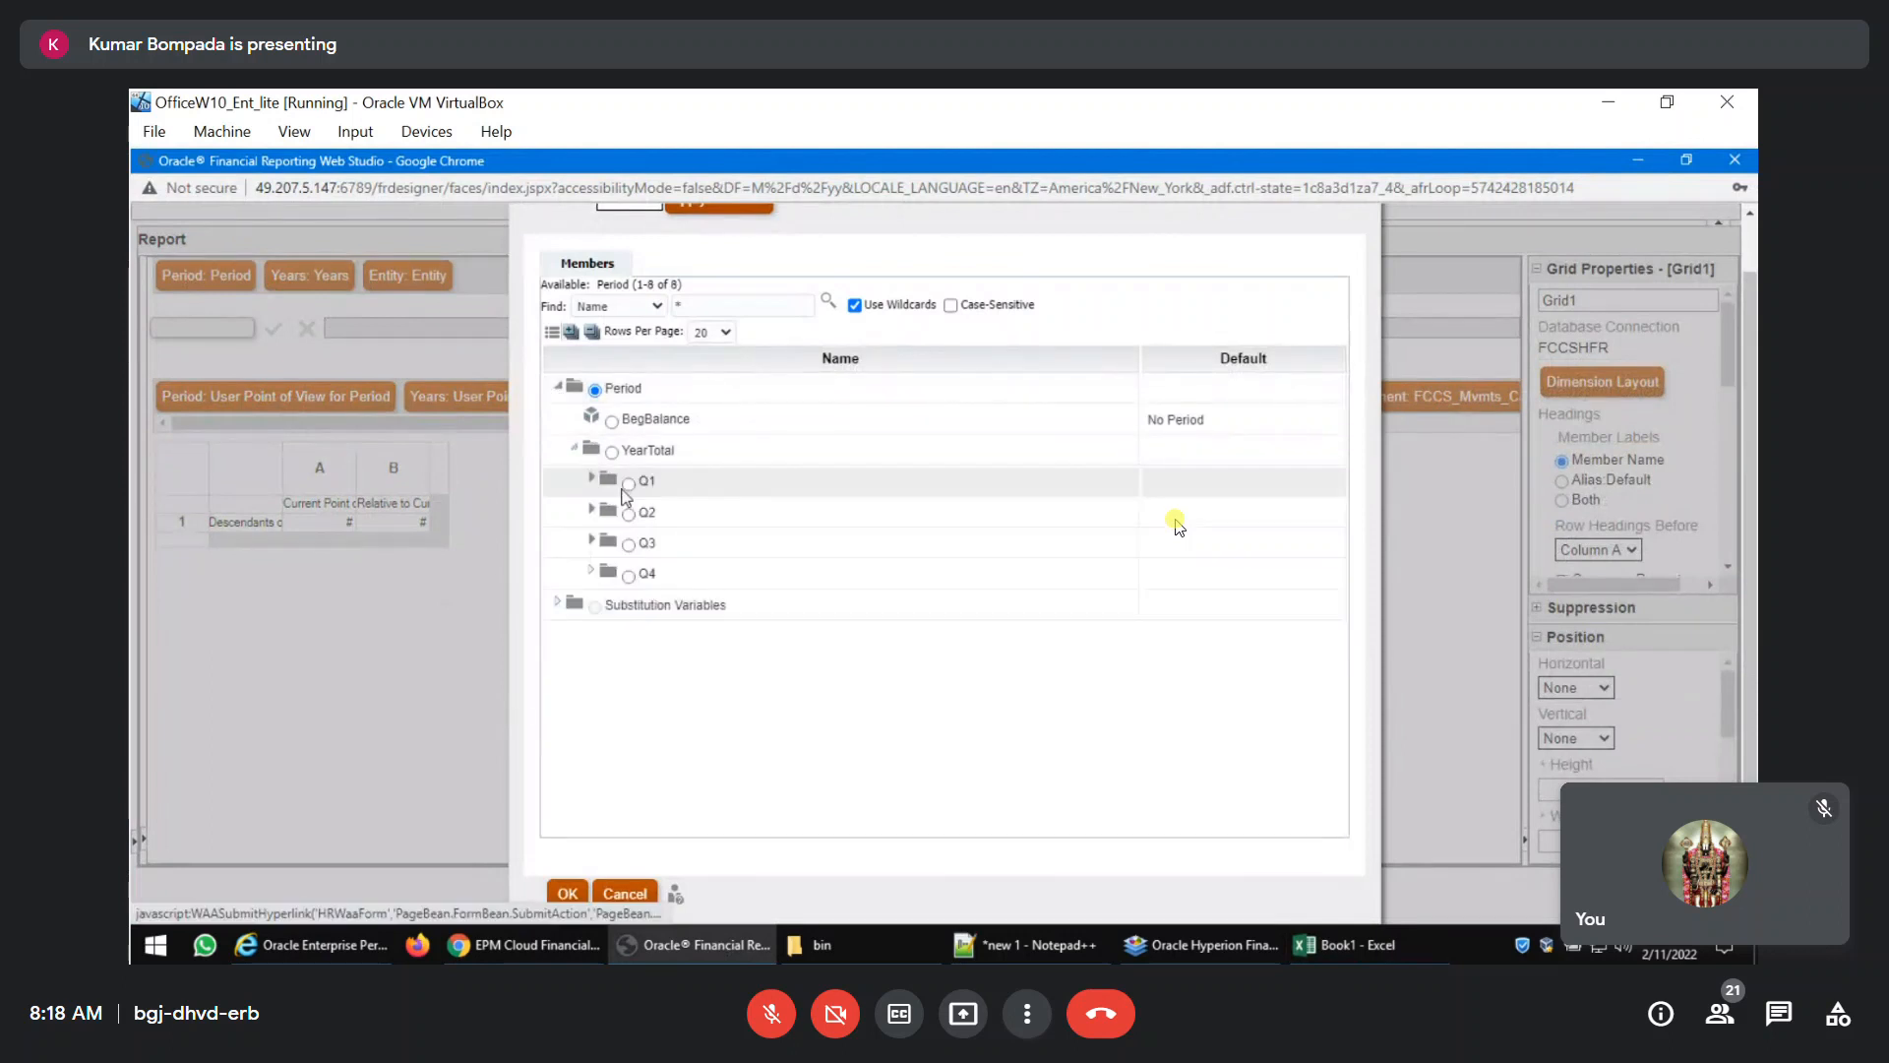
click(645, 514)
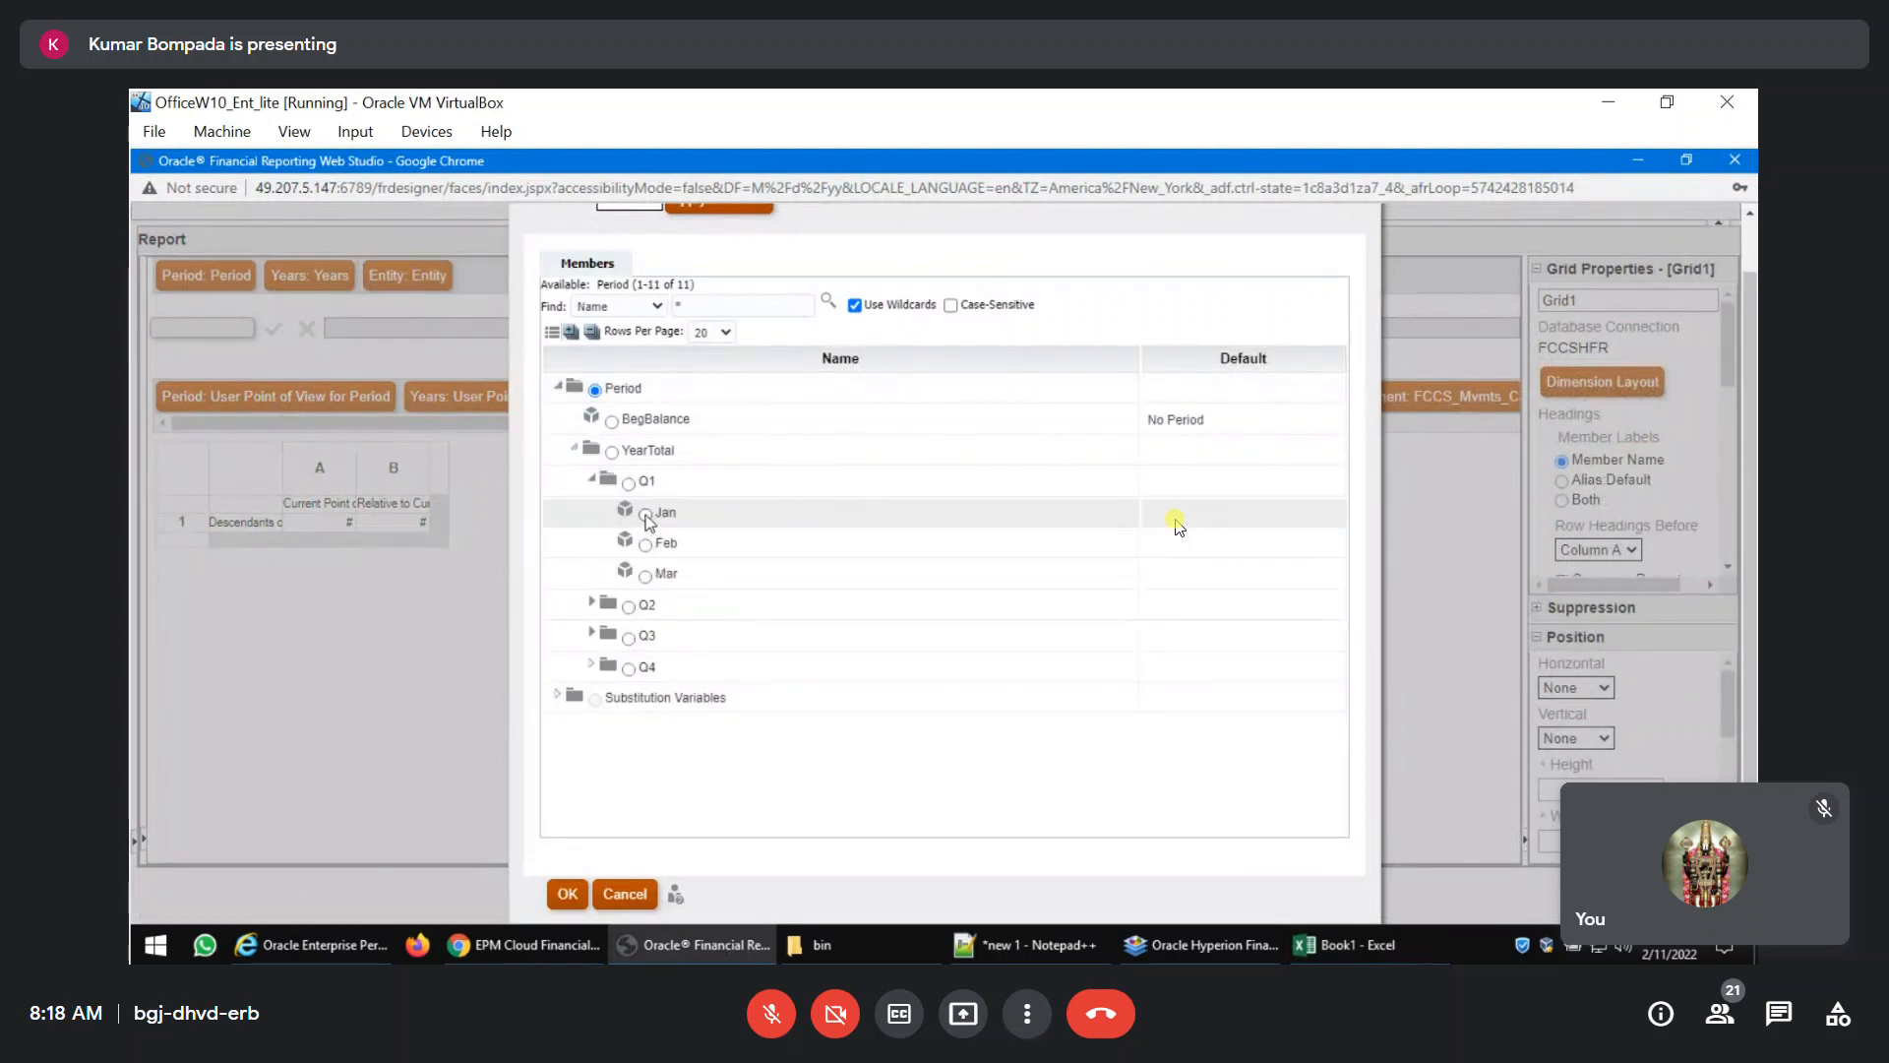
click(568, 896)
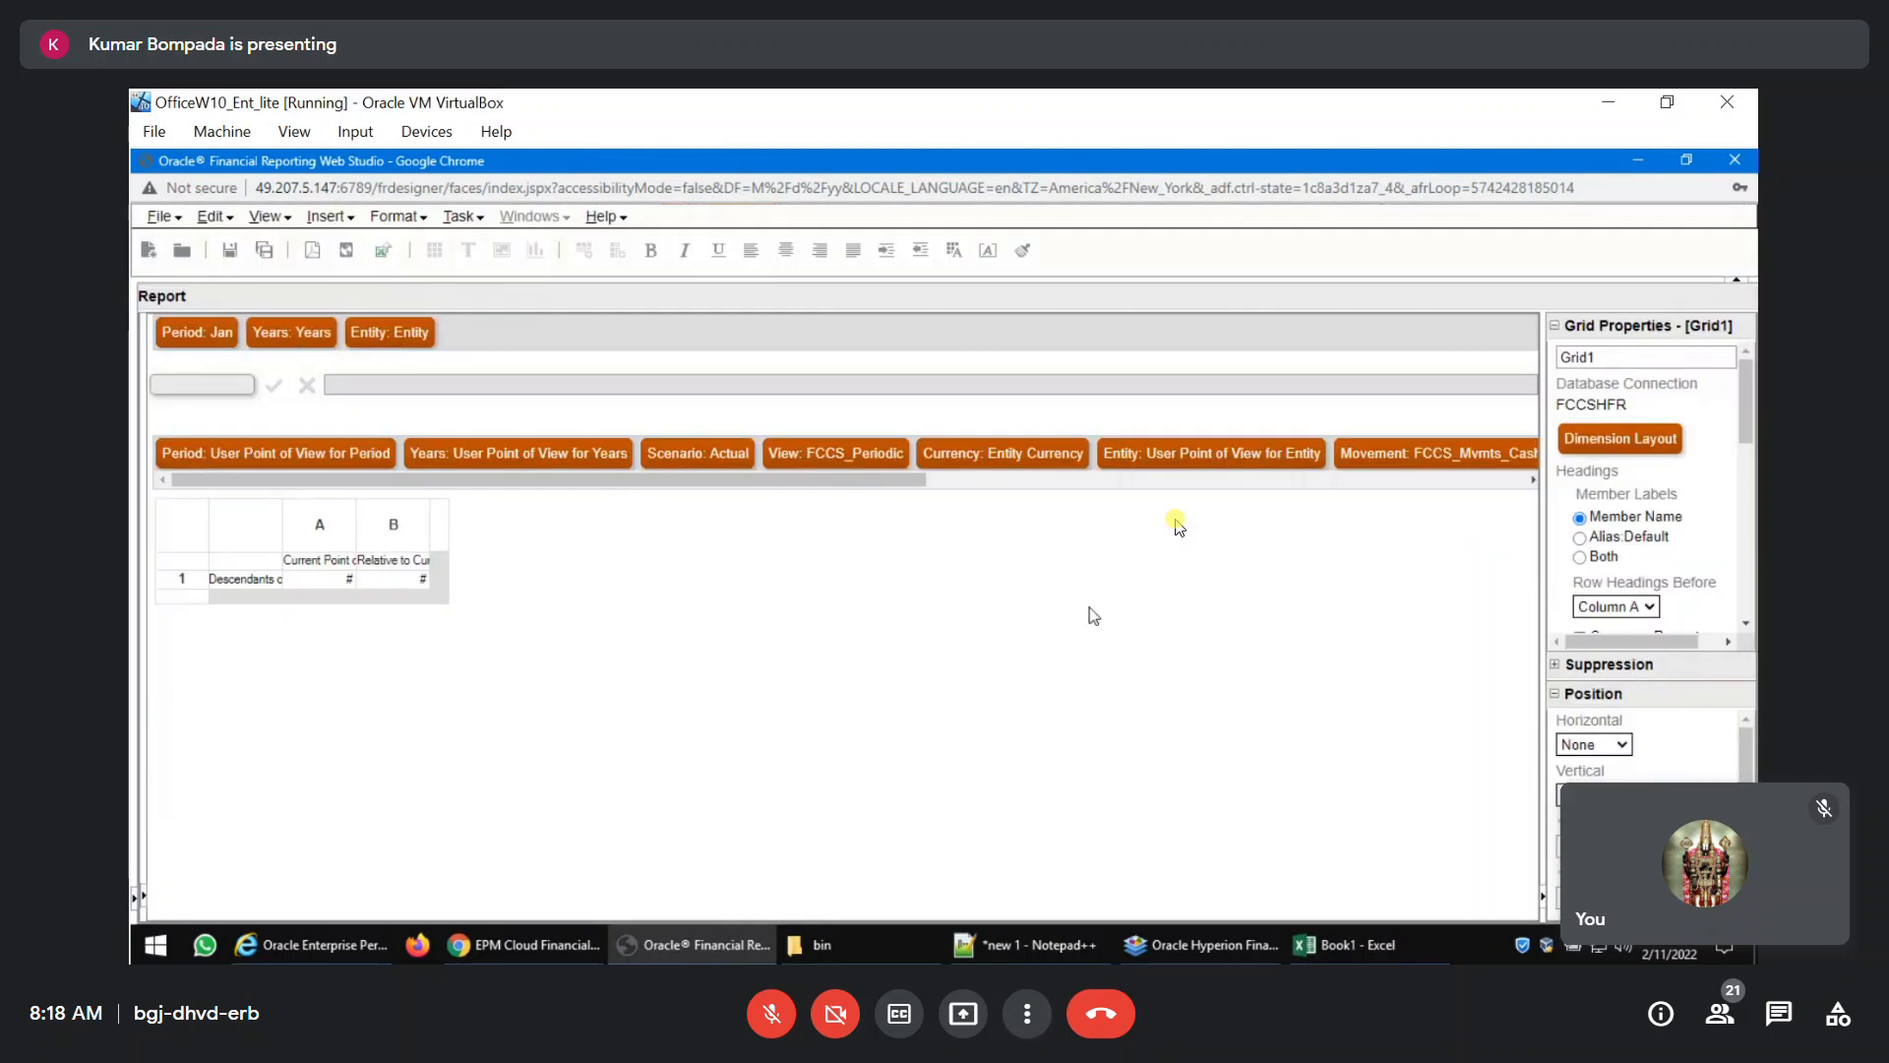
Check the years in the Excel ad hoc grid, and set the report's Years point of view to FY19.
click(1336, 946)
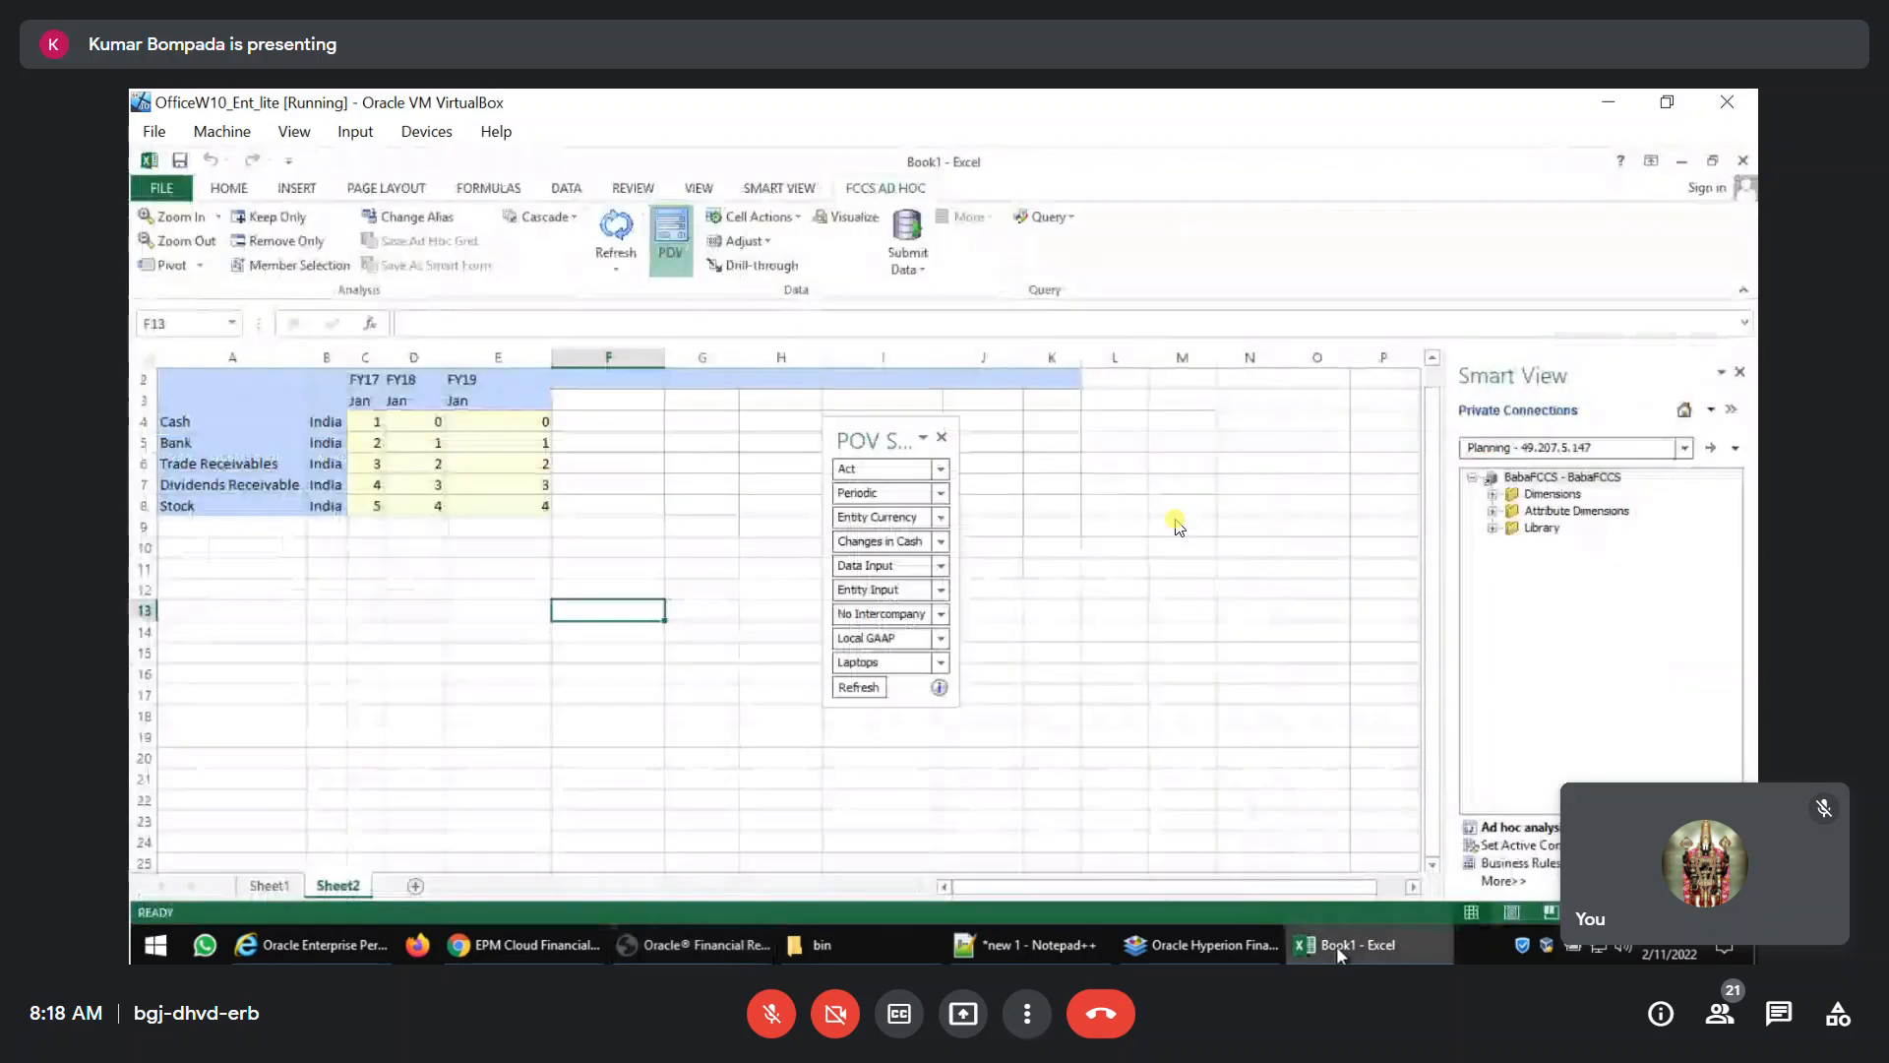
key(alt+Tab)
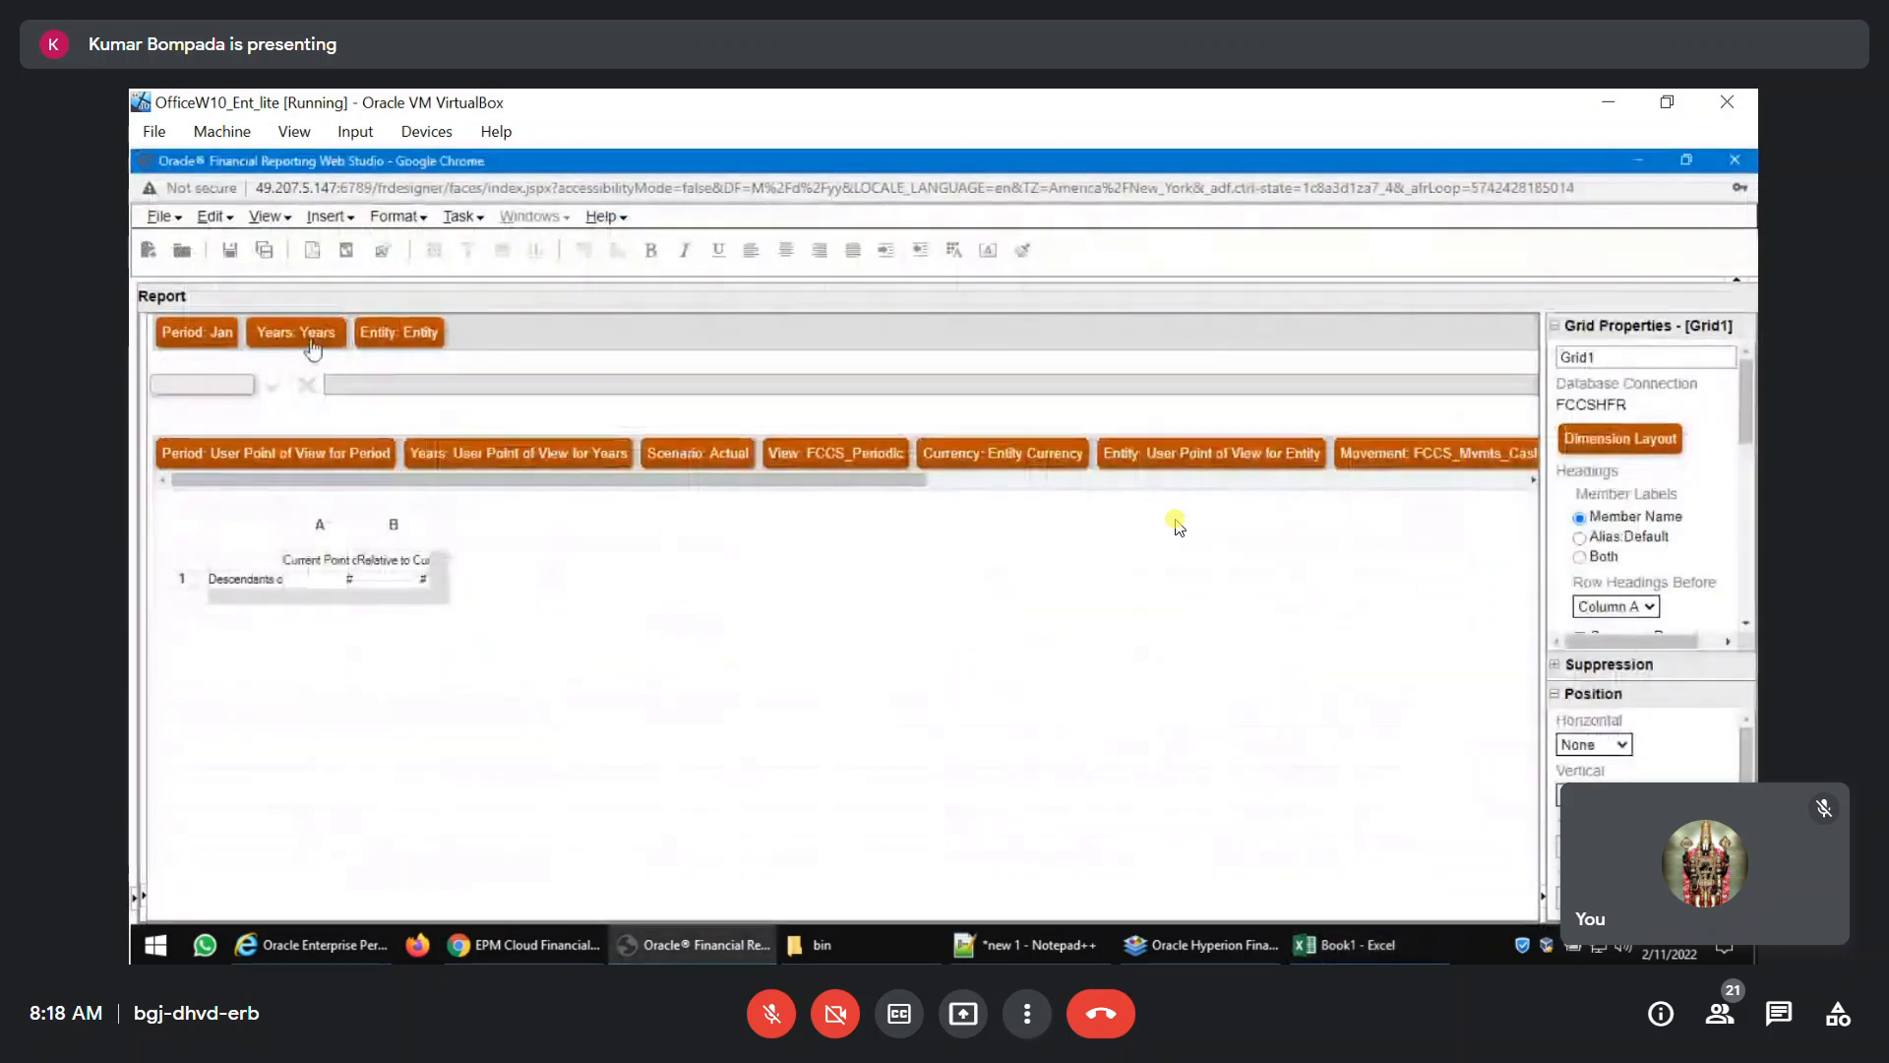
click(310, 338)
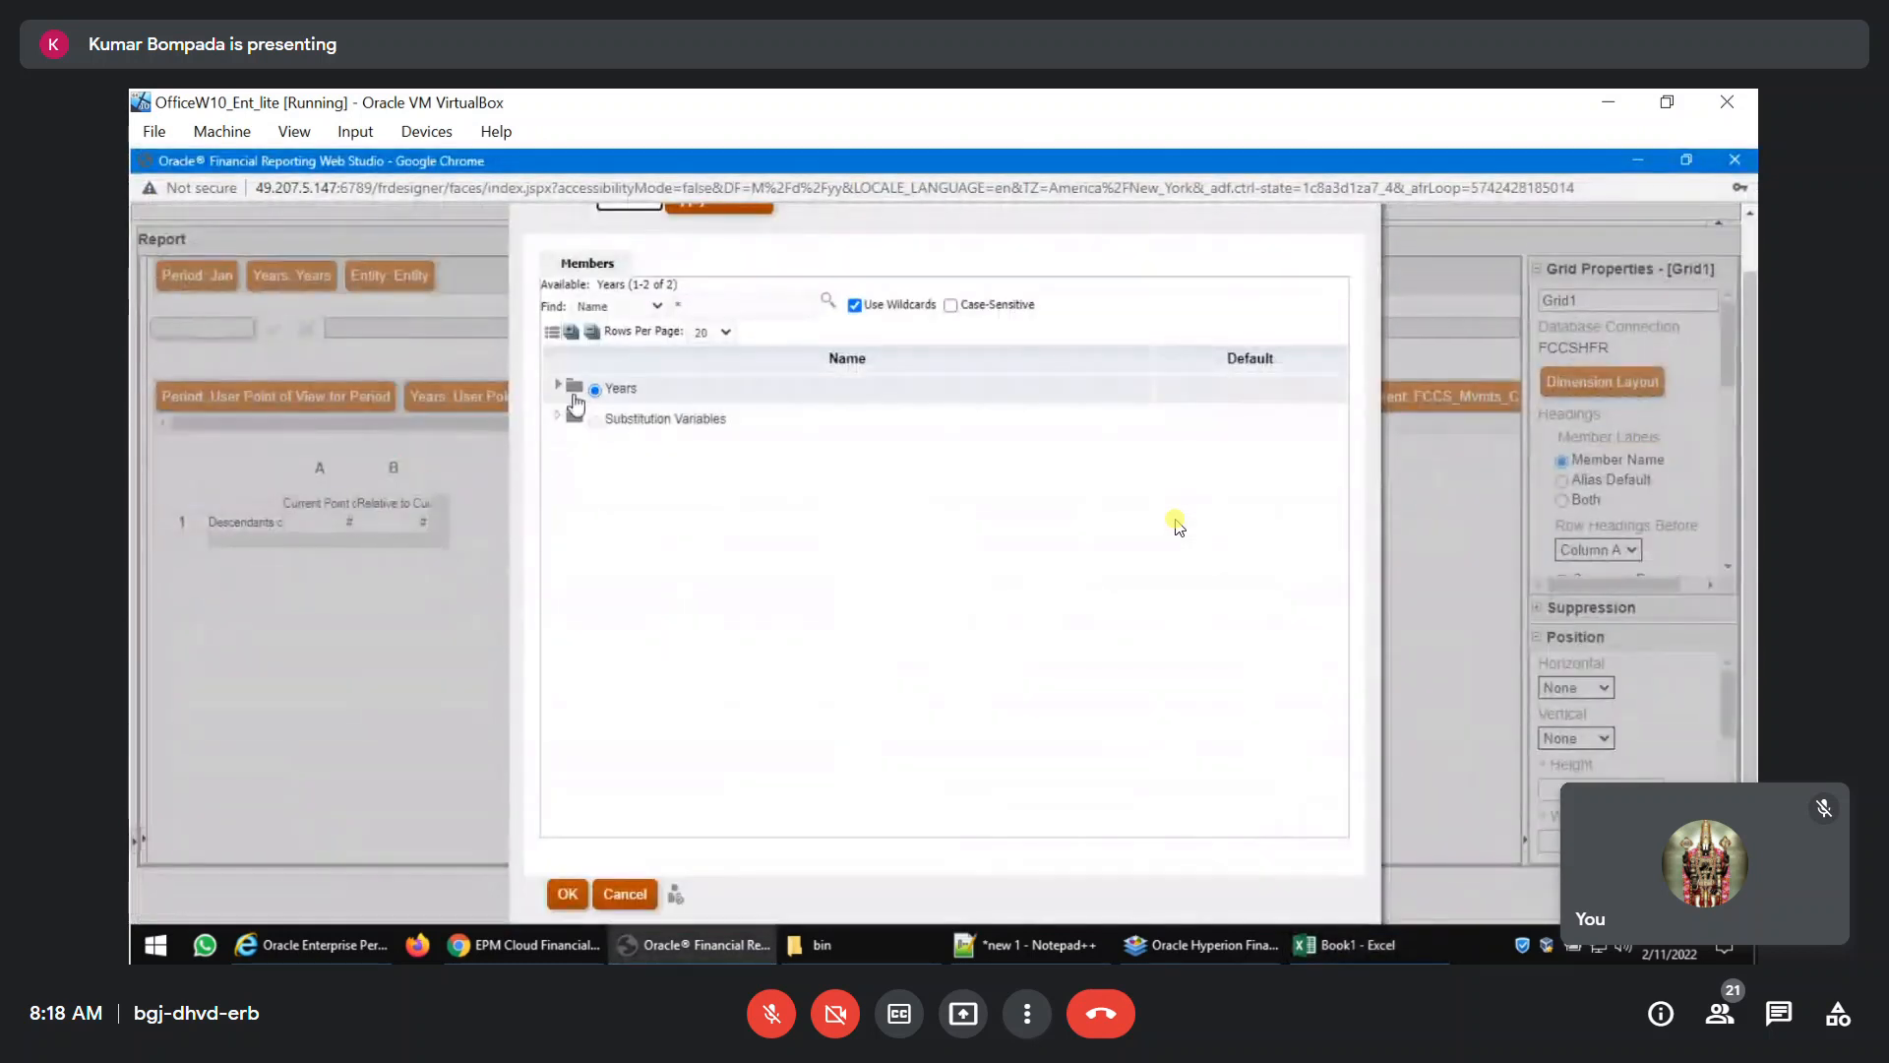
click(558, 388)
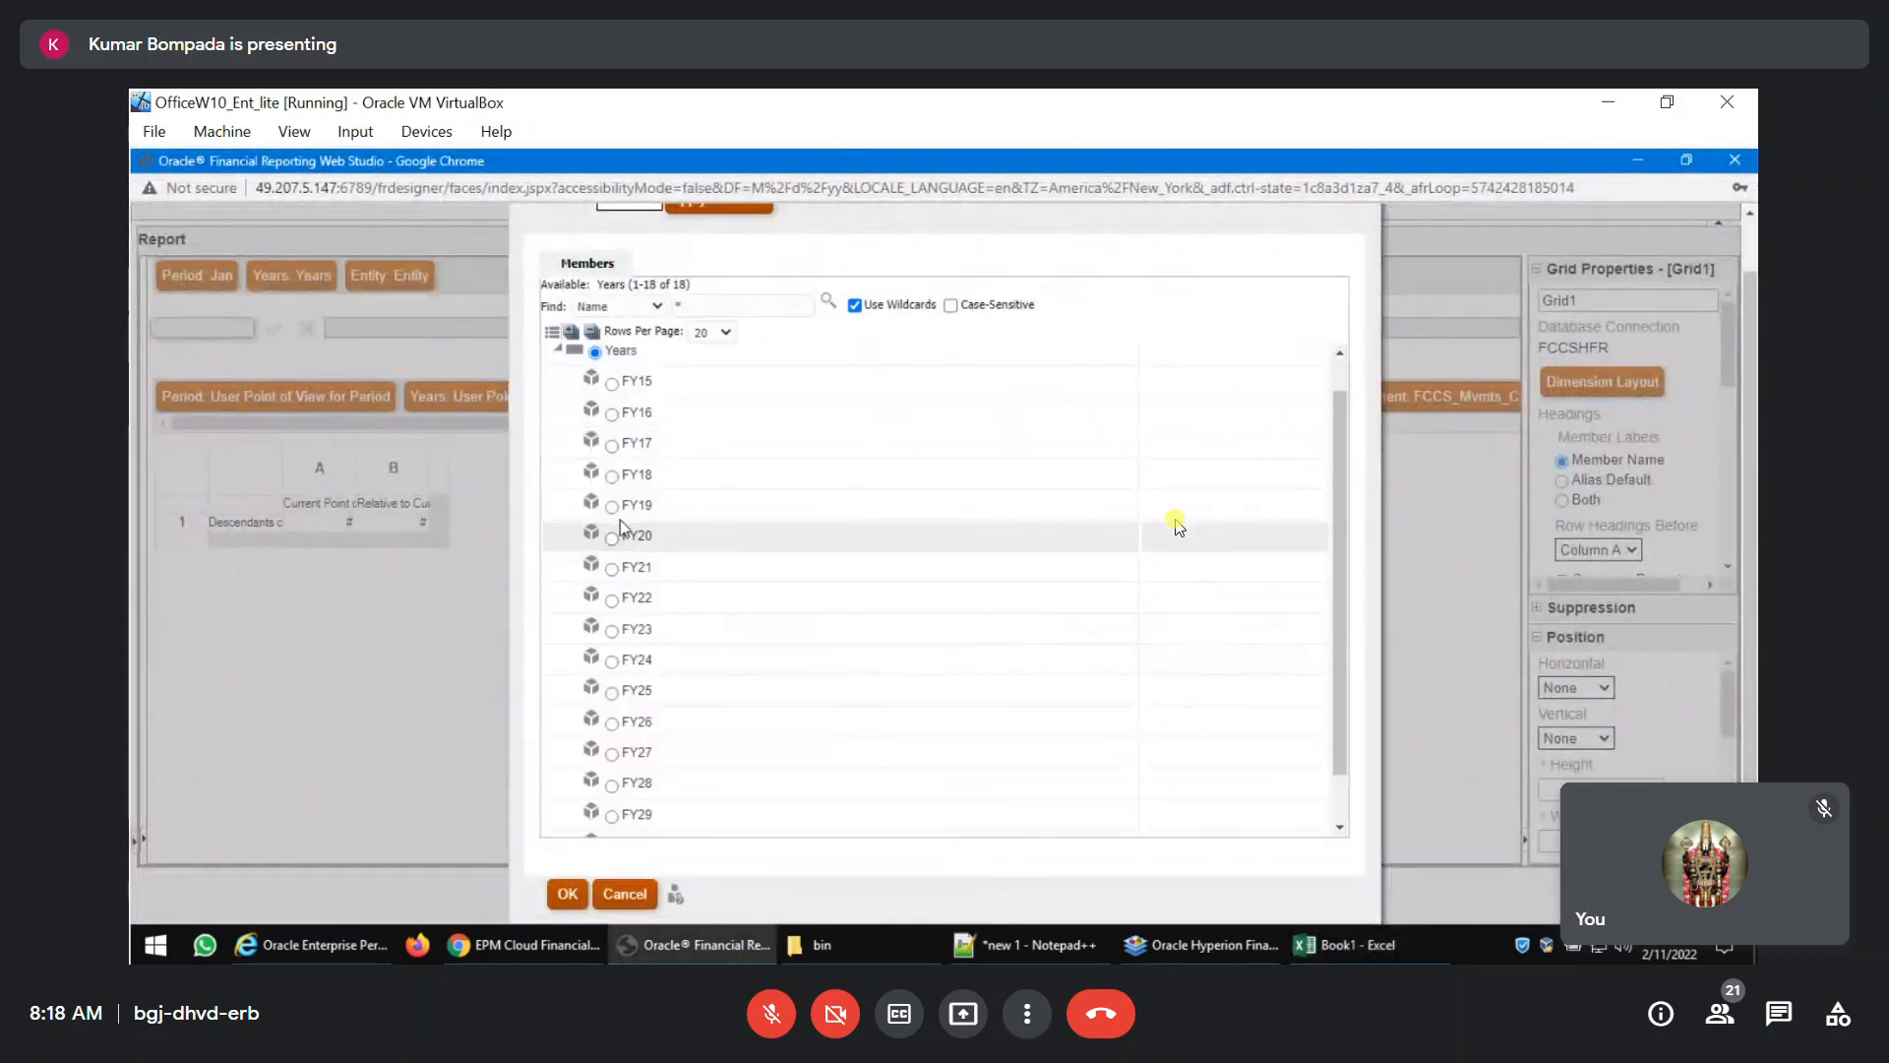
click(612, 506)
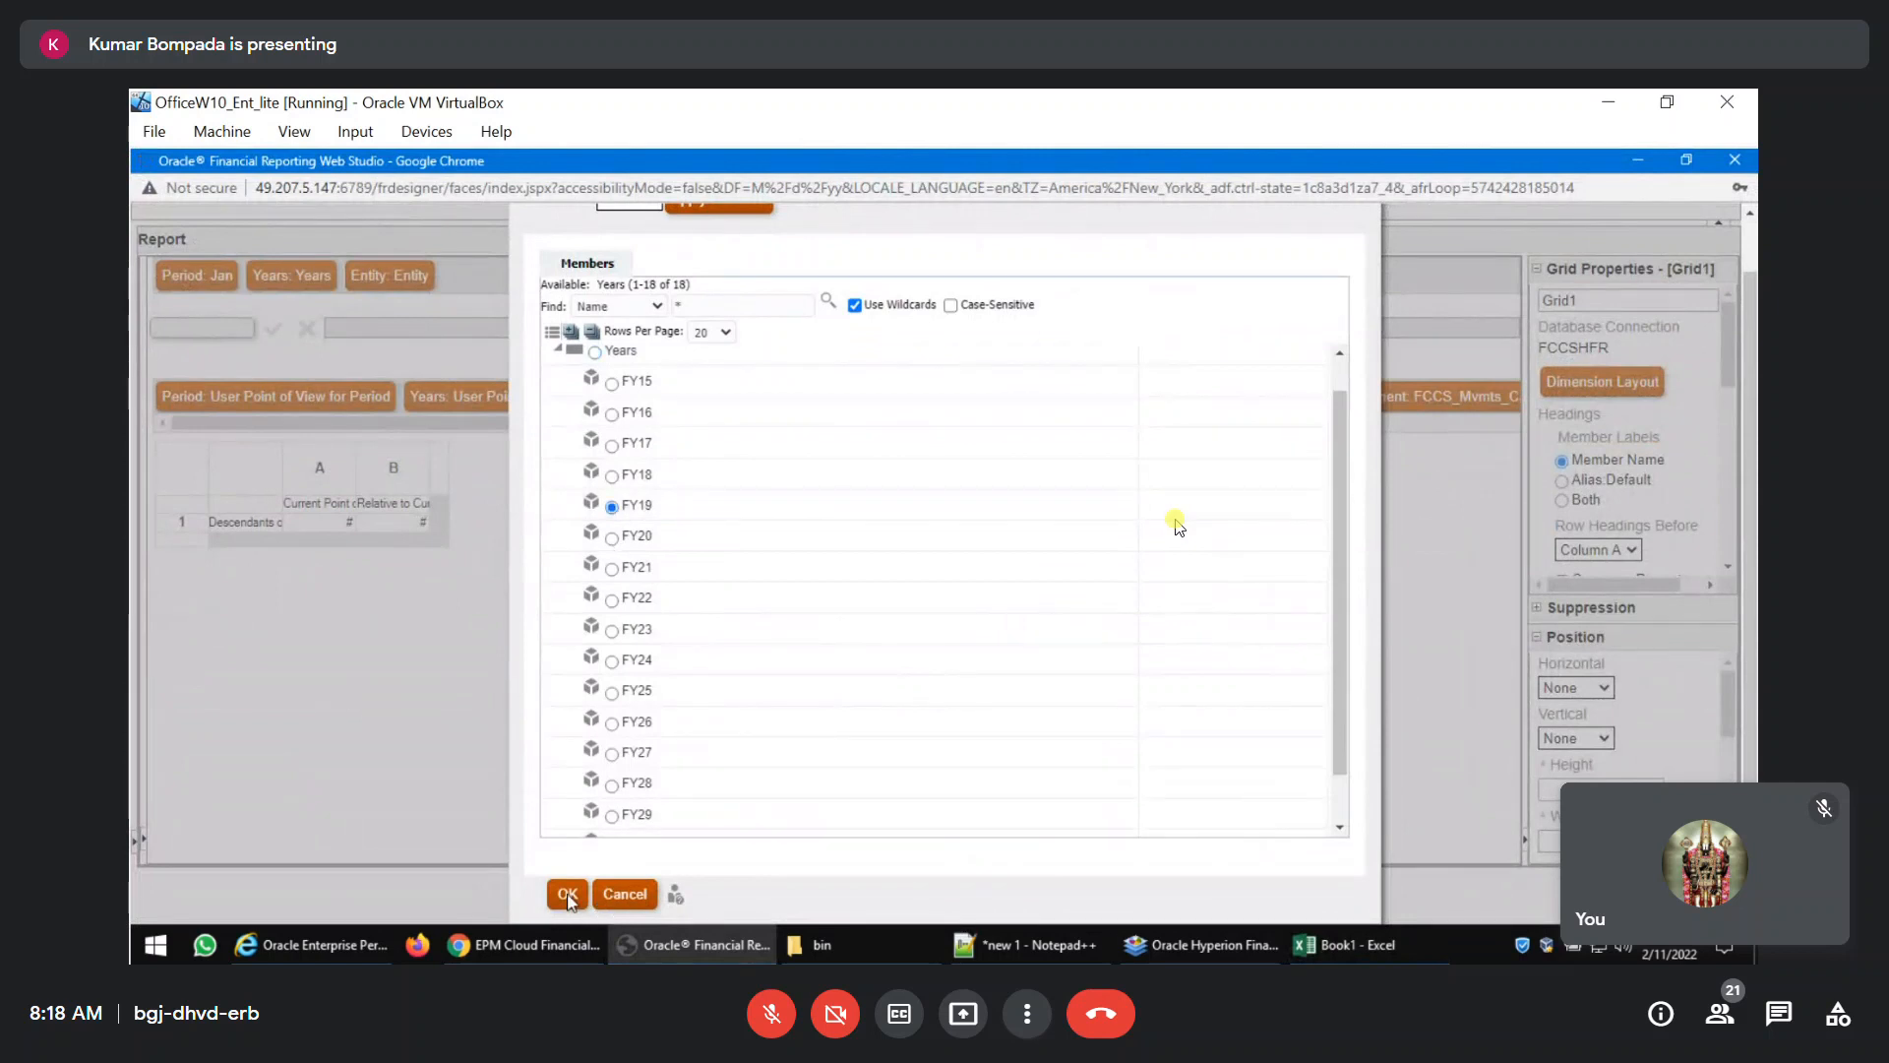
click(568, 894)
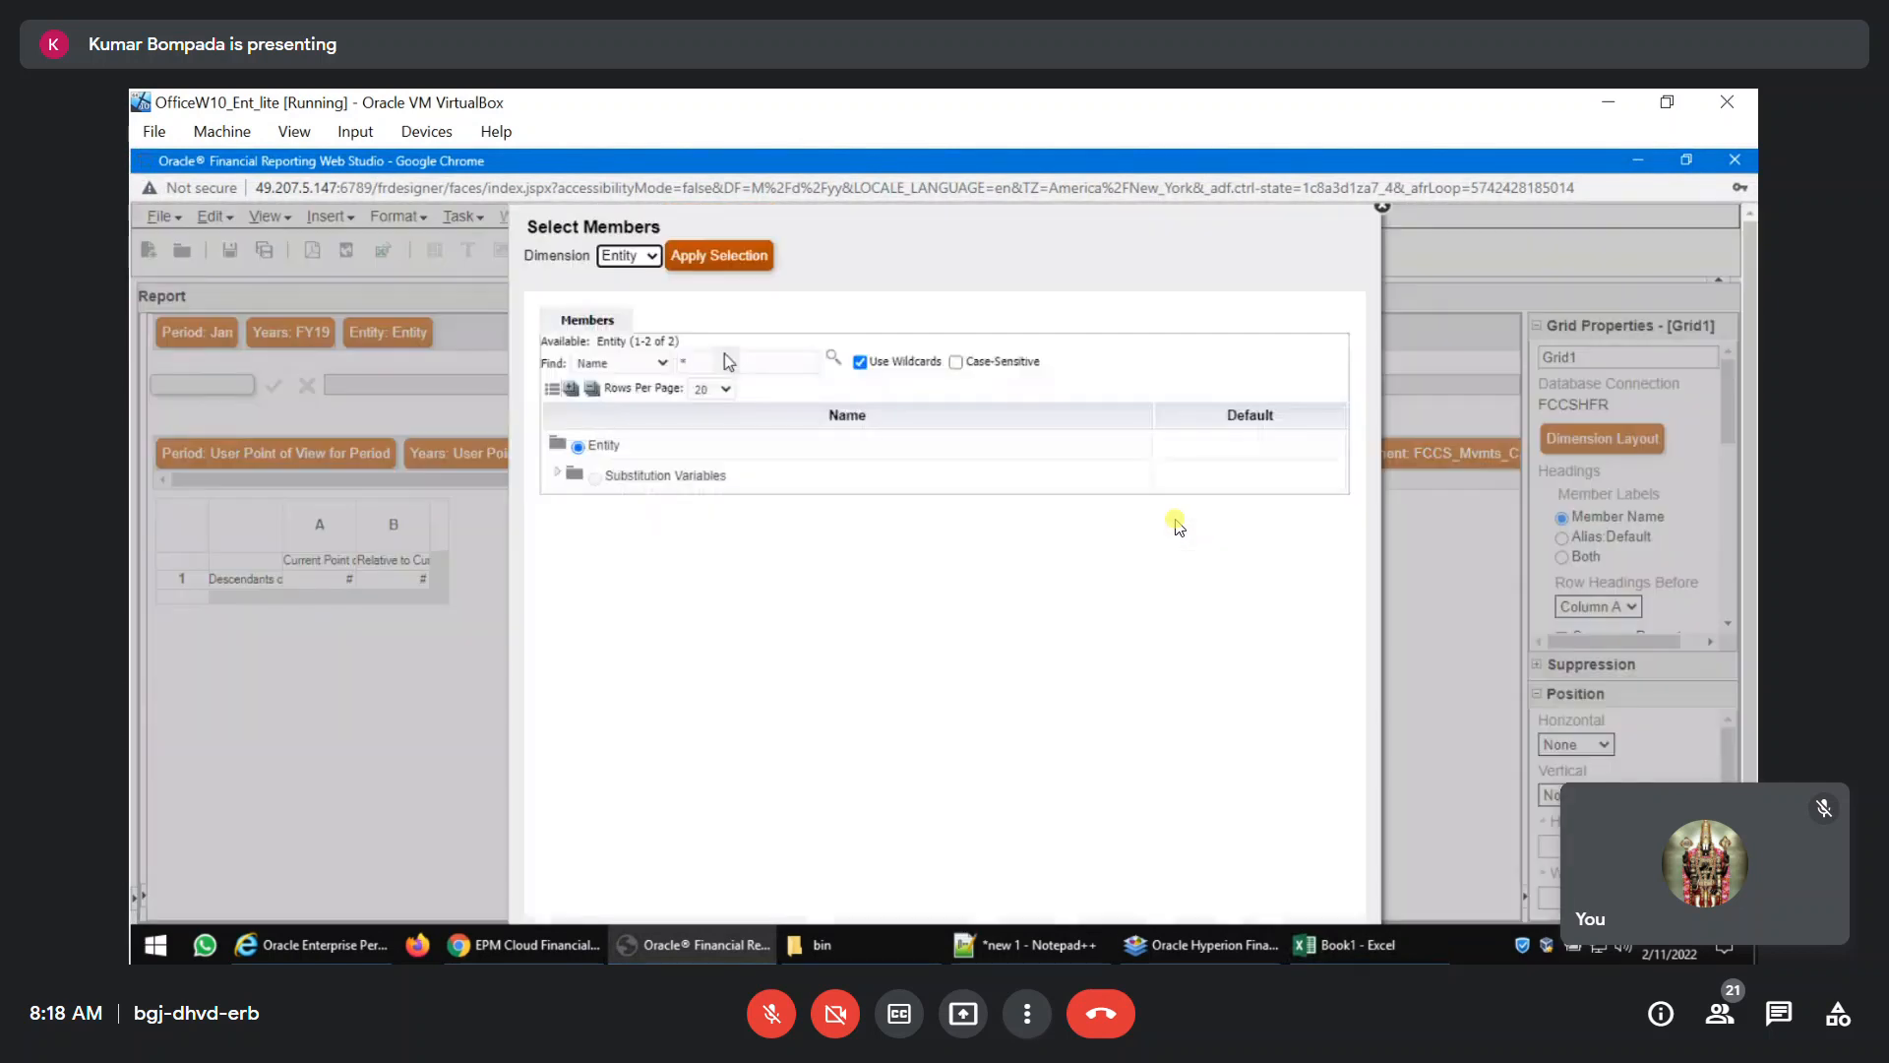
Set the report's Entity point of view to India under FCCS_Total Geography, Asia, and preview the report as PDF.
scroll(724, 352, down, 1)
click(558, 387)
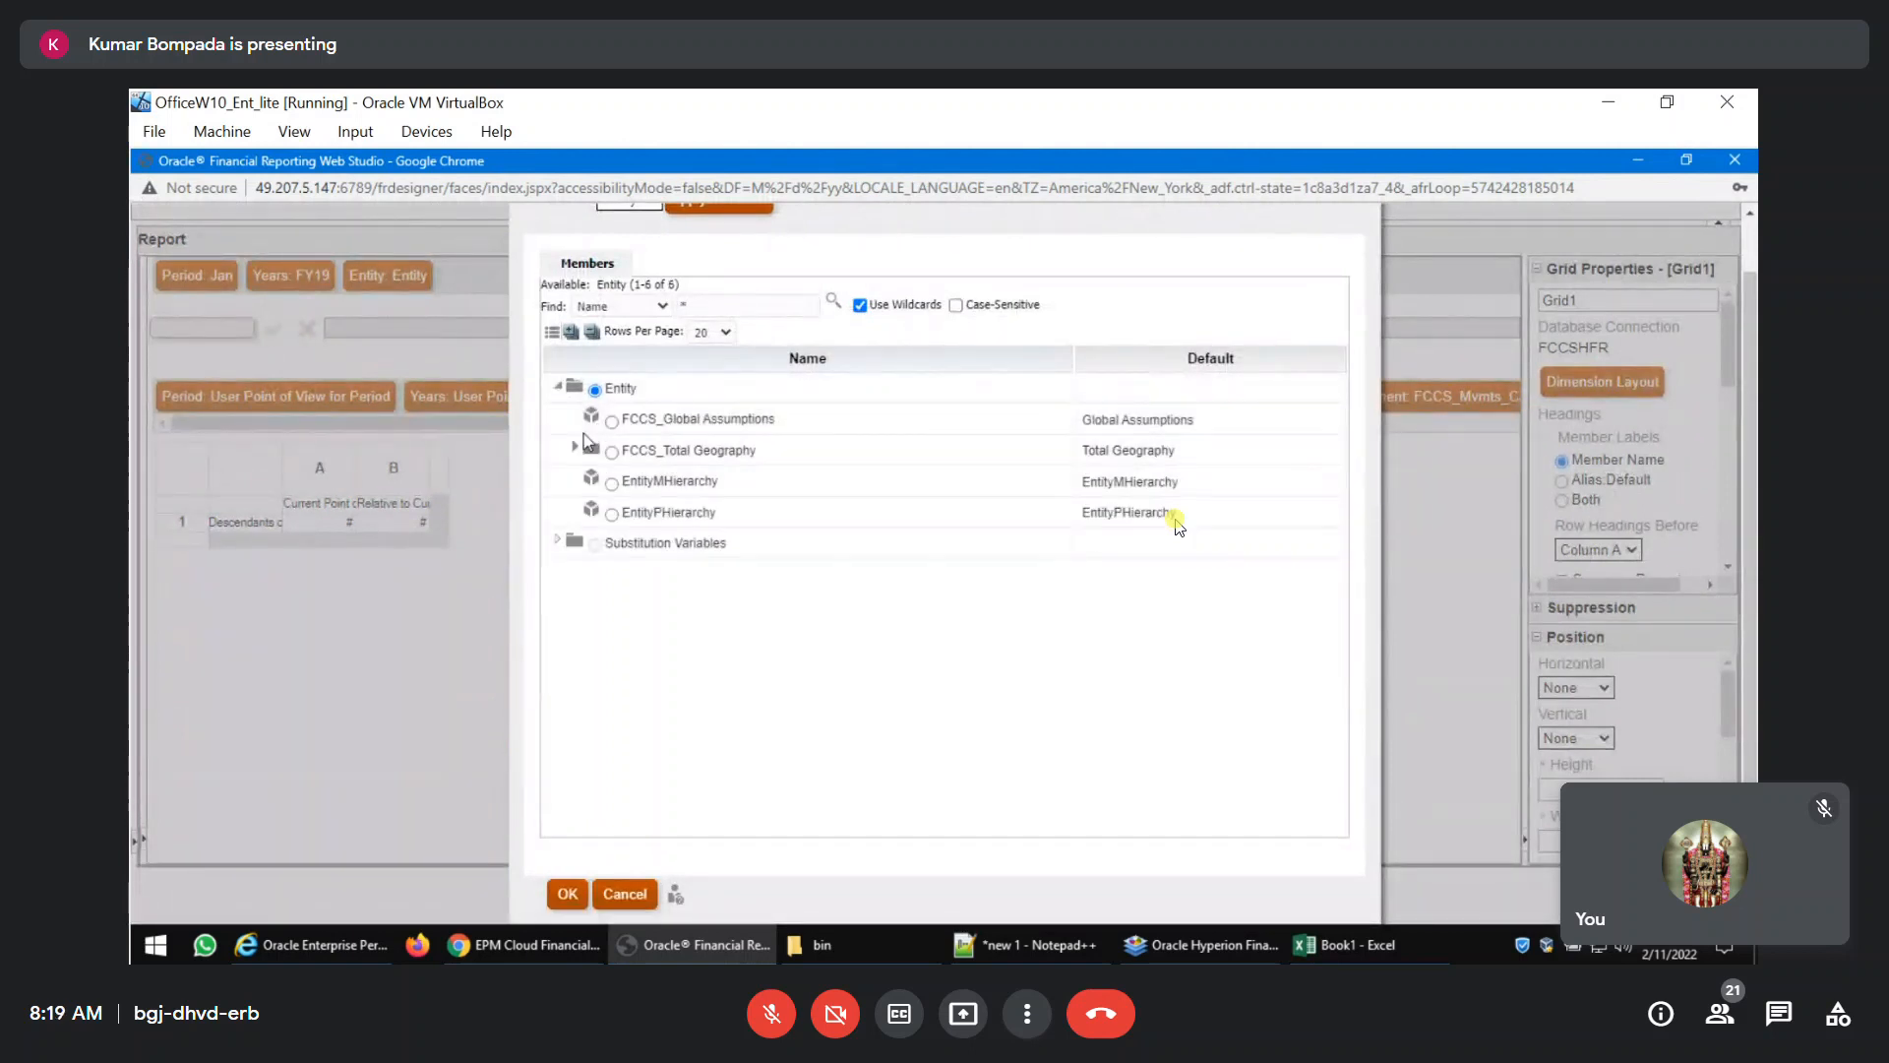
click(576, 446)
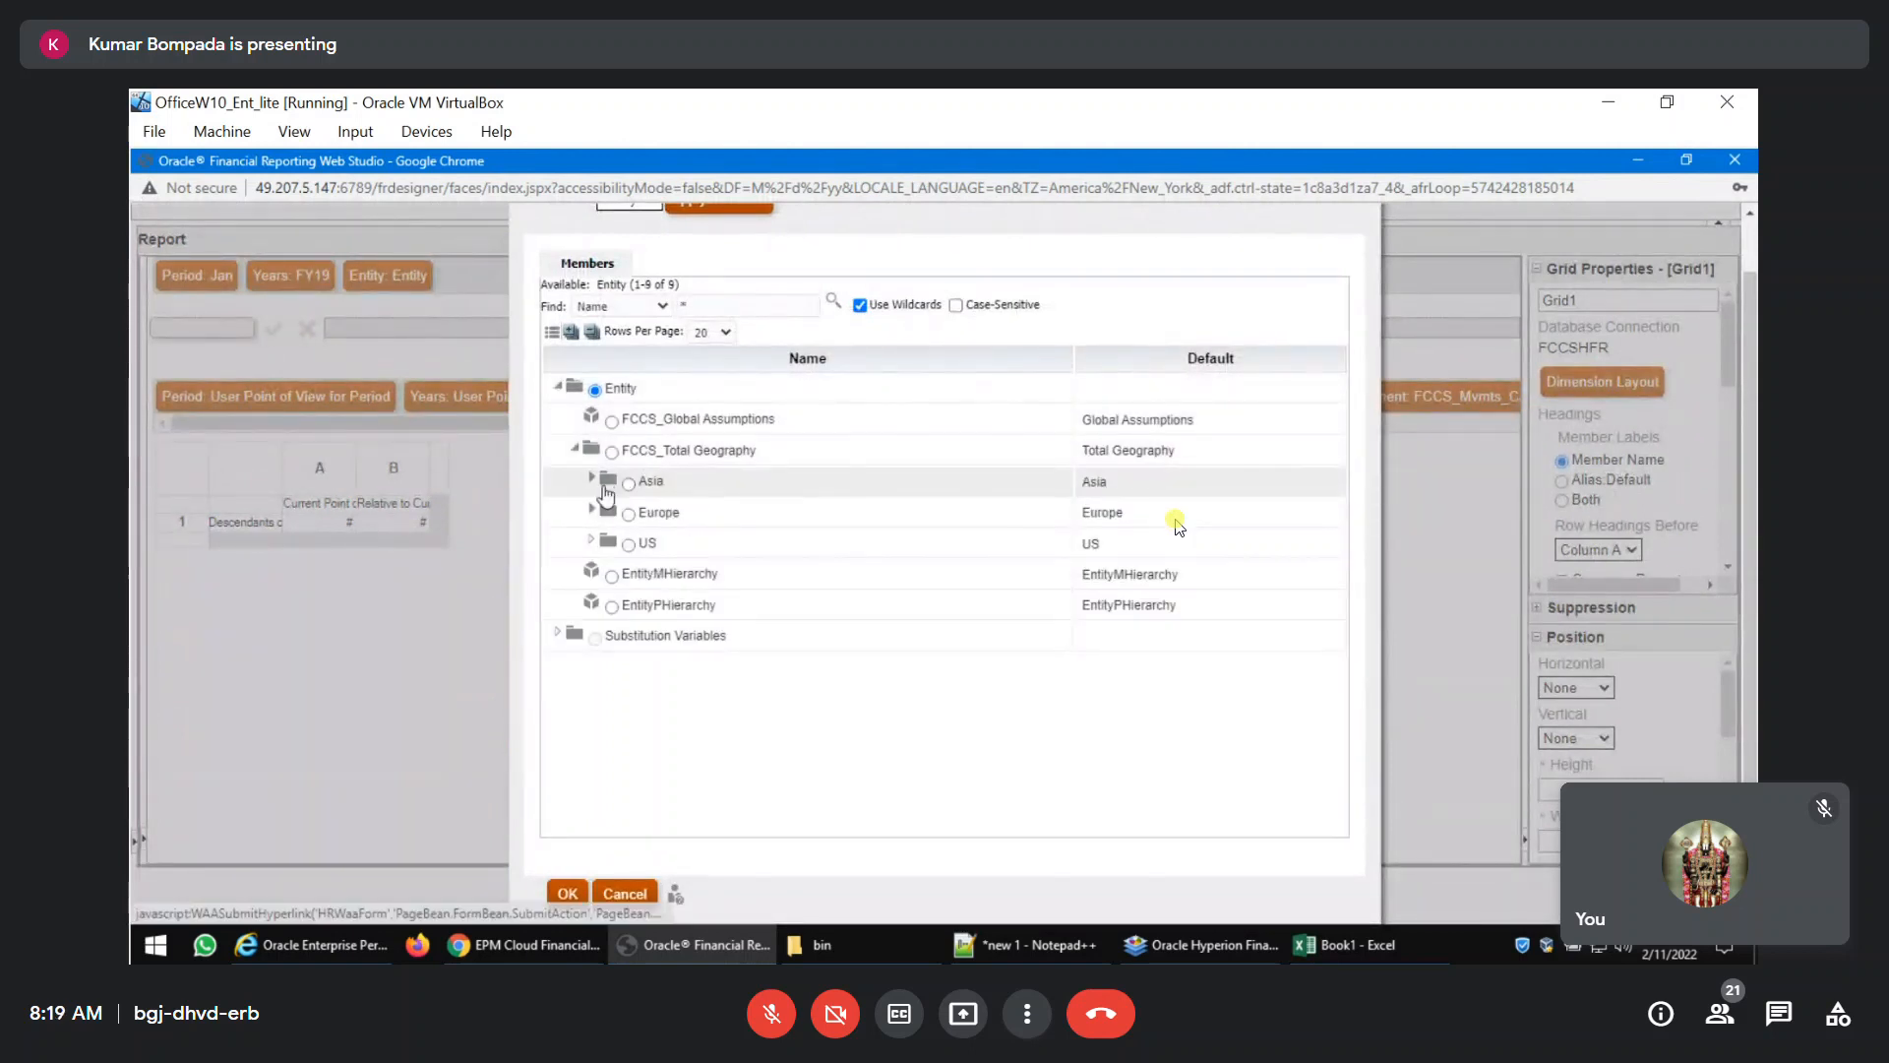
click(593, 477)
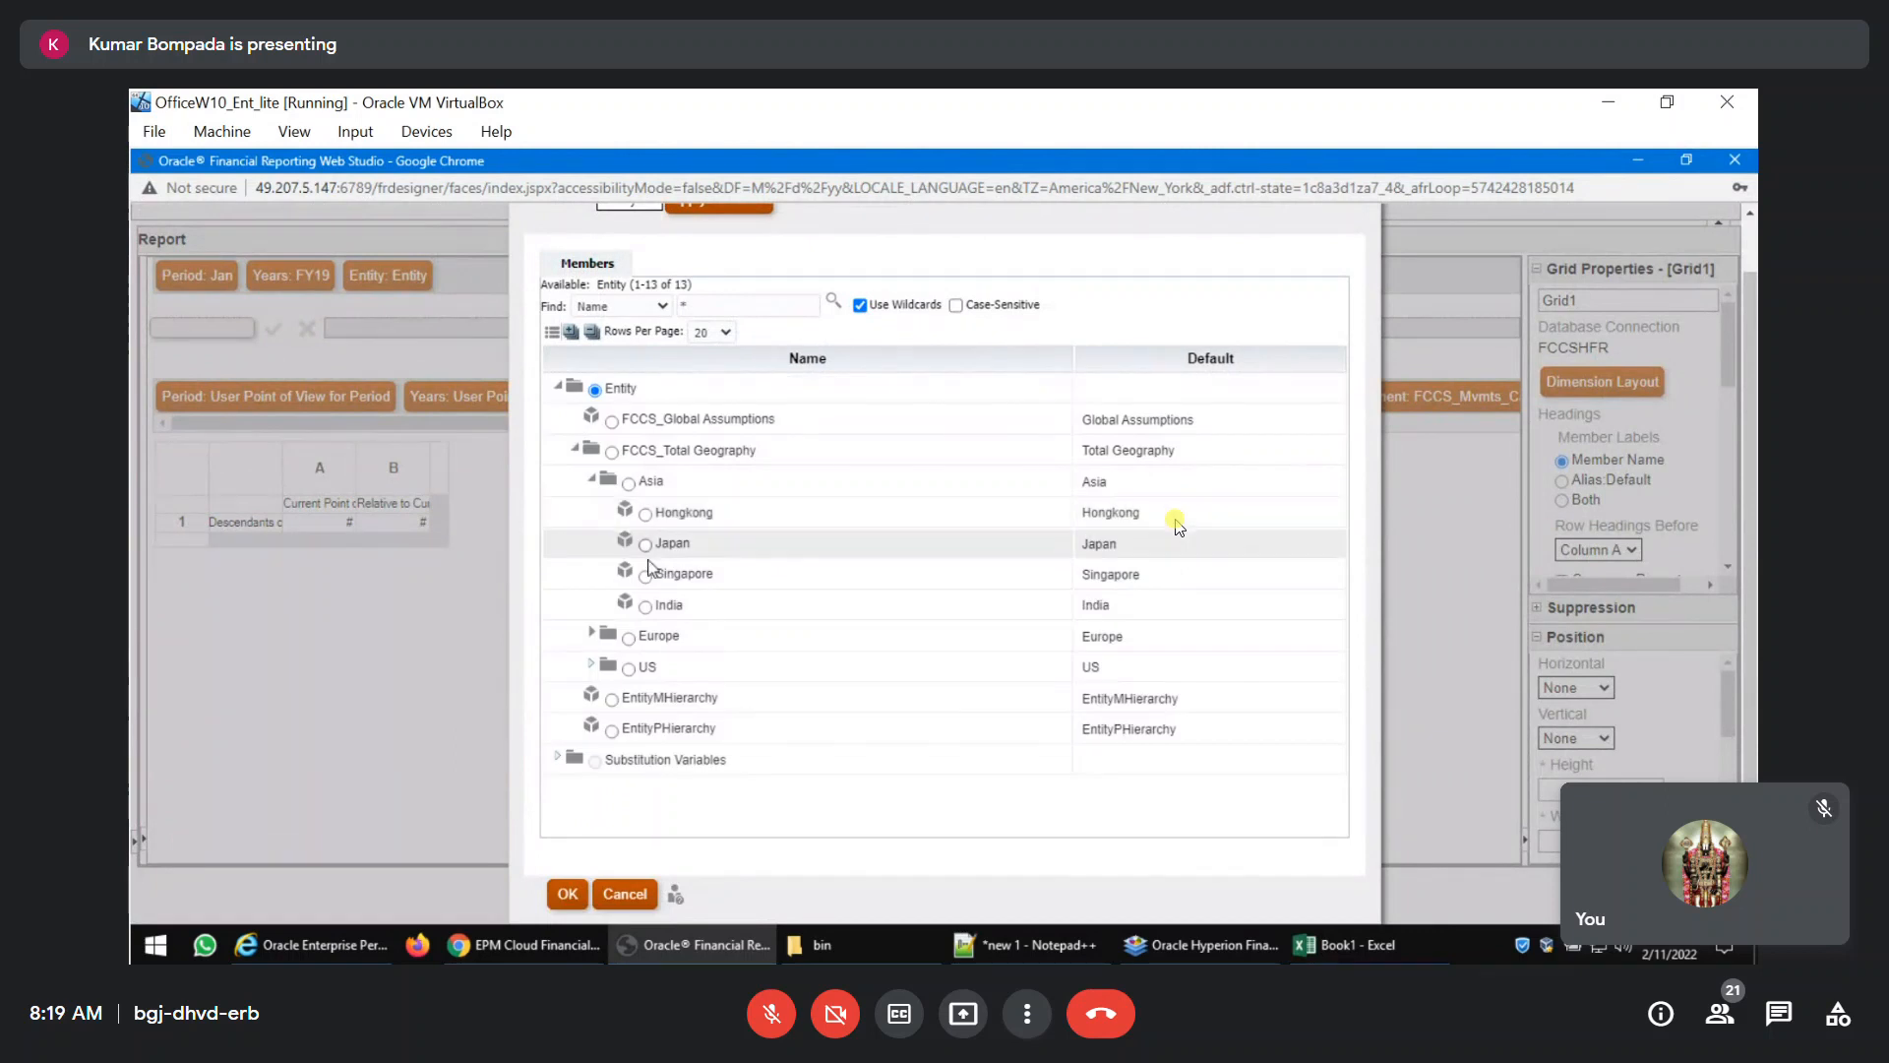
click(568, 895)
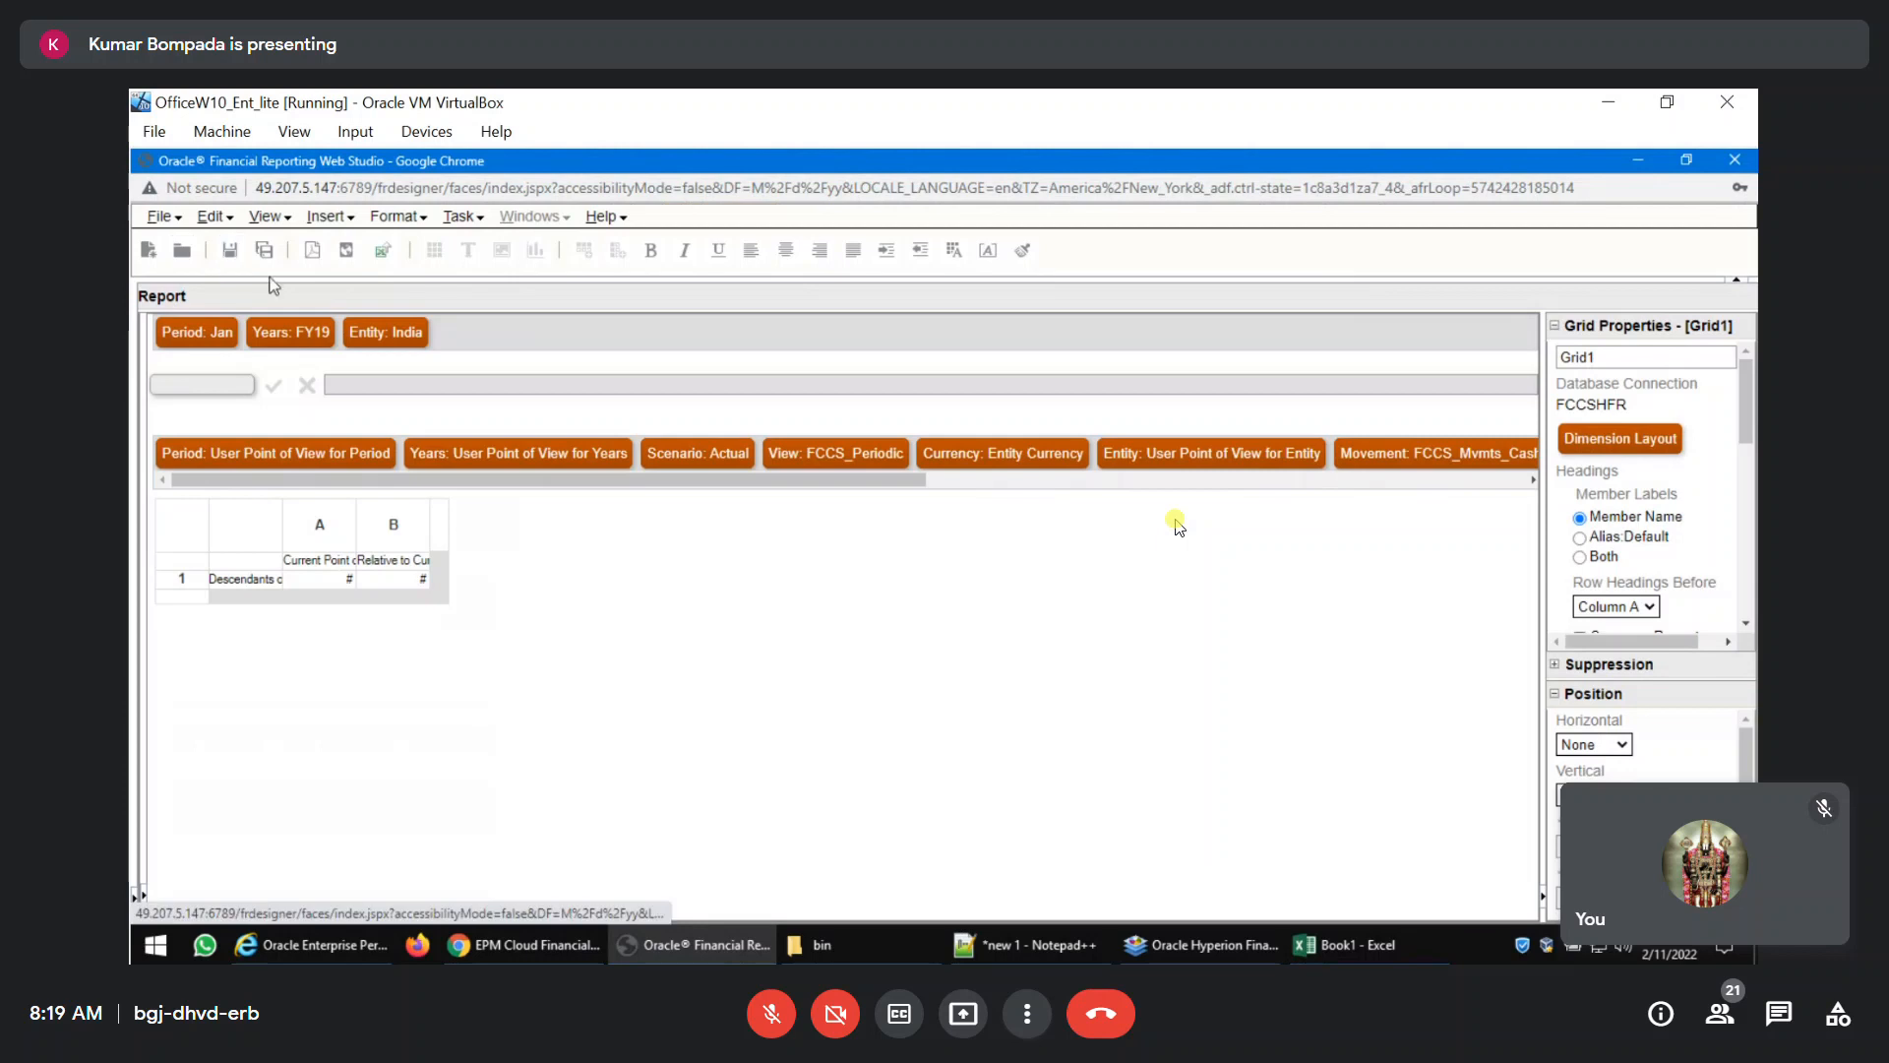
click(310, 260)
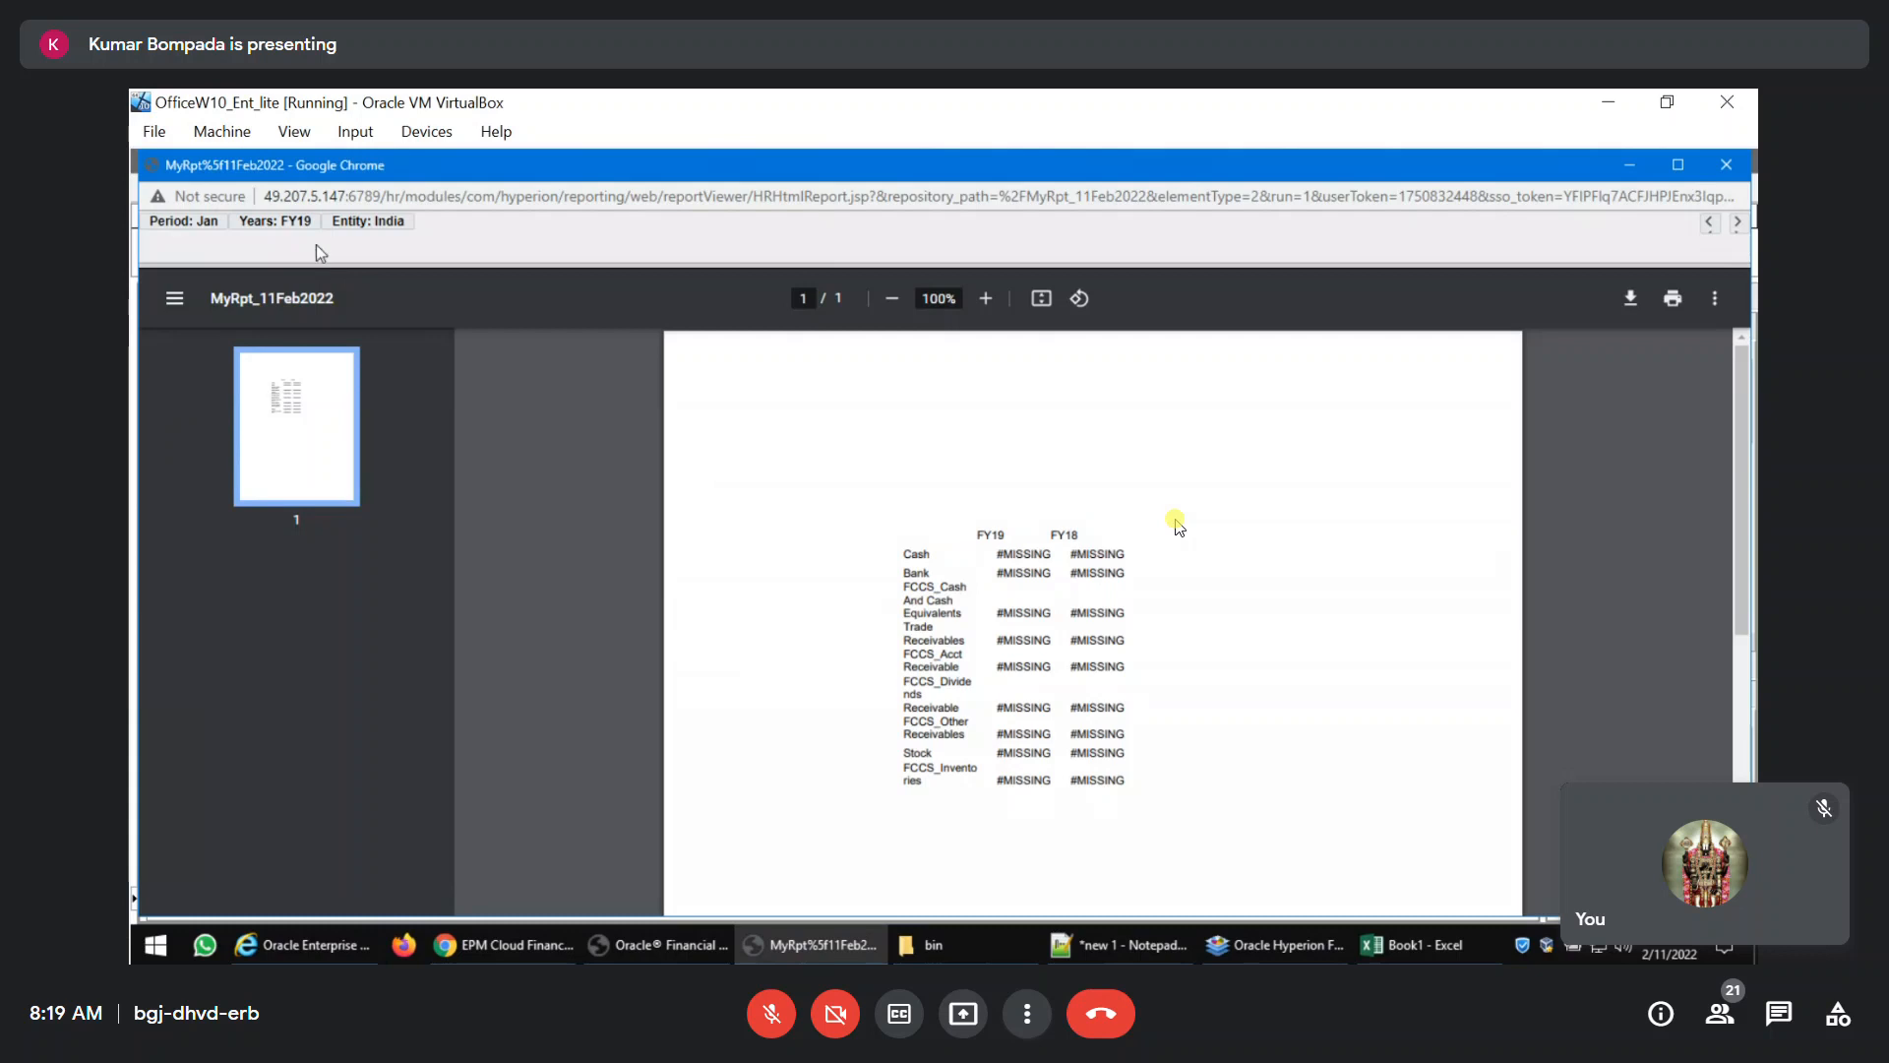
click(1722, 168)
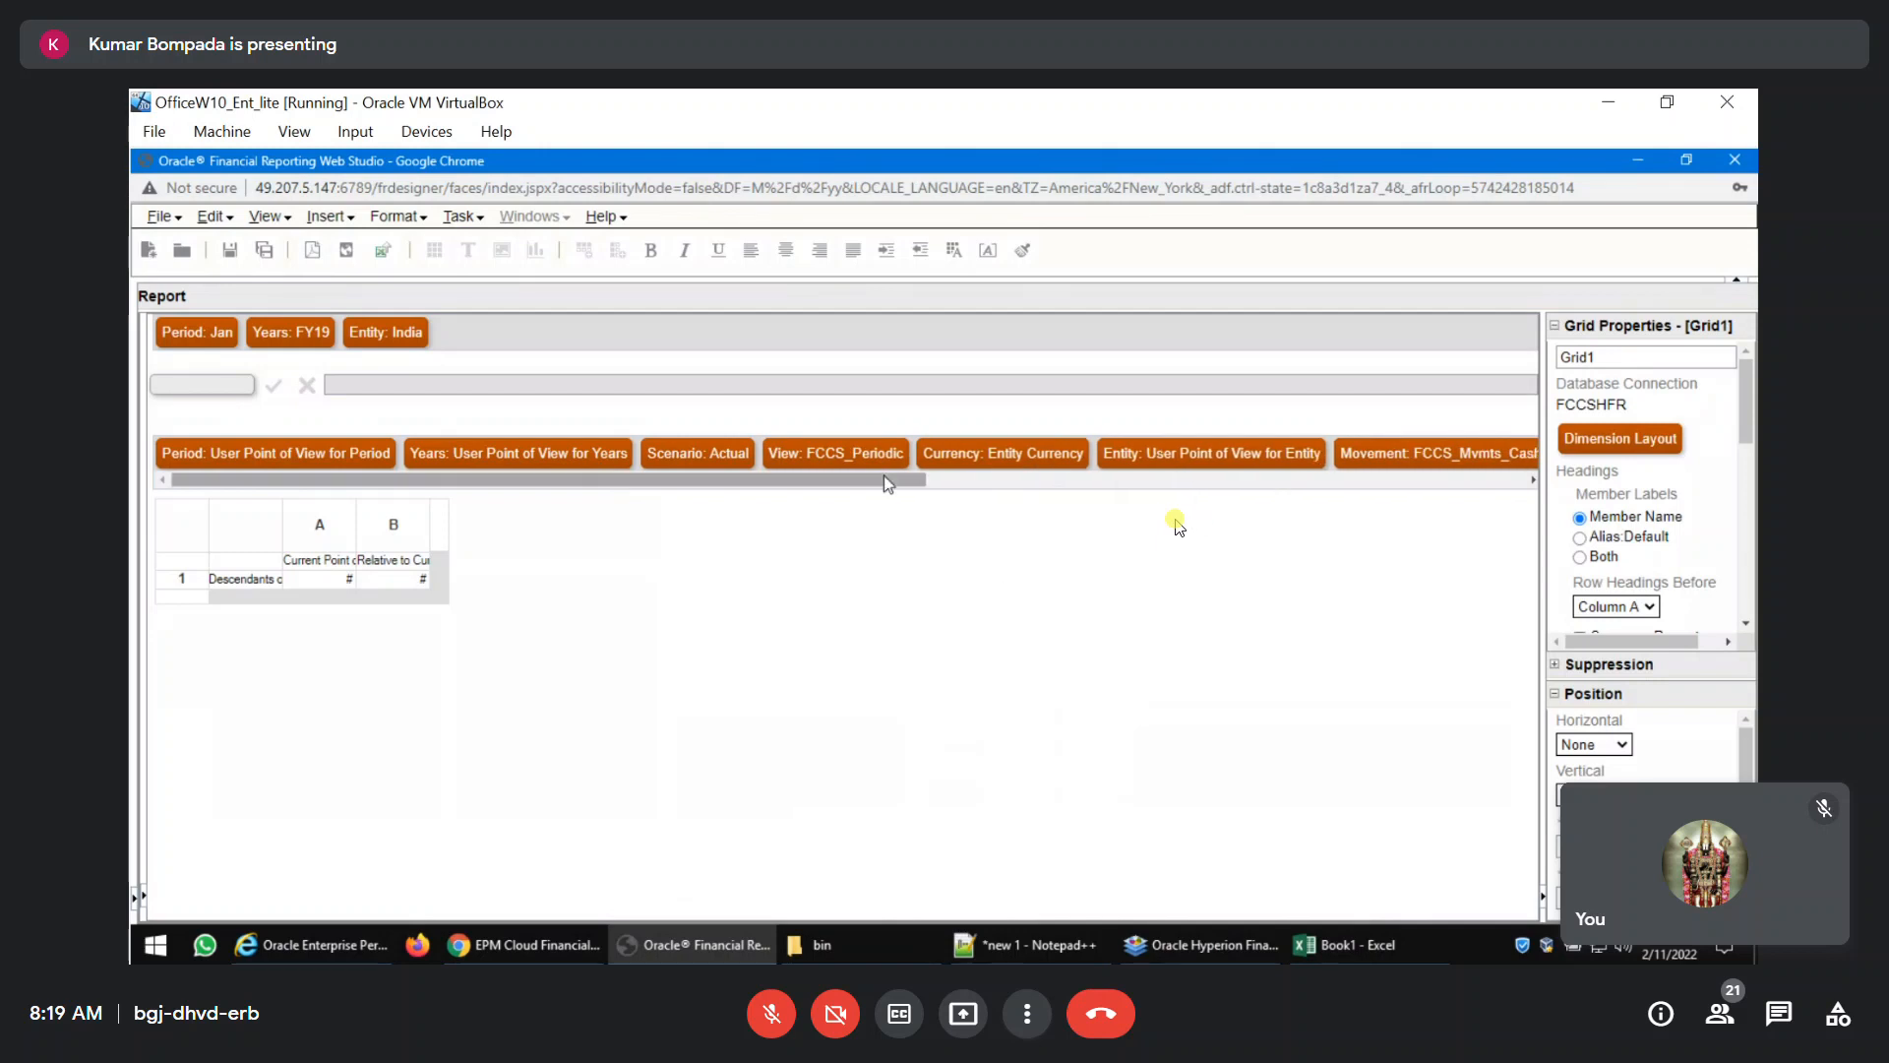
Set the grid's Multi-GAAP member to FCCS_Local GAAP under FCCS_IFRS, and preview the report as PDF.
drag(884, 480, 1373, 500)
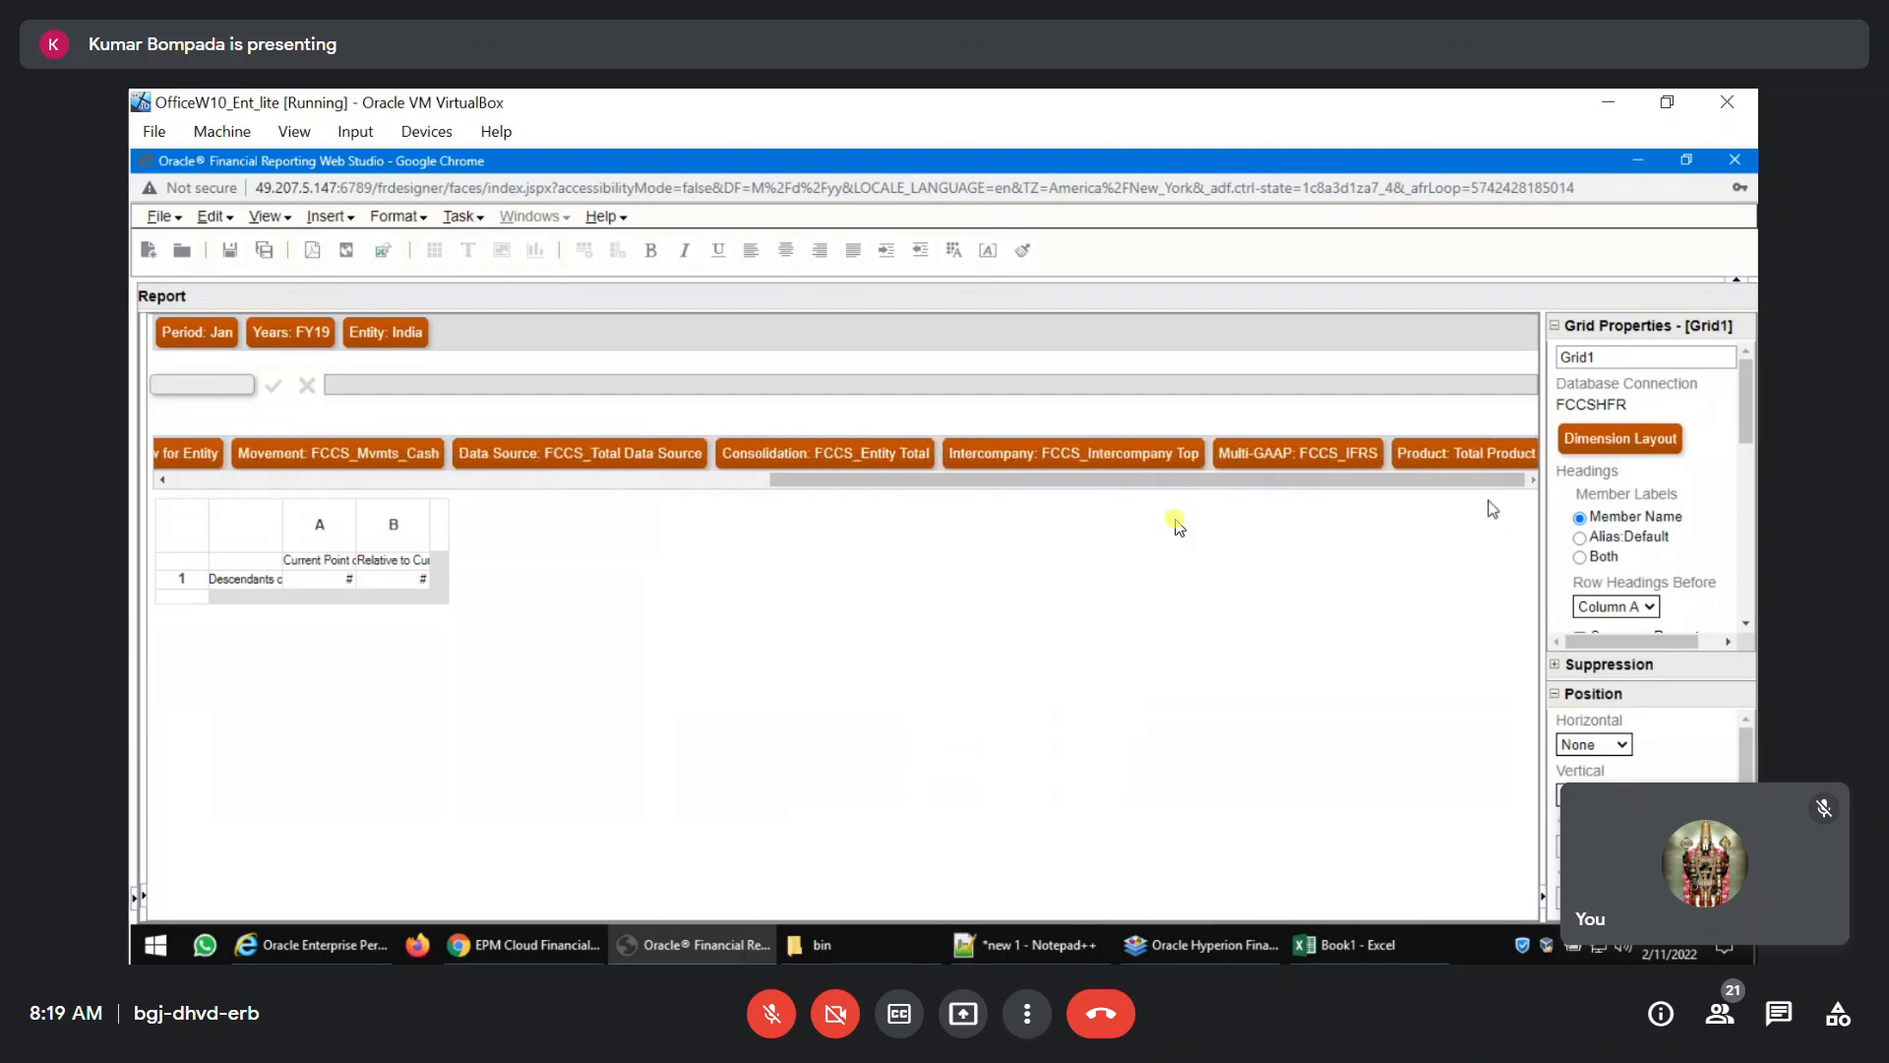
click(1323, 455)
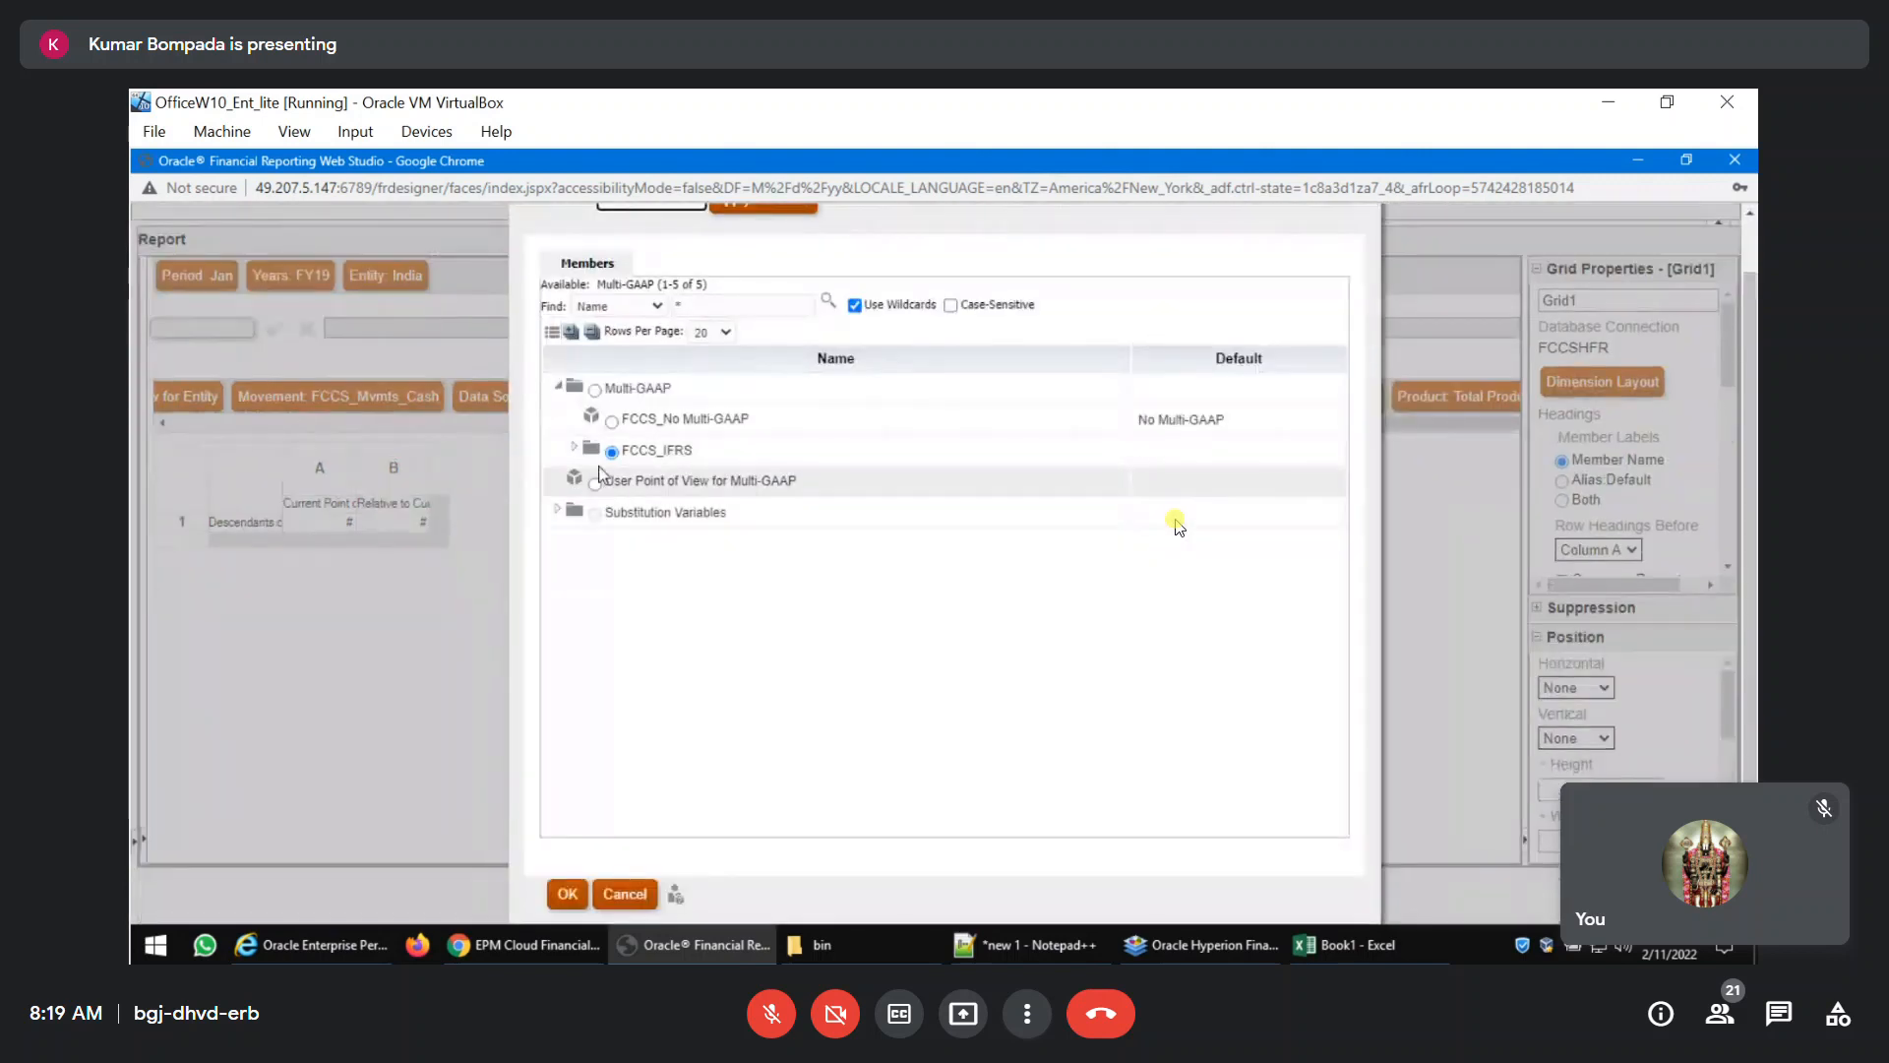
click(577, 450)
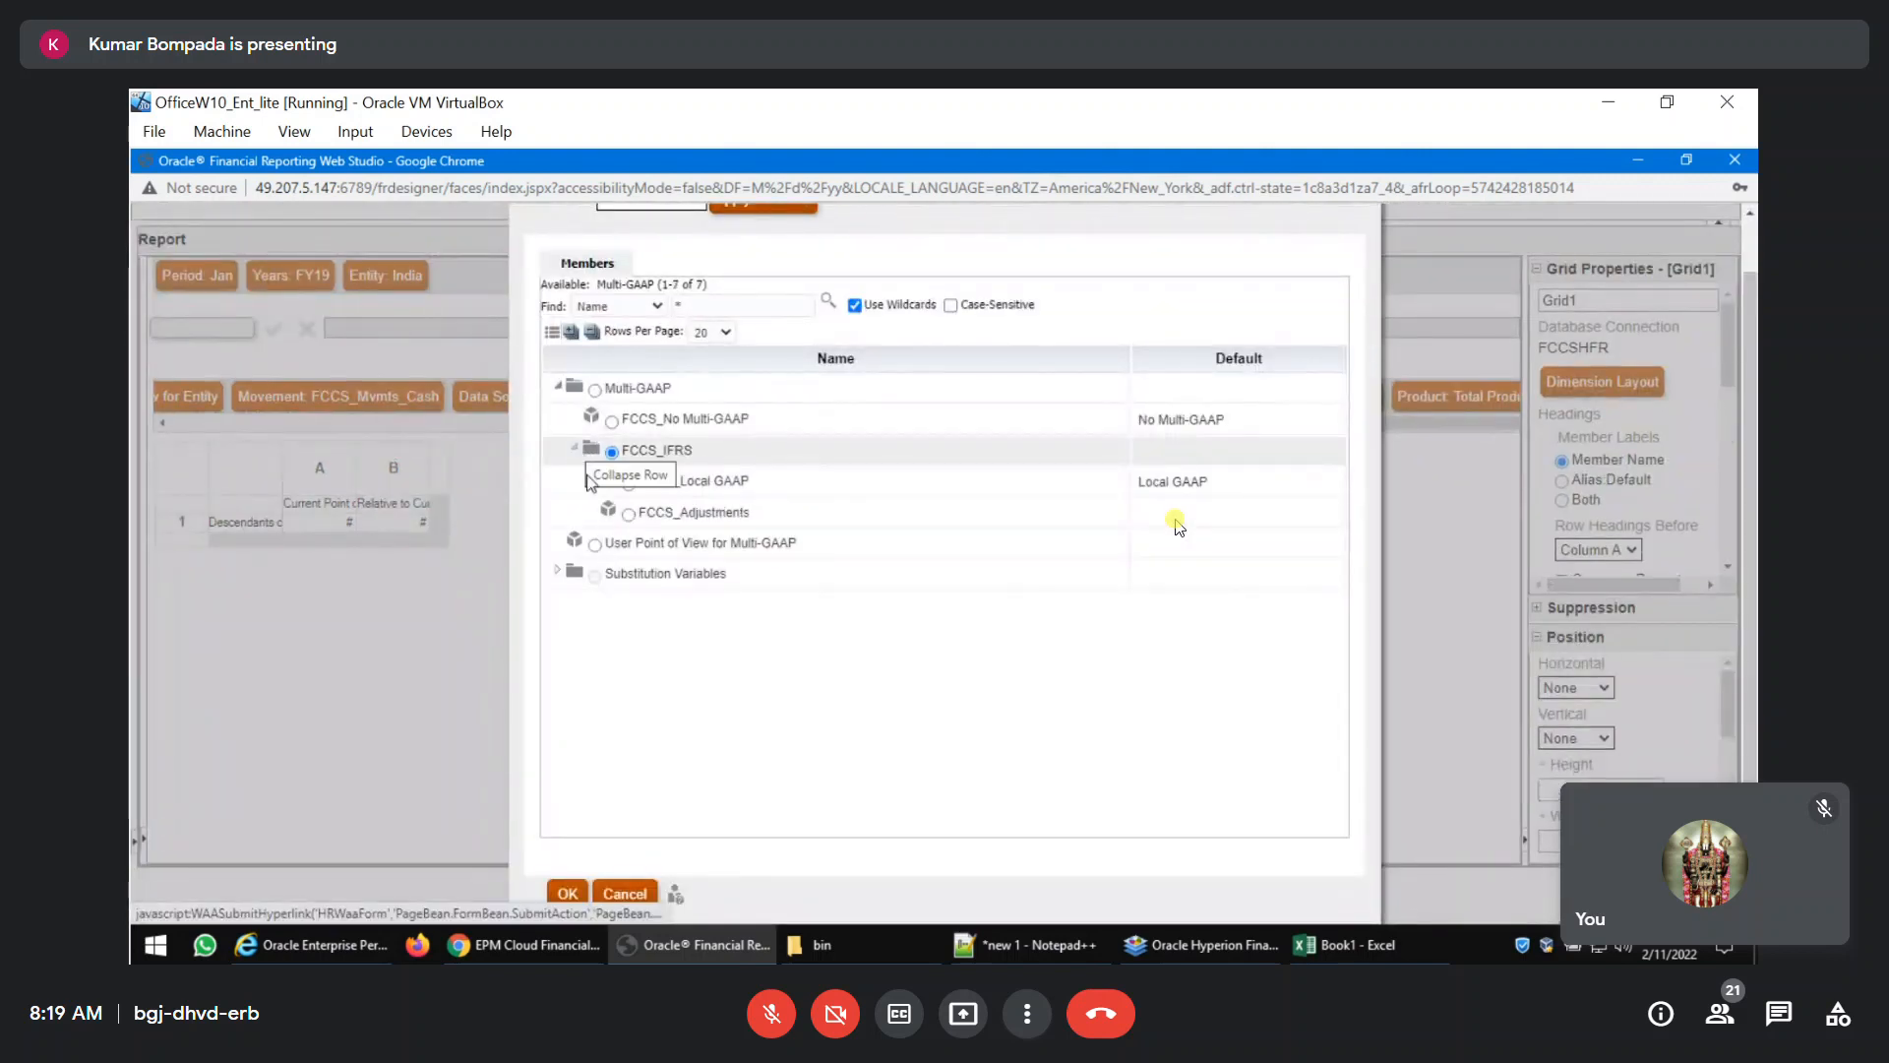
click(629, 484)
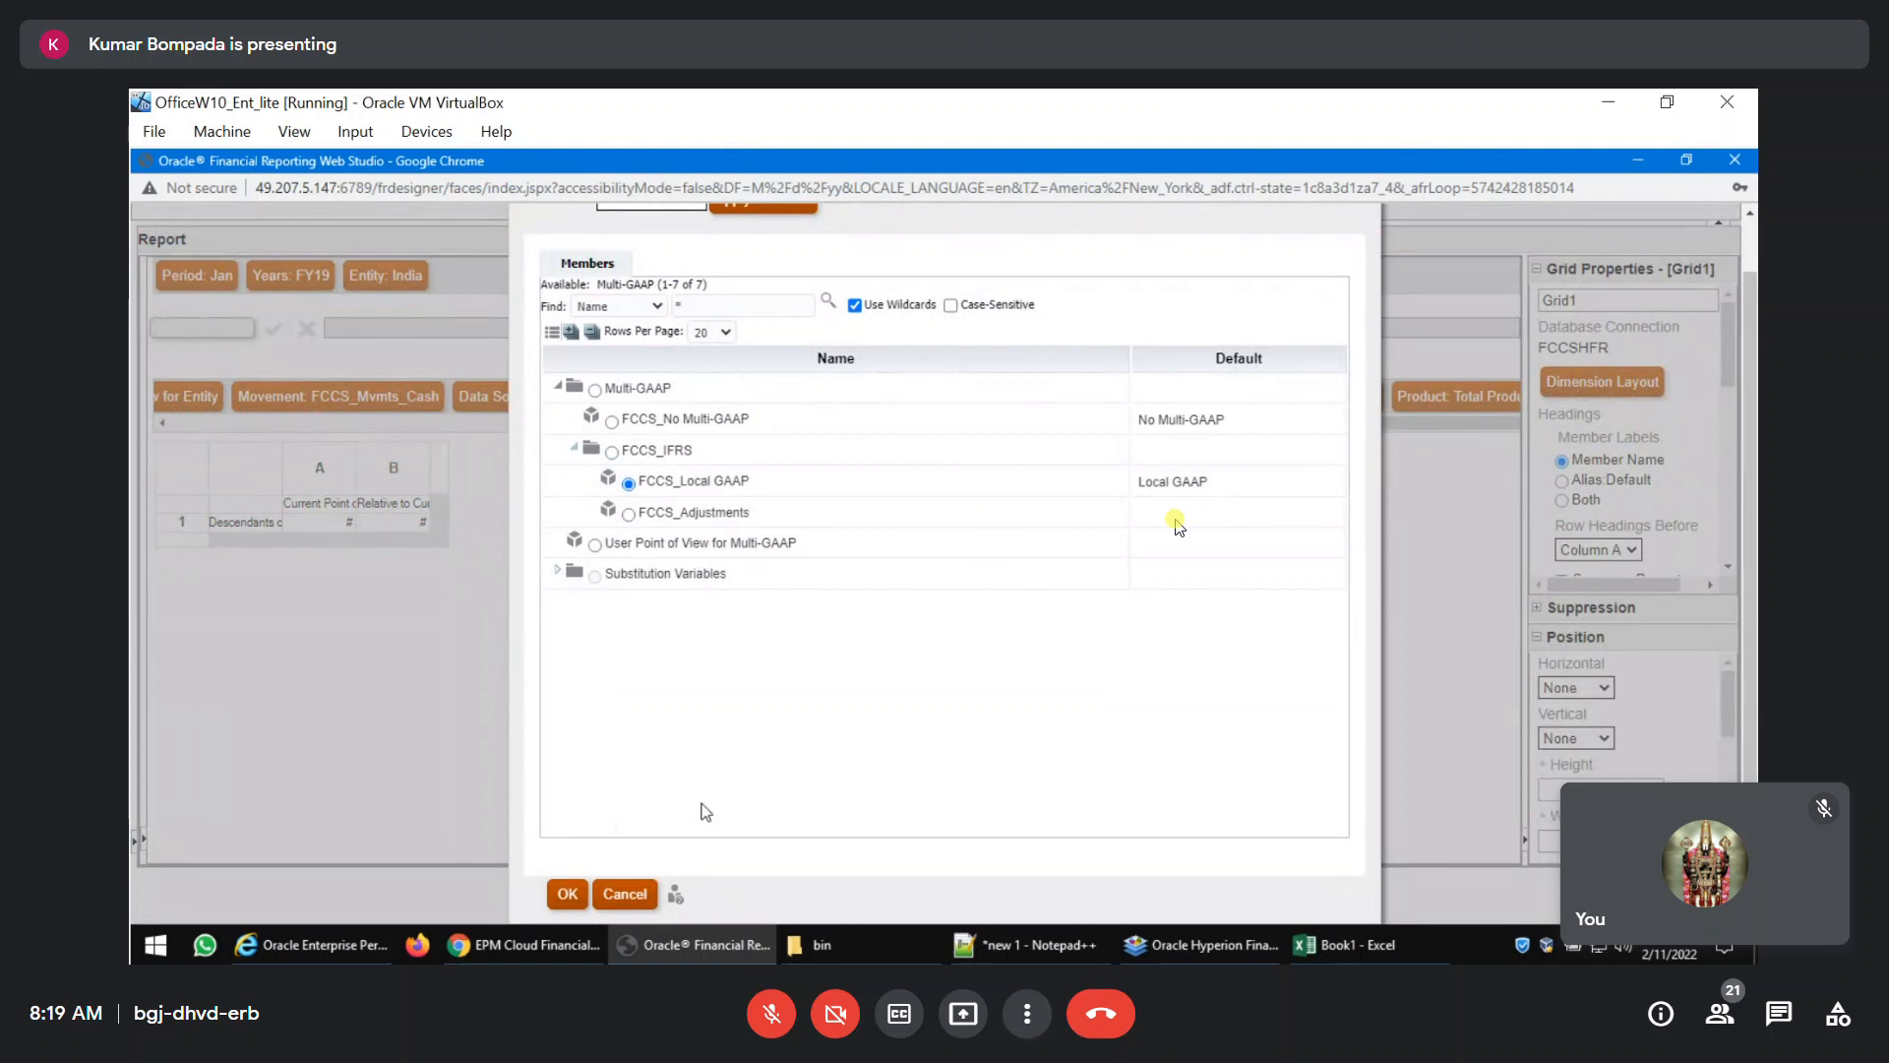
click(568, 896)
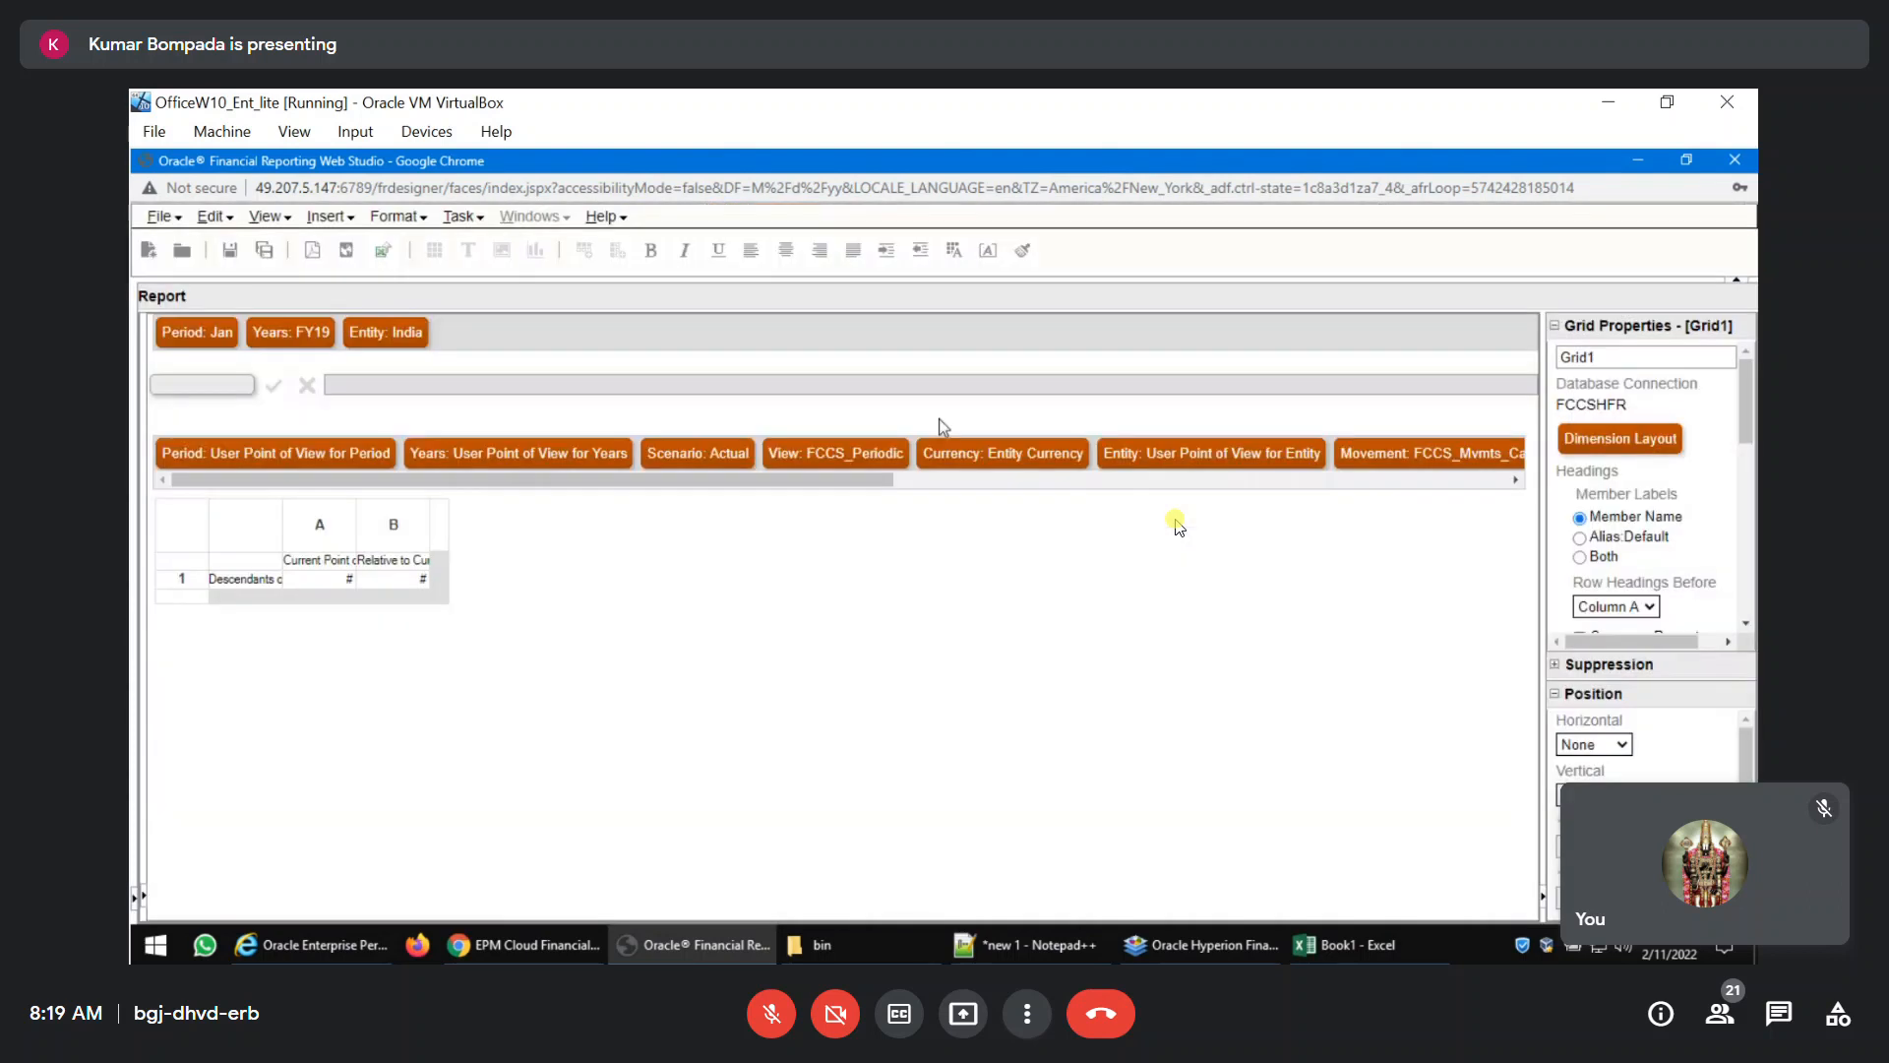
click(313, 254)
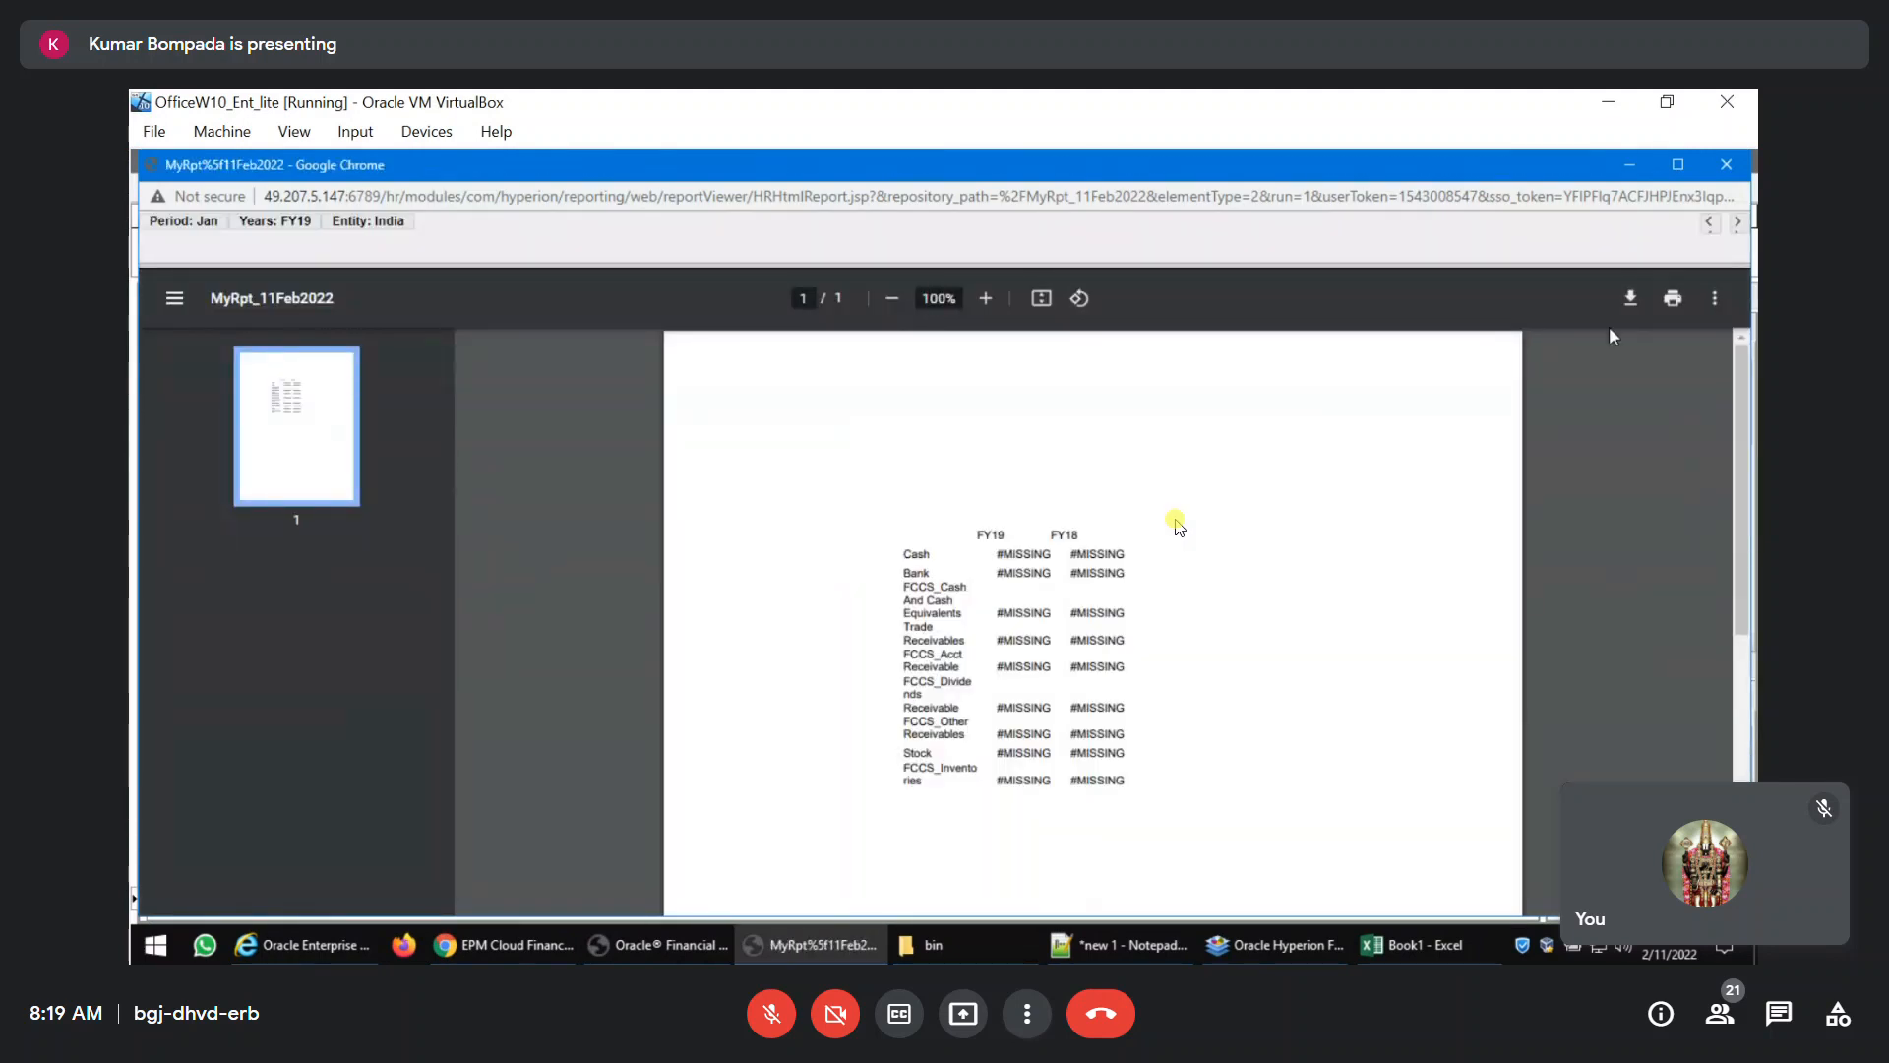
click(1726, 164)
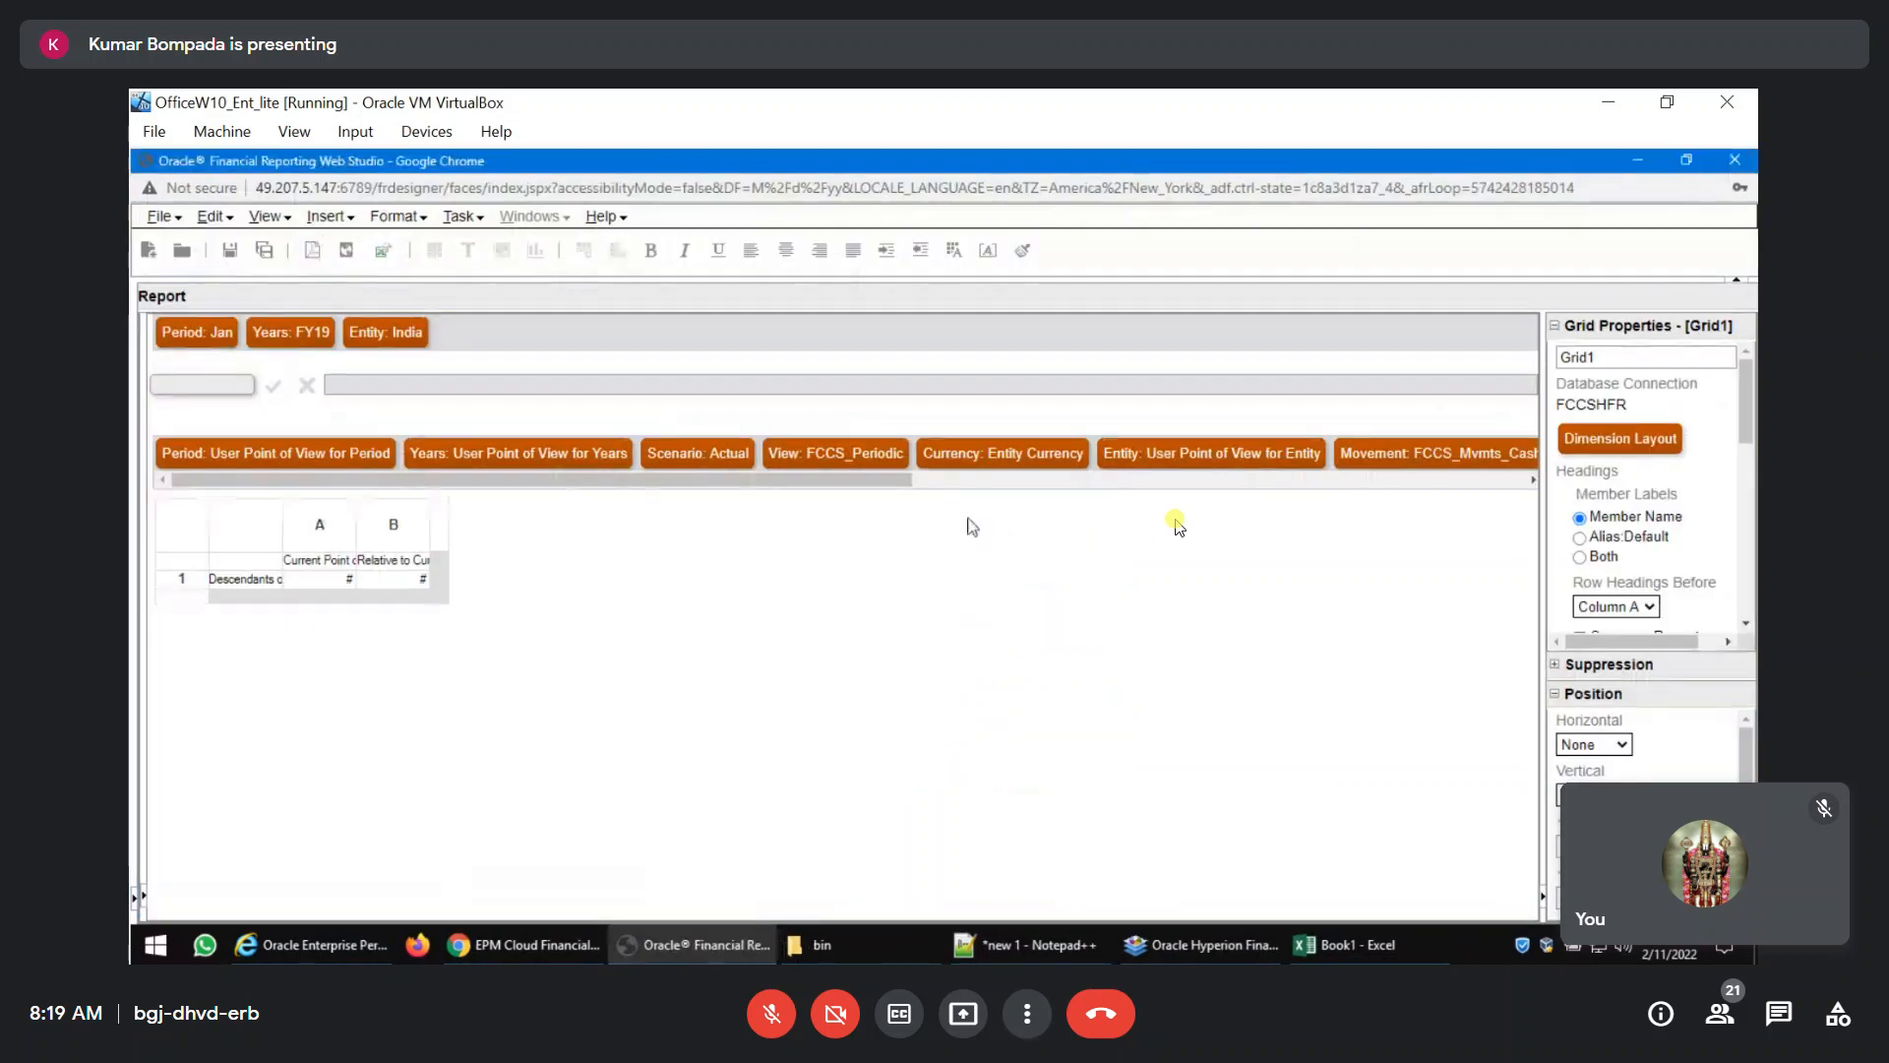
Set the grid's Product member to Laptops under Total Product, Hardware, and preview the report as PDF.
drag(912, 481, 1493, 495)
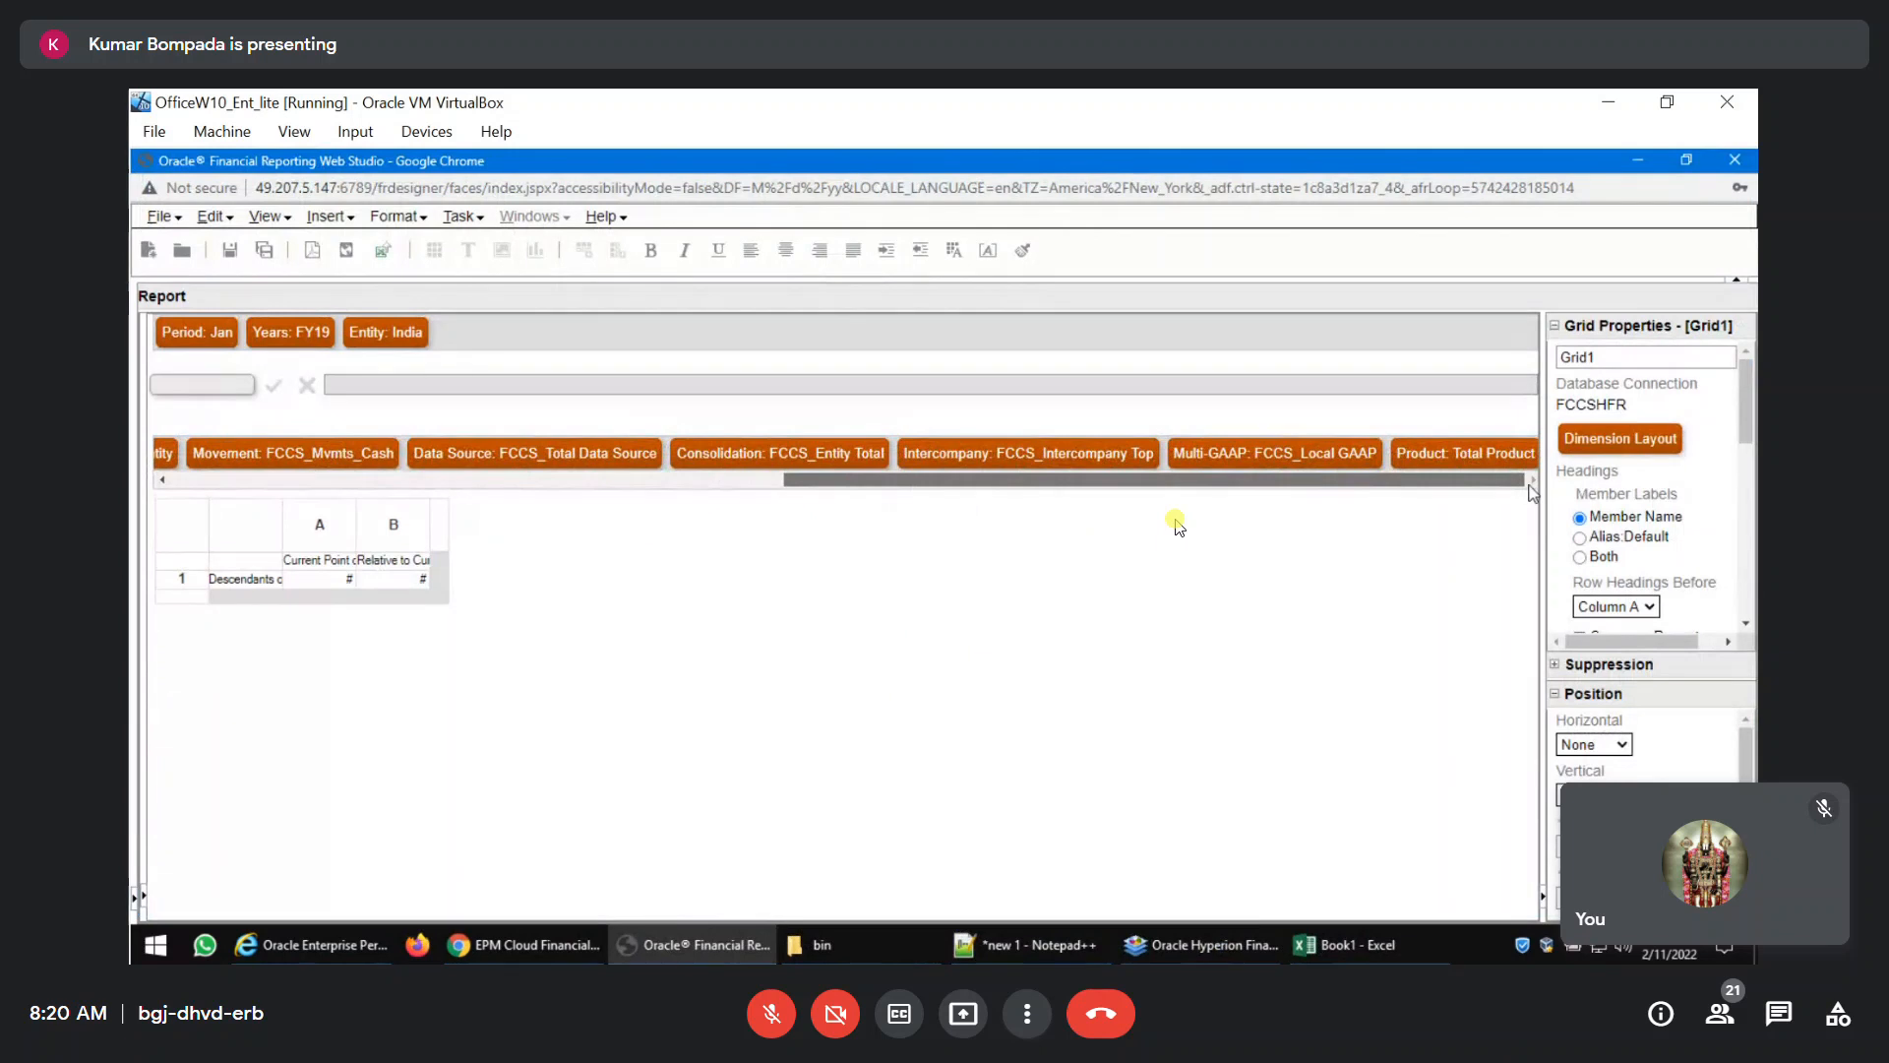
double_click(1486, 456)
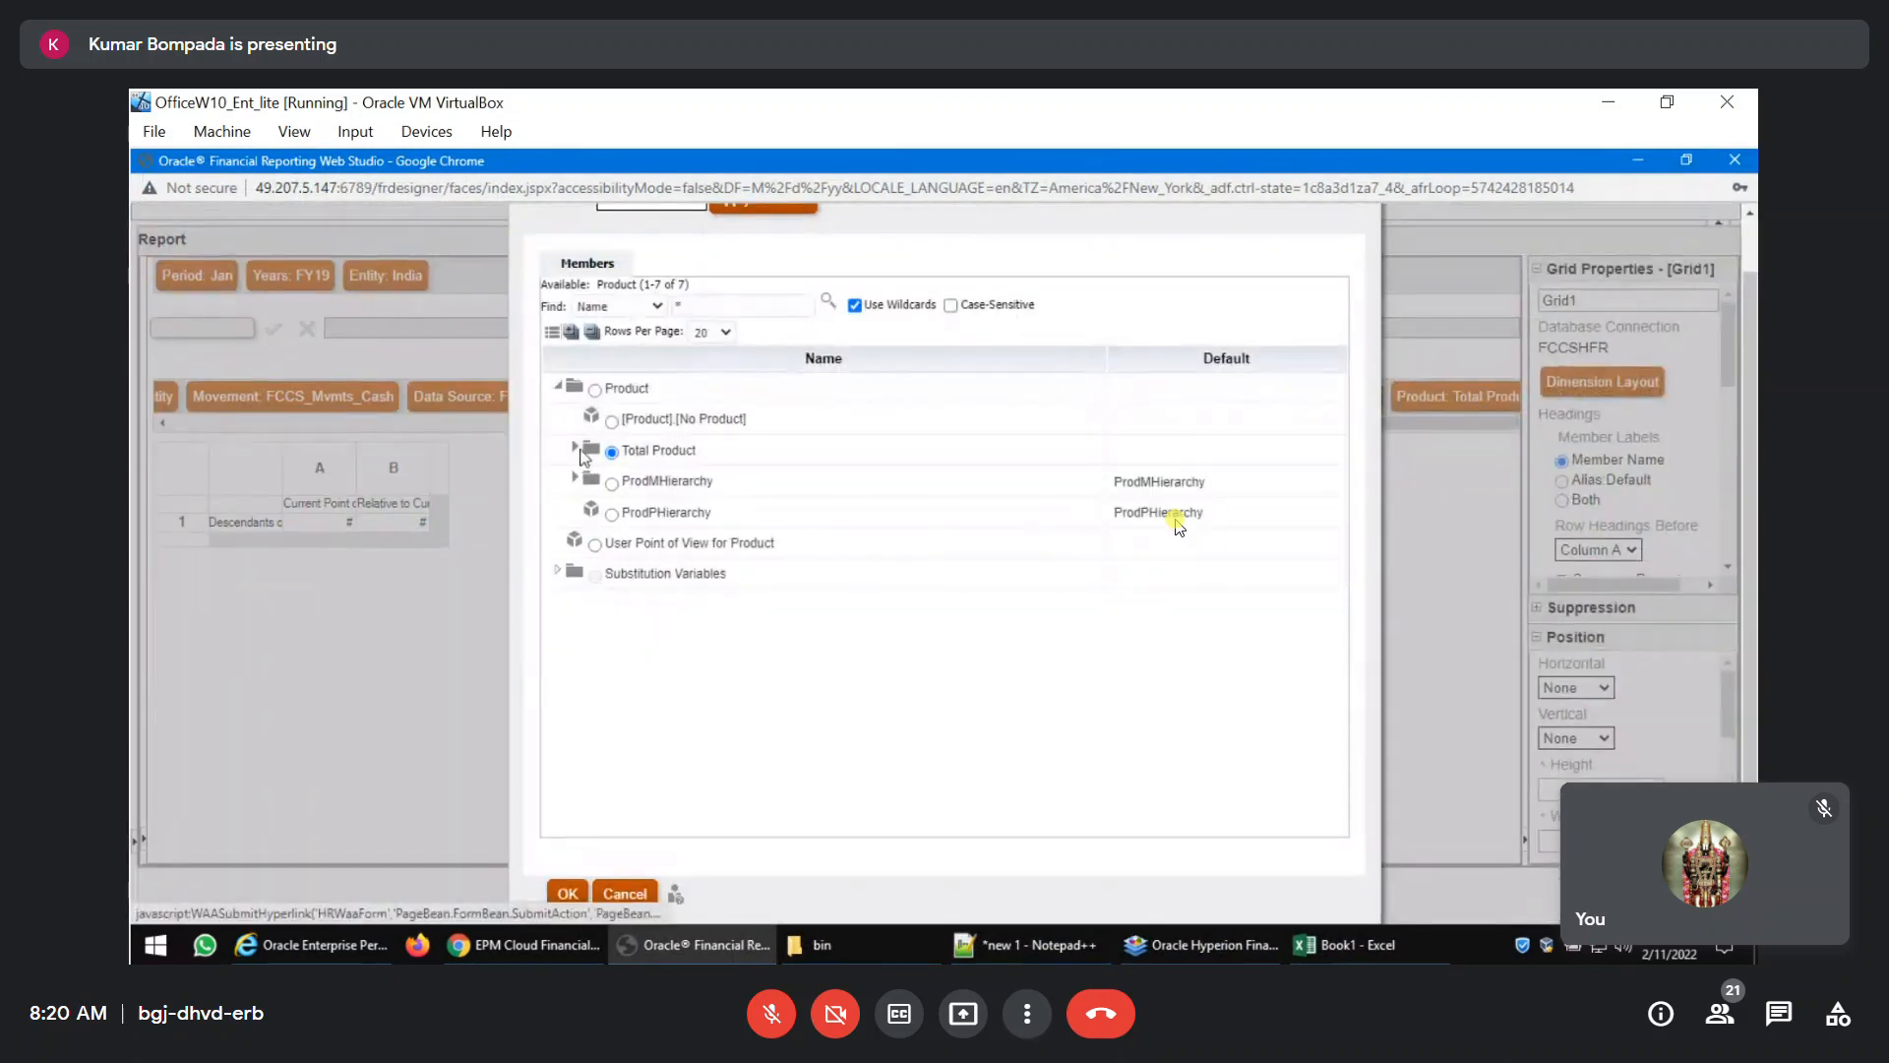
click(577, 449)
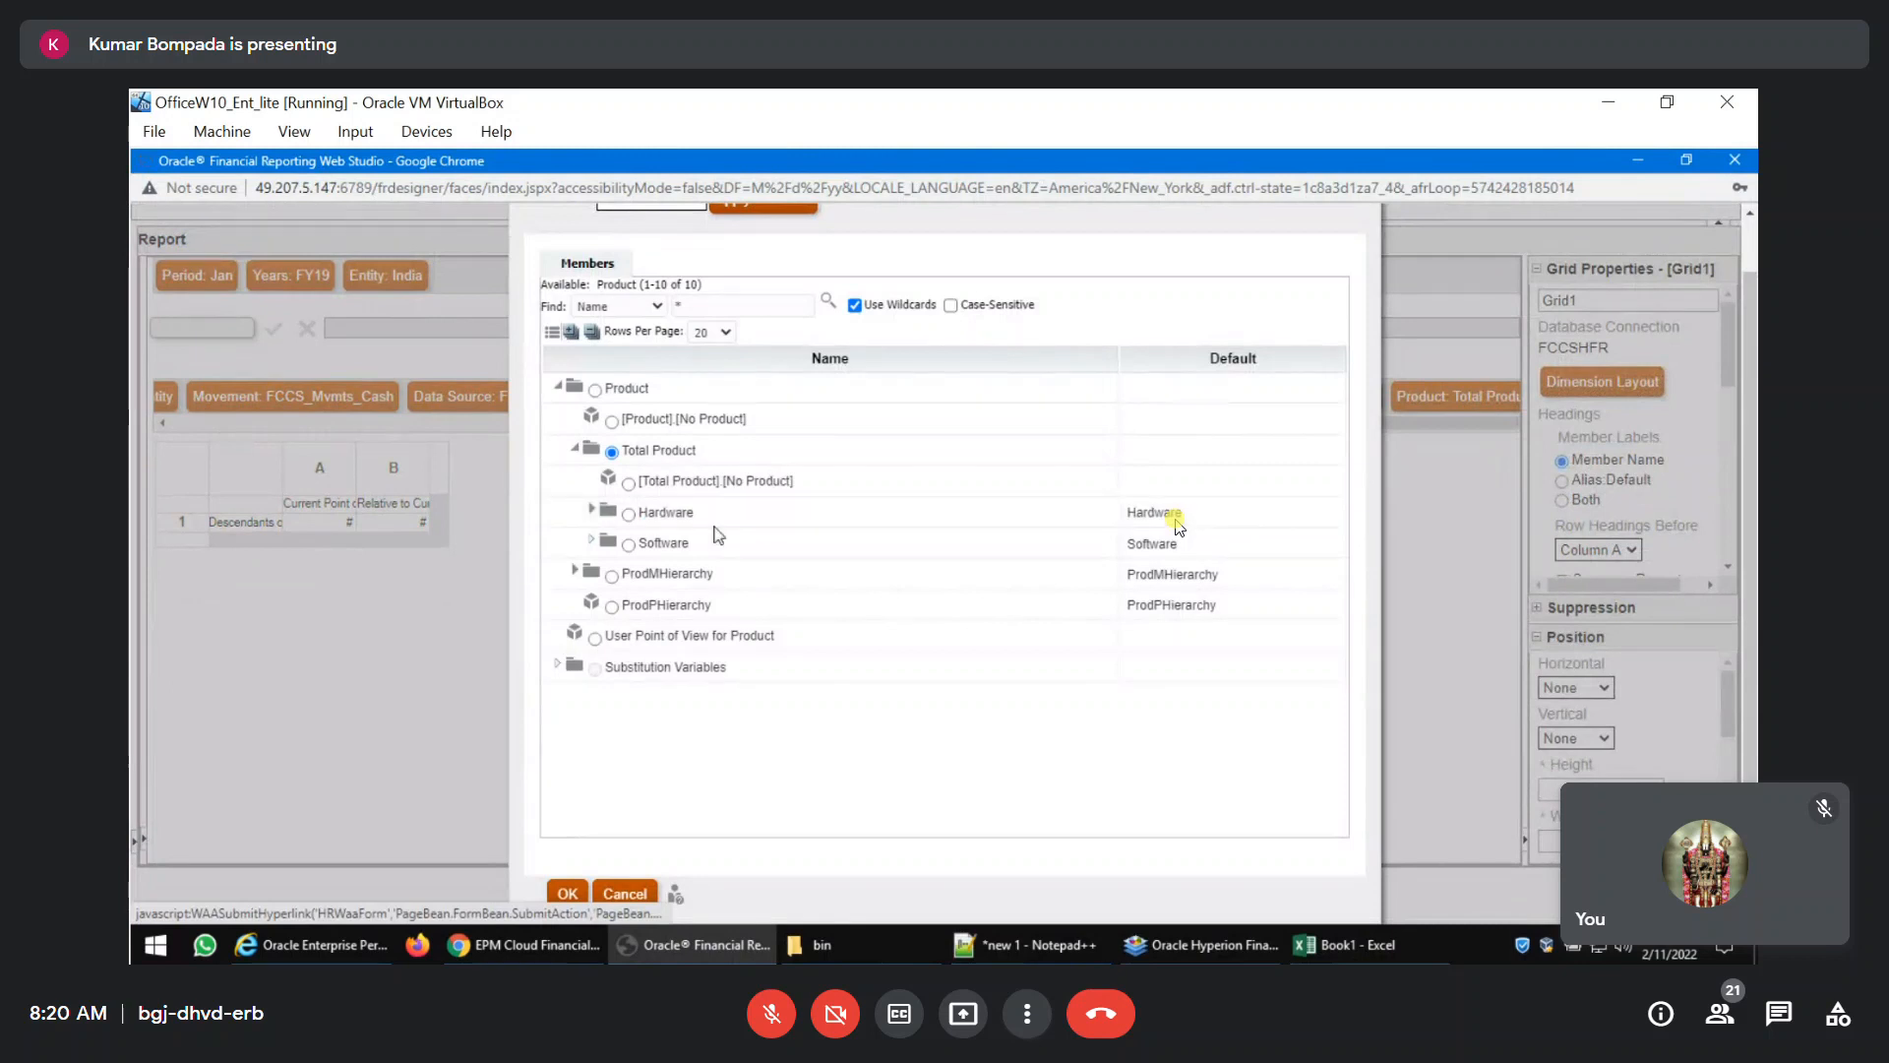
click(592, 509)
click(646, 544)
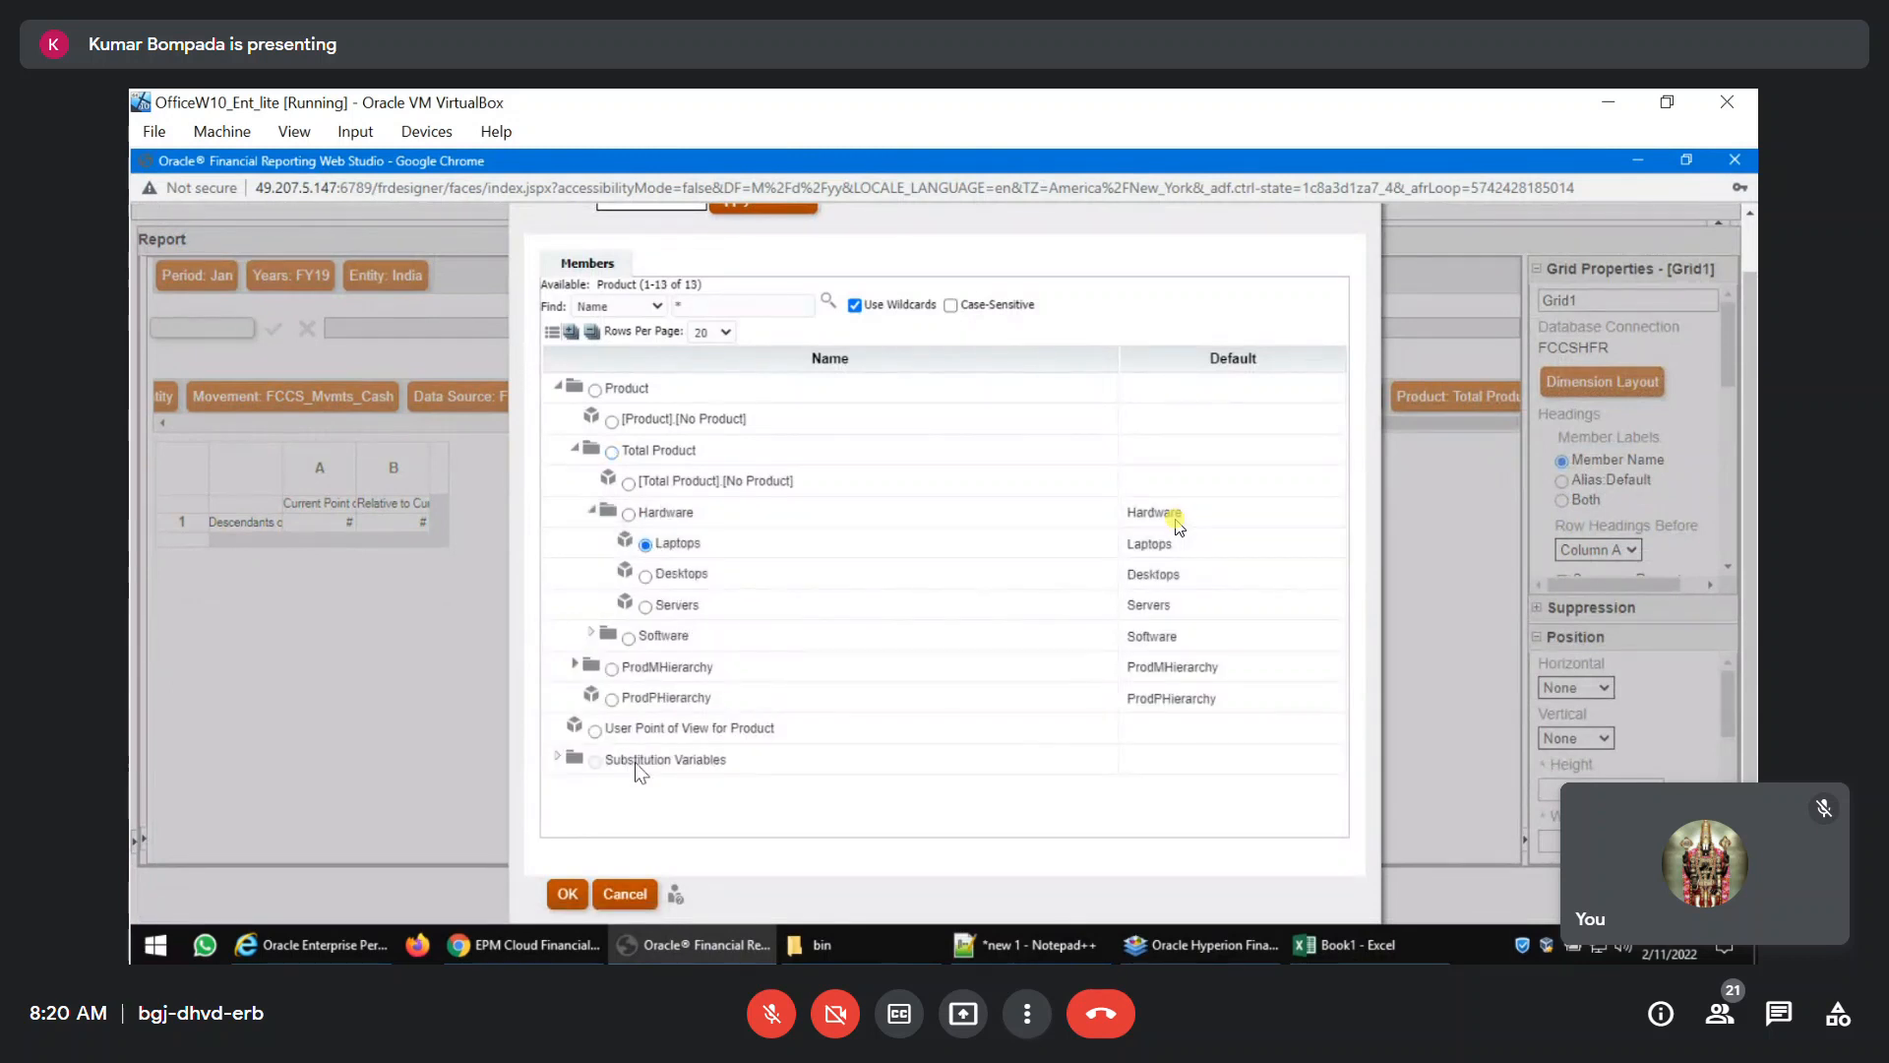
click(572, 902)
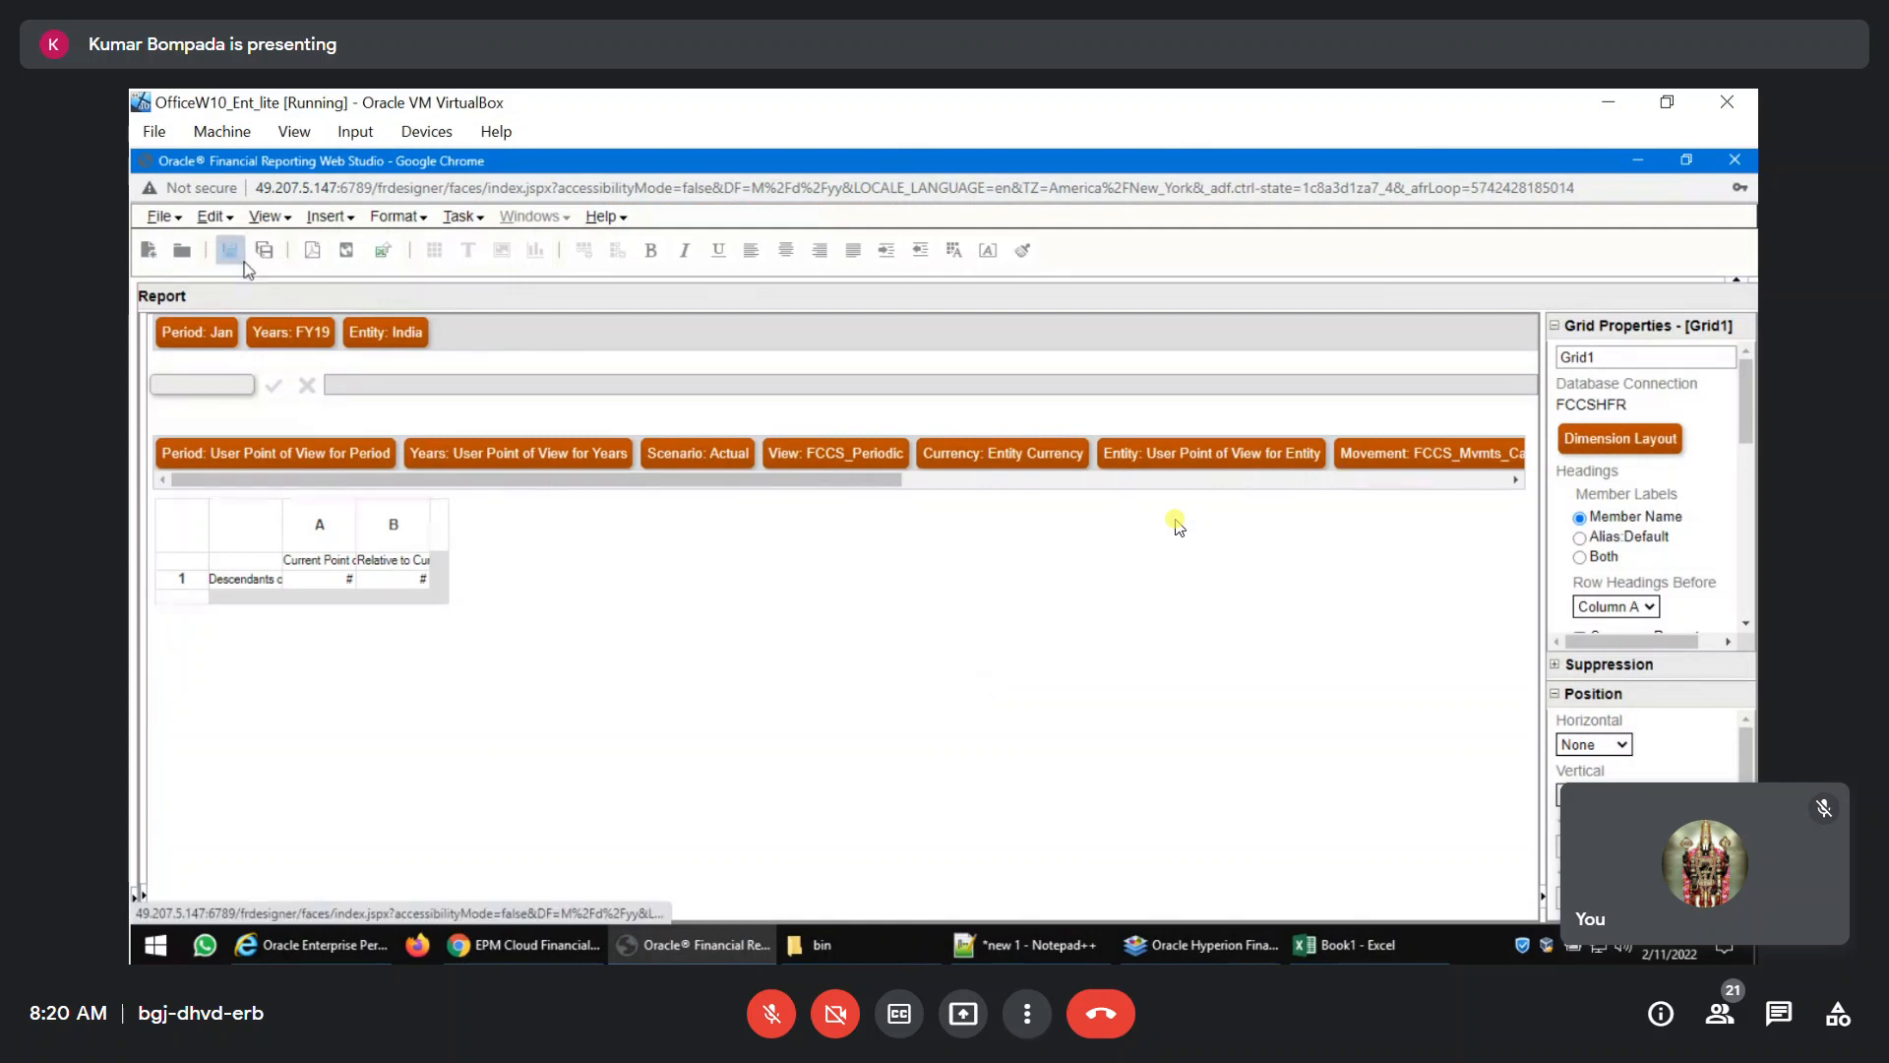
click(310, 257)
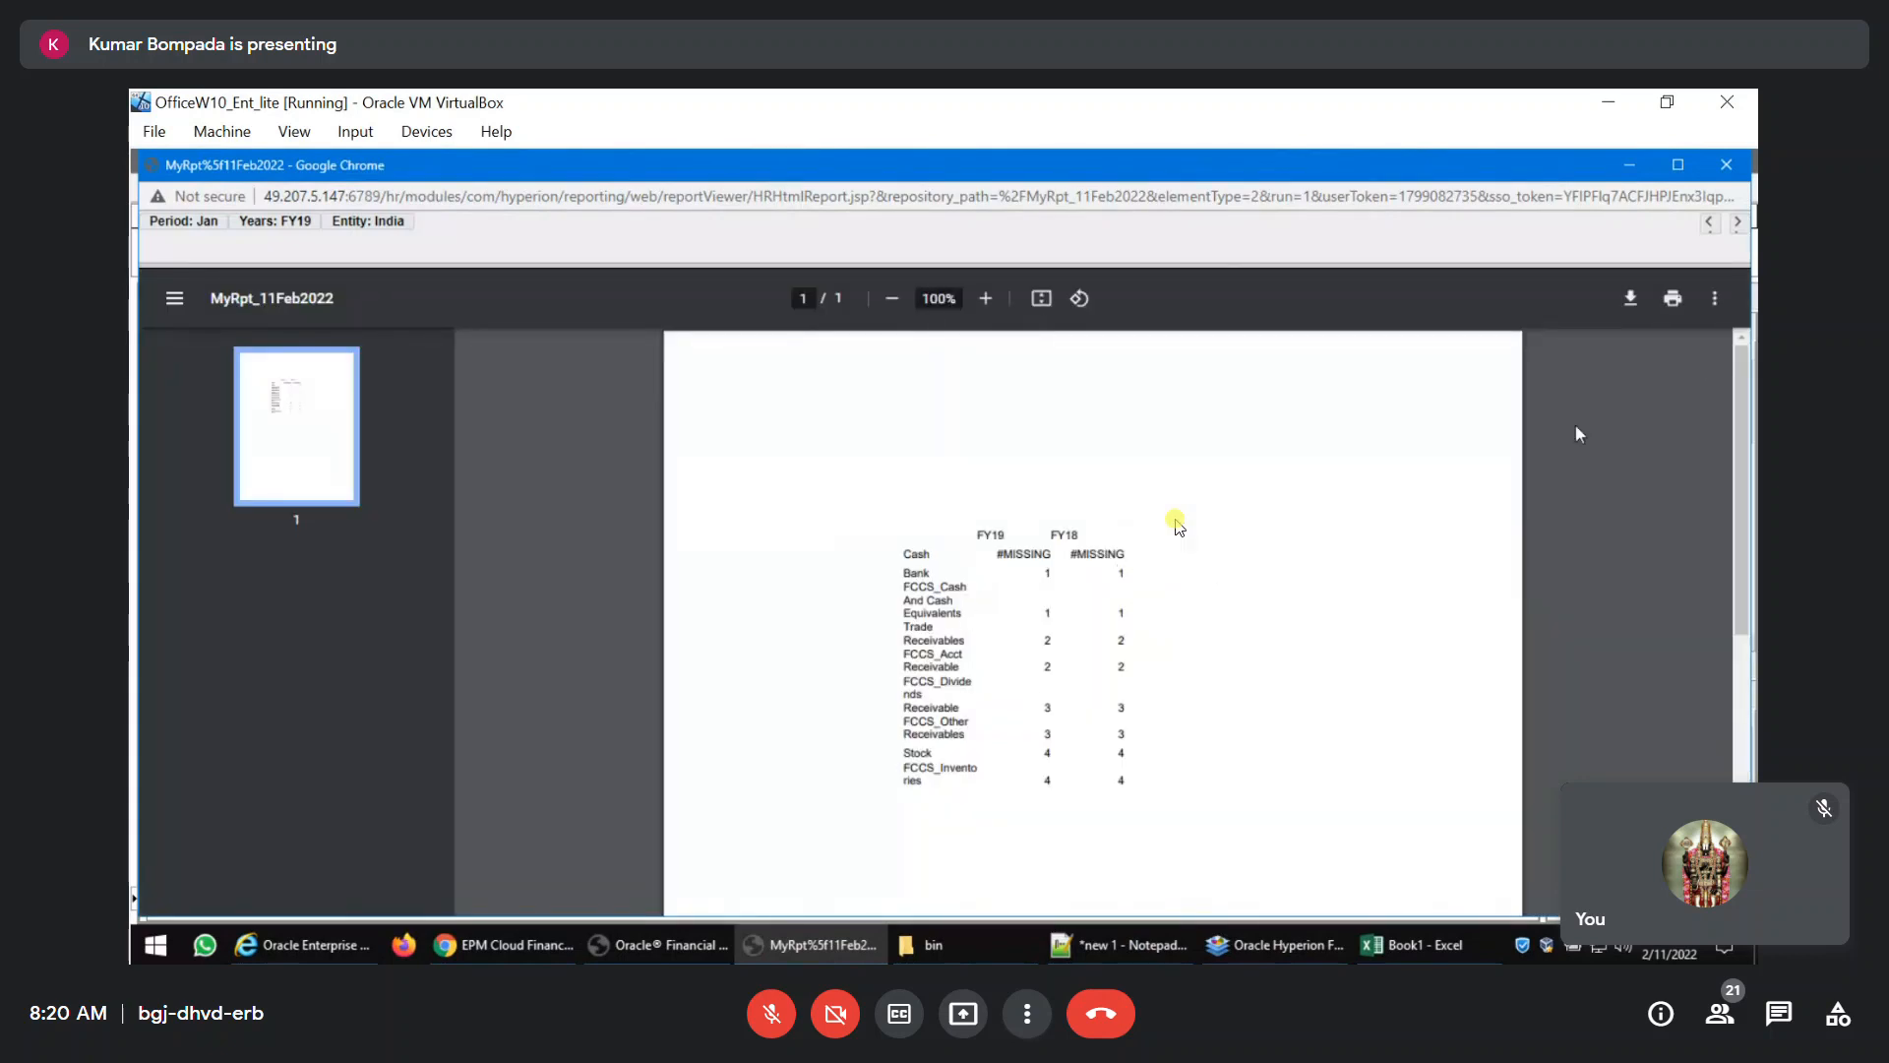
click(1726, 165)
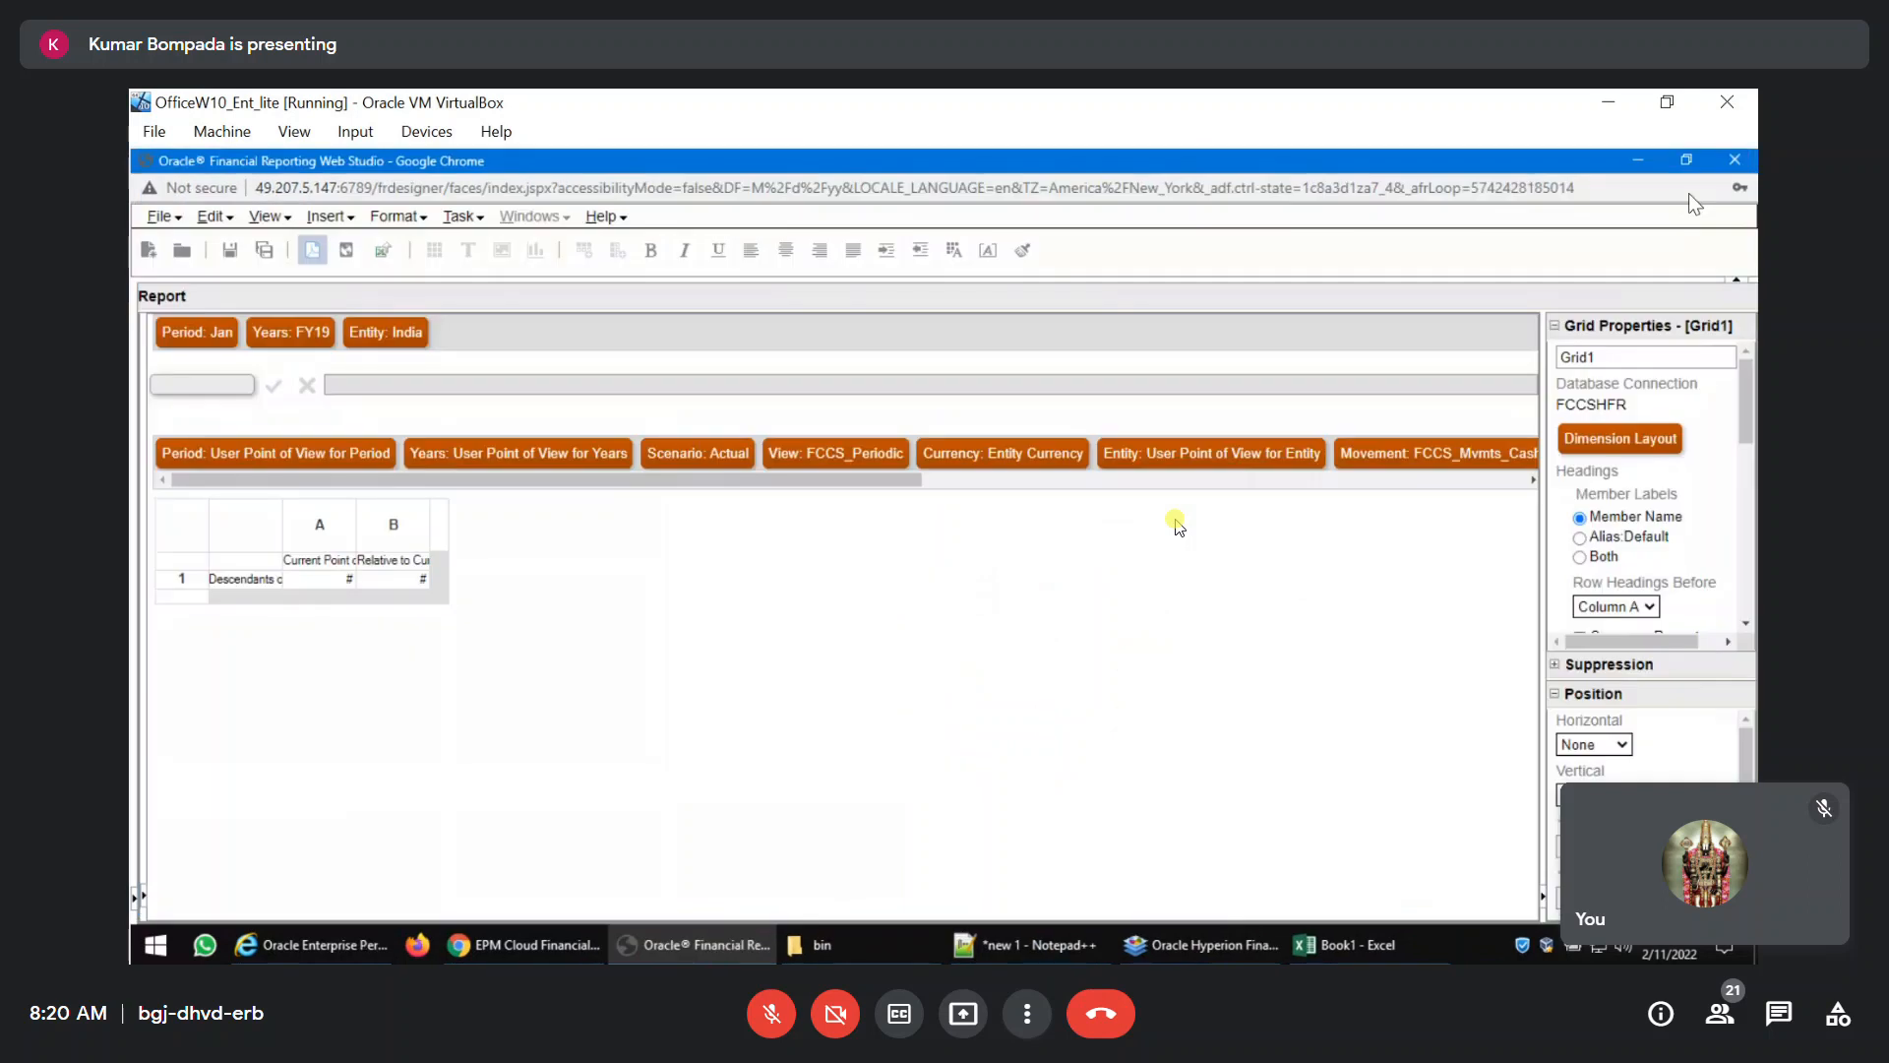
click(197, 525)
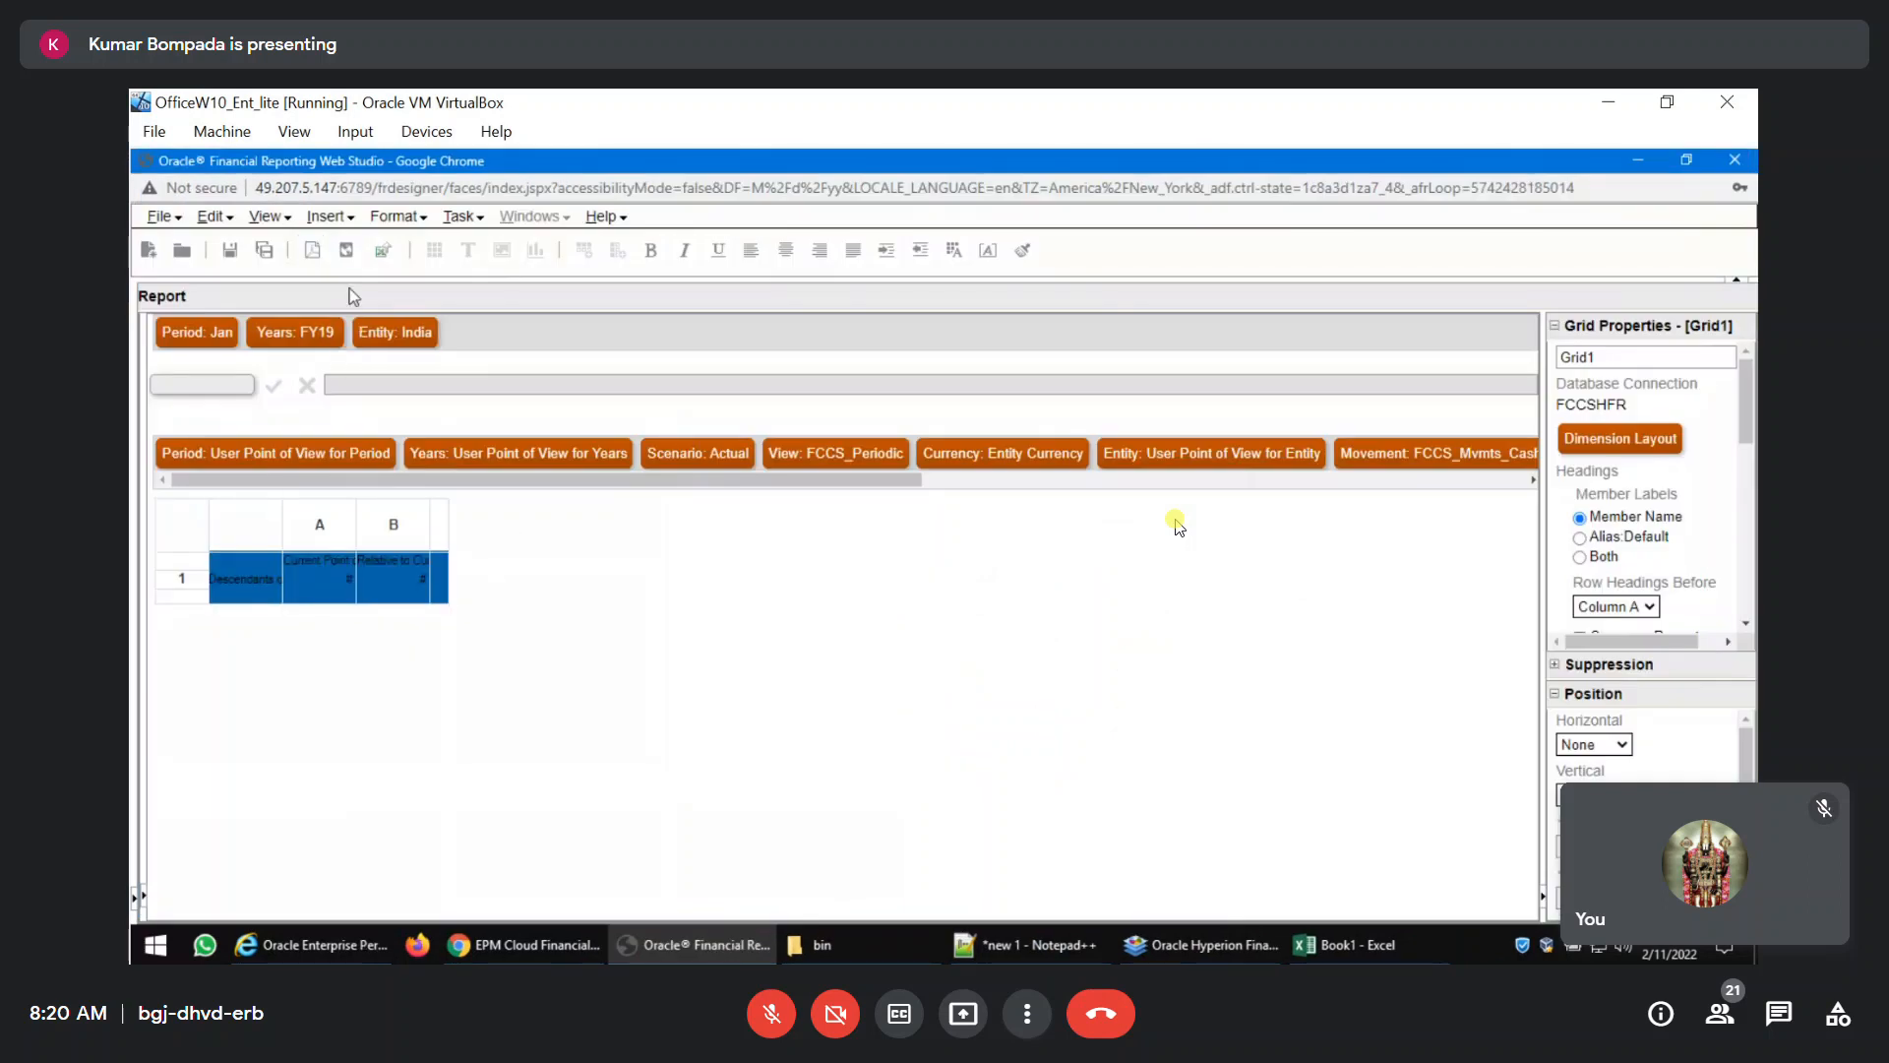
click(392, 217)
click(395, 217)
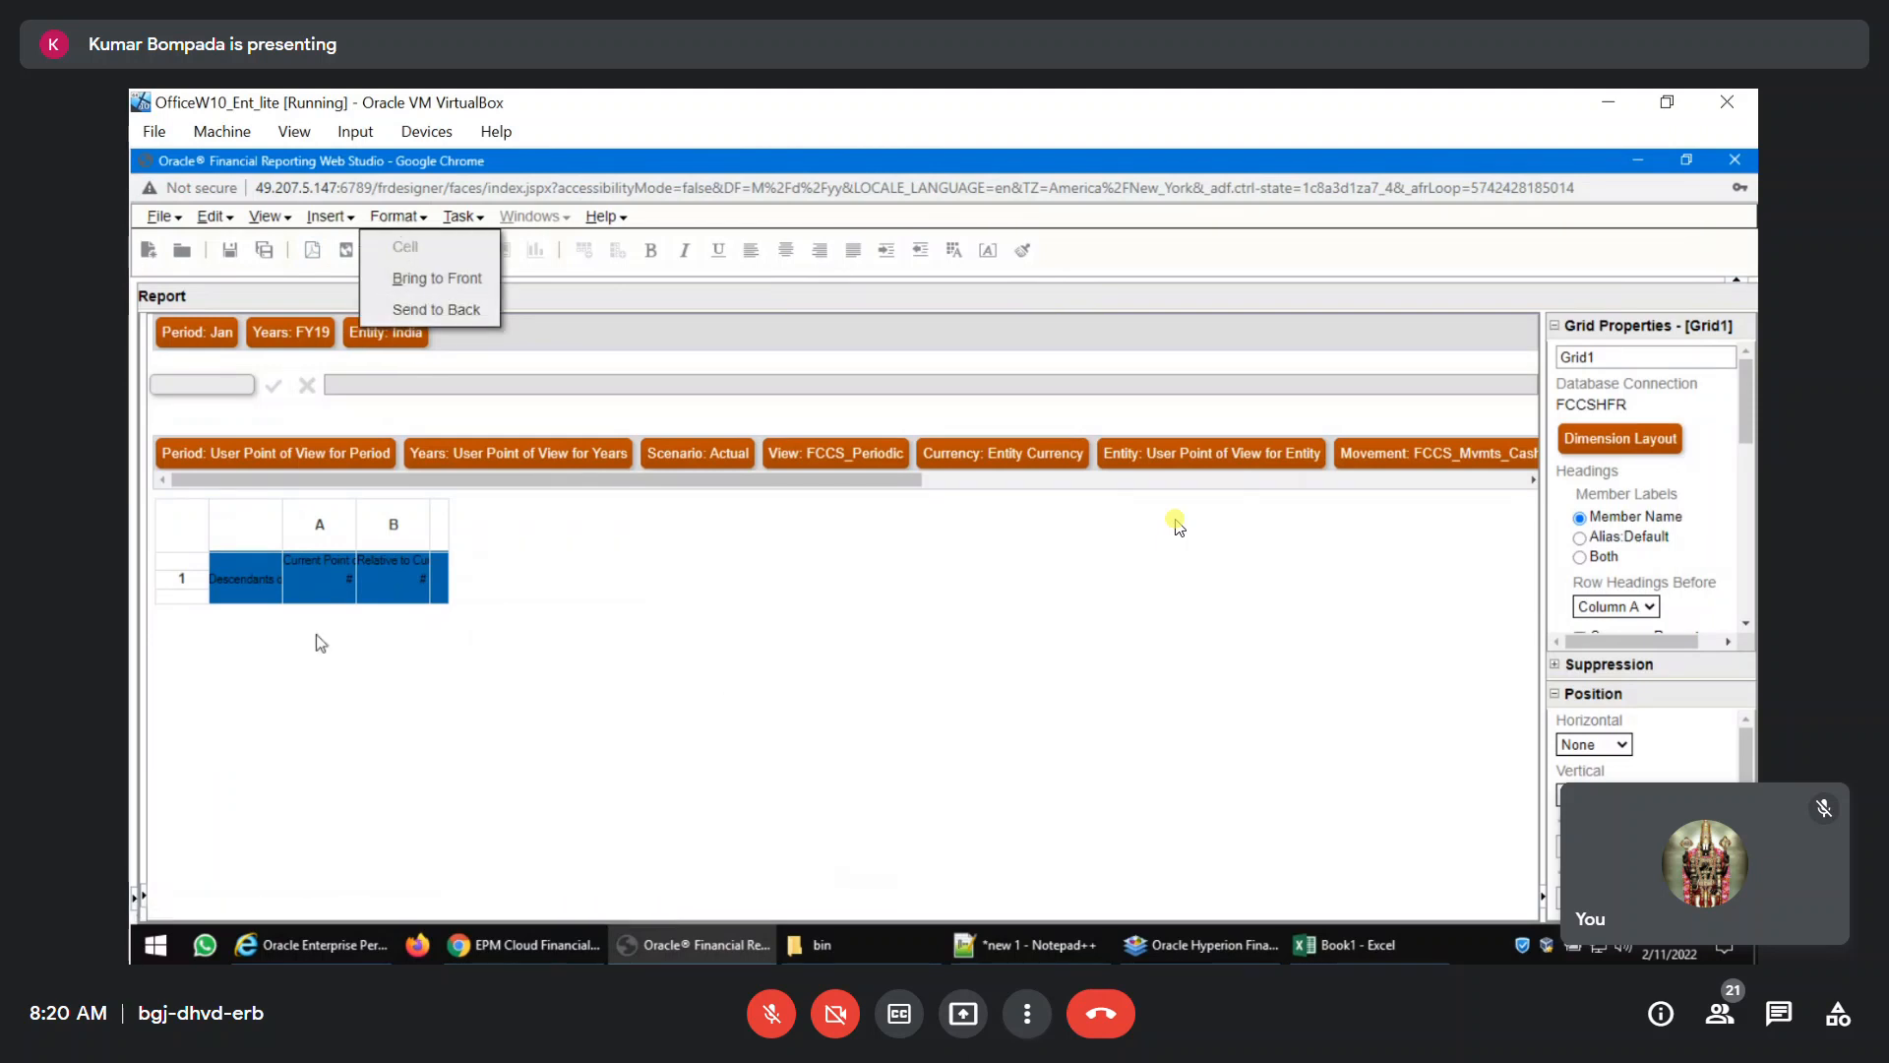
click(386, 581)
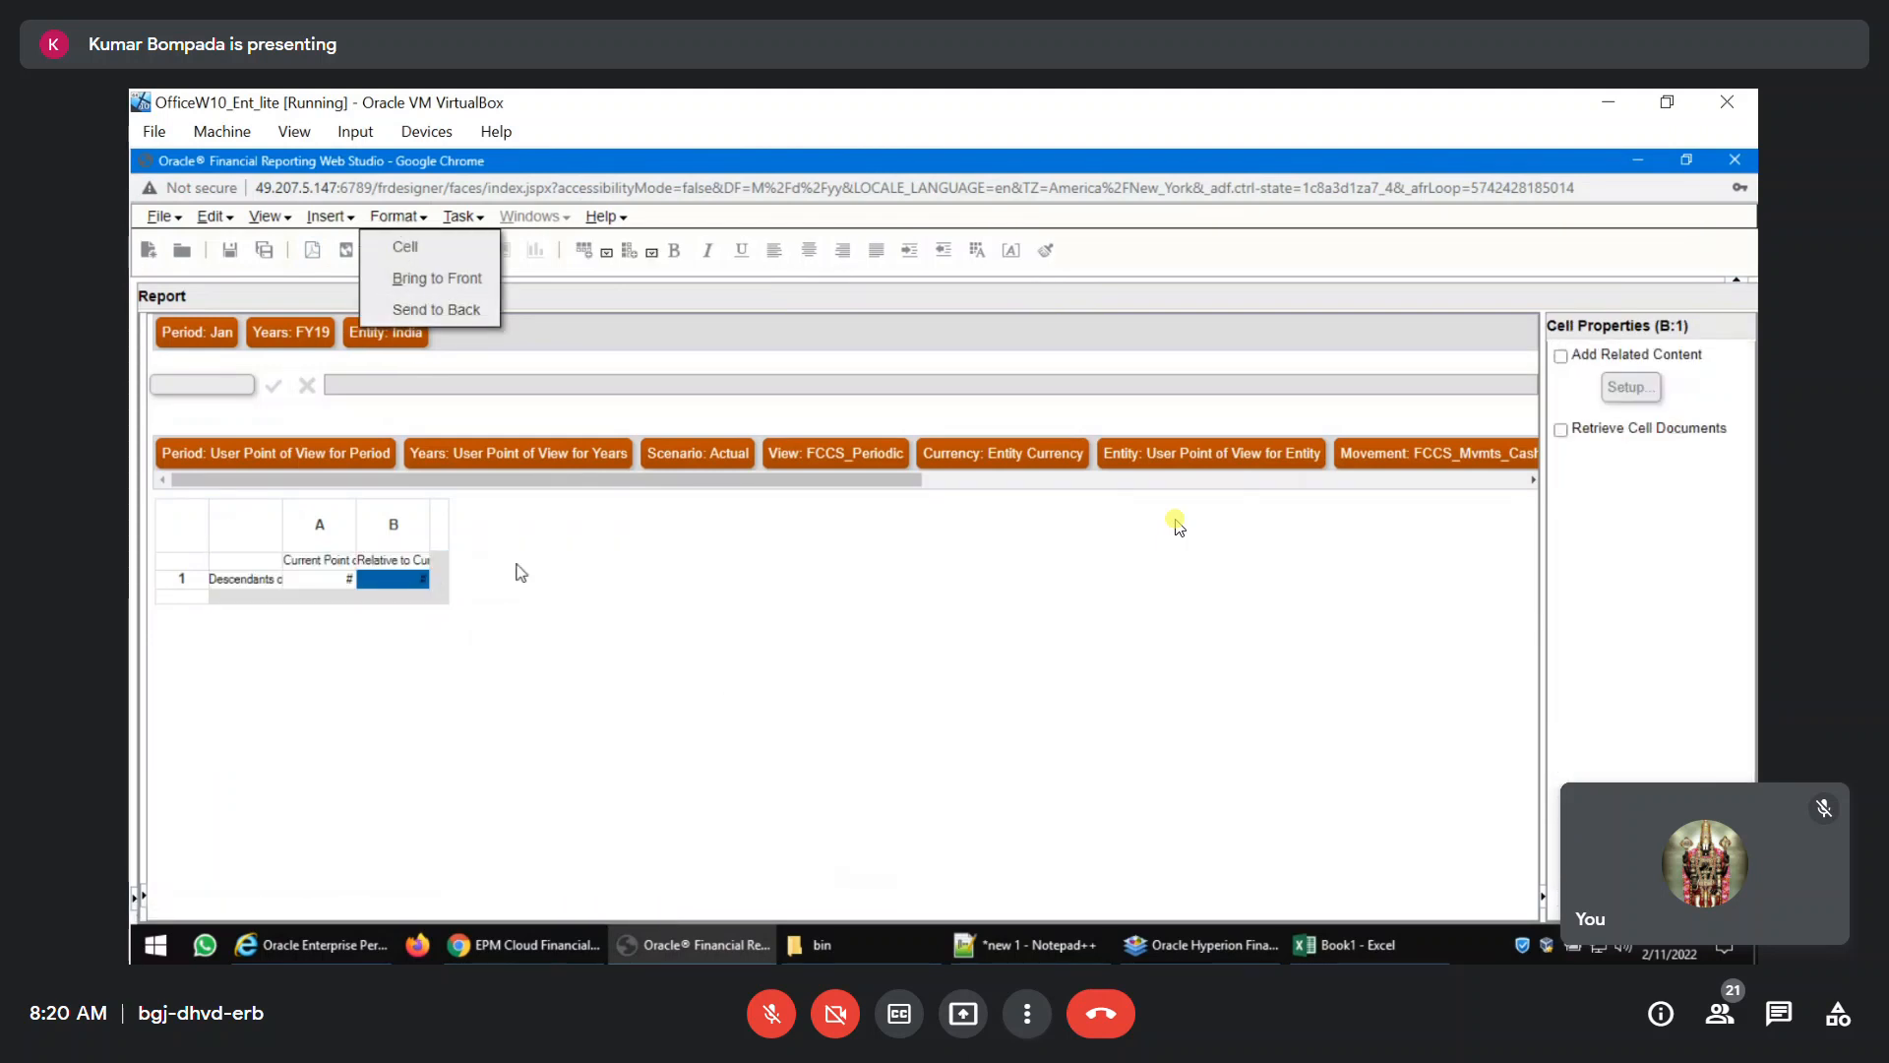
click(817, 667)
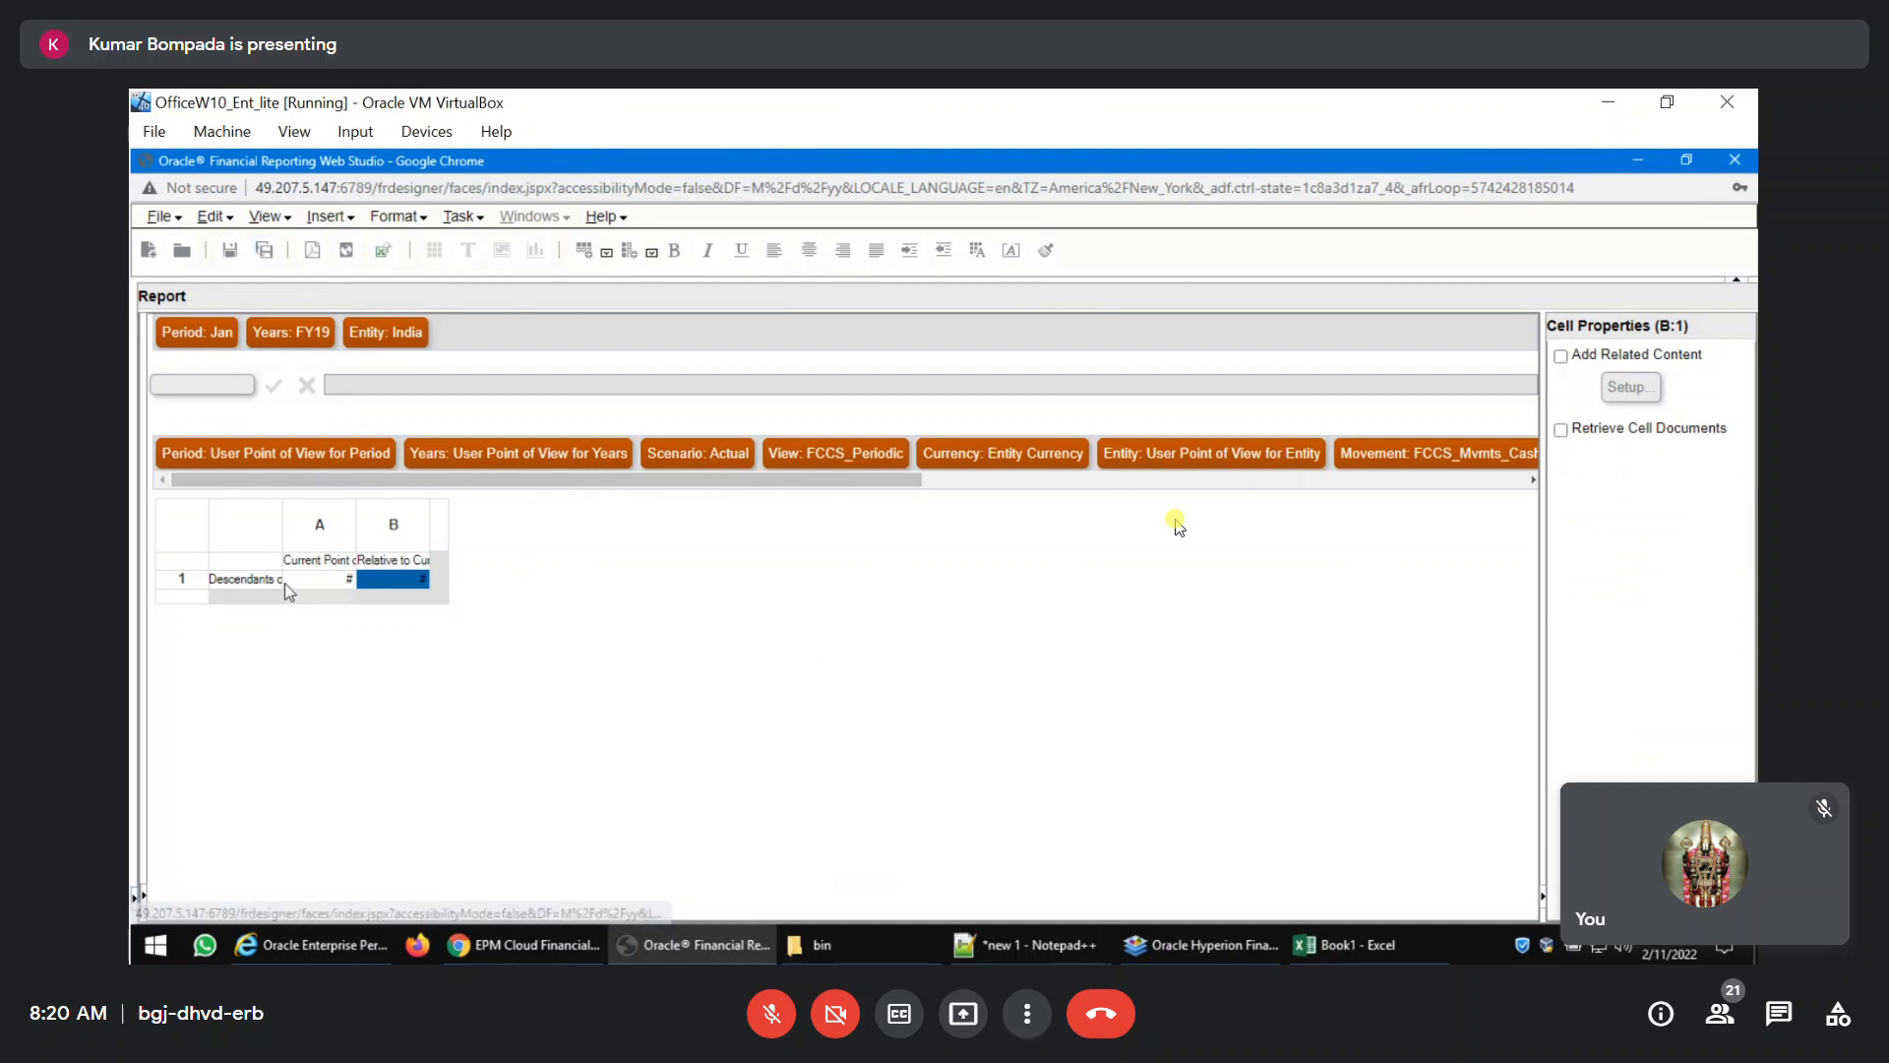
Set the grid's row-heading column width to 200, and center the text in the column-heading row.
click(246, 526)
click(1685, 368)
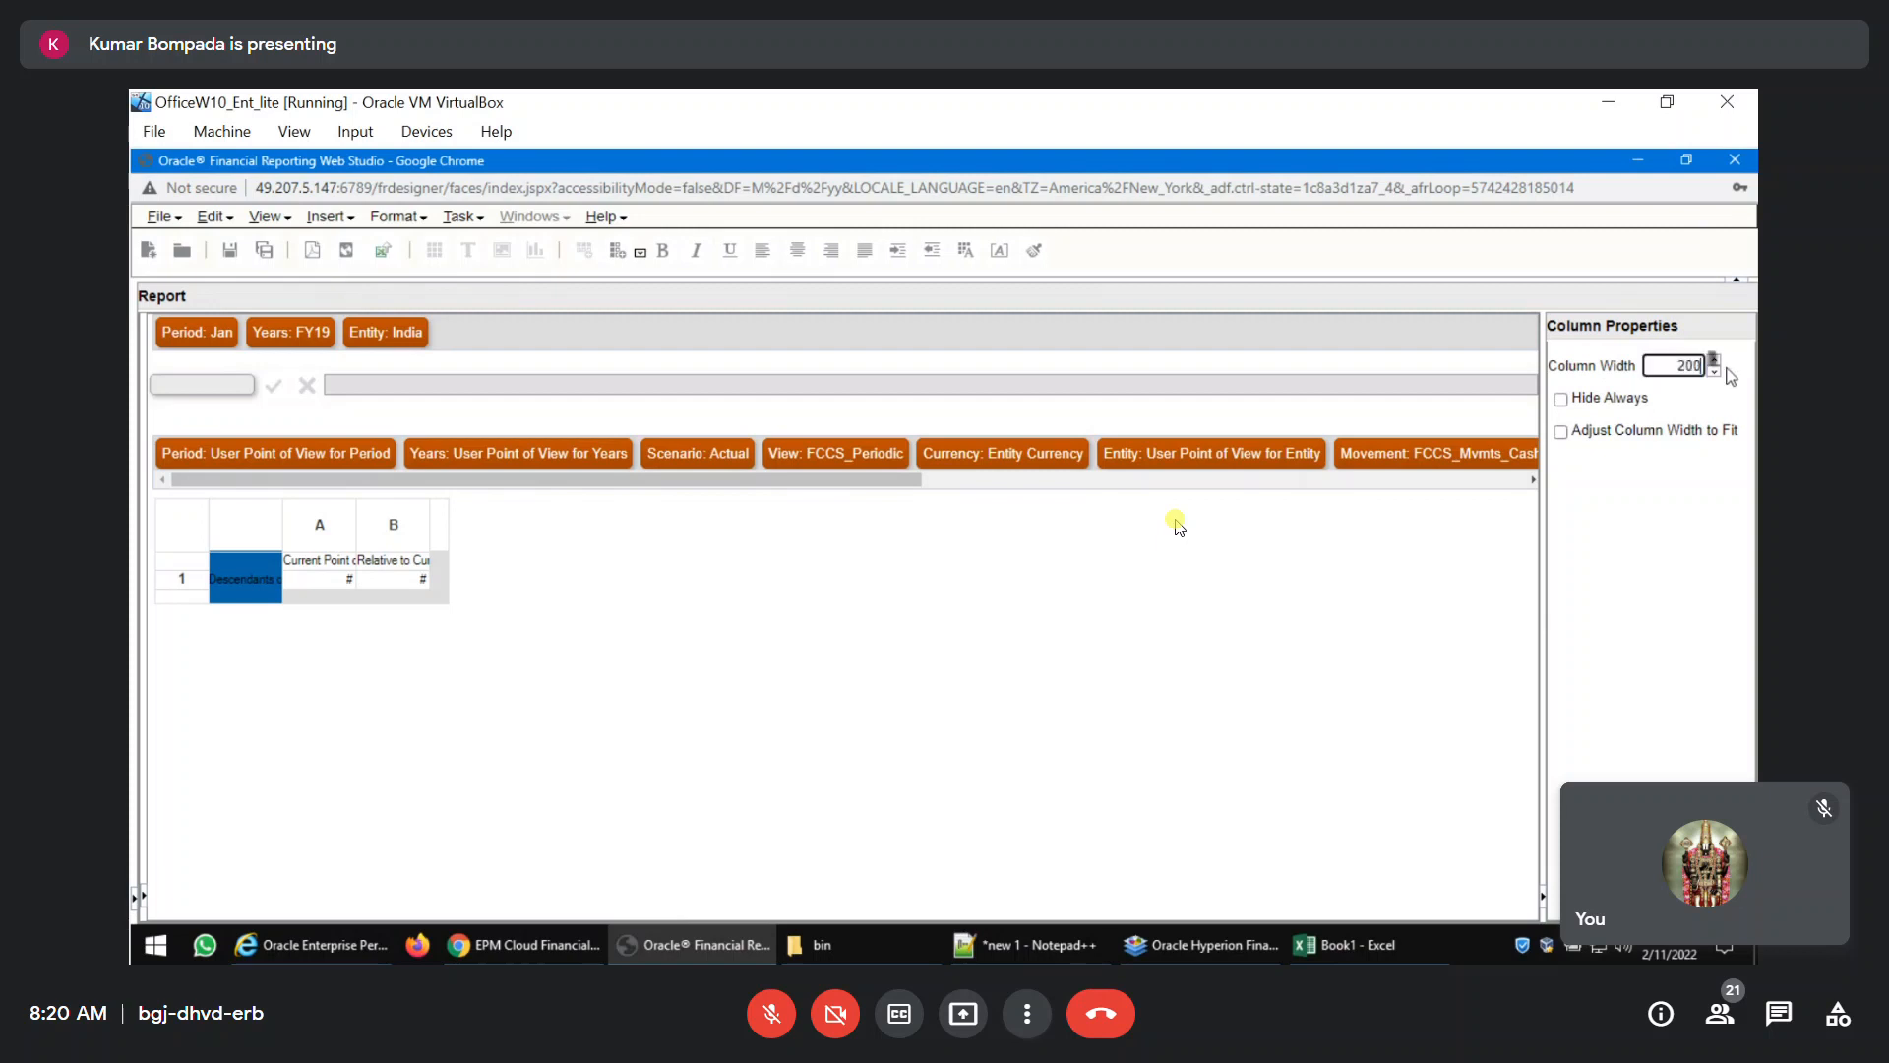
click(182, 560)
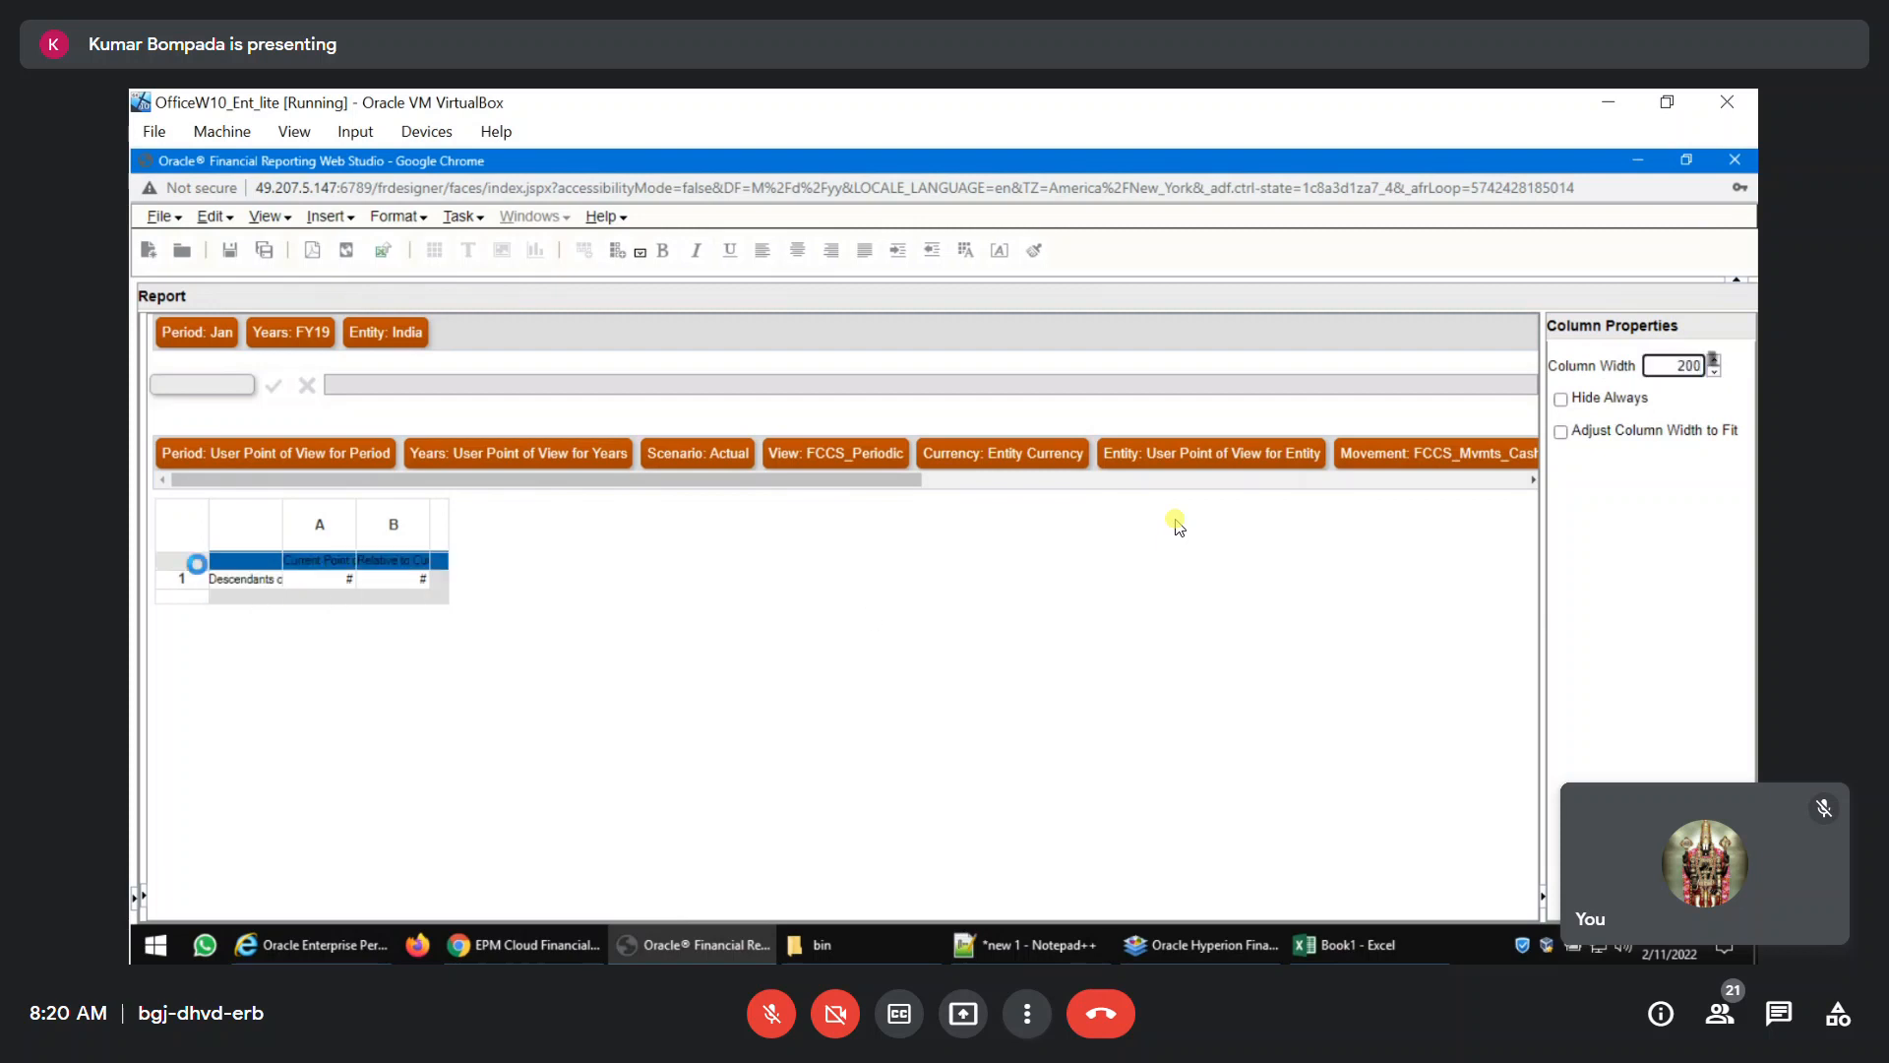
click(796, 258)
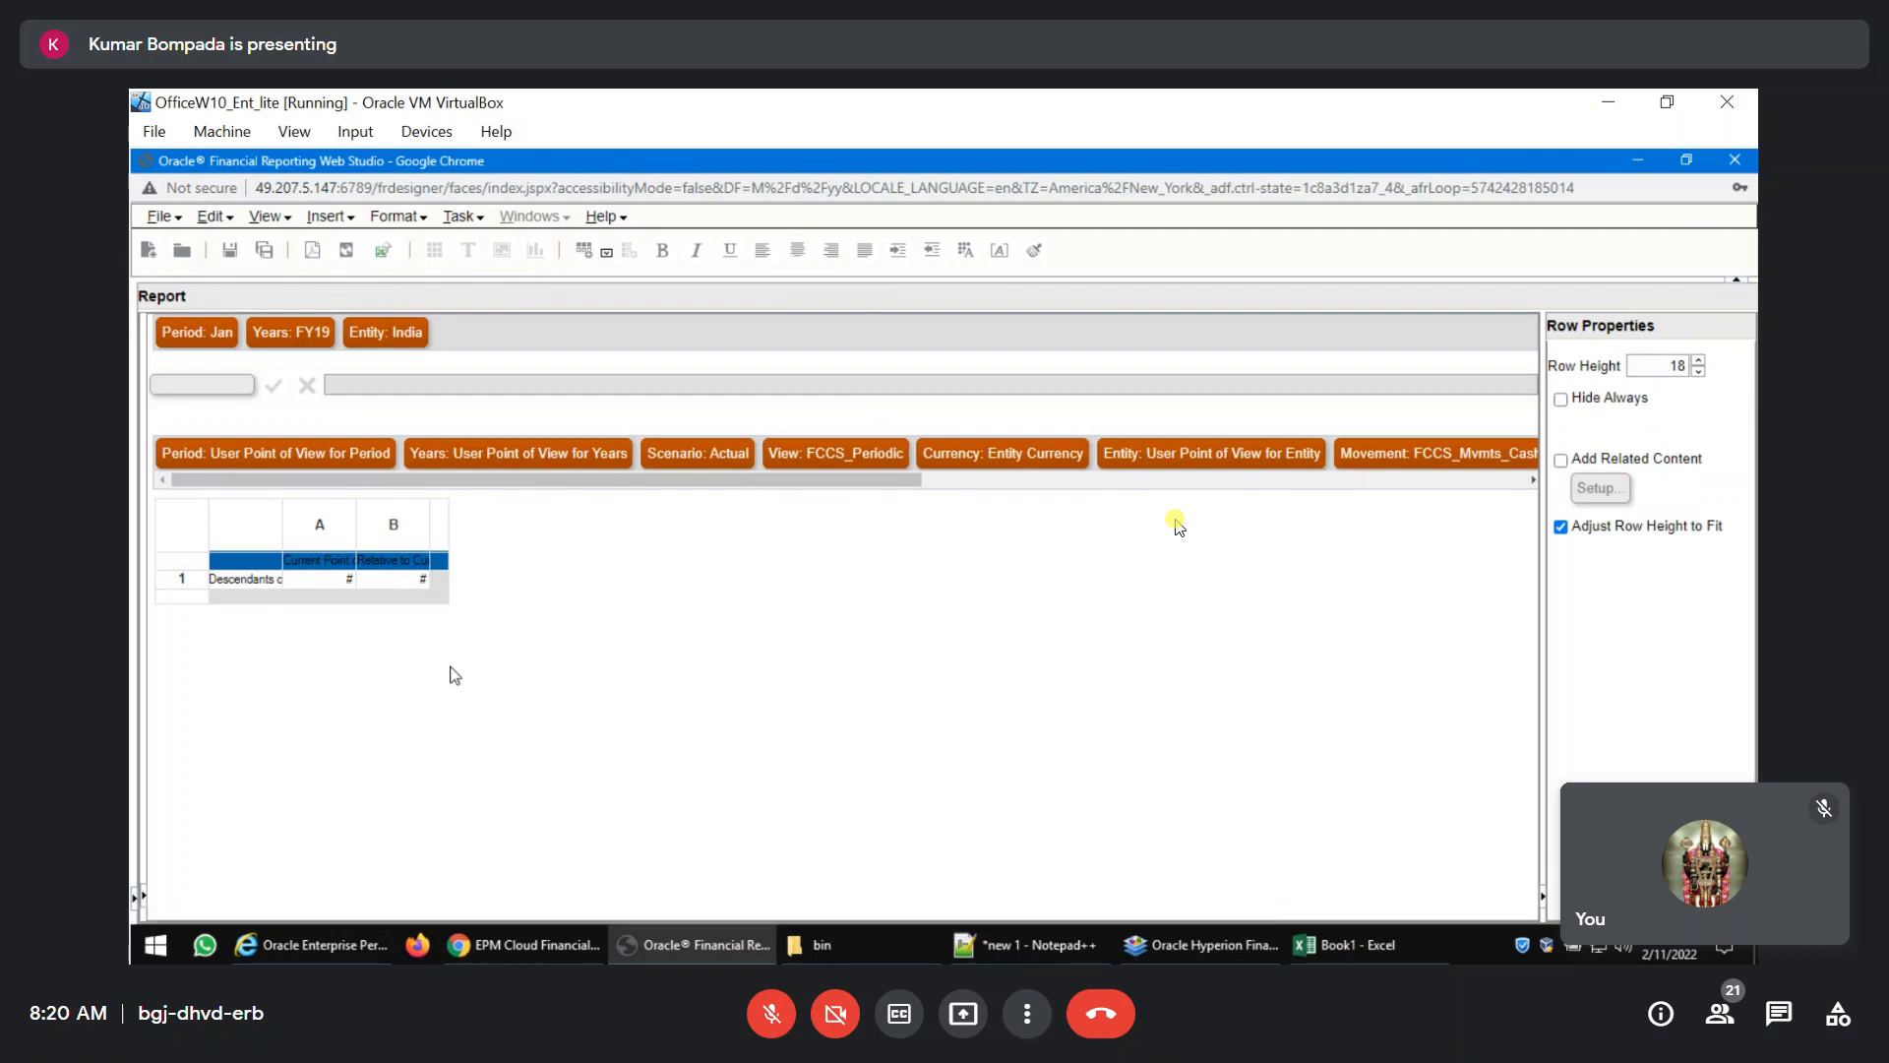
click(315, 563)
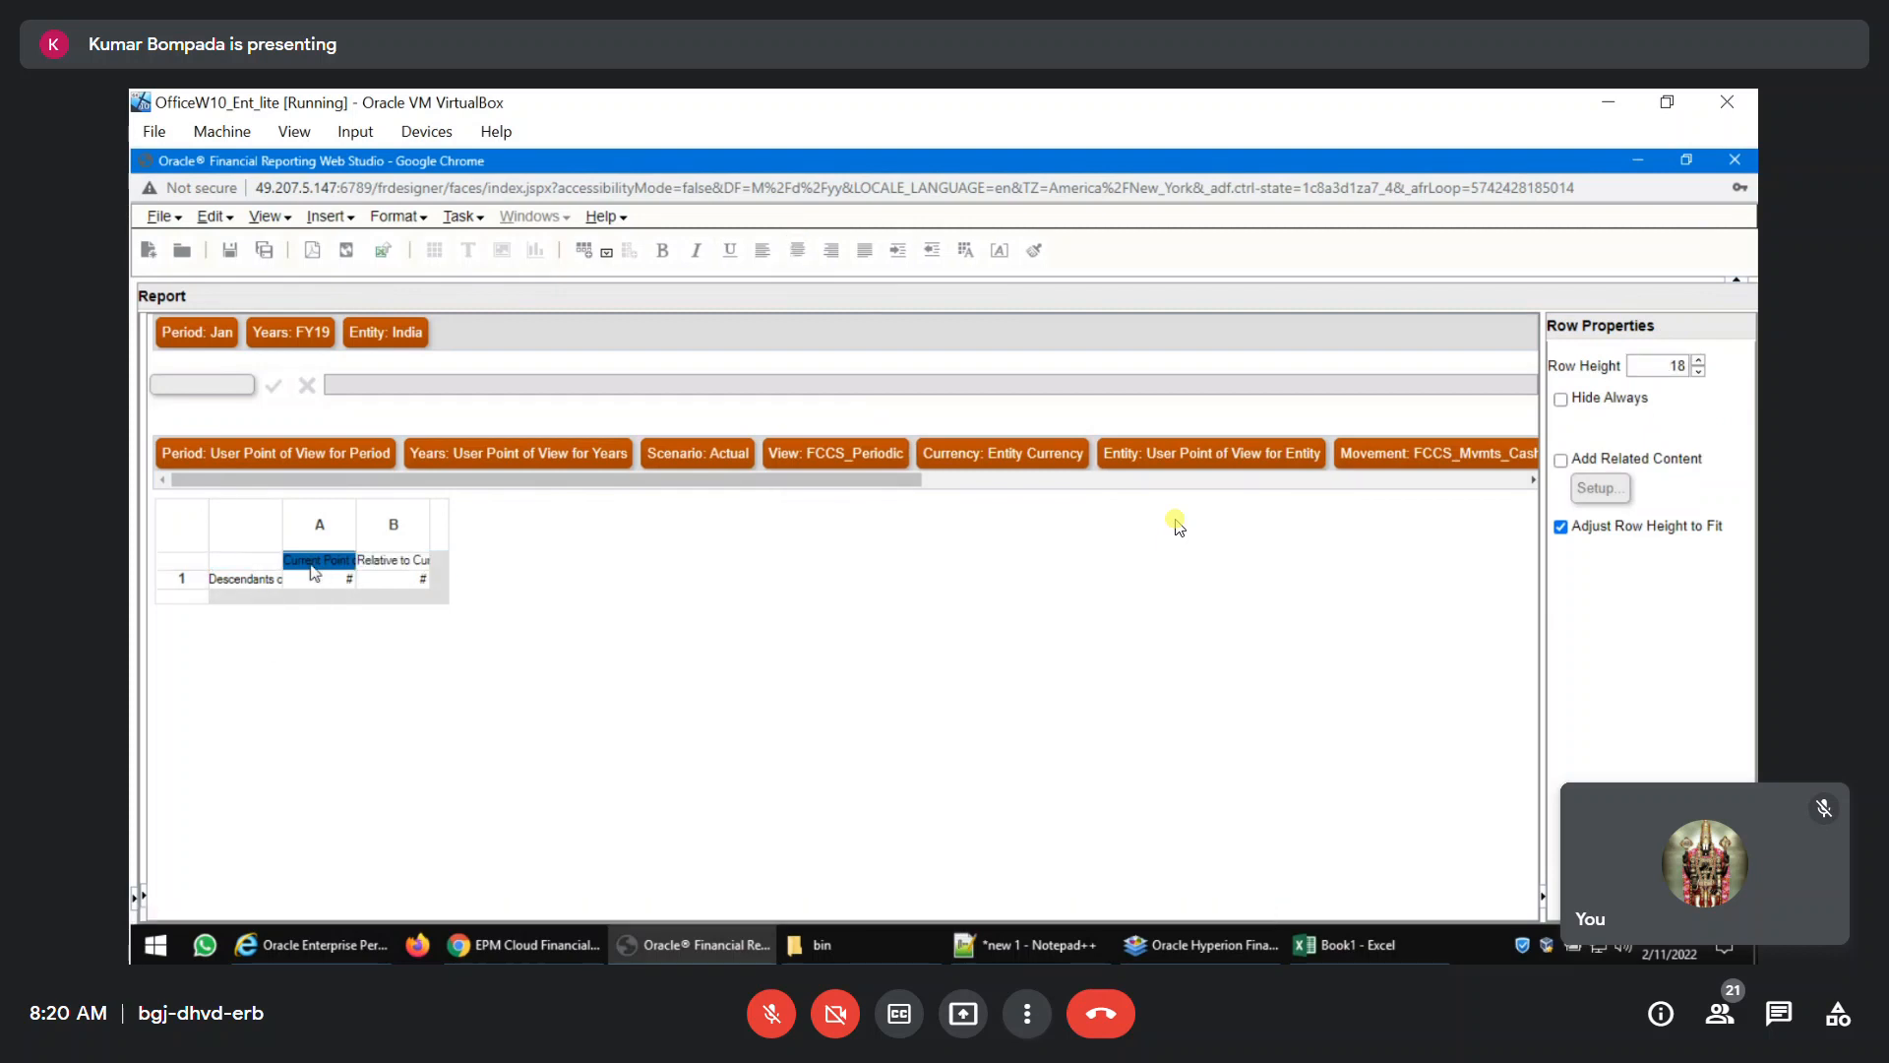
Apply a full border around all cells of the grid, and preview the report as PDF.
click(189, 531)
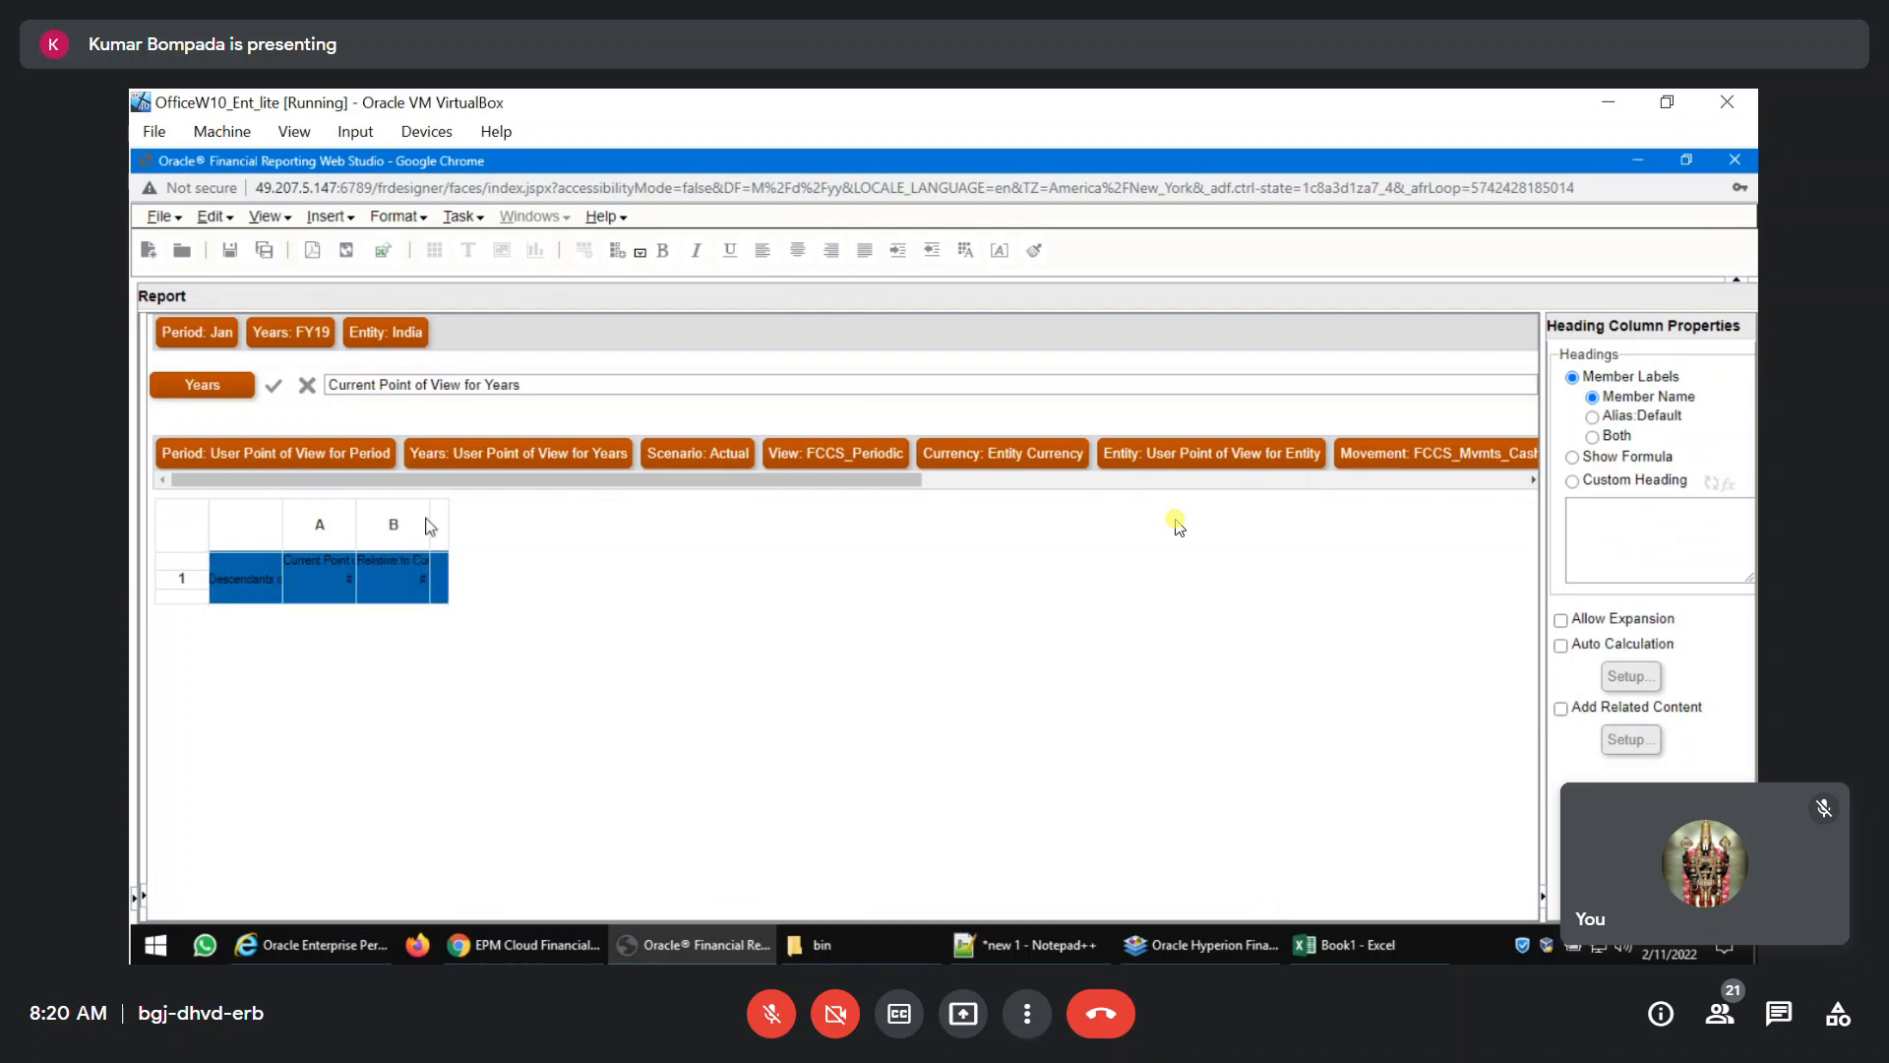
click(394, 215)
click(400, 249)
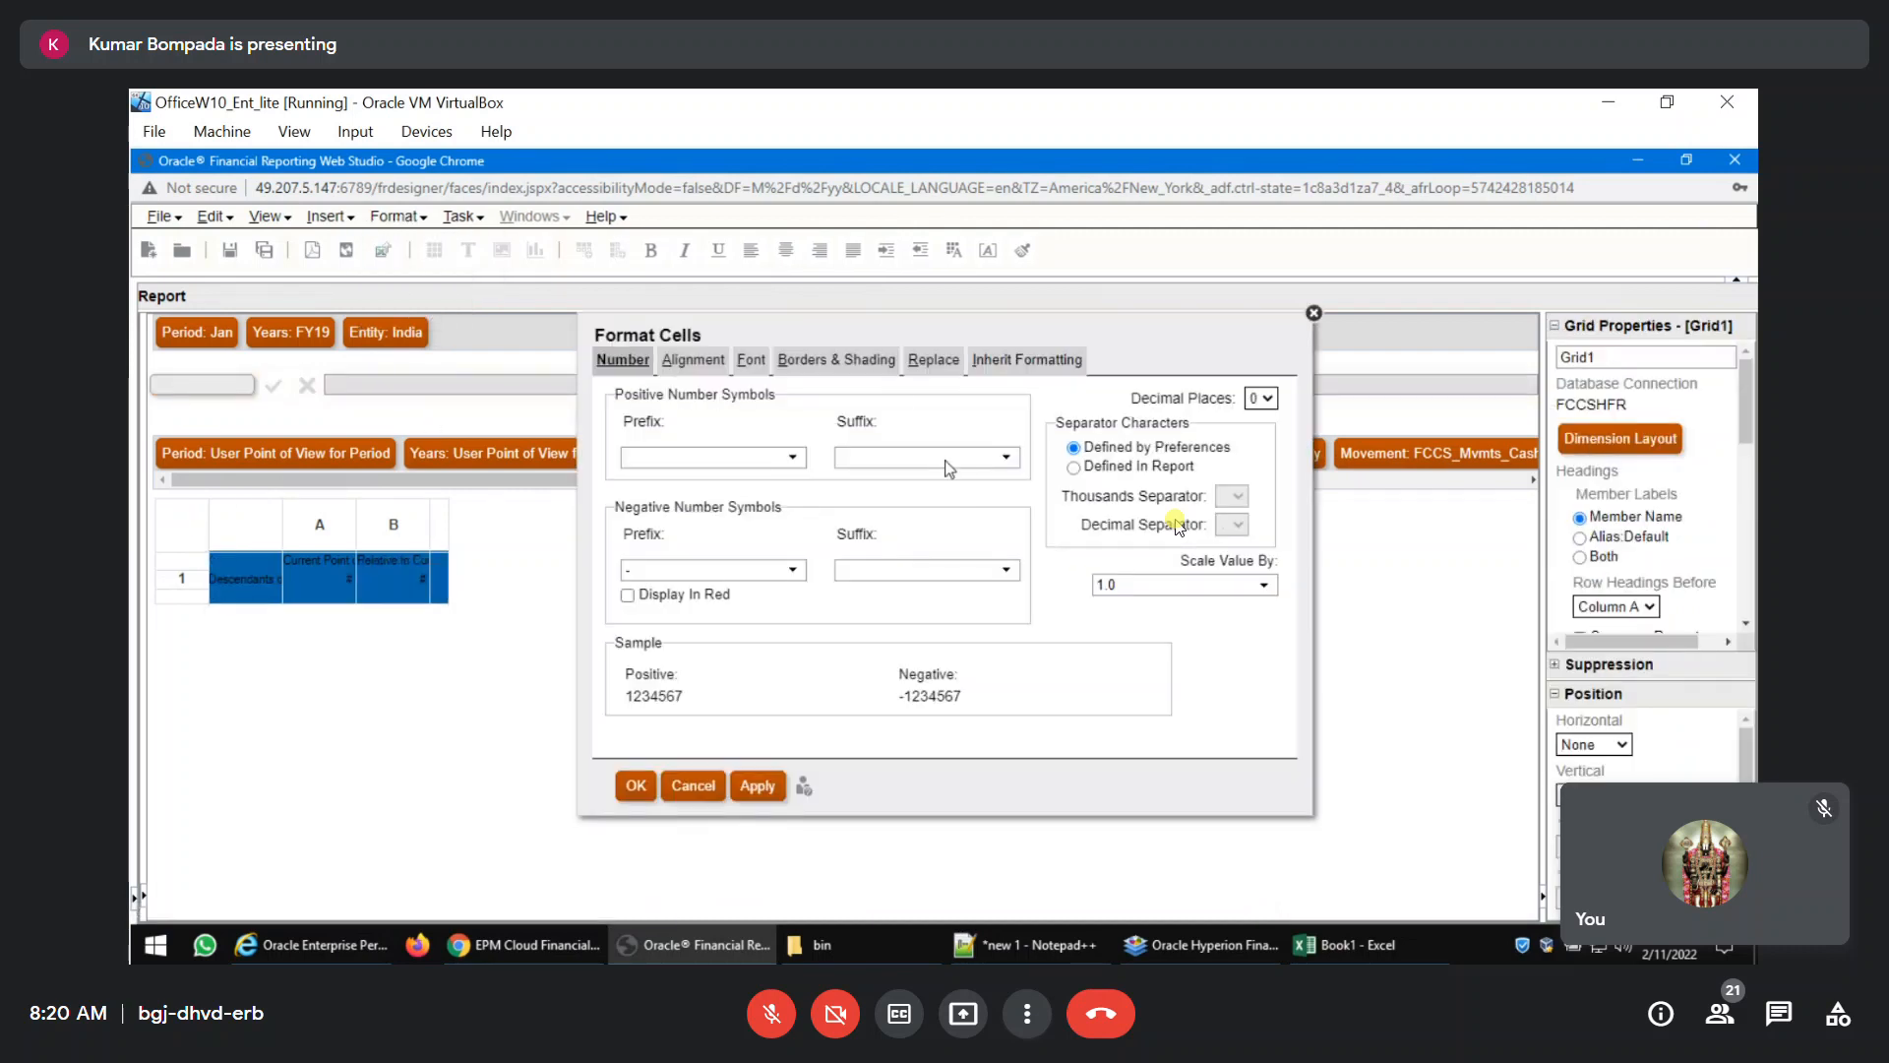
click(841, 361)
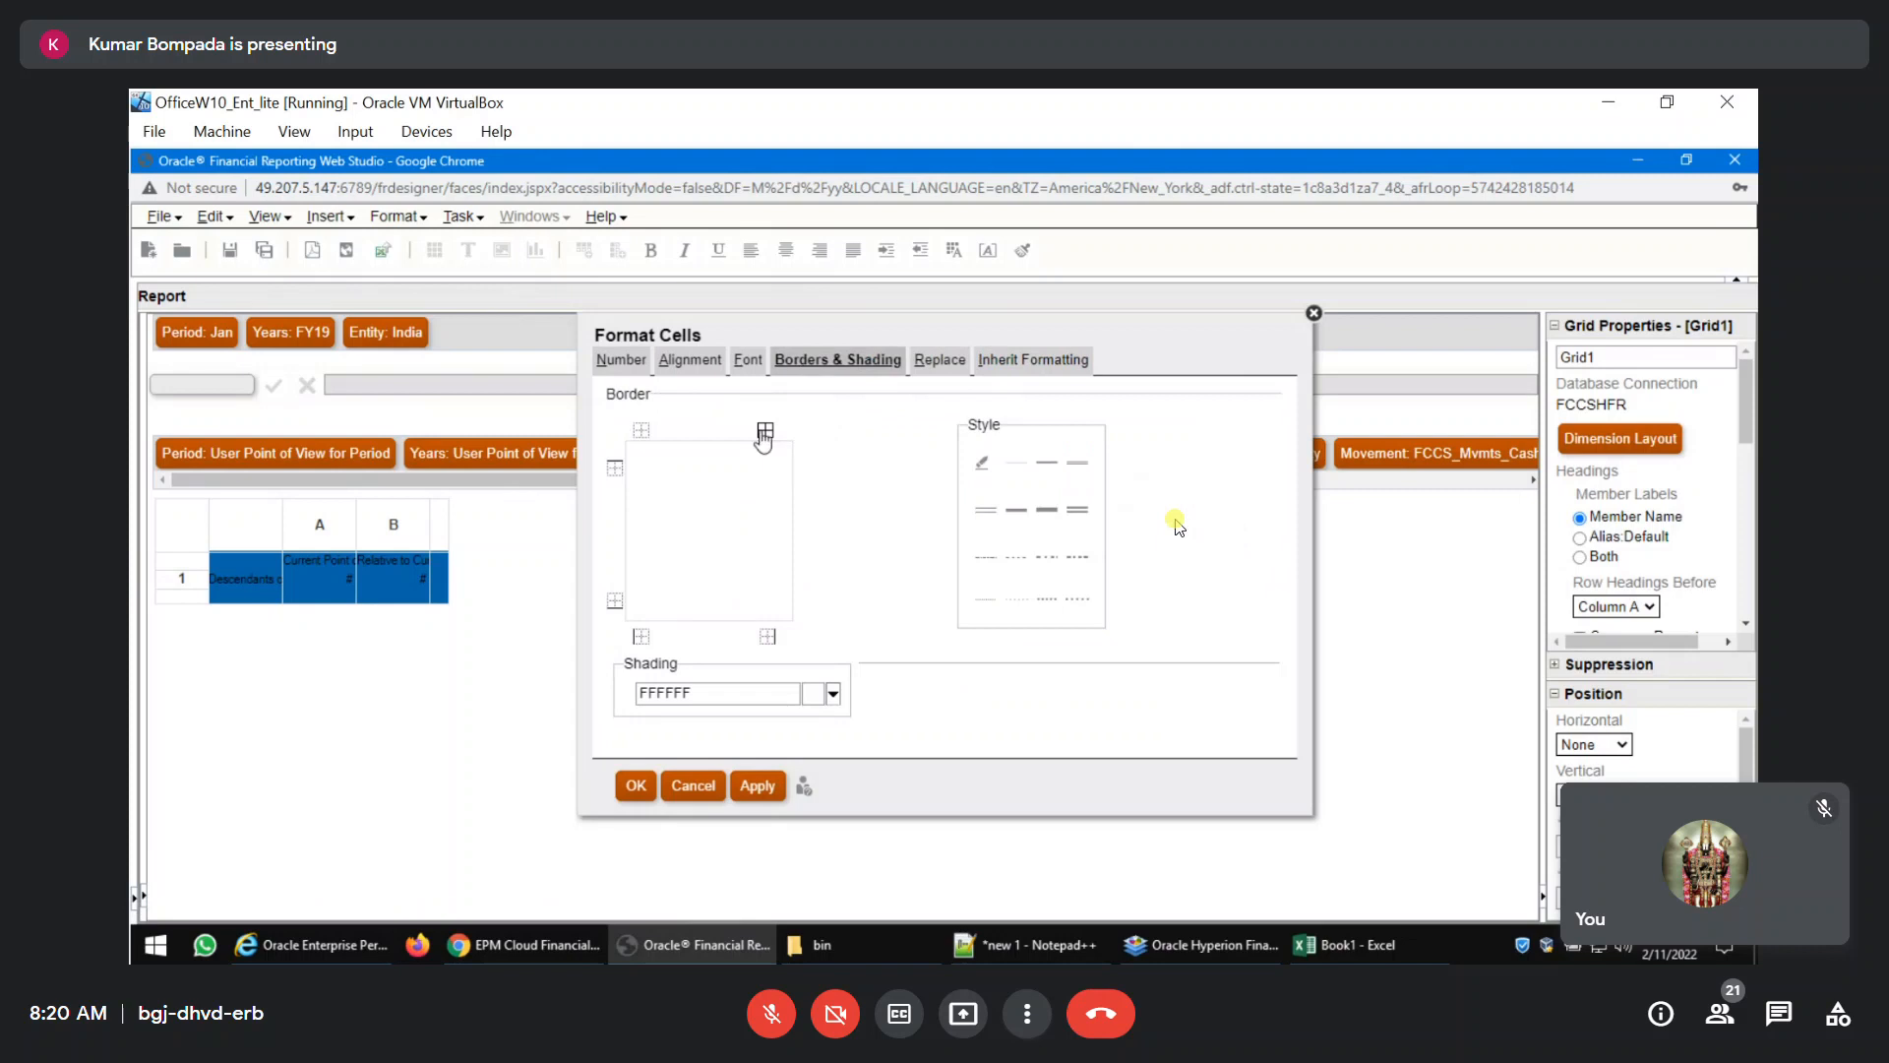
click(765, 433)
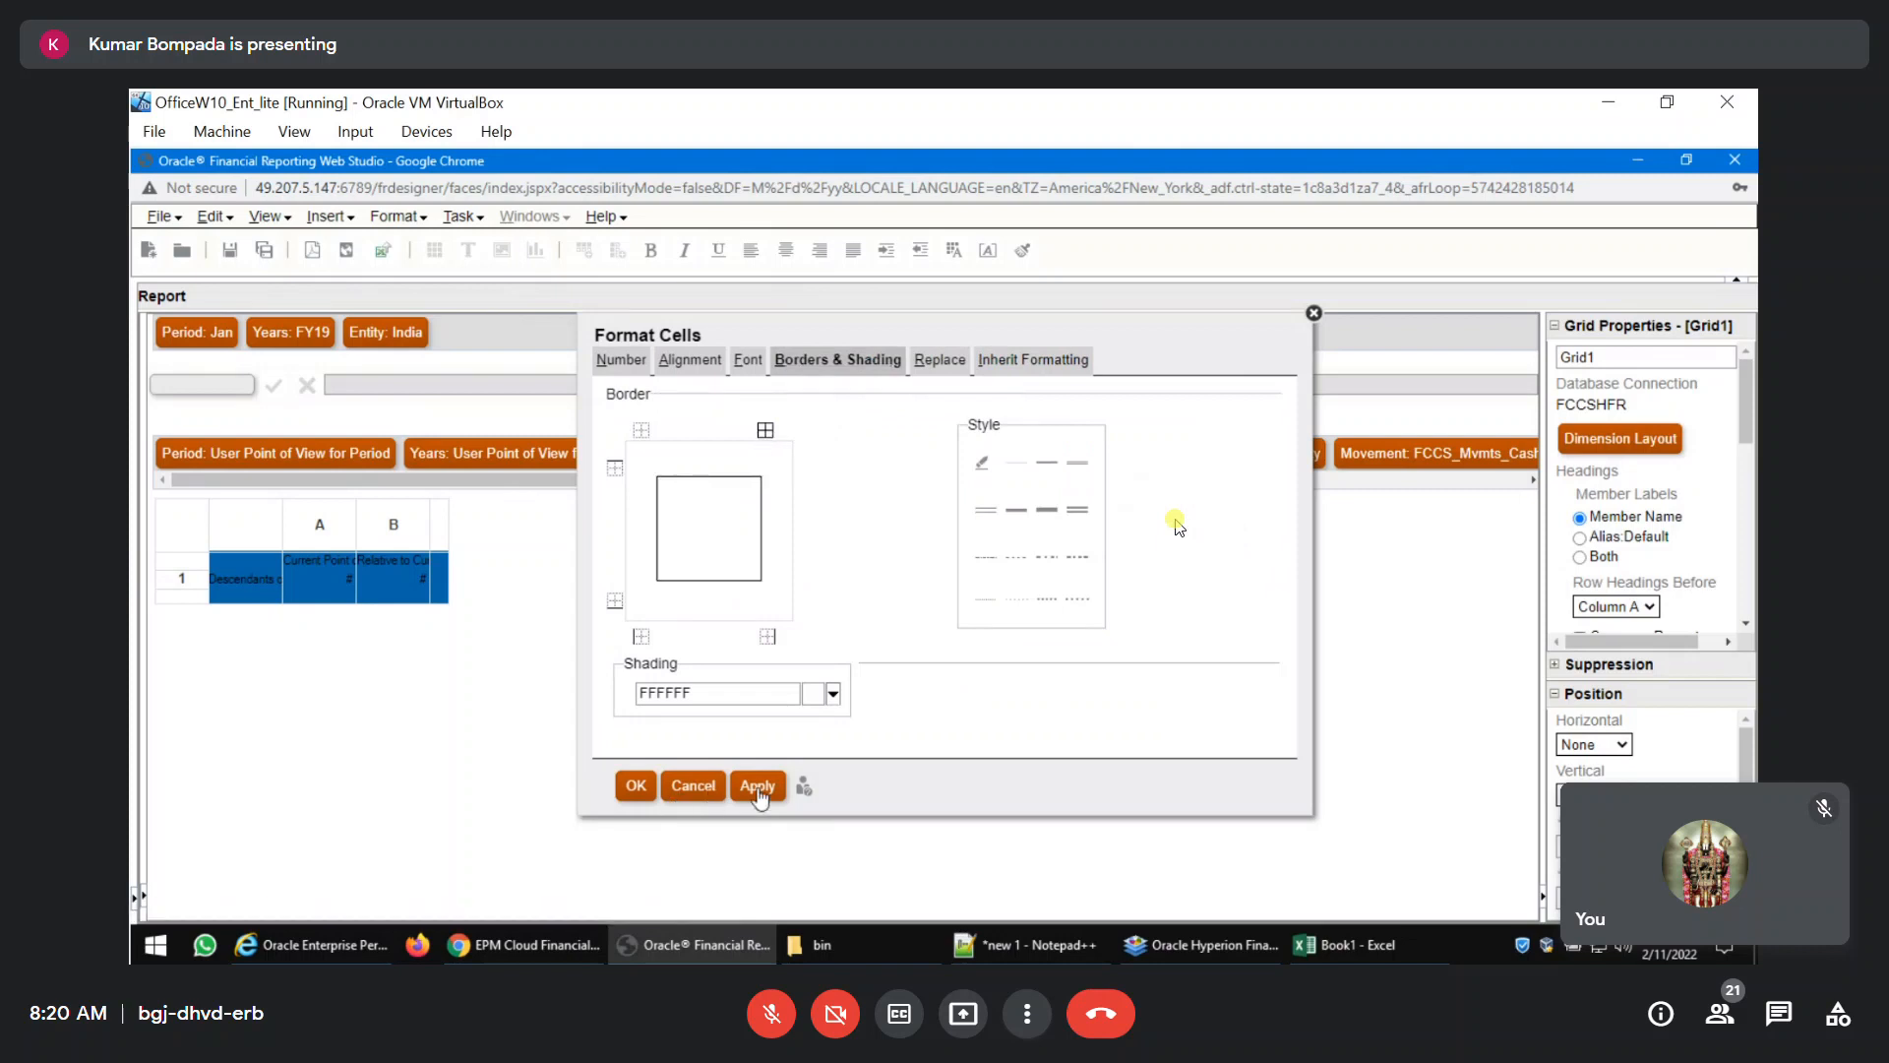
click(636, 787)
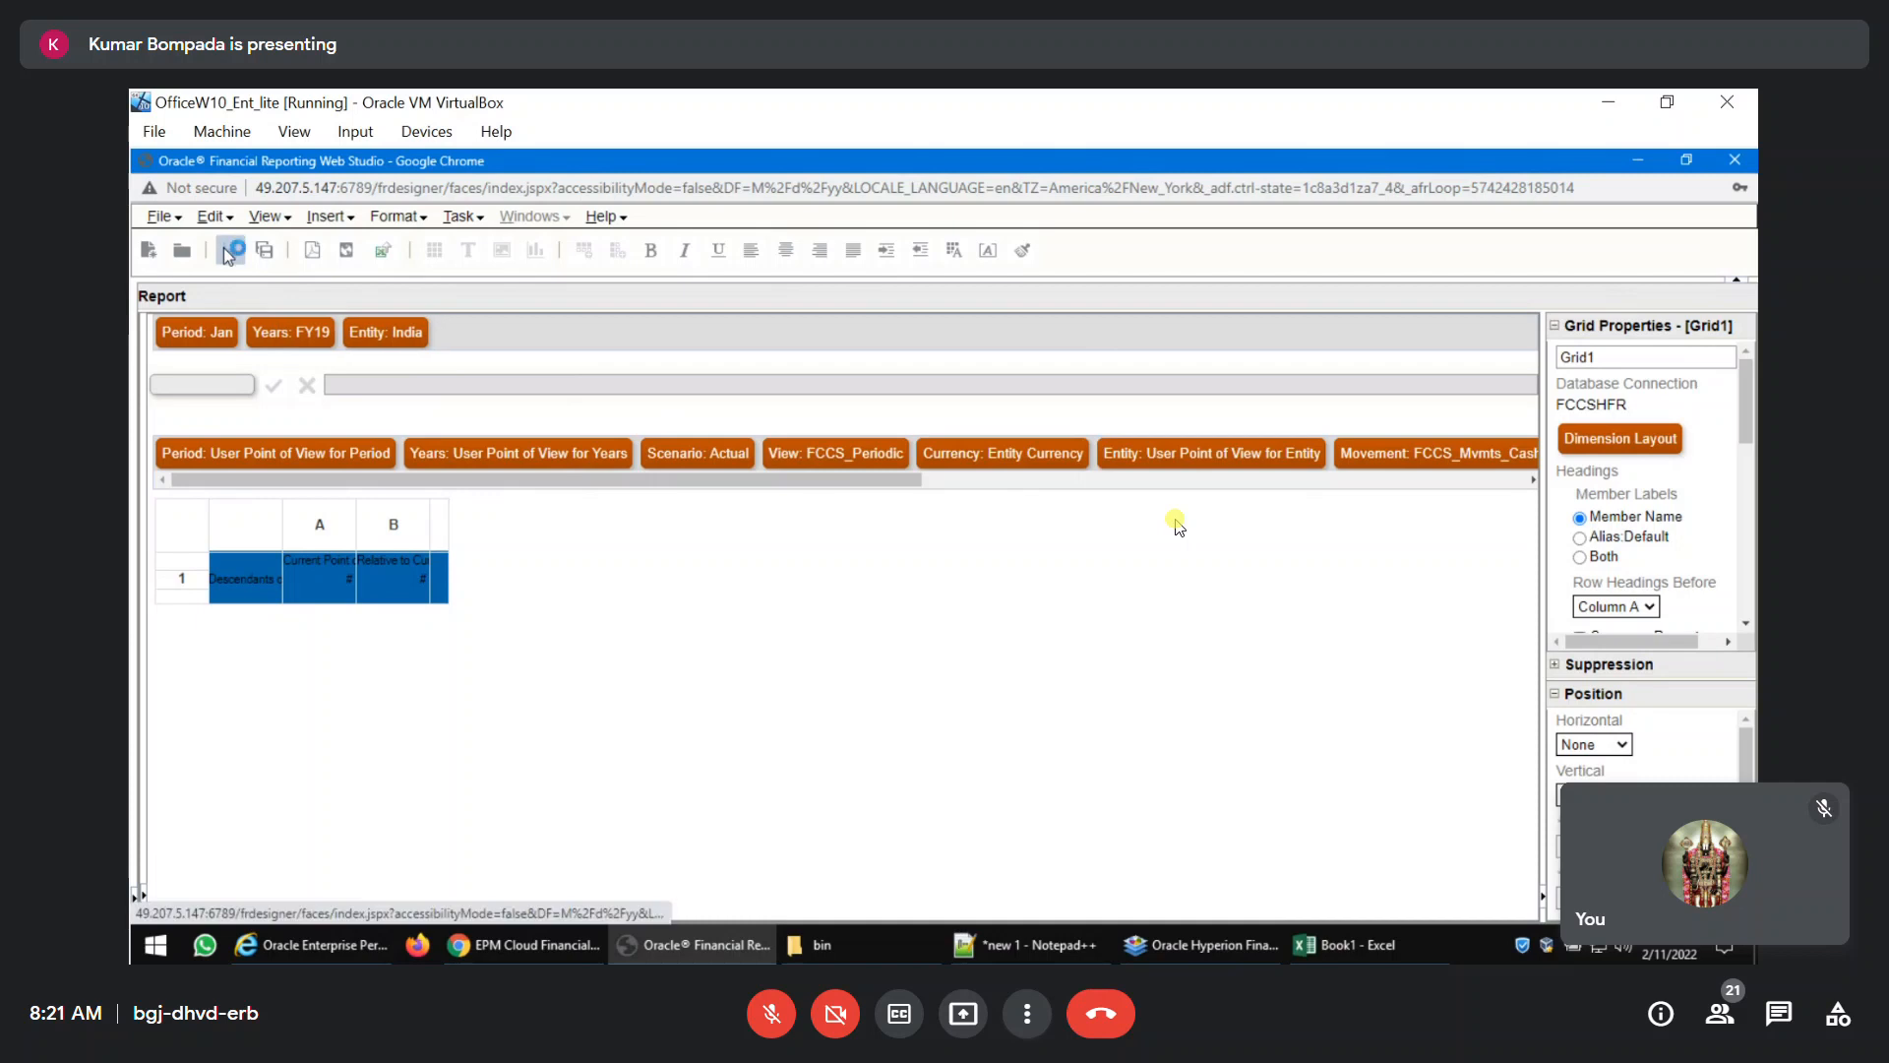
click(311, 251)
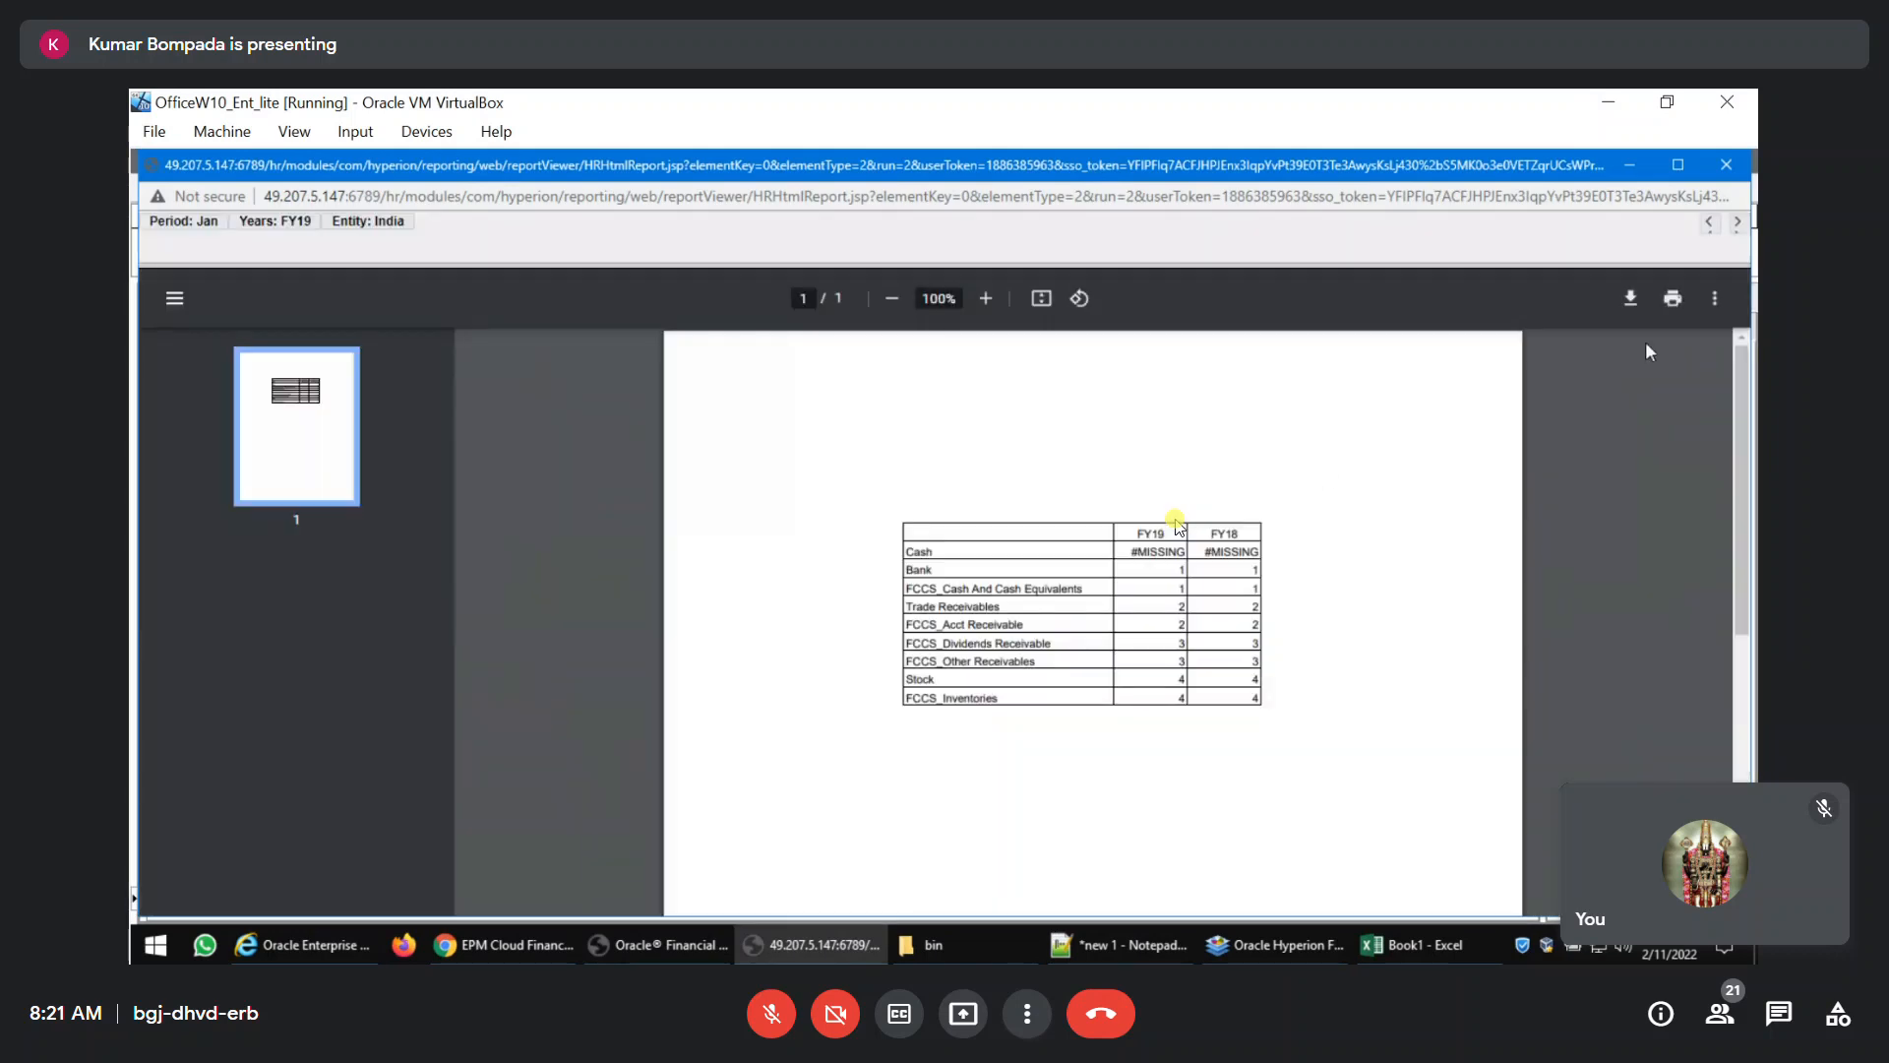
click(1727, 165)
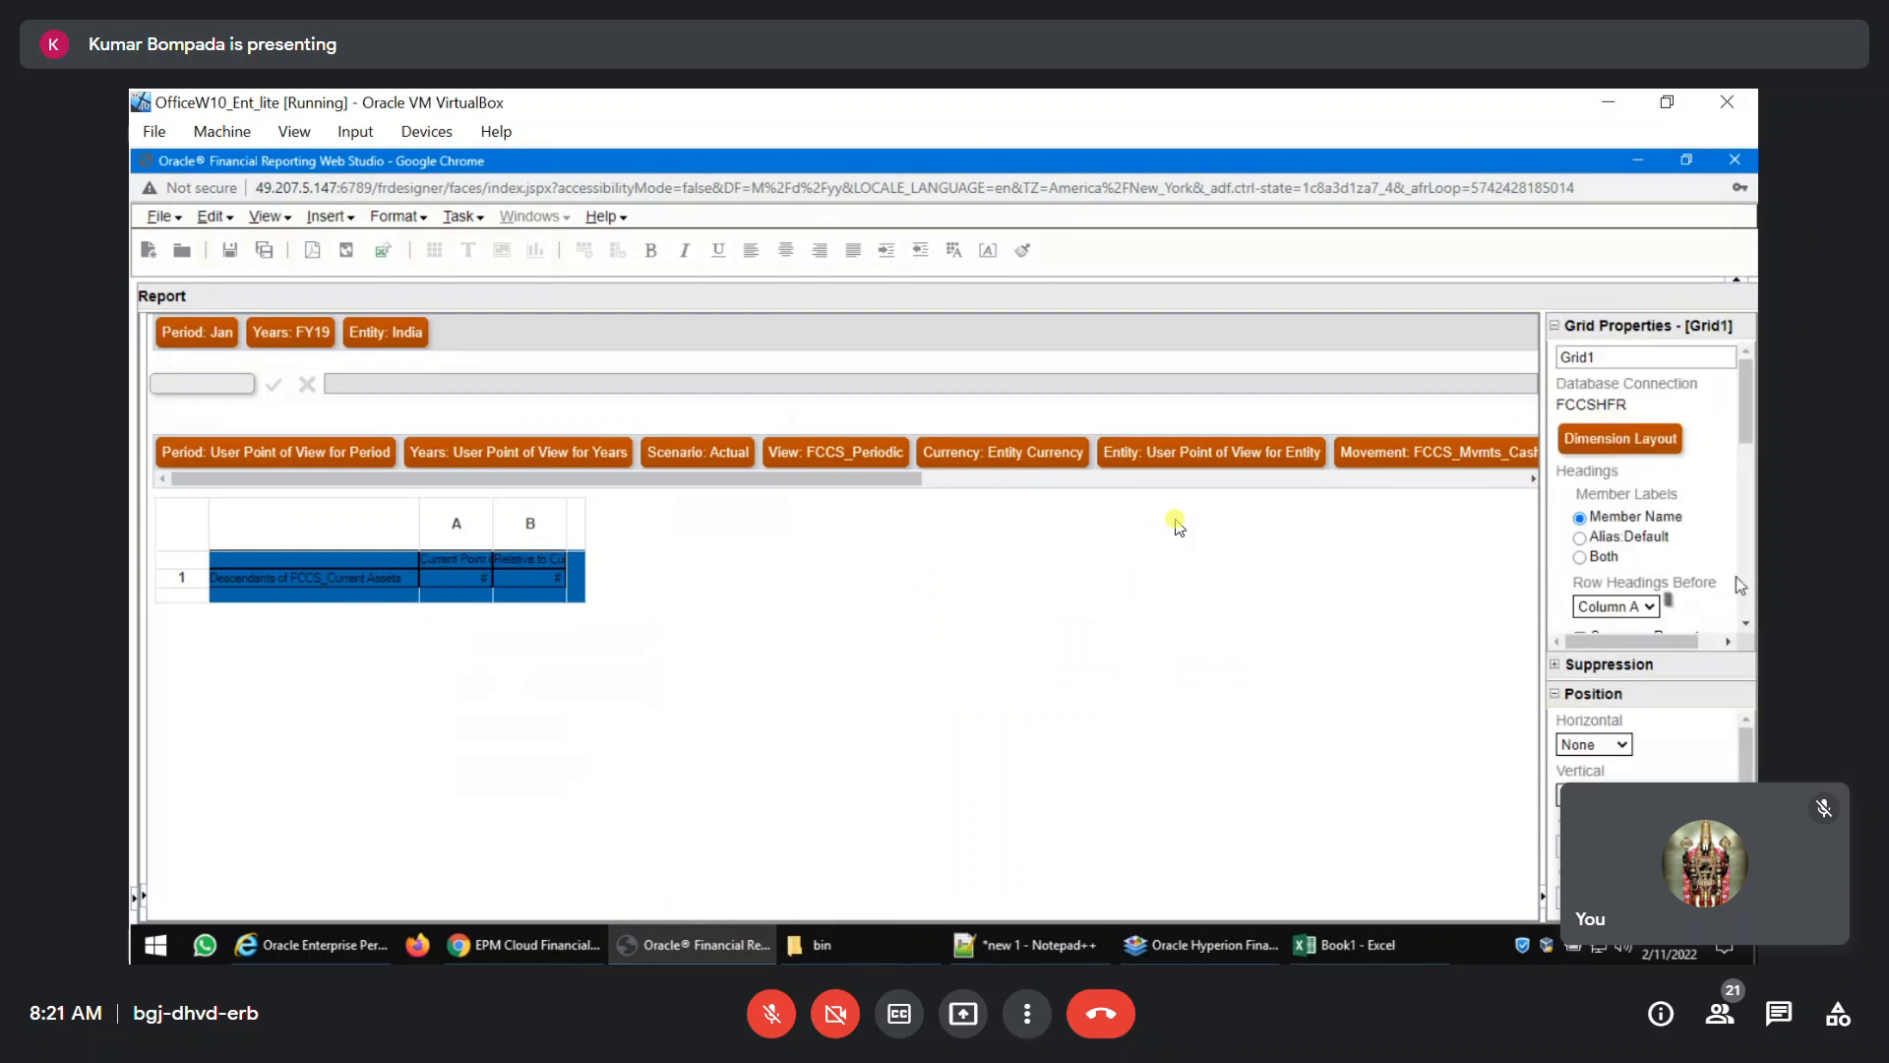
Set the grid's No Data replacement text to 0, save the report and preview it as PDF.
scroll(1685, 595, down, 3)
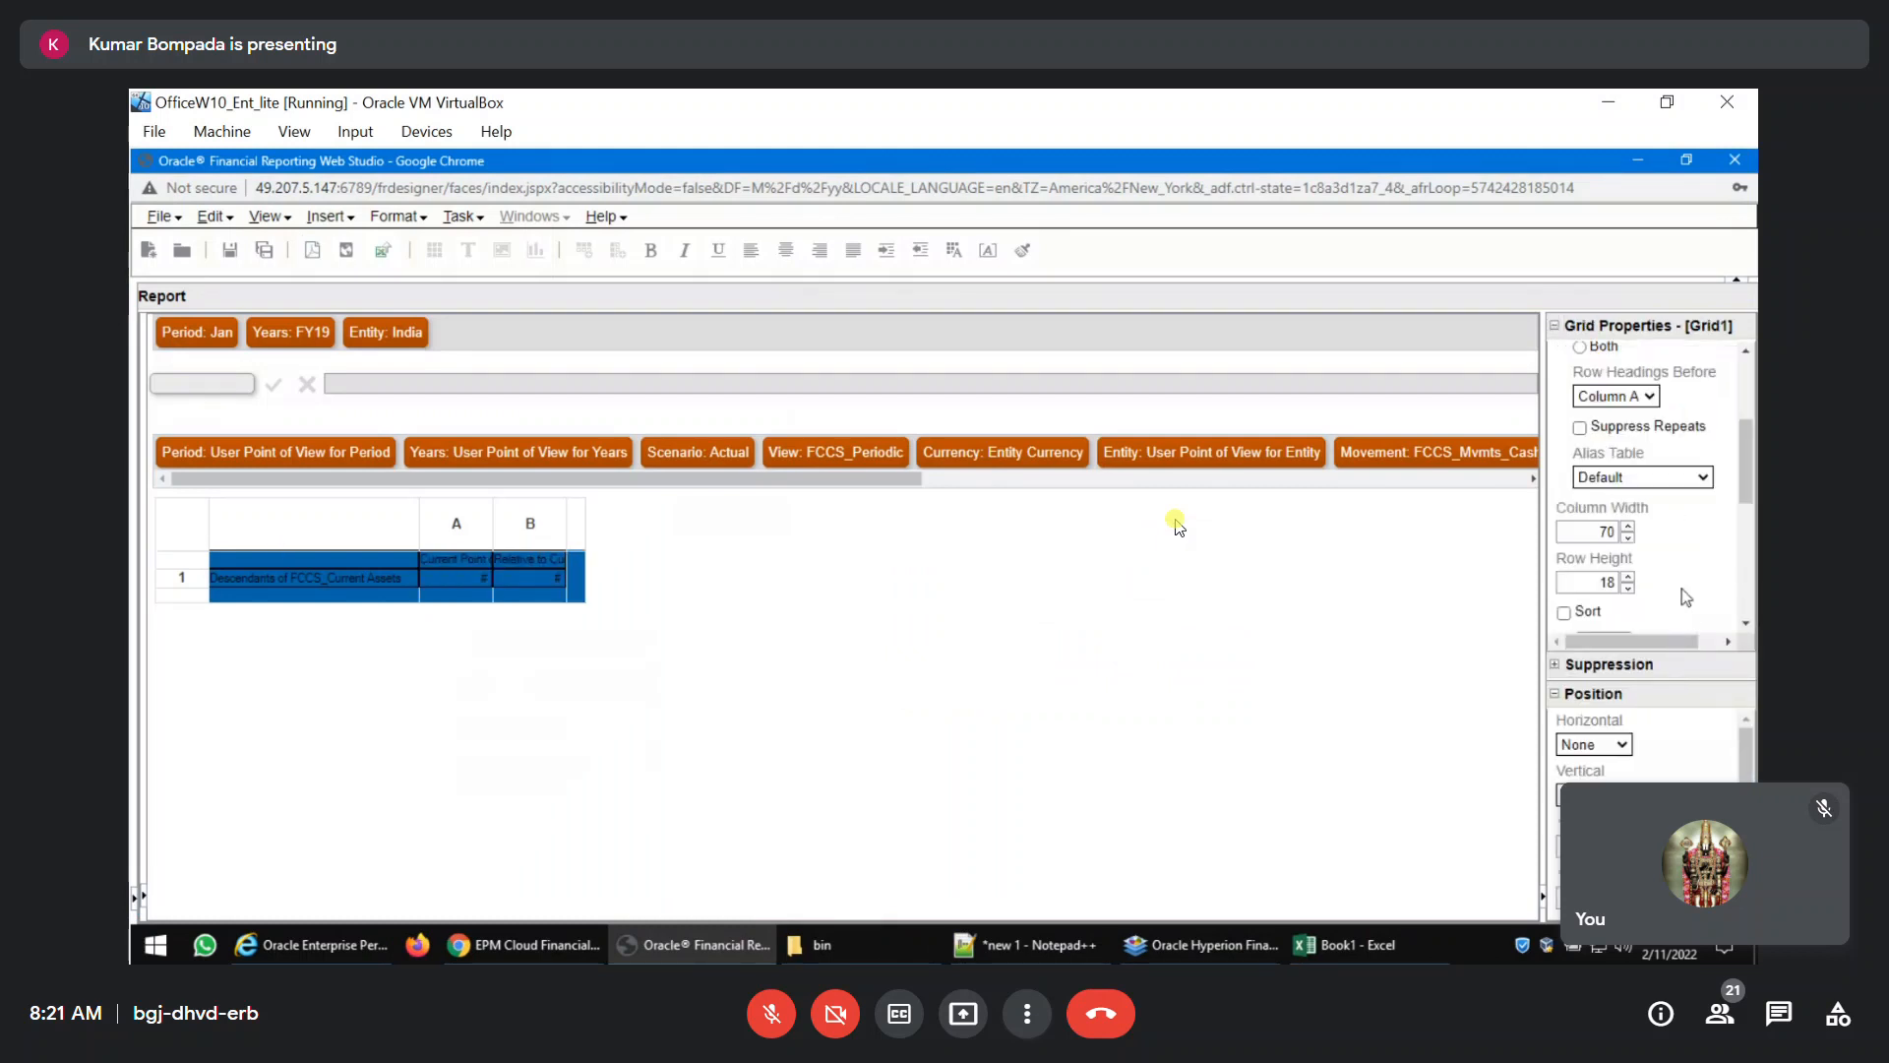
scroll(1686, 595, up, 3)
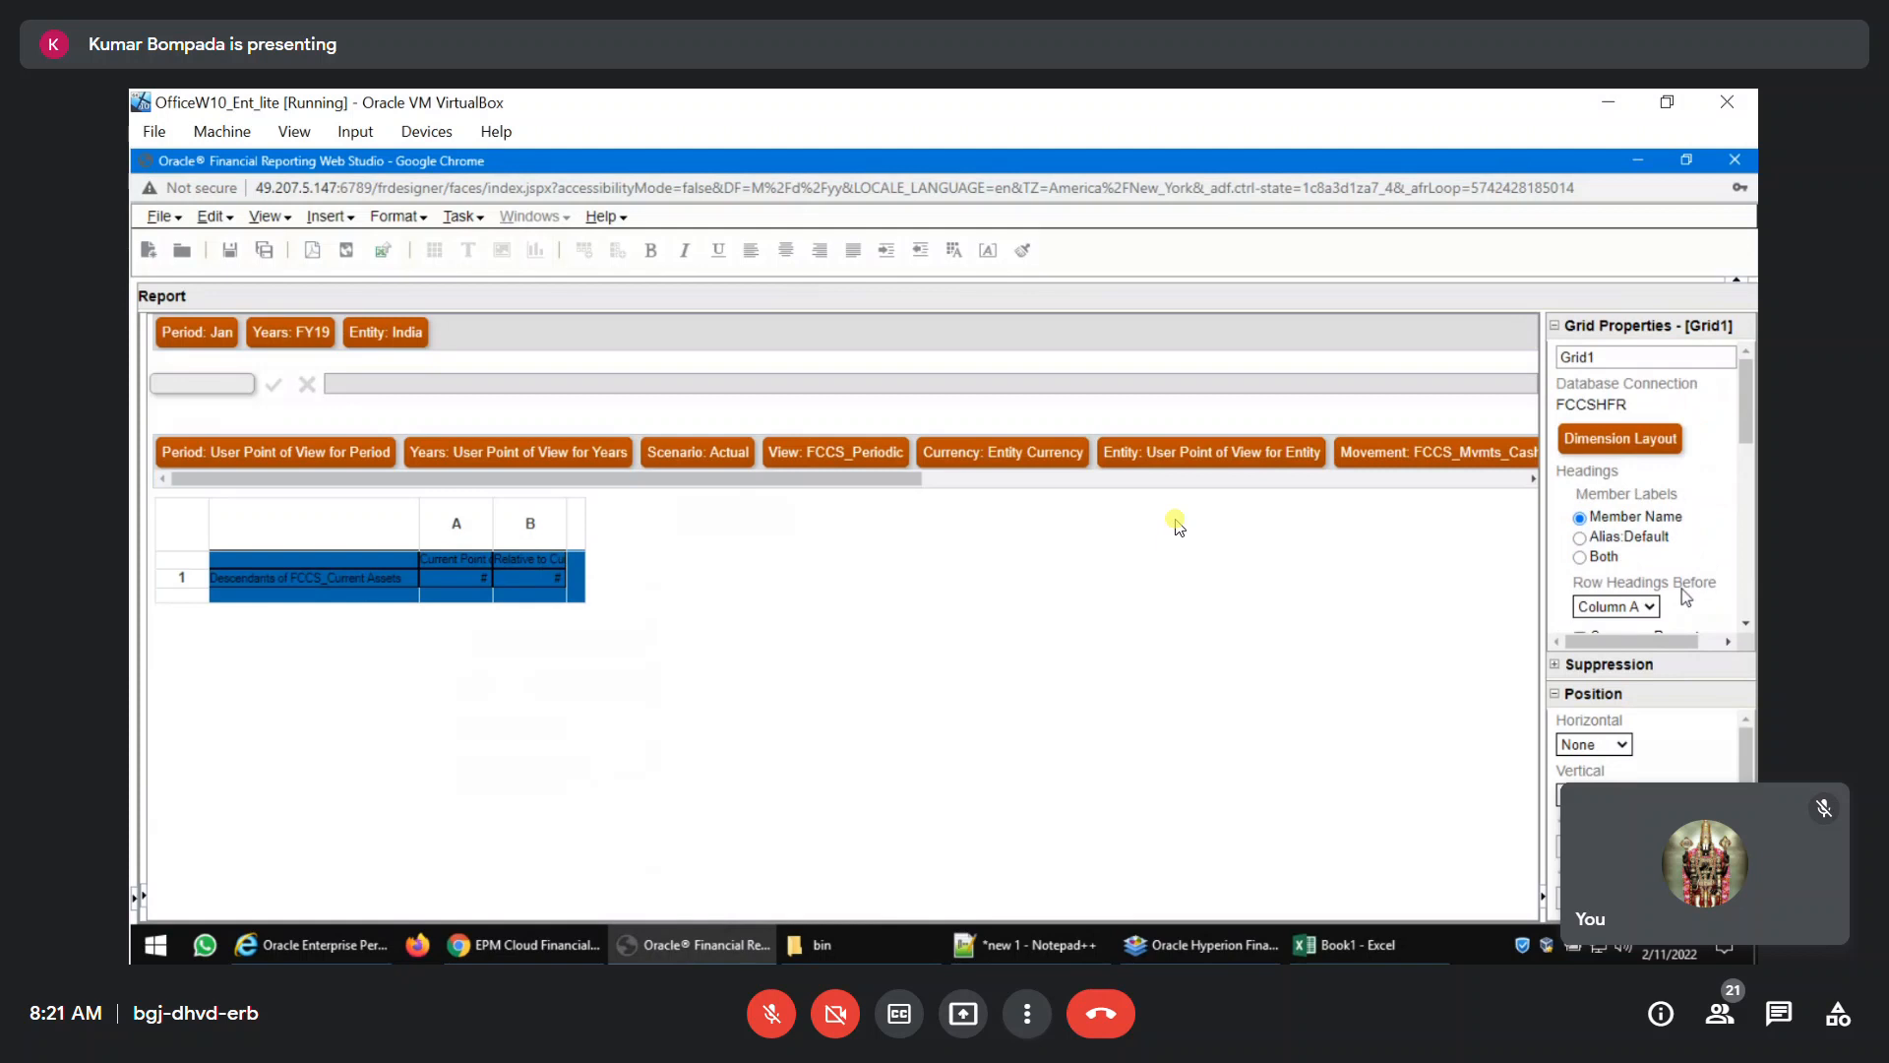
scroll(1684, 591, down, 3)
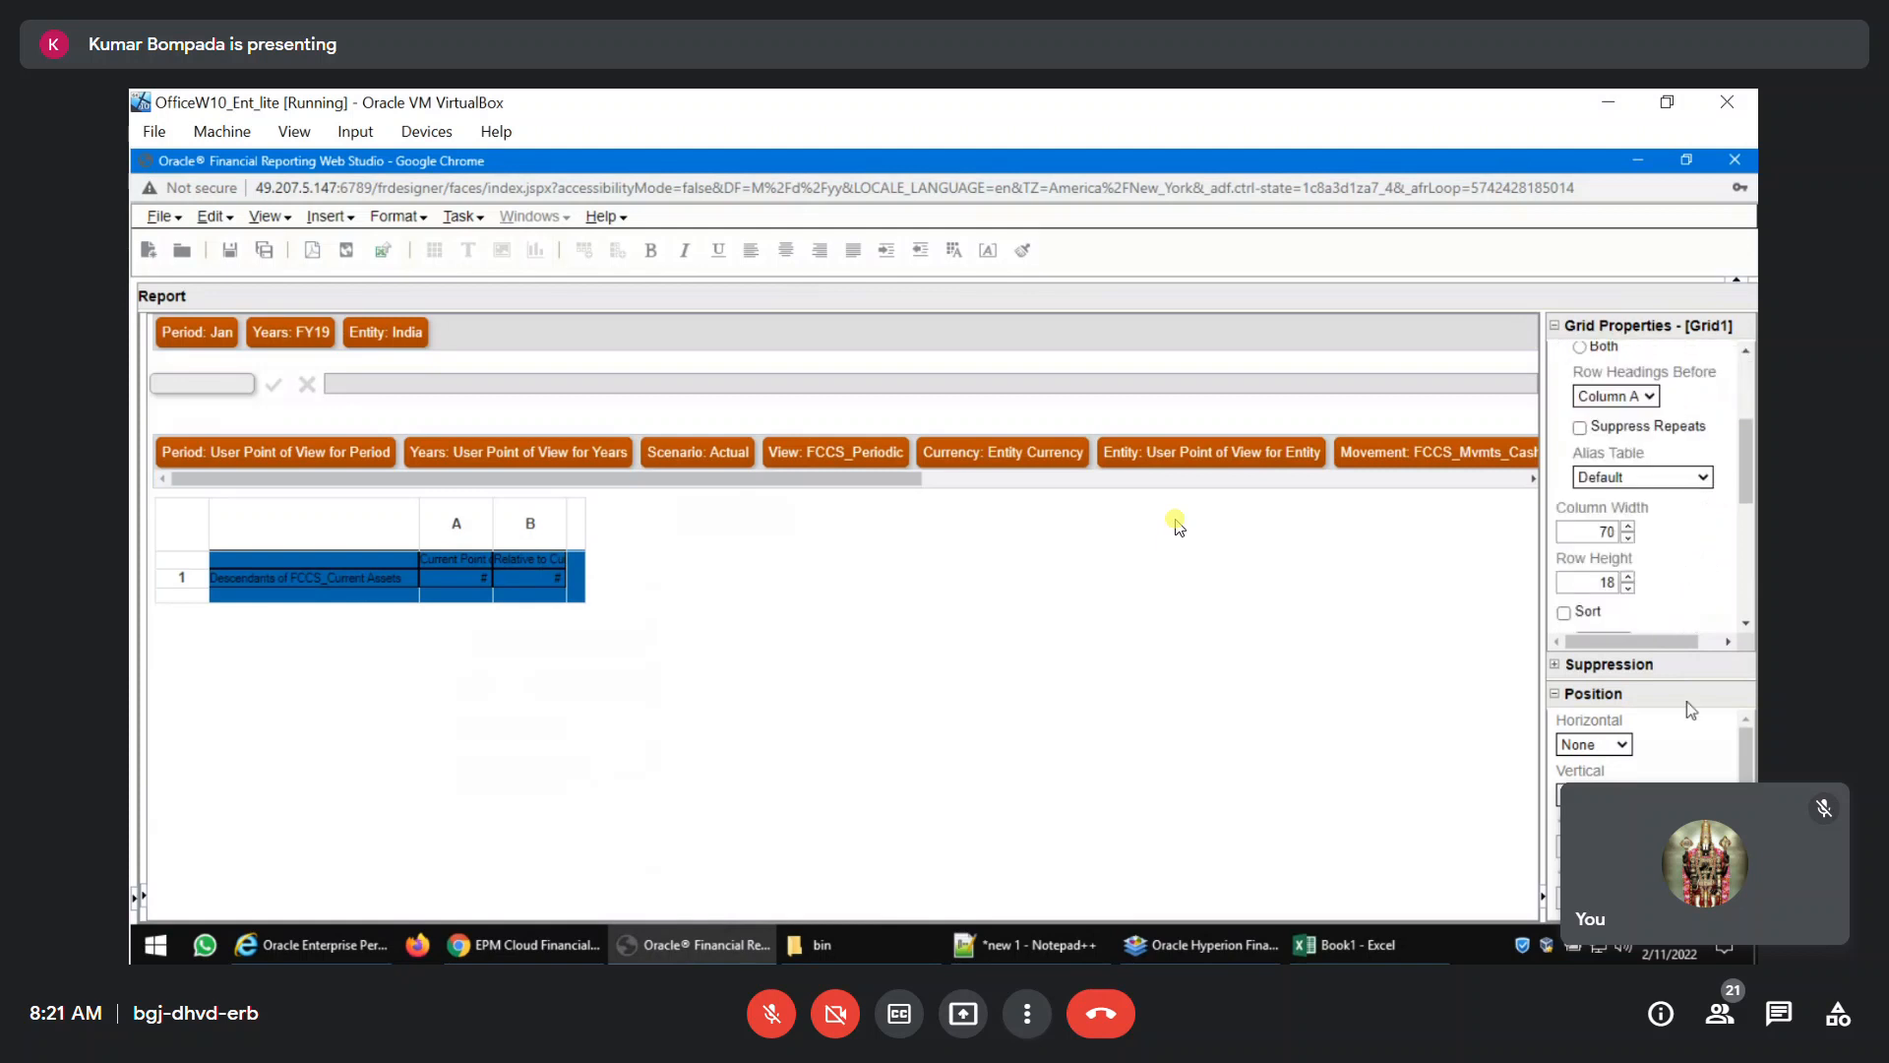
click(1556, 665)
scroll(1625, 655, down, 5)
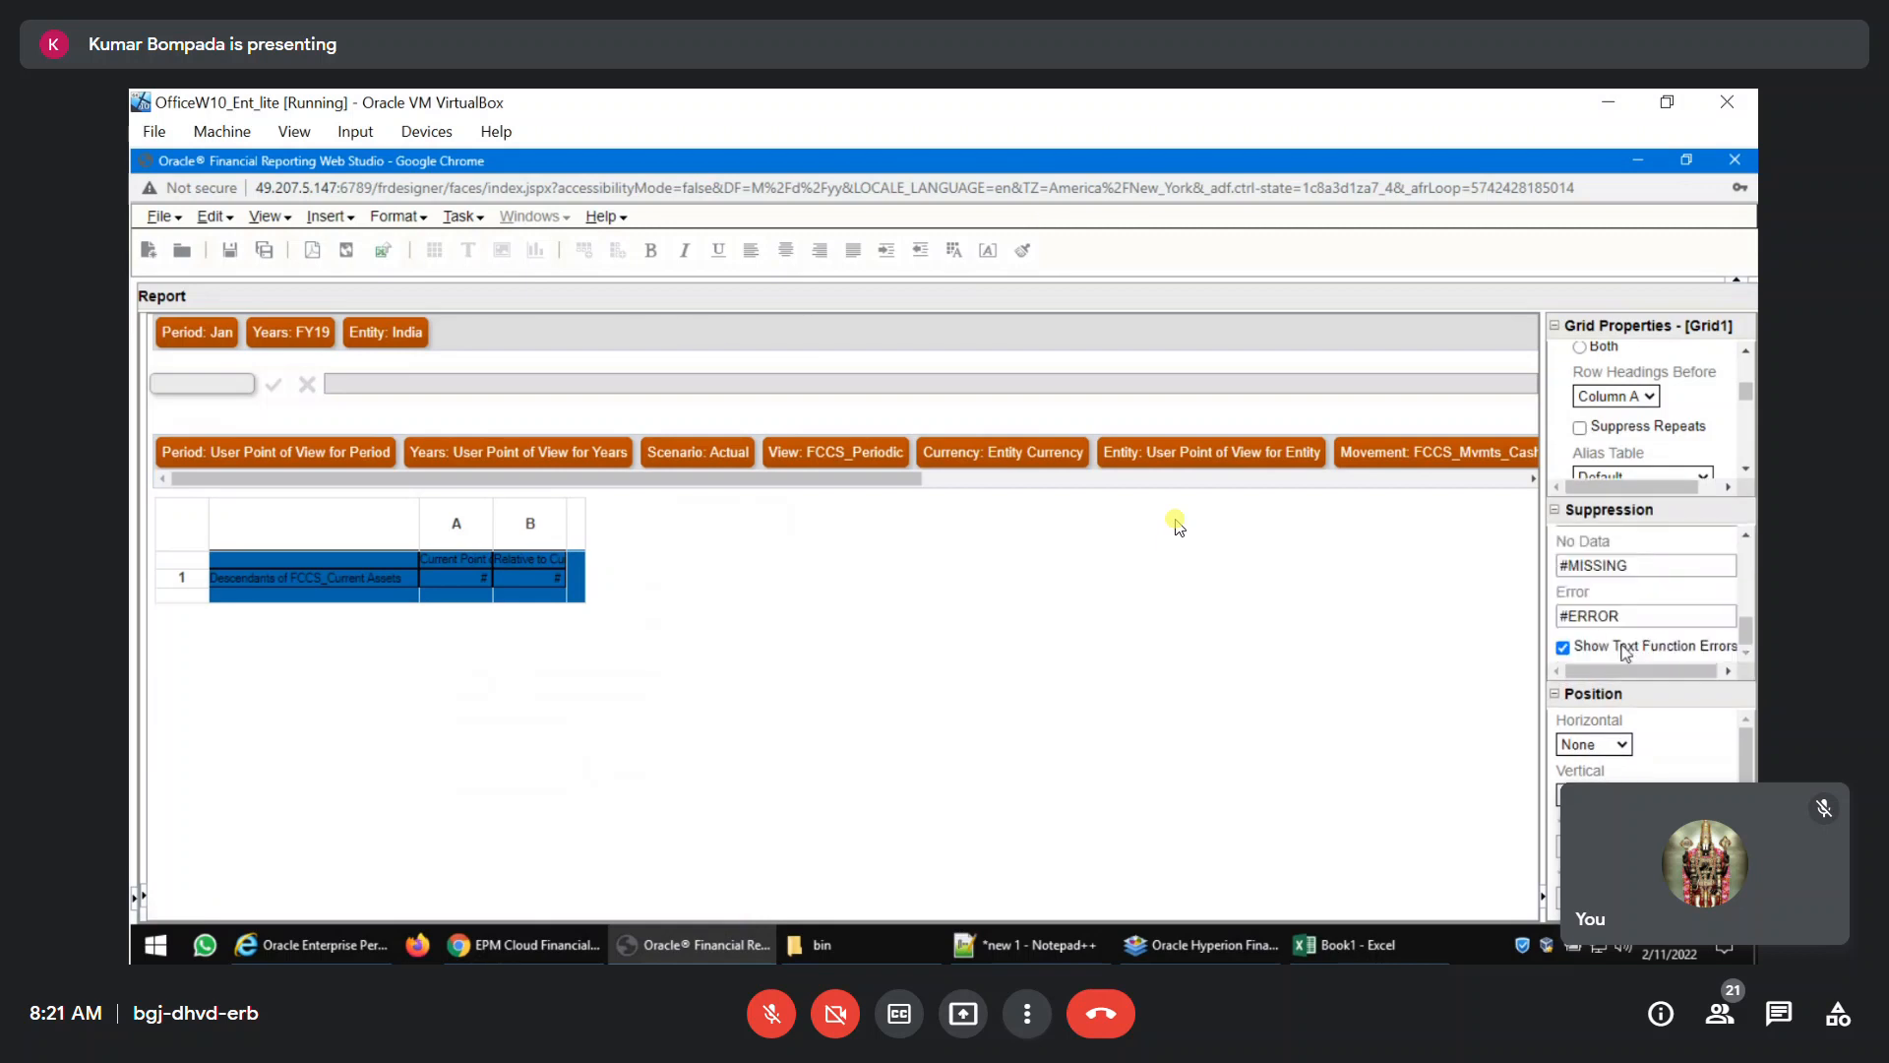
click(1642, 567)
text(0)
click(232, 255)
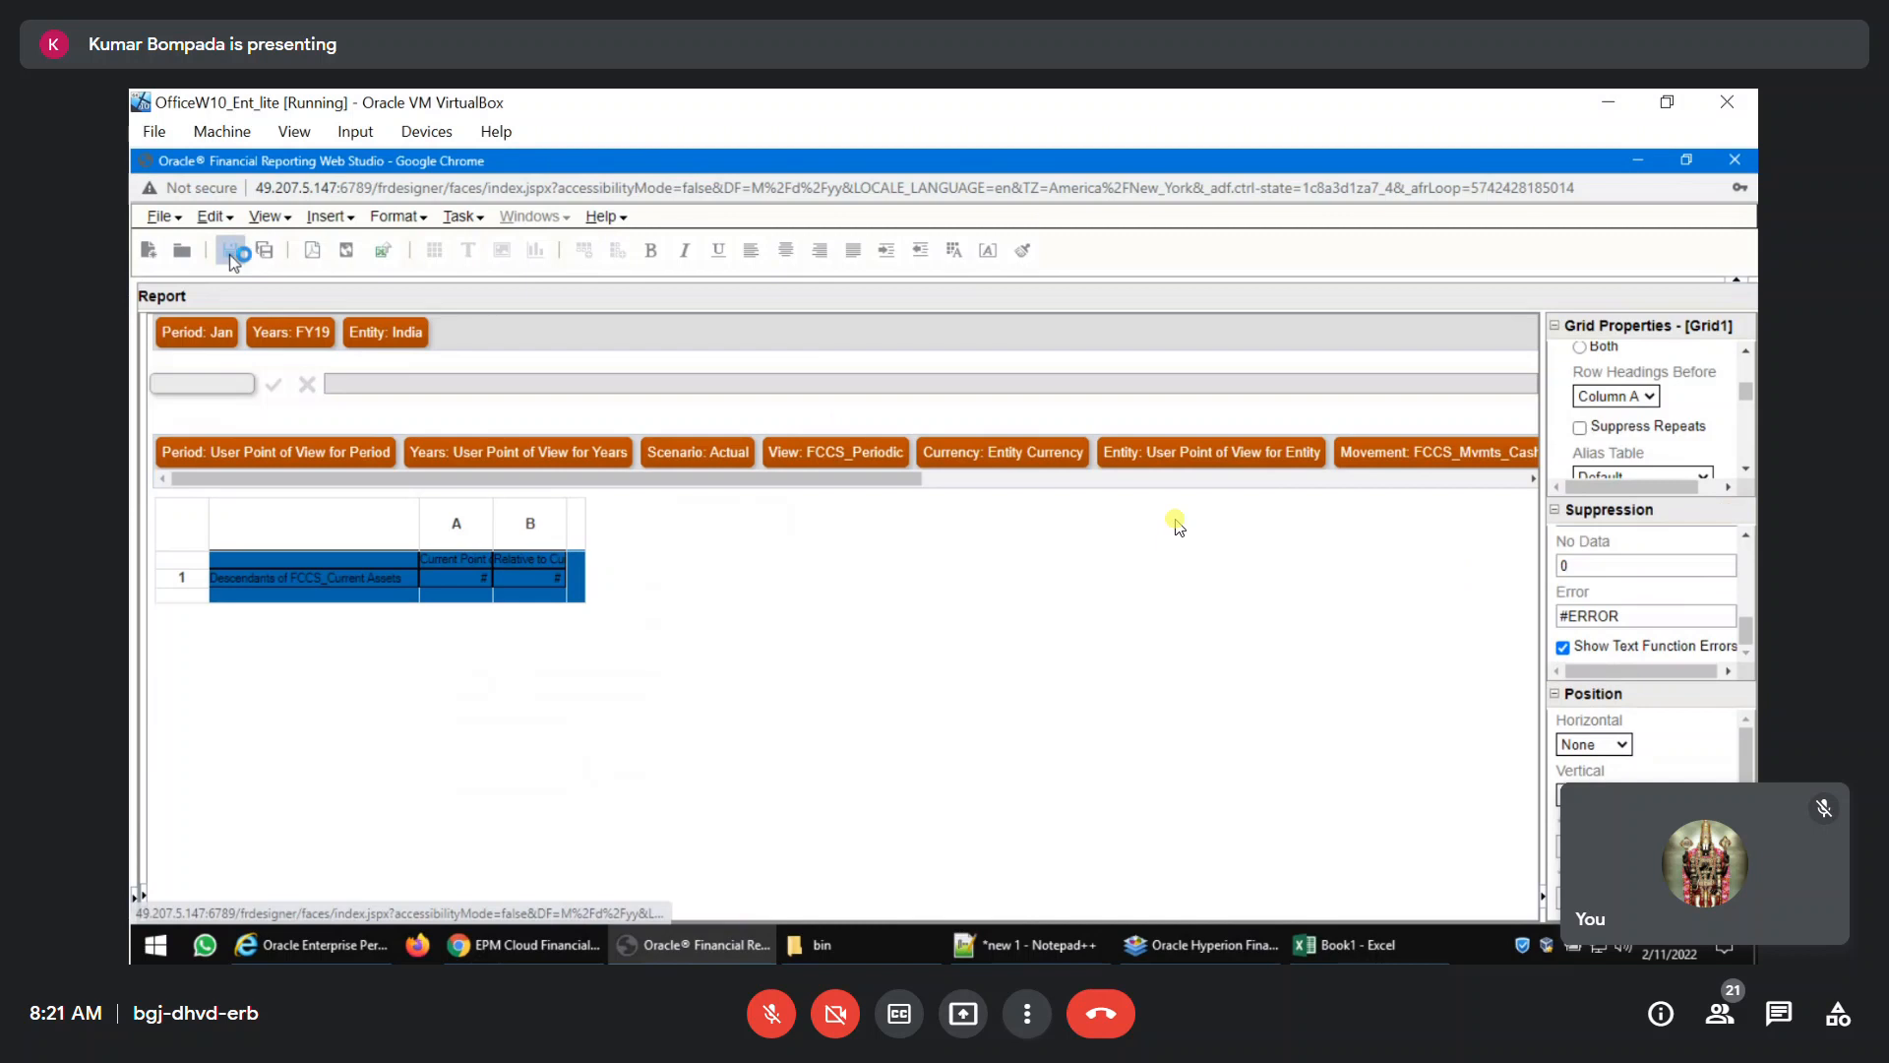
click(313, 254)
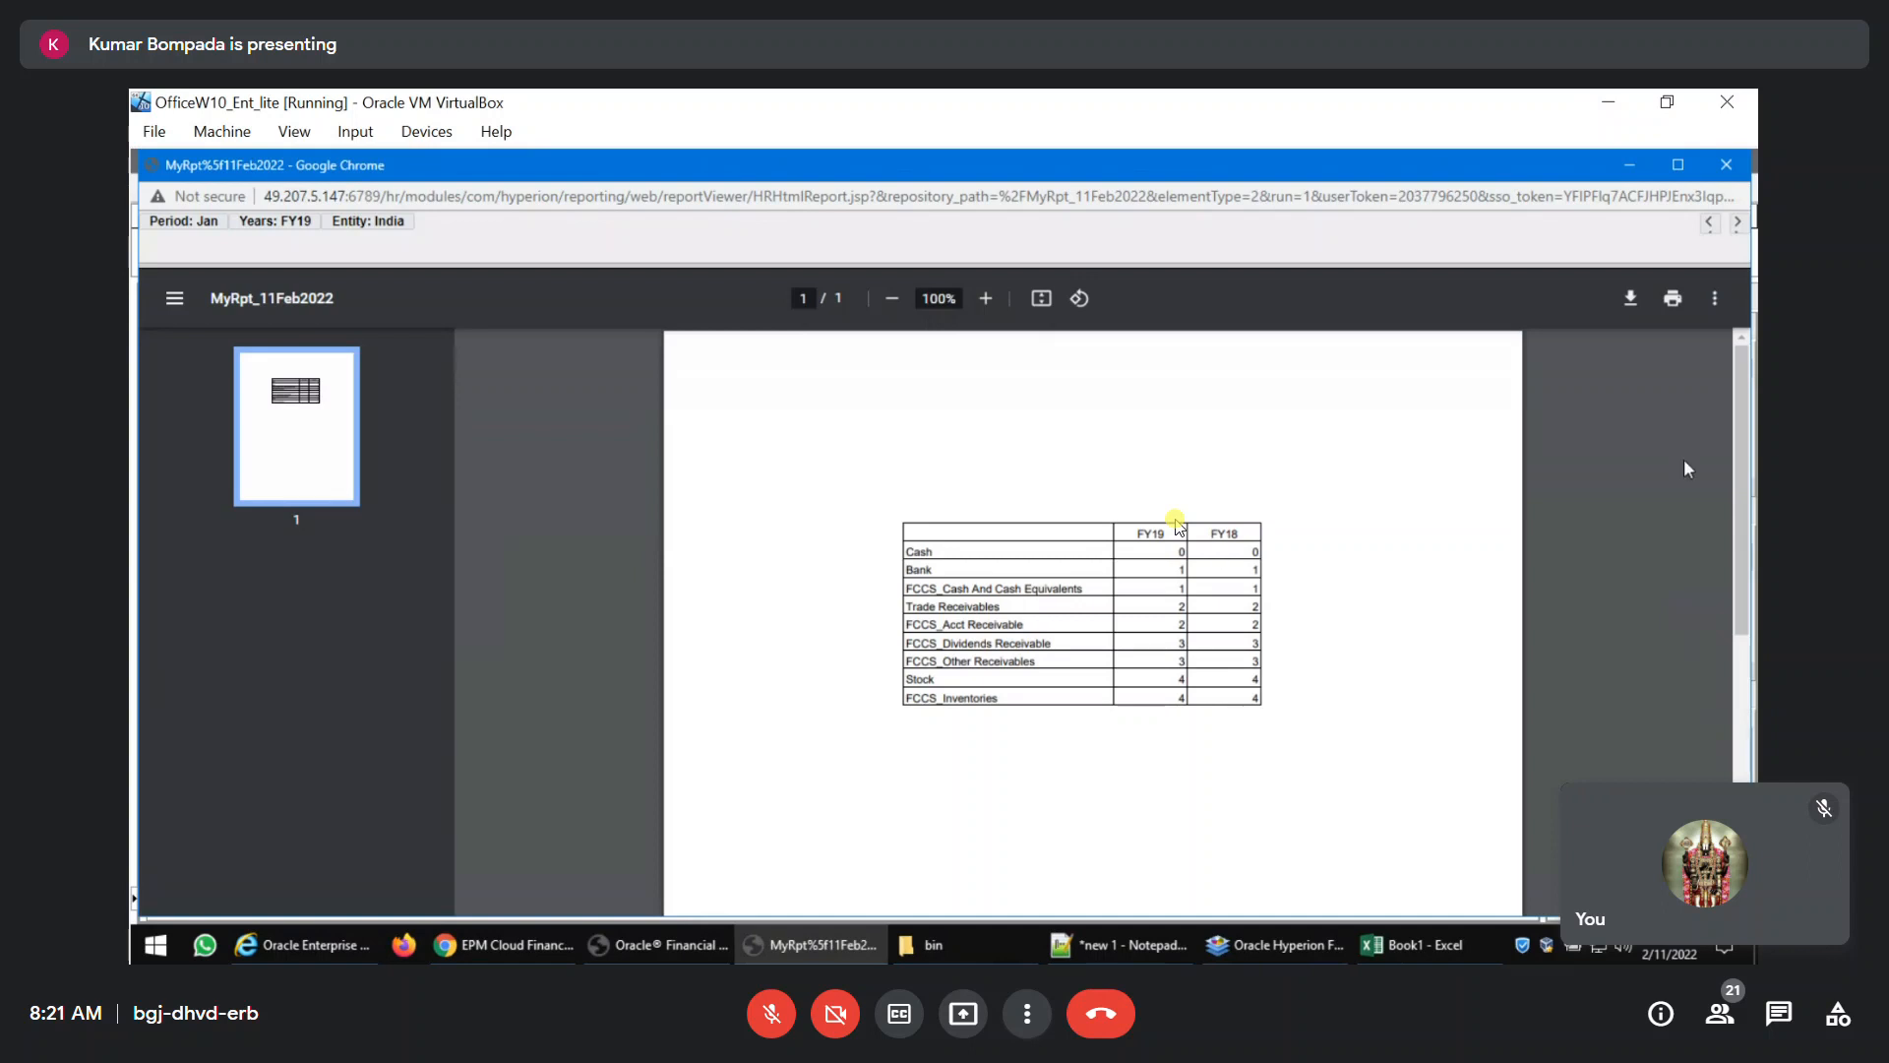
click(1726, 164)
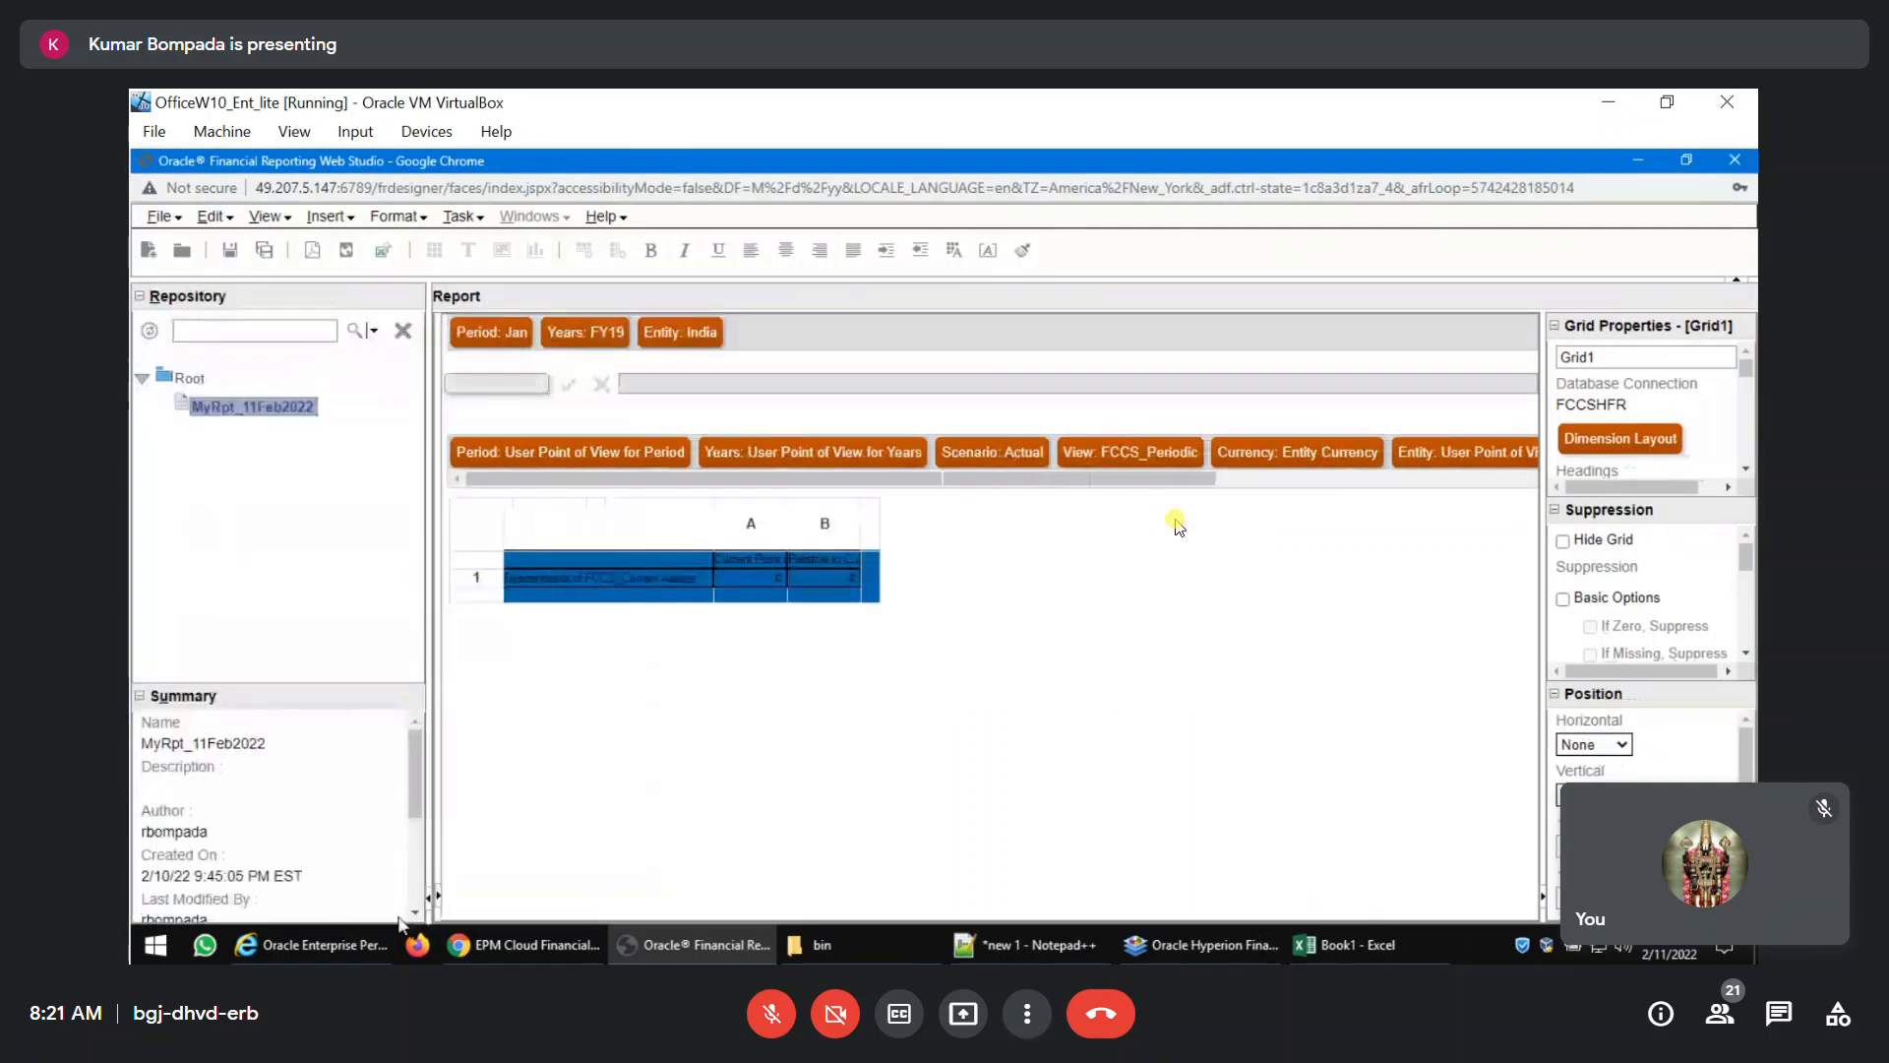
Add a text object to the report header reading "Current Assets for the Year Ended".
click(439, 898)
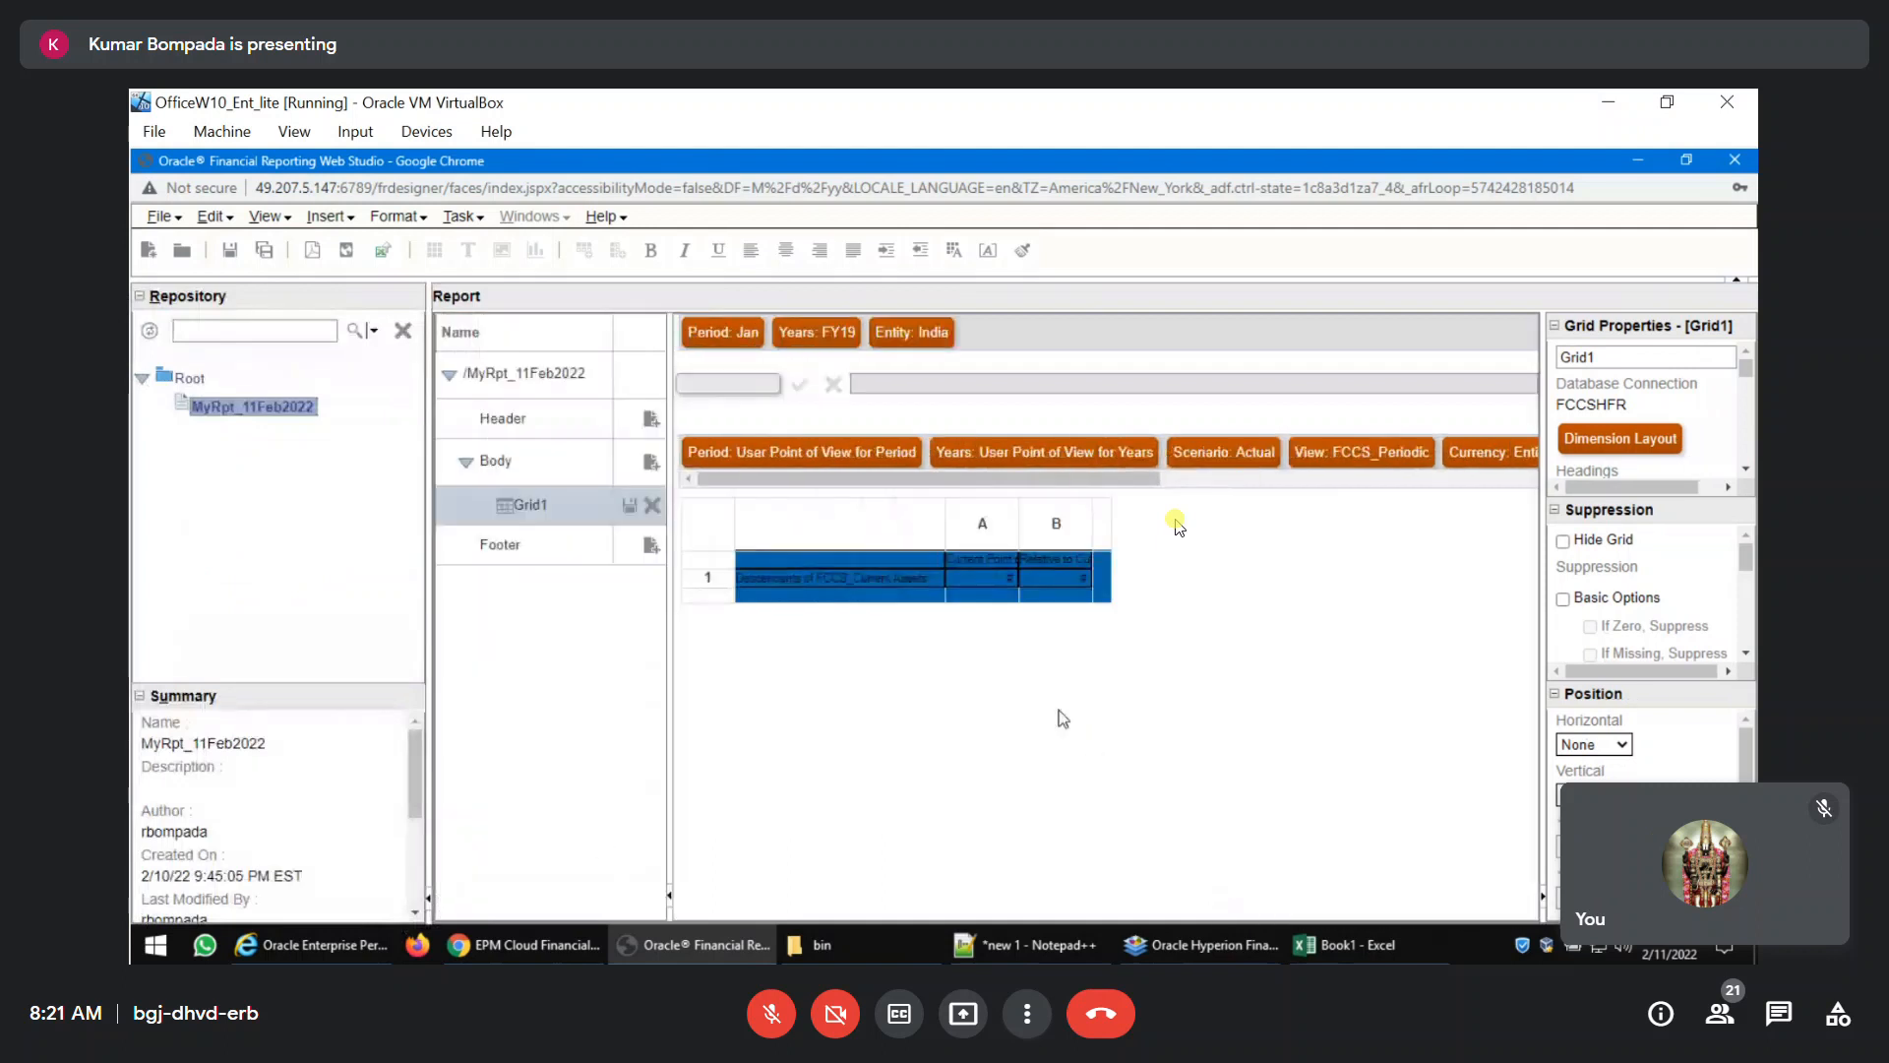
click(623, 426)
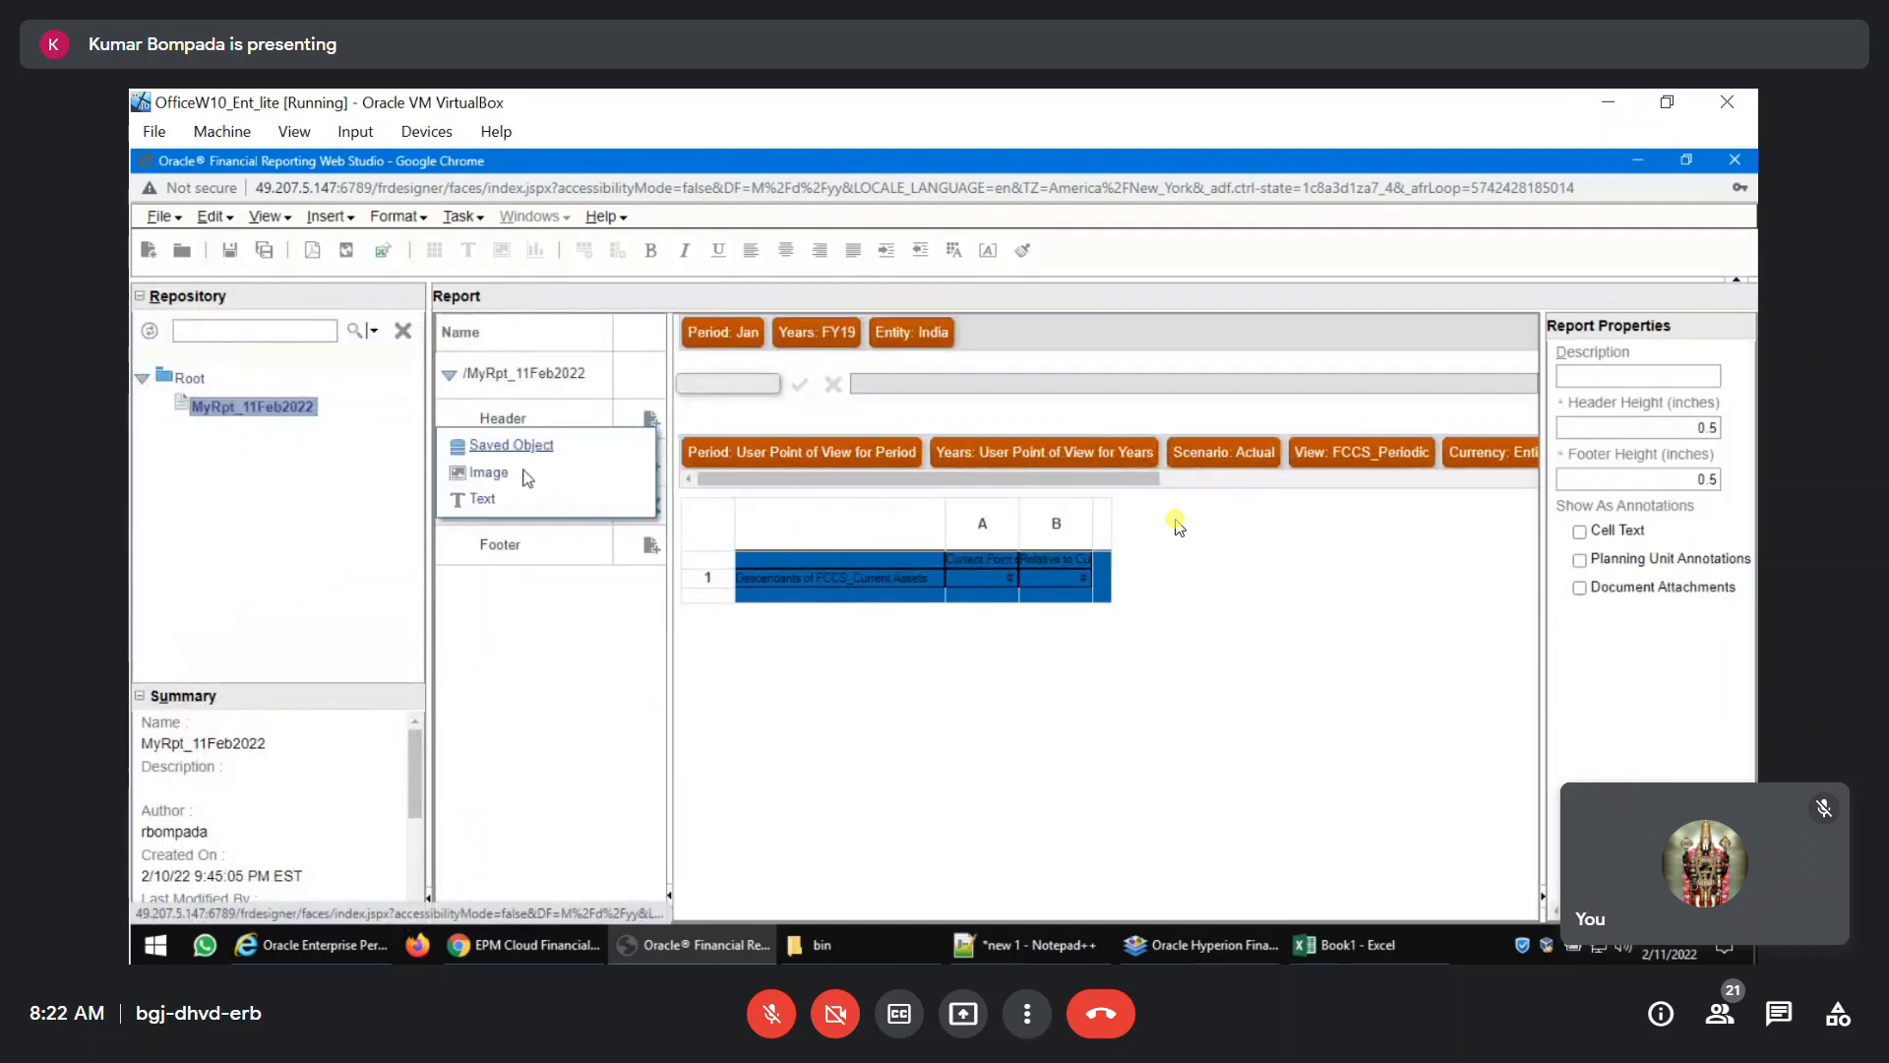
click(481, 499)
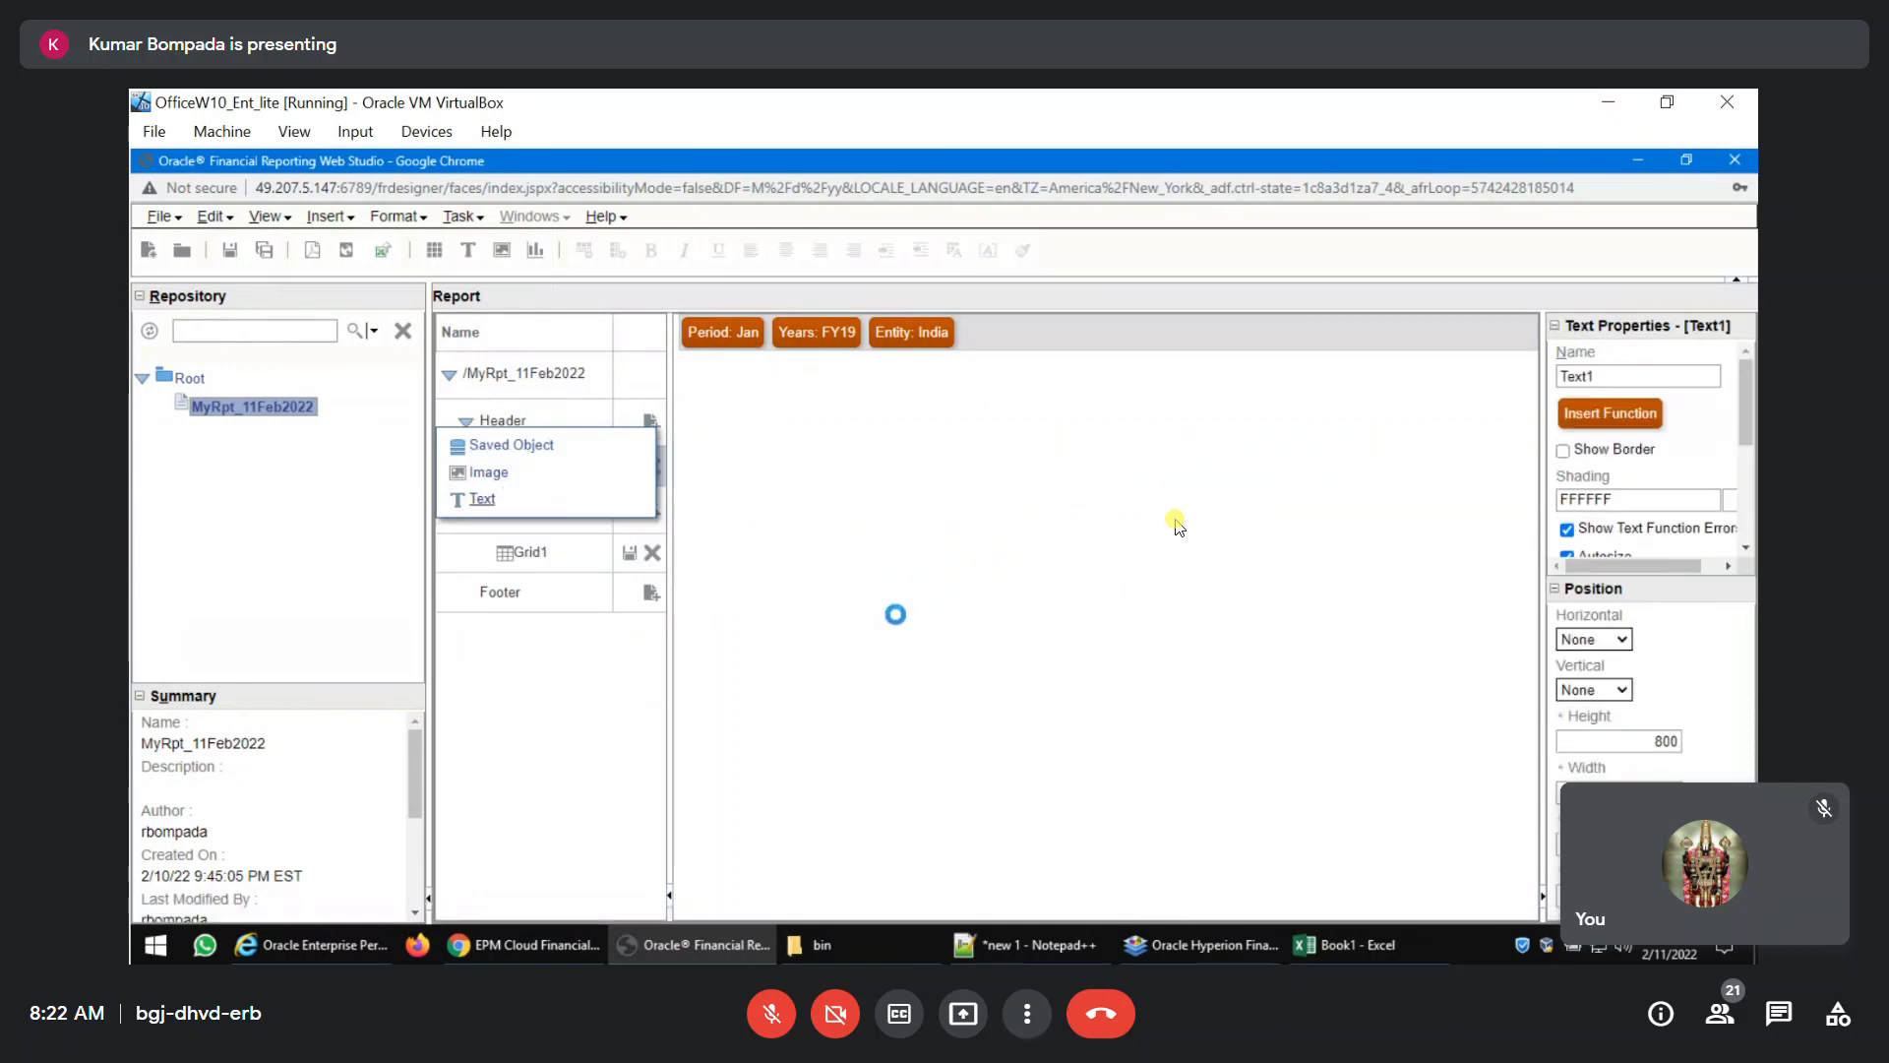
text(Current A)
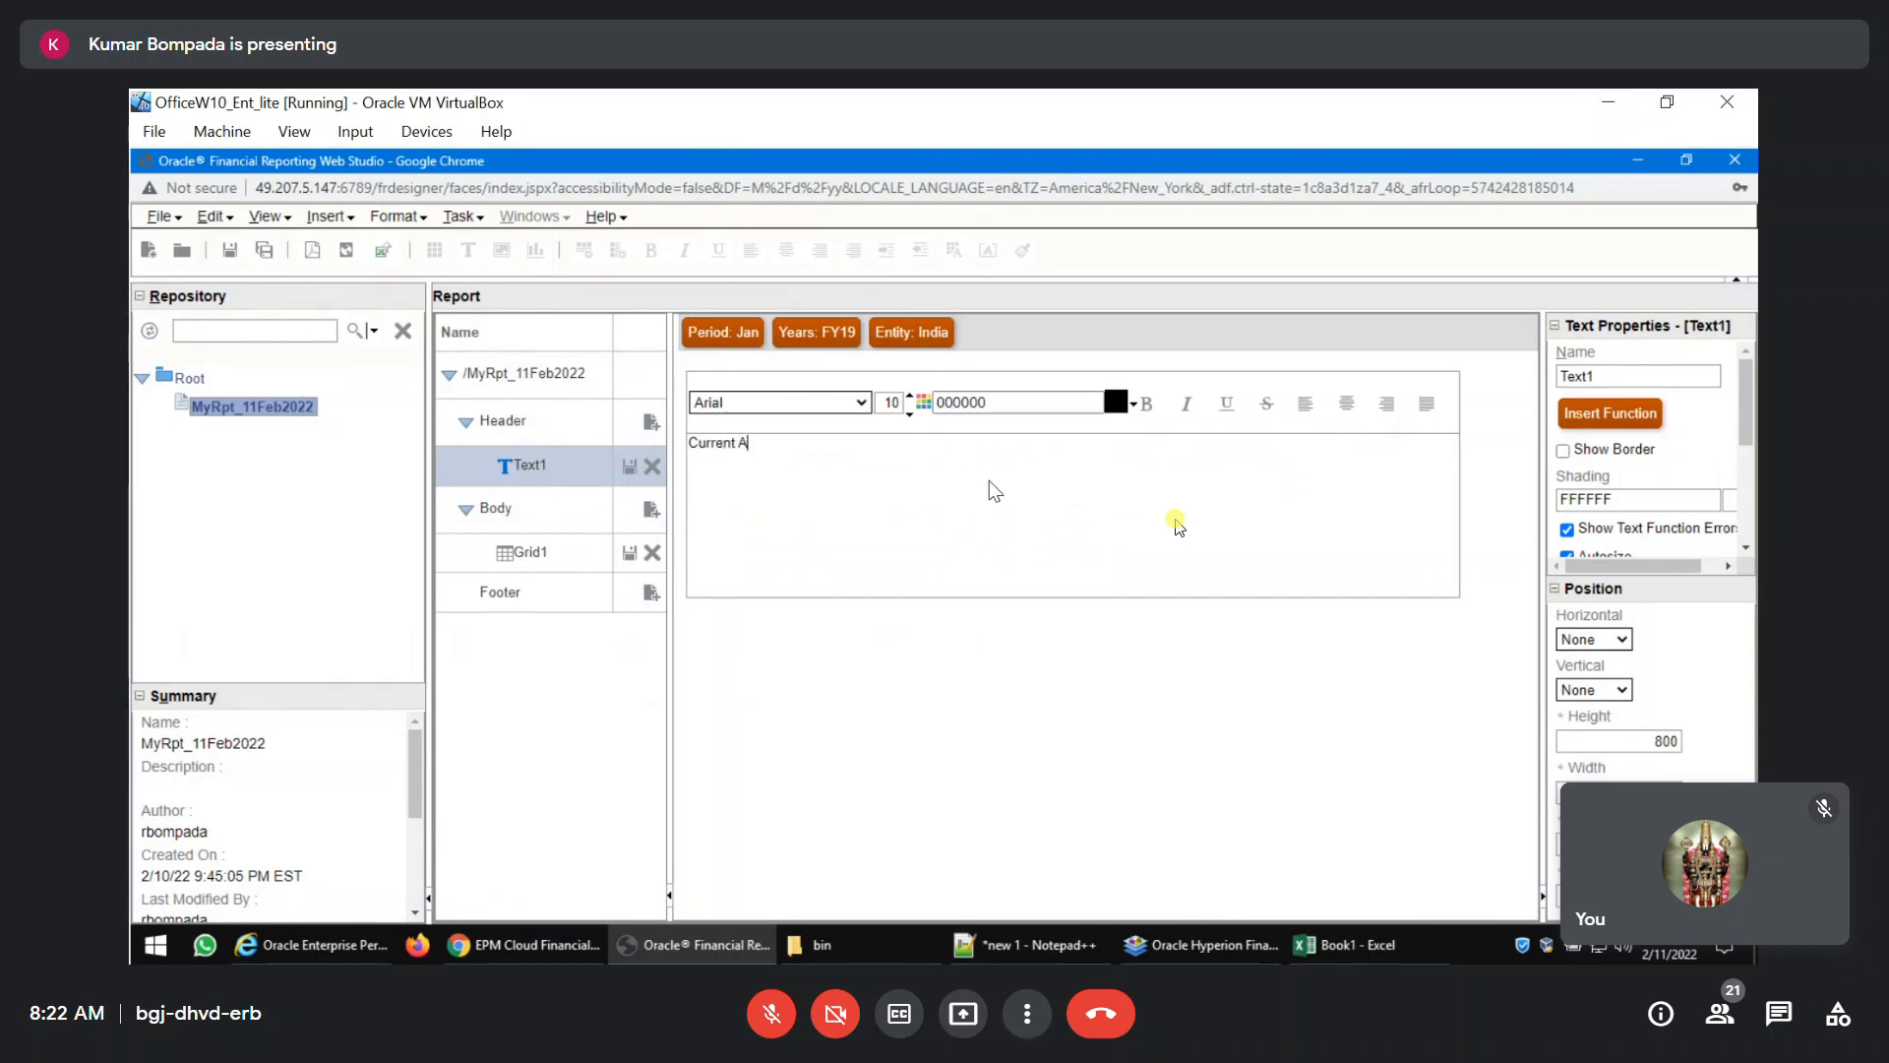
text(ssets for the Year Ended)
Add the MemberName function for the header text, and set its grid name argument to Grid1.
click(1617, 415)
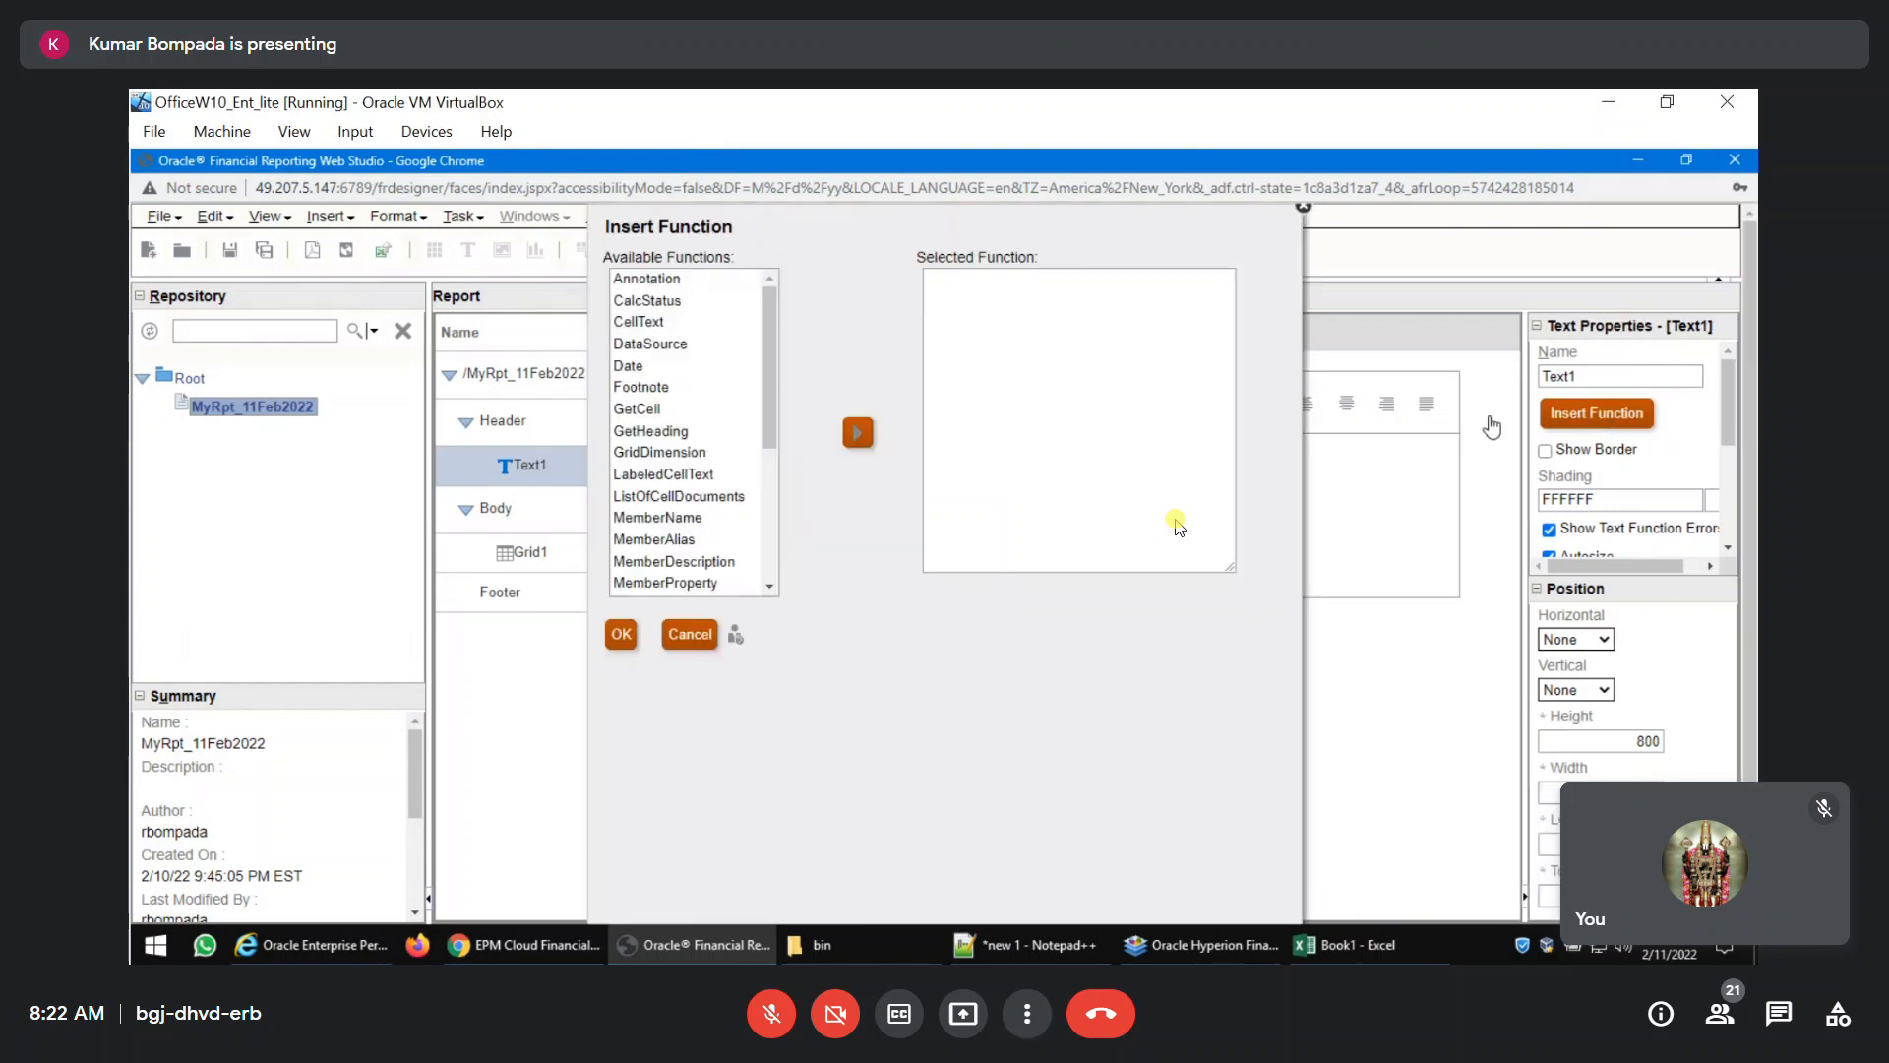
scroll(688, 433, down, 2)
click(659, 413)
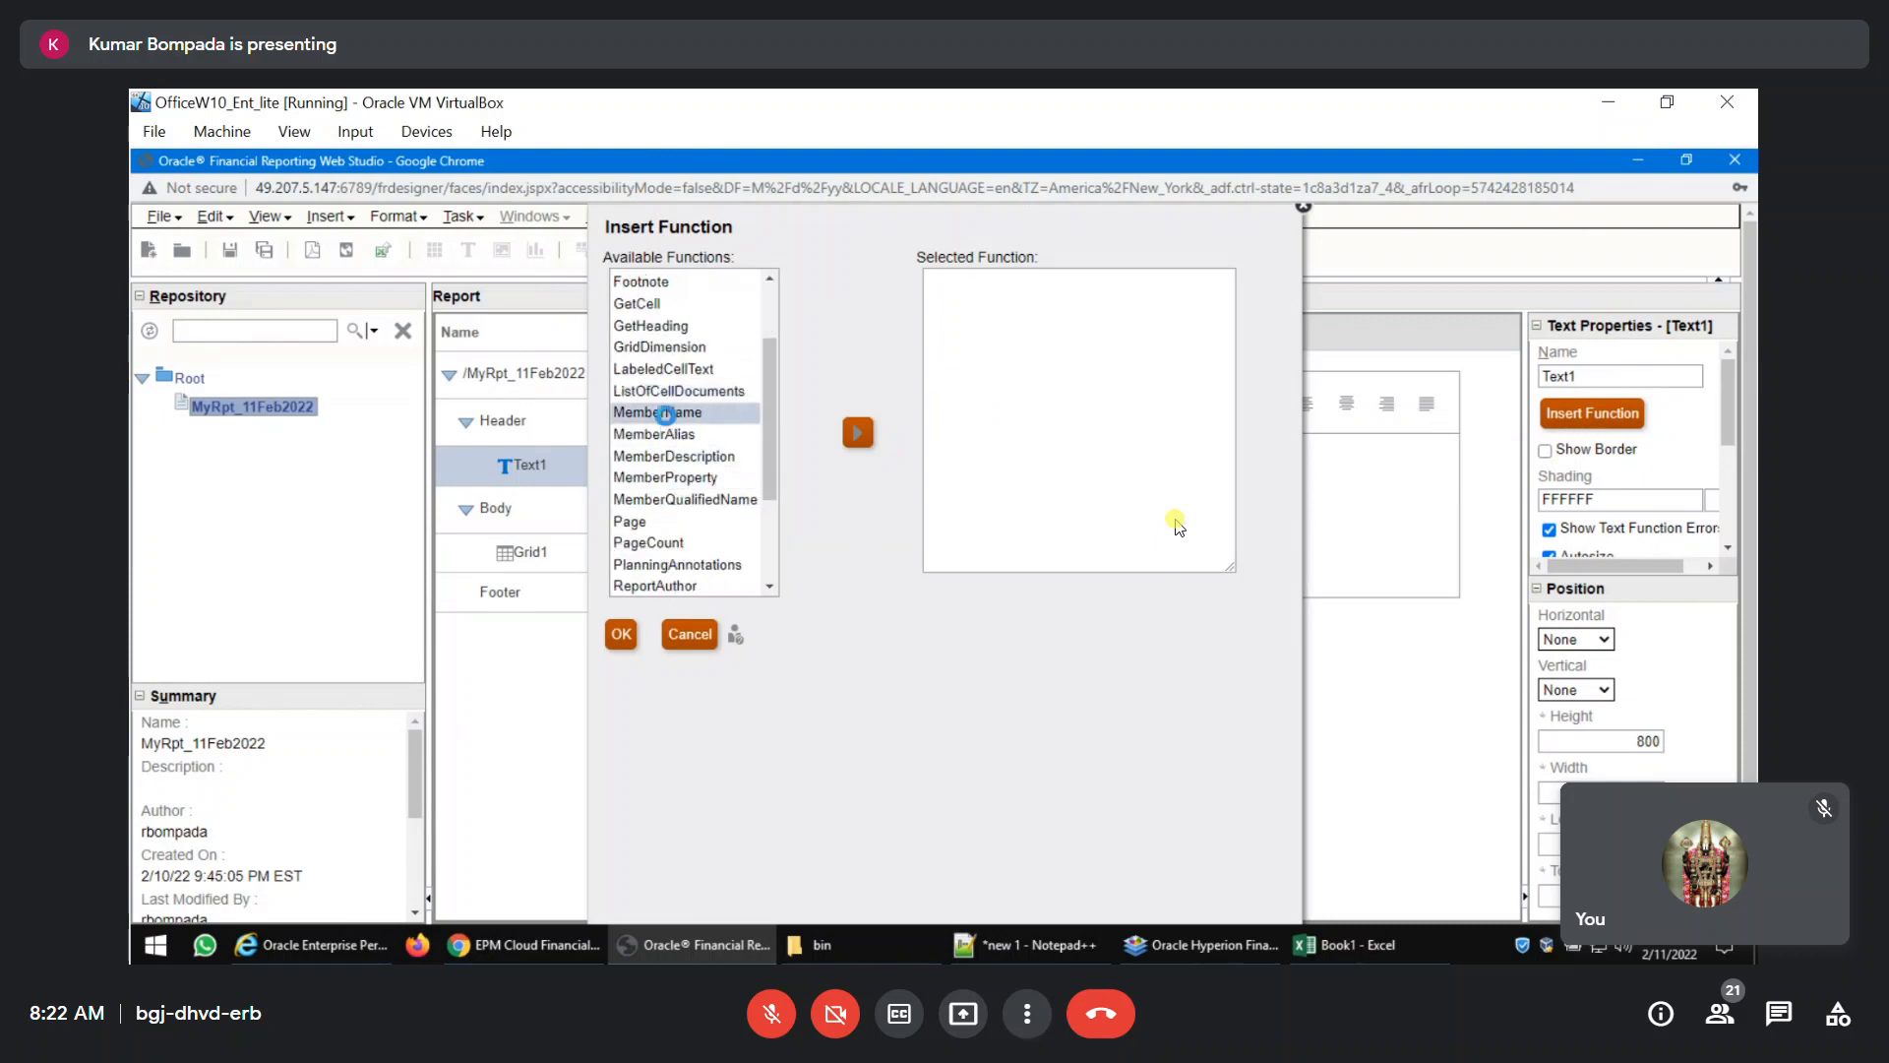
click(858, 433)
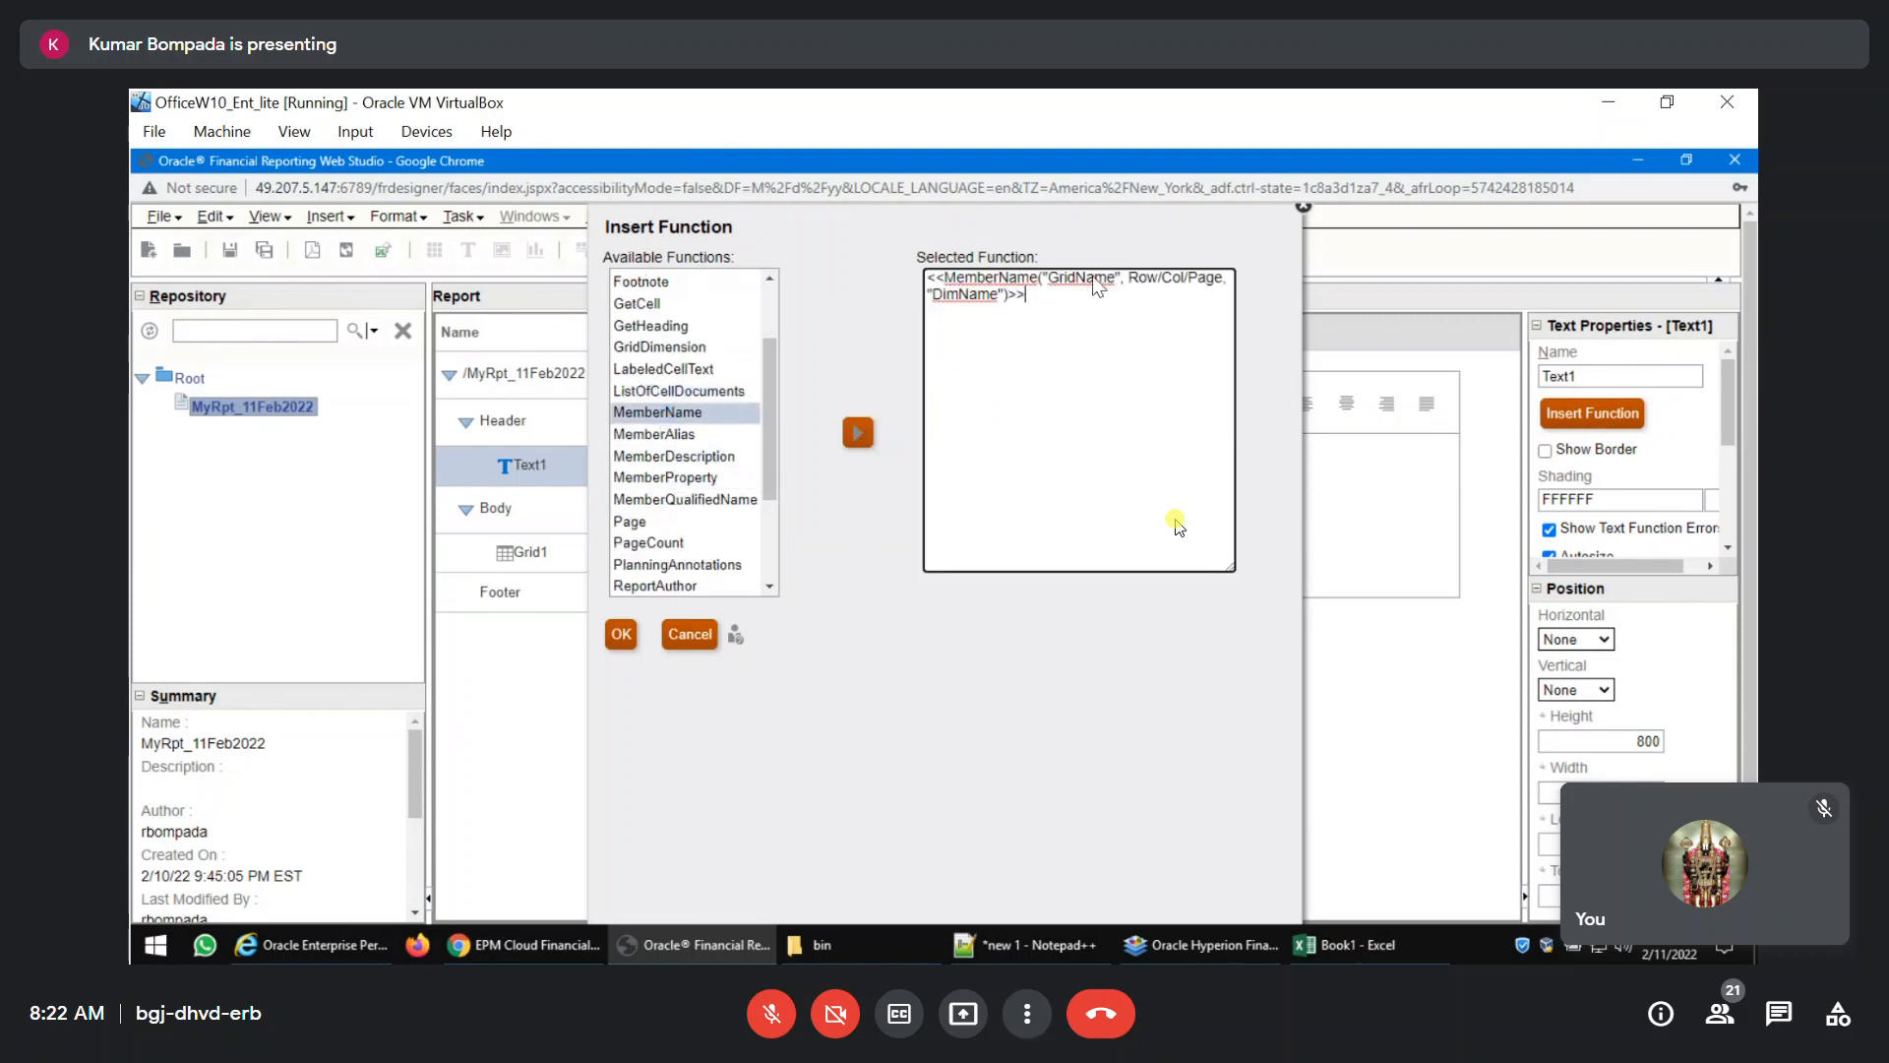
text(Grid1)
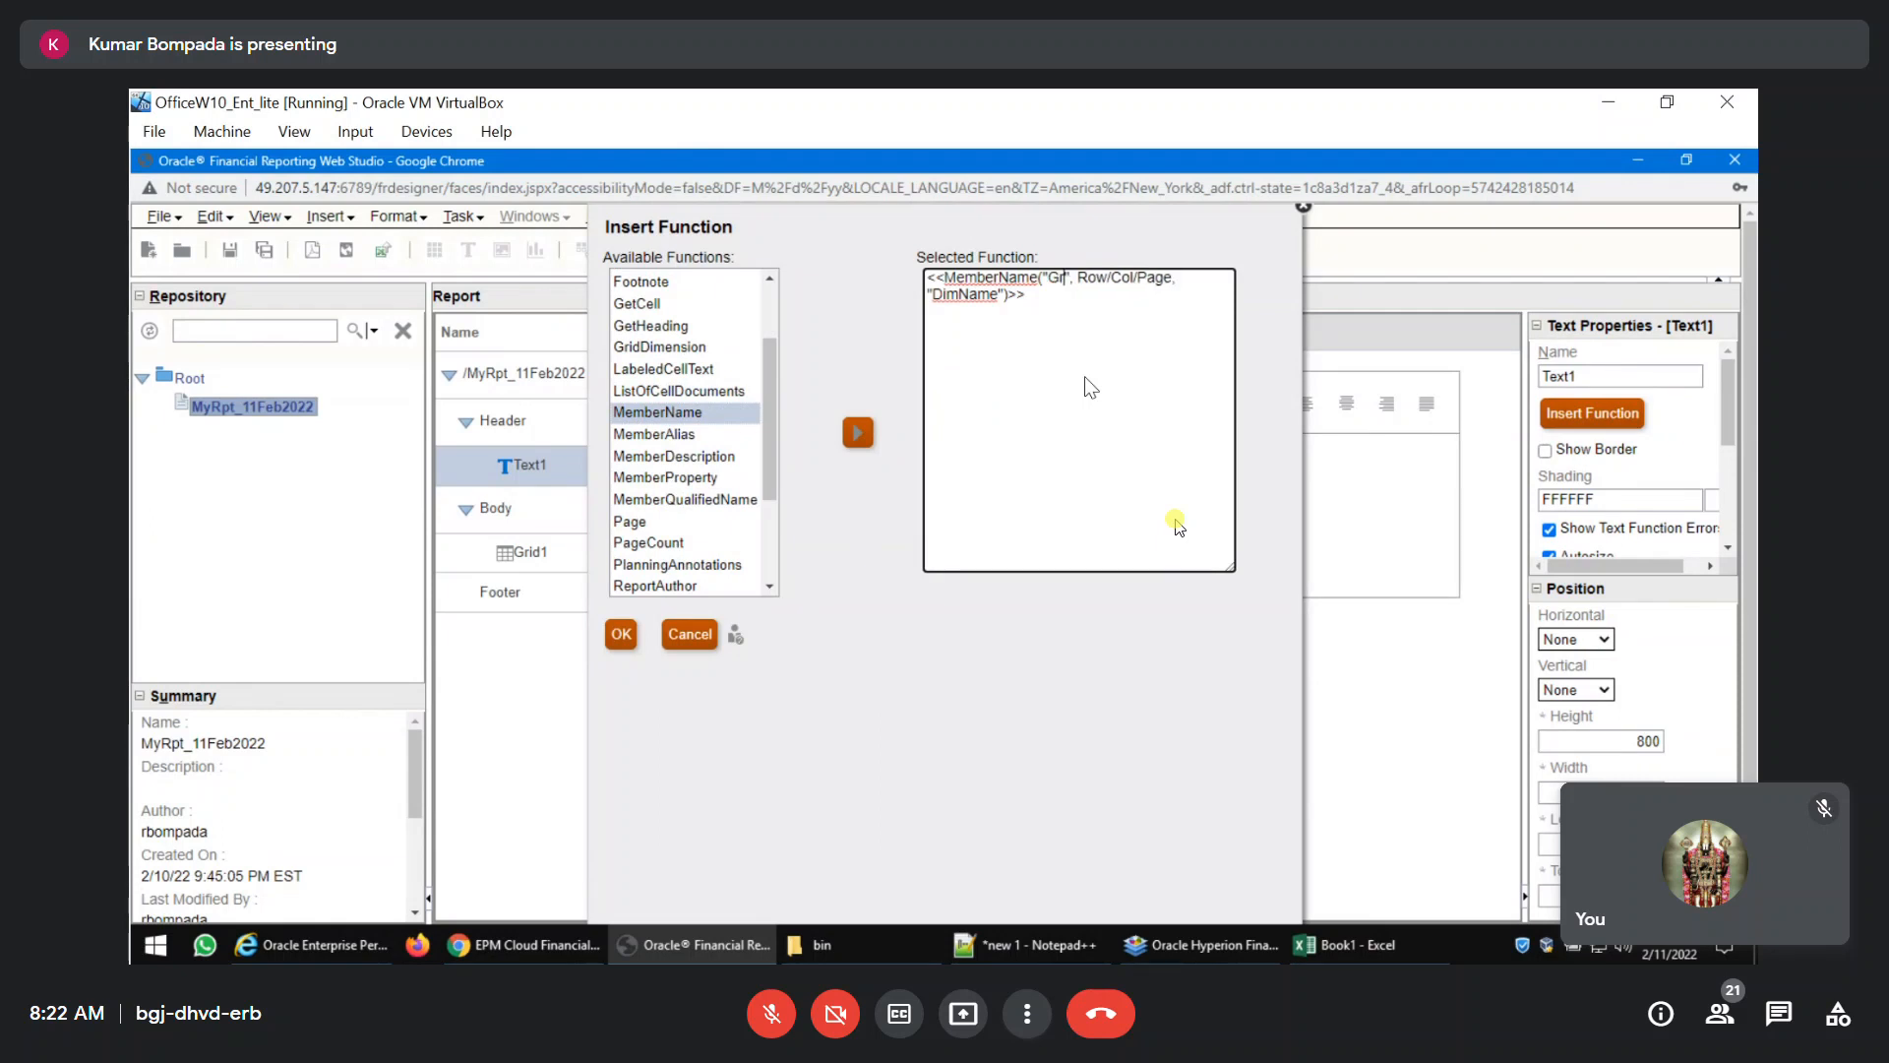
Replace the function's Row/Col/Page argument with 1/A/1.
click(1126, 281)
key(shift+Left)
key(shift+Left)
key(shift+Left)
text(1)
key(Right)
key(shift+Right)
key(shift+Right)
key(shift+Right)
text(A)
key(shift+Right)
key(shift+Right)
key(shift+Right)
key(shift+Right)
text(1)
Set the MemberName function's dimension argument to Years, and insert the function into the header text.
key(shift+Left)
key(shift+Left)
key(shift+Left)
key(shift+Left)
key(shift+Left)
key(shift+Left)
key(shift+Left)
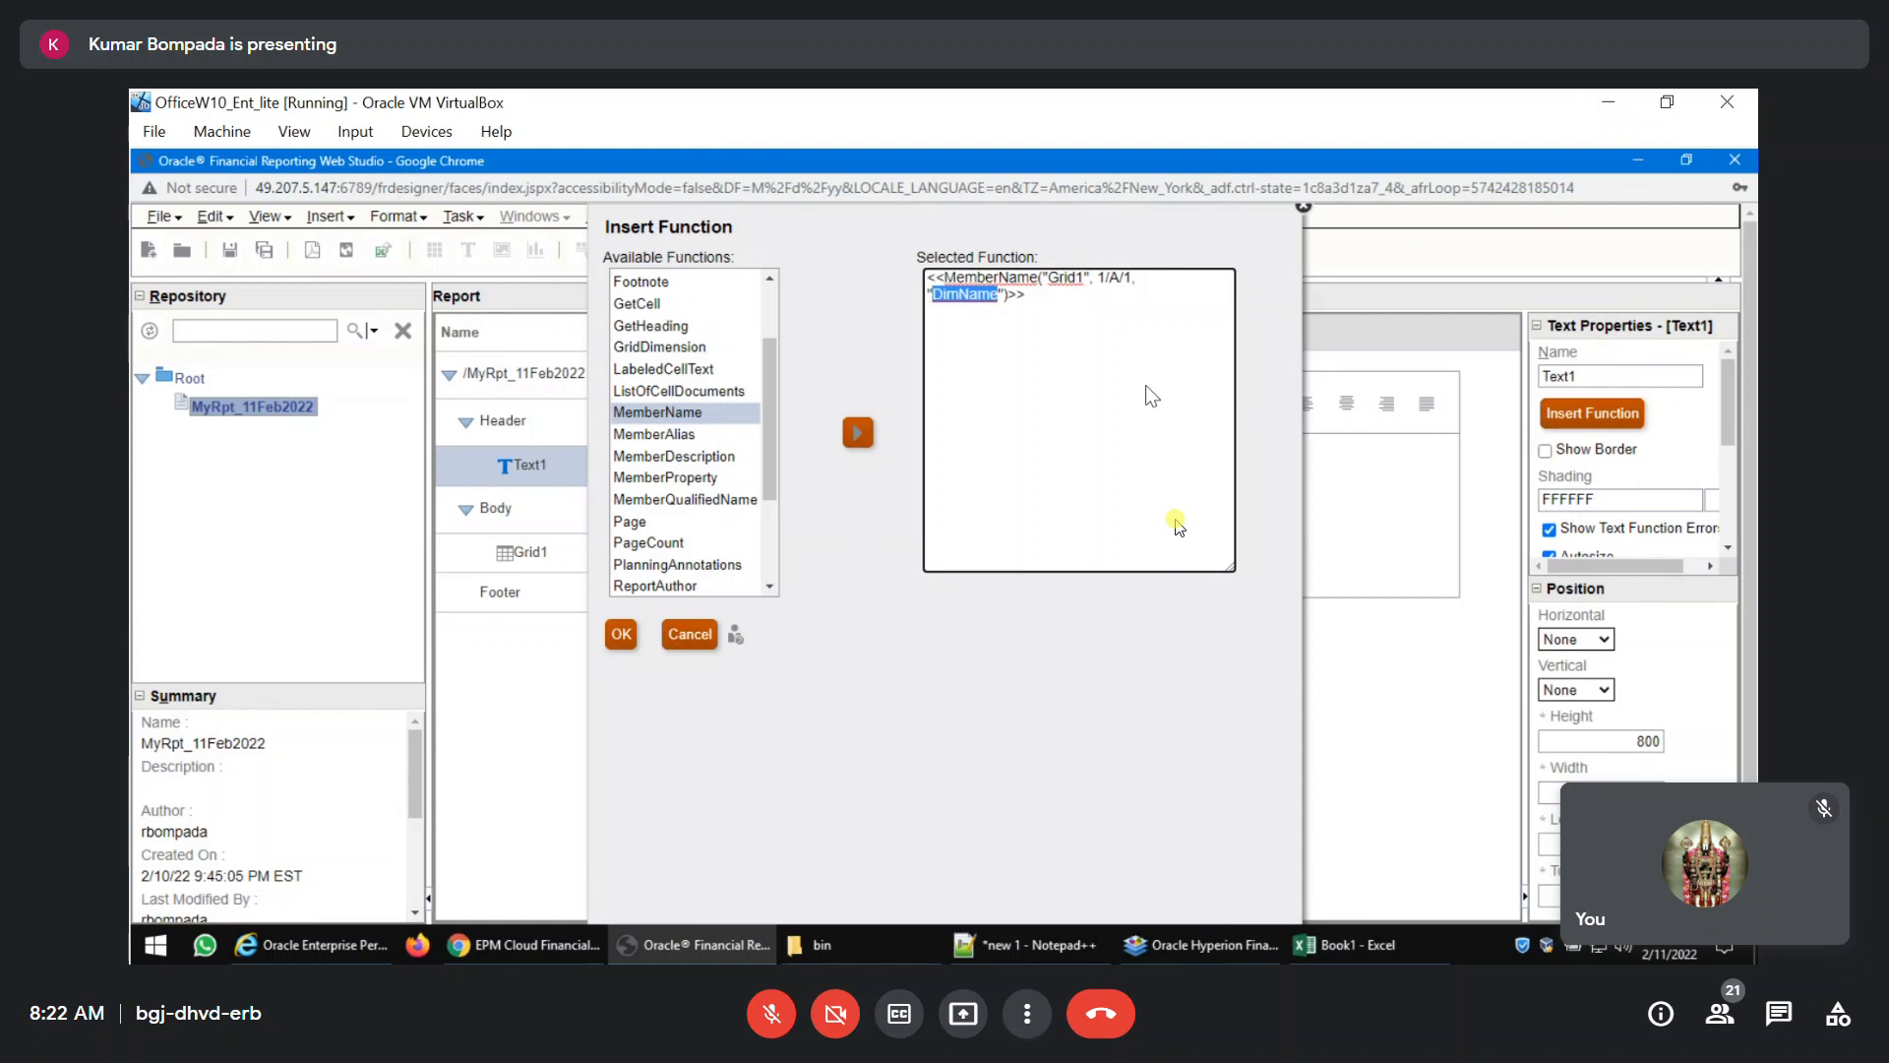
text(Years)
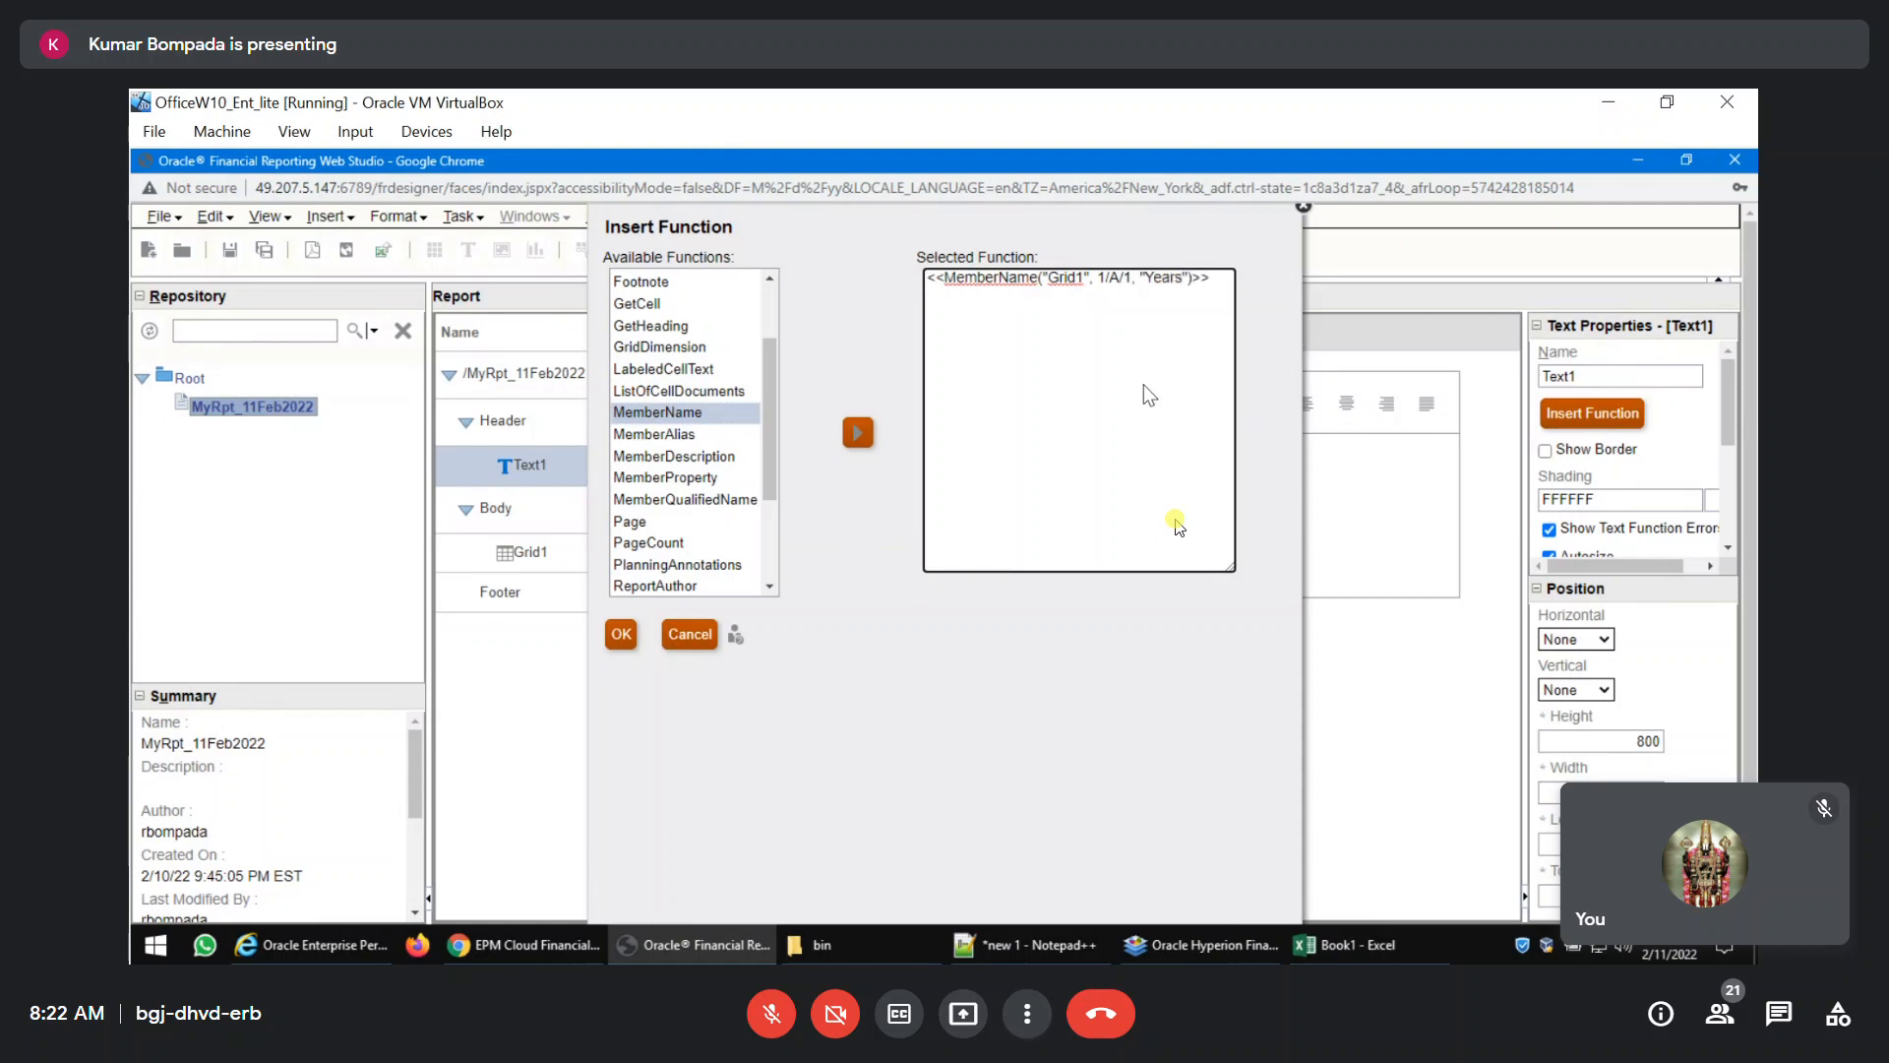
click(621, 634)
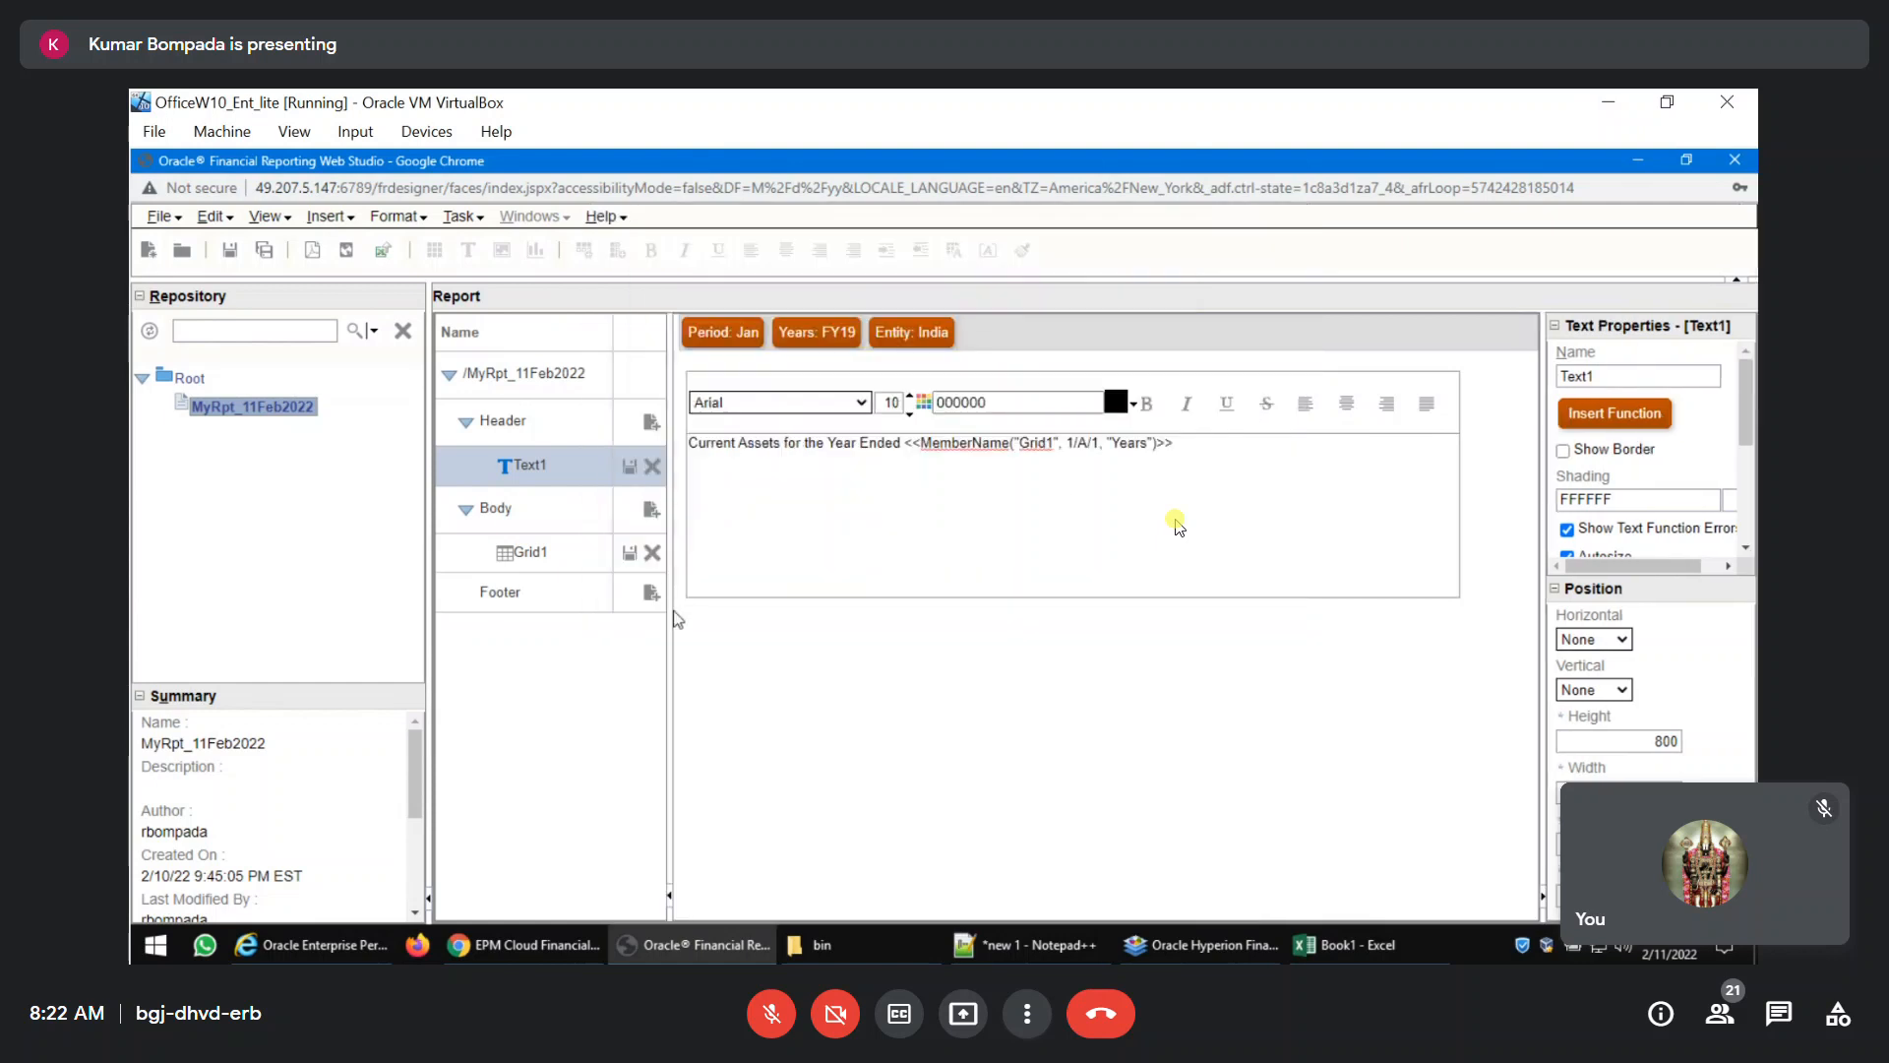
Center the whole header text line, including the MemberName function.
drag(1212, 453, 600, 453)
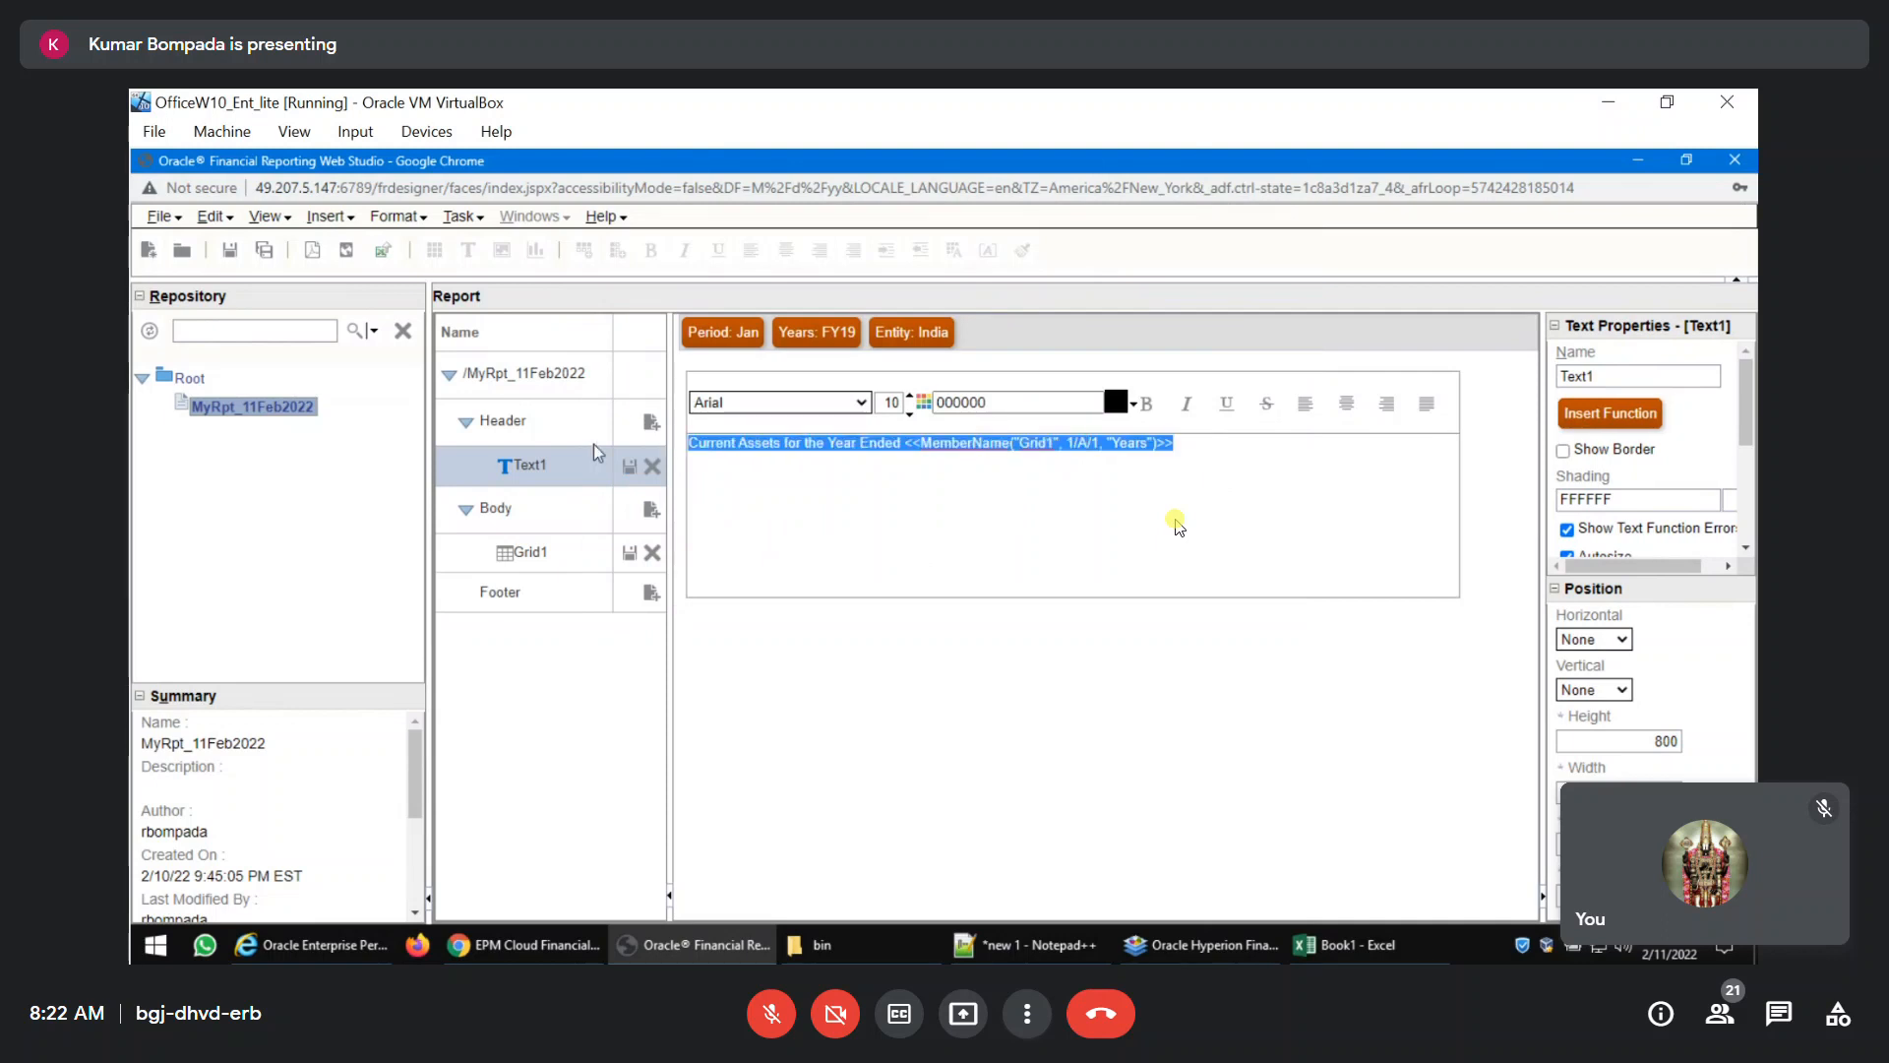
click(1348, 408)
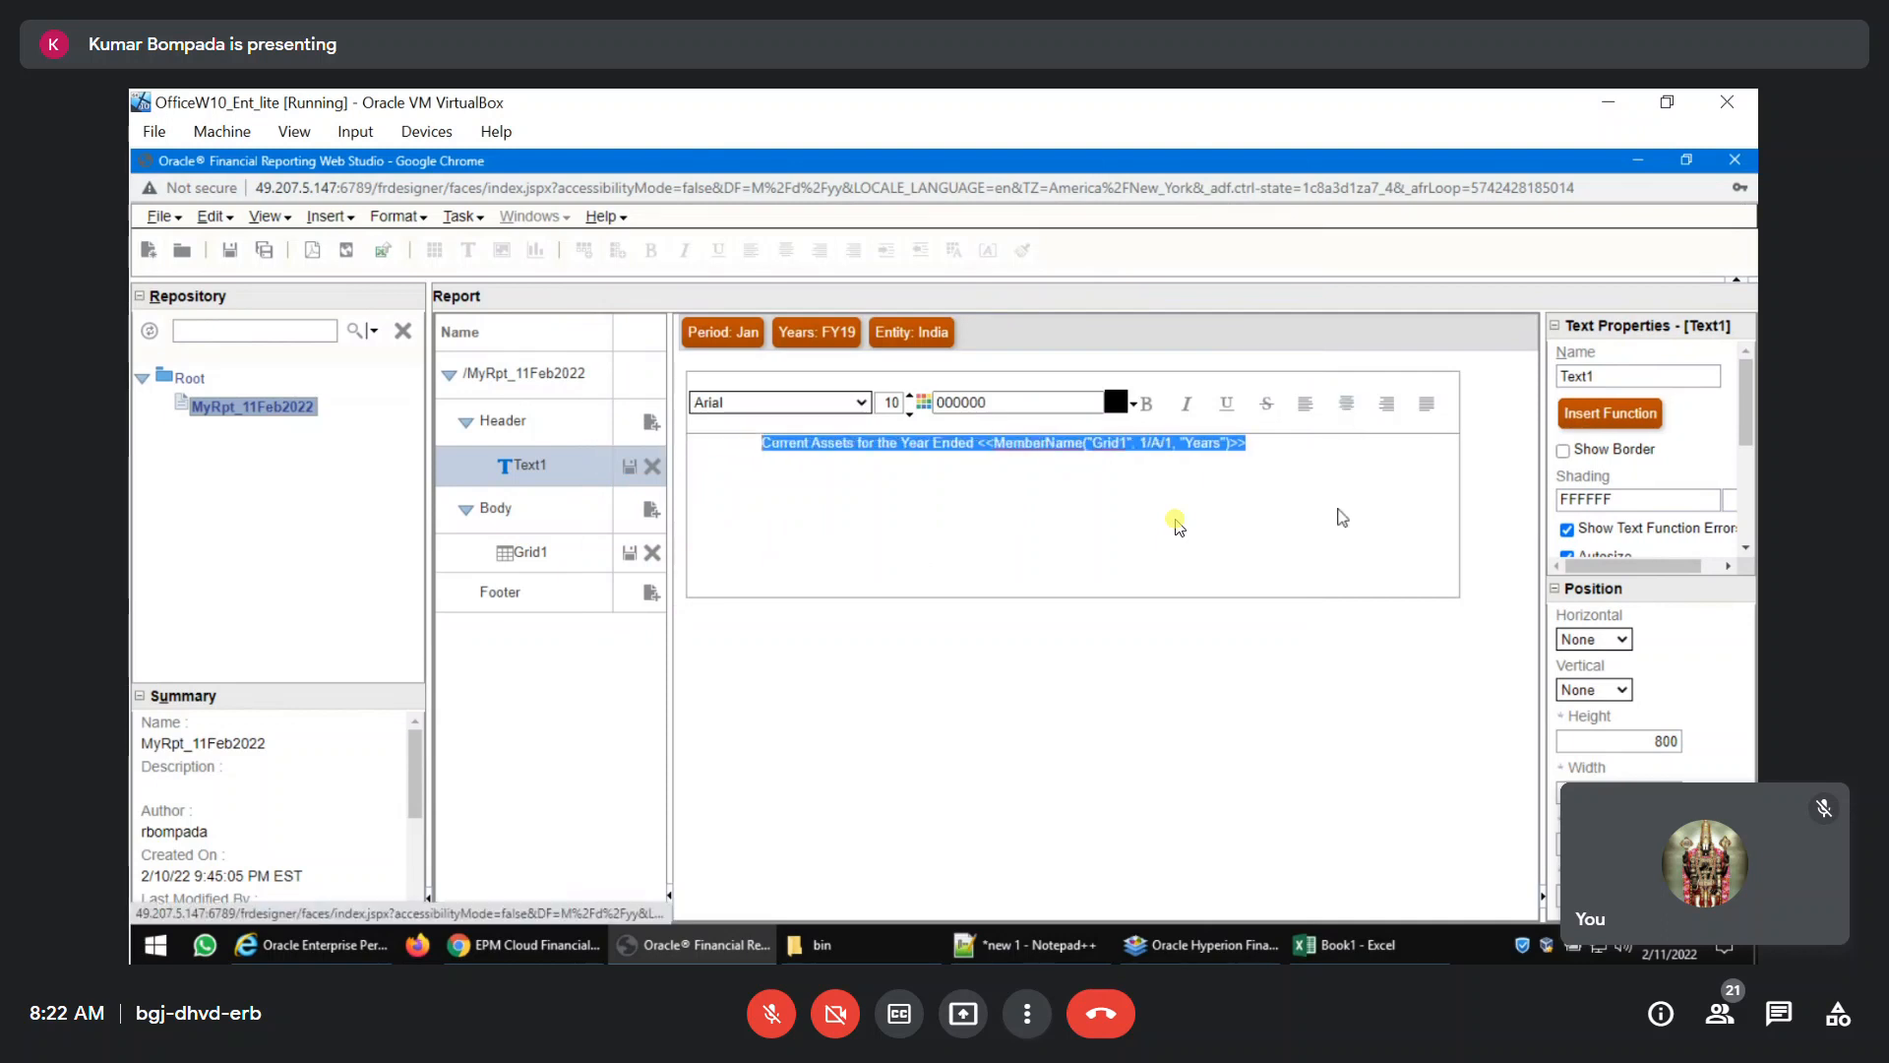
Save the report and check its PDF preview, including how the header title is laid out.
click(227, 254)
click(312, 252)
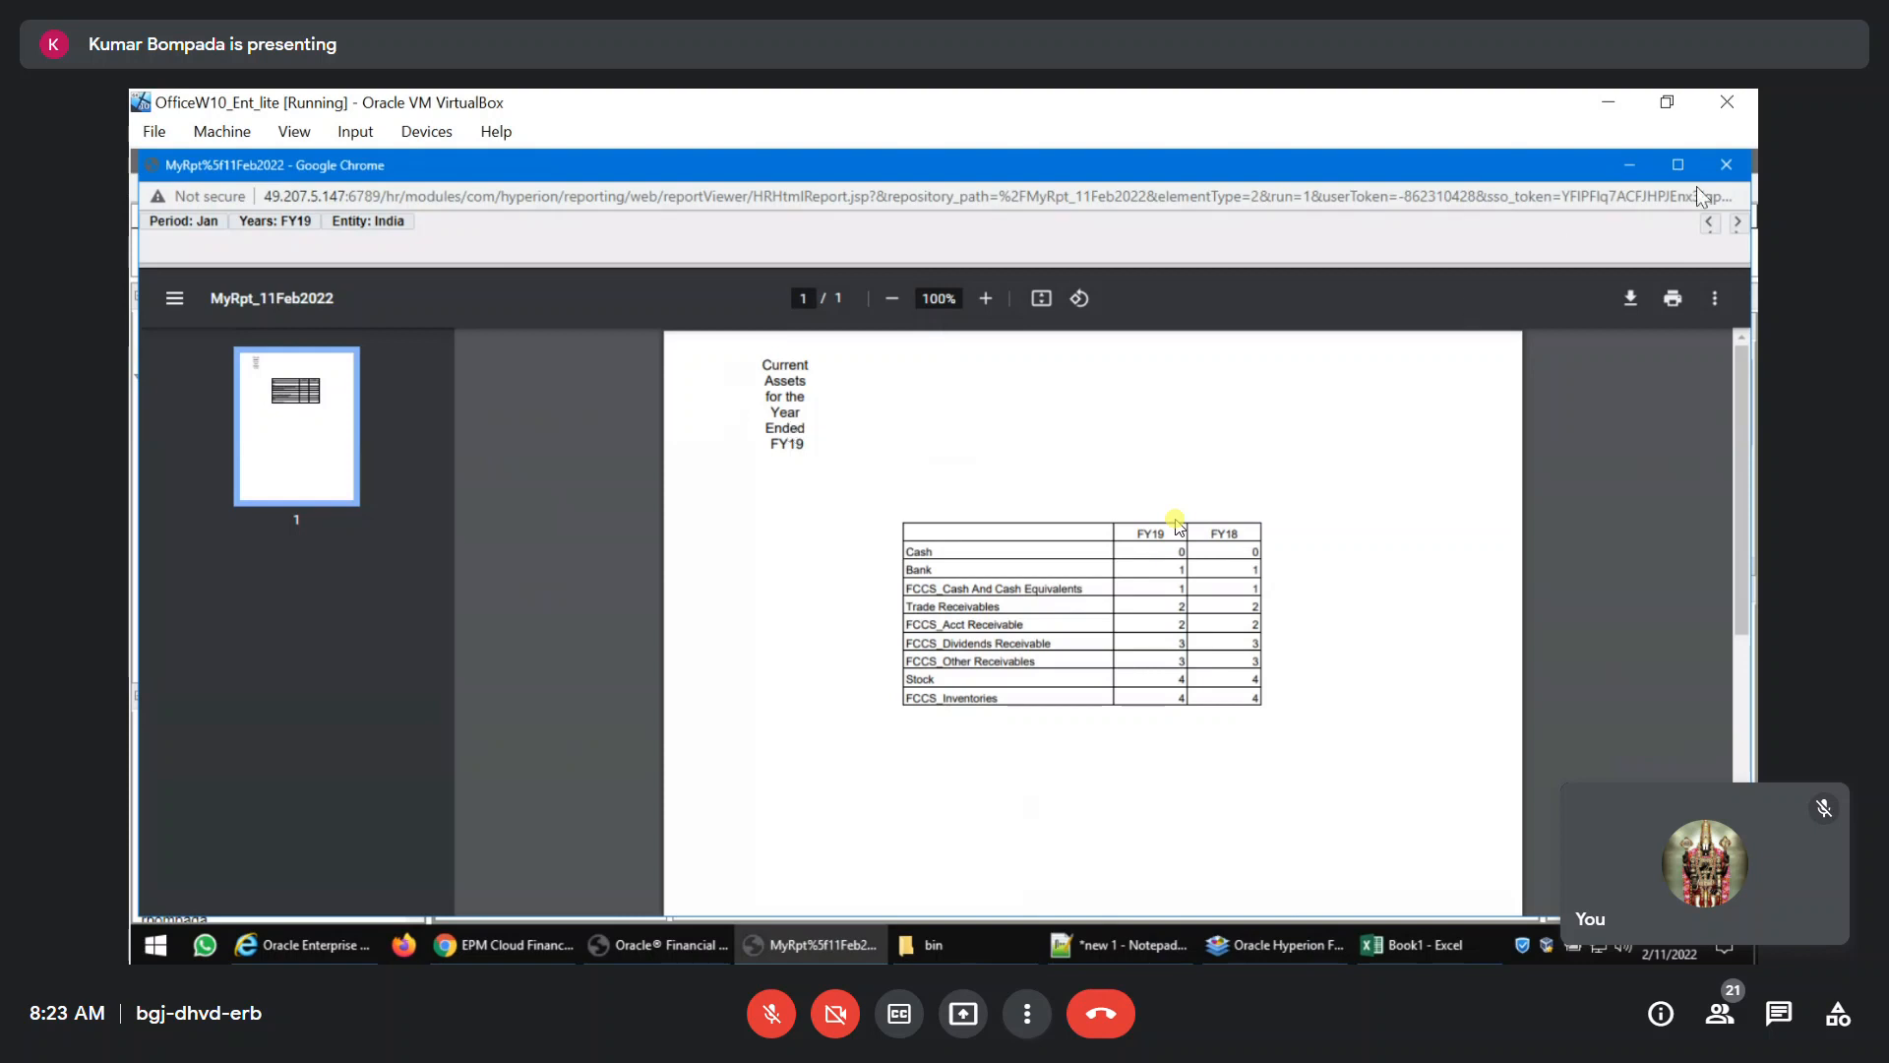
click(1727, 166)
Set both the horizontal and vertical position of the Text1 header to Relative.
click(1622, 641)
key(Down)
key(Return)
click(1622, 690)
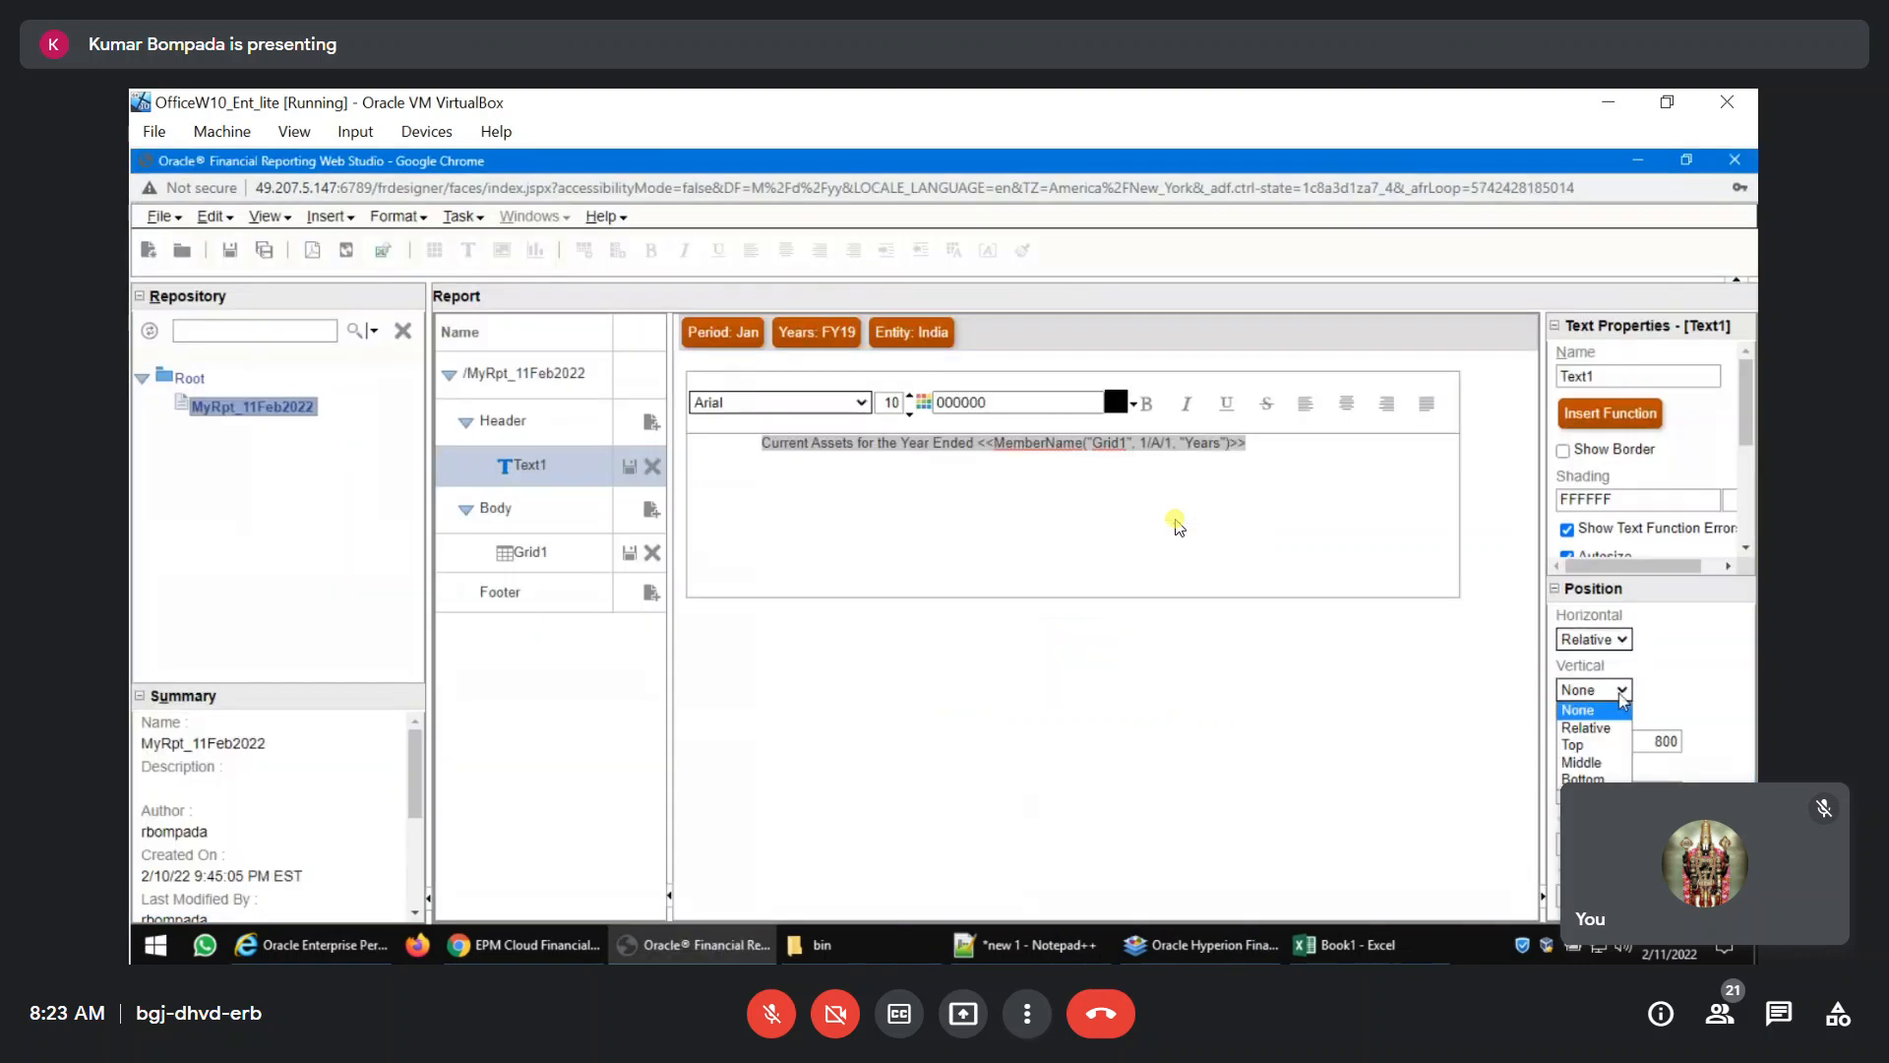
click(1589, 729)
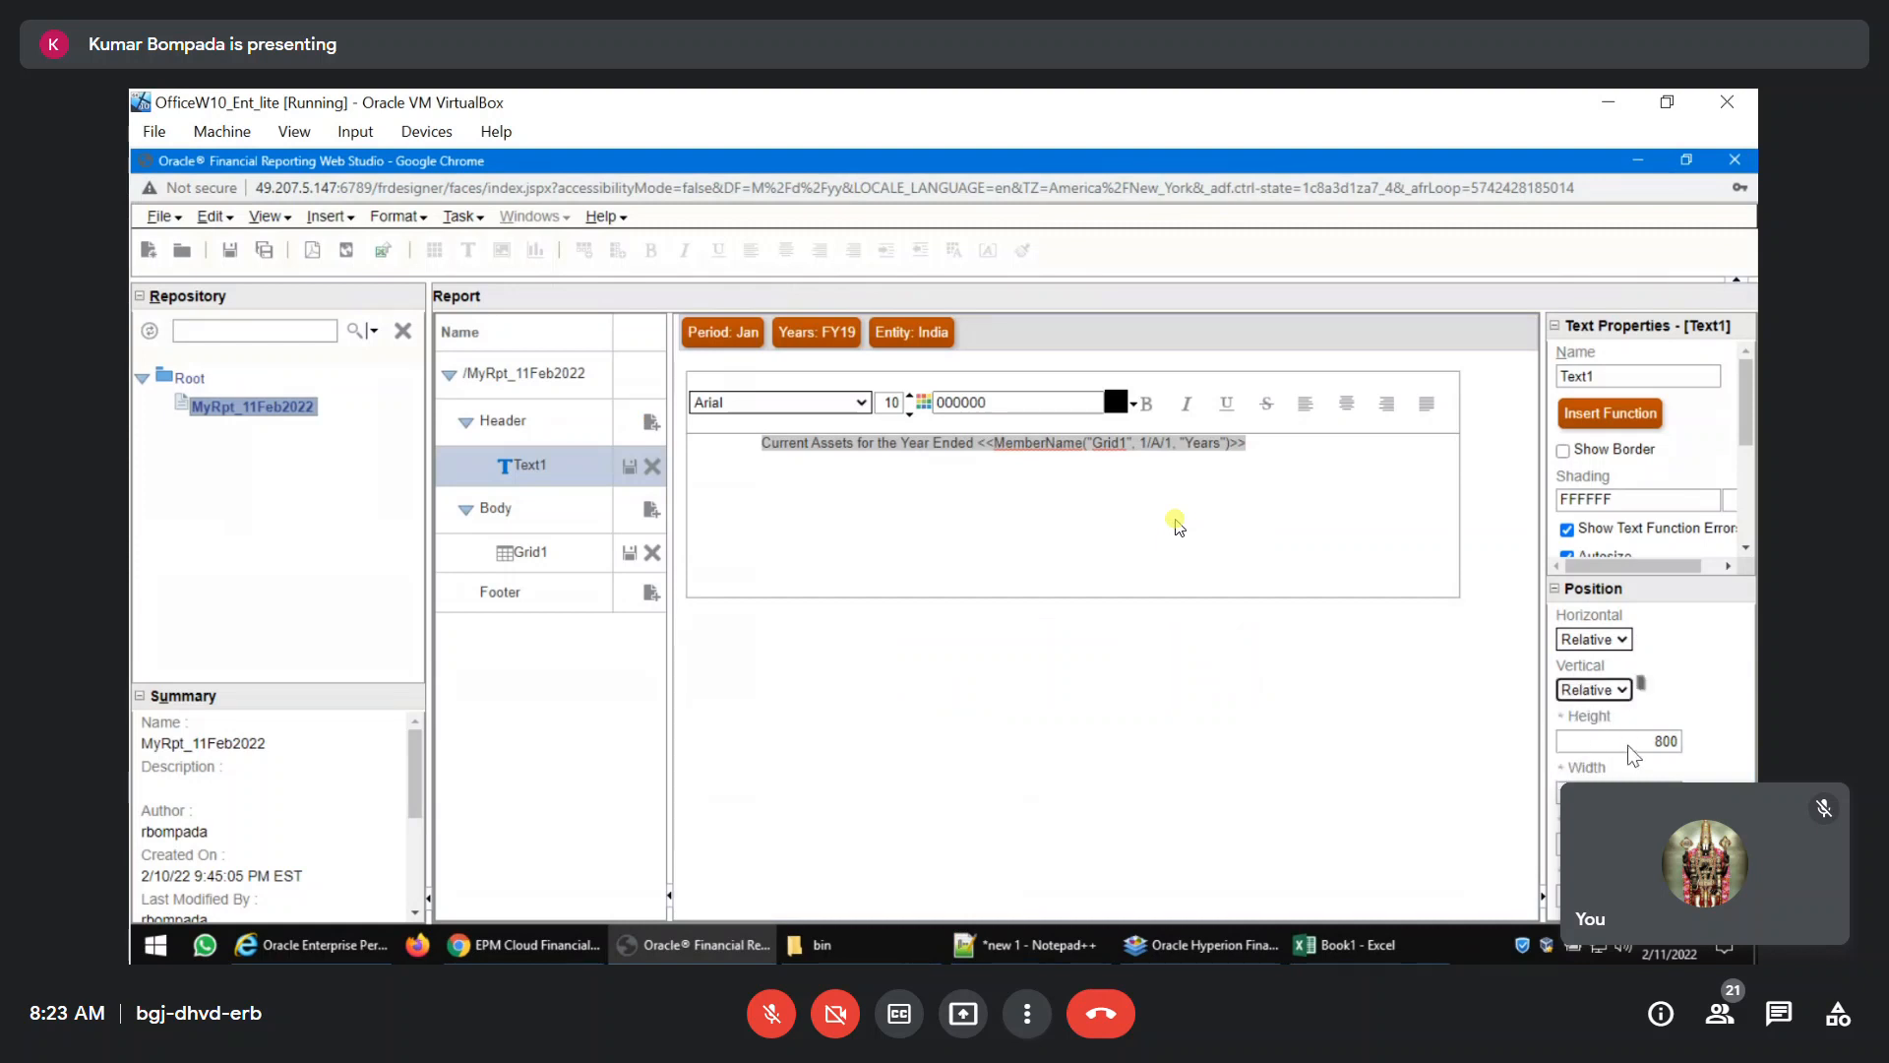
Enter new width and offset values for the Text1 header, correct the out-of-range top value, and save the report.
click(1634, 793)
key(Tab)
click(229, 250)
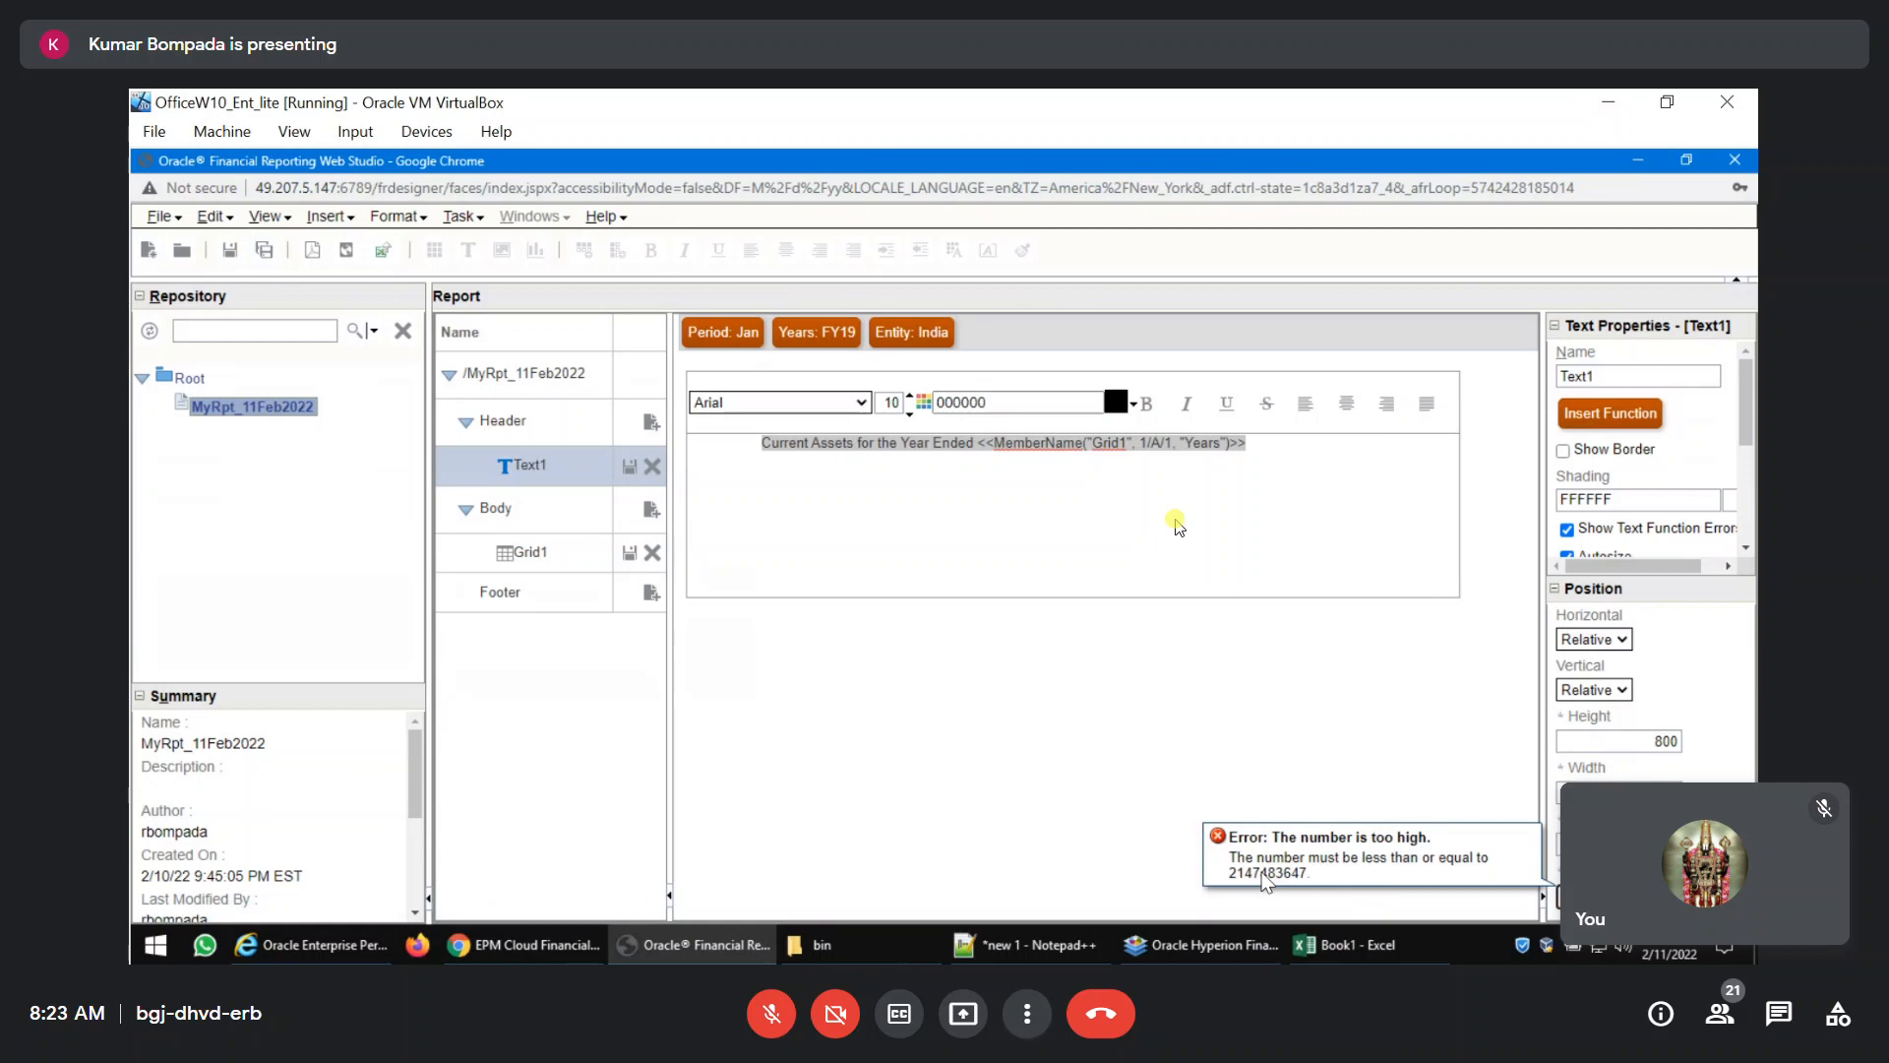
drag(1230, 873, 1312, 886)
click(1635, 897)
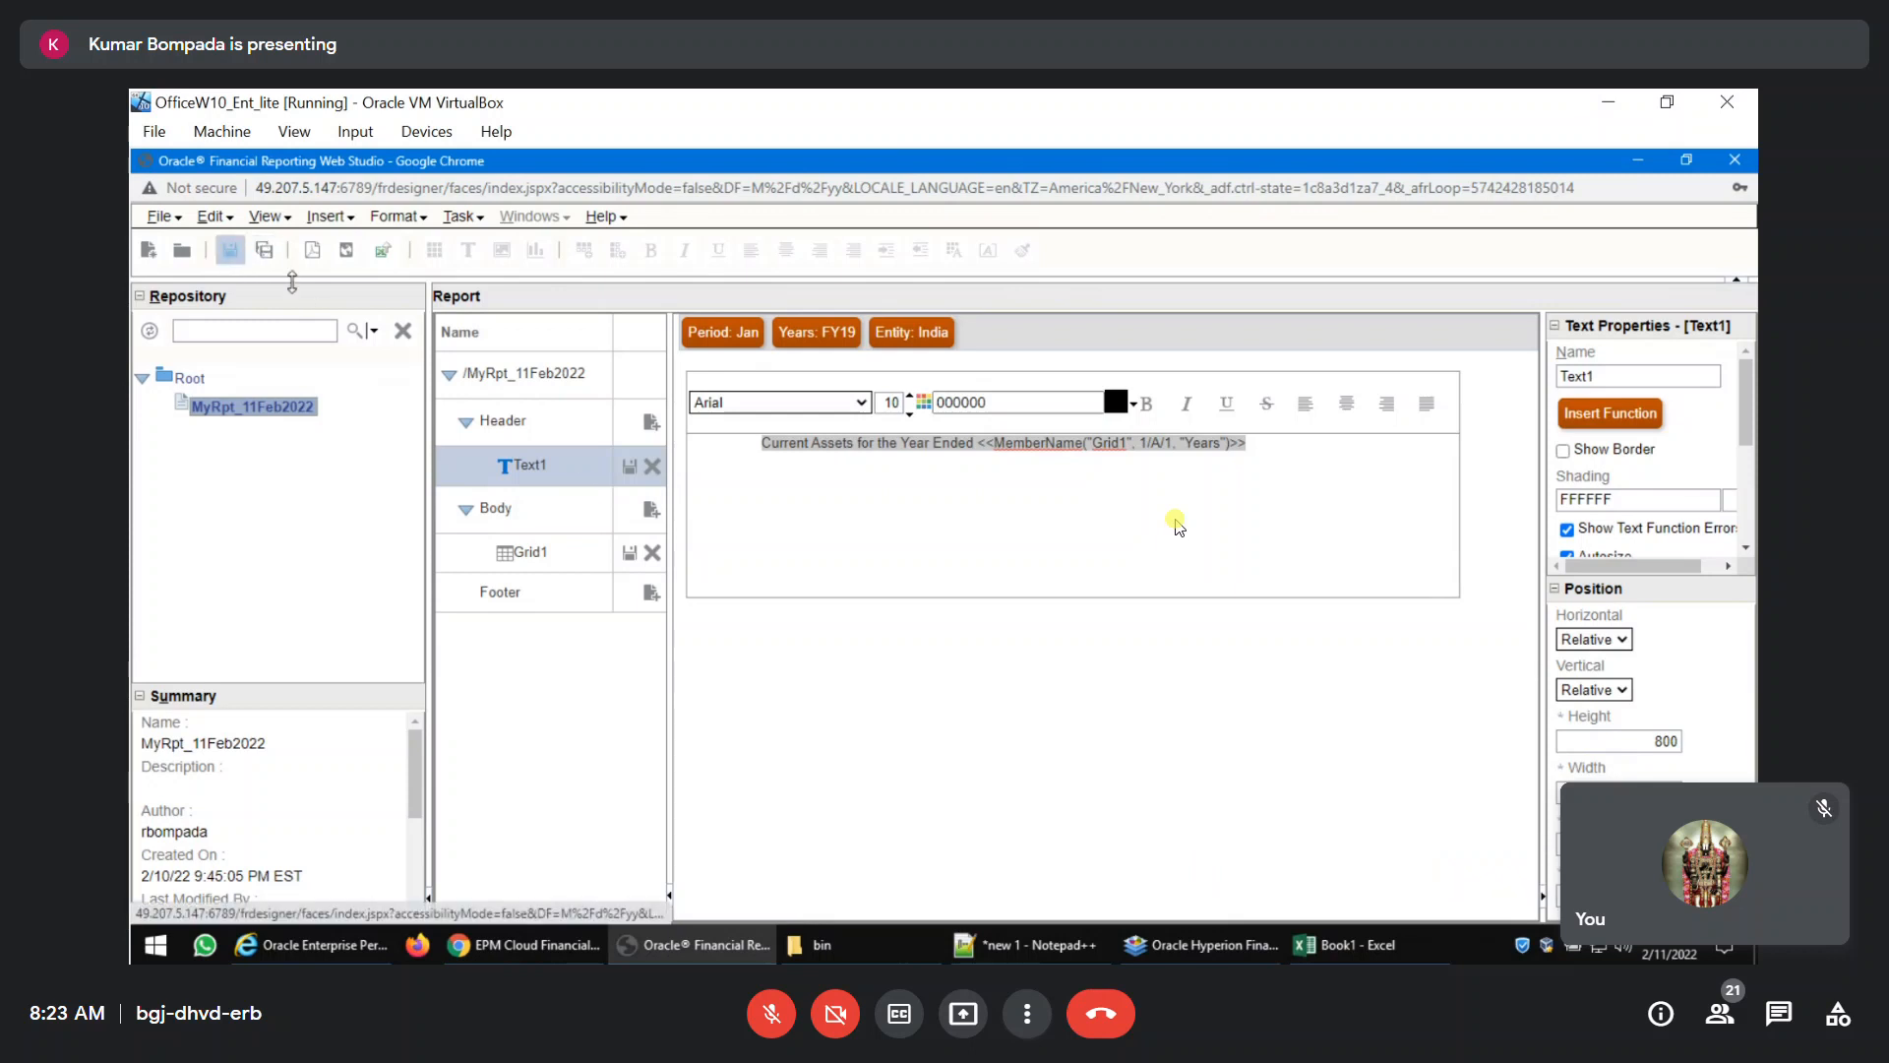
Preview the saved report as PDF to check the header title's wrapping and placement, and close the preview.
click(313, 250)
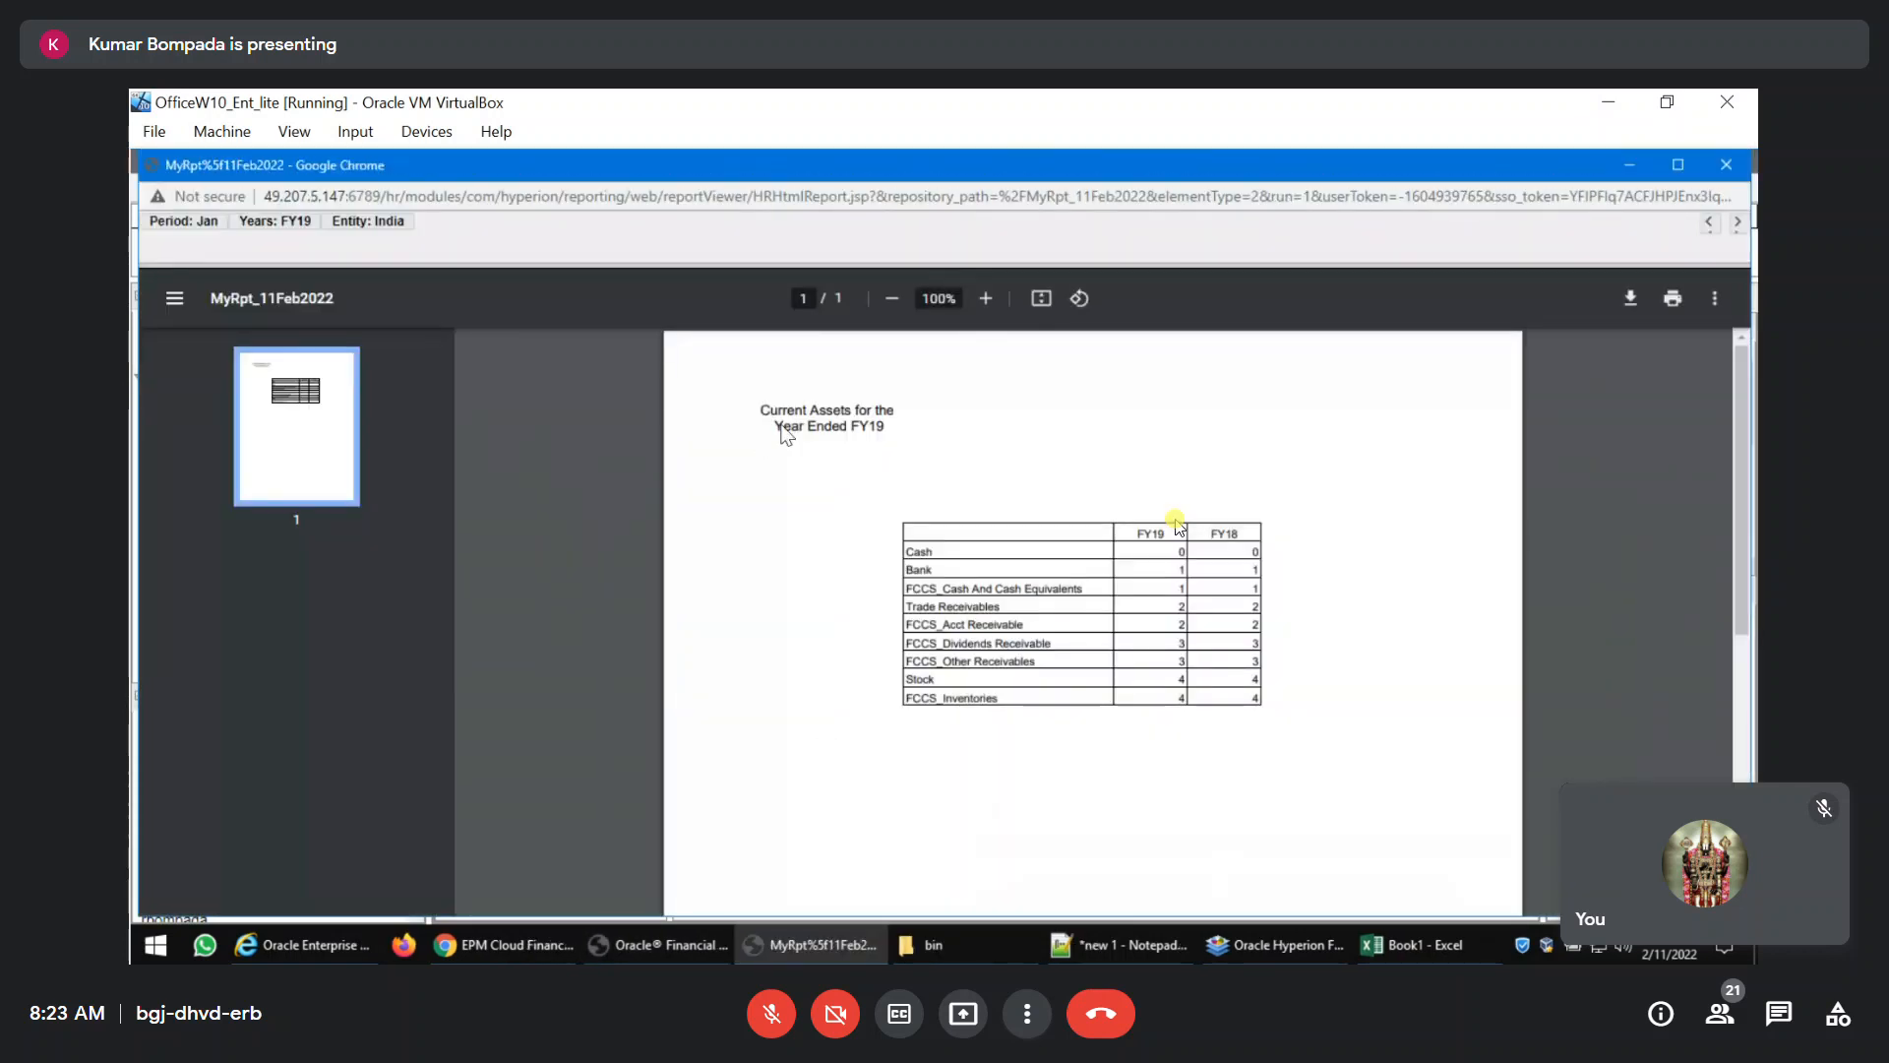
click(1725, 169)
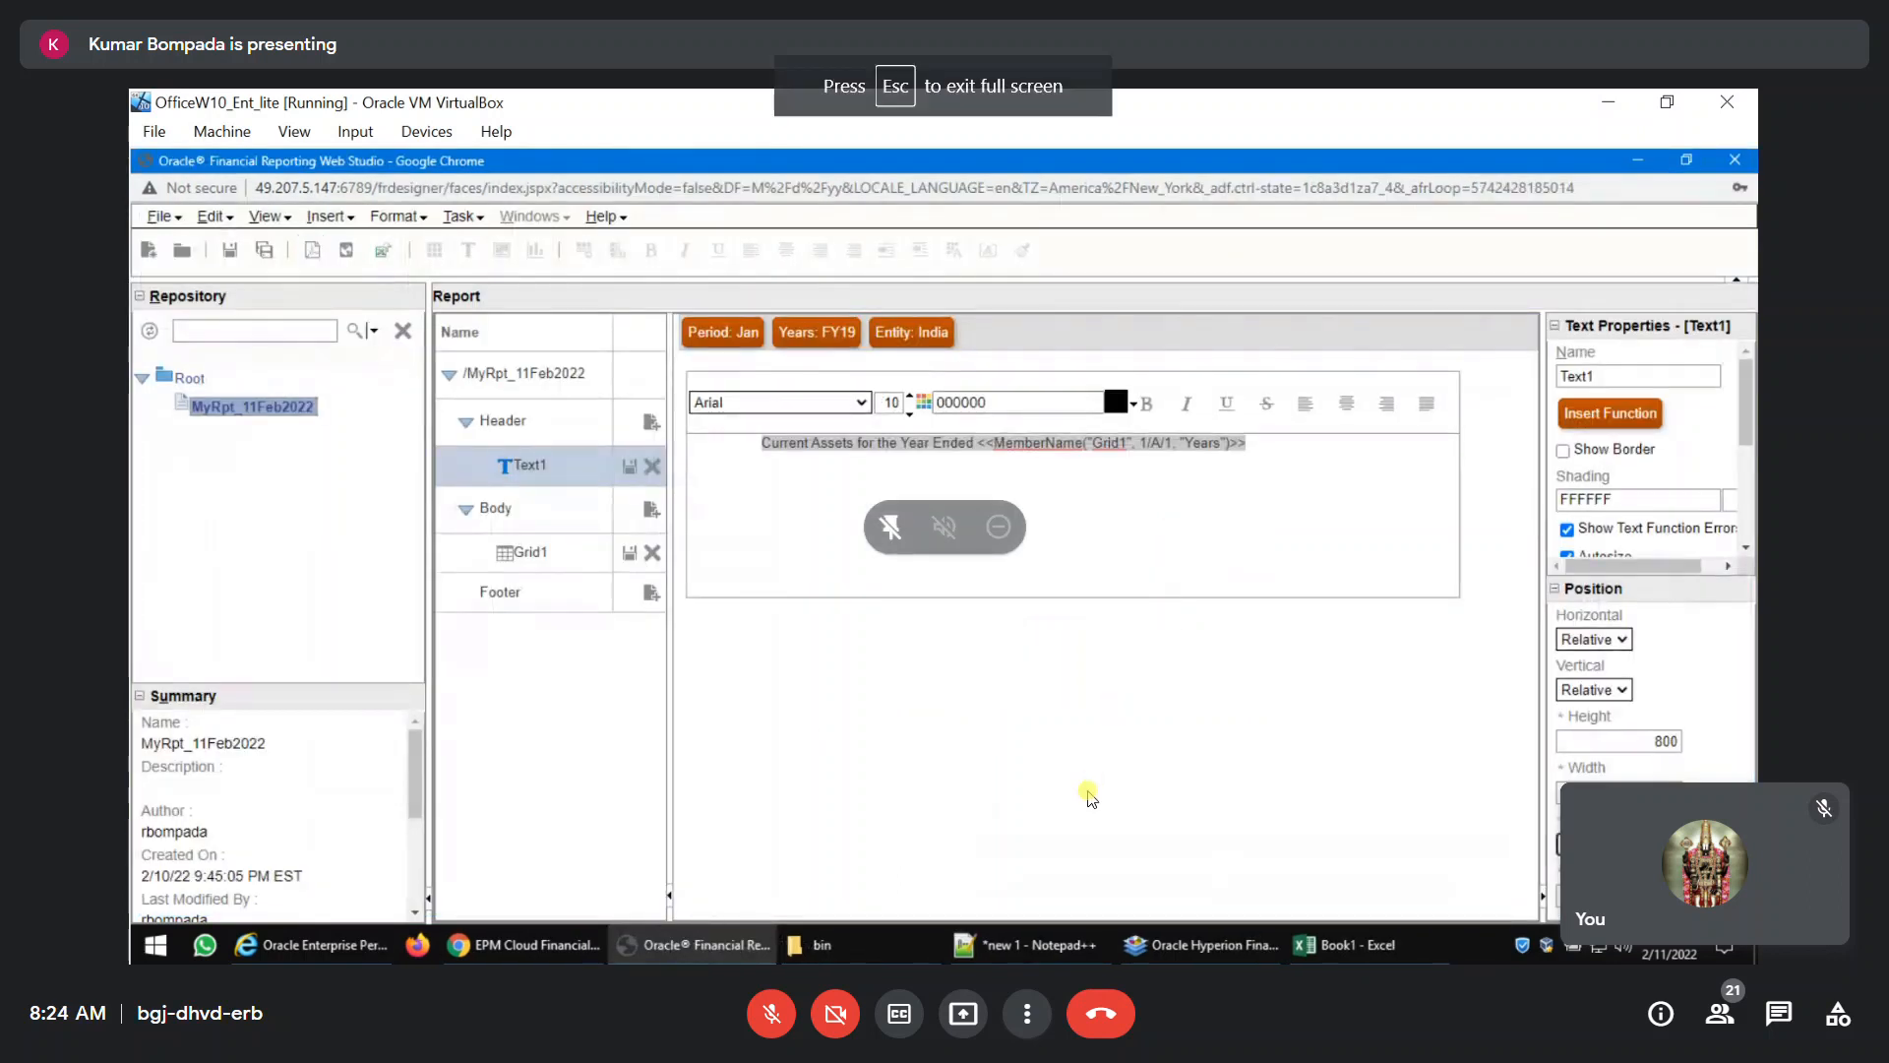
Change the Google Meet layout to Sidebar.
click(1028, 1011)
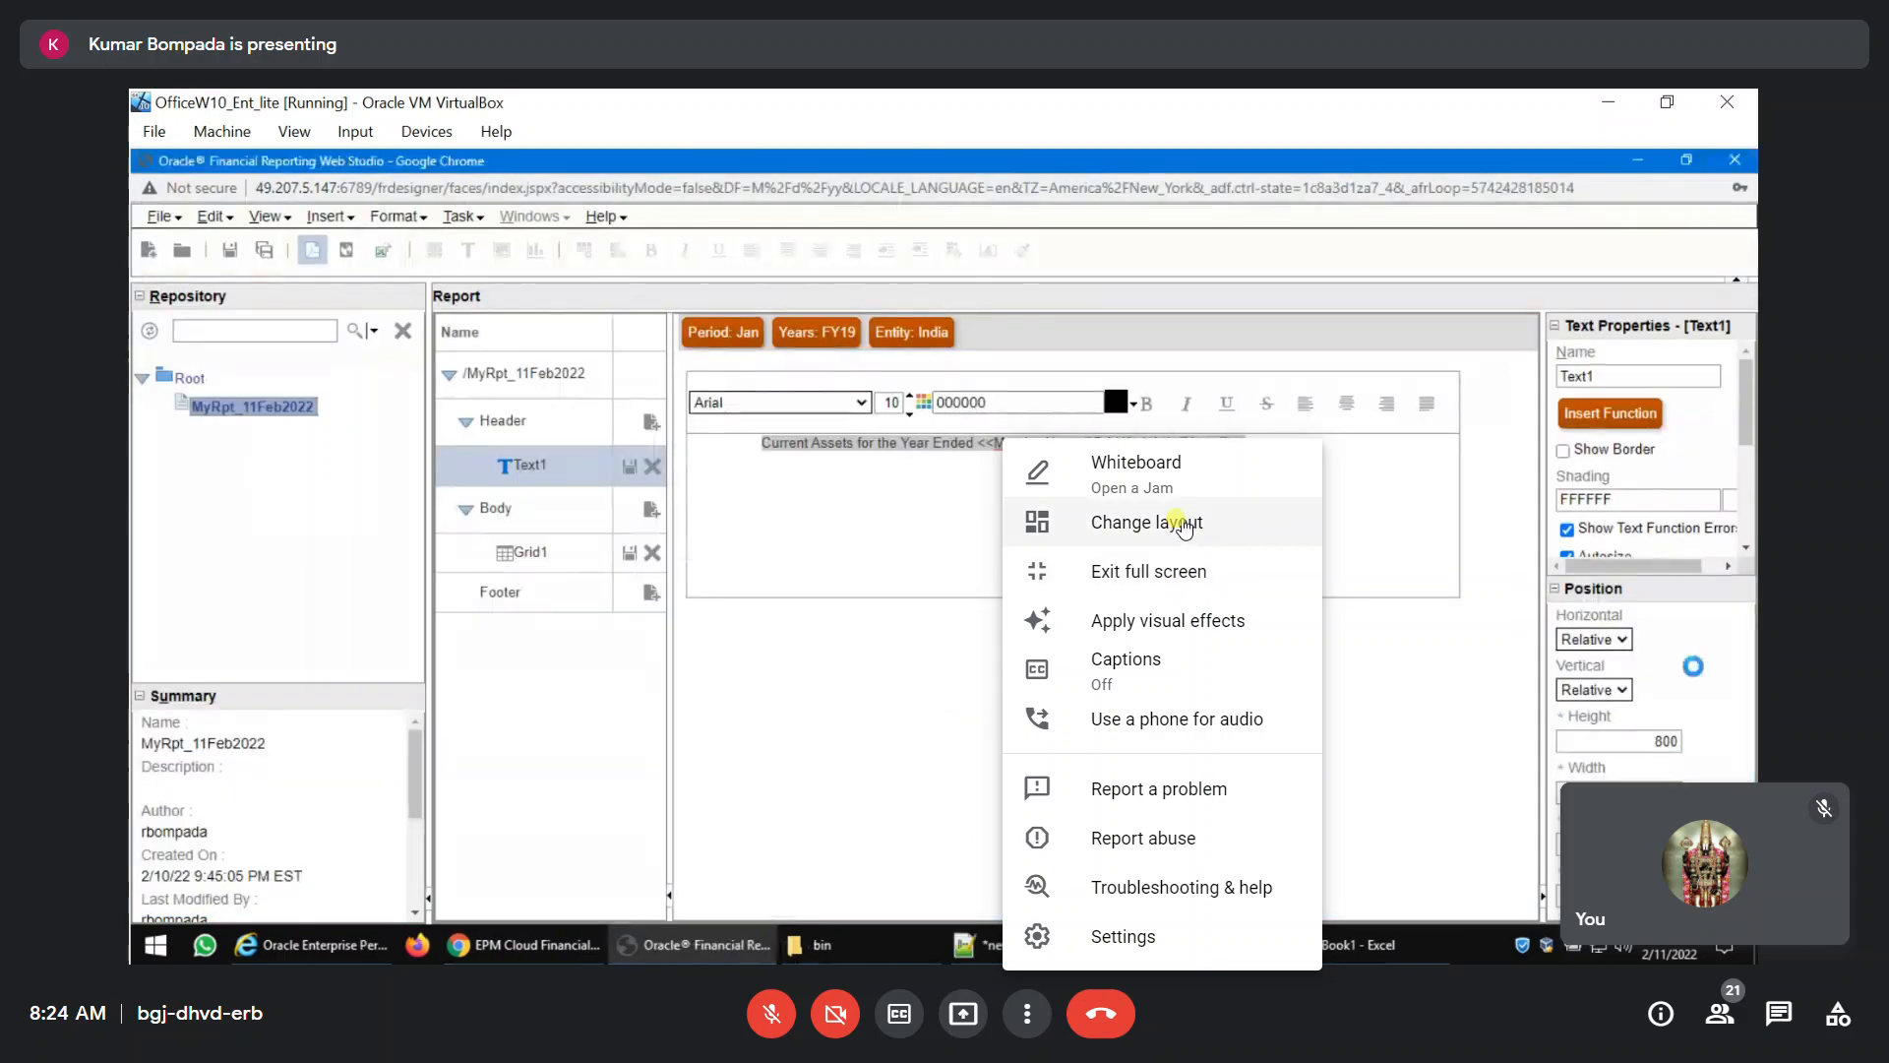
click(1182, 523)
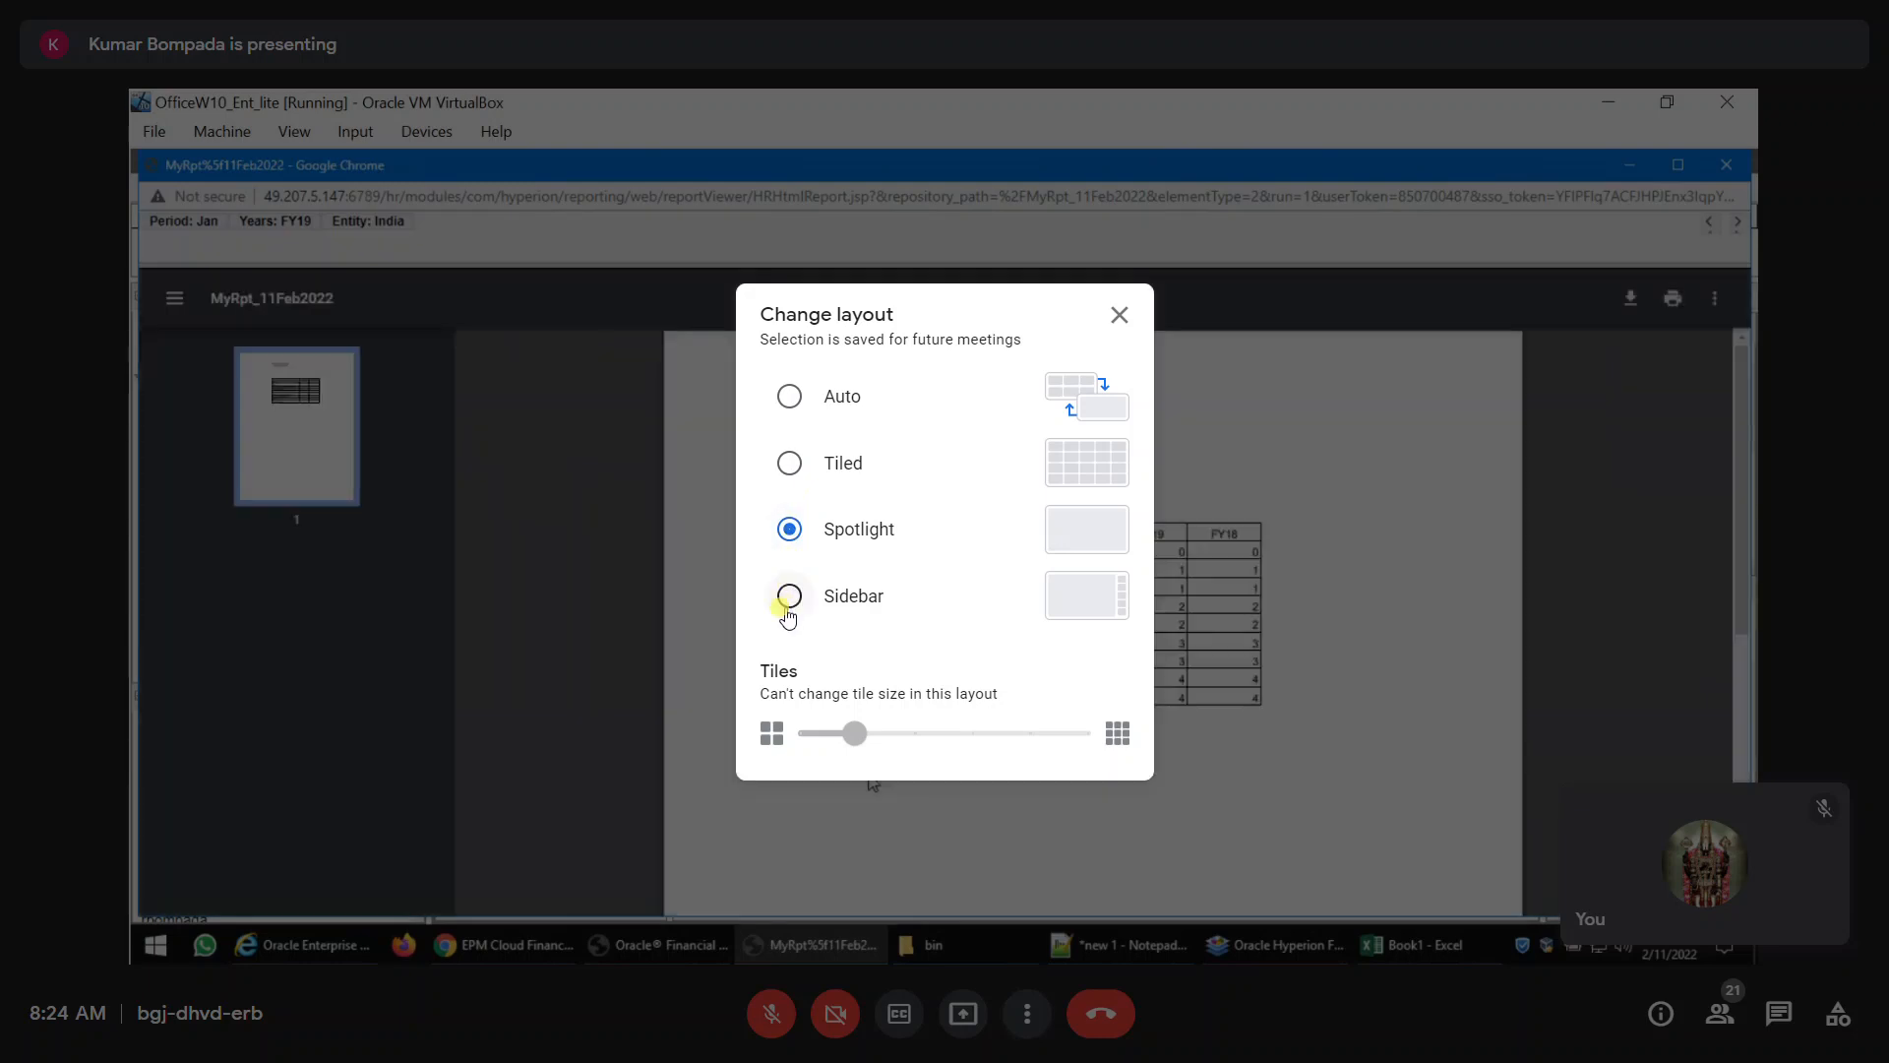
click(788, 612)
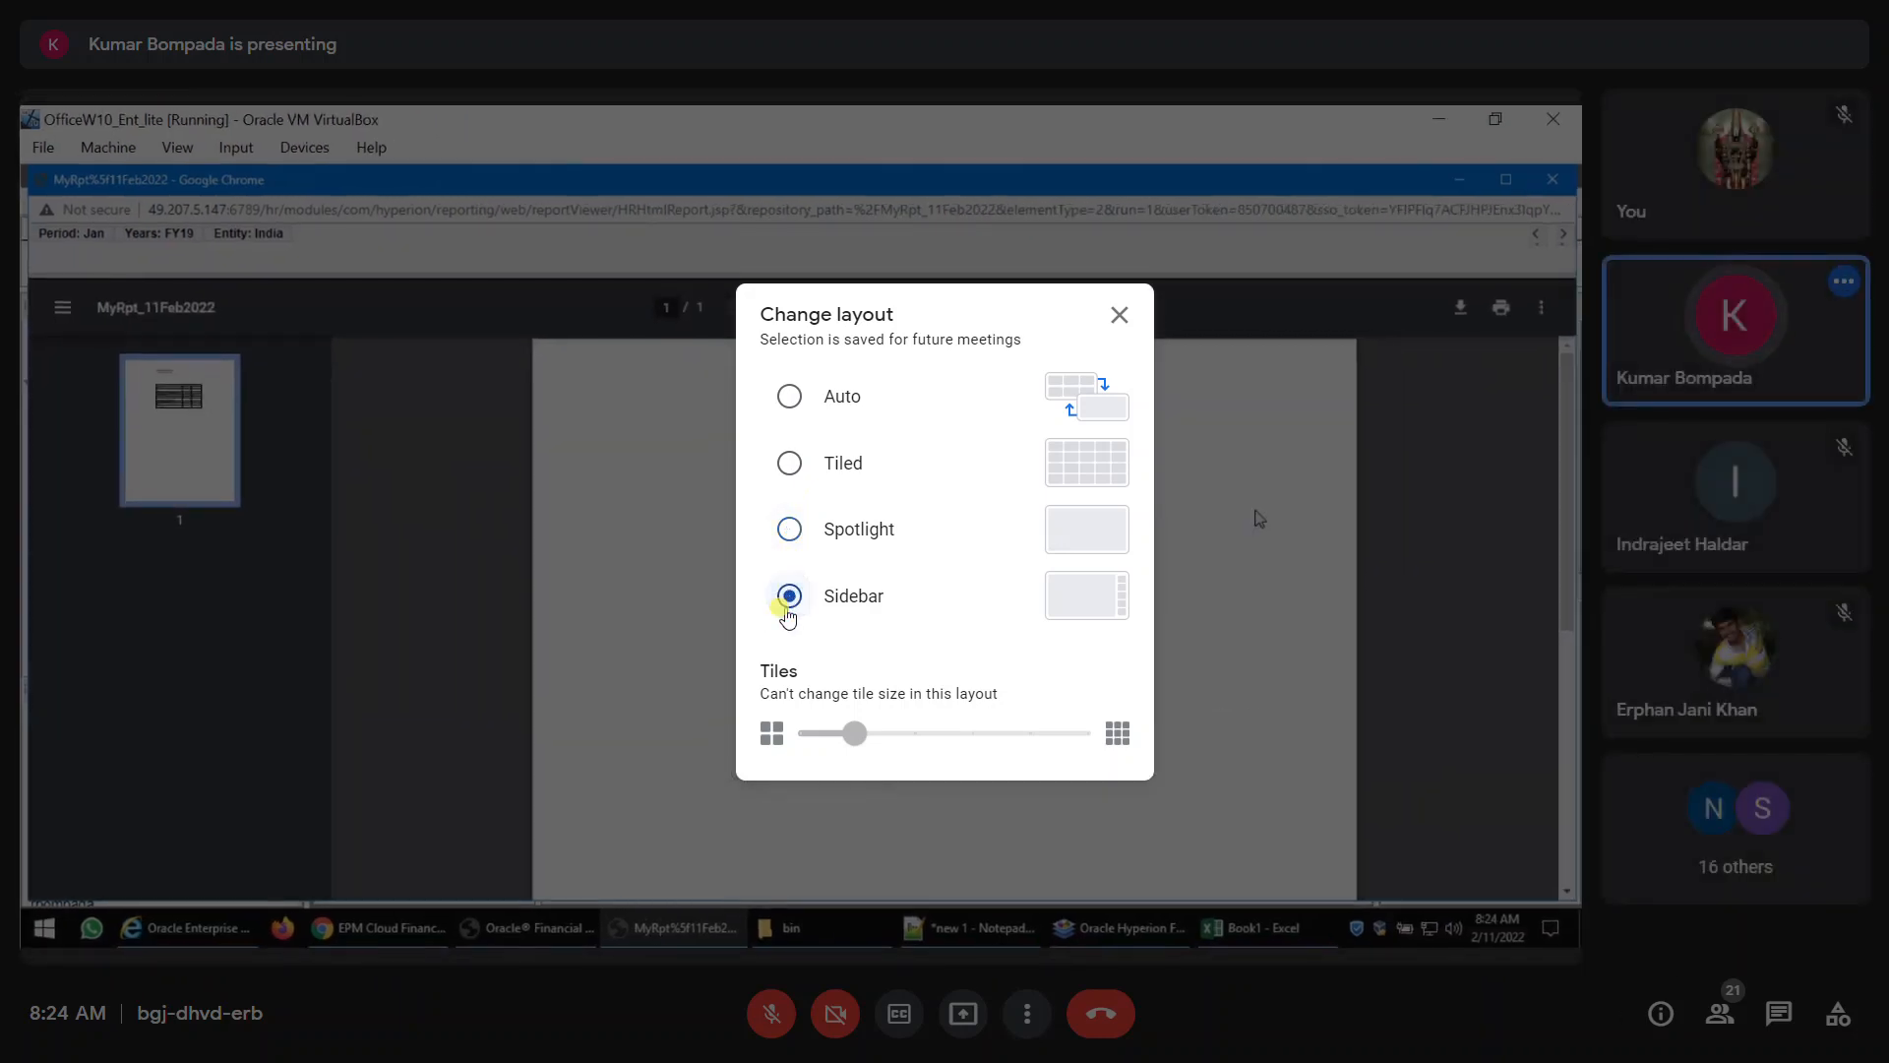
click(1127, 322)
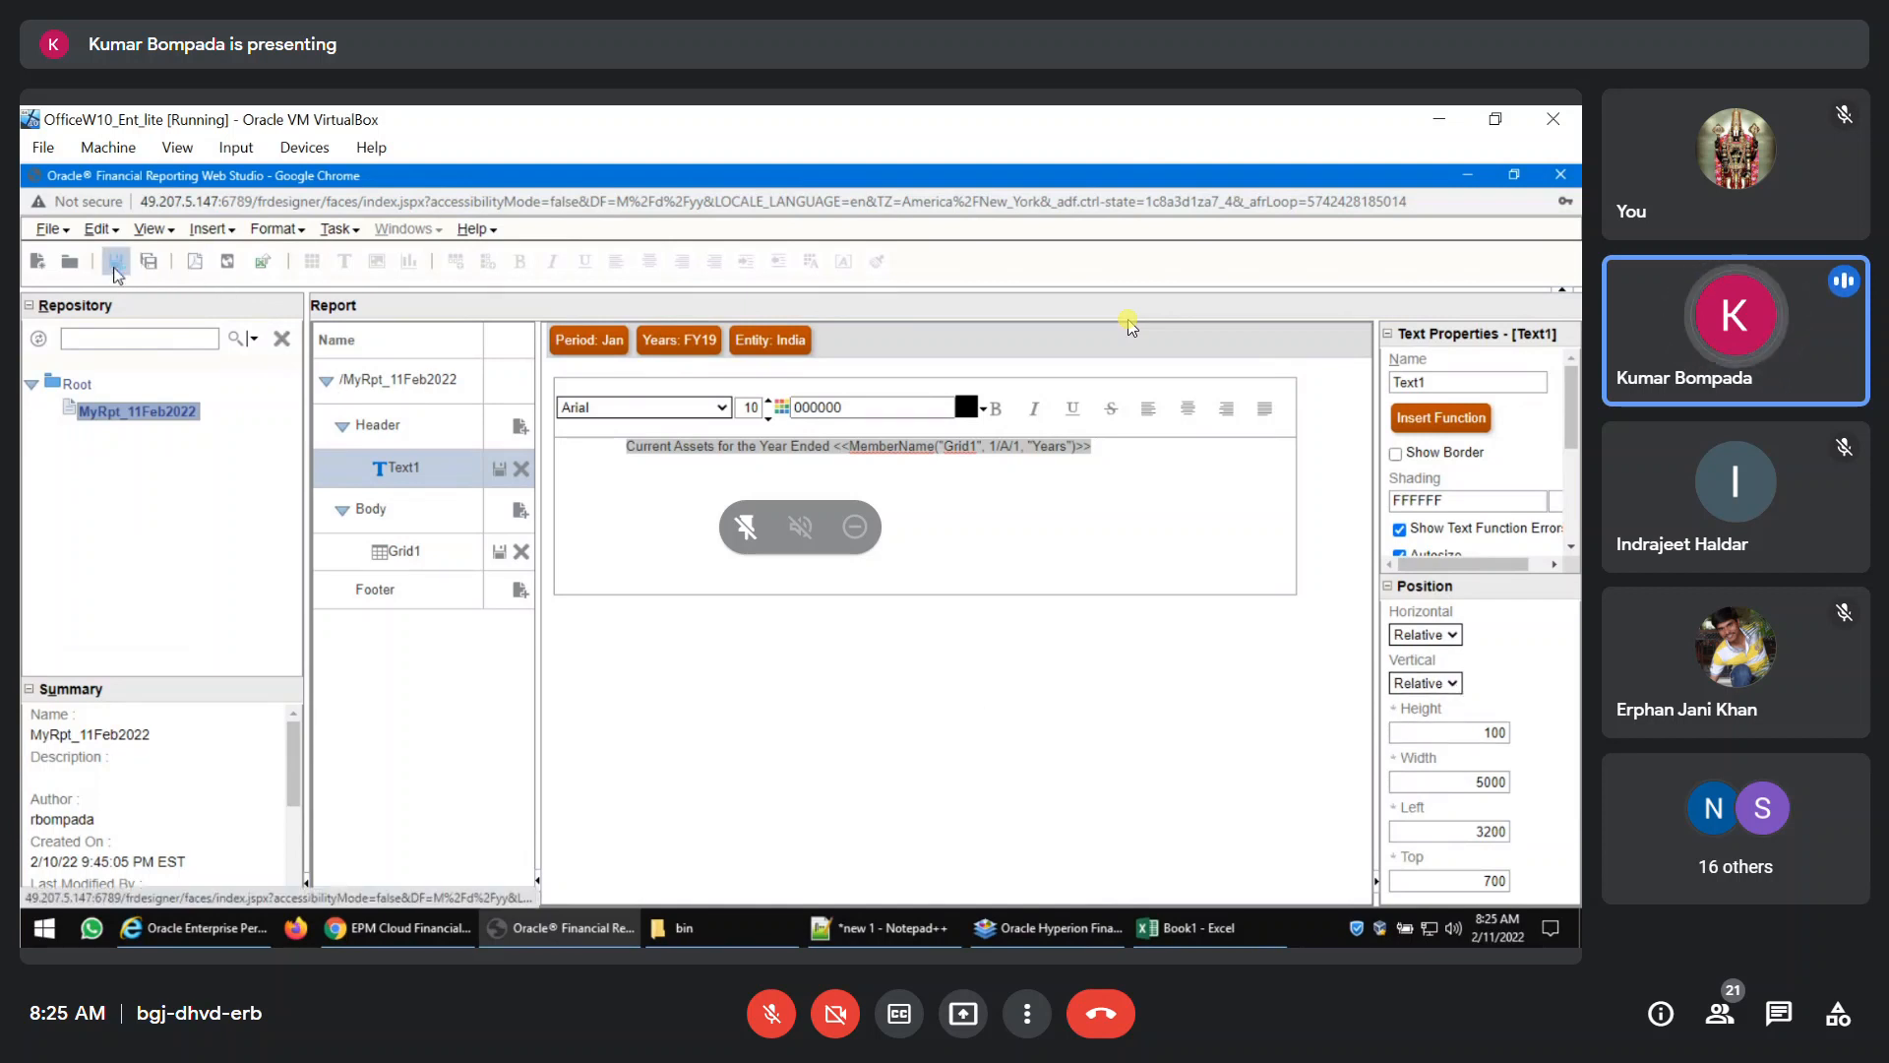
Preview the report as PDF to check the header title's placement above the grid, and close the preview.
click(195, 261)
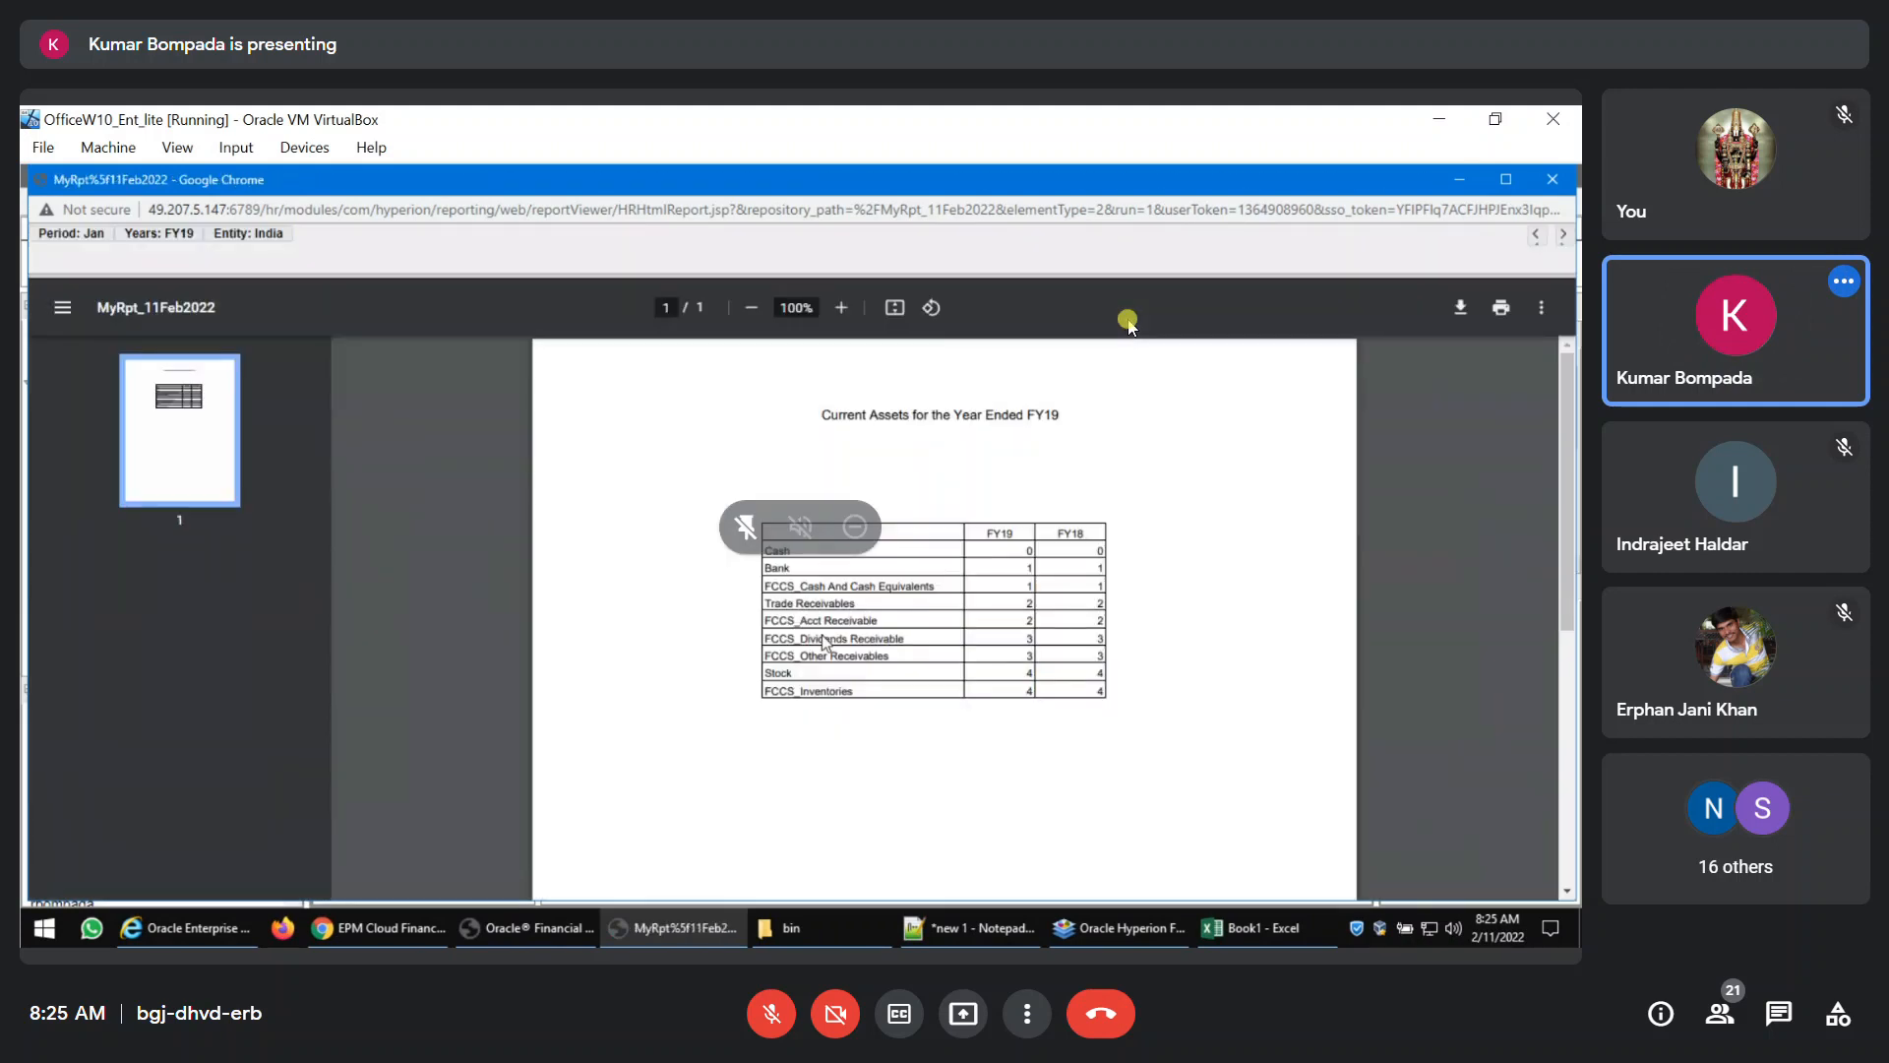
click(1553, 179)
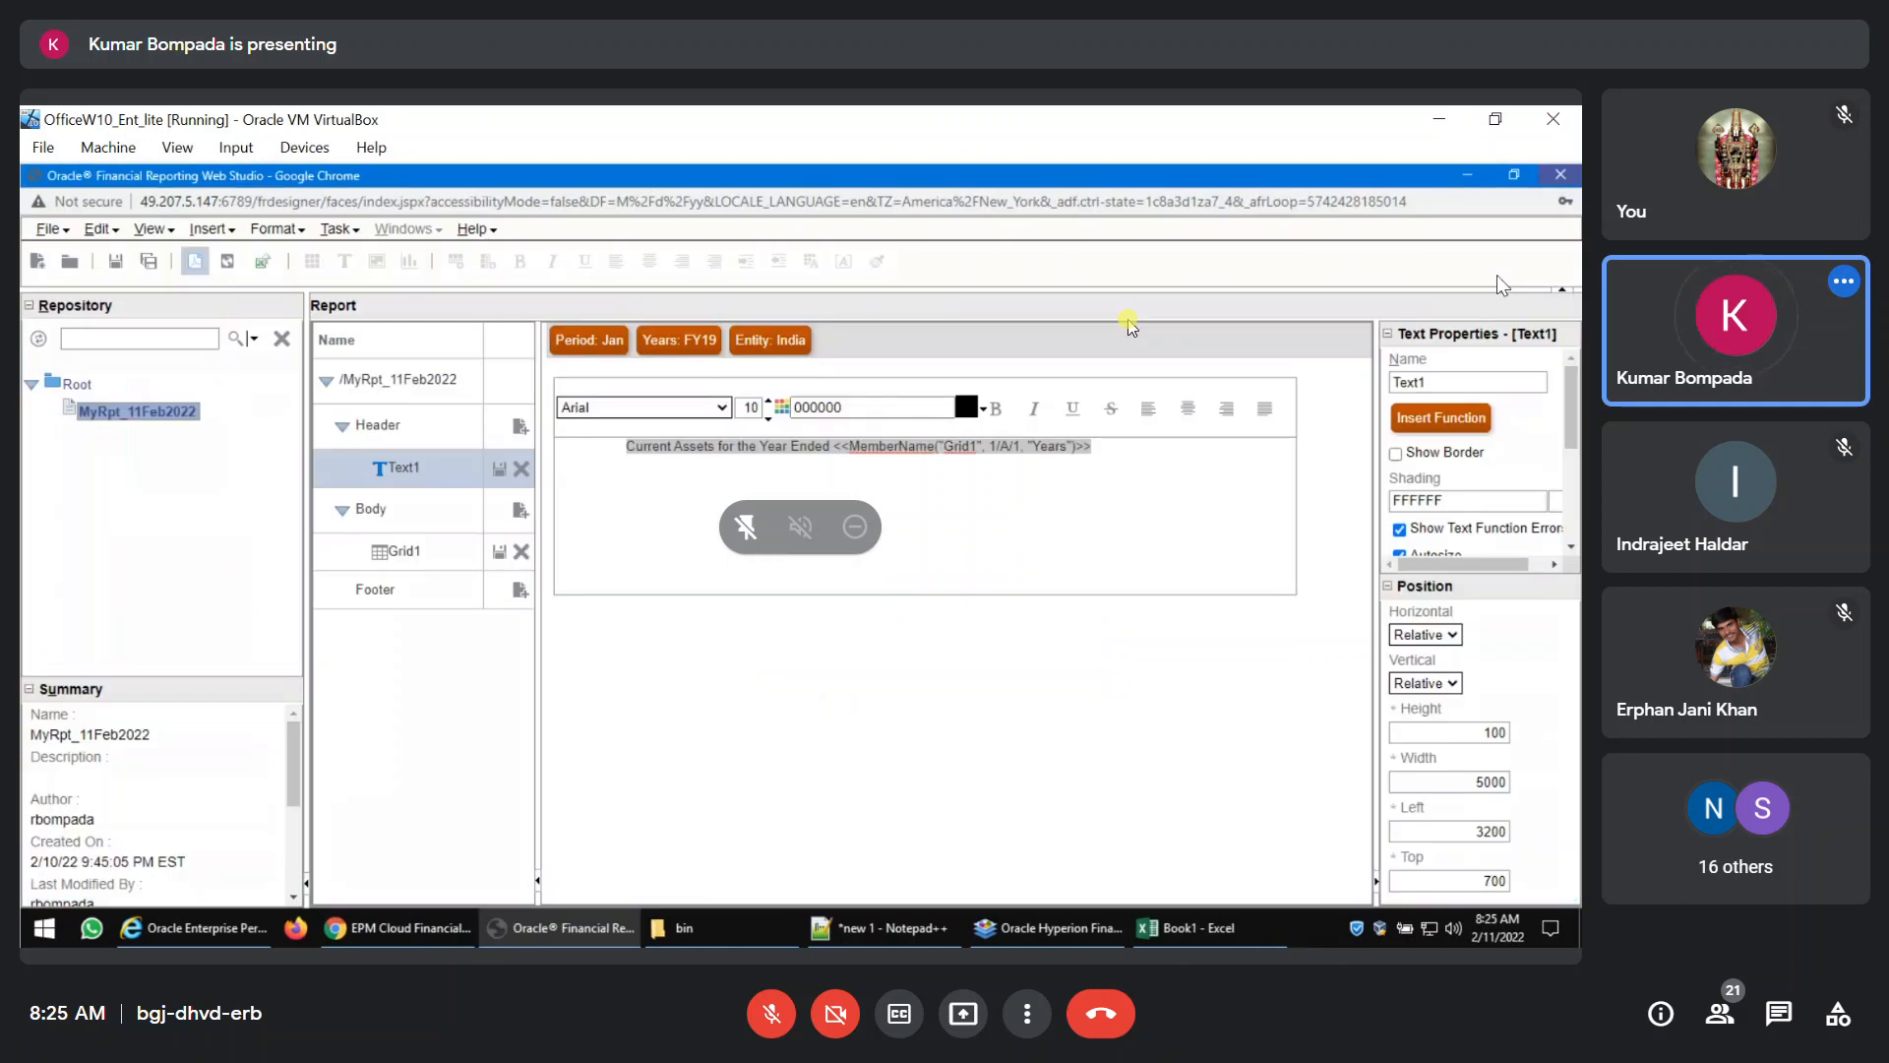
Set both the horizontal and vertical position of Grid1 to Relative.
click(413, 551)
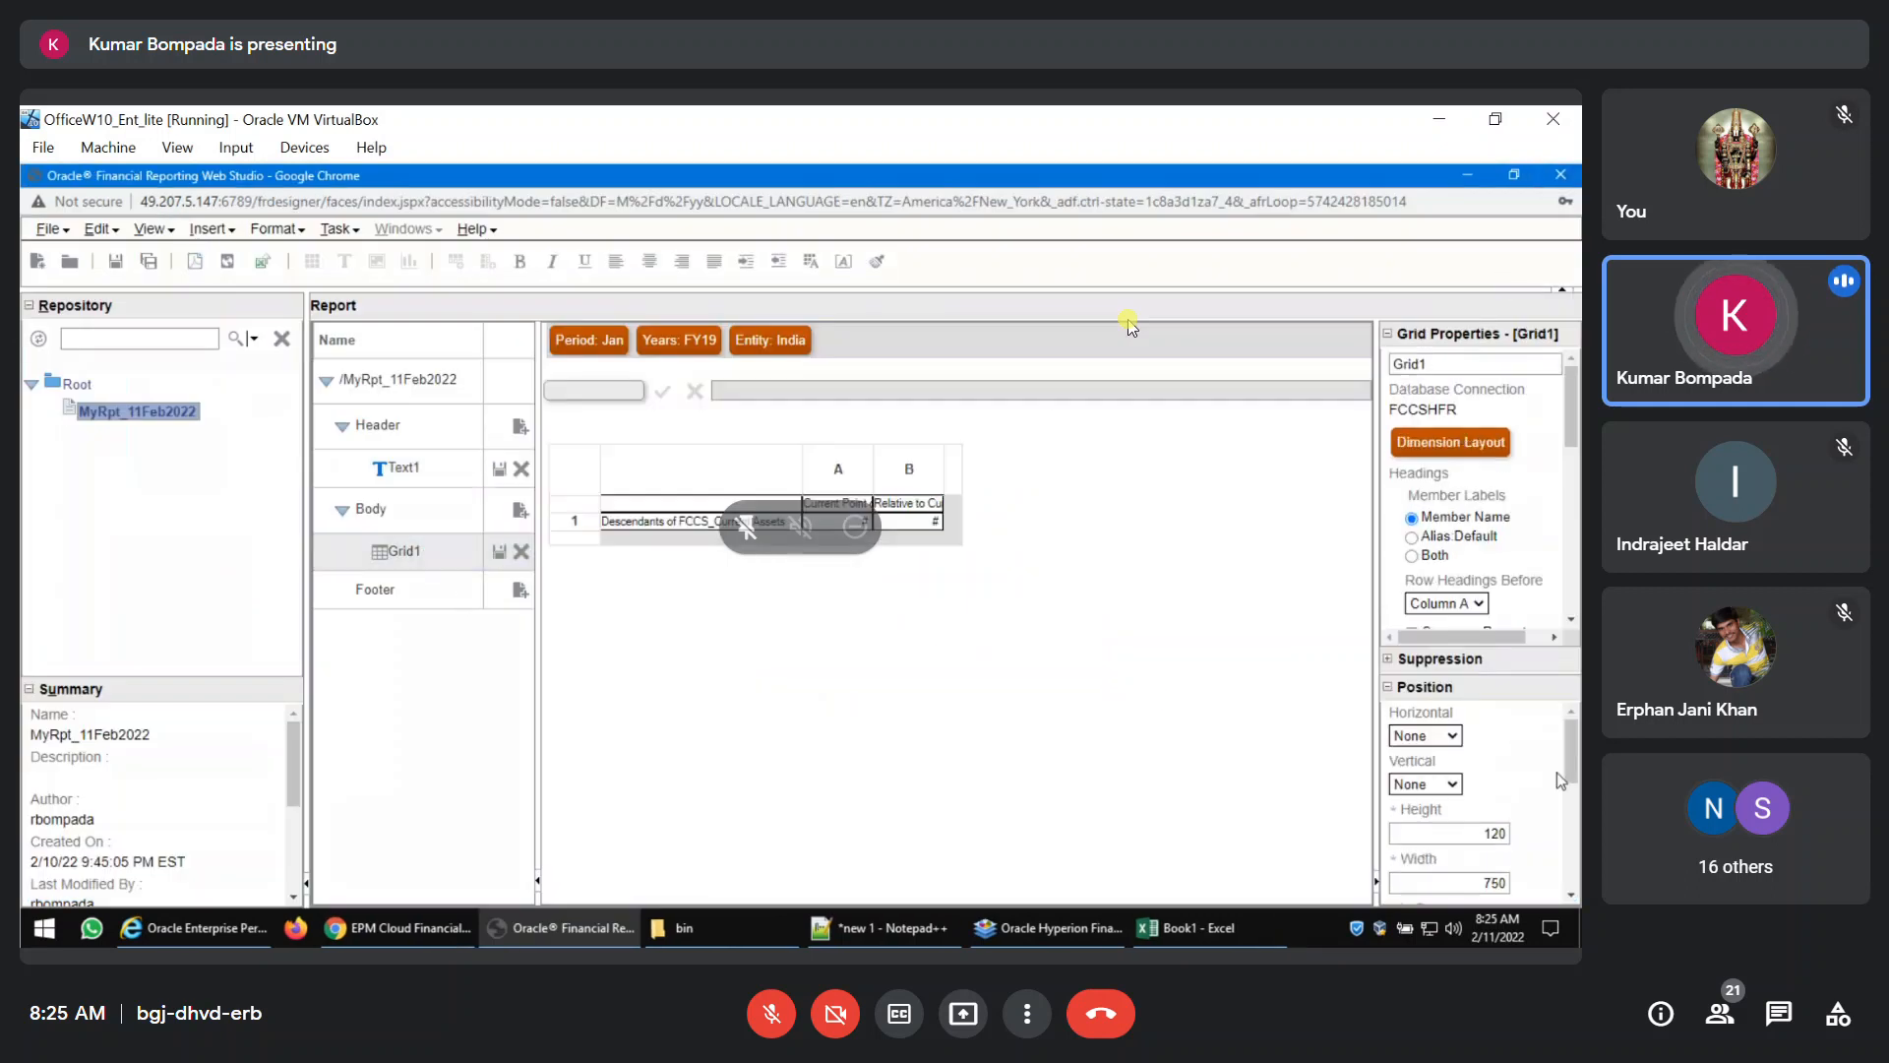
click(456, 482)
click(444, 557)
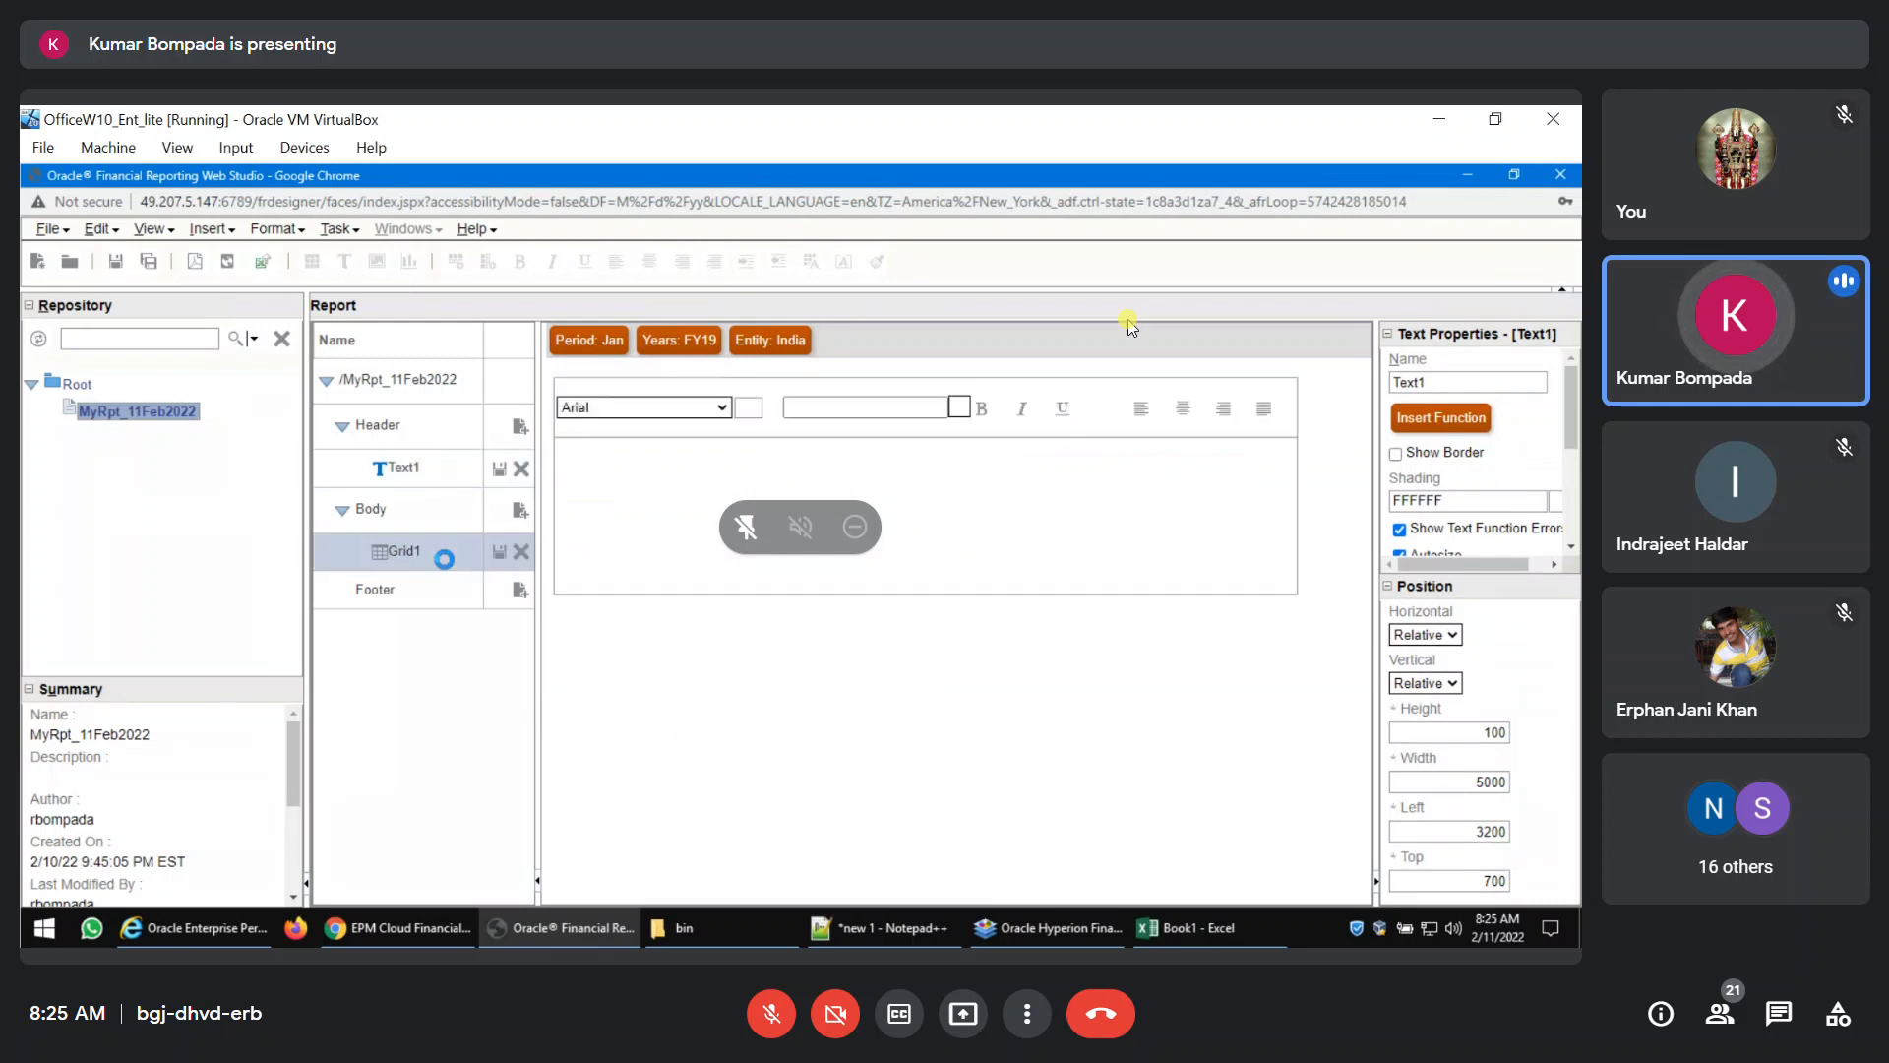
click(1455, 737)
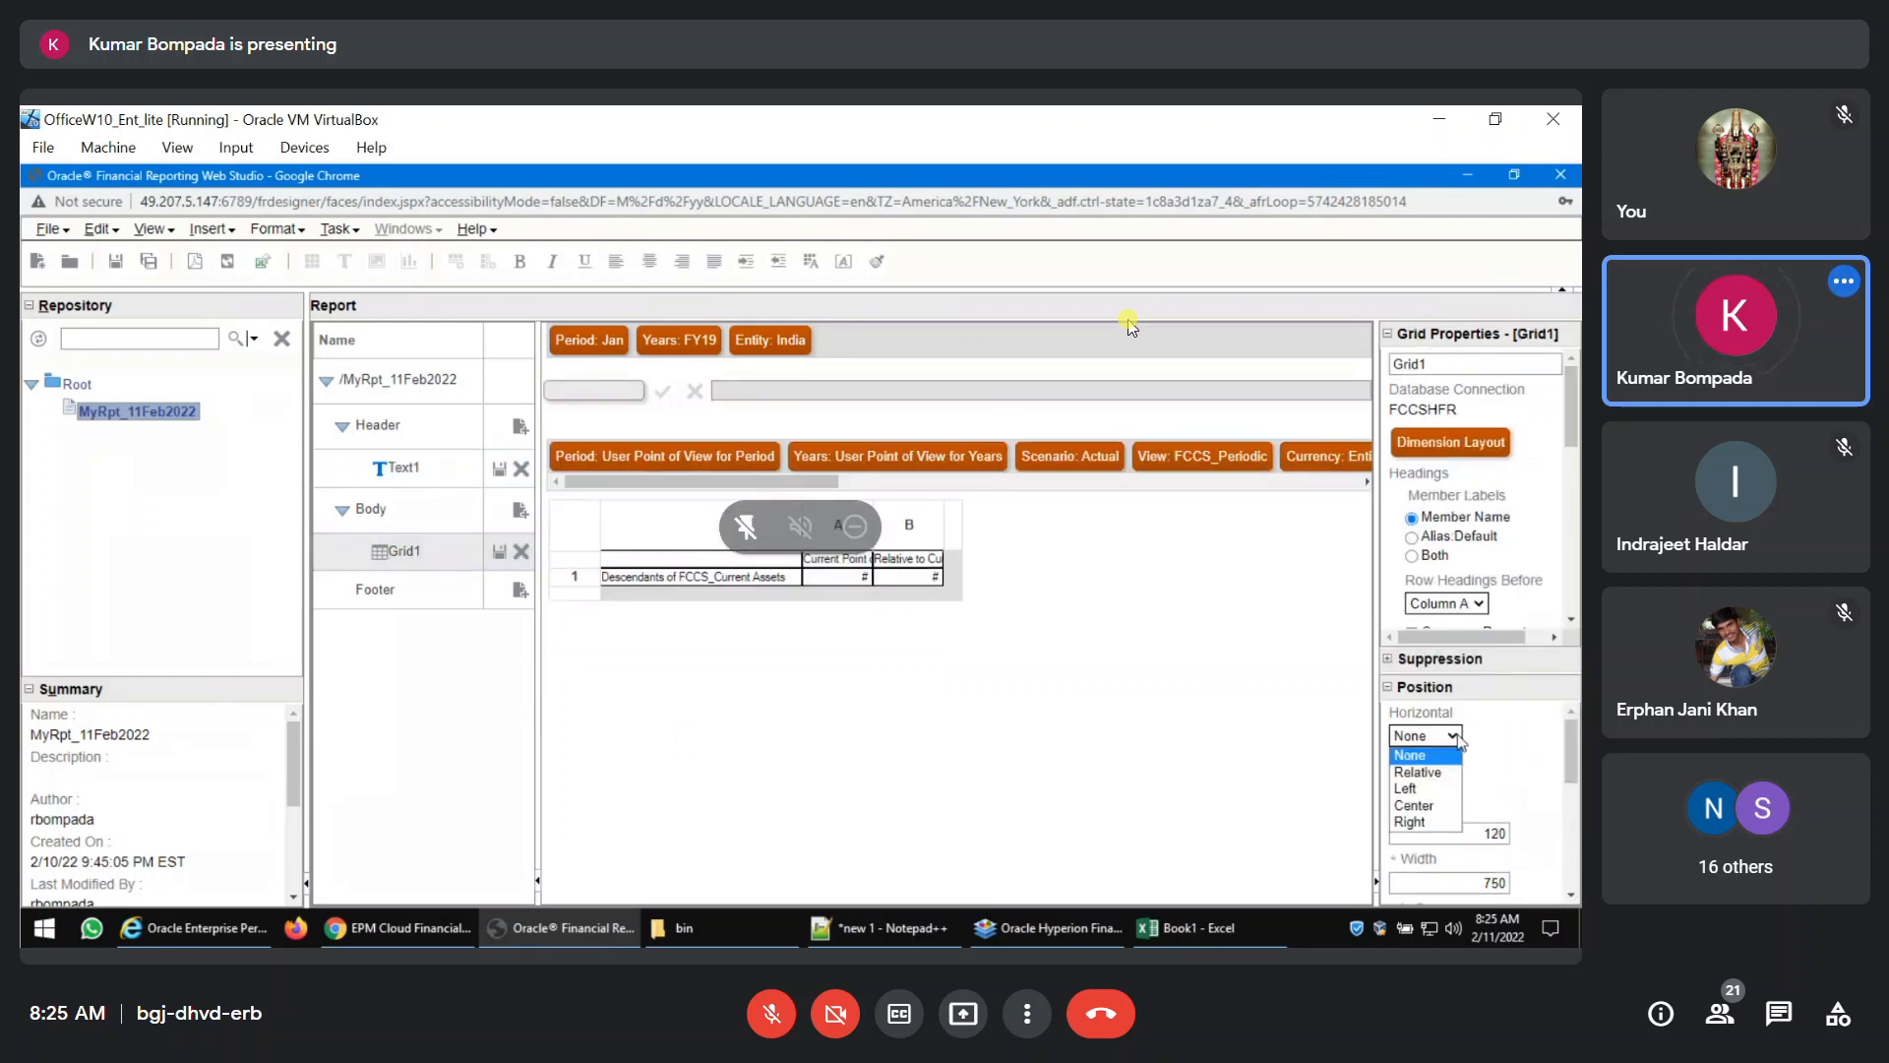
click(1417, 771)
click(1451, 785)
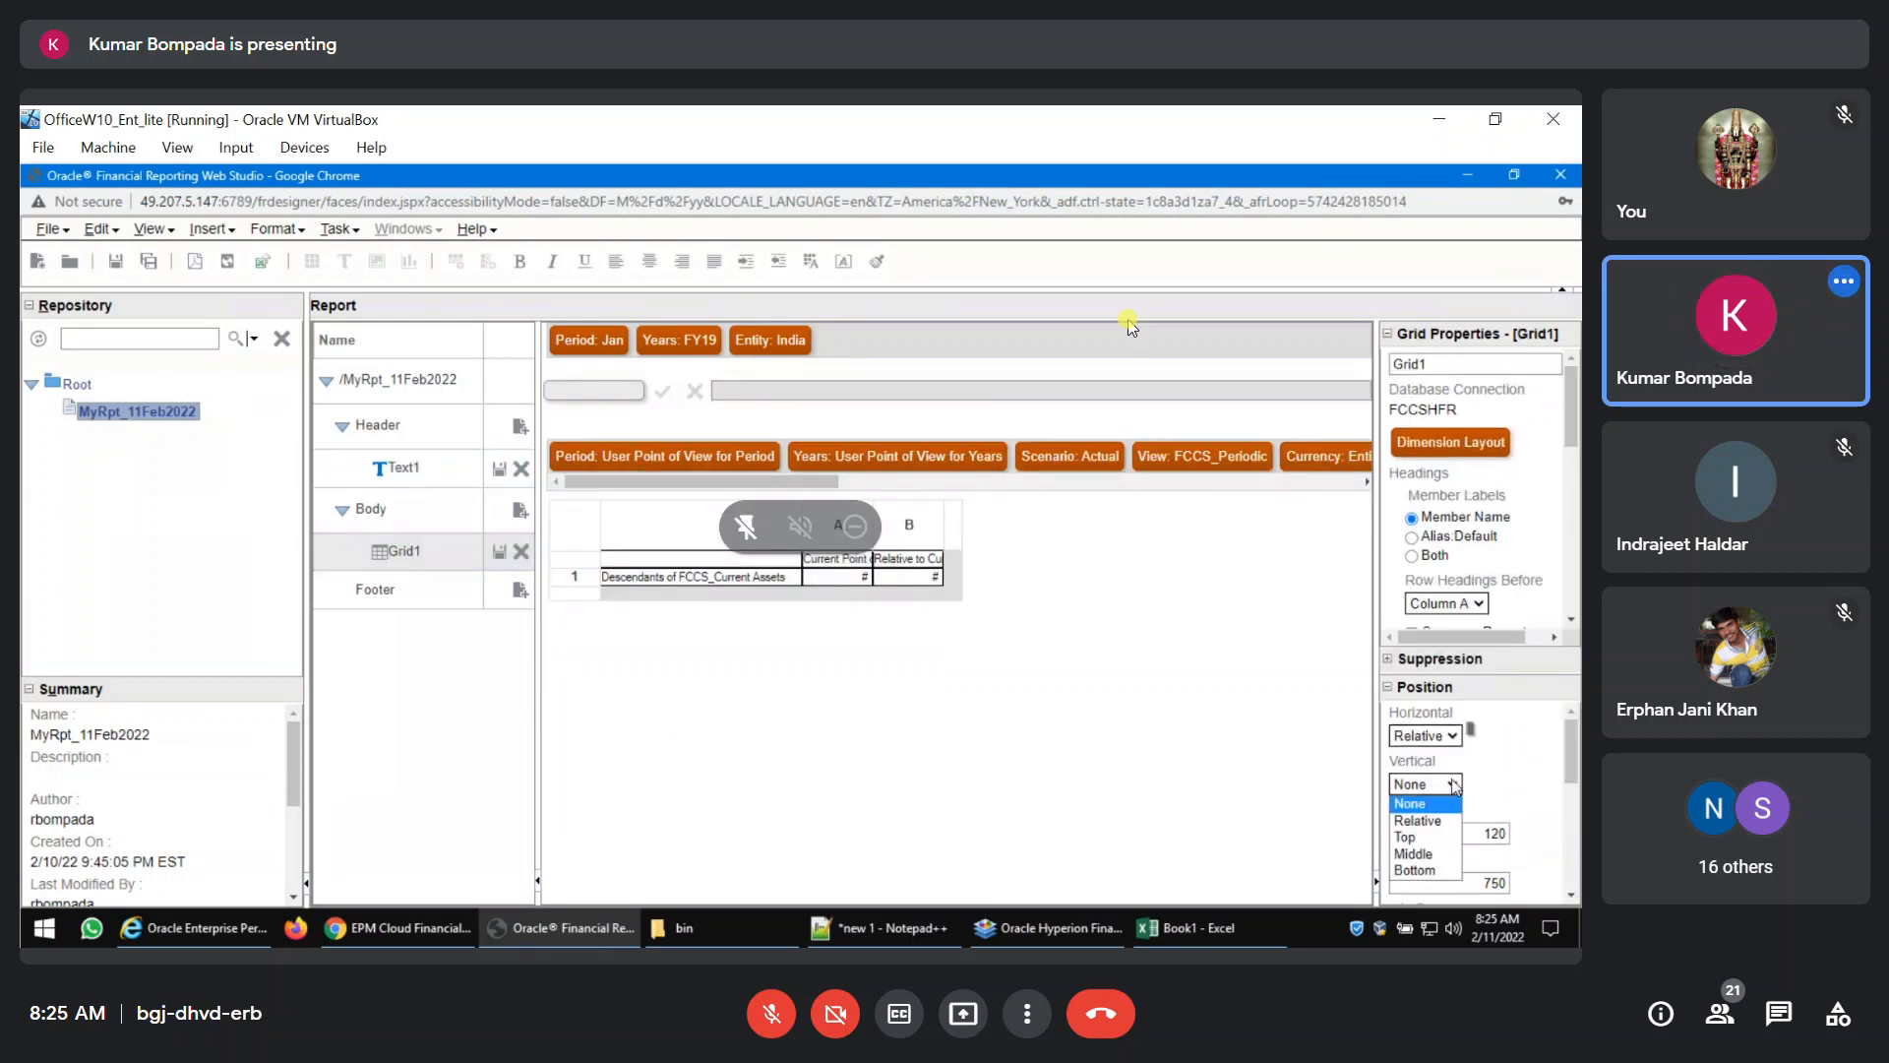
click(1421, 837)
Set Grid1's top position to 200.
scroll(1497, 763, down, 2)
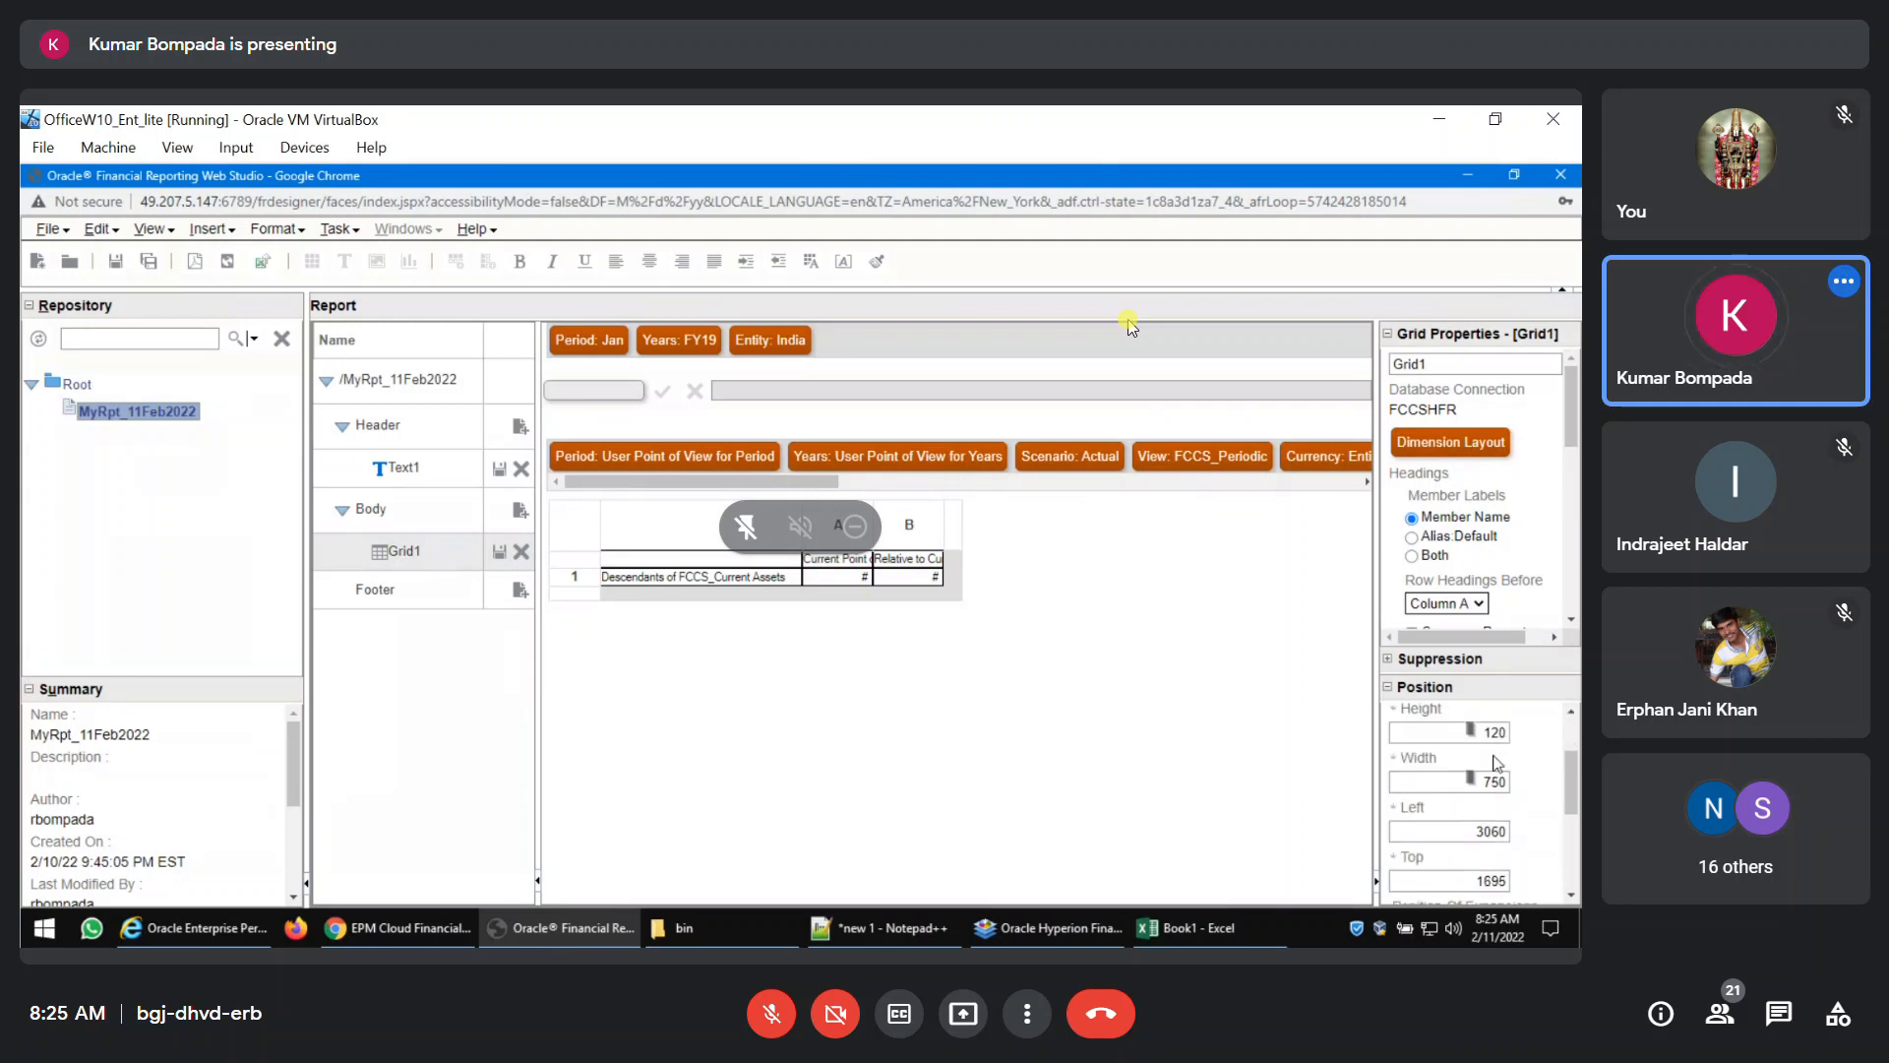
click(1495, 733)
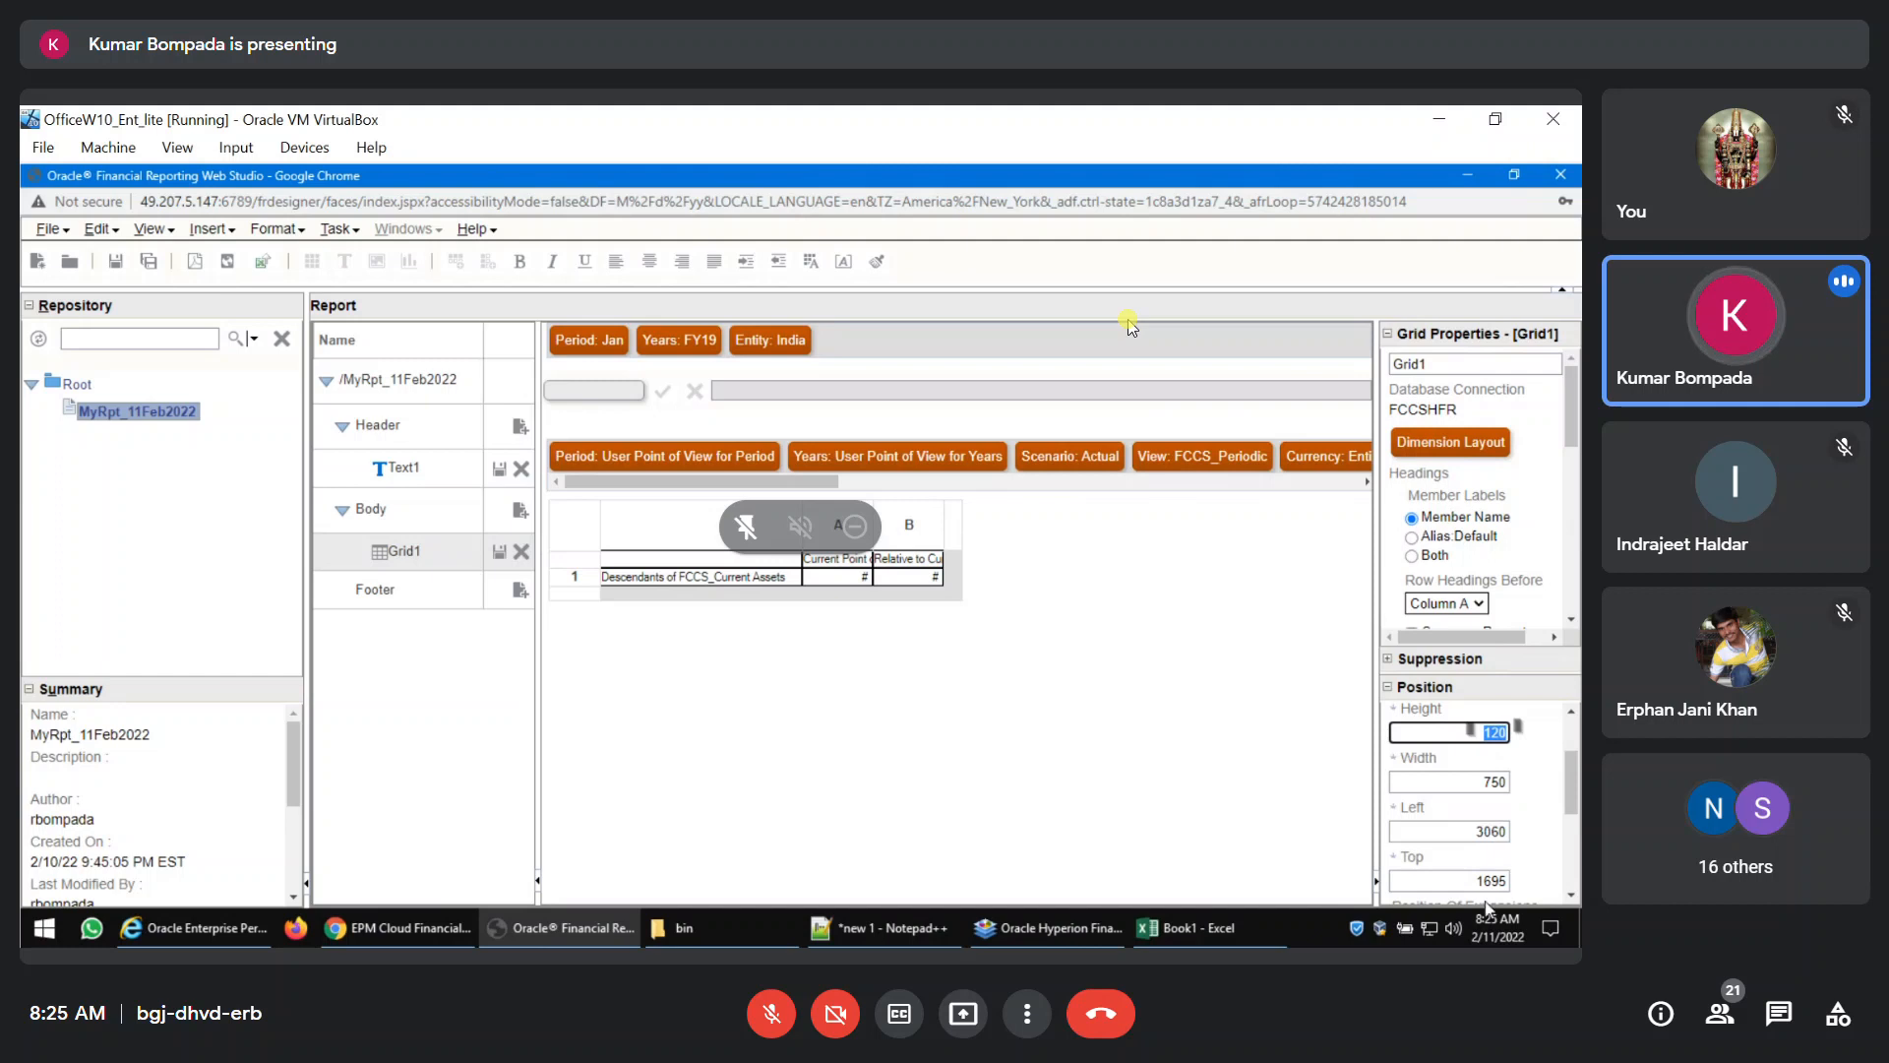
scroll(1548, 871, down, 1)
click(1490, 784)
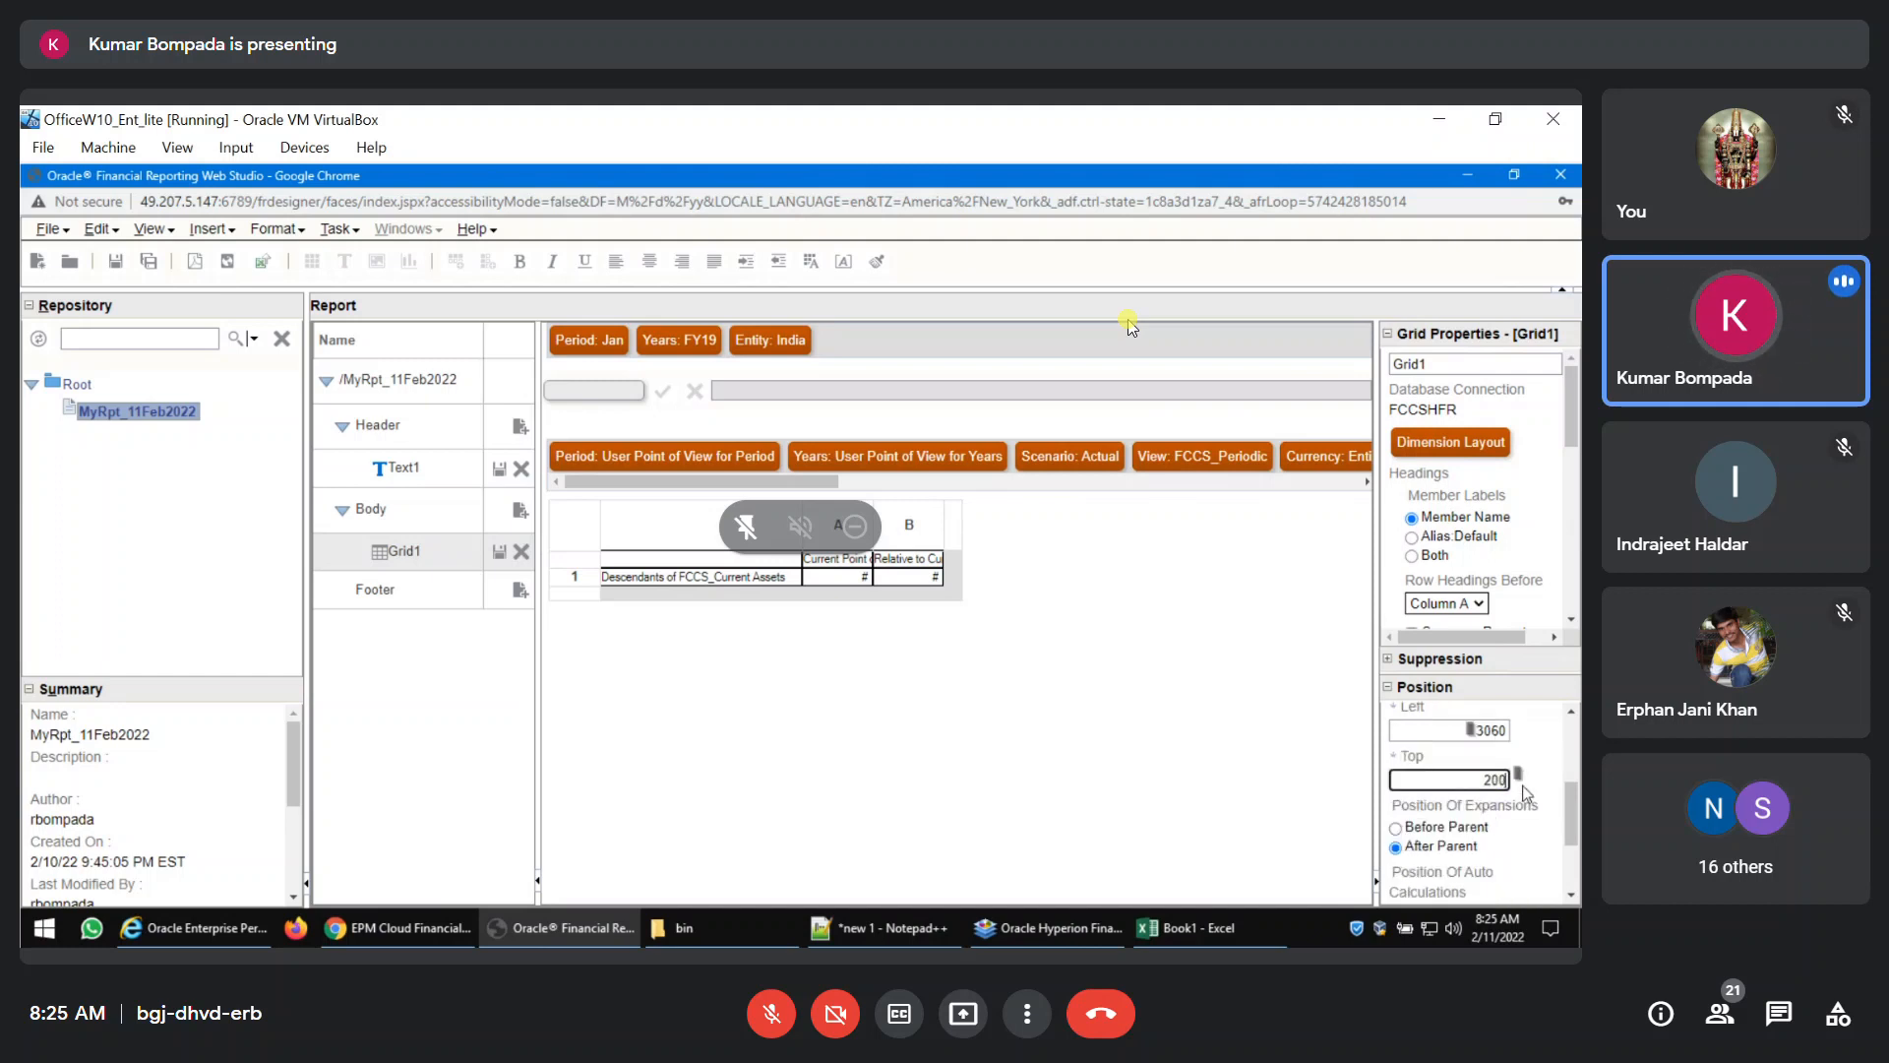
click(1165, 699)
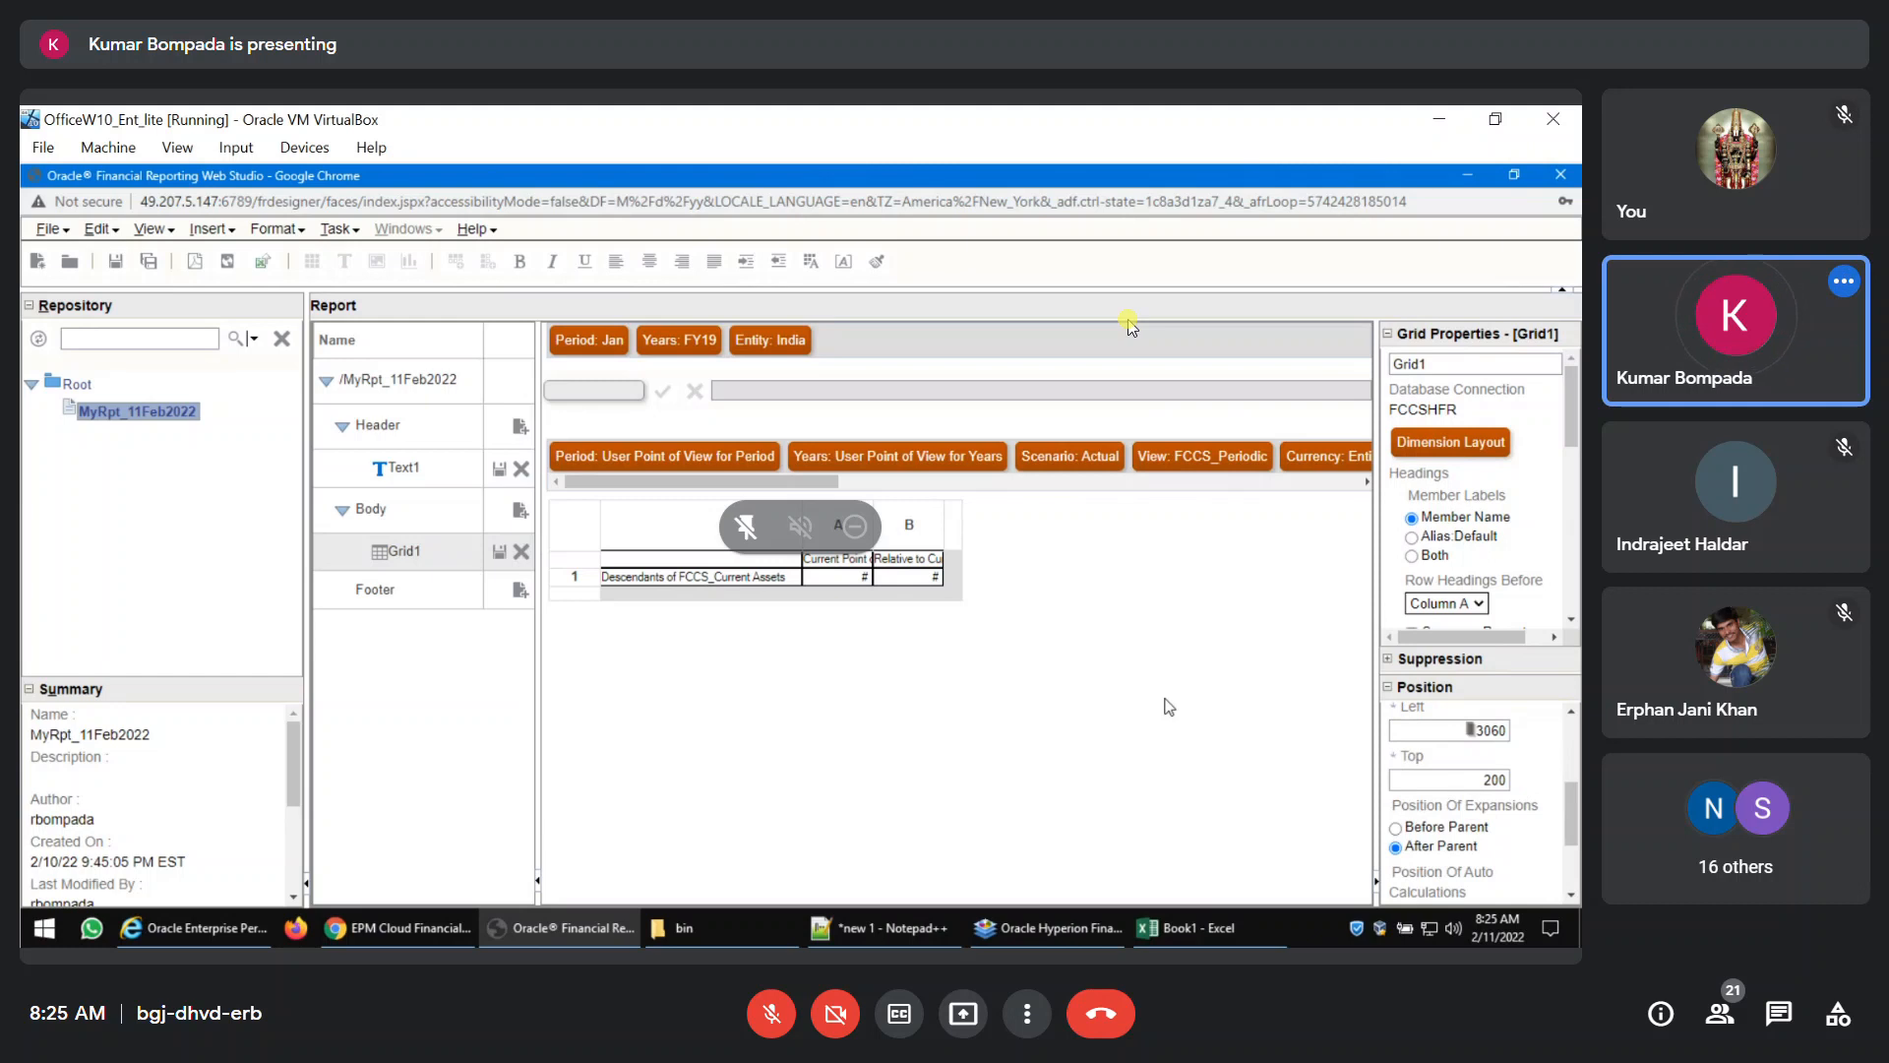
Save the report and preview it as PDF to check the gap between the title and the grid.
click(121, 265)
click(196, 264)
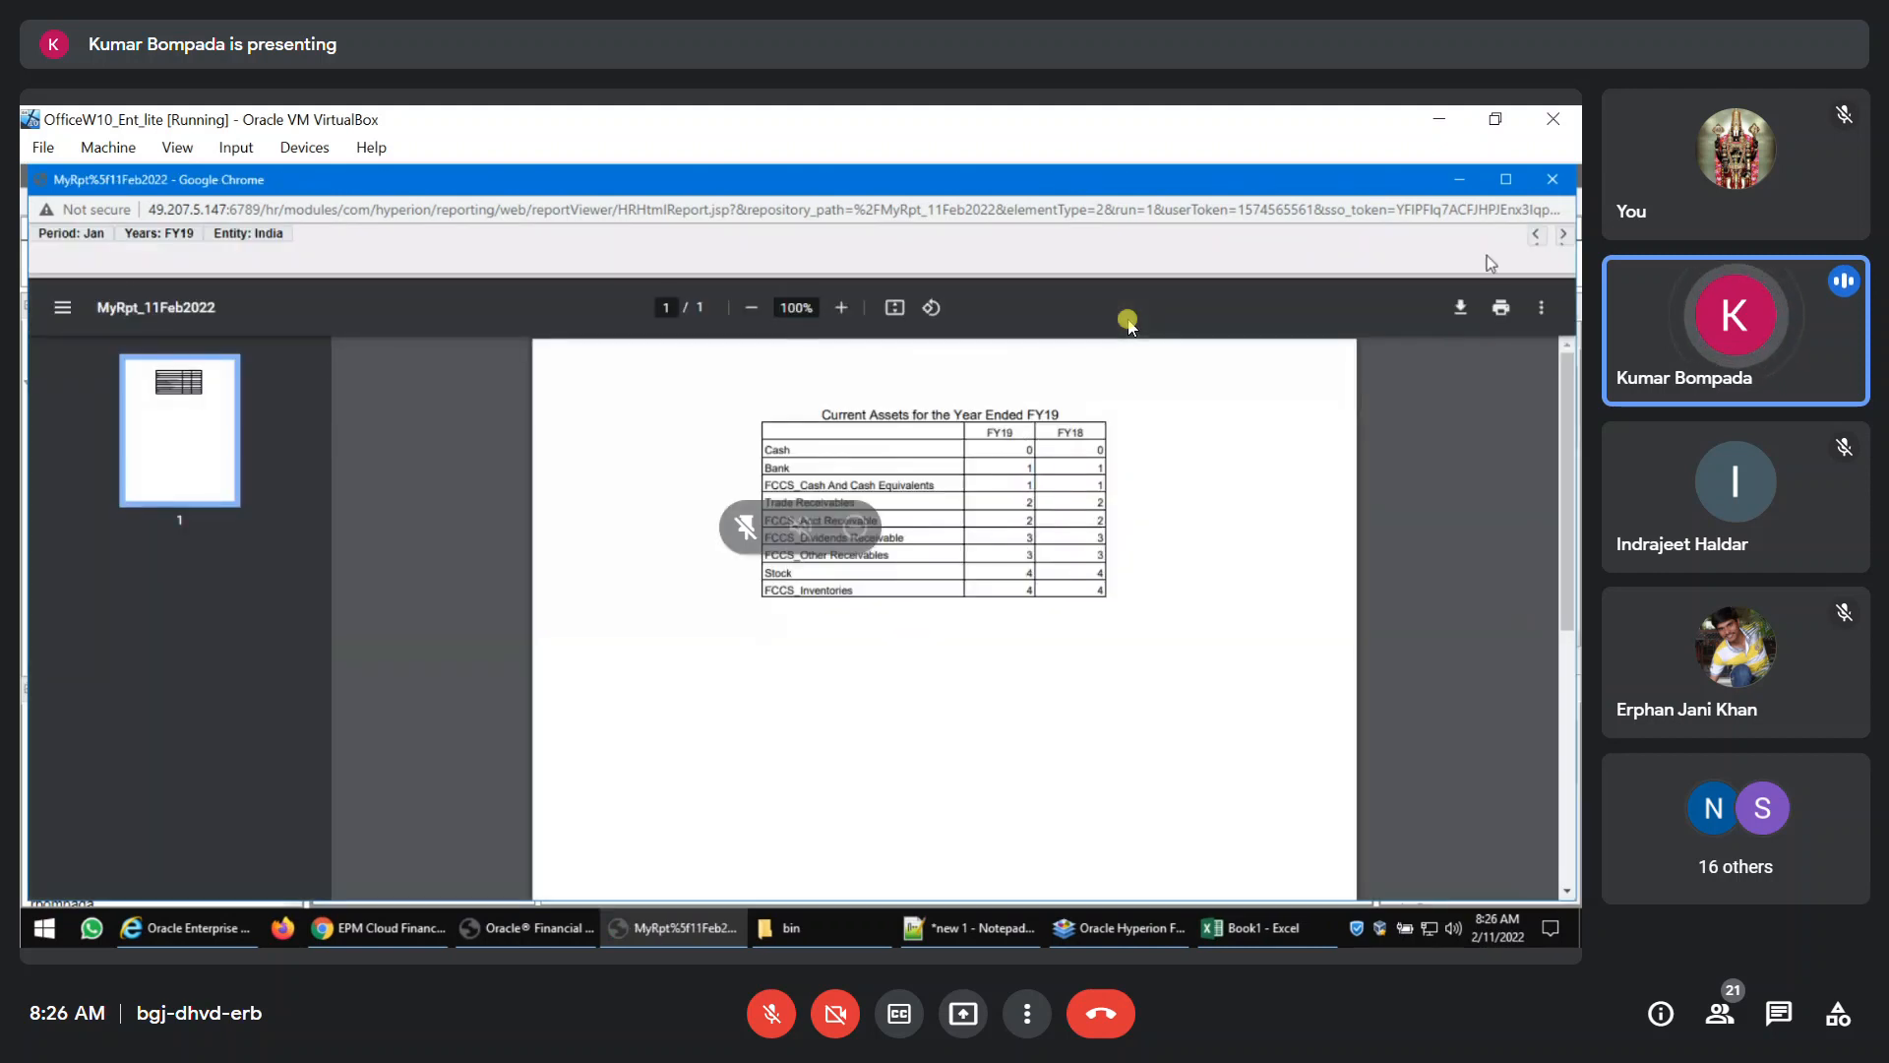
click(1552, 181)
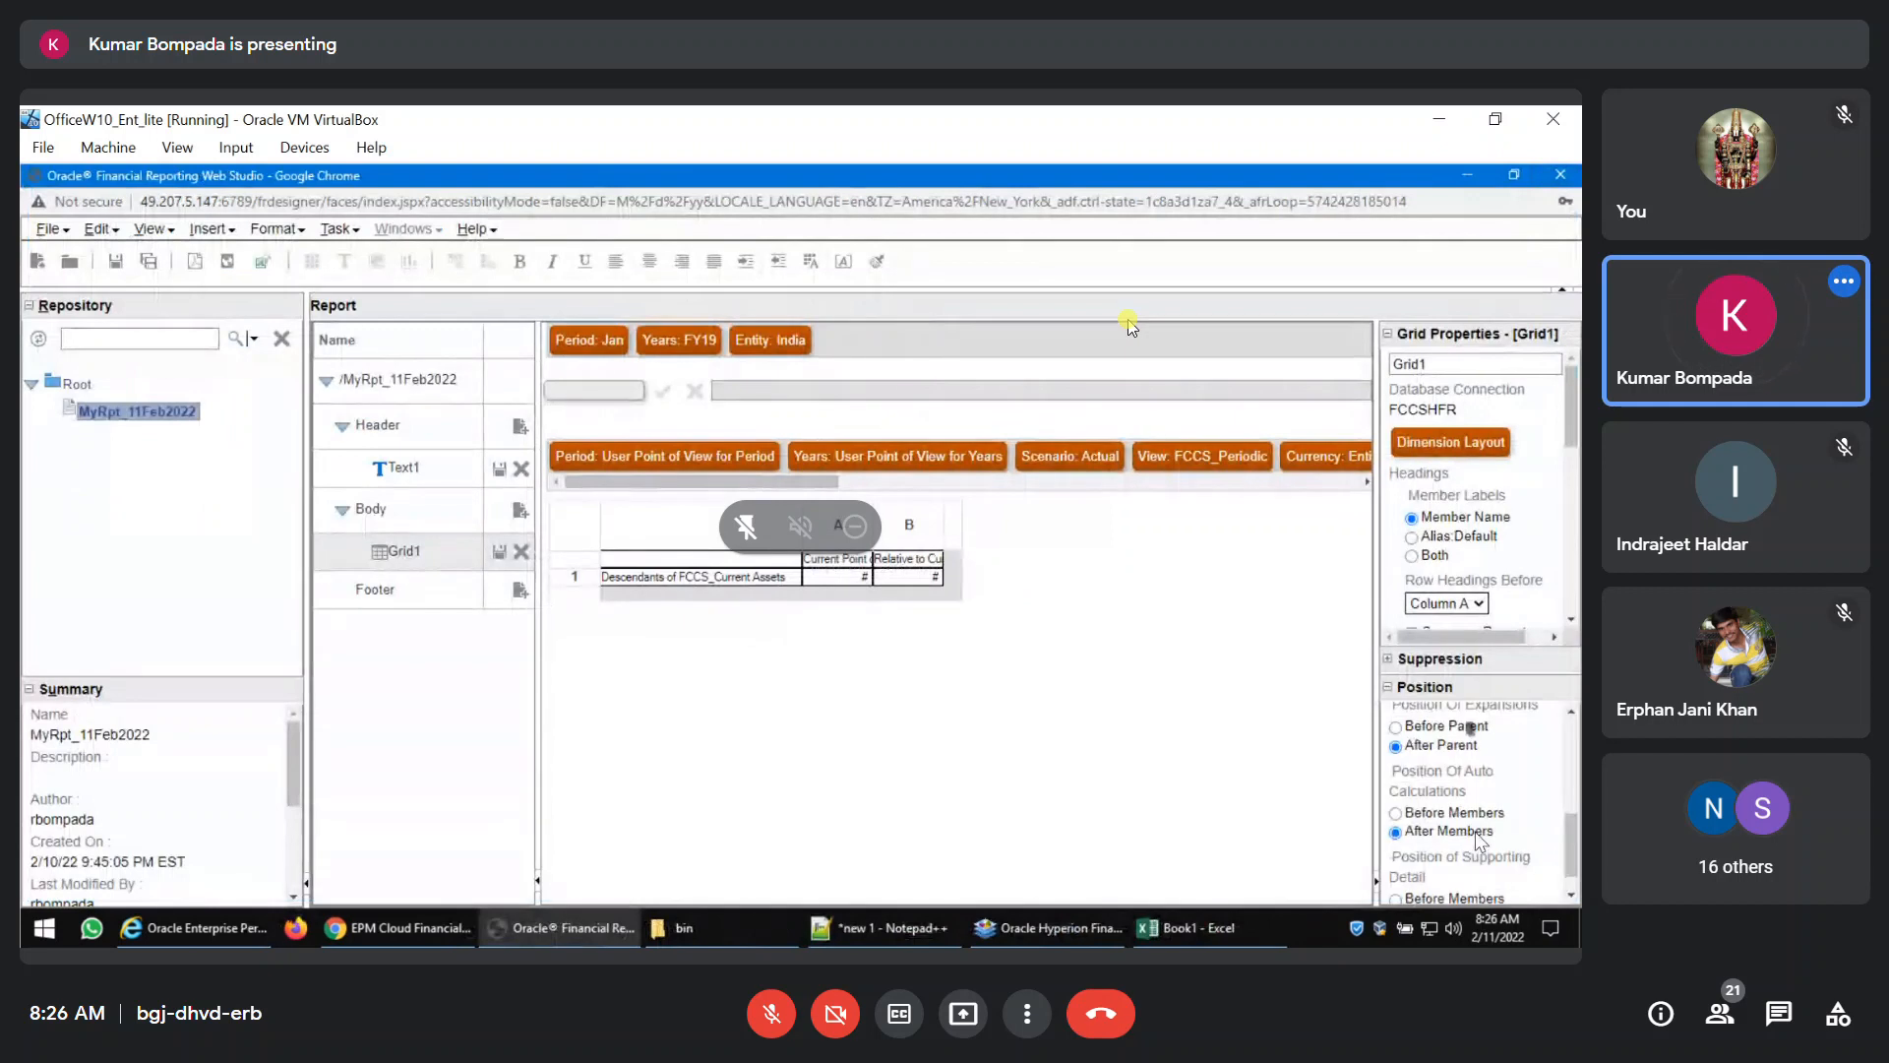
Set Grid1's top position to 400.
scroll(1476, 838, up, 1)
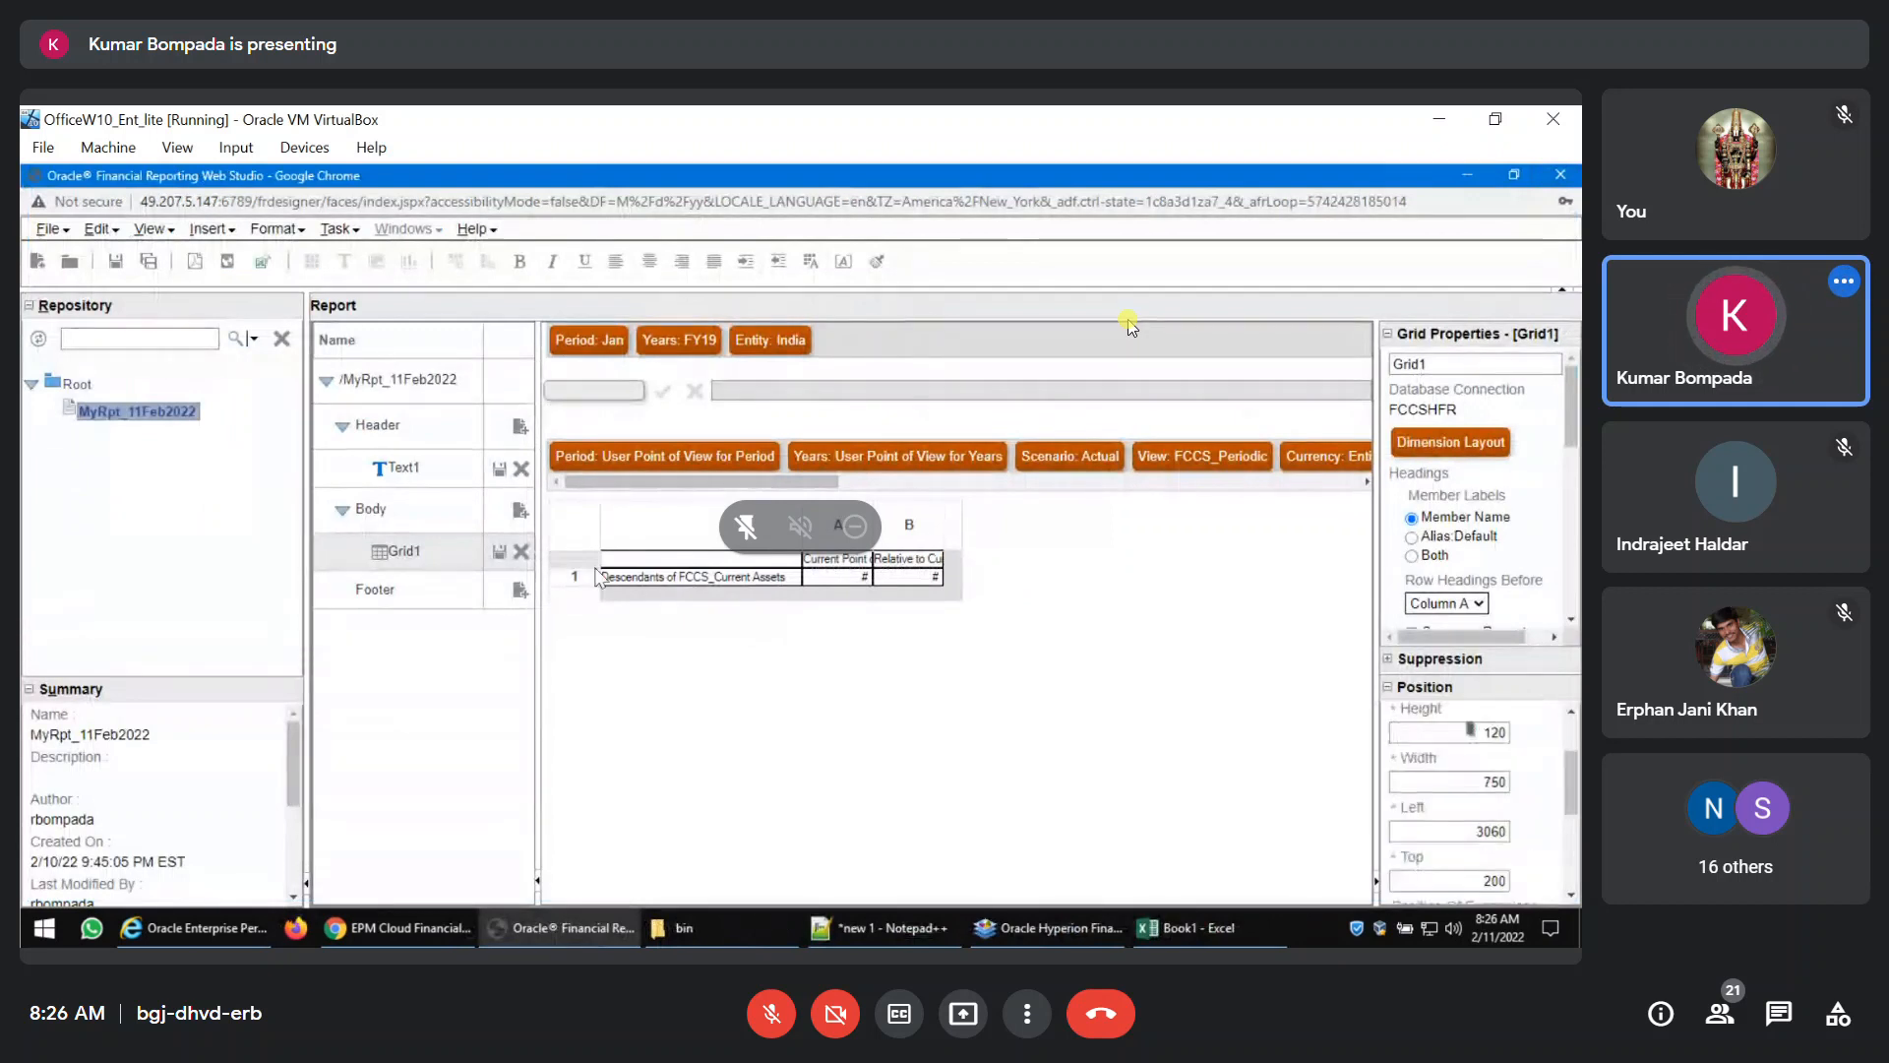
click(1486, 883)
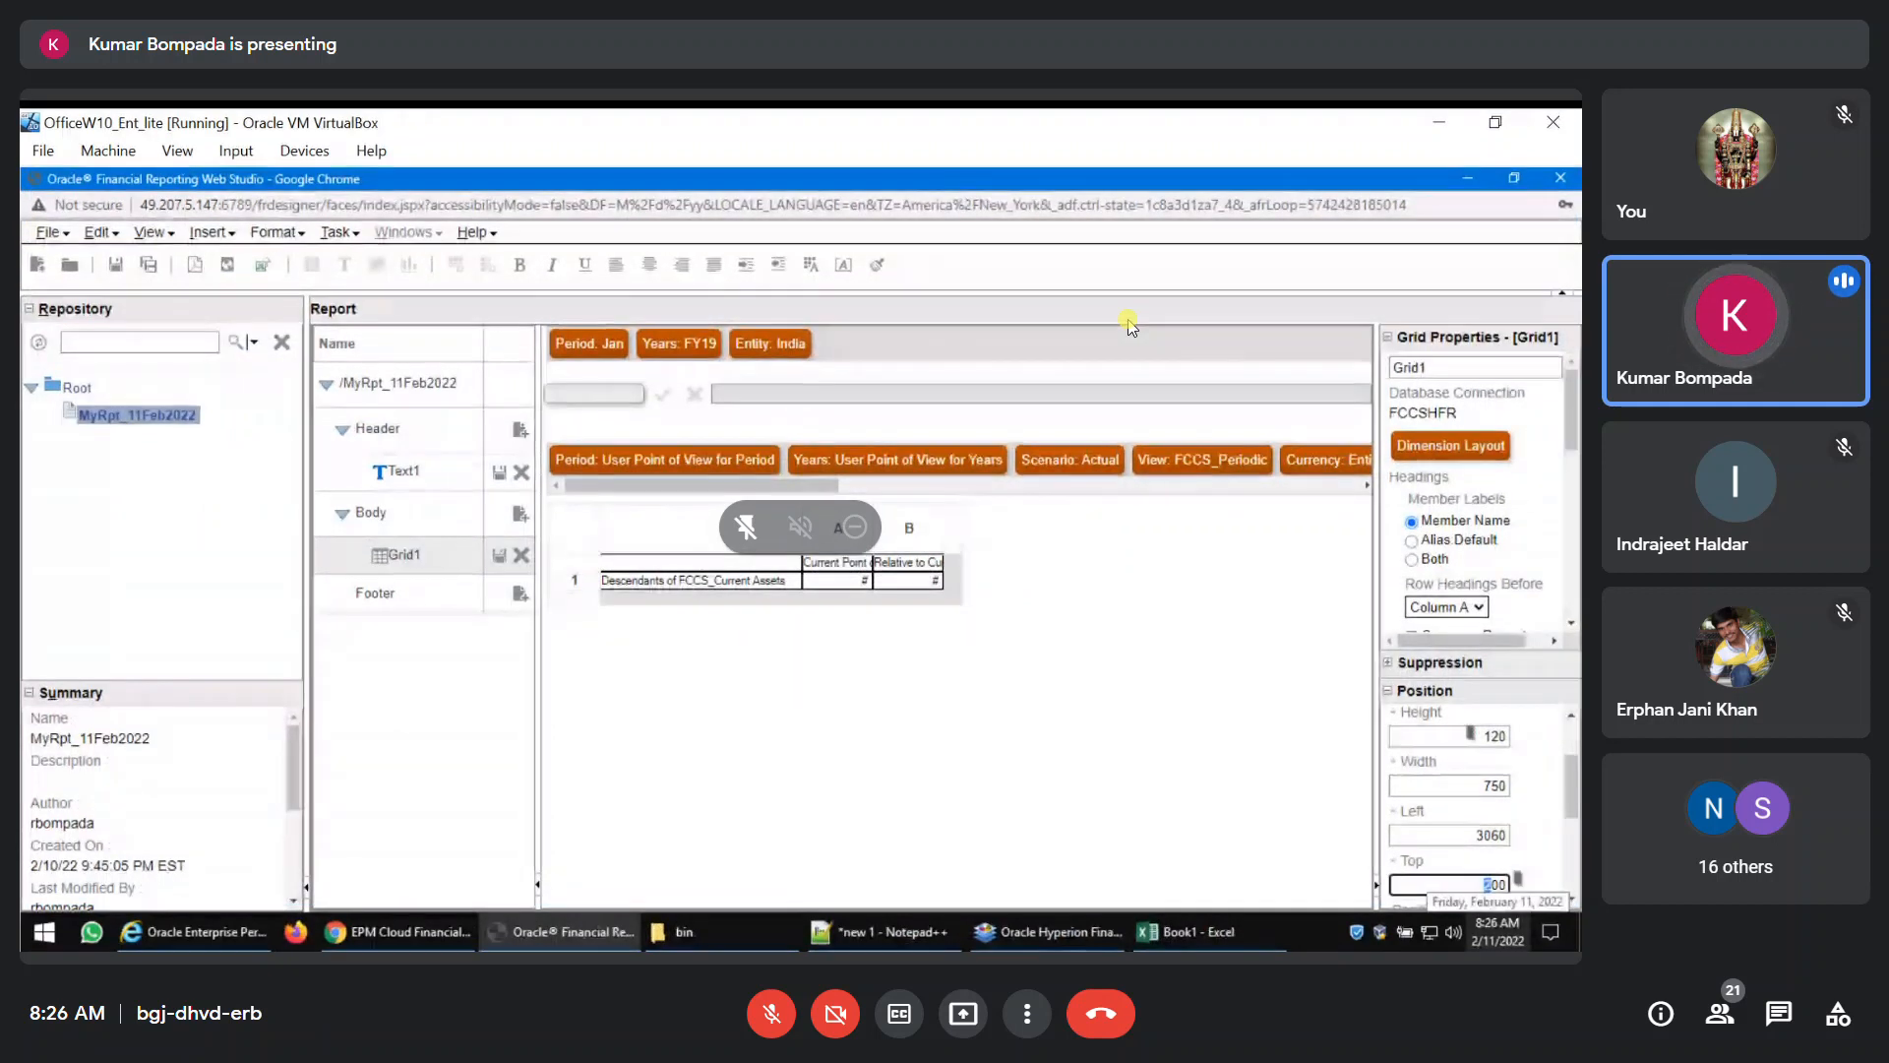
text(4)
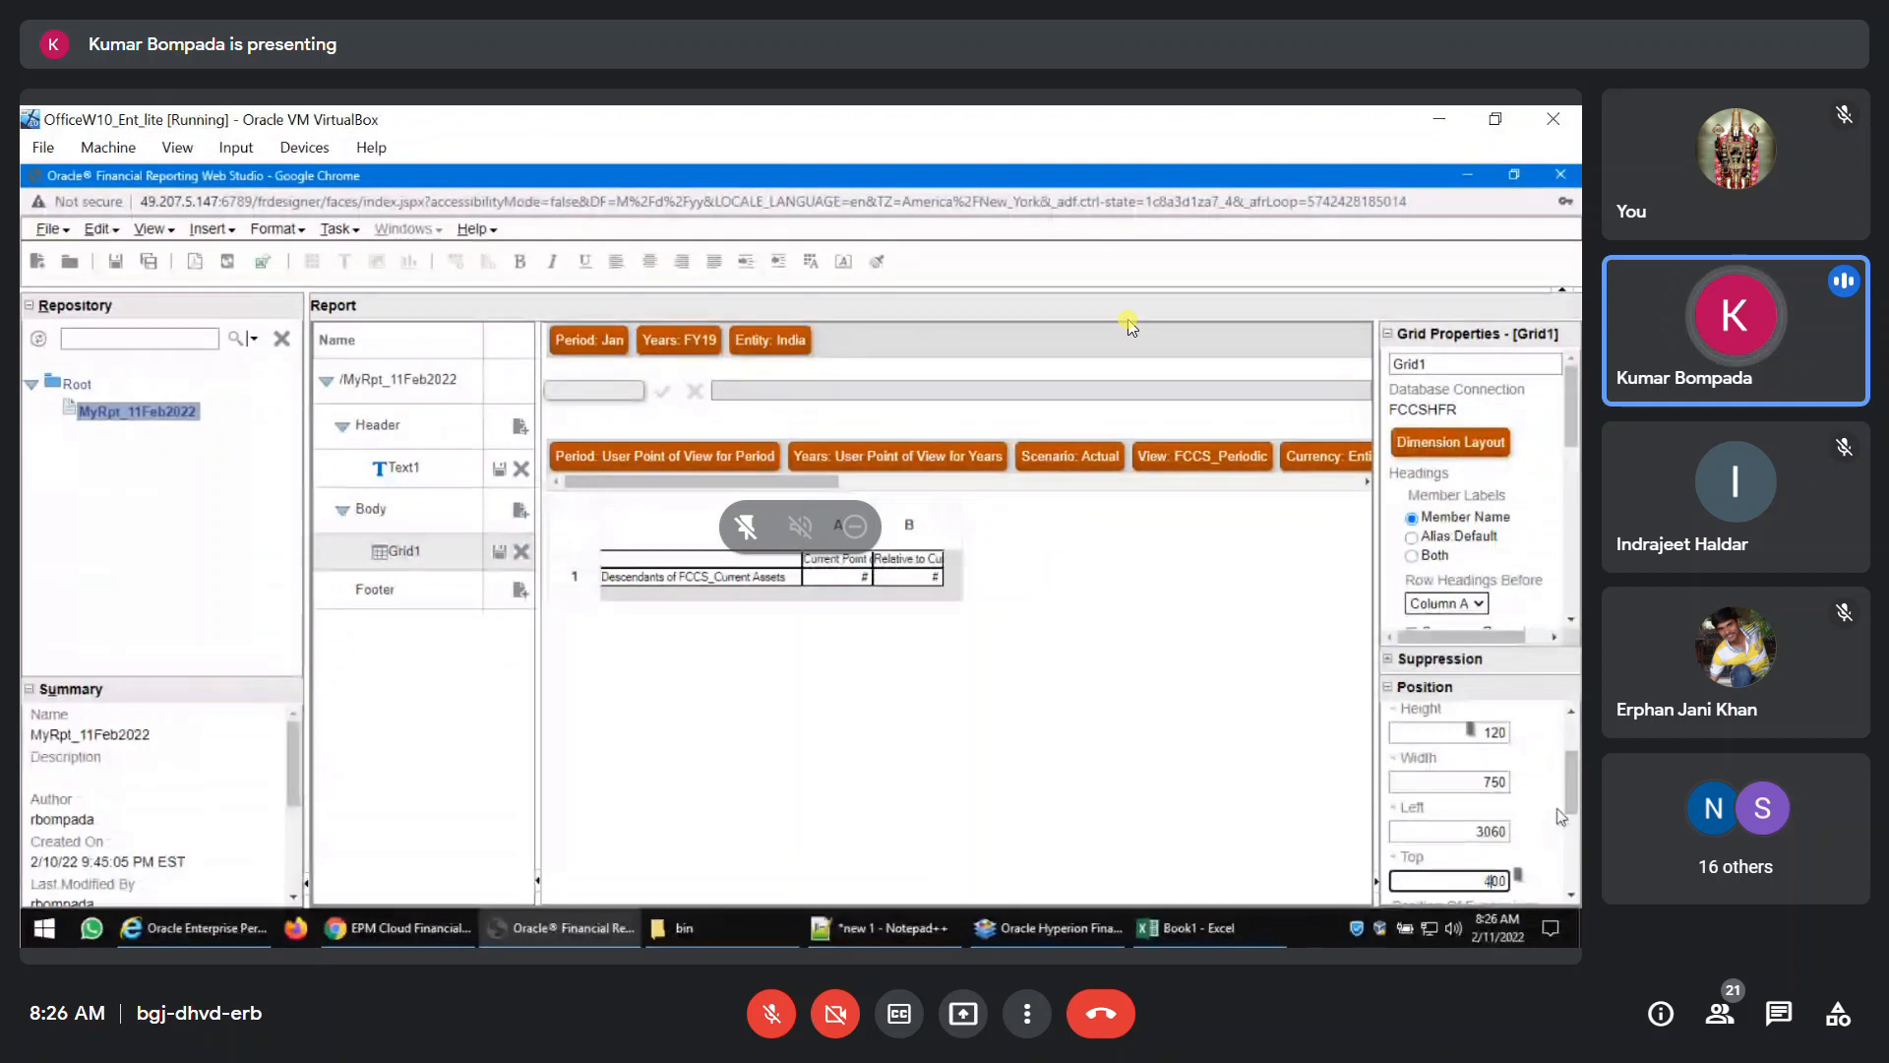
Save the repositioned grid and check the spacing below the title in the PDF preview.
click(116, 263)
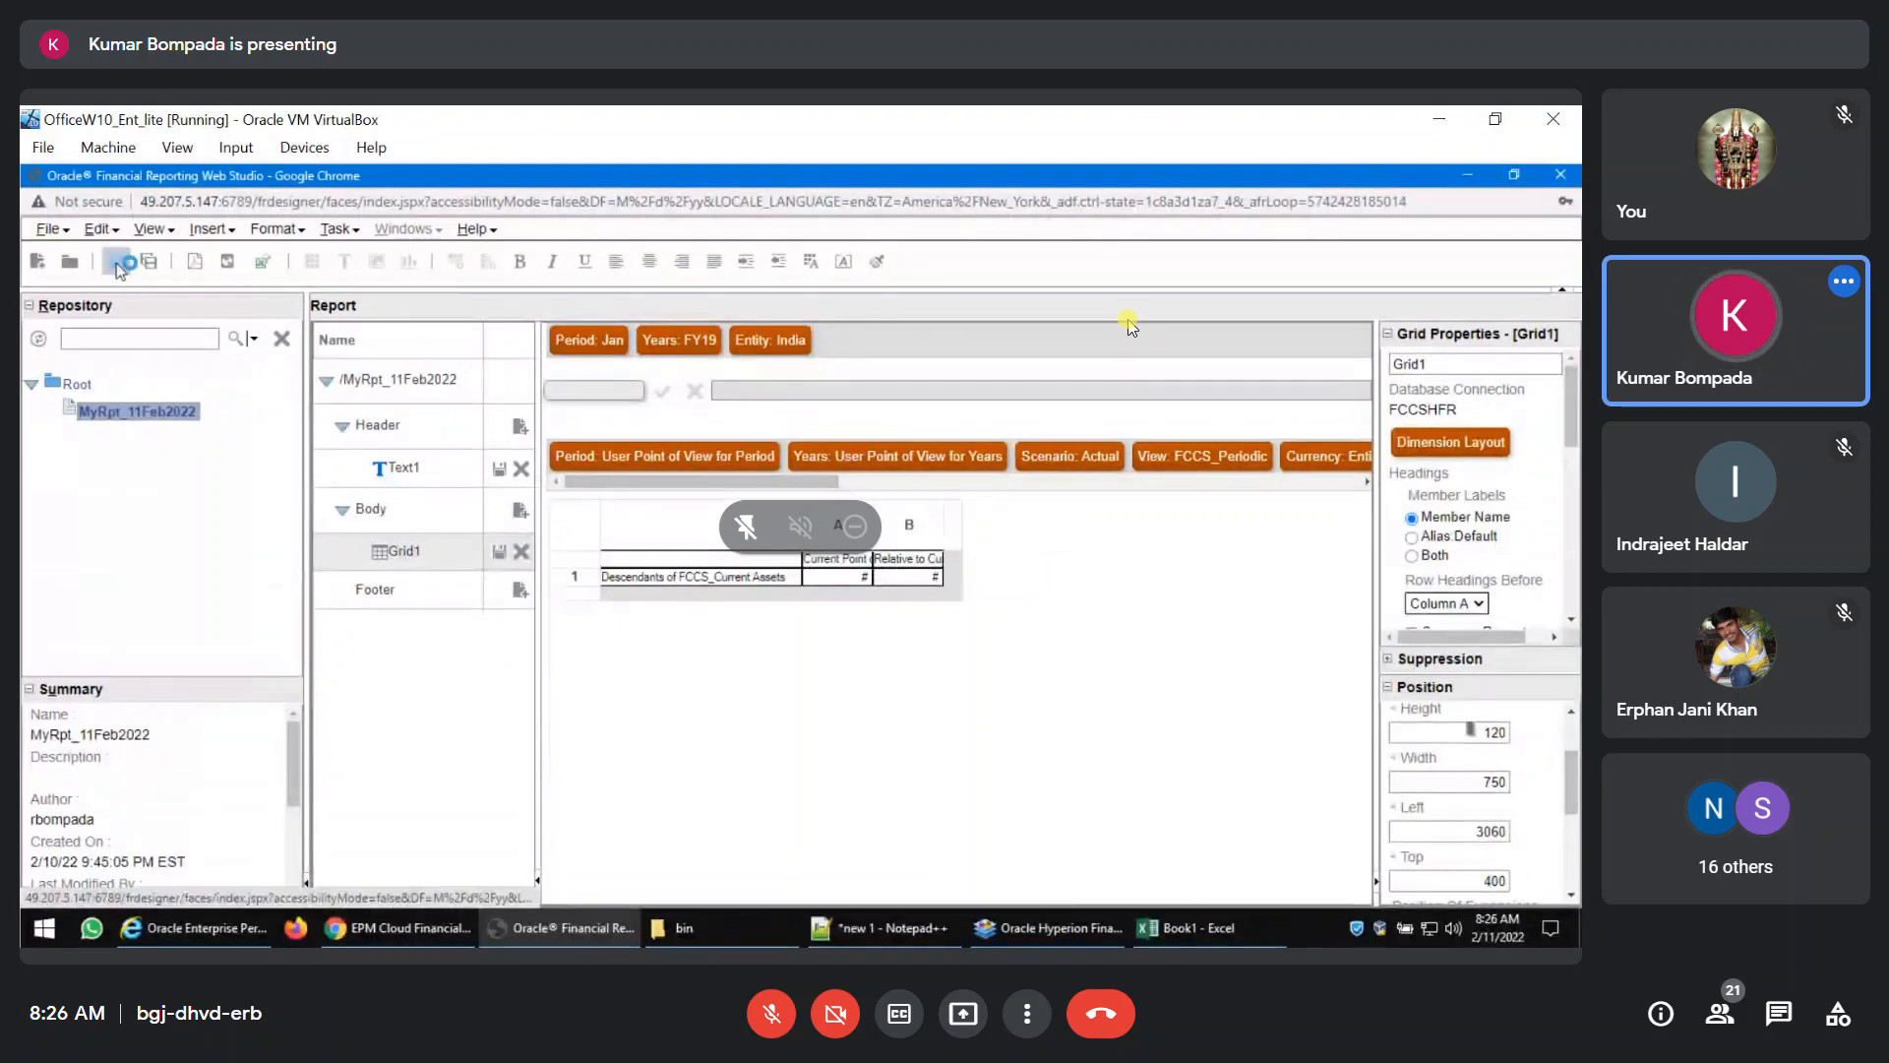
click(194, 263)
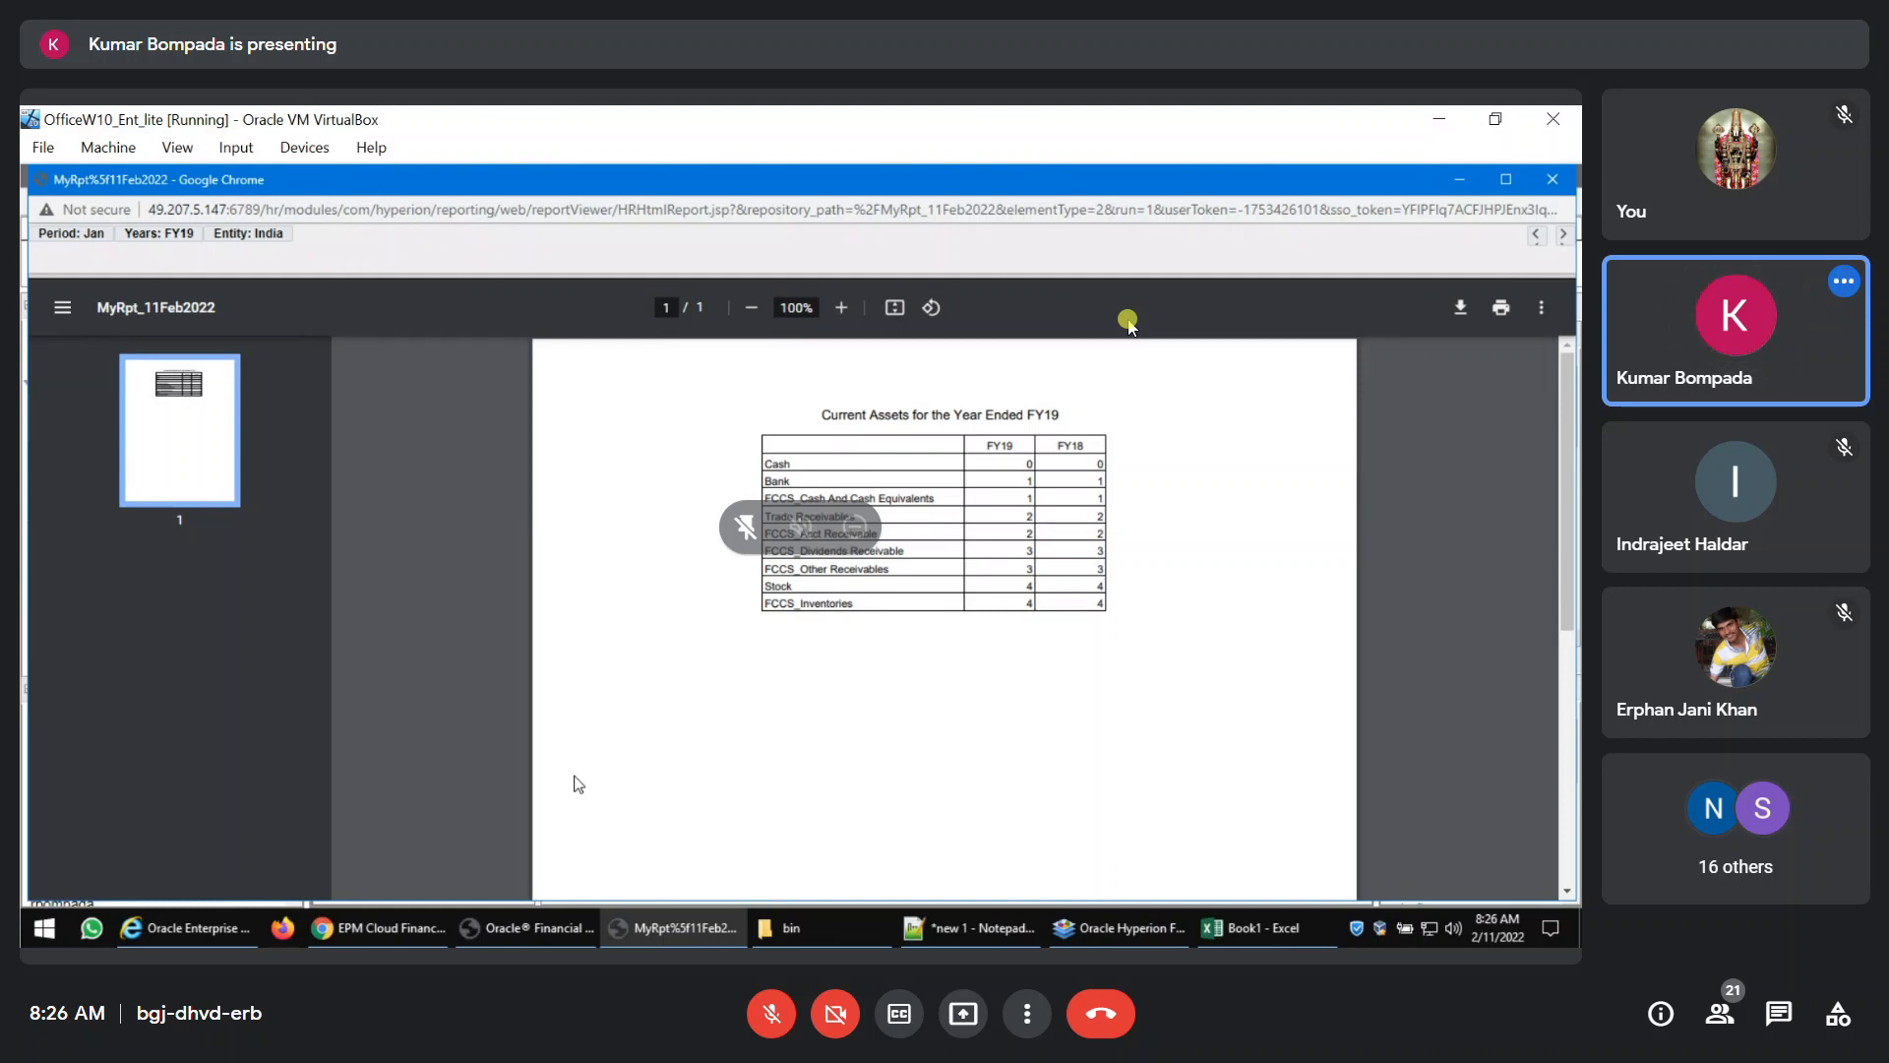
click(1553, 180)
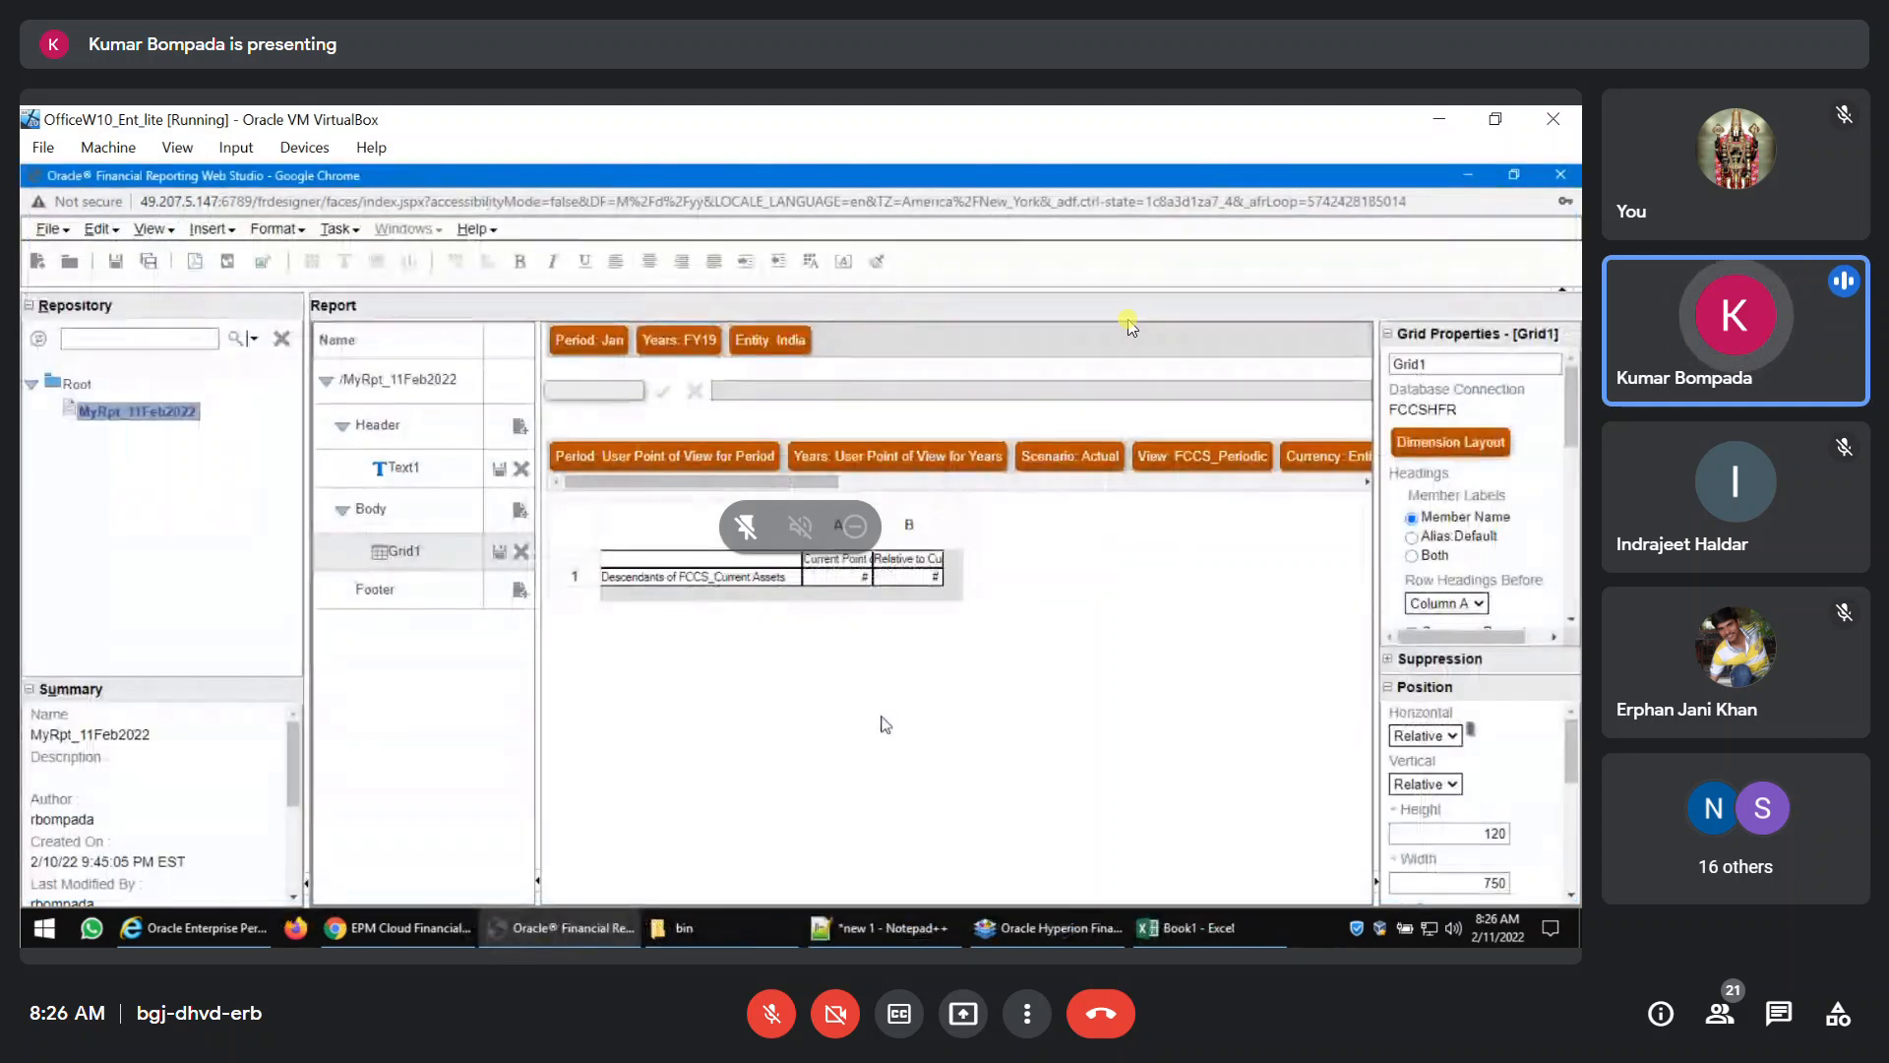
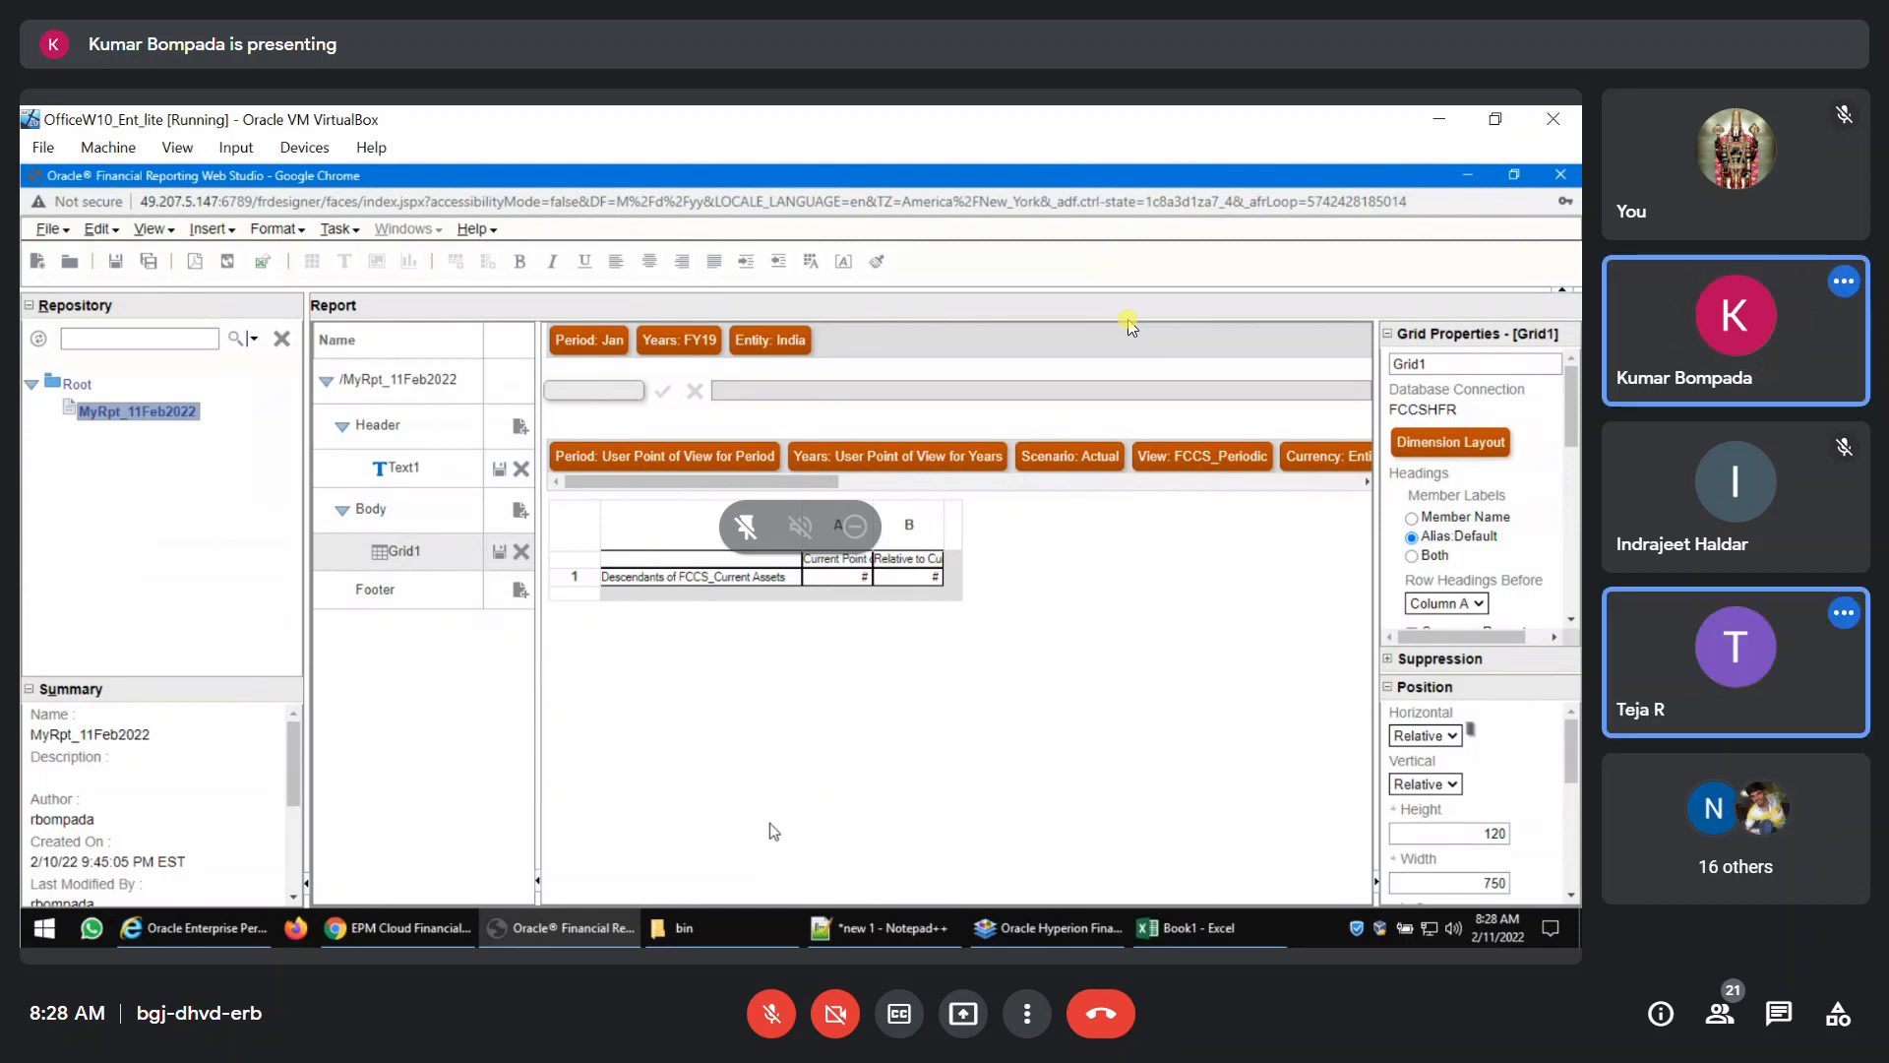
Switch to the FCCS application, open Calculation Manager and view the Consol rule FCCS_10_After Opening Balance Carry Forward_LocalCurrency.
mouse_move(576, 928)
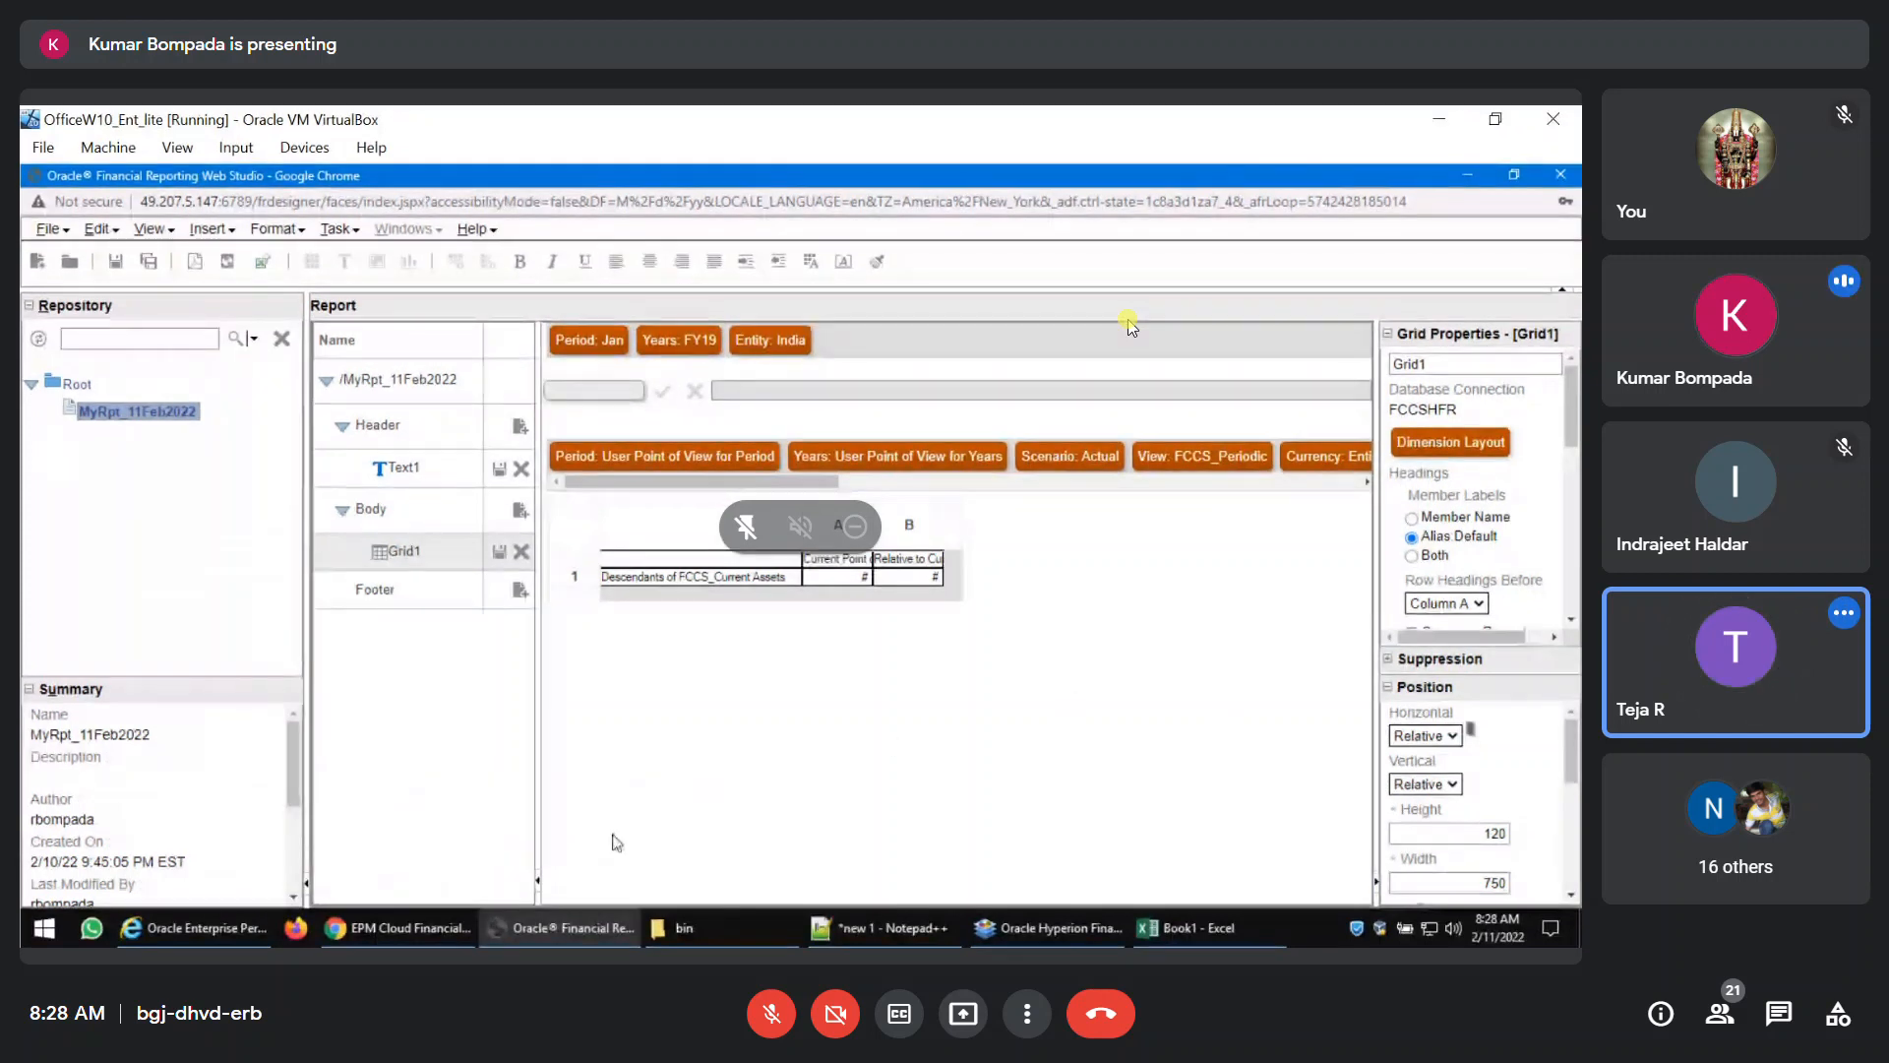
click(368, 929)
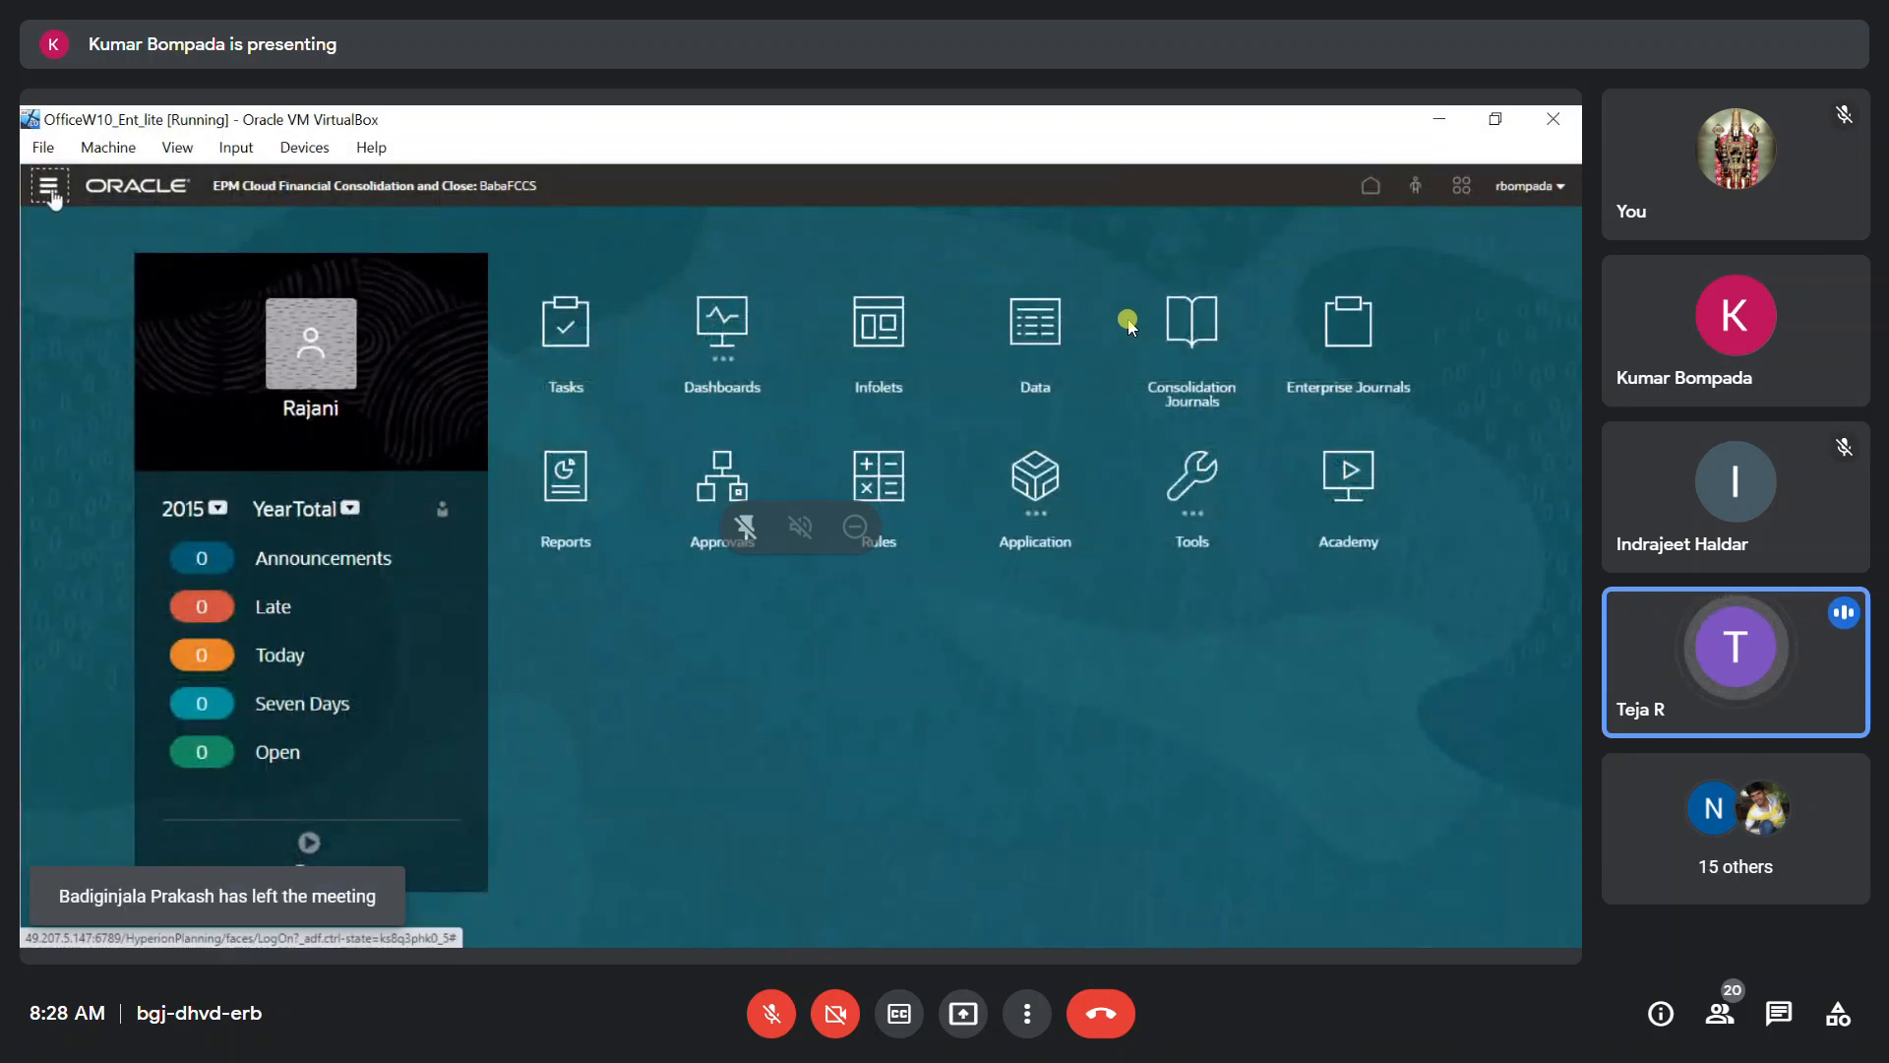
click(48, 187)
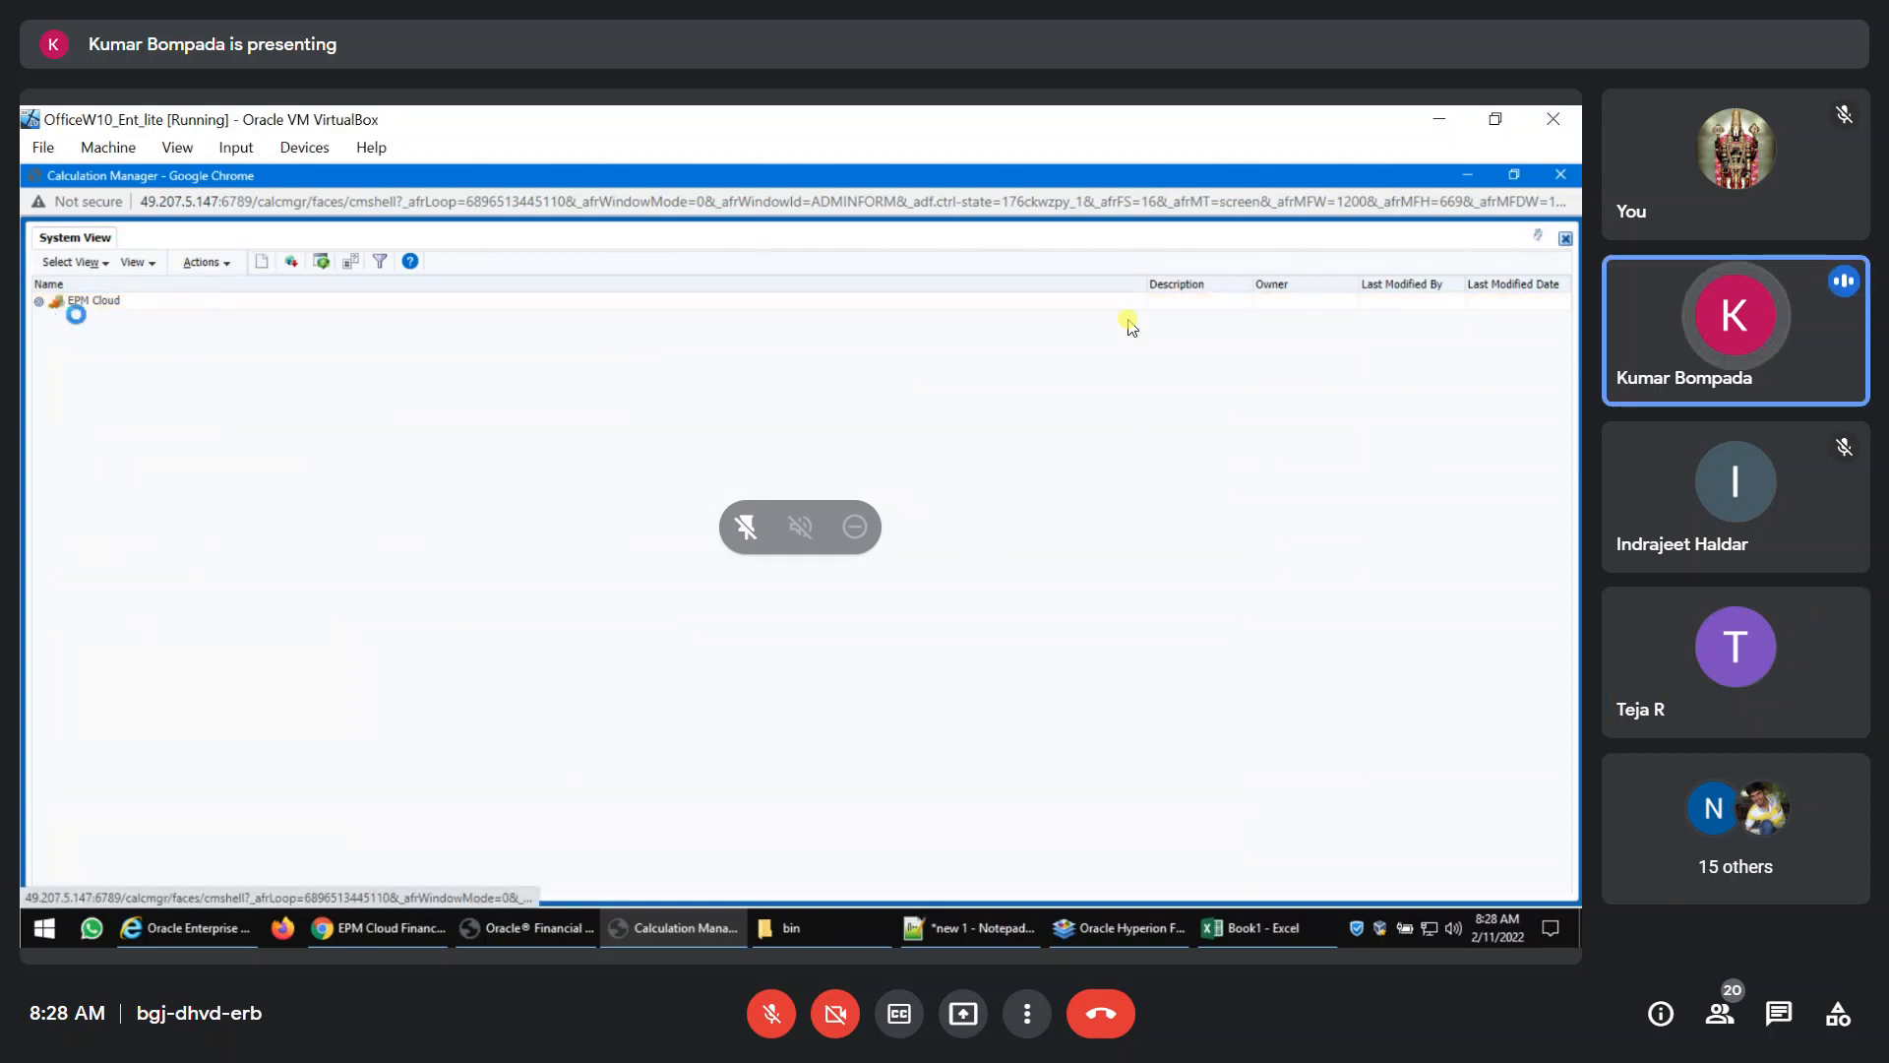
click(57, 319)
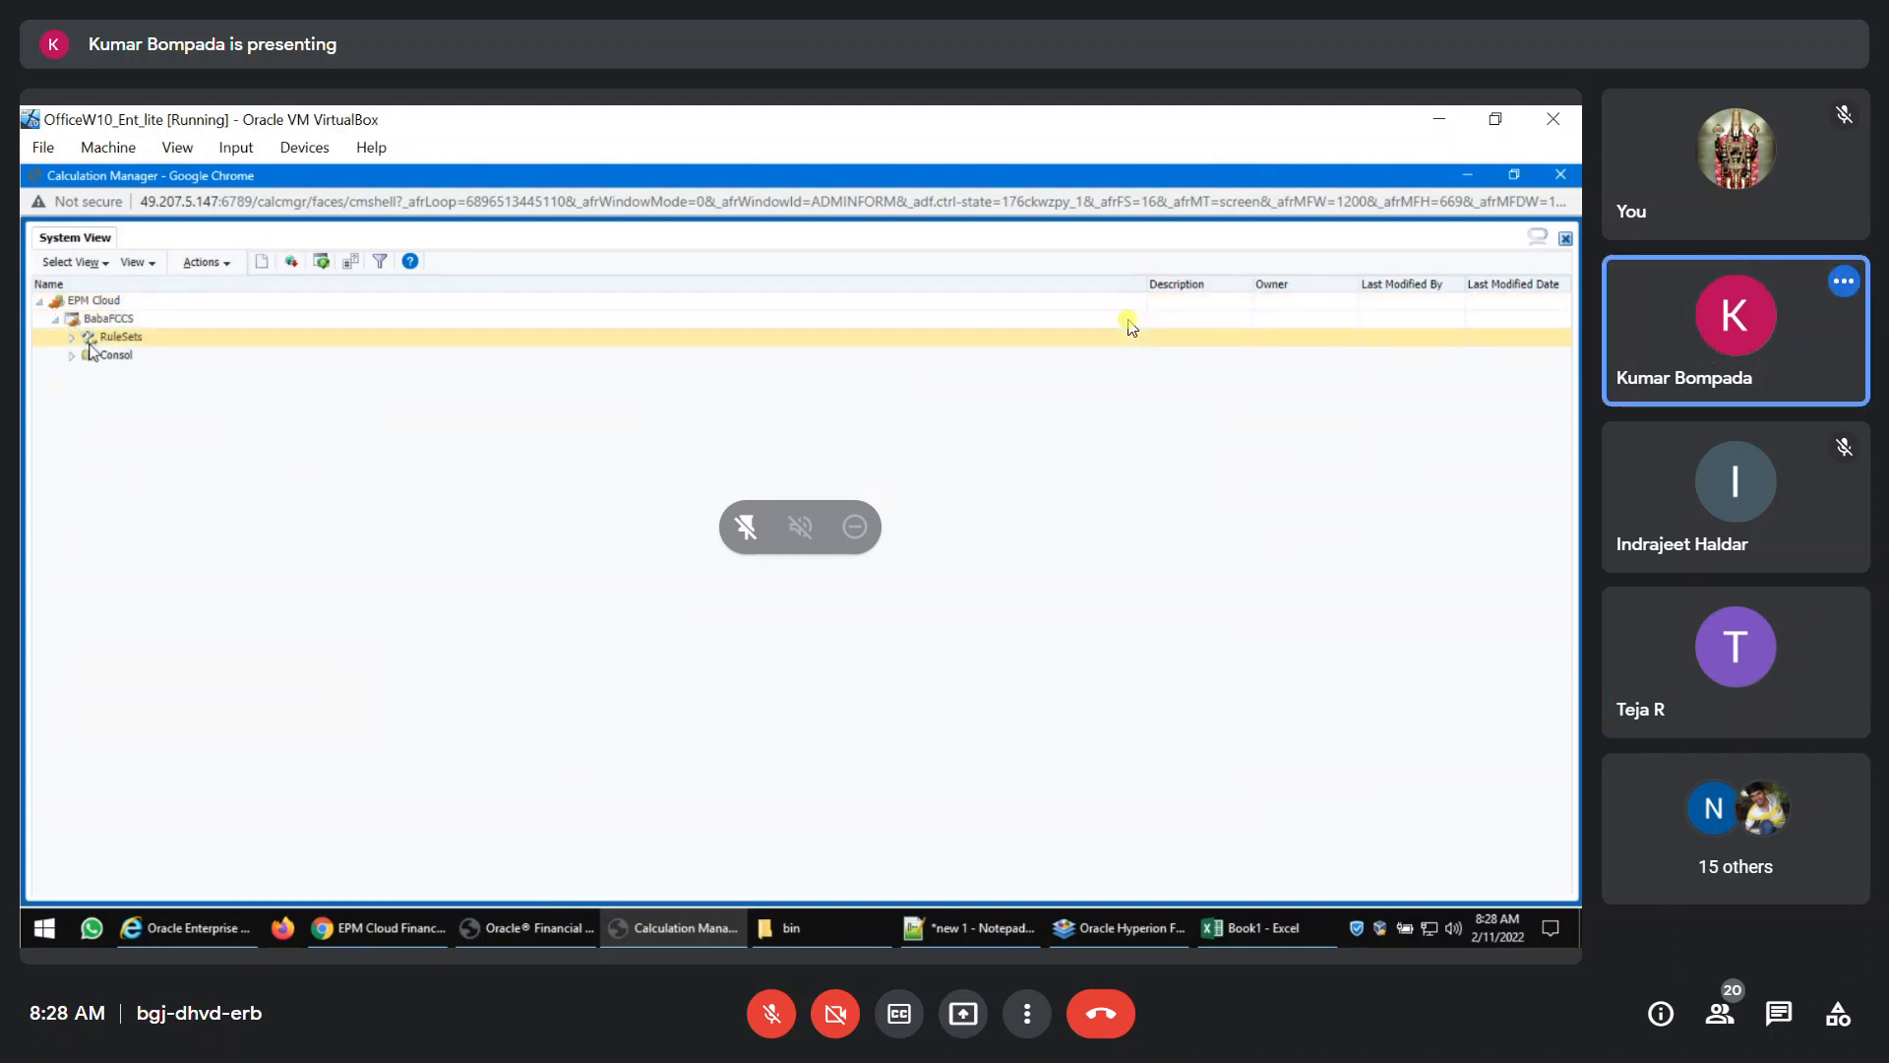
click(70, 356)
click(88, 374)
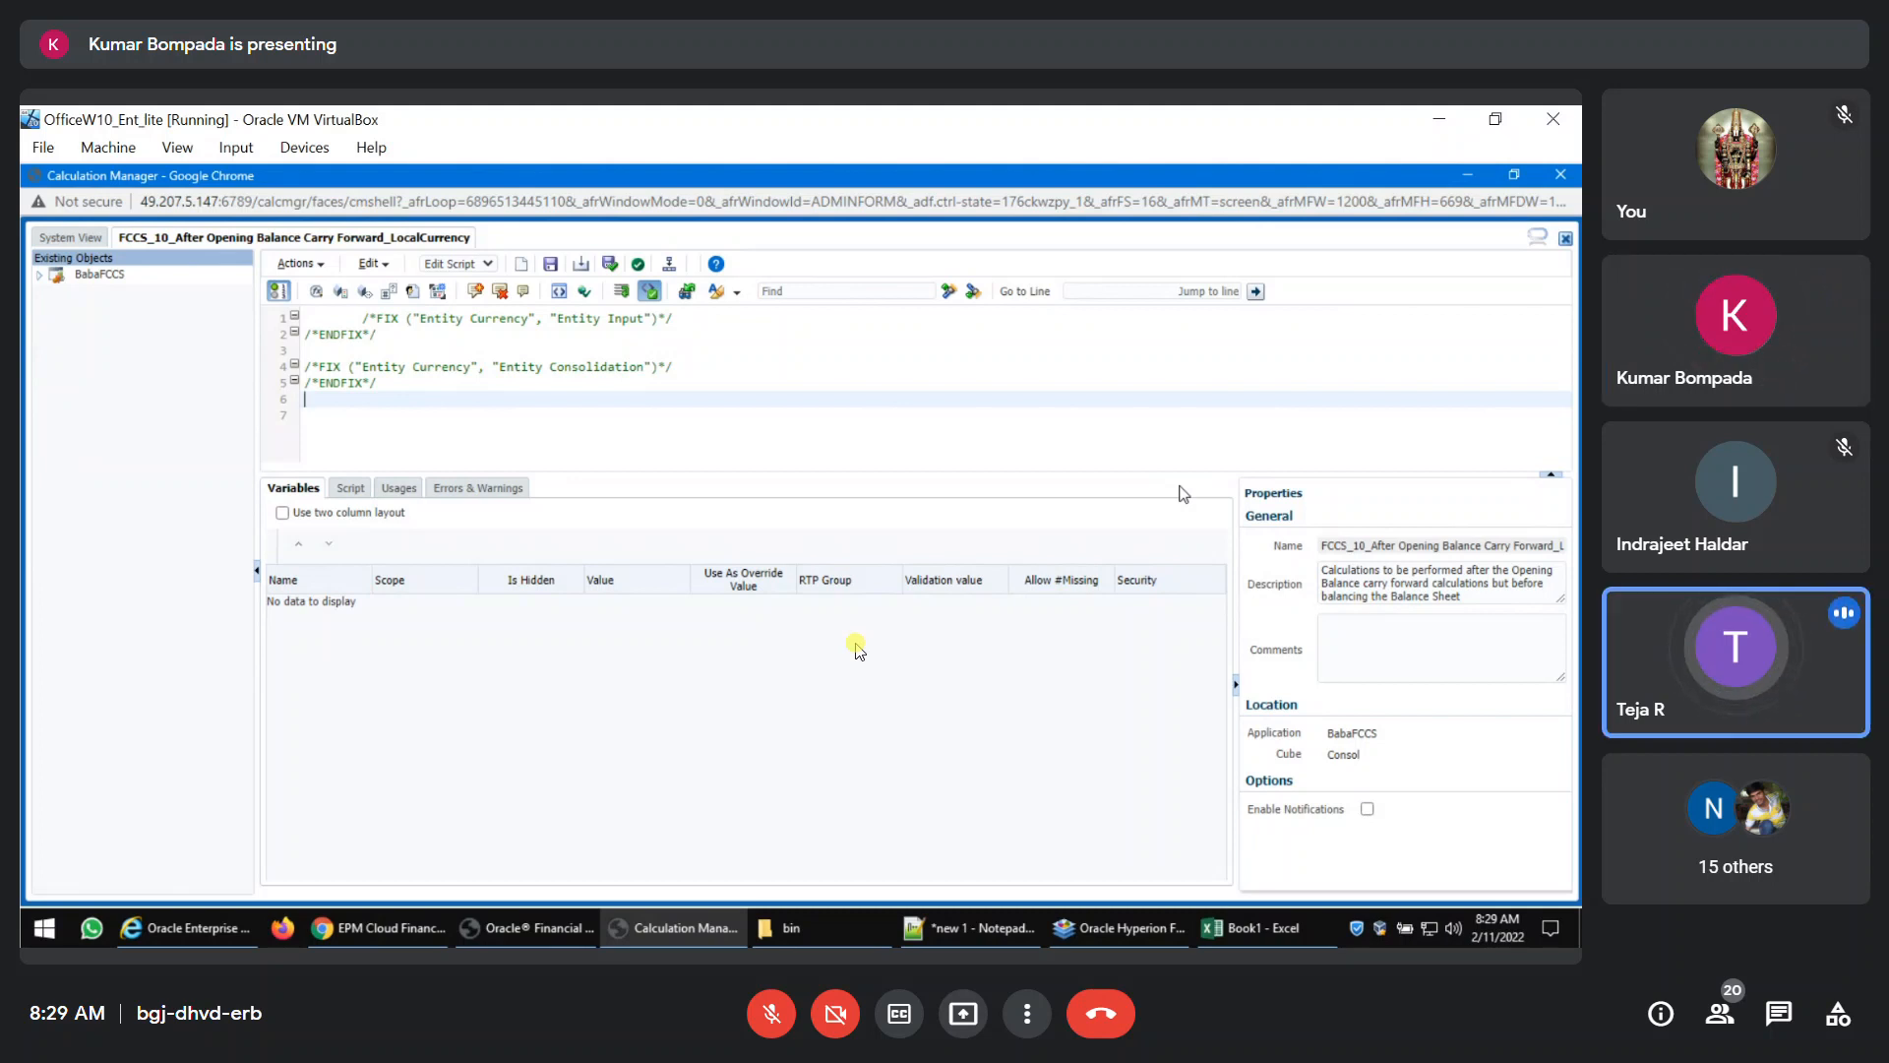
Return to the FCCS home page and open its Business Rules list to review the rules available for launch.
mouse_move(228, 938)
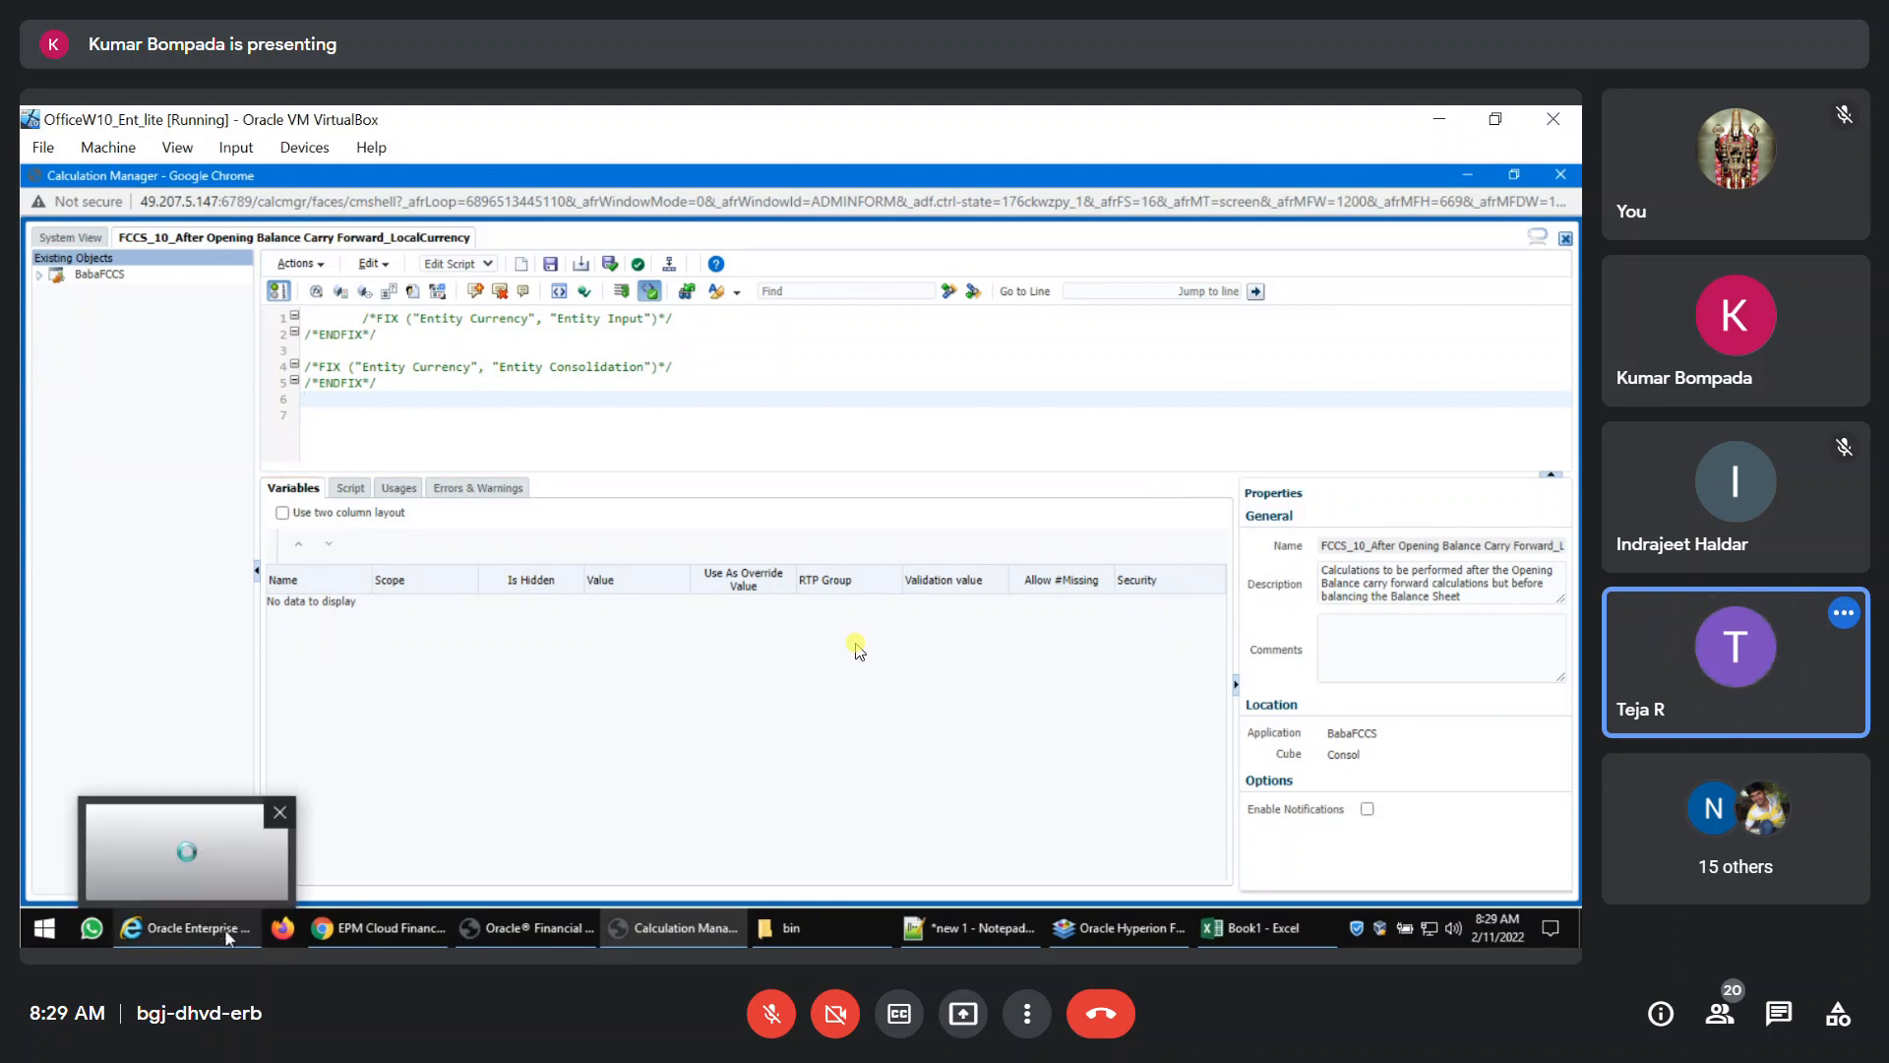
click(353, 929)
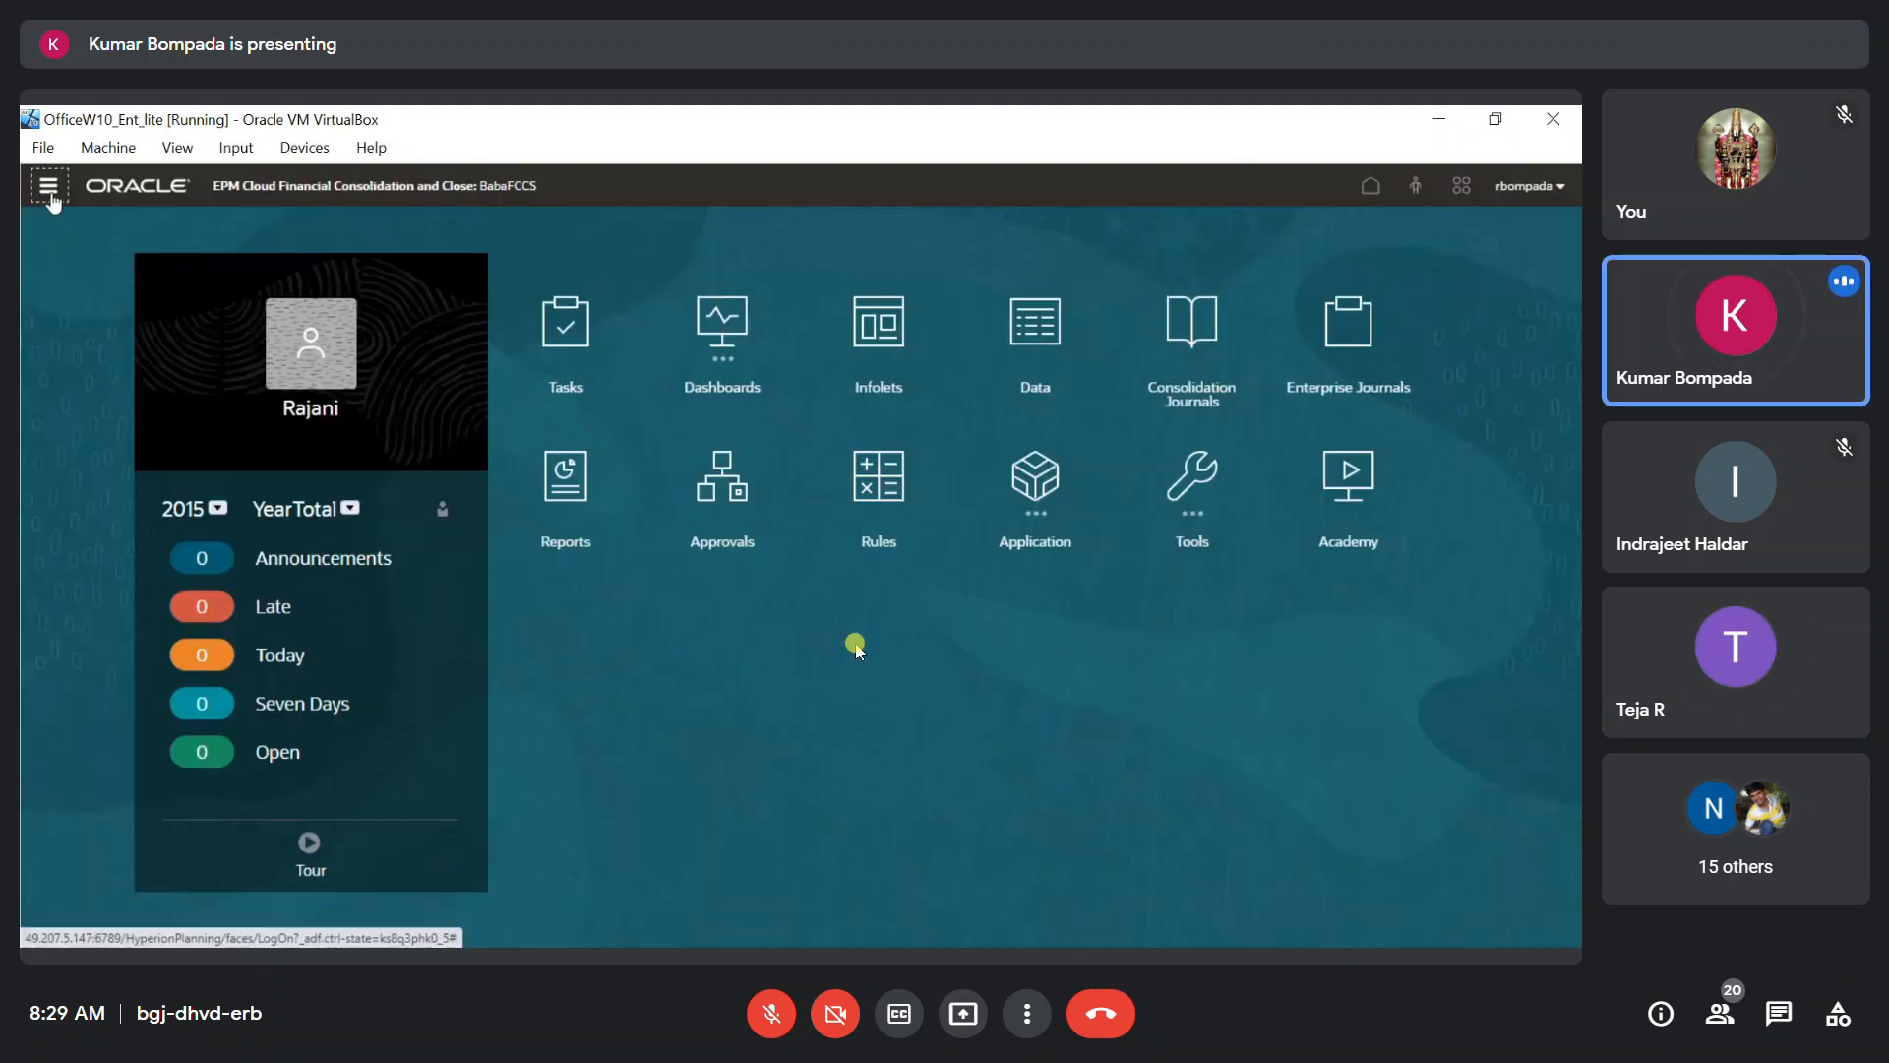
click(49, 192)
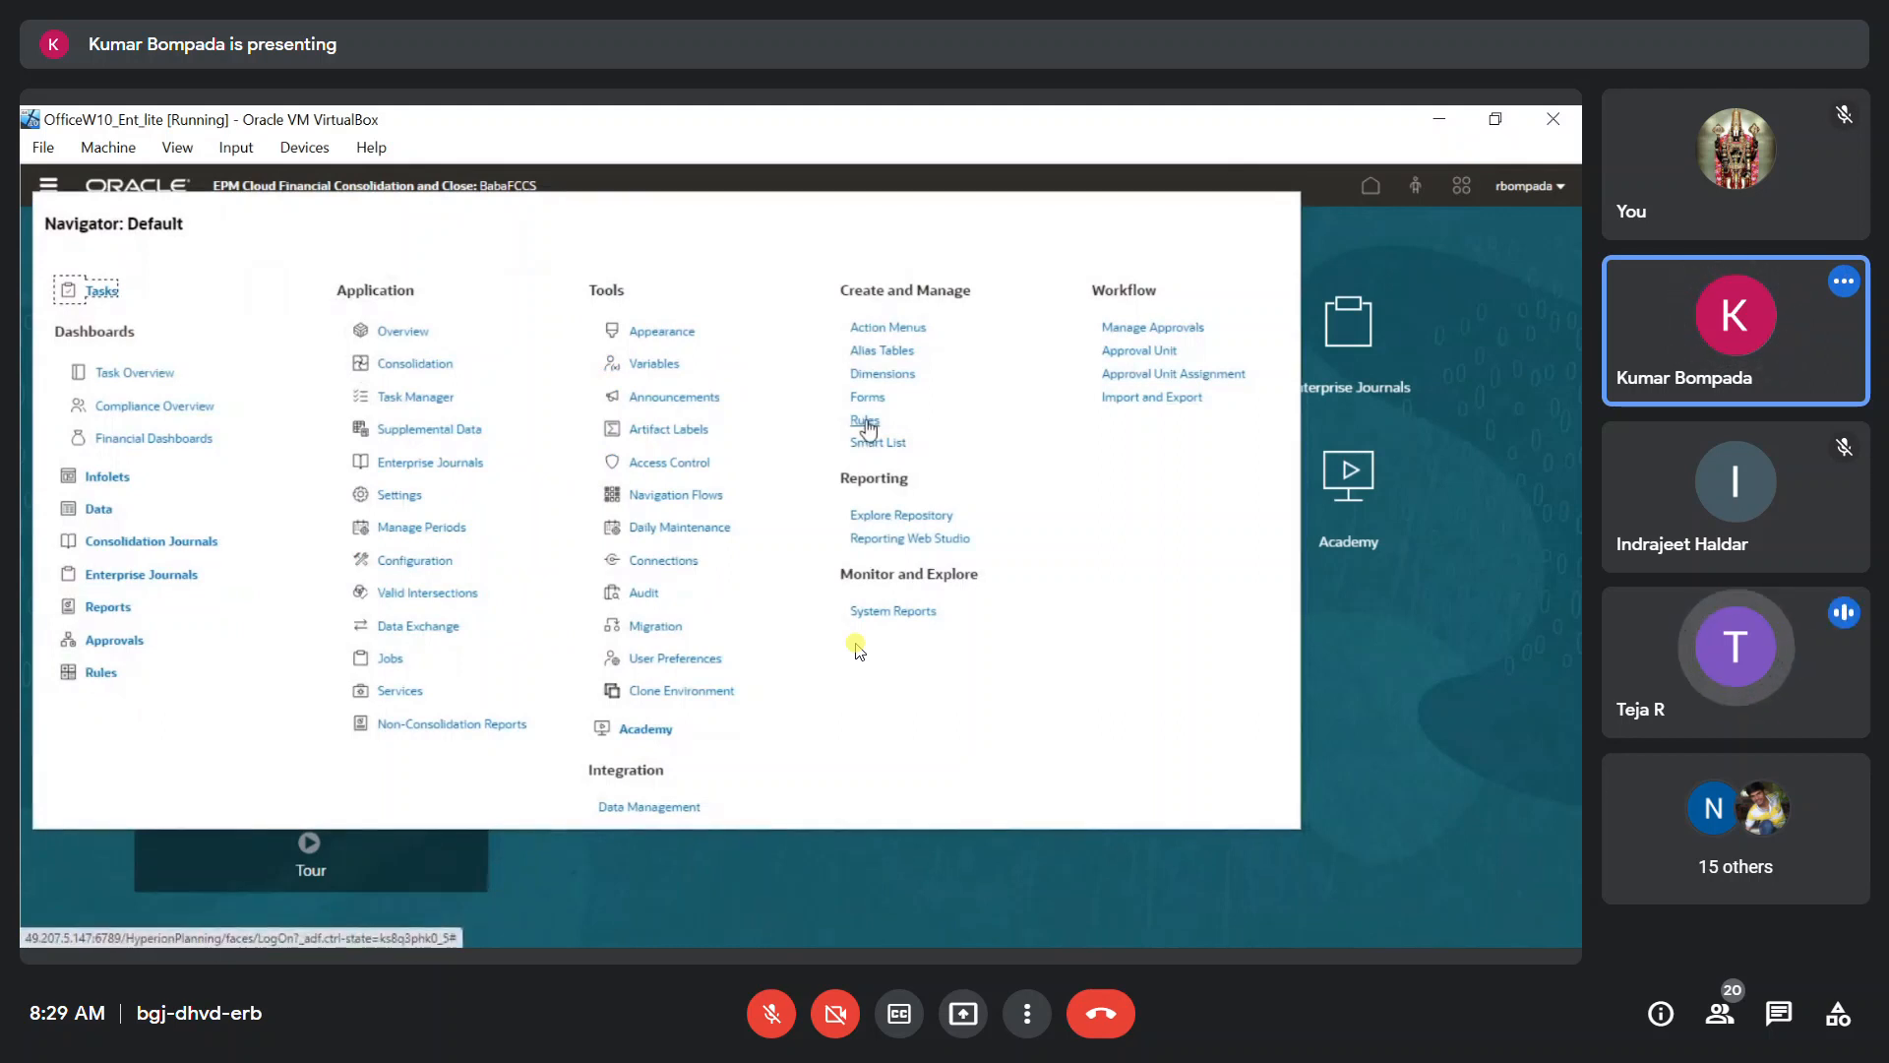
click(102, 674)
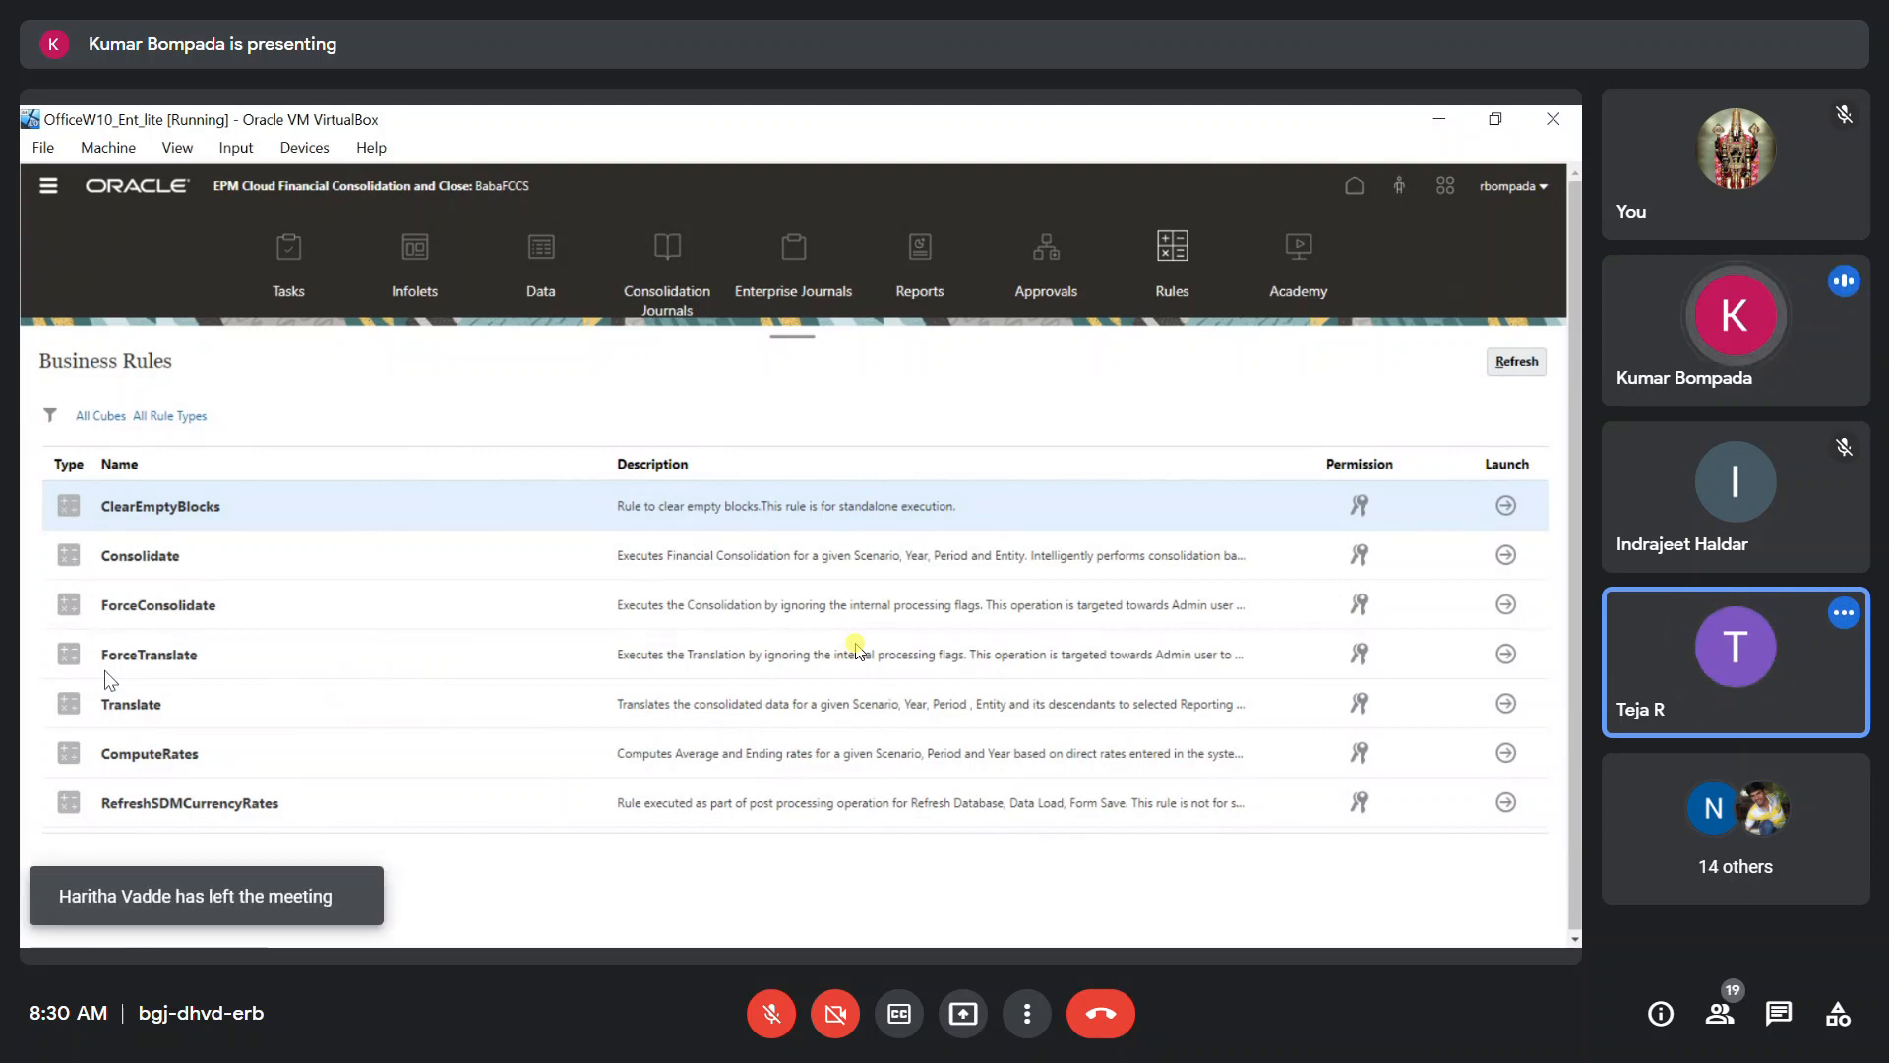
Close the open rule script in Calculation Manager and compare the Consol rules with the launchable Business Rules.
key(alt+Tab)
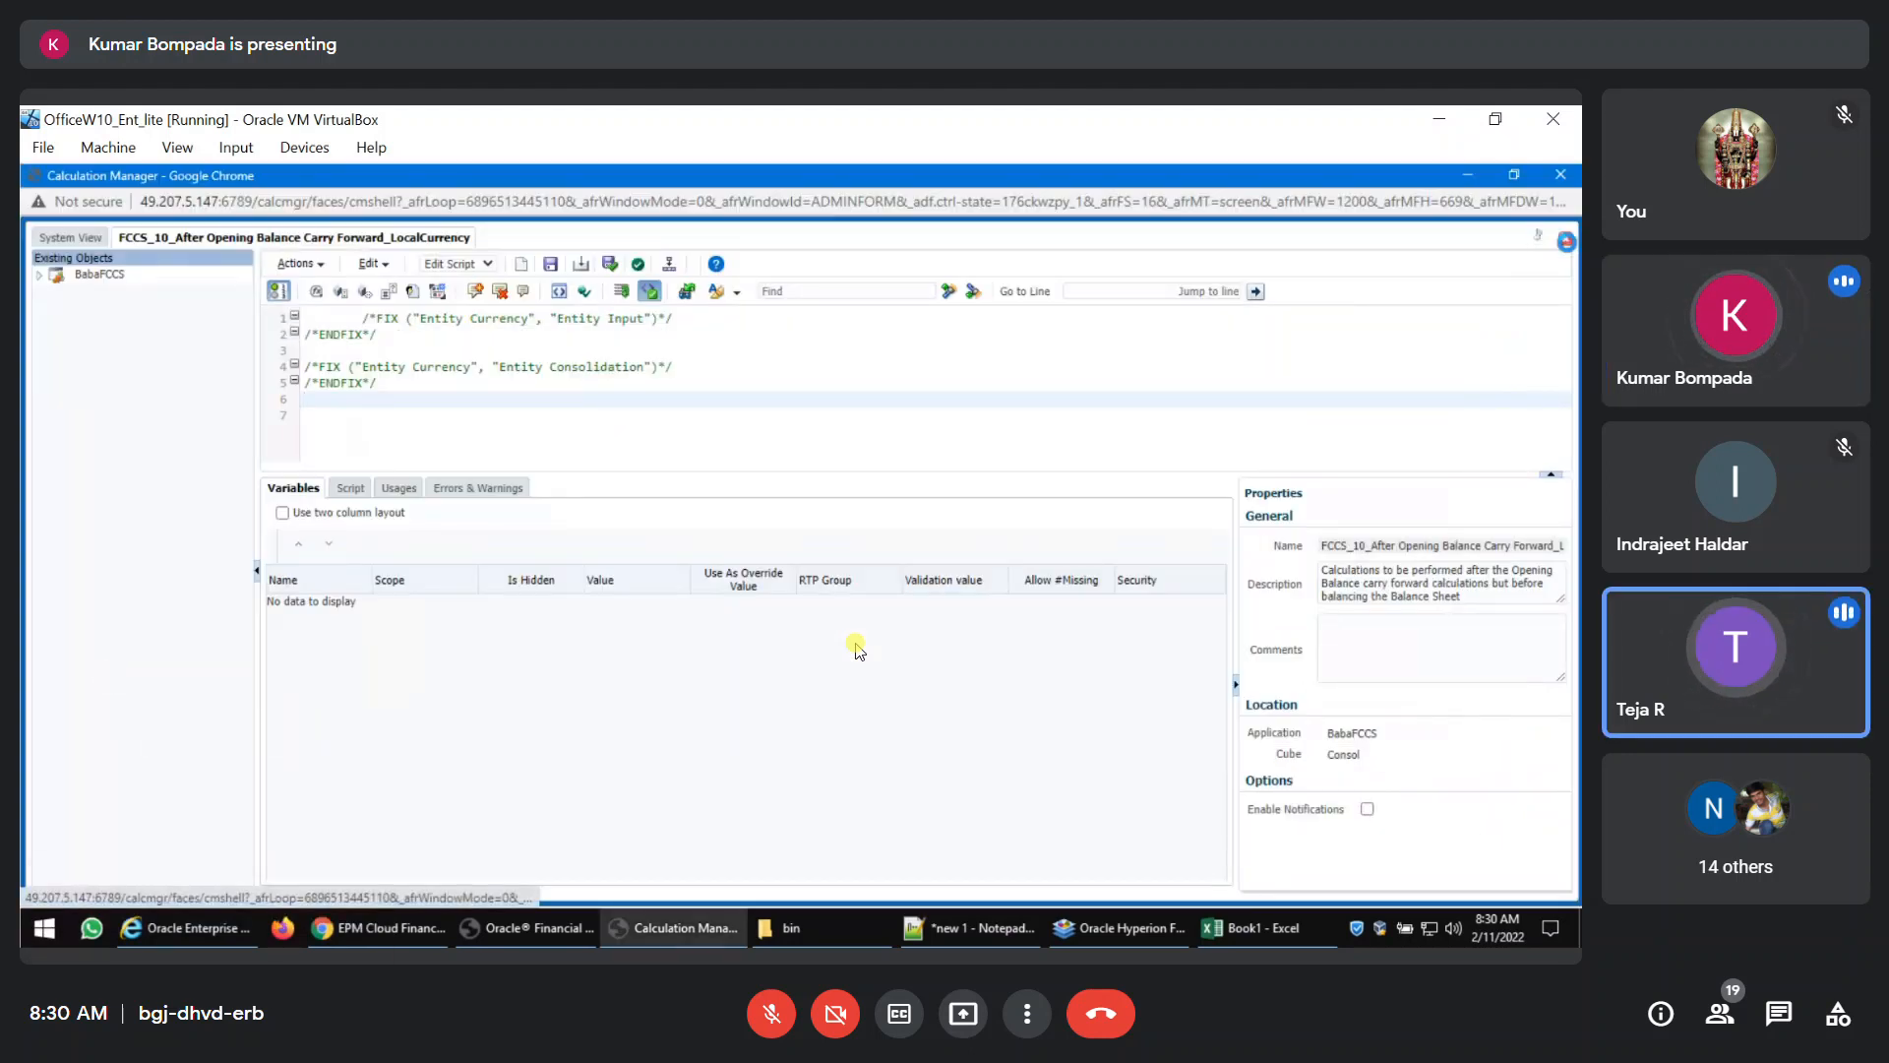
click(1565, 239)
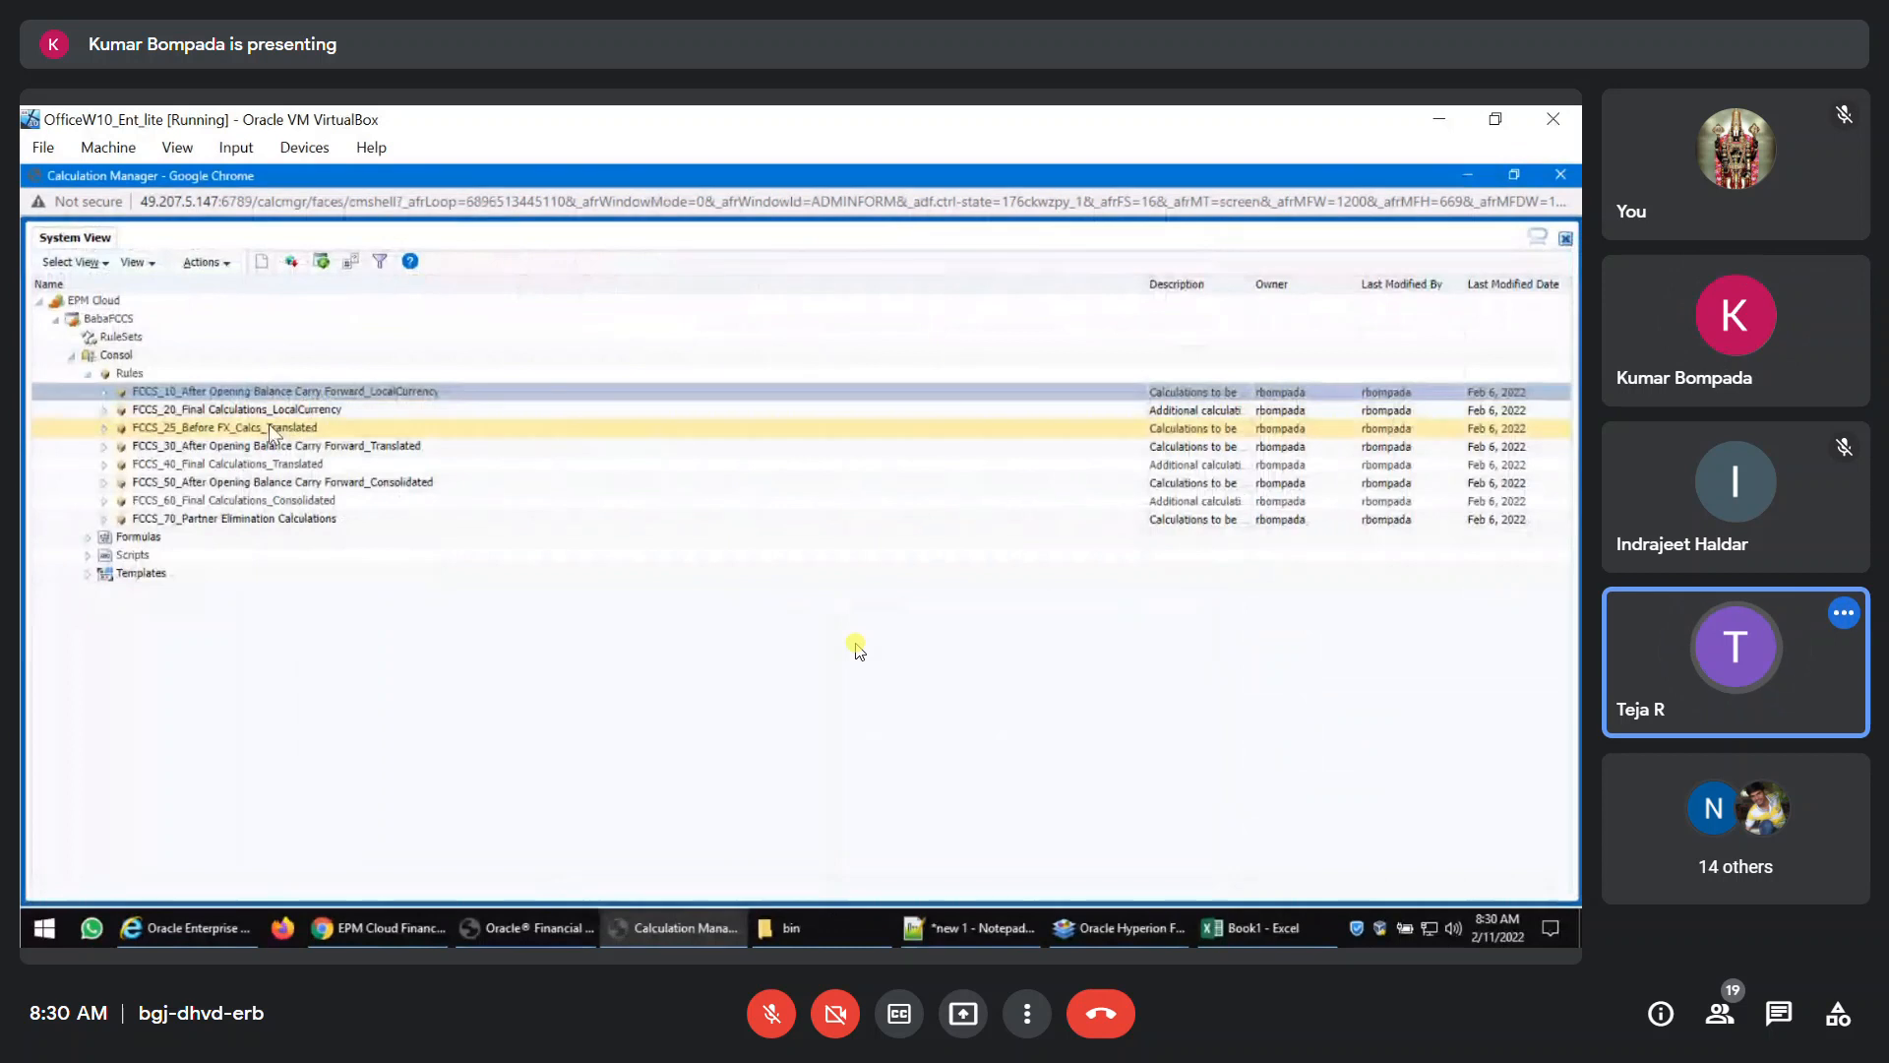
click(351, 465)
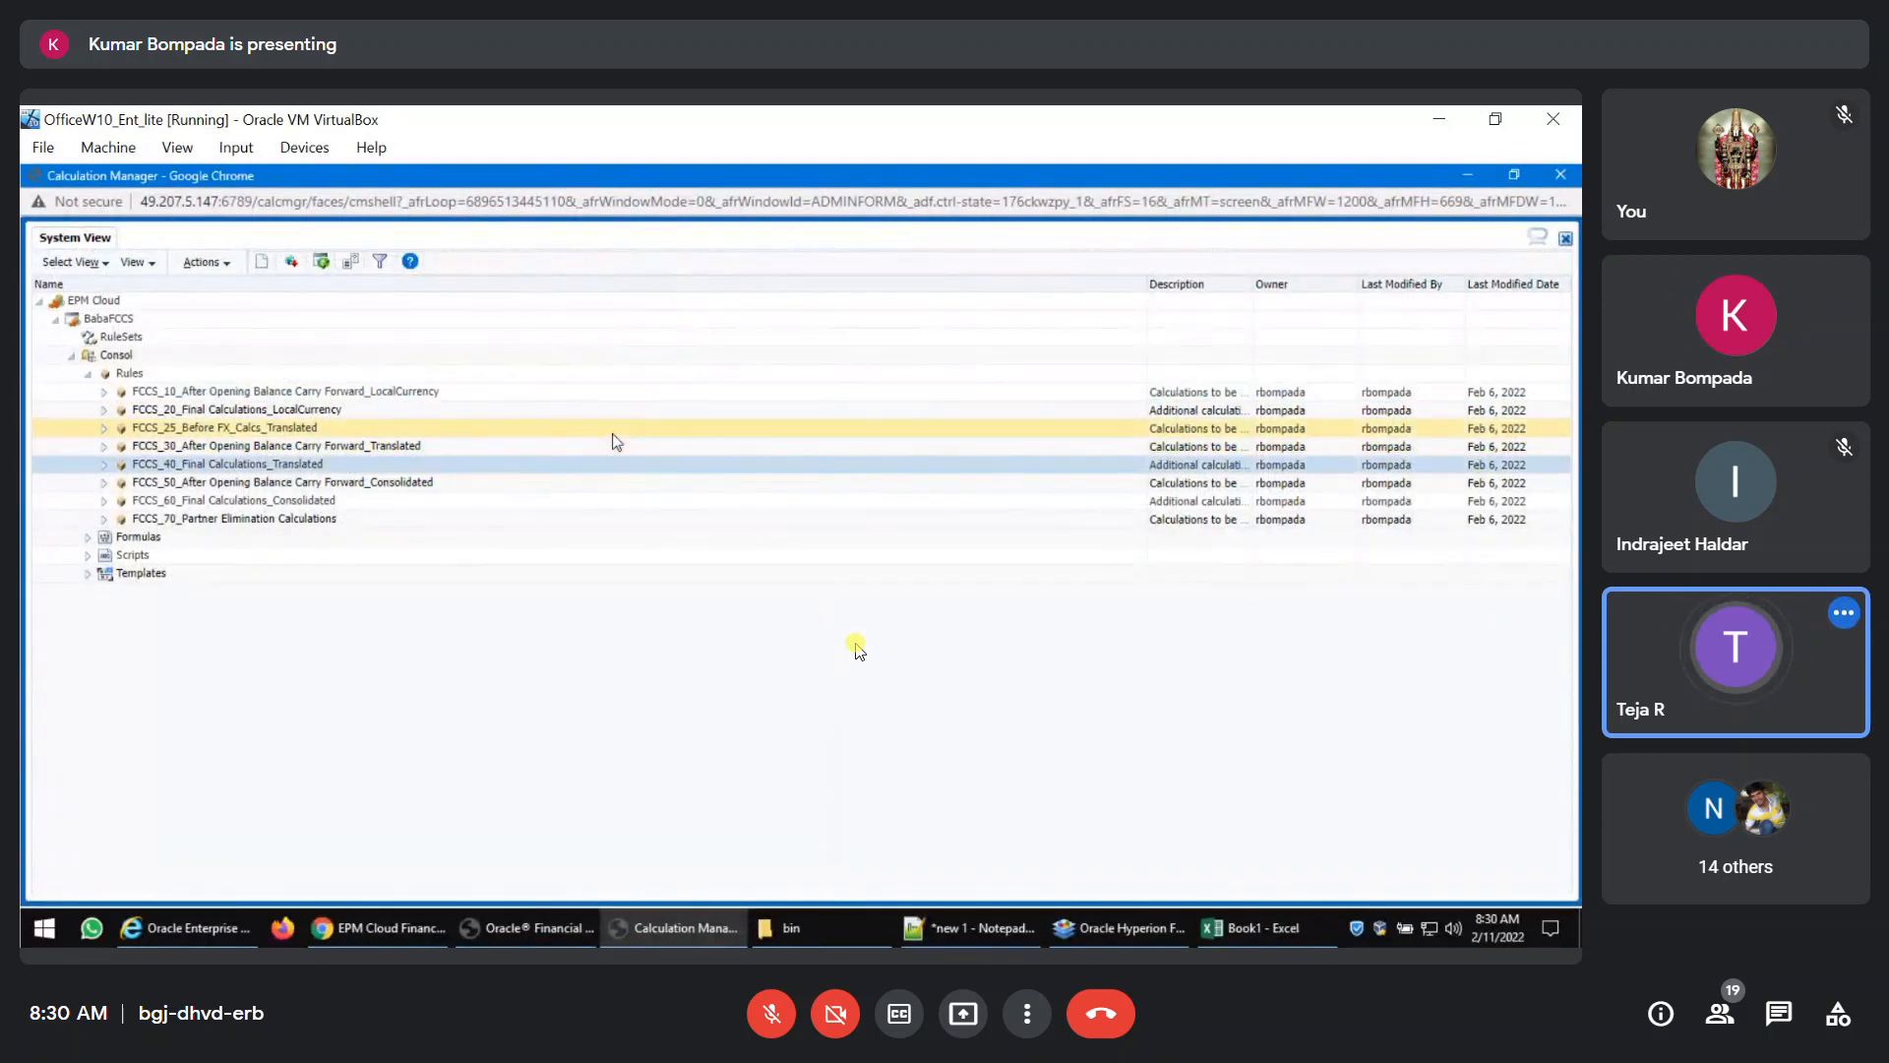
key(alt+Tab)
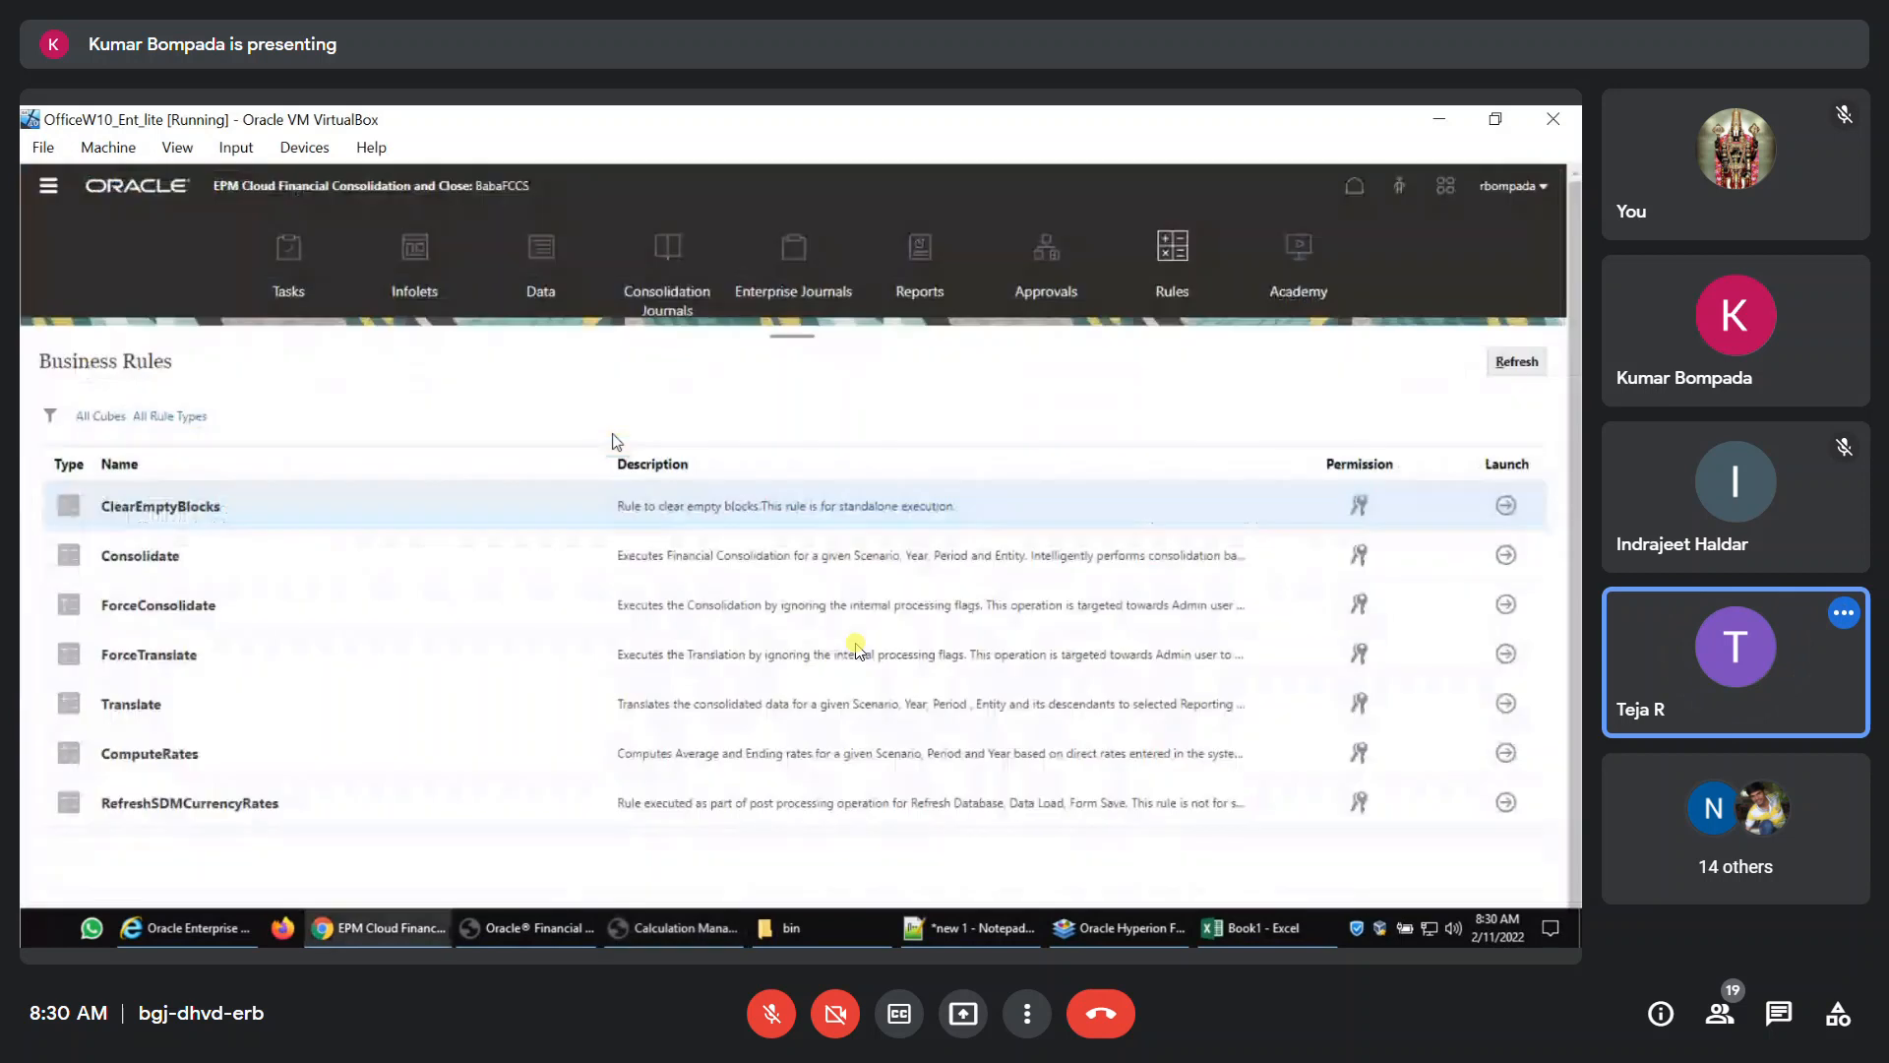
key(alt+Tab)
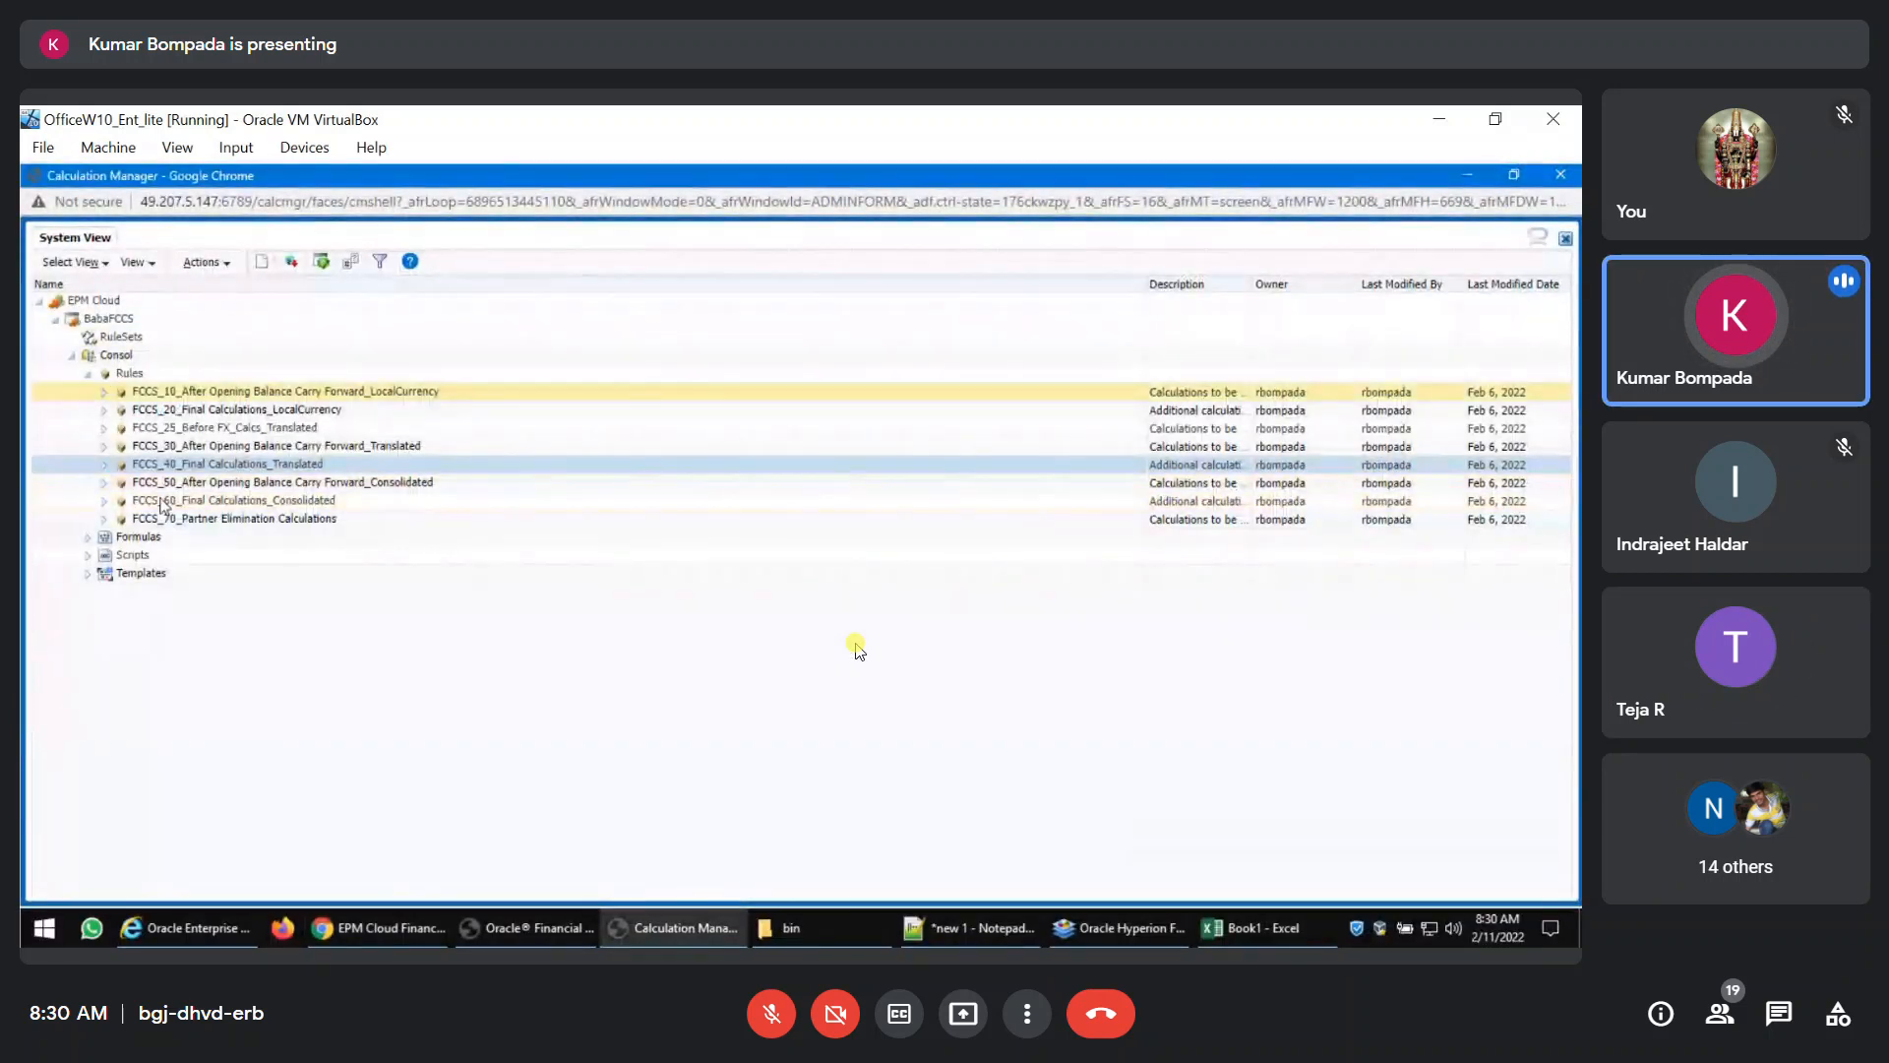
click(168, 395)
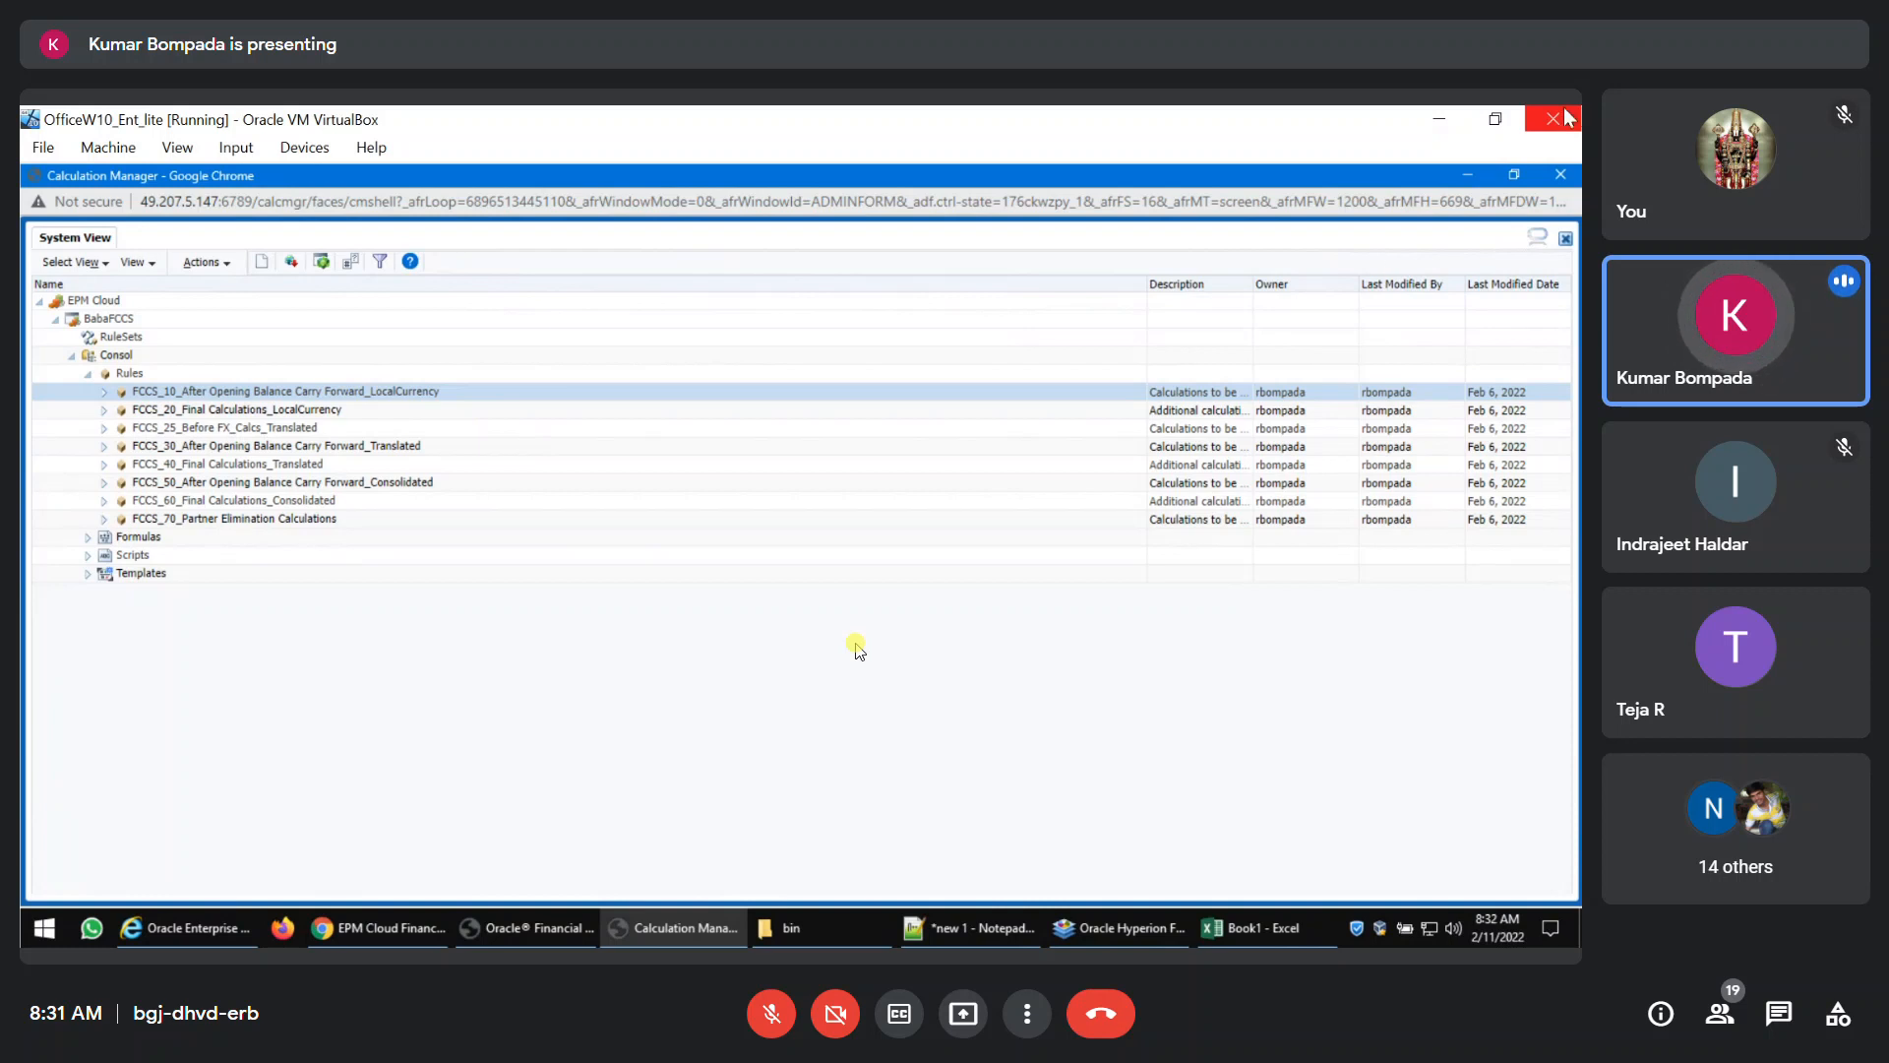
Return to the FCCS application and review the Create and Manage options in the administrator's Navigator.
click(411, 935)
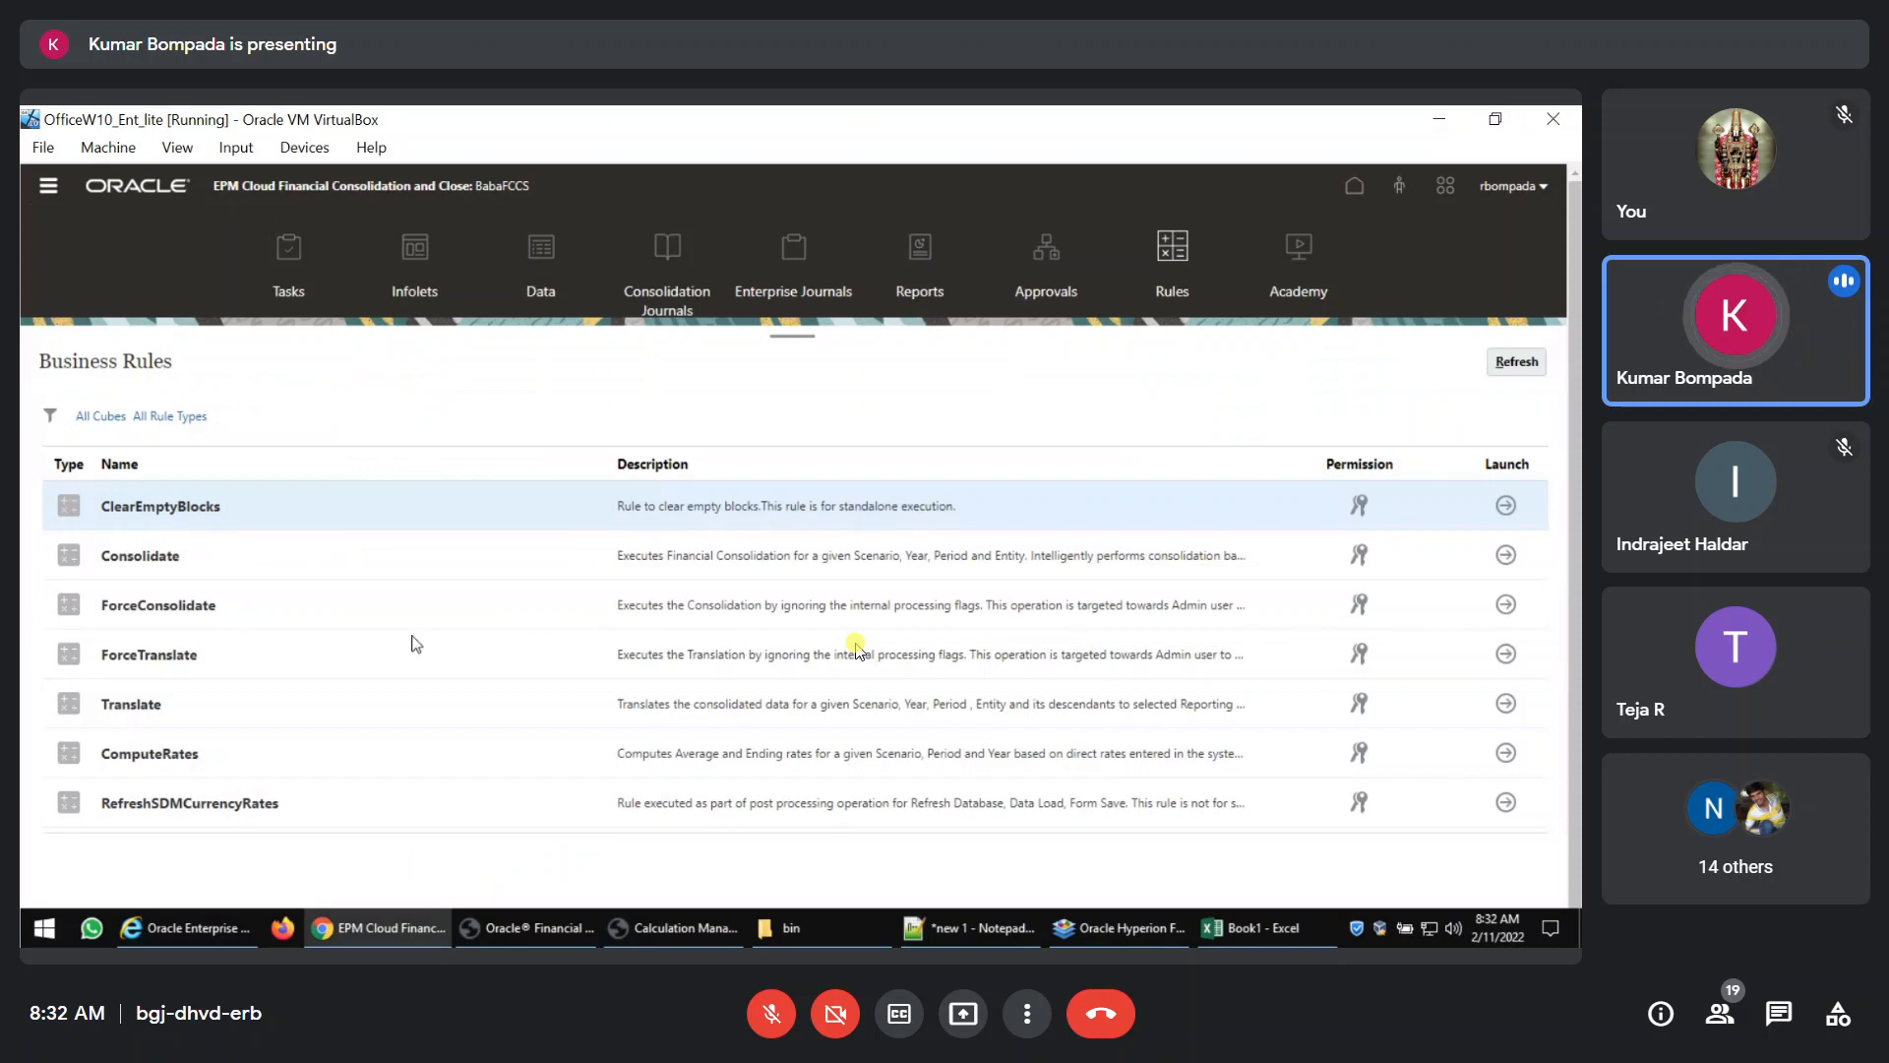
click(49, 191)
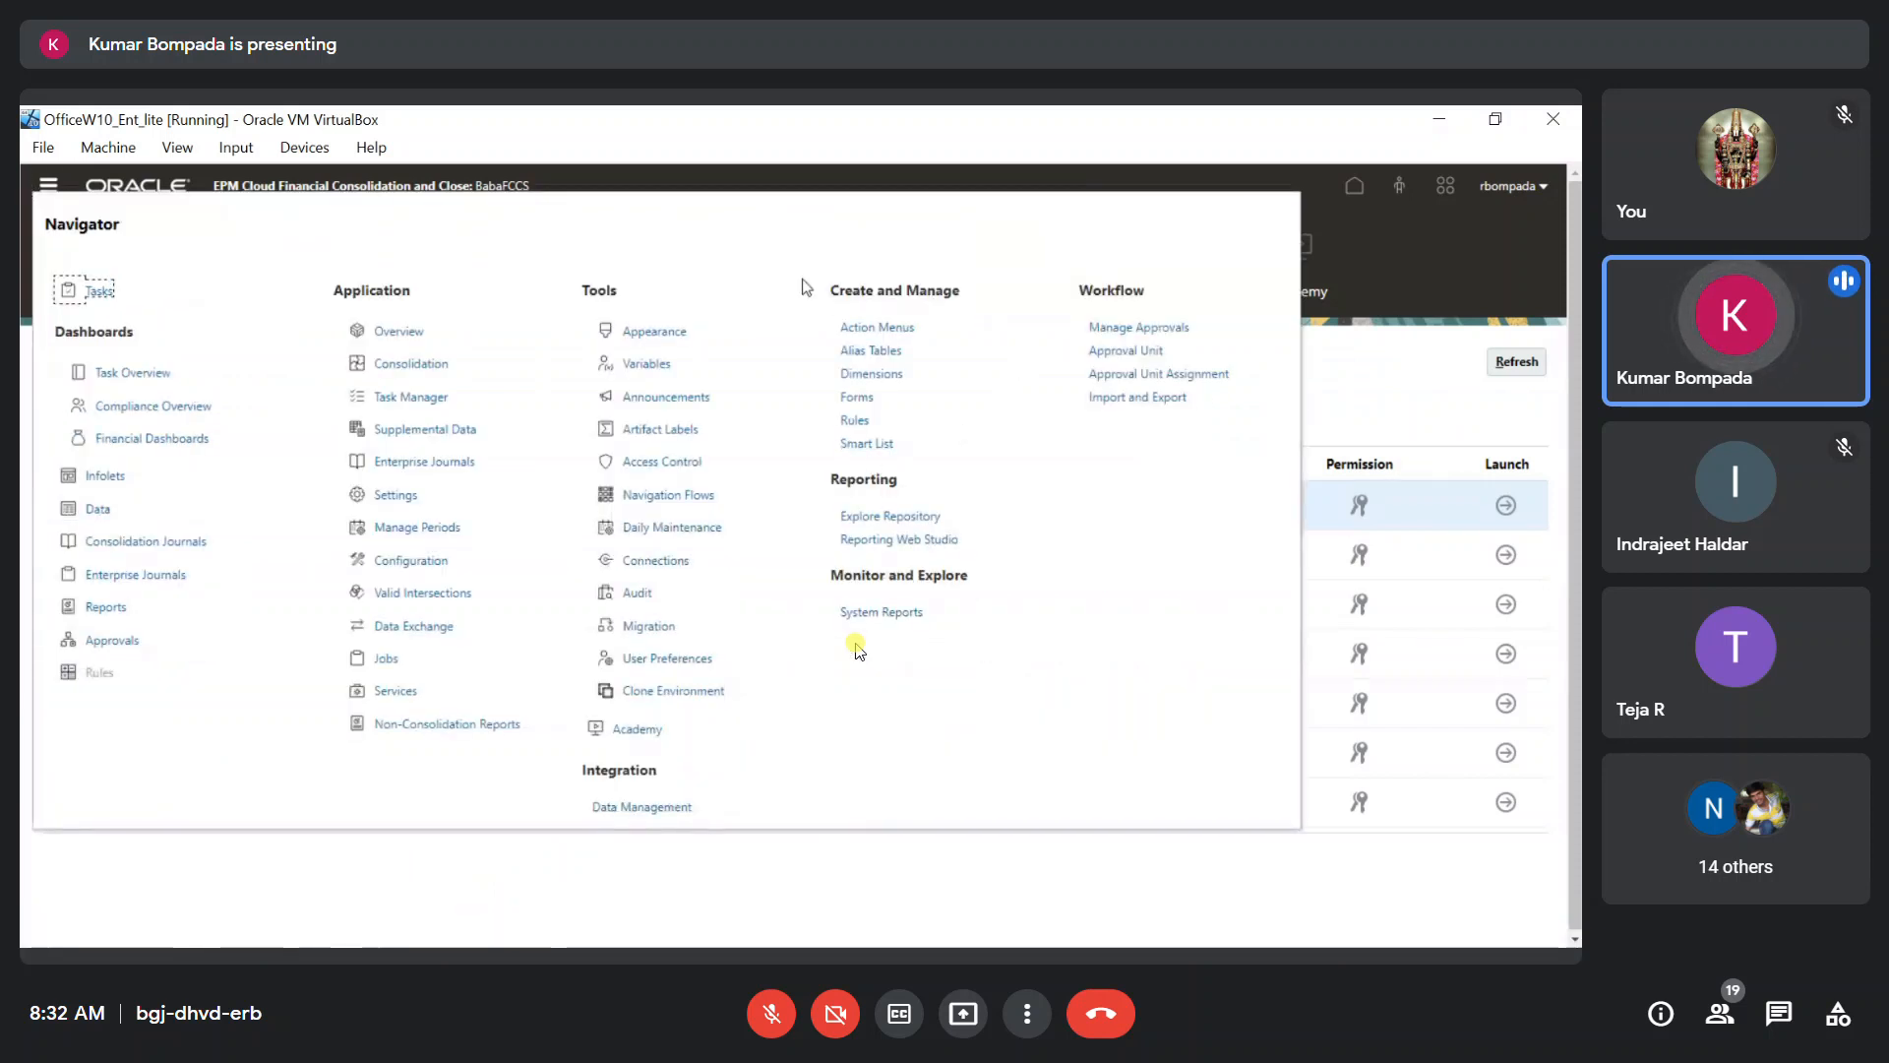
drag(807, 285, 994, 449)
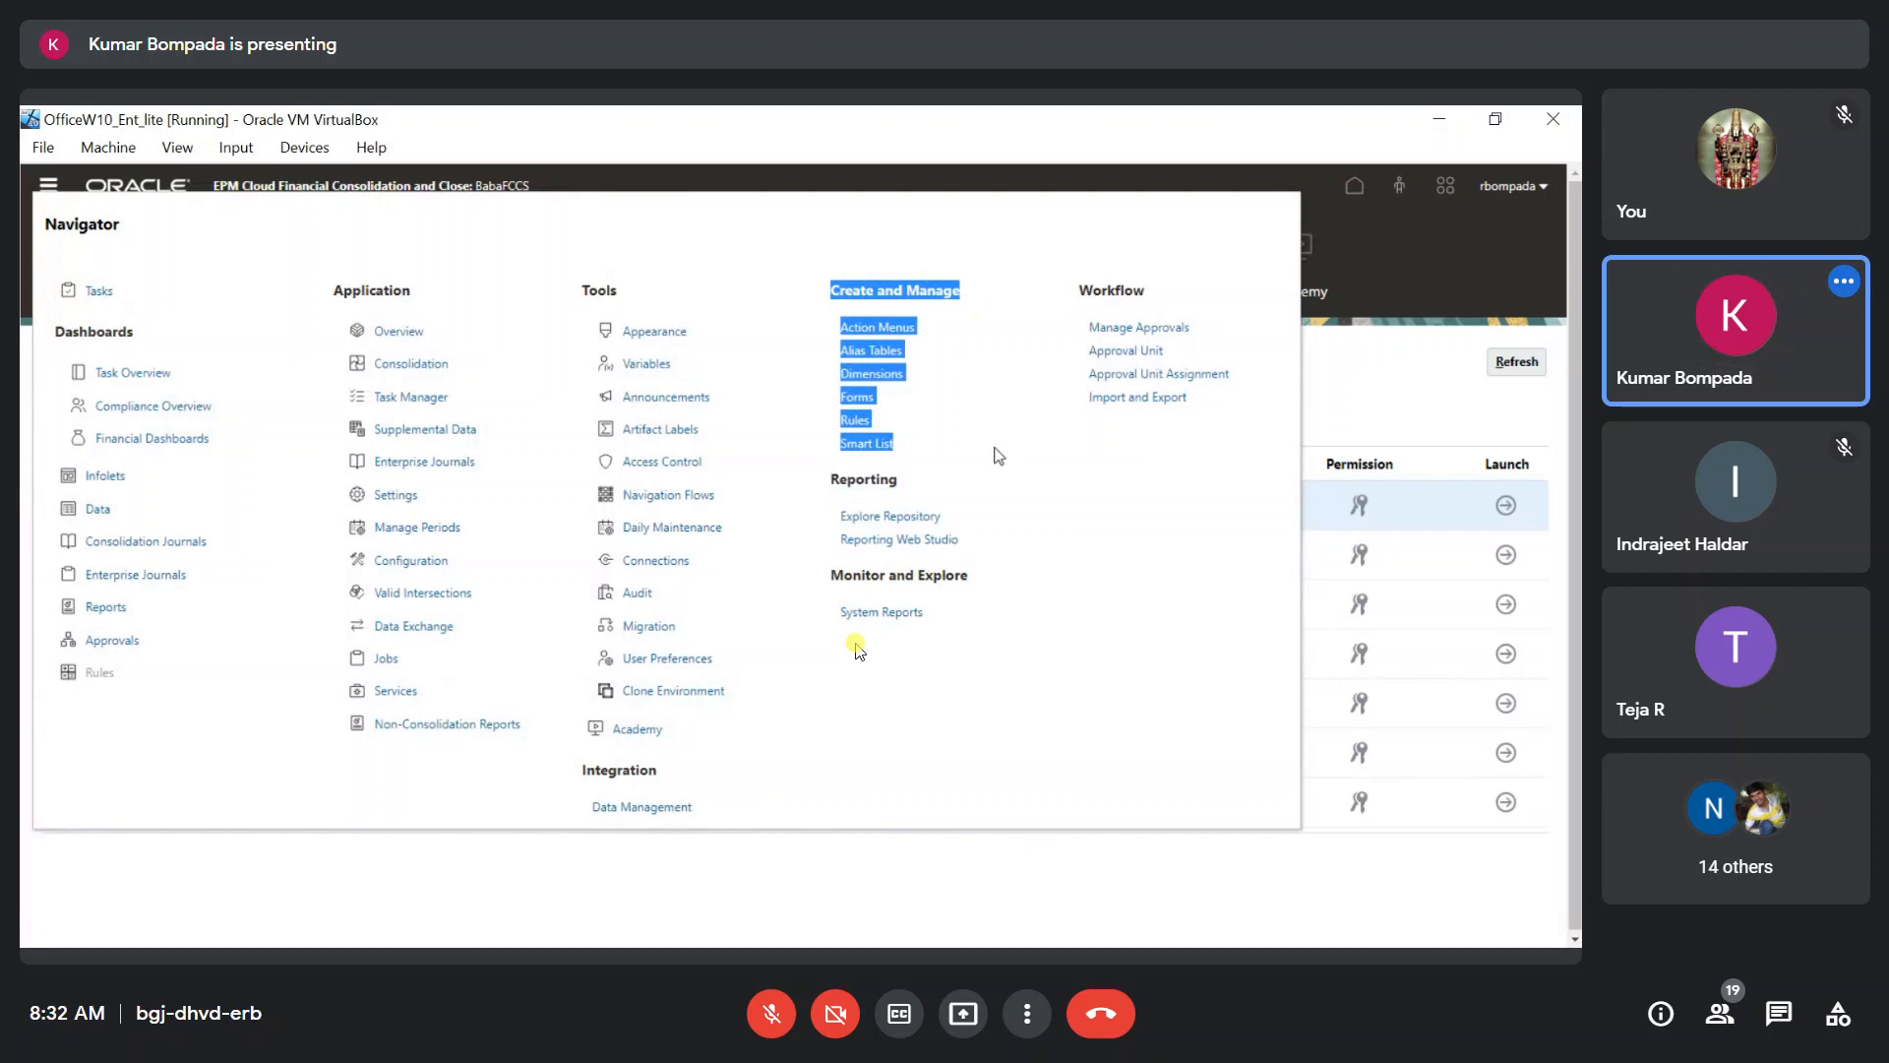
click(900, 416)
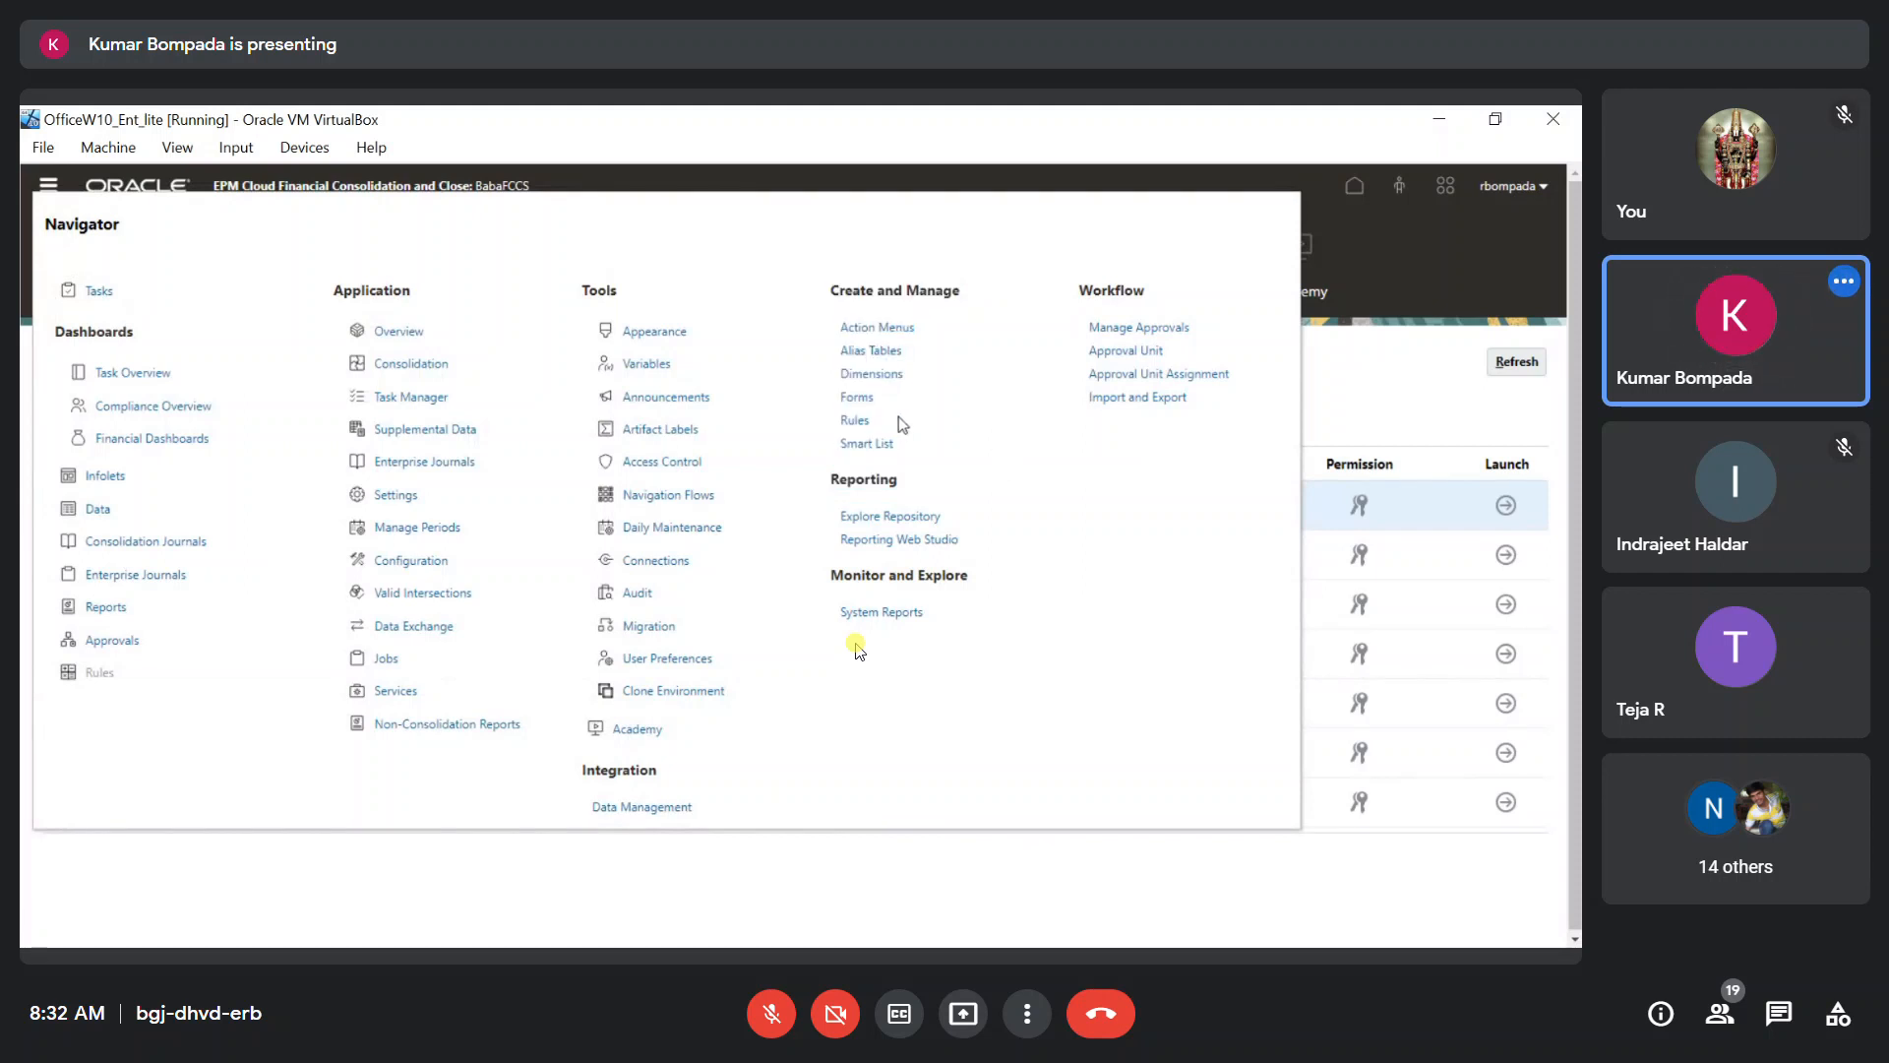
Sign out of the administrator session and sign in with the saved poweruser username and password.
click(1510, 186)
click(1327, 473)
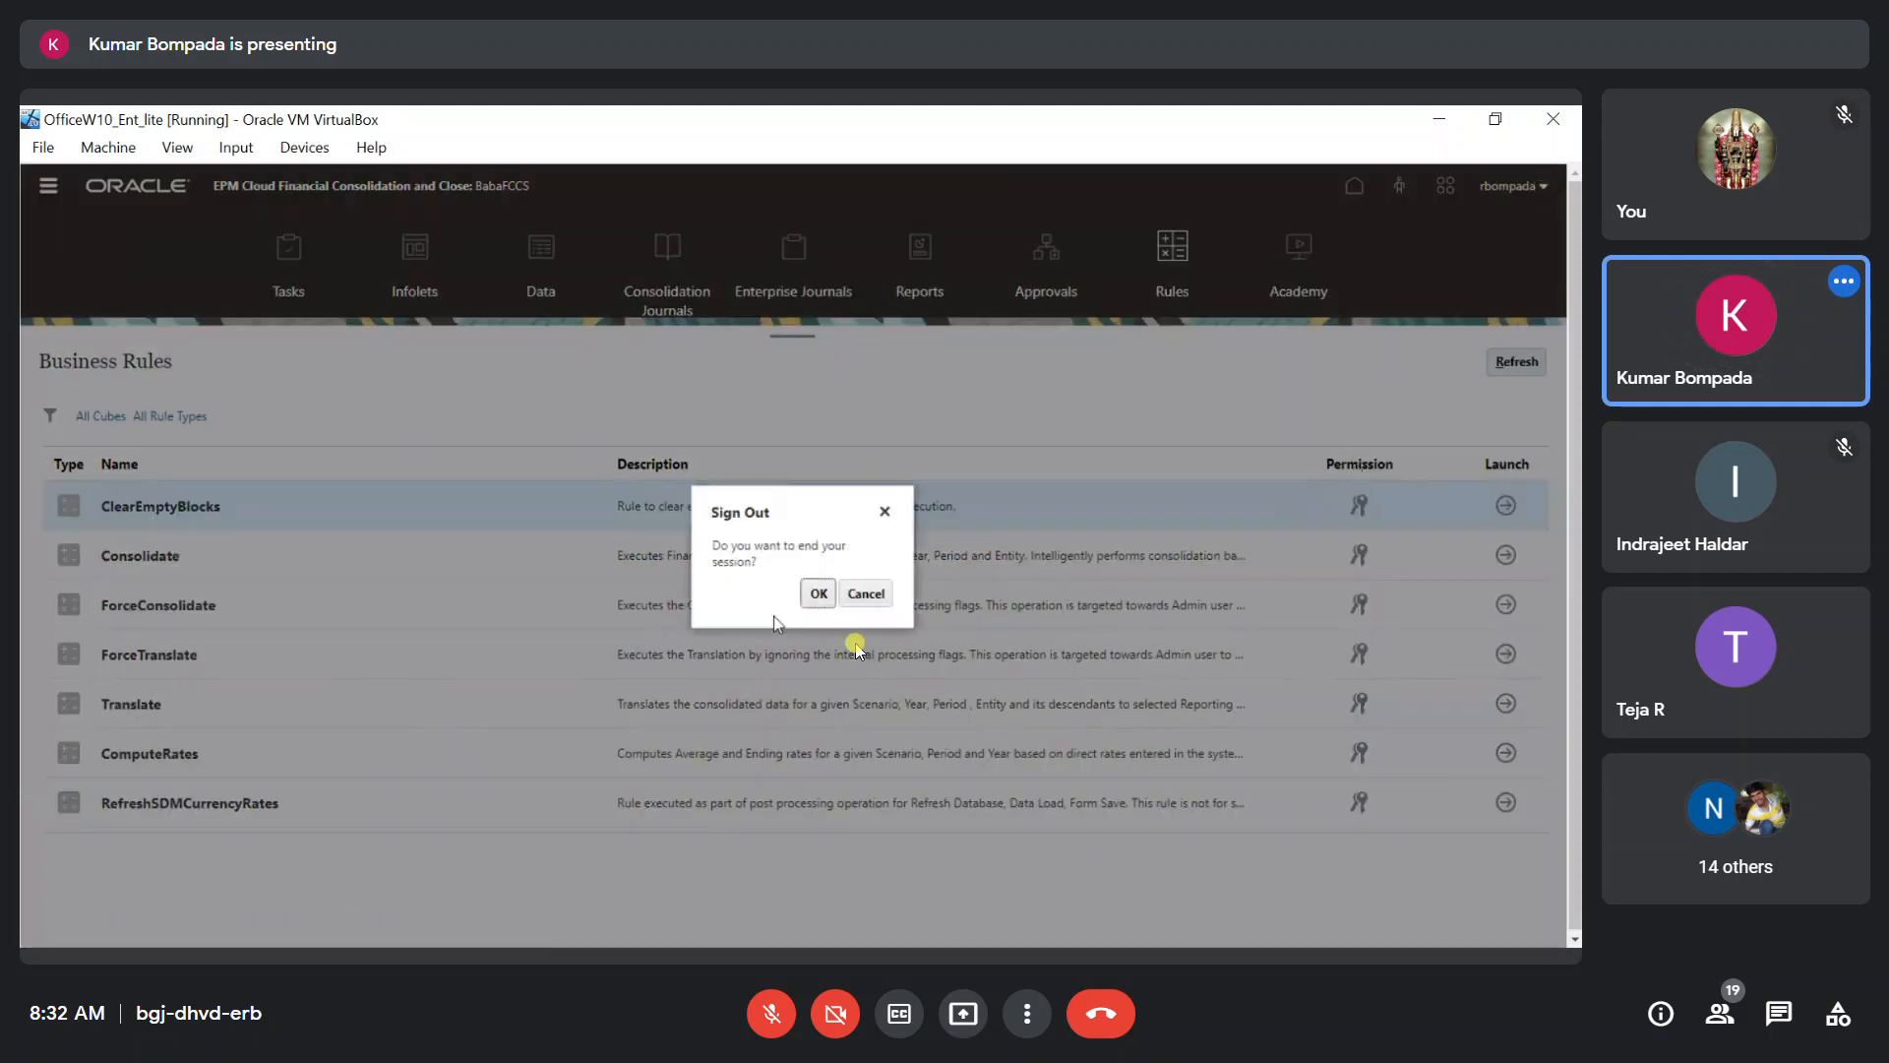
click(821, 595)
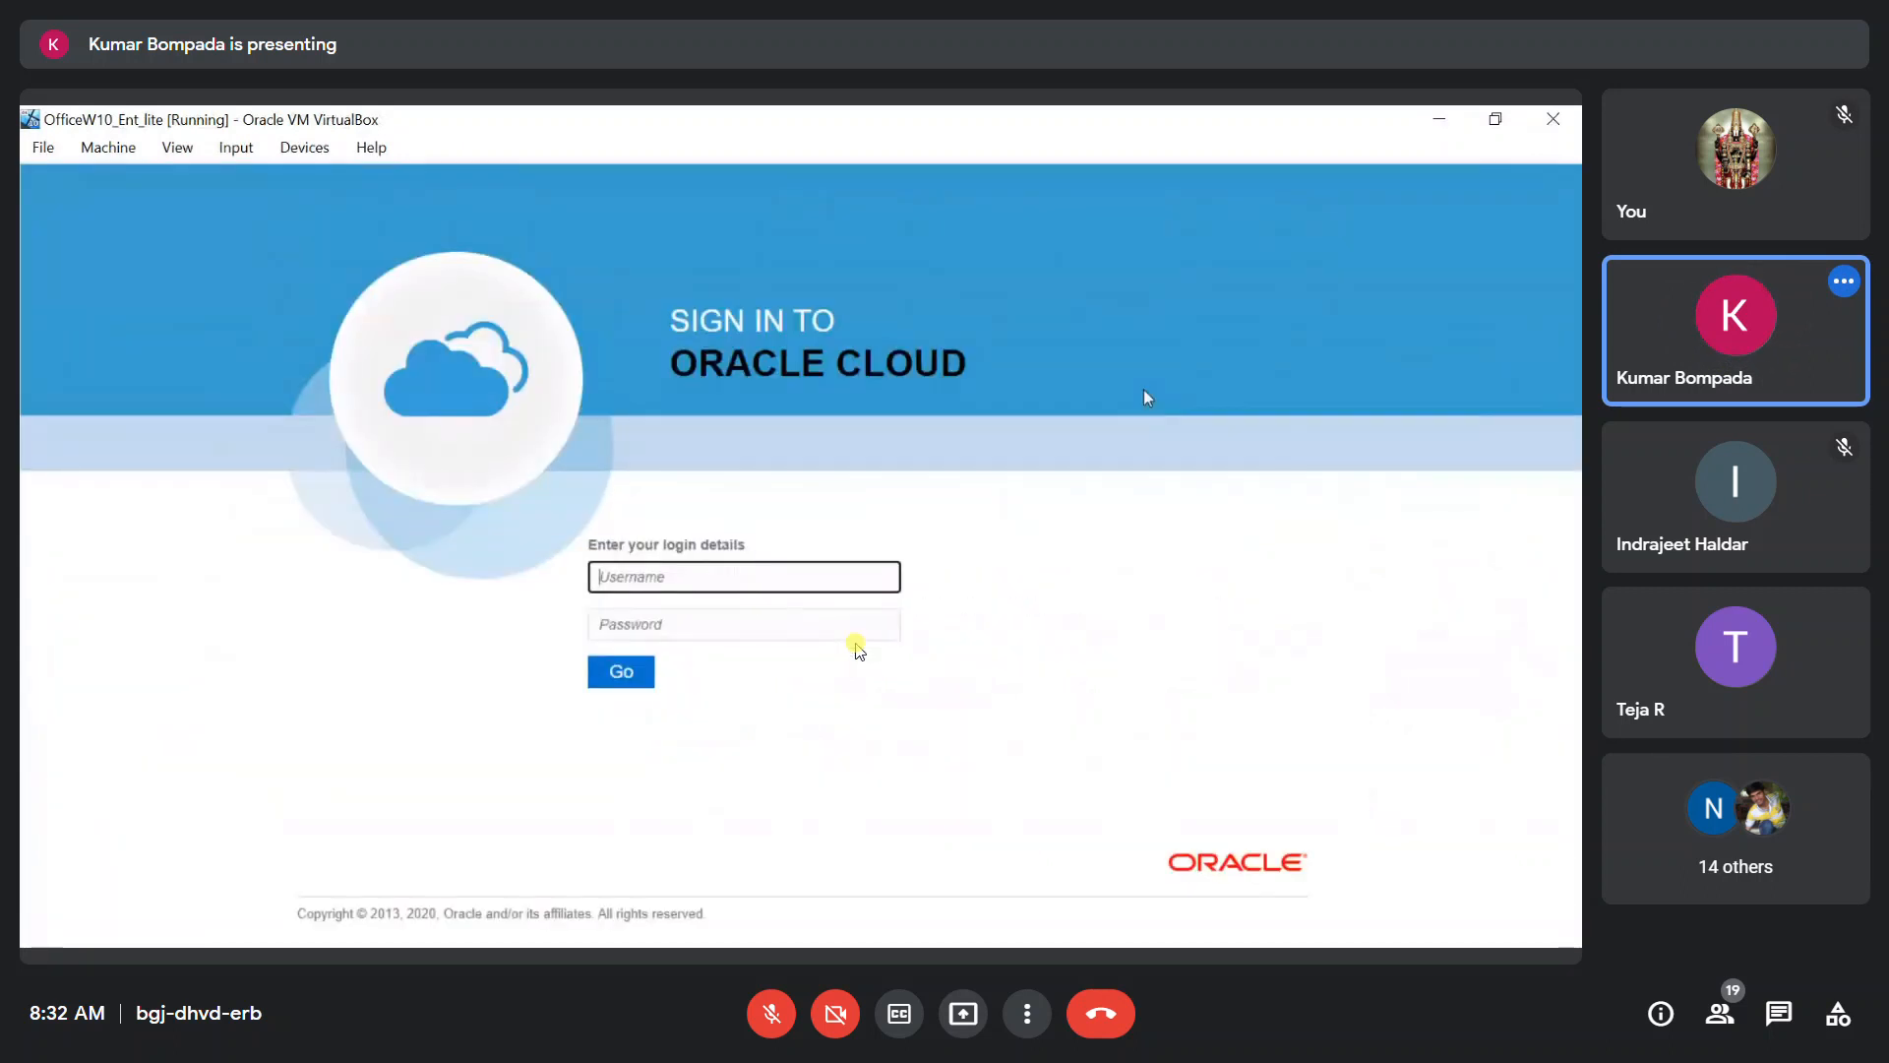
click(653, 582)
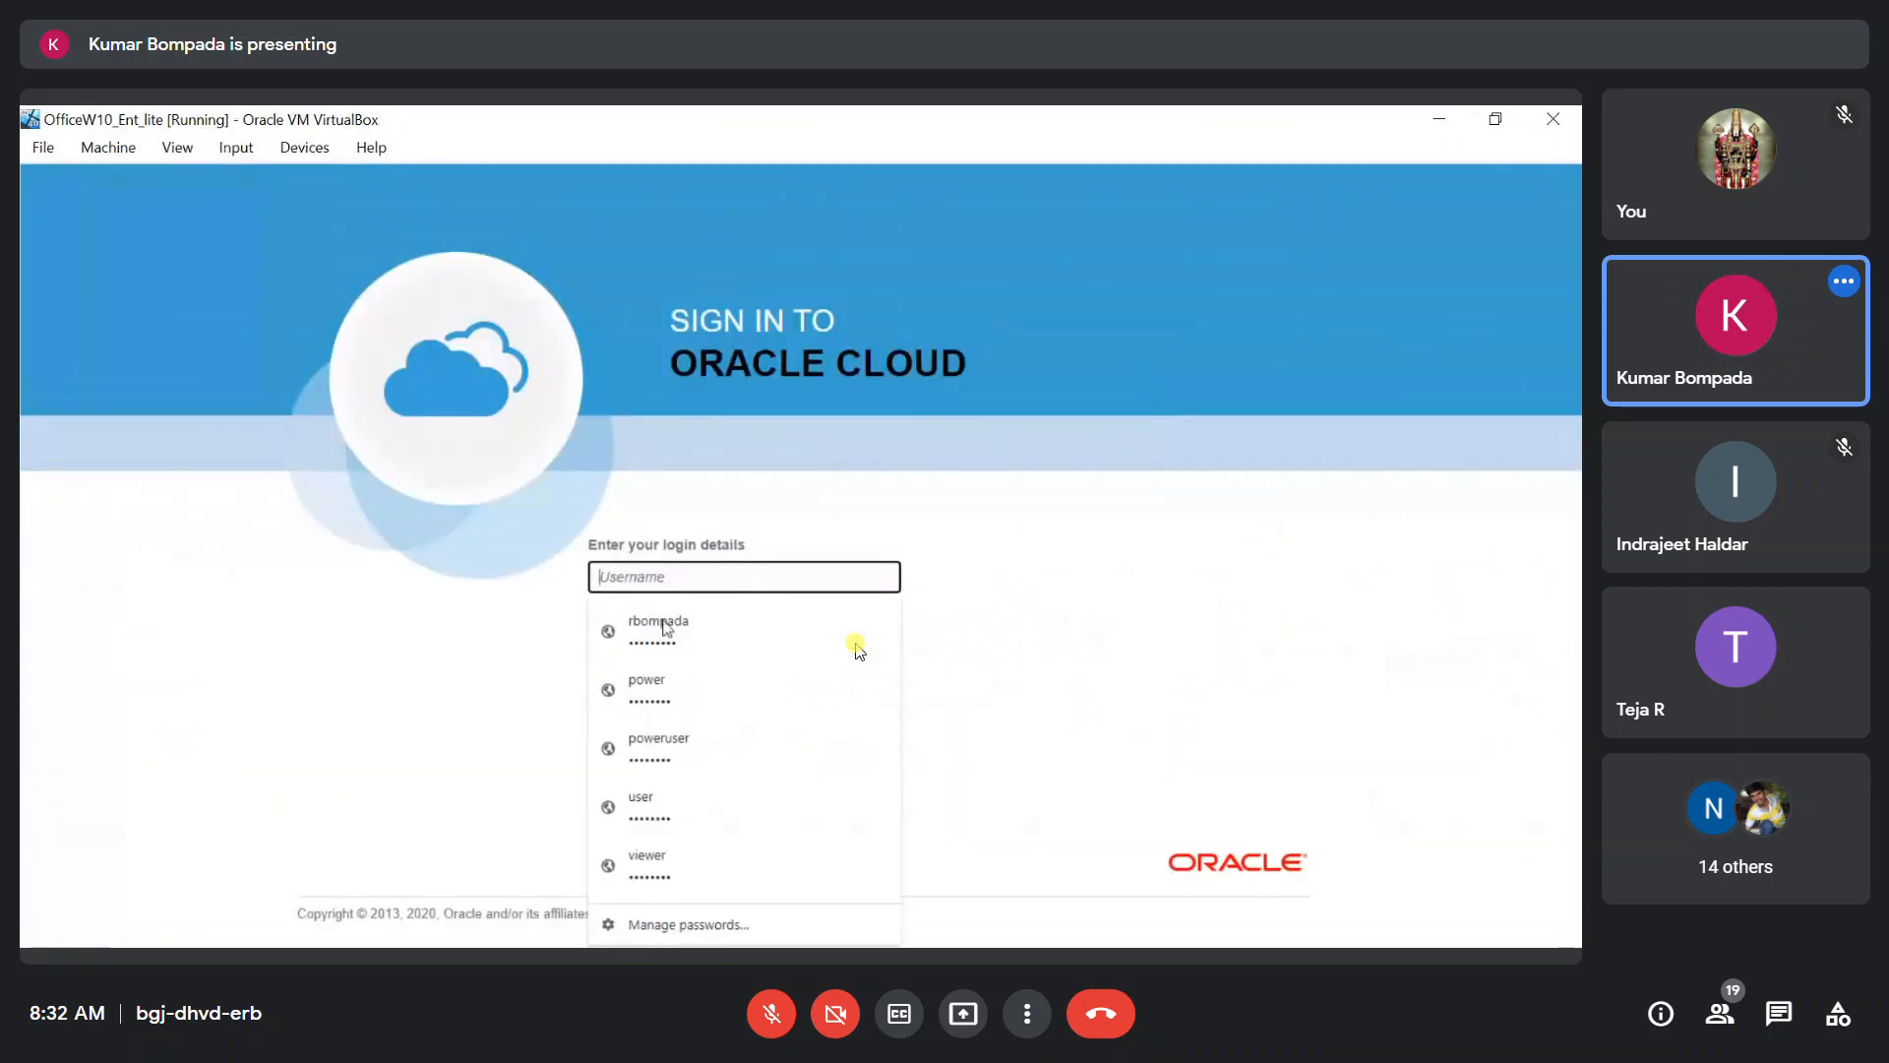
click(644, 750)
click(634, 677)
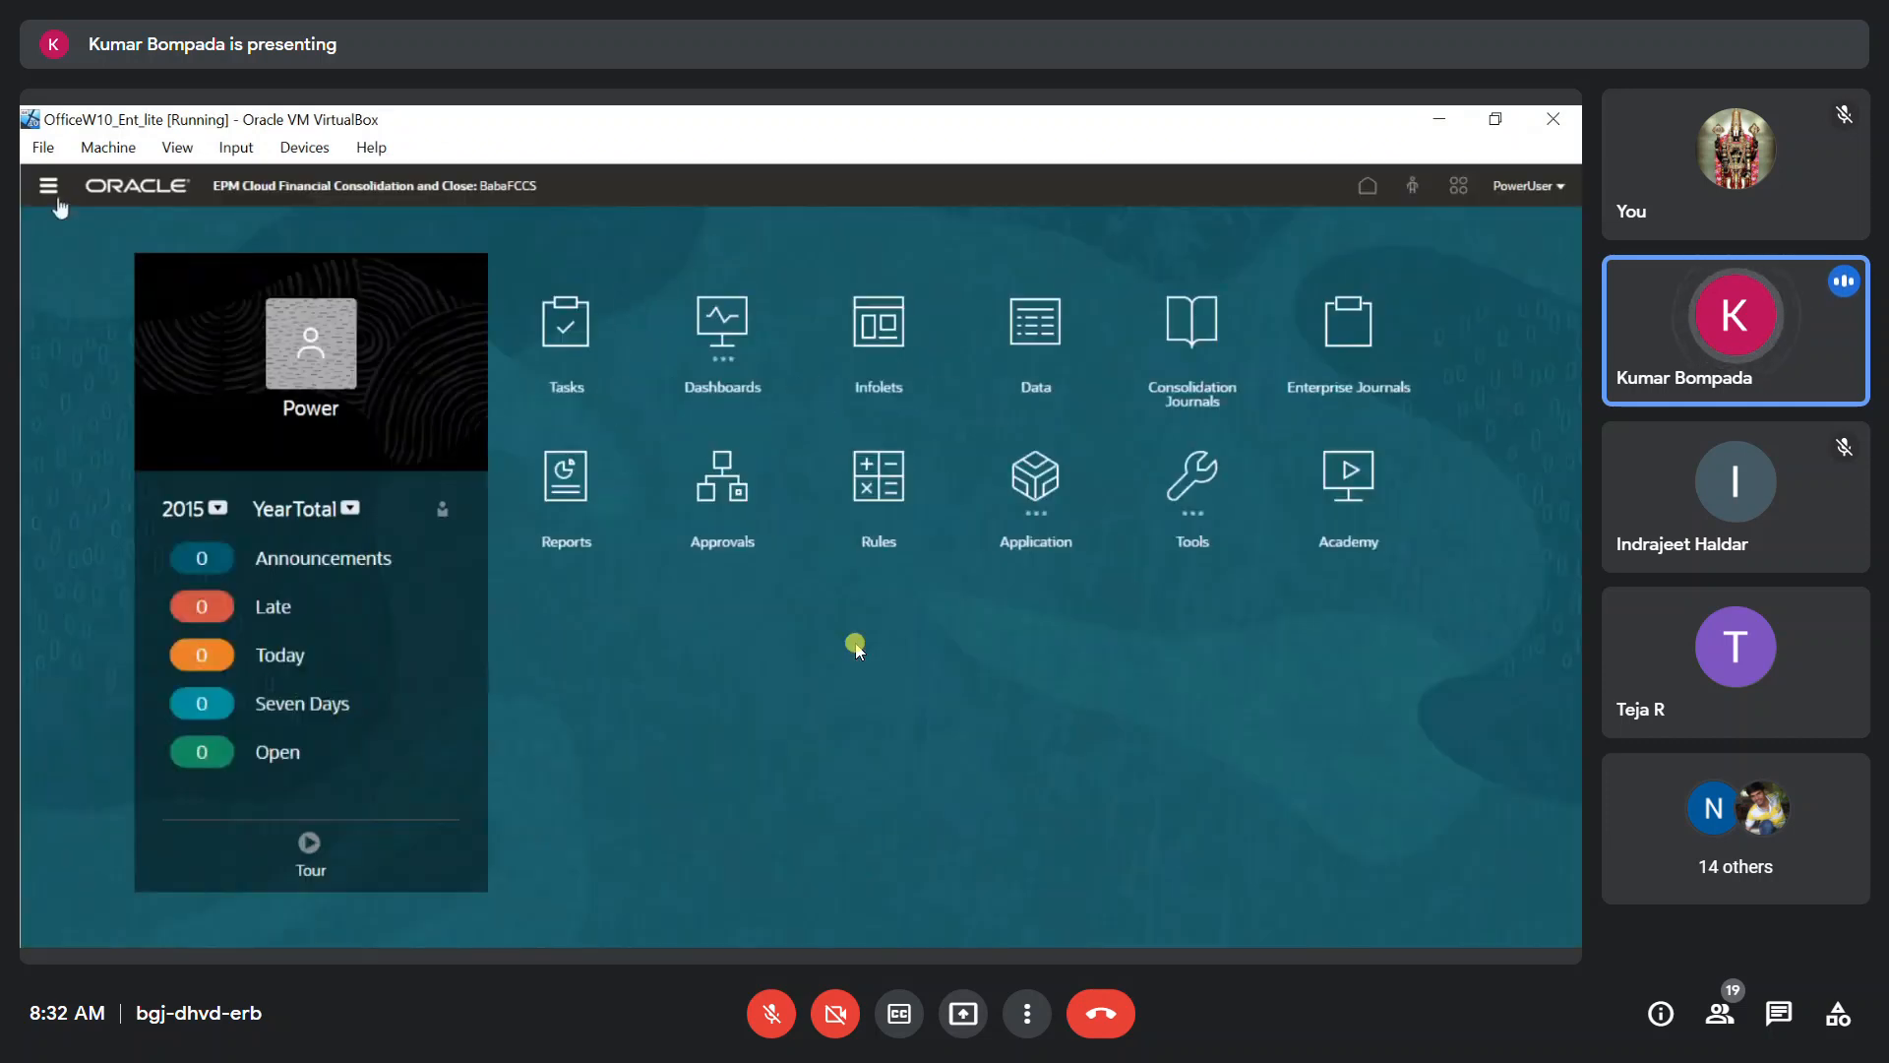
Examine which Navigator options the power user can access, including Create and Manage and Reporting.
click(47, 185)
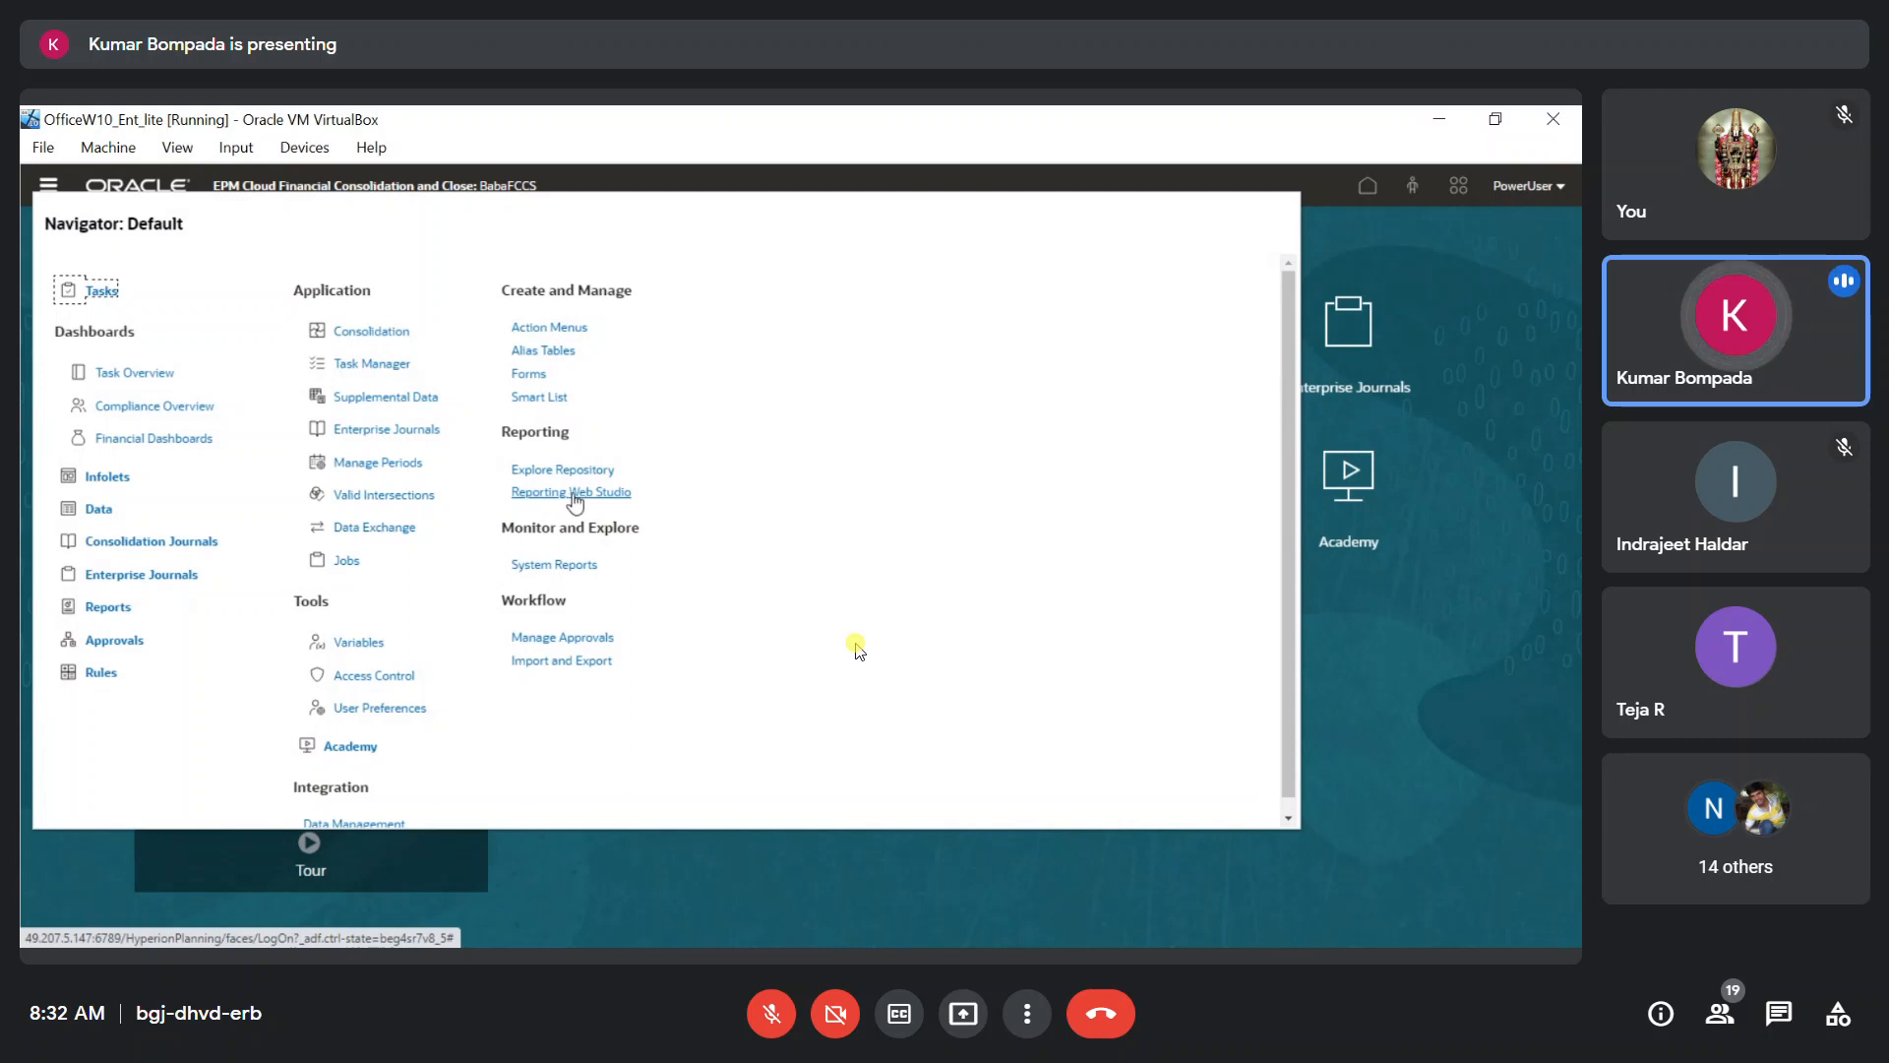
click(971, 494)
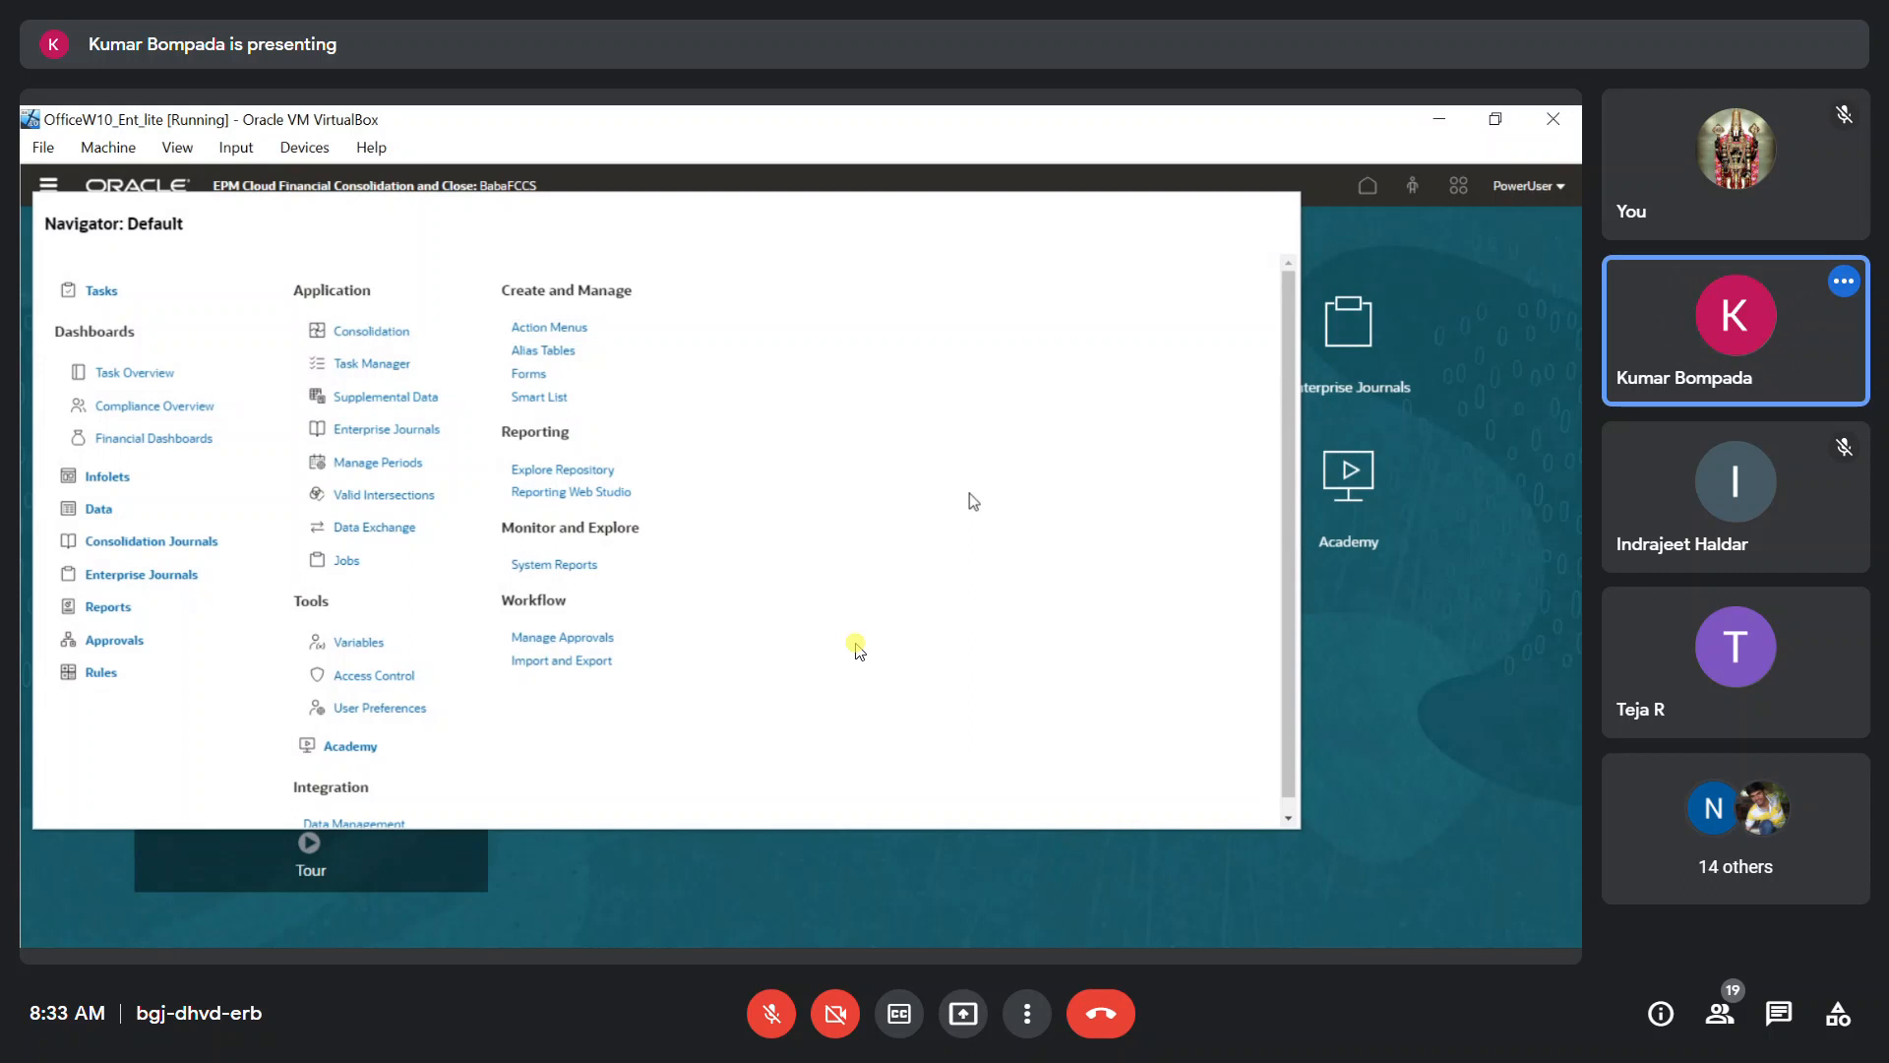
click(1473, 664)
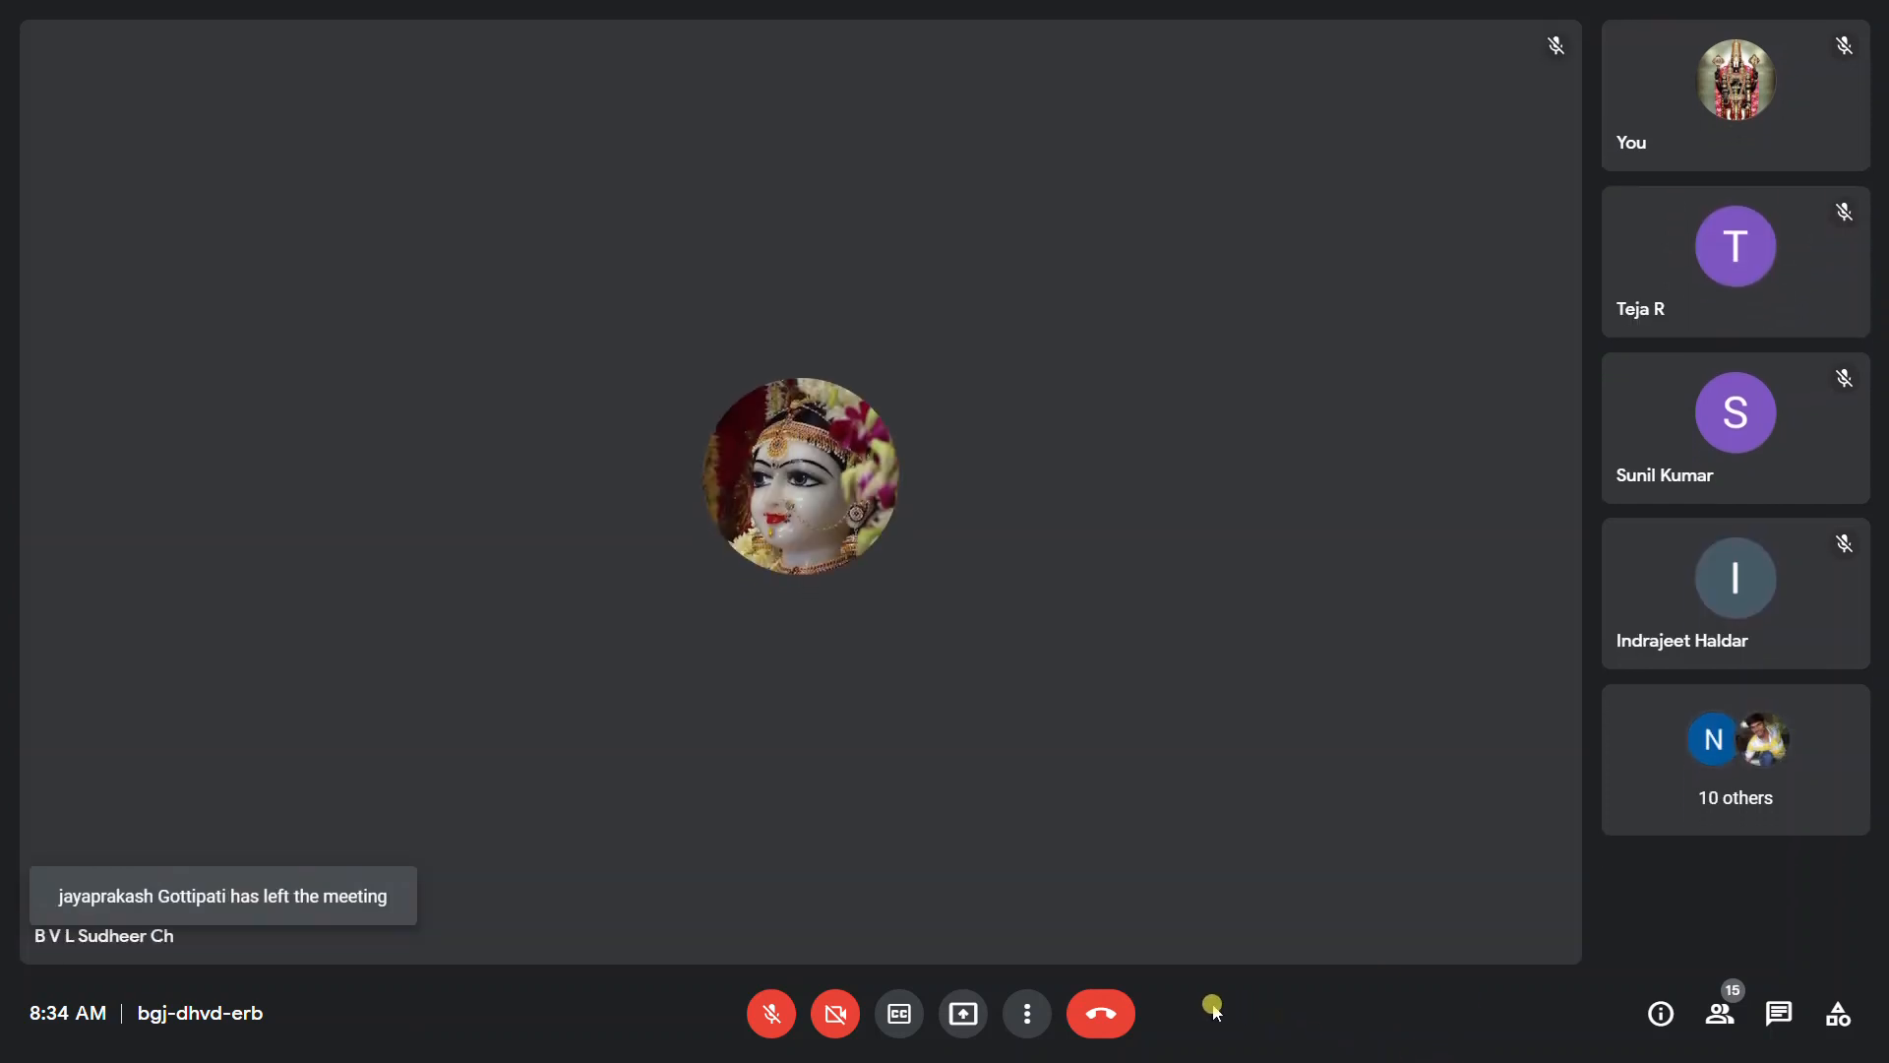
Leave the Google Meet call and stop the full-screen recording in RecForth.
click(1112, 1019)
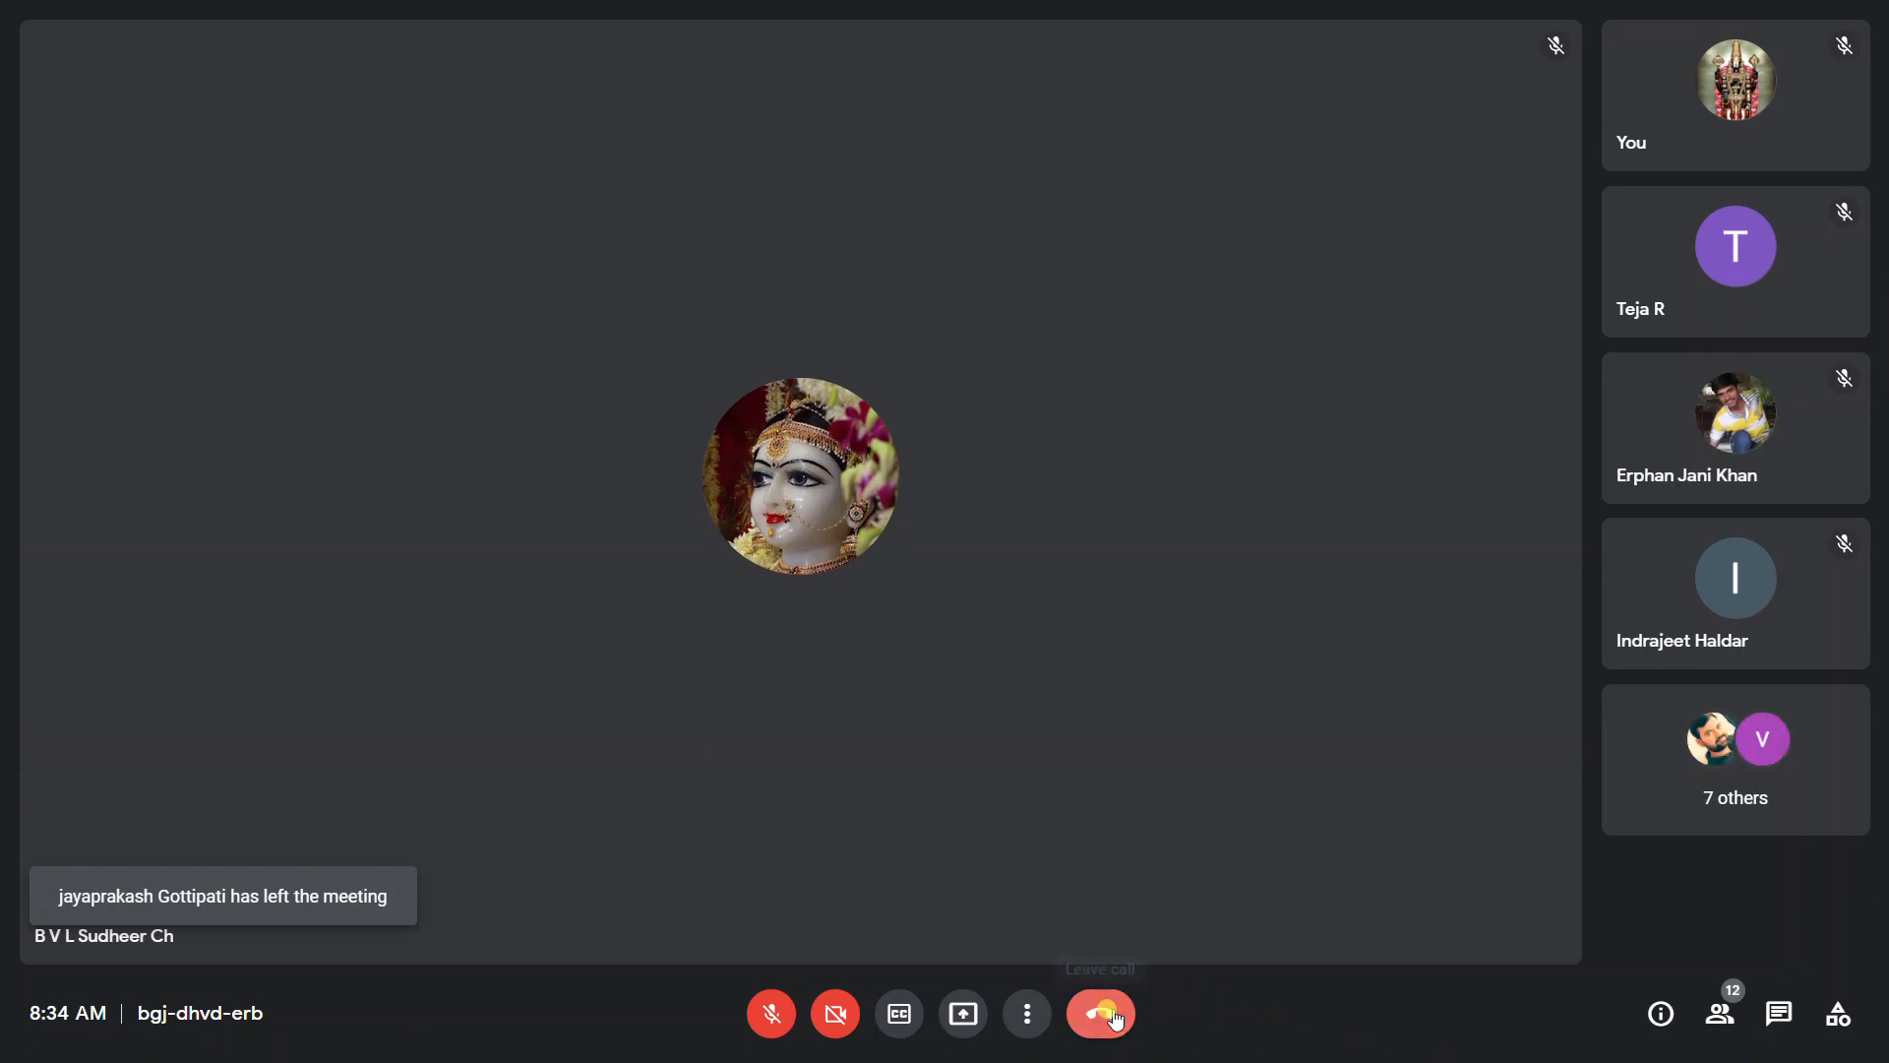
click(1497, 1043)
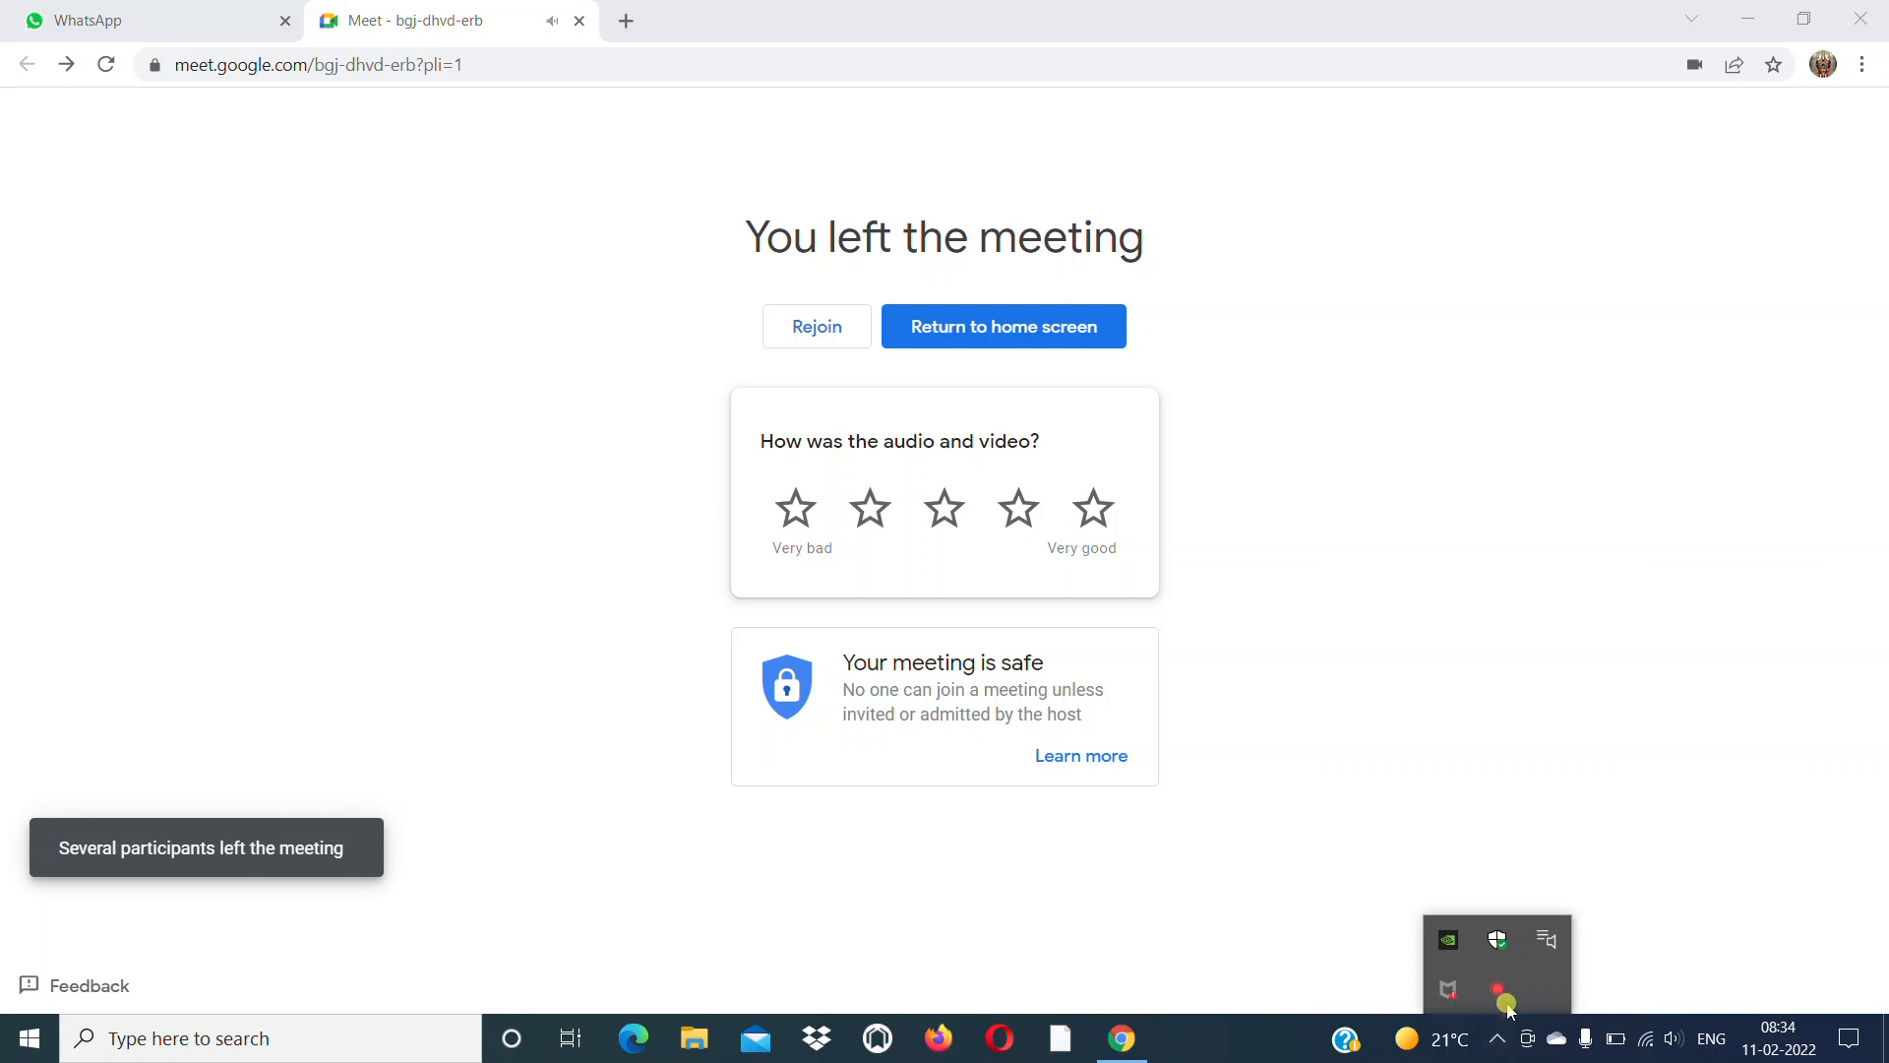
click(1505, 996)
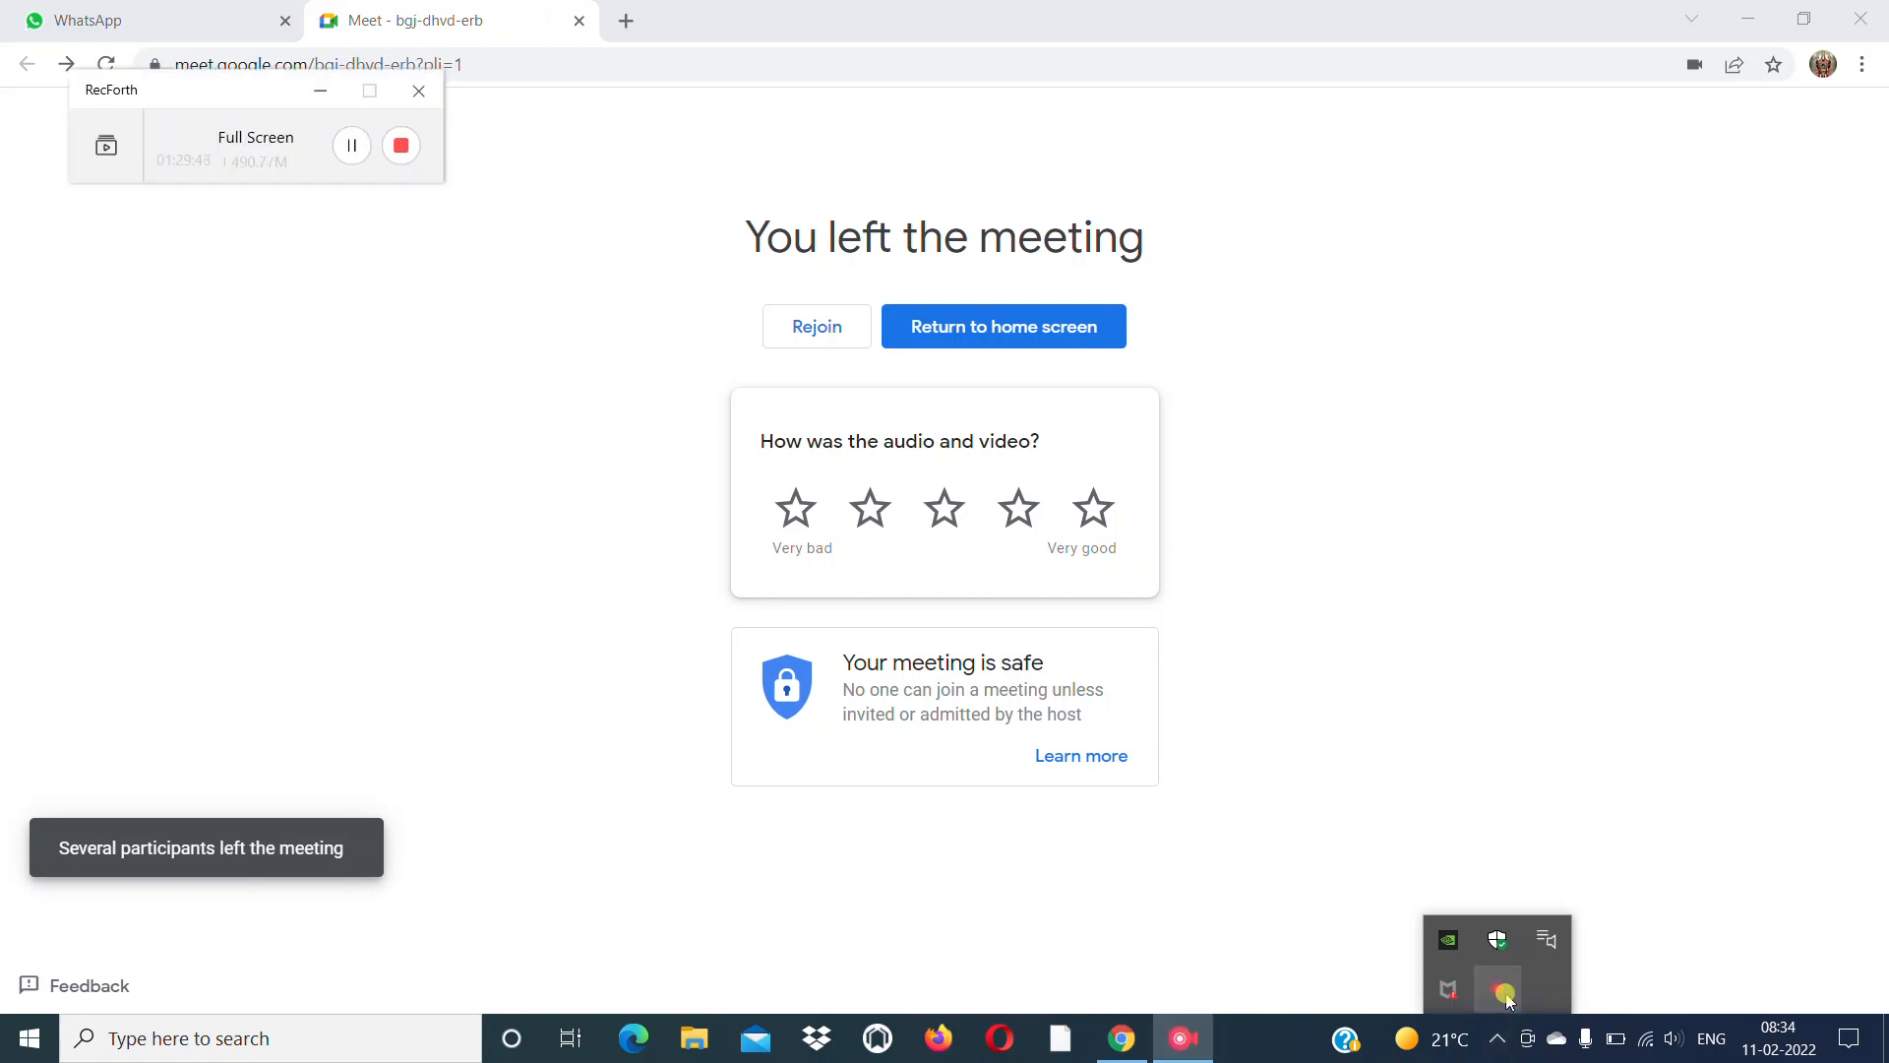
click(394, 148)
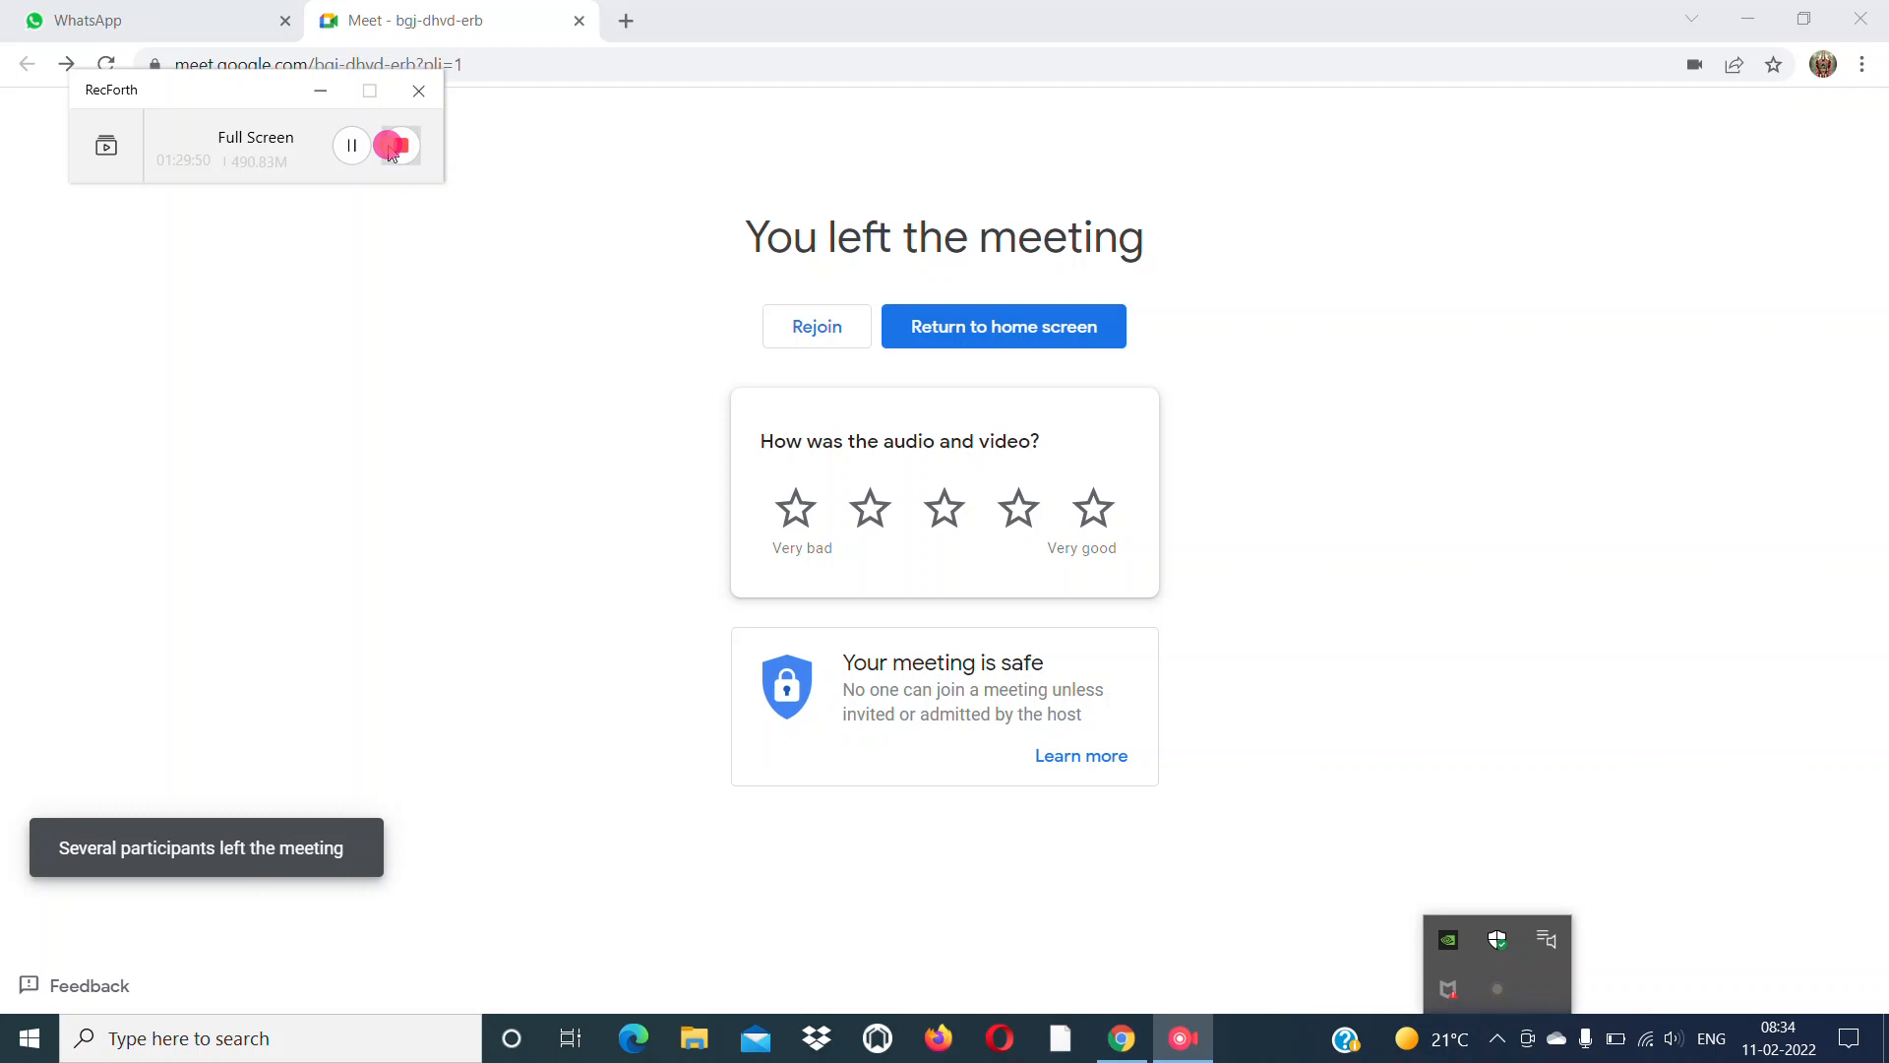